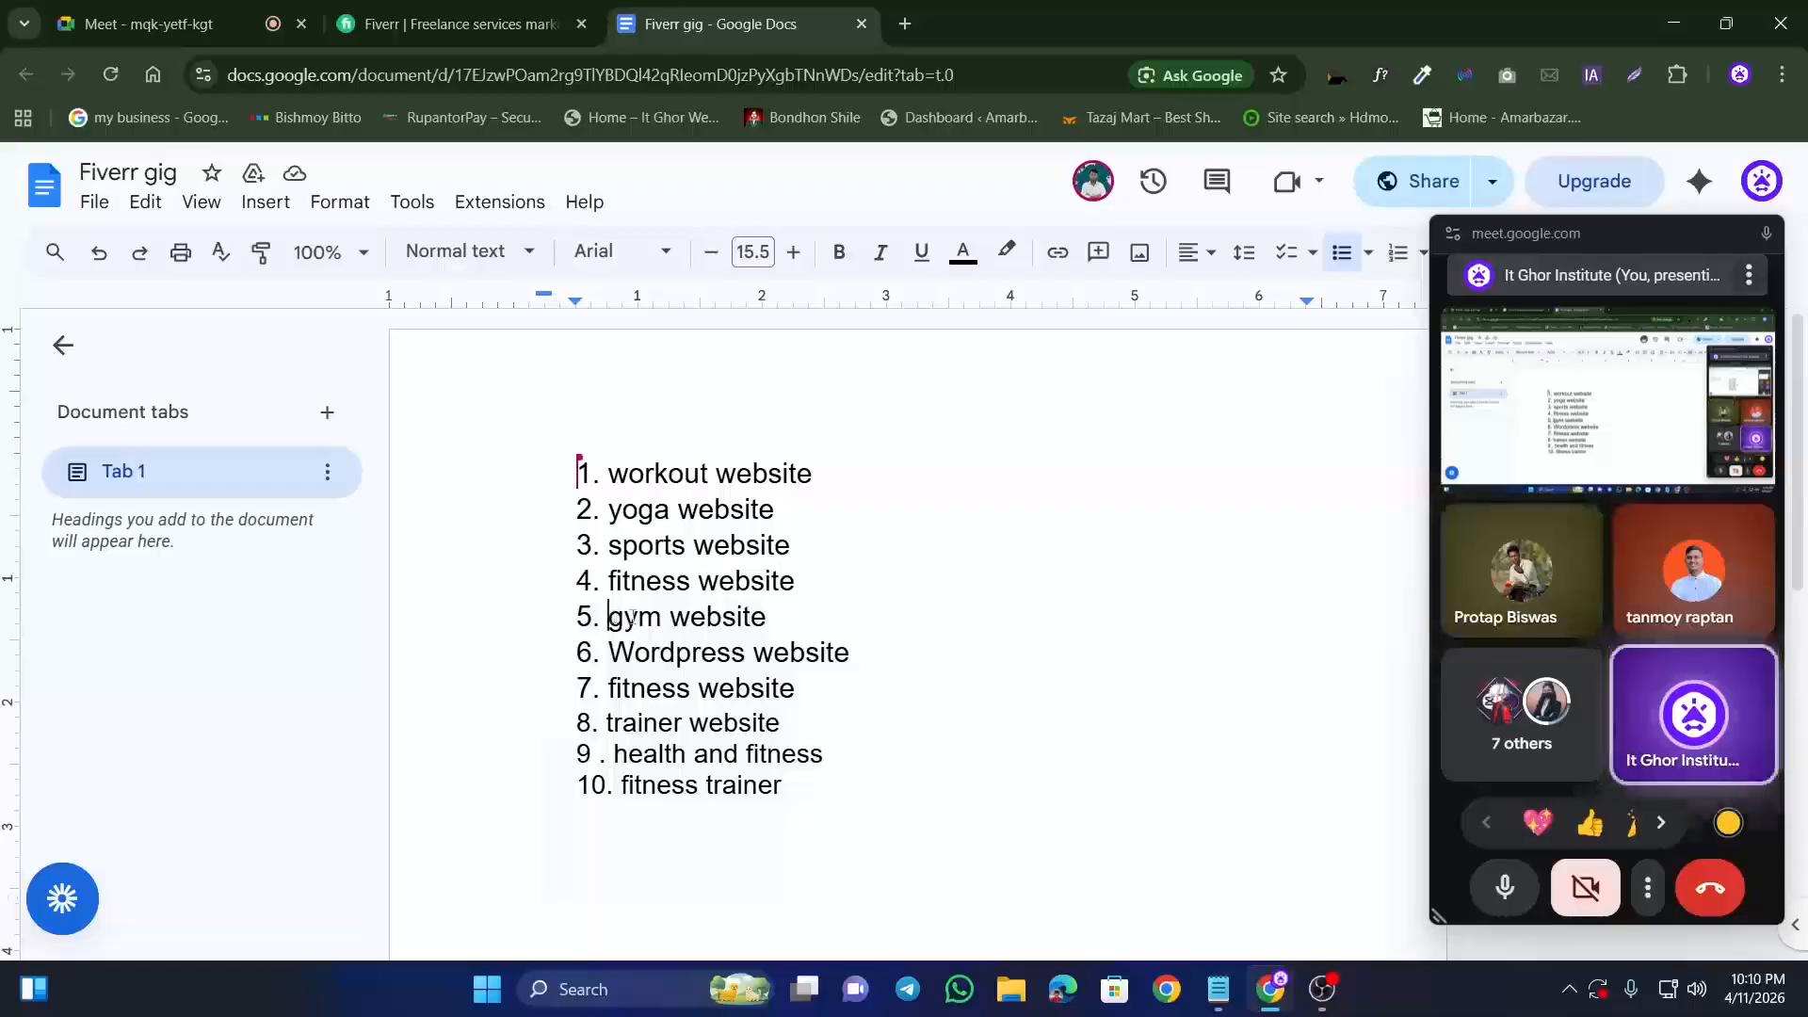
Step: Copy the keyword "gym website" from the fifth line of the Fiverr gig keyword list
{"action": "left_click_drag", "start_coordinate": [612, 617], "coordinate": [729, 617]}
{"action": "right_click", "coordinate": [729, 618]}
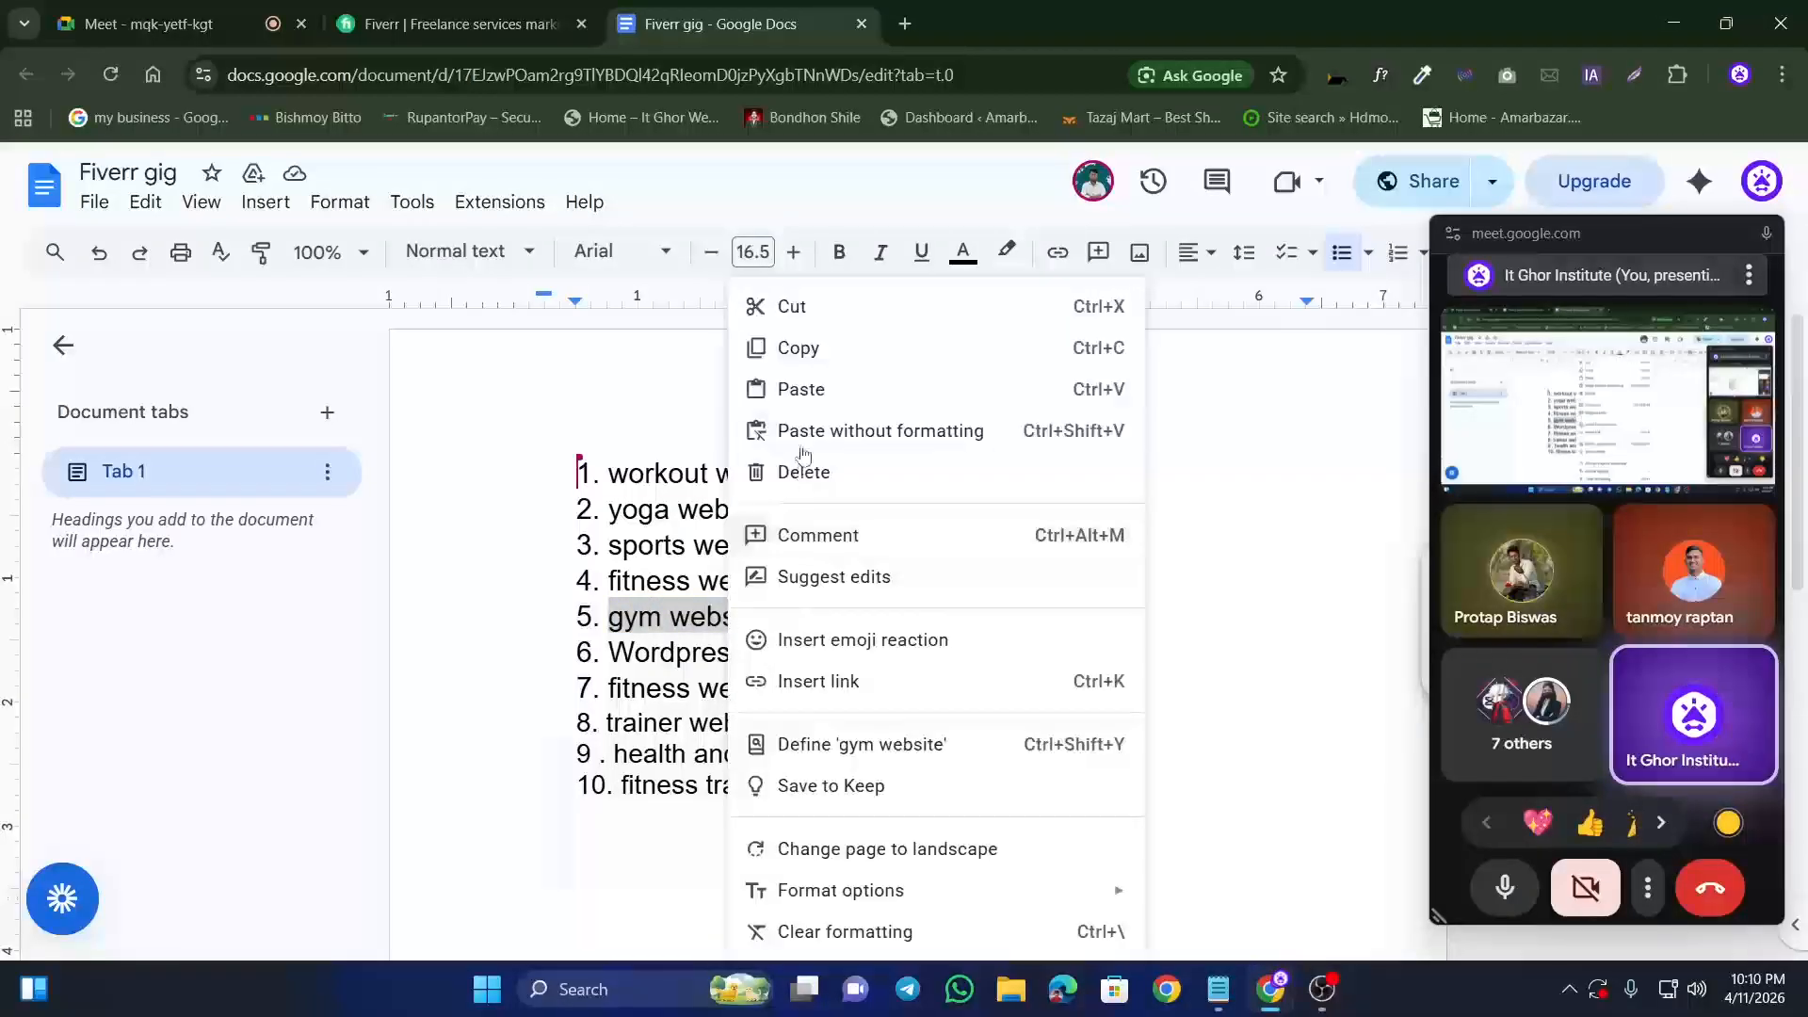
{"action": "left_click", "coordinate": [796, 348]}
{"action": "left_click", "coordinate": [452, 23]}
{"action": "left_click", "coordinate": [723, 24]}
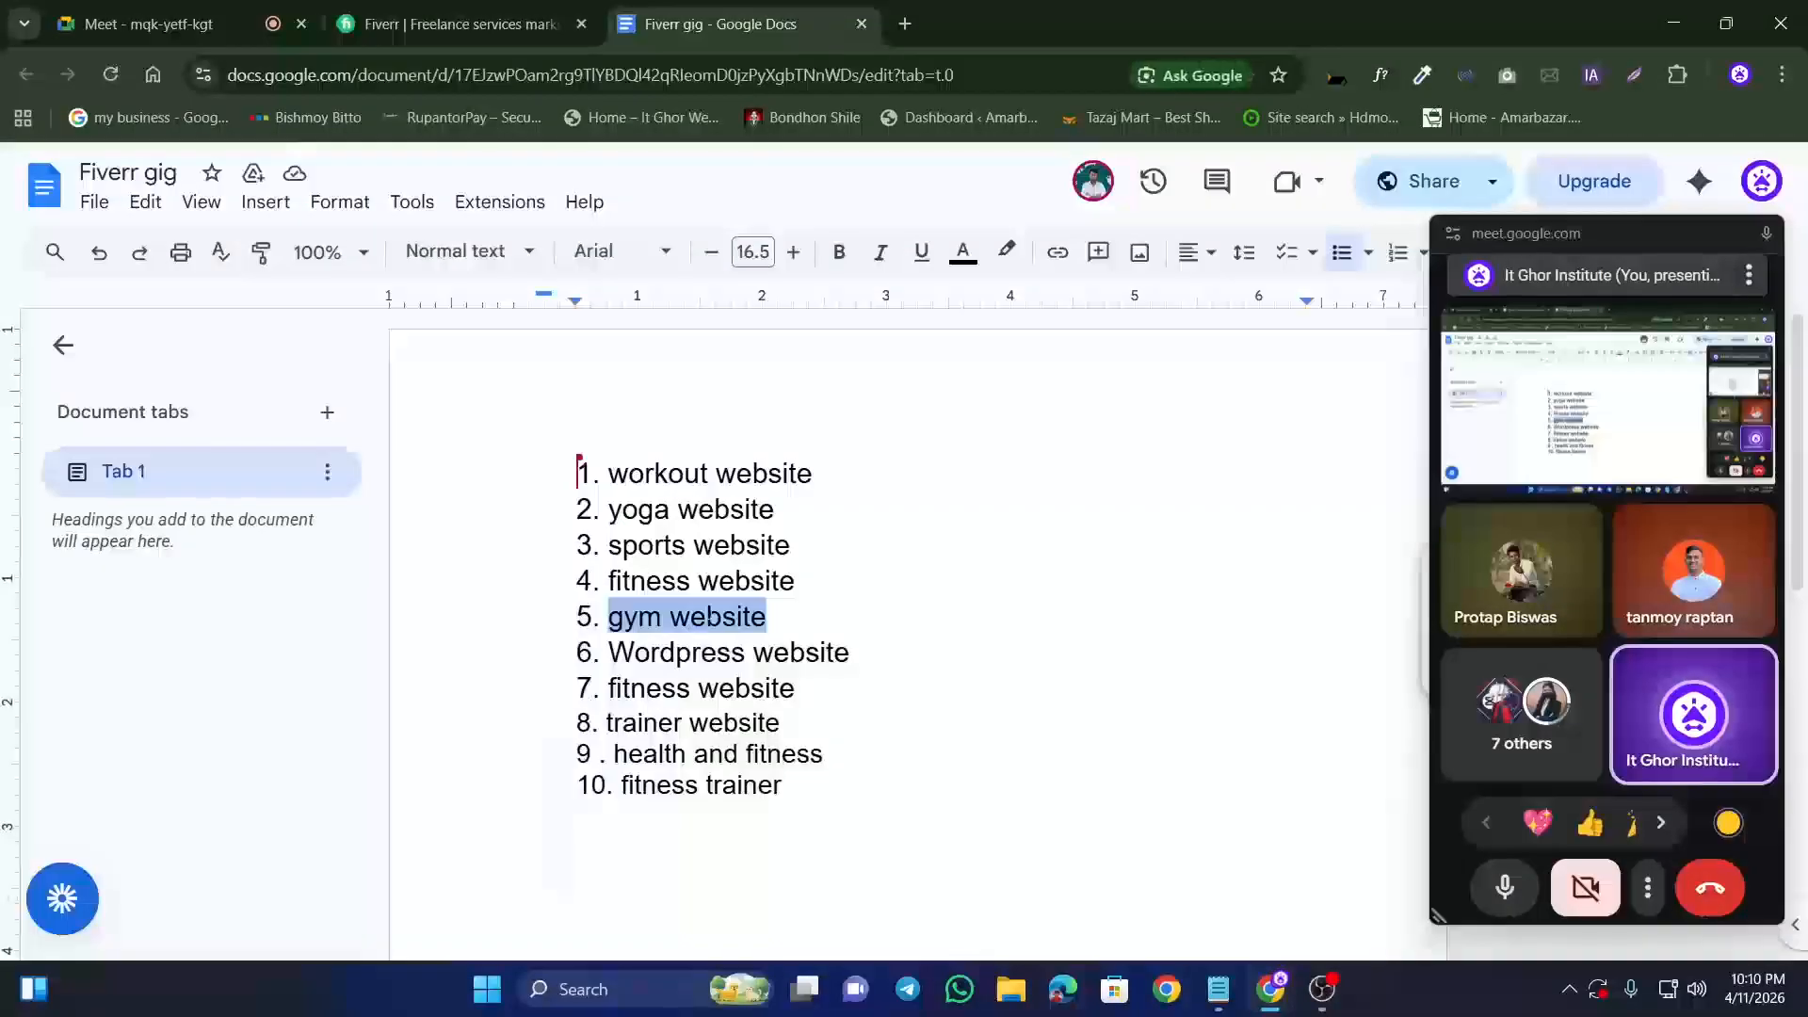
{"action": "key", "text": "Right"}
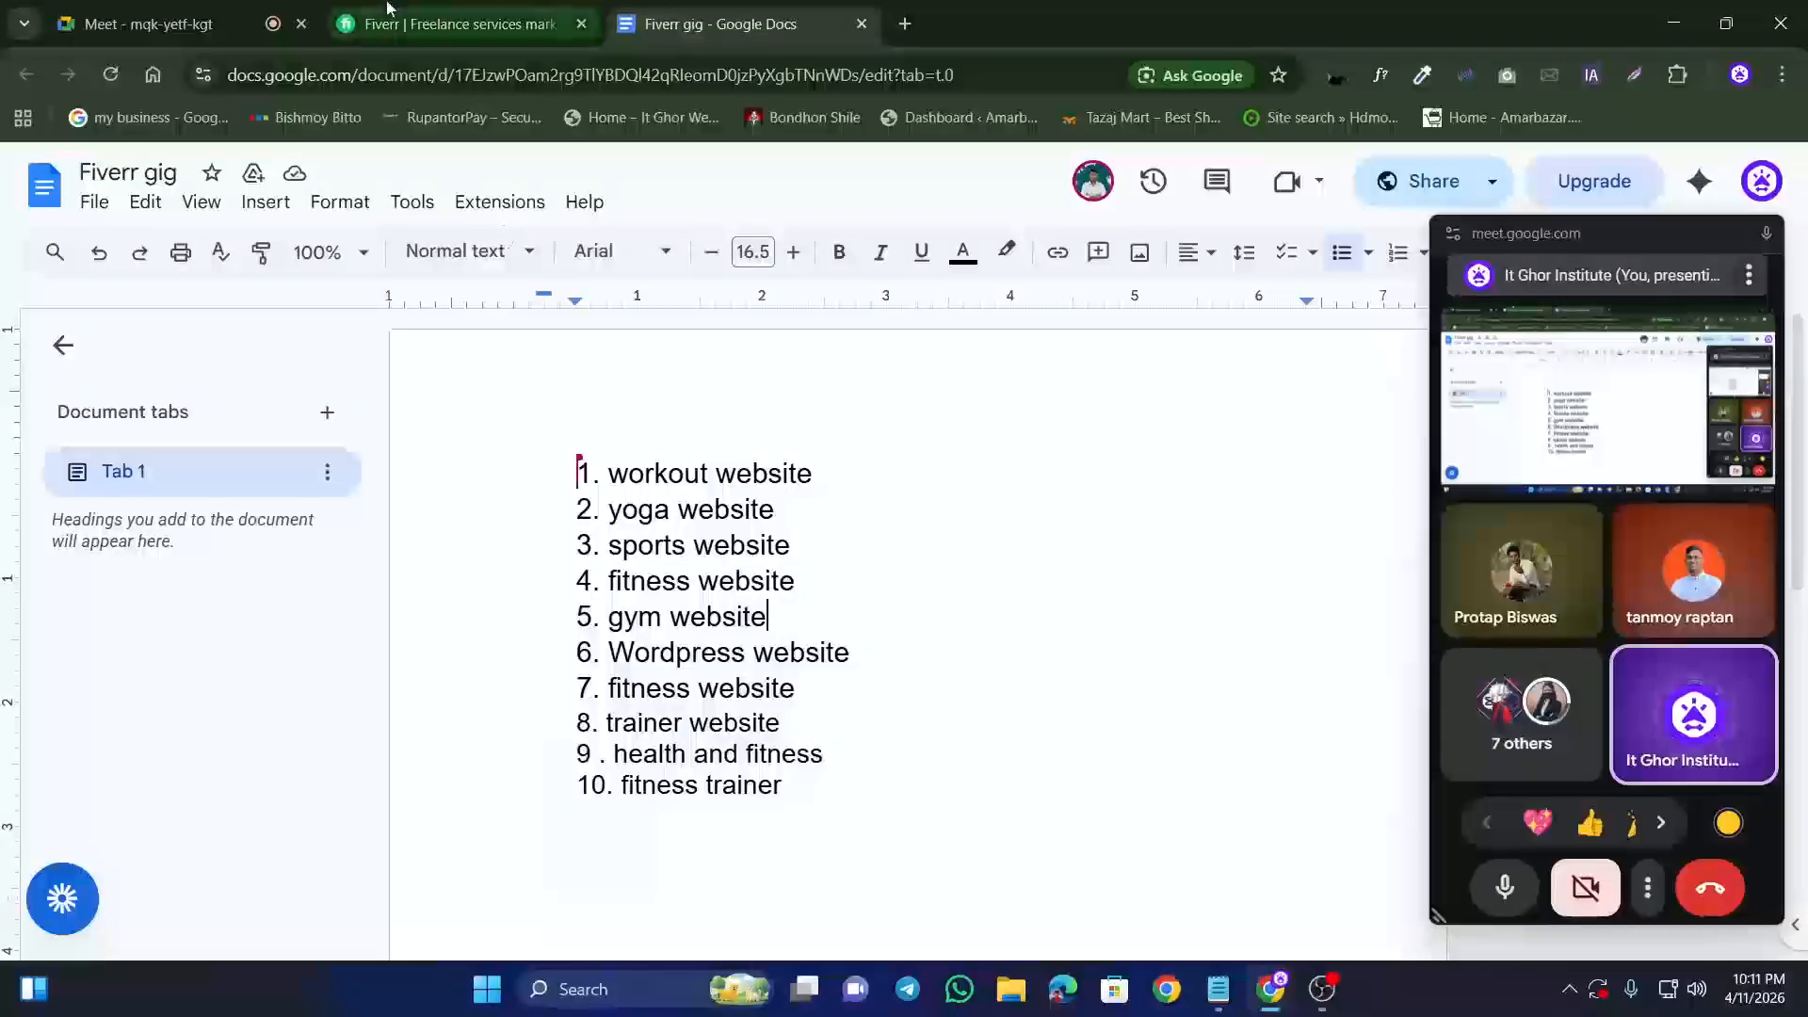
Step: Switch to Fiverr and search its services for the copied keyword "gym website"
{"action": "left_click", "coordinate": [452, 24]}
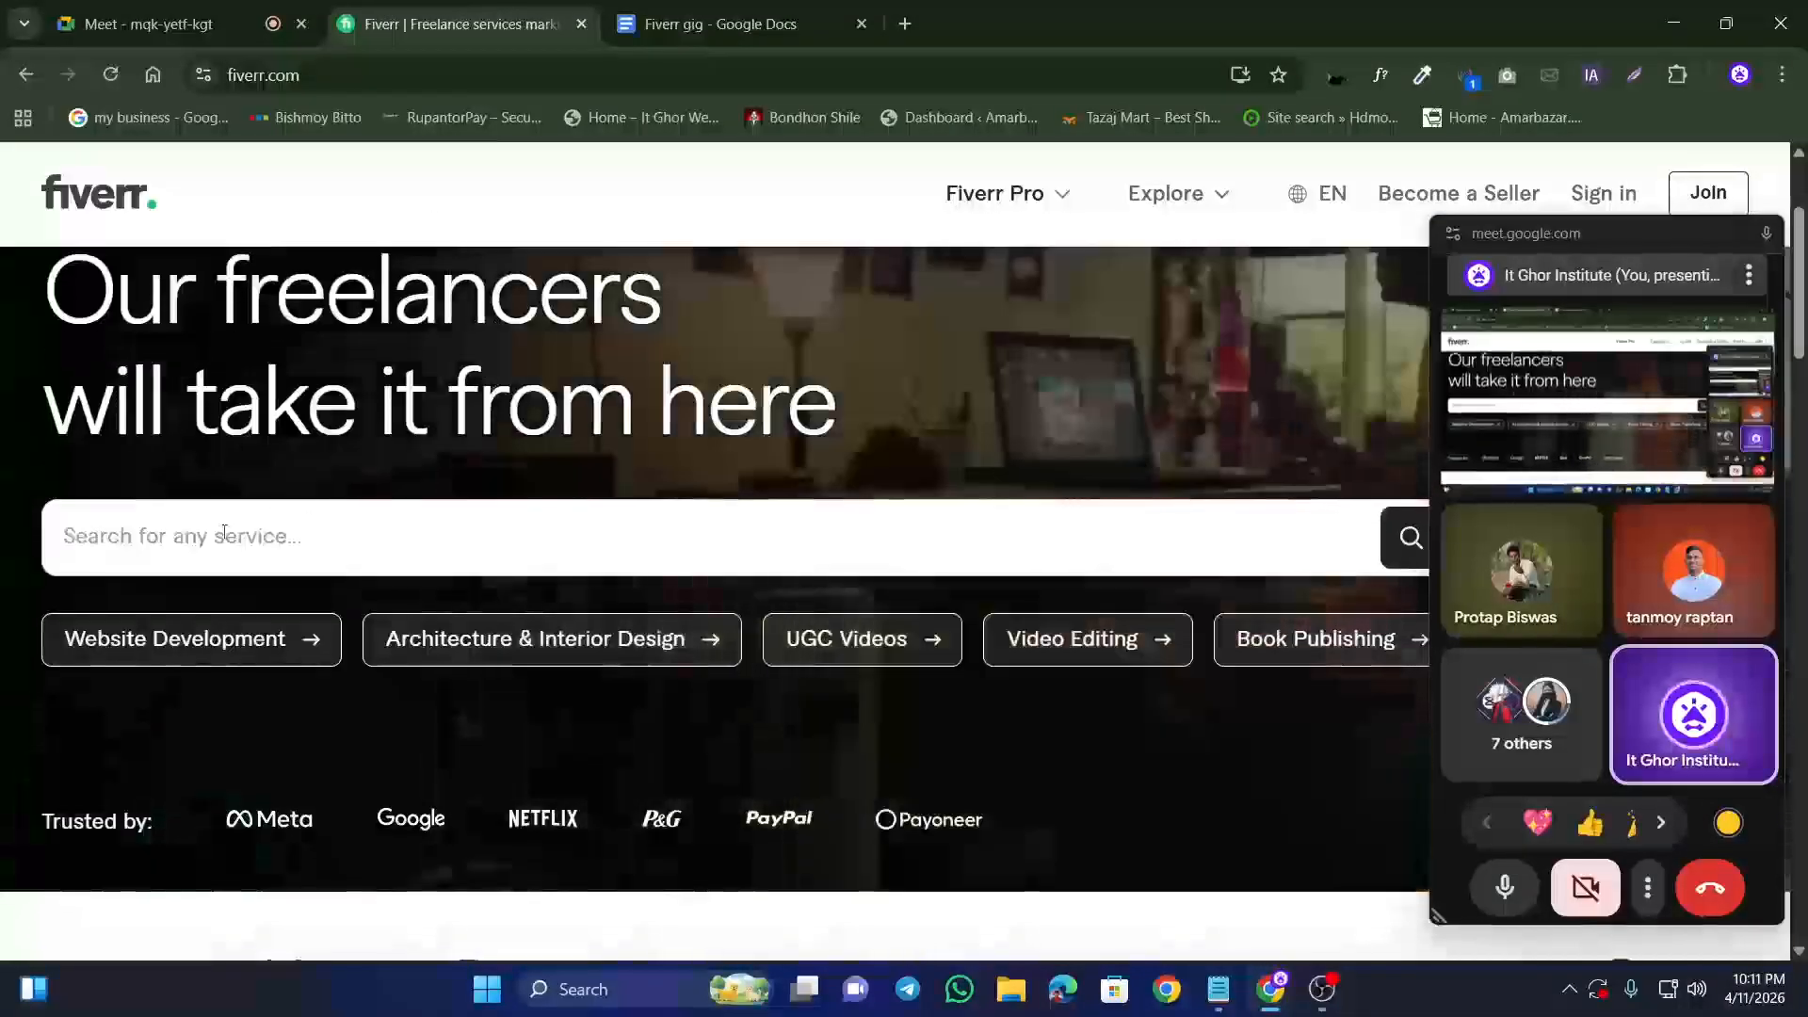
{"action": "scroll", "coordinate": [562, 395], "scroll_direction": "up", "scroll_amount": 1}
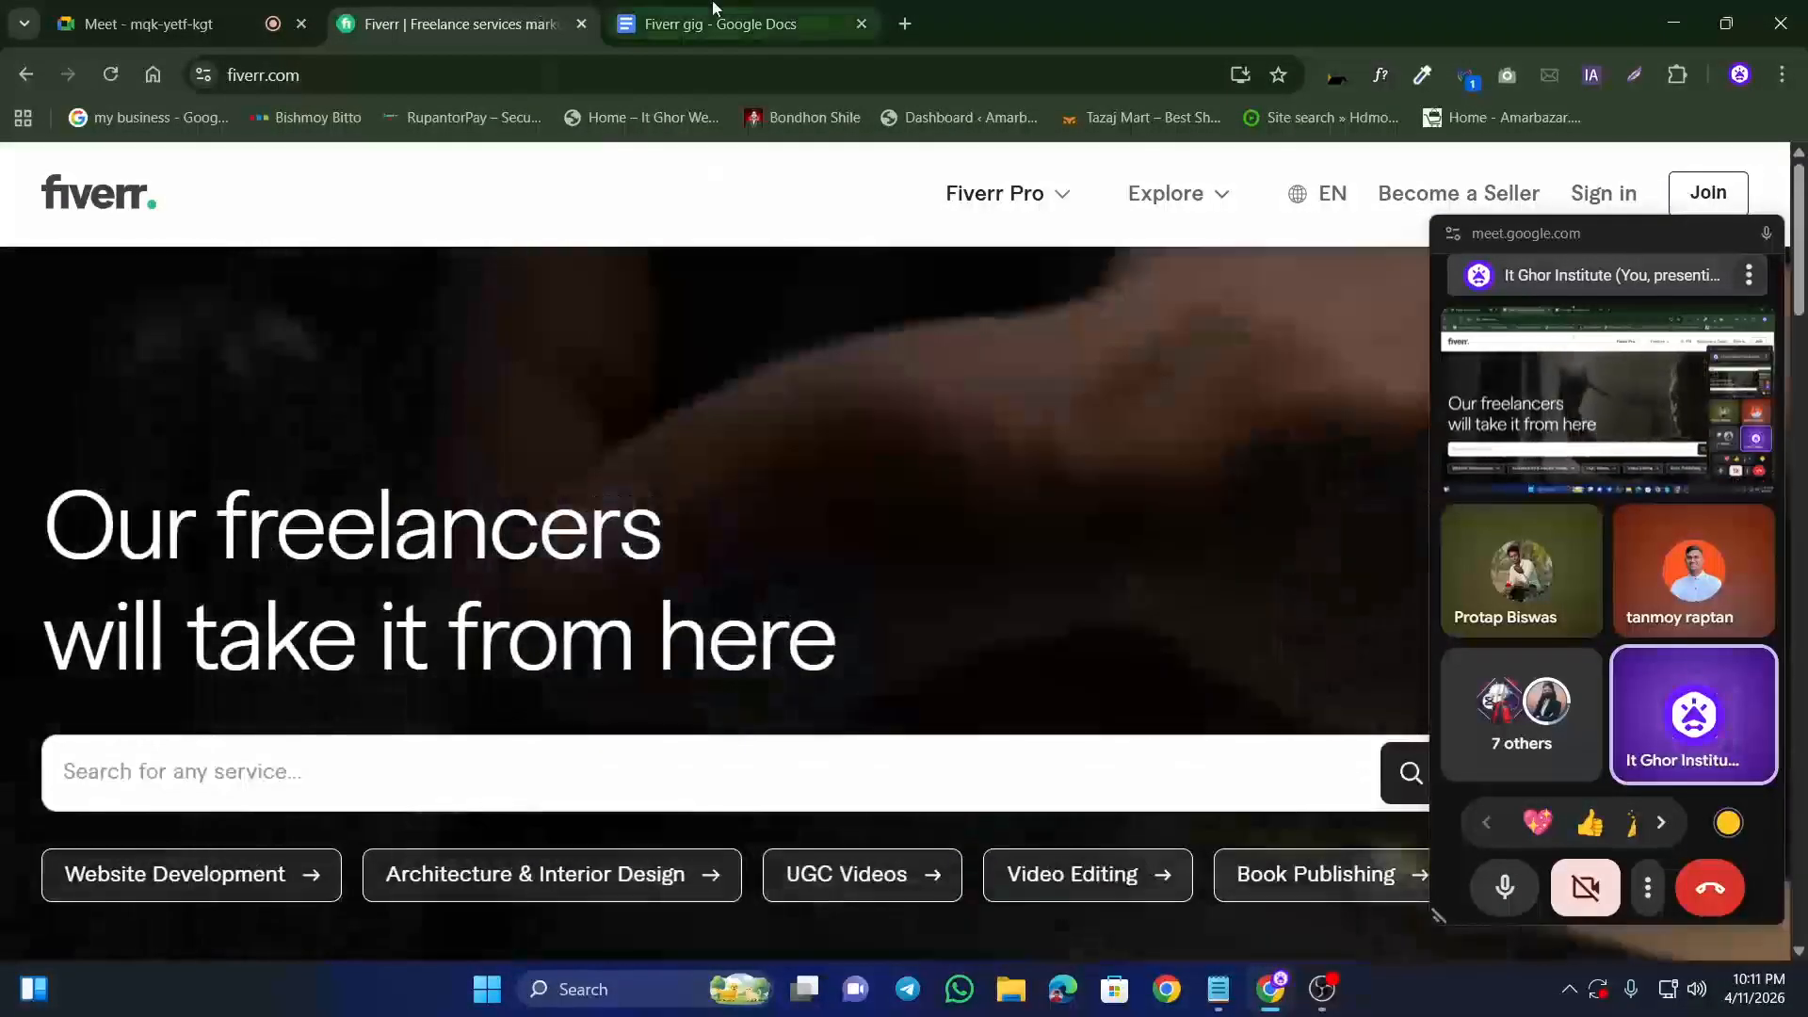
{"action": "key", "text": "ctrl+Tab"}
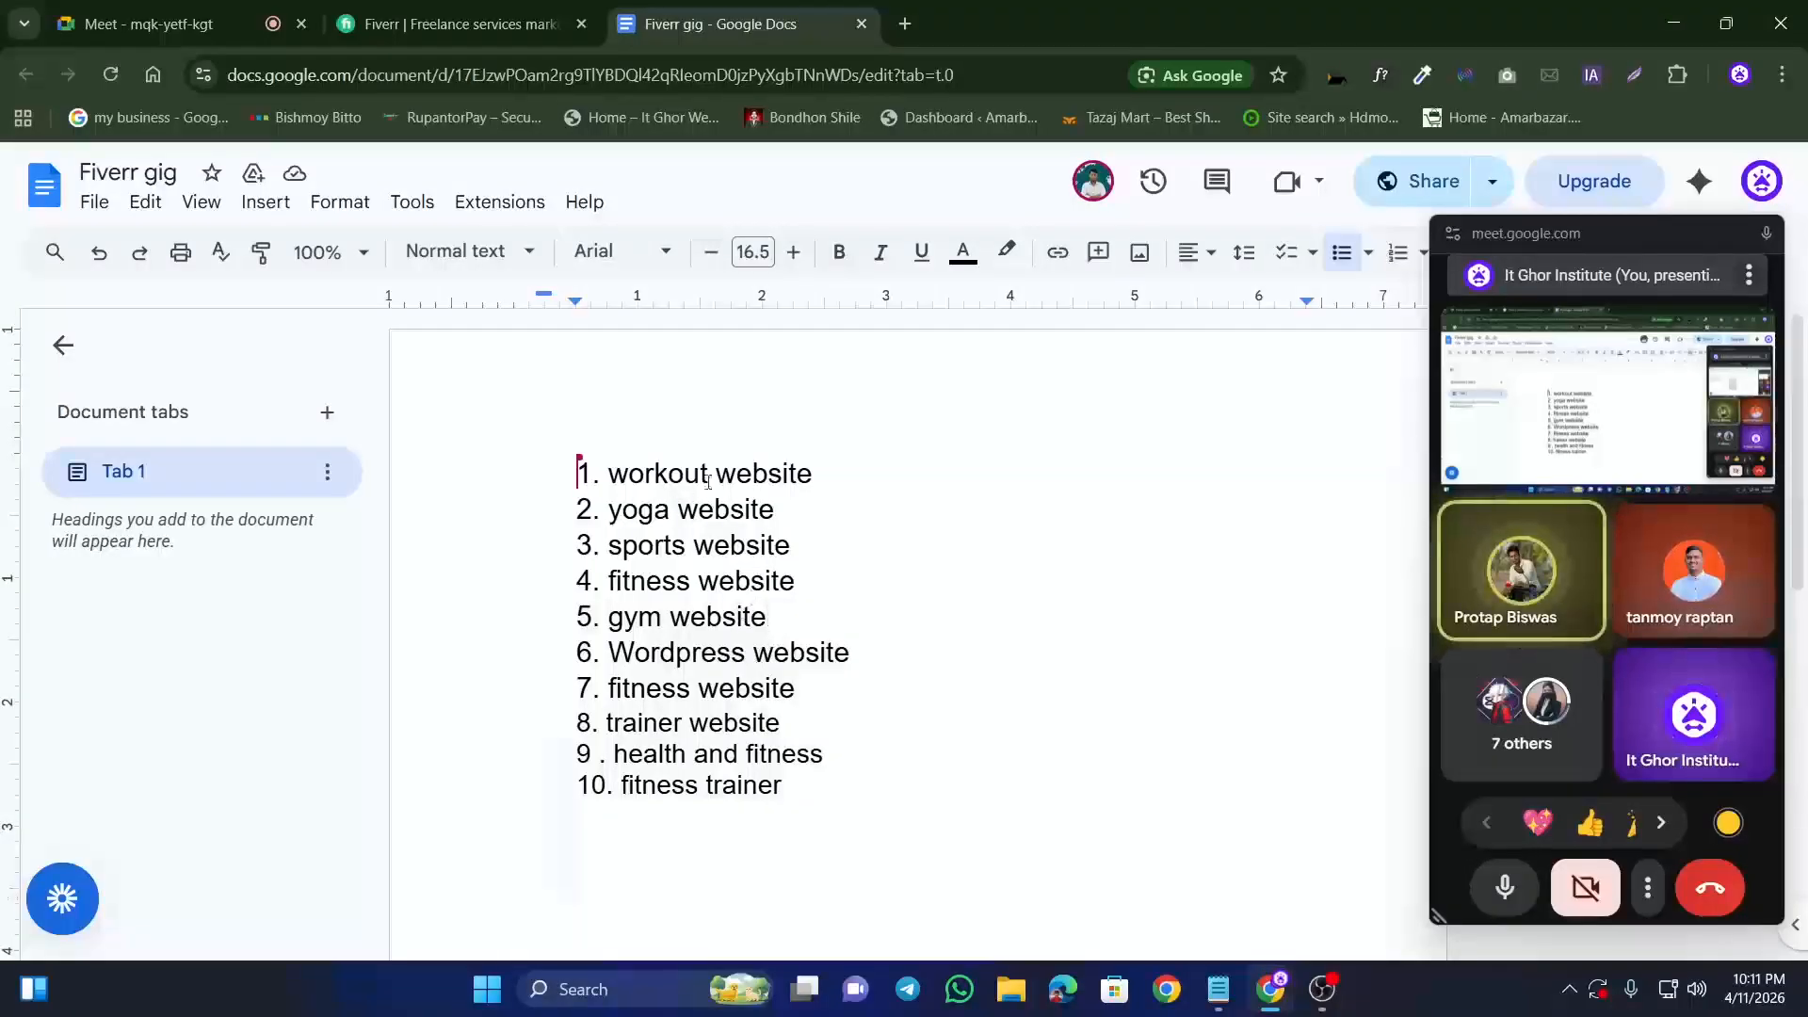
{"action": "key", "text": "ctrl+shift+Tab"}
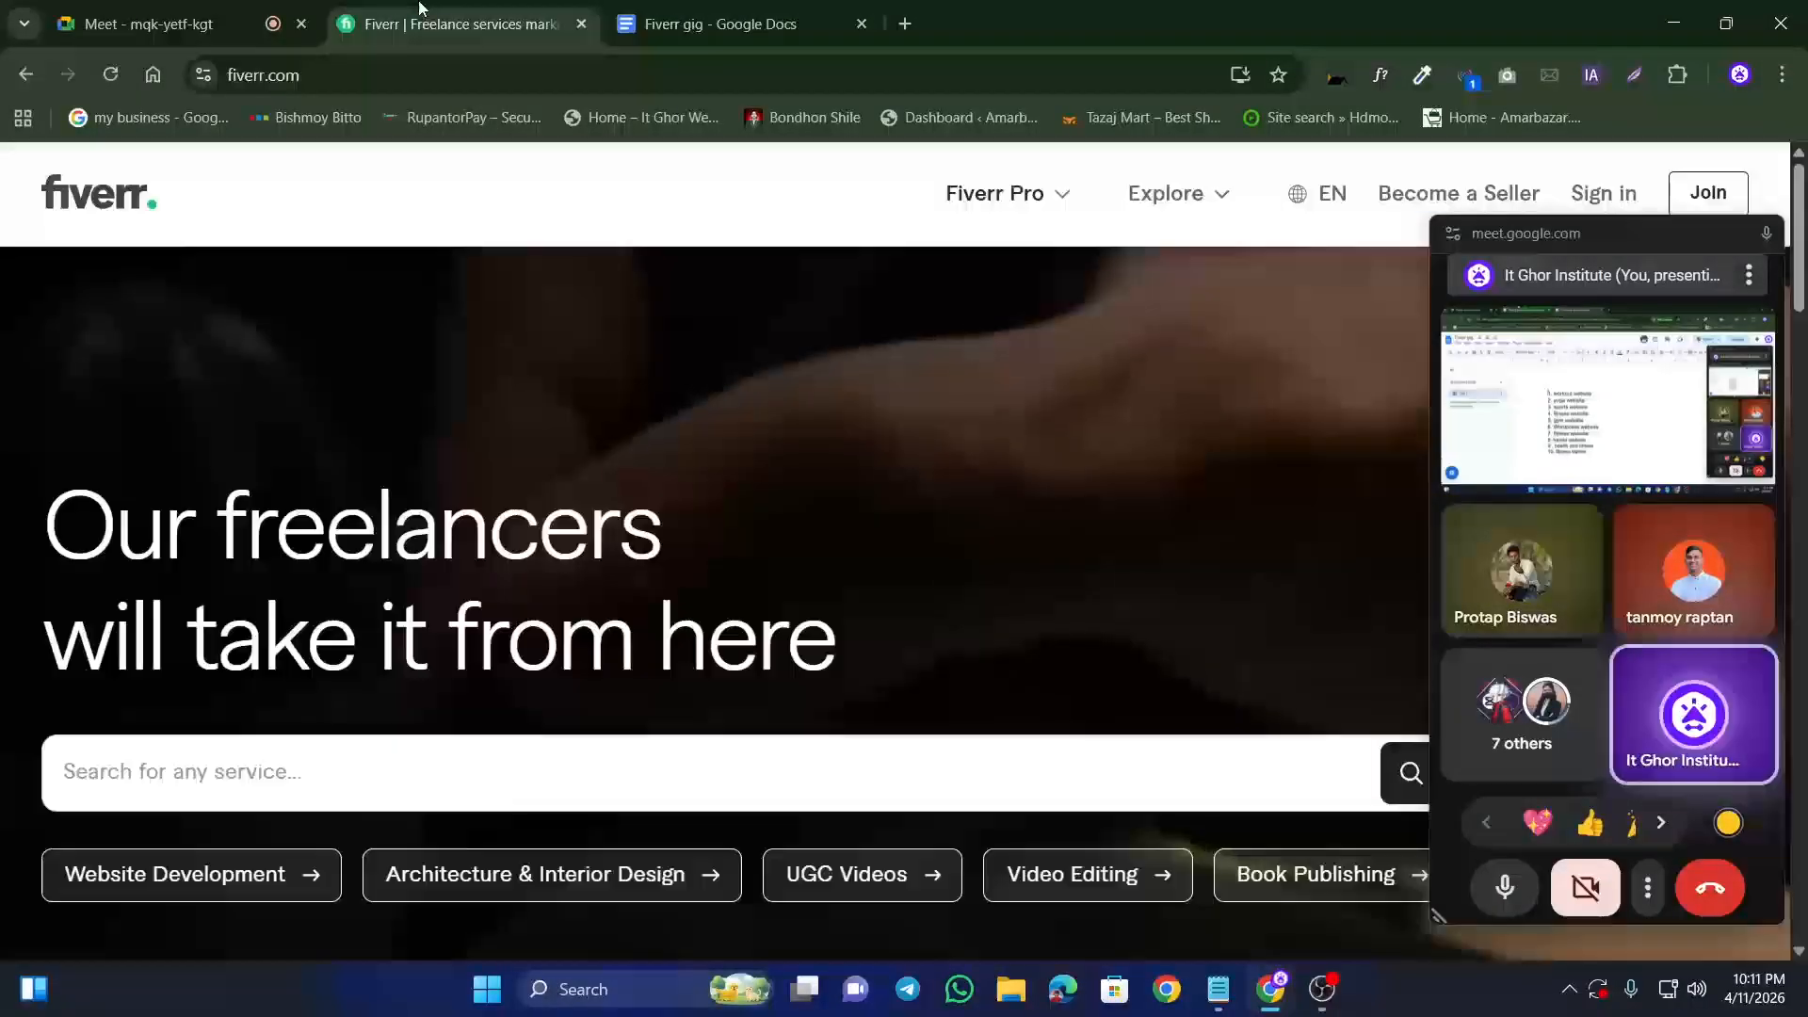
{"action": "scroll", "coordinate": [591, 452], "scroll_direction": "down", "scroll_amount": 3}
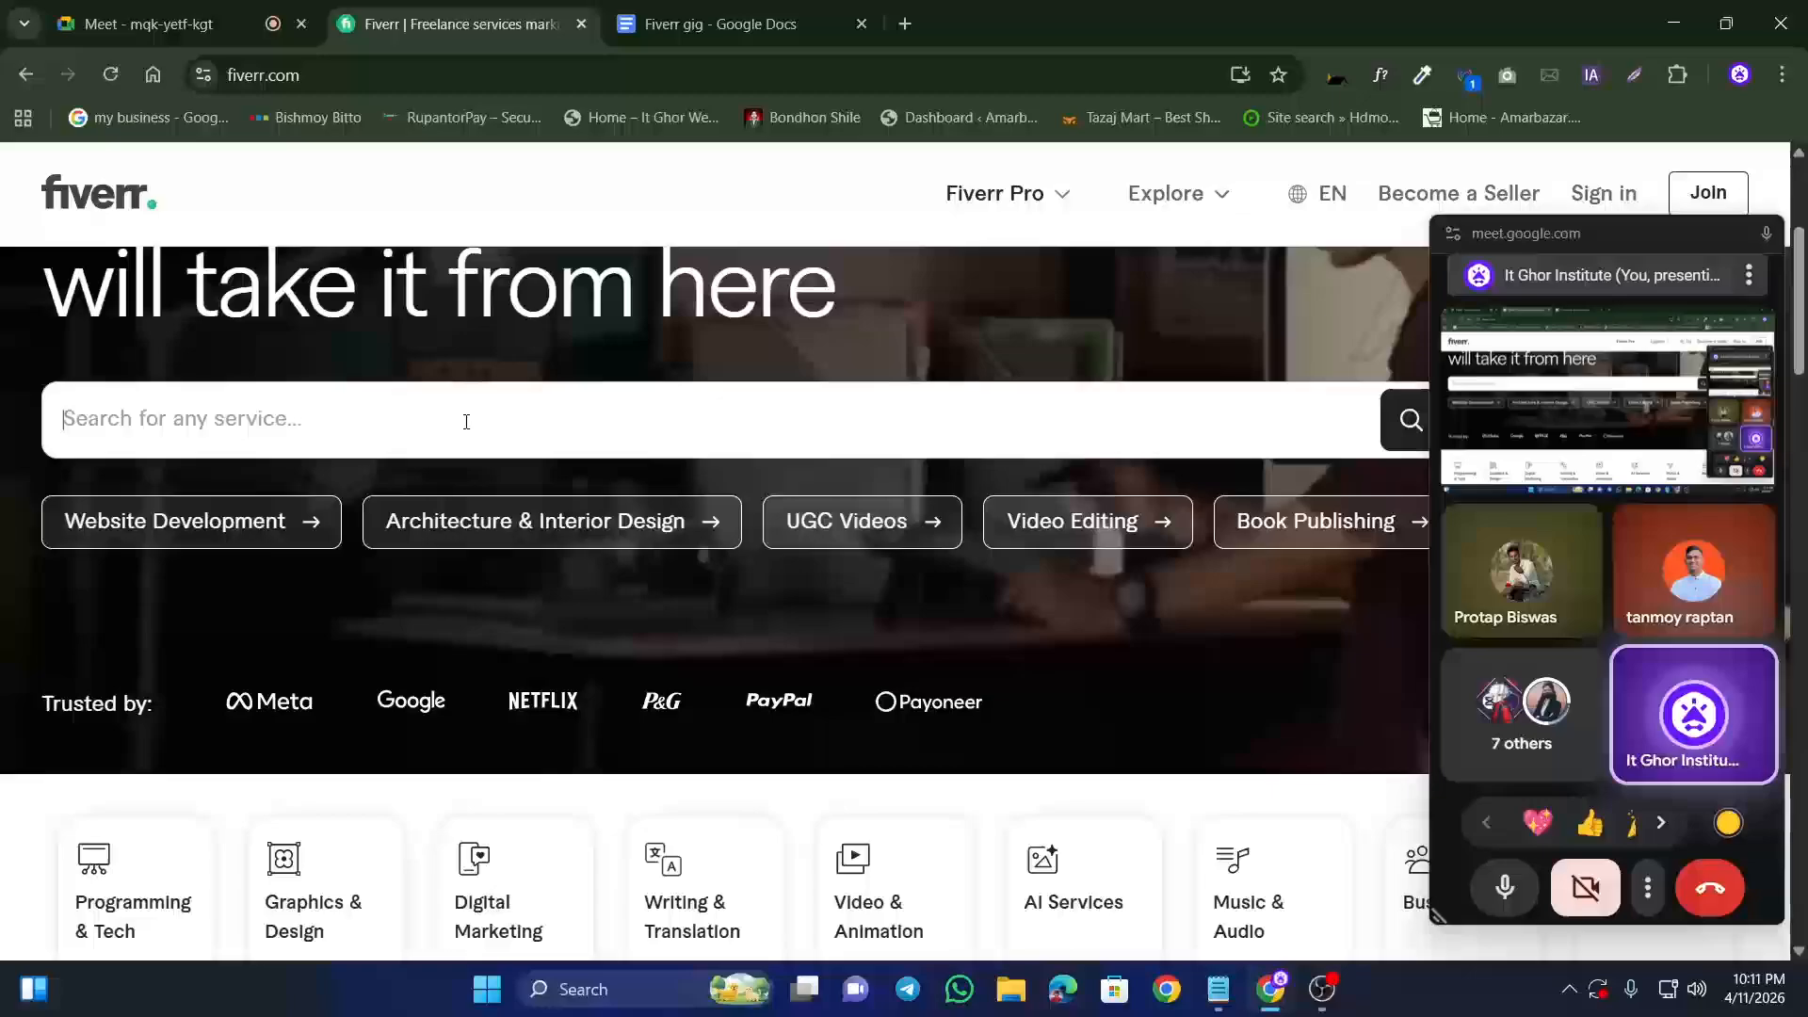
{"action": "left_click", "coordinate": [461, 419]}
{"action": "key", "text": "ctrl+v"}
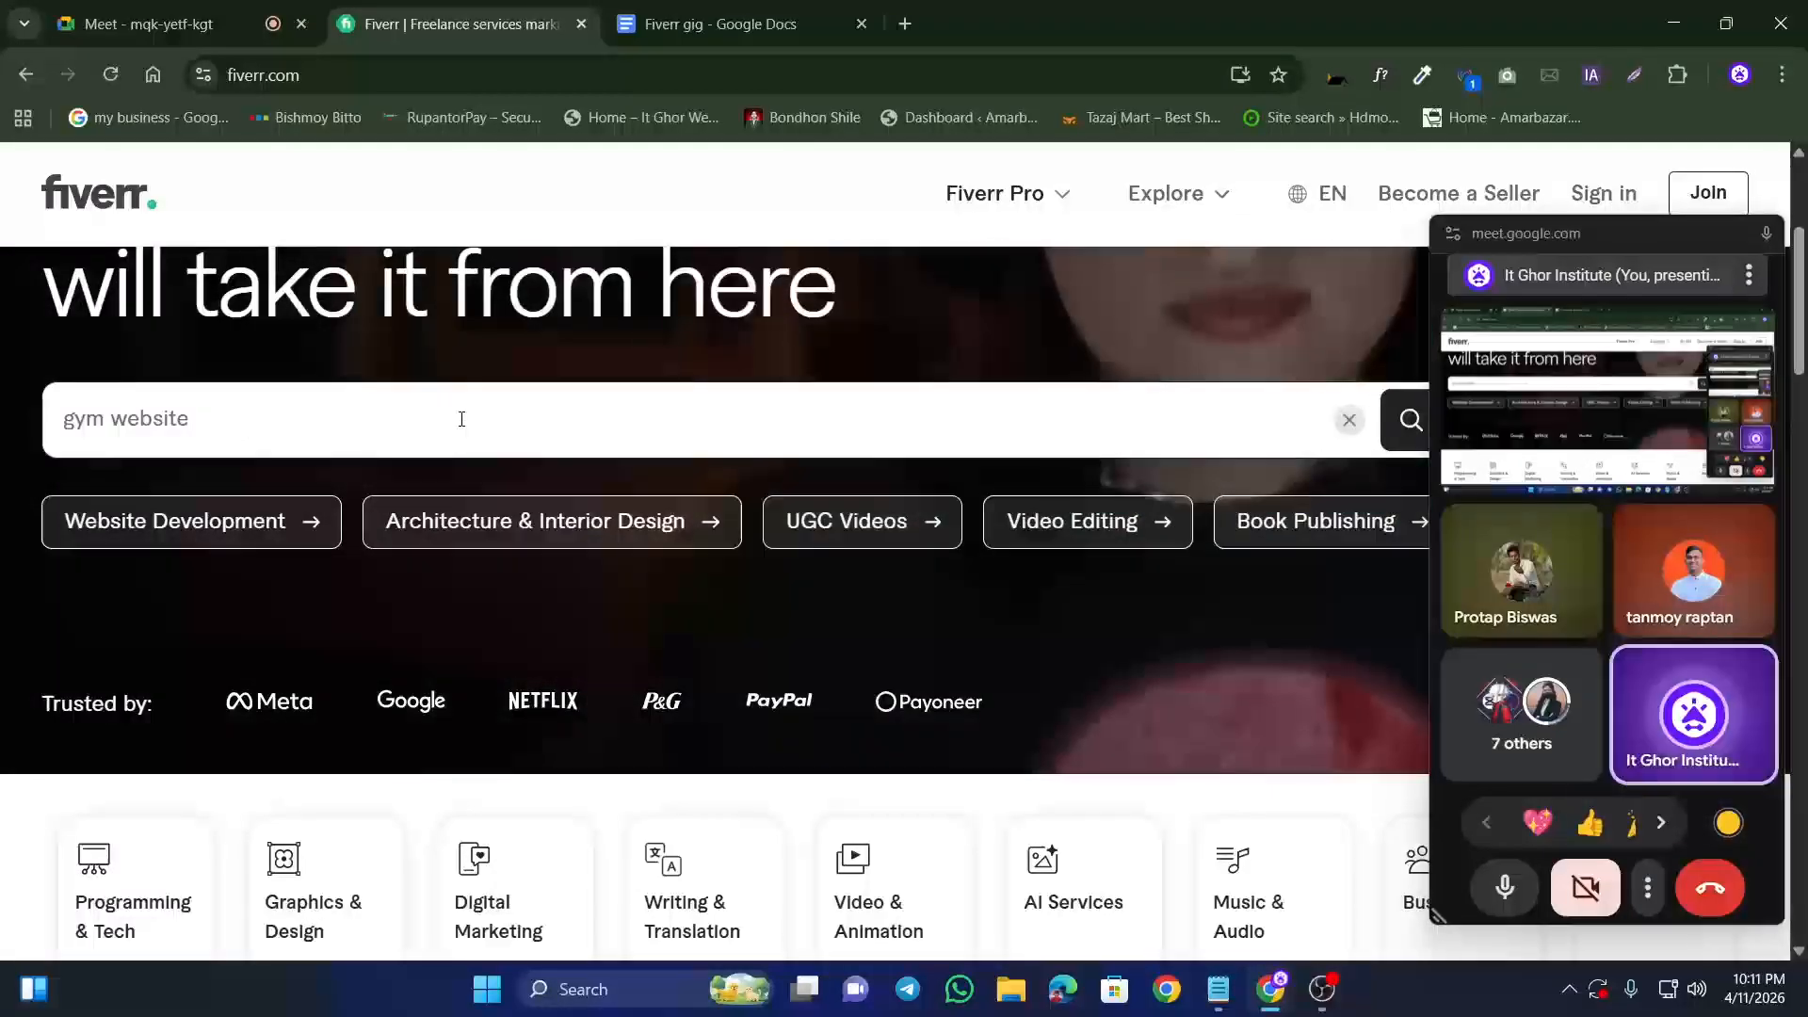
{"action": "key", "text": "Return"}
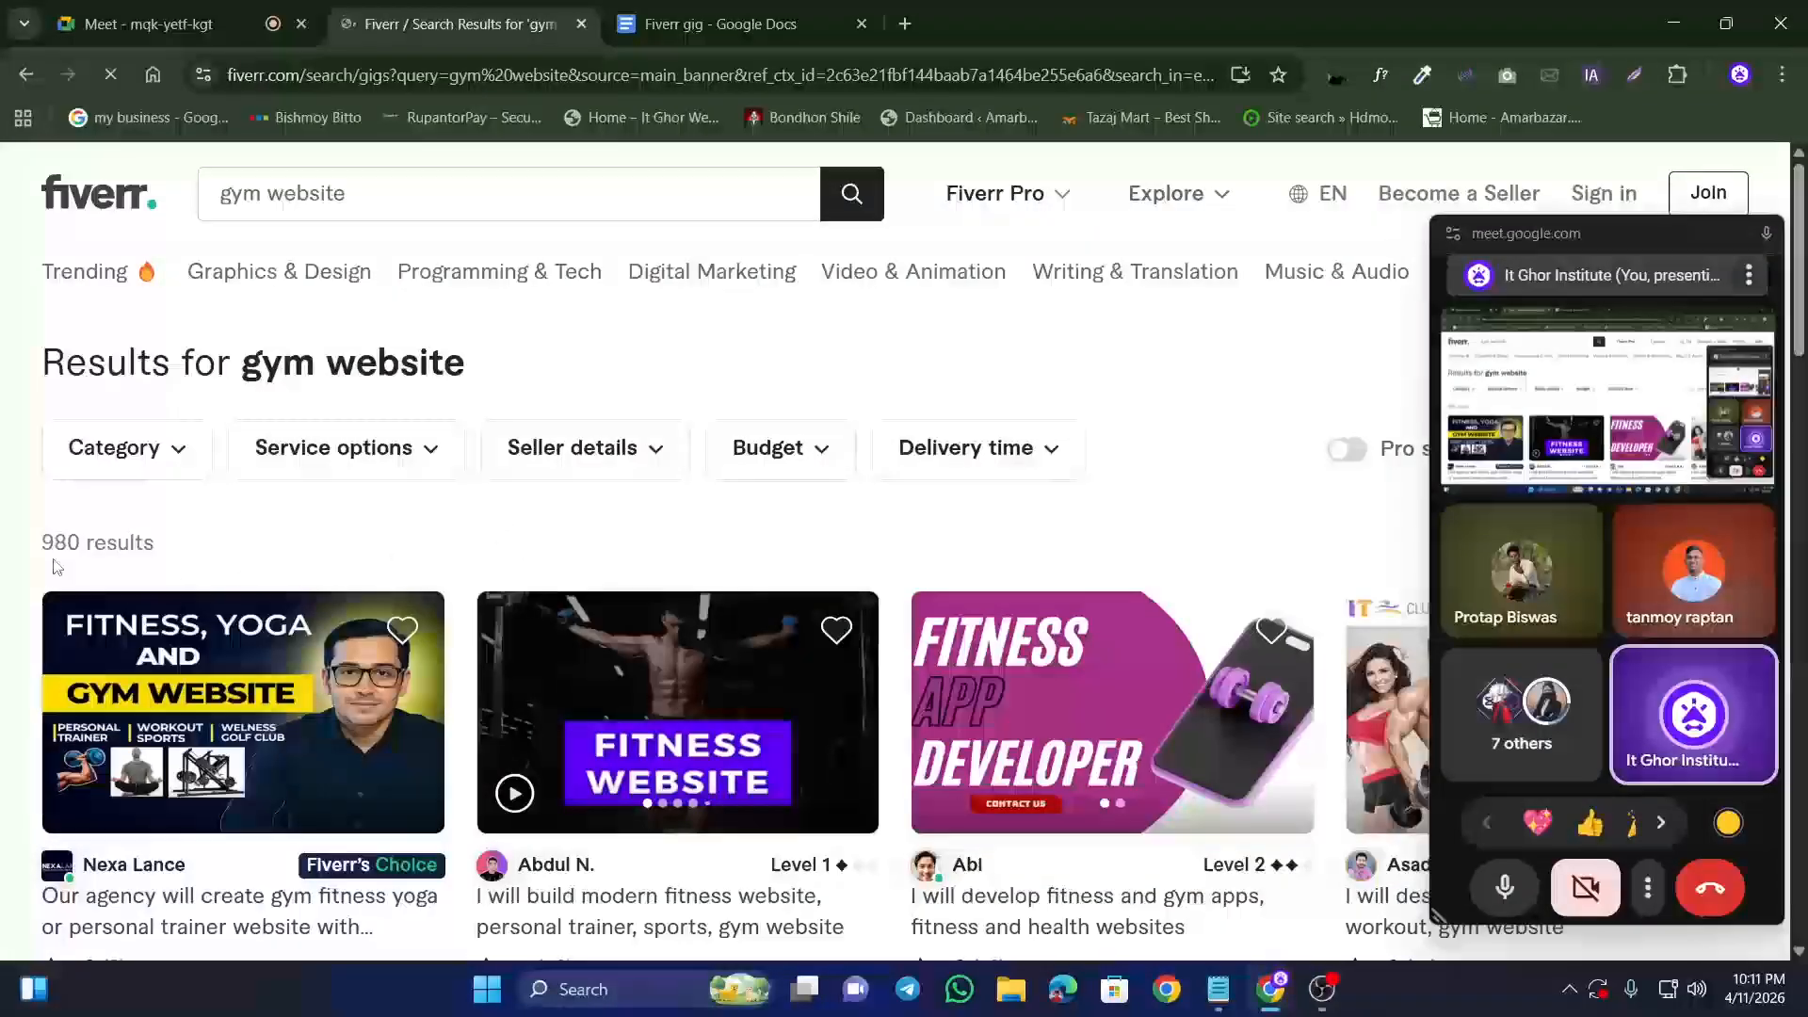
Step: Open the first search result, the gym fitness yoga or personal trainer website gig, in a new tab and switch to it
{"action": "scroll", "coordinate": [682, 564], "scroll_direction": "down", "scroll_amount": 3}
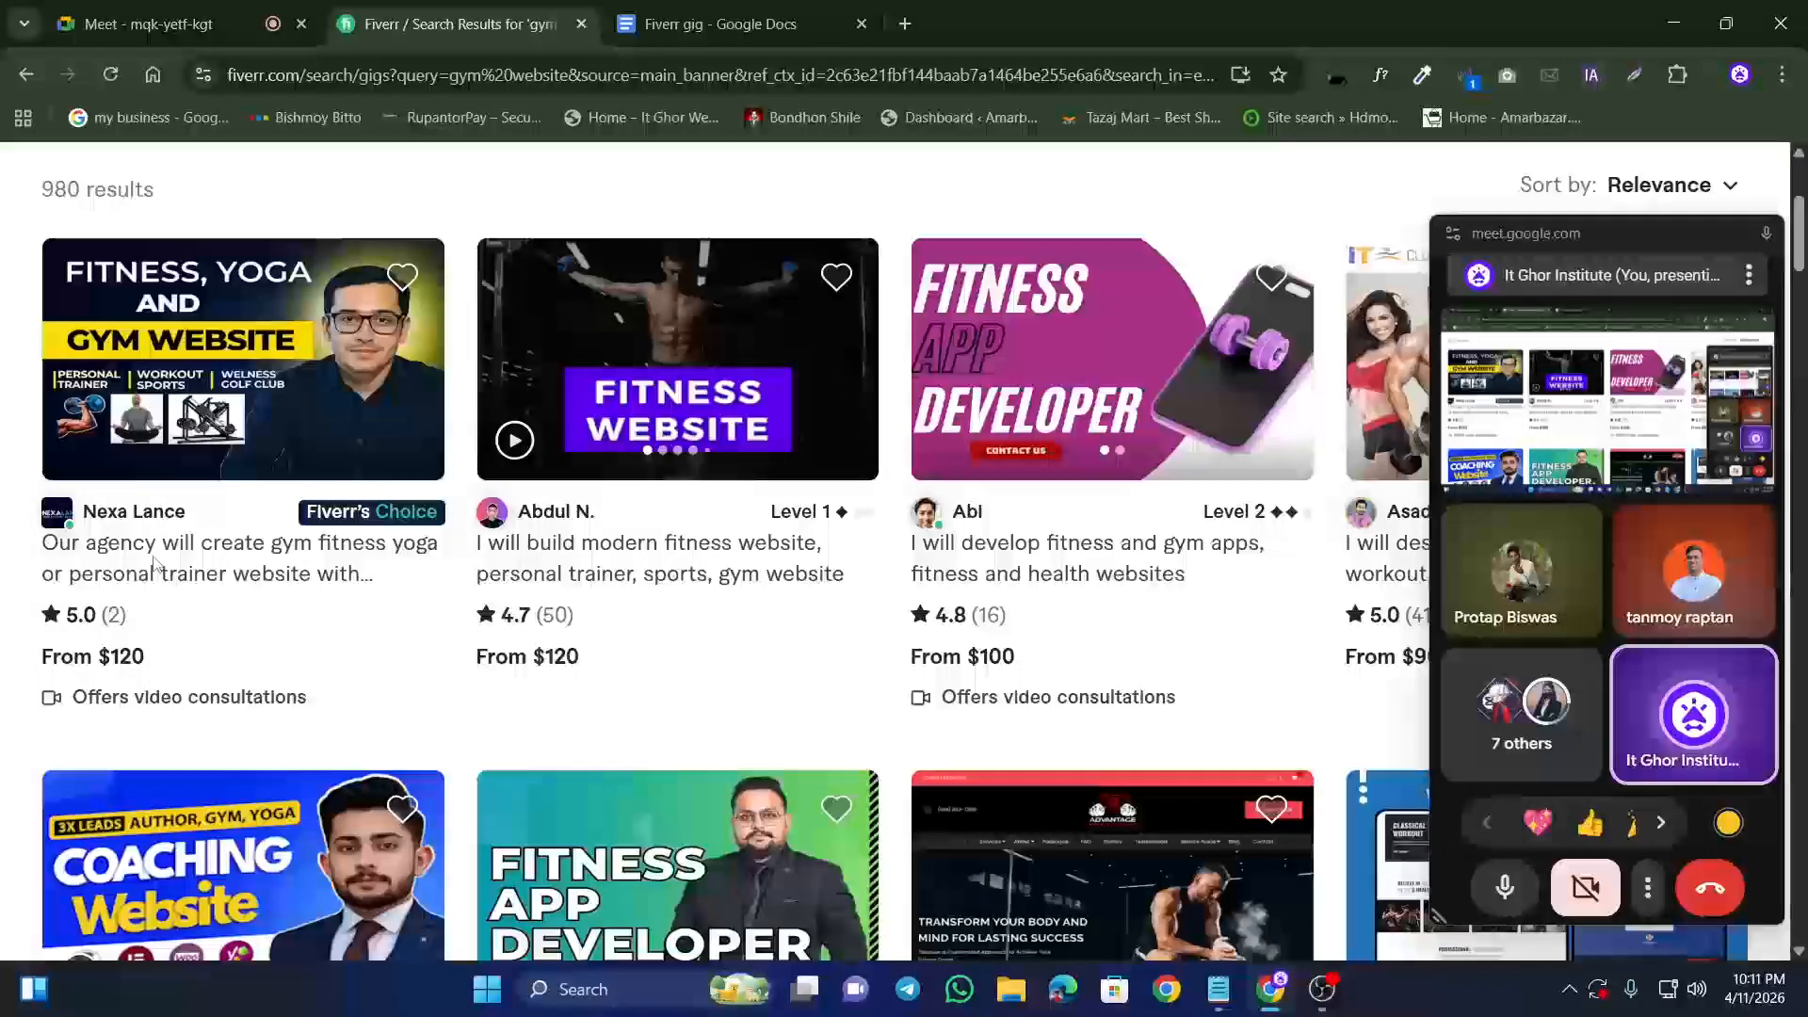
{"action": "scroll", "coordinate": [482, 452], "scroll_direction": "up", "scroll_amount": 2}
{"action": "scroll", "coordinate": [452, 425], "scroll_direction": "down", "scroll_amount": 2}
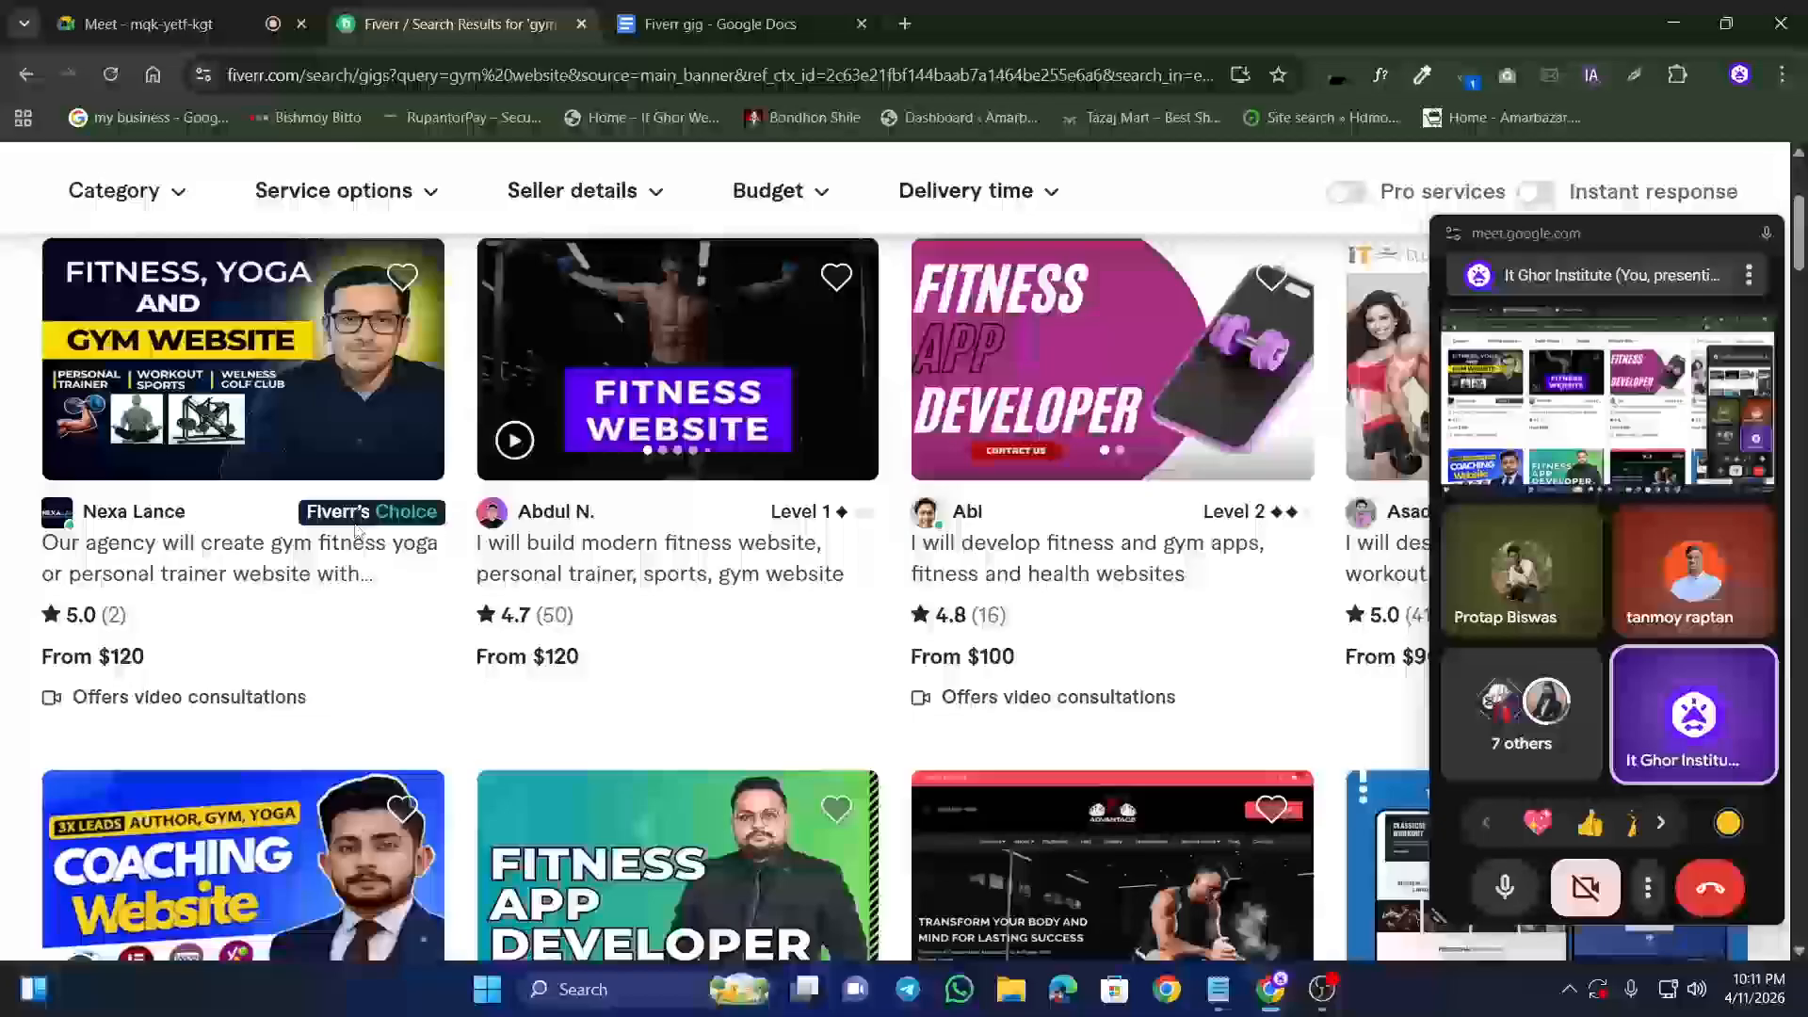
{"action": "middle_click", "coordinate": [195, 586]}
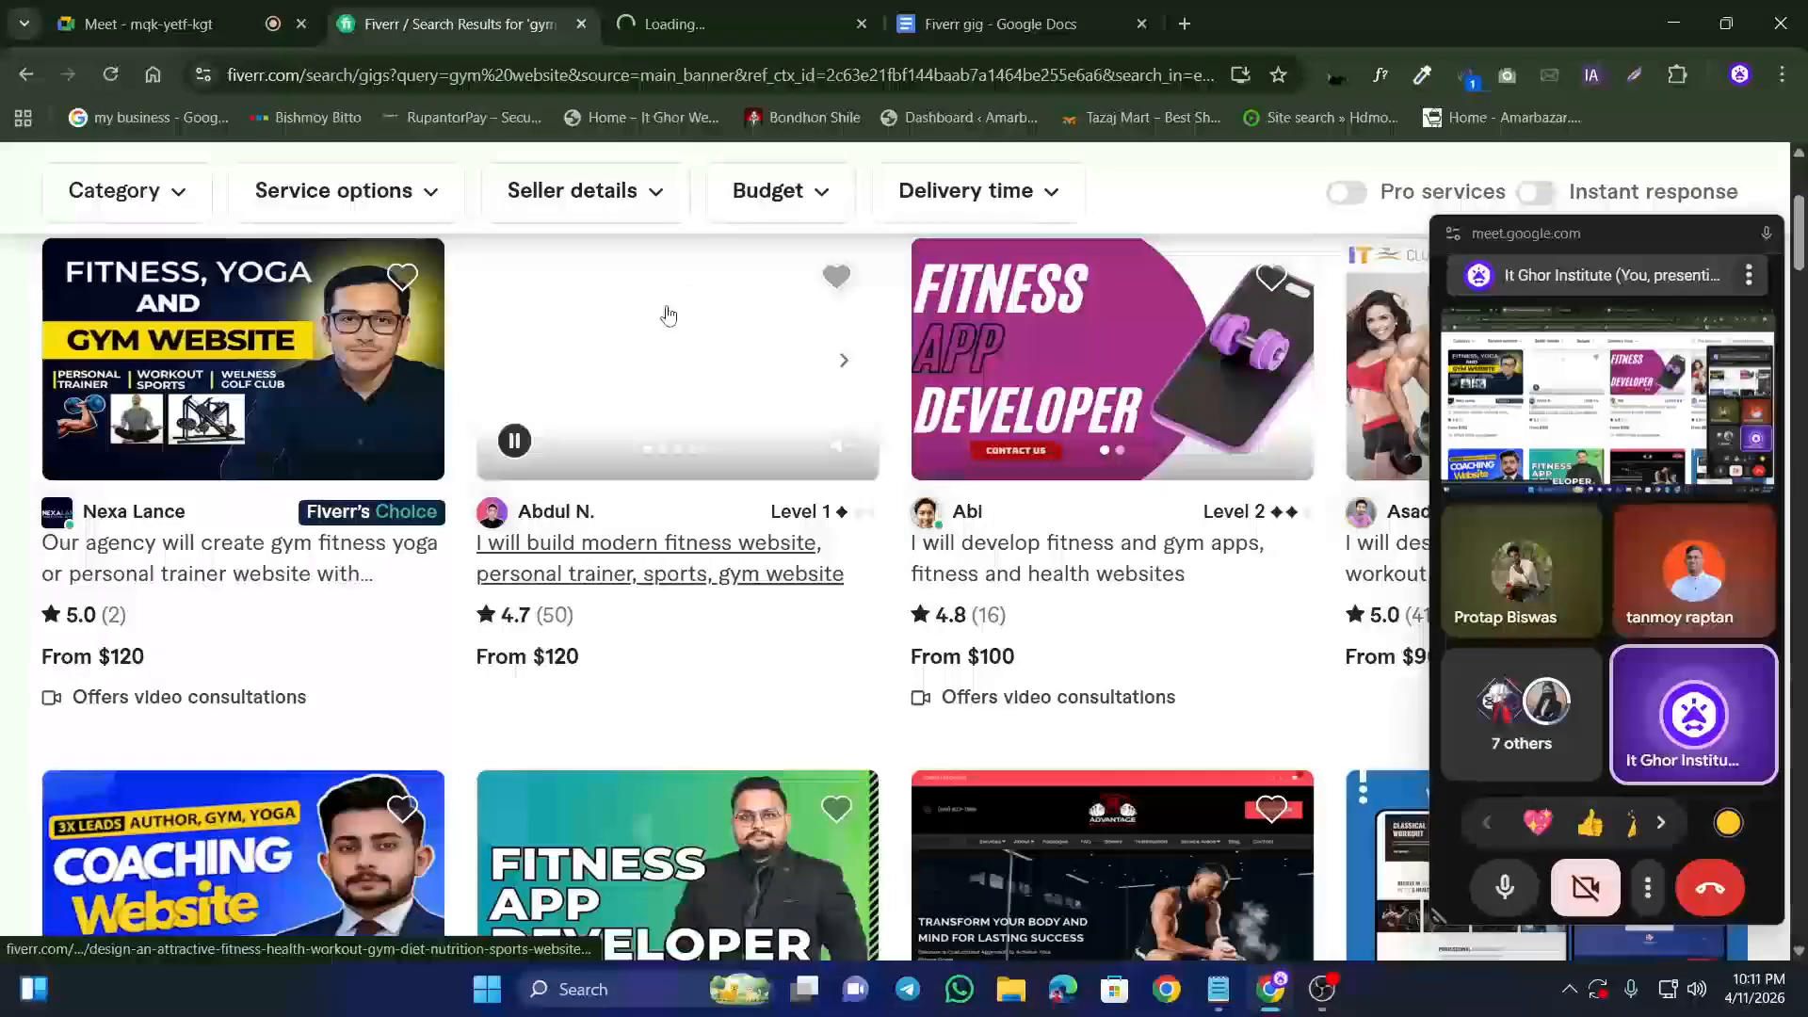
{"action": "scroll", "coordinate": [678, 320], "scroll_direction": "up", "scroll_amount": 3}
{"action": "left_click", "coordinate": [745, 13]}
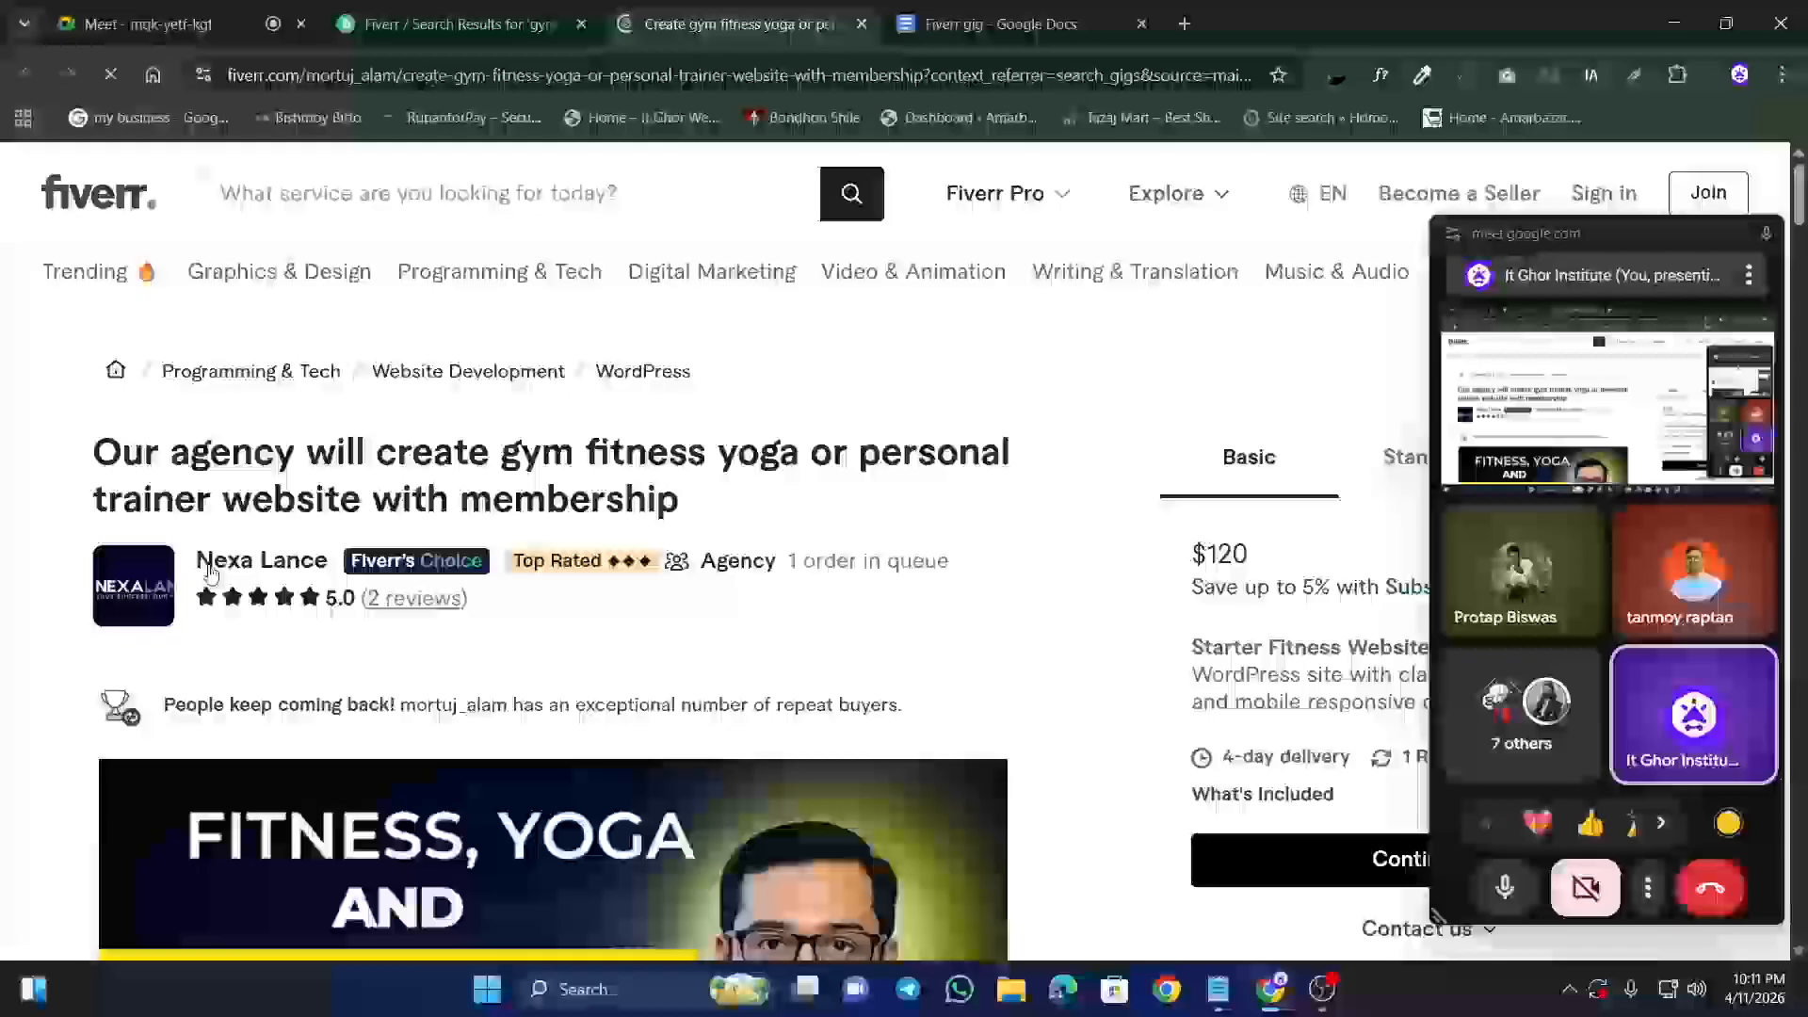
Step: Examine the gig's category path and the wording of its title
{"action": "scroll", "coordinate": [518, 683], "scroll_direction": "down", "scroll_amount": 15}
{"action": "scroll", "coordinate": [516, 684], "scroll_direction": "down", "scroll_amount": 5}
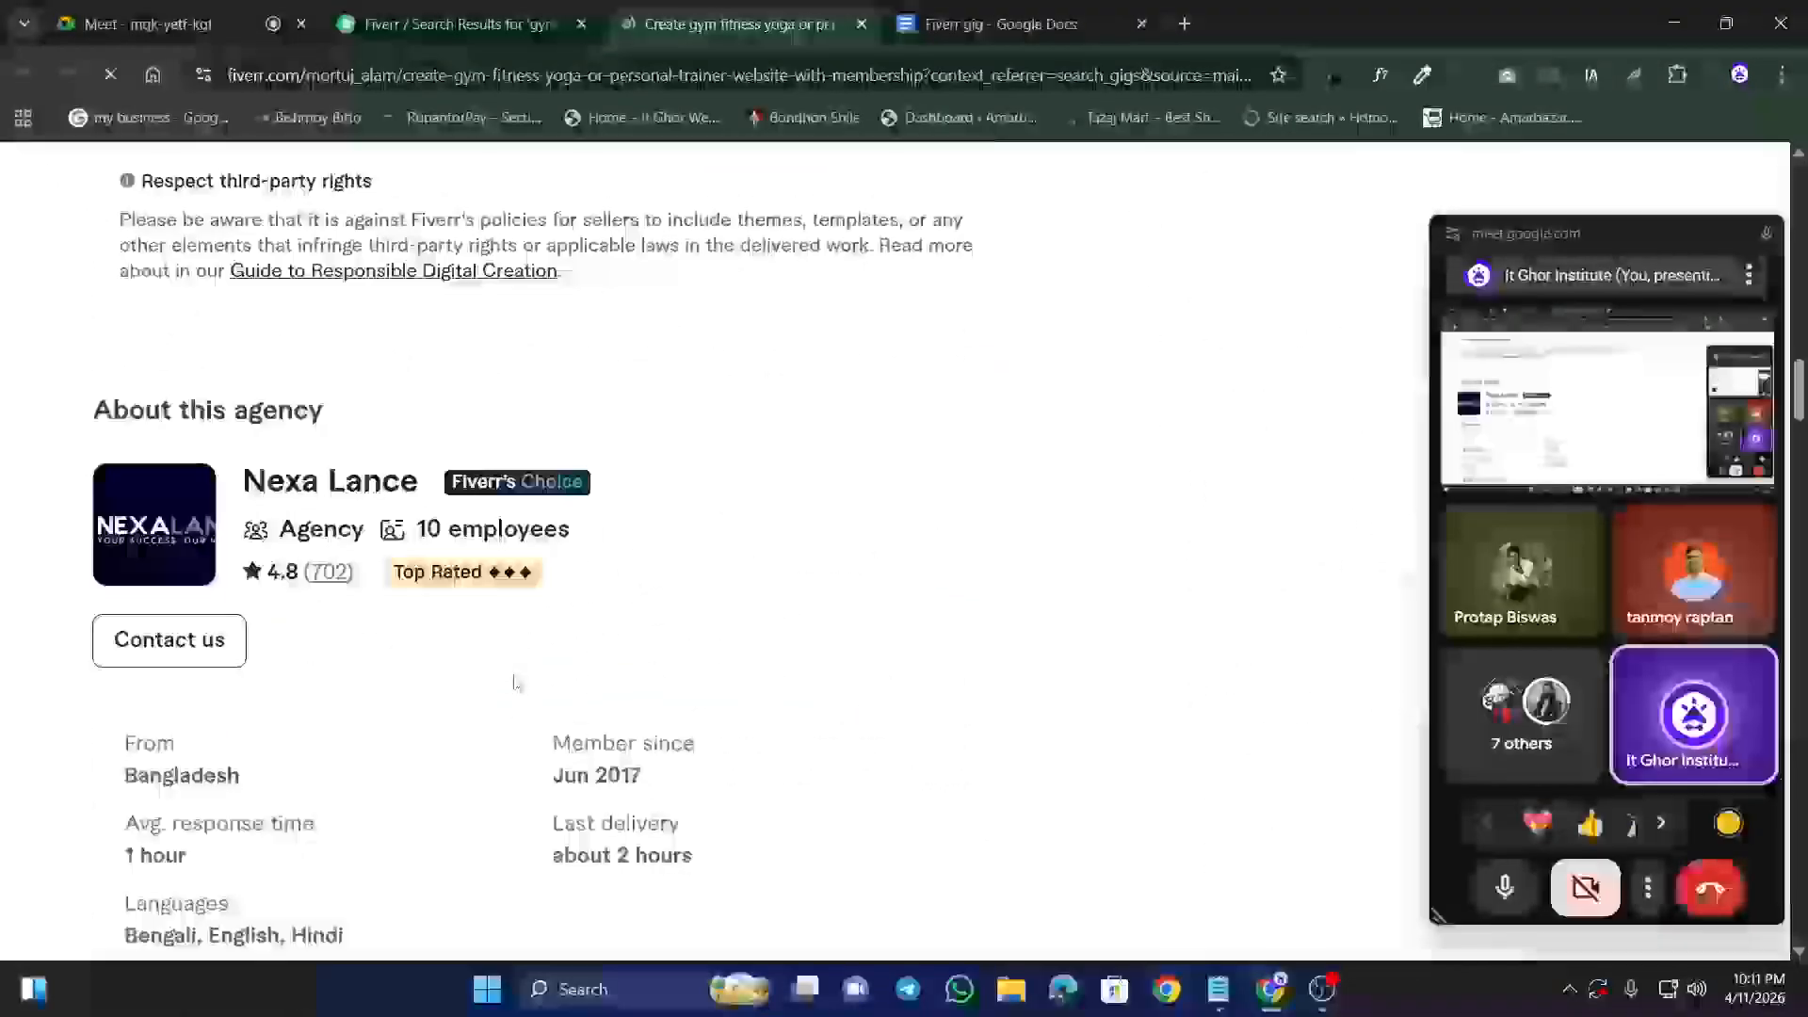
{"action": "scroll", "coordinate": [512, 685], "scroll_direction": "up", "scroll_amount": 20}
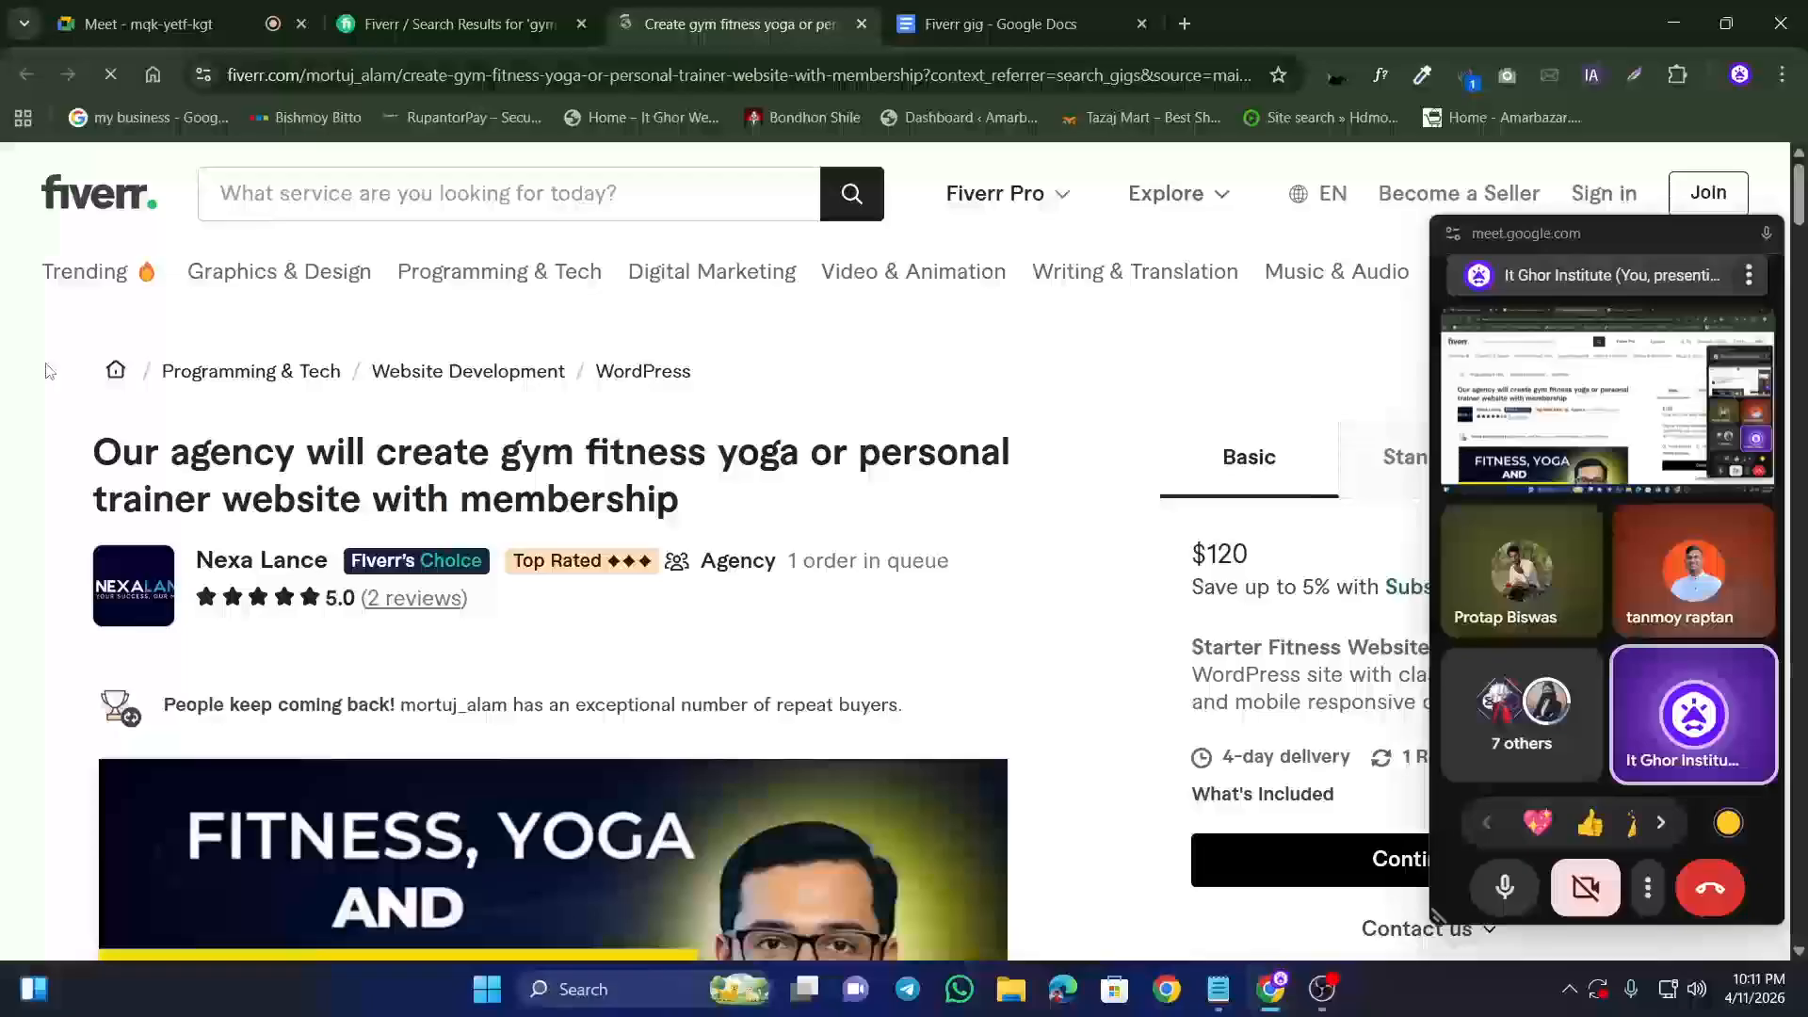
{"action": "left_click_drag", "start_coordinate": [141, 373], "coordinate": [762, 352]}
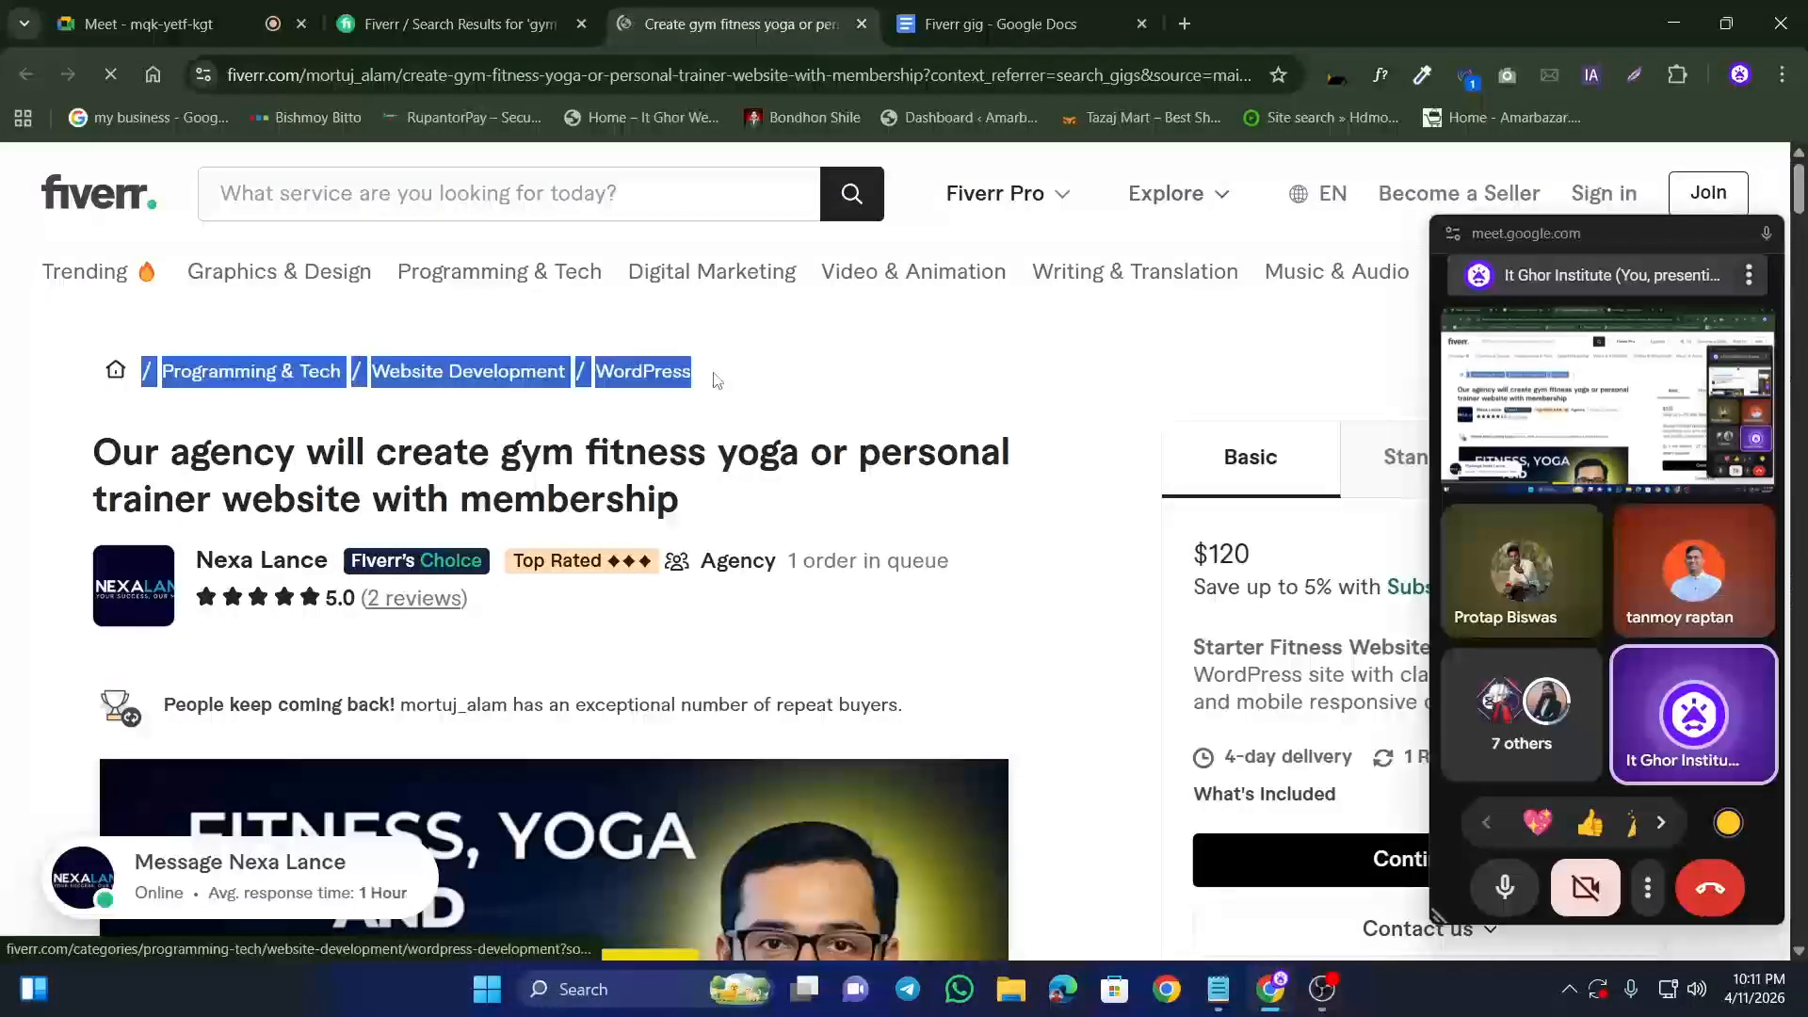
{"action": "left_click", "coordinate": [762, 352]}
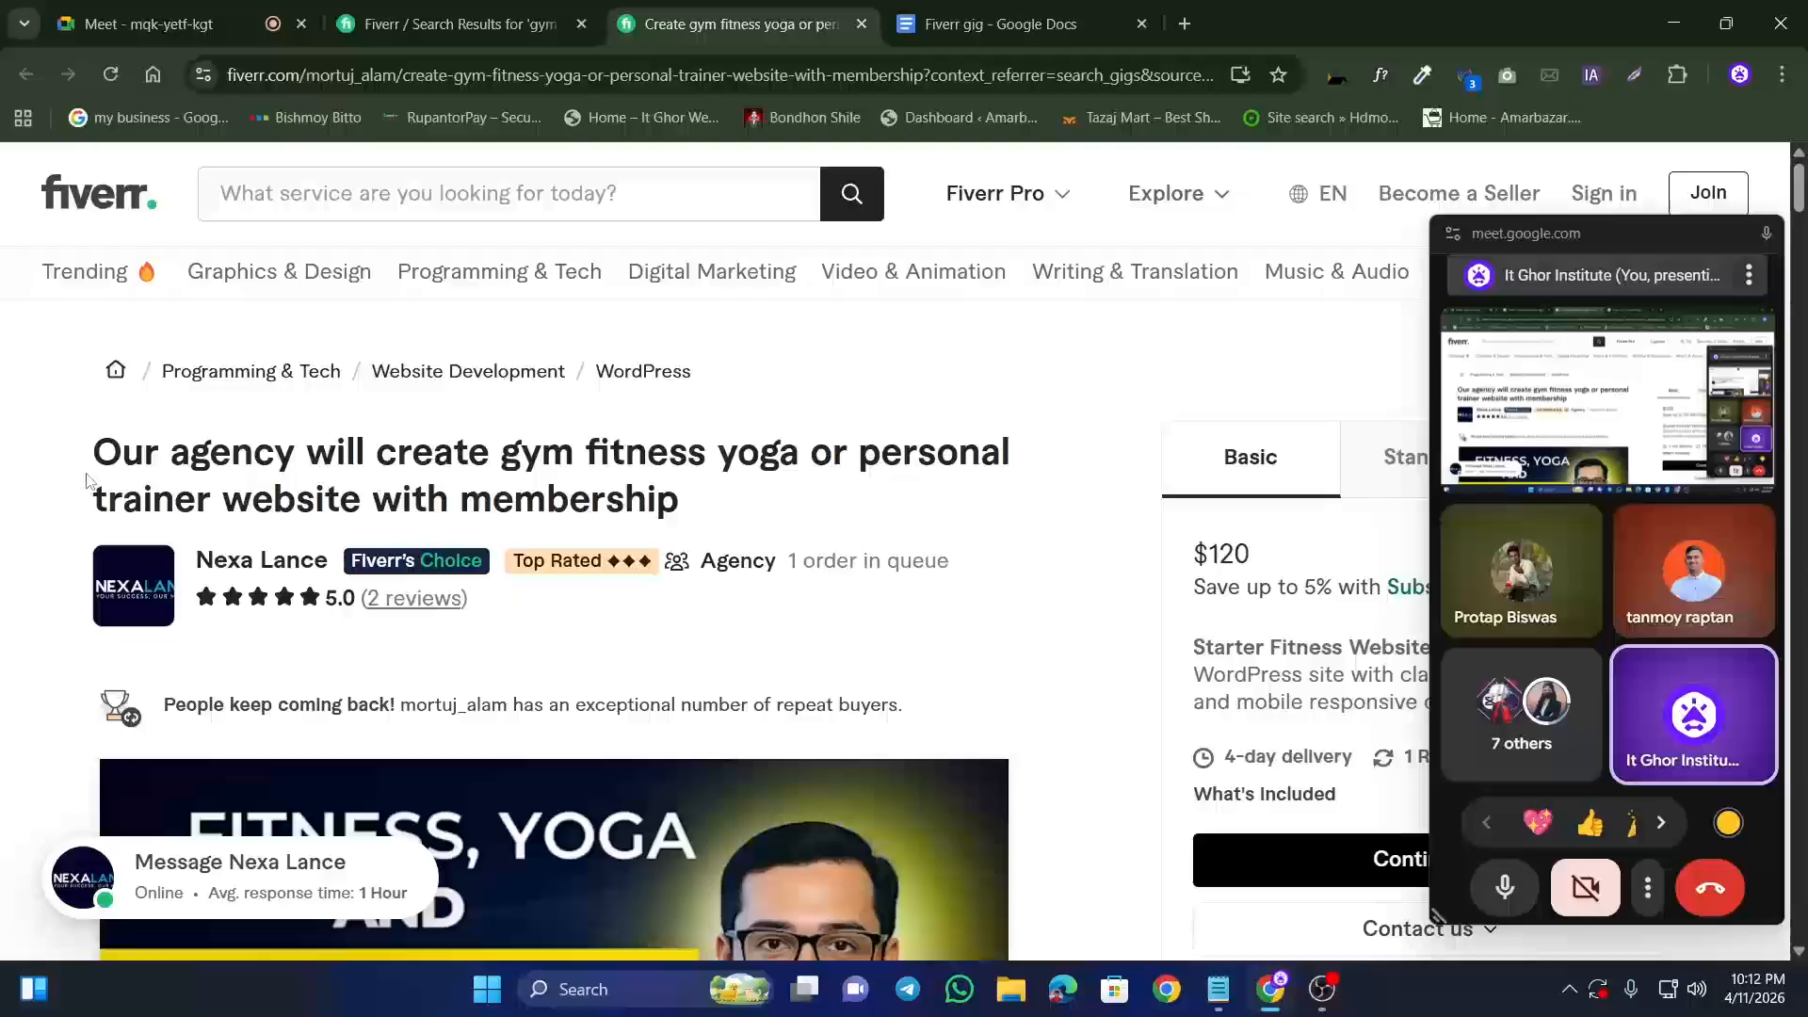
{"action": "left_click_drag", "start_coordinate": [95, 447], "coordinate": [231, 450]}
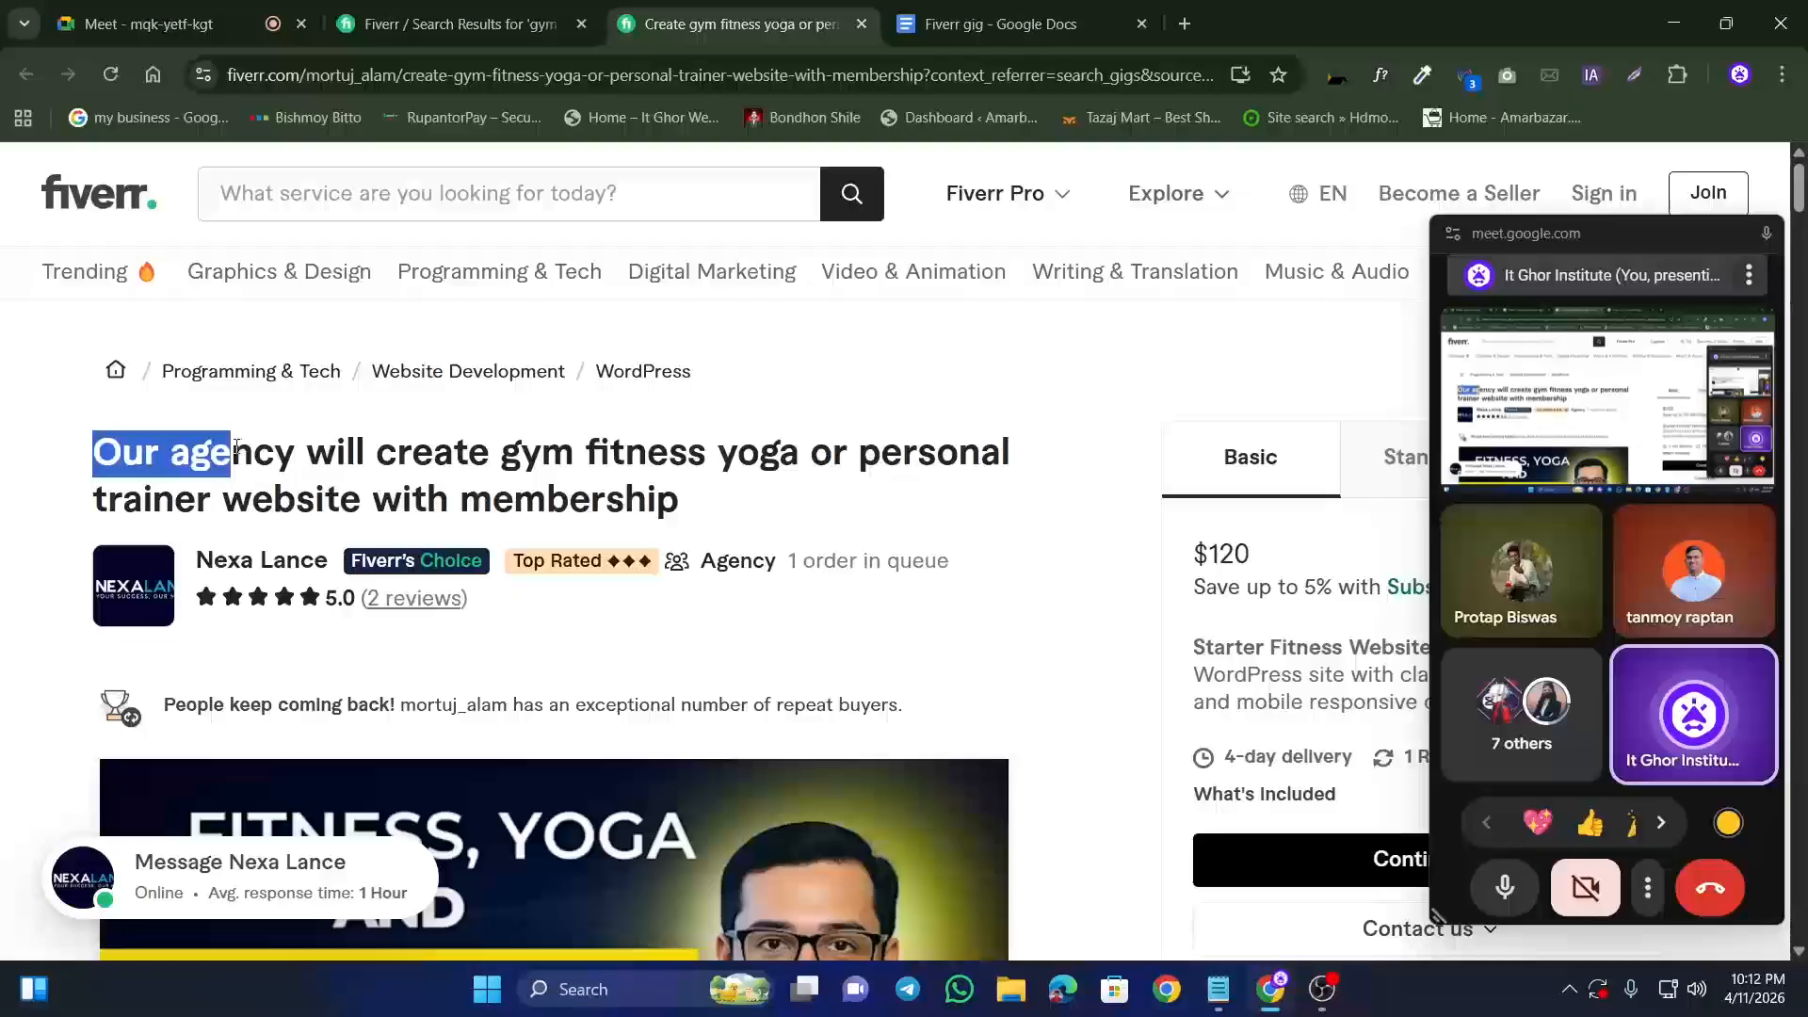
{"action": "left_click_drag", "start_coordinate": [94, 446], "coordinate": [860, 450]}
{"action": "left_click", "coordinate": [684, 496]}
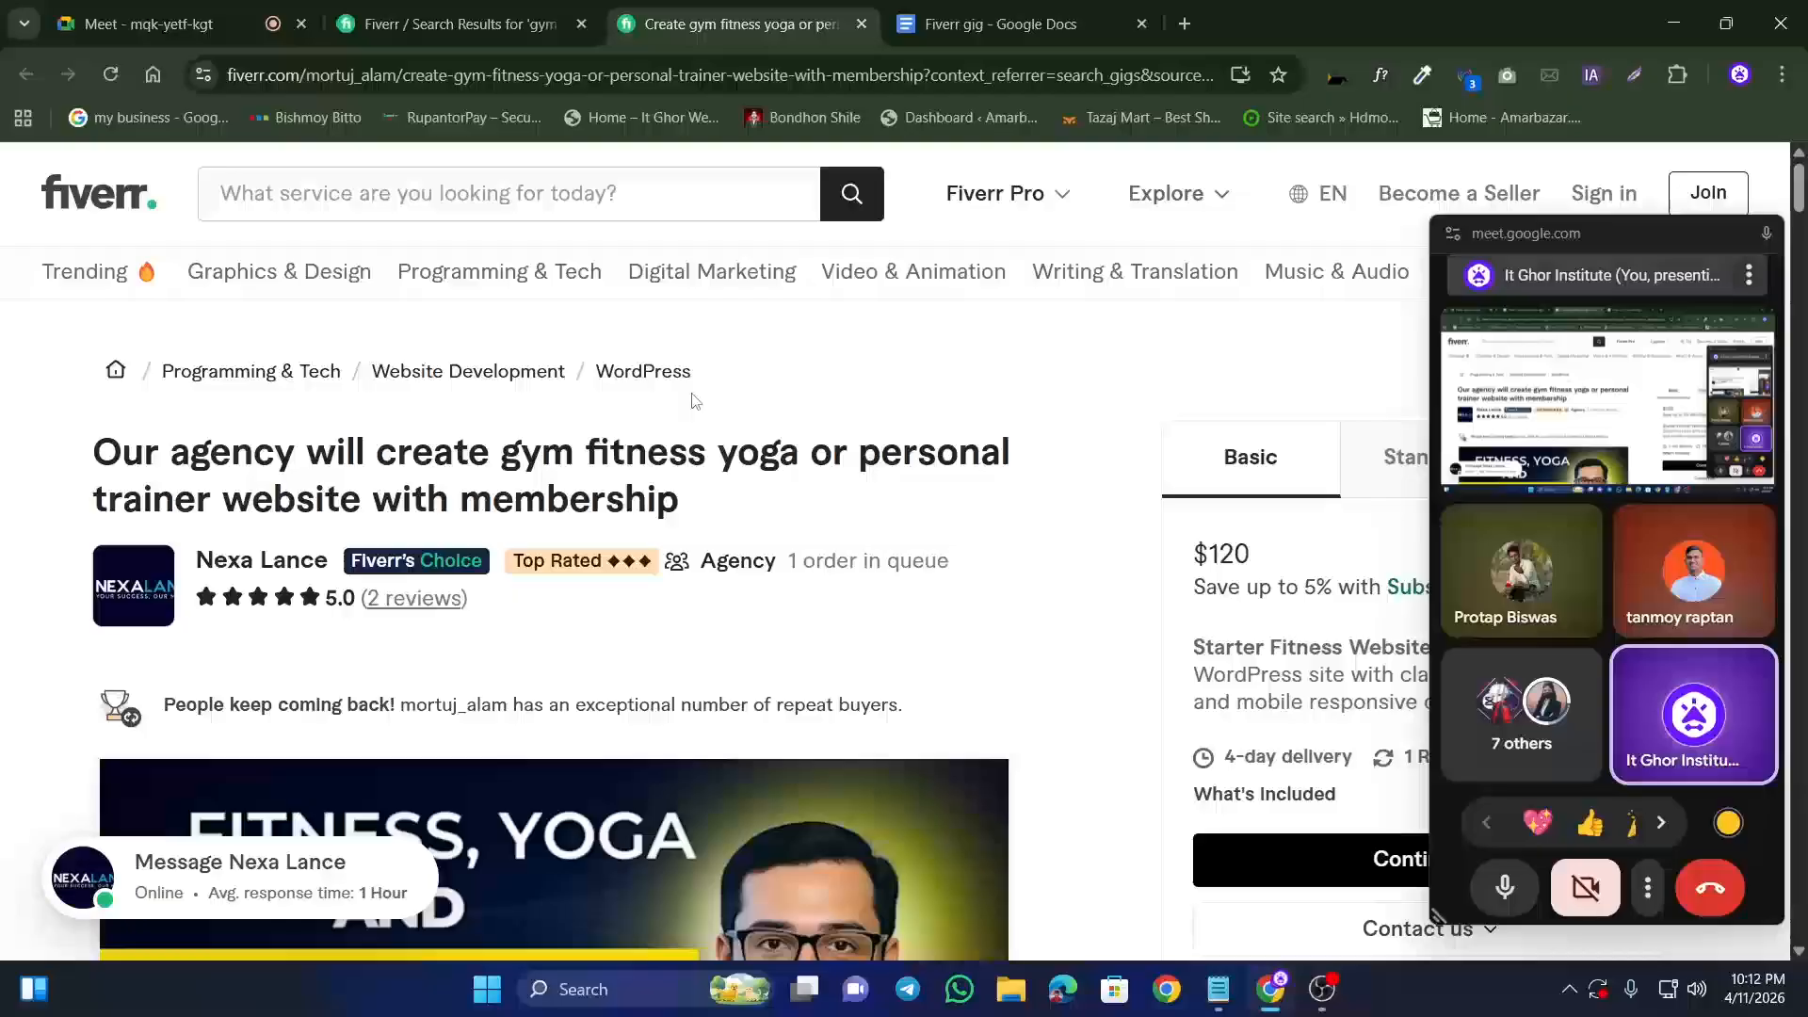
{"action": "left_click_drag", "start_coordinate": [720, 388], "coordinate": [168, 397]}
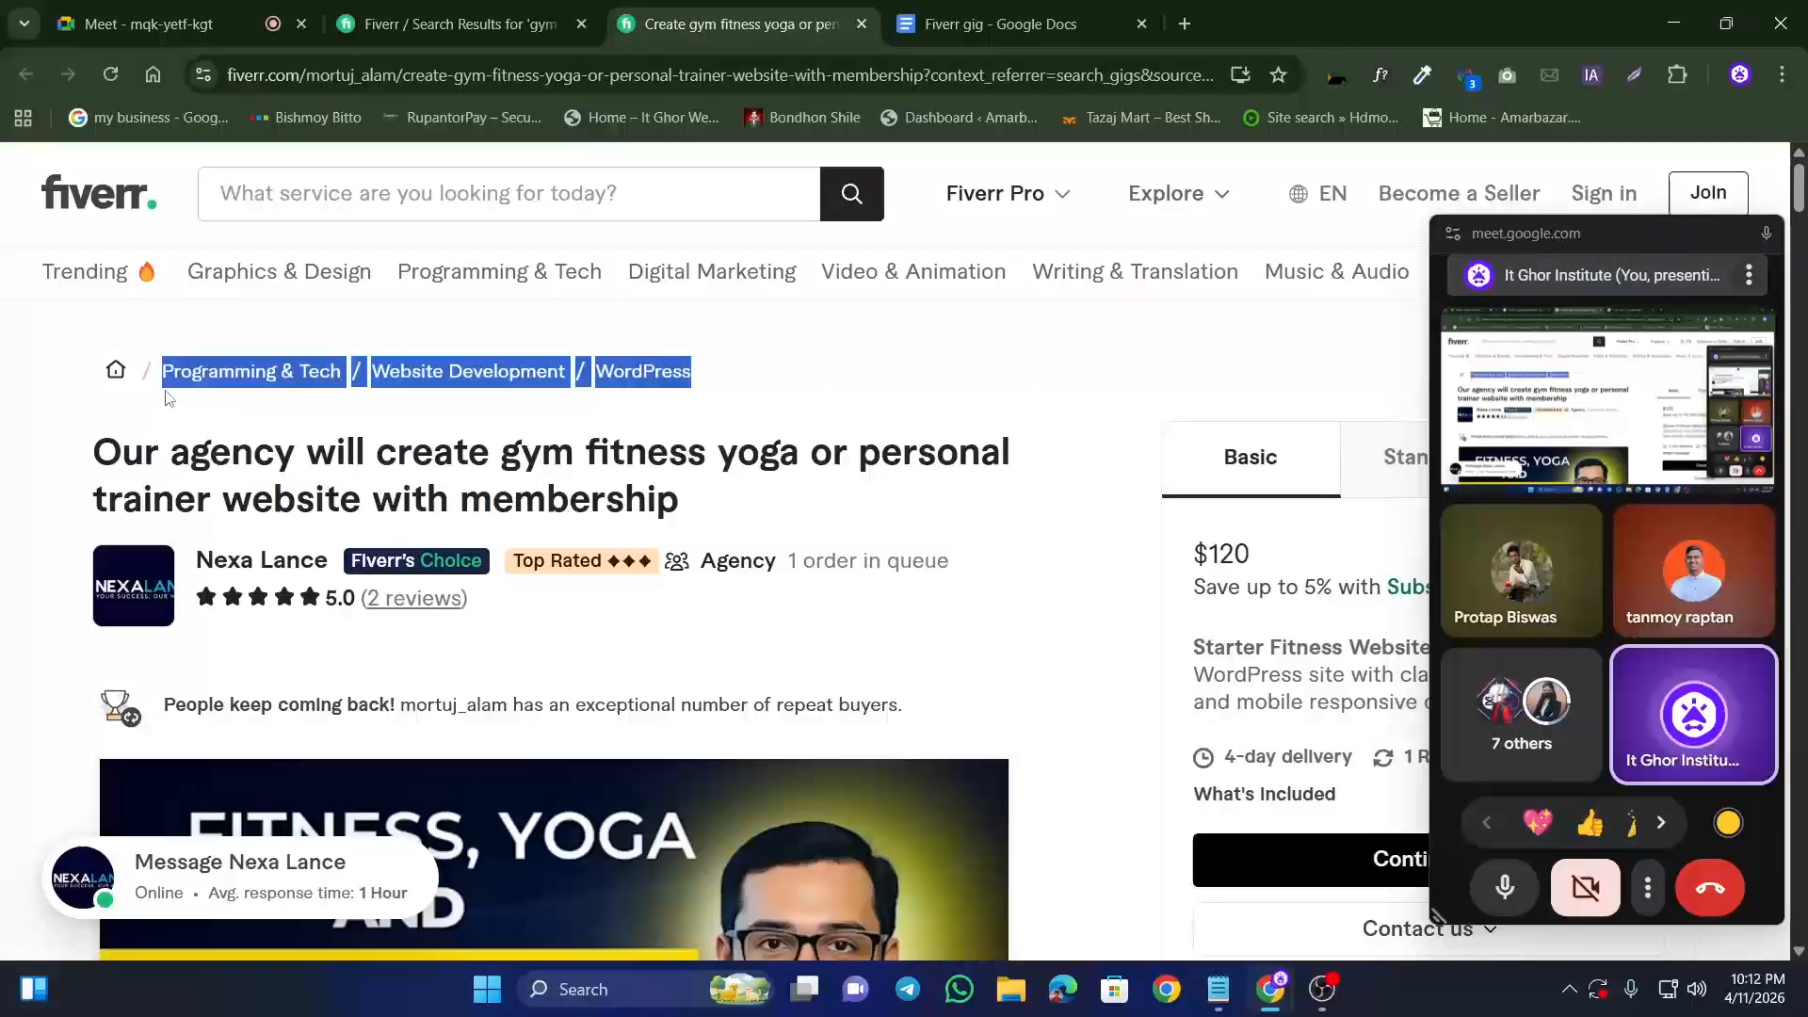
{"action": "left_click", "coordinate": [777, 398]}
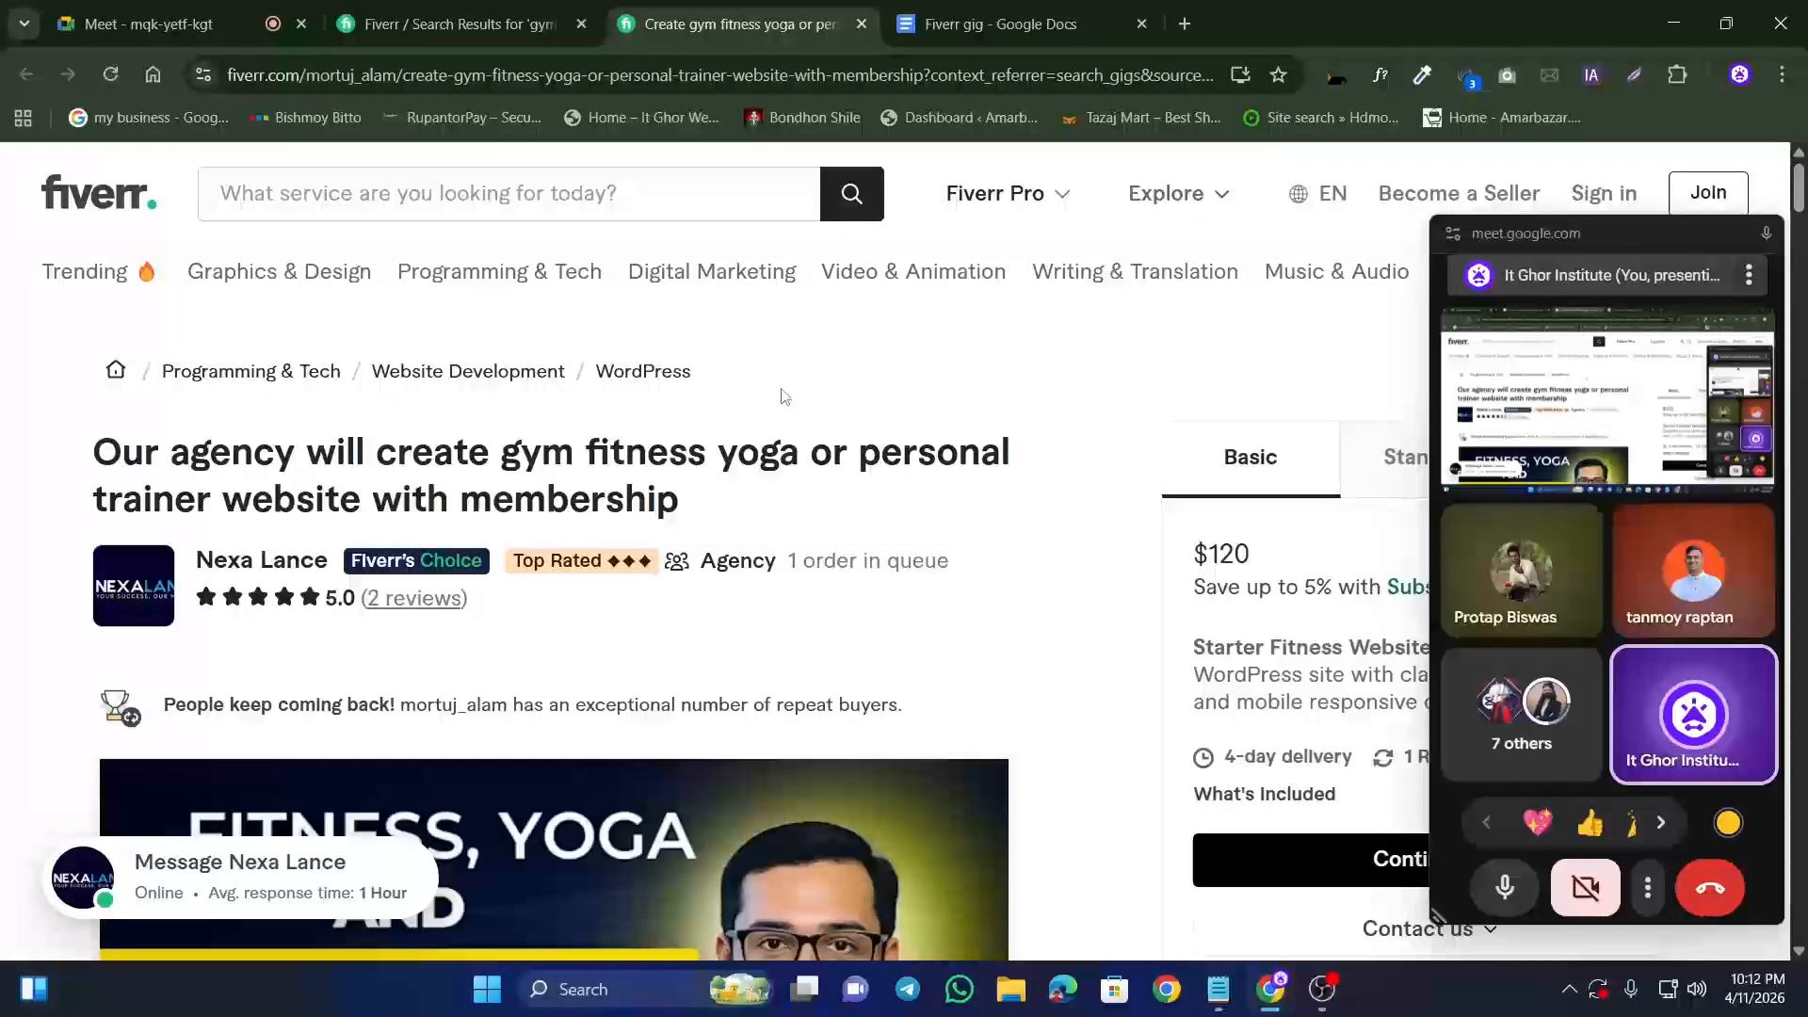
{"action": "scroll", "coordinate": [692, 415], "scroll_direction": "down", "scroll_amount": 1}
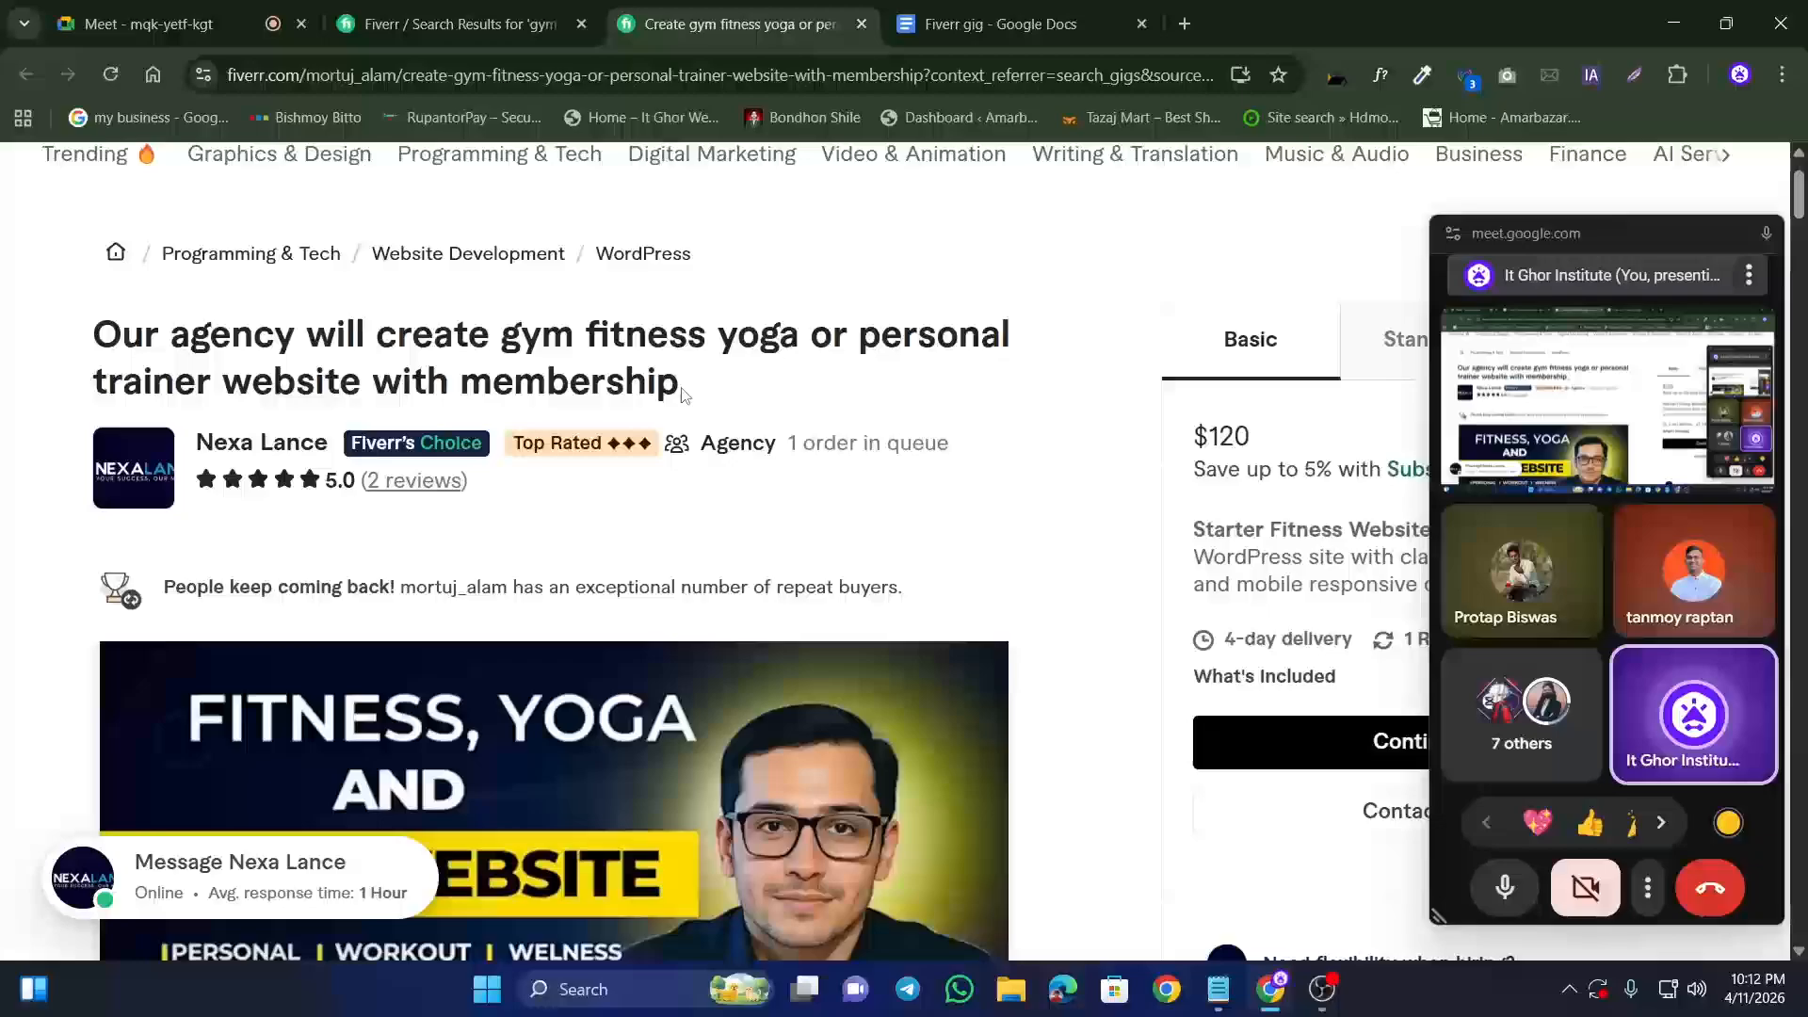
{"action": "left_click_drag", "start_coordinate": [682, 386], "coordinate": [77, 337]}
{"action": "left_click", "coordinate": [402, 325]}
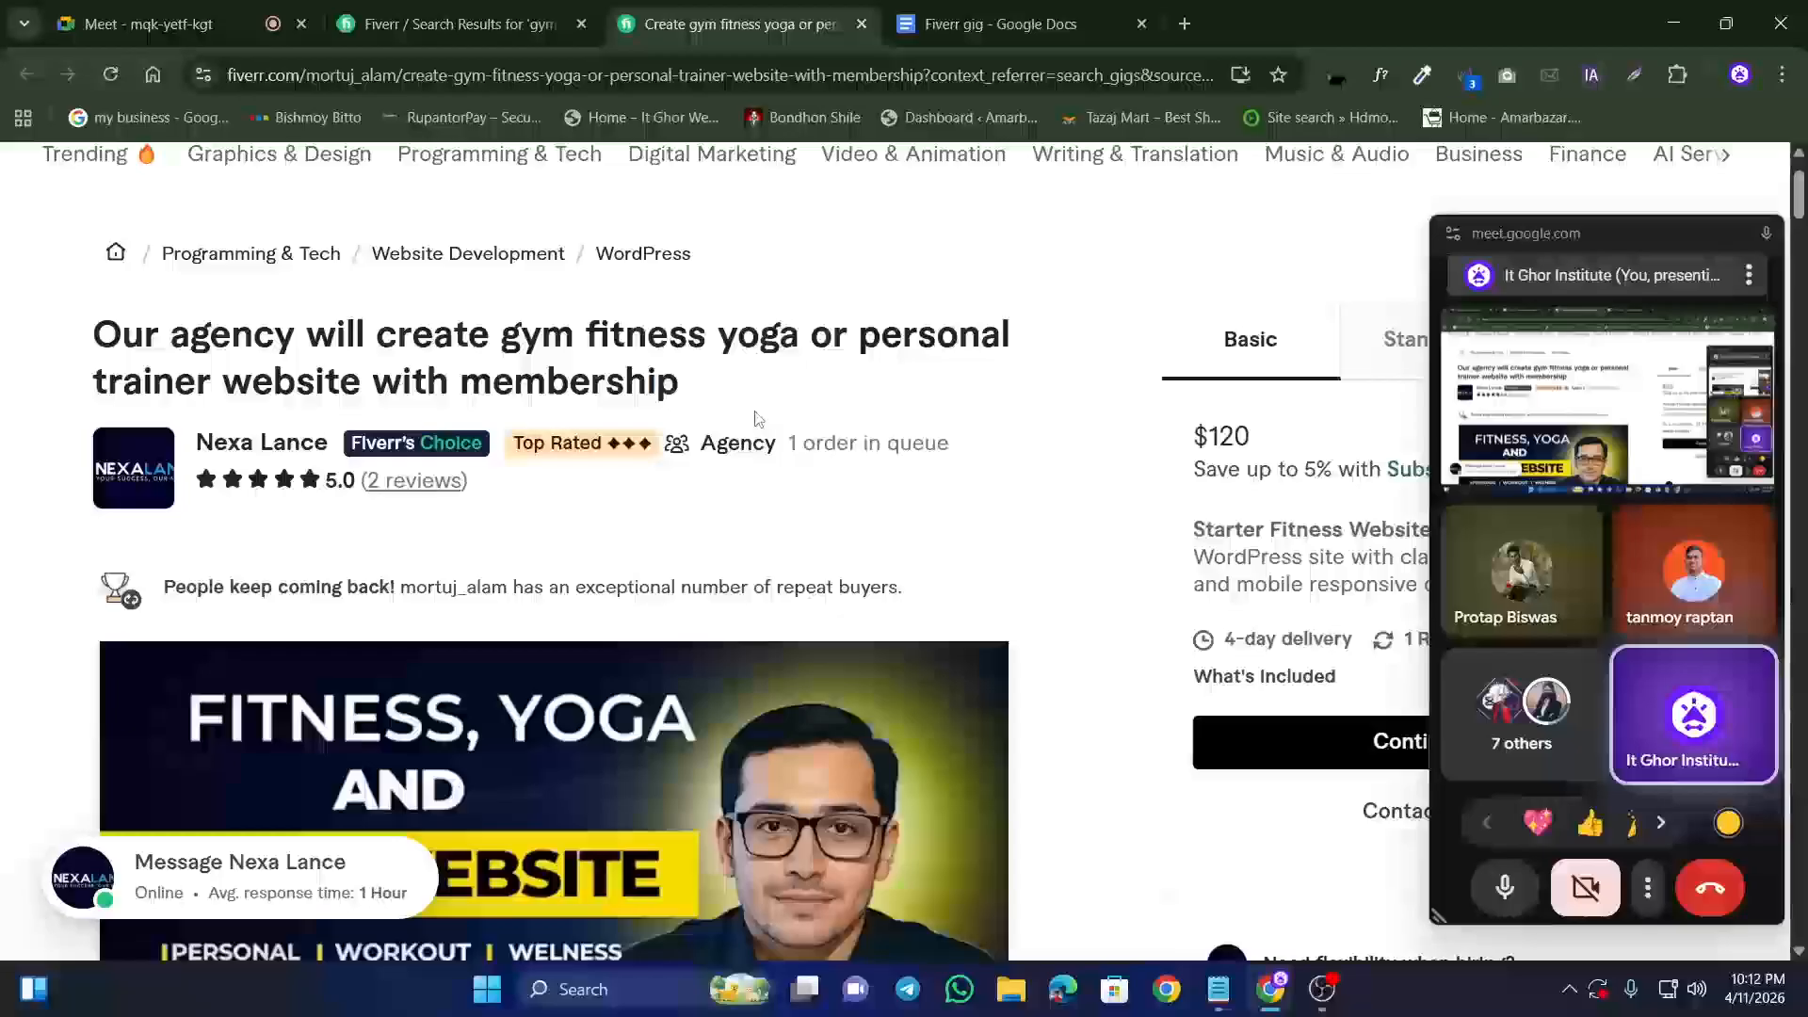
Step: Examine the gig's cover image, including its headline, service keywords and pictures
{"action": "scroll", "coordinate": [659, 438], "scroll_direction": "down", "scroll_amount": 3}
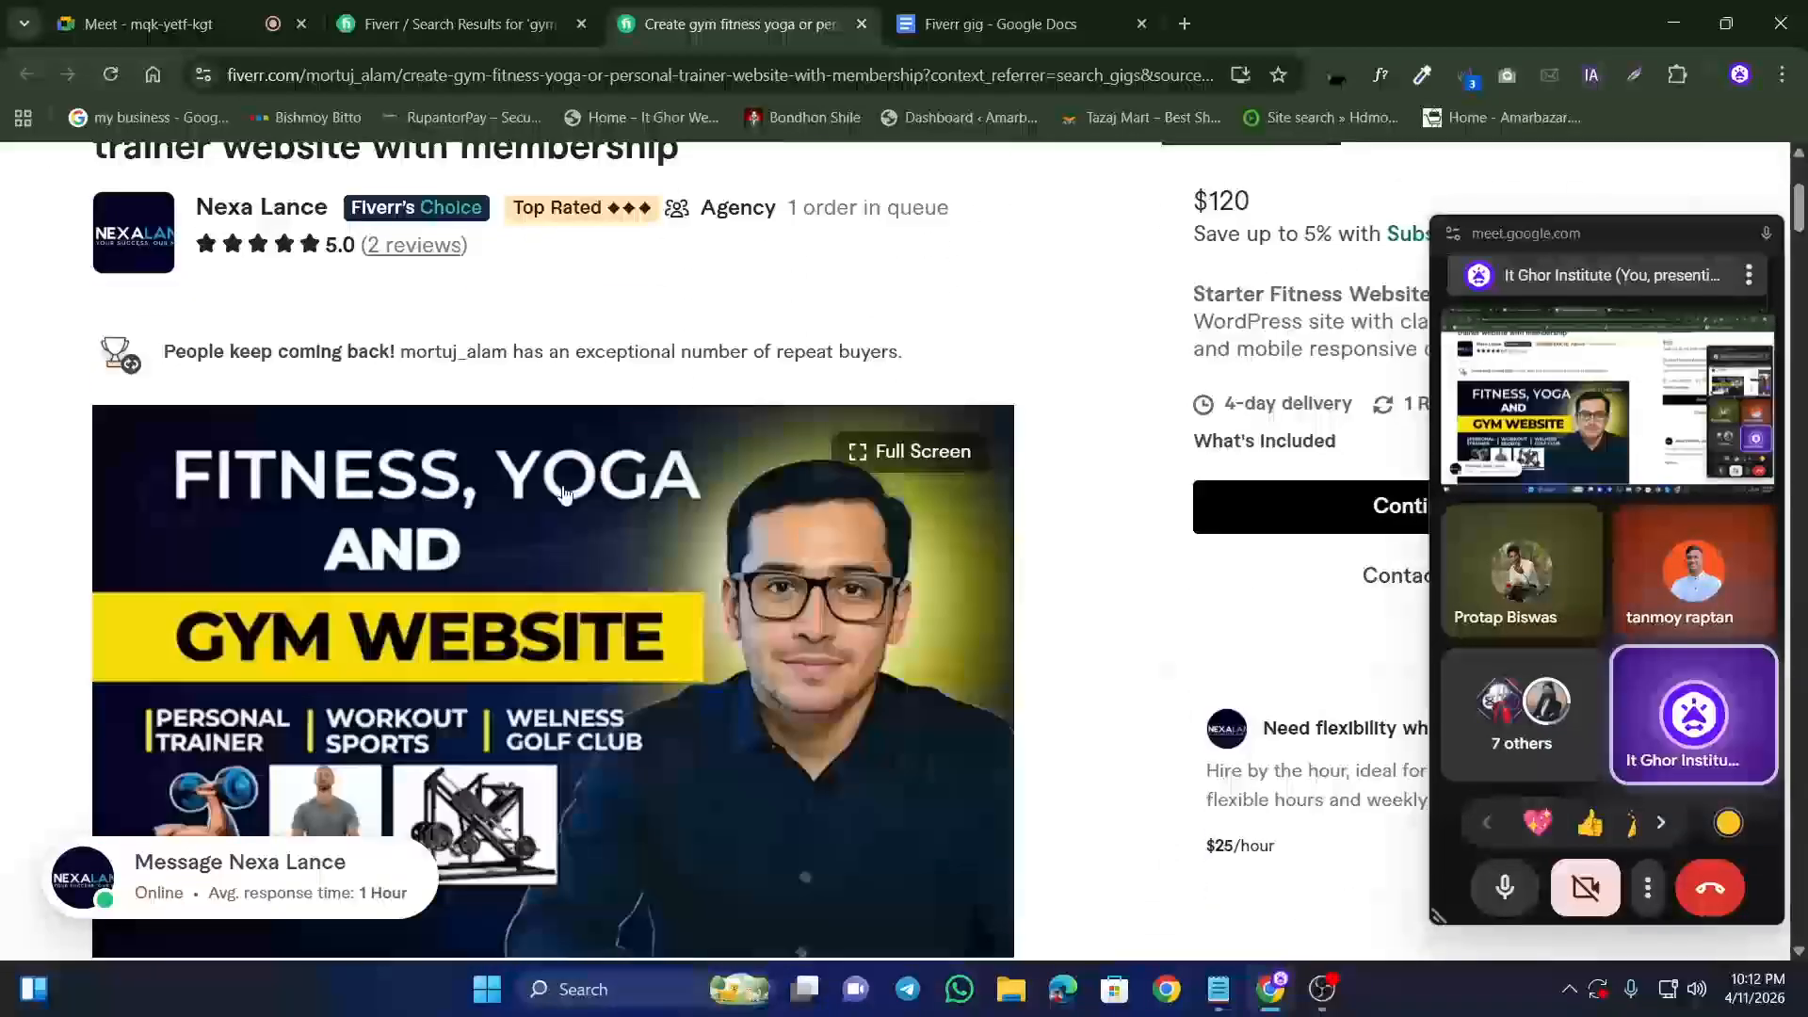
{"action": "scroll", "coordinate": [601, 516], "scroll_direction": "down", "scroll_amount": 3}
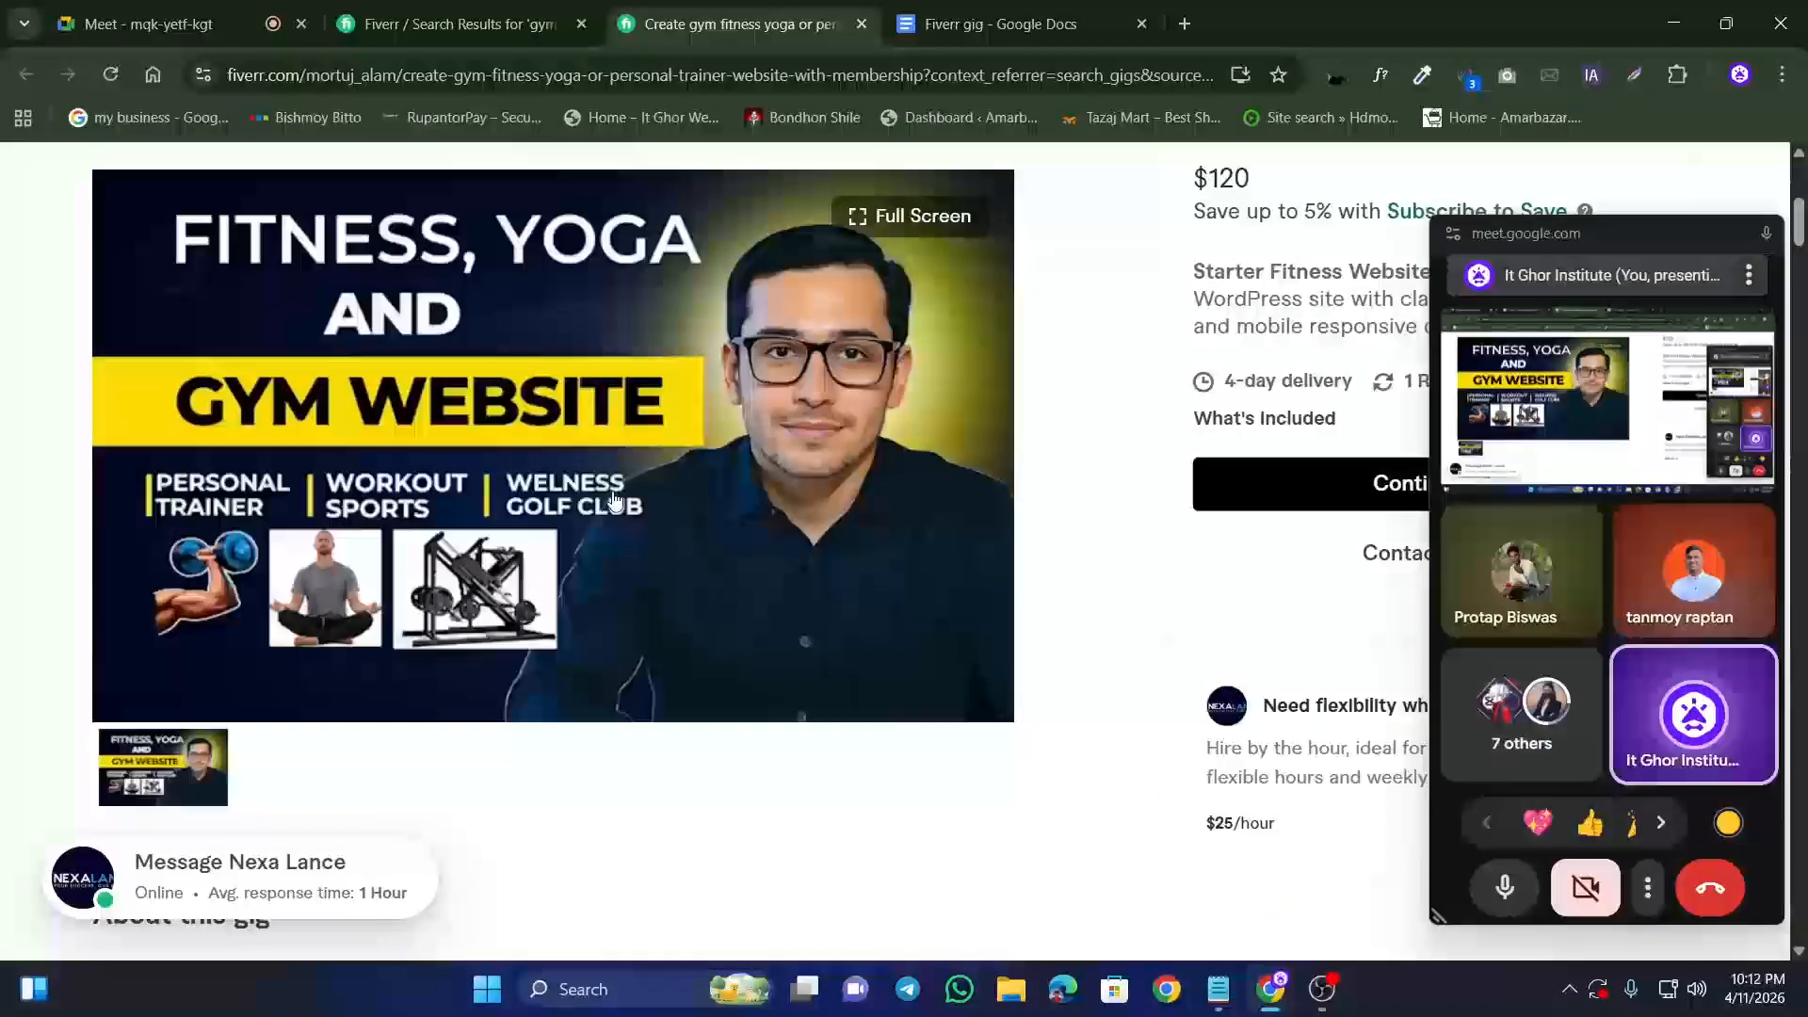
{"action": "scroll", "coordinate": [614, 499], "scroll_direction": "up", "scroll_amount": 2}
{"action": "scroll", "coordinate": [806, 524], "scroll_direction": "down", "scroll_amount": 2}
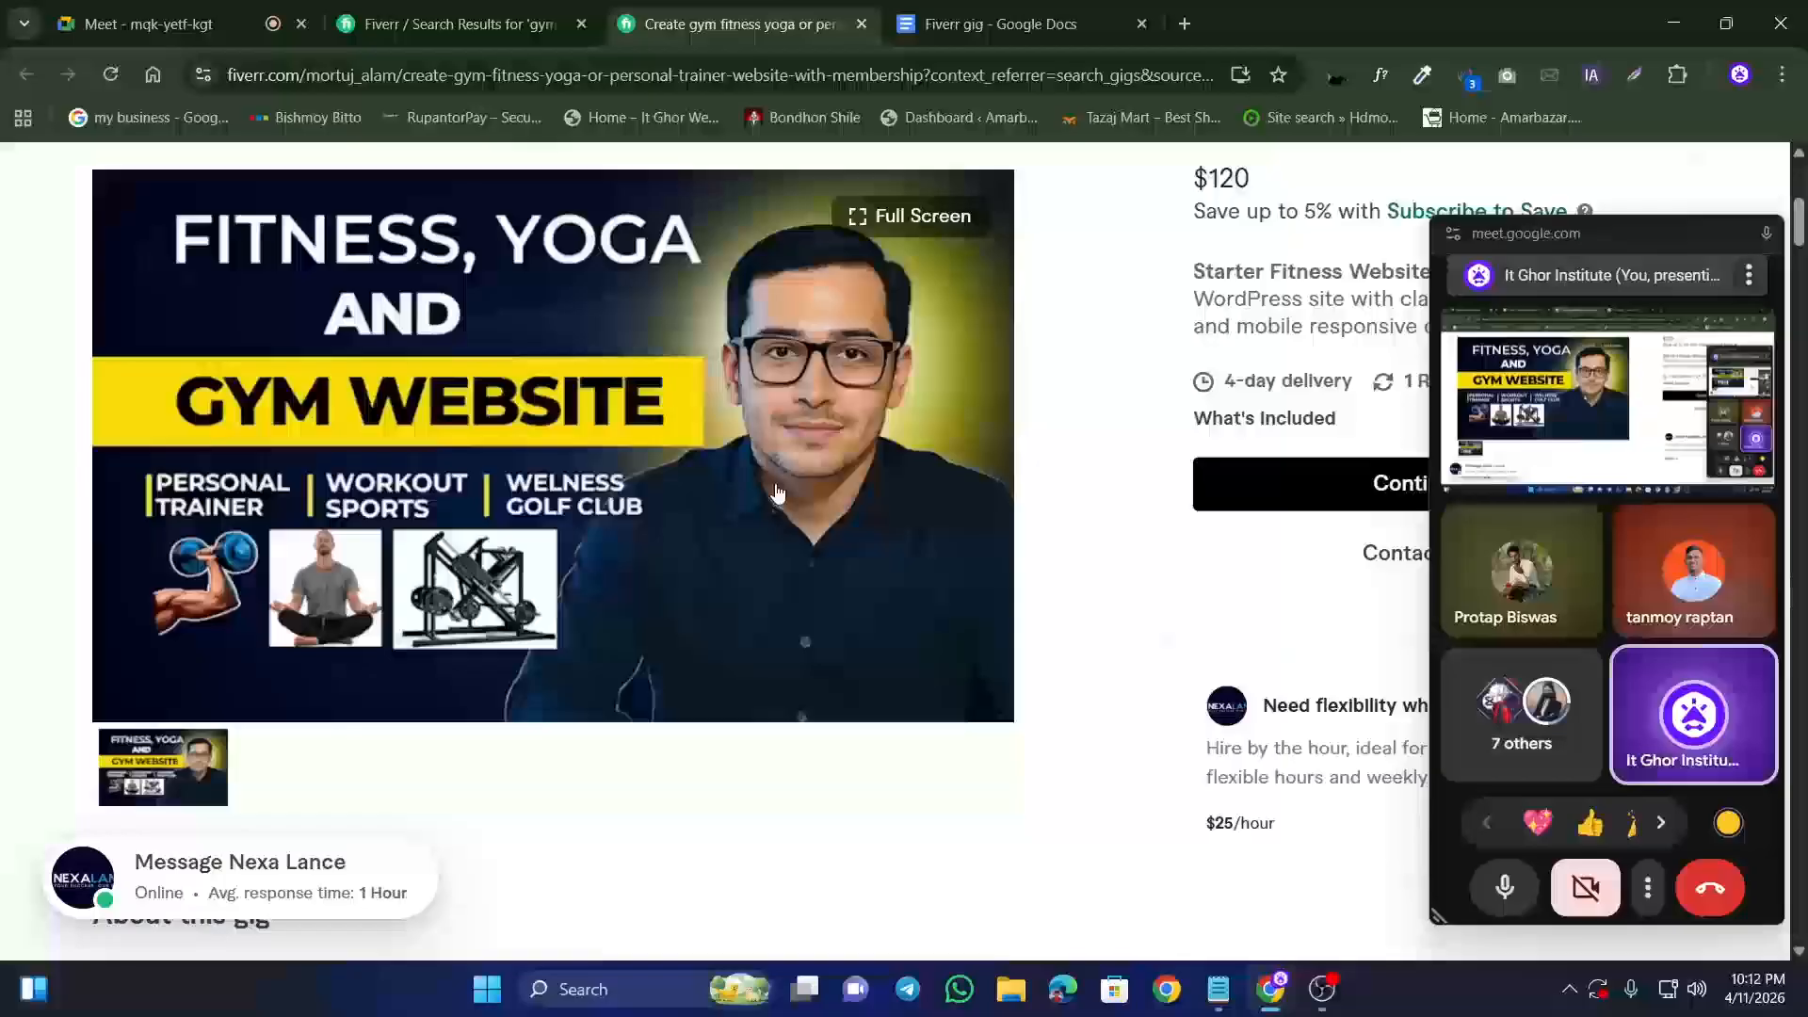
{"action": "scroll", "coordinate": [777, 497], "scroll_direction": "up", "scroll_amount": 1}
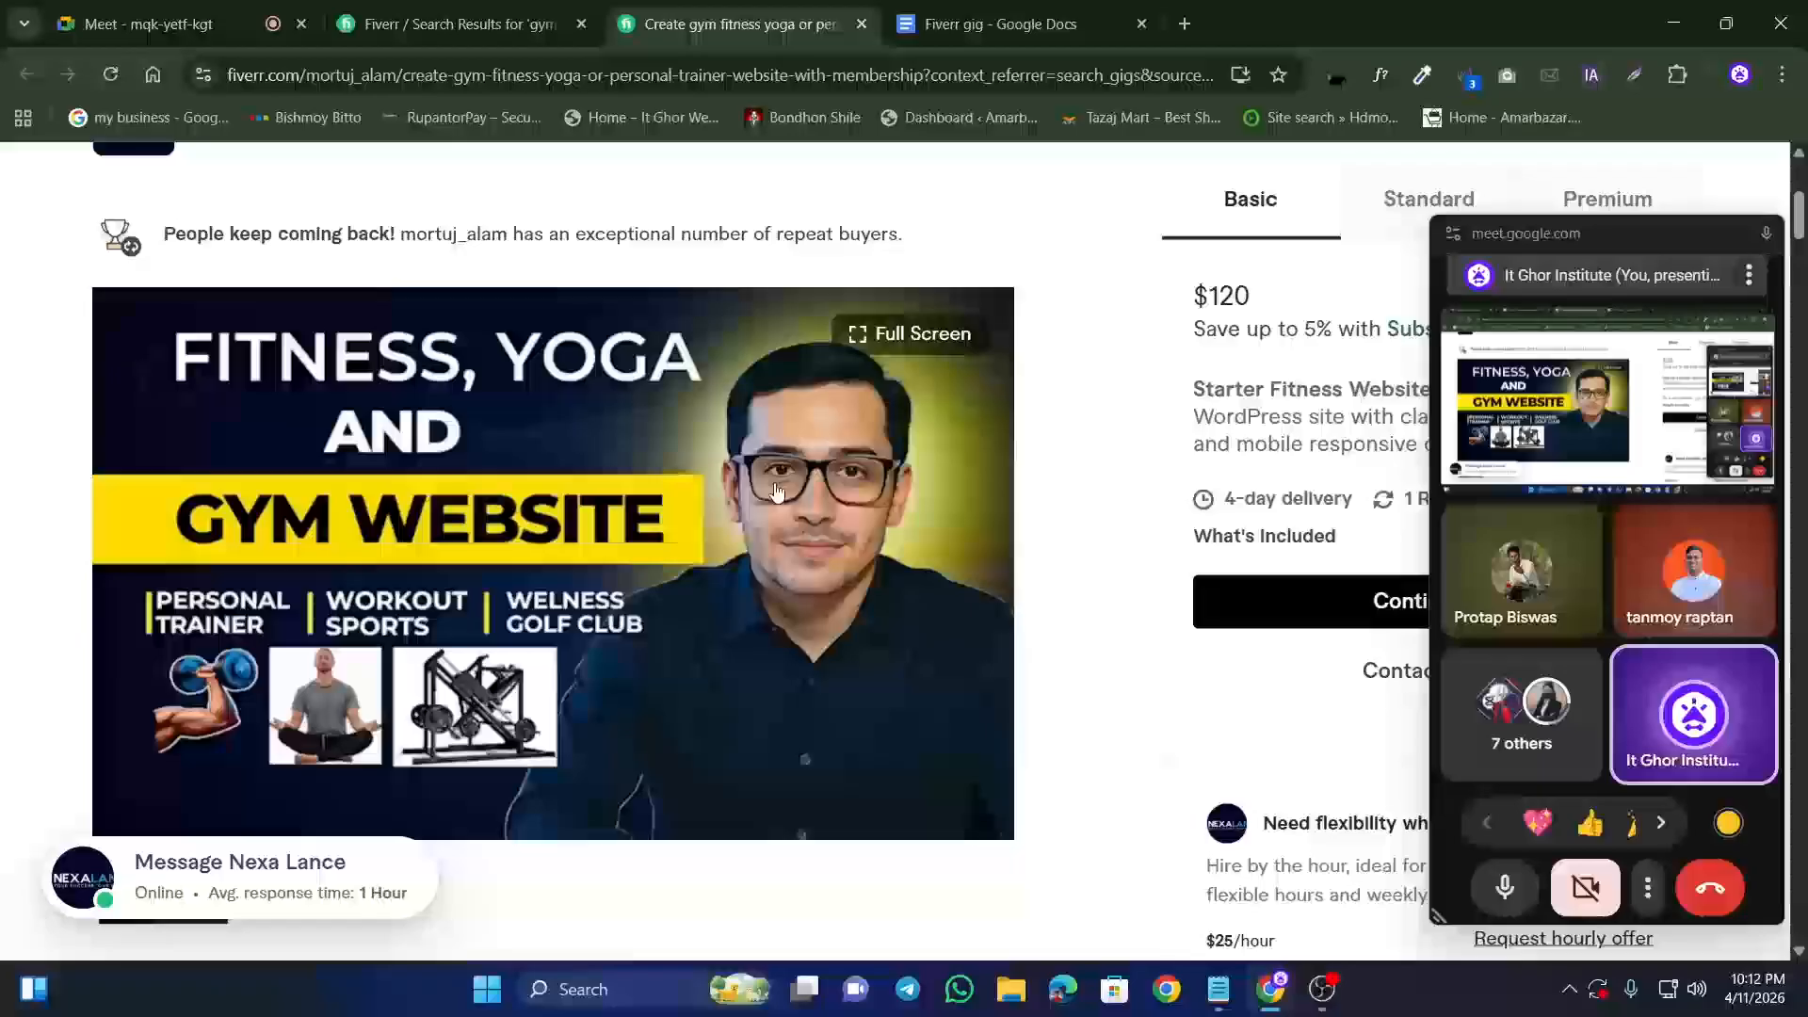
{"action": "scroll", "coordinate": [777, 490], "scroll_direction": "down", "scroll_amount": 3}
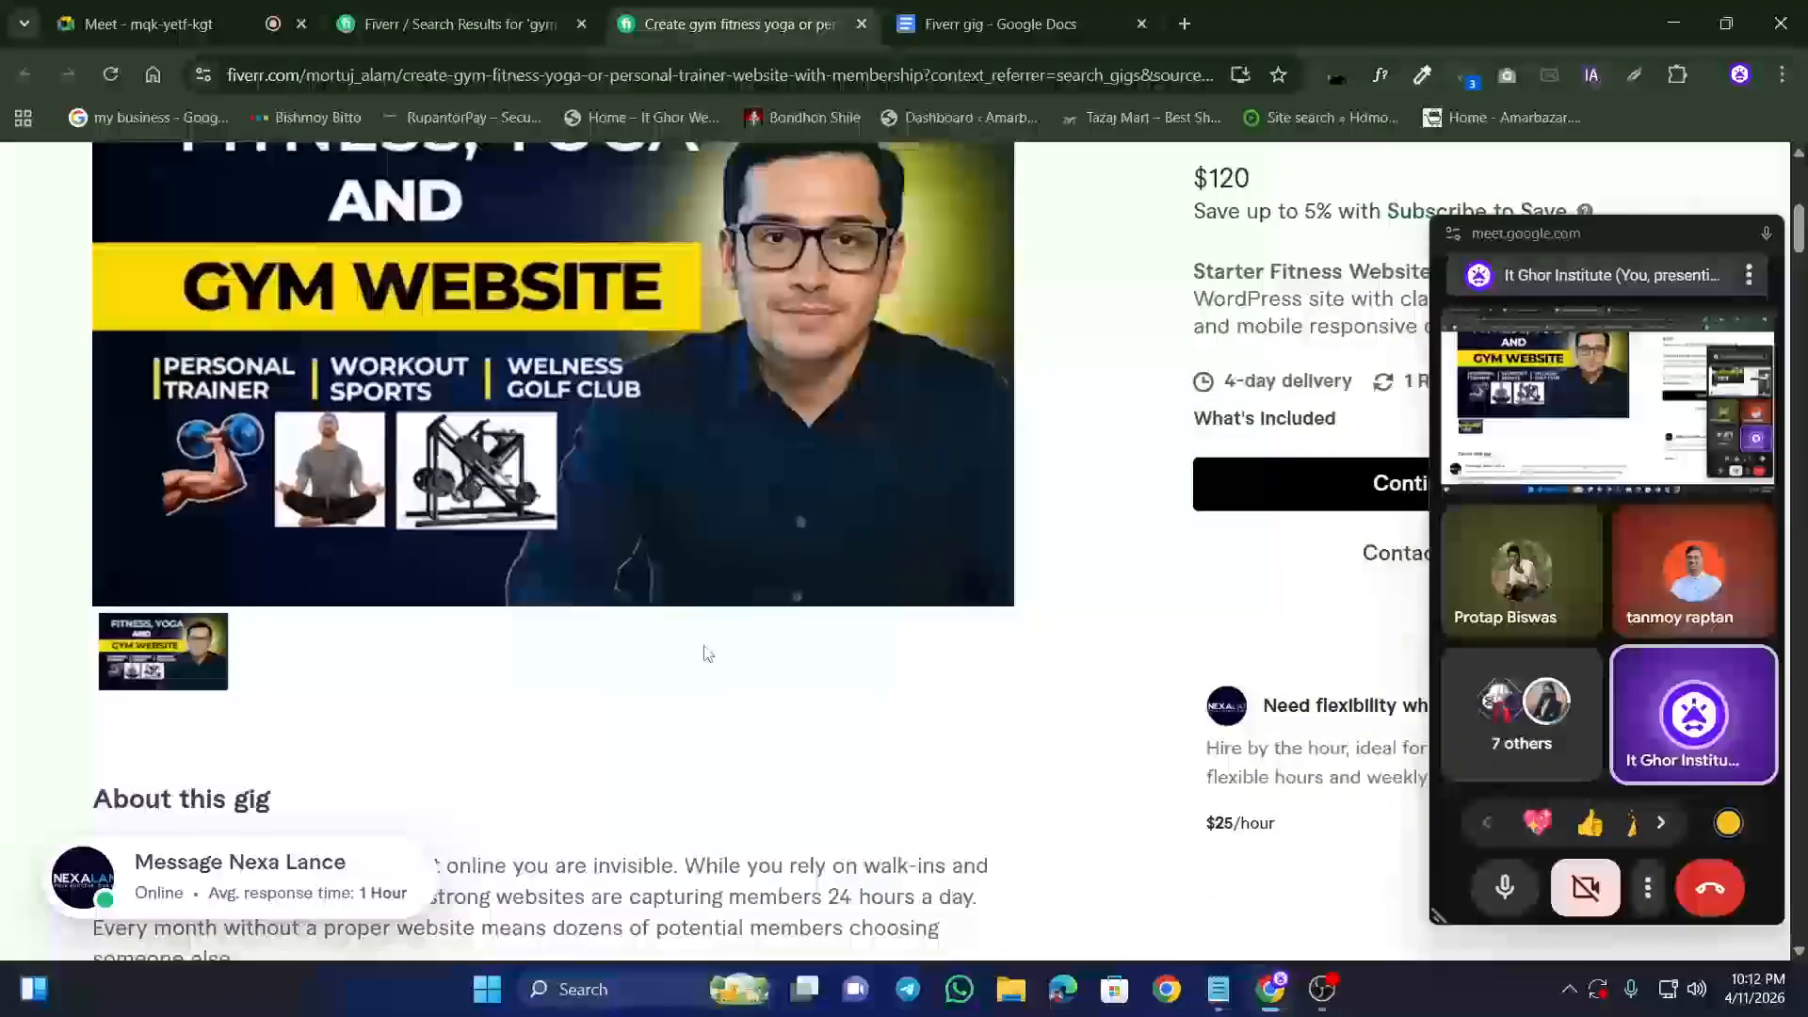
{"action": "scroll", "coordinate": [675, 491], "scroll_direction": "up", "scroll_amount": 3}
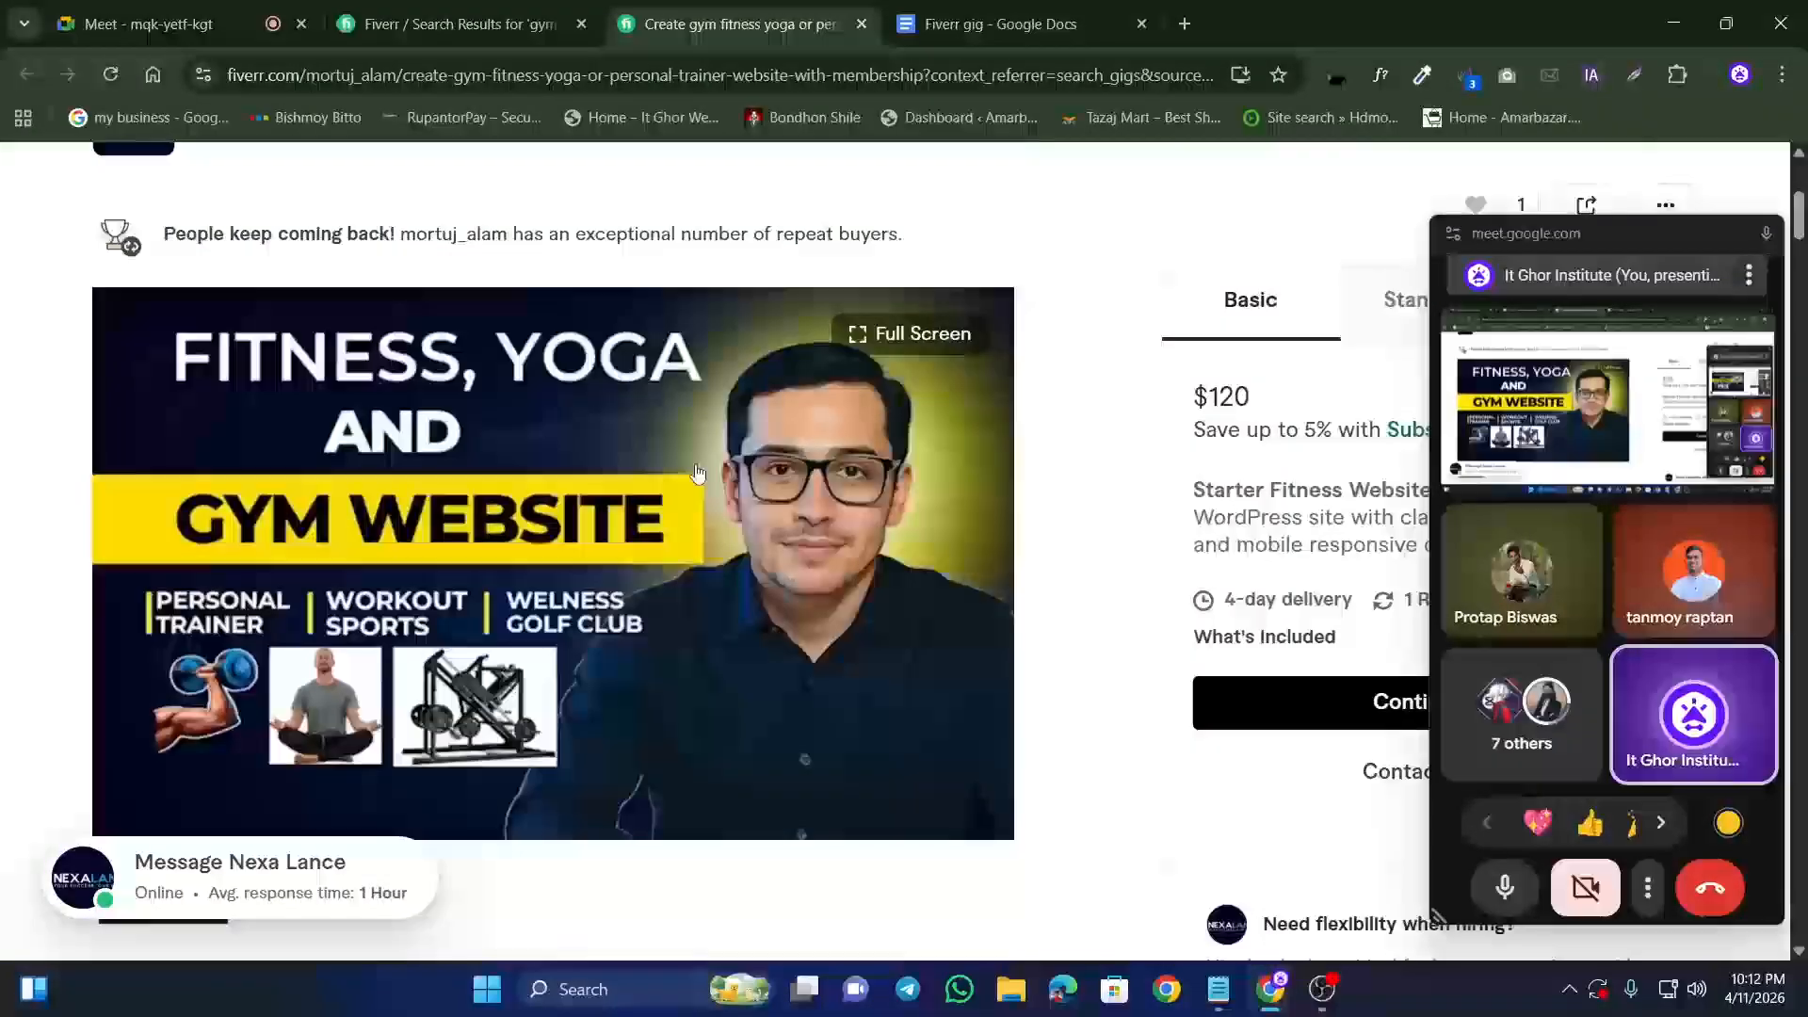
{"action": "scroll", "coordinate": [702, 486], "scroll_direction": "down", "scroll_amount": 5}
{"action": "scroll", "coordinate": [268, 466], "scroll_direction": "down", "scroll_amount": 1}
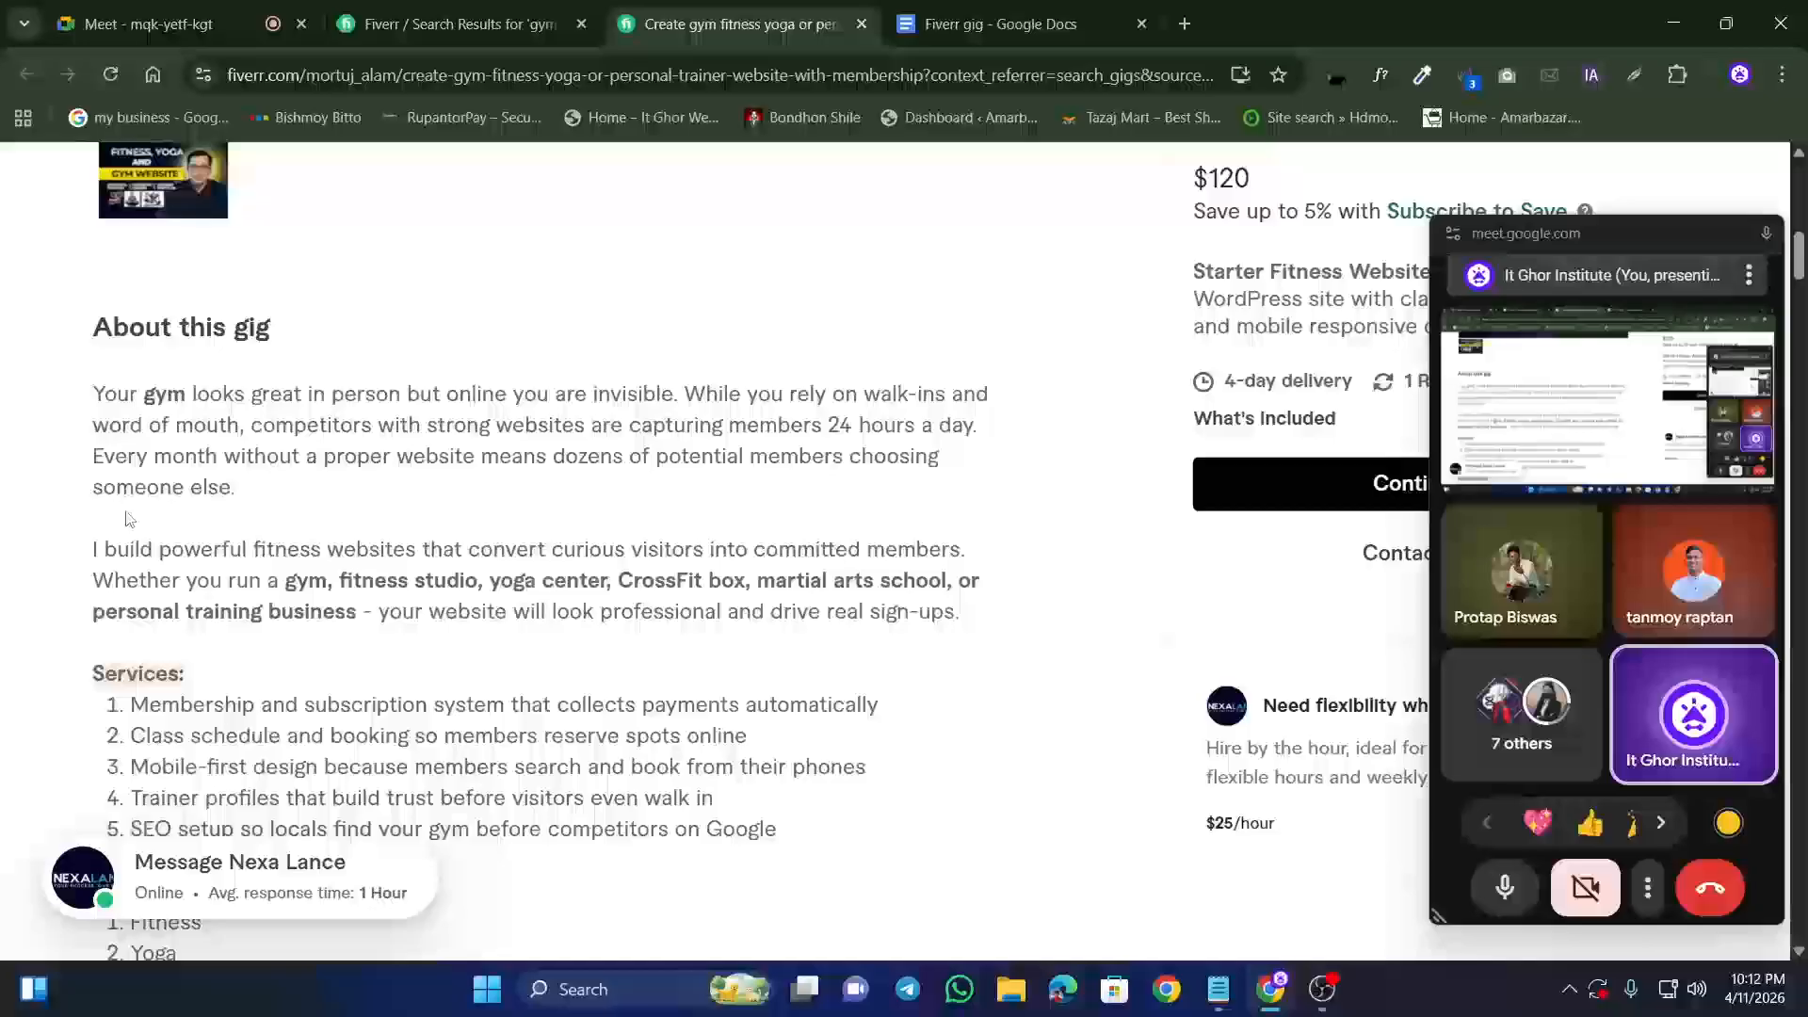
Step: Review the gig's description, services, website types, portfolio and package comparison
{"action": "left_click_drag", "start_coordinate": [98, 321], "coordinate": [400, 489]}
{"action": "scroll", "coordinate": [160, 405], "scroll_direction": "down", "scroll_amount": 2}
{"action": "scroll", "coordinate": [160, 411], "scroll_direction": "down", "scroll_amount": 4}
{"action": "left_click", "coordinate": [466, 485]}
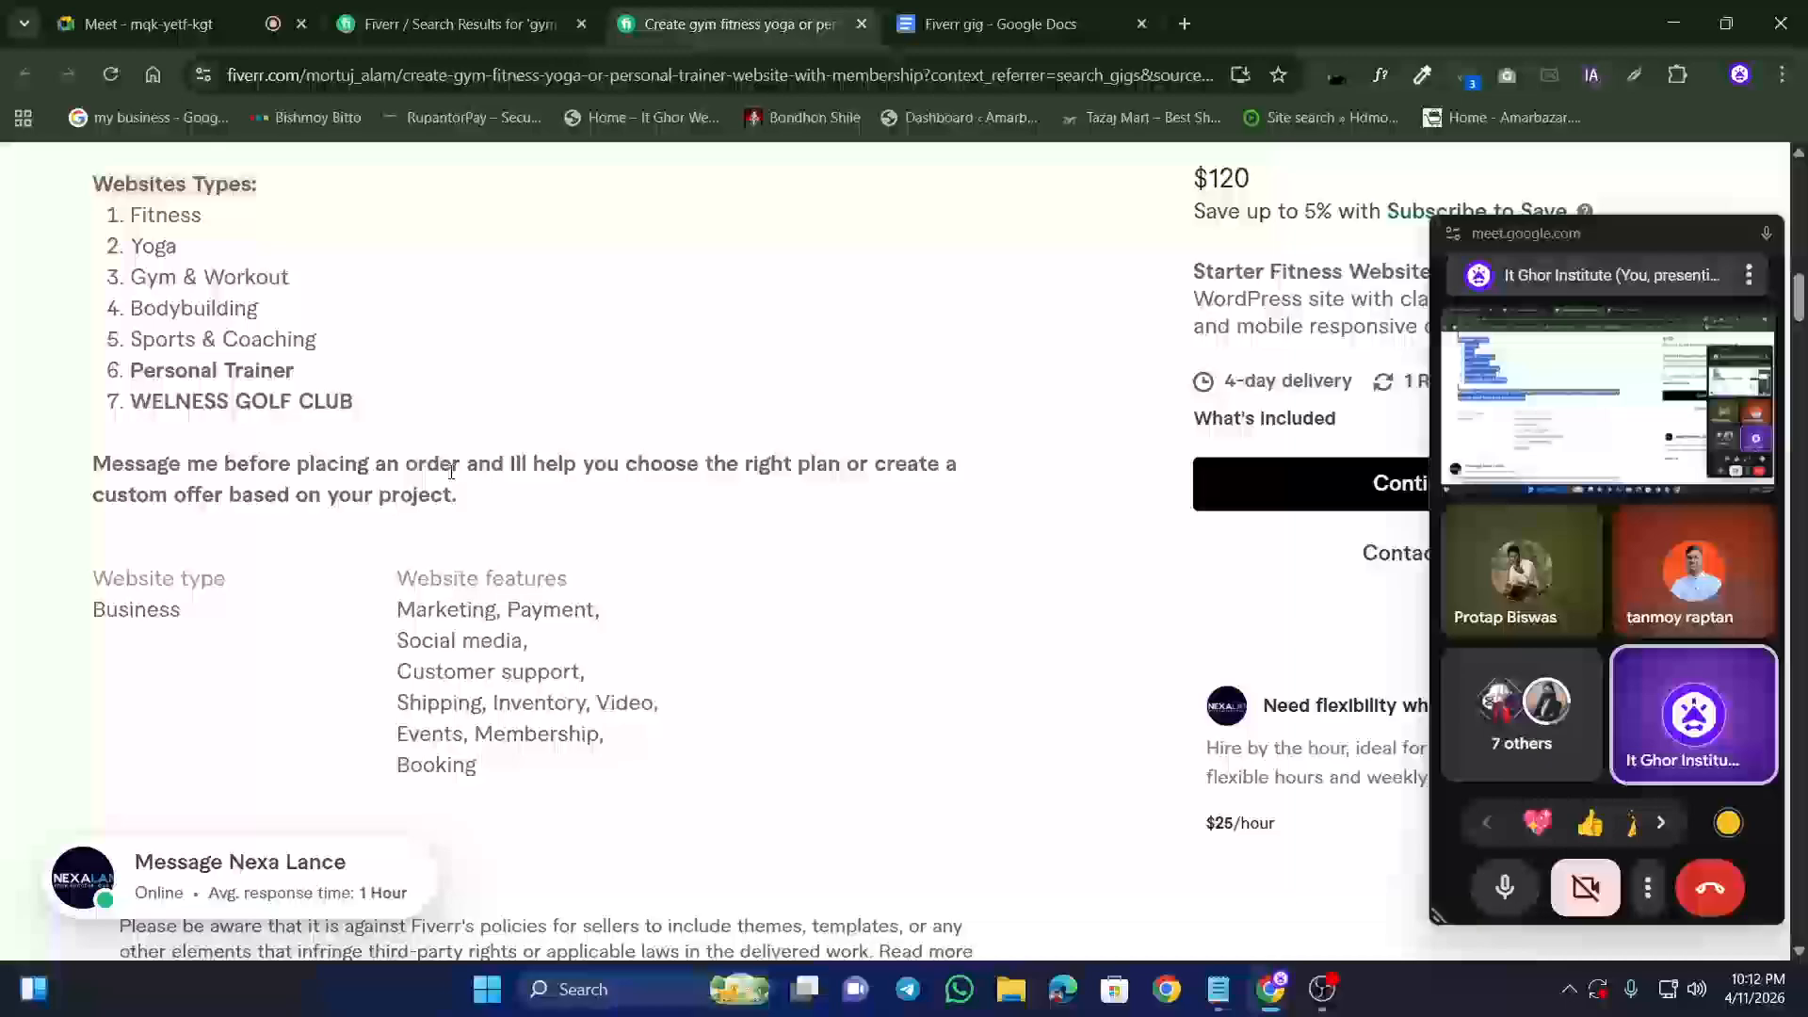
{"action": "scroll", "coordinate": [350, 442], "scroll_direction": "down", "scroll_amount": 7}
{"action": "scroll", "coordinate": [350, 443], "scroll_direction": "down", "scroll_amount": 15}
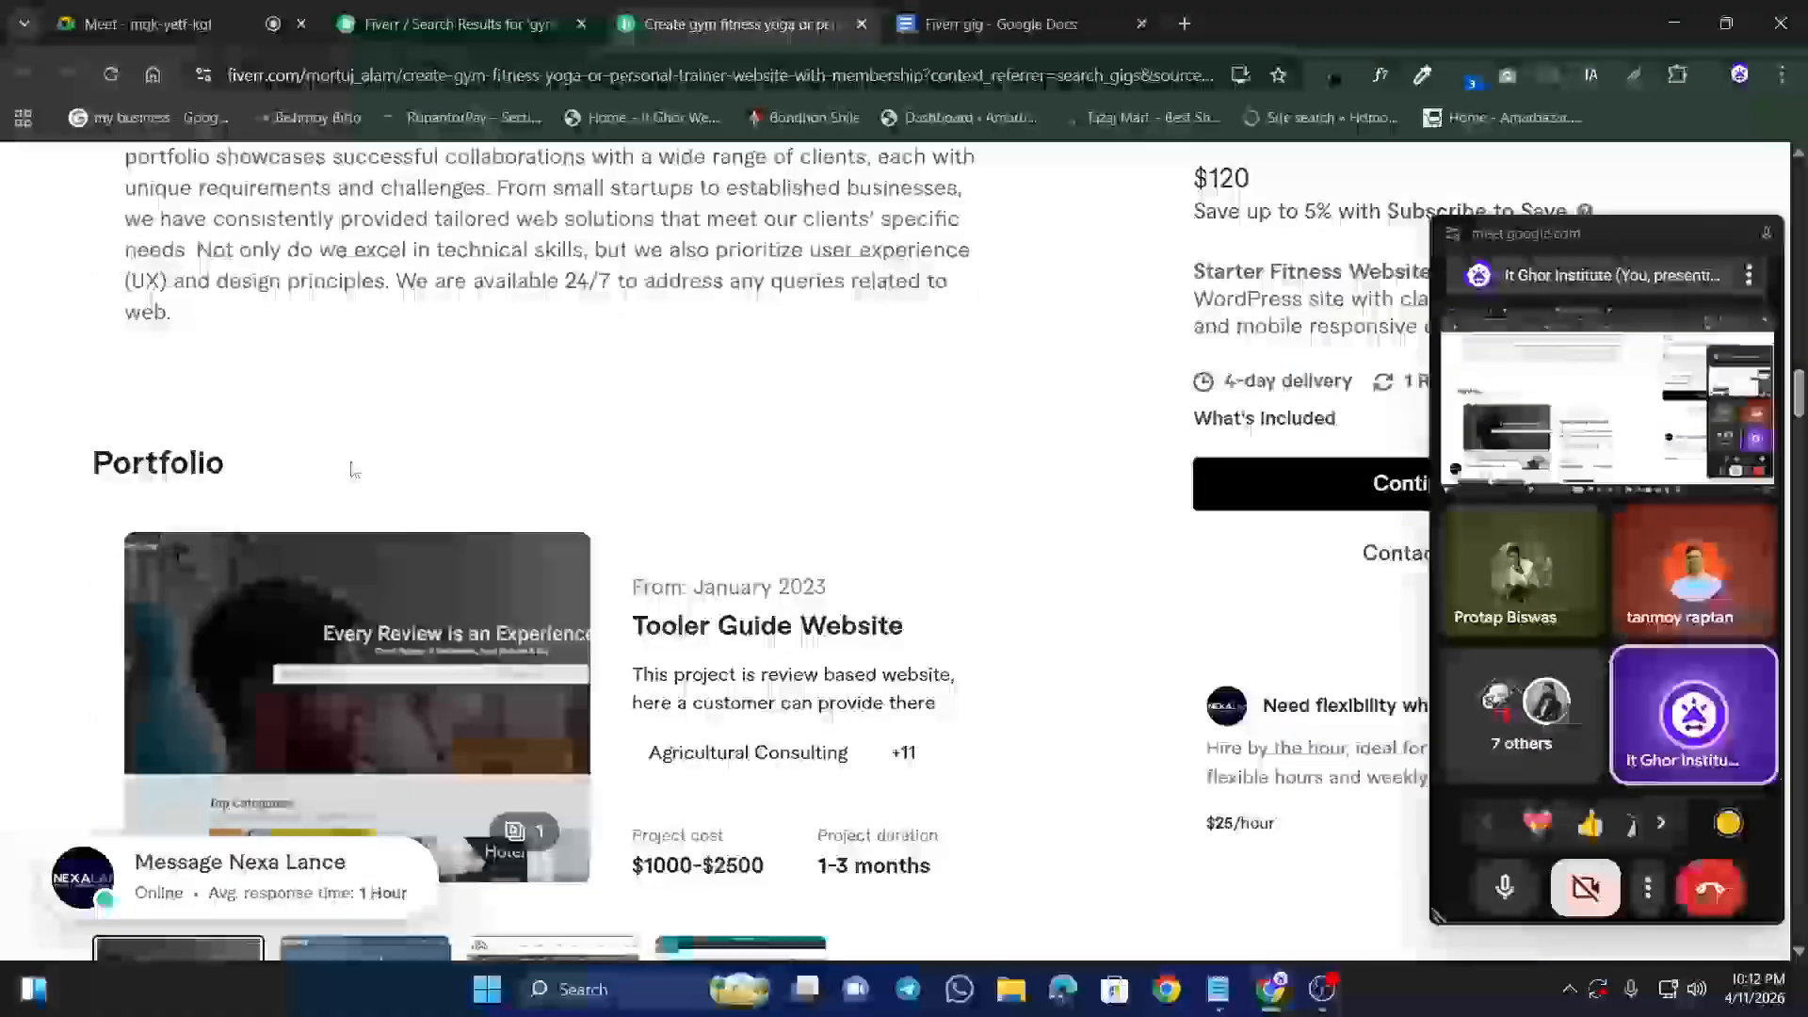
{"action": "scroll", "coordinate": [396, 504], "scroll_direction": "up", "scroll_amount": 9}
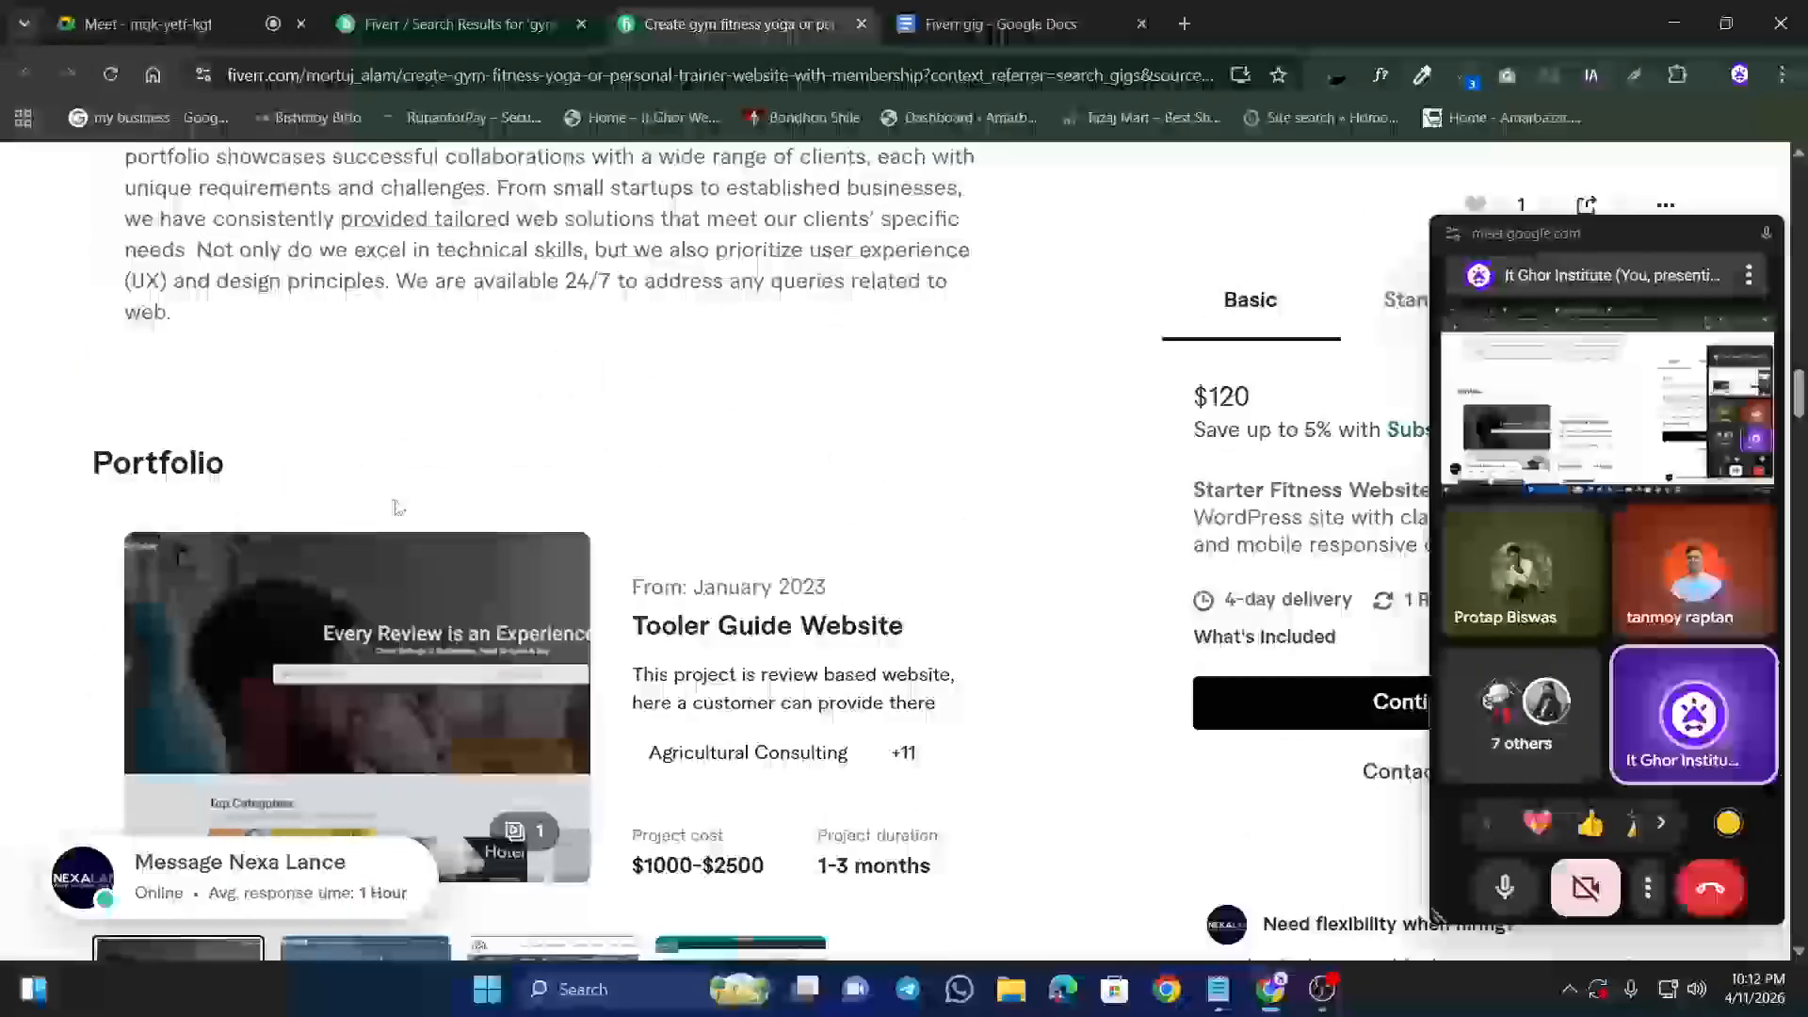
{"action": "scroll", "coordinate": [444, 584], "scroll_direction": "down", "scroll_amount": 12}
{"action": "scroll", "coordinate": [450, 477], "scroll_direction": "up", "scroll_amount": 4}
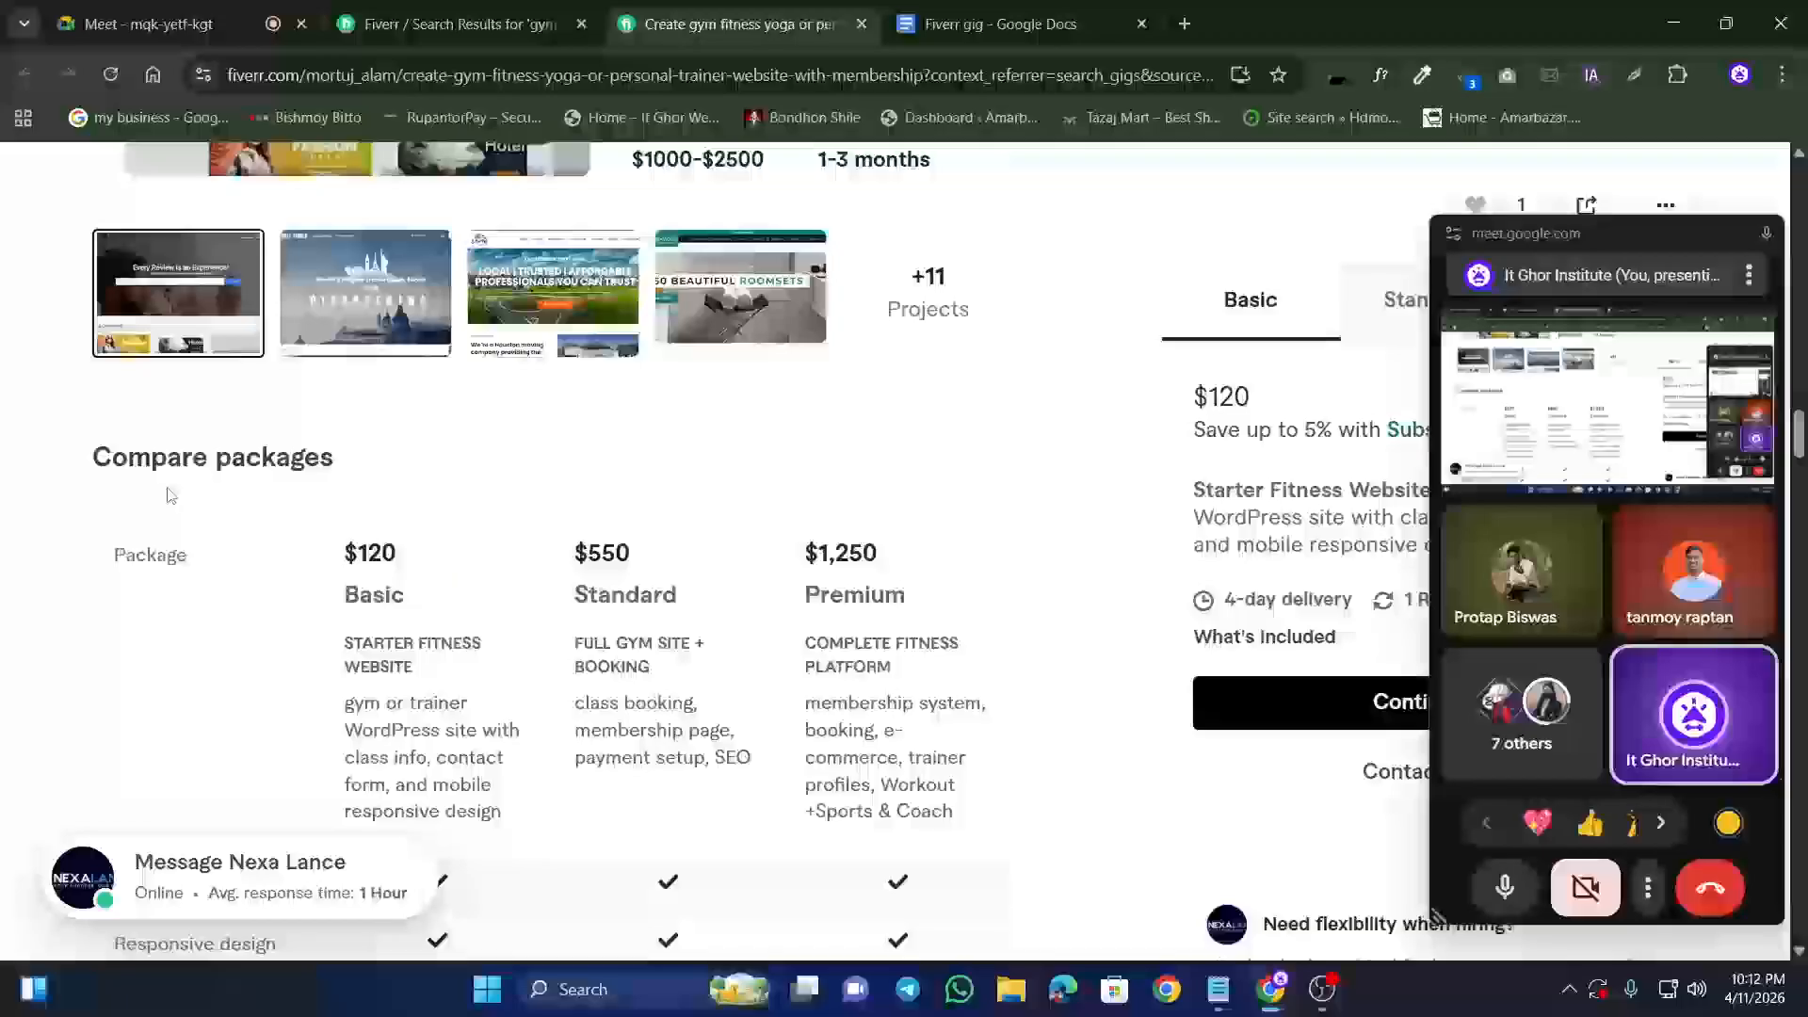
Step: Examine the gig's package comparison, including the Basic, Standard and Premium contents, revisions, delivery times and prices
{"action": "left_click_drag", "start_coordinate": [80, 461], "coordinate": [335, 453]}
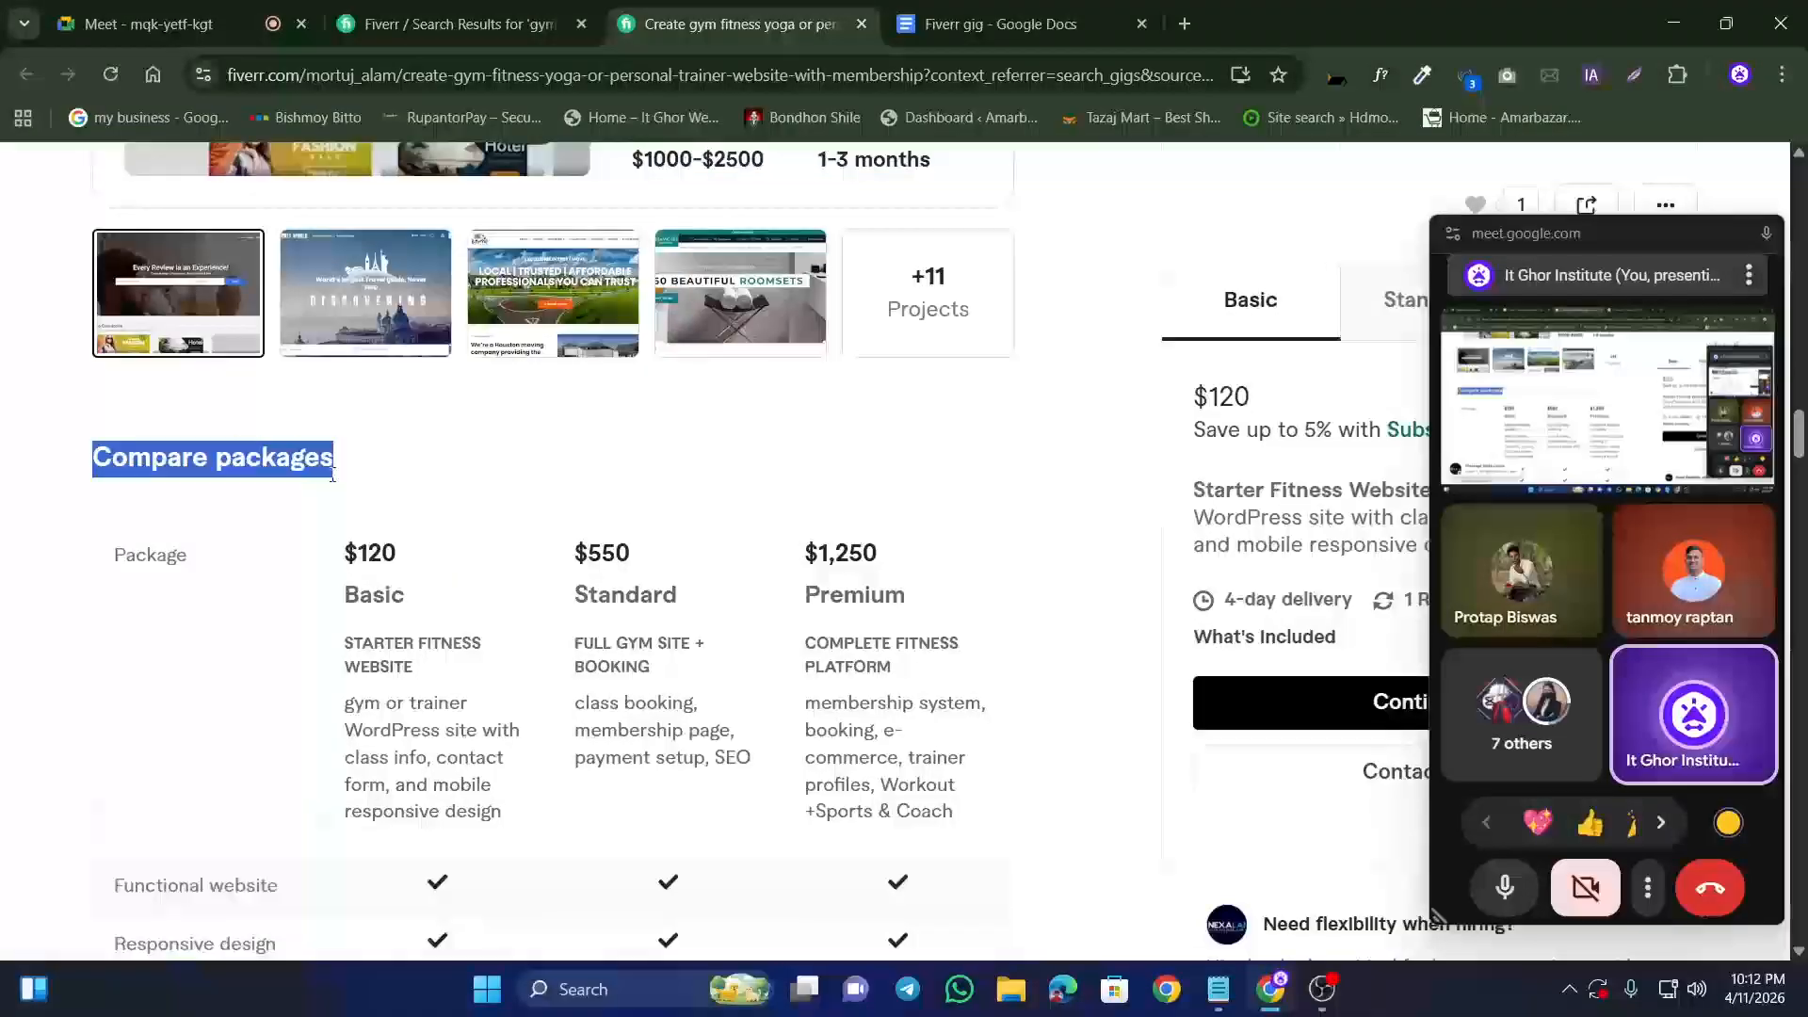
{"action": "left_click", "coordinate": [649, 571]}
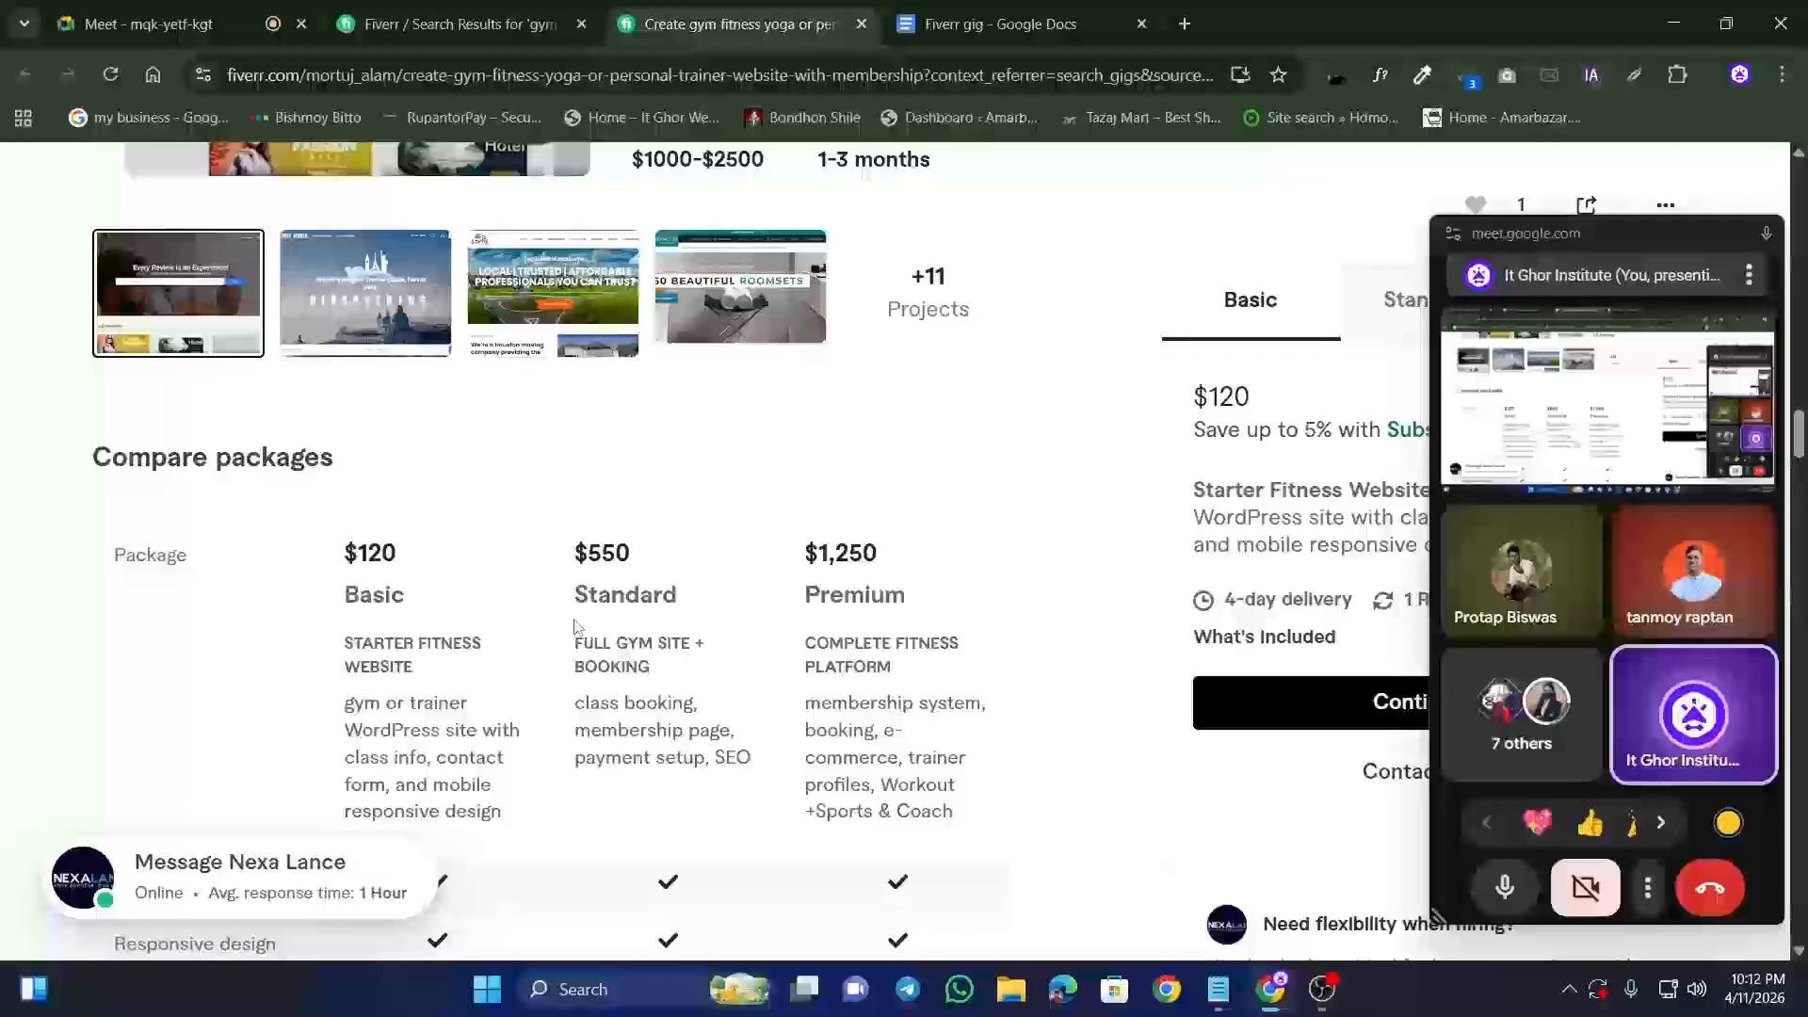
{"action": "scroll", "coordinate": [528, 603], "scroll_direction": "down", "scroll_amount": 10}
{"action": "scroll", "coordinate": [469, 559], "scroll_direction": "down", "scroll_amount": 14}
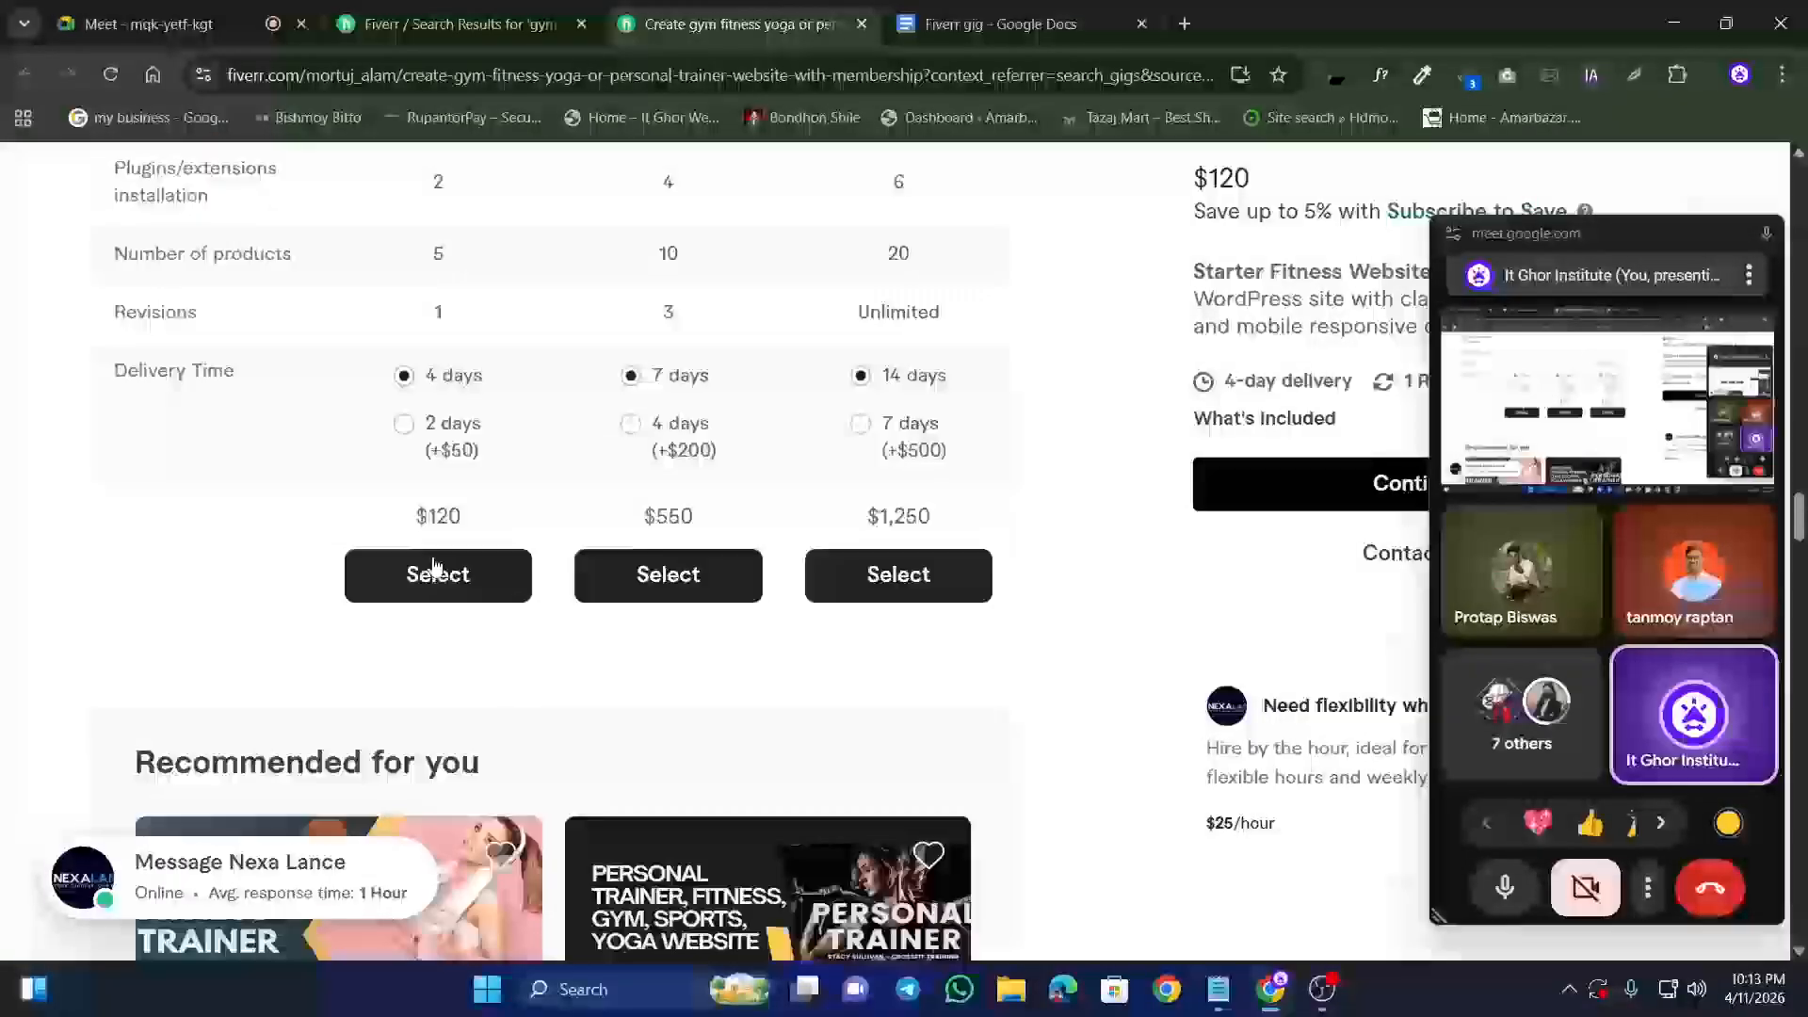
Step: Examine the gig's other website development services and its FAQ questions, and return to the gig title
{"action": "scroll", "coordinate": [402, 549], "scroll_direction": "down", "scroll_amount": 1}
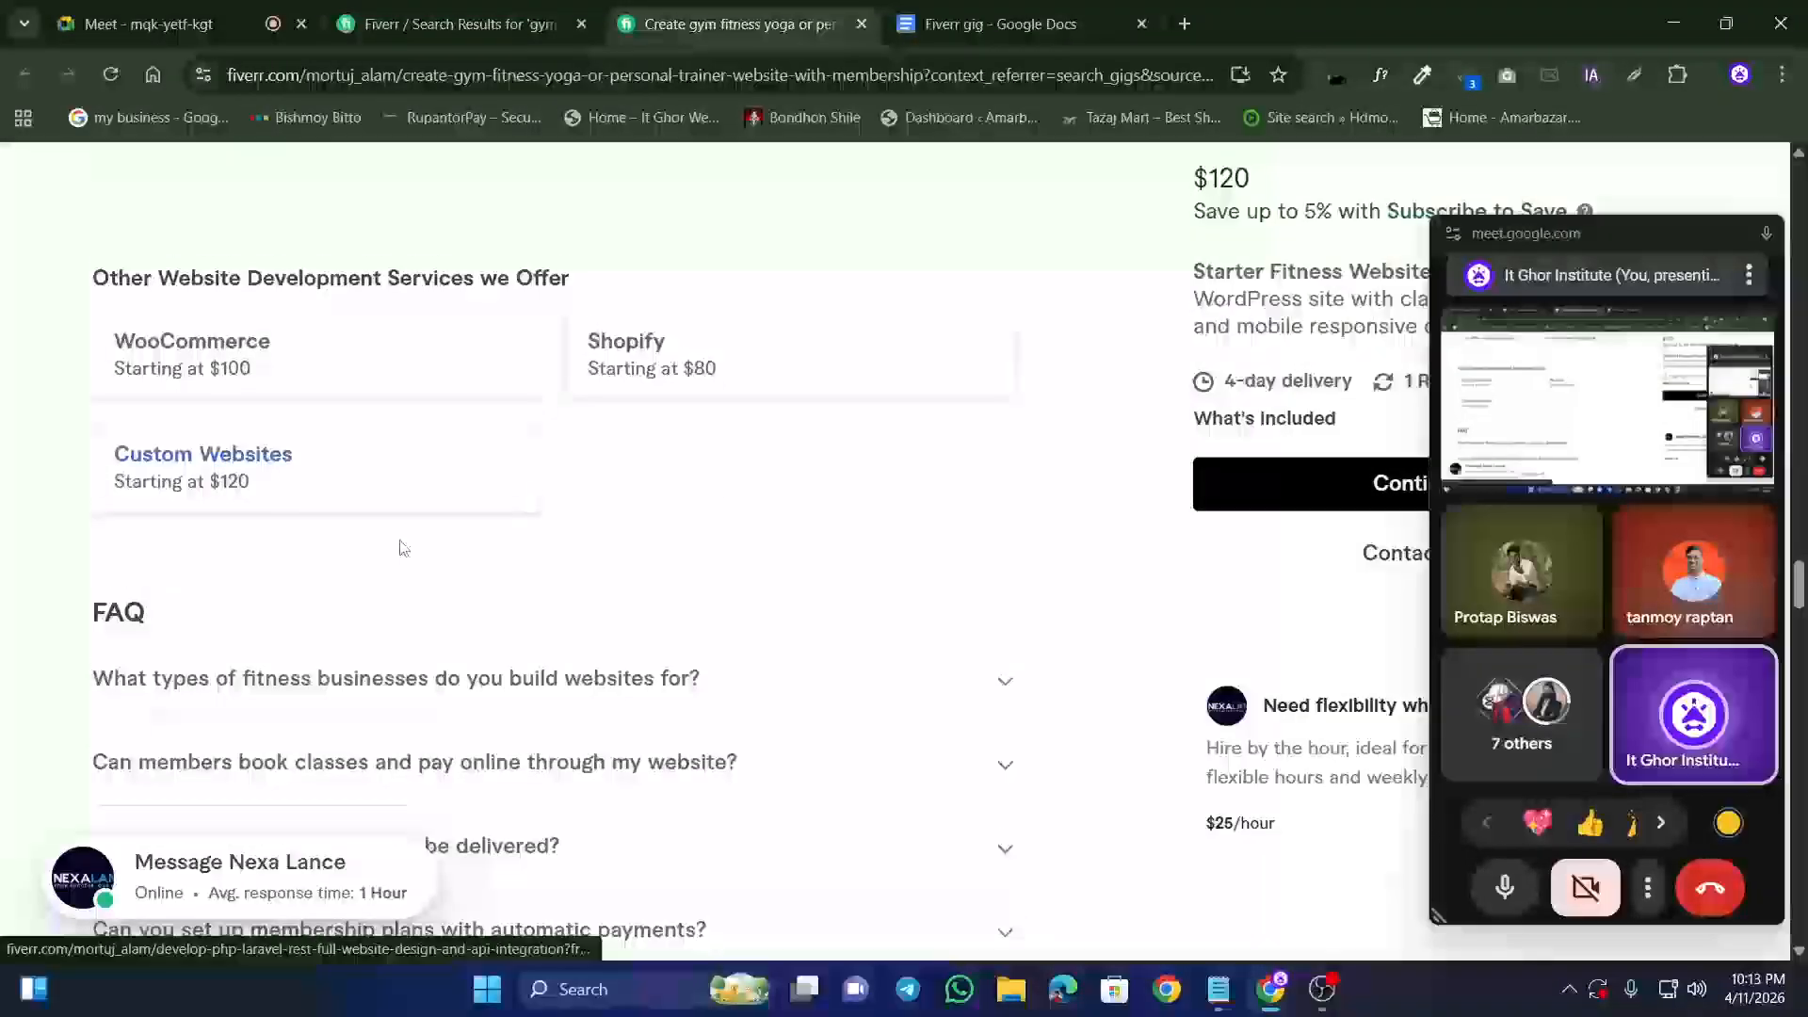
{"action": "scroll", "coordinate": [432, 509], "scroll_direction": "up", "scroll_amount": 2}
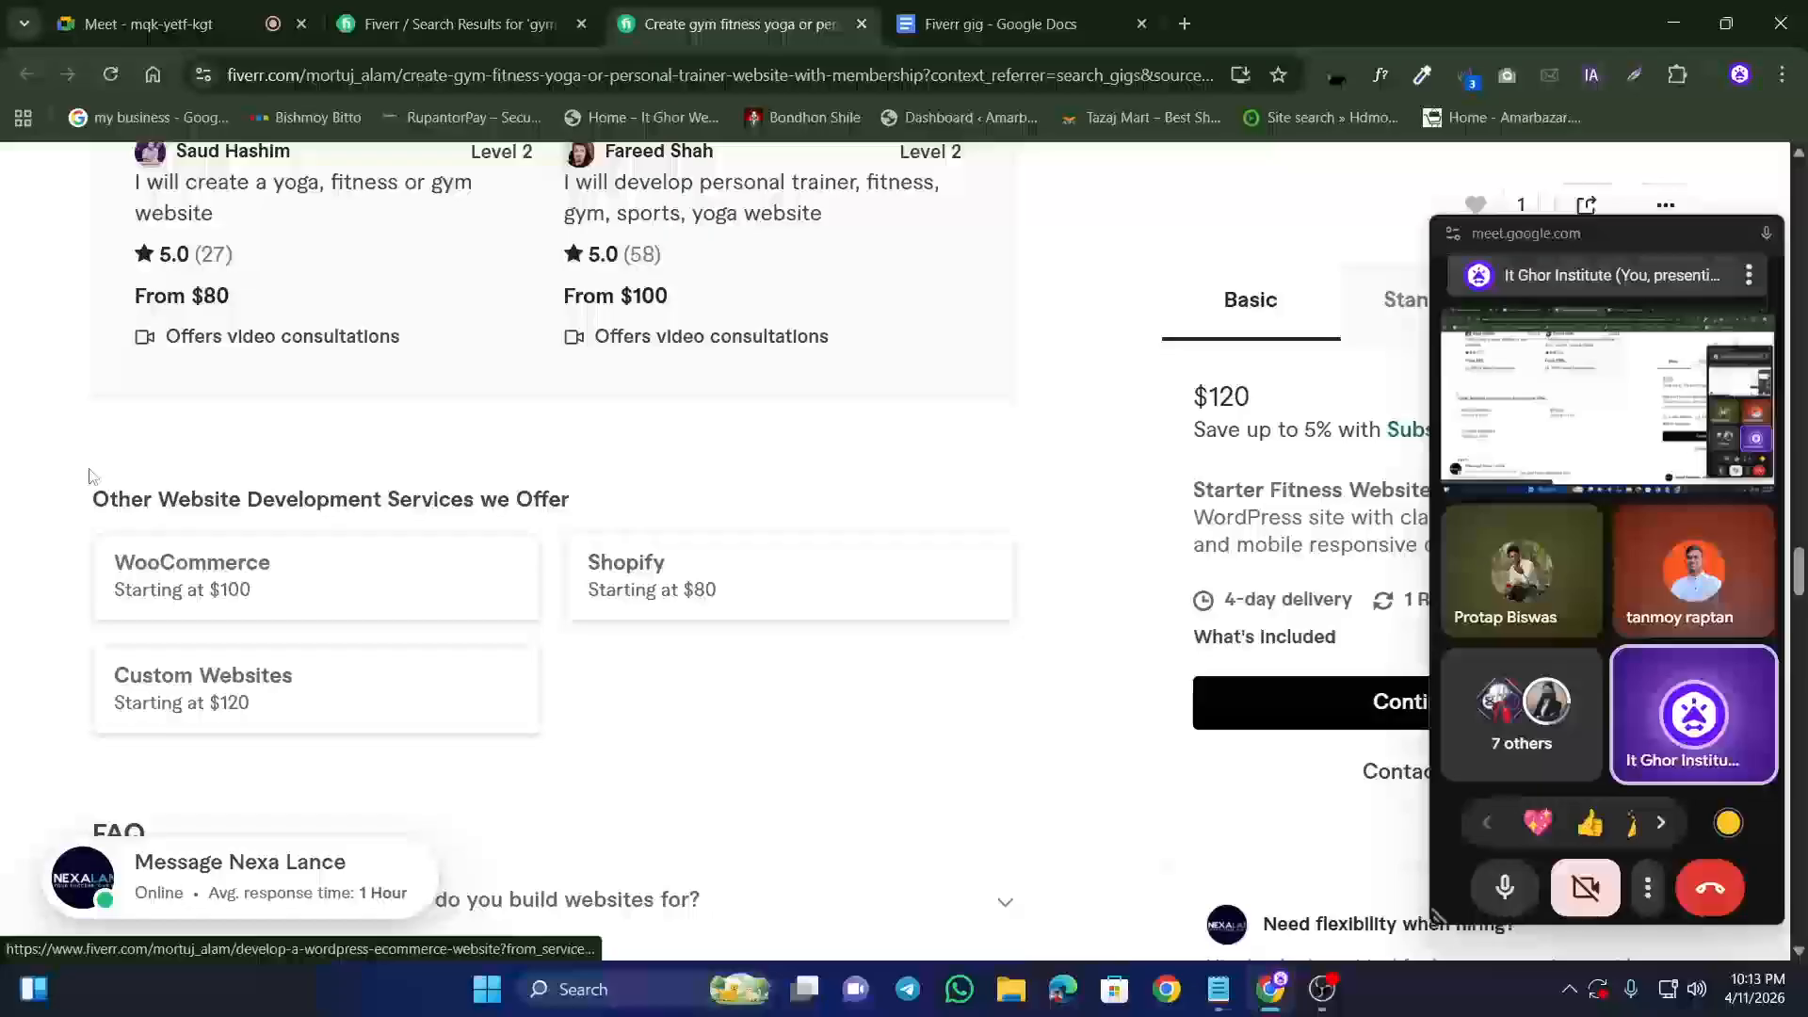
{"action": "left_click_drag", "start_coordinate": [92, 511], "coordinate": [569, 499]}
{"action": "left_click", "coordinate": [560, 502]}
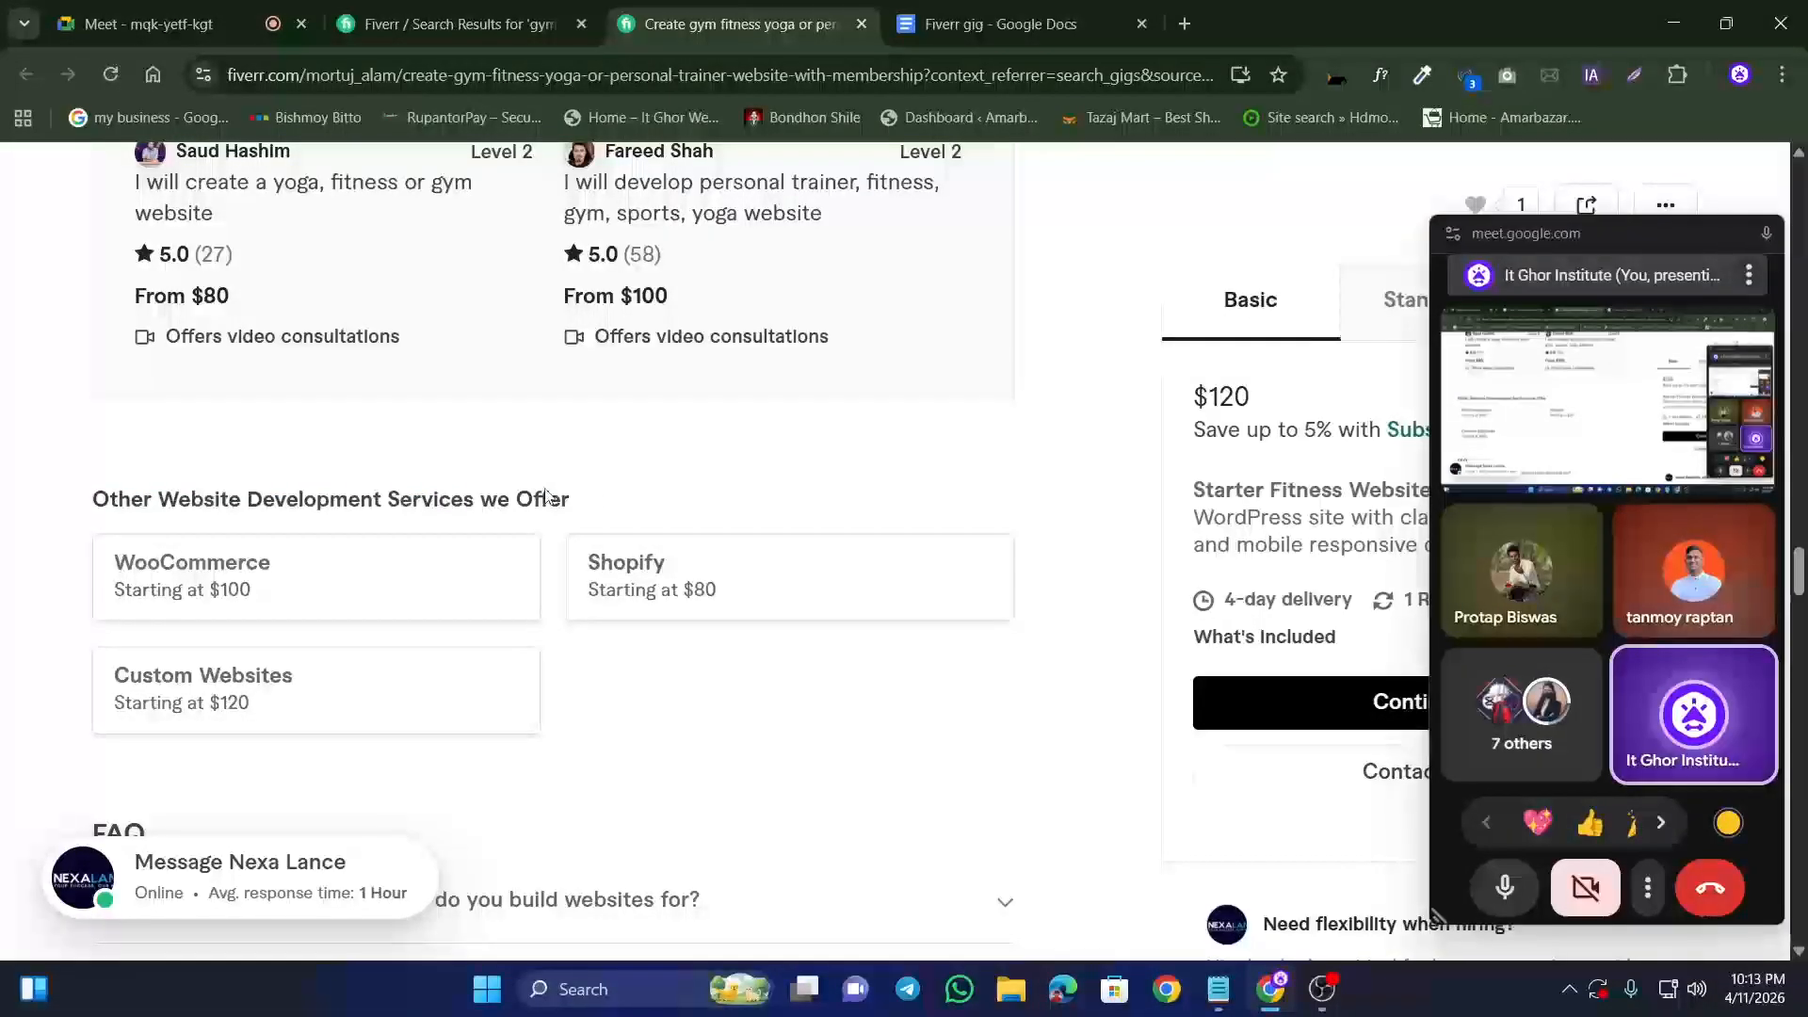
{"action": "scroll", "coordinate": [529, 496], "scroll_direction": "down", "scroll_amount": 5}
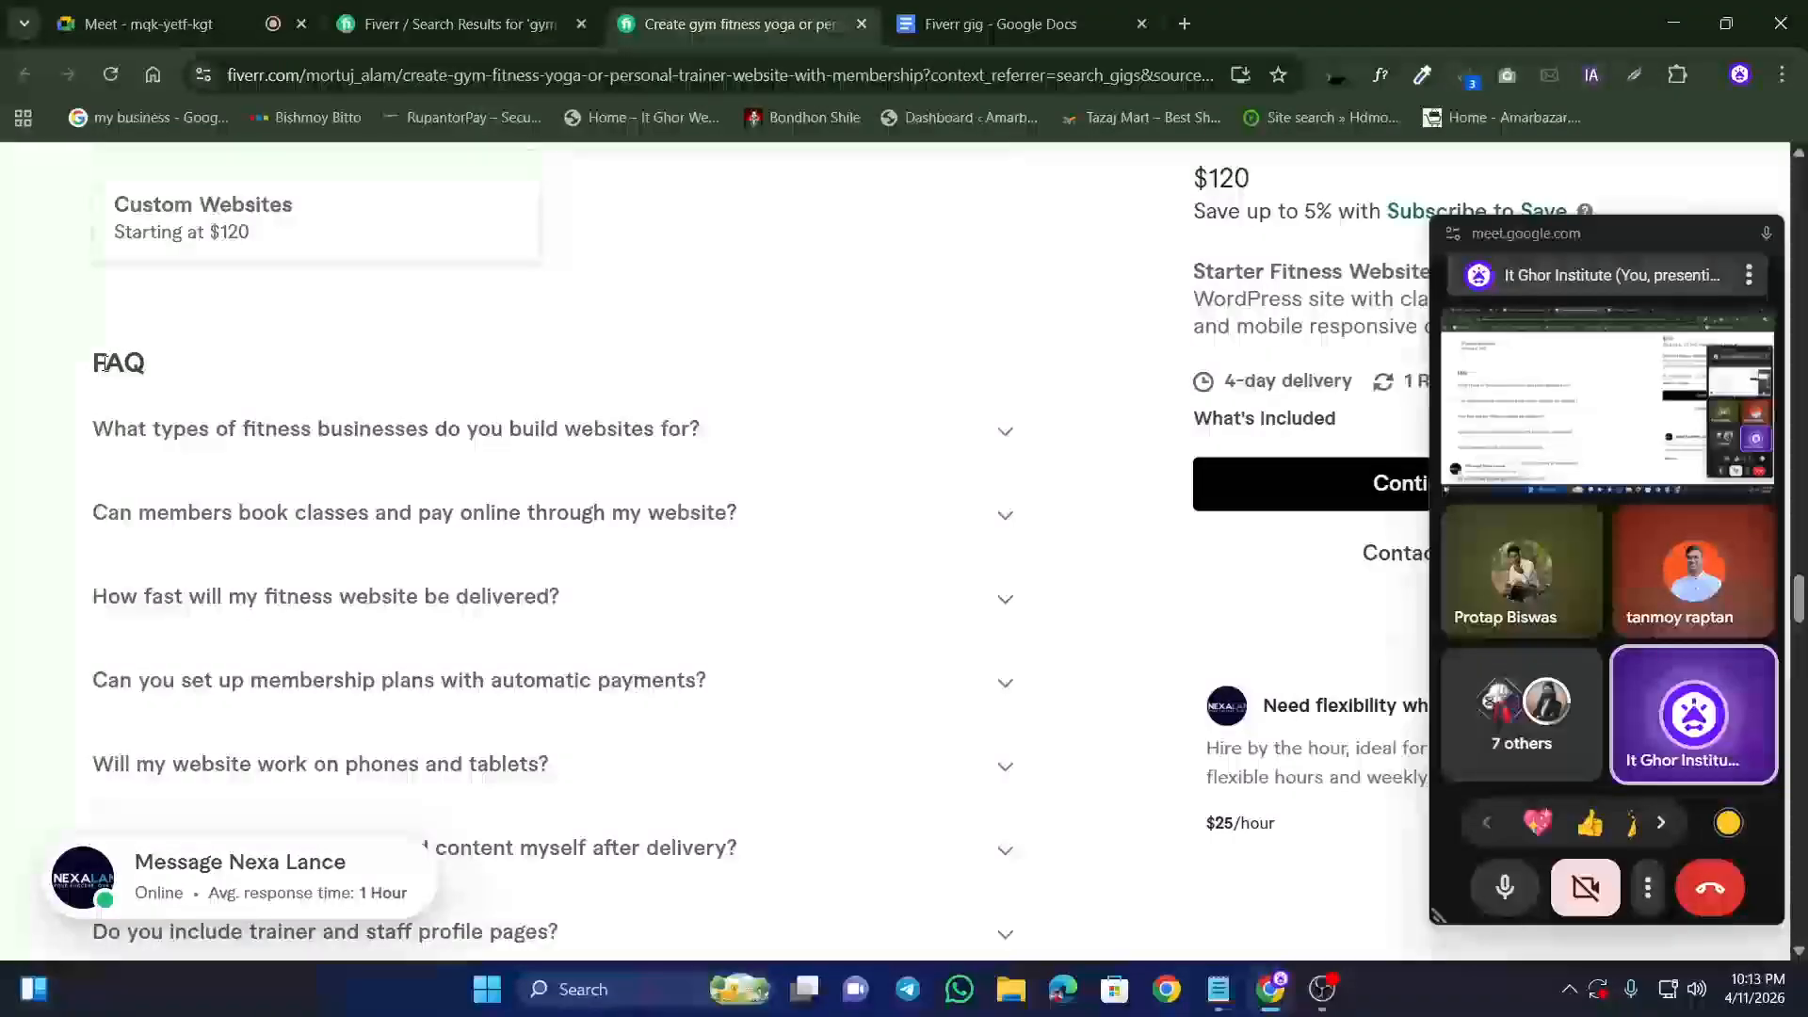
{"action": "scroll", "coordinate": [289, 489], "scroll_direction": "down", "scroll_amount": 10}
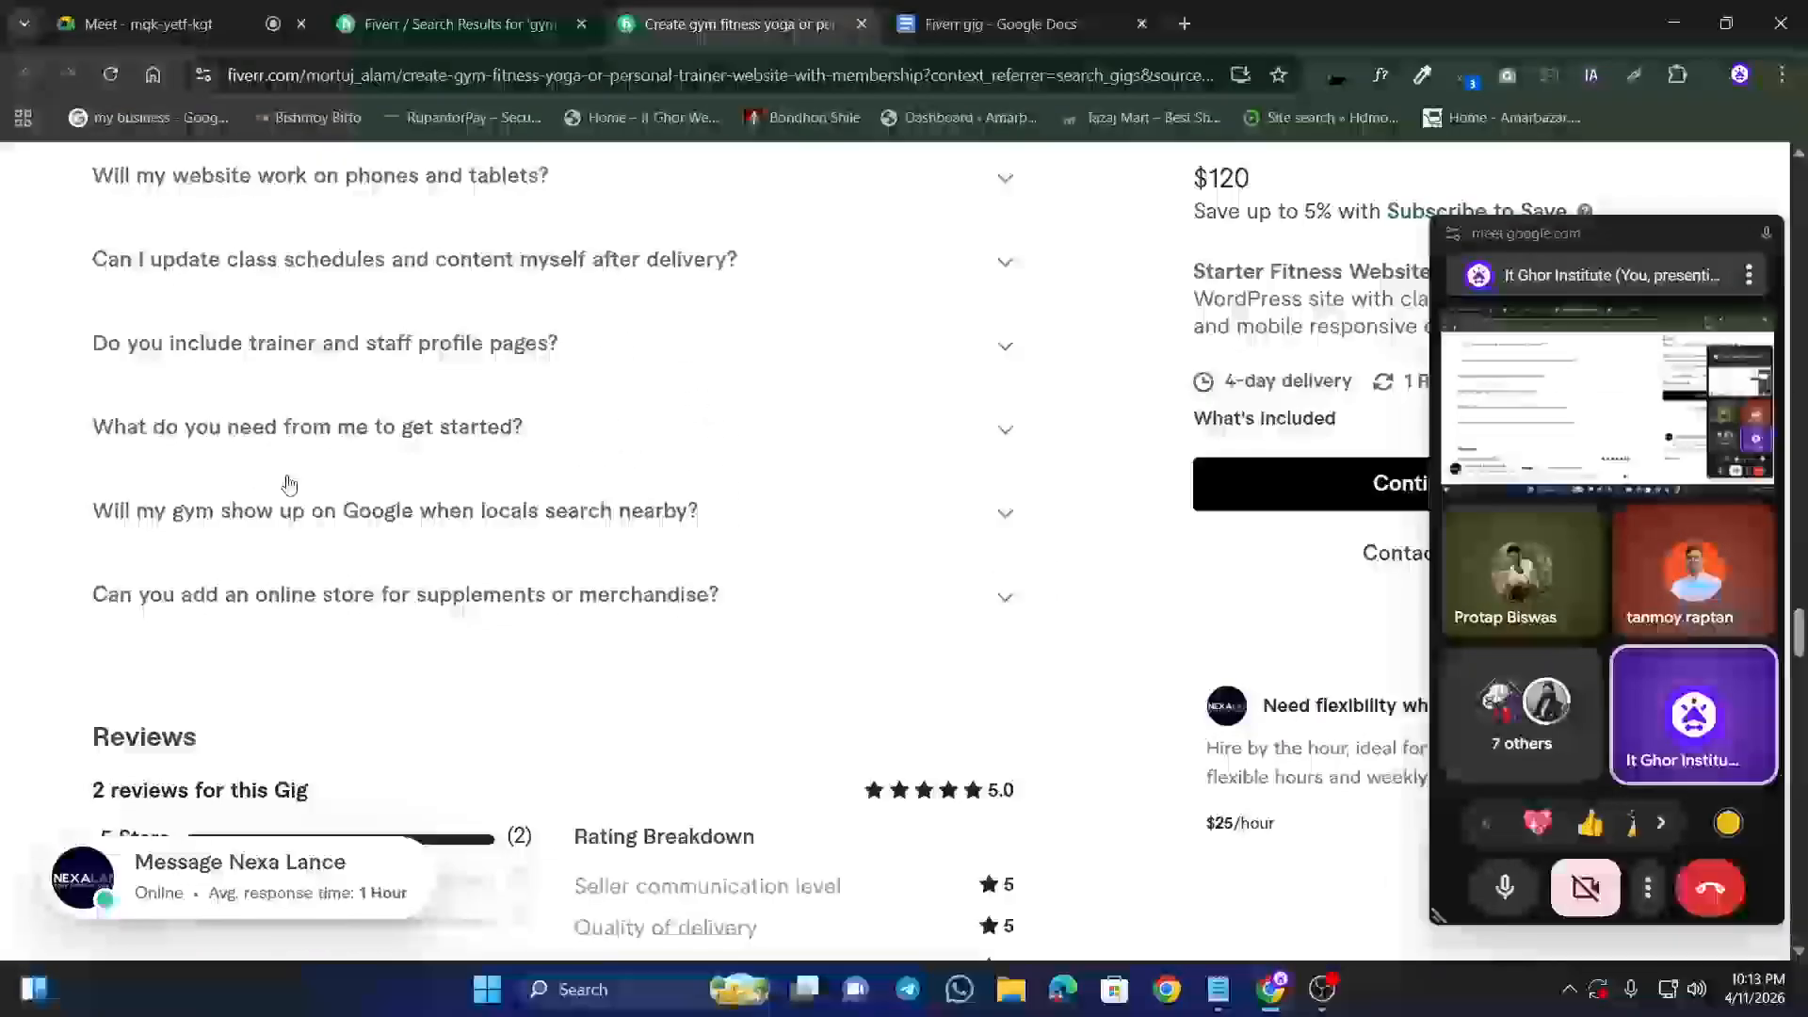
{"action": "scroll", "coordinate": [452, 513], "scroll_direction": "down", "scroll_amount": 4}
{"action": "scroll", "coordinate": [452, 630], "scroll_direction": "up", "scroll_amount": 12}
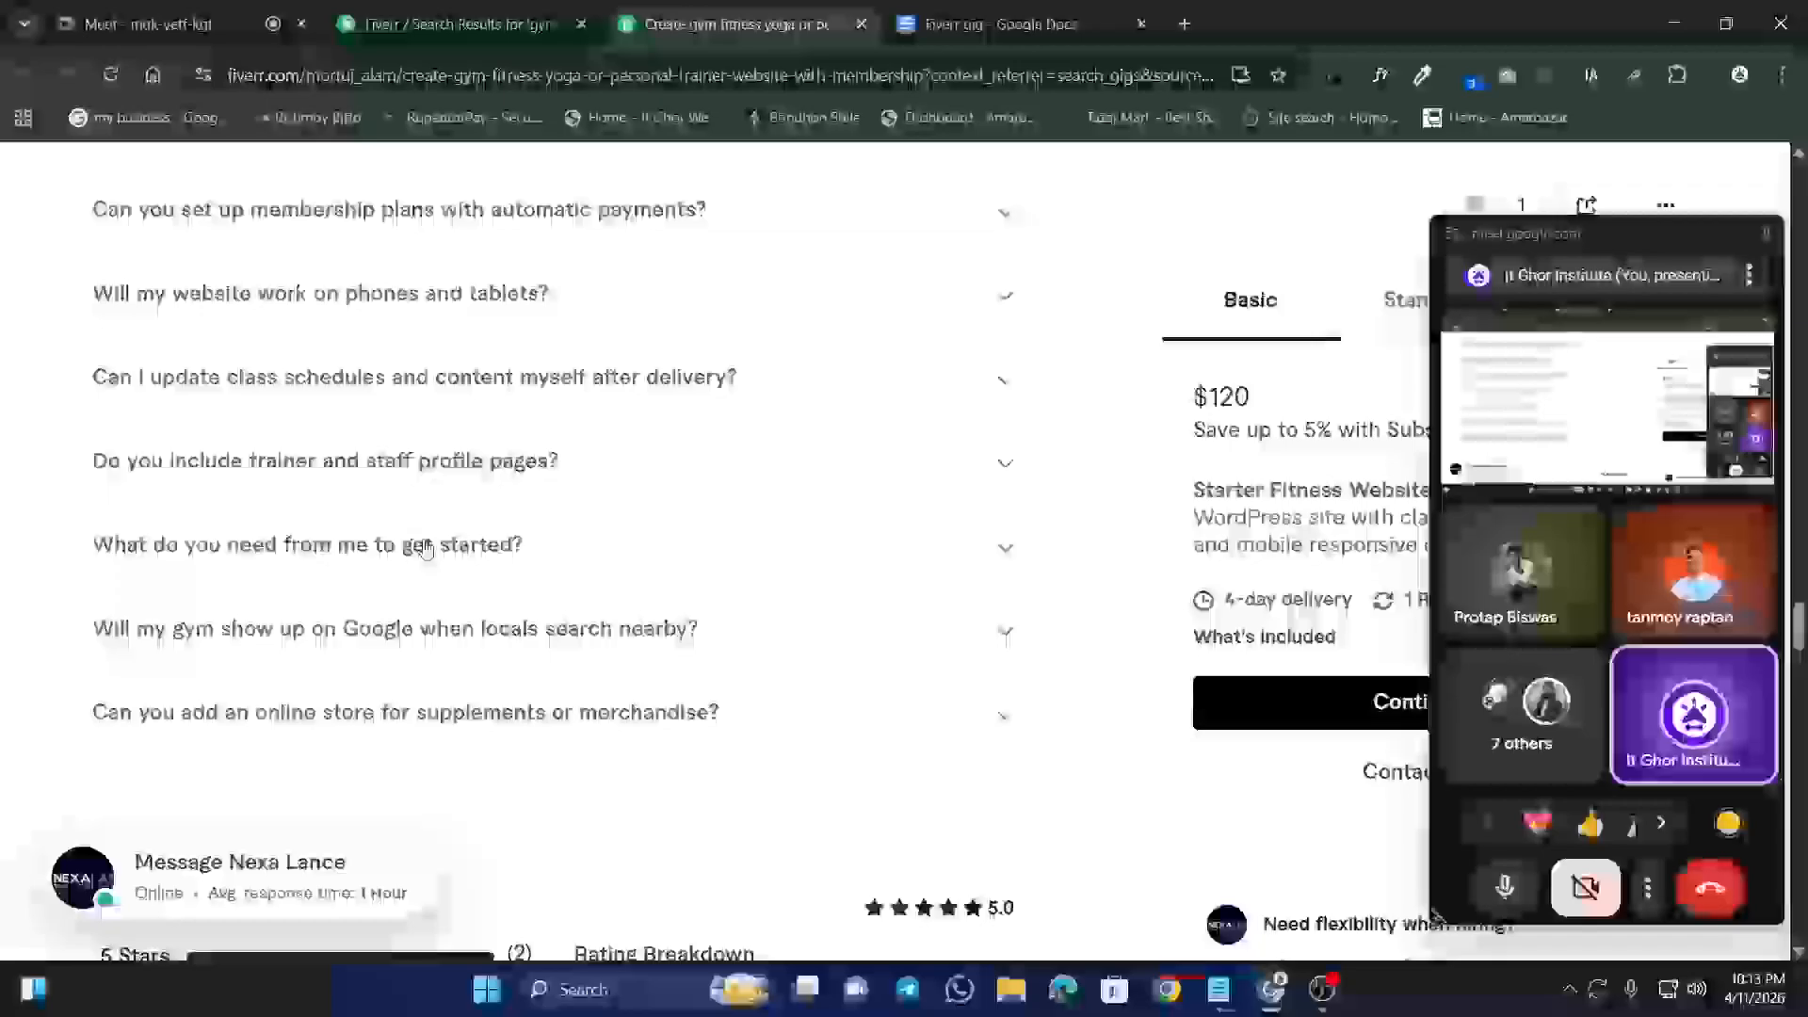
{"action": "scroll", "coordinate": [841, 545], "scroll_direction": "up", "scroll_amount": 15}
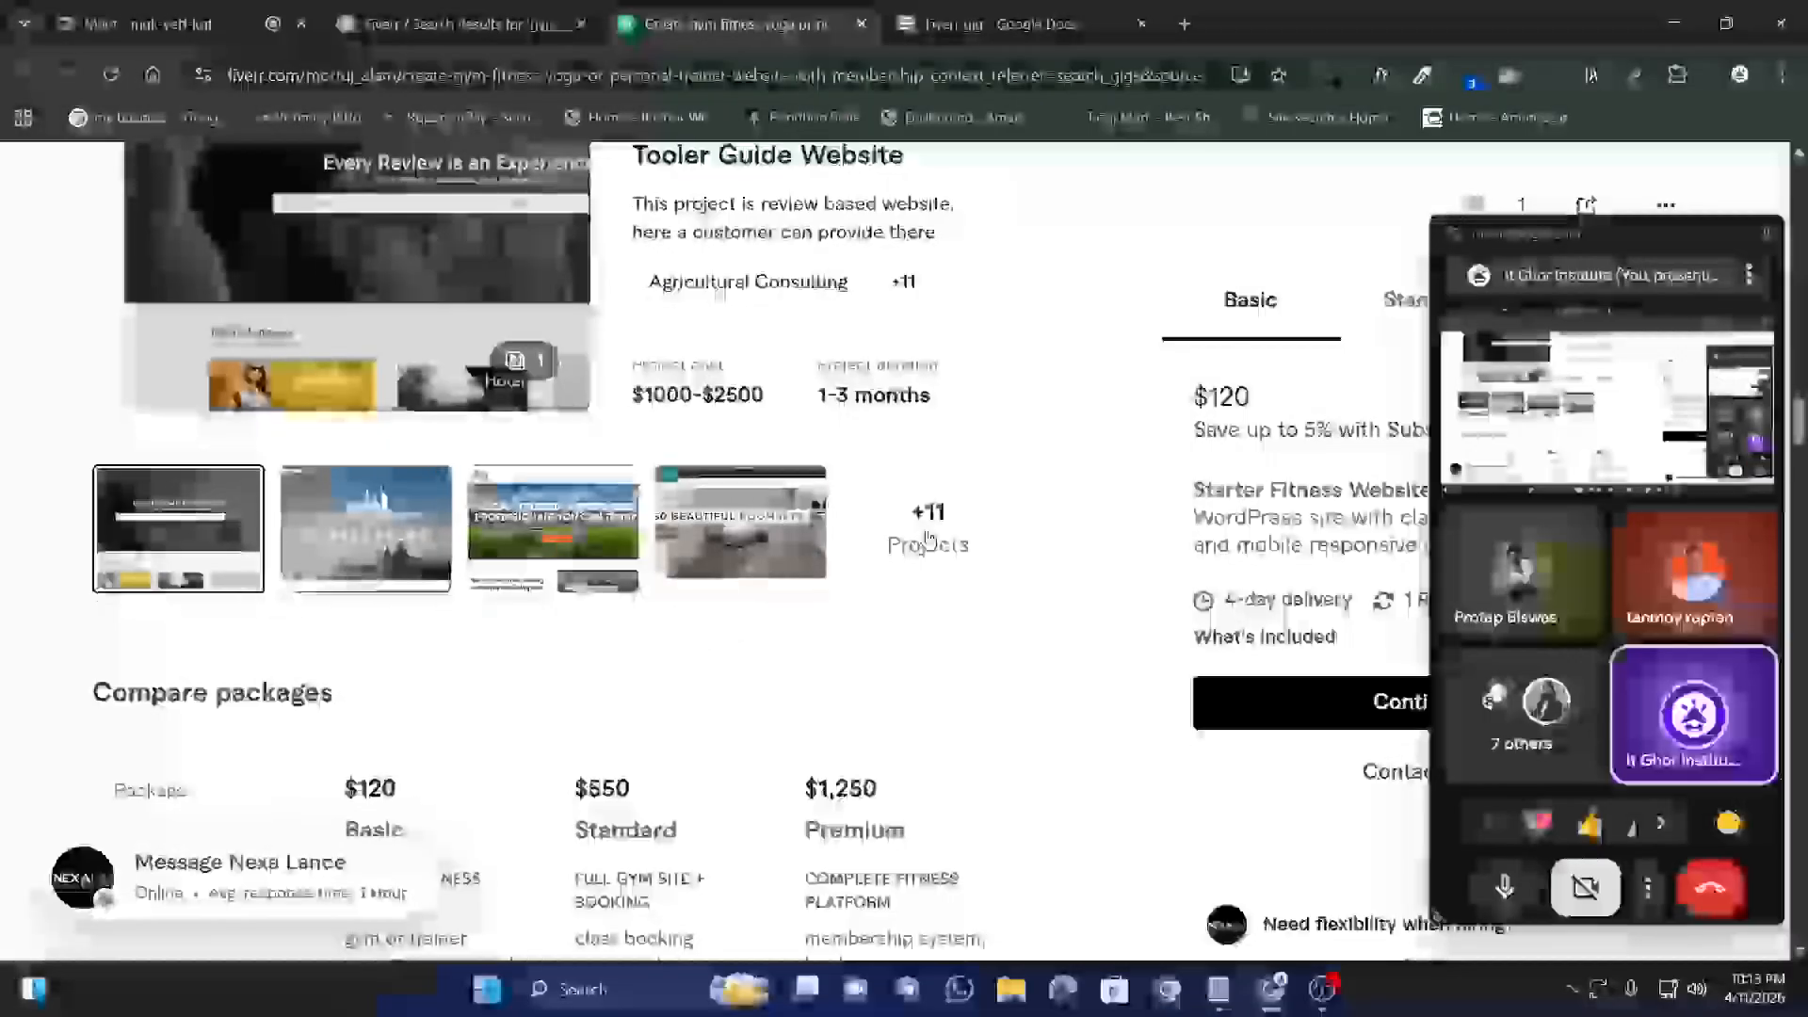
{"action": "scroll", "coordinate": [595, 617], "scroll_direction": "up", "scroll_amount": 15}
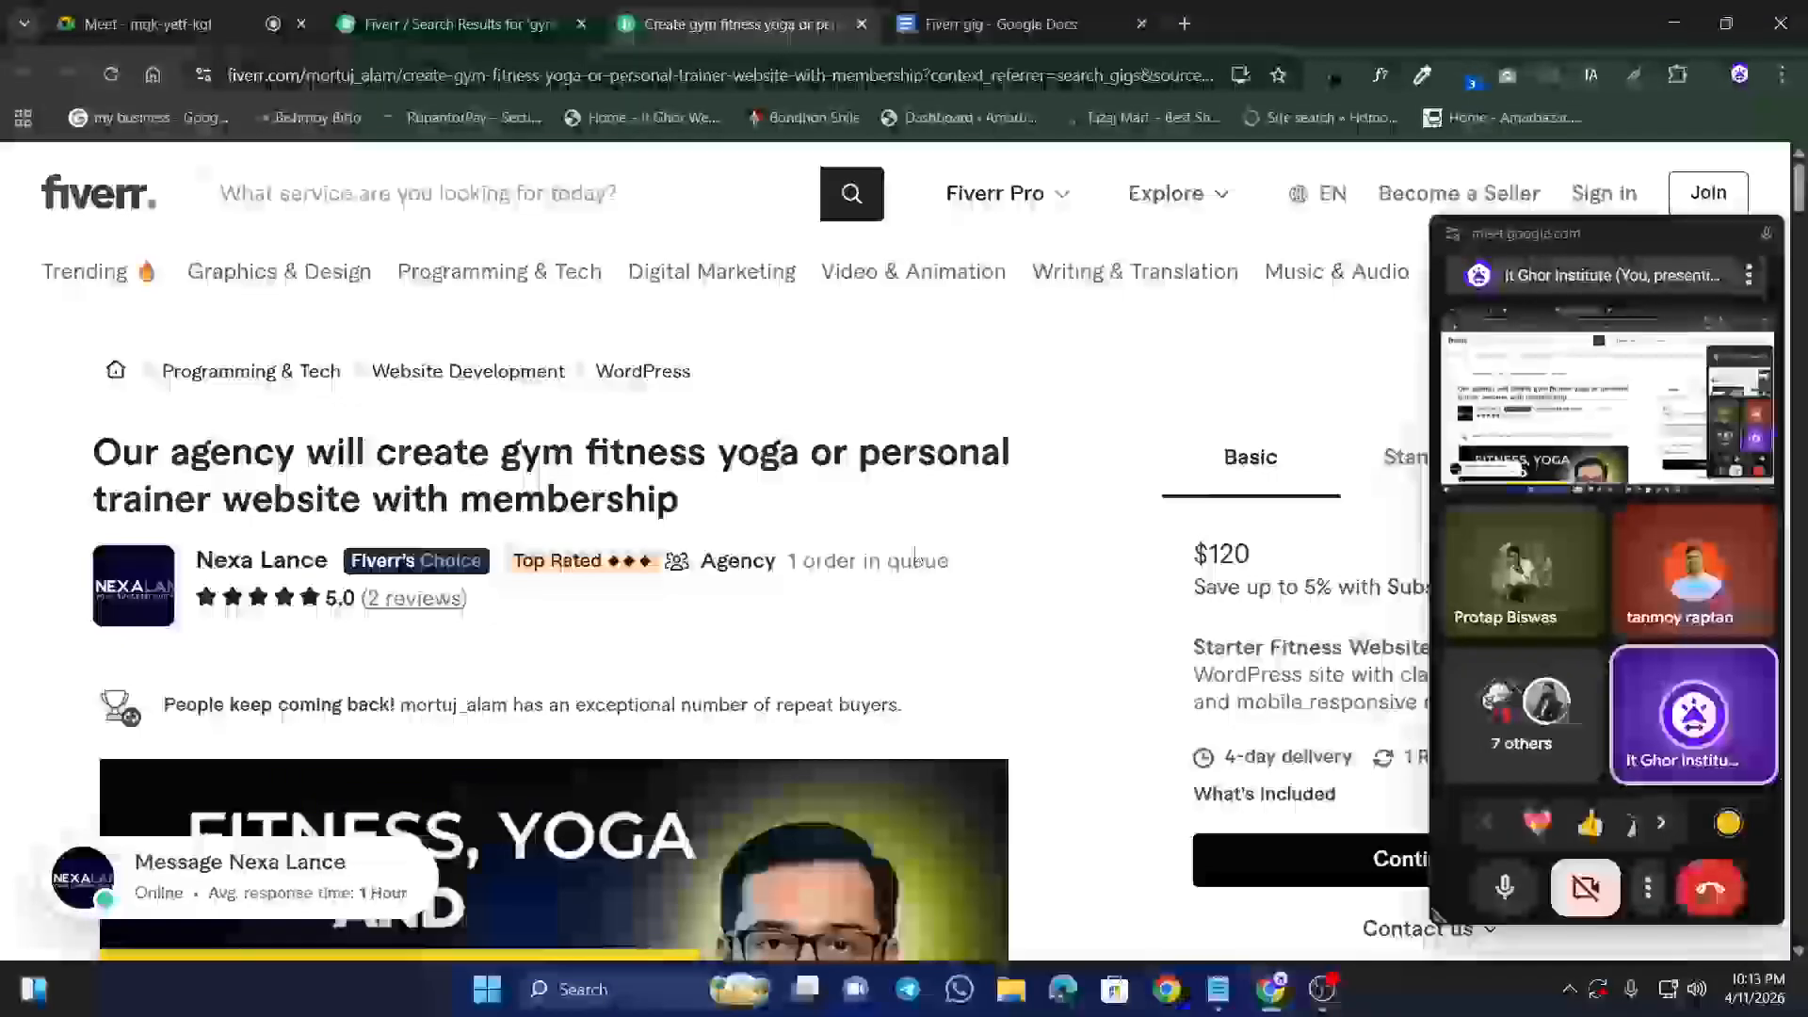
Step: Switch to the Fiverr gig document in Google Docs and add a dashed separator line below the ten-keyword list
{"action": "left_click", "coordinate": [1003, 12]}
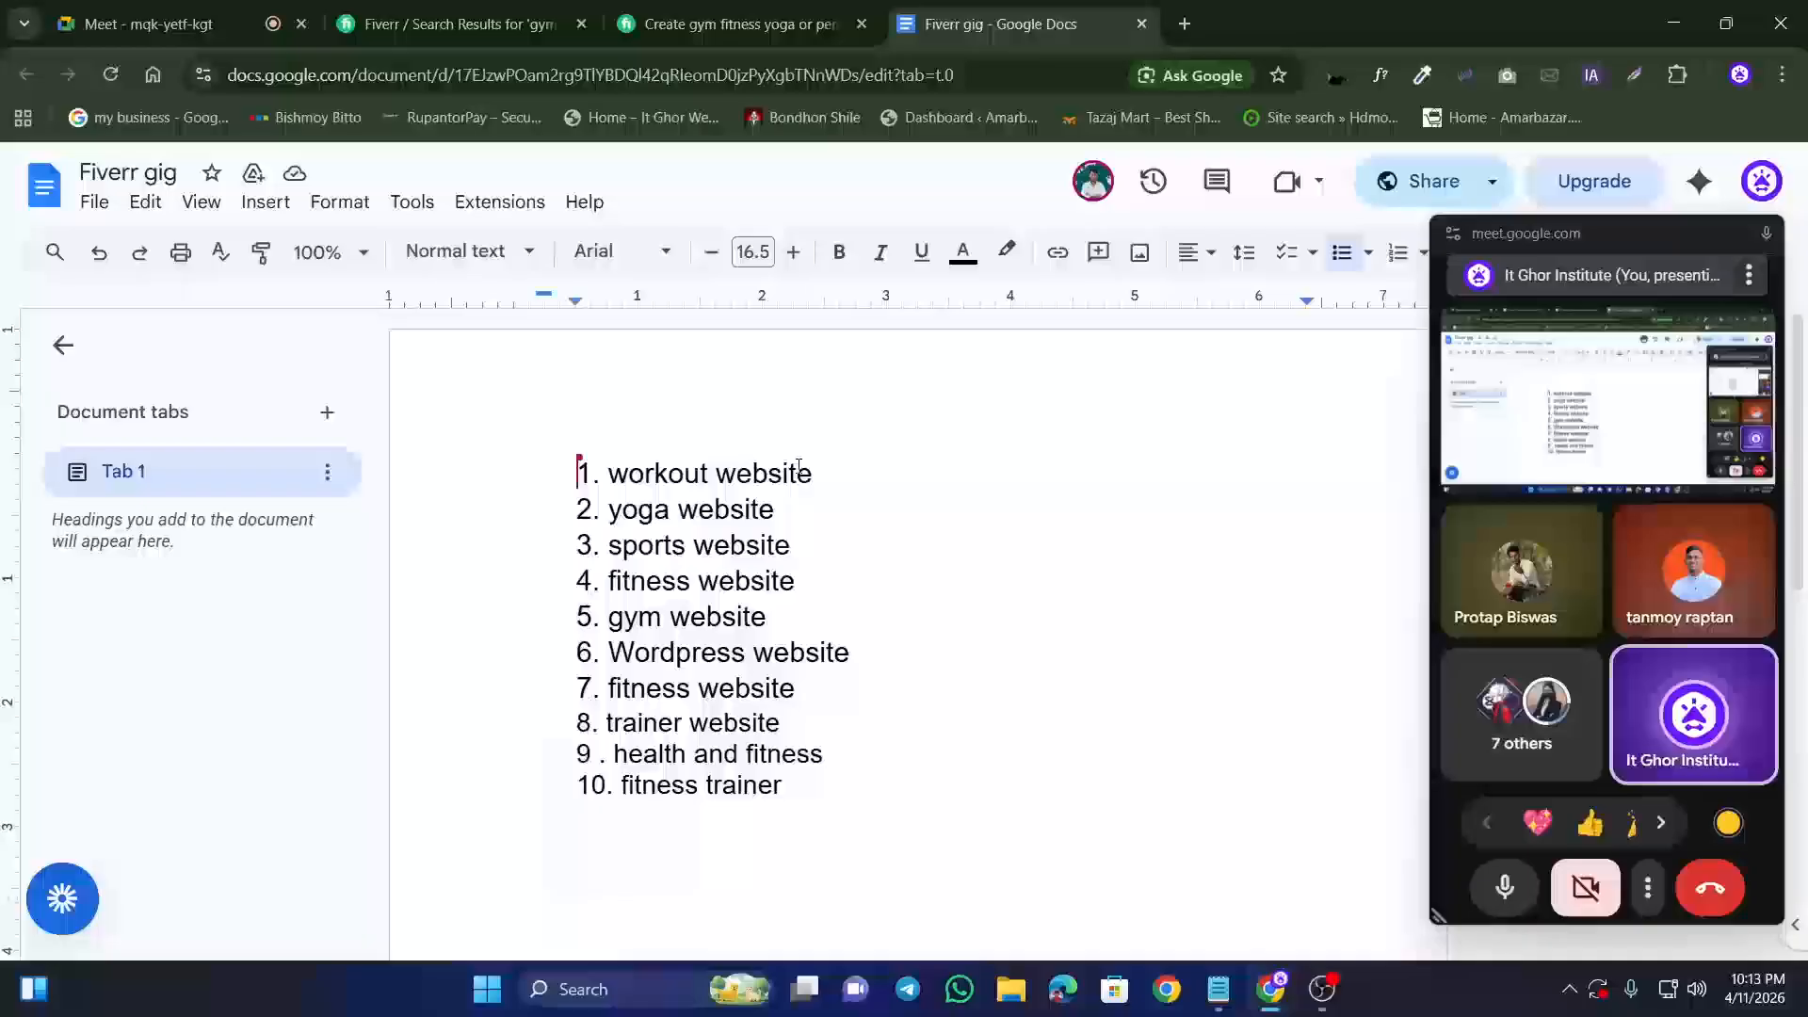
{"action": "scroll", "coordinate": [860, 497], "scroll_direction": "down", "scroll_amount": 5}
{"action": "left_click", "coordinate": [808, 318]}
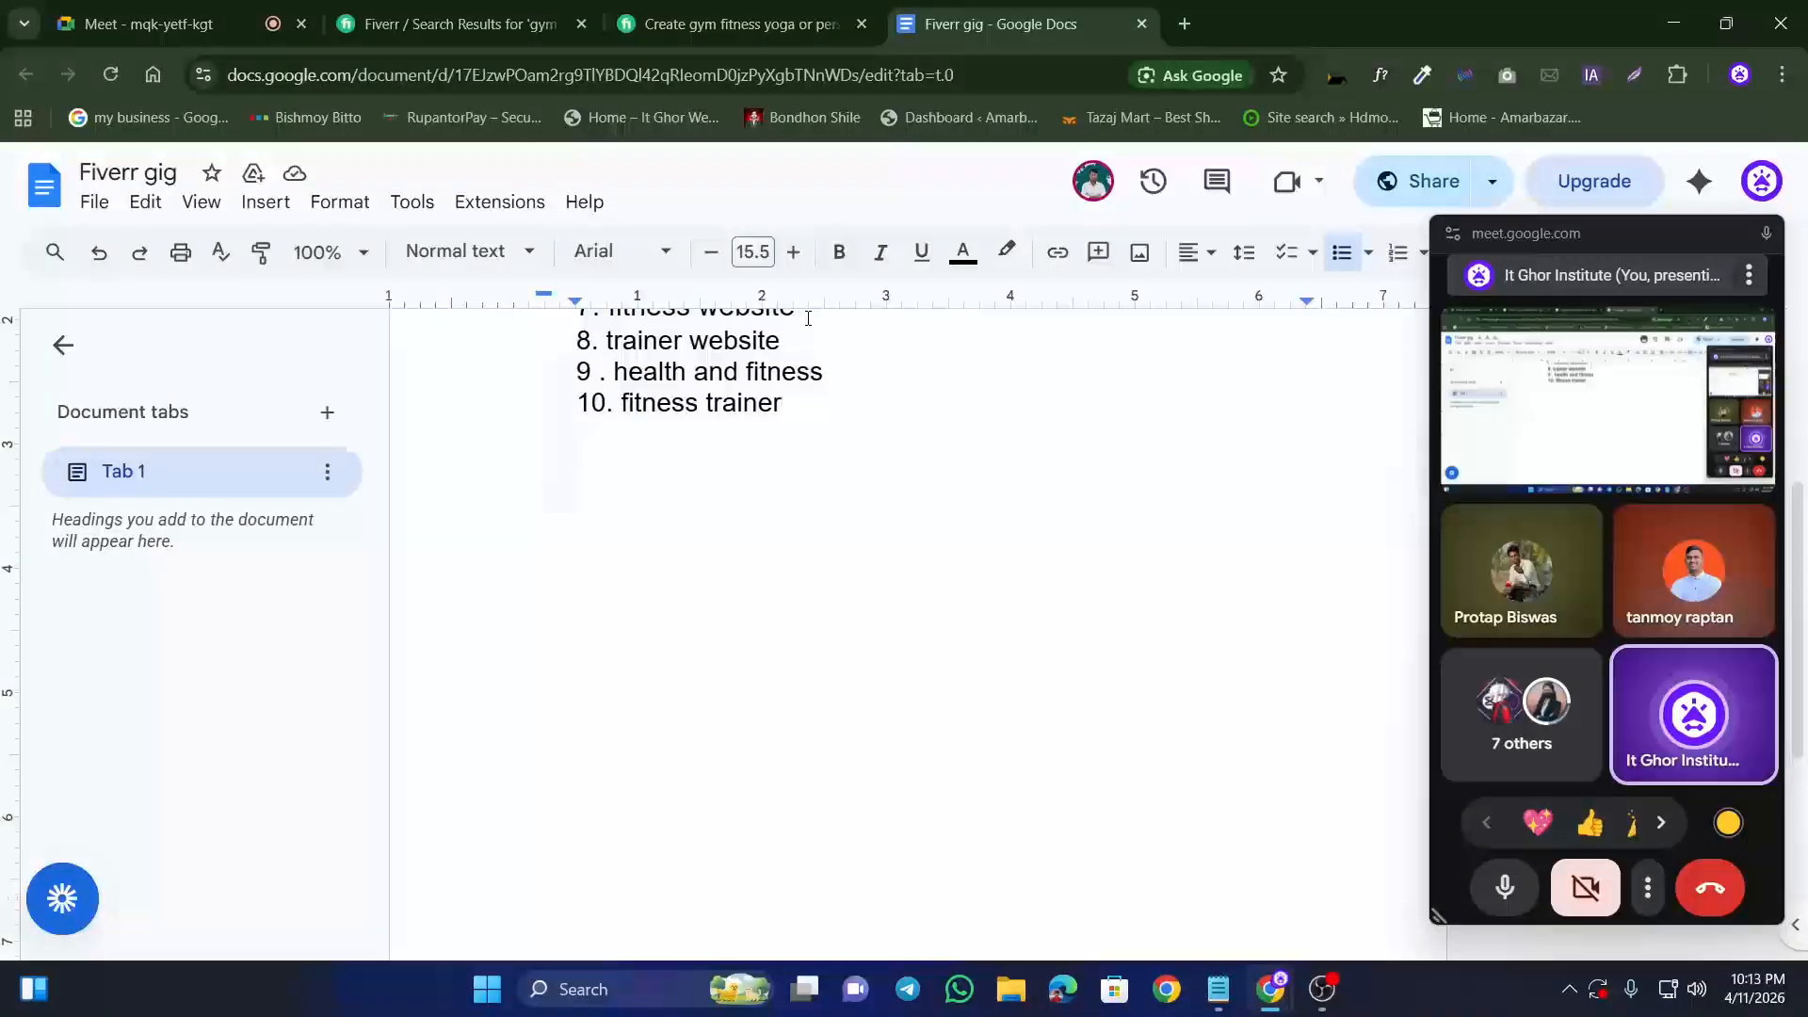
{"action": "key", "text": "Return"}
{"action": "key", "text": "Return"}
{"action": "key", "text": "Return"}
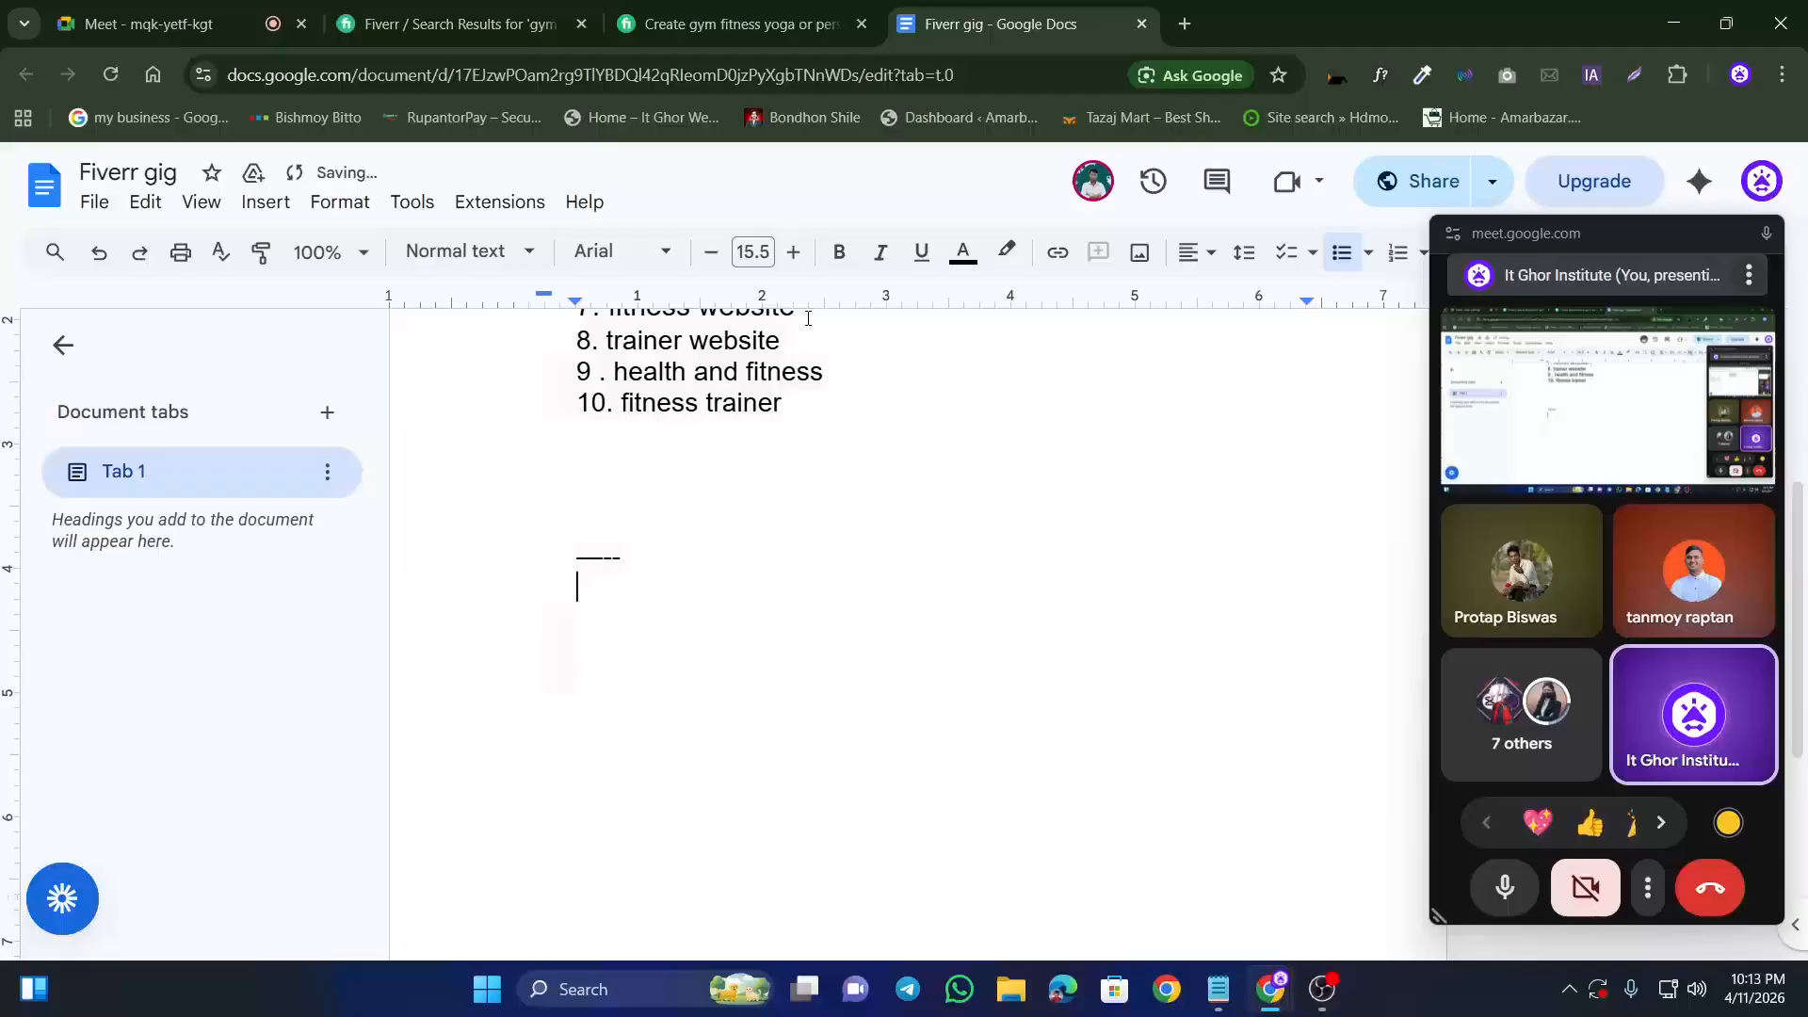
Step: Write the line "GIG Creatory>>>>" below the separator, accepting the suggested spelling "Creatory"
{"action": "type", "text": "Ceatagoi"}
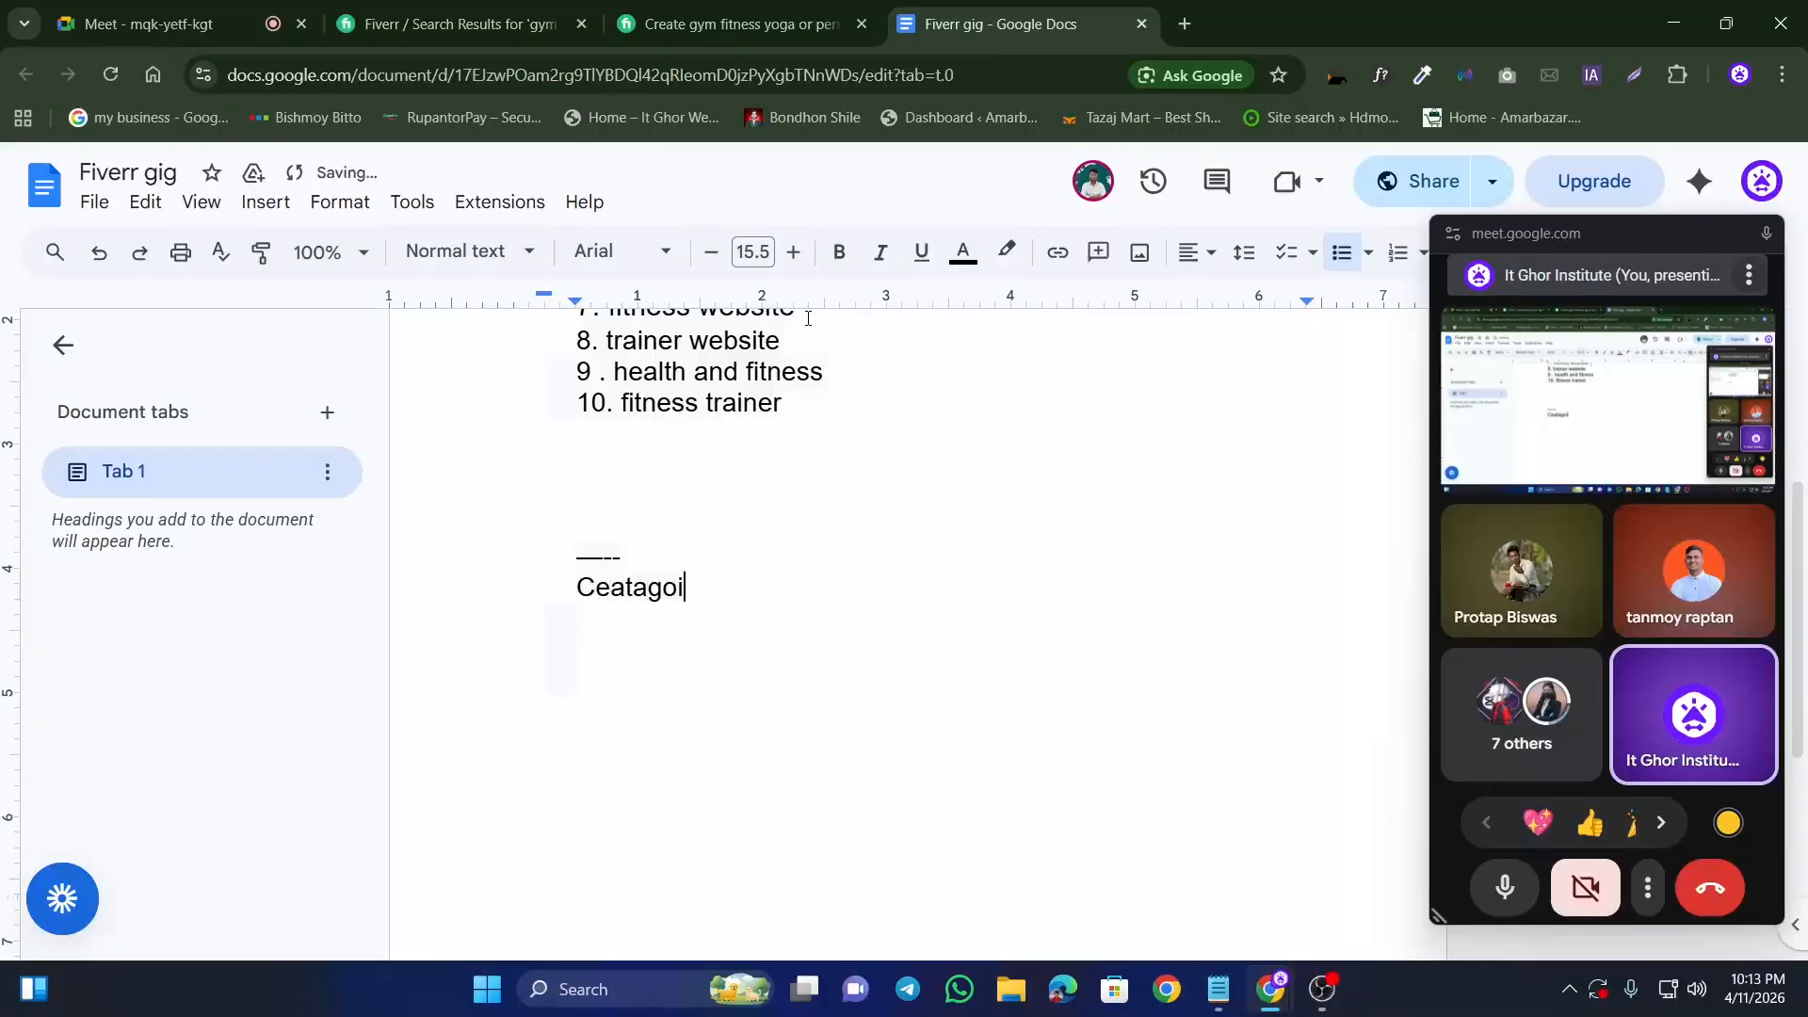
{"action": "key", "text": "BackSpace"}
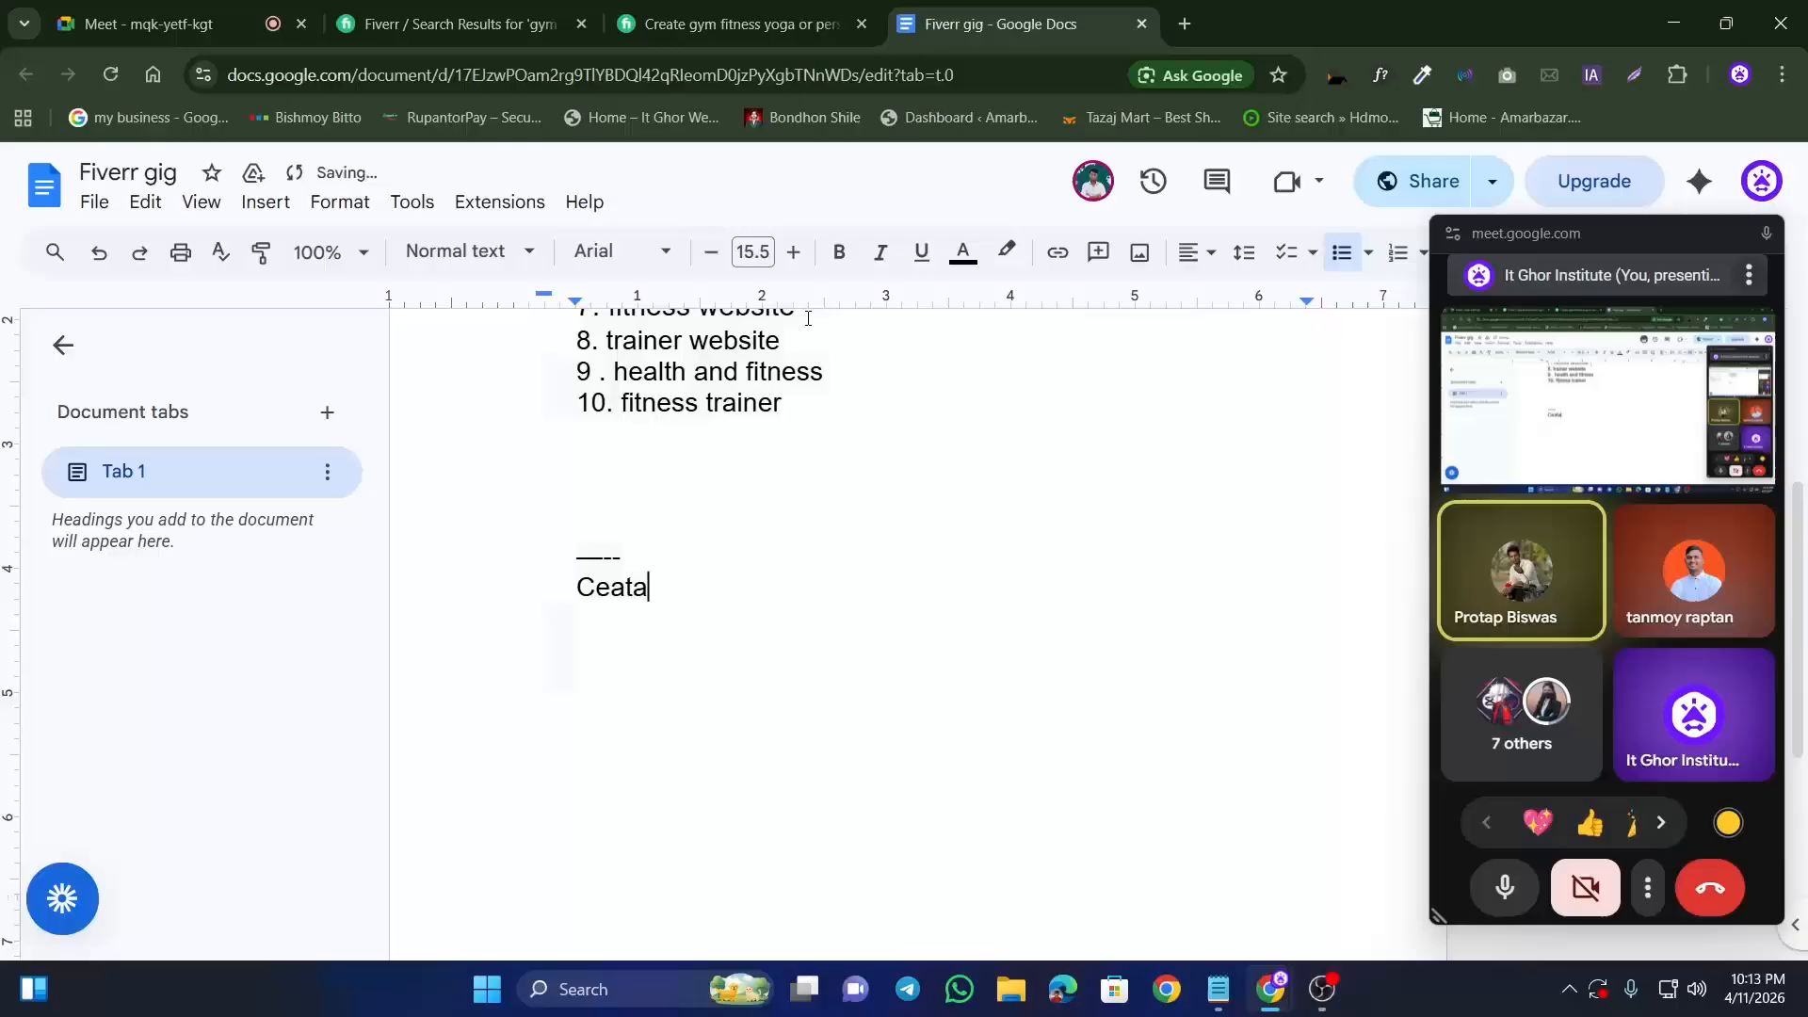
{"action": "key", "text": "Left"}
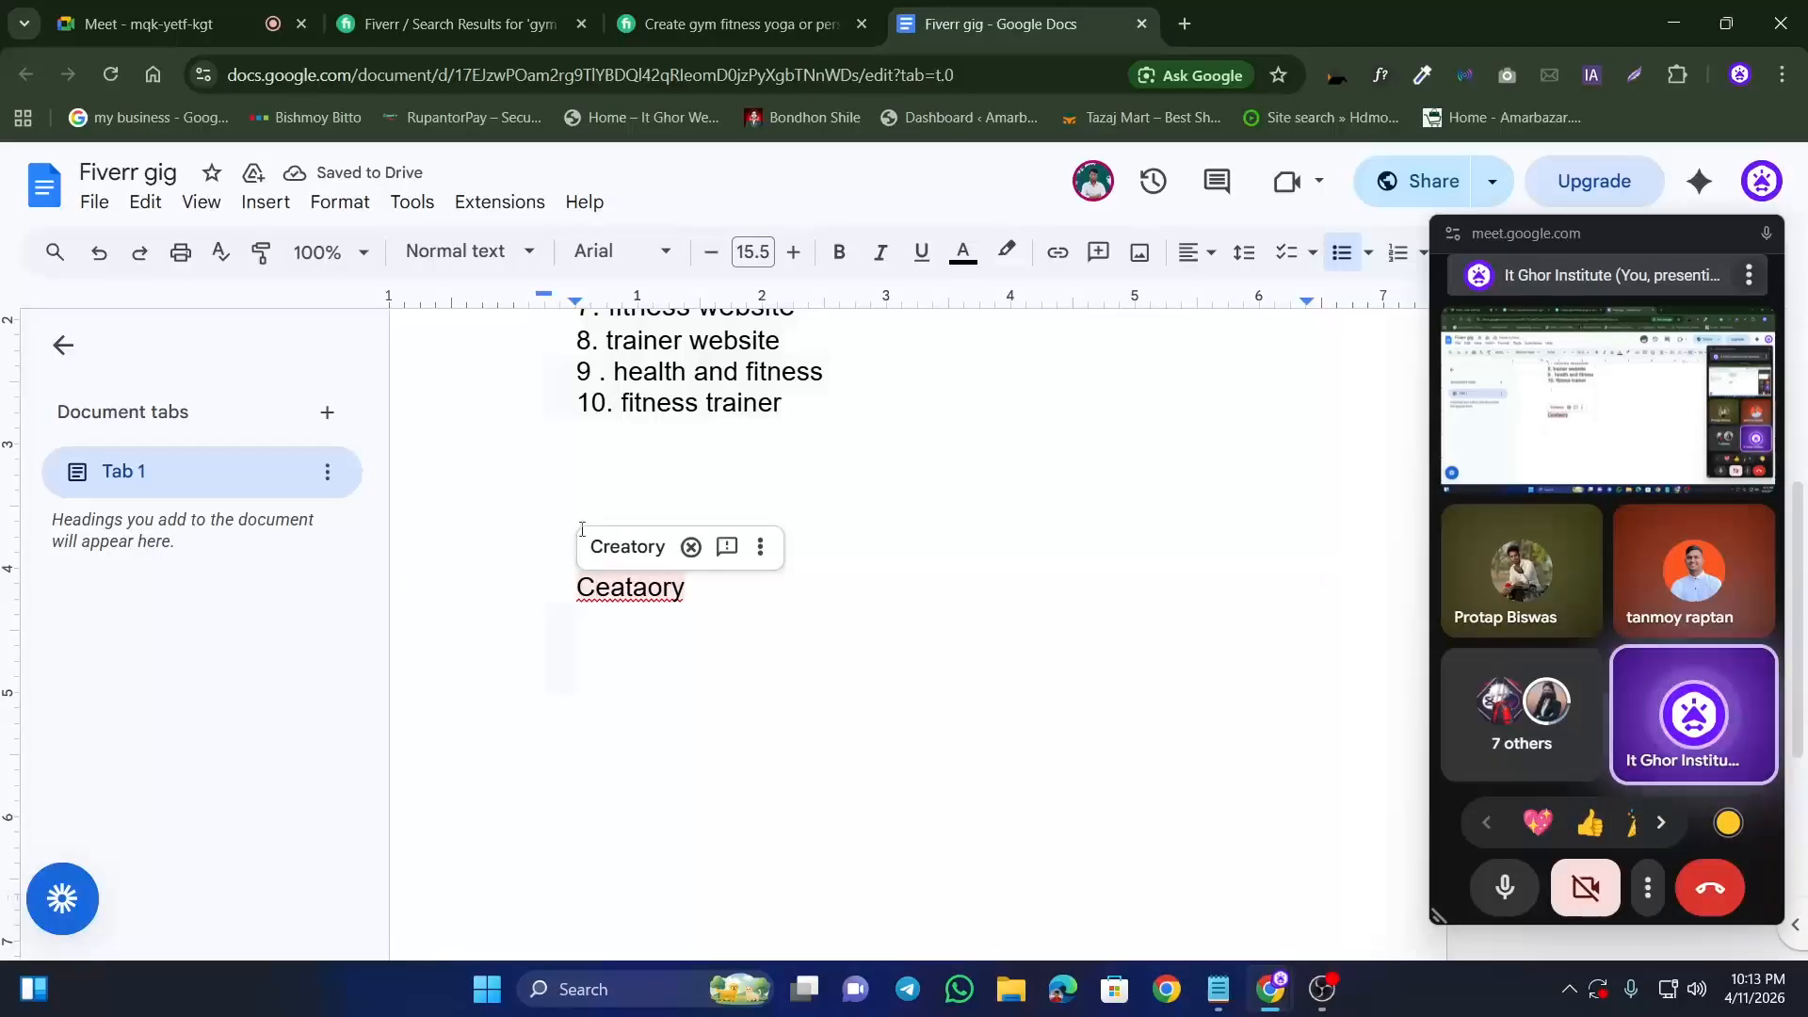
{"action": "left_click", "coordinate": [627, 547]}
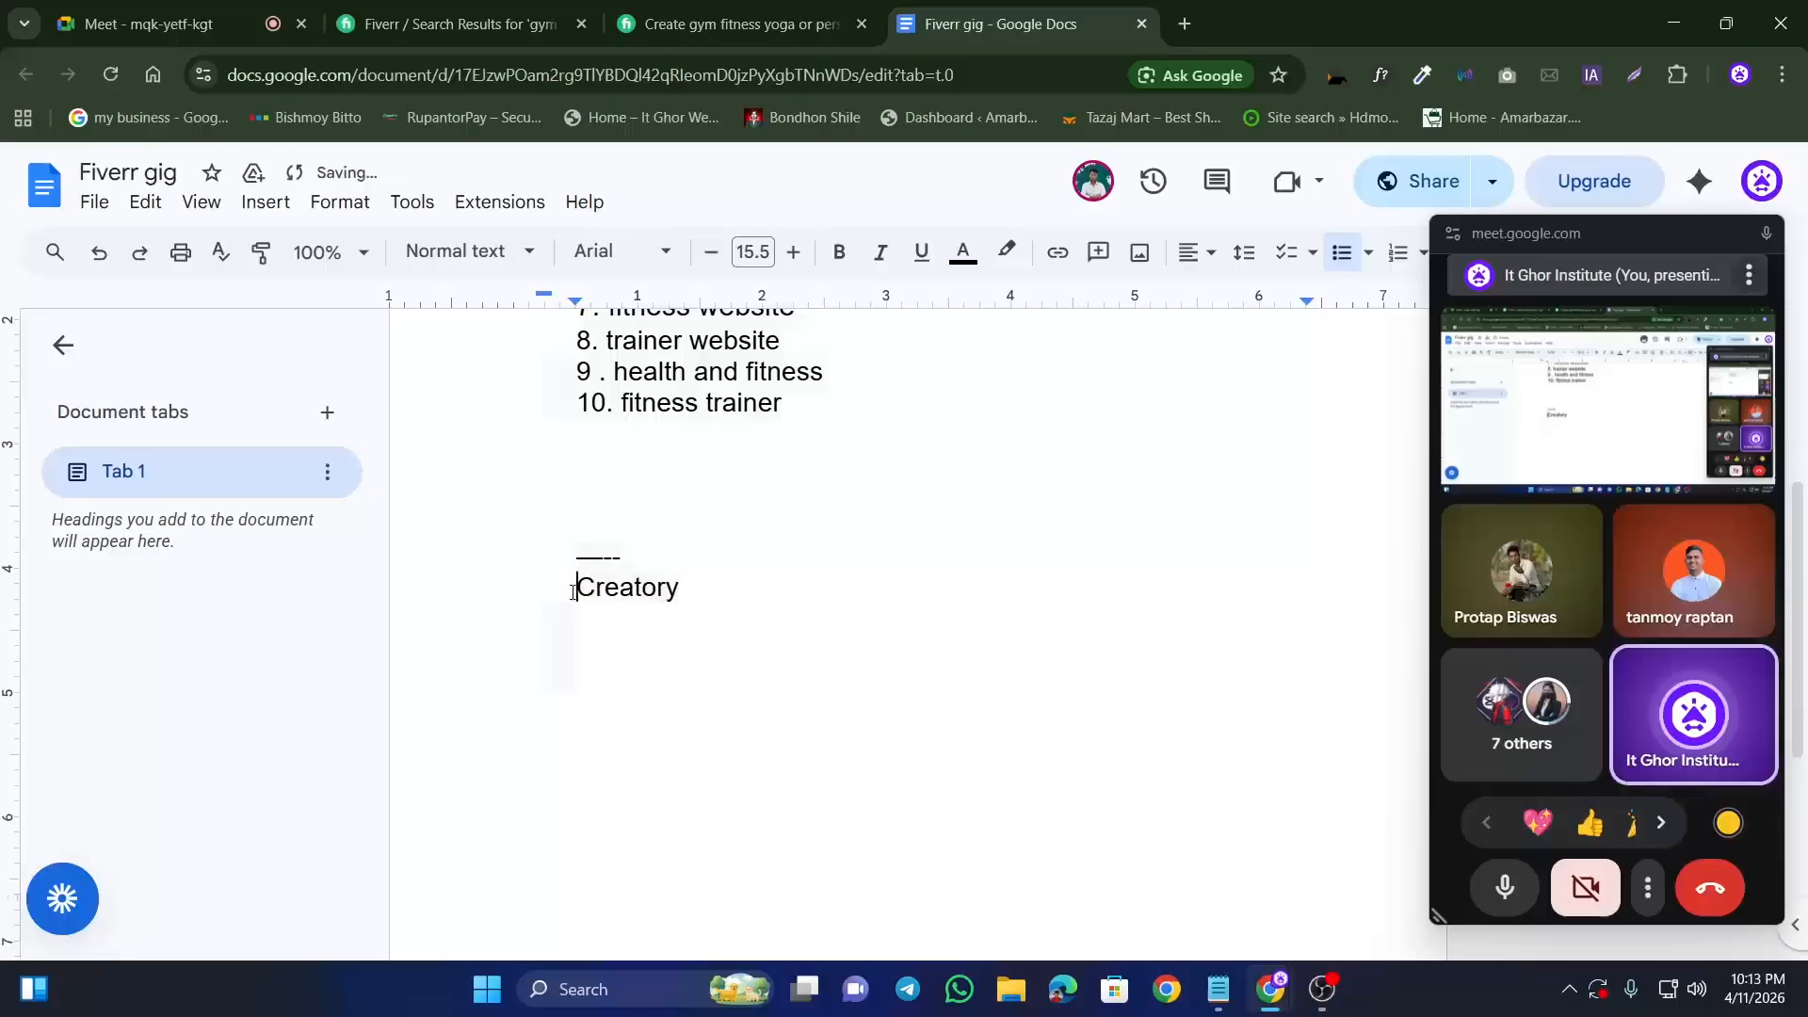
{"action": "type", "text": "GIG"}
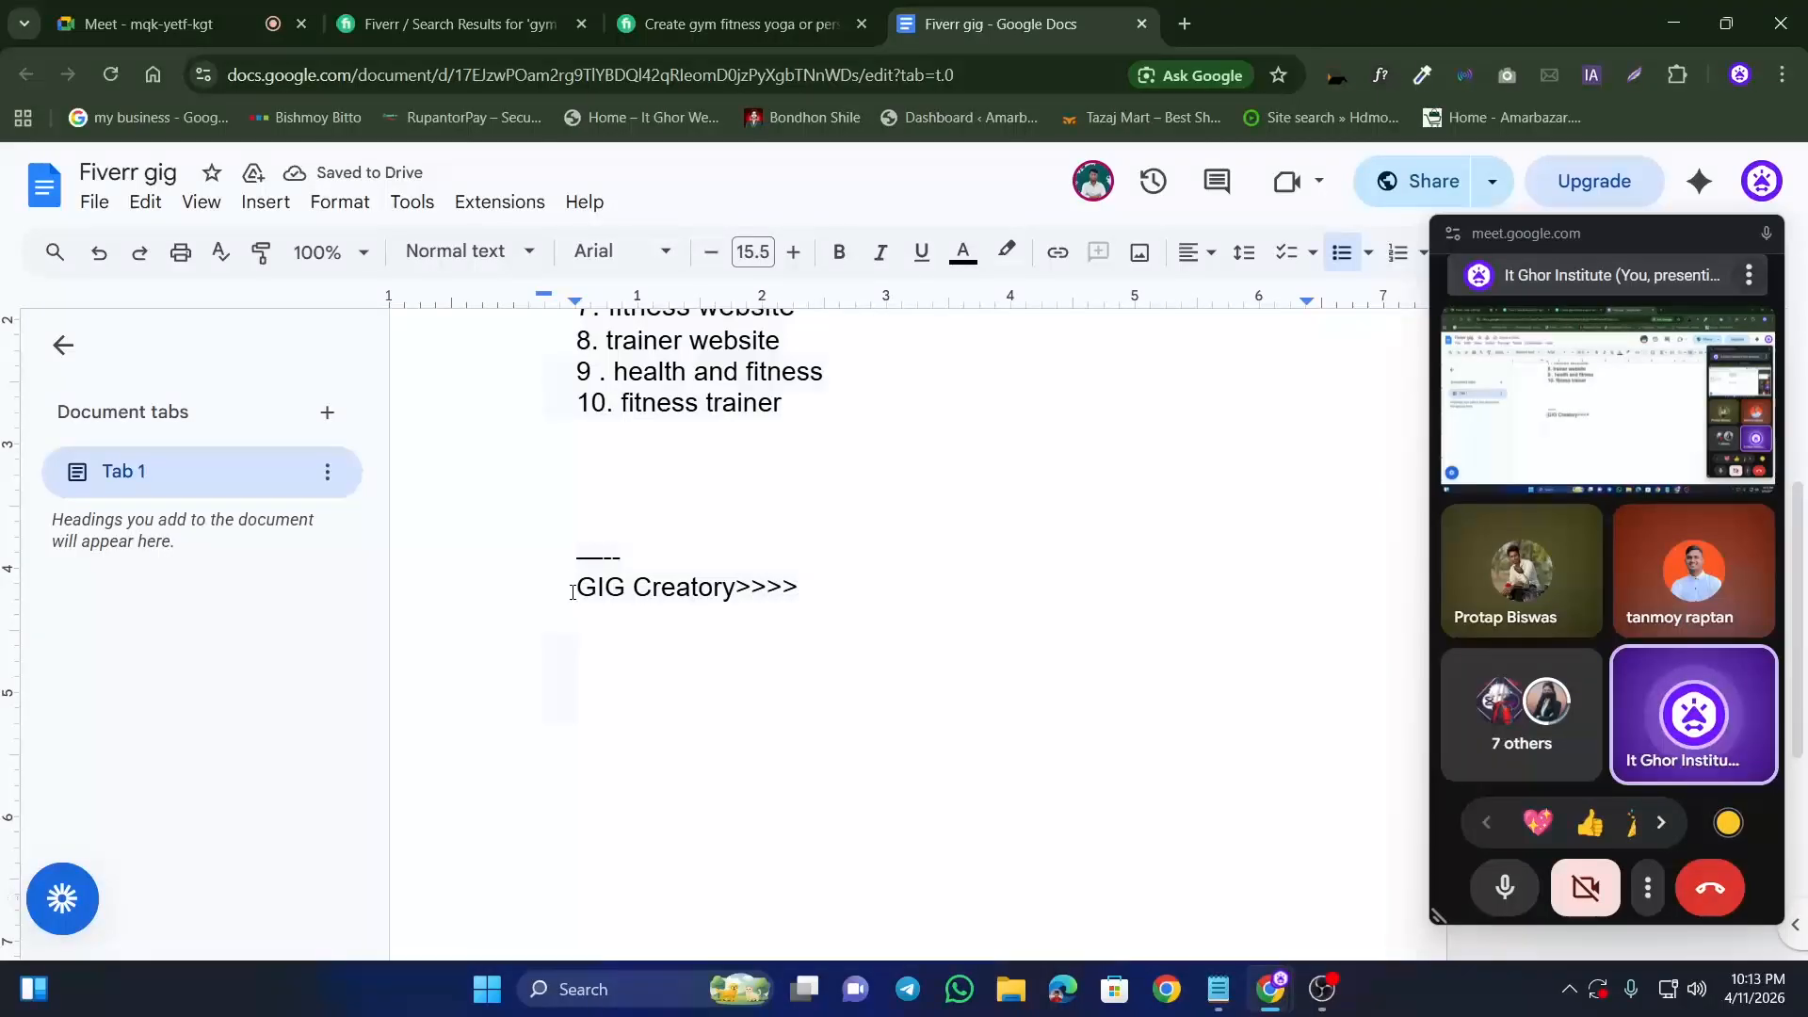
Step: Recheck the competing gig's title on Fiverr and add the line "URL Title>>>>>" to the document's gig outline
{"action": "left_click", "coordinate": [494, 9]}
{"action": "left_click", "coordinate": [764, 10]}
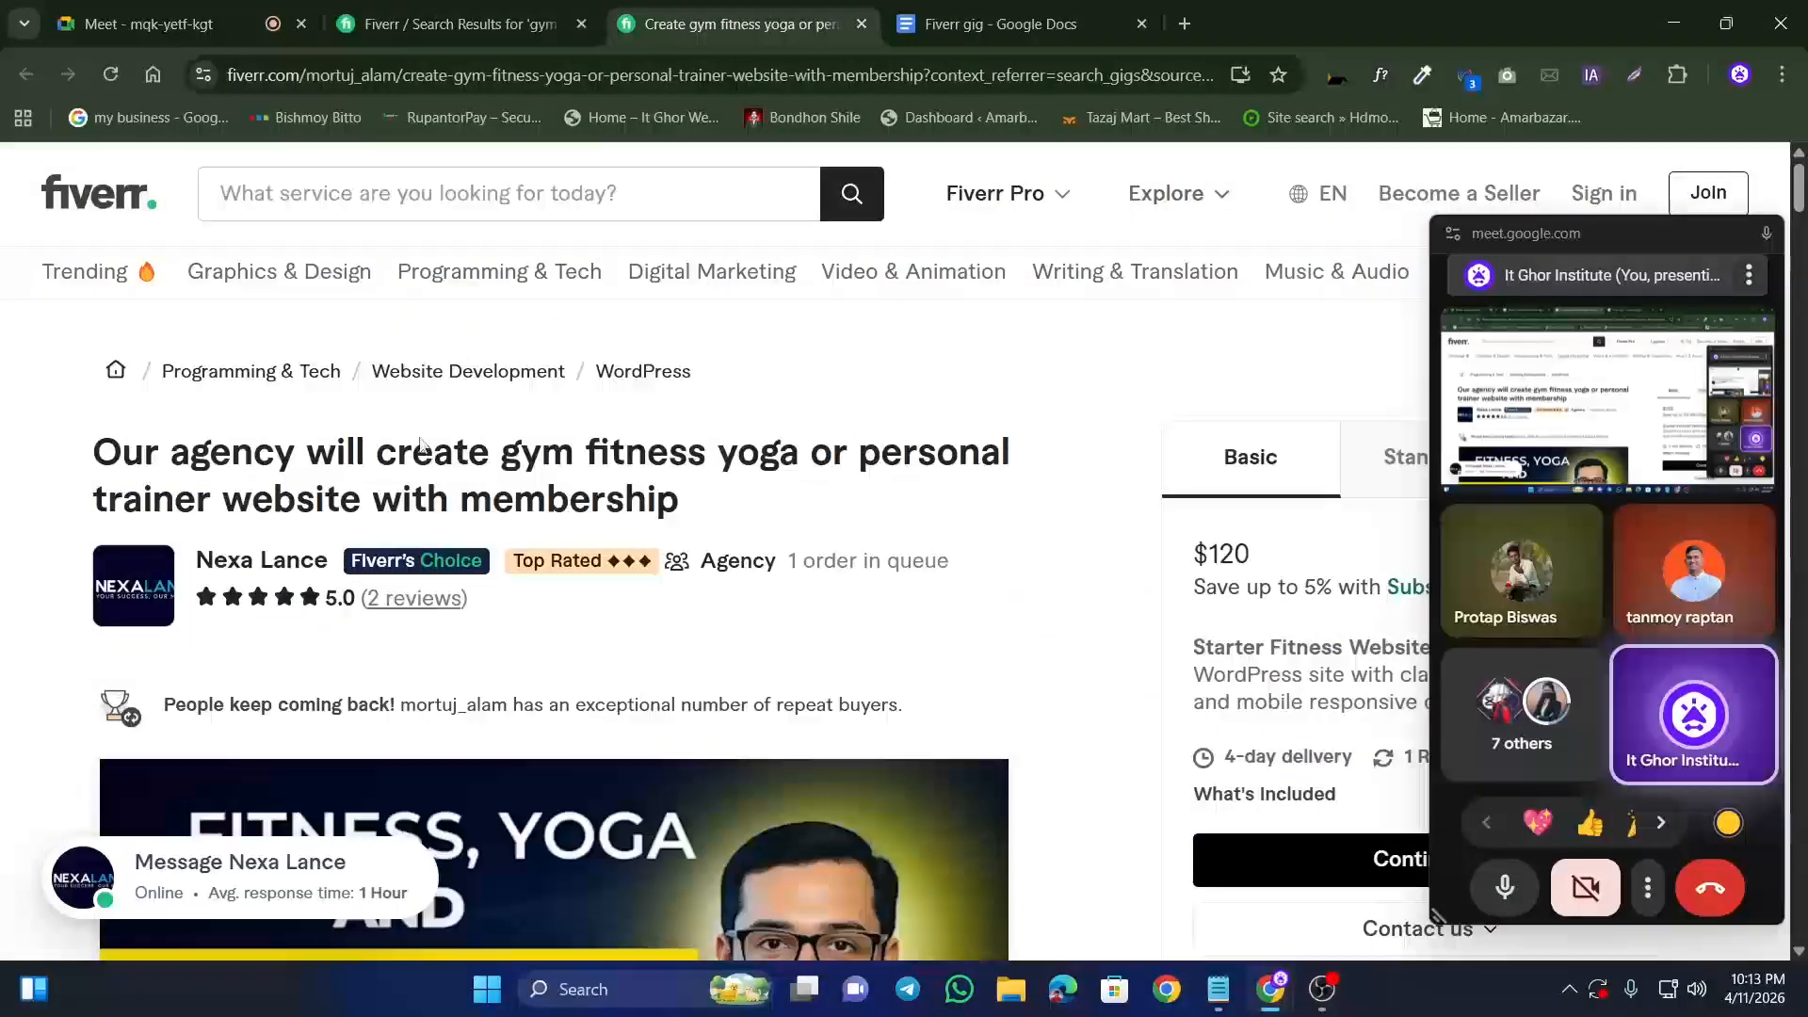
{"action": "left_click", "coordinate": [979, 21]}
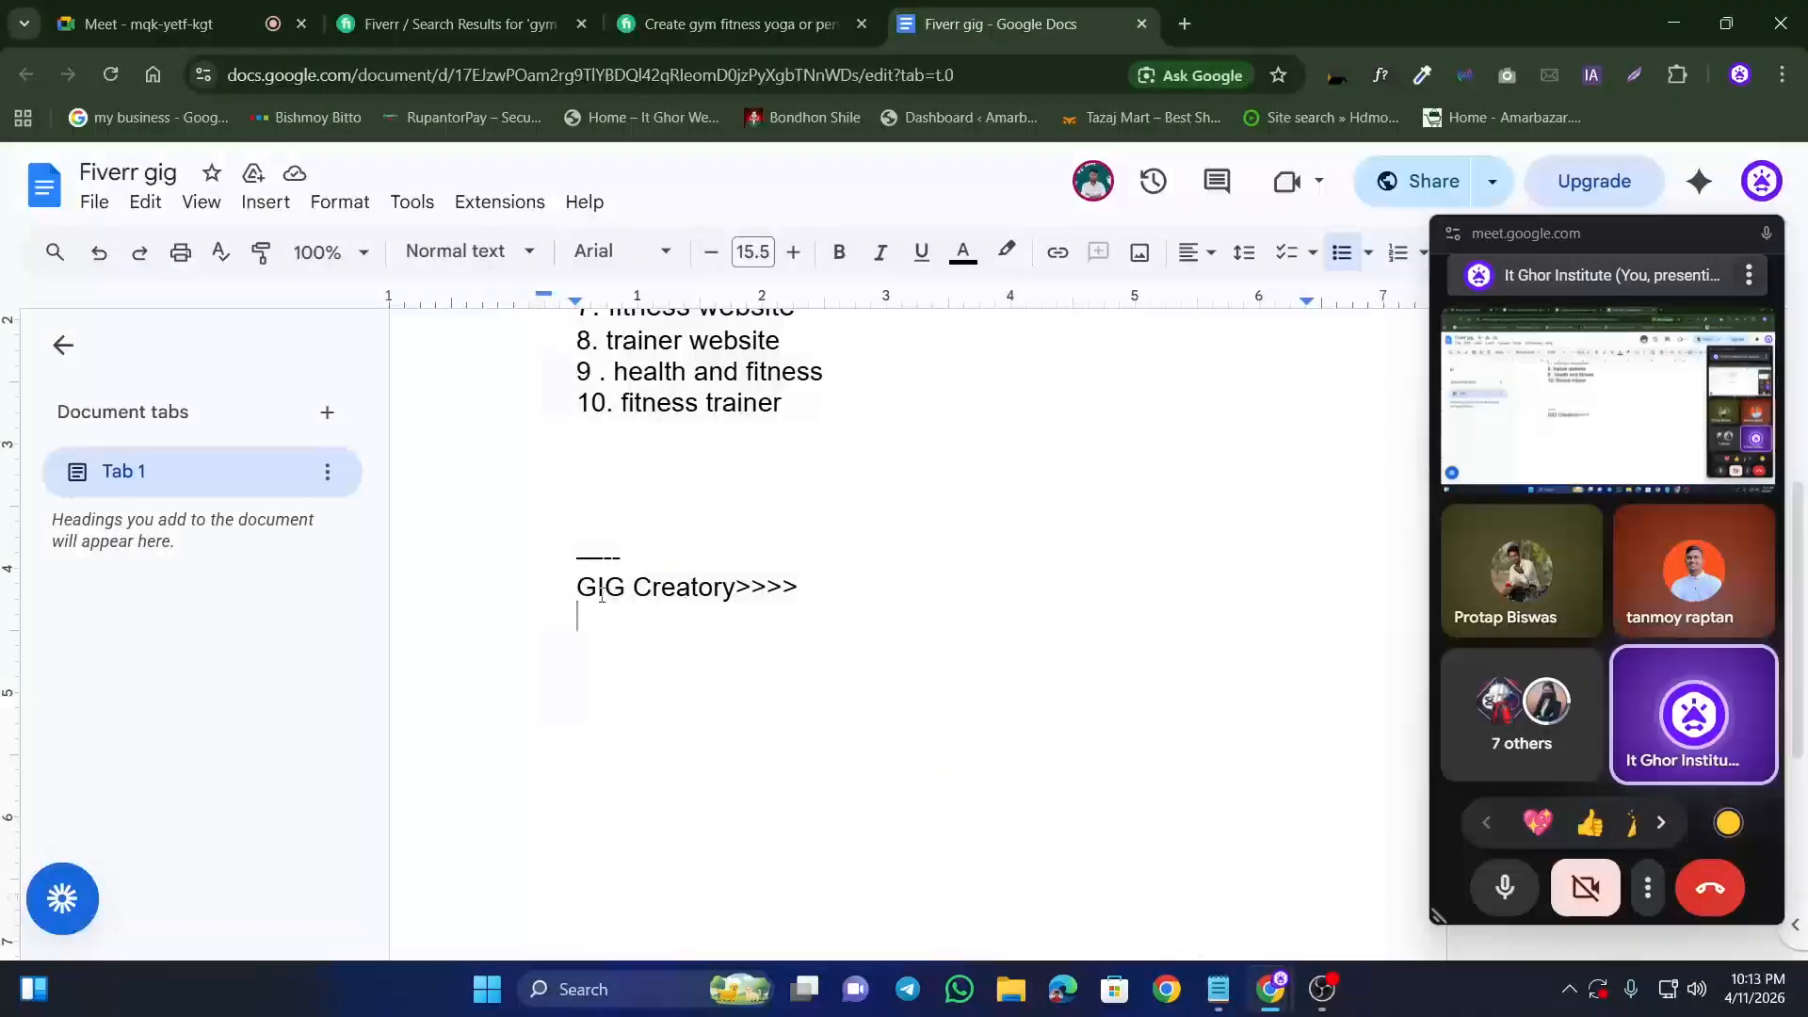
{"action": "type", "text": "Title"}
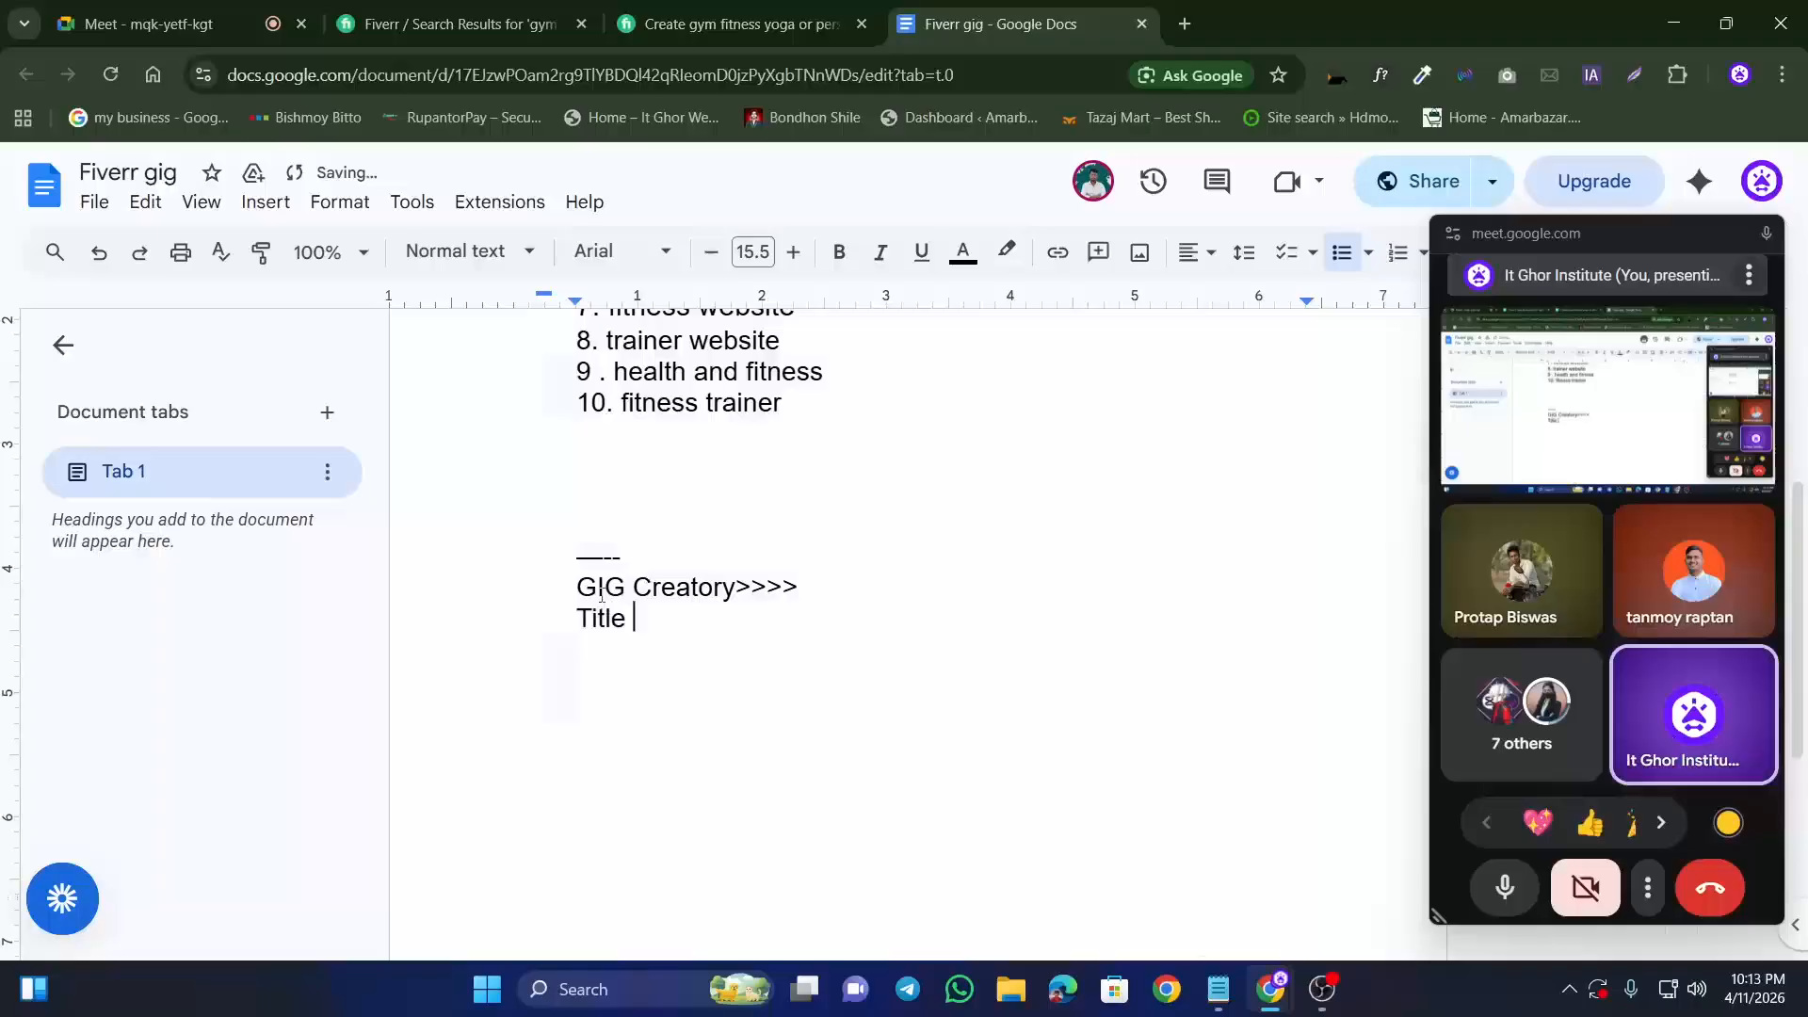
{"action": "key", "text": "Left"}
{"action": "key", "text": "Left"}
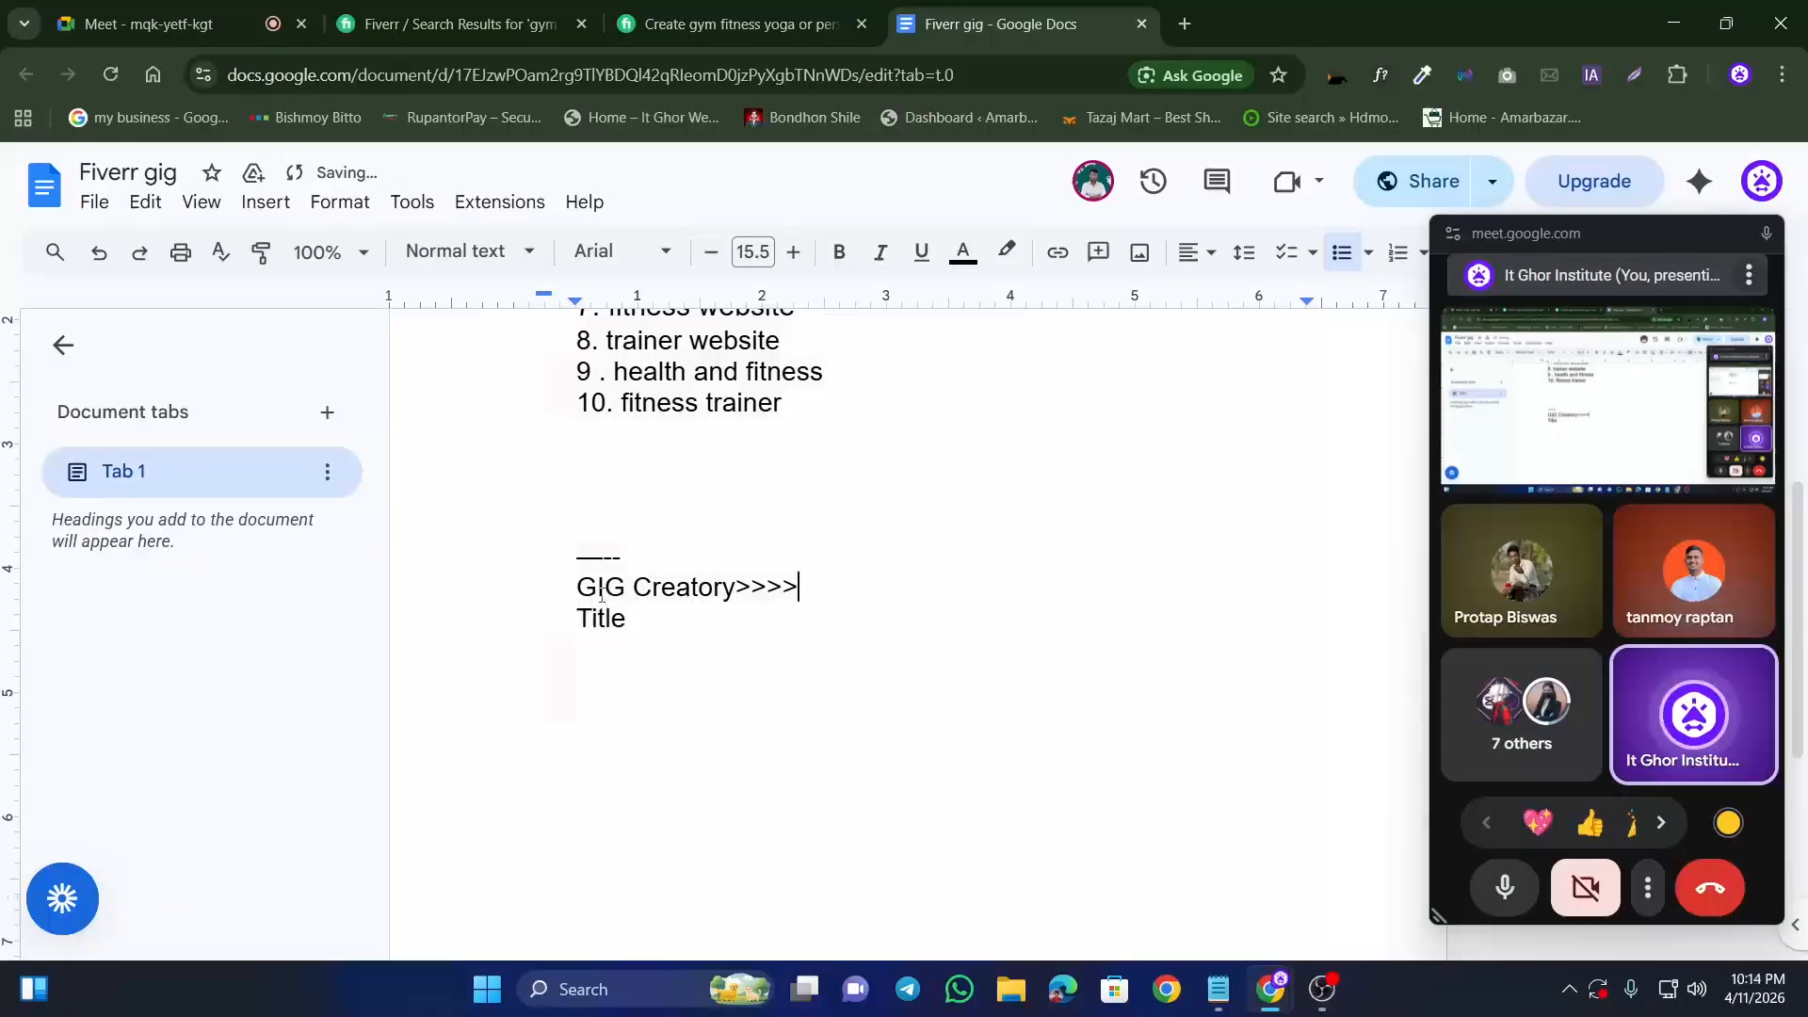
{"action": "type", "text": "URL"}
{"action": "key", "text": "Right"}
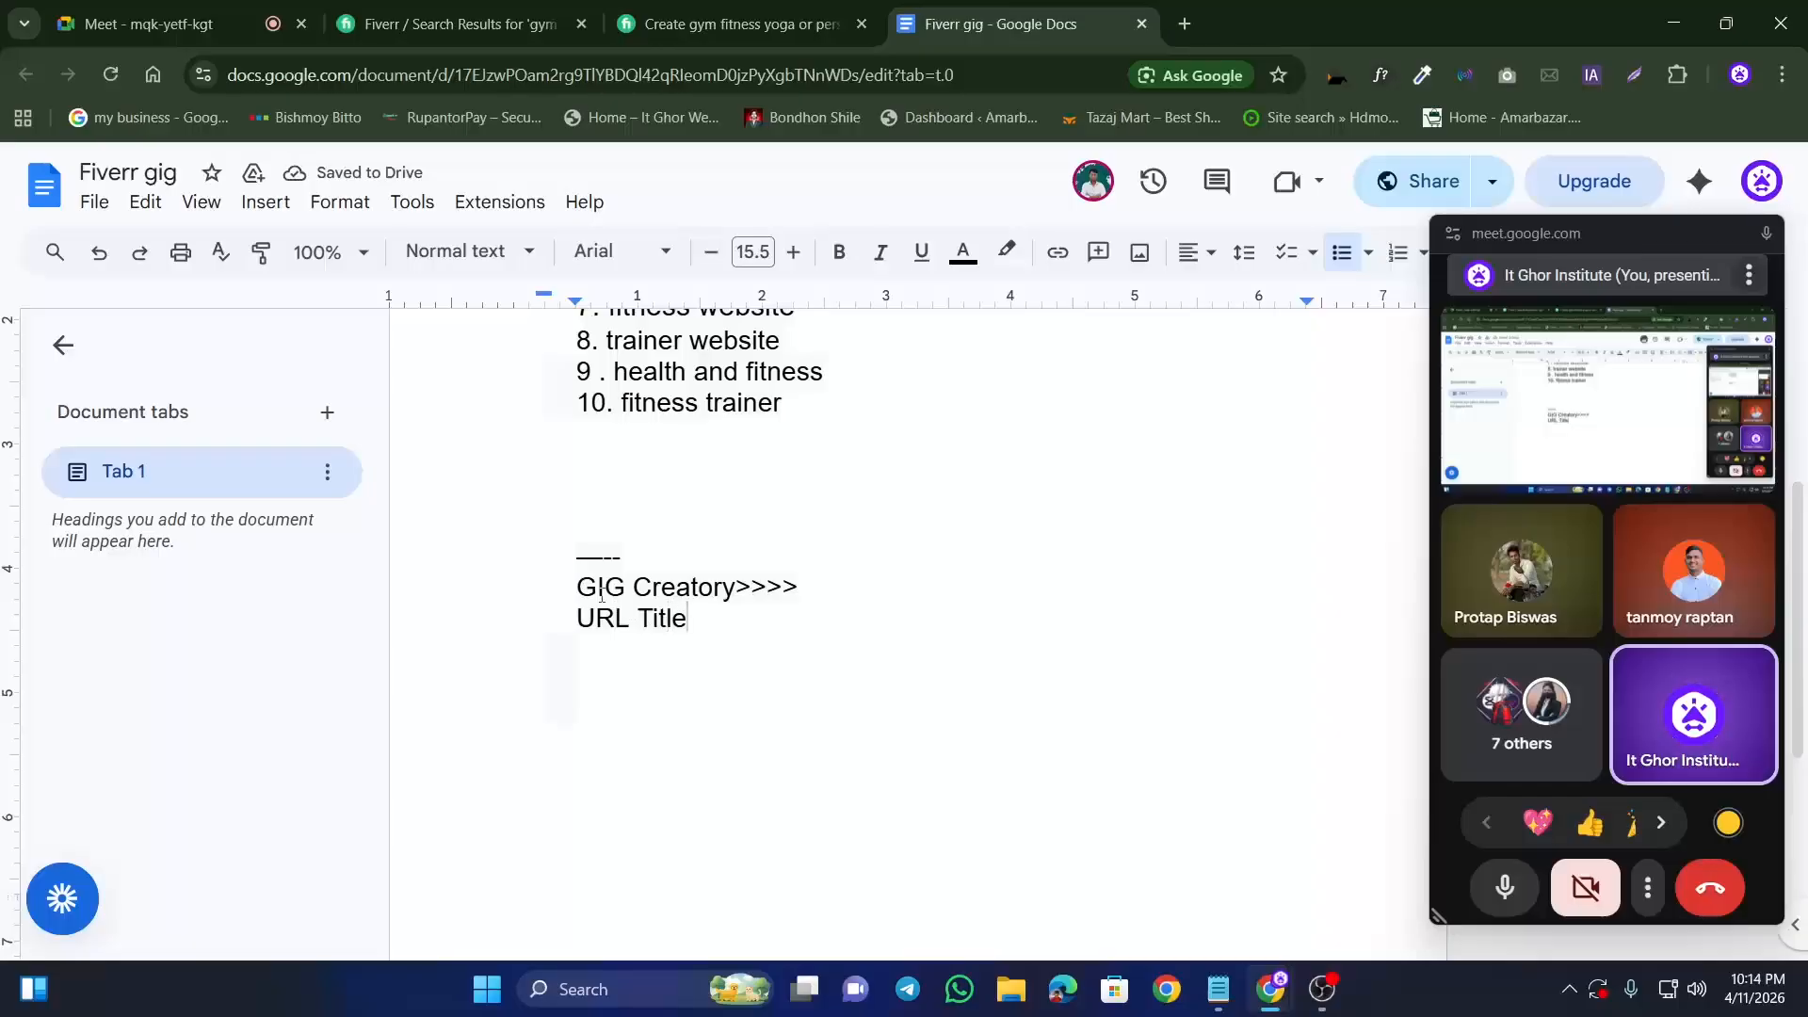
{"action": "type", "text": ">>> "}
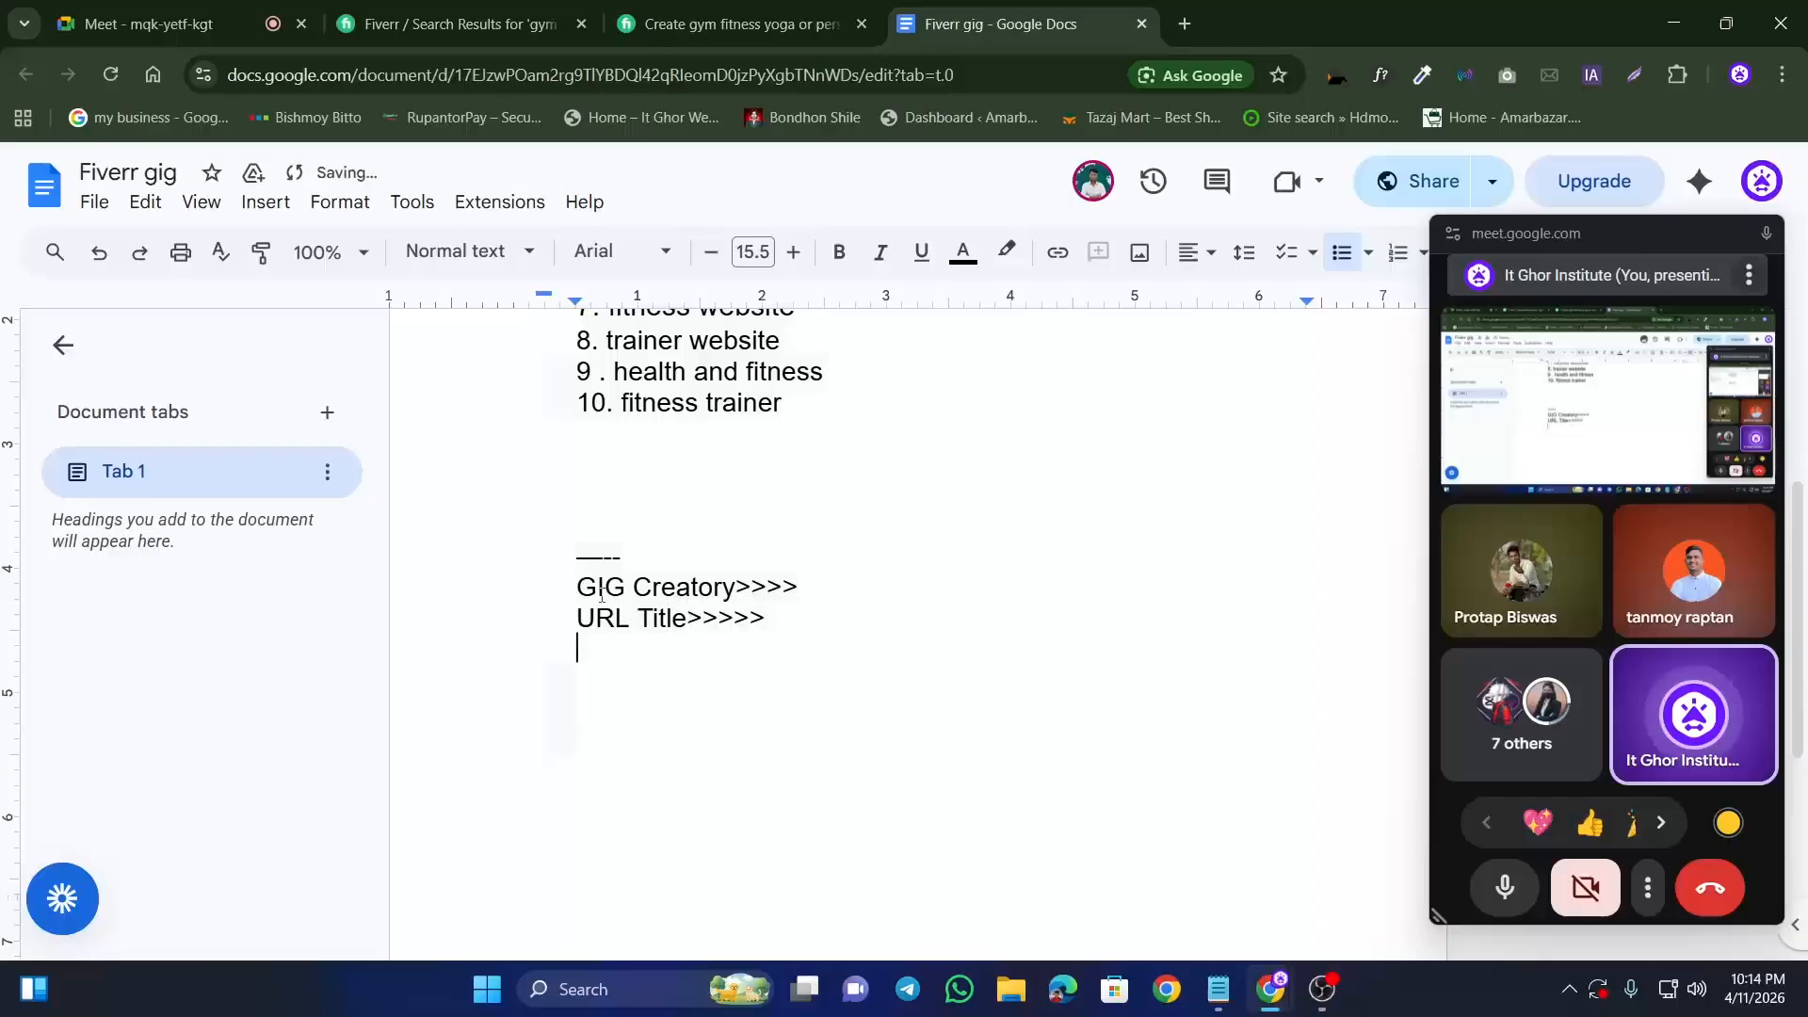
Step: Add the line "Title>>>>" below the URL title entry, followed by a blank line
{"action": "type", "text": "TITle"}
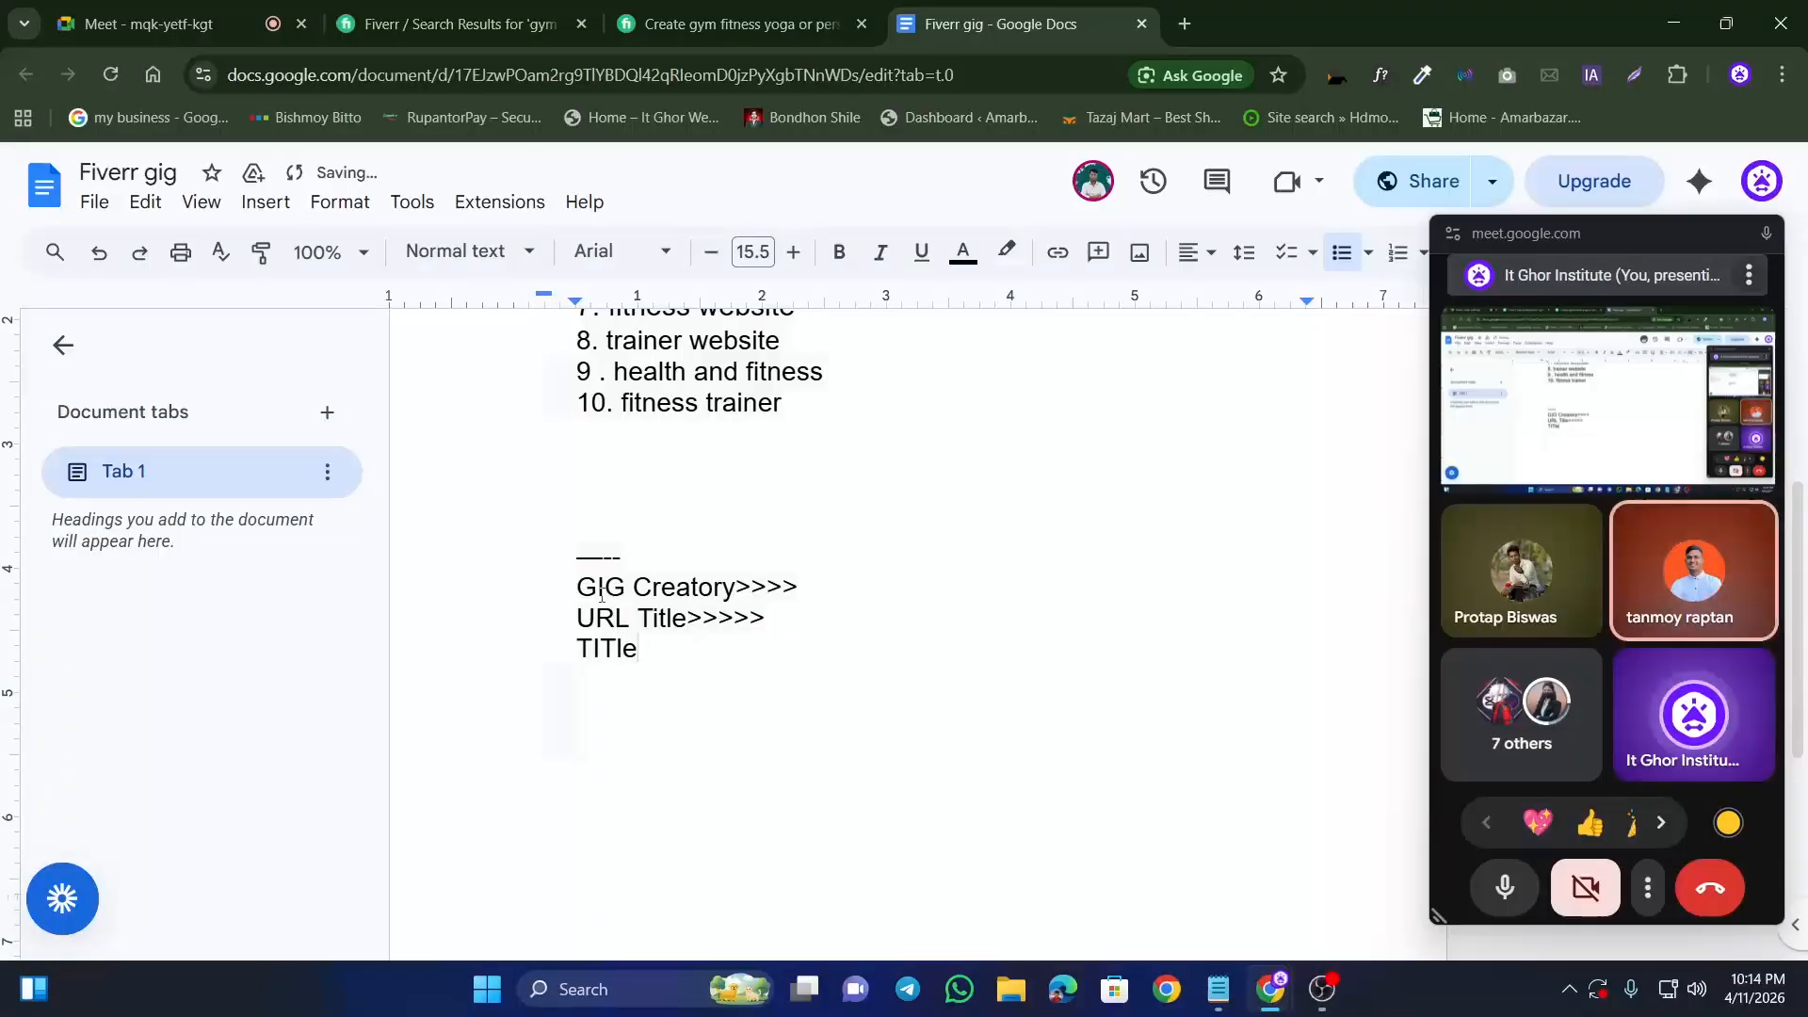
{"action": "key", "text": "BackSpace"}
{"action": "key", "text": "BackSpace"}
{"action": "key", "text": "BackSpace"}
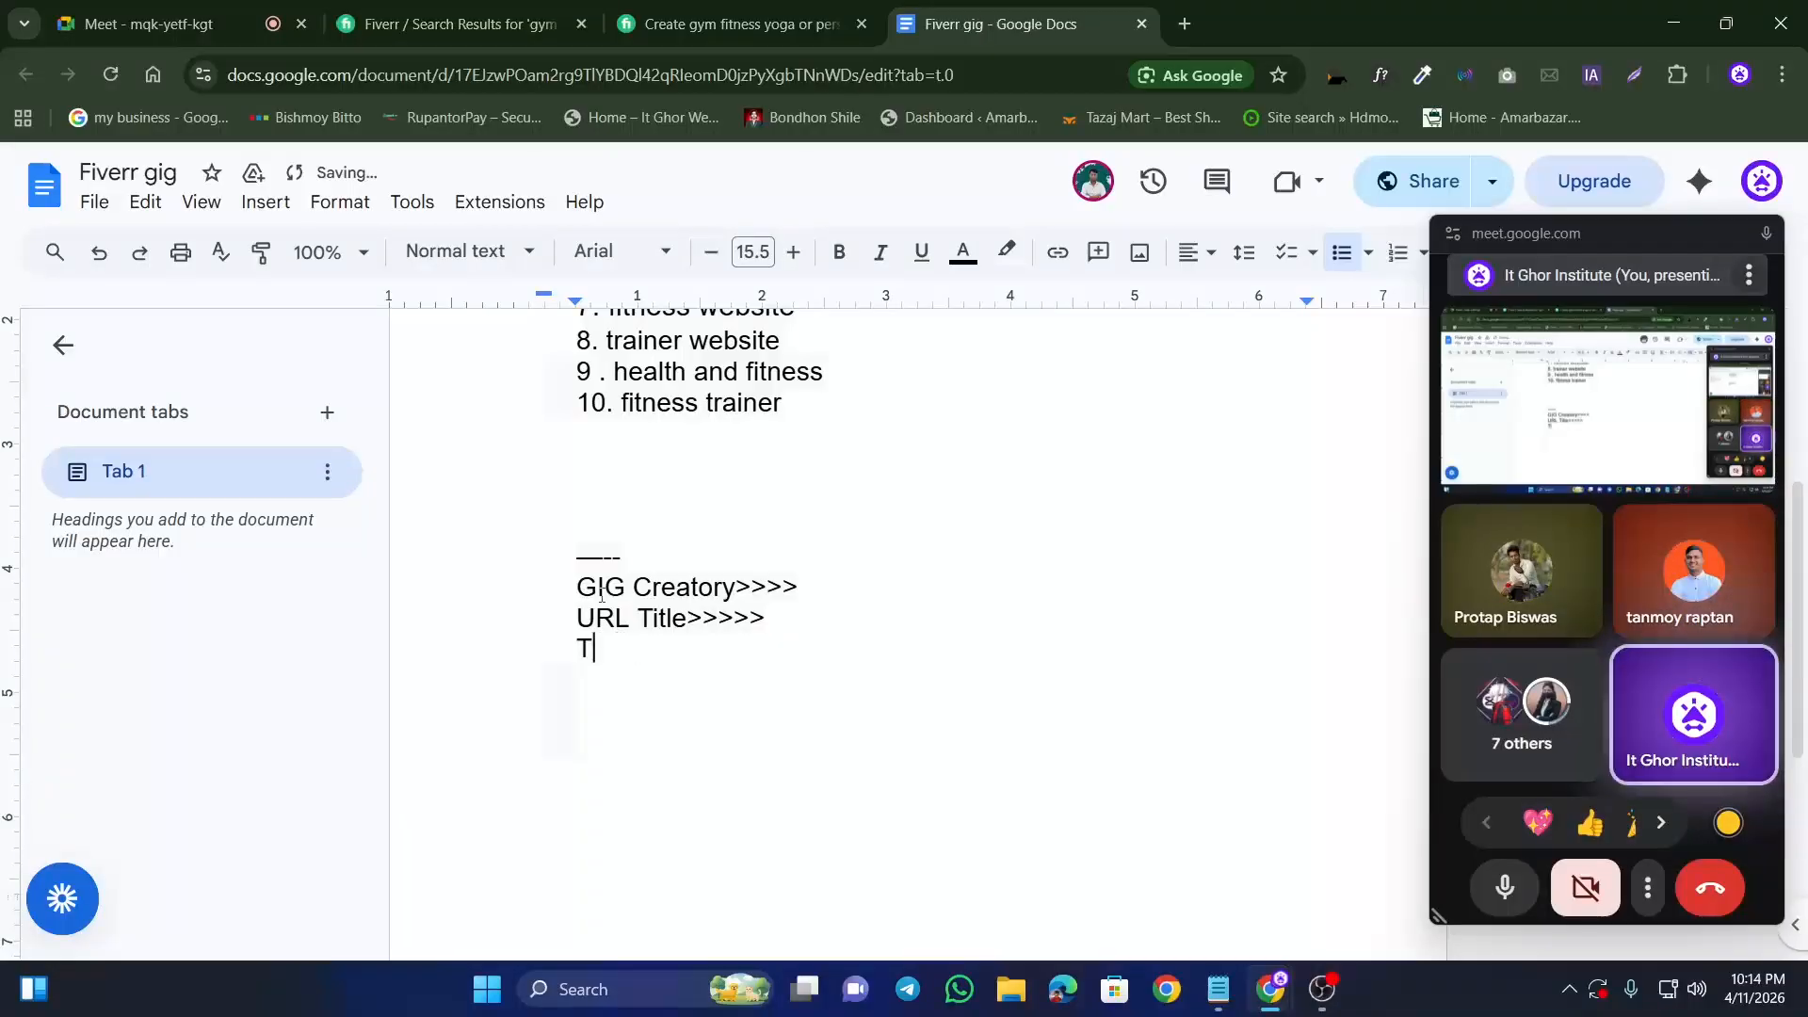
{"action": "type", "text": "tle"}
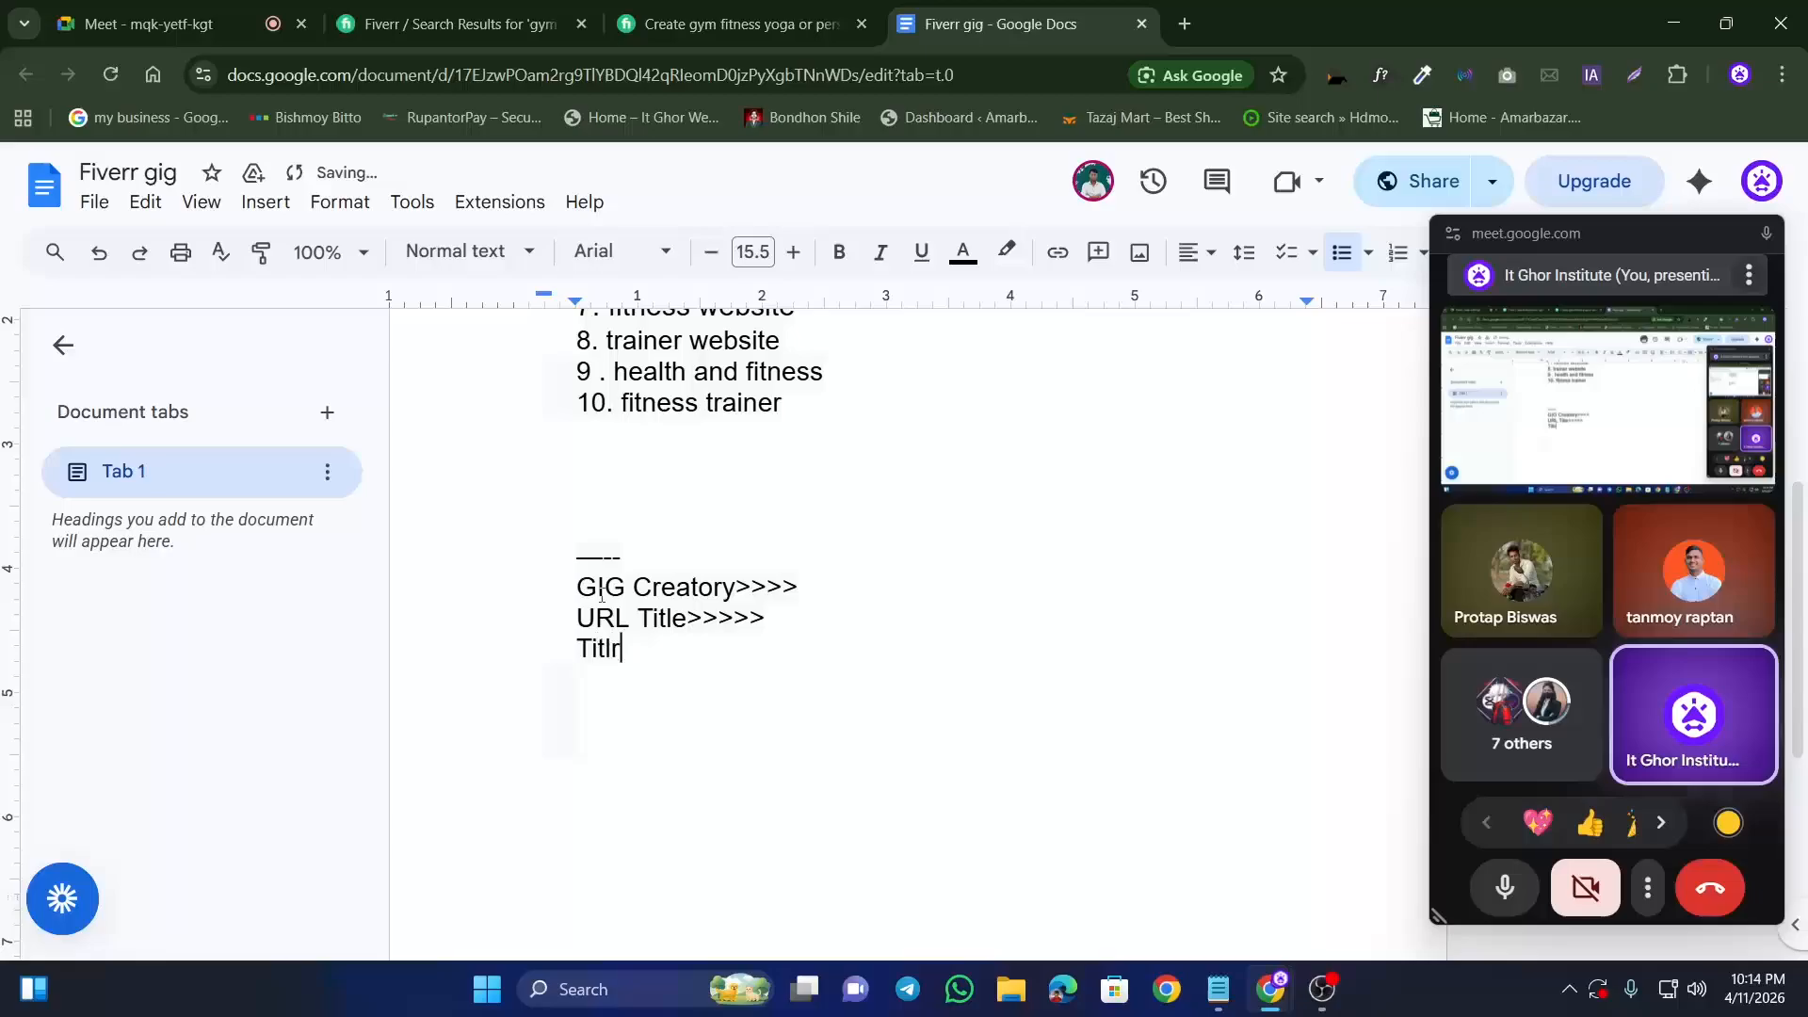
{"action": "type", "text": ">>>>"}
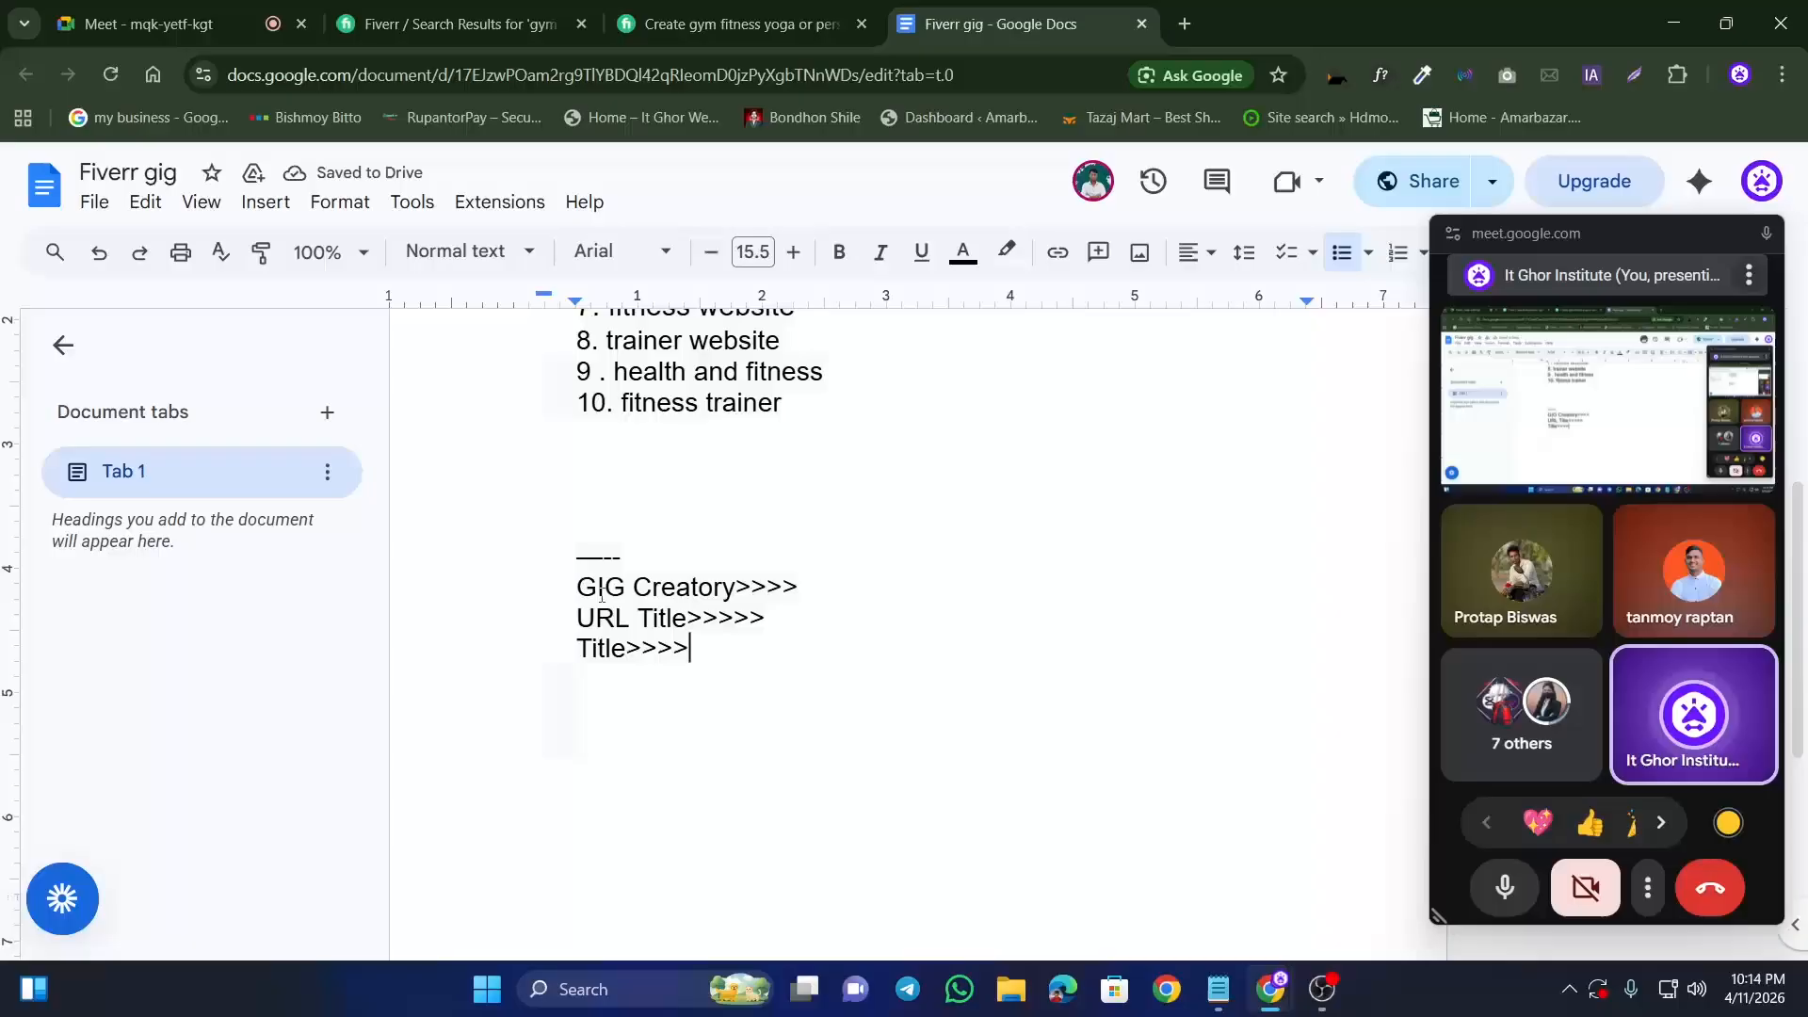
{"action": "key", "text": "Return"}
{"action": "key", "text": "Return"}
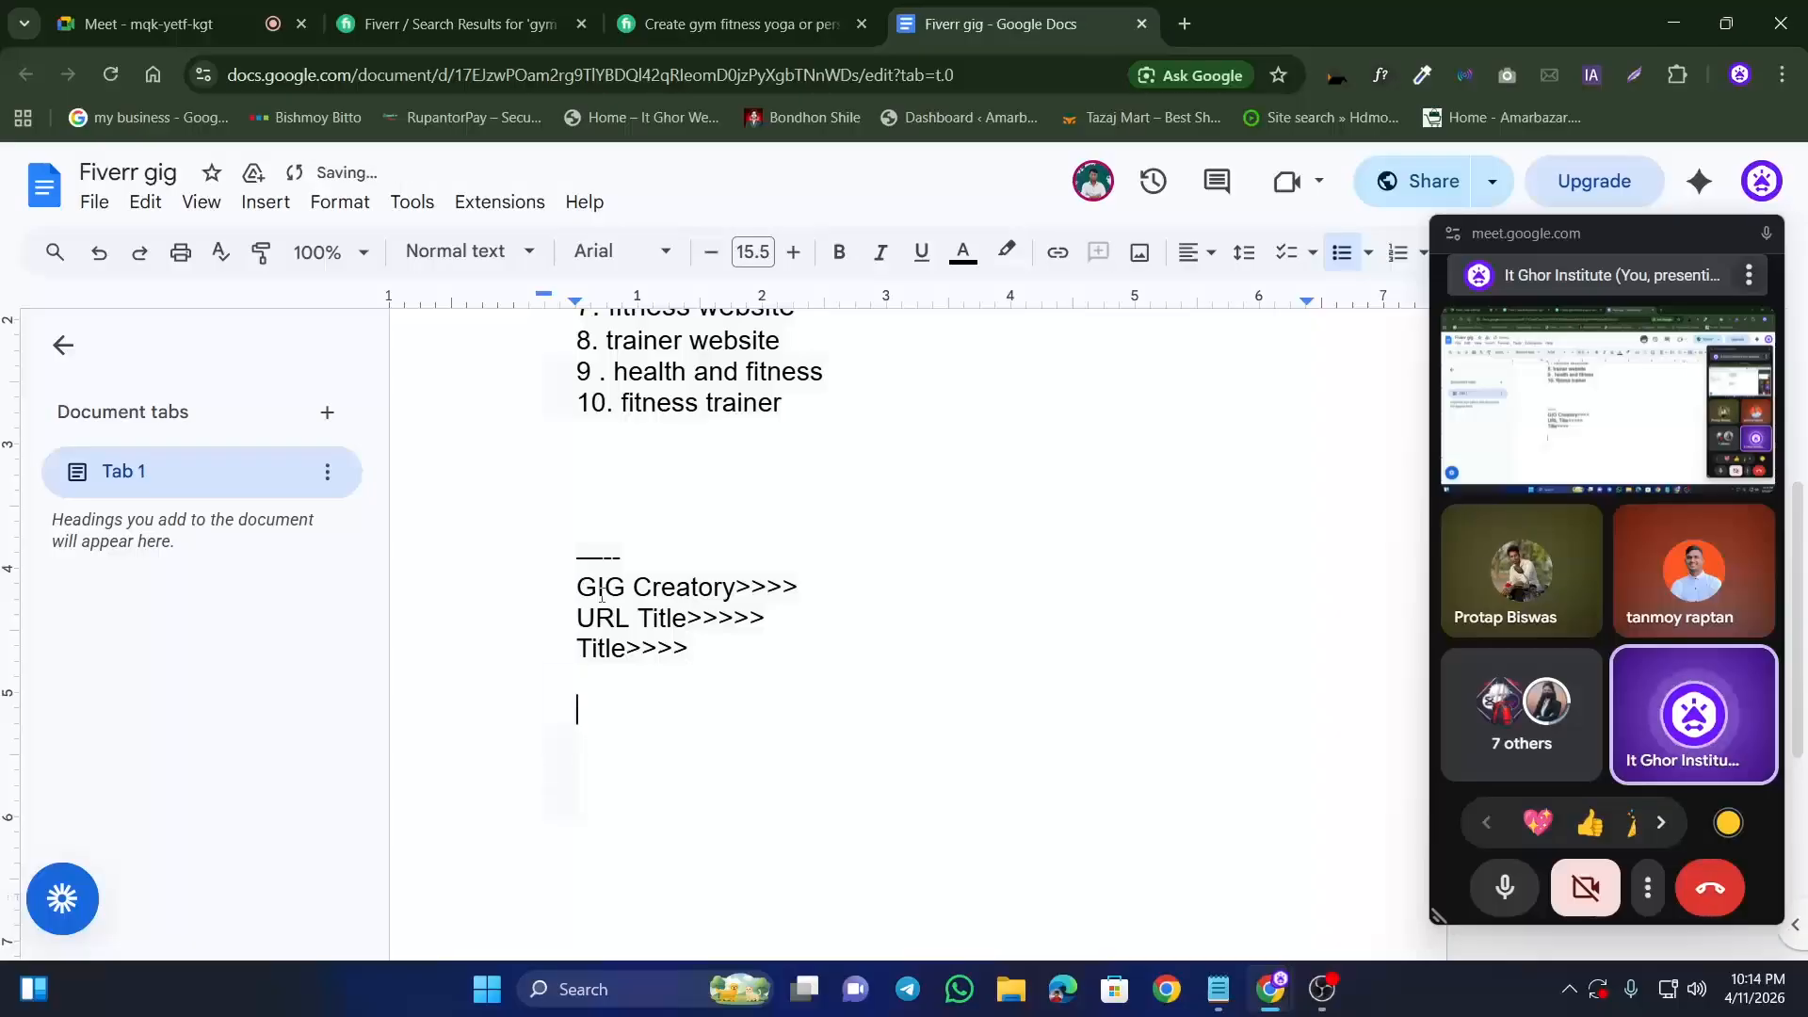
Step: Write the banner entry "3 ta banner Baner," below the blank line after the title entry
{"action": "type", "text": "Baner"}
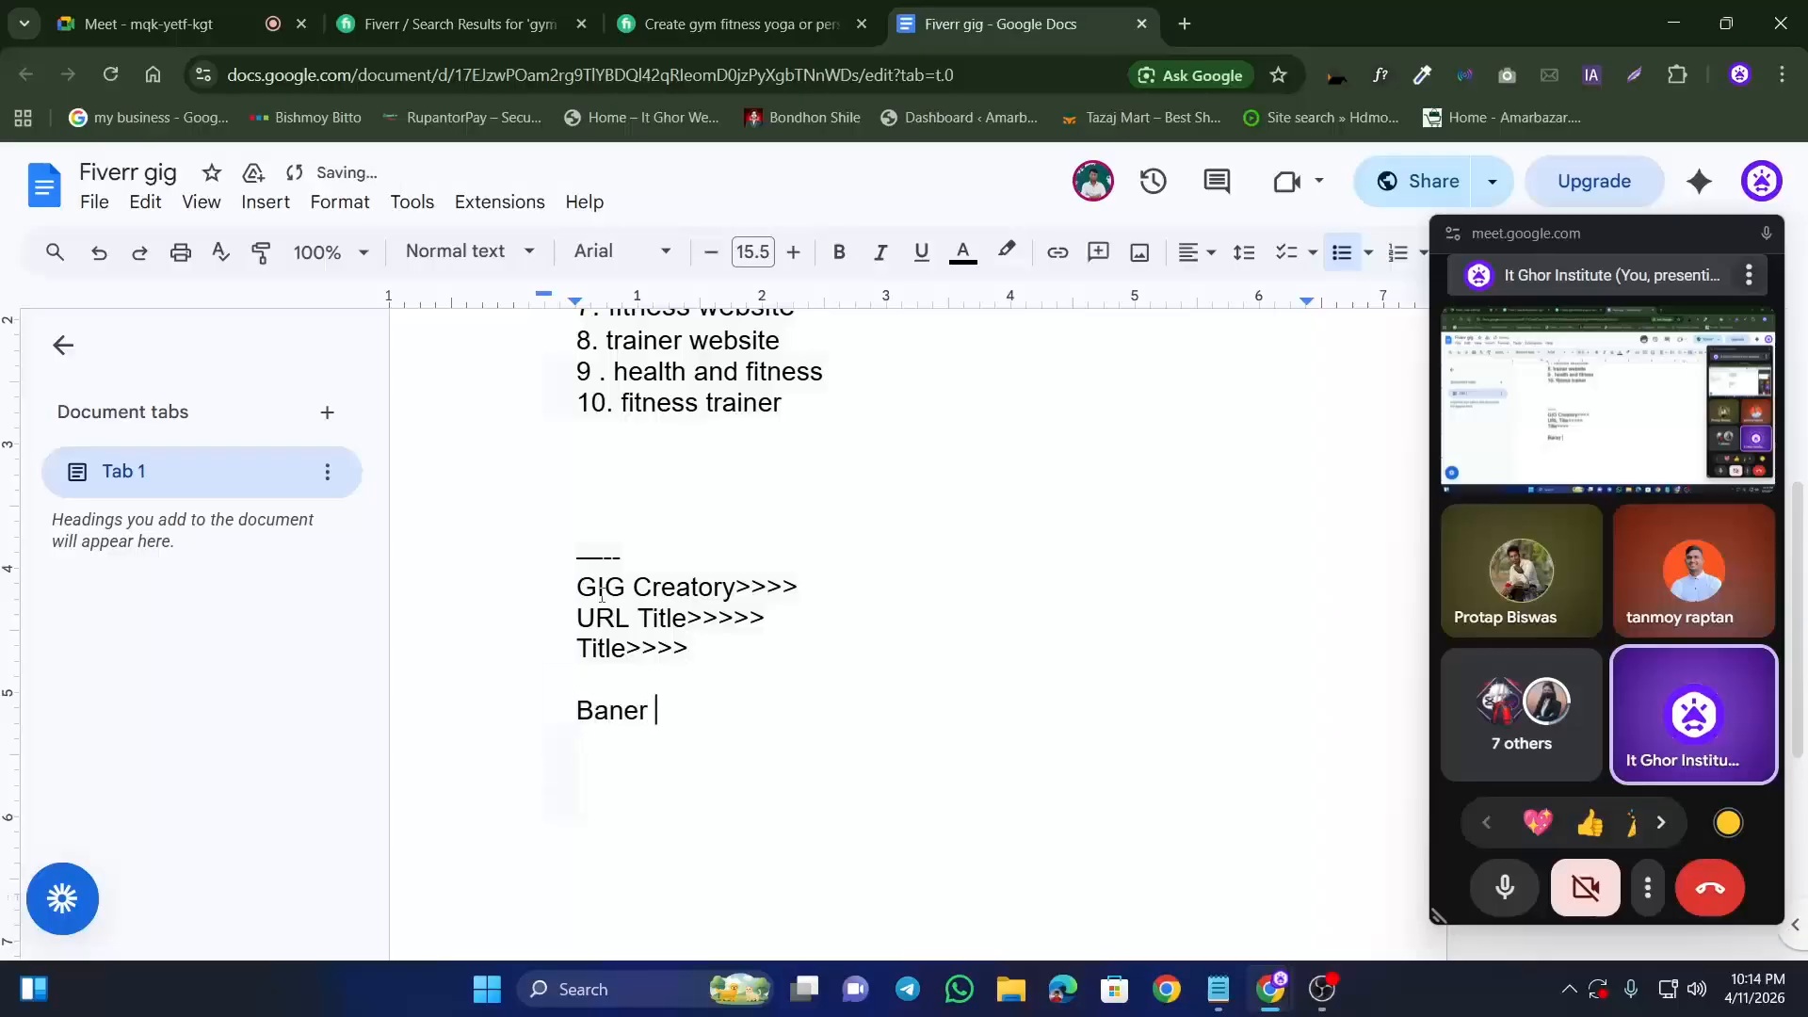
{"action": "type", "text": ","}
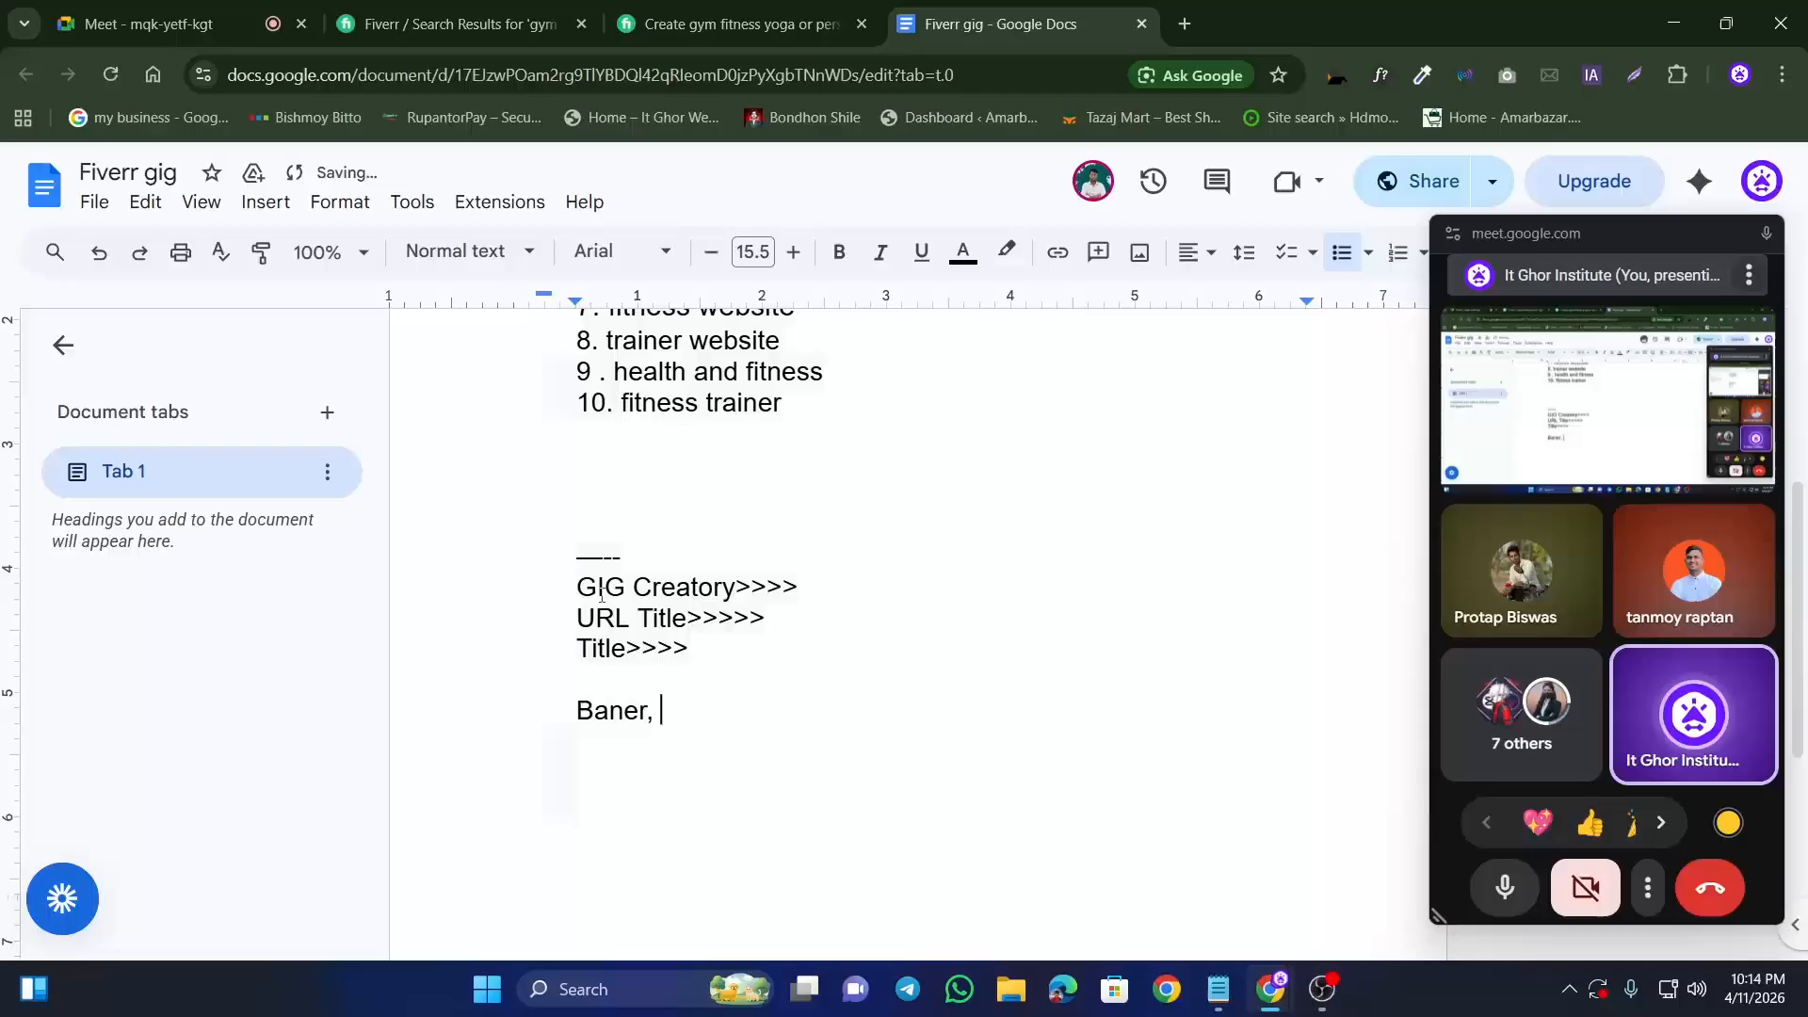
{"action": "key", "text": "BackSpace"}
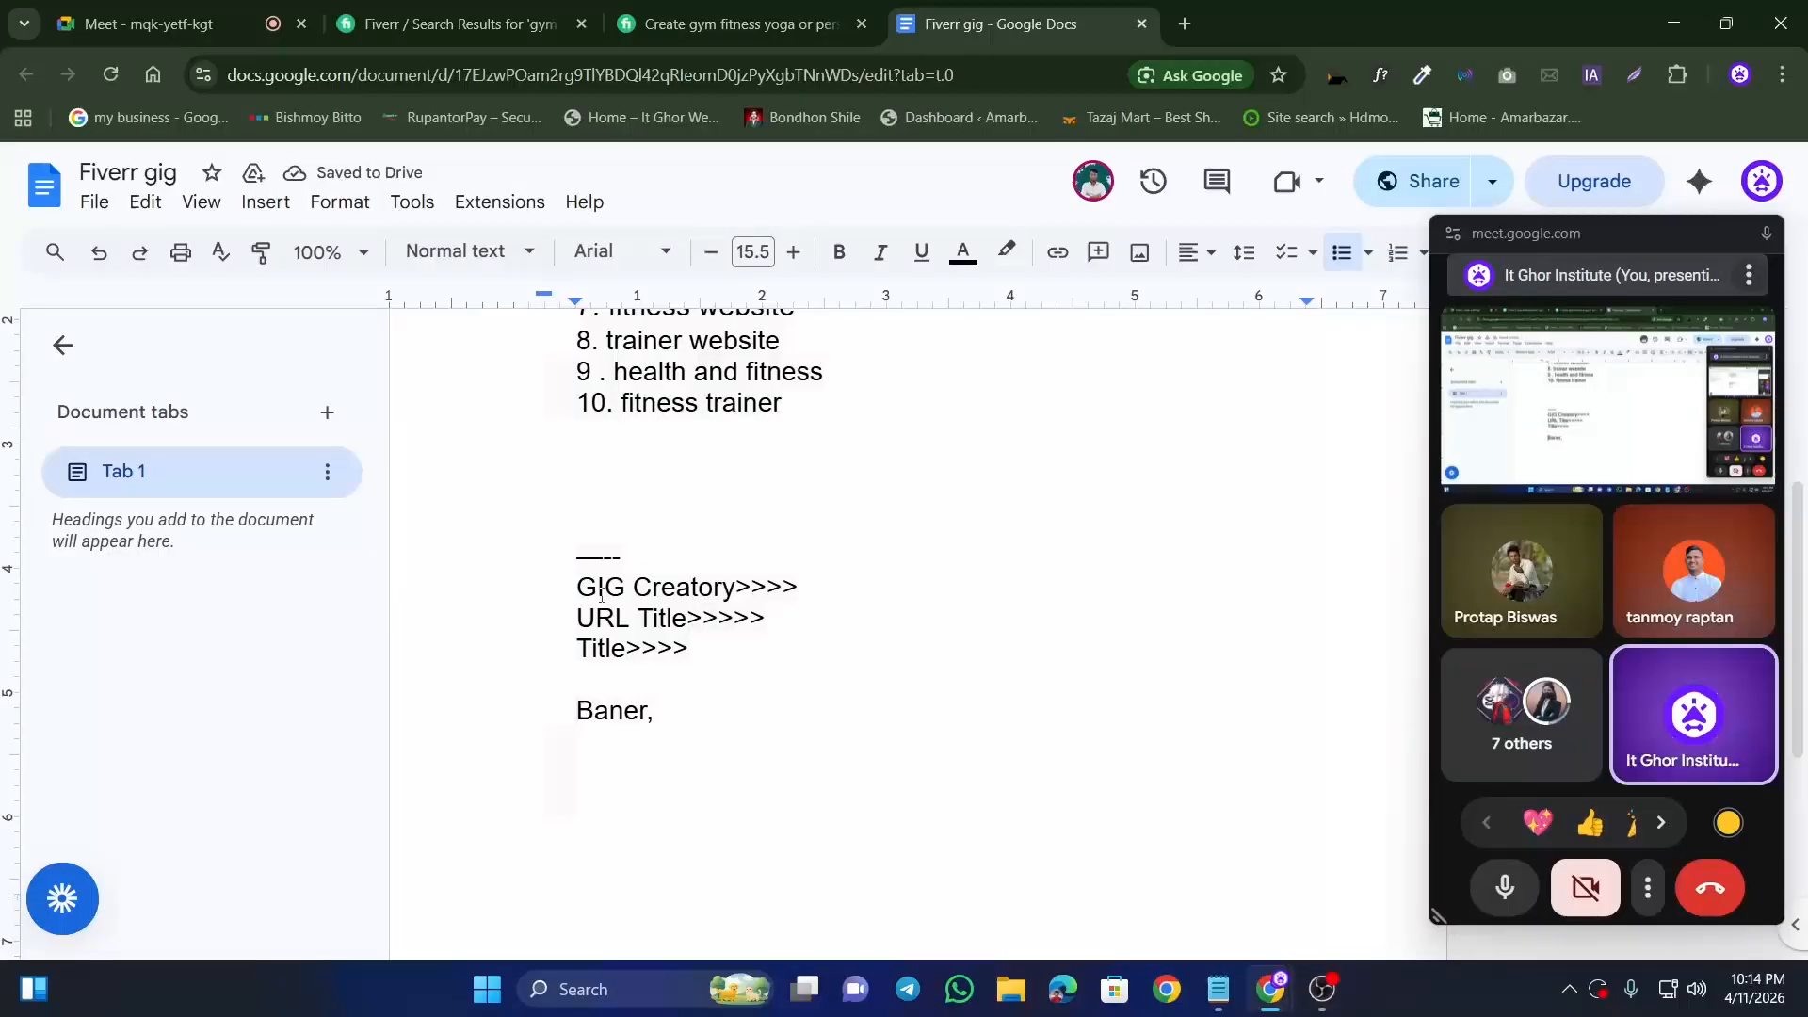
{"action": "type", "text": "3 ta banner"}
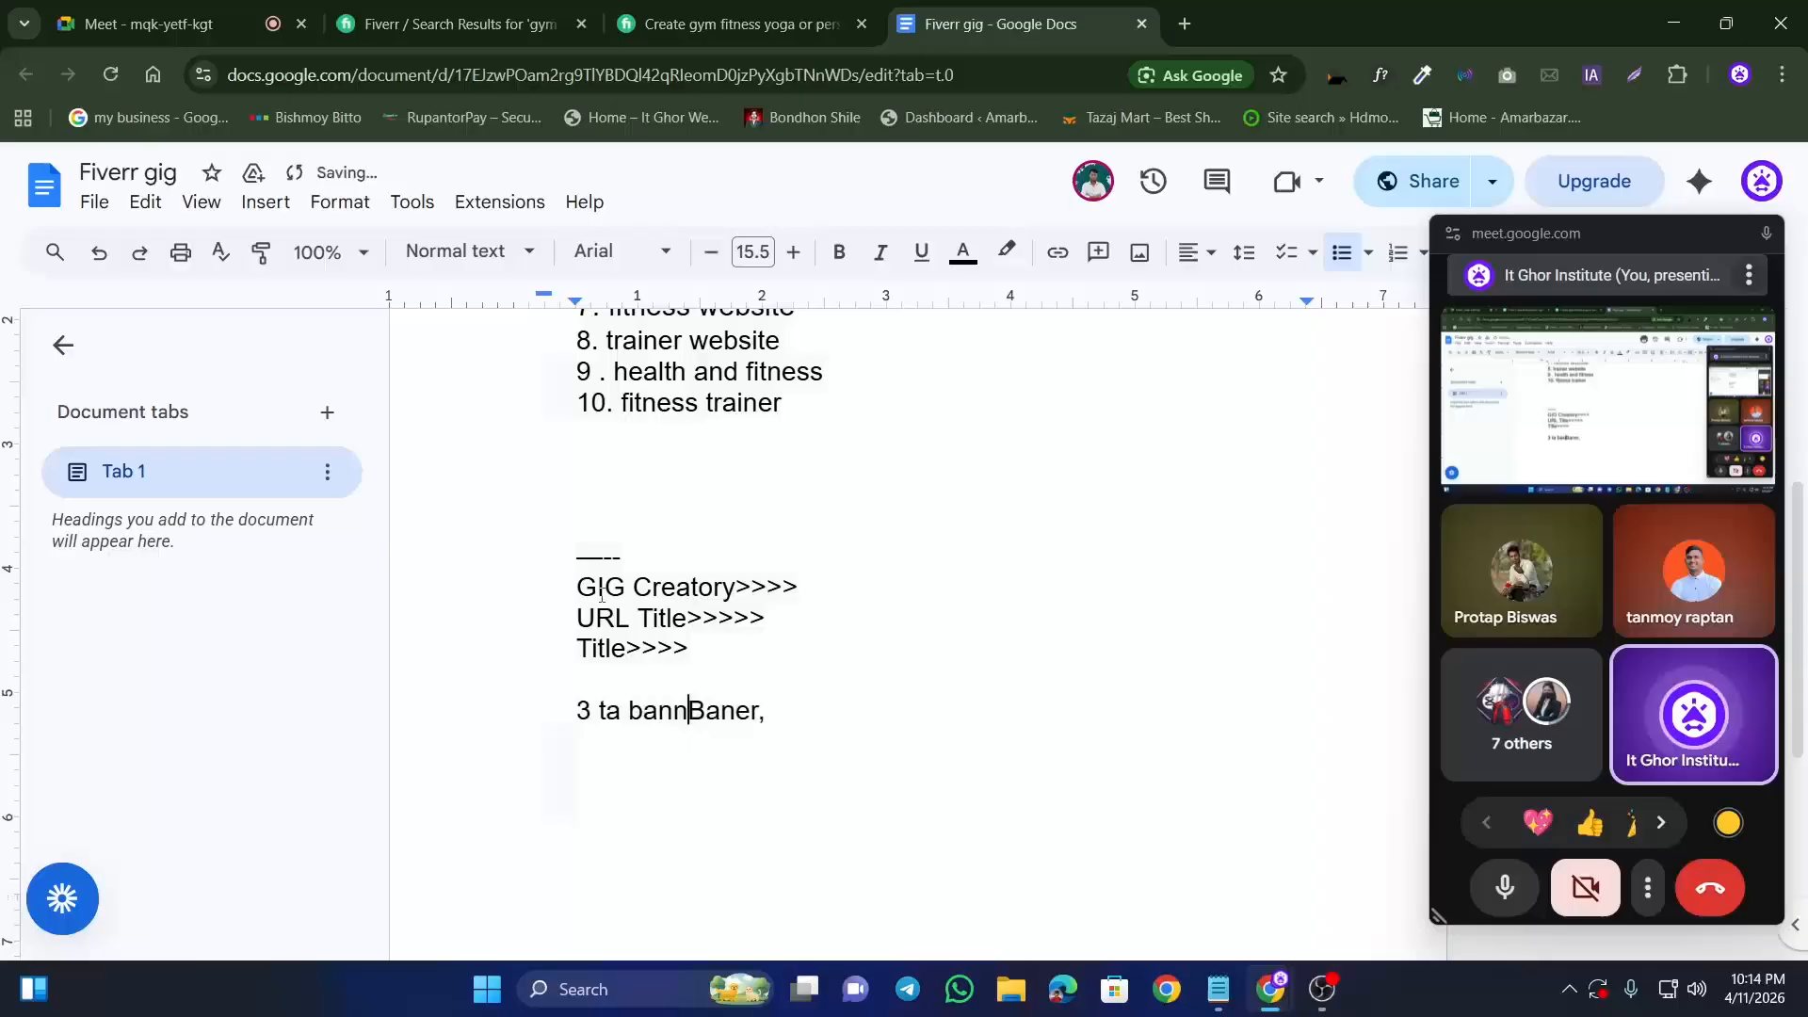
{"action": "type", "text": " Baner,  "}
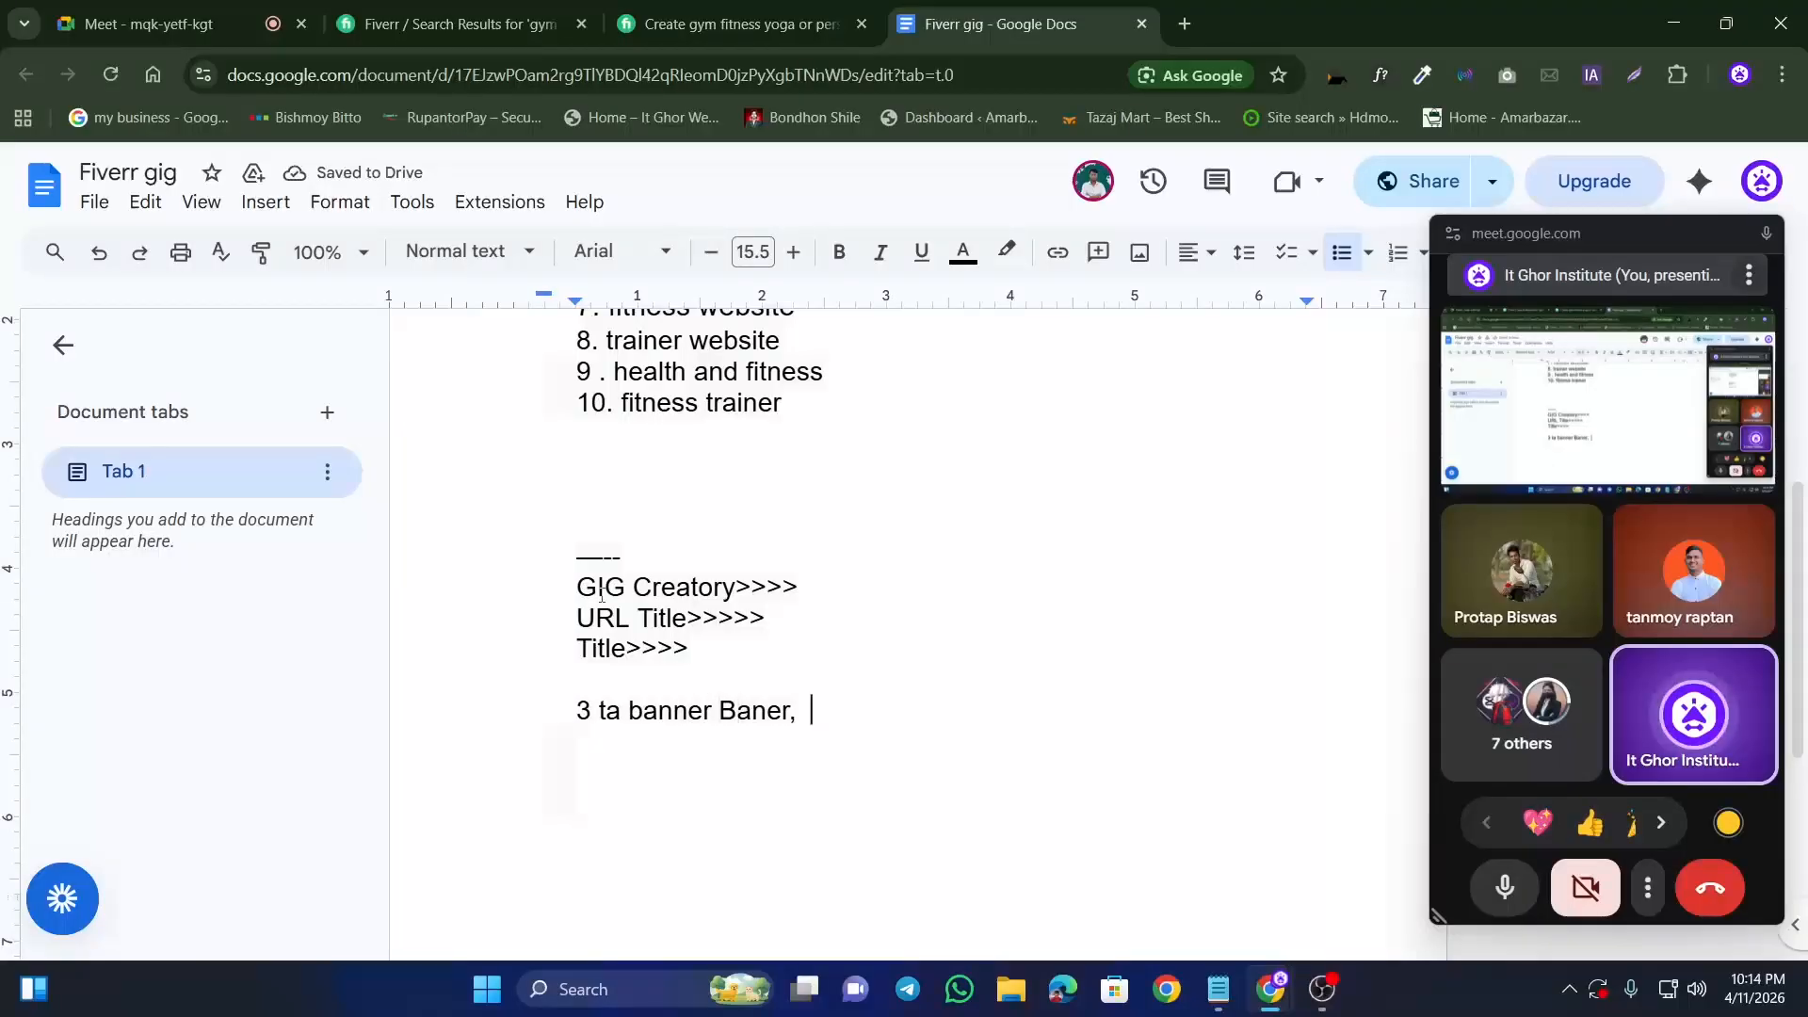
Step: Extend the banner line with "1ta video, 2 PDF"
{"action": "type", "text": "1ta vi"}
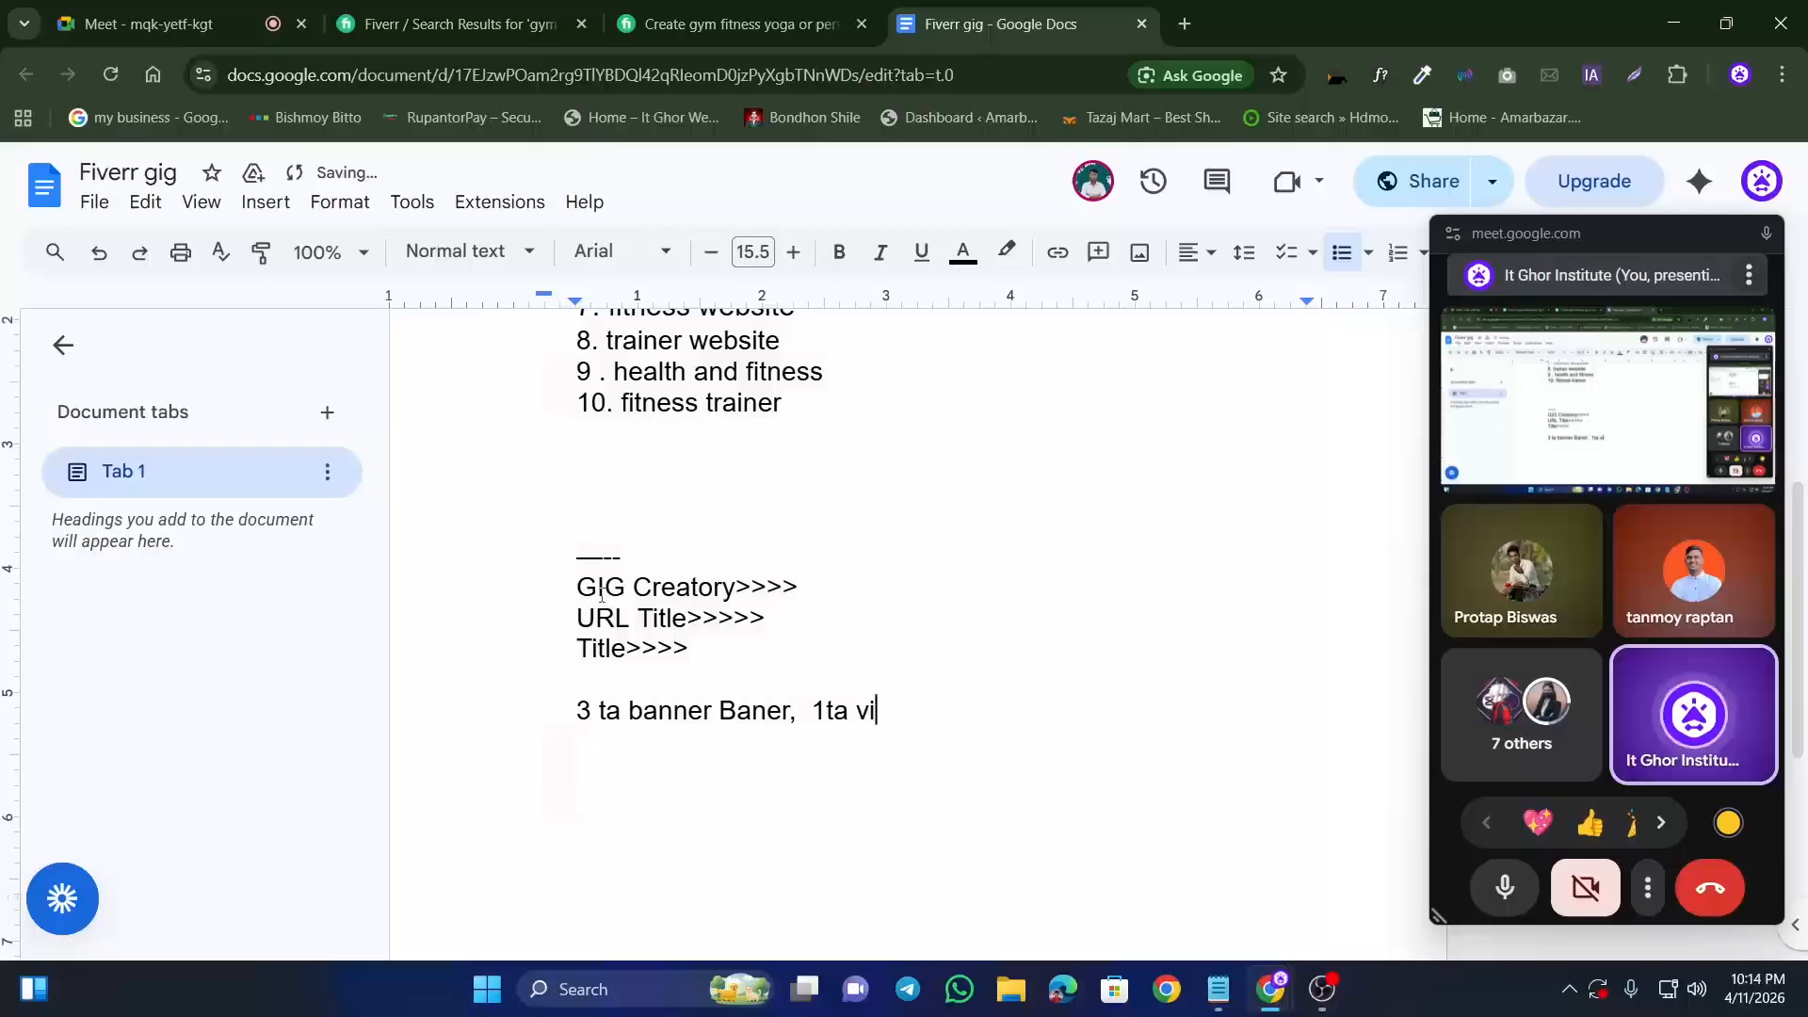
{"action": "type", "text": "deo, "}
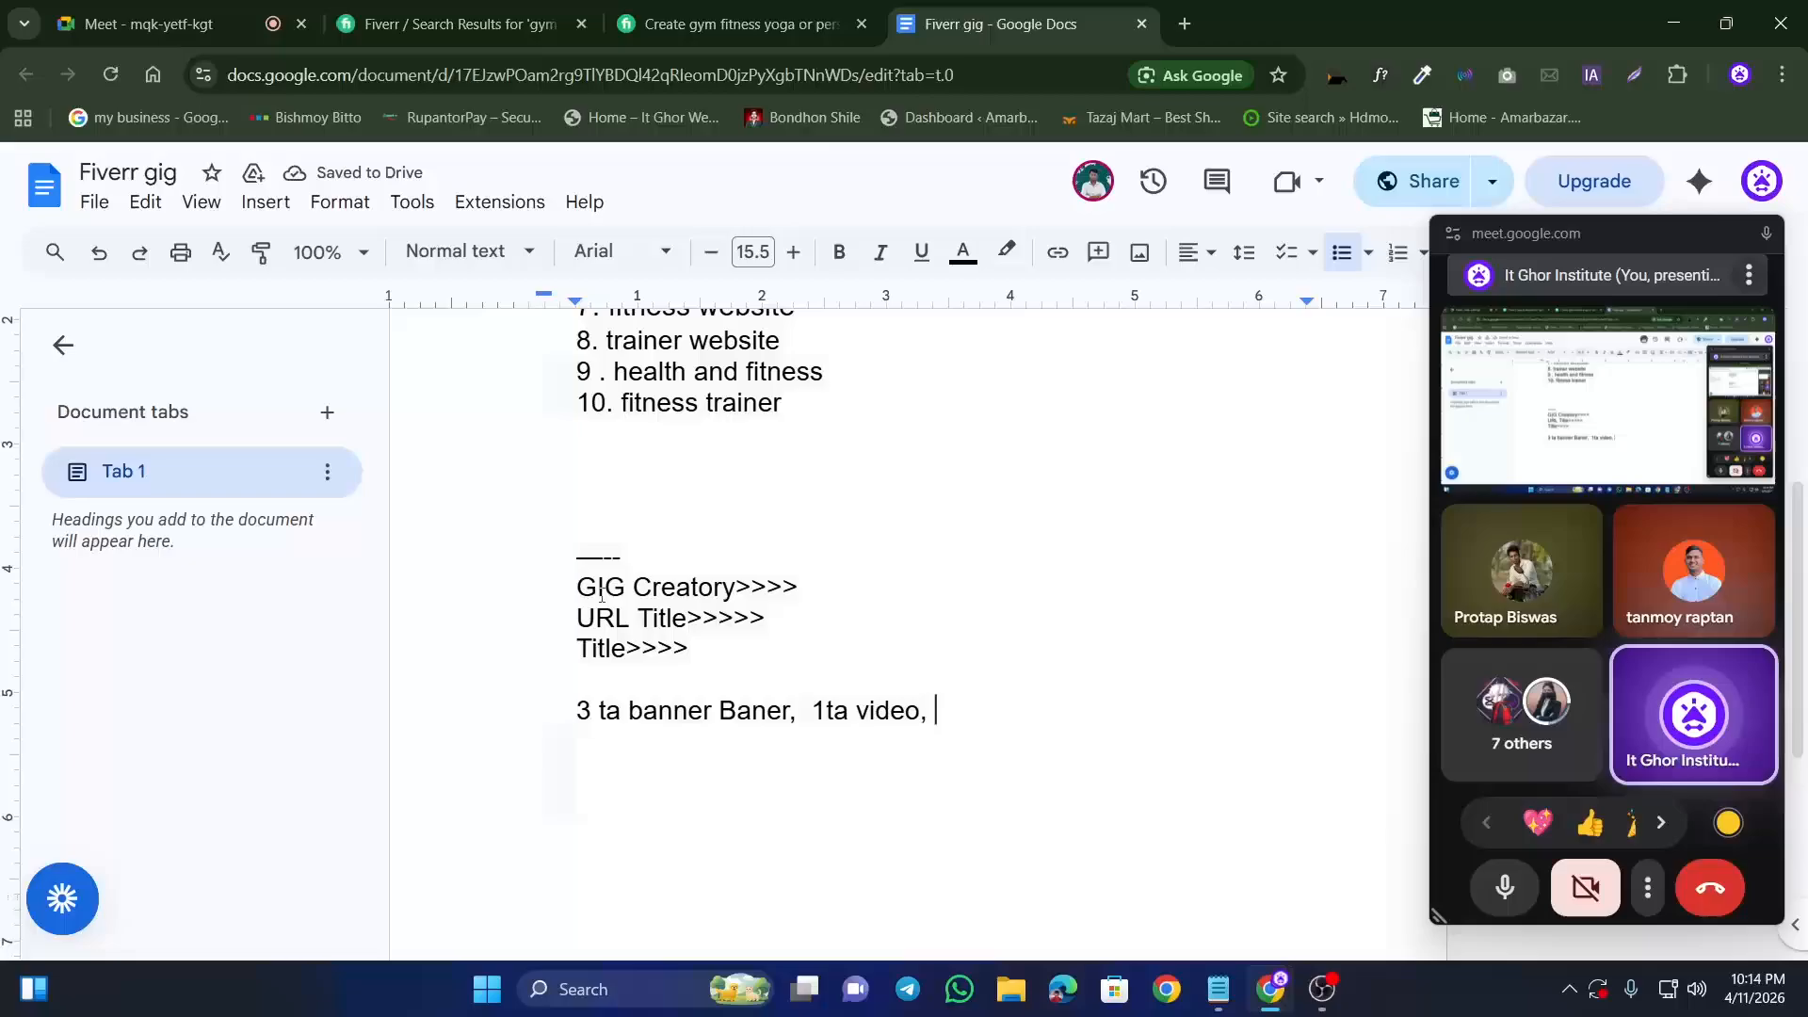
{"action": "type", "text": "PDF"}
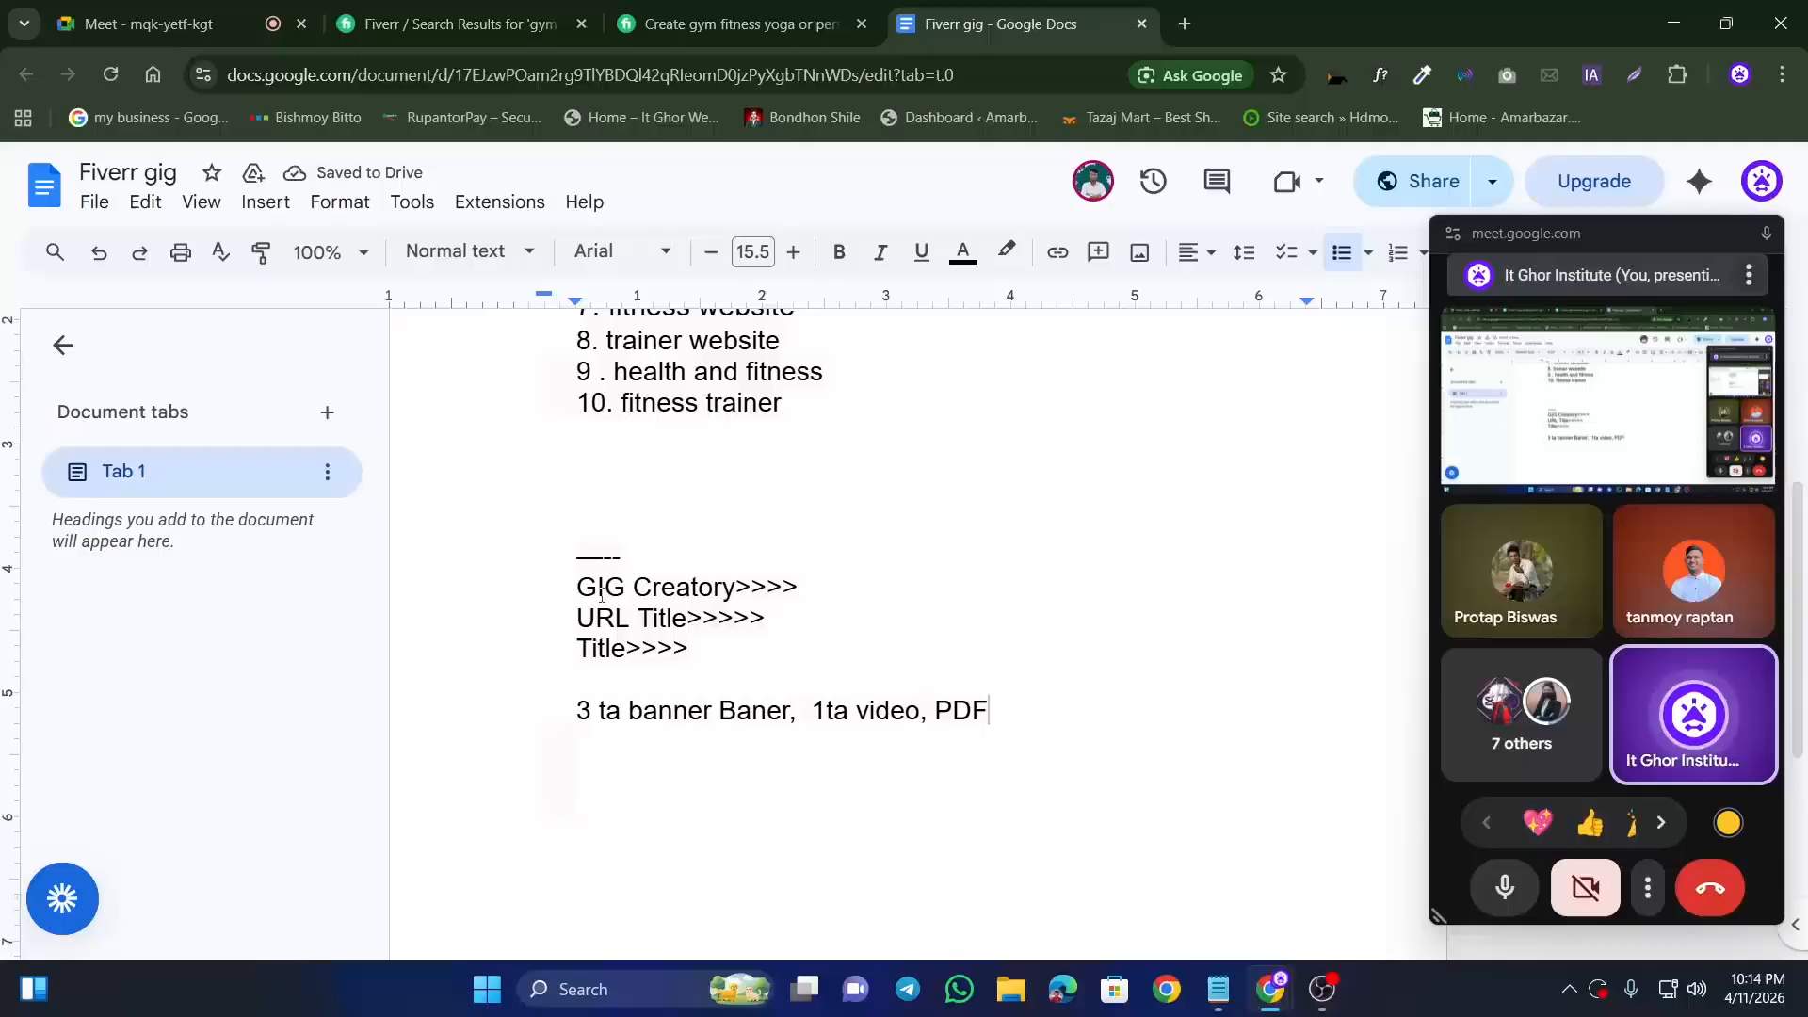
{"action": "key", "text": "Left"}
{"action": "key", "text": "Left"}
{"action": "key", "text": "Left"}
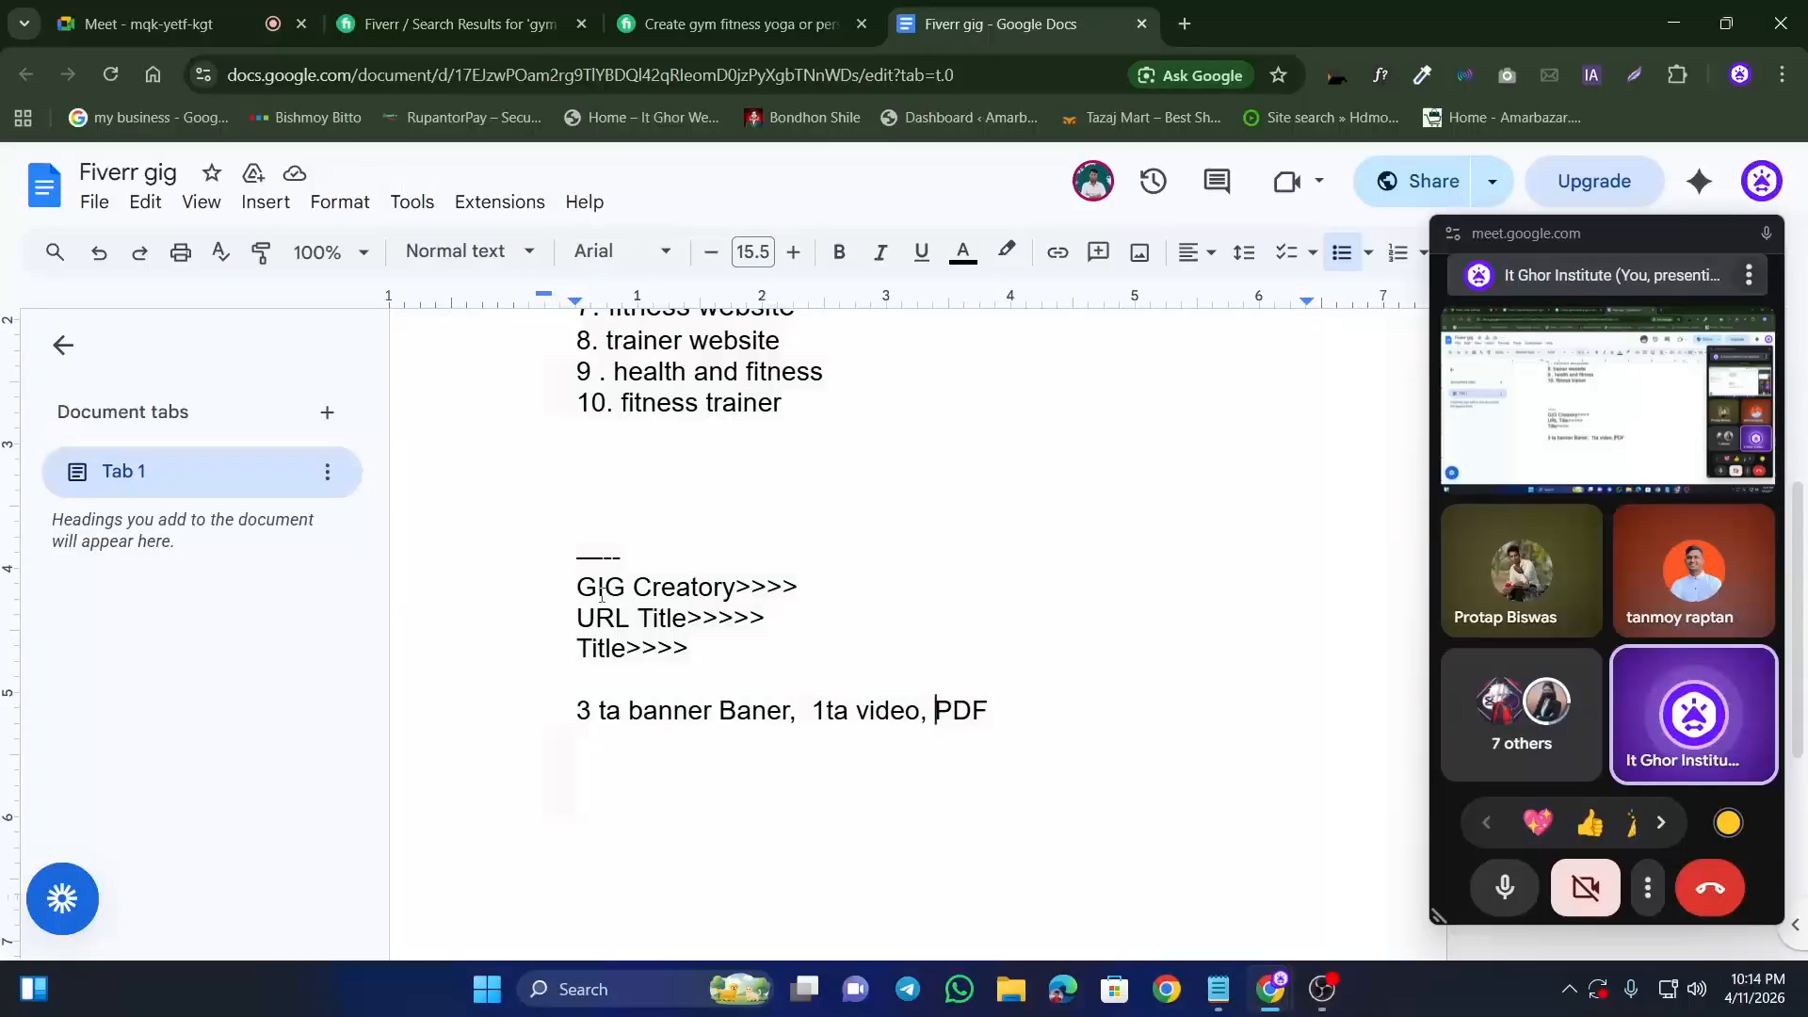
{"action": "type", "text": "2"}
{"action": "key", "text": "End"}
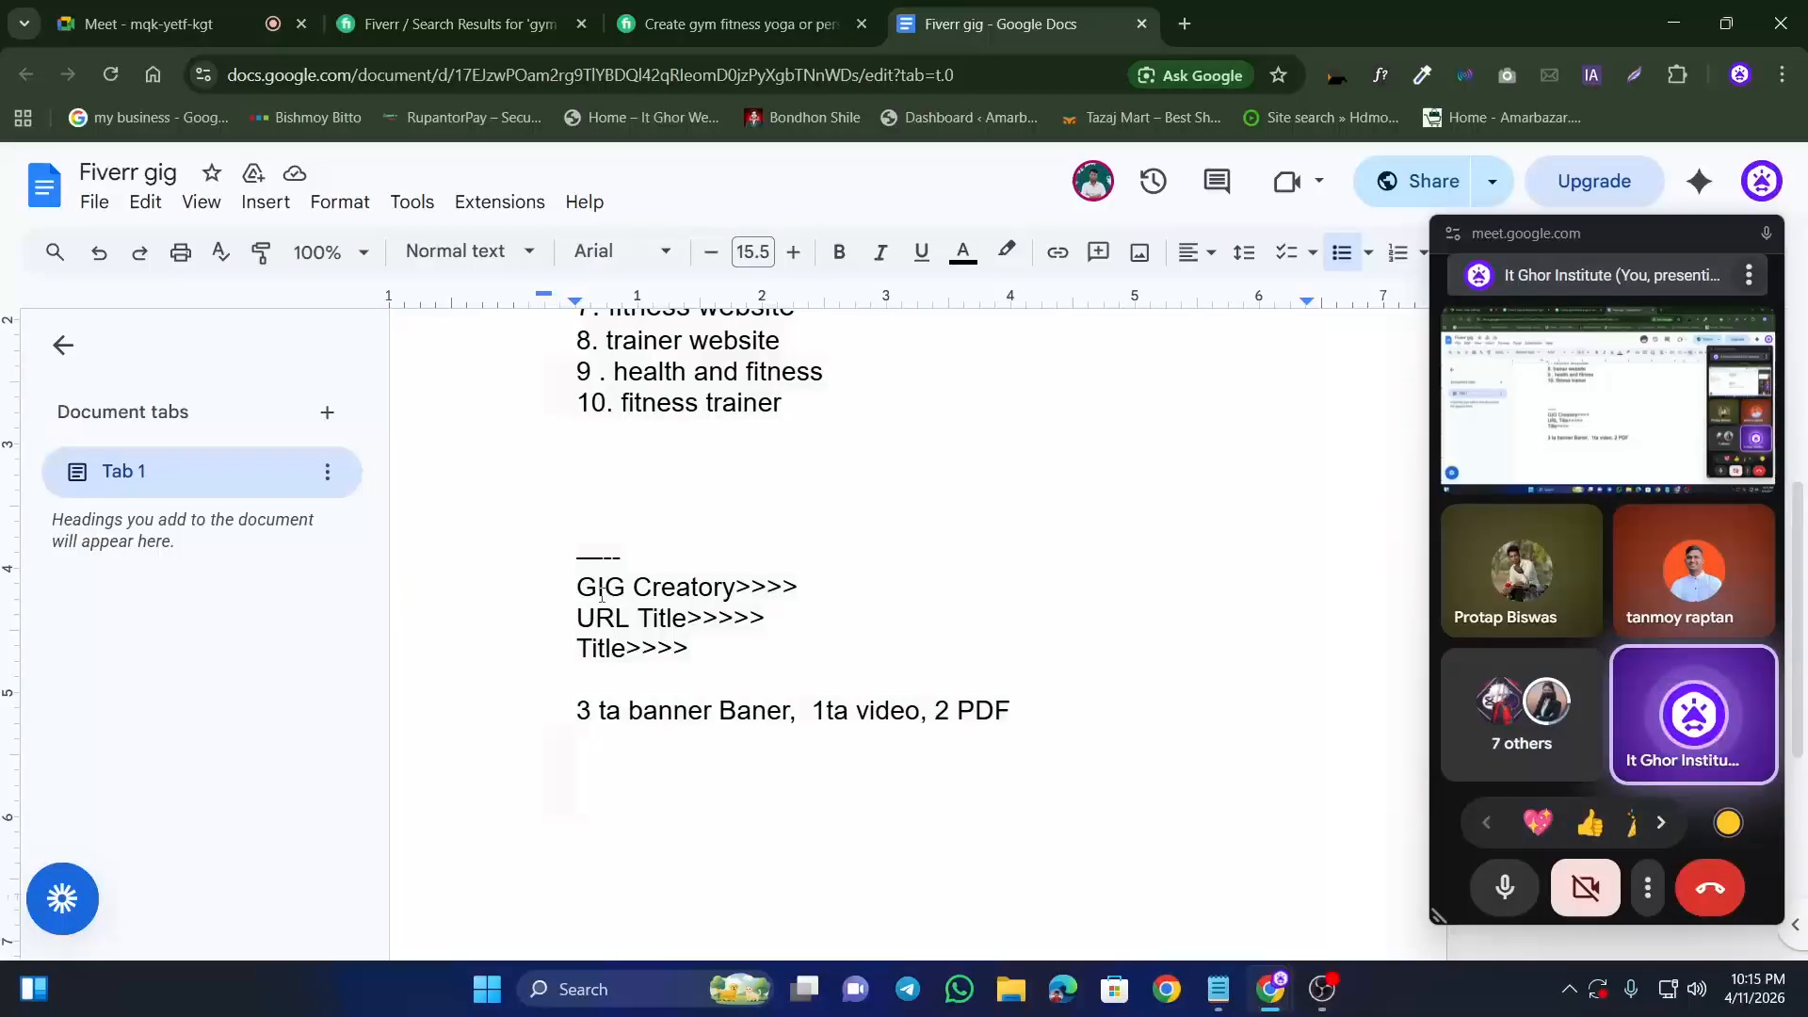
Step: Check the competing gig's description section on Fiverr and add "GIG Description:>>>" below the banner line, leaving blank lines between and accepting the suggested spelling
{"action": "key", "text": "Return"}
{"action": "key", "text": "Return"}
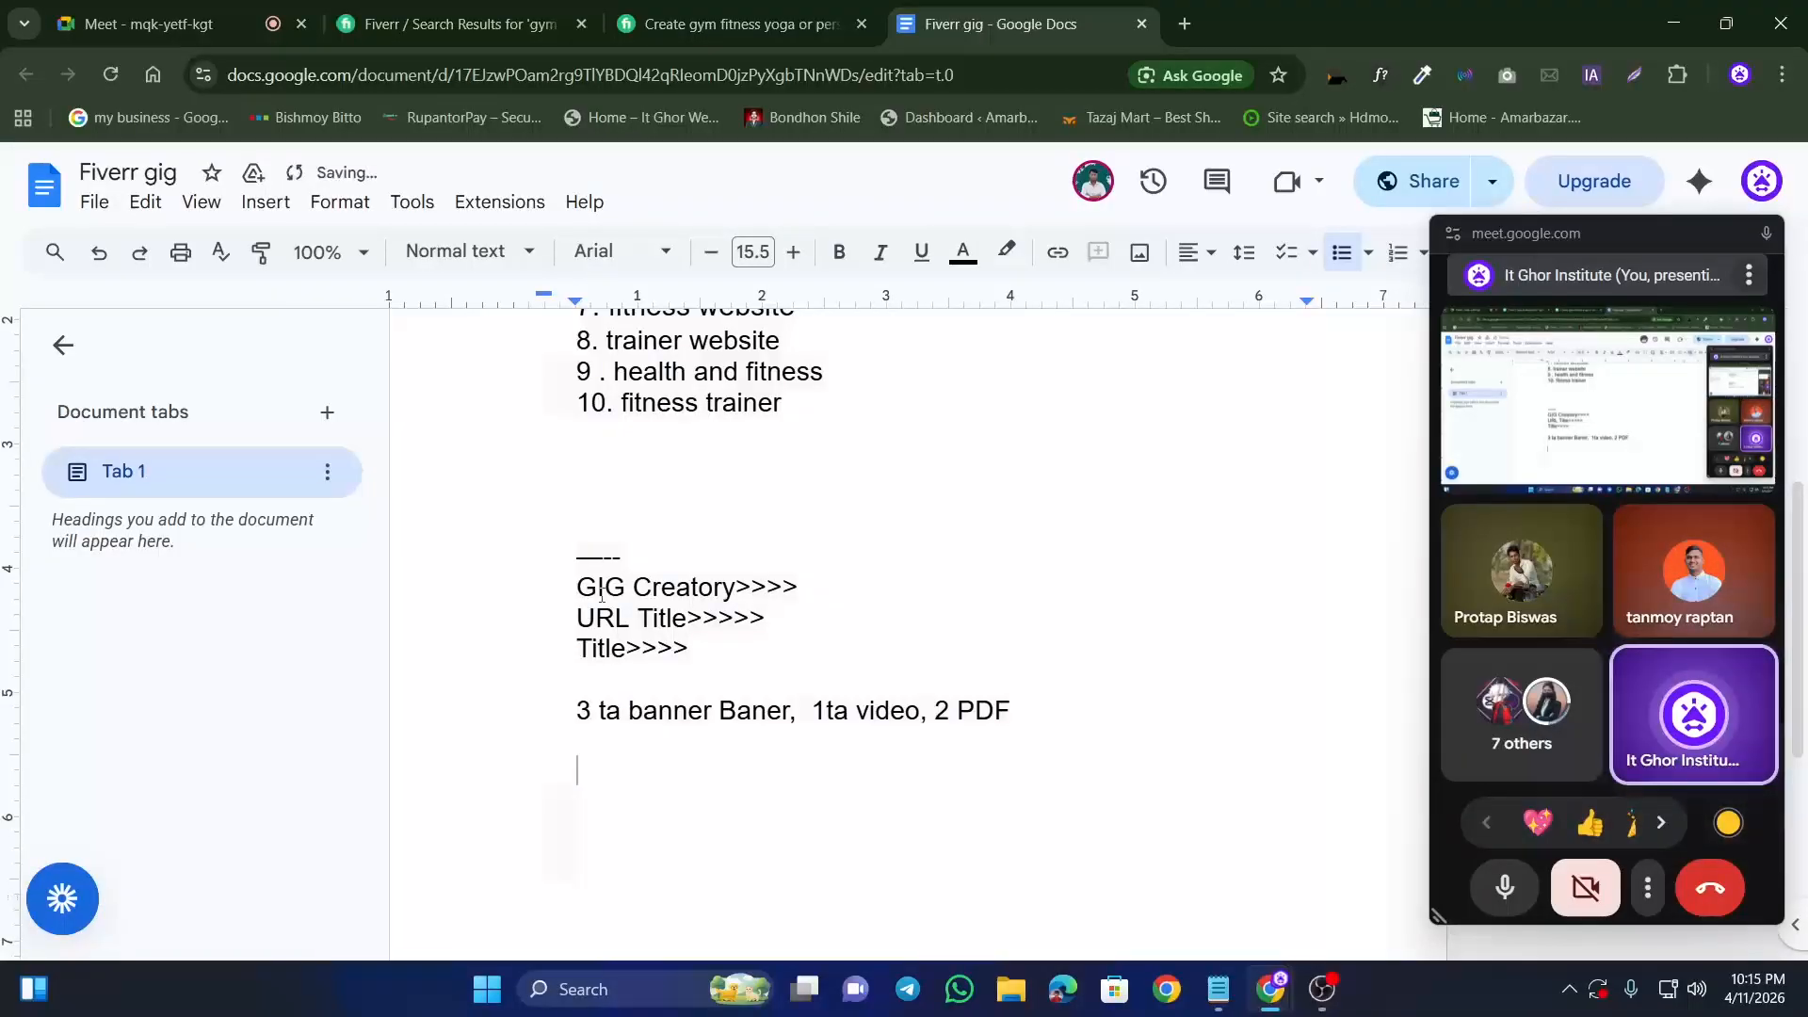
{"action": "scroll", "coordinate": [588, 574], "scroll_direction": "down", "scroll_amount": 1}
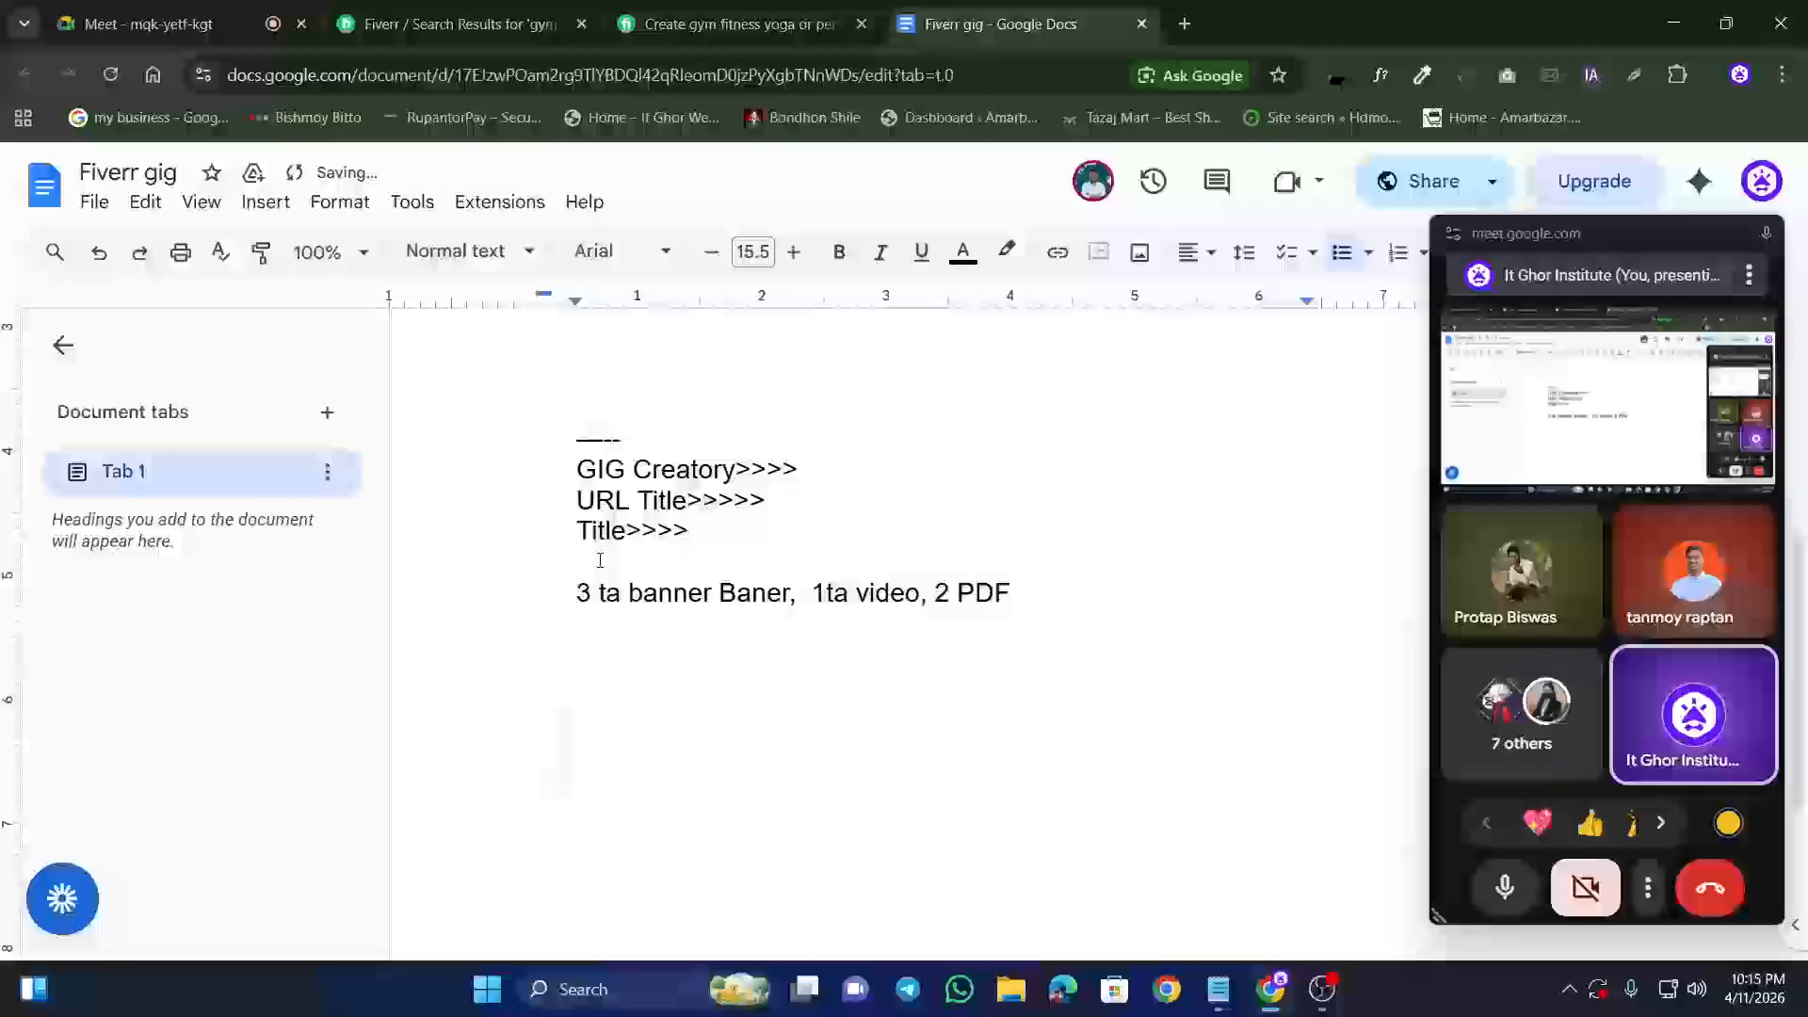
{"action": "key", "text": "ctrl+shift+Tab"}
{"action": "scroll", "coordinate": [561, 529], "scroll_direction": "down", "scroll_amount": 13}
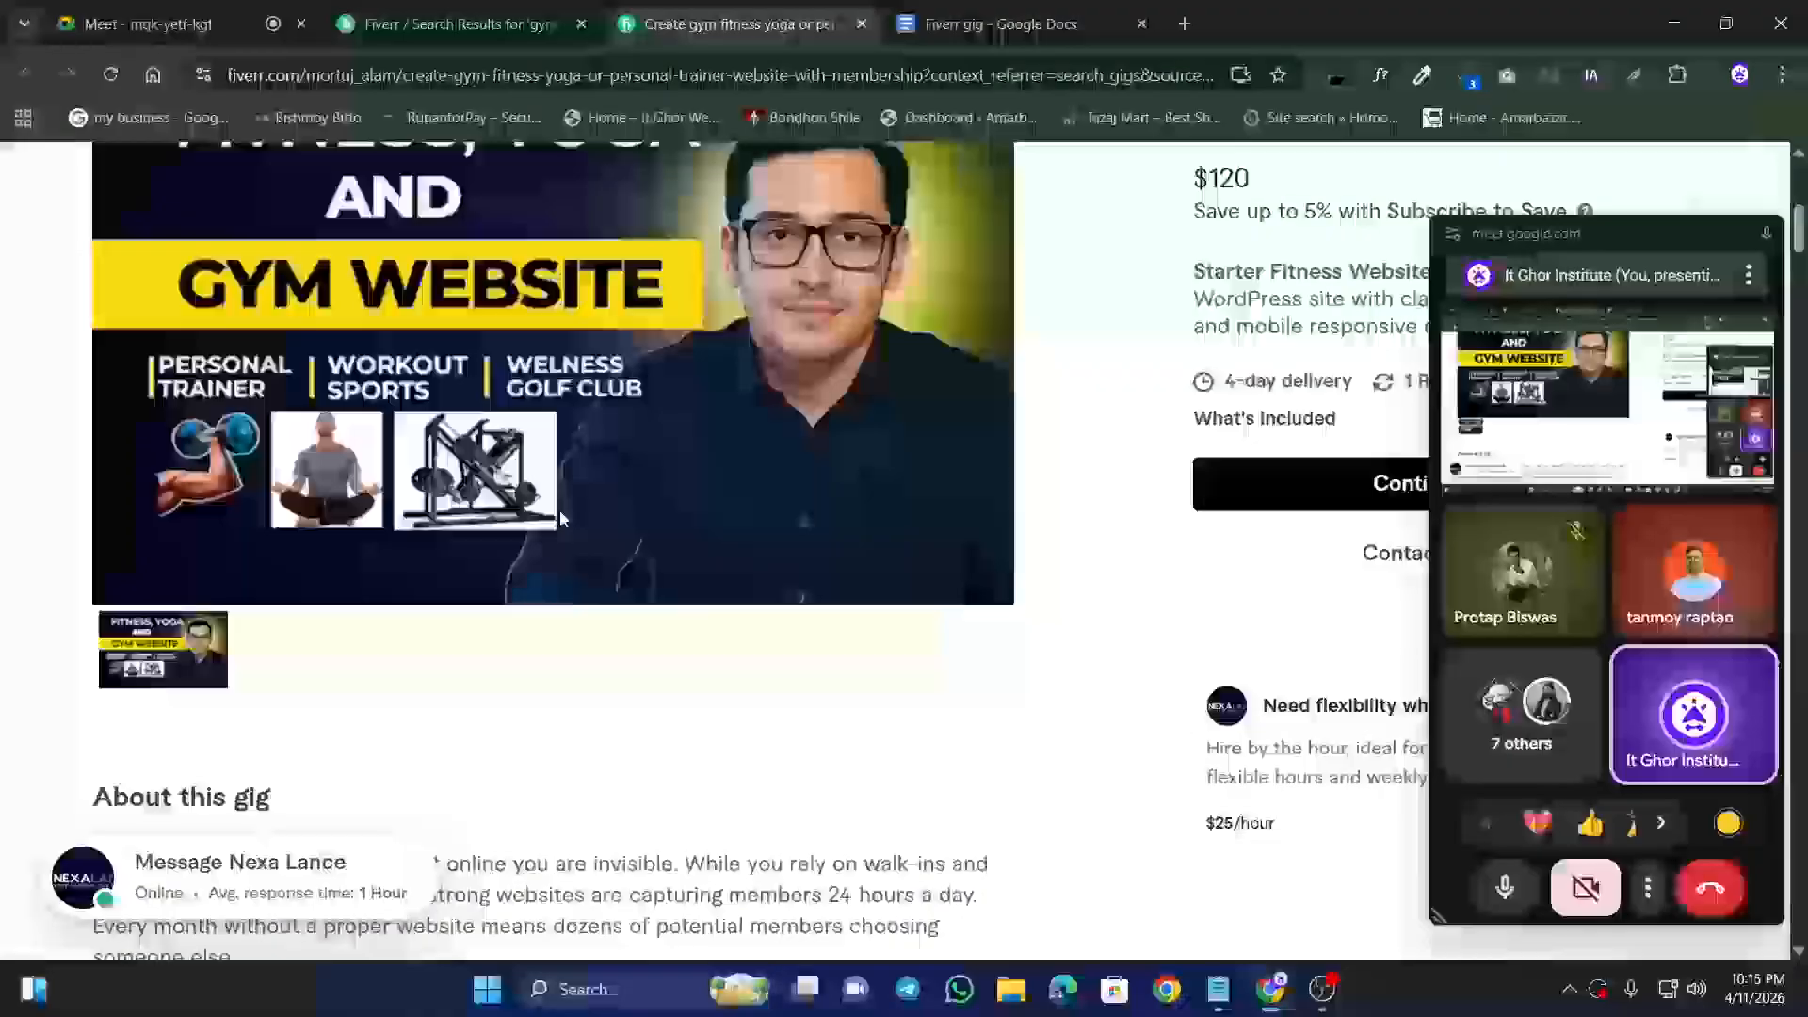
{"action": "scroll", "coordinate": [561, 529], "scroll_direction": "up", "scroll_amount": 3}
{"action": "key", "text": "ctrl+Tab"}
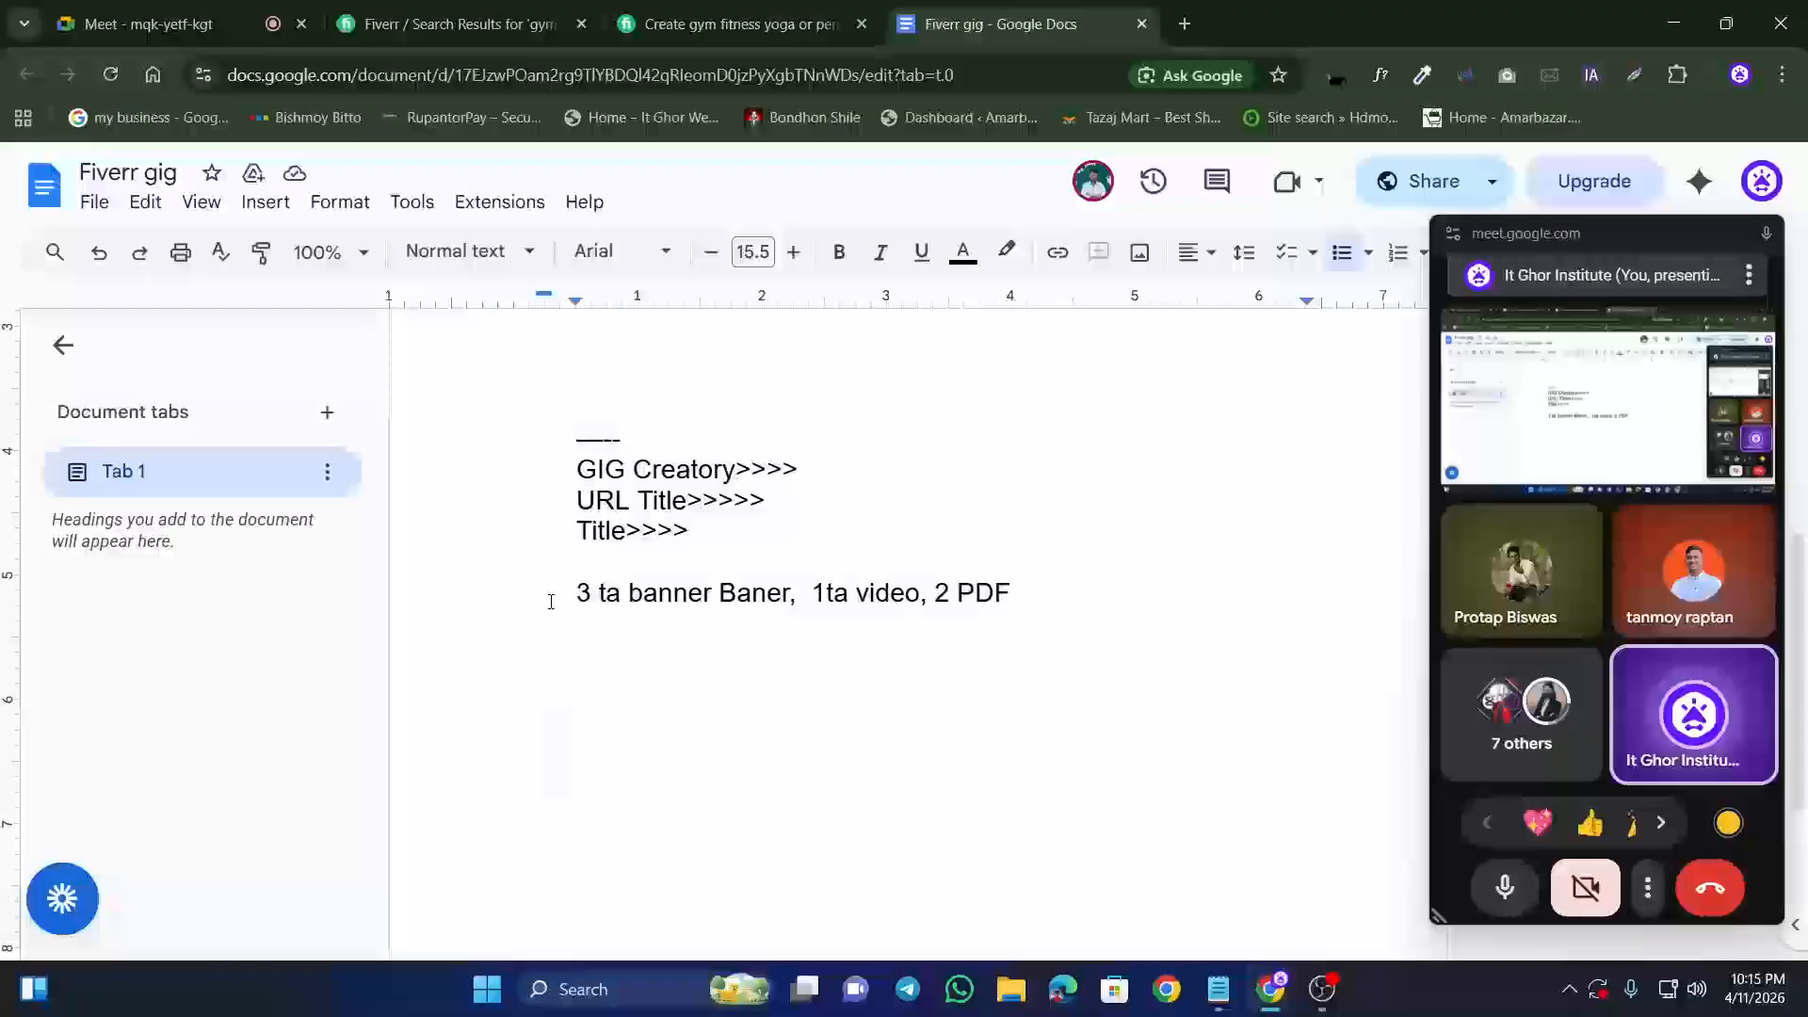
{"action": "type", "text": "GIG Desription"}
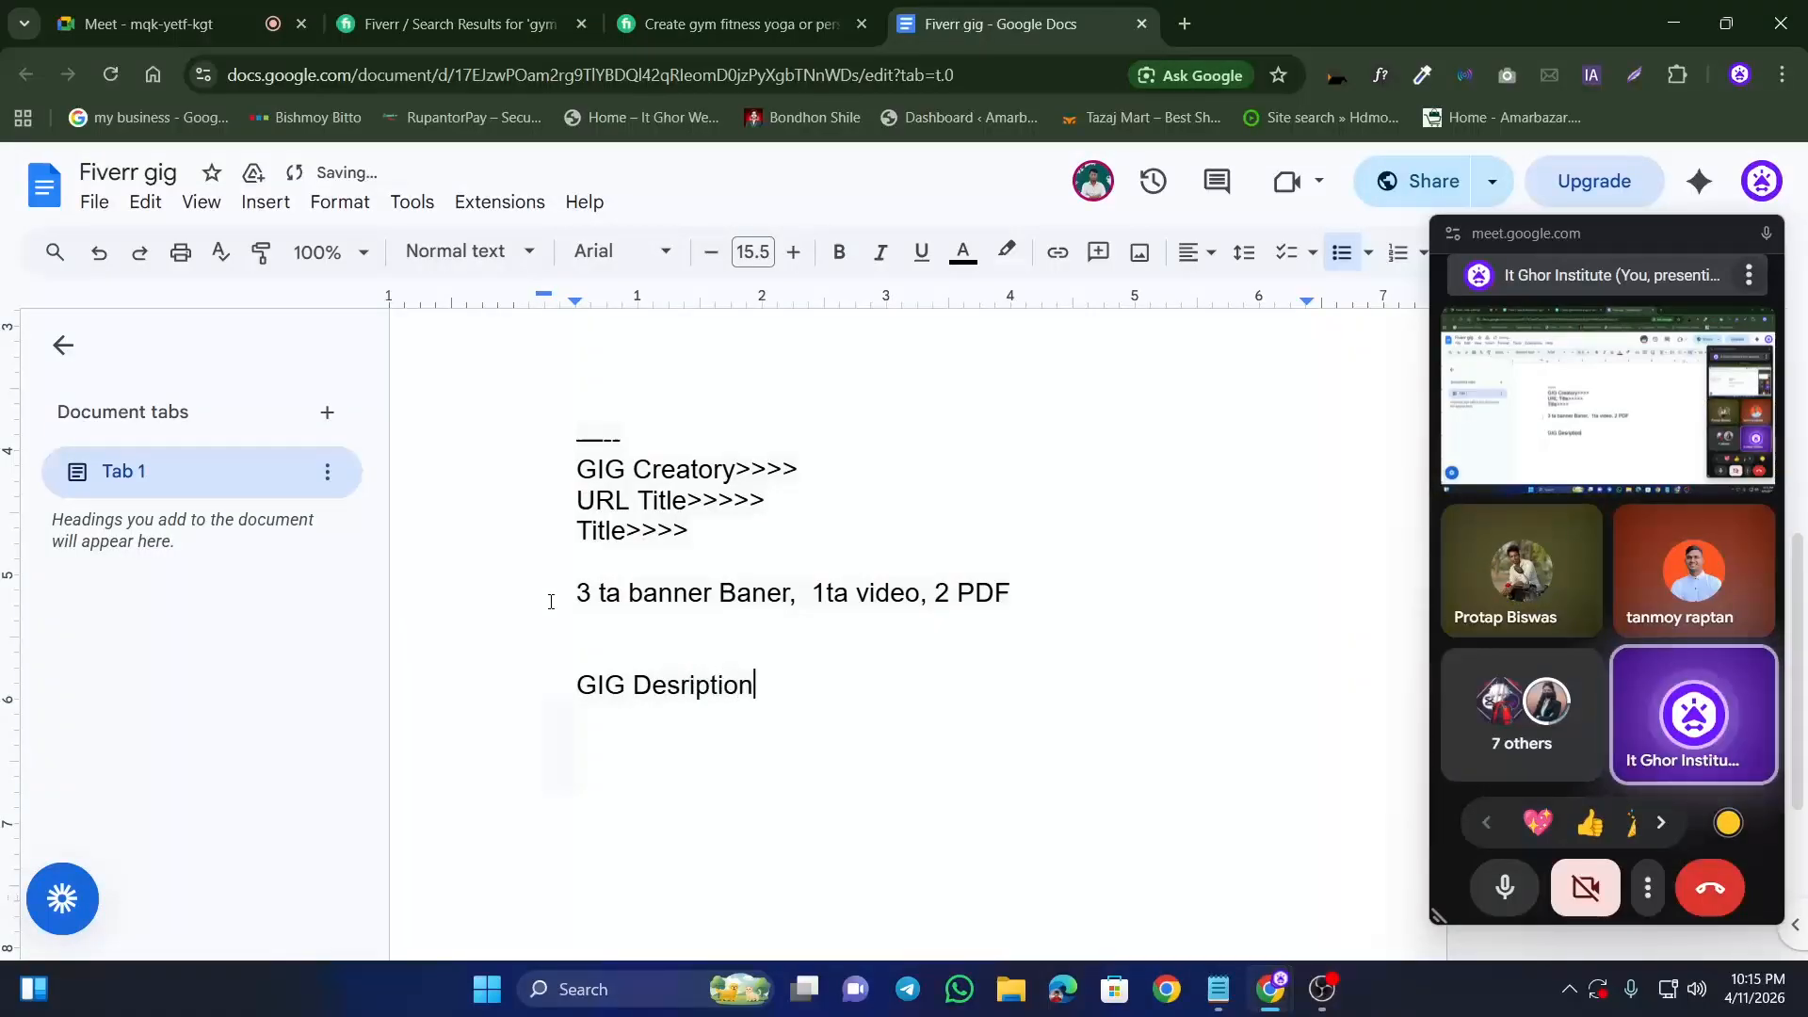
{"action": "type", "text": ":>>>"}
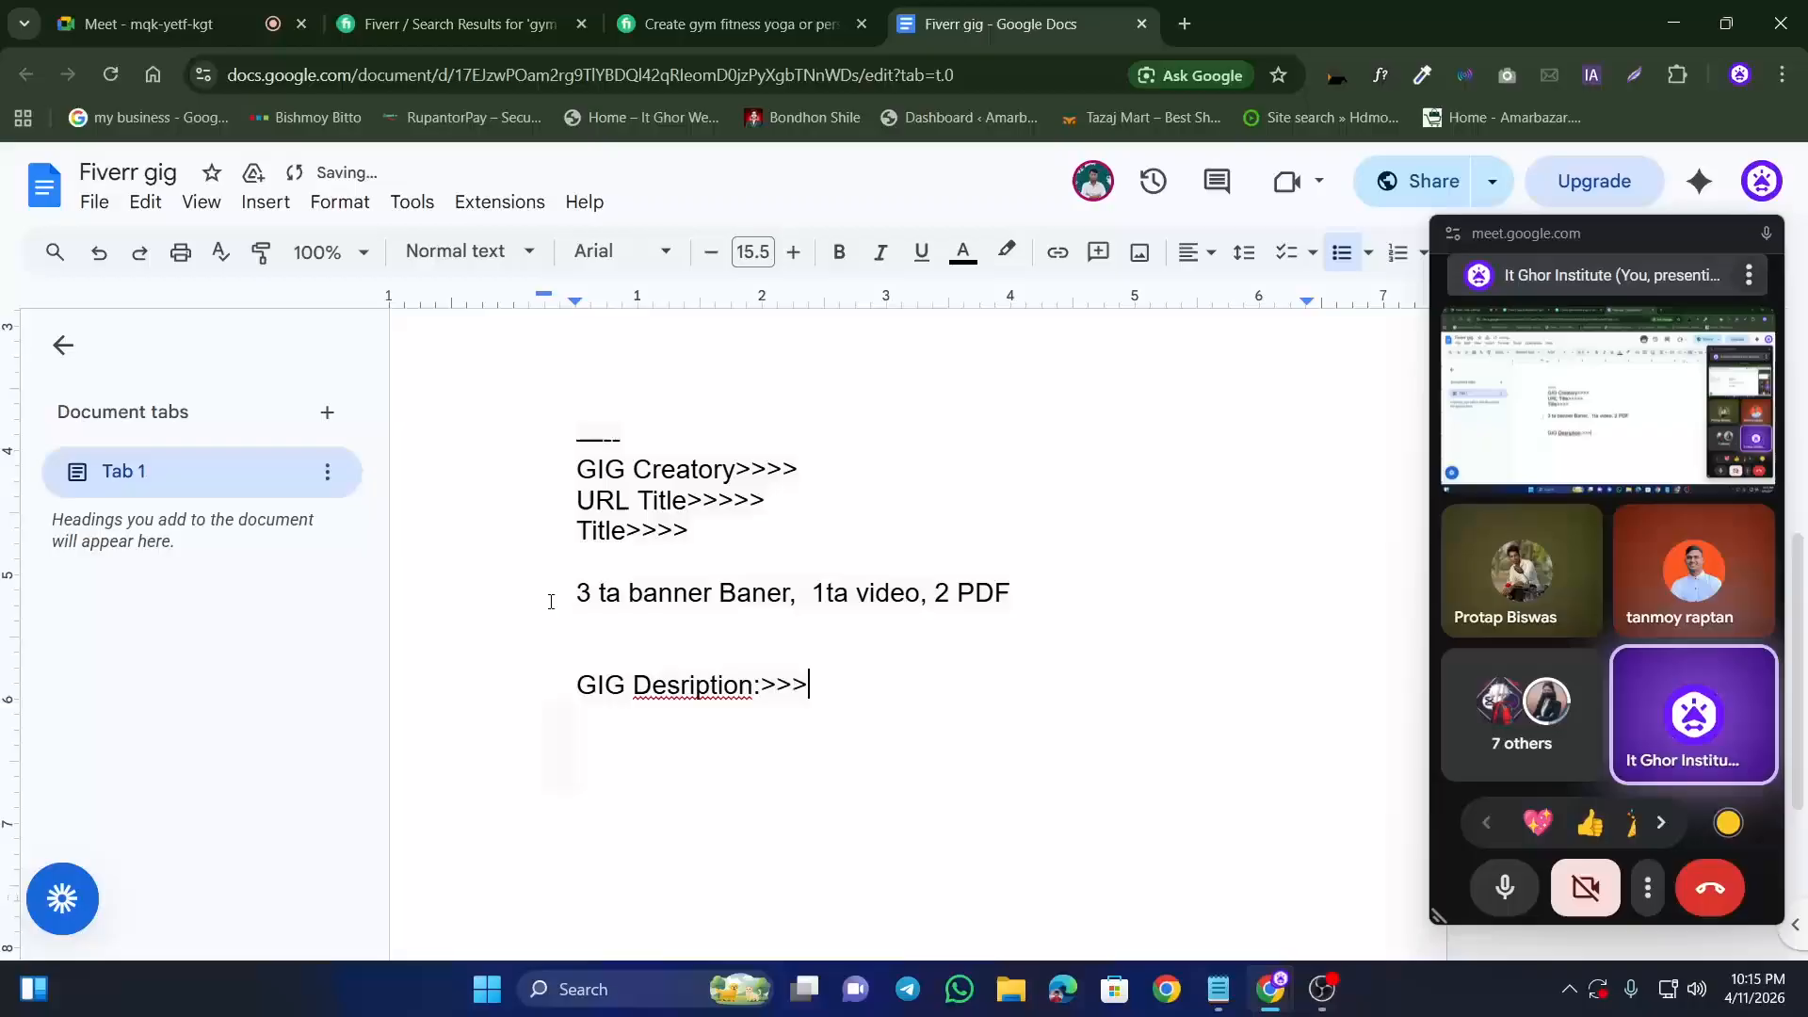
{"action": "right_click", "coordinate": [701, 684]}
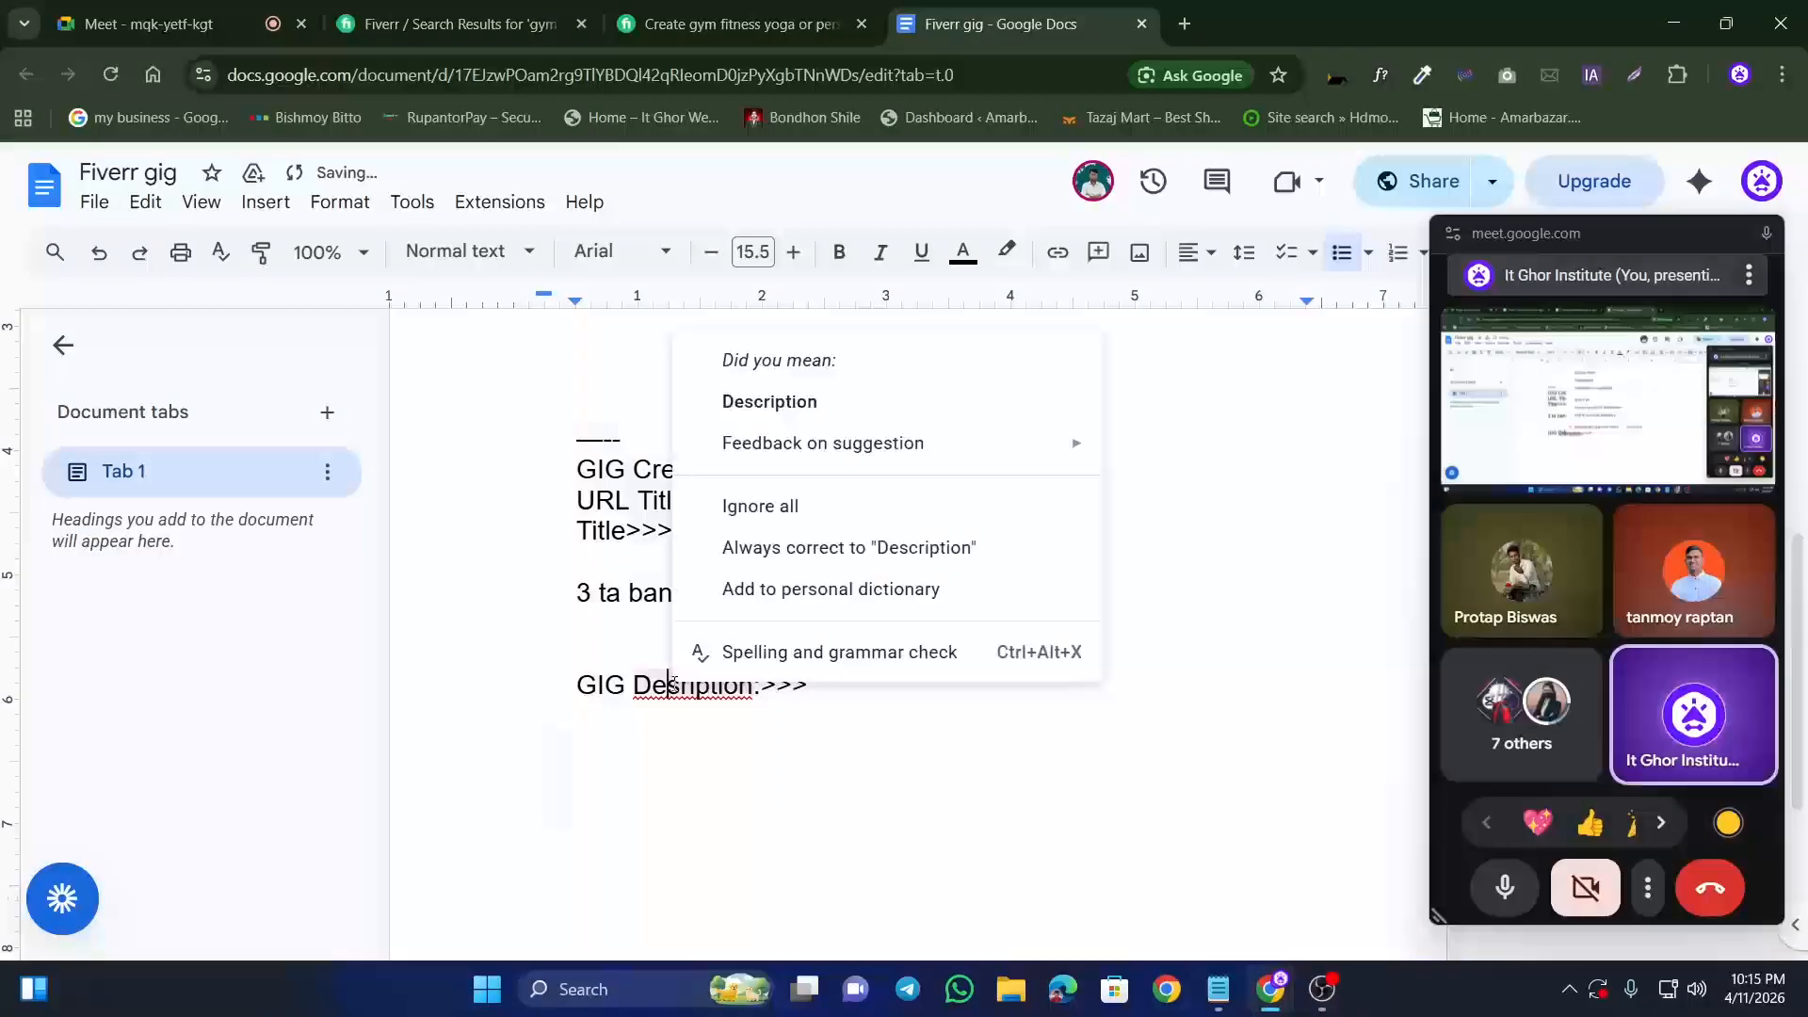
{"action": "left_click", "coordinate": [767, 399]}
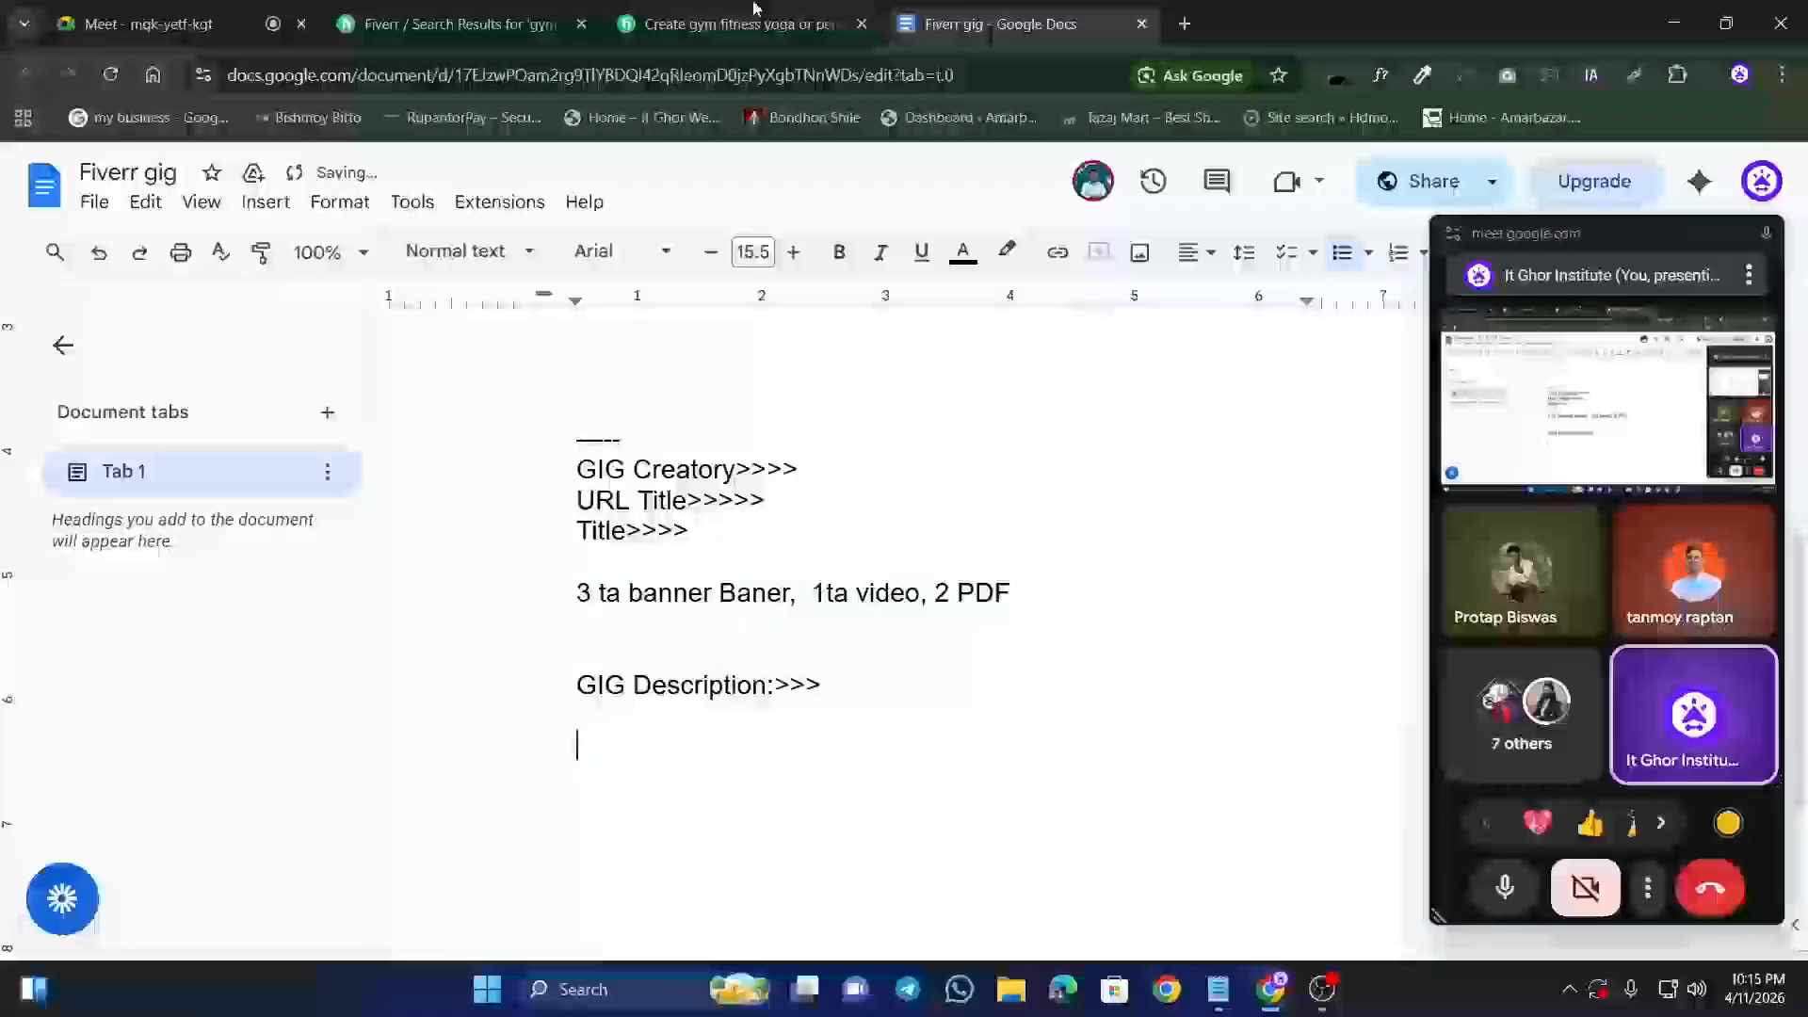
Step: Look through the competing gig's package comparison on Fiverr, and add the entries "FAQ>>>" and "TAG>>>>" below the description entry
{"action": "key", "text": "ctrl+shift+Tab"}
{"action": "scroll", "coordinate": [621, 593], "scroll_direction": "down", "scroll_amount": 10}
{"action": "scroll", "coordinate": [618, 603], "scroll_direction": "down", "scroll_amount": 15}
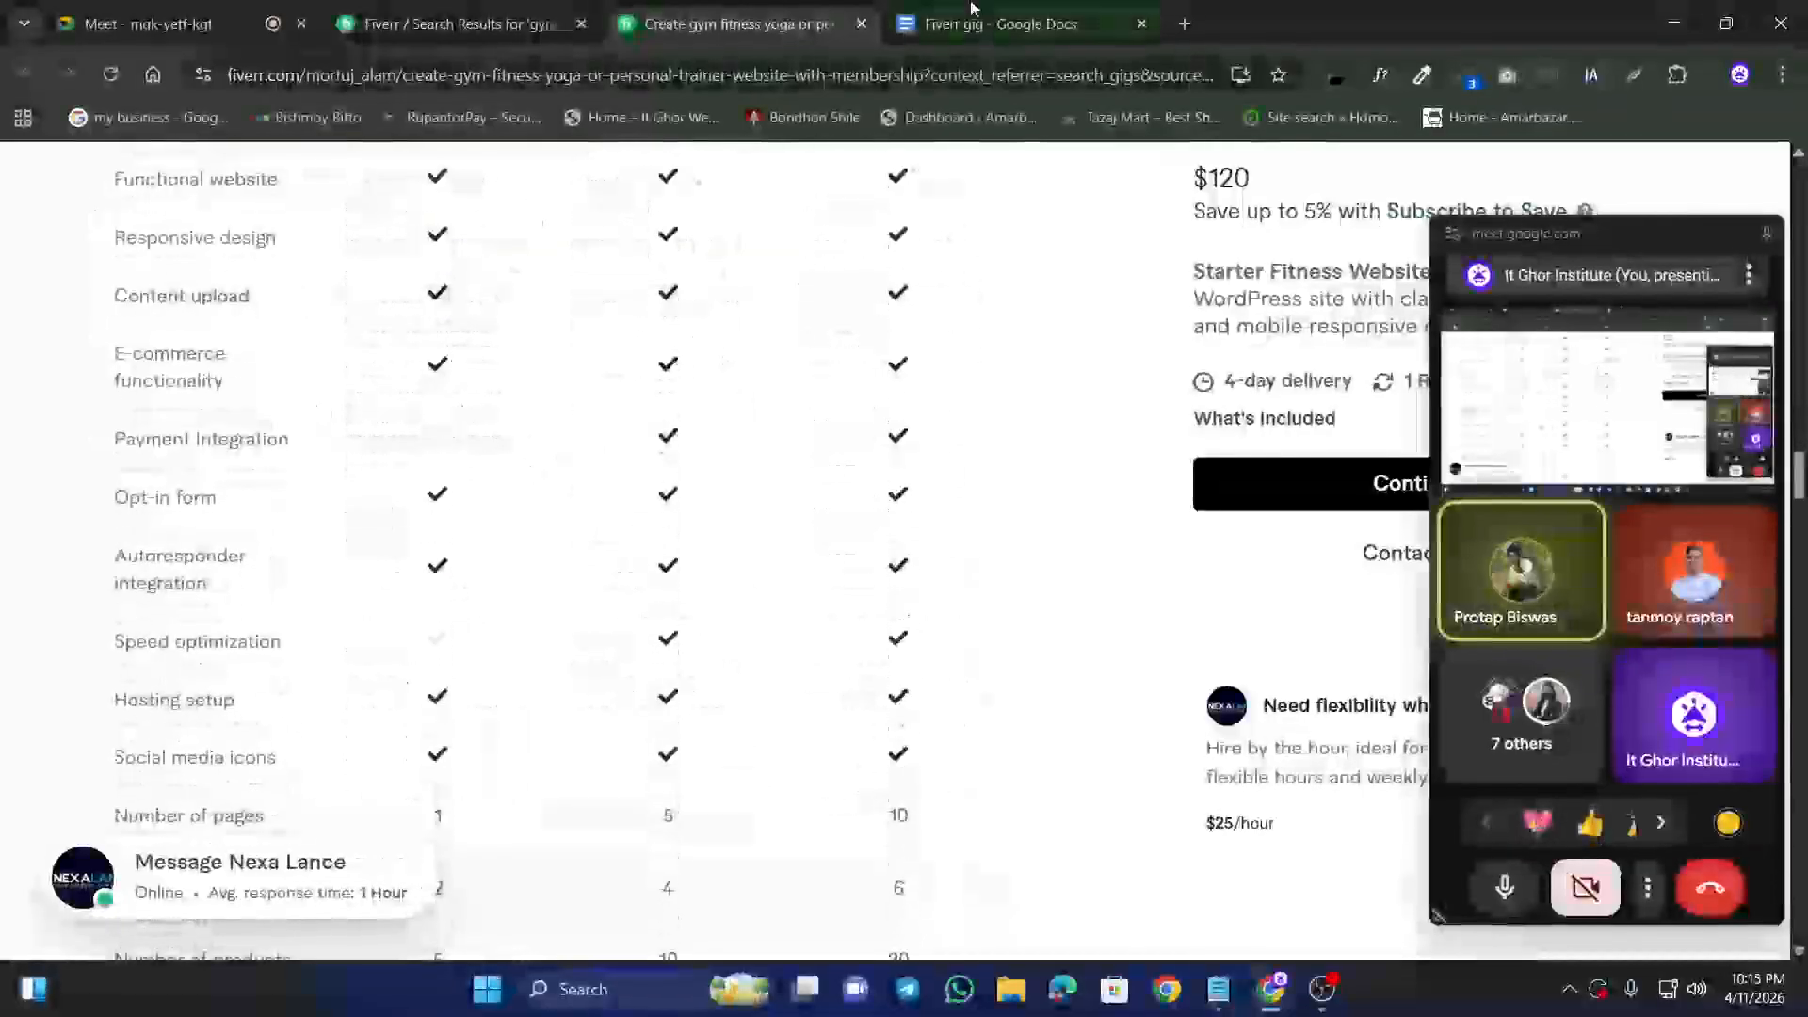
{"action": "left_click", "coordinate": [973, 11]}
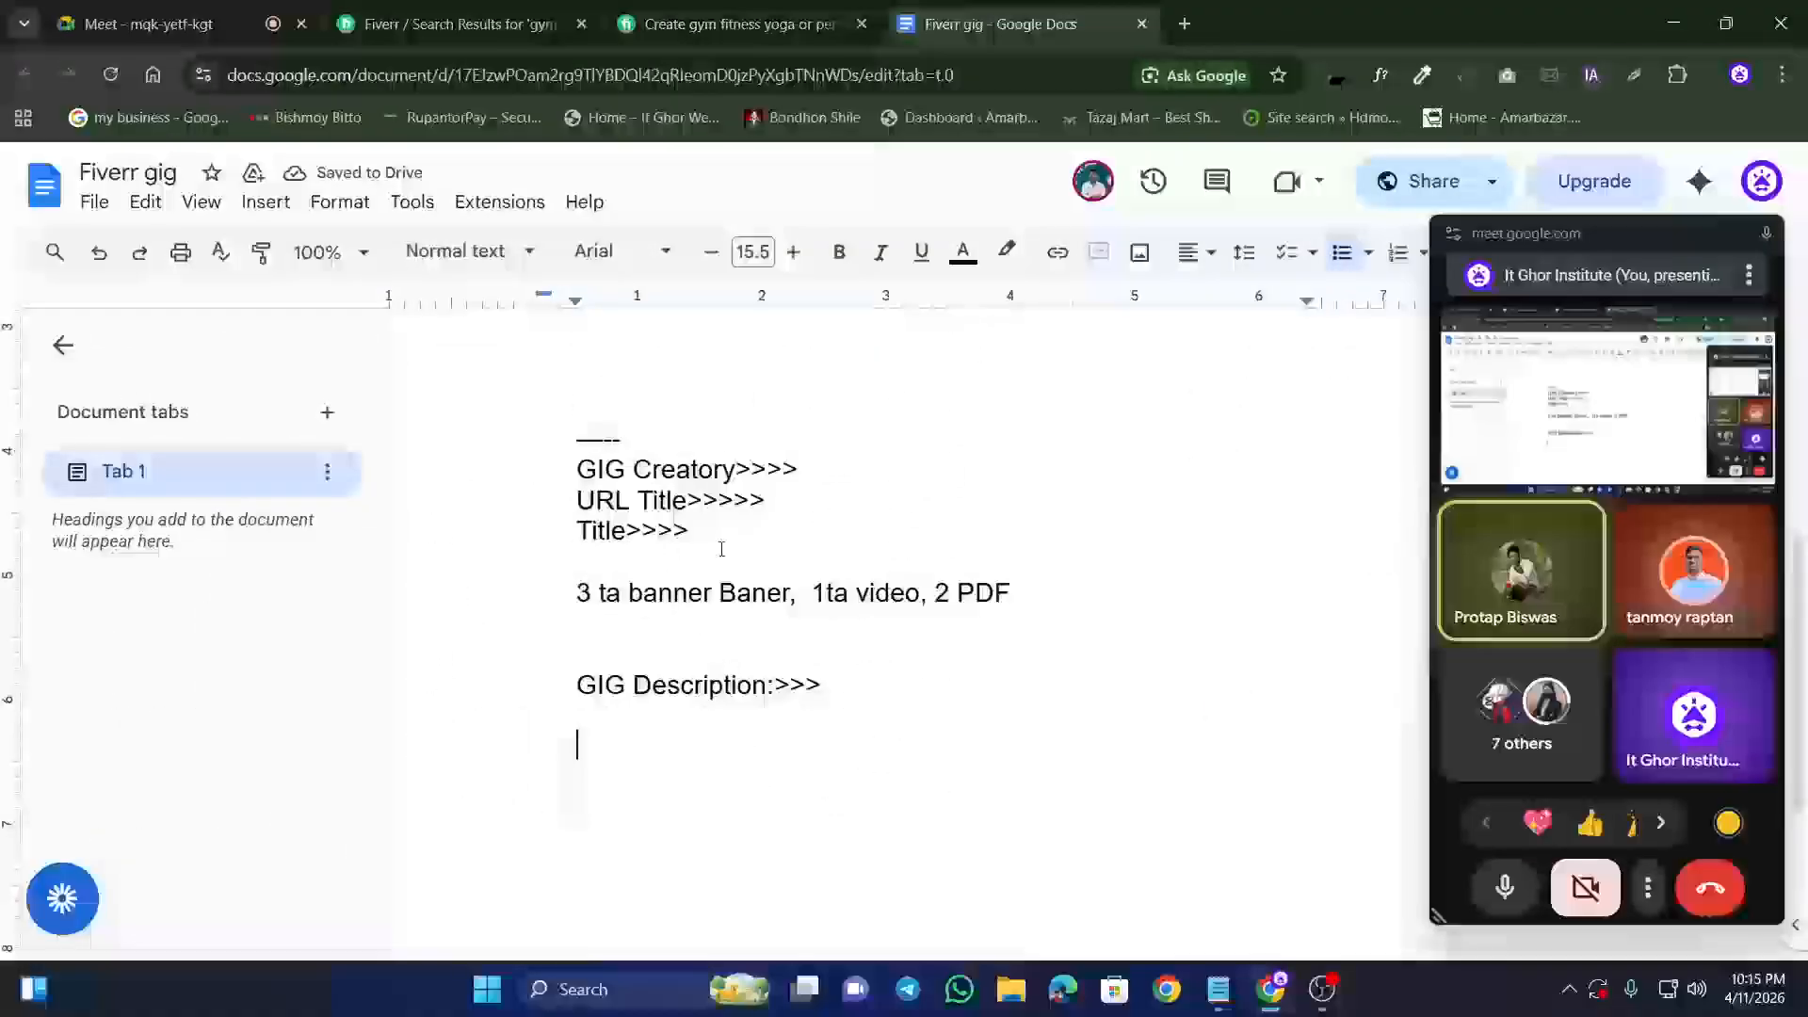
{"action": "type", "text": "FAQ"}
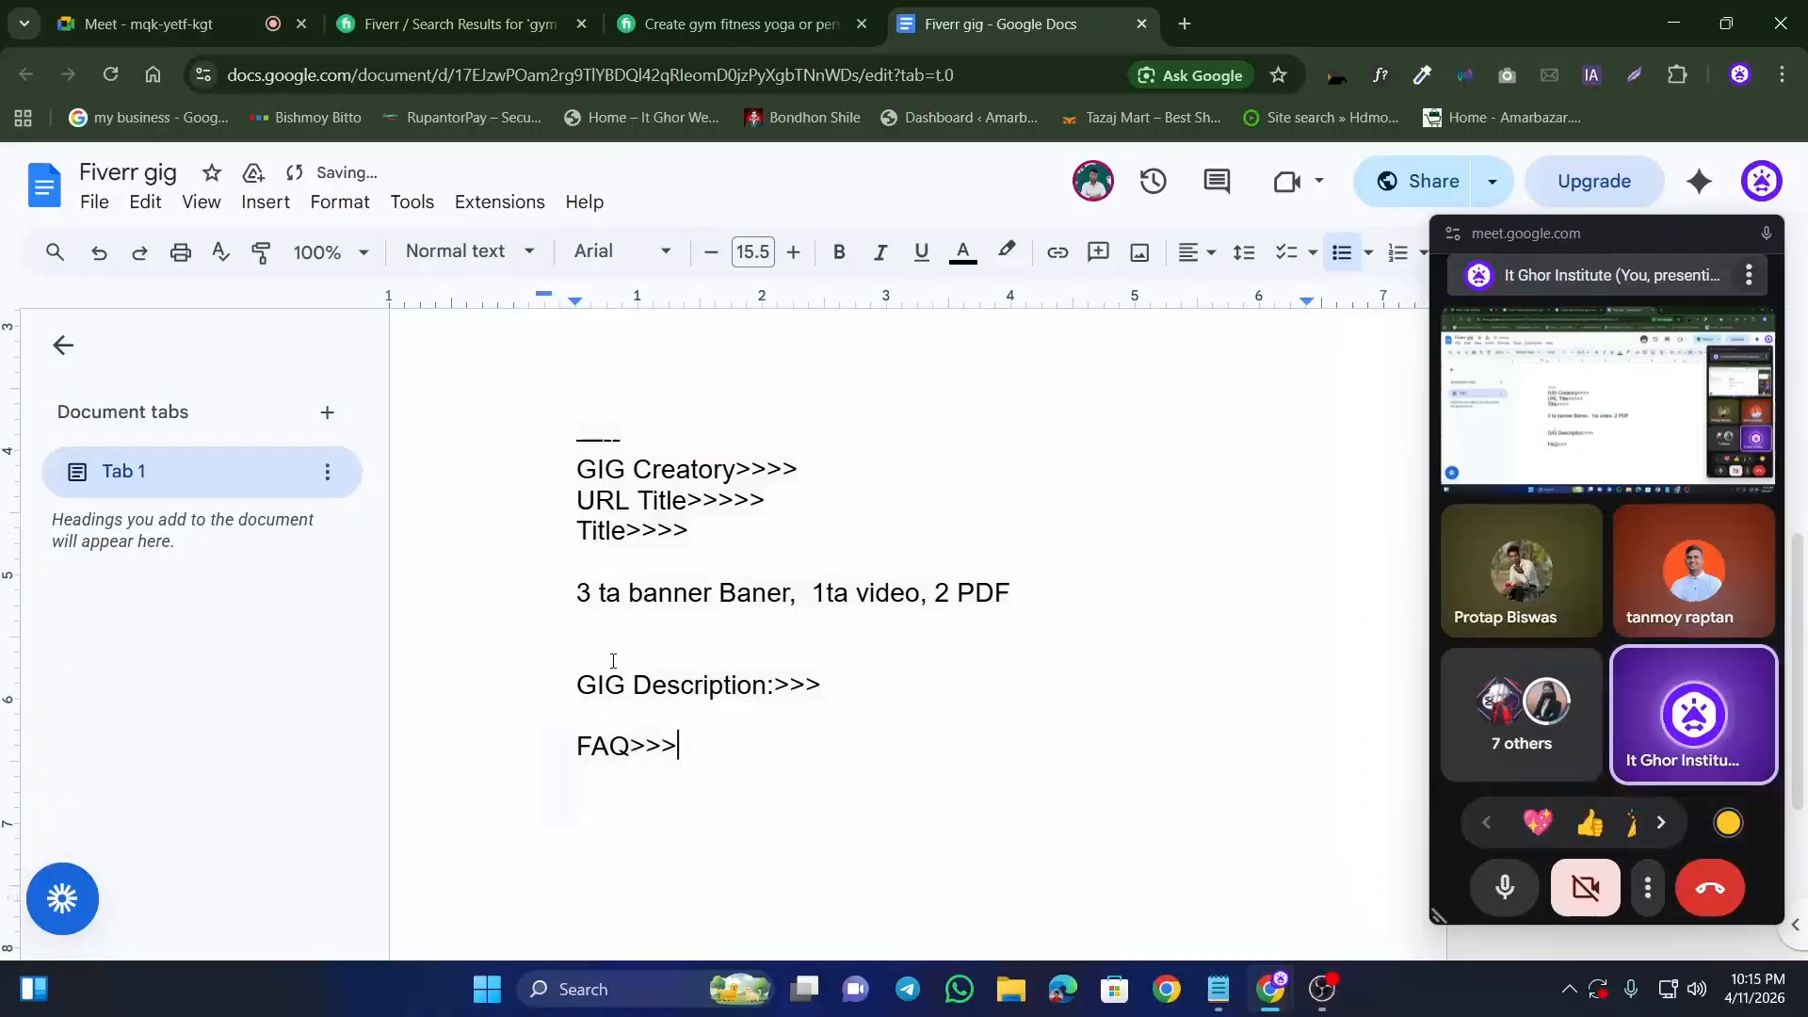
{"action": "type", "text": ">>>"}
{"action": "key", "text": "Return"}
{"action": "type", "text": "TAG"}
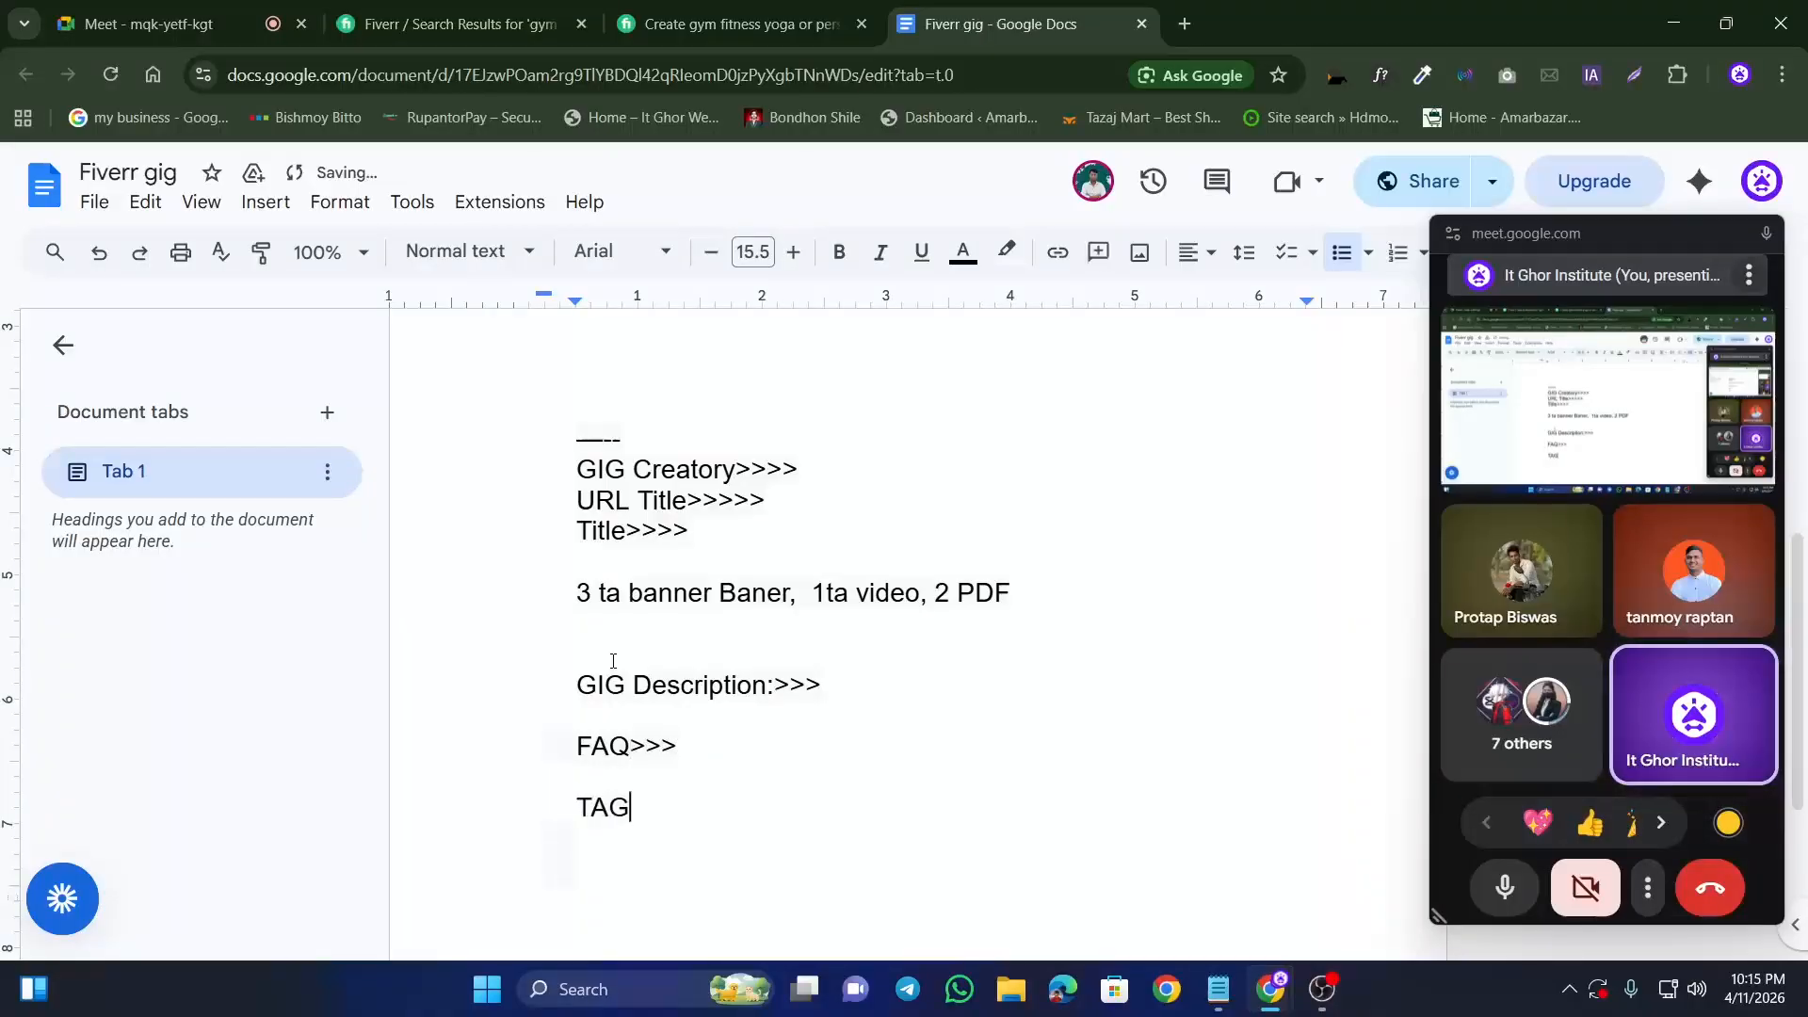
{"action": "type", "text": ">>>>"}
Step: Insert the entry "GIG Pakage>>>" between the banner line and the description entry, with a blank line above it
{"action": "left_click", "coordinate": [597, 629]}
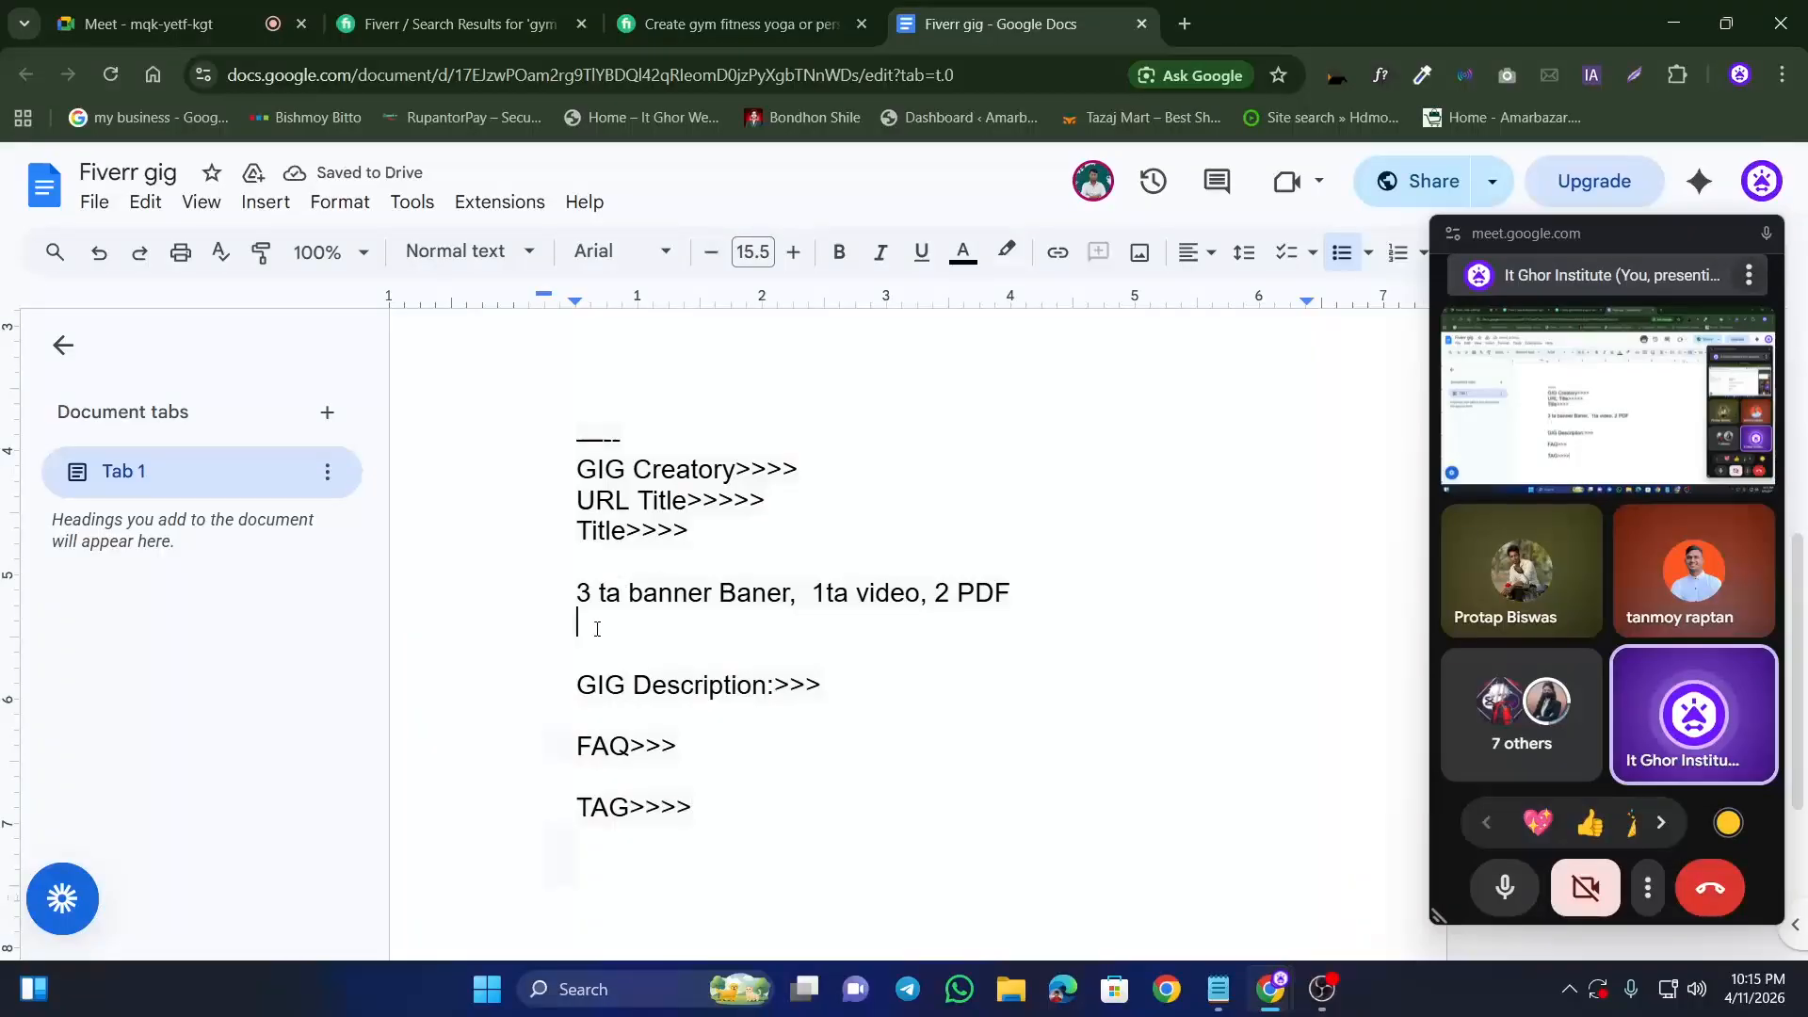
{"action": "key", "text": "Return"}
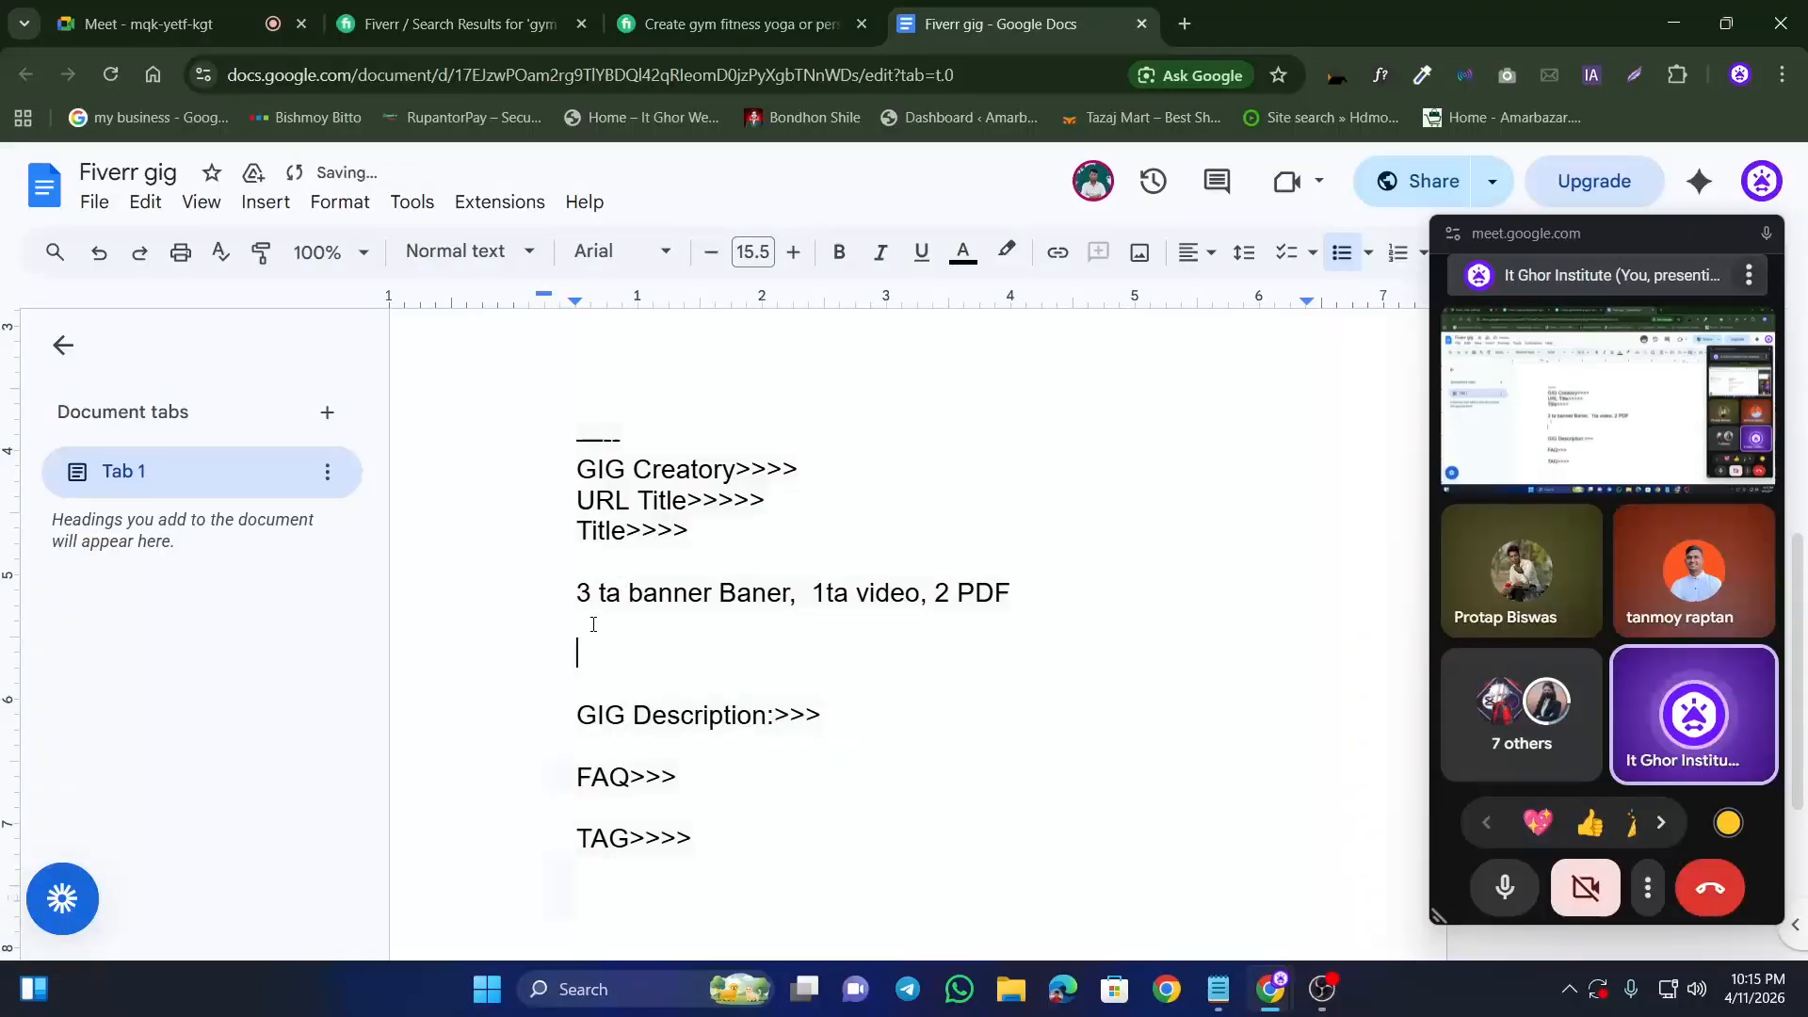
{"action": "type", "text": "GIG Pa"}
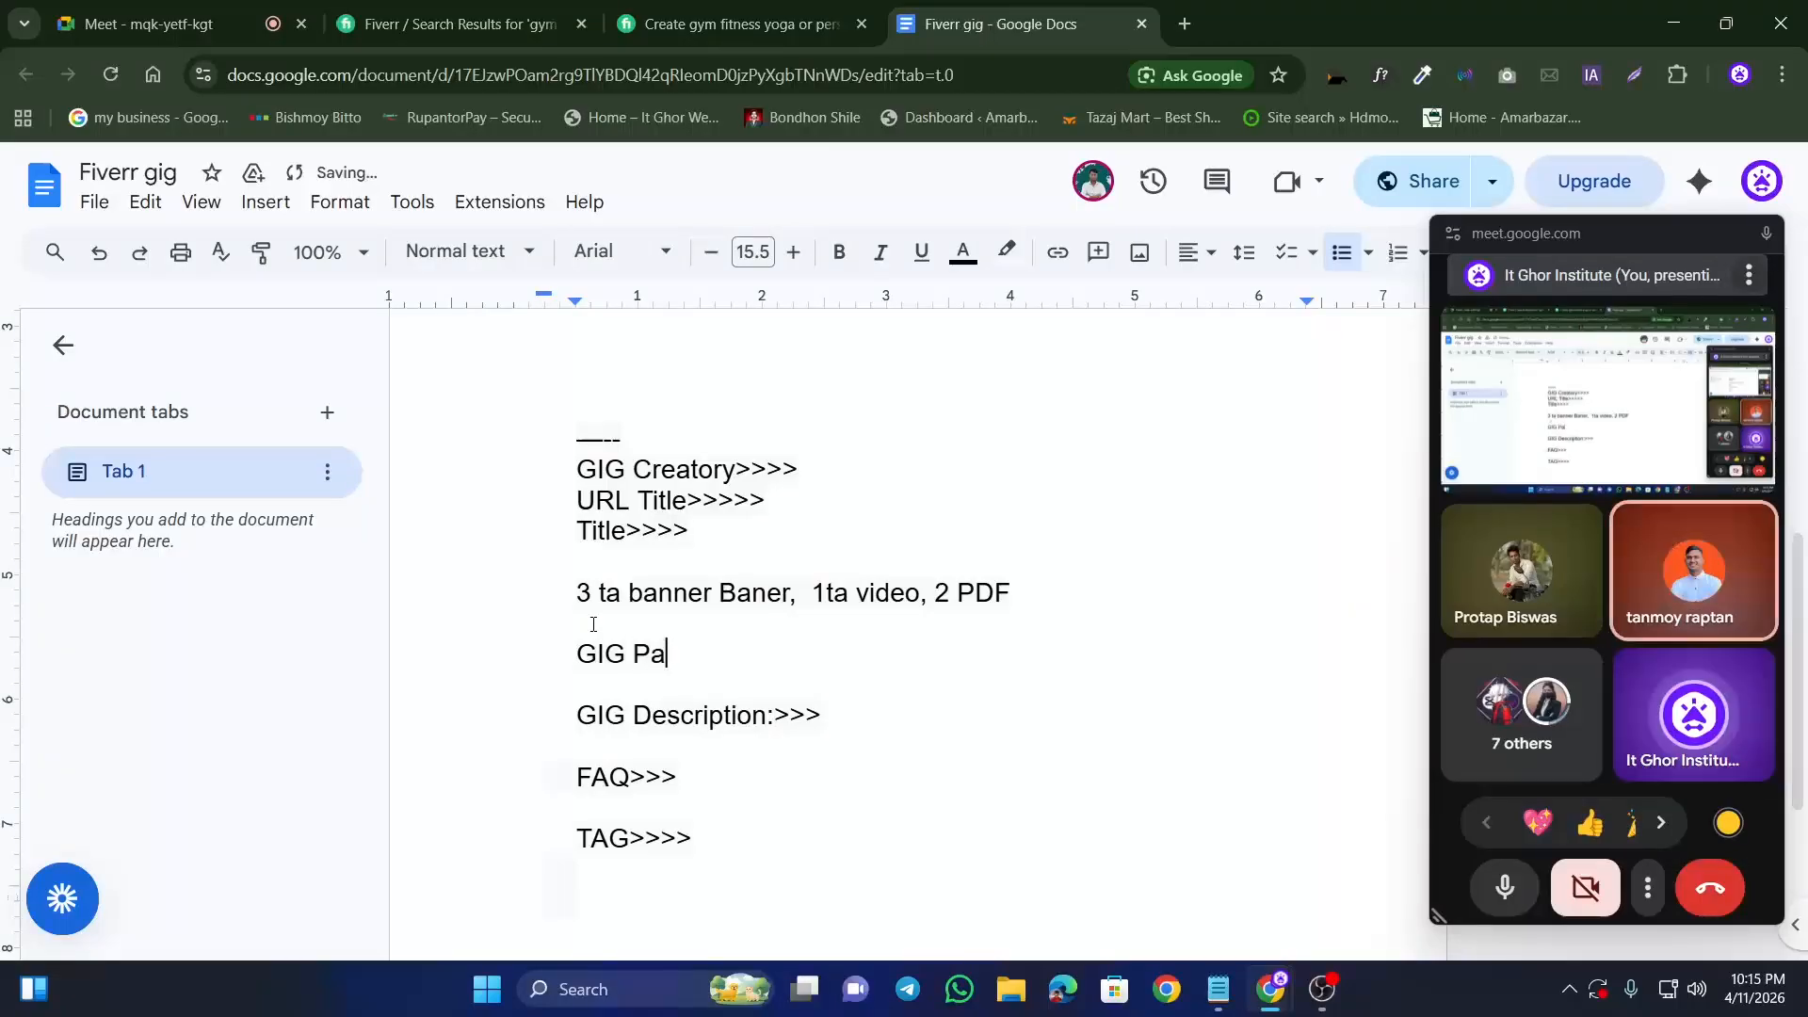
{"action": "type", "text": "kag"}
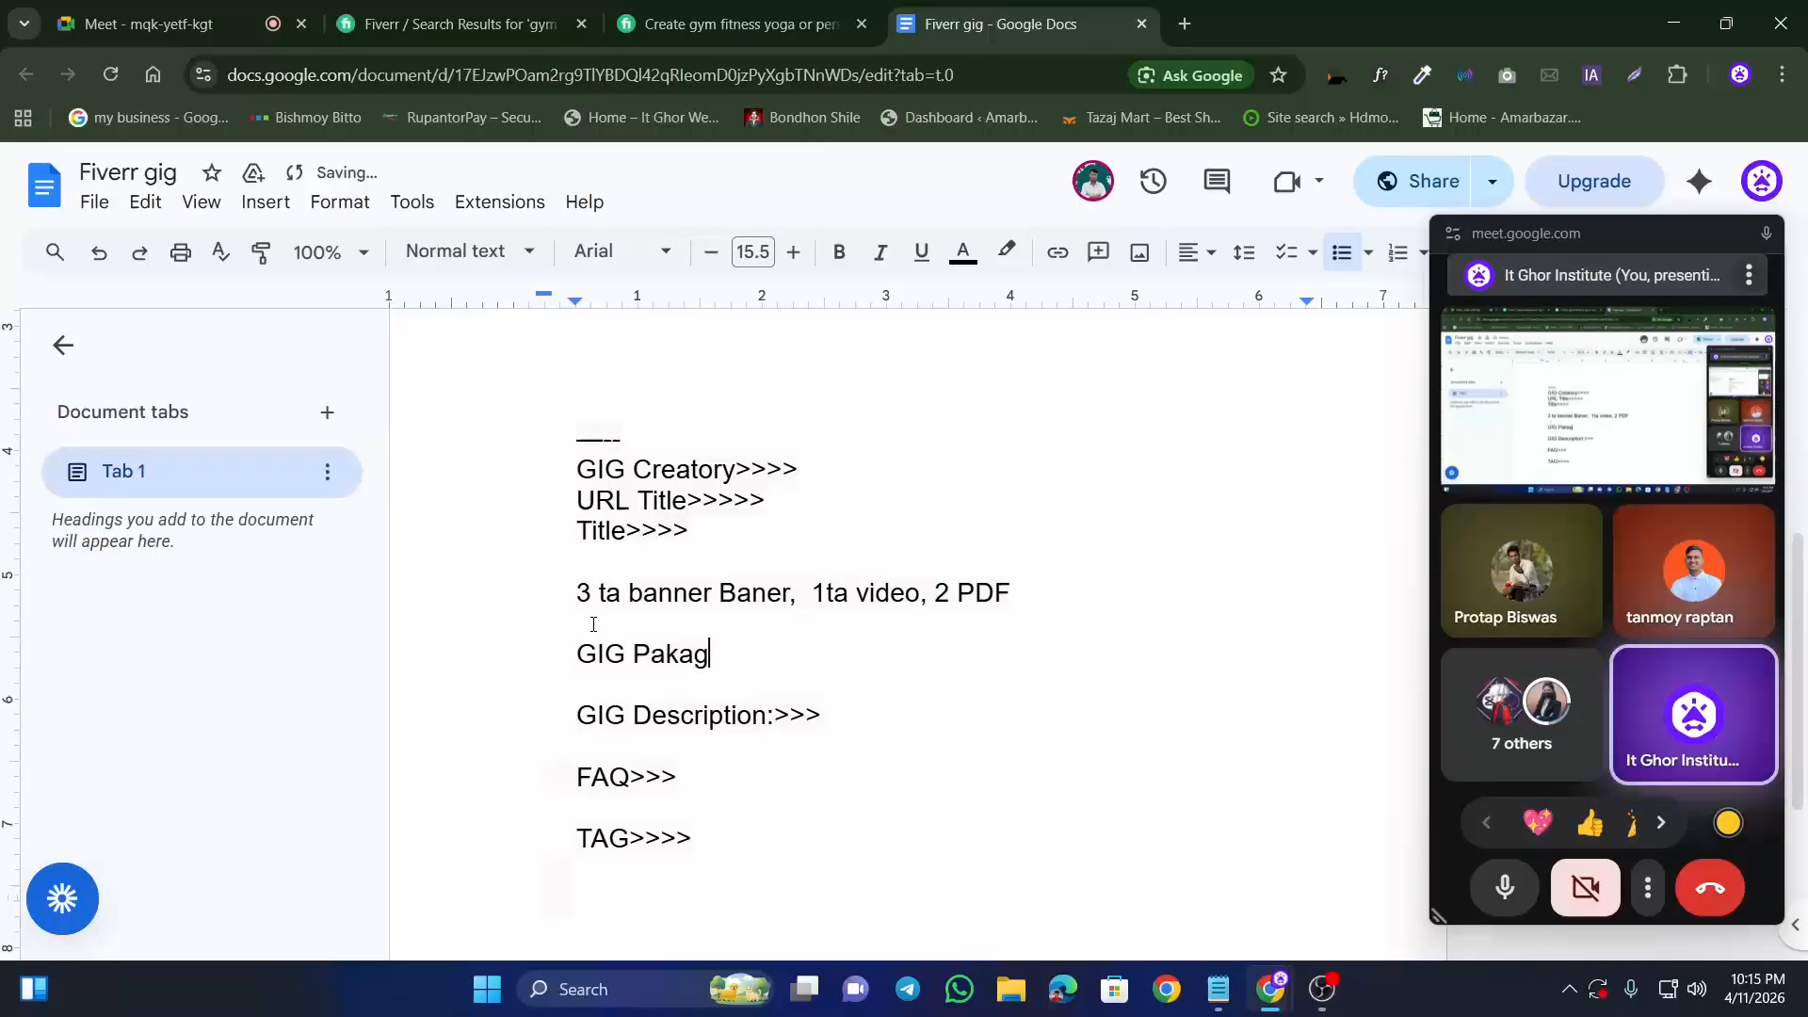
{"action": "type", "text": "e>>>"}
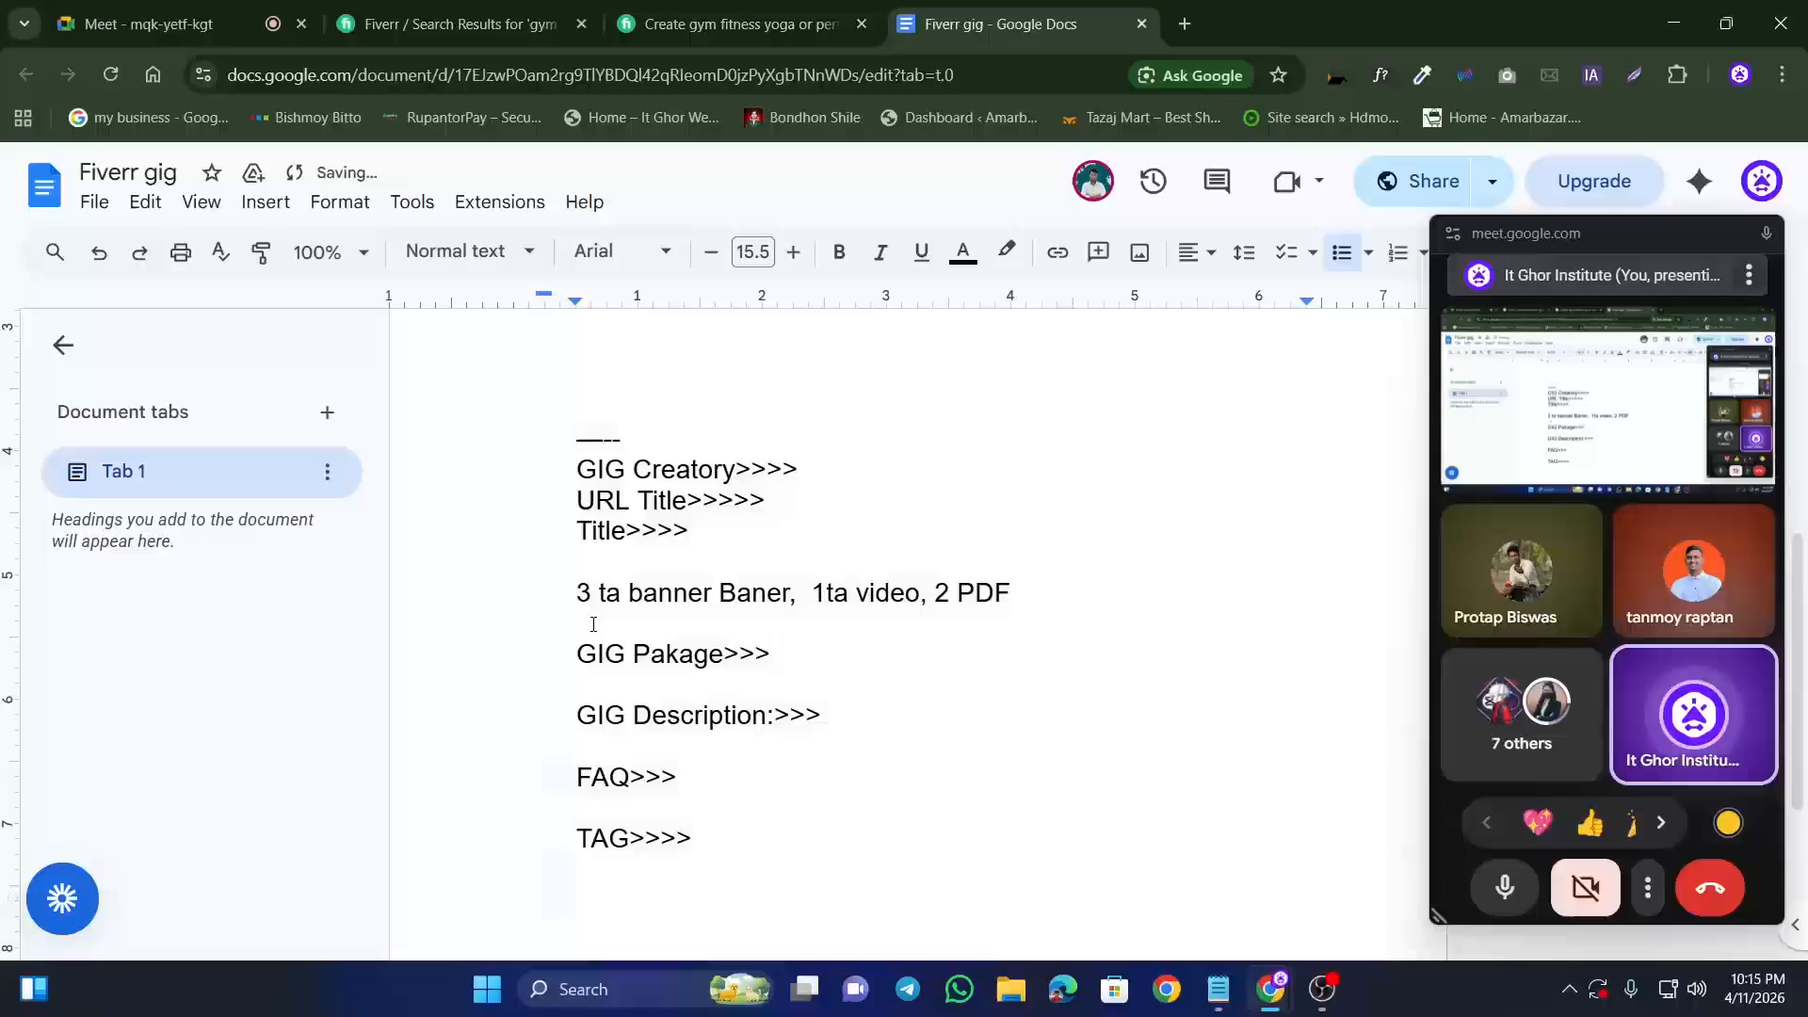
Step: Go through the gig outline entries from category to tag, replacing "Pakage" with the suggested spelling "Package"
{"action": "scroll", "coordinate": [586, 581], "scroll_direction": "up", "scroll_amount": 3}
{"action": "scroll", "coordinate": [626, 537], "scroll_direction": "down", "scroll_amount": 3}
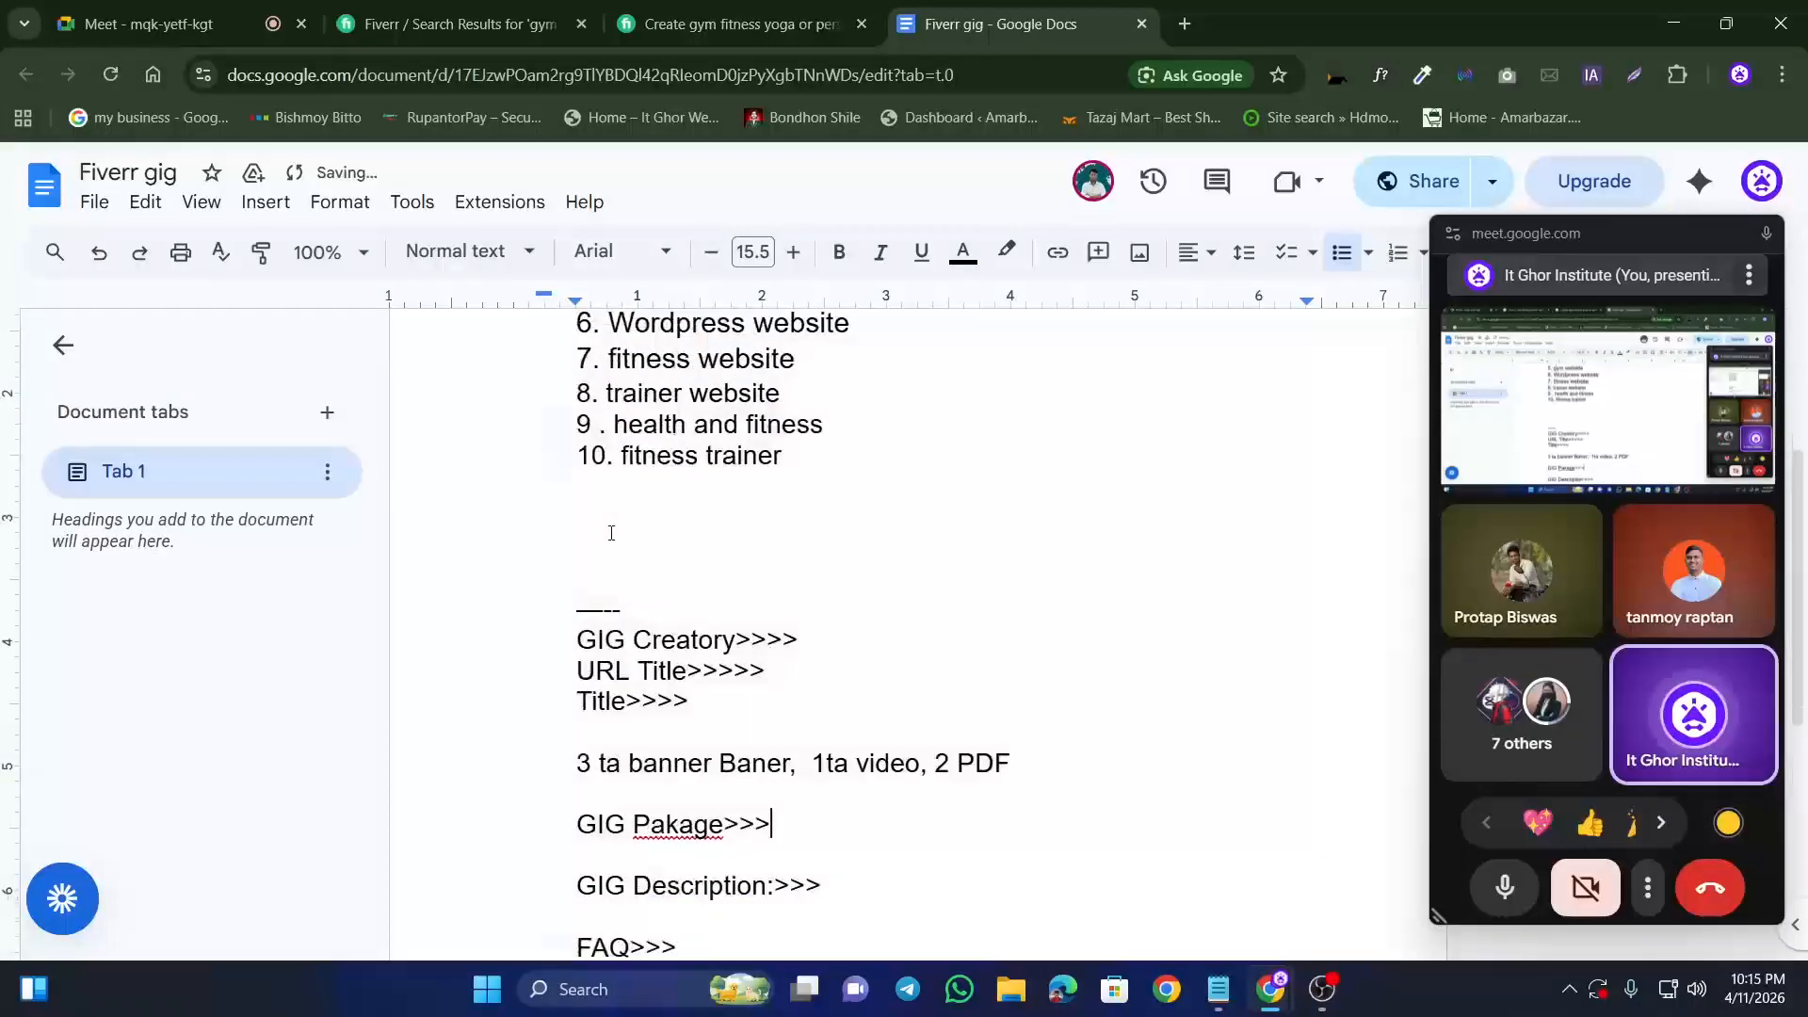
{"action": "left_click_drag", "start_coordinate": [578, 469], "coordinate": [734, 462]}
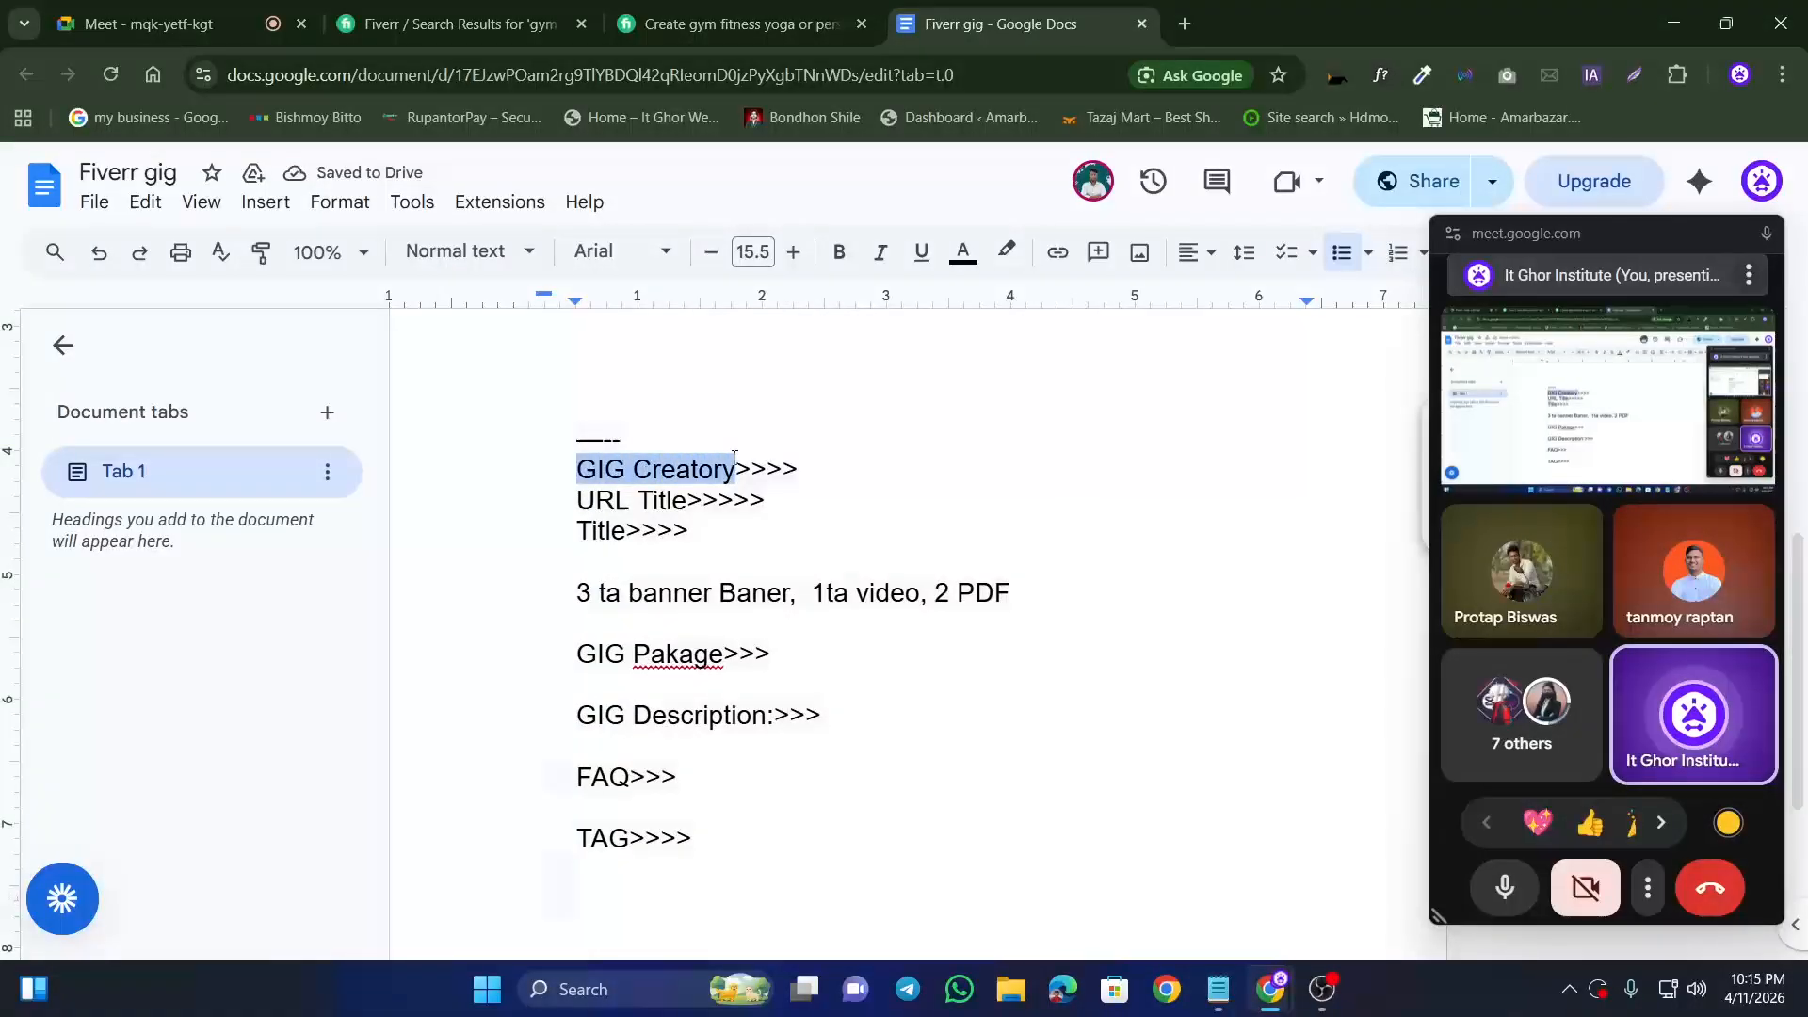
{"action": "left_click_drag", "start_coordinate": [578, 500], "coordinate": [686, 500]}
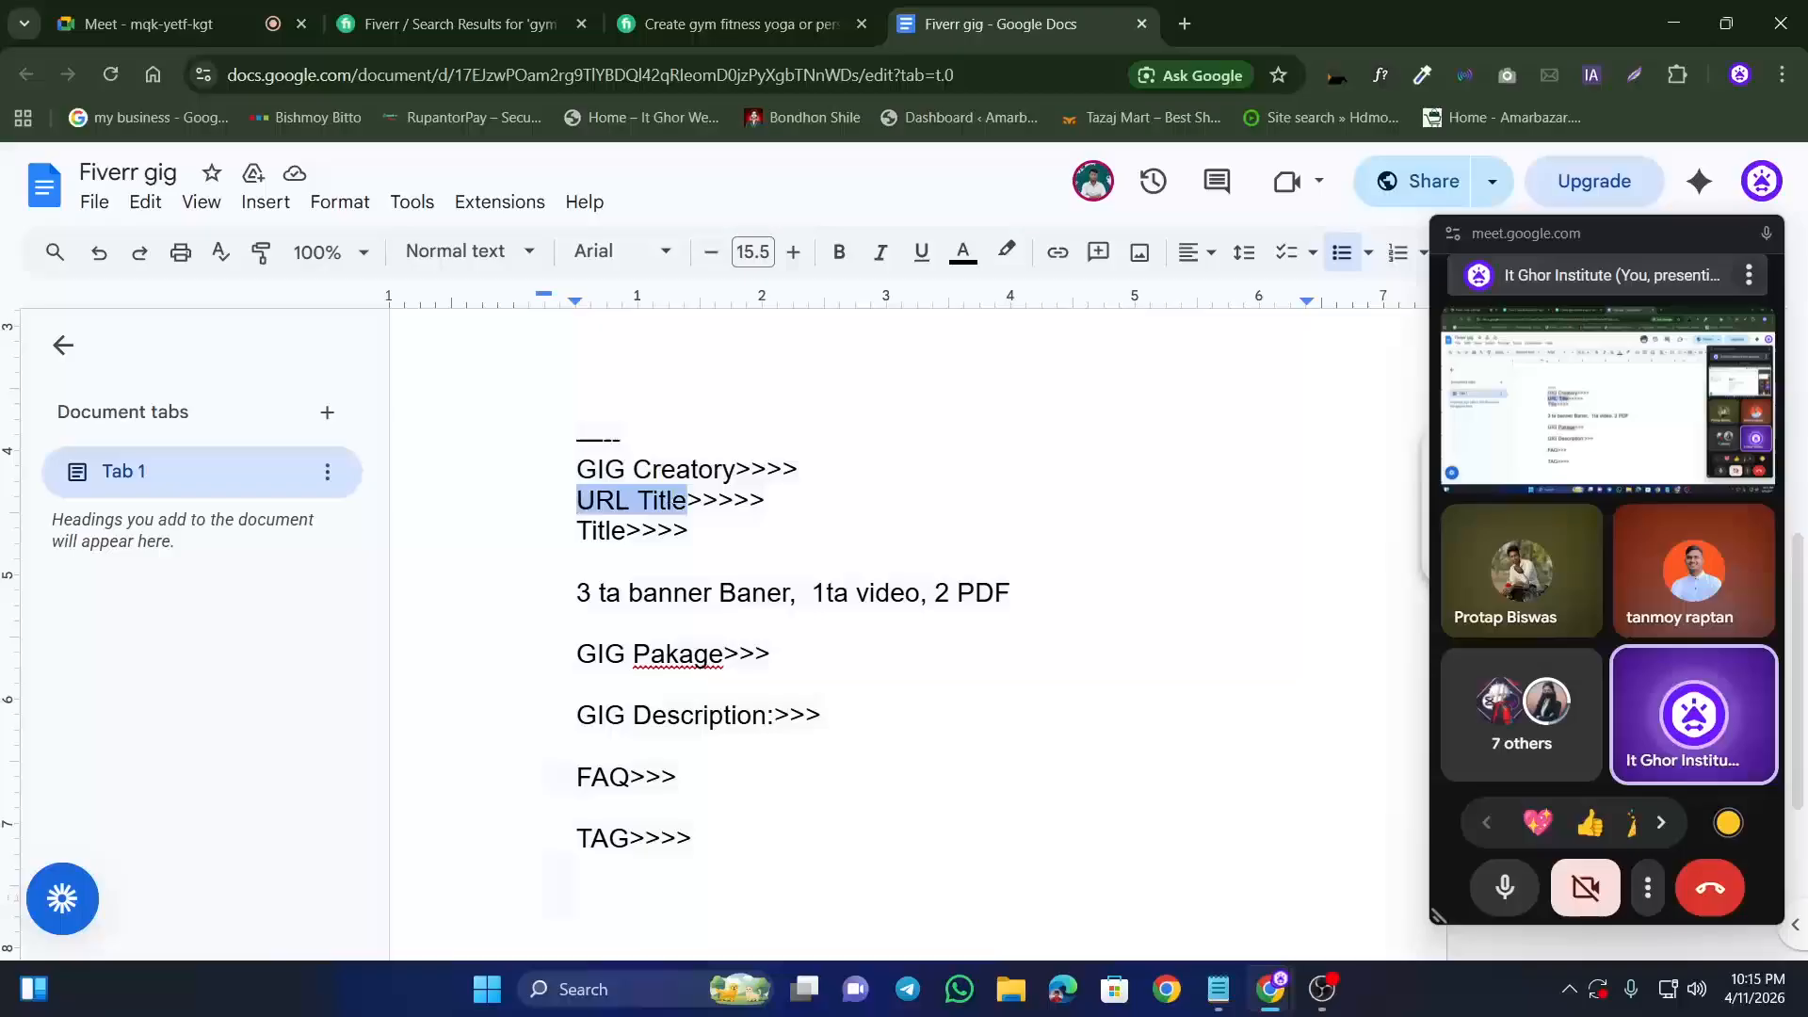
{"action": "left_click_drag", "start_coordinate": [578, 532], "coordinate": [647, 530]}
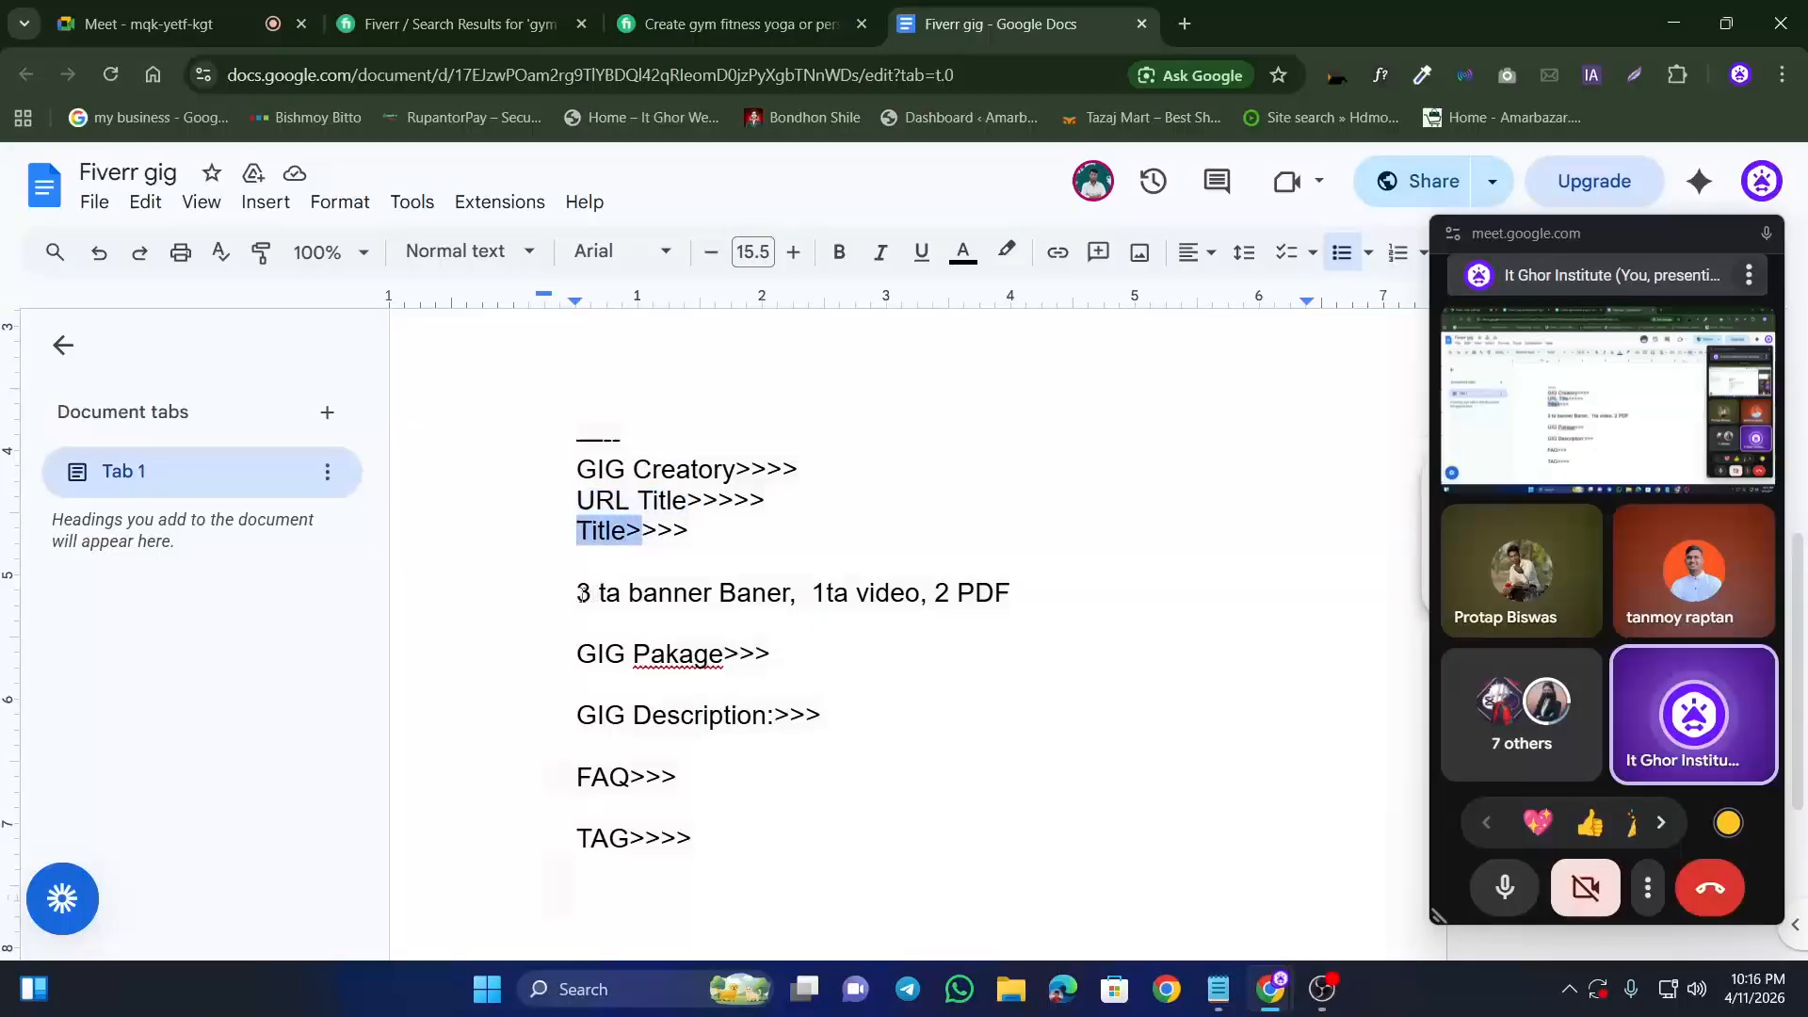
{"action": "left_click_drag", "start_coordinate": [578, 592], "coordinate": [1006, 596]}
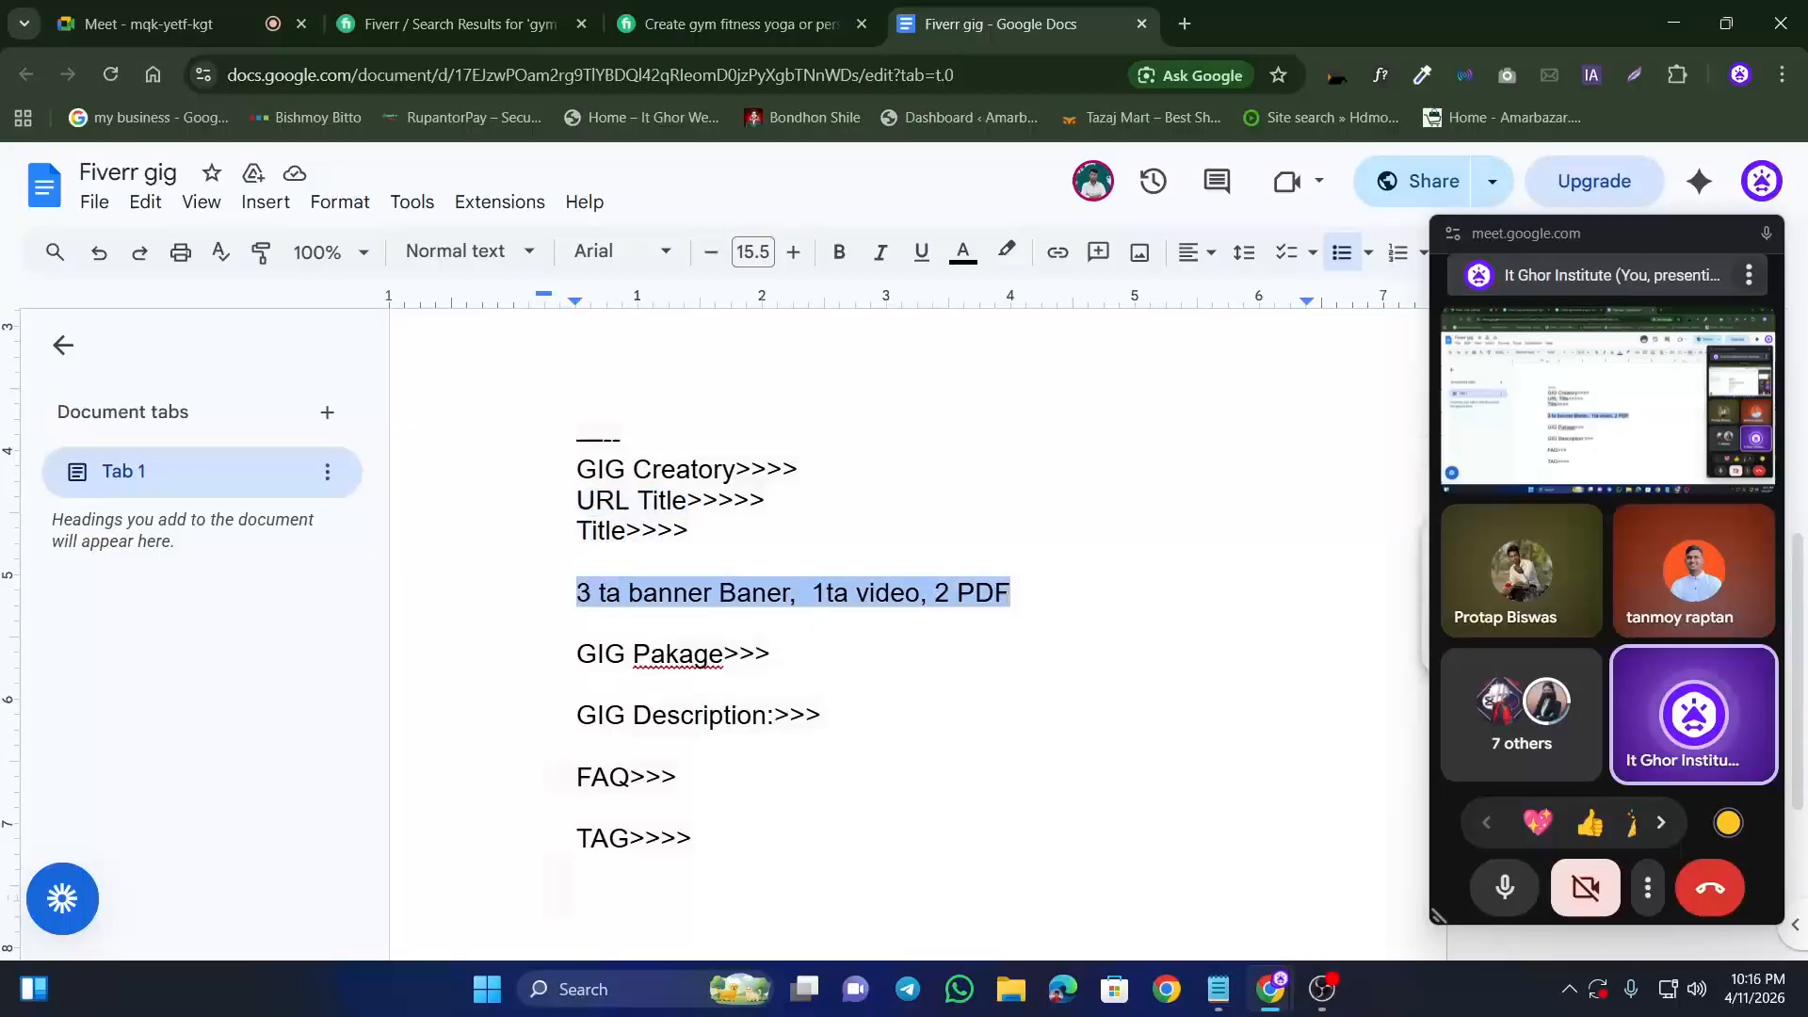
{"action": "left_click", "coordinate": [674, 664]}
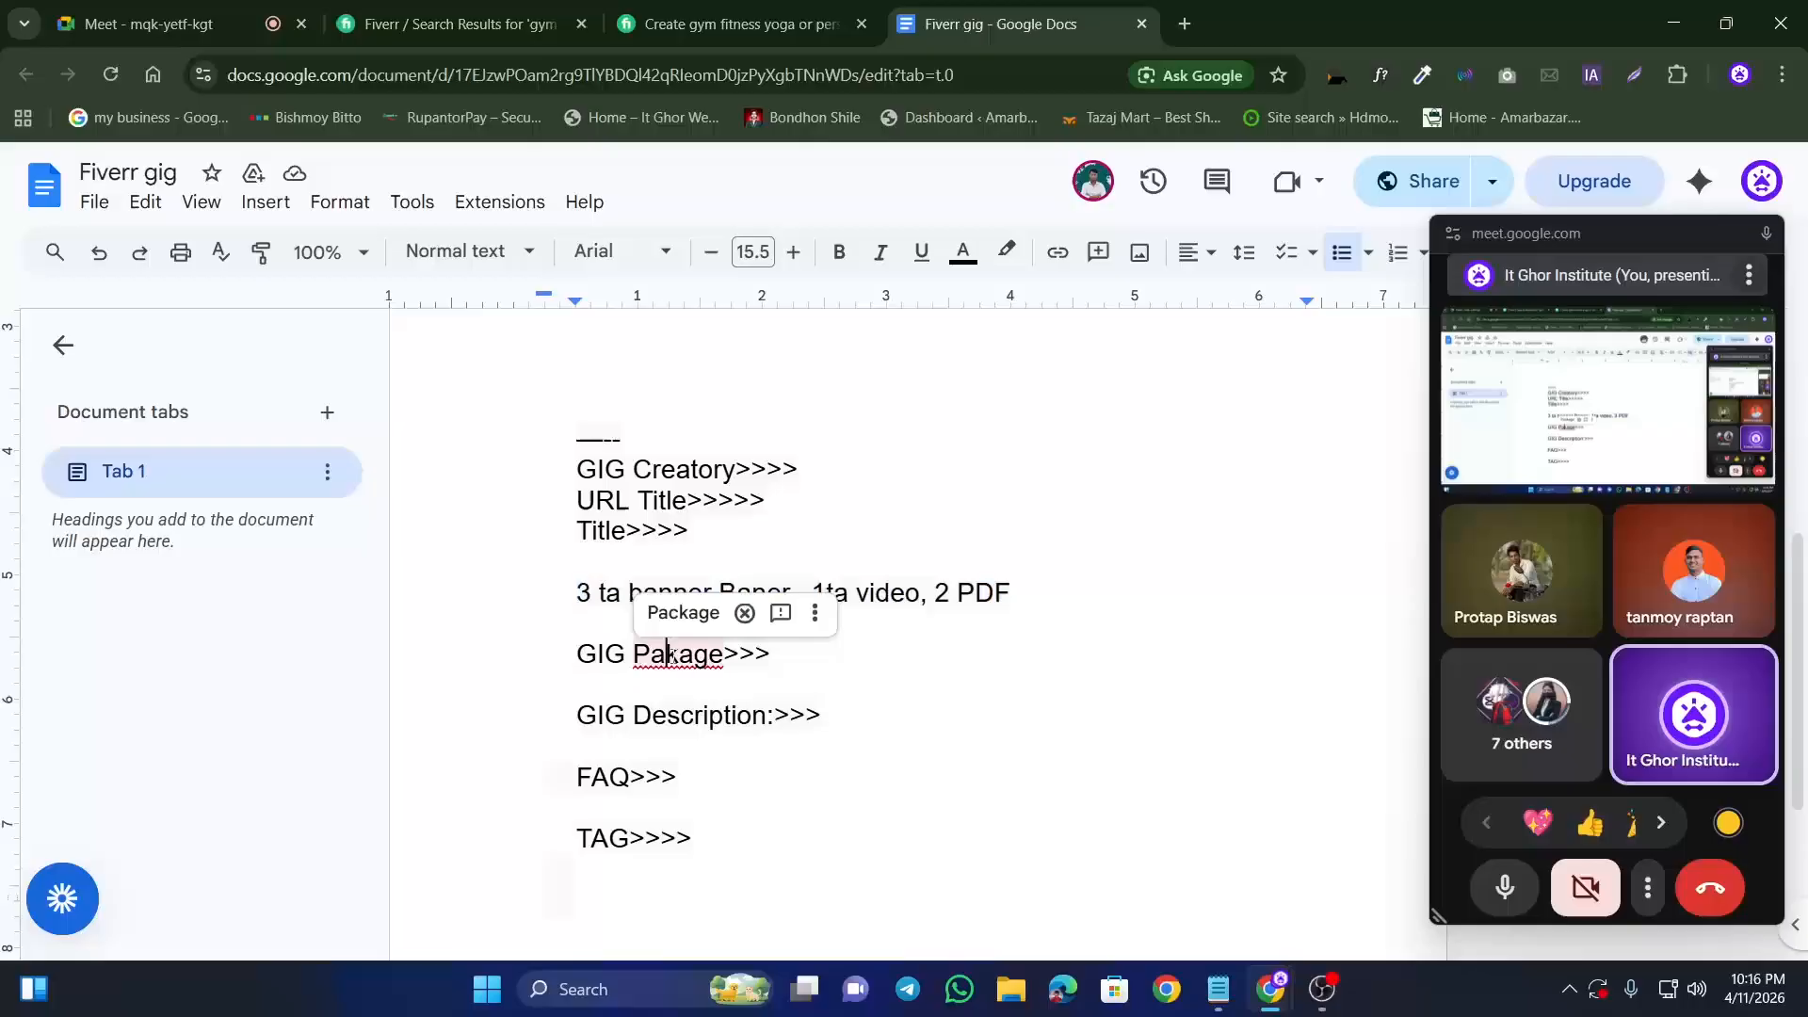
{"action": "left_click", "coordinate": [686, 613]}
{"action": "left_click_drag", "start_coordinate": [577, 715], "coordinate": [747, 701]}
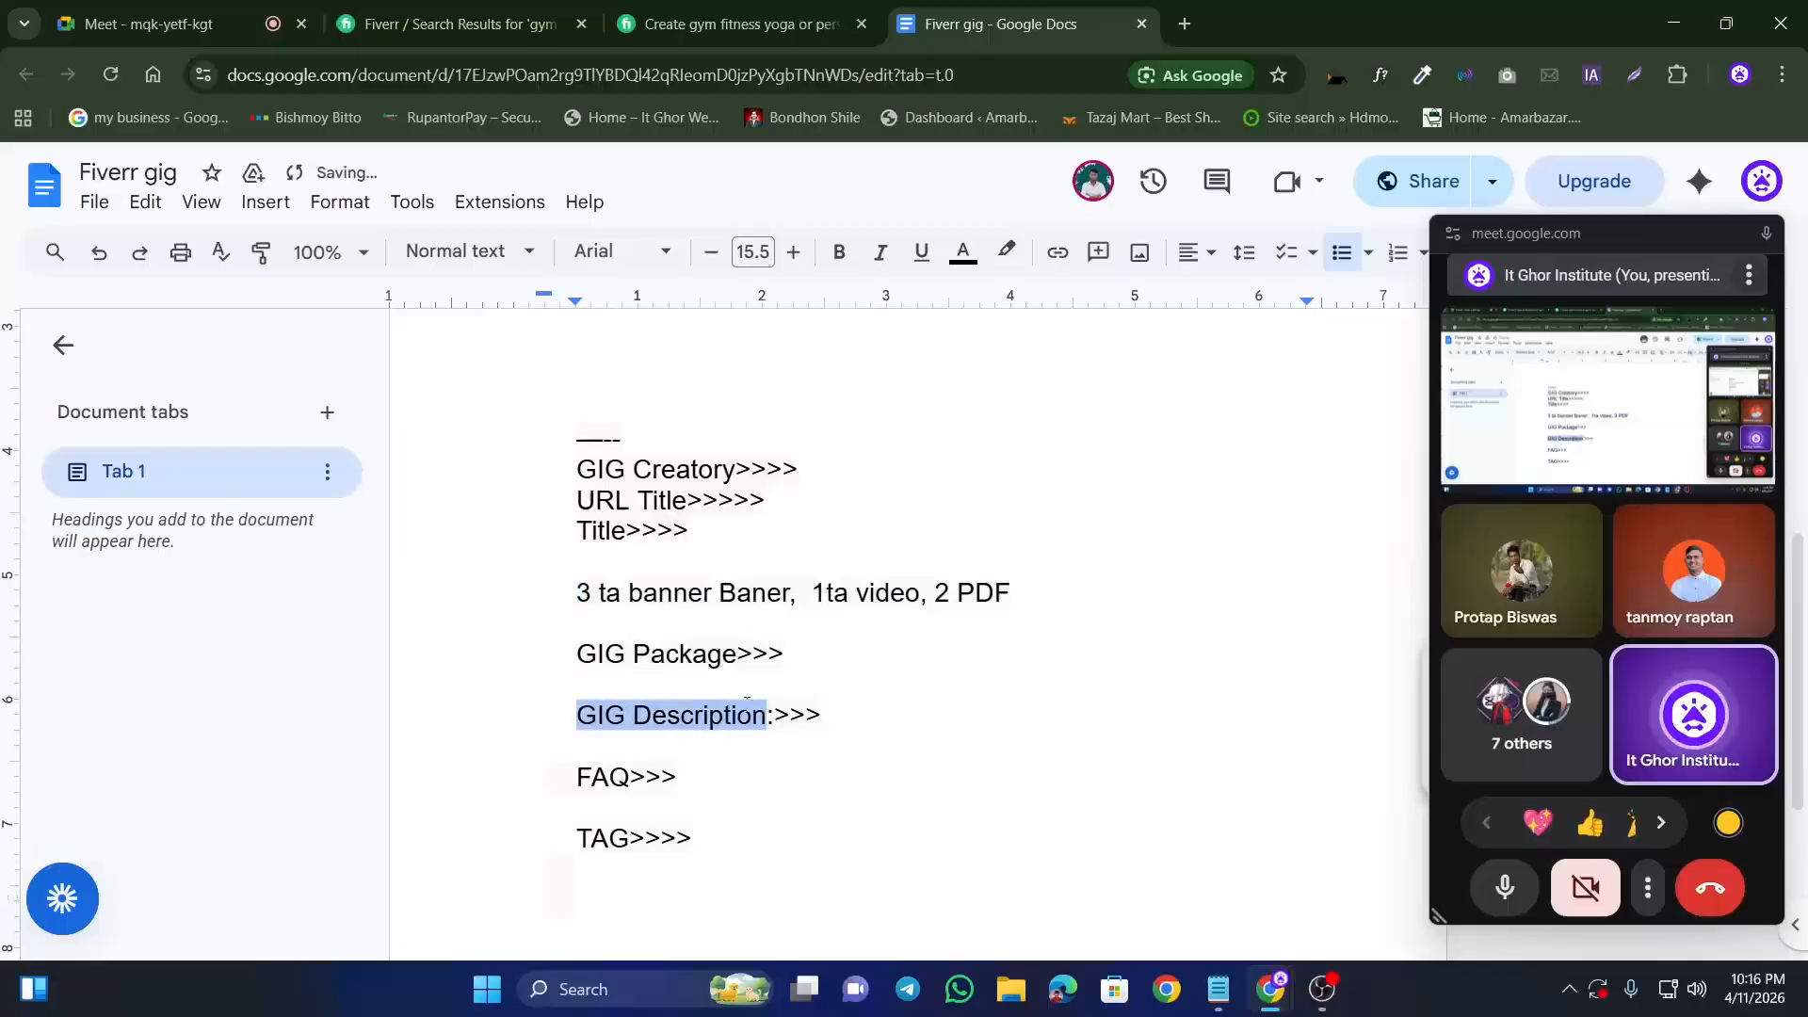
{"action": "left_click_drag", "start_coordinate": [572, 785], "coordinate": [647, 778]}
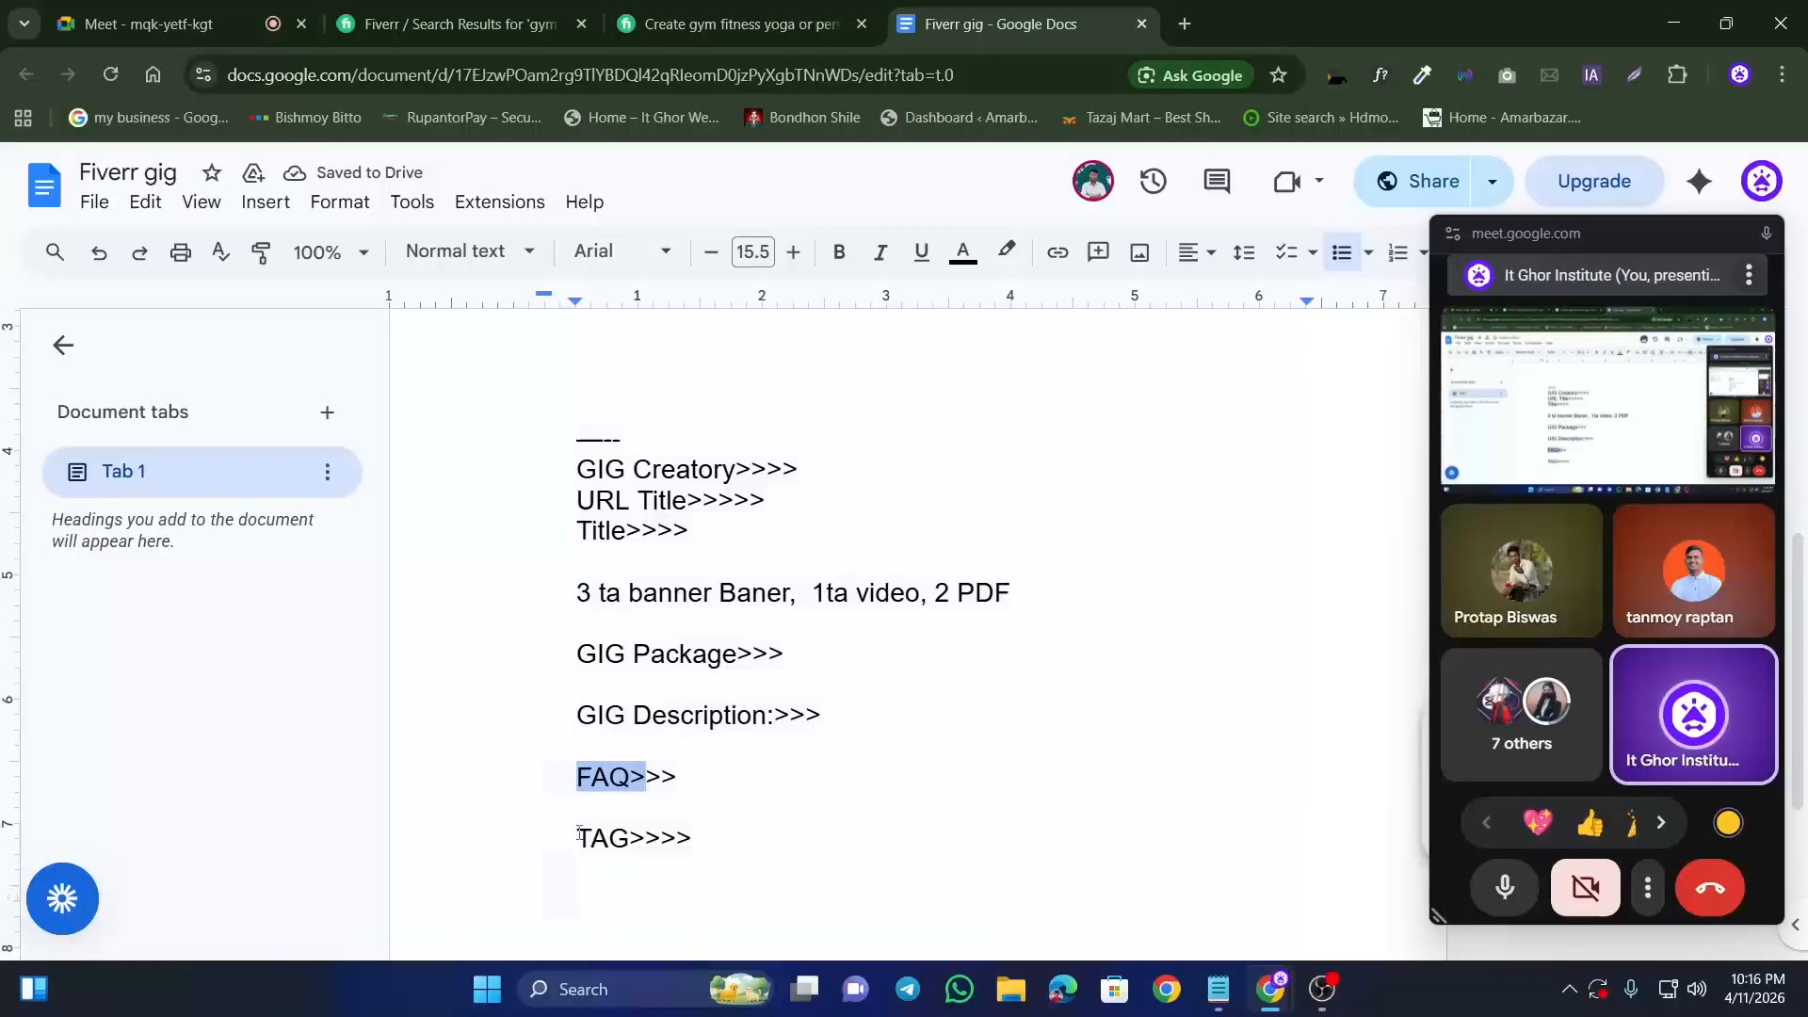
{"action": "left_click_drag", "start_coordinate": [578, 835], "coordinate": [629, 838]}
{"action": "scroll", "coordinate": [678, 716], "scroll_direction": "down", "scroll_amount": 1}
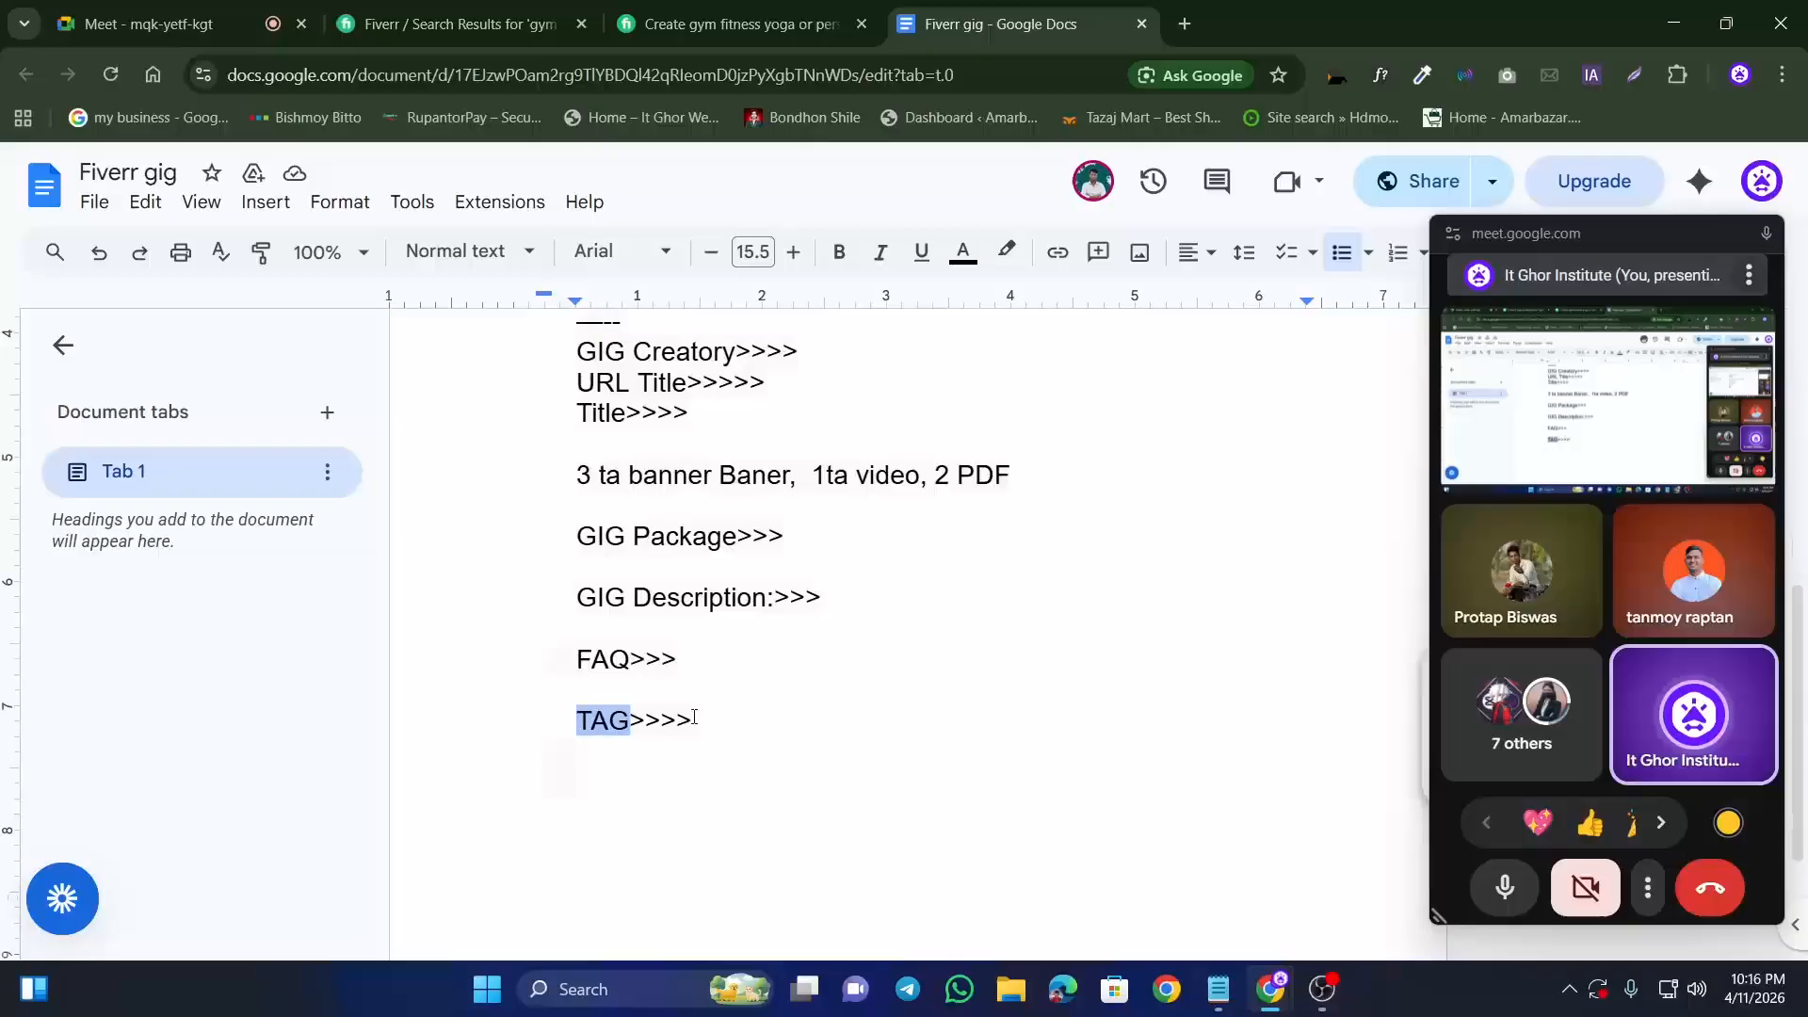
Step: Add the entry "Requirements>>>>" on the line directly below the tag entry
{"action": "left_click", "coordinate": [694, 719]}
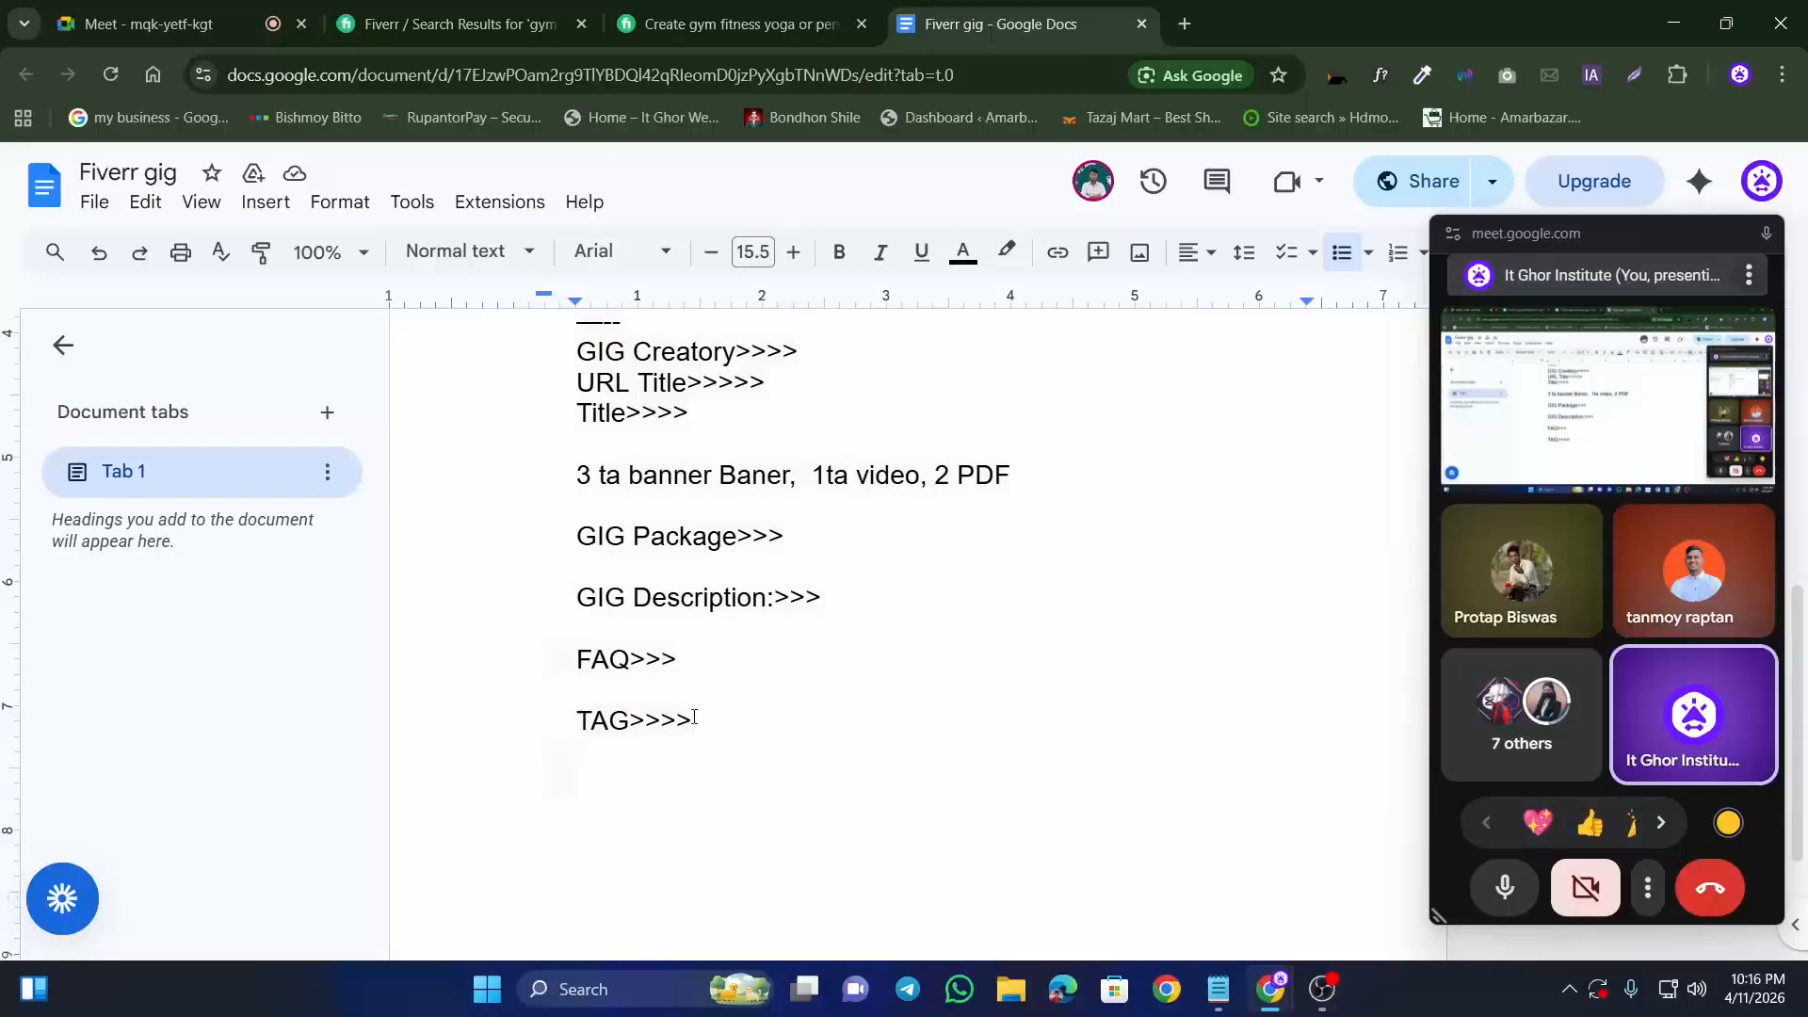
{"action": "key", "text": "Return"}
{"action": "key", "text": "Return"}
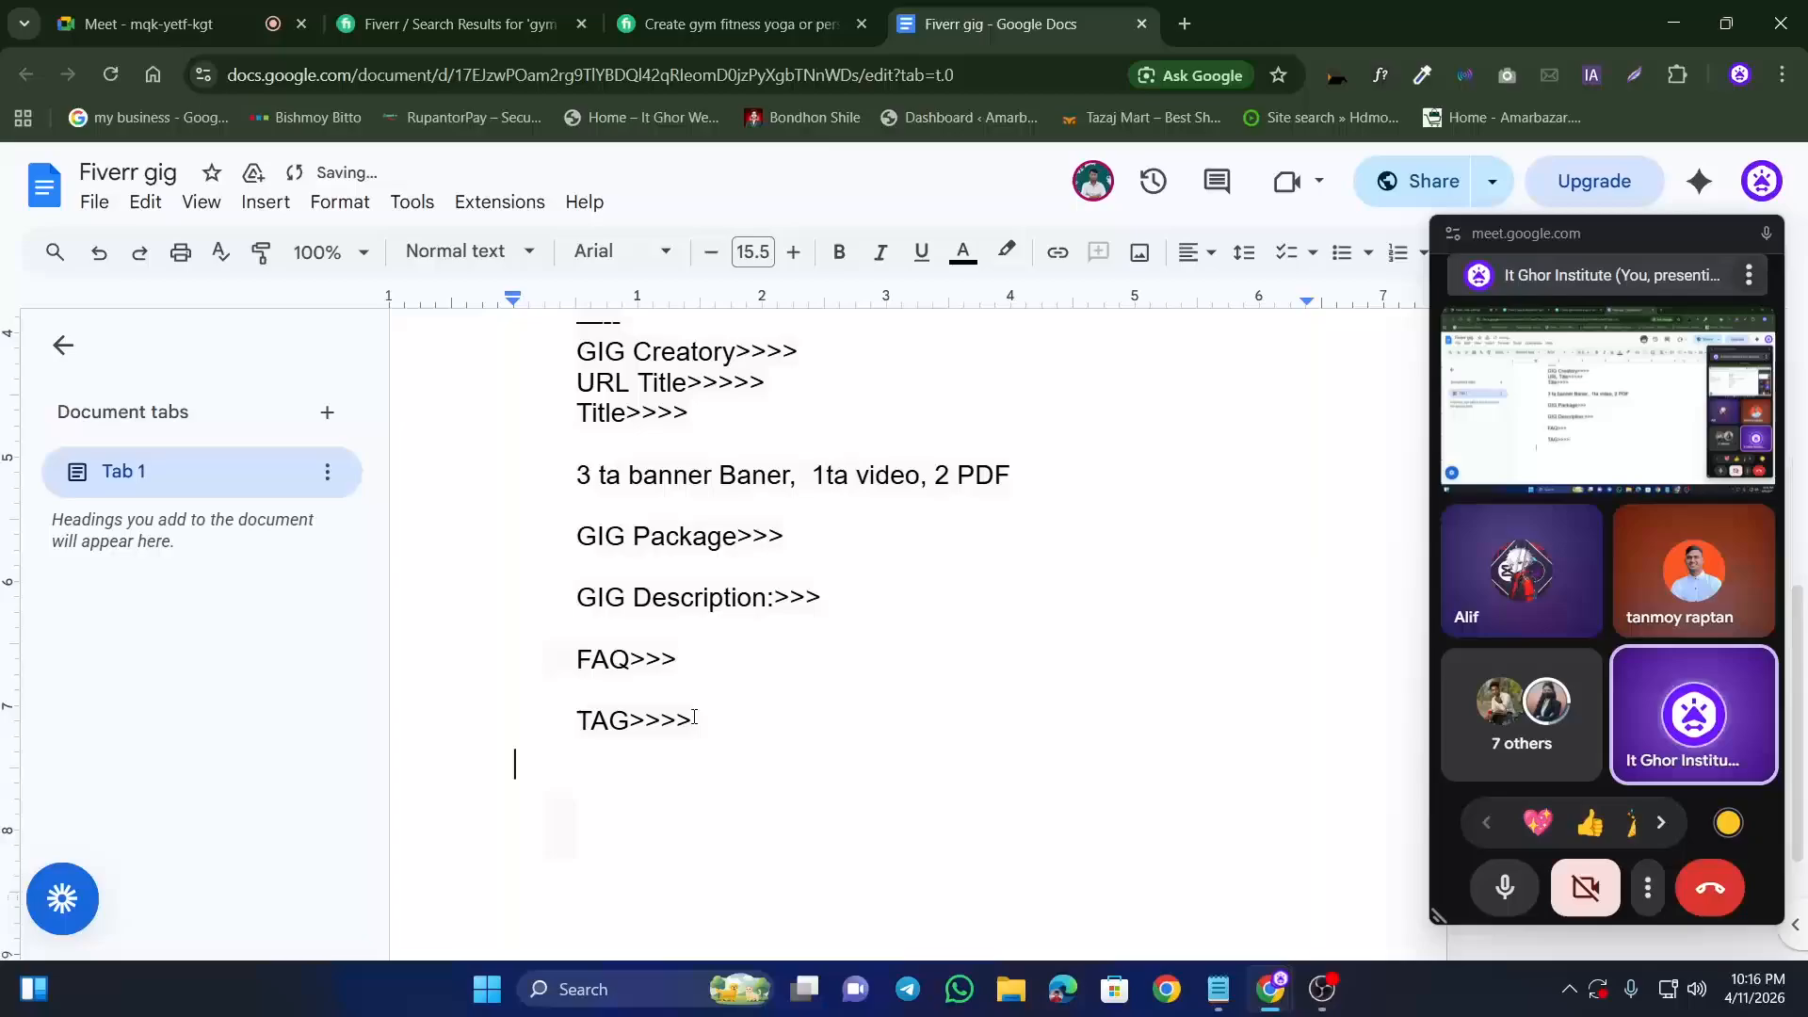
{"action": "key", "text": "BackSpace"}
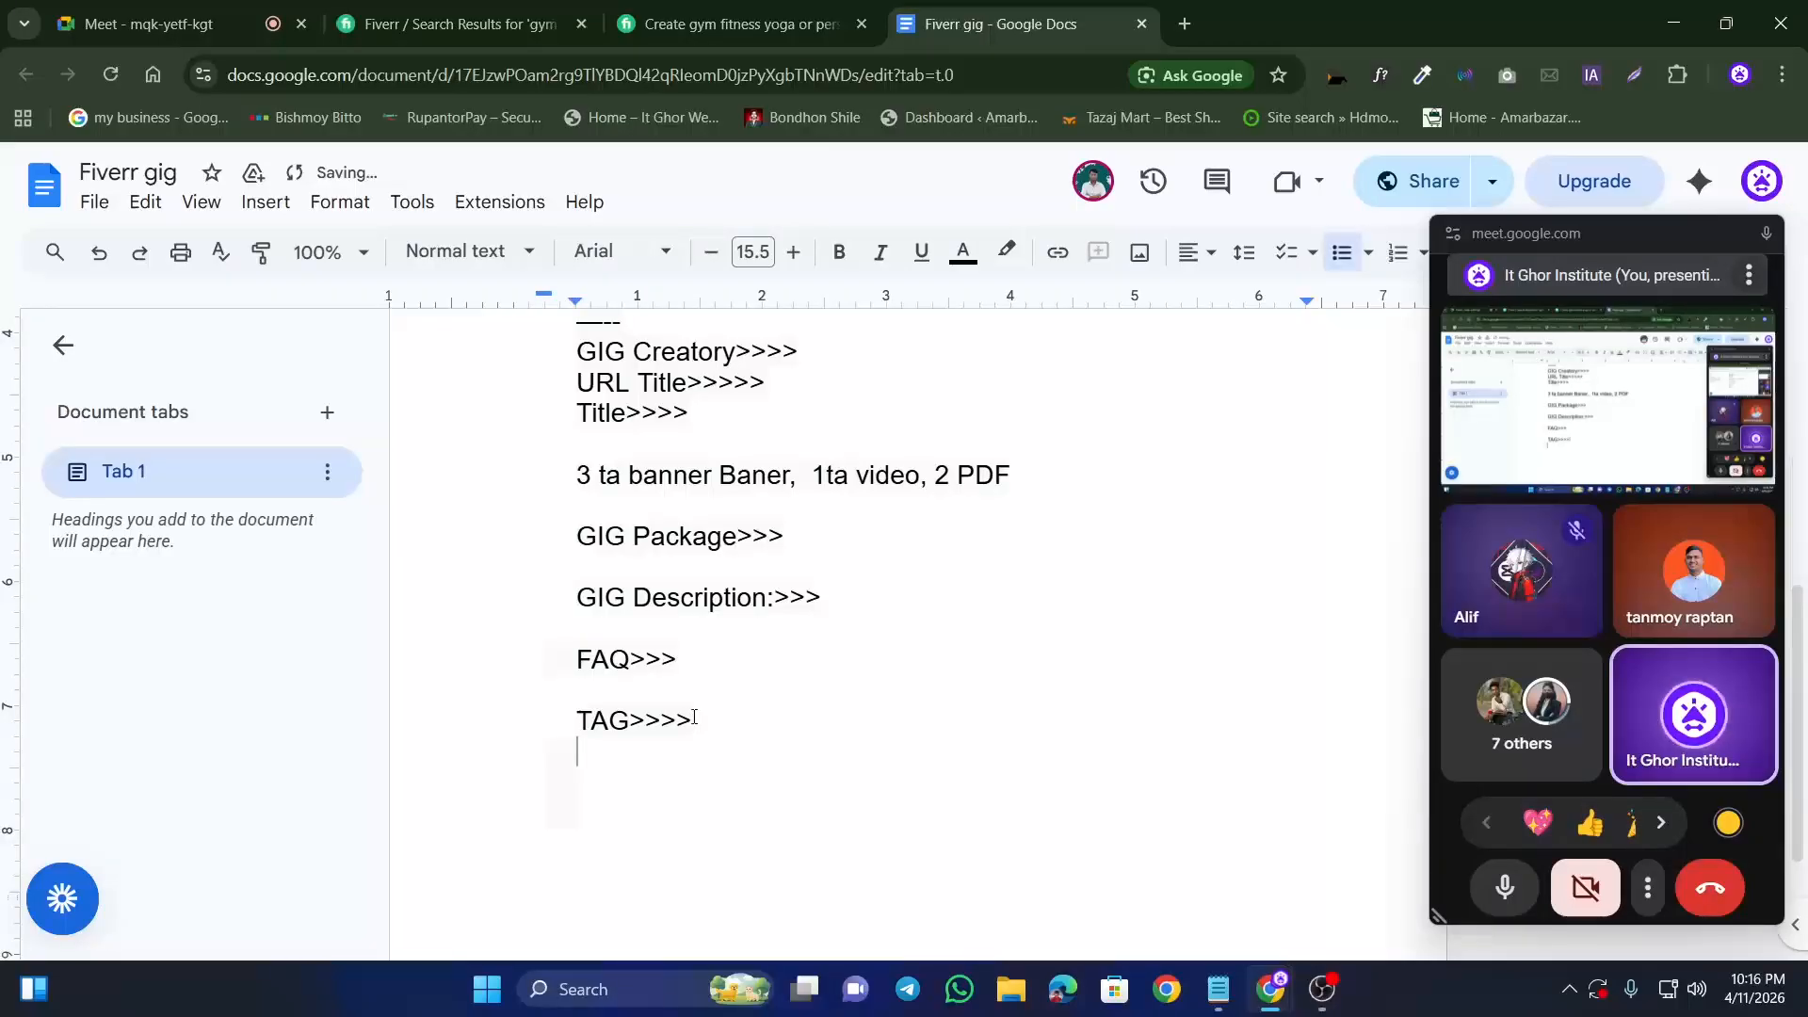
{"action": "key", "text": "Return"}
{"action": "type", "text": "Requer"}
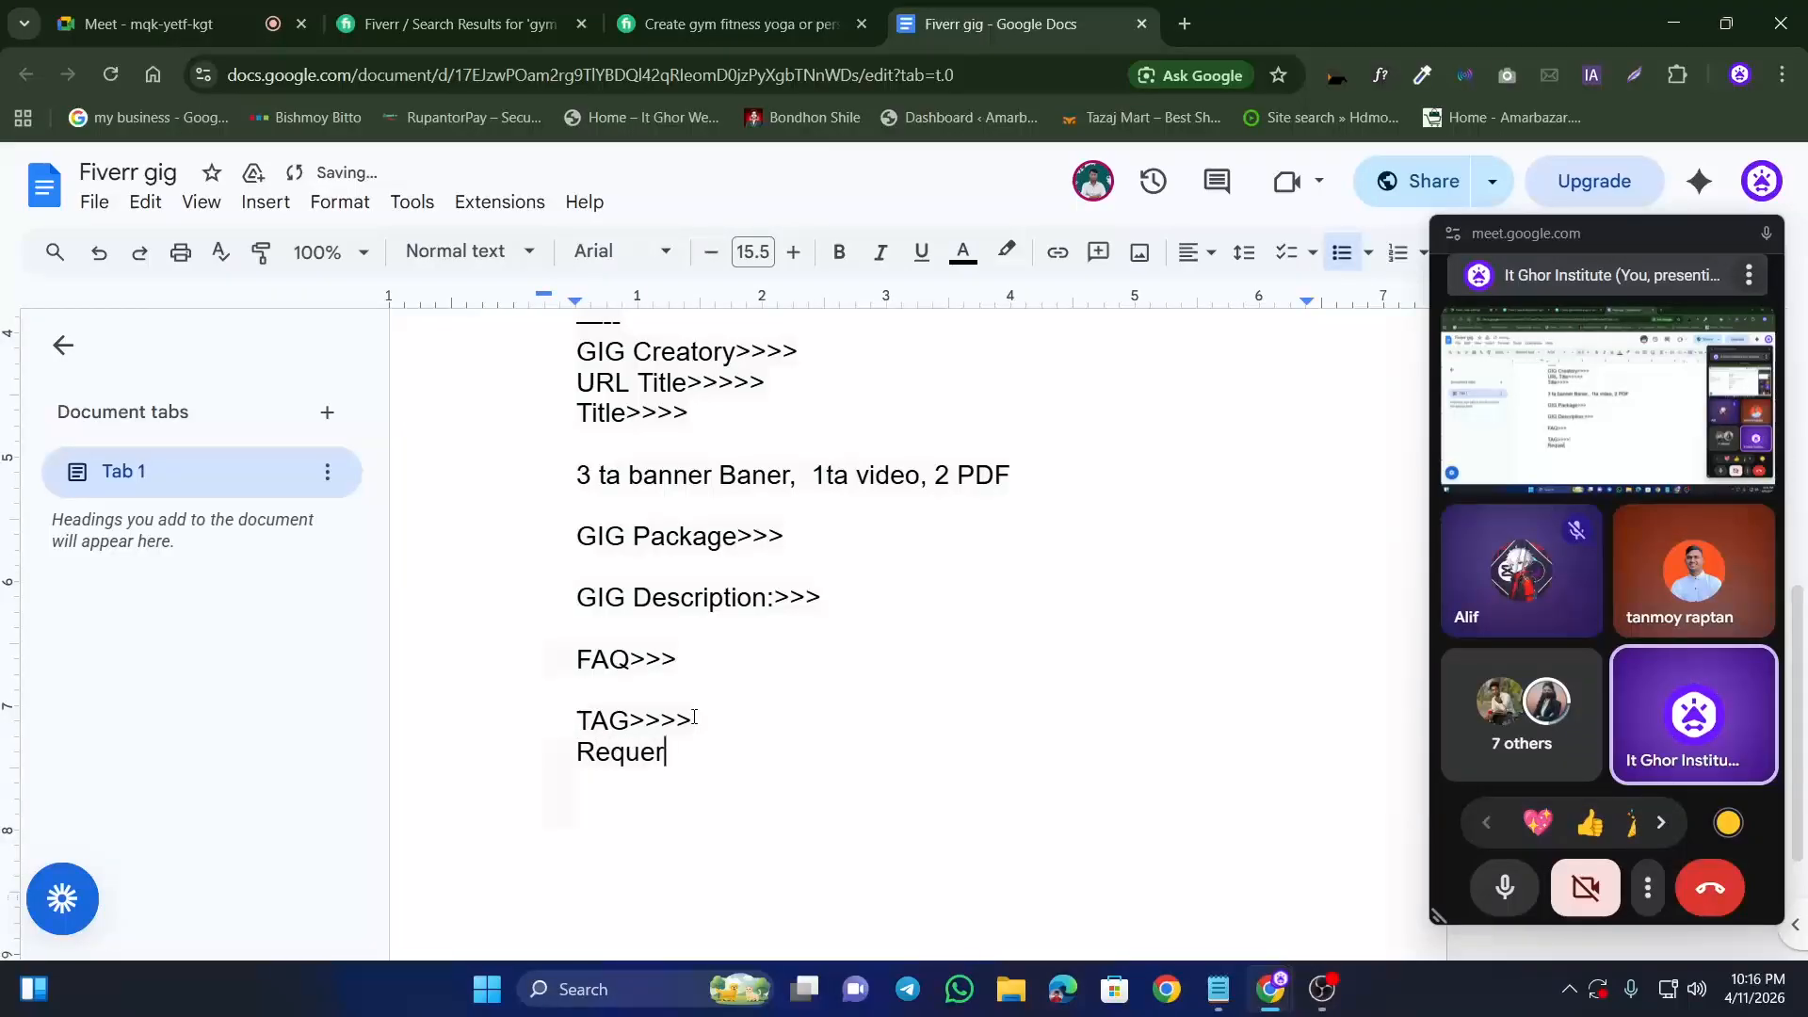
{"action": "type", "text": "ments"}
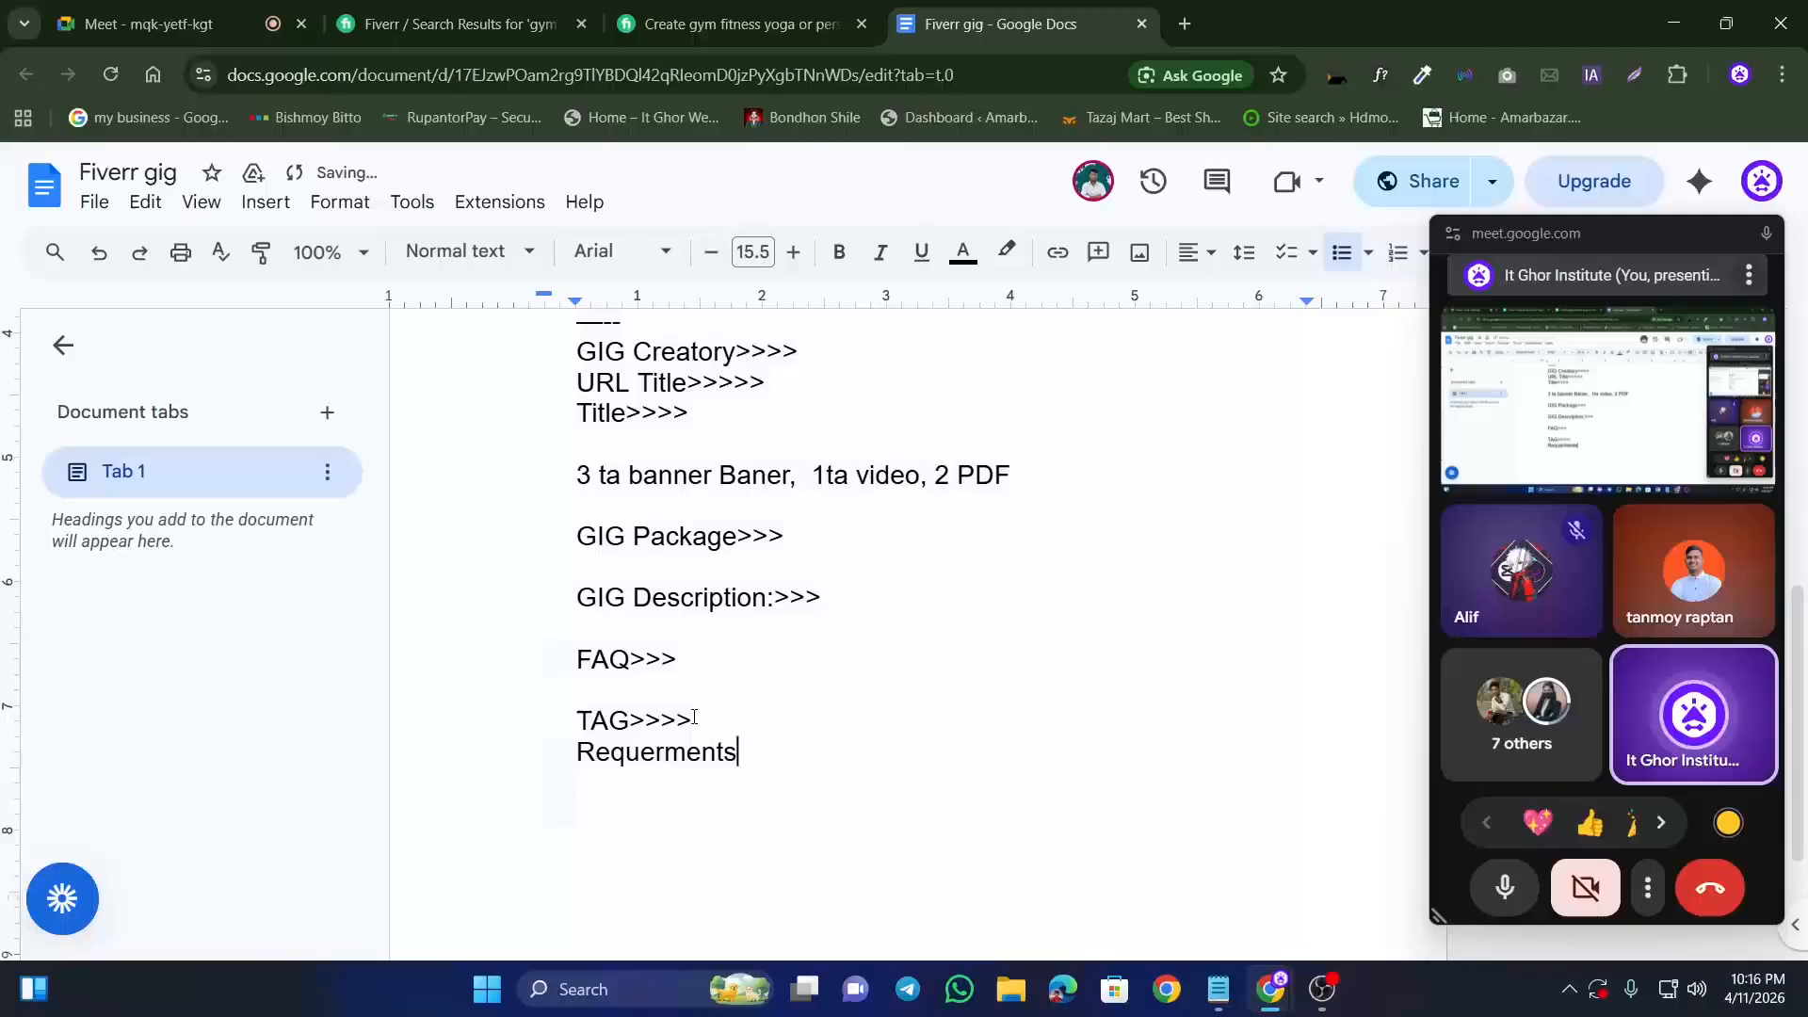
{"action": "type", "text": ">>>>"}
{"action": "scroll", "coordinate": [696, 716], "scroll_direction": "up", "scroll_amount": 1}
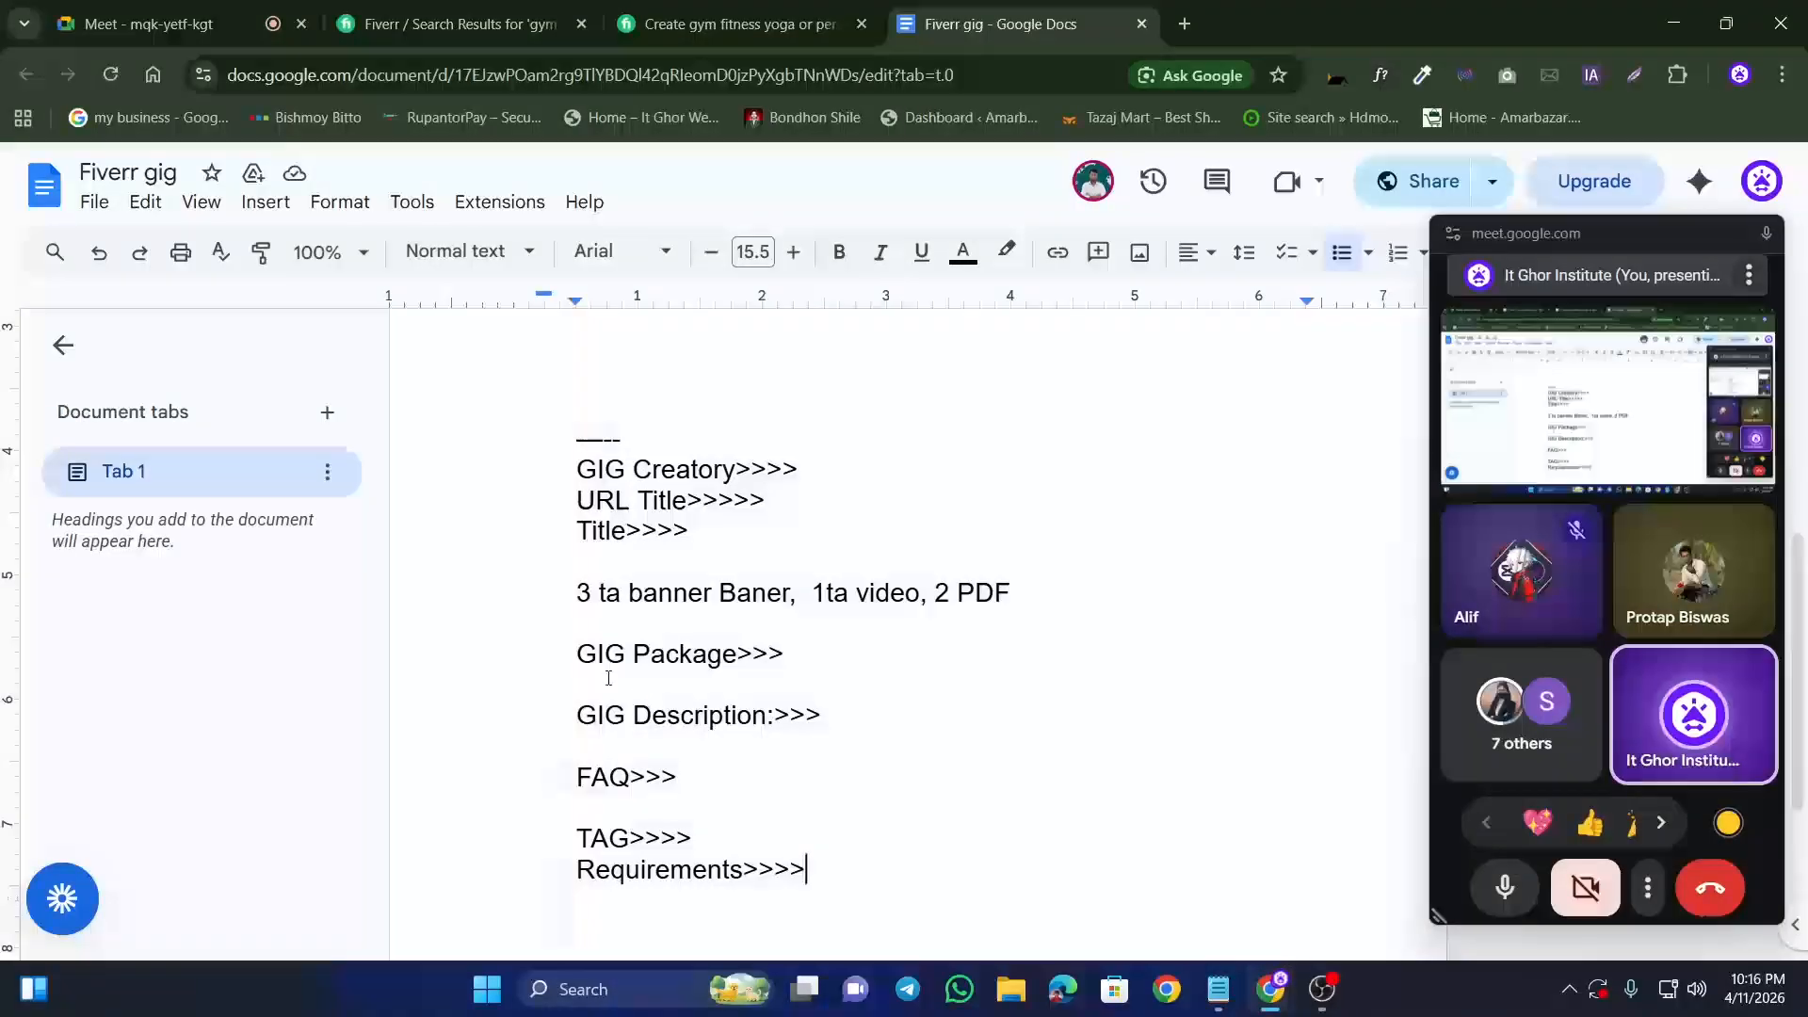
Step: Toggle numbered-list and then bulleted-list formatting on all outline entries from the gig category down to the requirements
{"action": "scroll", "coordinate": [724, 685], "scroll_direction": "up", "scroll_amount": 4}
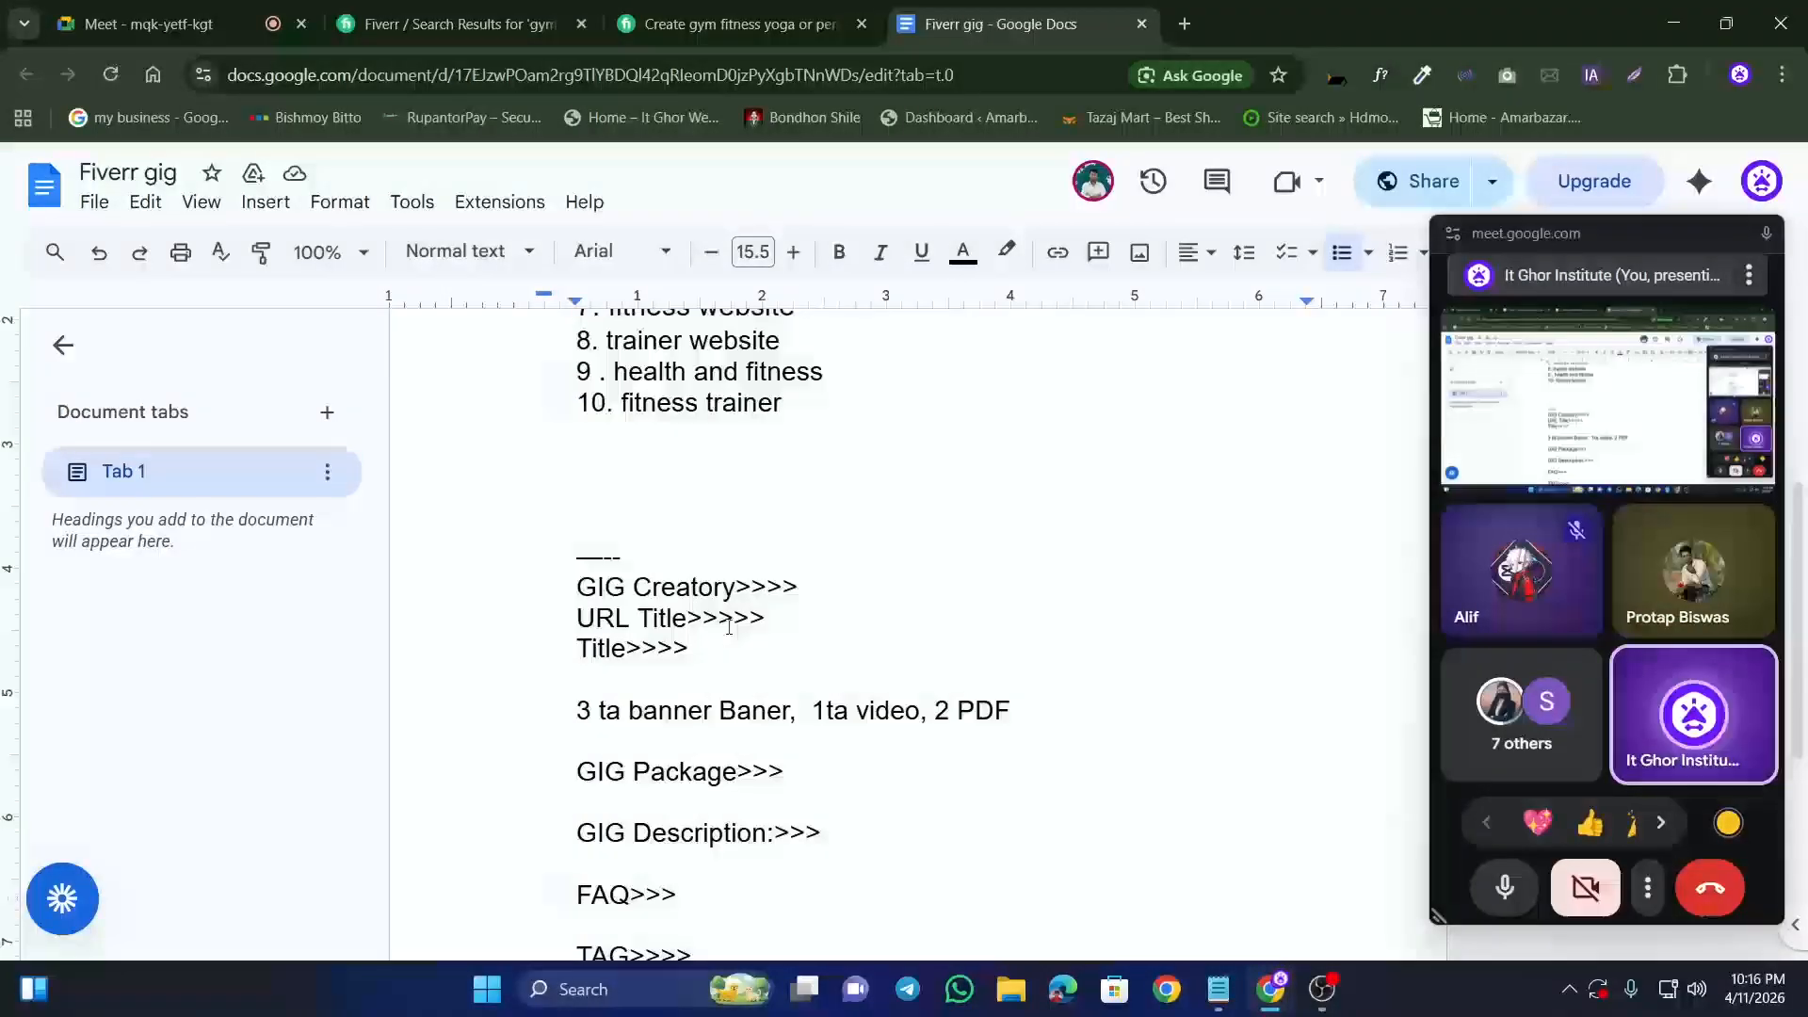
{"action": "scroll", "coordinate": [733, 629], "scroll_direction": "down", "scroll_amount": 5}
{"action": "scroll", "coordinate": [692, 687], "scroll_direction": "up", "scroll_amount": 5}
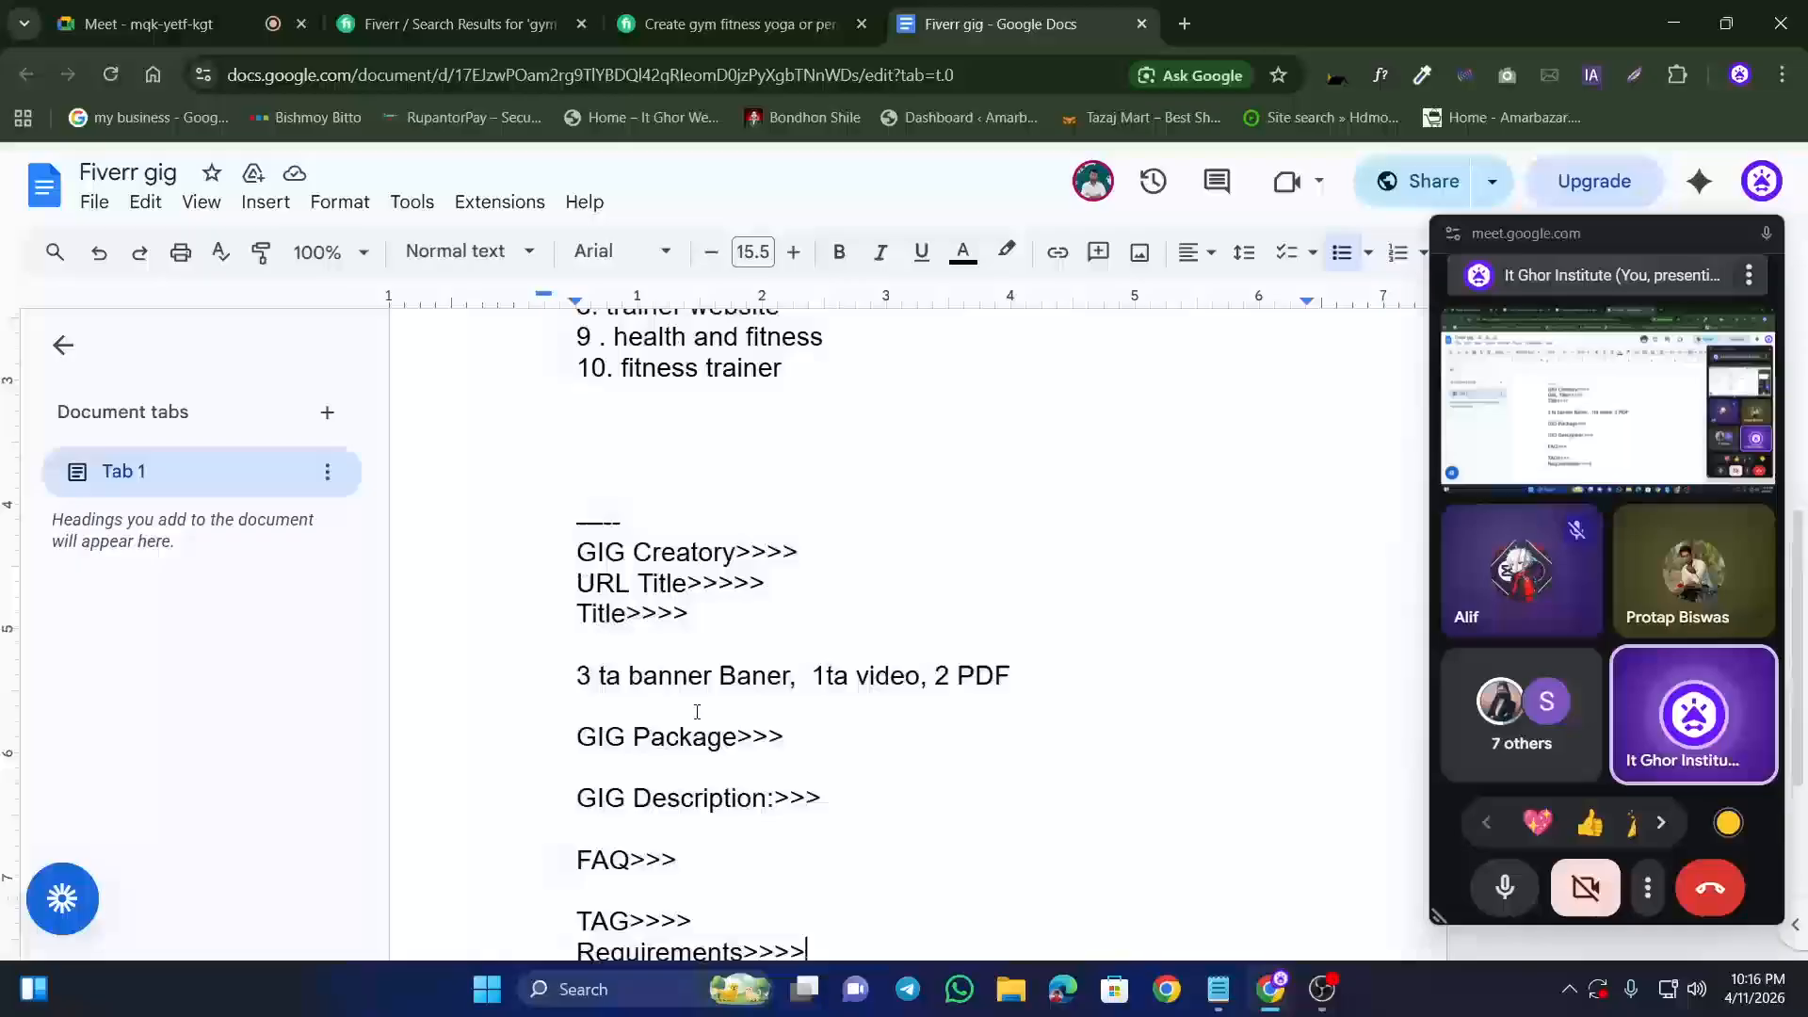
{"action": "scroll", "coordinate": [640, 602], "scroll_direction": "down", "scroll_amount": 4}
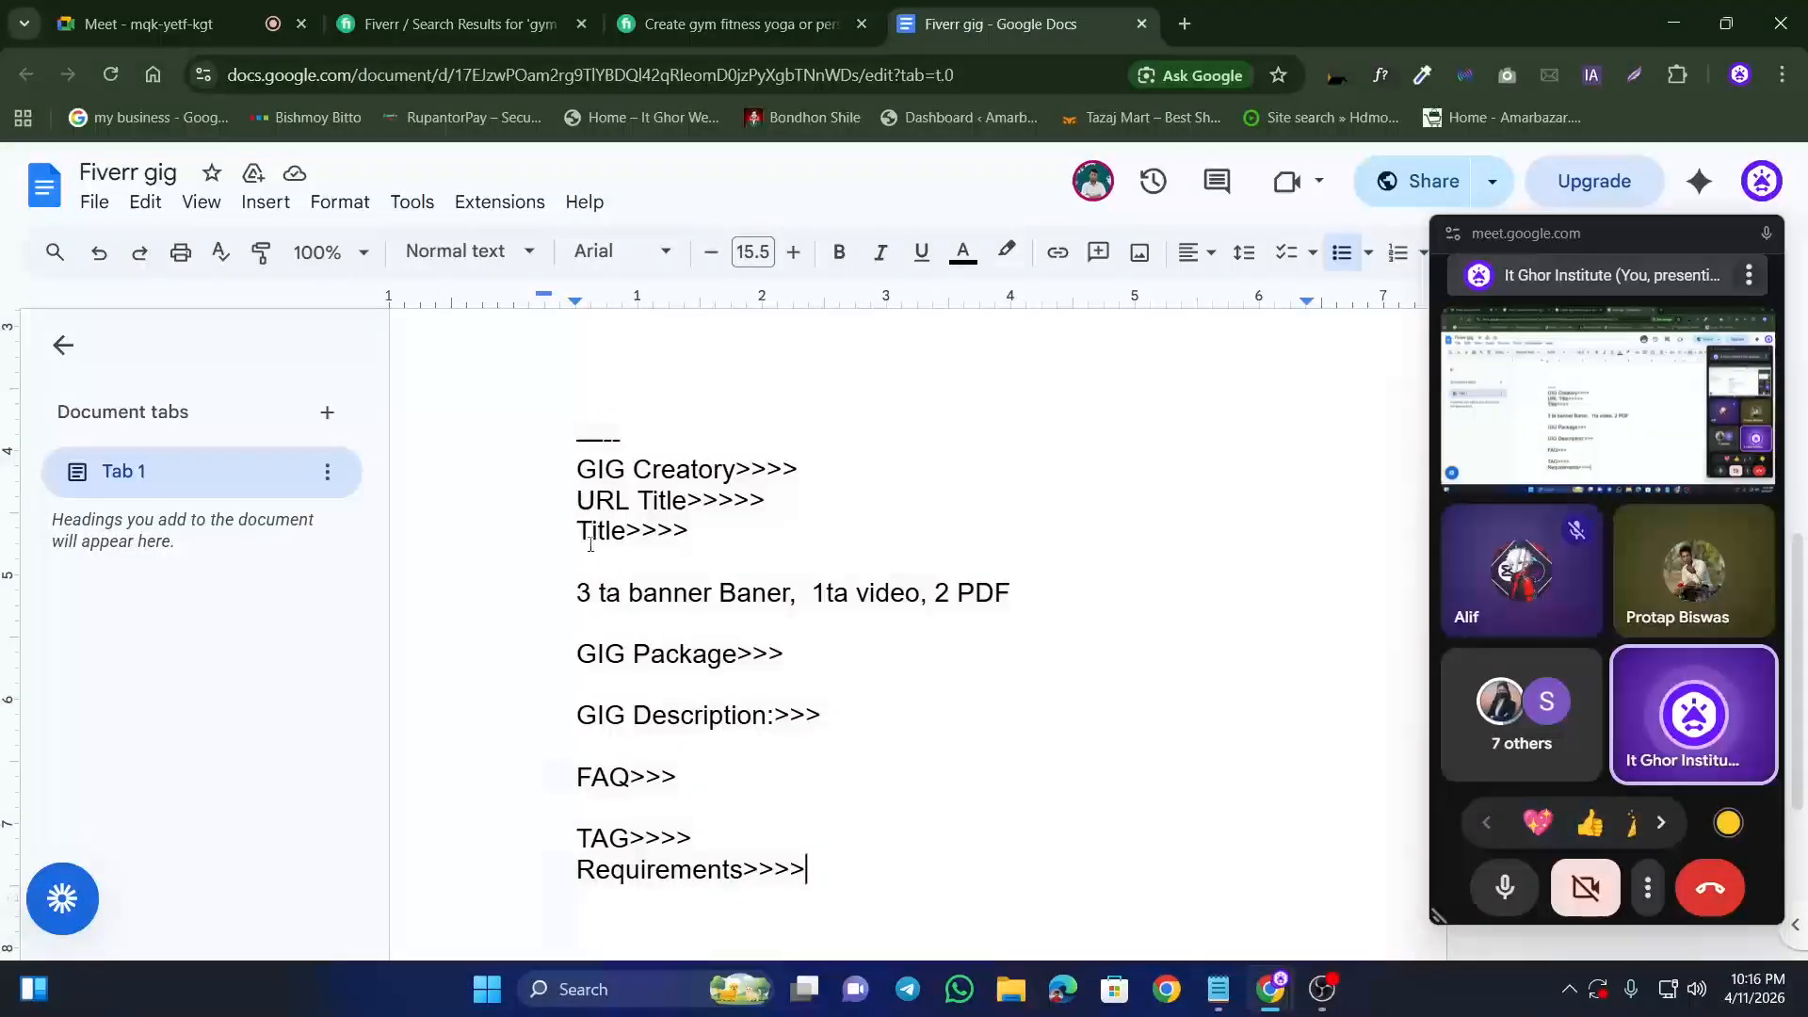
{"action": "left_click_drag", "start_coordinate": [584, 470], "coordinate": [799, 848]}
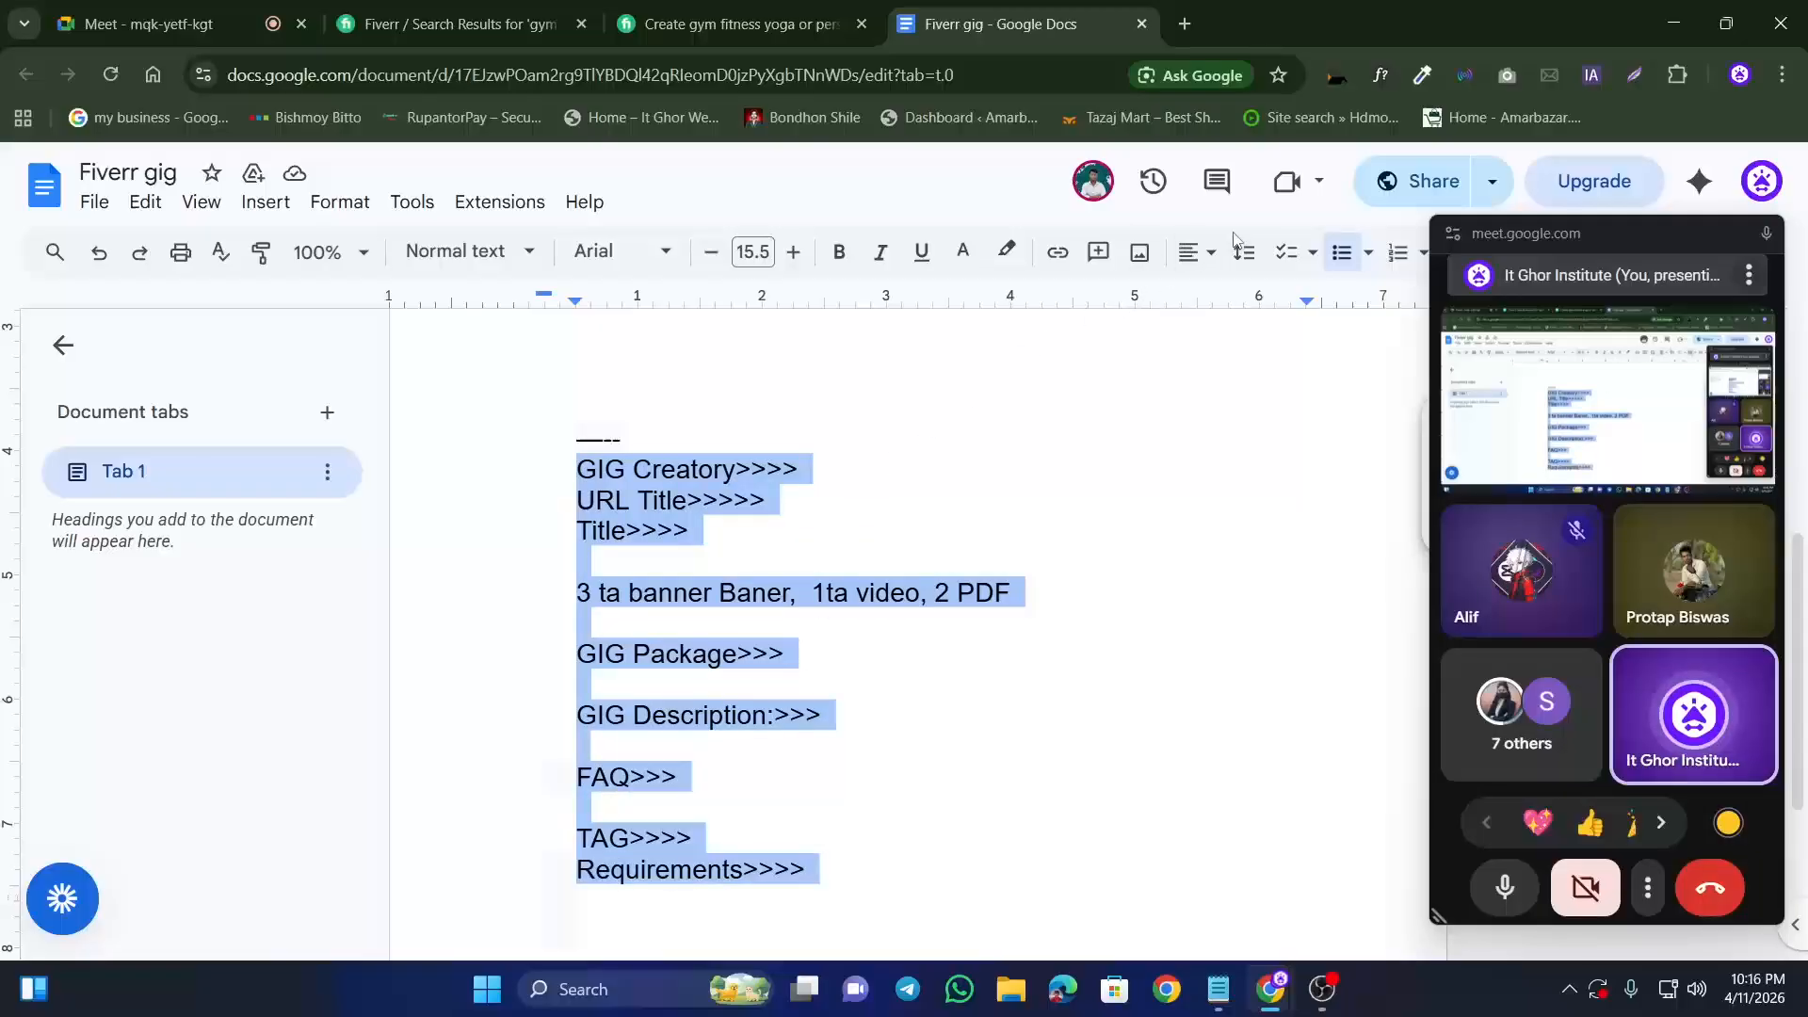
{"action": "left_click", "coordinate": [1188, 253]}
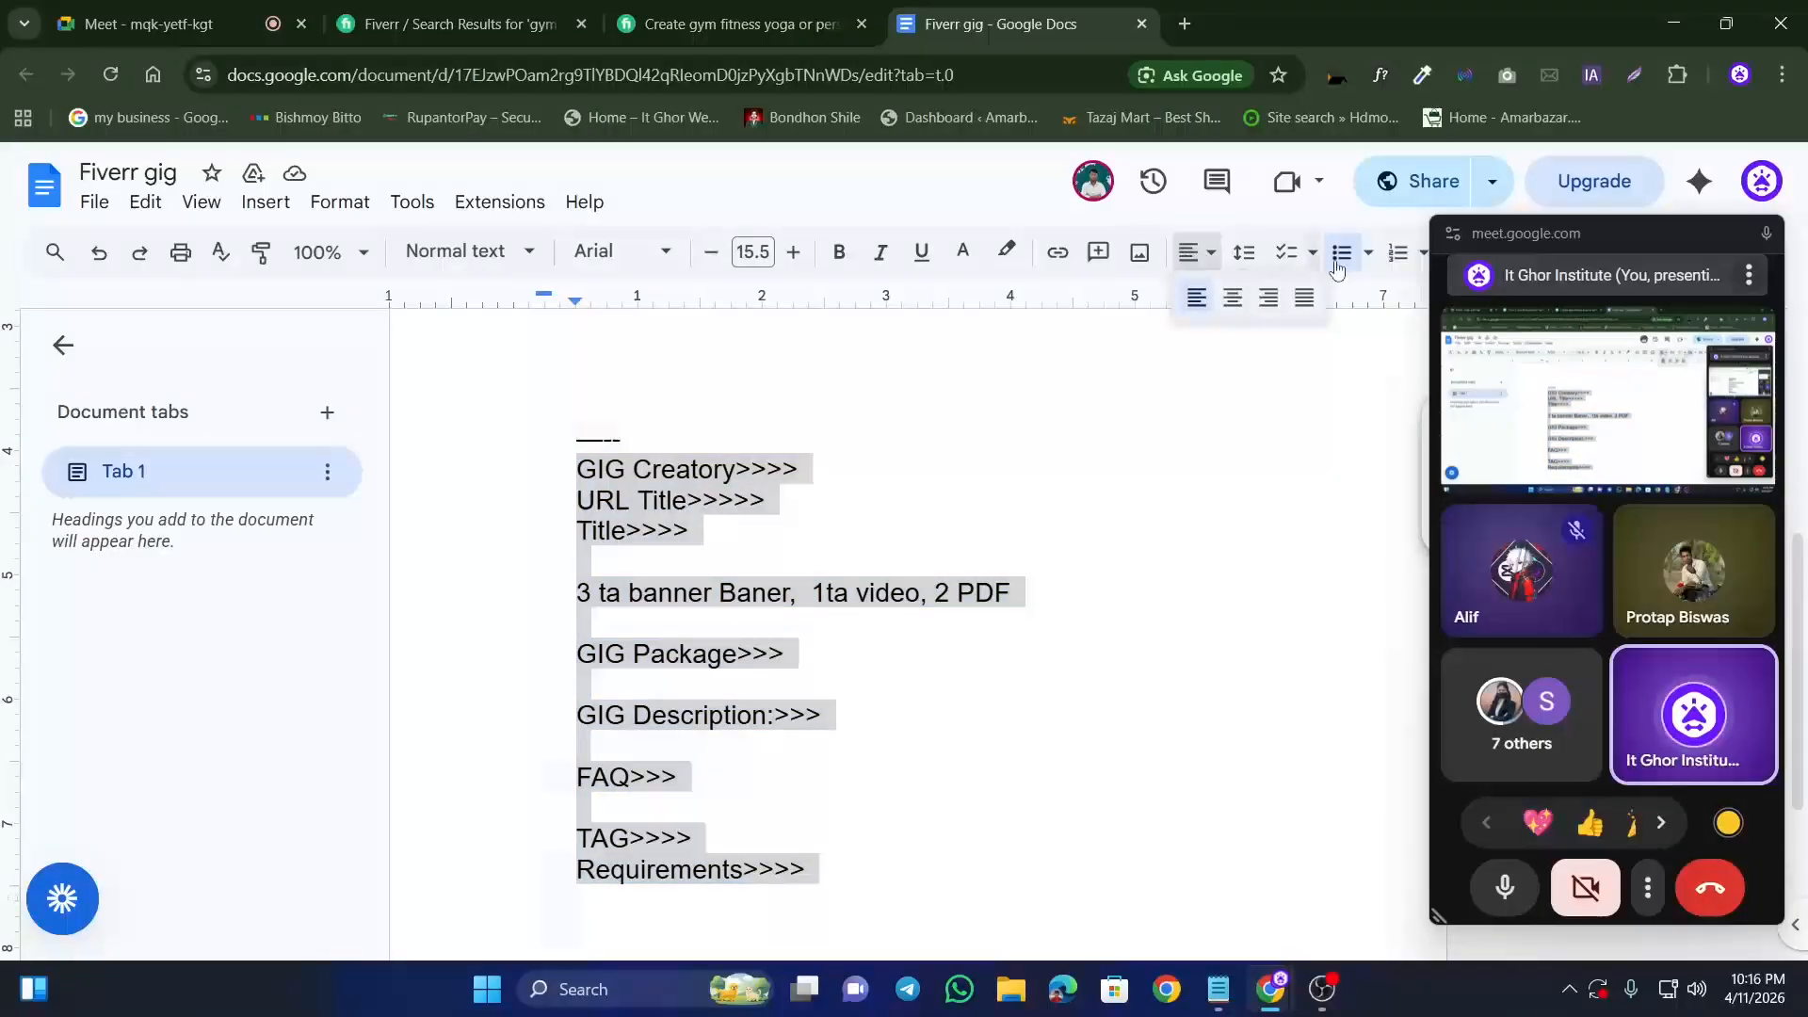
{"action": "left_click", "coordinate": [1398, 254]}
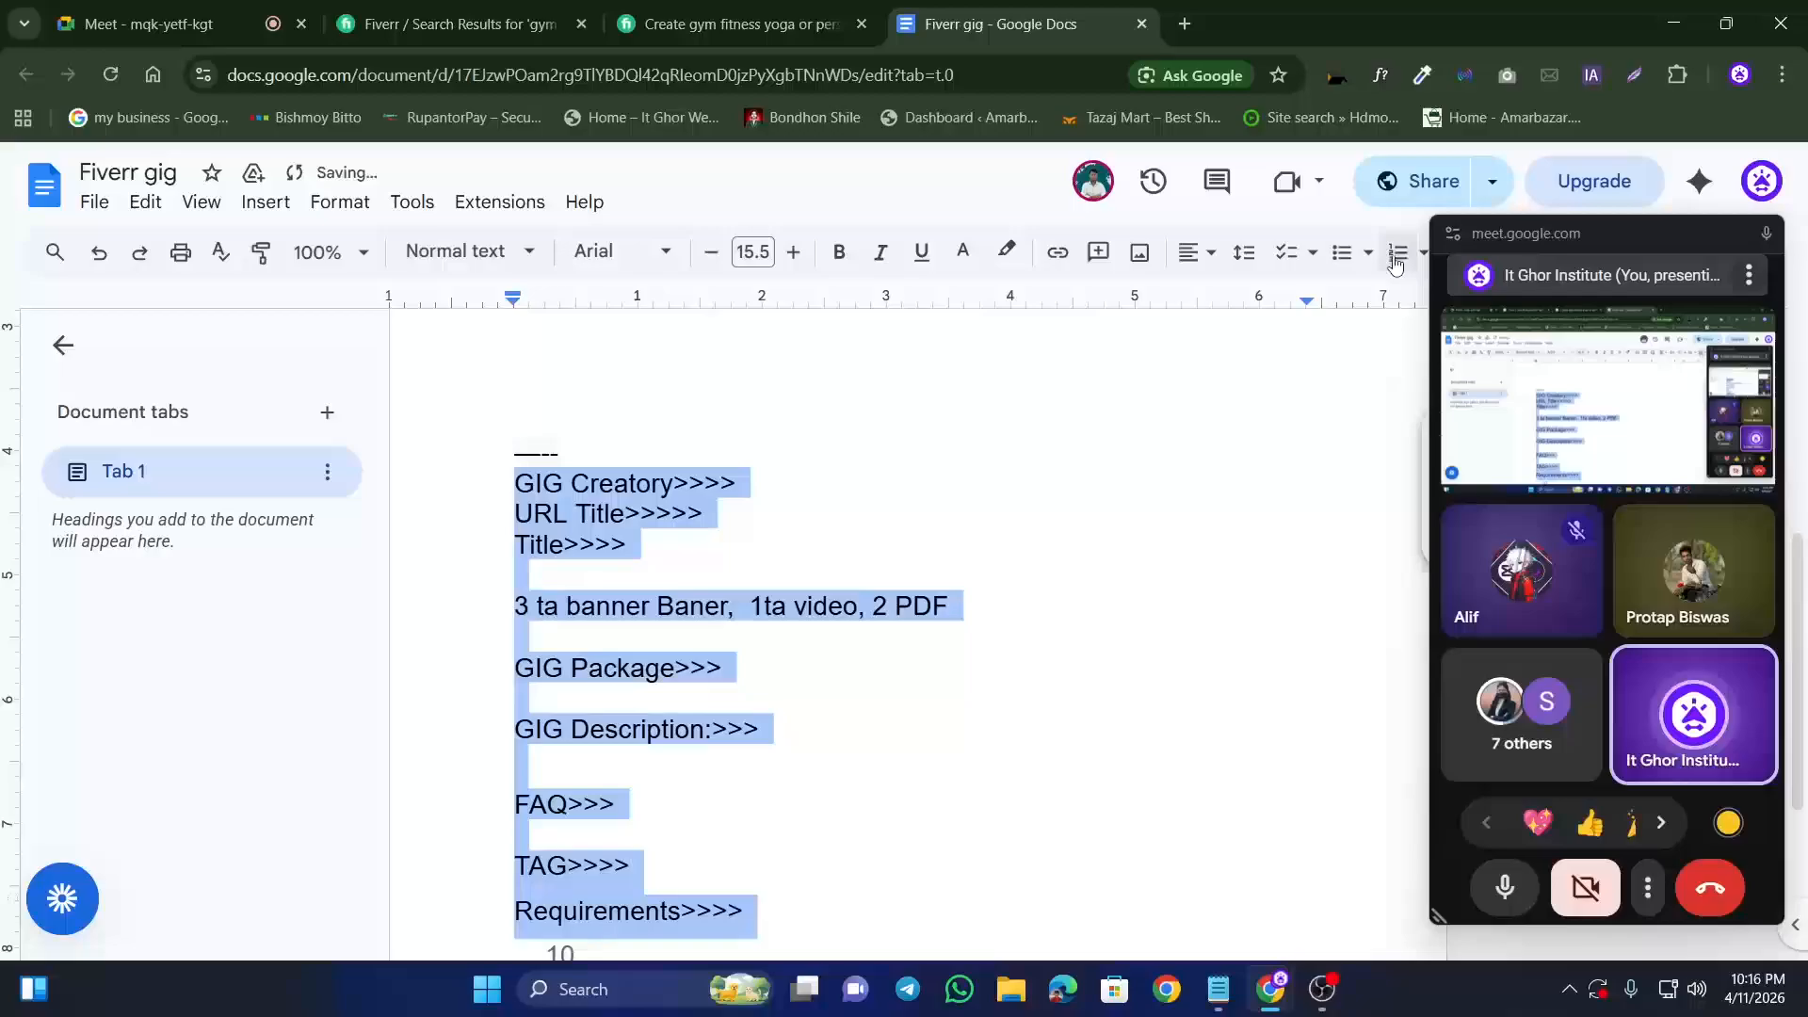
{"action": "left_click", "coordinate": [1344, 259]}
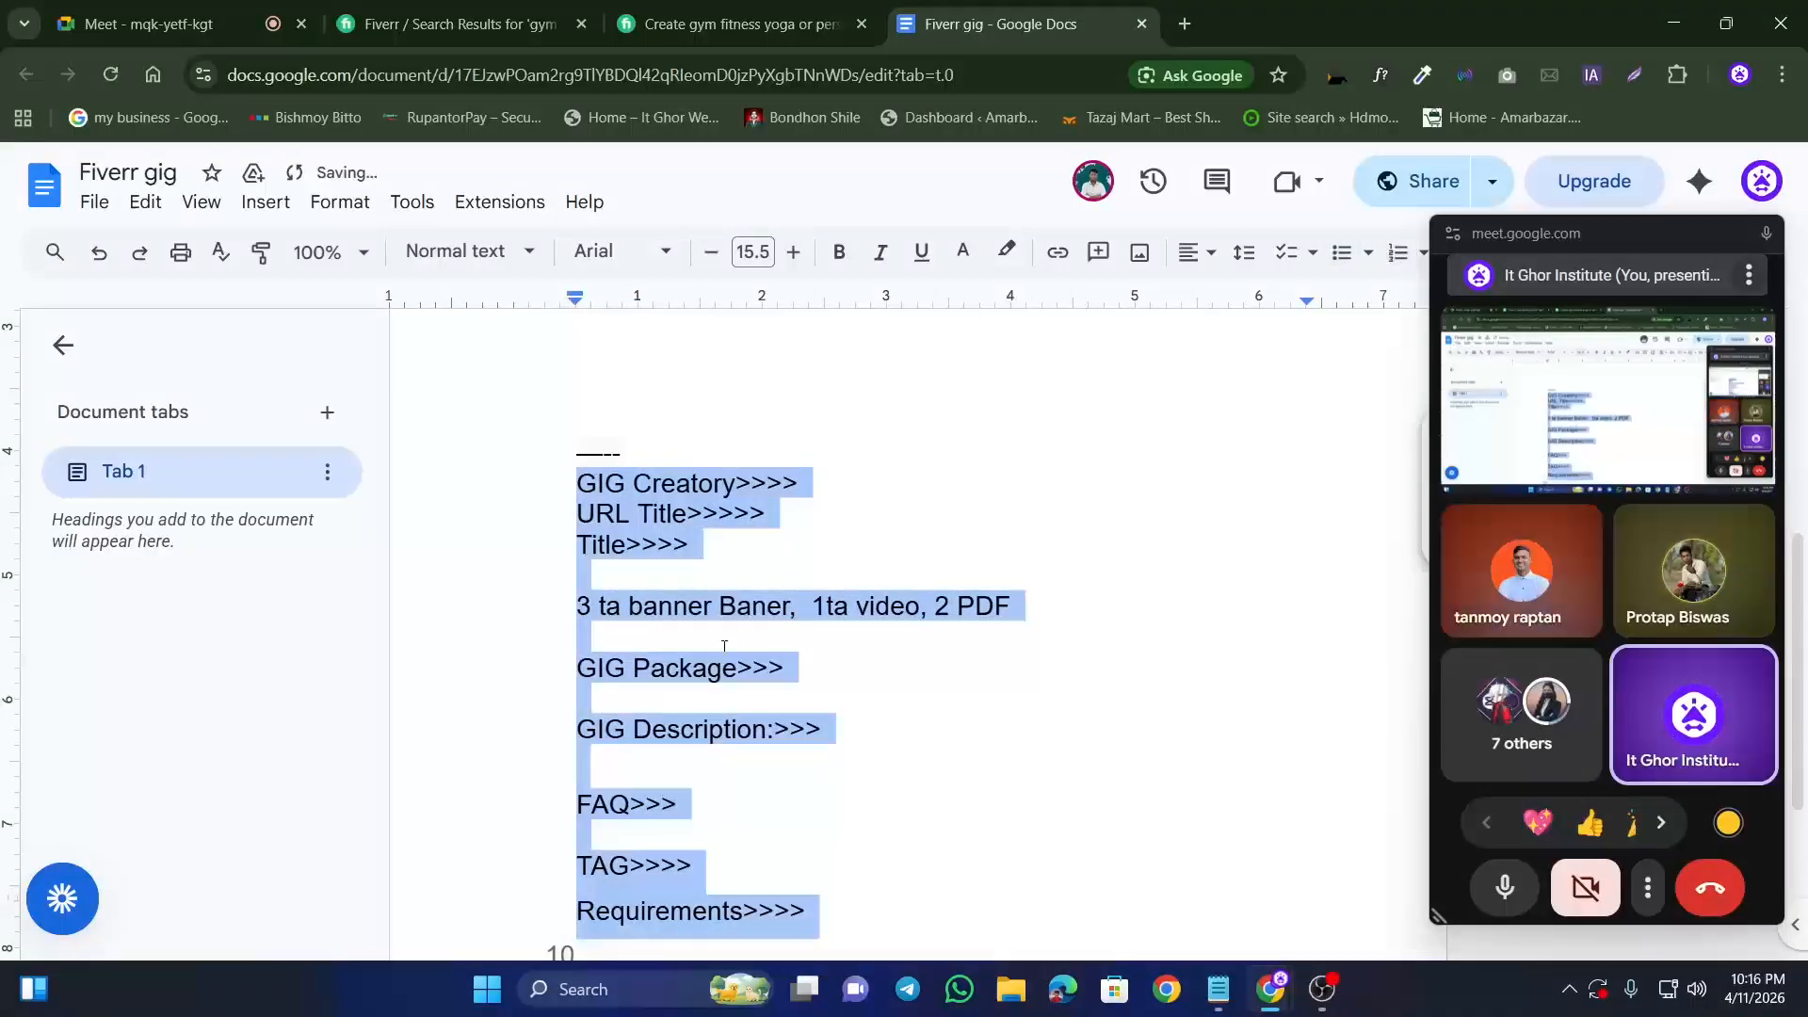
Step: Remove the empty numbered items 10 to 12 below the requirements entry and insert four blank lines there
{"action": "scroll", "coordinate": [719, 644], "scroll_direction": "down", "scroll_amount": 3}
{"action": "left_click", "coordinate": [691, 603]}
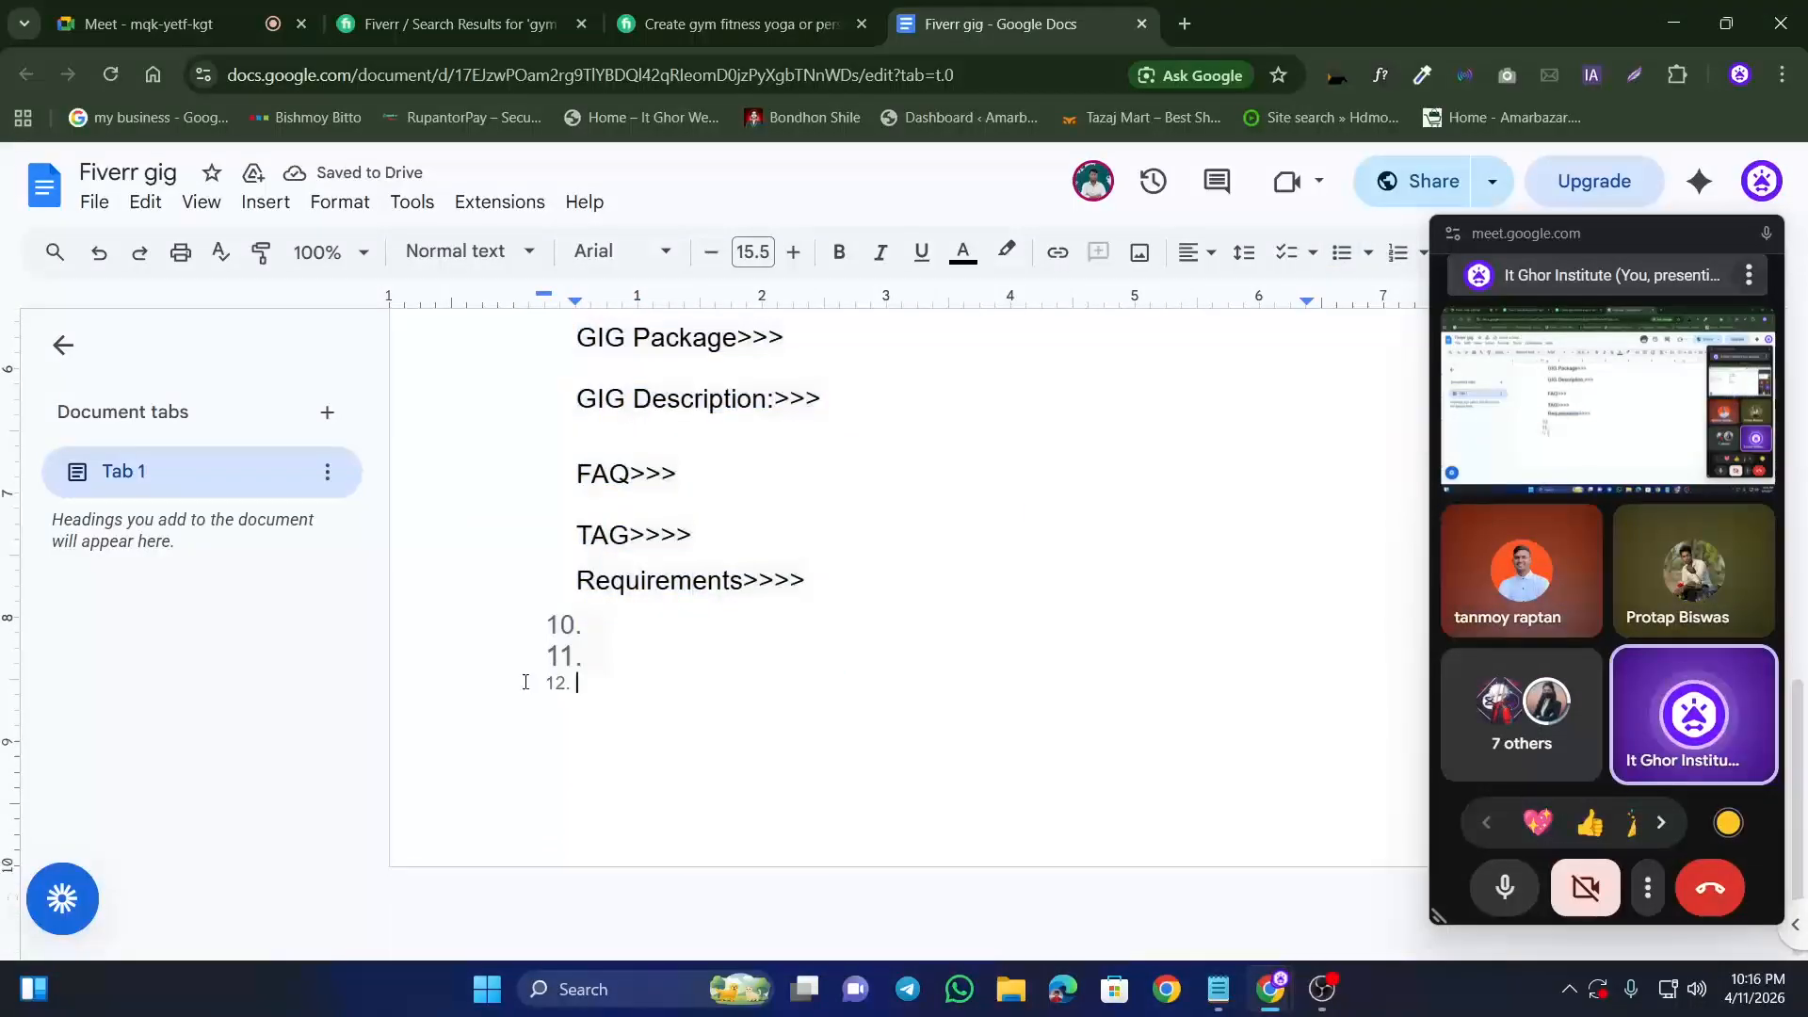
{"action": "left_click_drag", "start_coordinate": [597, 678], "coordinate": [524, 629]}
{"action": "key", "text": "BackSpace"}
{"action": "key", "text": "BackSpace"}
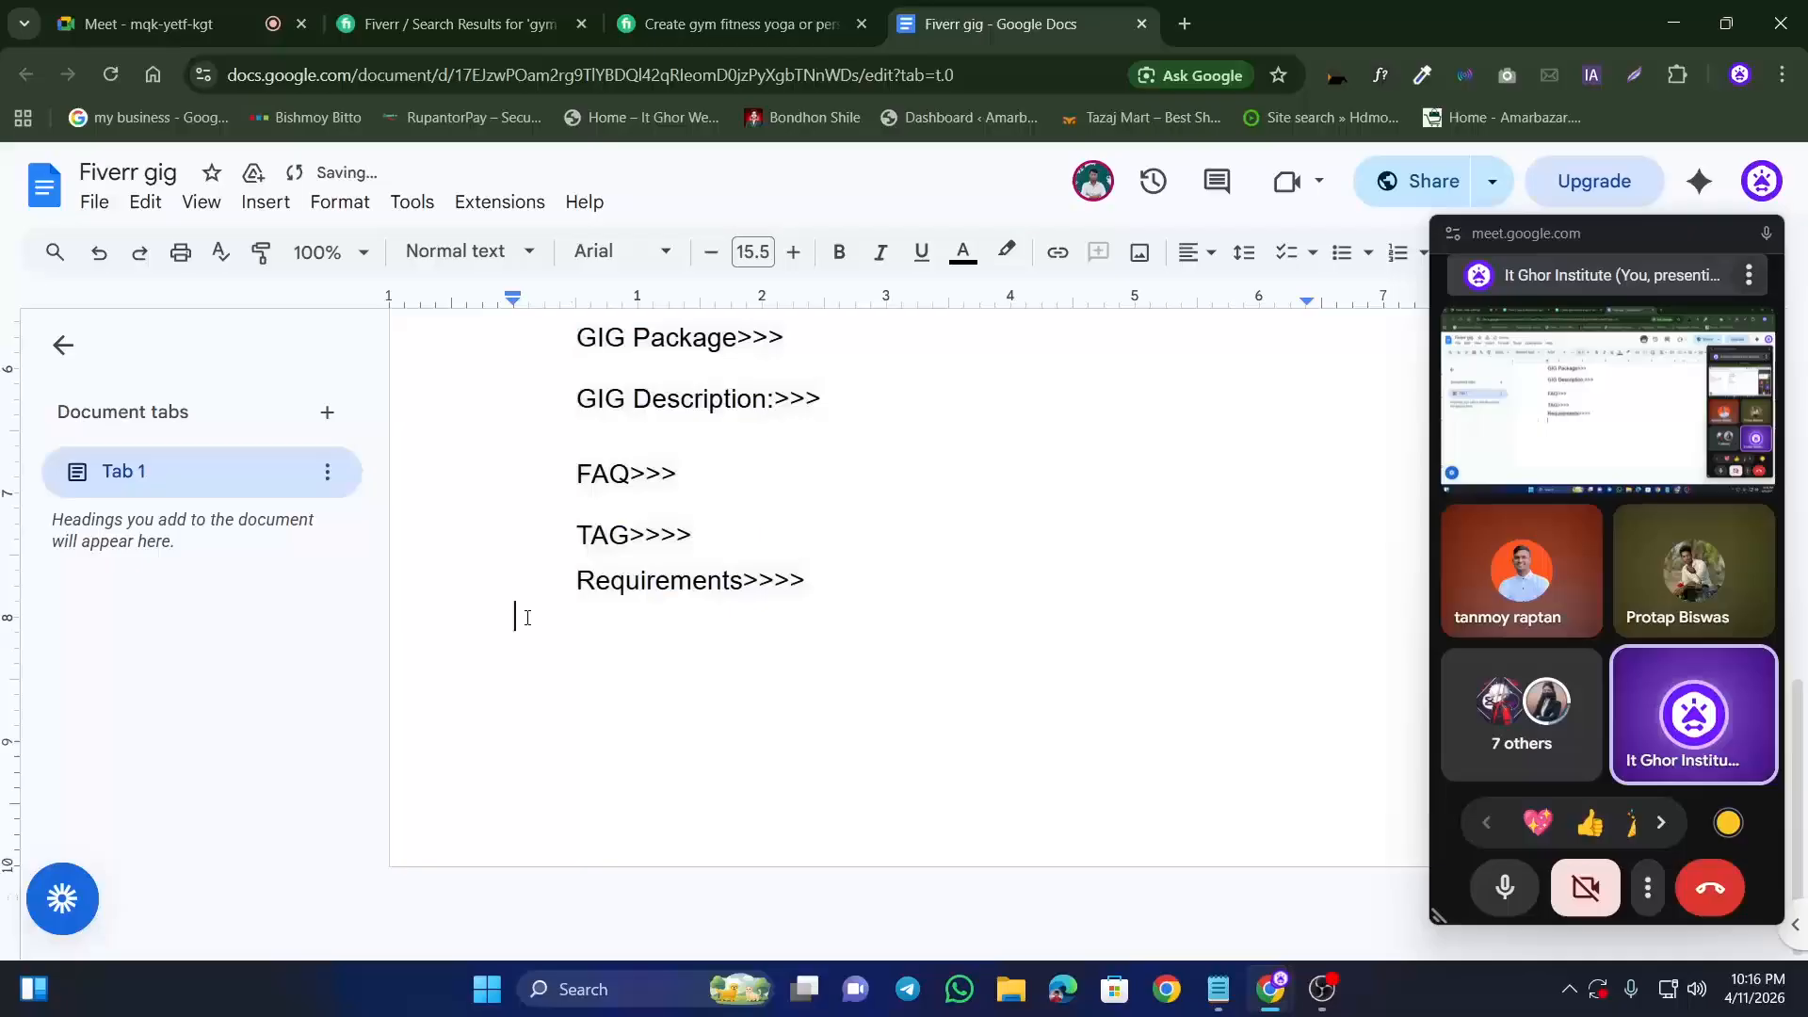
{"action": "key", "text": "BackSpace"}
{"action": "key", "text": "Return"}
{"action": "key", "text": "Return"}
{"action": "key", "text": "Return"}
{"action": "key", "text": "Return"}
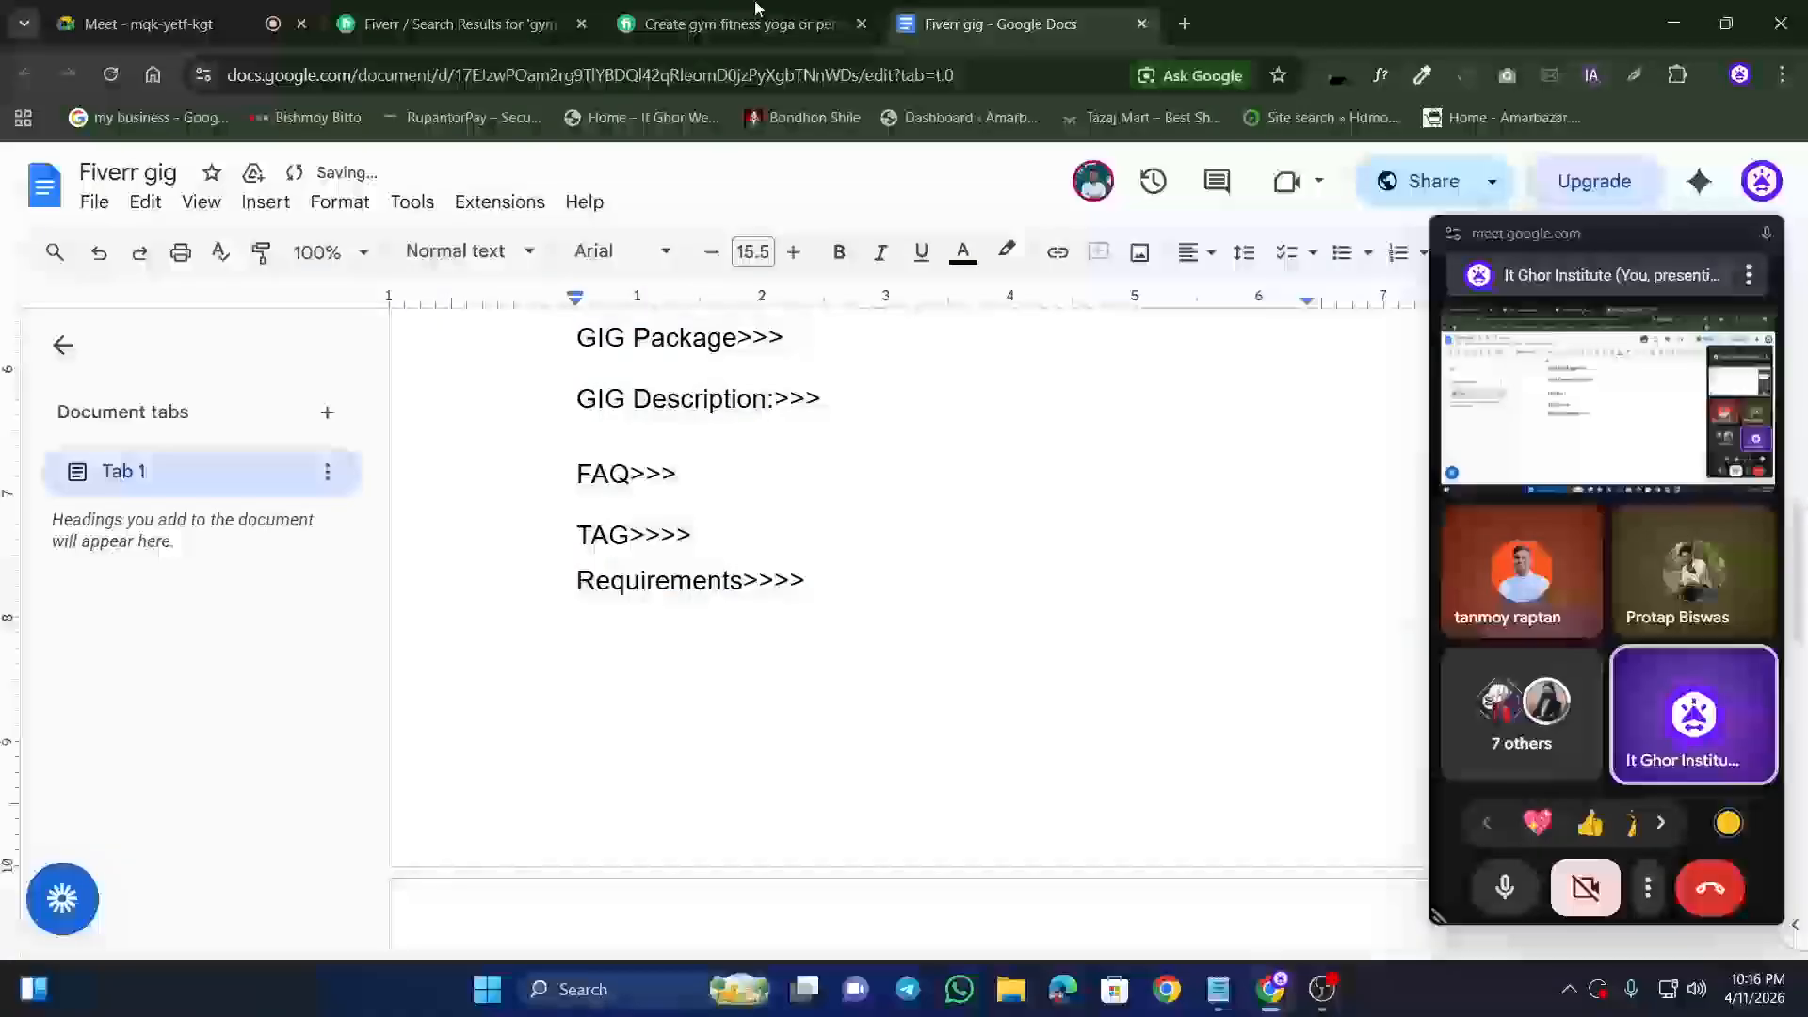
Step: Revisit the category path and title of the competing gig on Fiverr, and compare them with the outline in the Google Docs document
{"action": "left_click", "coordinate": [744, 24]}
{"action": "scroll", "coordinate": [744, 546], "scroll_direction": "up", "scroll_amount": 10}
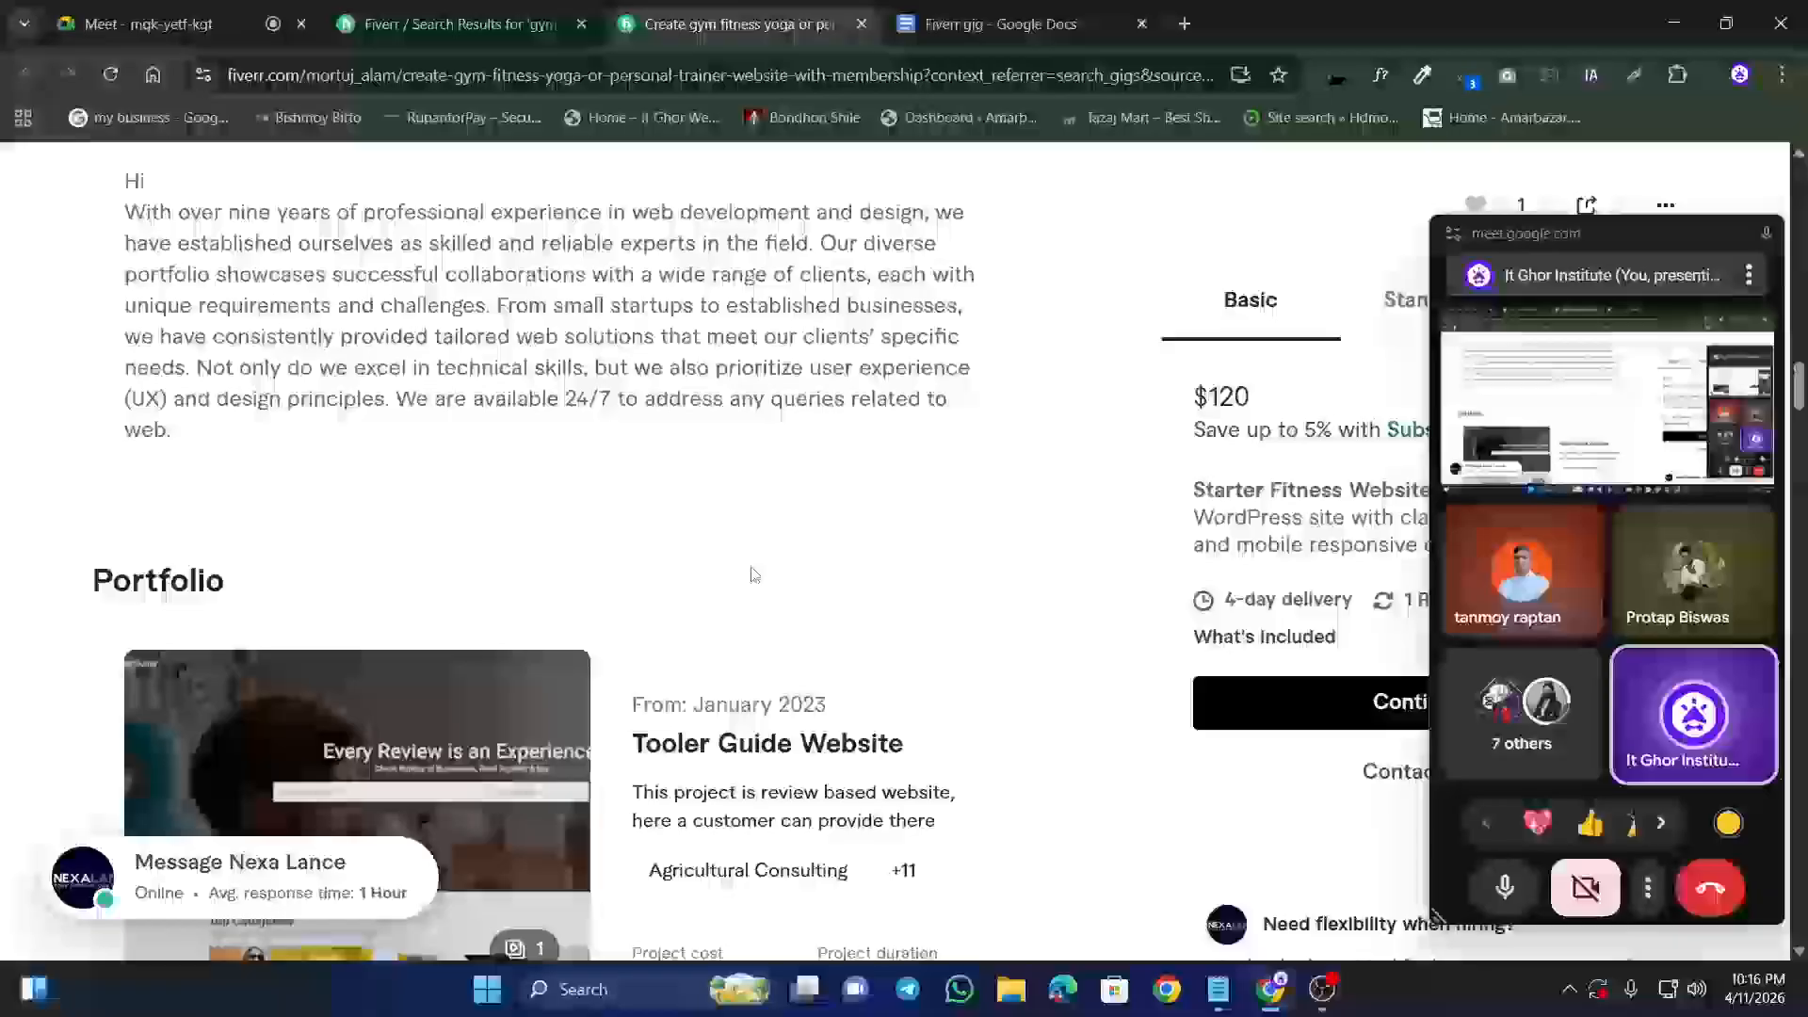
{"action": "scroll", "coordinate": [753, 574], "scroll_direction": "up", "scroll_amount": 15}
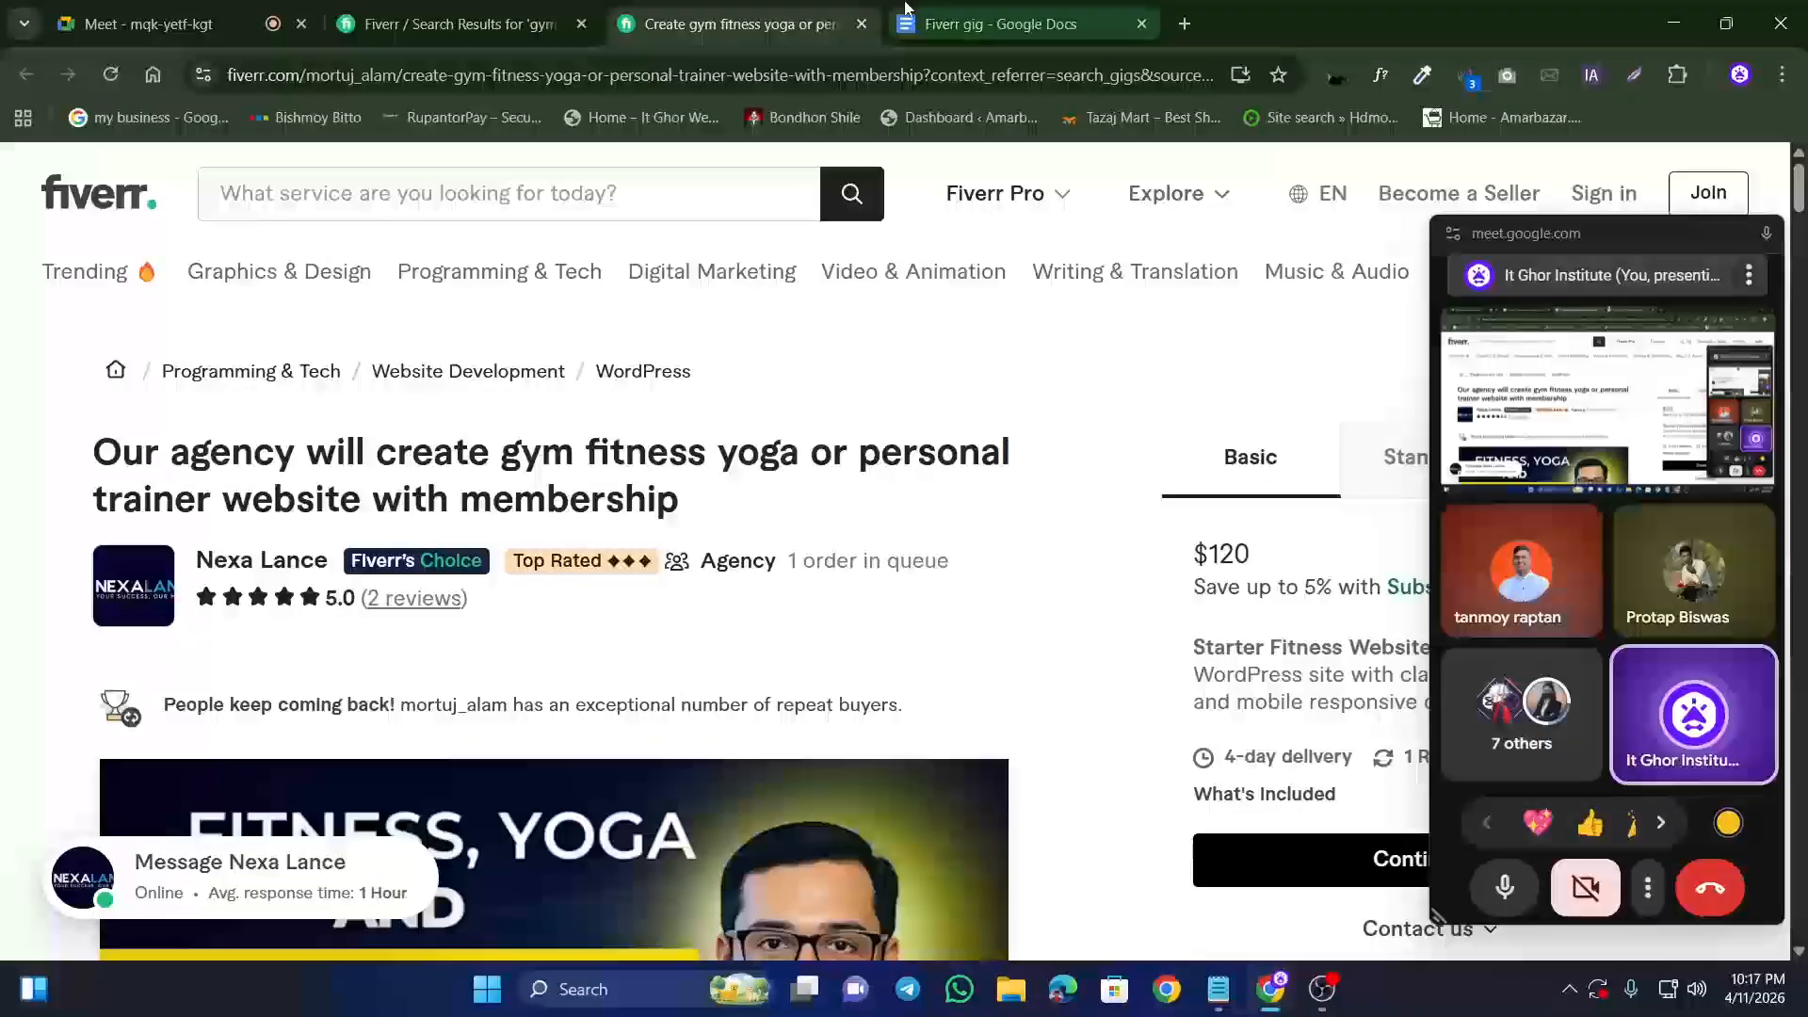
{"action": "left_click", "coordinate": [989, 24]}
{"action": "scroll", "coordinate": [722, 533], "scroll_direction": "up", "scroll_amount": 6}
{"action": "scroll", "coordinate": [722, 533], "scroll_direction": "down", "scroll_amount": 4}
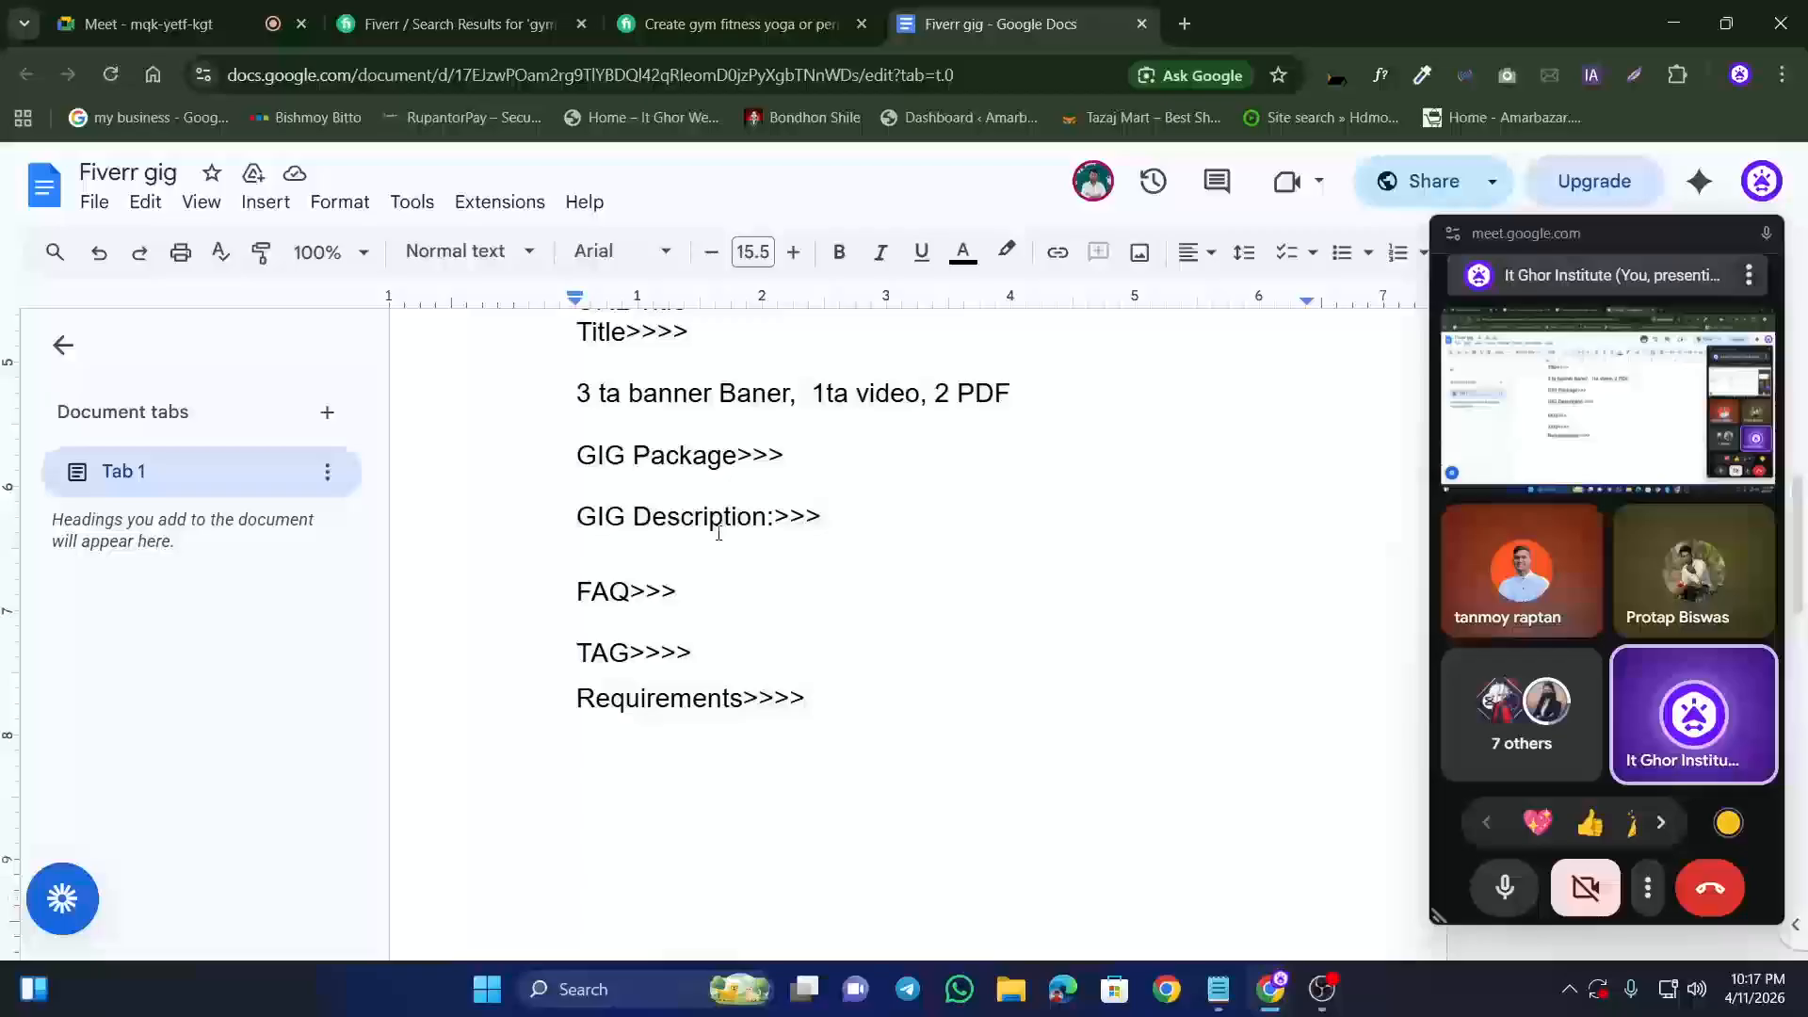
{"action": "scroll", "coordinate": [659, 528], "scroll_direction": "up", "scroll_amount": 4}
Step: Add the heading "GIG Create korte ki ki lage>>>>" above the outline's dashed line and lengthen that line with more dashes
{"action": "left_click", "coordinate": [591, 551]}
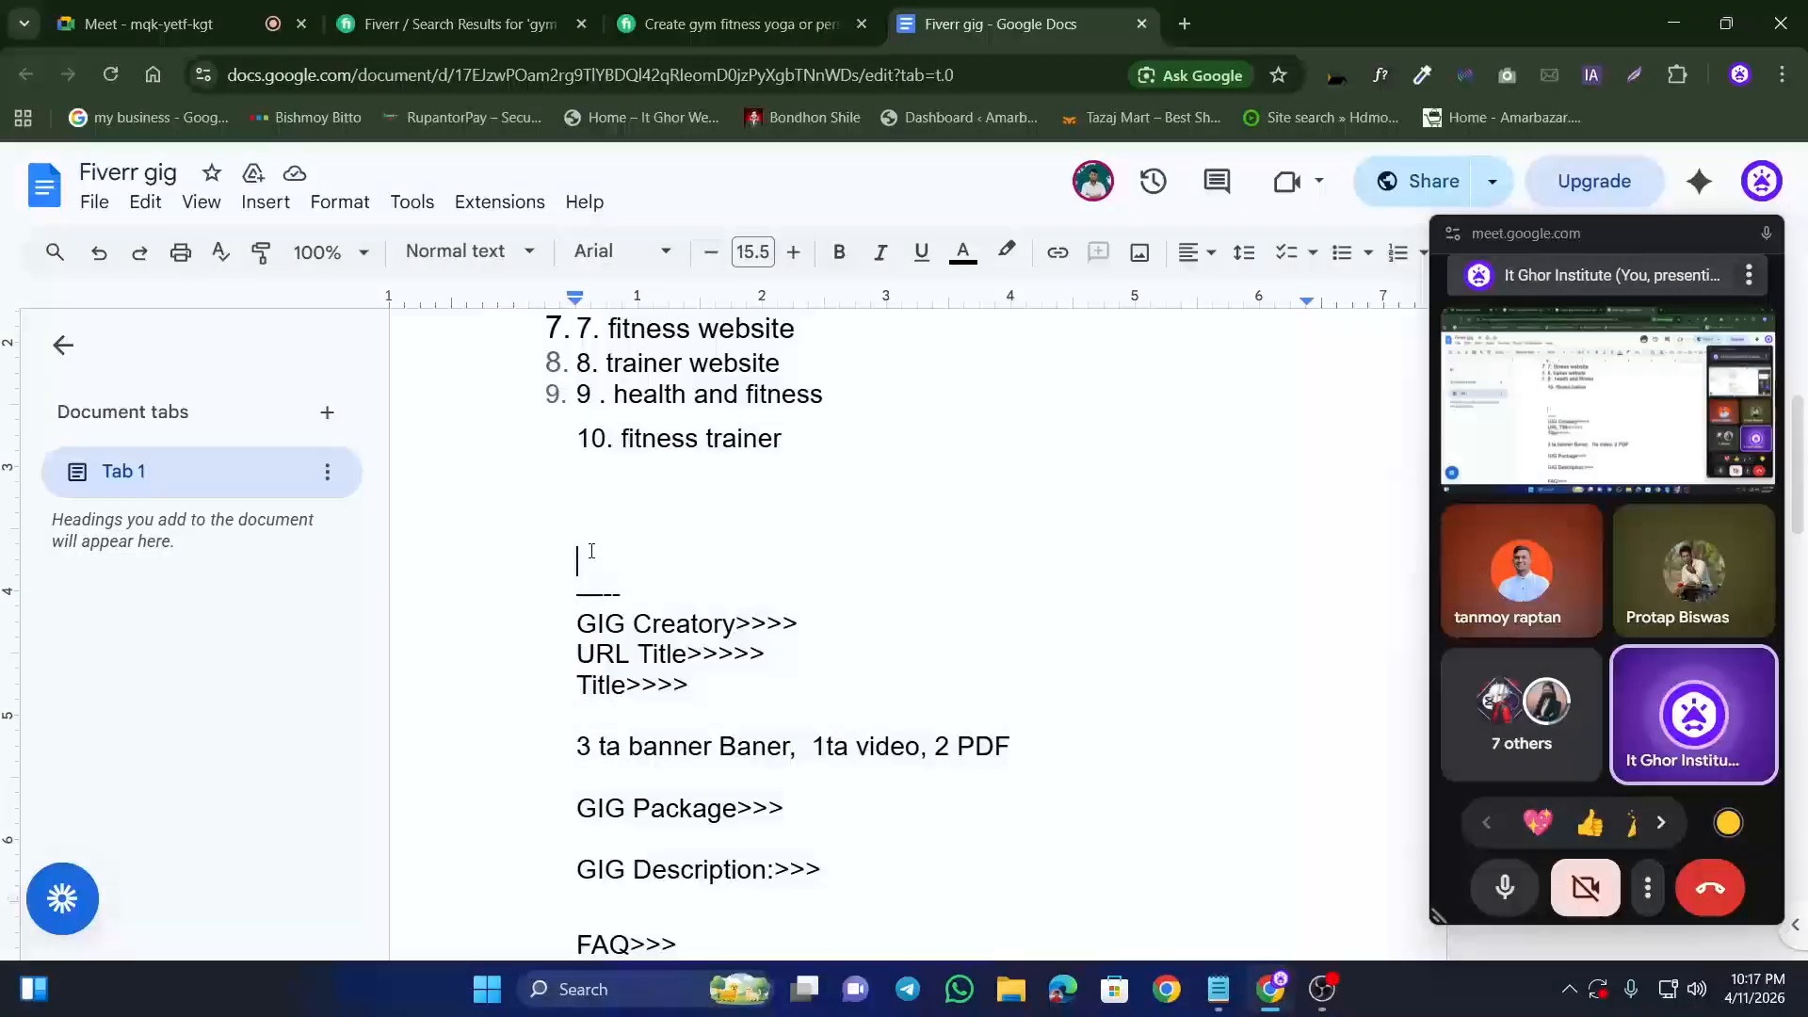
{"action": "type", "text": "GIG "}
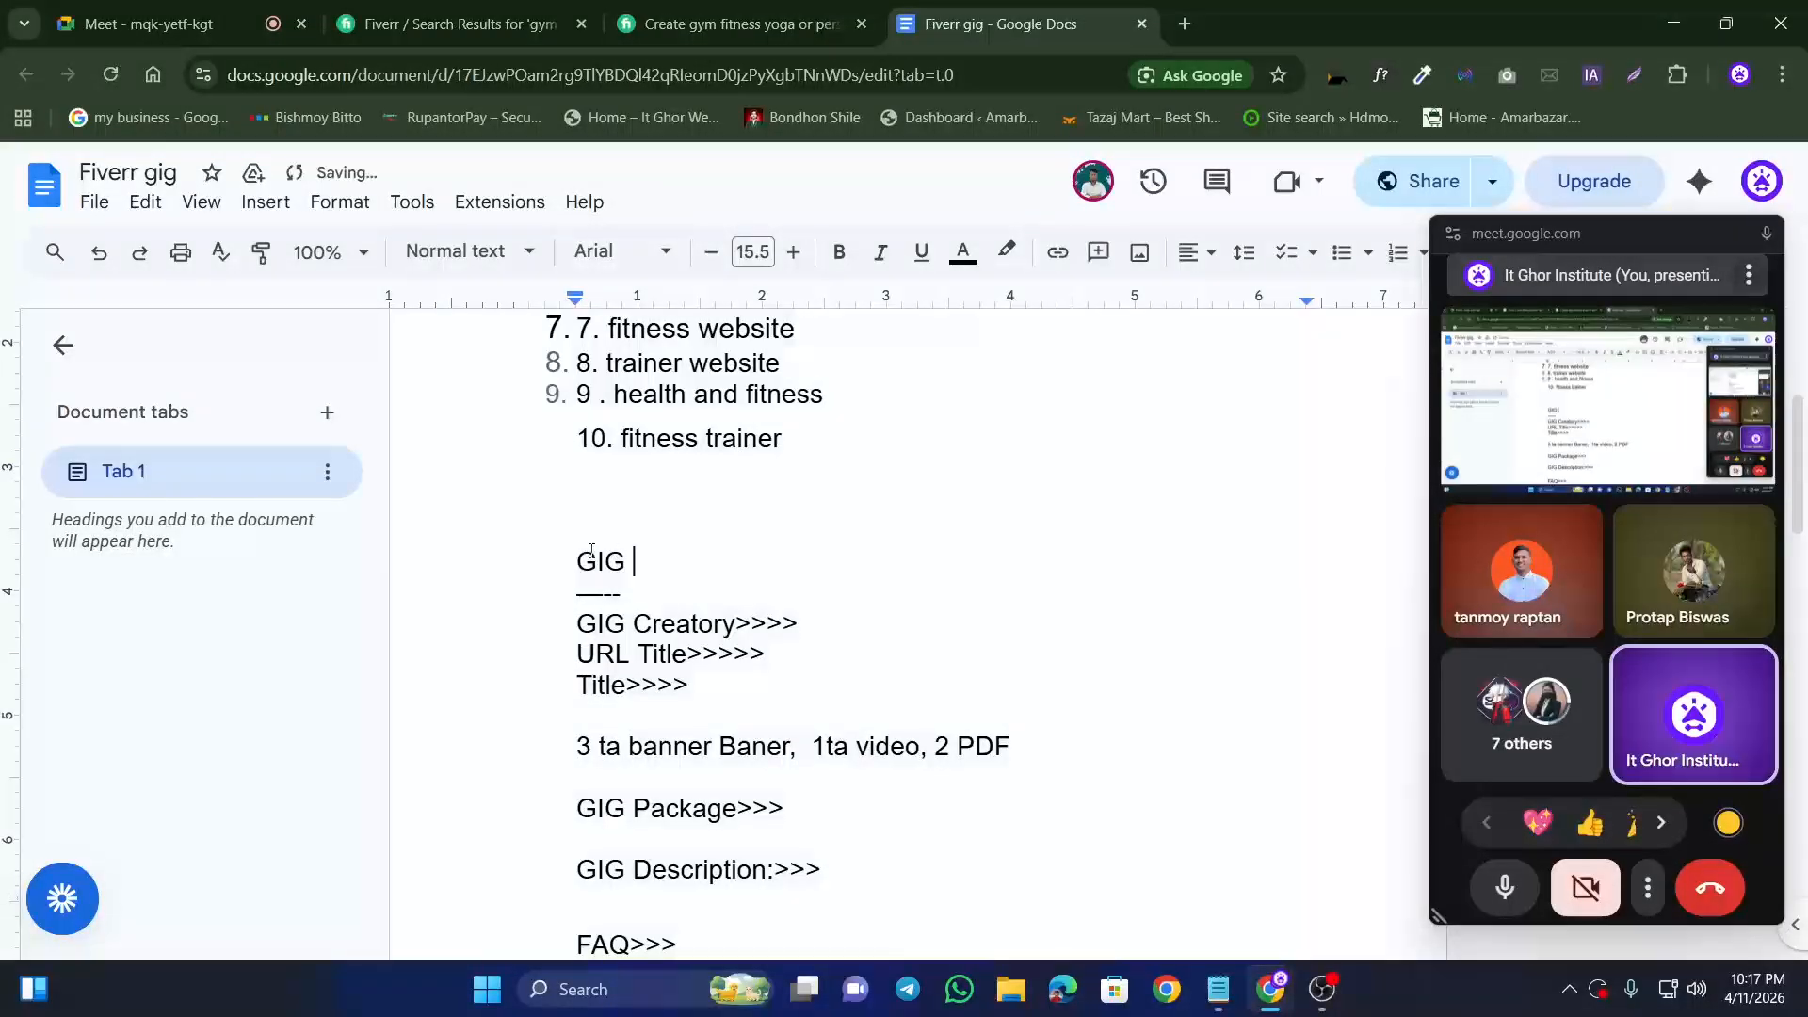
{"action": "type", "text": "Cre"}
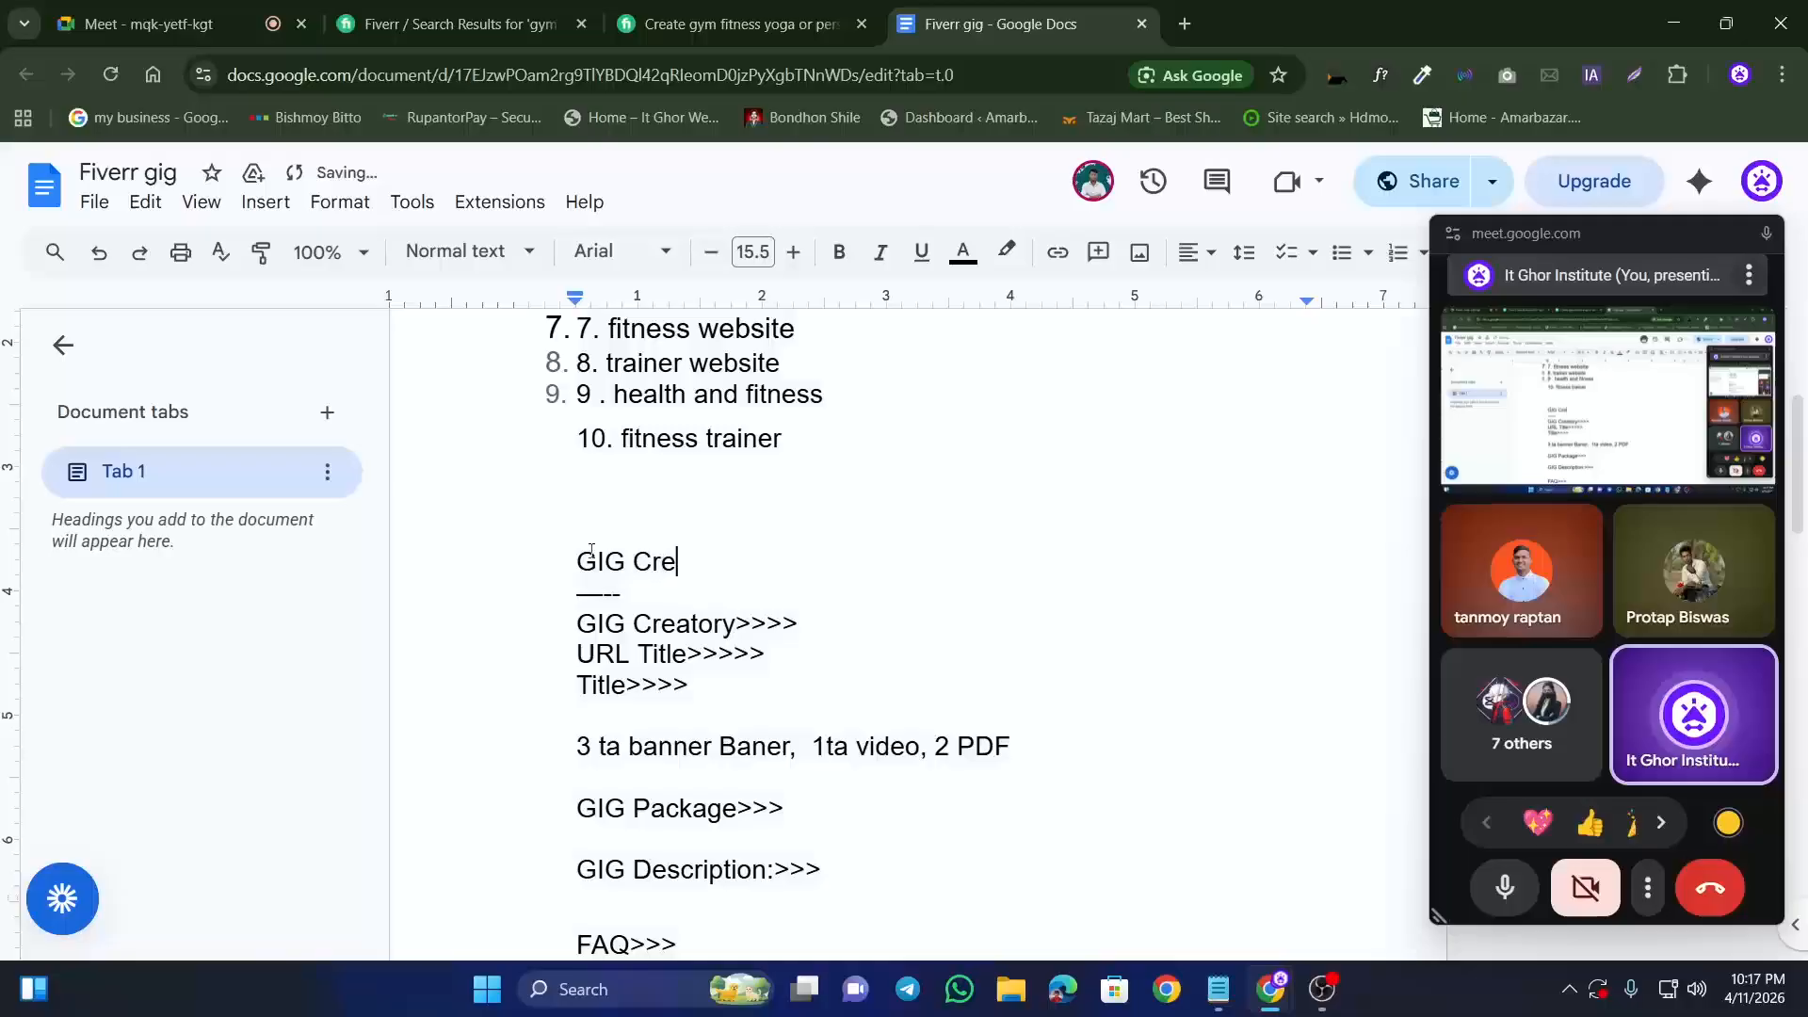
{"action": "type", "text": "ate korte "}
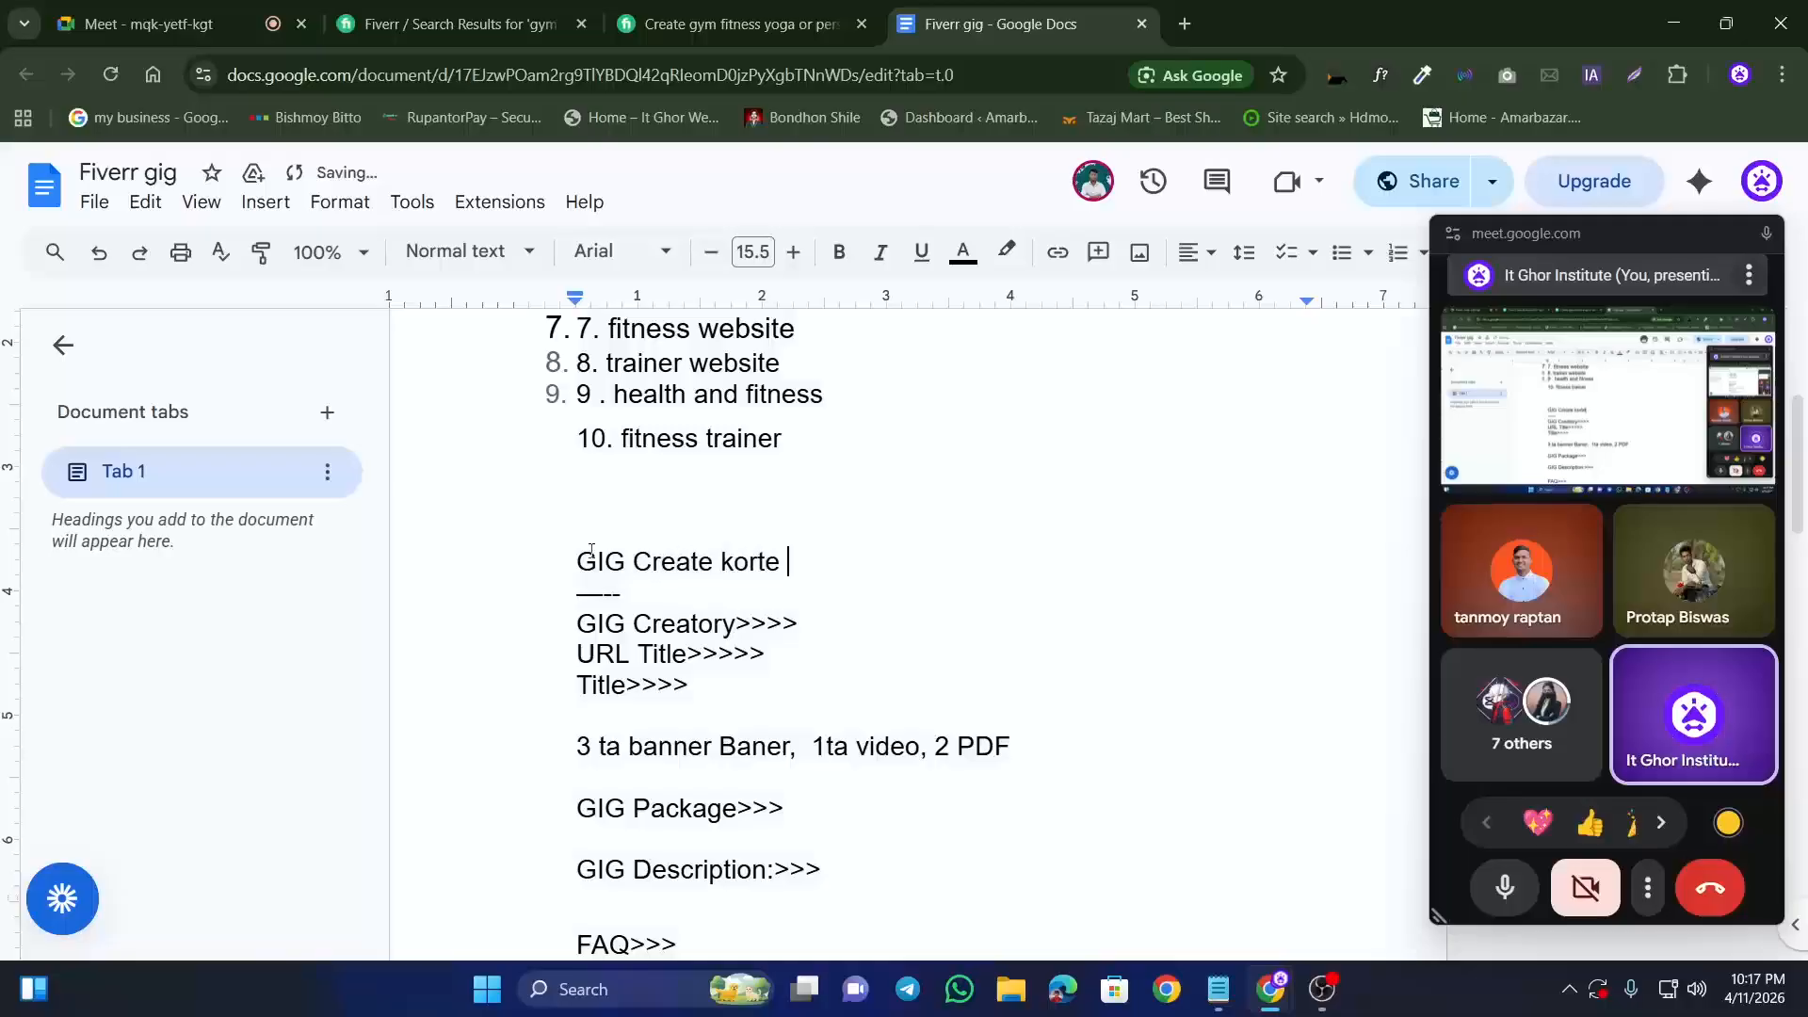
{"action": "type", "text": "ki ki lage"}
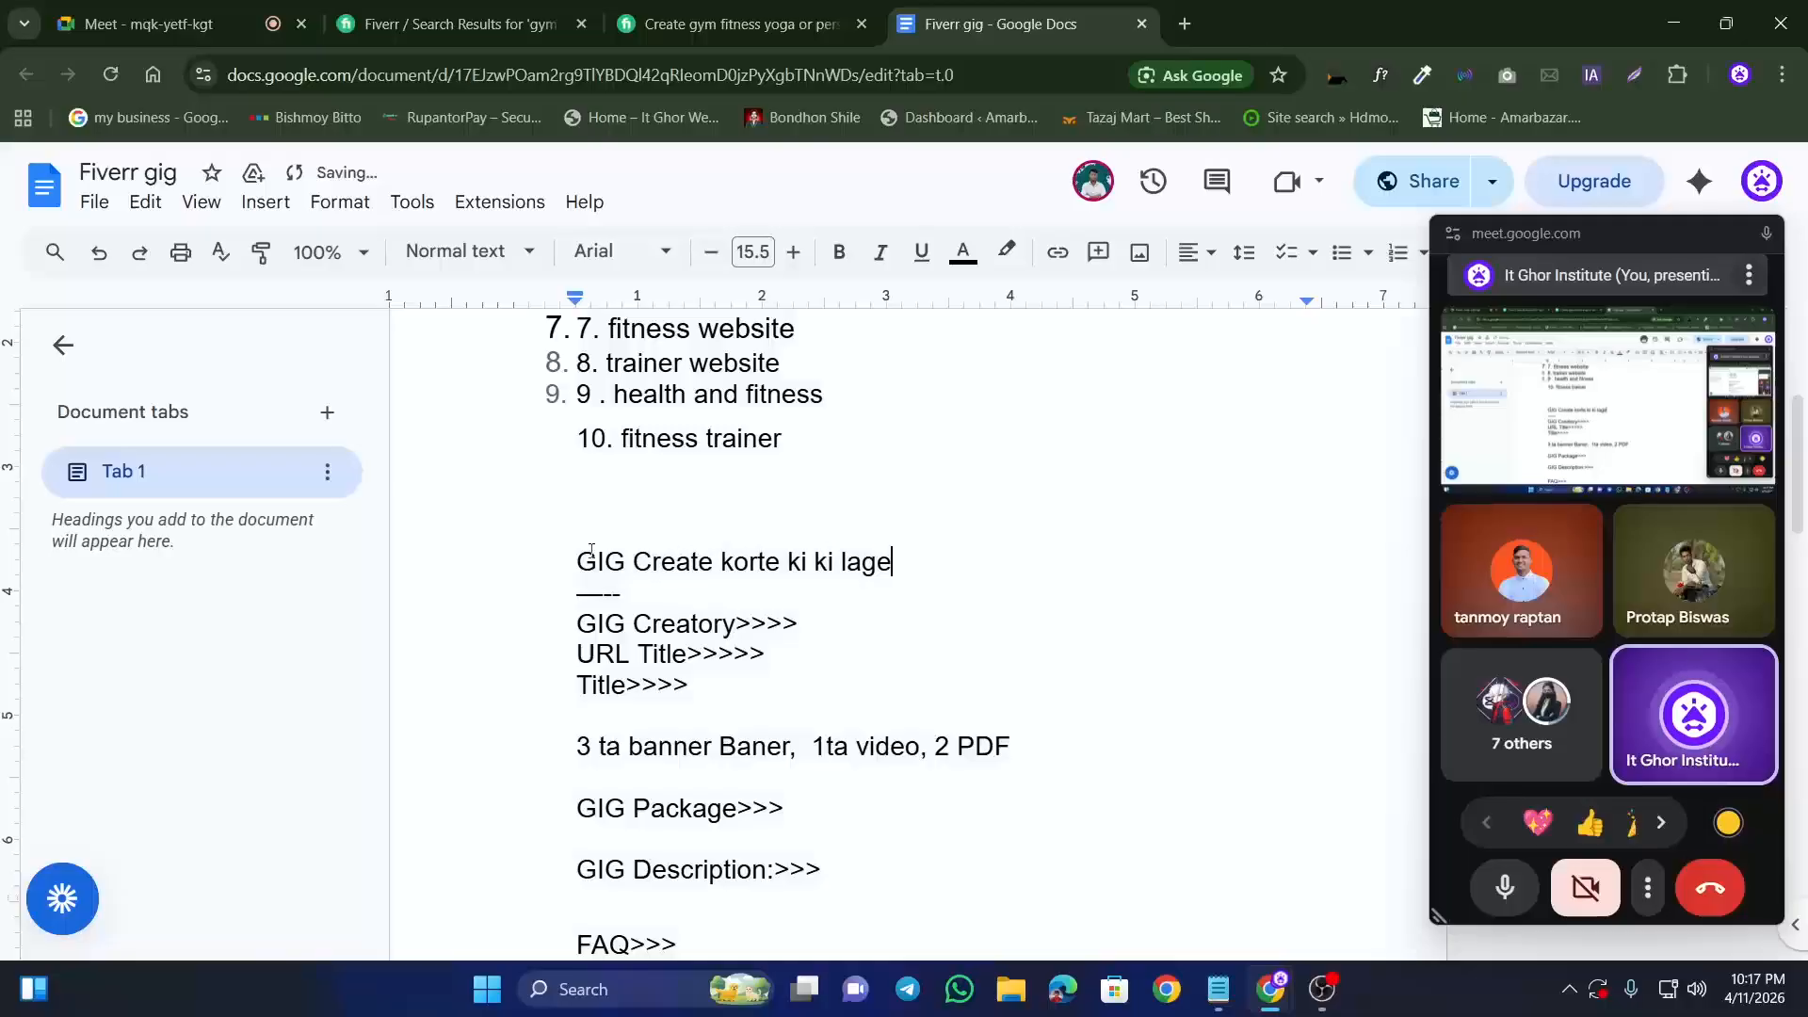
{"action": "type", "text": ">>>> ——"}
{"action": "type", "text": "----"}
Step: Copy the "GIG Creatory>>>>" entry onto the blank page below the outline, and add a dashed line and blank lines beneath it
{"action": "scroll", "coordinate": [795, 556], "scroll_direction": "down", "scroll_amount": 5}
{"action": "scroll", "coordinate": [795, 556], "scroll_direction": "up", "scroll_amount": 5}
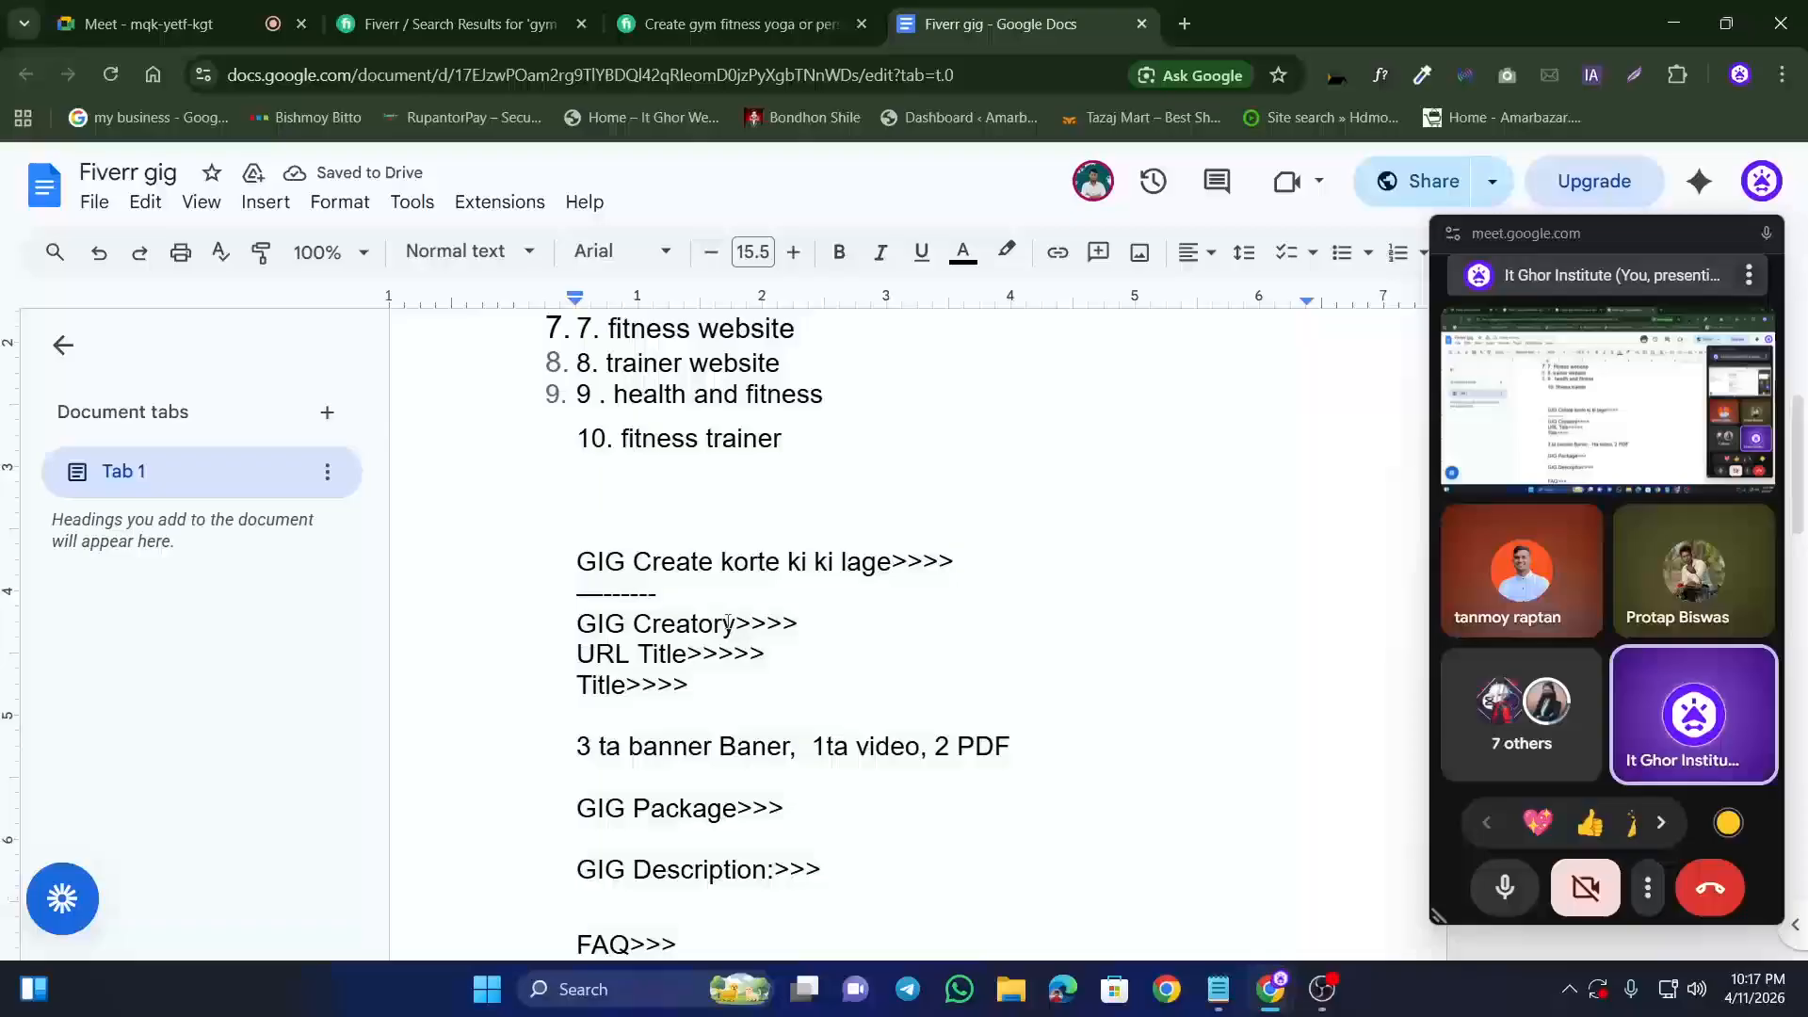
{"action": "left_click_drag", "start_coordinate": [578, 626], "coordinate": [830, 624]}
{"action": "key", "text": "ctrl+c"}
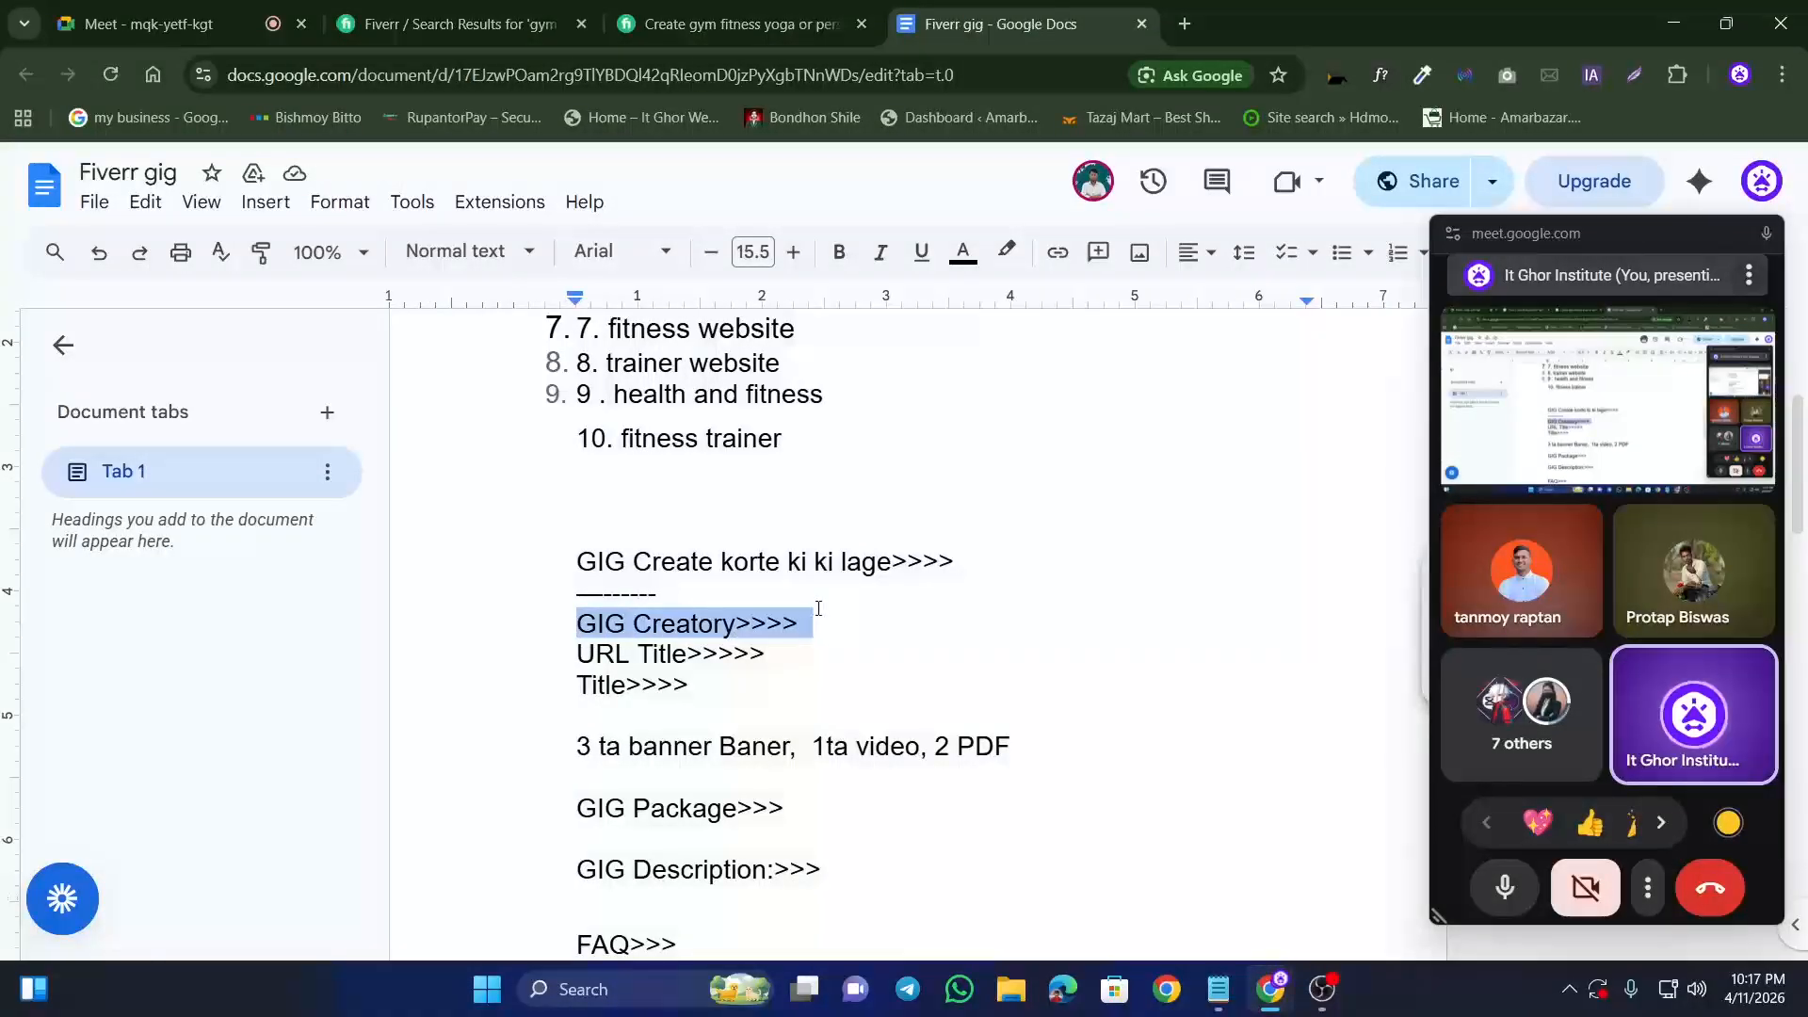
{"action": "scroll", "coordinate": [800, 606], "scroll_direction": "down", "scroll_amount": 10}
{"action": "left_click", "coordinate": [565, 553]}
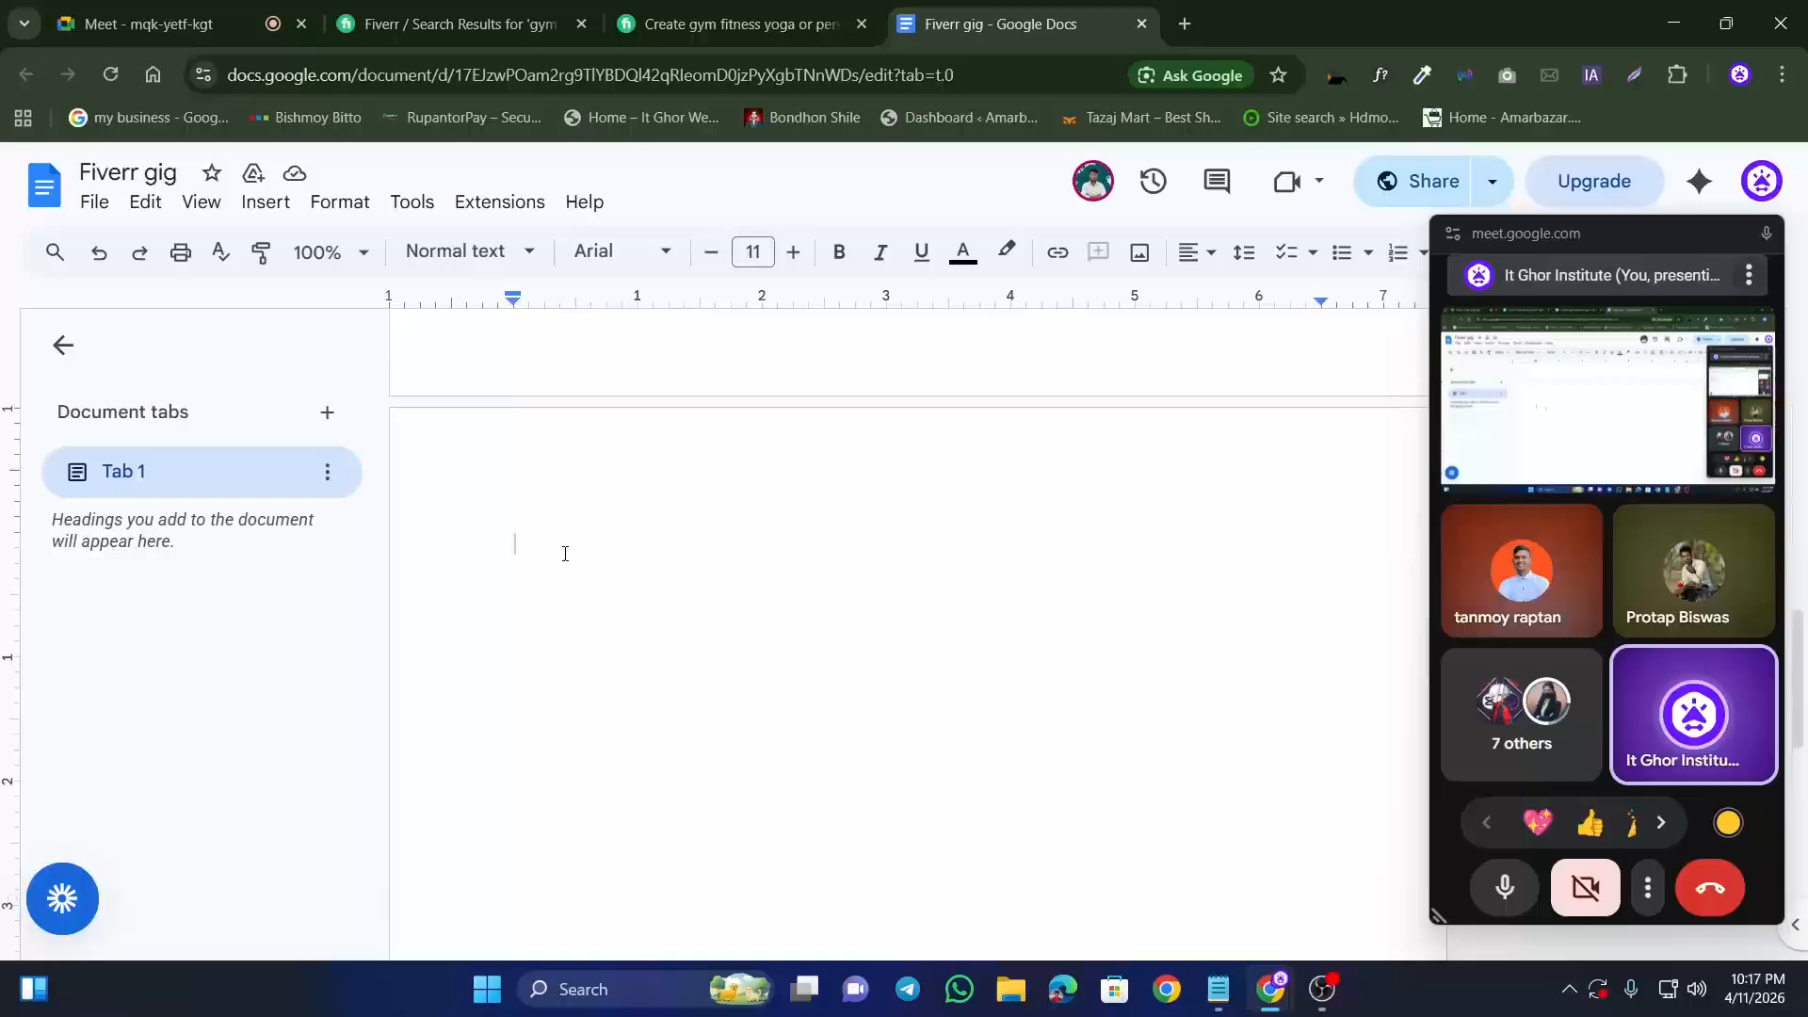
{"action": "key", "text": "ctrl+v"}
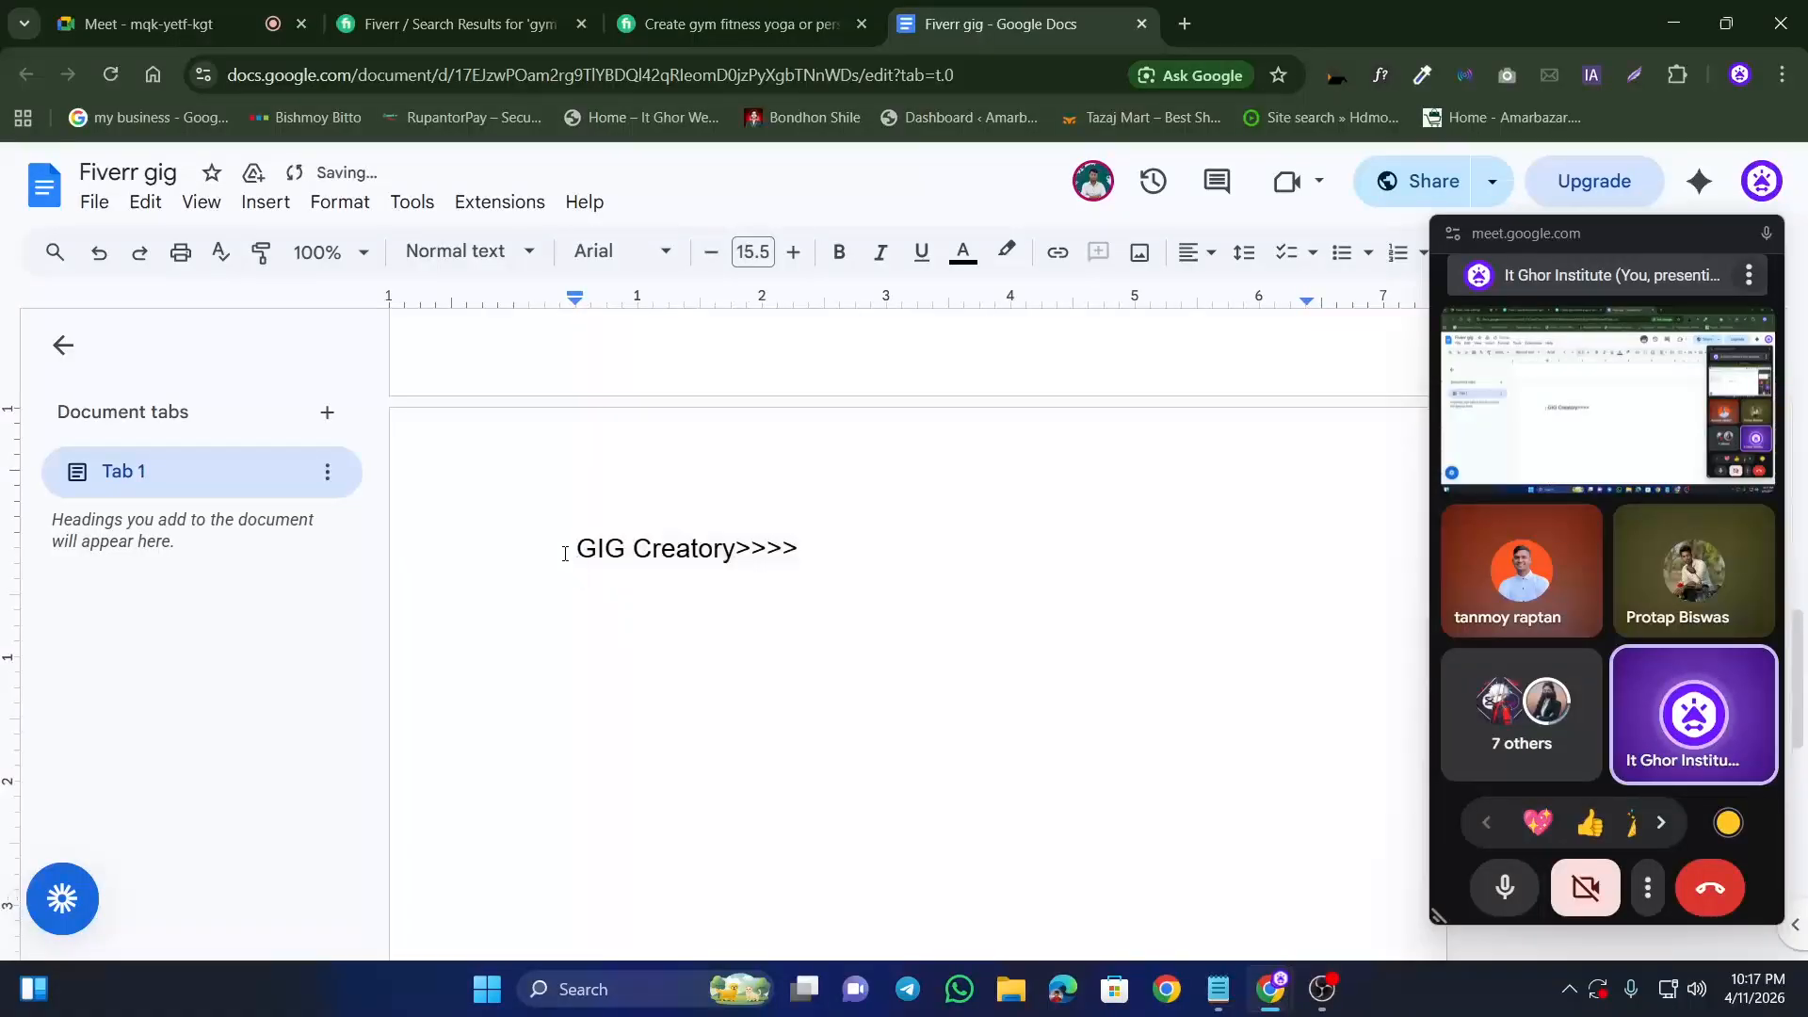
{"action": "type", "text": "---"}
{"action": "type", "text": "--"}
{"action": "key", "text": "Return"}
{"action": "key", "text": "Return"}
{"action": "key", "text": "Return"}
Step: Review the keyword list entries for gym, fitness and yoga websites, and return to the blank area under the new gig category heading
{"action": "scroll", "coordinate": [641, 500], "scroll_direction": "up", "scroll_amount": 15}
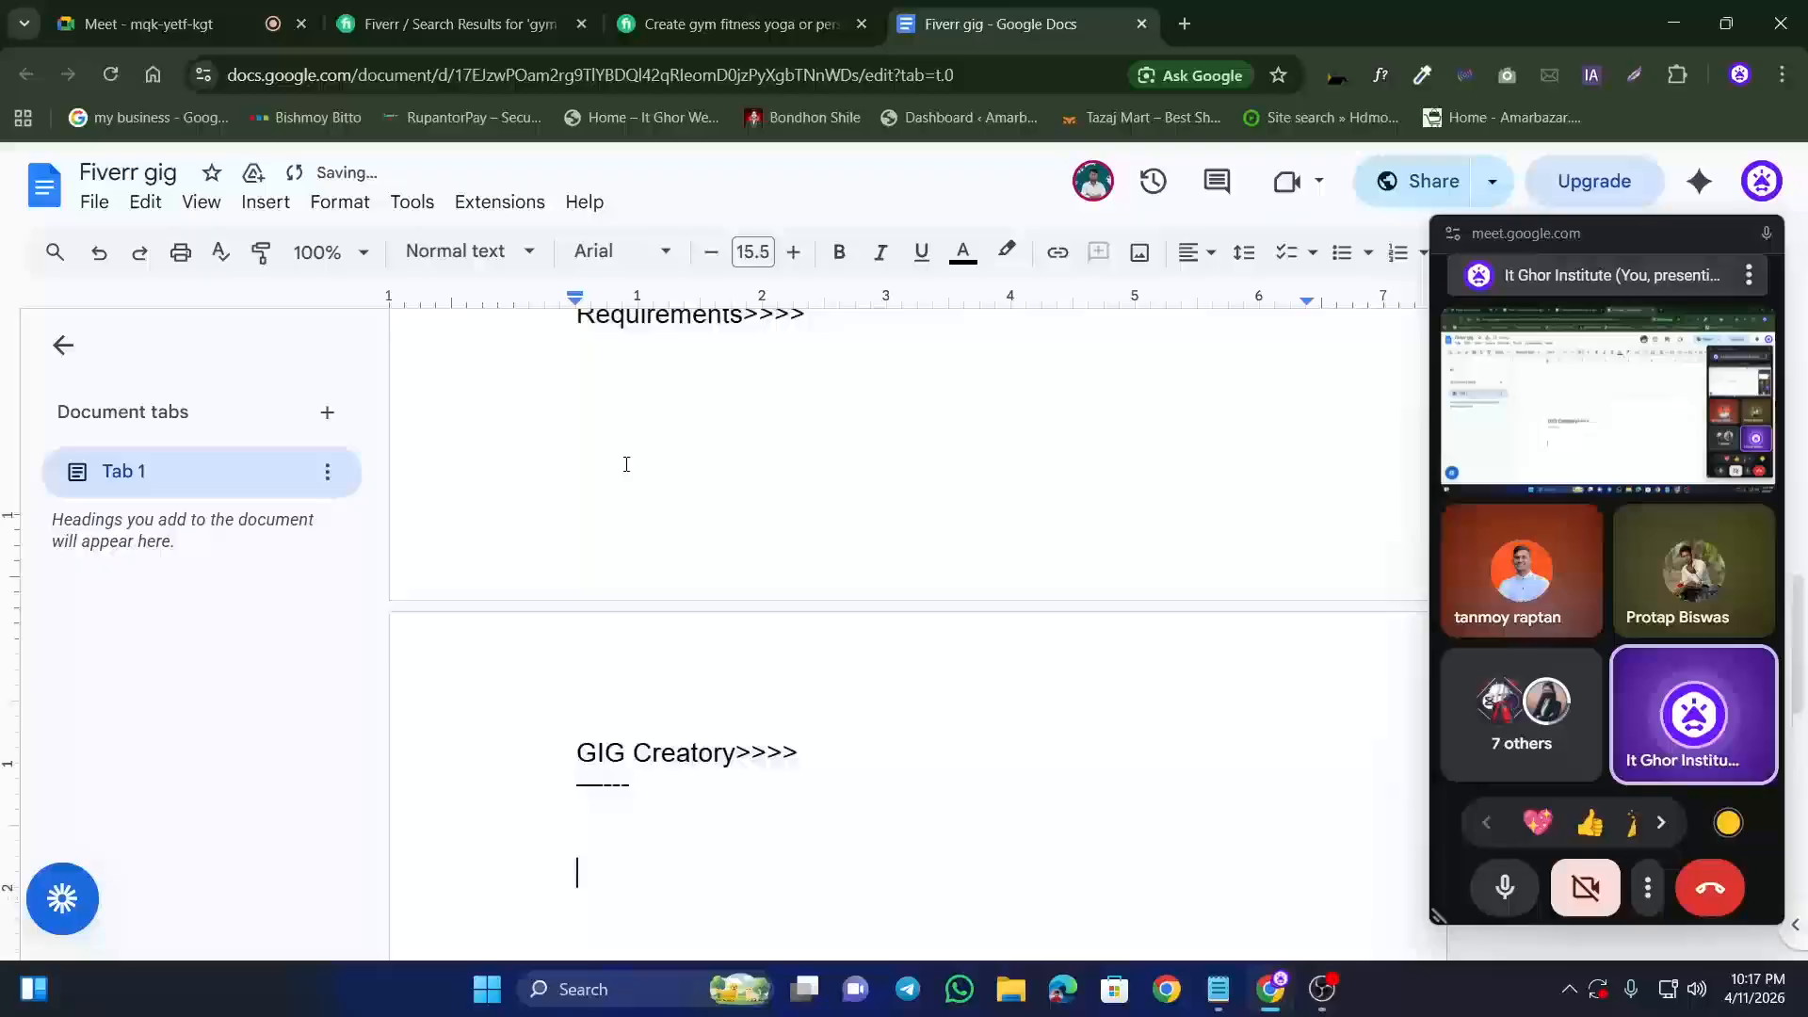
{"action": "scroll", "coordinate": [650, 499], "scroll_direction": "down", "scroll_amount": 2}
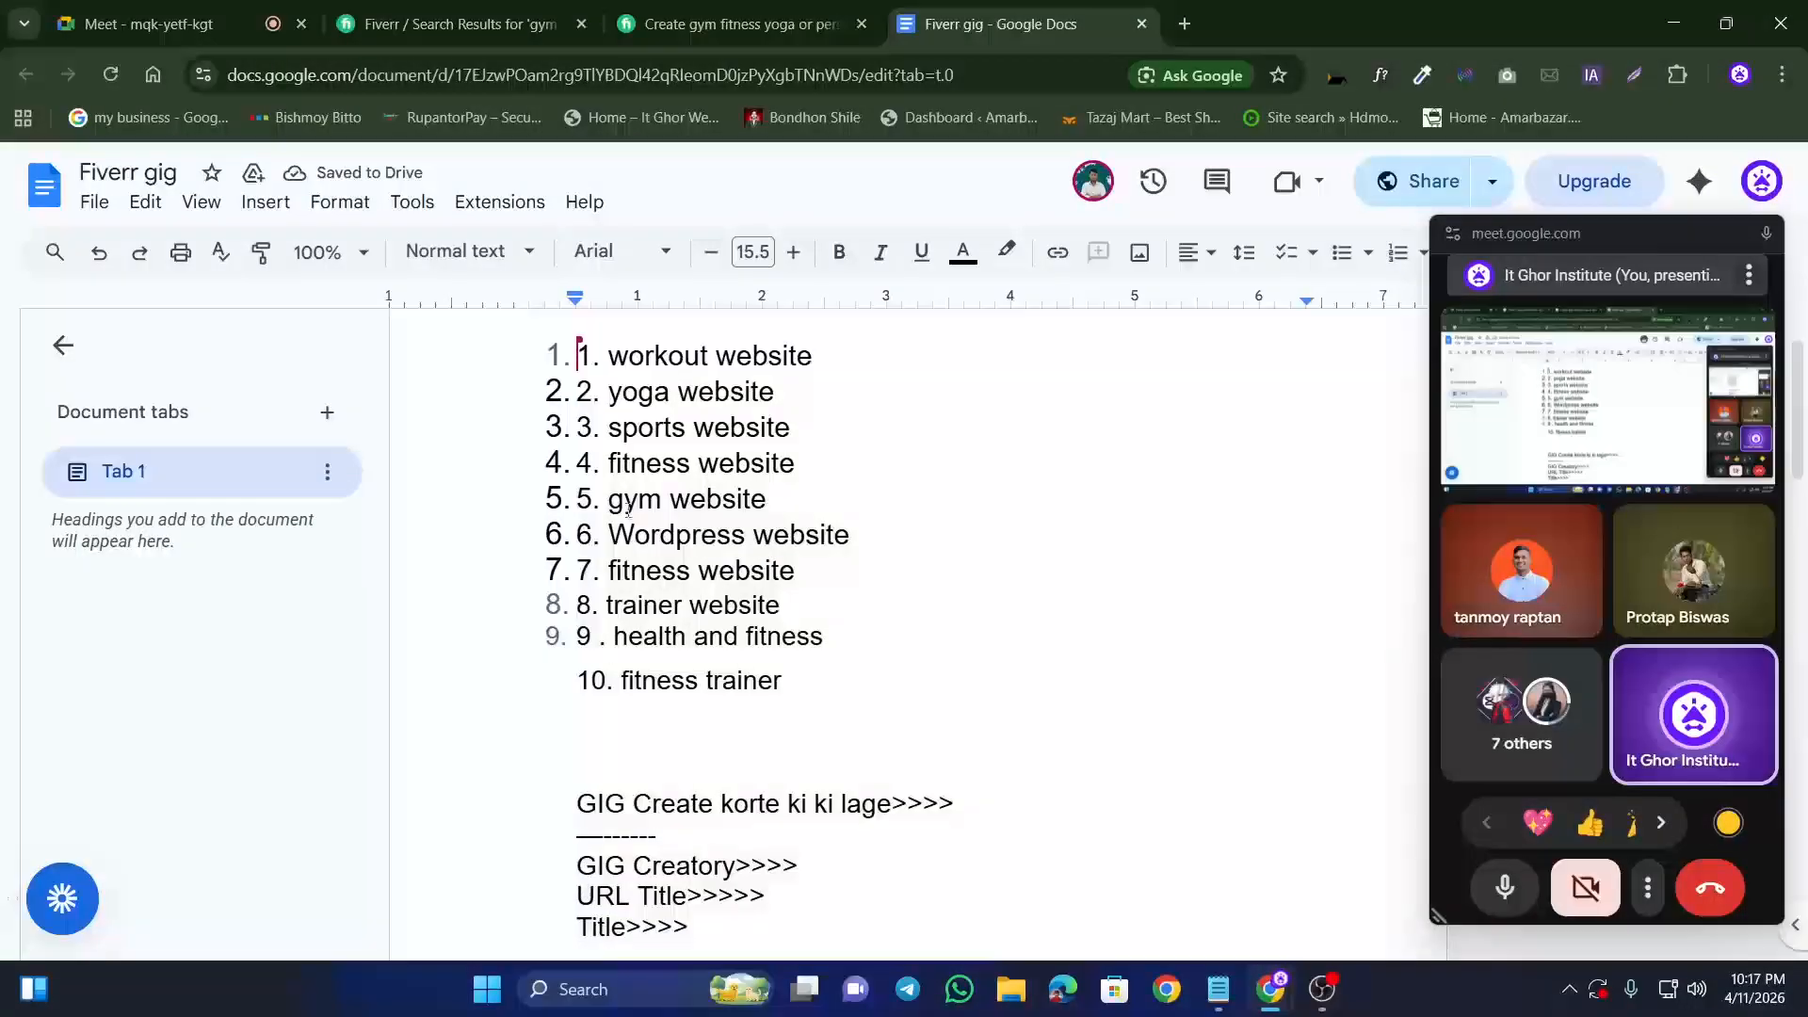
{"action": "left_click_drag", "start_coordinate": [610, 502], "coordinate": [737, 500]}
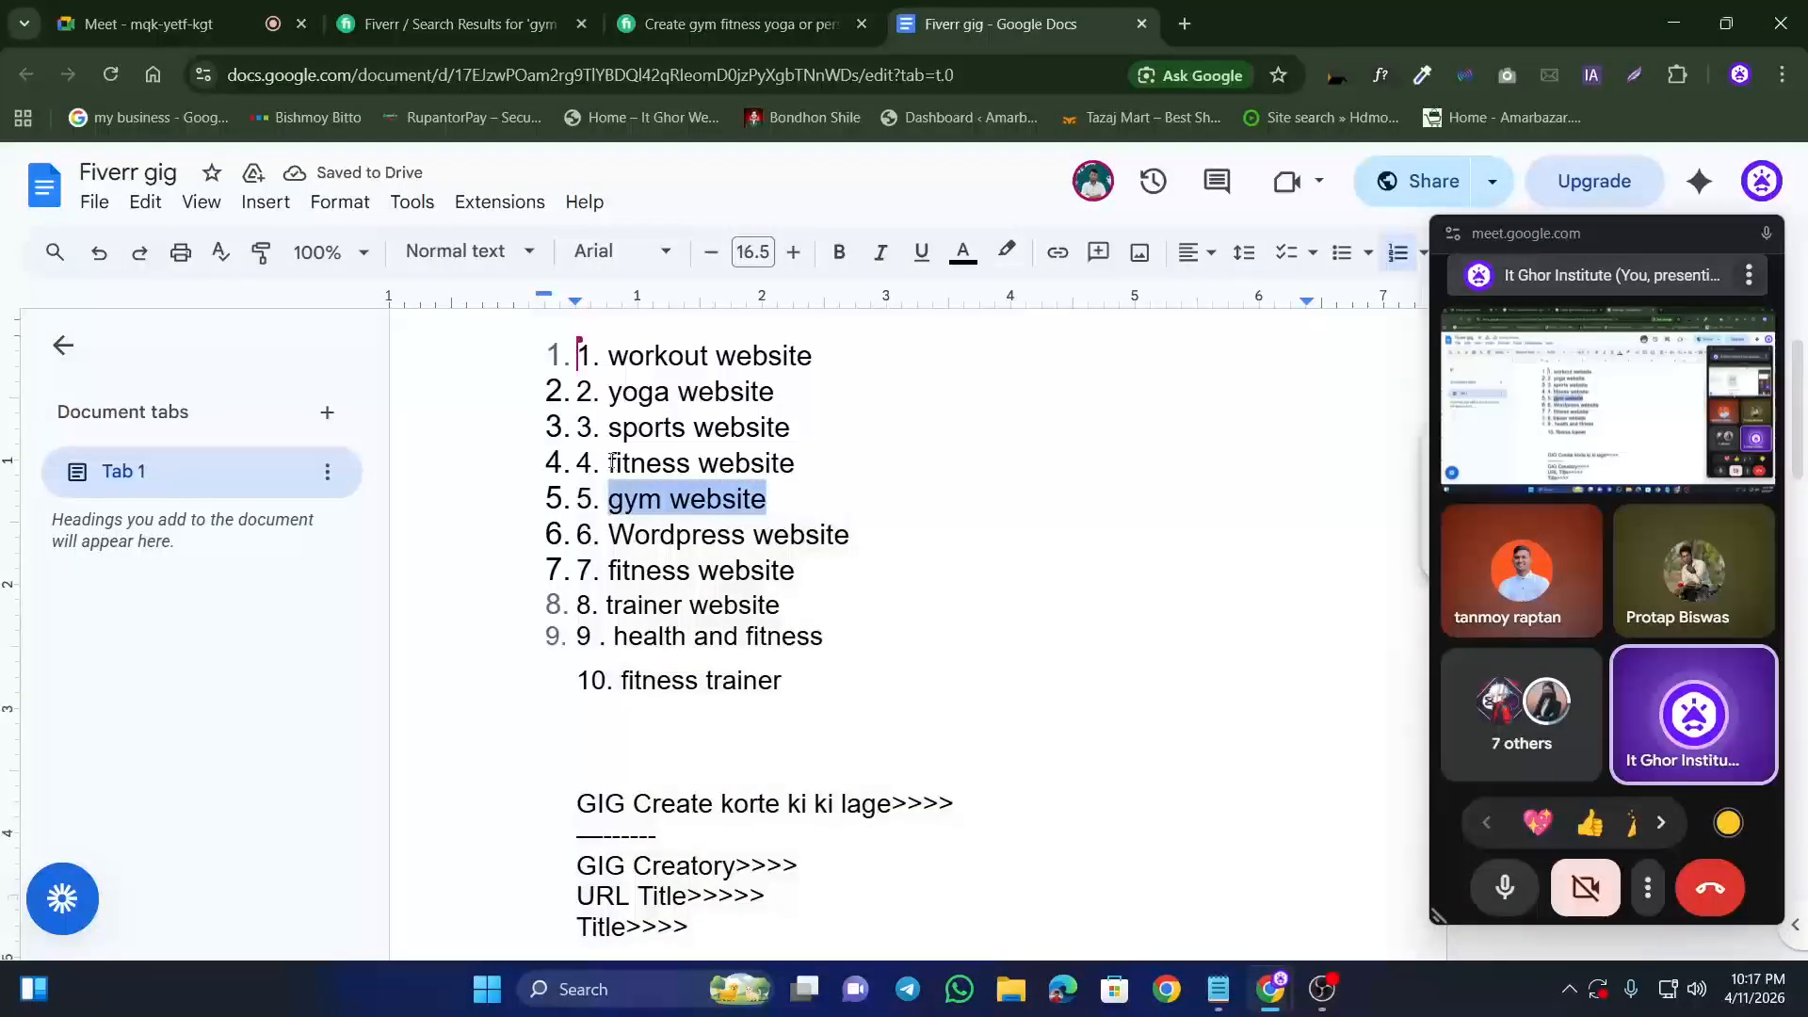
{"action": "left_click_drag", "start_coordinate": [608, 468], "coordinate": [796, 469]}
{"action": "left_click_drag", "start_coordinate": [611, 393], "coordinate": [774, 394]}
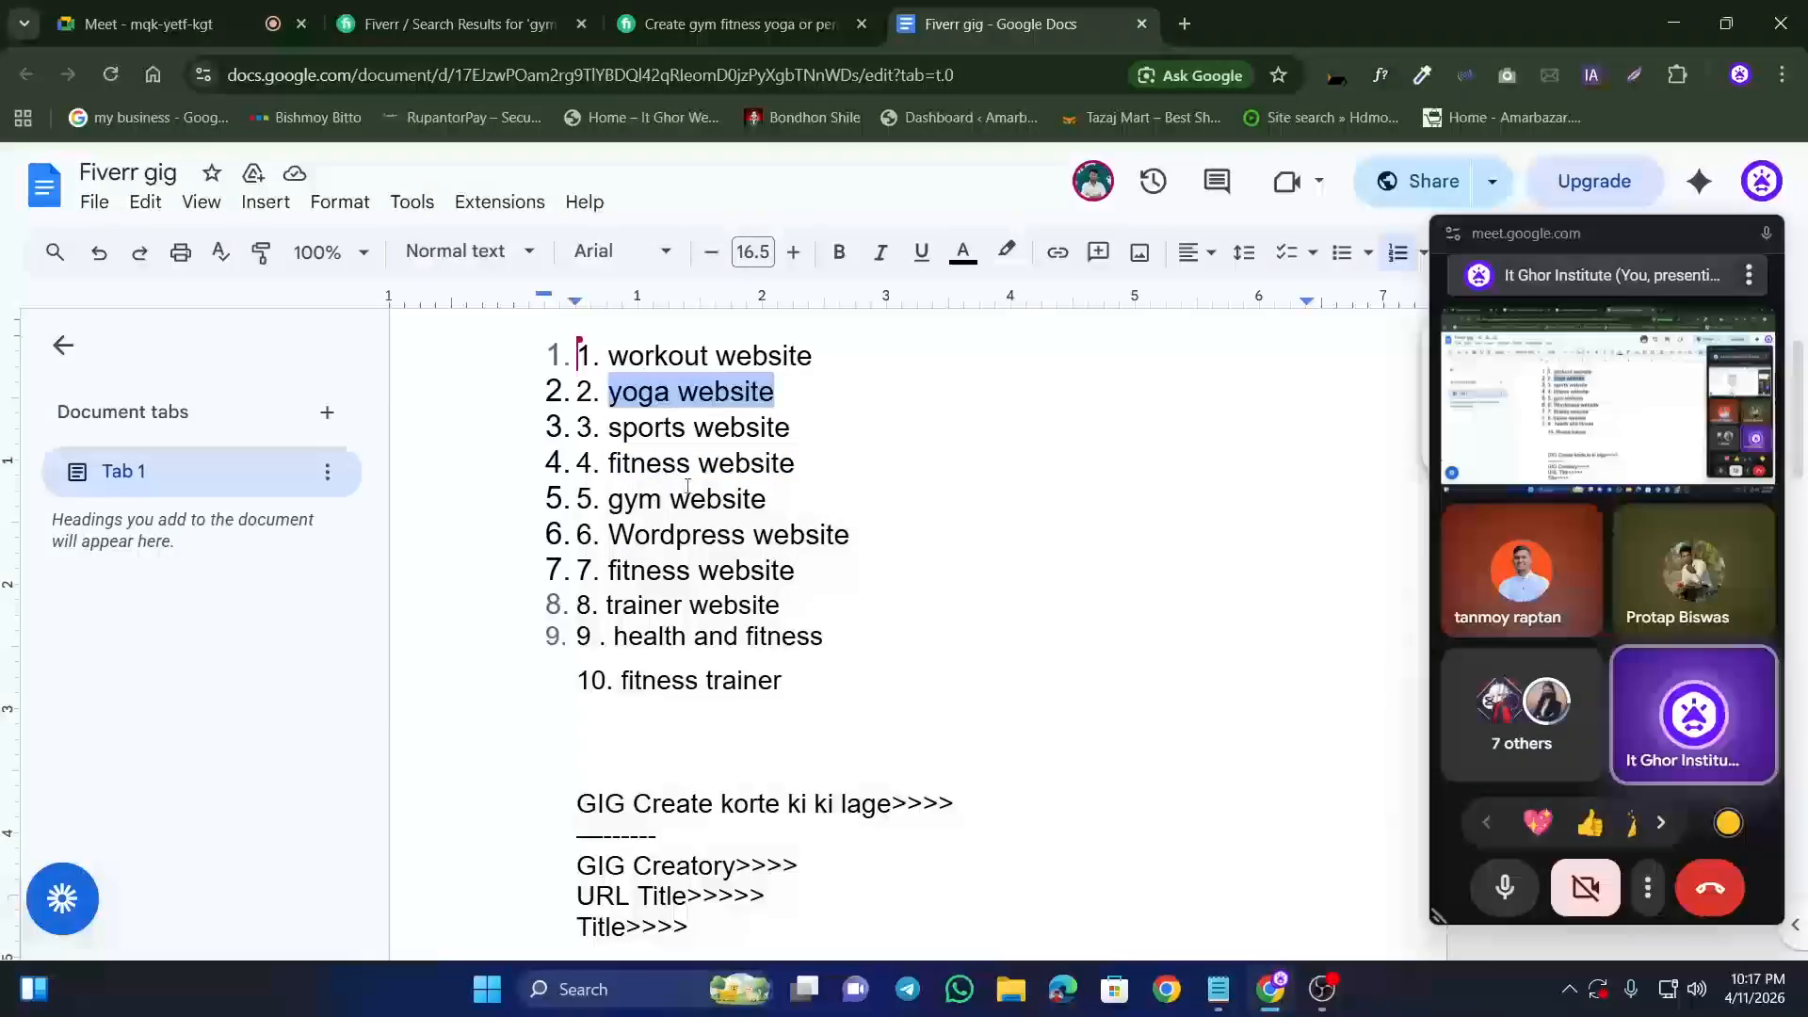
{"action": "scroll", "coordinate": [678, 499], "scroll_direction": "up", "scroll_amount": 1}
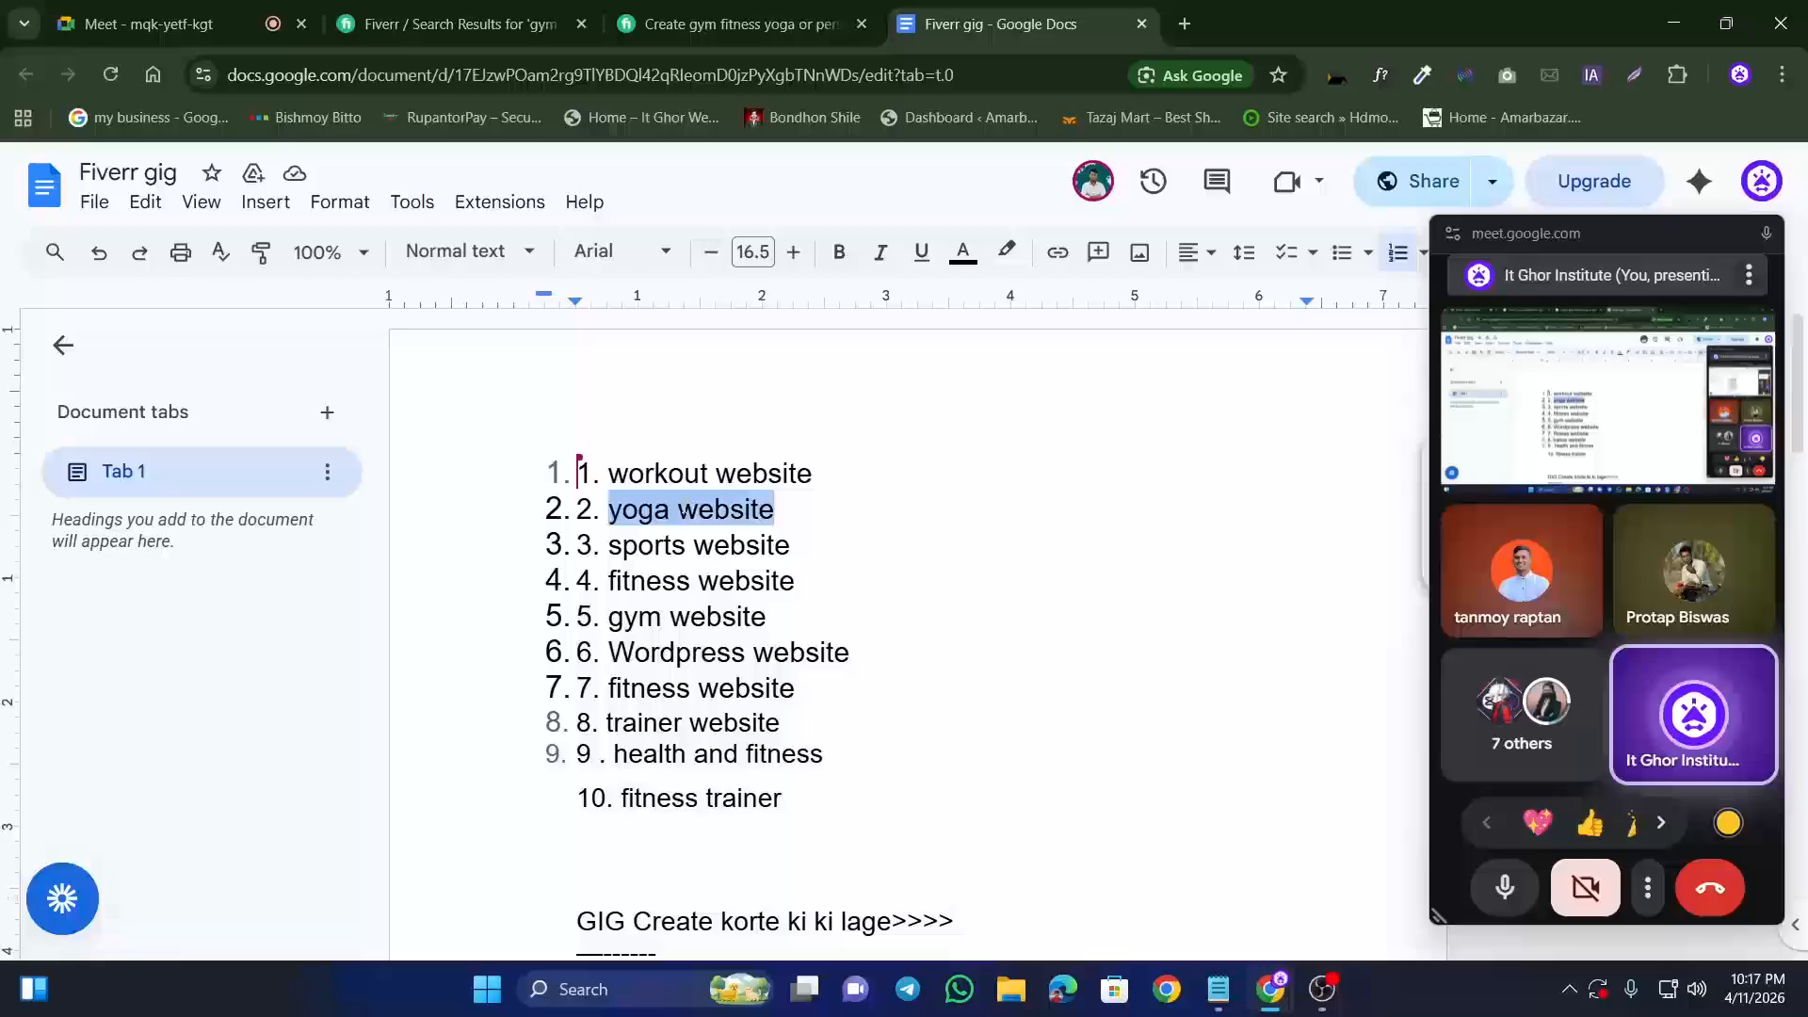
{"action": "scroll", "coordinate": [659, 518], "scroll_direction": "down", "scroll_amount": 10}
{"action": "scroll", "coordinate": [652, 535], "scroll_direction": "down", "scroll_amount": 3}
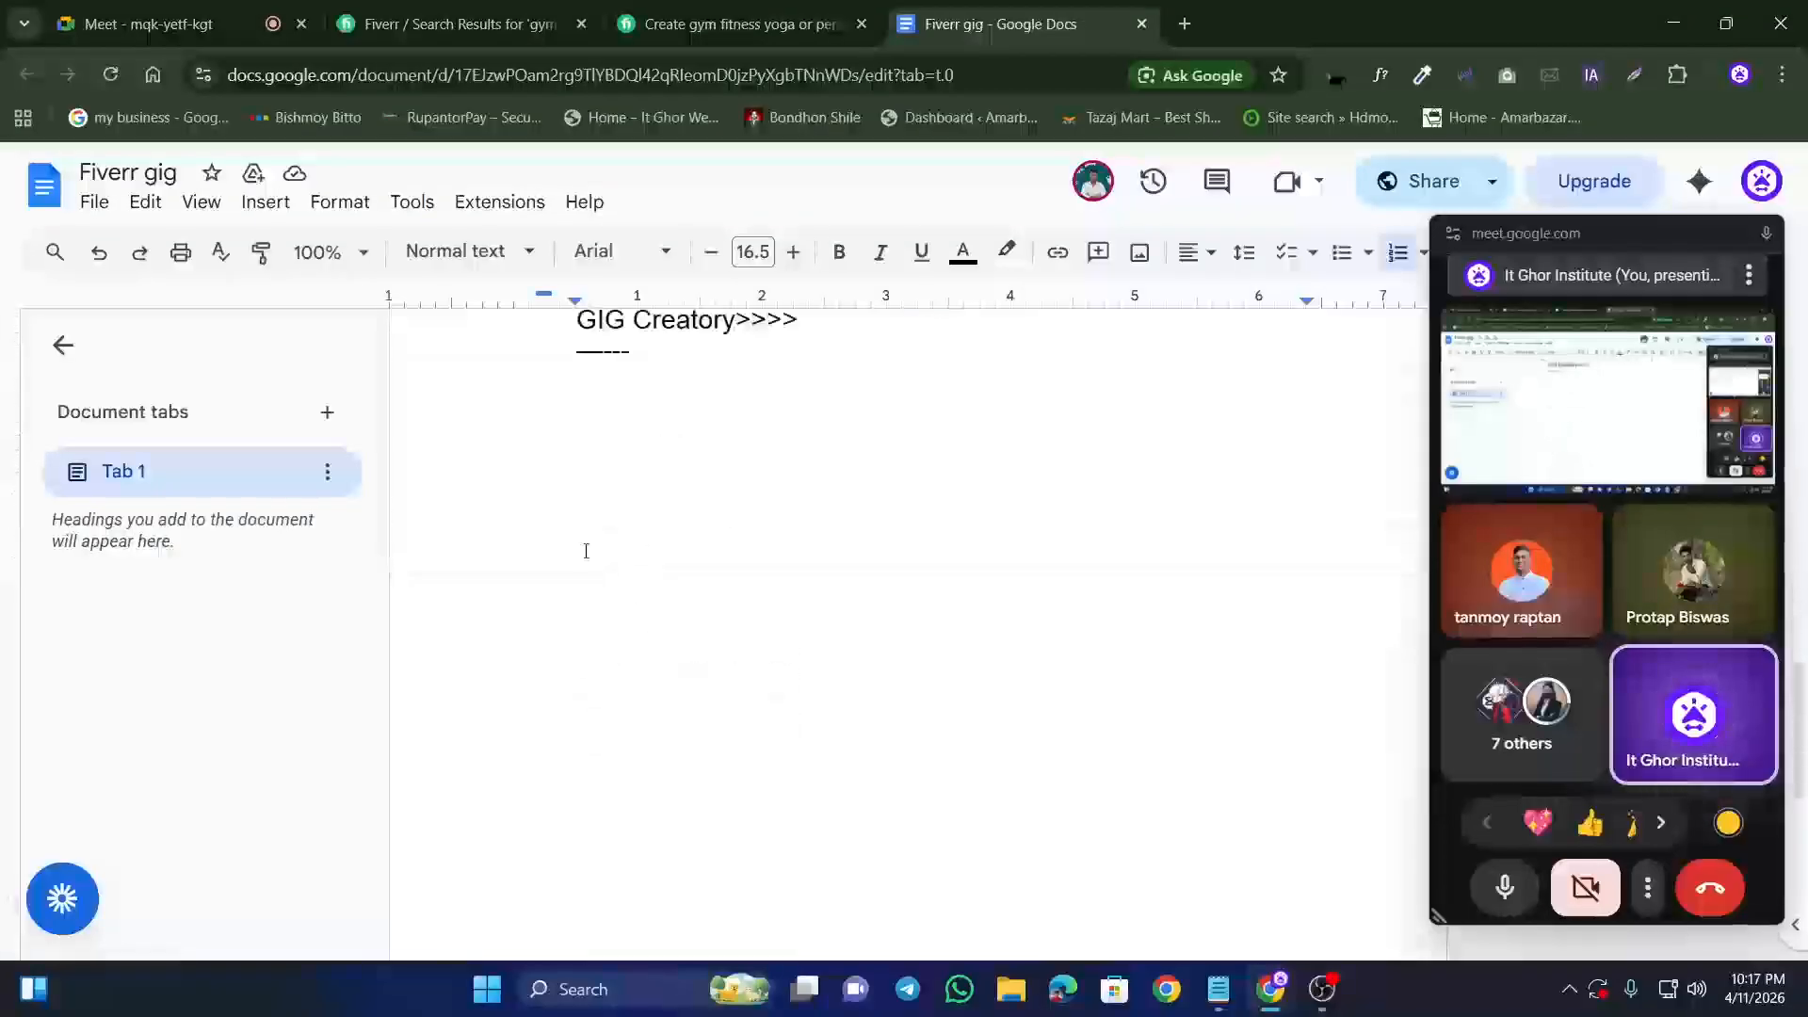
{"action": "left_click", "coordinate": [589, 441]}
{"action": "scroll", "coordinate": [596, 507], "scroll_direction": "up", "scroll_amount": 1}
Step: Switch to the Fiverr results for "gym website" and open the second, third and fourth gigs of the first row in new tabs
{"action": "left_click", "coordinate": [425, 25]}
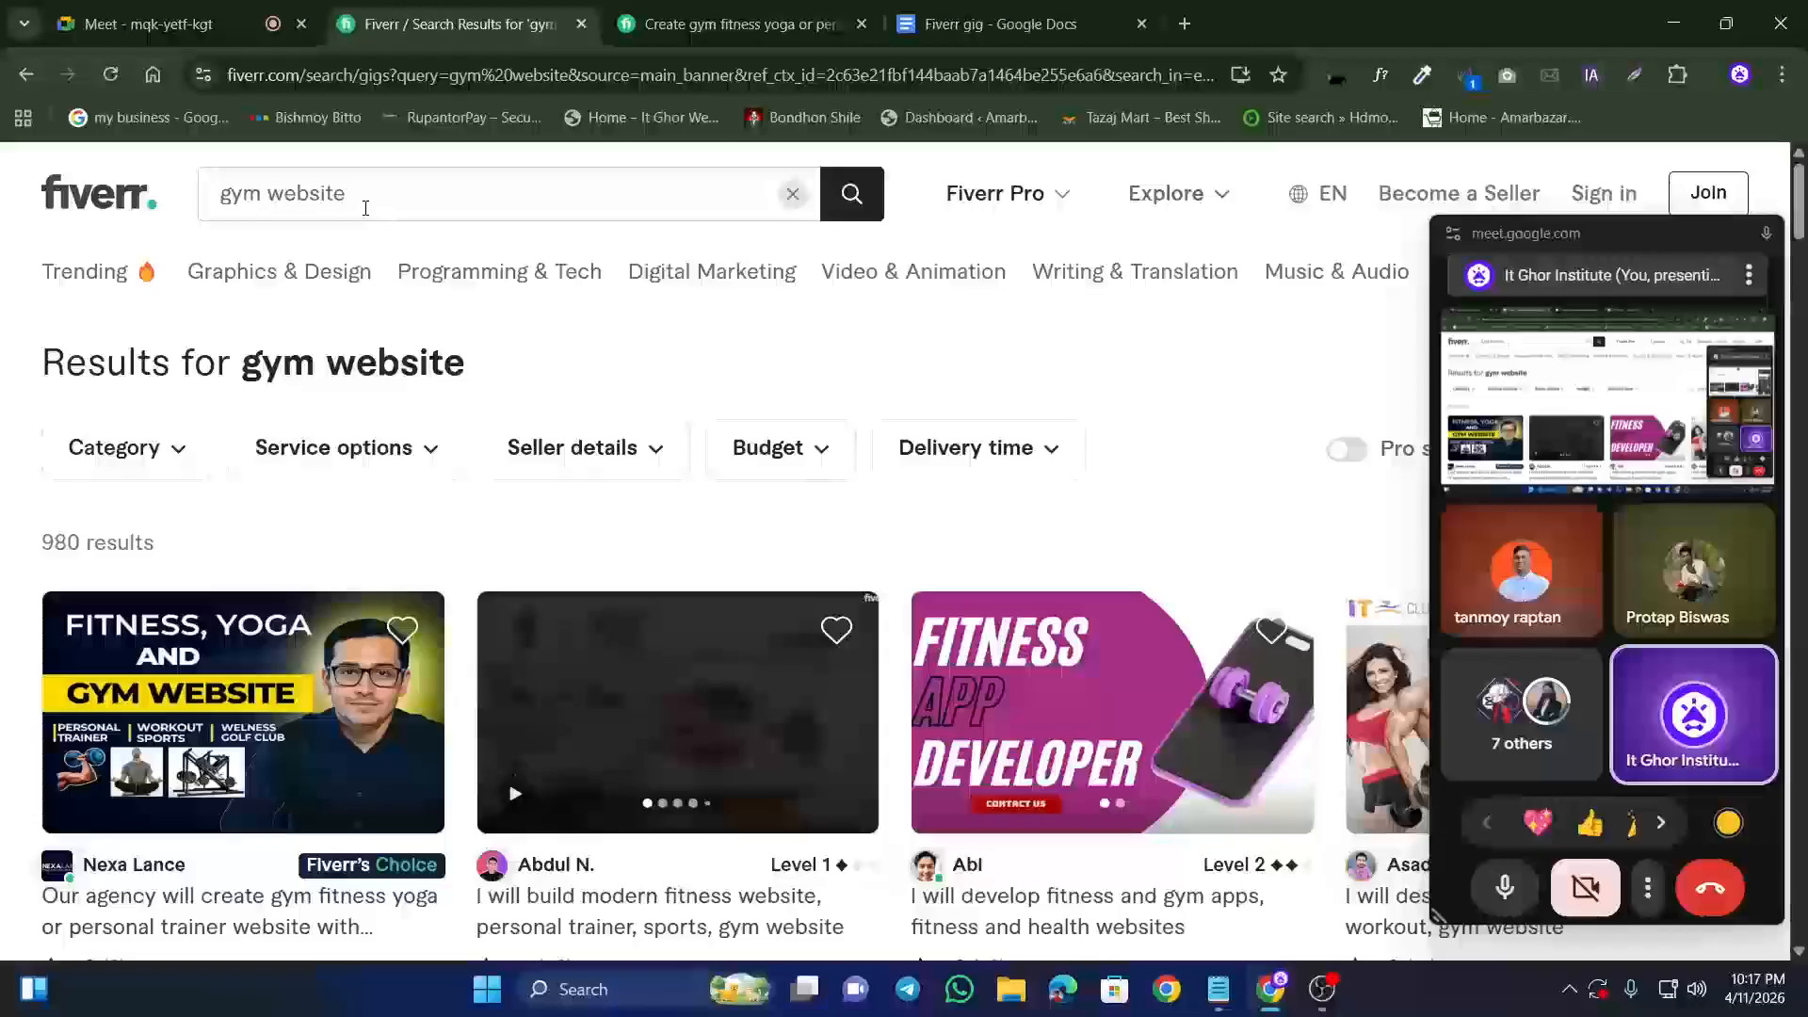
{"action": "scroll", "coordinate": [533, 542], "scroll_direction": "down", "scroll_amount": 4}
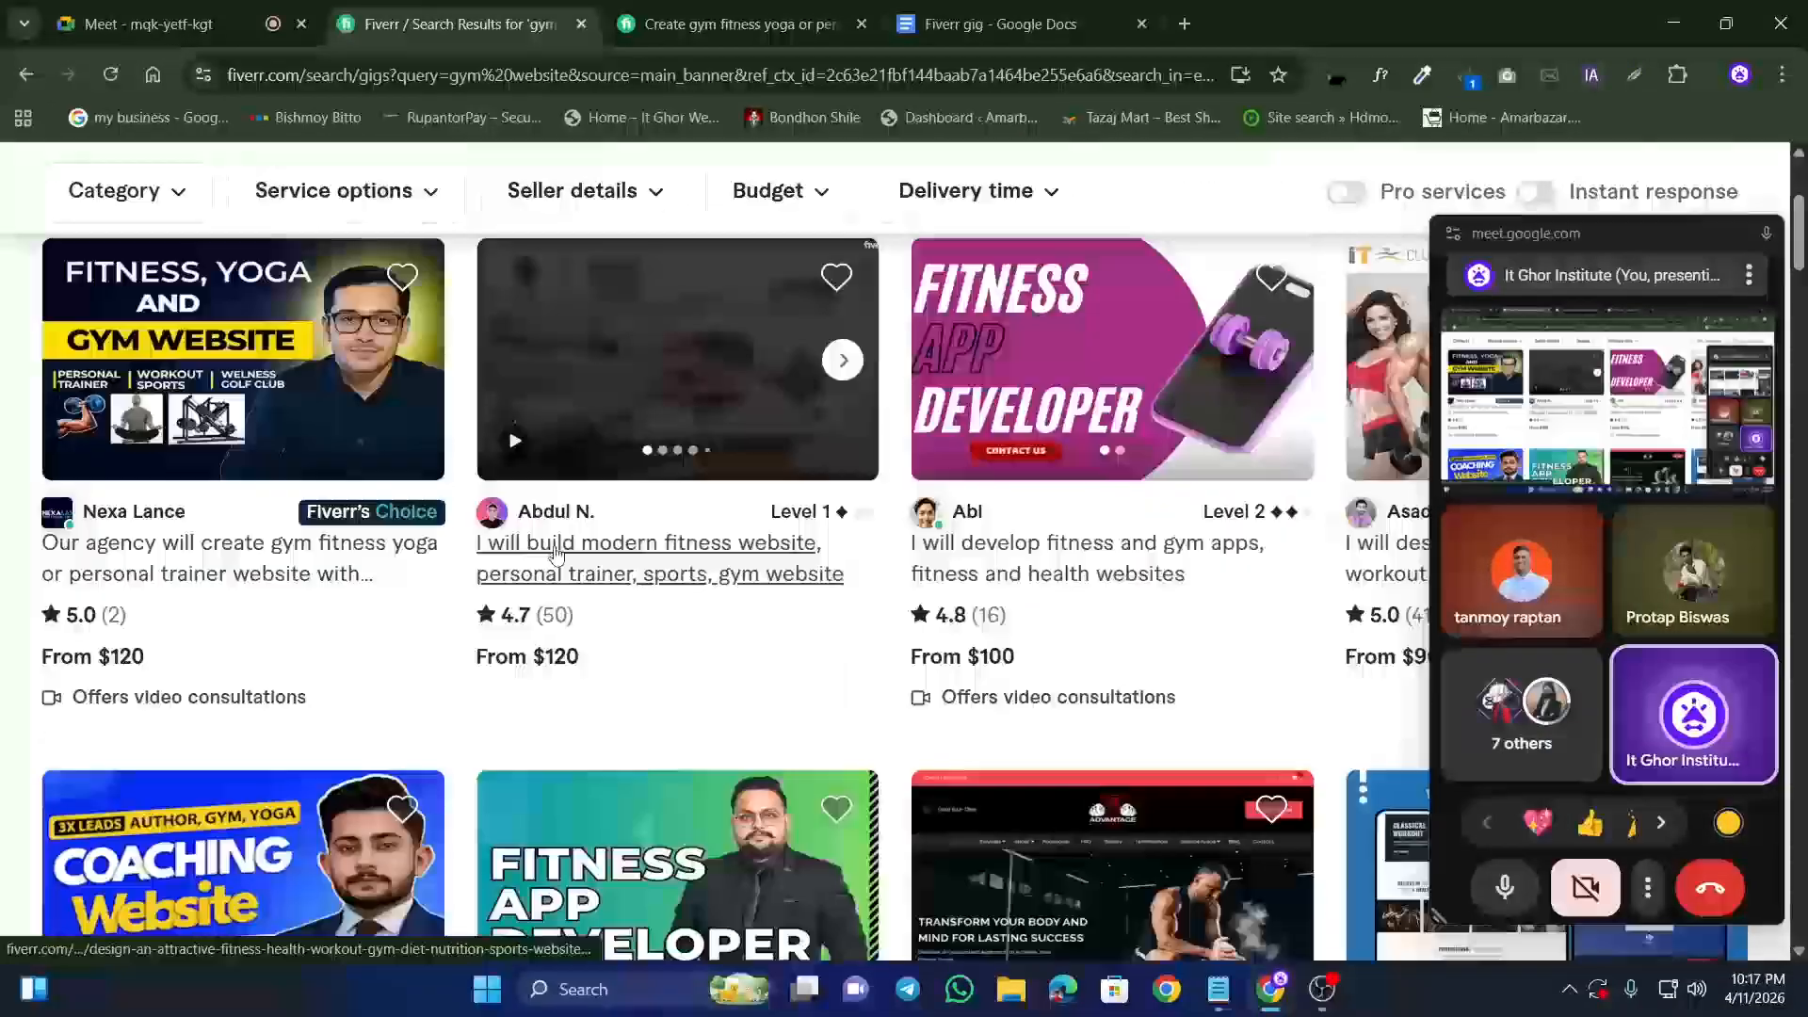
{"action": "right_click", "coordinate": [554, 549]}
{"action": "left_click", "coordinate": [623, 576]}
{"action": "right_click", "coordinate": [962, 559]}
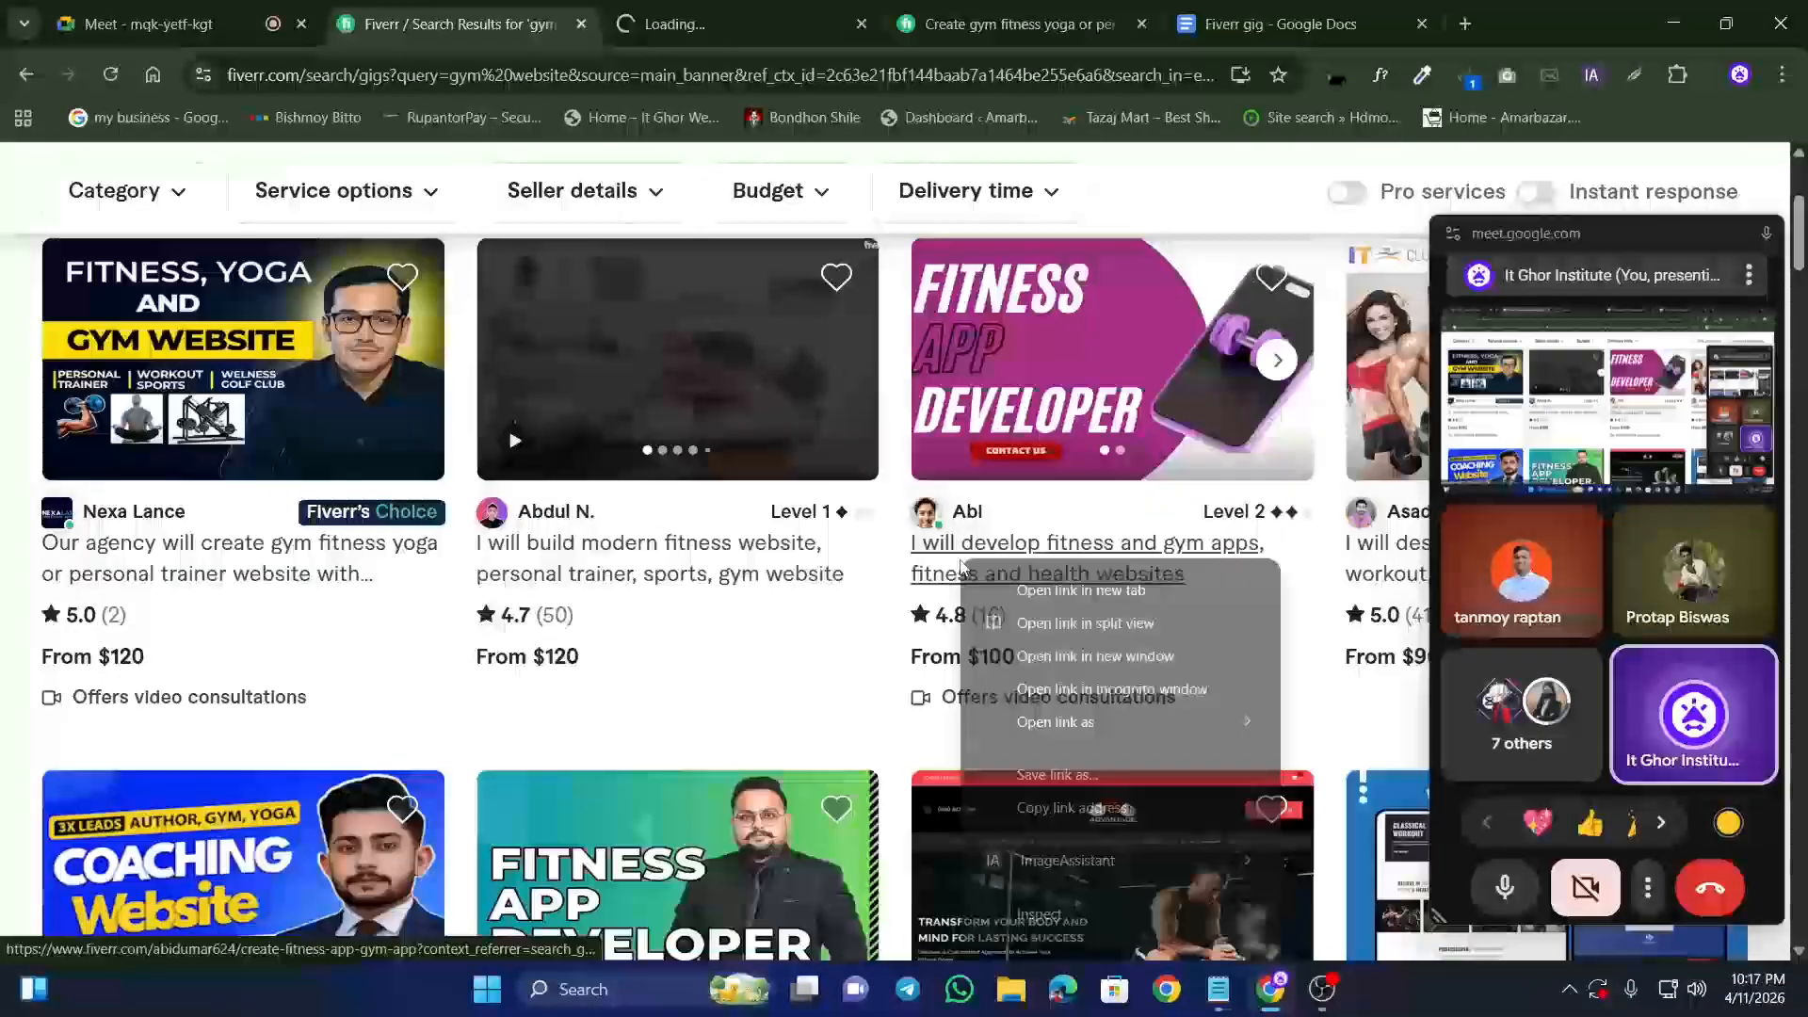
{"action": "left_click", "coordinate": [1047, 591]}
{"action": "right_click", "coordinate": [1403, 551]}
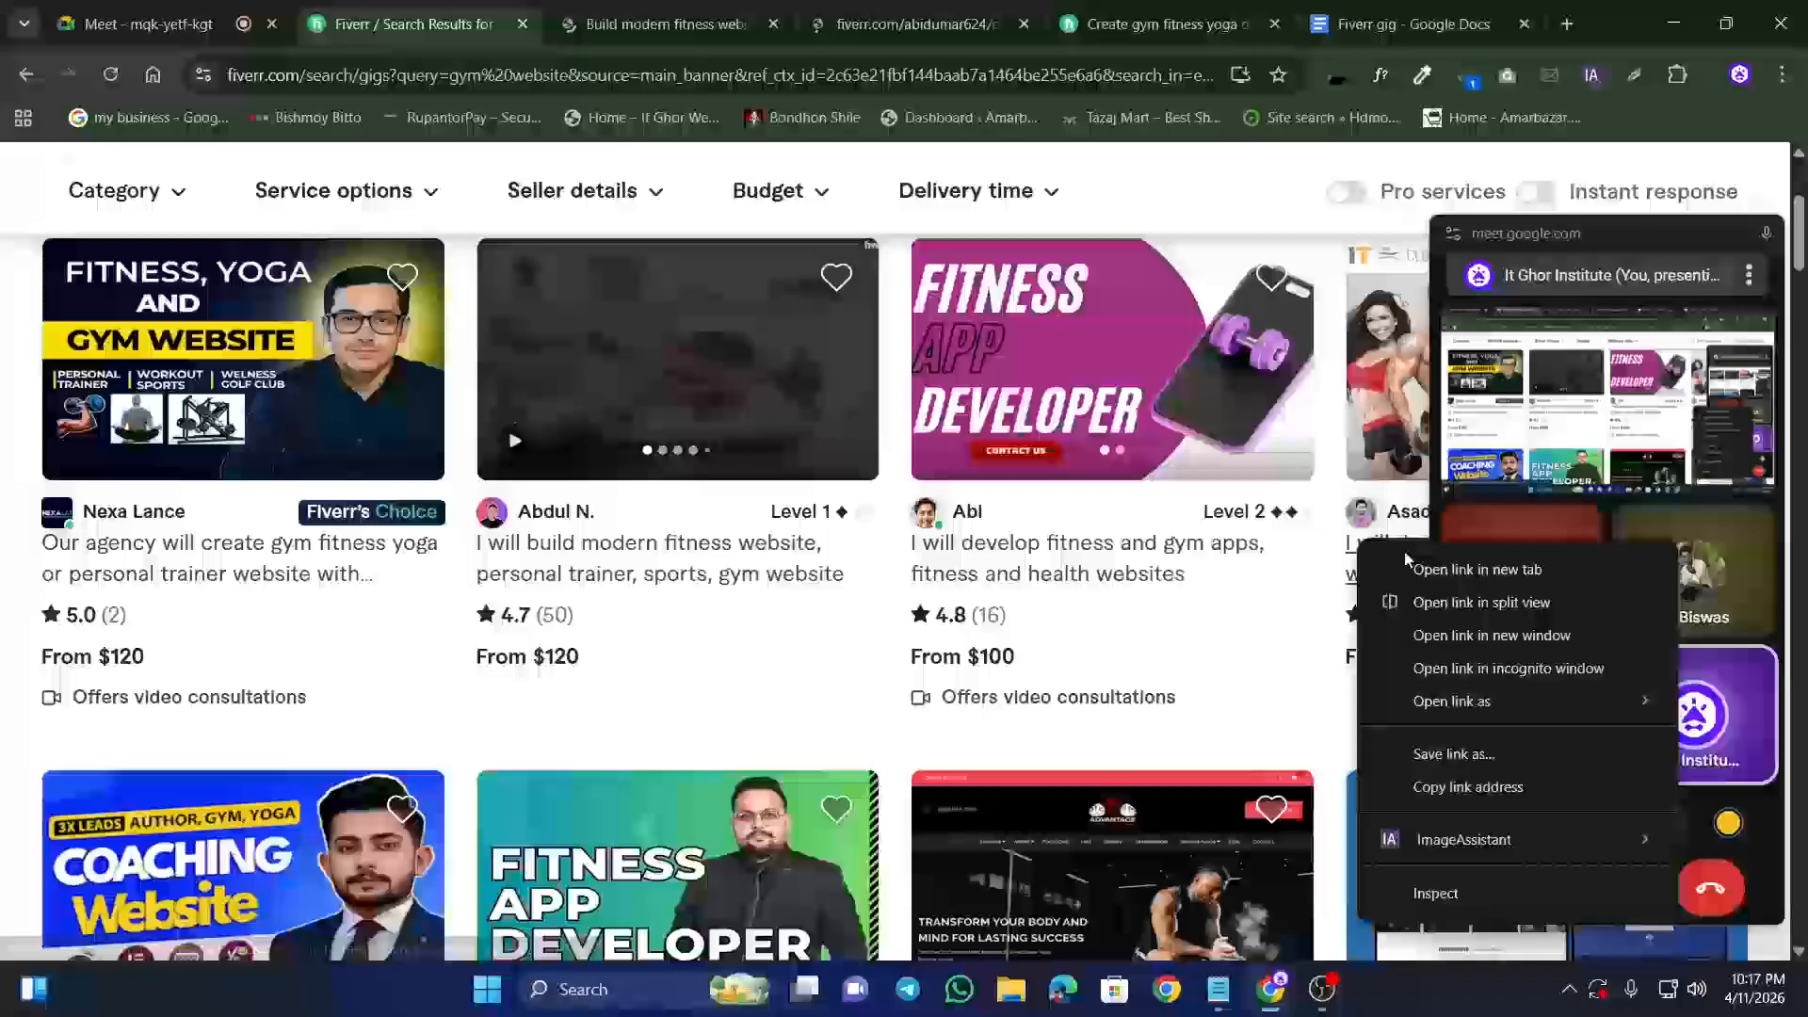
{"action": "left_click", "coordinate": [1454, 577]}
Step: Open all four gigs in the second row of the search results in new tabs
{"action": "scroll", "coordinate": [375, 465], "scroll_direction": "down", "scroll_amount": 5}
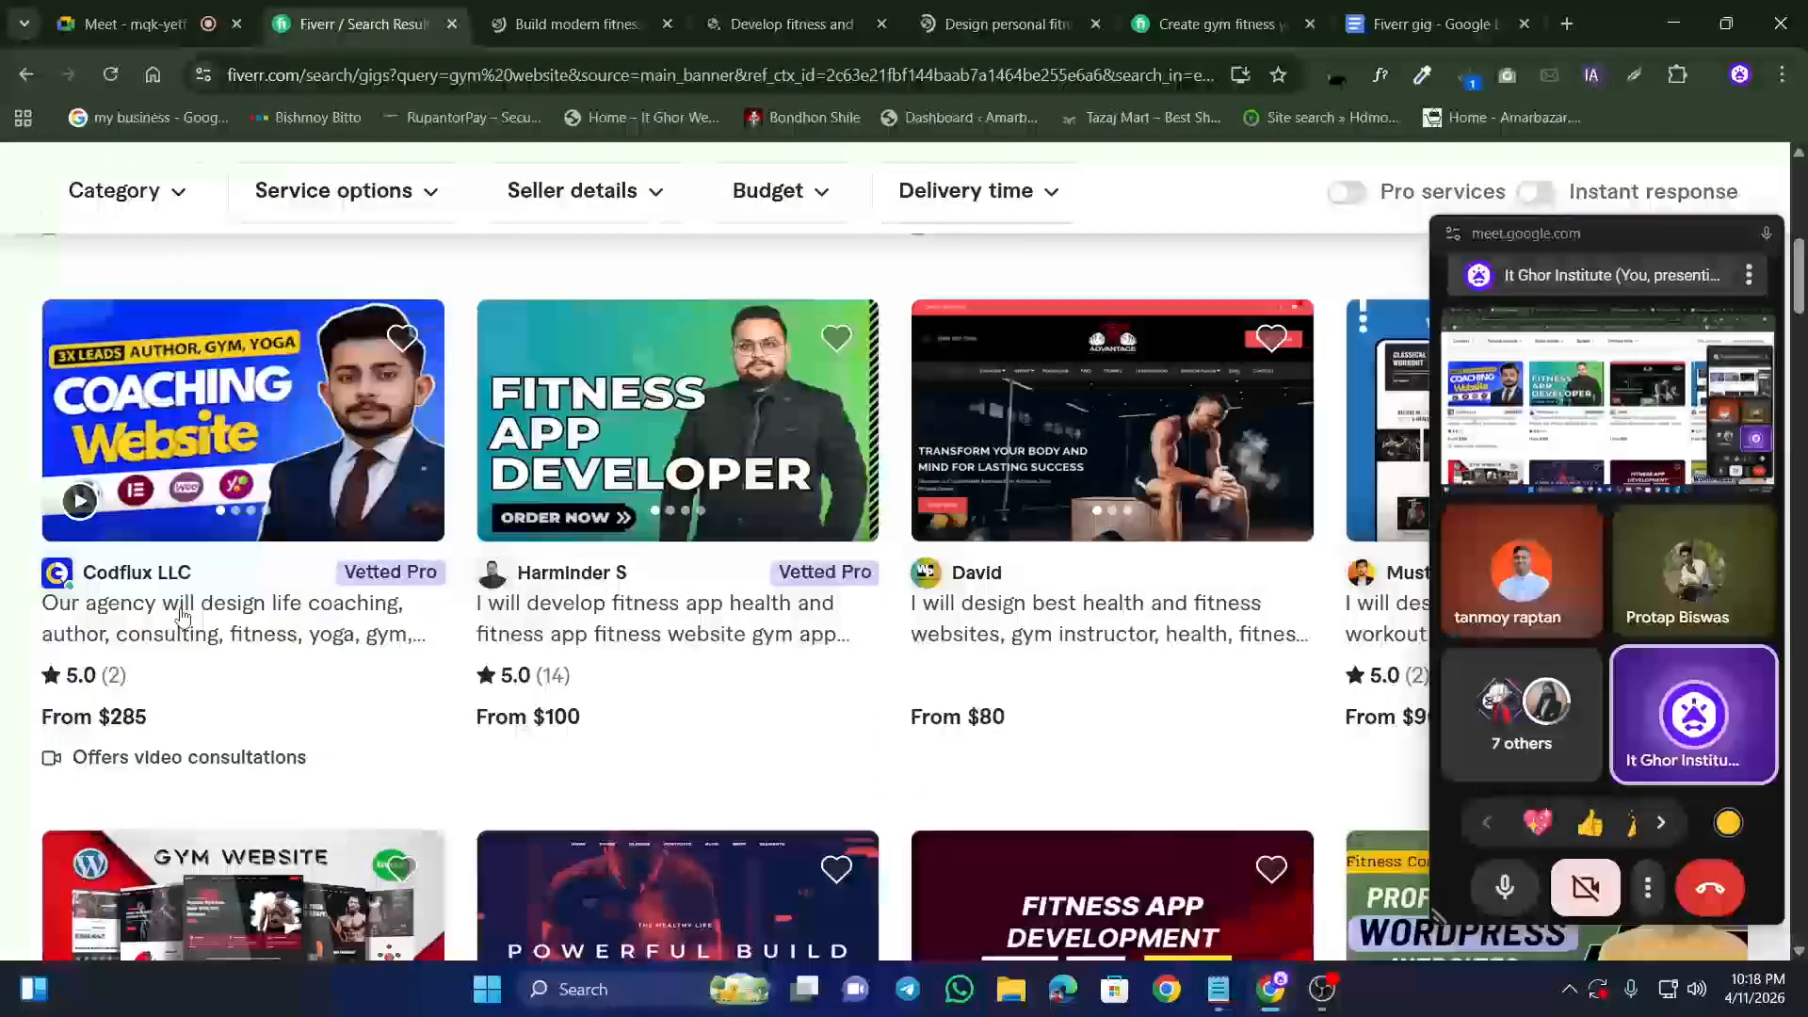
{"action": "right_click", "coordinate": [234, 607]}
{"action": "left_click", "coordinate": [269, 256]}
{"action": "right_click", "coordinate": [544, 614]}
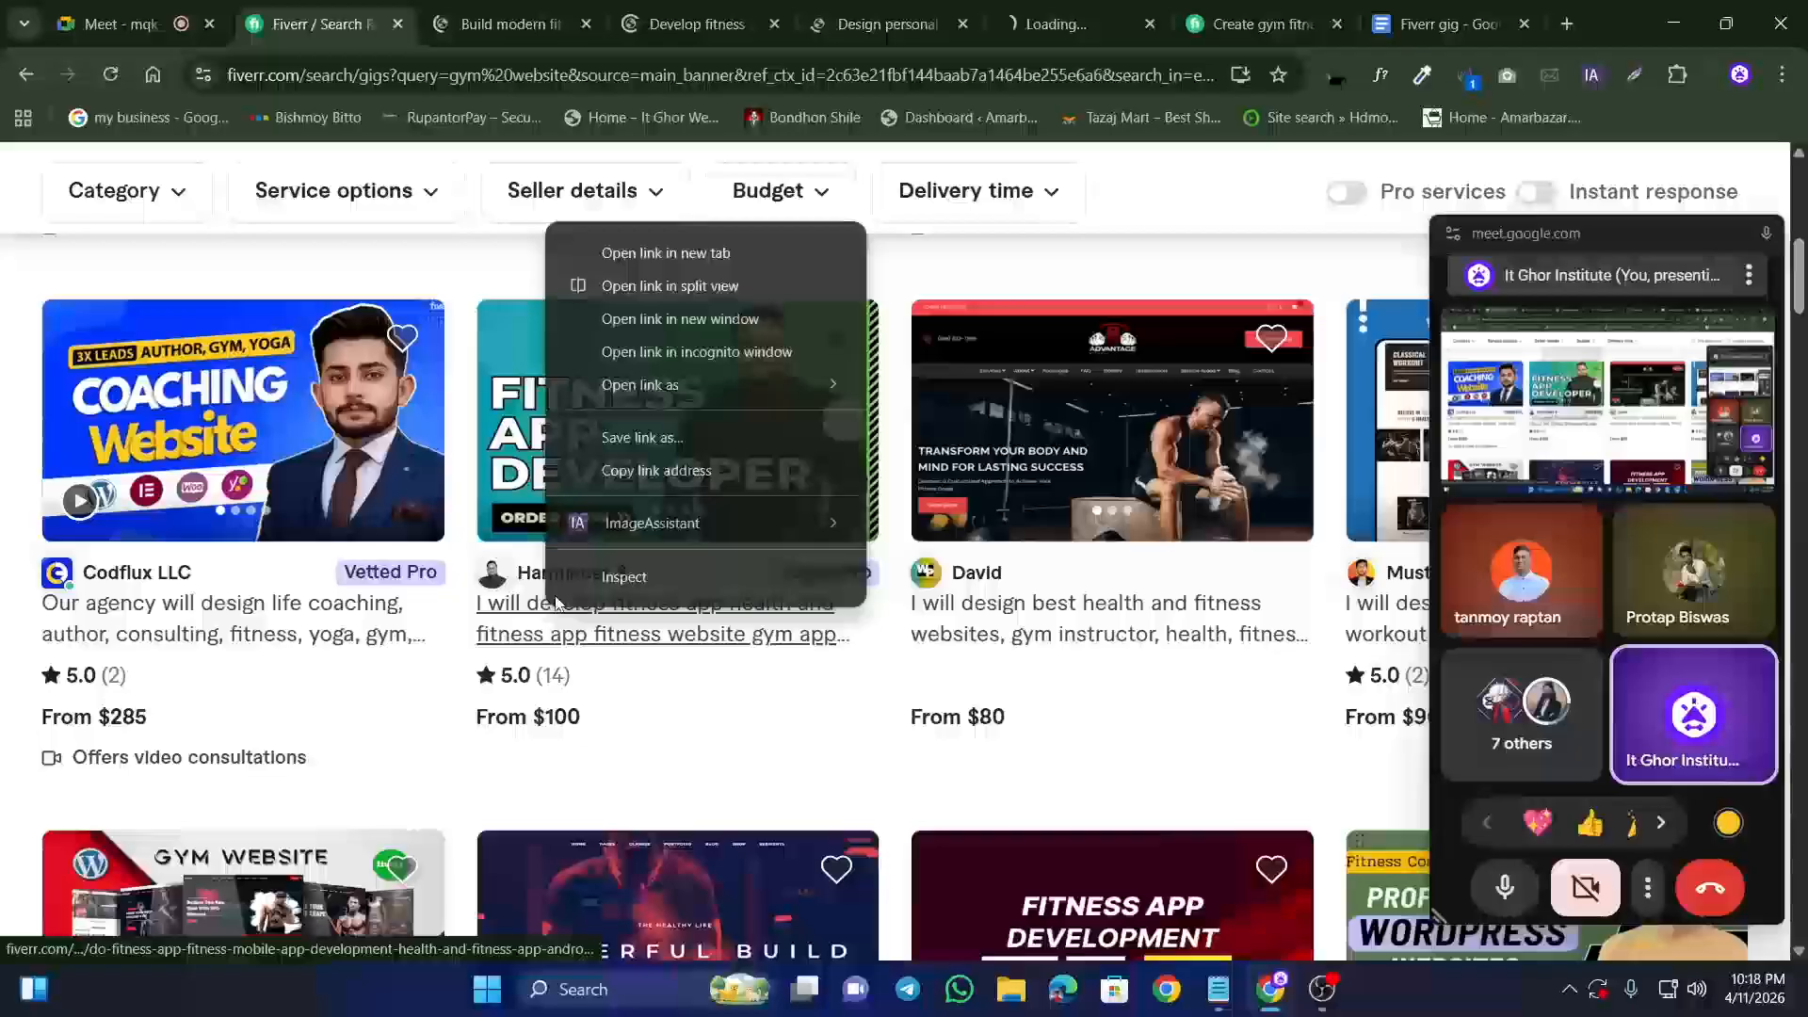
{"action": "left_click", "coordinate": [631, 250]}
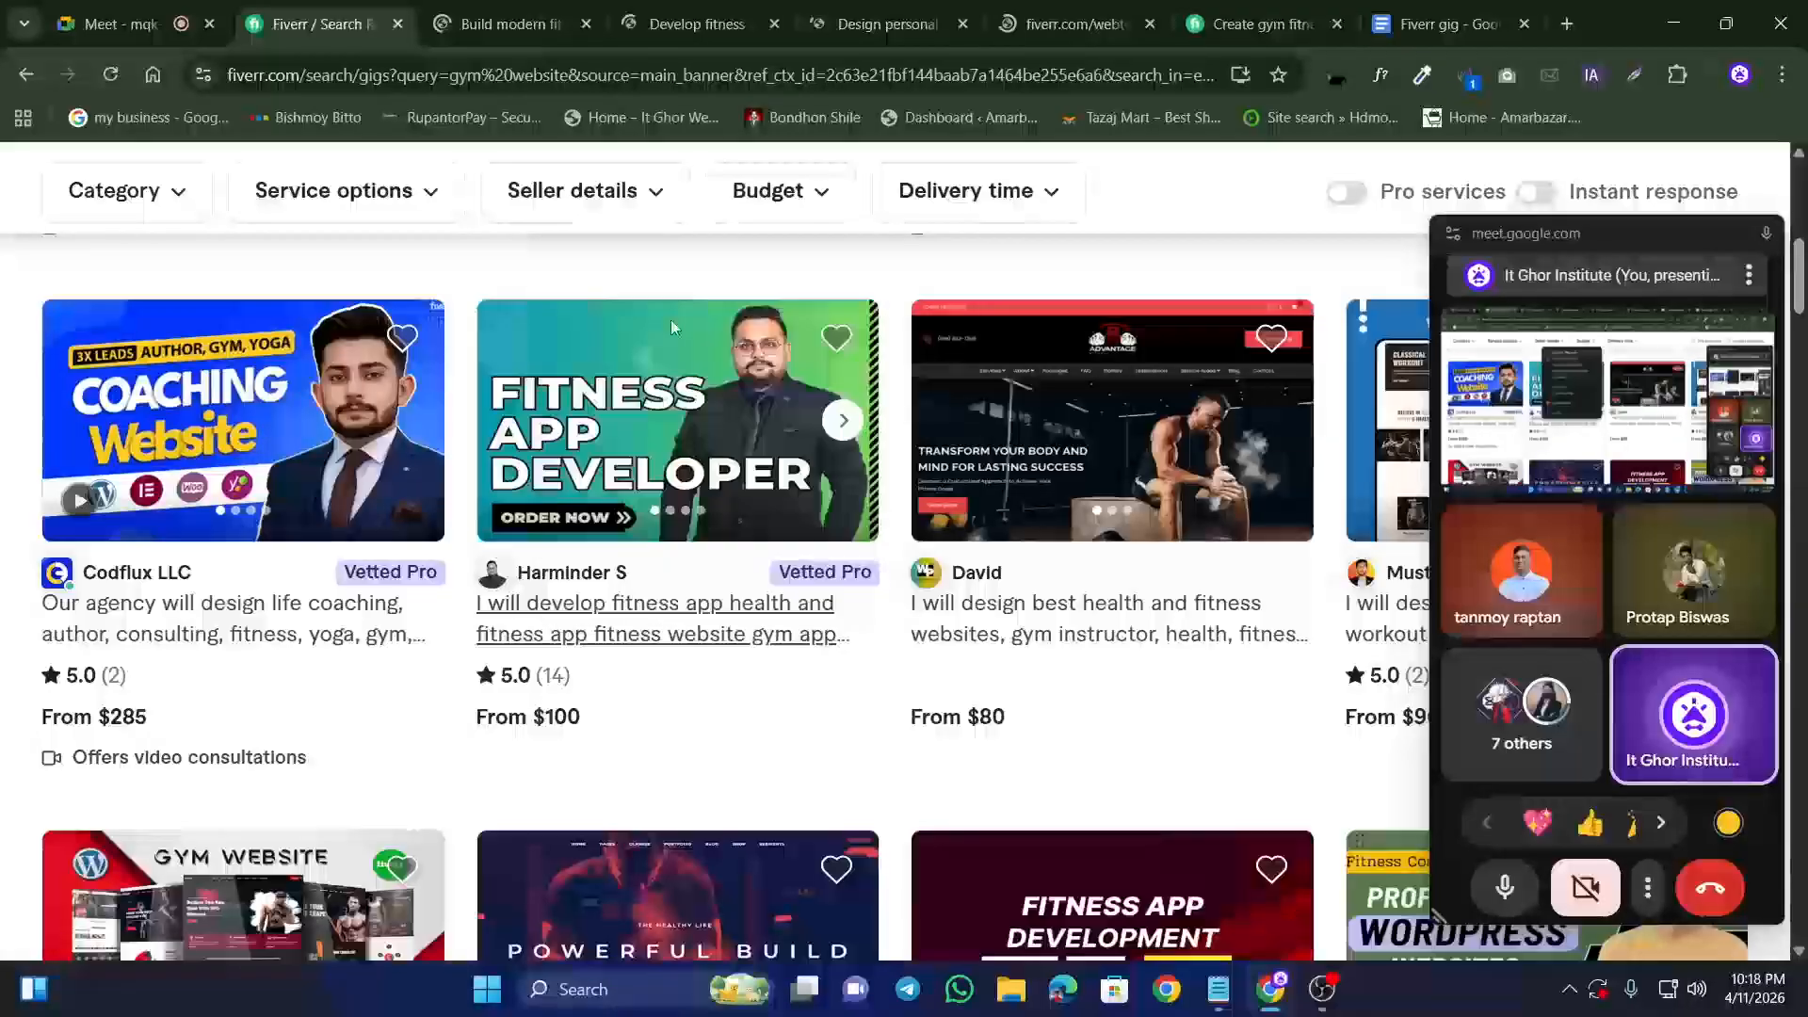
{"action": "right_click", "coordinate": [965, 626]}
{"action": "left_click", "coordinate": [1054, 269]}
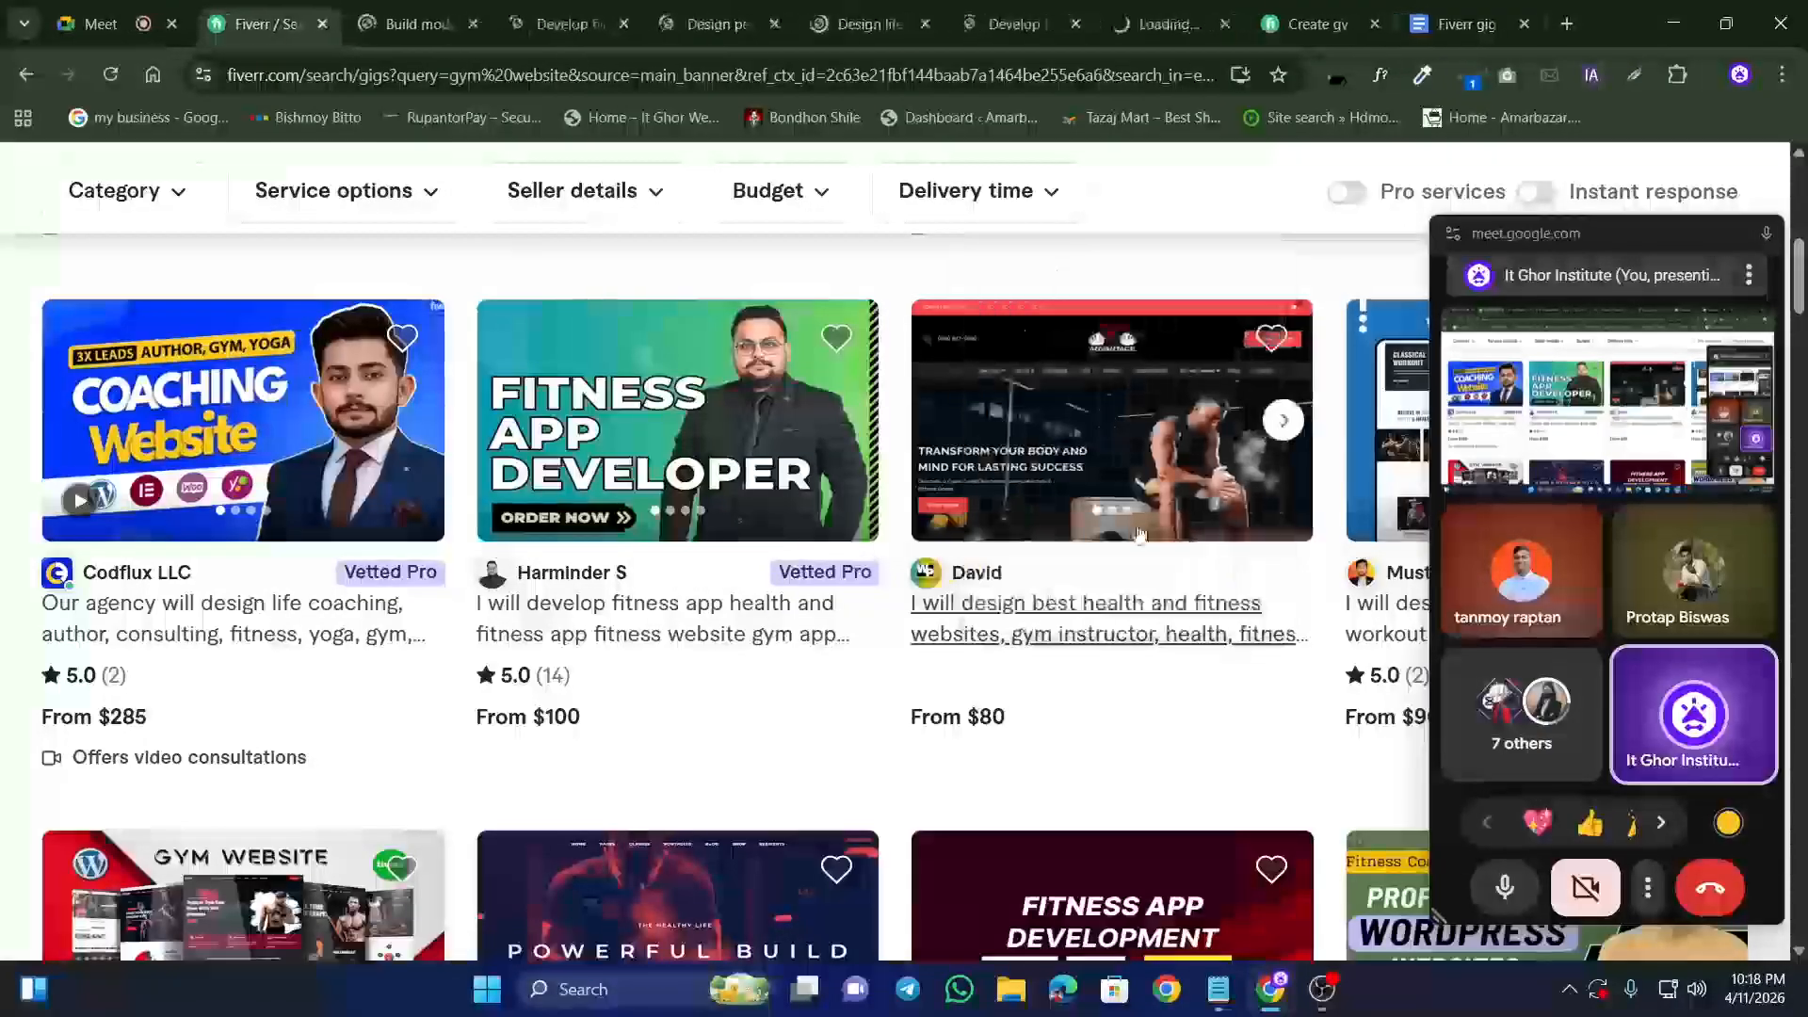
{"action": "right_click", "coordinate": [1384, 612]}
{"action": "left_click", "coordinate": [1487, 252]}
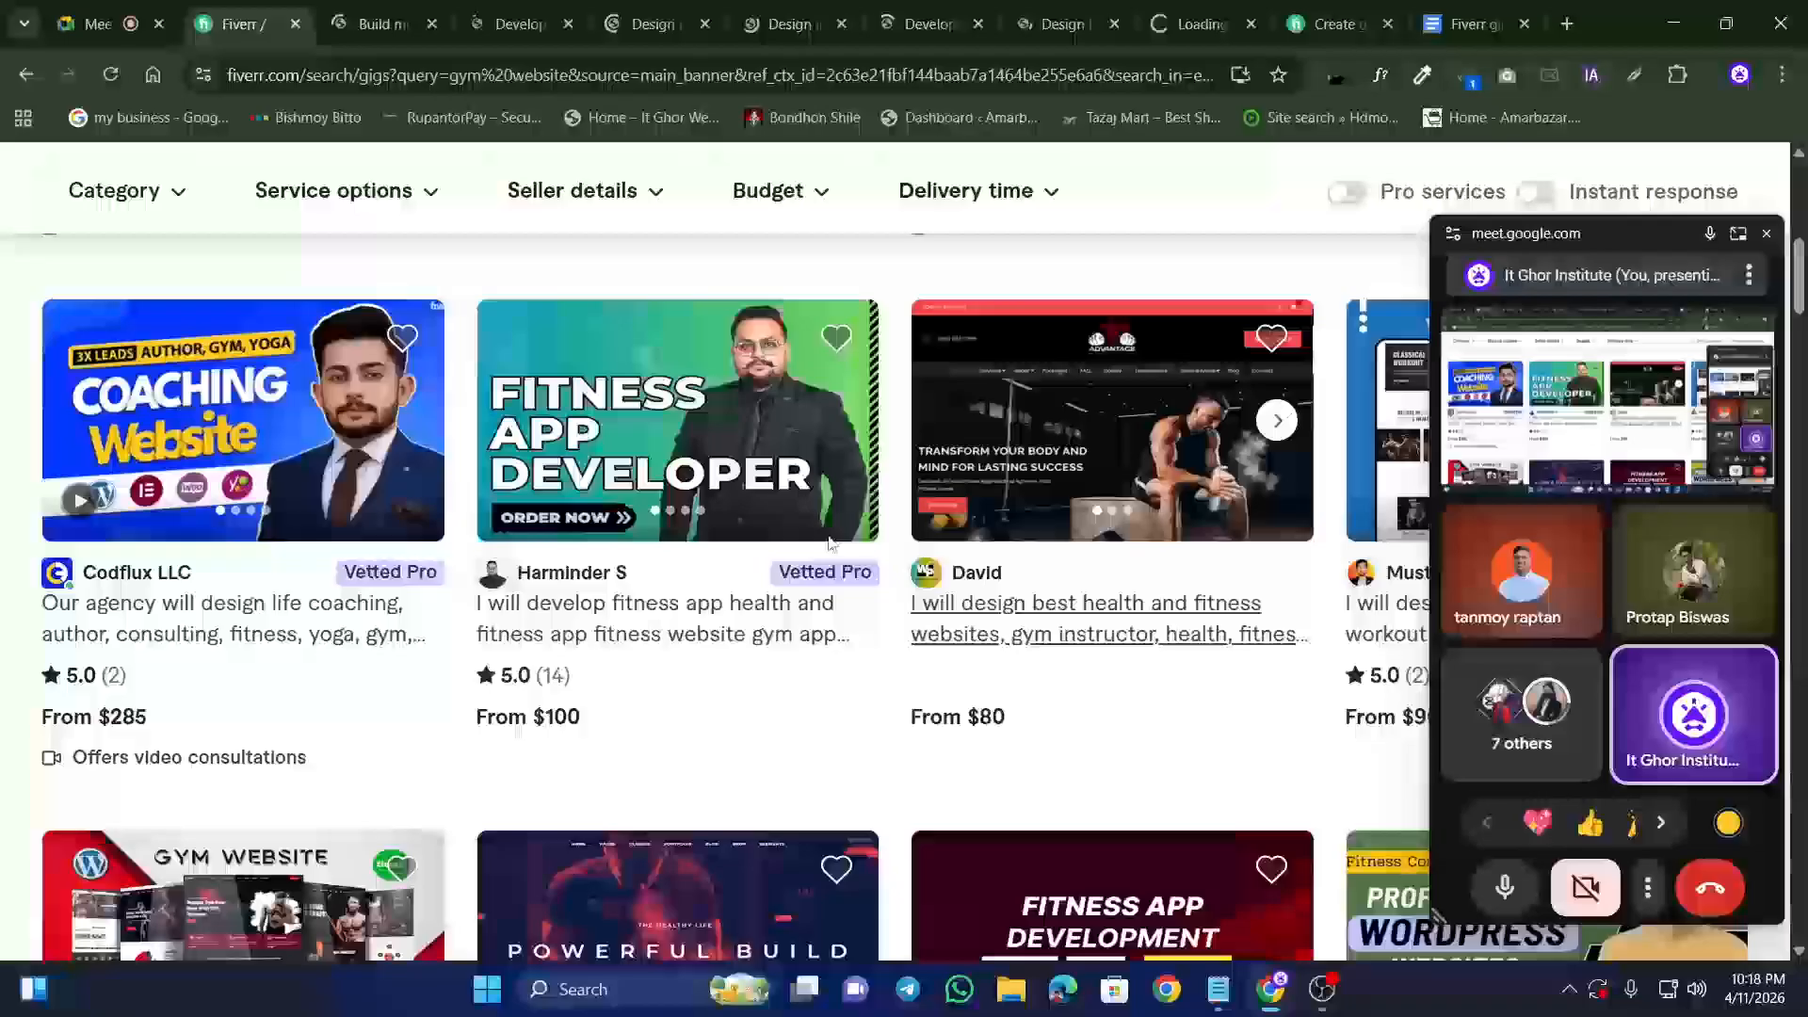
{"action": "scroll", "coordinate": [897, 568], "scroll_direction": "up", "scroll_amount": 1}
{"action": "scroll", "coordinate": [897, 567], "scroll_direction": "up", "scroll_amount": 8}
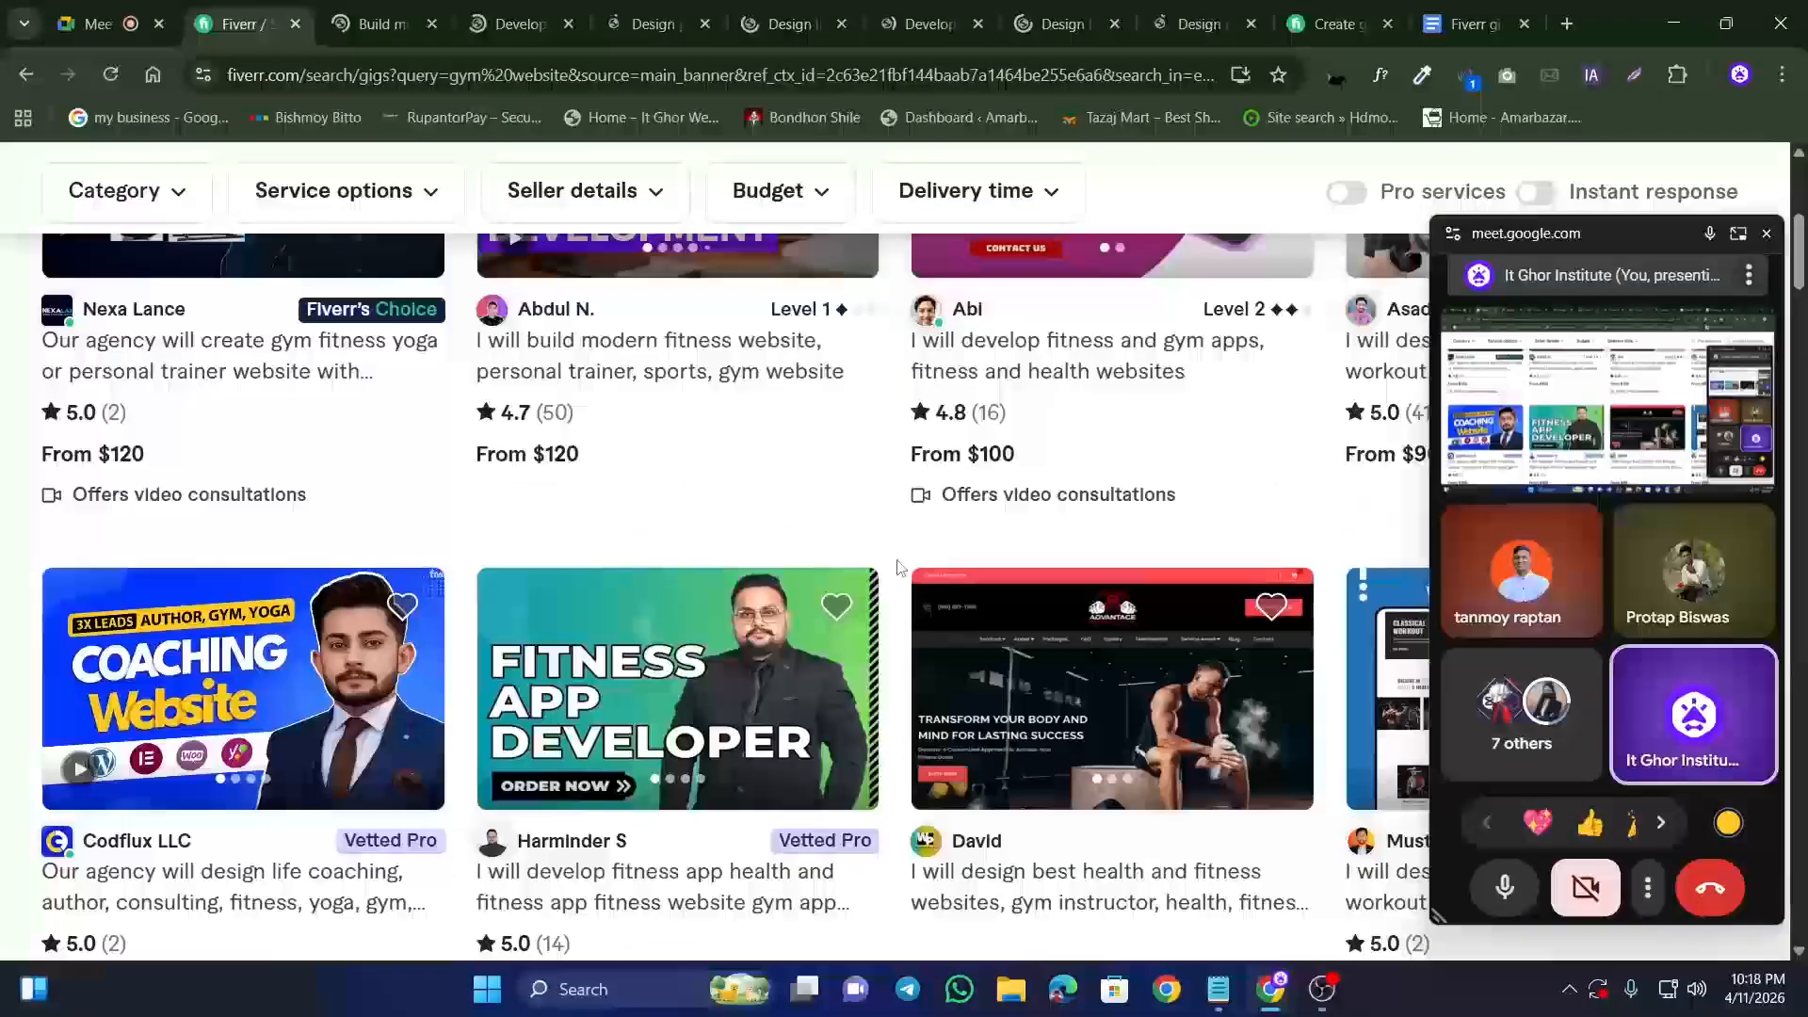
Step: Go through the seven newly opened gig tabs to check whether their pages have loaded
{"action": "left_click", "coordinate": [392, 11]}
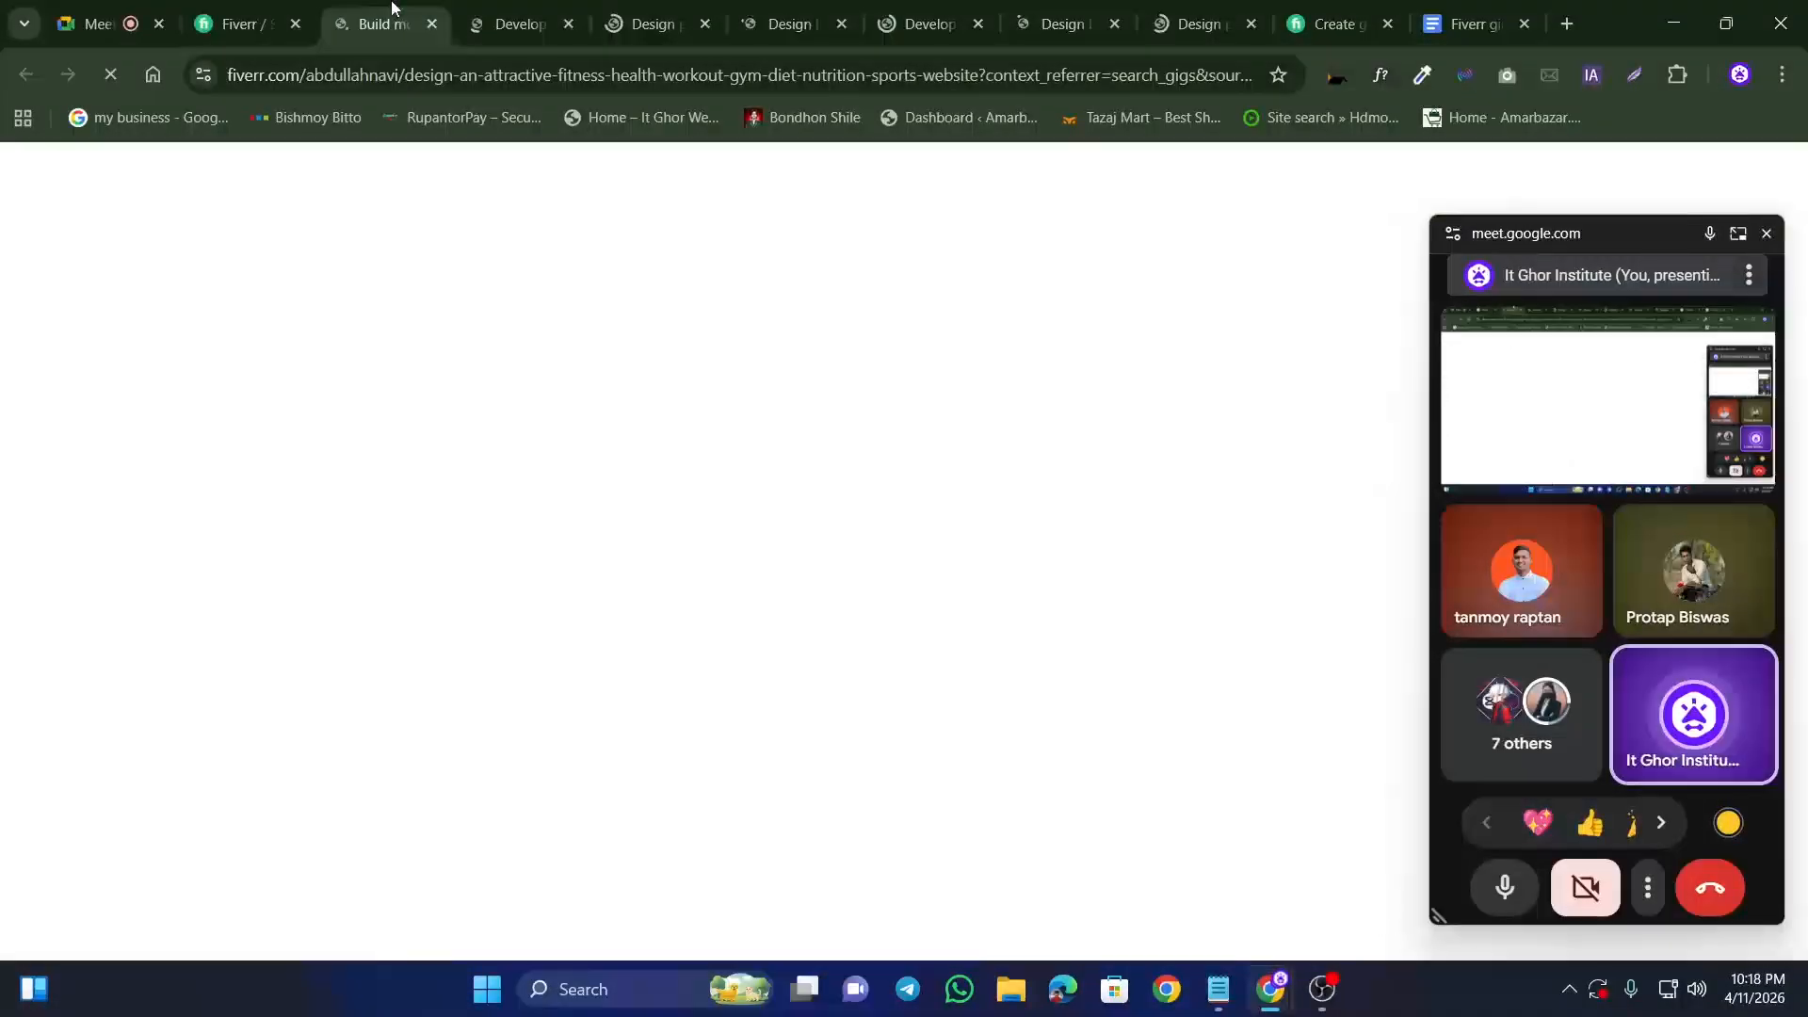
{"action": "left_click", "coordinate": [516, 20]}
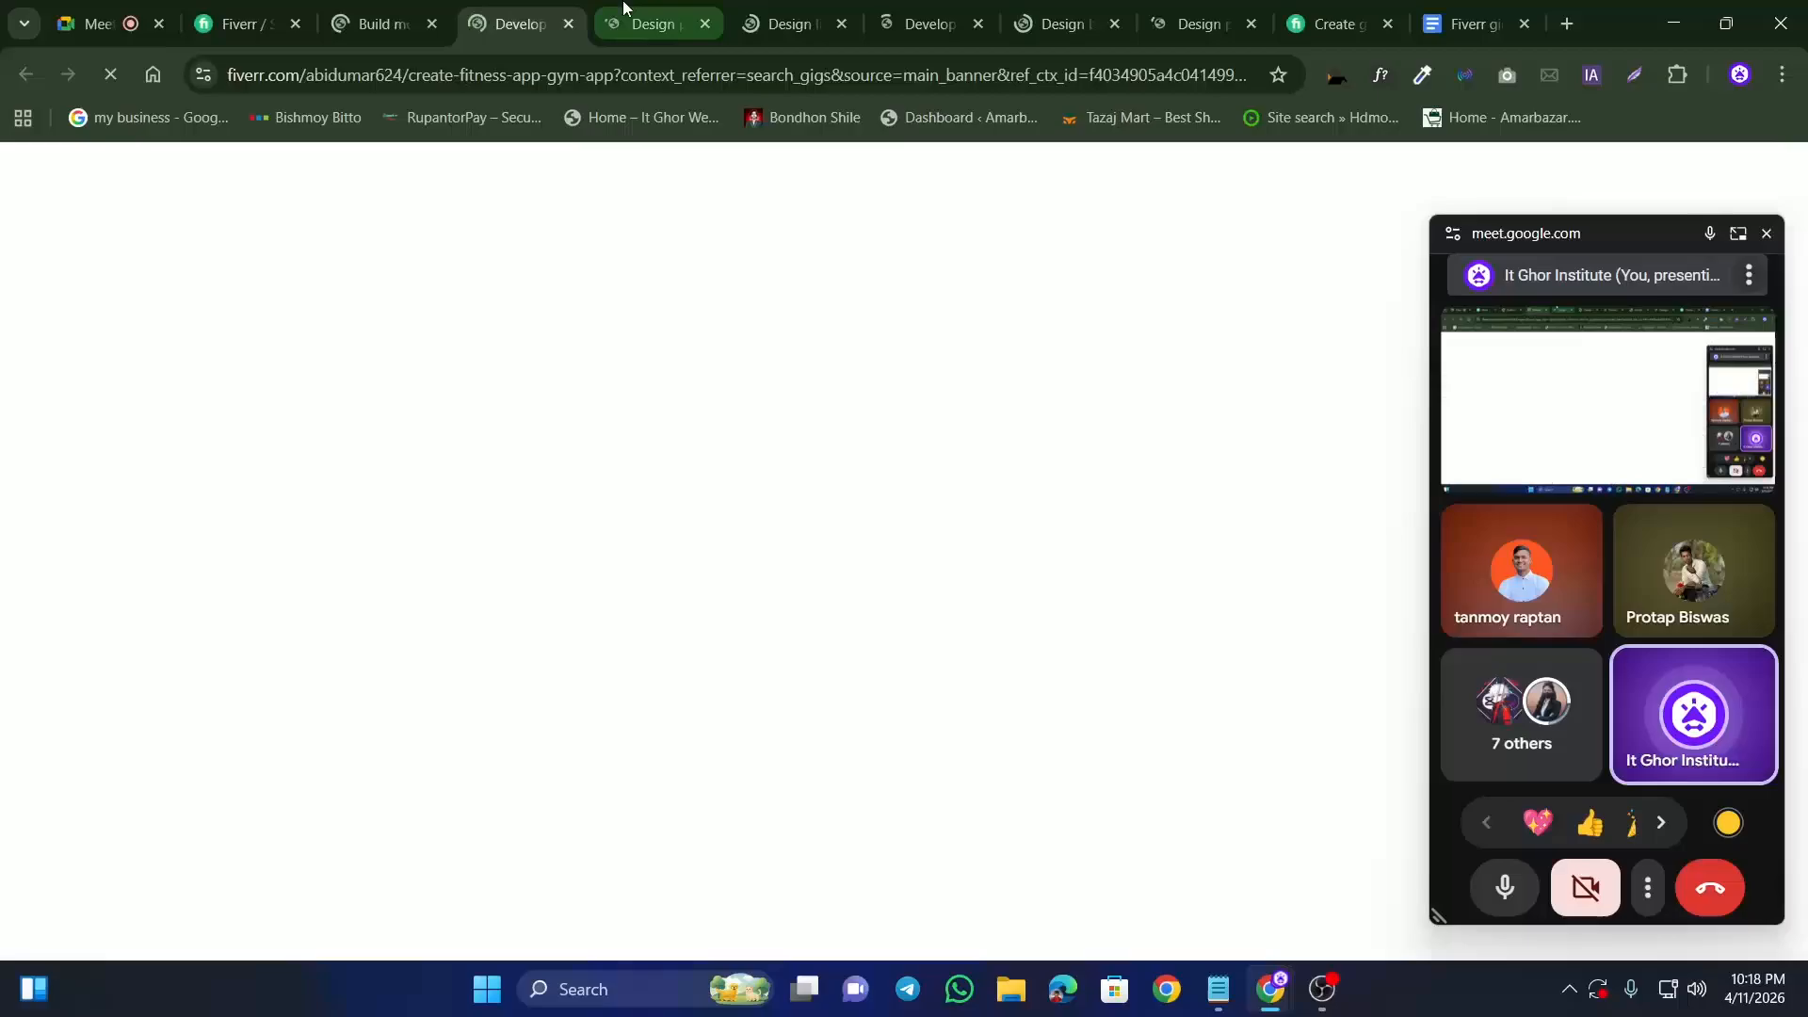
{"action": "left_click", "coordinate": [659, 21]}
{"action": "left_click", "coordinate": [827, 17]}
{"action": "left_click", "coordinate": [906, 17]}
{"action": "left_click", "coordinate": [1059, 17]}
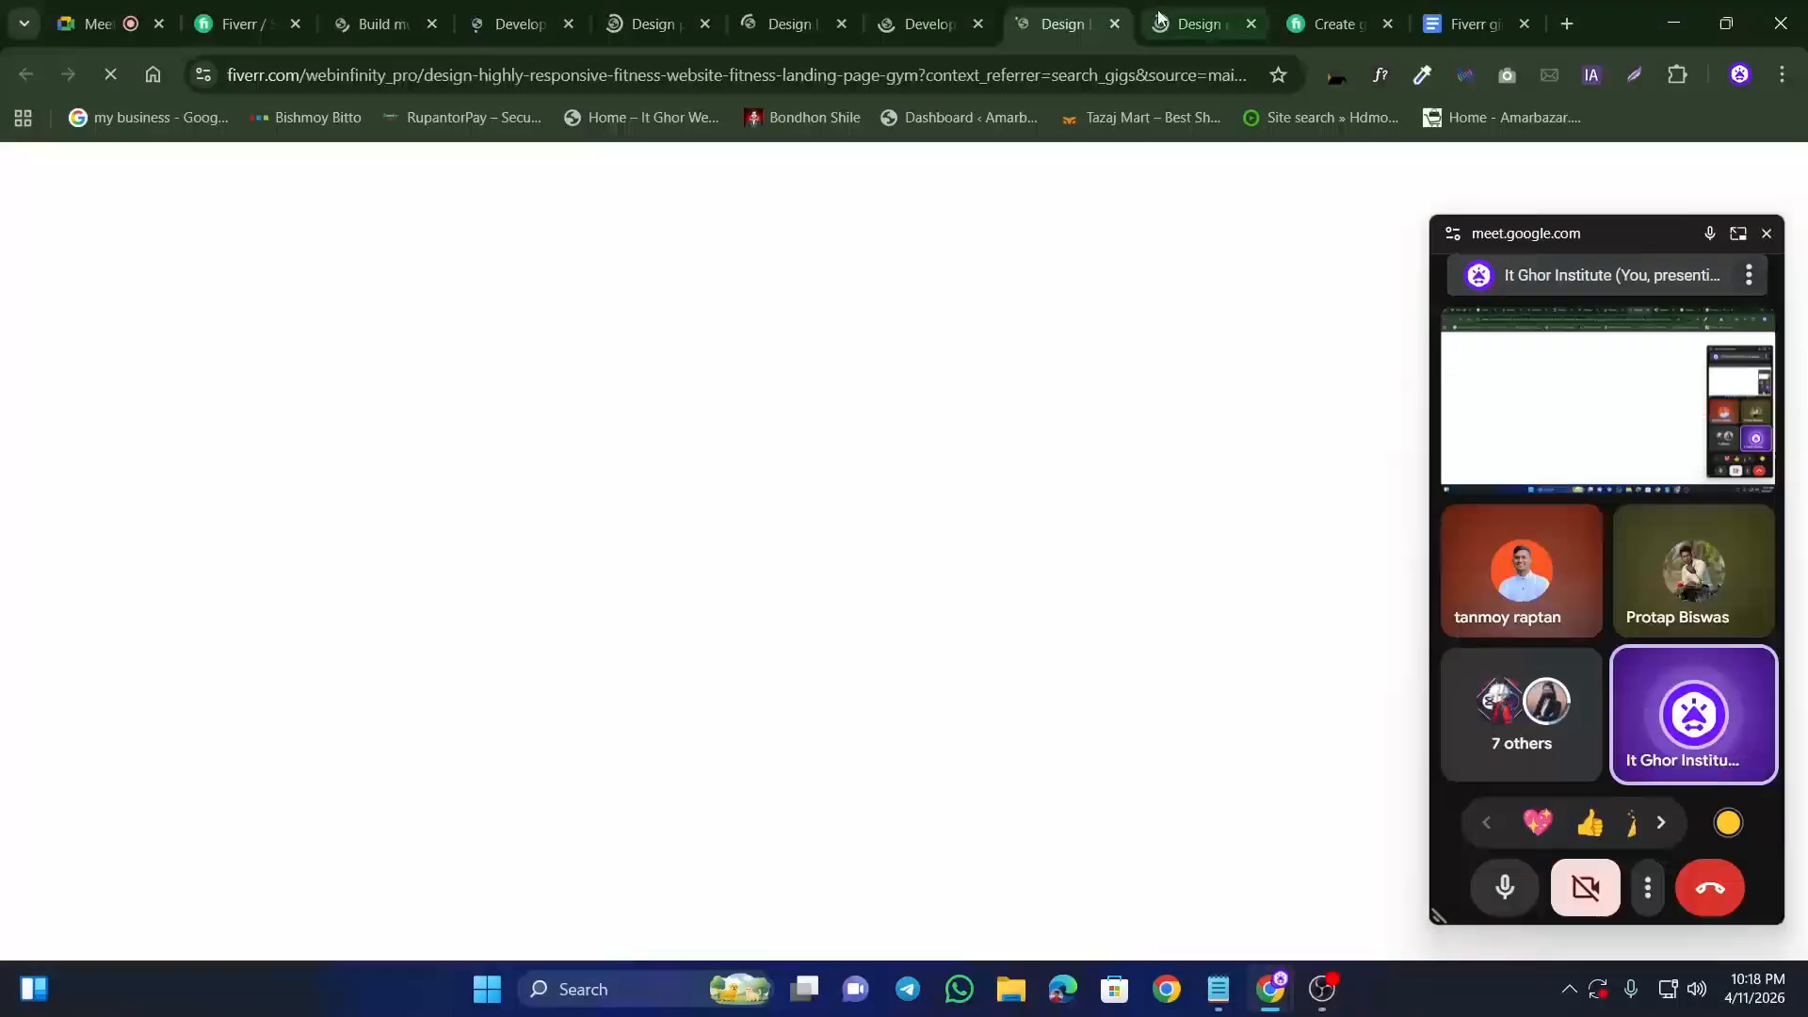
{"action": "left_click", "coordinate": [1194, 17]}
Step: Examine the title, orders in queue, reviews and category path of the gym fitness yoga or personal trainer website gig
{"action": "left_click", "coordinate": [1299, 9]}
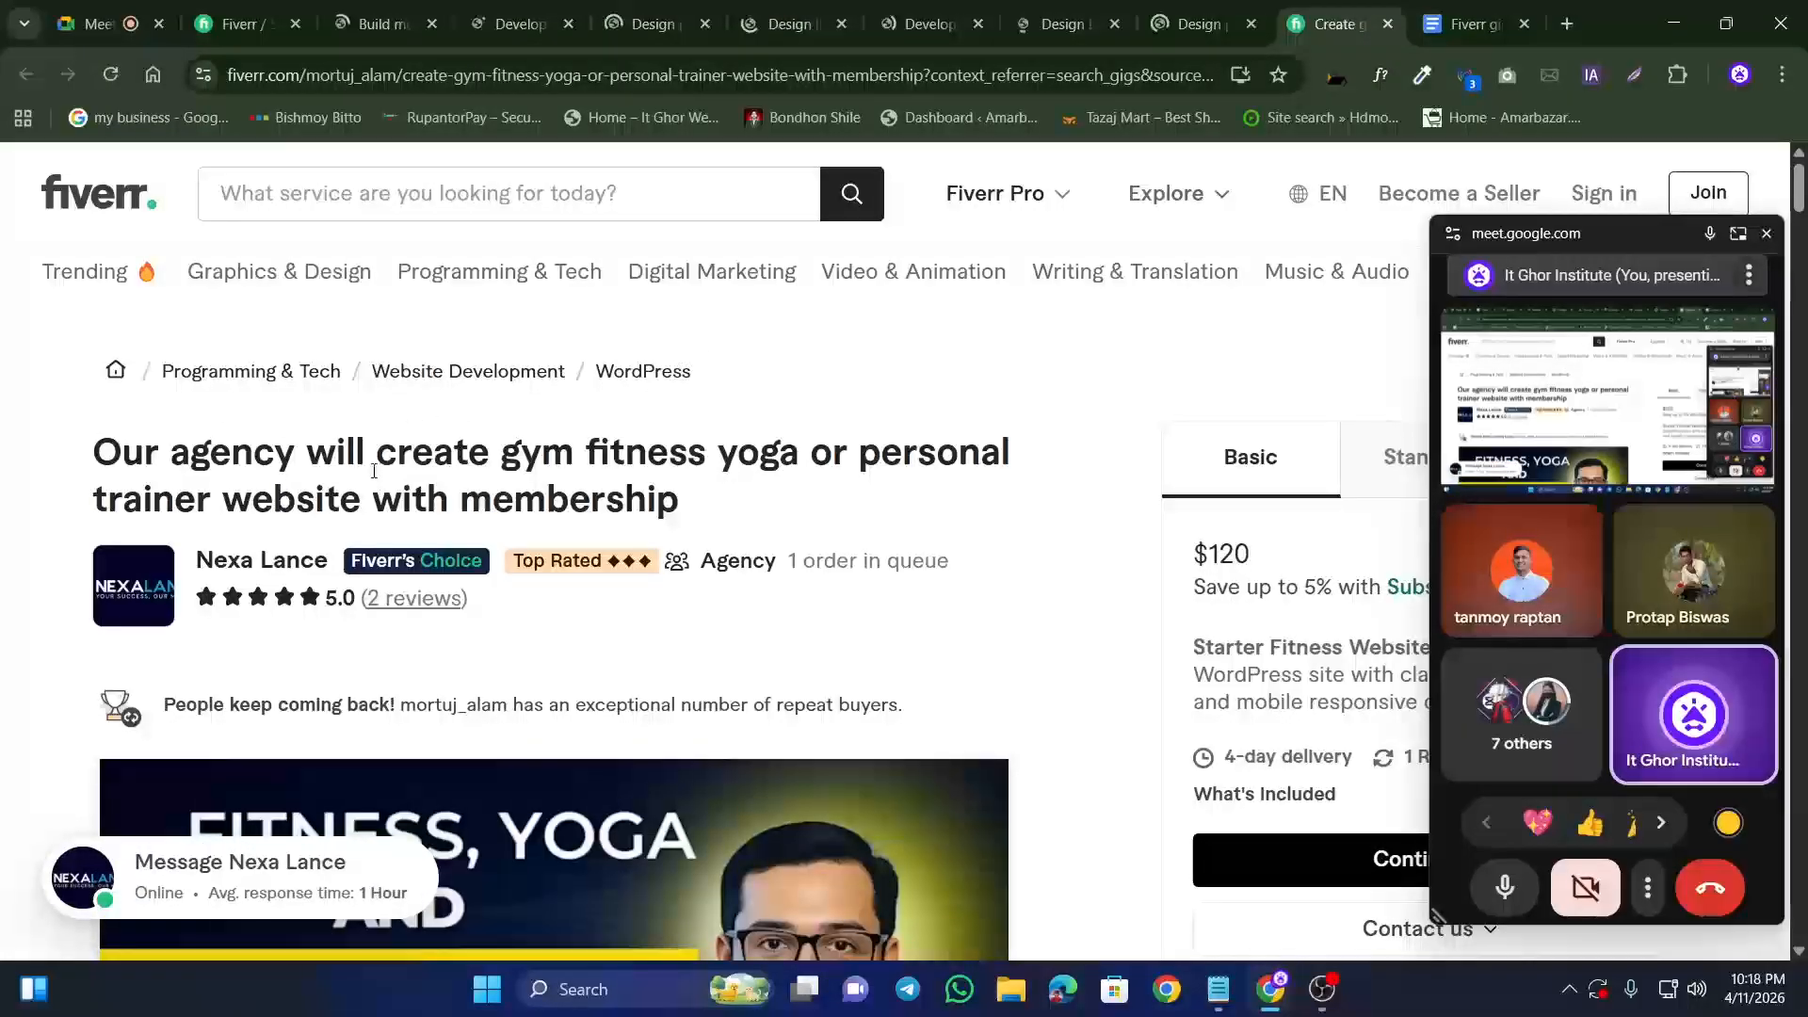
{"action": "left_click_drag", "start_coordinate": [106, 454], "coordinate": [664, 488]}
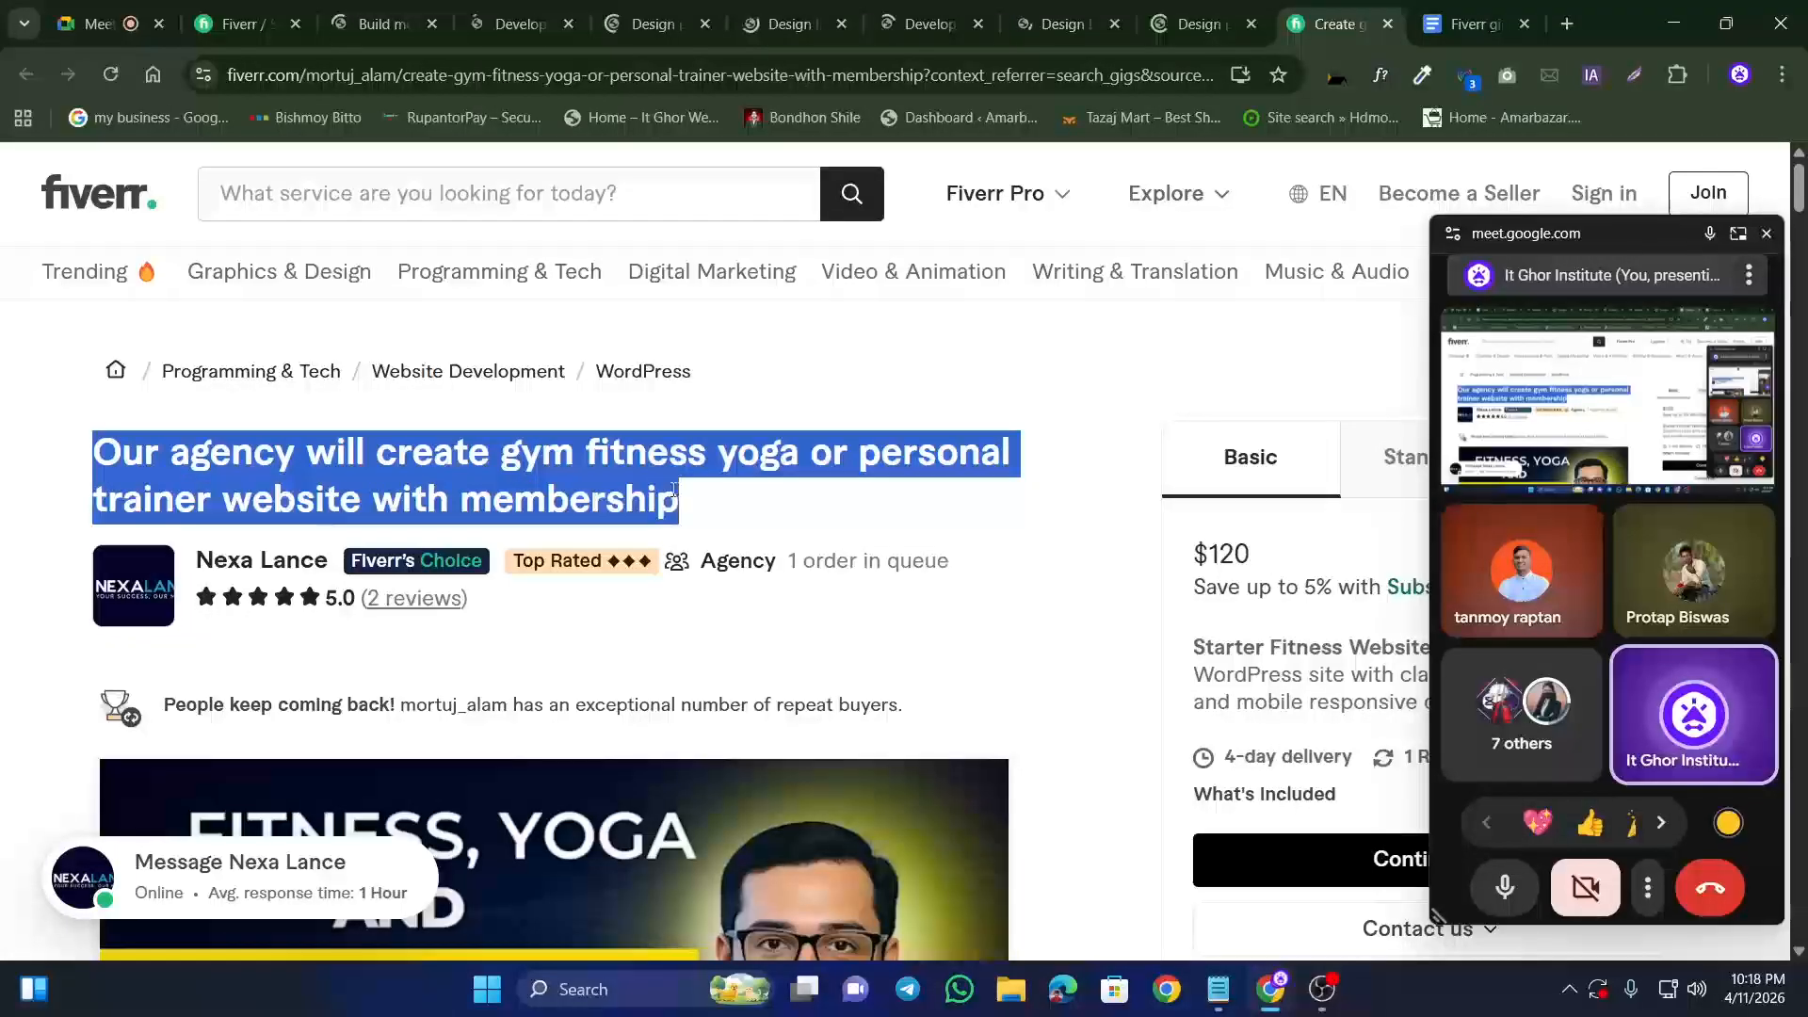
{"action": "left_click", "coordinate": [674, 490]}
{"action": "left_click_drag", "start_coordinate": [812, 561], "coordinate": [900, 605]}
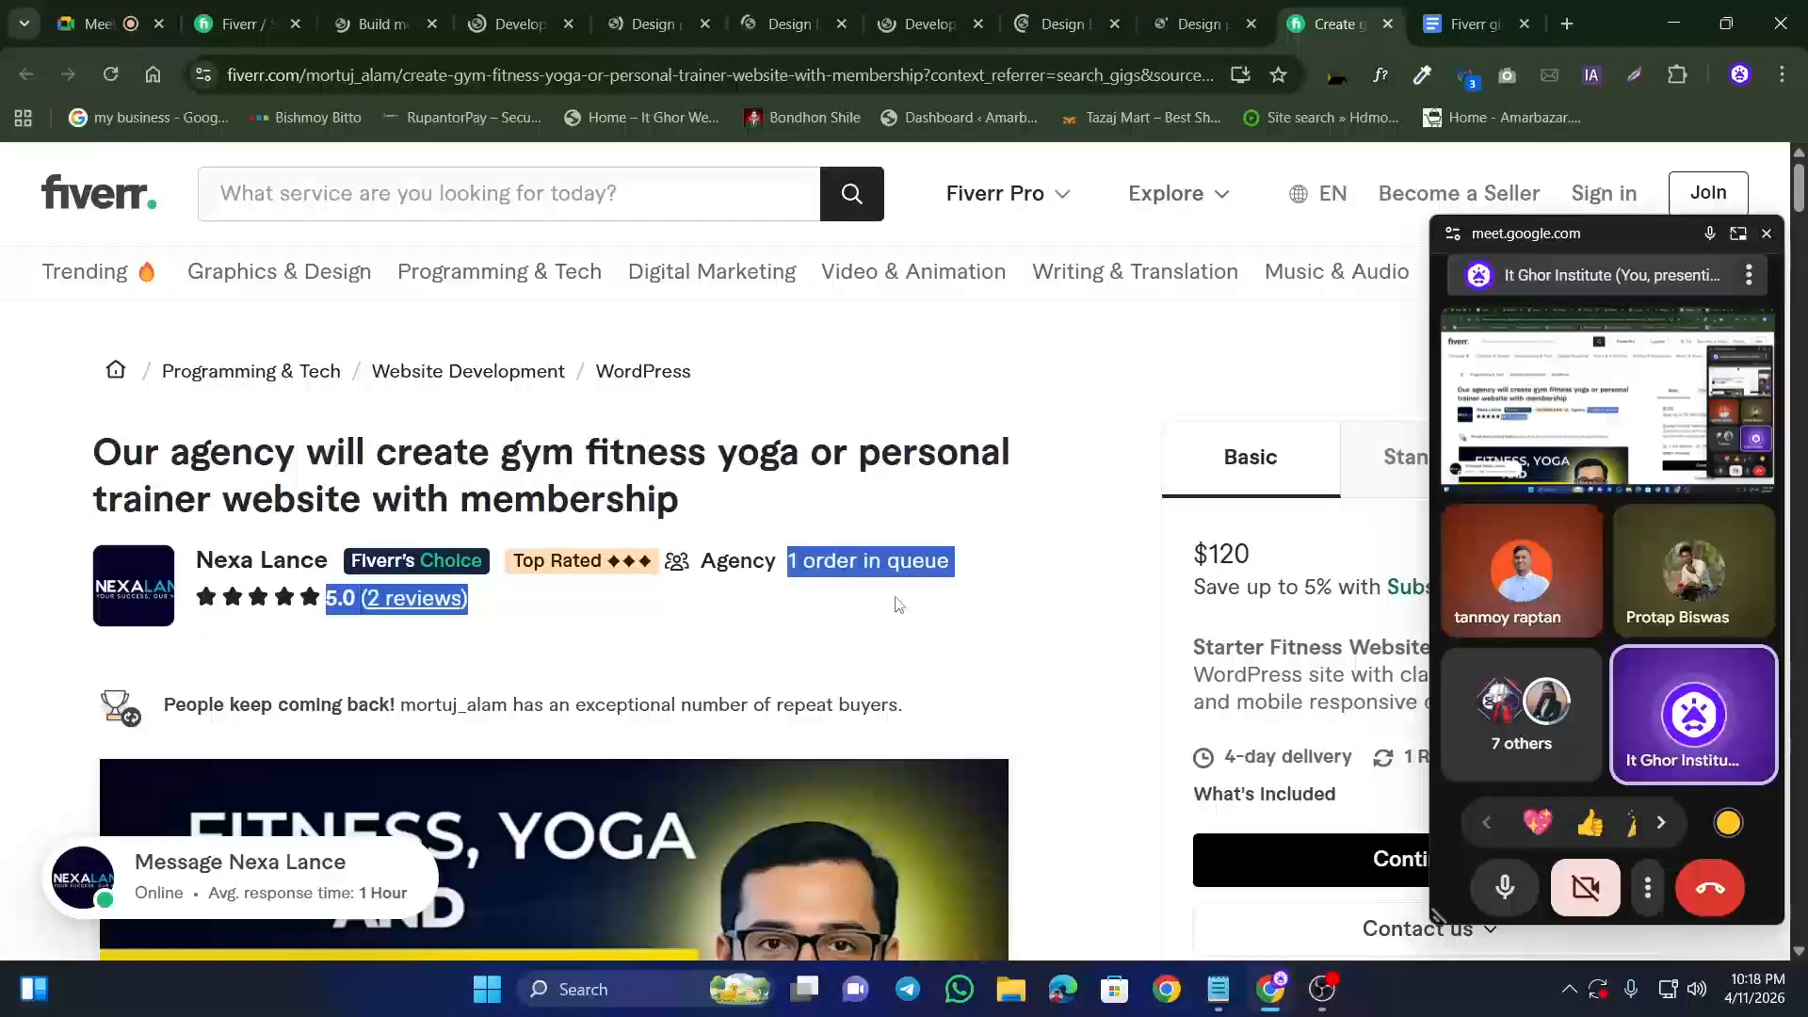
{"action": "left_click", "coordinate": [740, 602]}
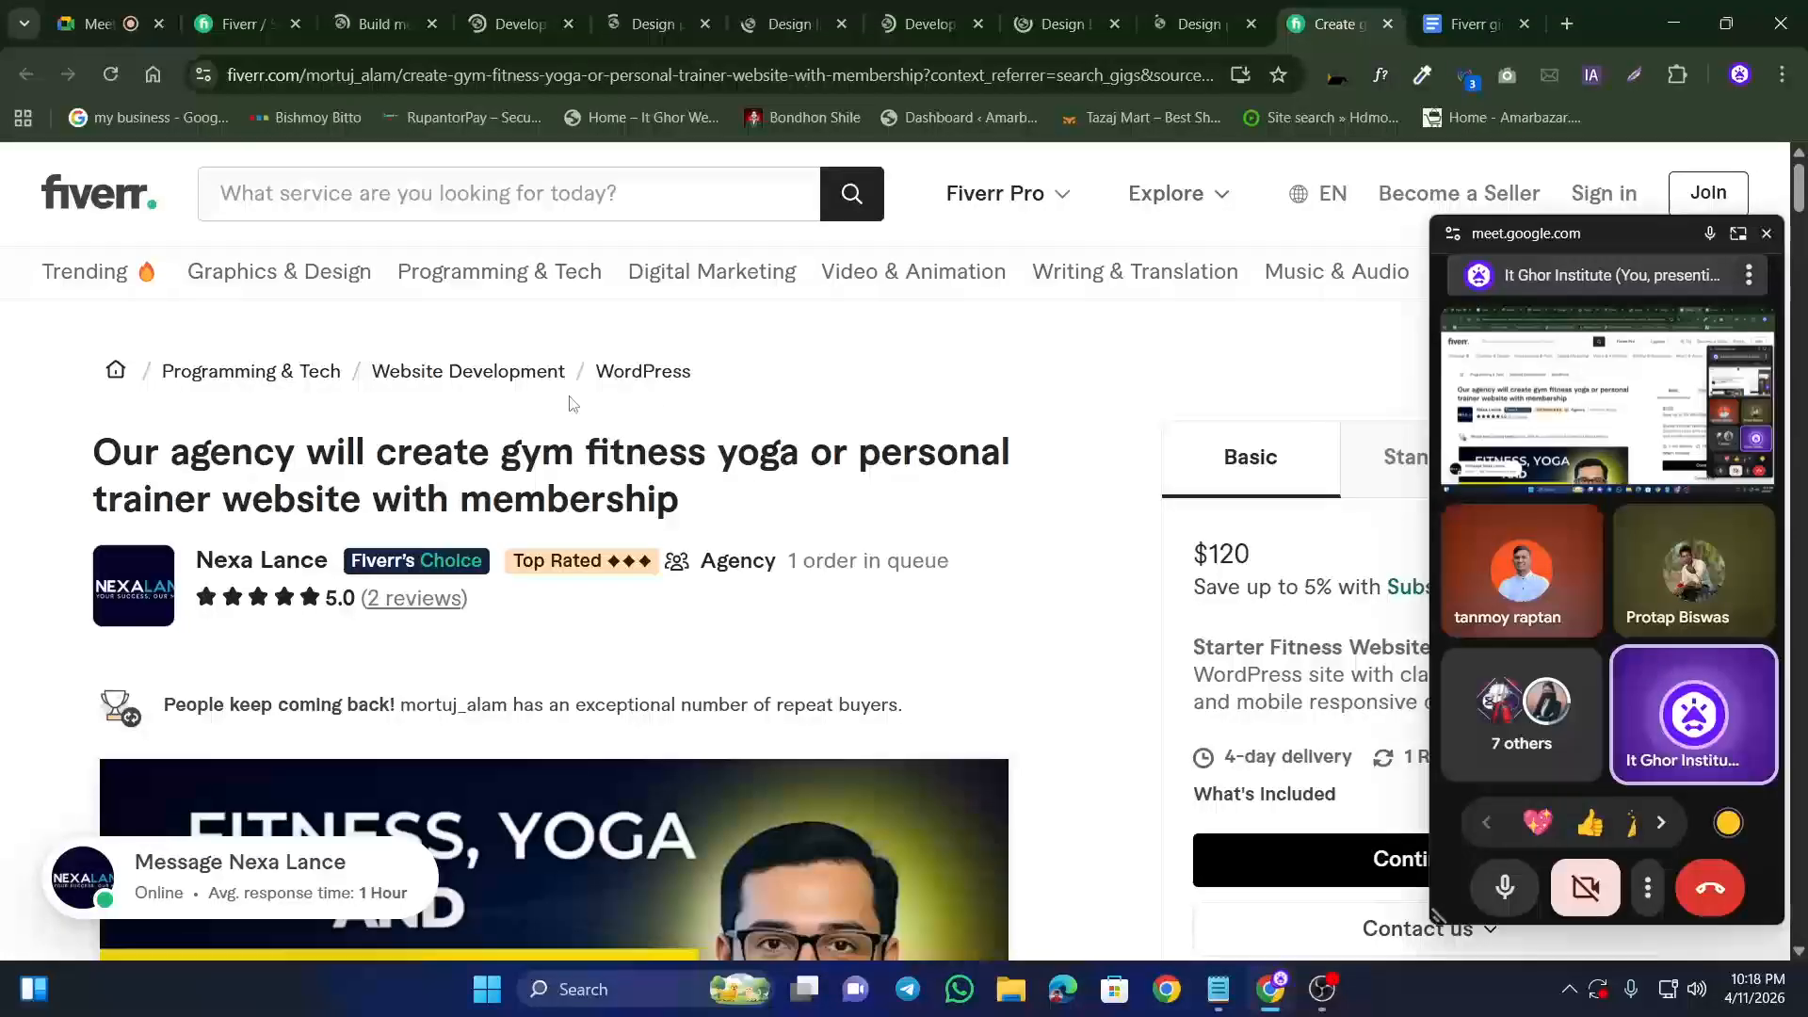
{"action": "left_click_drag", "start_coordinate": [569, 403], "coordinate": [113, 363]}
{"action": "left_click", "coordinate": [740, 396]}
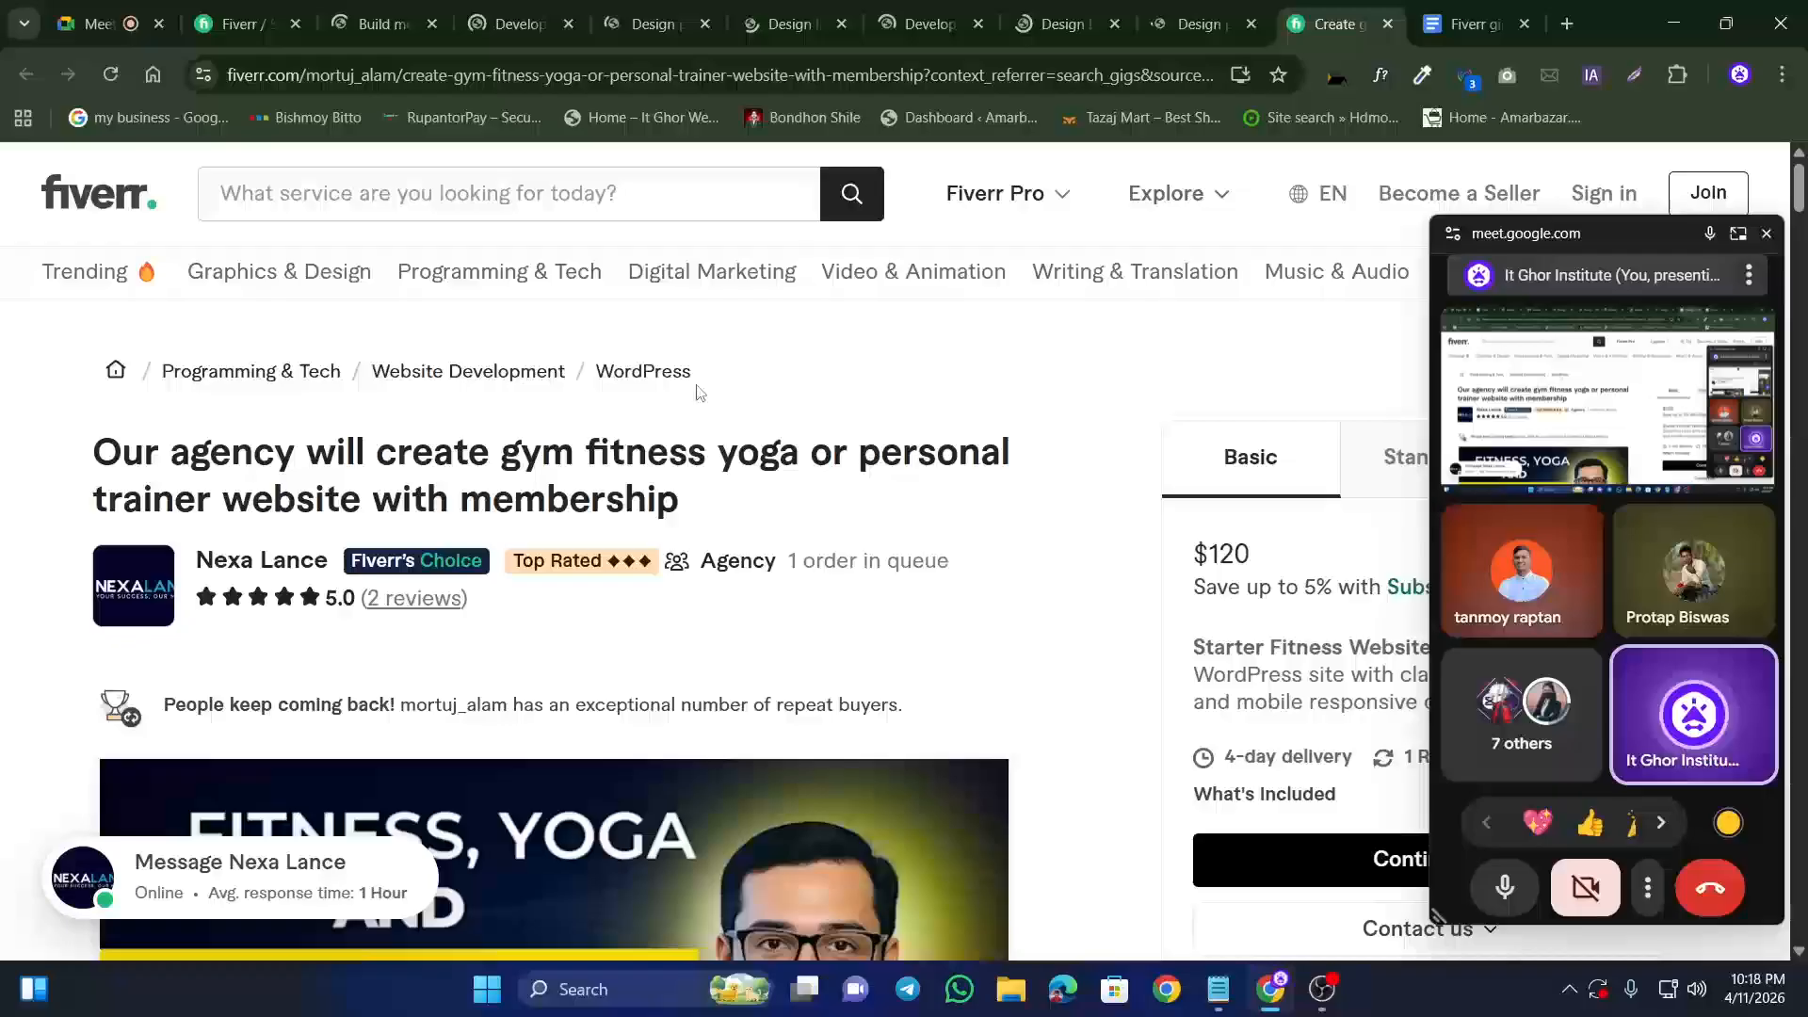
{"action": "left_click_drag", "start_coordinate": [152, 377], "coordinate": [622, 370]}
{"action": "left_click_drag", "start_coordinate": [765, 368], "coordinate": [654, 377]}
{"action": "left_click", "coordinate": [931, 378]}
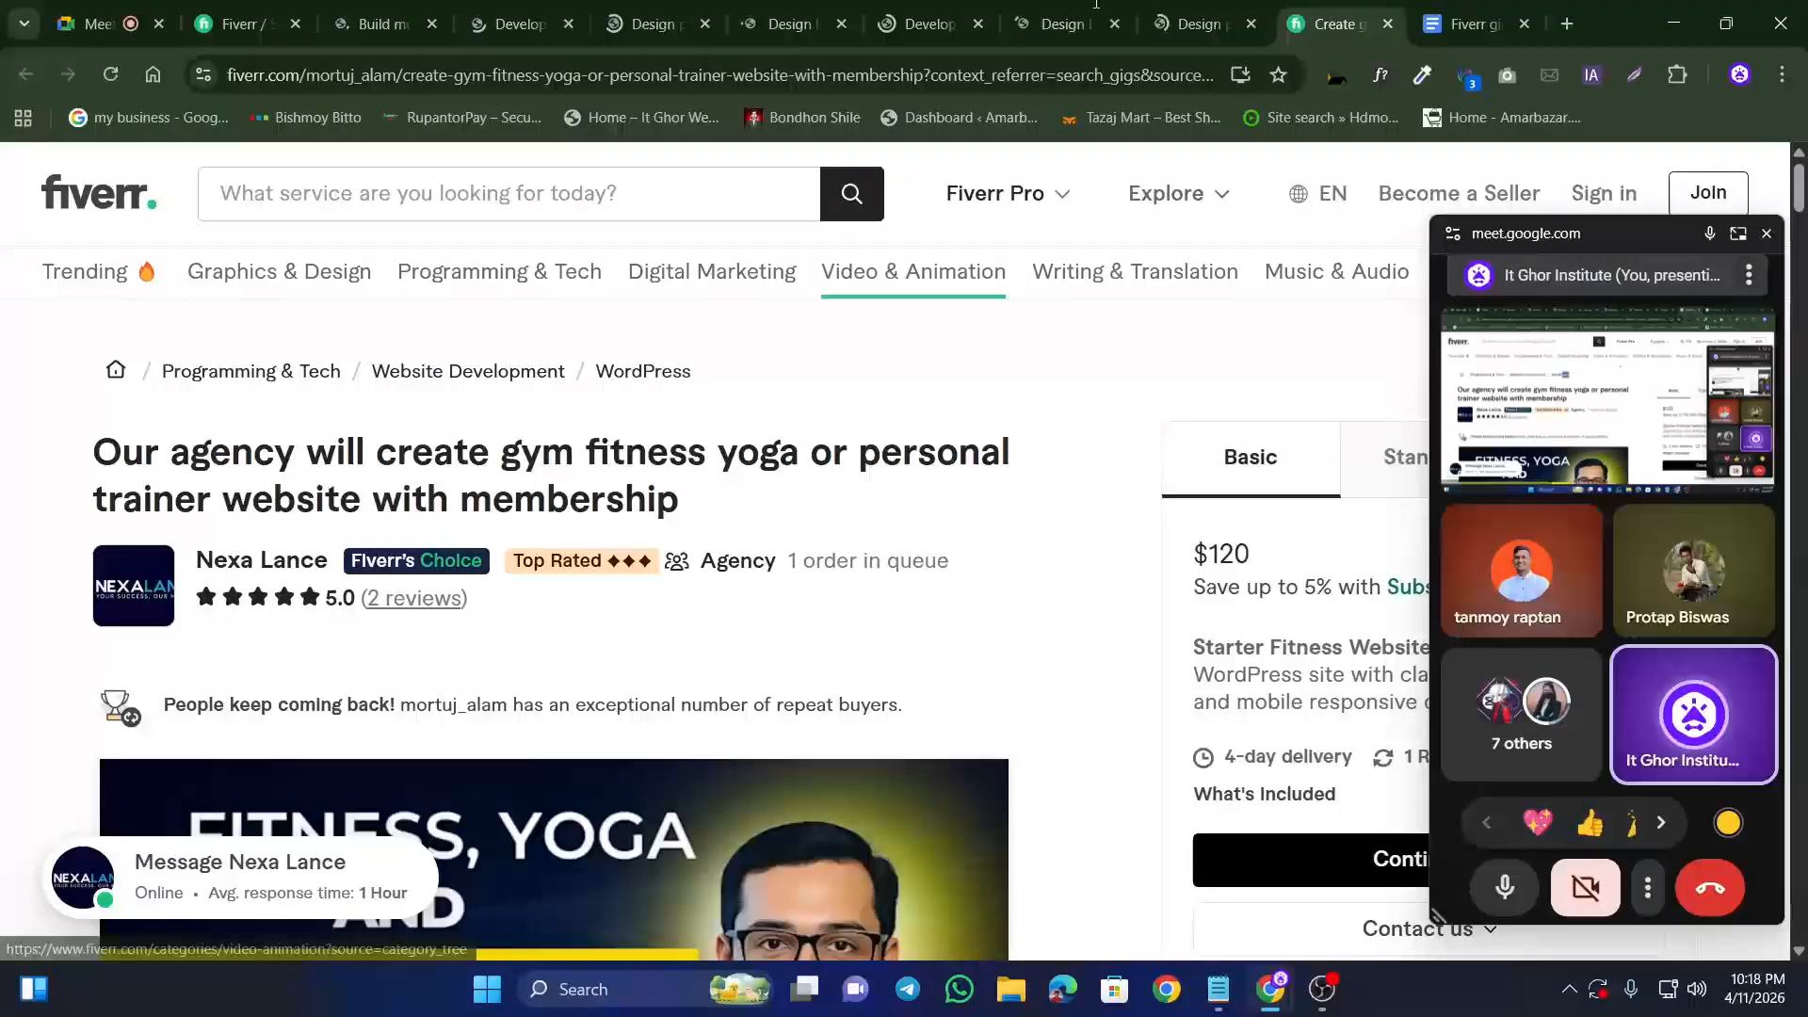
Step: Examine the orders in queue and category path of the "build modern fitness website, personal trainer, sports, gym website" gig
{"action": "left_click", "coordinate": [1179, 12]}
{"action": "left_click", "coordinate": [372, 23]}
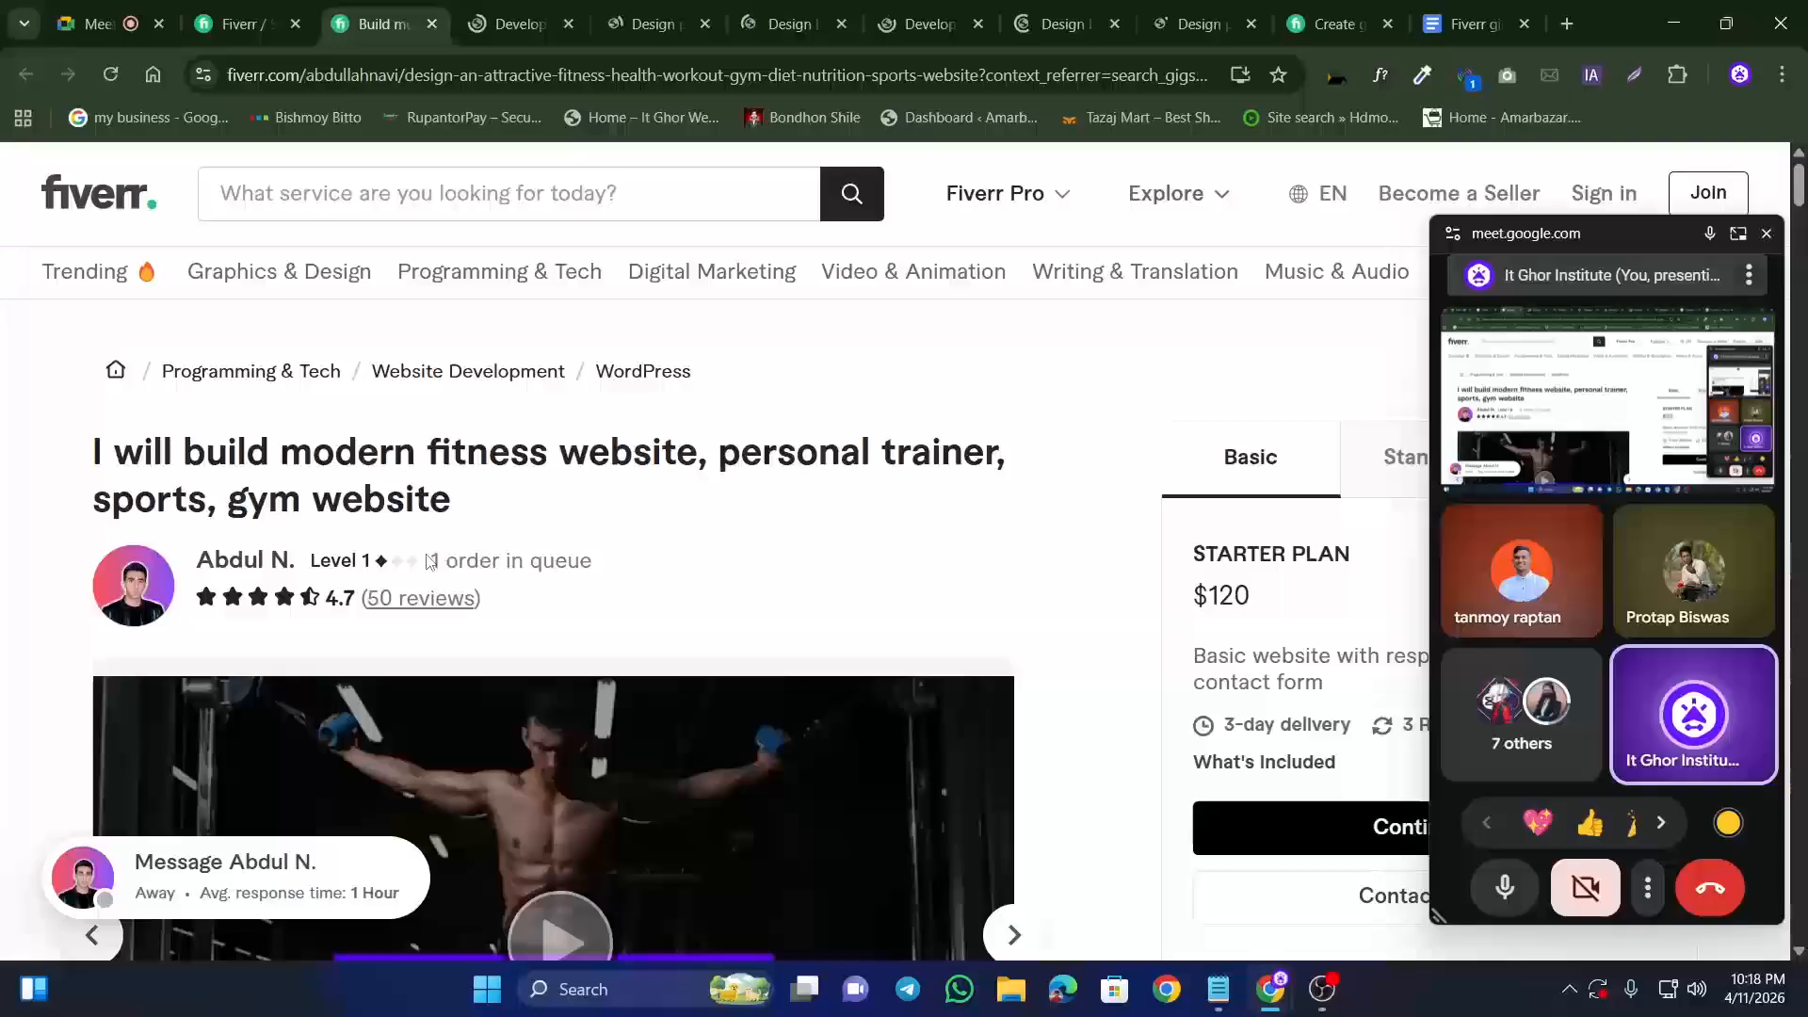
{"action": "triple_click", "coordinate": [544, 565]}
{"action": "left_click", "coordinate": [598, 572]}
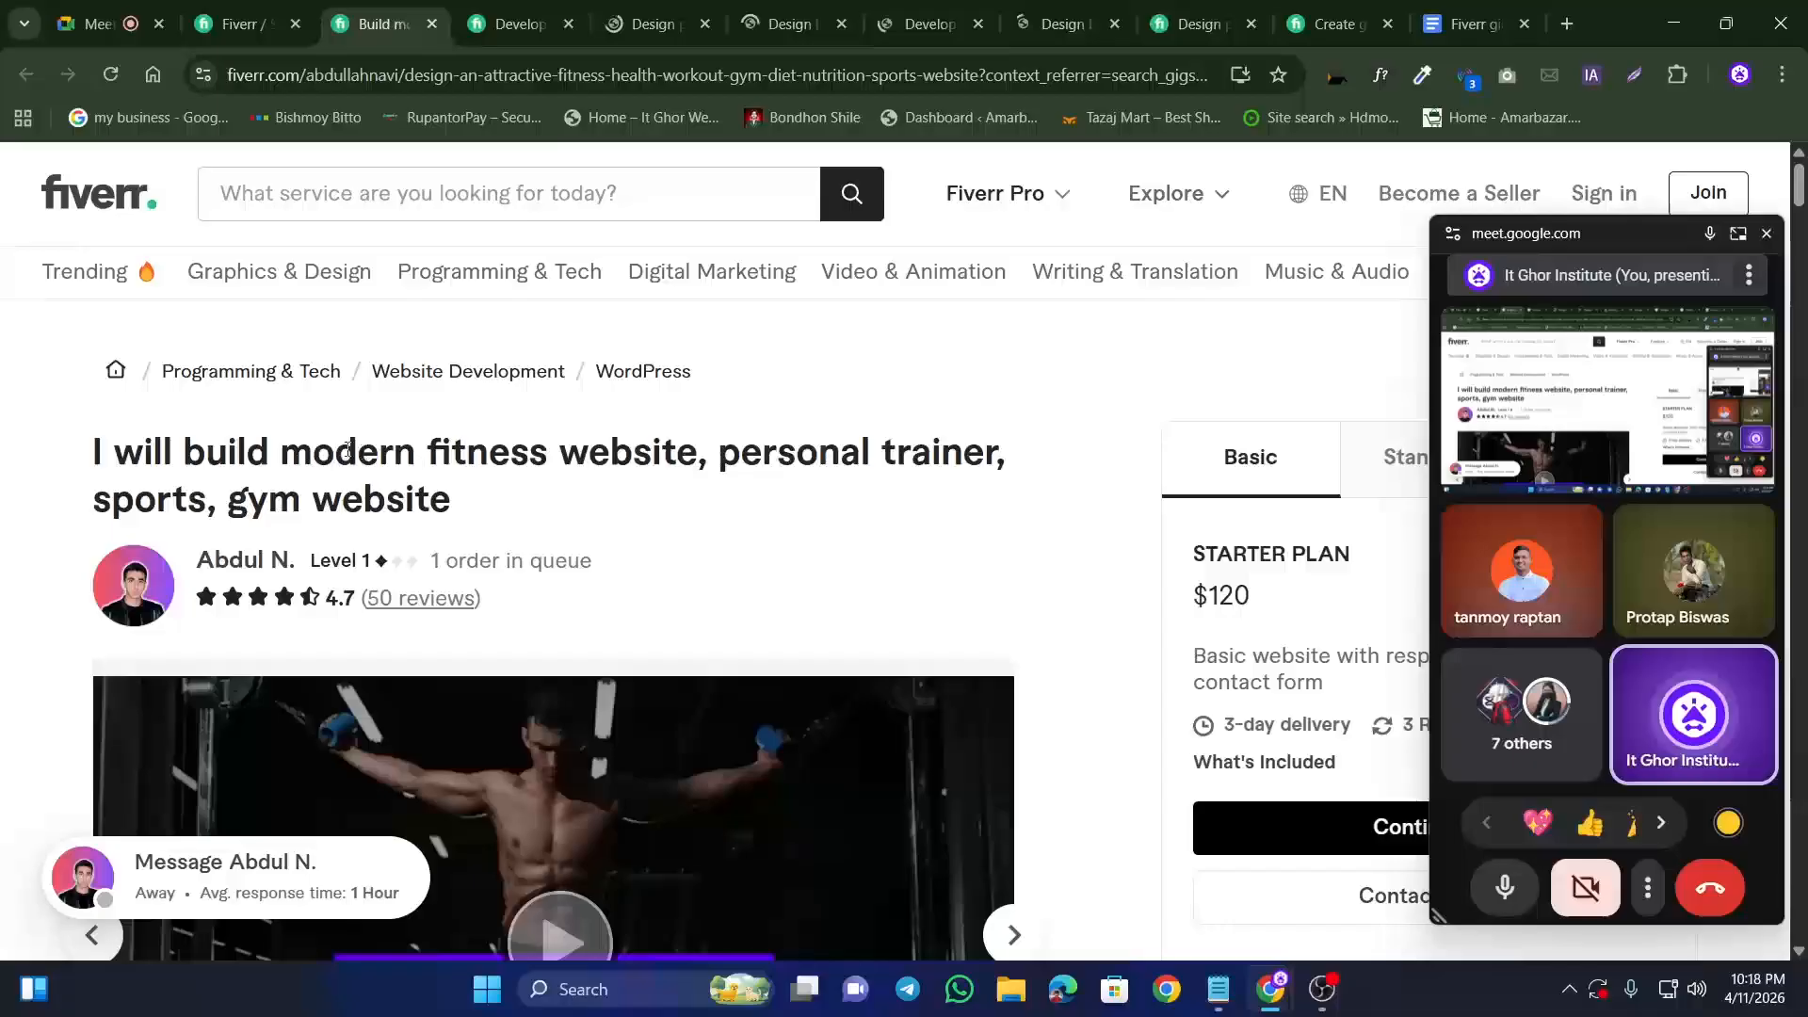
{"action": "left_click_drag", "start_coordinate": [162, 377], "coordinate": [565, 374]}
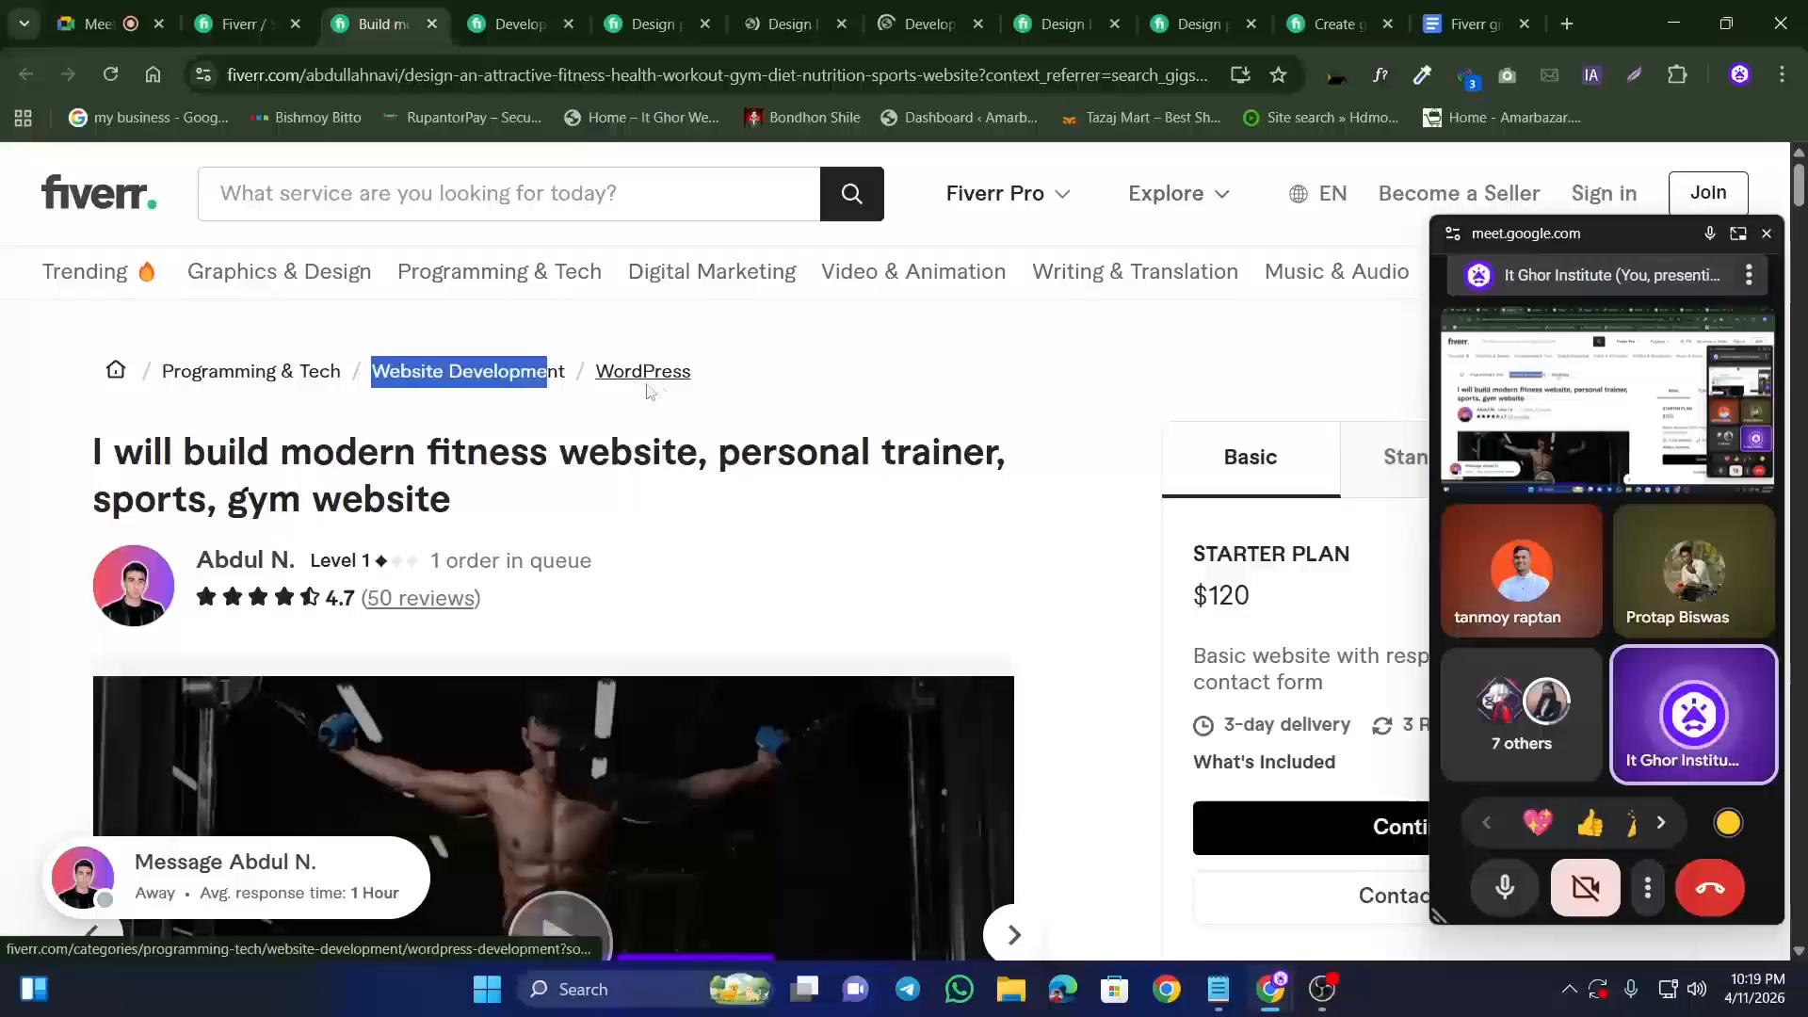
{"action": "left_click_drag", "start_coordinate": [702, 374], "coordinate": [596, 372]}
{"action": "left_click", "coordinate": [595, 407]}
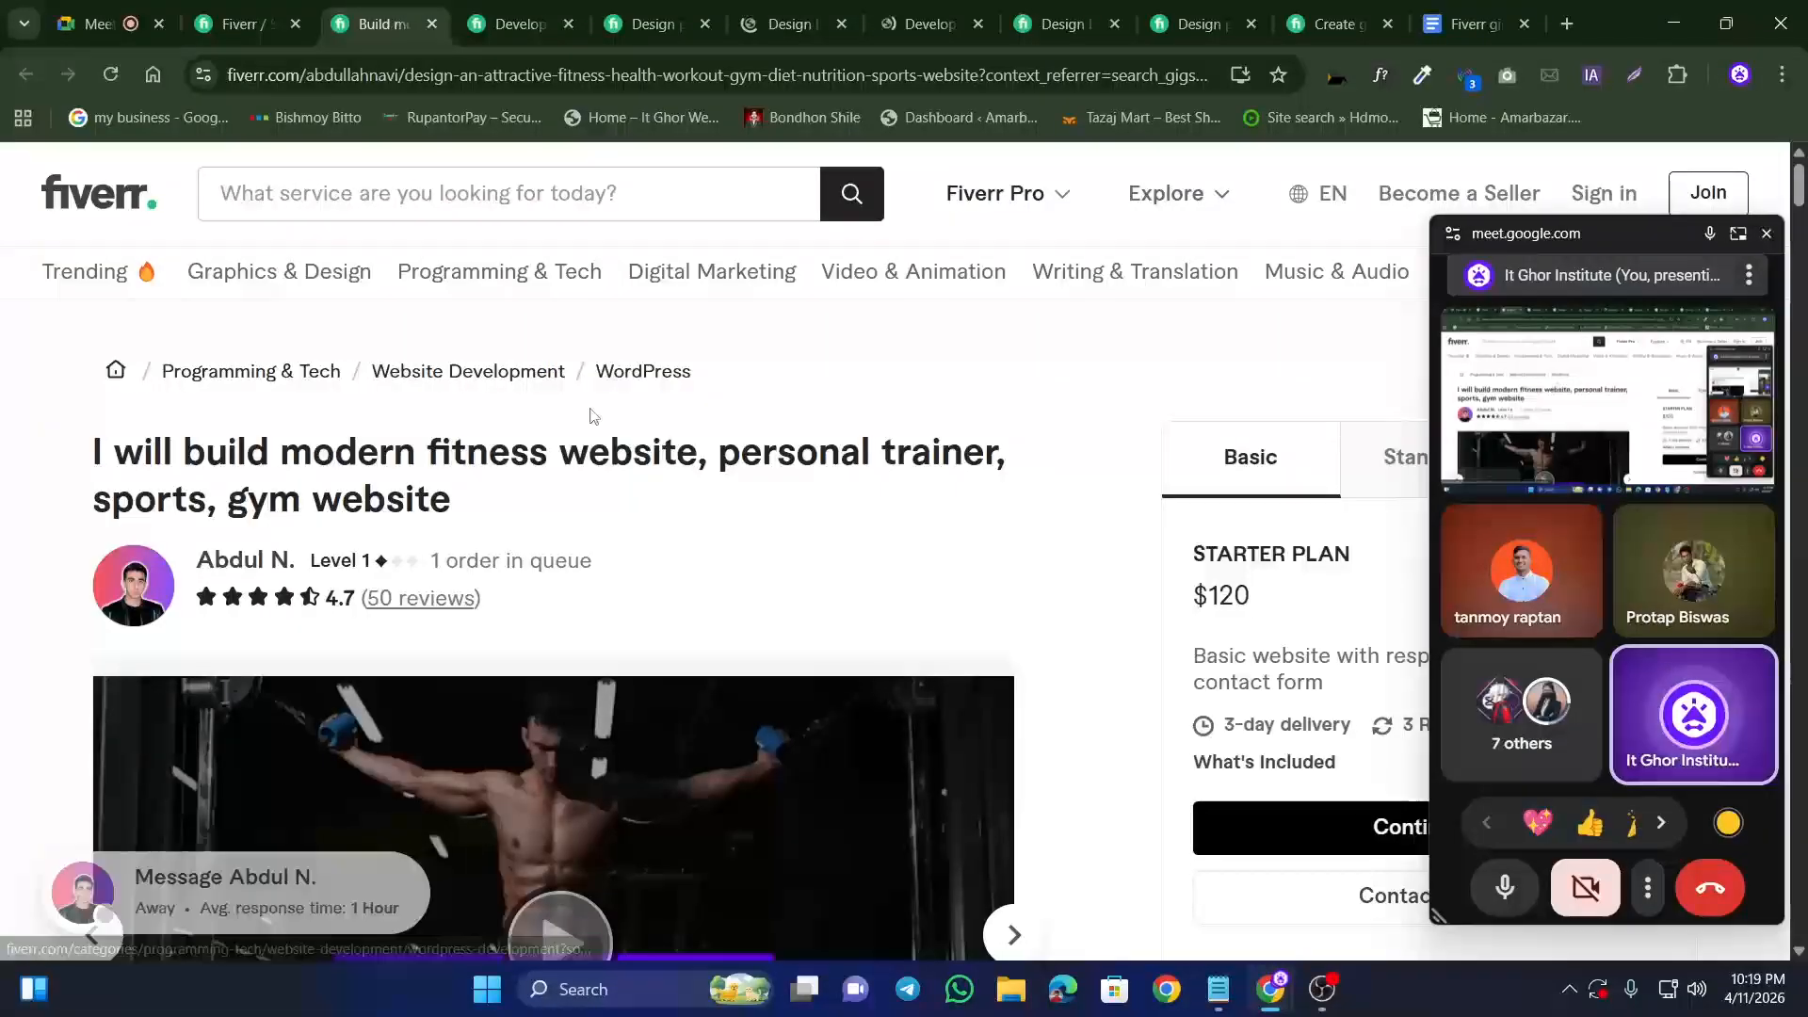
Step: Review the category path and gallery images of the "develop fitness and gym apps" gig, and close its tab
{"action": "left_click", "coordinate": [498, 11]}
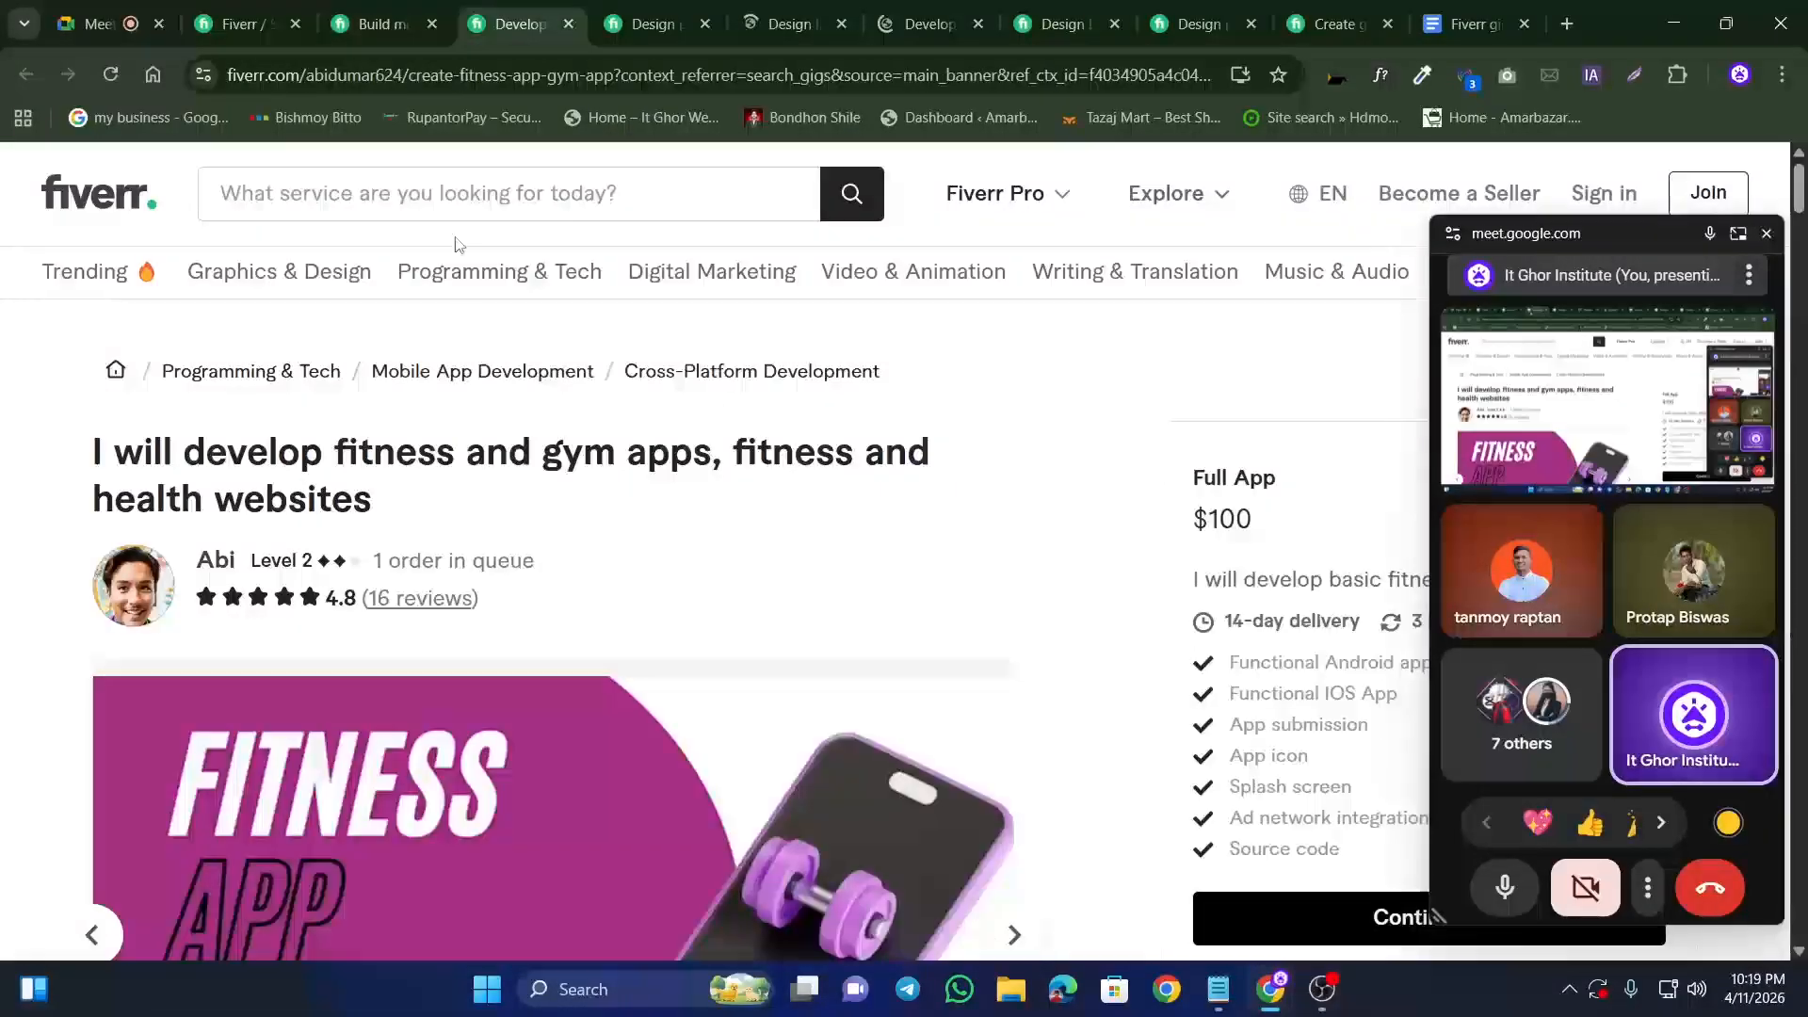
{"action": "left_click", "coordinate": [169, 376]}
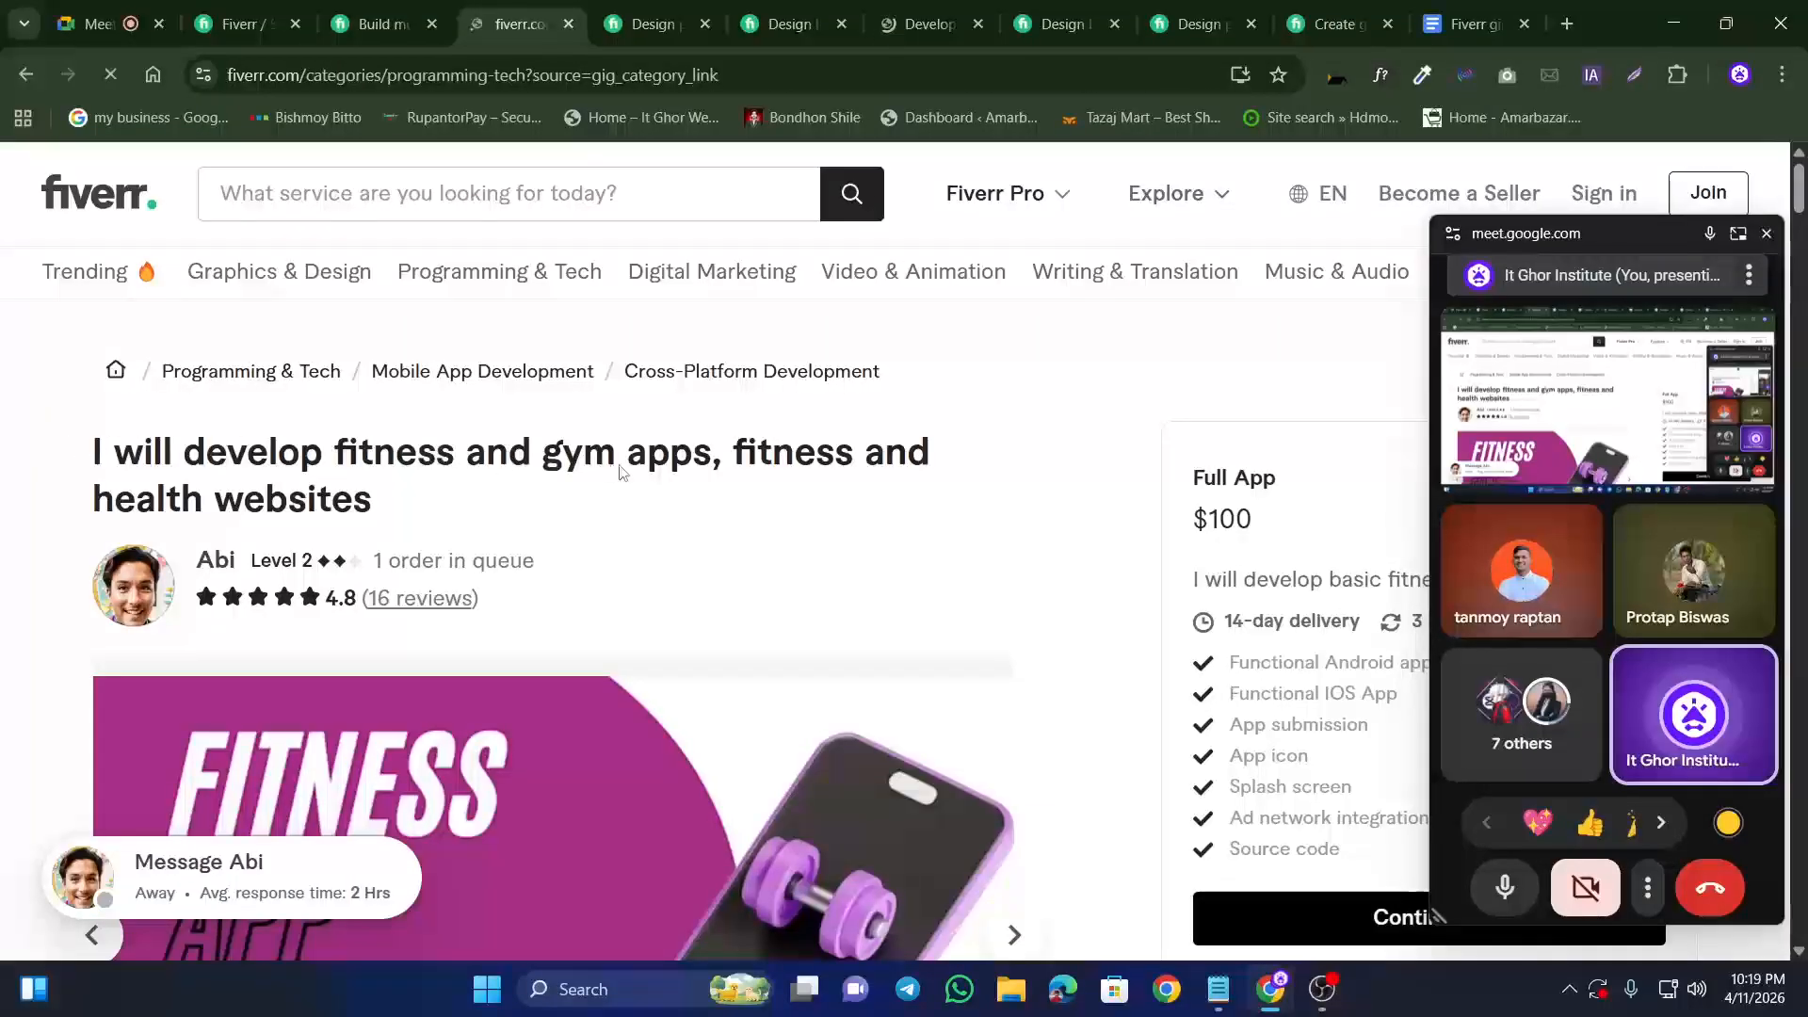
{"action": "left_click", "coordinate": [28, 79]}
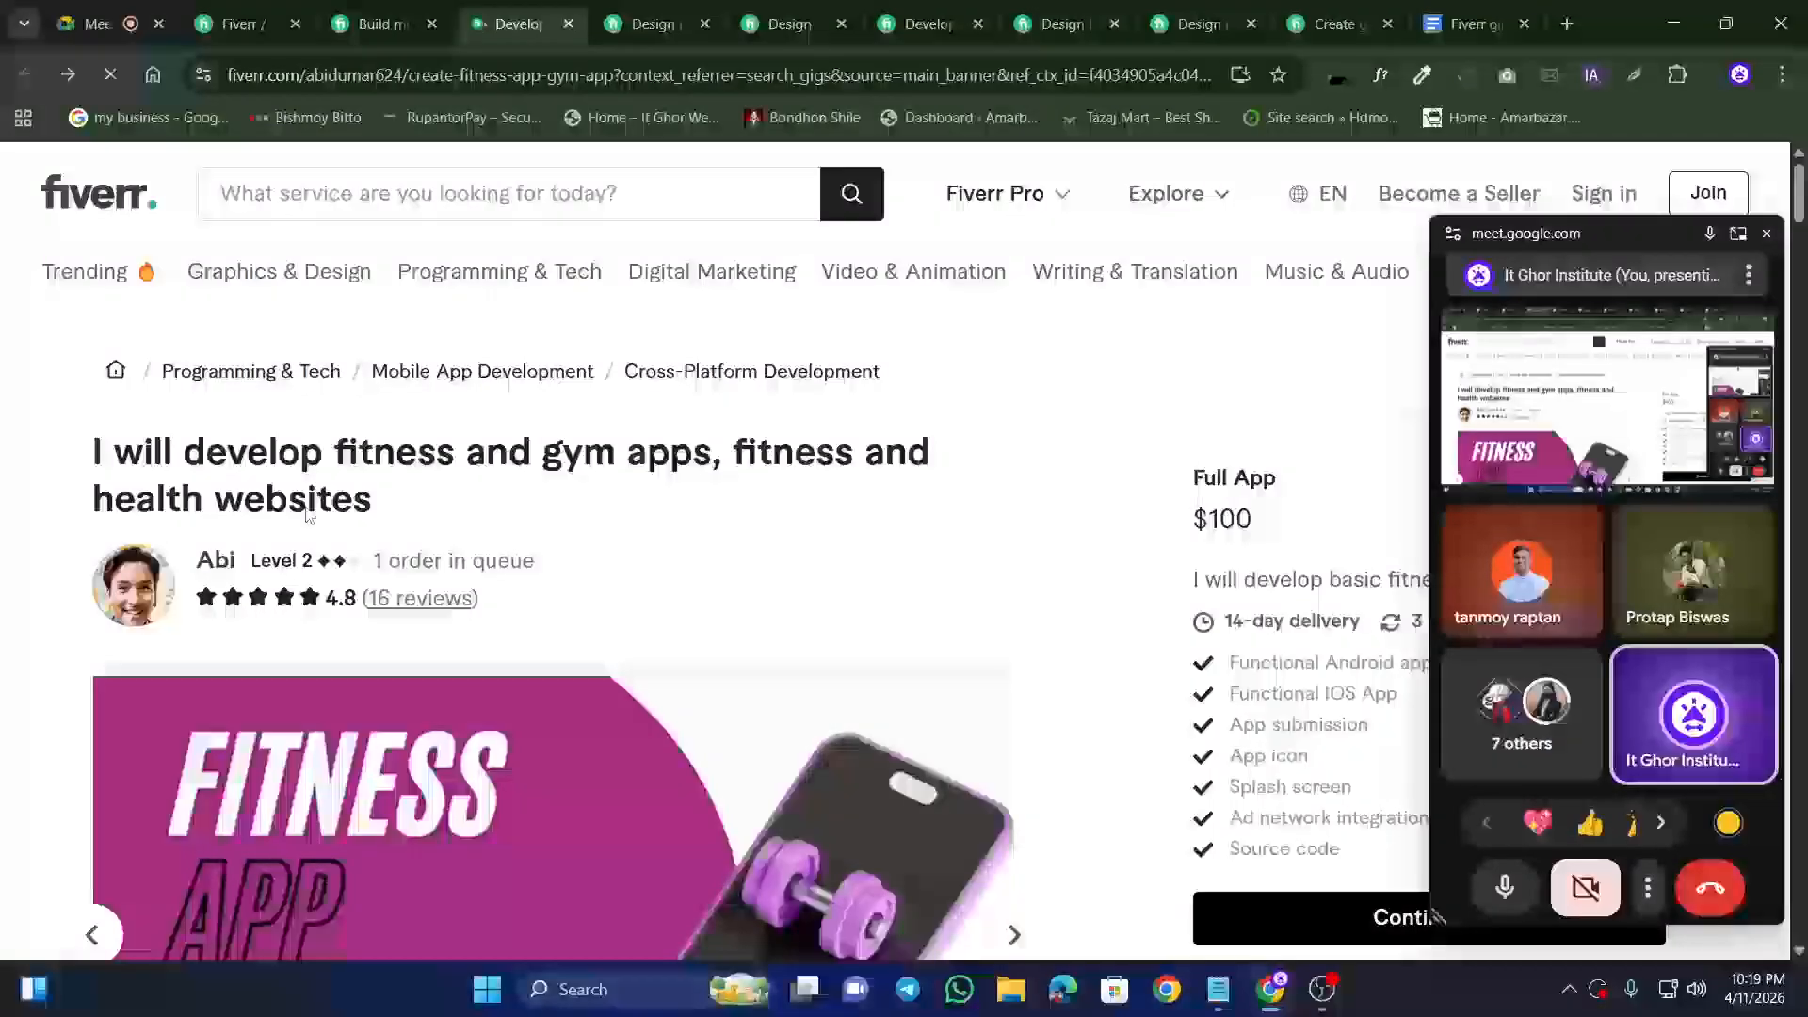
{"action": "scroll", "coordinate": [659, 565], "scroll_direction": "down", "scroll_amount": 10}
{"action": "scroll", "coordinate": [684, 533], "scroll_direction": "up", "scroll_amount": 7}
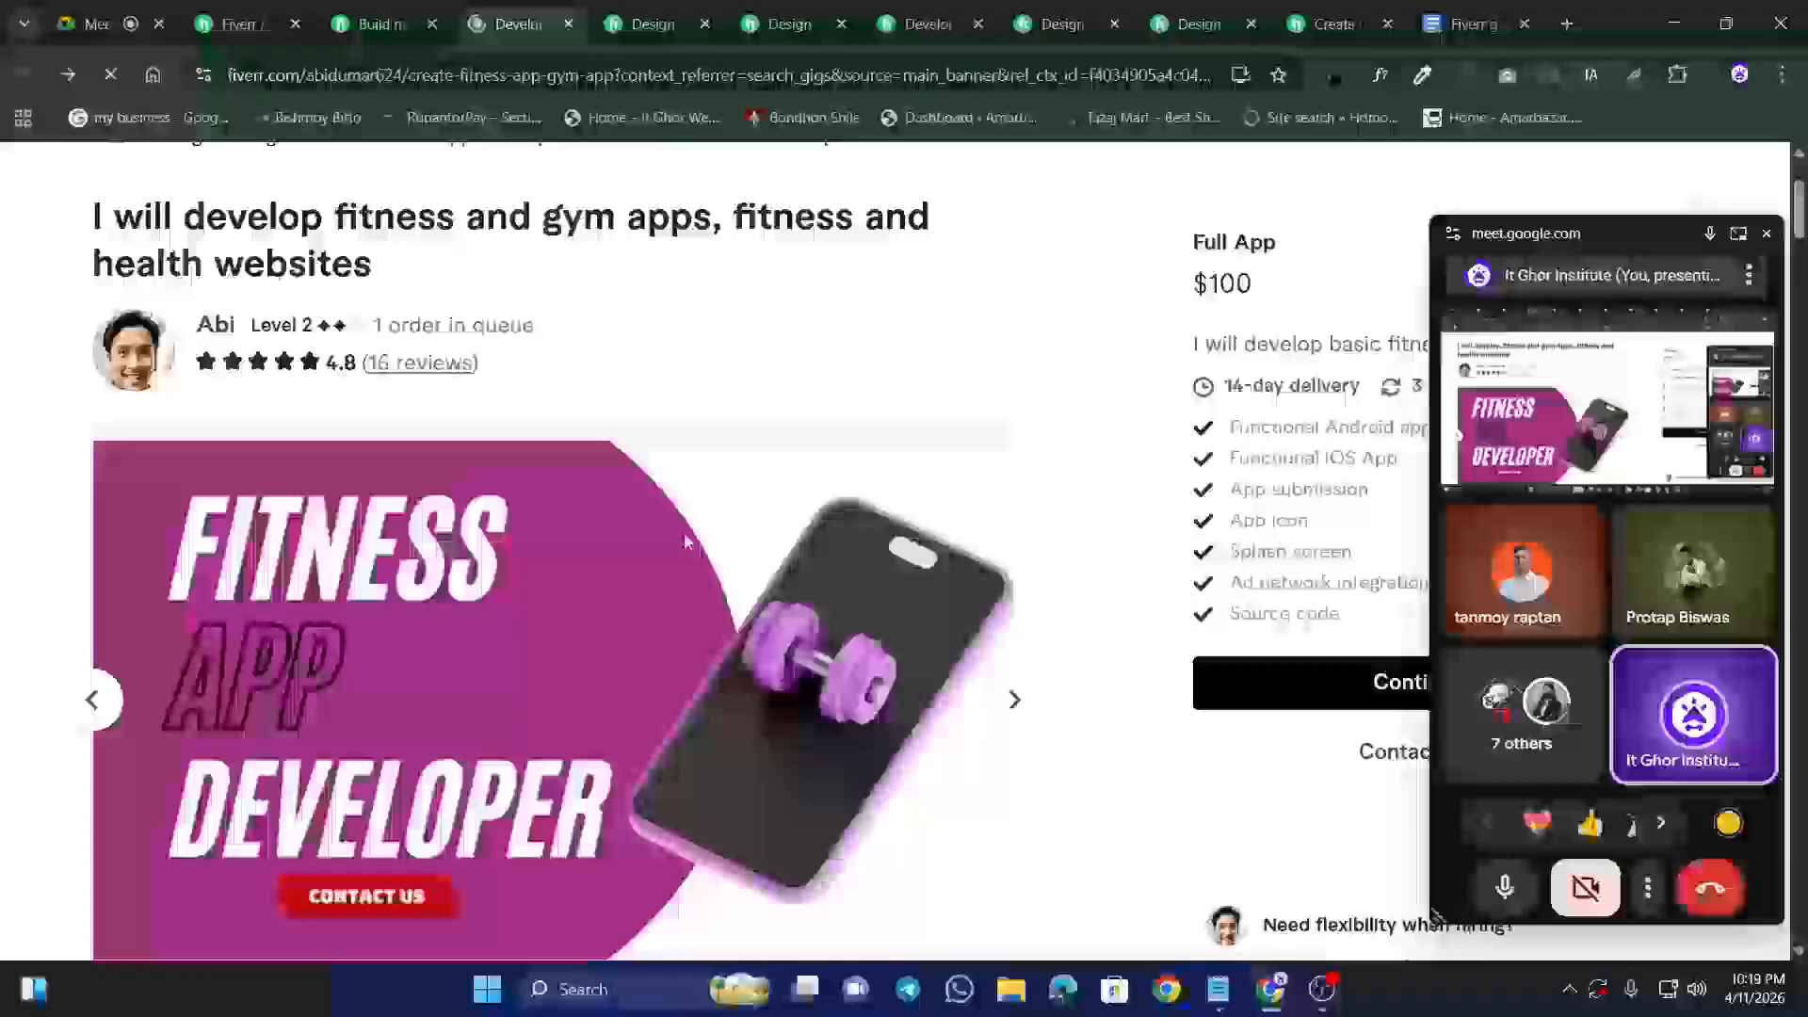
{"action": "scroll", "coordinate": [711, 610], "scroll_direction": "down", "scroll_amount": 1}
{"action": "scroll", "coordinate": [712, 610], "scroll_direction": "down", "scroll_amount": 3}
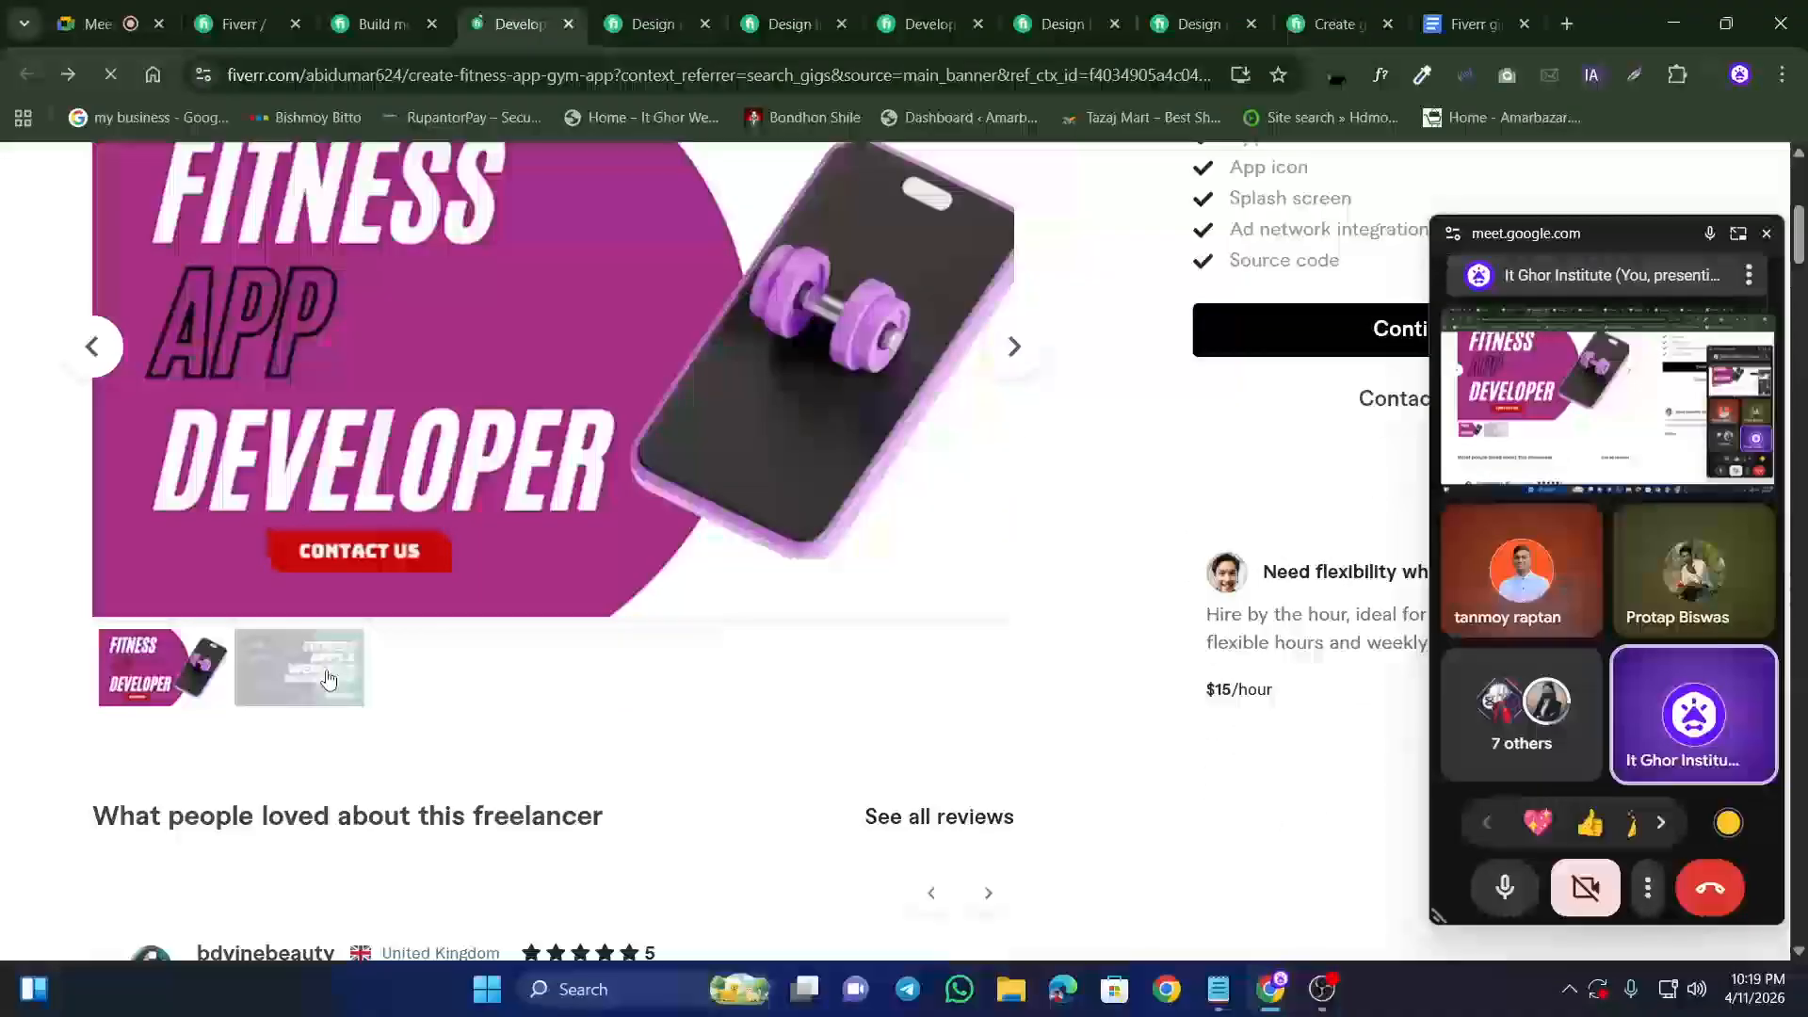
{"action": "scroll", "coordinate": [546, 678], "scroll_direction": "up", "scroll_amount": 5}
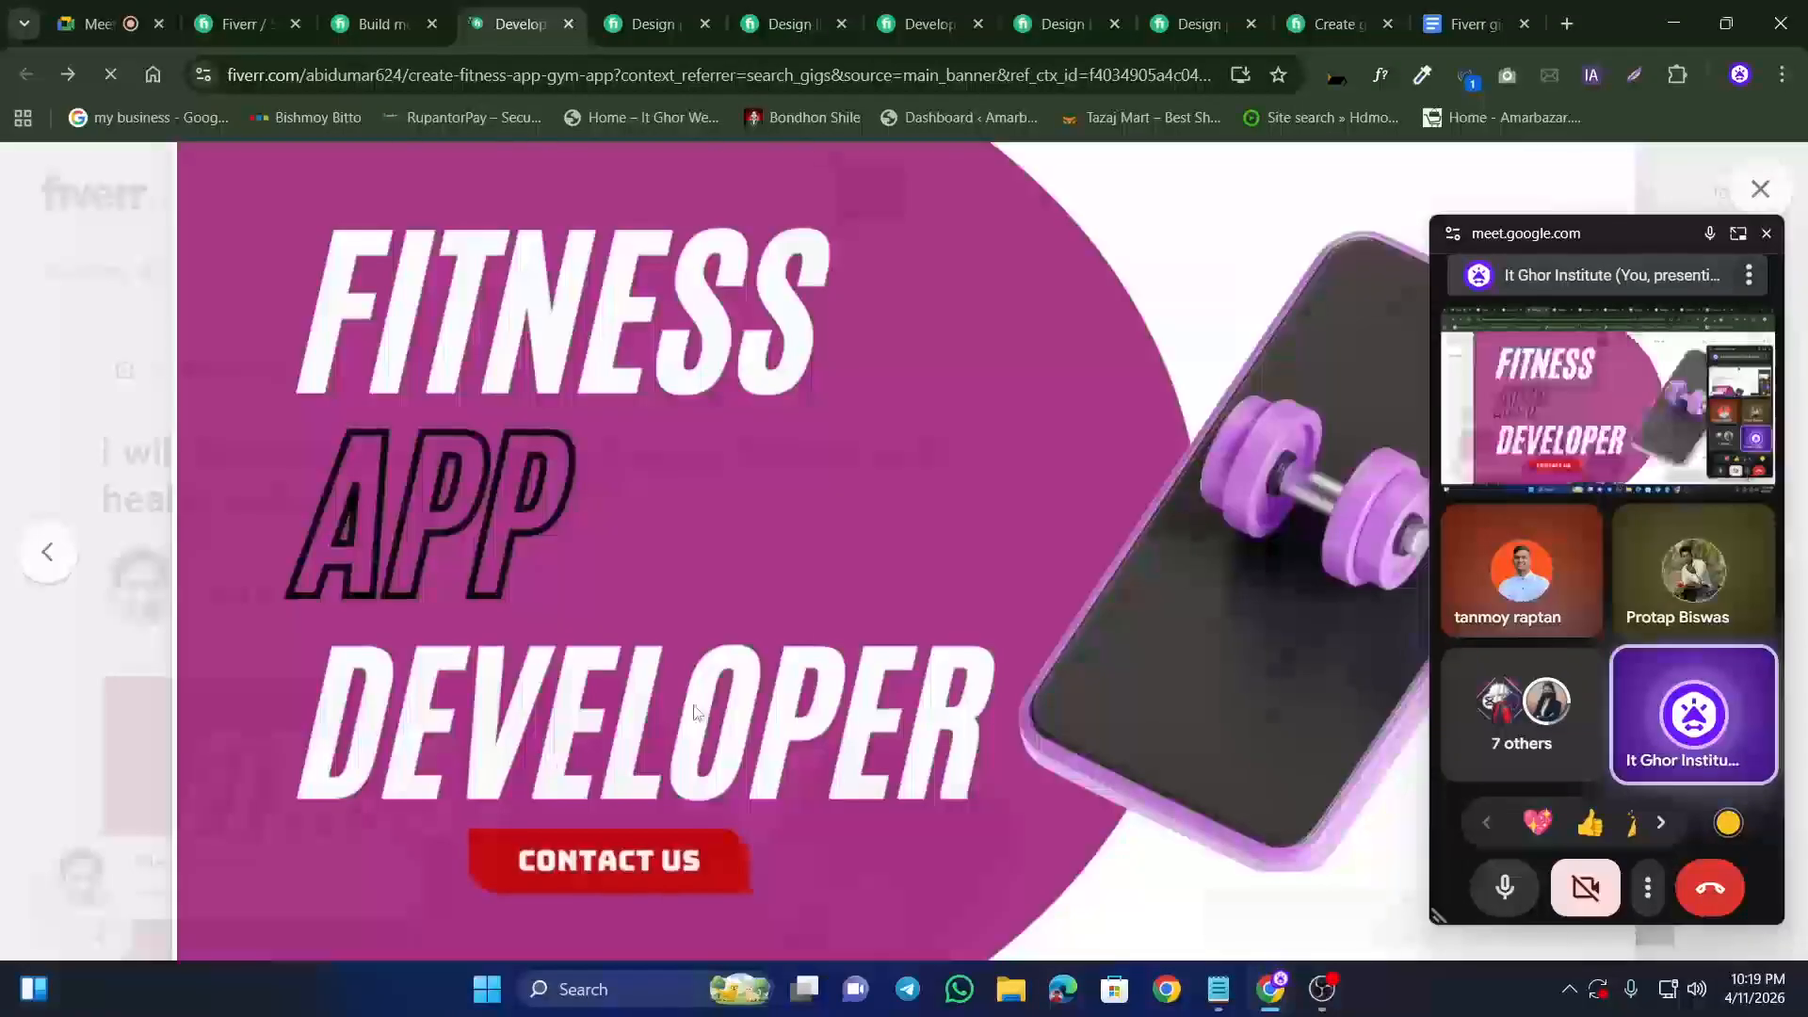
{"action": "left_click", "coordinate": [584, 697]}
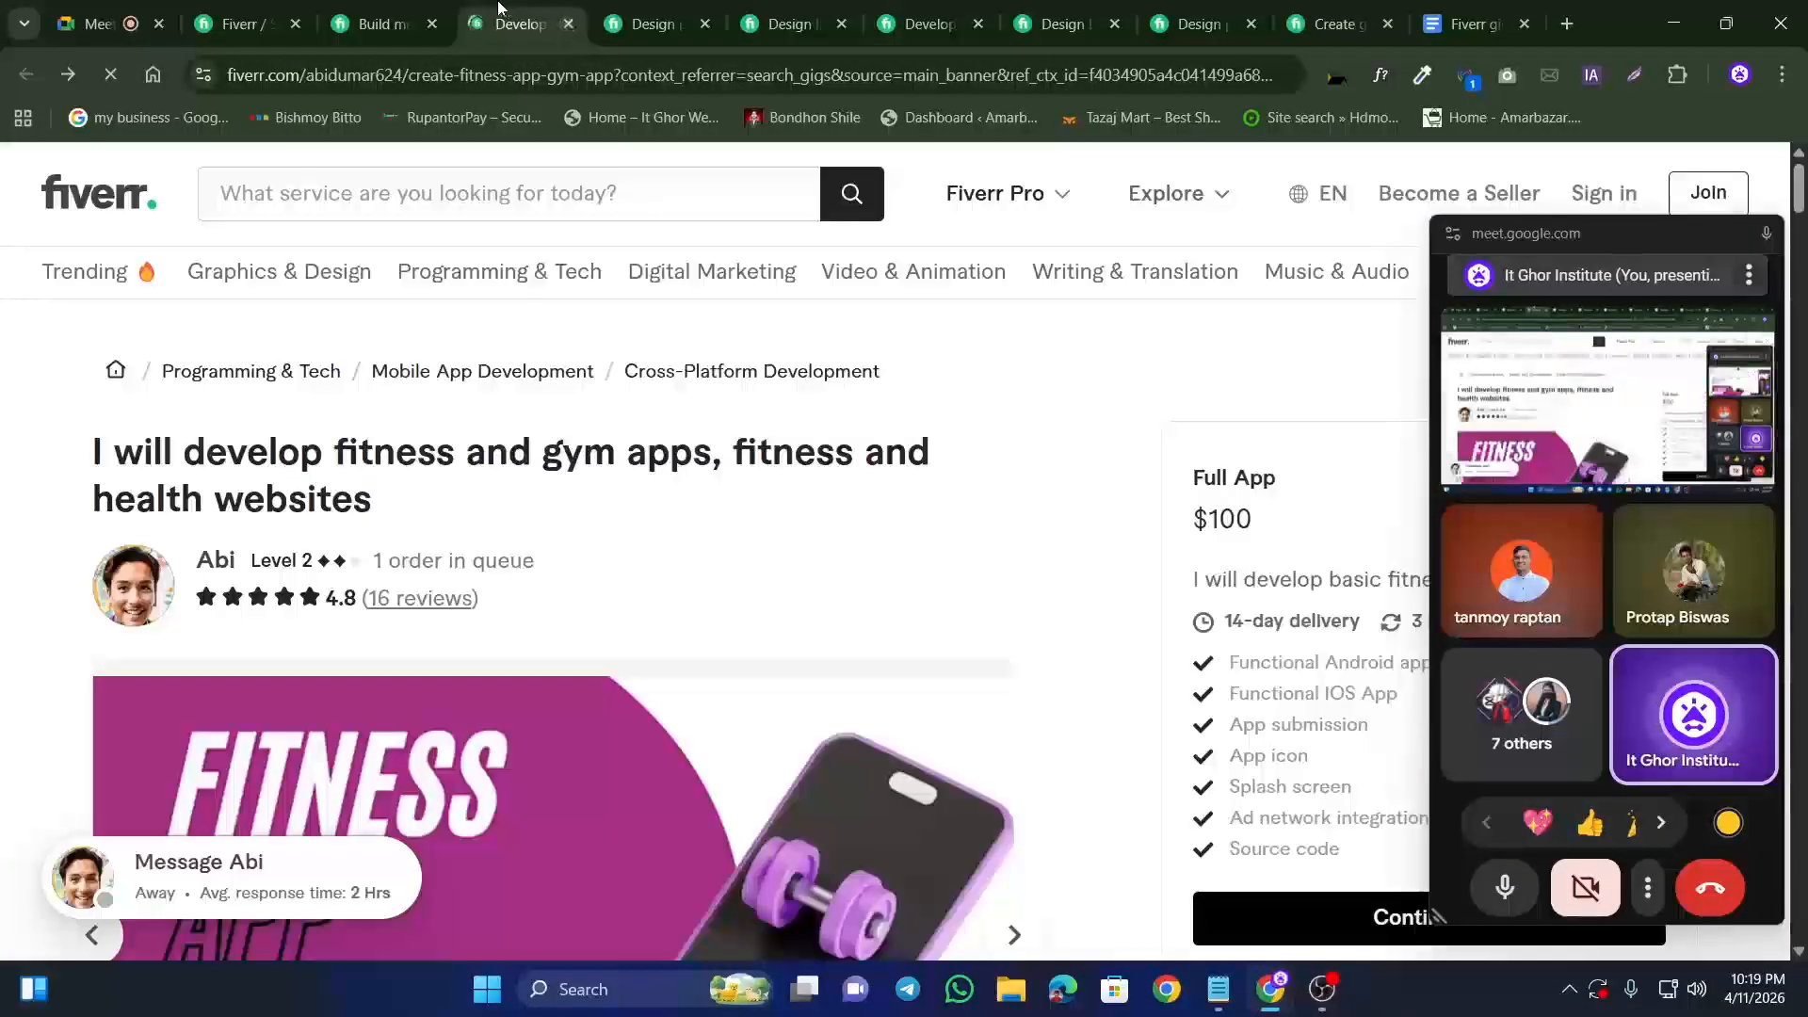
{"action": "left_click", "coordinate": [568, 25]}
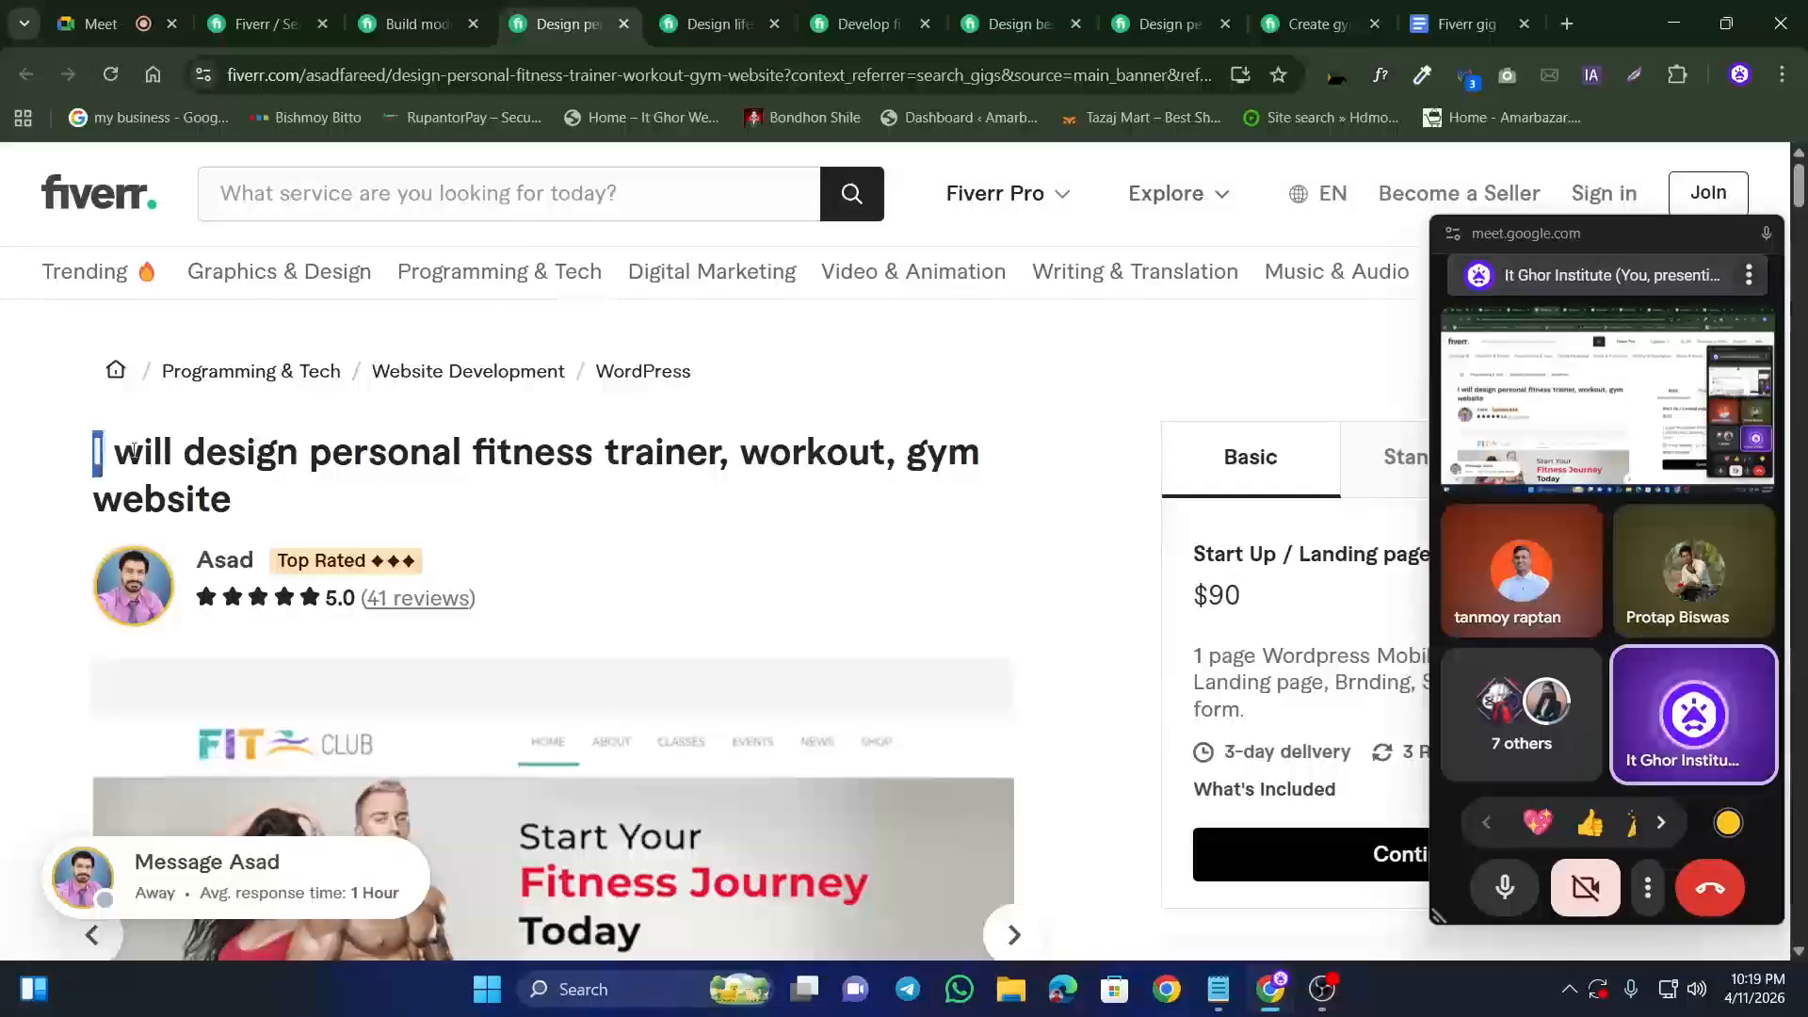
Step: Examine the title, gallery and category path of the "design personal fitness trainer, workout, gym website" gig
{"action": "left_click_drag", "start_coordinate": [134, 452], "coordinate": [237, 496]}
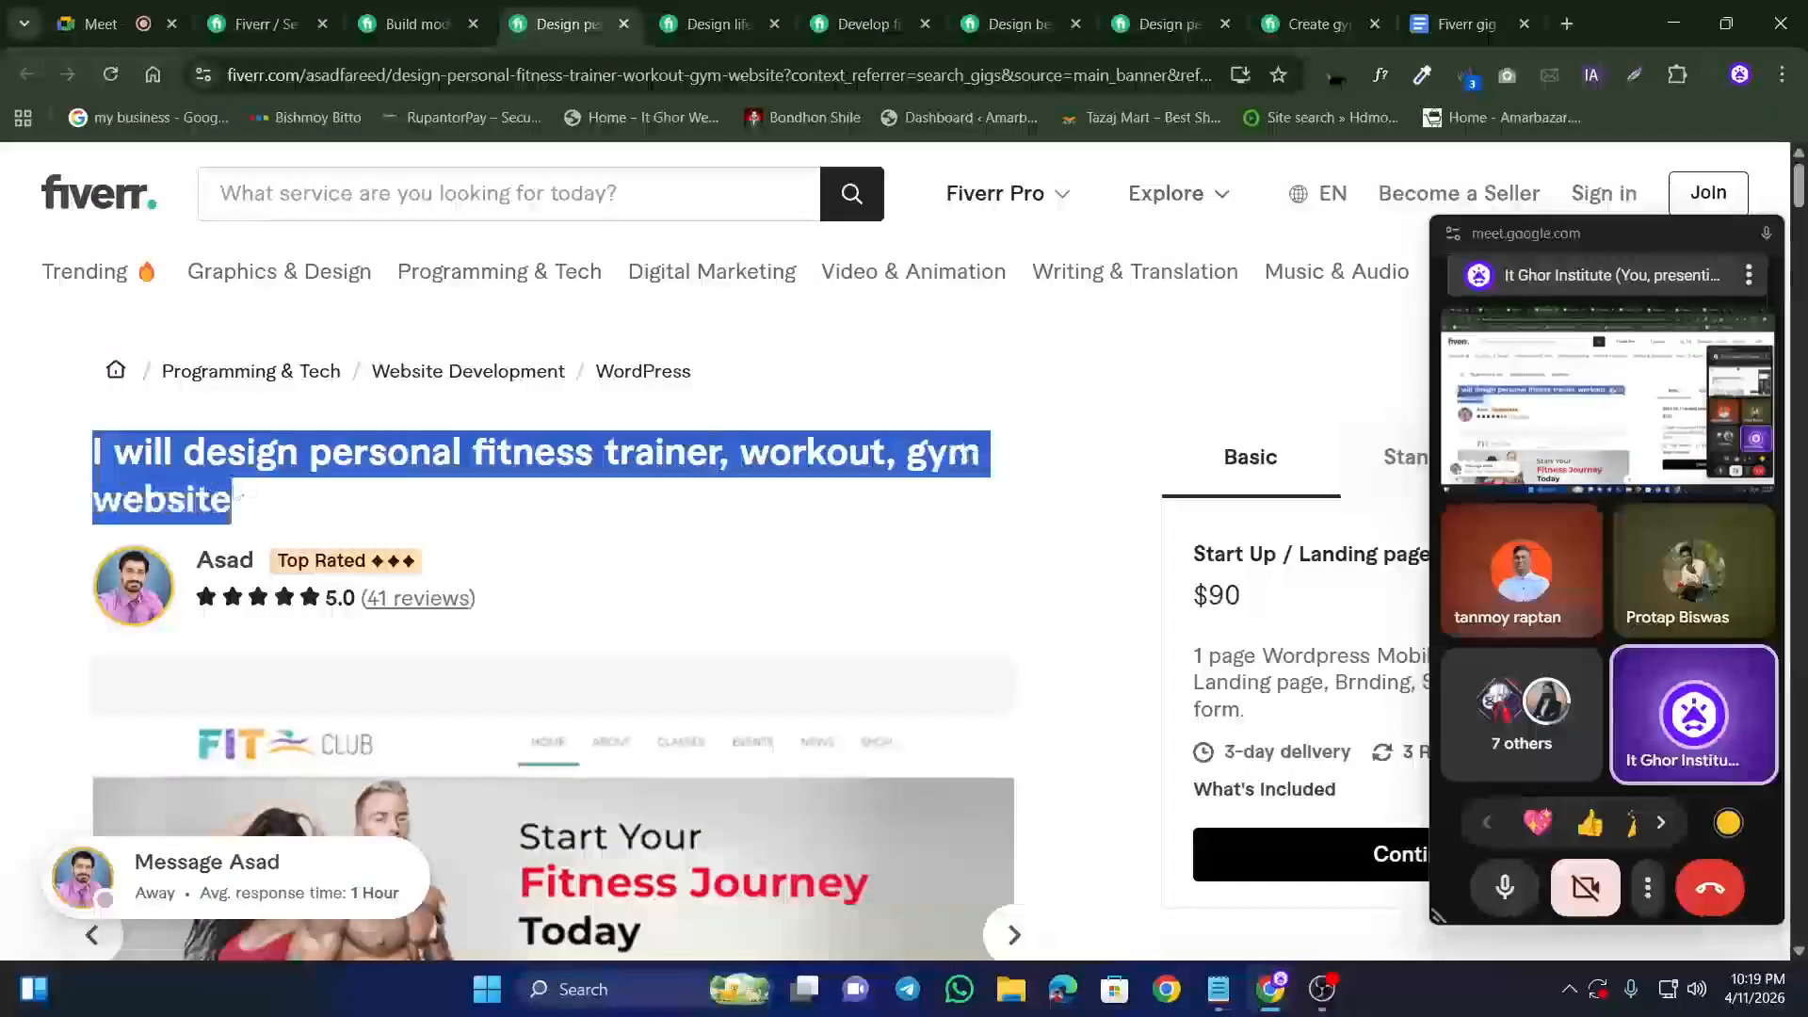
{"action": "left_click", "coordinate": [237, 496]}
{"action": "scroll", "coordinate": [516, 546], "scroll_direction": "down", "scroll_amount": 10}
{"action": "scroll", "coordinate": [506, 551], "scroll_direction": "up", "scroll_amount": 4}
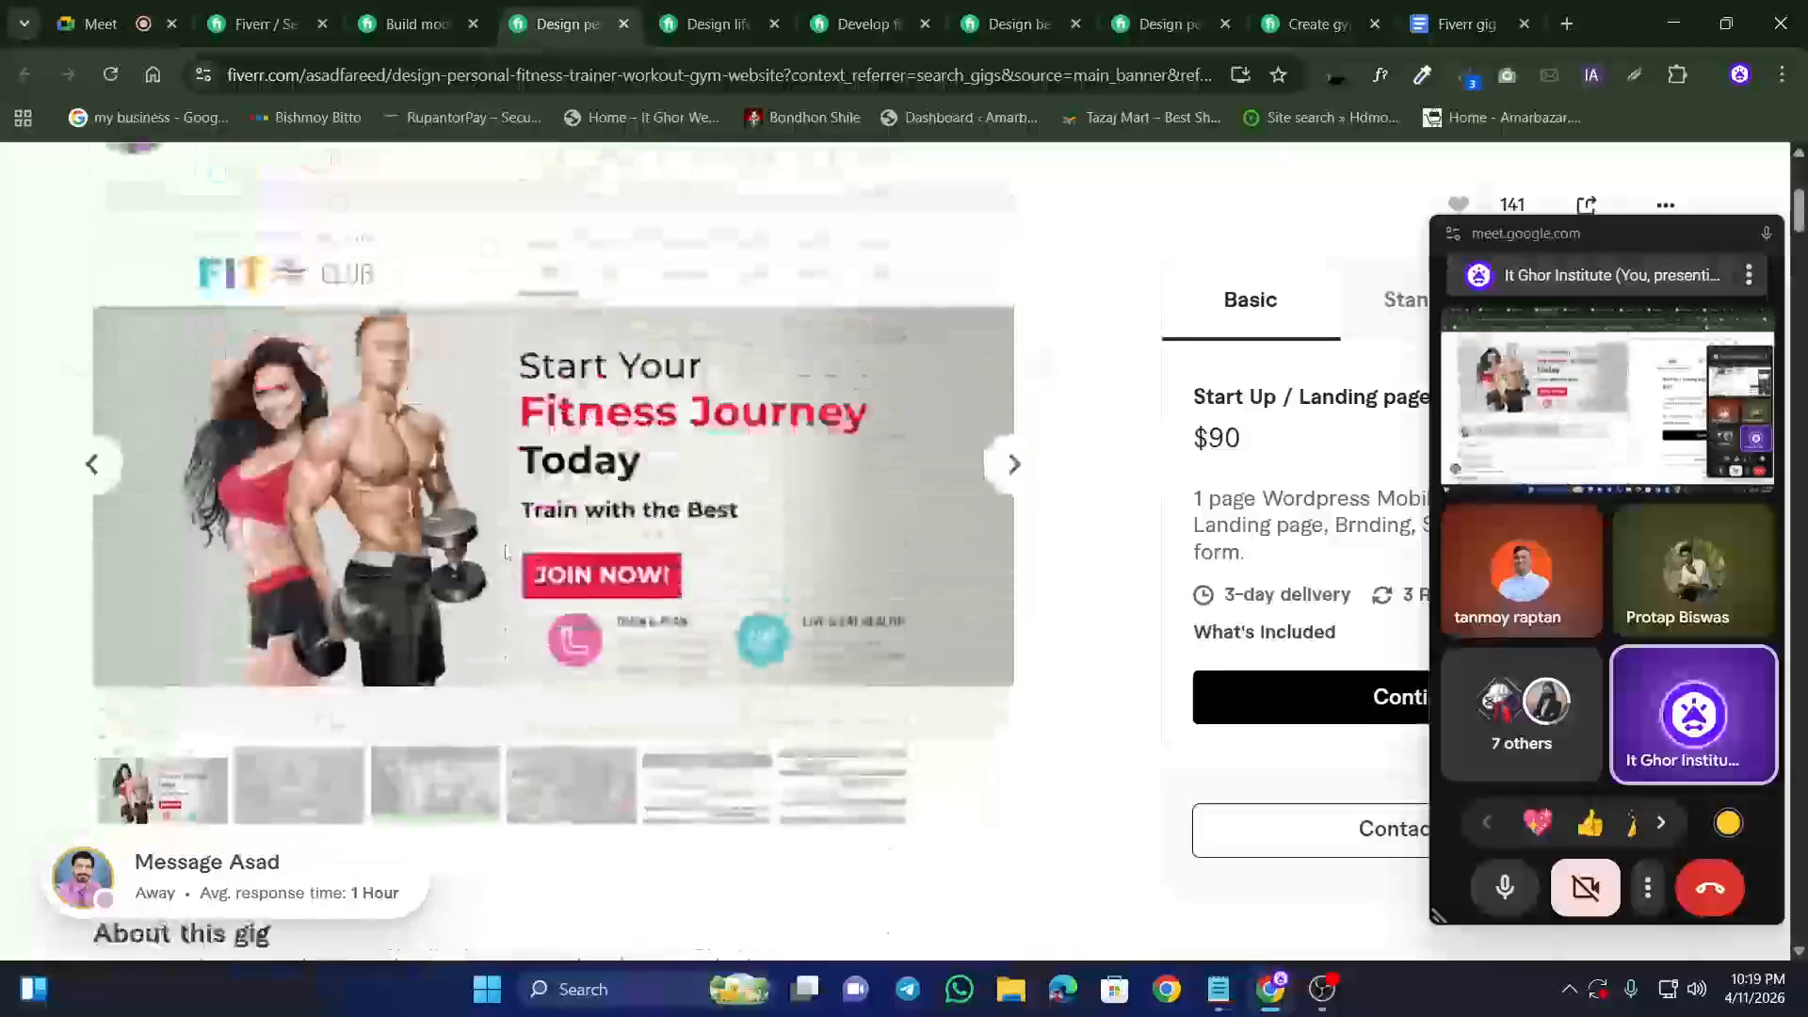
{"action": "scroll", "coordinate": [506, 551], "scroll_direction": "up", "scroll_amount": 5}
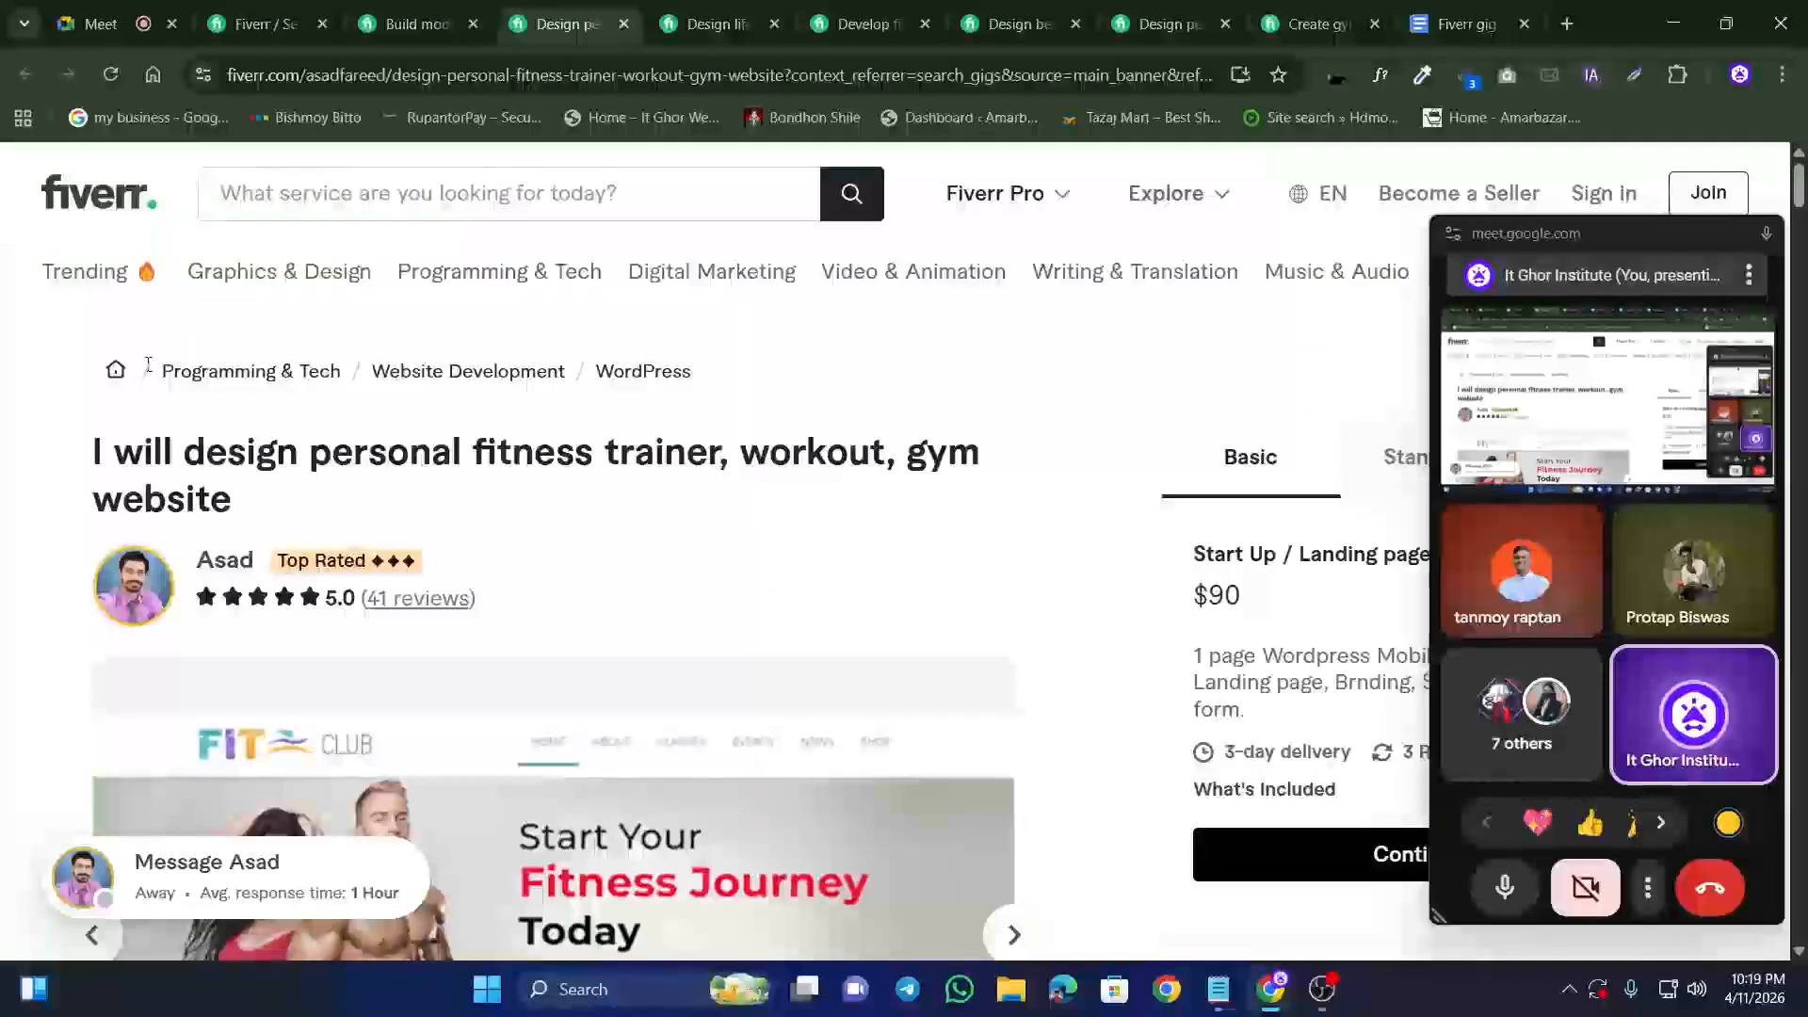
{"action": "left_click_drag", "start_coordinate": [148, 367], "coordinate": [944, 376]}
{"action": "left_click", "coordinate": [859, 331]}
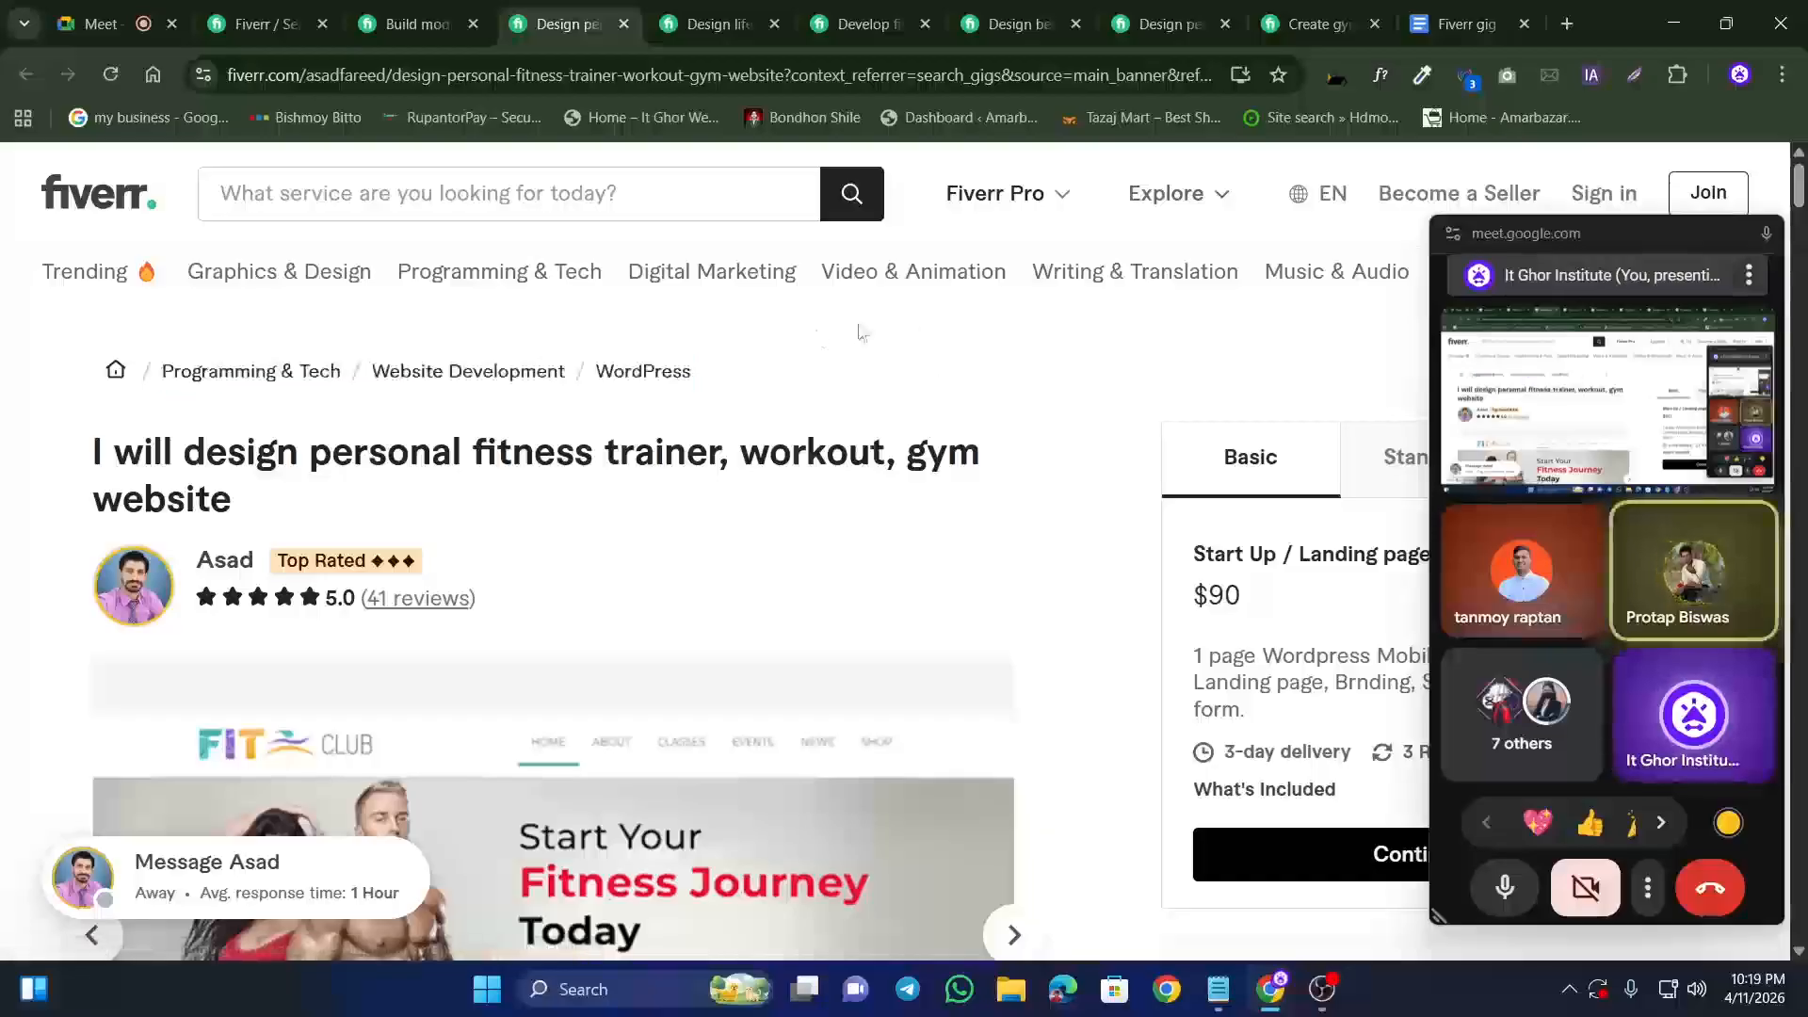
Step: Compare the category paths of the life coaching, fitness app, and health and fitness websites gigs against the search results
{"action": "left_click", "coordinate": [739, 17]}
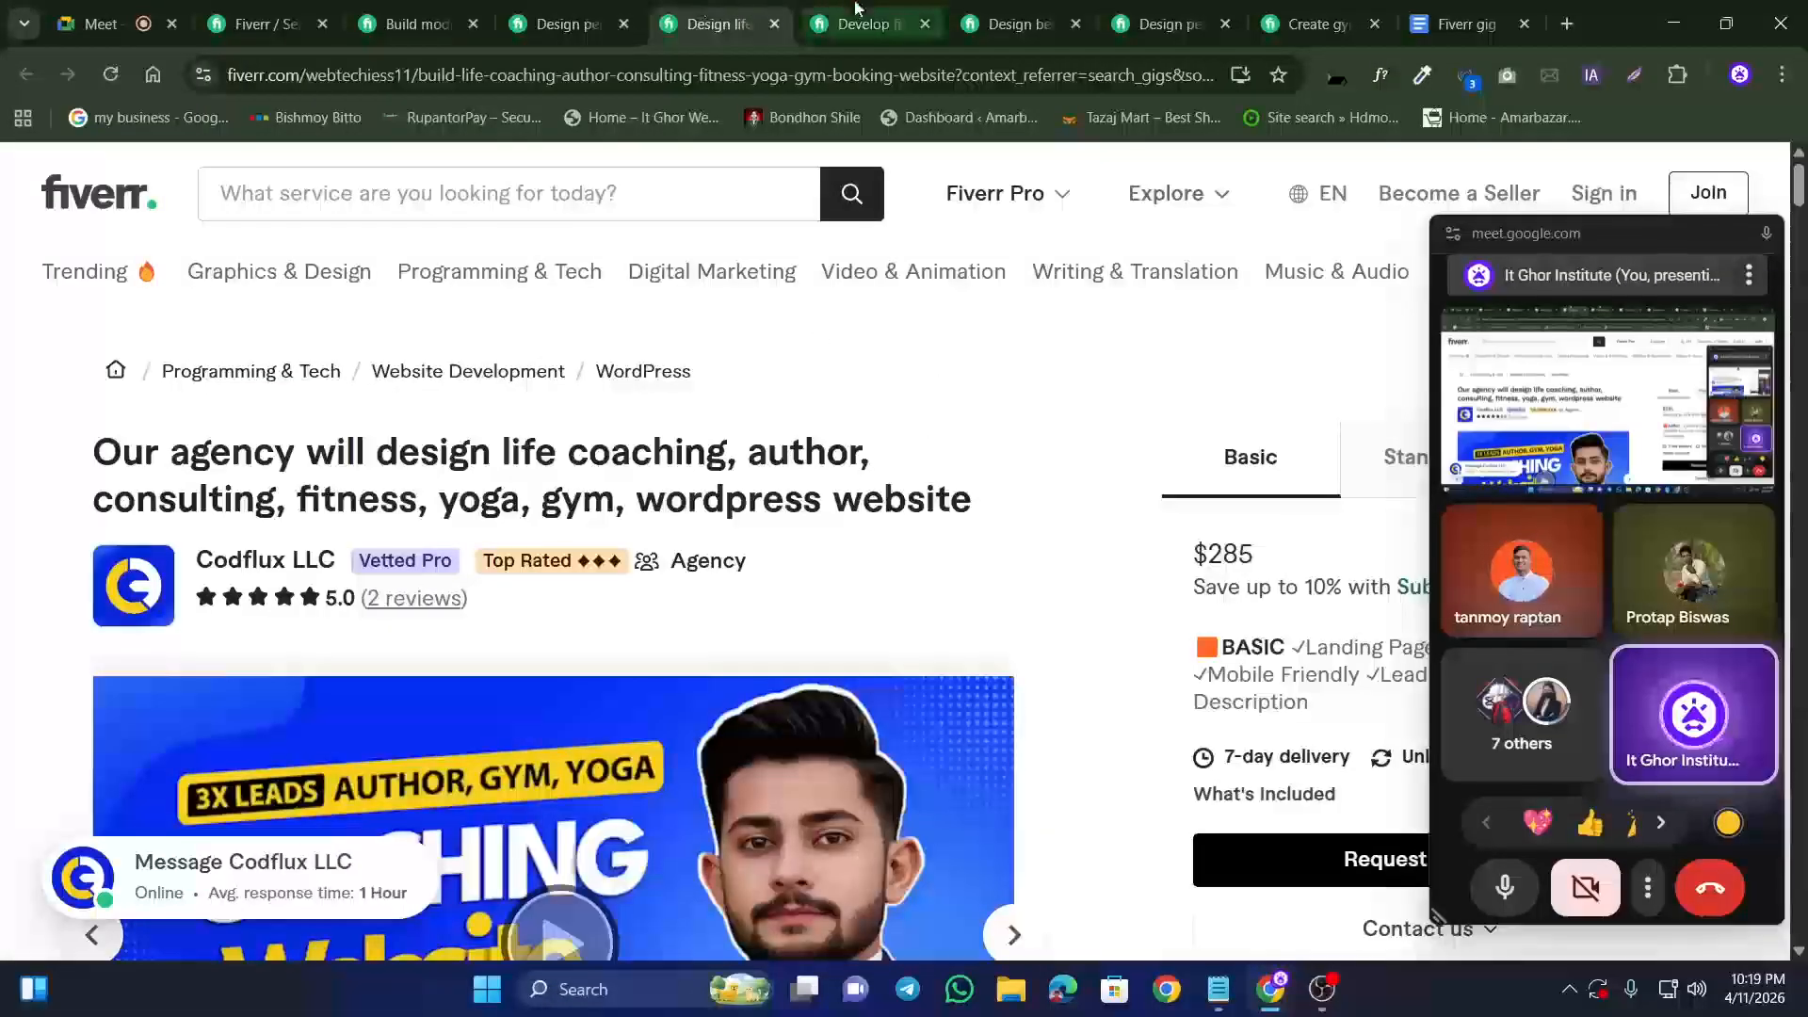
{"action": "mouse_move", "coordinate": [847, 7]}
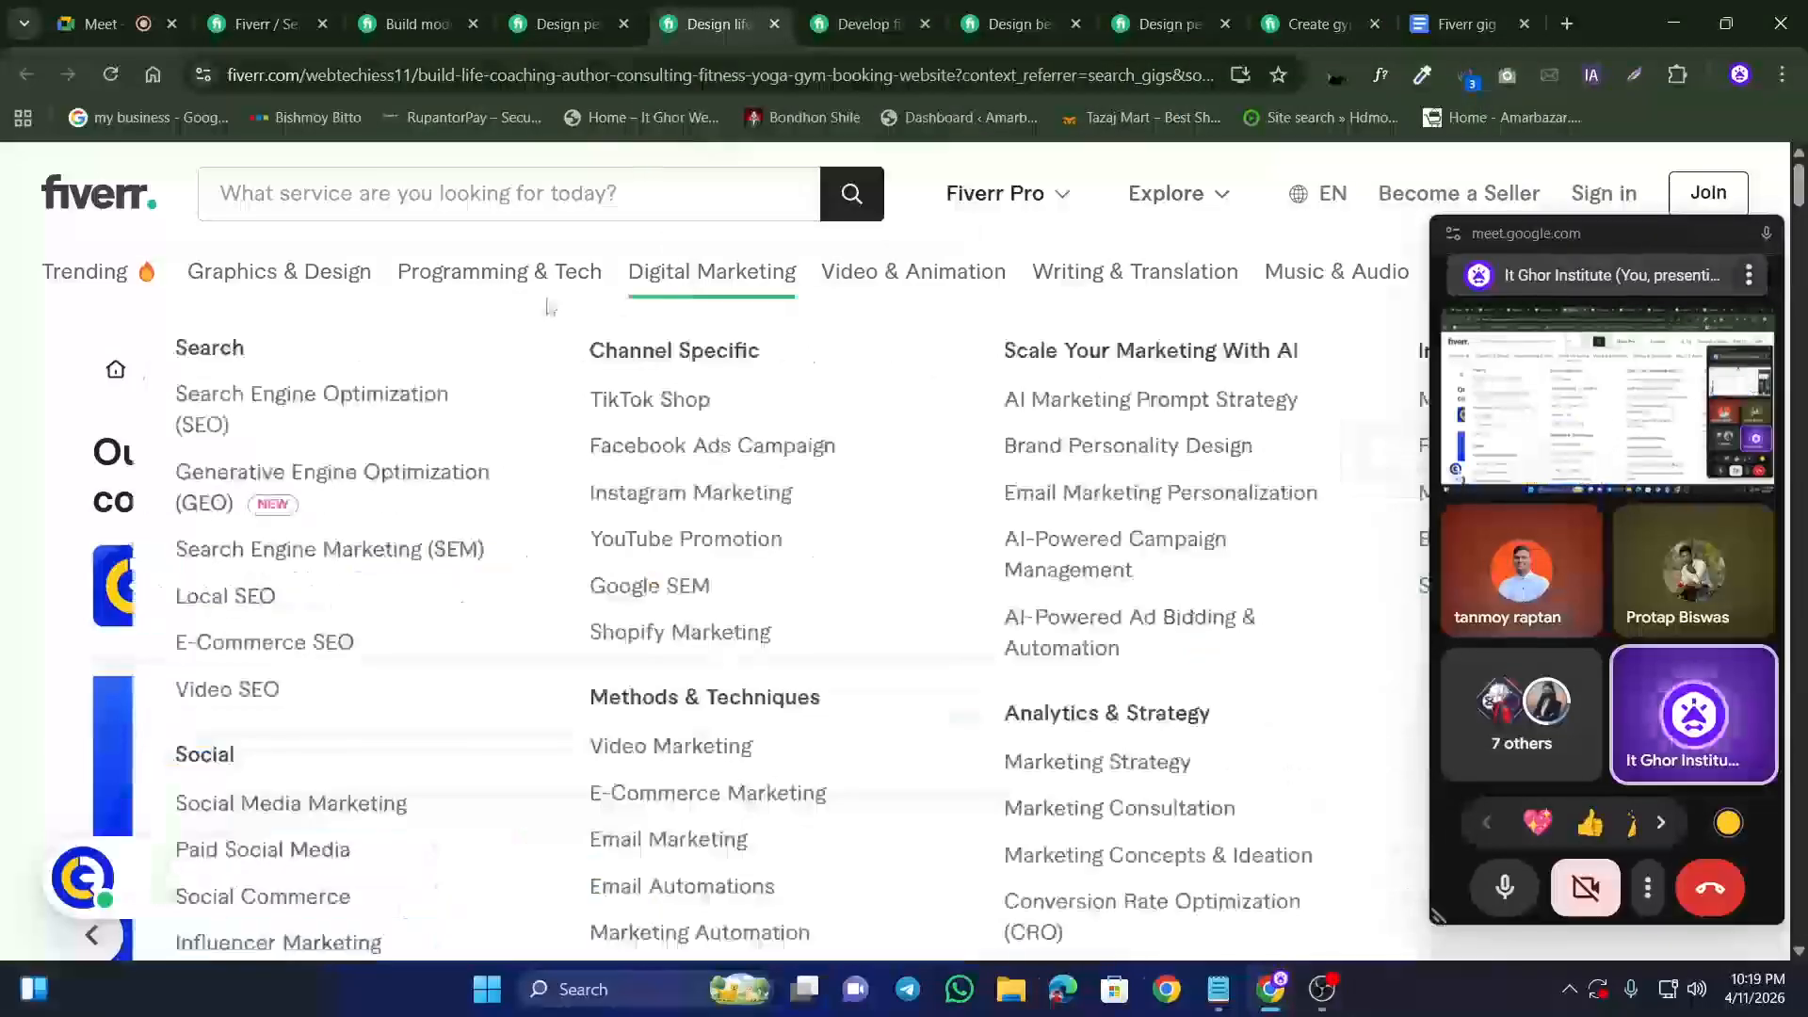
{"action": "left_click", "coordinate": [287, 10]}
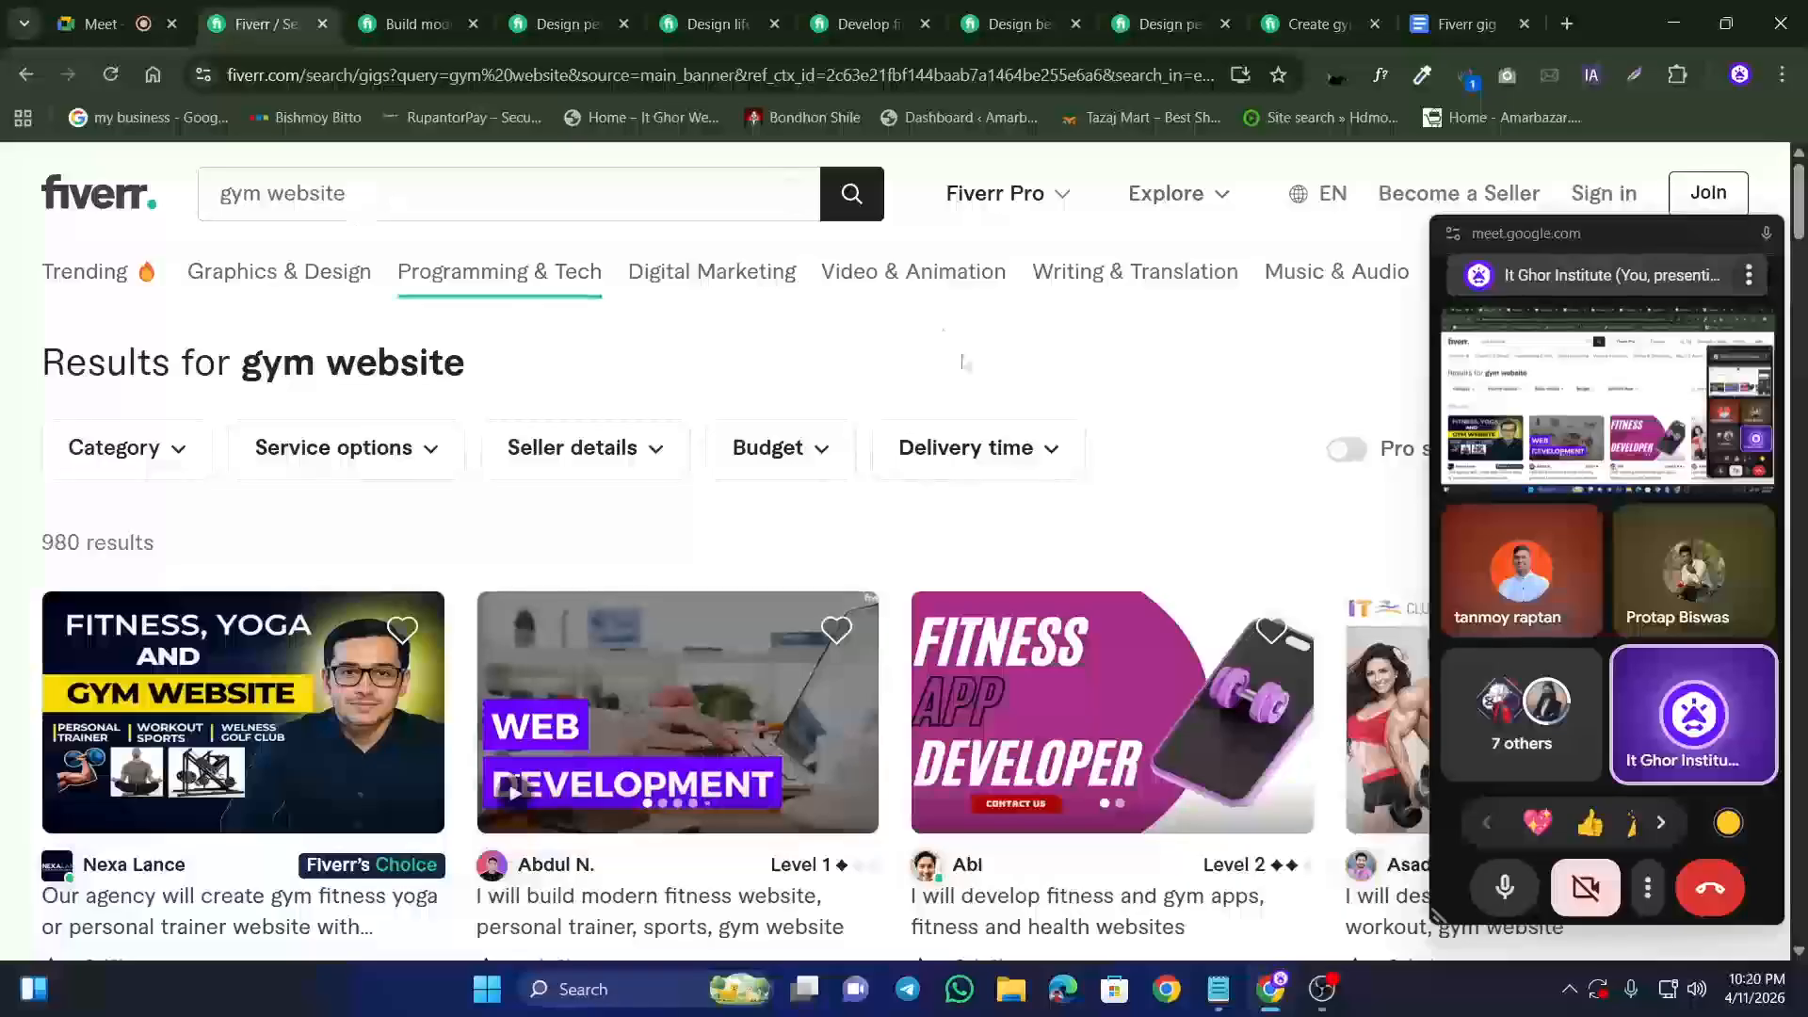
{"action": "left_click", "coordinate": [907, 8]}
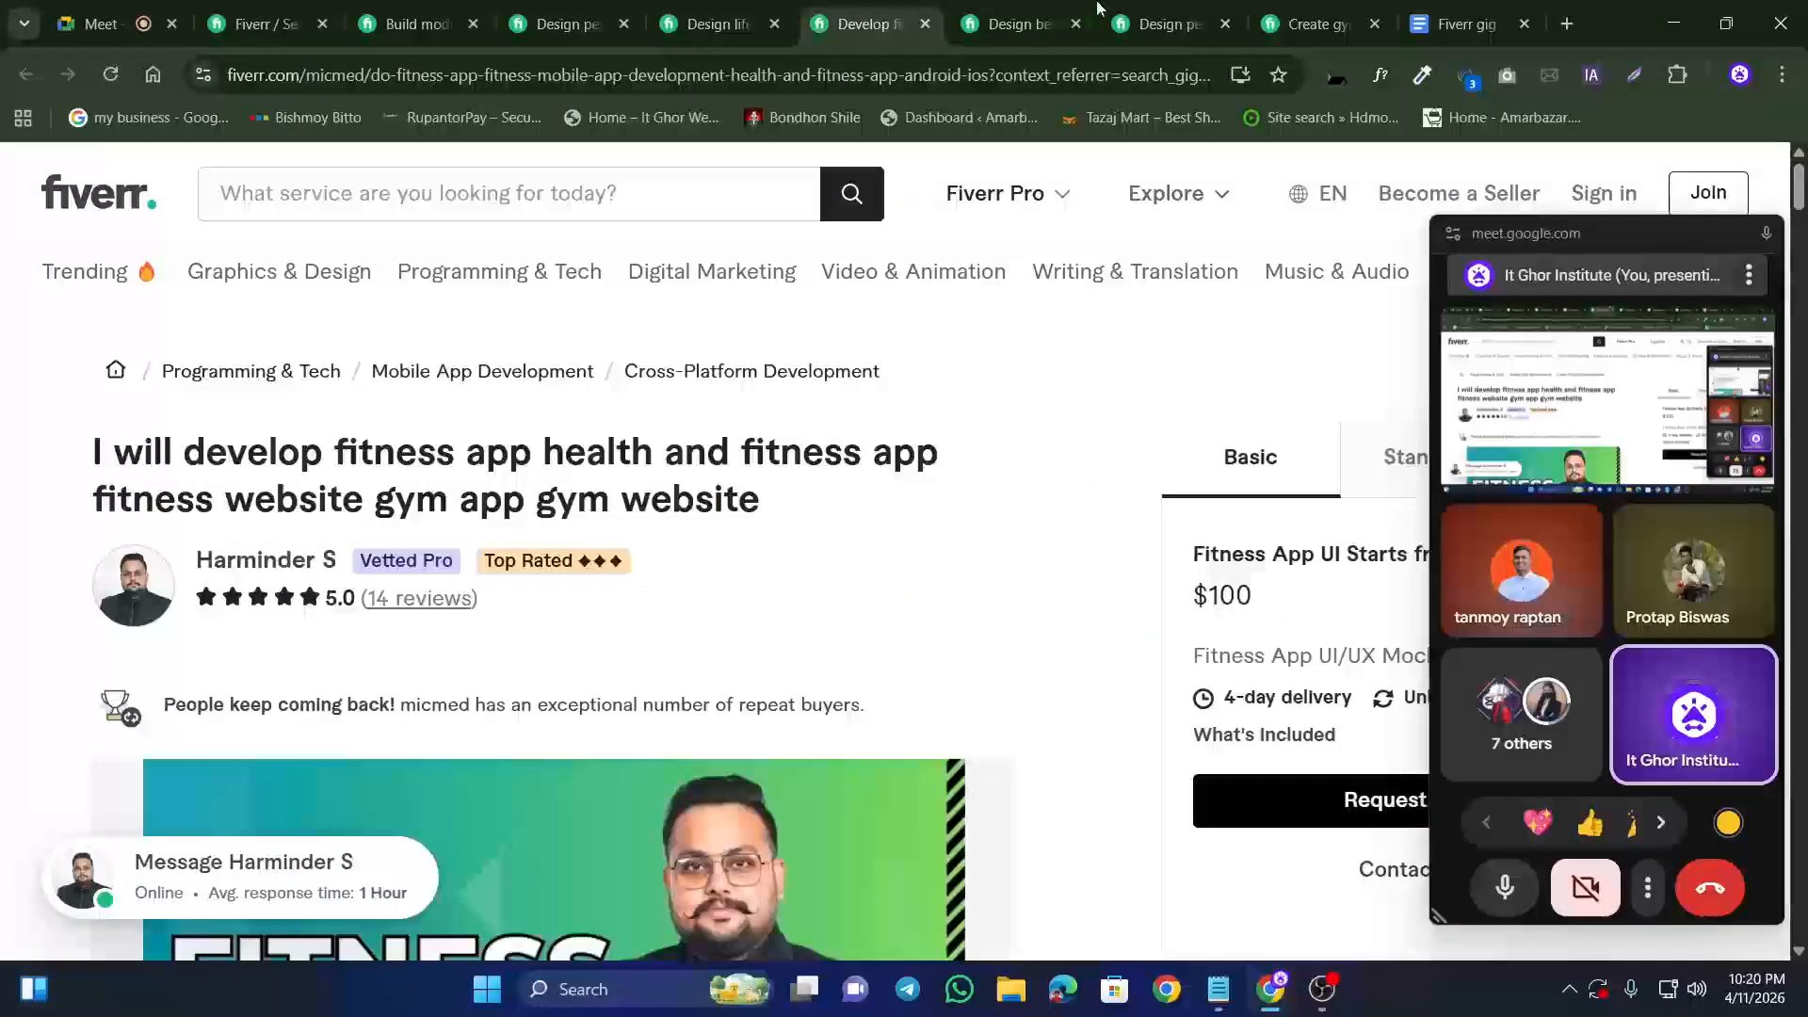
{"action": "left_click", "coordinate": [1048, 9]}
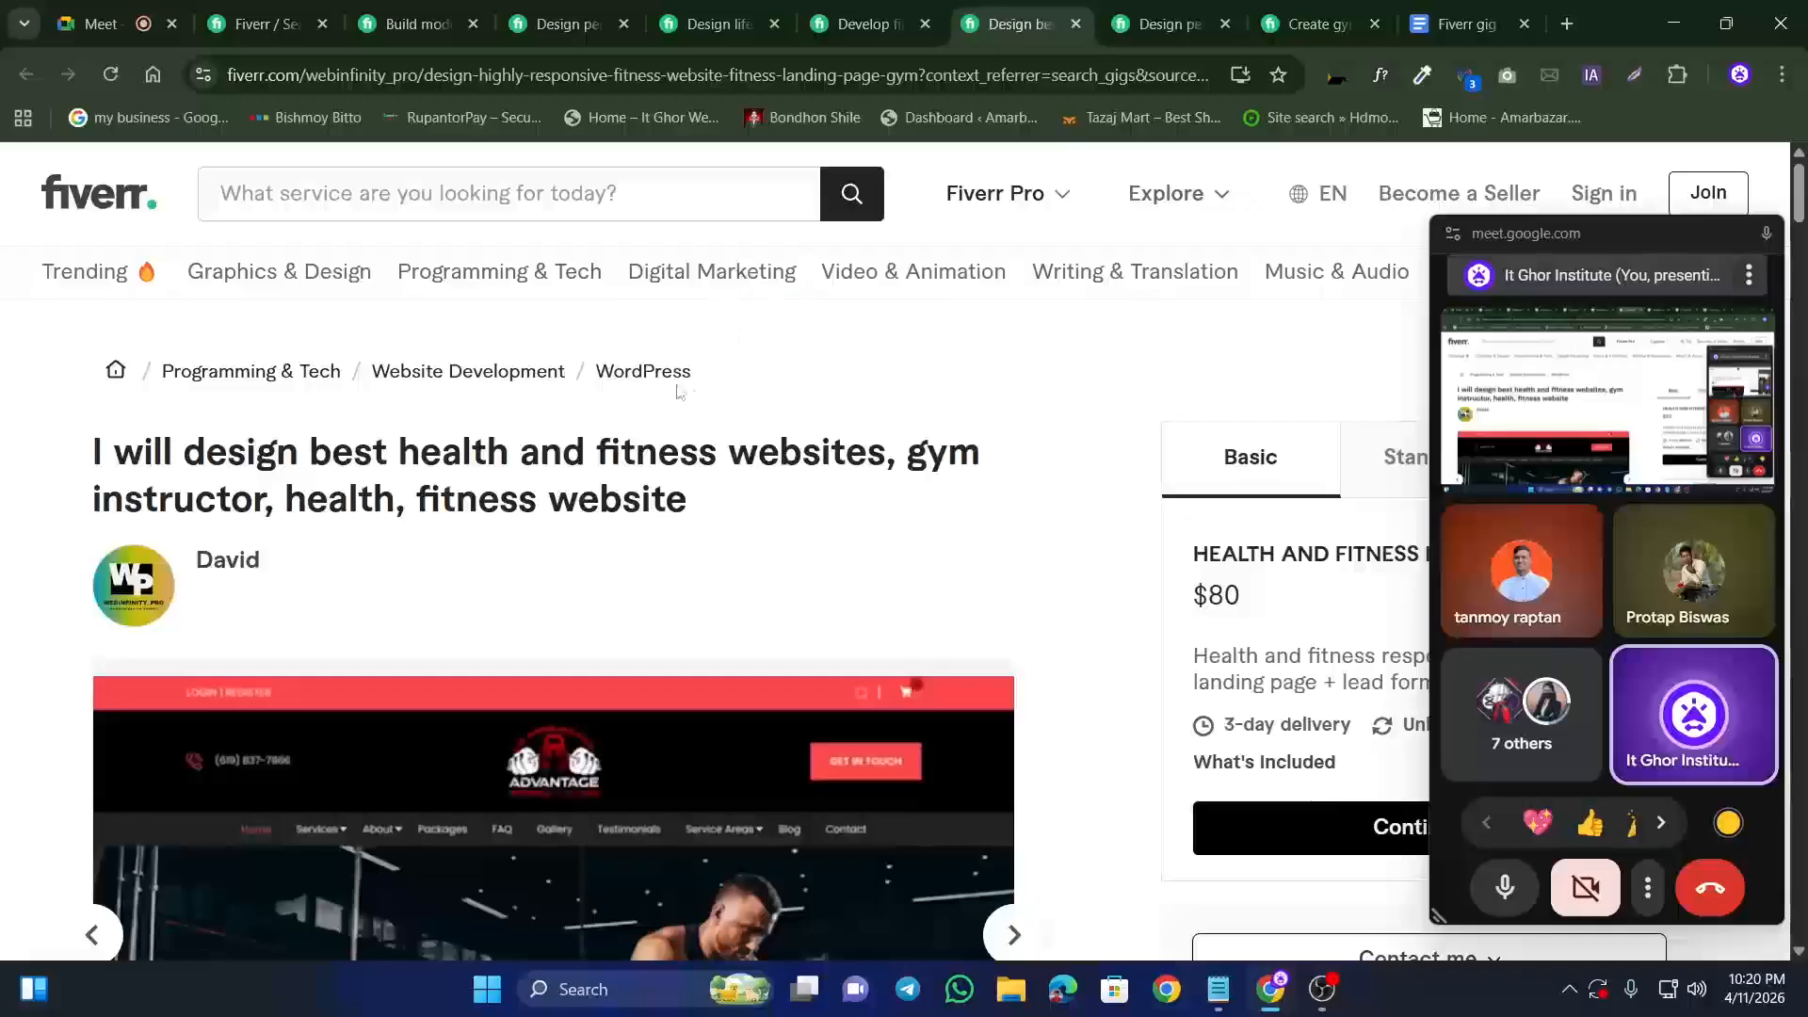
{"action": "left_click_drag", "start_coordinate": [678, 390], "coordinate": [163, 389]}
{"action": "left_click", "coordinate": [106, 407]}
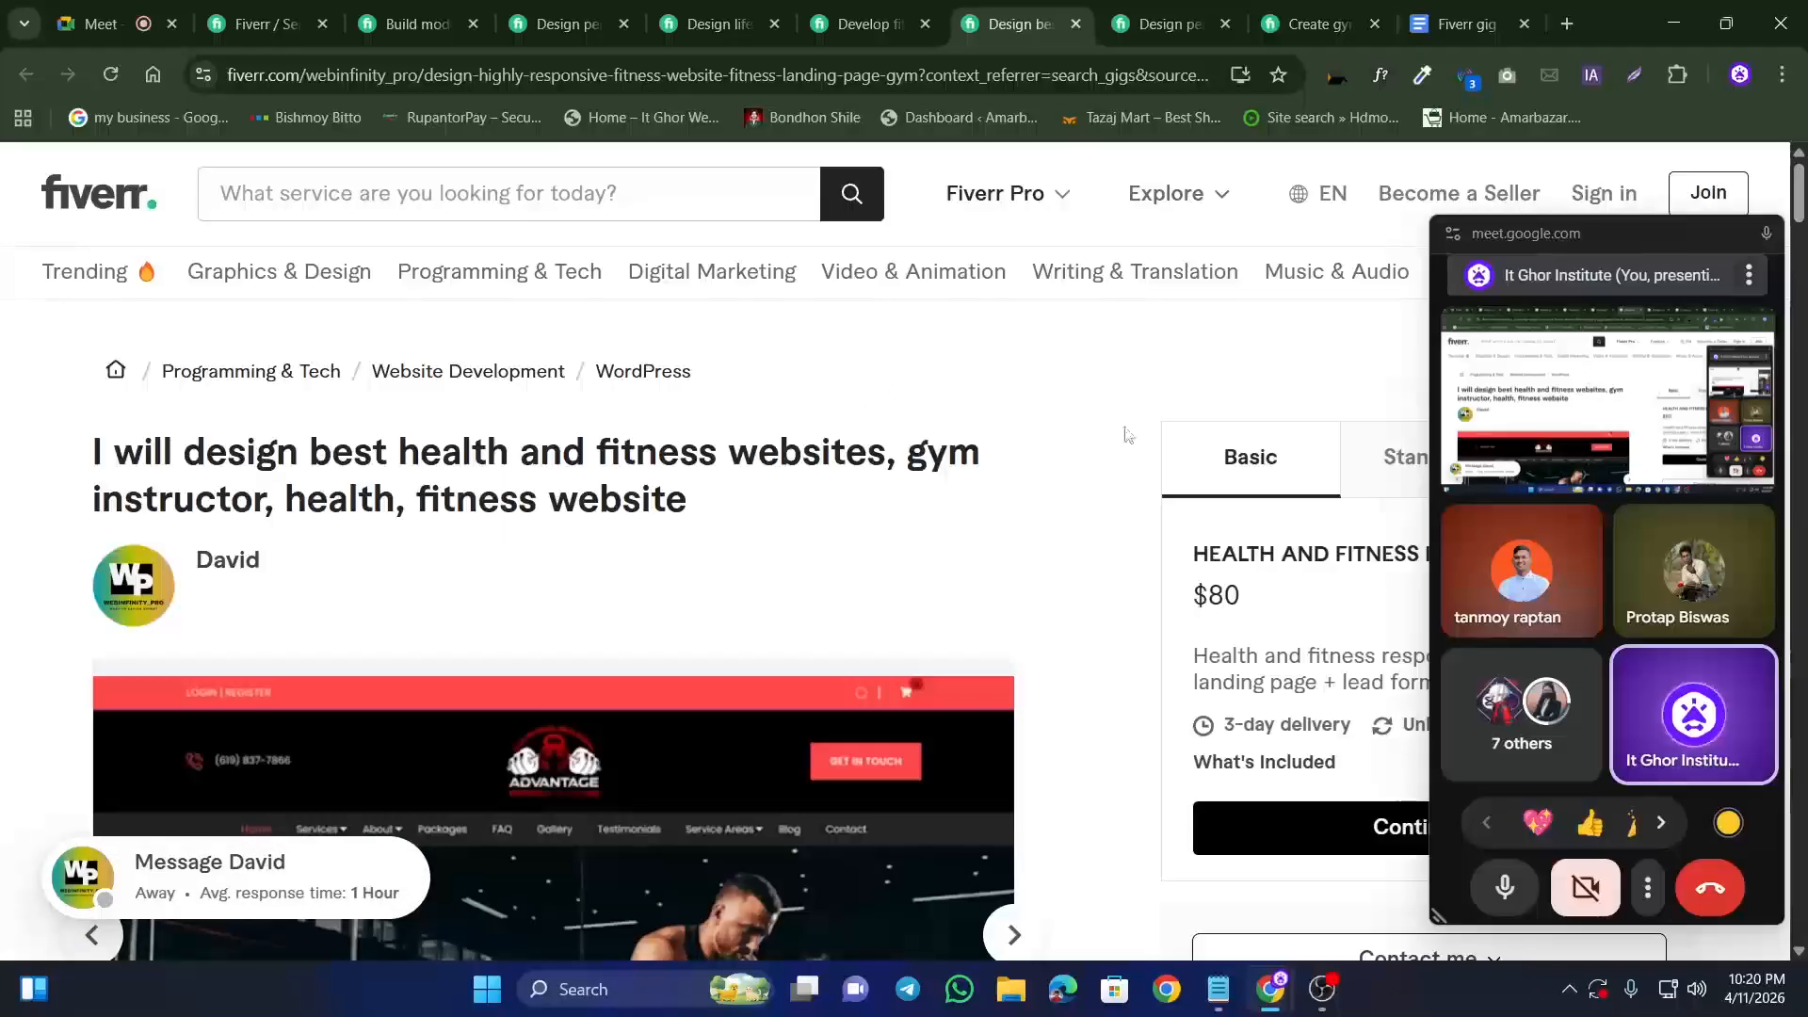
{"action": "left_click", "coordinate": [864, 23]}
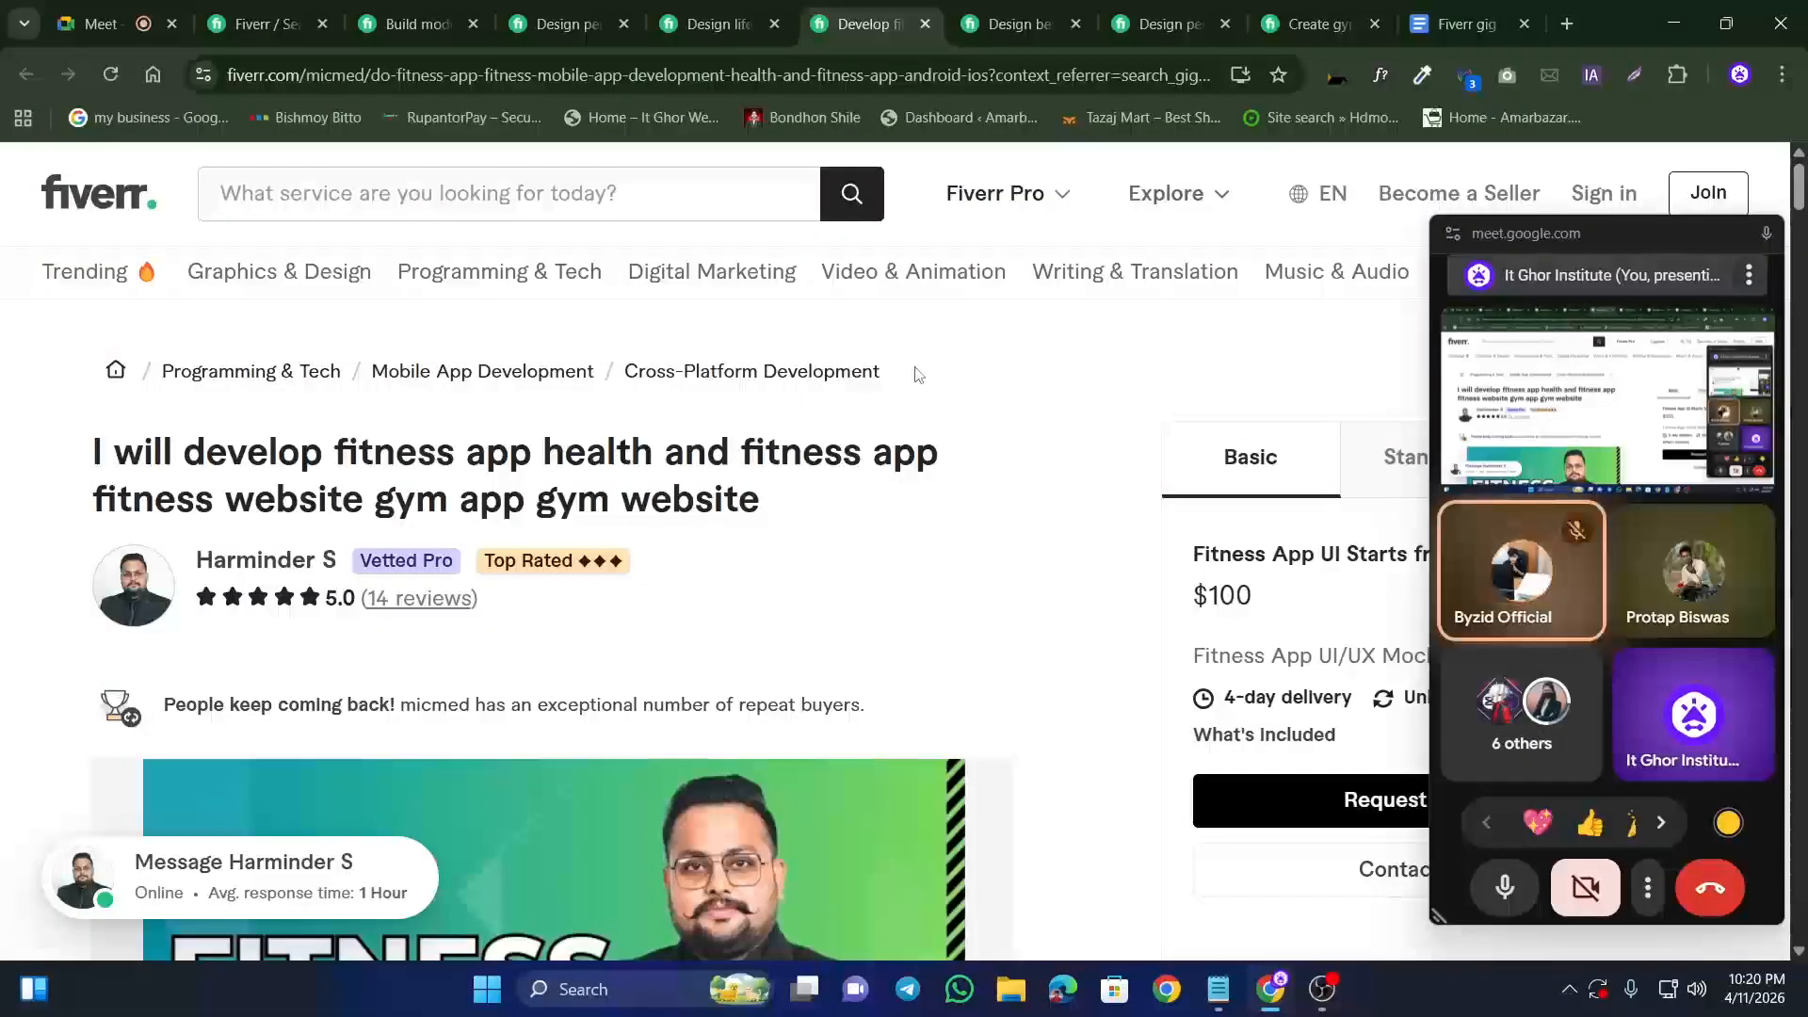
{"action": "left_click", "coordinate": [252, 24]}
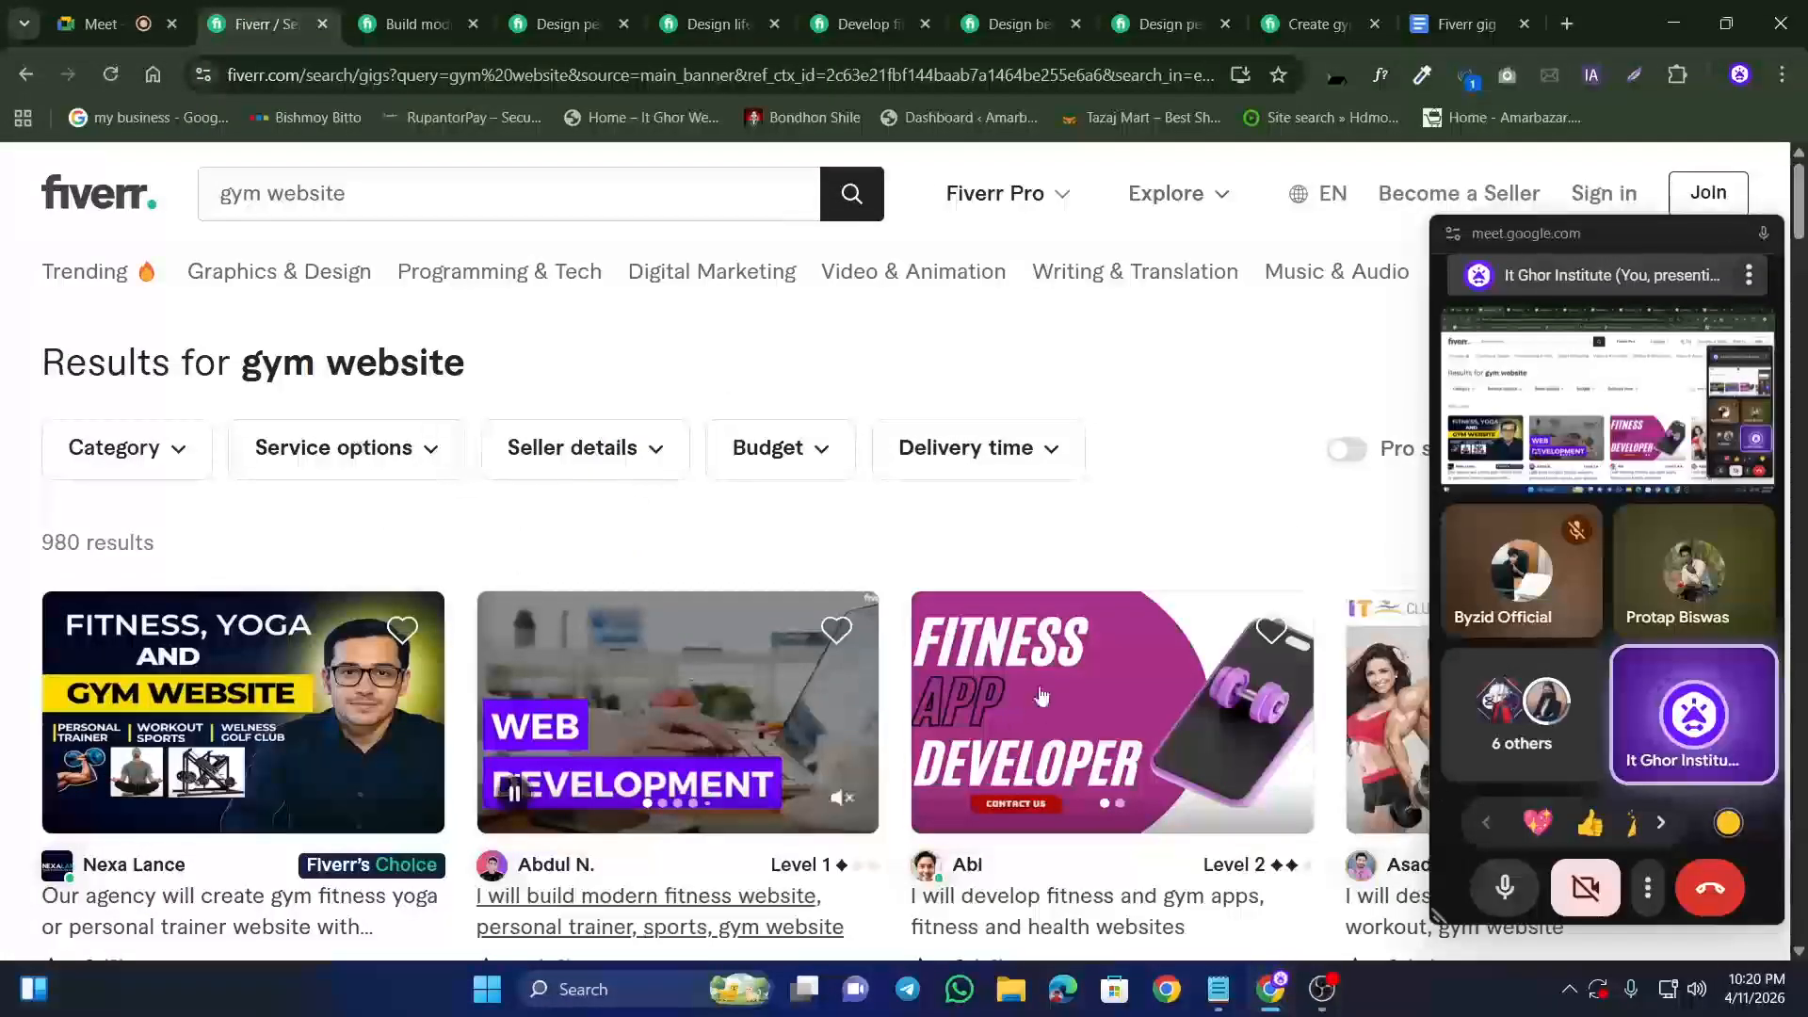
Step: Recheck the category paths from the modern fitness website gig onward, and close the tab of the "develop fitness app health" gig
{"action": "left_click", "coordinate": [414, 24]}
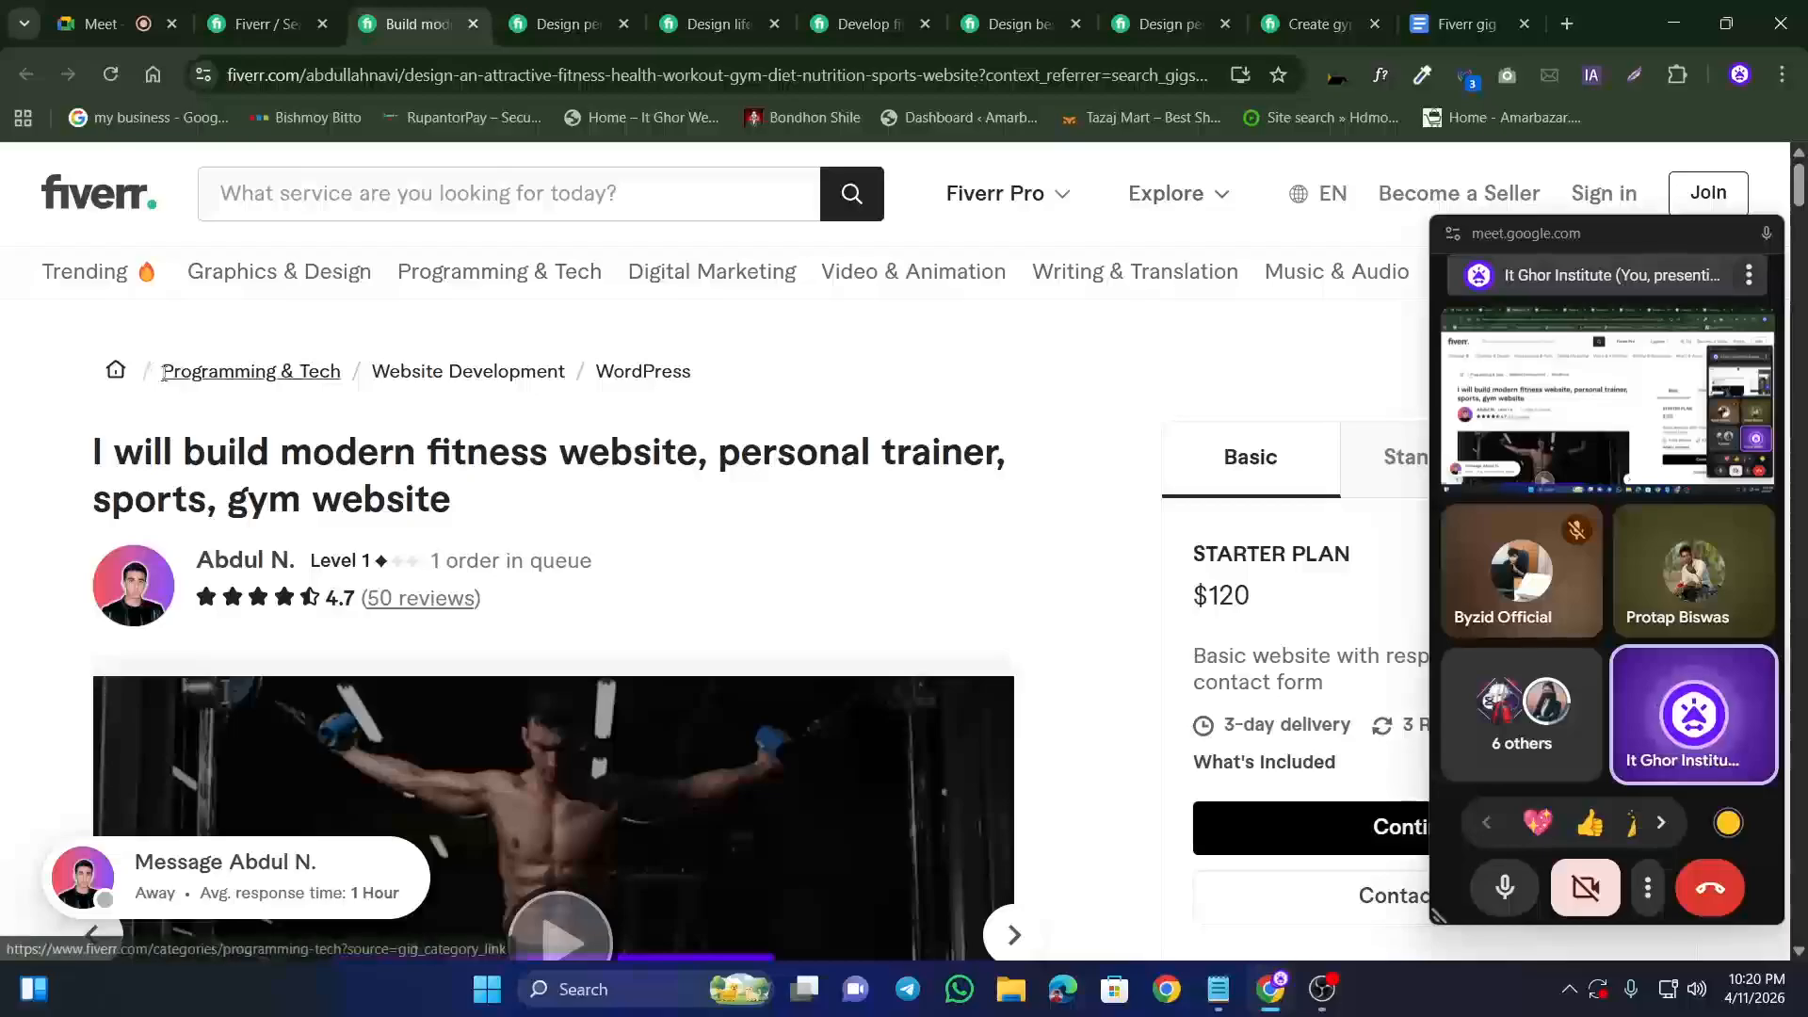
{"action": "left_click_drag", "start_coordinate": [160, 374], "coordinate": [343, 373]}
{"action": "left_click_drag", "start_coordinate": [667, 369], "coordinate": [715, 372]}
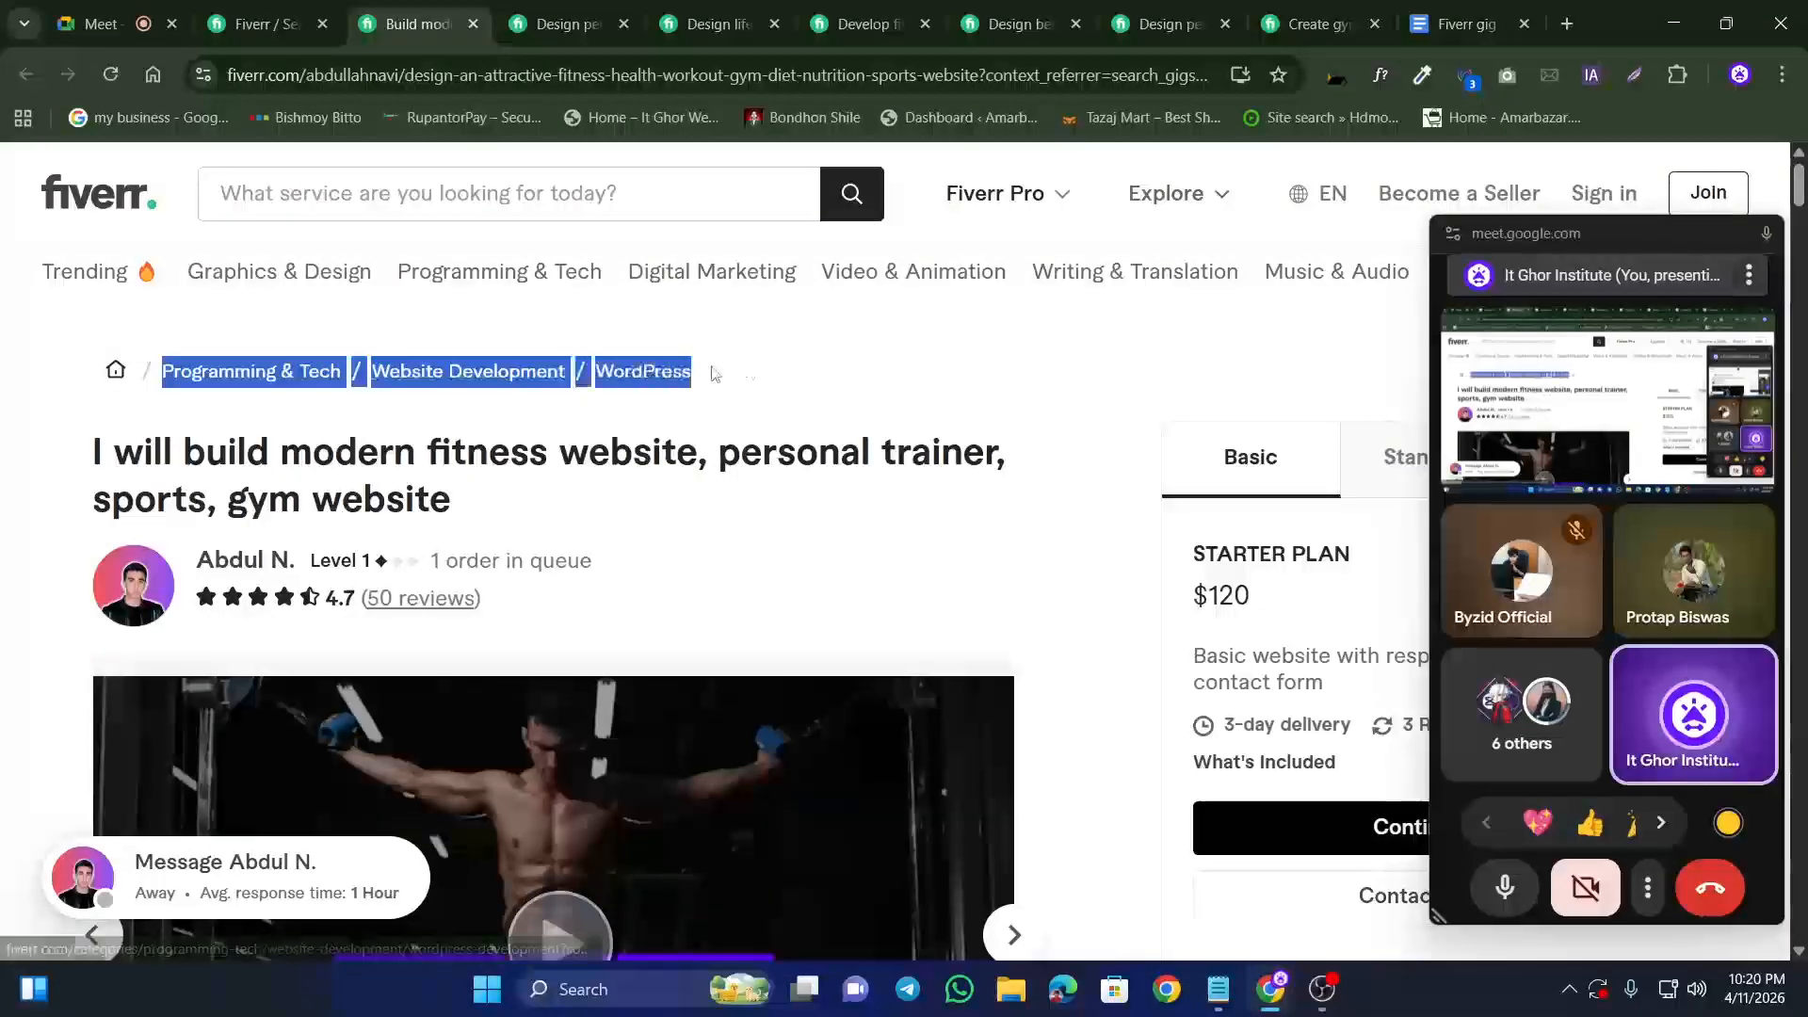
{"action": "left_click", "coordinate": [805, 342]}
{"action": "left_click", "coordinate": [570, 22]}
{"action": "left_click", "coordinate": [701, 23]}
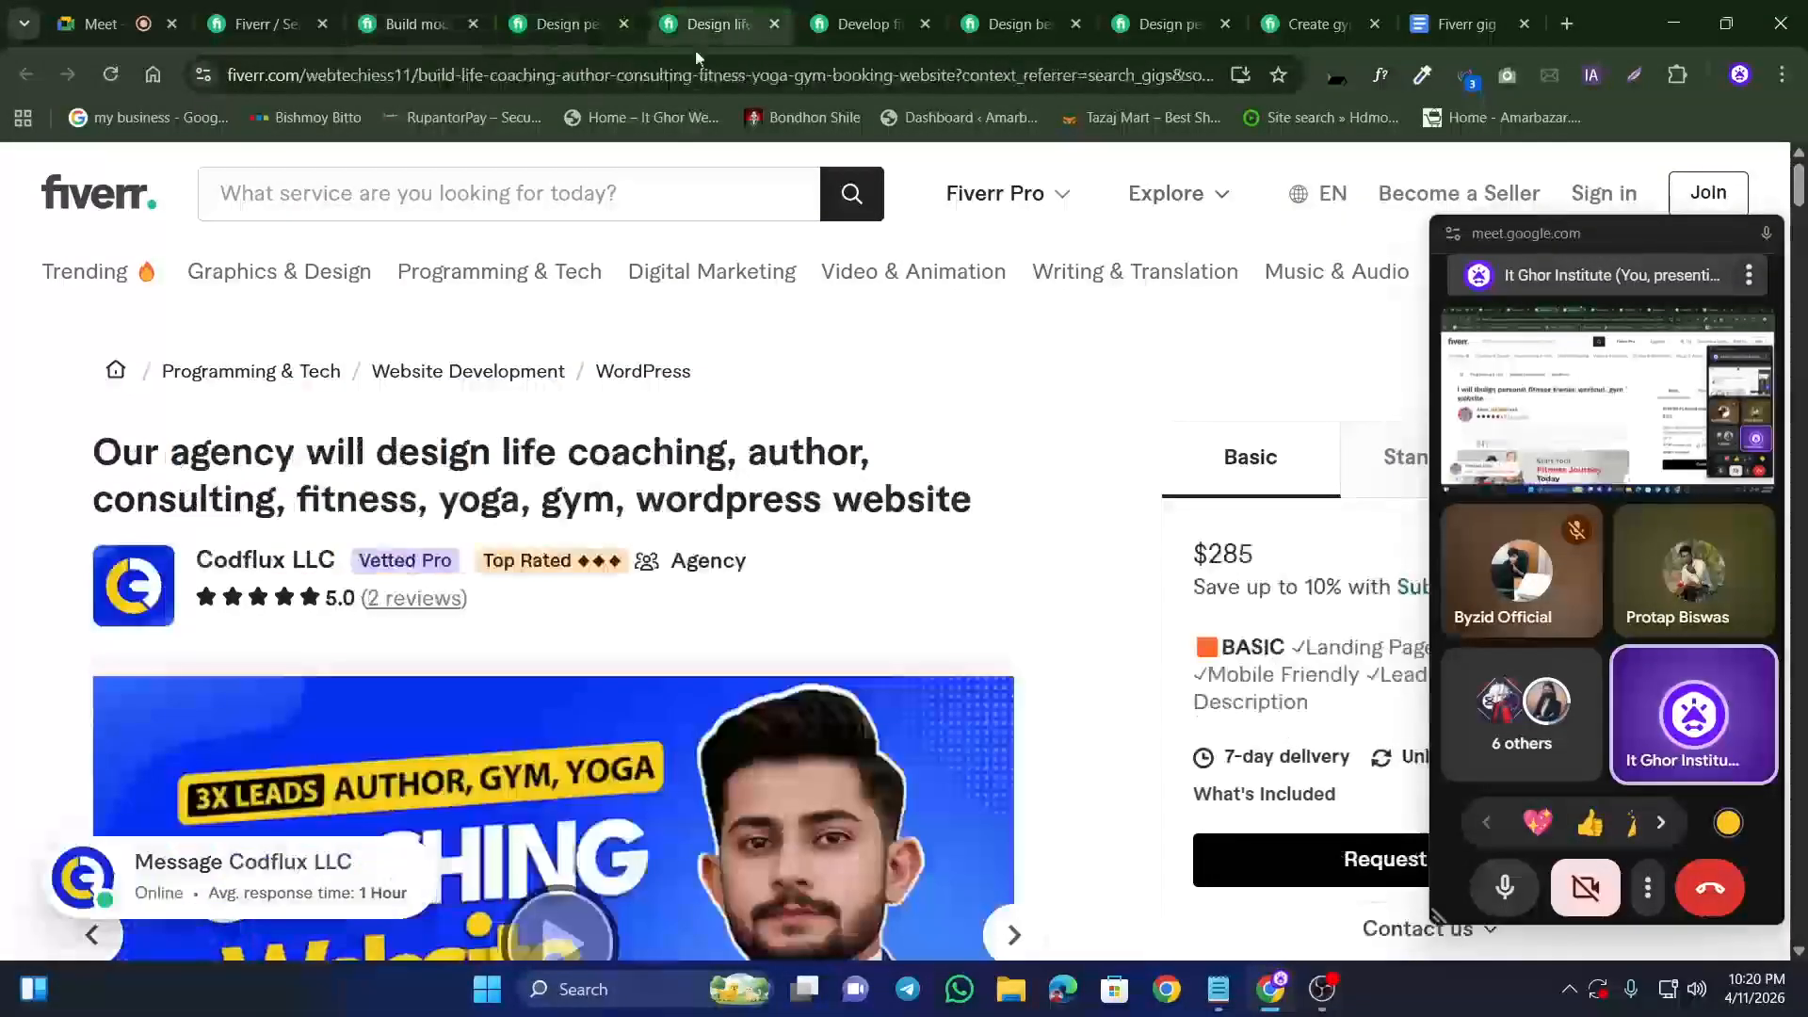
{"action": "left_click", "coordinate": [852, 24]}
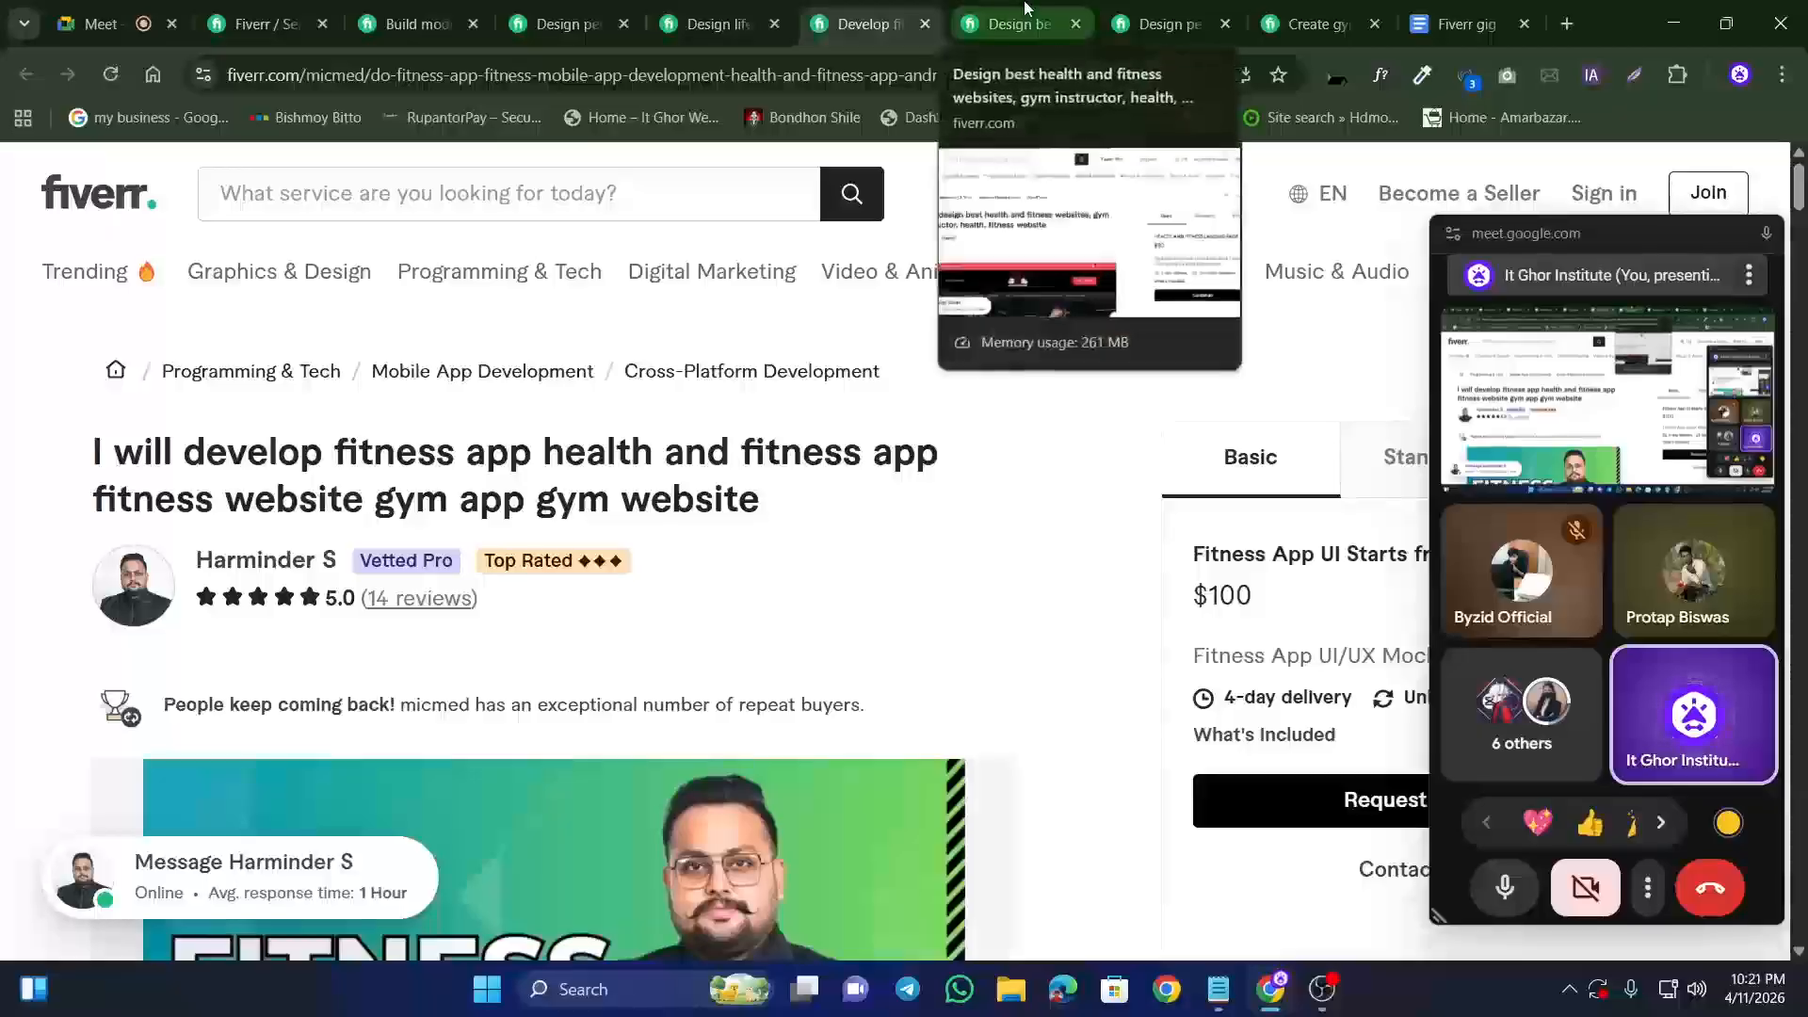
{"action": "left_click", "coordinate": [924, 26]}
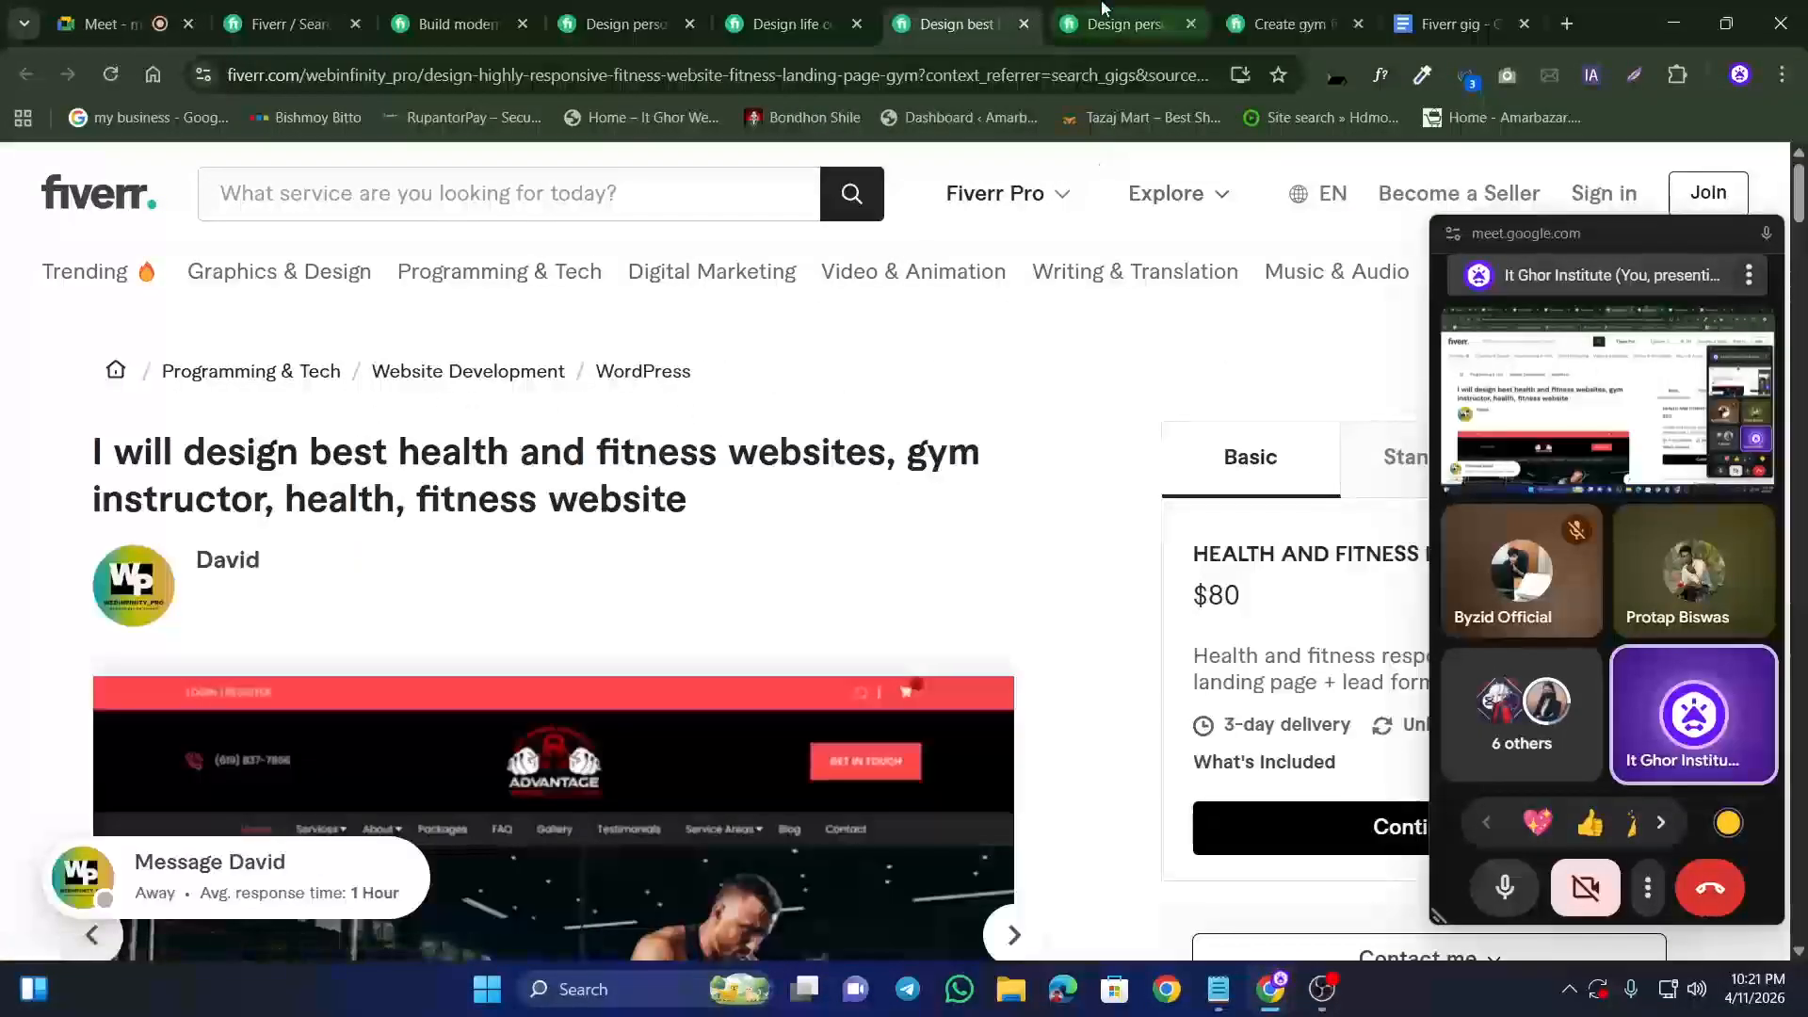
Step: Copy the category path "Programming & Tech / Website Development / WordPress" from the gym fitness yoga website with membership gig
{"action": "left_click", "coordinate": [1144, 21]}
{"action": "left_click", "coordinate": [1226, 13]}
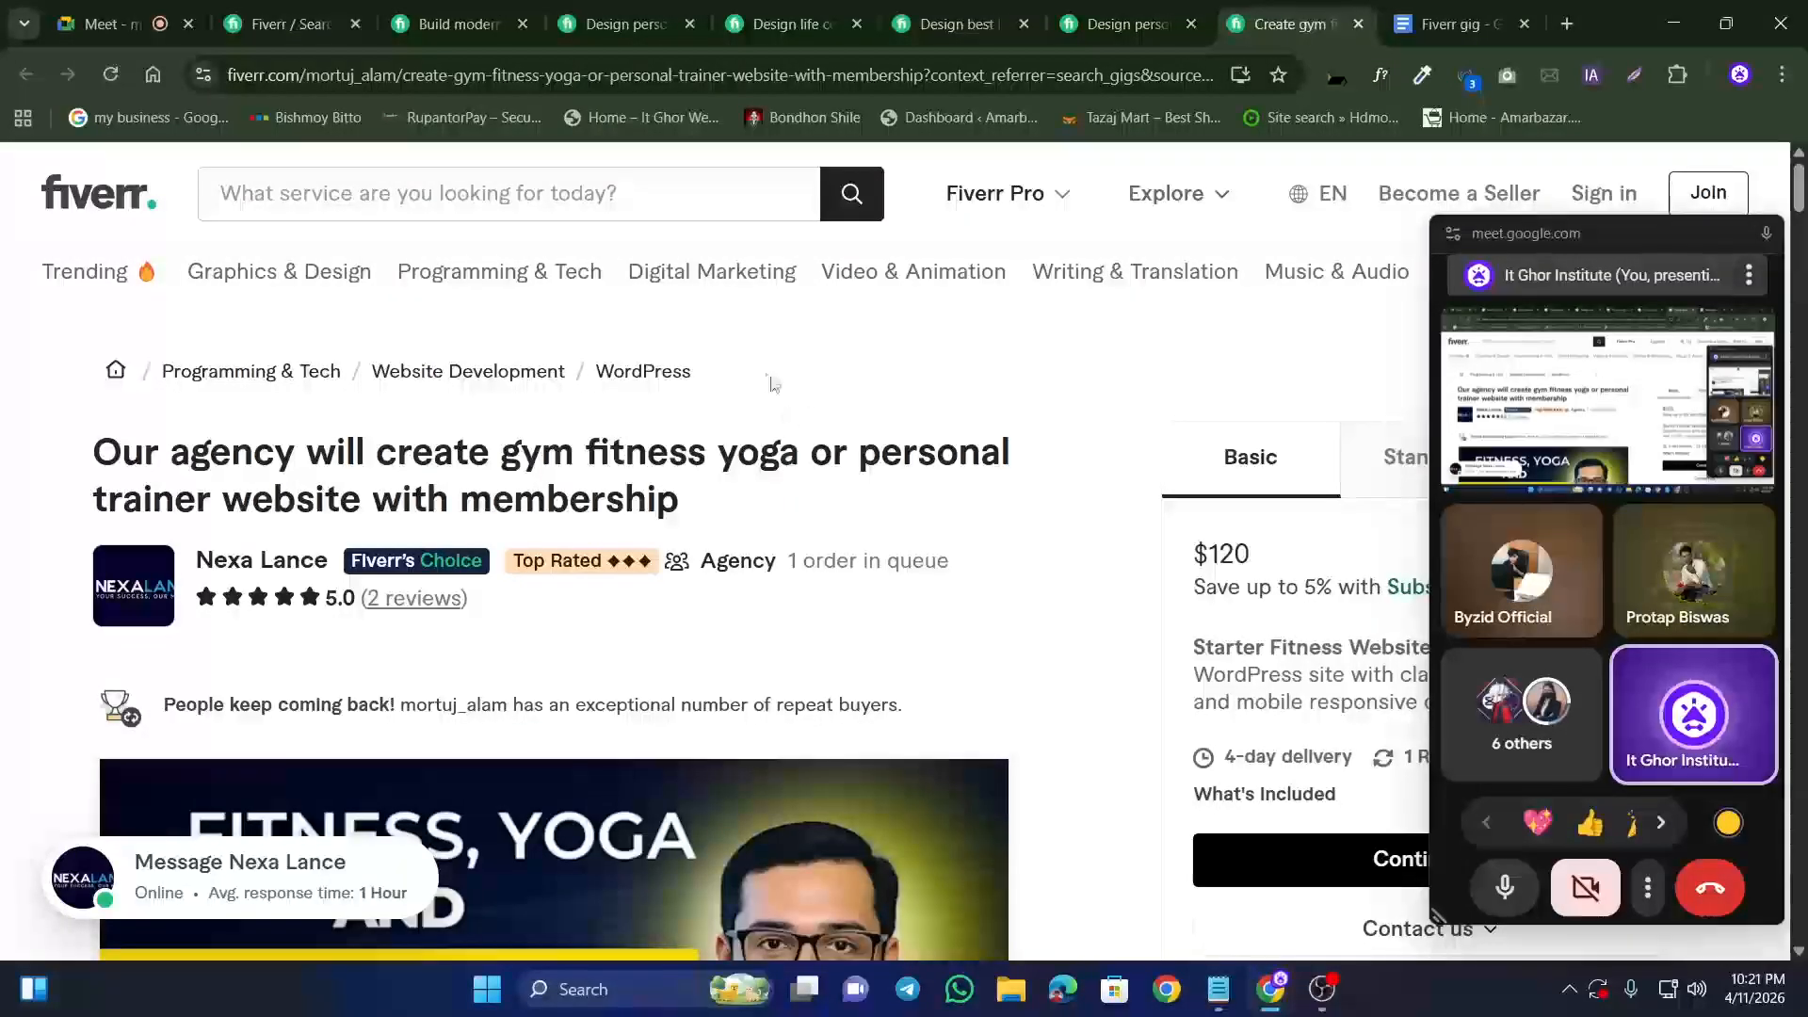
{"action": "left_click_drag", "start_coordinate": [767, 376], "coordinate": [160, 377]}
{"action": "right_click", "coordinate": [160, 376]}
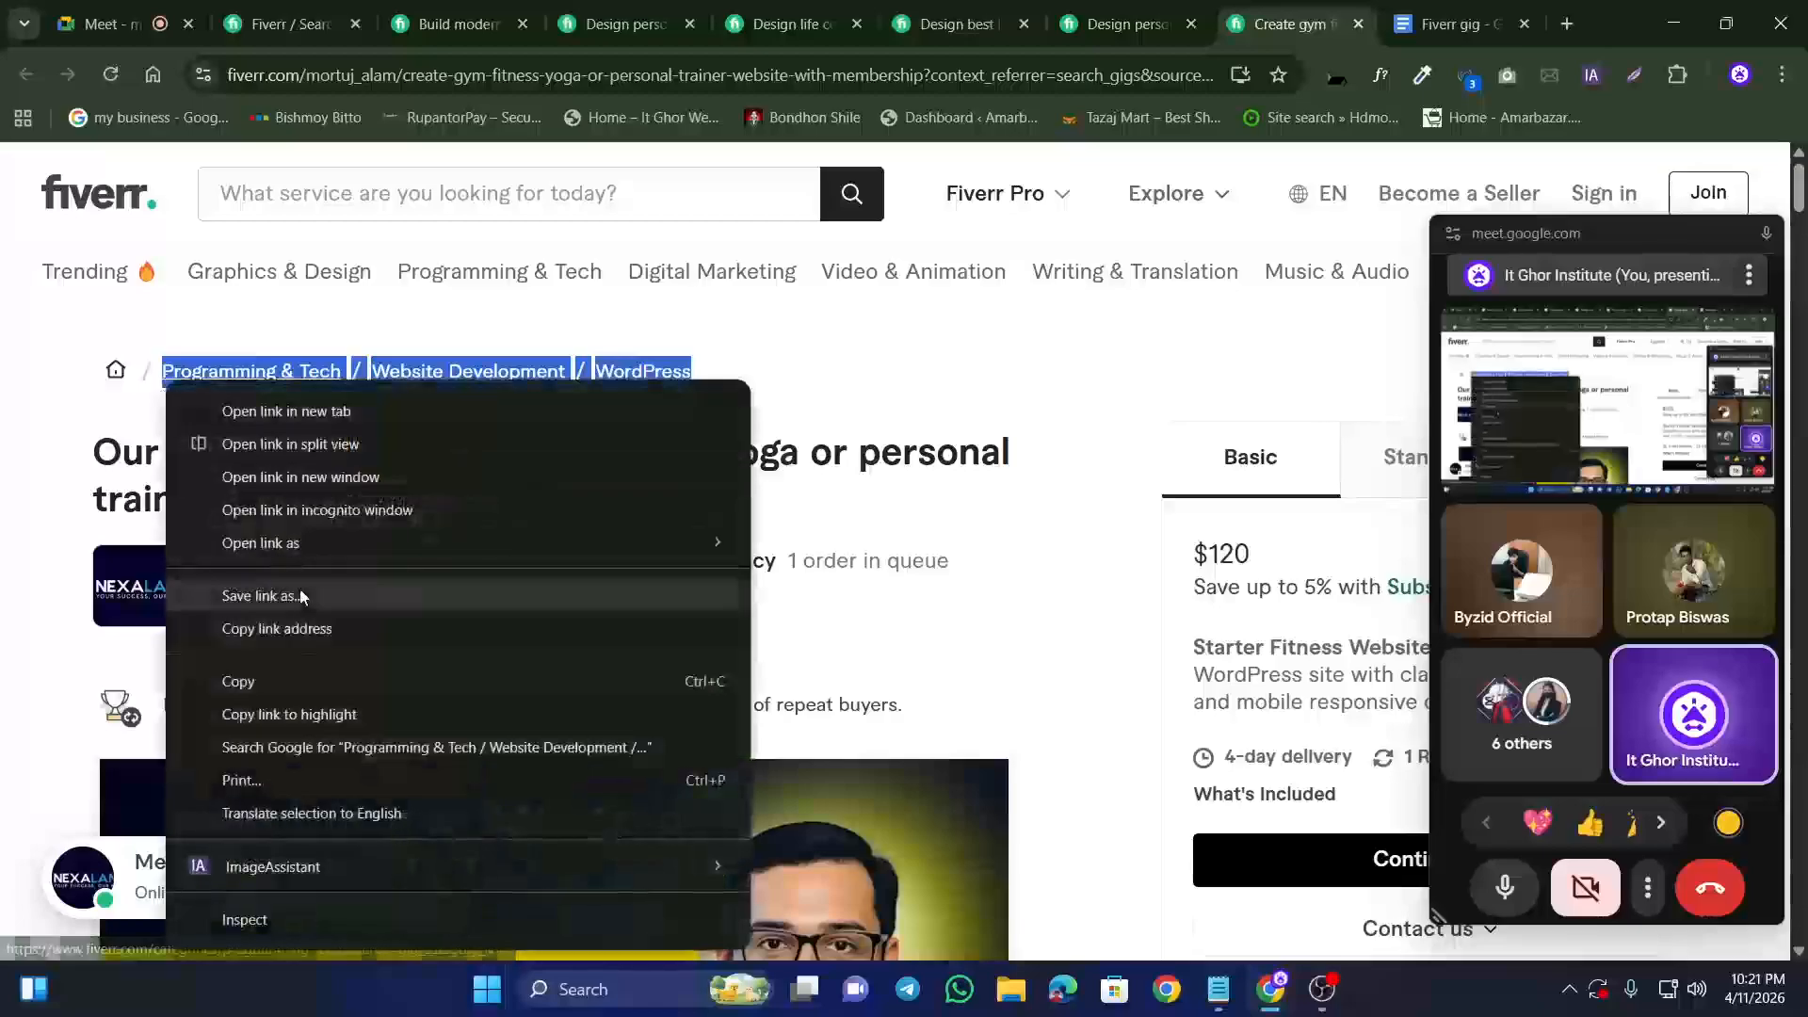
{"action": "left_click", "coordinate": [231, 679]}
{"action": "left_click", "coordinate": [2, 358]}
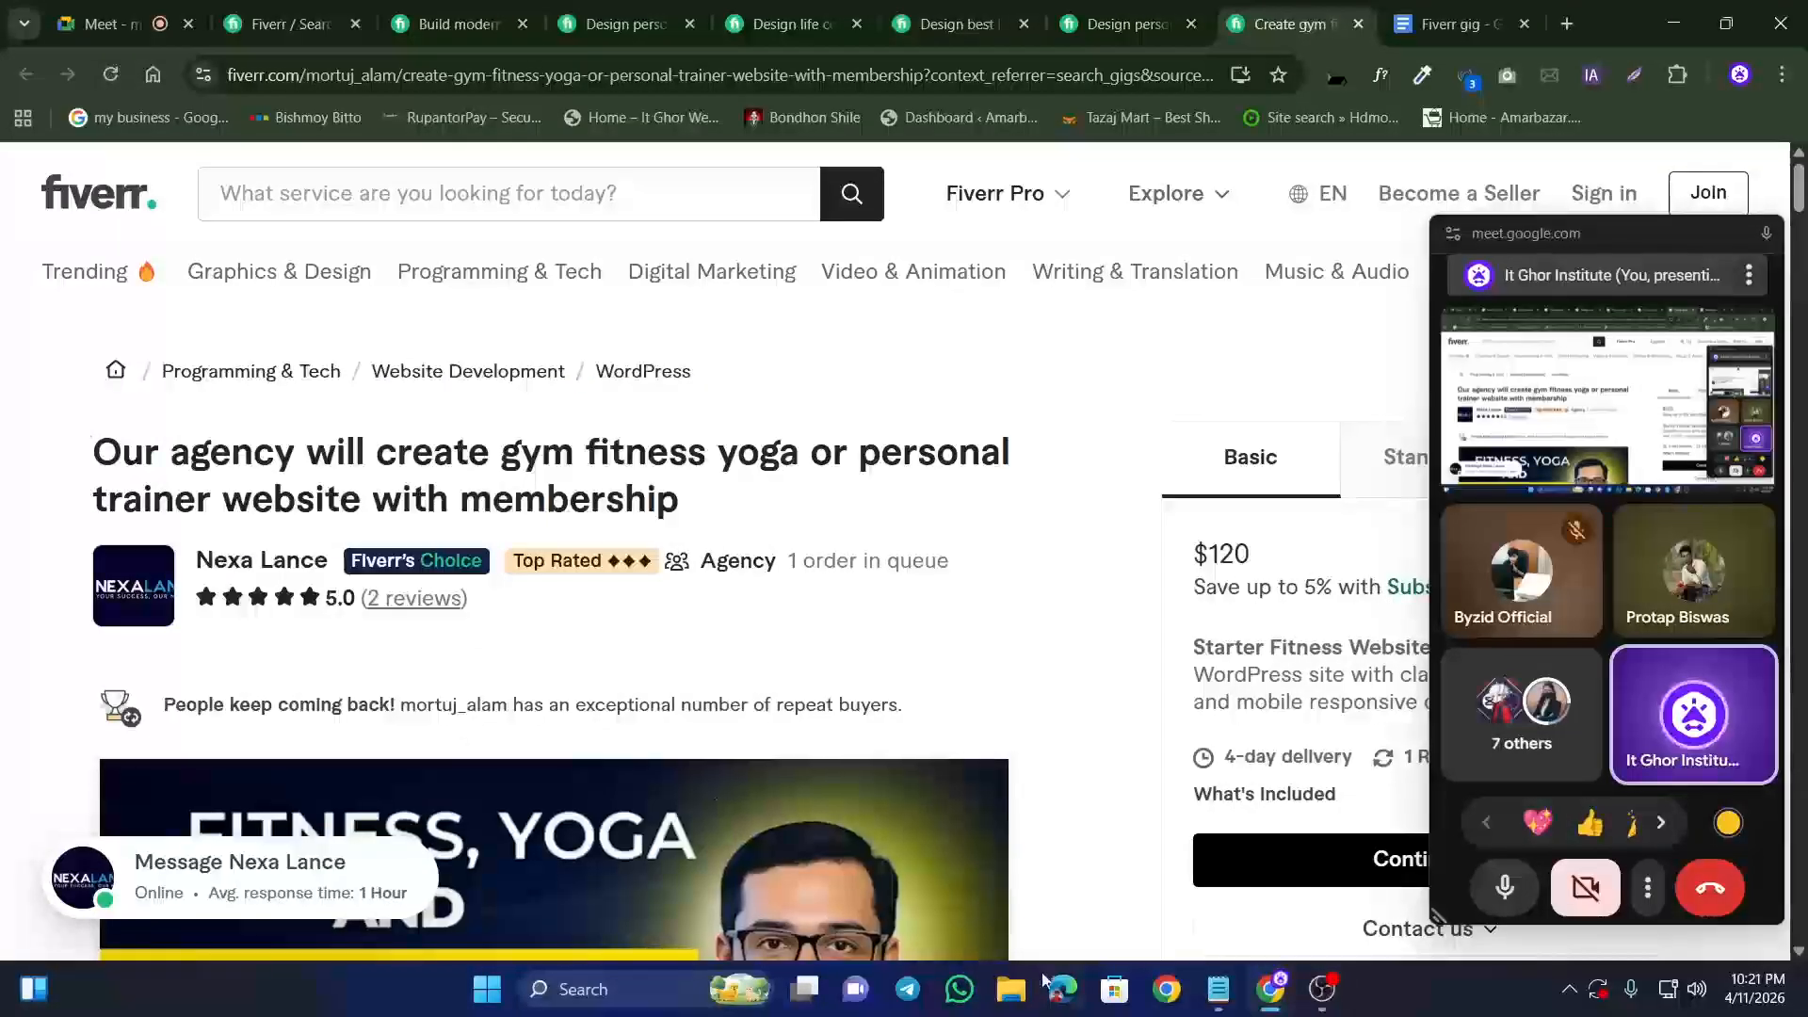
Step: Switch to the Fiverr gig document in Google Docs and paste the category path below the "GIG Creatory>>>>" heading
{"action": "left_click", "coordinate": [1218, 989]}
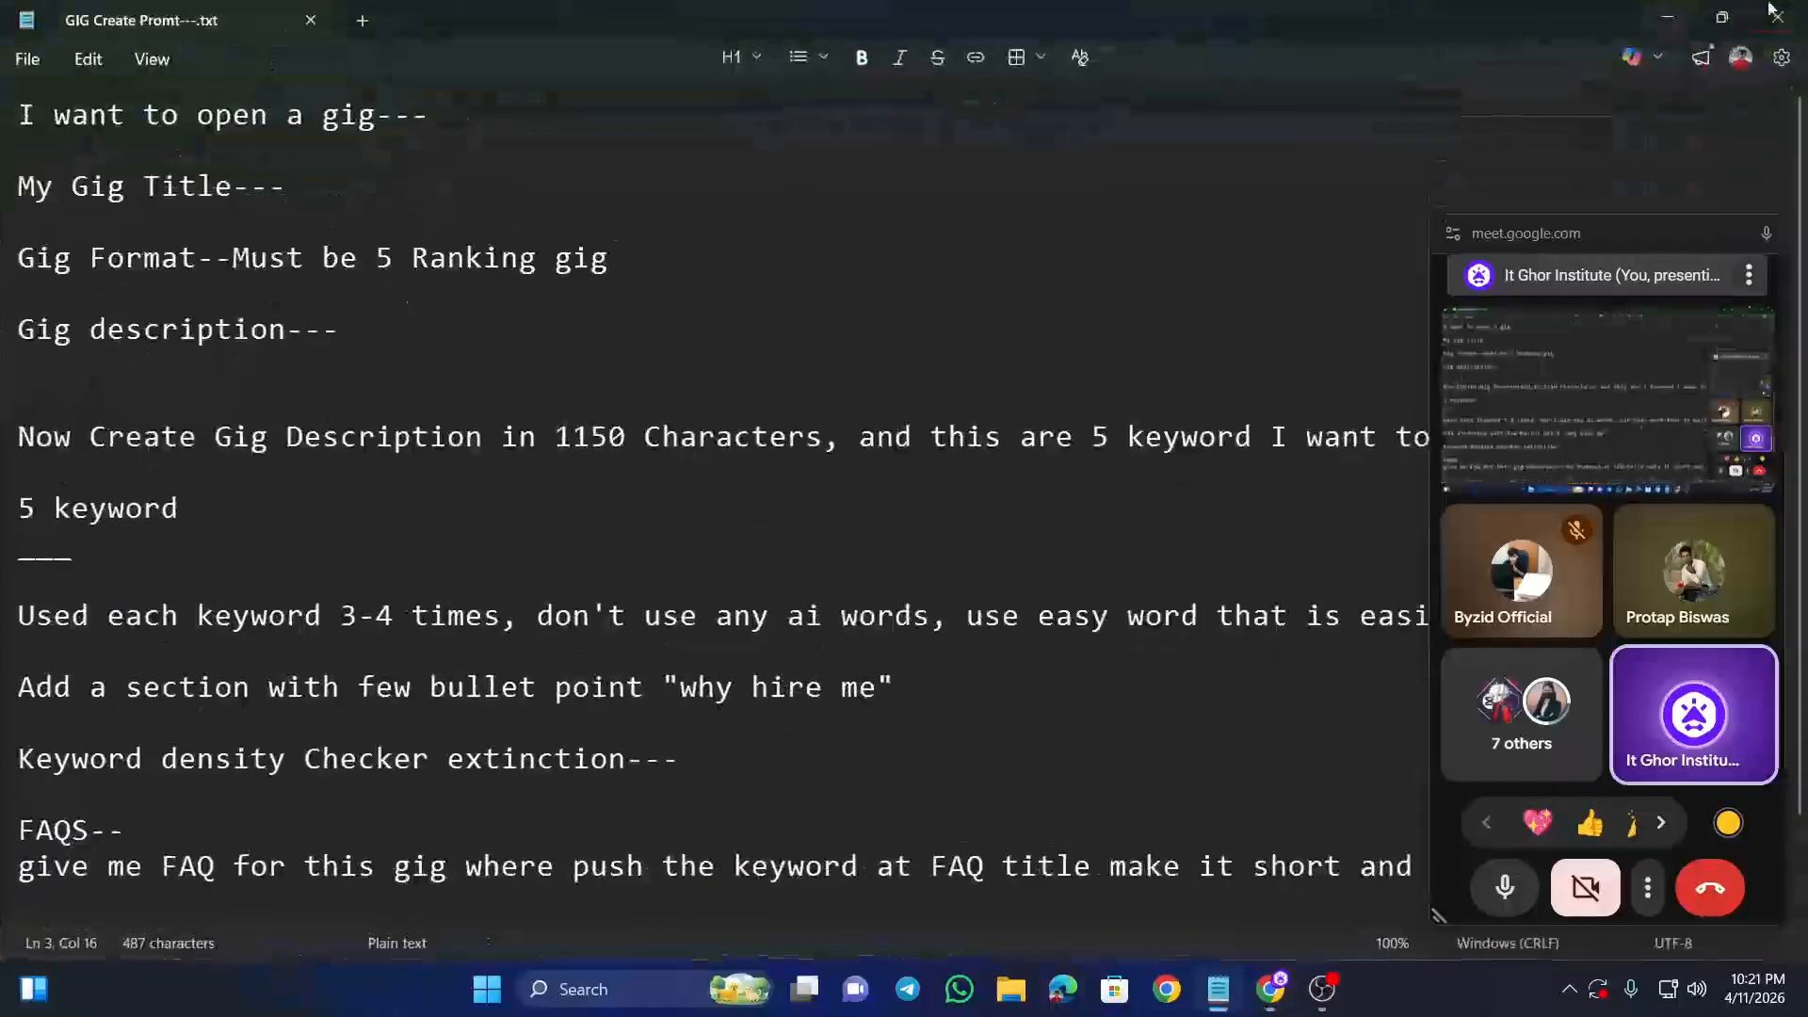
{"action": "left_click", "coordinate": [1673, 20]}
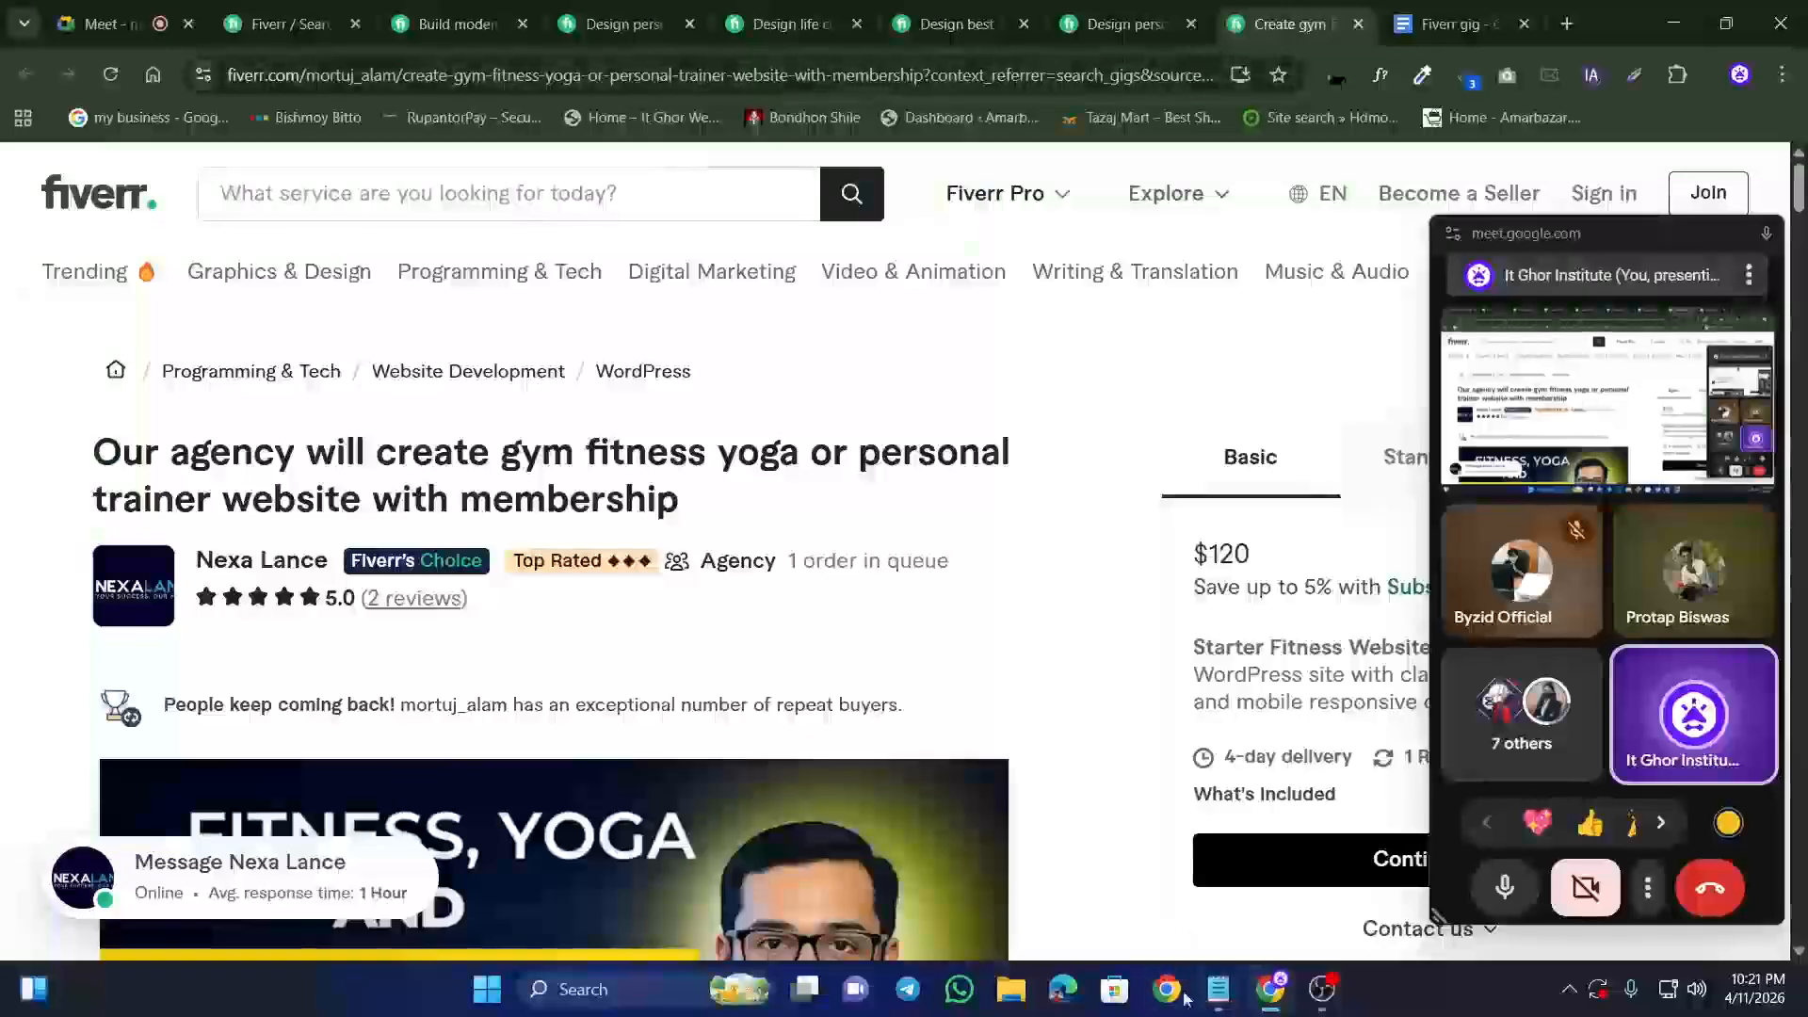
{"action": "left_click", "coordinate": [1459, 24]}
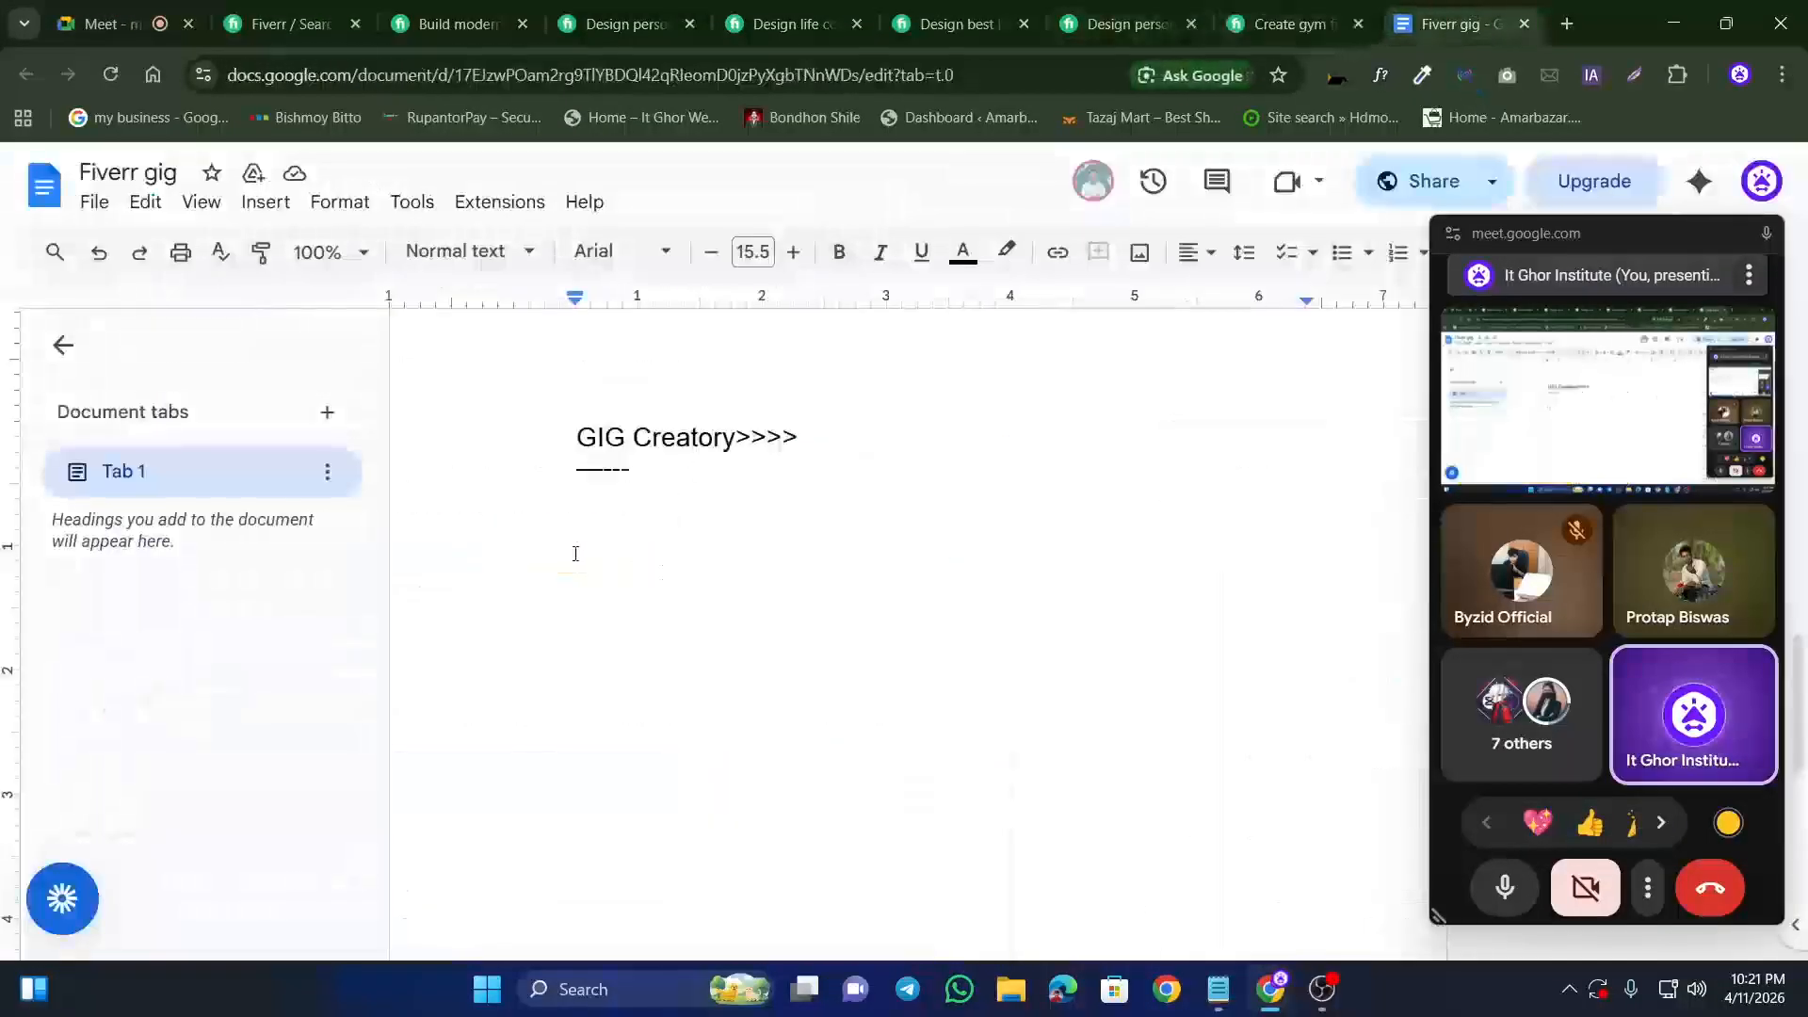
{"action": "key", "text": "ctrl+v"}
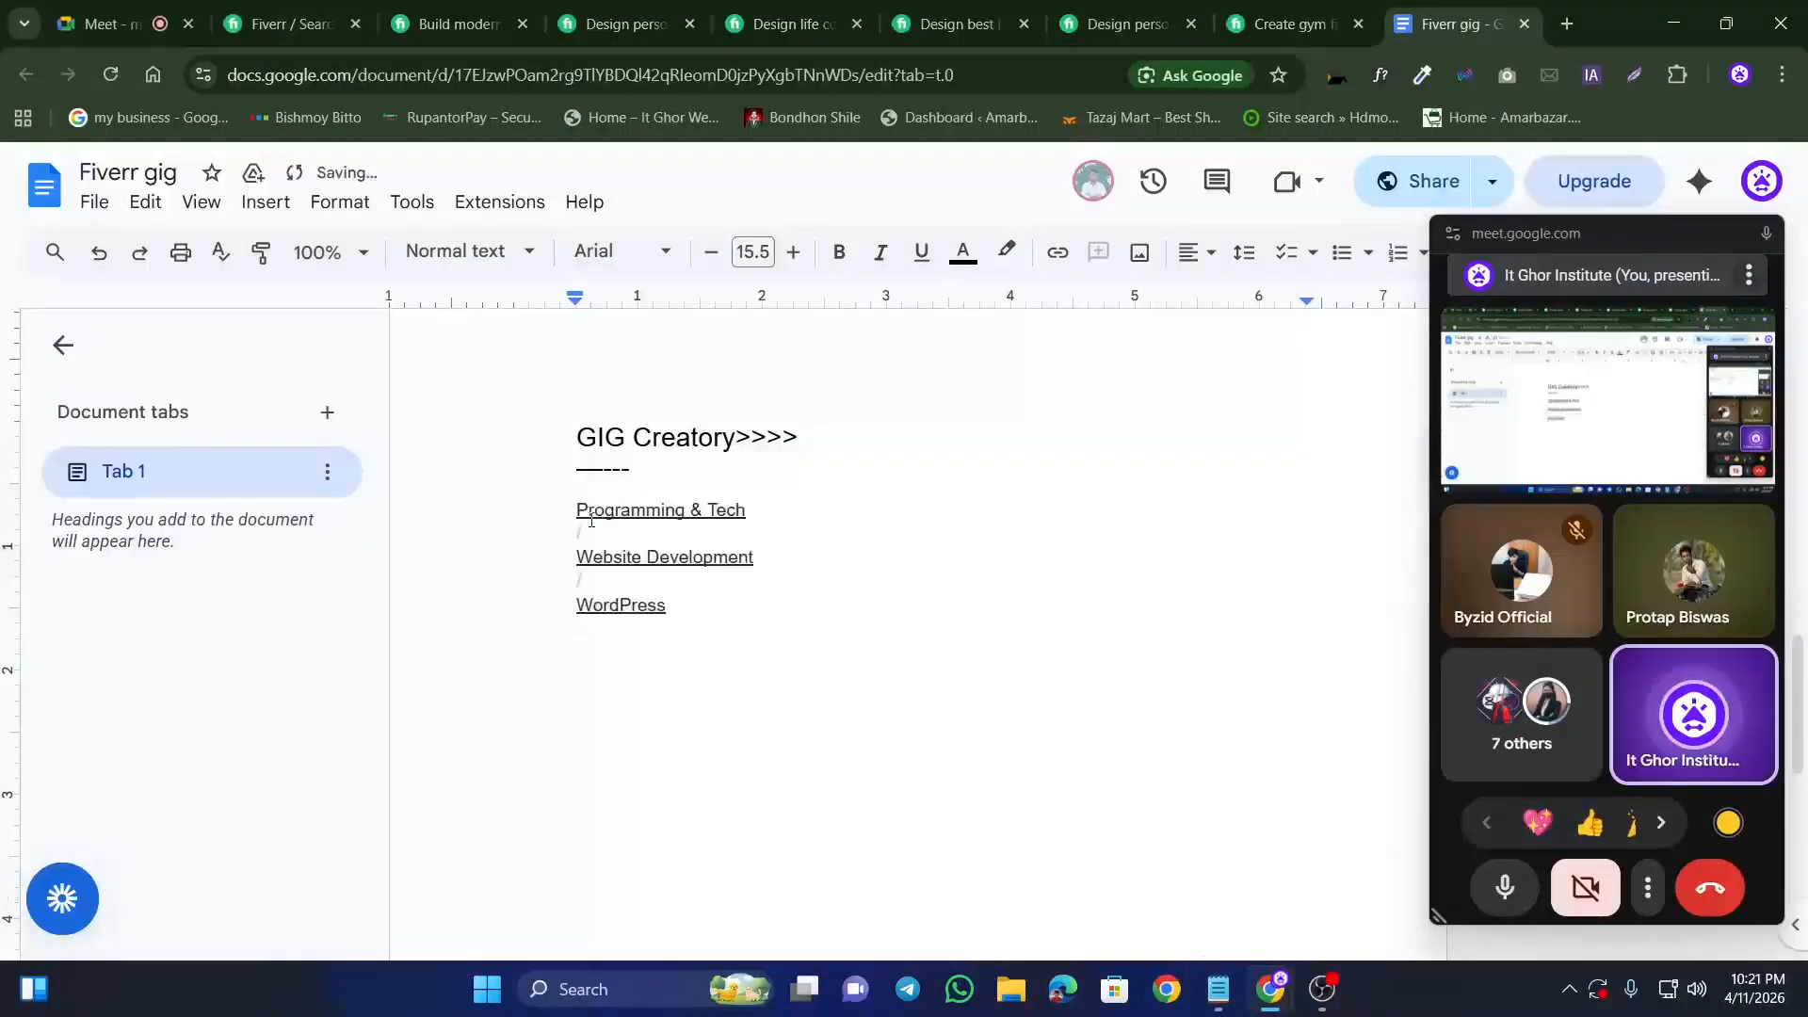
Step: Increase the font size of the three pasted category path lines by two points
{"action": "left_click_drag", "start_coordinate": [678, 603], "coordinate": [525, 516]}
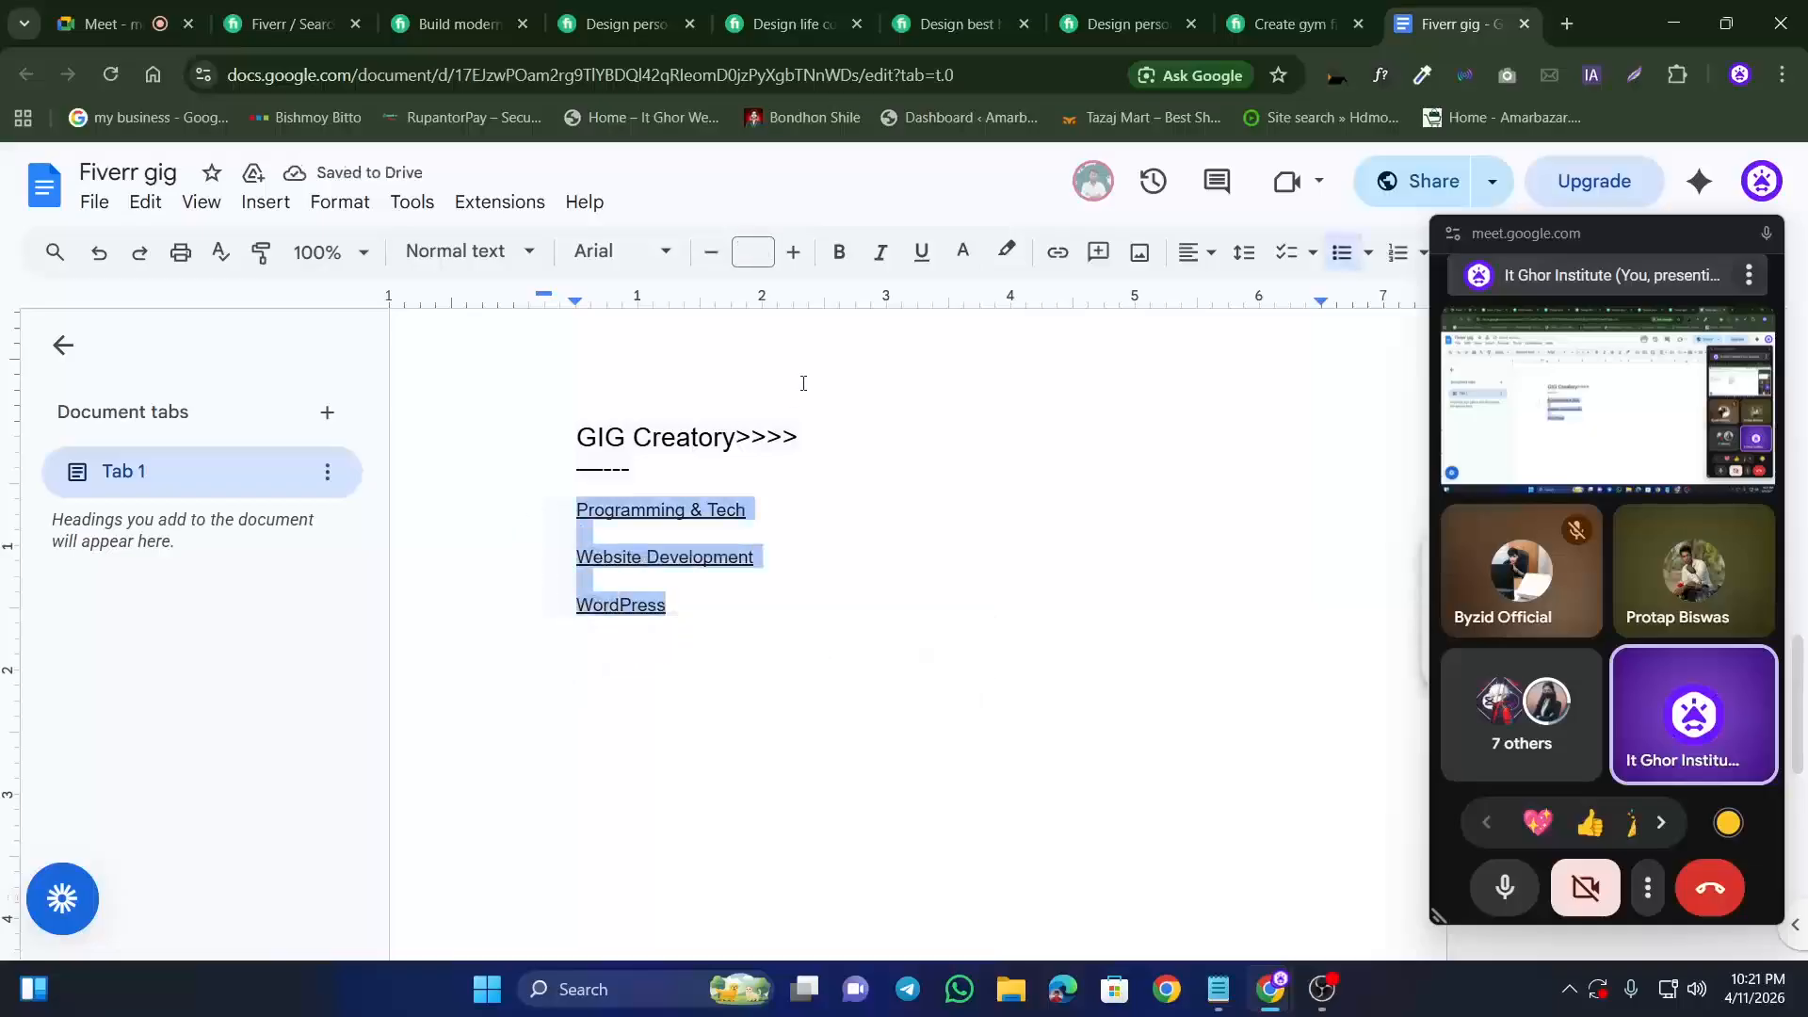
{"action": "left_click", "coordinate": [793, 252]}
{"action": "left_click", "coordinate": [794, 252]}
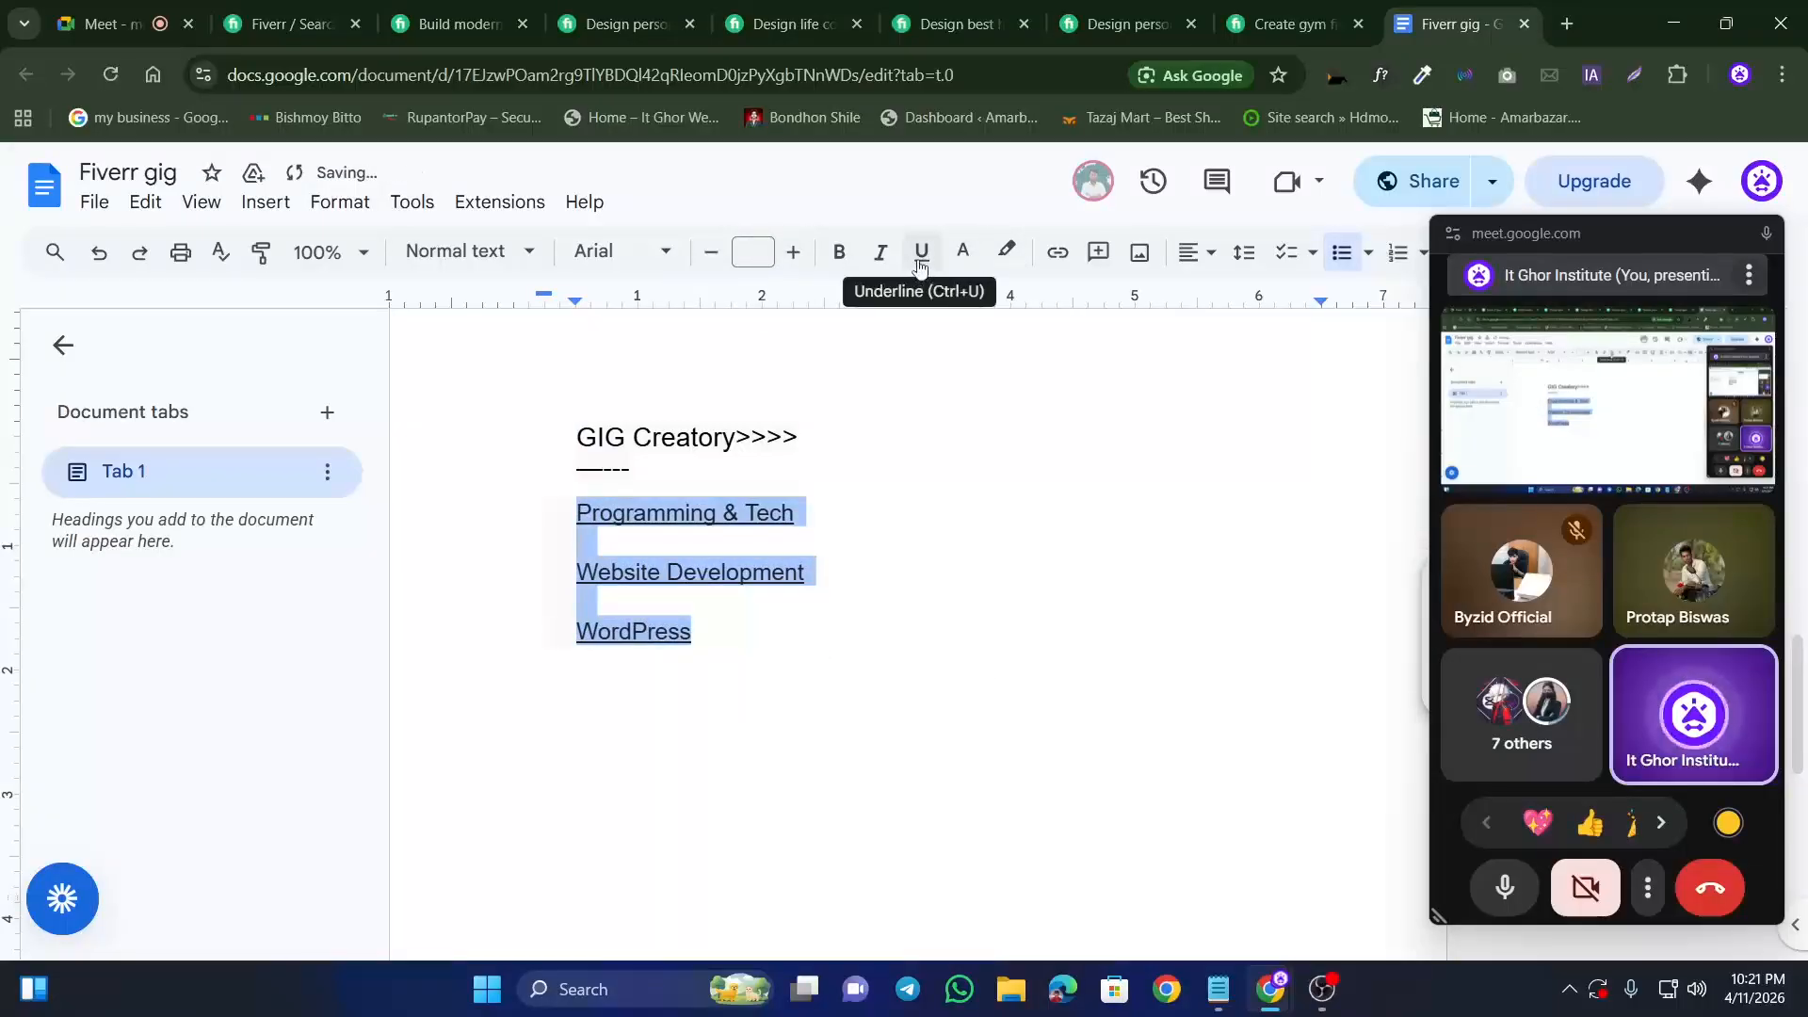
{"action": "left_click", "coordinate": [1066, 265]}
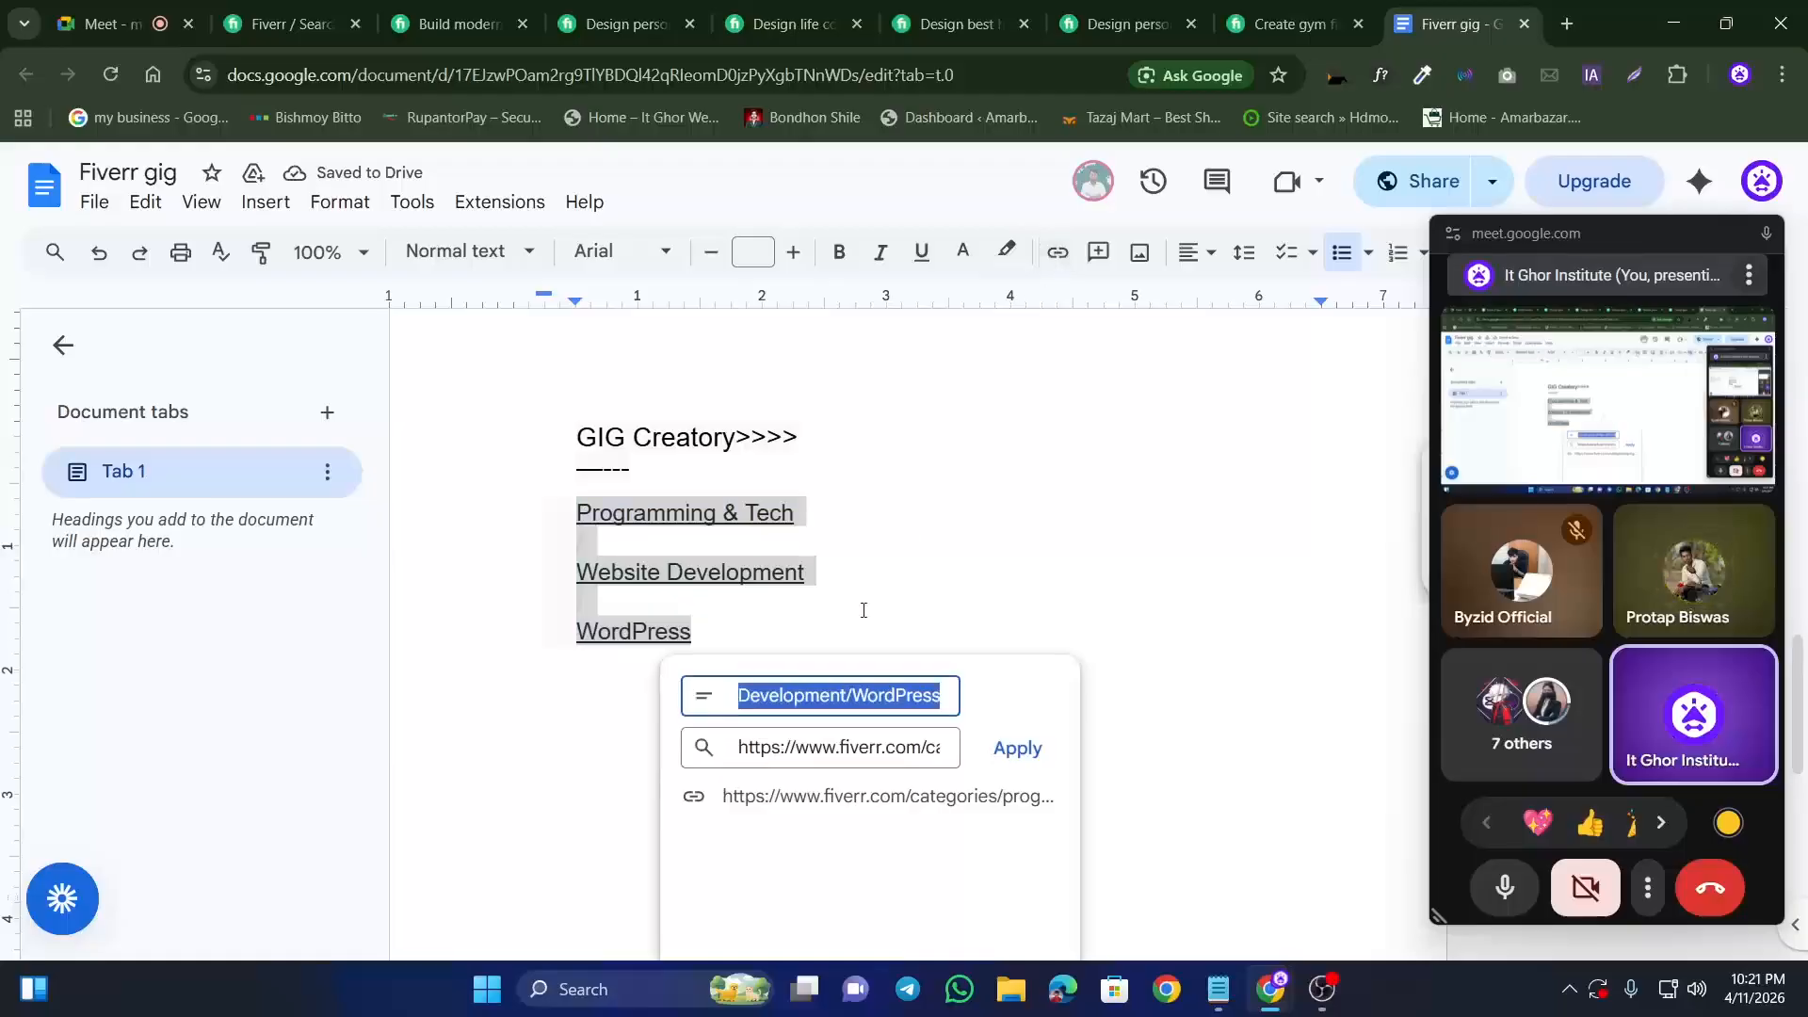
{"action": "triple_click", "coordinate": [871, 748]}
{"action": "key", "text": "BackSpace"}
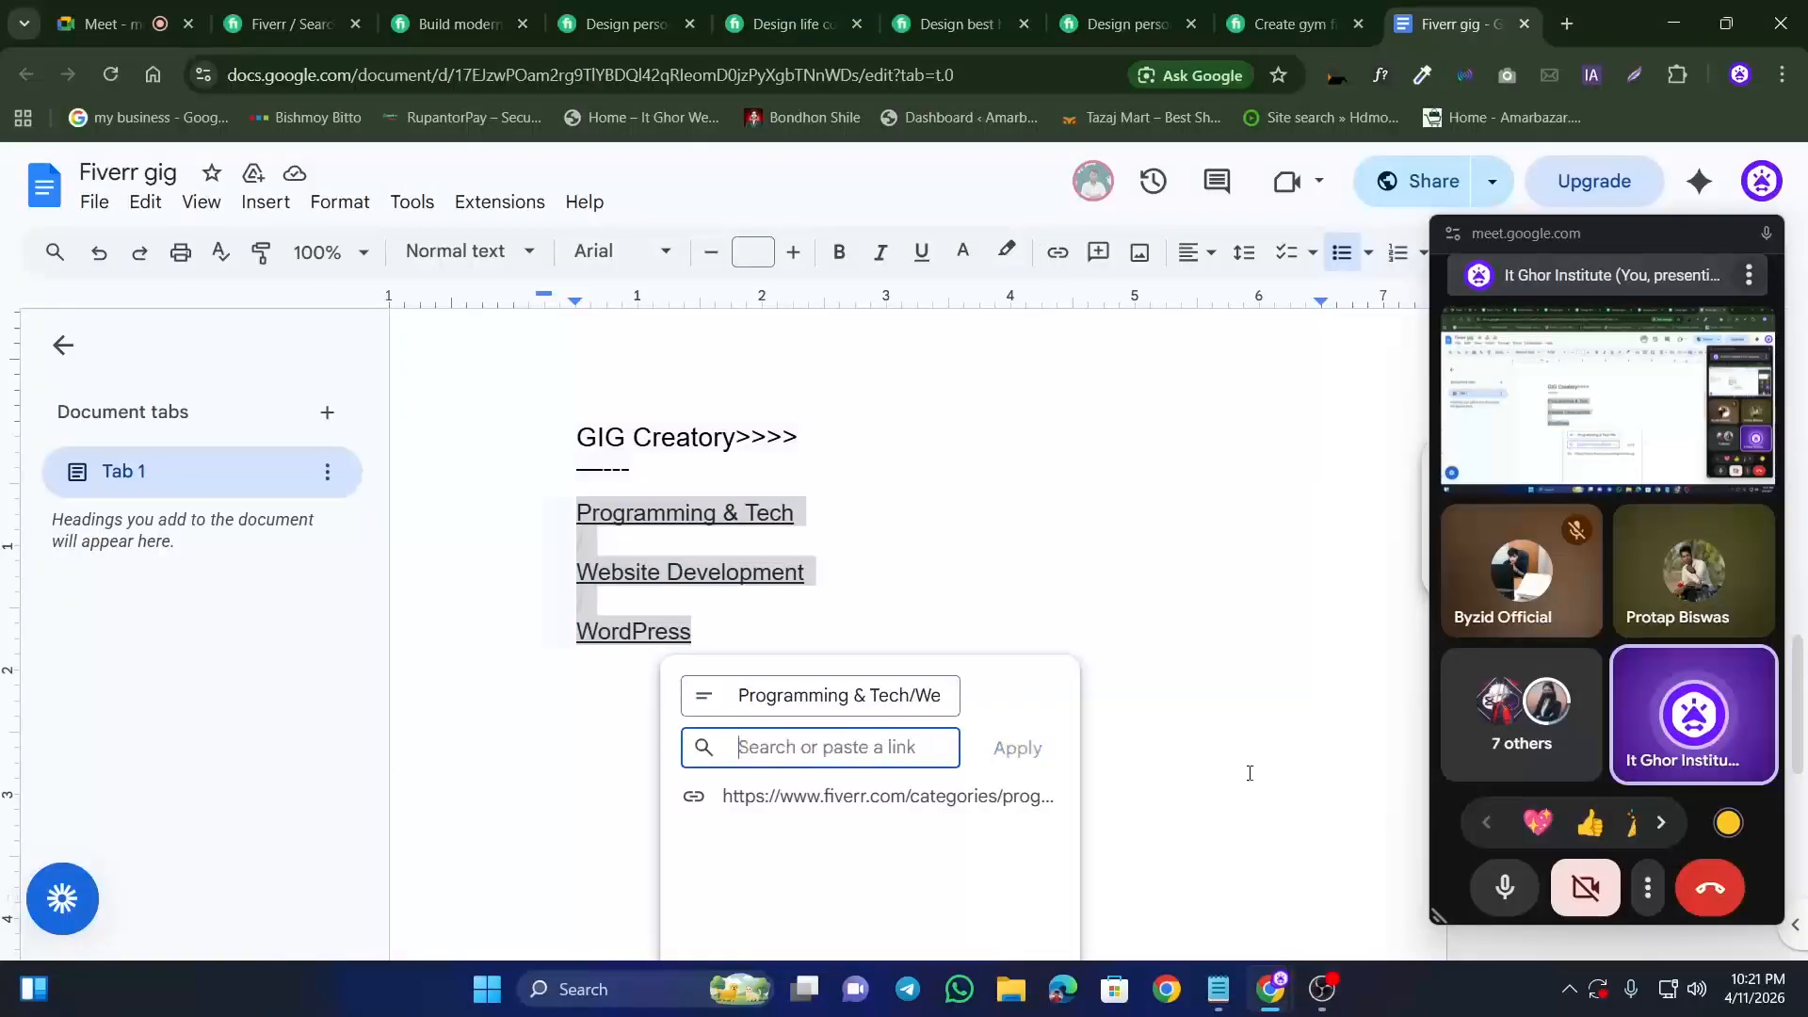
{"action": "left_click", "coordinate": [1013, 457]}
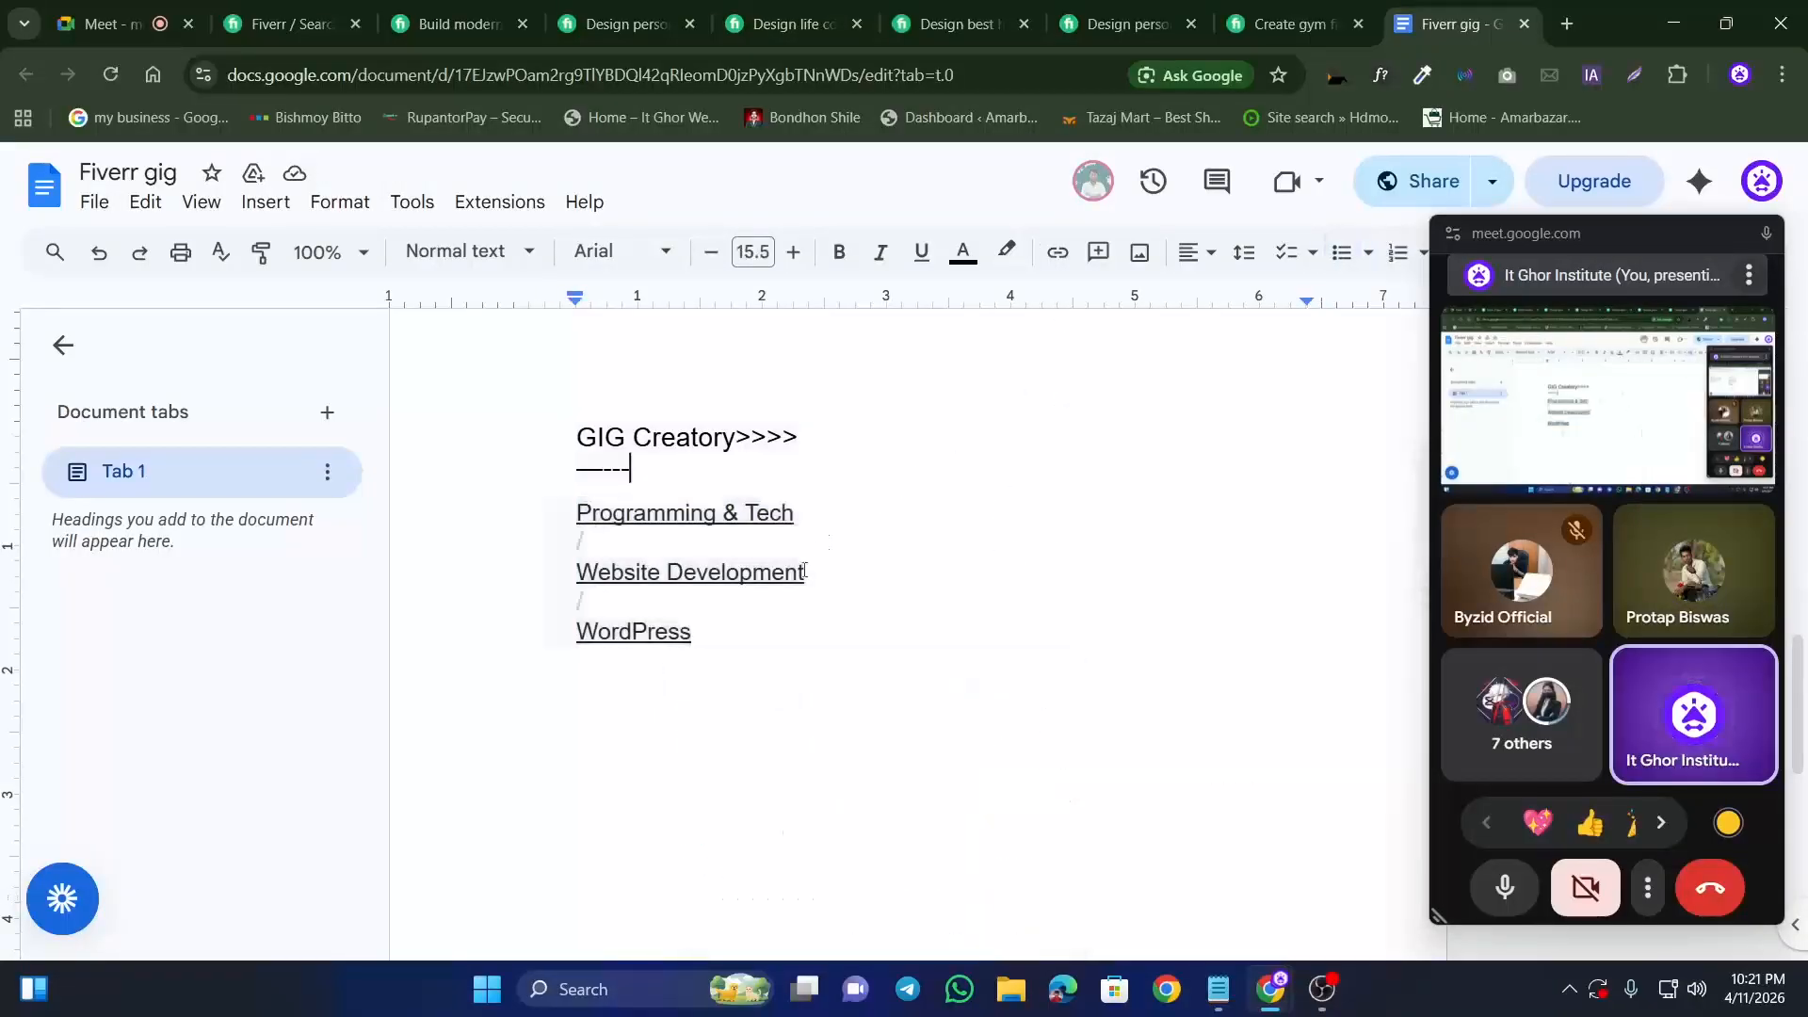
{"action": "left_click_drag", "start_coordinate": [572, 509], "coordinate": [708, 671]}
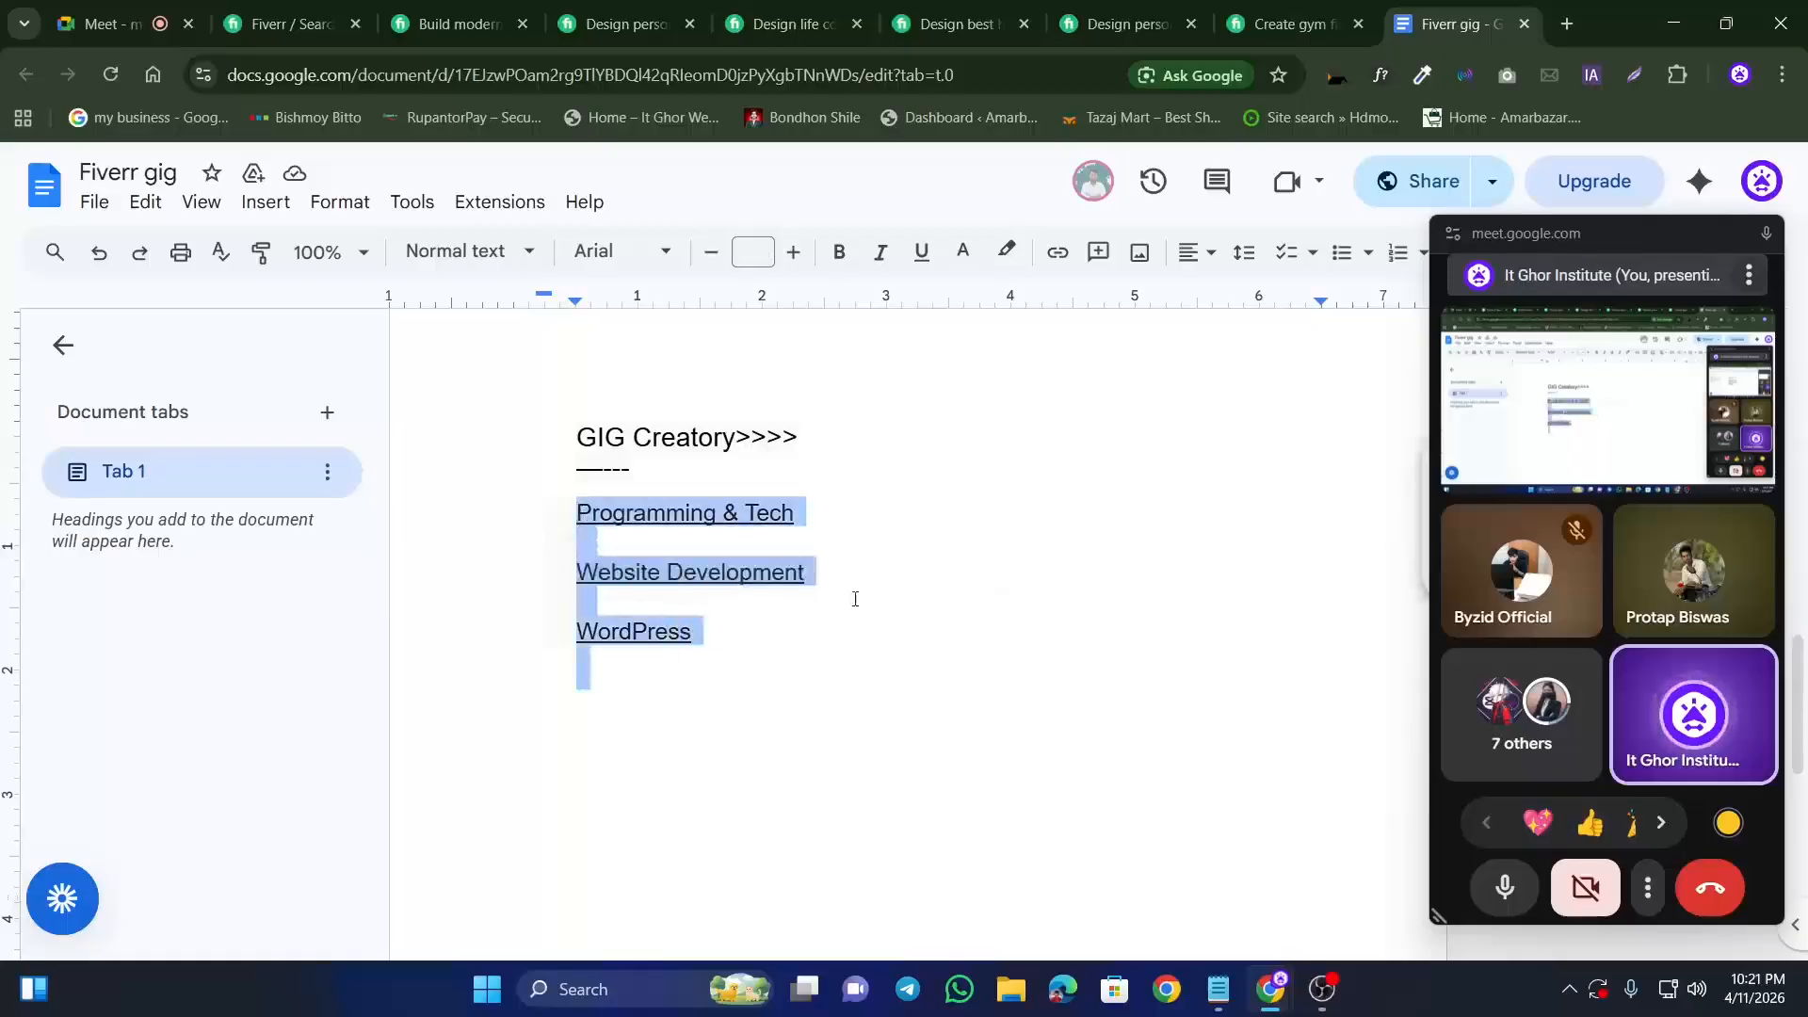
{"action": "left_click", "coordinate": [1057, 251]}
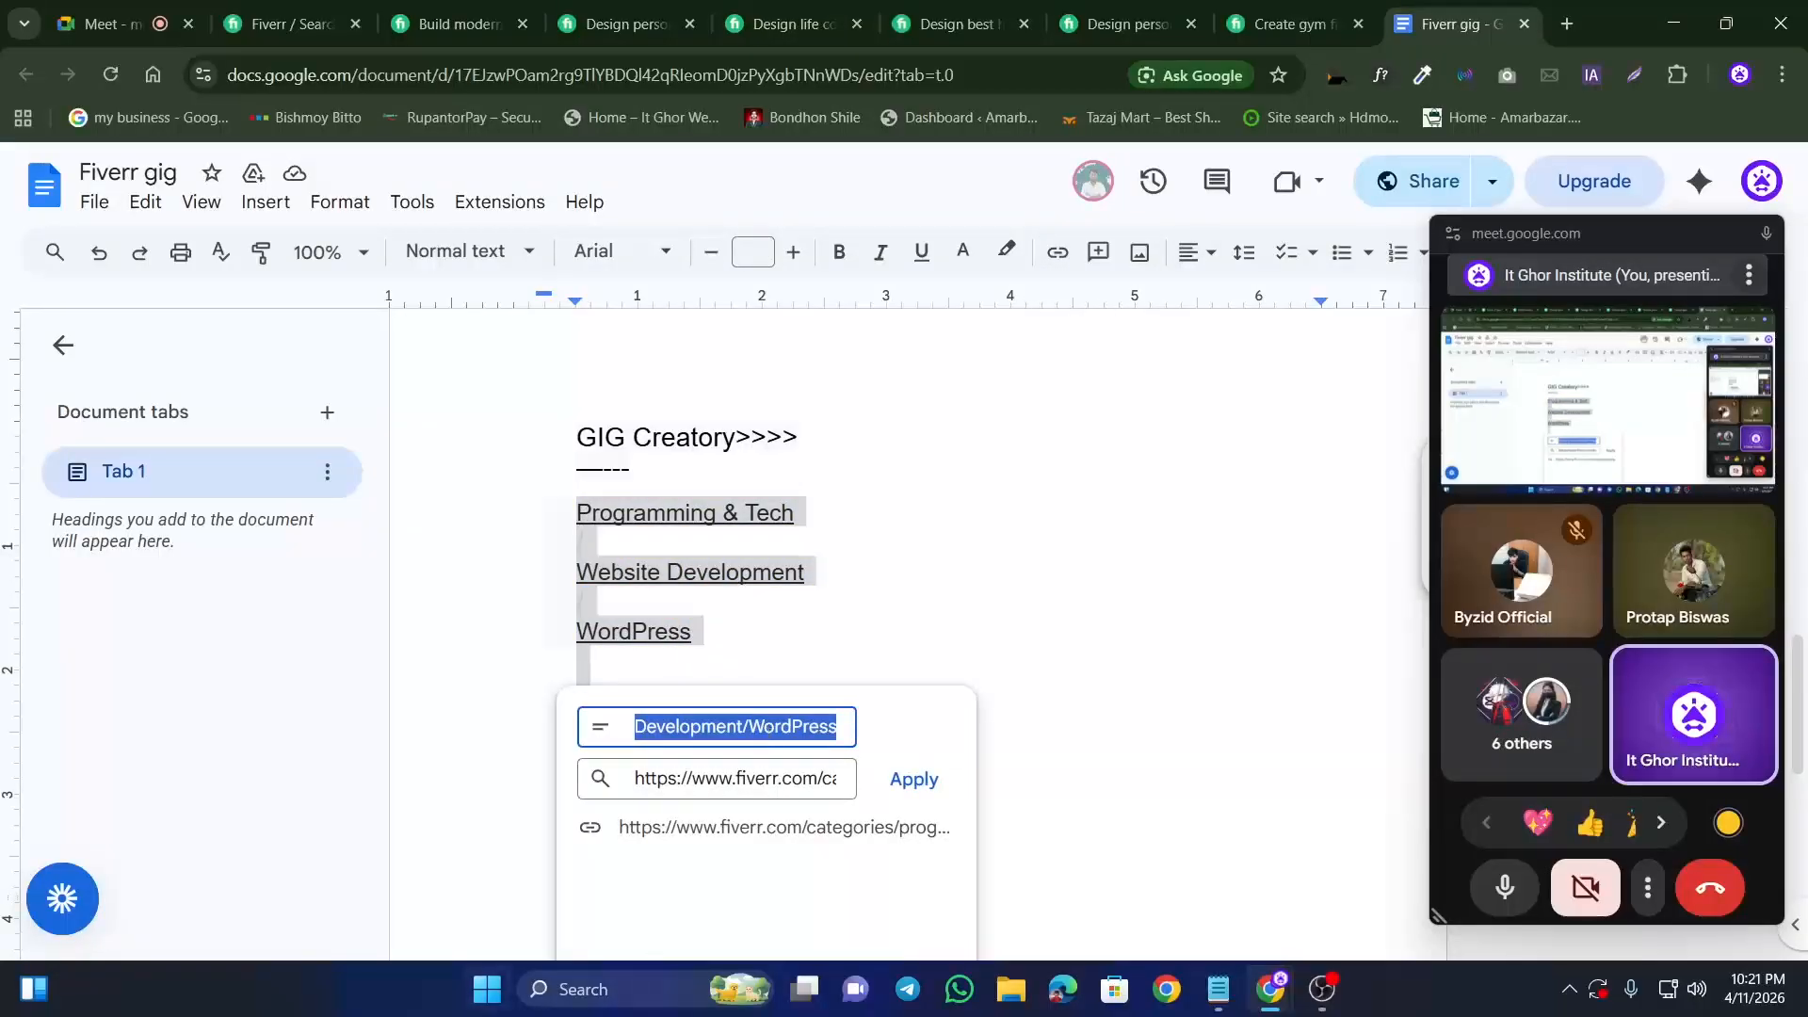
{"action": "left_click", "coordinate": [687, 780]}
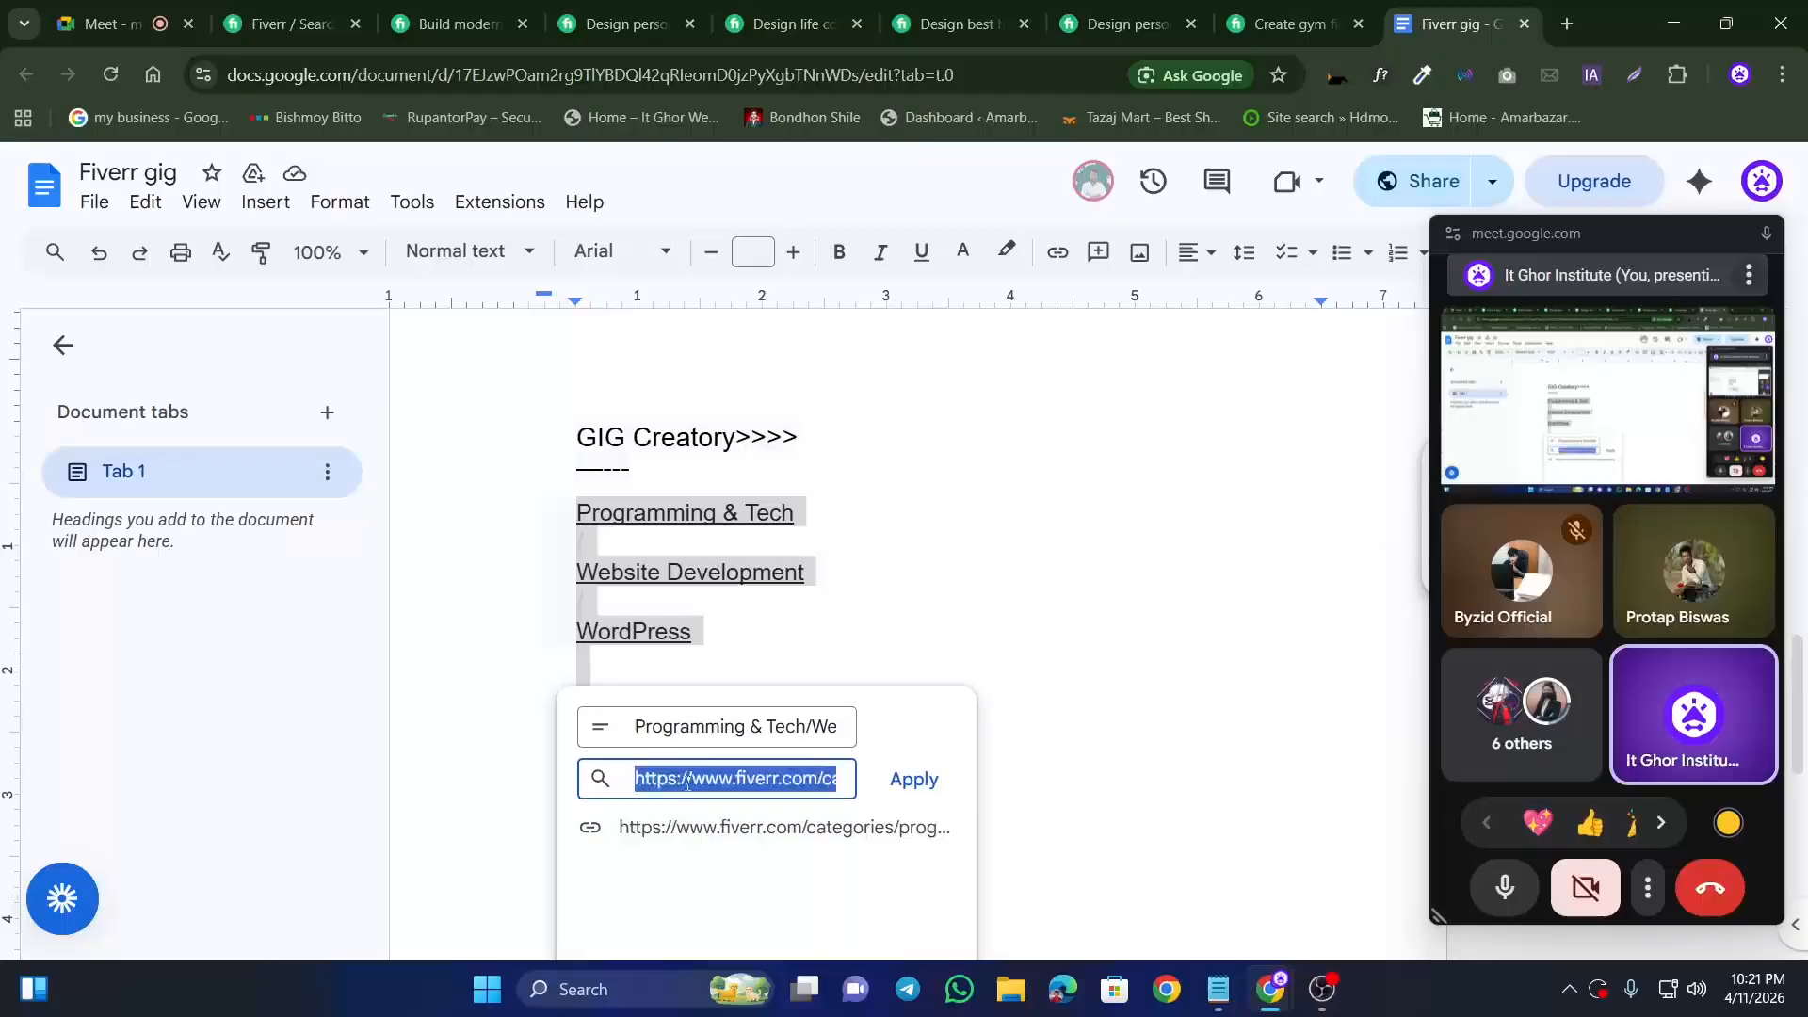
{"action": "key", "text": "BackSpace"}
{"action": "type", "text": "bfidgbikfdnbg"}
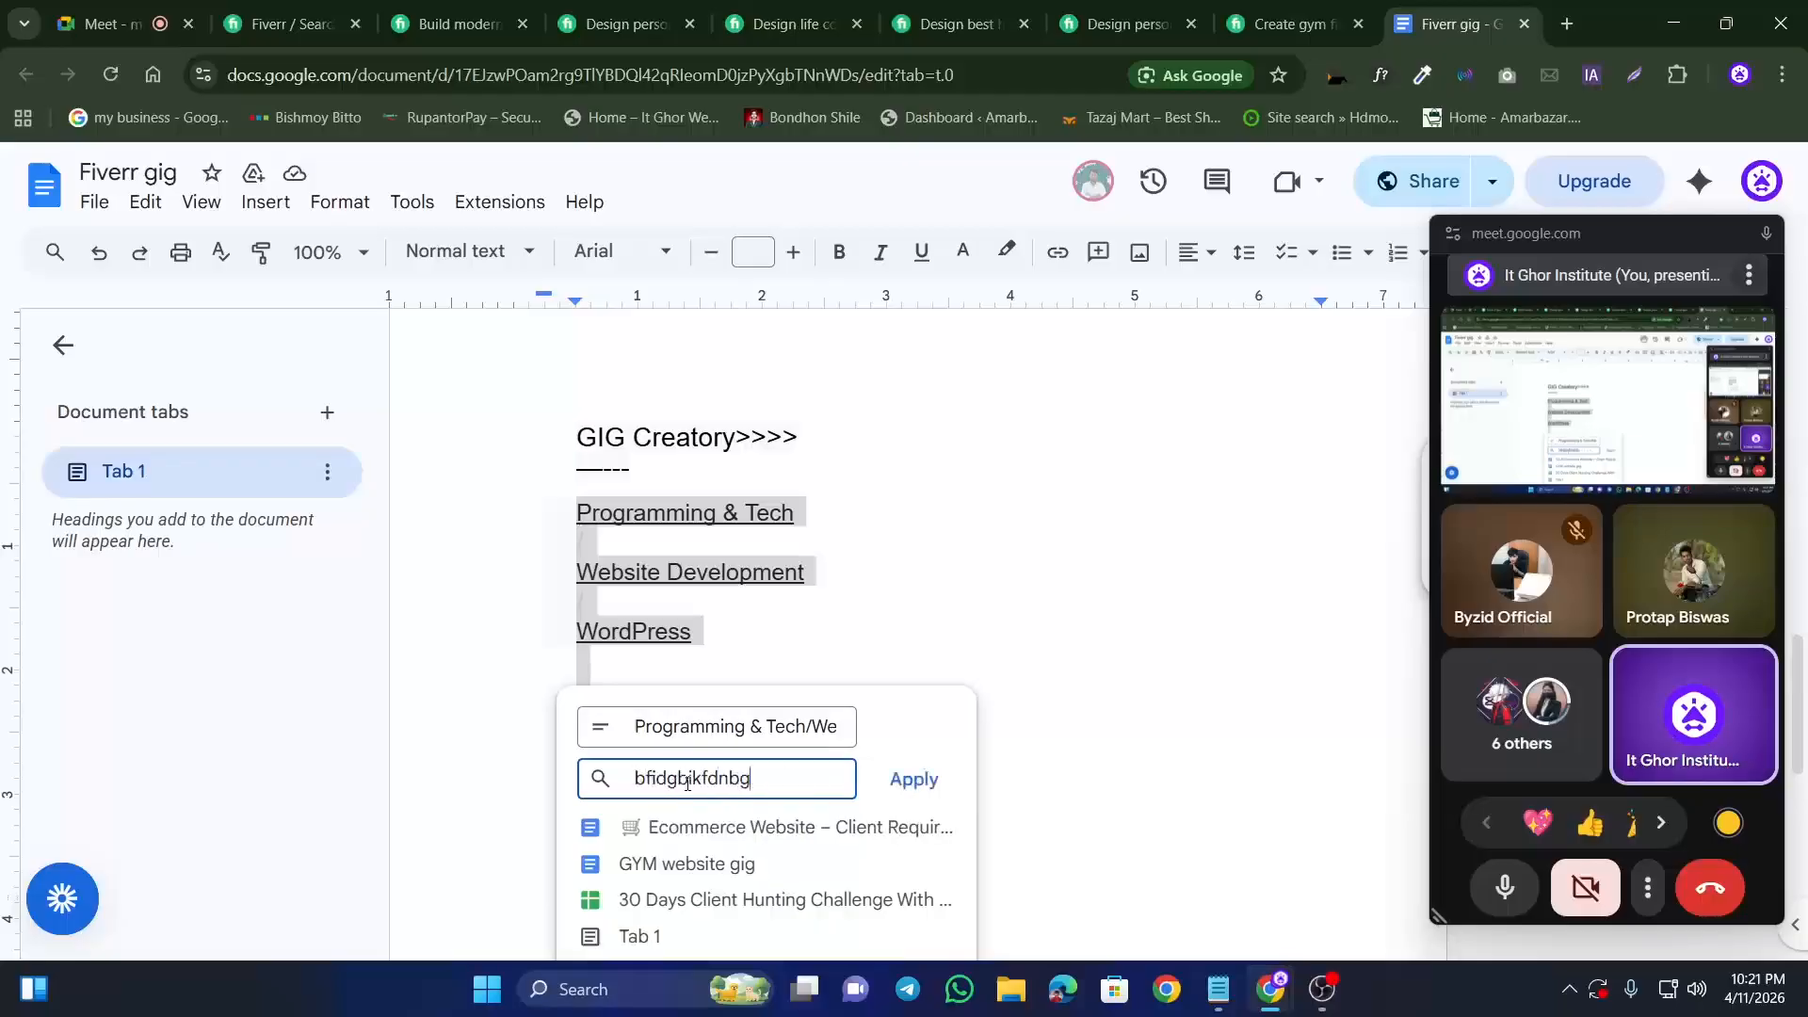
{"action": "key", "text": "BackSpace"}
{"action": "key", "text": "BackSpace"}
{"action": "key", "text": "BackSpace"}
{"action": "key", "text": "BackSpace"}
{"action": "key", "text": "BackSpace"}
{"action": "key", "text": "BackSpace"}
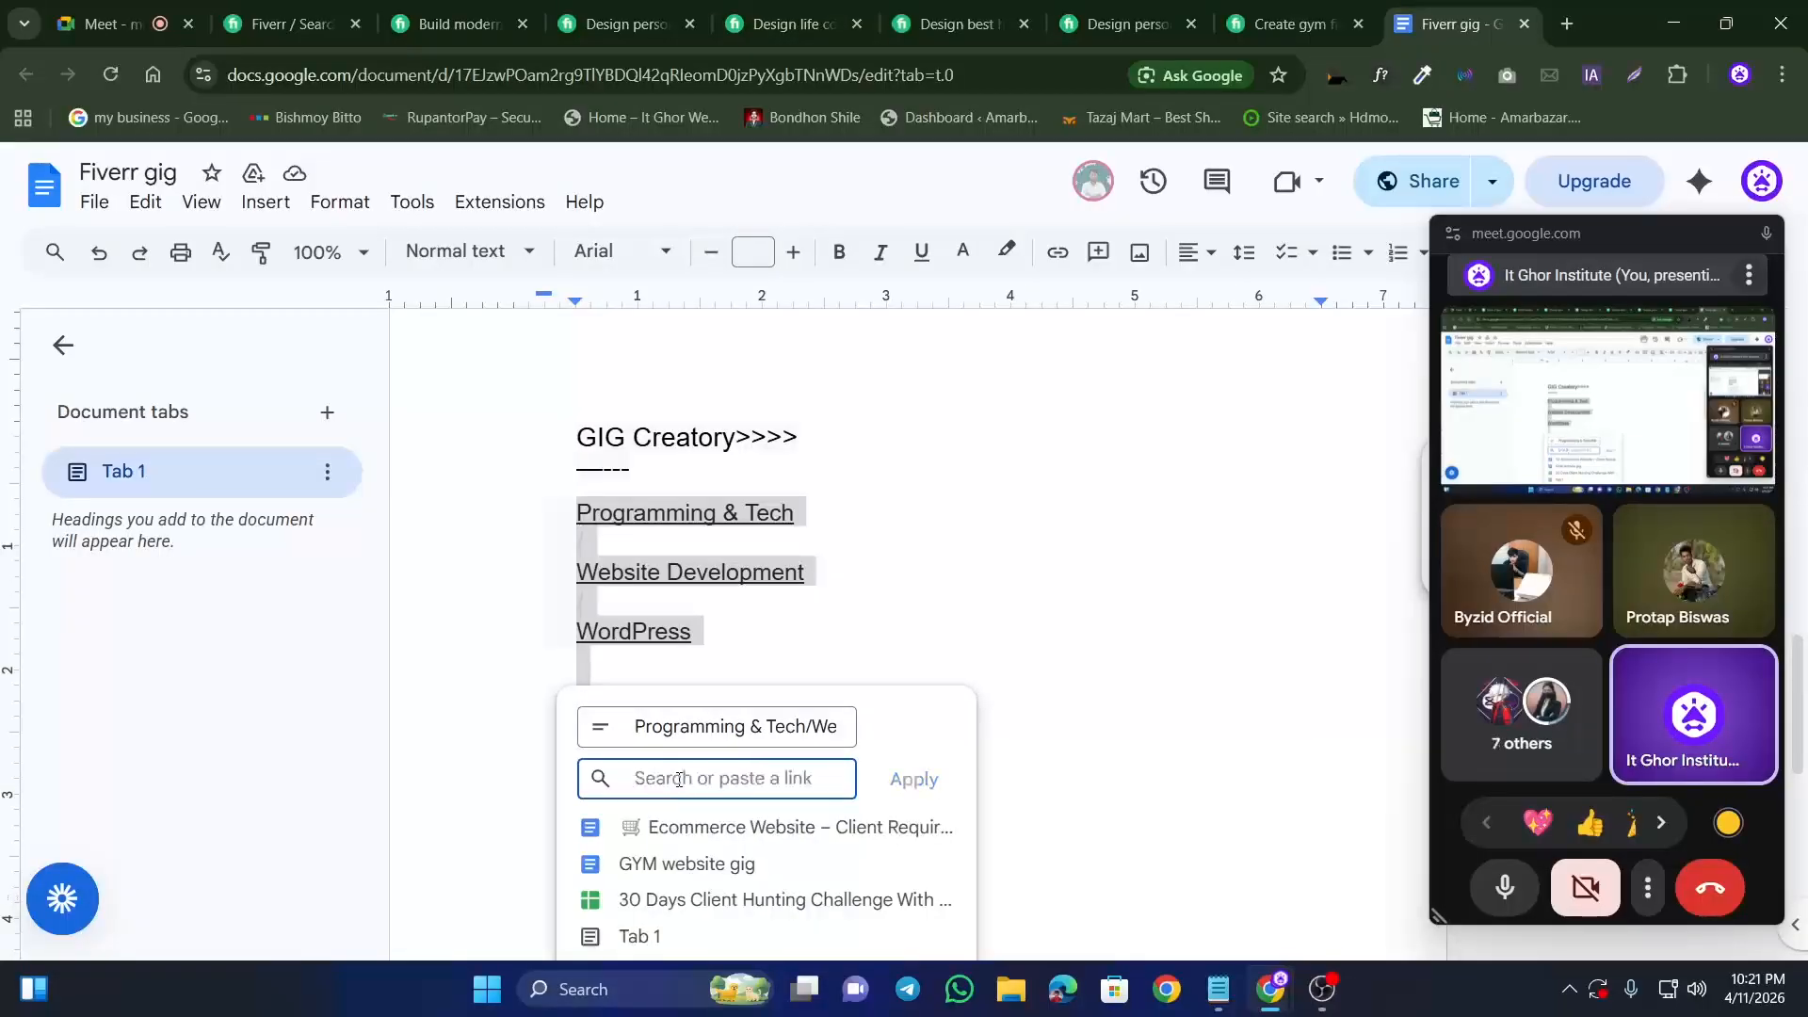
{"action": "left_click", "coordinate": [708, 631]}
Step: Remove the underline from the category path lines "Programming & Tech", "Website Development" and "WordPress"
{"action": "left_click_drag", "start_coordinate": [708, 631], "coordinate": [565, 512]}
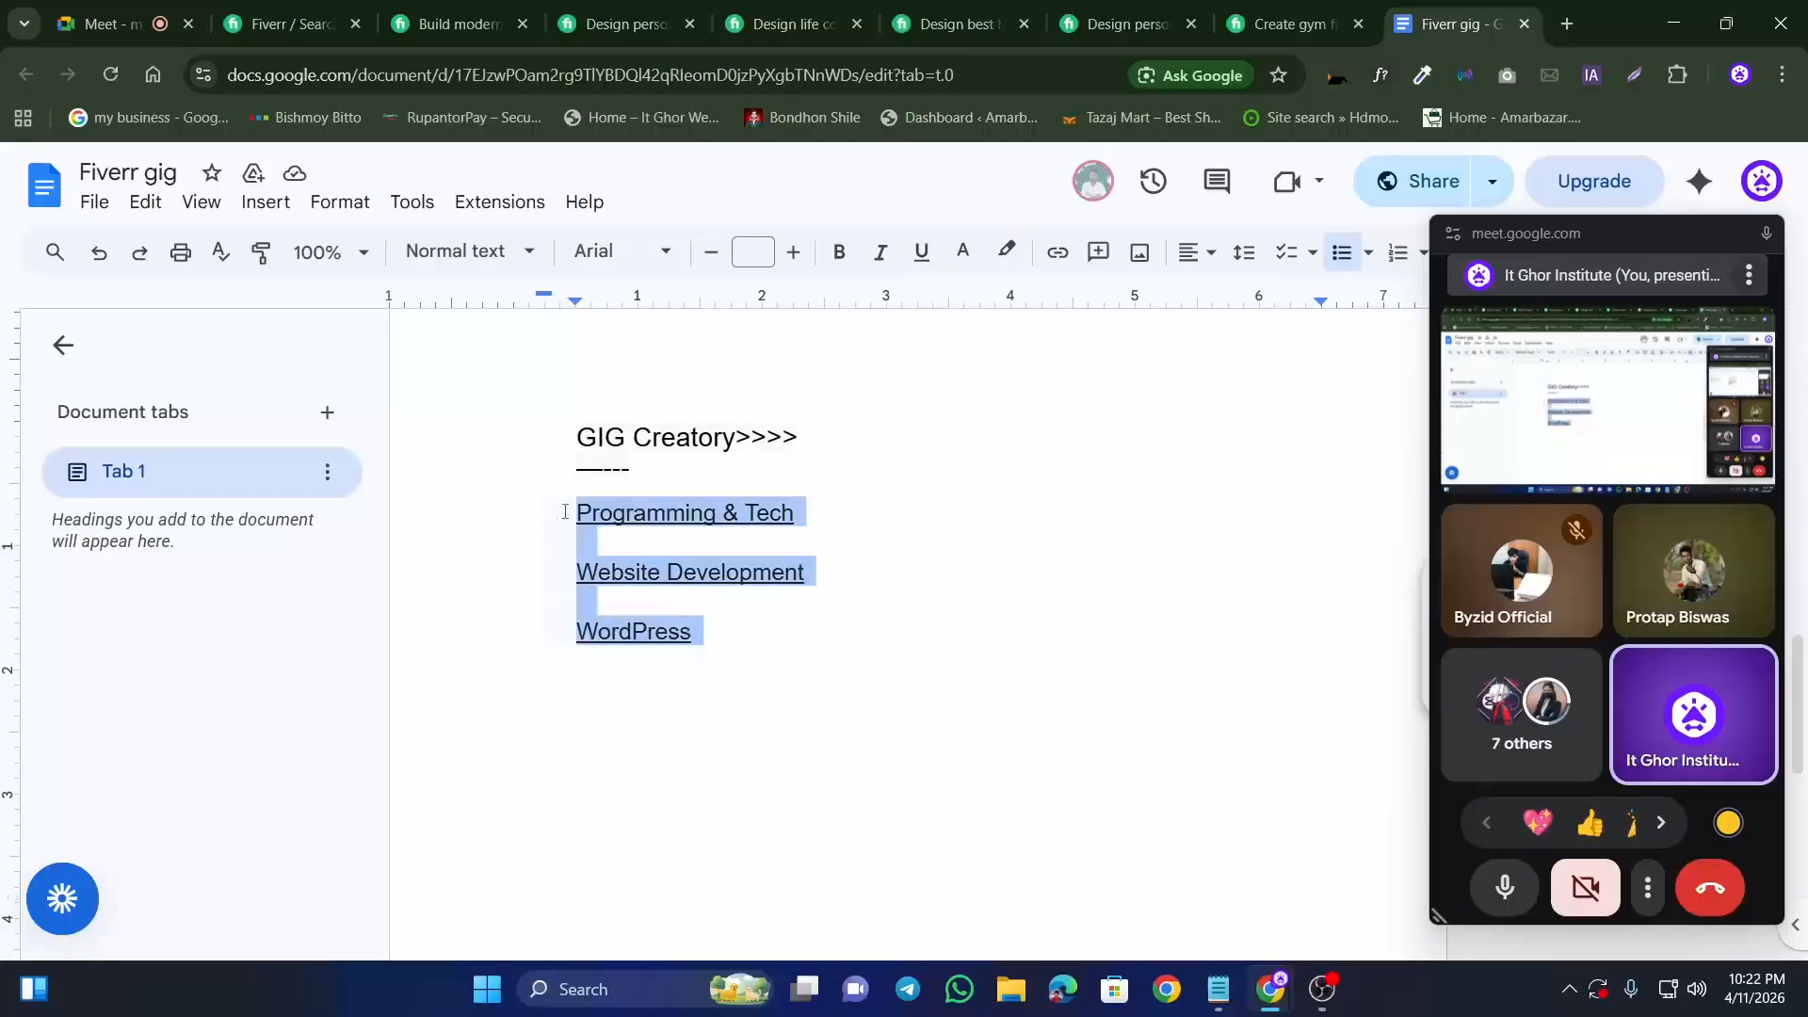
{"action": "left_click", "coordinate": [909, 262]}
{"action": "left_click", "coordinate": [713, 613]}
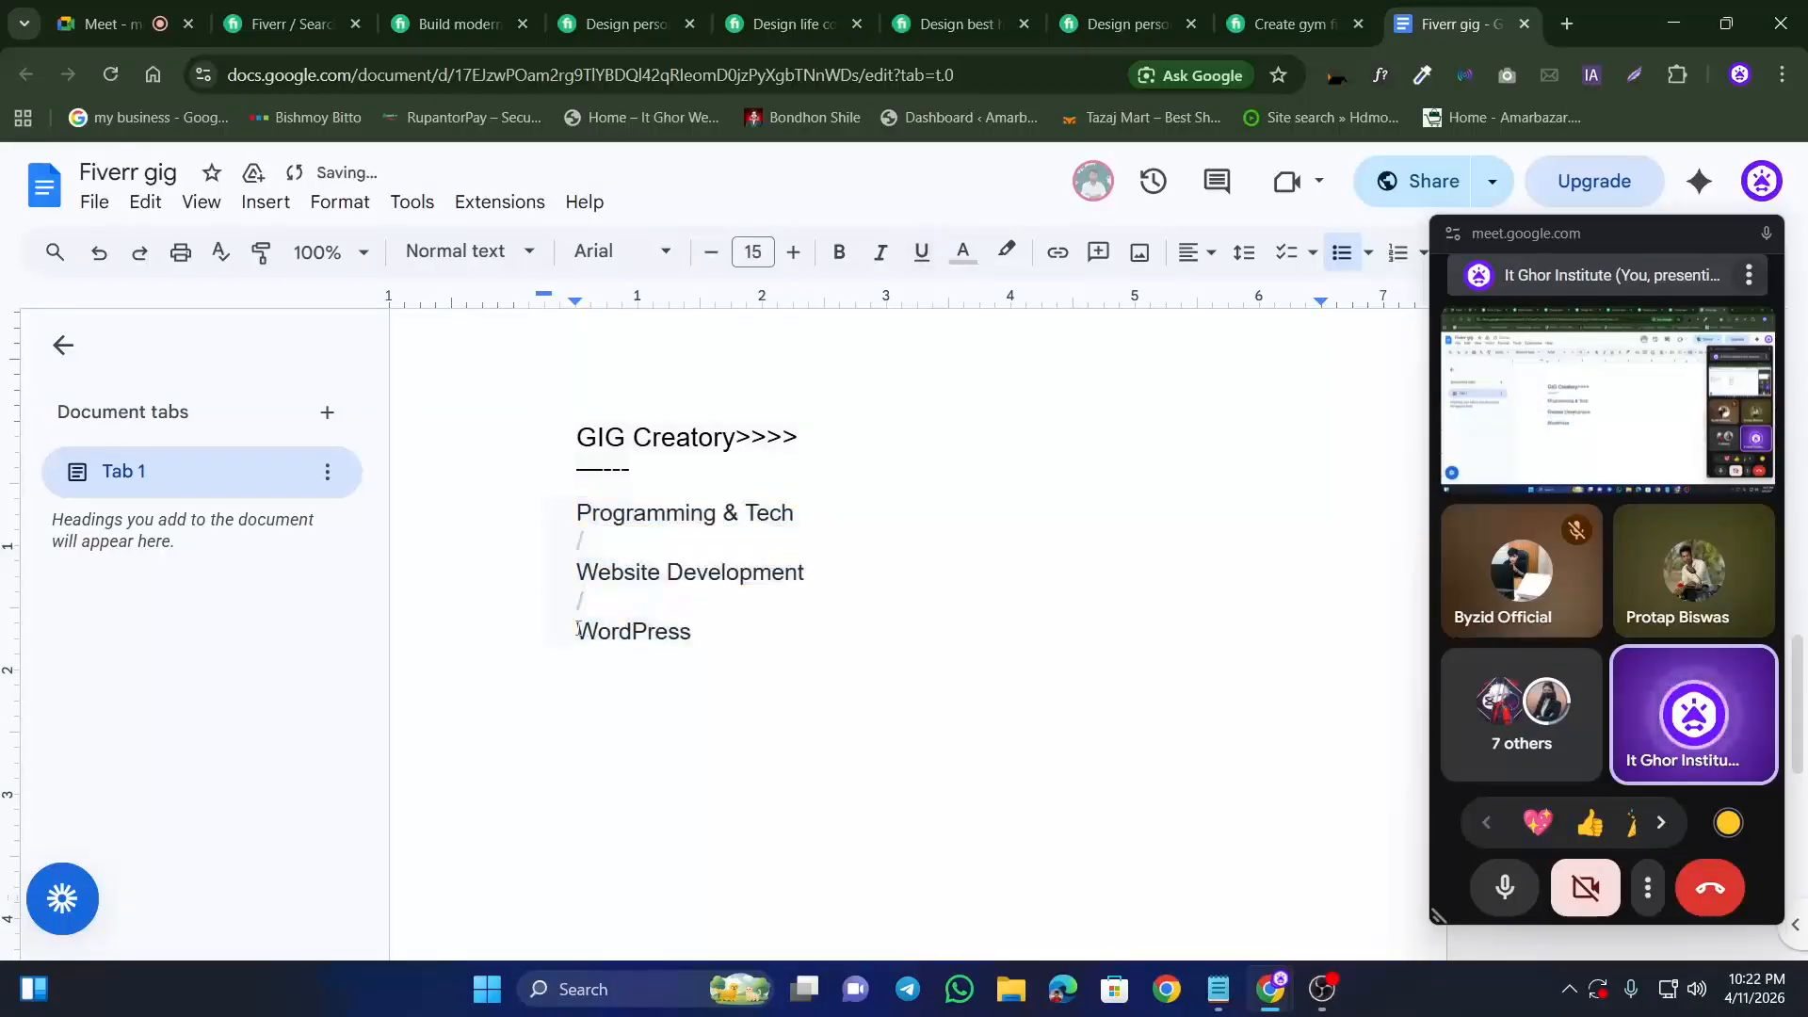
Step: Join the category path's separate lines and slashes into one line below the "GIG Creatory>>>>" heading
{"action": "left_click", "coordinate": [577, 629]}
{"action": "key", "text": "BackSpace"}
{"action": "key", "text": "BackSpace"}
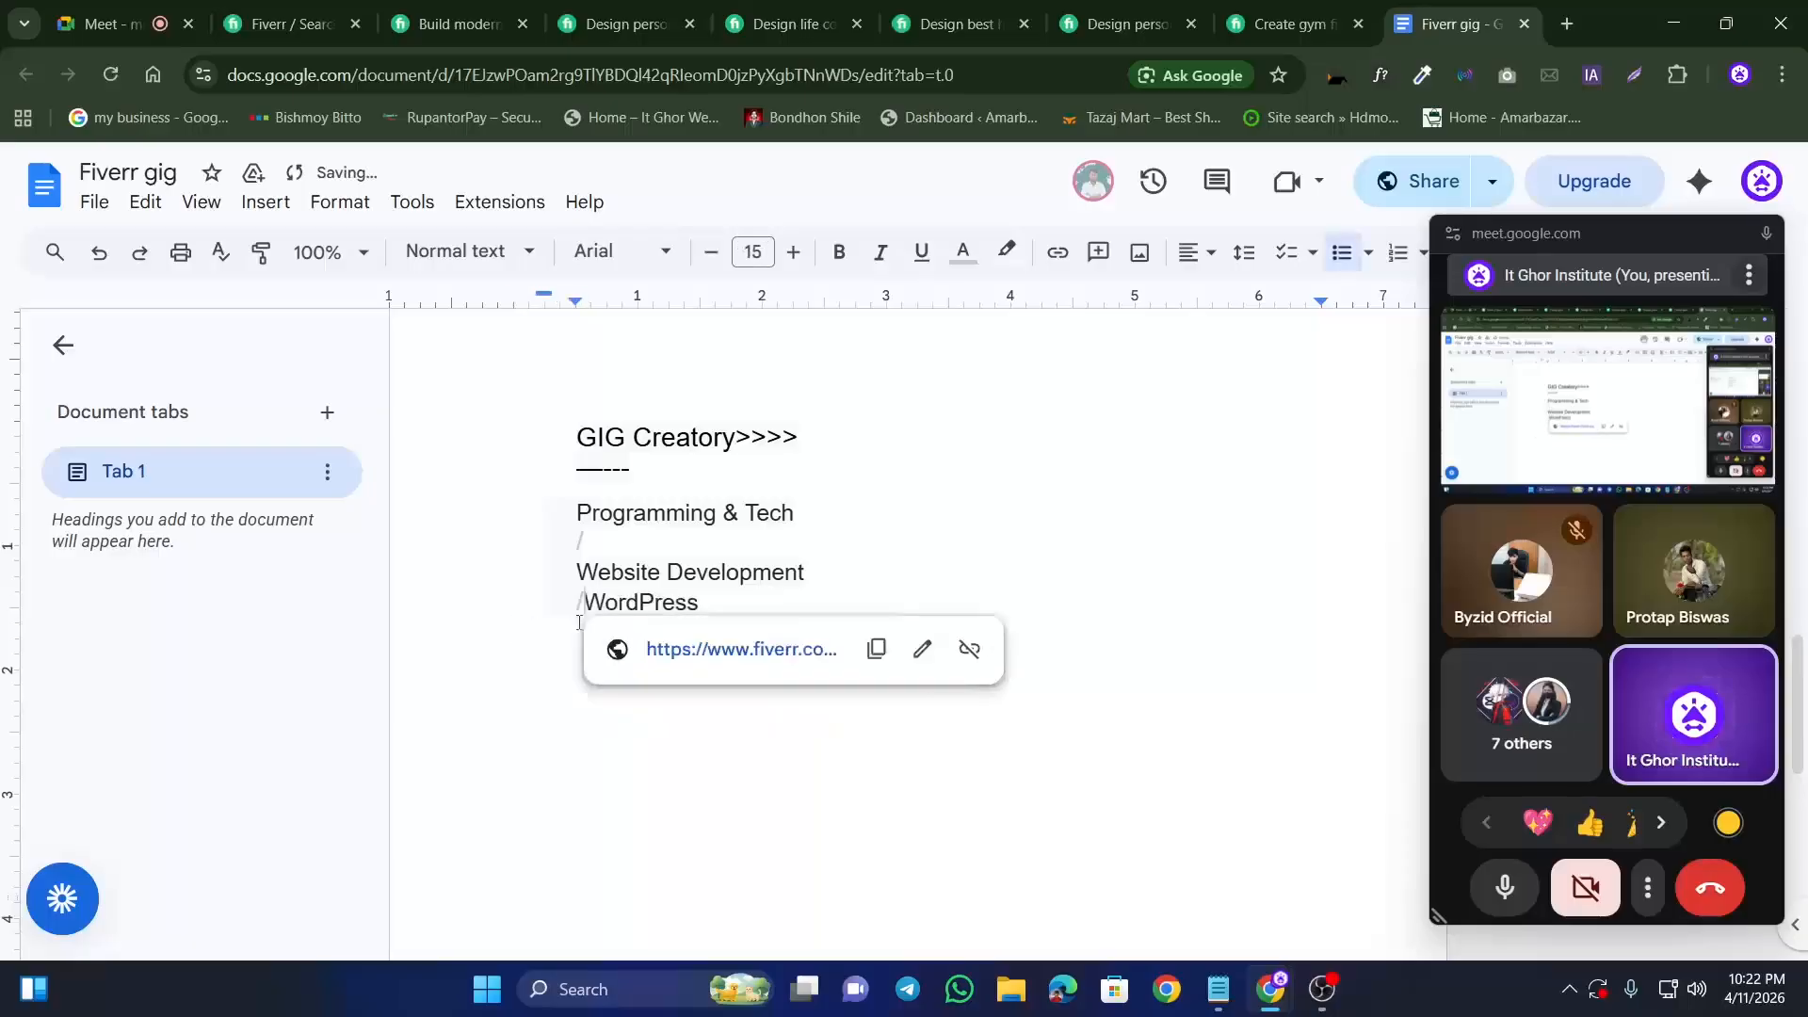
{"action": "key", "text": "BackSpace"}
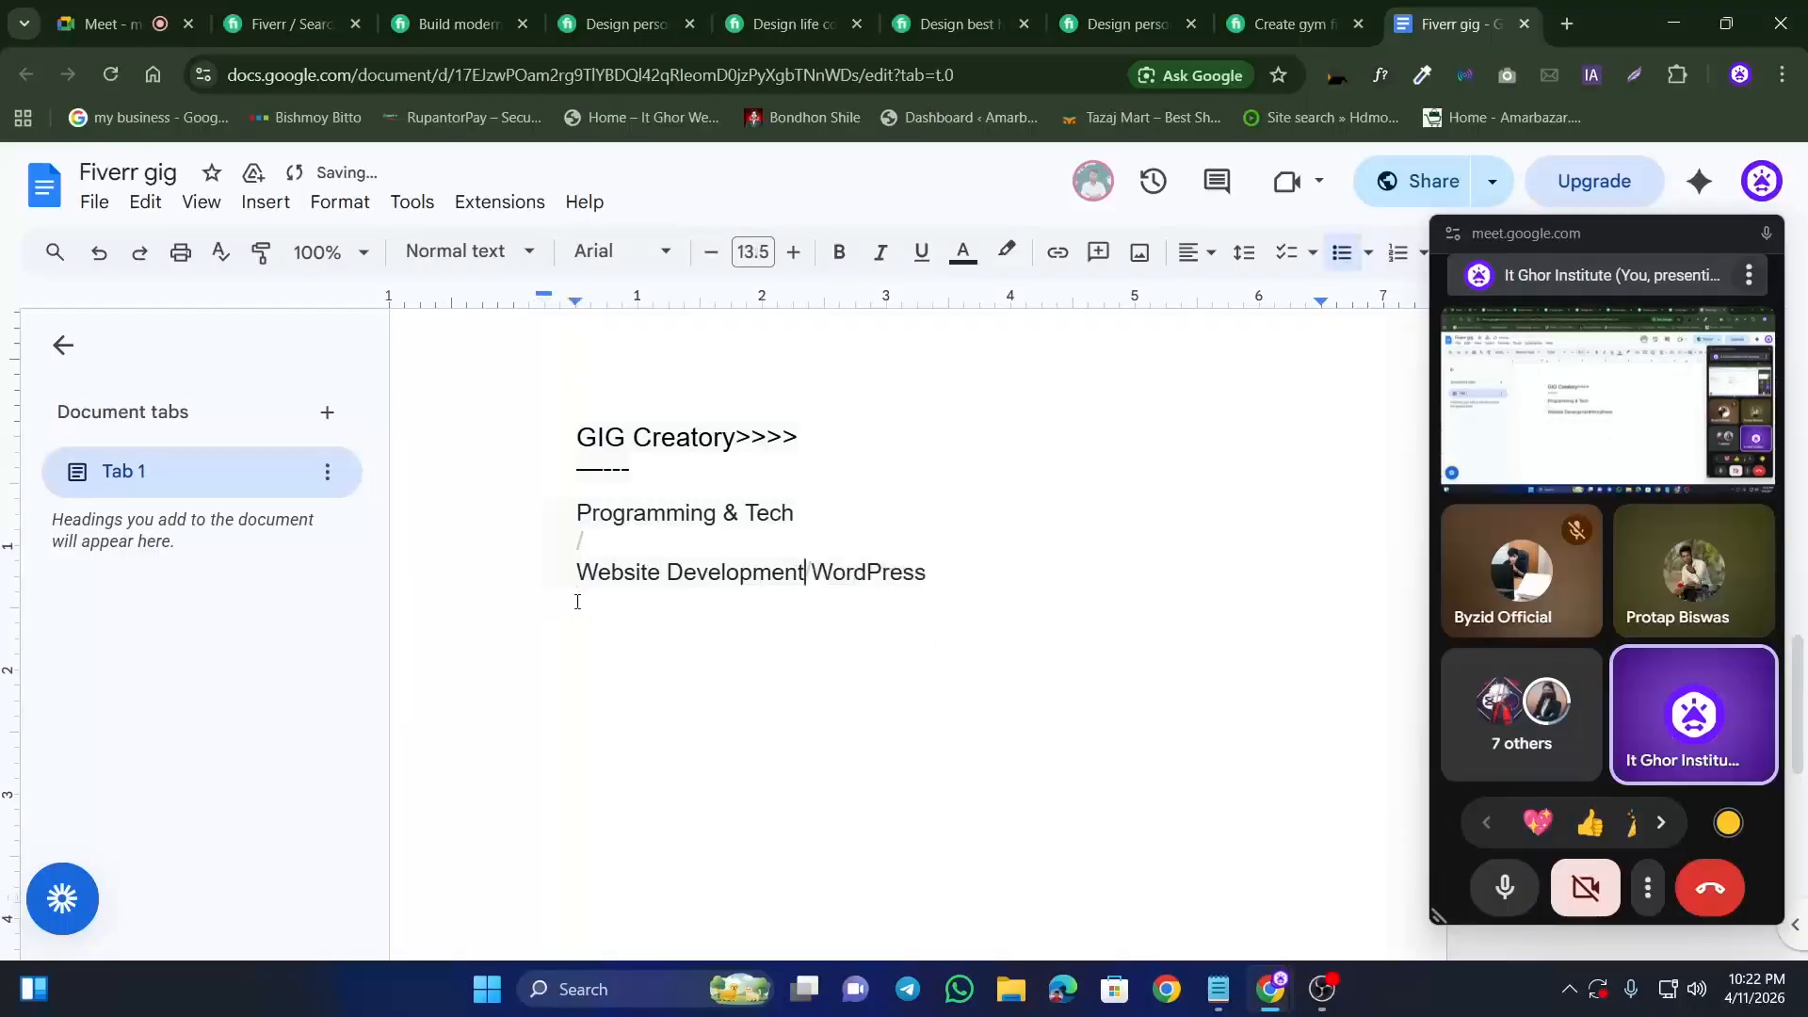
{"action": "left_click", "coordinate": [576, 575]}
{"action": "key", "text": "BackSpace"}
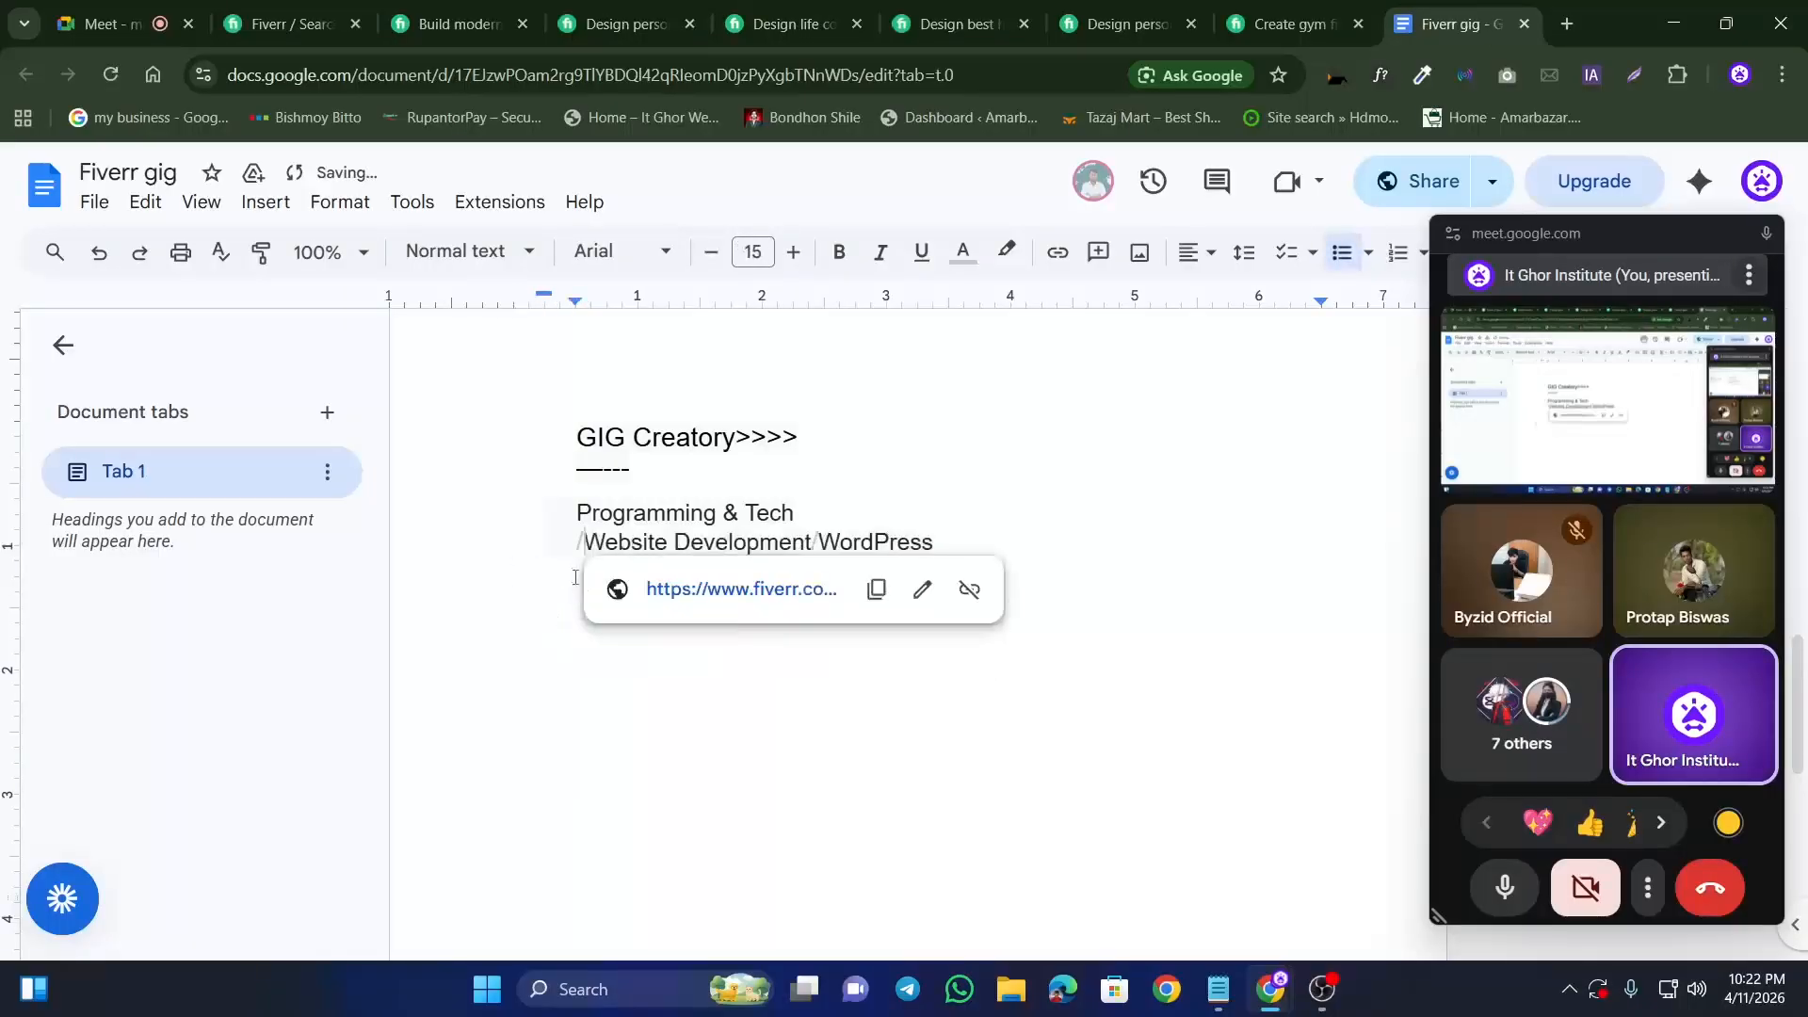
{"action": "key", "text": "BackSpace"}
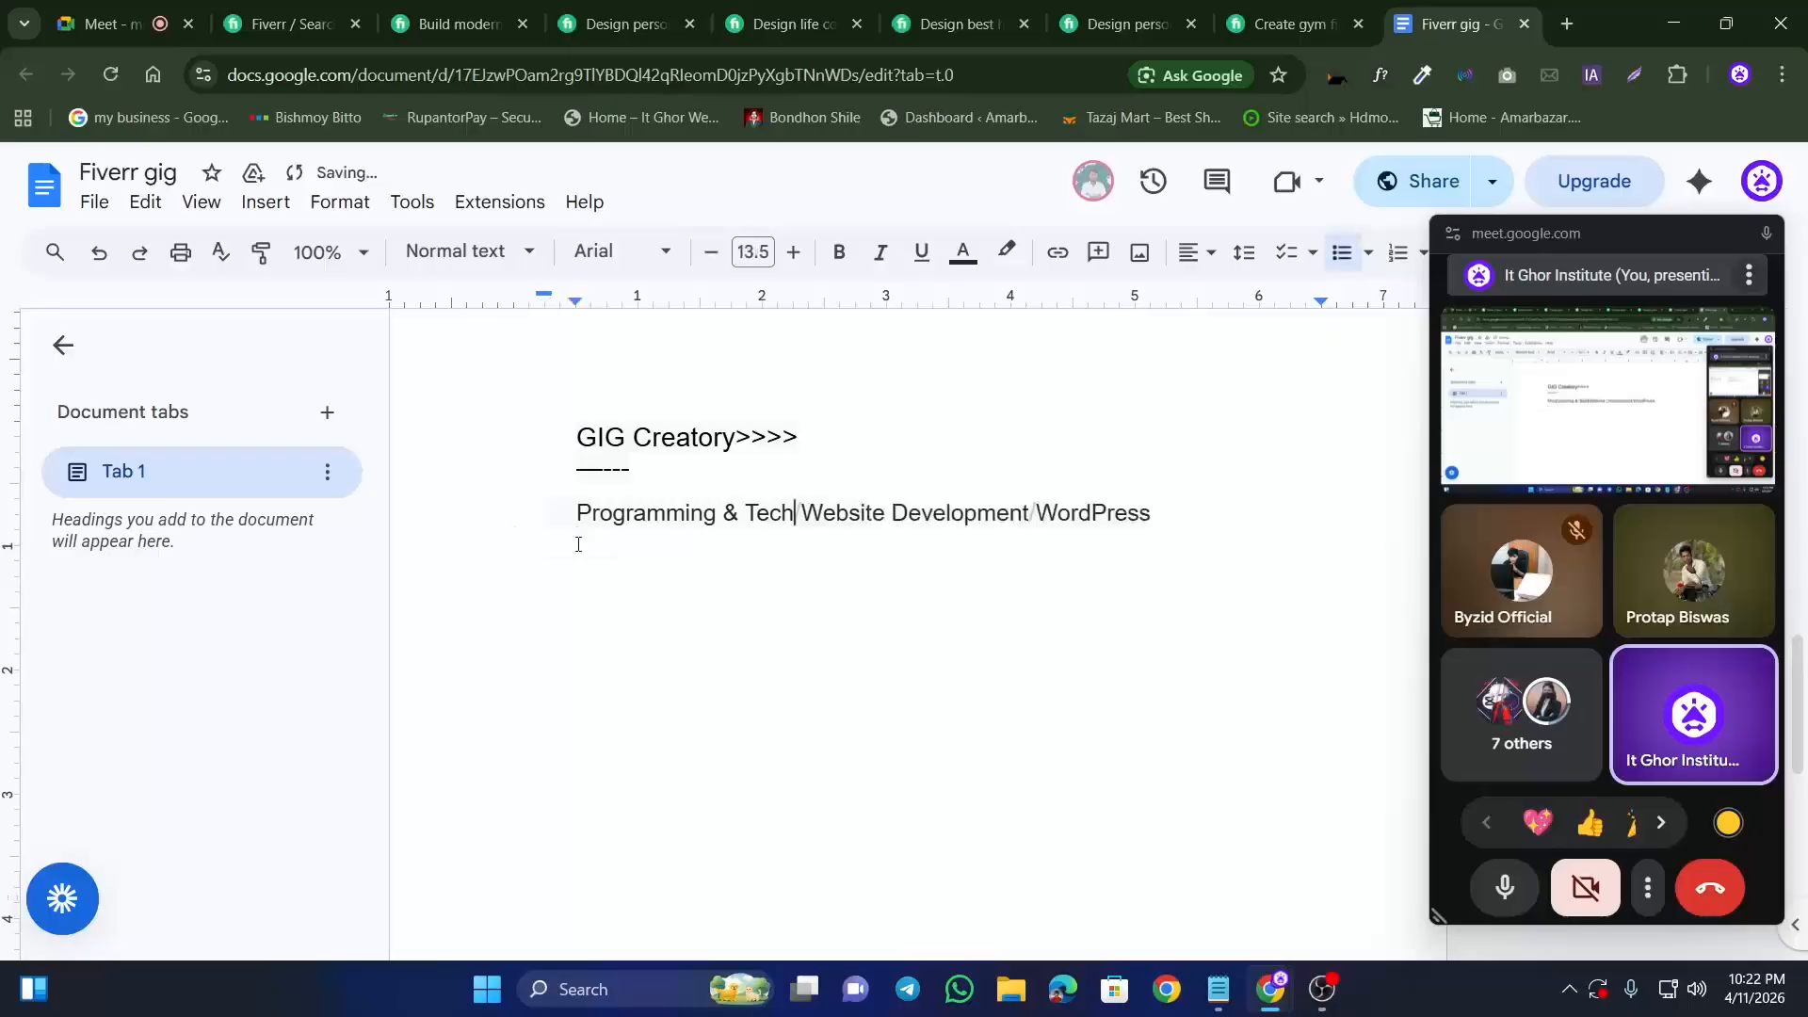
Step: Insert spaces around both slashes so the path reads "Programming & Tech / Website Development / WordPress"
{"action": "type", "text": "/"}
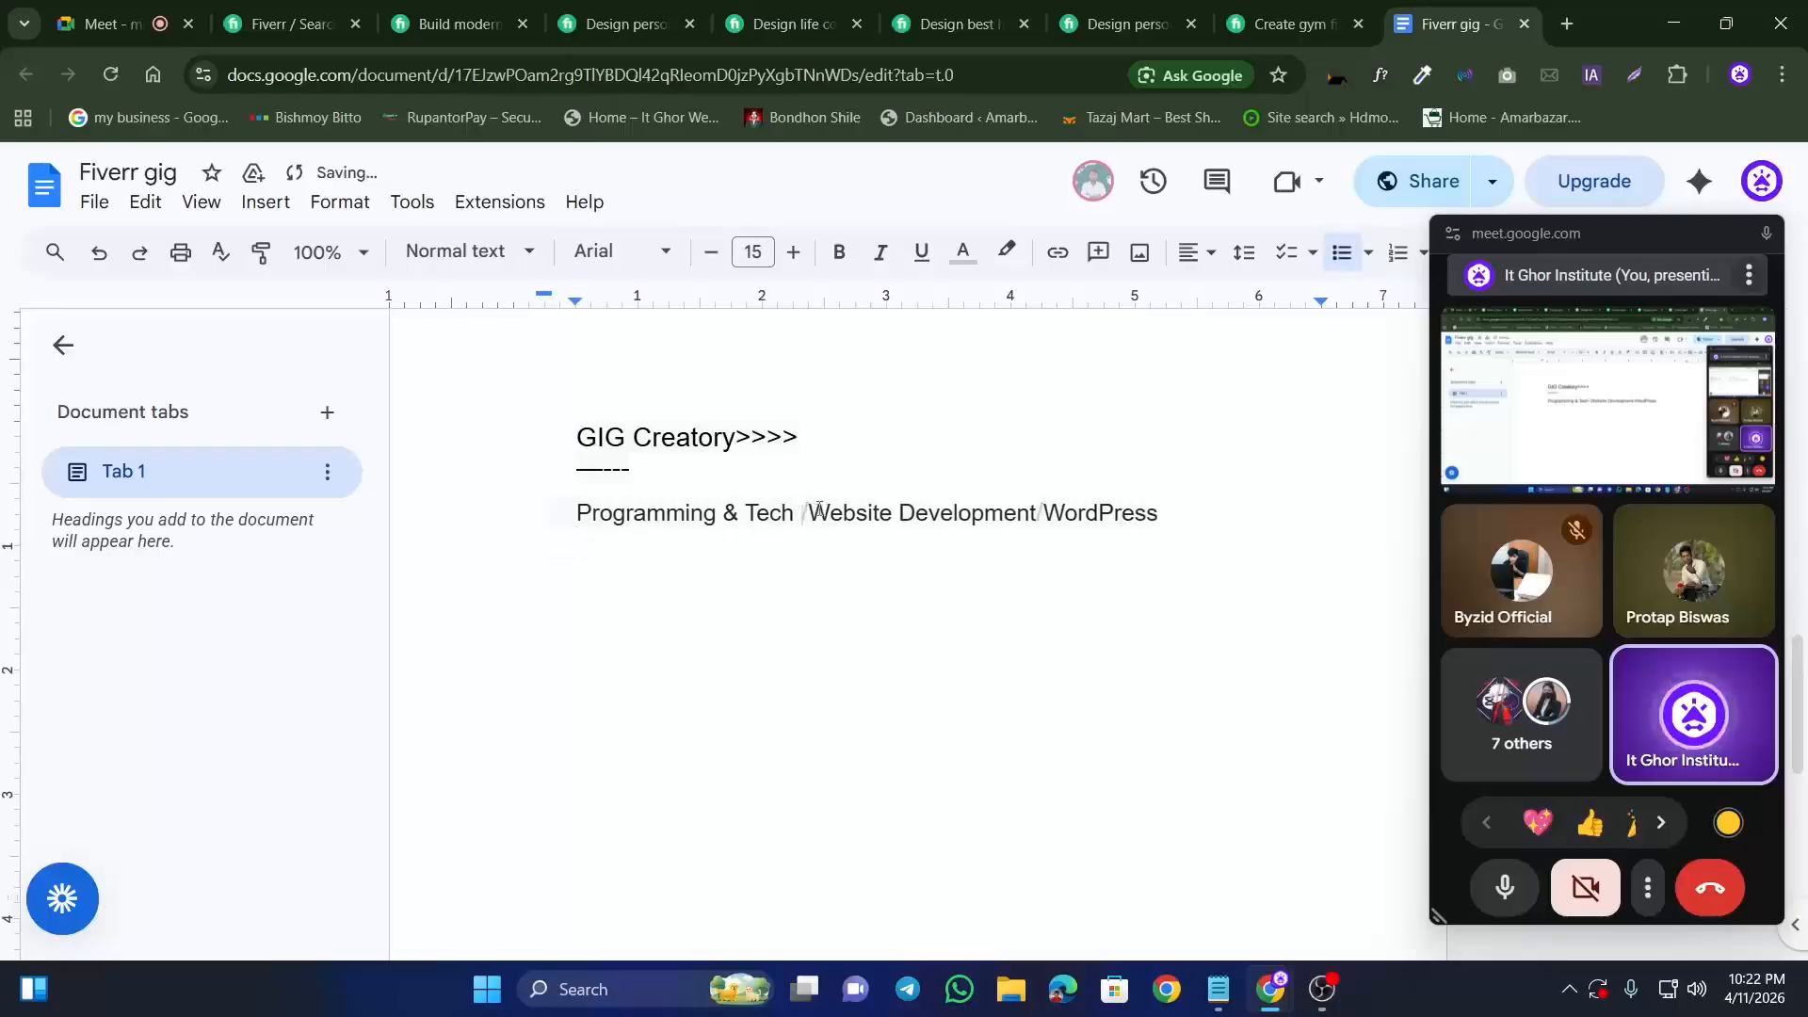
{"action": "left_click", "coordinate": [1041, 511]}
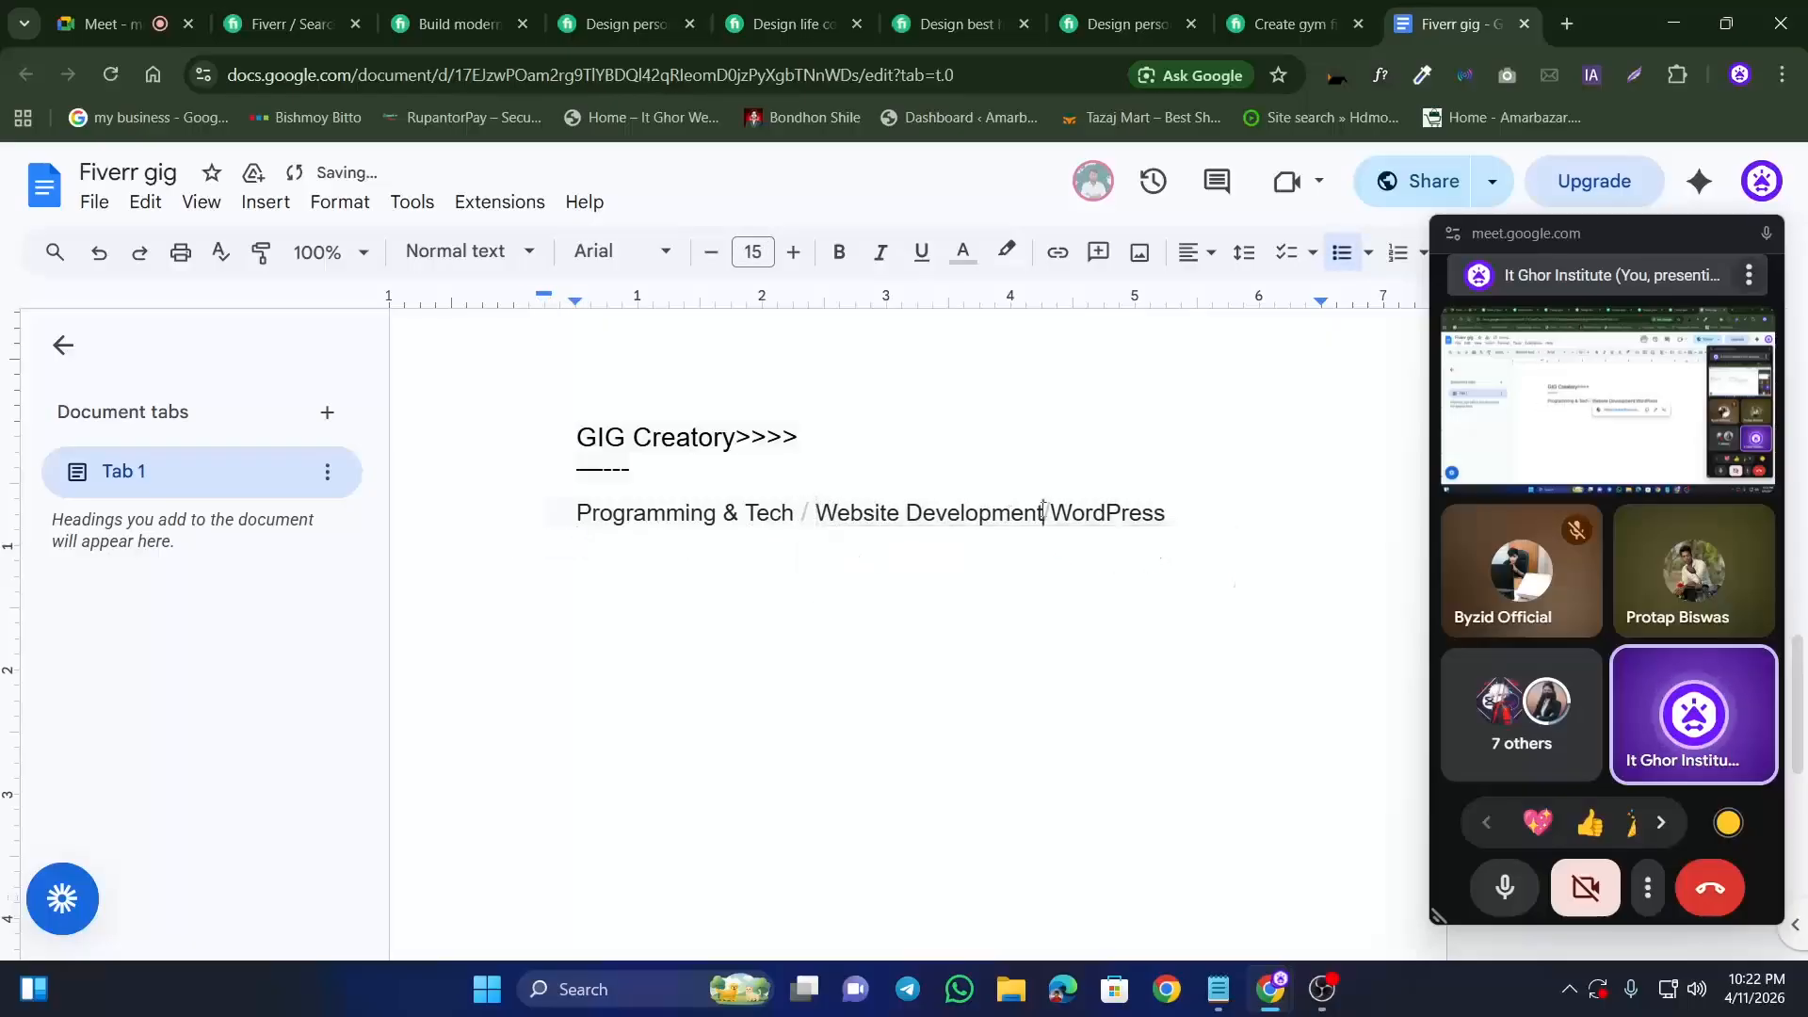
{"action": "left_click", "coordinate": [1054, 507]}
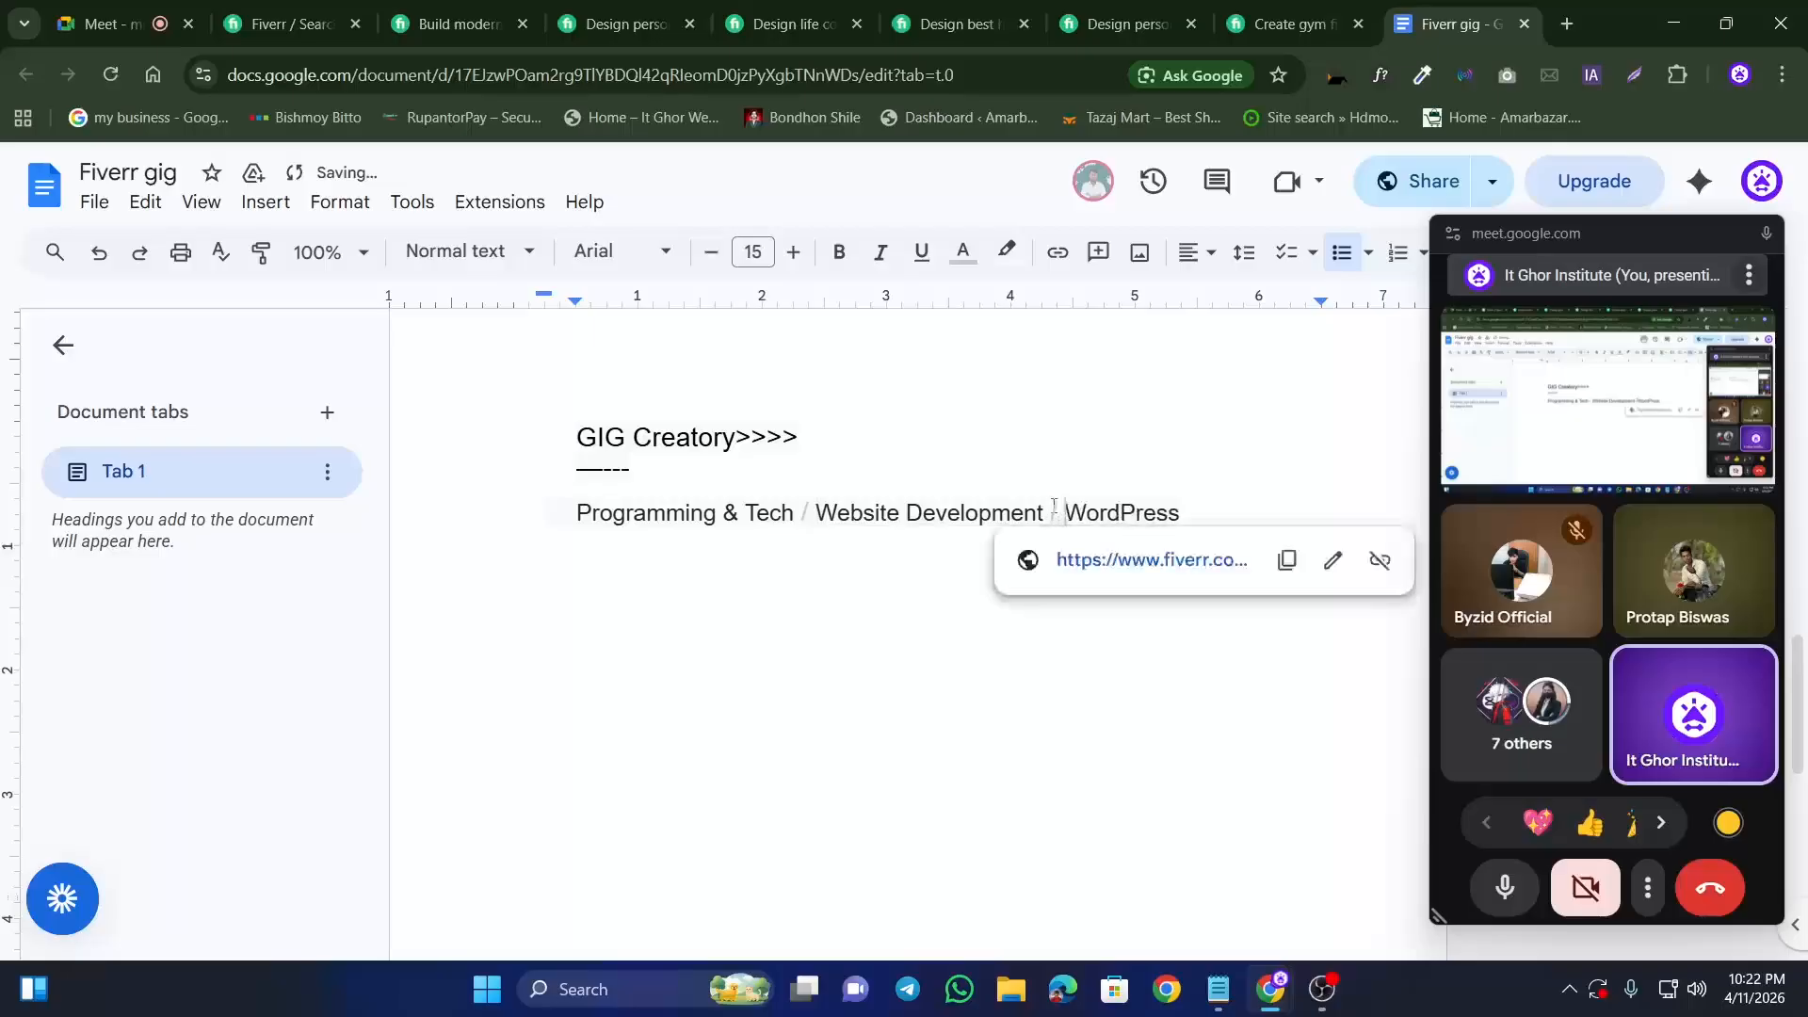
{"action": "left_click", "coordinate": [946, 517]}
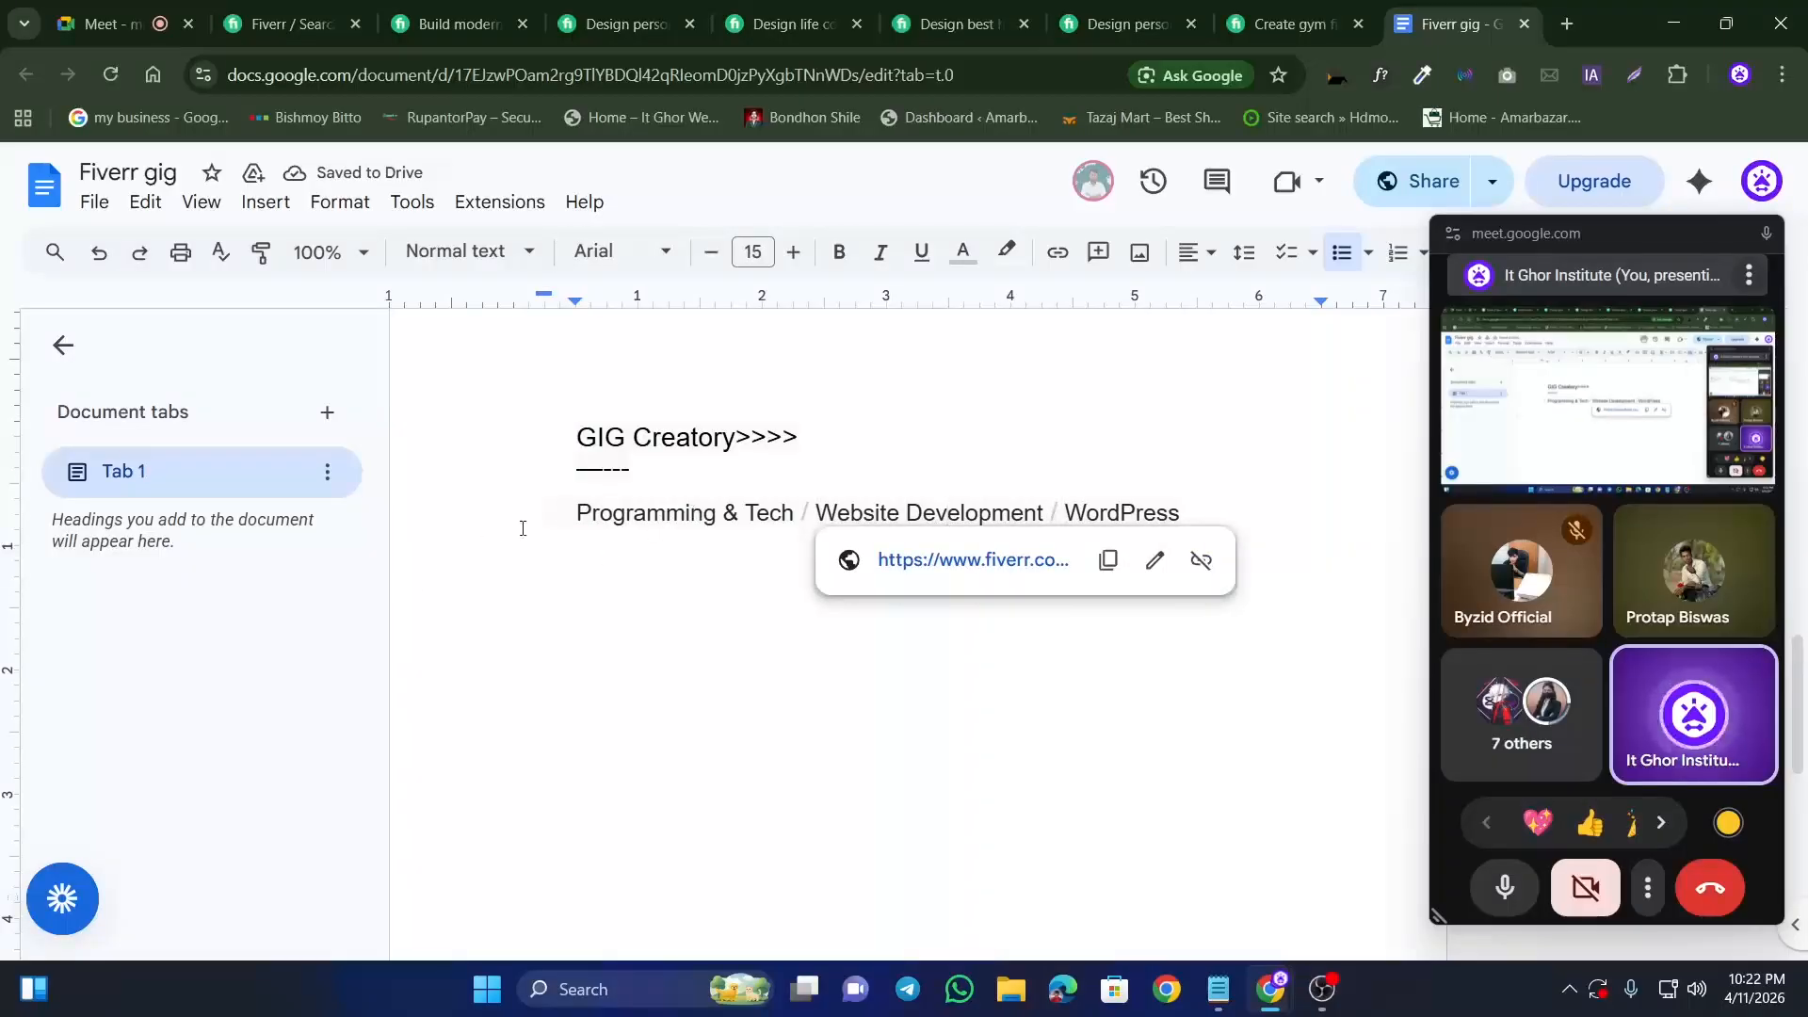
{"action": "double_click", "coordinate": [979, 515]}
{"action": "left_click", "coordinate": [1209, 539]}
Step: Format the whole category path line as black text without highlighting and add two line breaks below it
{"action": "left_click_drag", "start_coordinate": [1192, 518], "coordinate": [586, 521]}
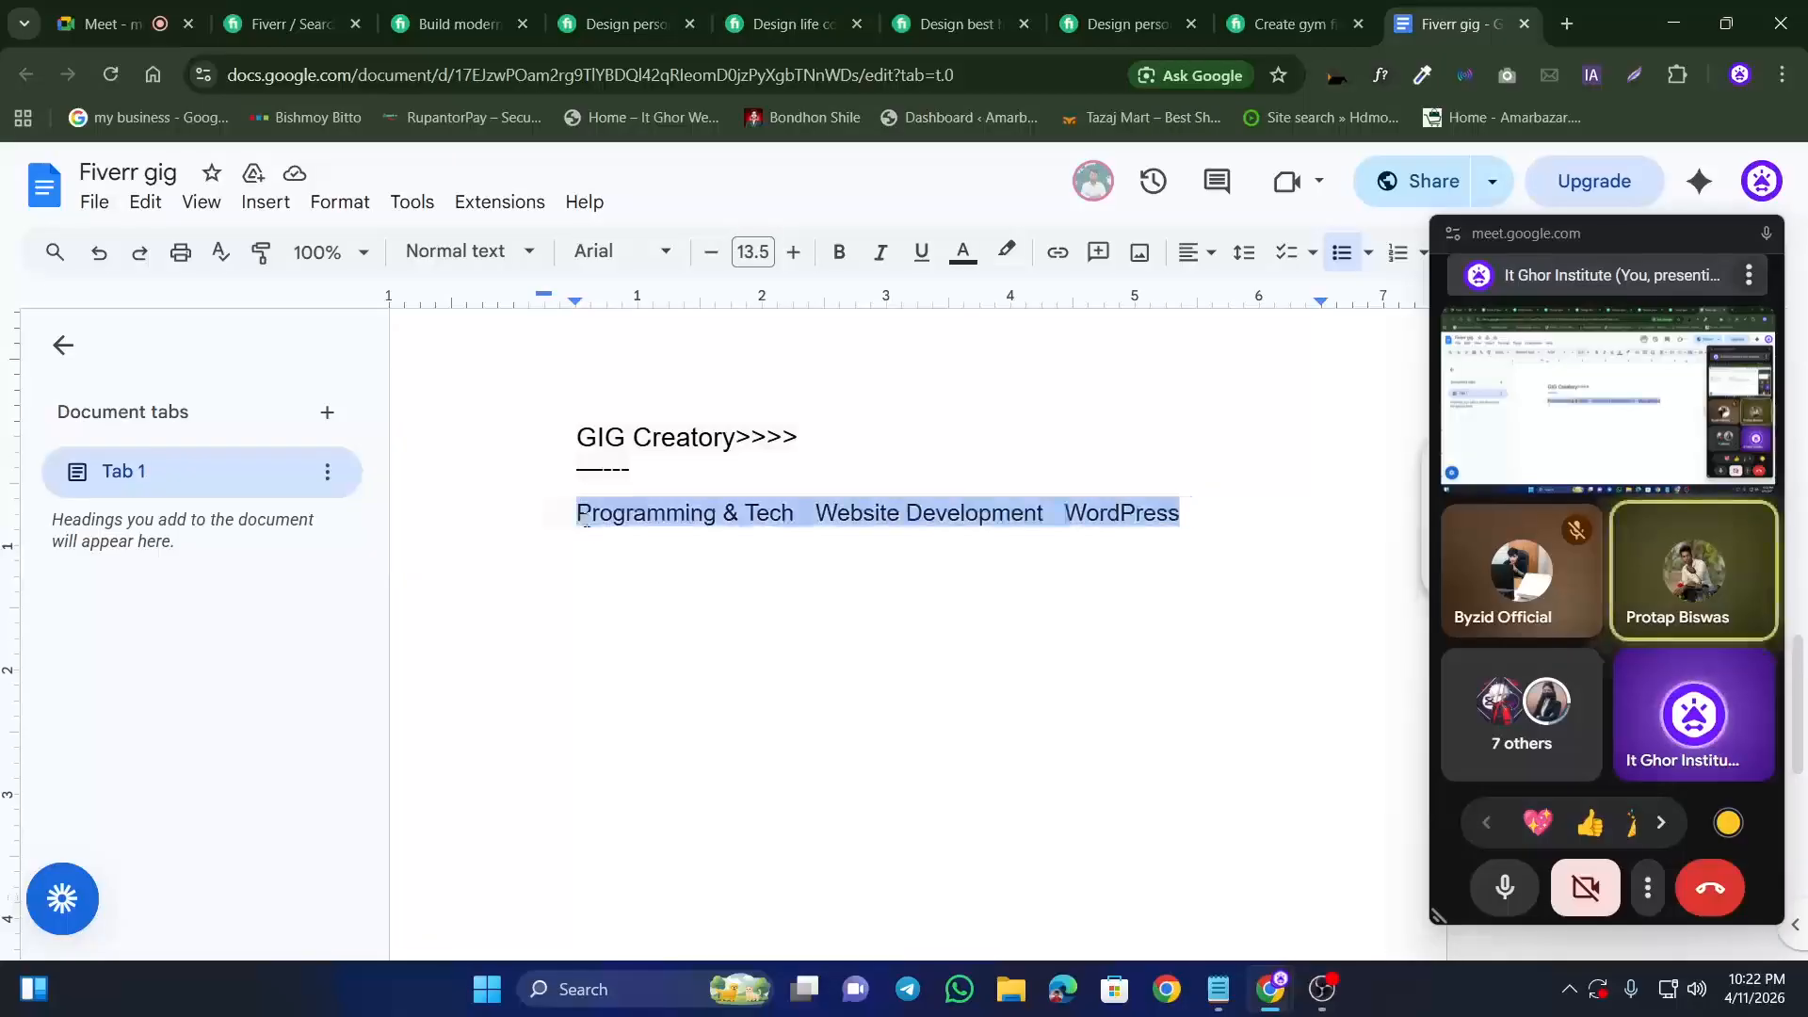
{"action": "left_click", "coordinate": [1005, 264]}
{"action": "left_click", "coordinate": [1014, 342]}
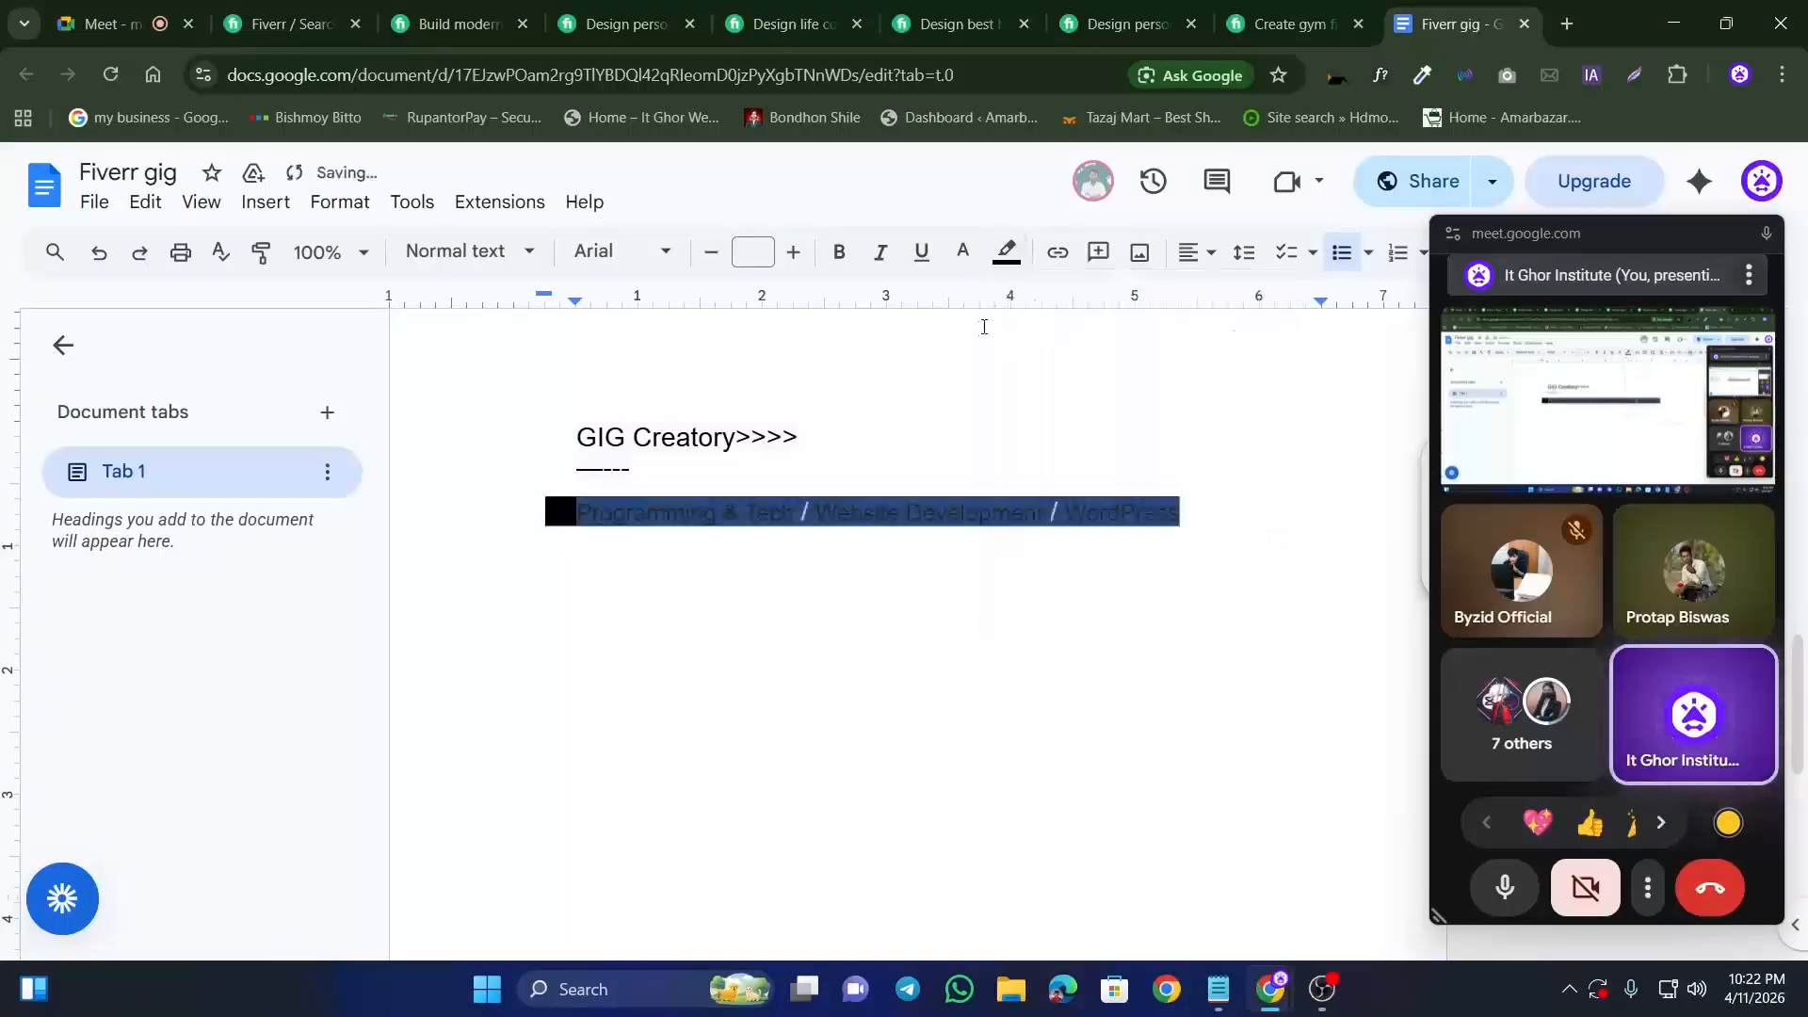
{"action": "left_click", "coordinate": [1002, 264]}
{"action": "left_click", "coordinate": [1050, 304]}
{"action": "left_click", "coordinate": [962, 252]}
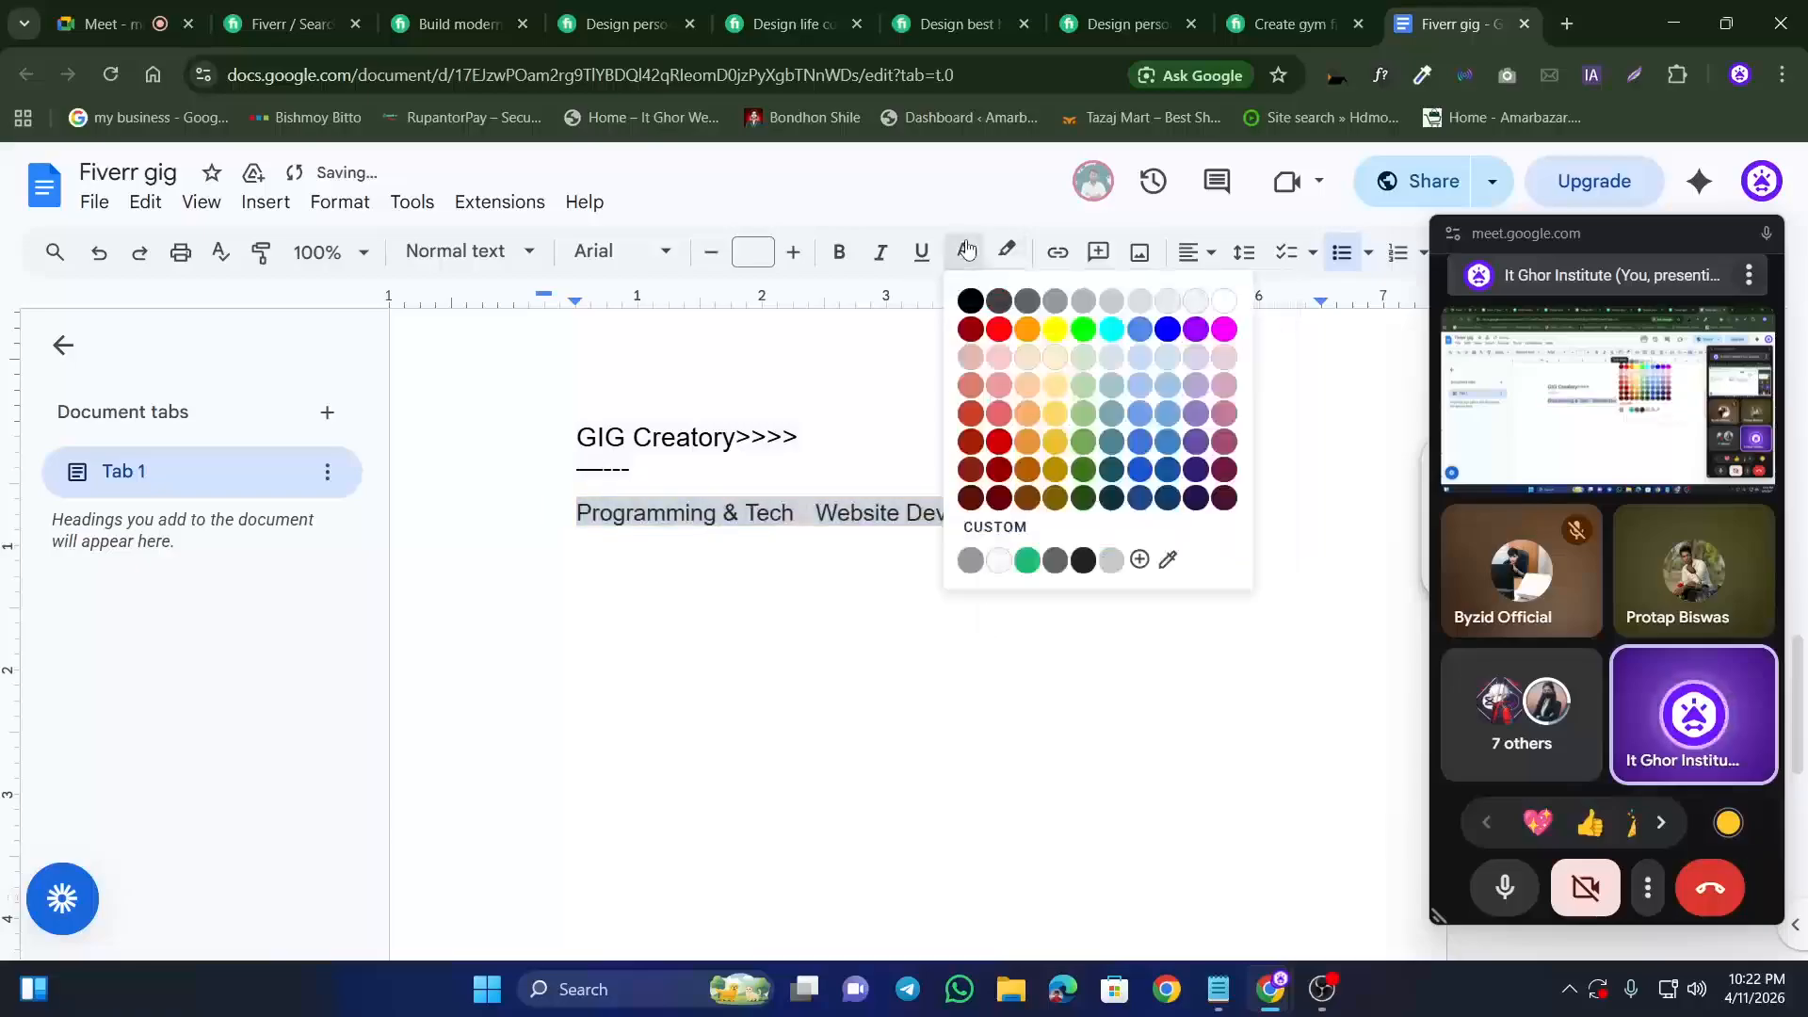
{"action": "left_click", "coordinate": [973, 301]}
{"action": "left_click", "coordinate": [851, 576]}
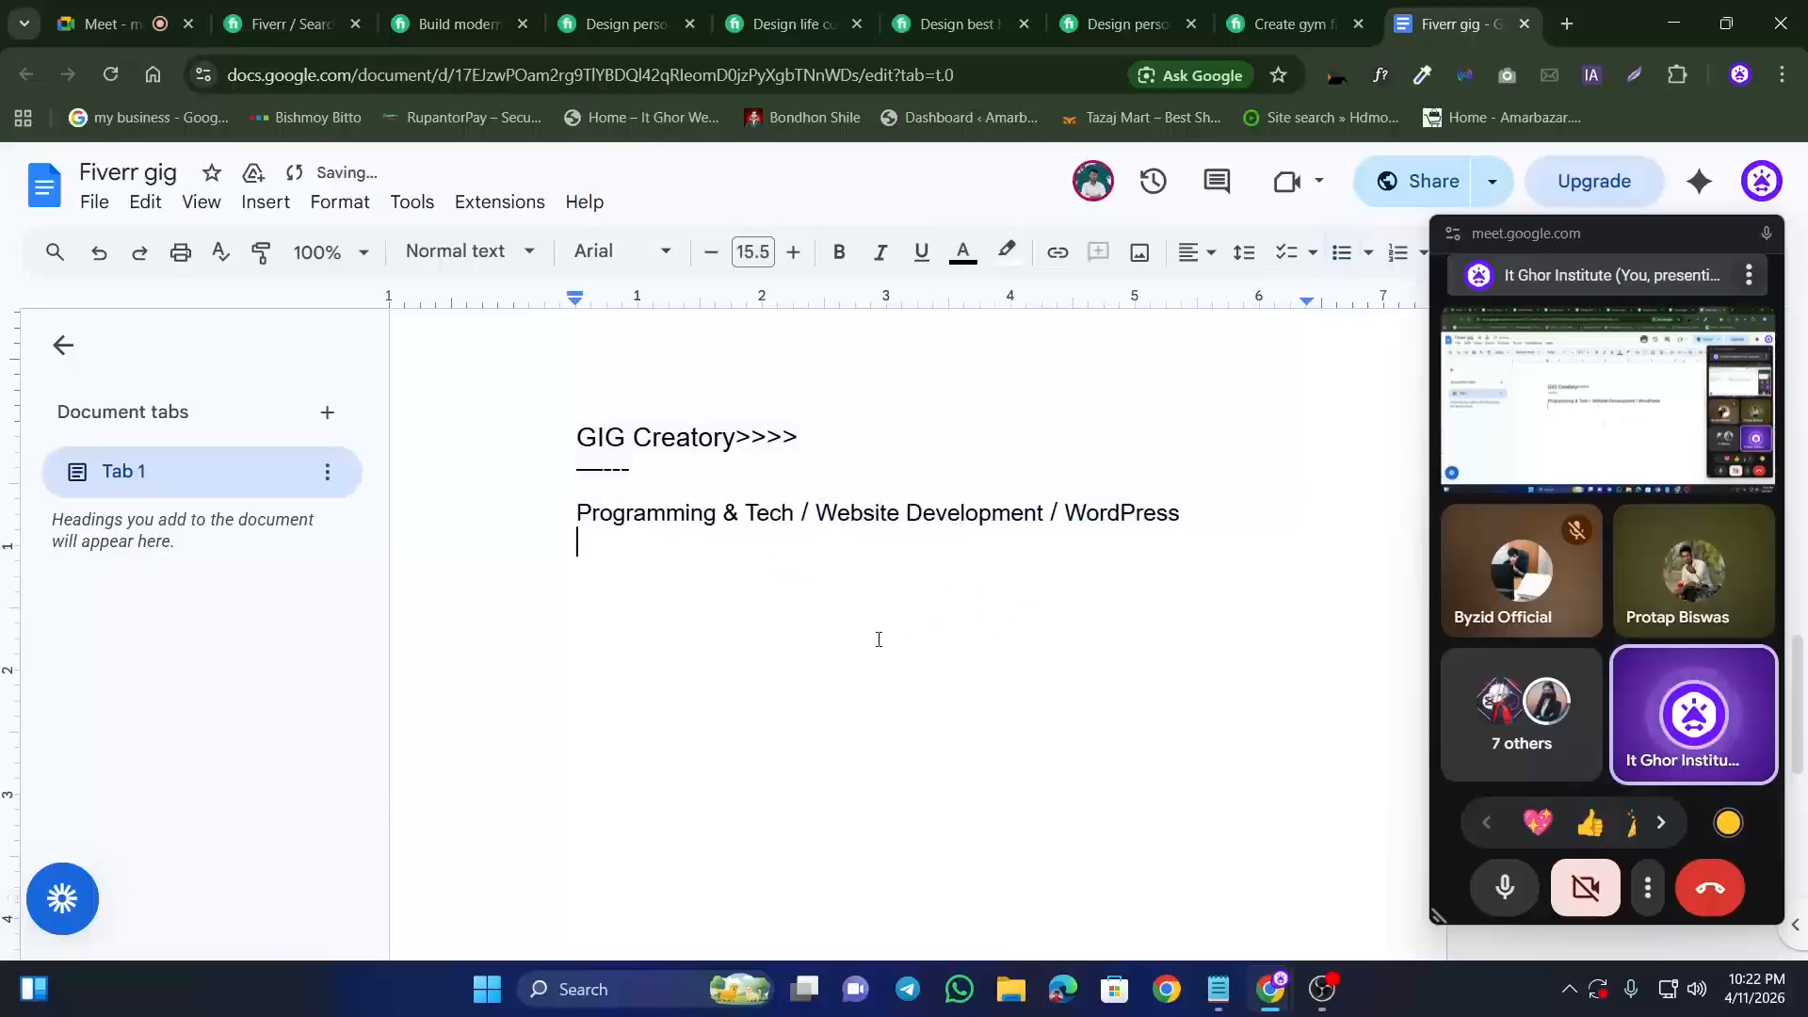
{"action": "key", "text": "Return"}
{"action": "key", "text": "Return"}
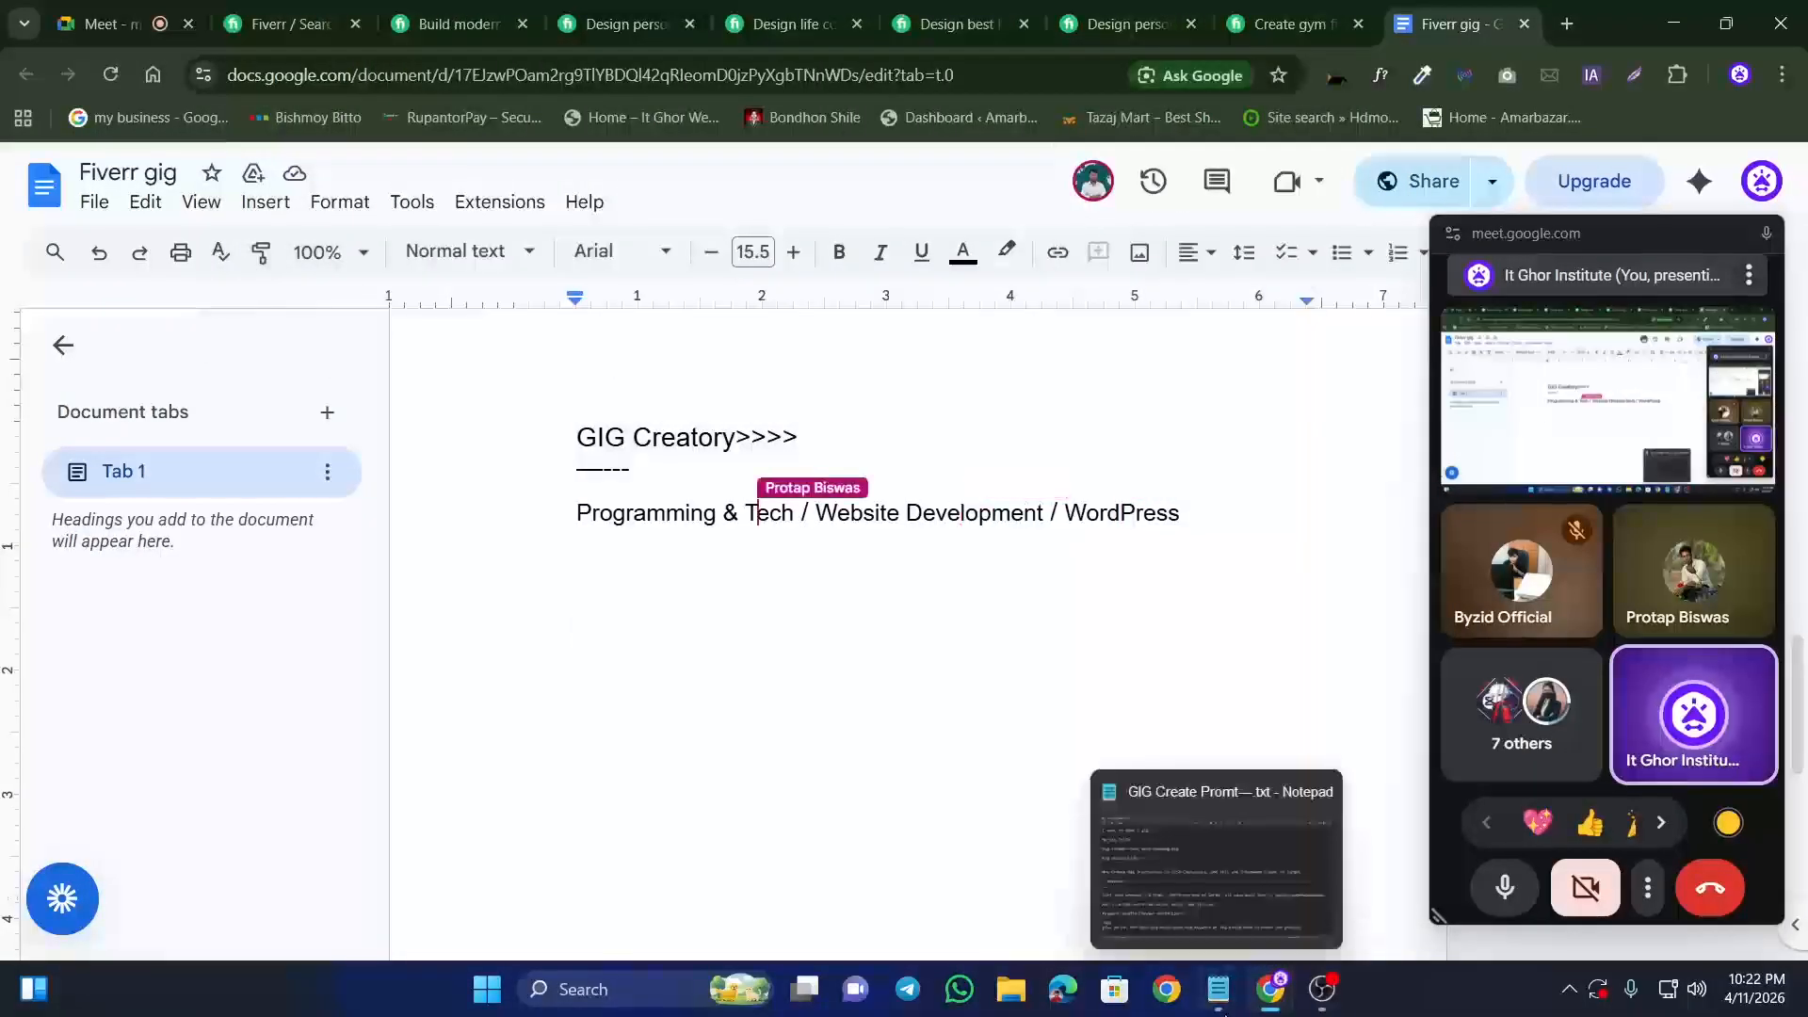
Step: Highlight the "GIG Creatory>>>>" item in red in the list under "GIG Create korte ki ki lage>>>>"
{"action": "scroll", "coordinate": [783, 529], "scroll_direction": "up", "scroll_amount": 10}
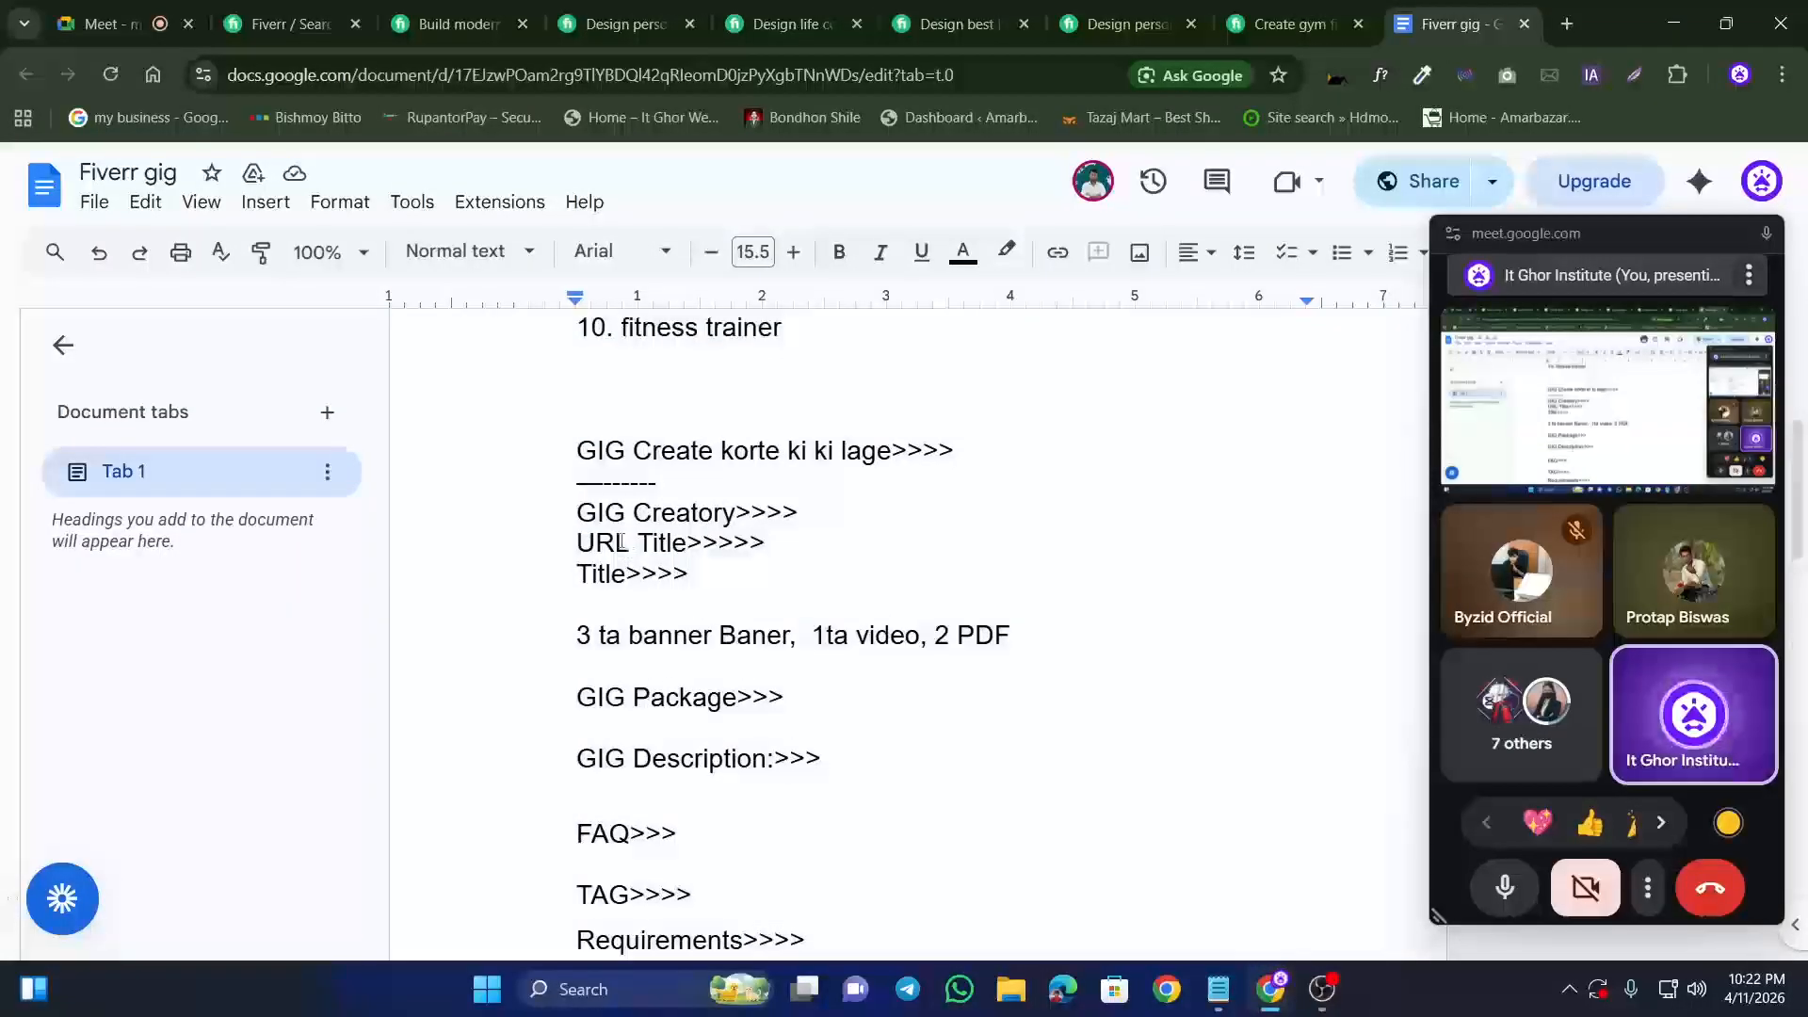
{"action": "scroll", "coordinate": [648, 569], "scroll_direction": "down", "scroll_amount": 1}
{"action": "scroll", "coordinate": [649, 570], "scroll_direction": "up", "scroll_amount": 2}
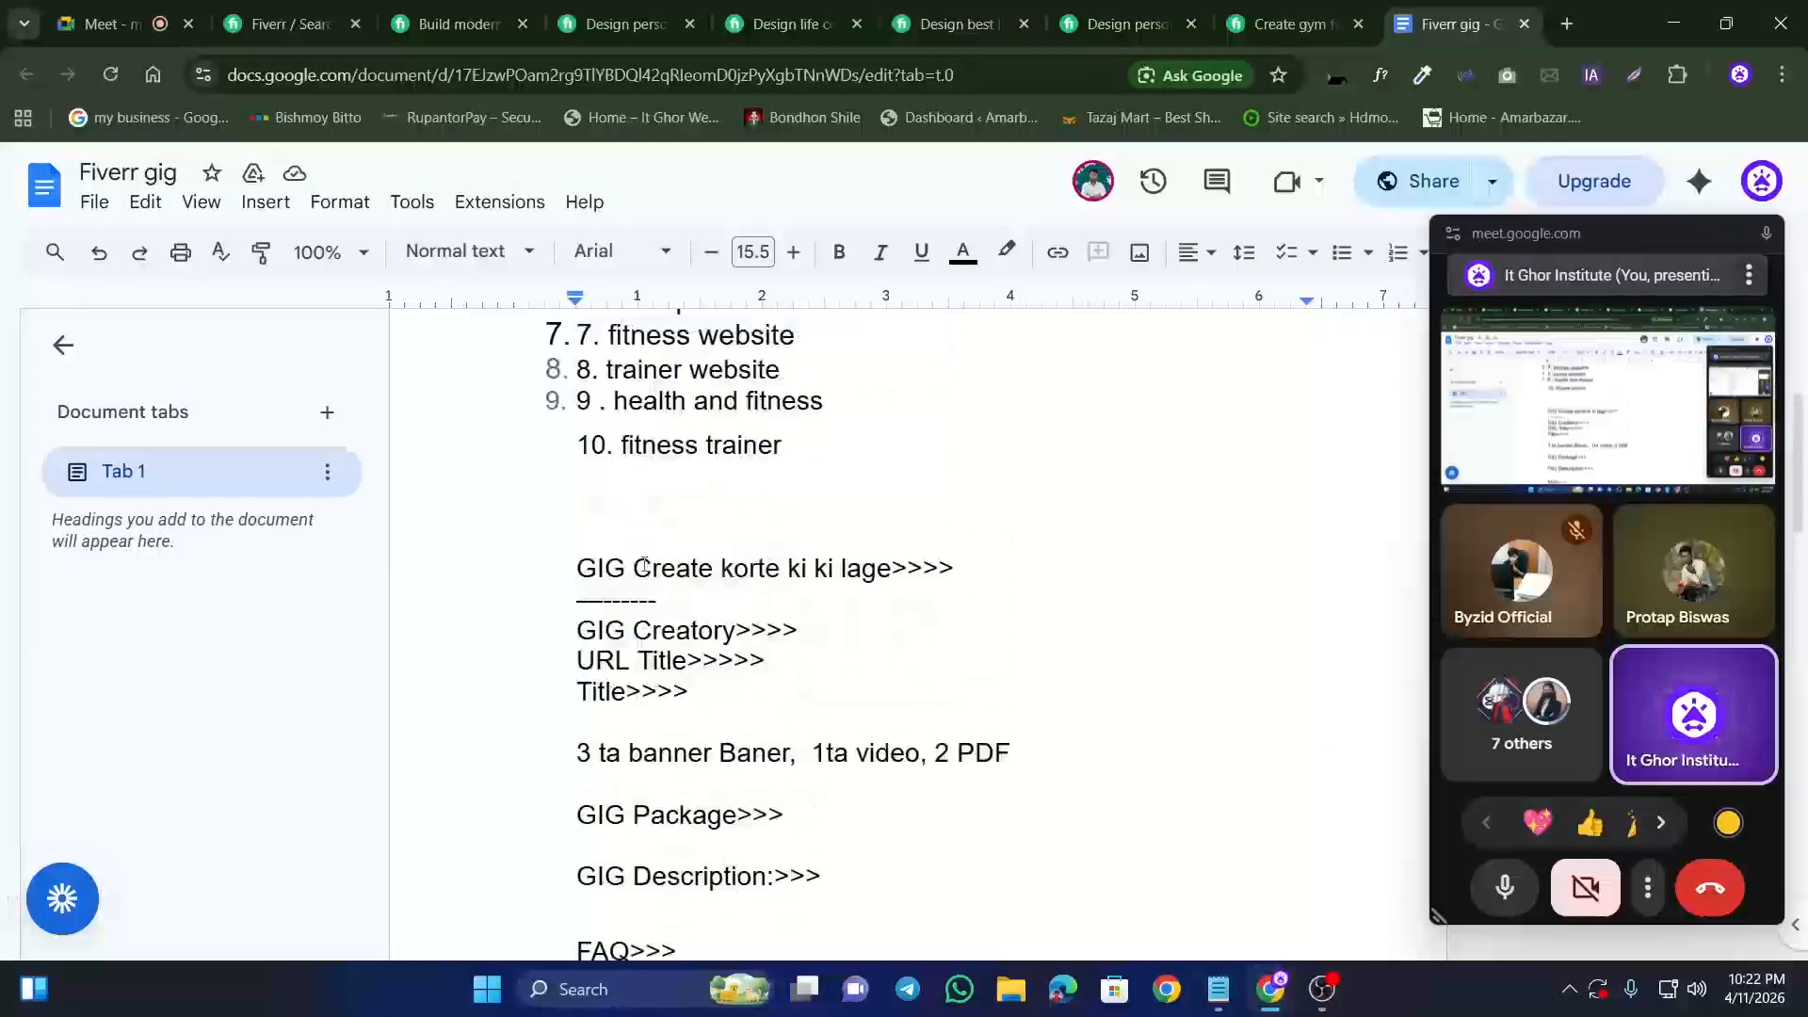
{"action": "scroll", "coordinate": [644, 563], "scroll_direction": "down", "scroll_amount": 2}
{"action": "scroll", "coordinate": [644, 563], "scroll_direction": "up", "scroll_amount": 1}
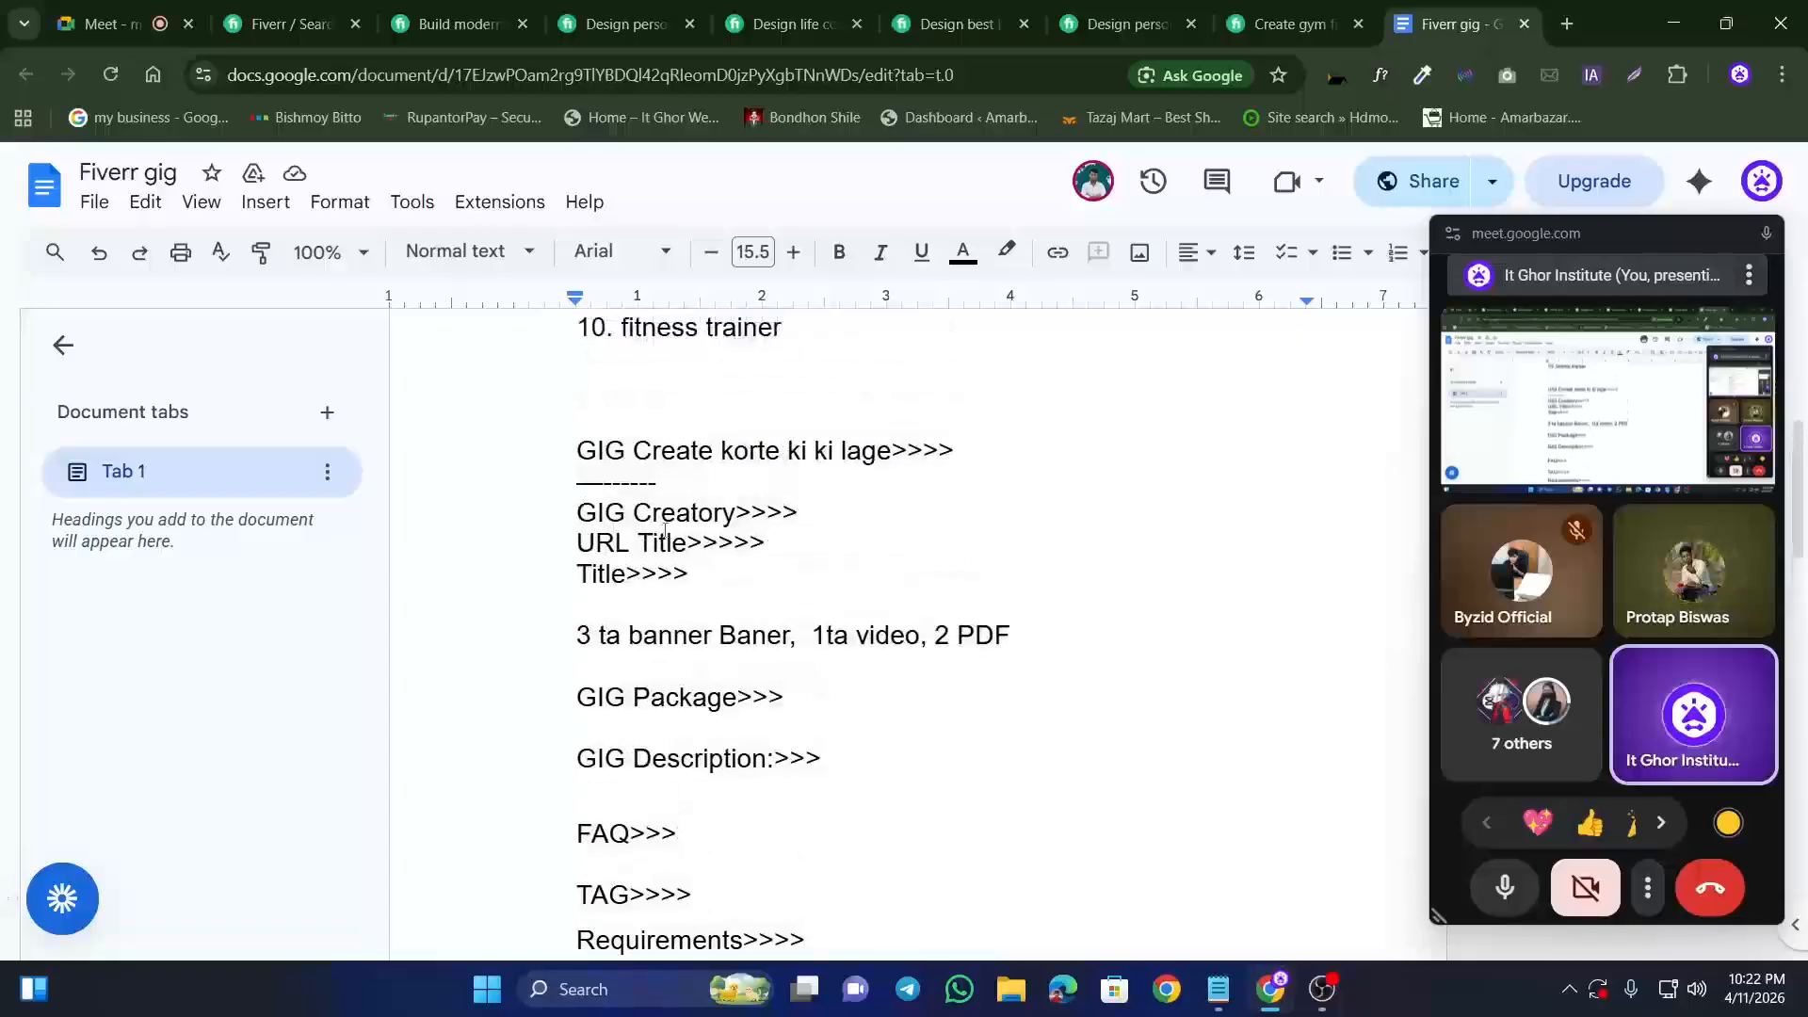
{"action": "triple_click", "coordinate": [640, 516]}
{"action": "left_click", "coordinate": [639, 516]}
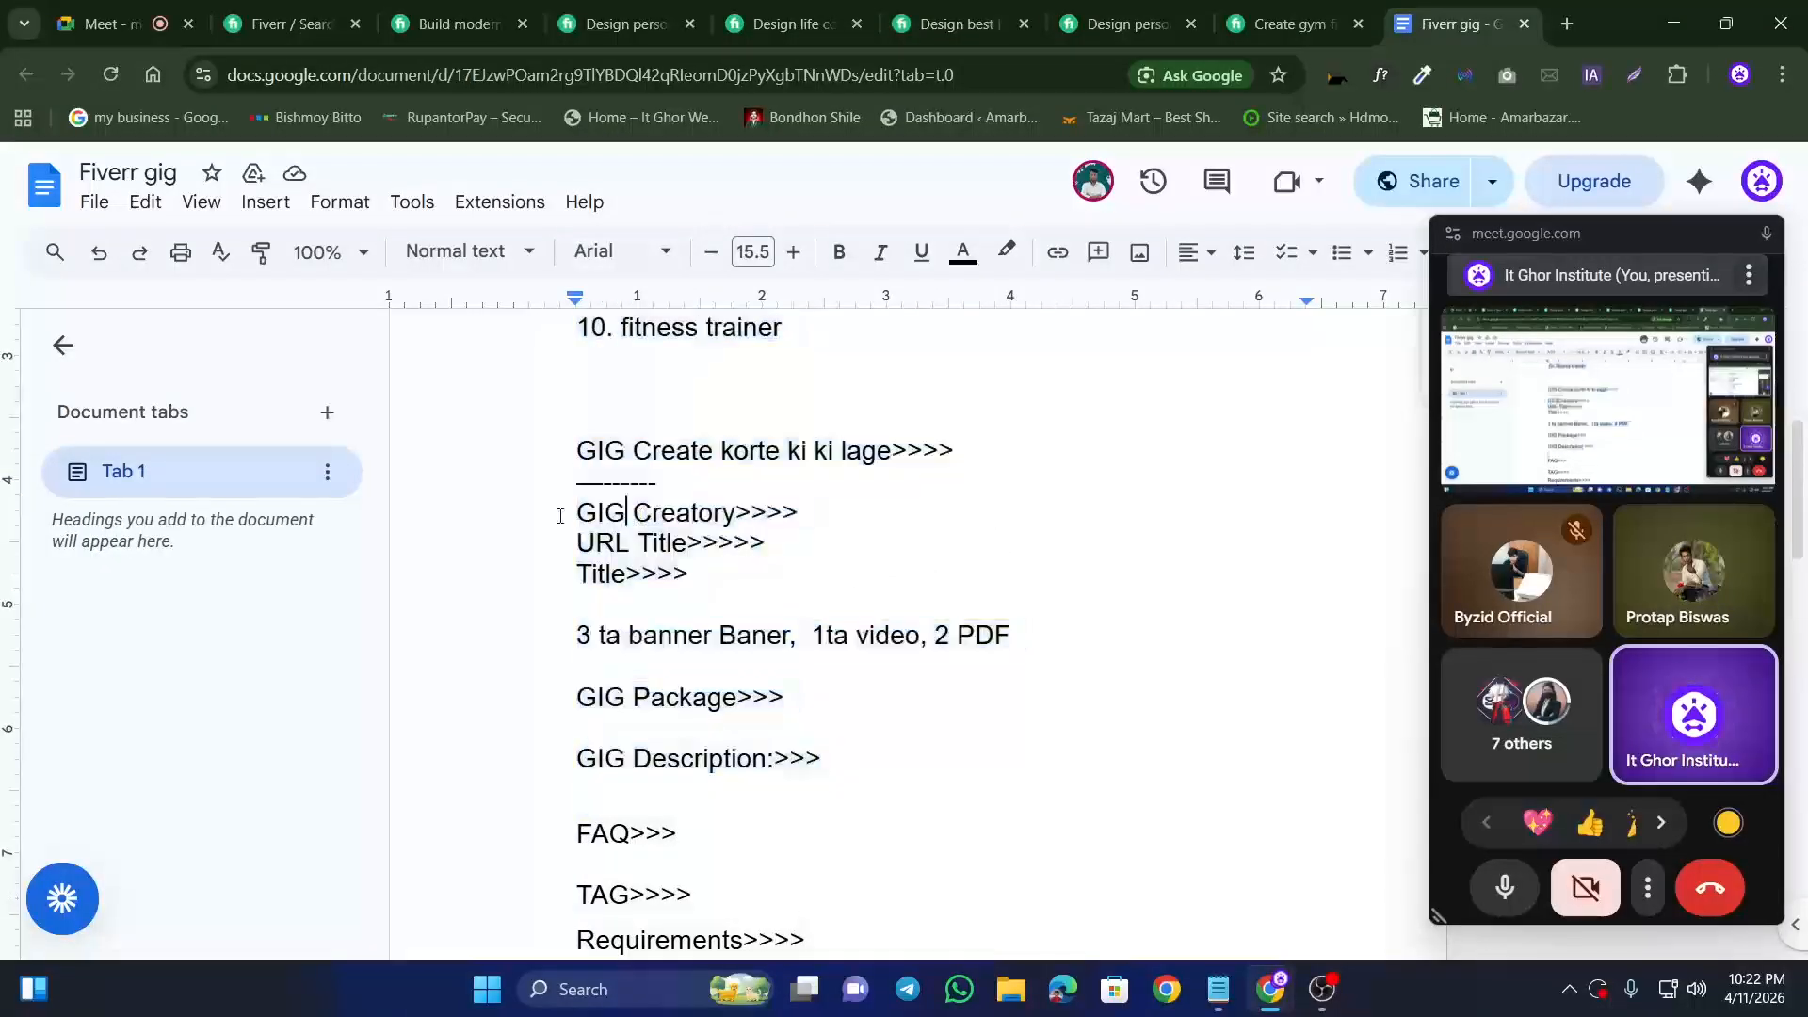
{"action": "left_click_drag", "start_coordinate": [576, 513], "coordinate": [808, 513]}
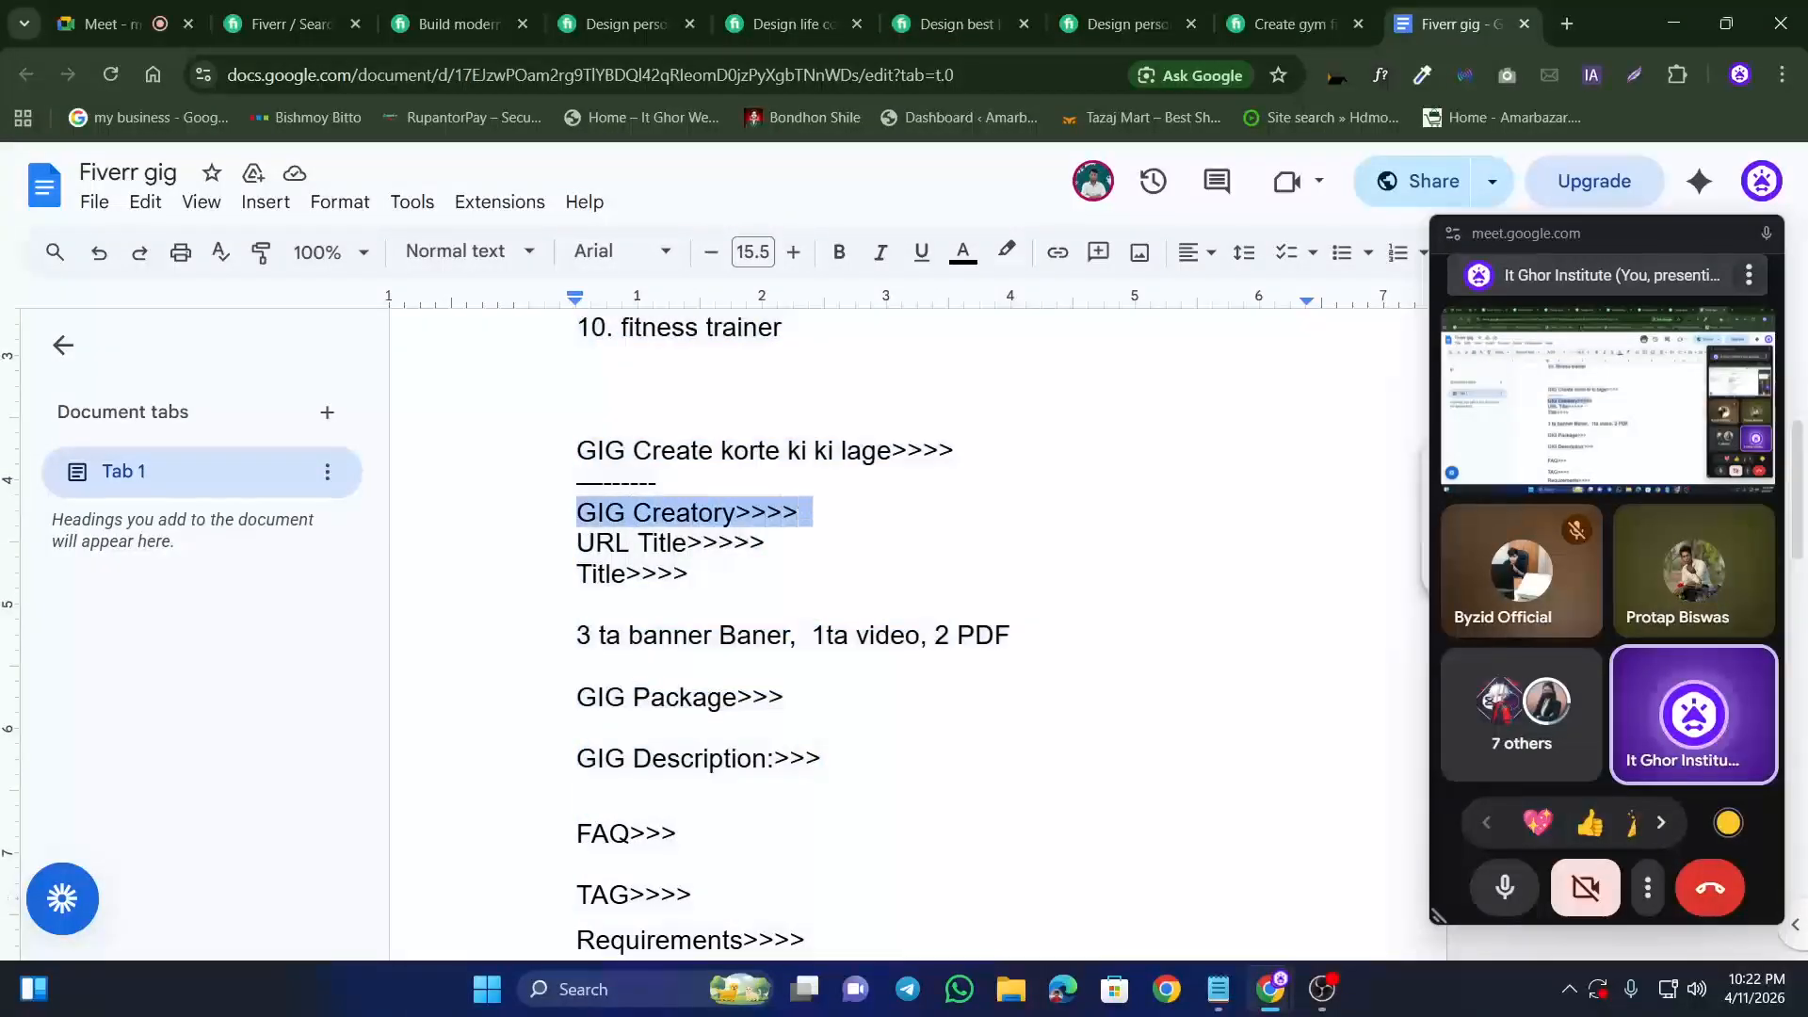
{"action": "left_click", "coordinate": [1006, 251]}
{"action": "left_click", "coordinate": [1049, 372]}
{"action": "key", "text": "Down"}
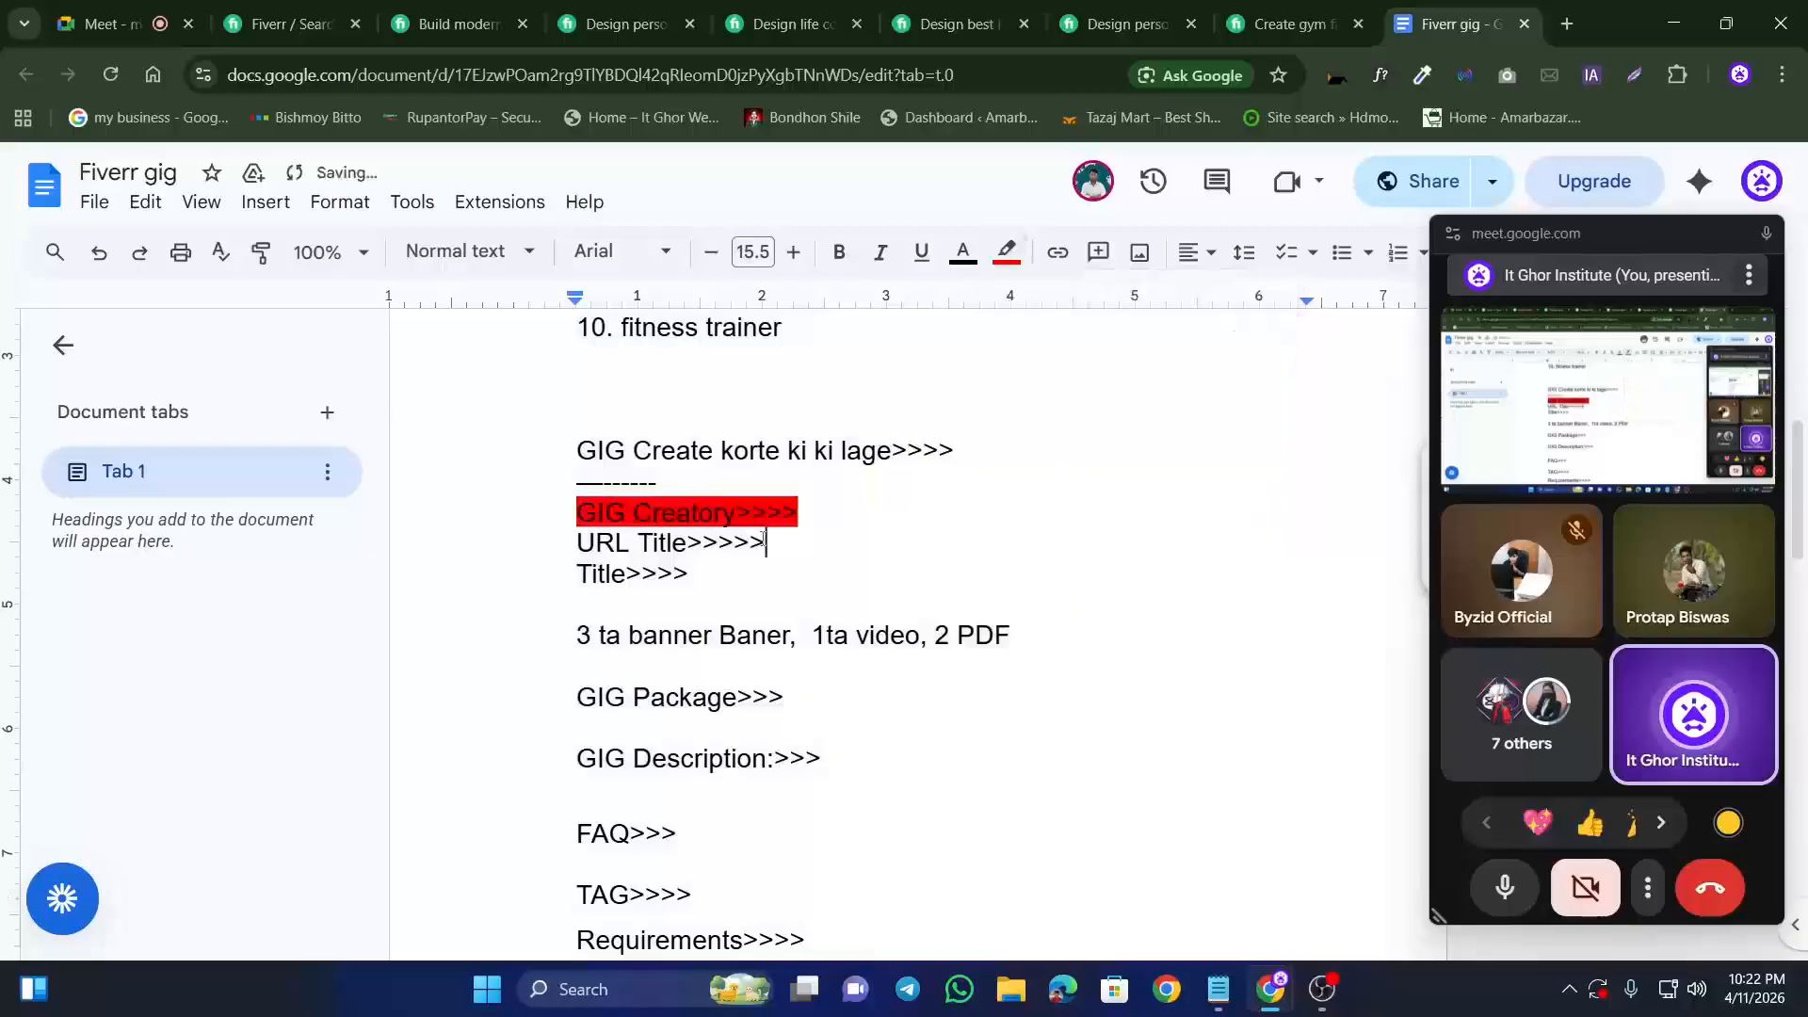
Step: Set the highlight colour of the "GIG Creatory>>>>" item in the gig parts list to dark yellow
{"action": "left_click", "coordinate": [763, 516]}
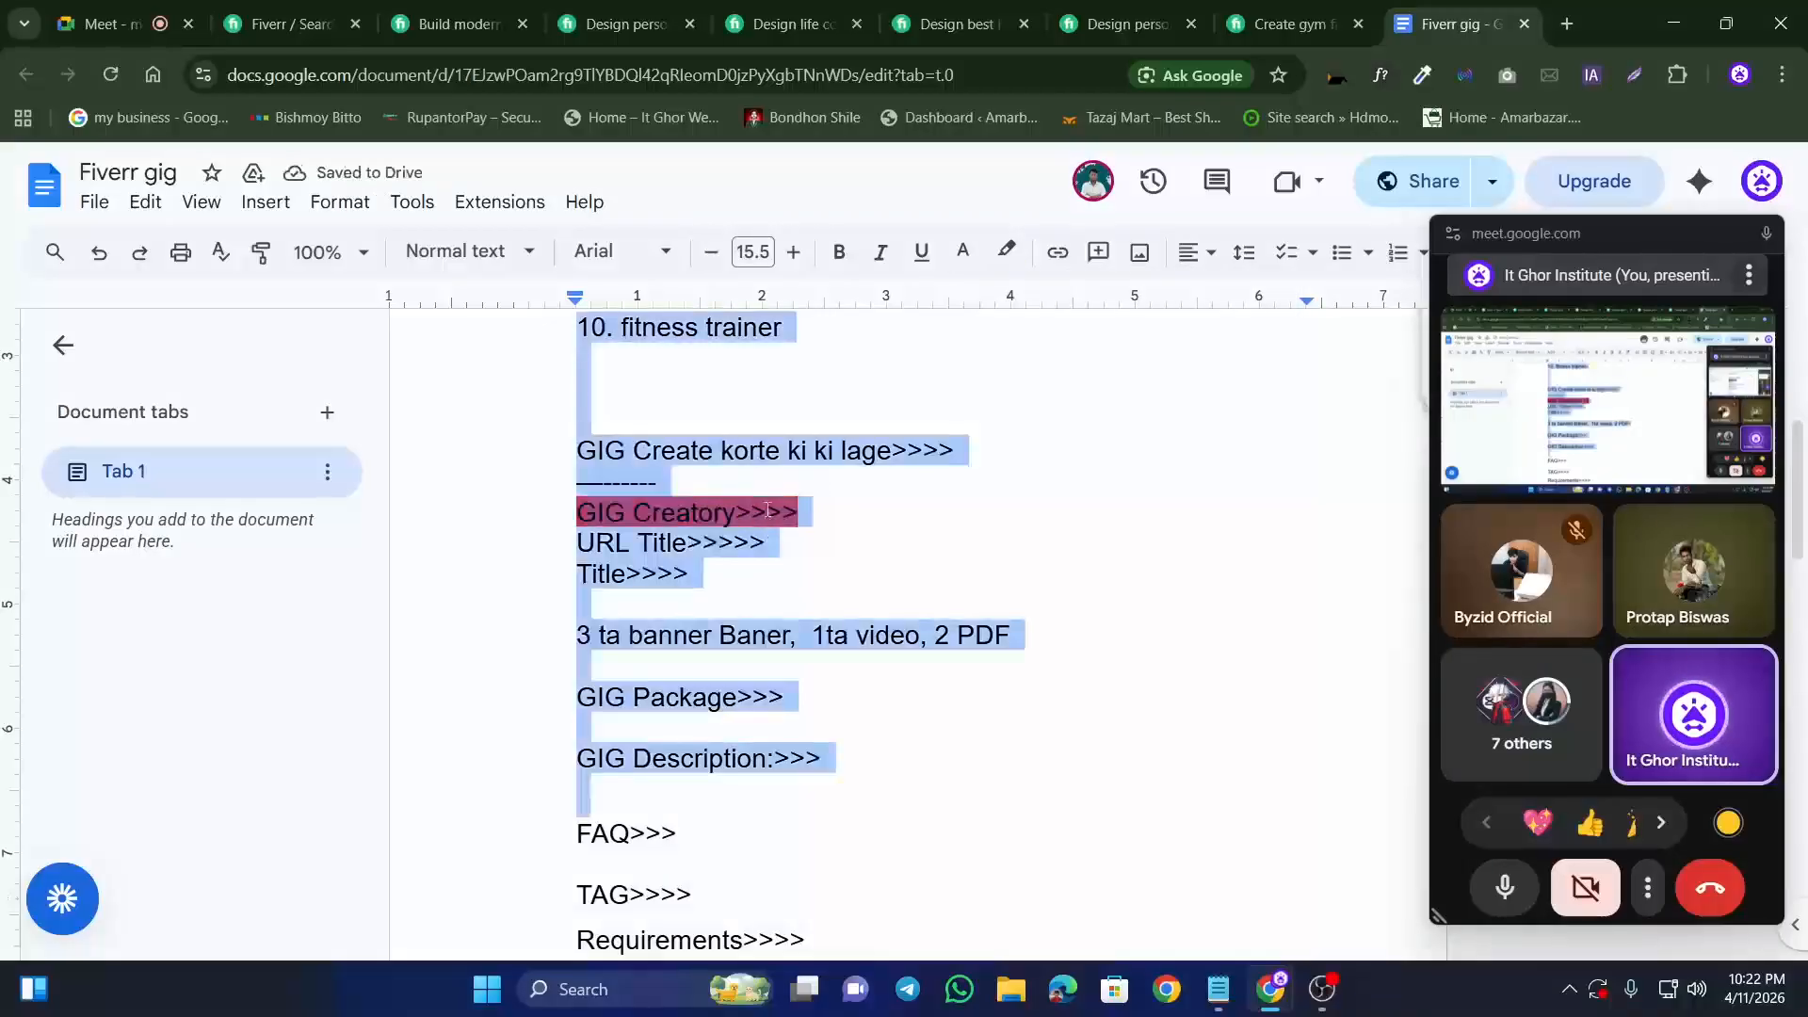
{"action": "left_click_drag", "start_coordinate": [578, 511], "coordinate": [869, 512]}
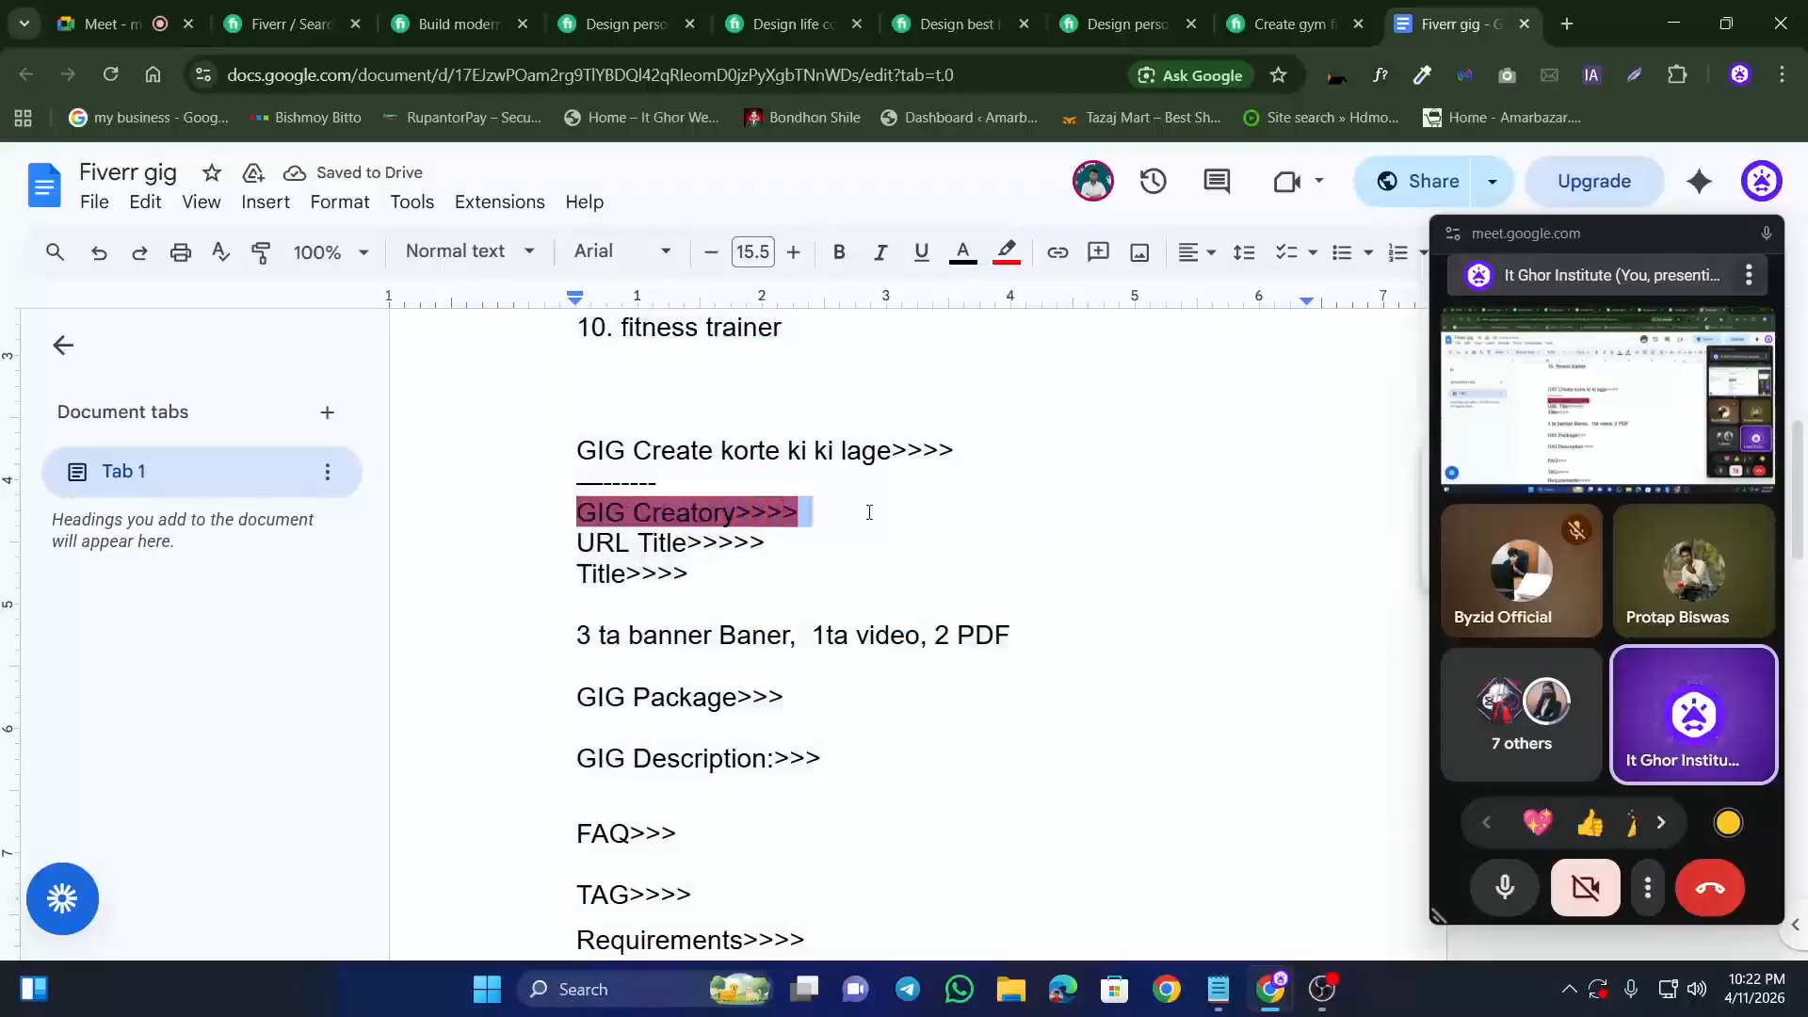
{"action": "left_click", "coordinate": [1009, 252]}
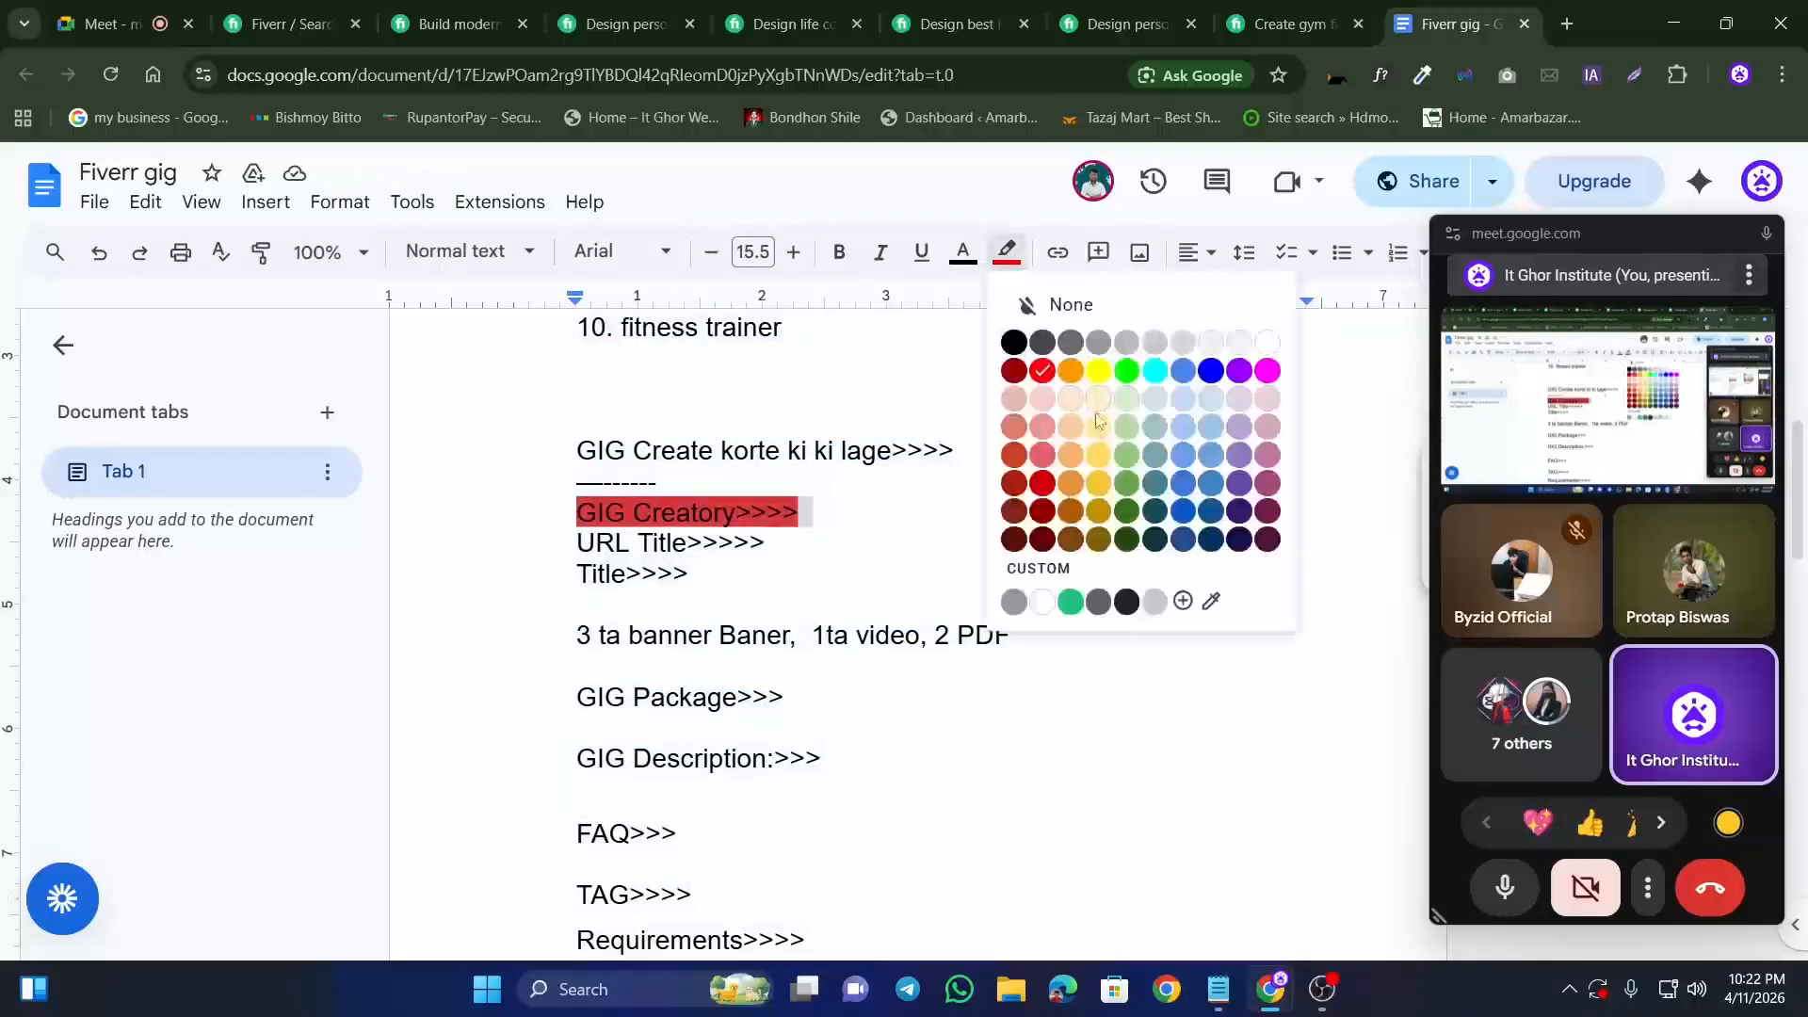
{"action": "left_click", "coordinate": [1104, 529]}
{"action": "left_click", "coordinate": [801, 576]}
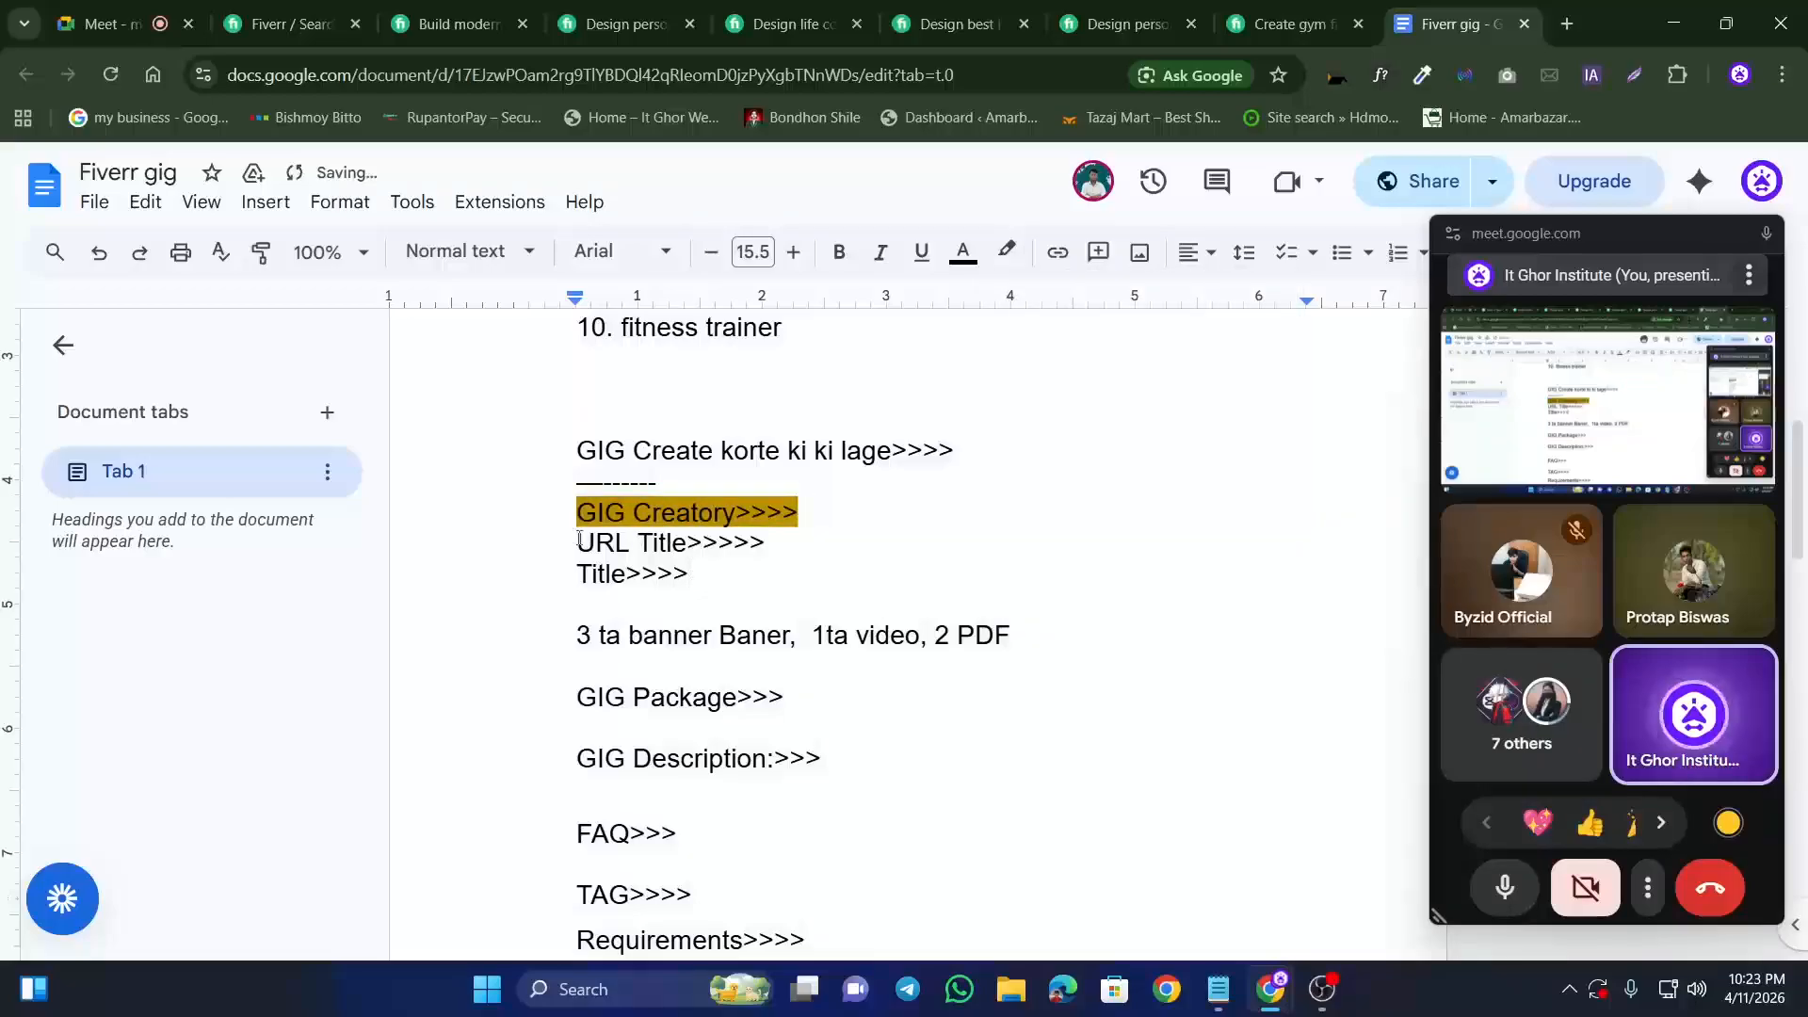
Step: Add a "URL Title:" line below the category path, leaving blank space between the two
{"action": "left_click_drag", "start_coordinate": [576, 543], "coordinate": [689, 541]}
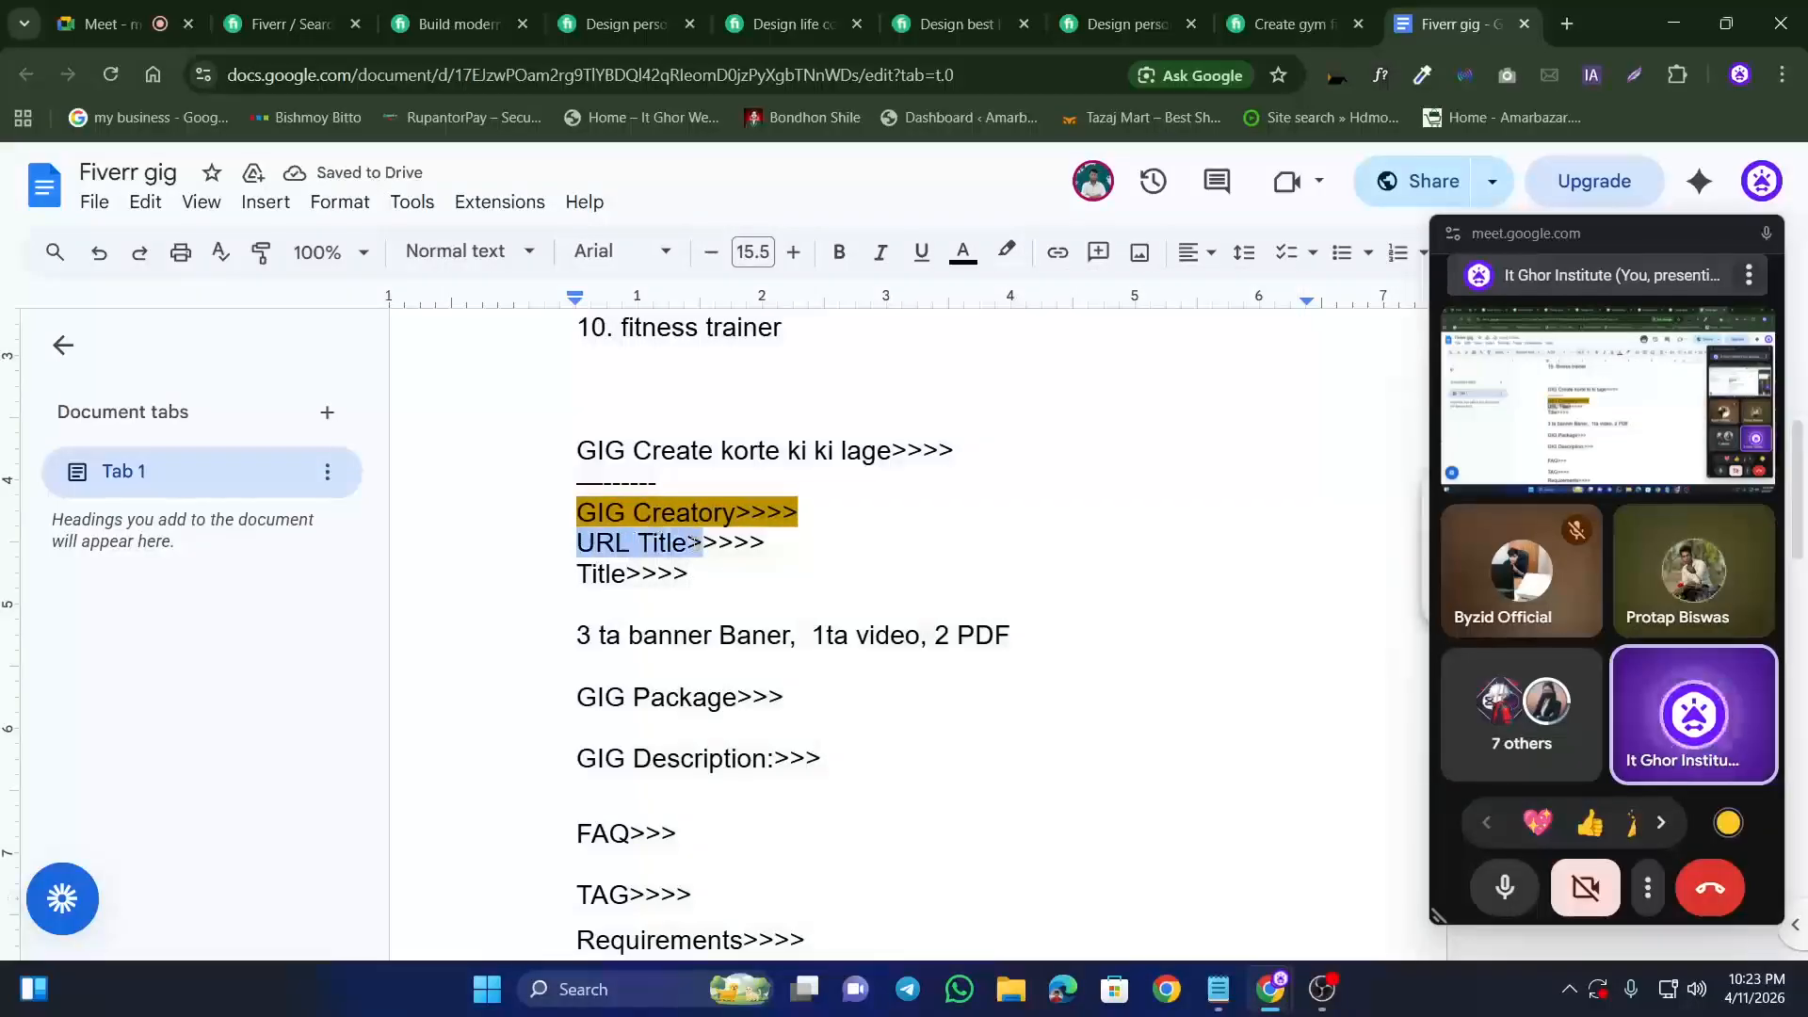
{"action": "left_click", "coordinate": [689, 542]}
{"action": "scroll", "coordinate": [674, 544], "scroll_direction": "down", "scroll_amount": 10}
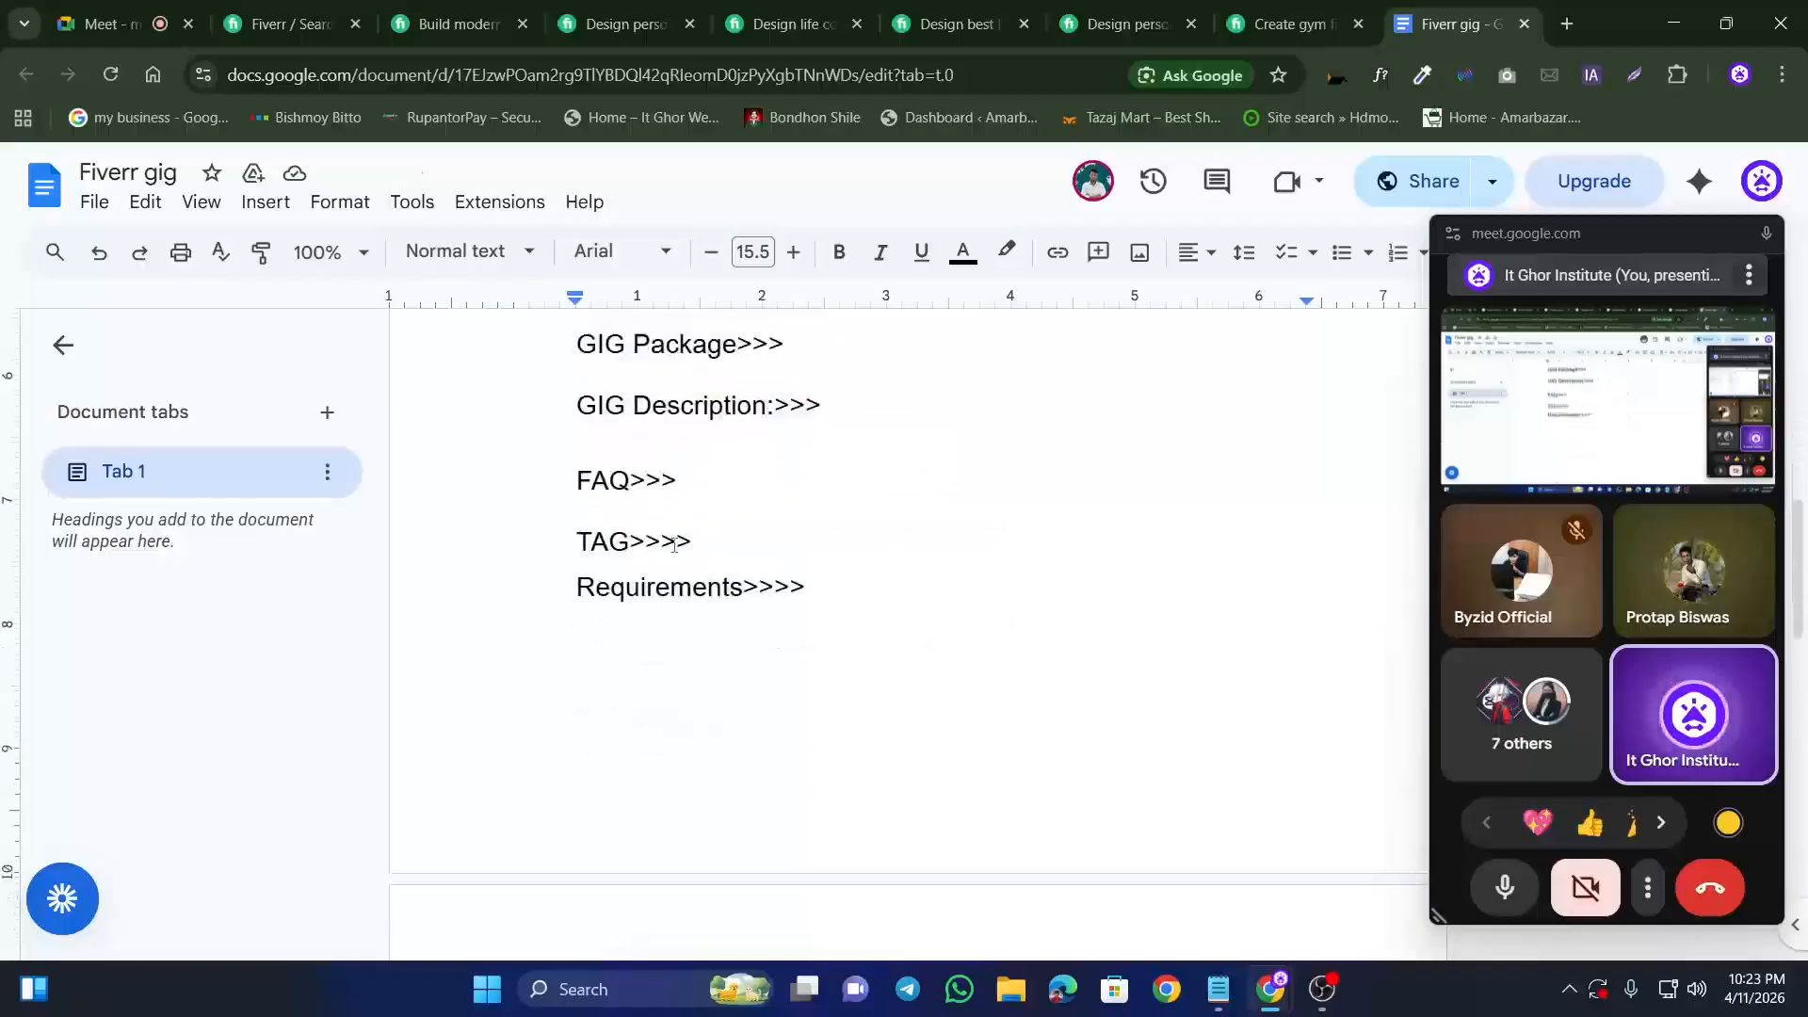
{"action": "scroll", "coordinate": [675, 544], "scroll_direction": "down", "scroll_amount": 1}
{"action": "left_click", "coordinate": [609, 594]}
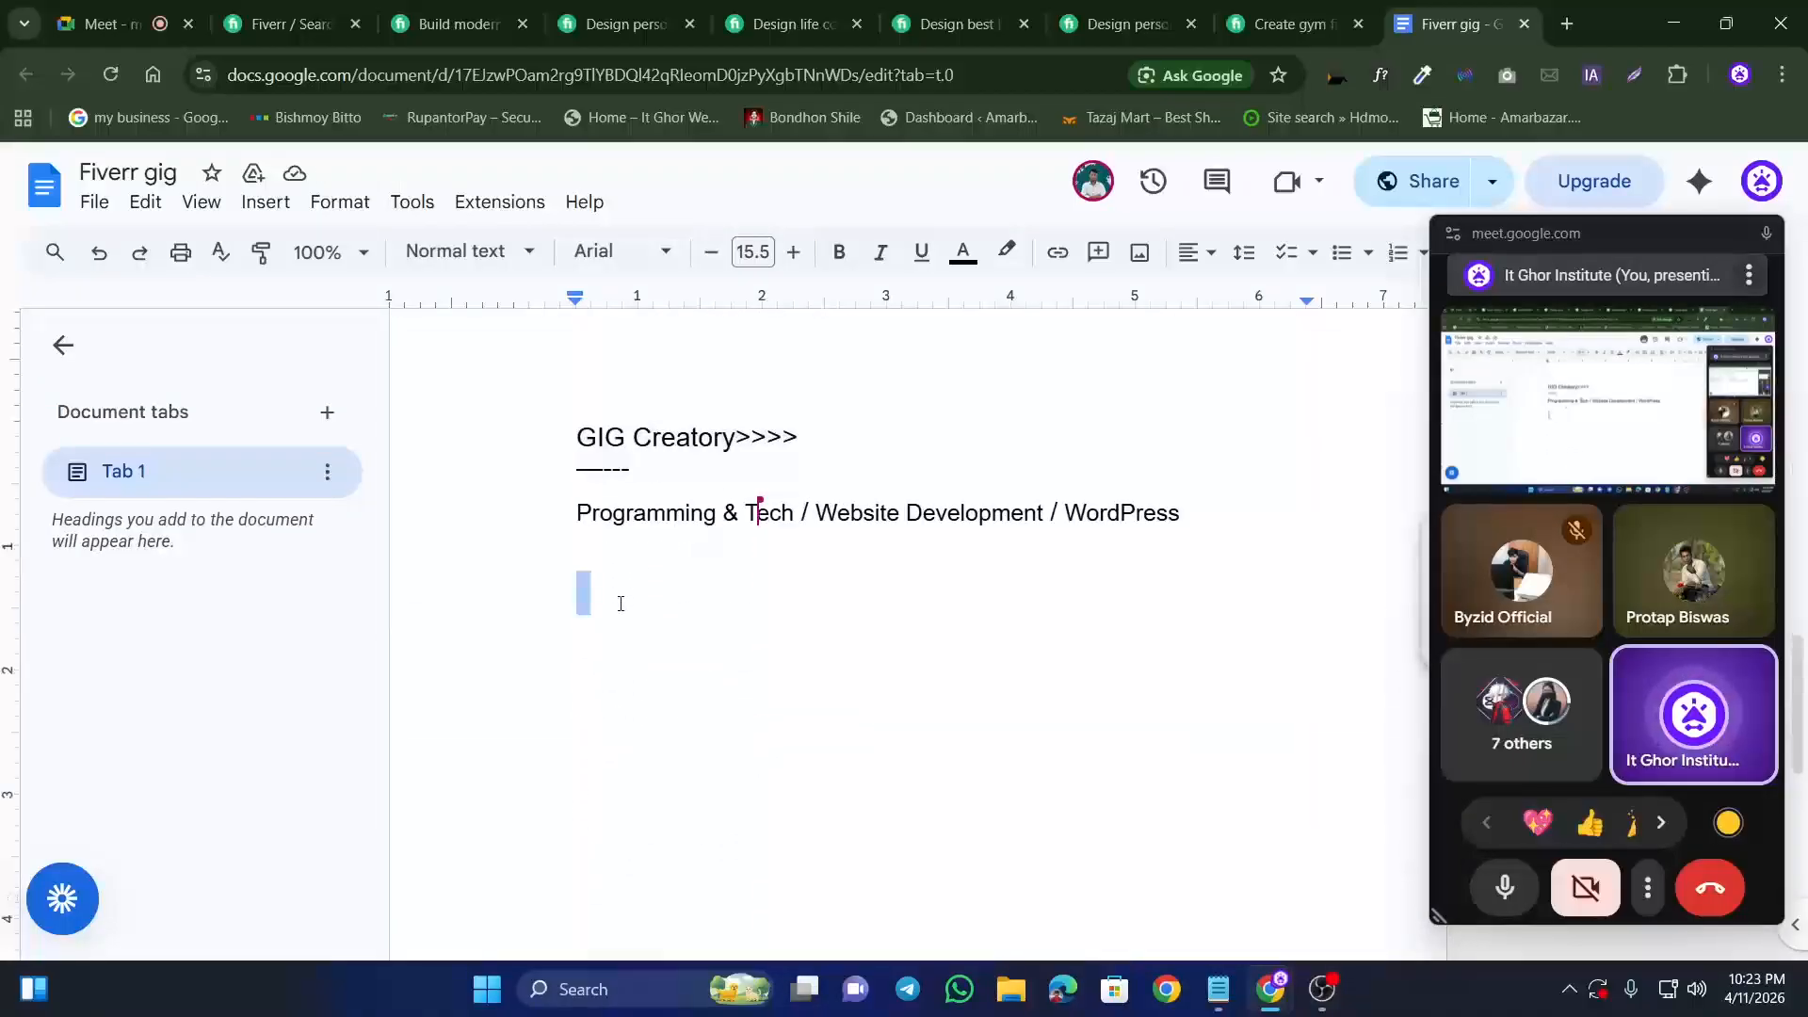
{"action": "key", "text": "Return"}
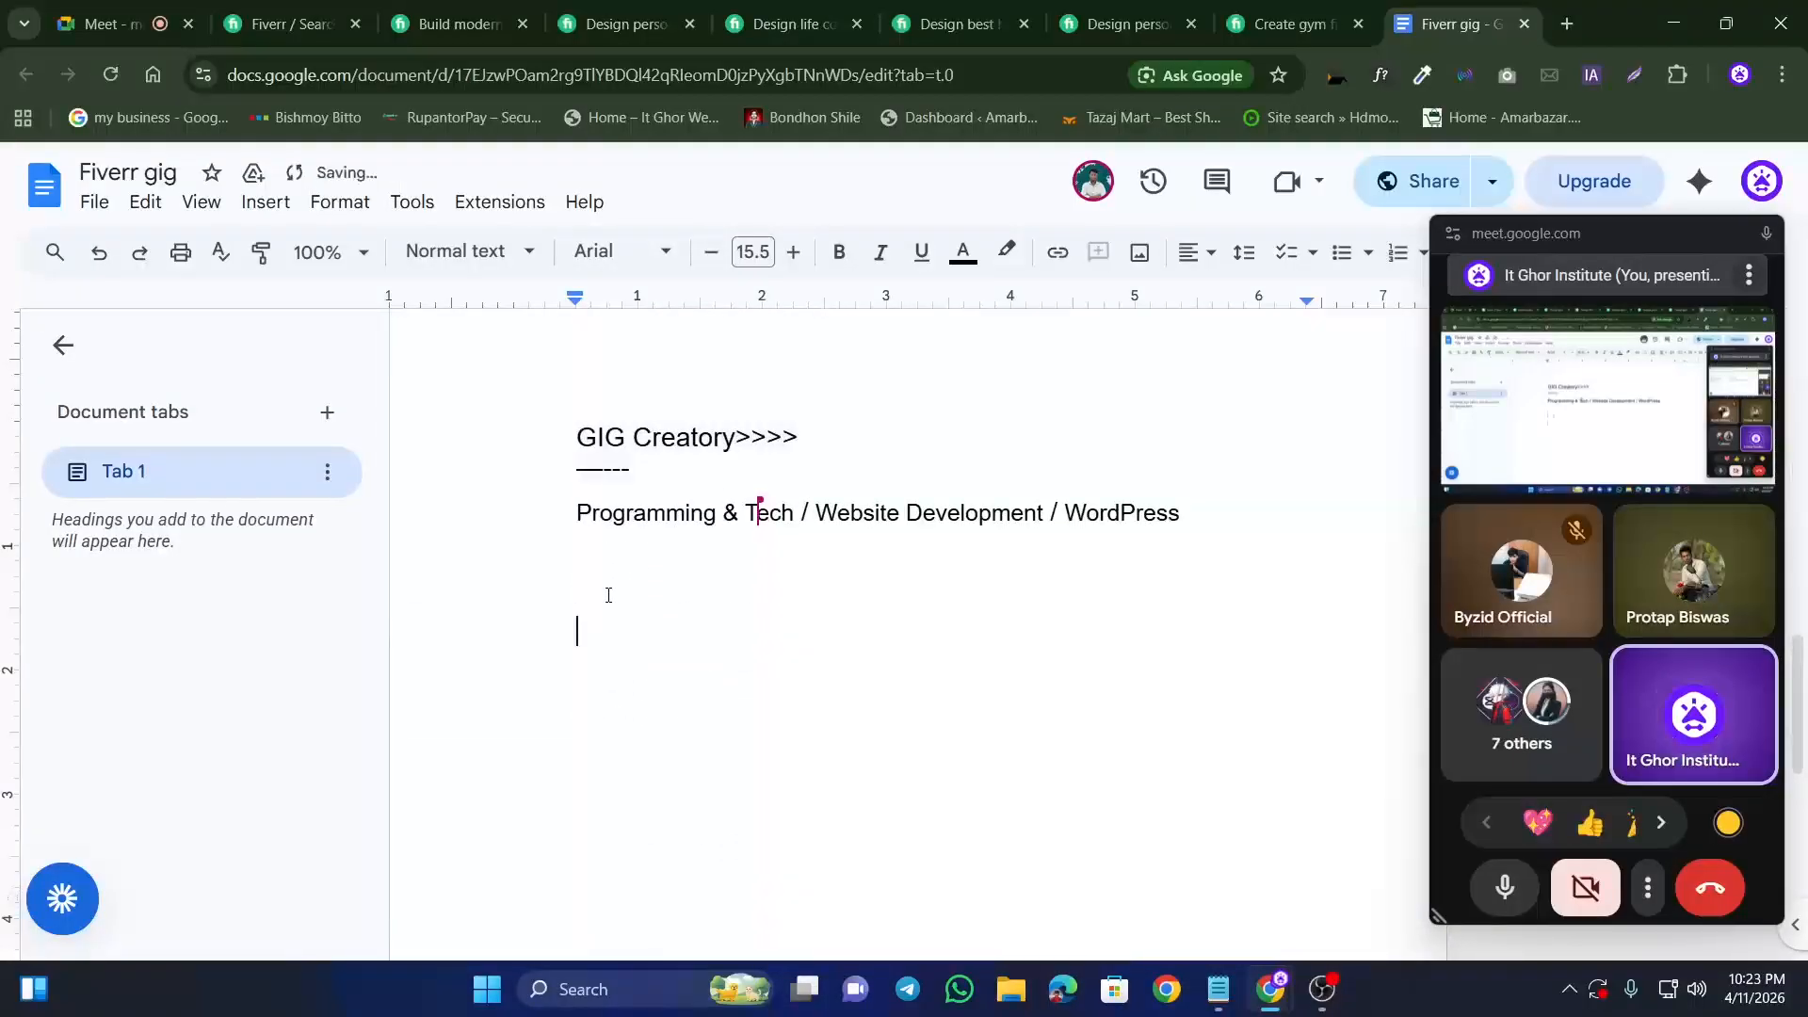
{"action": "type", "text": "UR"}
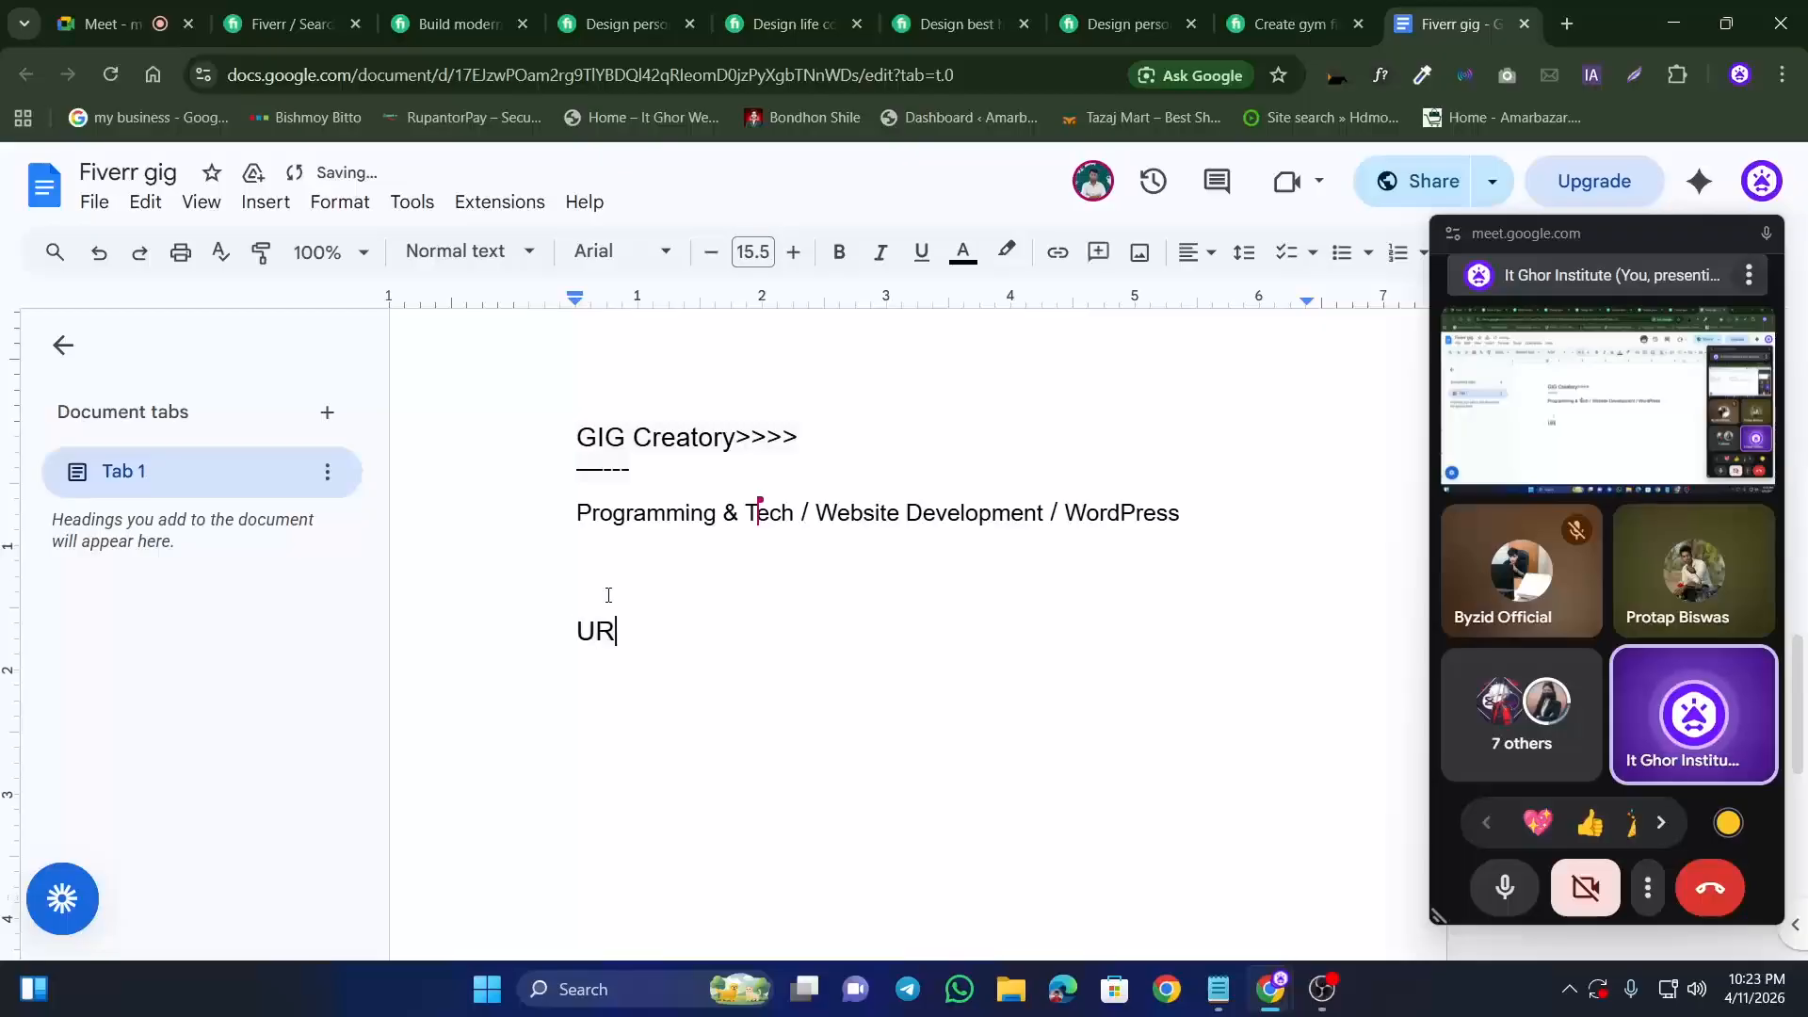
{"action": "type", "text": "L Title:"}
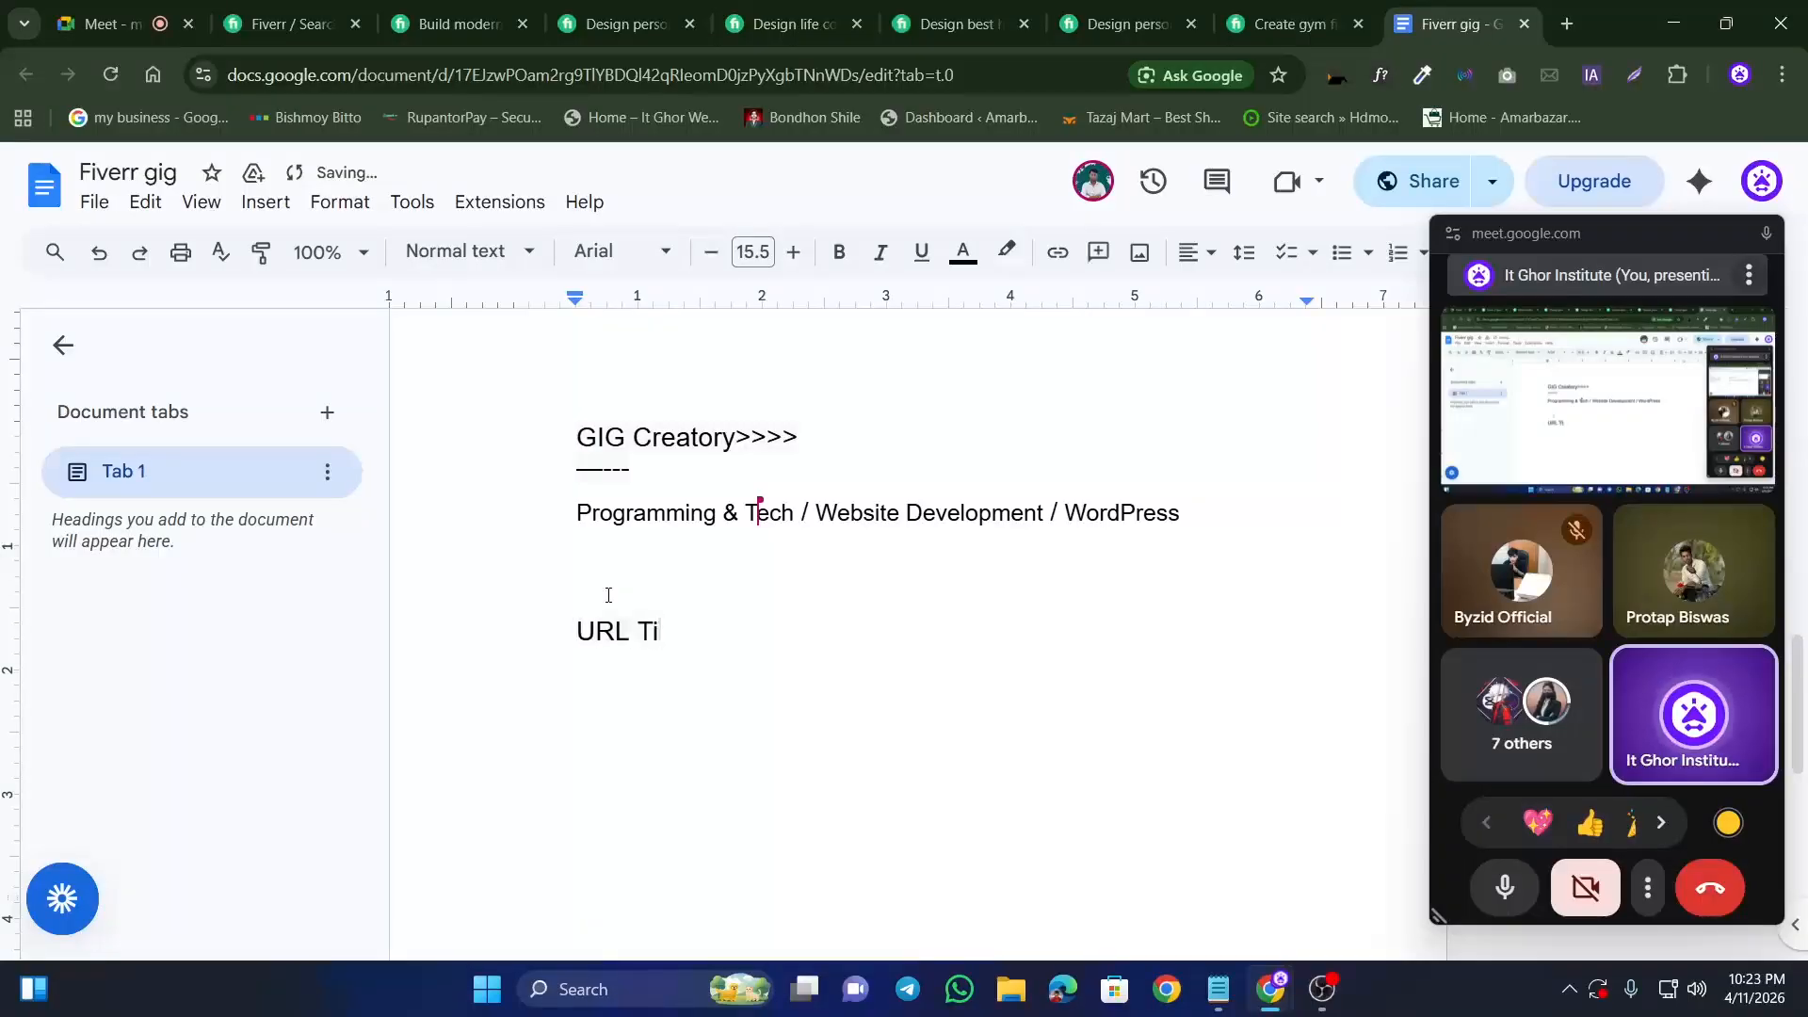
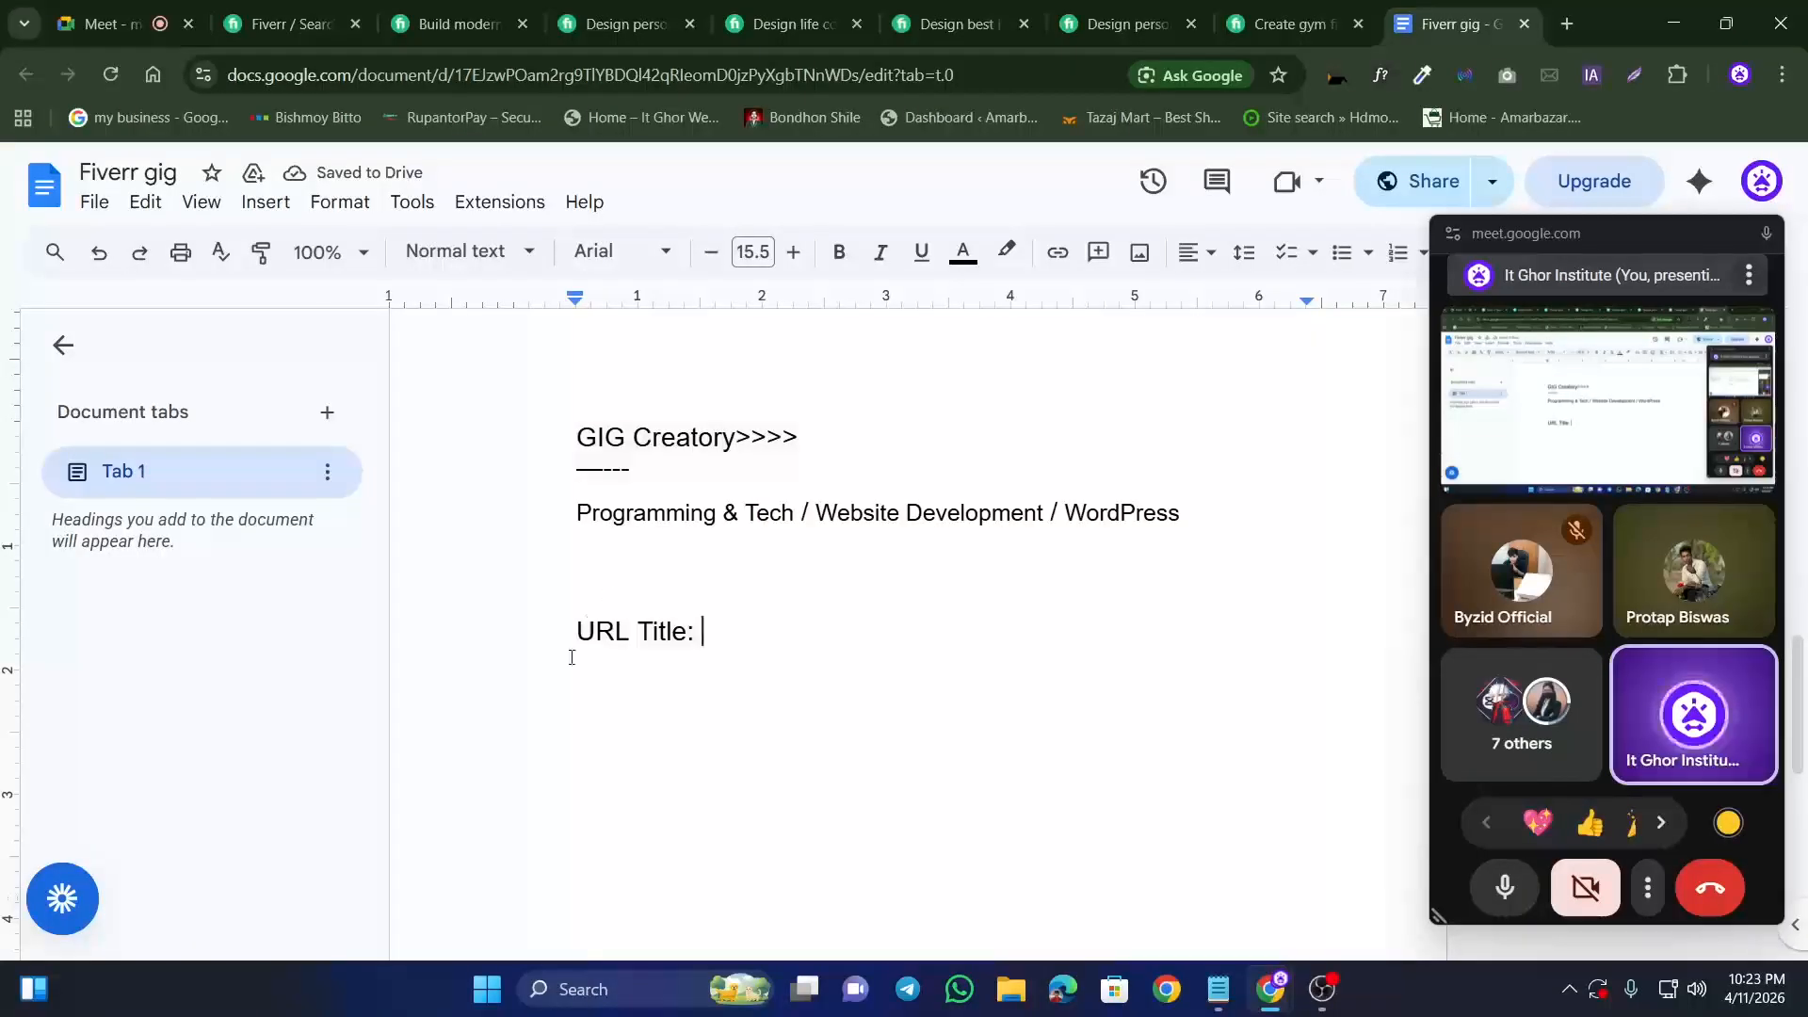
Step: Copy the "gym website" keyword from the numbered keyword list at the start of the document
{"action": "scroll", "coordinate": [737, 594], "scroll_direction": "up", "scroll_amount": 15}
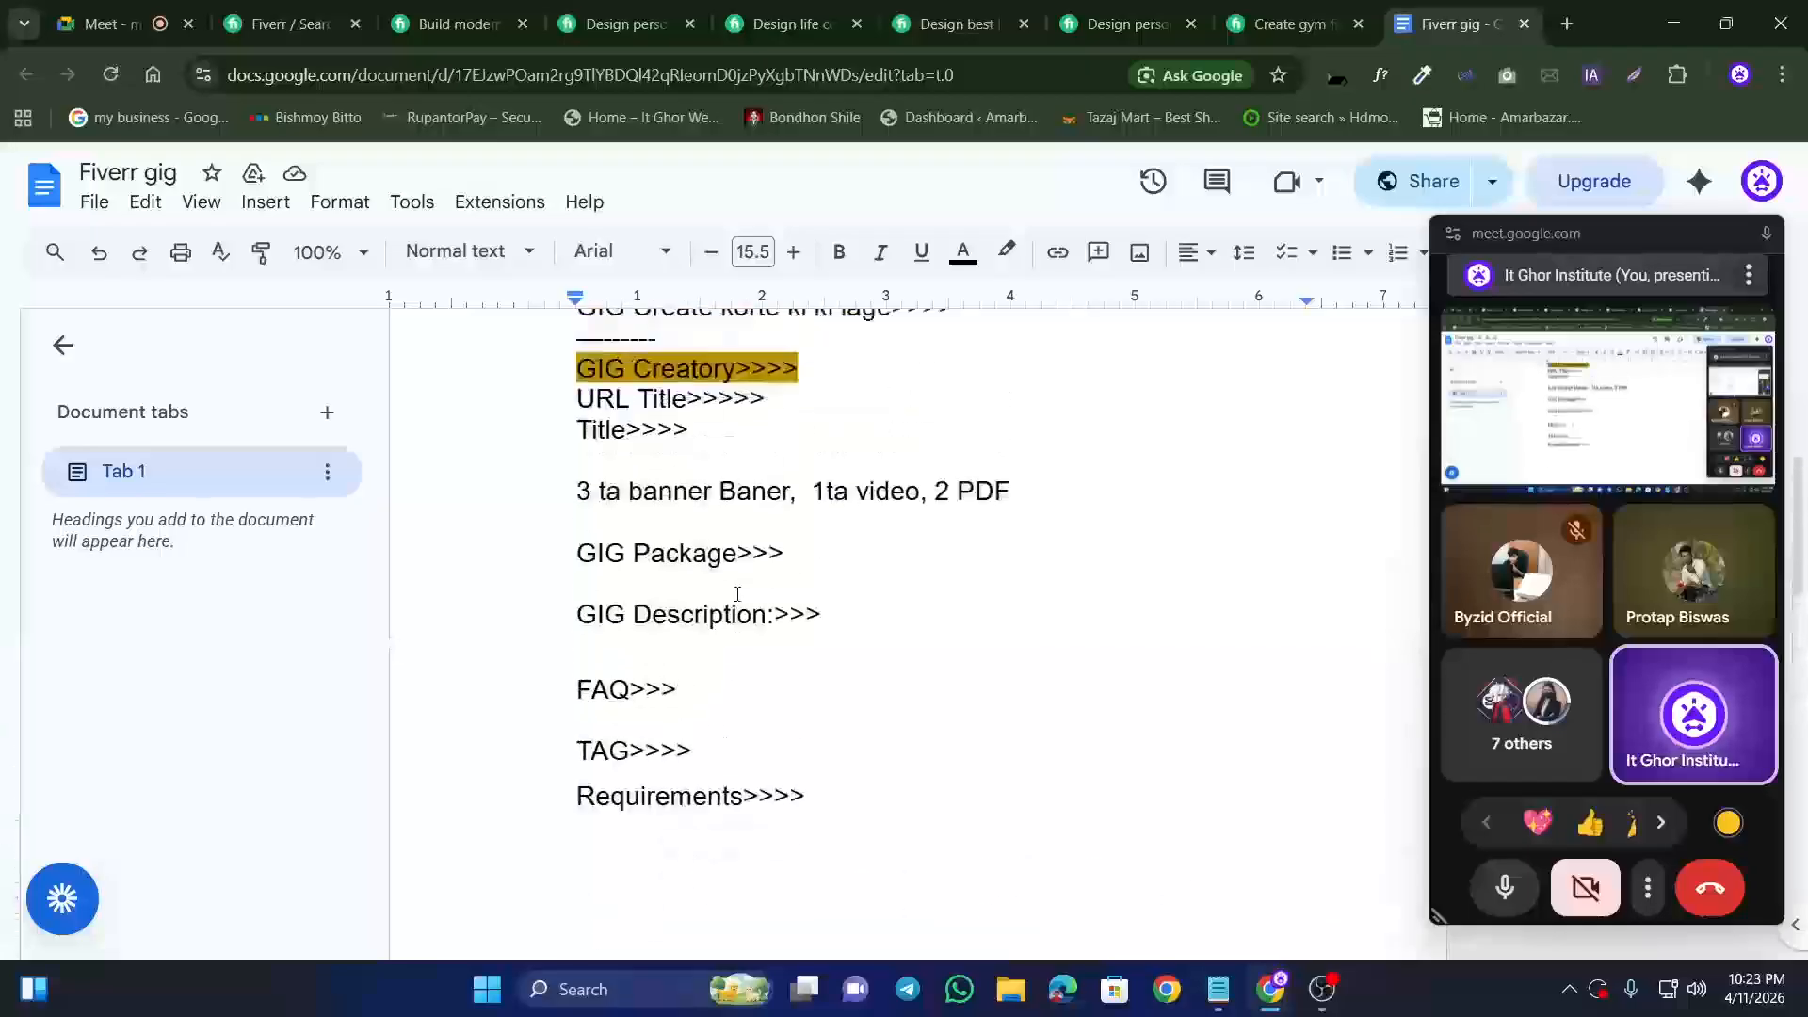
{"action": "scroll", "coordinate": [737, 593], "scroll_direction": "up", "scroll_amount": 3}
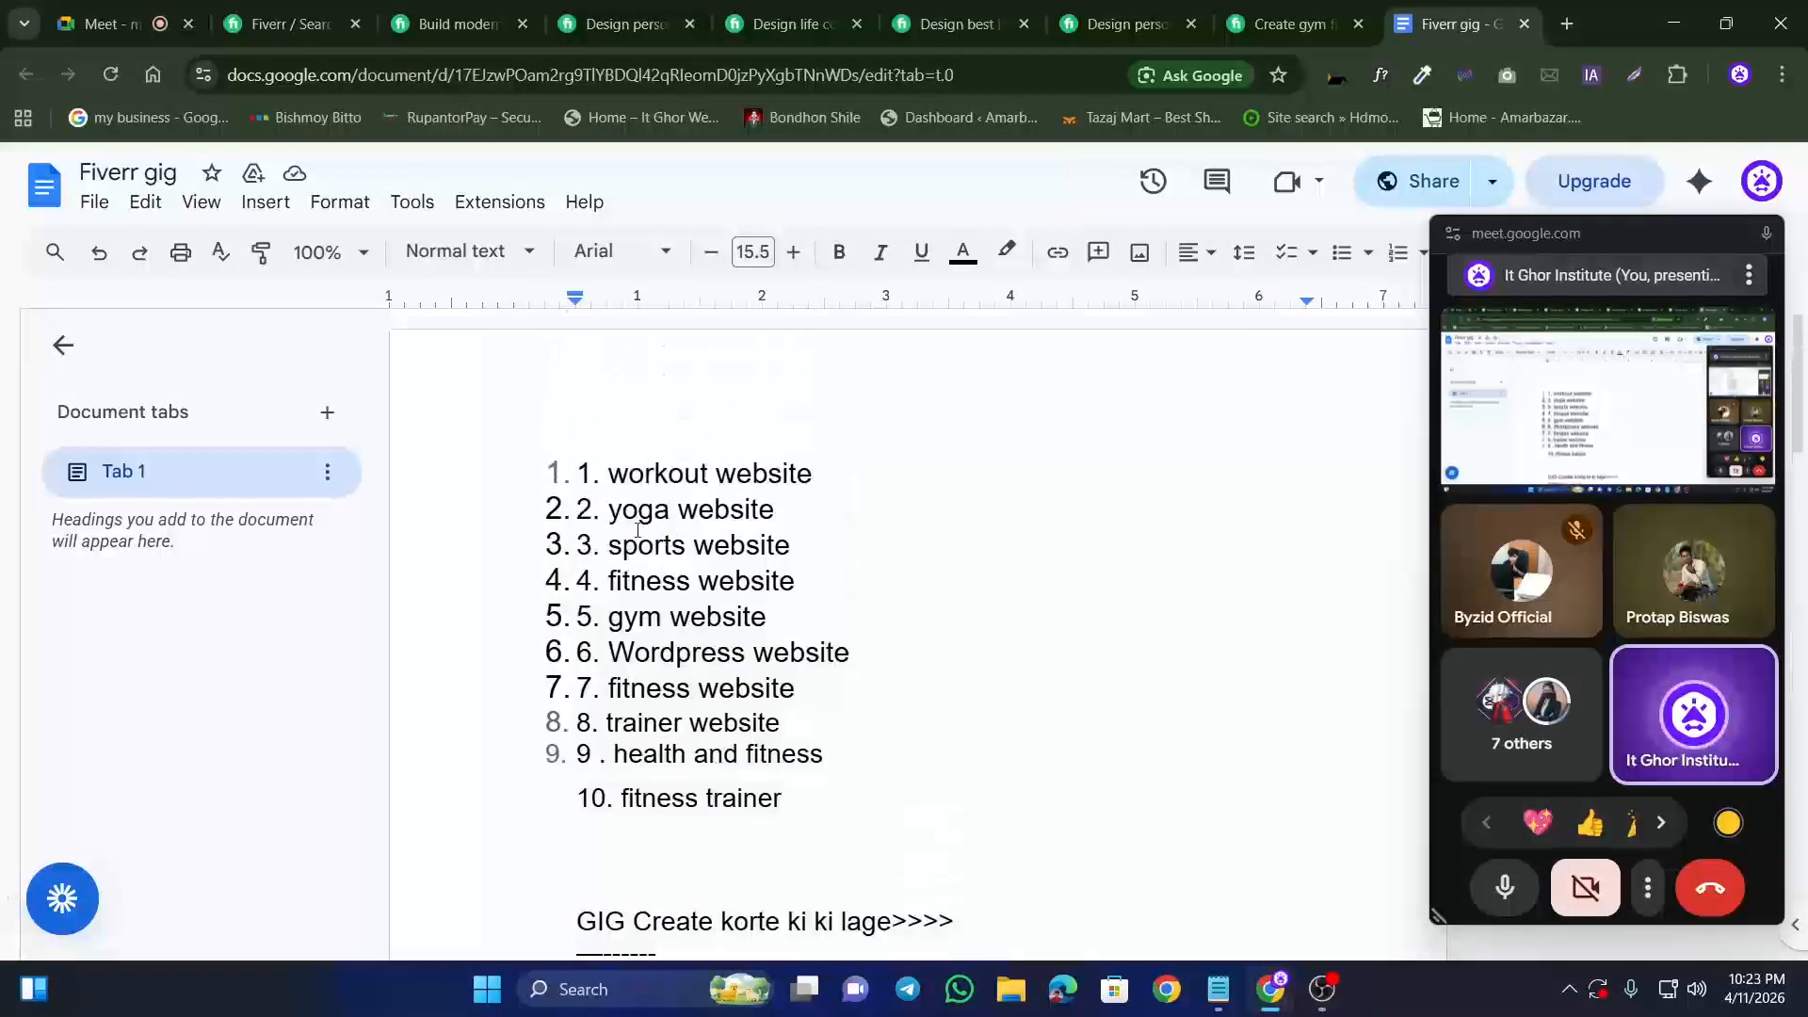
{"action": "scroll", "coordinate": [667, 596], "scroll_direction": "down", "scroll_amount": 2}
{"action": "left_click_drag", "start_coordinate": [612, 502], "coordinate": [763, 502]}
{"action": "scroll", "coordinate": [748, 505], "scroll_direction": "down", "scroll_amount": 10}
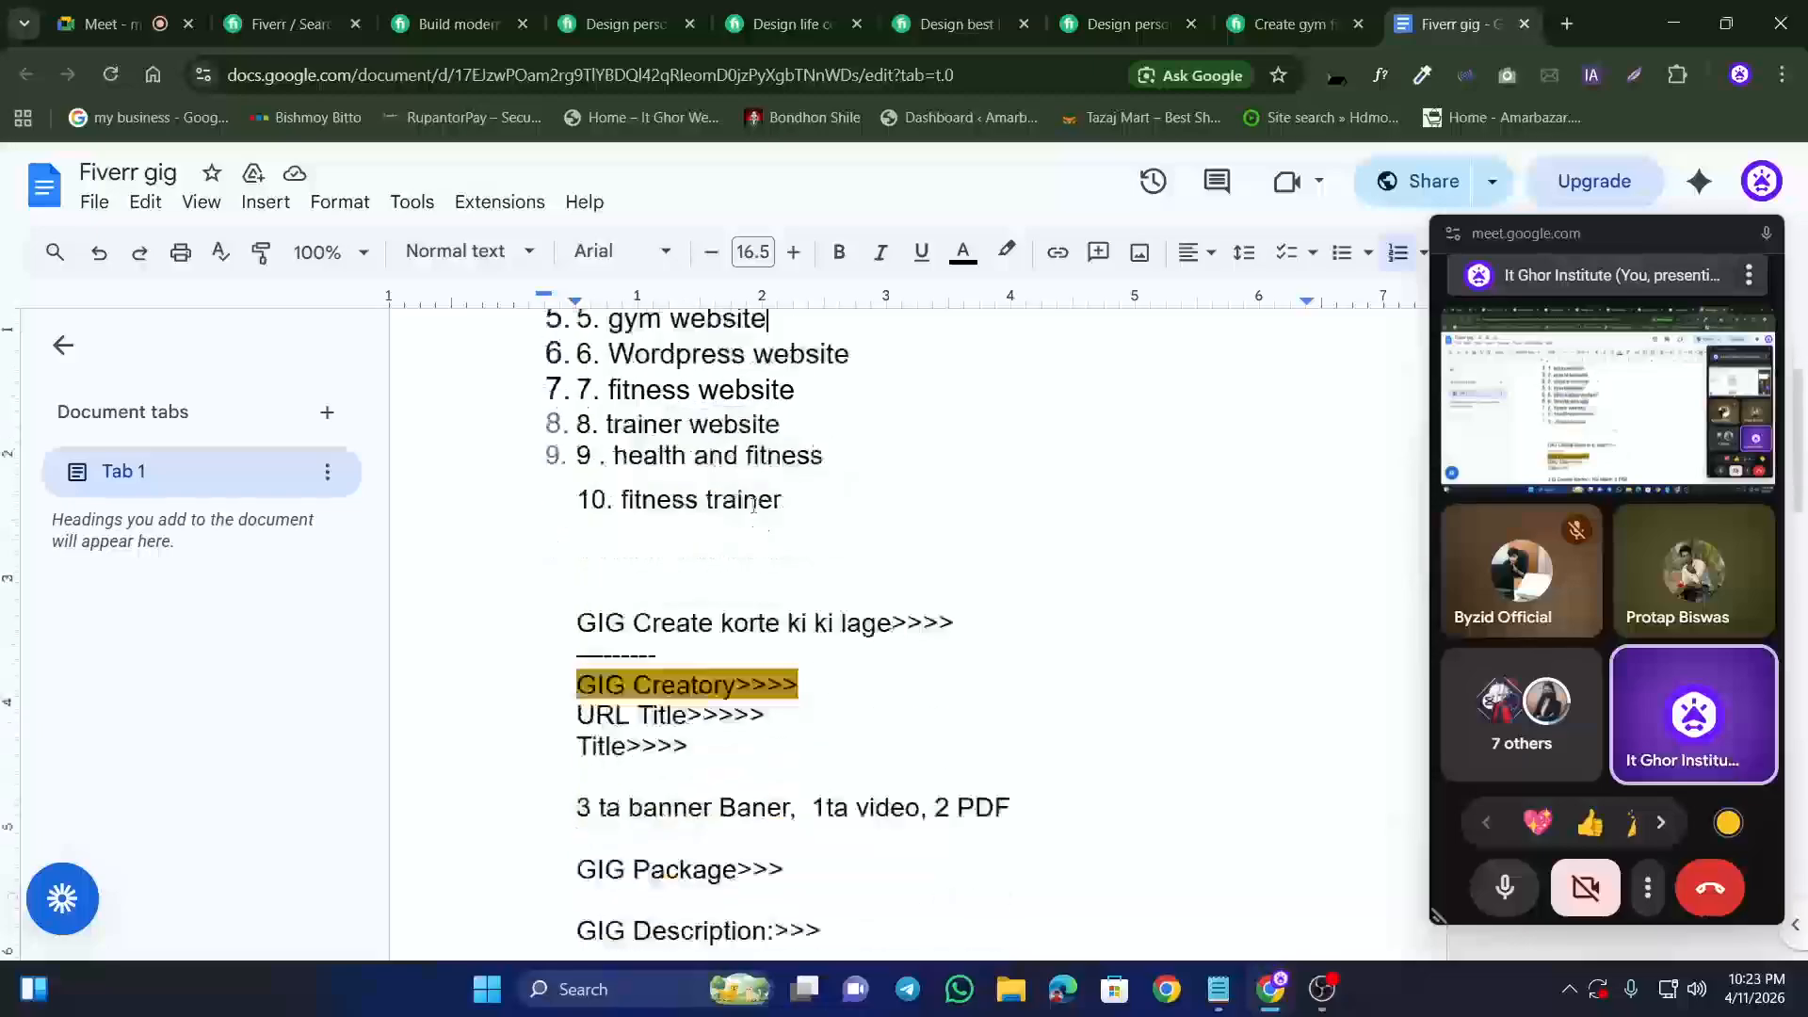
Step: Add the character limits "80 CHR" after "URL Title>>>>>" and "60CHR" after "Title>>>>" in the gig parts list
{"action": "scroll", "coordinate": [725, 516], "scroll_direction": "up", "scroll_amount": 5}
{"action": "scroll", "coordinate": [726, 516], "scroll_direction": "up", "scroll_amount": 3}
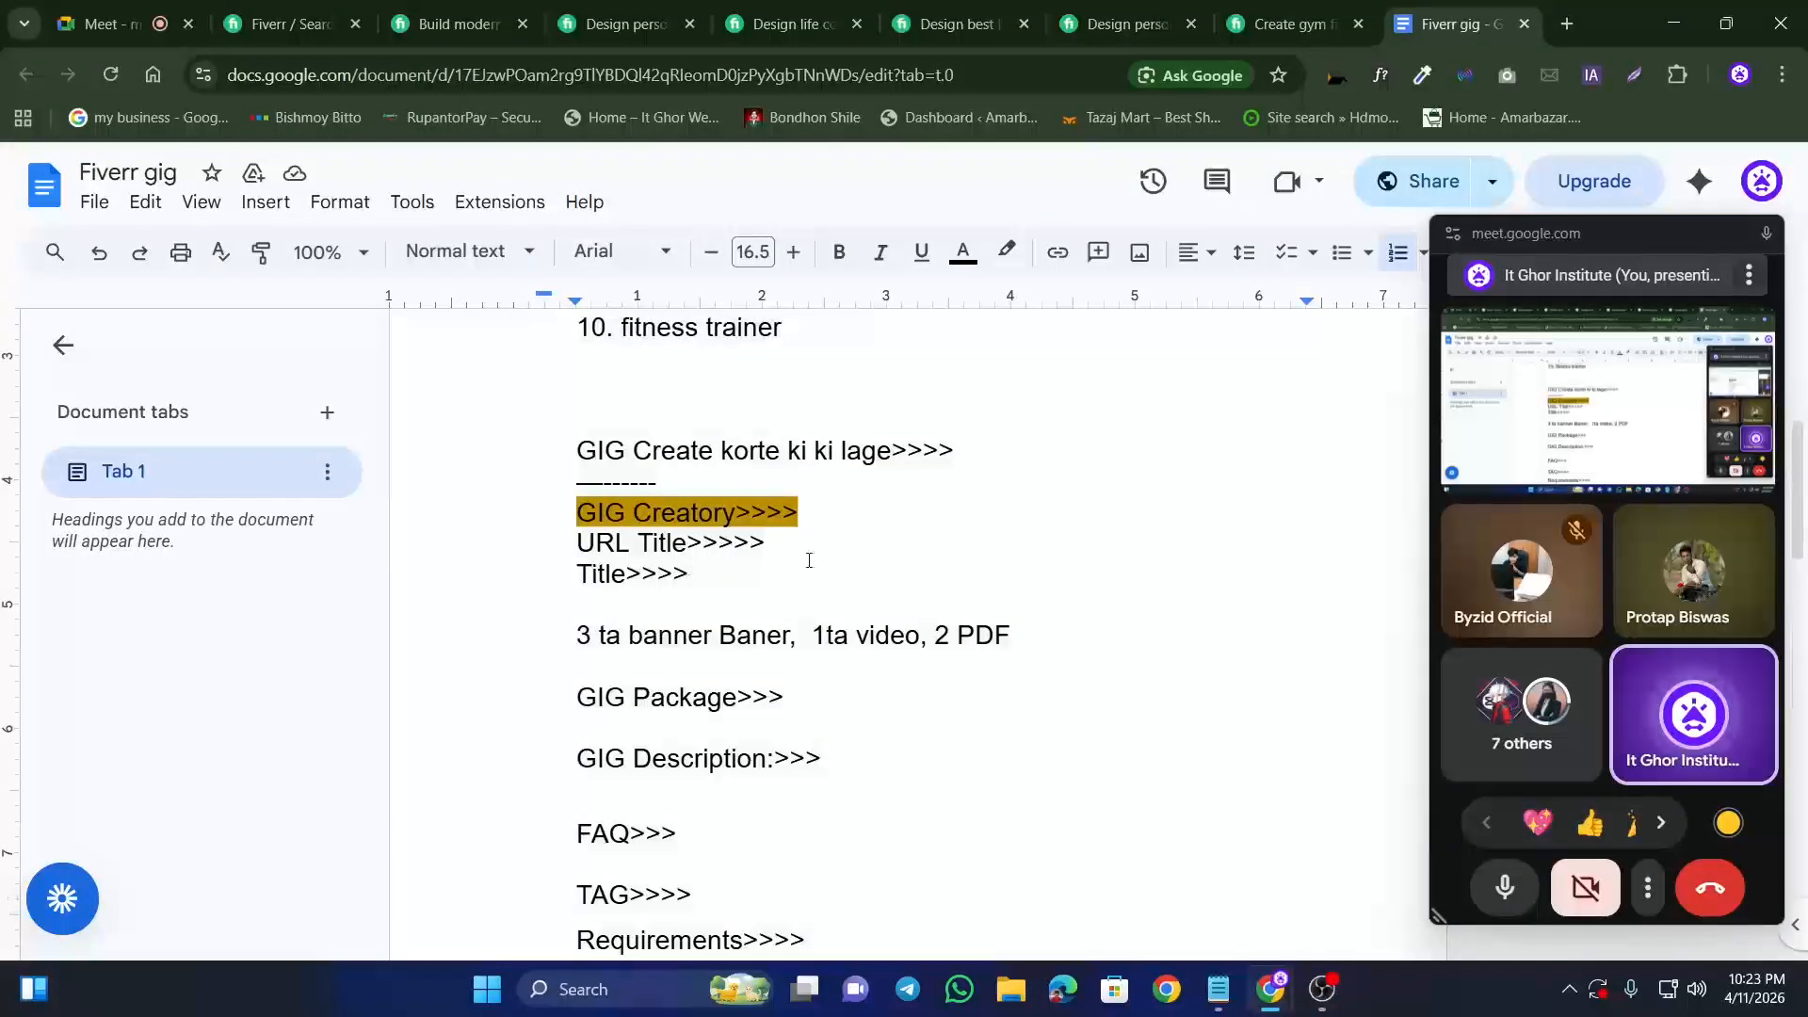
{"action": "type", "text": "80 CHR"}
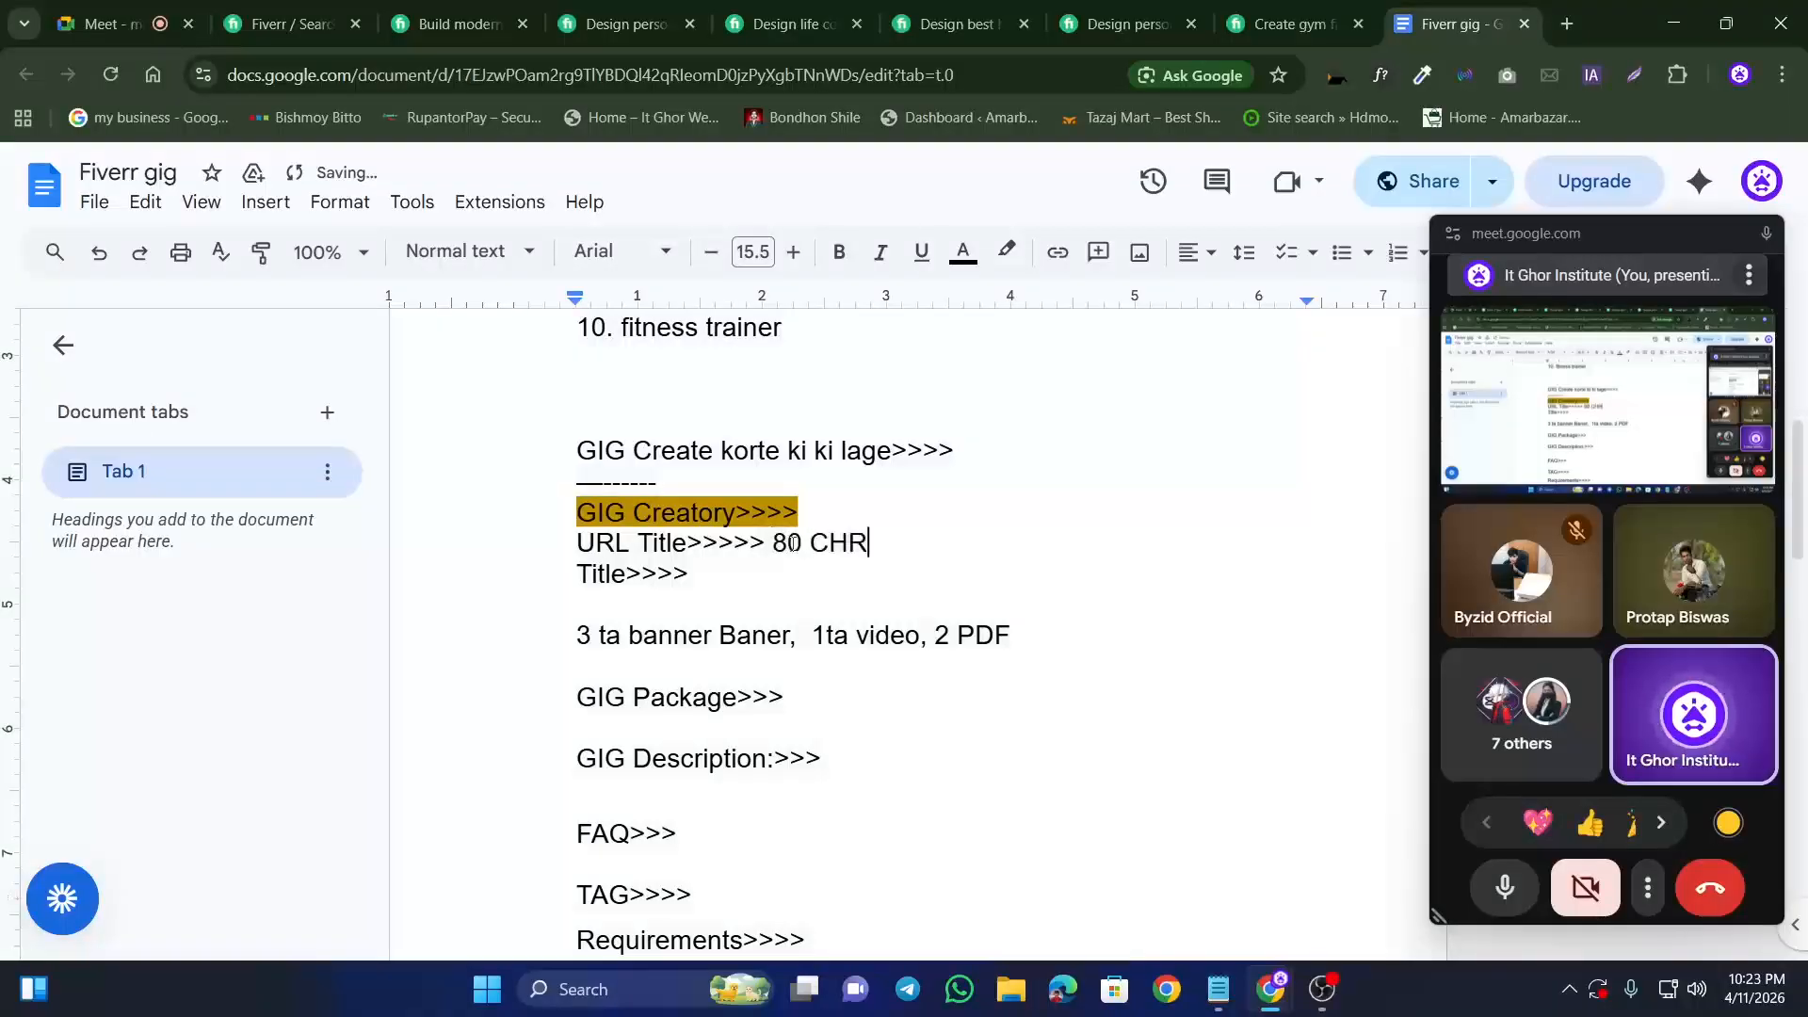
{"action": "left_click", "coordinate": [750, 576]}
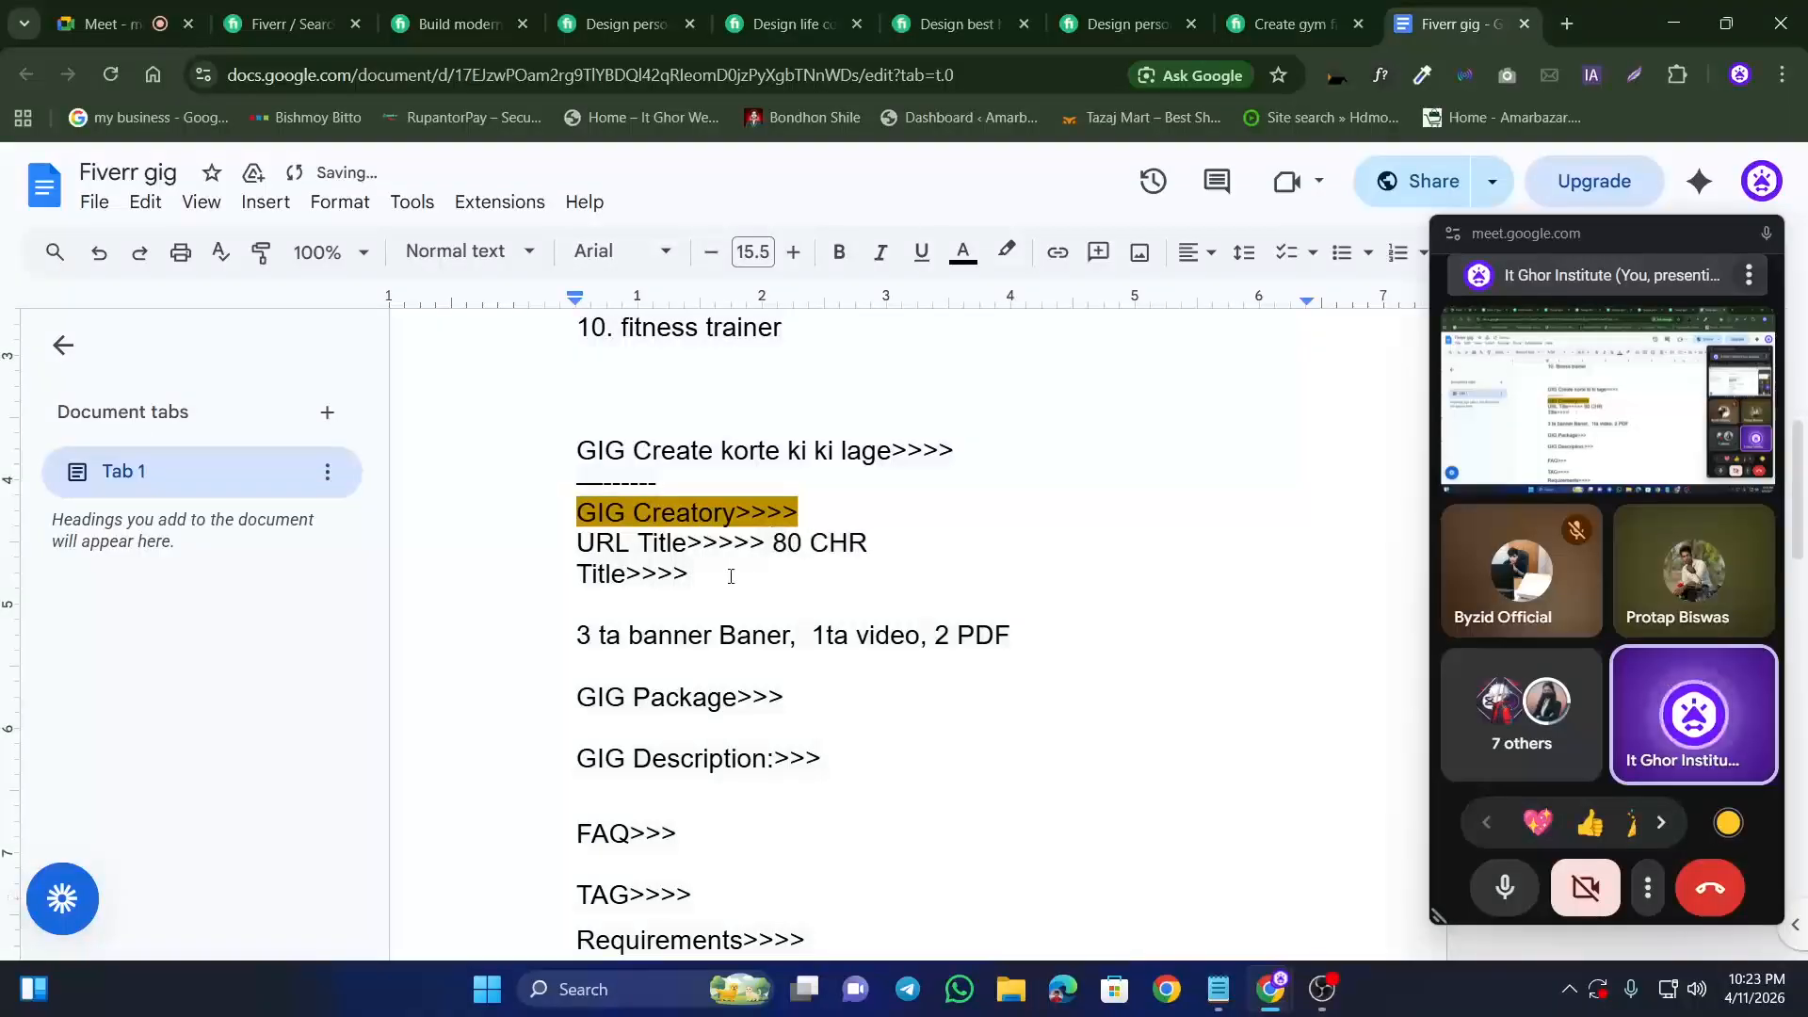
{"action": "type", "text": "60CHR"}
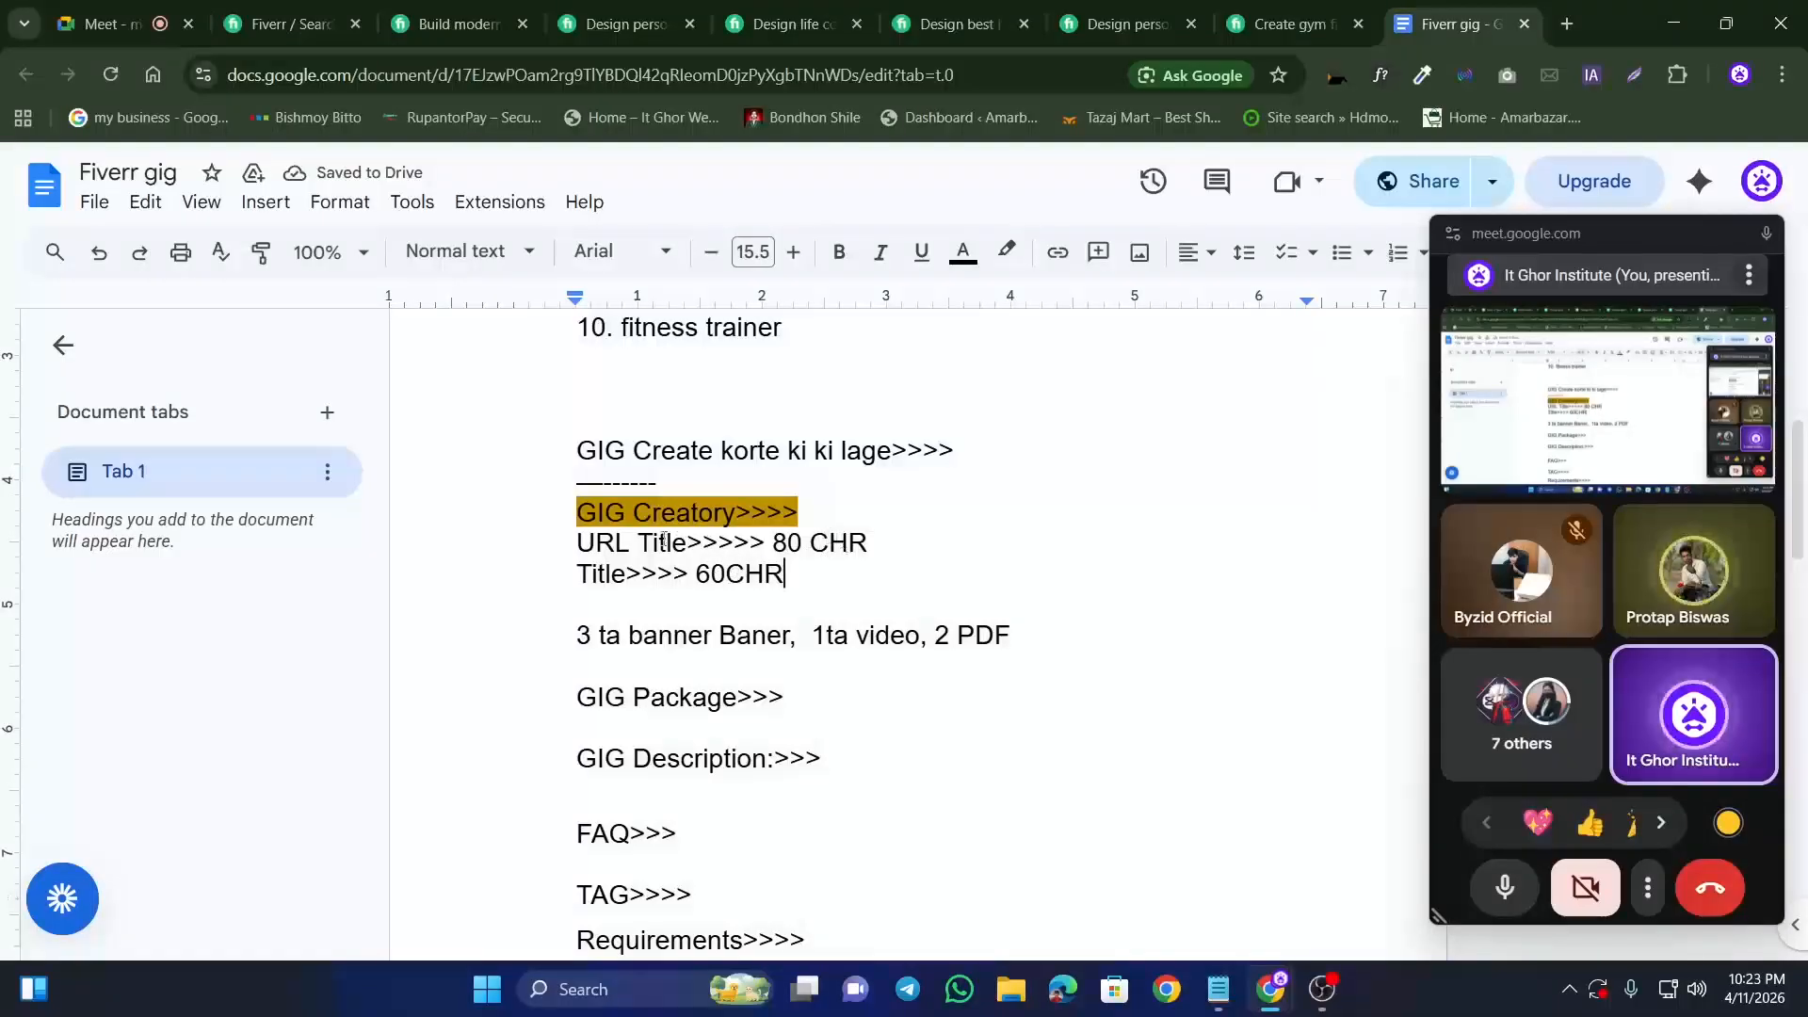
Step: Insert a space in the Title item's character limit so it reads "60 CHR"
{"action": "key", "text": "ctrl+a"}
{"action": "double_click", "coordinate": [786, 542]}
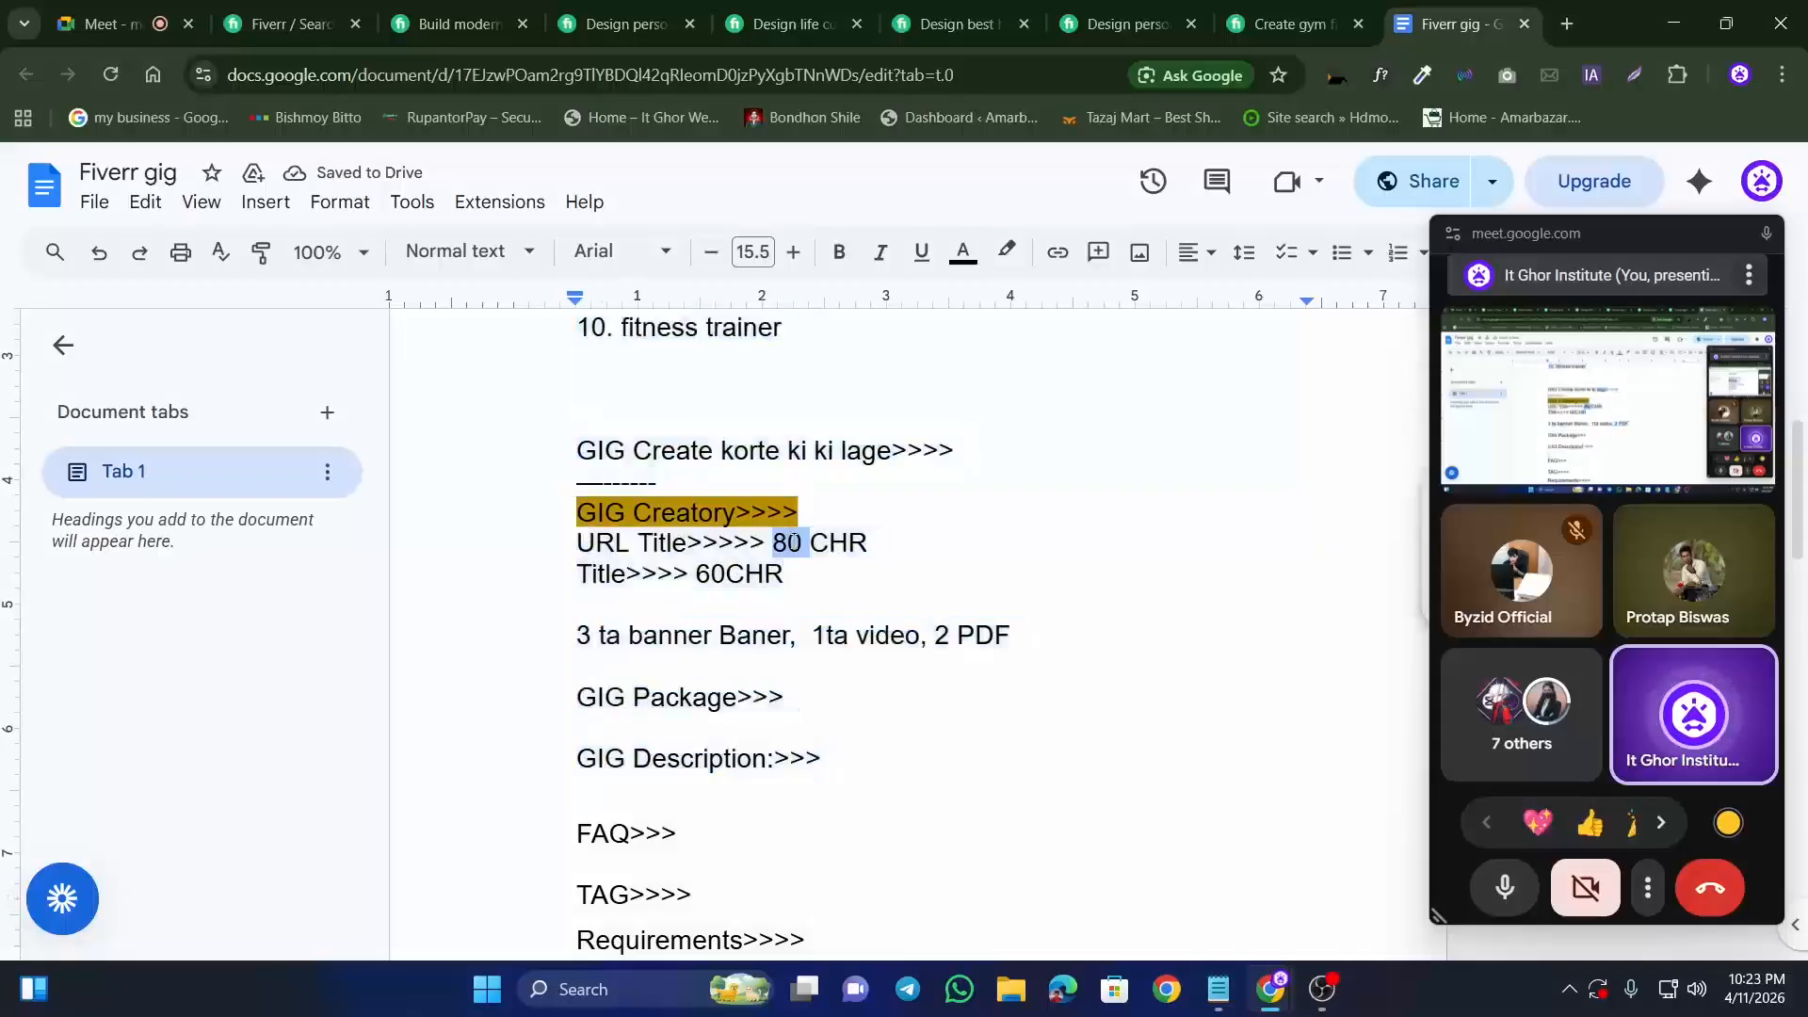
{"action": "left_click", "coordinate": [579, 574]}
{"action": "left_click_drag", "start_coordinate": [579, 574], "coordinate": [798, 577]}
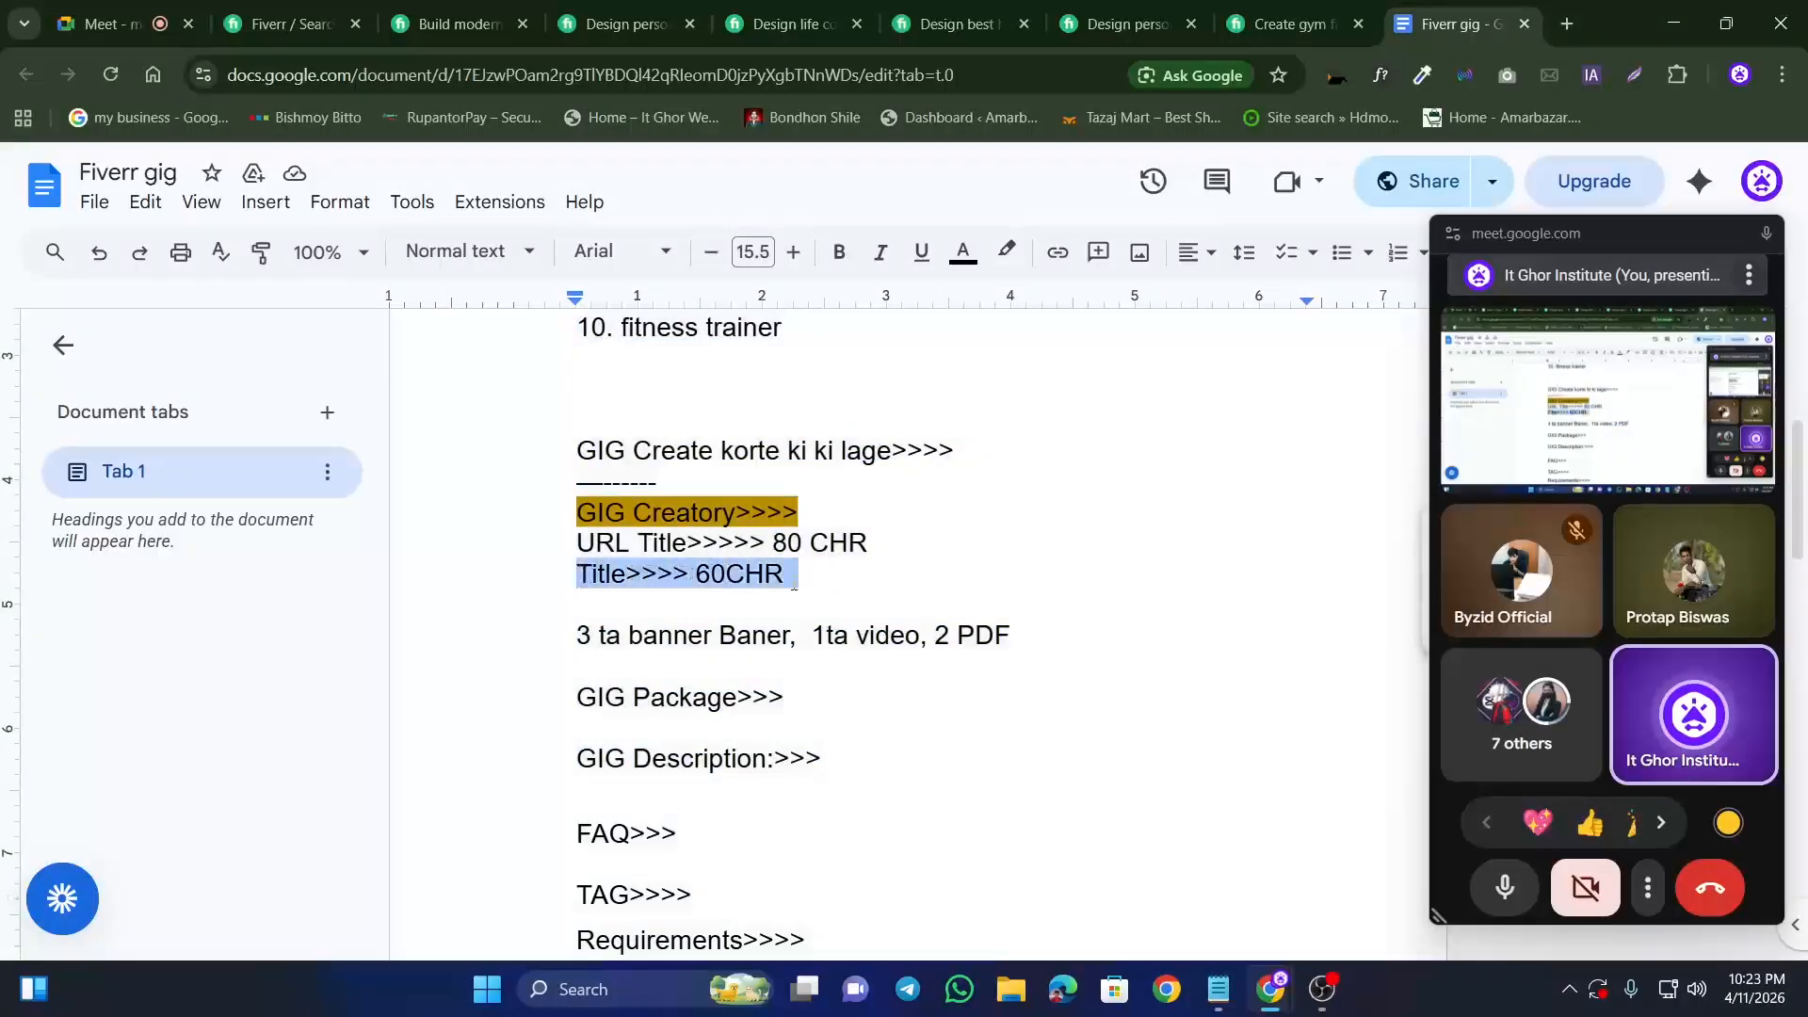
{"action": "left_click", "coordinate": [798, 576]}
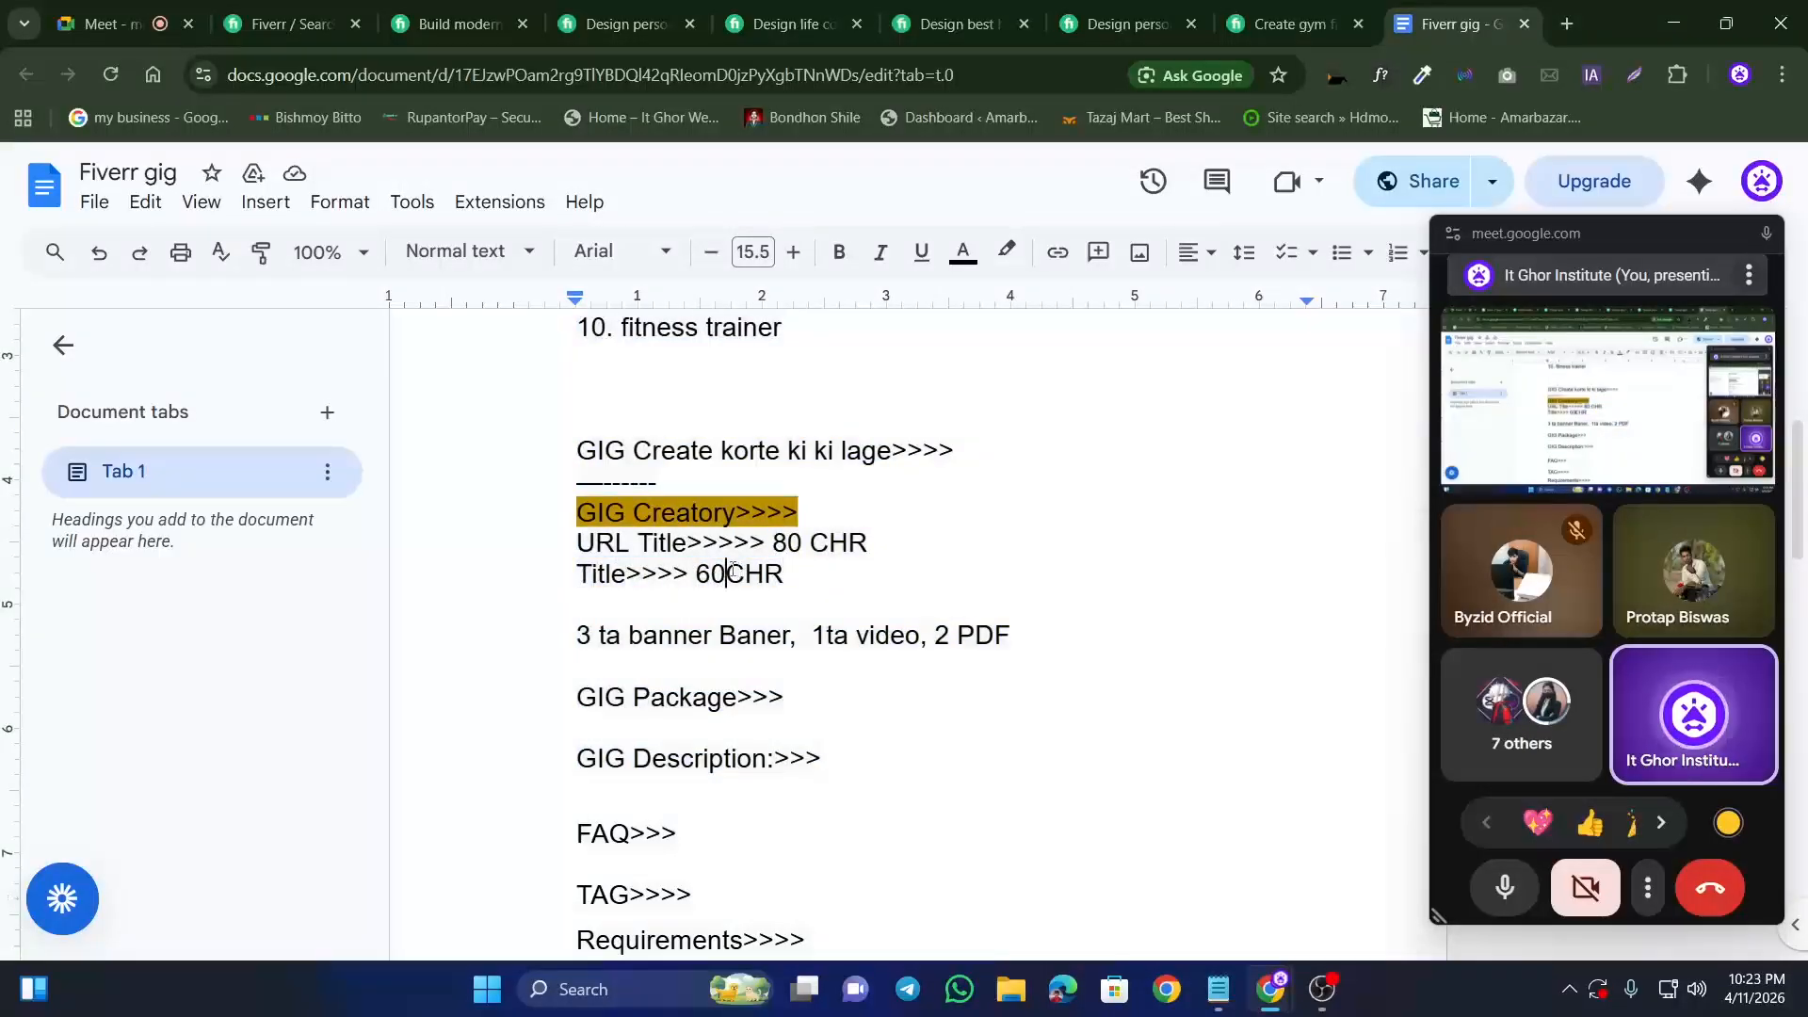
{"action": "left_click", "coordinate": [793, 556]}
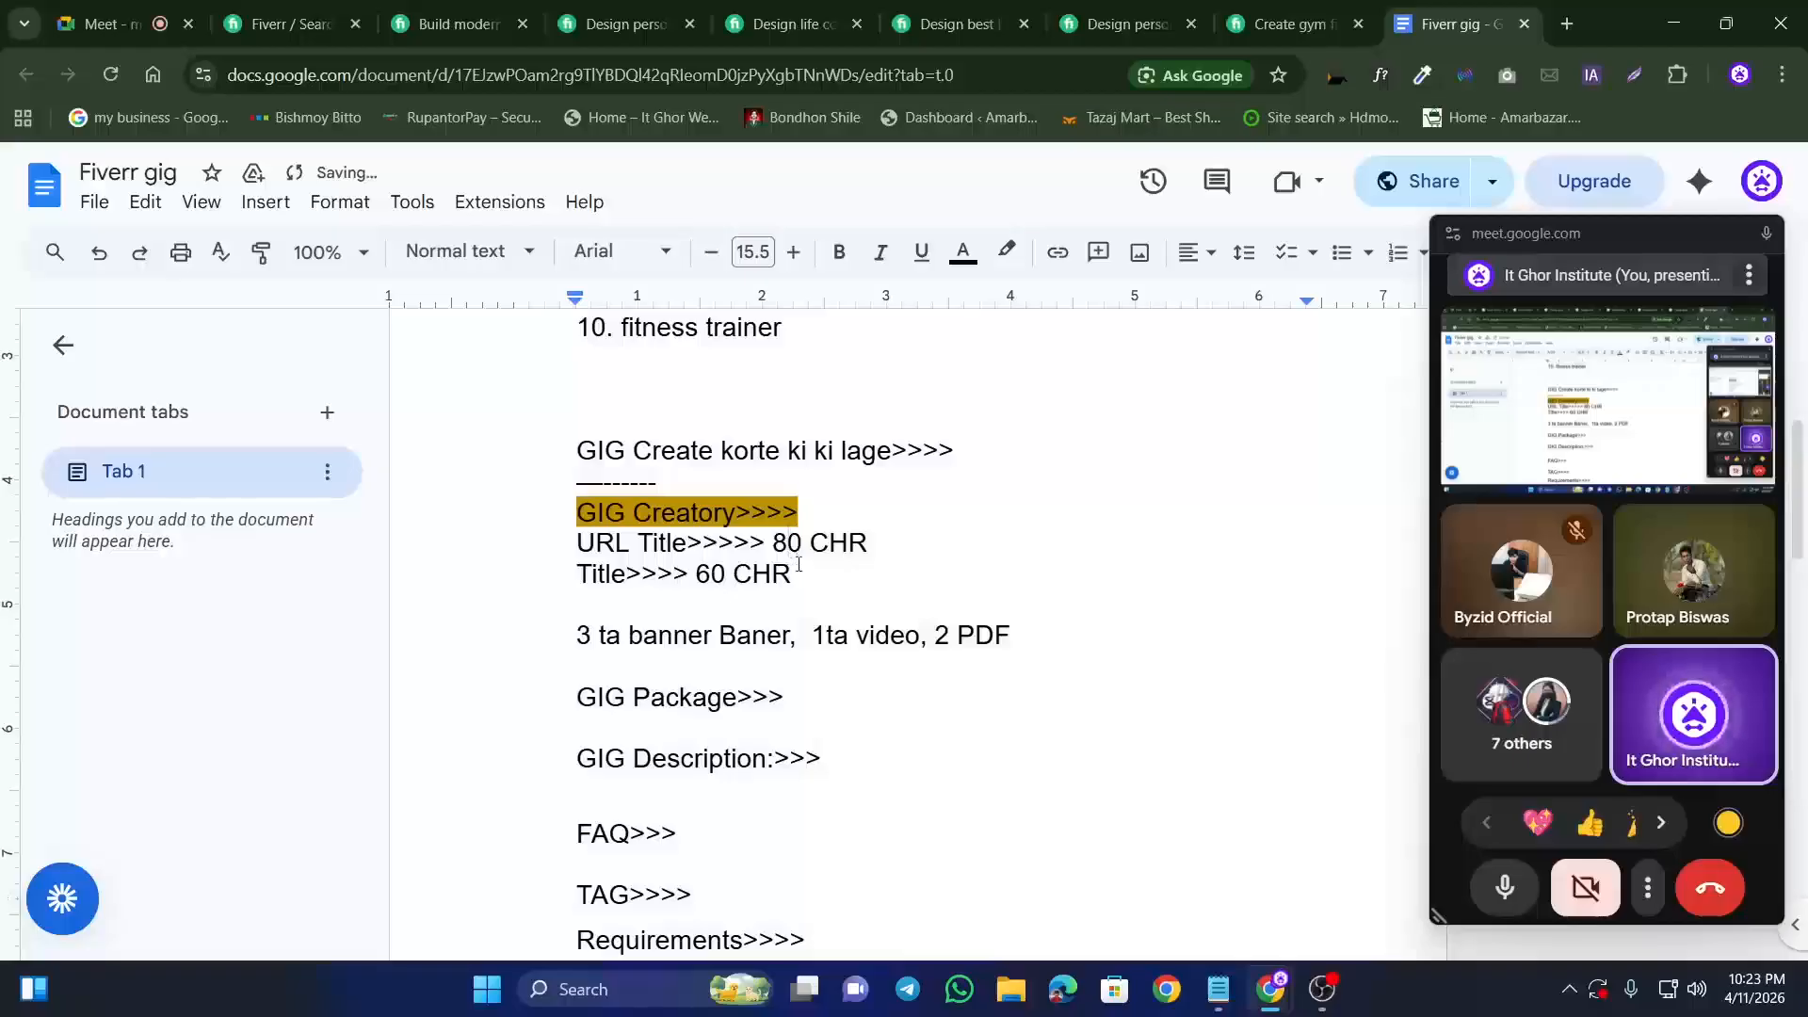
Step: Enter "I will do gym website," after the "URL Title:" label below the category path
{"action": "scroll", "coordinate": [799, 563], "scroll_direction": "down", "scroll_amount": 5}
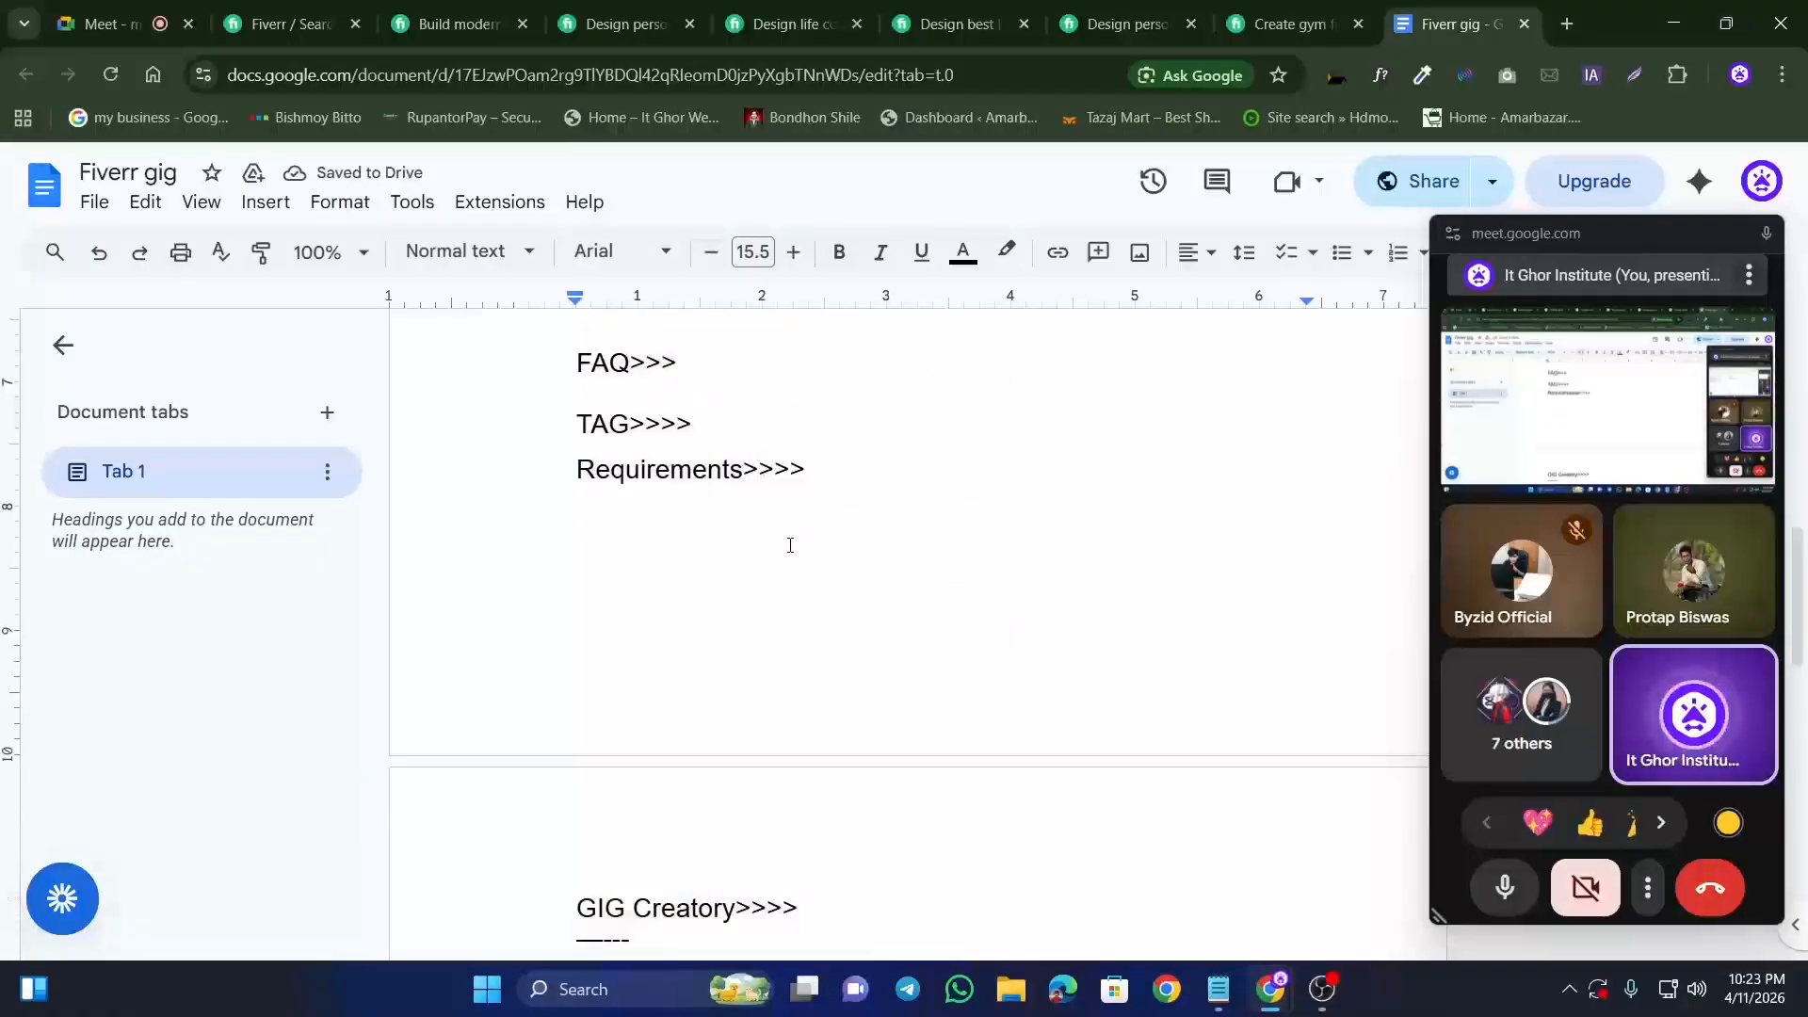
{"action": "scroll", "coordinate": [790, 545], "scroll_direction": "down", "scroll_amount": 6}
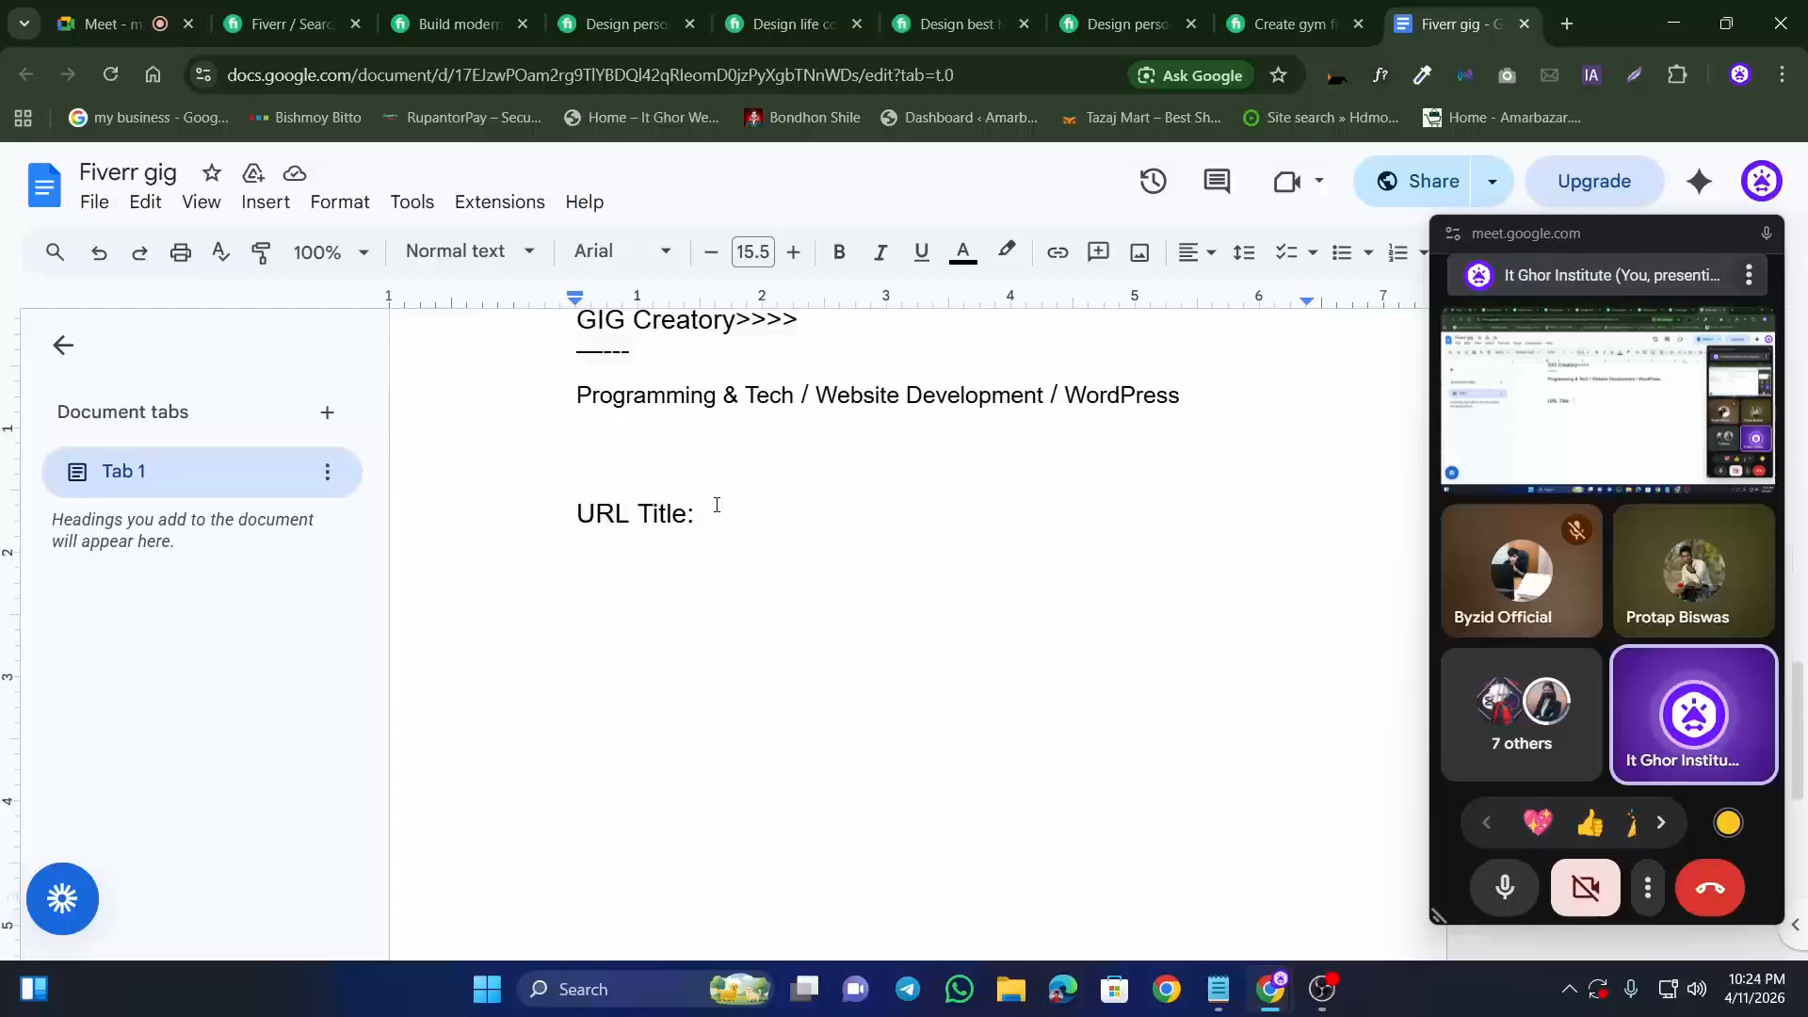
{"action": "type", "text": "I will do"}
{"action": "type", "text": "gym website,"}
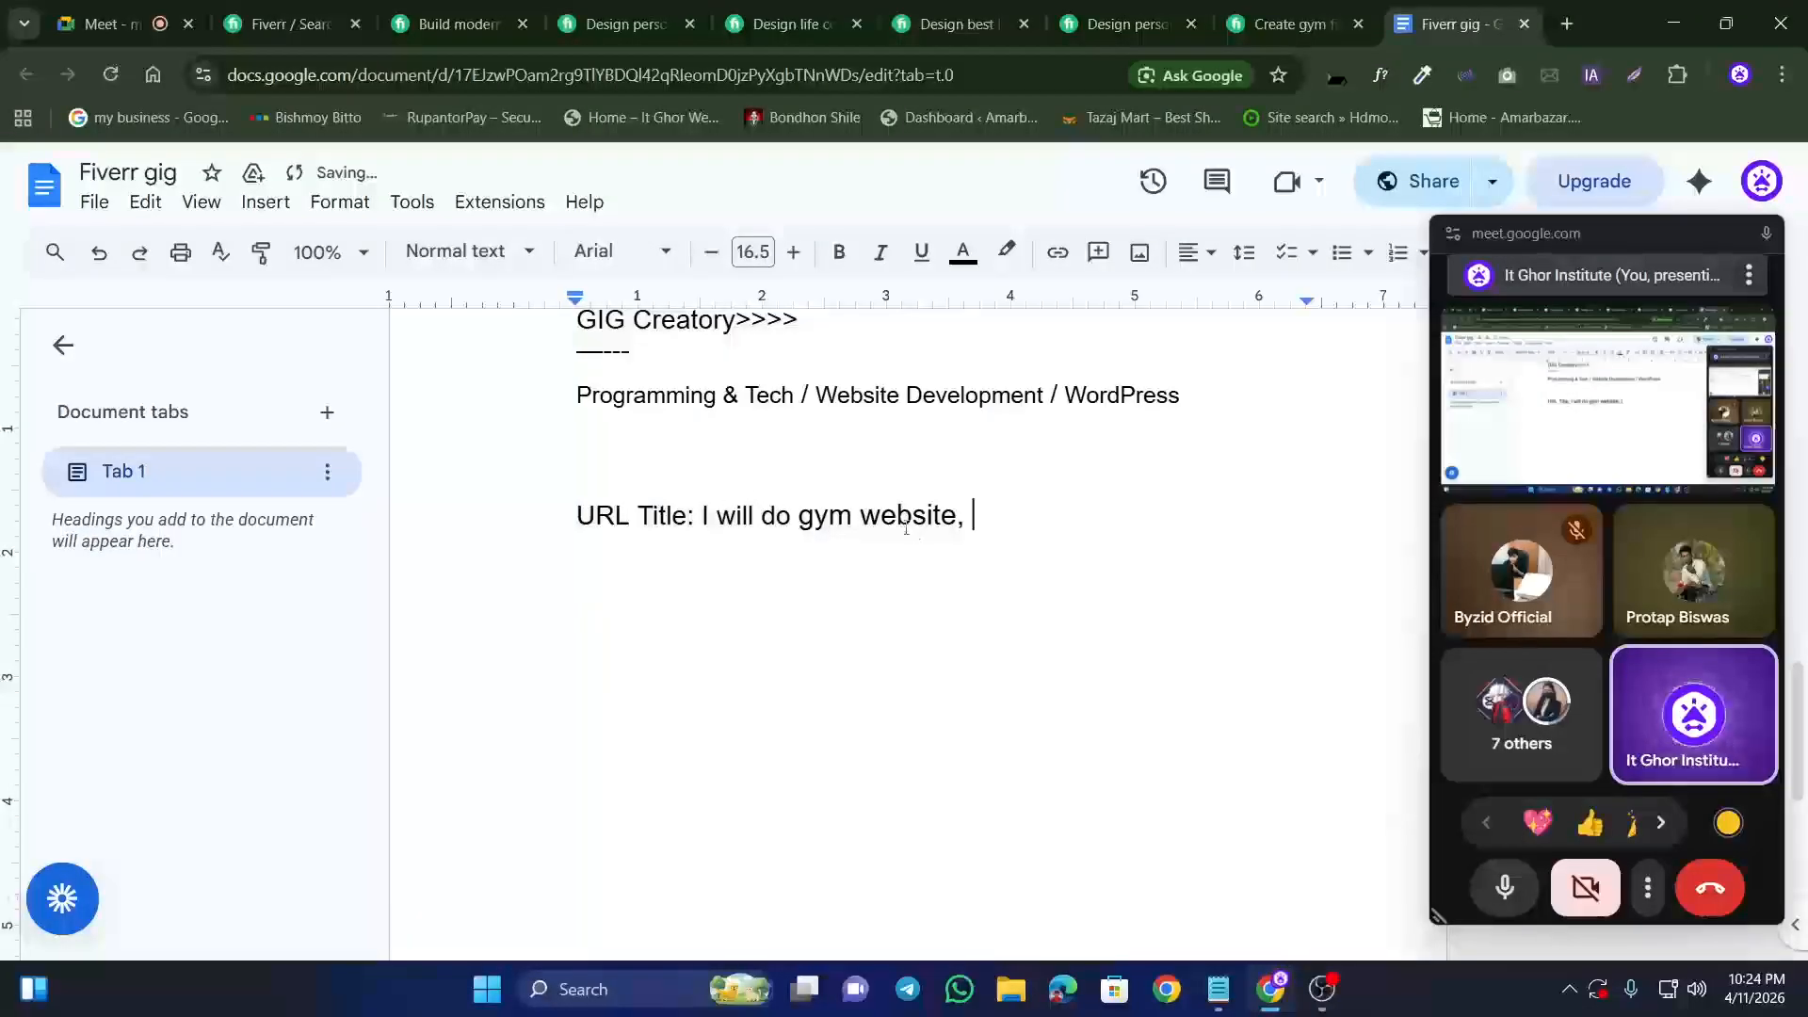
Step: Copy the keywords "fitness website", "yoga website", "workout website" and "Wordpress website" one by one from the numbered keyword list
{"action": "scroll", "coordinate": [876, 513], "scroll_direction": "up", "scroll_amount": 12}
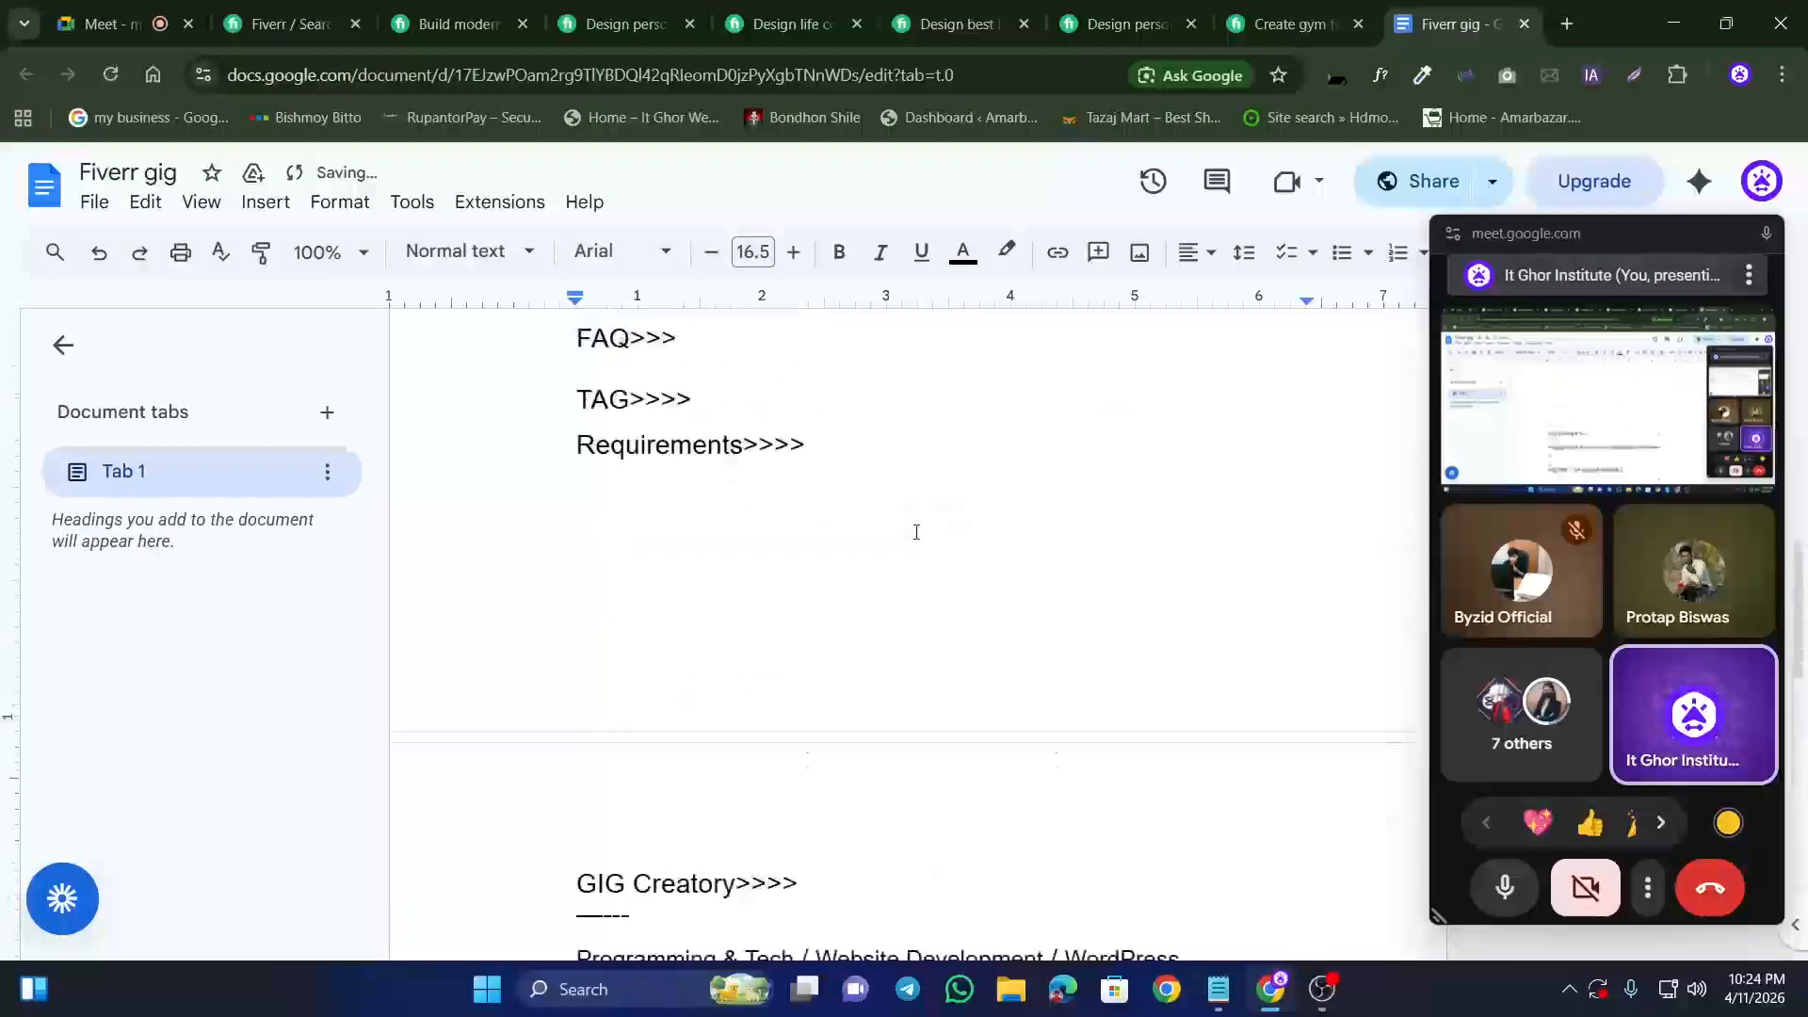
{"action": "scroll", "coordinate": [825, 523], "scroll_direction": "down", "scroll_amount": 4}
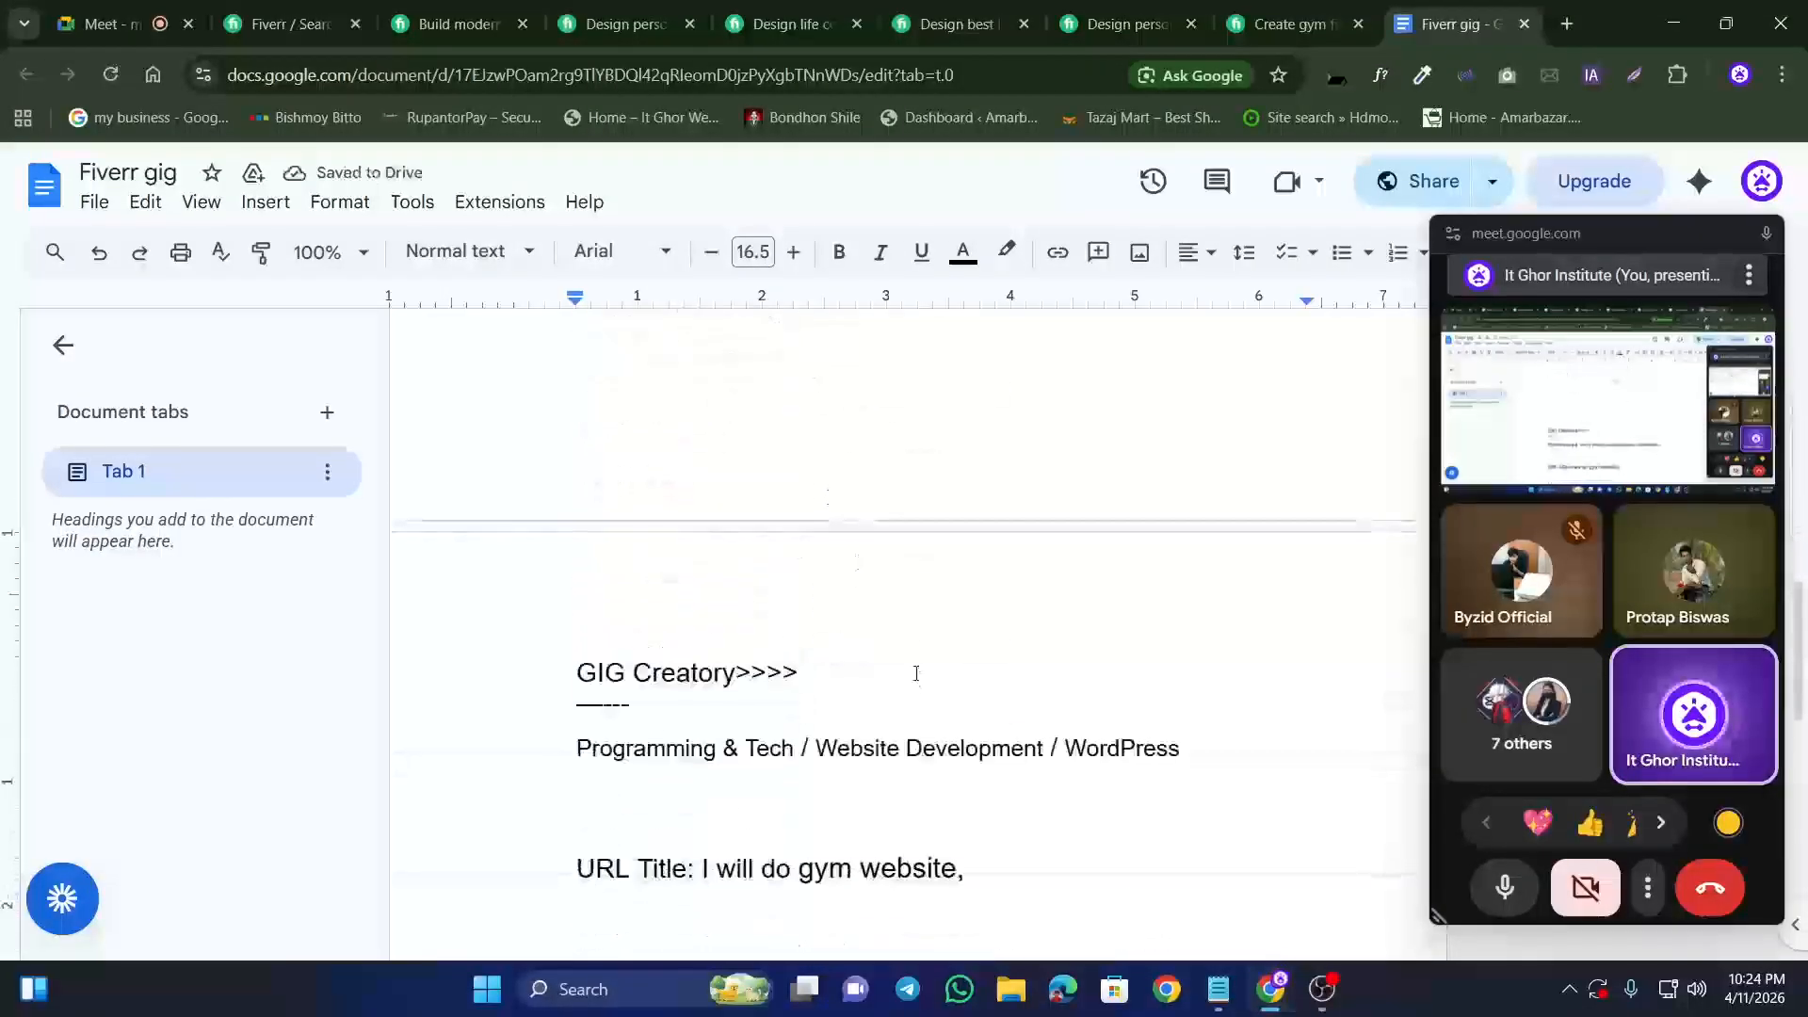
{"action": "scroll", "coordinate": [962, 767], "scroll_direction": "up", "scroll_amount": 10}
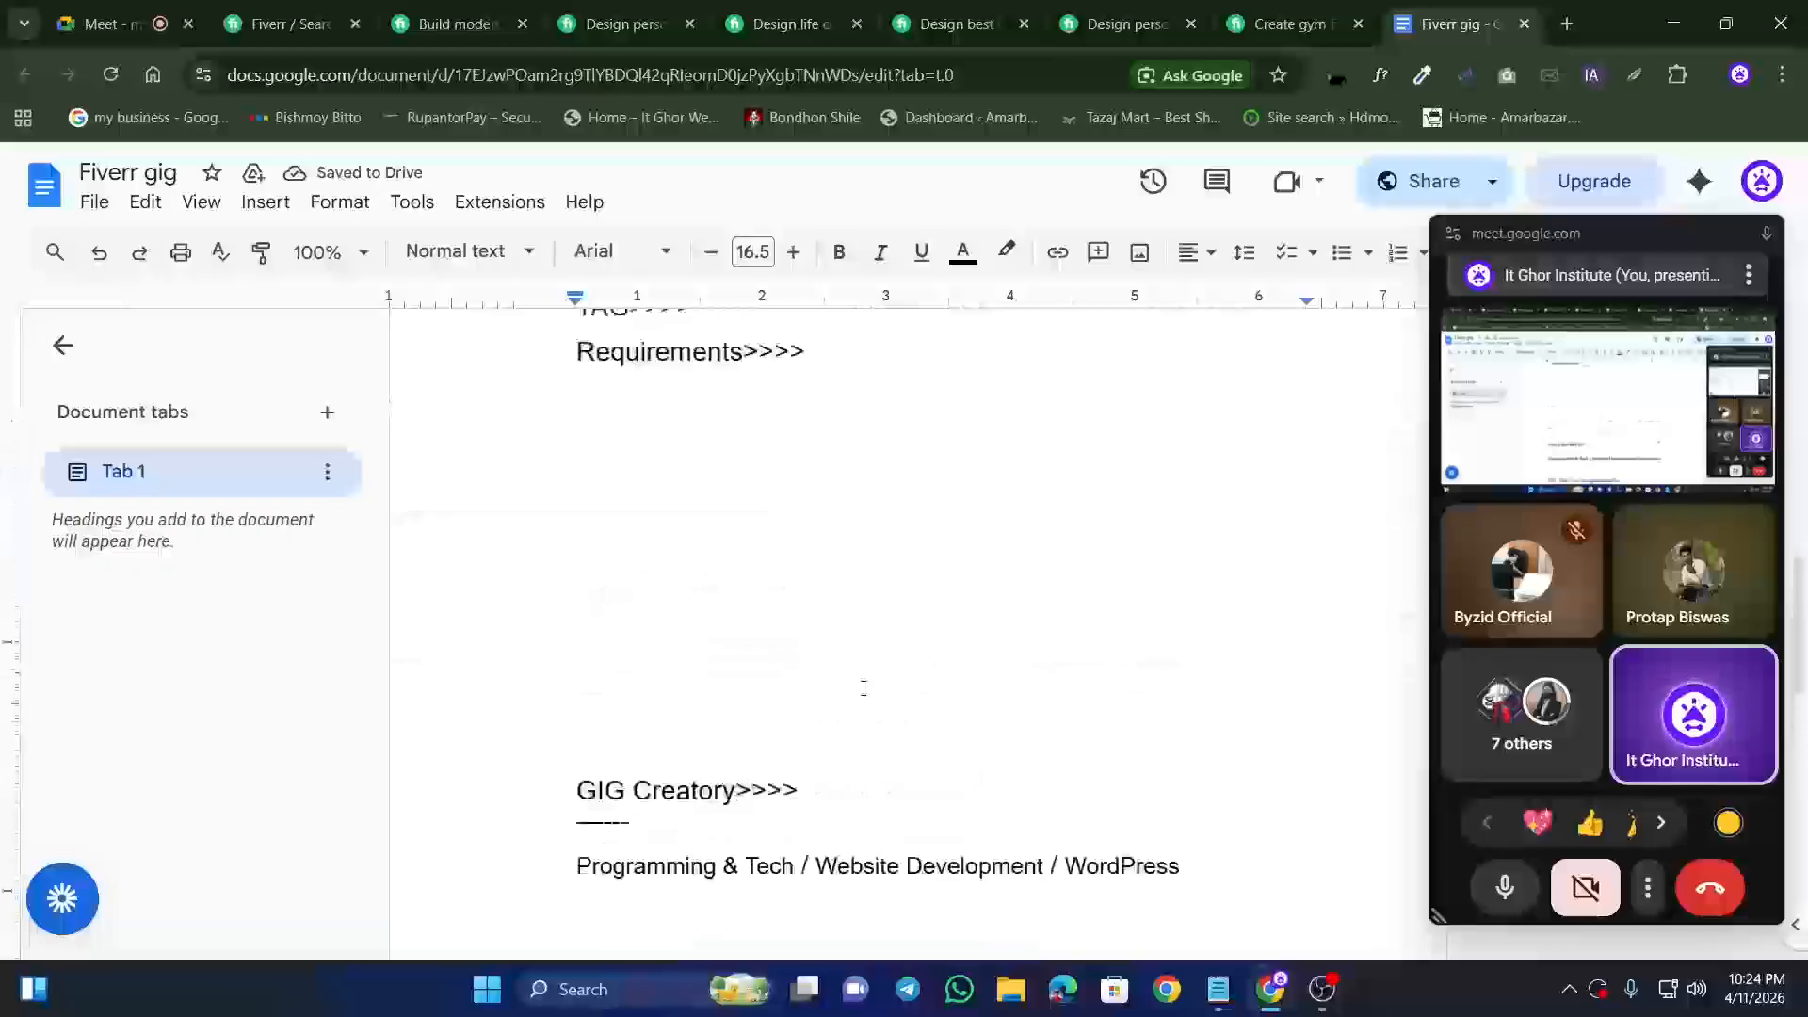
{"action": "scroll", "coordinate": [811, 673], "scroll_direction": "up", "scroll_amount": 3}
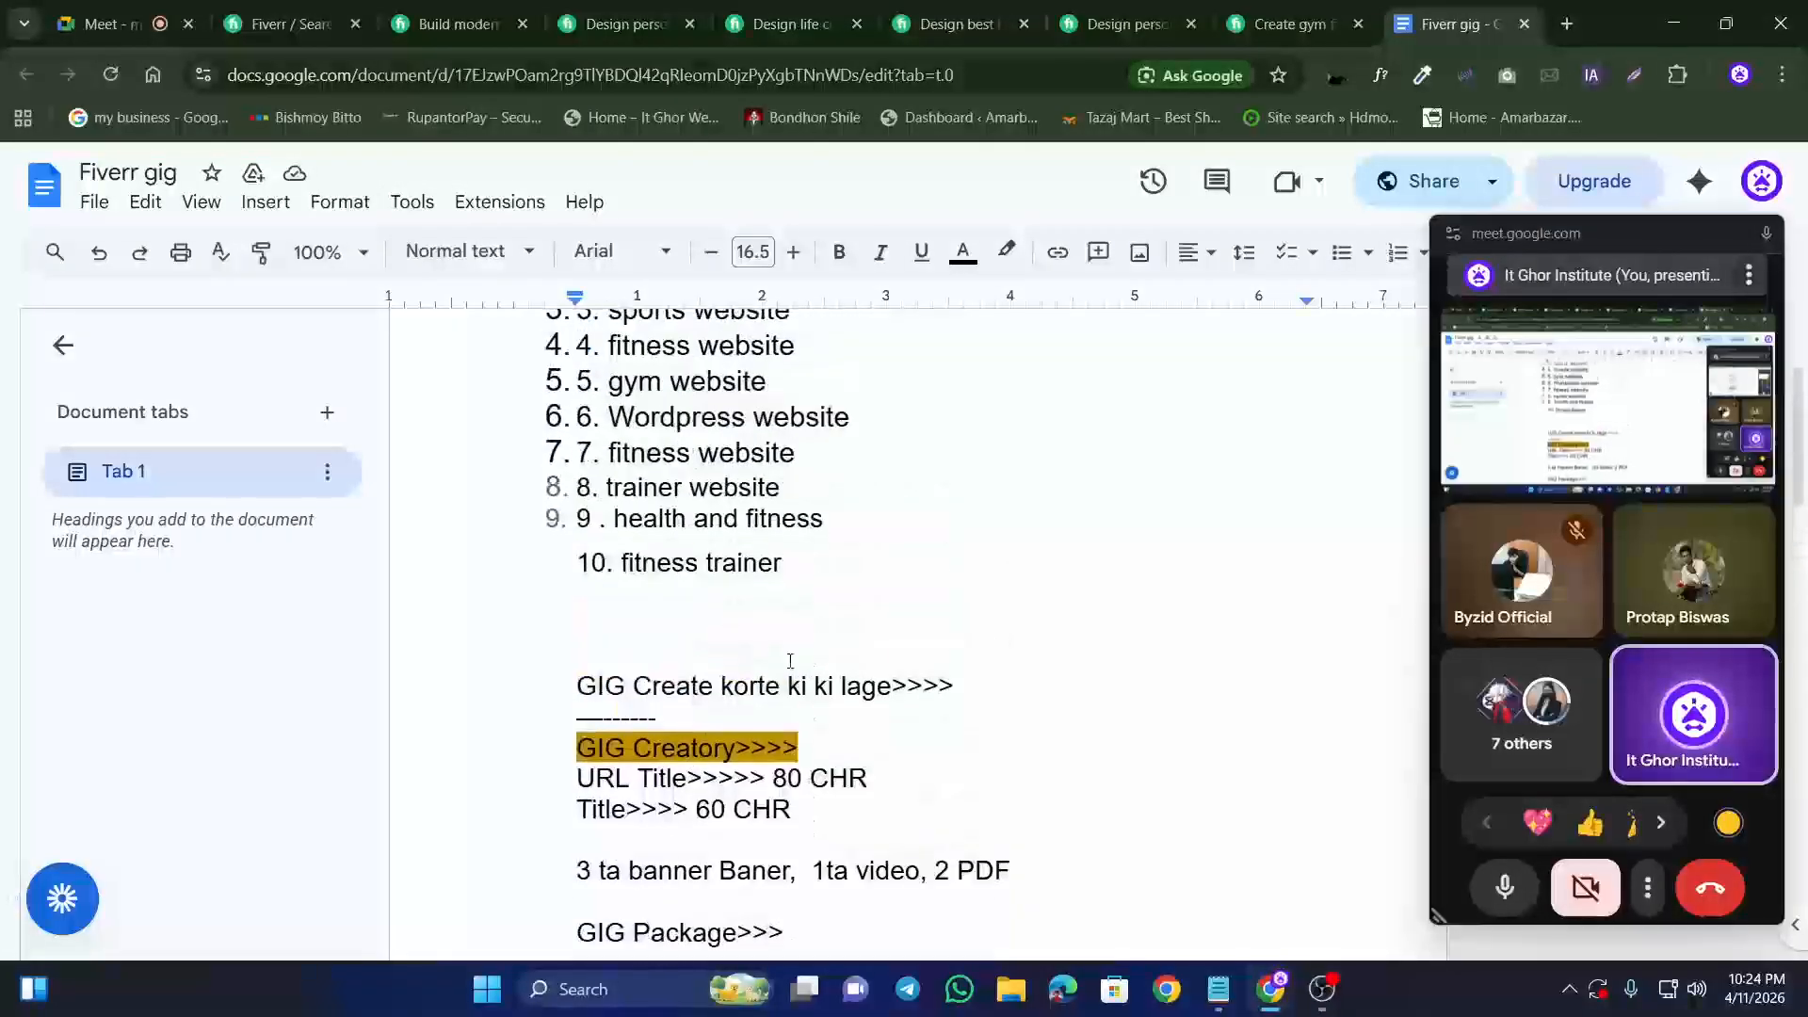
{"action": "scroll", "coordinate": [643, 674], "scroll_direction": "up", "scroll_amount": 2}
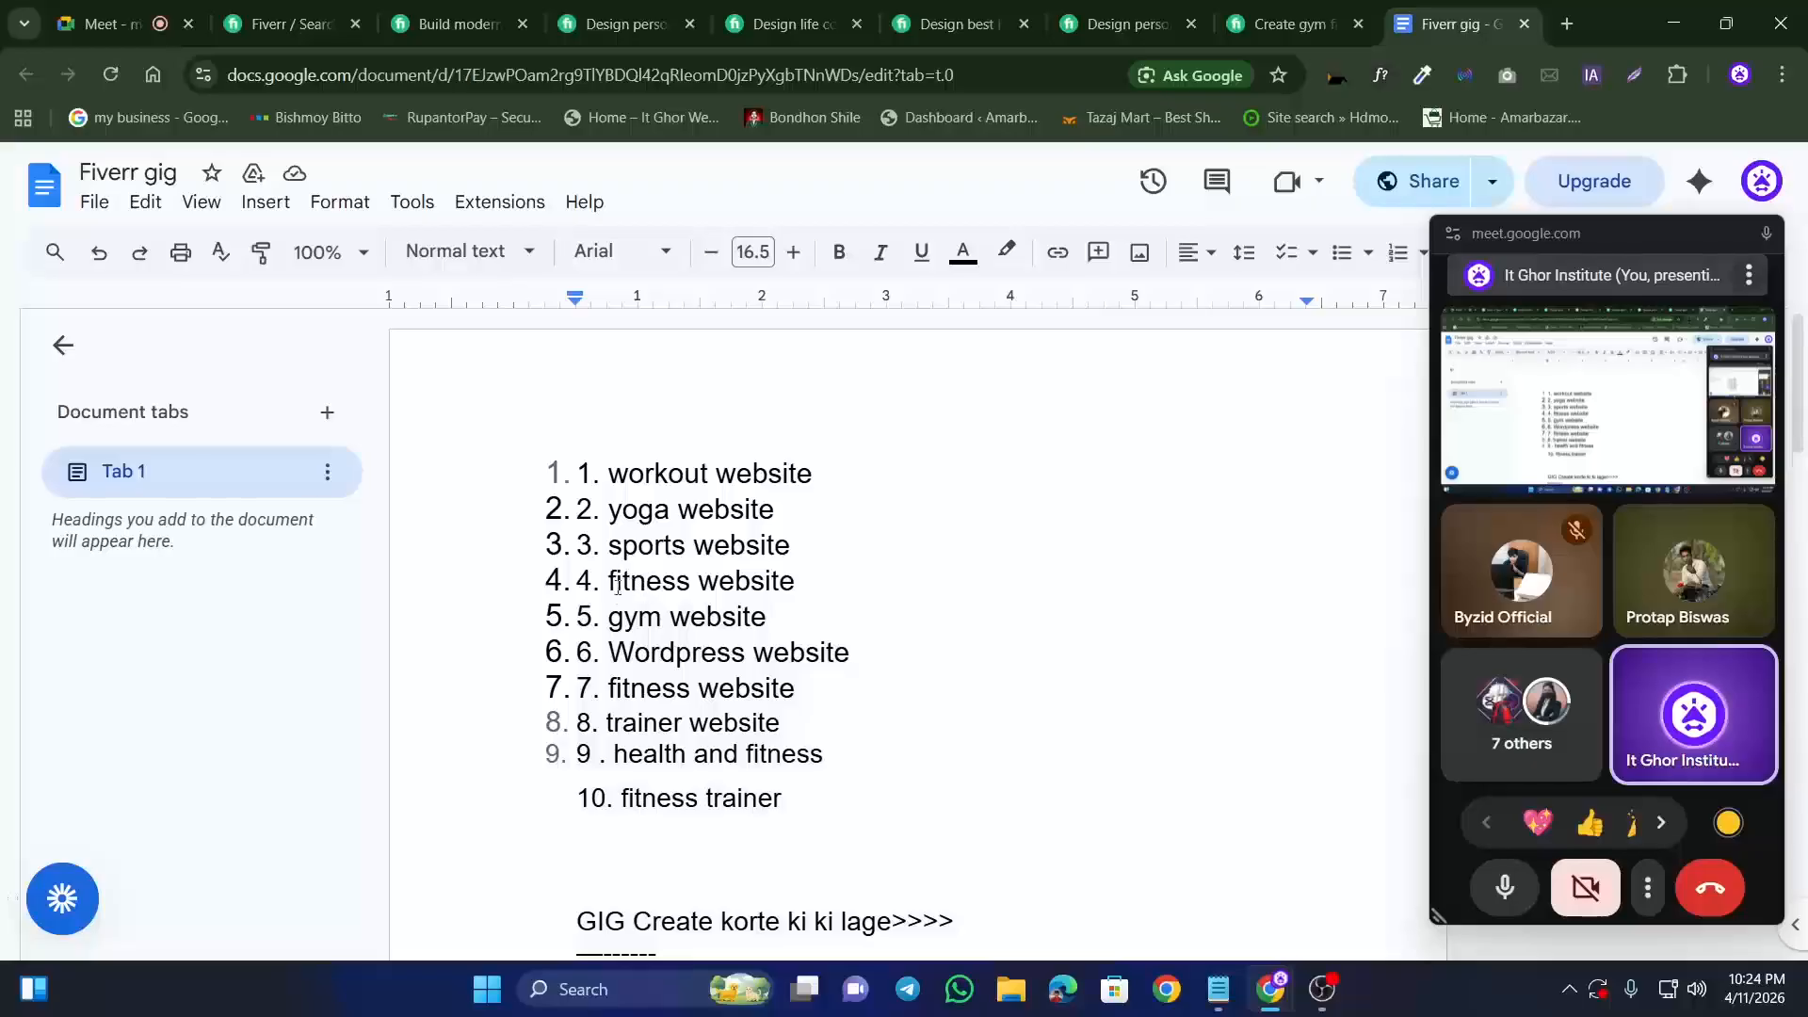
{"action": "left_click_drag", "start_coordinate": [610, 584], "coordinate": [798, 580]}
{"action": "left_click", "coordinate": [780, 580]}
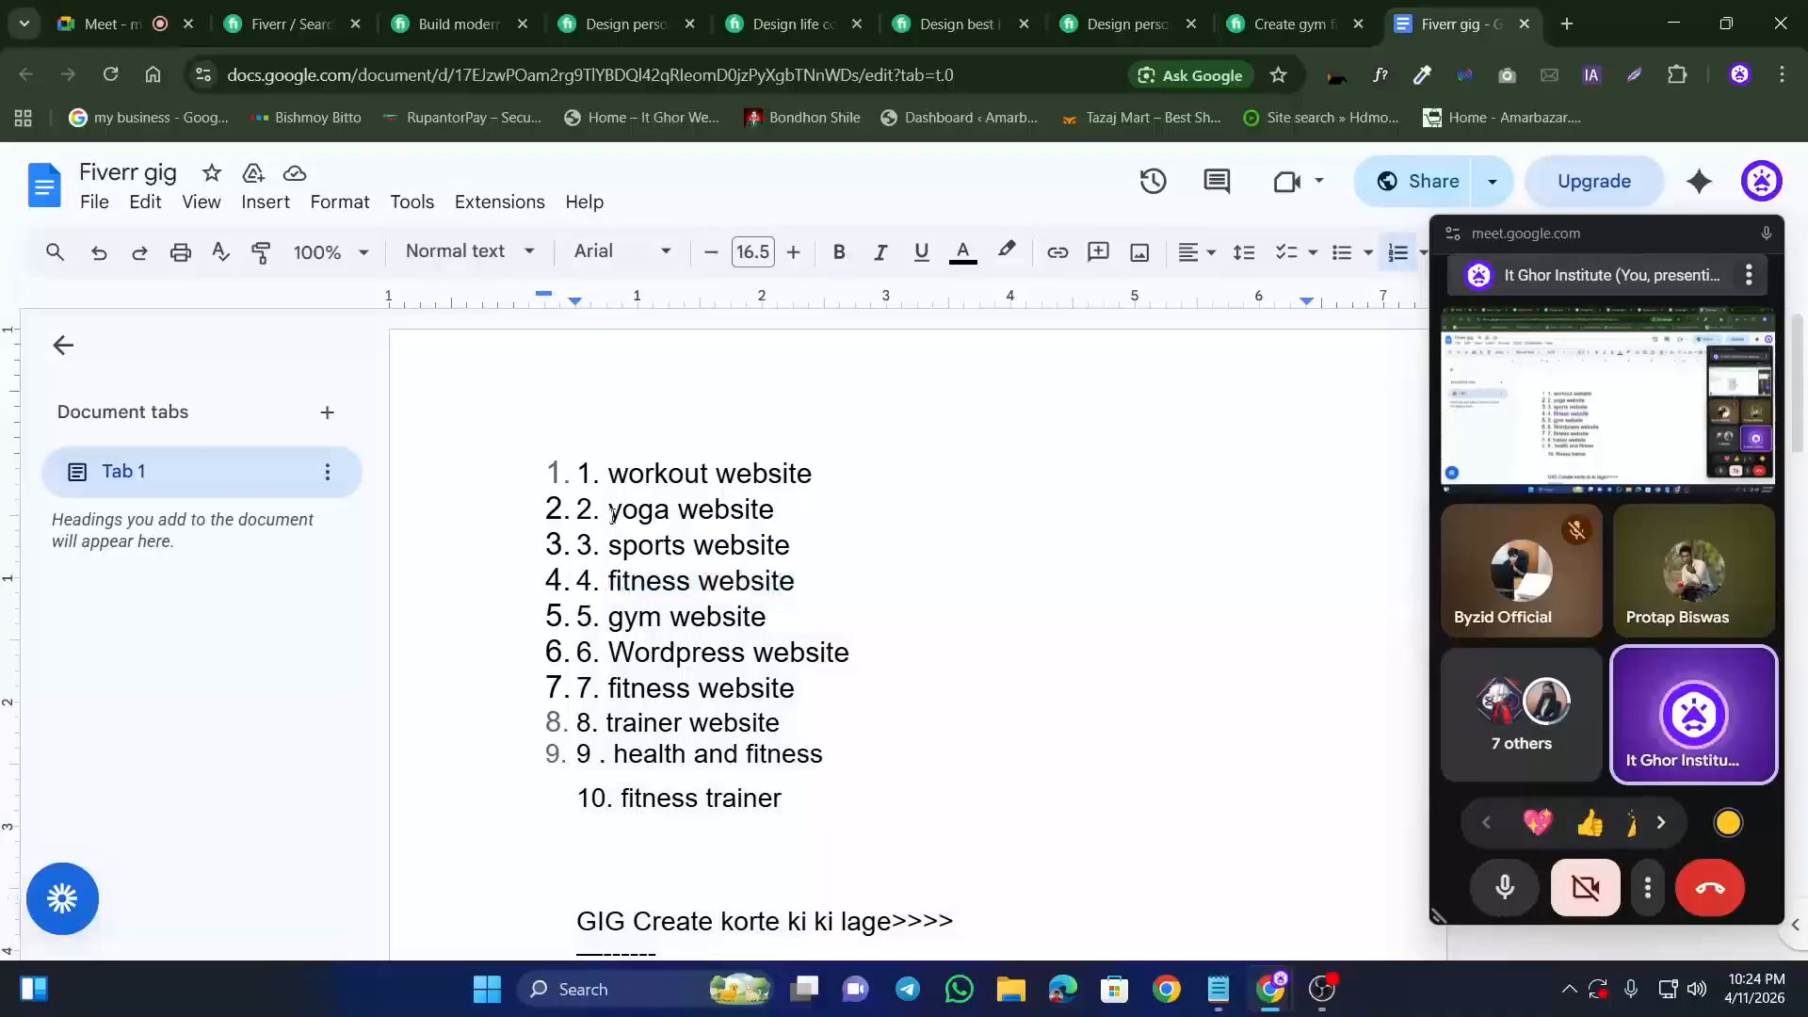
{"action": "left_click_drag", "start_coordinate": [609, 510], "coordinate": [768, 509]}
{"action": "left_click", "coordinate": [742, 525]}
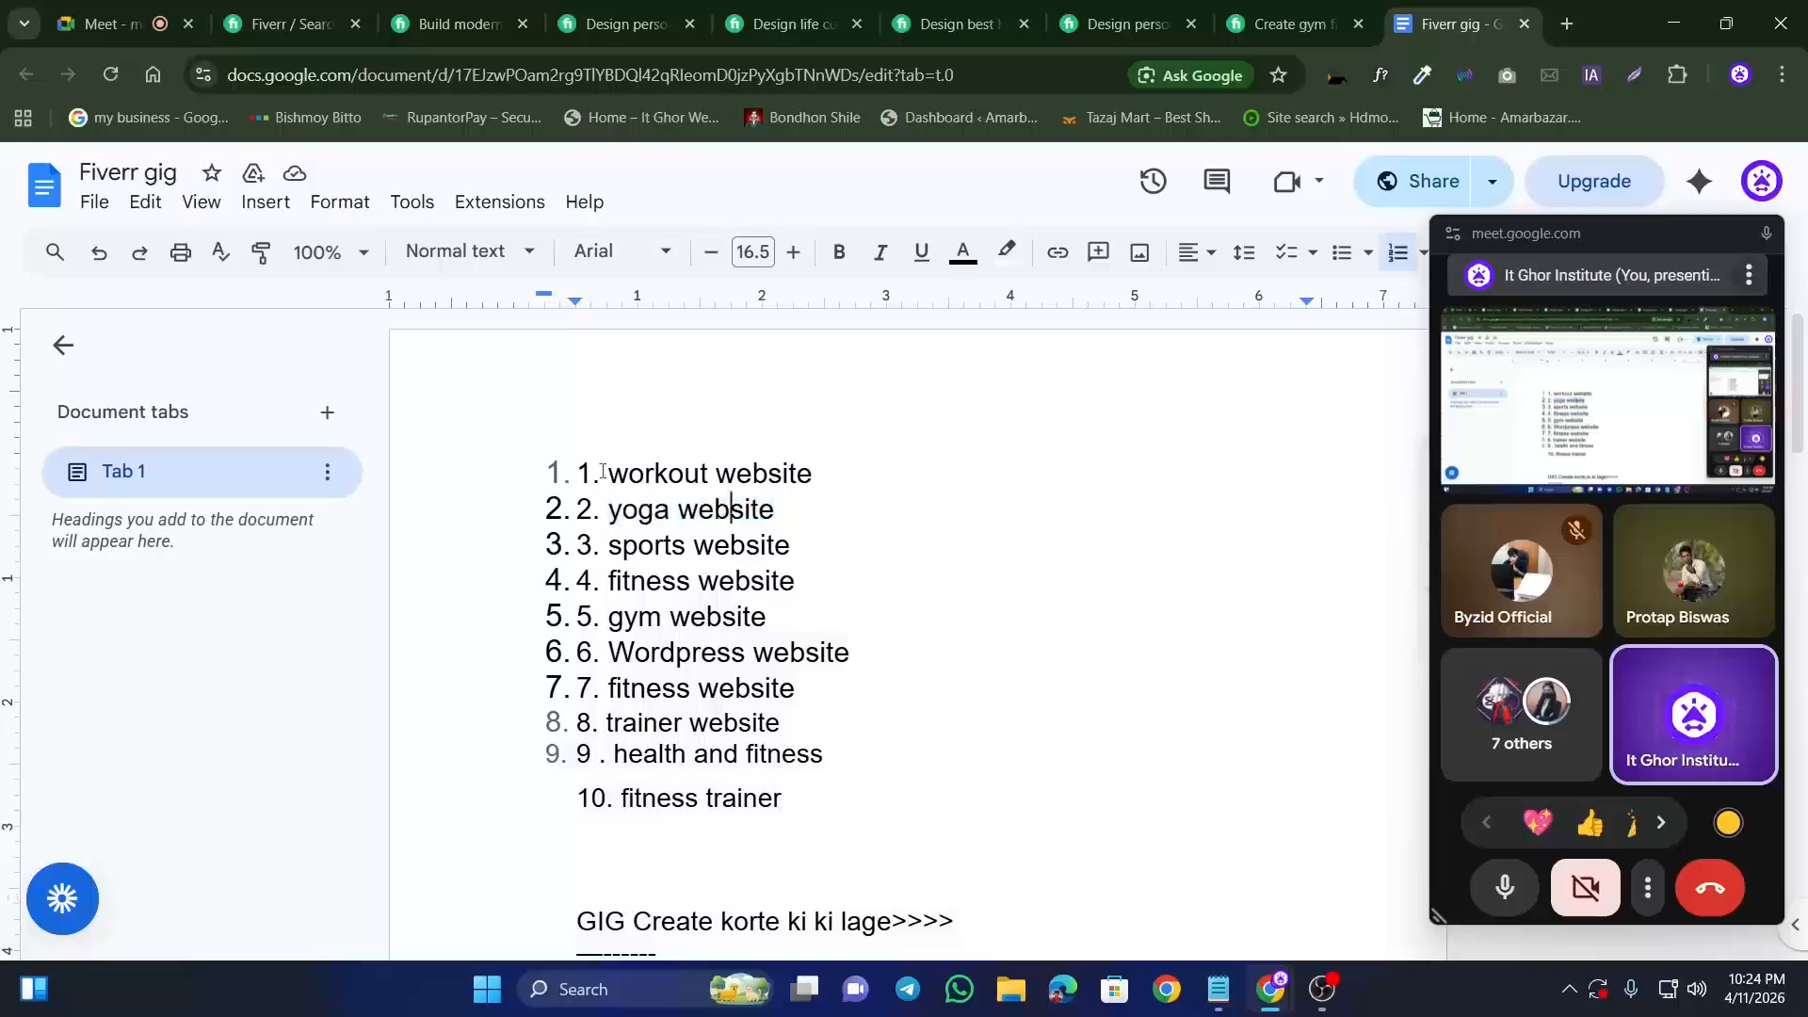
{"action": "left_click_drag", "start_coordinate": [609, 473], "coordinate": [825, 485]}
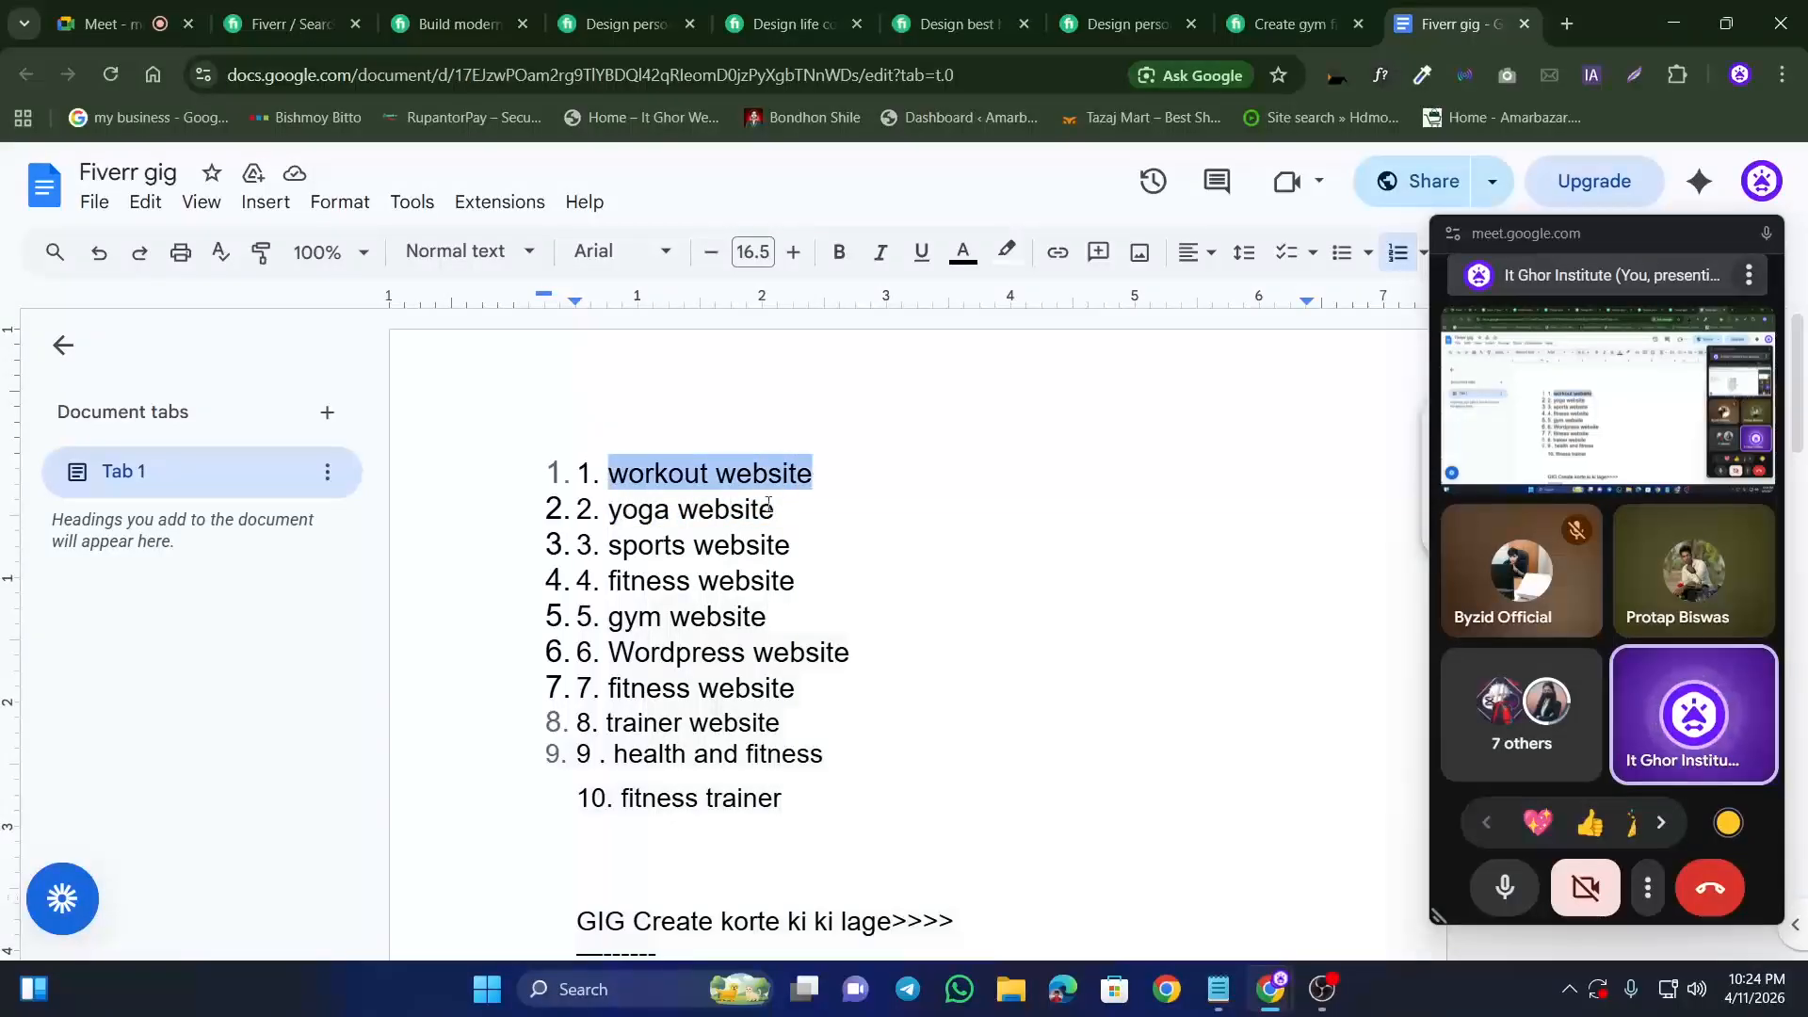
{"action": "left_click", "coordinate": [764, 582]}
{"action": "left_click_drag", "start_coordinate": [609, 652], "coordinate": [851, 652]}
{"action": "key", "text": "ctrl+c"}
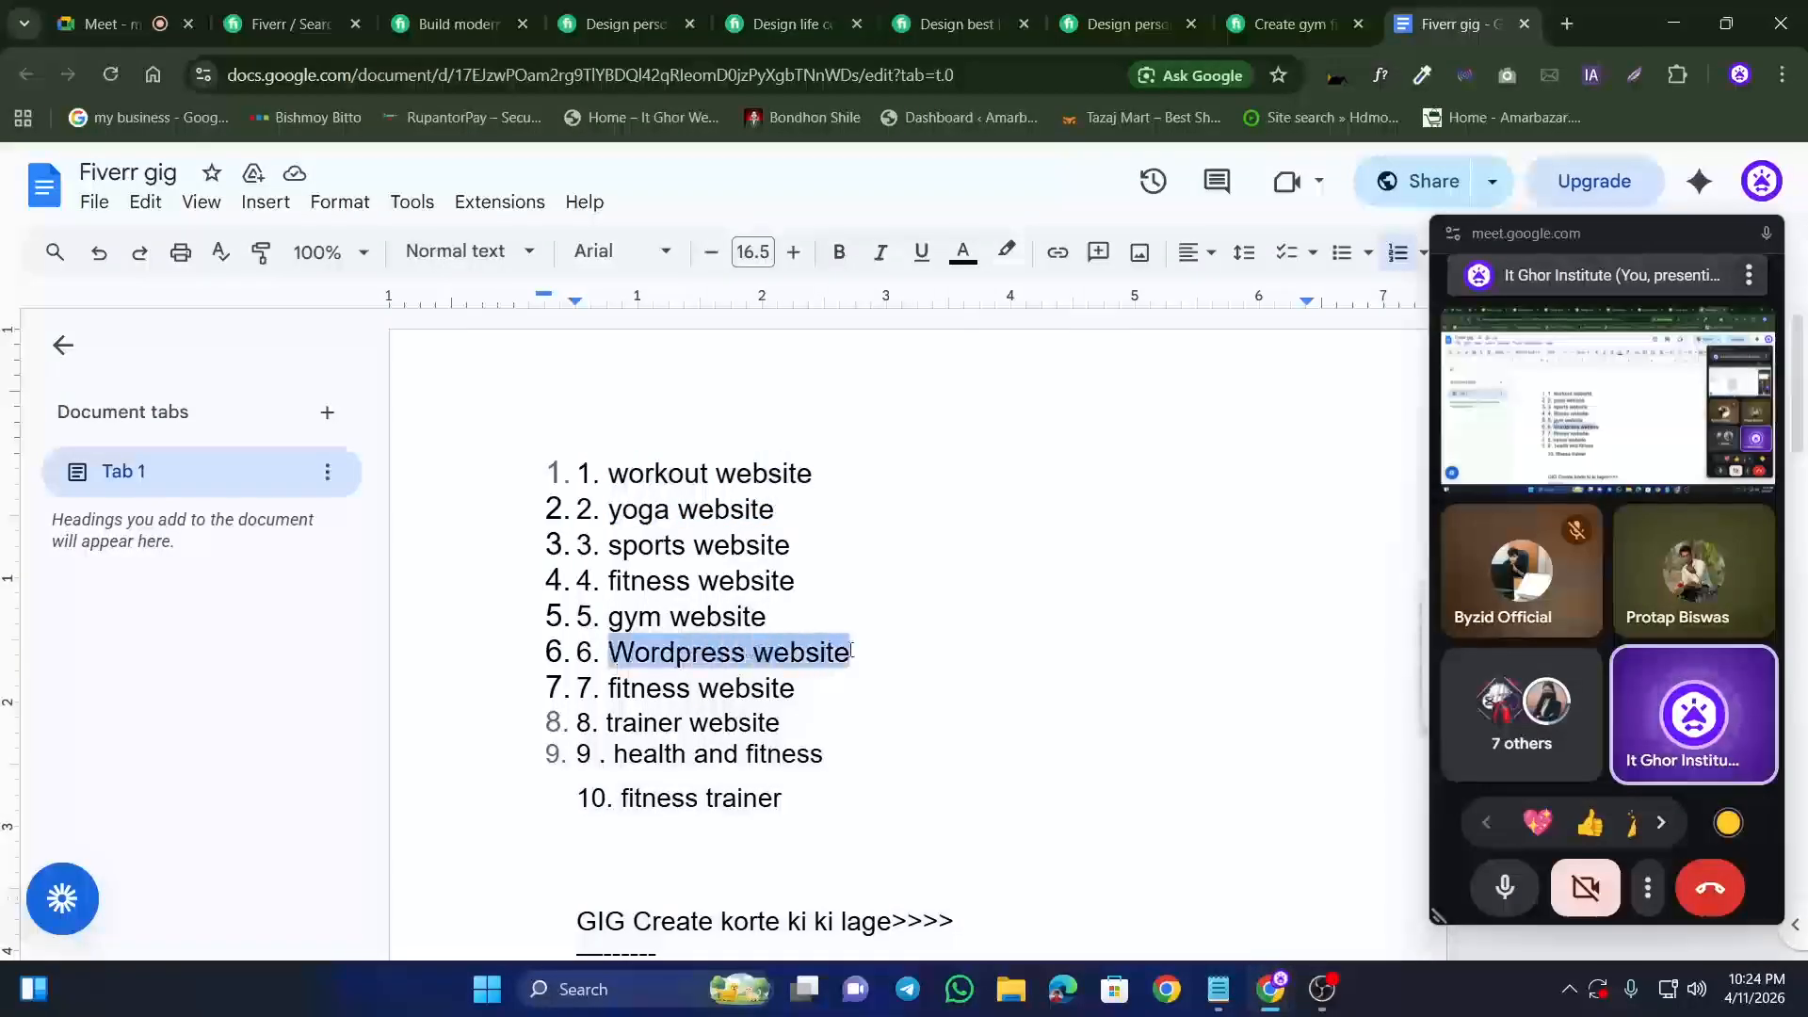
Step: Append "Wordpress website," to the URL title and remove the space before it, leaving "gym website,Wordpress website,"
{"action": "left_click", "coordinate": [835, 653]}
{"action": "scroll", "coordinate": [835, 586], "scroll_direction": "down", "scroll_amount": 13}
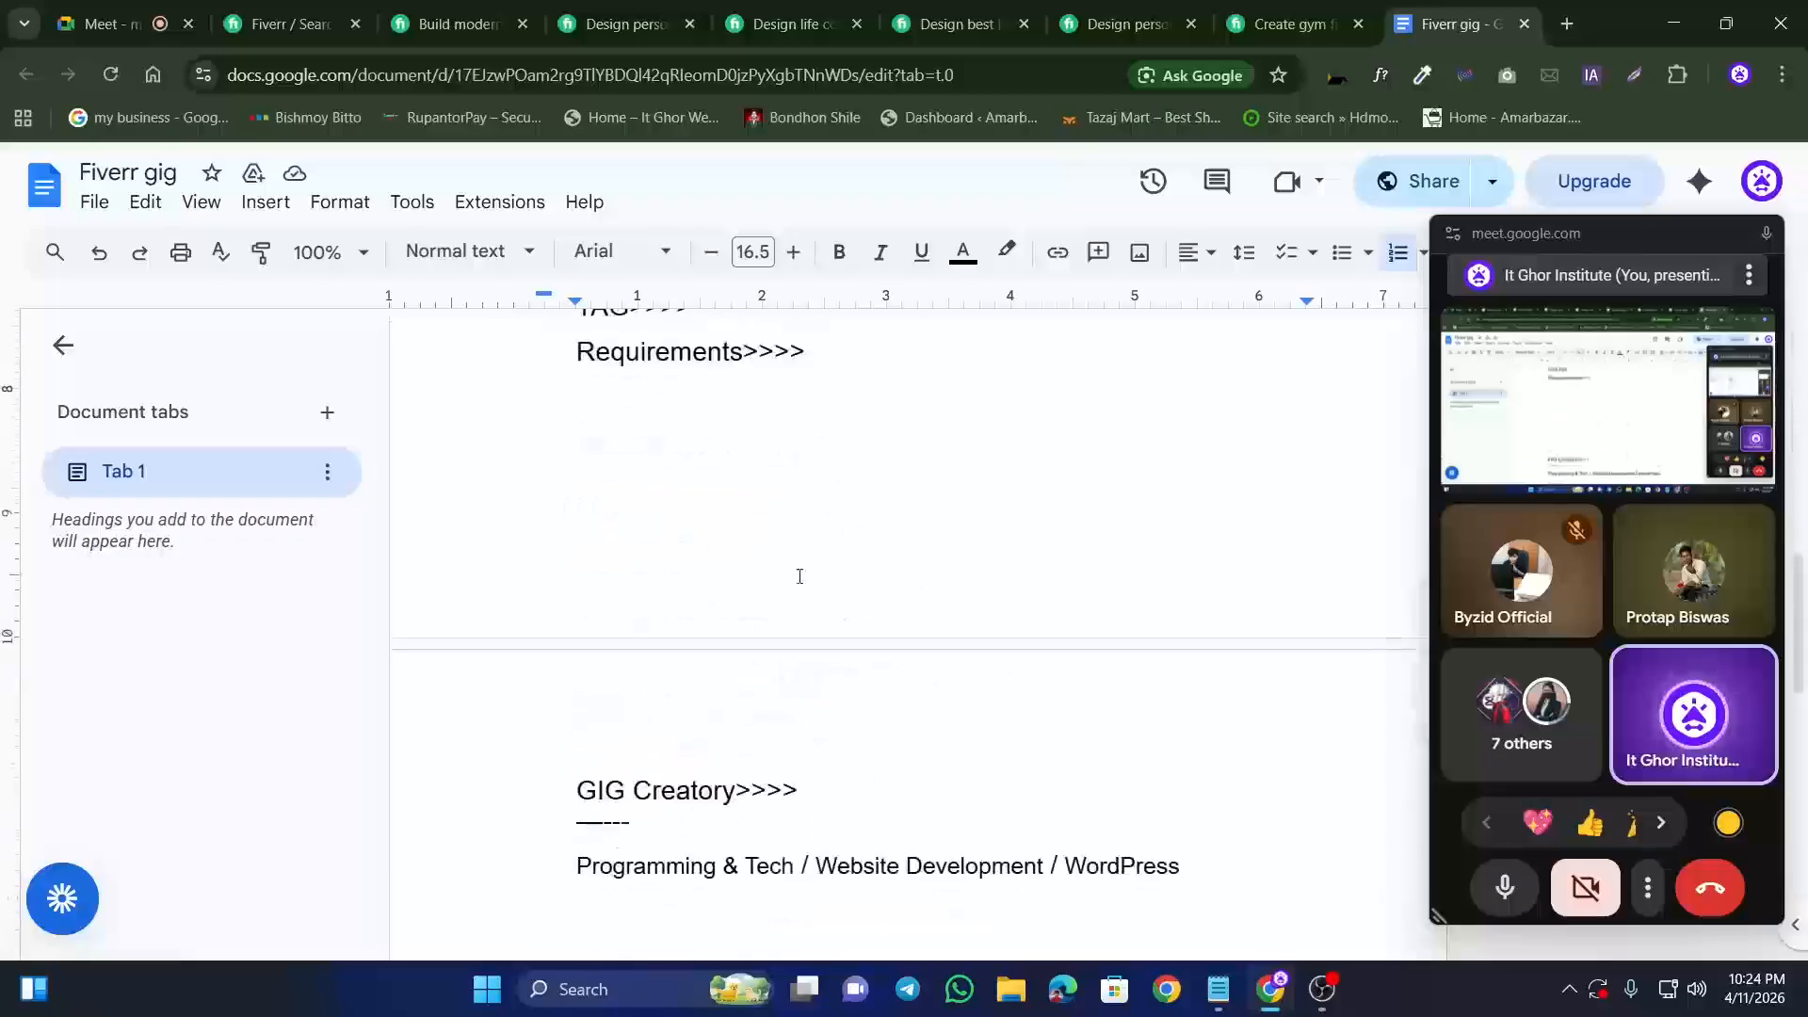
{"action": "left_click", "coordinate": [969, 520]}
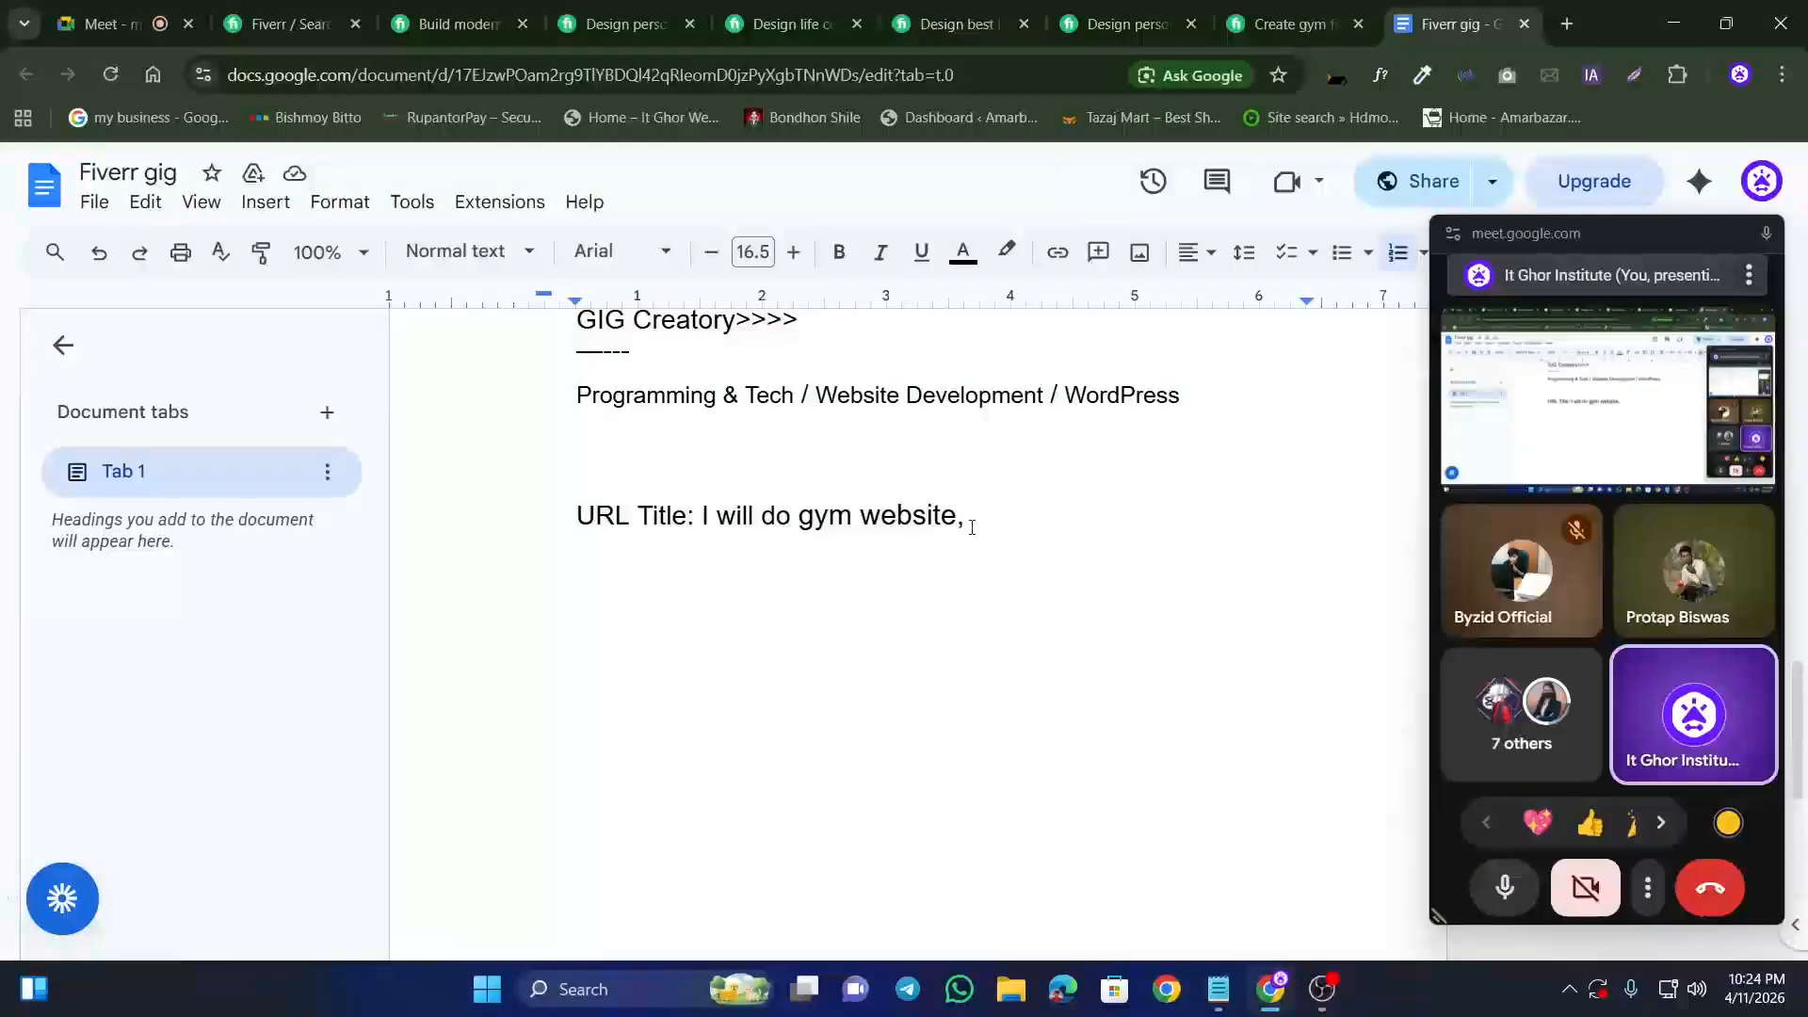
{"action": "key", "text": "ctrl+v"}
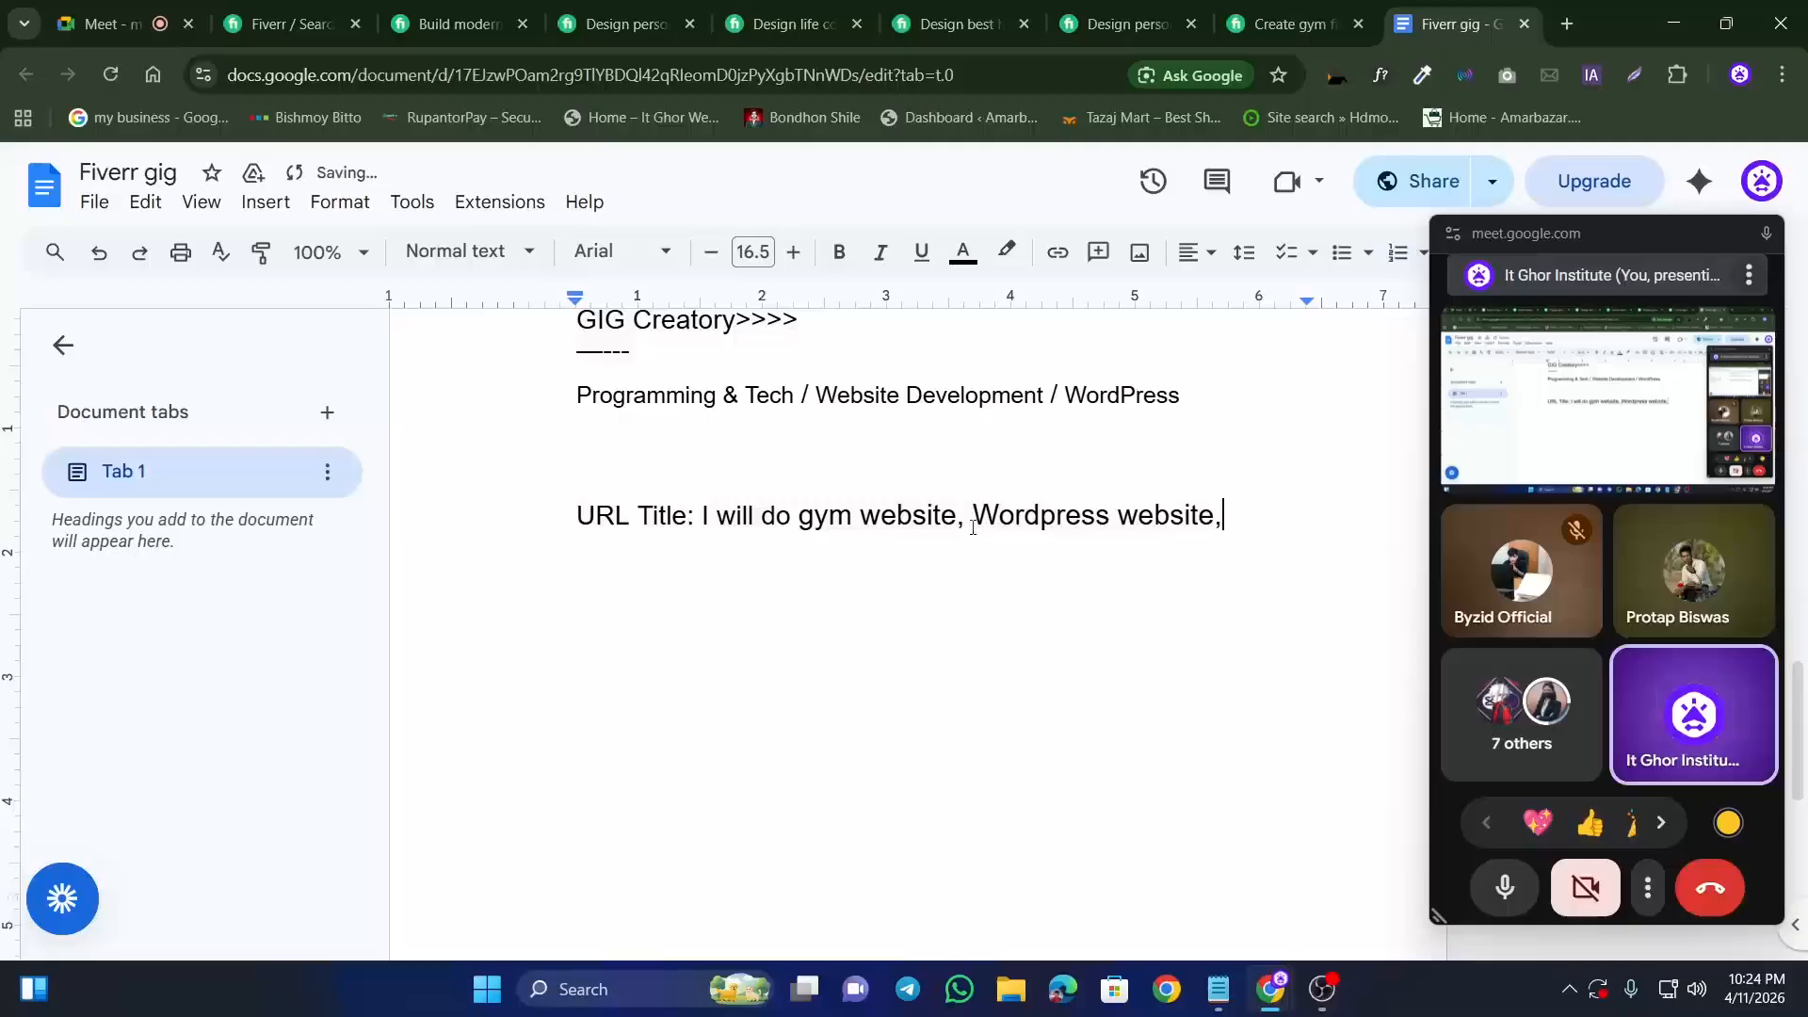
{"action": "key", "text": "BackSpace"}
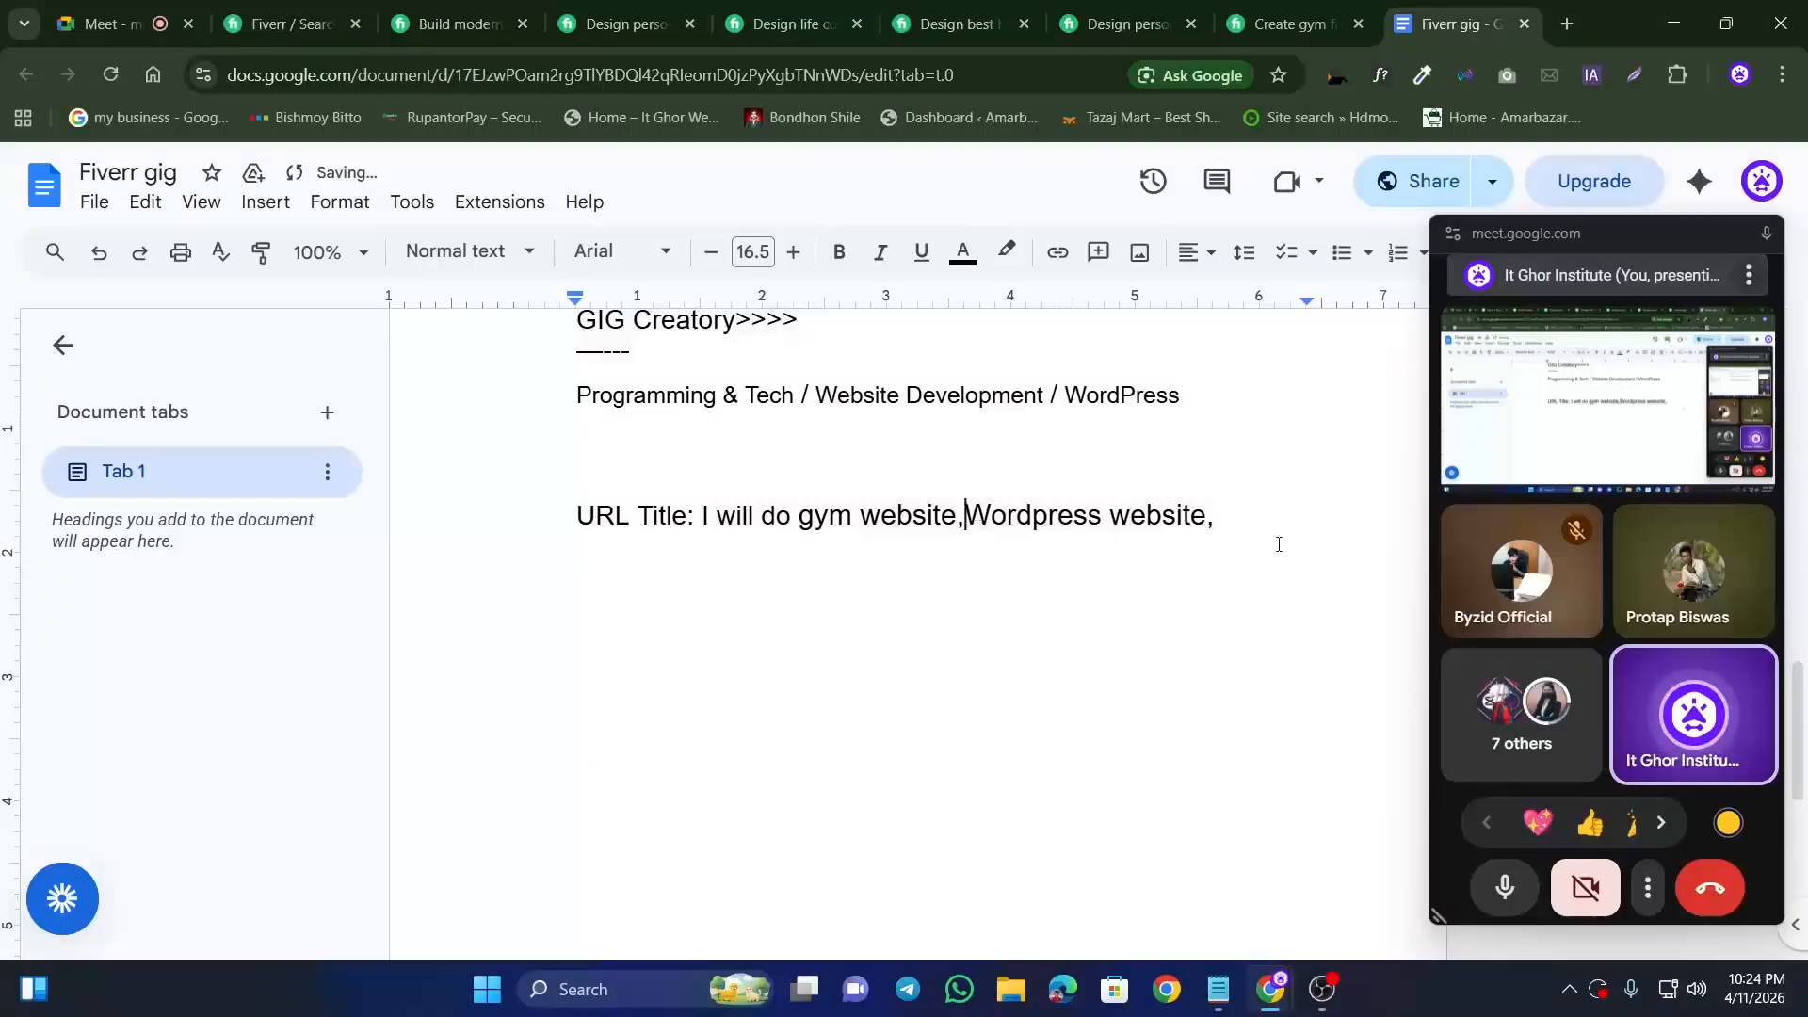
Step: Append the copied keyword "workout website" and a comma to the end of the URL title
{"action": "key", "text": "super+v"}
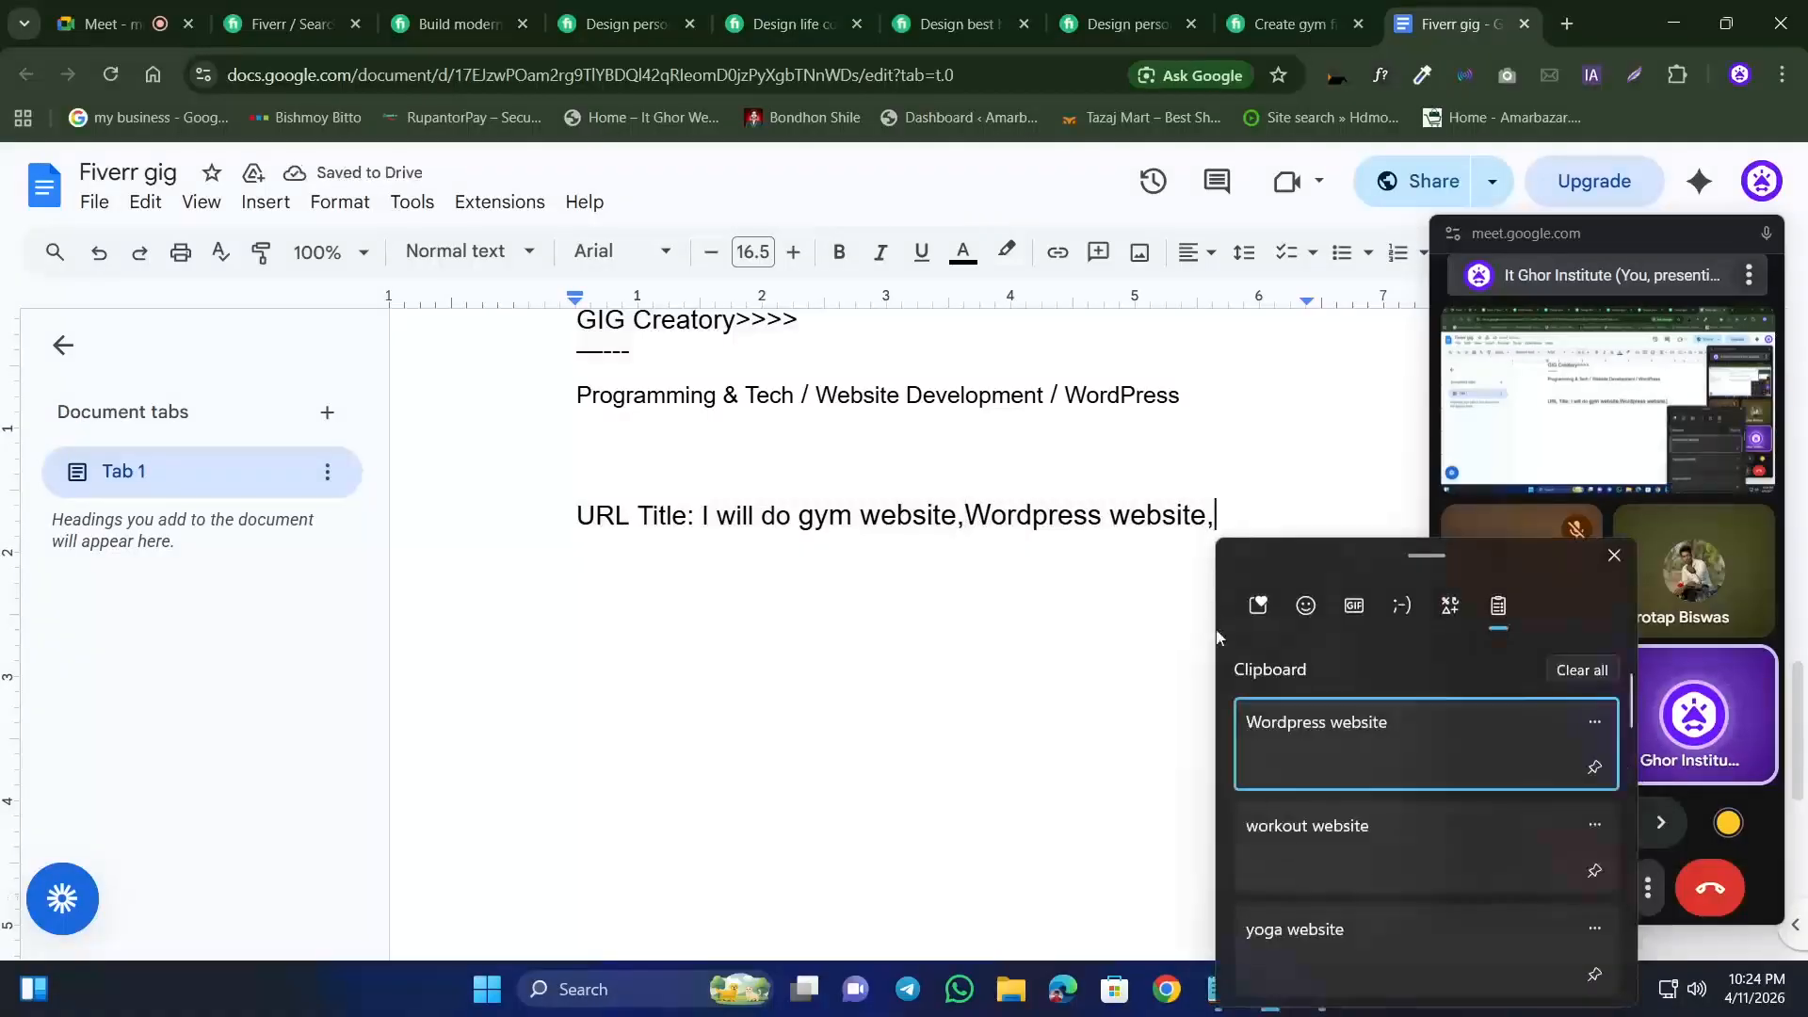
{"action": "left_click", "coordinate": [1268, 833]}
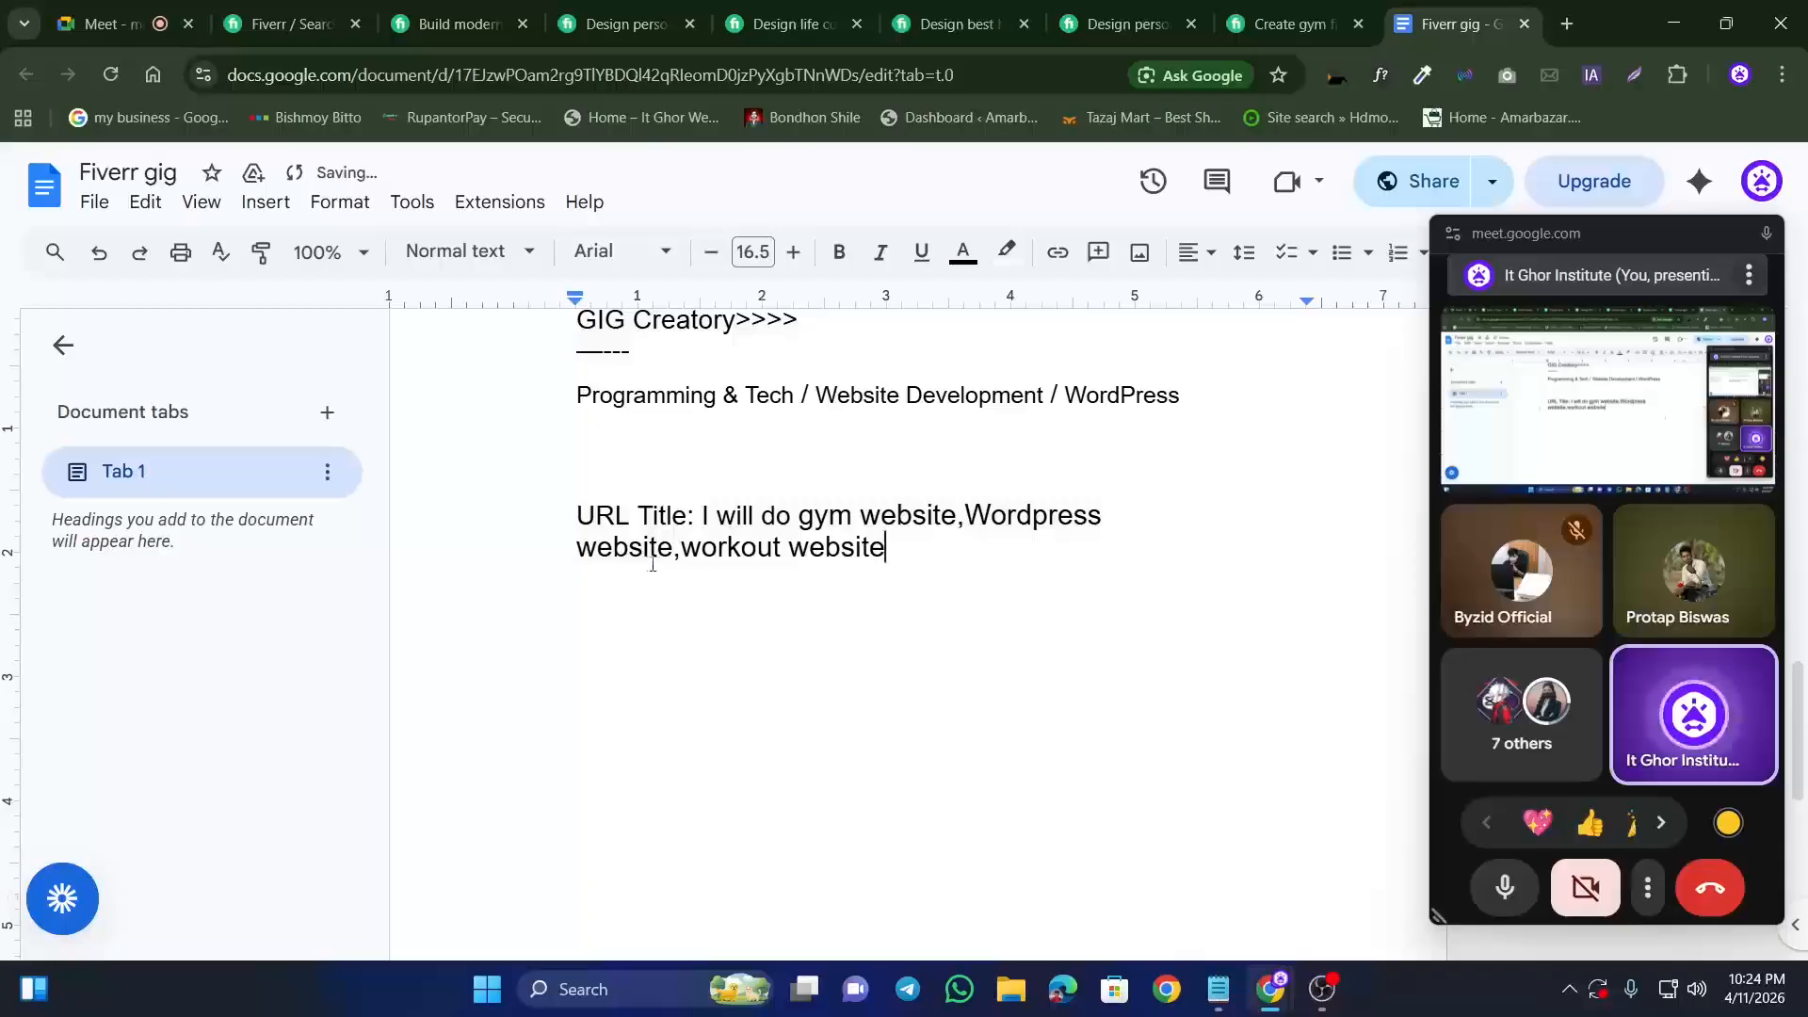
{"action": "key", "text": "super+v"}
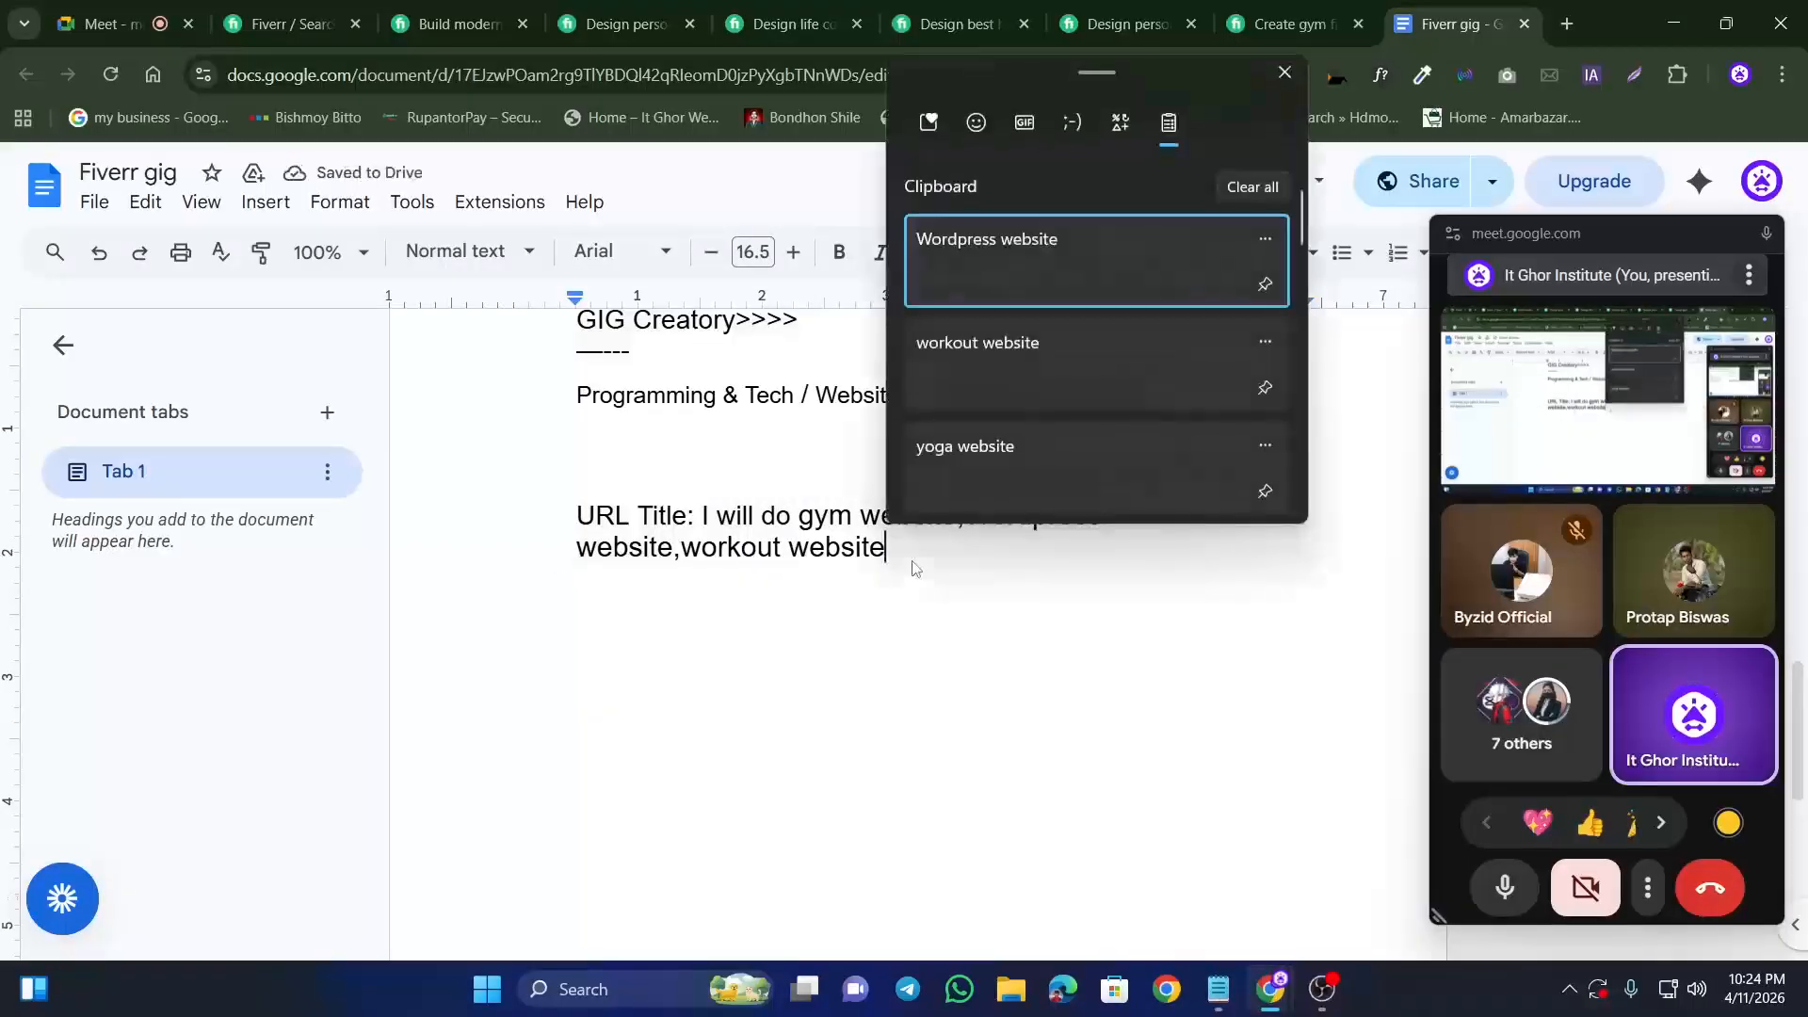
{"action": "left_click", "coordinate": [912, 565]}
{"action": "type", "text": ","}
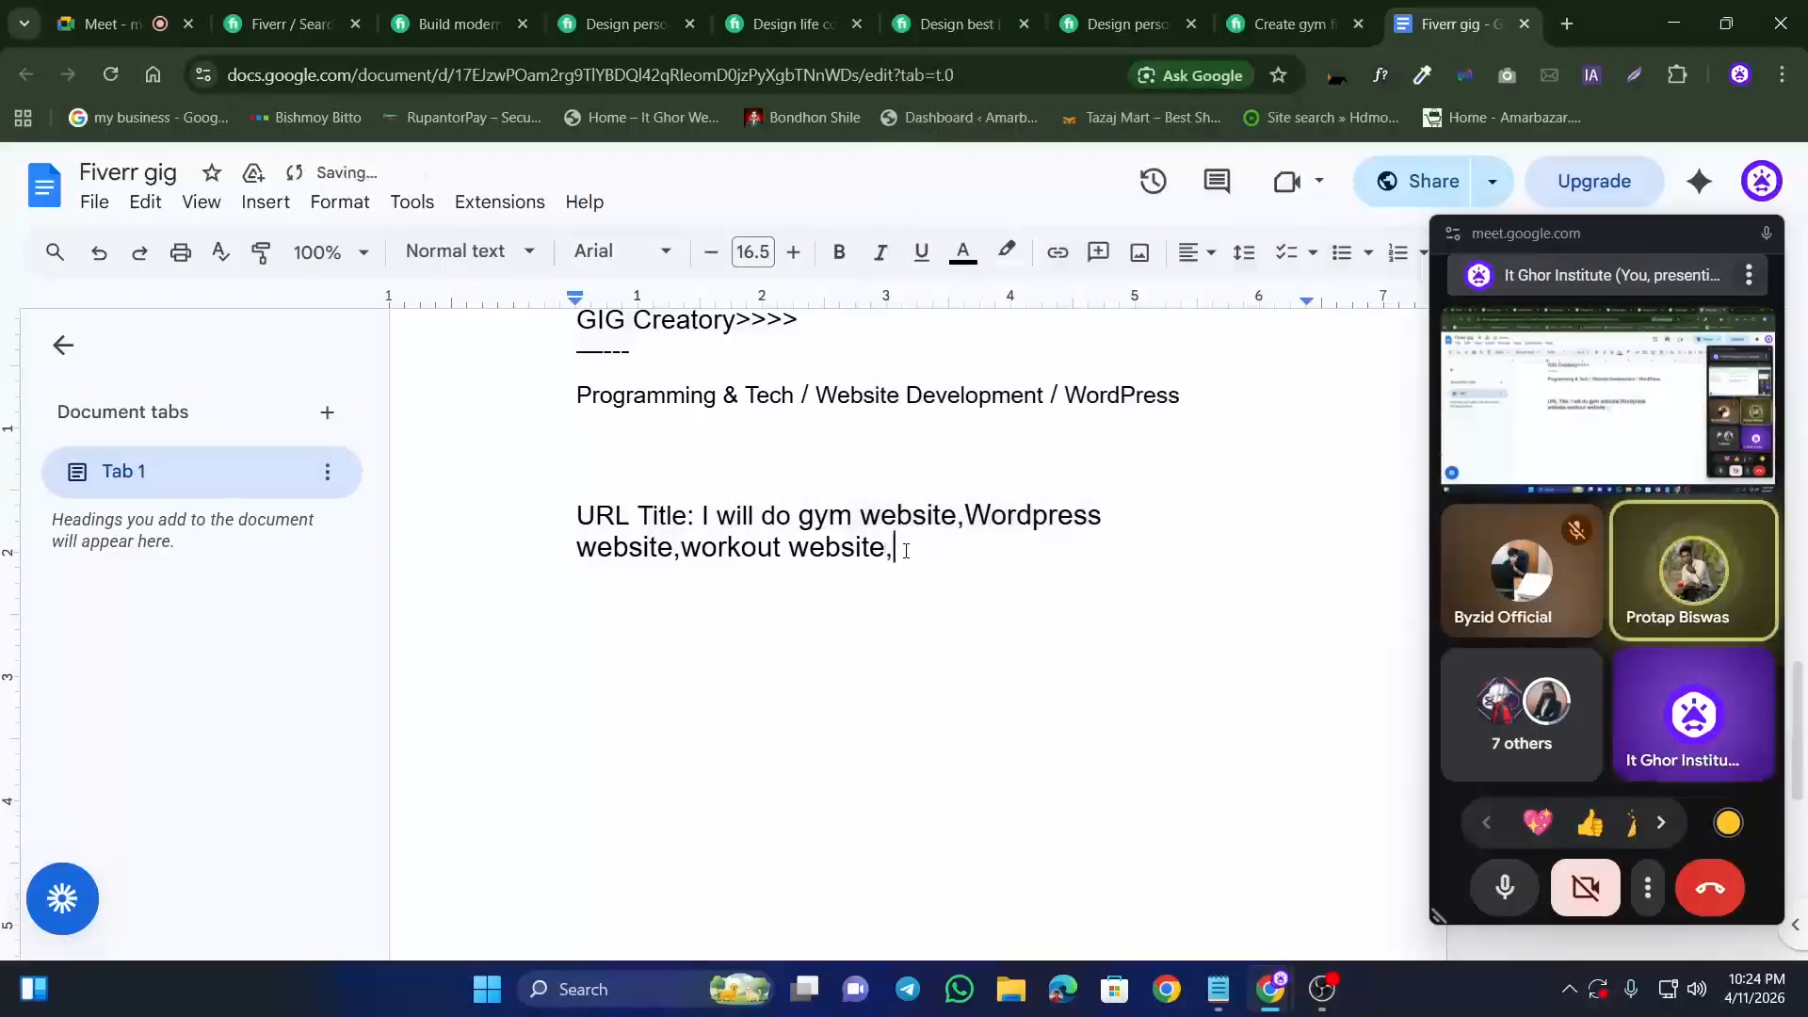
Step: Append the copied keywords "yoga website," and "fitness website" to the end of the URL title
{"action": "key", "text": "super+v"}
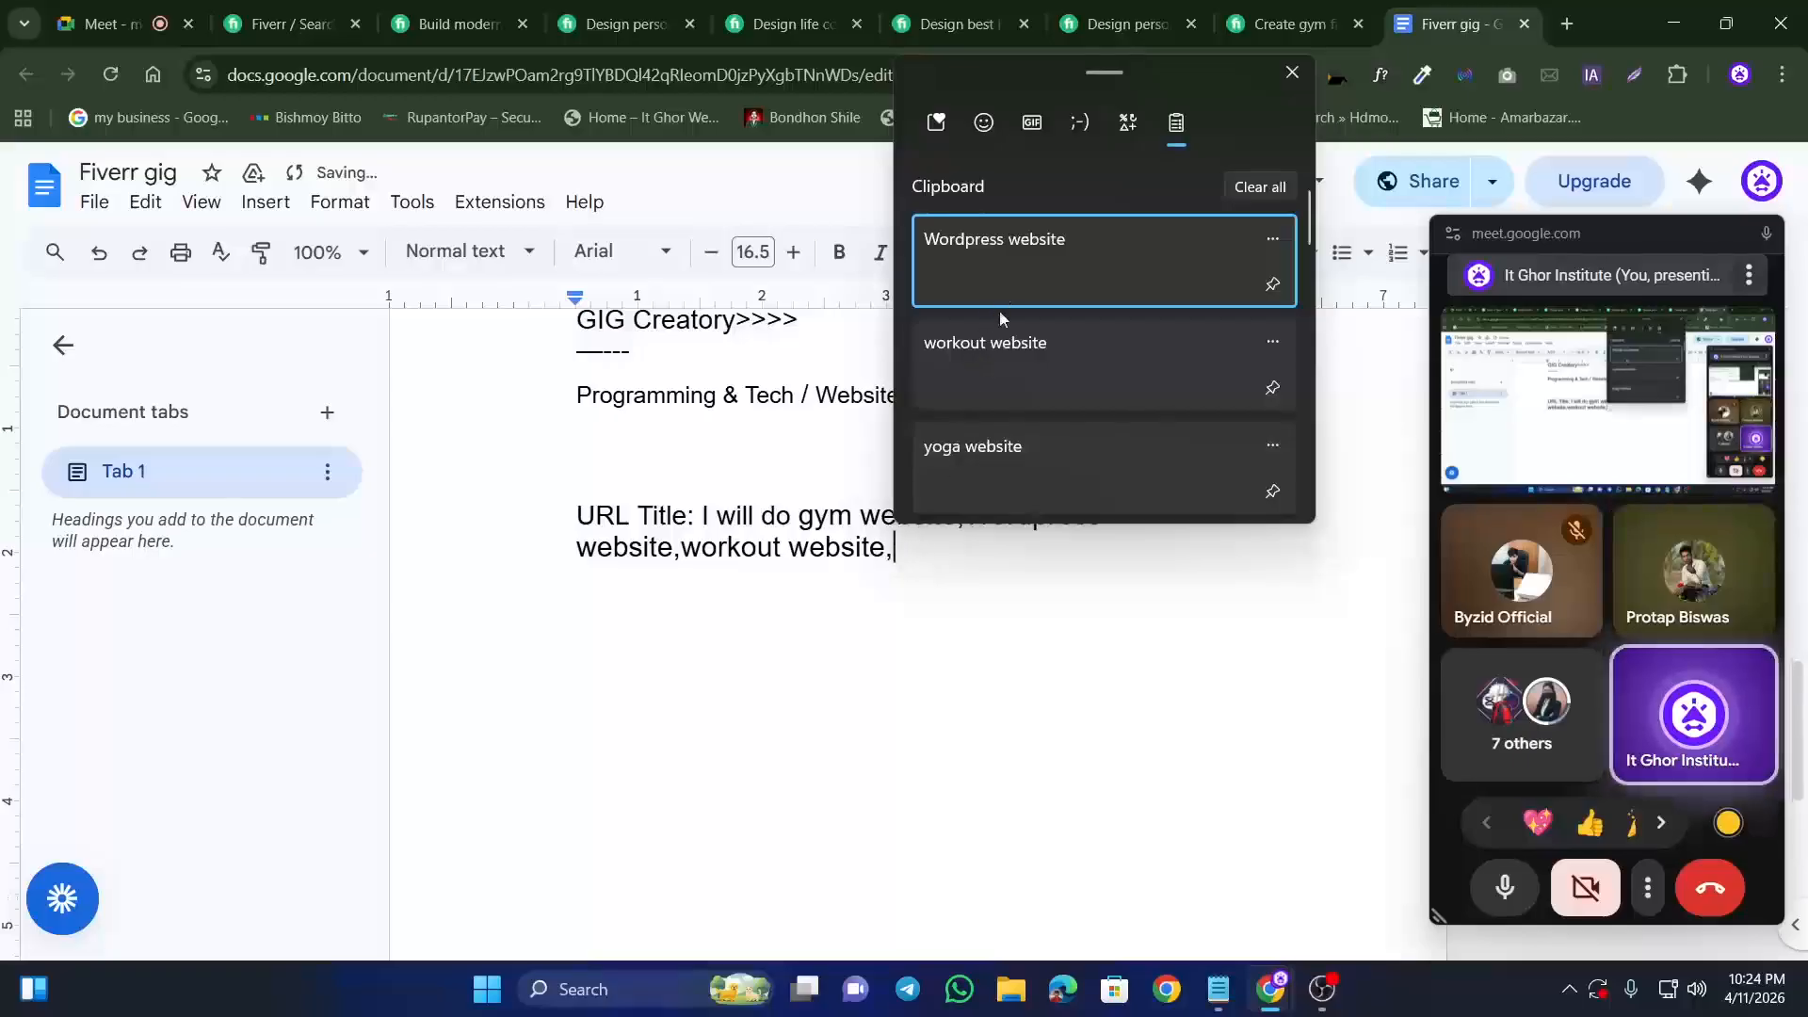
{"action": "scroll", "coordinate": [1015, 376], "scroll_direction": "down", "scroll_amount": 3}
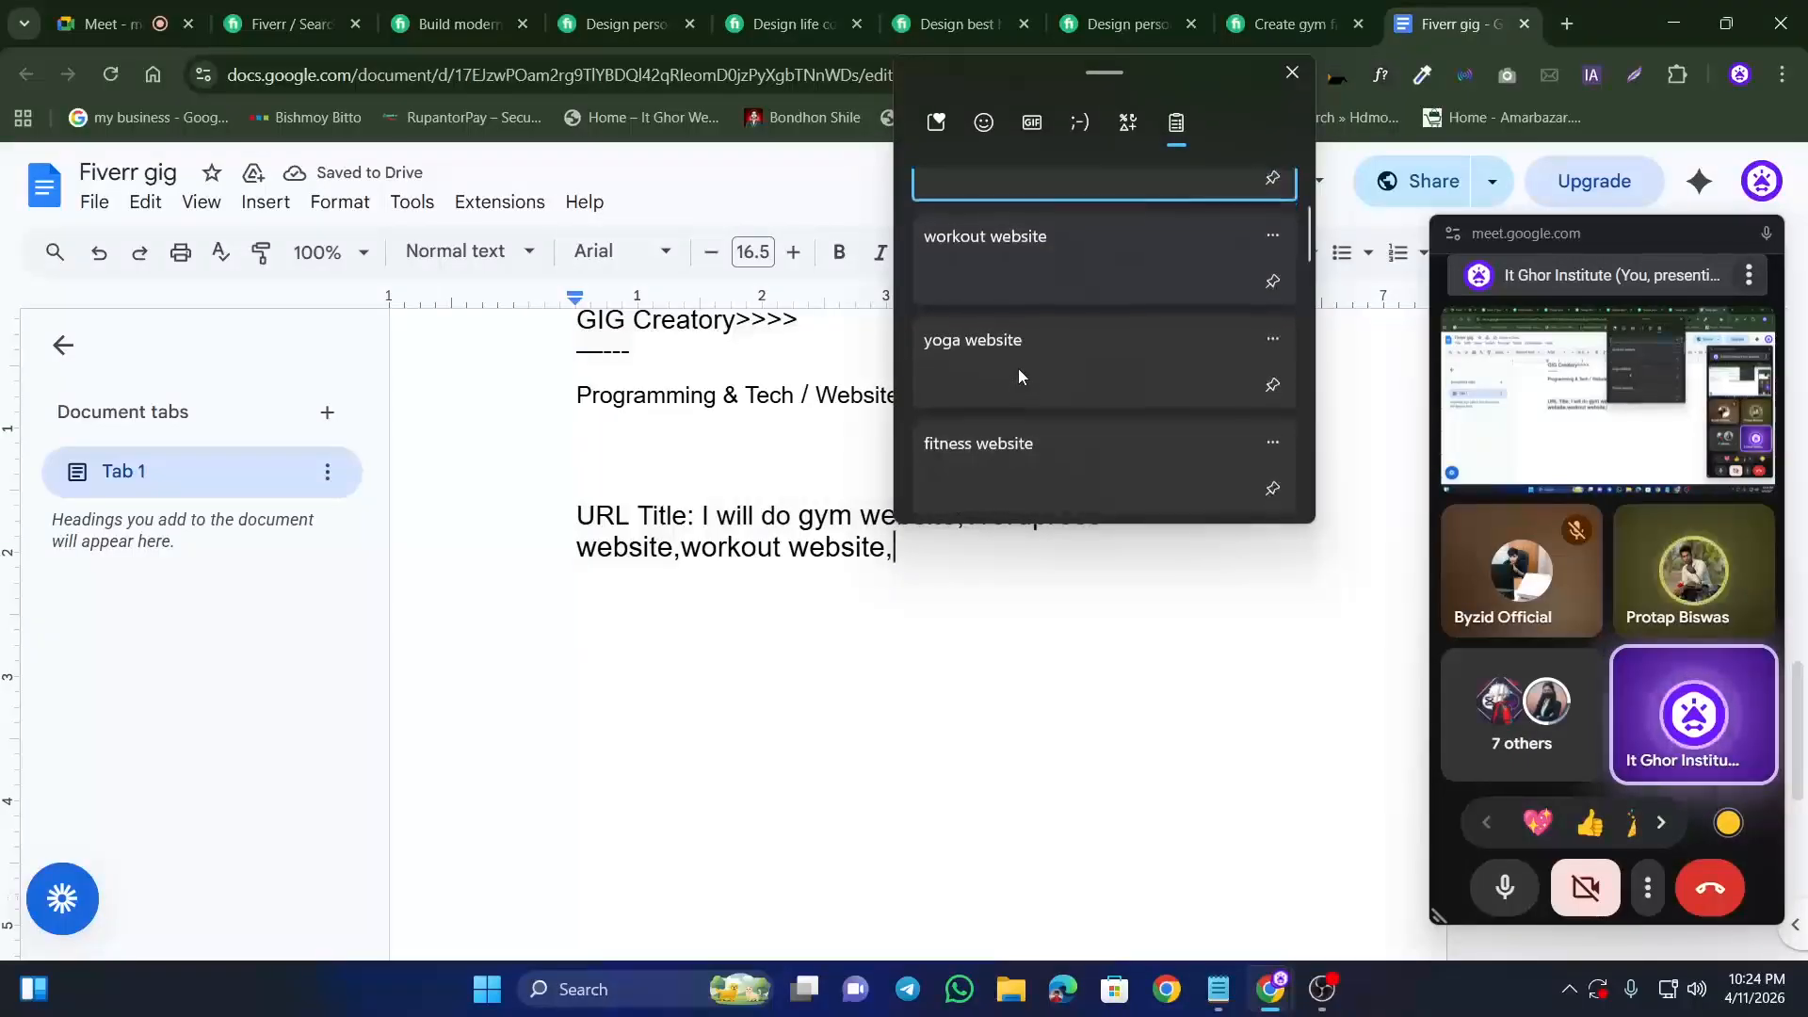
{"action": "left_click", "coordinate": [1008, 332]}
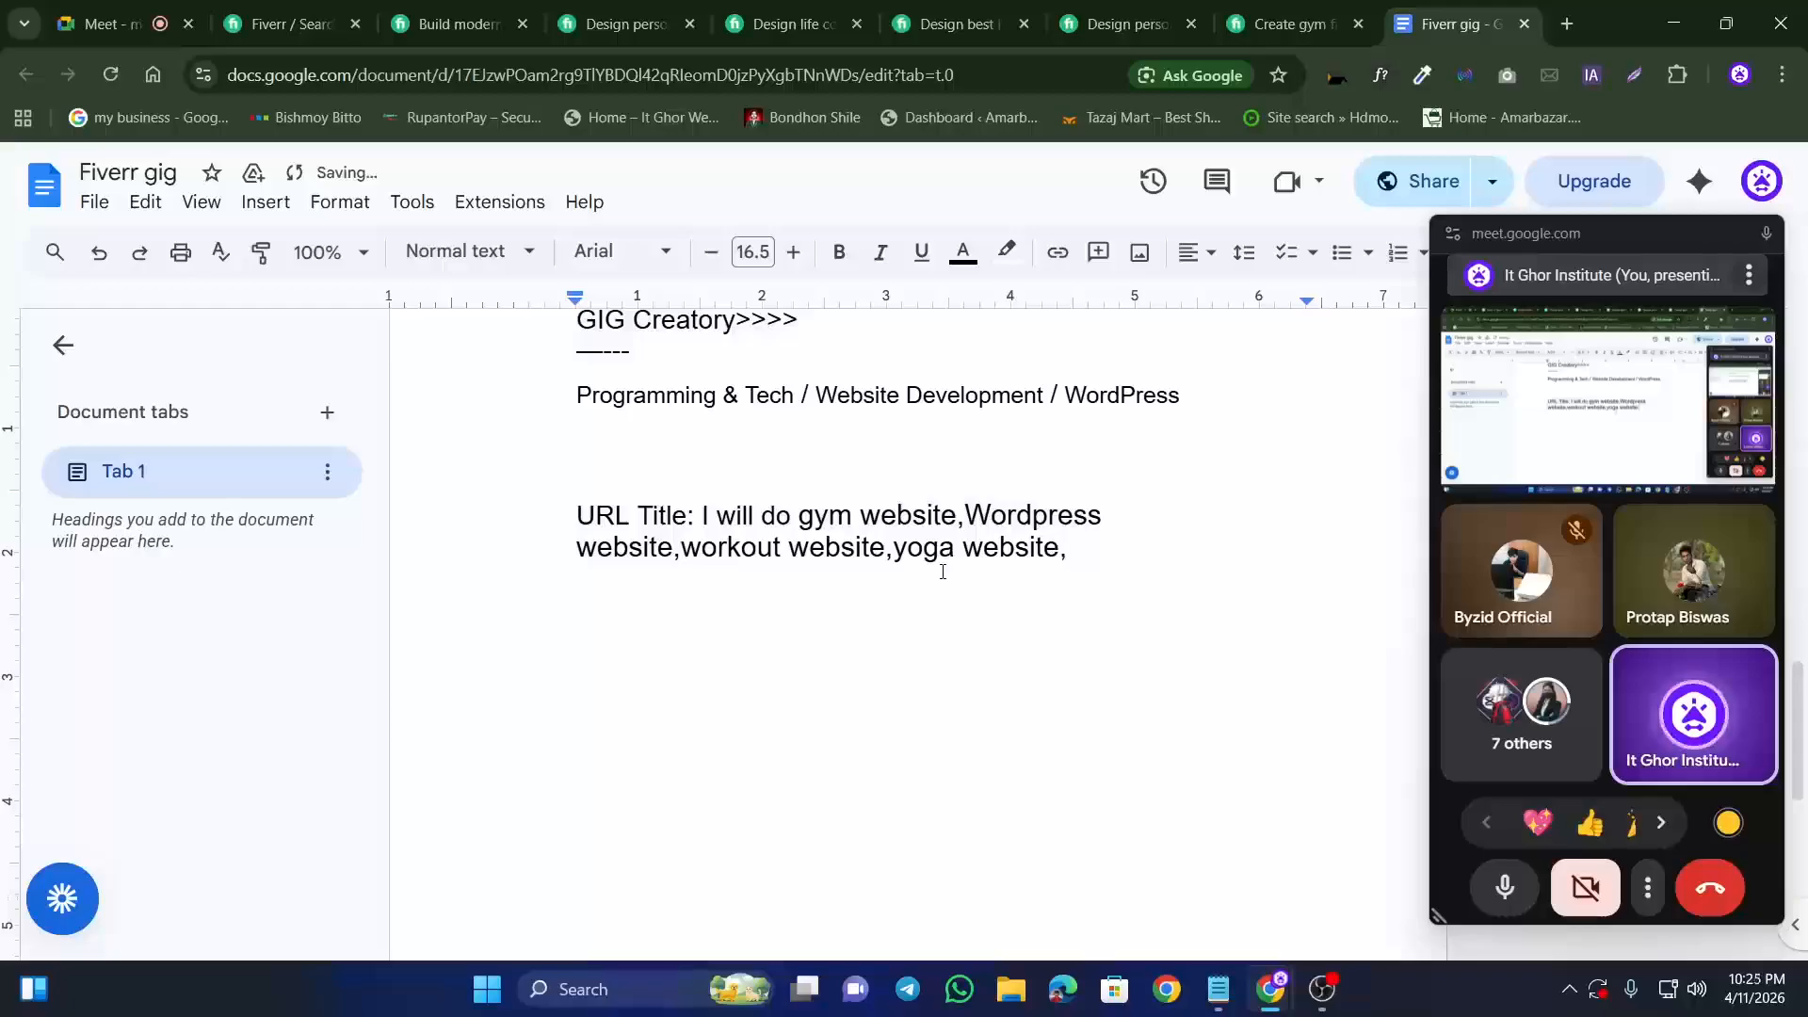
{"action": "key", "text": "super+v"}
{"action": "scroll", "coordinate": [1152, 449], "scroll_direction": "down", "scroll_amount": 3}
{"action": "scroll", "coordinate": [1151, 437], "scroll_direction": "down", "scroll_amount": 1}
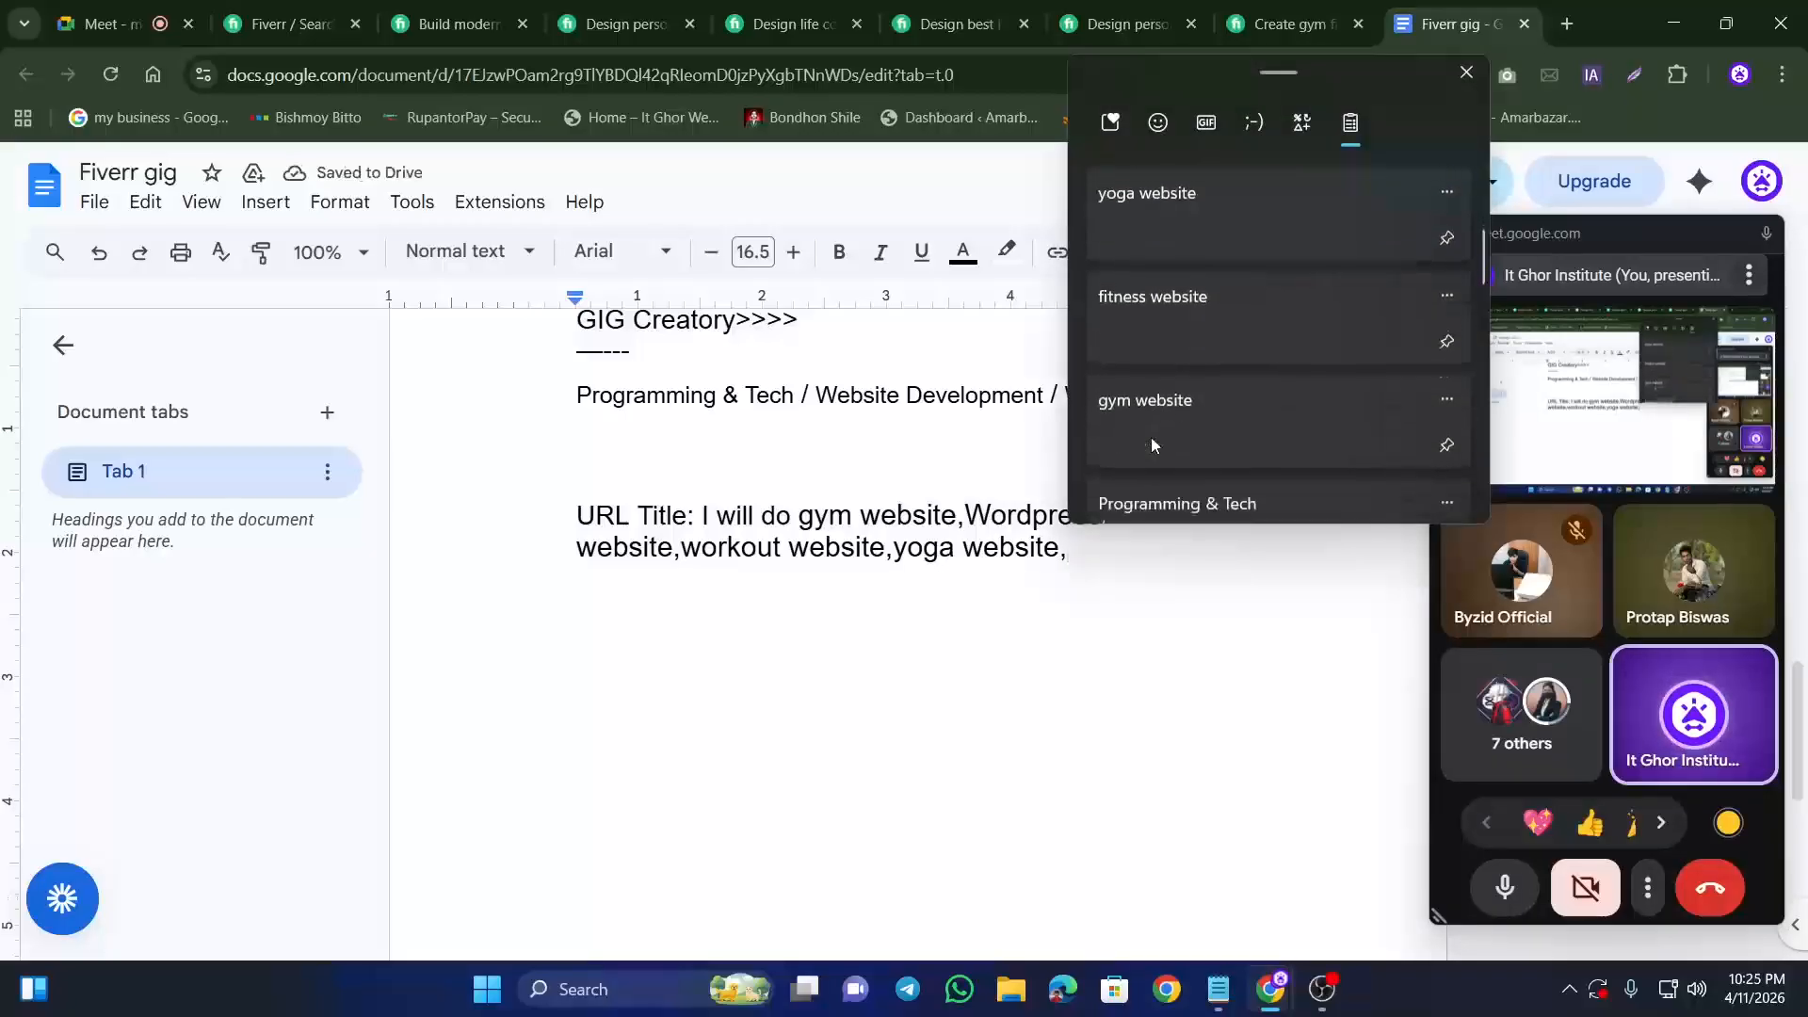
{"action": "left_click", "coordinate": [1139, 302]}
Step: Reduce the font size of the URL title text from "I will do" to "fitness website" to 13.5
{"action": "left_click_drag", "start_coordinate": [1250, 549], "coordinate": [703, 515]}
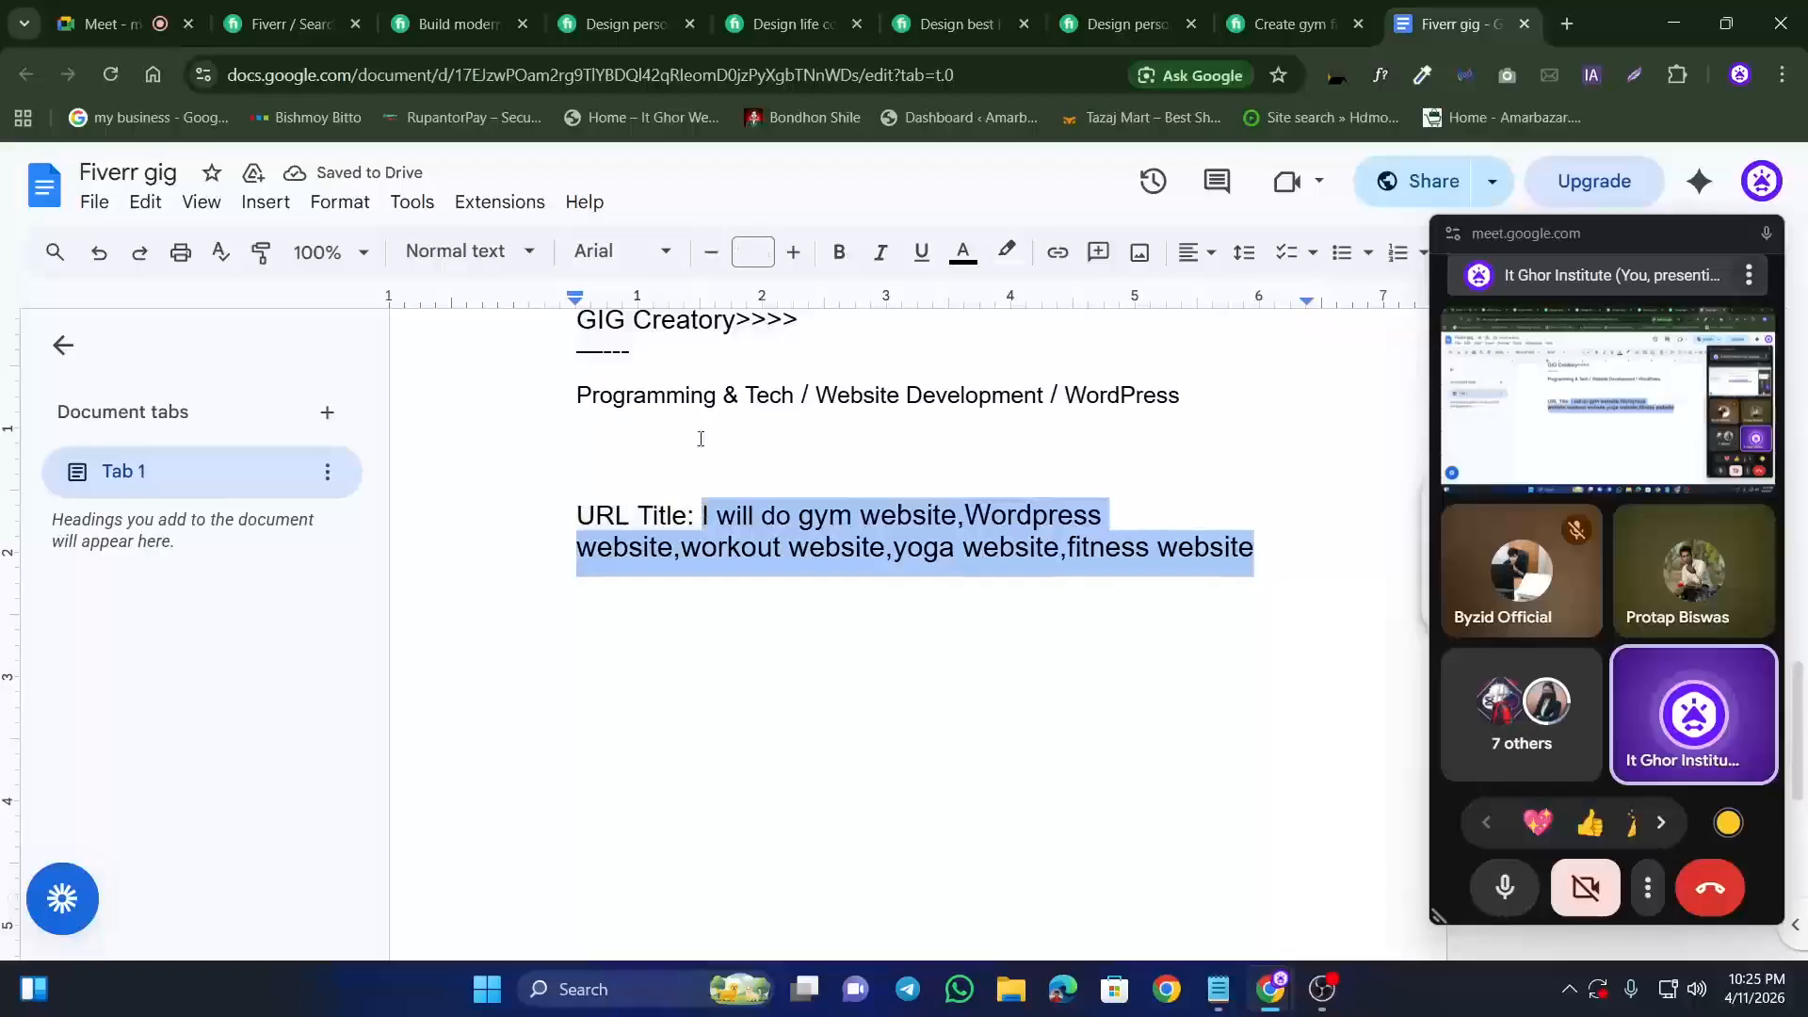
{"action": "left_click", "coordinate": [713, 253]}
{"action": "left_click", "coordinate": [713, 254]}
{"action": "left_click", "coordinate": [713, 253]}
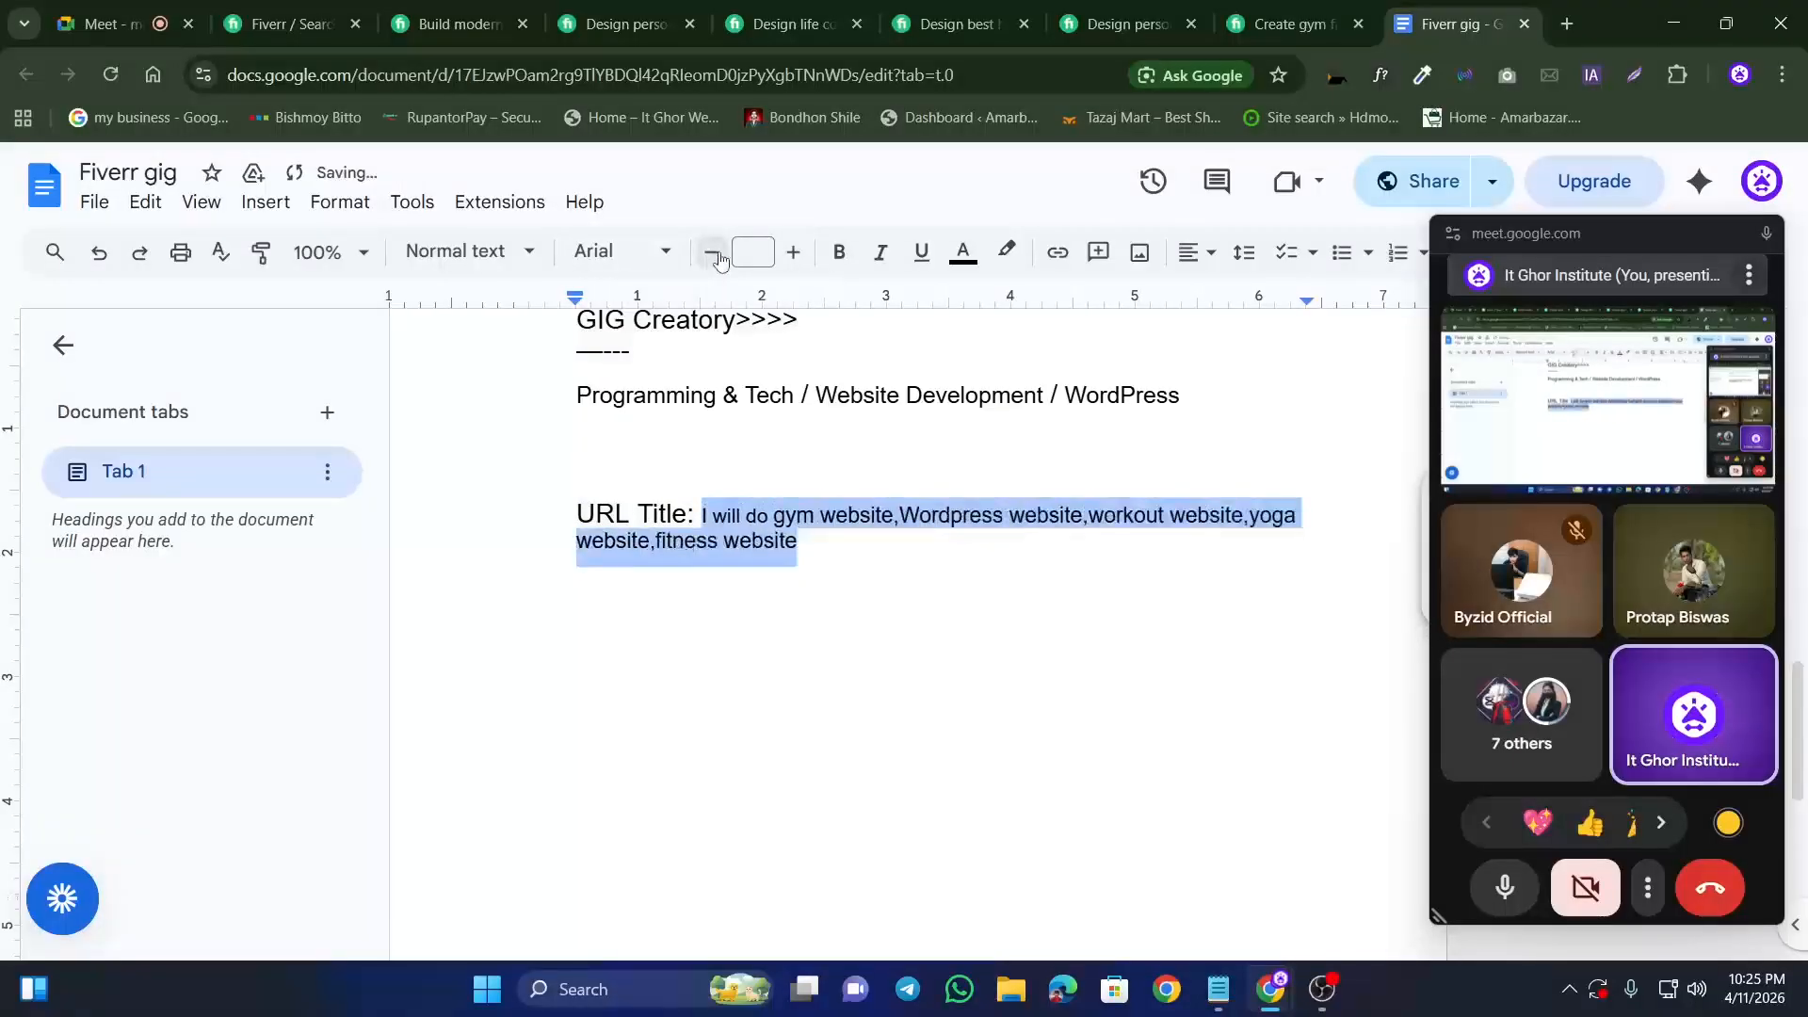
{"action": "left_click", "coordinate": [713, 254]}
{"action": "left_click", "coordinate": [713, 253]}
{"action": "left_click", "coordinate": [712, 253]}
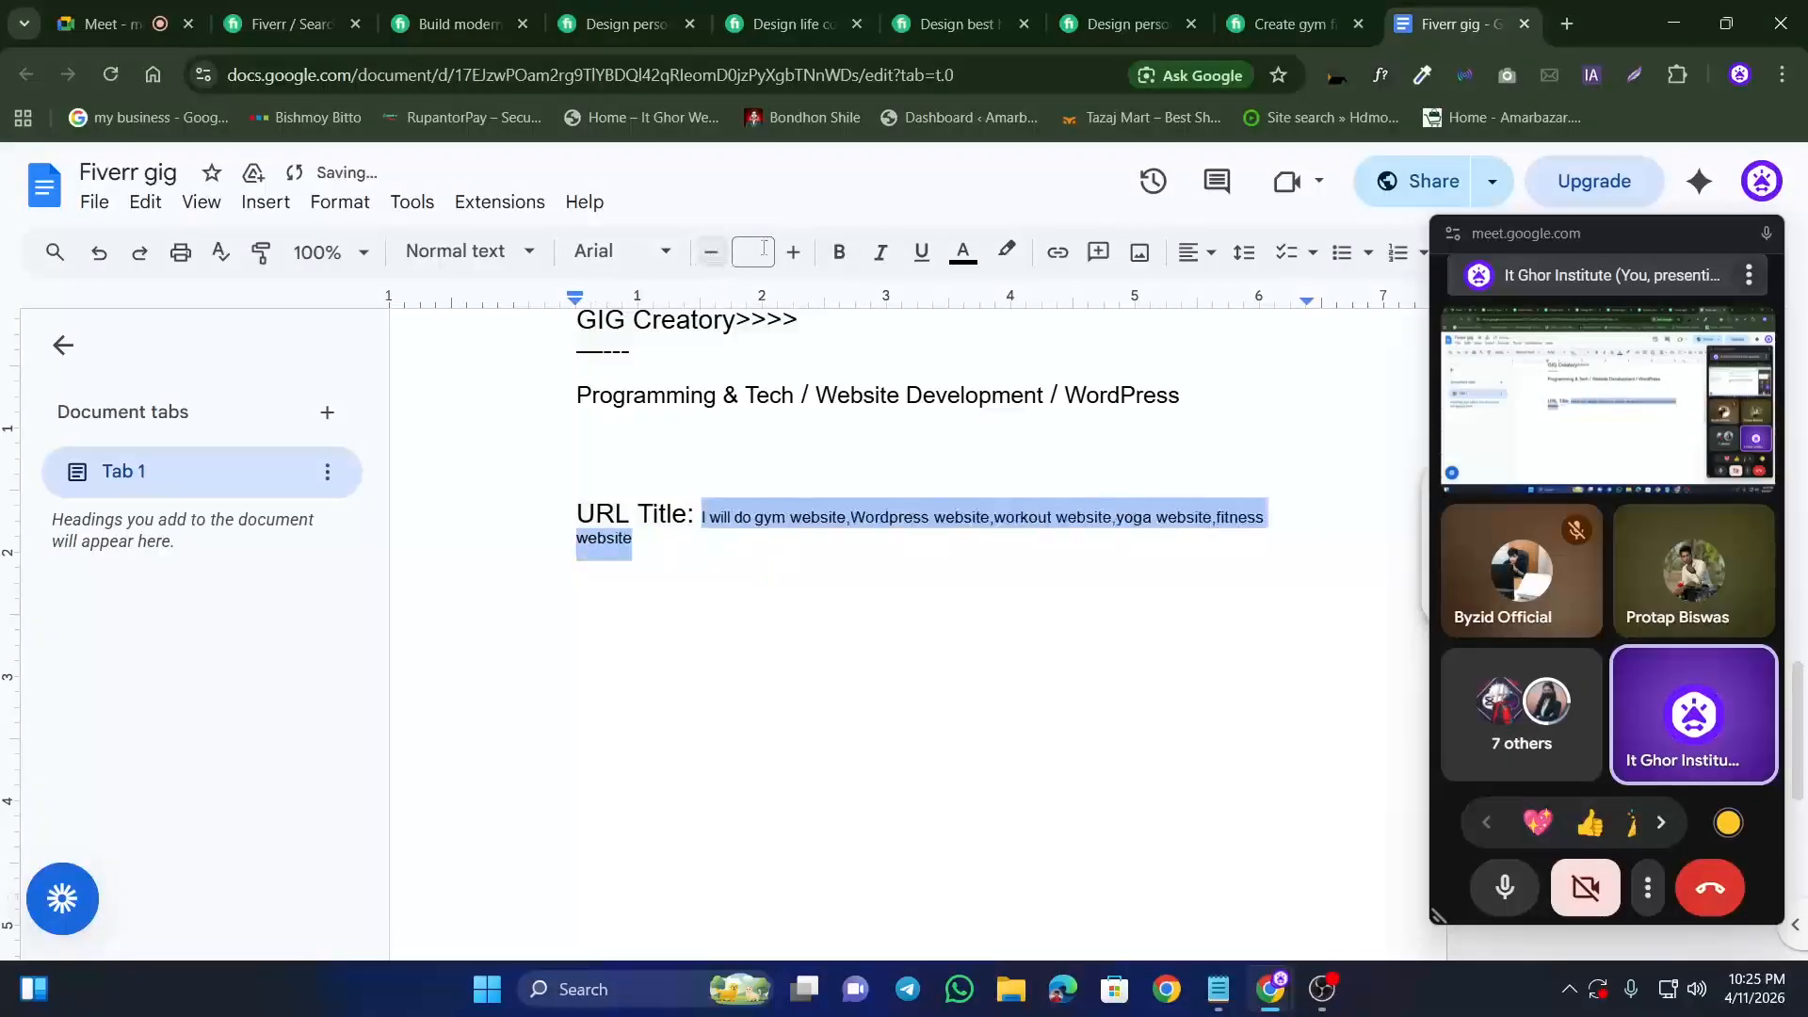
{"action": "left_click", "coordinate": [796, 256]}
{"action": "left_click", "coordinate": [796, 256]}
{"action": "left_click", "coordinate": [795, 256]}
{"action": "left_click", "coordinate": [796, 256]}
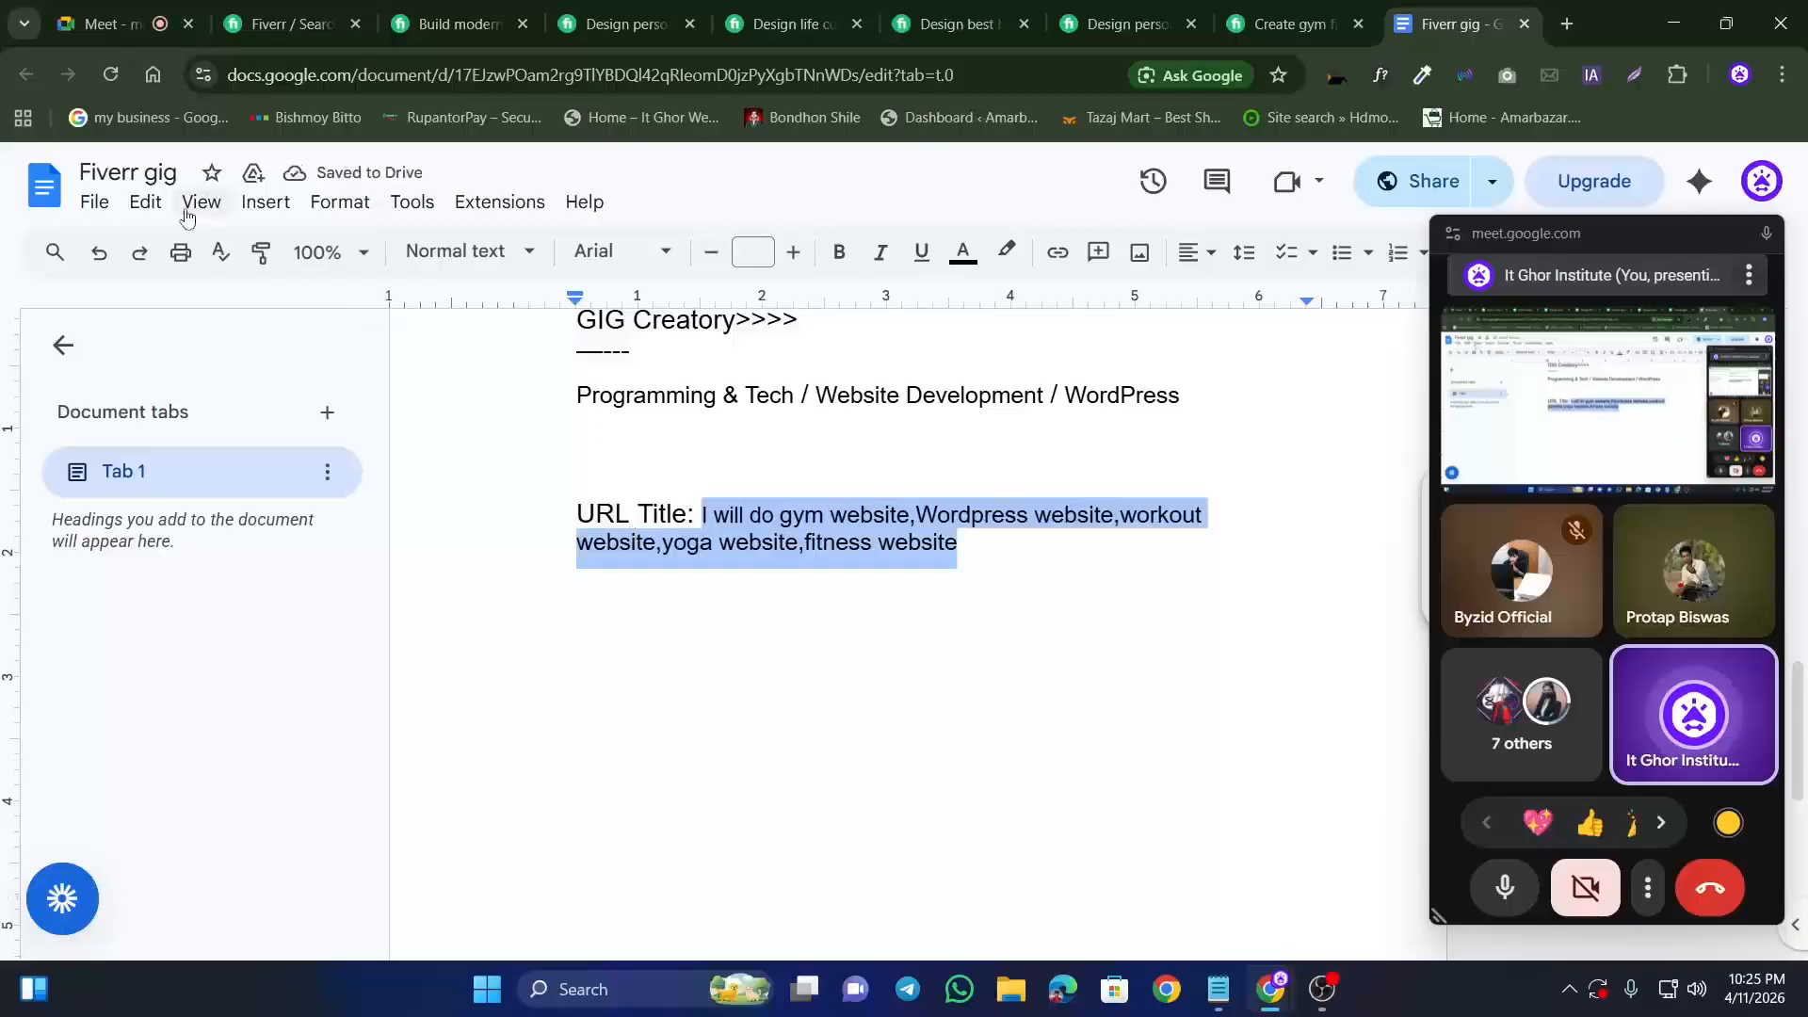
Step: Check the character count of the URL title text from "I will do" through "fitness website"
{"action": "left_click", "coordinate": [153, 207]}
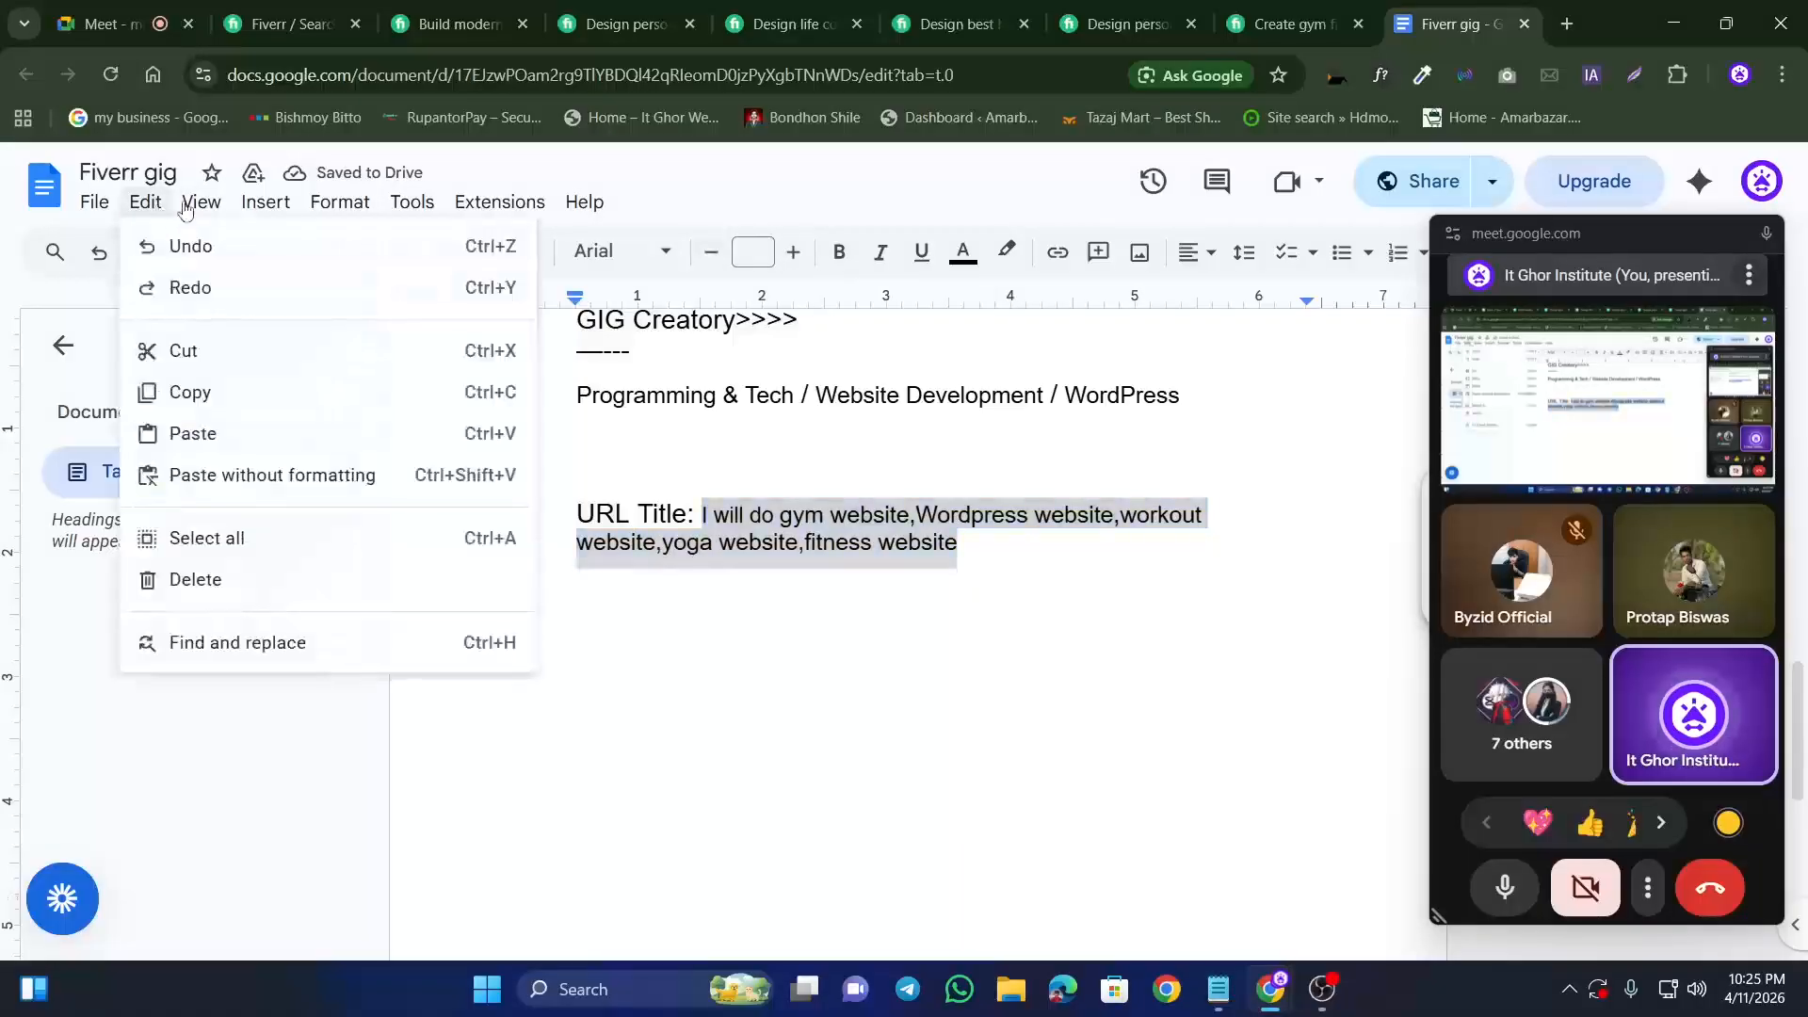
{"action": "left_click", "coordinate": [200, 205]}
{"action": "left_click", "coordinate": [206, 209]}
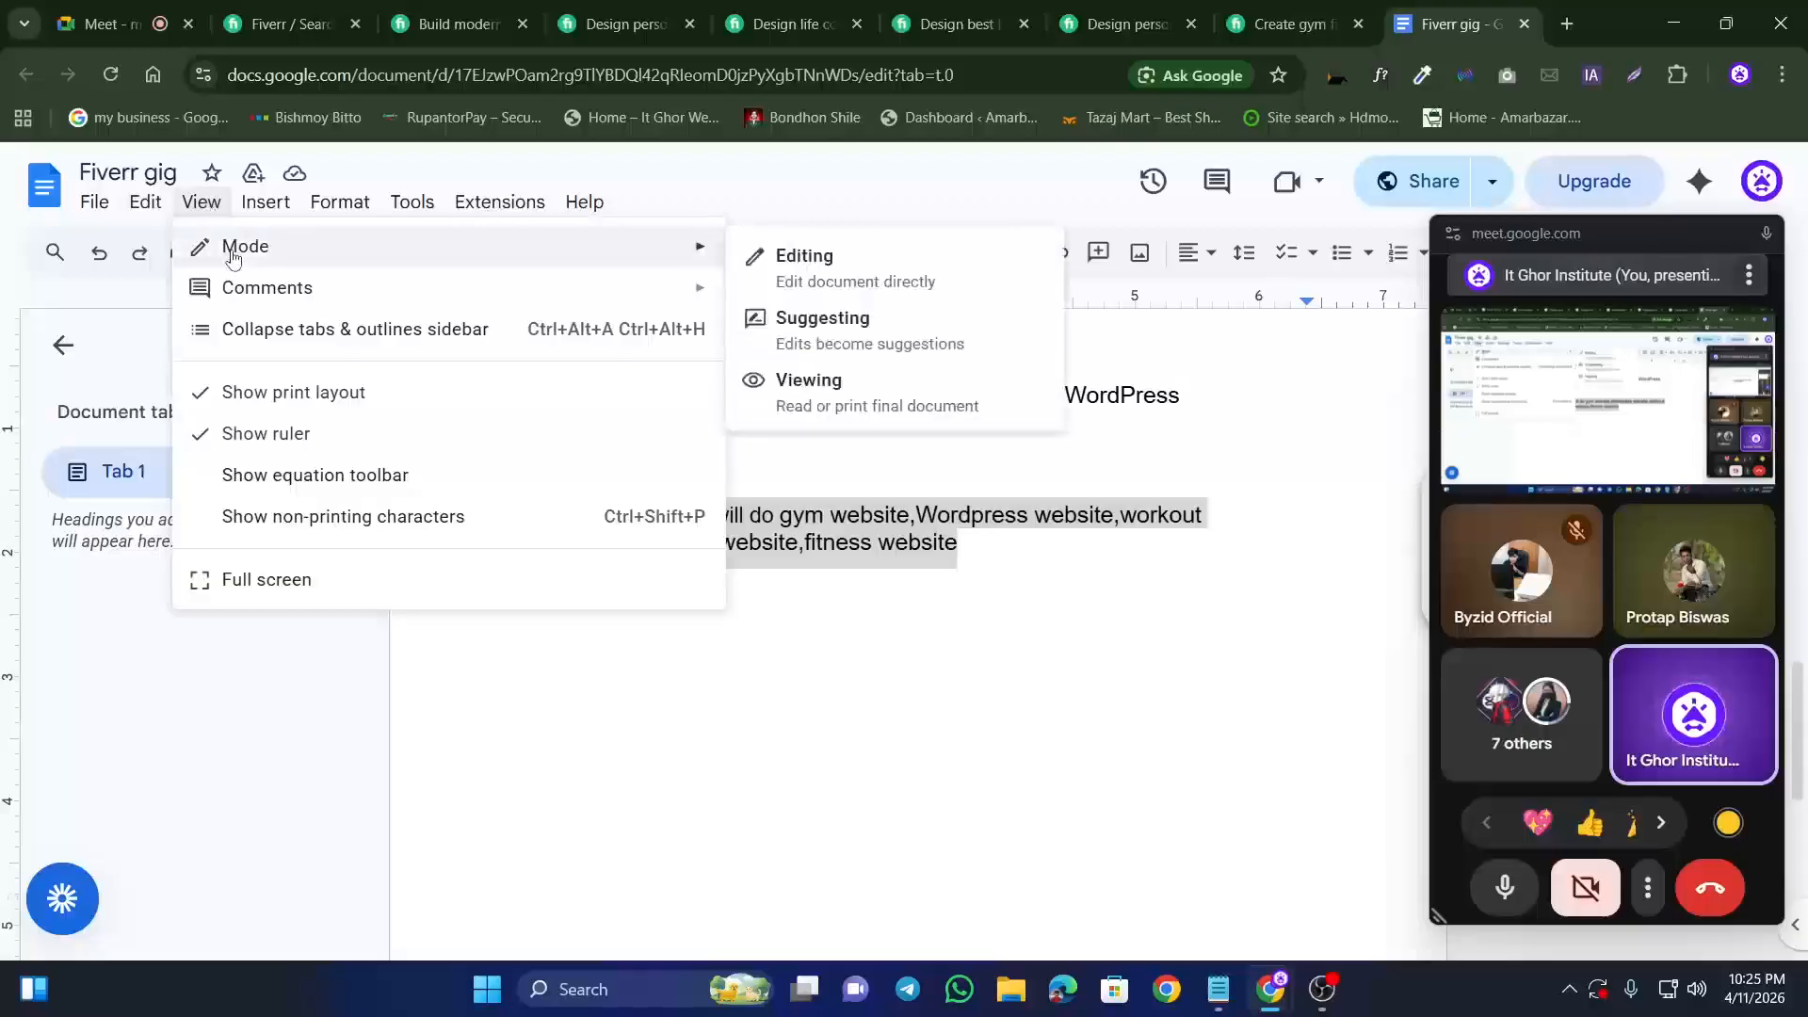
{"action": "mouse_move", "coordinate": [254, 209]}
{"action": "mouse_move", "coordinate": [323, 196]}
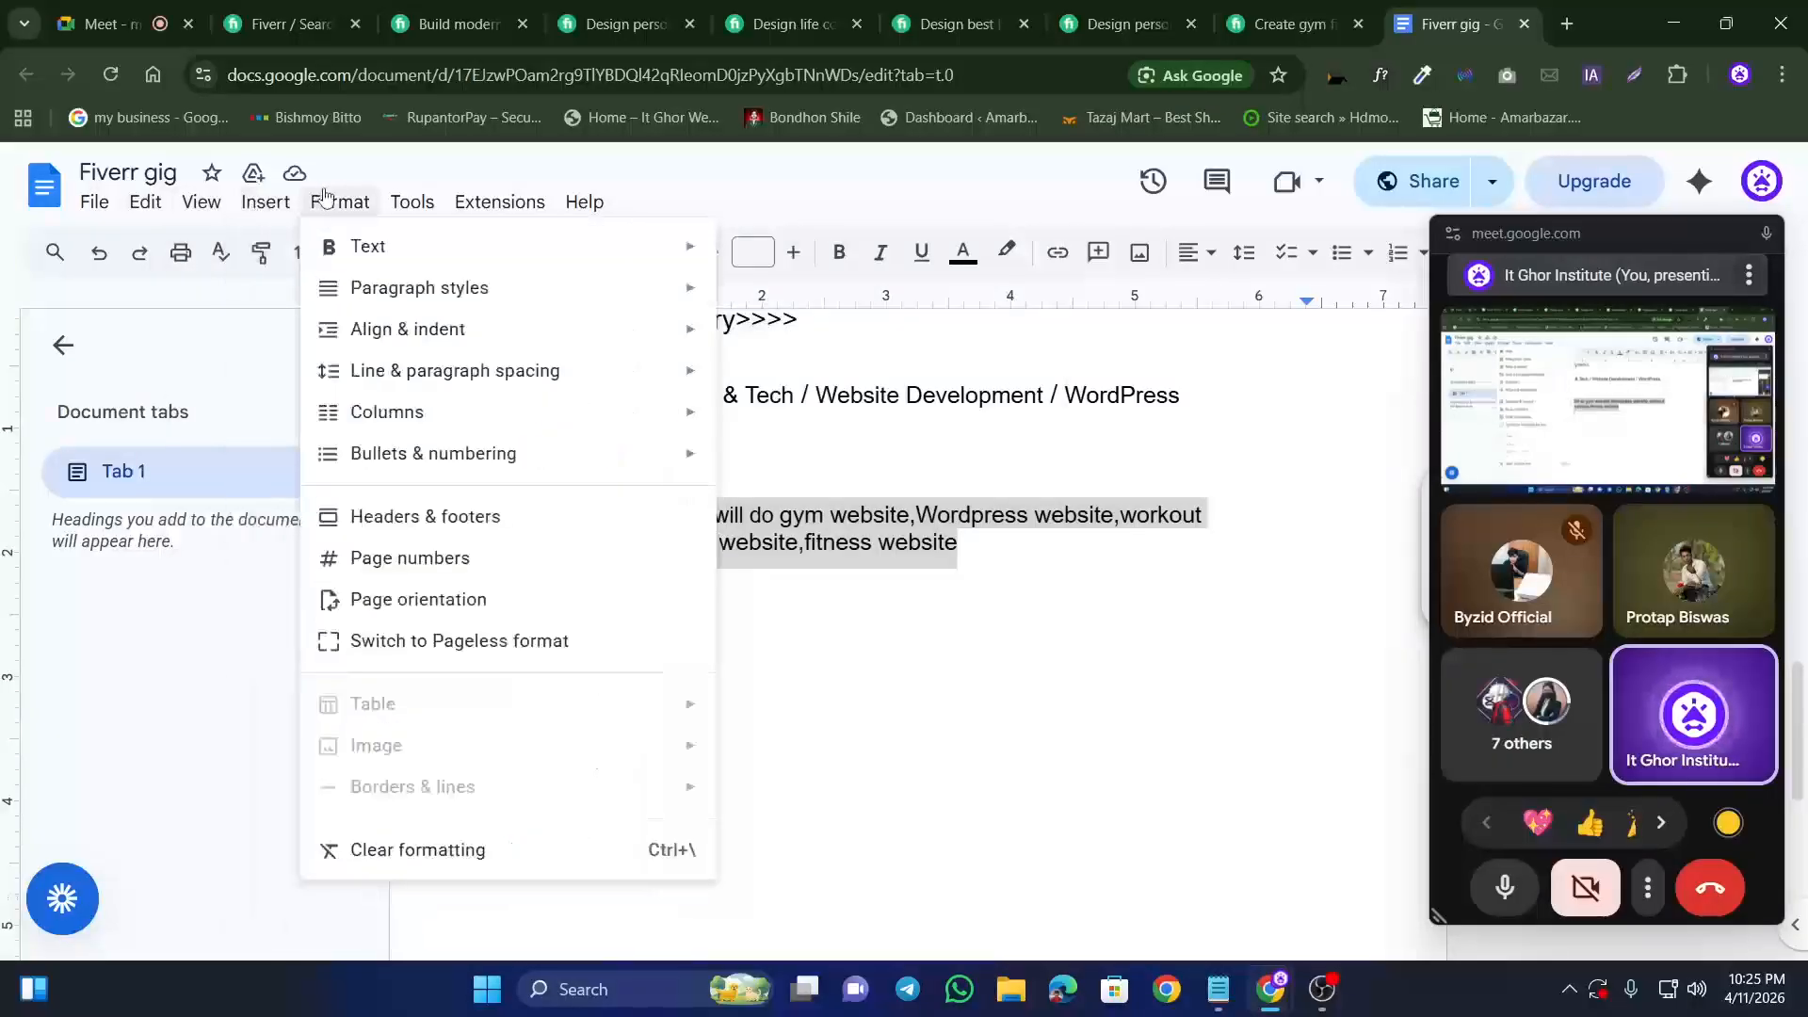
{"action": "mouse_move", "coordinate": [412, 202]}
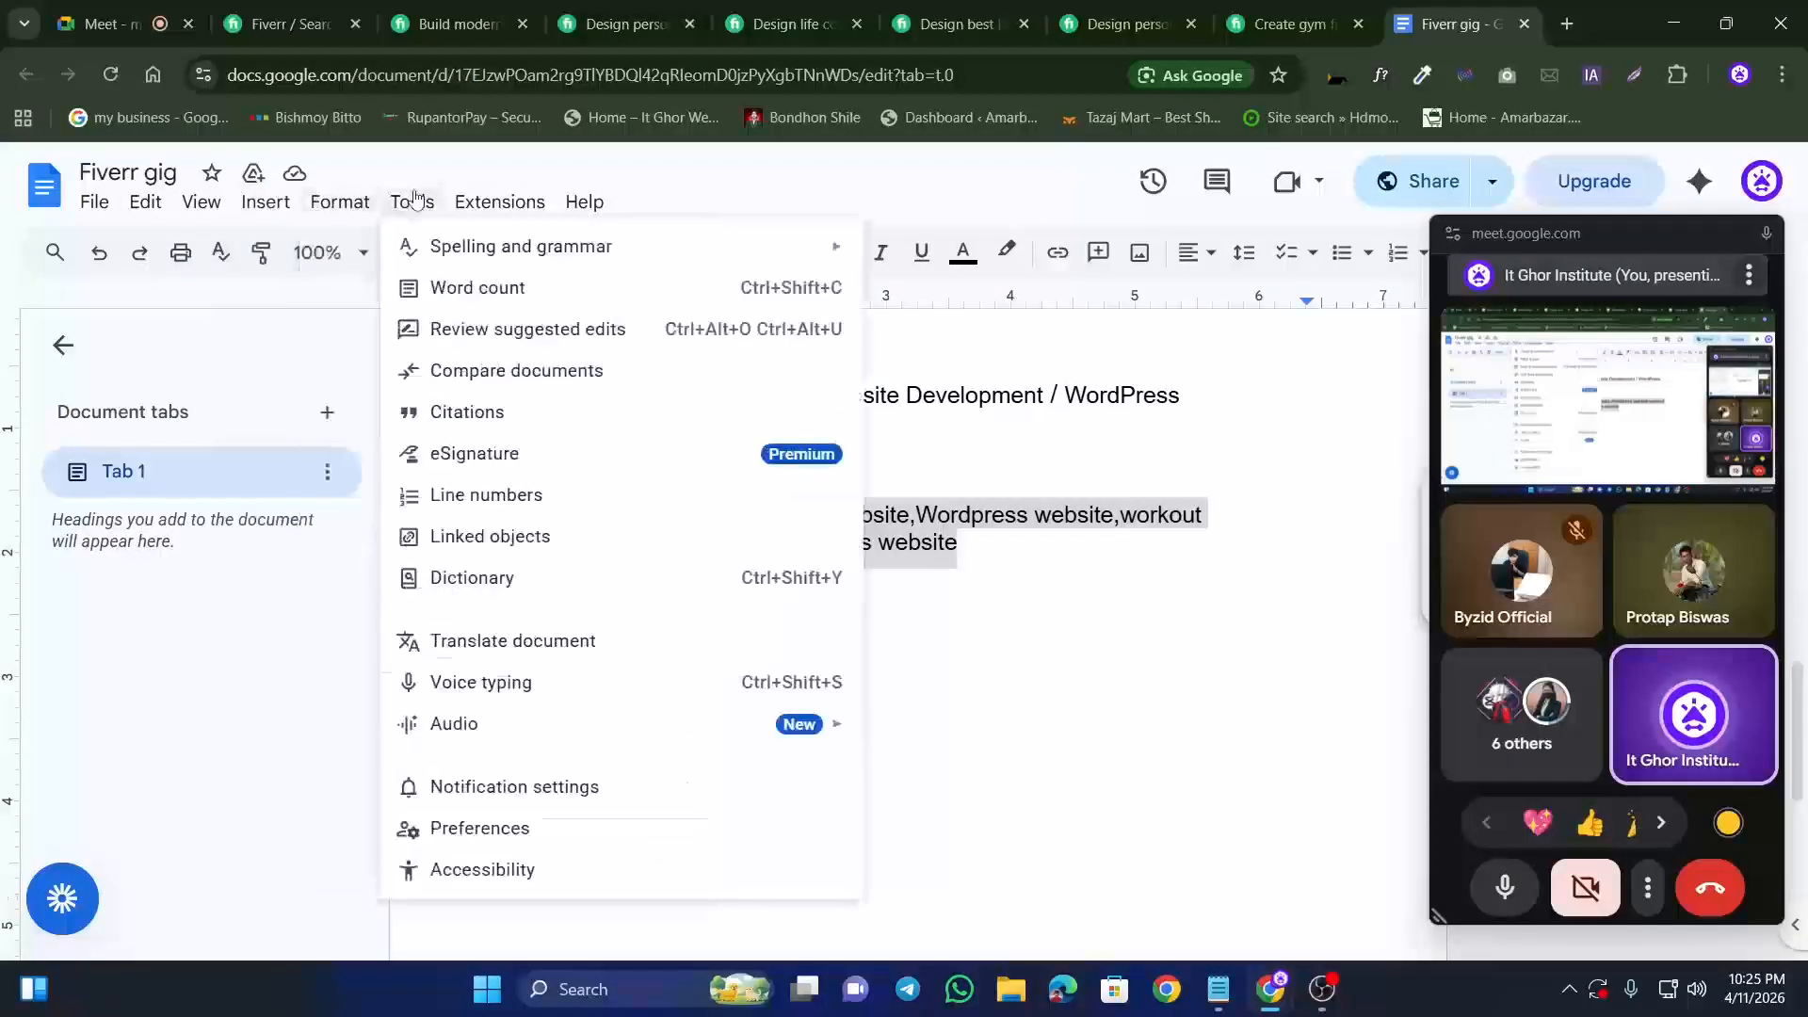
{"action": "left_click", "coordinate": [468, 289]}
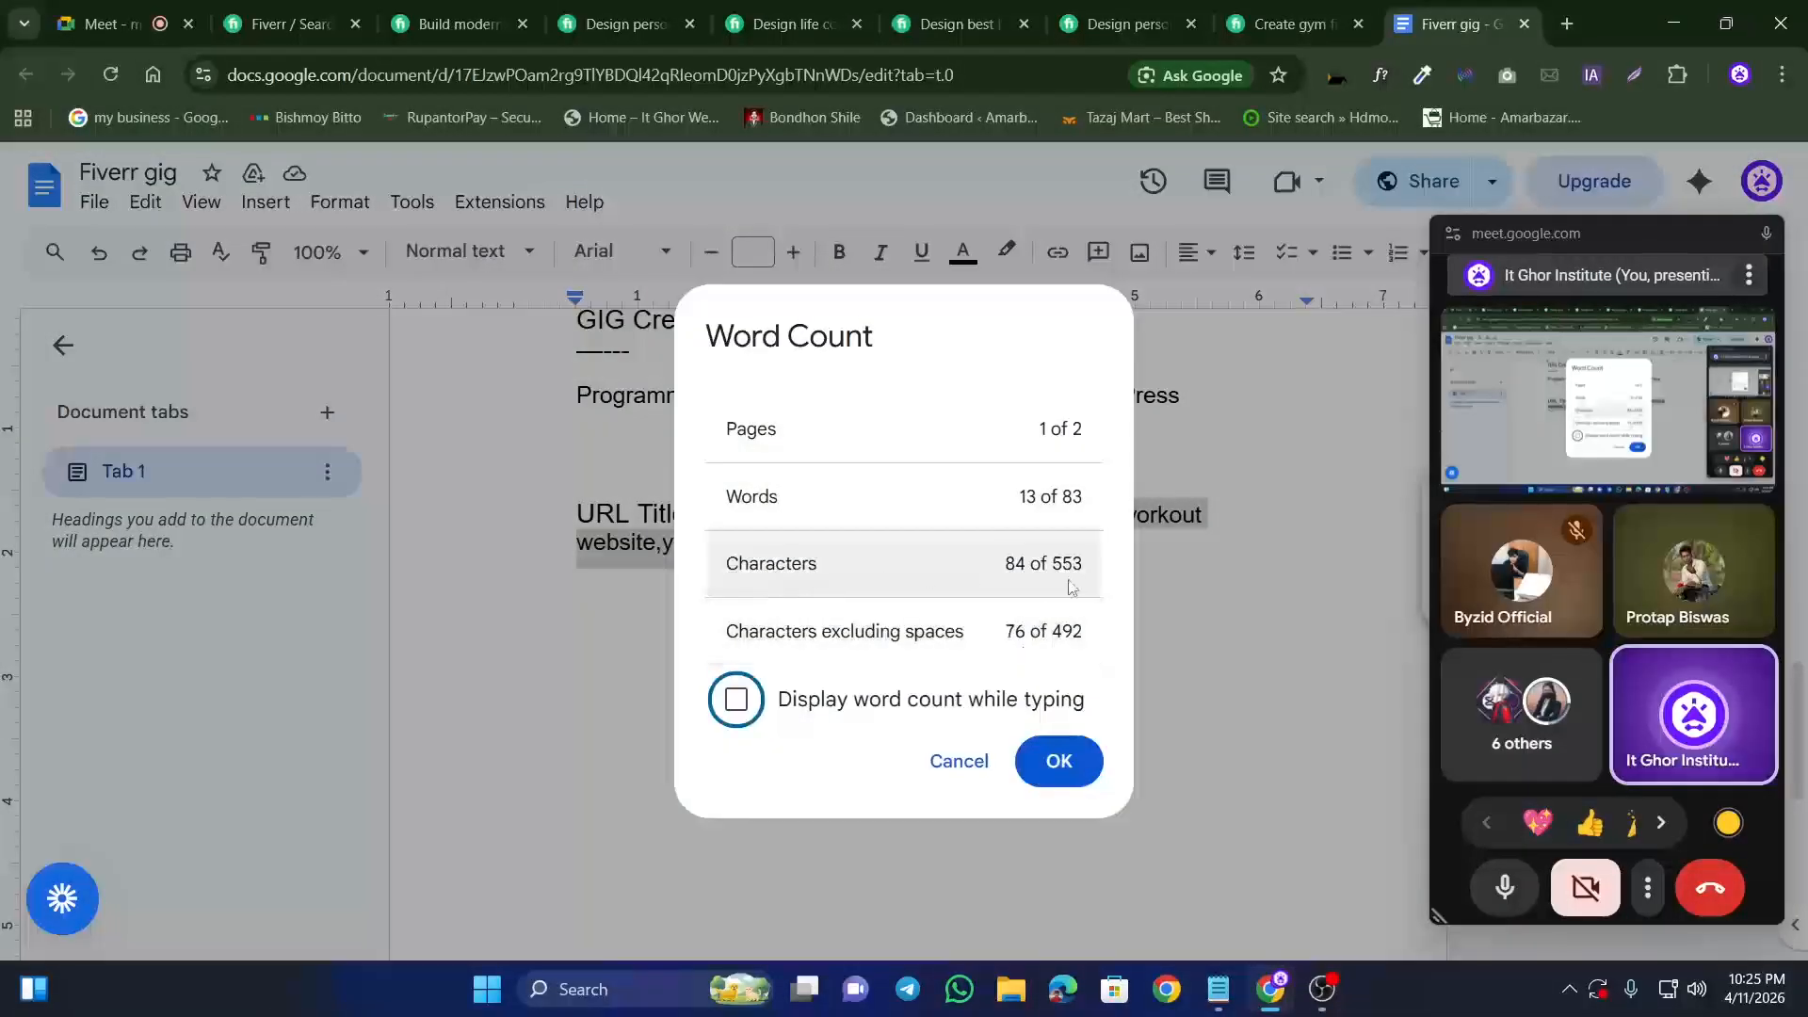
{"action": "left_click", "coordinate": [968, 775]}
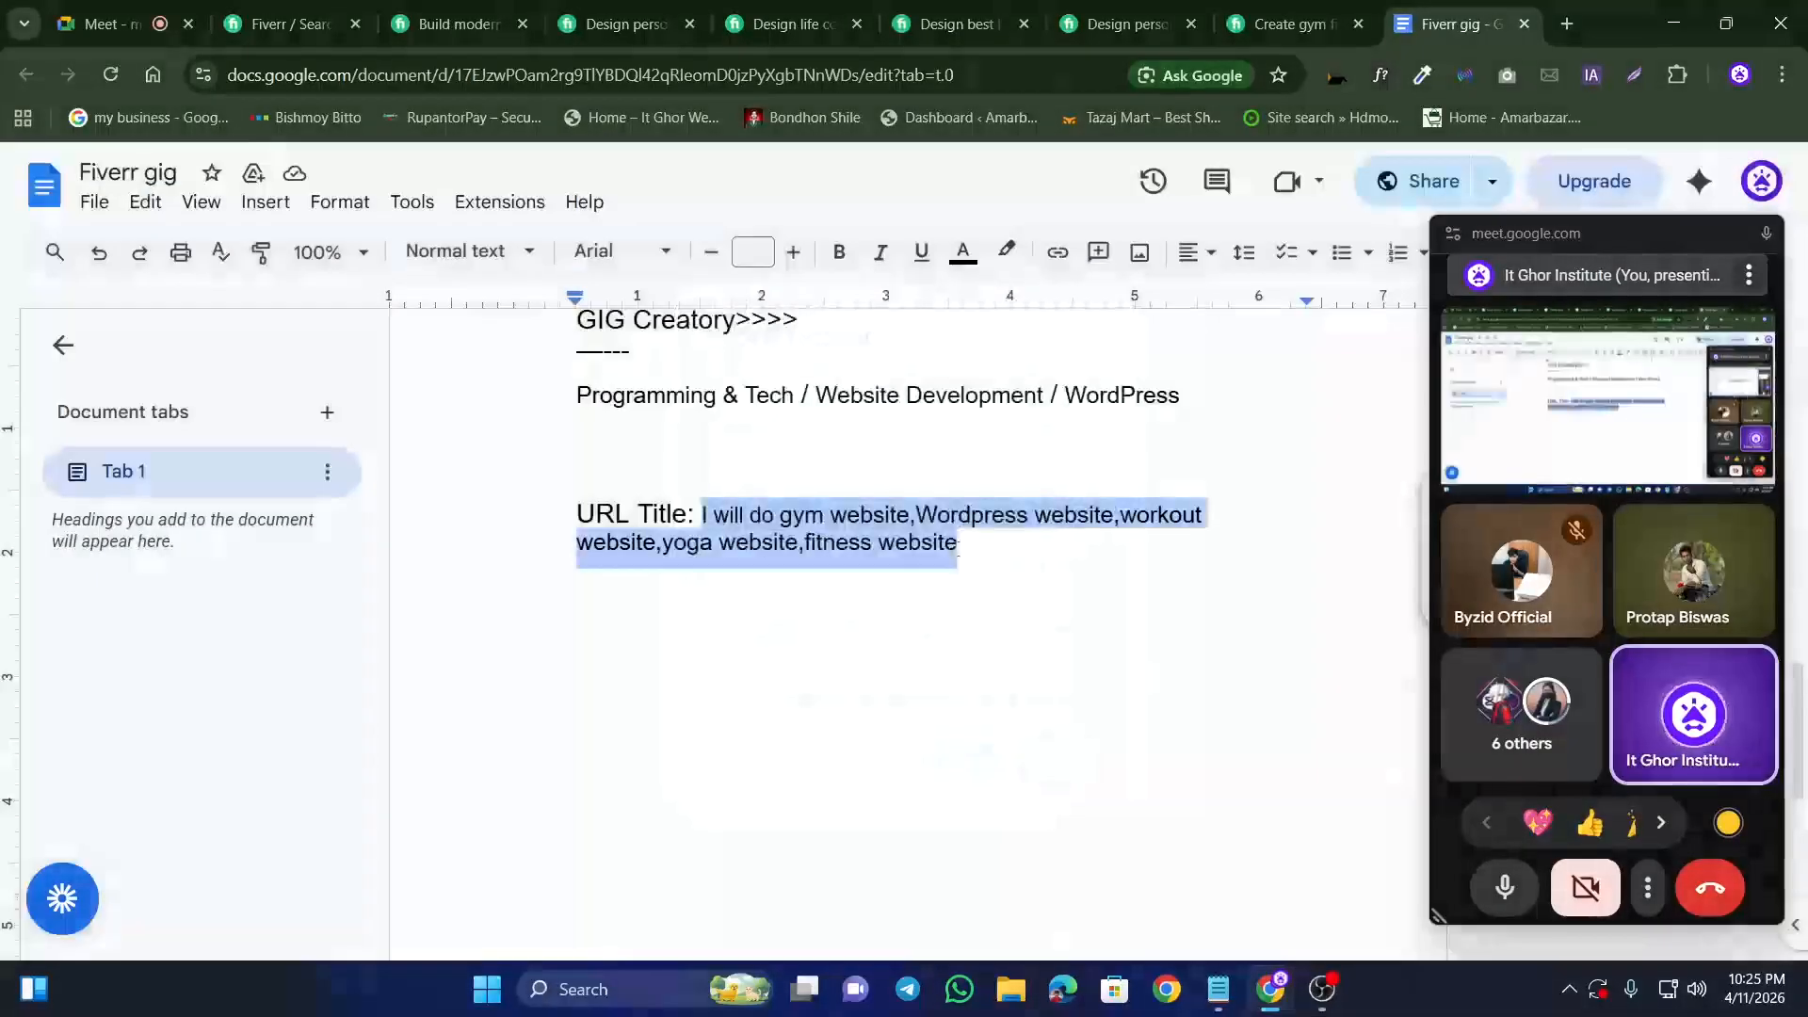
Step: Delete "website" after "yoga" in the URL title so that part reads "yoga,fitness website"
{"action": "left_click", "coordinate": [967, 546]}
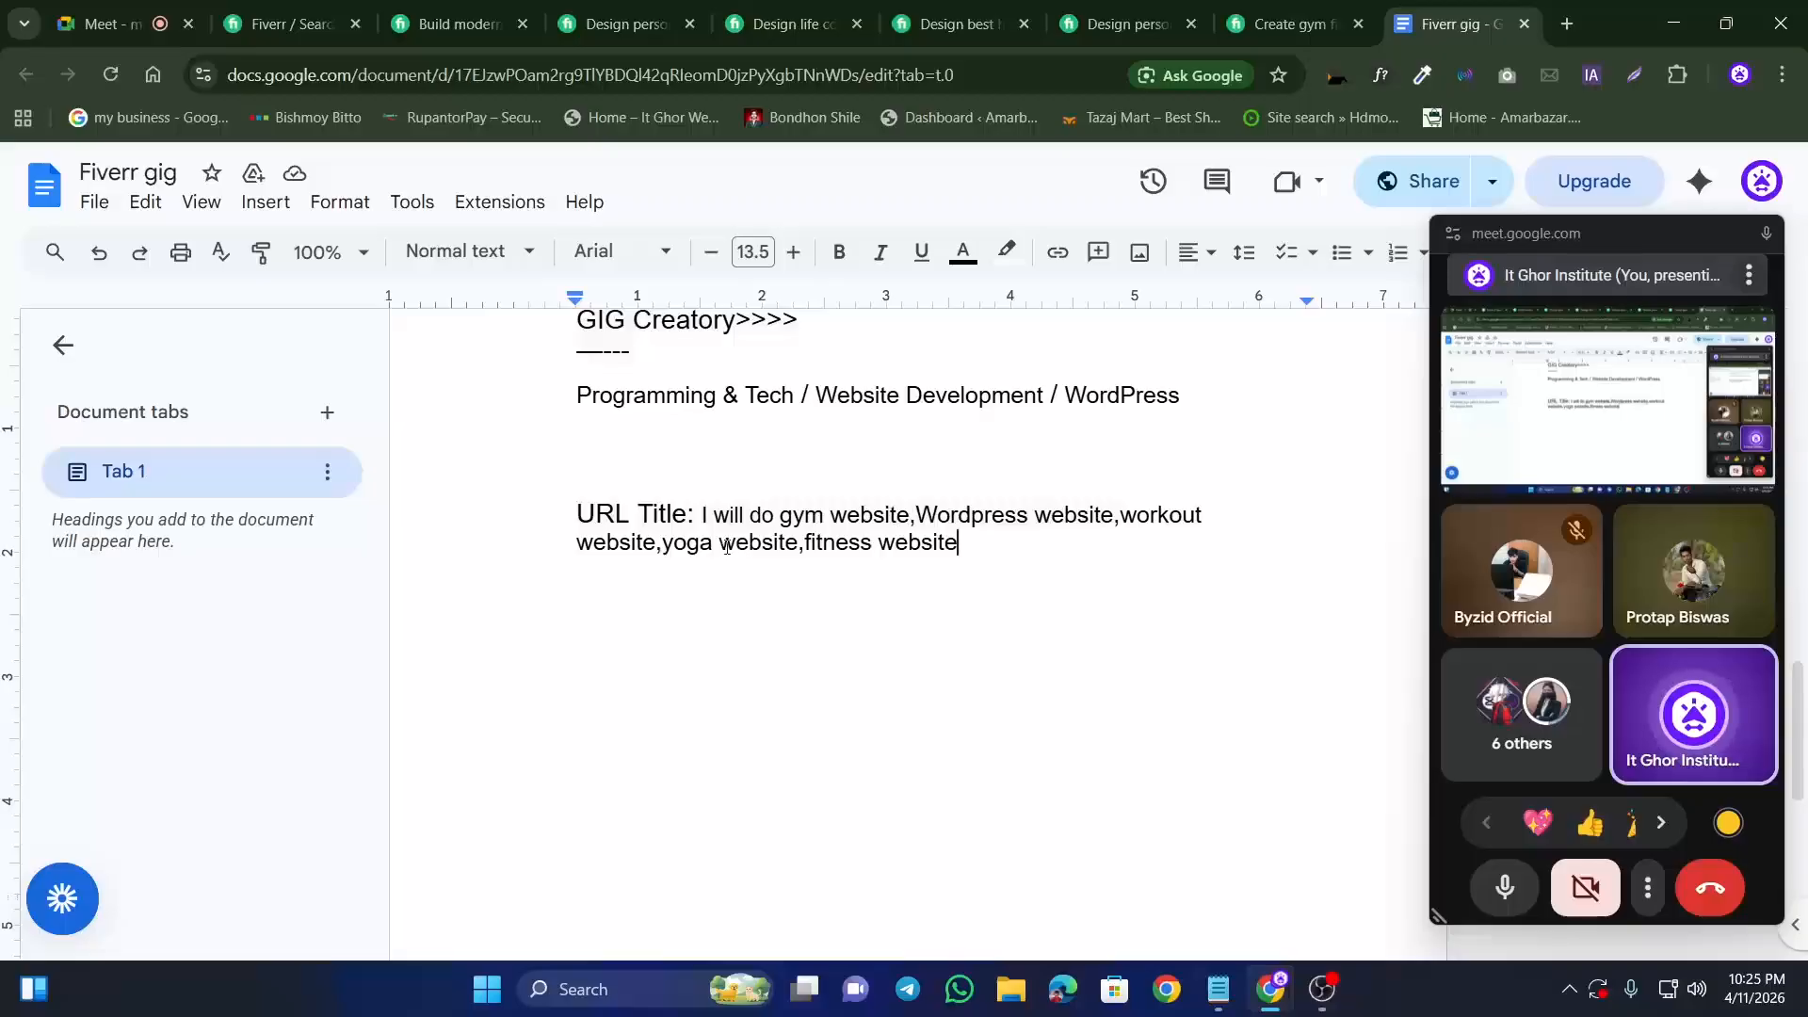
{"action": "left_click_drag", "start_coordinate": [722, 546], "coordinate": [799, 543]}
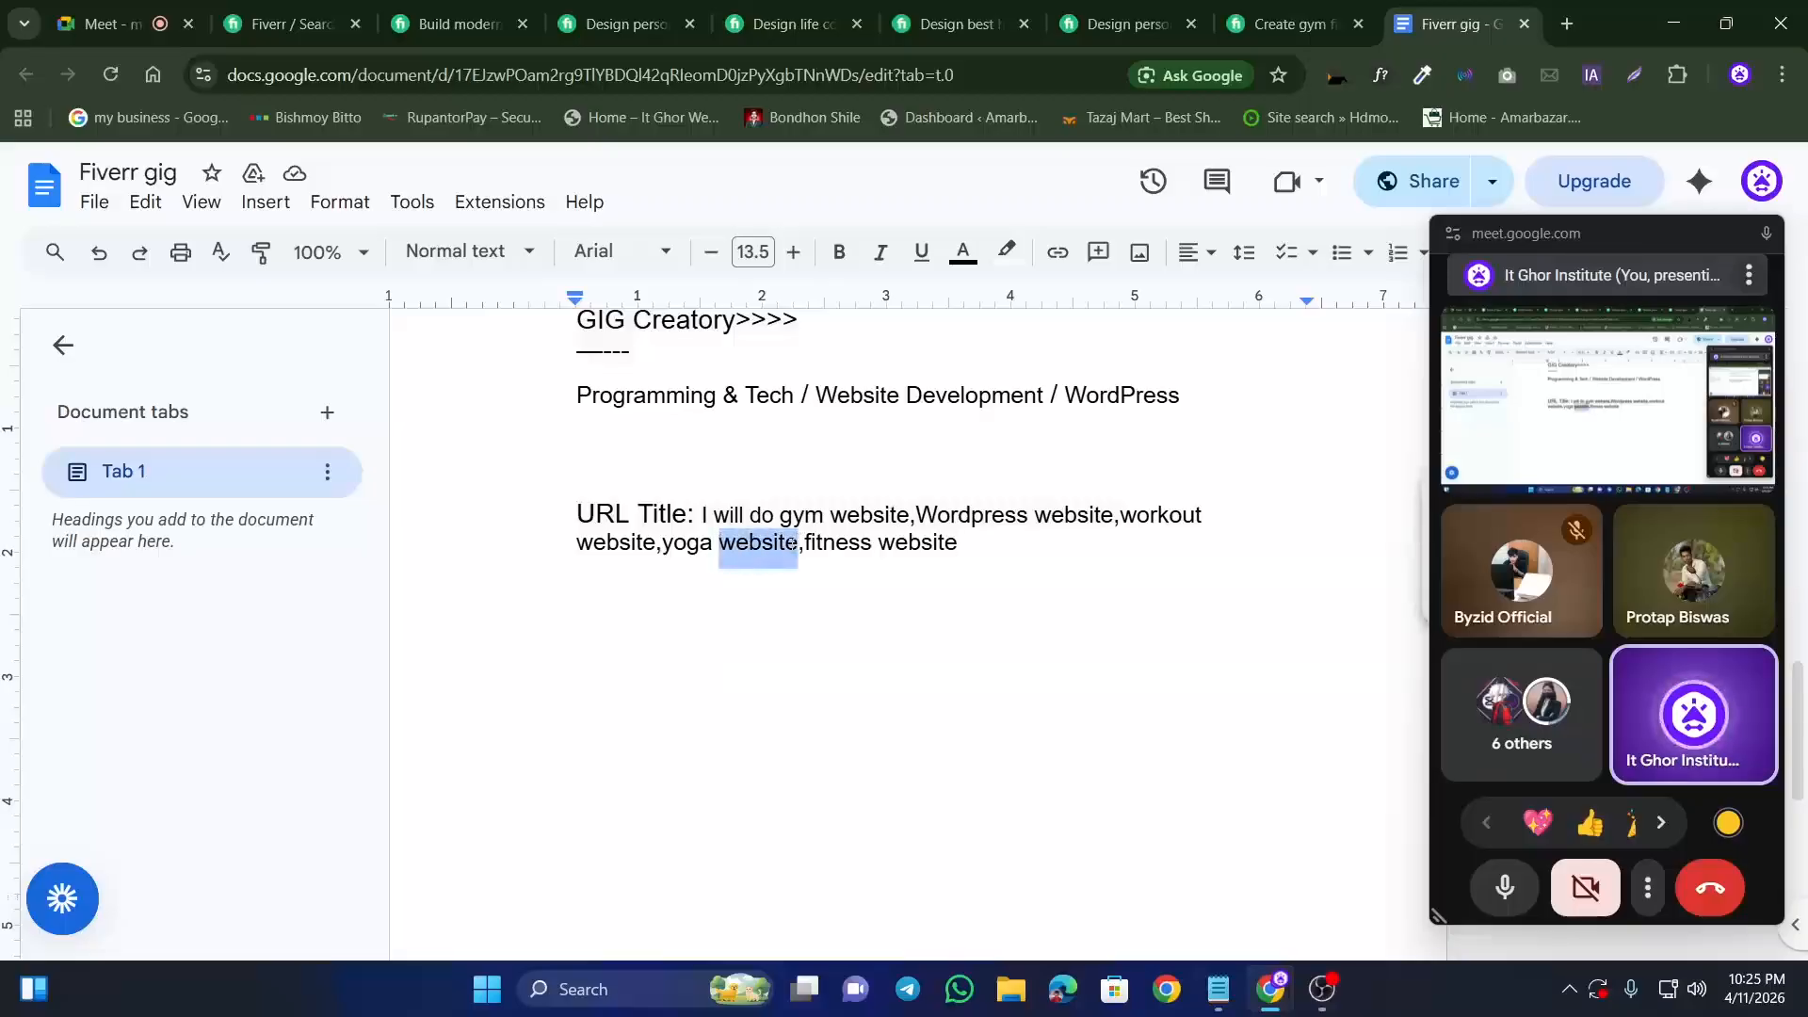
{"action": "key", "text": "BackSpace"}
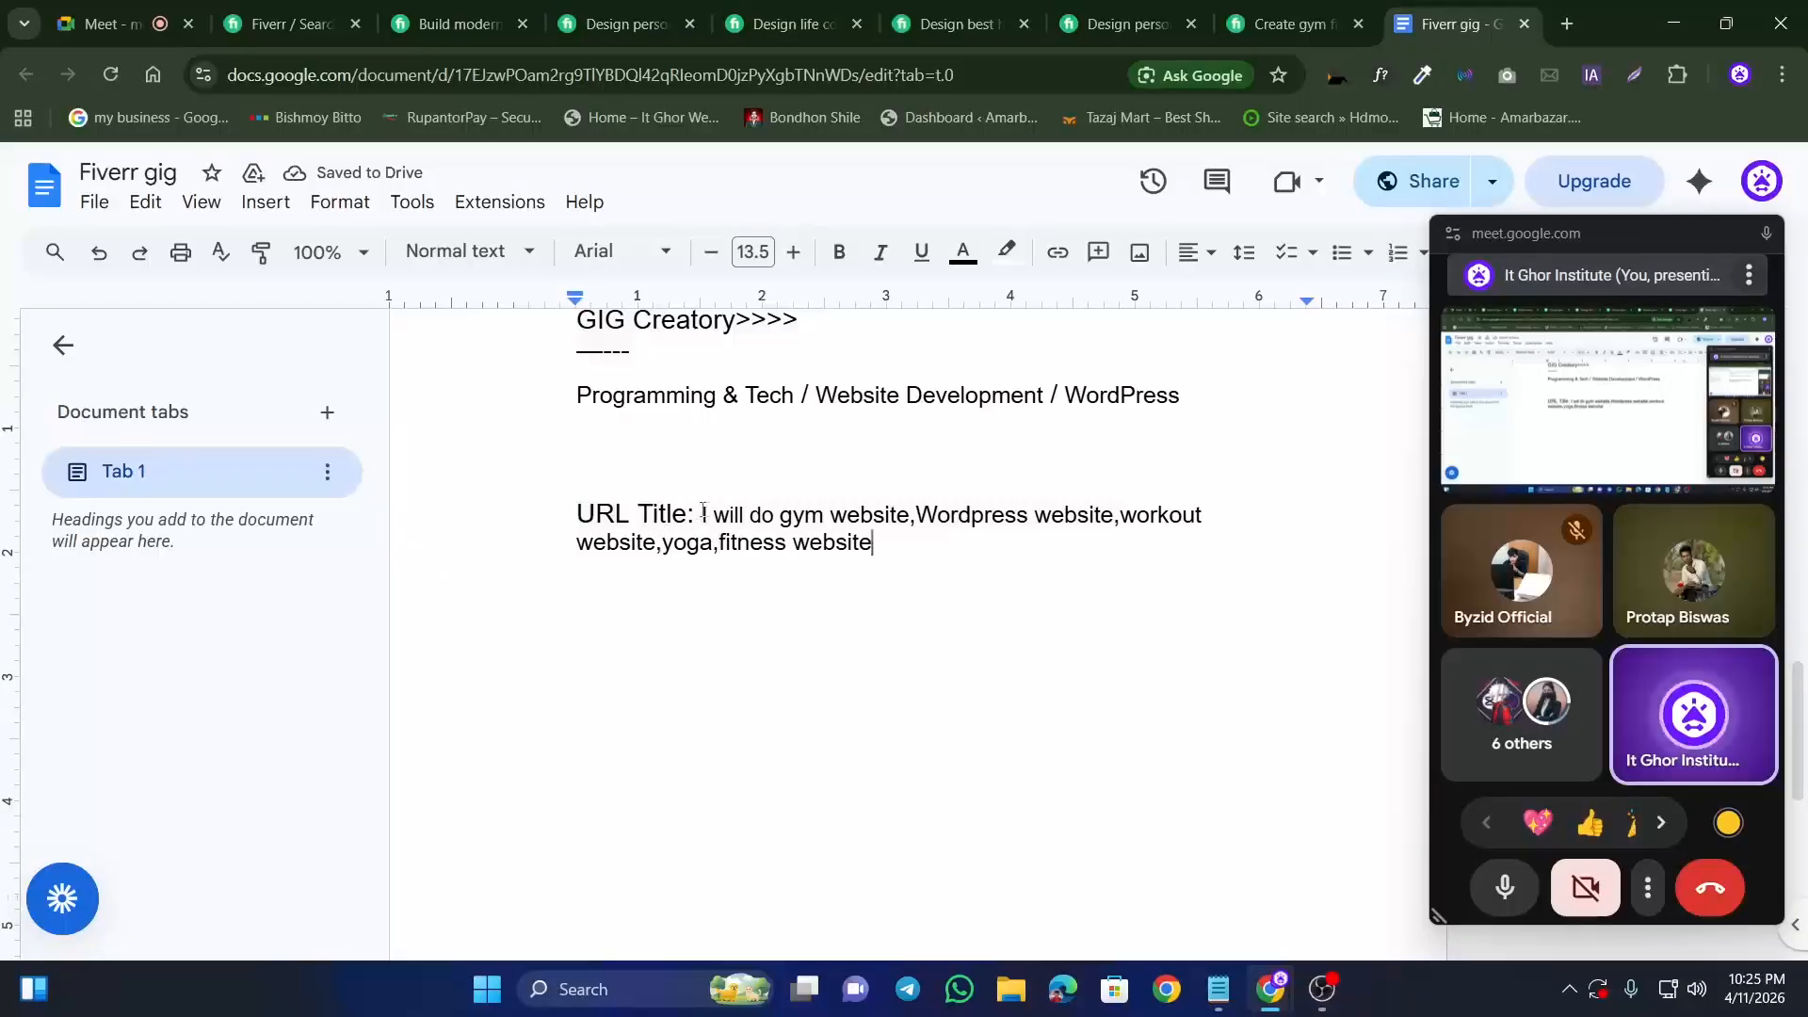
Step: Check the character count of the shortened URL title text again
{"action": "left_click_drag", "start_coordinate": [702, 509], "coordinate": [872, 544]}
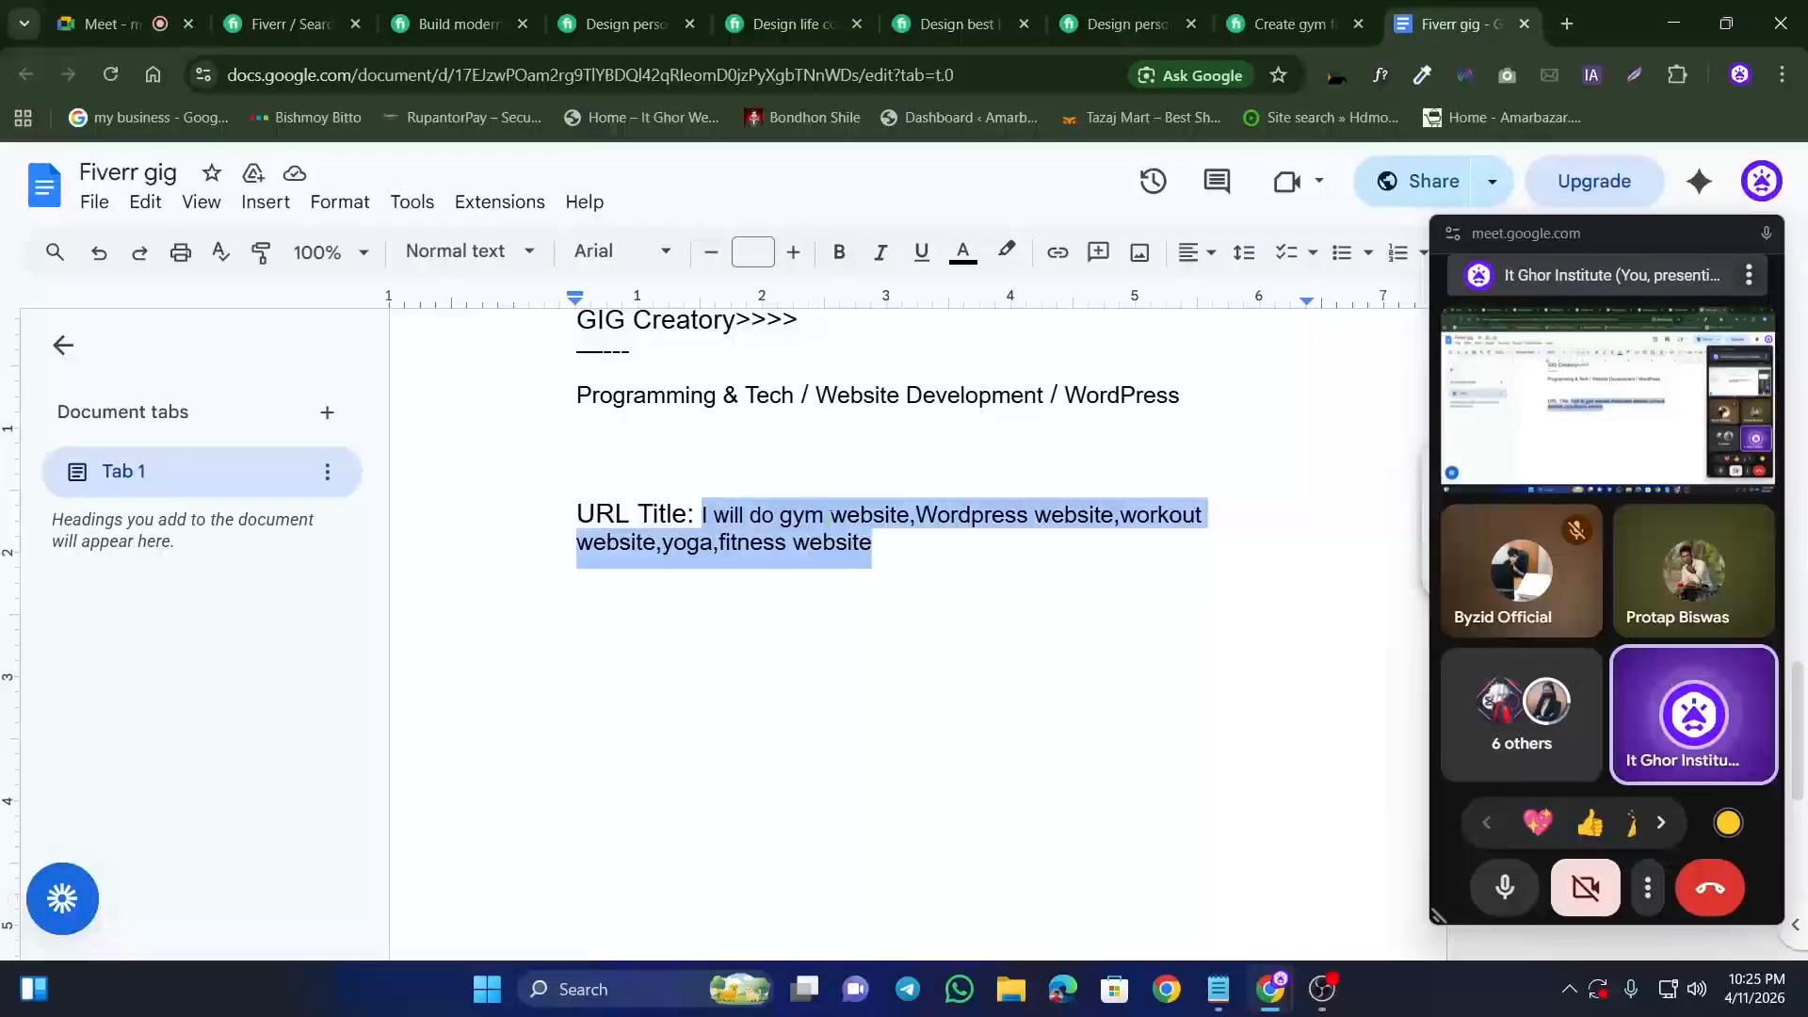
{"action": "left_click", "coordinate": [413, 201]}
{"action": "left_click", "coordinate": [475, 286]}
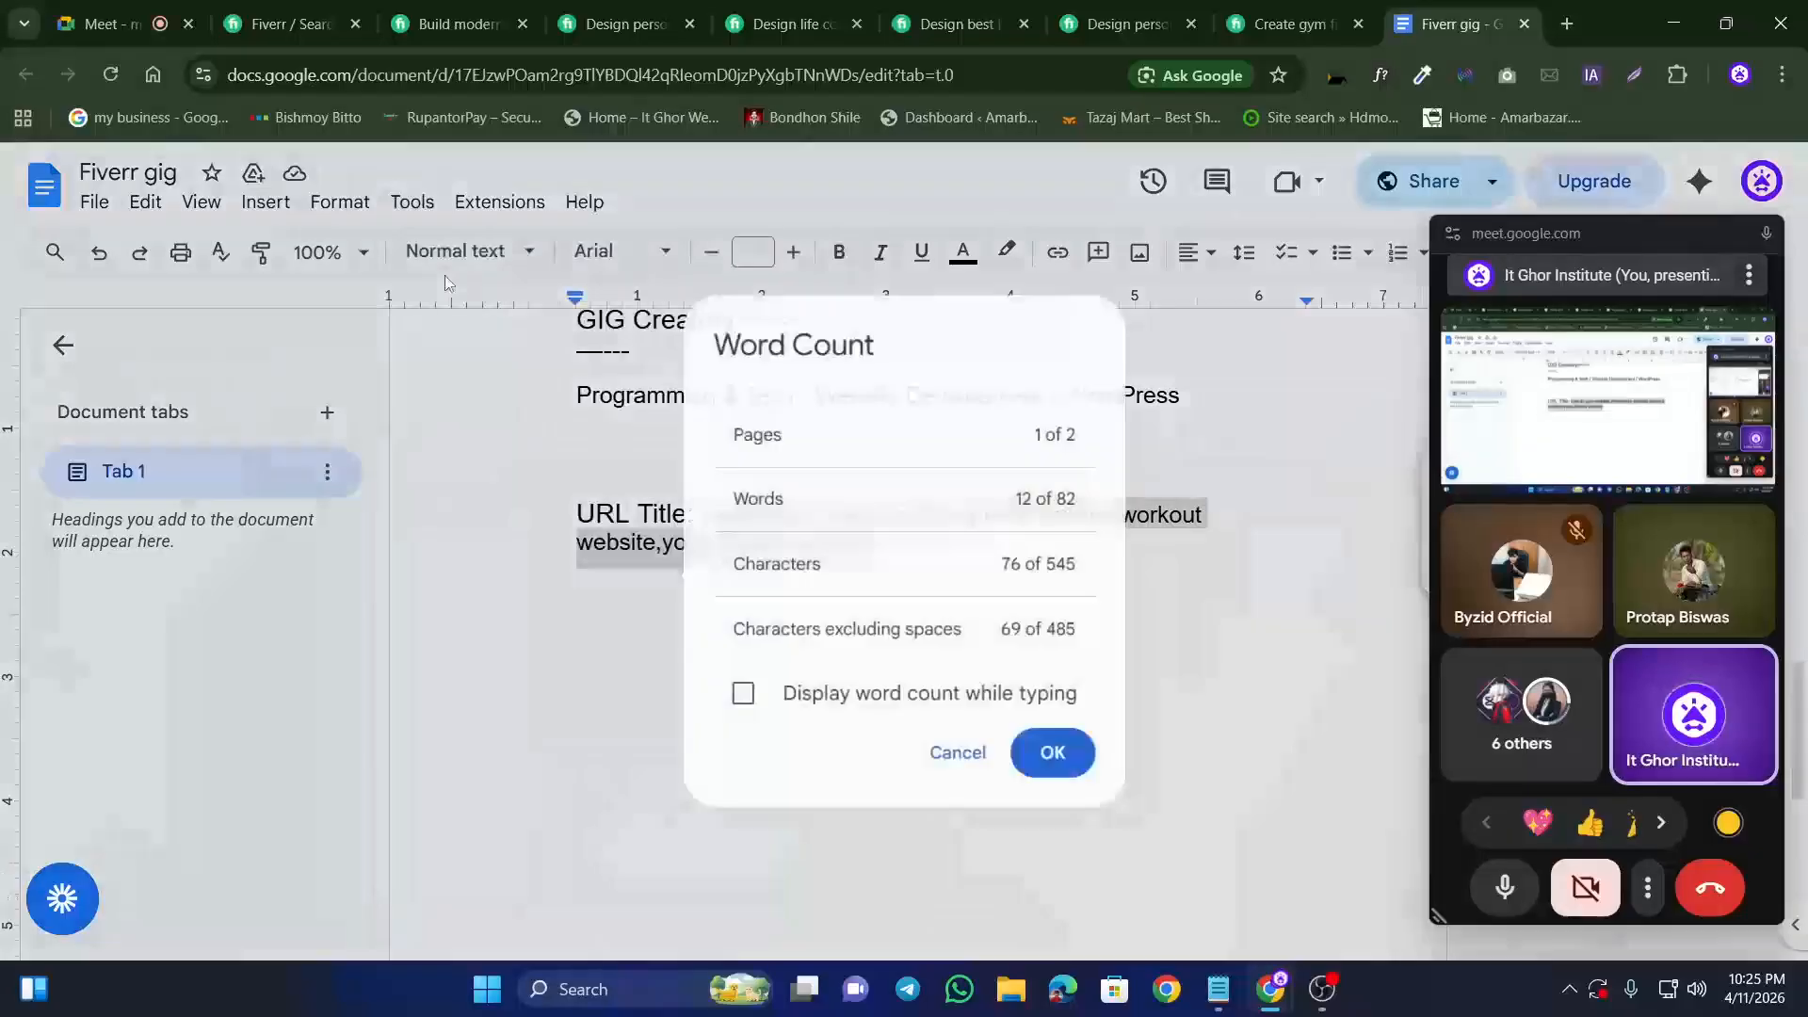
{"action": "left_click", "coordinate": [951, 767]}
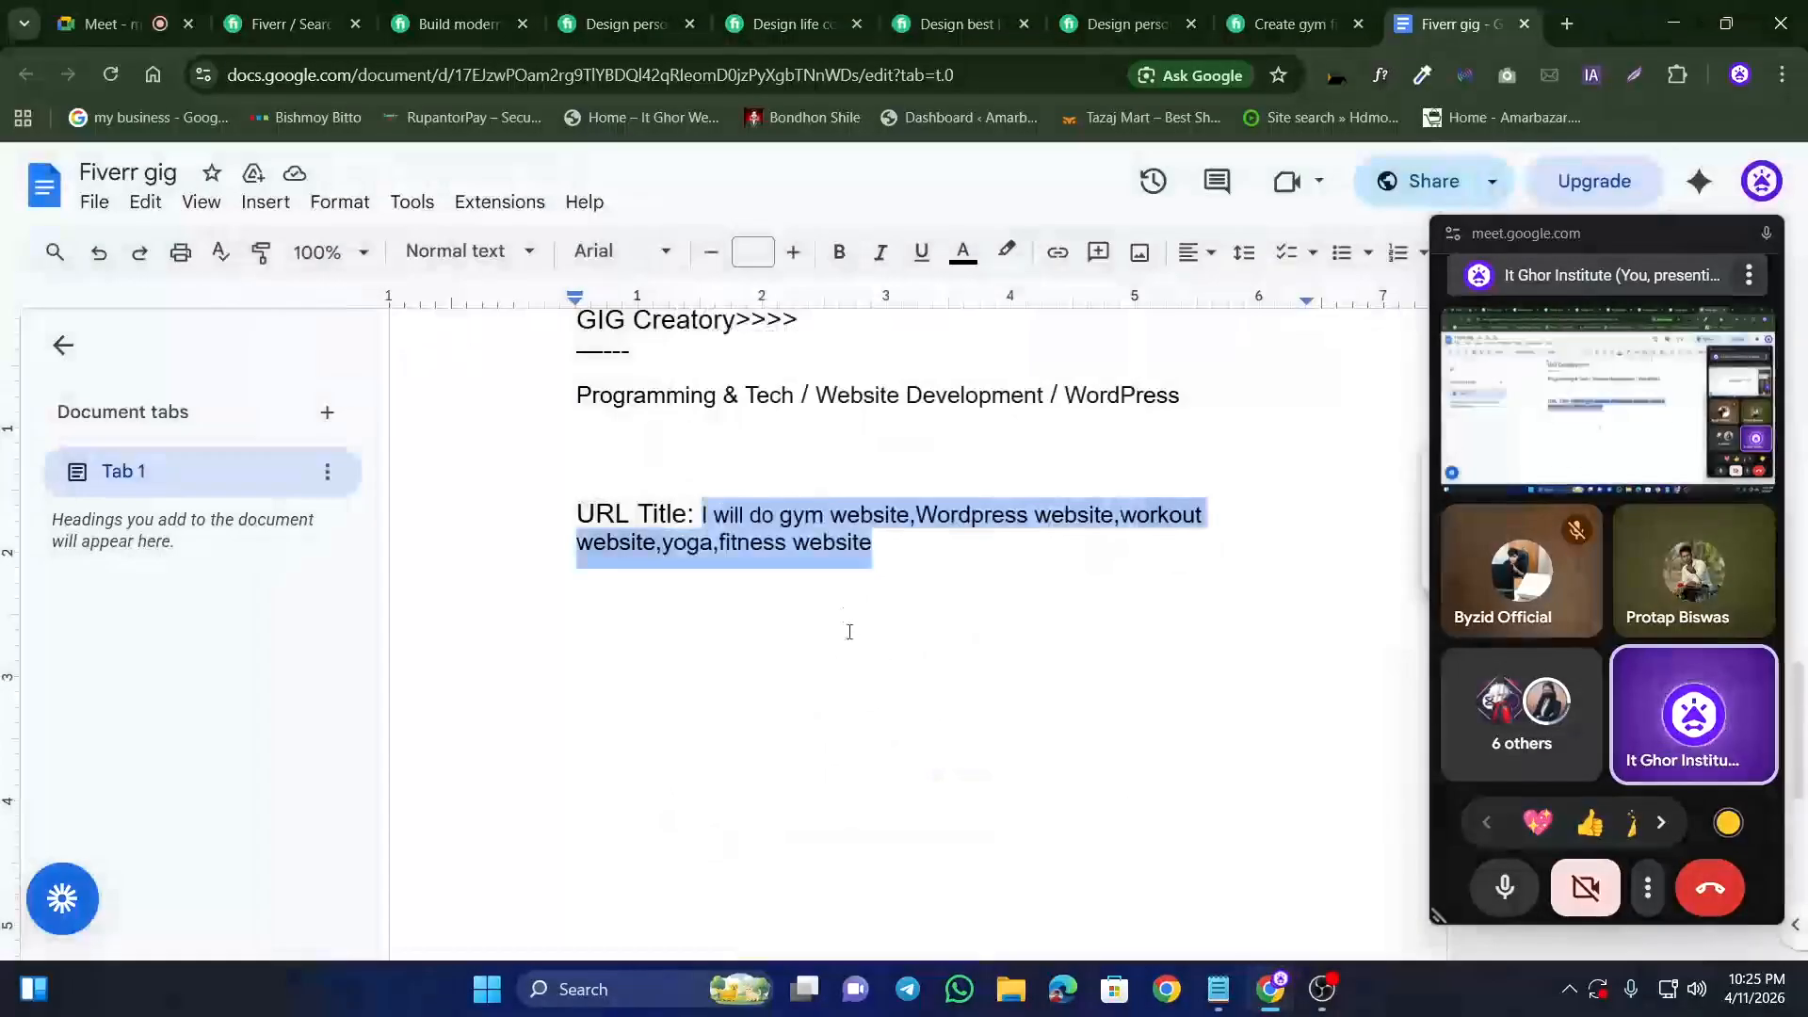
Step: Append ", CMS" to the end of the URL title and check the character count of its text
{"action": "left_click", "coordinate": [887, 553]}
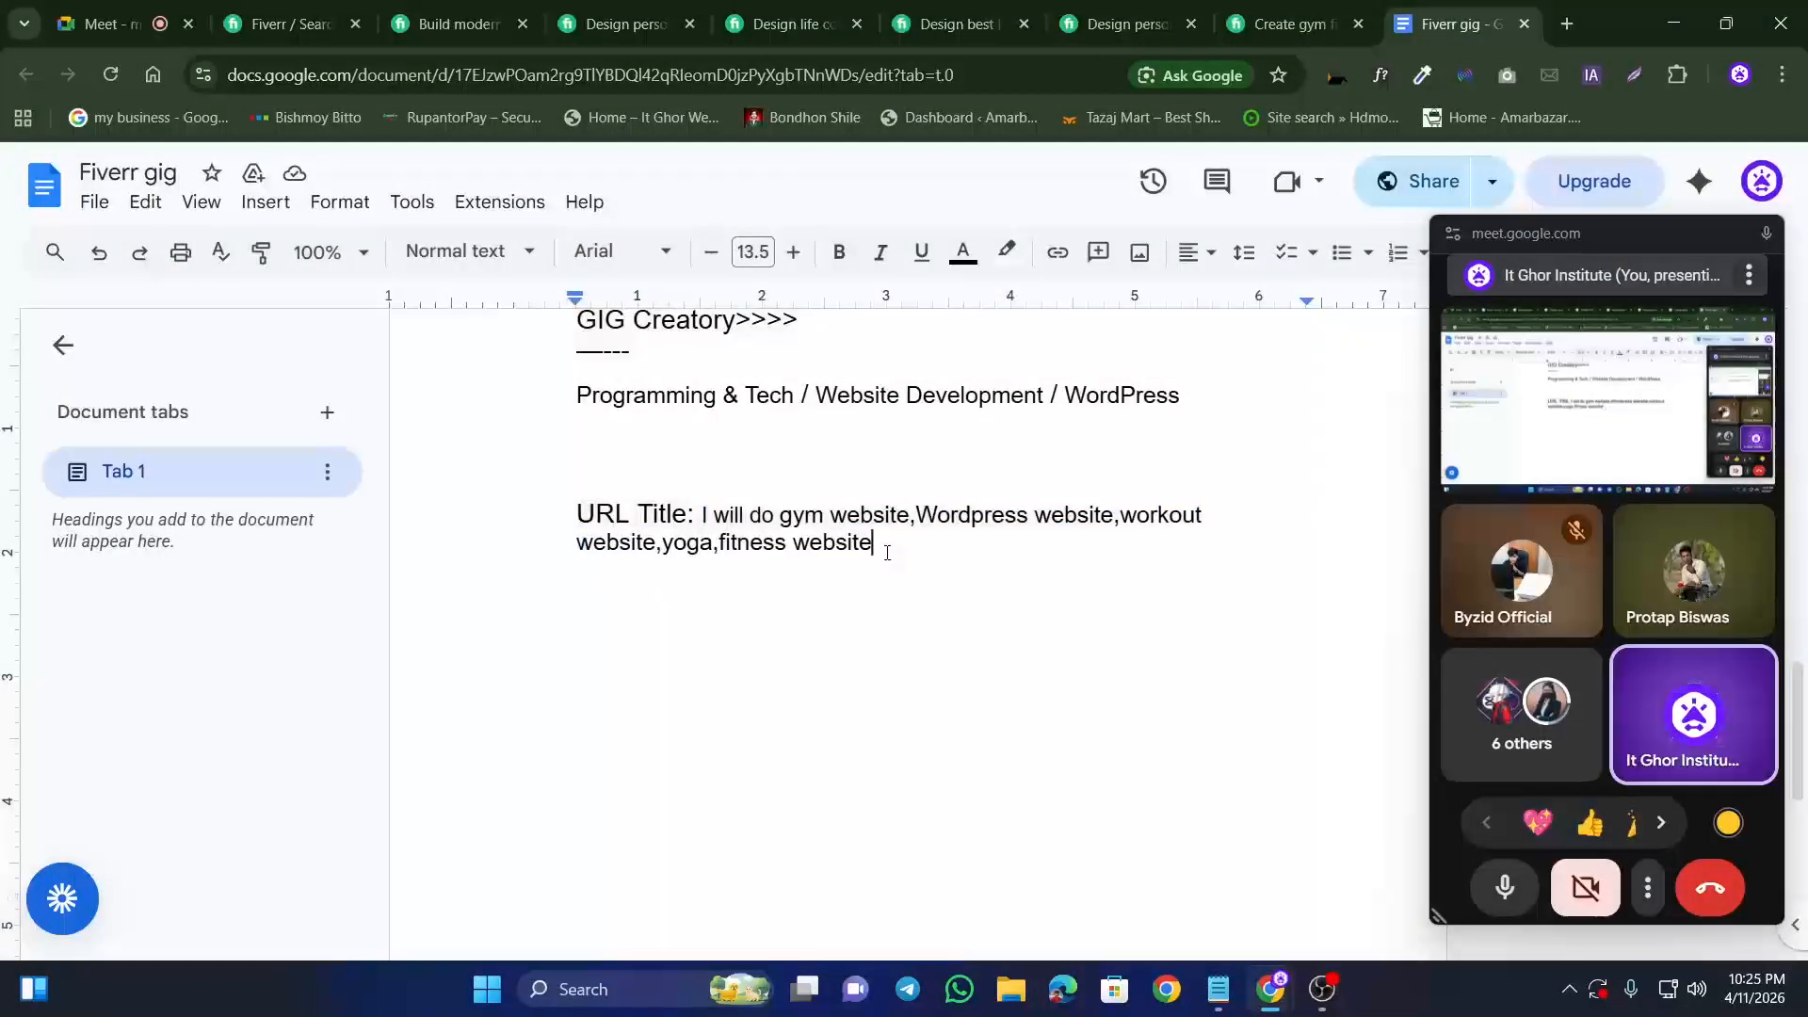
{"action": "type", "text": ", CMS"}
{"action": "left_click_drag", "start_coordinate": [931, 541], "coordinate": [697, 516]}
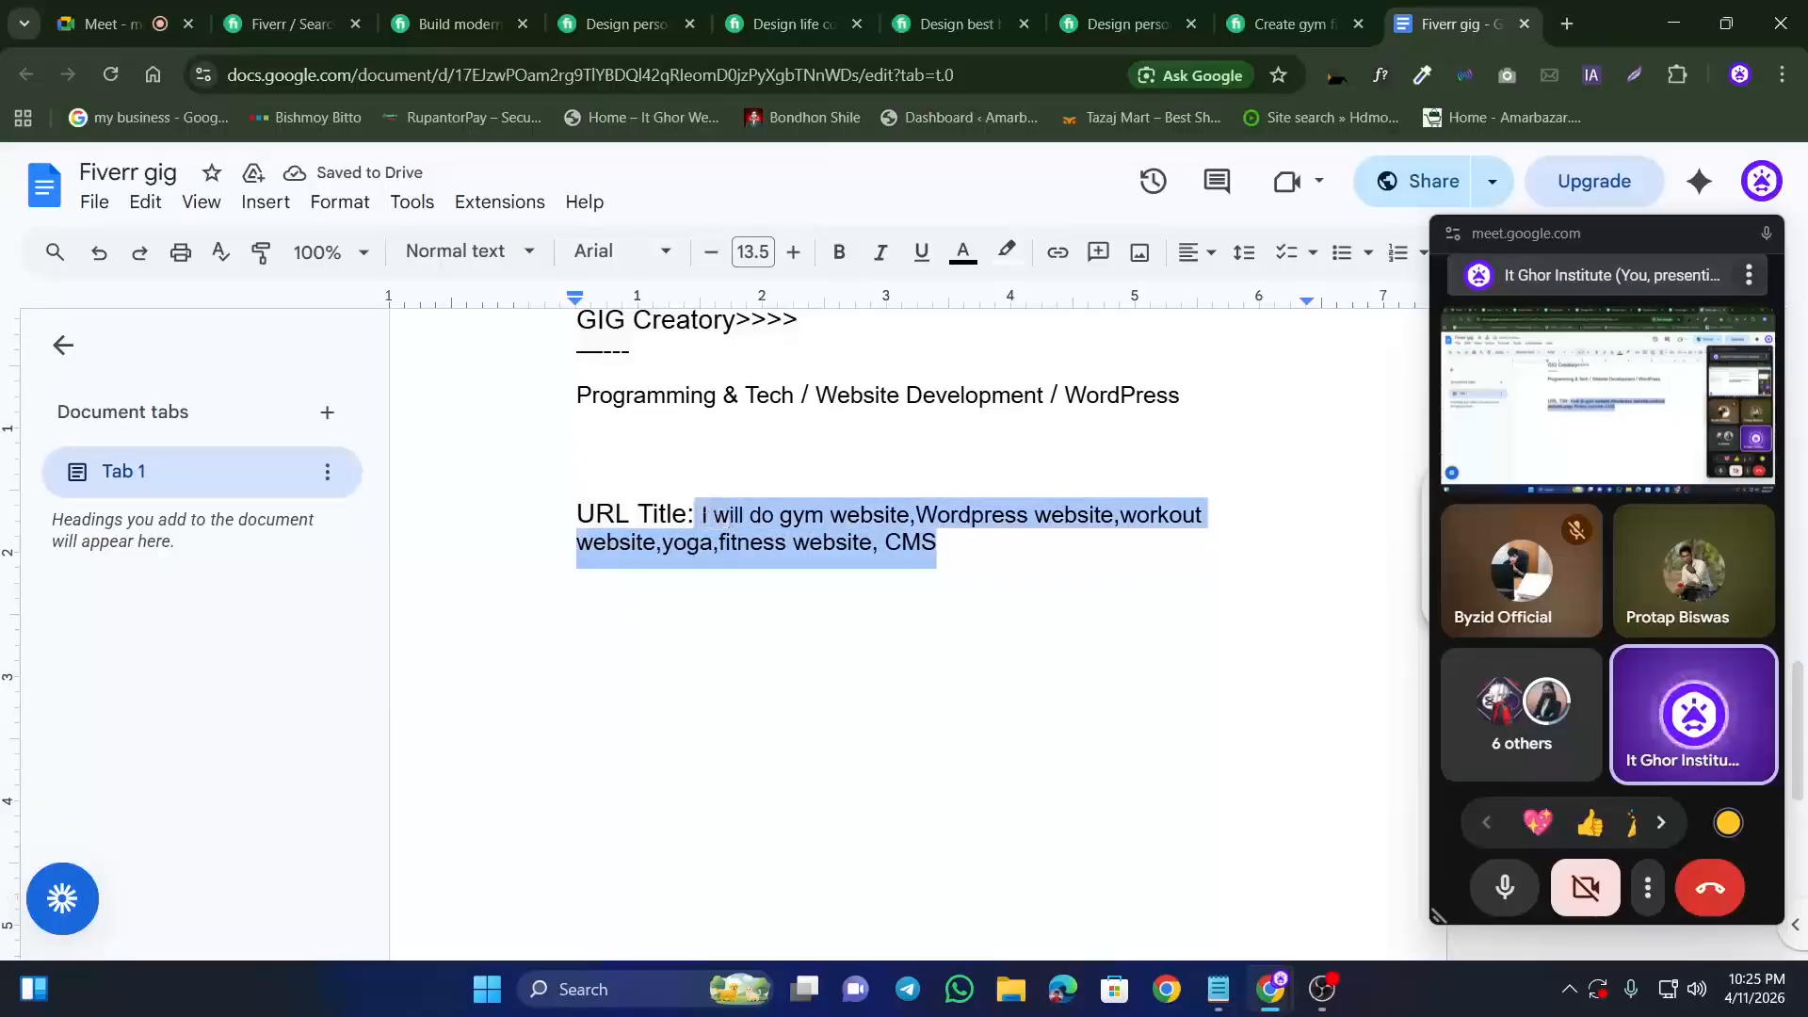
{"action": "left_click", "coordinate": [411, 202]}
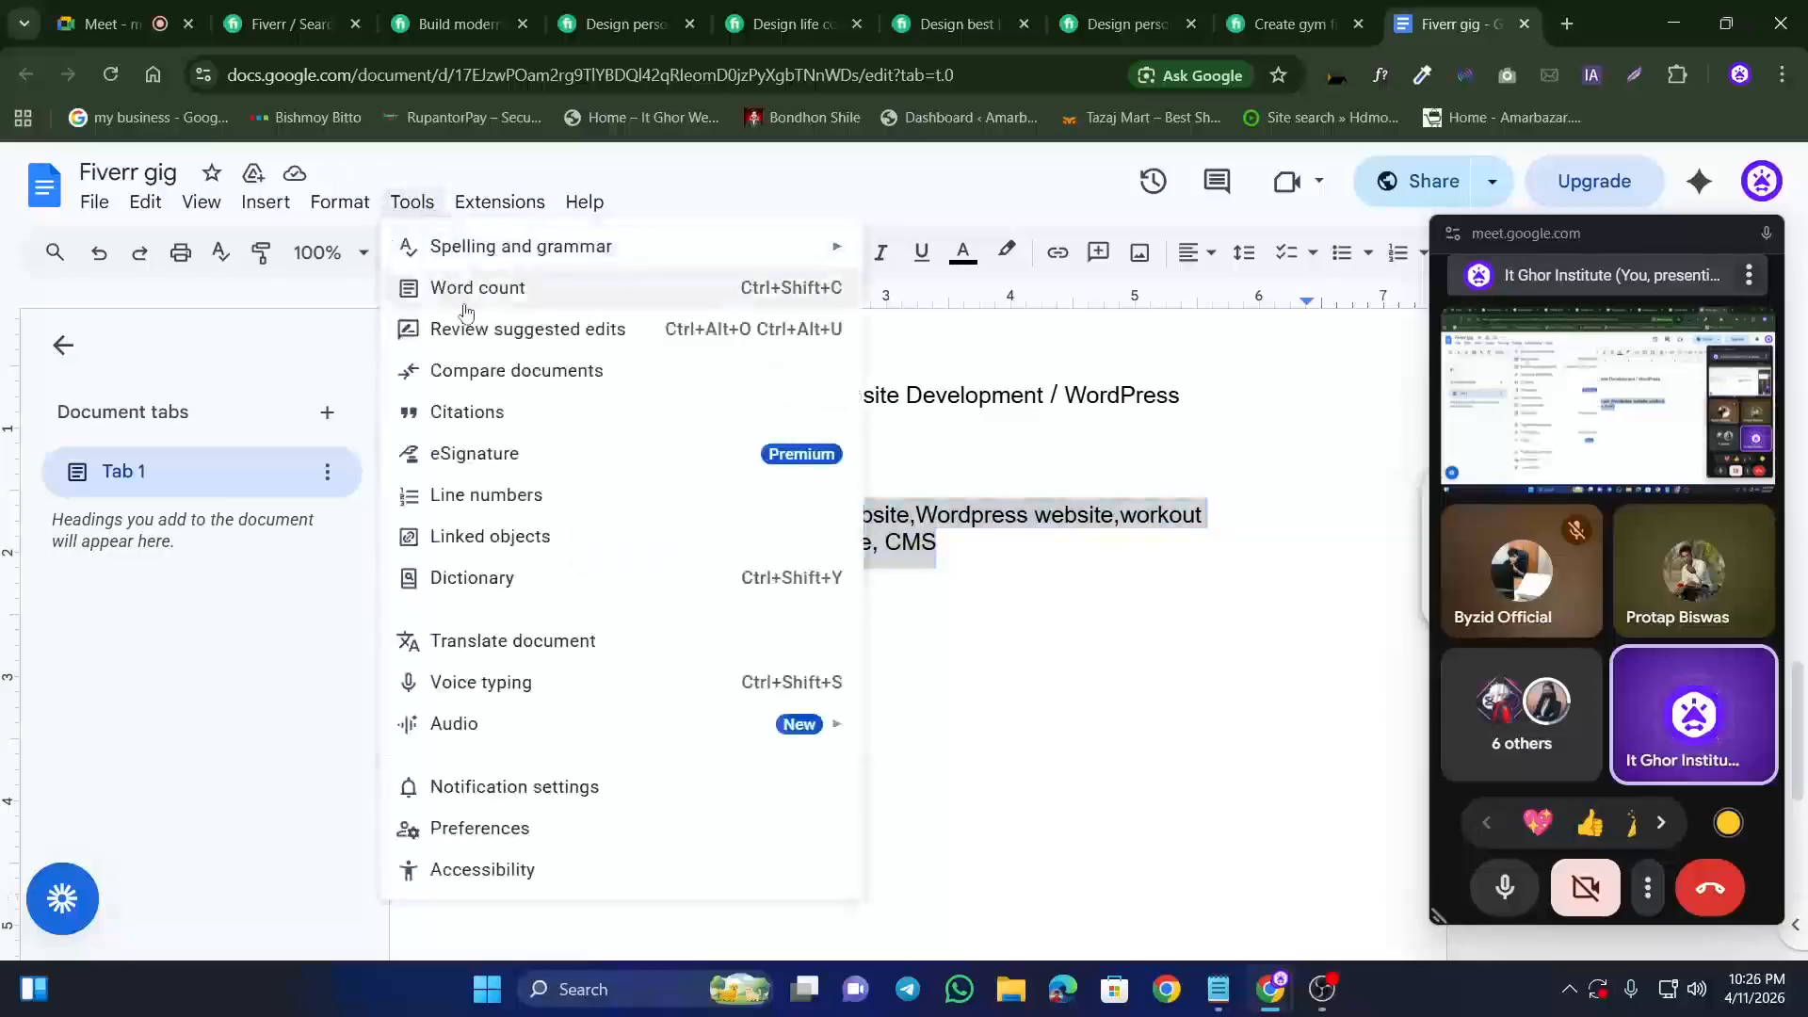
{"action": "left_click", "coordinate": [465, 299]}
{"action": "left_click", "coordinate": [957, 760]}
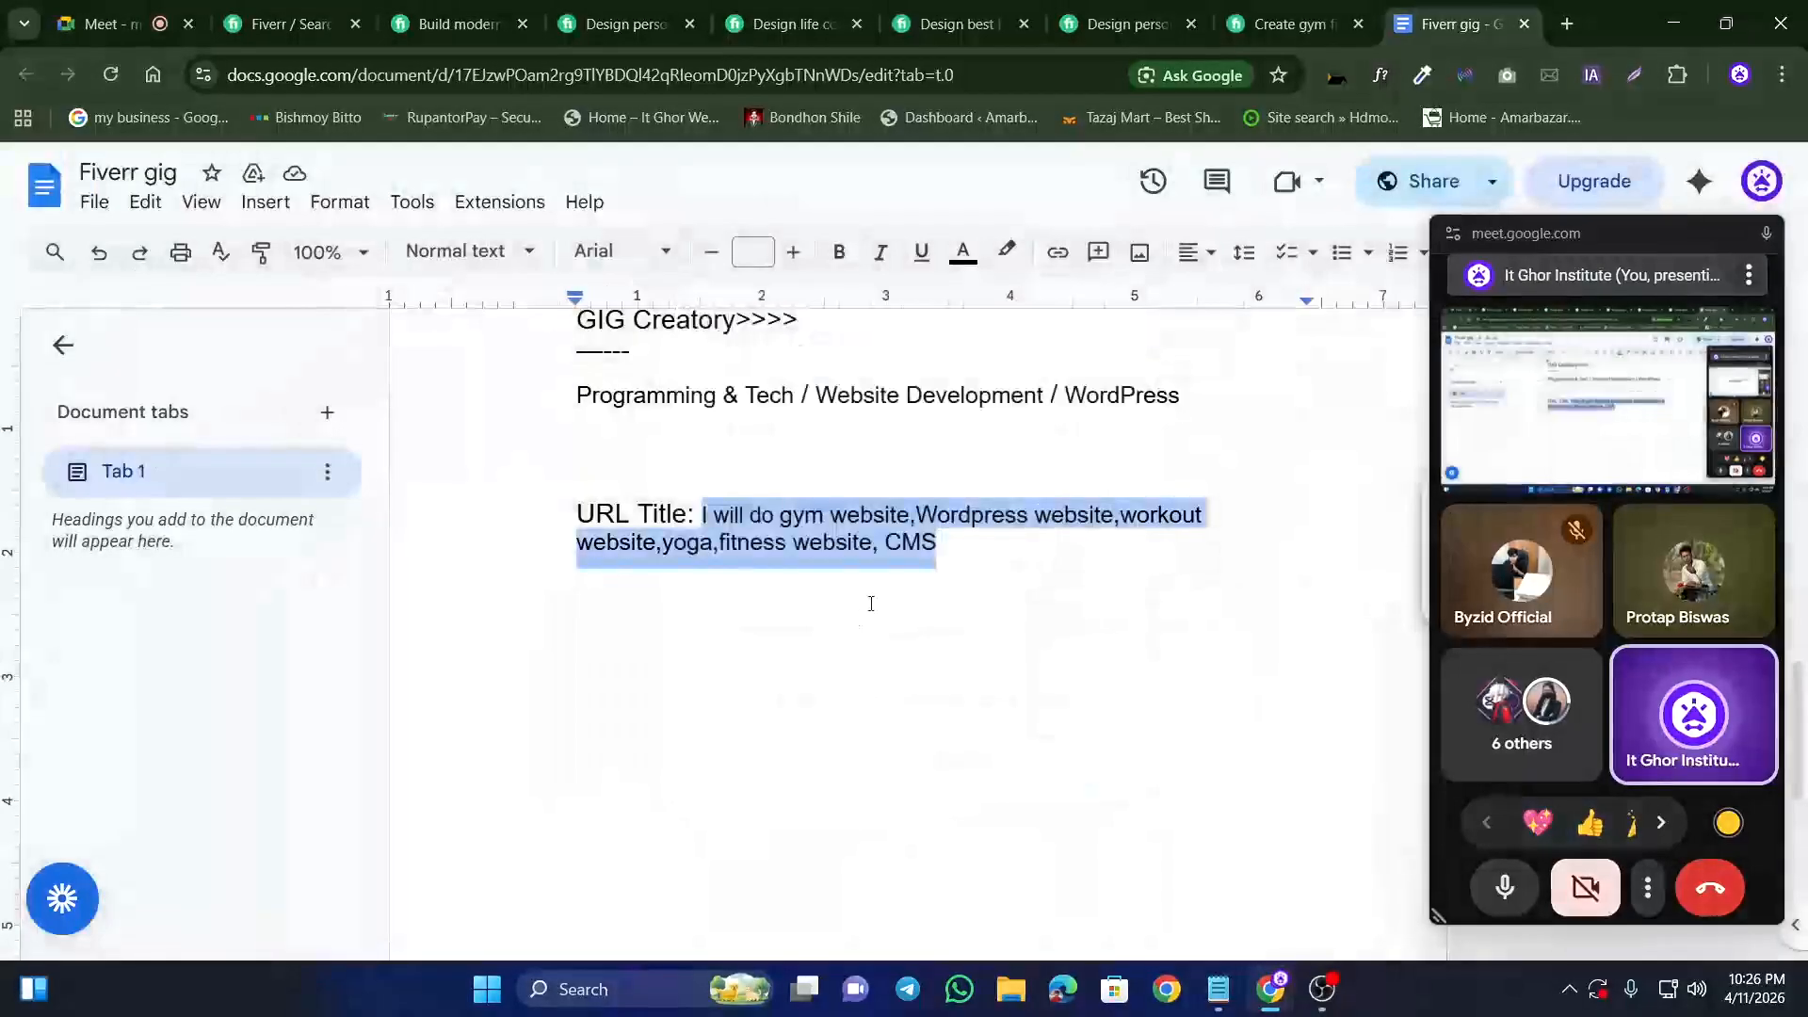
Step: Remove the comma before "CMS" in the URL title so the ending reads "fitness website CMS"
{"action": "left_click", "coordinate": [885, 544]}
{"action": "key", "text": "BackSpace"}
{"action": "key", "text": "BackSpace"}
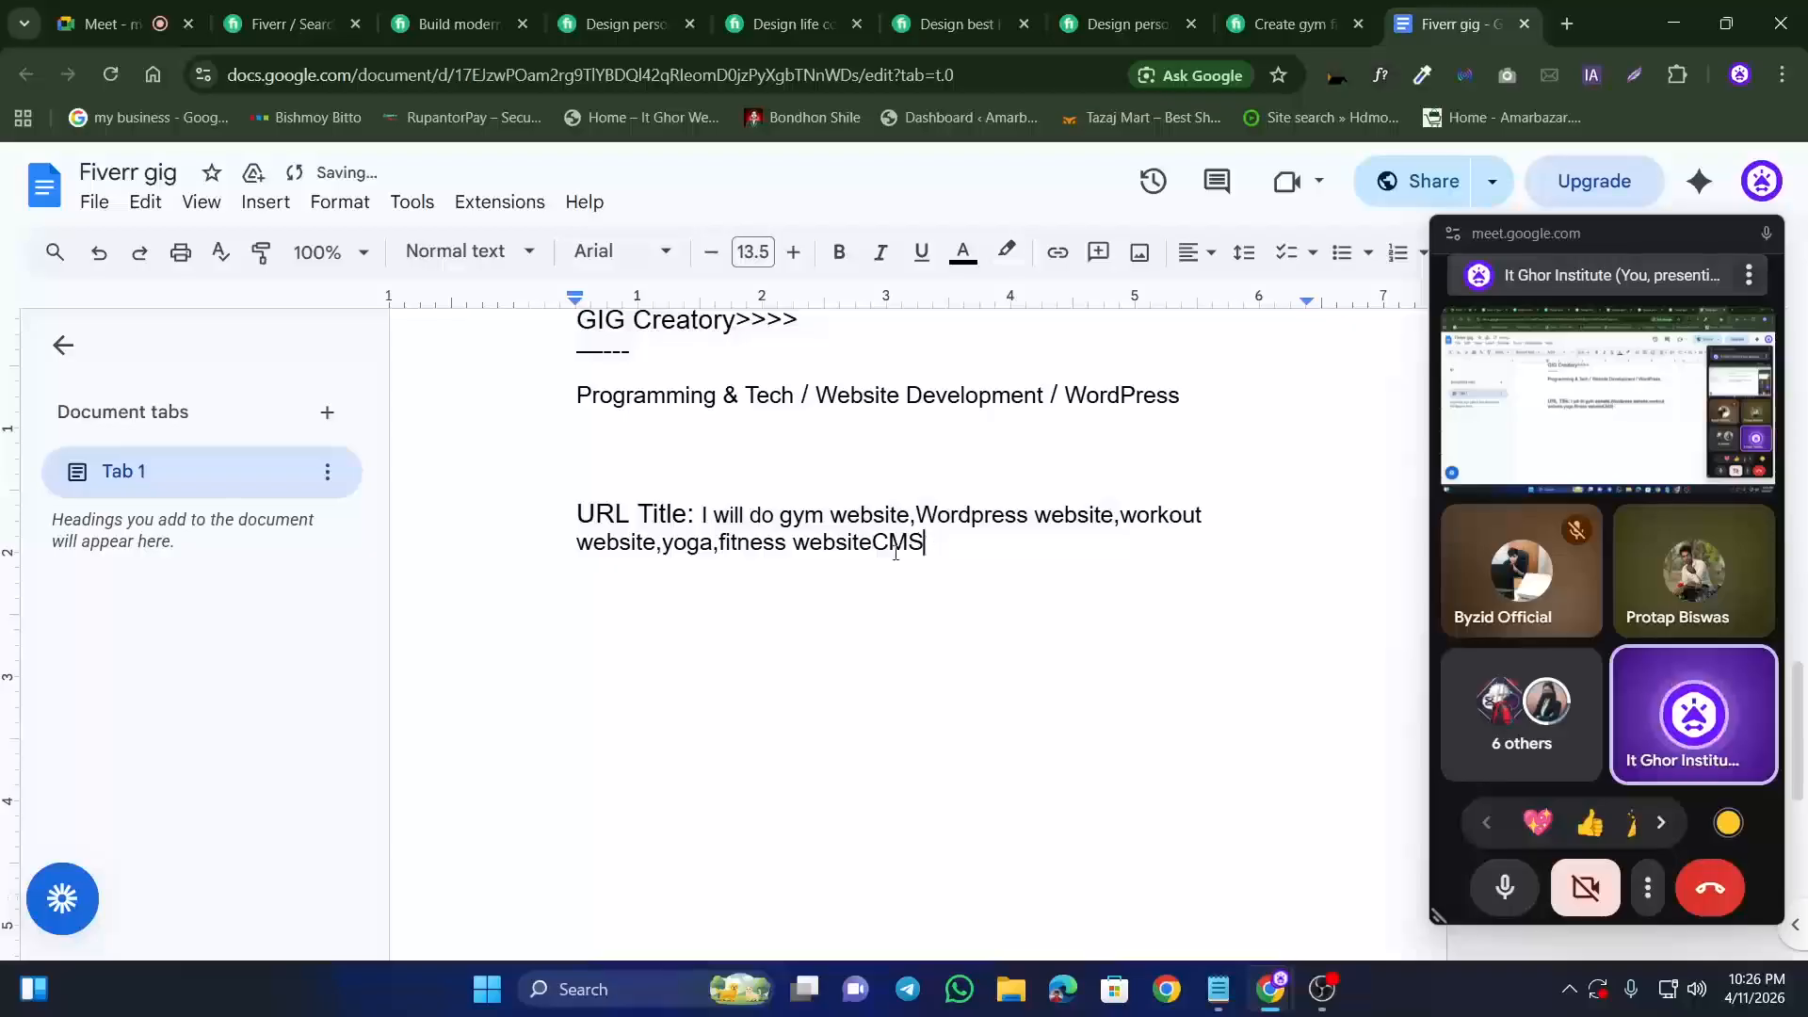
{"action": "left_click", "coordinate": [872, 544]}
Step: Check the character count of the URL title text ending in "fitness website CMS"
{"action": "left_click_drag", "start_coordinate": [928, 544], "coordinate": [692, 515]}
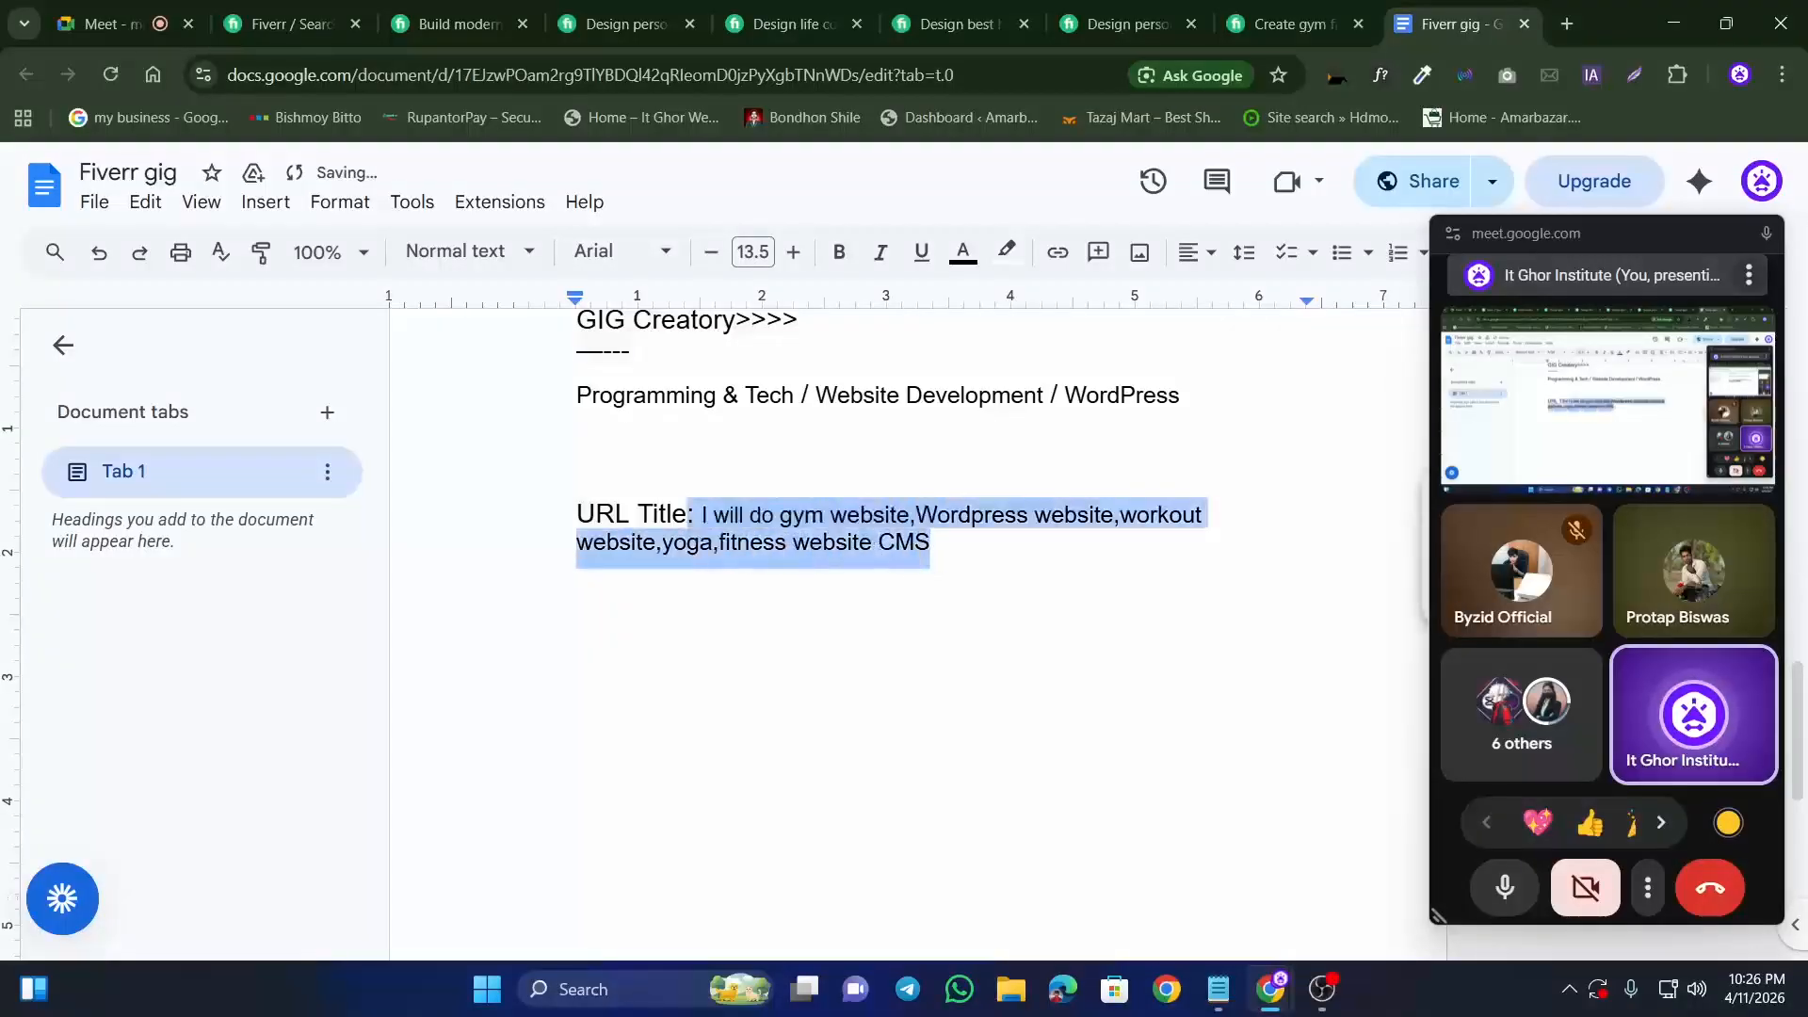
{"action": "left_click", "coordinate": [413, 201]}
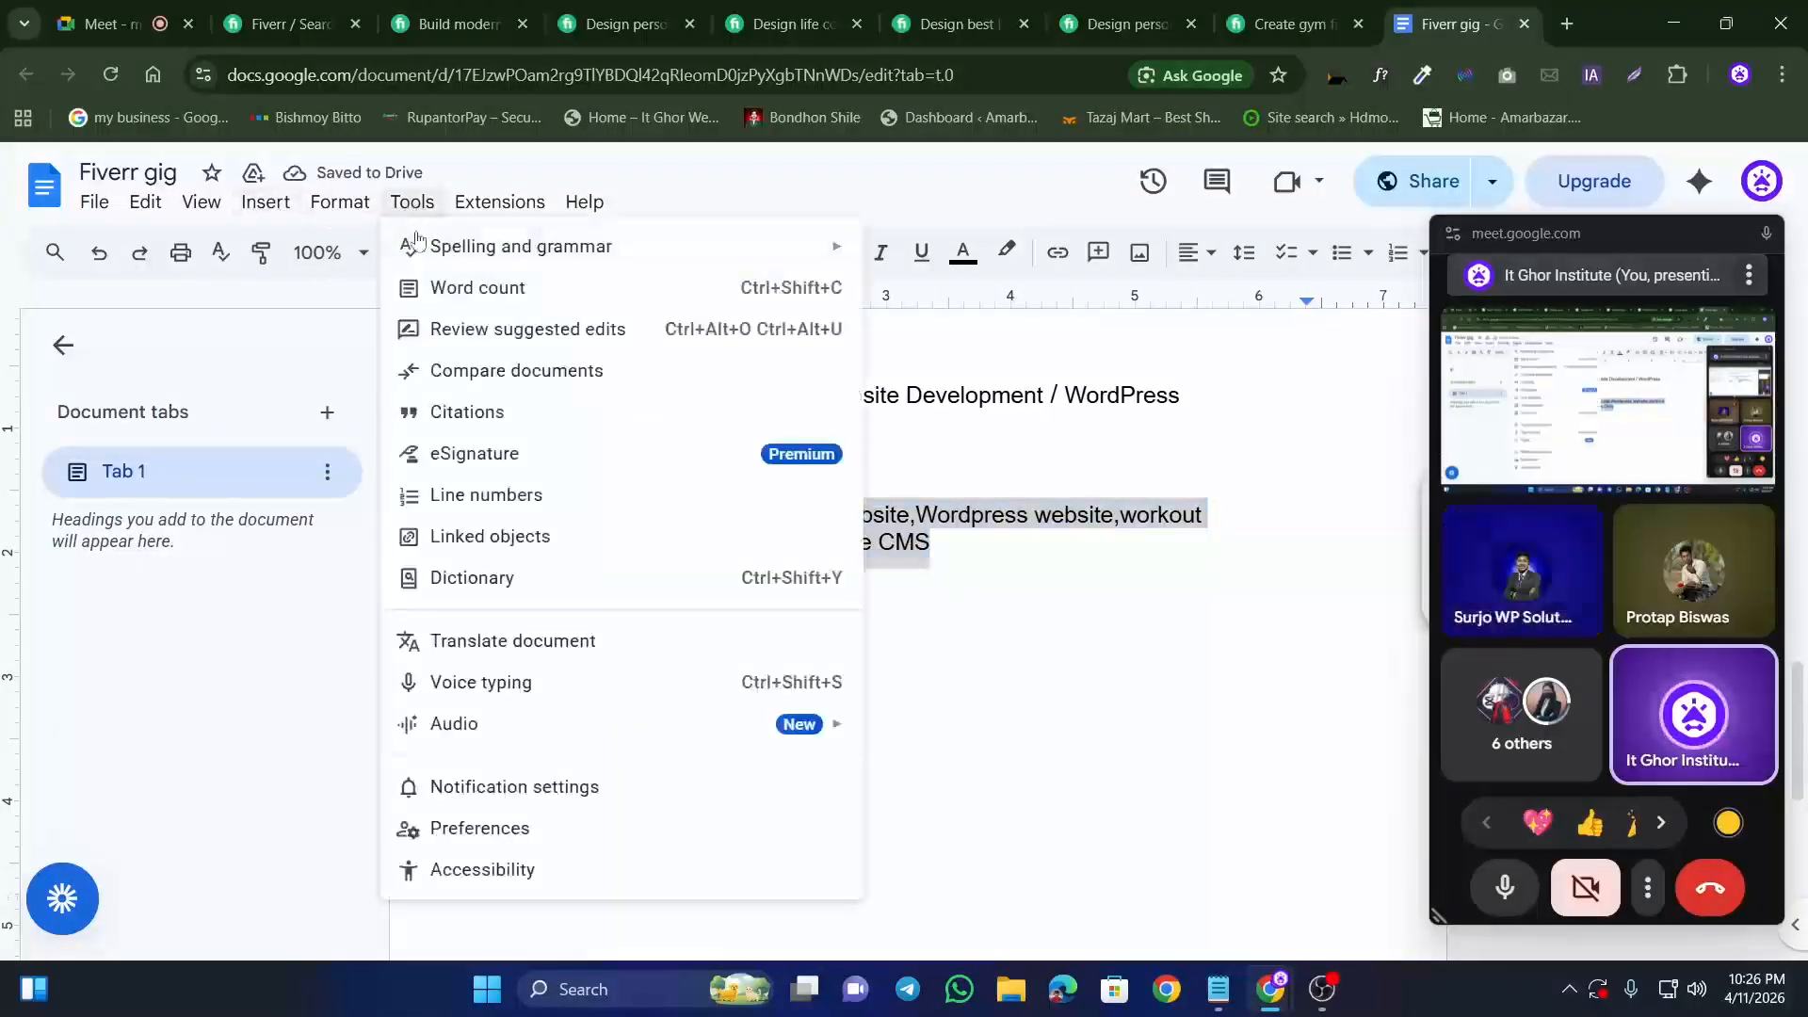
{"action": "left_click", "coordinate": [468, 288]}
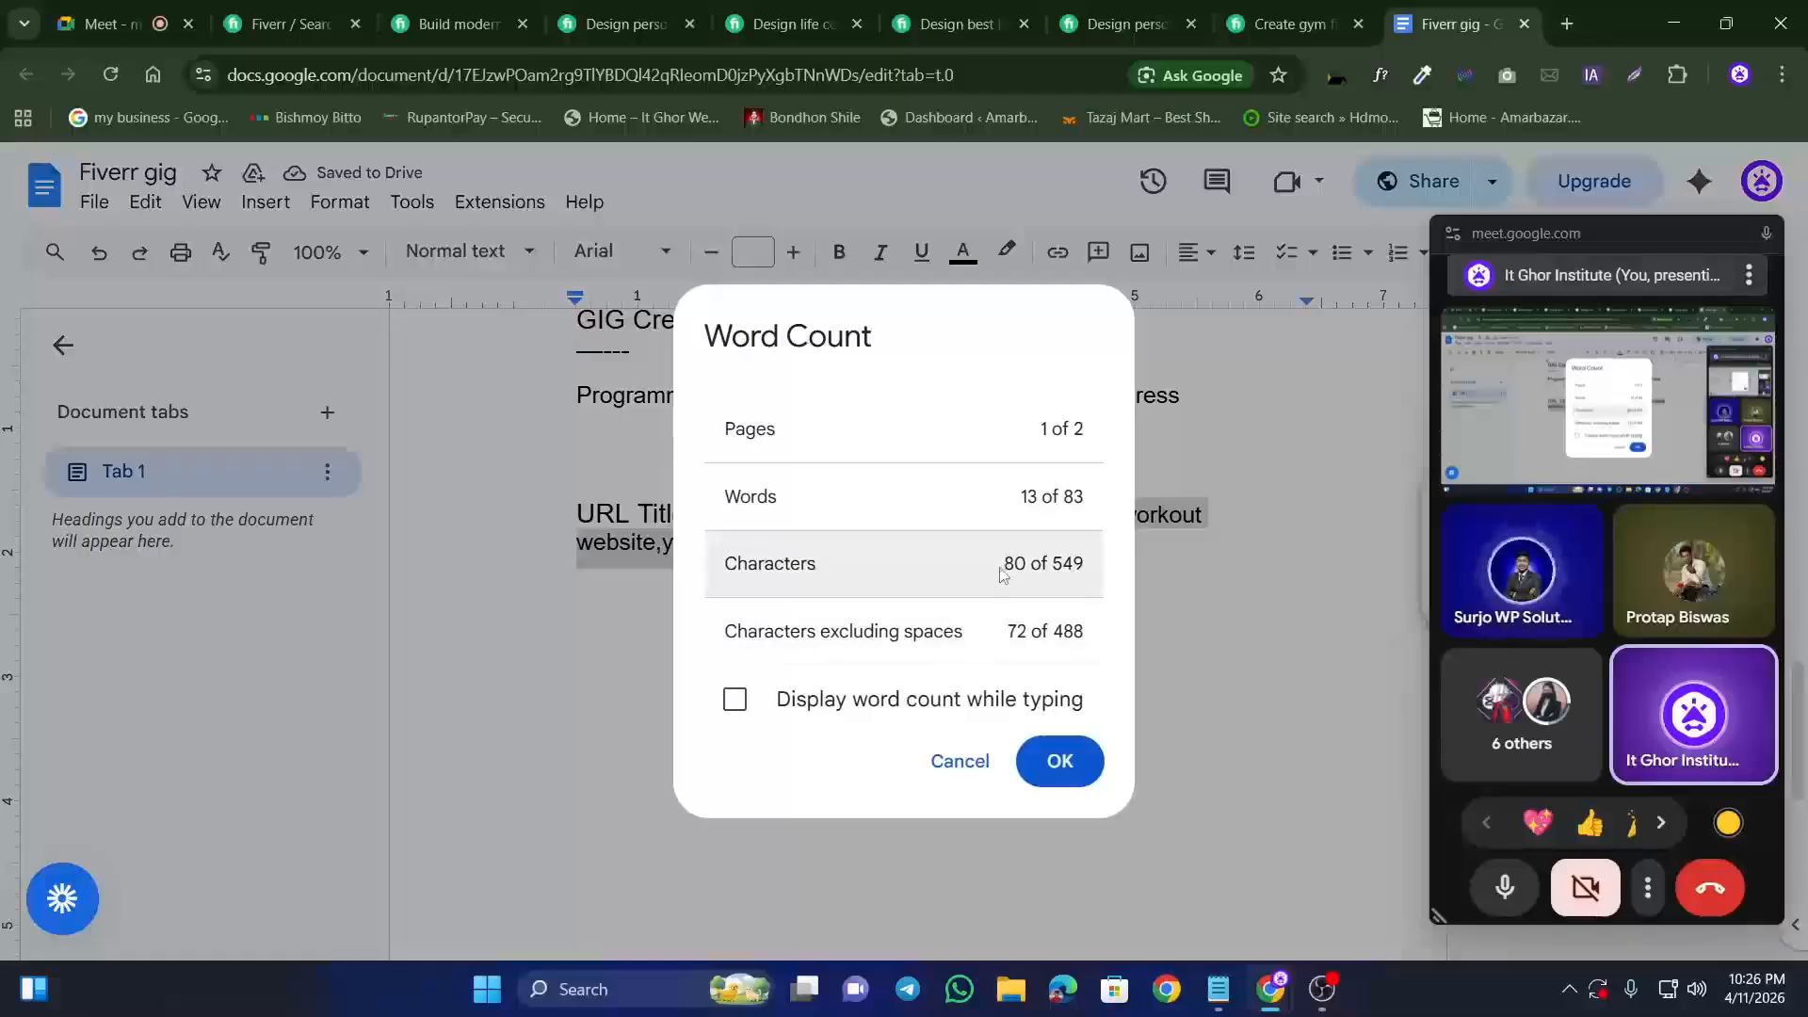
{"action": "left_click_drag", "start_coordinate": [1003, 563], "coordinate": [1028, 563]}
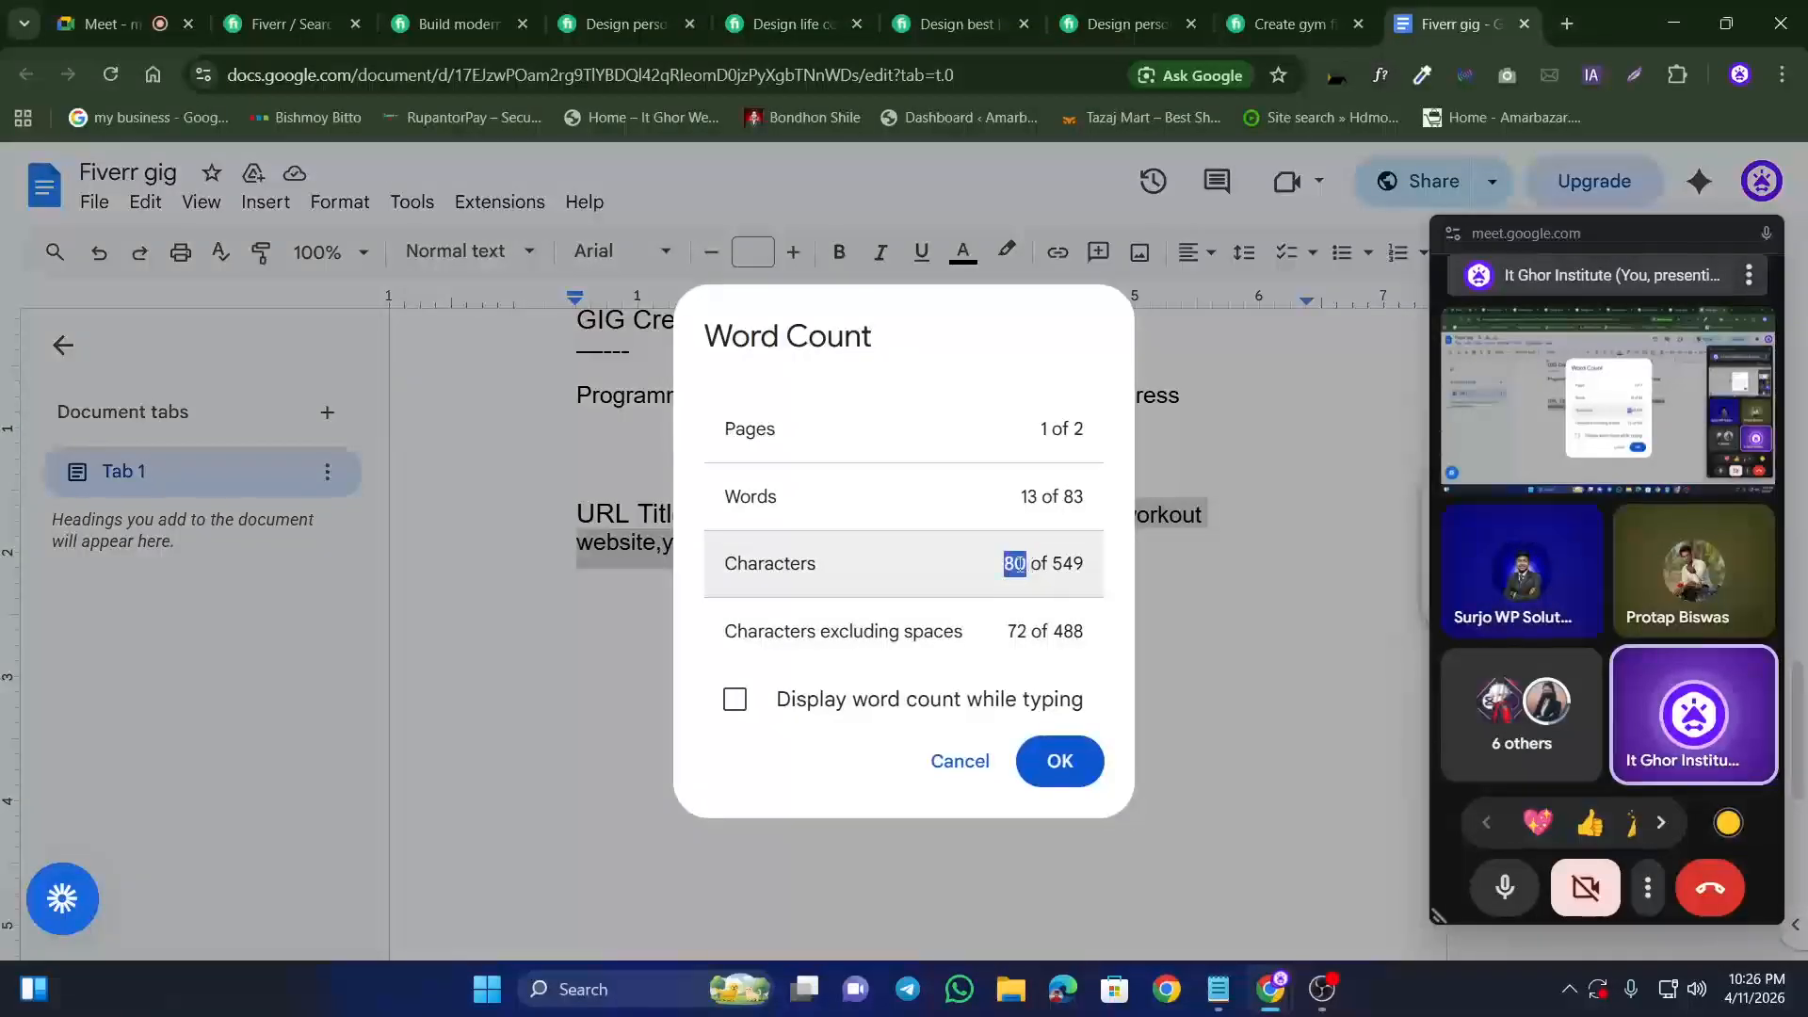
{"action": "left_click", "coordinate": [1057, 762]}
Step: Check the character count of the URL title text without its opening "I will"
{"action": "left_click", "coordinate": [938, 559]}
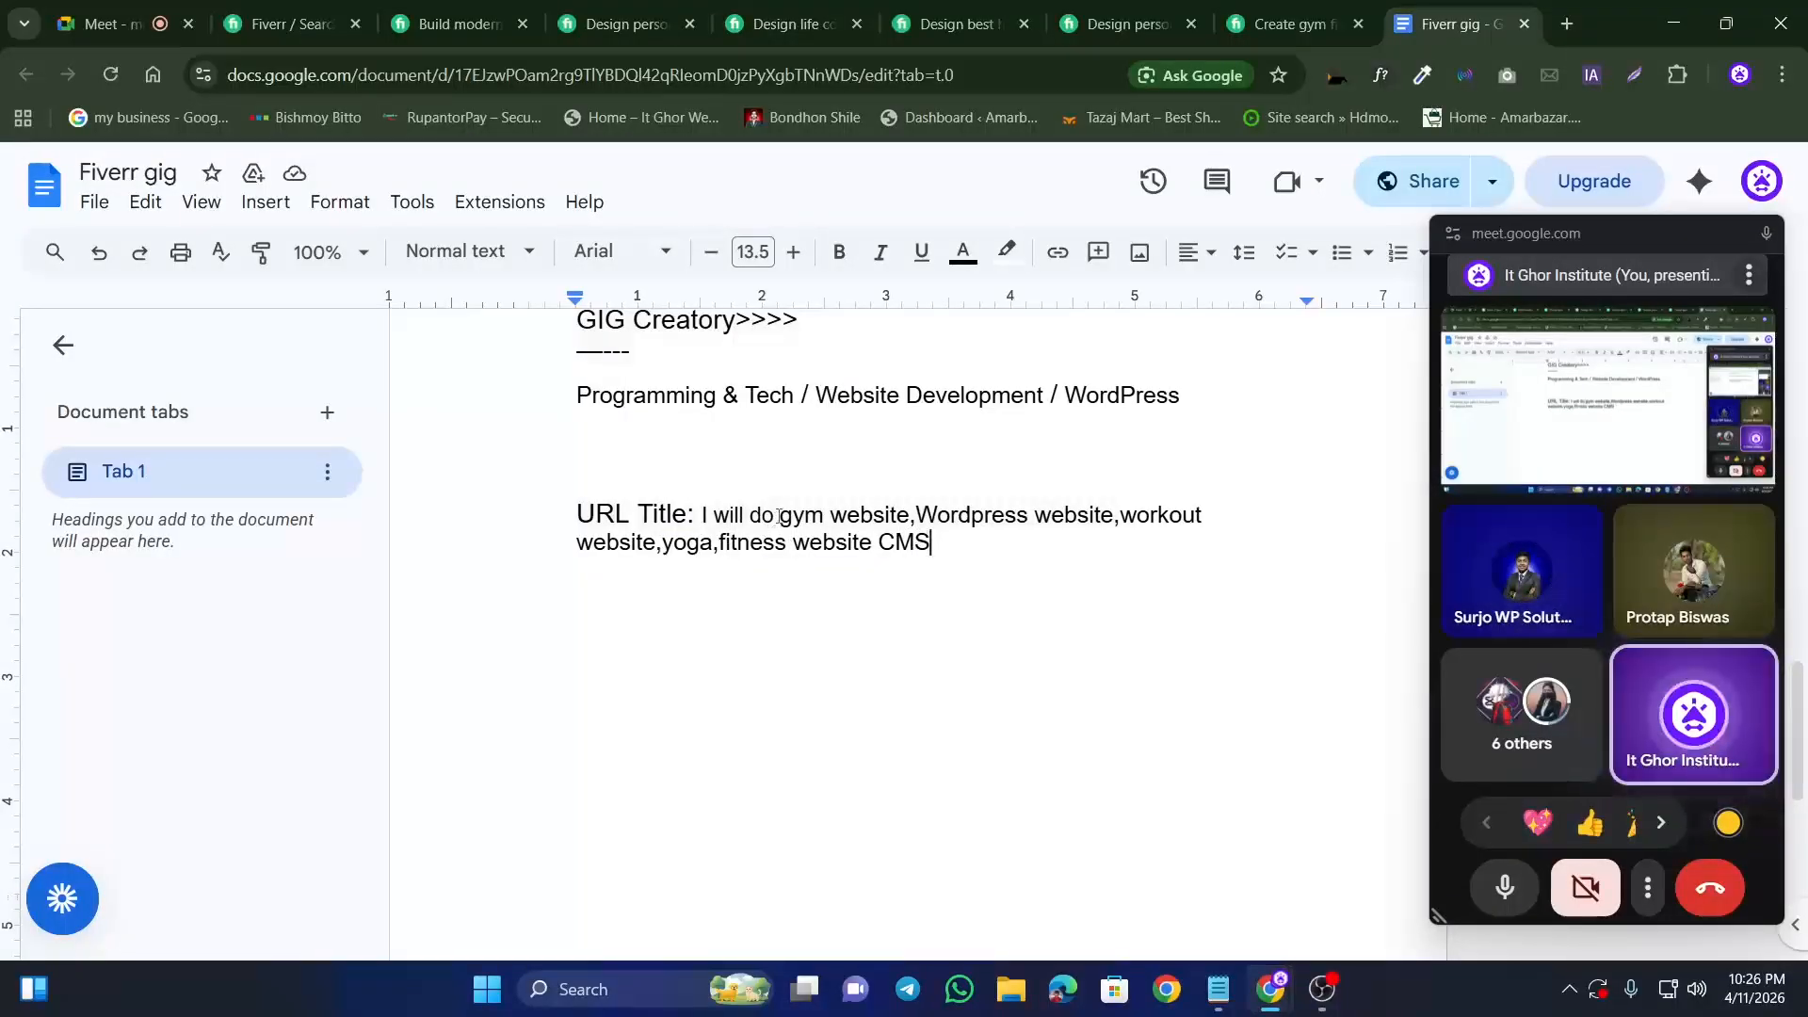
{"action": "mouse_move", "coordinate": [780, 516]}
{"action": "left_mouse_down"}
{"action": "mouse_move", "coordinate": [730, 518]}
{"action": "mouse_move", "coordinate": [746, 517]}
{"action": "left_mouse_up"}
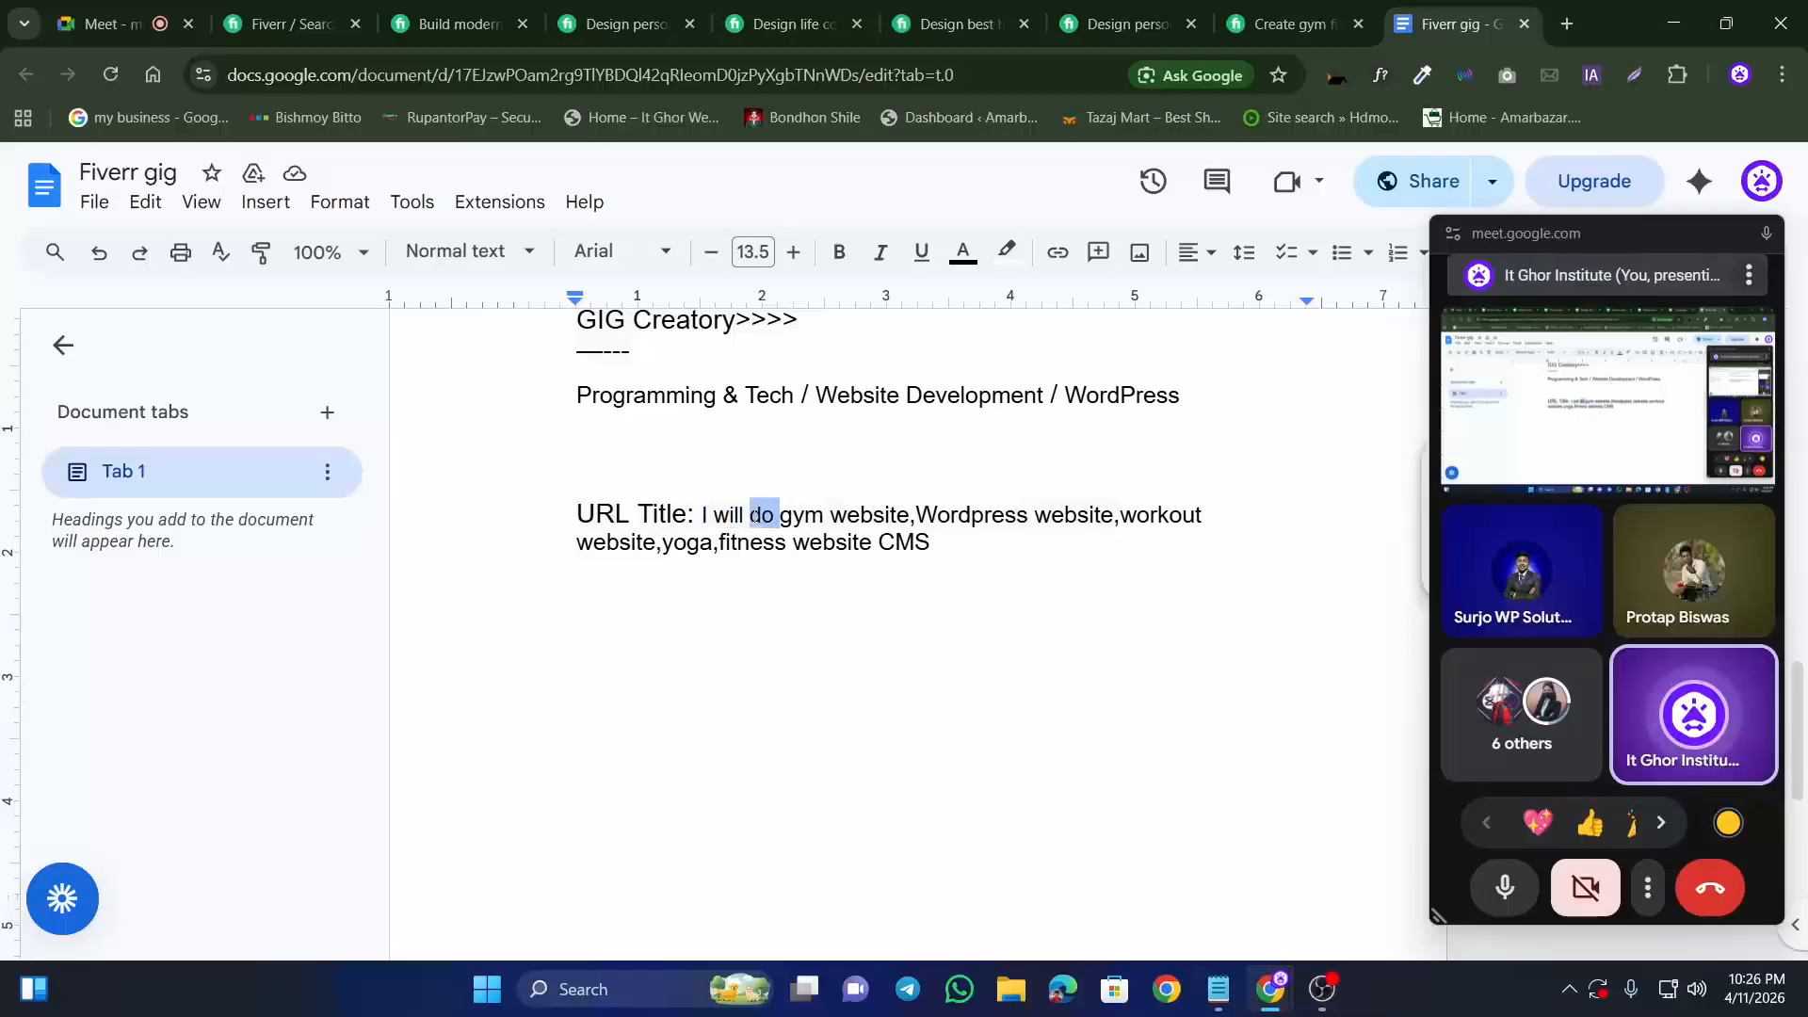
{"action": "left_click", "coordinate": [753, 516]}
{"action": "left_click_drag", "start_coordinate": [751, 516], "coordinate": [774, 516]}
{"action": "left_click", "coordinate": [770, 516]}
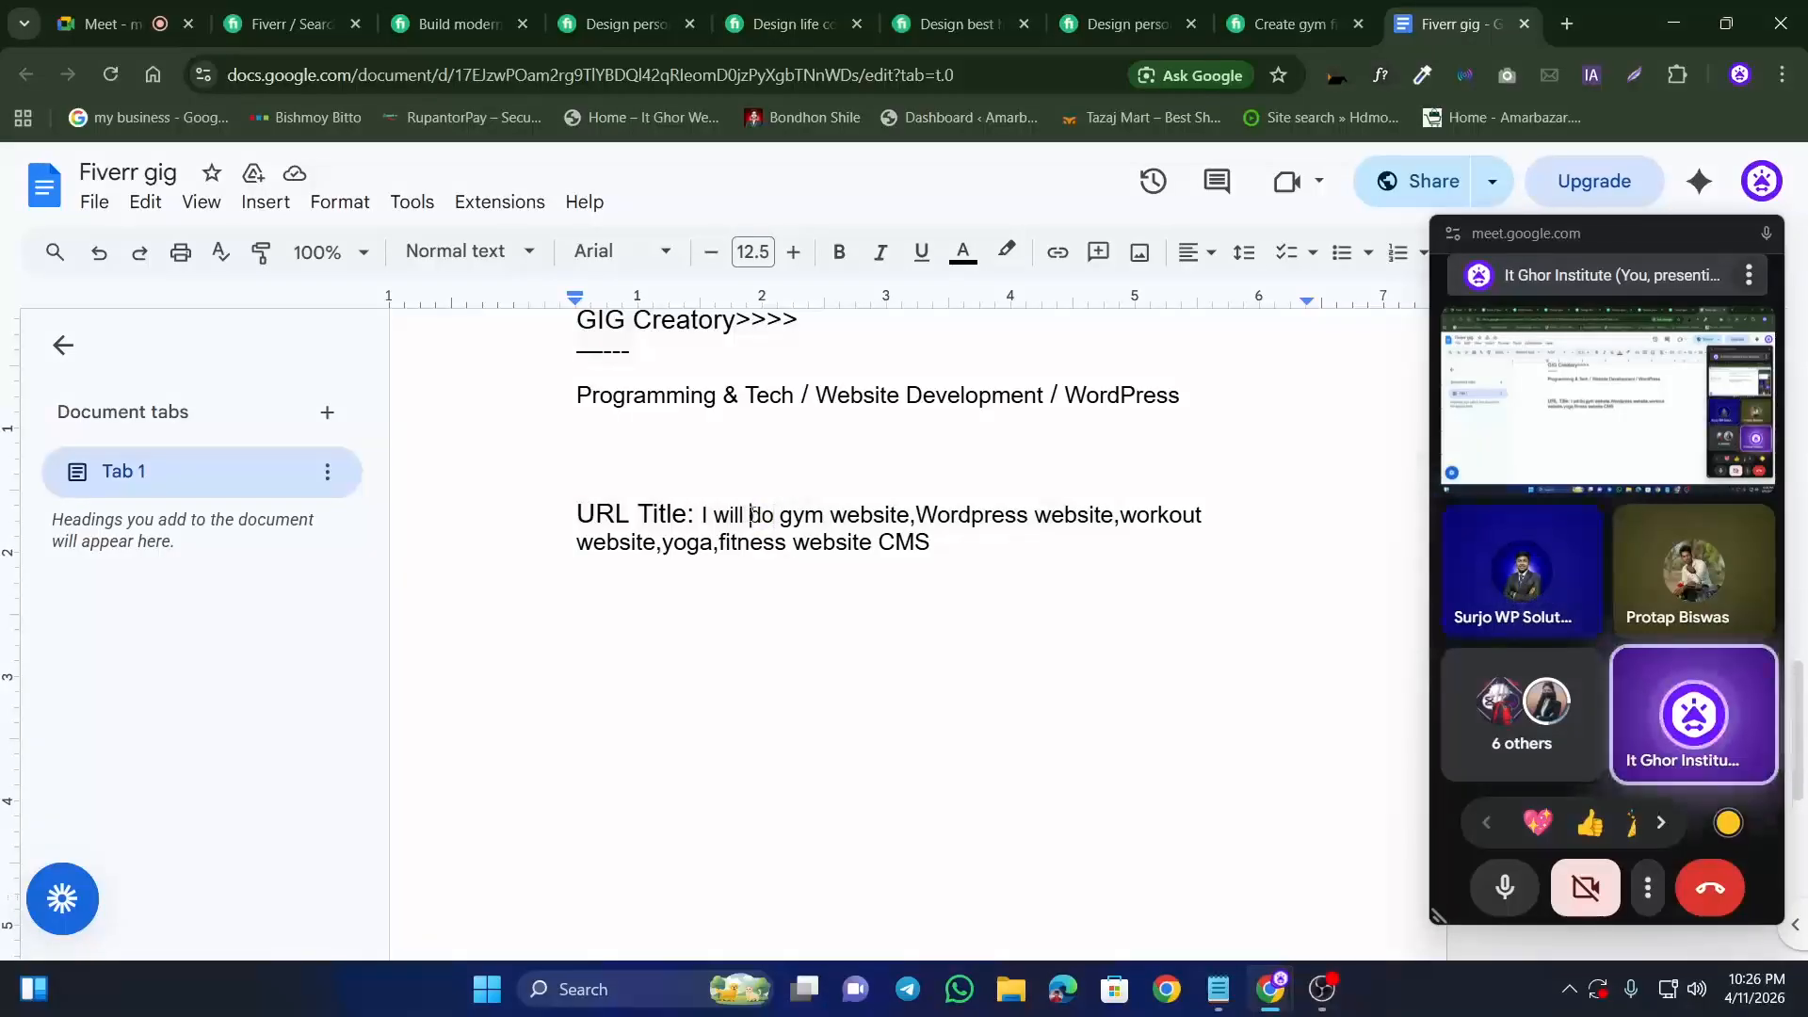
{"action": "left_click_drag", "start_coordinate": [753, 516], "coordinate": [918, 543]}
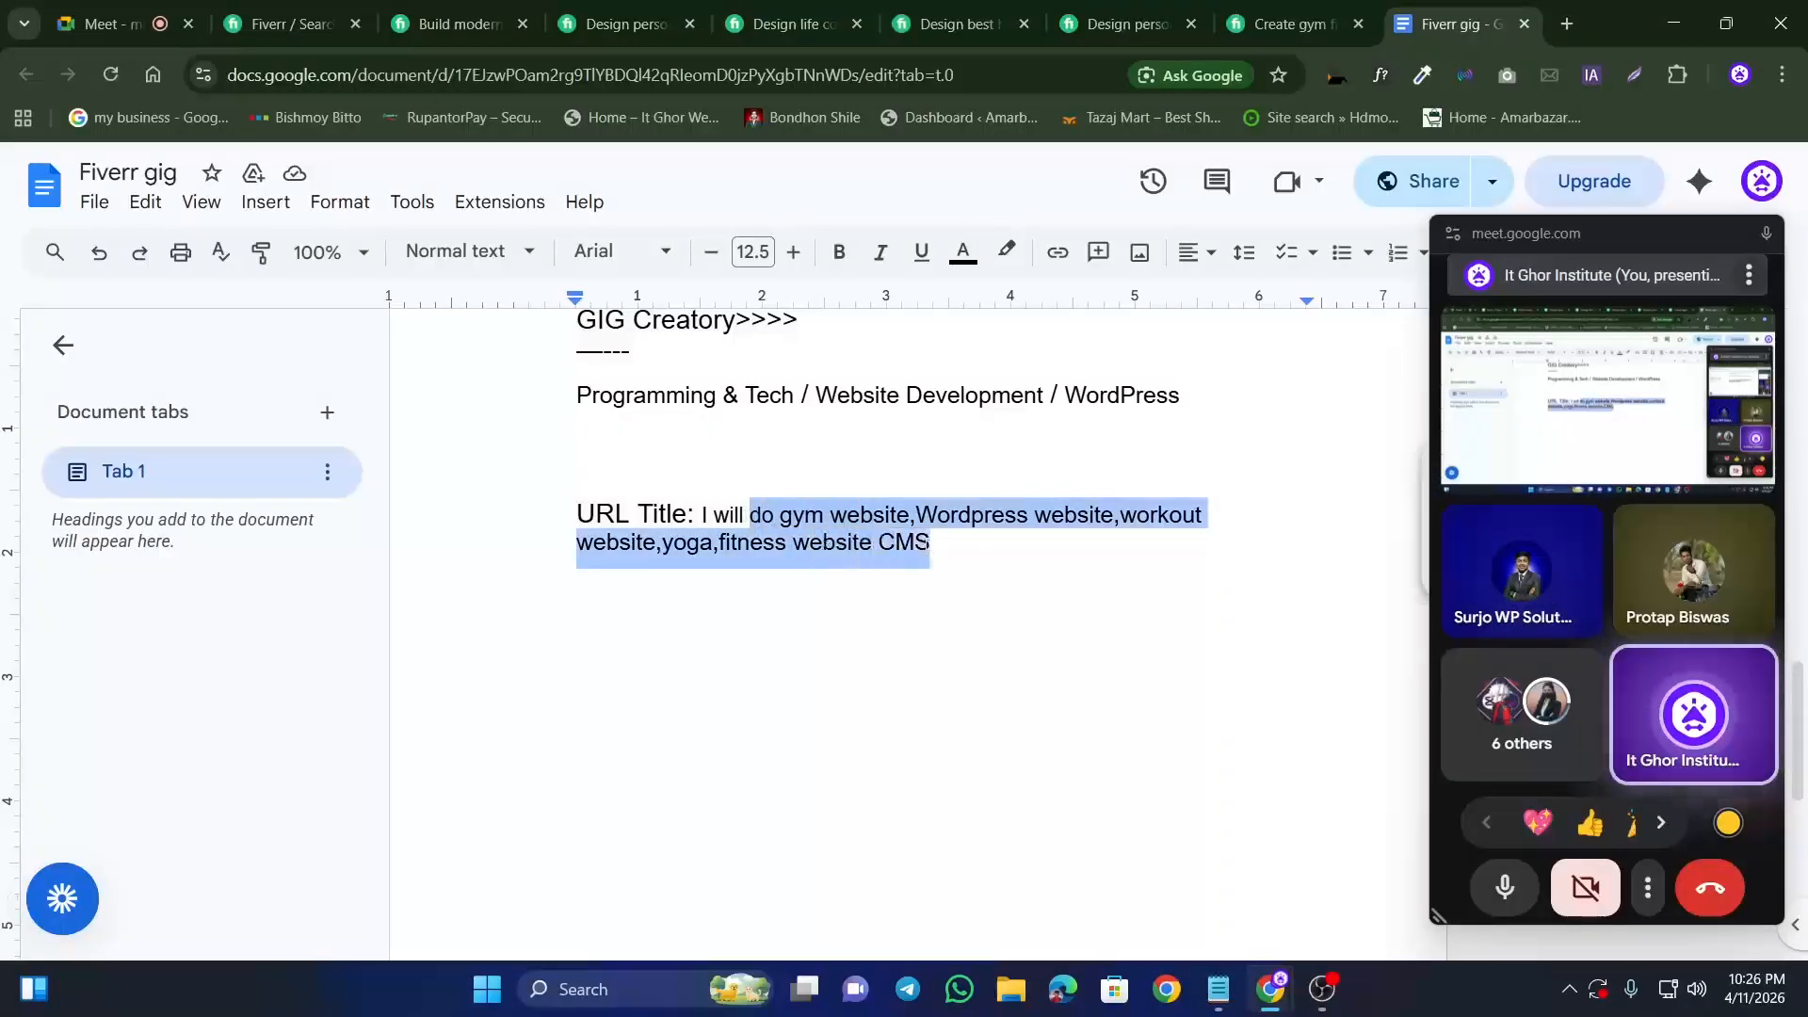
{"action": "left_click", "coordinate": [412, 201]}
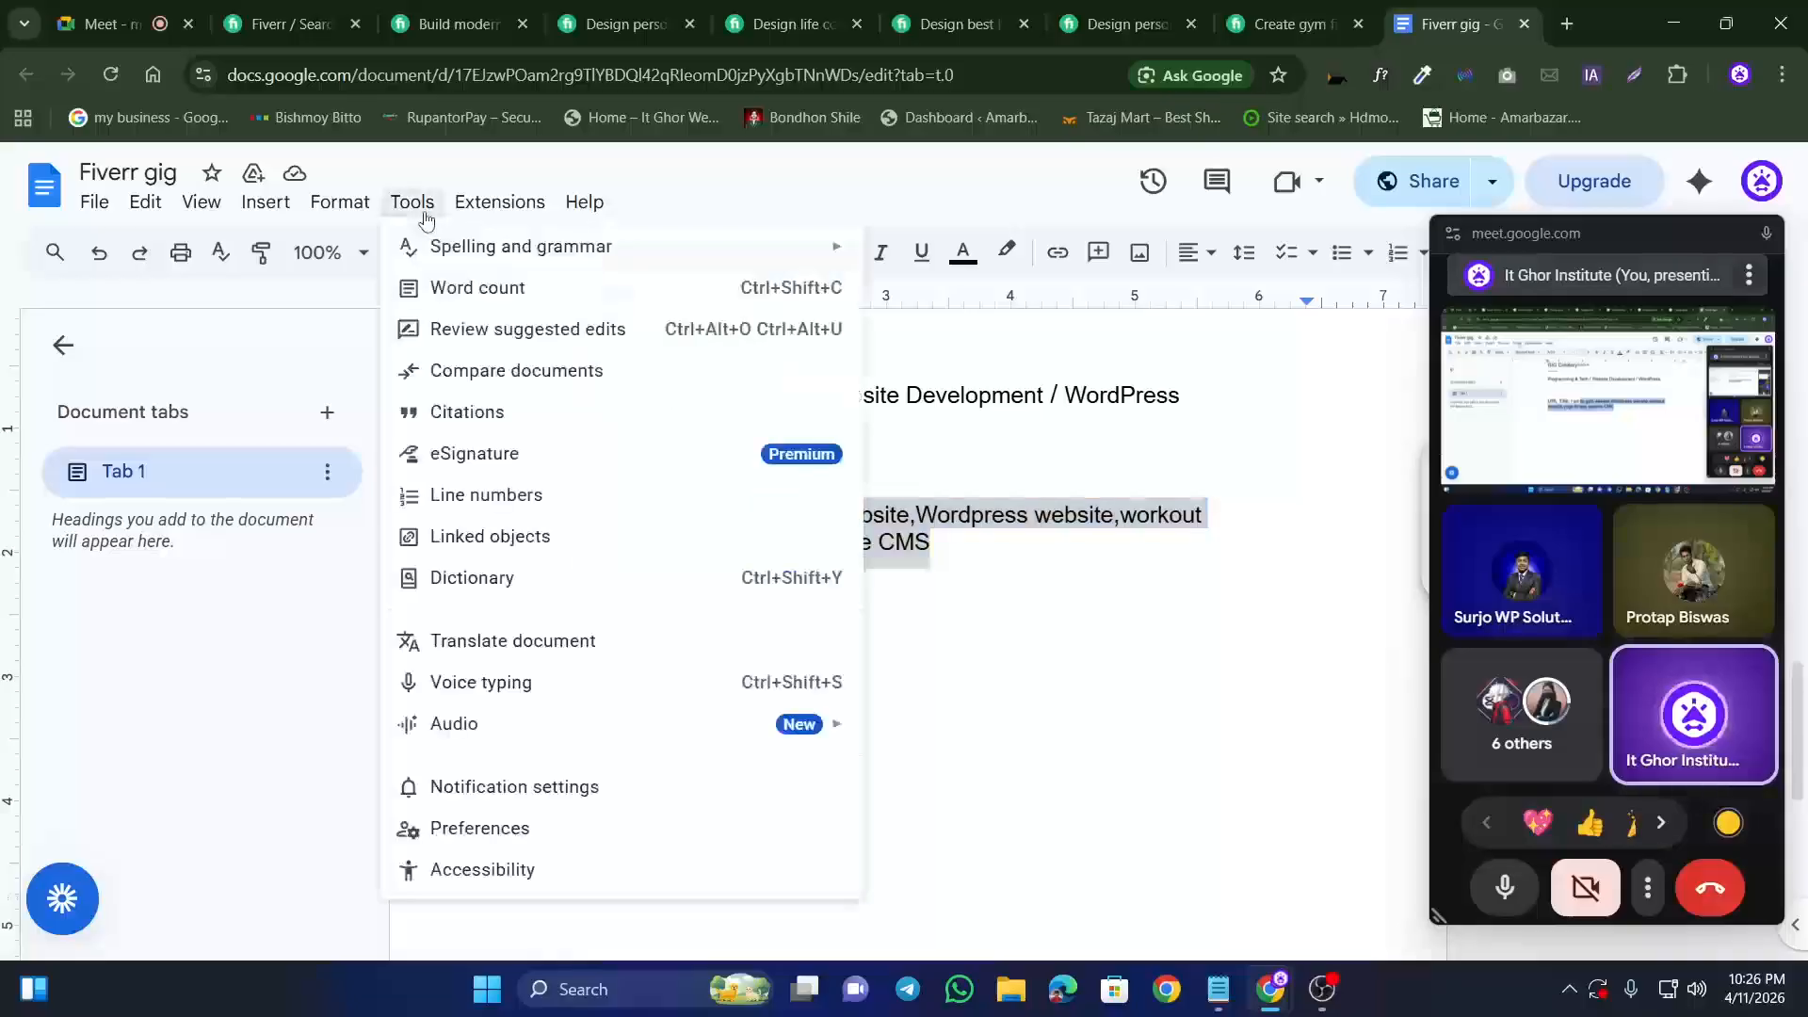
{"action": "left_click", "coordinate": [479, 300]}
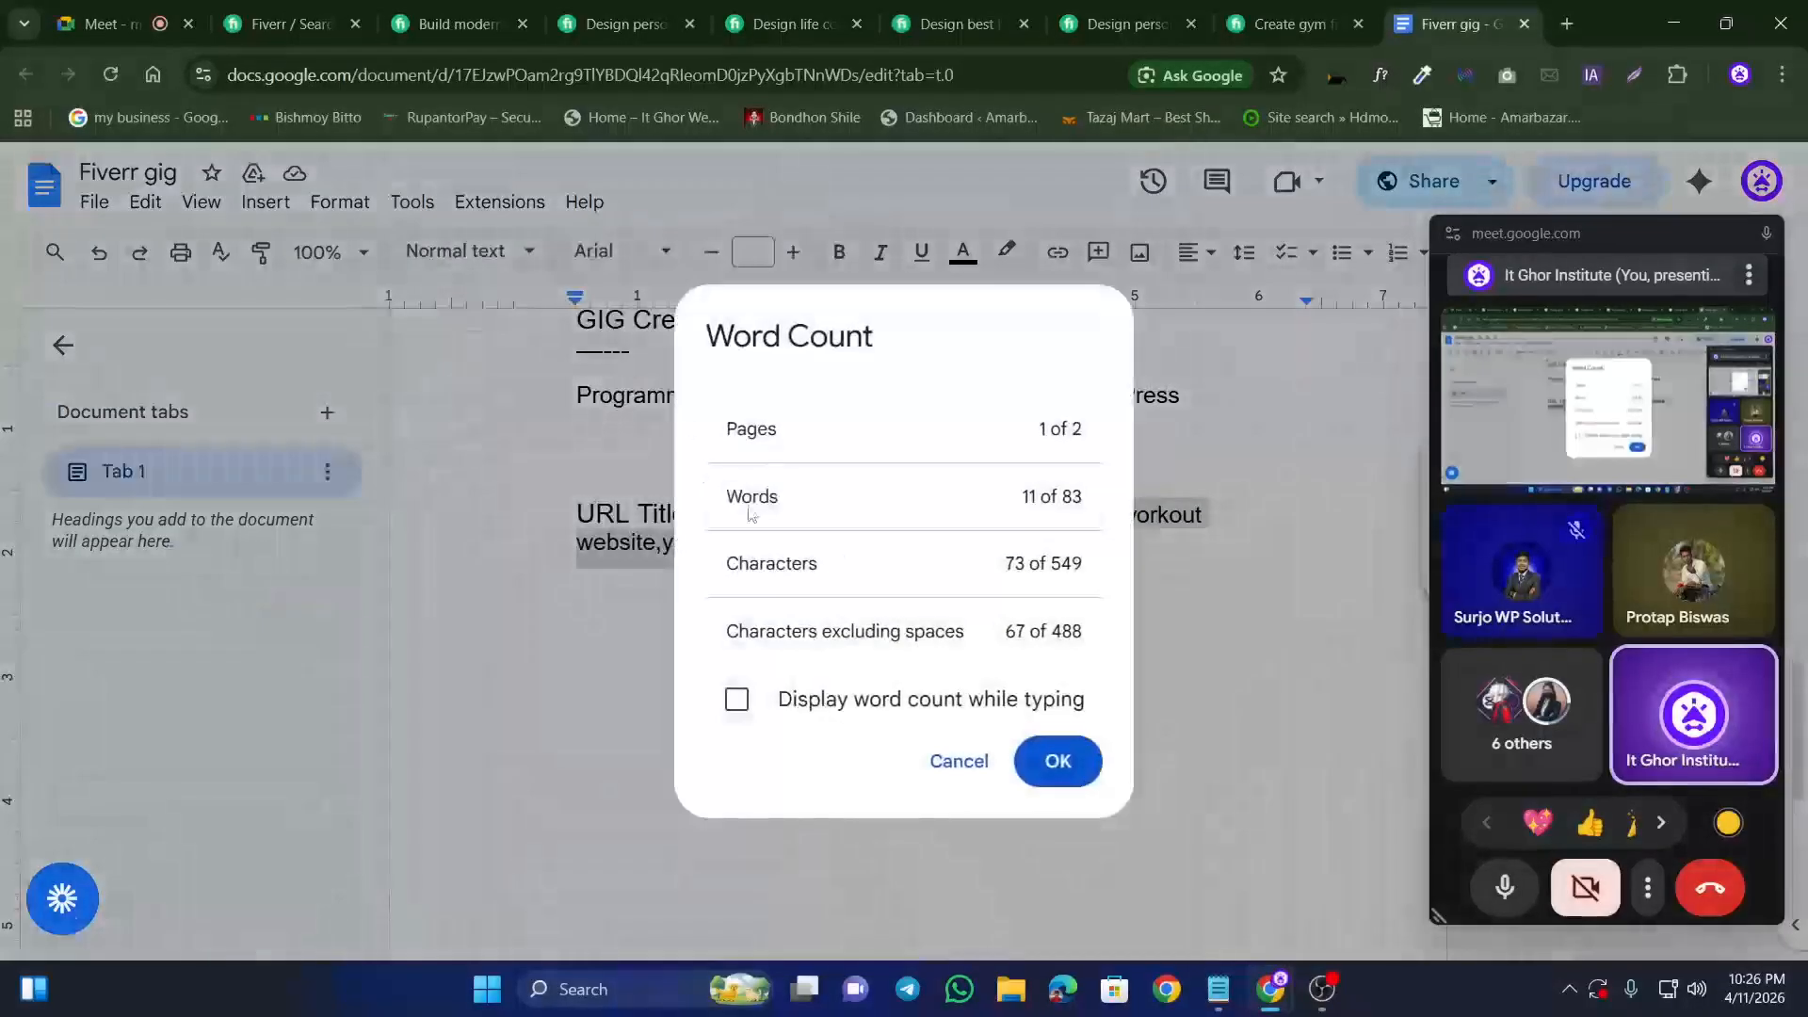
{"action": "left_click", "coordinate": [957, 759]}
{"action": "left_click", "coordinate": [952, 552]}
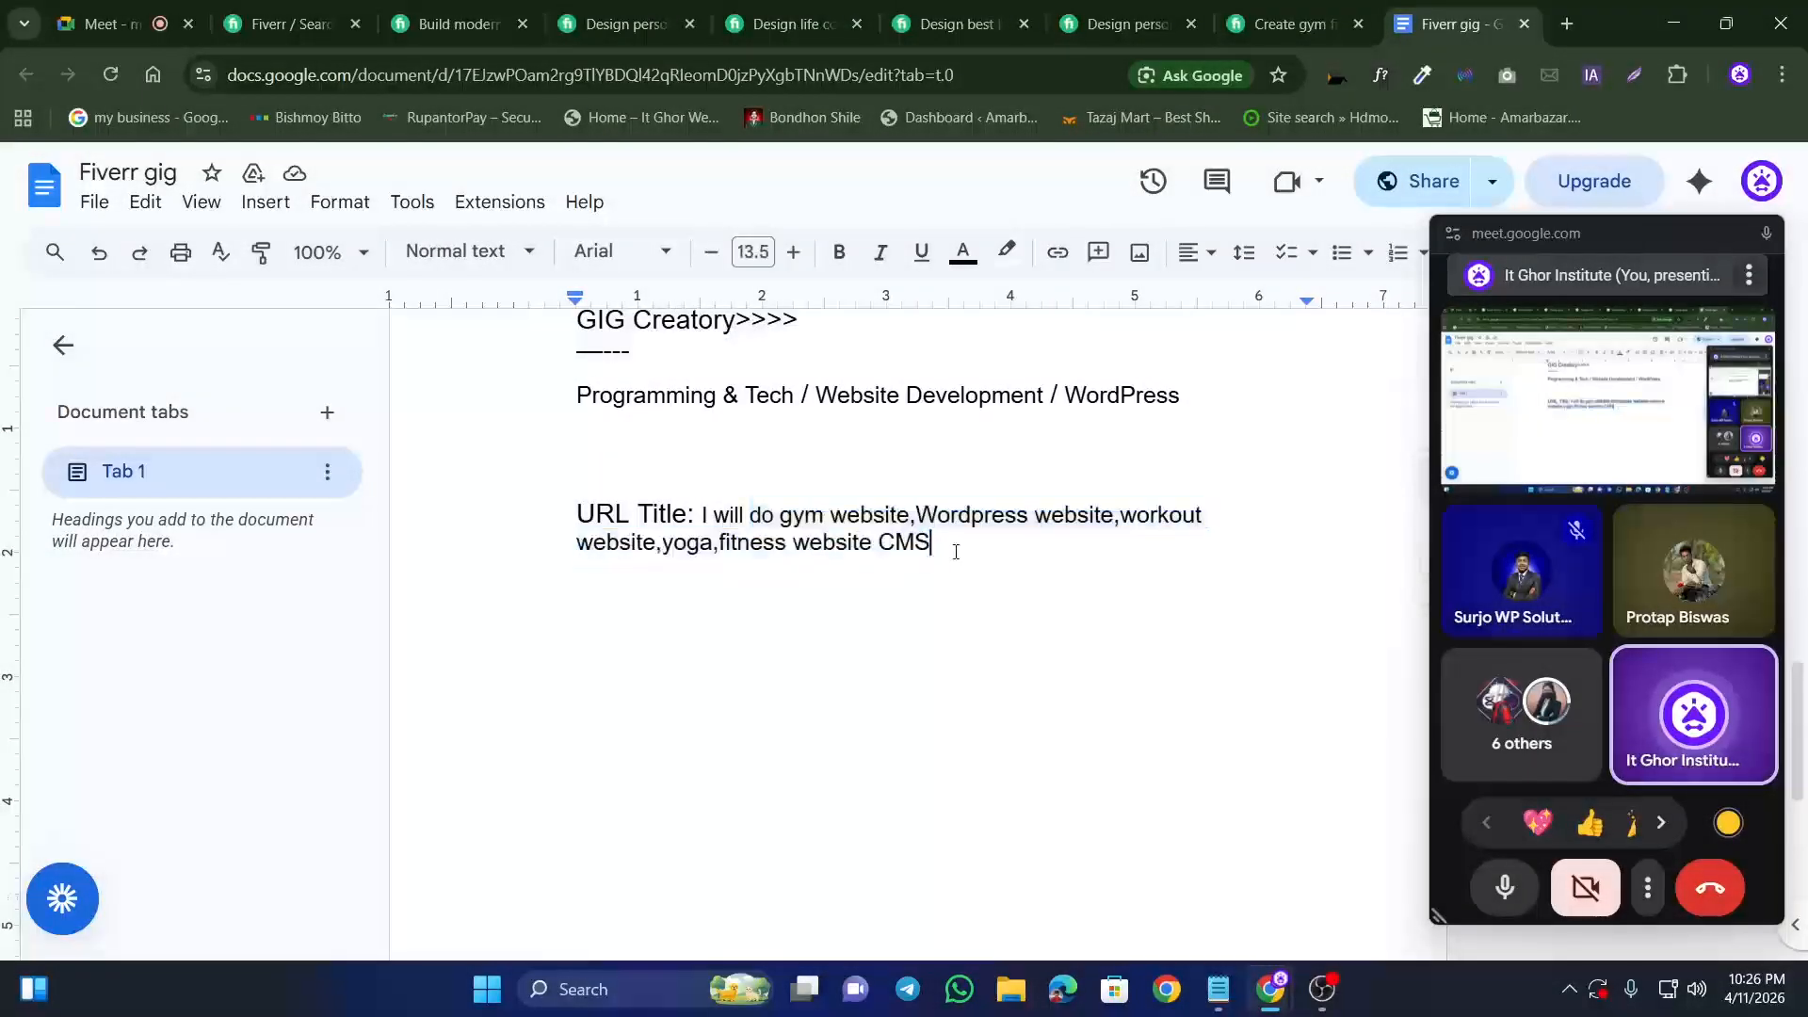
{"action": "left_click_drag", "start_coordinate": [702, 519], "coordinate": [746, 514]}
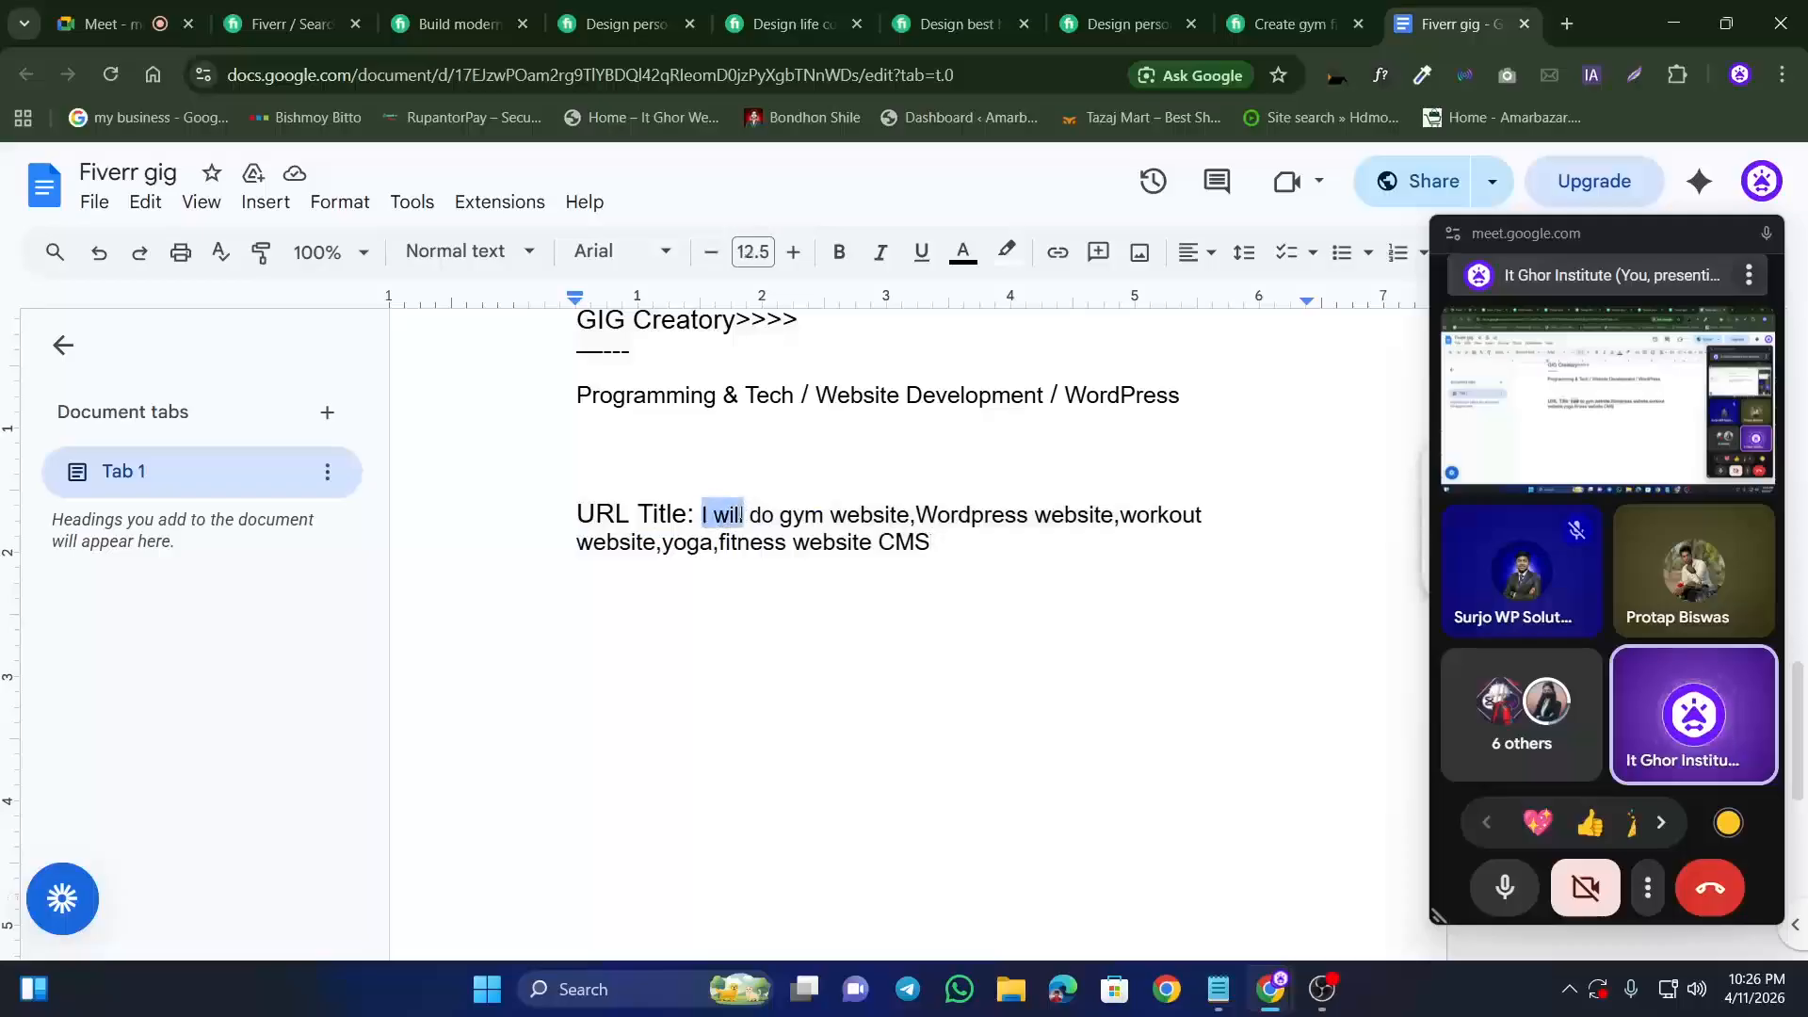
{"action": "left_click", "coordinate": [746, 511]}
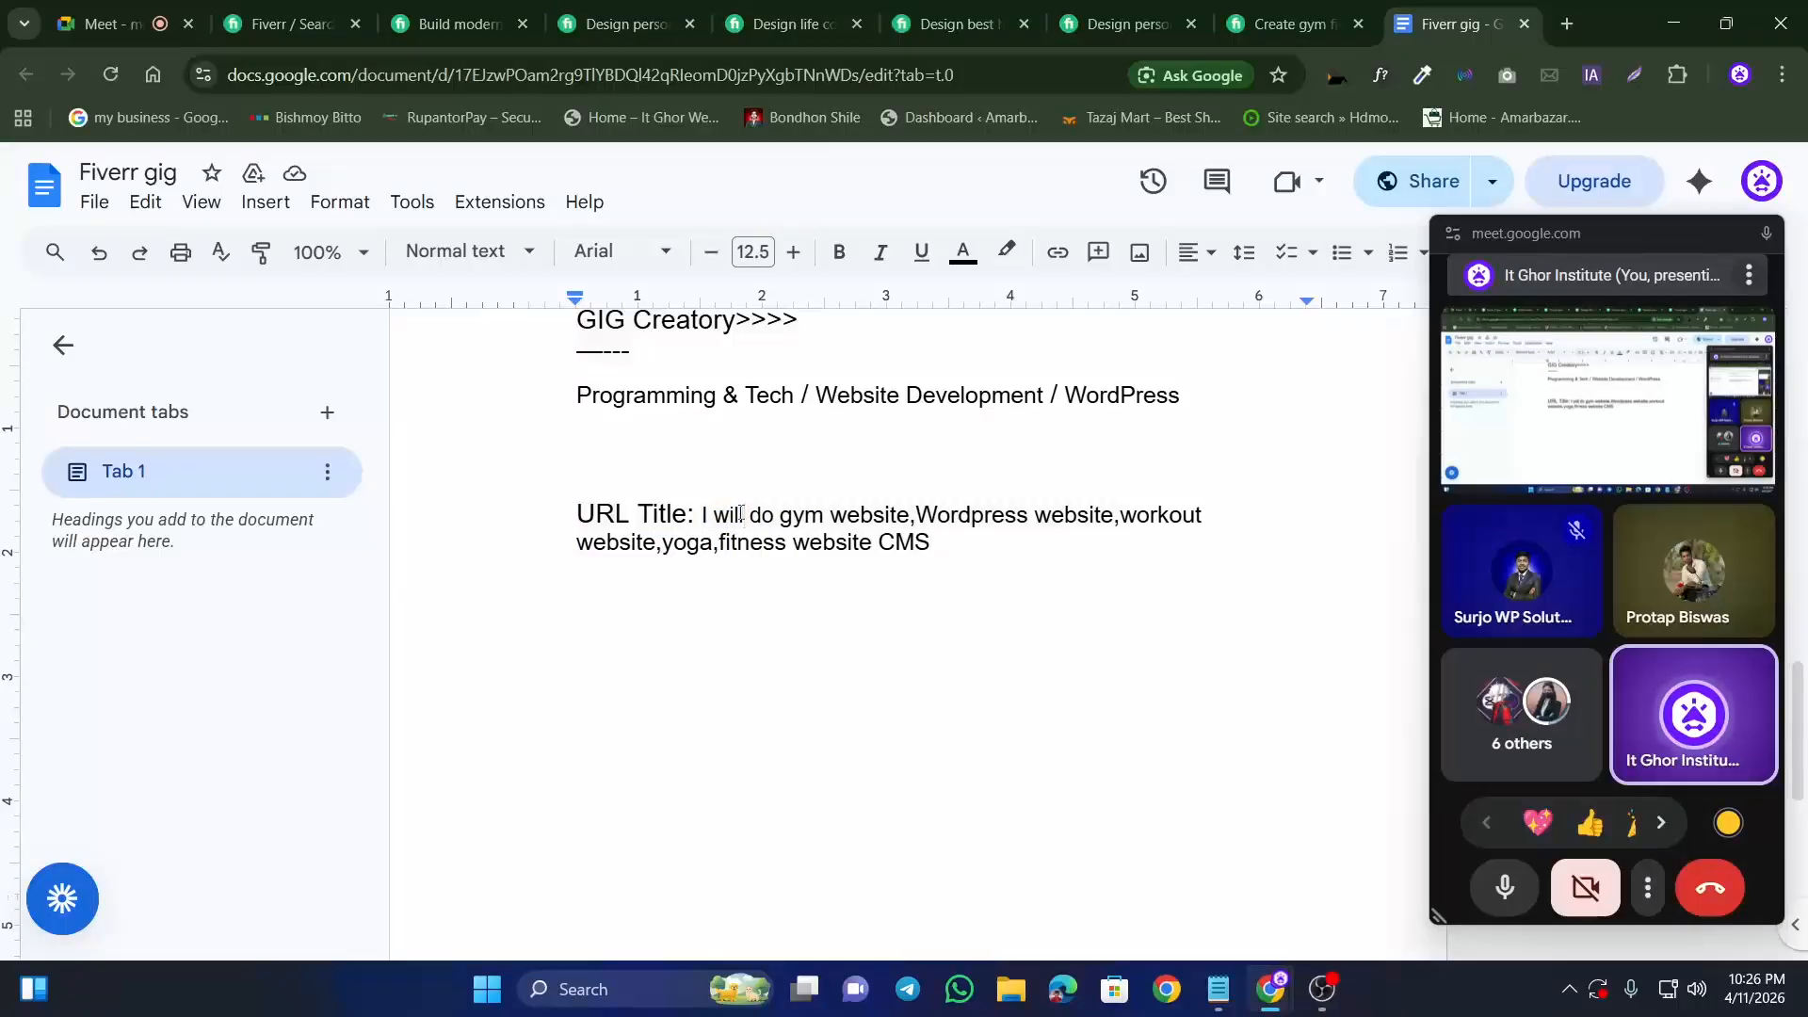
{"action": "left_click_drag", "start_coordinate": [704, 515], "coordinate": [745, 516]}
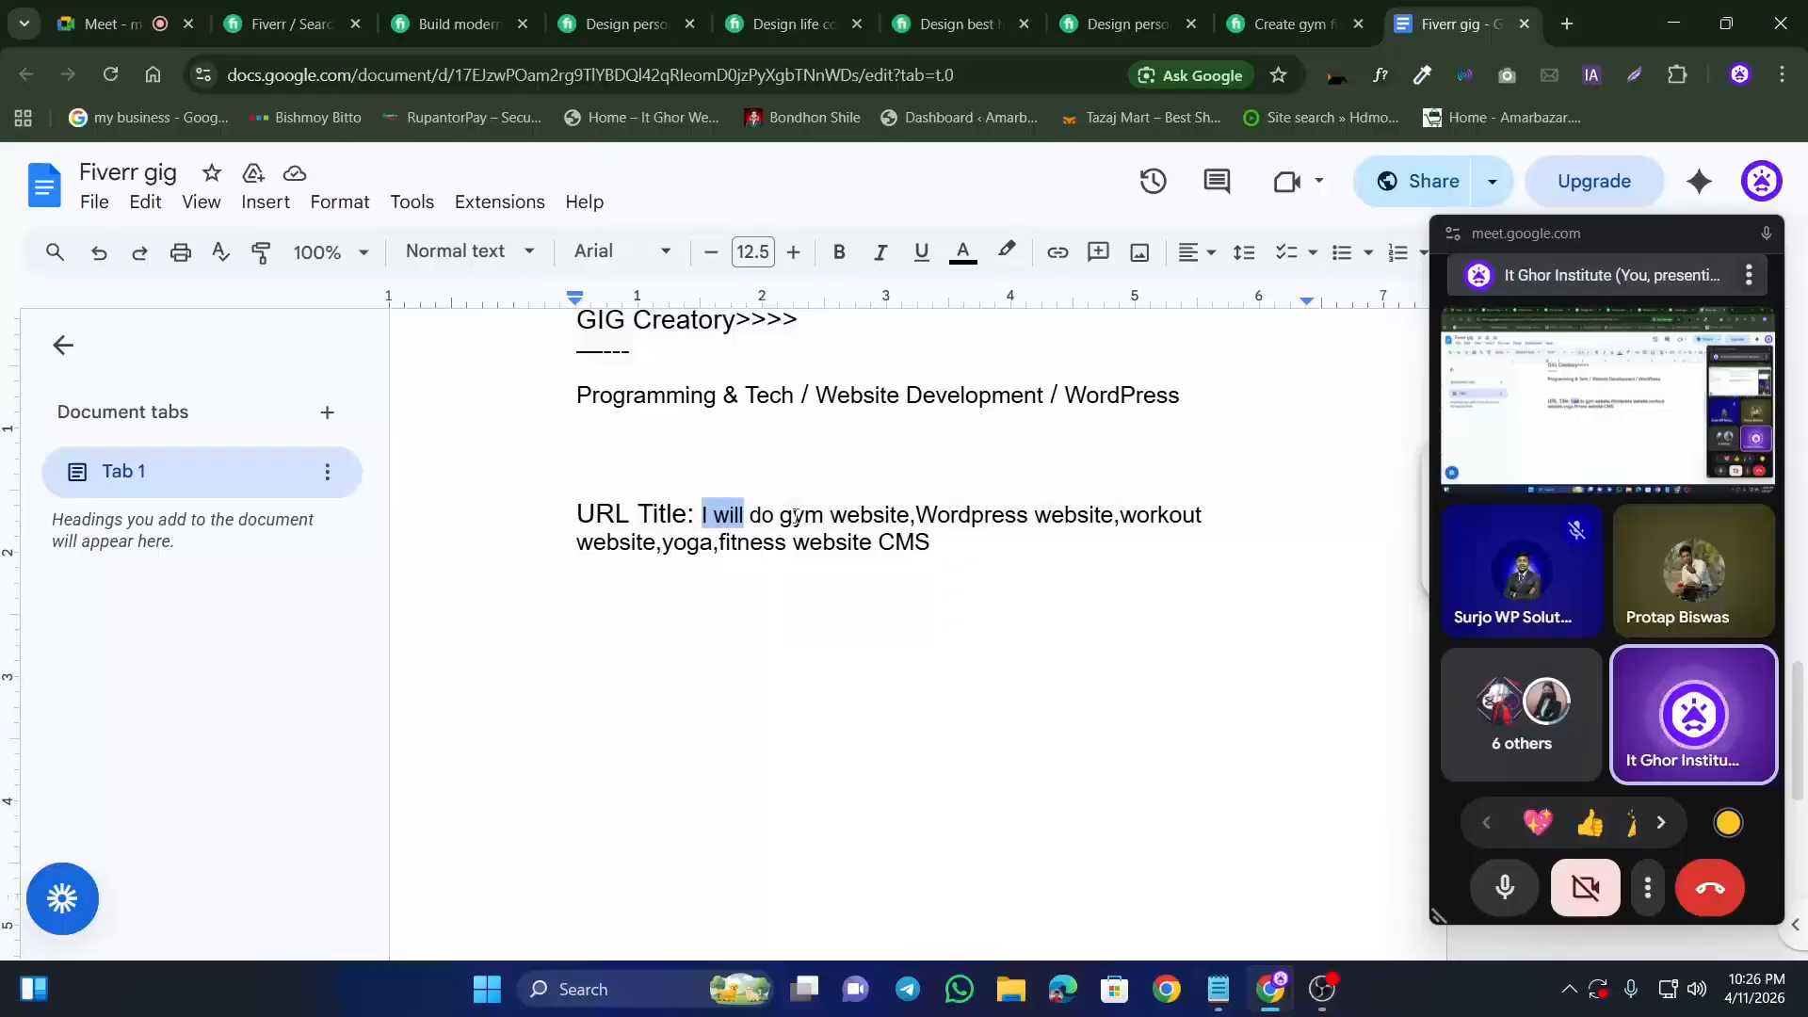
{"action": "left_click", "coordinate": [952, 537]}
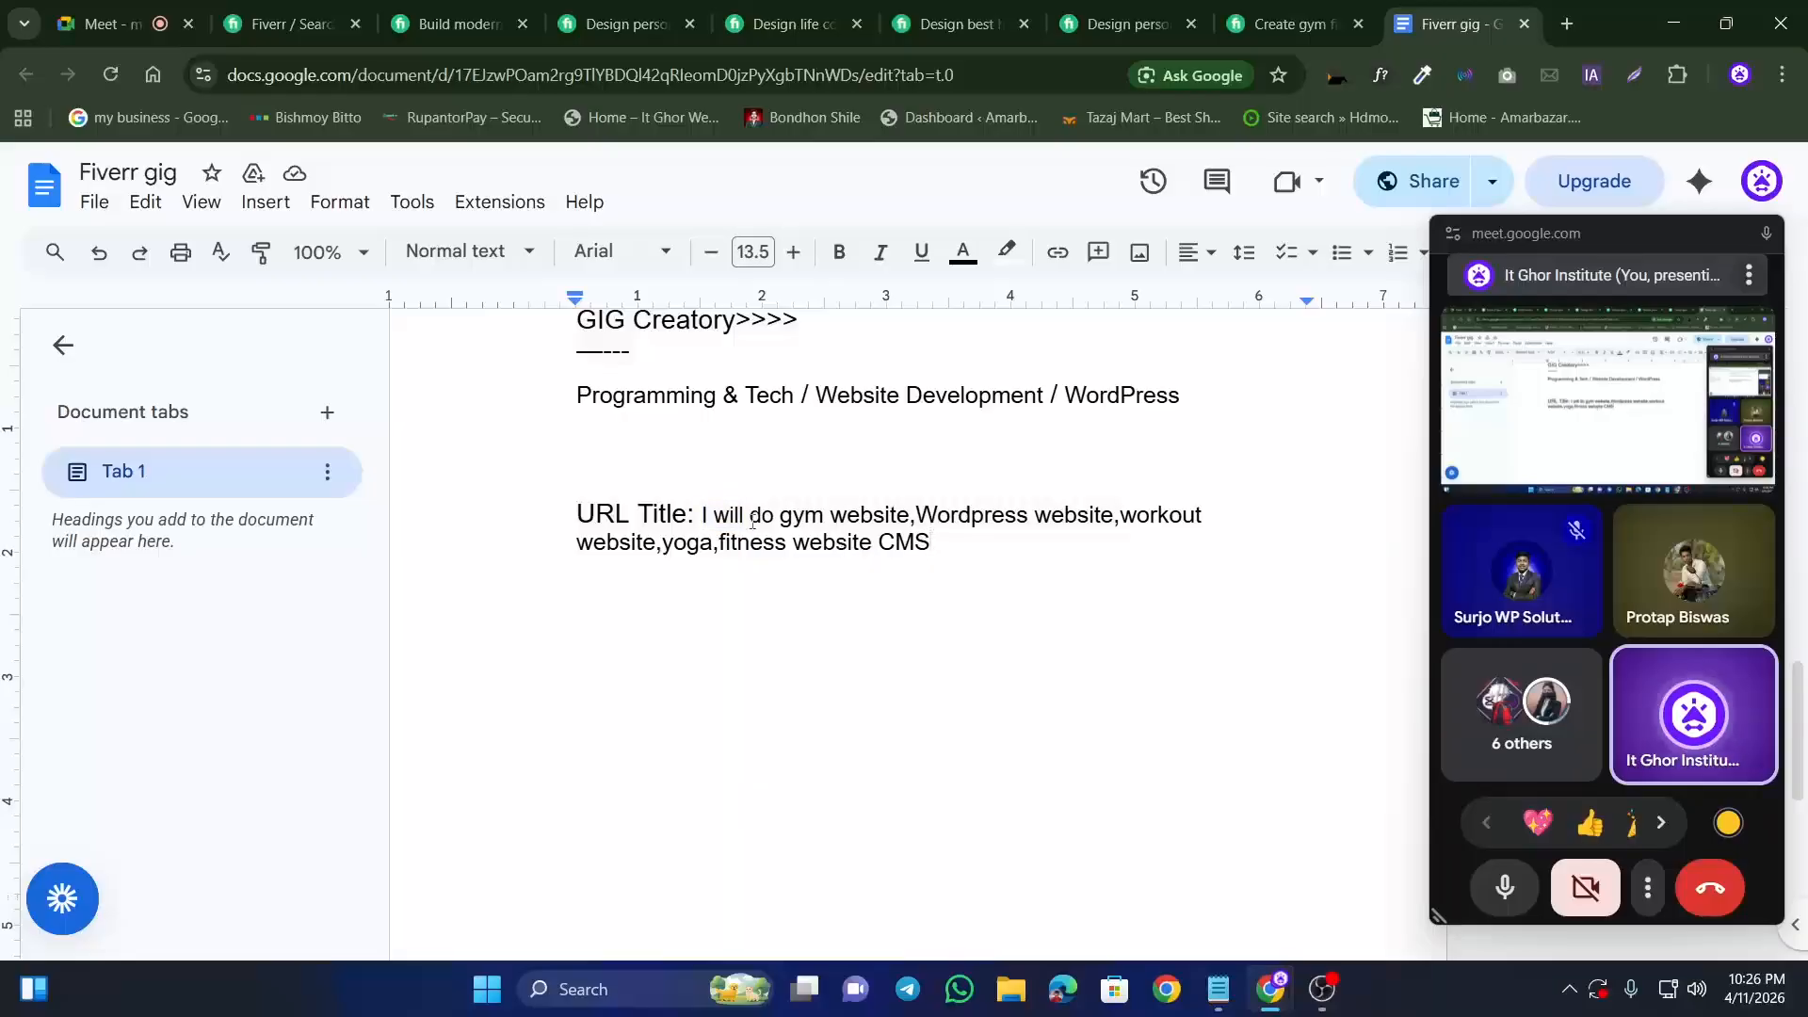
{"action": "left_click_drag", "start_coordinate": [780, 516], "coordinate": [1125, 516]}
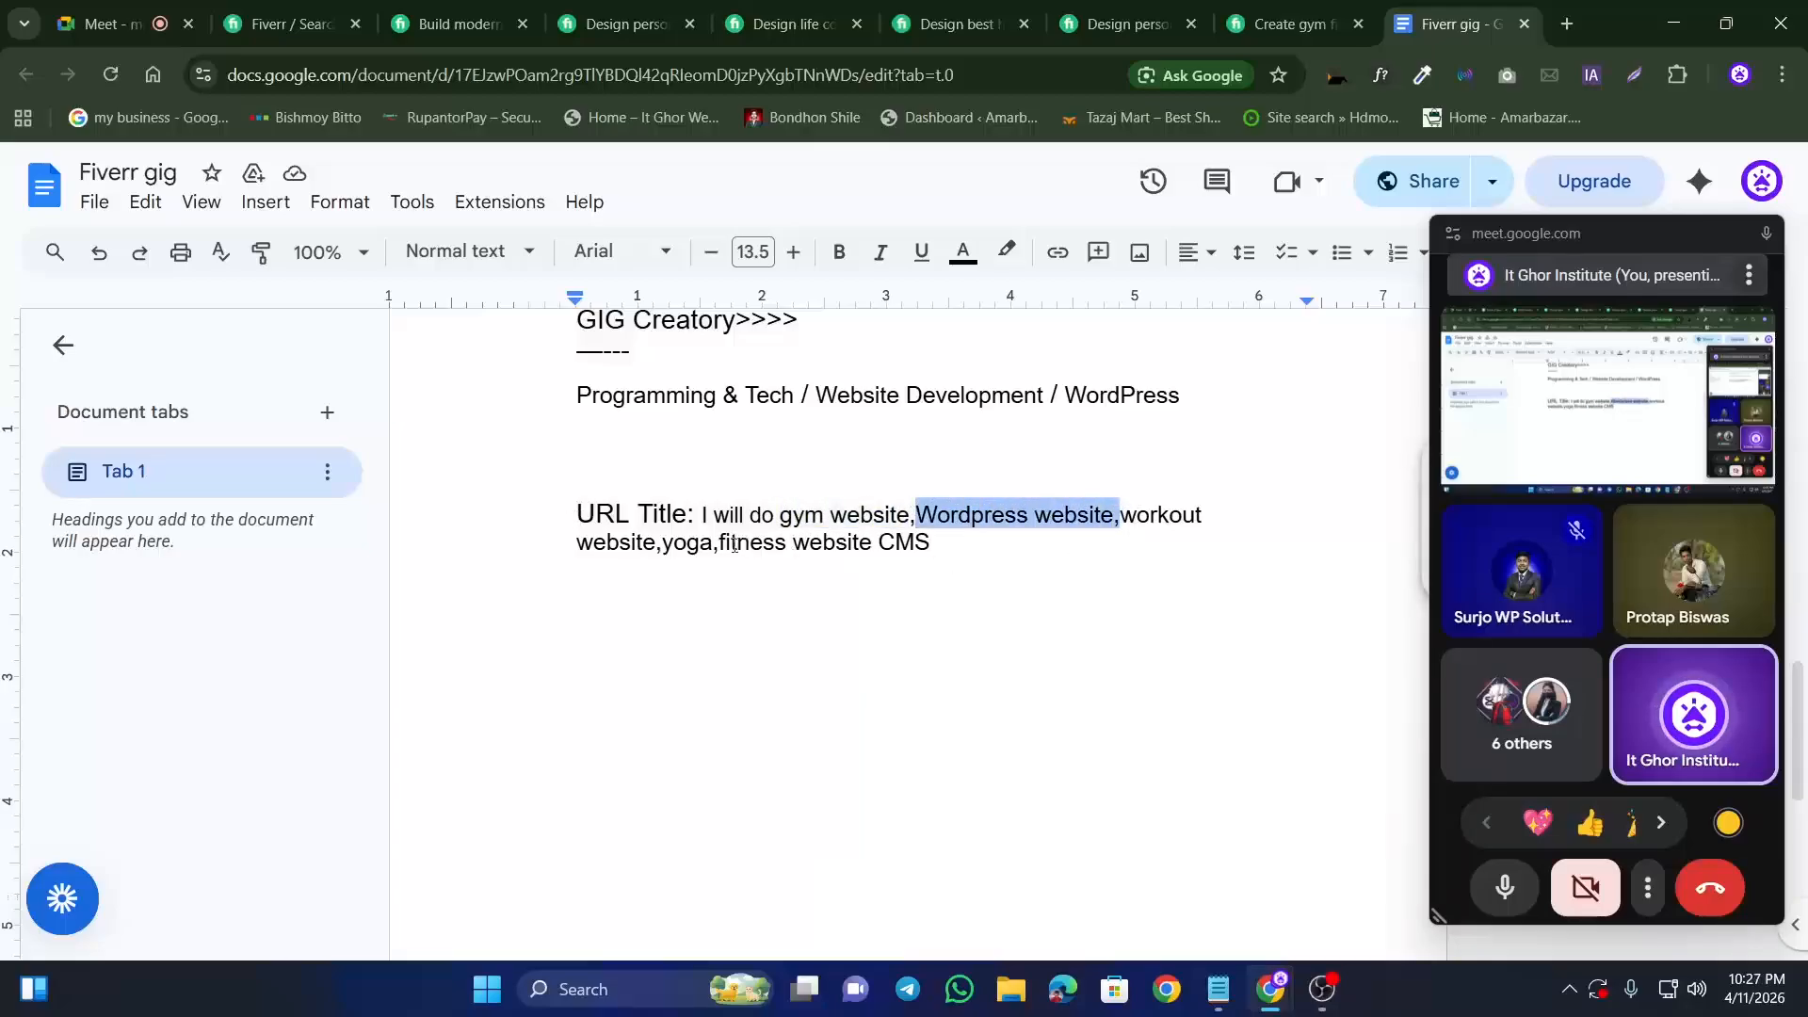
{"action": "left_click", "coordinate": [942, 554]}
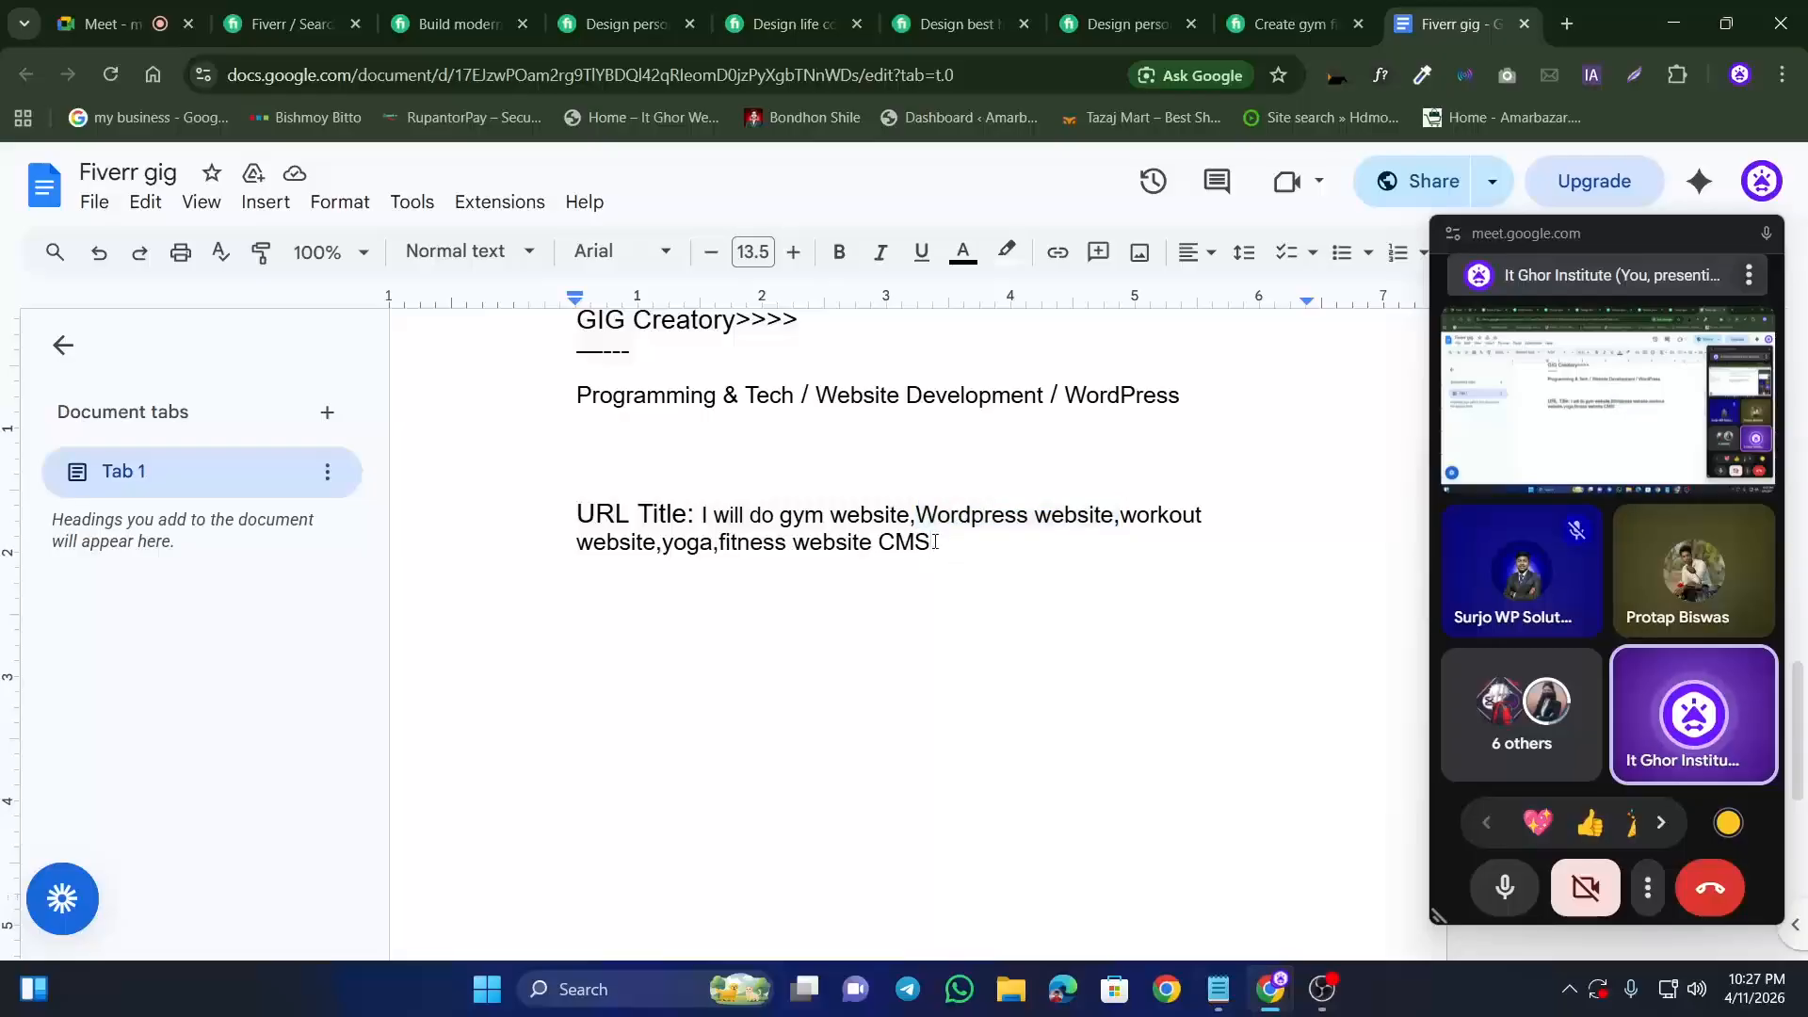
Step: Give the whole URL title line a white highlight and black text colour
{"action": "left_click_drag", "start_coordinate": [934, 543], "coordinate": [545, 519]}
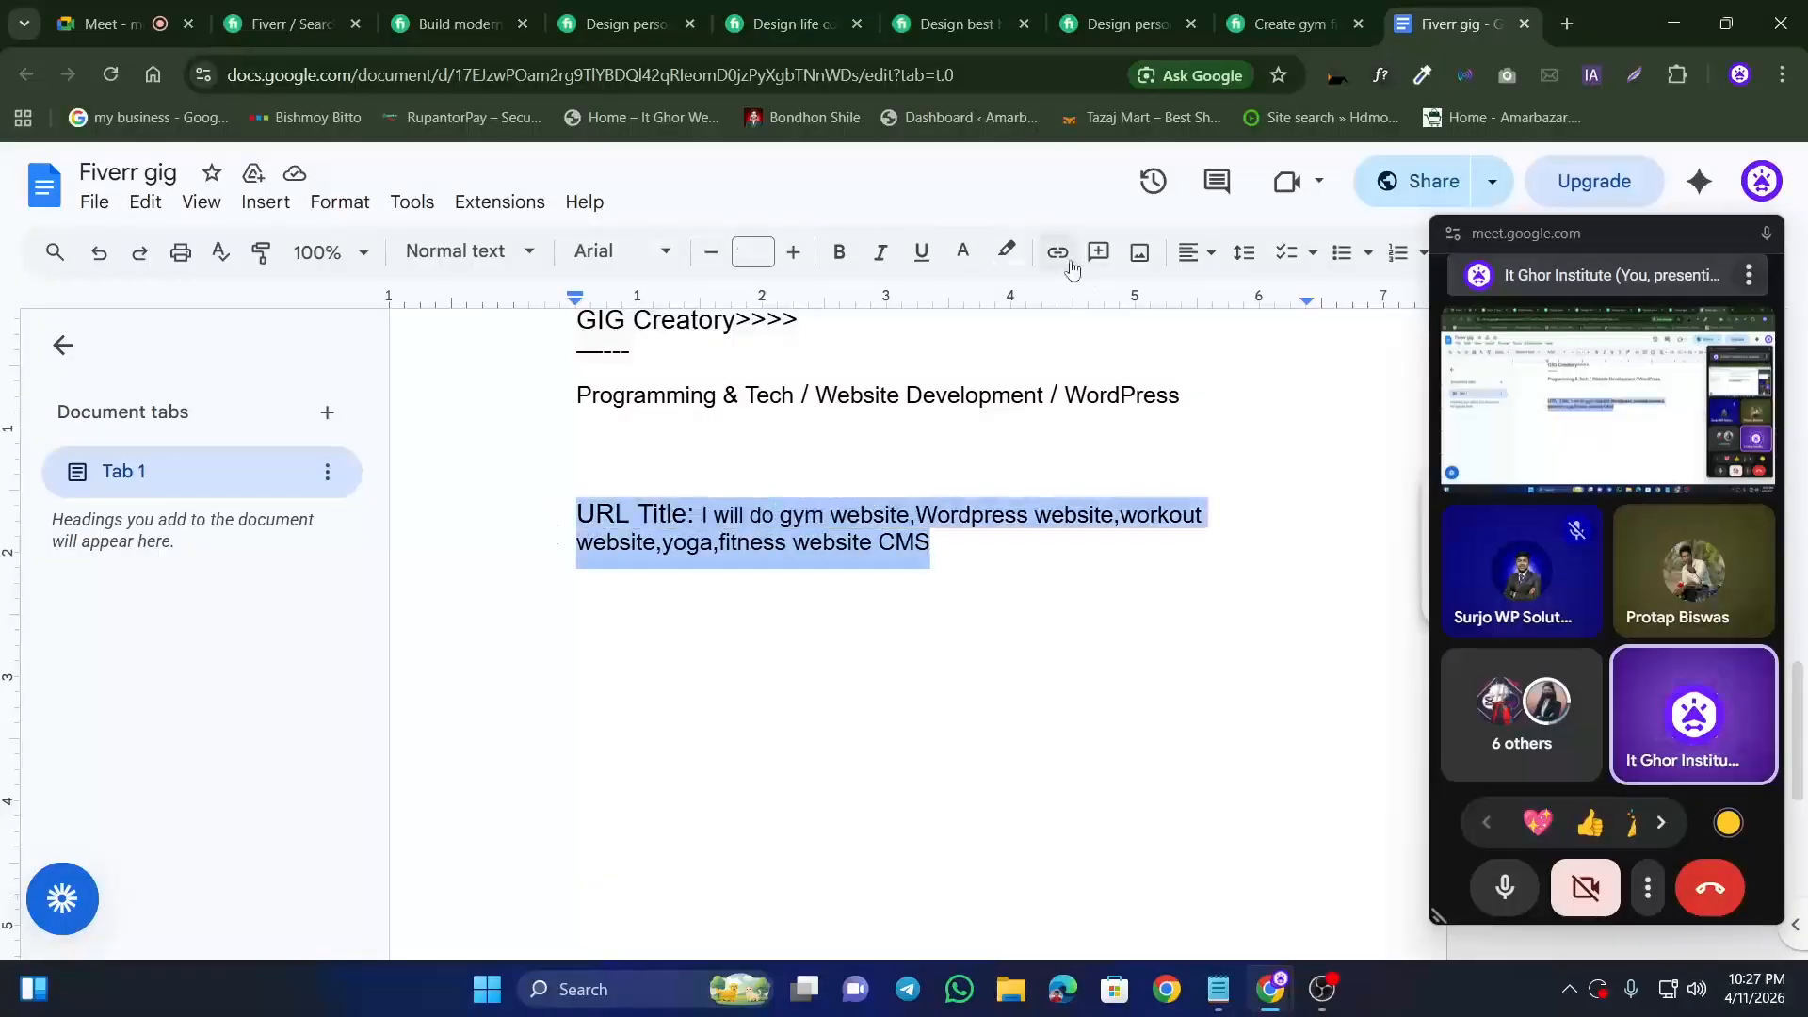
{"action": "left_click", "coordinate": [1006, 250]}
{"action": "left_click", "coordinate": [1265, 341]}
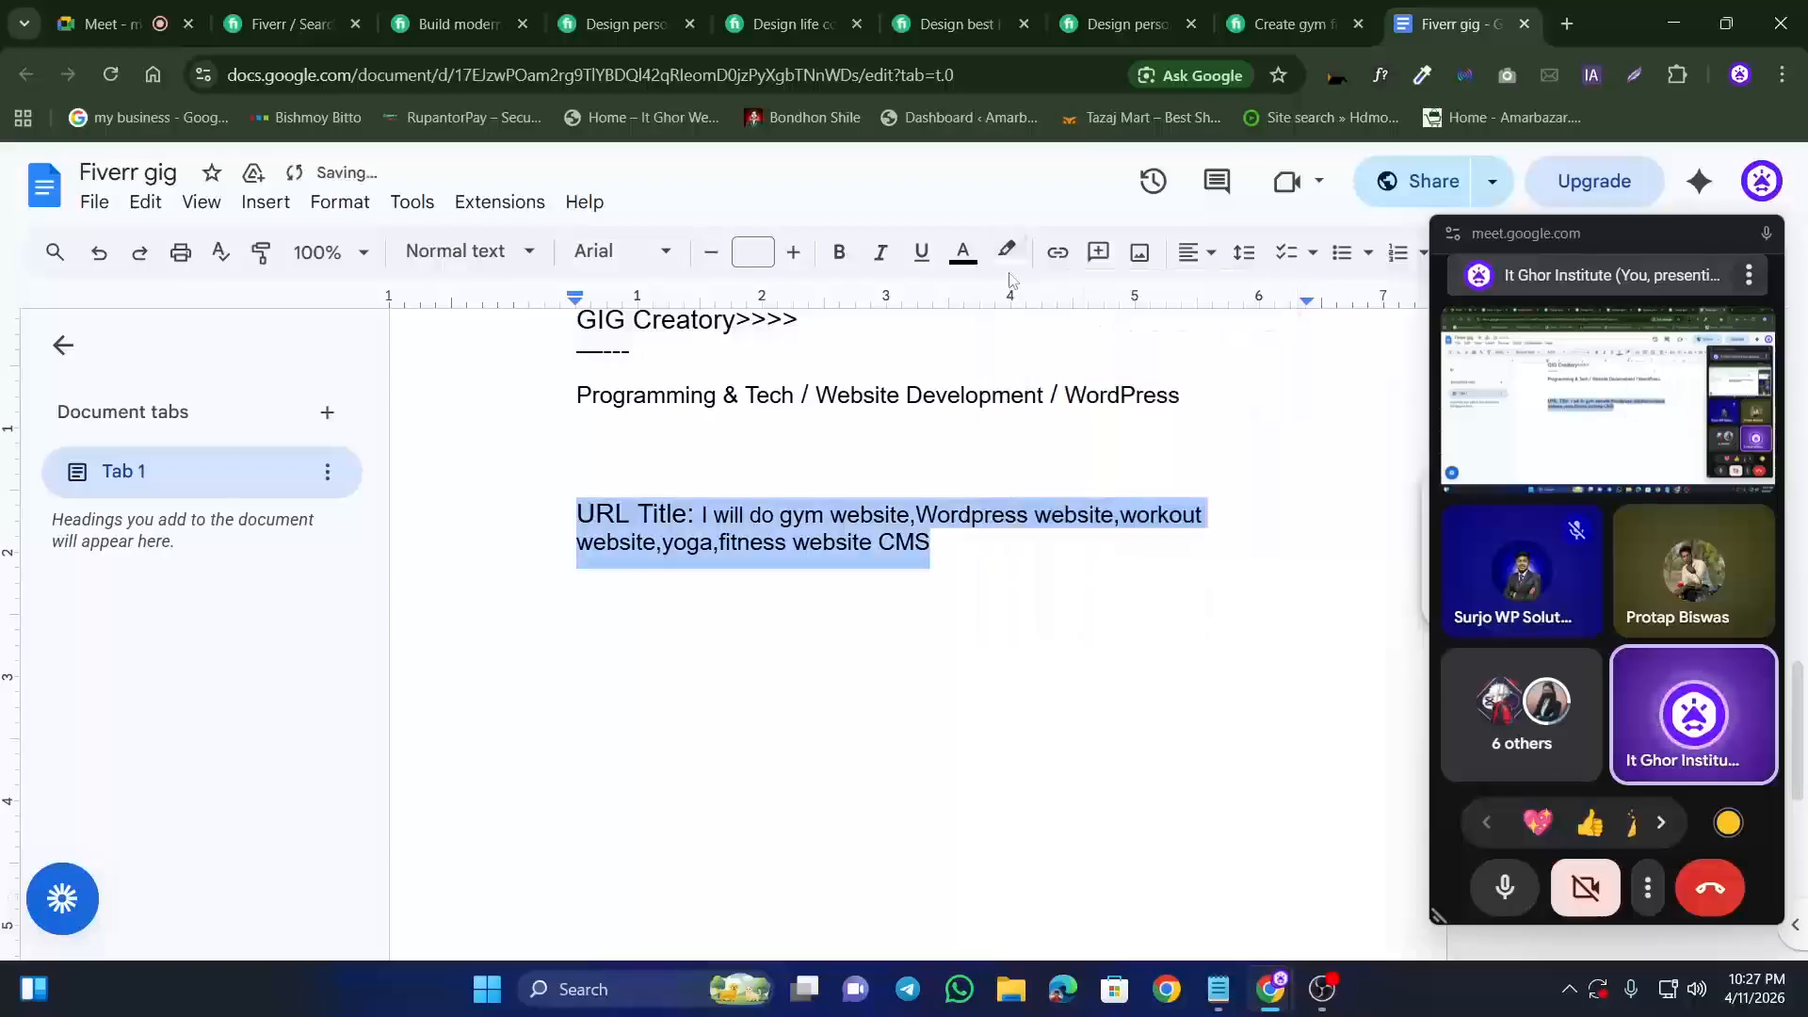
{"action": "left_click", "coordinate": [963, 252]}
{"action": "left_click", "coordinate": [970, 304]}
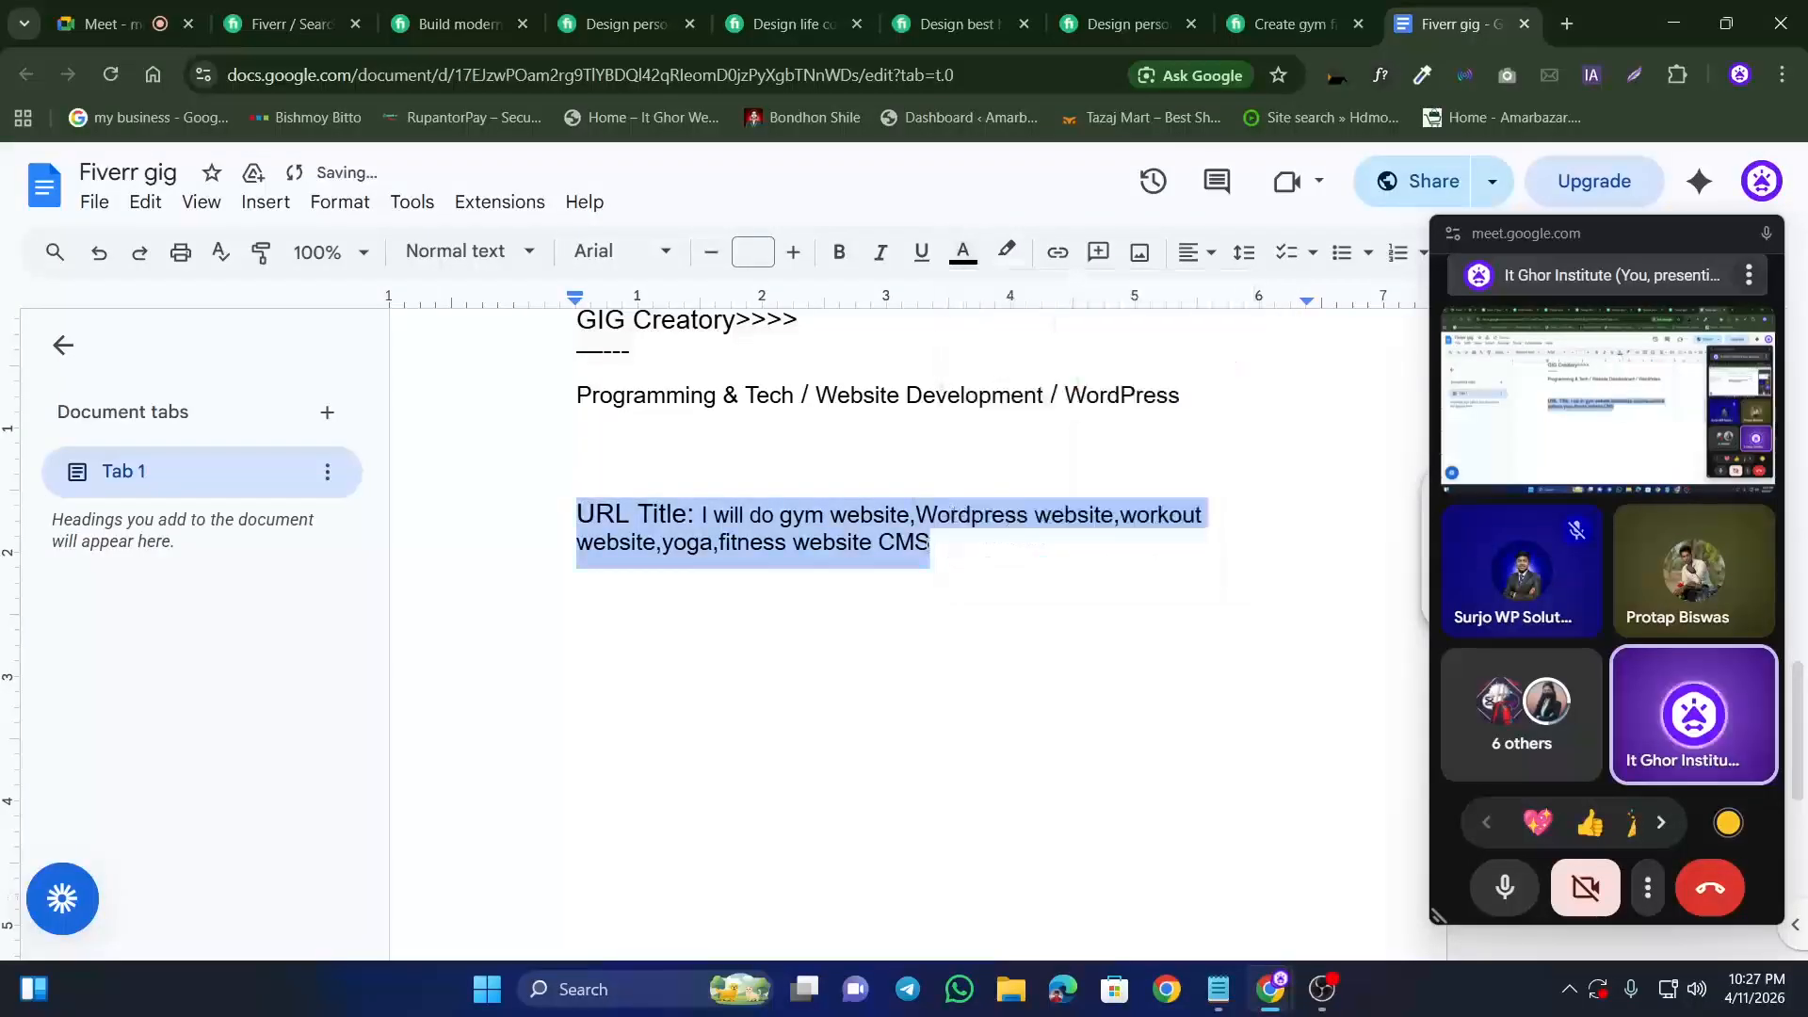
Step: Add a "Main Title:" label beneath the URL title, leaving a blank gap between them
{"action": "left_click", "coordinate": [948, 561]}
{"action": "key", "text": "Return"}
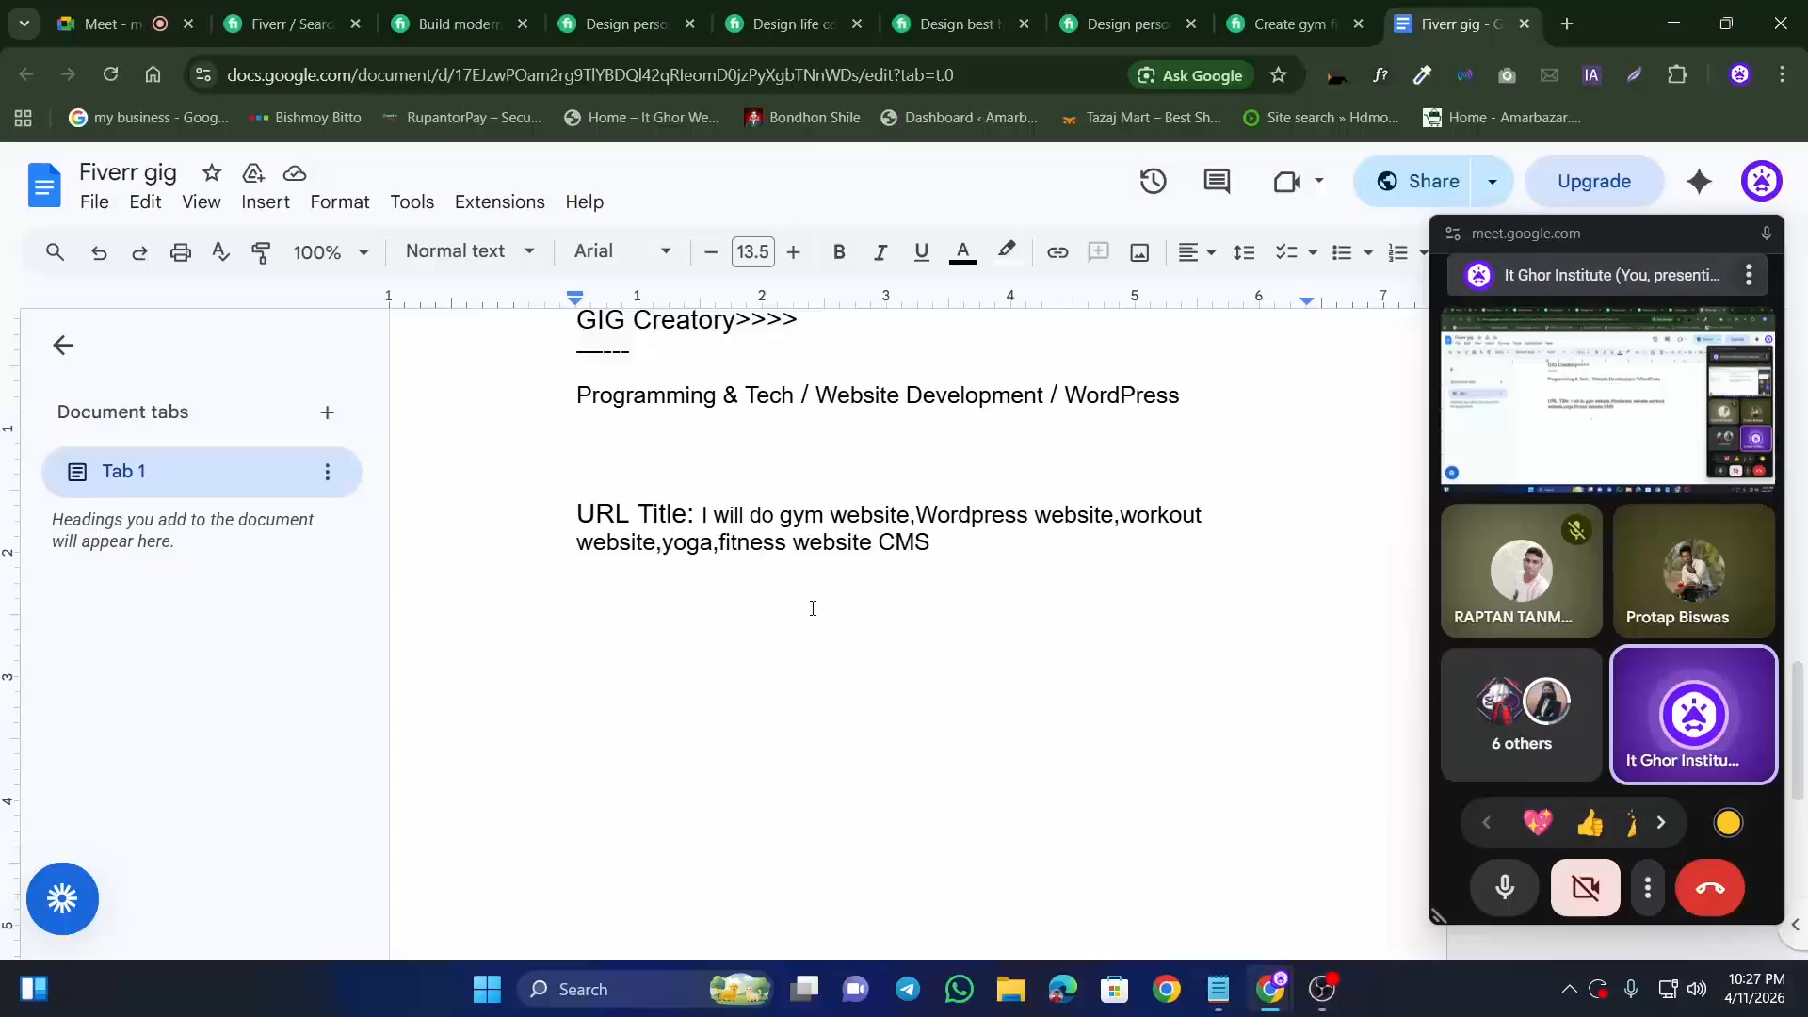
{"action": "type", "text": "Main Titl"}
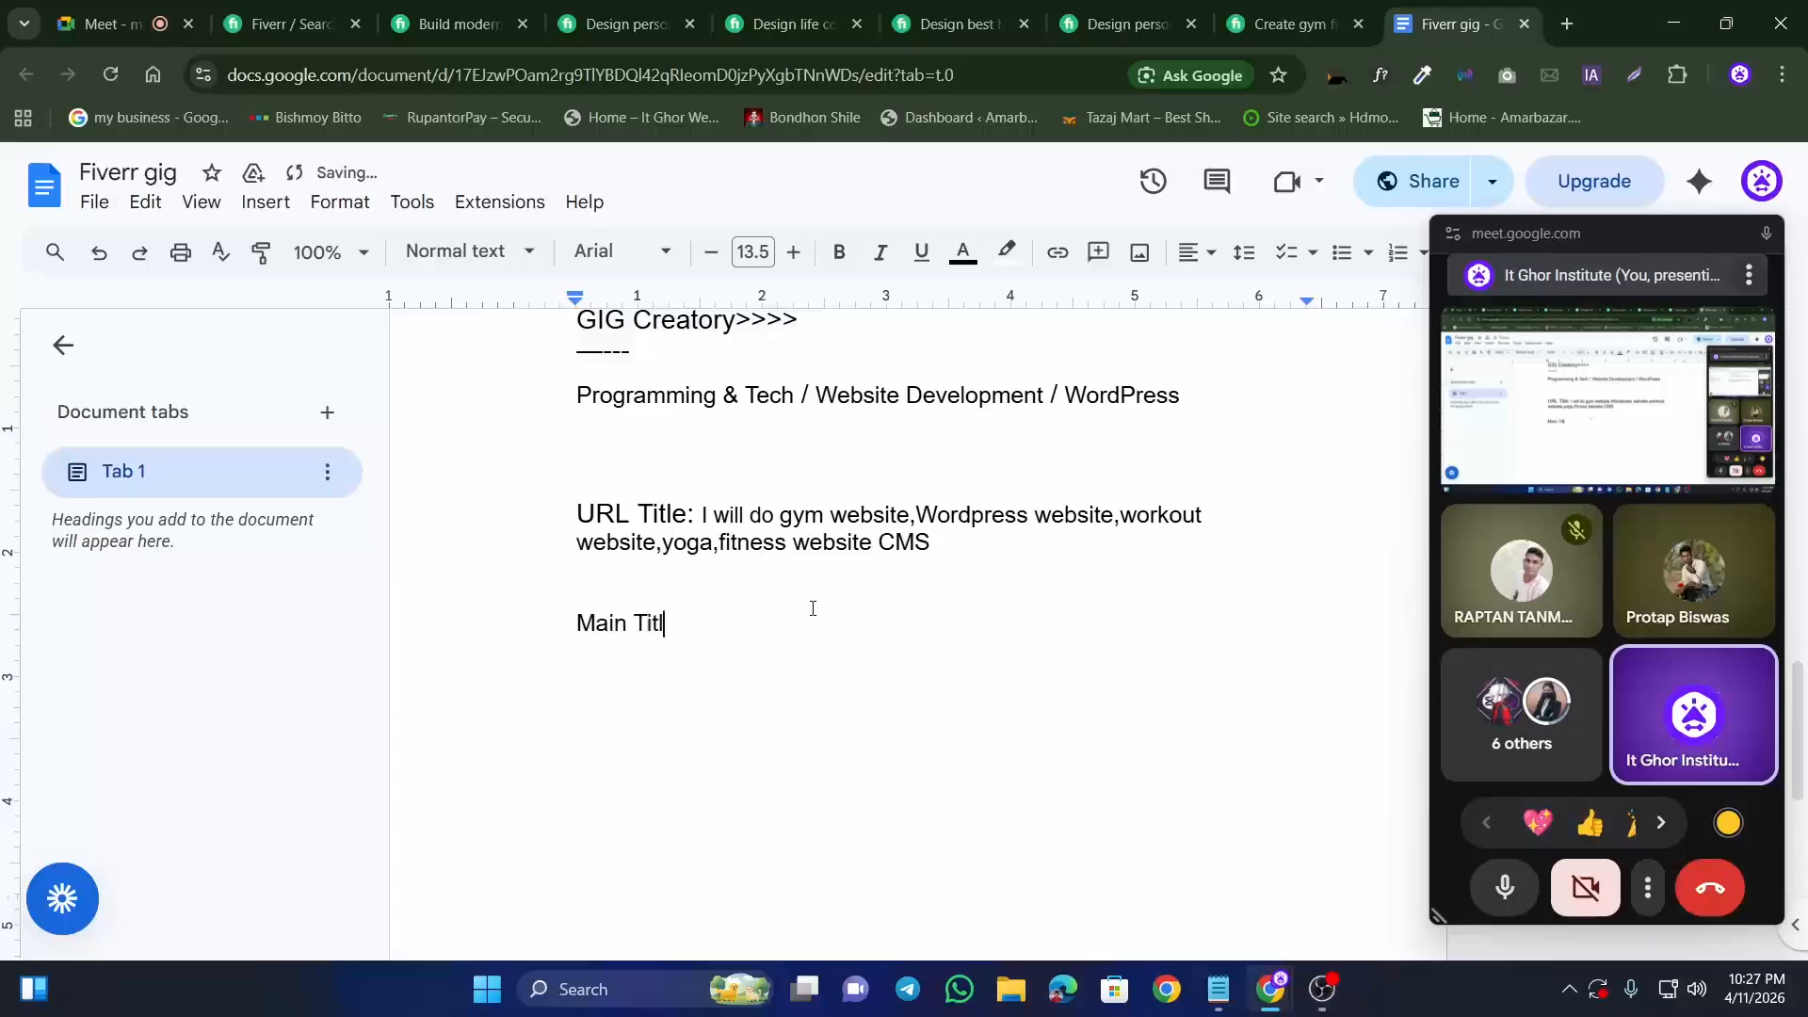
{"action": "type", "text": "e:"}
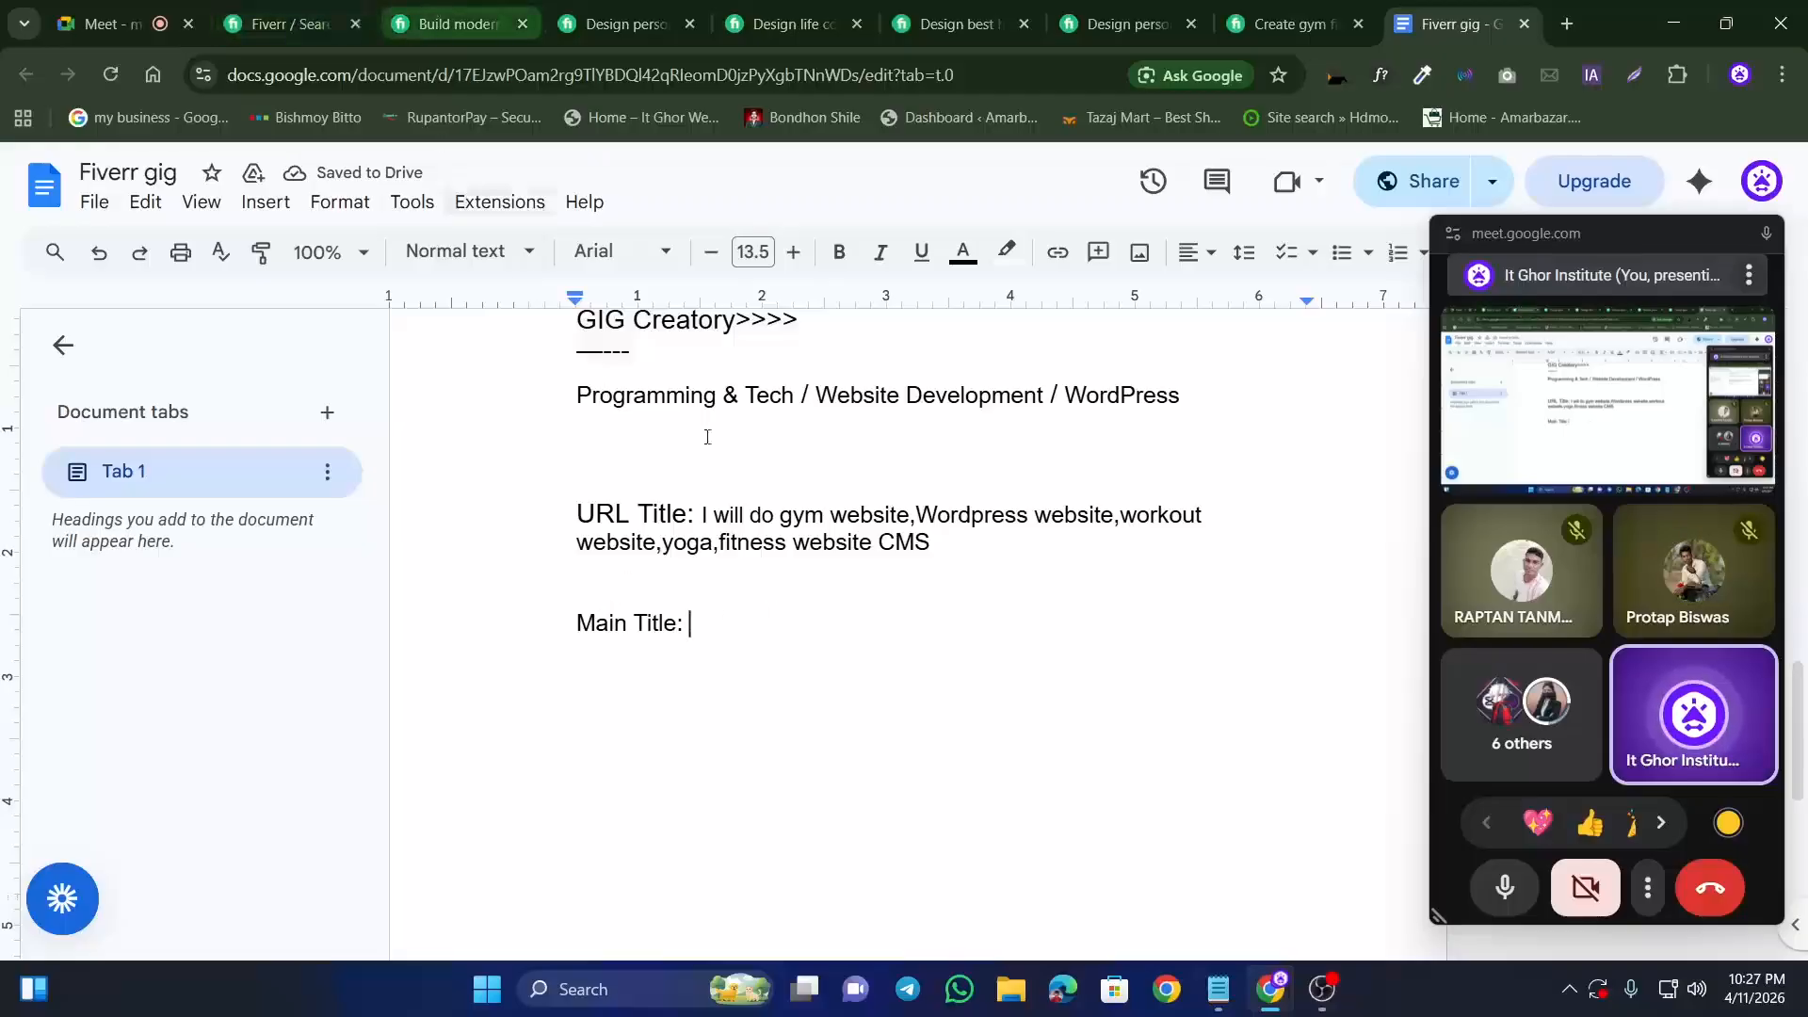
Step: Switch to the open Fiverr gig pages and examine how the fitness and gym website gigs word their main titles
{"action": "left_click_drag", "start_coordinate": [702, 515], "coordinate": [937, 545]}
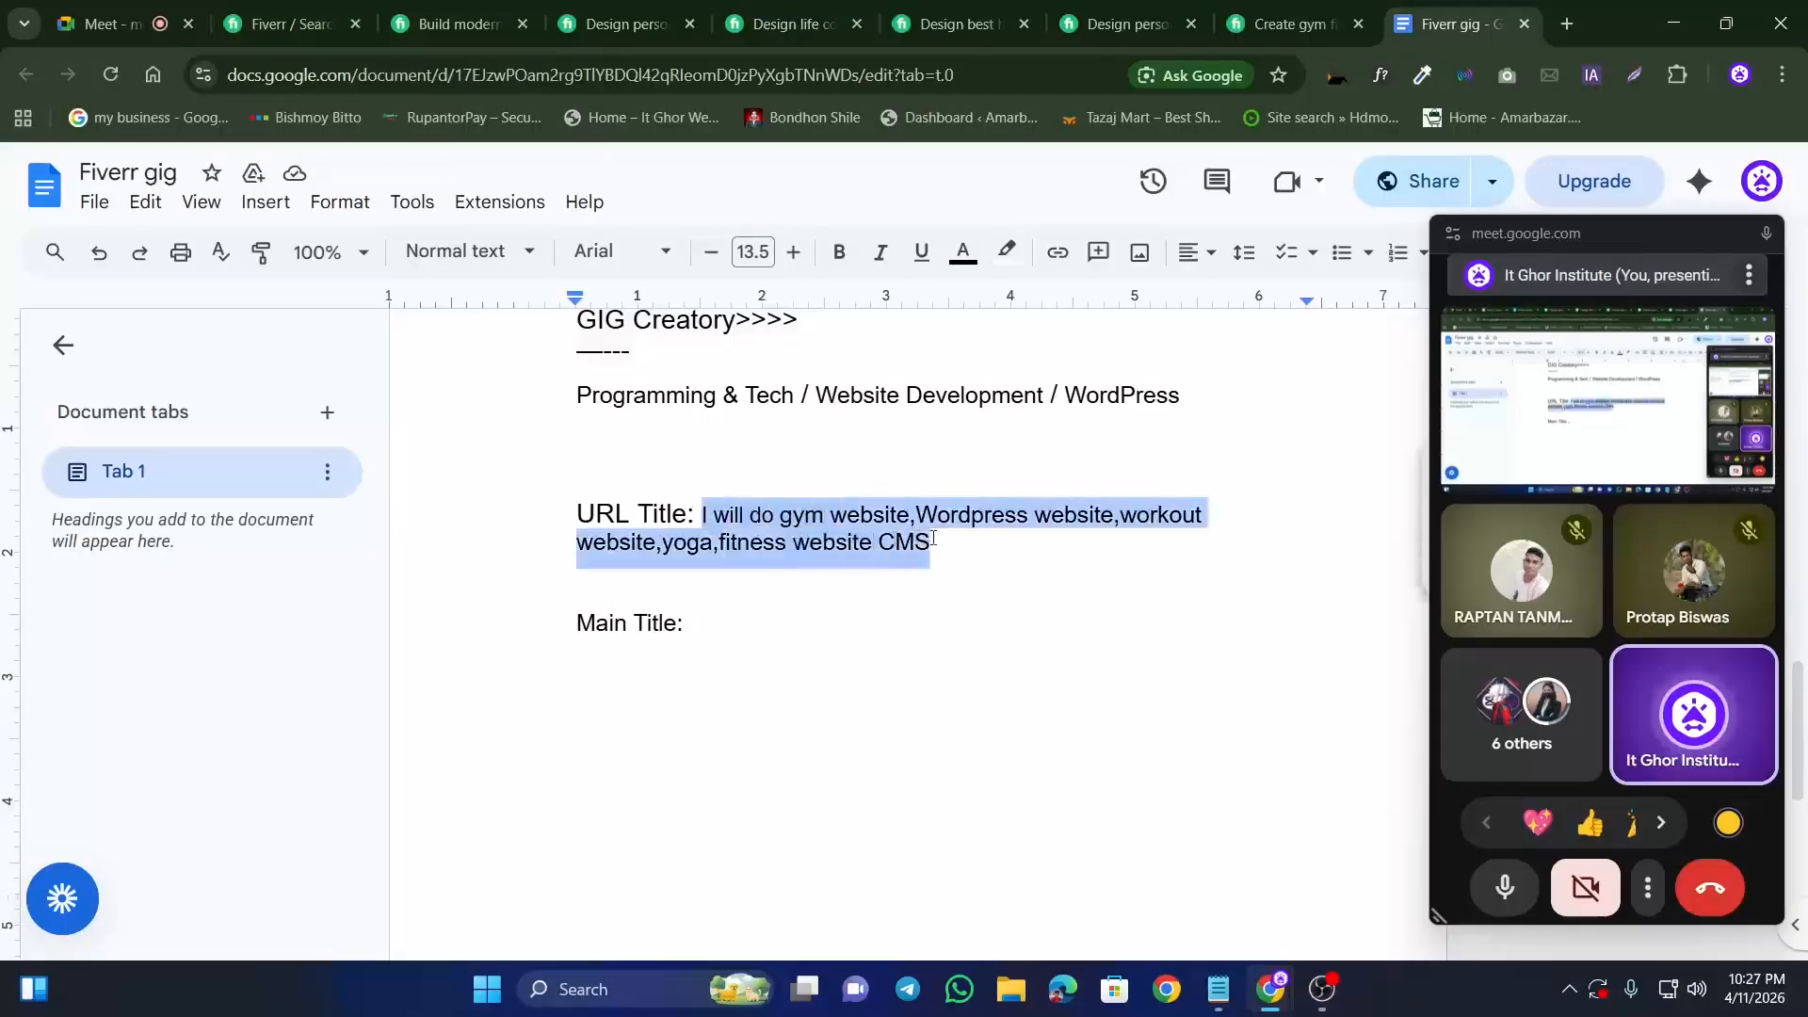
{"action": "left_click", "coordinate": [937, 544]}
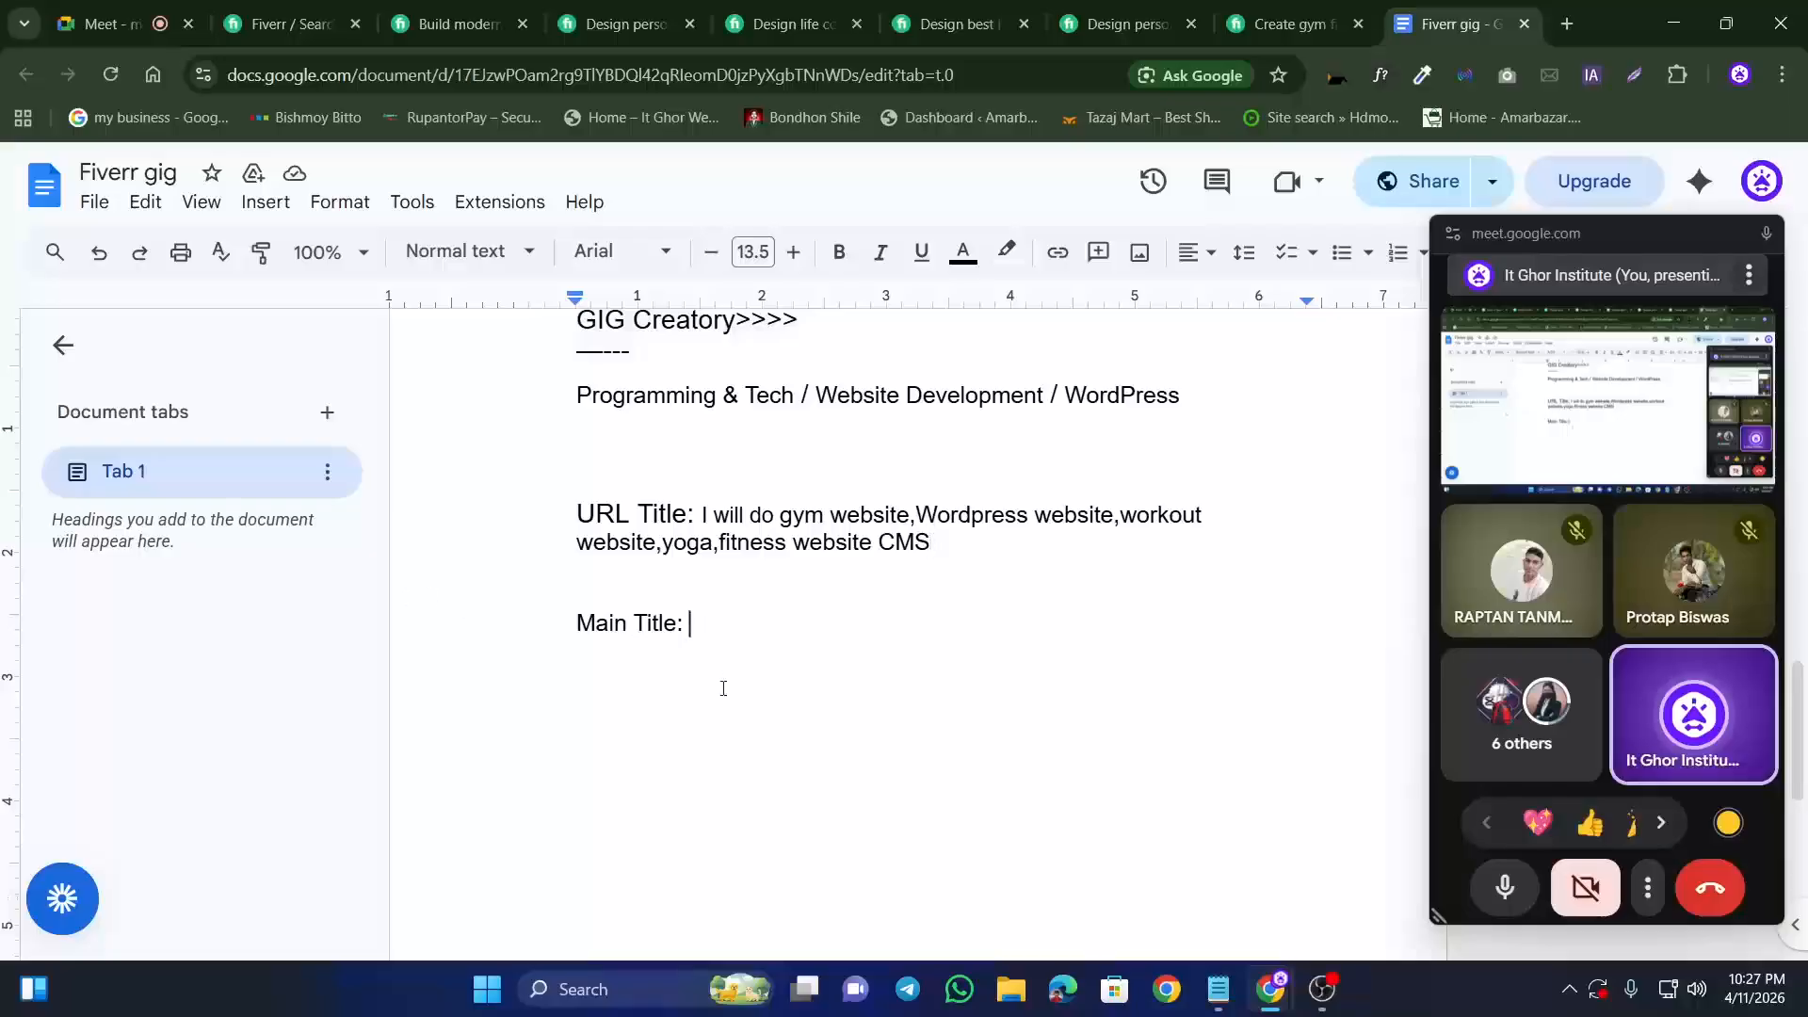
{"action": "left_click", "coordinate": [460, 24]}
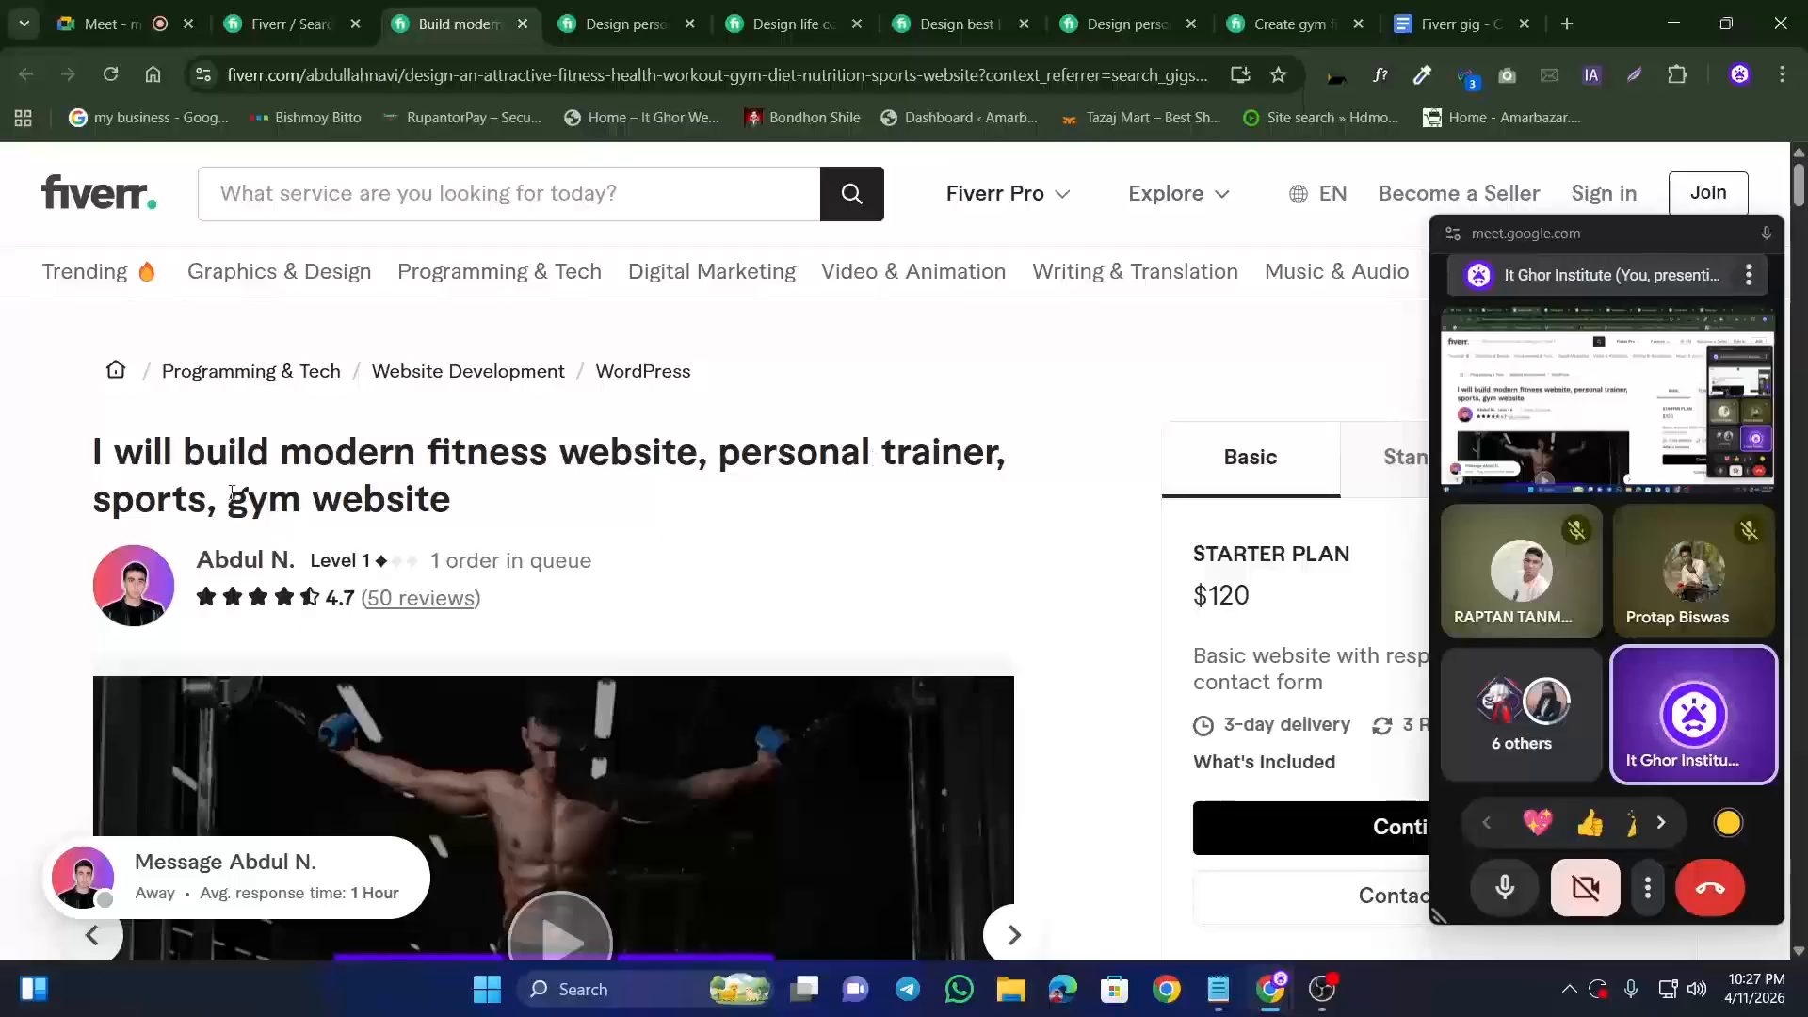
{"action": "left_click", "coordinate": [649, 15]}
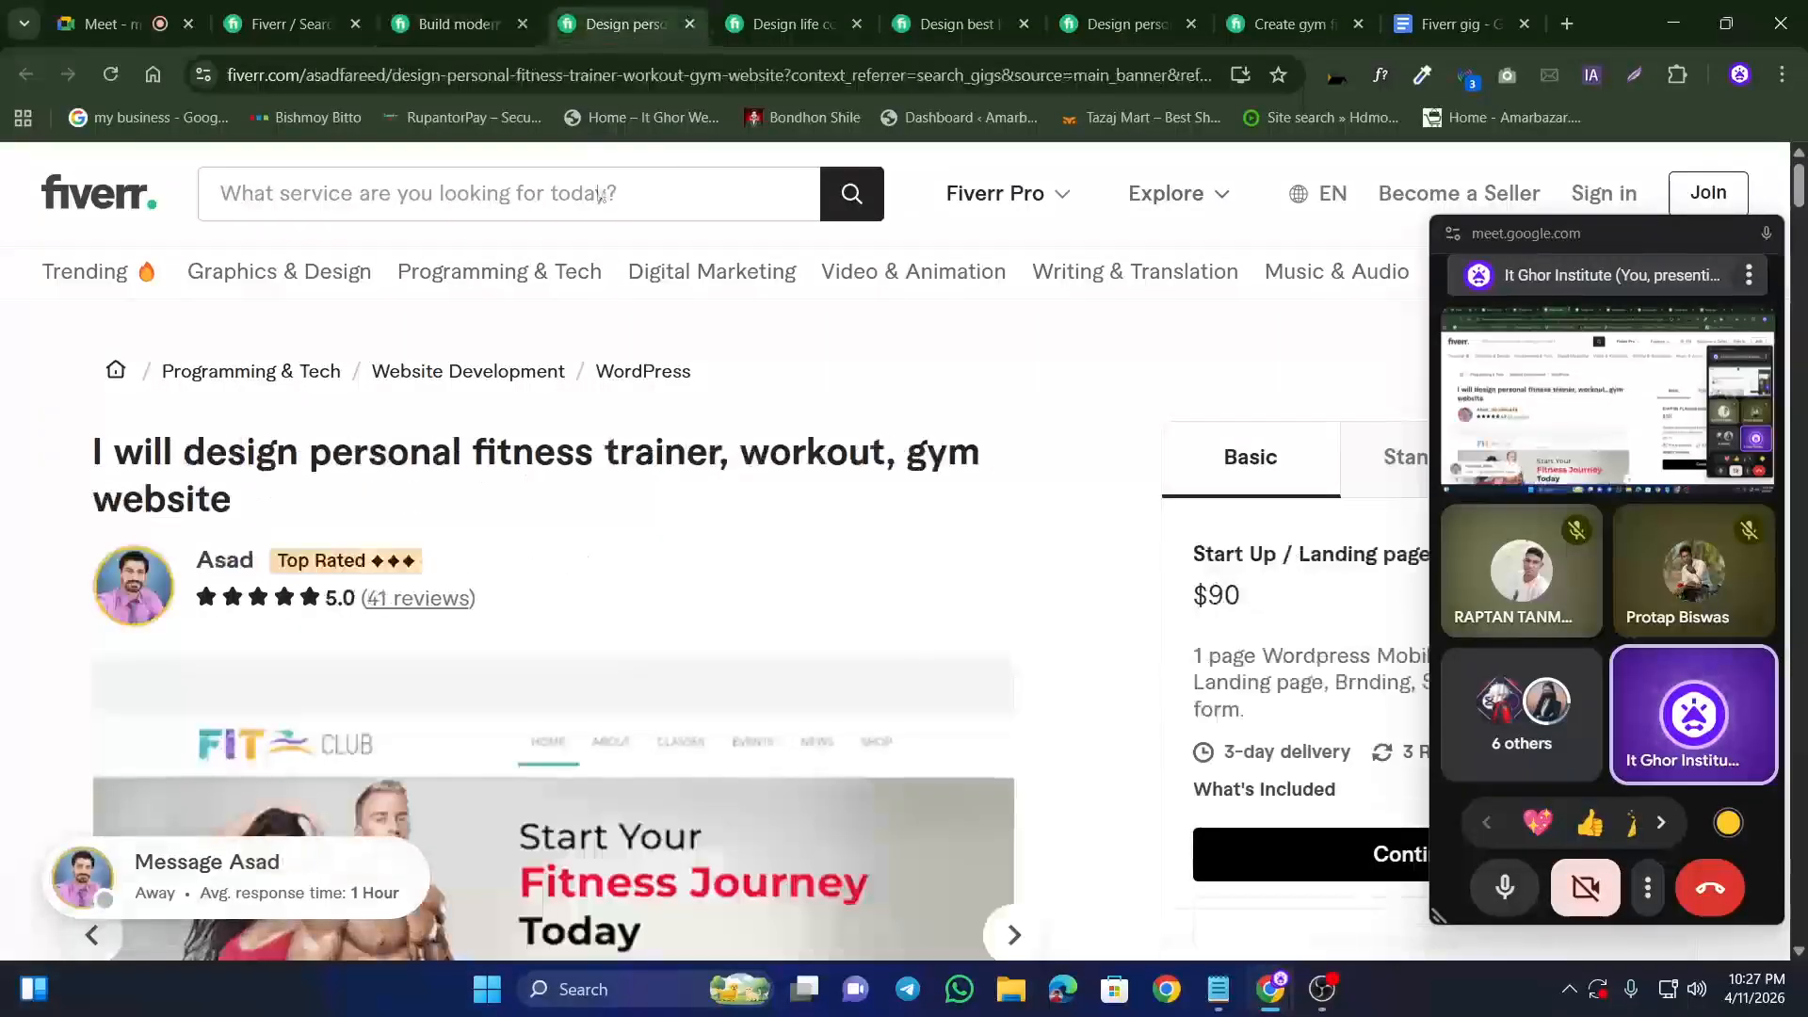
{"action": "left_click", "coordinate": [460, 20]}
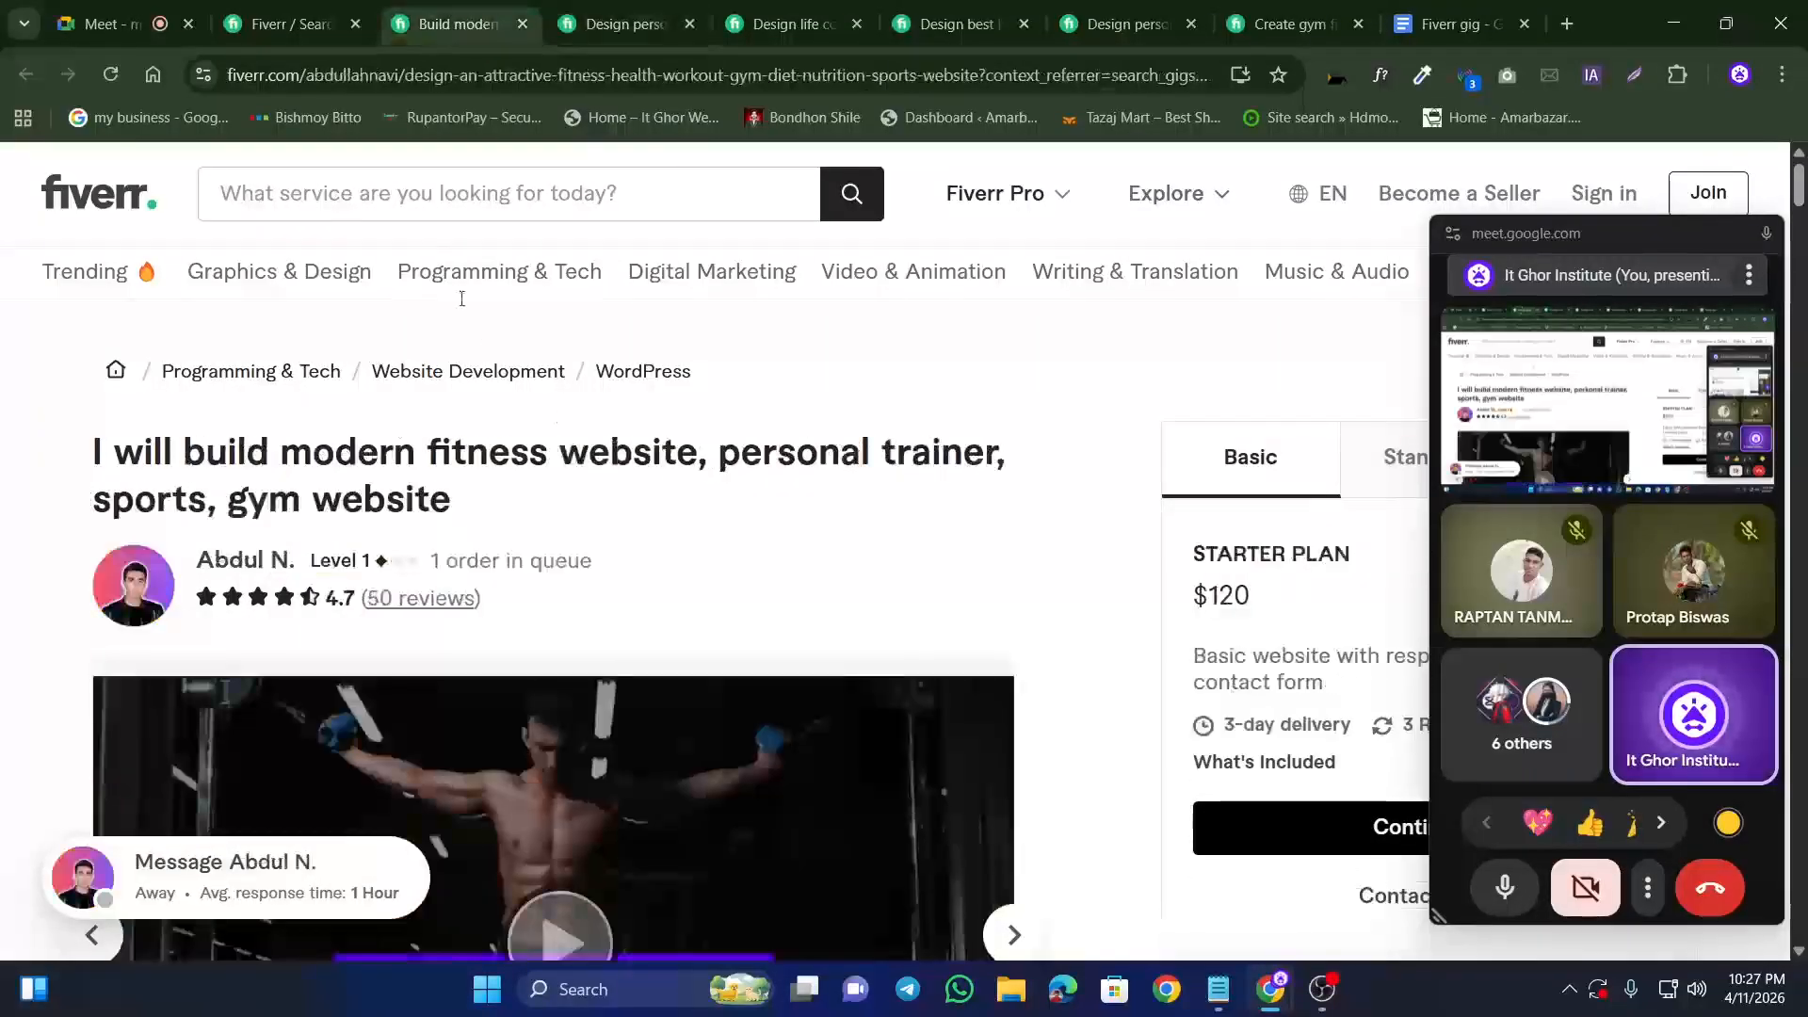
{"action": "triple_click", "coordinate": [428, 490]}
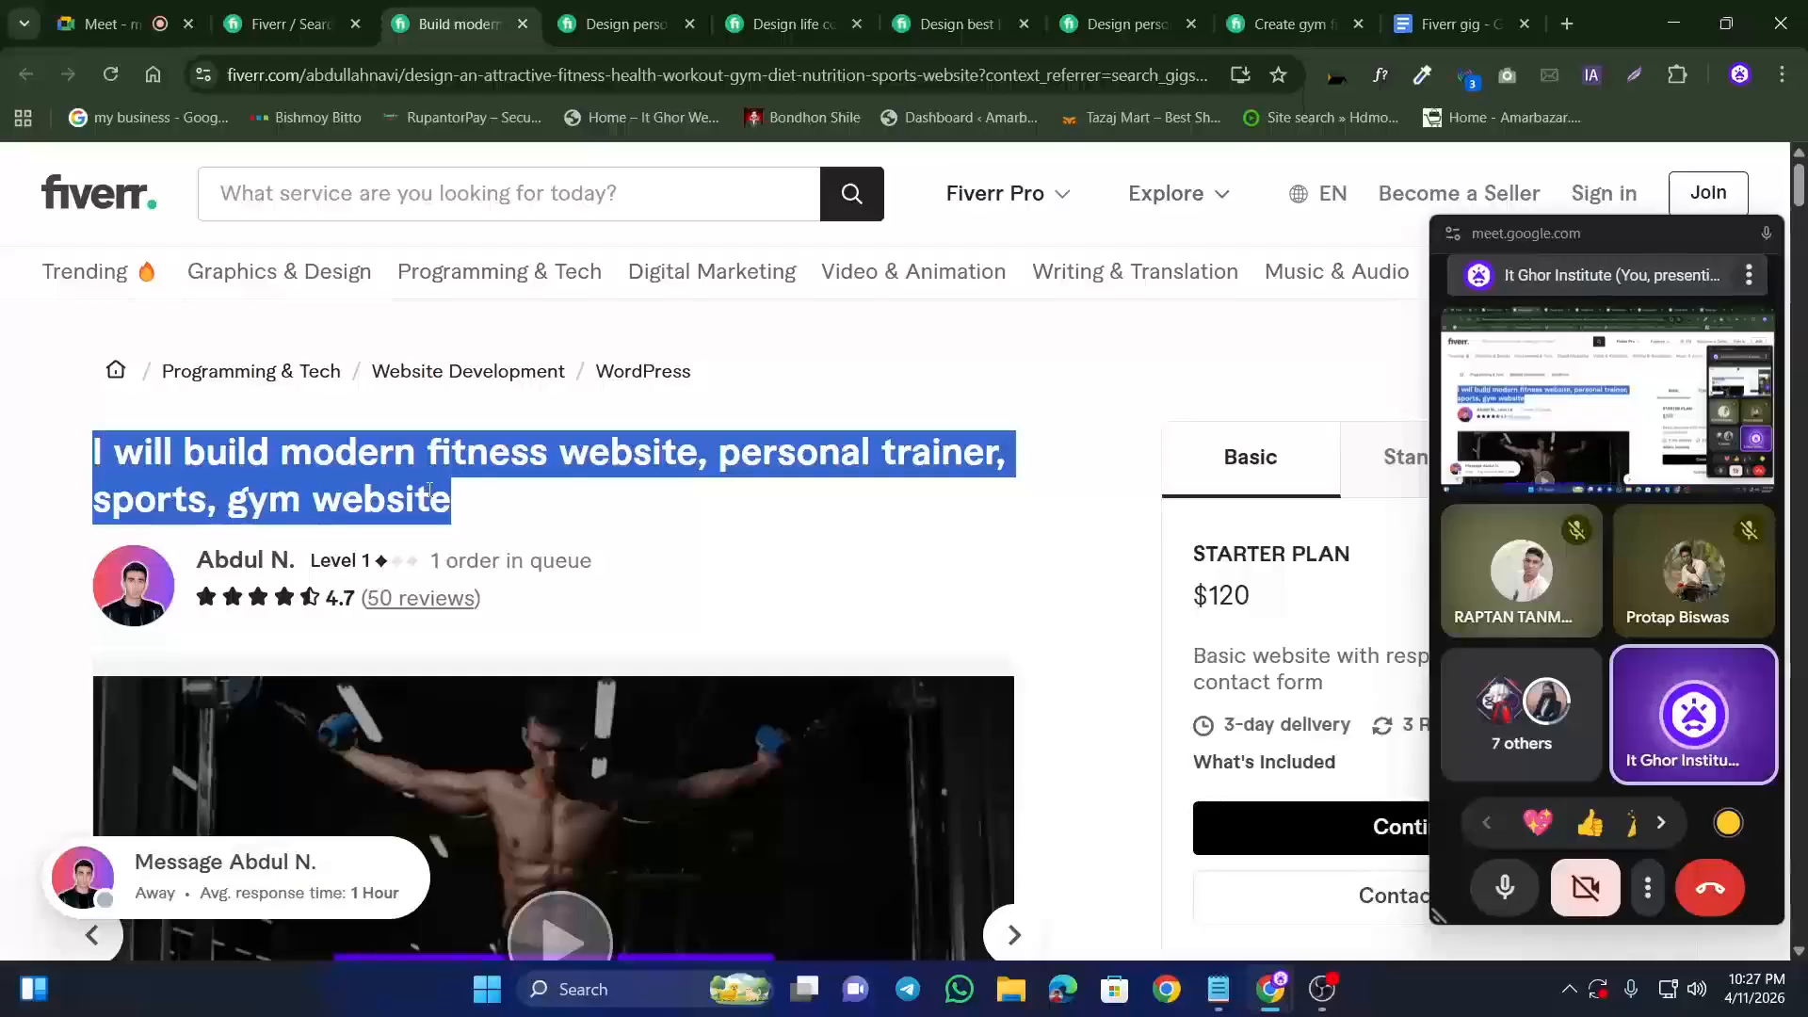
{"action": "left_click", "coordinate": [415, 489]}
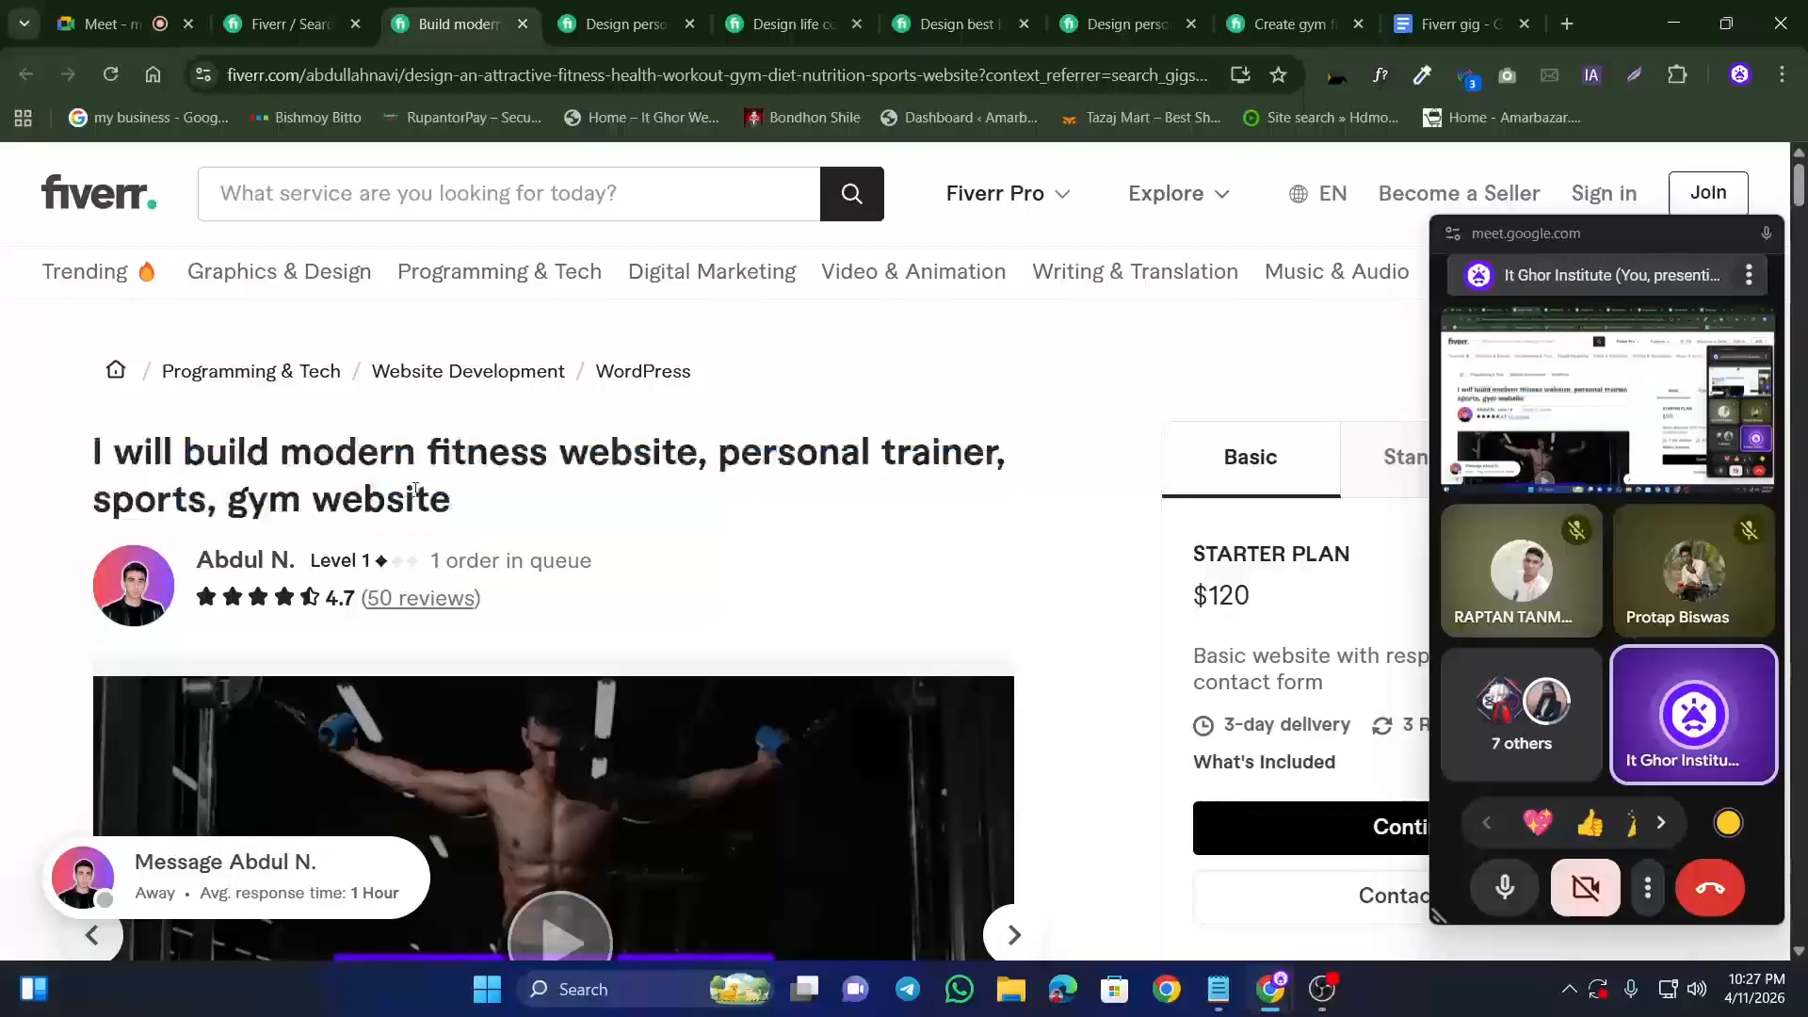
{"action": "triple_click", "coordinate": [646, 460]}
{"action": "left_click", "coordinate": [646, 460]}
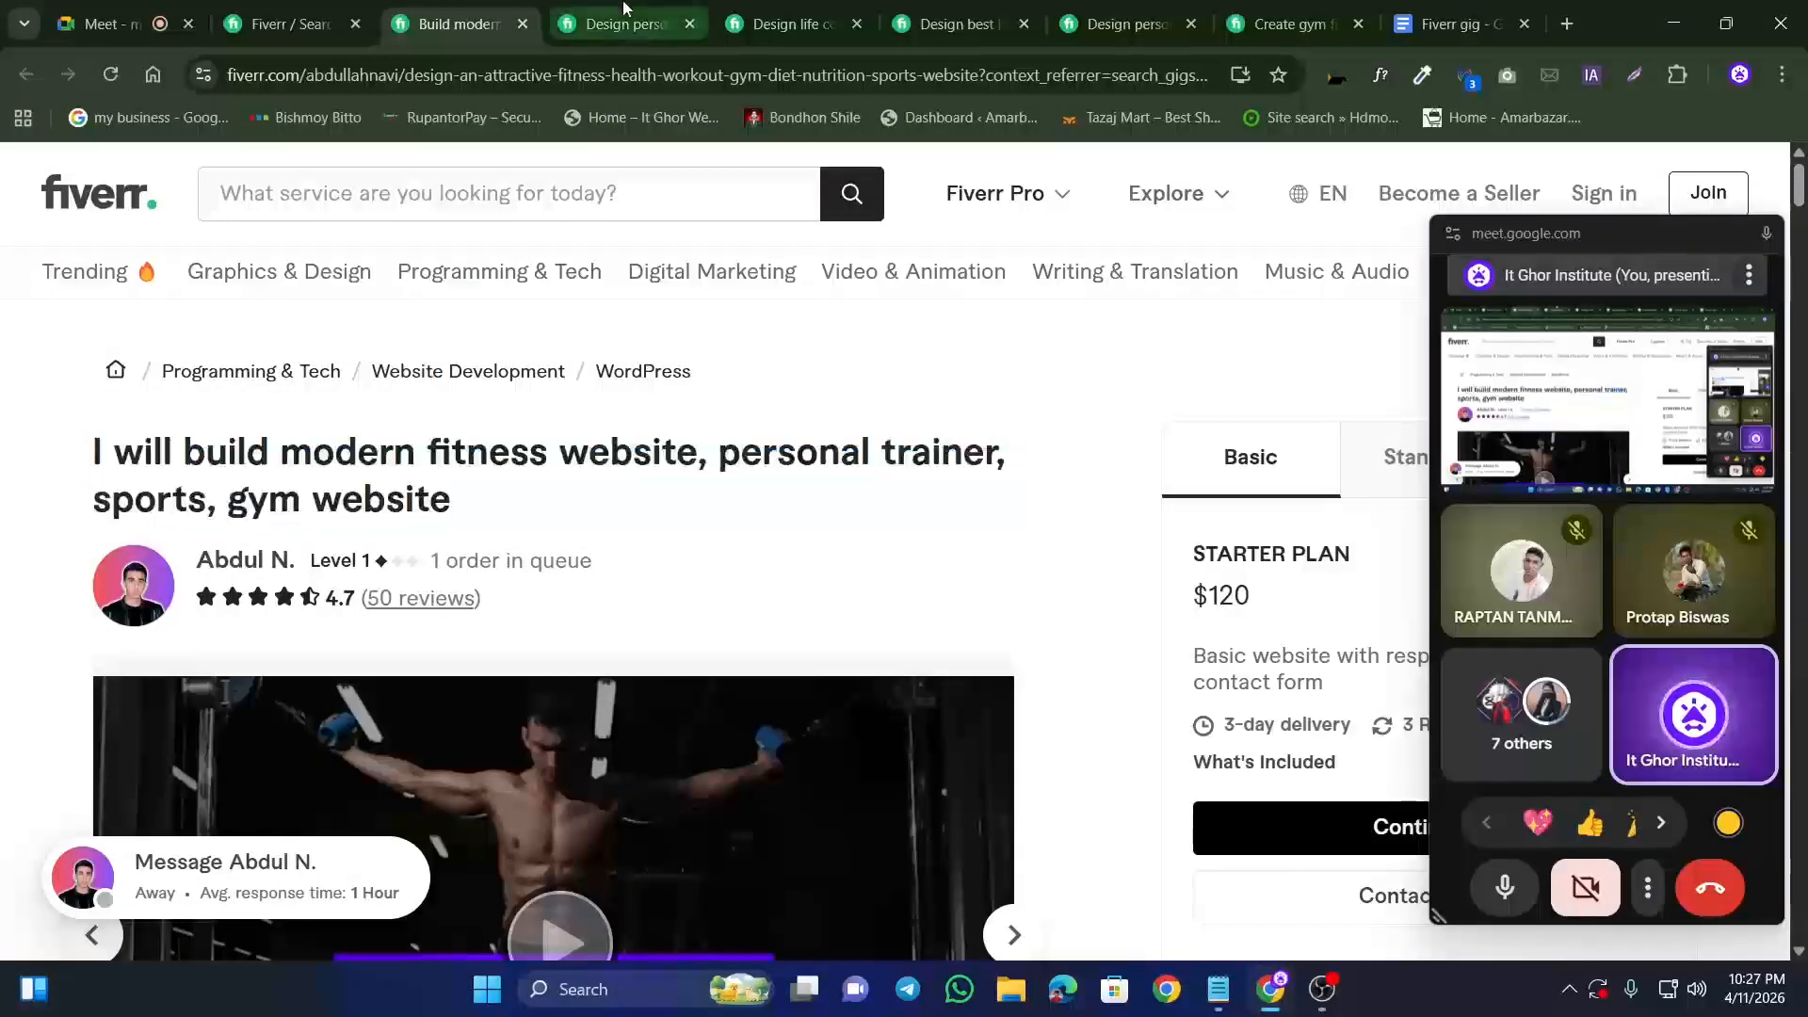
{"action": "left_click", "coordinate": [625, 24]}
{"action": "left_click", "coordinate": [459, 24]}
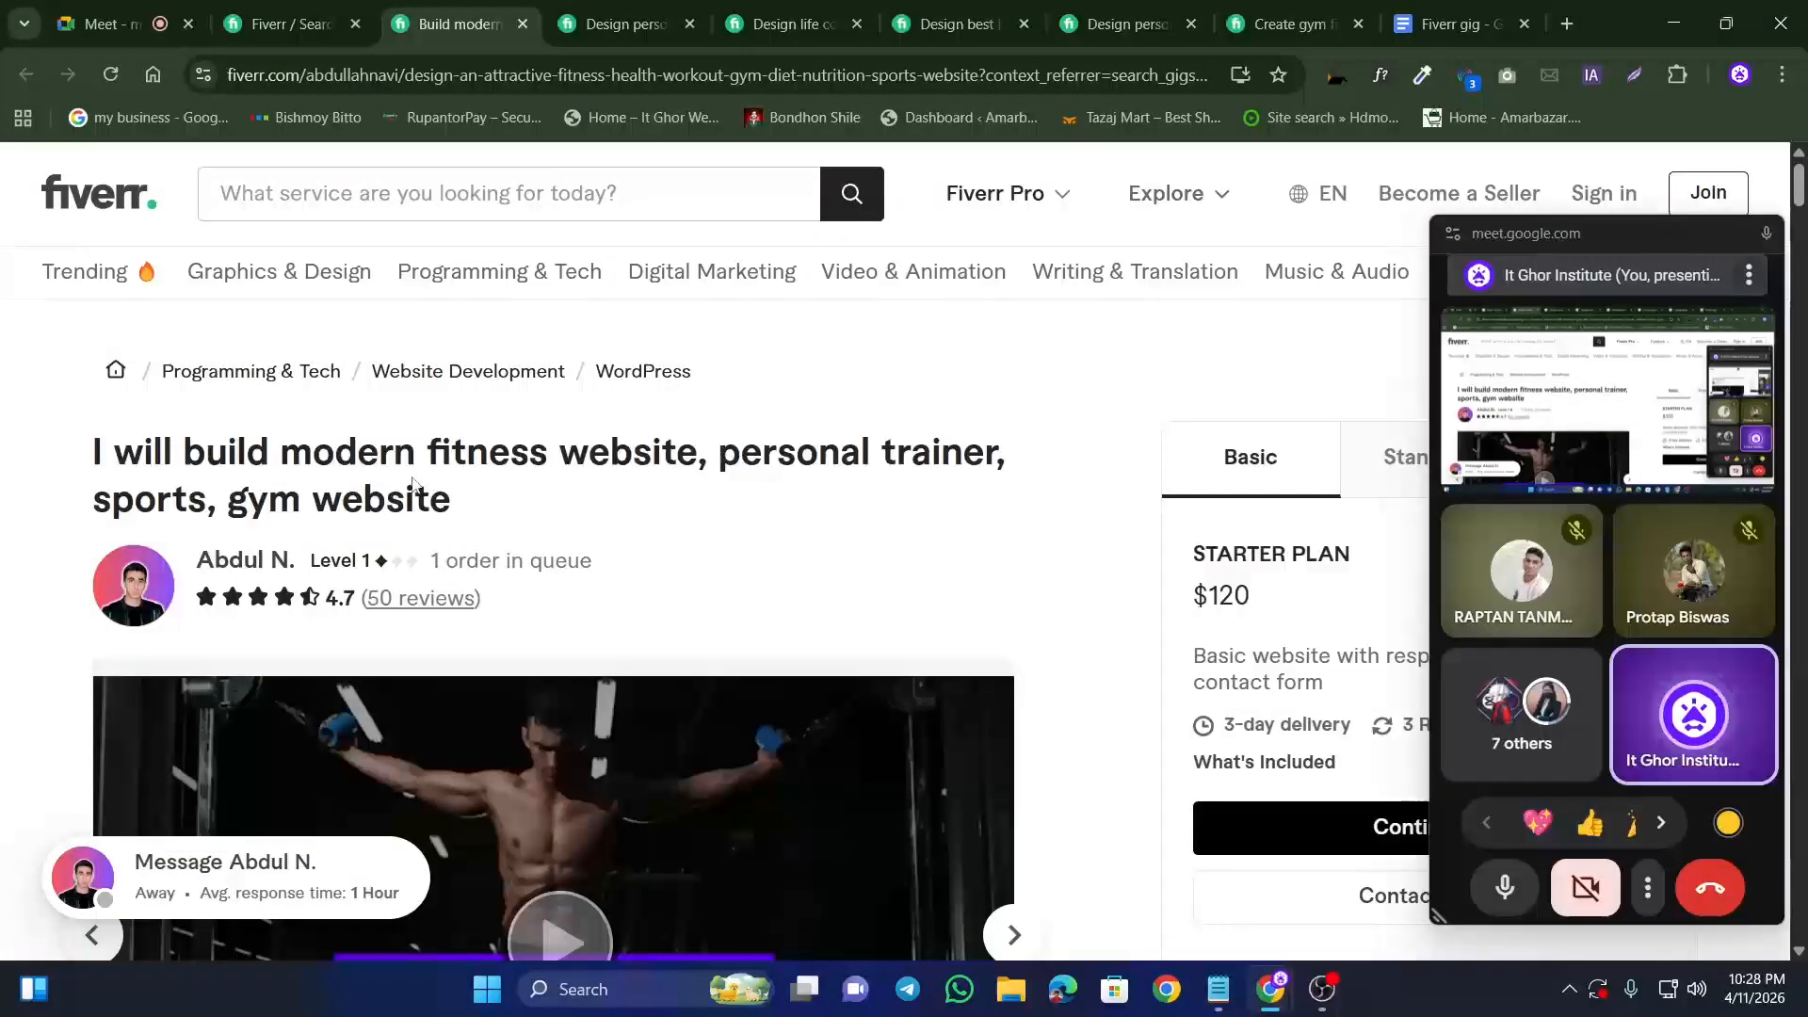
{"action": "left_click_drag", "start_coordinate": [453, 501], "coordinate": [91, 459]}
{"action": "left_click", "coordinate": [437, 491]}
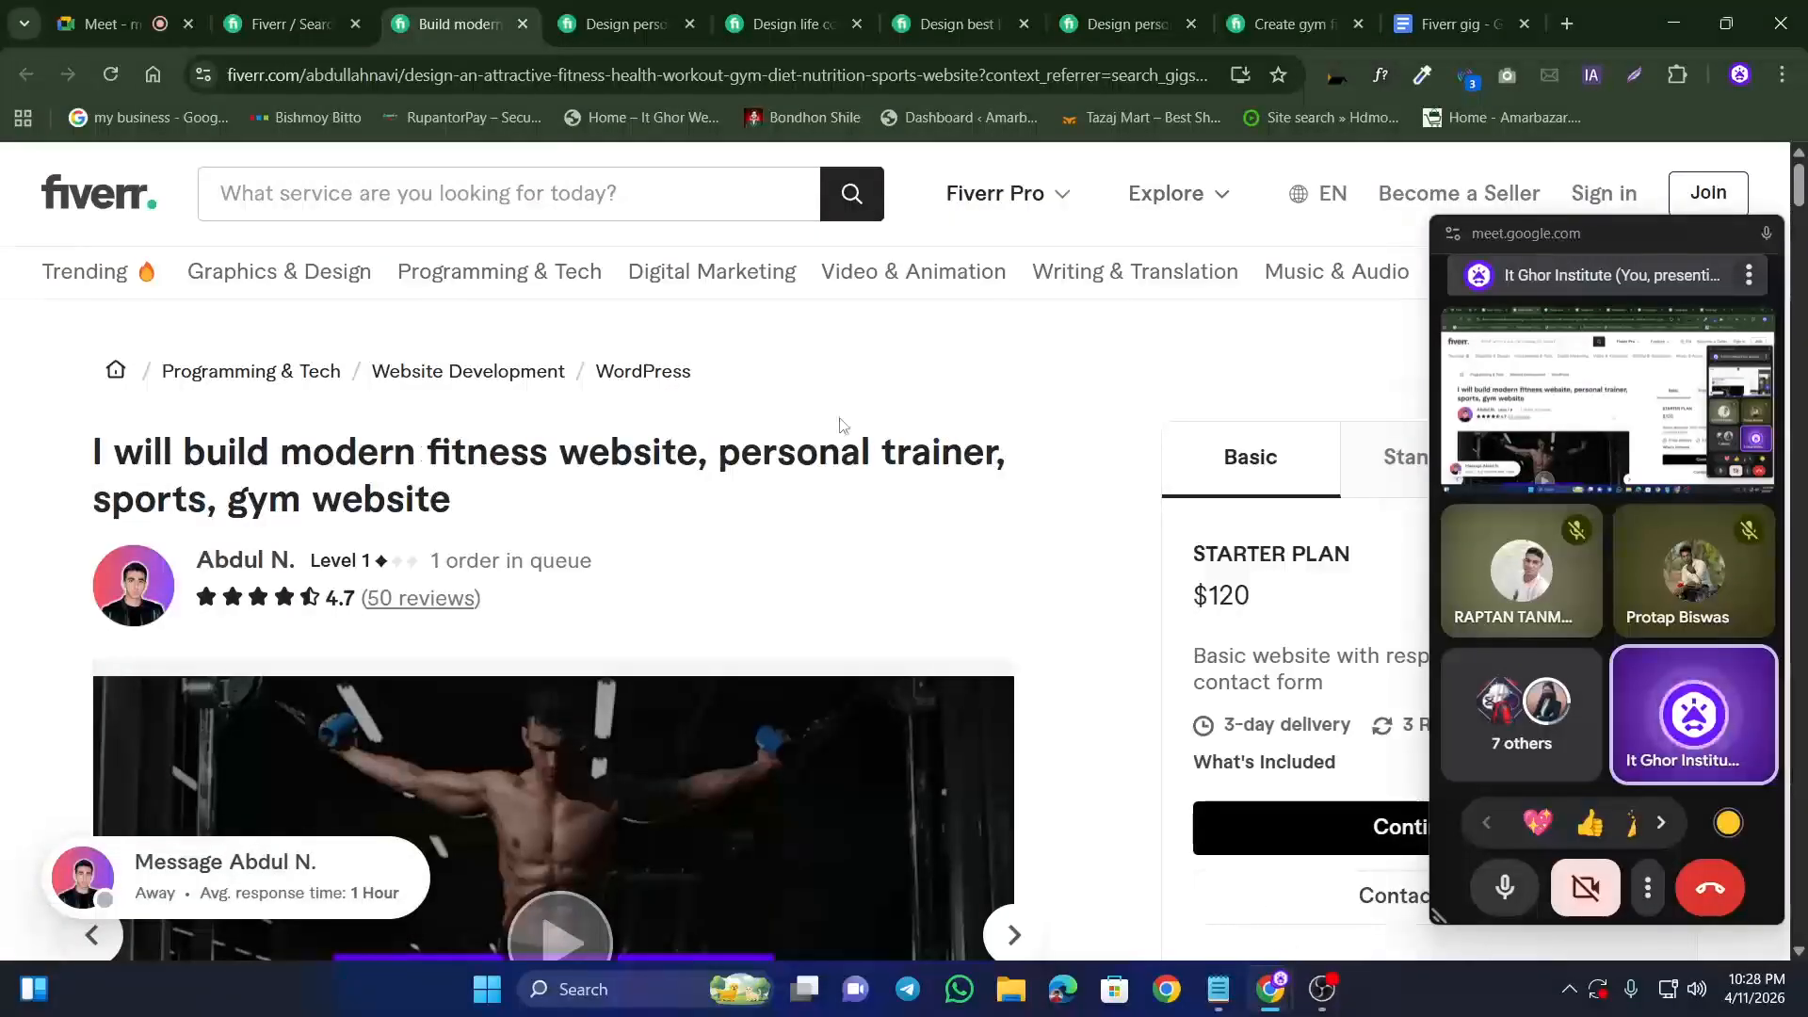
Step: Compare the URL title in the document with the title portion of the modern fitness website gig's web address on Fiverr
{"action": "left_click", "coordinate": [1426, 16]}
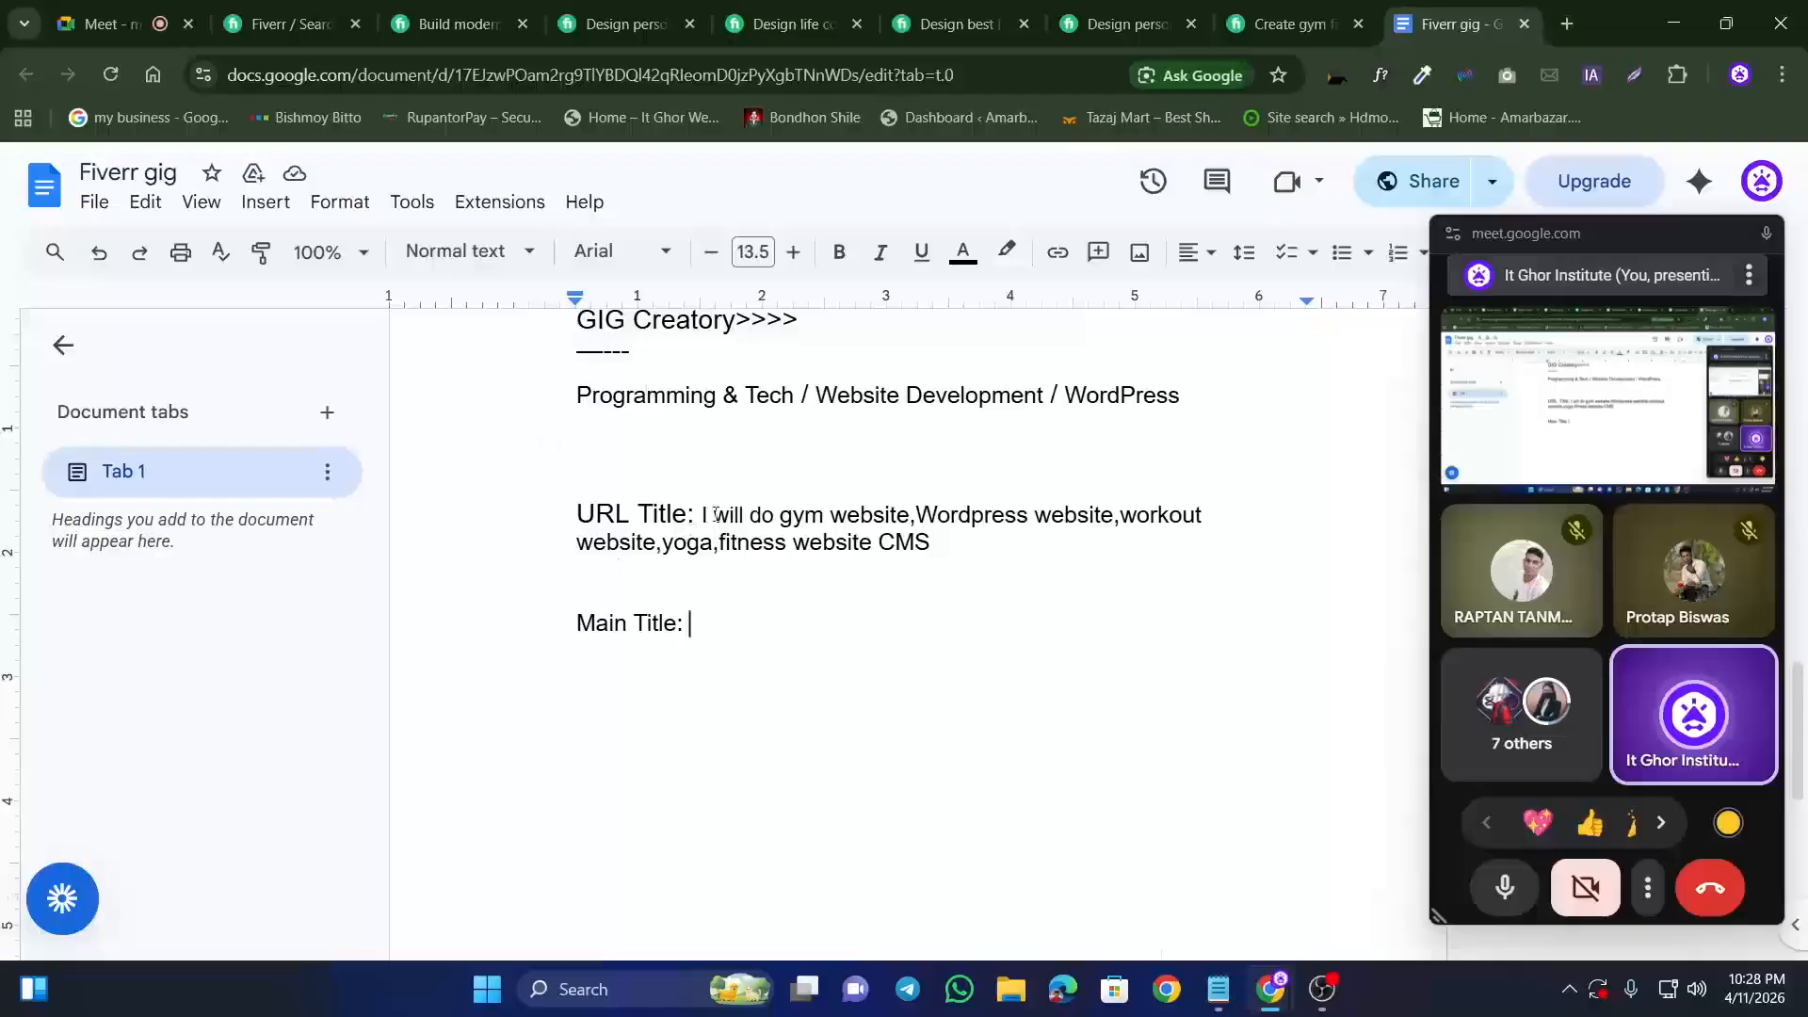
{"action": "left_click_drag", "start_coordinate": [704, 514], "coordinate": [929, 542]}
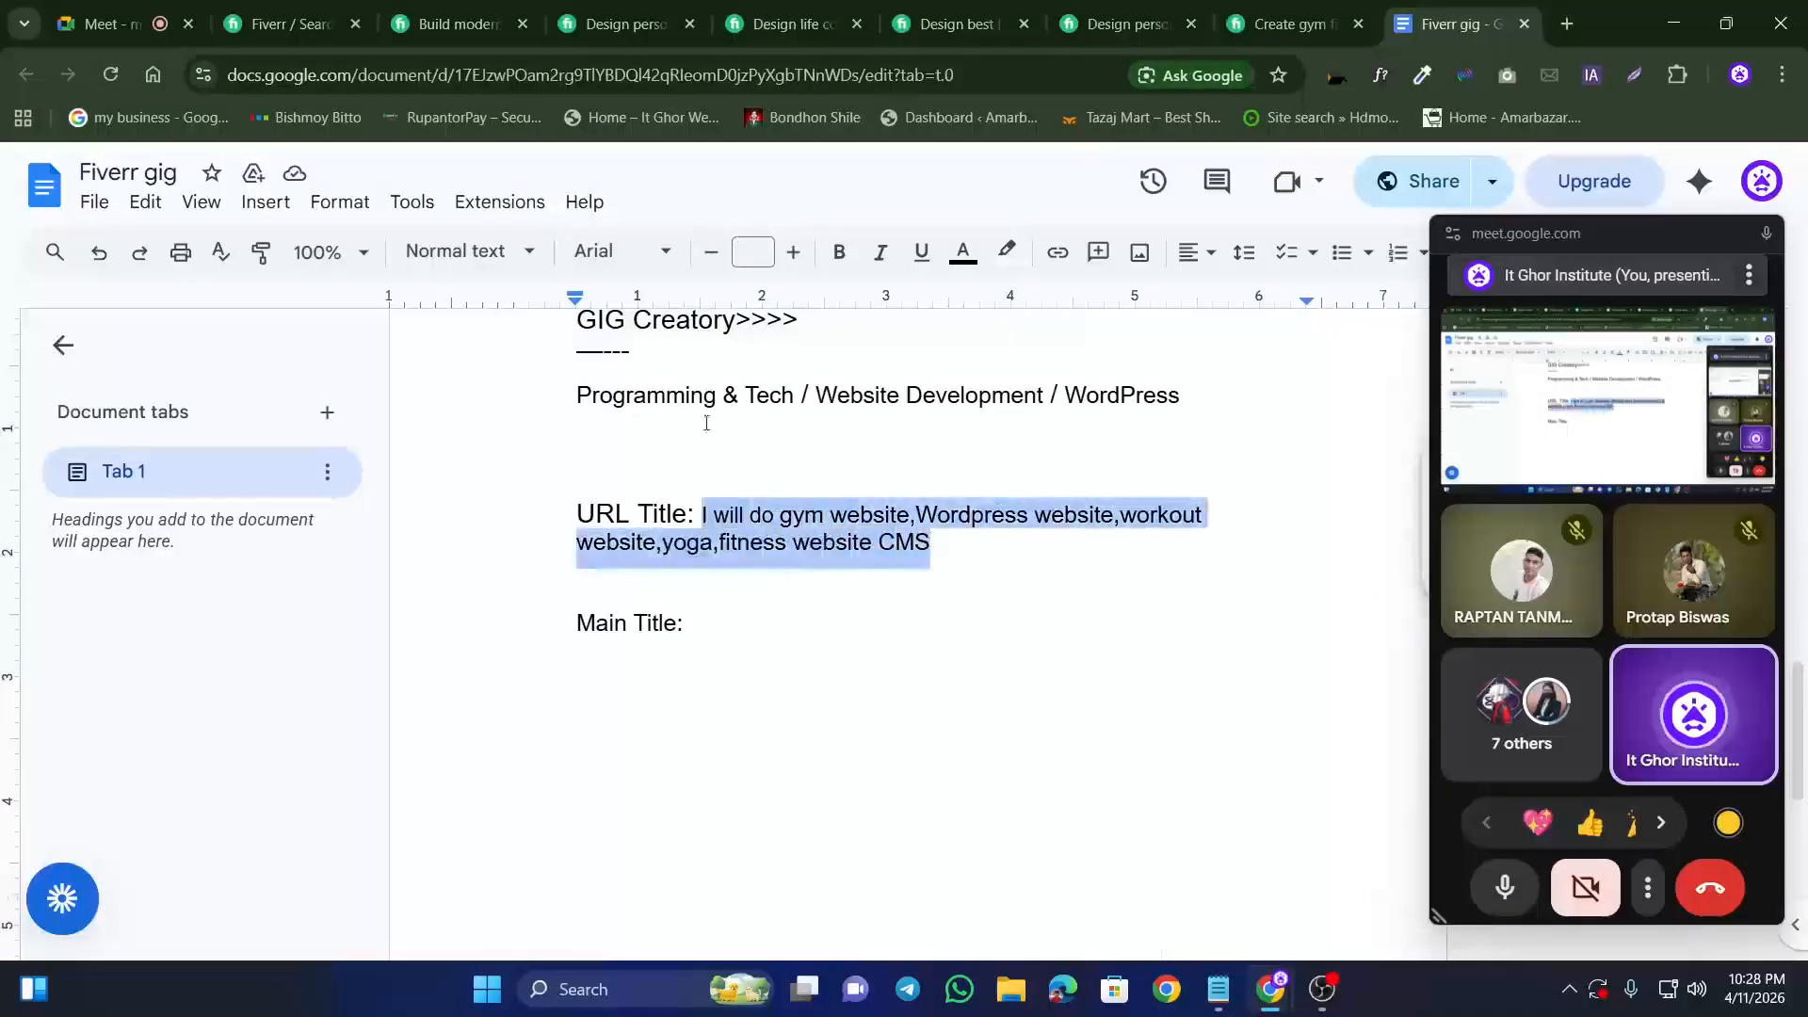
{"action": "left_click", "coordinate": [458, 24]}
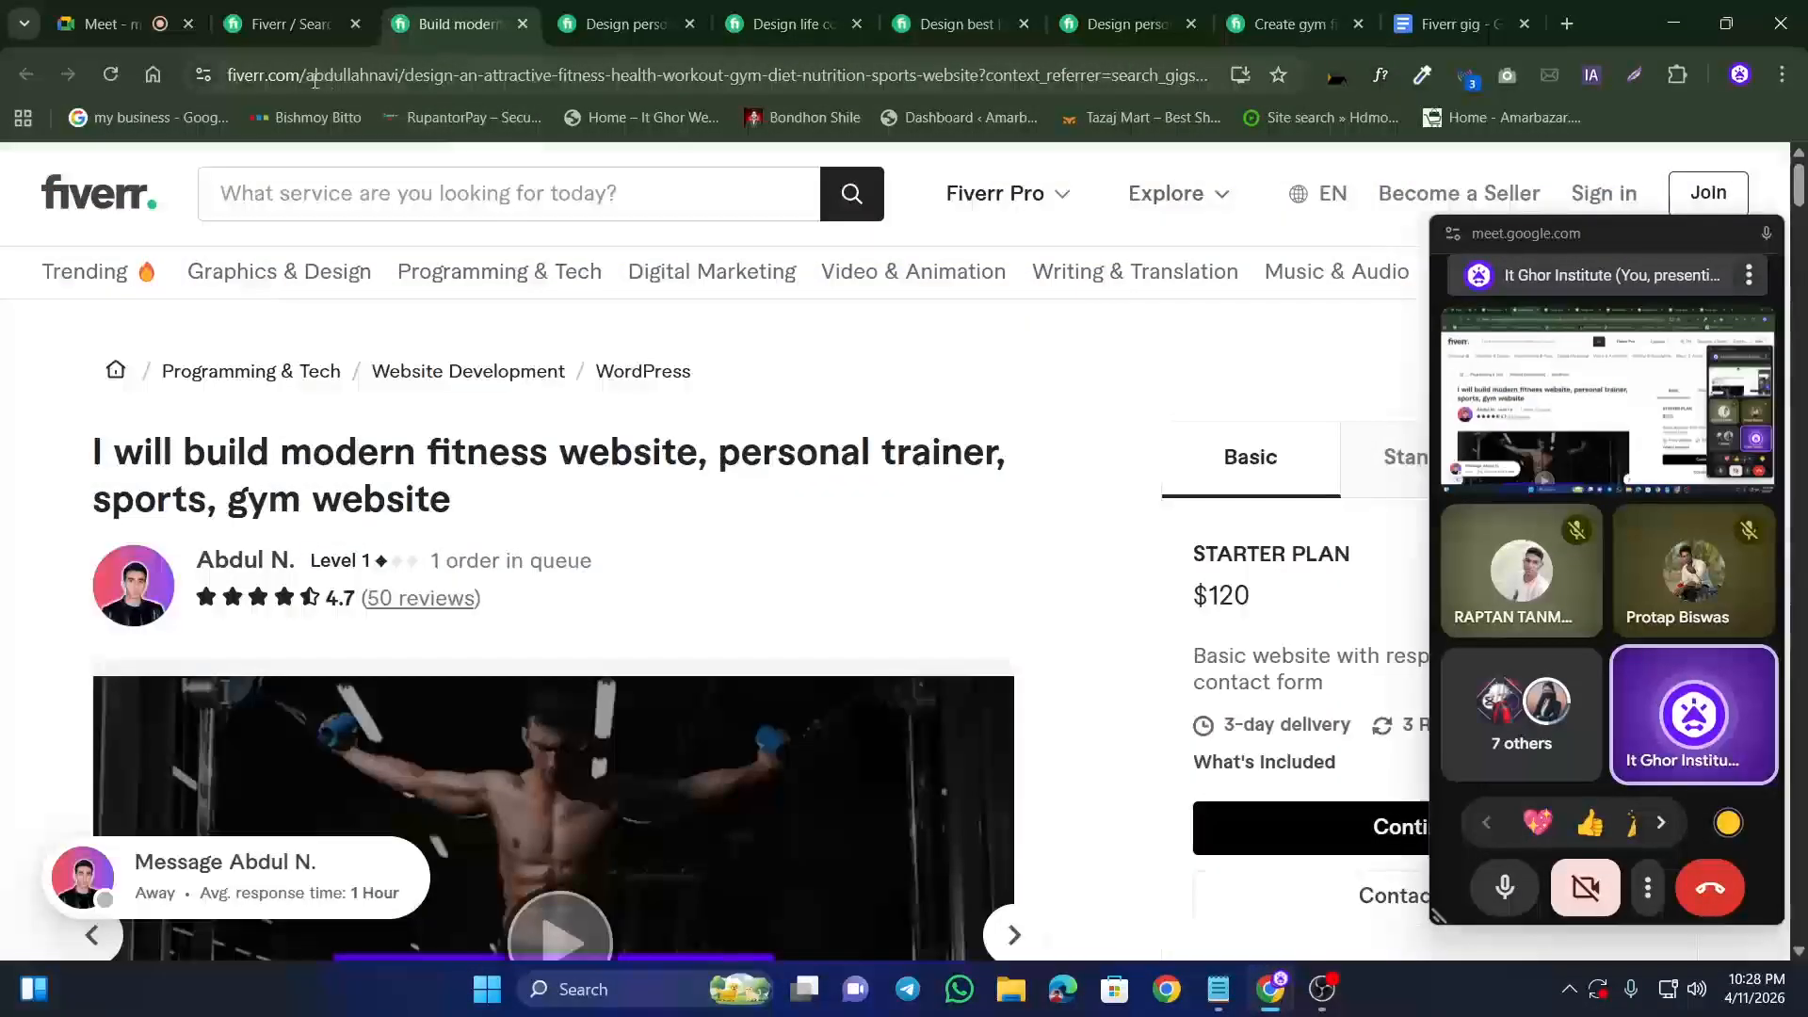
{"action": "left_click_drag", "start_coordinate": [309, 80], "coordinate": [372, 77]}
{"action": "left_click", "coordinate": [461, 83]}
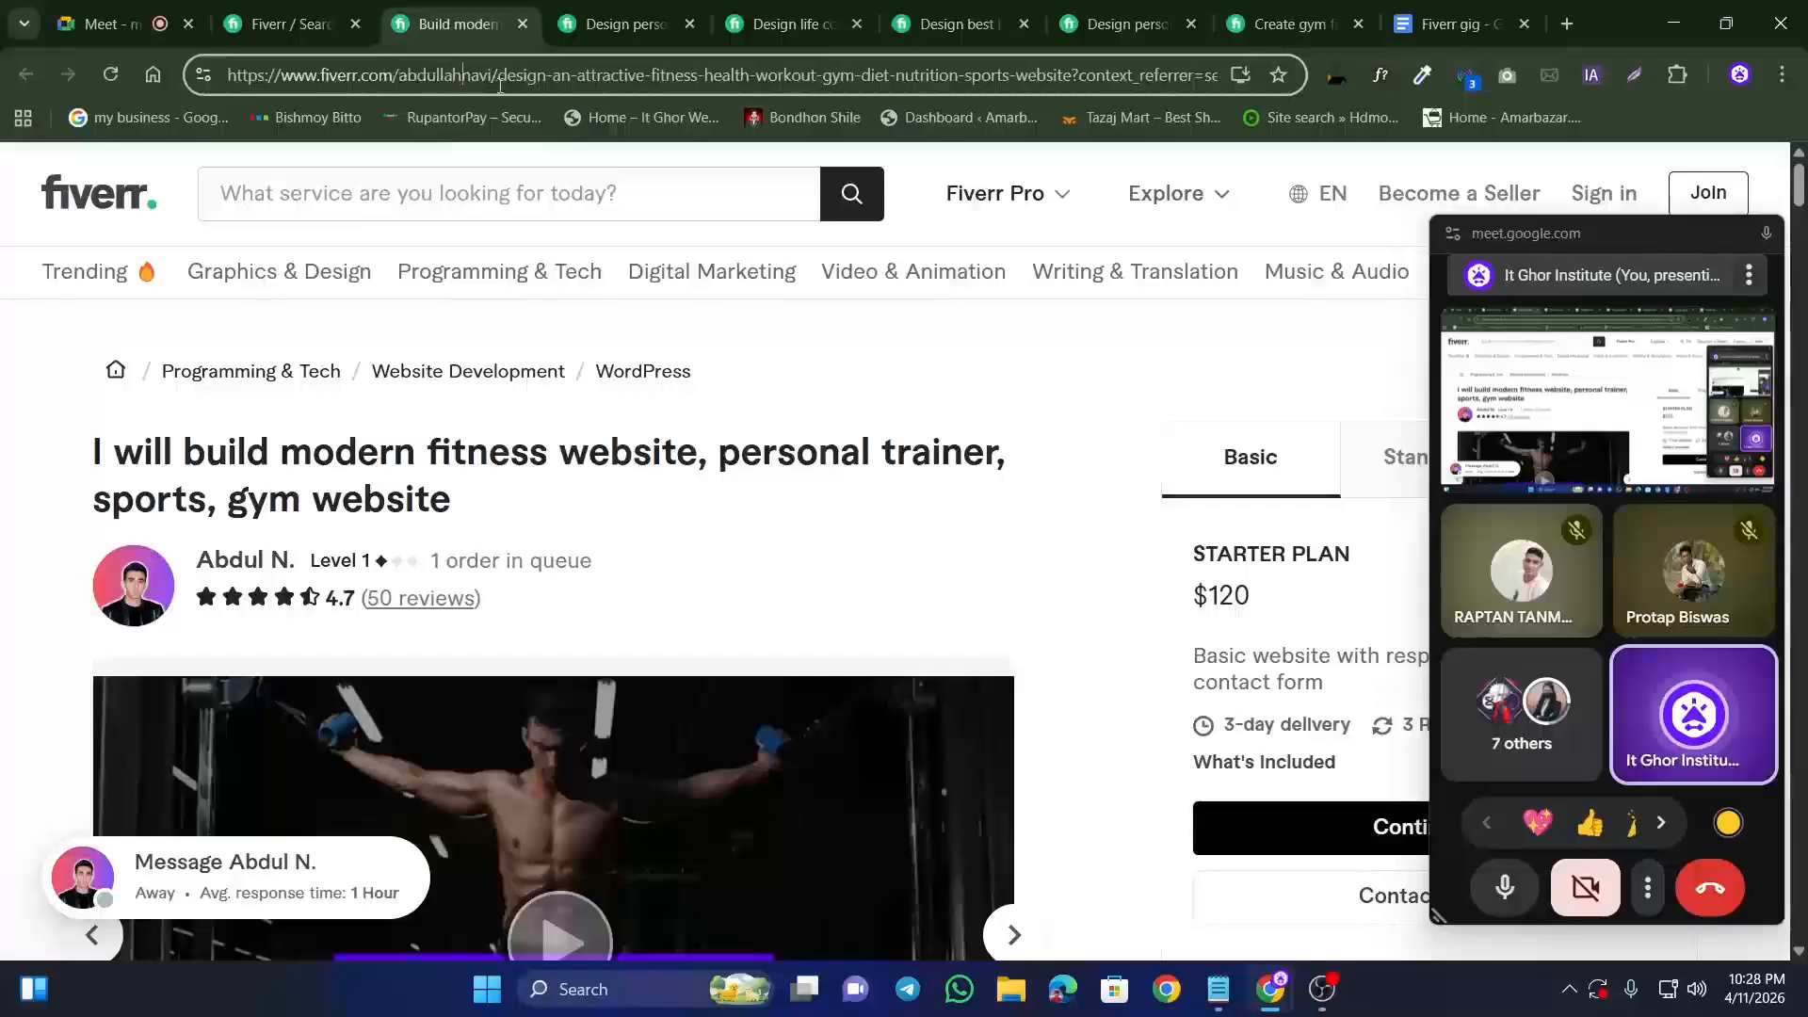
{"action": "left_click_drag", "start_coordinate": [500, 80], "coordinate": [1070, 82]}
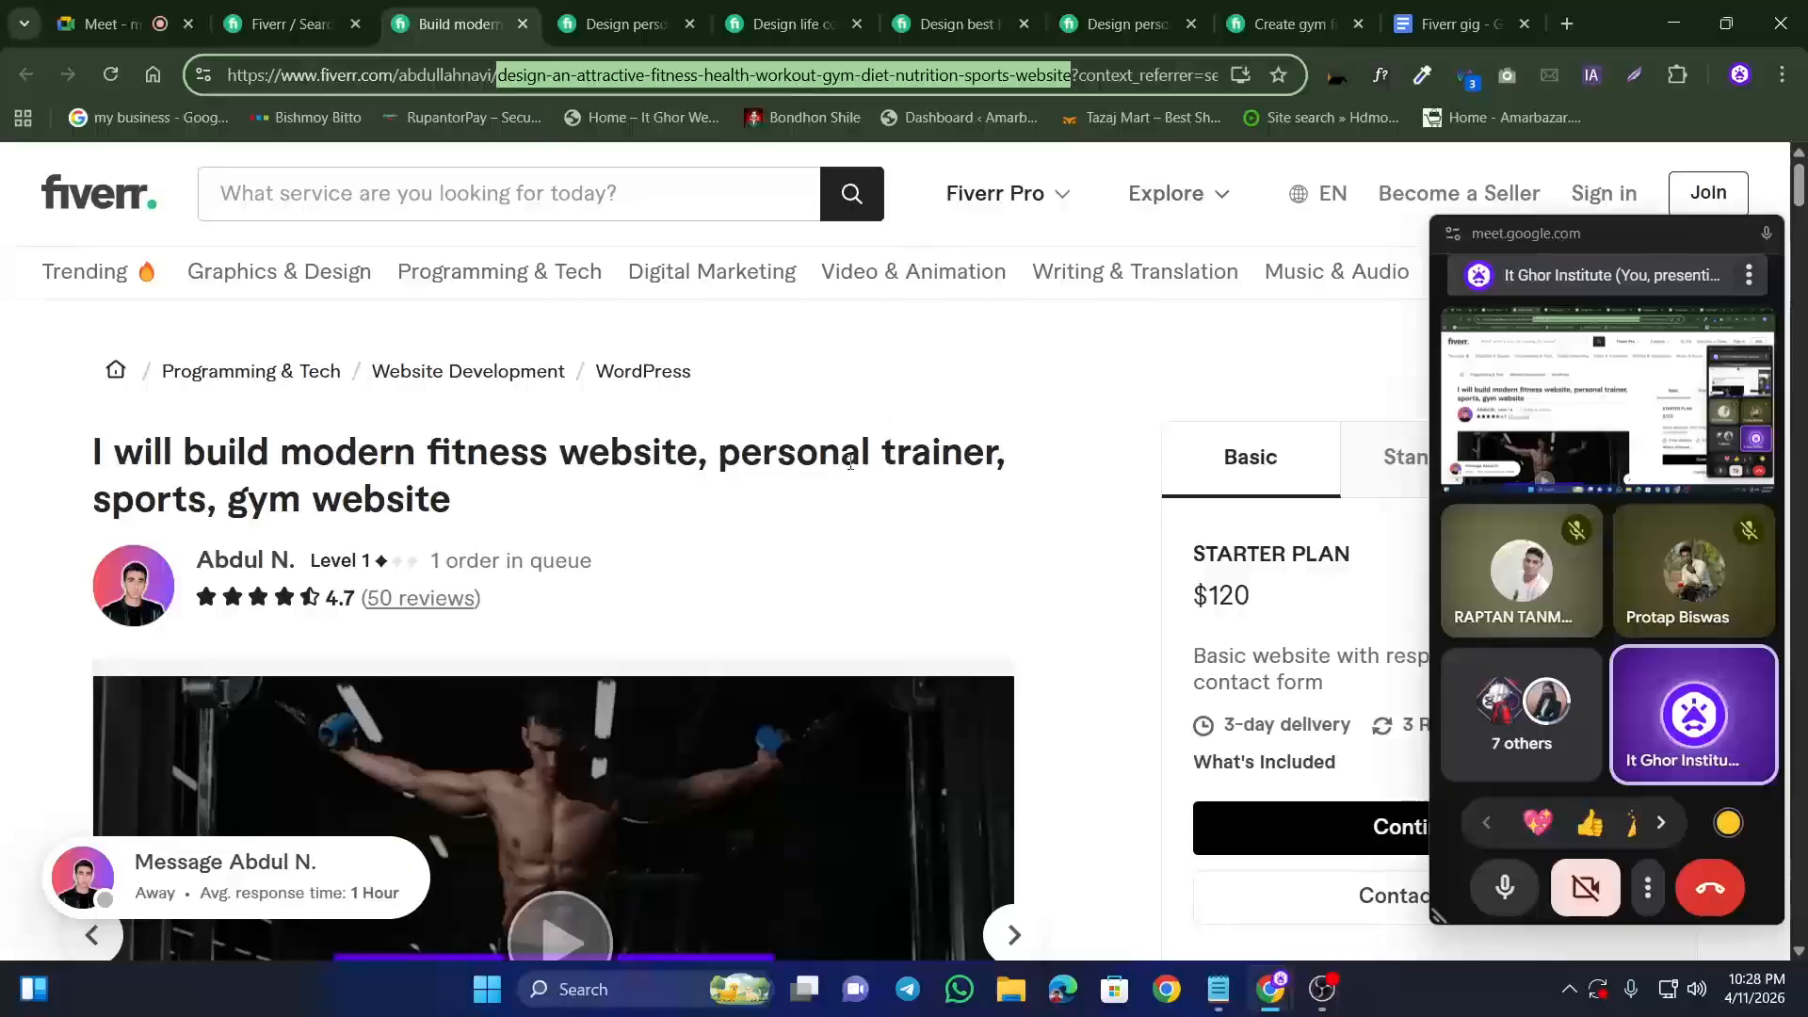
{"action": "left_click", "coordinate": [852, 463]}
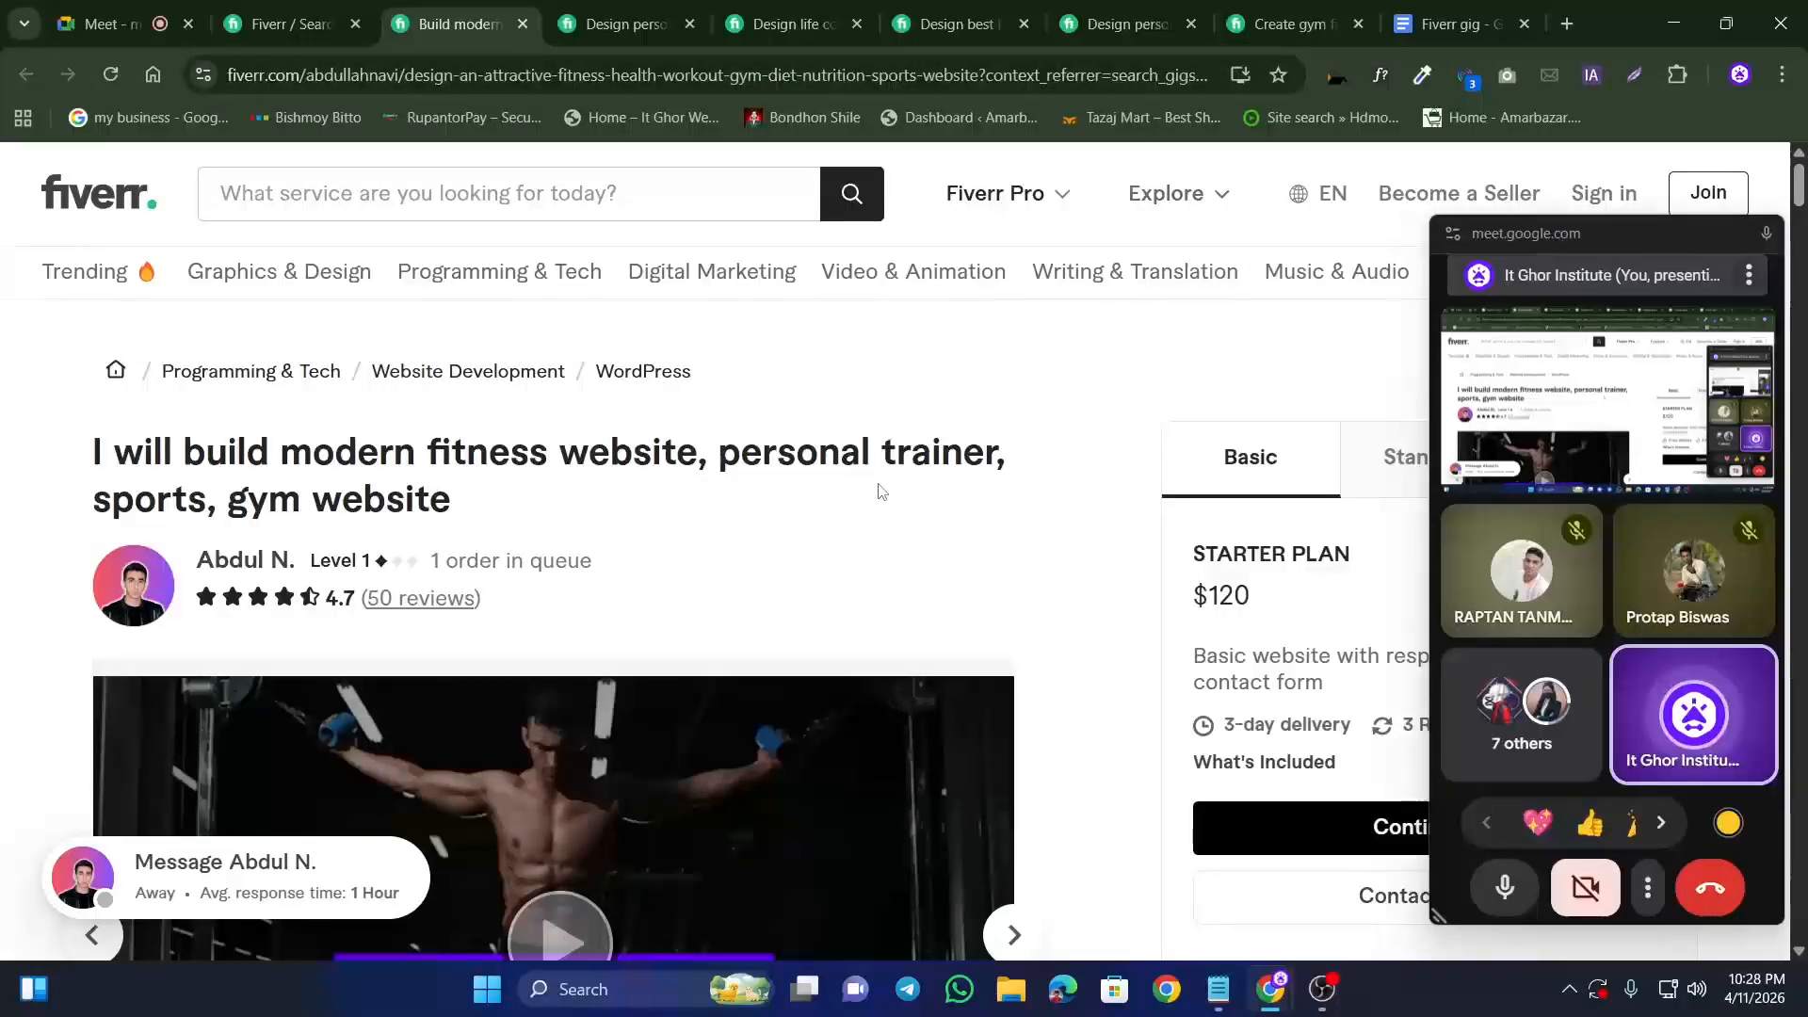
Step: Review the main titles of the modern fitness, personal fitness trainer and life coaching website gigs on Fiverr
{"action": "triple_click", "coordinate": [464, 507]}
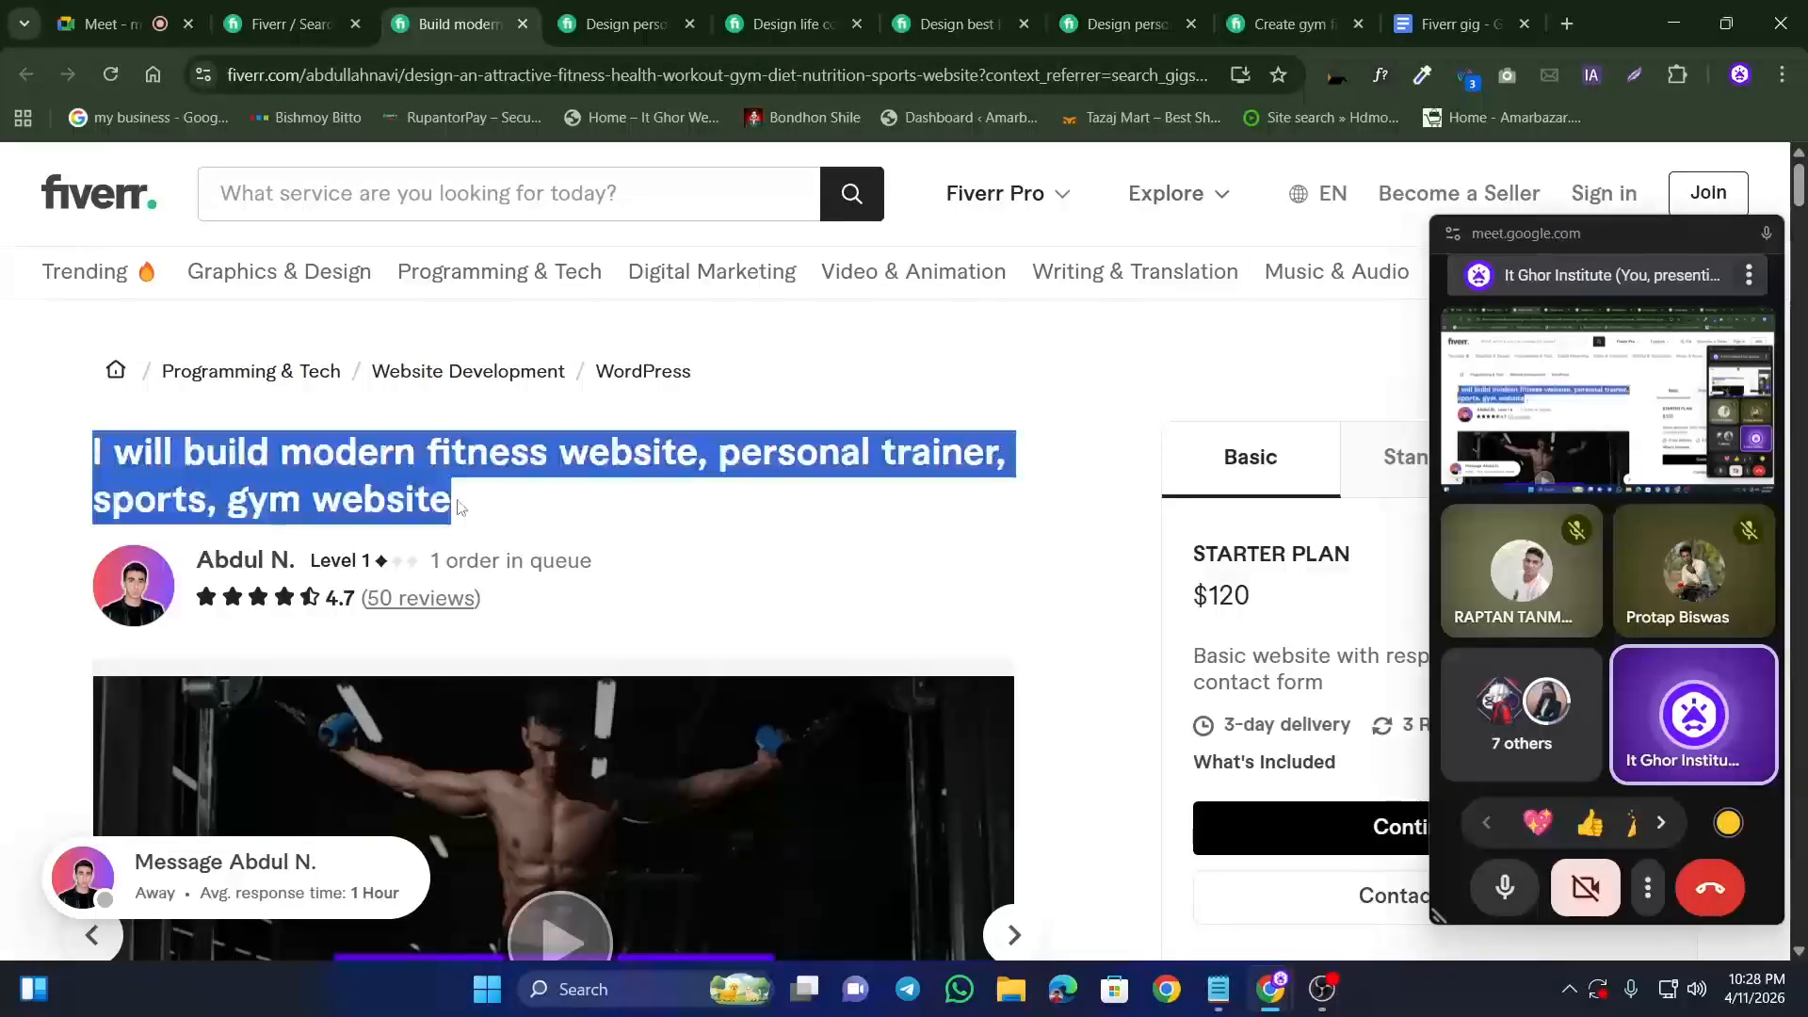
{"action": "left_click", "coordinate": [434, 500]}
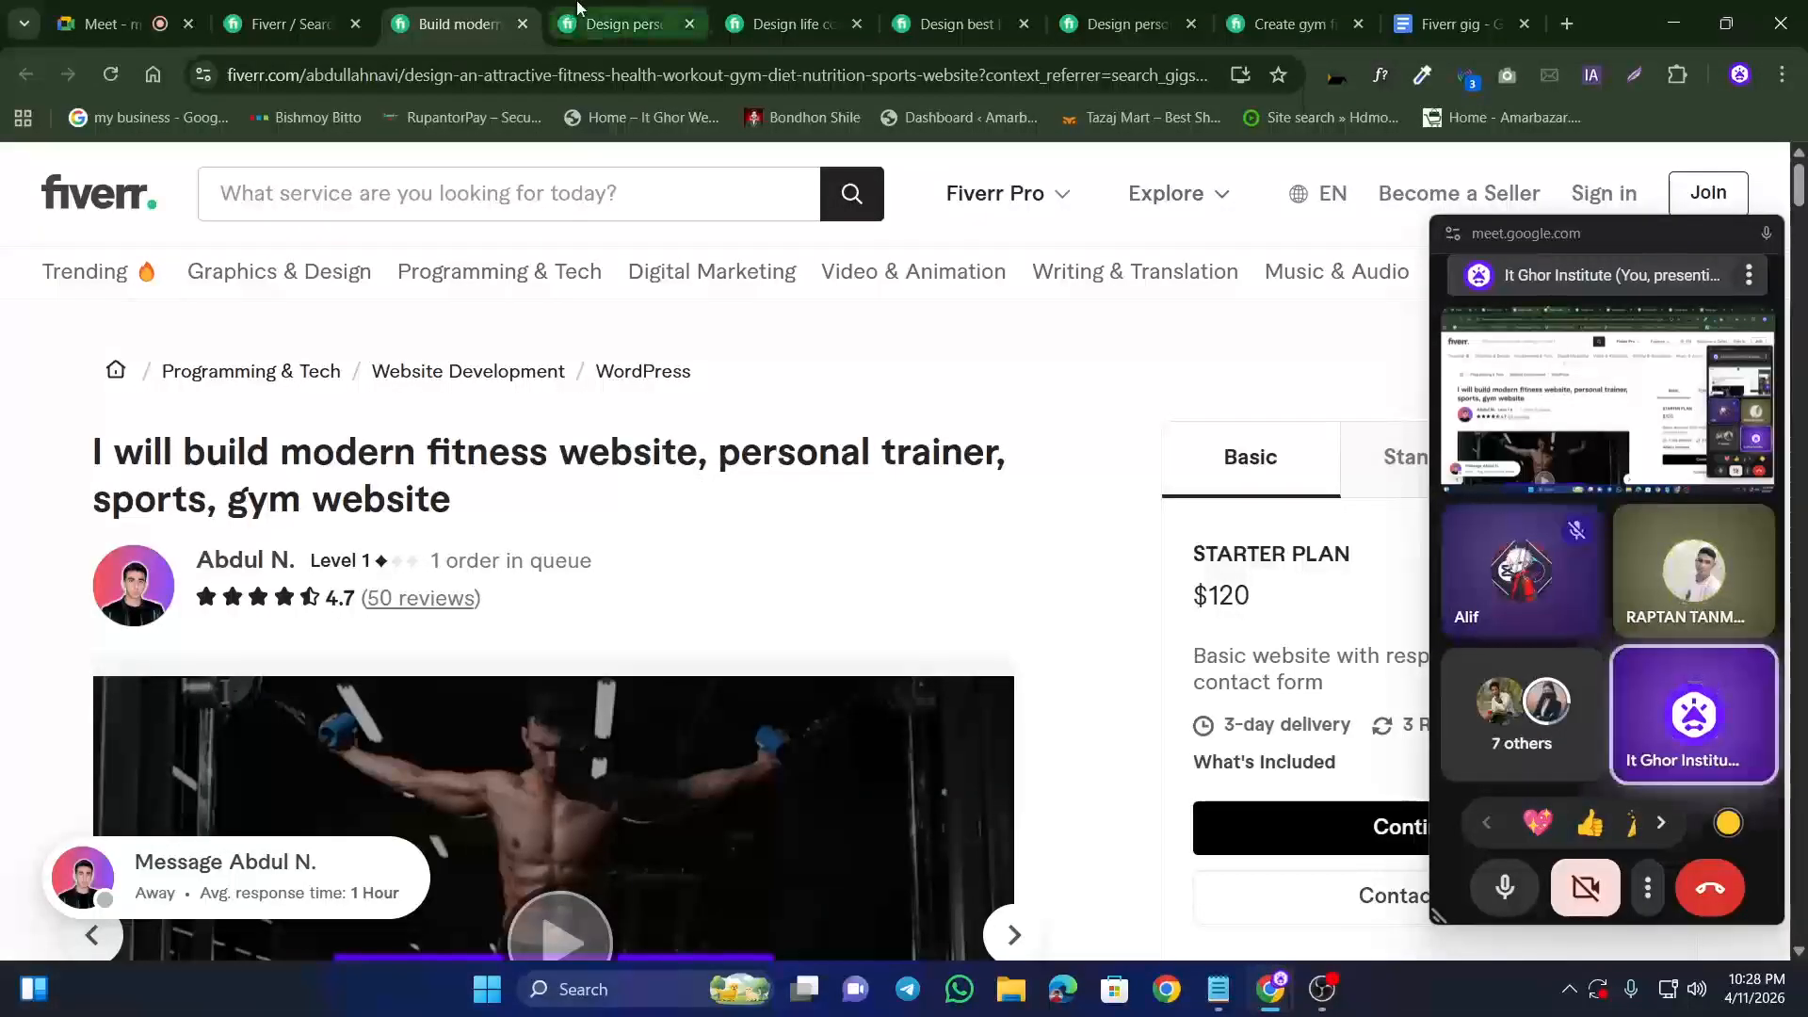
{"action": "key", "text": "ctrl+Tab"}
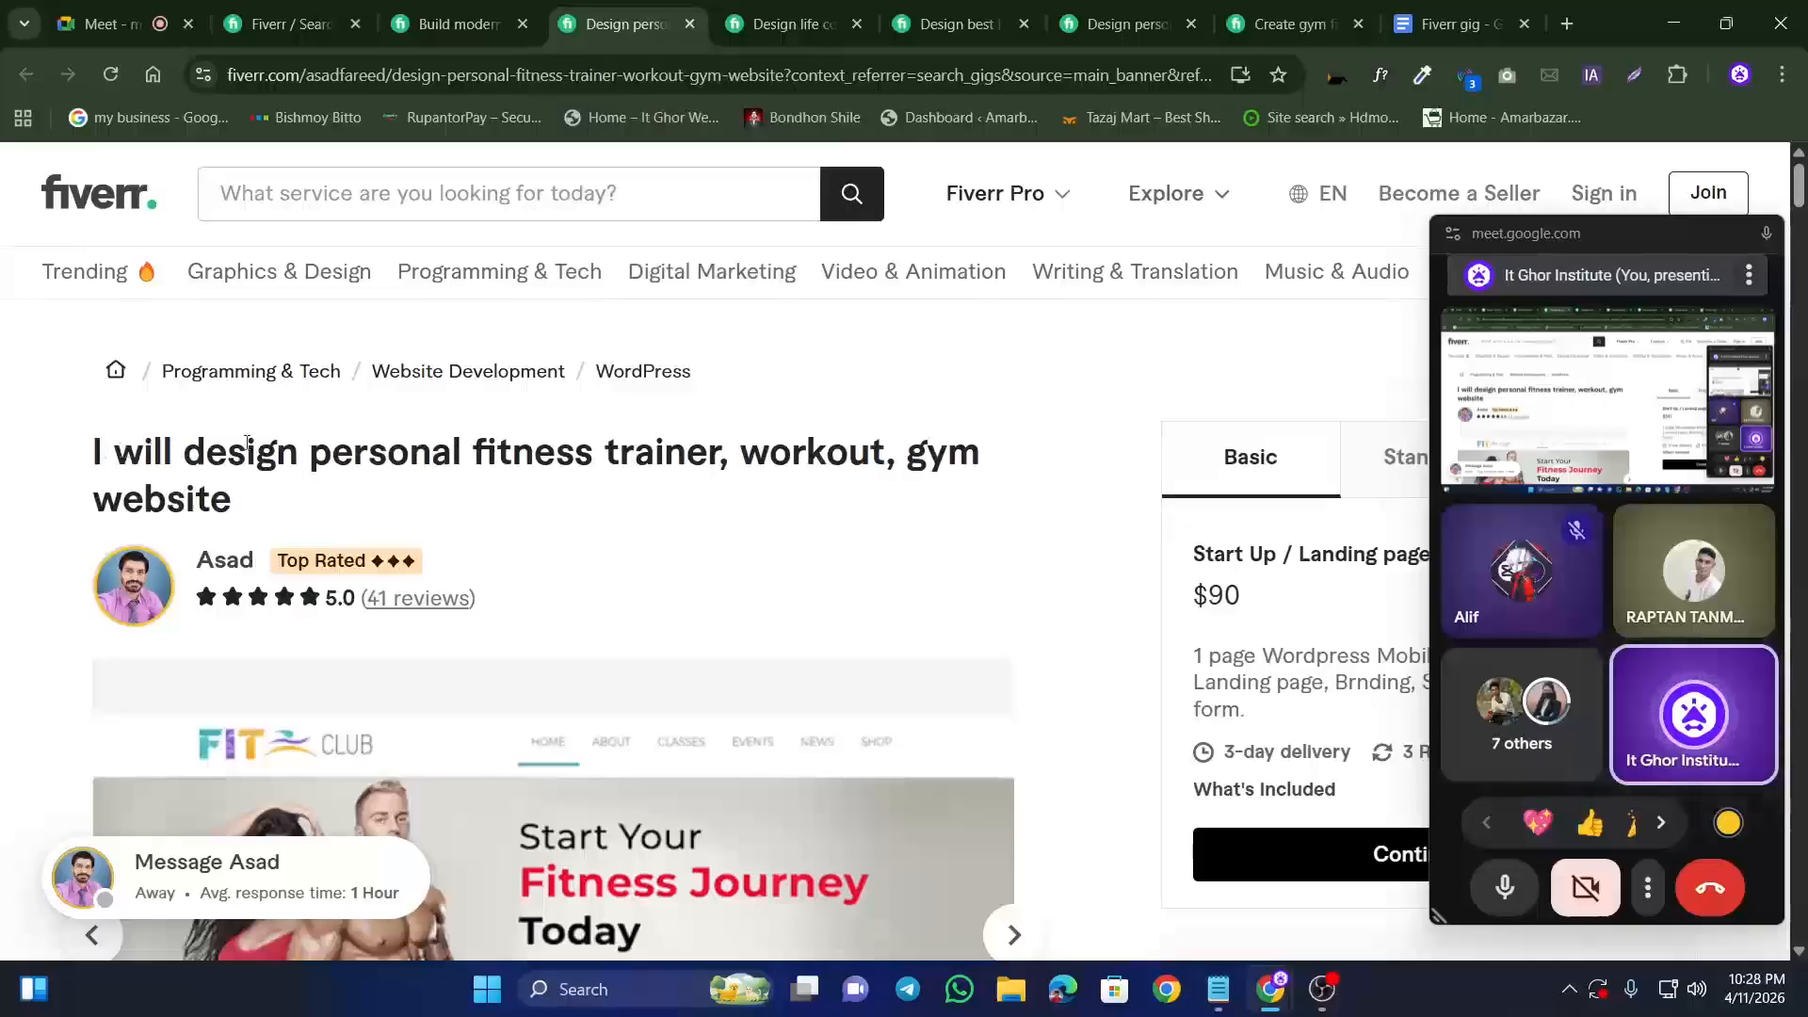
{"action": "left_click", "coordinate": [727, 11]}
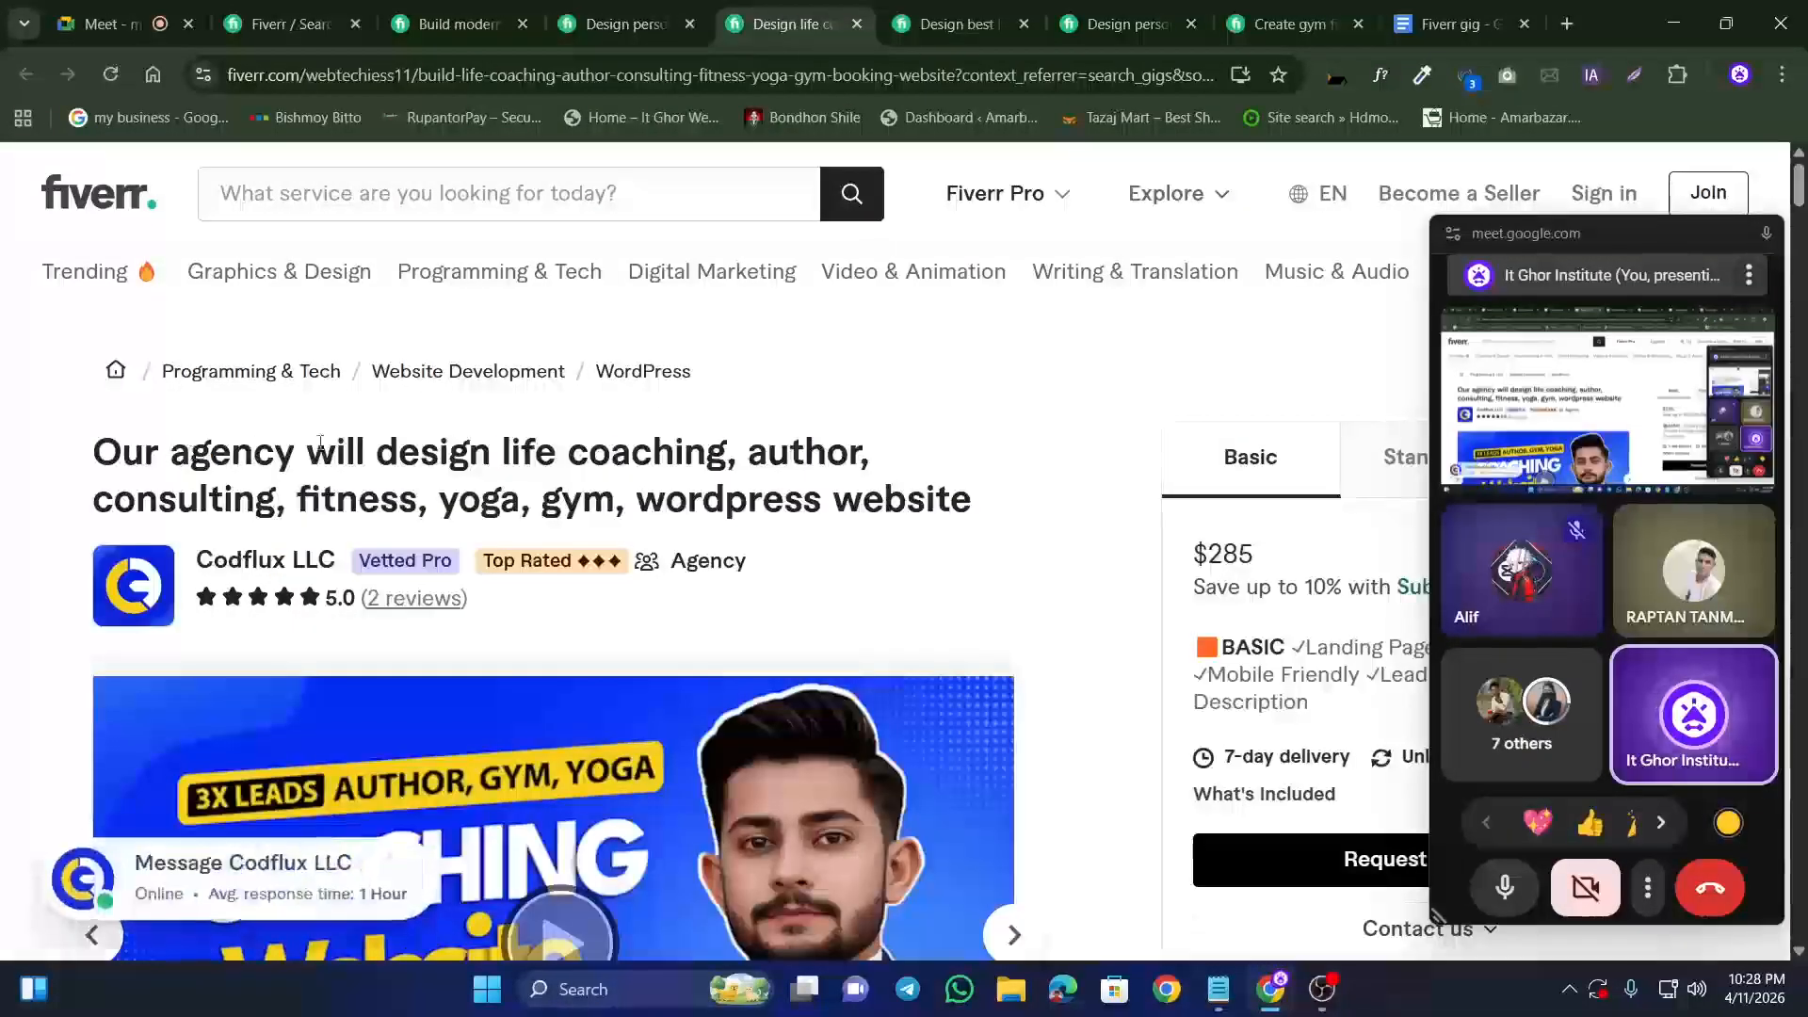
Step: Compare the "best health and fitness websites" gig's main title with its web address, and read the main titles of the remaining two open gigs
{"action": "key", "text": "ctrl+Tab"}
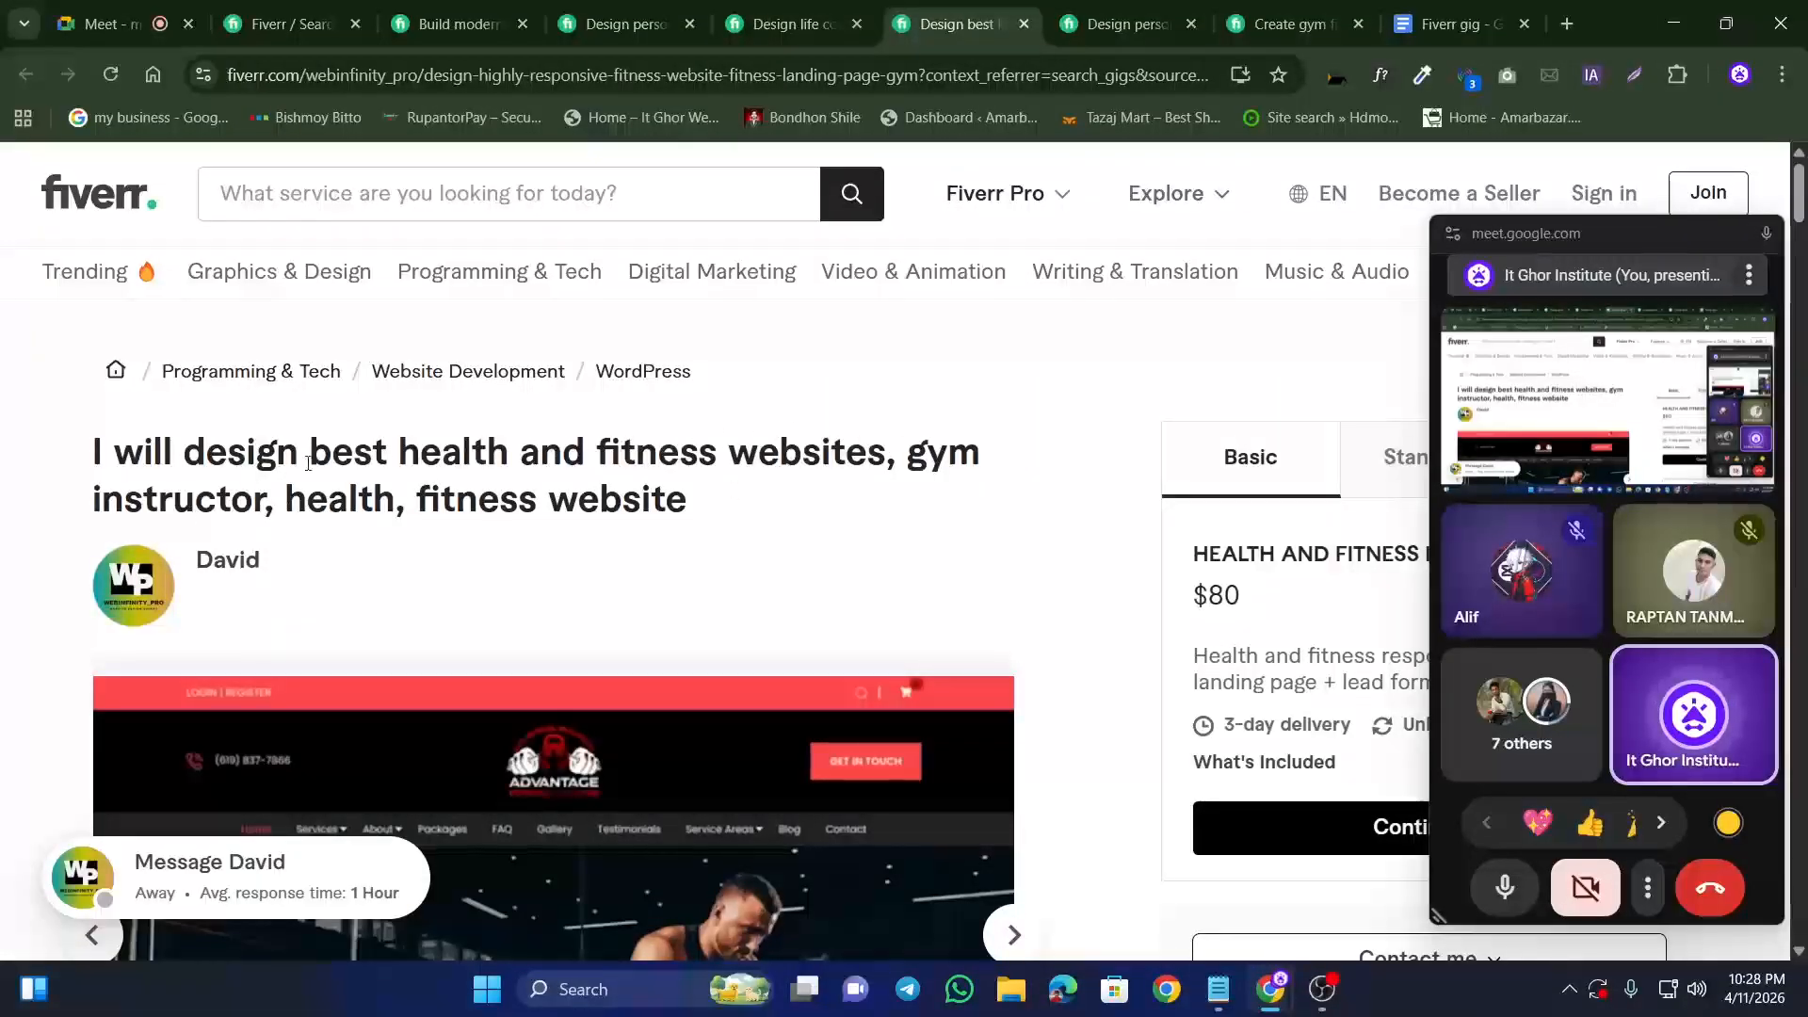
{"action": "mouse_move", "coordinate": [314, 450]}
{"action": "left_mouse_down"}
{"action": "mouse_move", "coordinate": [893, 452]}
{"action": "mouse_move", "coordinate": [499, 452]}
{"action": "mouse_move", "coordinate": [515, 449]}
{"action": "left_mouse_up"}
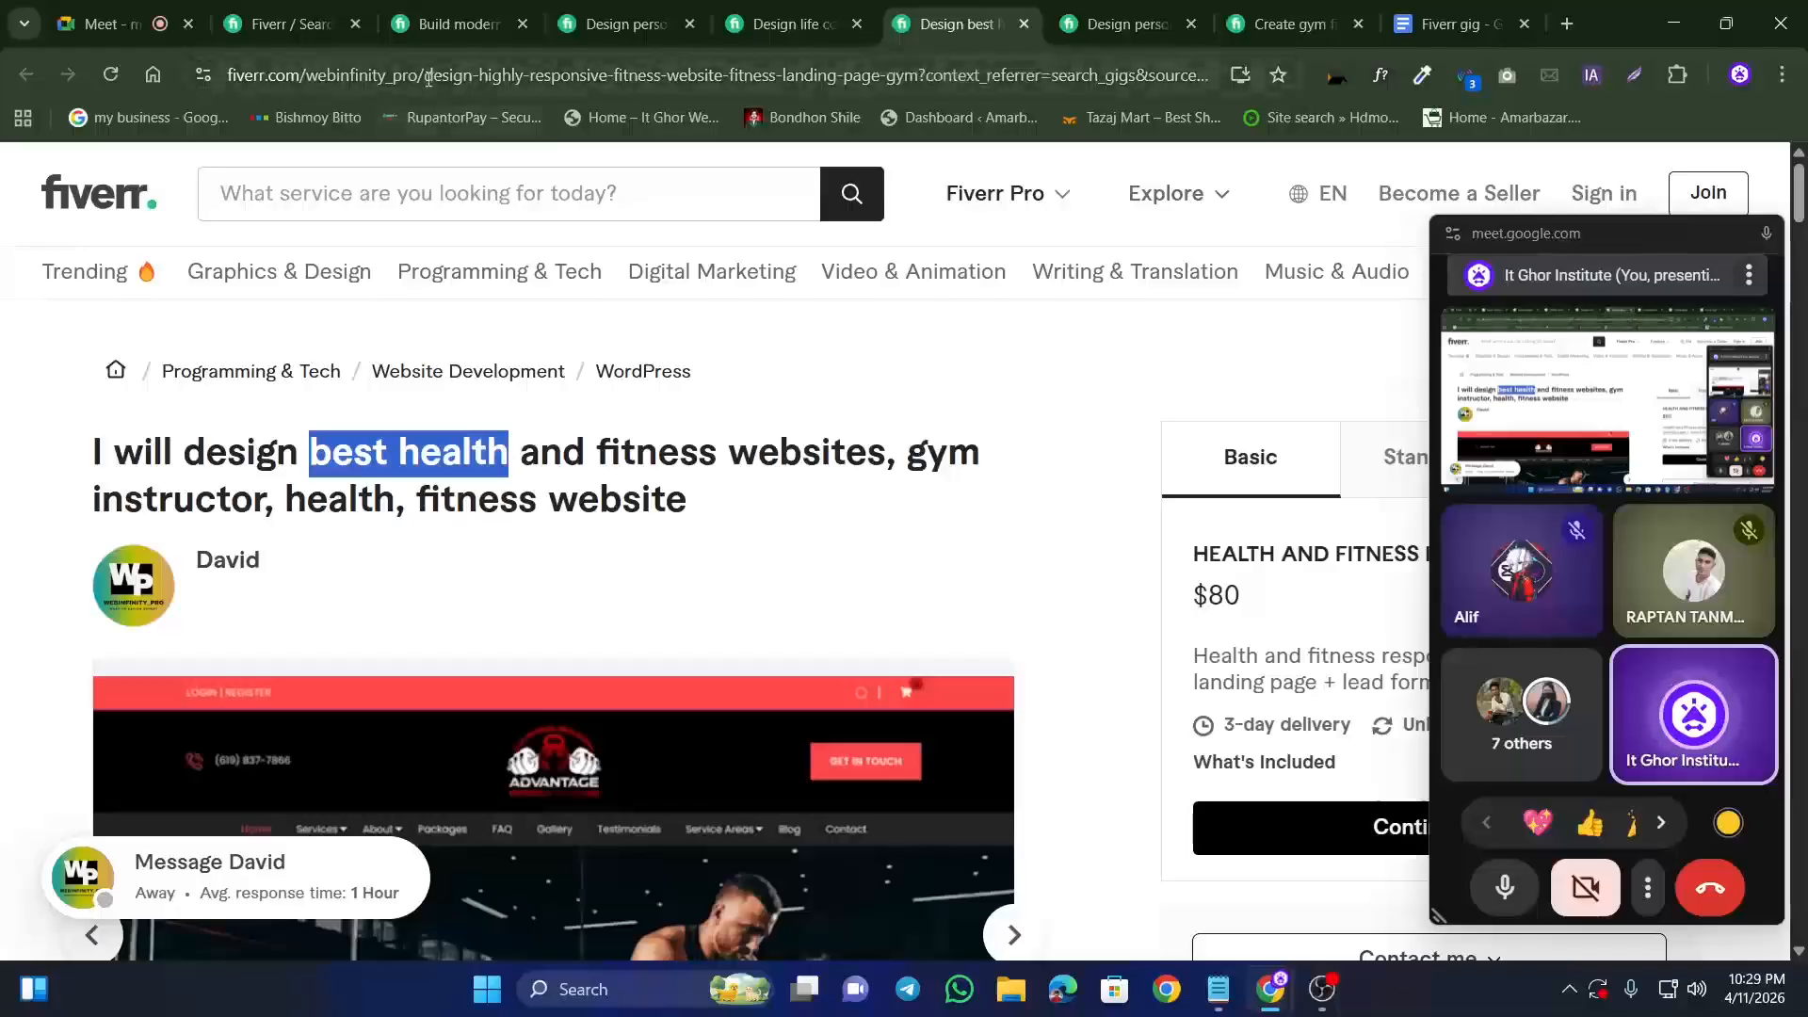
{"action": "left_click_drag", "start_coordinate": [423, 75], "coordinate": [928, 85]}
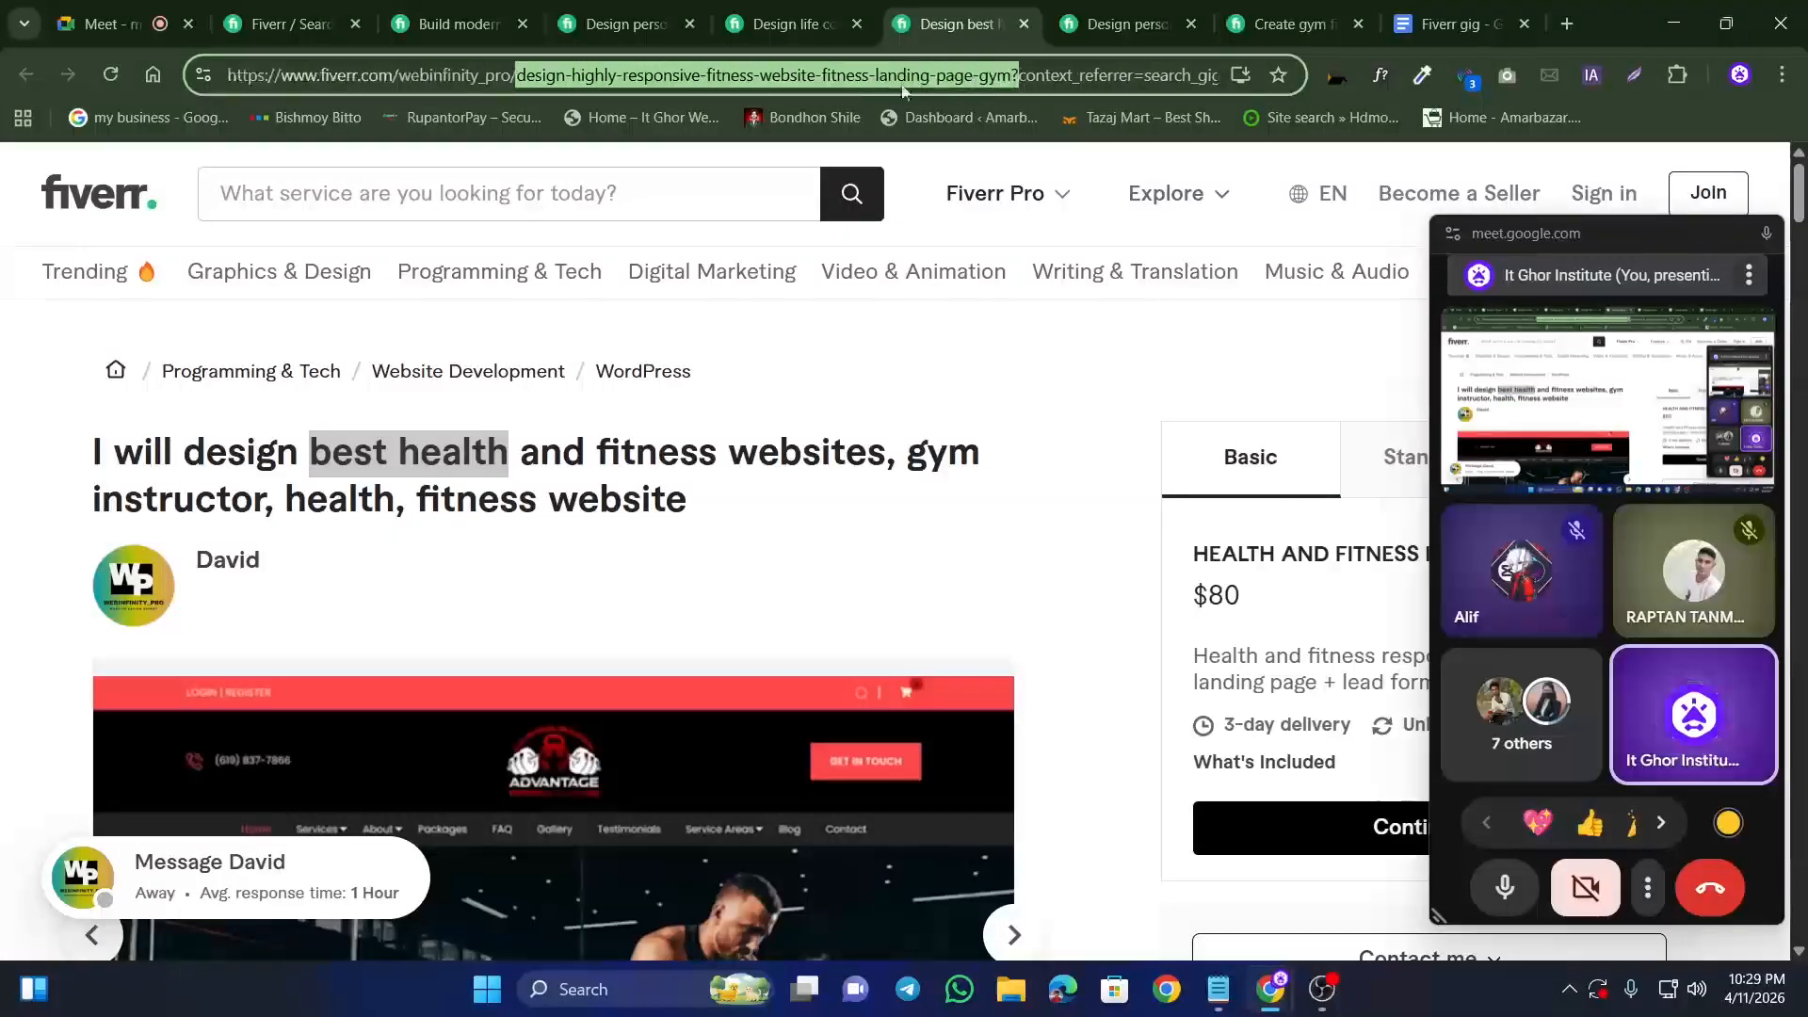
{"action": "left_click", "coordinate": [404, 466]}
{"action": "left_click_drag", "start_coordinate": [310, 461], "coordinate": [722, 459]}
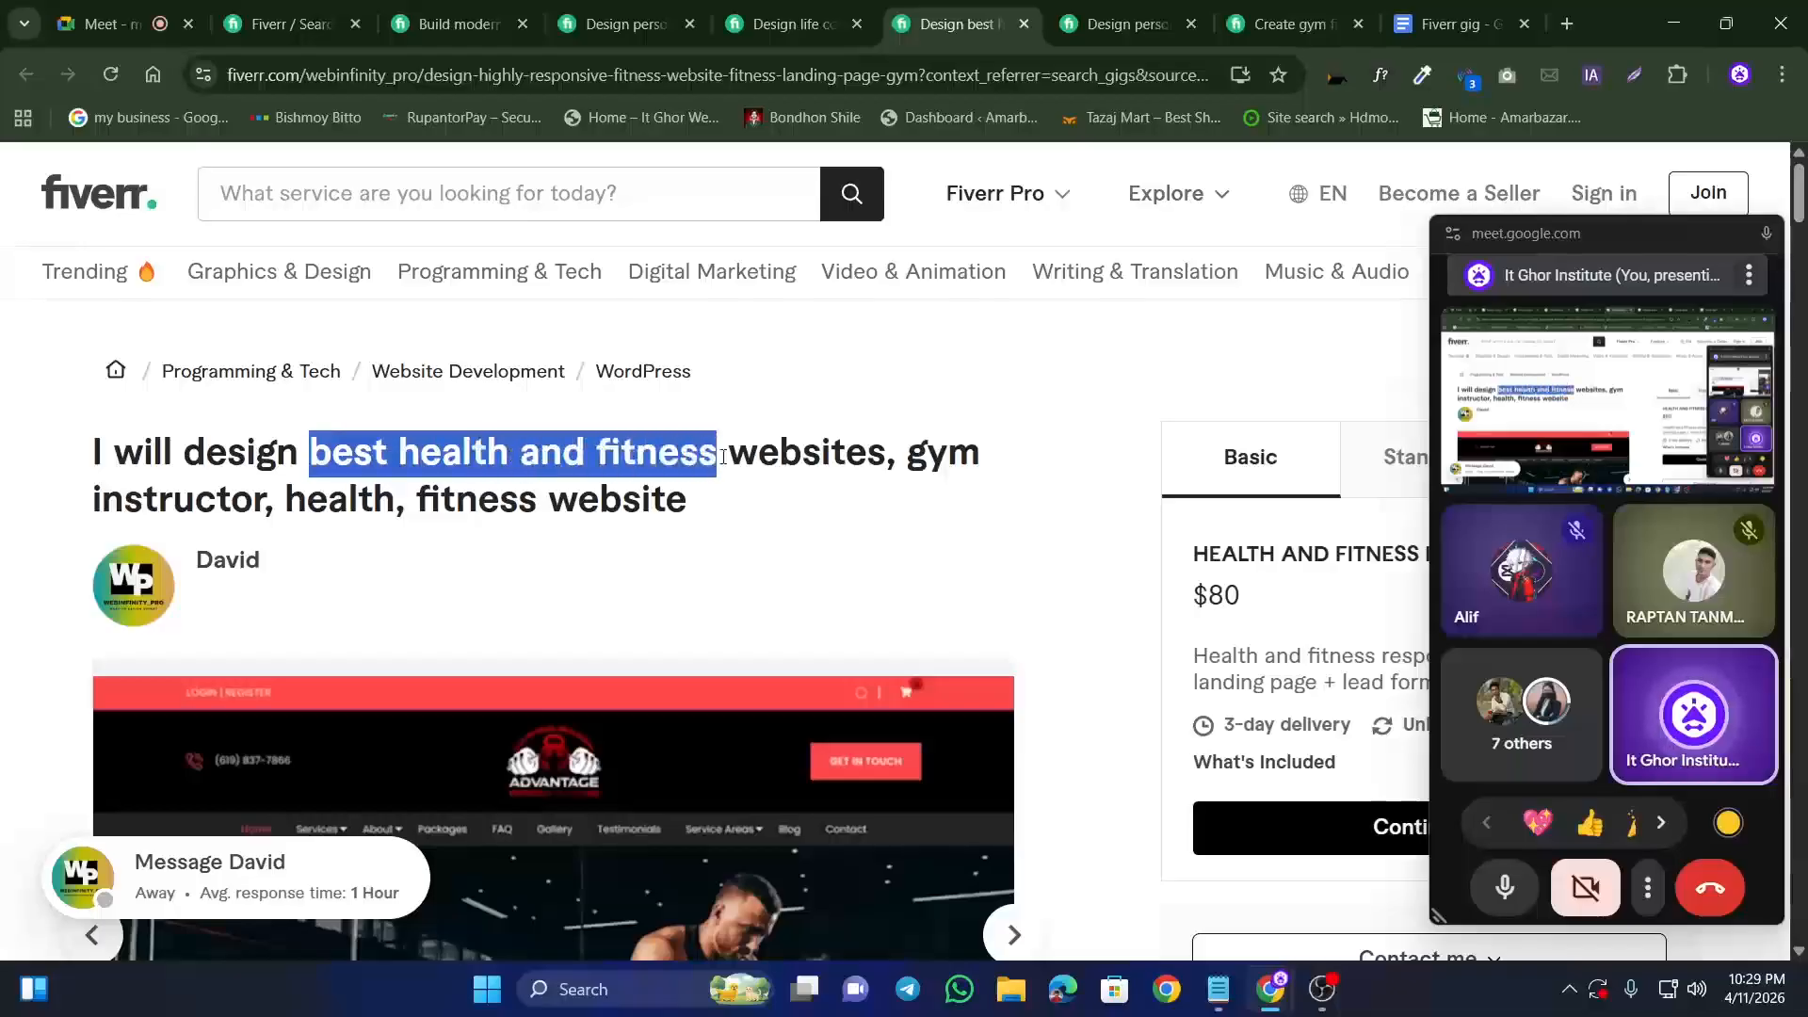
{"action": "left_click", "coordinate": [432, 514]}
{"action": "left_click", "coordinate": [1067, 36]}
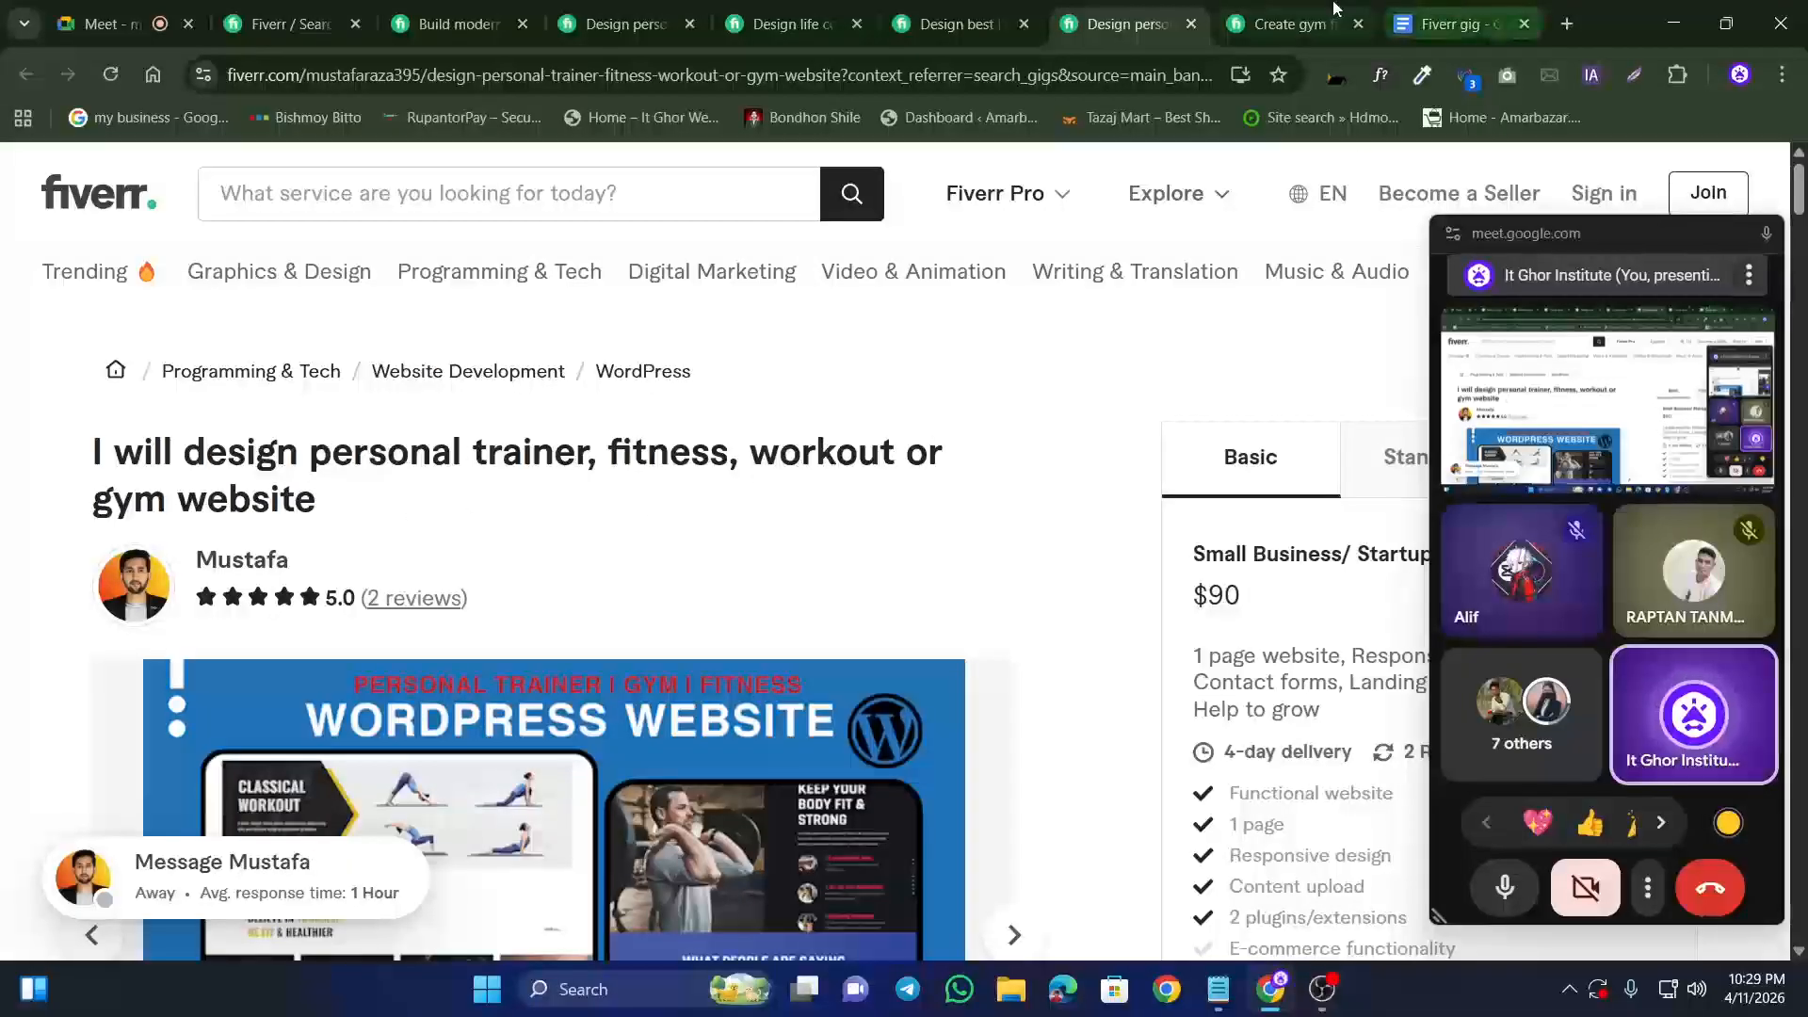
{"action": "left_click", "coordinate": [1290, 23]}
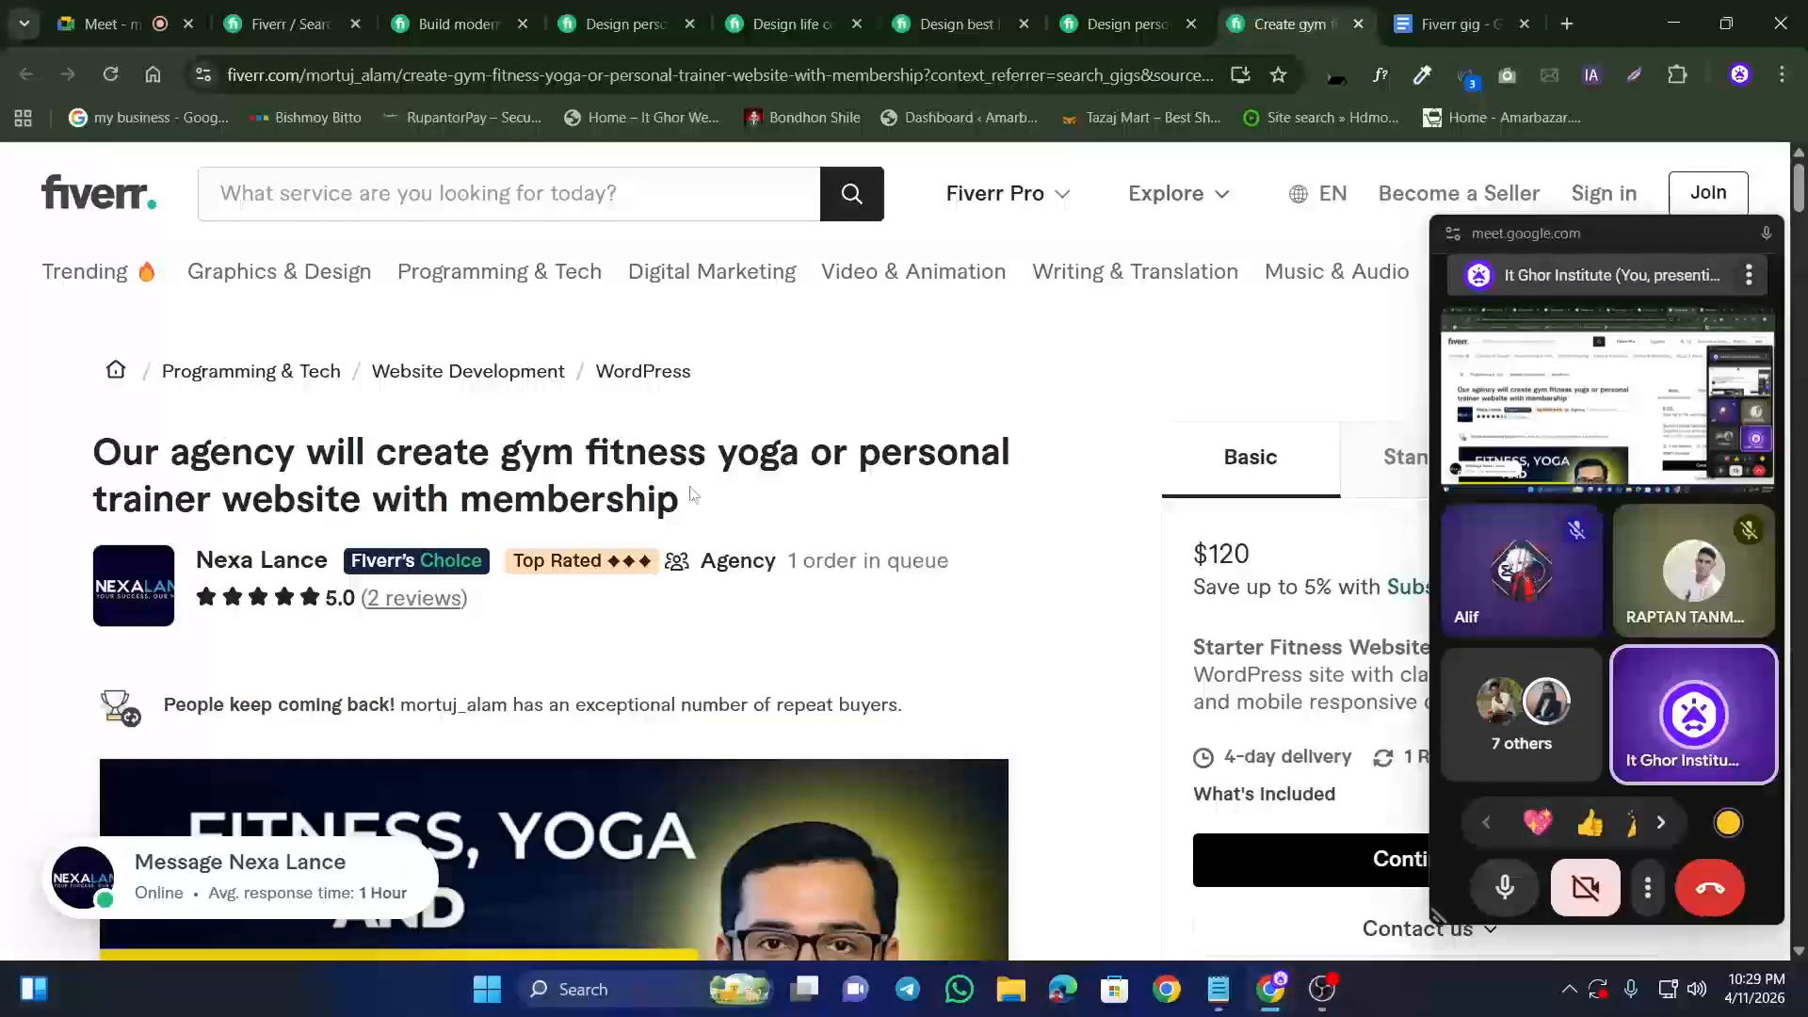
Step: Switch to the Fiverr gig document in Google Docs and begin the Main Title line with "I will Develop"
{"action": "left_click", "coordinate": [1458, 24]}
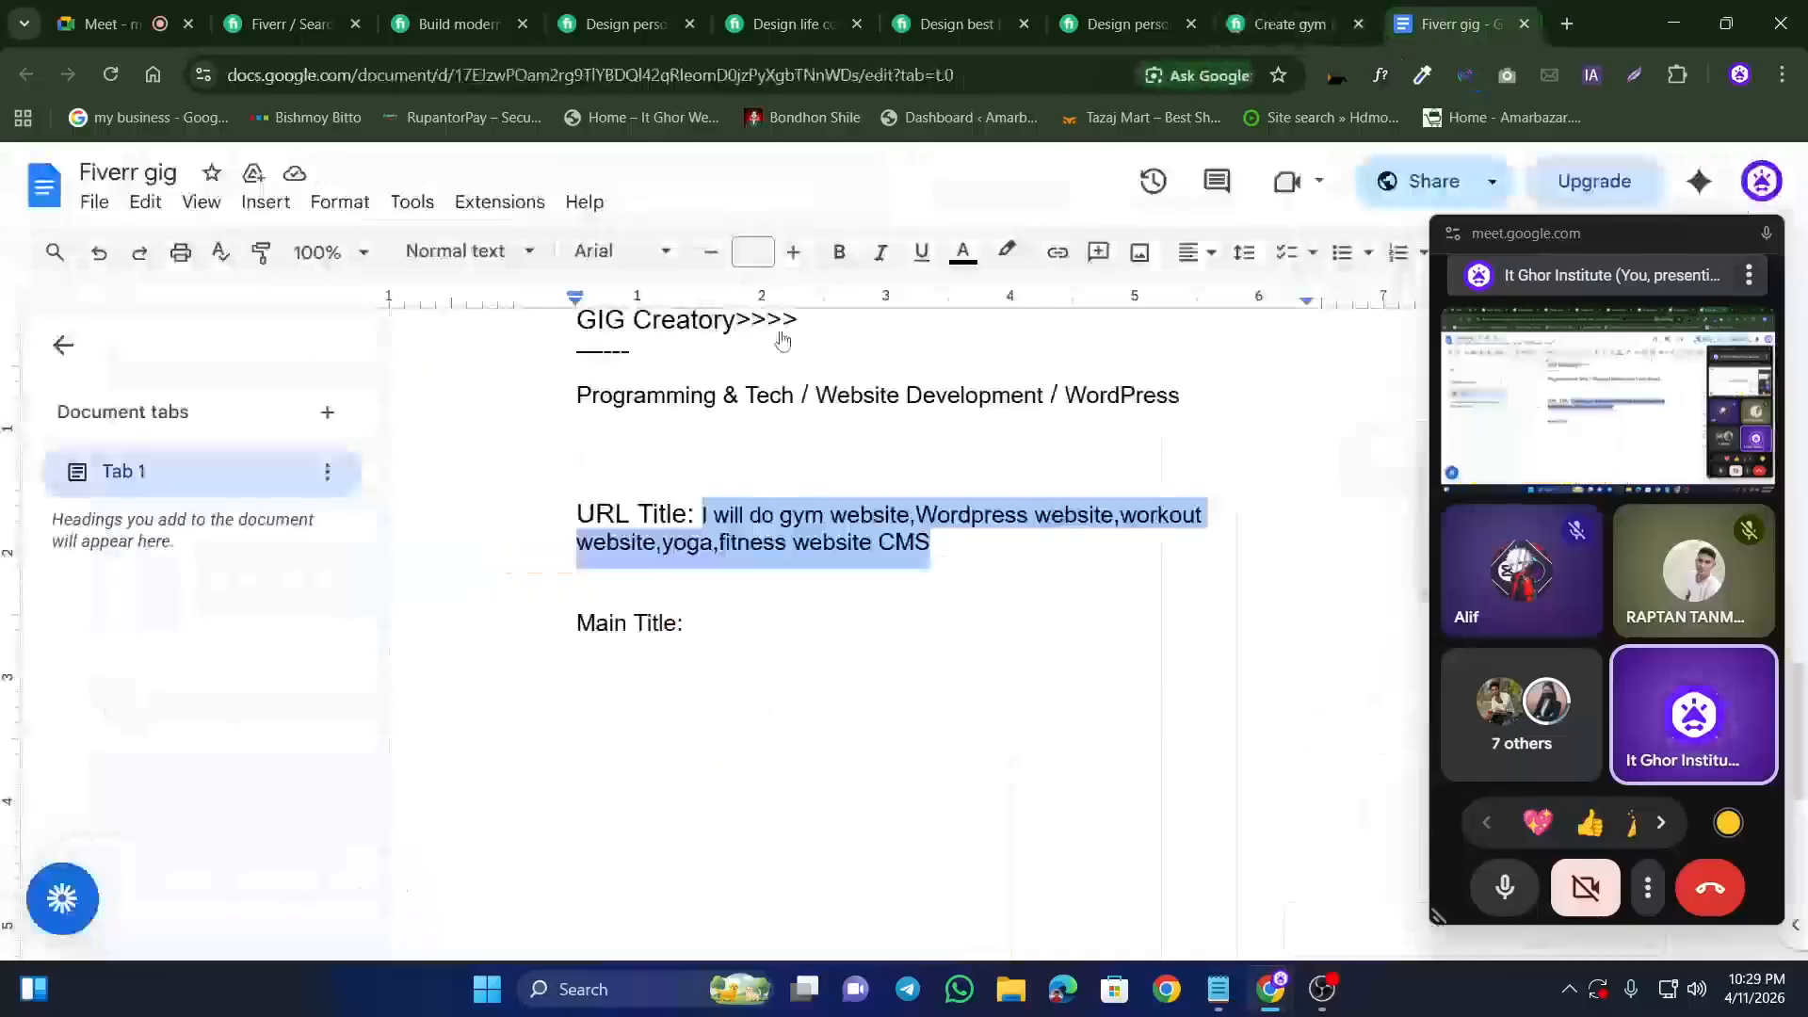
{"action": "left_click", "coordinate": [712, 625]}
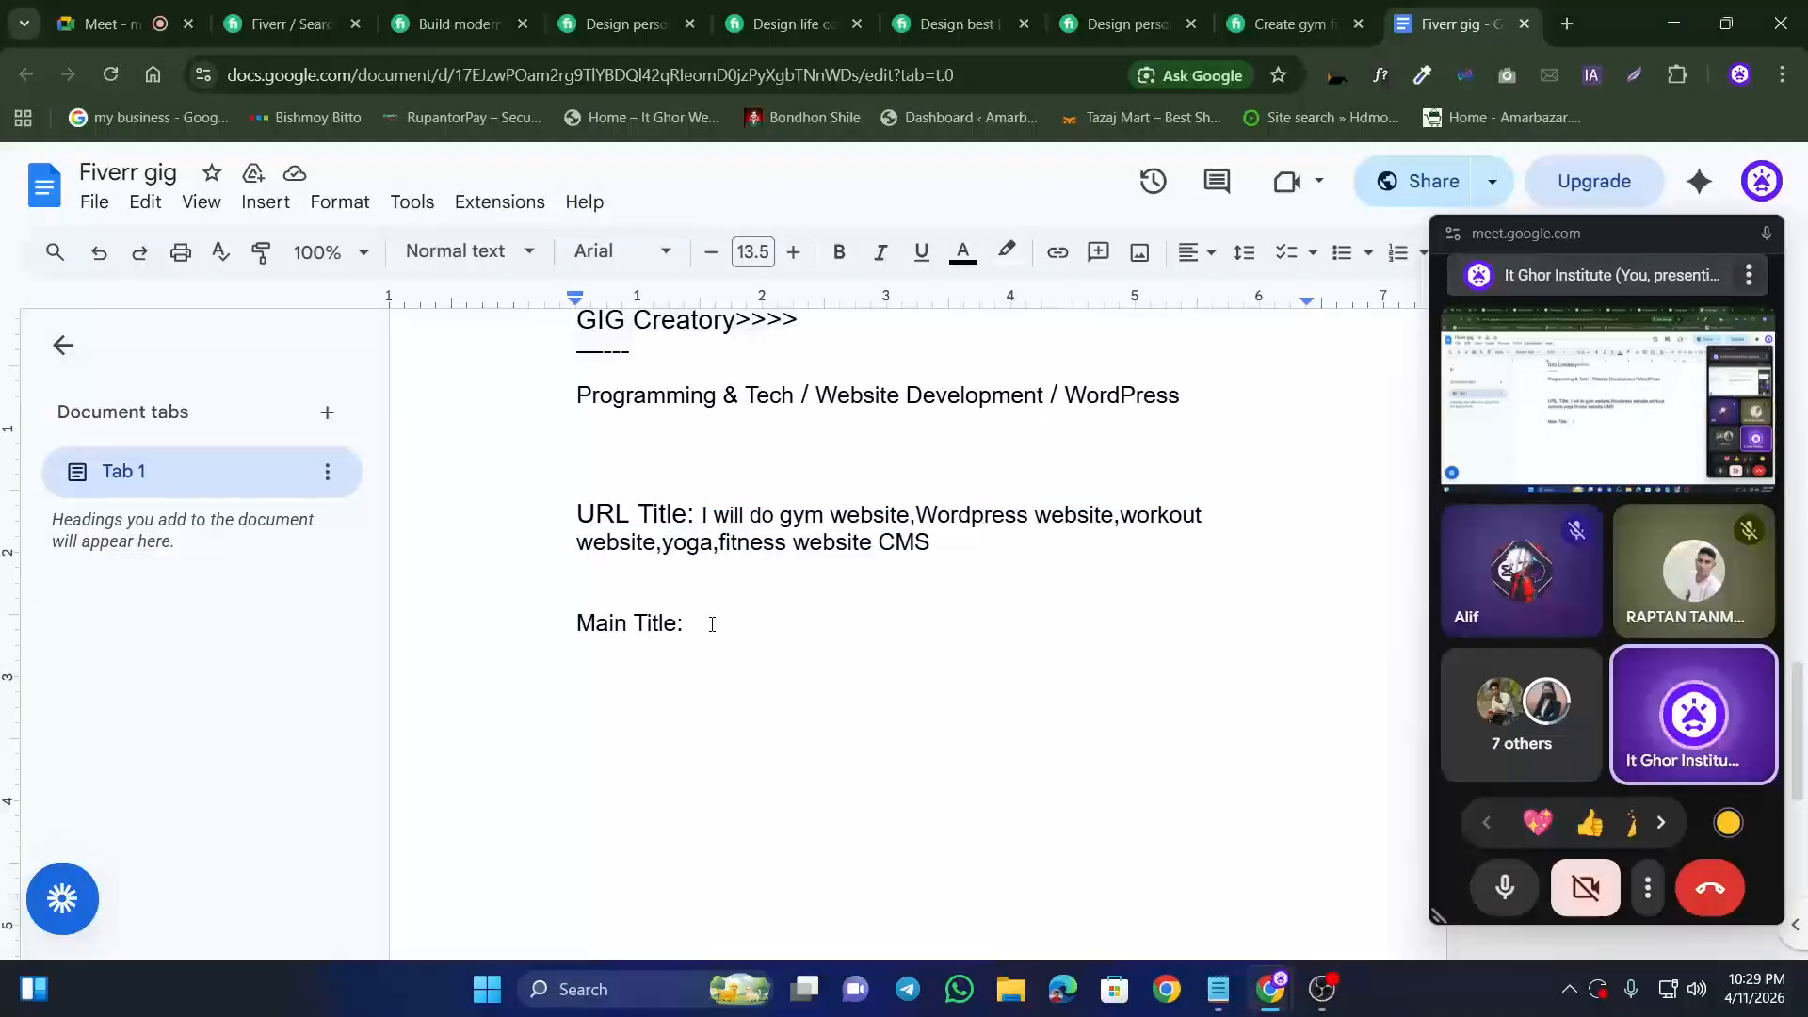
{"action": "type", "text": "I will"}
{"action": "key", "text": "BackSpace"}
{"action": "key", "text": "BackSpace"}
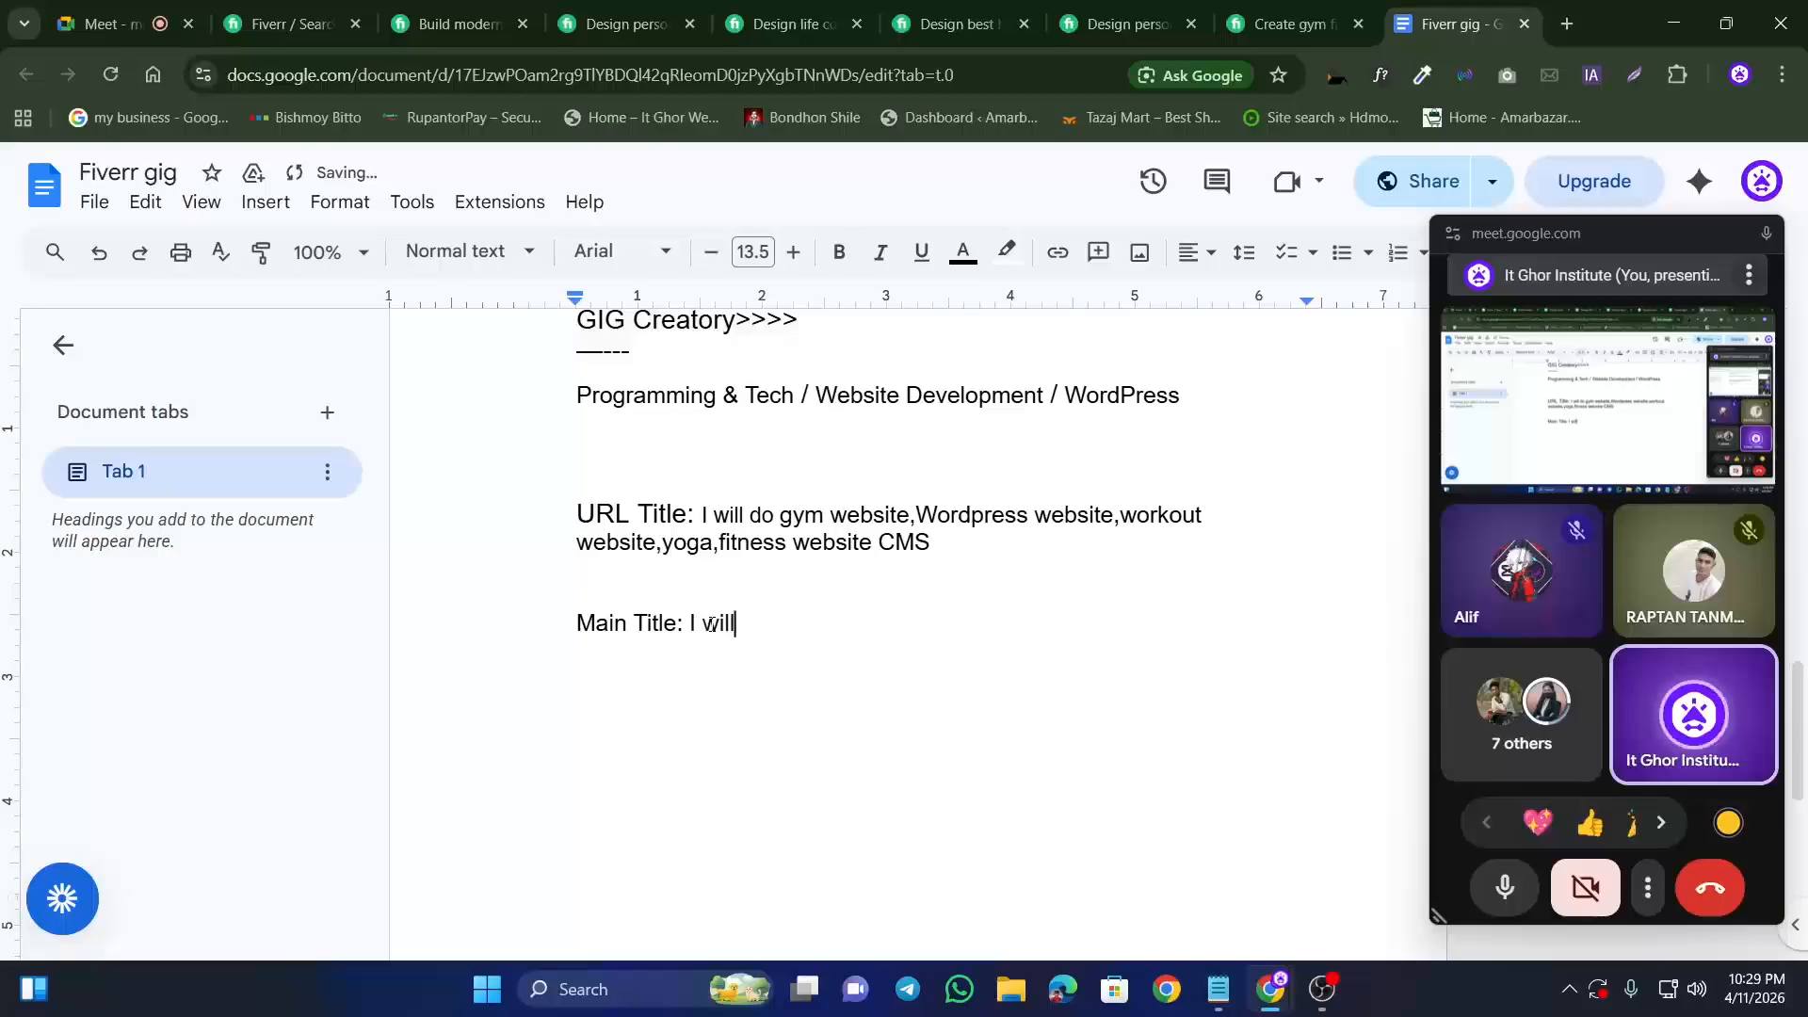
{"action": "type", "text": "Dev"}
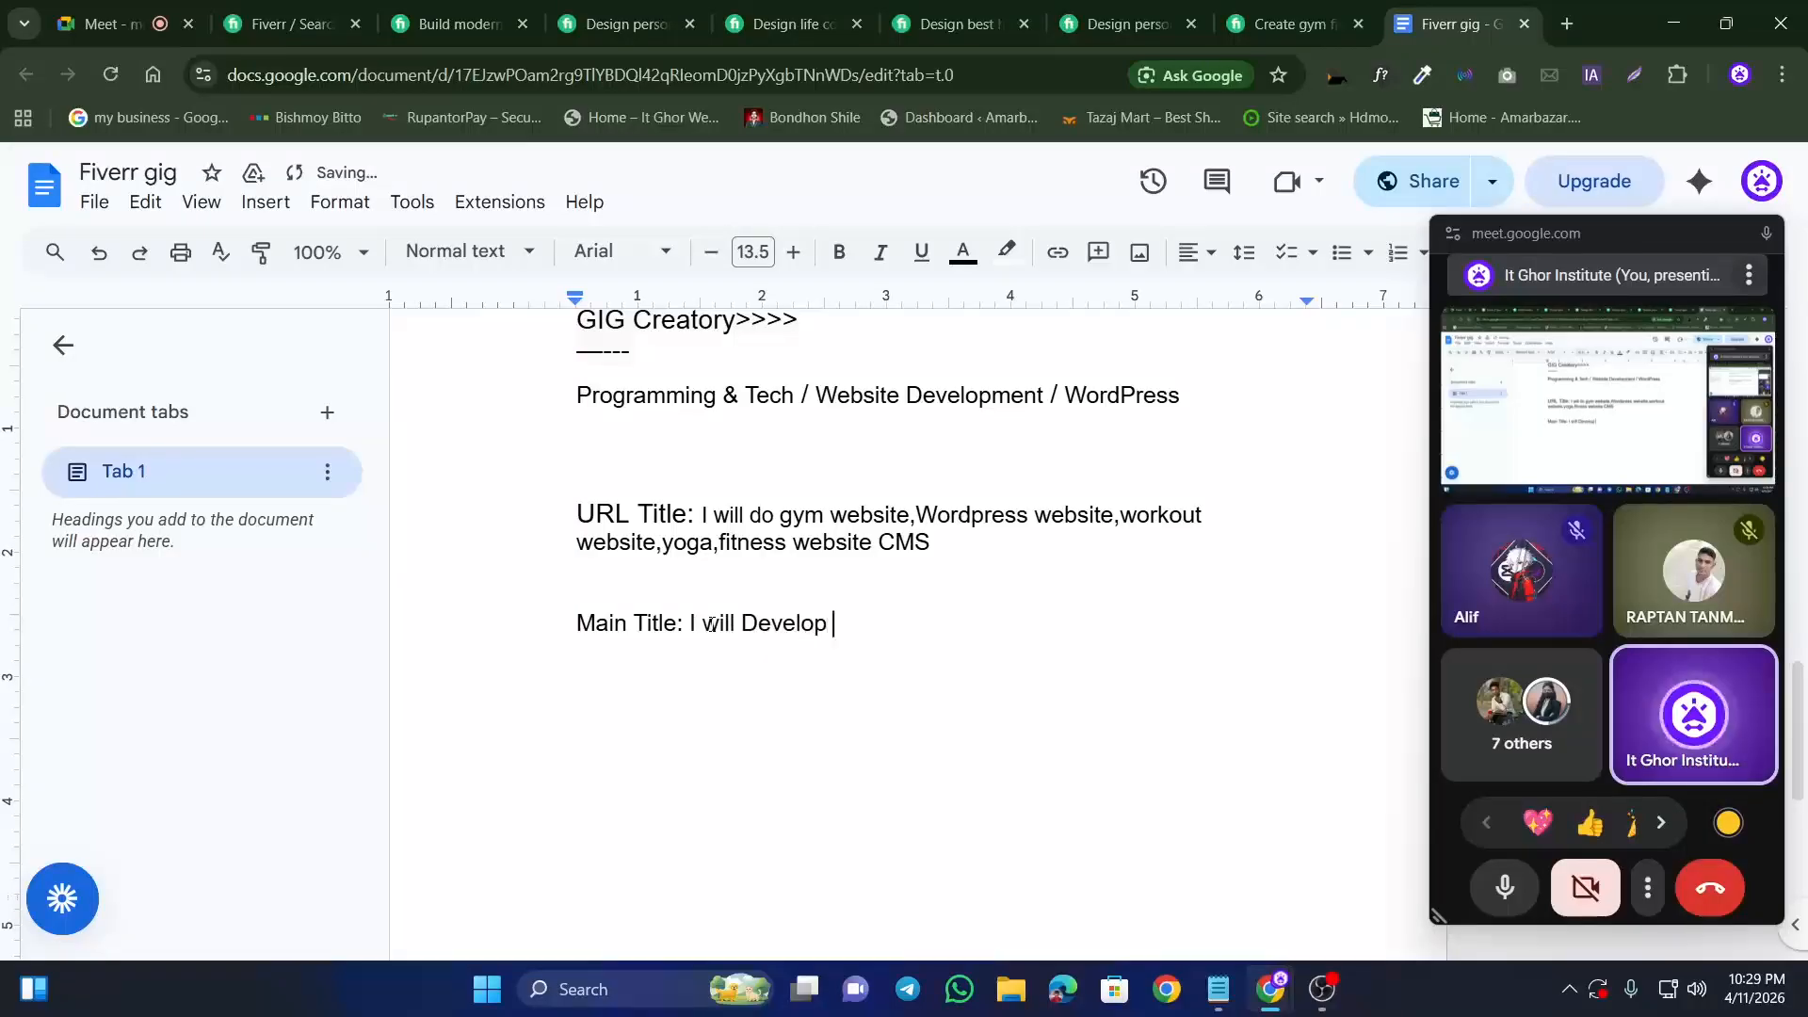
{"action": "type", "text": "elop G"}
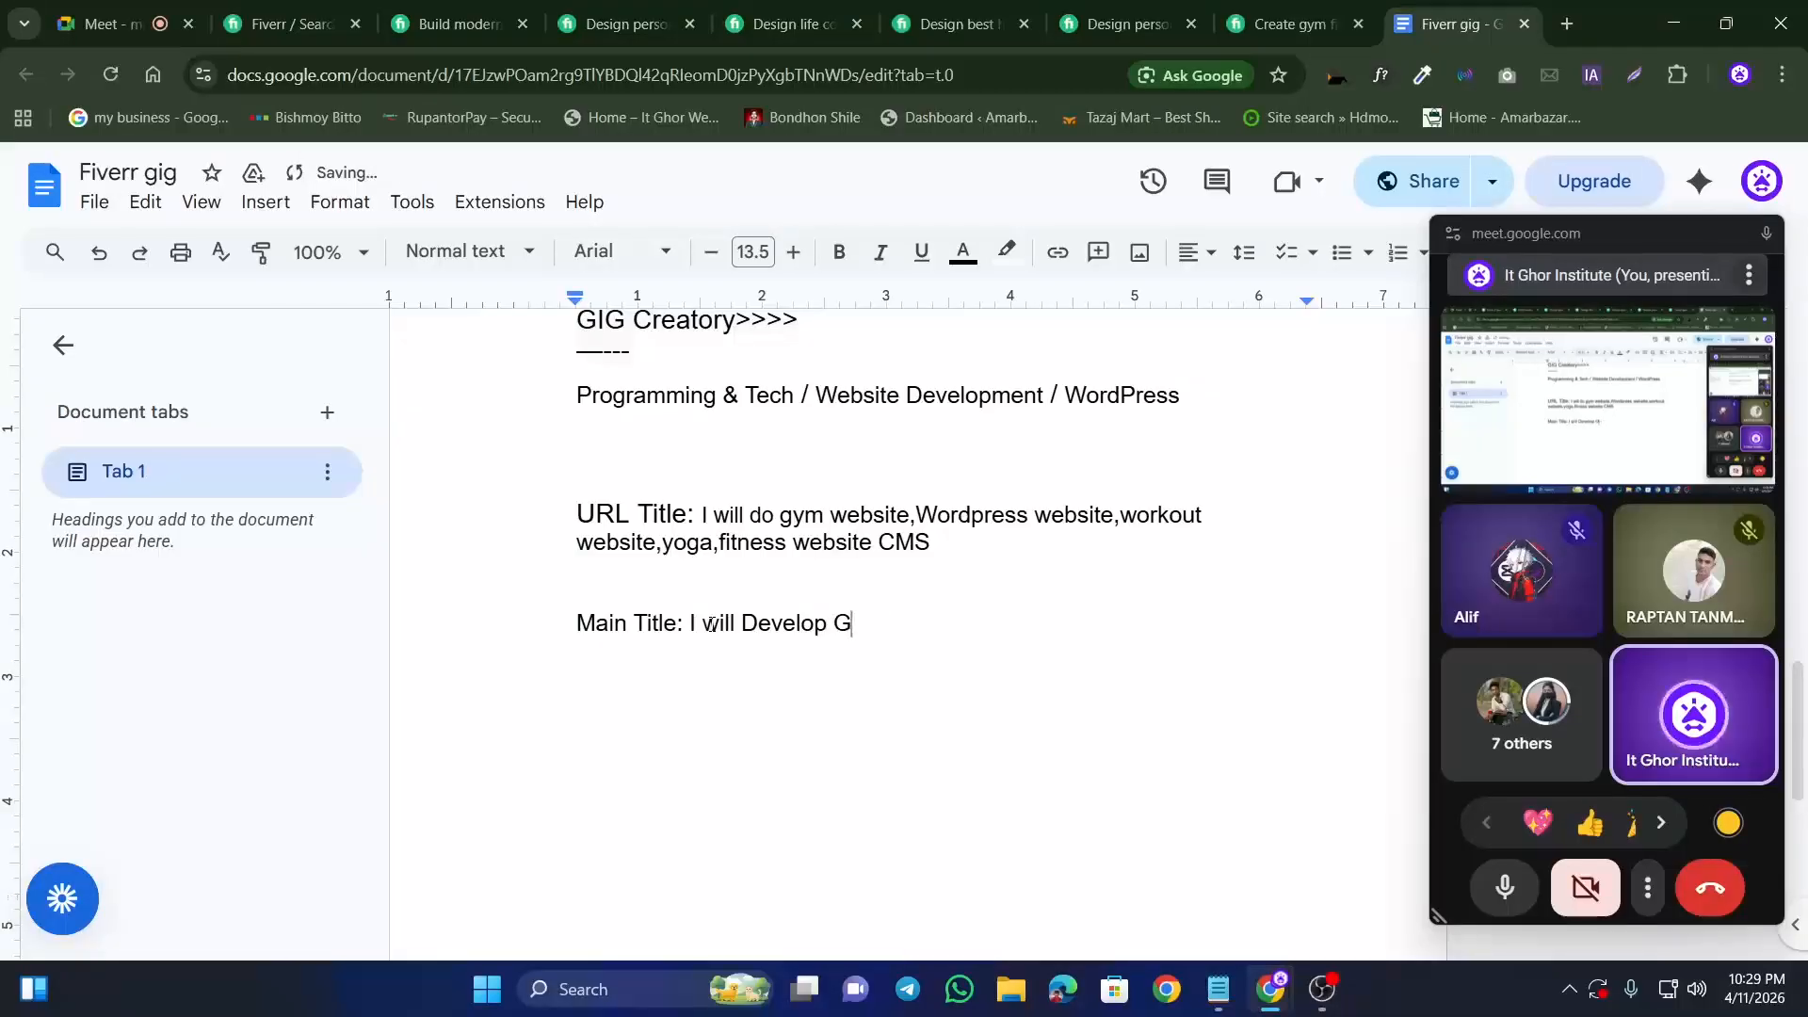
{"action": "type", "text": "yYM "}
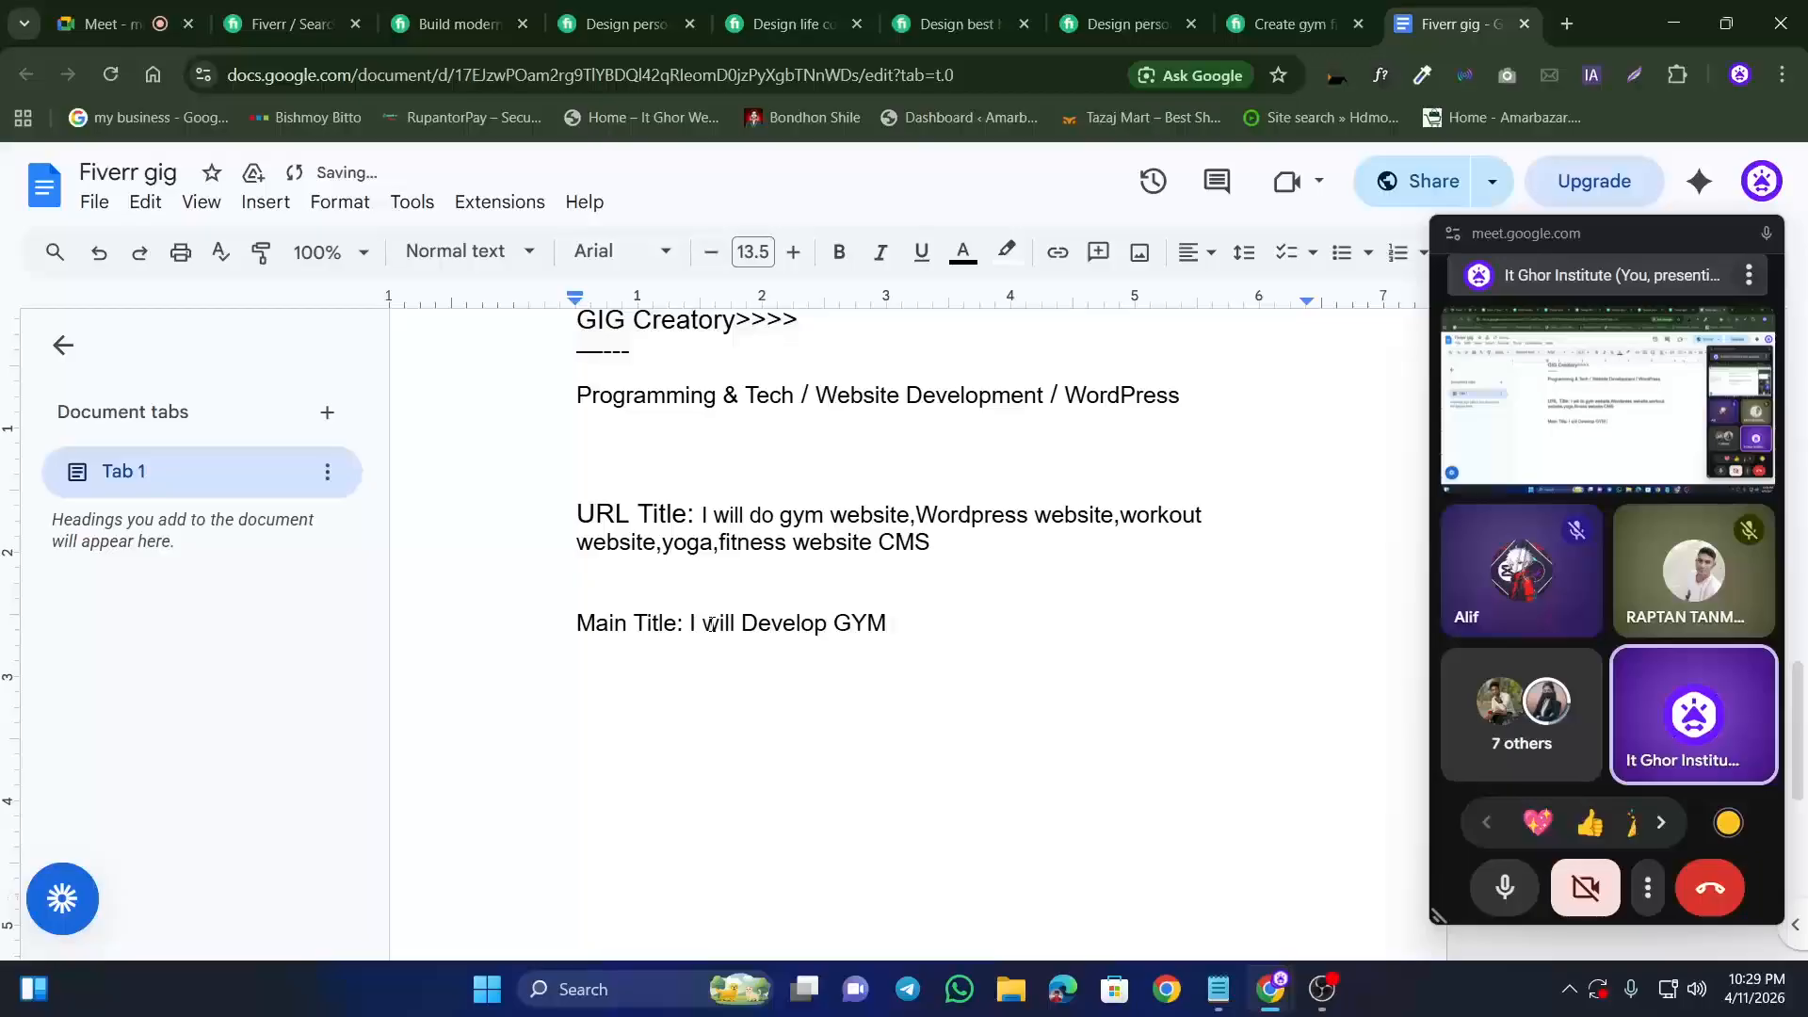
{"action": "type", "text": "WordPr"}
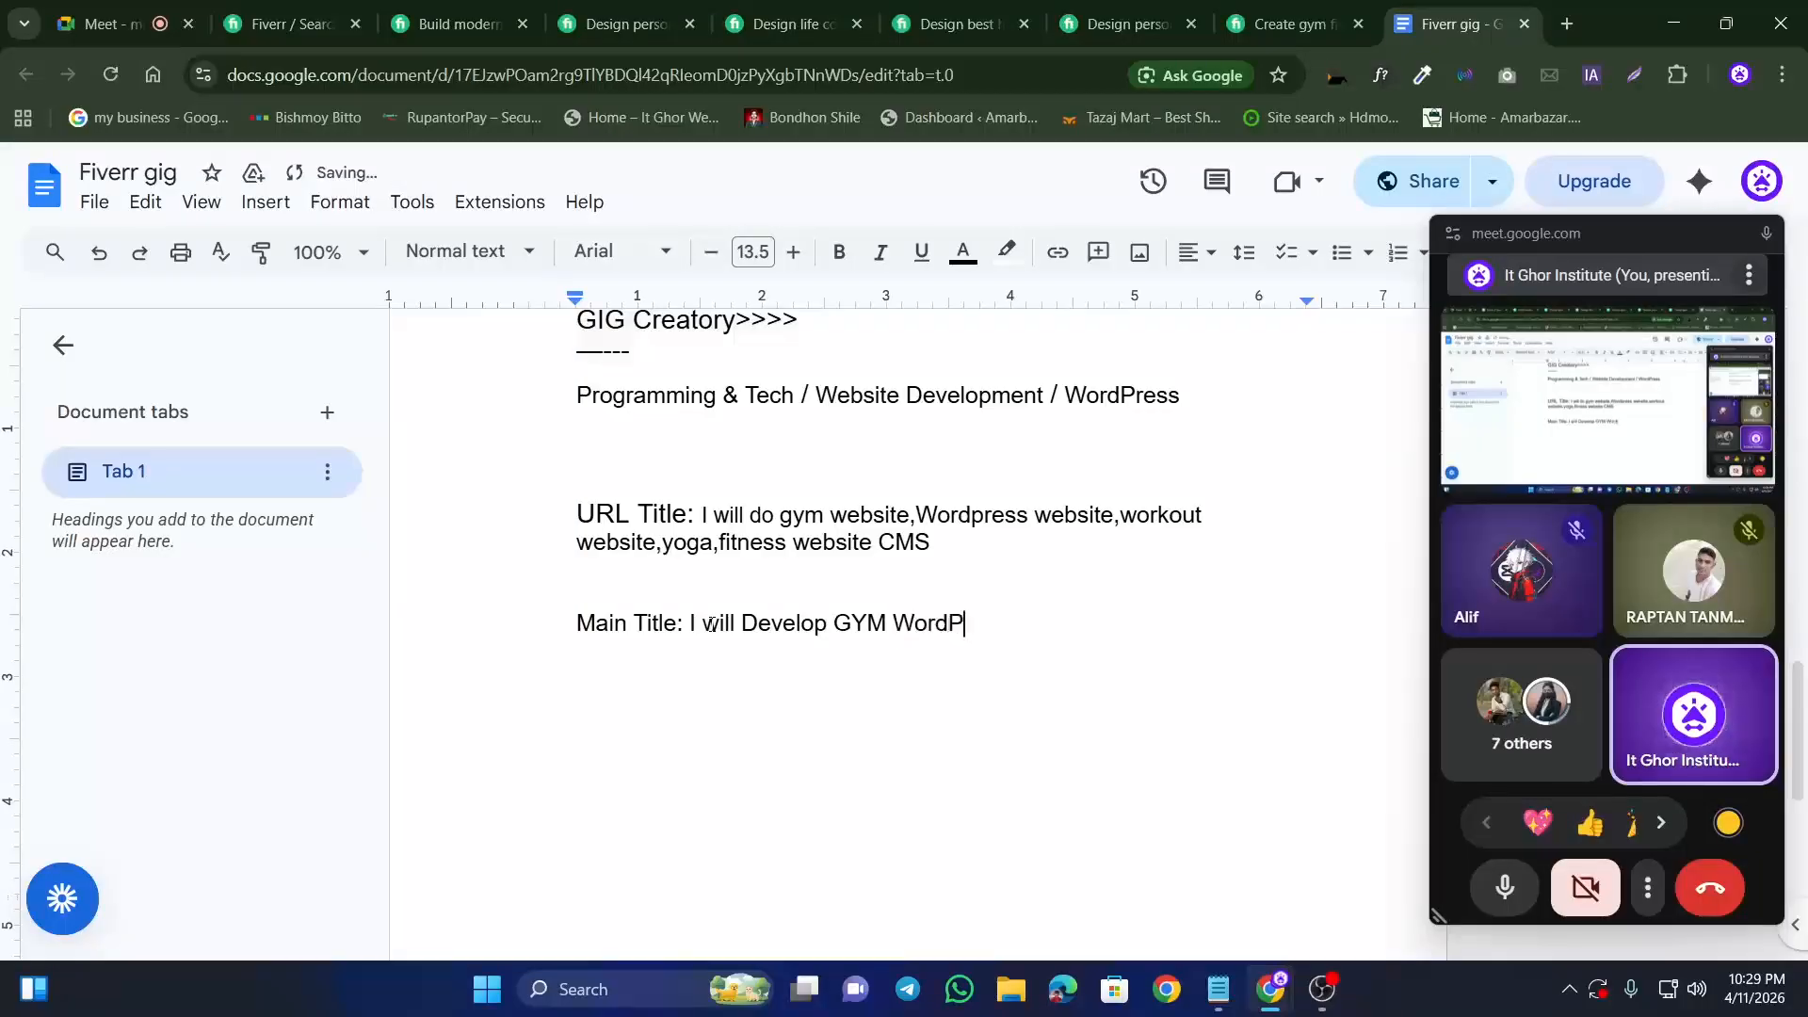
{"action": "key", "text": "BackSpace"}
{"action": "key", "text": "BackSpace"}
{"action": "key", "text": "BackSpace"}
{"action": "key", "text": "BackSpace"}
{"action": "key", "text": "BackSpace"}
{"action": "key", "text": "BackSpace"}
{"action": "key", "text": "BackSpace"}
{"action": "key", "text": "BackSpace"}
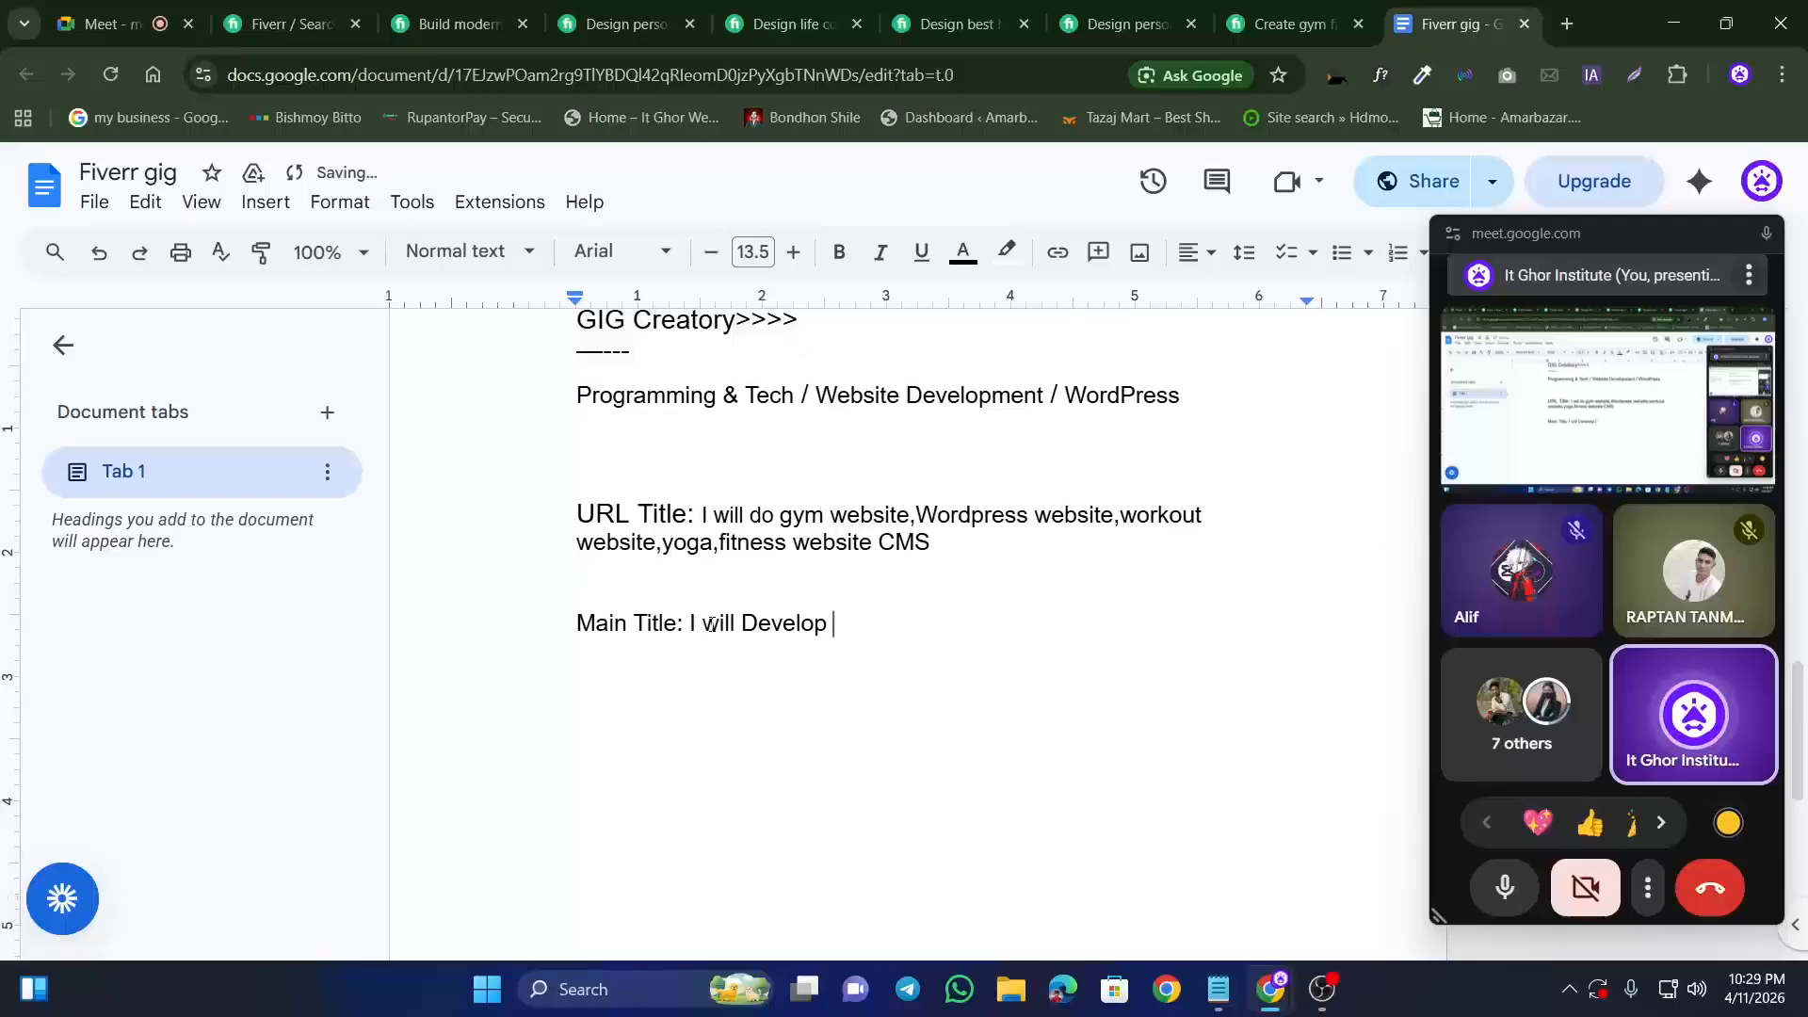
Step: Continue the main title after "I will Develop" with "WordPress GYM, Fitness Website"
{"action": "type", "text": "Word"}
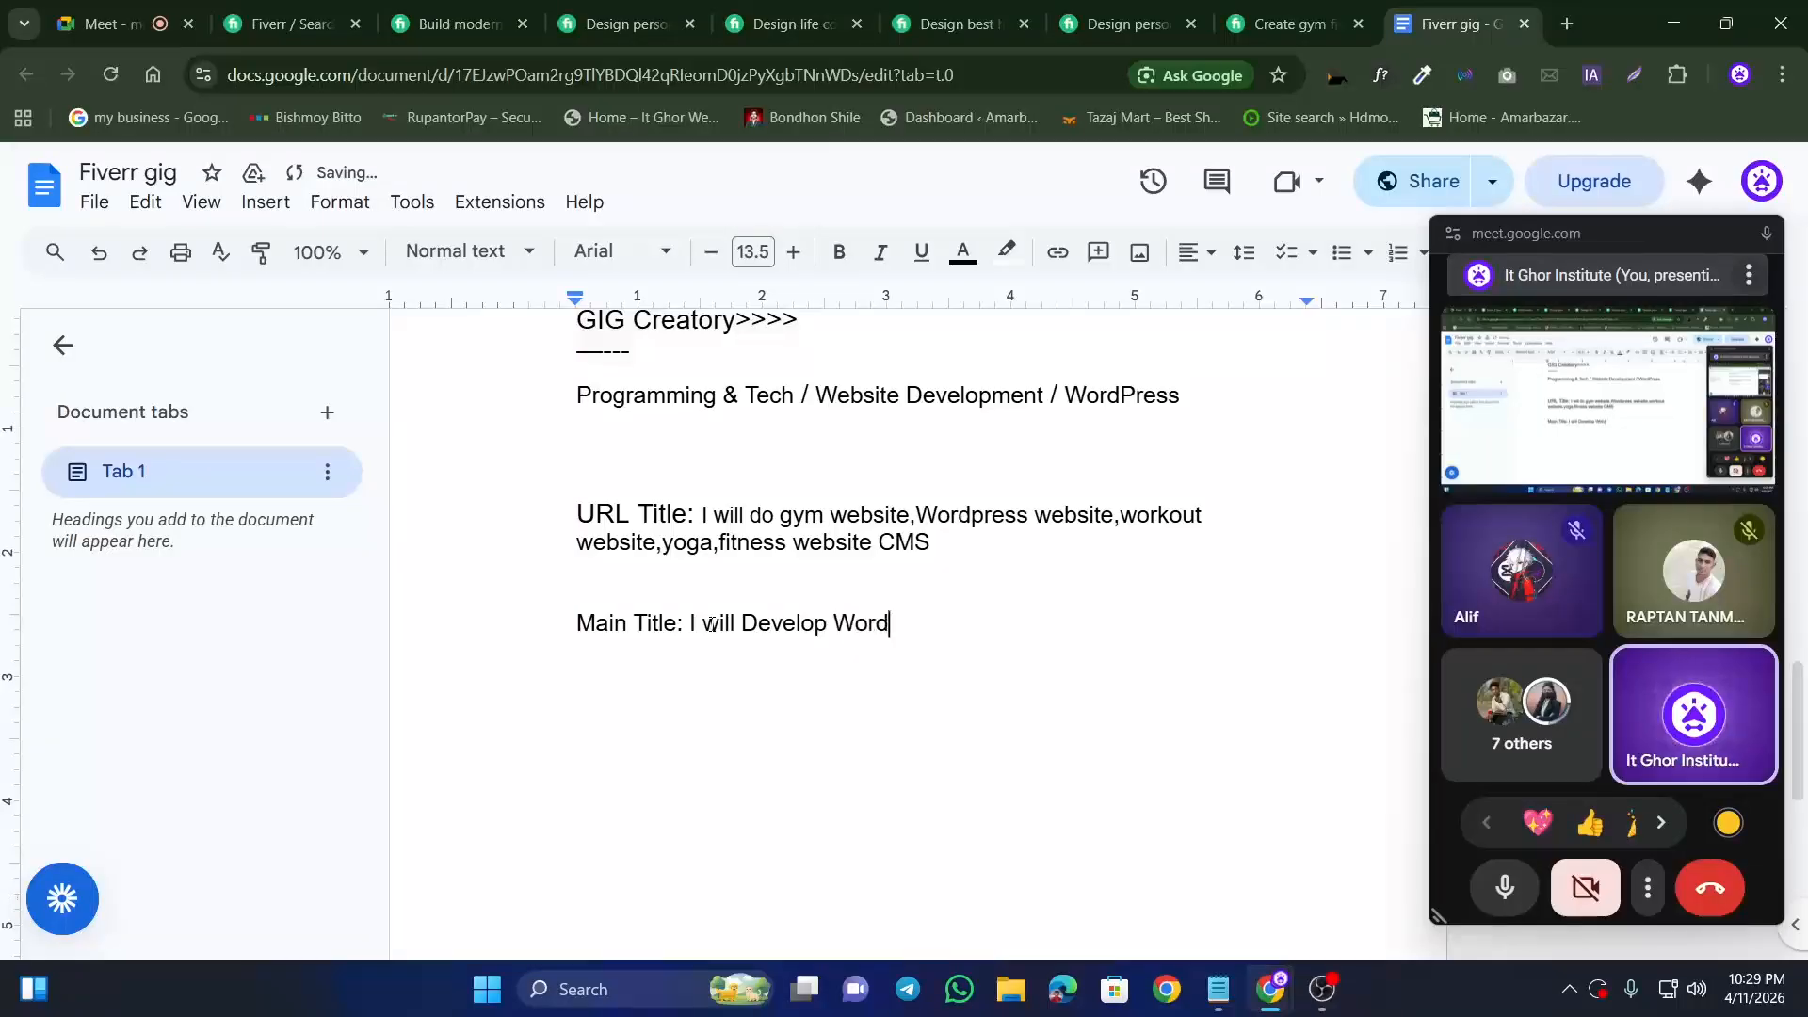
{"action": "type", "text": "Press "}
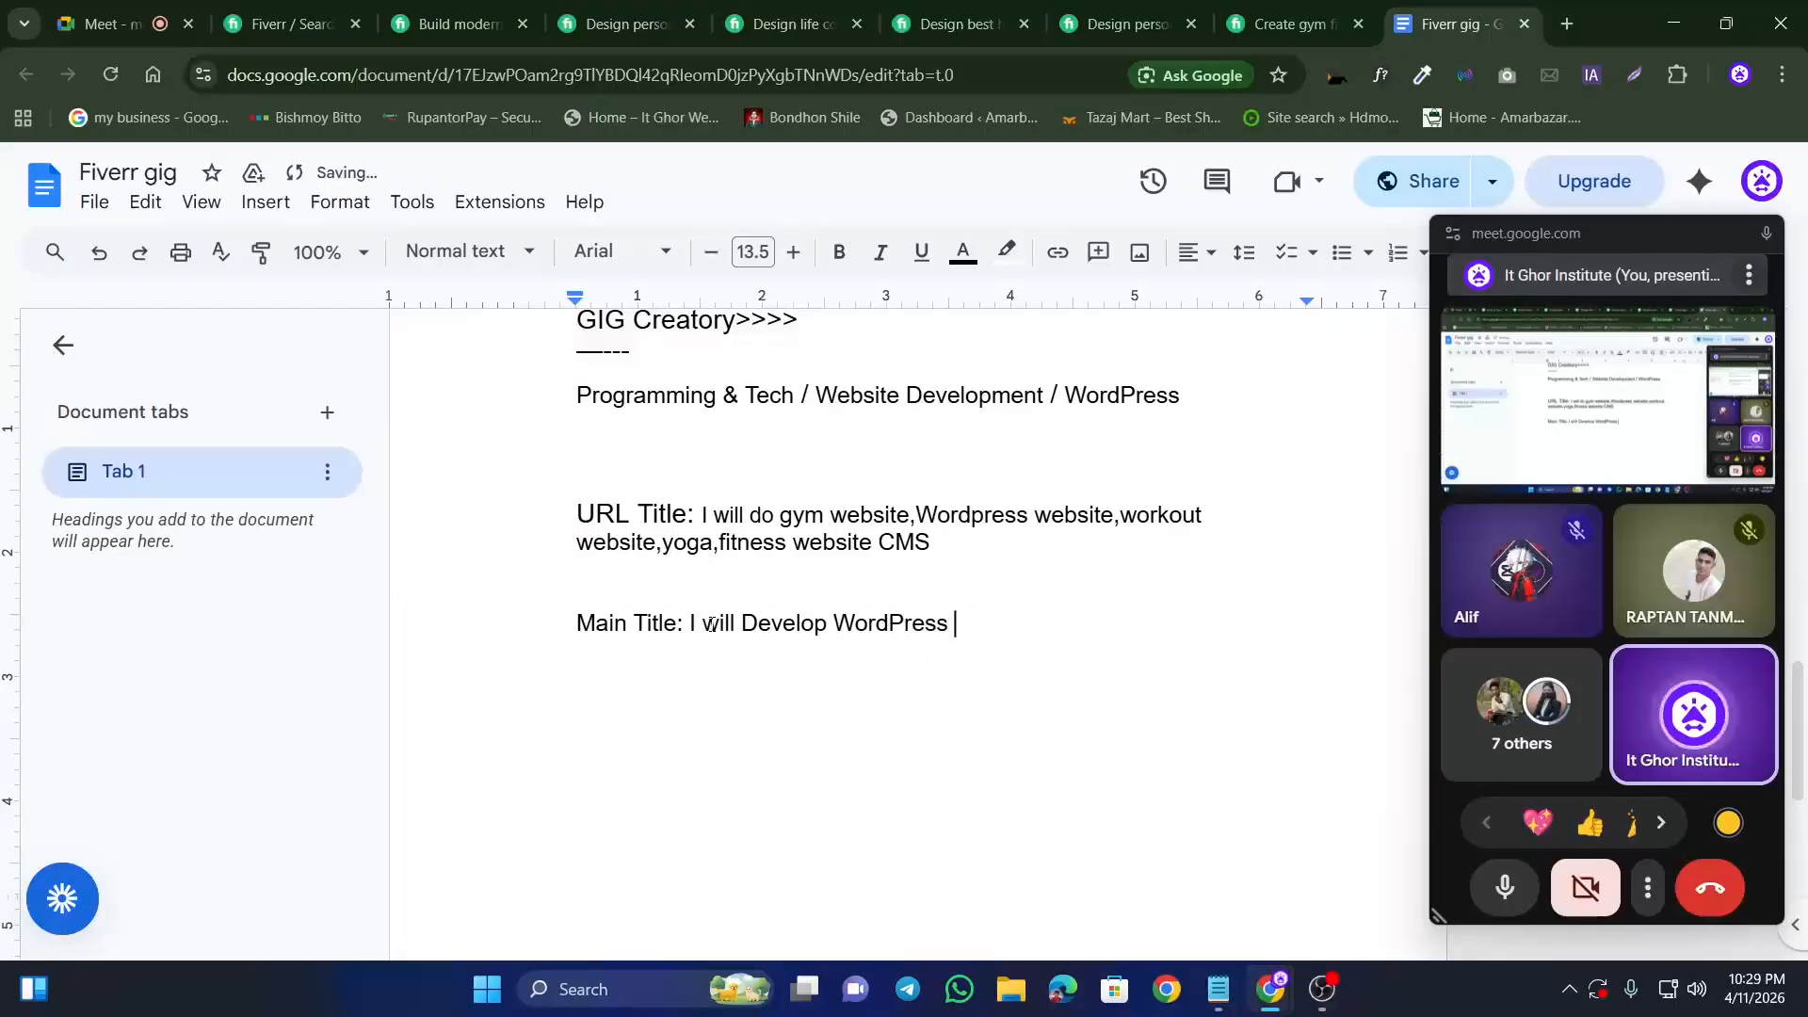
{"action": "type", "text": "GYM"}
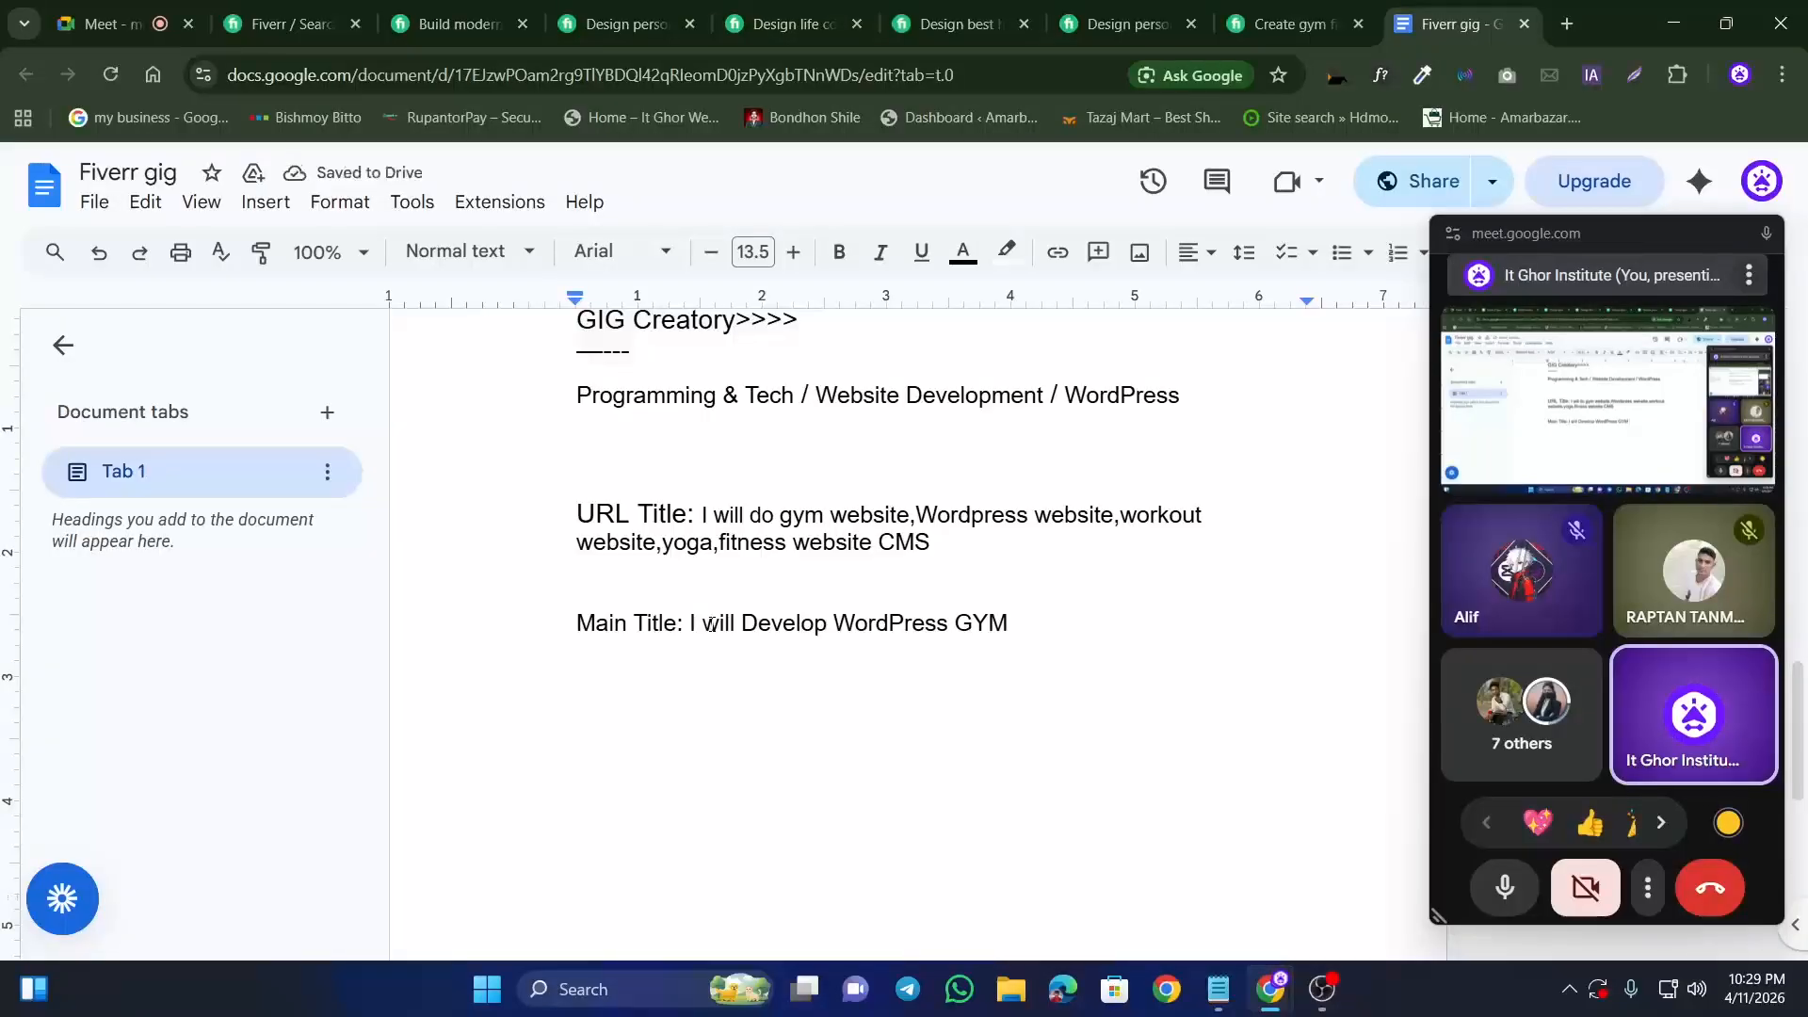
{"action": "key", "text": "BackSpace"}
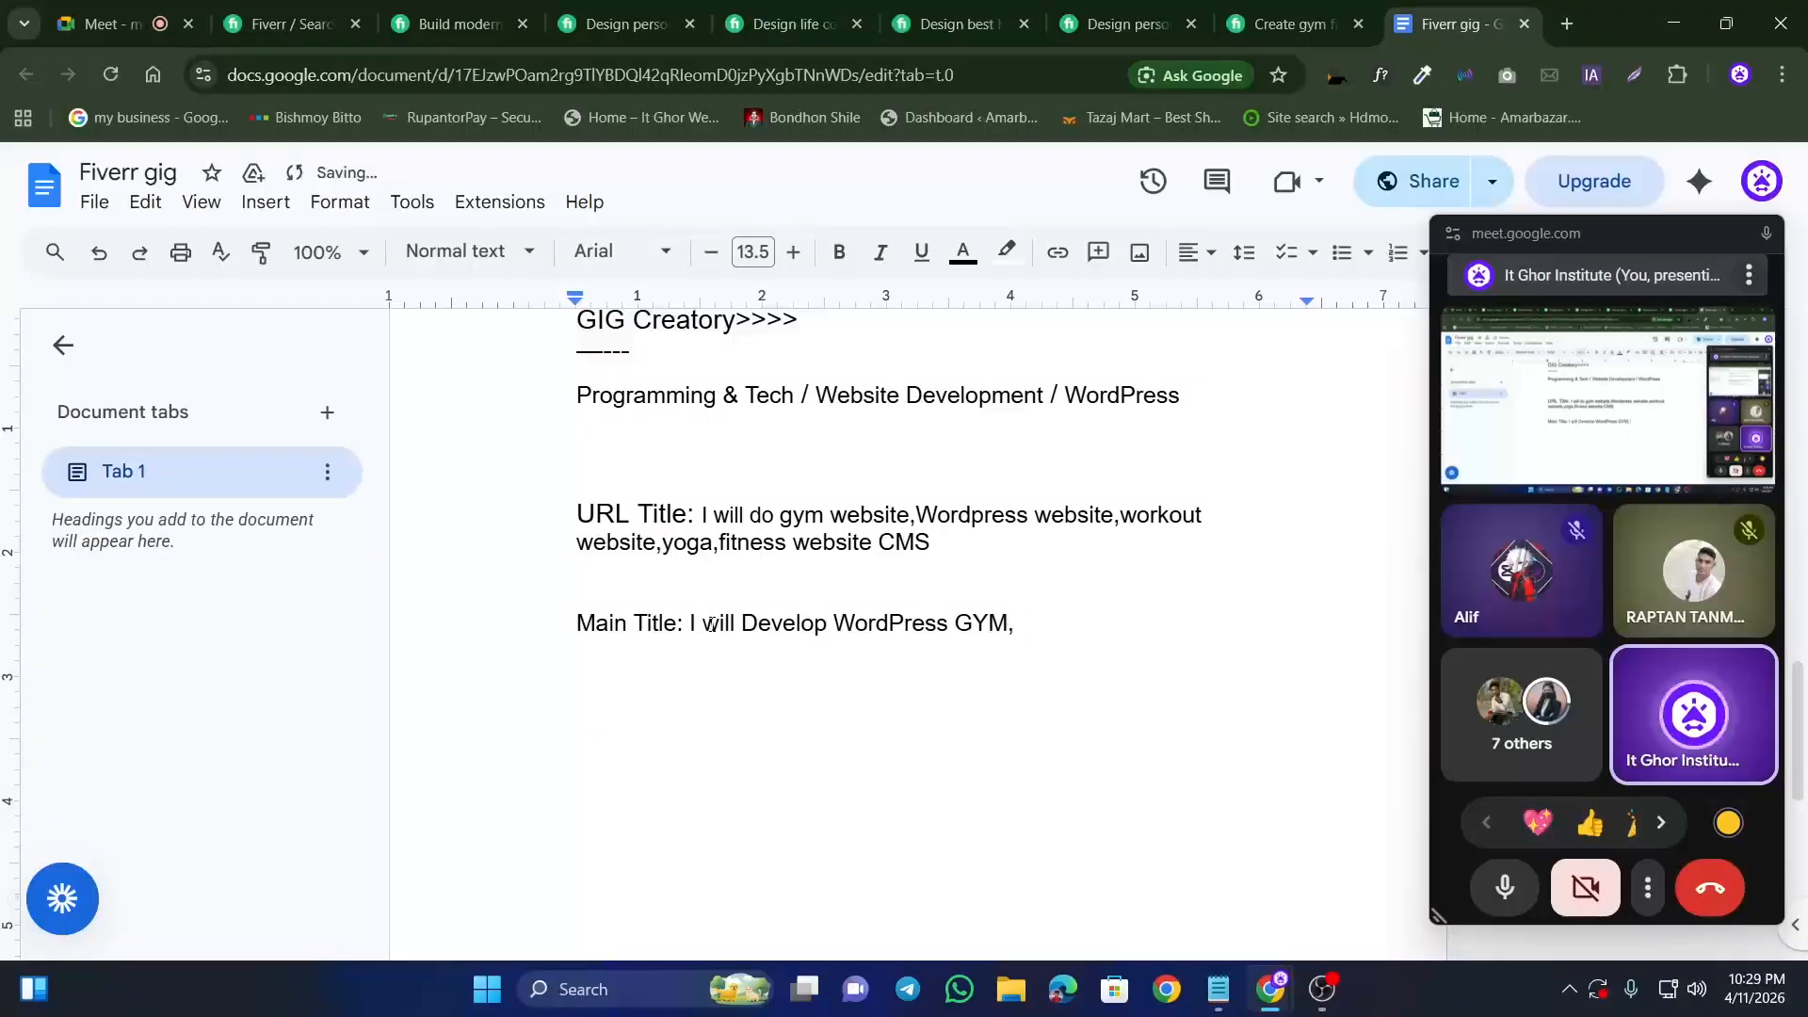
{"action": "type", "text": ", Fitnes"}
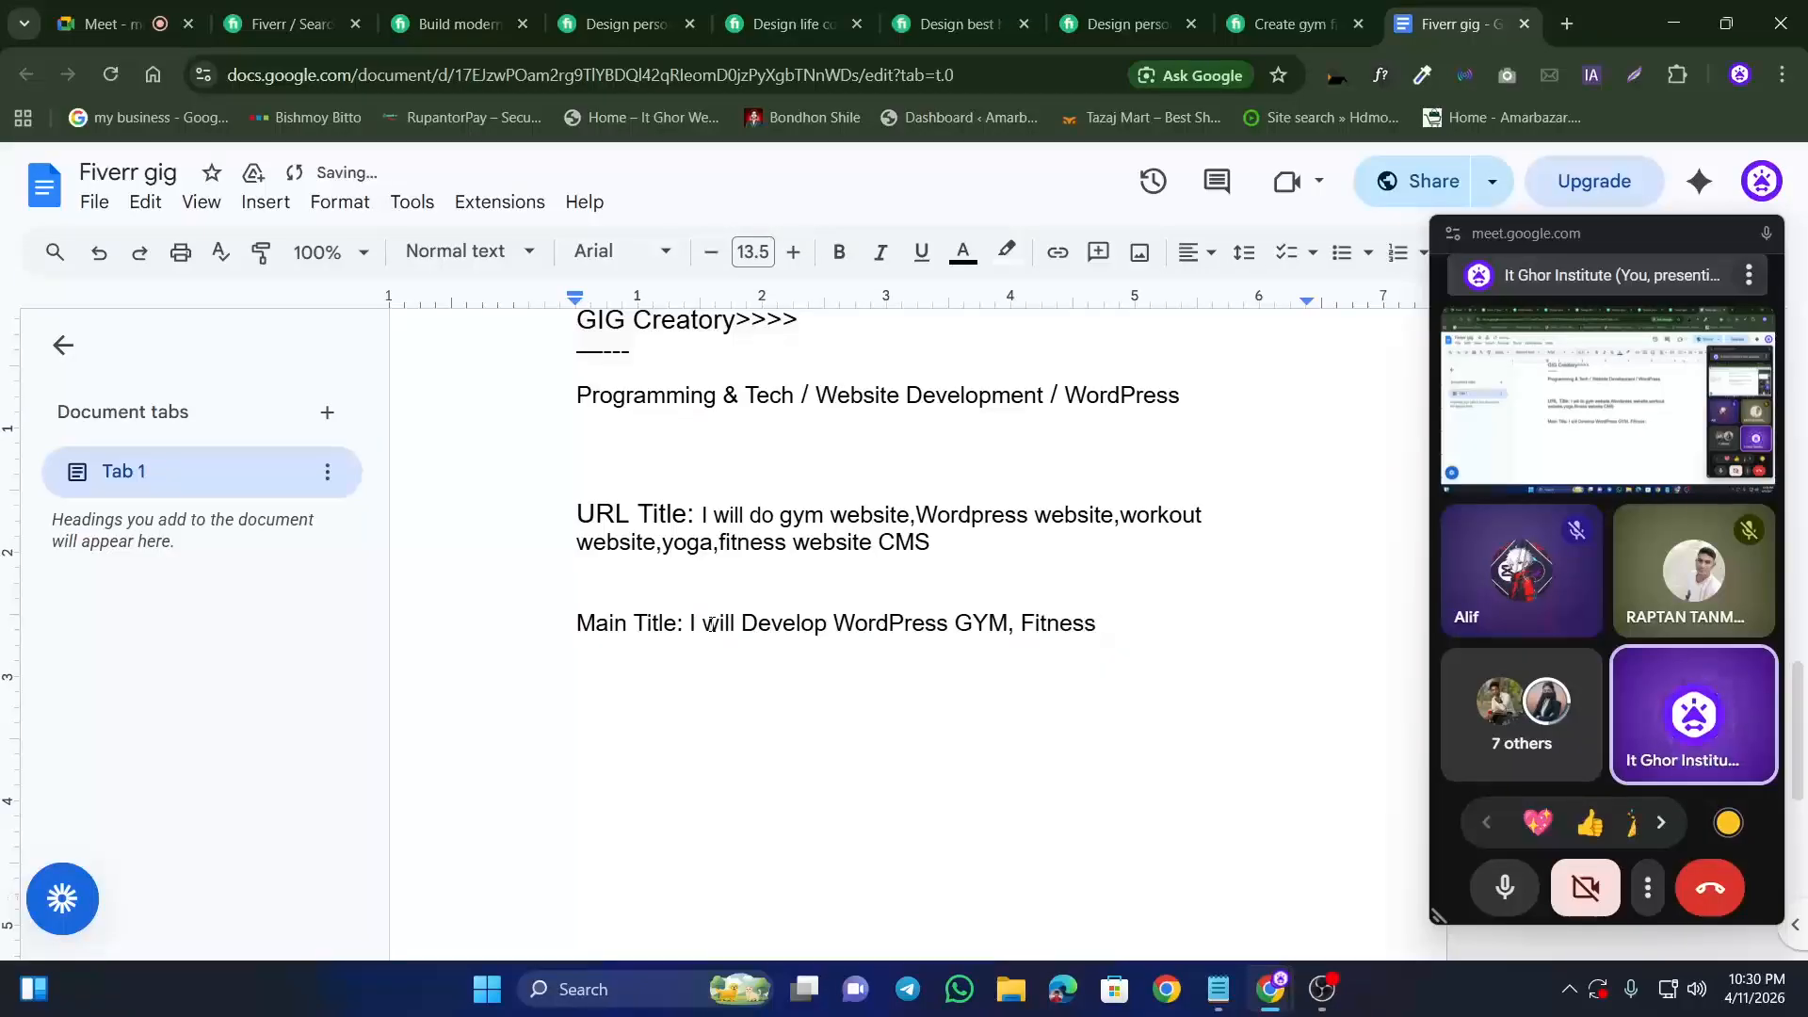
{"action": "type", "text": "s Website"}
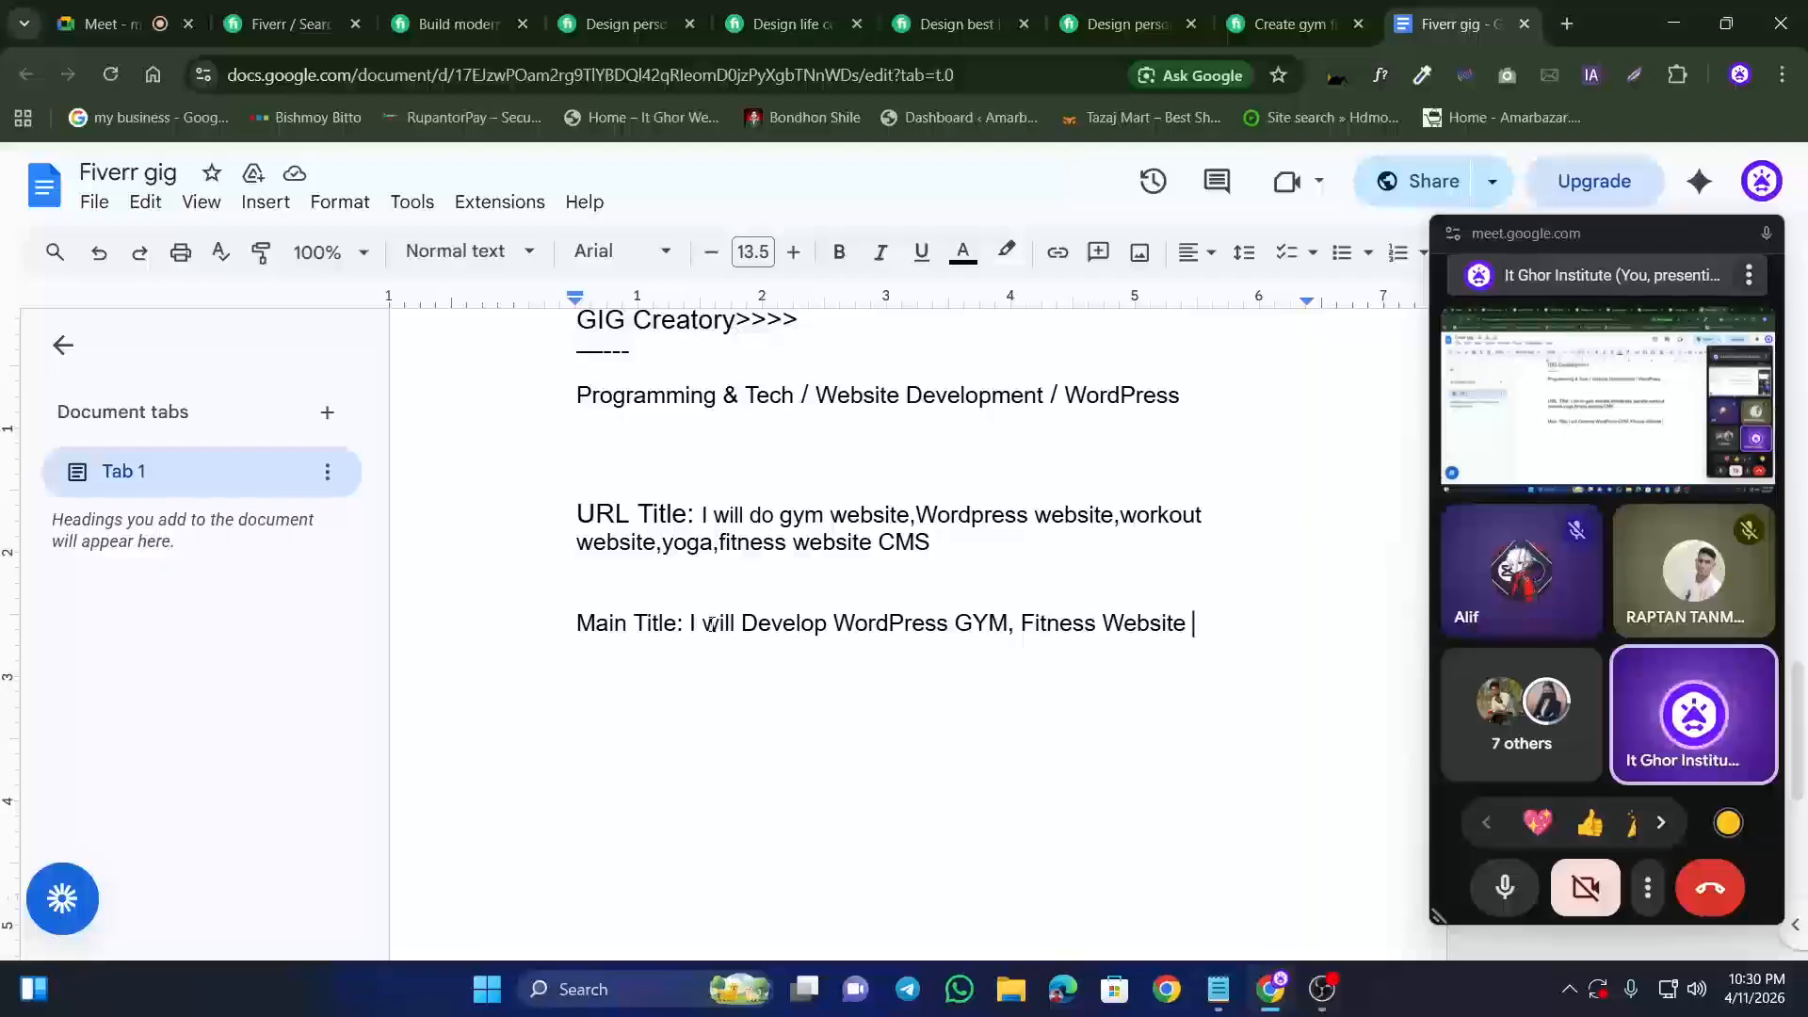
Step: Review the titles of the competing fitness and gym website gigs open on Fiverr, and return to the Fiverr gig document
{"action": "left_click", "coordinate": [782, 24]}
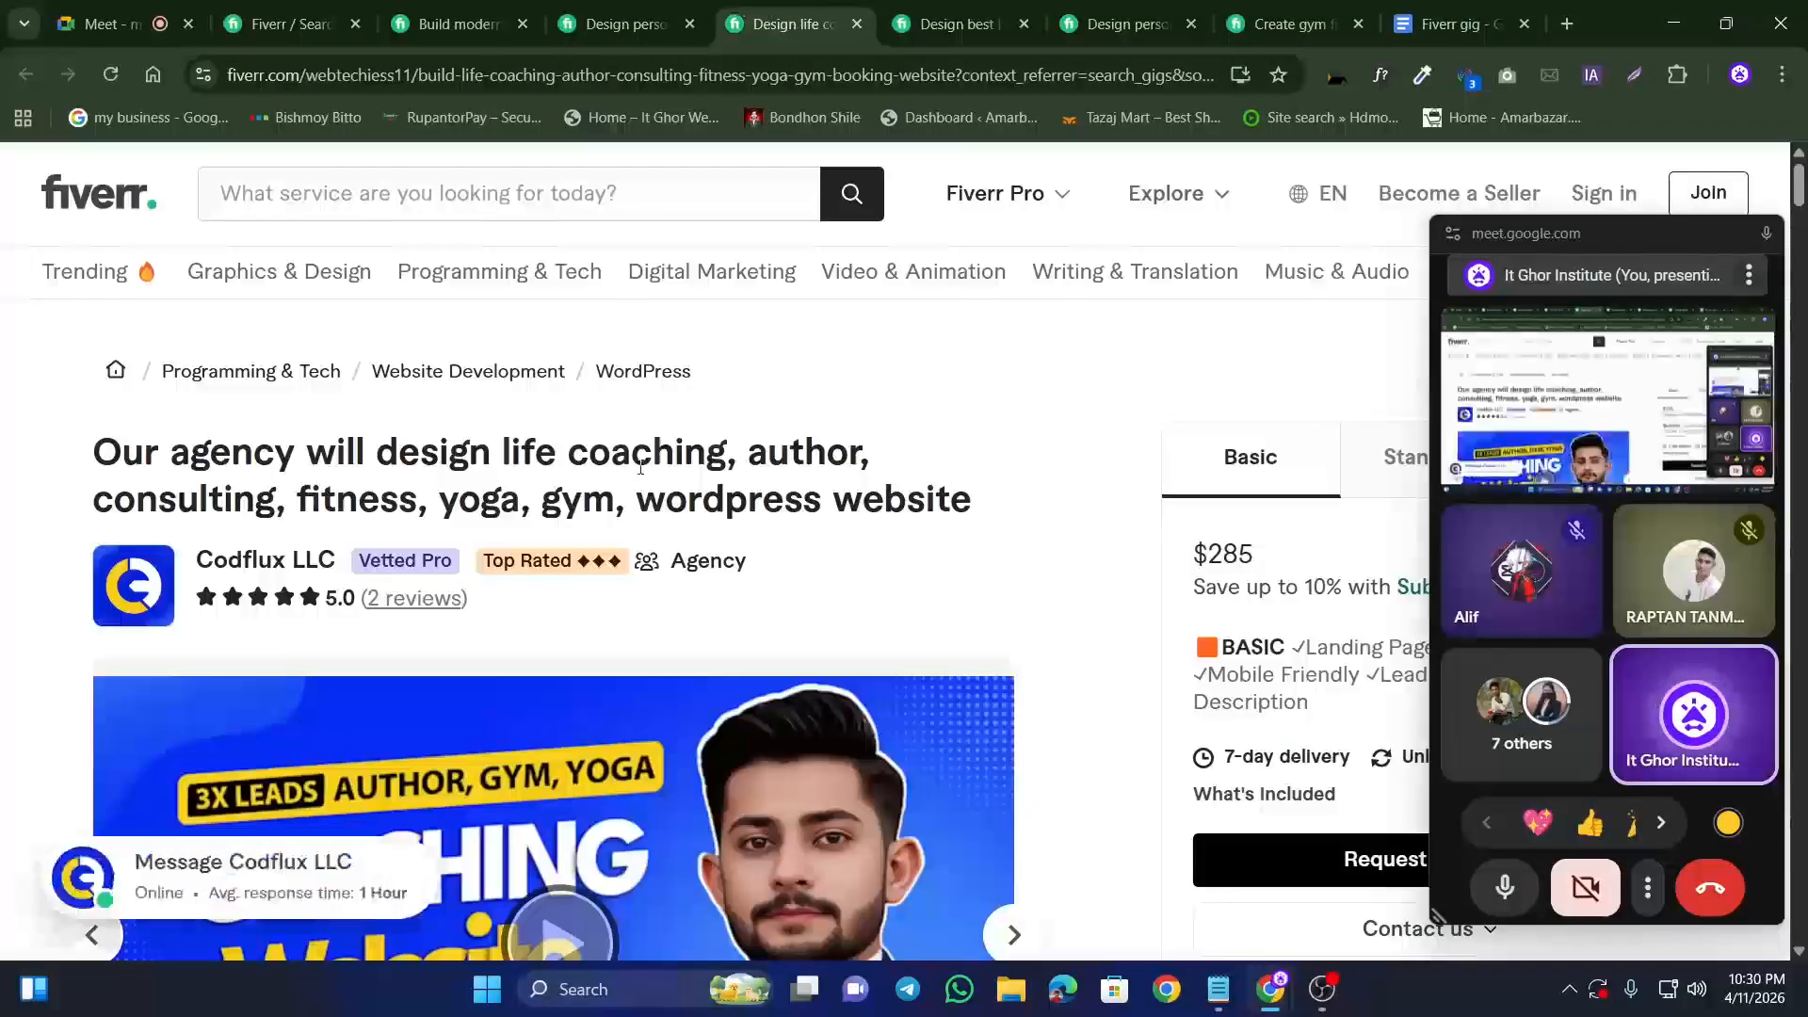
{"action": "key", "text": "ctrl+Tab"}
{"action": "key", "text": "ctrl+Tab"}
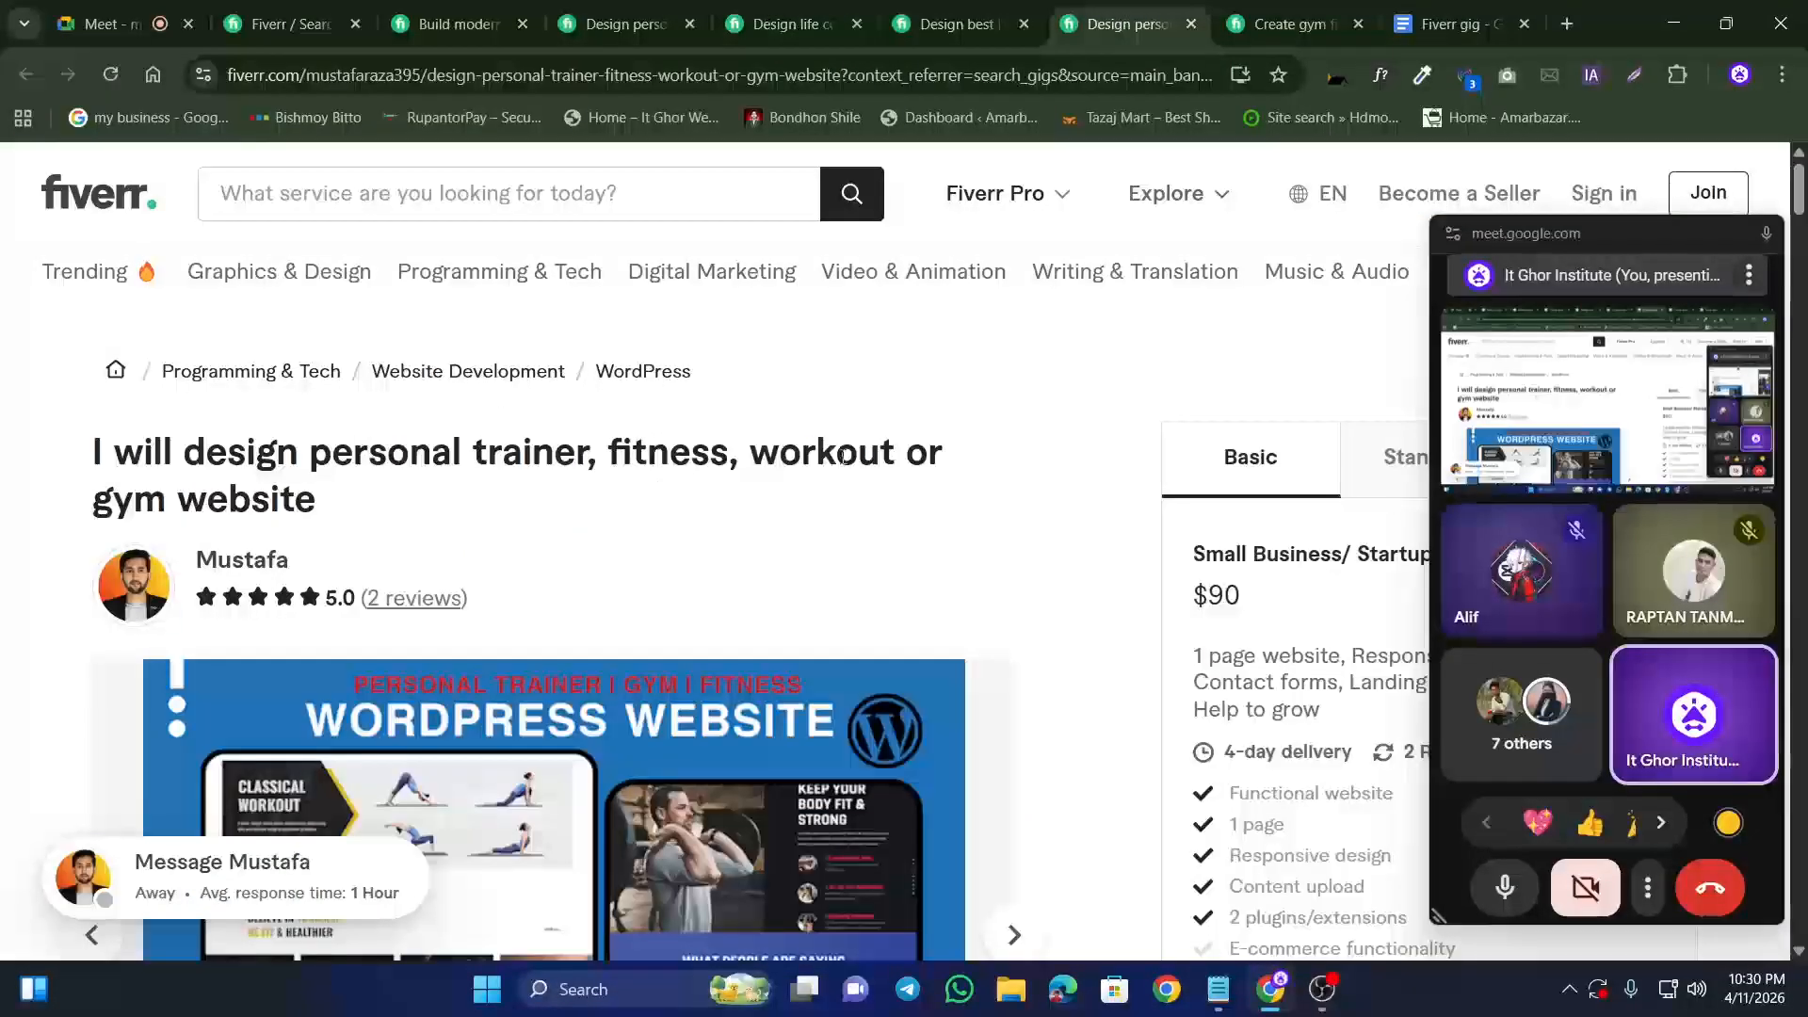
{"action": "key", "text": "ctrl+shift+Tab"}
{"action": "key", "text": "ctrl+shift+Tab"}
{"action": "key", "text": "ctrl+shift+Tab"}
{"action": "key", "text": "ctrl+shift+Tab"}
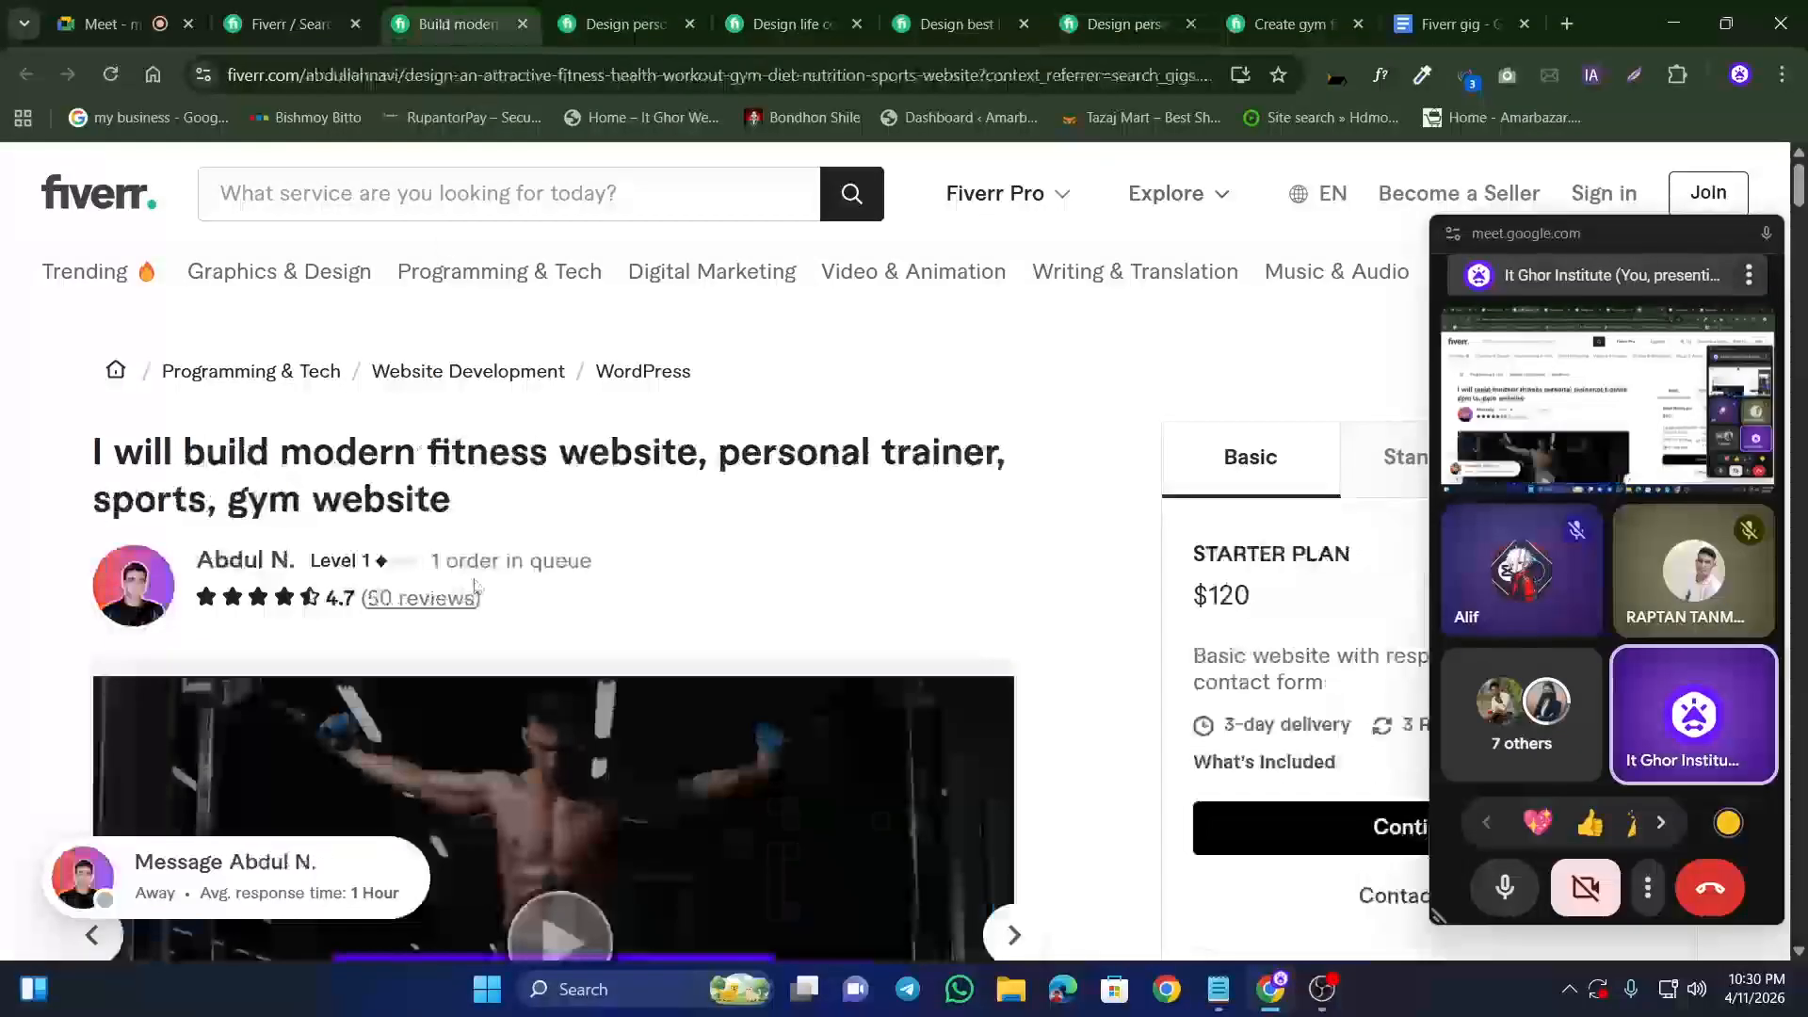
{"action": "key", "text": "ctrl+Tab"}
{"action": "key", "text": "ctrl+Tab"}
{"action": "key", "text": "ctrl+Tab"}
{"action": "key", "text": "ctrl+Tab"}
{"action": "key", "text": "ctrl+Tab"}
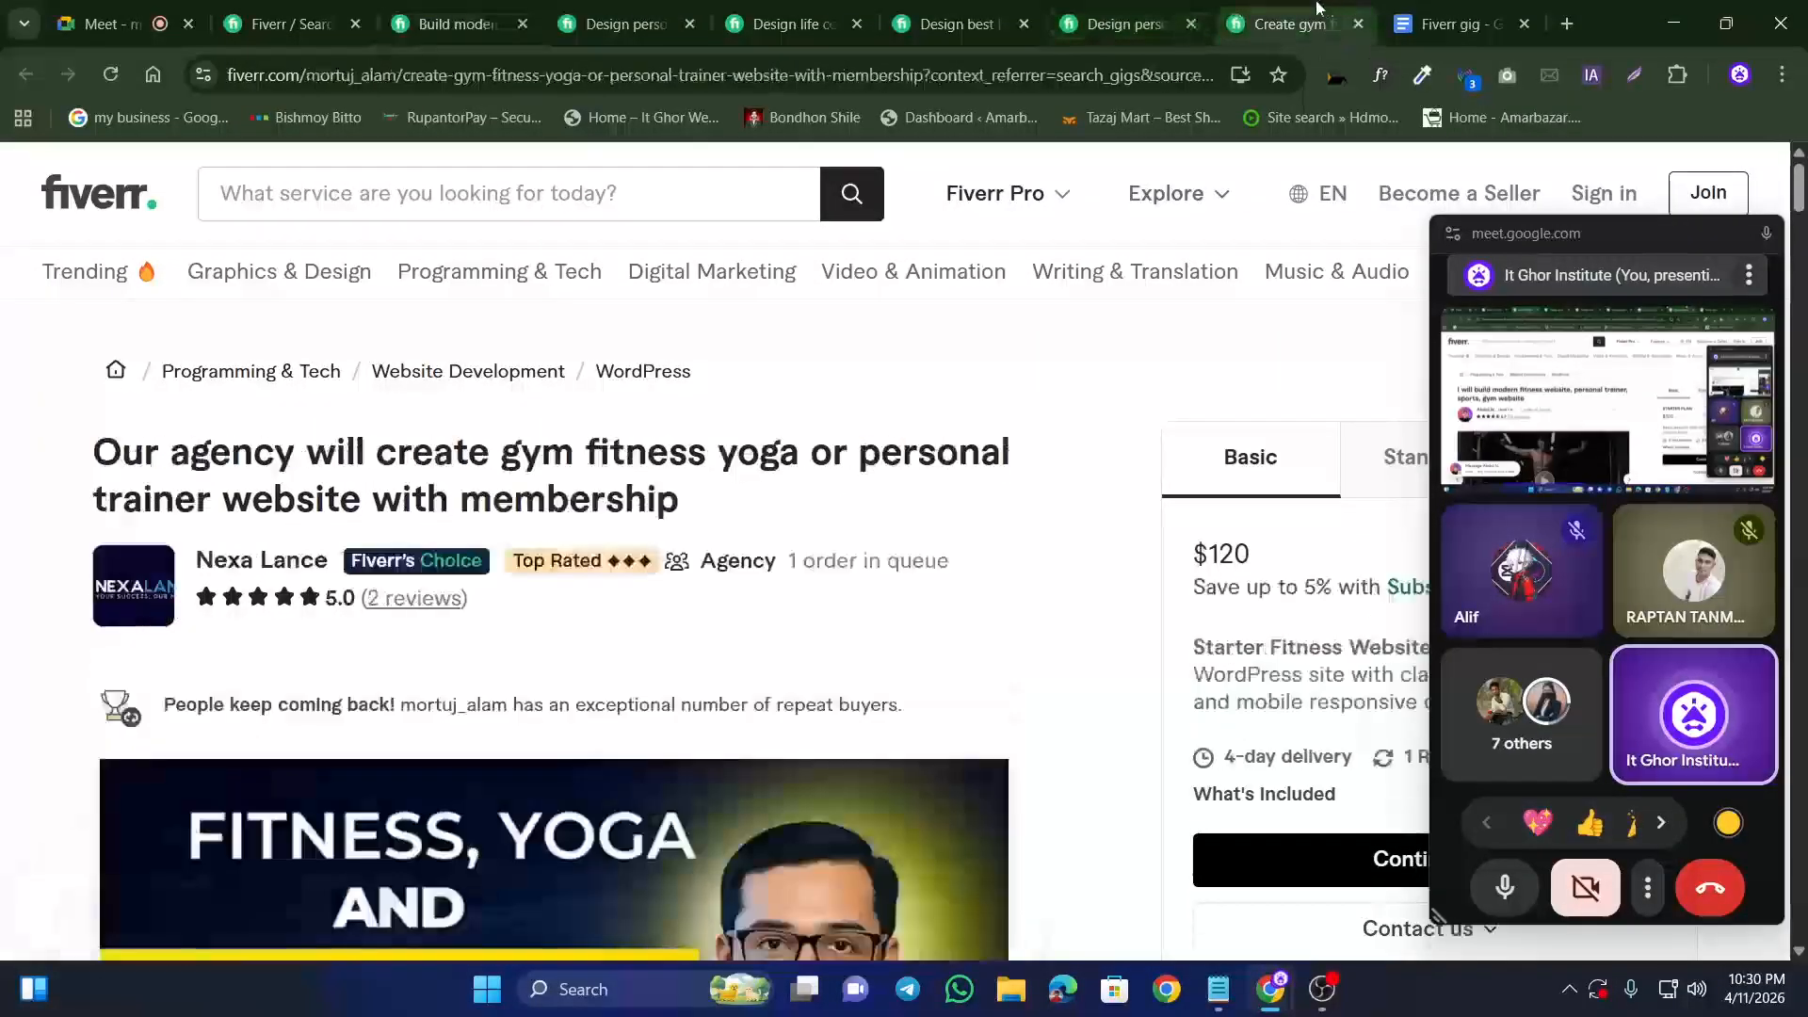
{"action": "key", "text": "ctrl+Tab"}
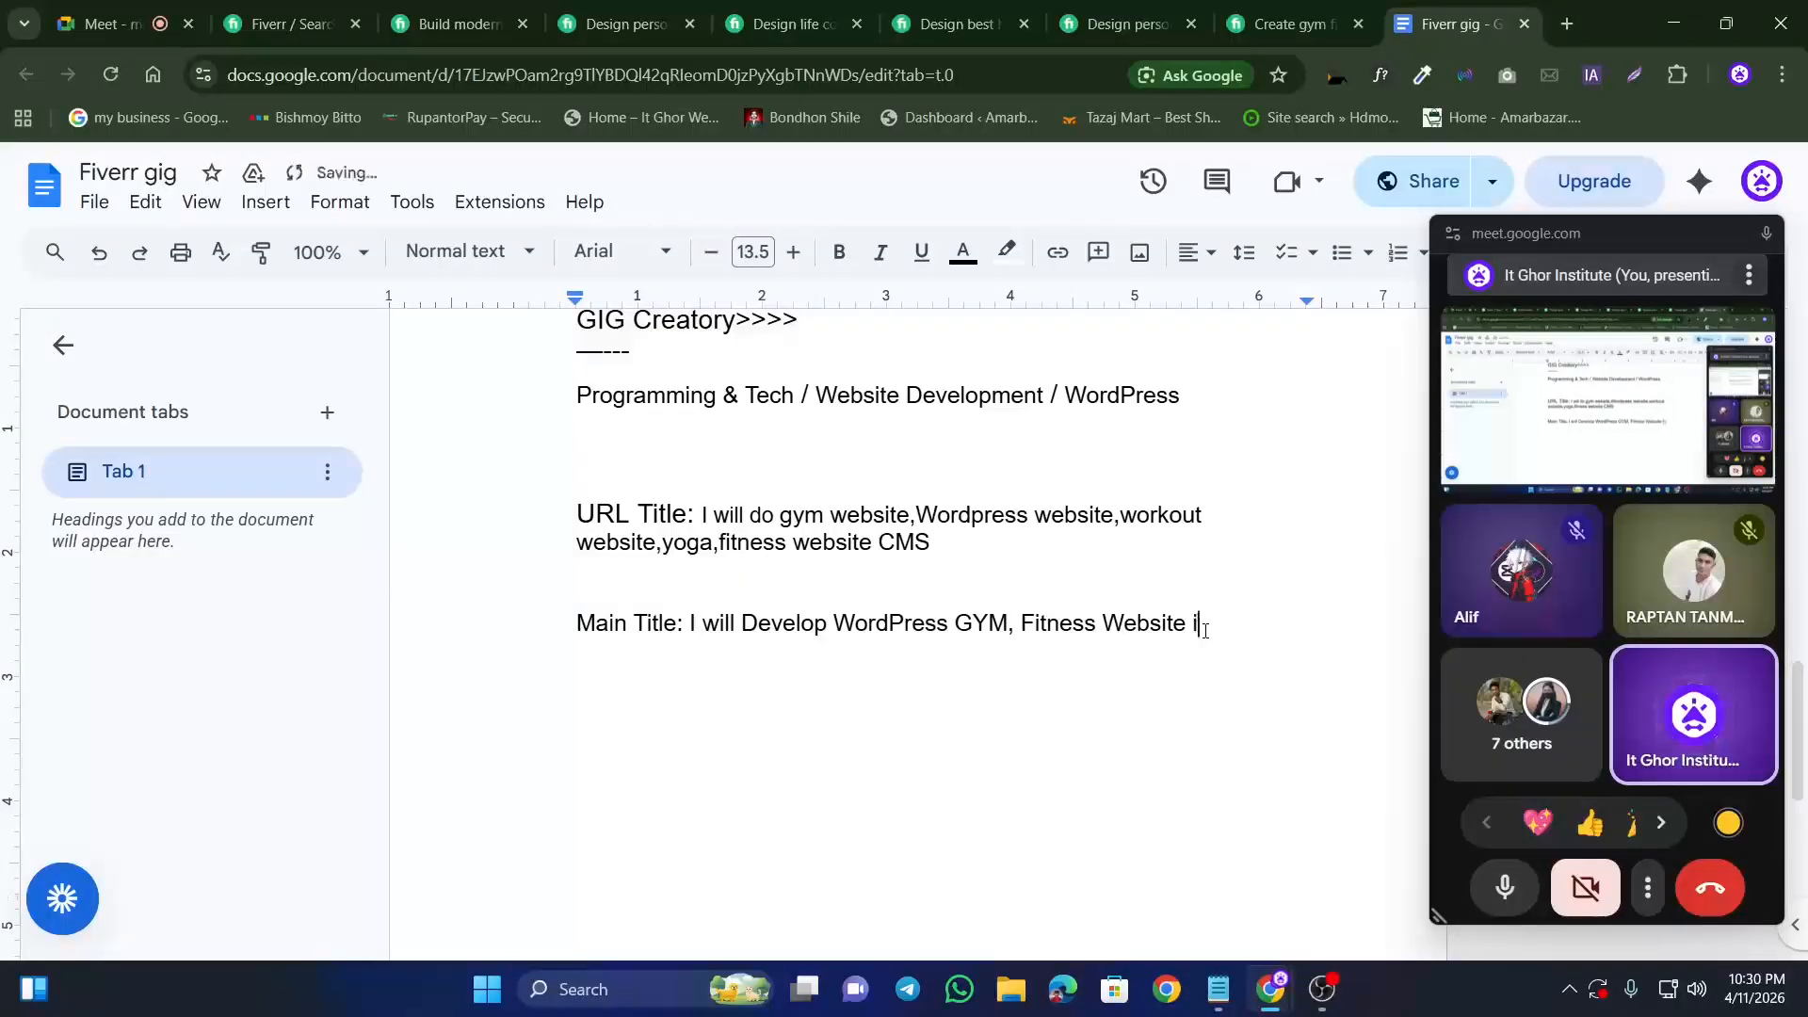
Step: Extend the main title with "in 24 Hours", correct the spelling of "Hours" and review the whole title
{"action": "type", "text": "in "}
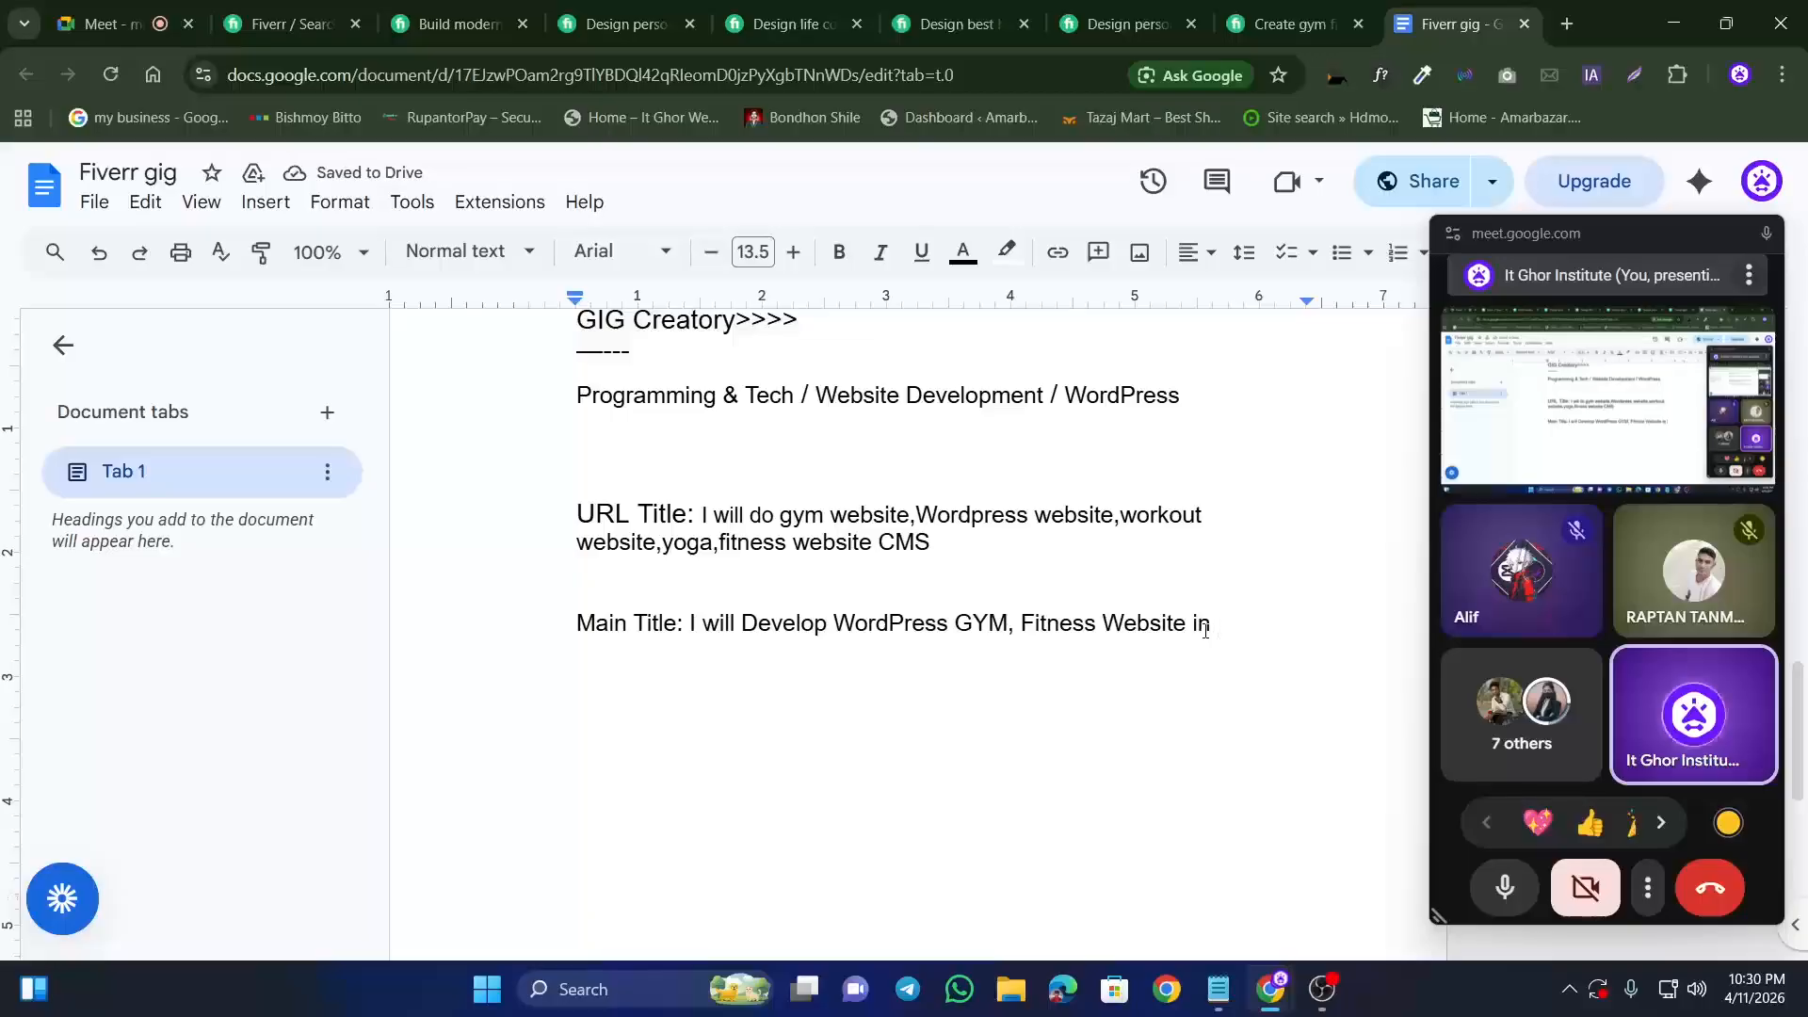
{"action": "type", "text": "24 H"}
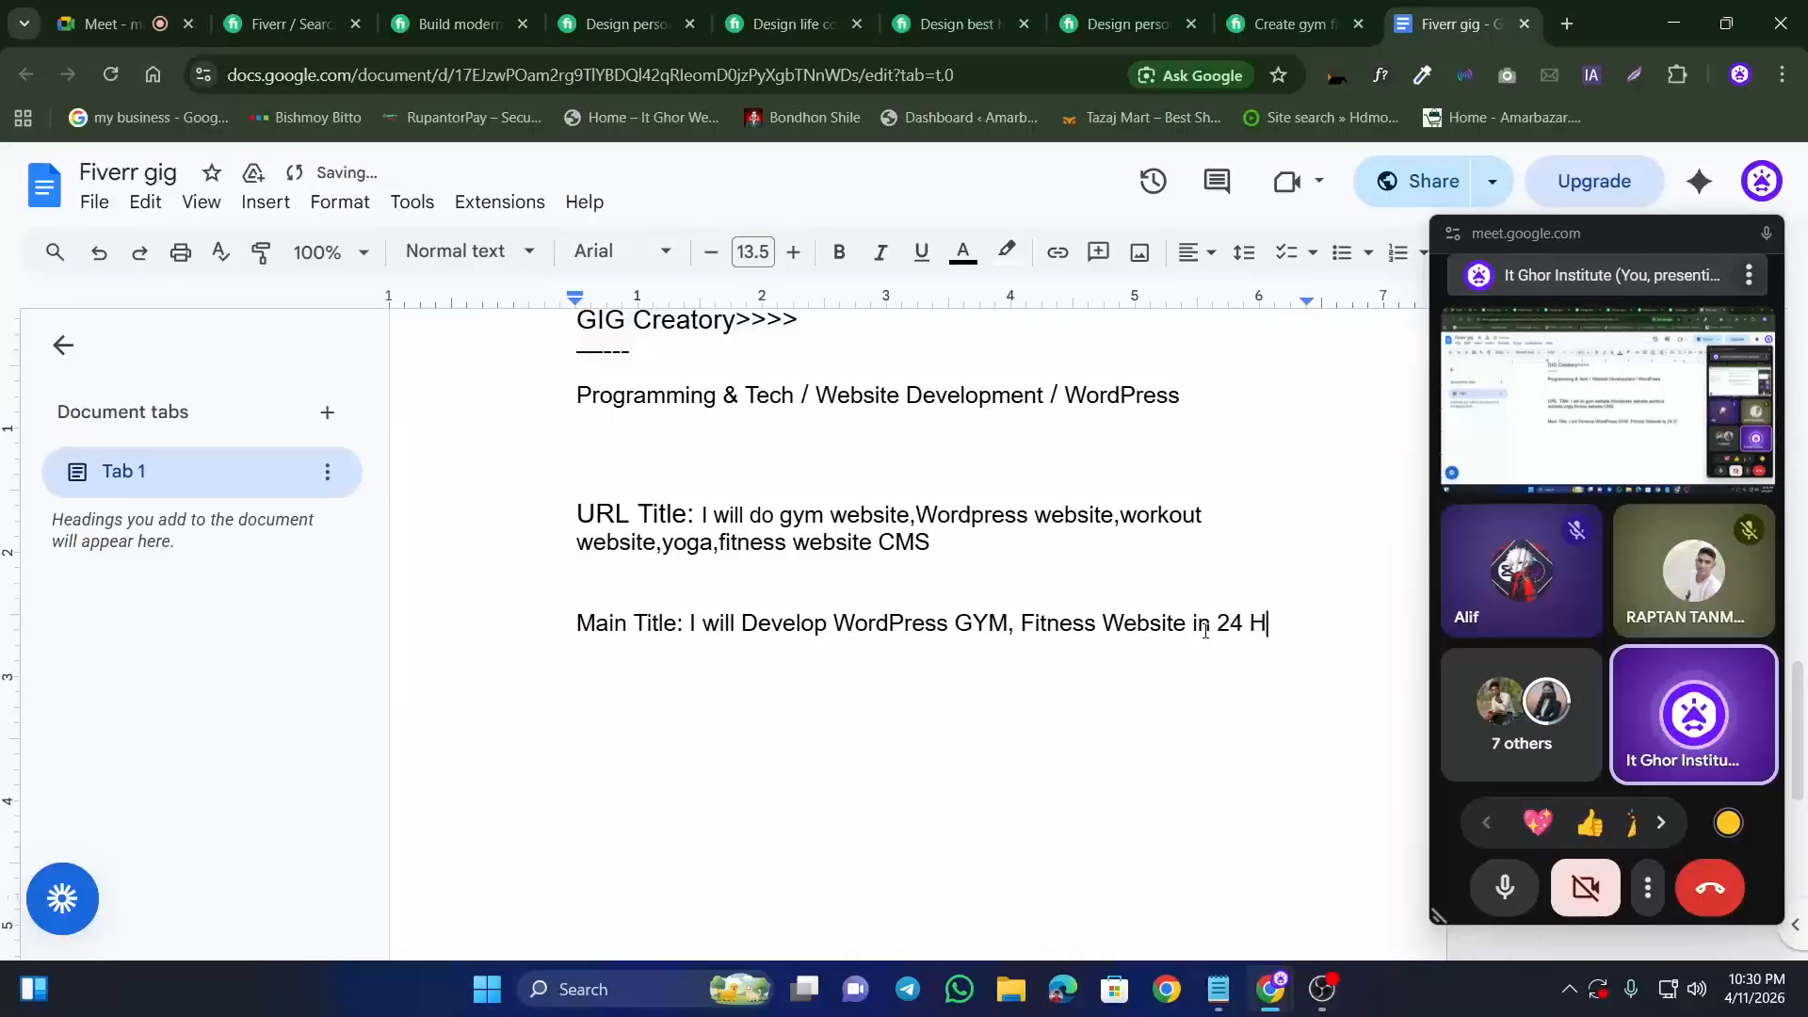
{"action": "type", "text": "ourse"}
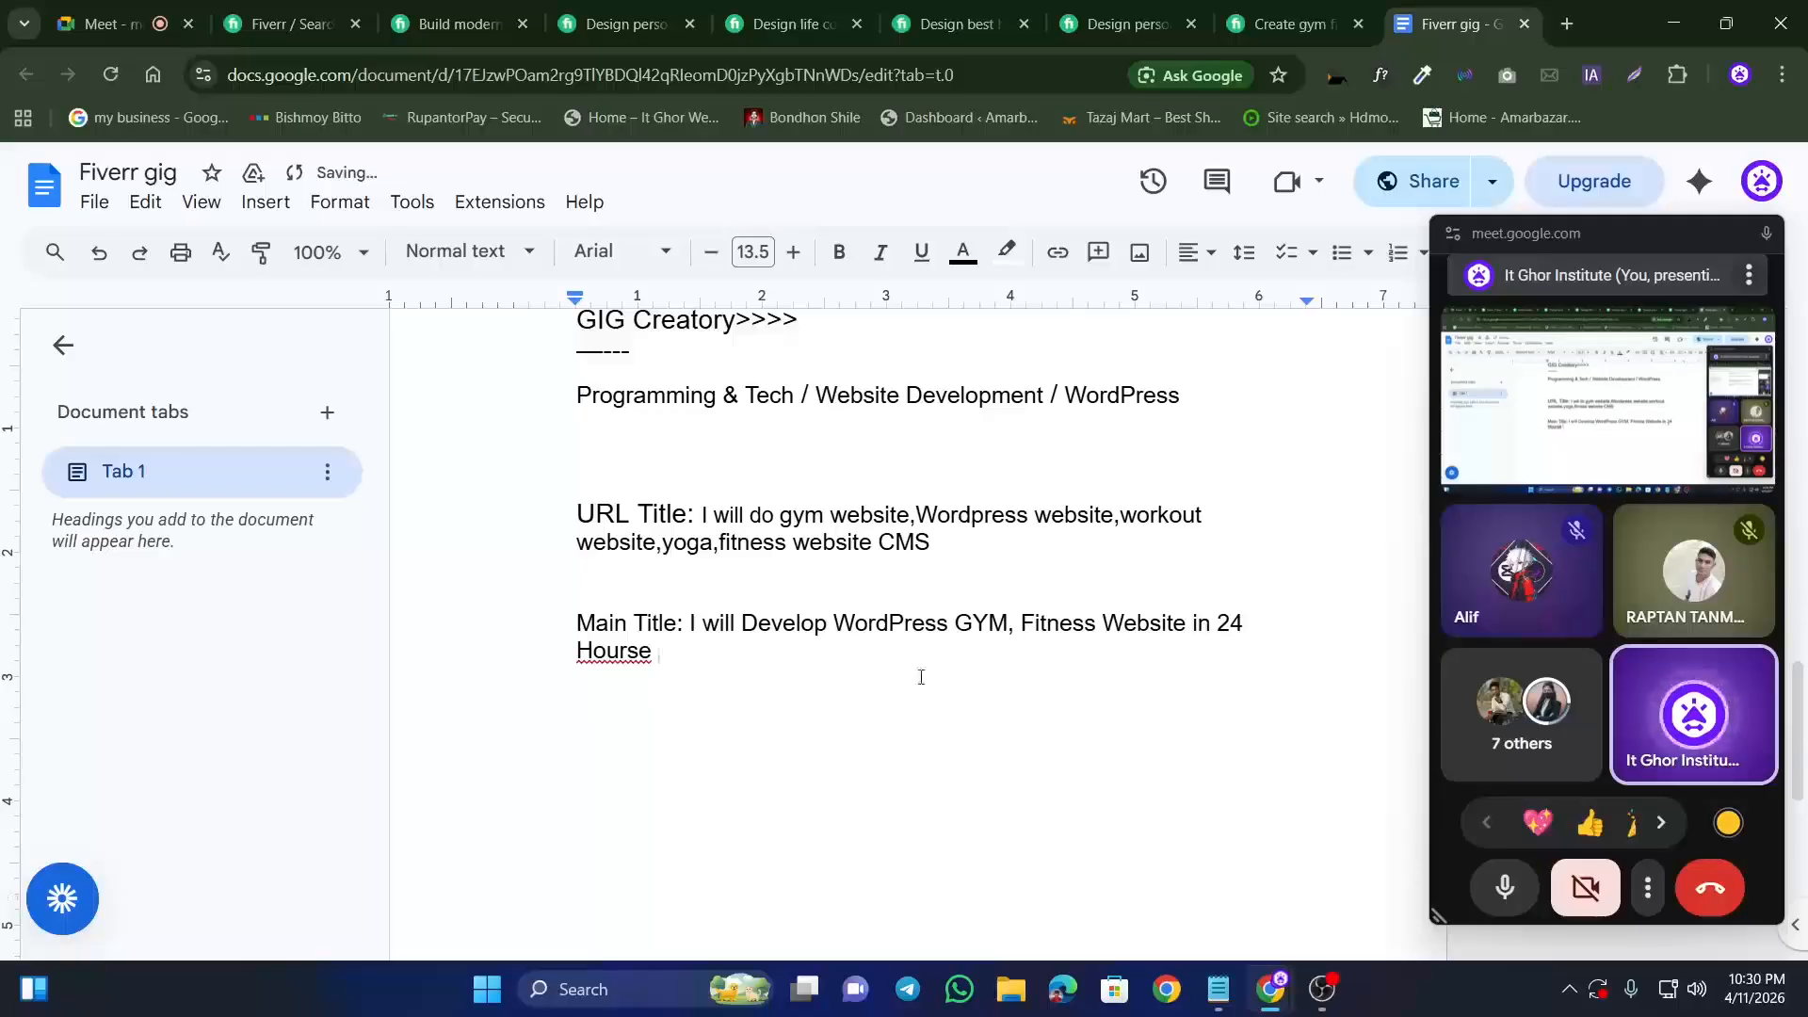
{"action": "left_click", "coordinate": [602, 657]}
{"action": "left_click", "coordinate": [614, 610]}
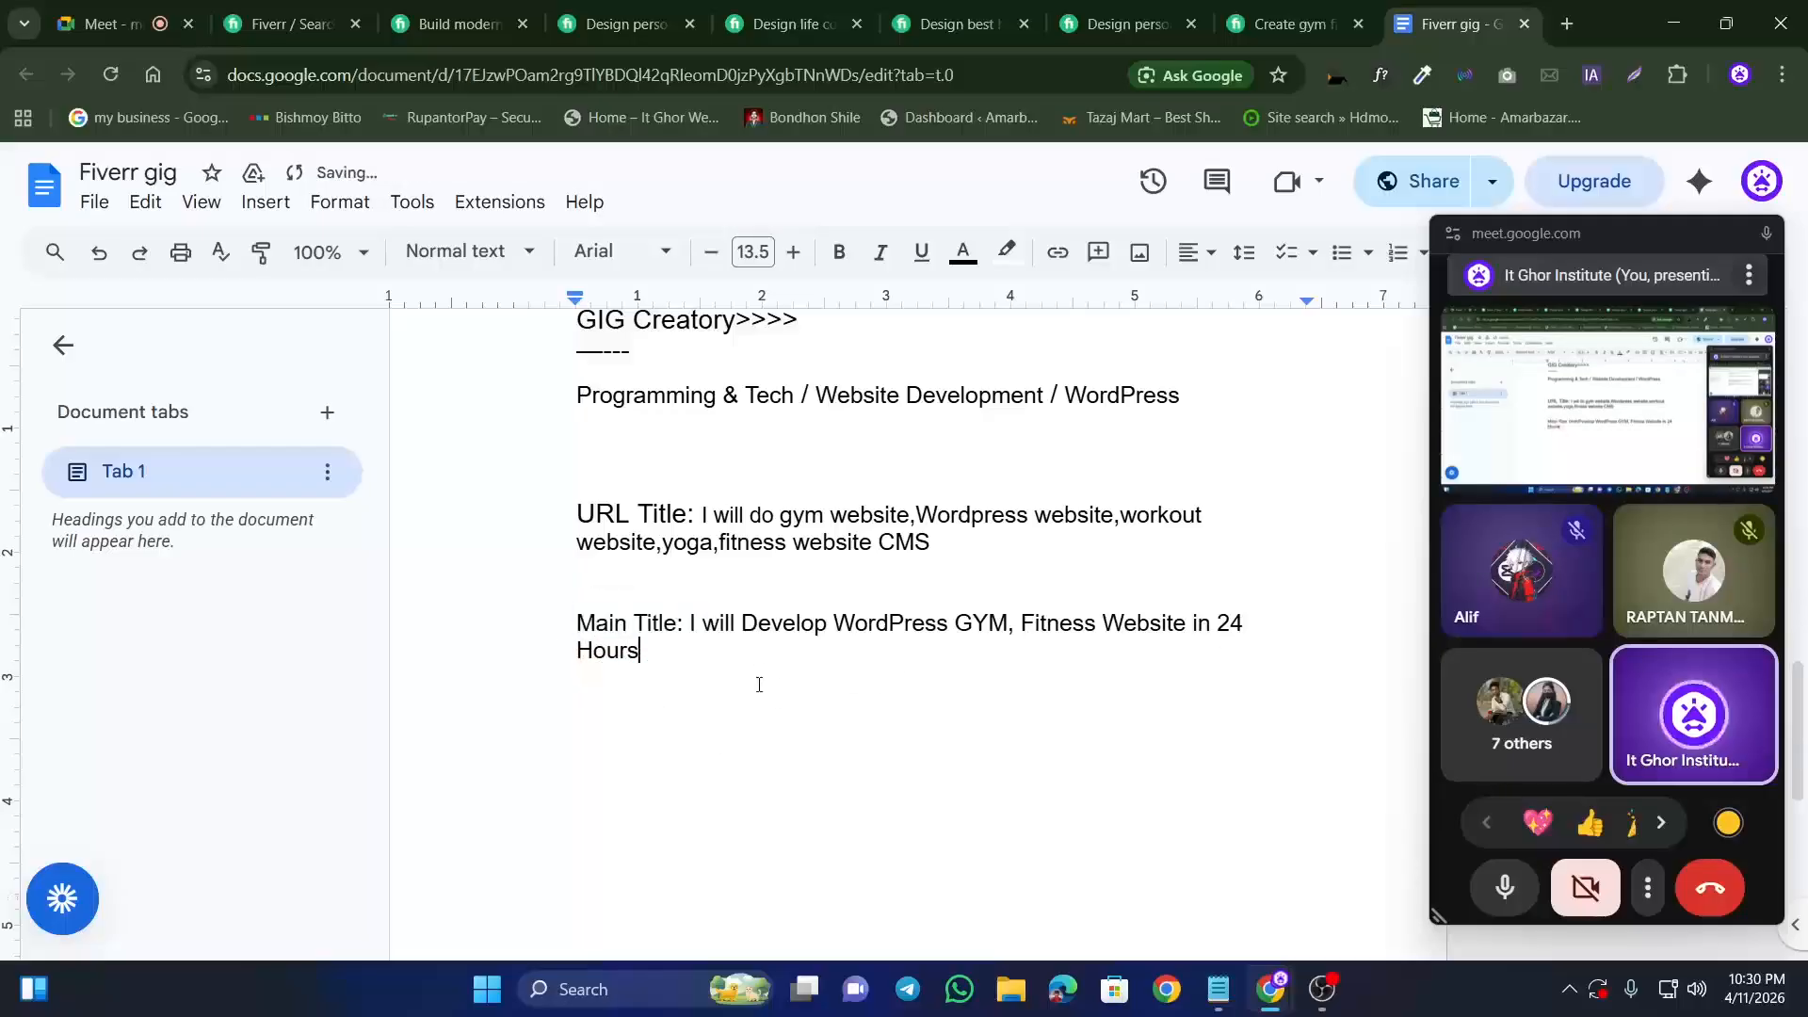
{"action": "left_click_drag", "start_coordinate": [690, 625], "coordinate": [867, 627]}
{"action": "left_click_drag", "start_coordinate": [911, 620], "coordinate": [764, 655]}
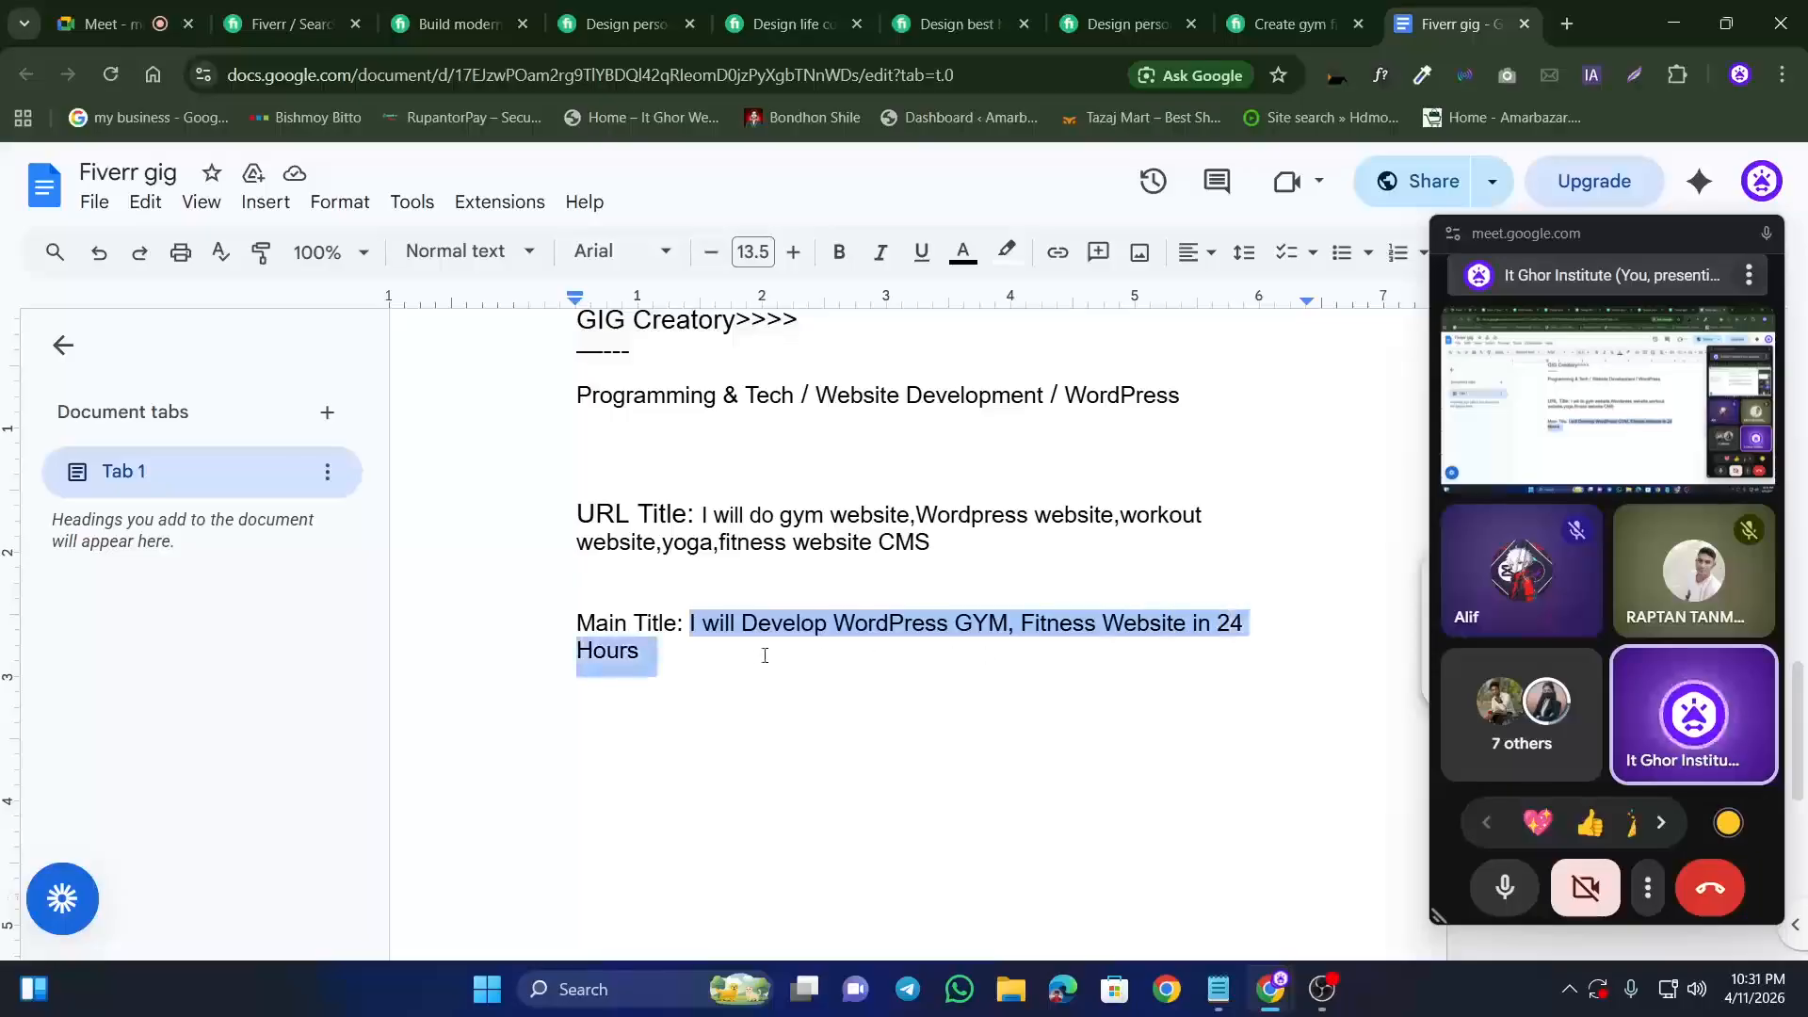
{"action": "left_click", "coordinate": [646, 651]}
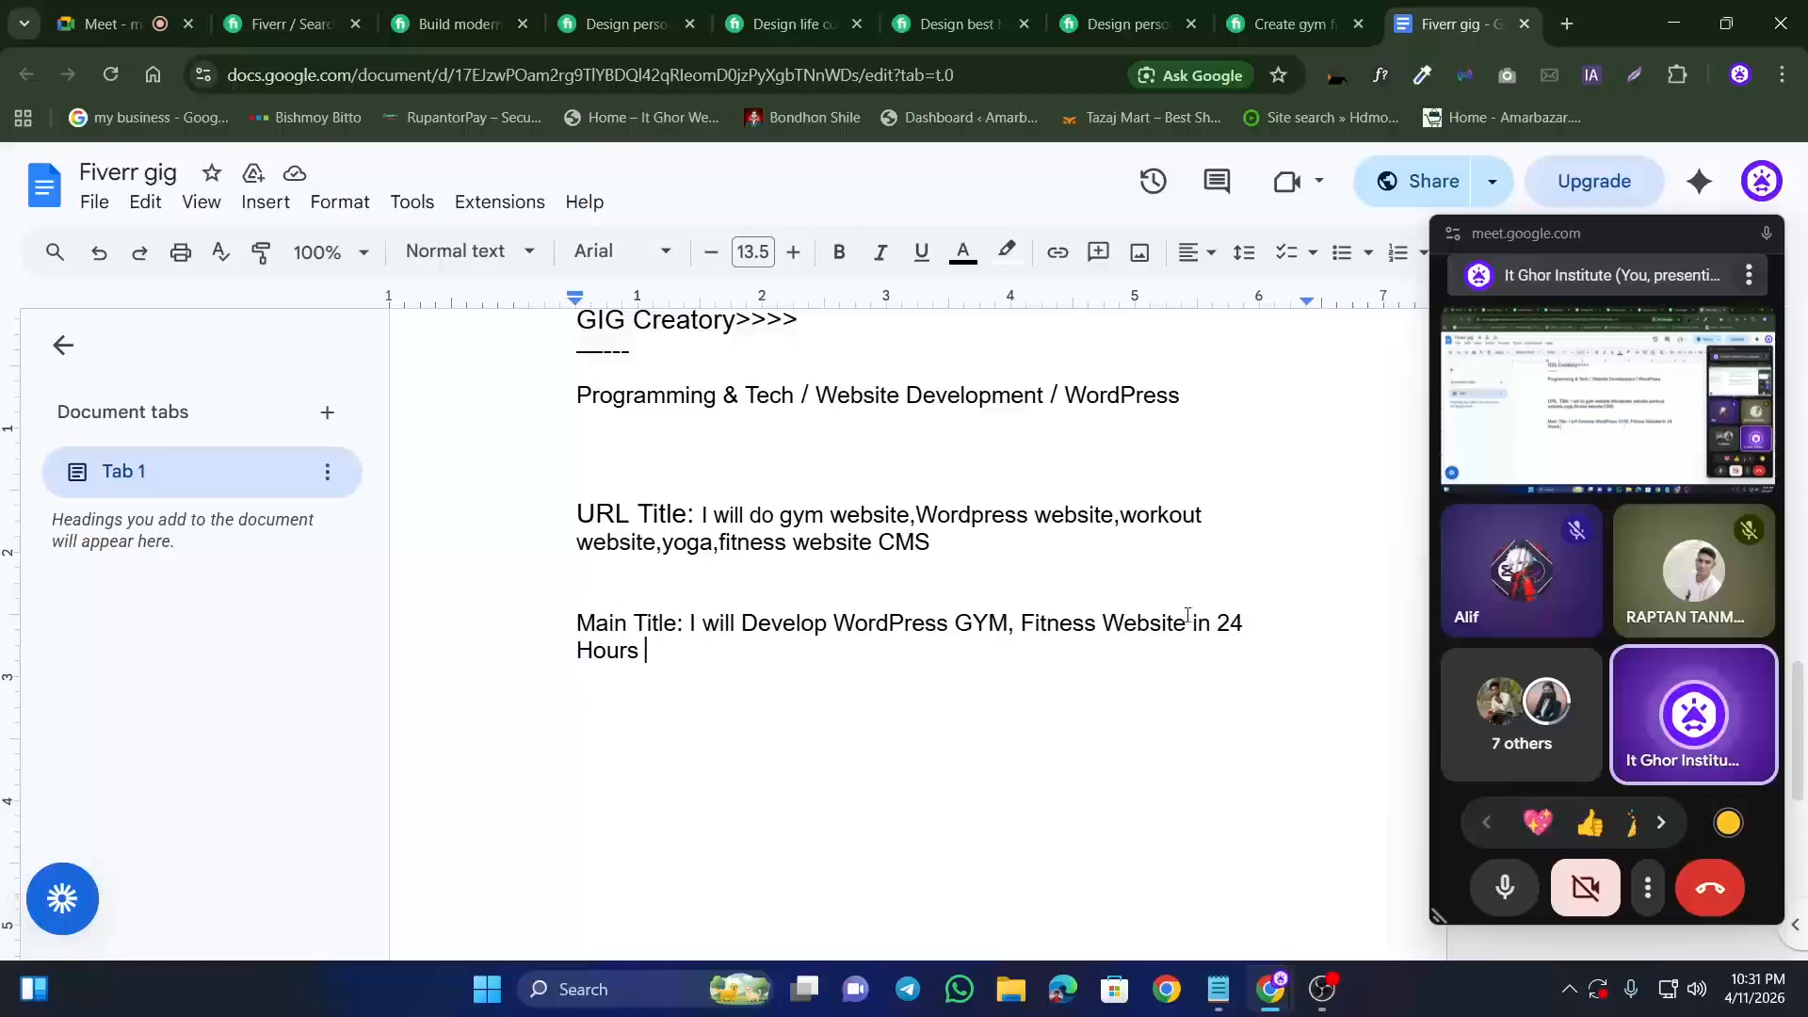
Step: Replace "in 24 Hours" at the end of the main title with "Your Brand Company"
{"action": "left_click_drag", "start_coordinate": [1196, 630], "coordinate": [1220, 652]}
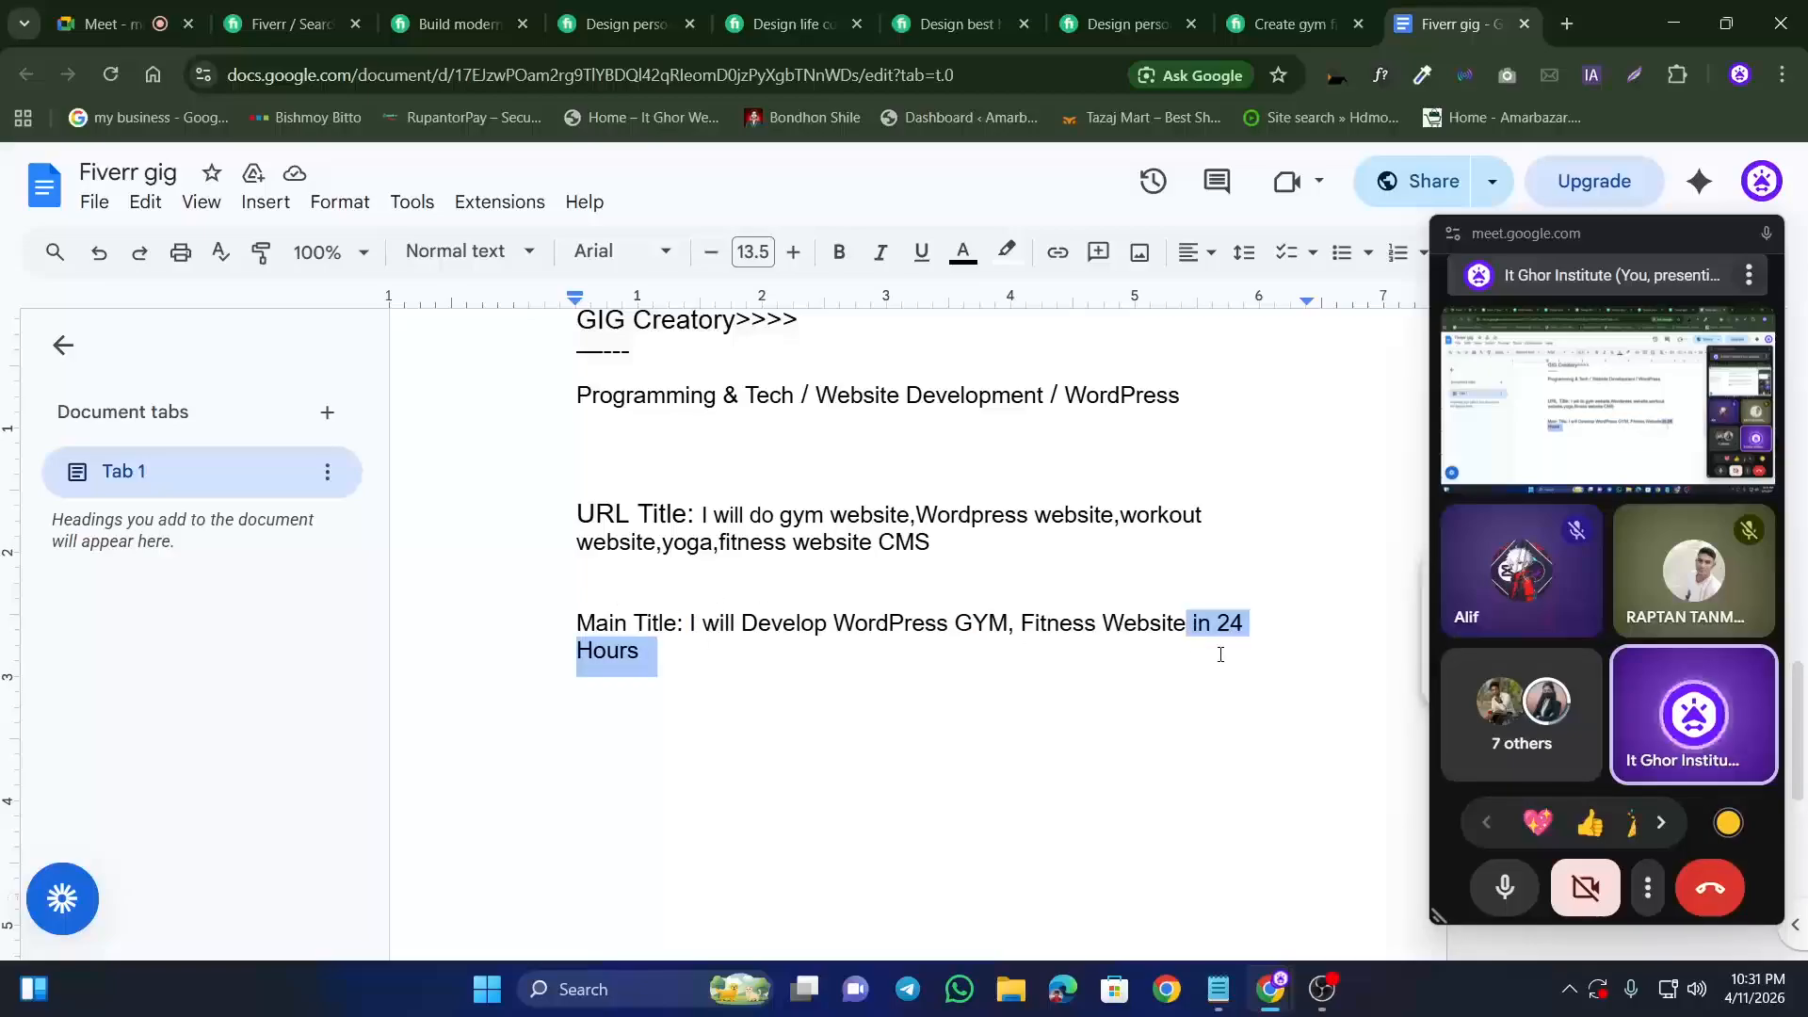
{"action": "key", "text": "BackSpace"}
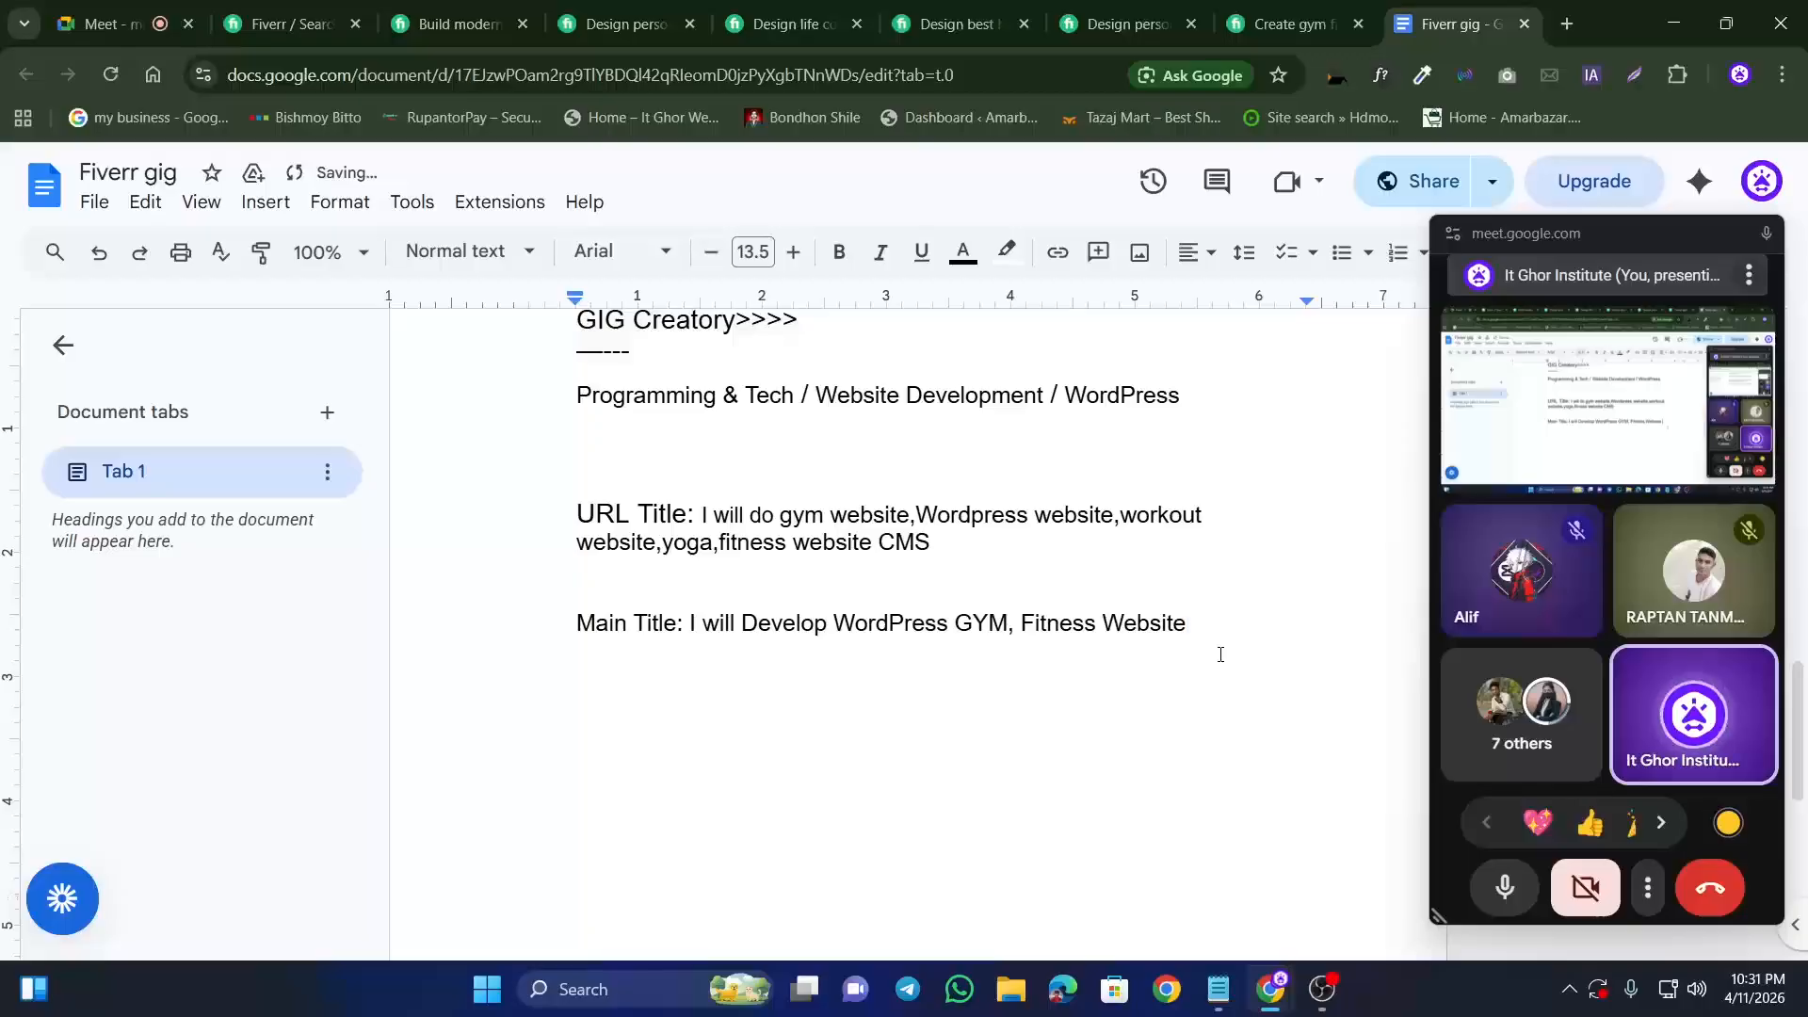
{"action": "type", "text": "Your Br"}
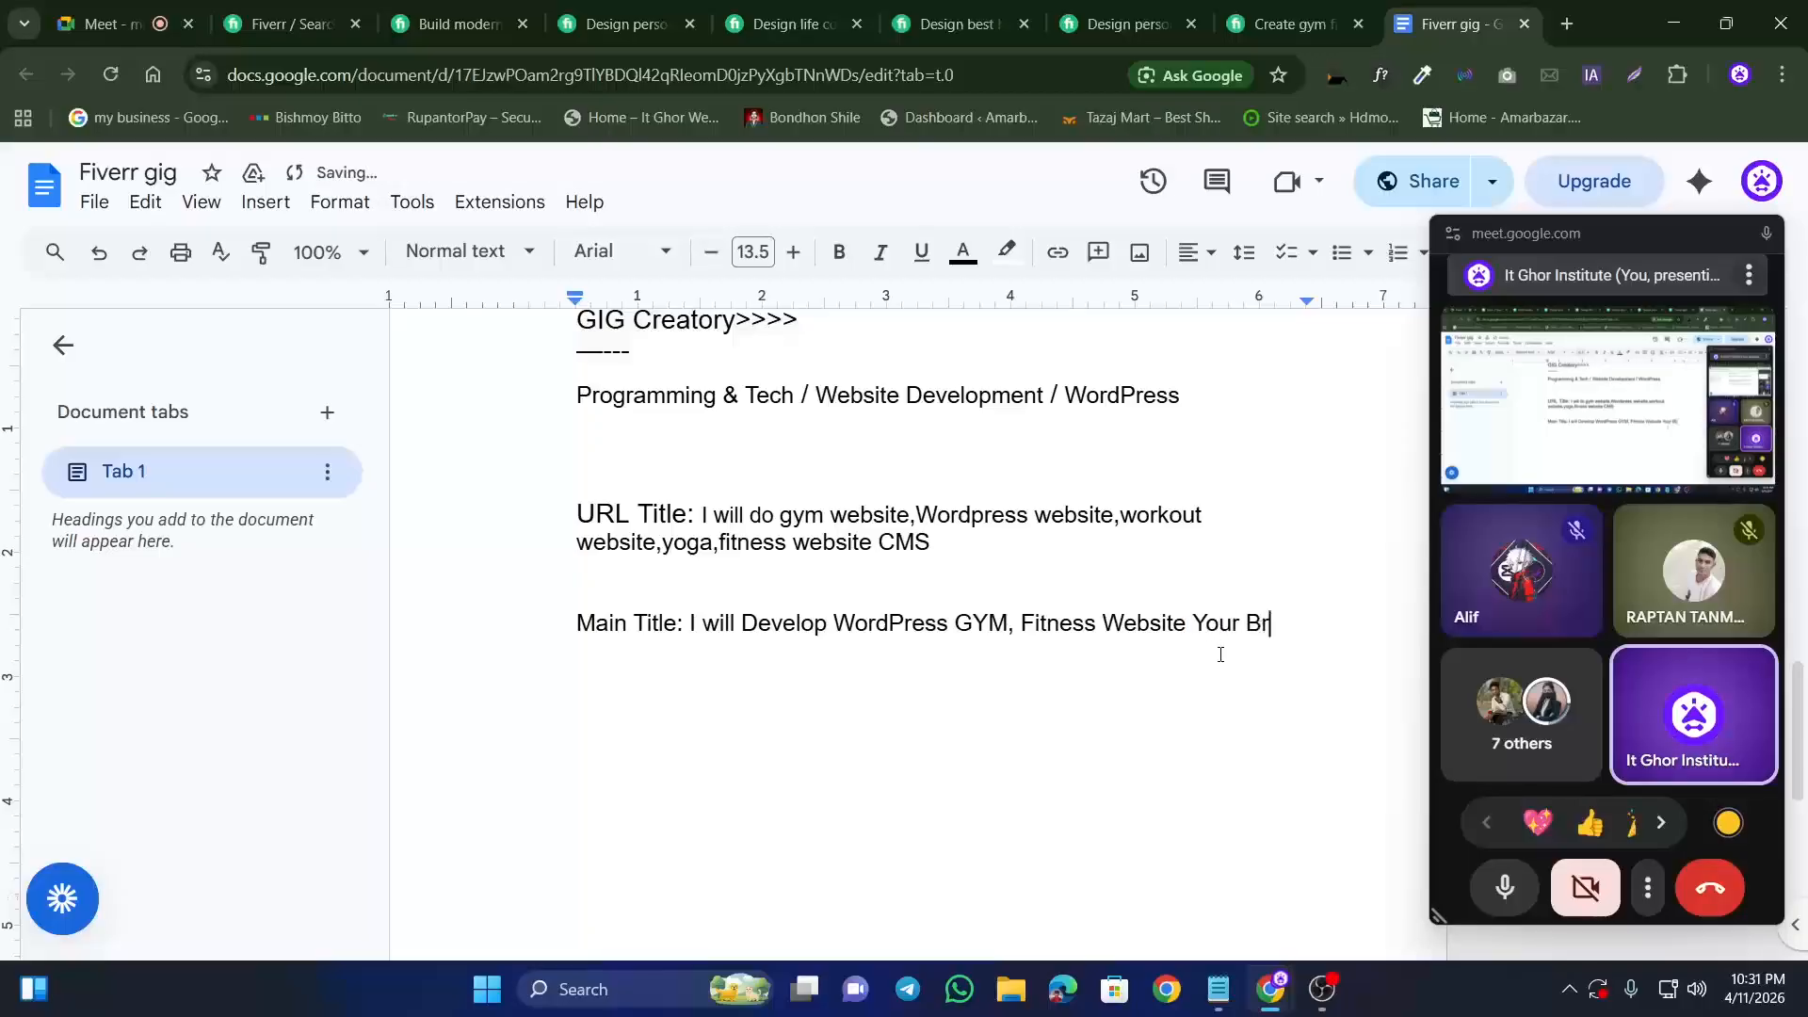
{"action": "type", "text": "and Company"}
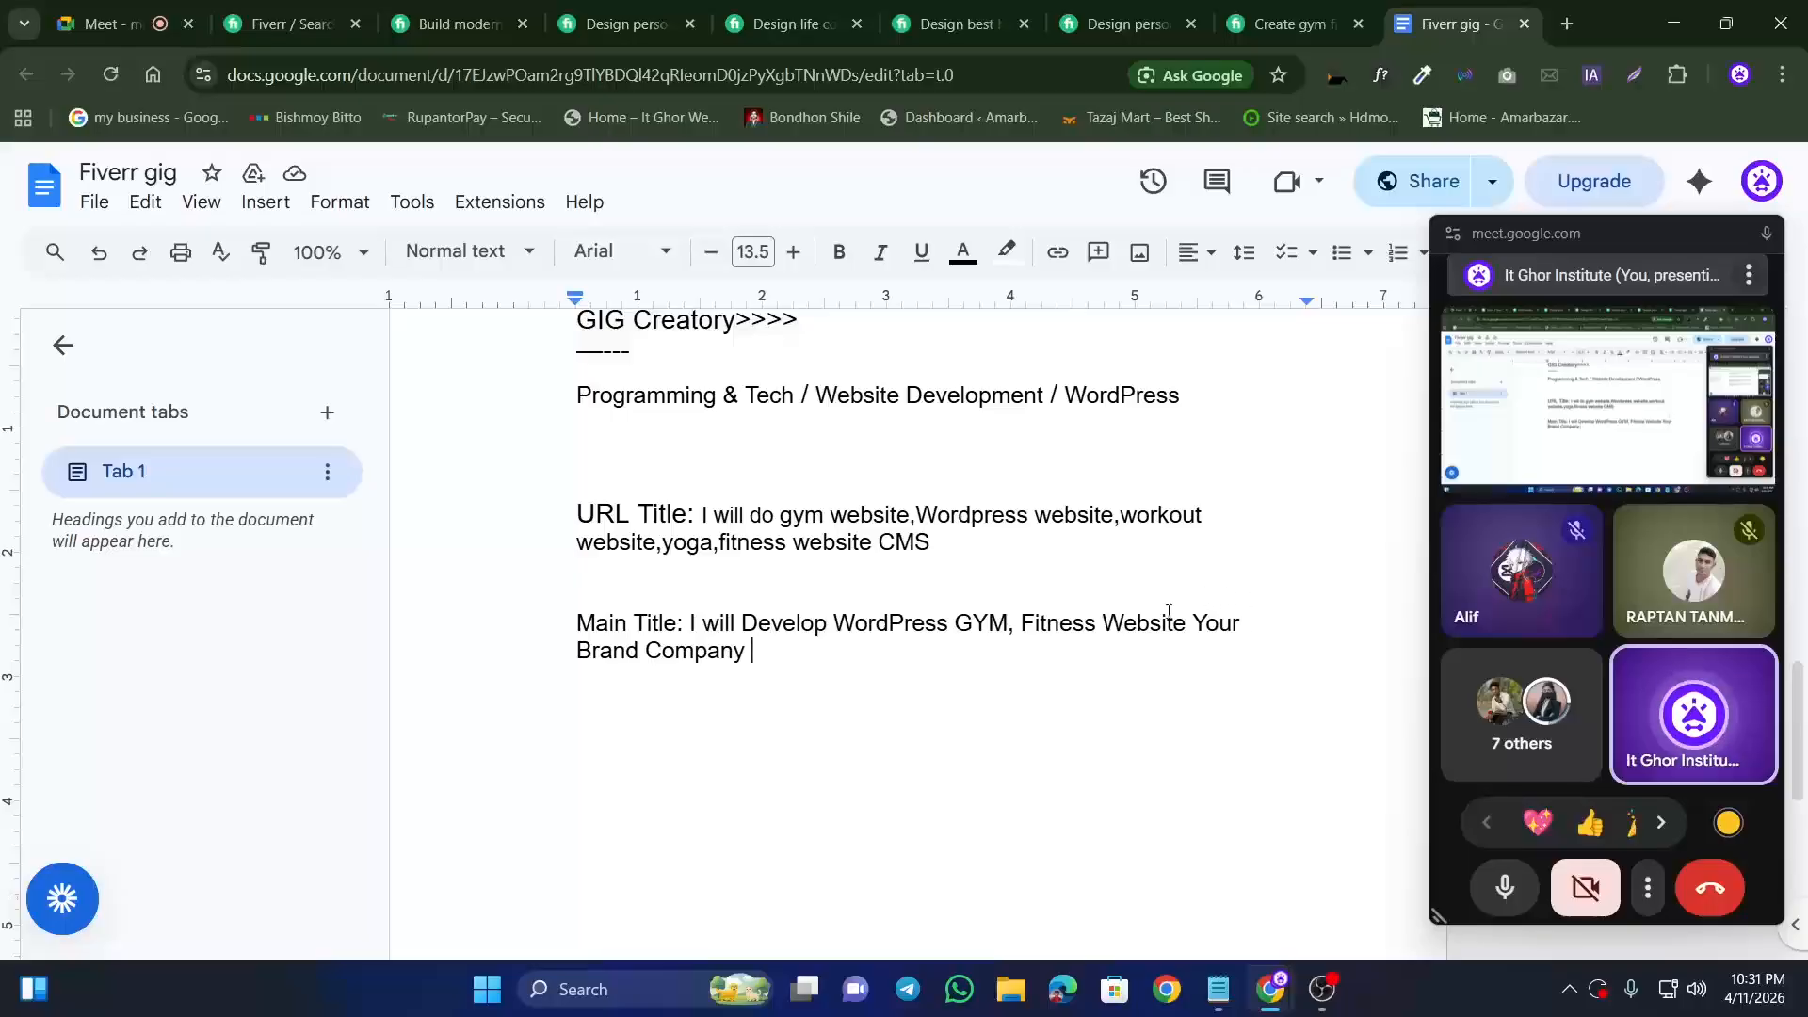
Step: Check the character count of the main title text from "I will" to "Company"
{"action": "left_click", "coordinate": [754, 640]}
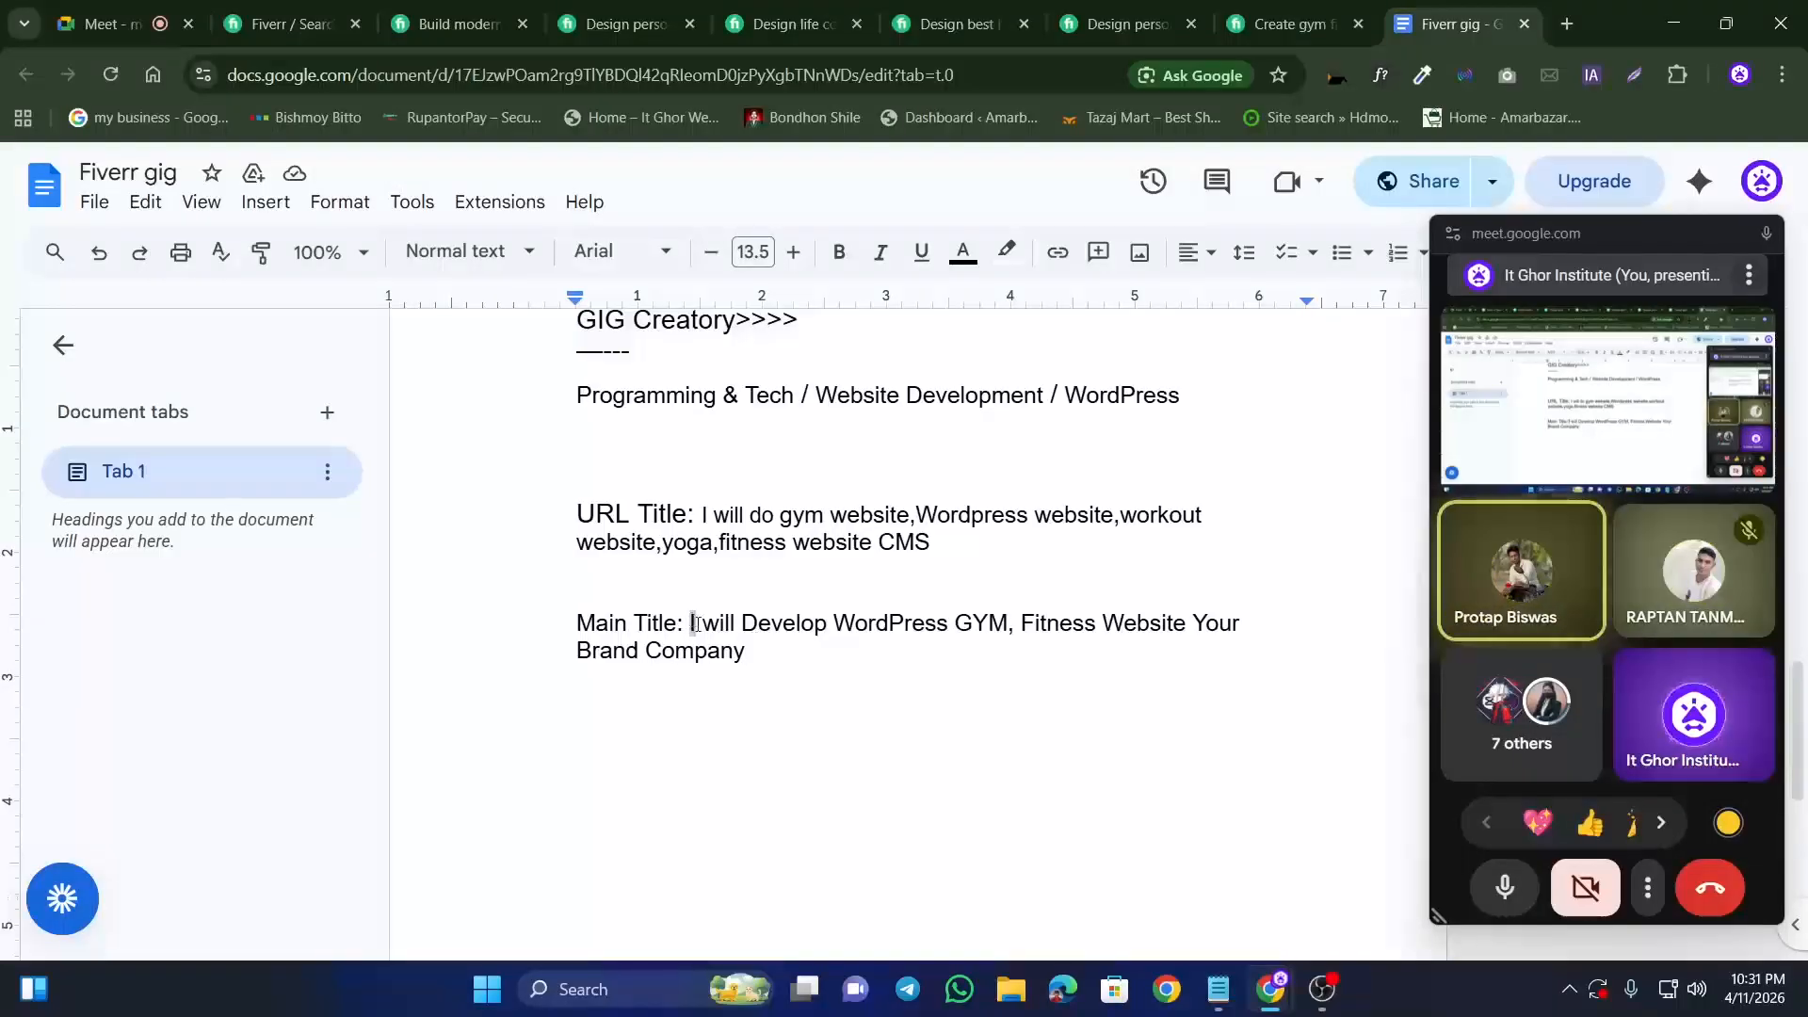
{"action": "left_click_drag", "start_coordinate": [692, 622], "coordinate": [746, 652]}
{"action": "left_click", "coordinate": [745, 652]}
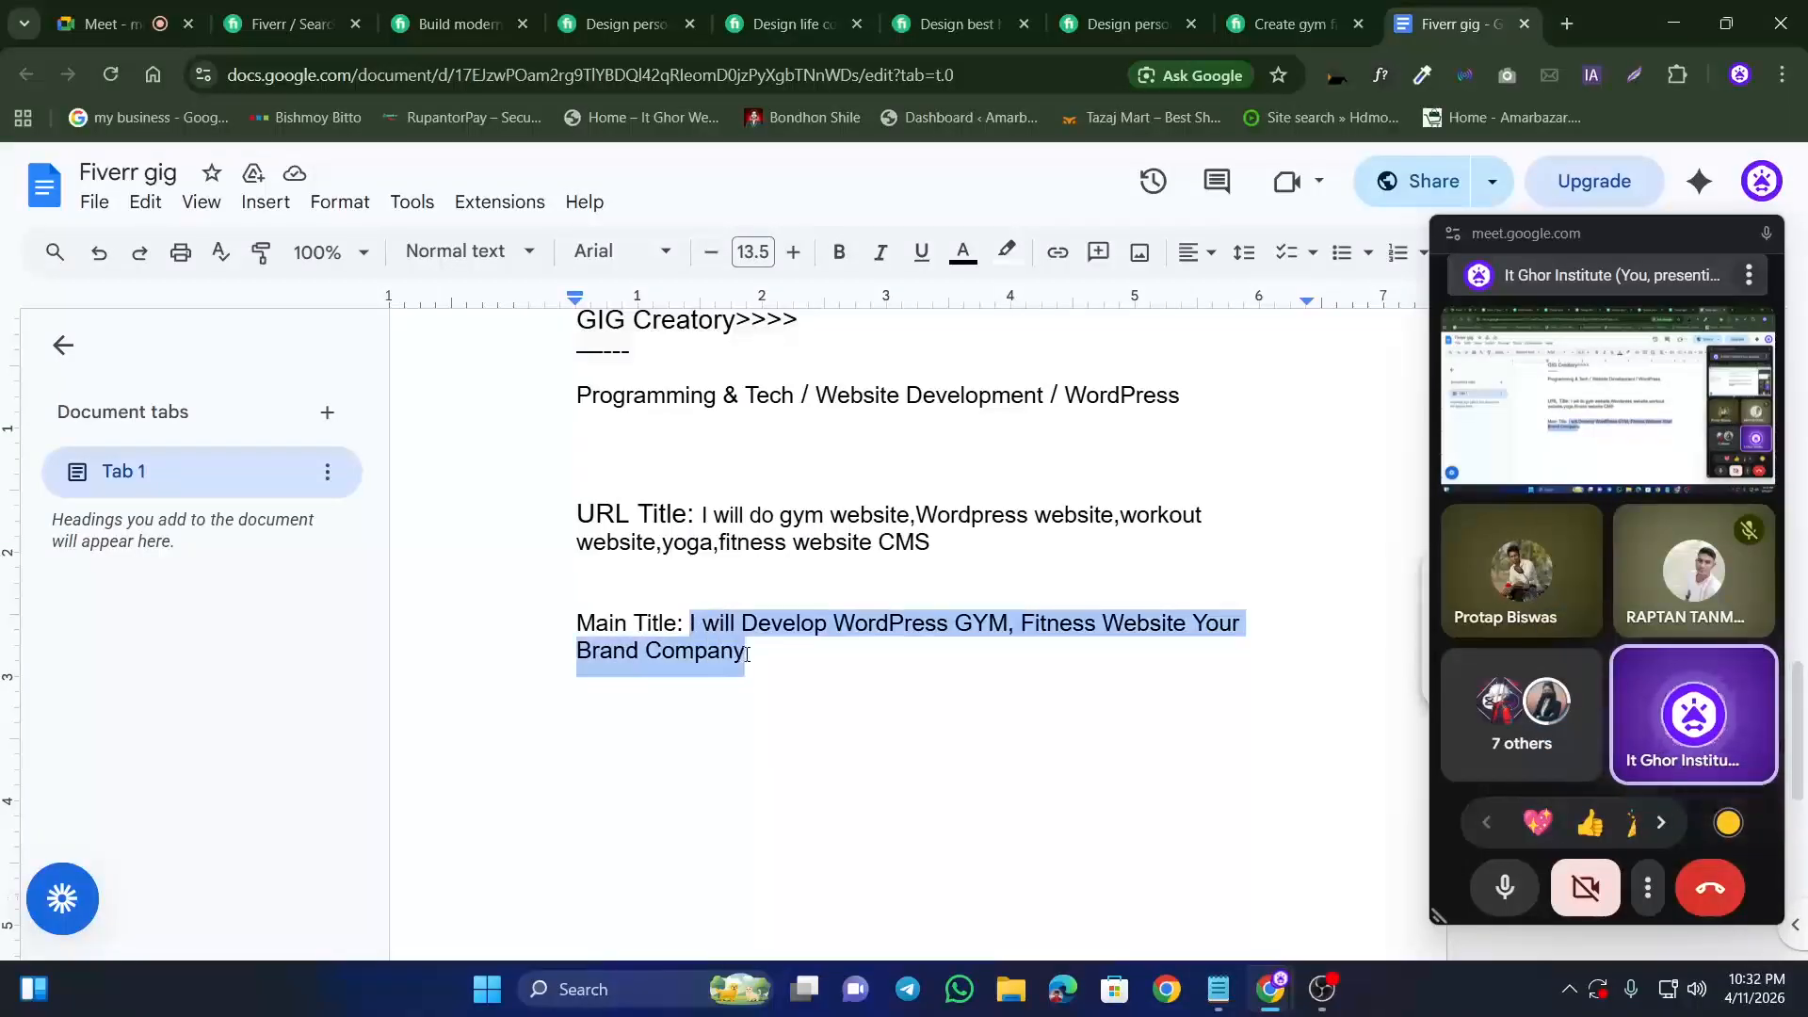
{"action": "left_click", "coordinate": [750, 647]}
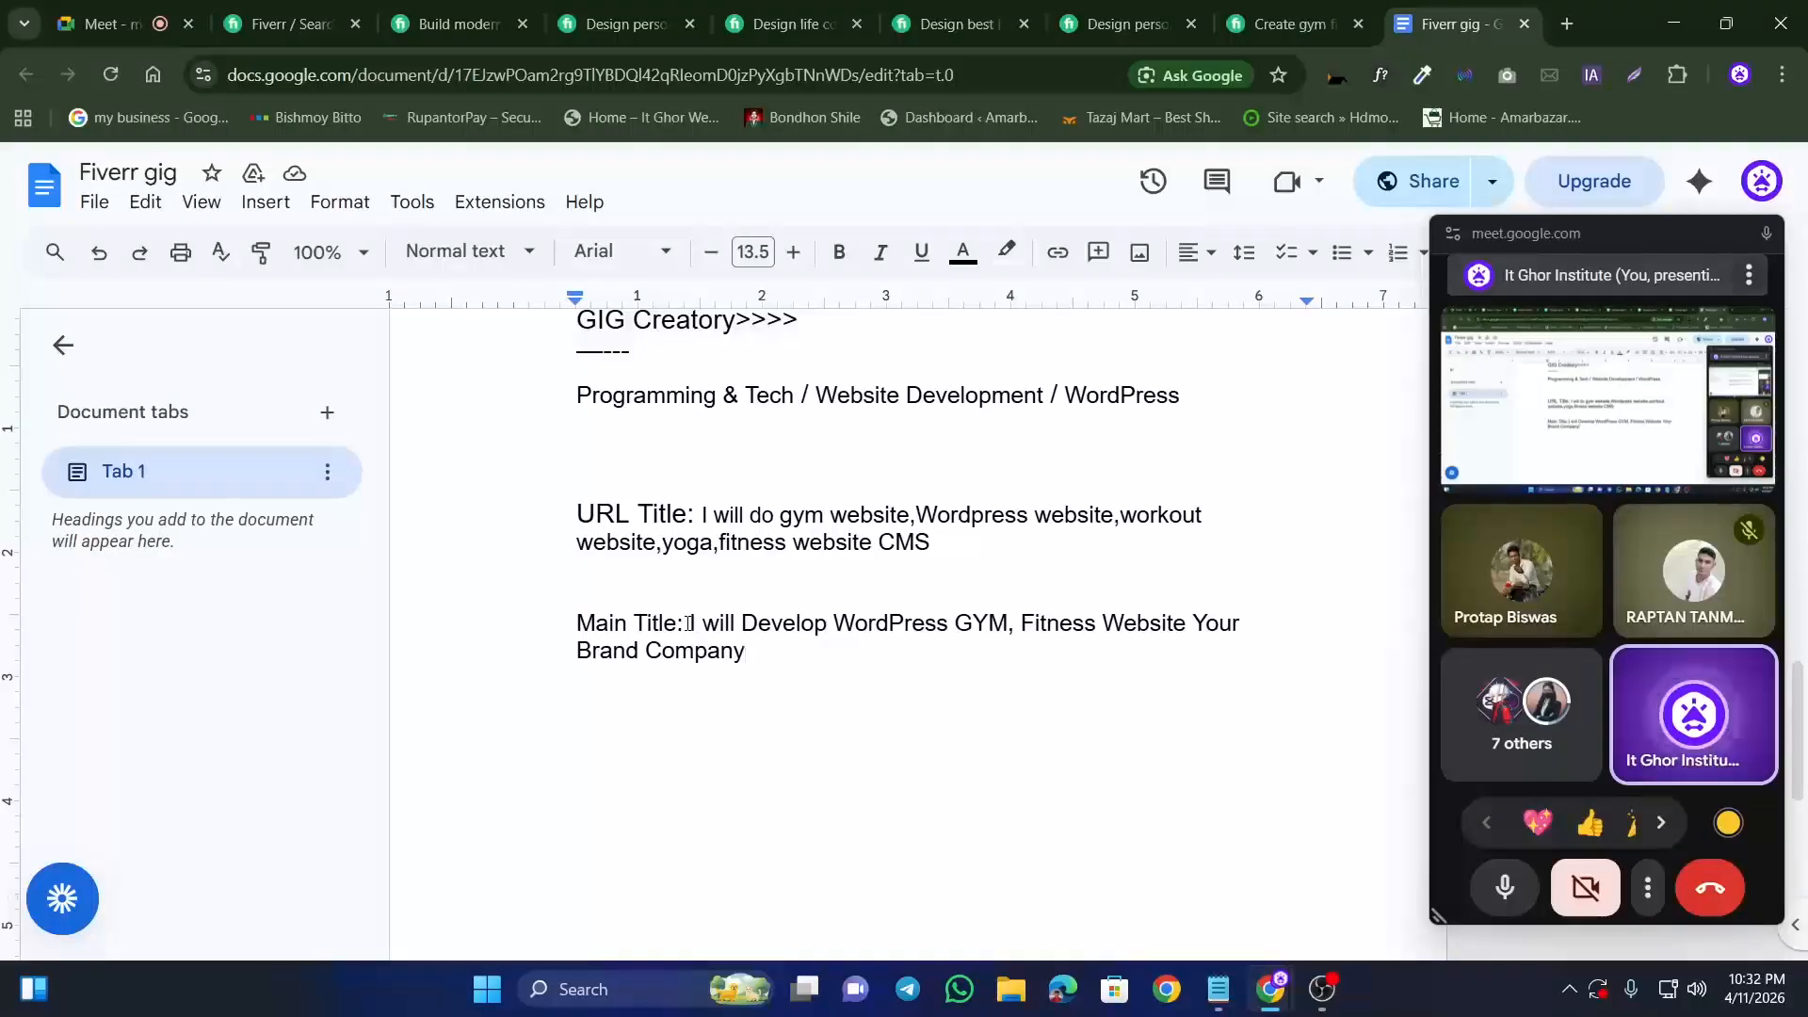
{"action": "left_click_drag", "start_coordinate": [691, 624], "coordinate": [733, 652]}
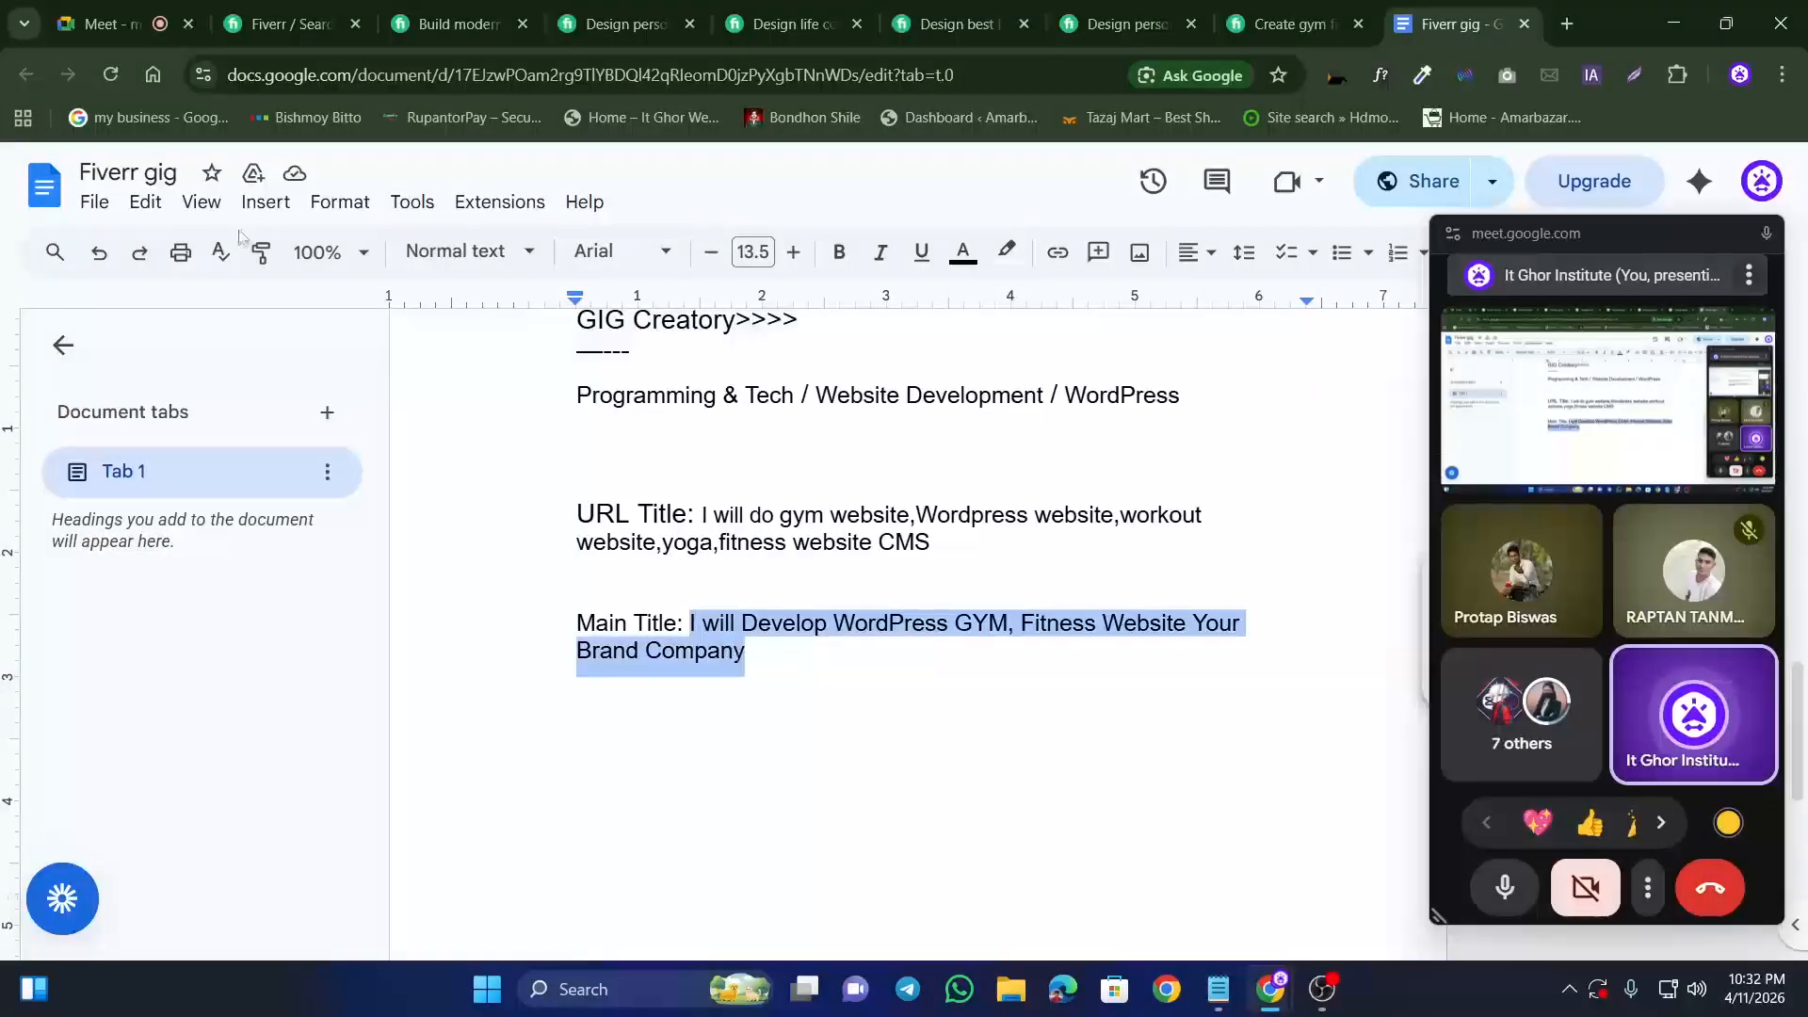
{"action": "left_click", "coordinate": [411, 201]}
{"action": "left_click", "coordinate": [480, 286]}
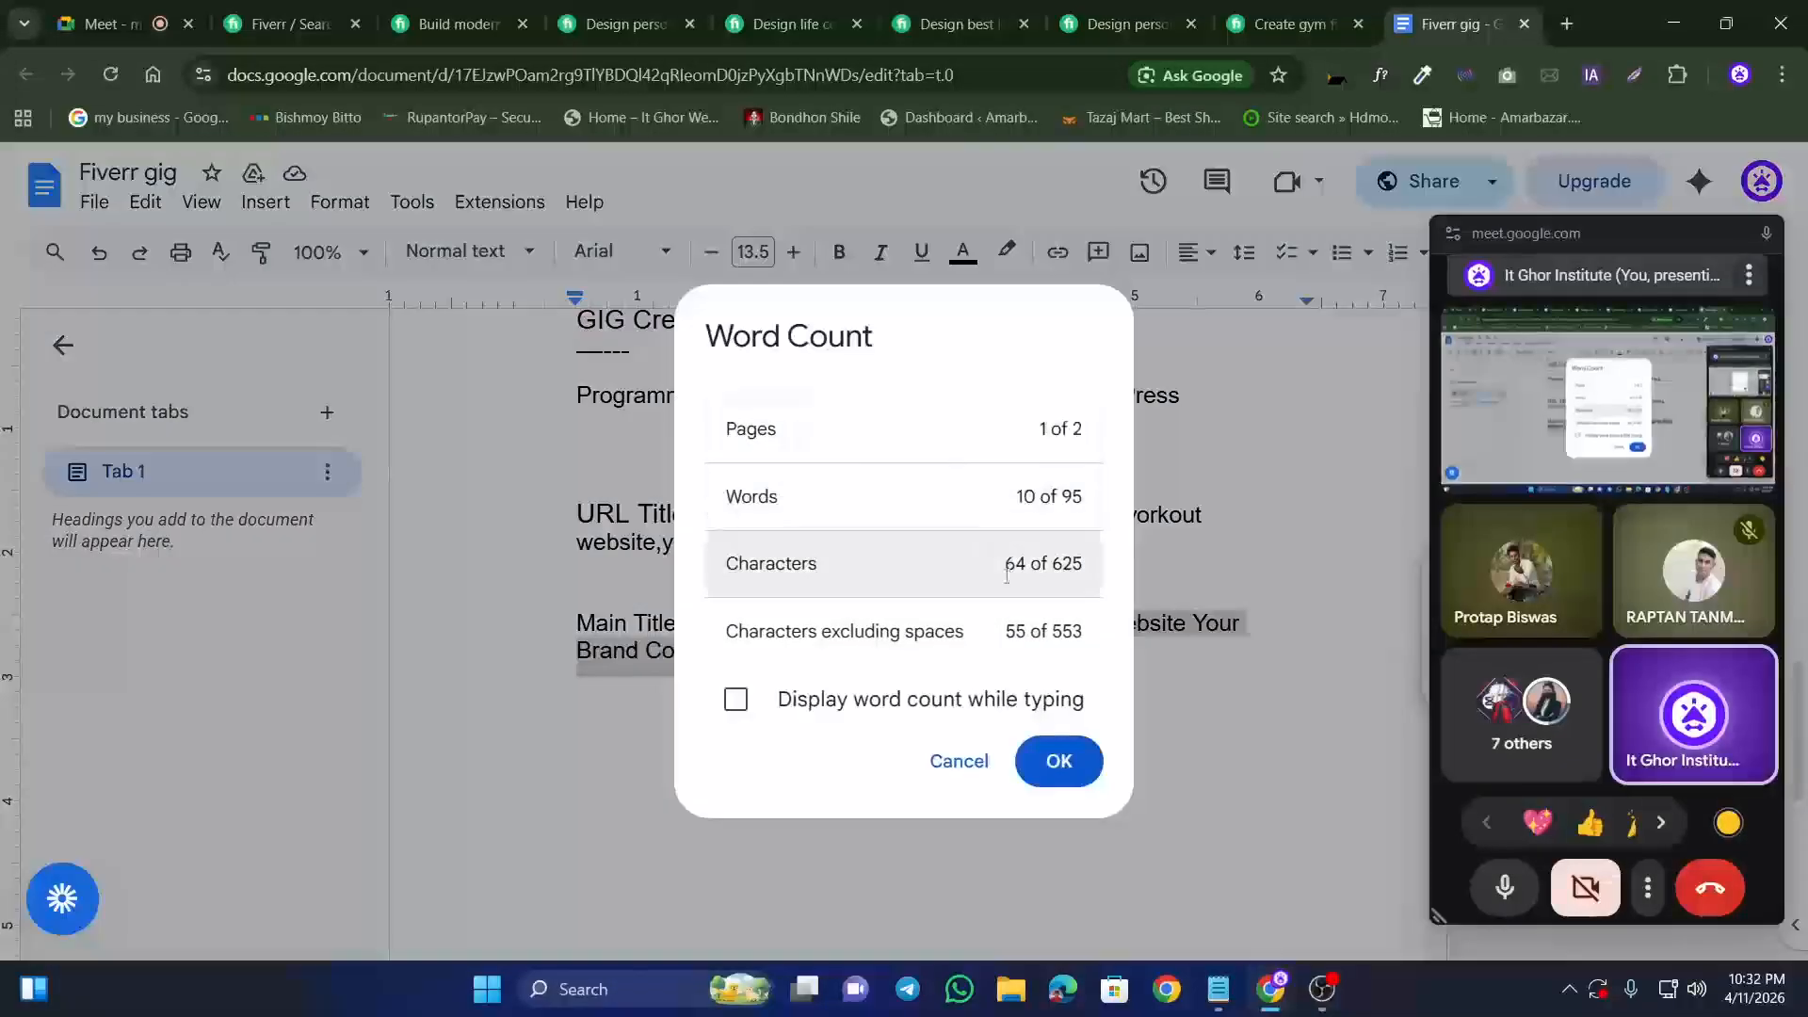
{"action": "left_click", "coordinate": [979, 760]}
{"action": "left_click", "coordinate": [742, 624]}
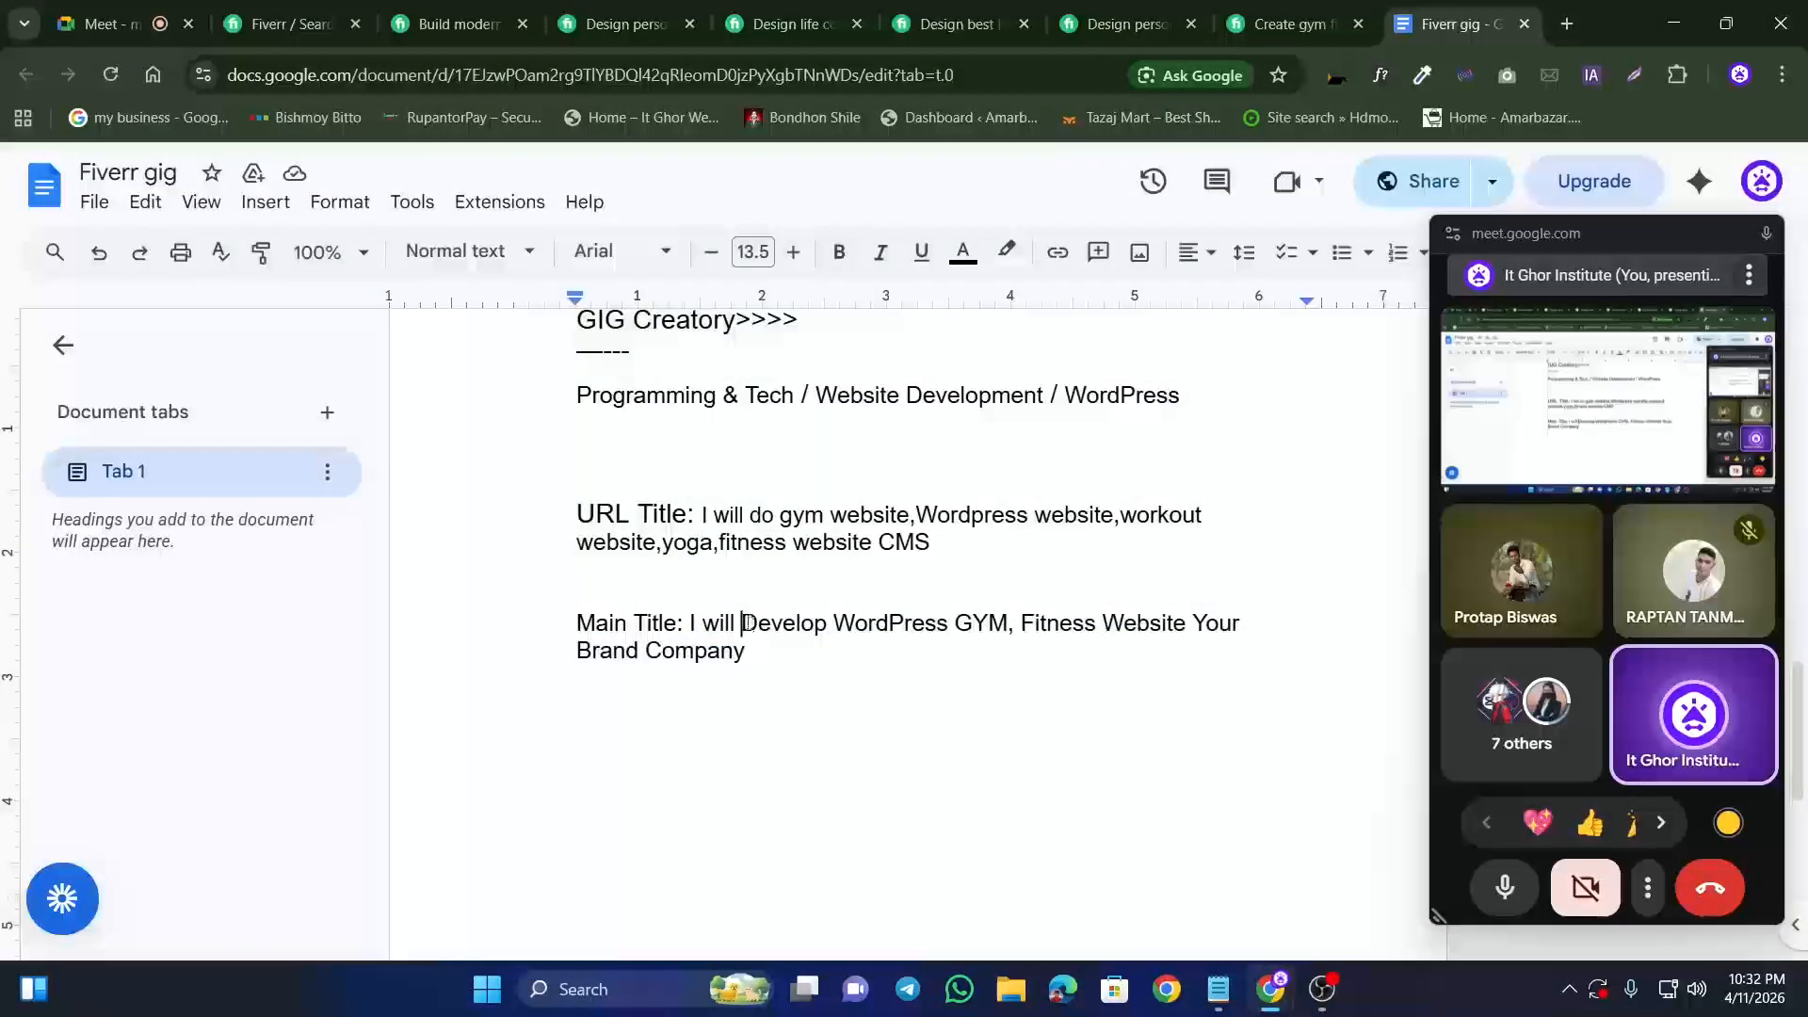
Step: Check the character count of the main title text from "Develop" to "Company", leaving out "I will"
{"action": "left_click_drag", "start_coordinate": [744, 623], "coordinate": [753, 645]}
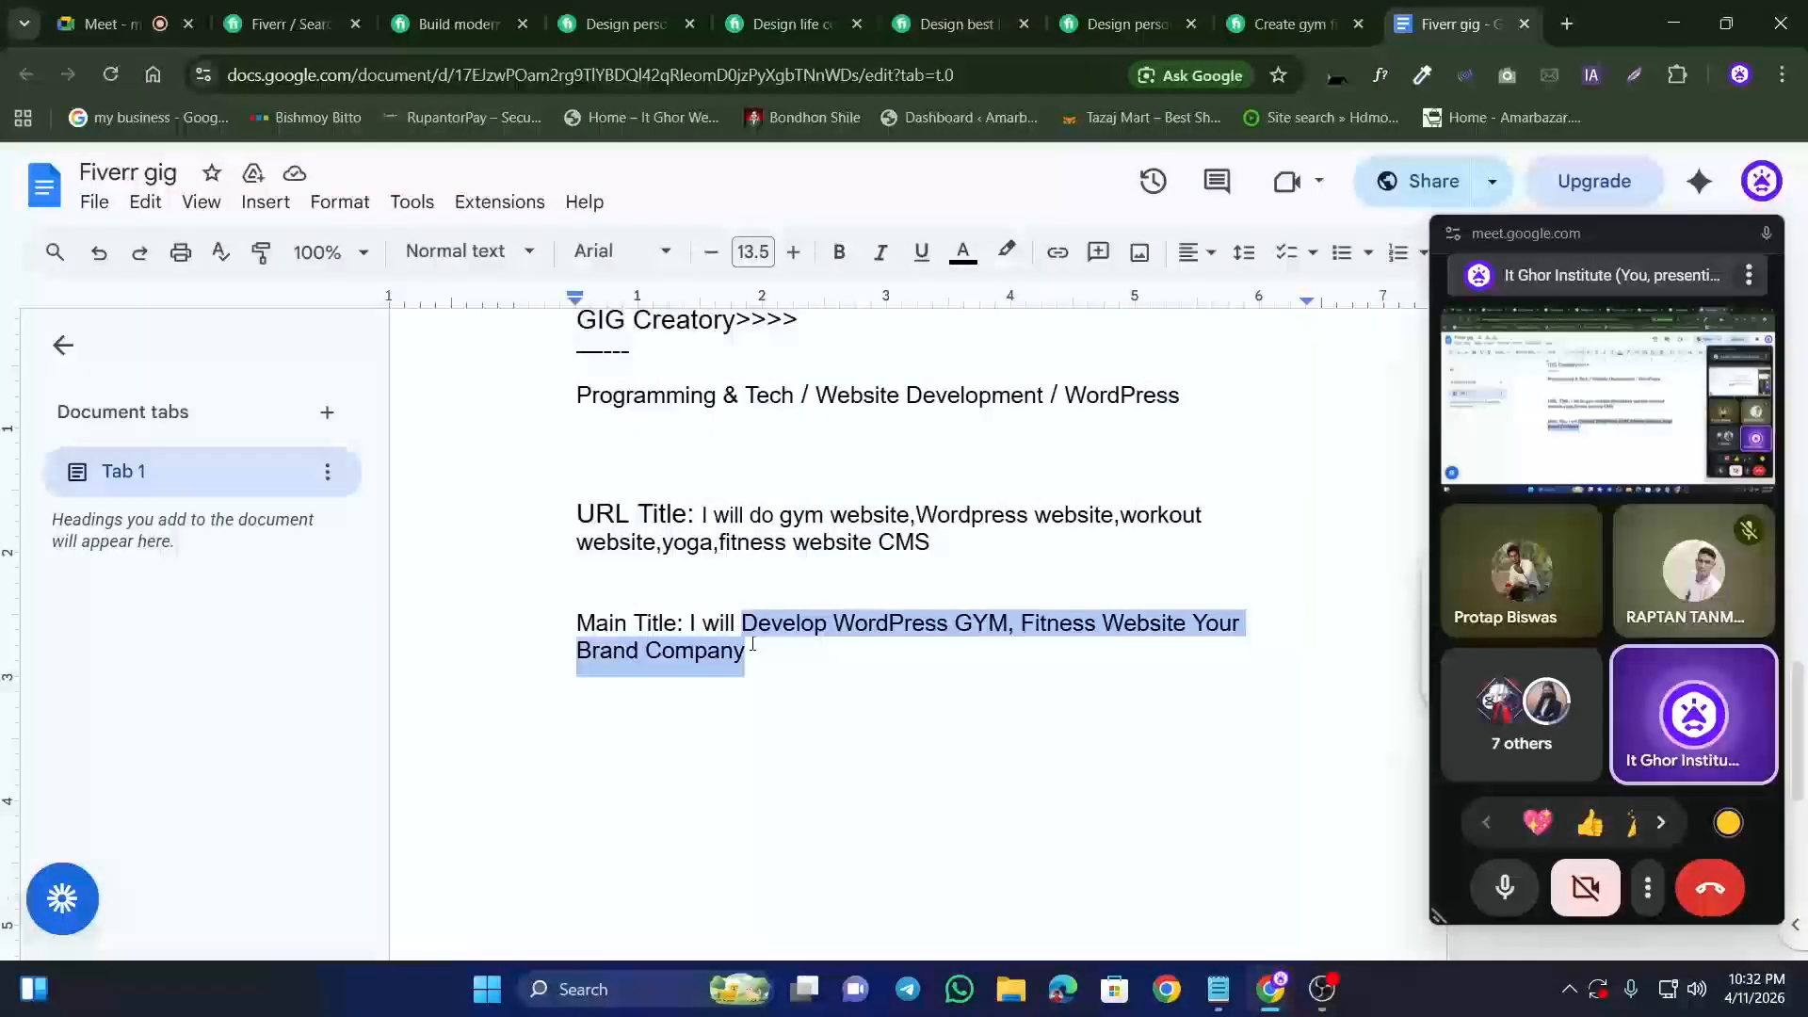
{"action": "left_click", "coordinate": [411, 201]}
{"action": "left_click", "coordinate": [480, 286]}
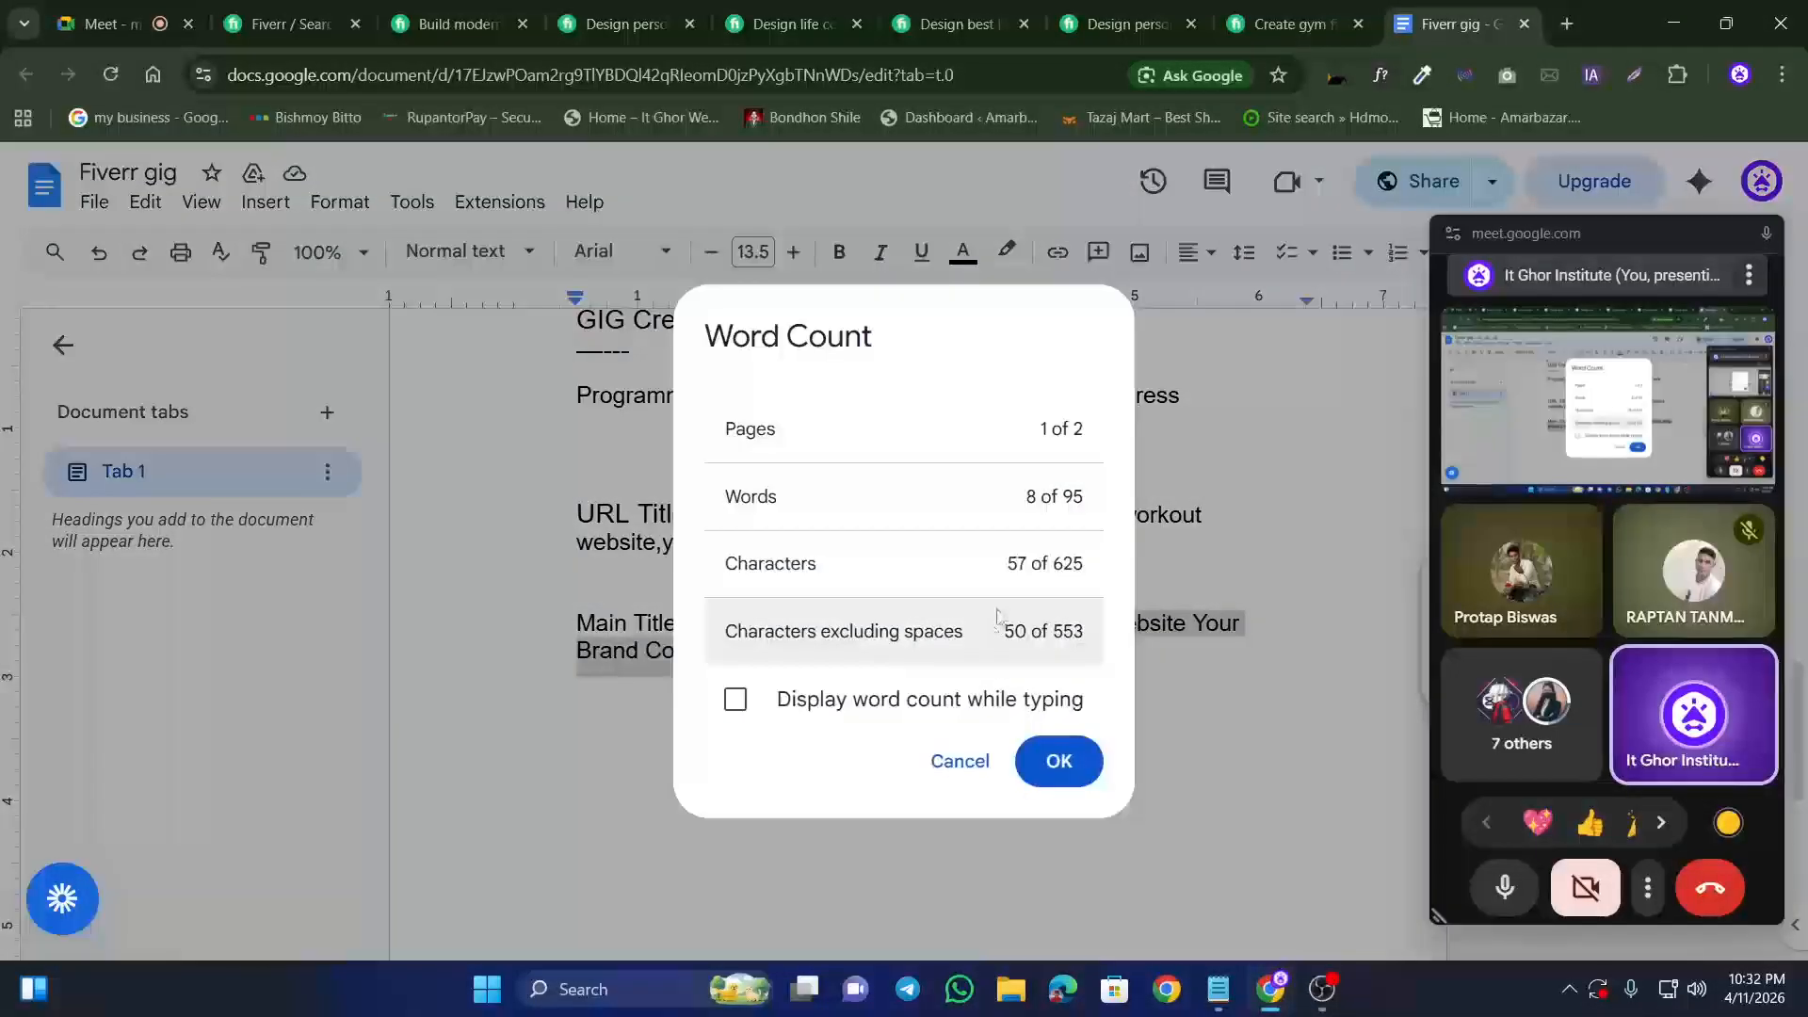
{"action": "left_click", "coordinate": [957, 758]}
{"action": "left_click", "coordinate": [759, 648]}
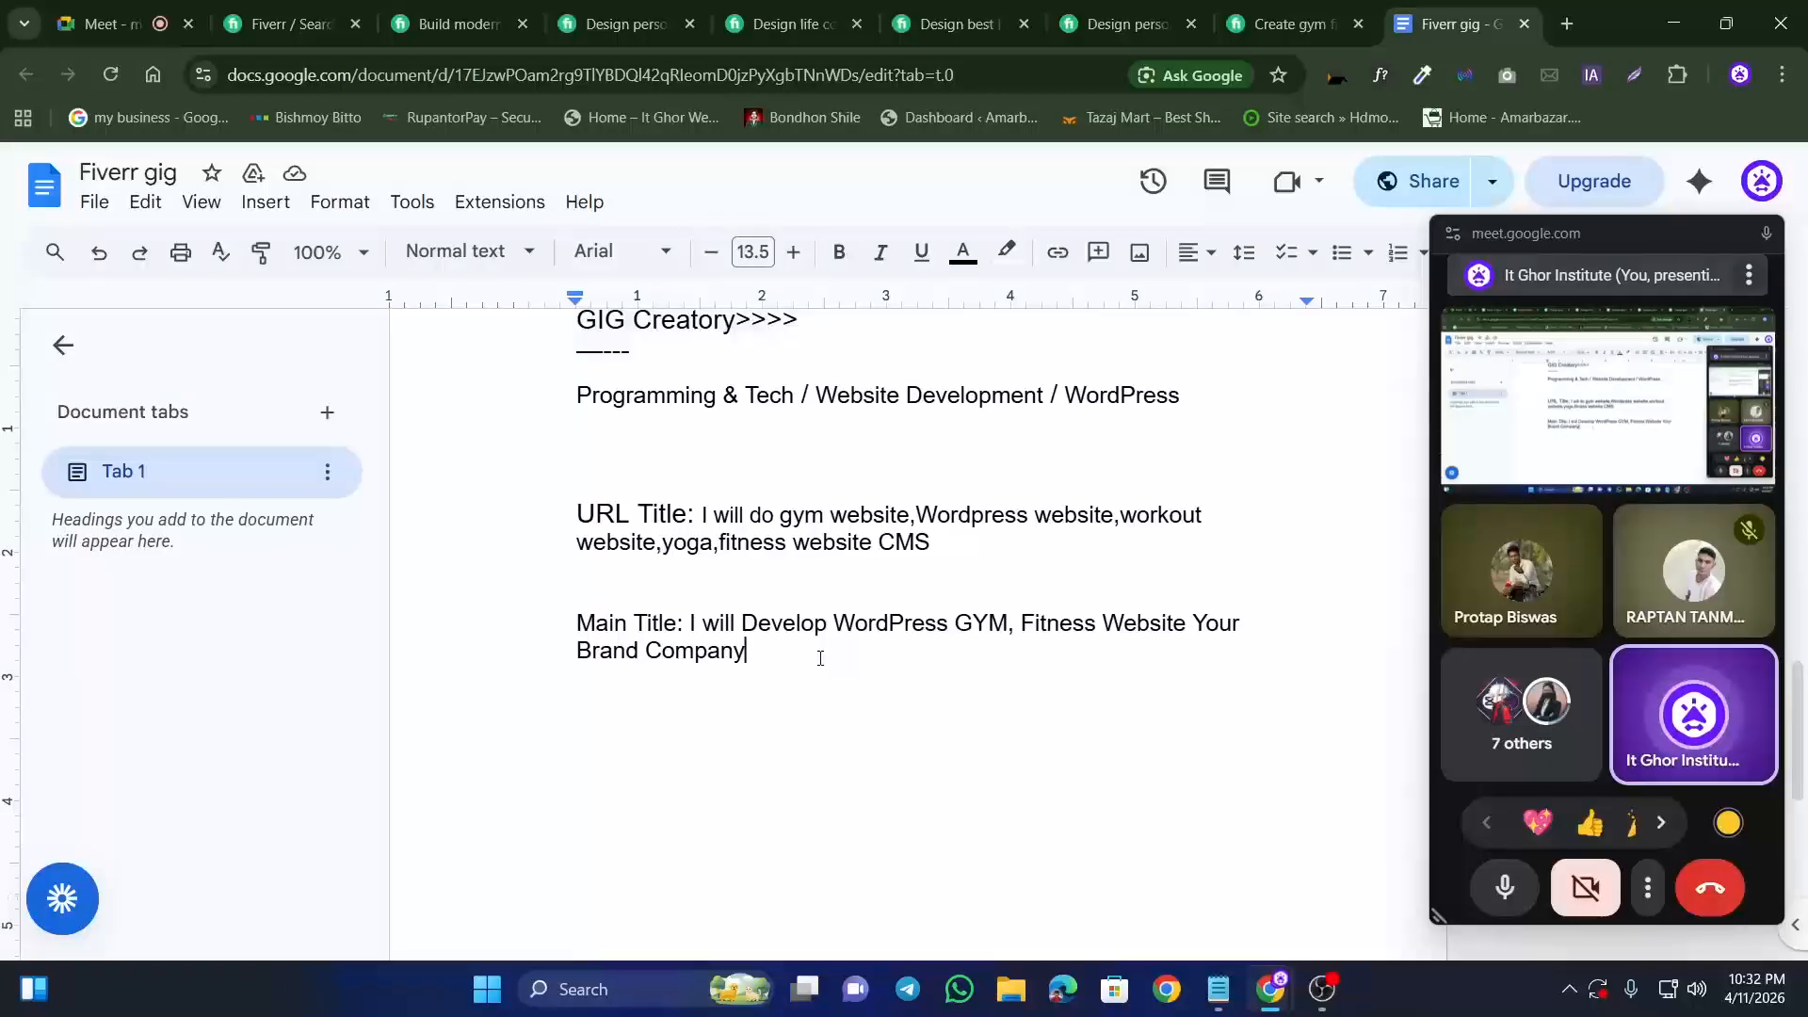
Step: Reduce the font size of the main title text from "I will" to "Company" to 11.5
{"action": "left_click_drag", "start_coordinate": [820, 658], "coordinate": [690, 624]}
{"action": "left_click", "coordinate": [758, 685]}
{"action": "left_click", "coordinate": [711, 251]}
{"action": "left_click", "coordinate": [711, 252]}
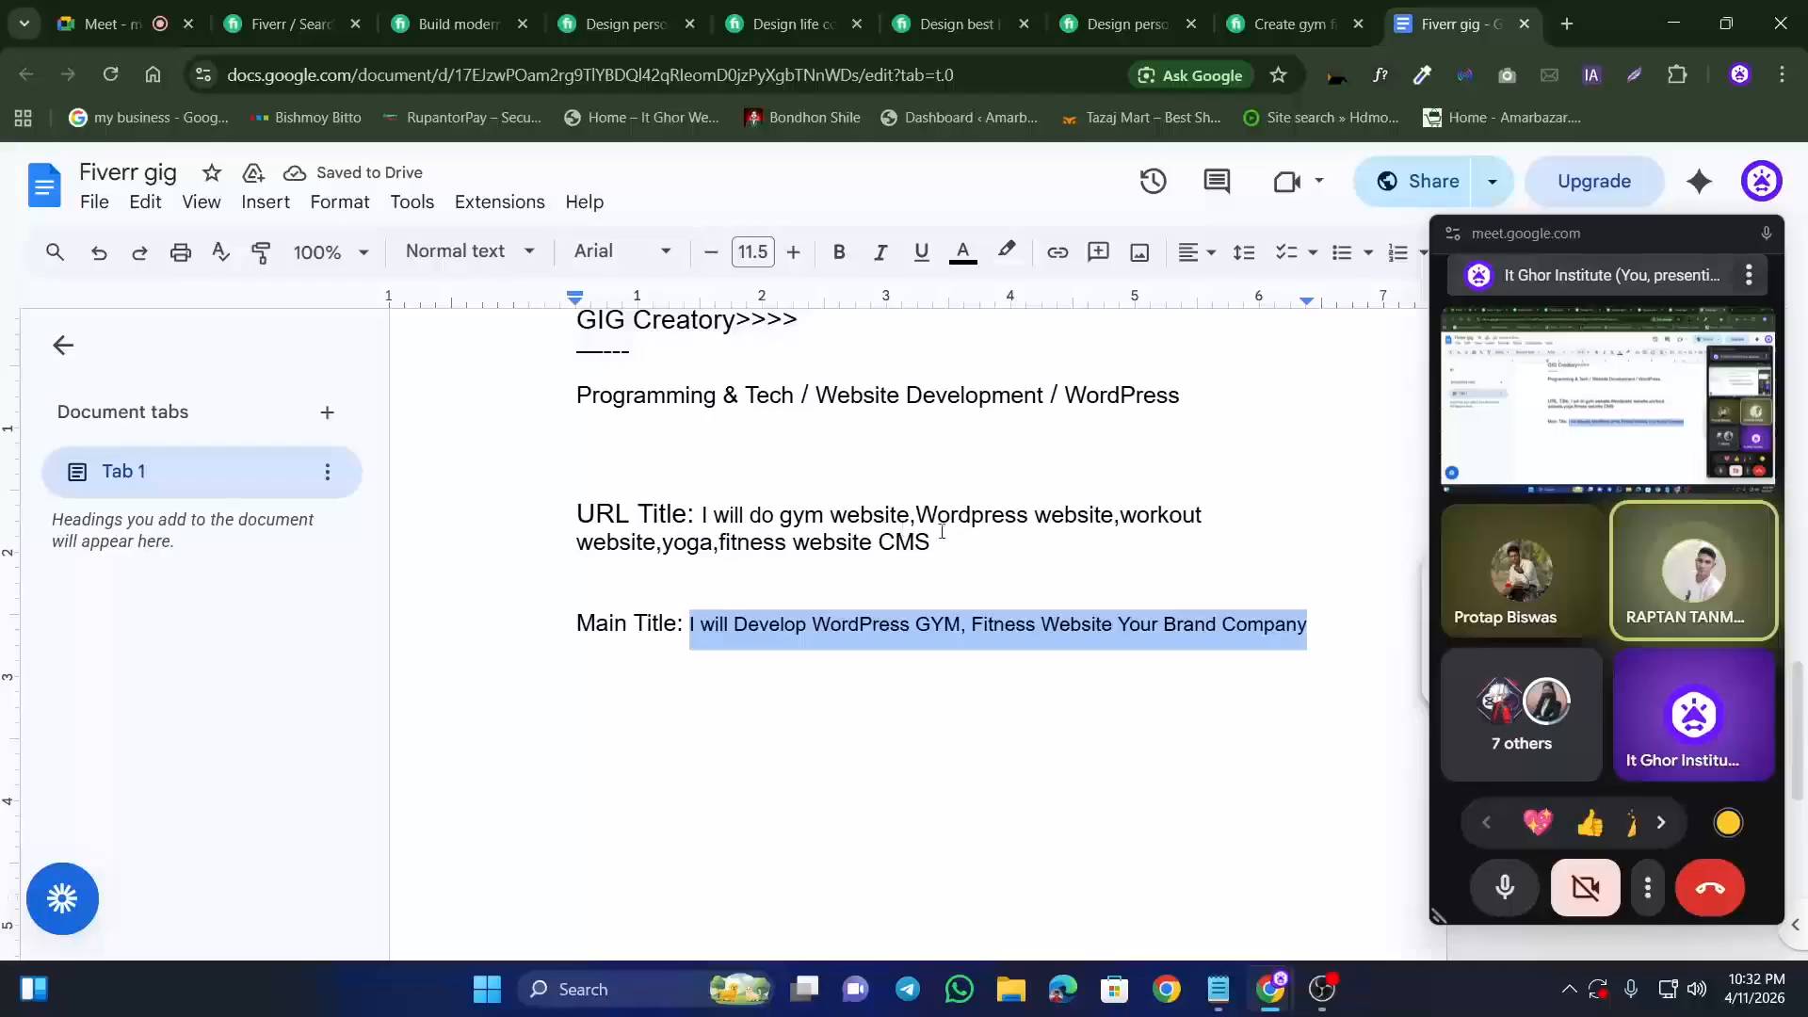
Step: Set the font size of the URL title text from "I will" to "CMS" to 11.5
{"action": "double_click", "coordinate": [747, 541]}
{"action": "left_click", "coordinate": [822, 543]}
{"action": "left_click_drag", "start_coordinate": [933, 553], "coordinate": [701, 516]}
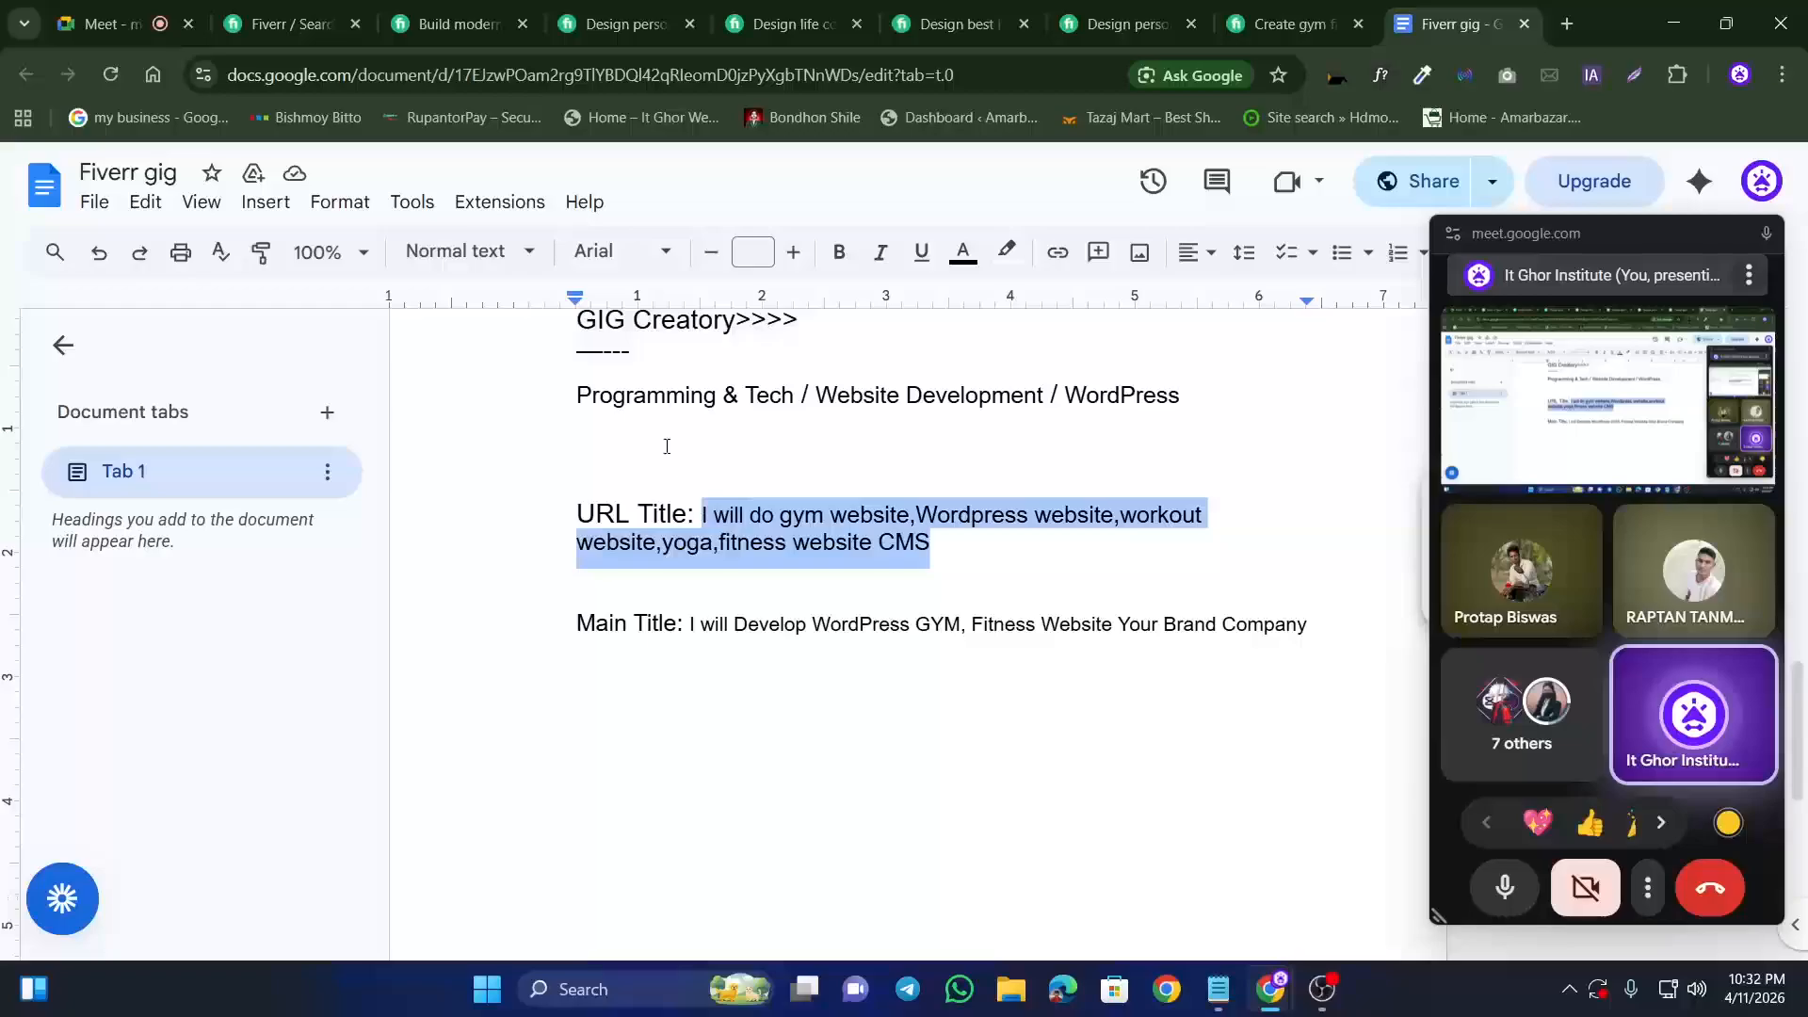
{"action": "left_click", "coordinate": [793, 252]}
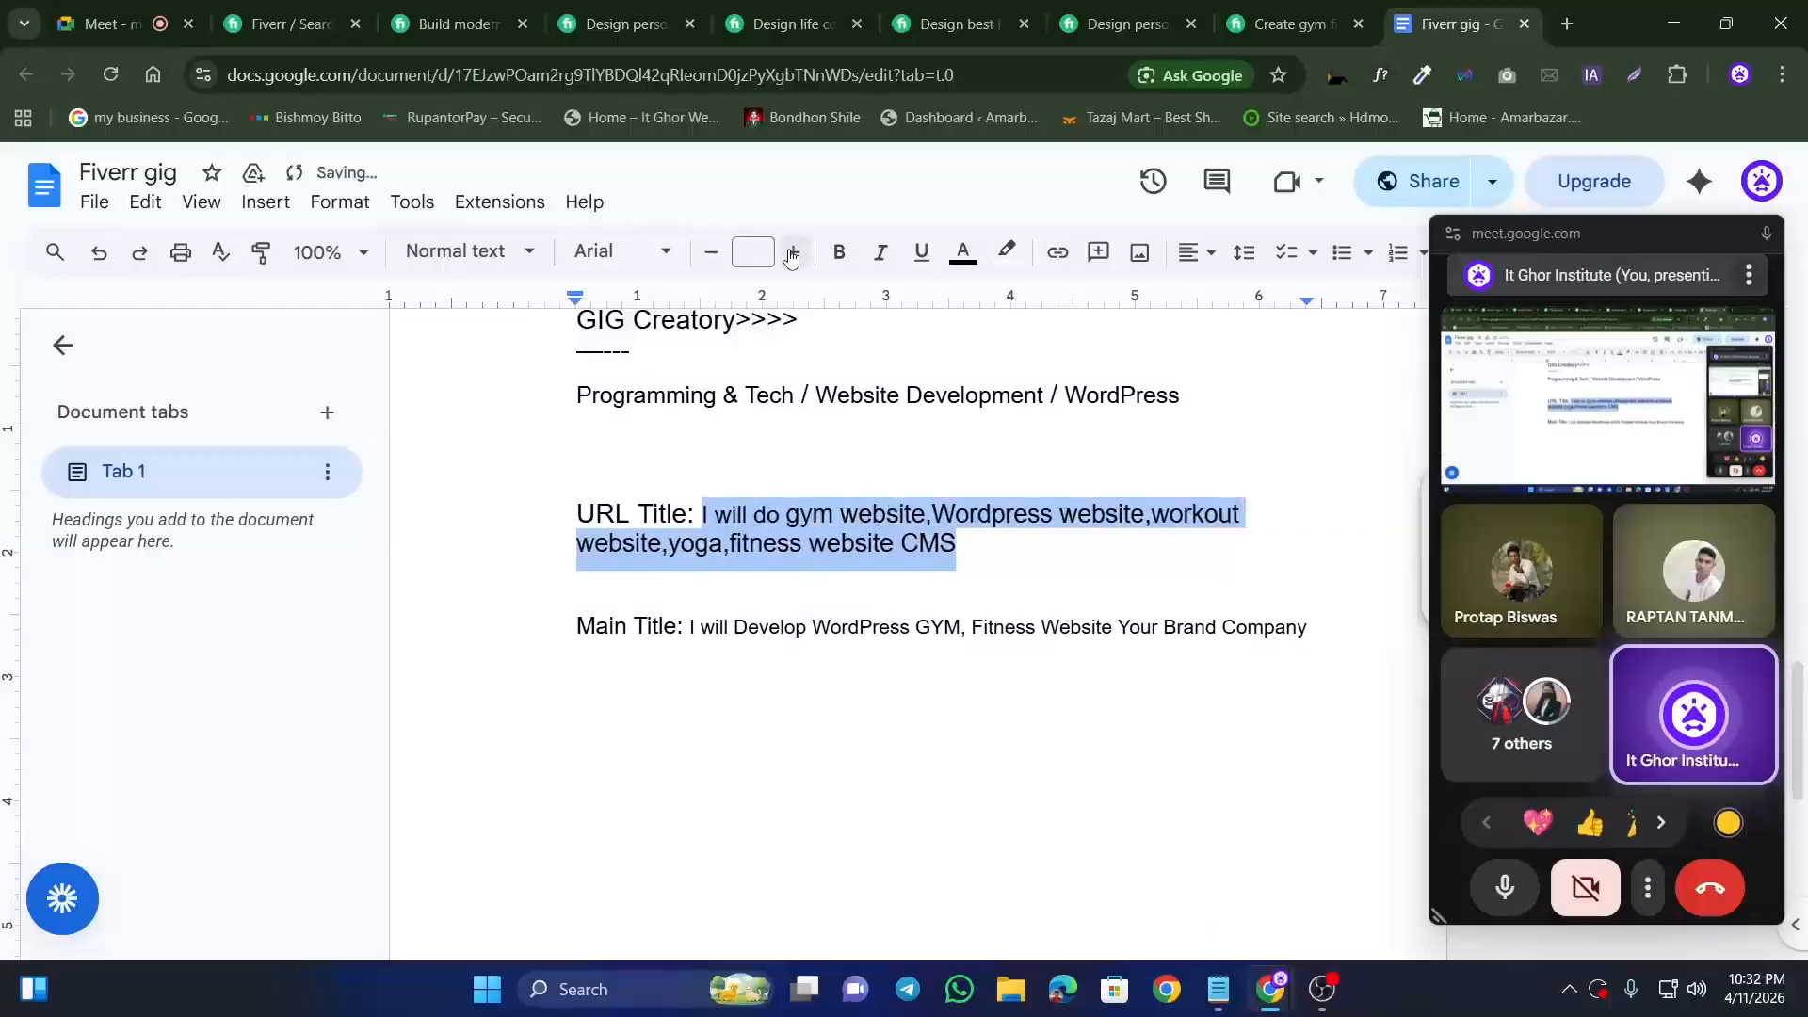
{"action": "left_click", "coordinate": [712, 254]}
{"action": "left_click", "coordinate": [712, 265]}
{"action": "left_click", "coordinate": [713, 265]}
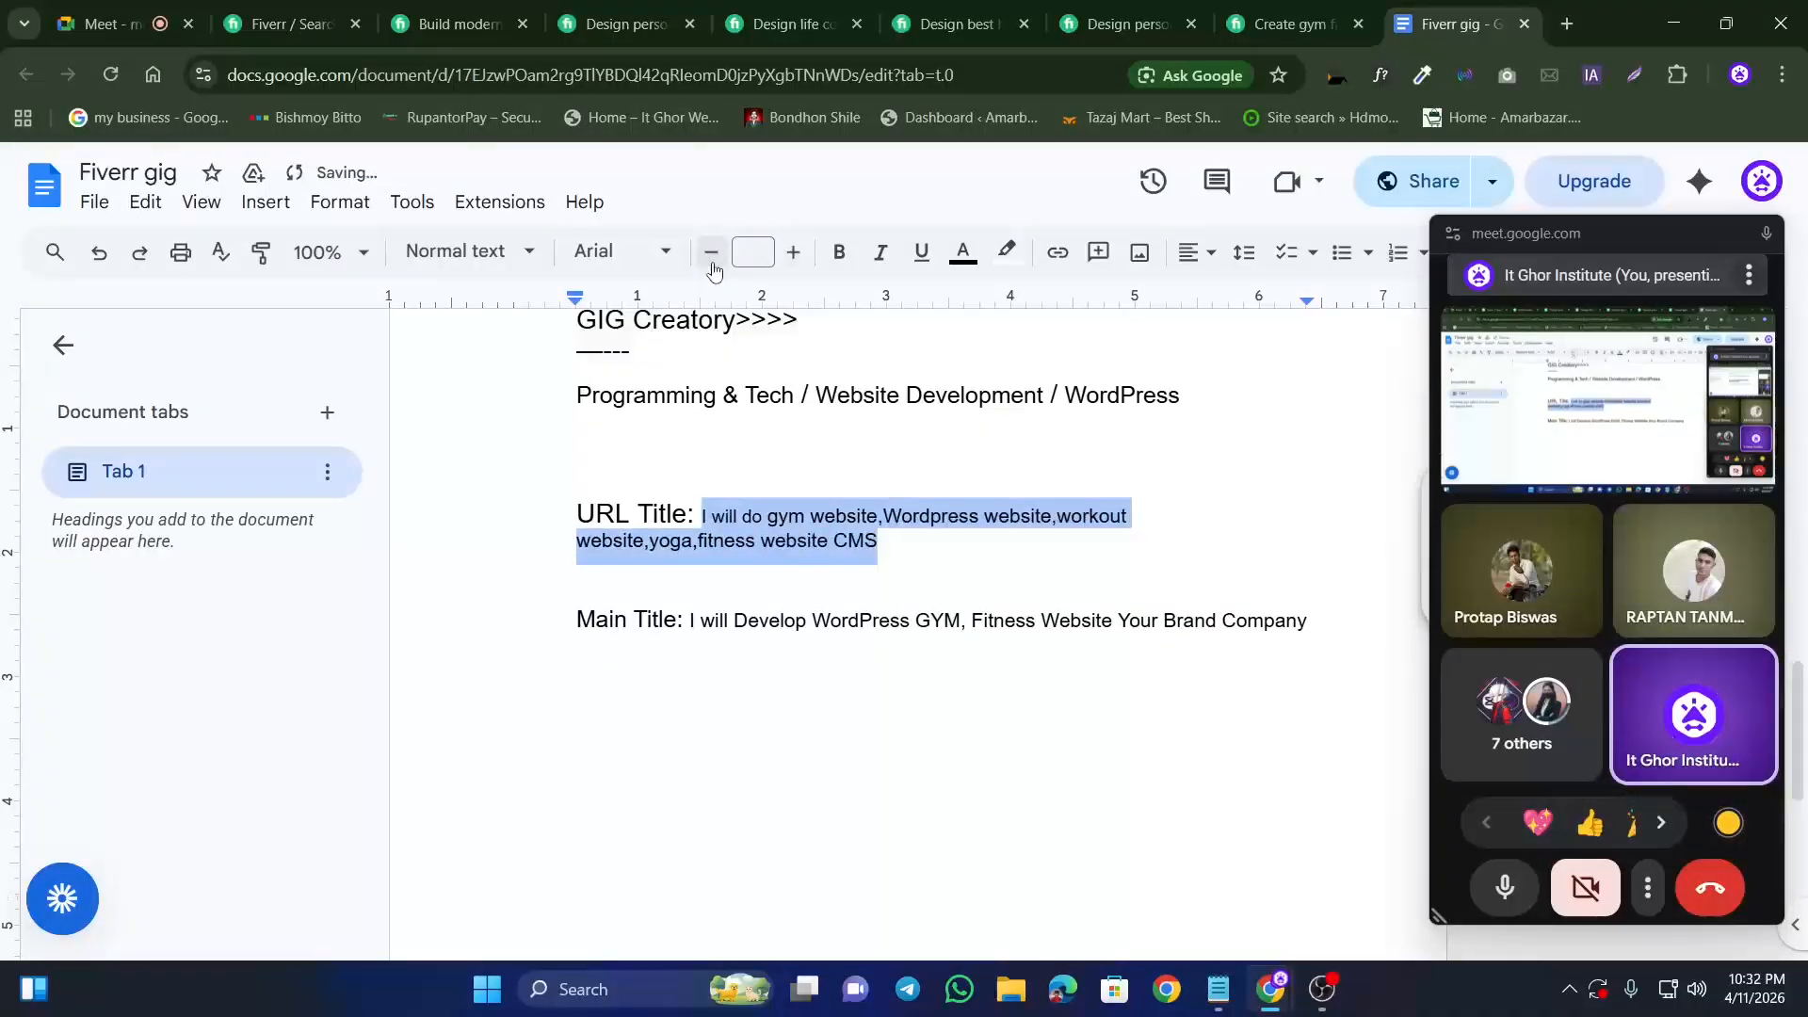
{"action": "left_click", "coordinate": [754, 252]}
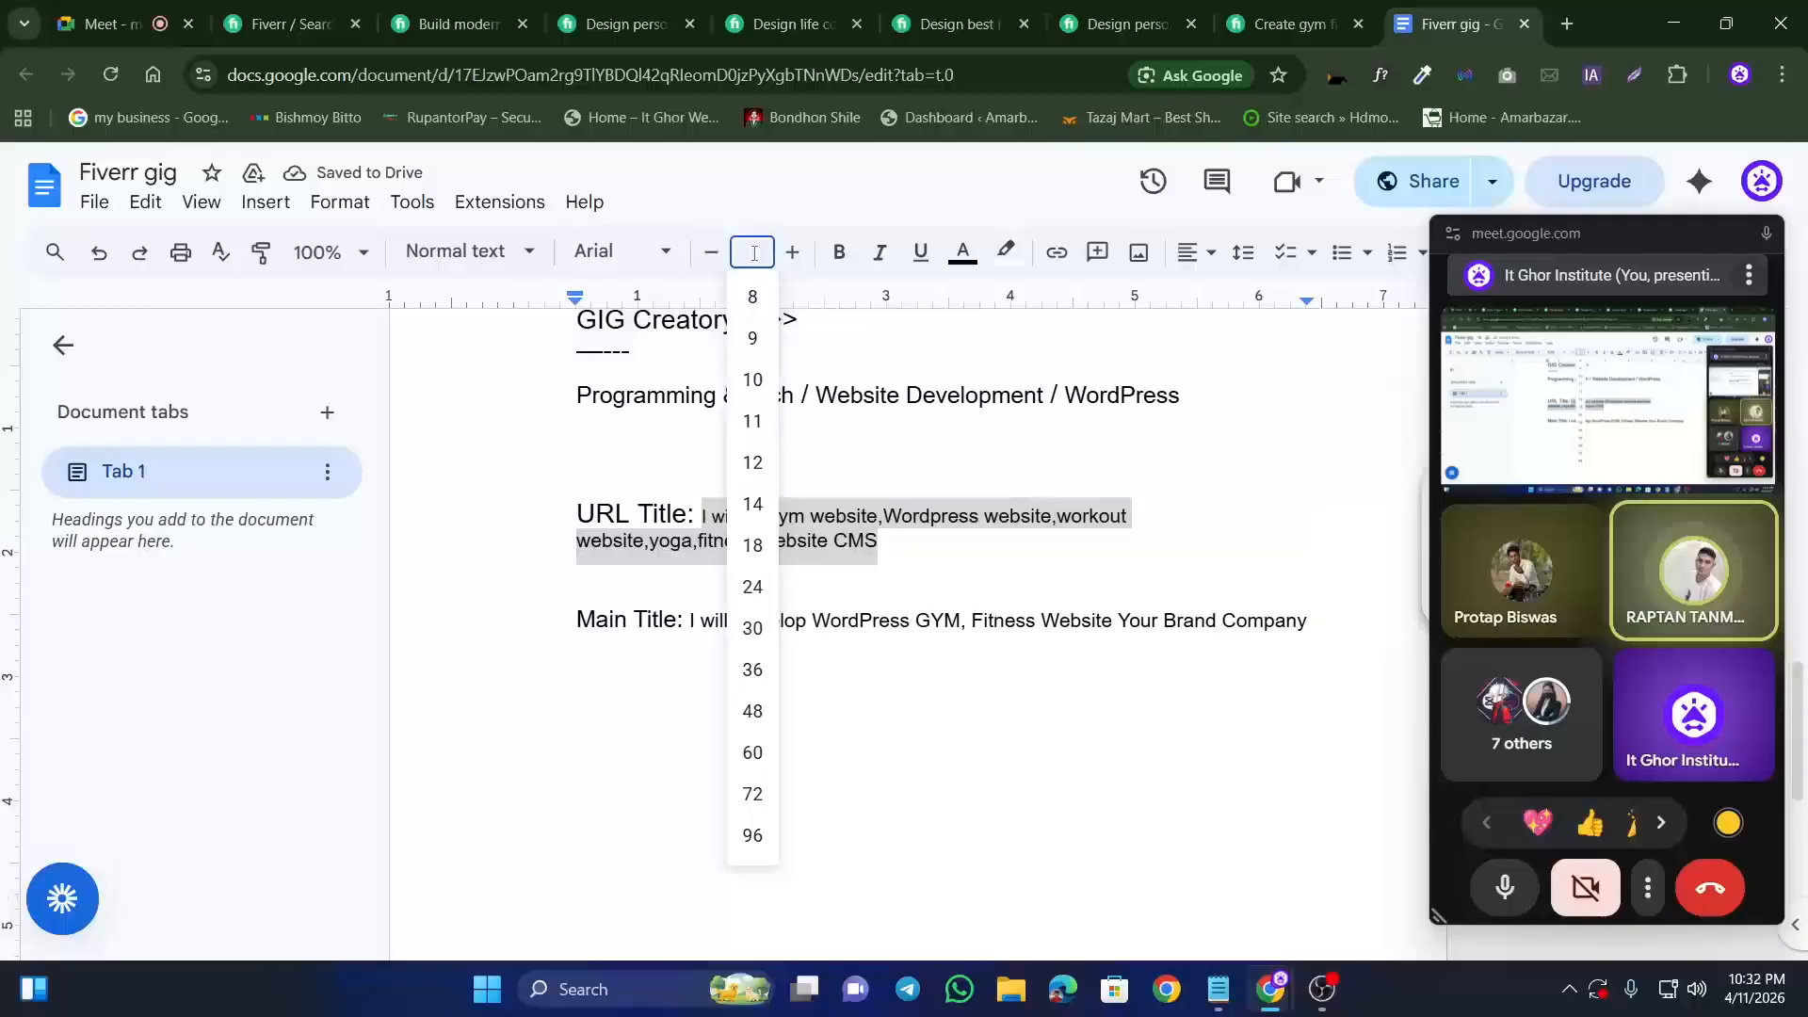
{"action": "type", "text": "11.5"}
{"action": "key", "text": "Return"}
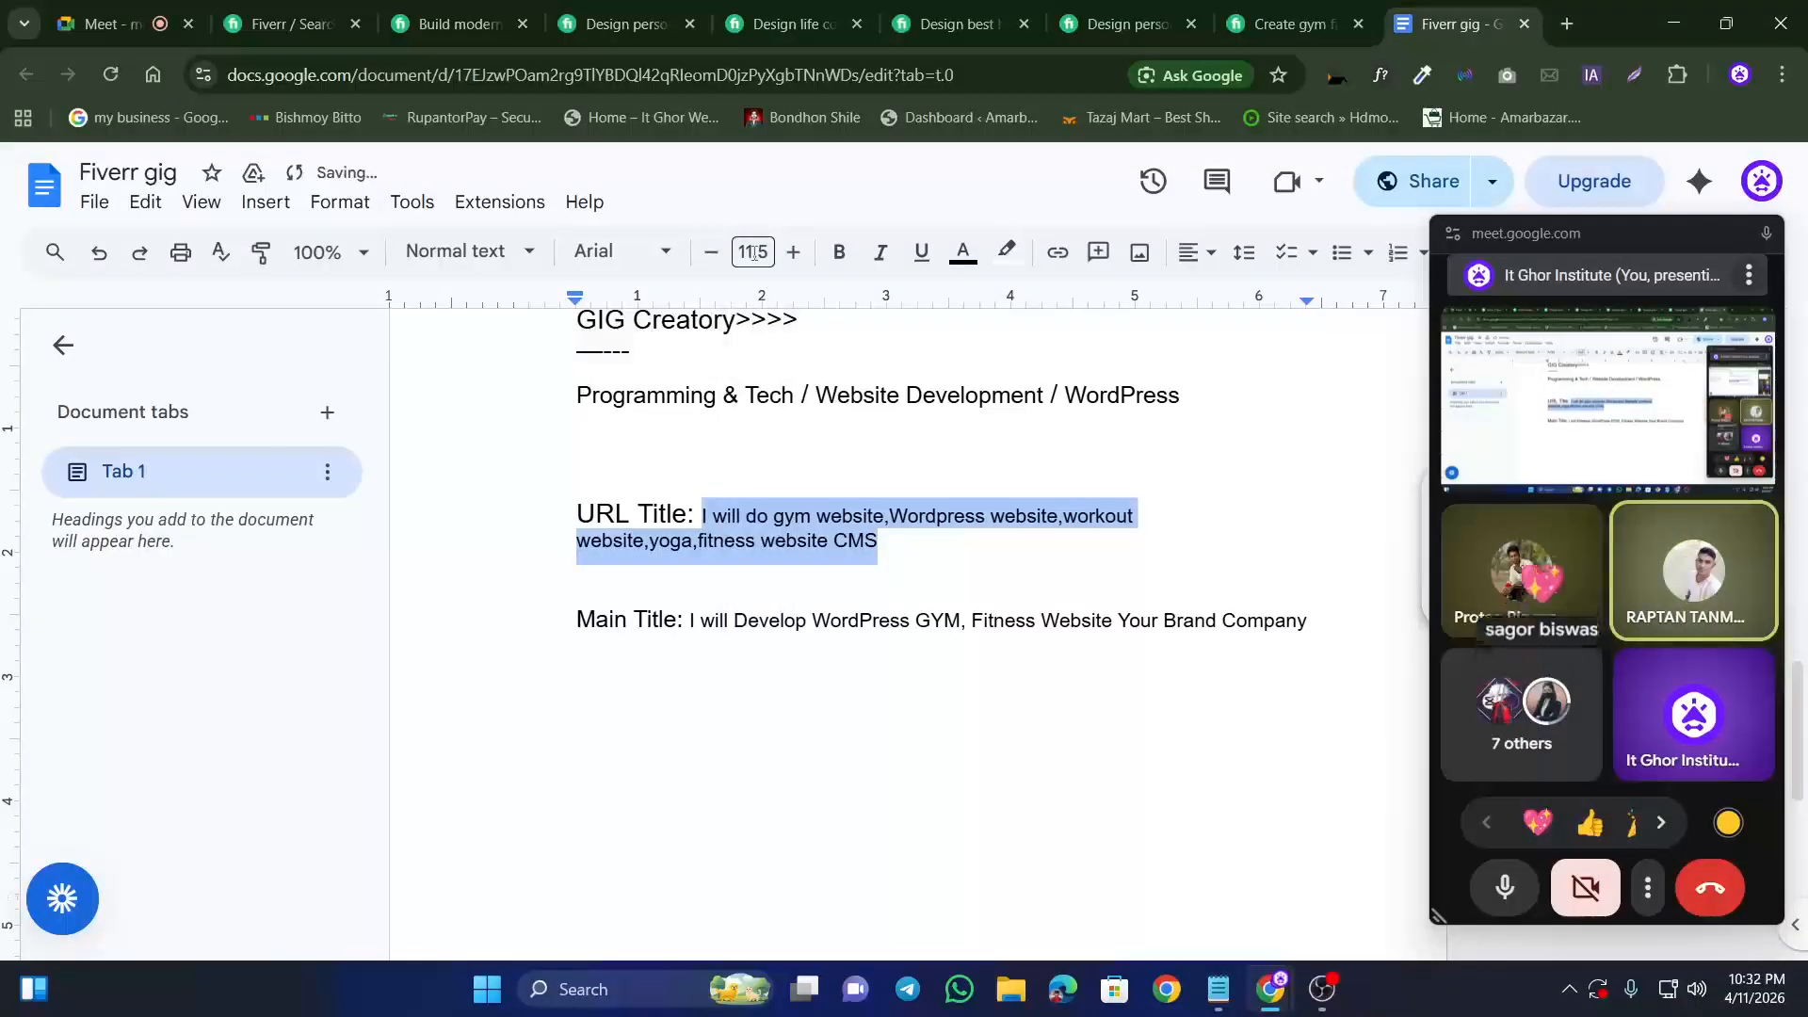
{"action": "left_click", "coordinate": [907, 543]}
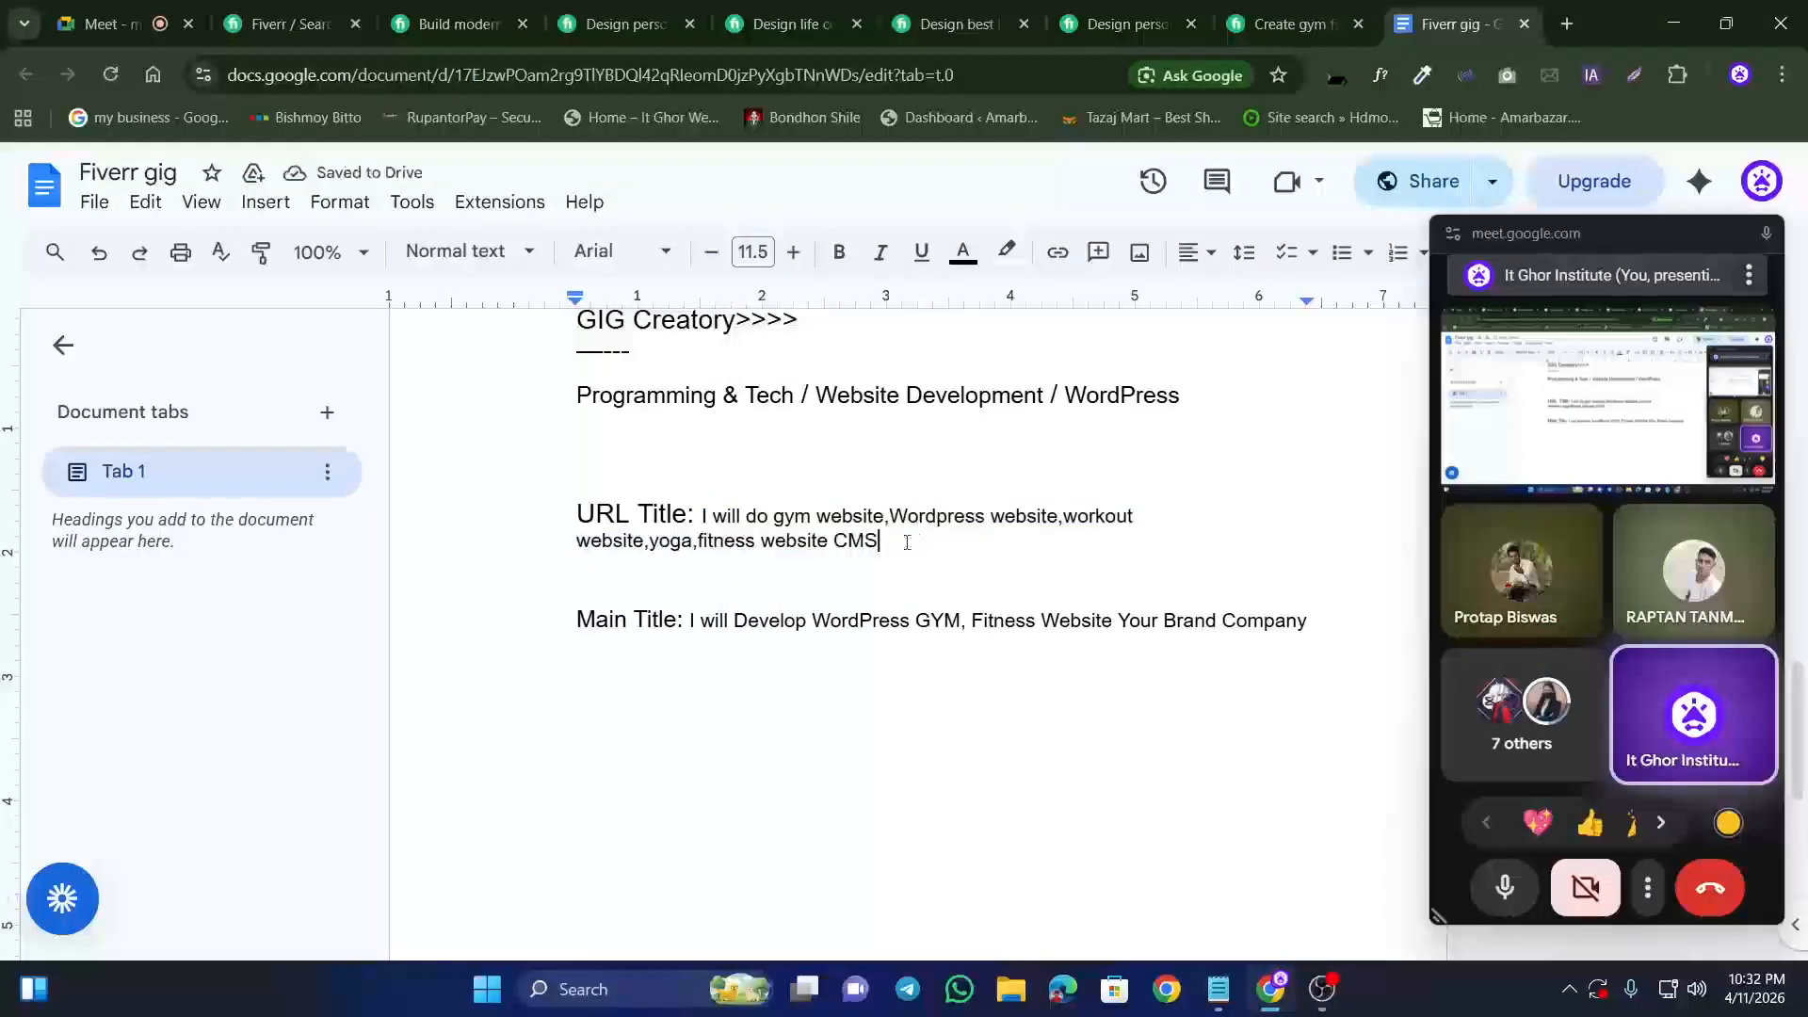
Step: Review the participant list of the Google Meet call, and return to the Fiverr gig document
{"action": "left_click", "coordinate": [24, 23]}
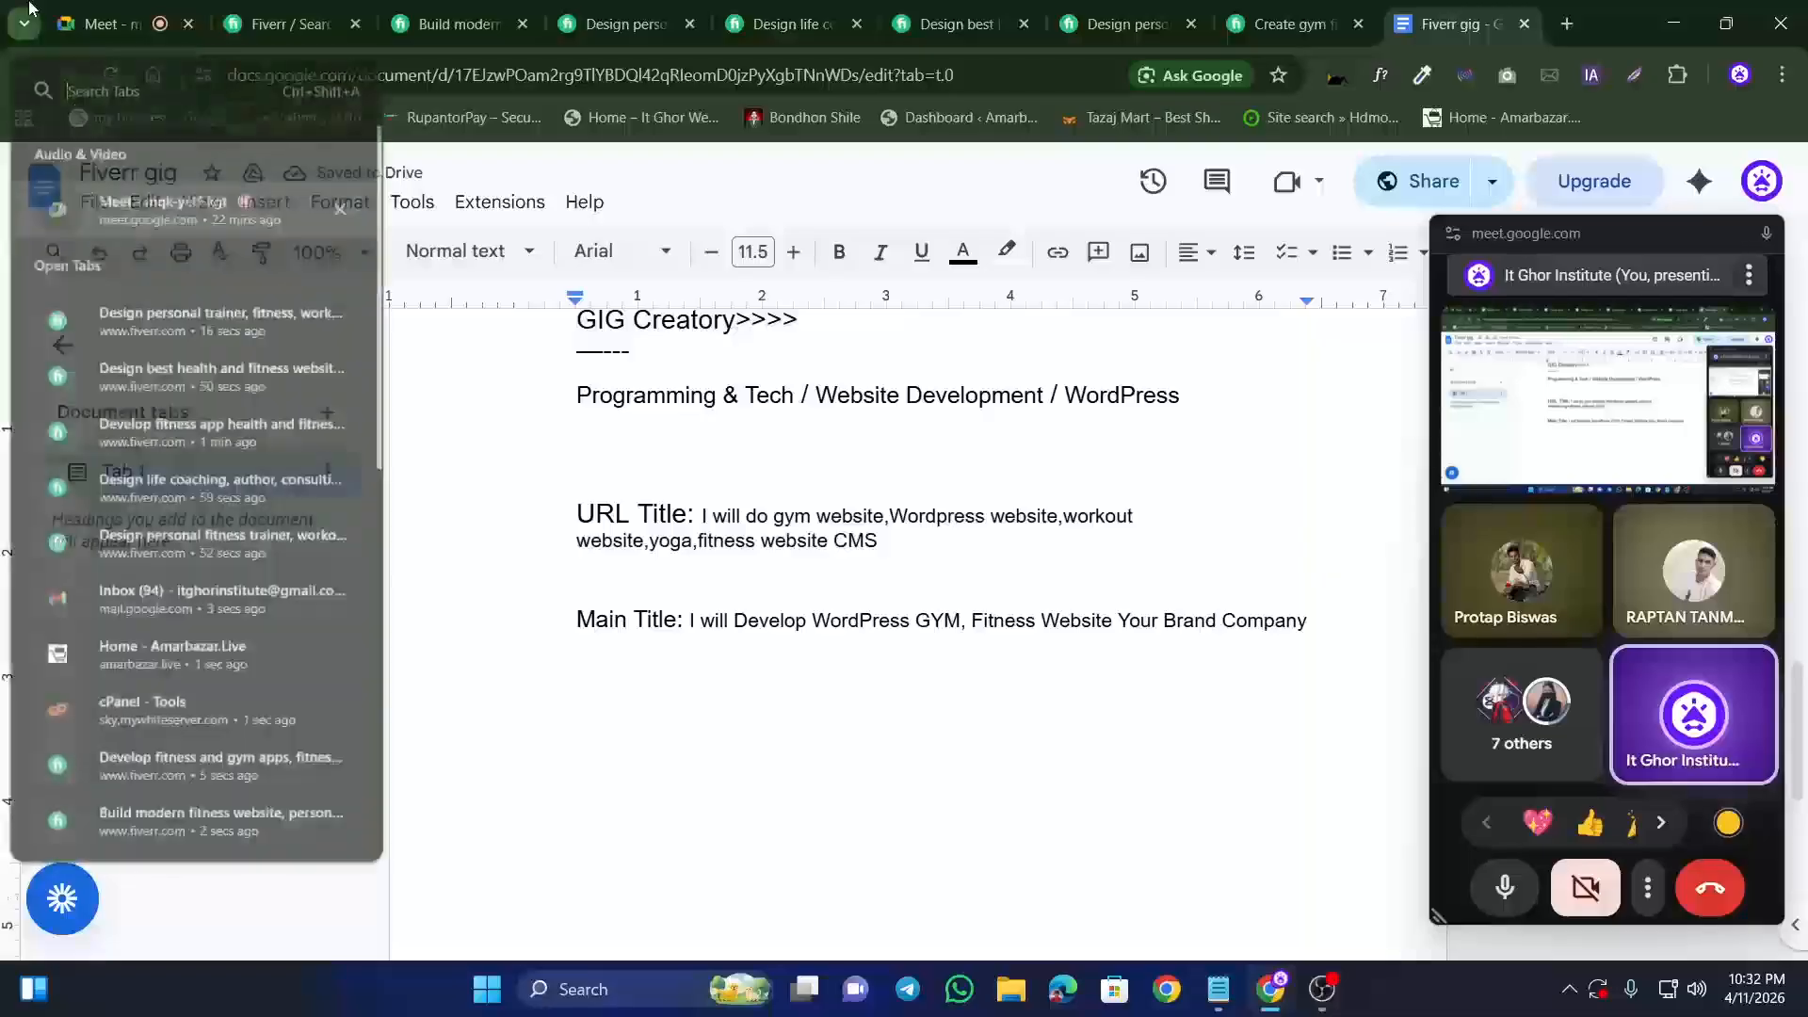
{"action": "left_click", "coordinate": [83, 10]}
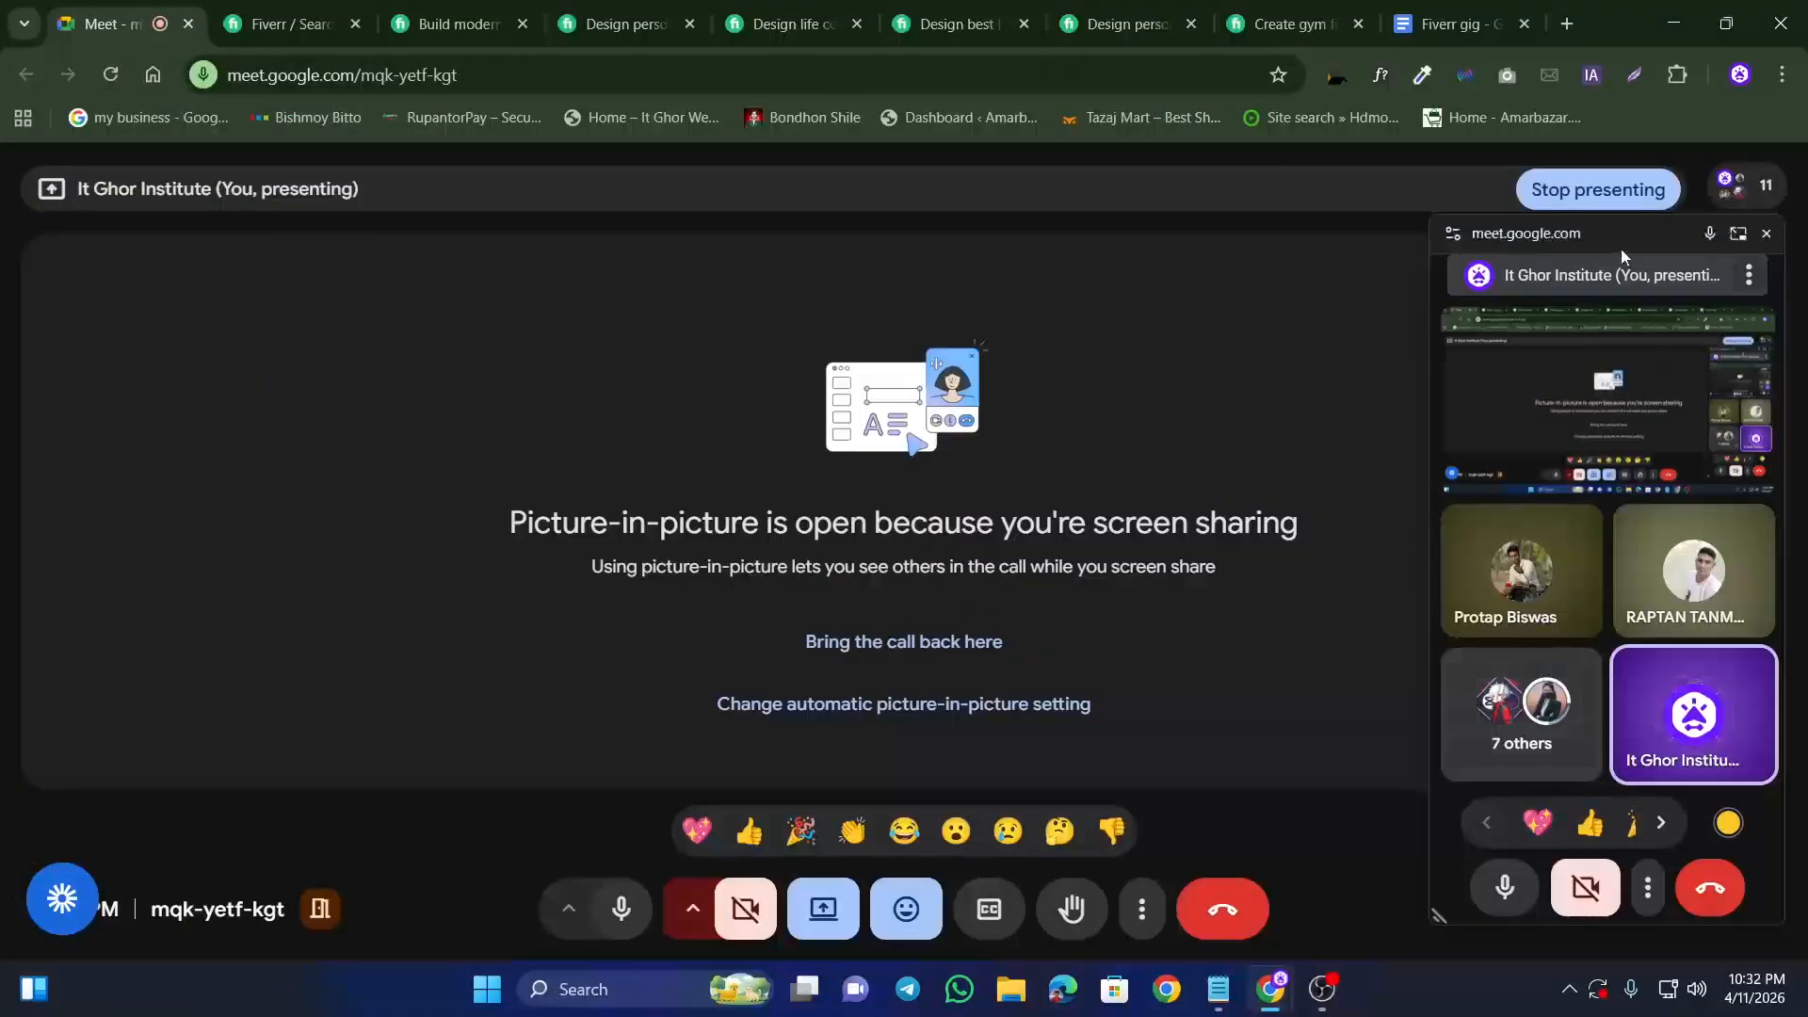
{"action": "left_click_drag", "start_coordinate": [1631, 244], "coordinate": [445, 247]}
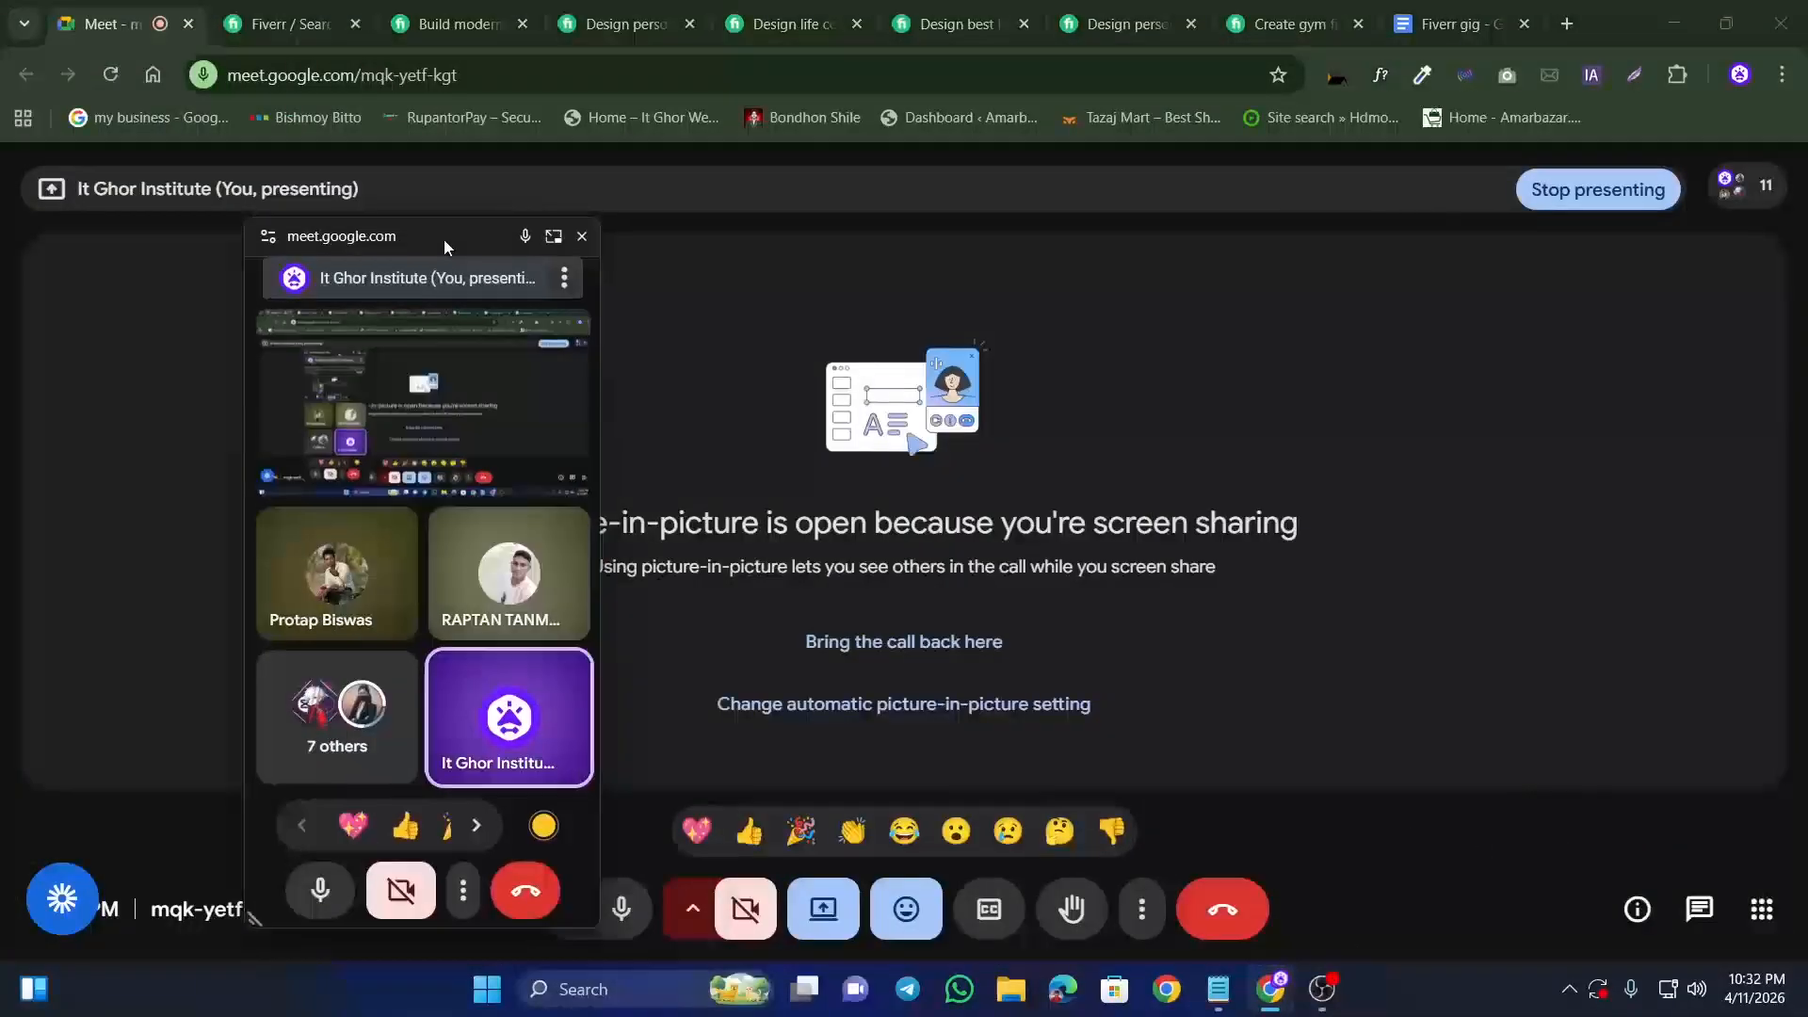
{"action": "left_click", "coordinate": [1769, 193]}
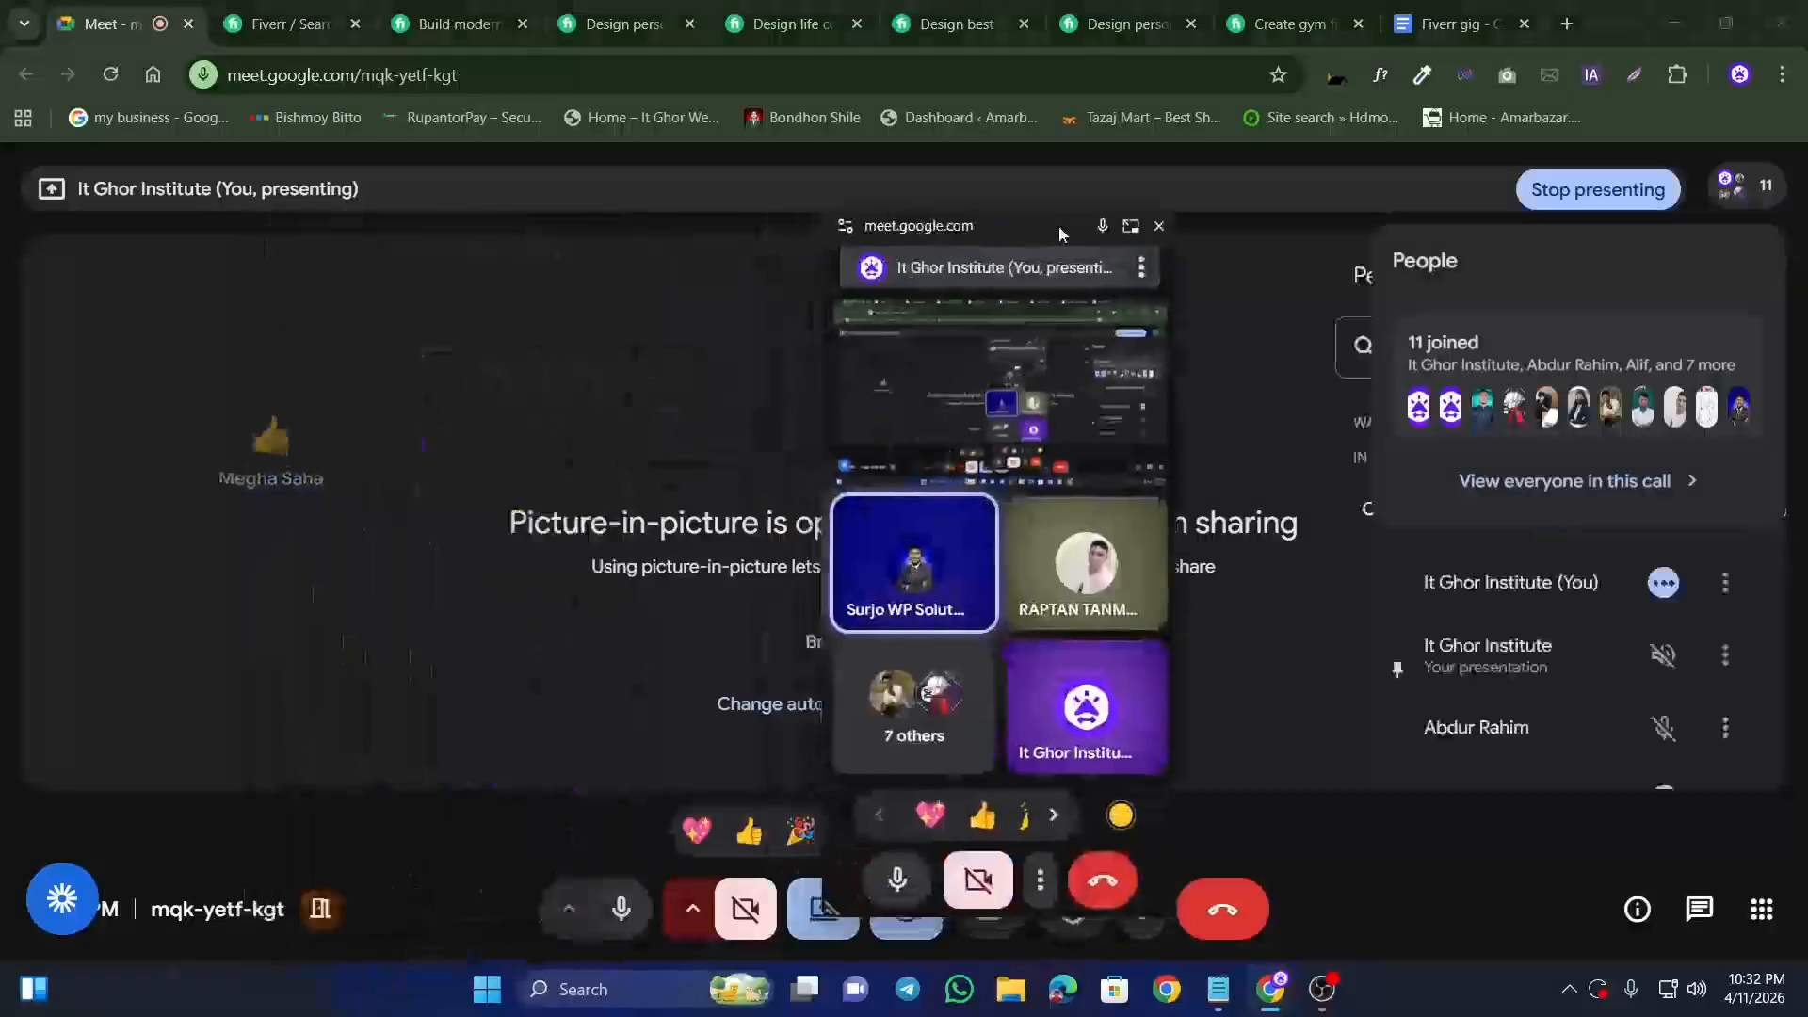
{"action": "scroll", "coordinate": [1565, 613], "scroll_direction": "down", "scroll_amount": 4}
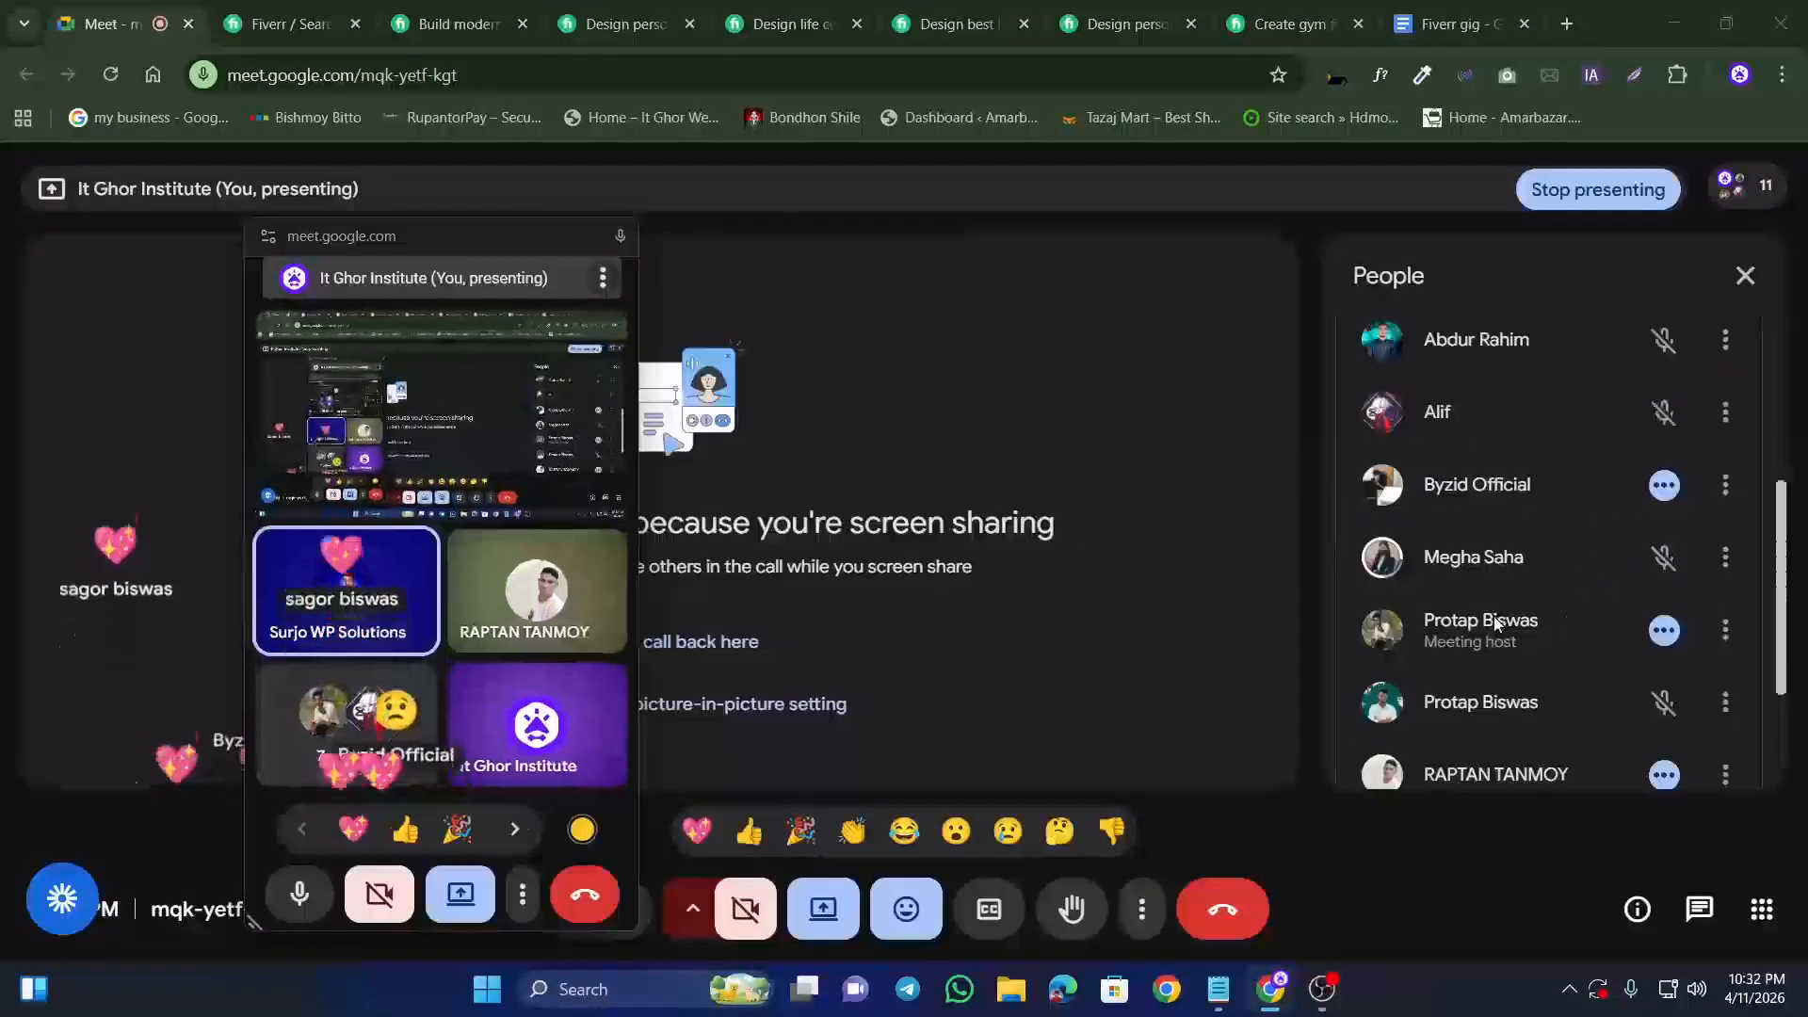
{"action": "scroll", "coordinate": [1501, 612], "scroll_direction": "down", "scroll_amount": 2}
{"action": "scroll", "coordinate": [1501, 612], "scroll_direction": "down", "scroll_amount": 1}
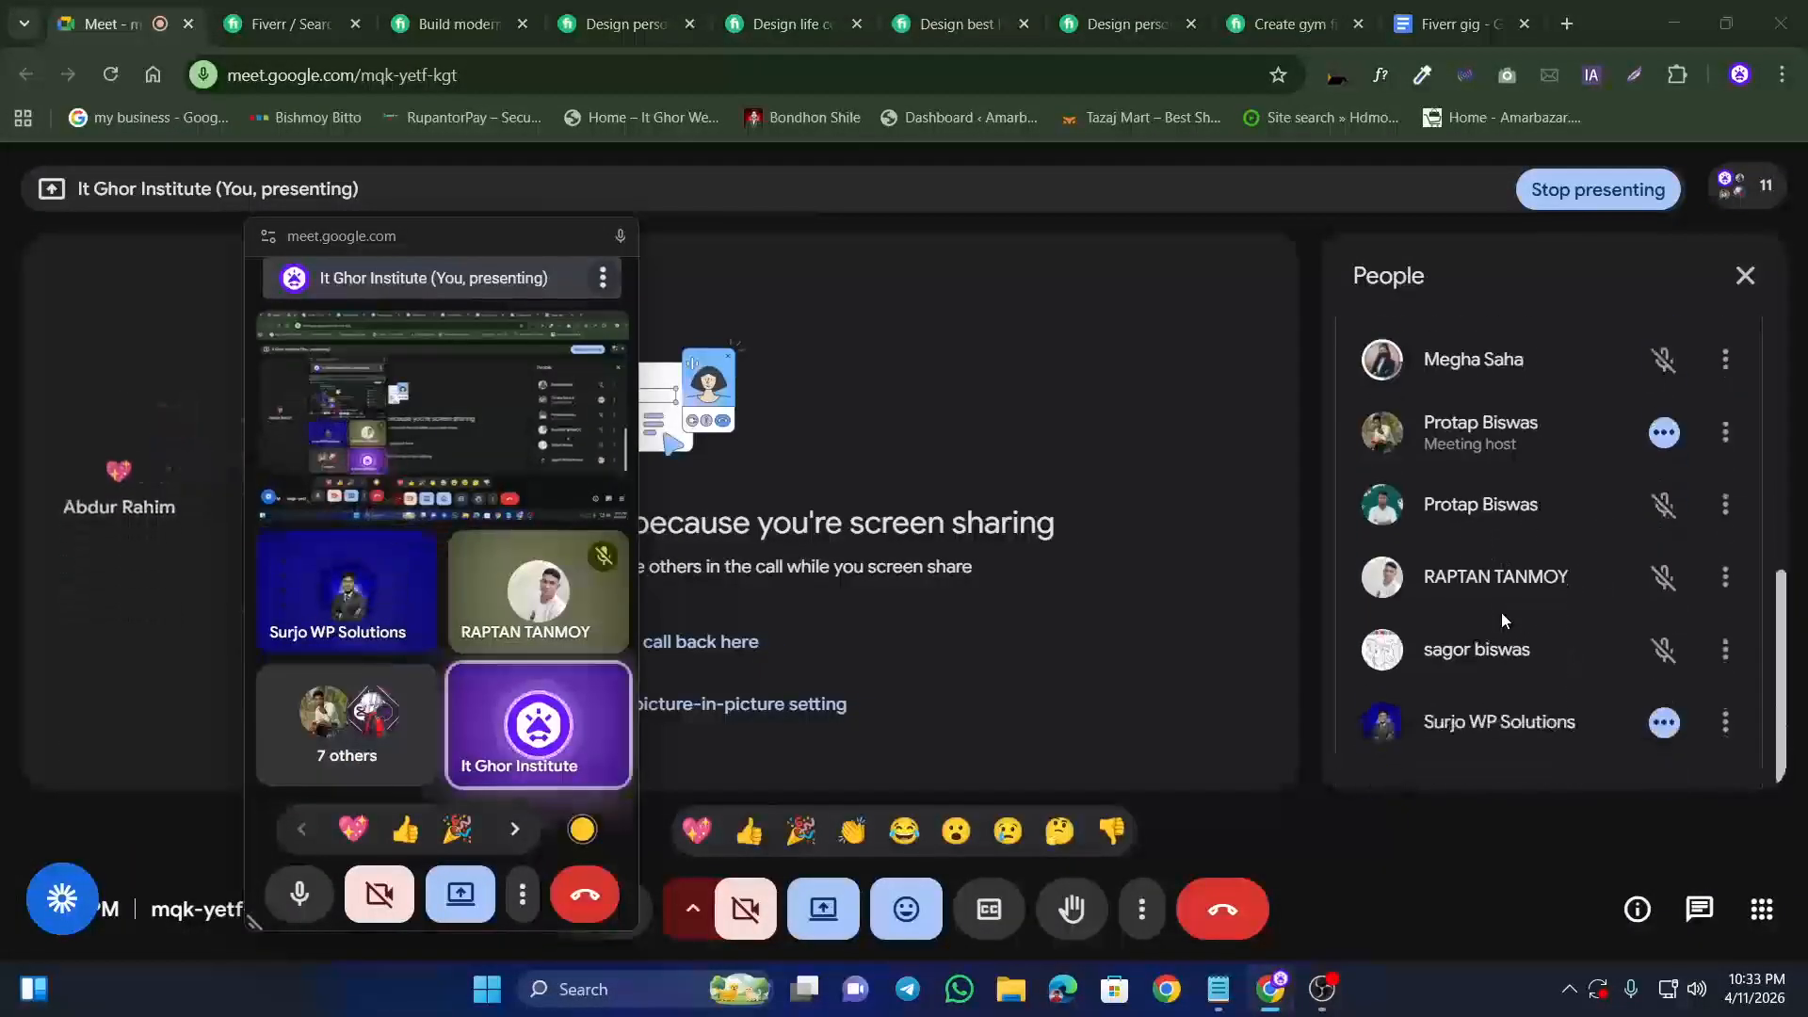
{"action": "scroll", "coordinate": [1494, 619], "scroll_direction": "up", "scroll_amount": 3}
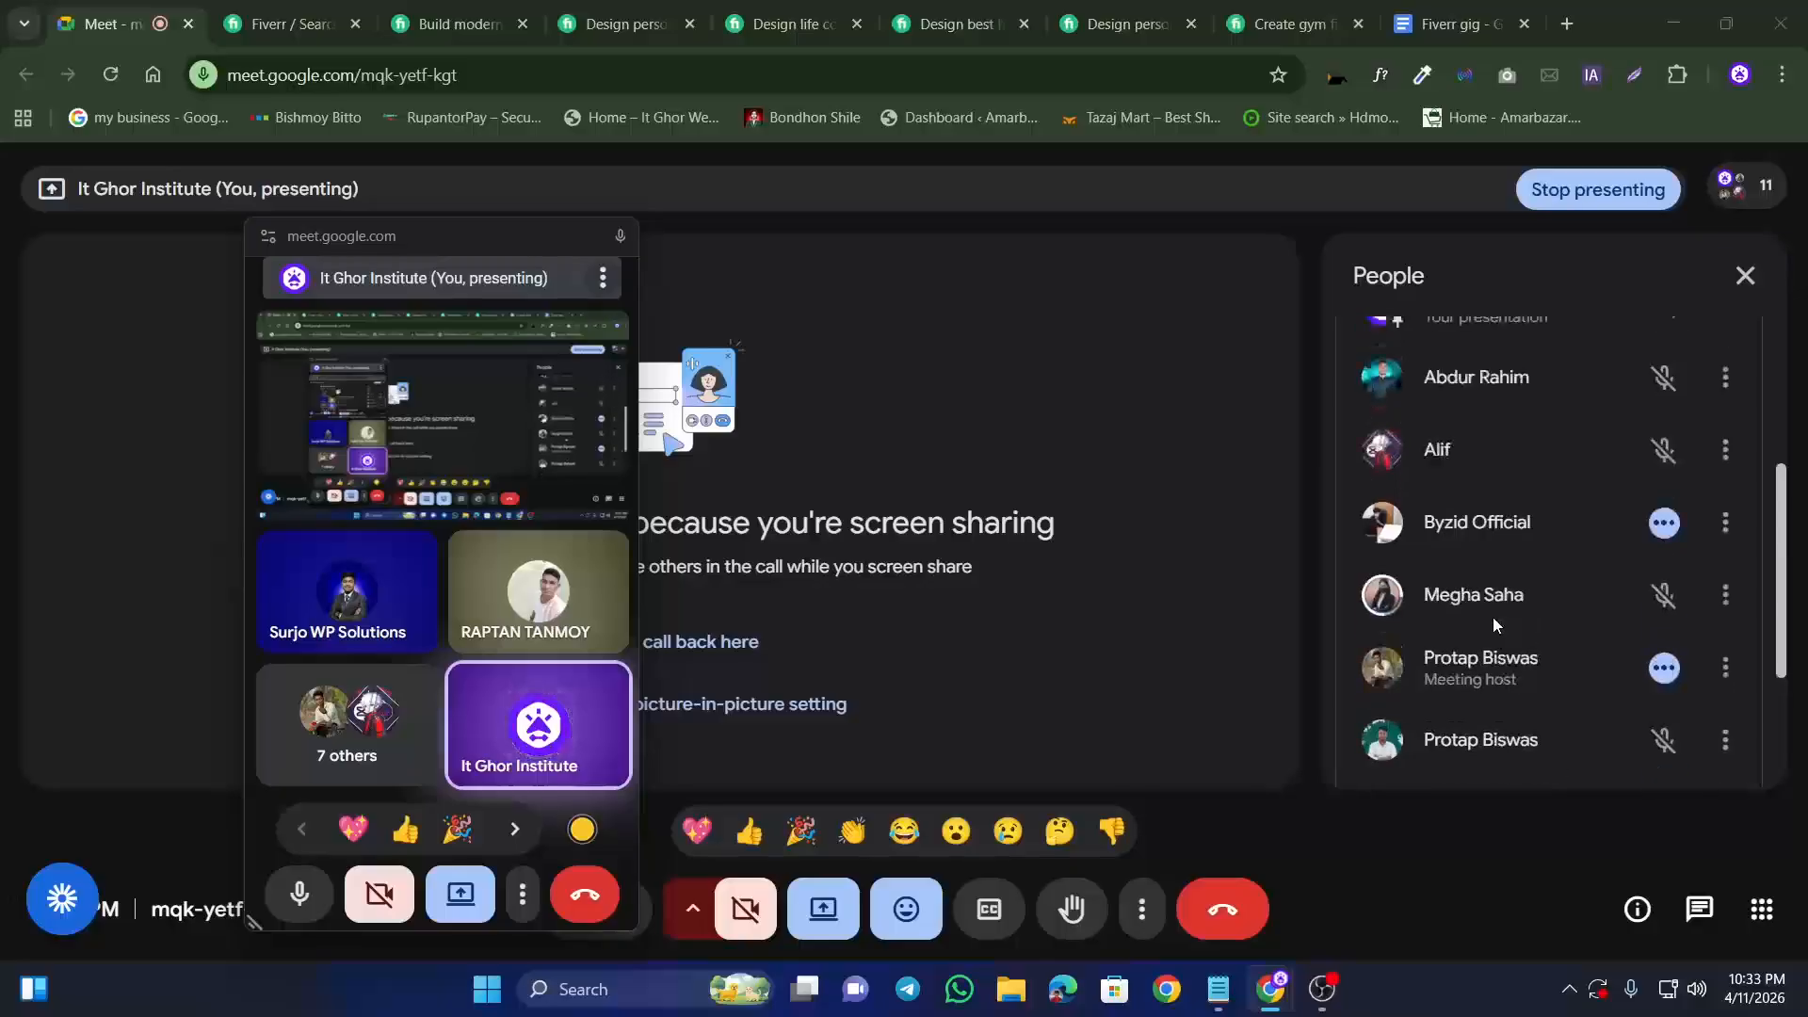
{"action": "scroll", "coordinate": [1493, 618], "scroll_direction": "up", "scroll_amount": 2}
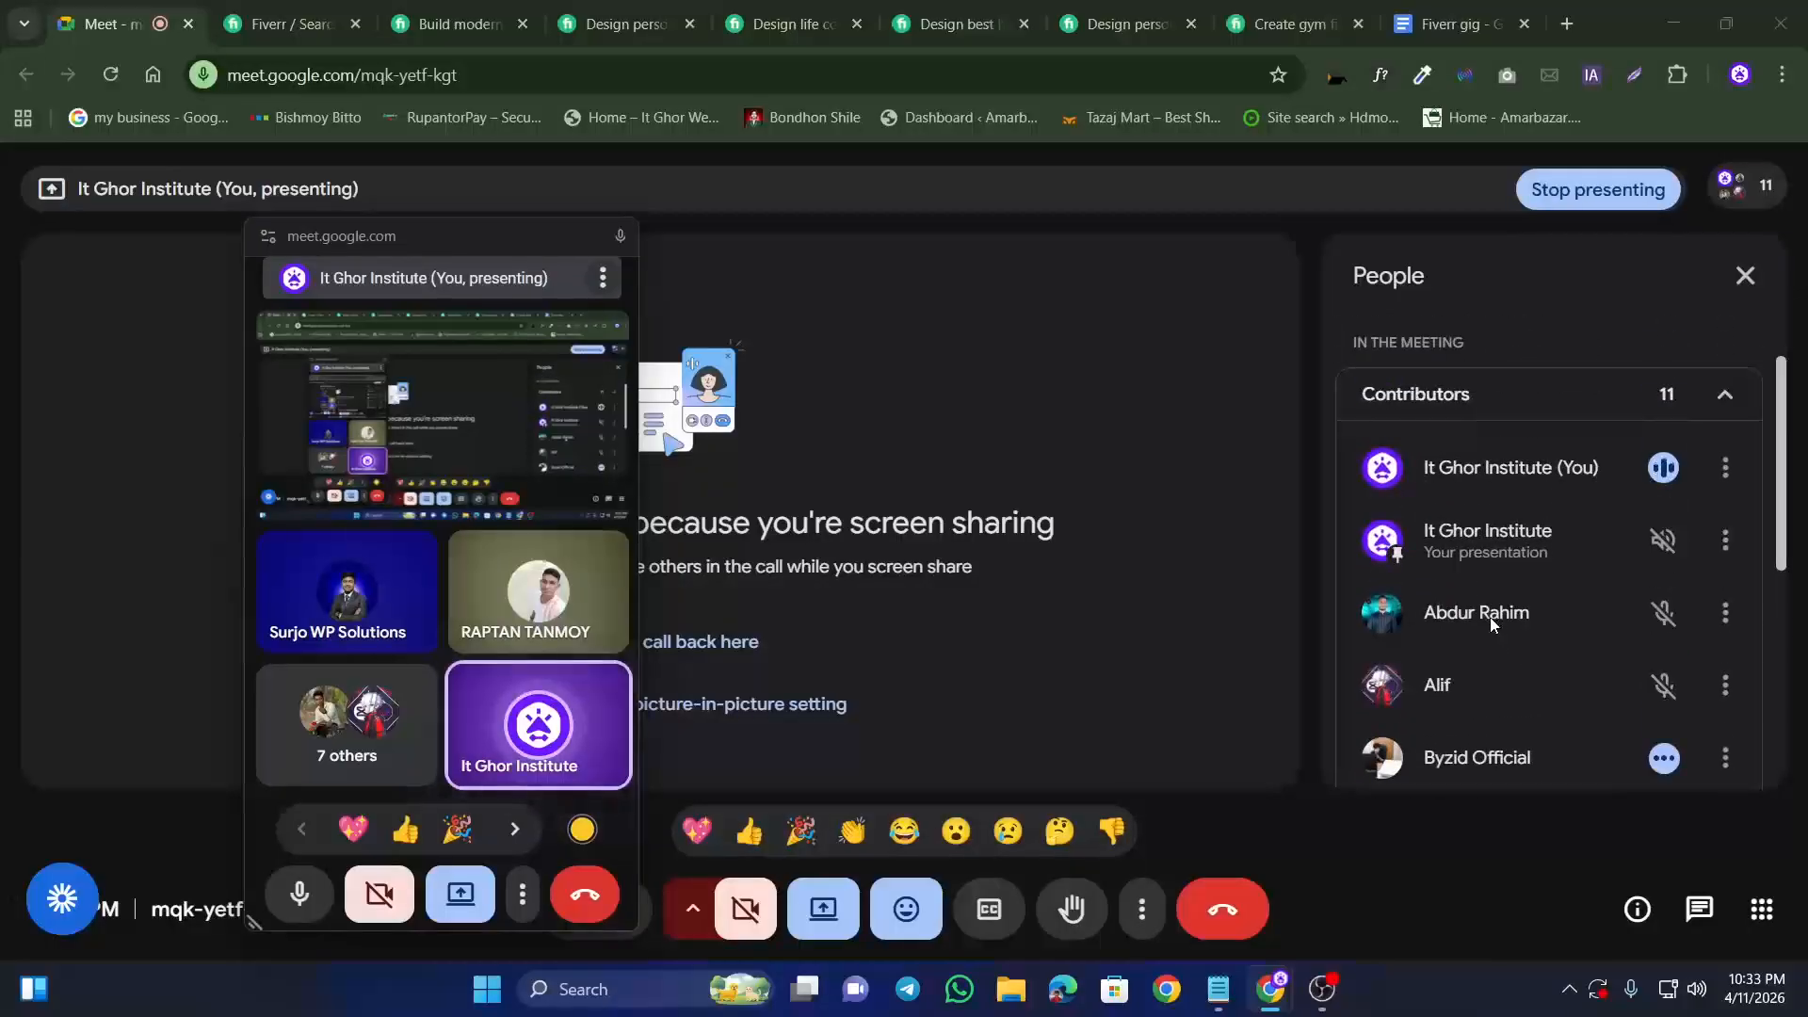
{"action": "scroll", "coordinate": [1489, 617], "scroll_direction": "up", "scroll_amount": 2}
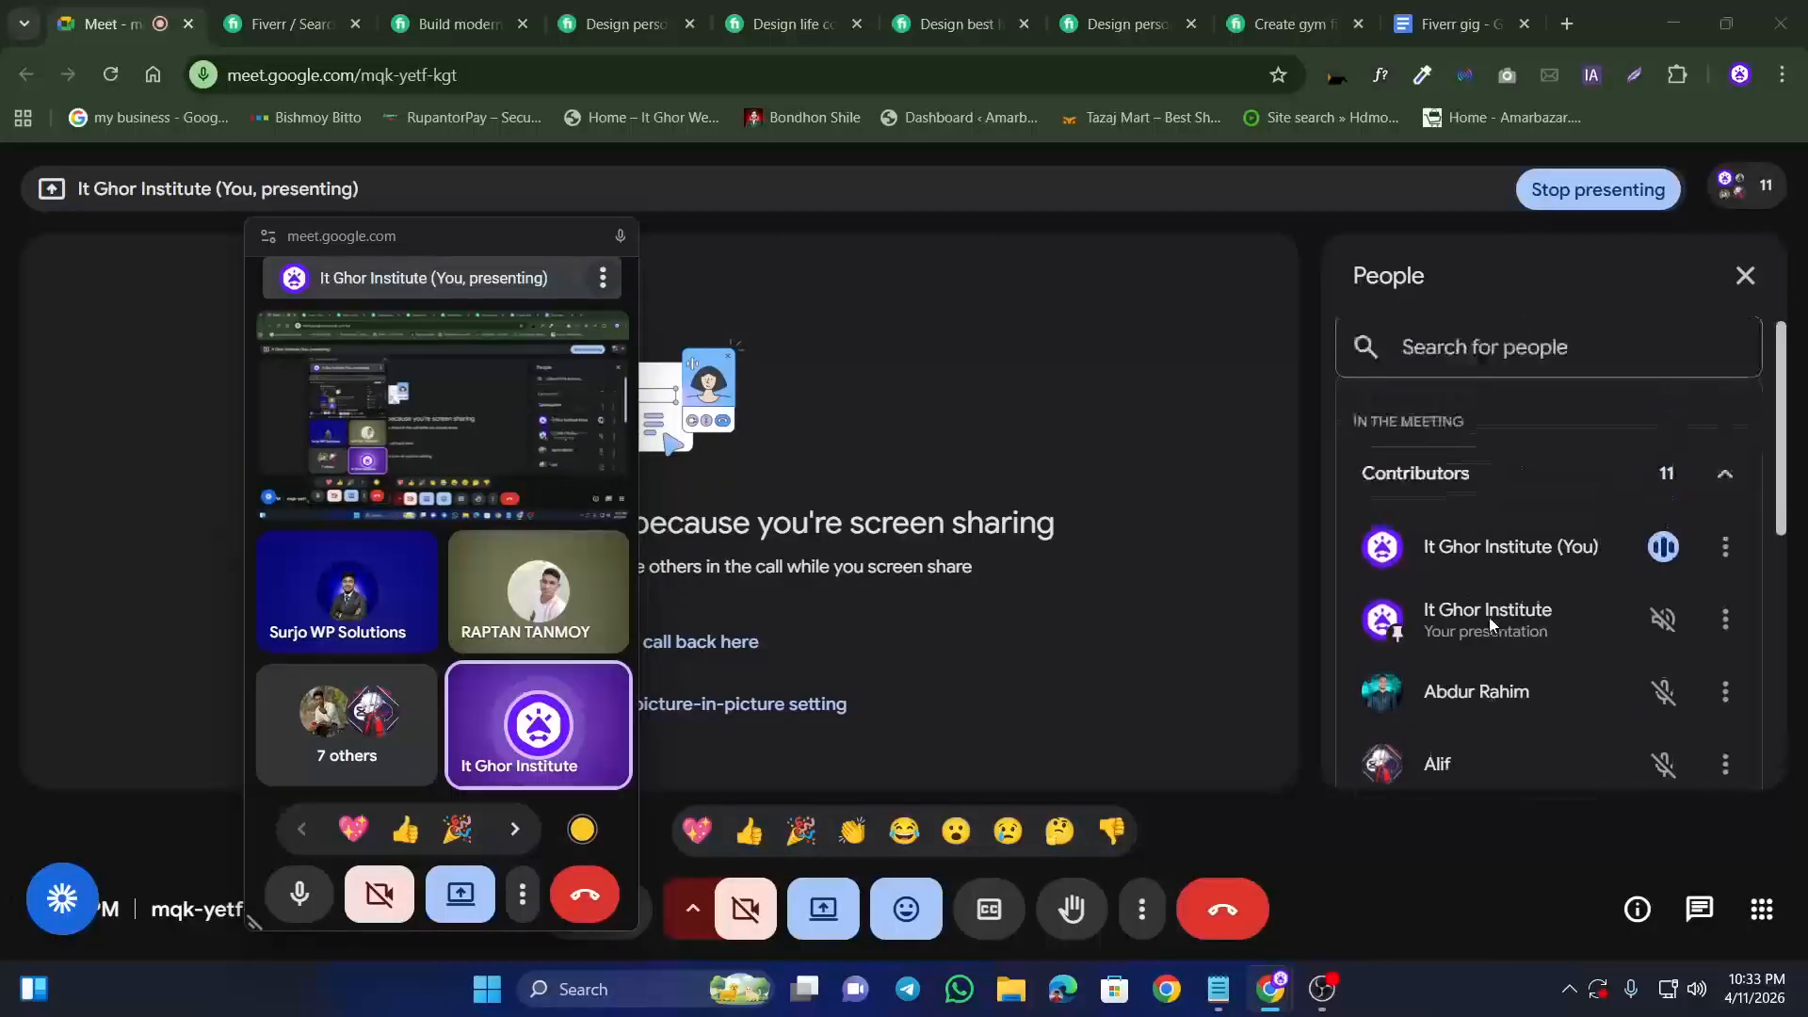
{"action": "left_click", "coordinate": [1744, 275]}
{"action": "left_click_drag", "start_coordinate": [462, 243], "coordinate": [1614, 254]}
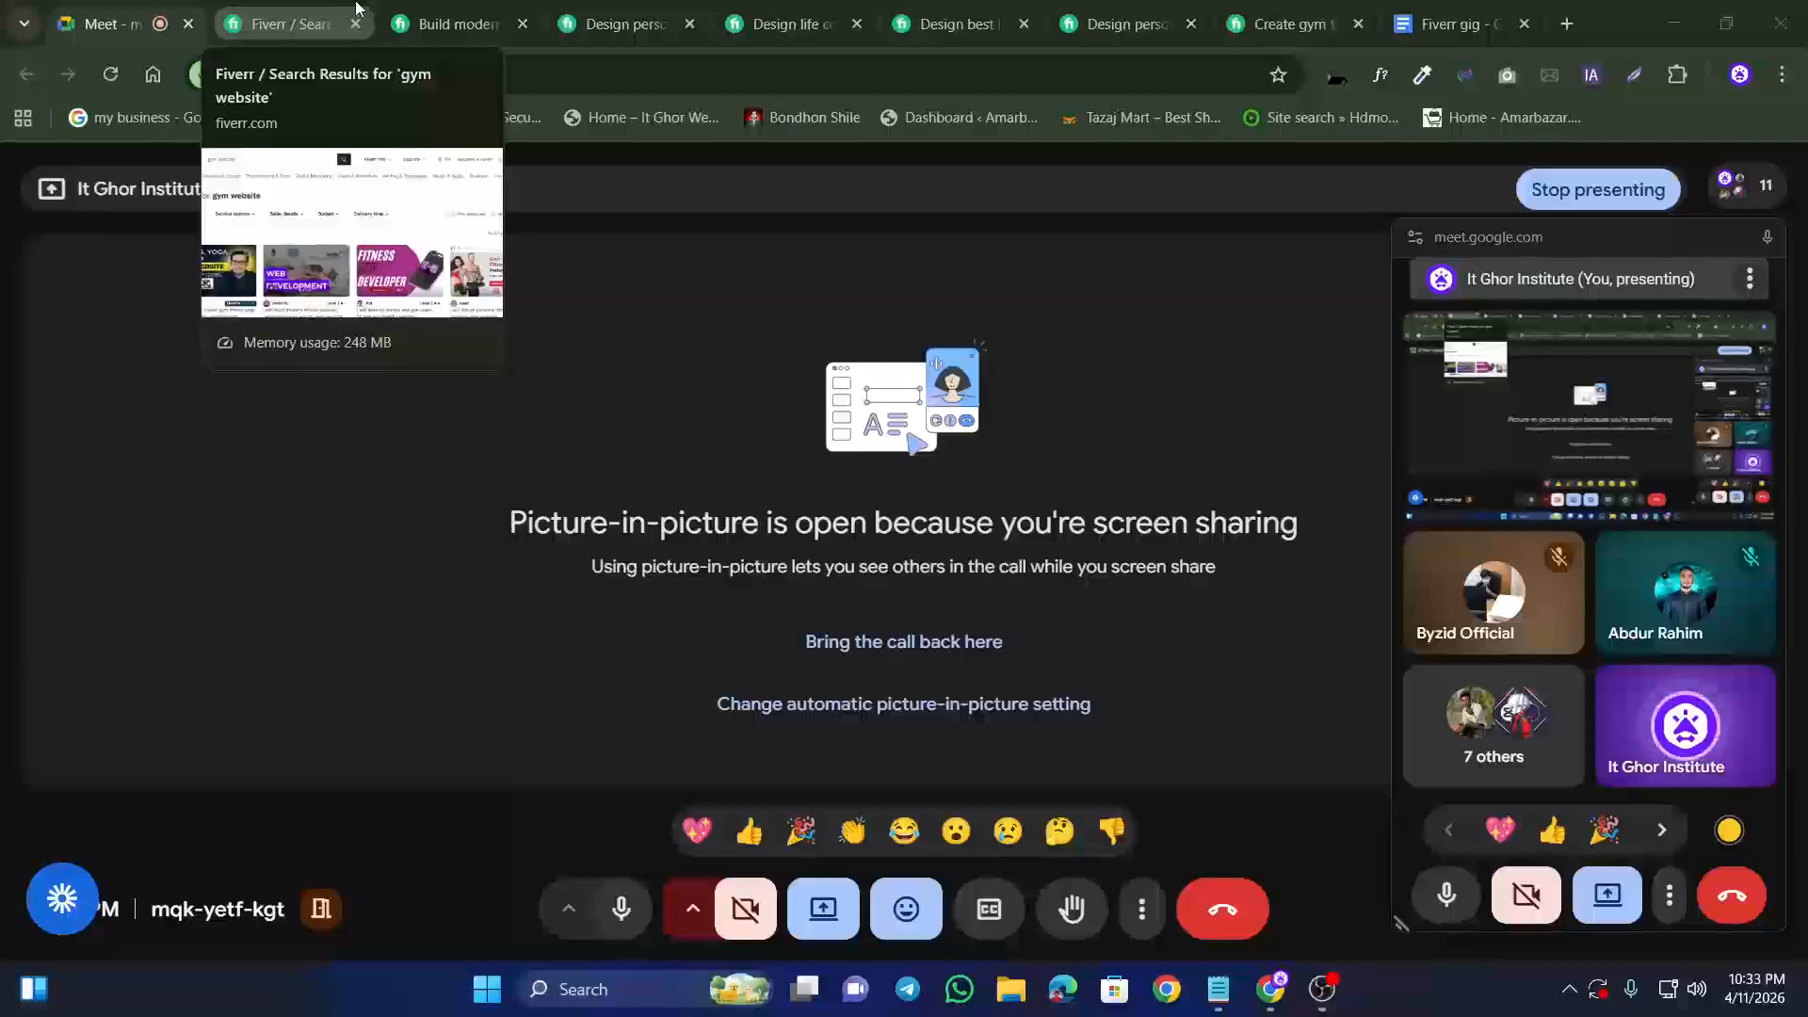
{"action": "left_click", "coordinate": [1457, 23]}
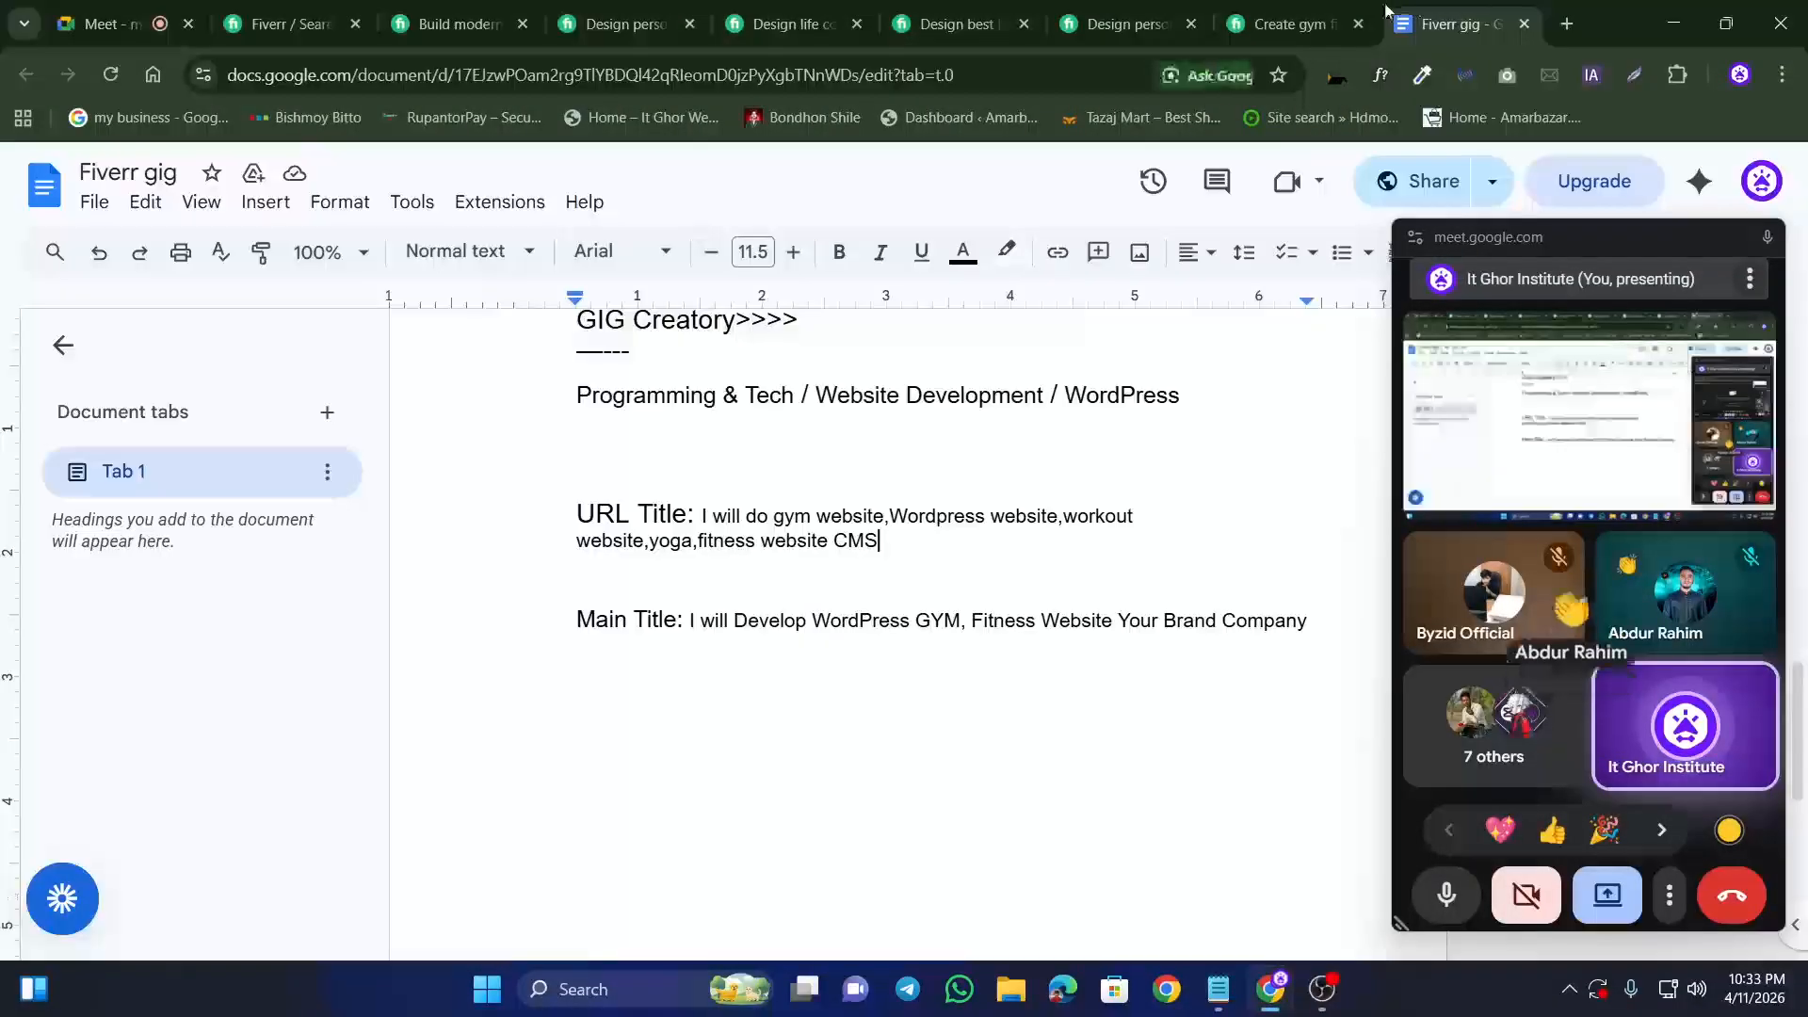
Step: Add an empty line below the main title and narrow the floating meeting window so it covers less of the page
{"action": "left_click", "coordinate": [575, 706]}
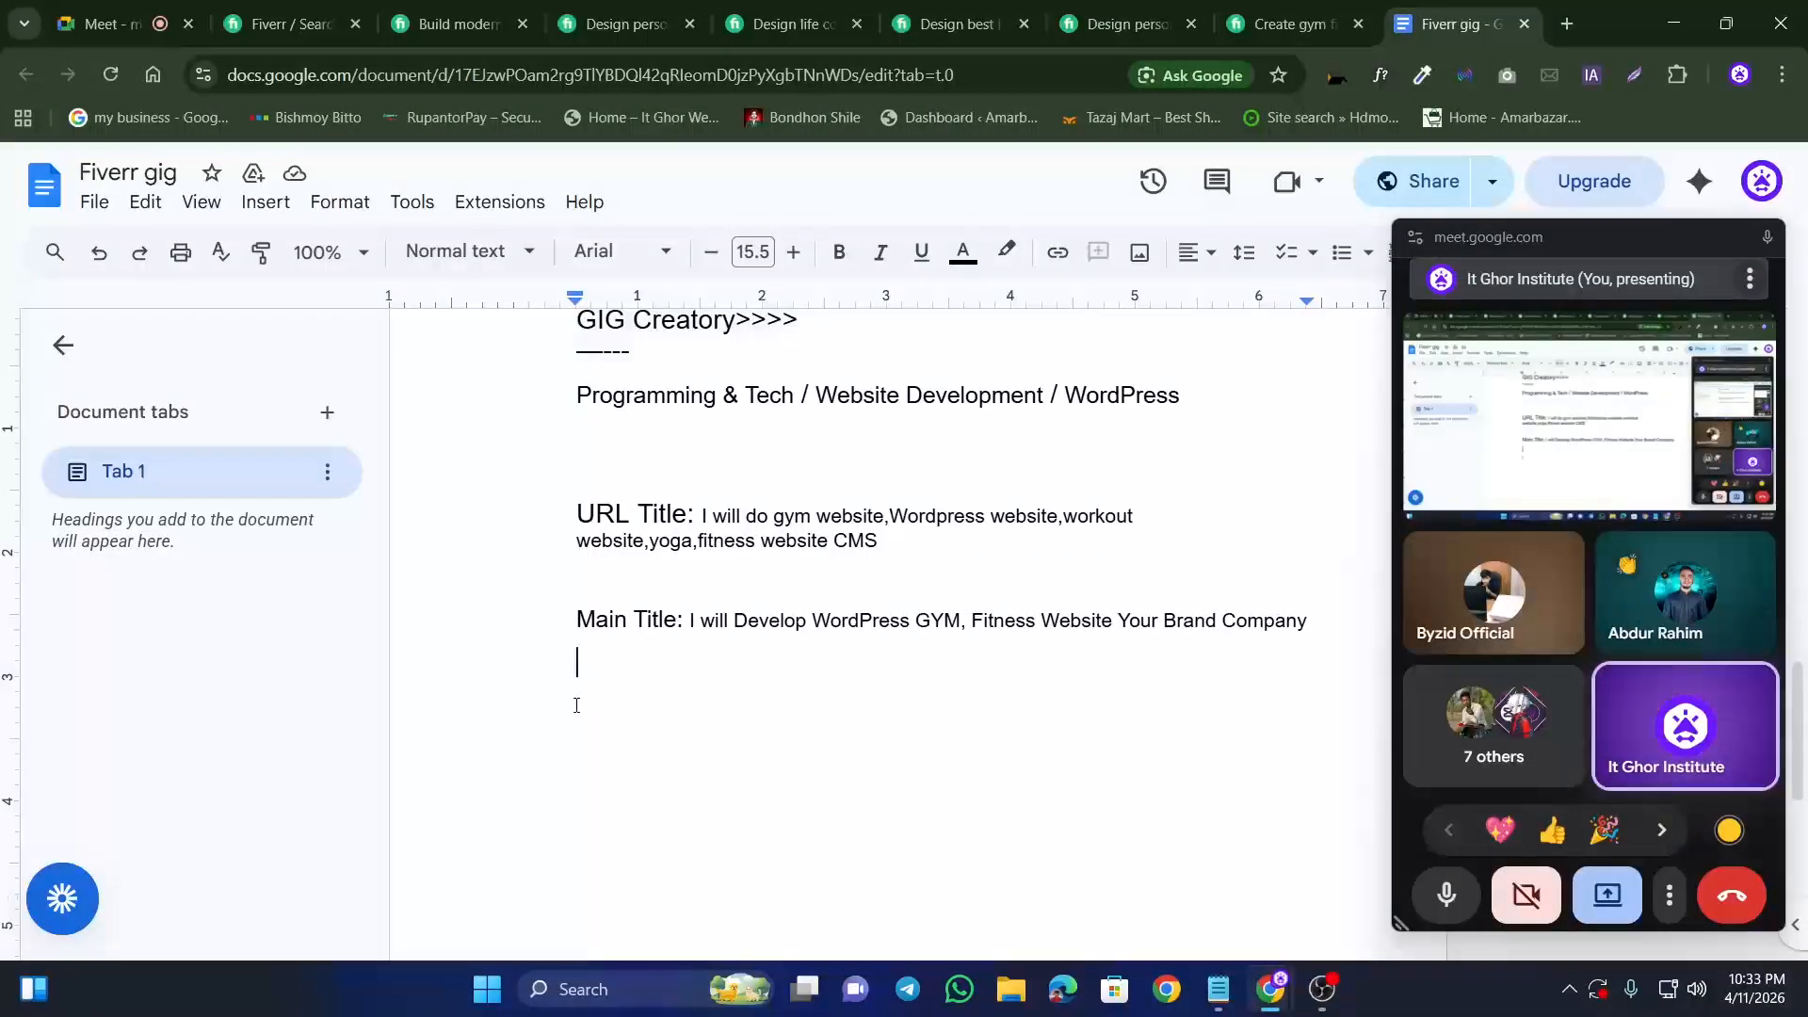
{"action": "key", "text": "Return"}
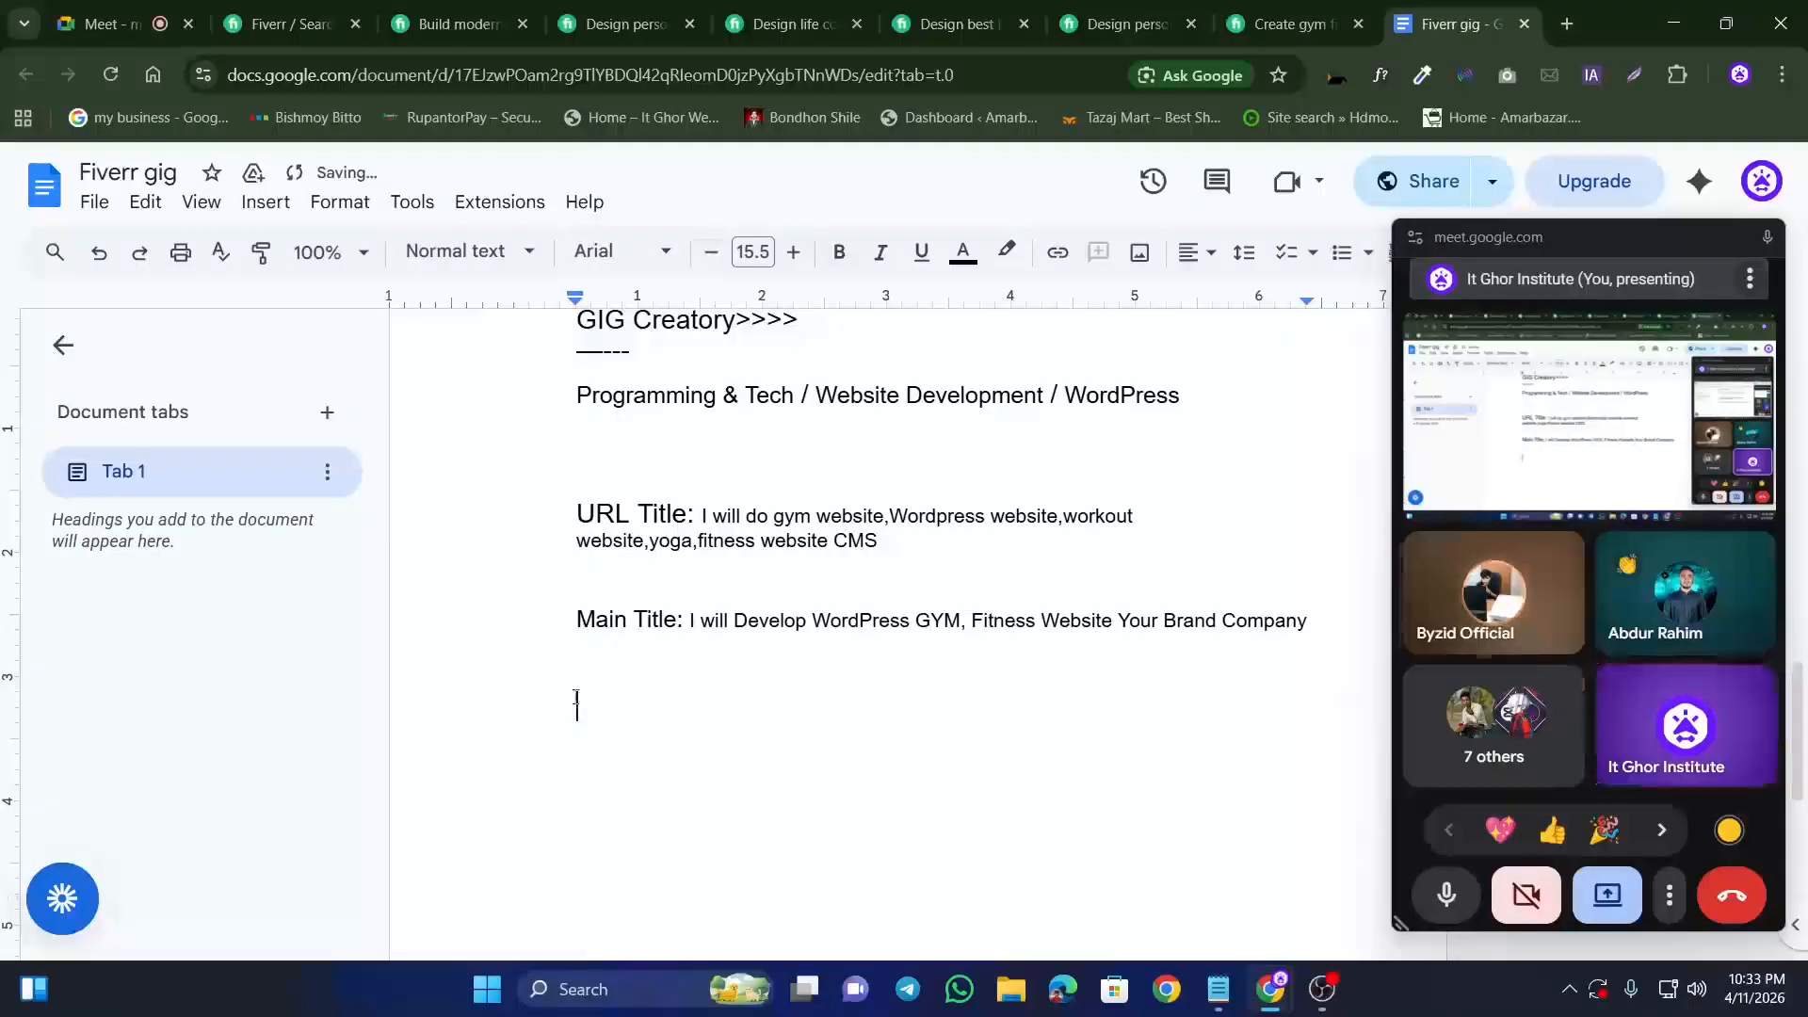
{"action": "left_click_drag", "start_coordinate": [1389, 425], "coordinate": [1431, 425]}
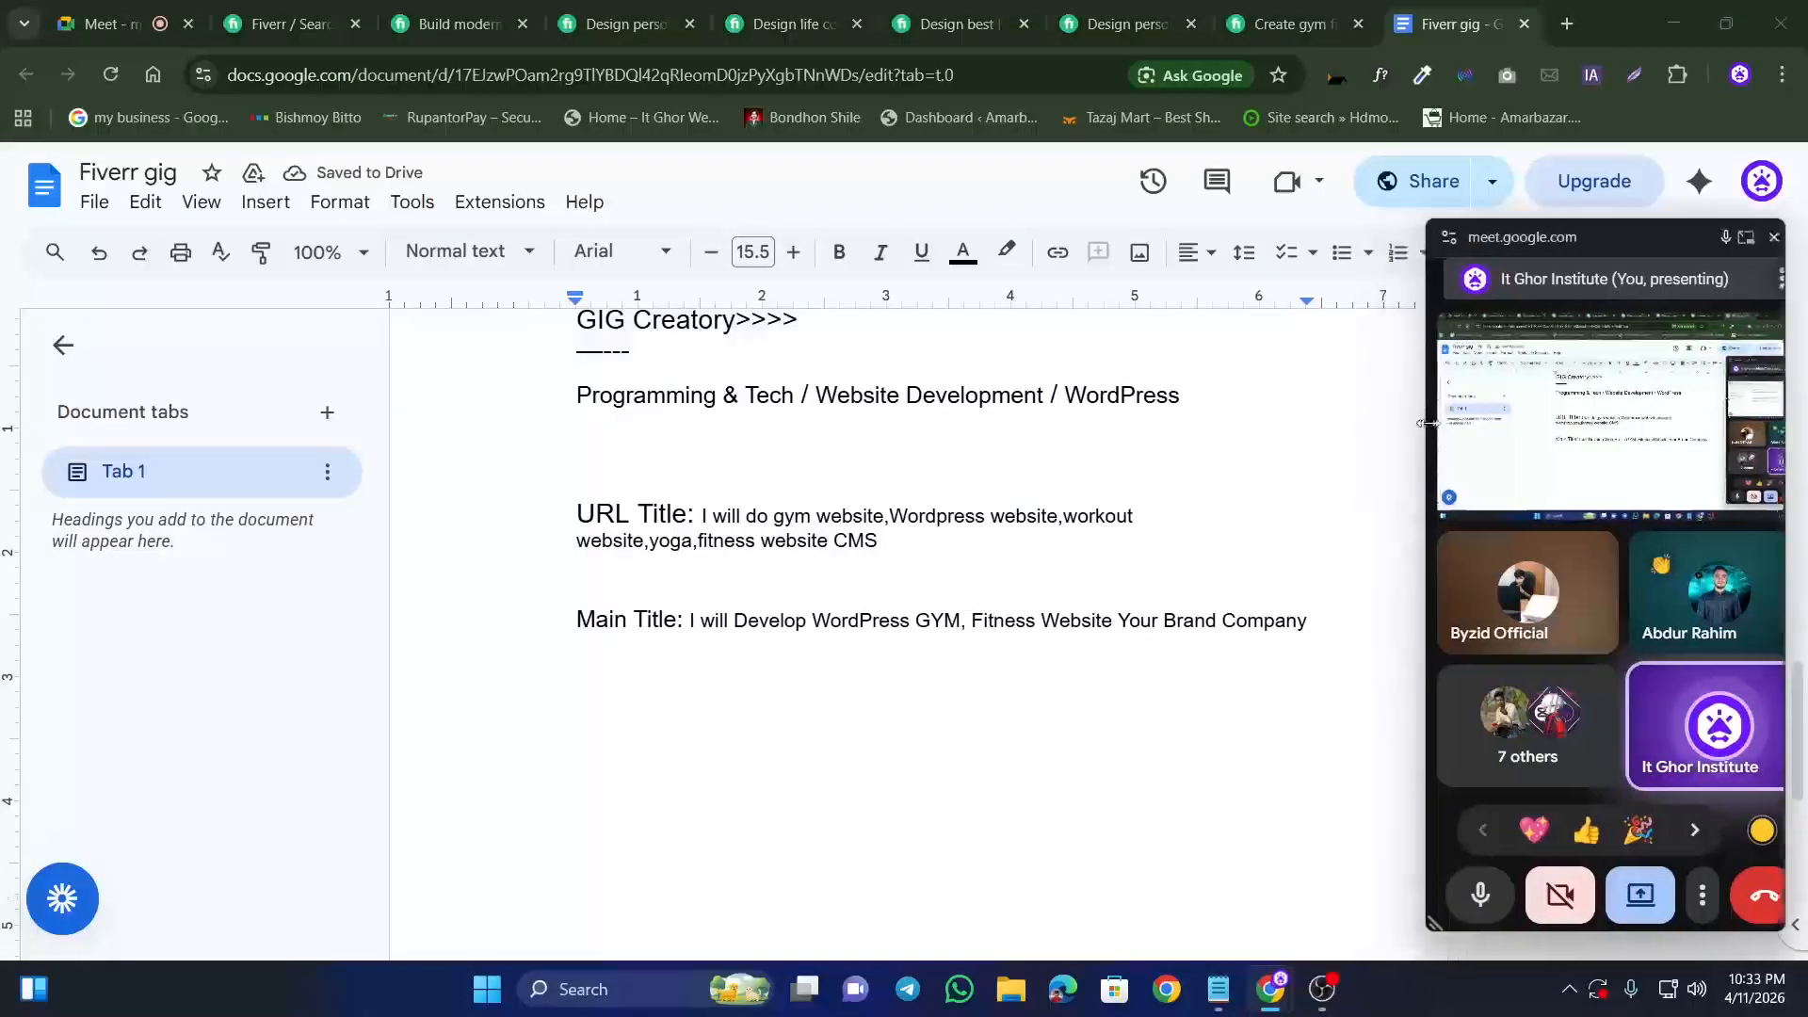
{"action": "scroll", "coordinate": [868, 587], "scroll_direction": "down", "scroll_amount": 1}
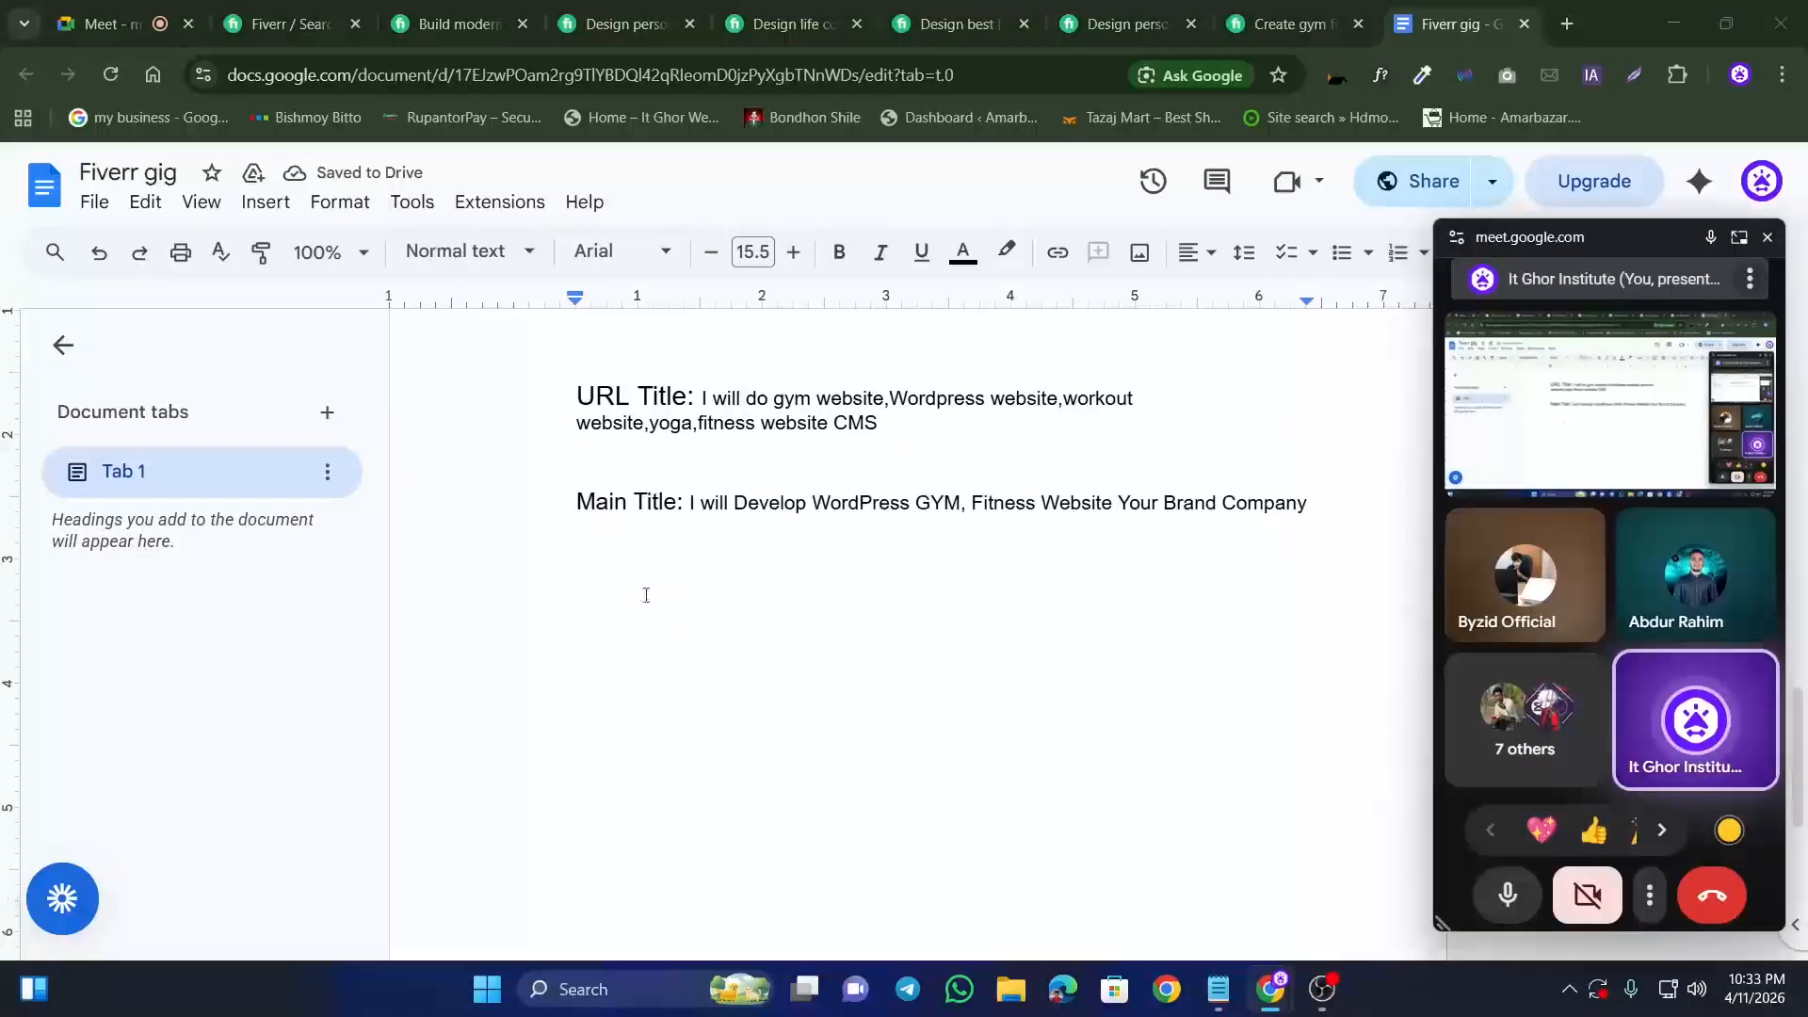
{"action": "left_click", "coordinate": [577, 571]}
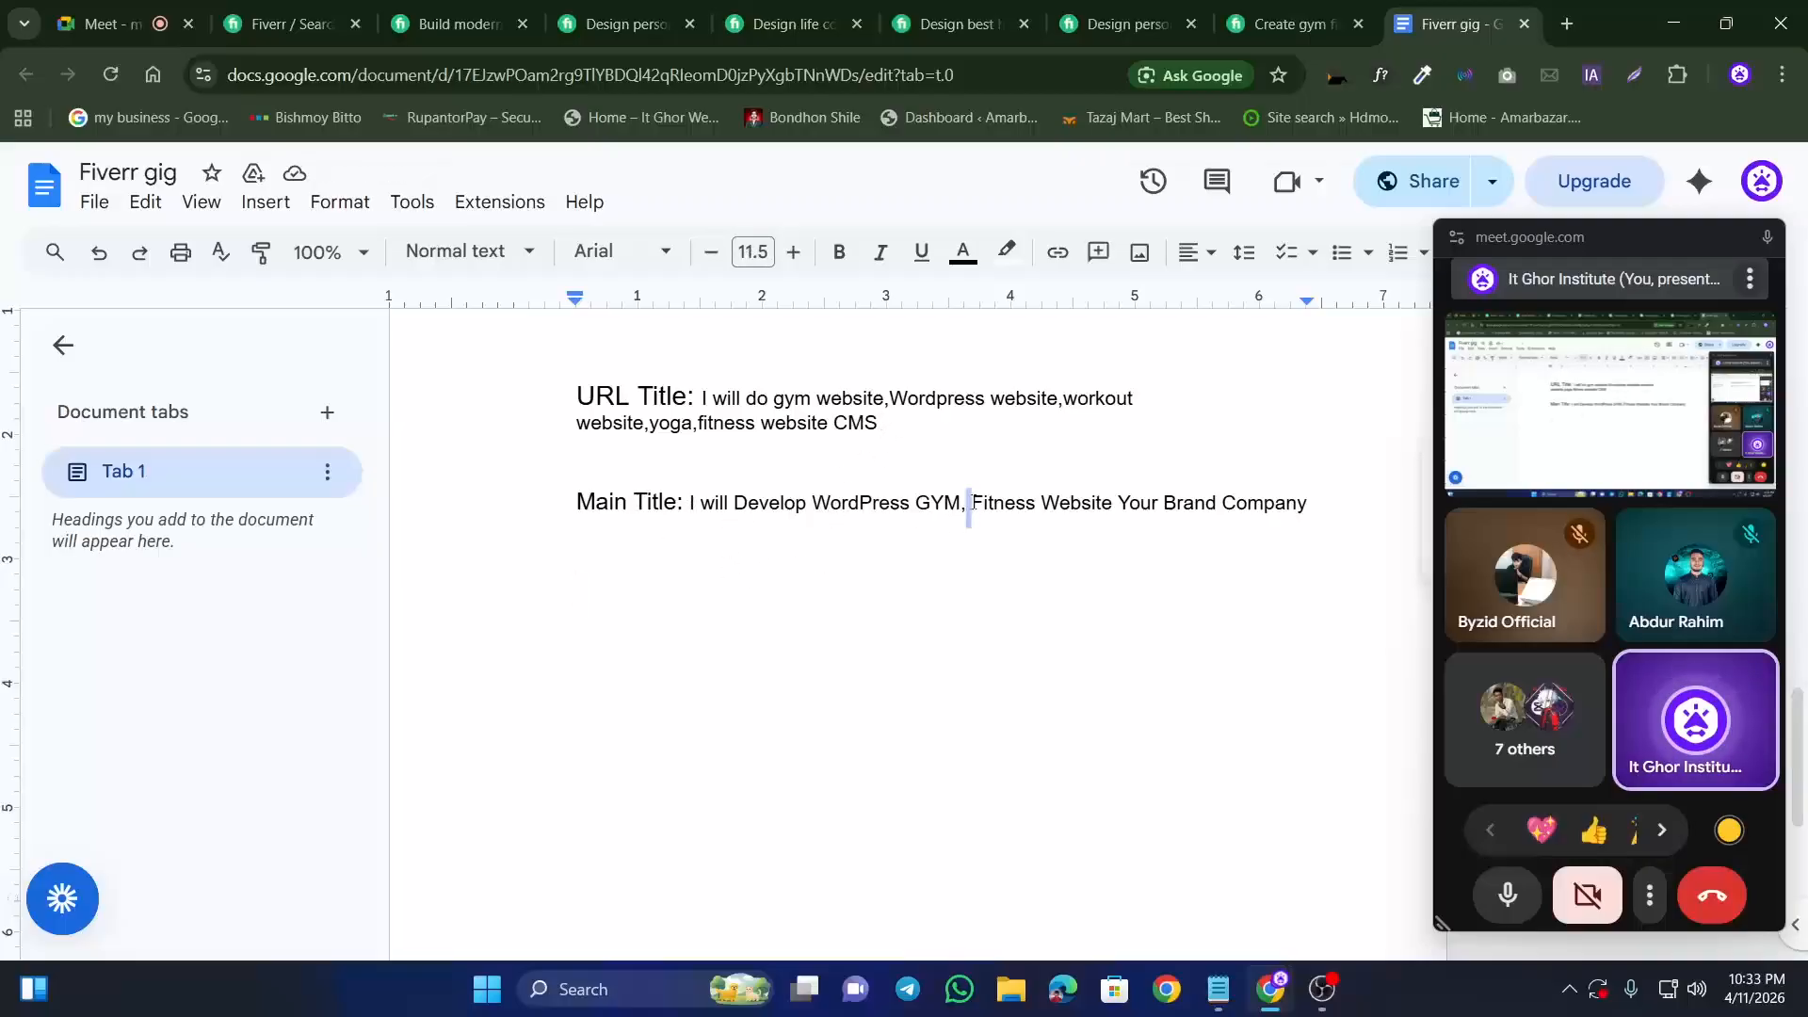
Step: Review the wording of the URL title and the main title in full
{"action": "triple_click", "coordinate": [970, 506]}
{"action": "left_click", "coordinate": [917, 516]}
{"action": "scroll", "coordinate": [879, 563], "scroll_direction": "up", "scroll_amount": 1}
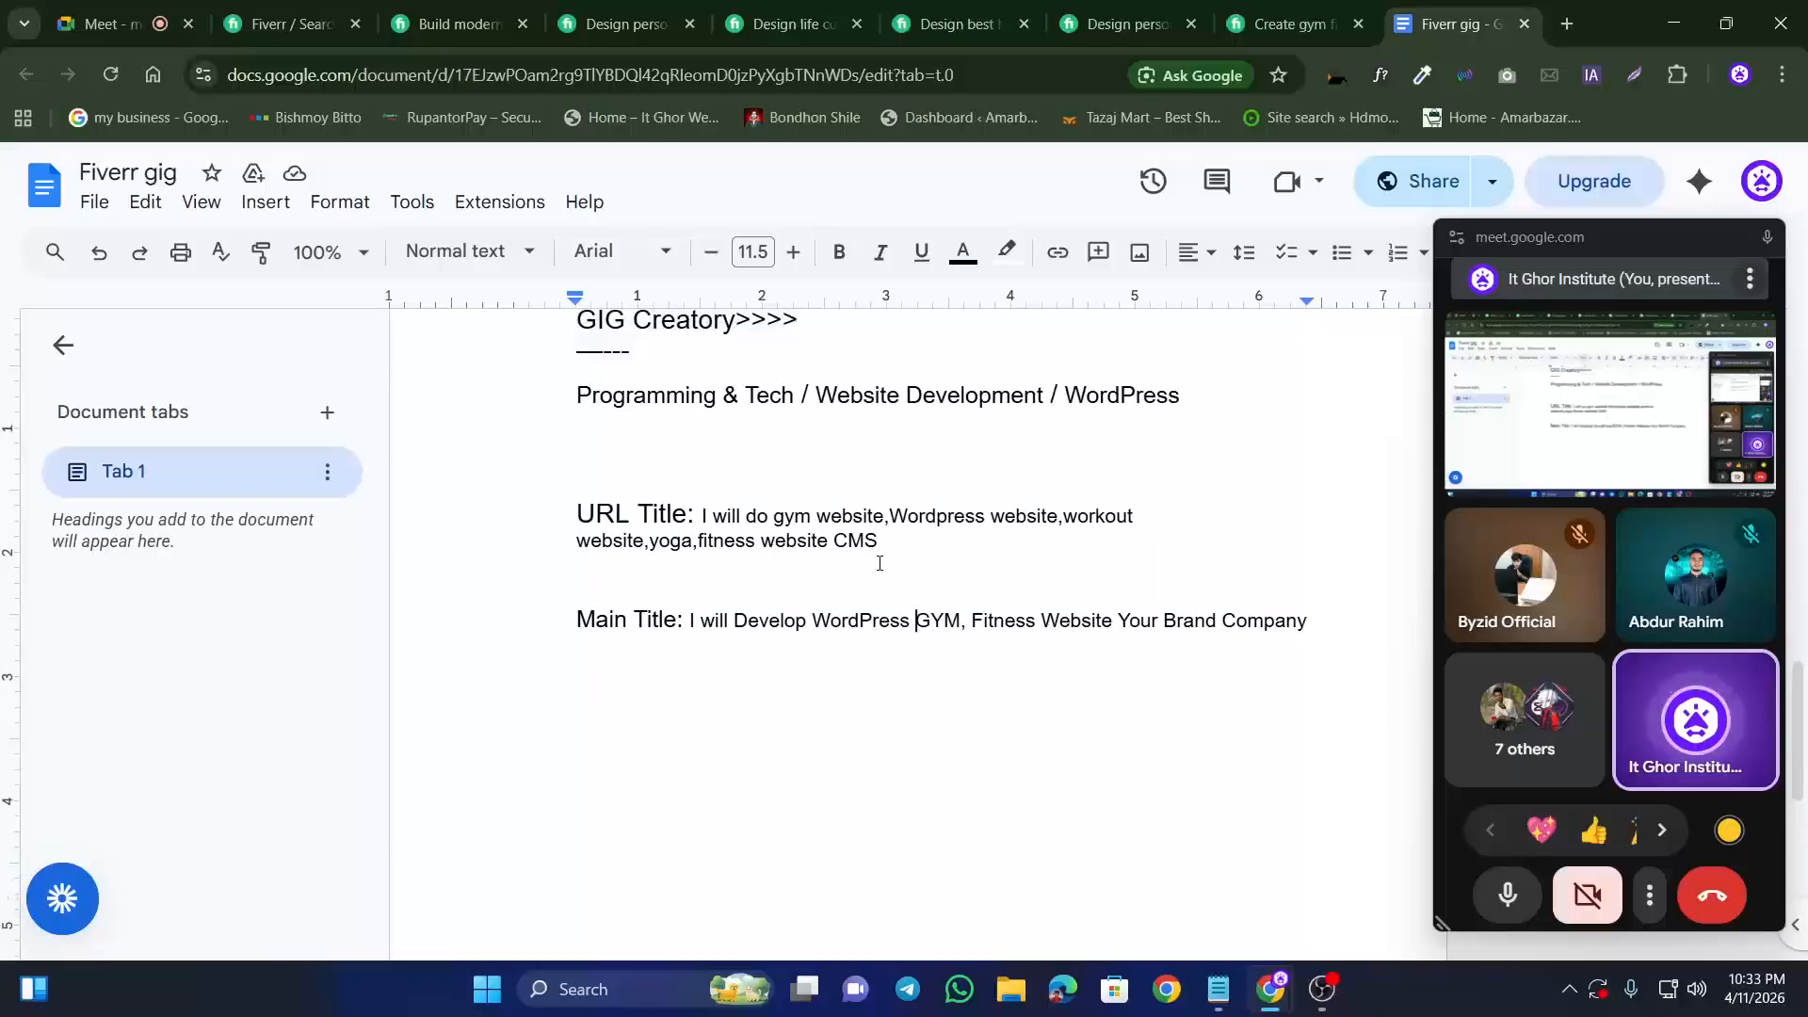
{"action": "left_click_drag", "start_coordinate": [889, 545], "coordinate": [702, 516]}
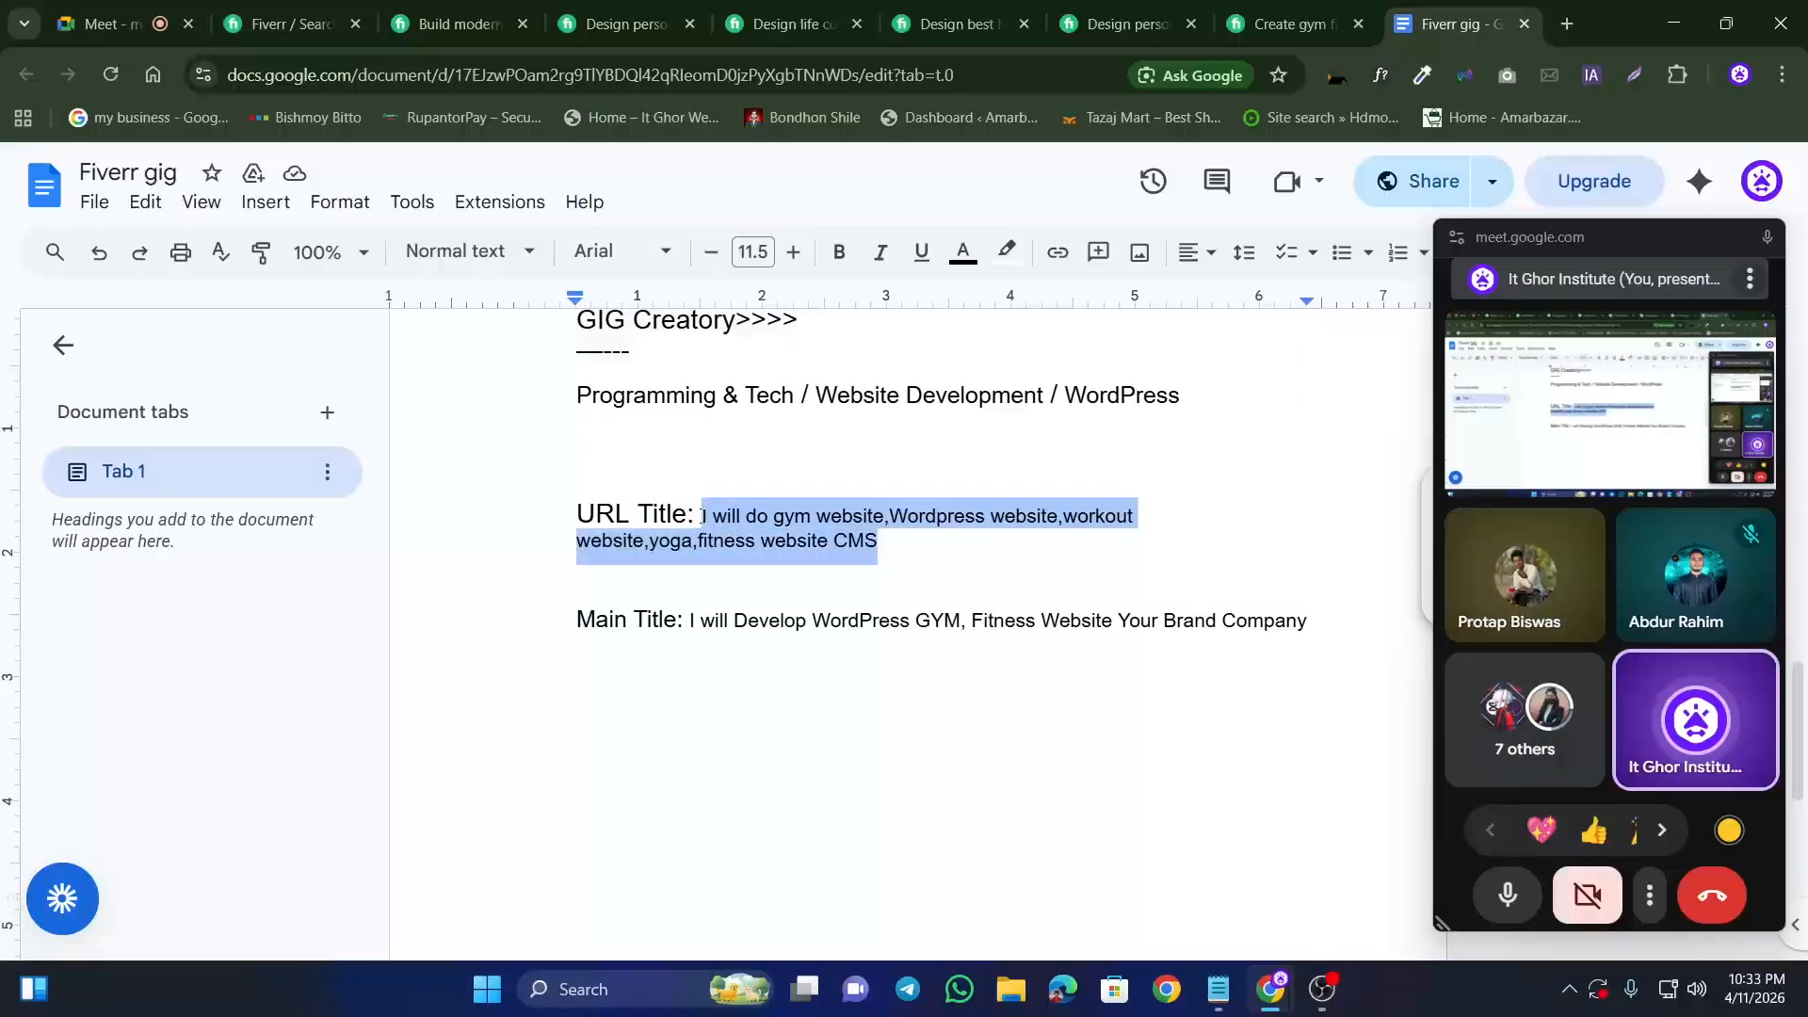
{"action": "left_click", "coordinate": [897, 555]}
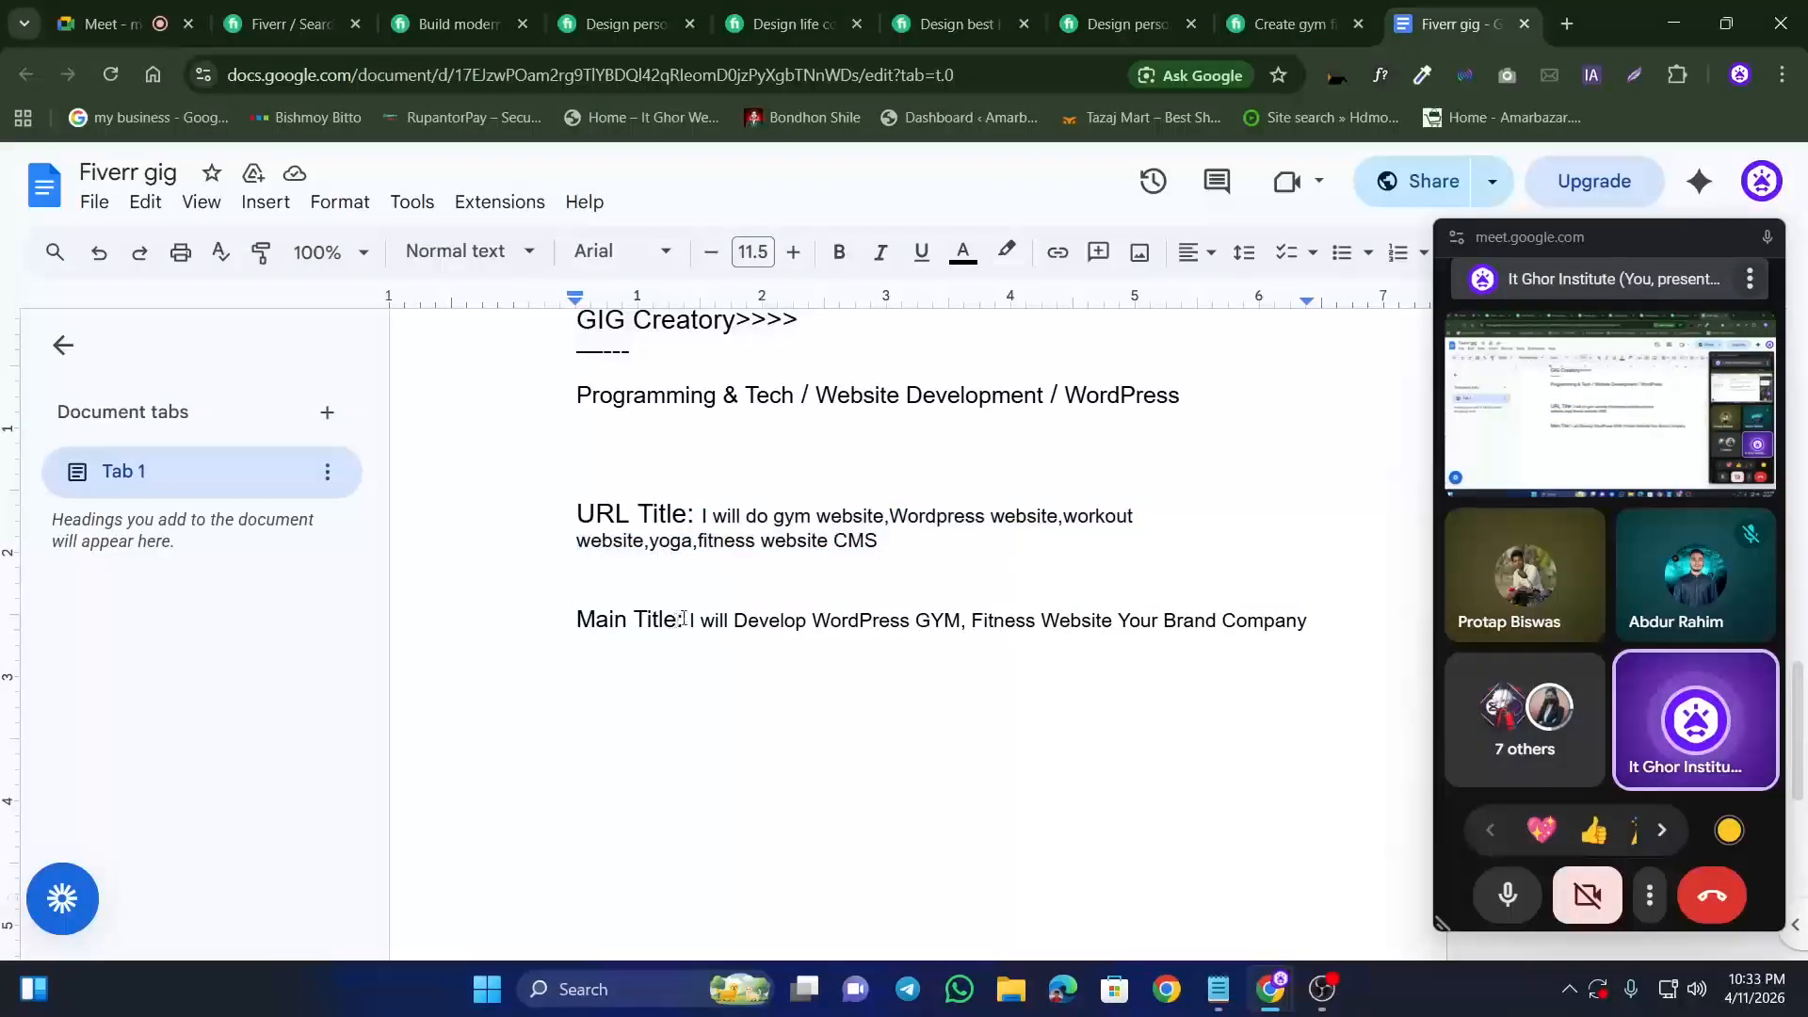
{"action": "left_click_drag", "start_coordinate": [692, 621], "coordinate": [1316, 623]}
{"action": "left_click", "coordinate": [756, 701]}
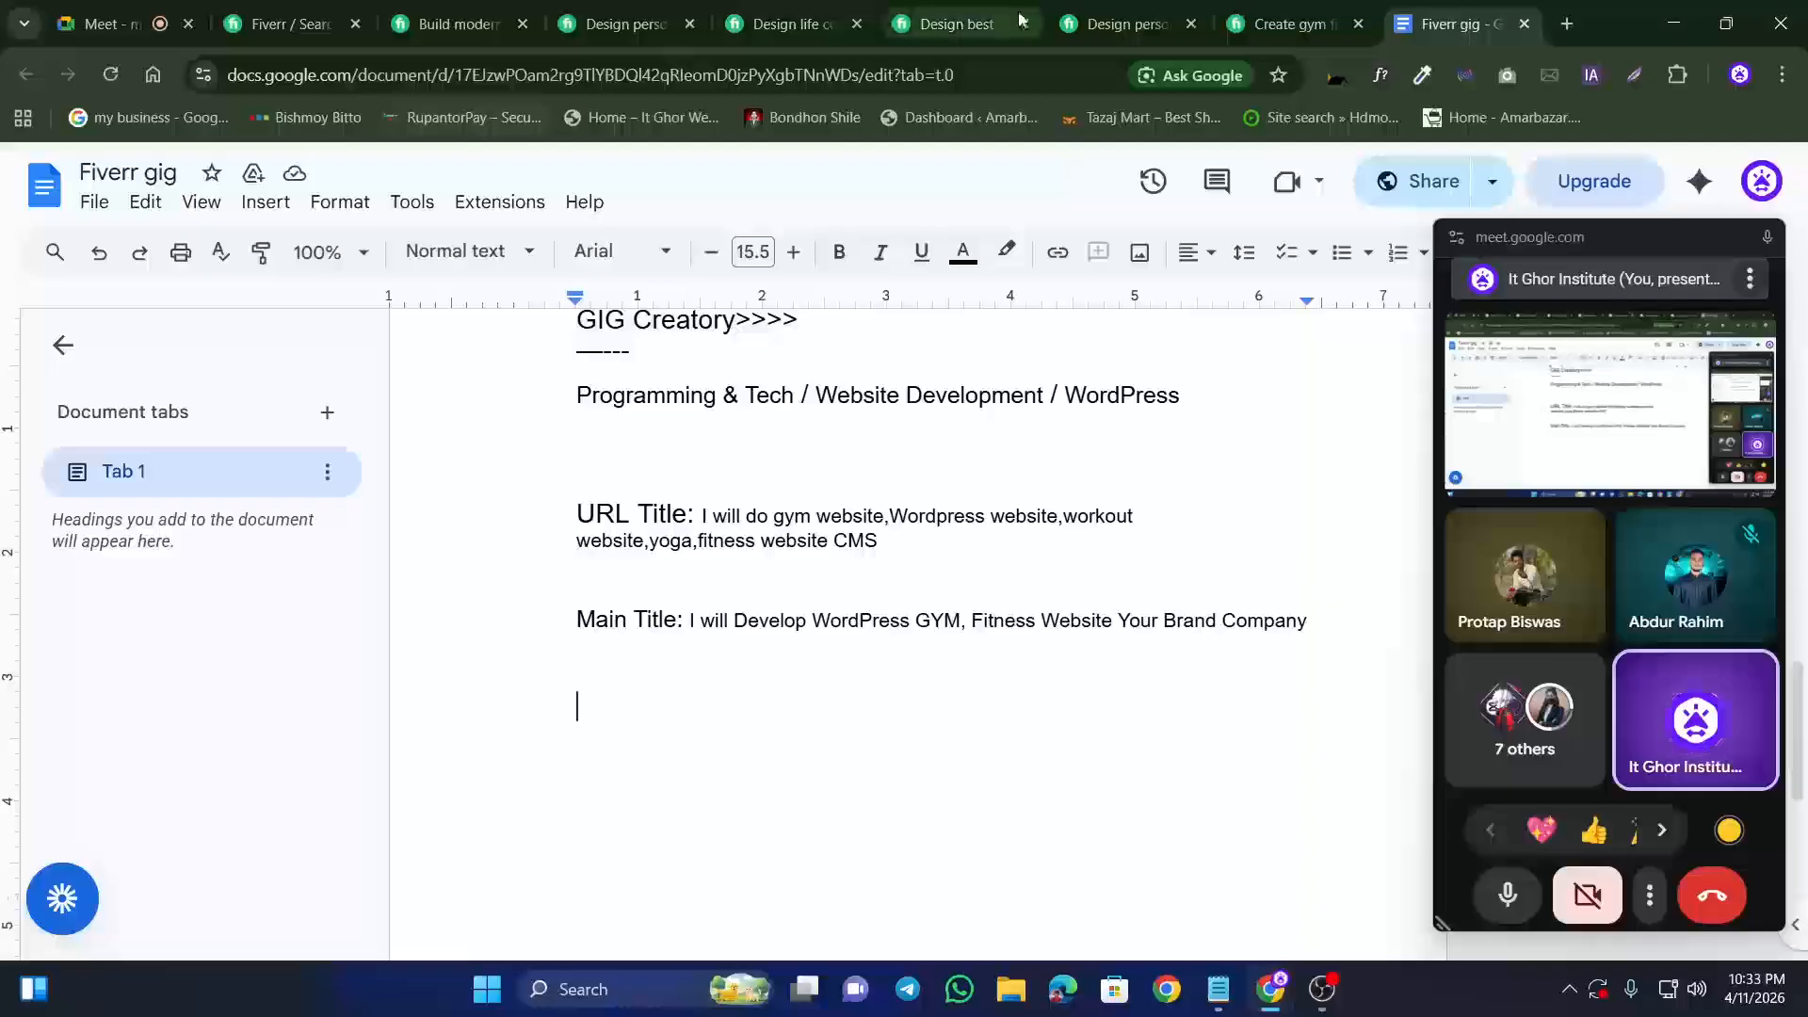
Step: Highlight the "URL Title" and "Title" lines of the gig creation checklist in dark green
{"action": "scroll", "coordinate": [730, 506], "scroll_direction": "up", "scroll_amount": 10}
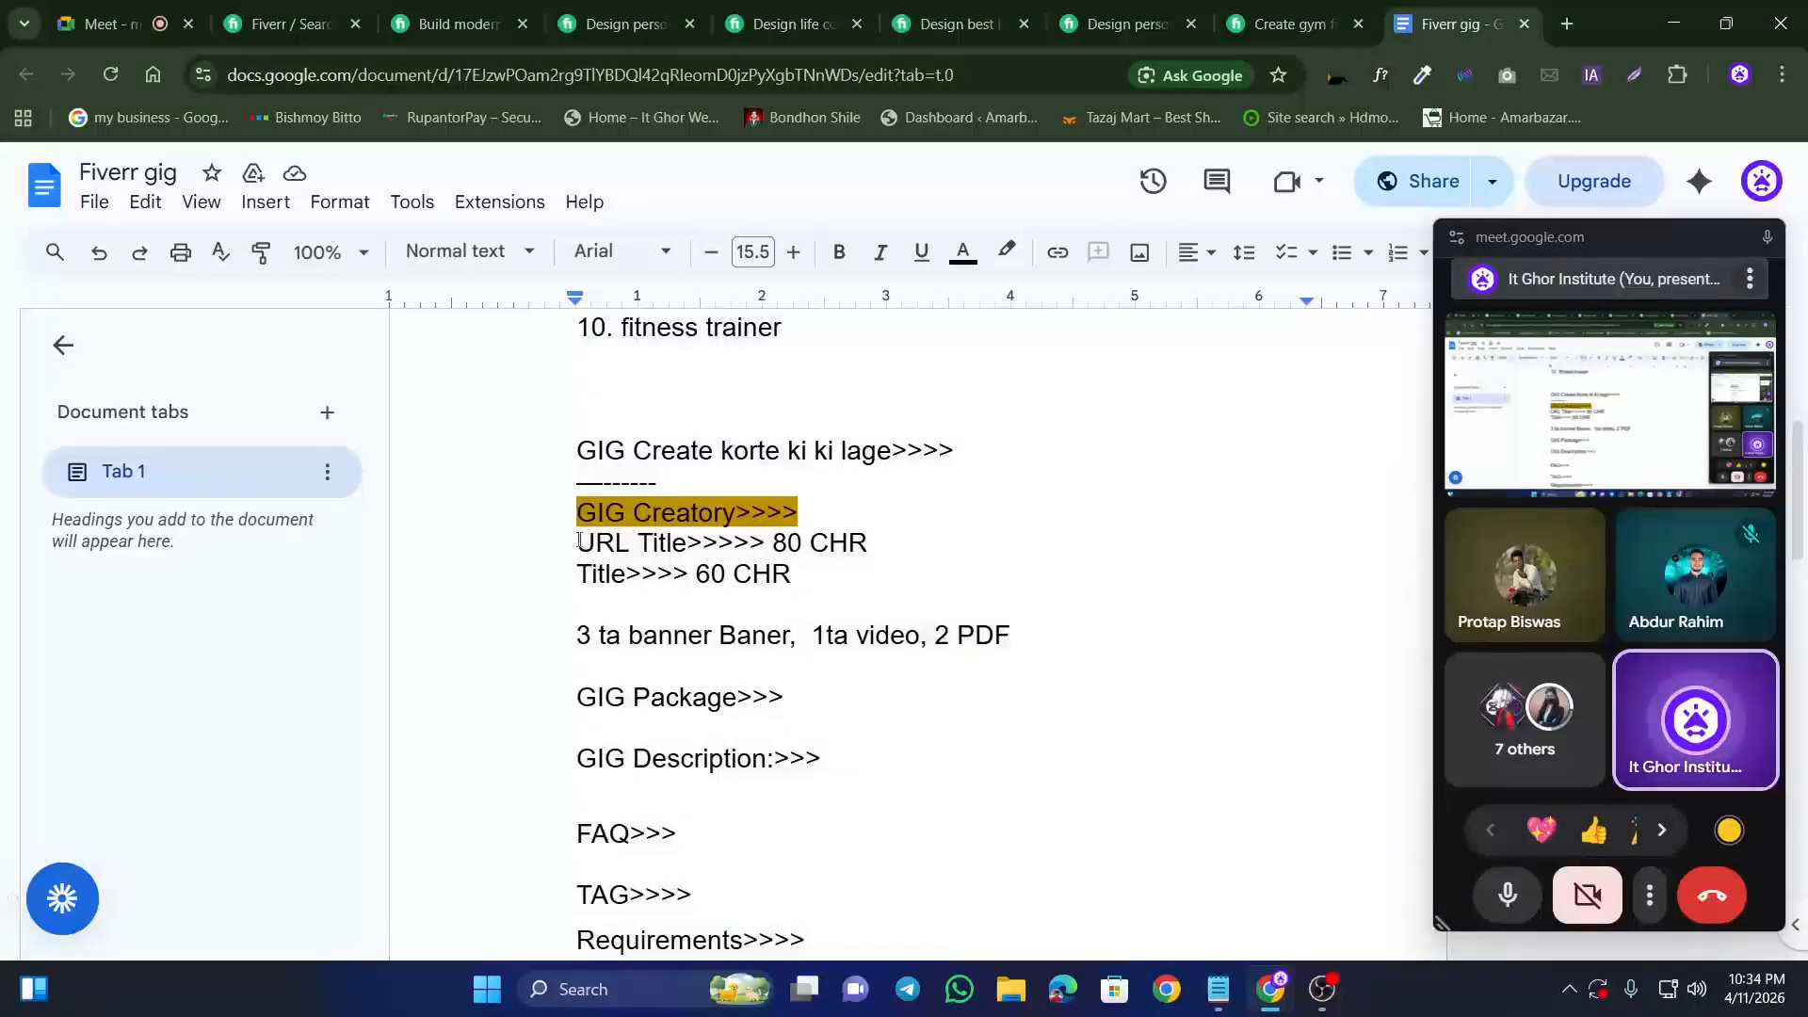
{"action": "left_click_drag", "start_coordinate": [578, 541], "coordinate": [792, 575]}
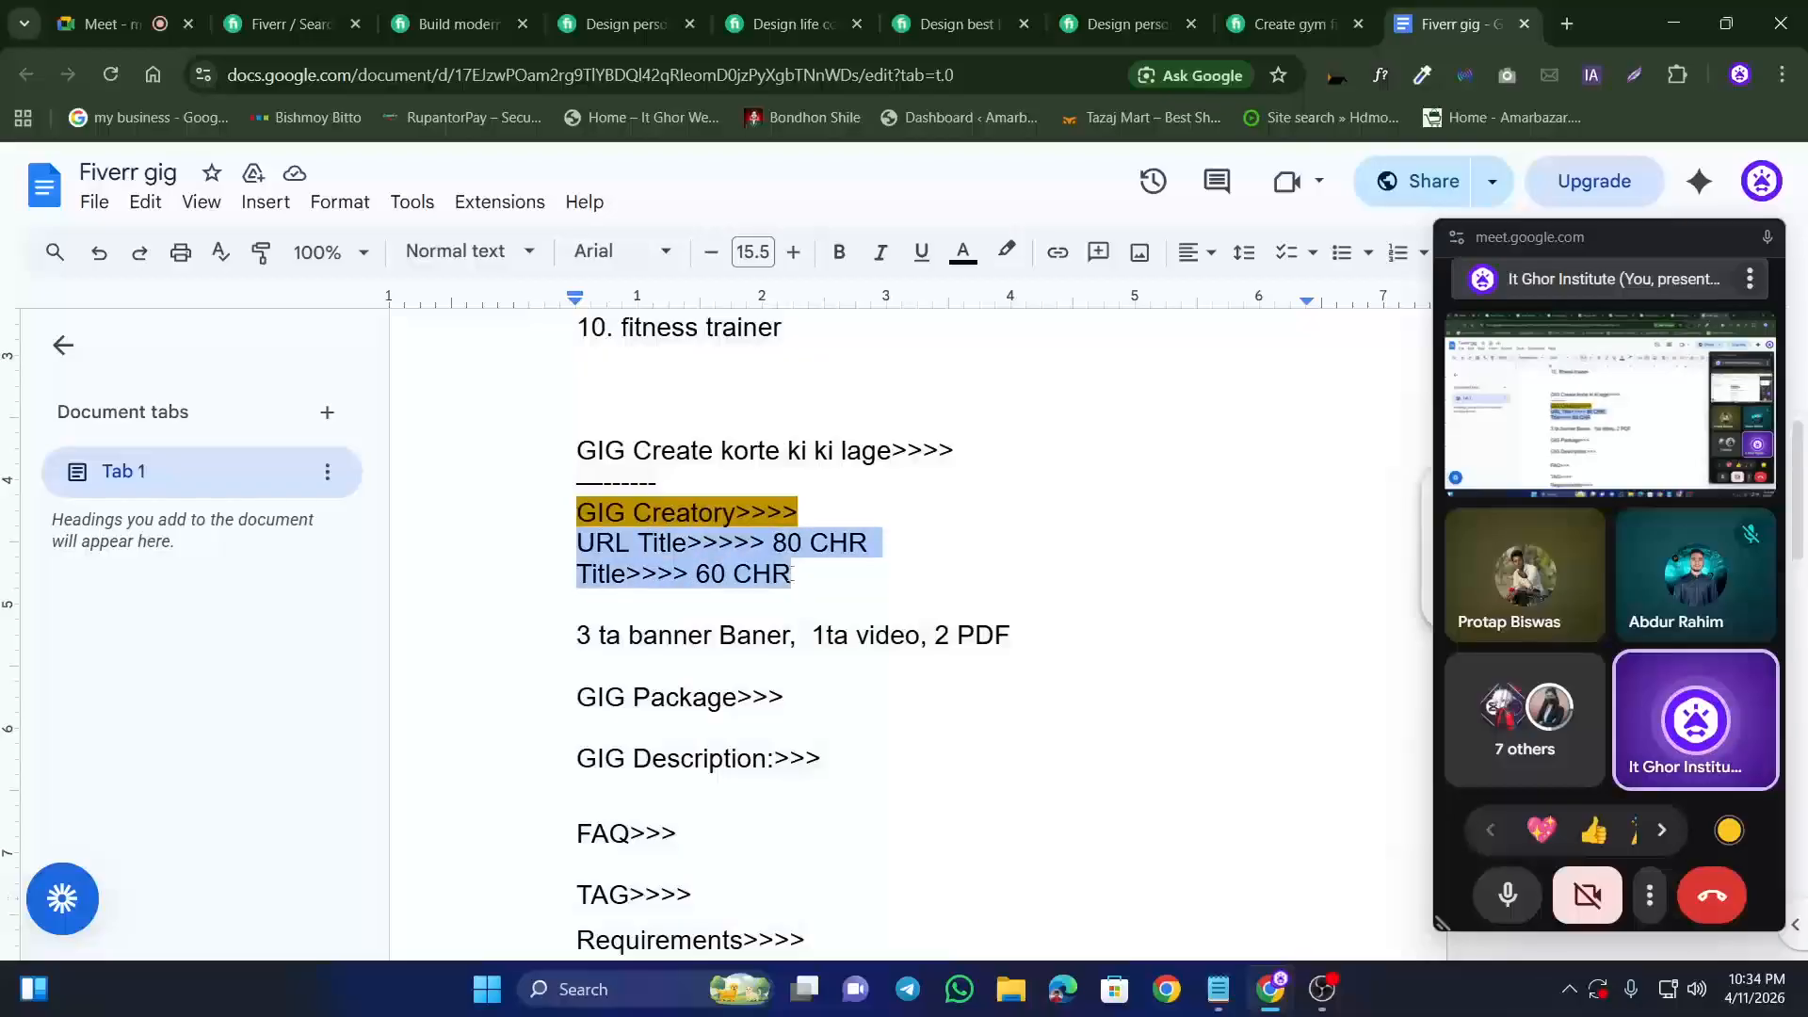
{"action": "left_click", "coordinate": [1005, 251]}
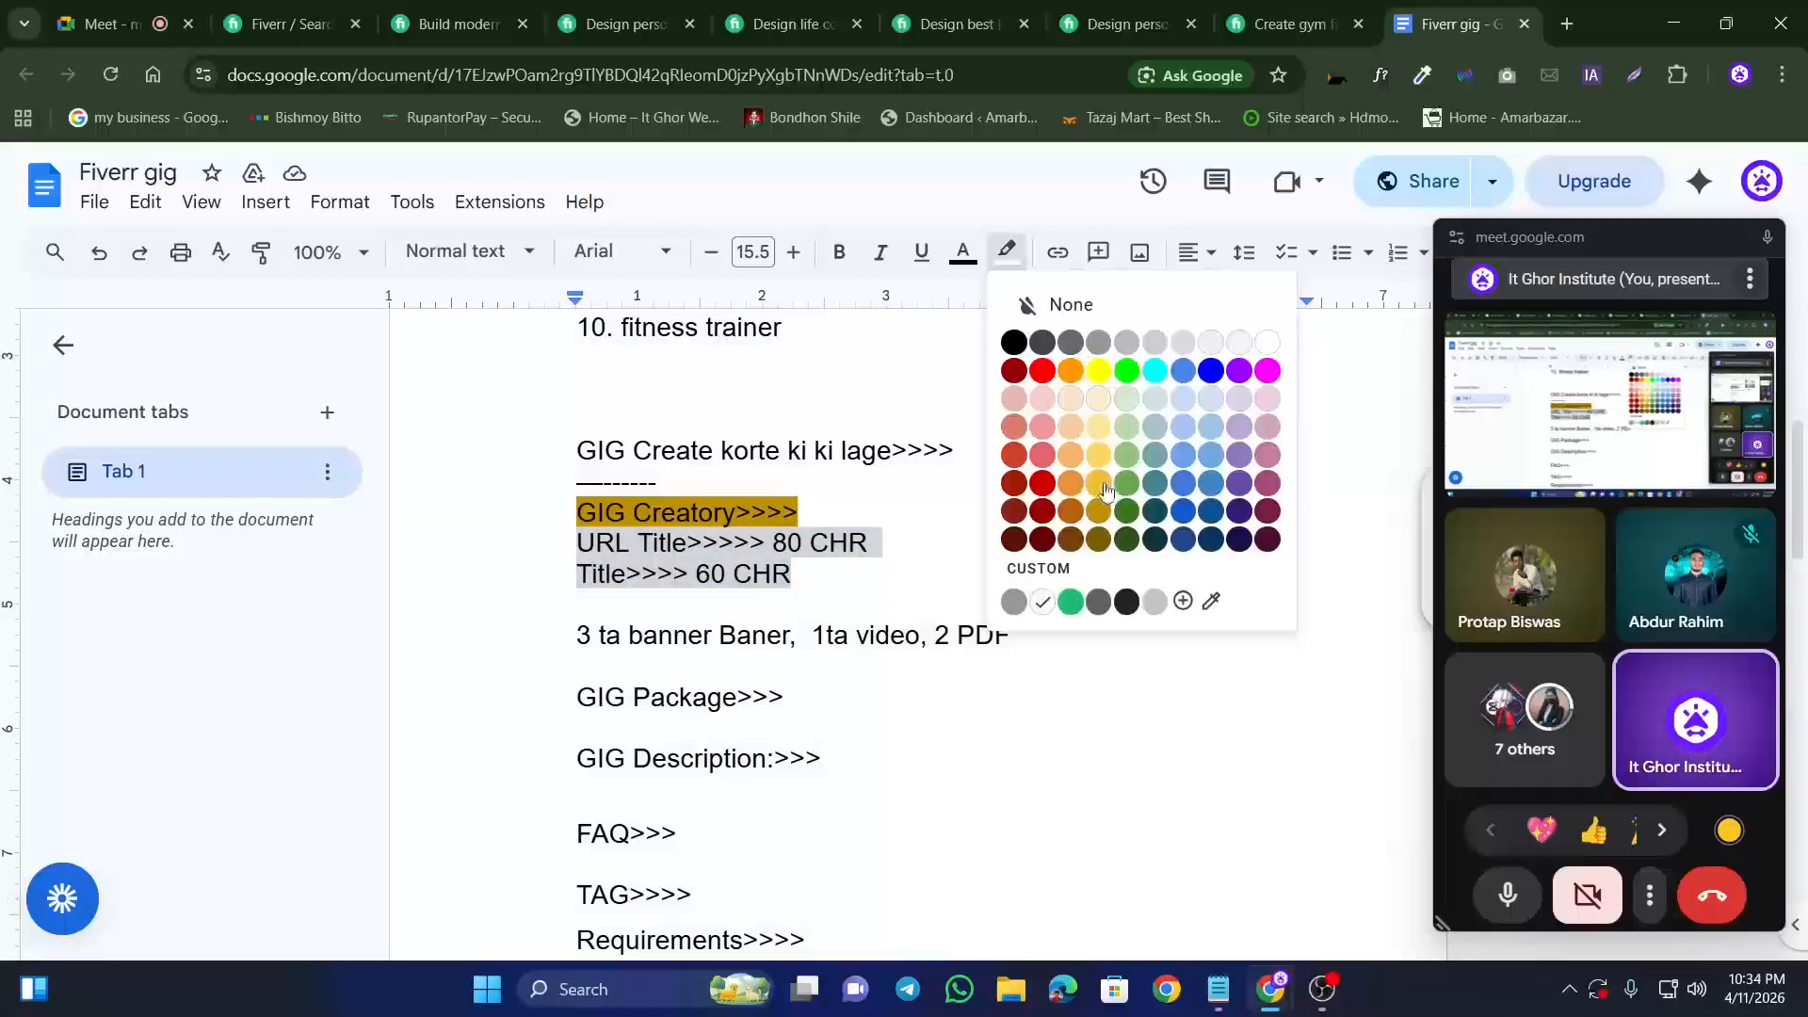
{"action": "left_click", "coordinate": [1126, 511]}
Step: Select the checklist line "3 ta banner Baner, 1ta video, 2 PDF" to review the media the gig needs
{"action": "scroll", "coordinate": [674, 471], "scroll_direction": "down", "scroll_amount": 3}
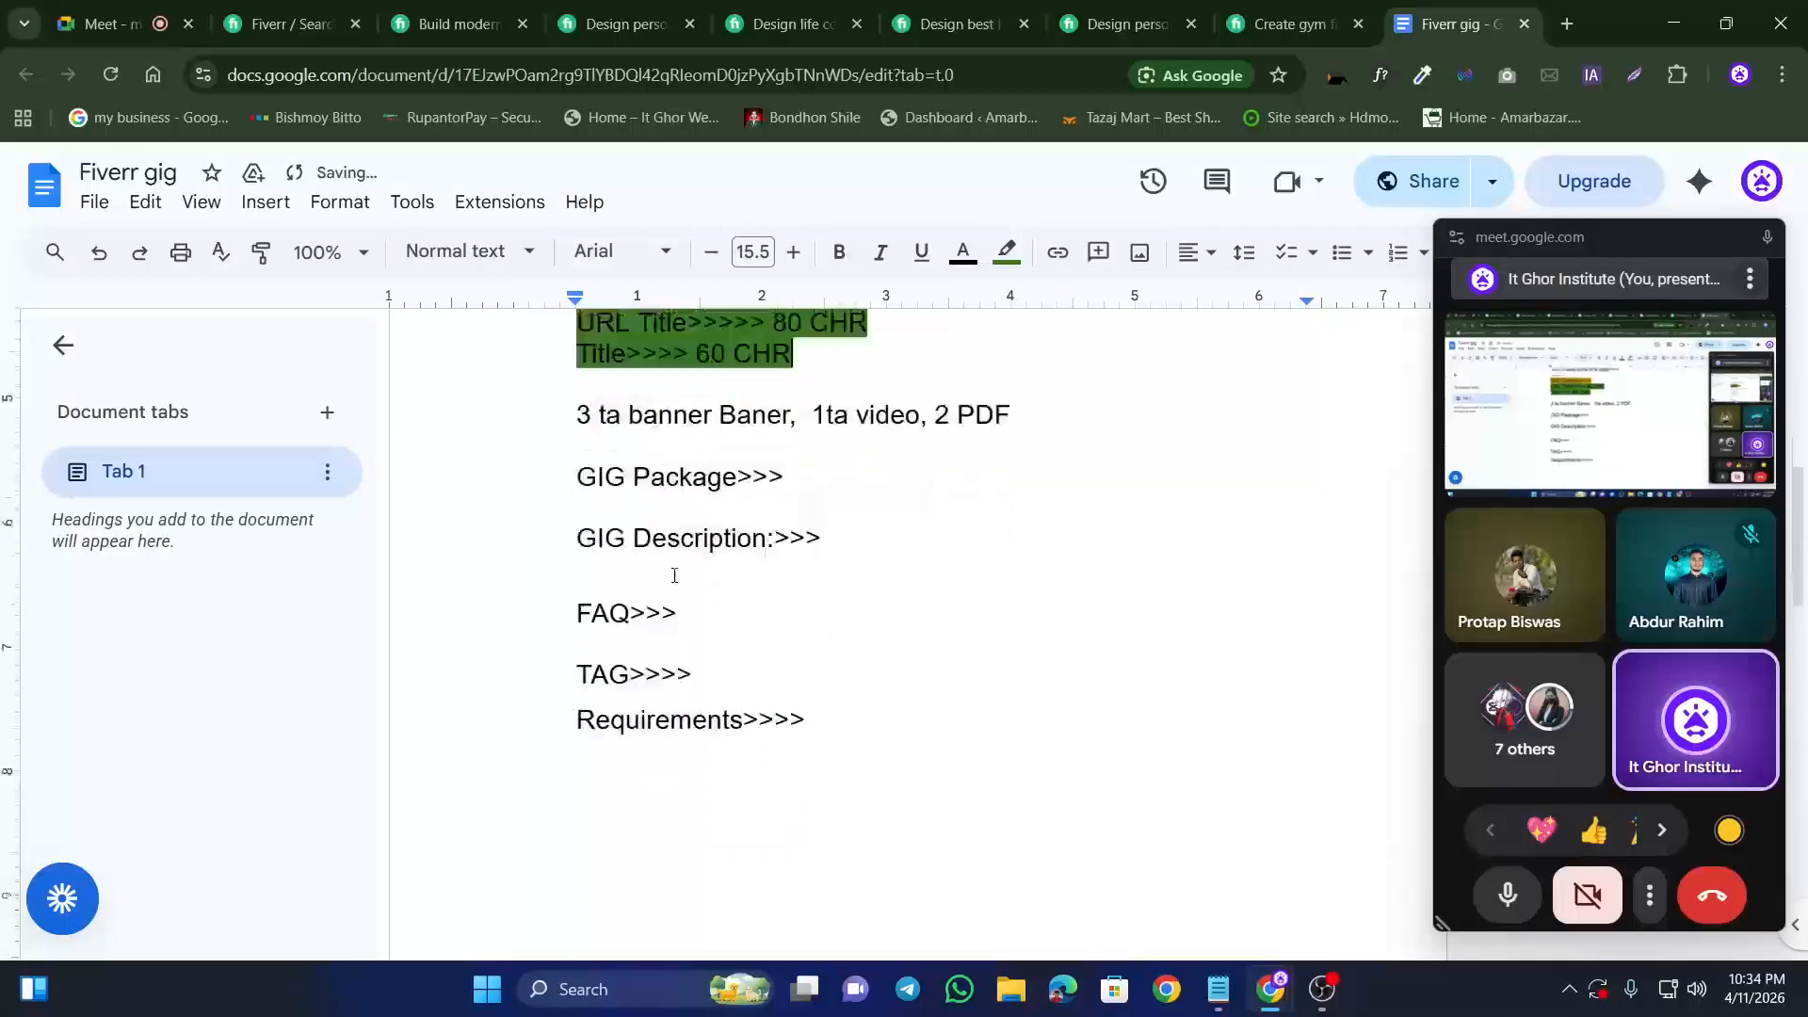
{"action": "mouse_move", "coordinate": [583, 399]}
{"action": "left_mouse_down"}
{"action": "mouse_move", "coordinate": [1003, 399]}
{"action": "mouse_move", "coordinate": [584, 399]}
{"action": "mouse_move", "coordinate": [603, 399]}
{"action": "left_mouse_up"}
{"action": "left_click", "coordinate": [1021, 399]}
{"action": "left_click", "coordinate": [586, 401]}
{"action": "left_click_drag", "start_coordinate": [888, 404], "coordinate": [1002, 400]}
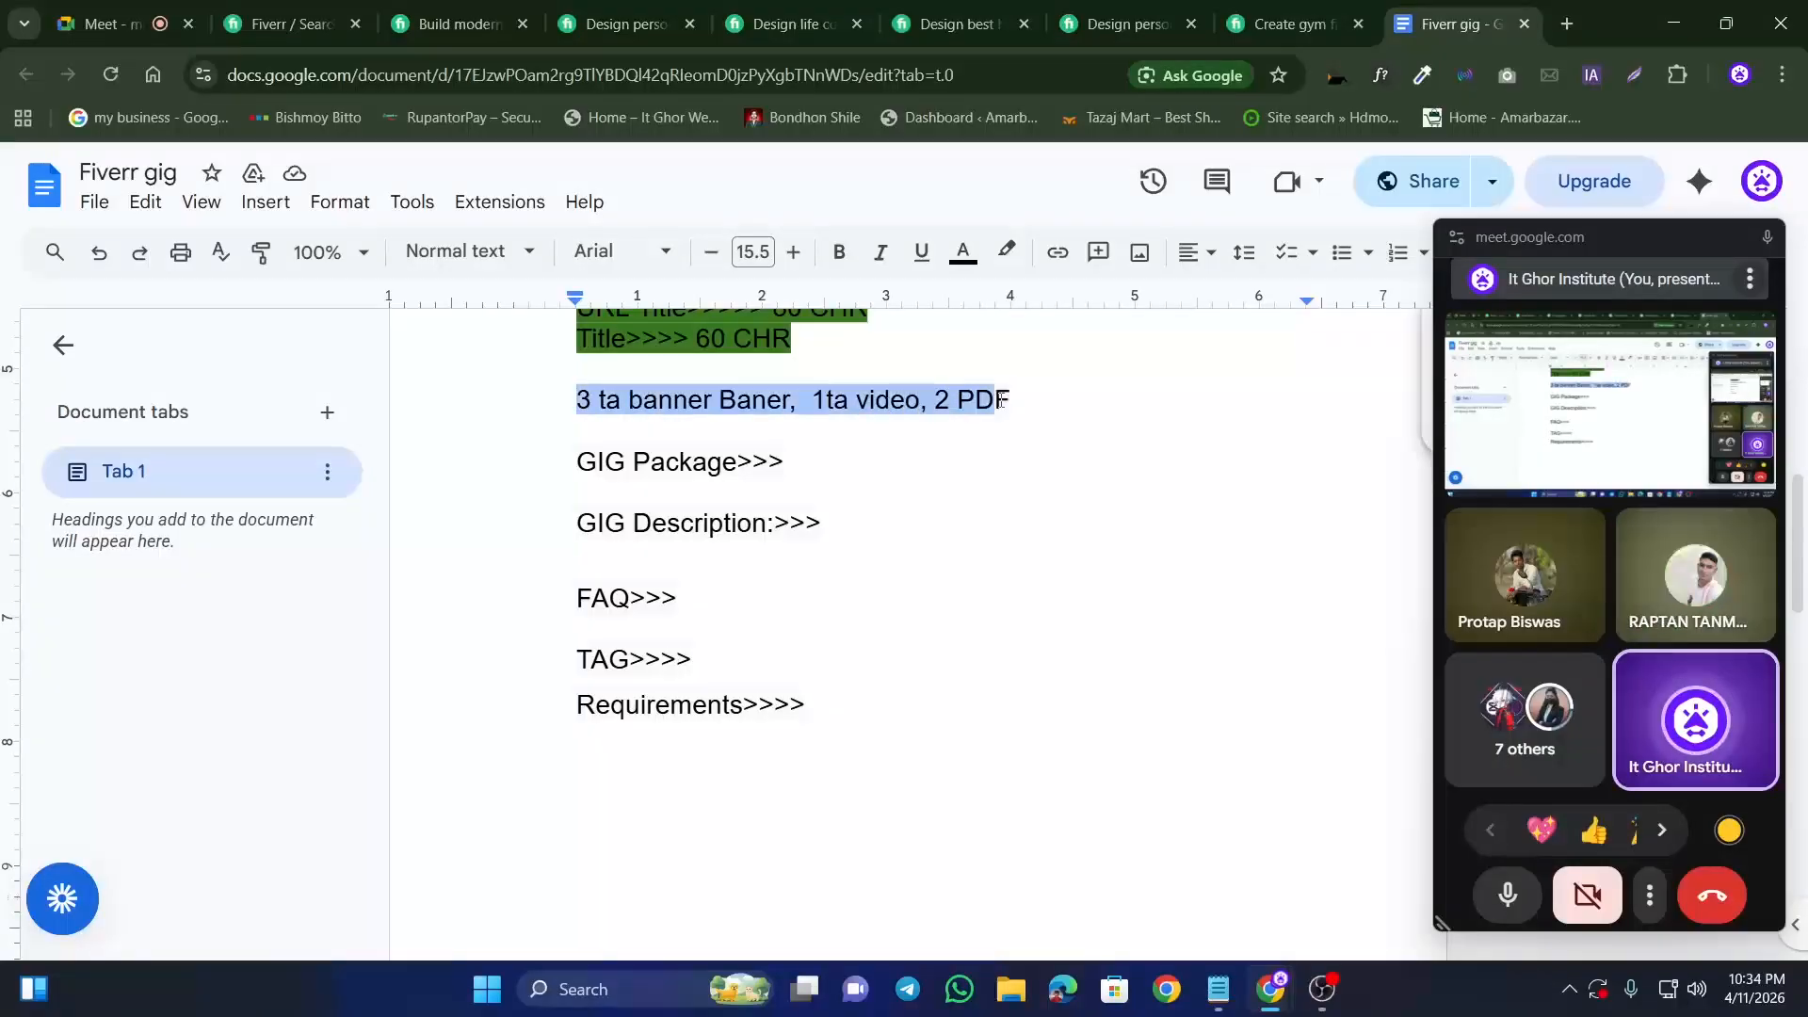
{"action": "left_click", "coordinate": [1013, 399]}
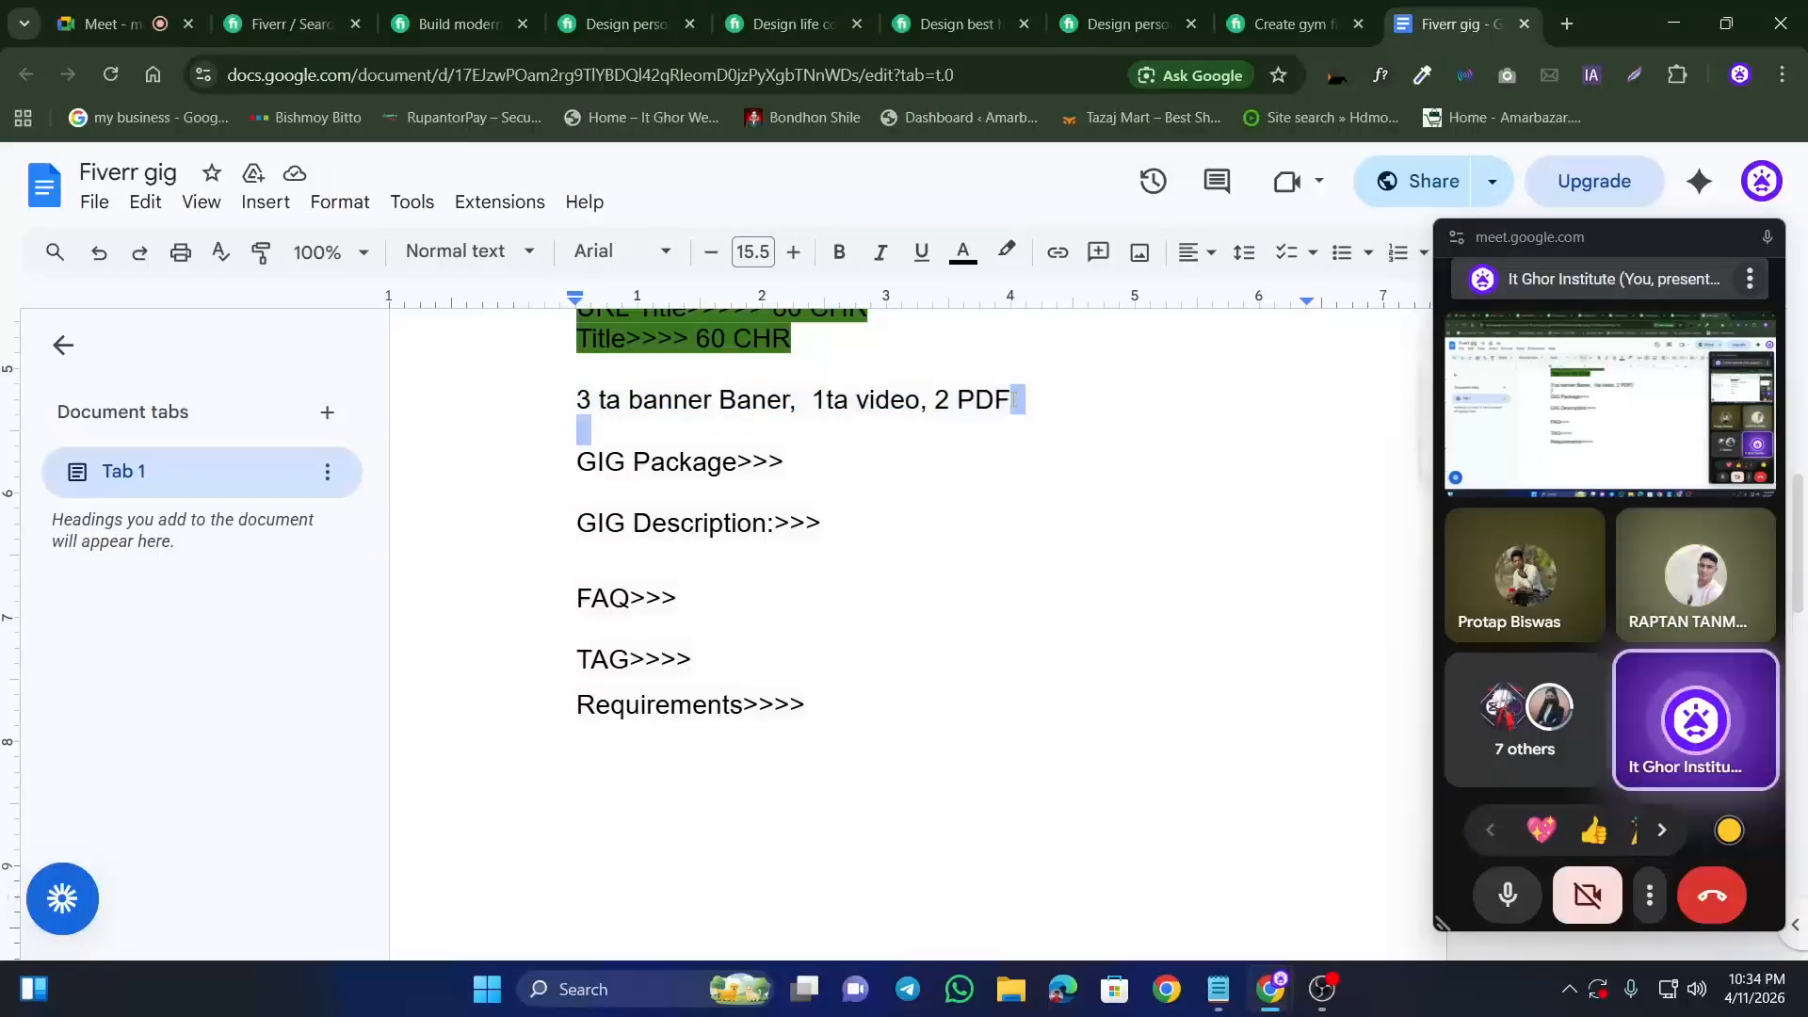
{"action": "triple_click", "coordinate": [1013, 400]}
{"action": "left_click", "coordinate": [1013, 399]}
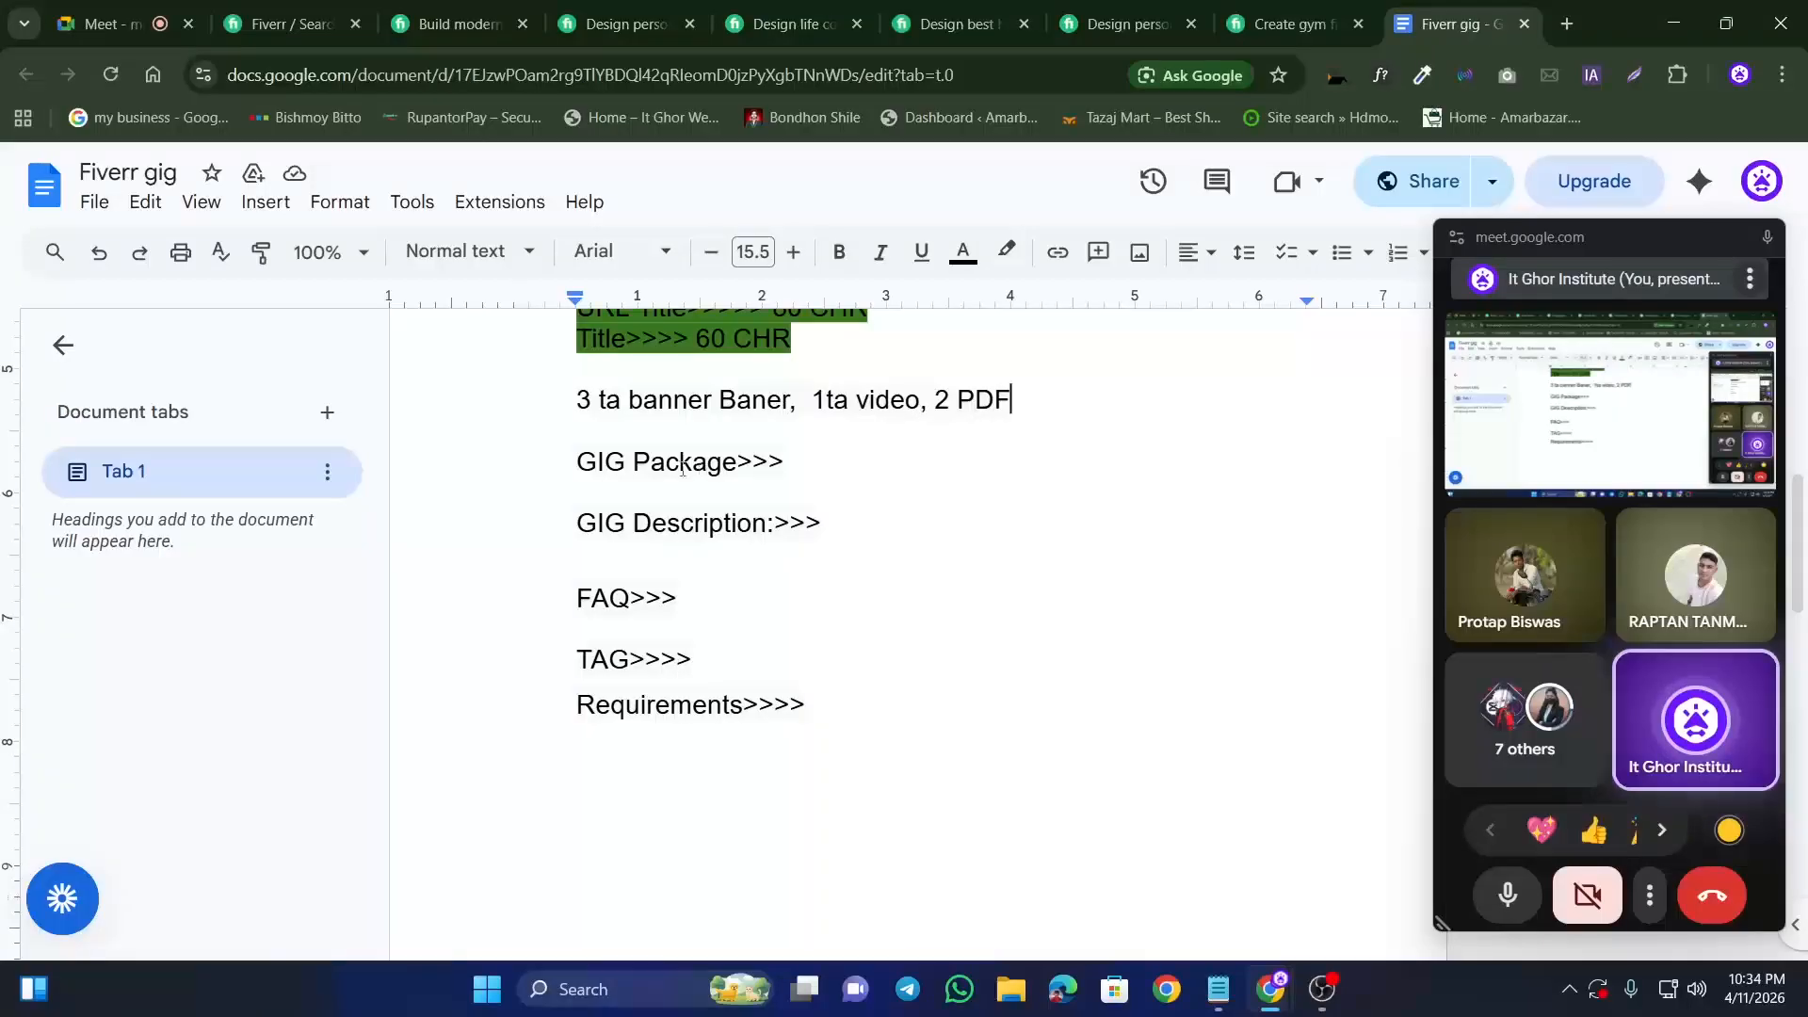
Step: Copy the checklist line "GIG Package>>>" and paste it below the main title, leaving an empty line under it
{"action": "left_click_drag", "start_coordinate": [576, 462], "coordinate": [793, 452]}
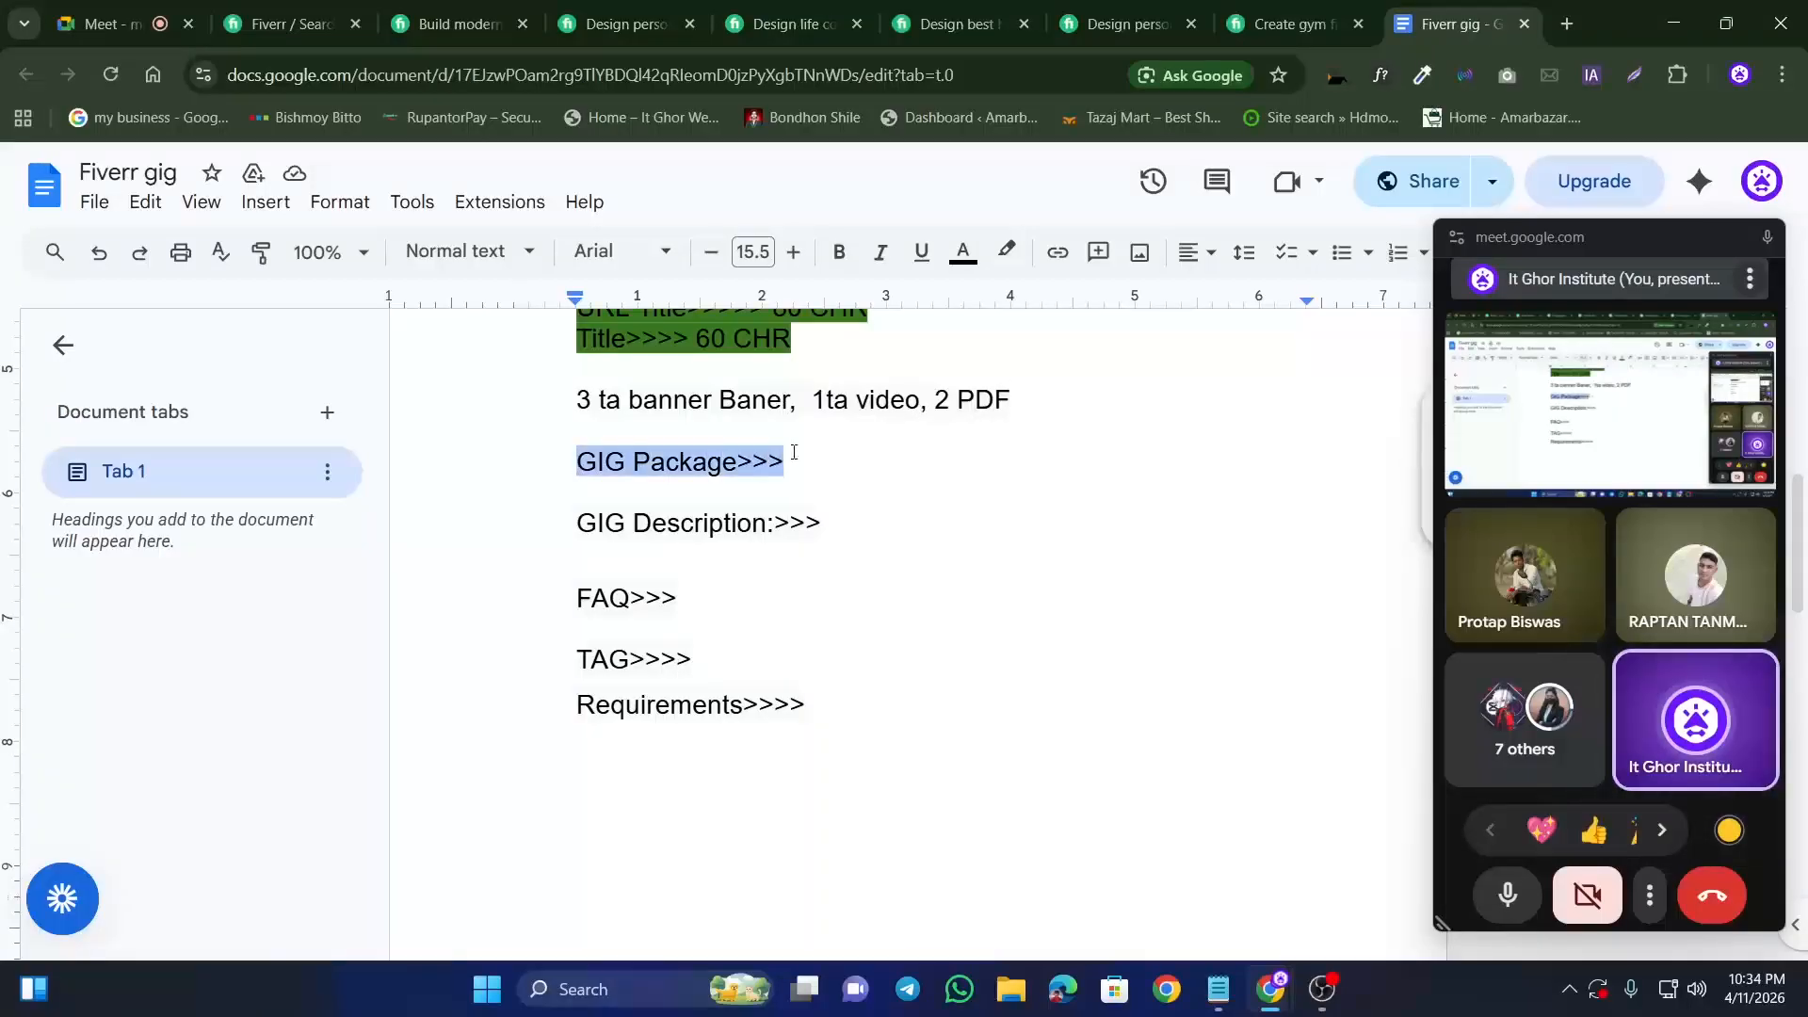
{"action": "right_click", "coordinate": [772, 461]}
{"action": "left_click", "coordinate": [810, 344]}
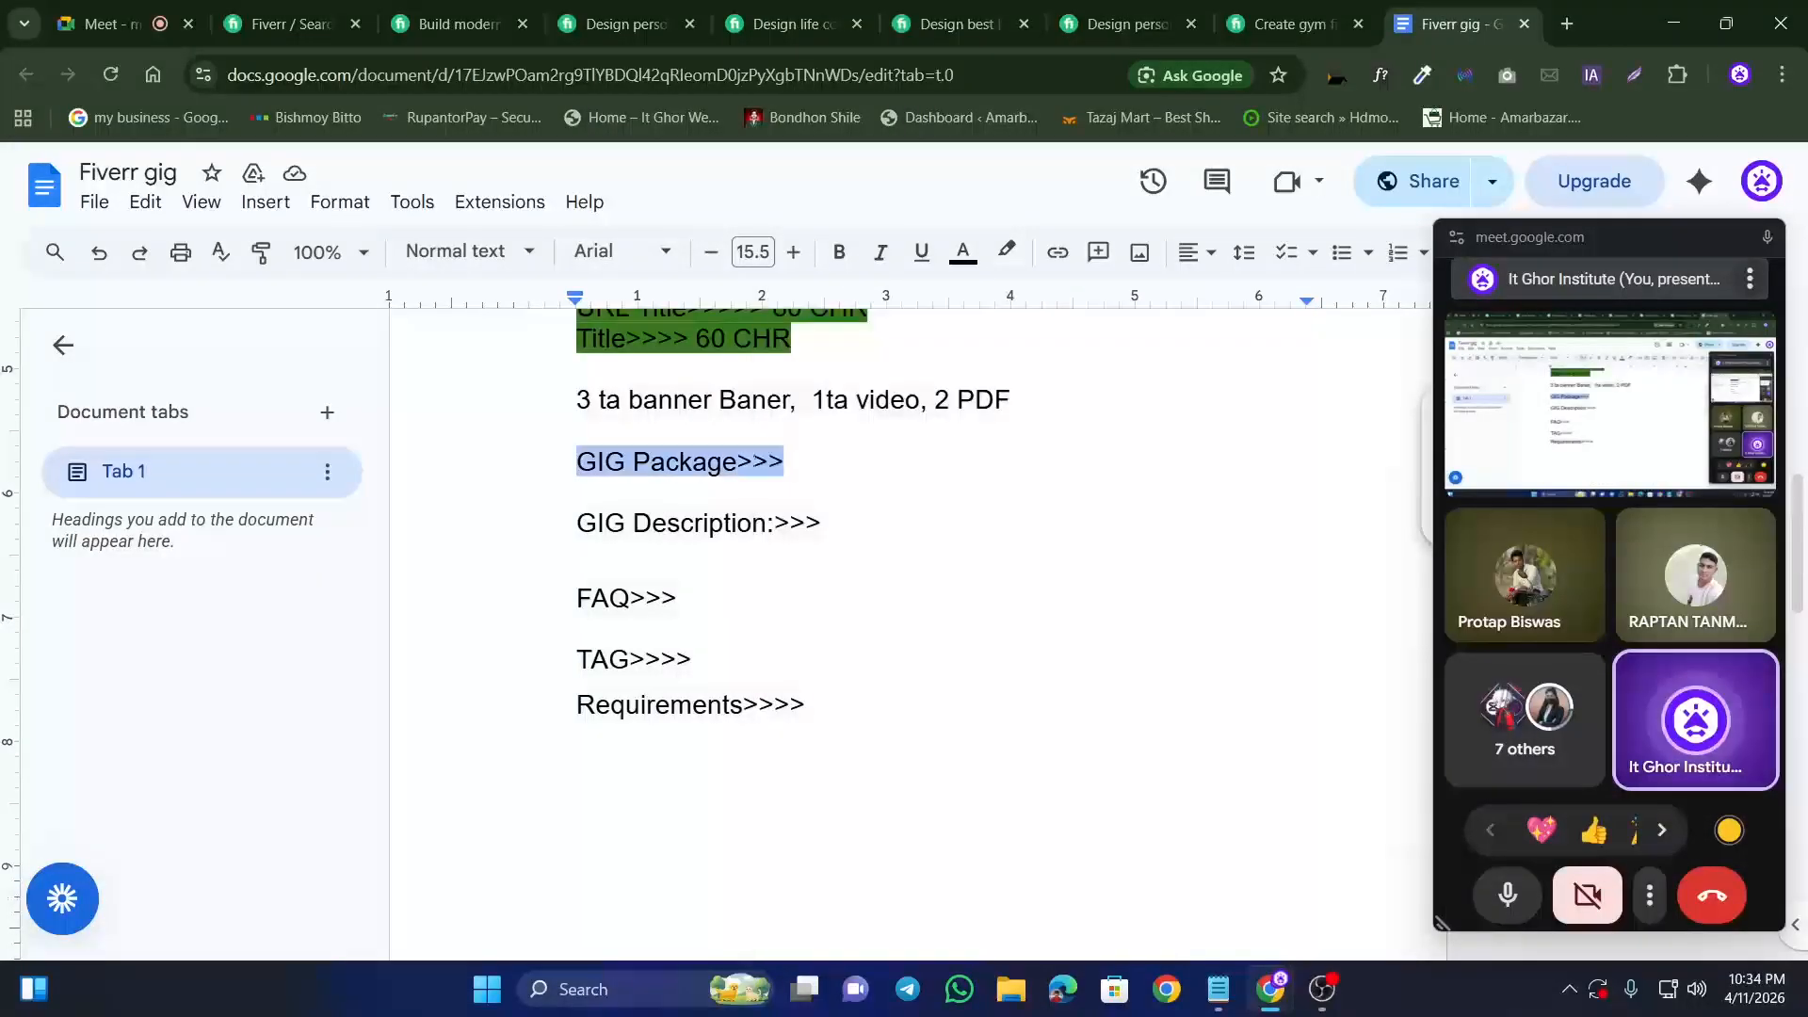
{"action": "scroll", "coordinate": [787, 485], "scroll_direction": "up", "scroll_amount": 10}
{"action": "scroll", "coordinate": [759, 509], "scroll_direction": "down", "scroll_amount": 4}
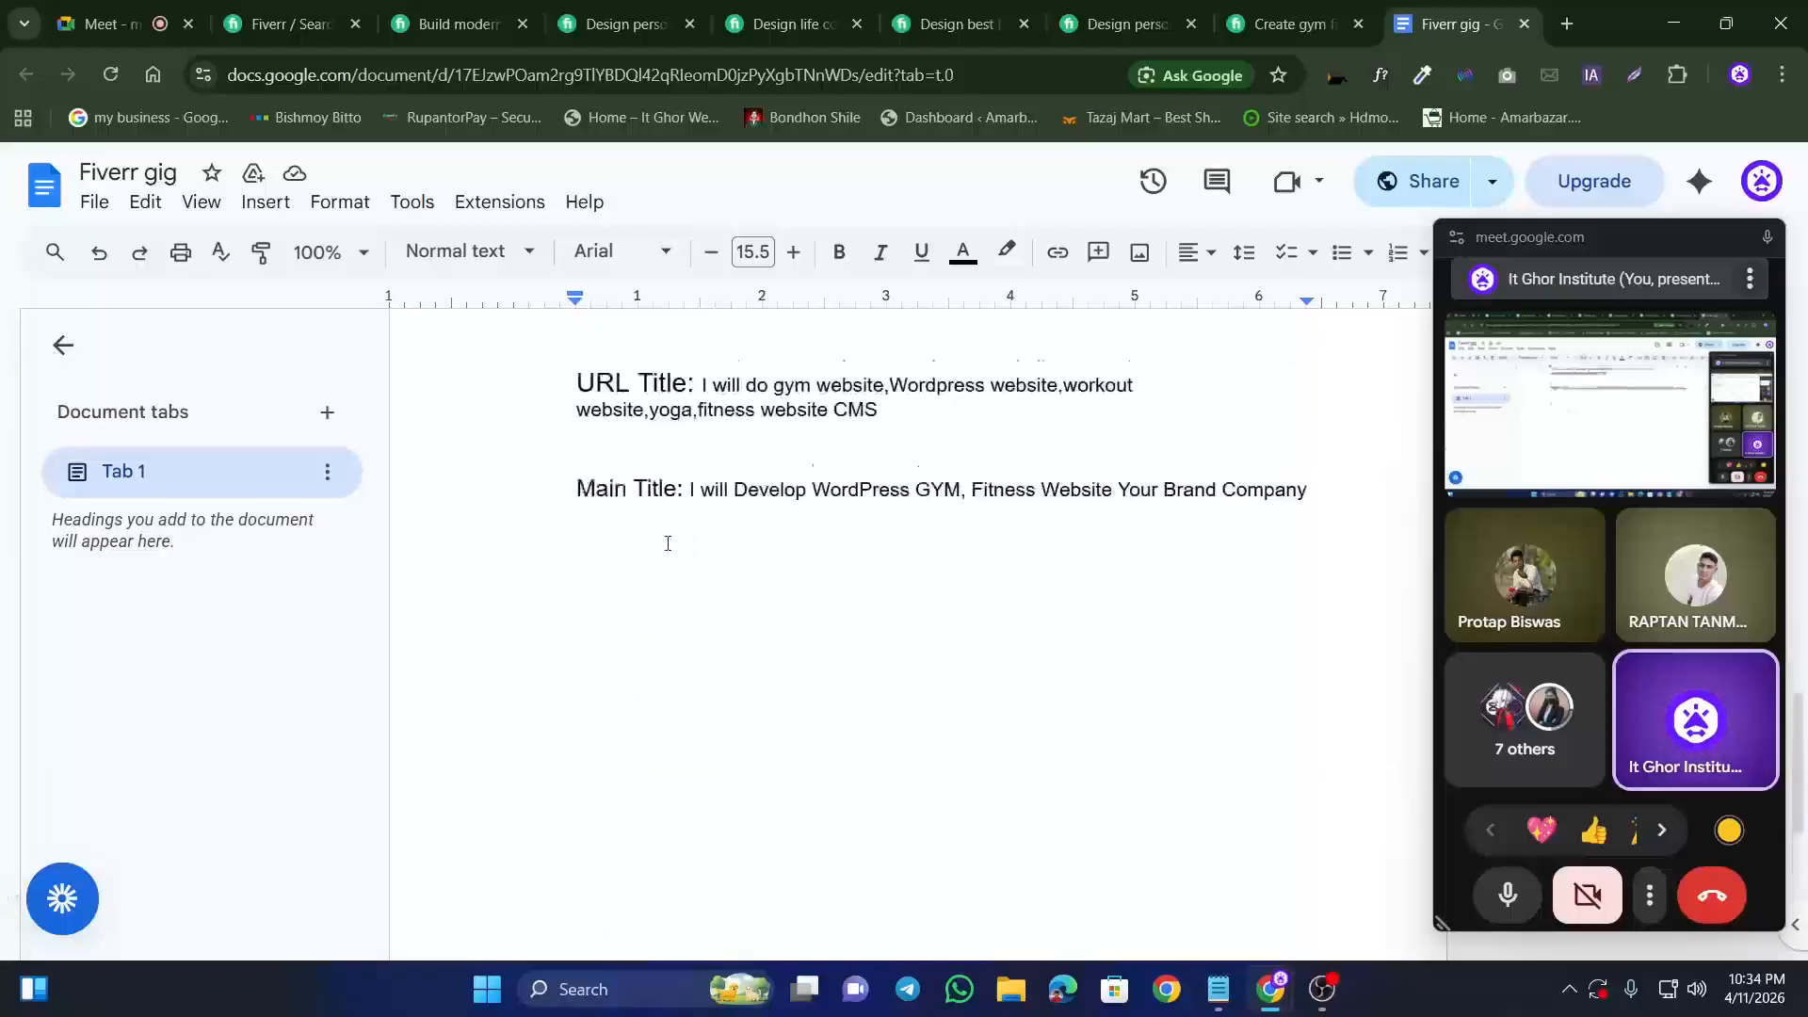
{"action": "left_click", "coordinate": [591, 592]}
{"action": "right_click", "coordinate": [591, 592]}
{"action": "left_click", "coordinate": [580, 651]}
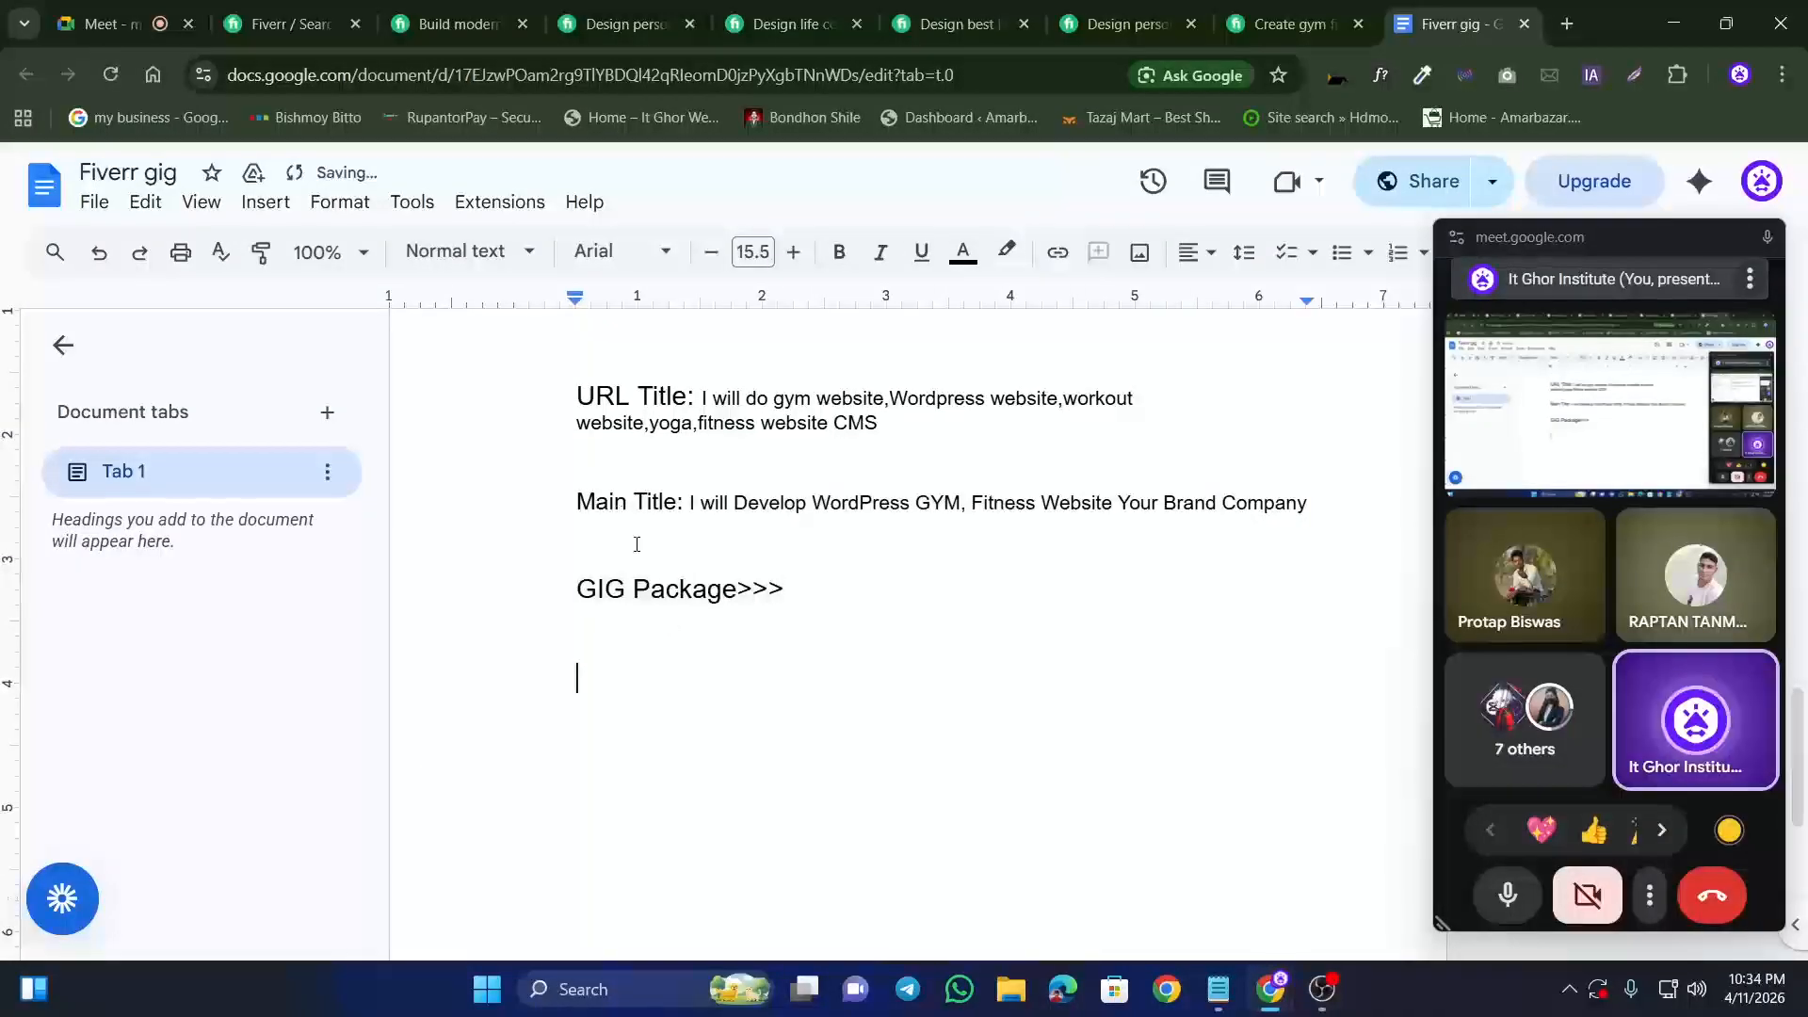
Step: Open the competitor gig "I will build modern fitness website, personal trainer, sports, gym website"
{"action": "left_click", "coordinate": [394, 9]}
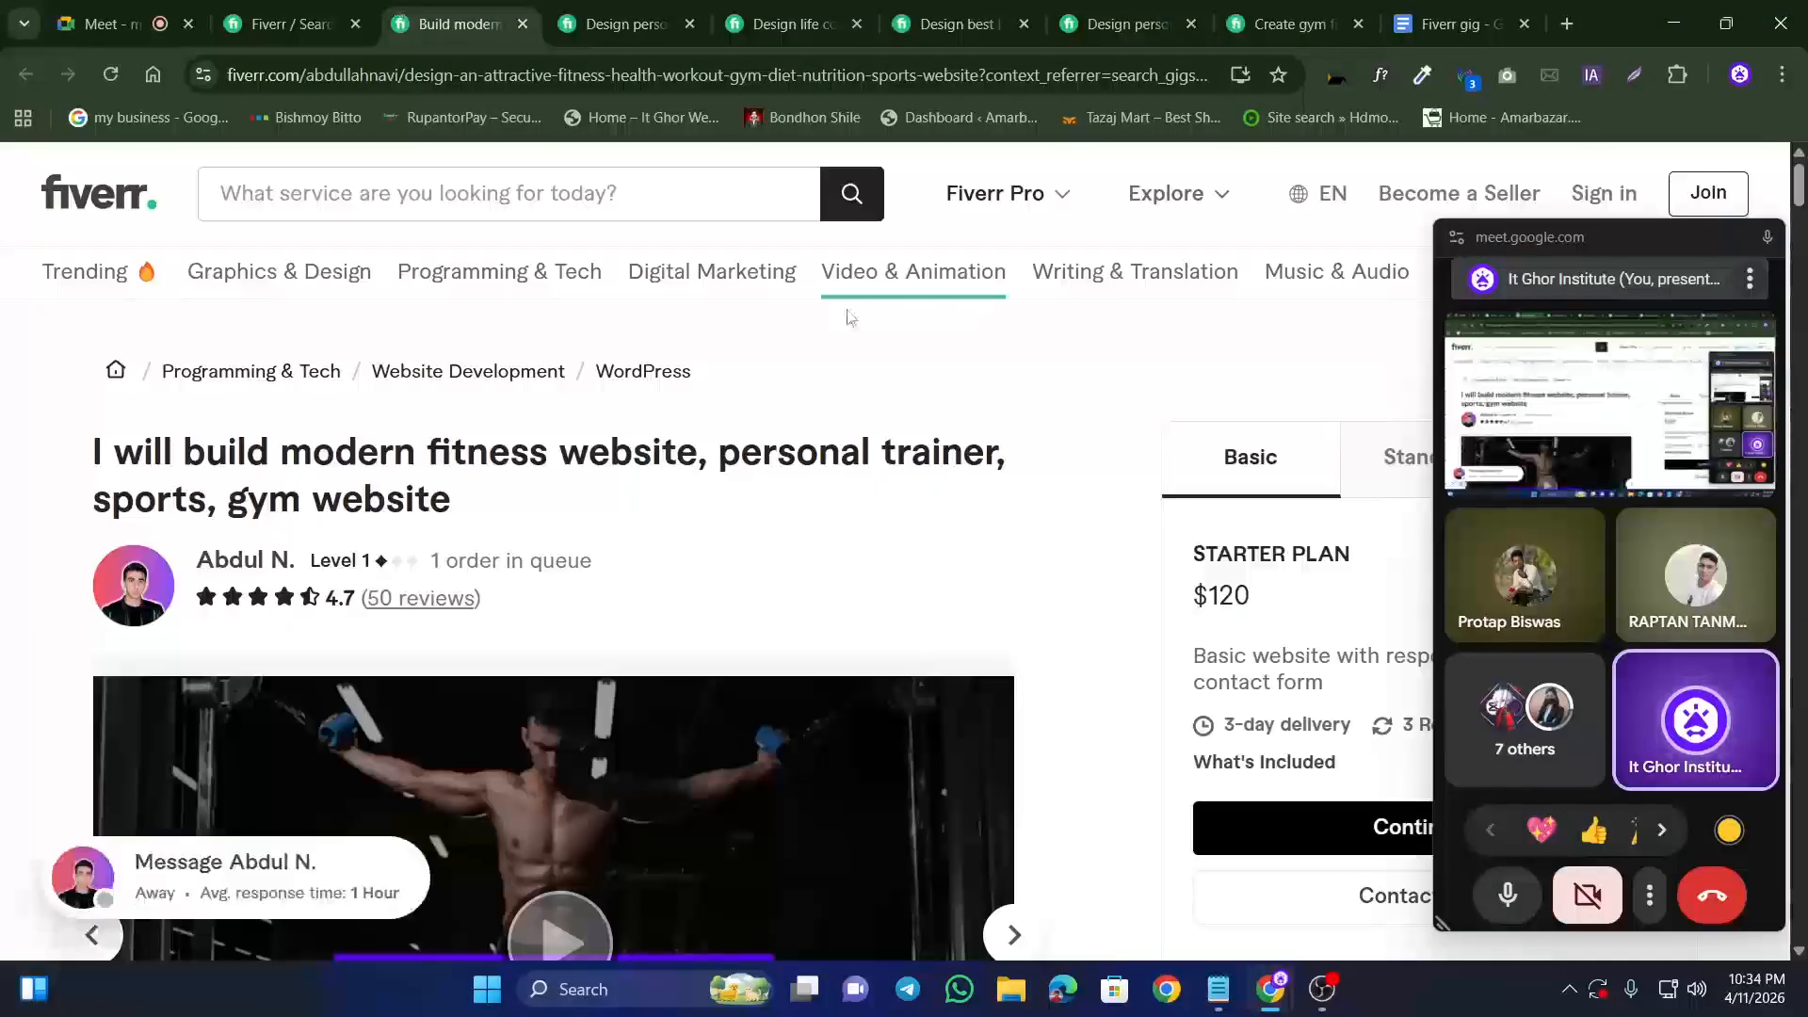
{"action": "mouse_move", "coordinate": [659, 316]}
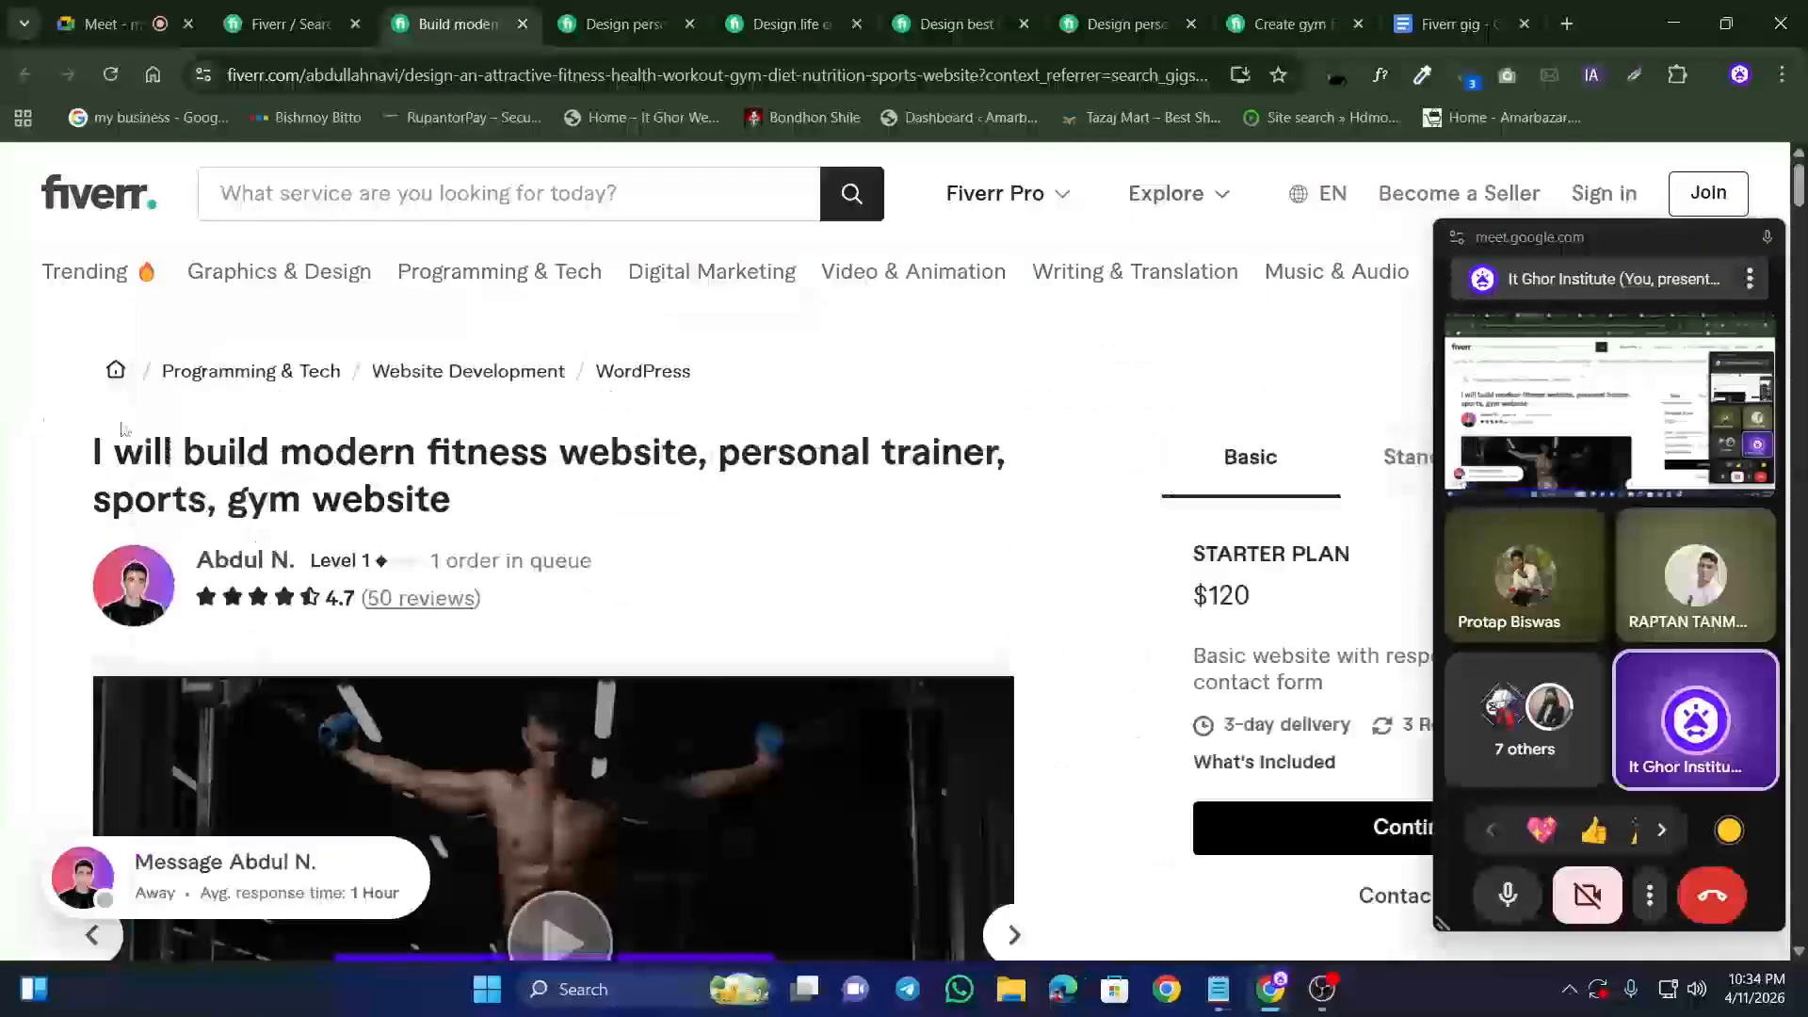
Step: Switch to OBS Studio to check the running recording, shift the floating meeting window and minimize the open windows
{"action": "left_click", "coordinate": [1322, 989]}
{"action": "left_click_drag", "start_coordinate": [1605, 247], "coordinate": [1572, 179]}
{"action": "left_click", "coordinate": [1667, 15]}
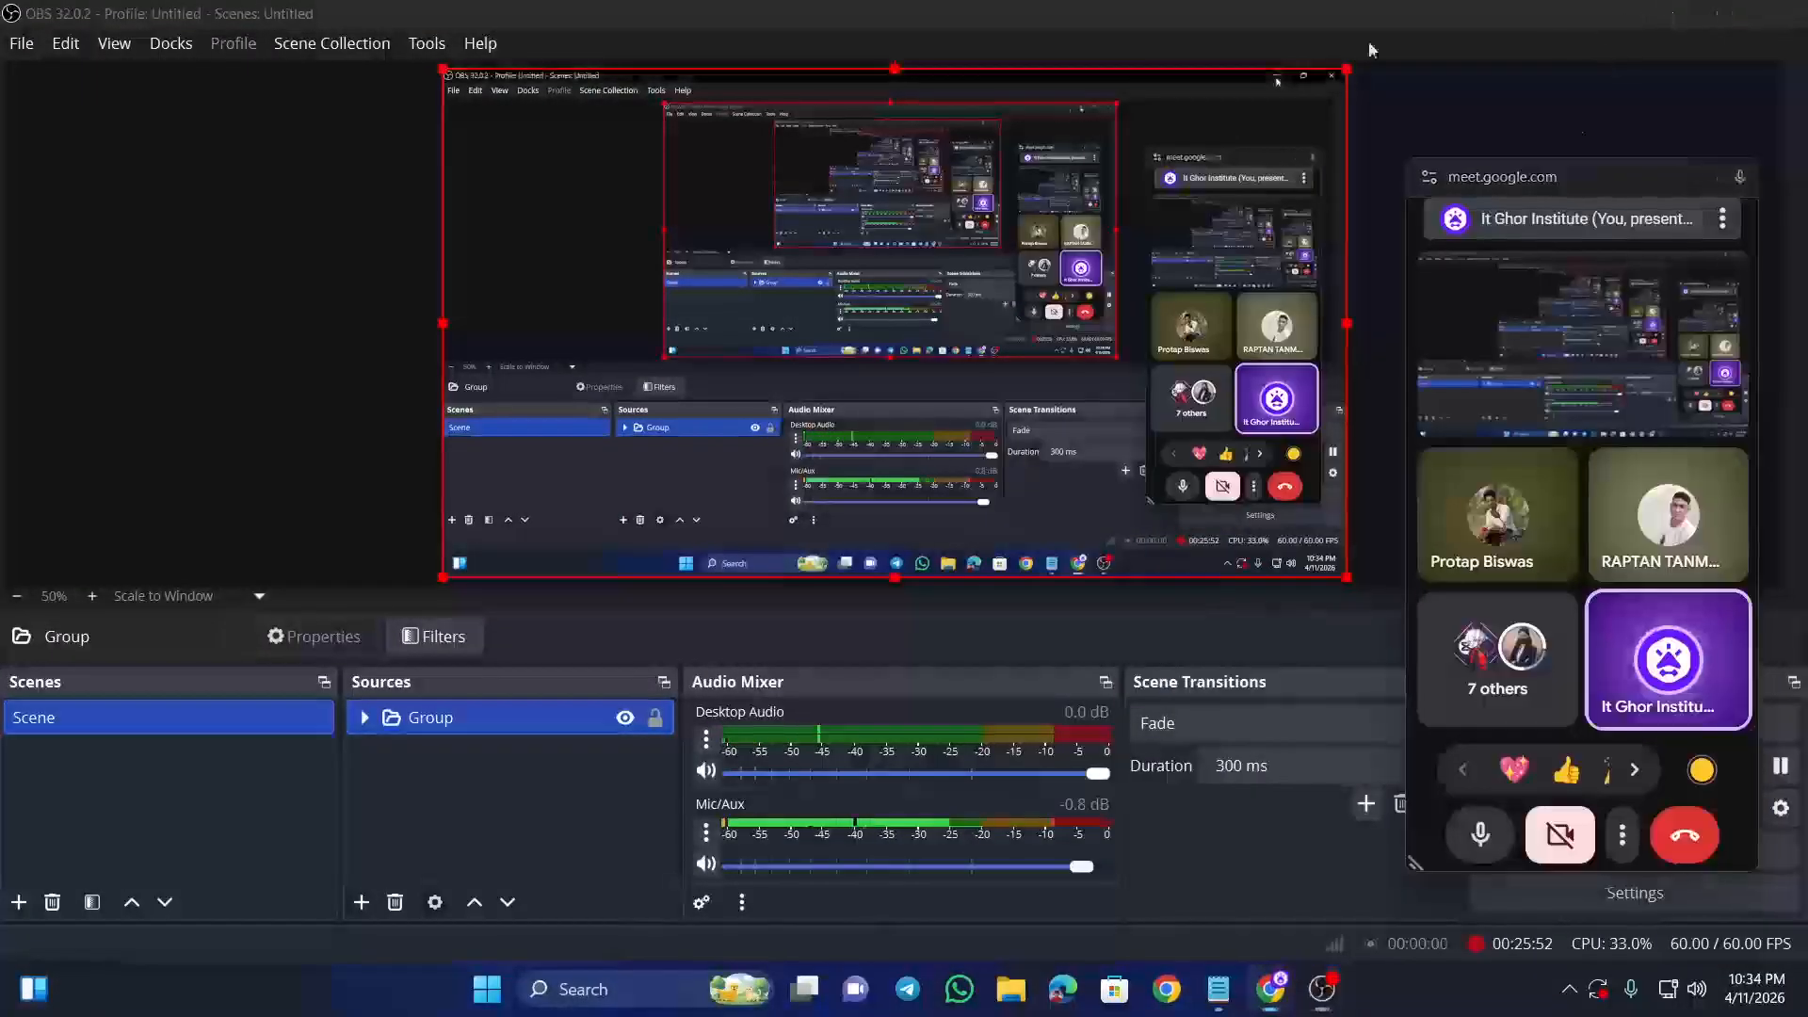
{"action": "left_click", "coordinate": [1673, 24]}
{"action": "right_click", "coordinate": [932, 178]}
{"action": "left_click", "coordinate": [1004, 291]}
{"action": "right_click", "coordinate": [617, 236]}
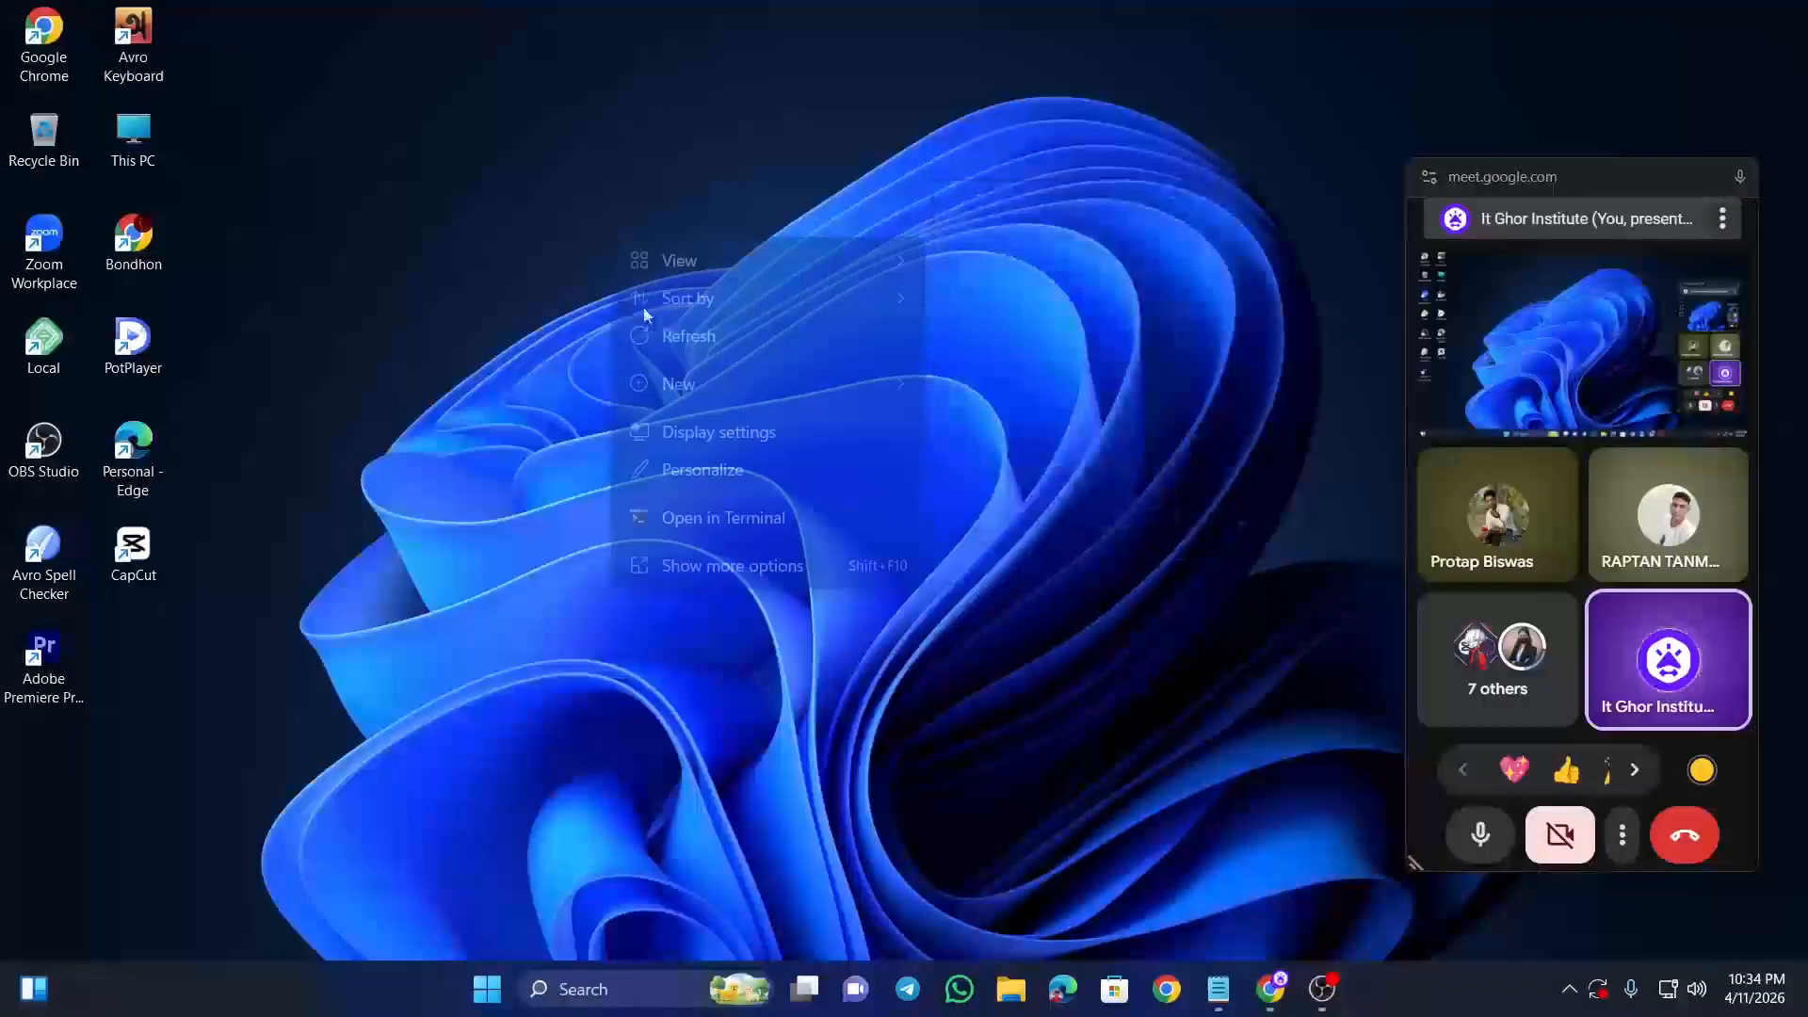
{"action": "left_click", "coordinate": [702, 335]}
{"action": "right_click", "coordinate": [837, 243]}
{"action": "left_click", "coordinate": [920, 348]}
{"action": "right_click", "coordinate": [390, 193]}
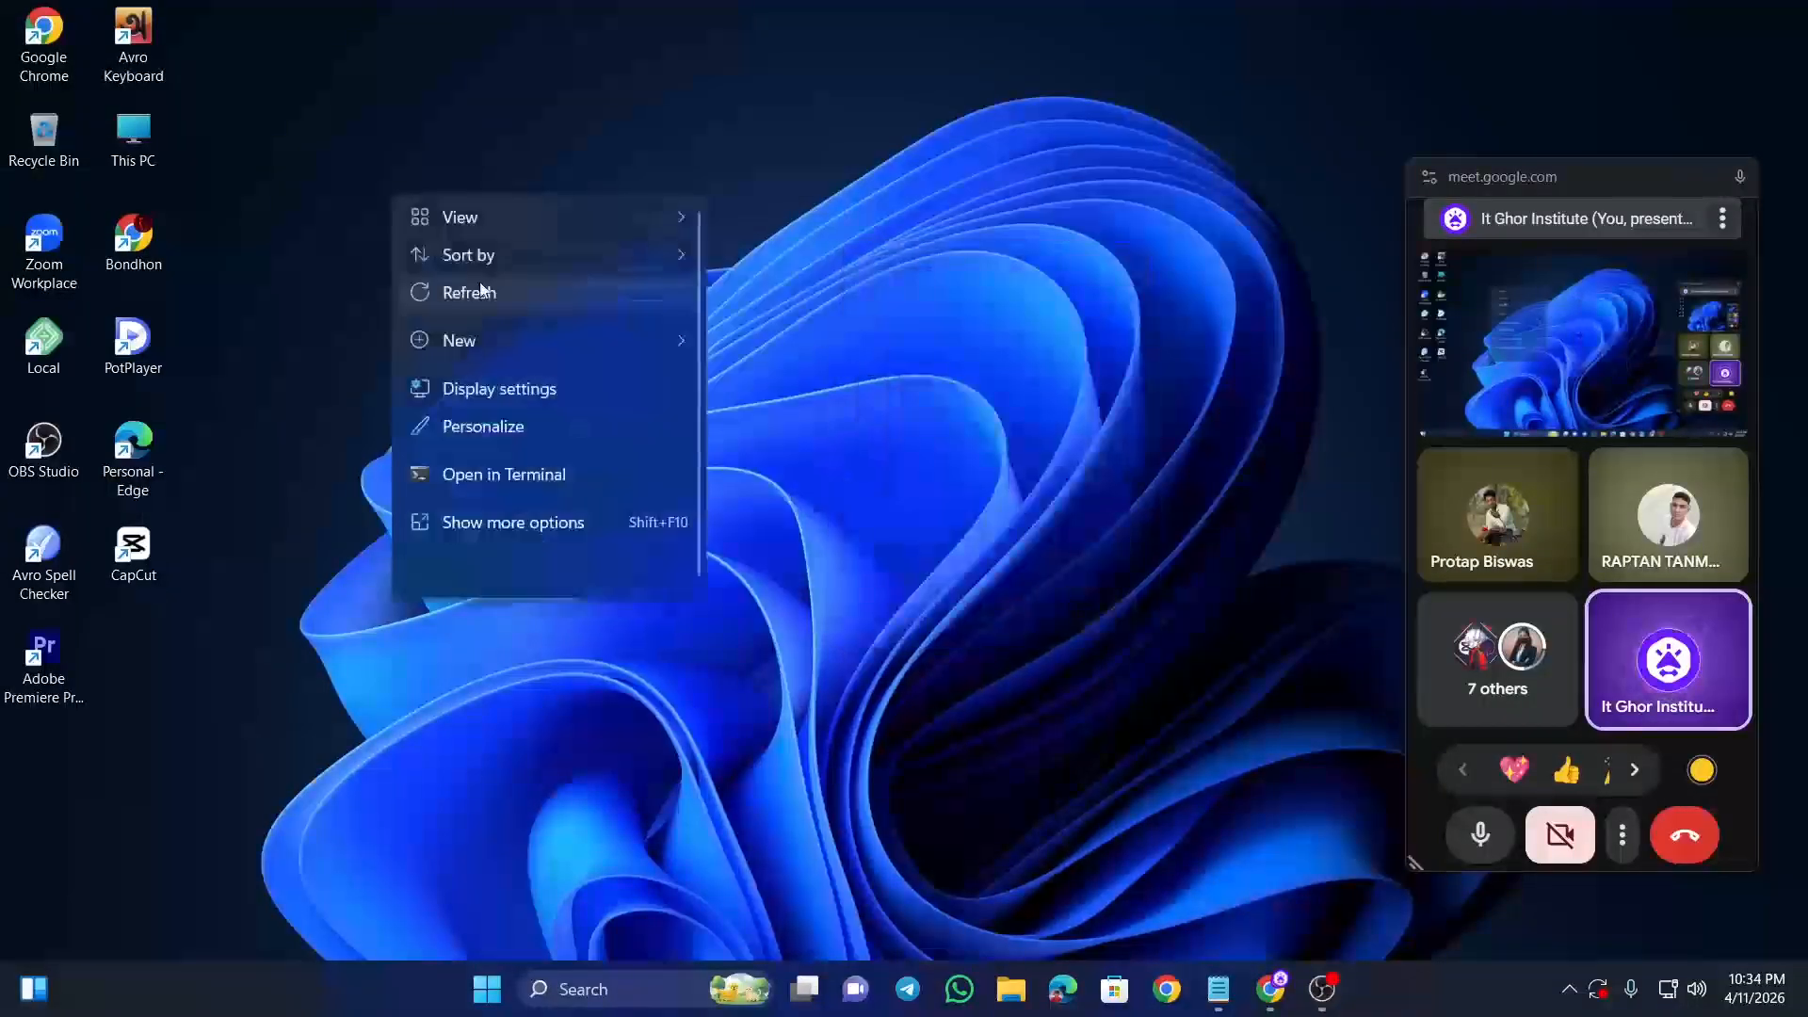
{"action": "left_click", "coordinate": [471, 291]}
{"action": "right_click", "coordinate": [343, 38]}
{"action": "left_click", "coordinate": [417, 141]}
{"action": "right_click", "coordinate": [648, 145]}
{"action": "left_click", "coordinate": [728, 243]}
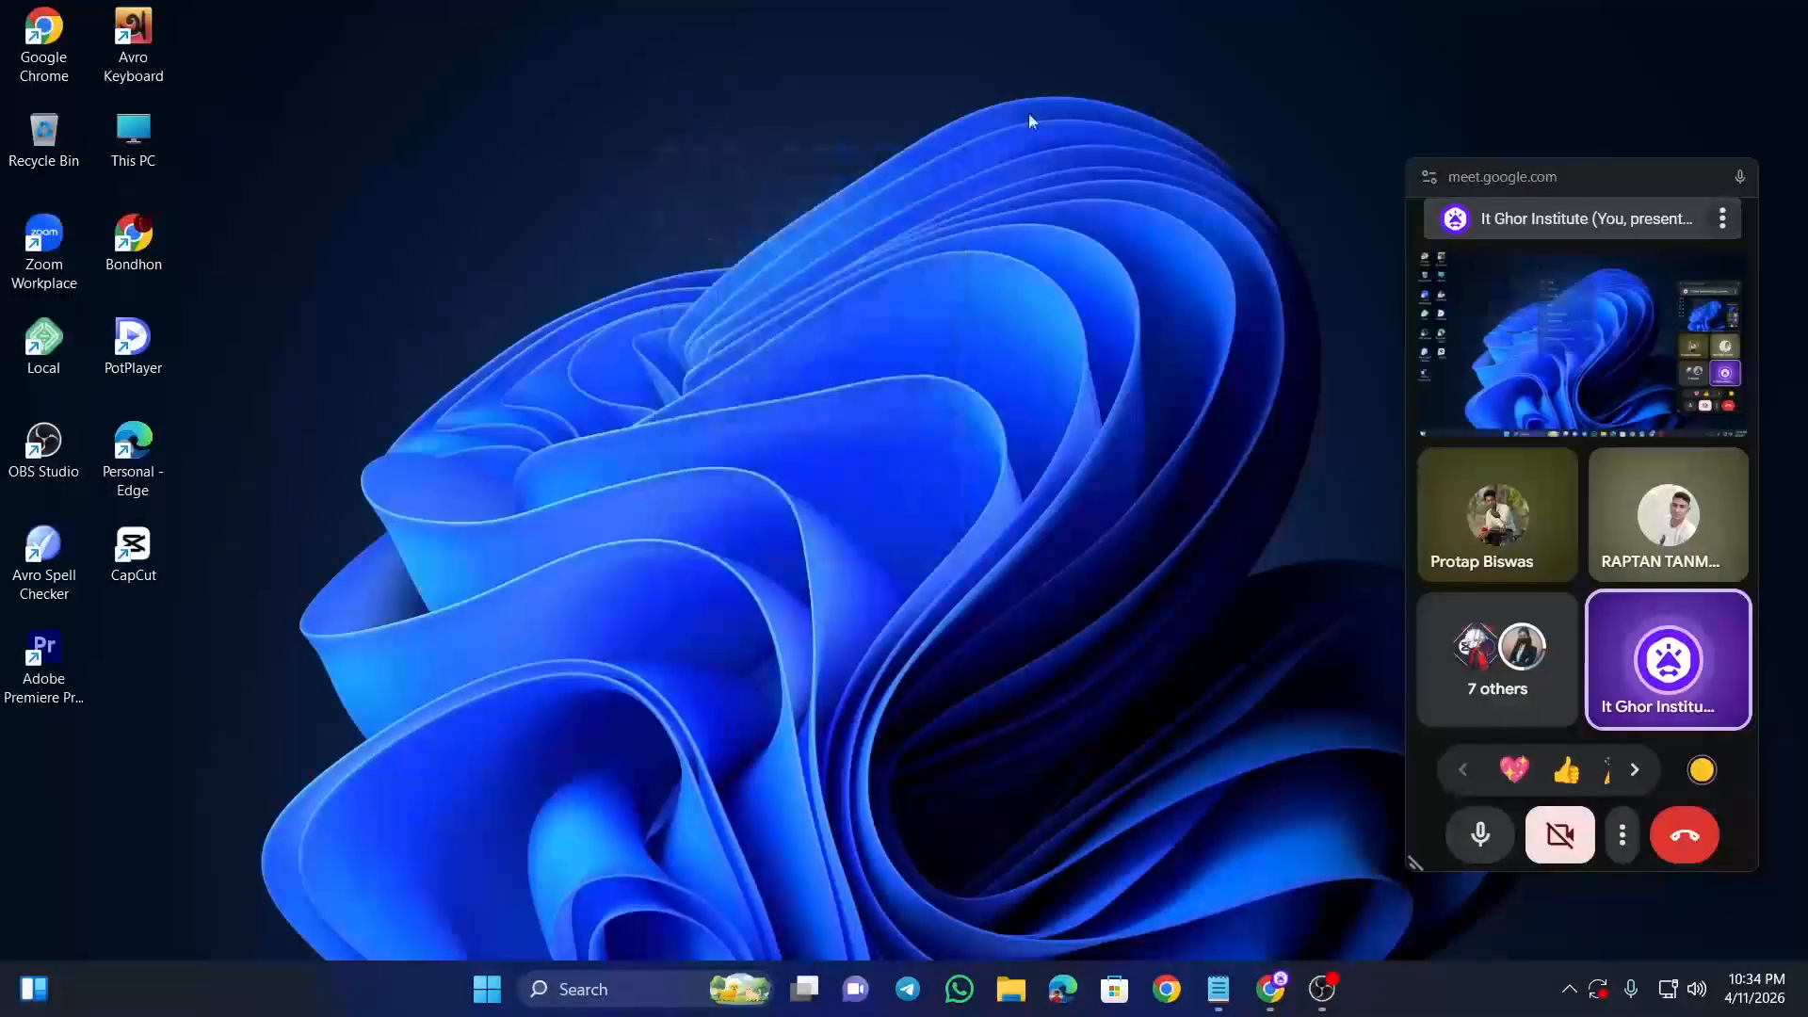
{"action": "right_click", "coordinate": [1077, 82]}
{"action": "left_click", "coordinate": [1203, 181]}
{"action": "right_click", "coordinate": [1438, 36]}
{"action": "left_click", "coordinate": [1486, 133]}
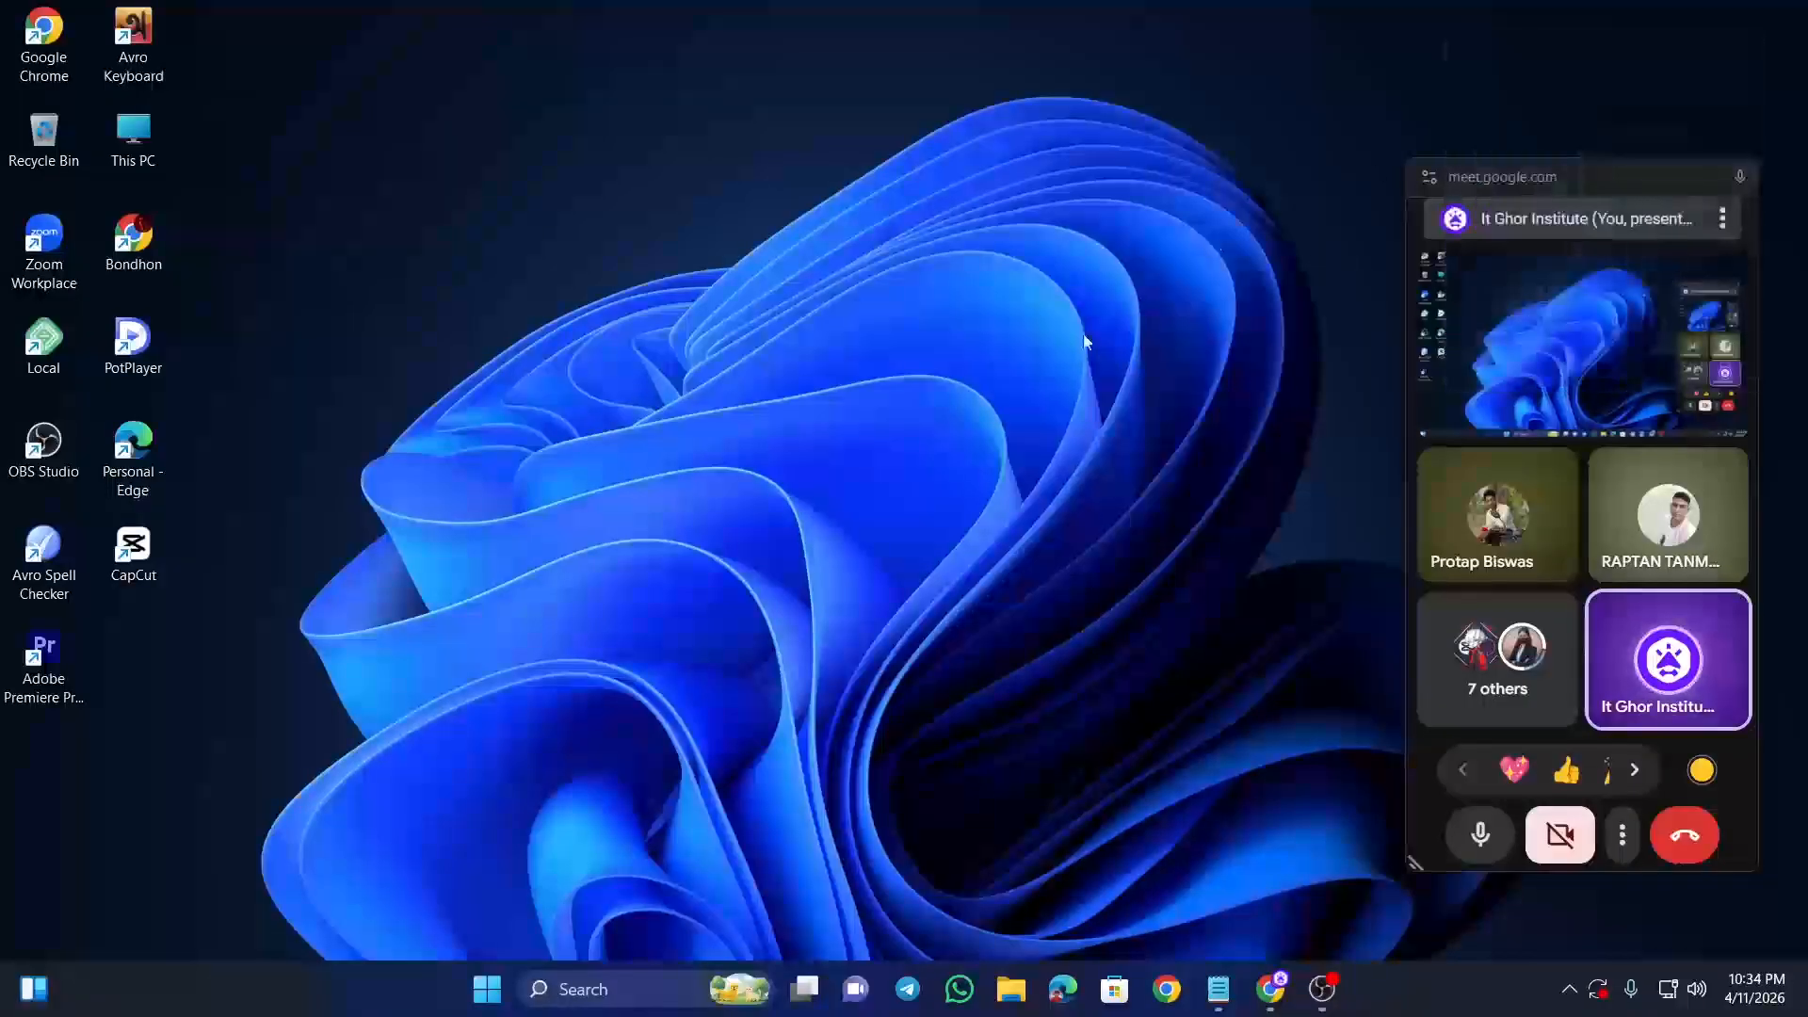
Step: Return to the modern fitness website gig, uncover its pricing box and compare the Basic, Standard and Premium packages
{"action": "mouse_move", "coordinate": [1270, 988]}
{"action": "left_click", "coordinate": [1056, 854]}
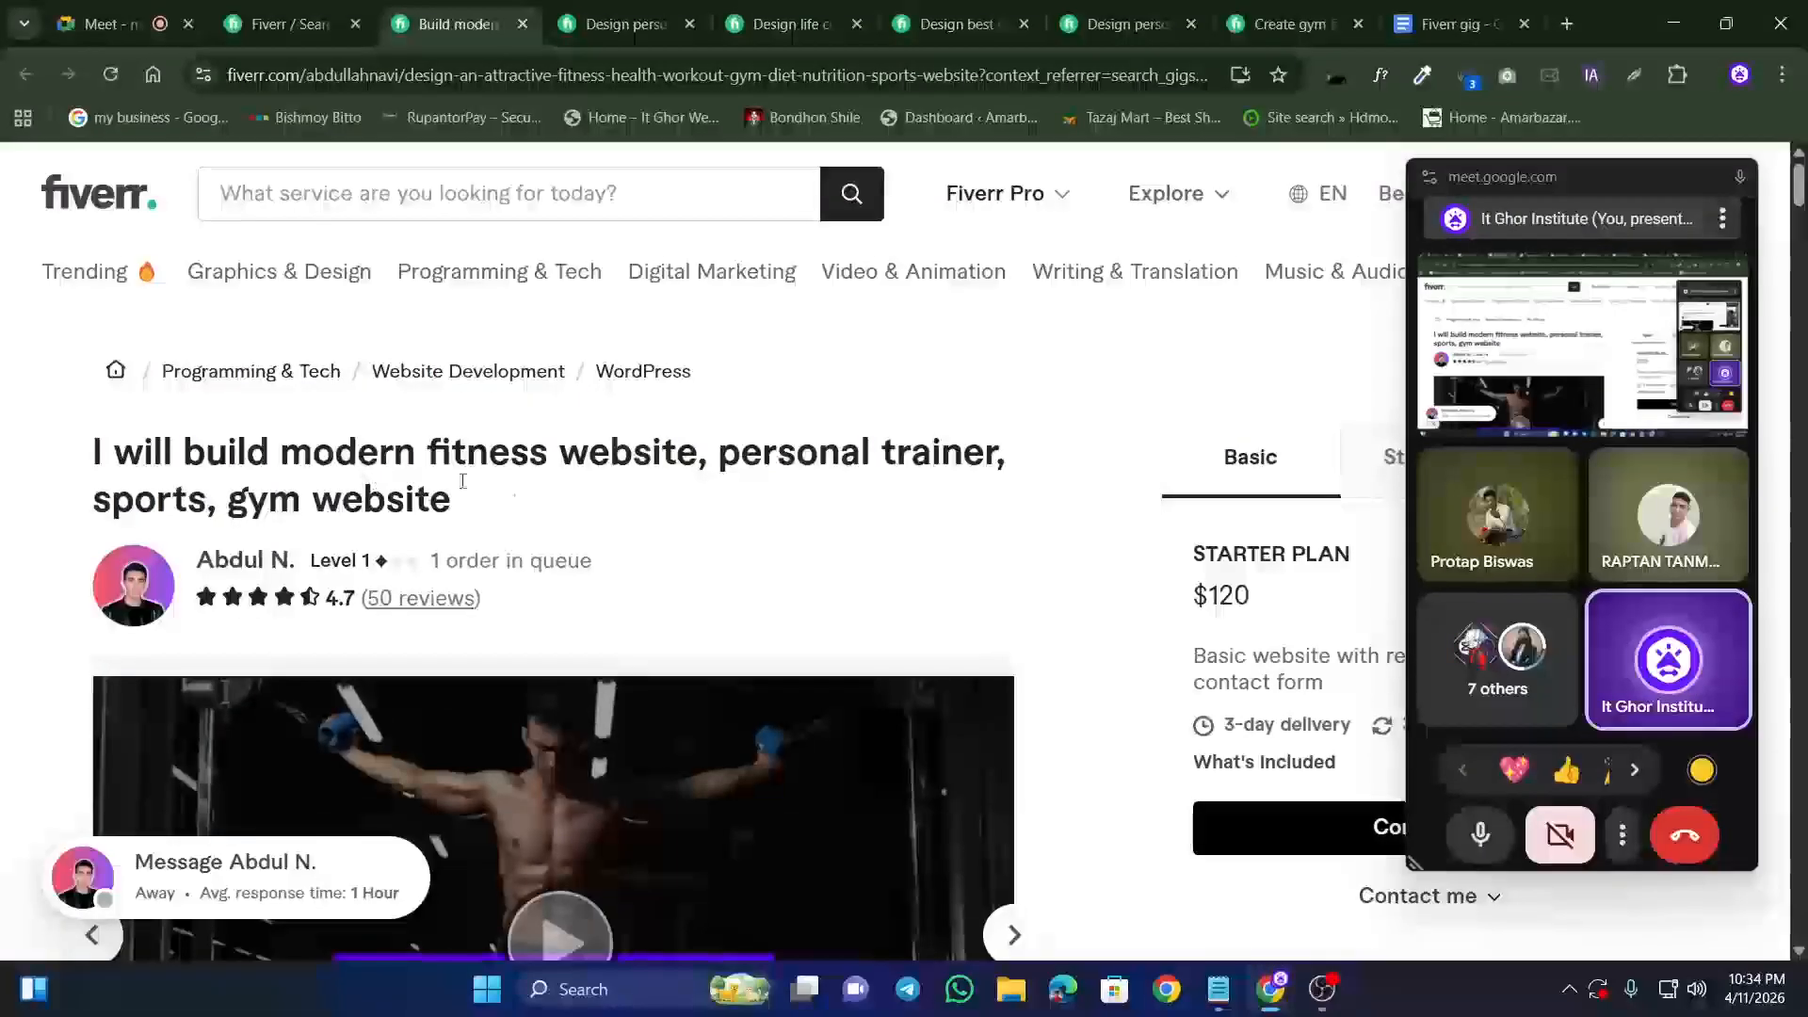
{"action": "left_click_drag", "start_coordinate": [1510, 178], "coordinate": [194, 265]}
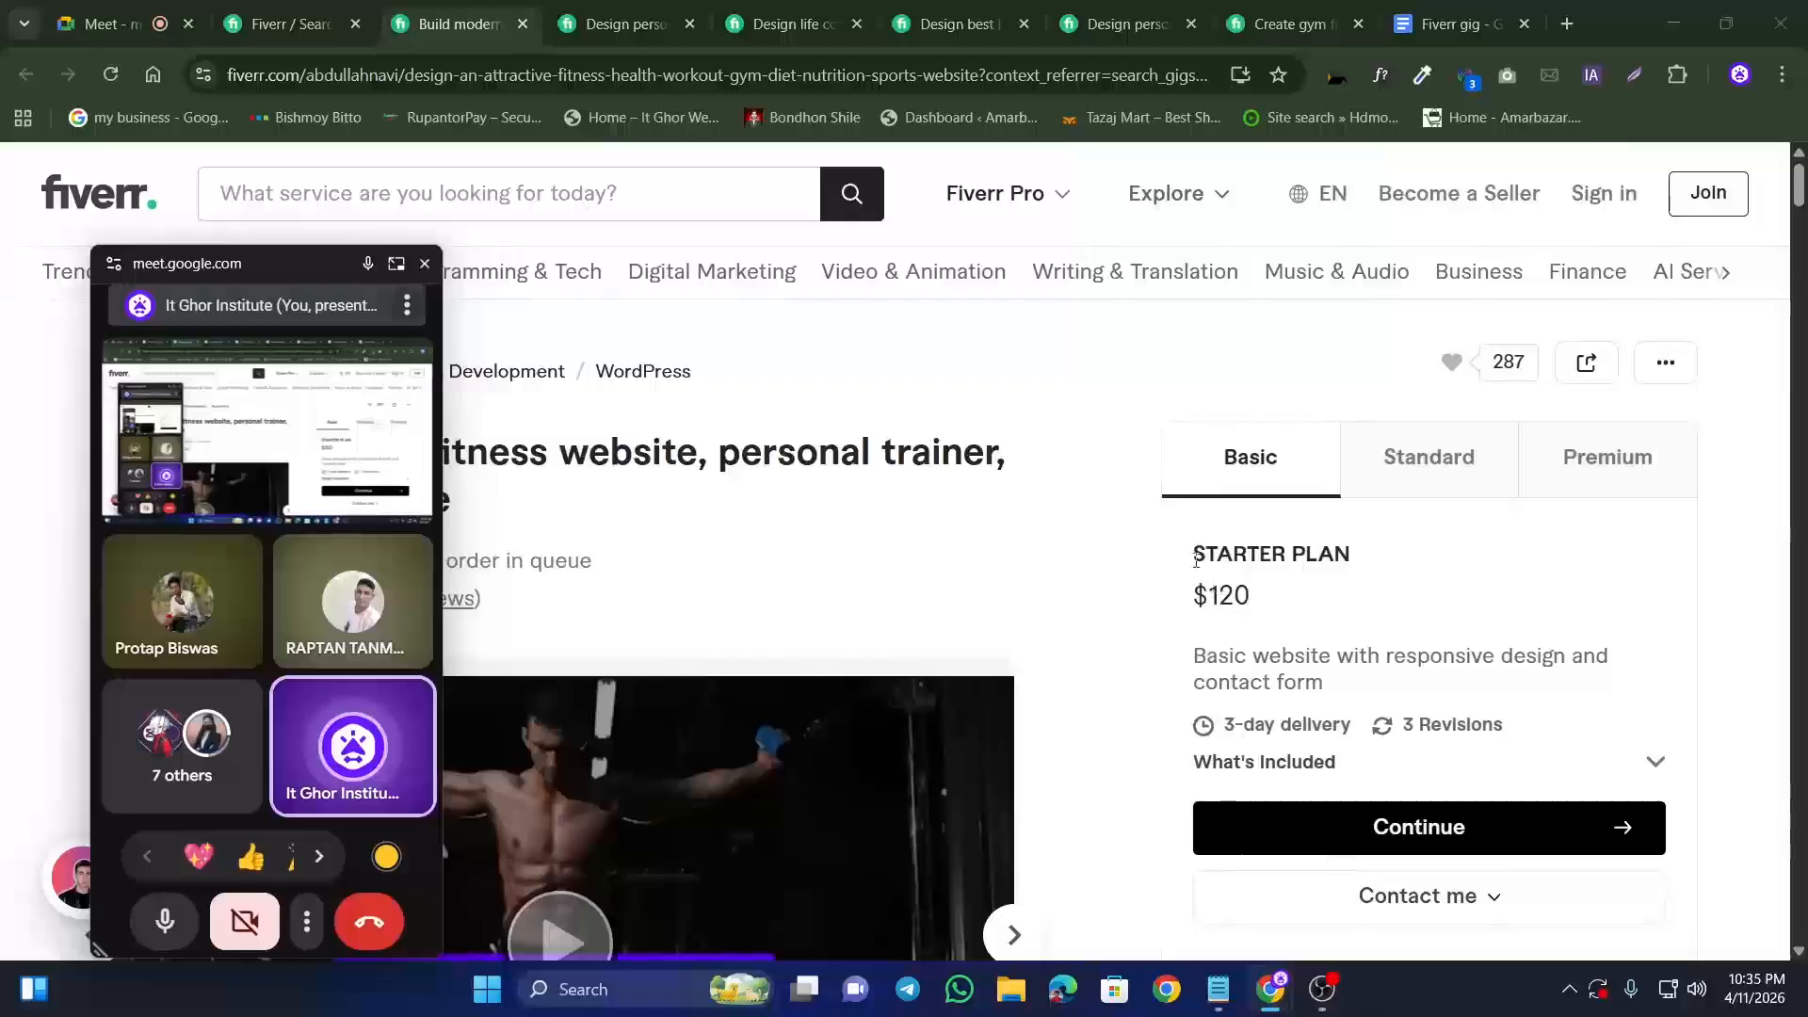
{"action": "left_click_drag", "start_coordinate": [1271, 601], "coordinate": [1334, 694]}
{"action": "left_click", "coordinate": [1188, 657]}
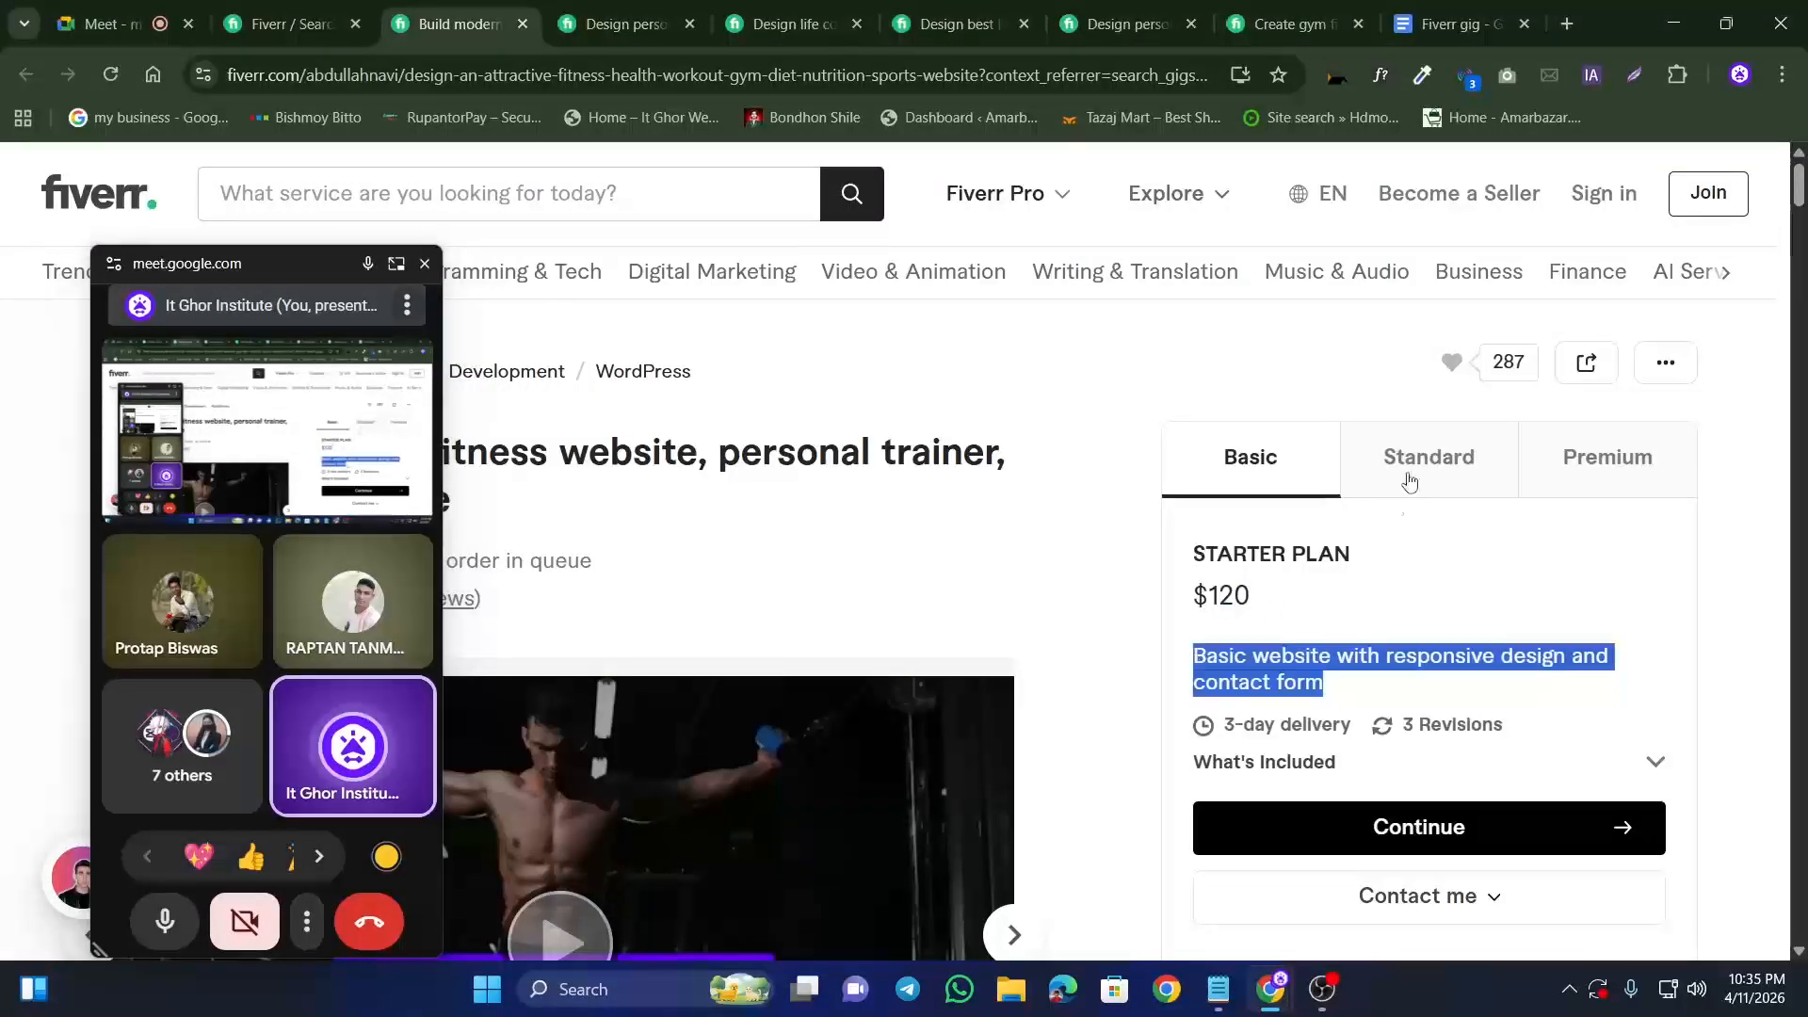
{"action": "left_click", "coordinate": [1408, 482]}
{"action": "left_click", "coordinate": [1606, 456]}
{"action": "left_click", "coordinate": [1214, 470]}
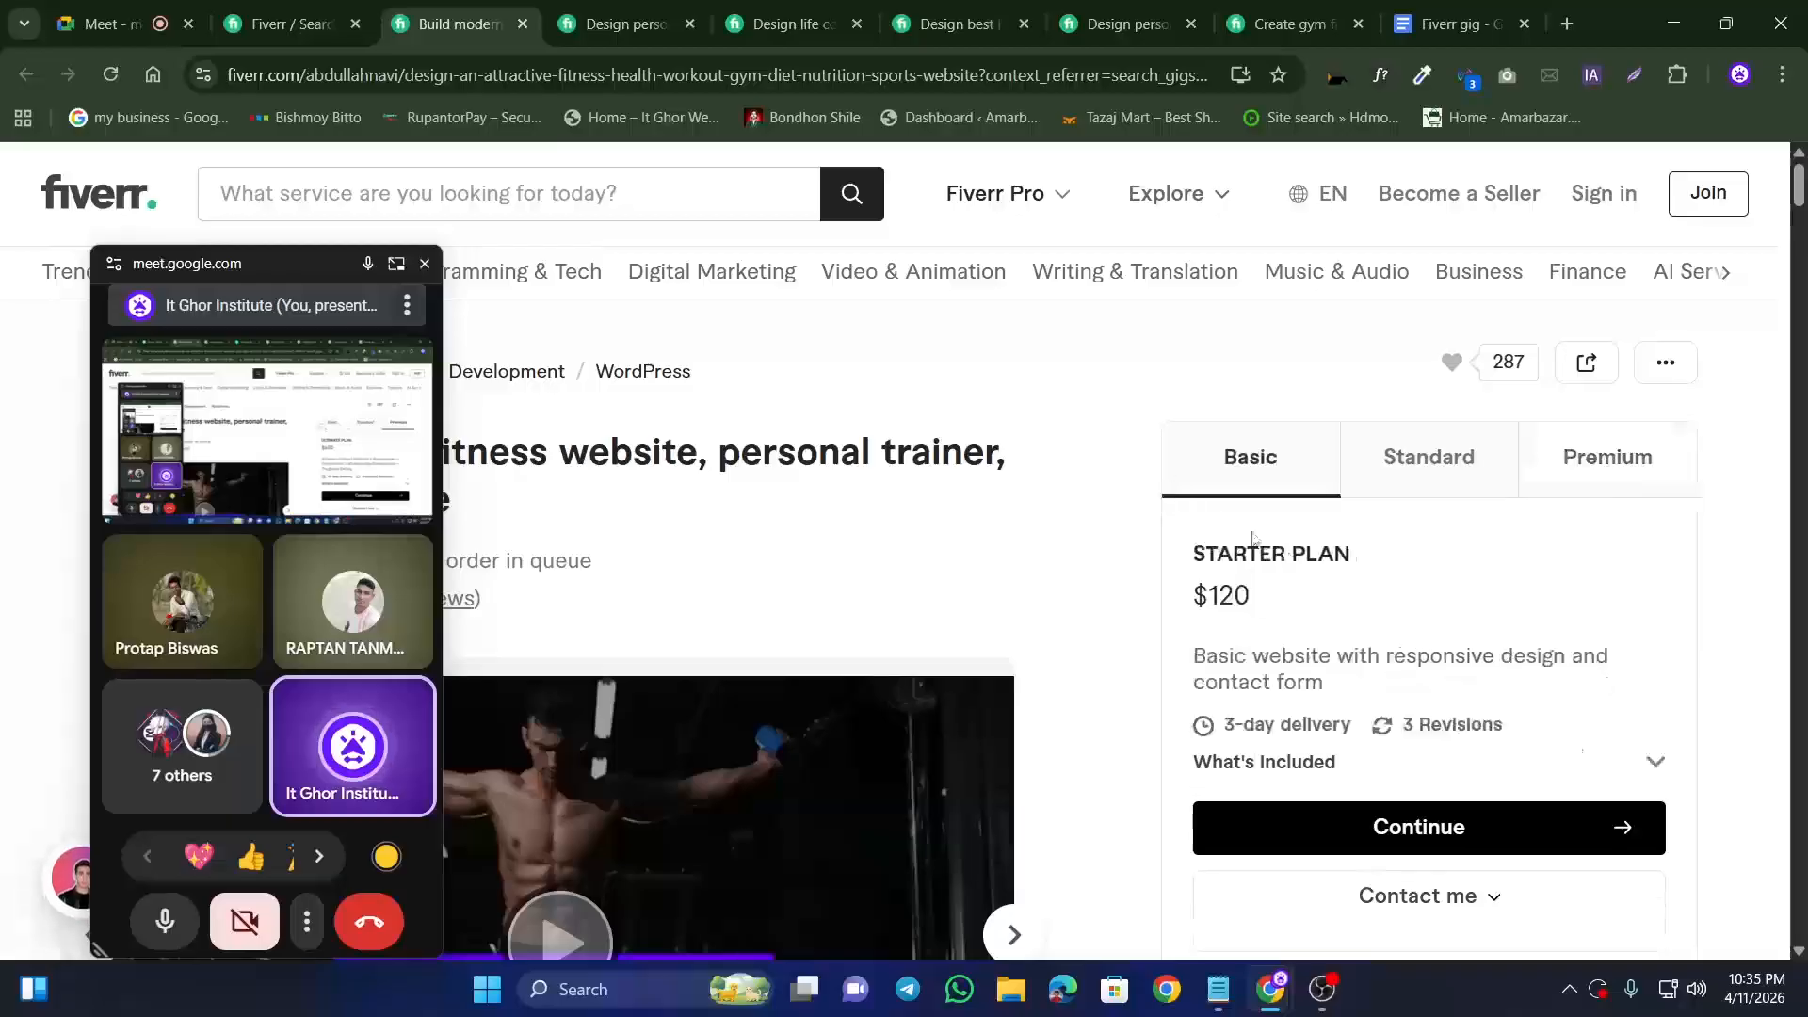
Step: Review the prices and descriptions of the three packages in the personal fitness trainer, workout, gym gig
{"action": "key", "text": "ctrl+Tab"}
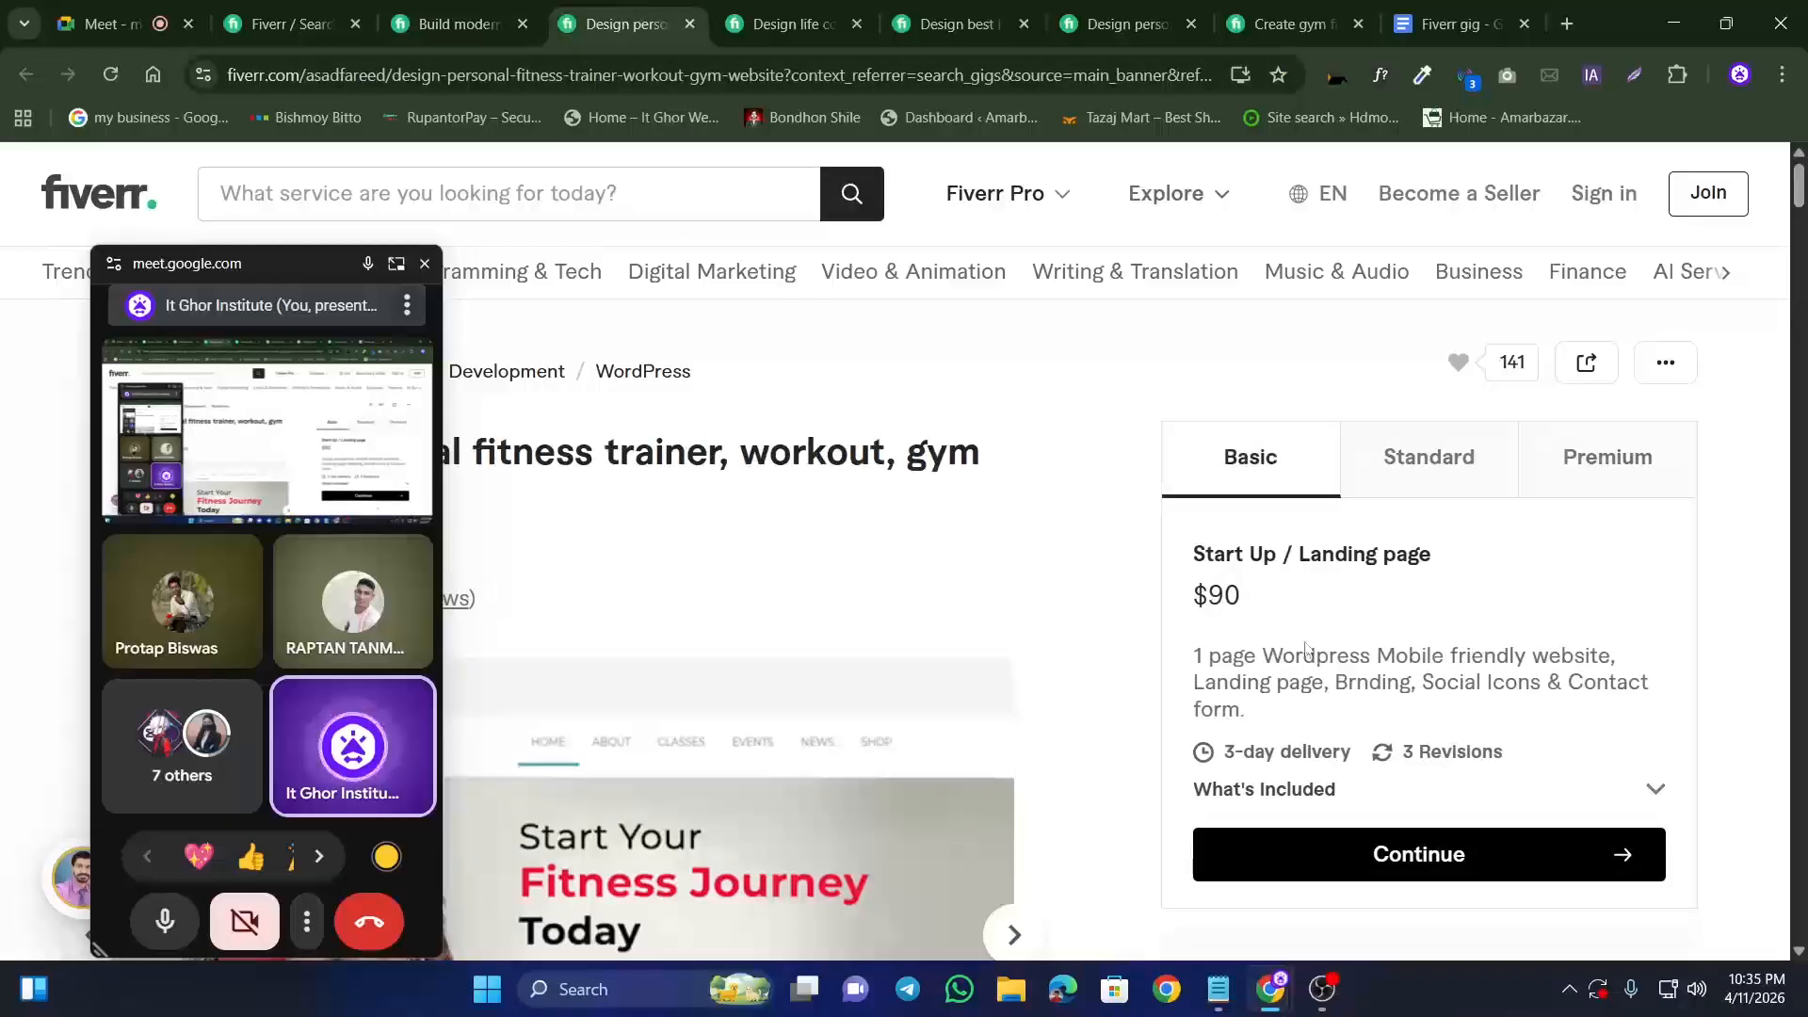
{"action": "left_click", "coordinate": [1436, 480]}
{"action": "left_click", "coordinate": [1290, 470]}
{"action": "left_click_drag", "start_coordinate": [1198, 656], "coordinate": [1249, 685]}
{"action": "left_click", "coordinate": [1392, 468]}
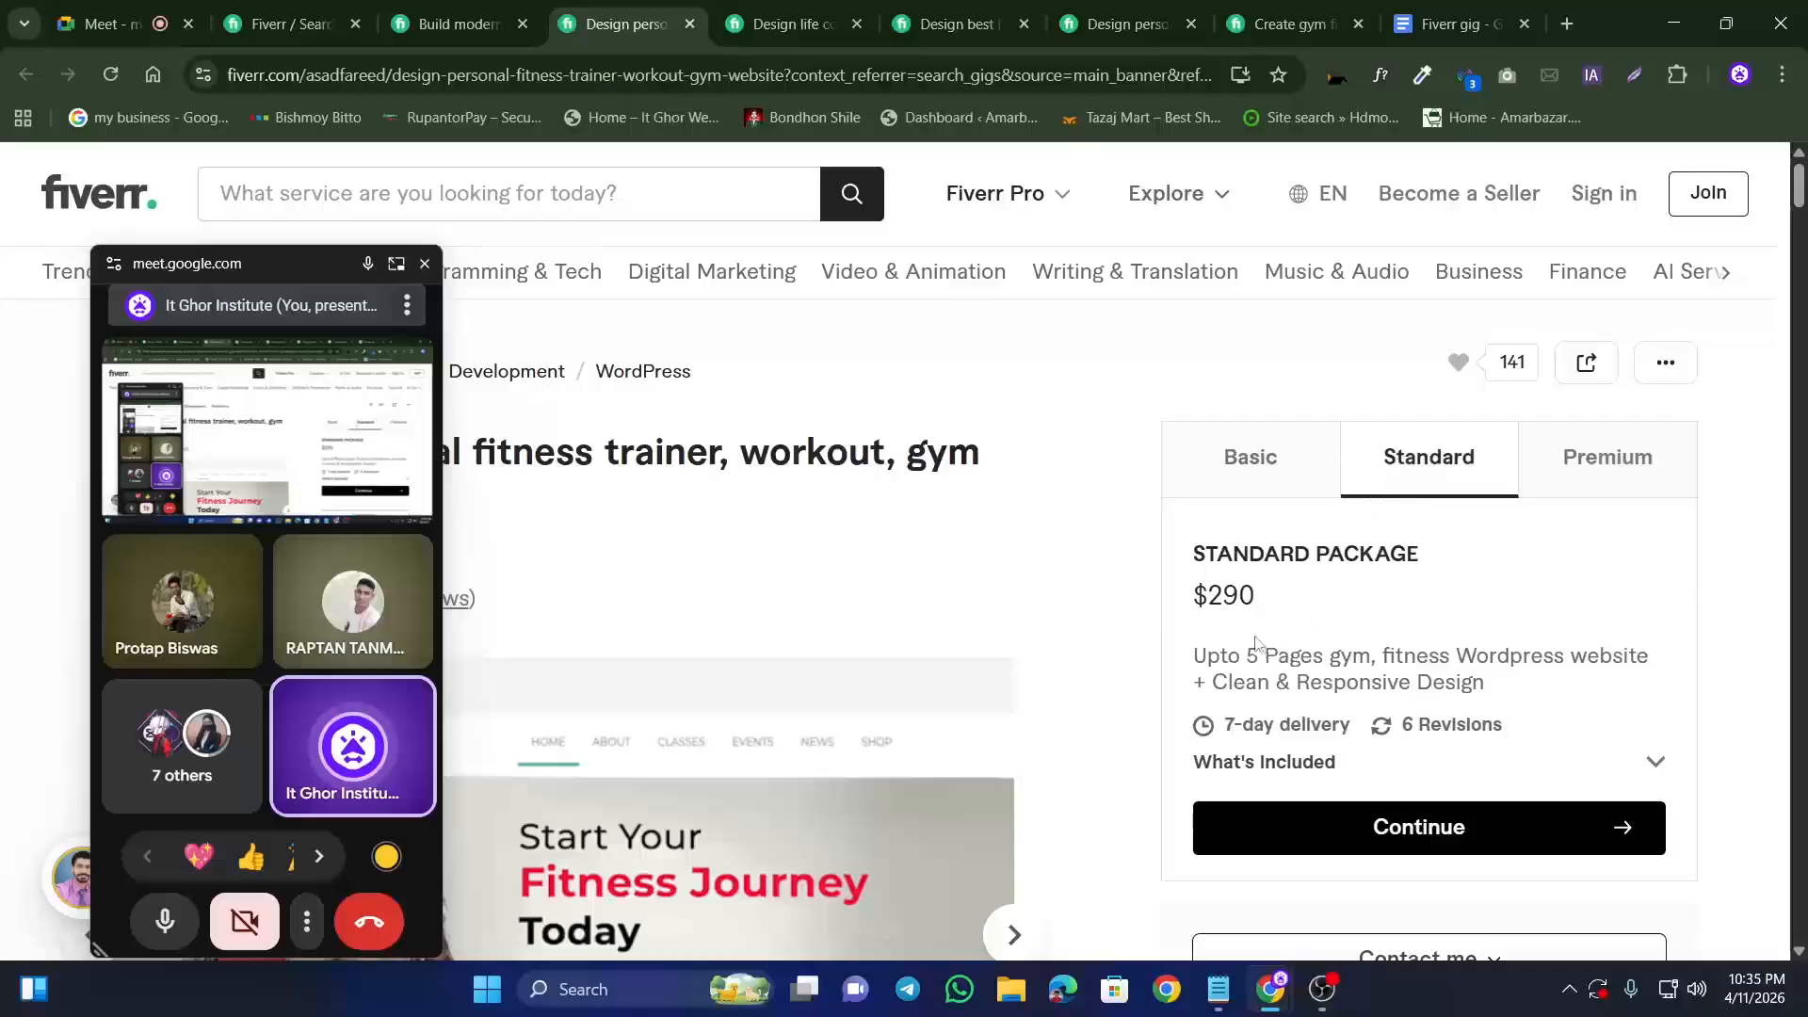
{"action": "left_click", "coordinate": [1602, 456]}
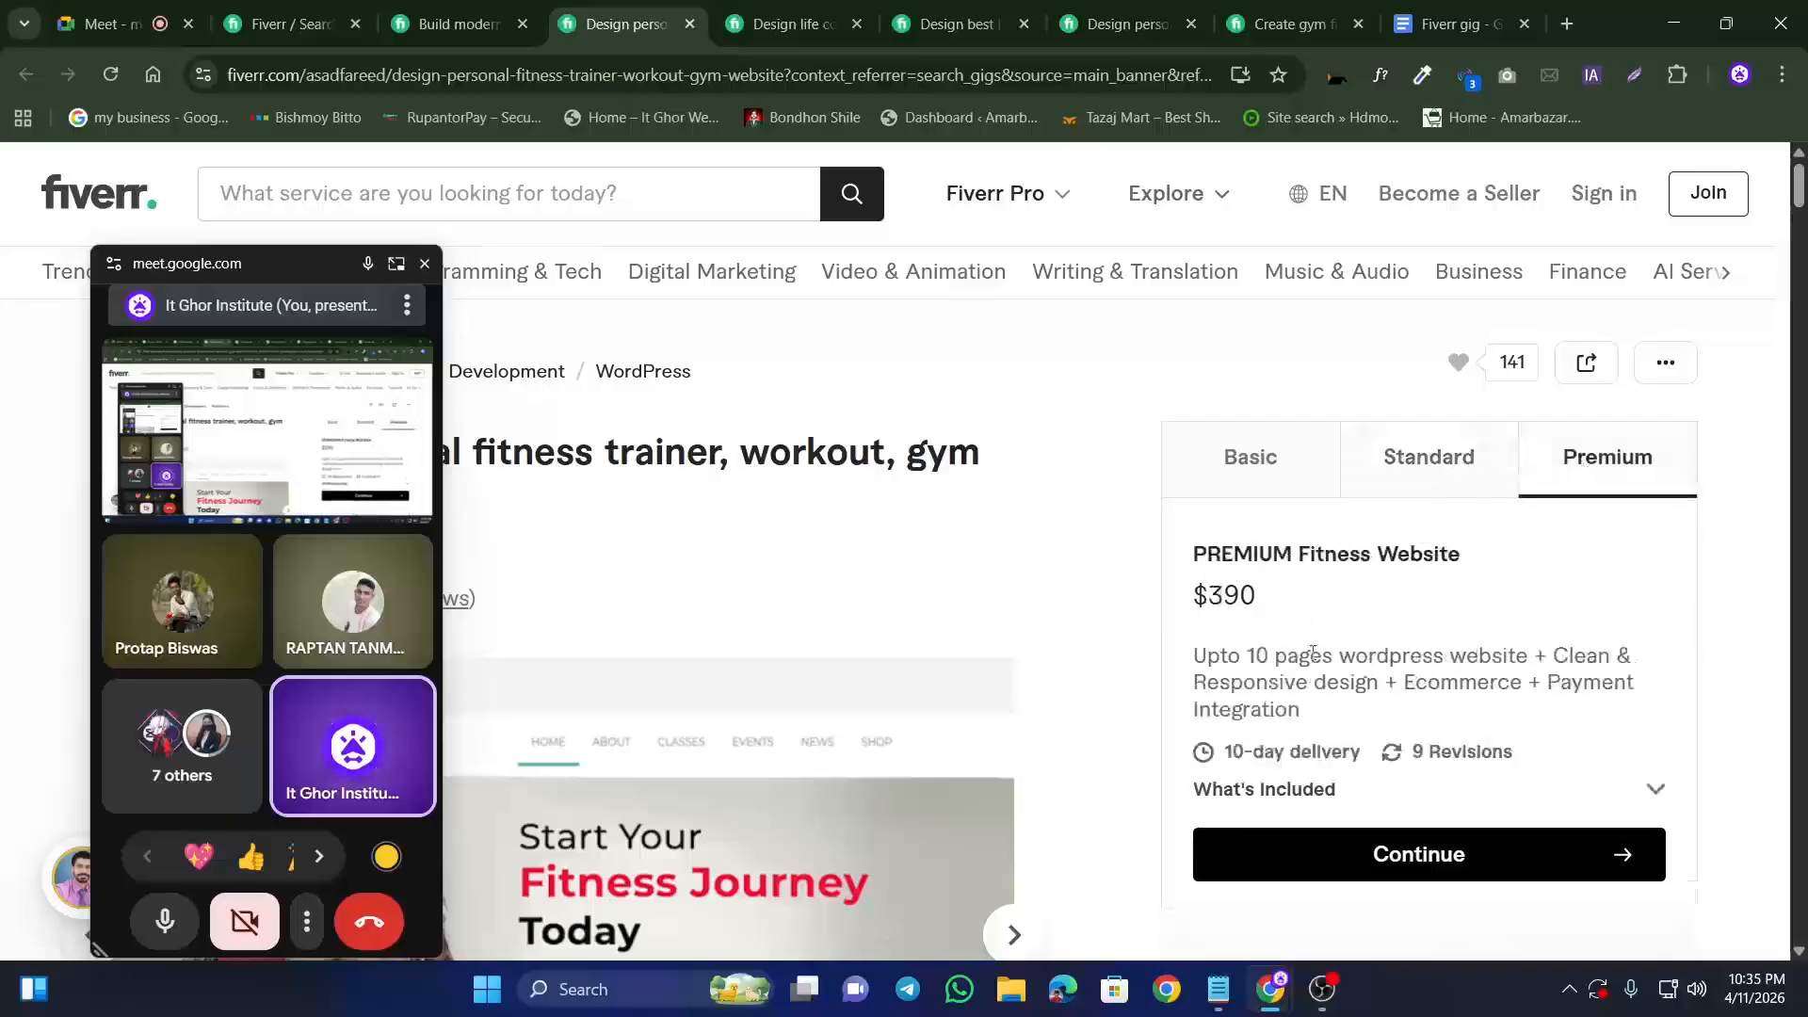
{"action": "left_click", "coordinate": [1321, 497]}
Step: Compare the Basic, Standard and Premium packages of the life coaching, author, yoga, gym gig
{"action": "key", "text": "ctrl+Tab"}
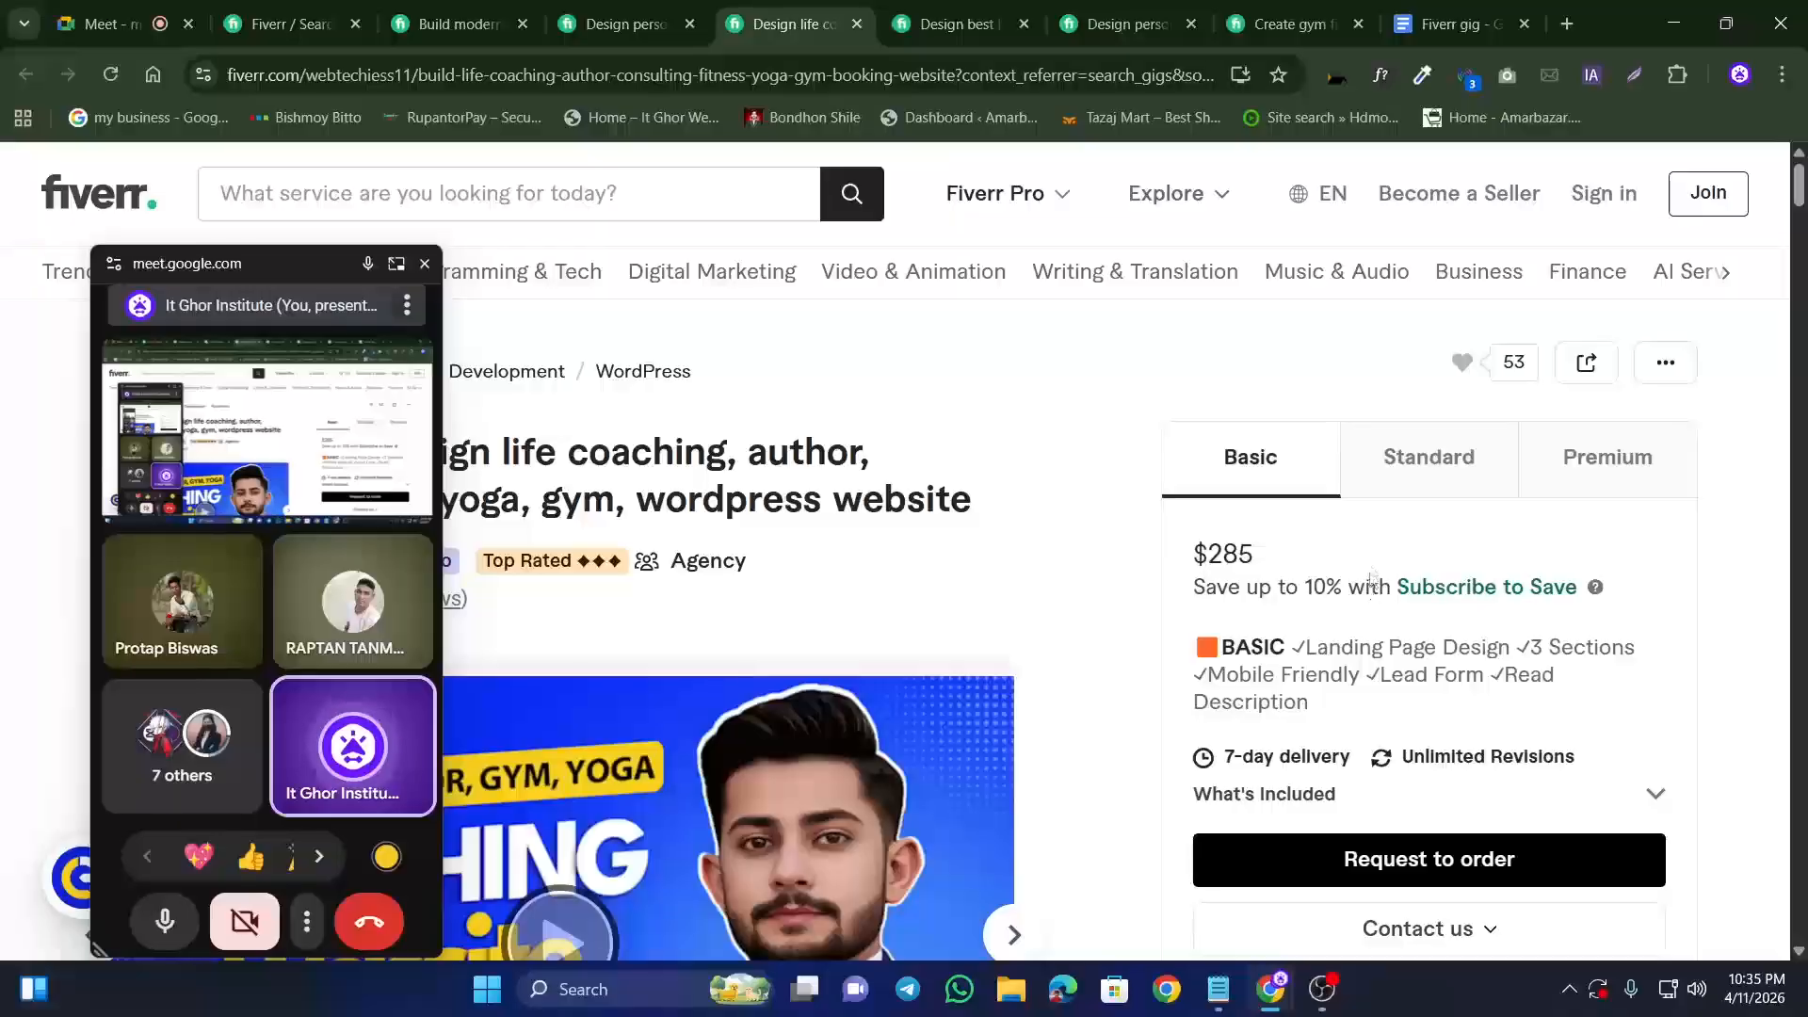
{"action": "left_click", "coordinate": [1424, 457]}
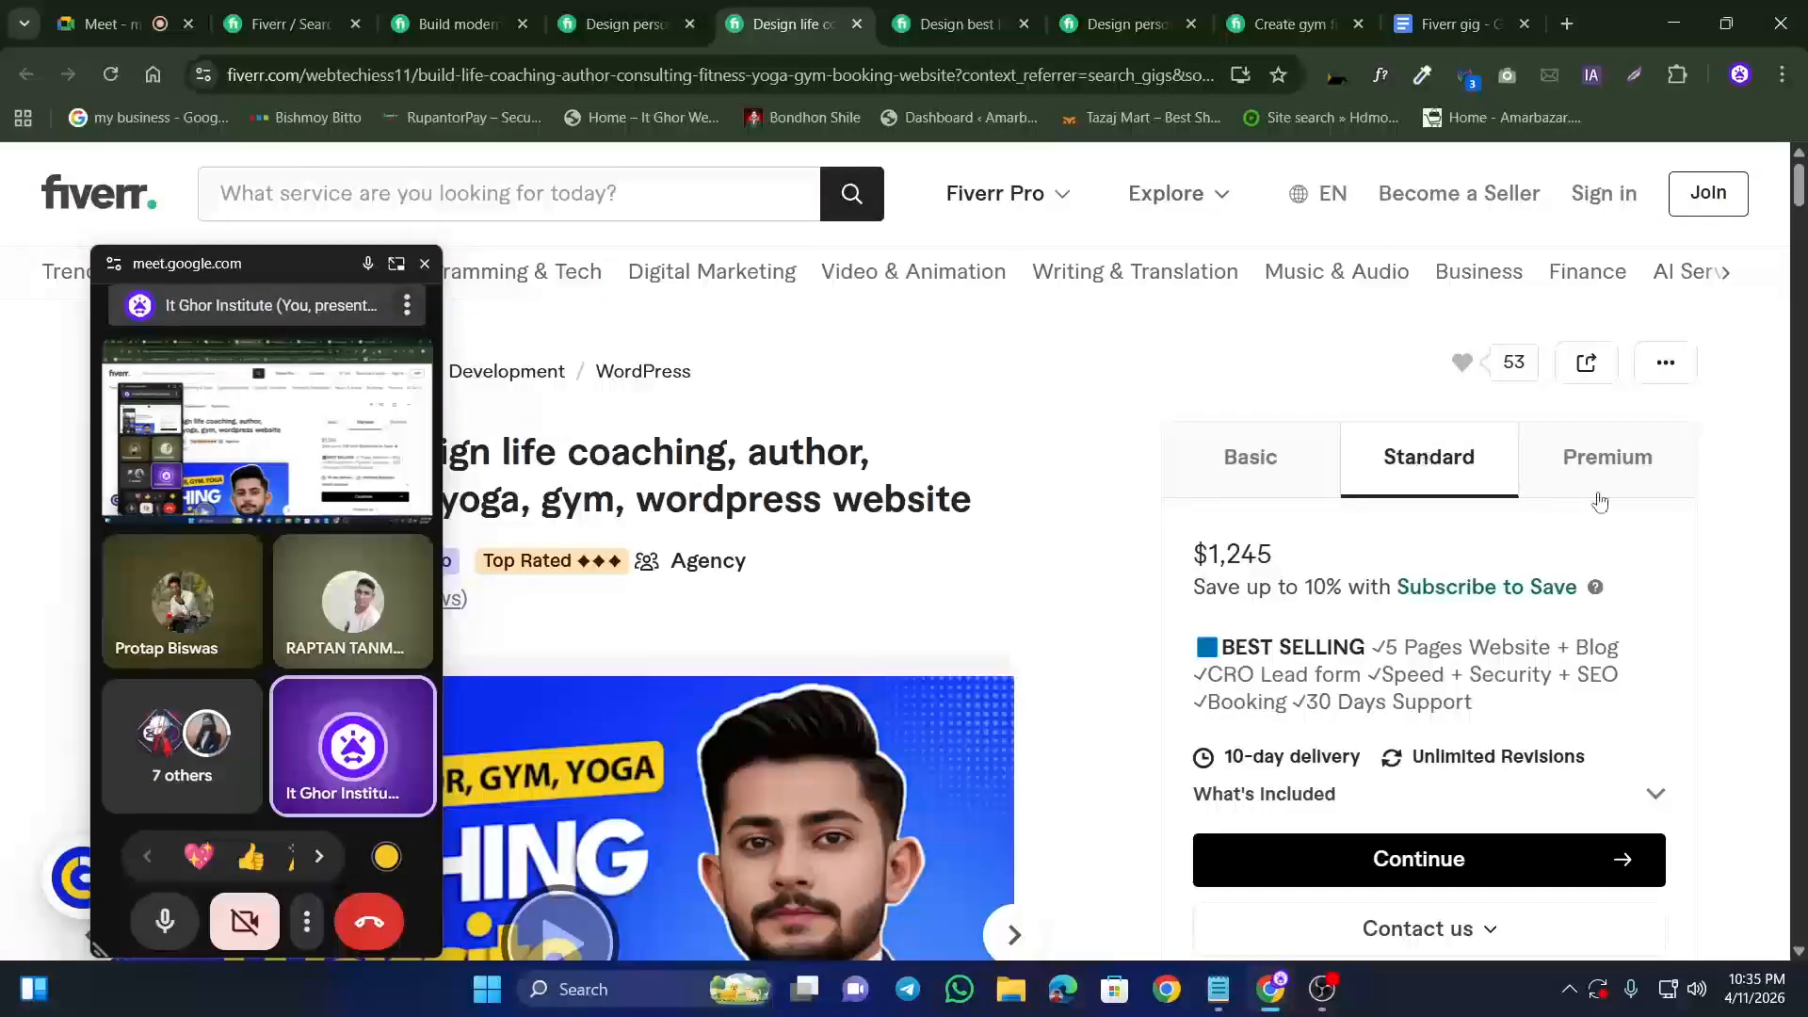
{"action": "left_click", "coordinate": [1605, 463]}
{"action": "left_click", "coordinate": [1250, 457]}
Step: Compare the three packages of the health and fitness websites gig
{"action": "left_click", "coordinate": [954, 23]}
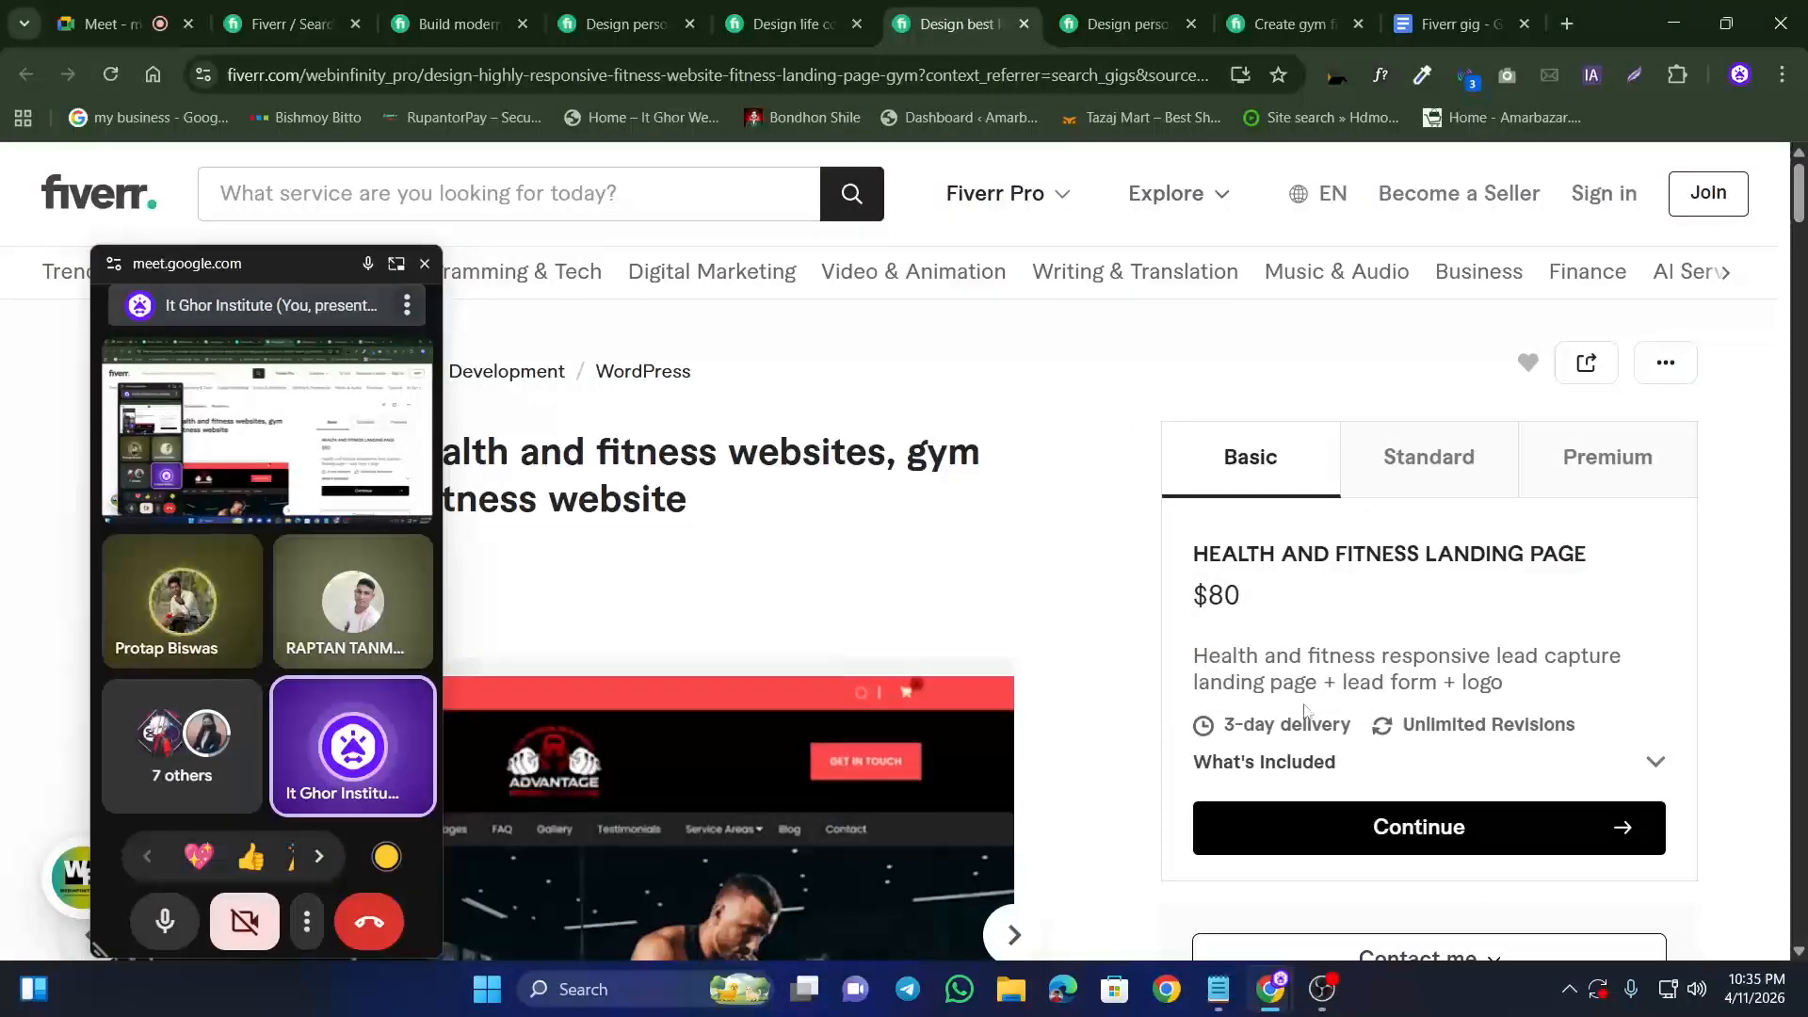
{"action": "left_click", "coordinate": [1391, 450]}
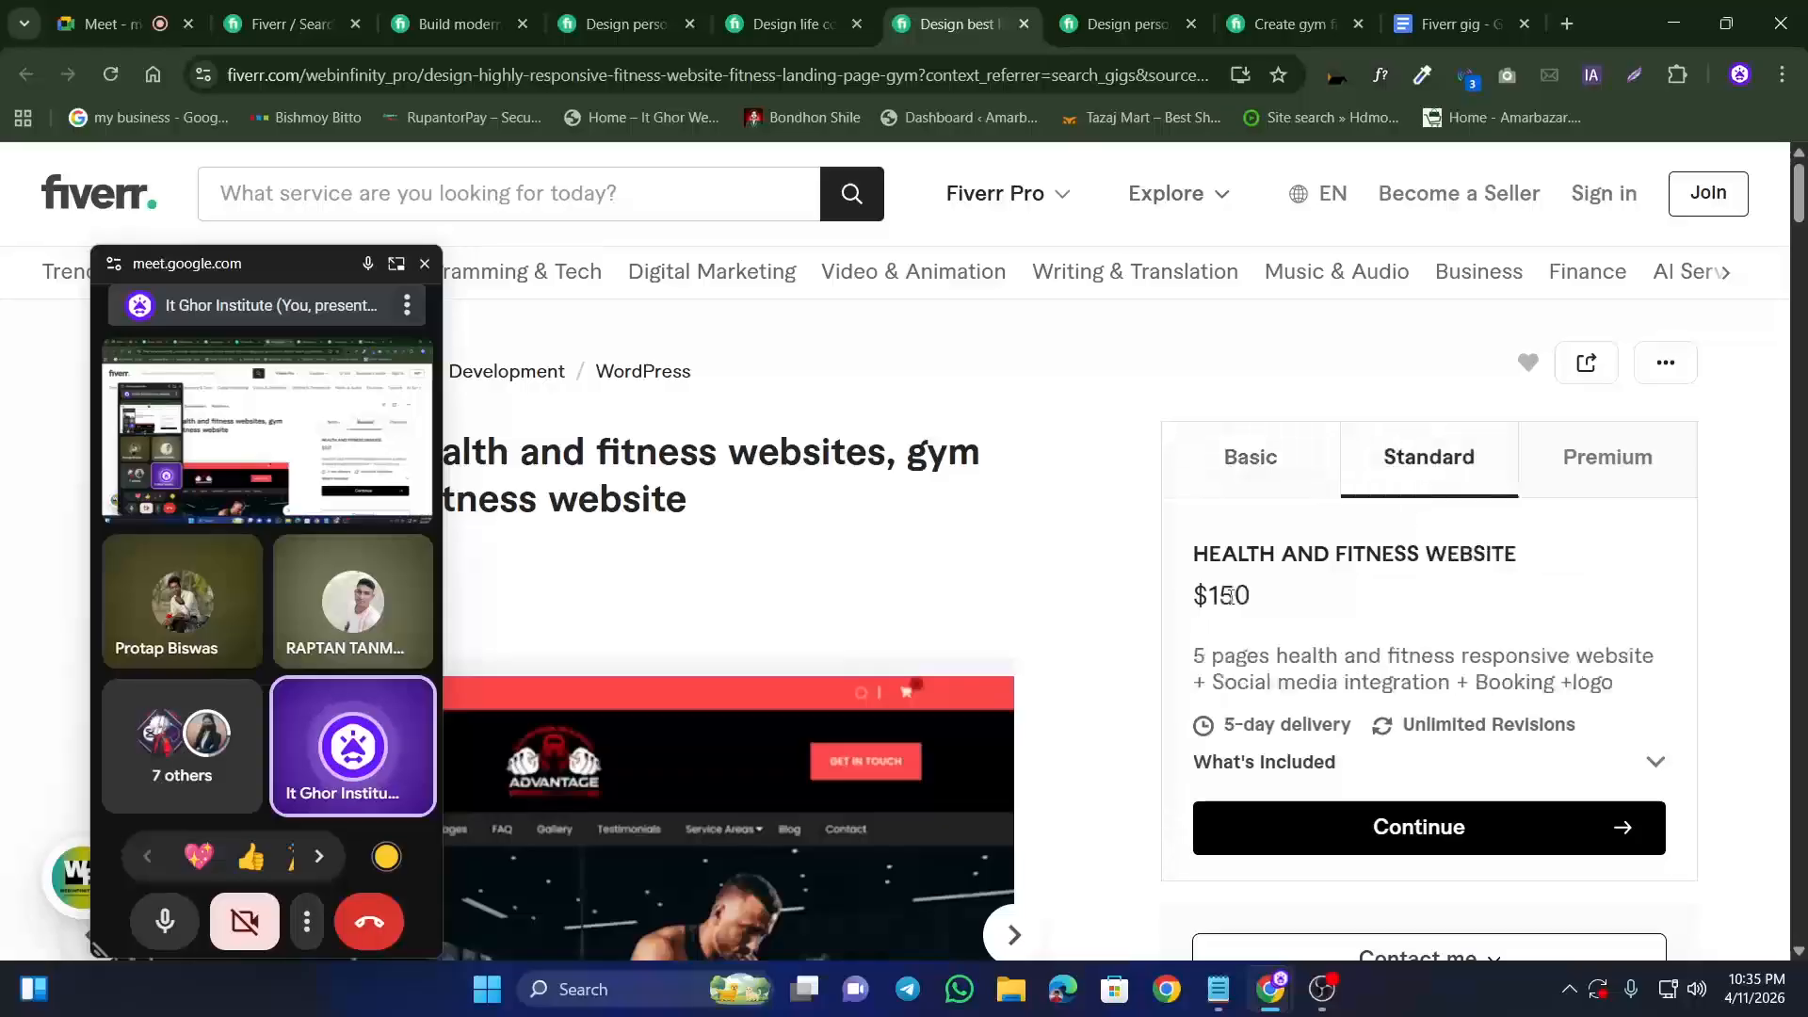
{"action": "left_click", "coordinate": [1602, 479]}
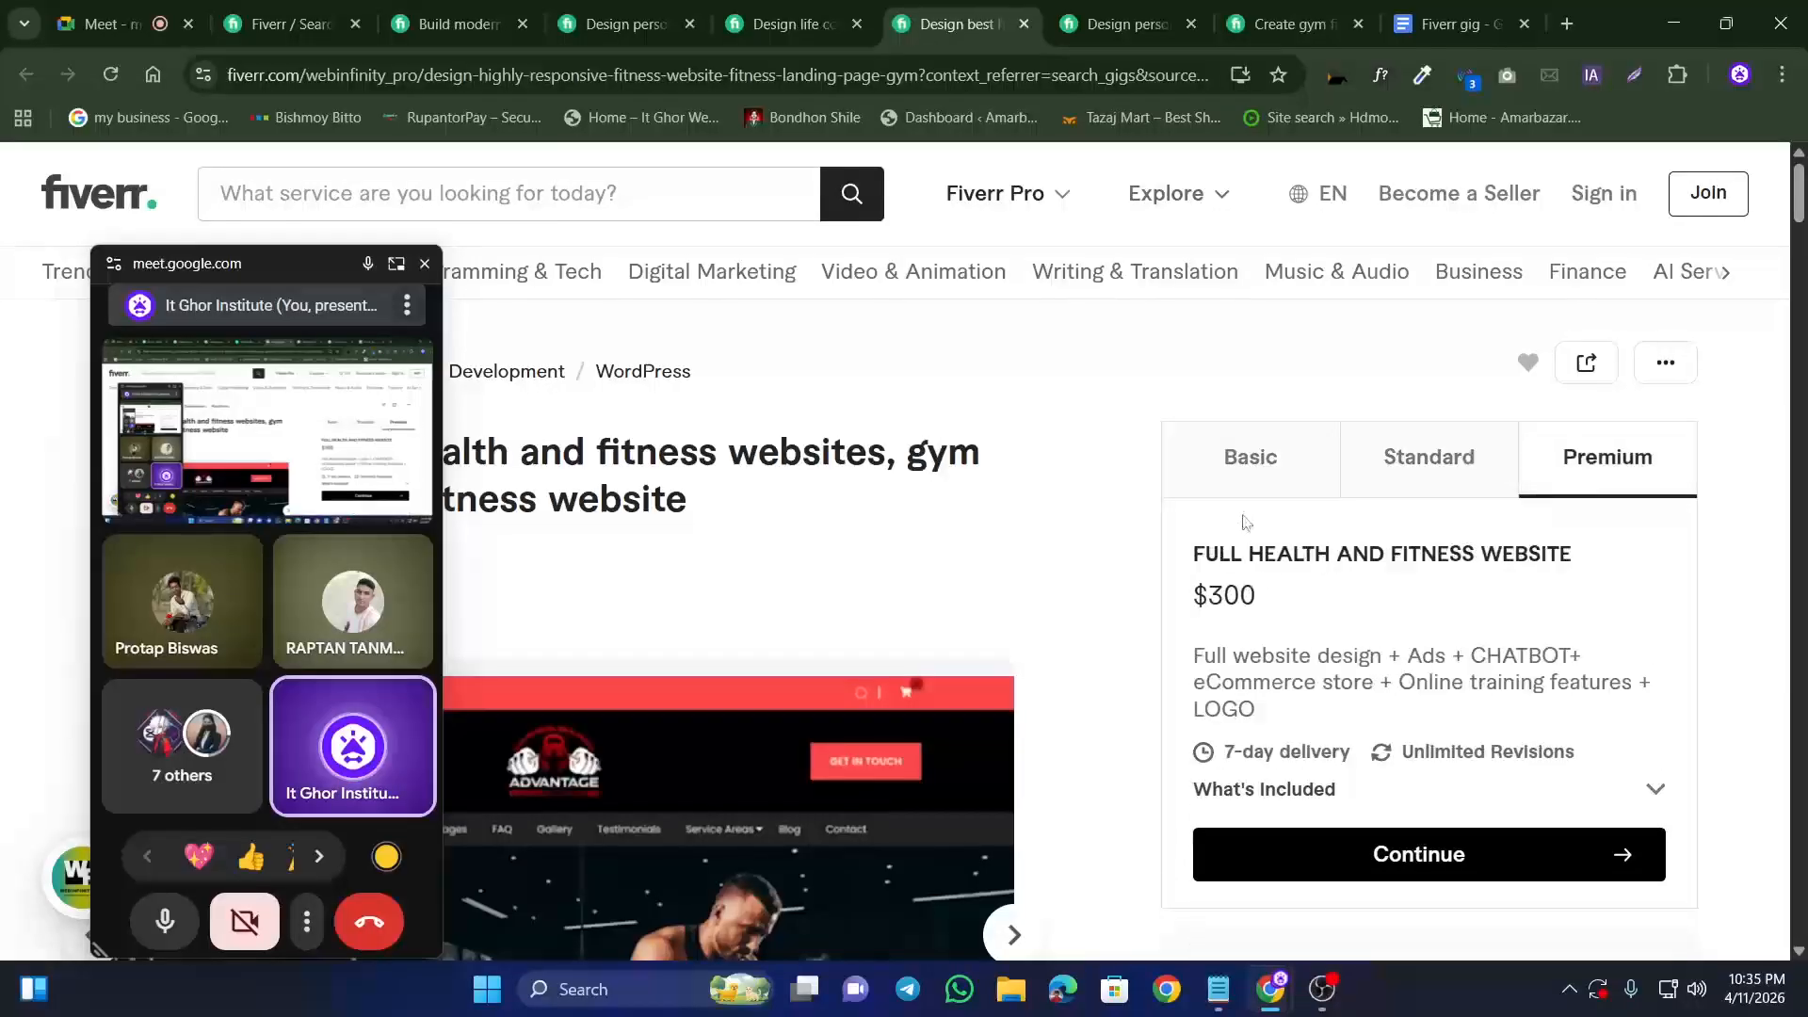
{"action": "left_click", "coordinate": [1258, 472]}
Step: Look at the Basic package of the "I will design personal trainer, fitness, workout or gym website" gig and skim the other open gigs
{"action": "left_click", "coordinate": [1130, 23]}
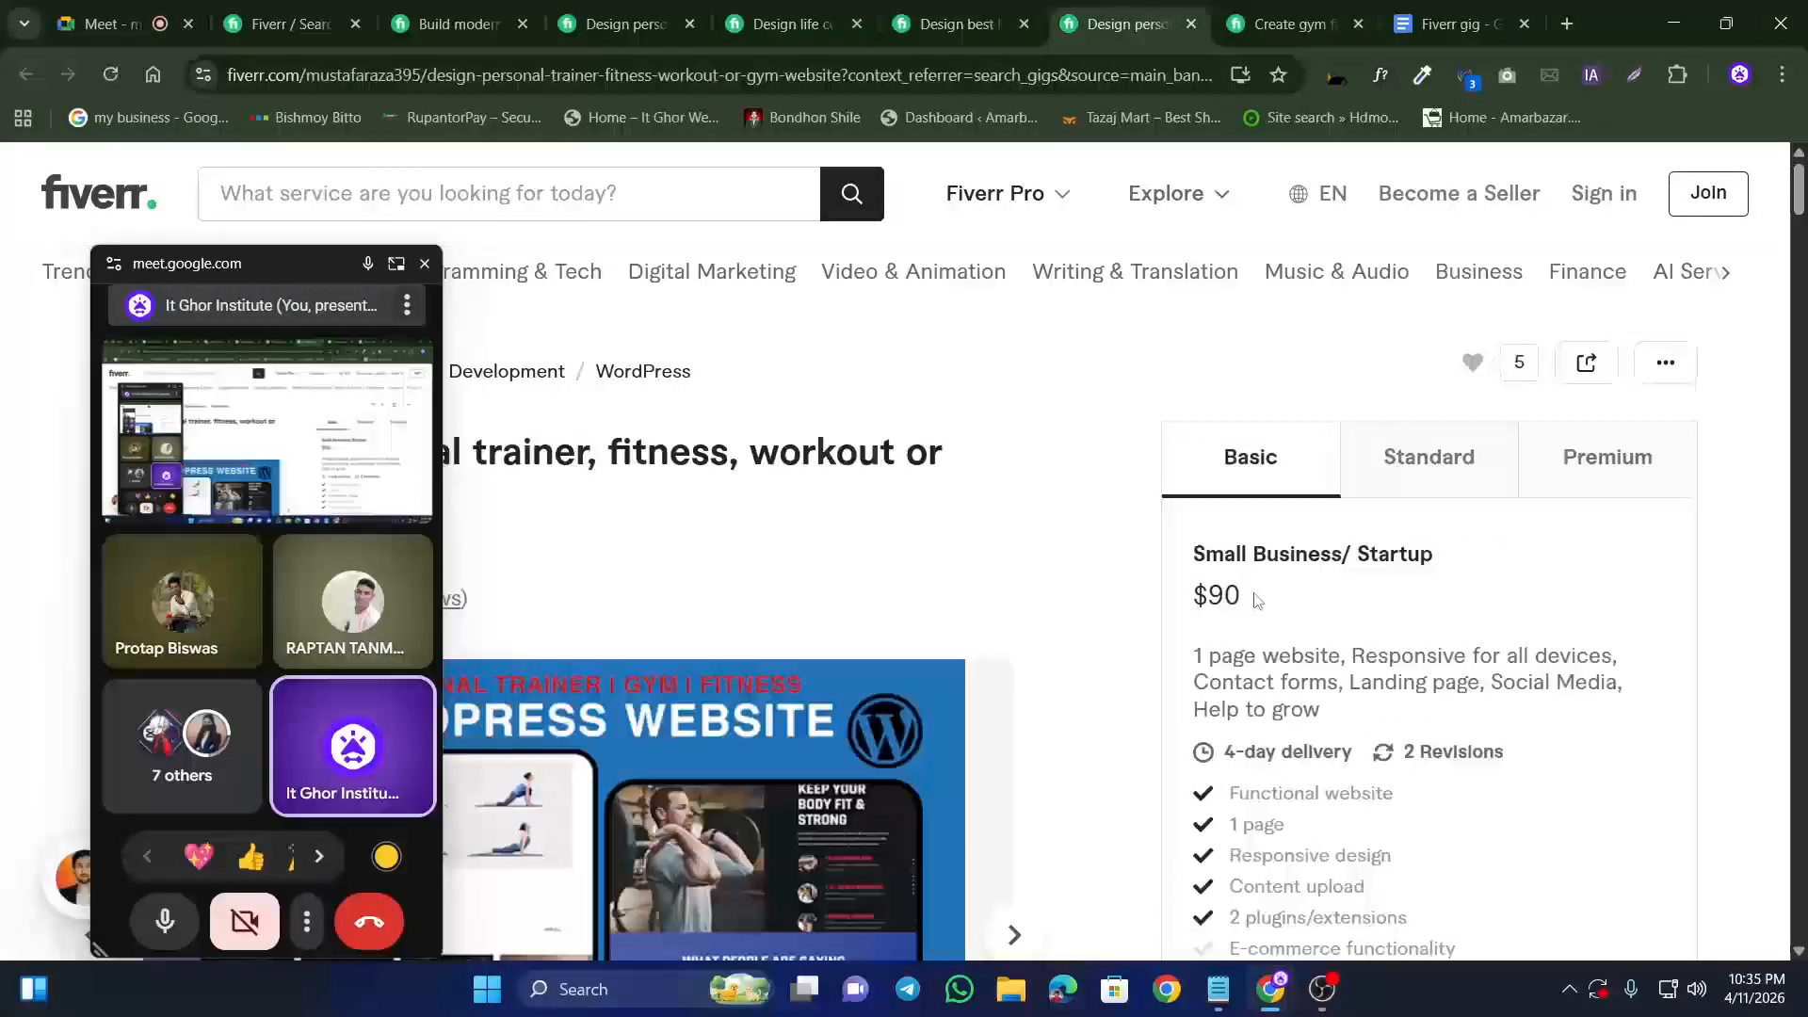
{"action": "left_click", "coordinate": [1230, 12]}
{"action": "left_click", "coordinate": [1169, 12]}
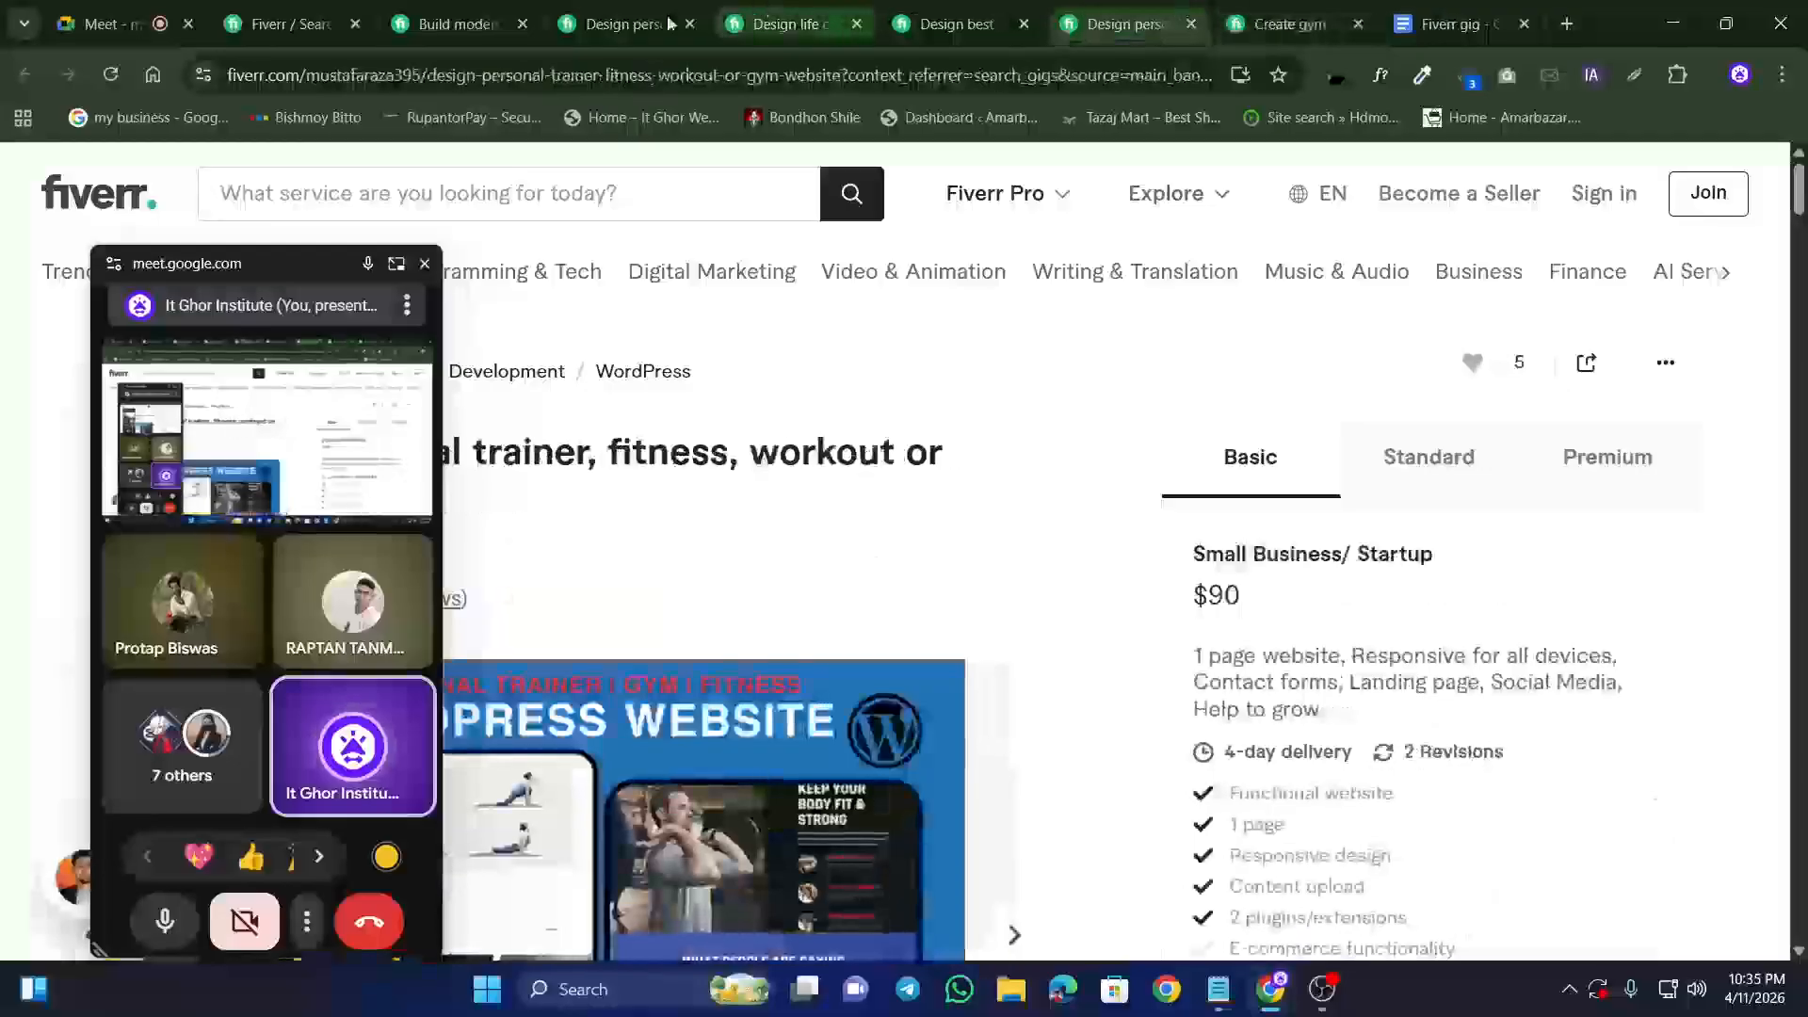
{"action": "left_click", "coordinate": [789, 14]}
{"action": "left_click", "coordinate": [457, 13]}
{"action": "left_click", "coordinate": [294, 23]}
Step: Return to the "Fiverr gig" document, move the floating meeting window off the text and place the cursor below "GIG Package>>>"
{"action": "left_click_drag", "start_coordinate": [287, 264], "coordinate": [1623, 241]}
{"action": "left_click", "coordinate": [1514, 7]}
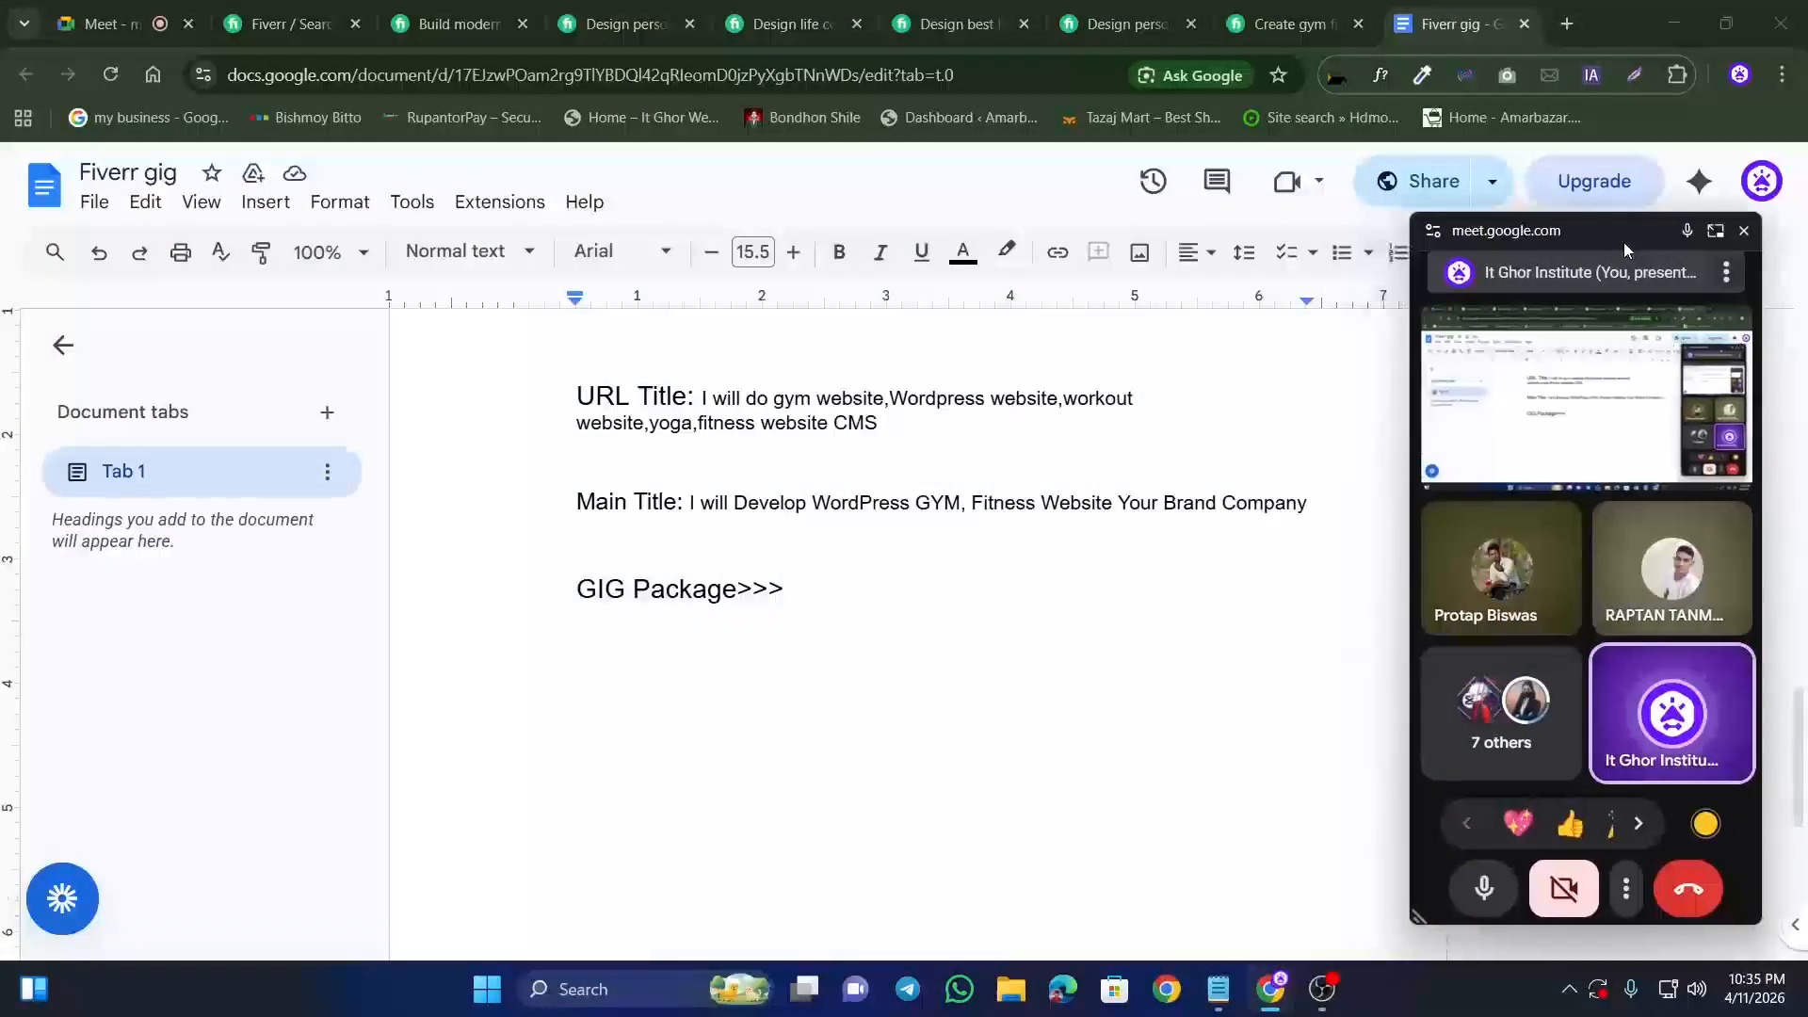
{"action": "left_click", "coordinate": [604, 649]}
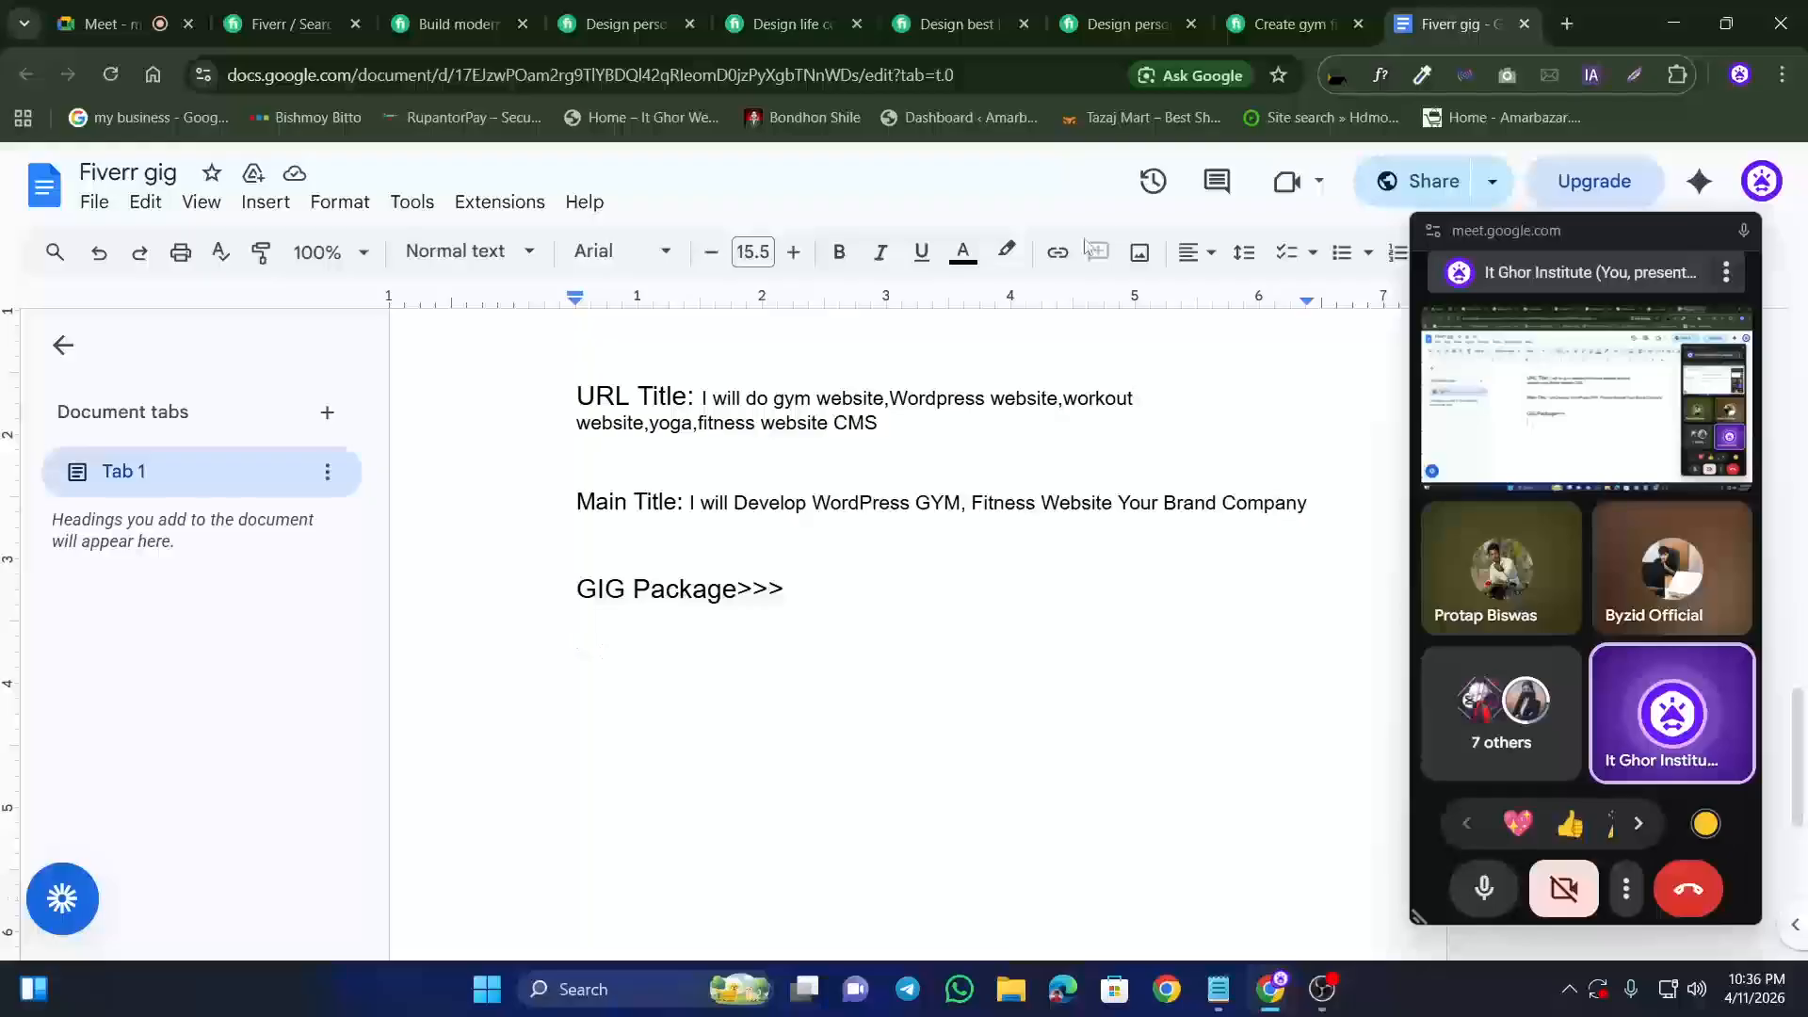
Step: Copy the package names Basic, Standard and Premium one by one from the personal trainer, fitness, workout or gym website gig
{"action": "left_click", "coordinate": [1127, 23]}
{"action": "left_click_drag", "start_coordinate": [1572, 230], "coordinate": [730, 231]}
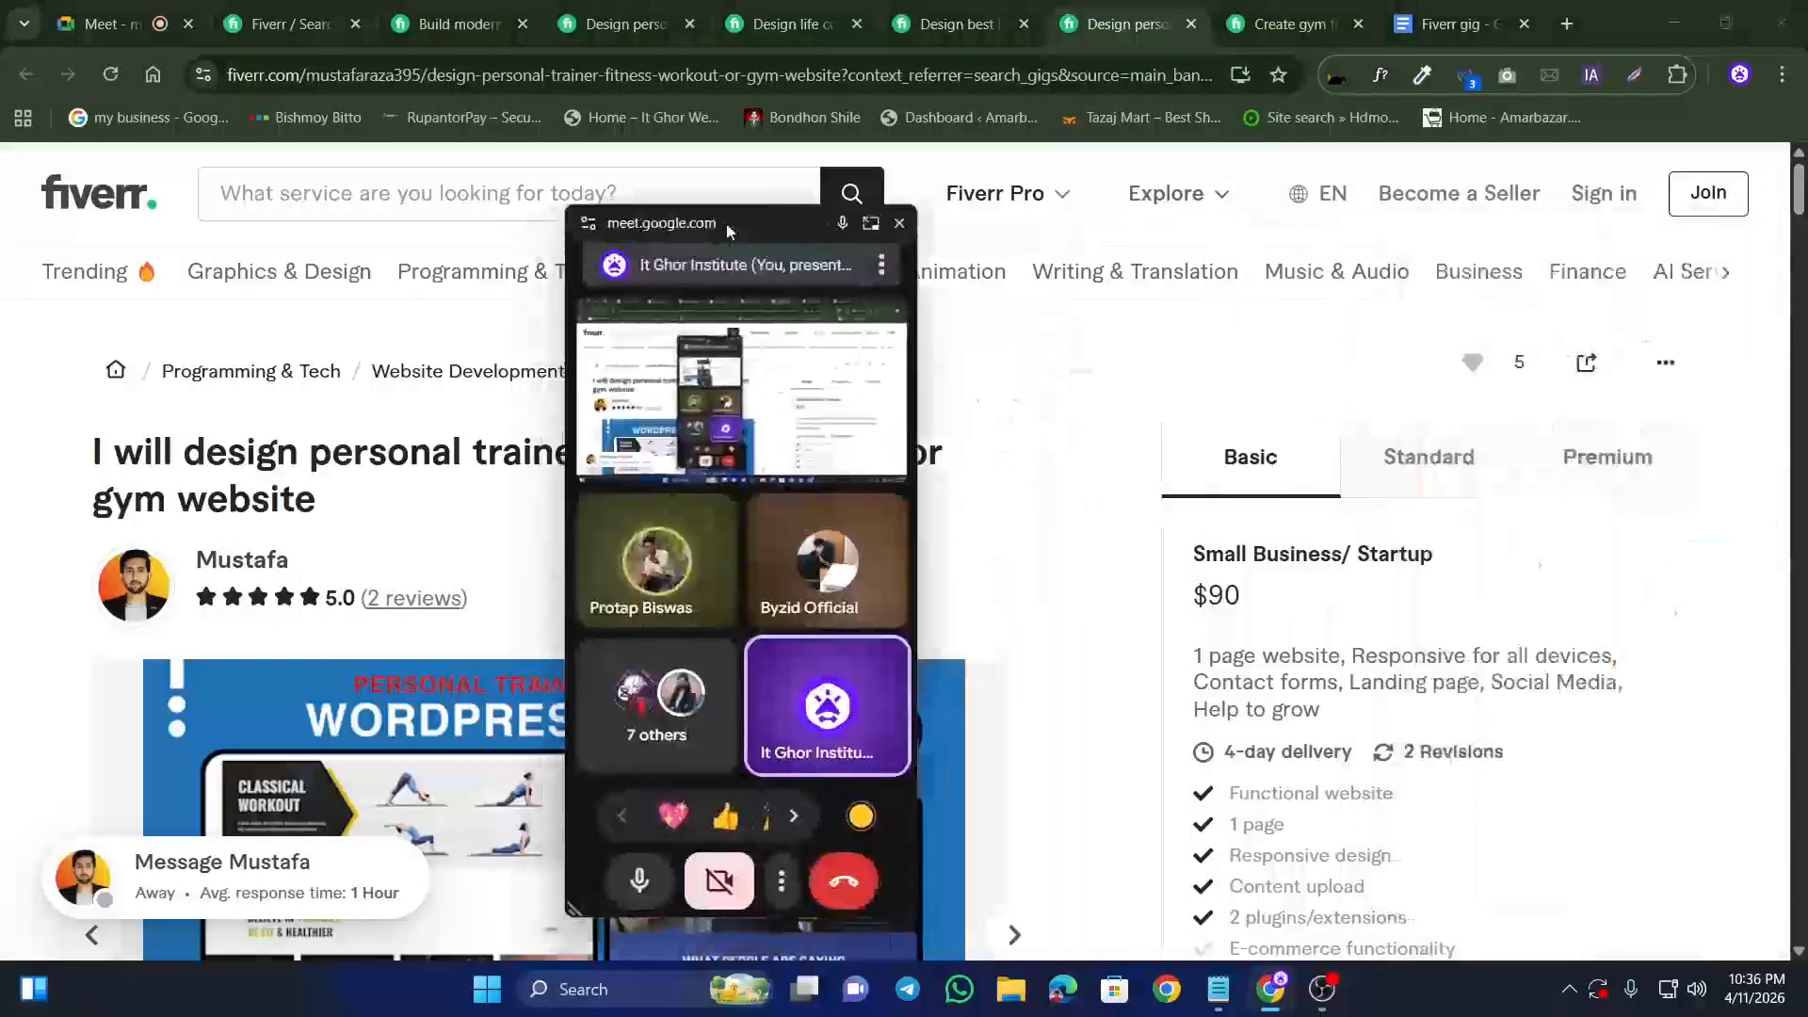
{"action": "left_click_drag", "start_coordinate": [1223, 462], "coordinate": [1263, 464]}
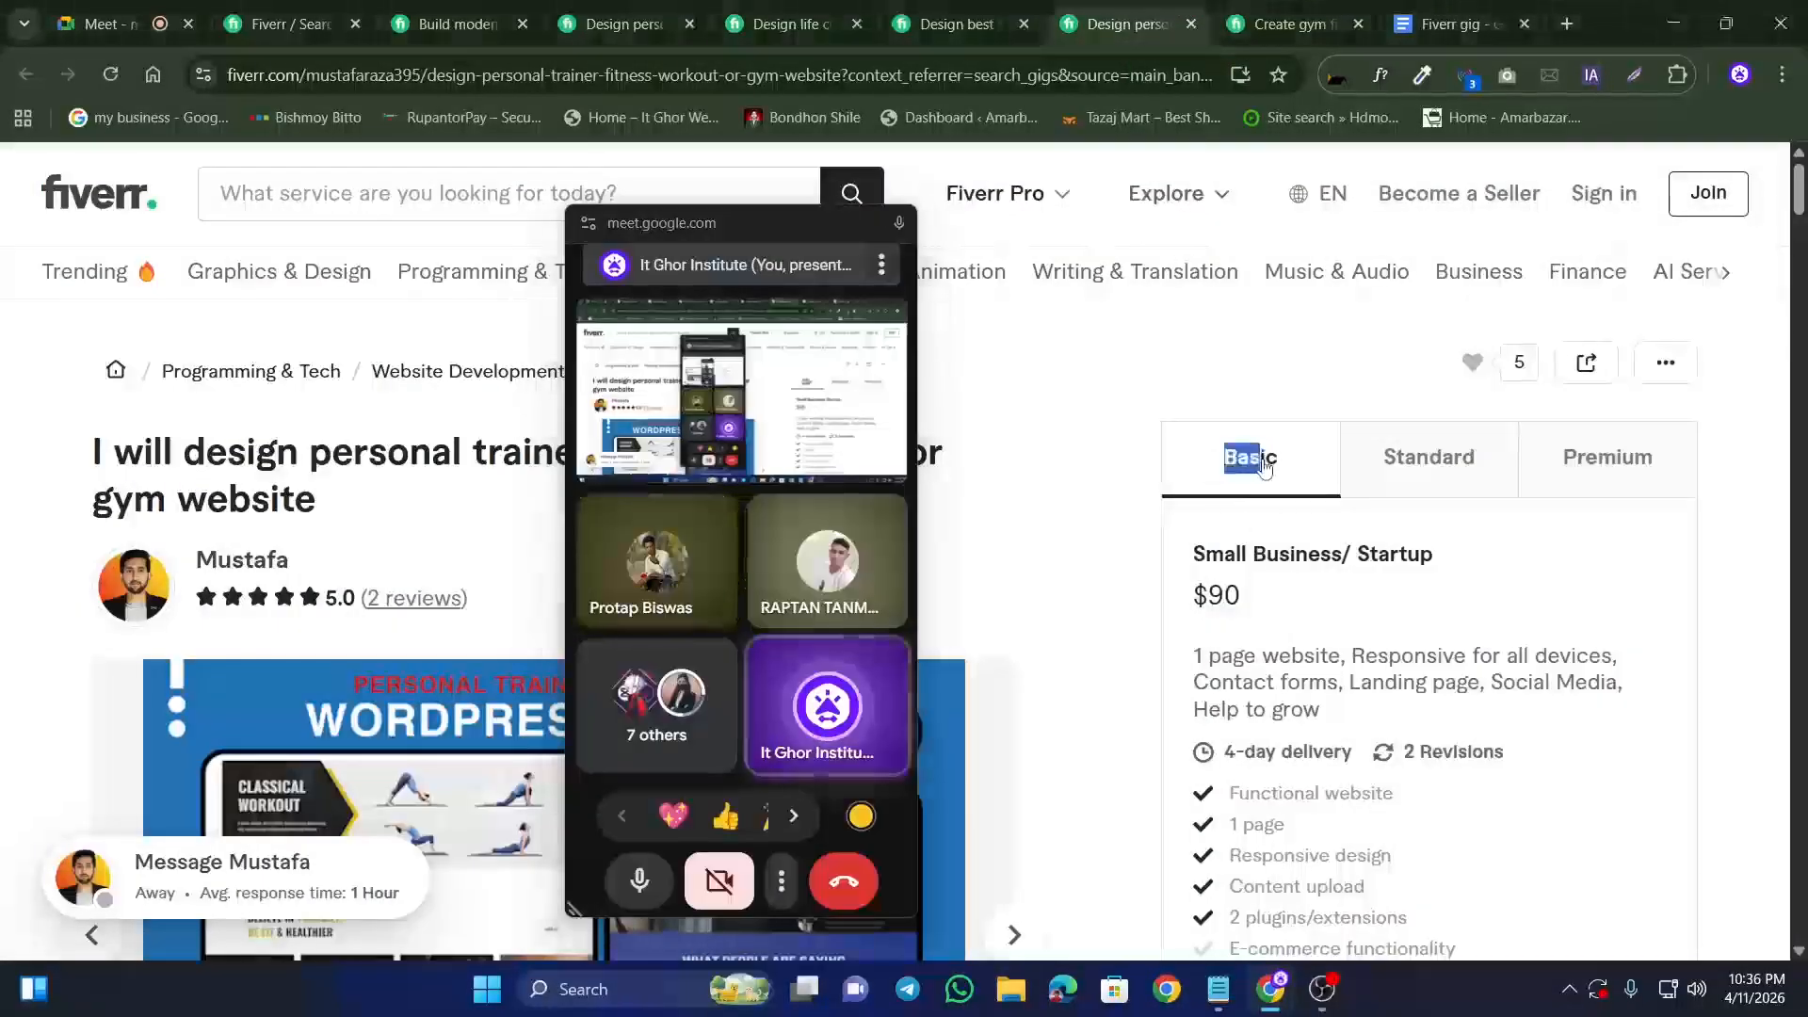
{"action": "right_click", "coordinate": [1263, 462]}
{"action": "left_click", "coordinate": [1312, 485]}
{"action": "left_click_drag", "start_coordinate": [1383, 461], "coordinate": [1649, 461]}
{"action": "right_click", "coordinate": [1475, 463]}
{"action": "left_click", "coordinate": [1557, 457]}
{"action": "right_click", "coordinate": [1635, 460]}
{"action": "left_click", "coordinate": [1603, 492]}
{"action": "left_click", "coordinate": [1673, 489]}
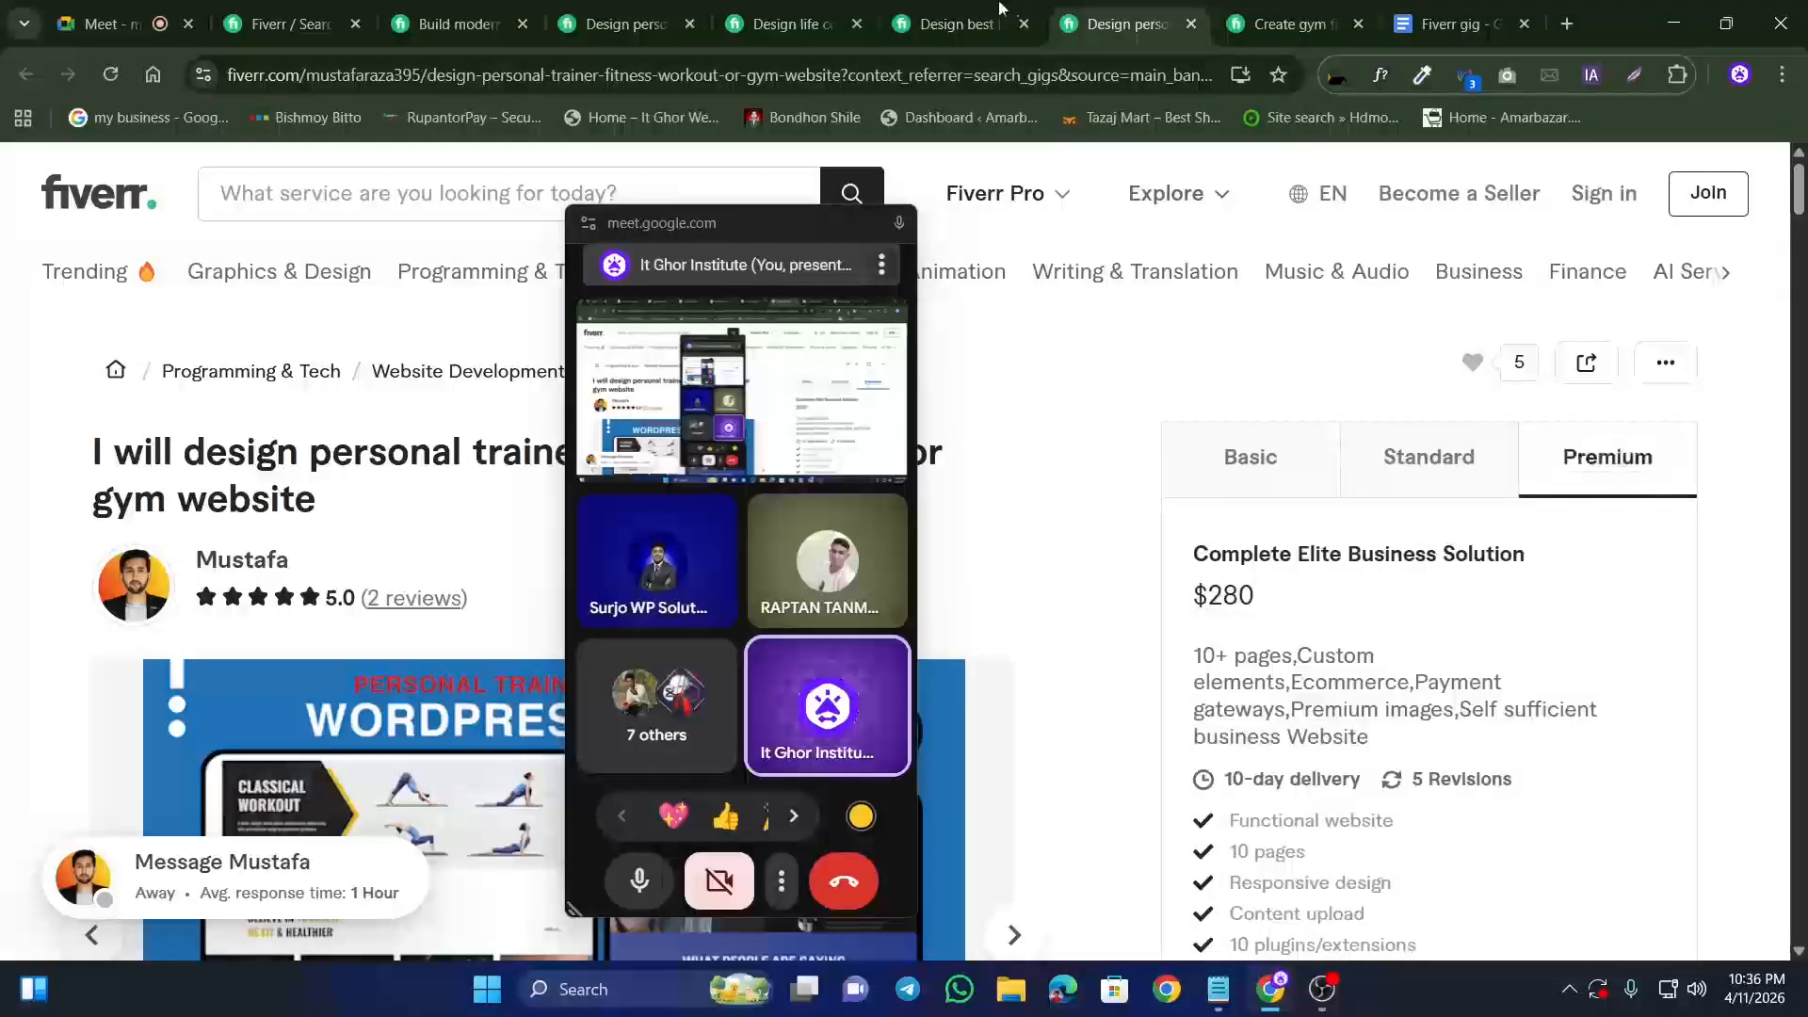
Step: Return to the "Fiverr gig" document, move the floating meeting window off the text and paste the copied name Basic below "GIG Package>>>"
{"action": "left_click", "coordinate": [1459, 23]}
{"action": "left_click_drag", "start_coordinate": [779, 234], "coordinate": [241, 243]}
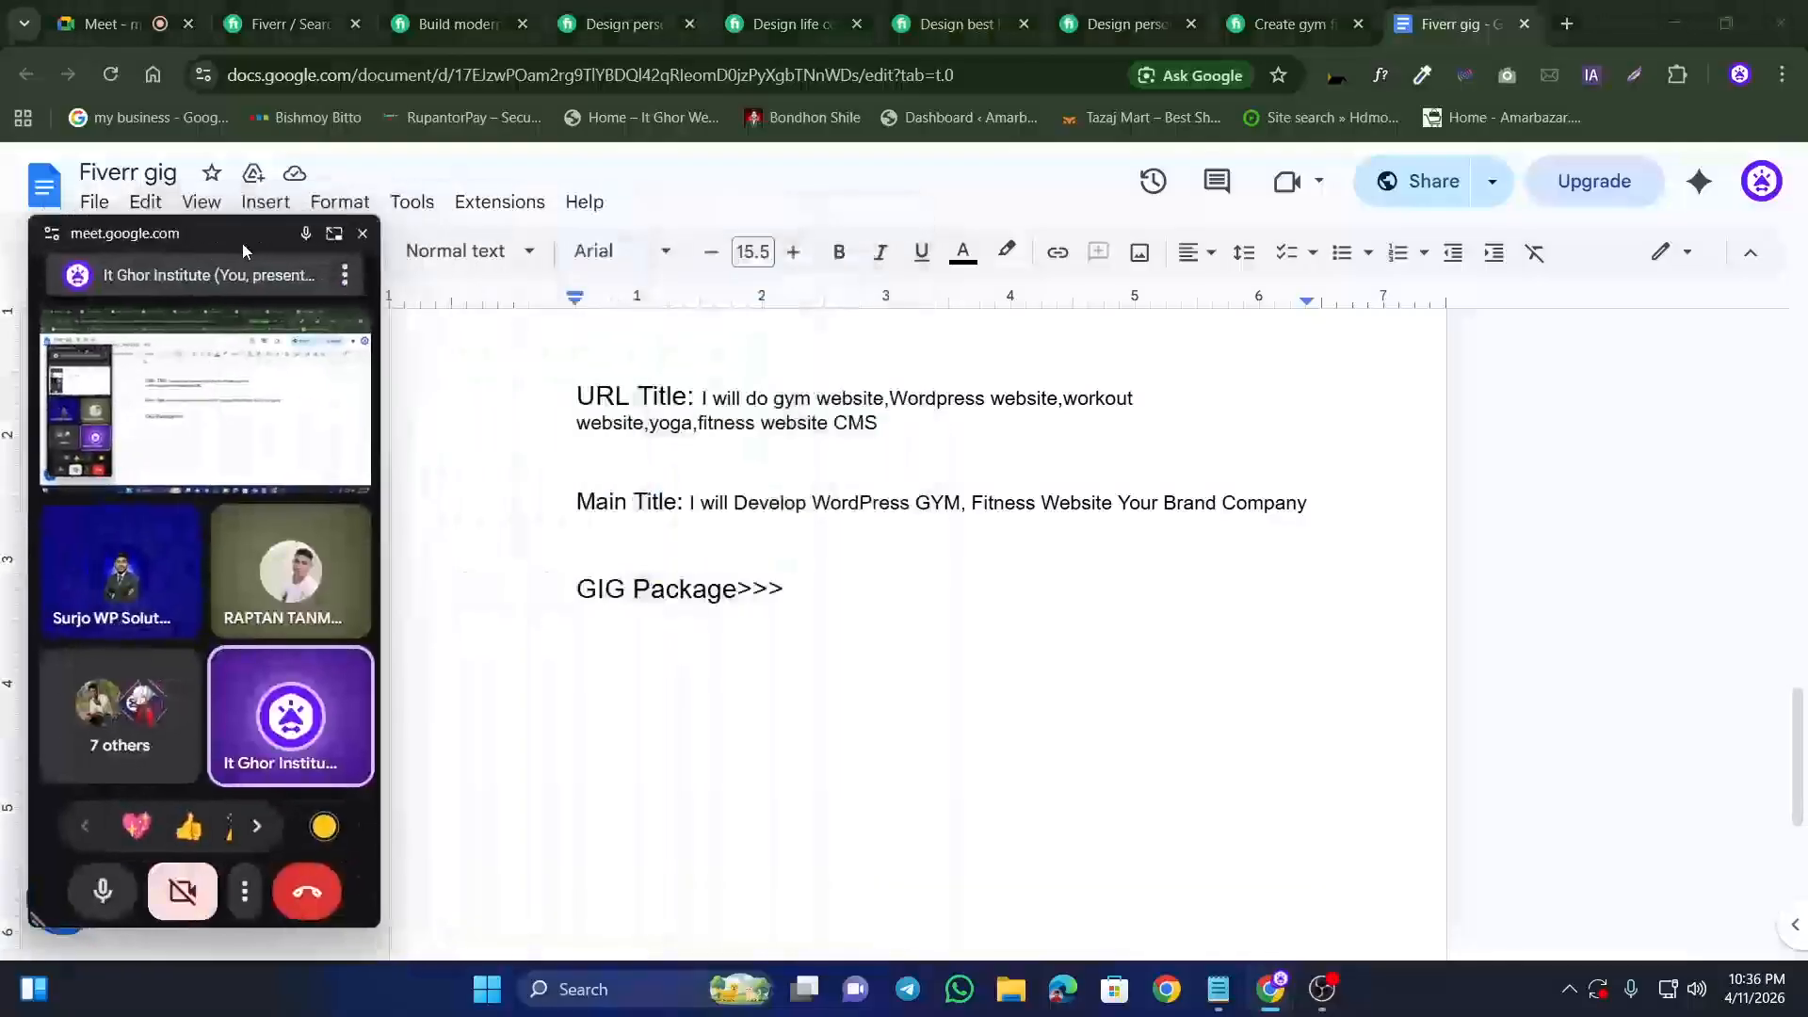
{"action": "scroll", "coordinate": [678, 678], "scroll_direction": "down", "scroll_amount": 1}
{"action": "left_click", "coordinate": [589, 565]}
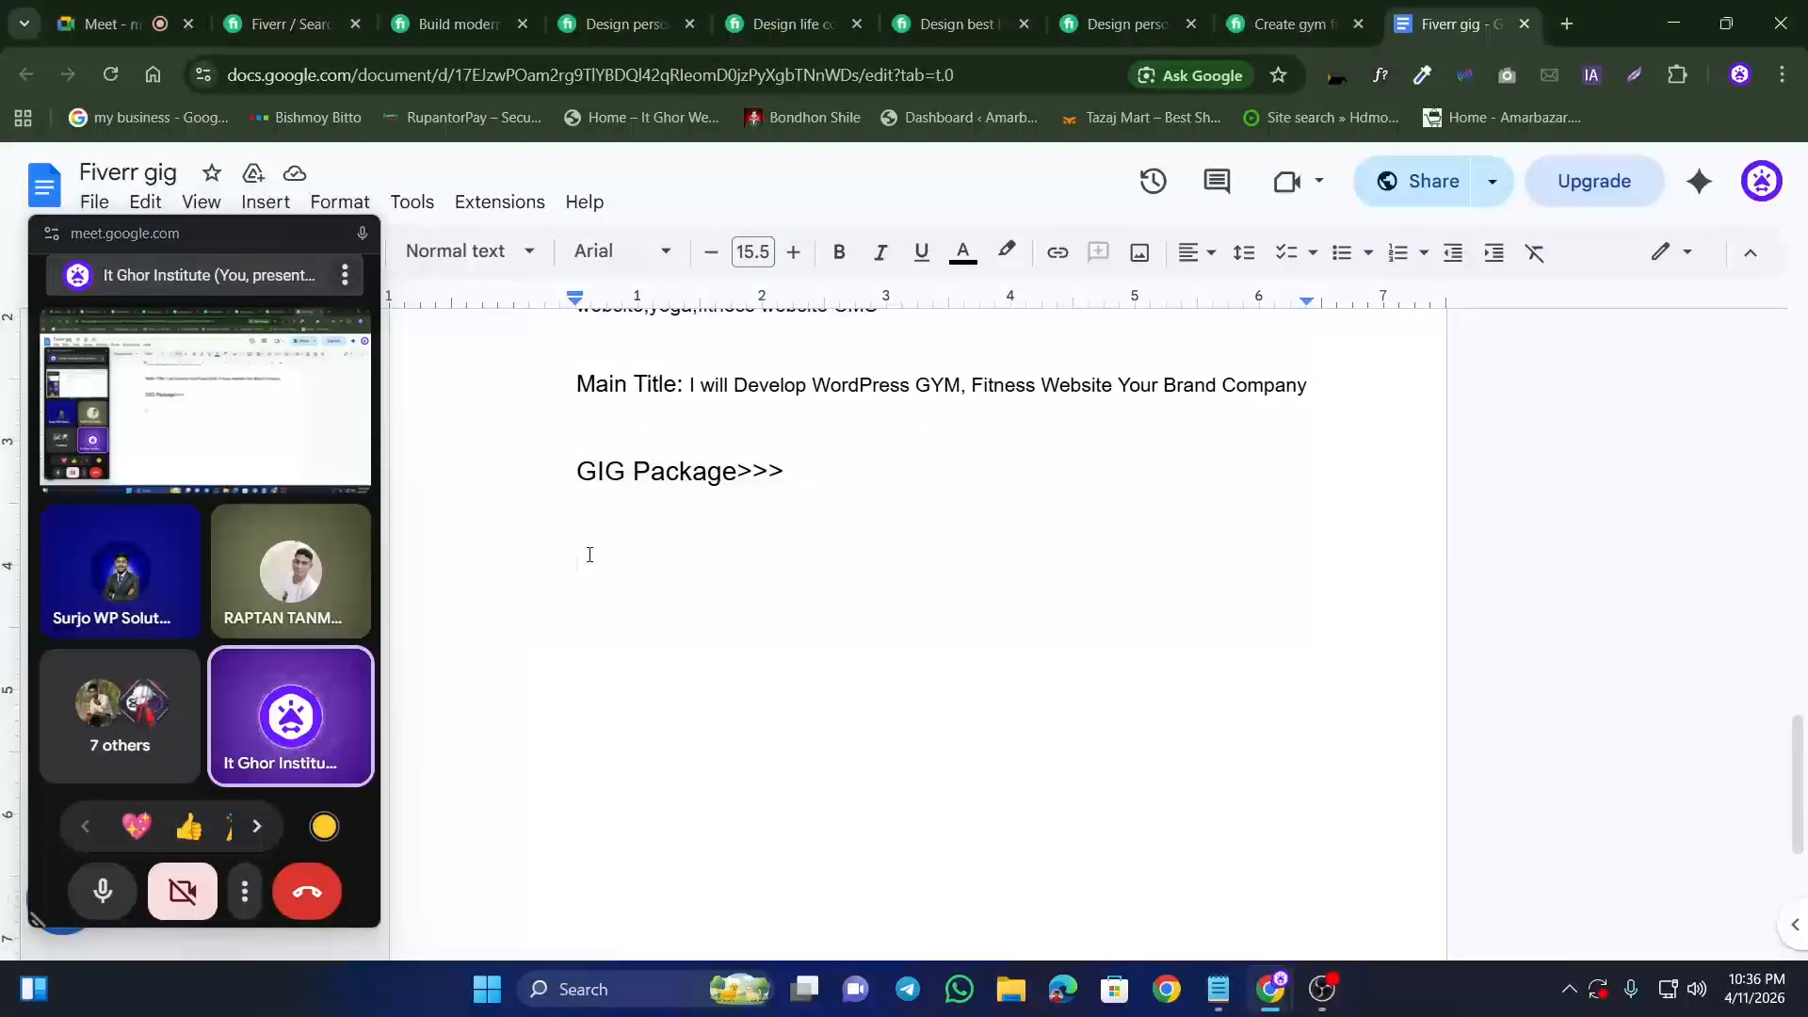
{"action": "key", "text": "super+v"}
{"action": "key", "text": "Down"}
{"action": "key", "text": "Down"}
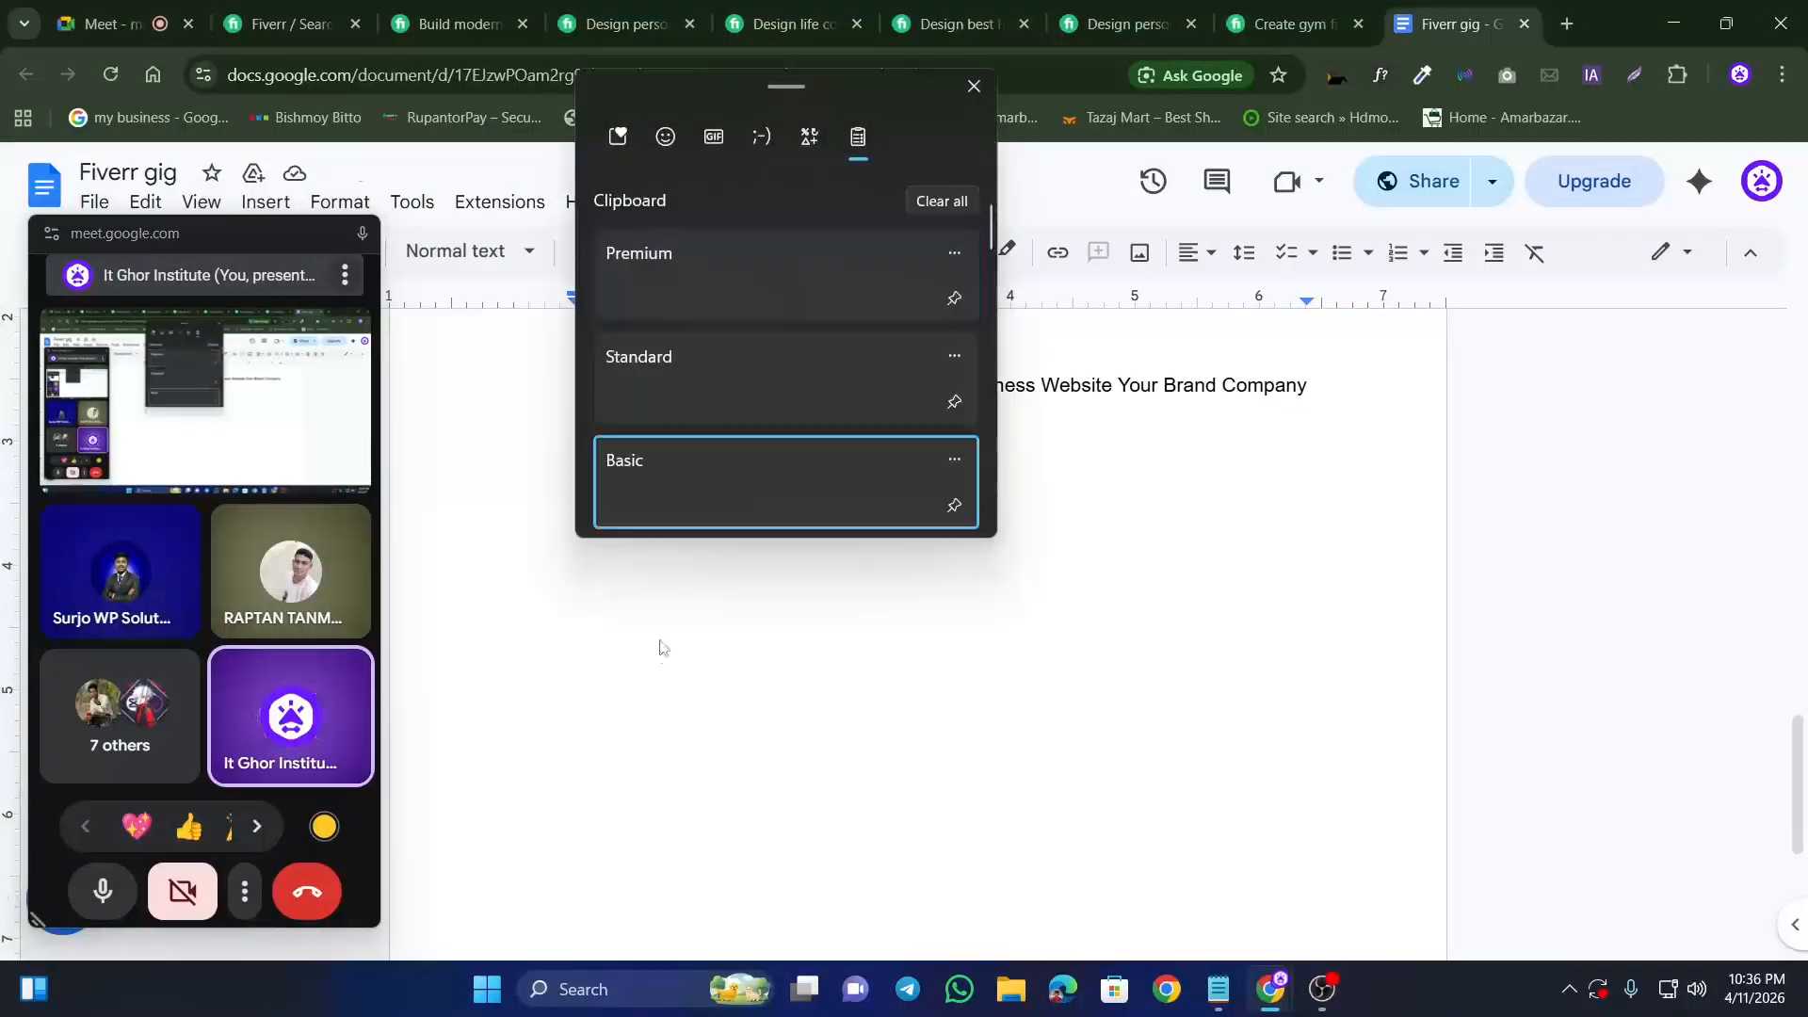
{"action": "key", "text": "Return"}
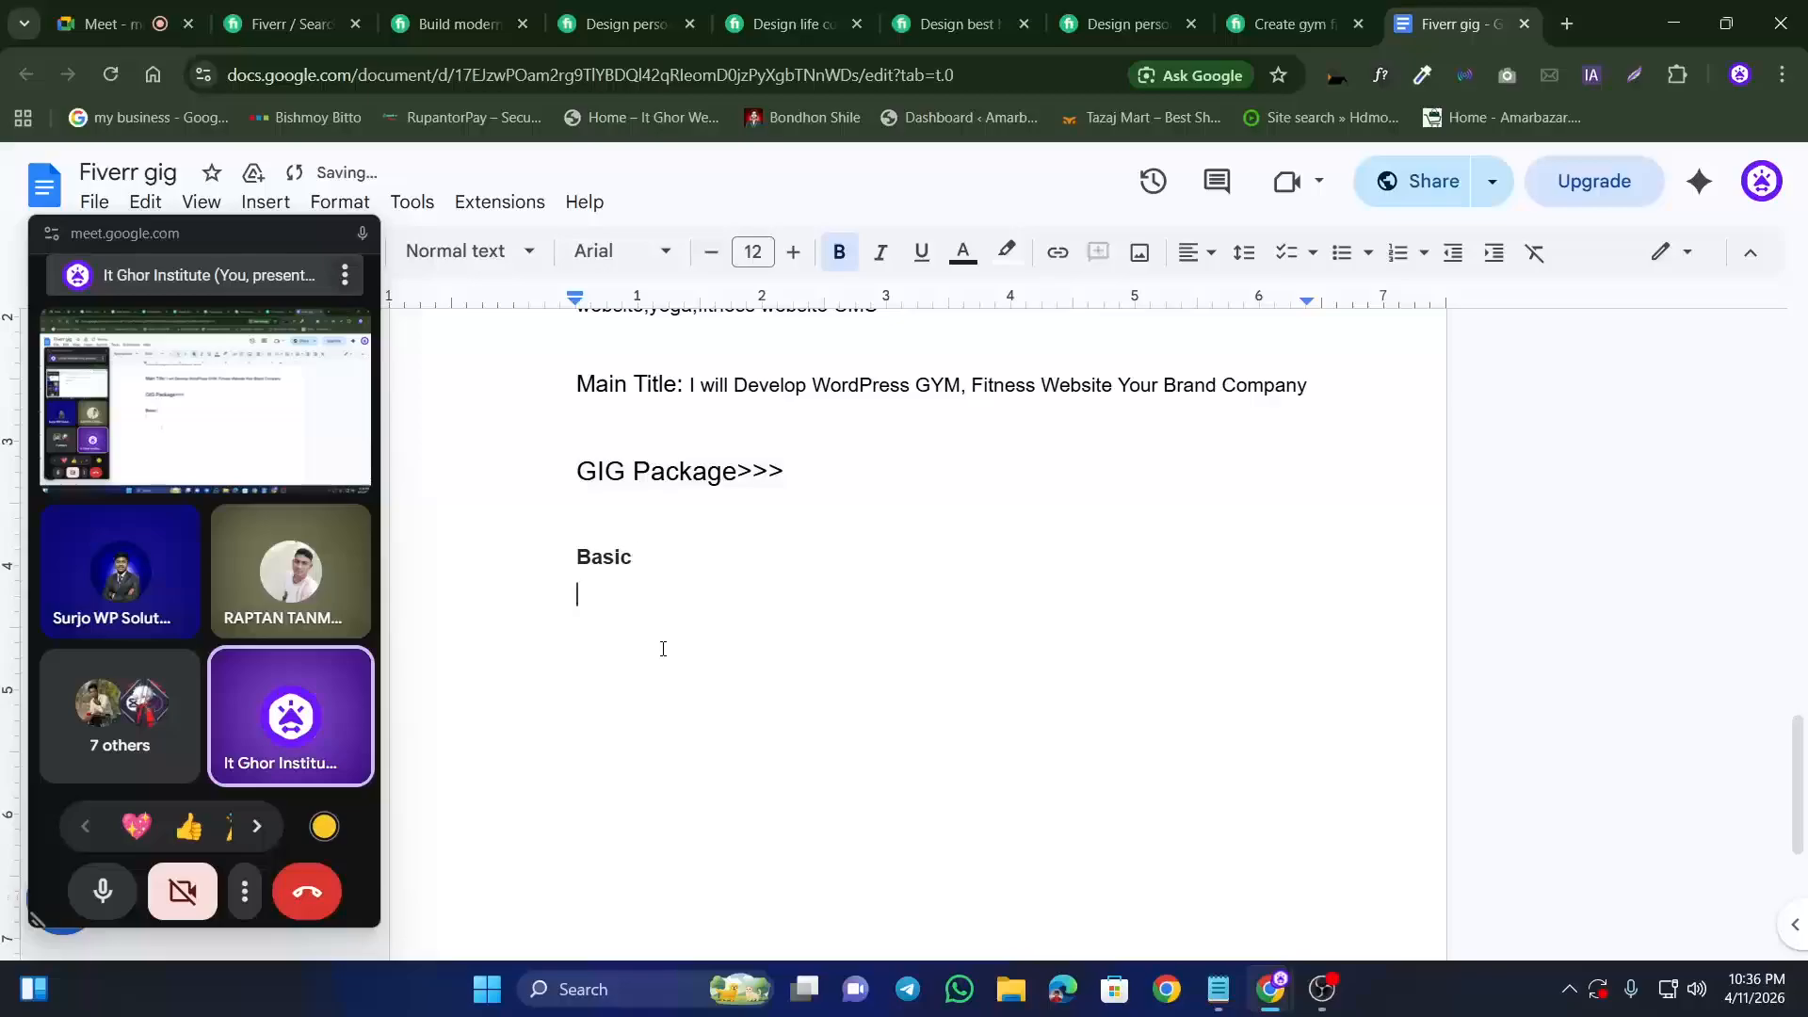
Step: Paste the copied package names Standard and Premium on separate lines below Basic
{"action": "key", "text": "super+v"}
{"action": "key", "text": "Down"}
{"action": "key", "text": "Return"}
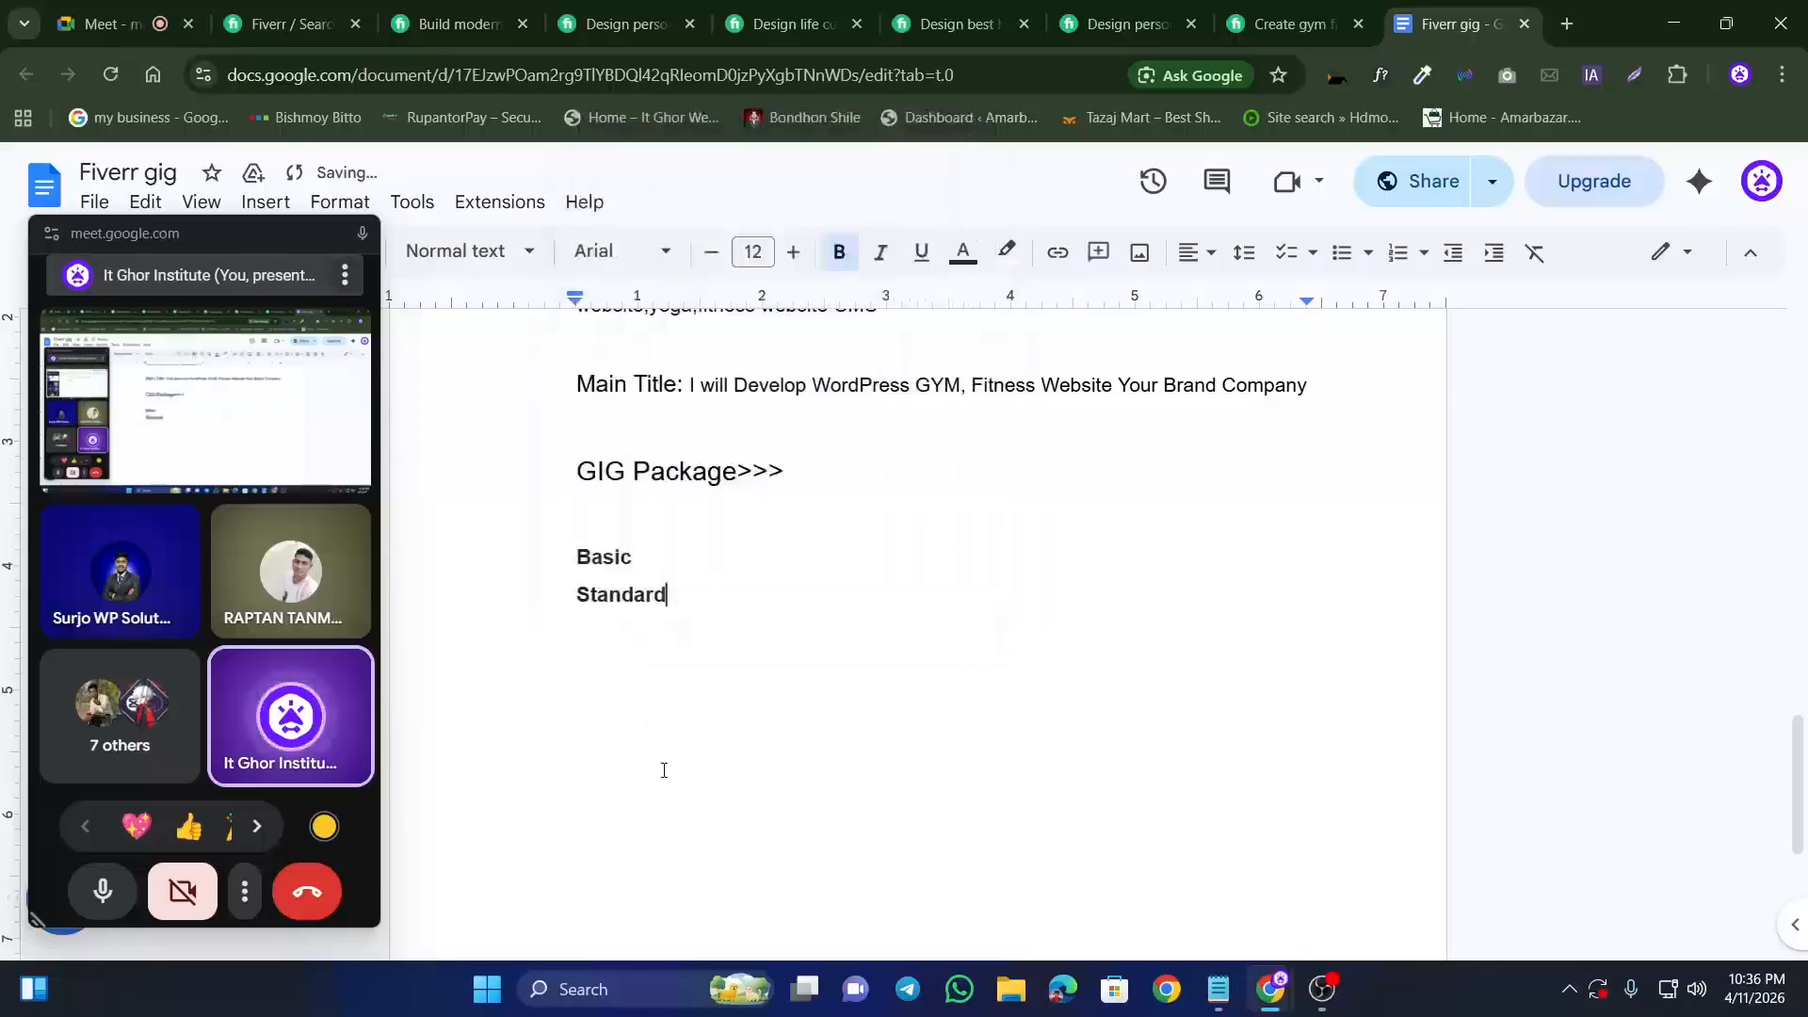
{"action": "key", "text": "Return"}
{"action": "key", "text": "super+v"}
{"action": "key", "text": "Return"}
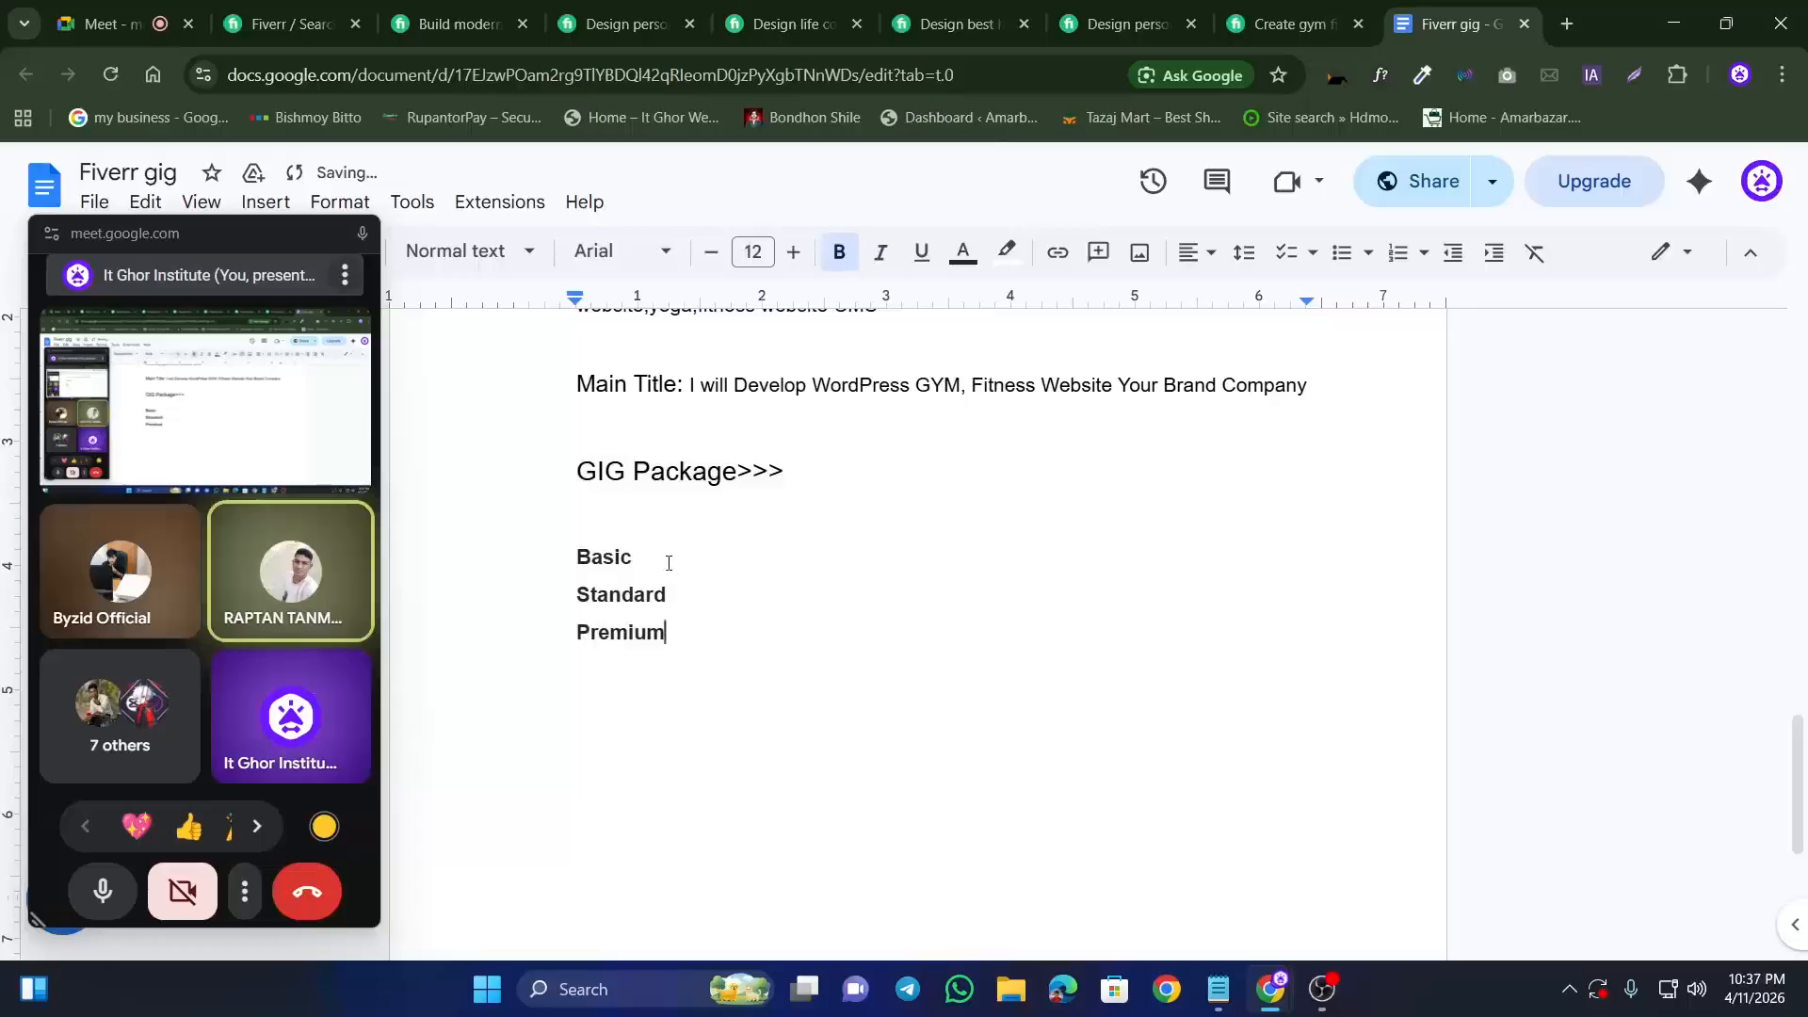
Step: Add the price to the Basic package line so that it reads "Basic > 80$", keeping Standard on its own line
{"action": "left_click", "coordinate": [668, 562]}
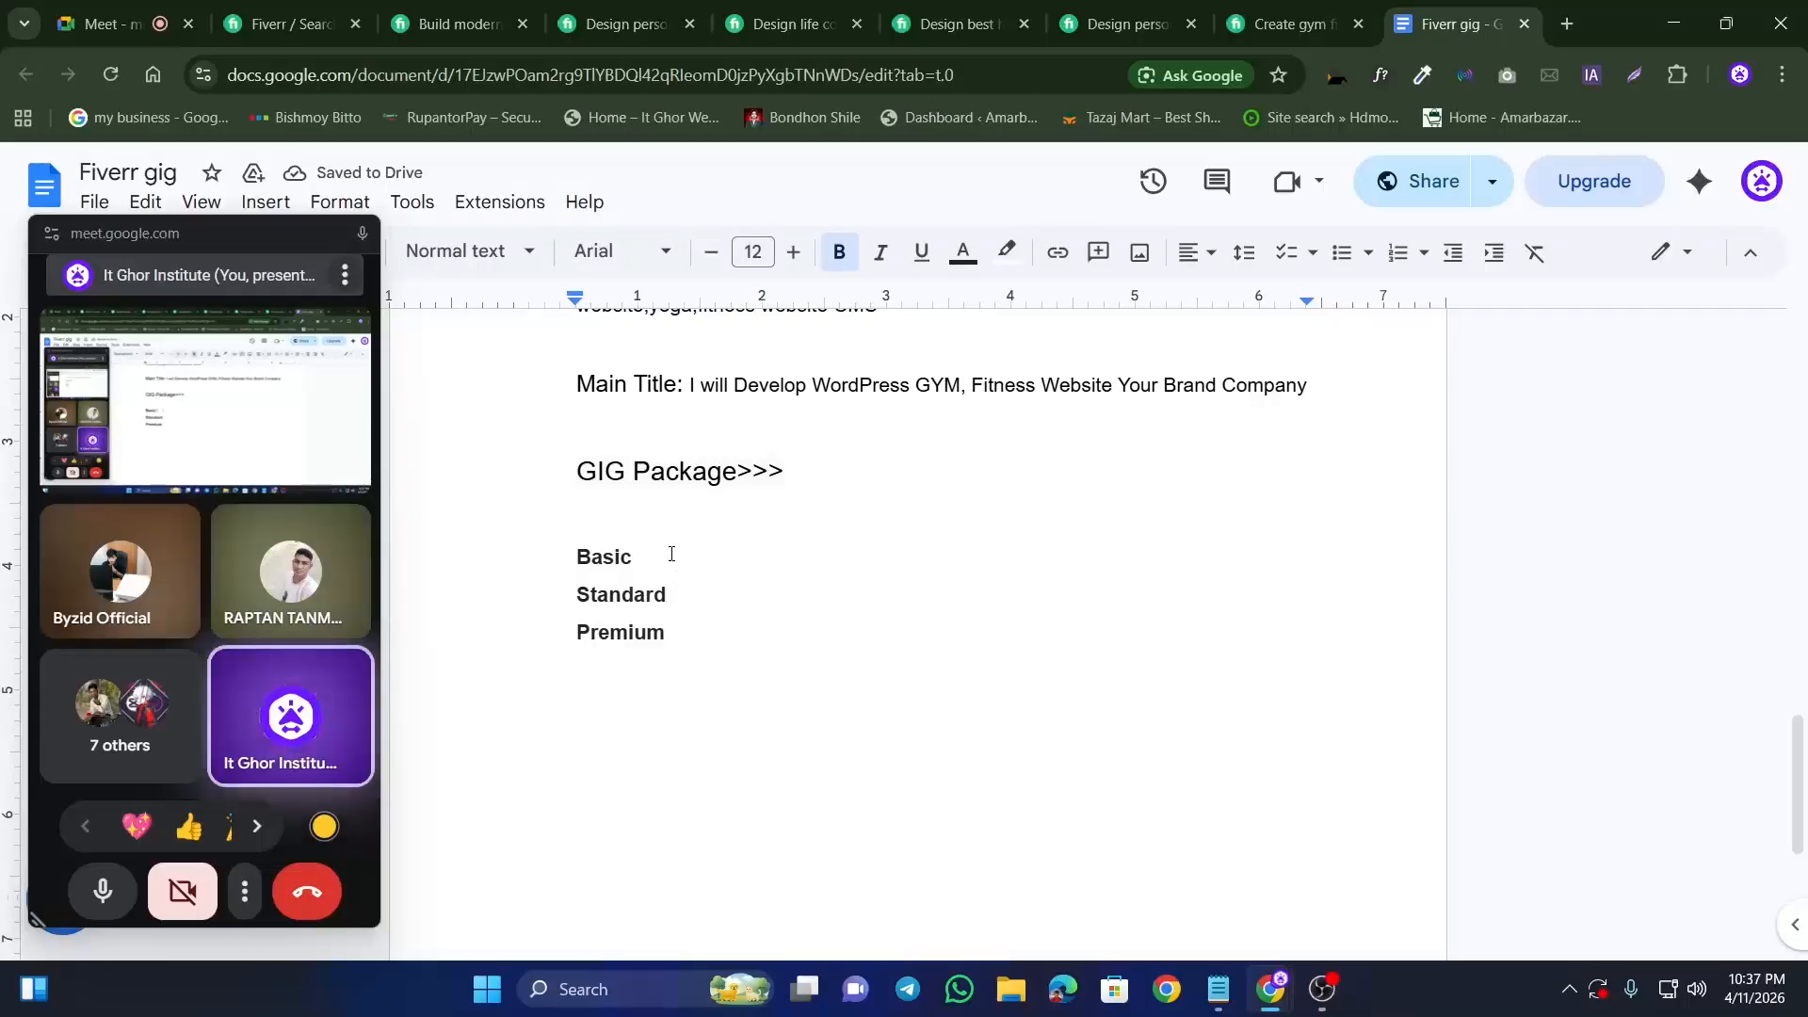
{"action": "type", "text": "80"}
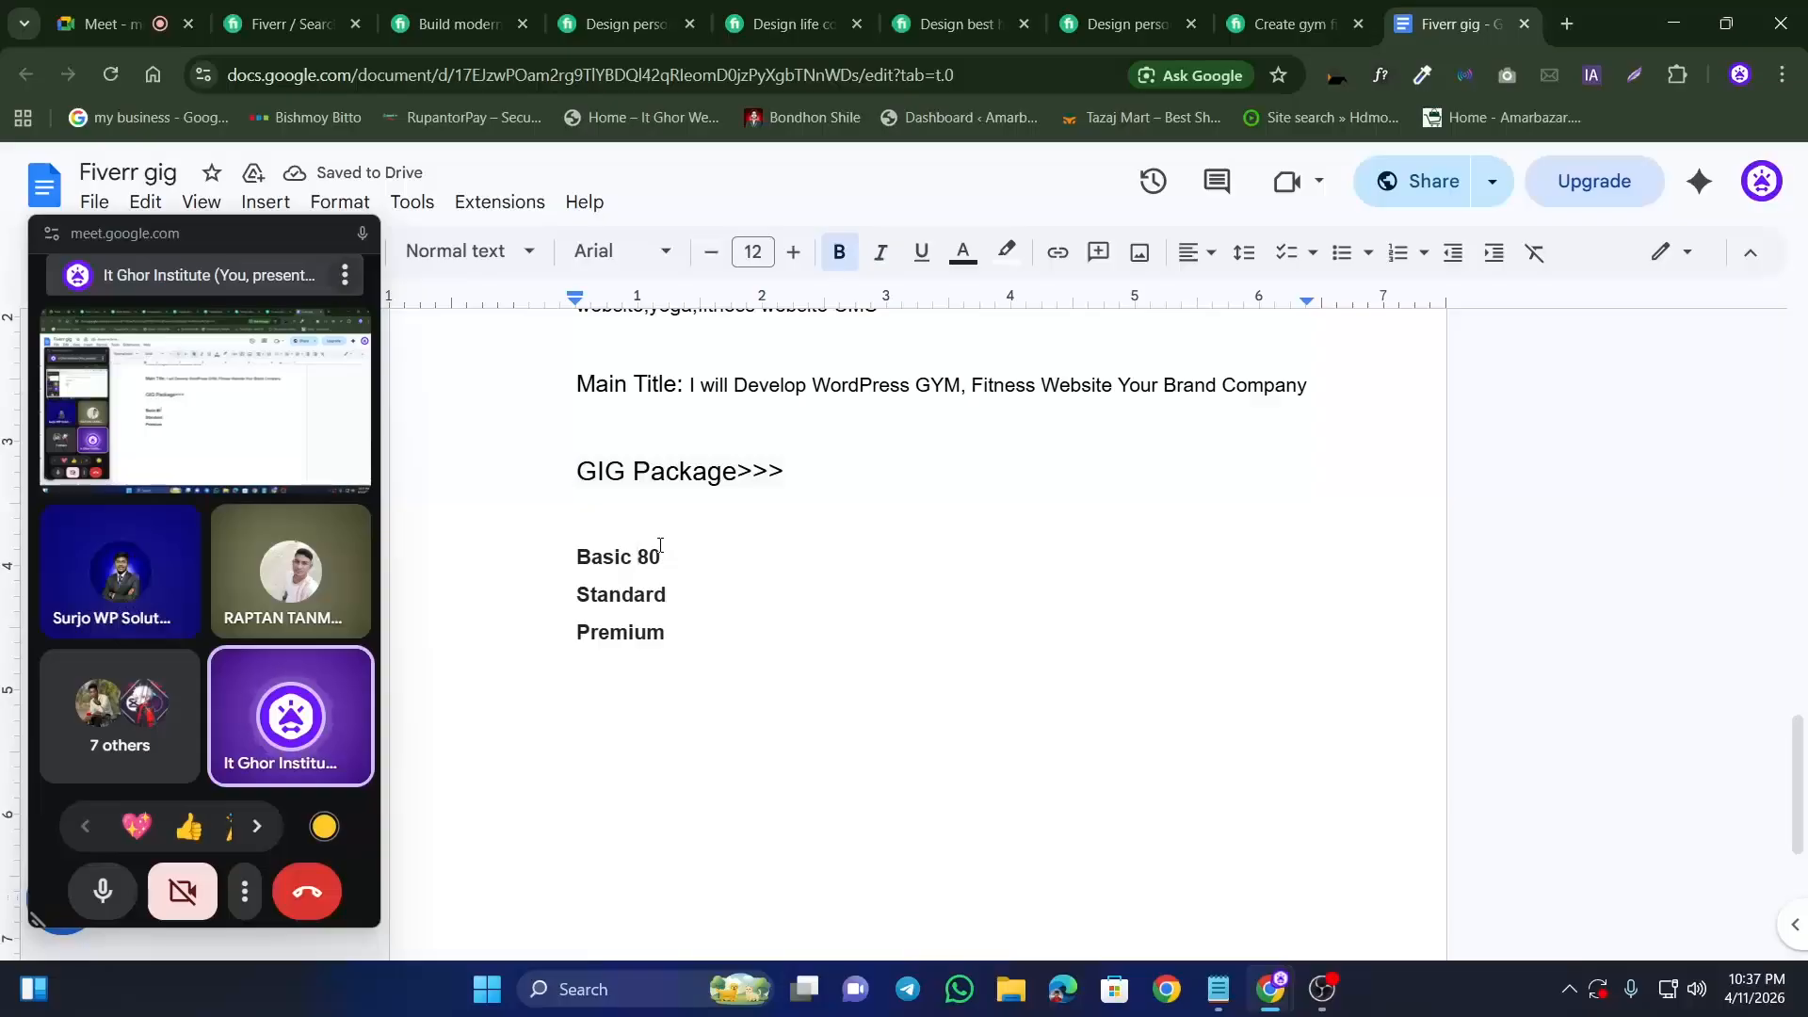
{"action": "type", "text": ">"}
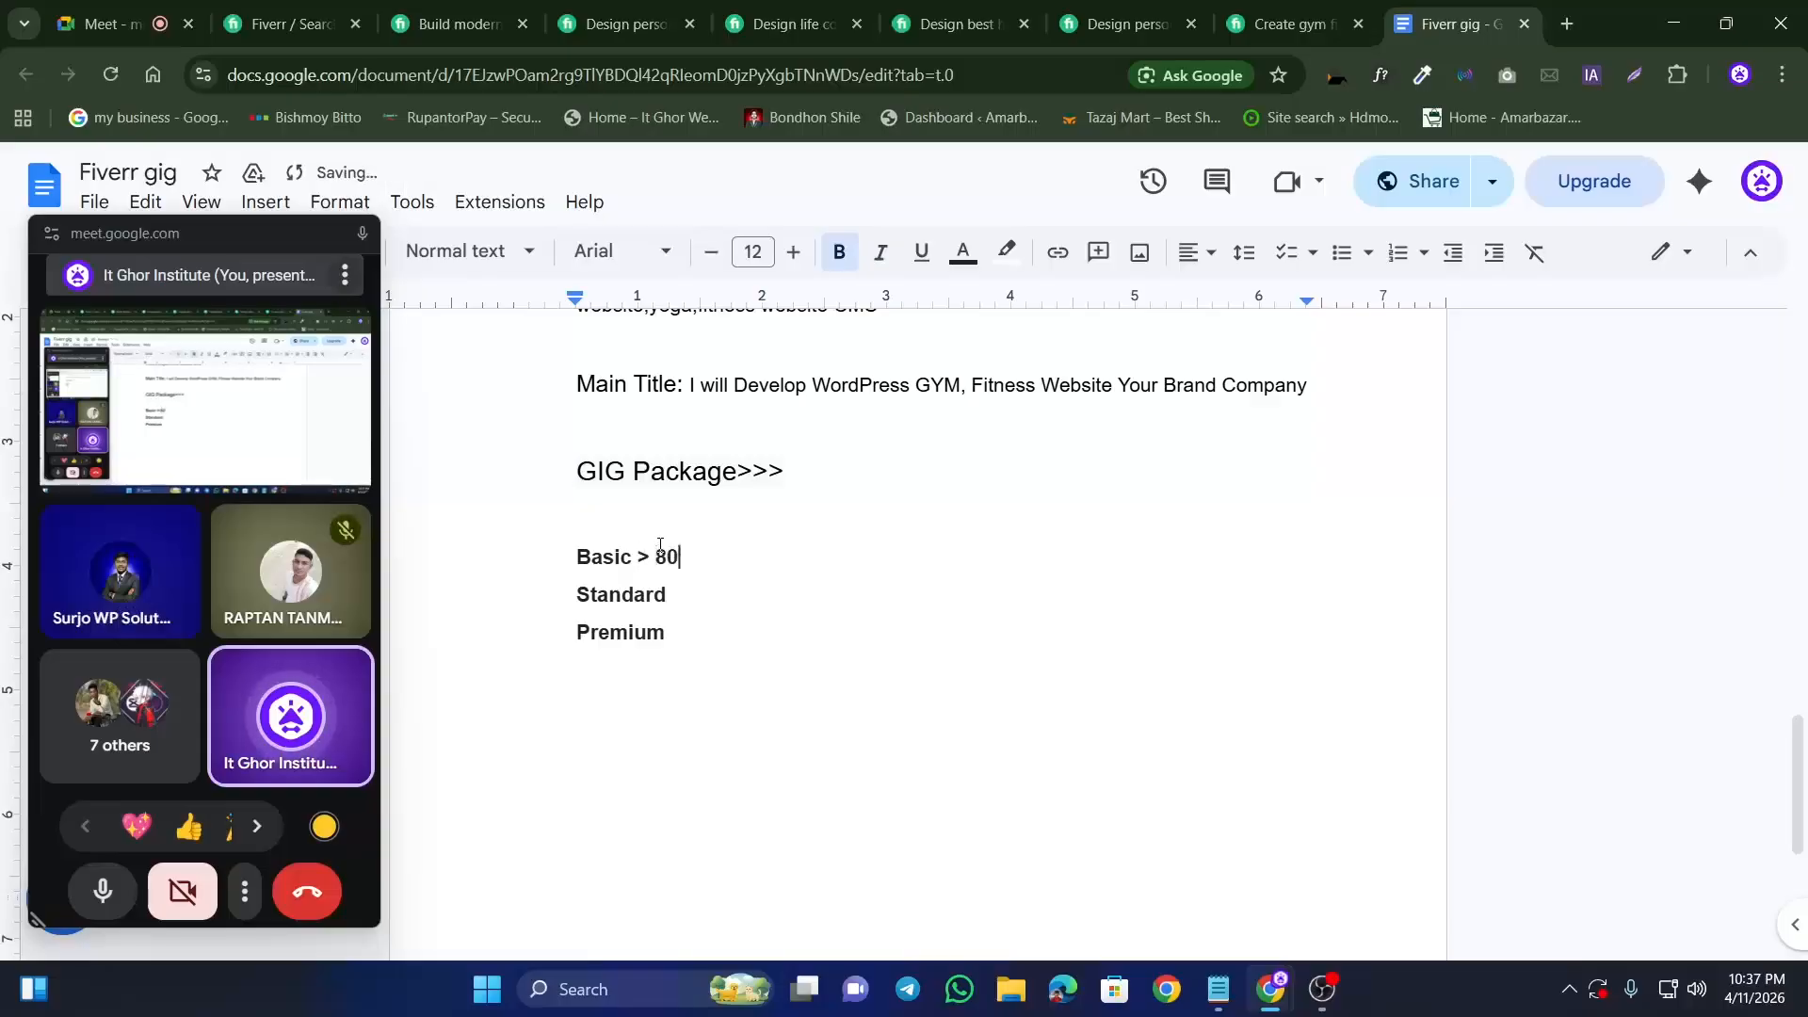
{"action": "key", "text": "Right"}
{"action": "key", "text": "Right"}
{"action": "key", "text": "Right"}
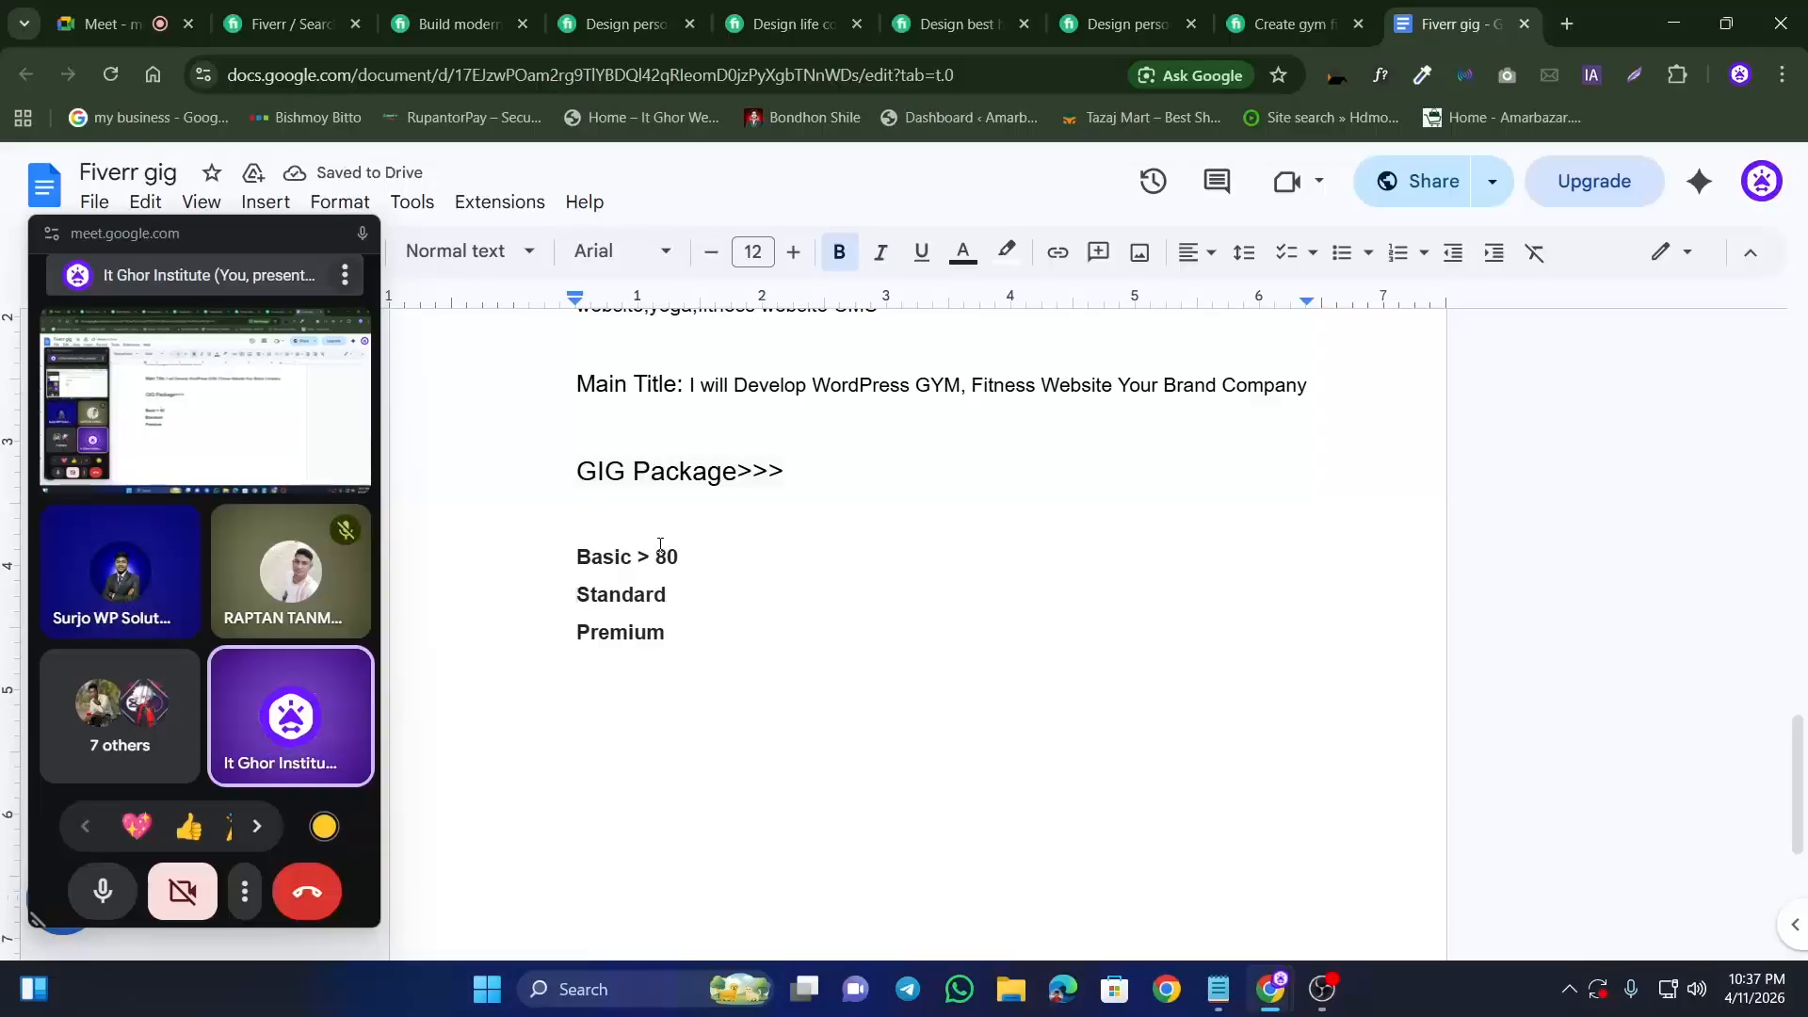
{"action": "key", "text": "BackSpace"}
{"action": "key", "text": "BackSpace"}
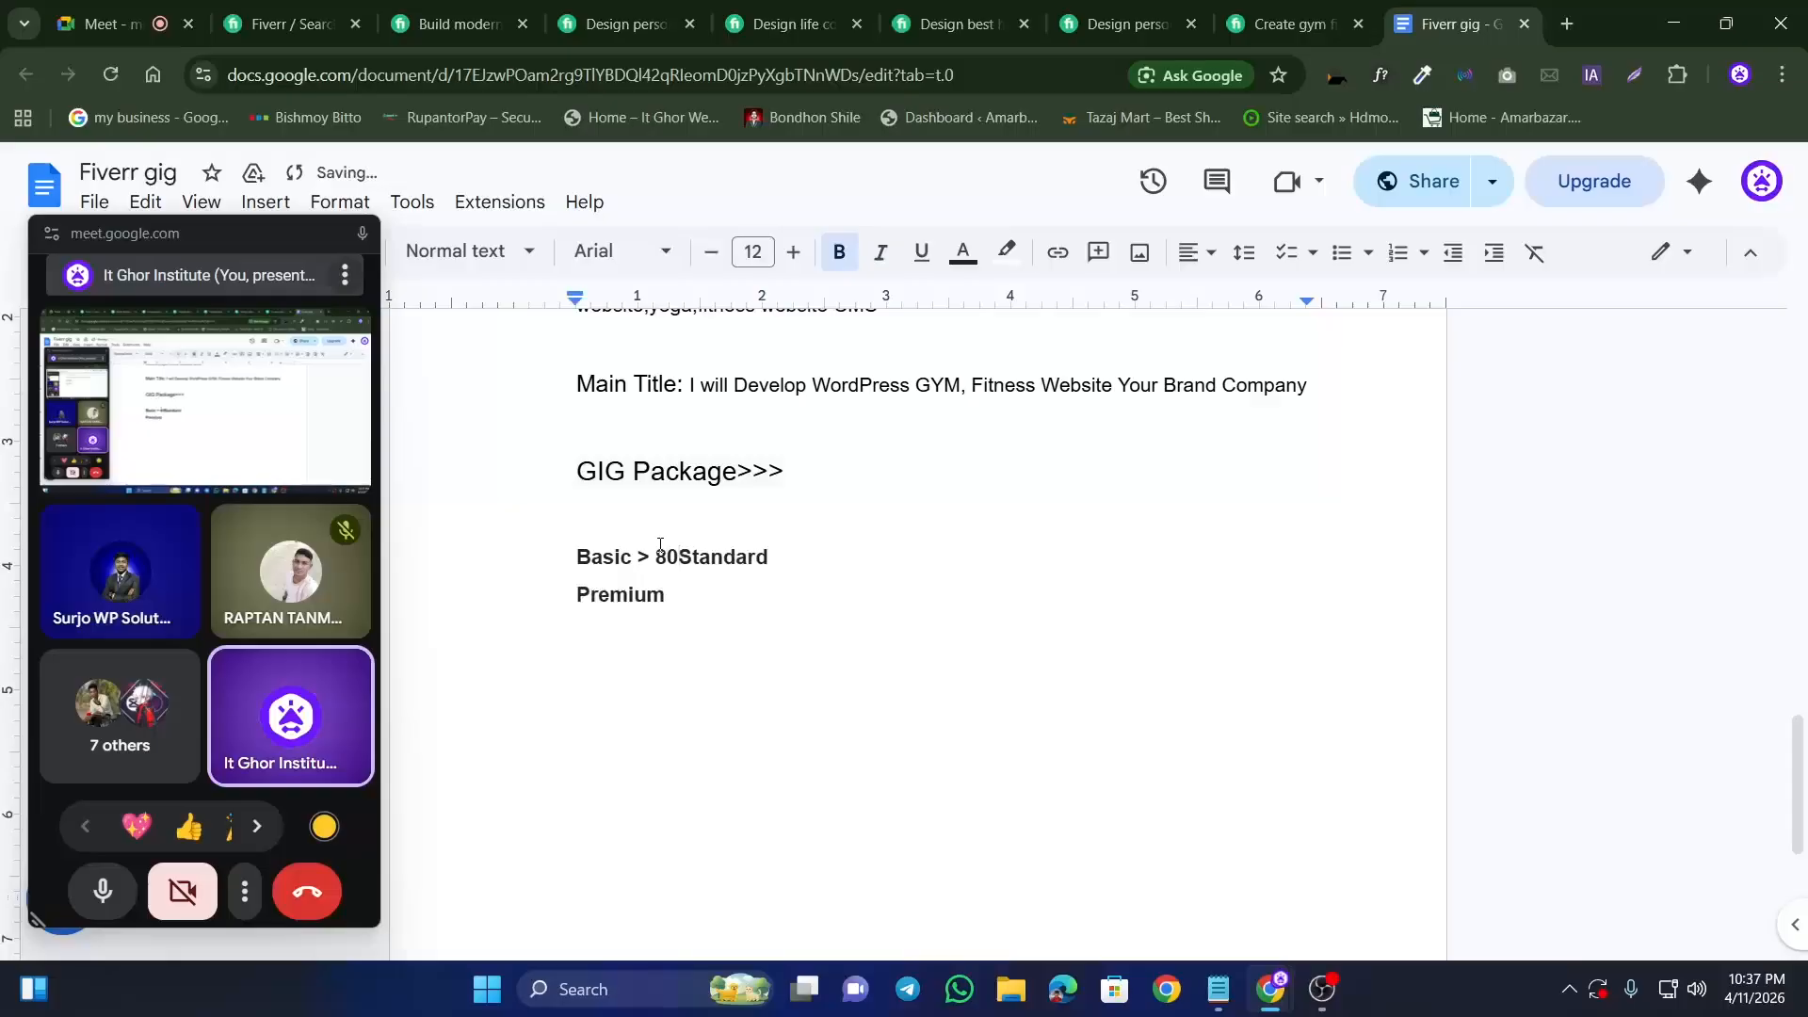
{"action": "key", "text": "Return"}
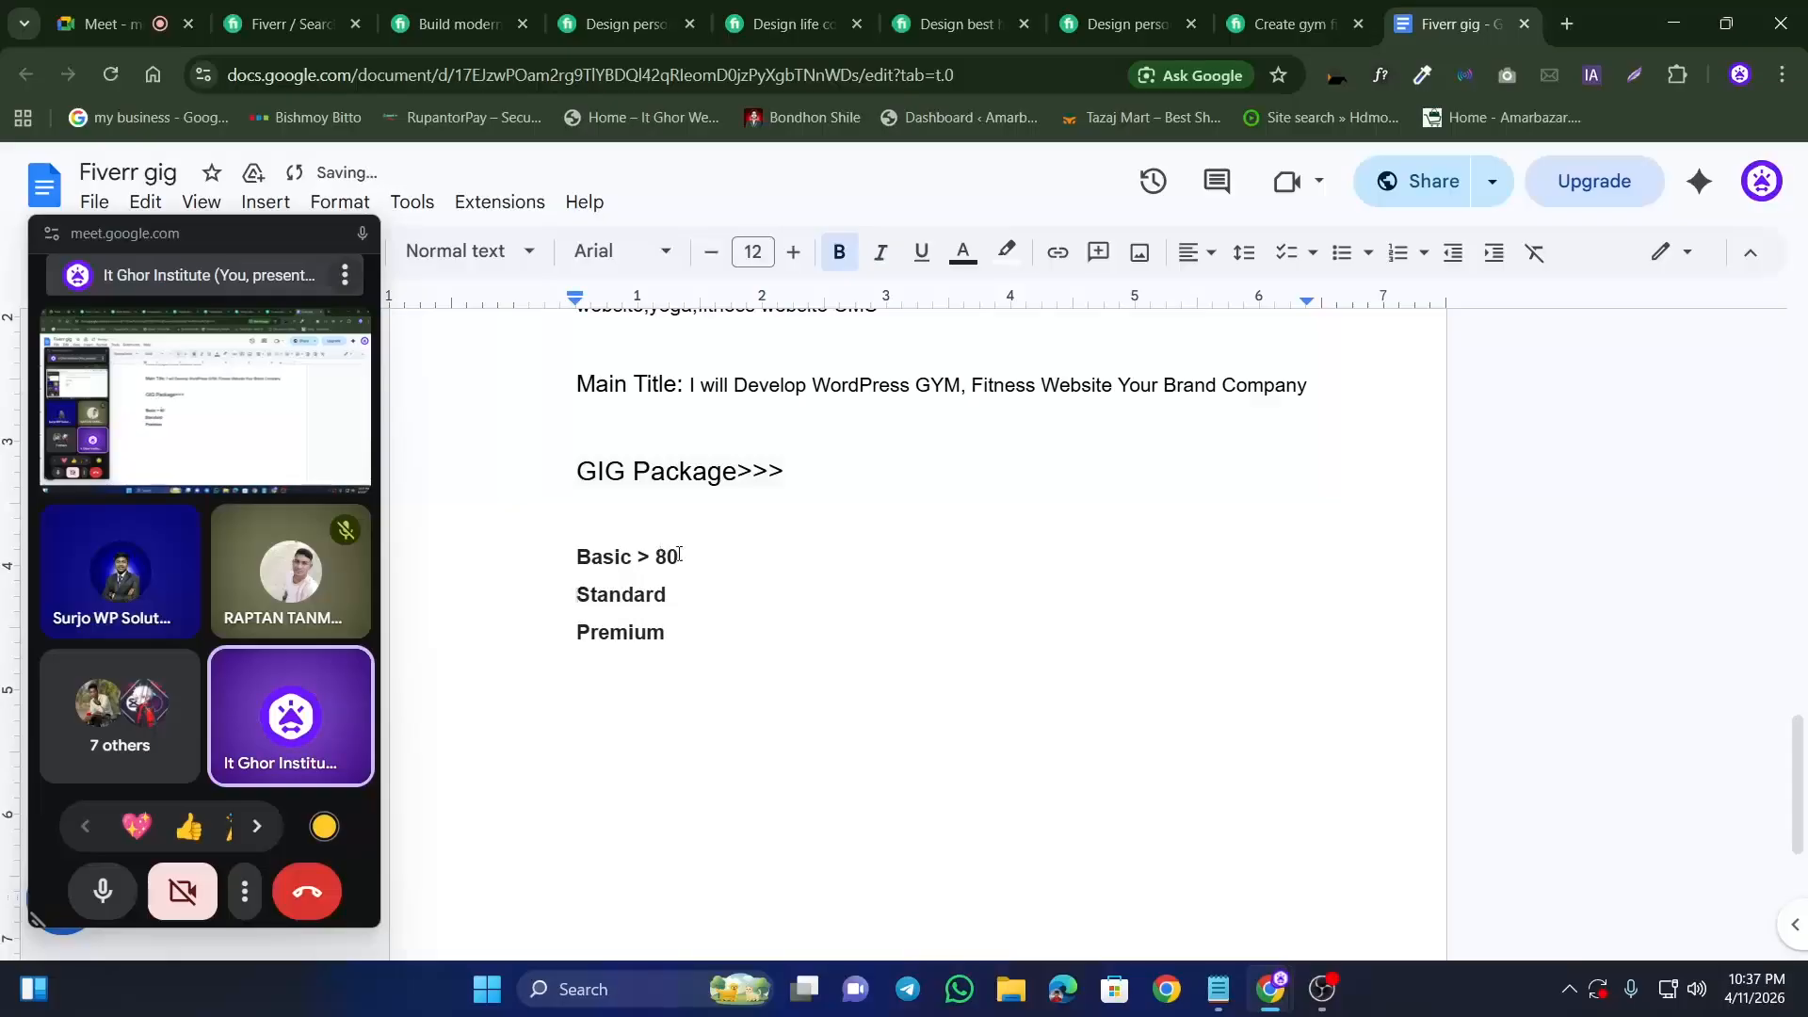
{"action": "type", "text": "$"}
Step: Add prices to the other two package lines as "Standard > 120$" and "Premium > 200$"
{"action": "left_click", "coordinate": [682, 596]}
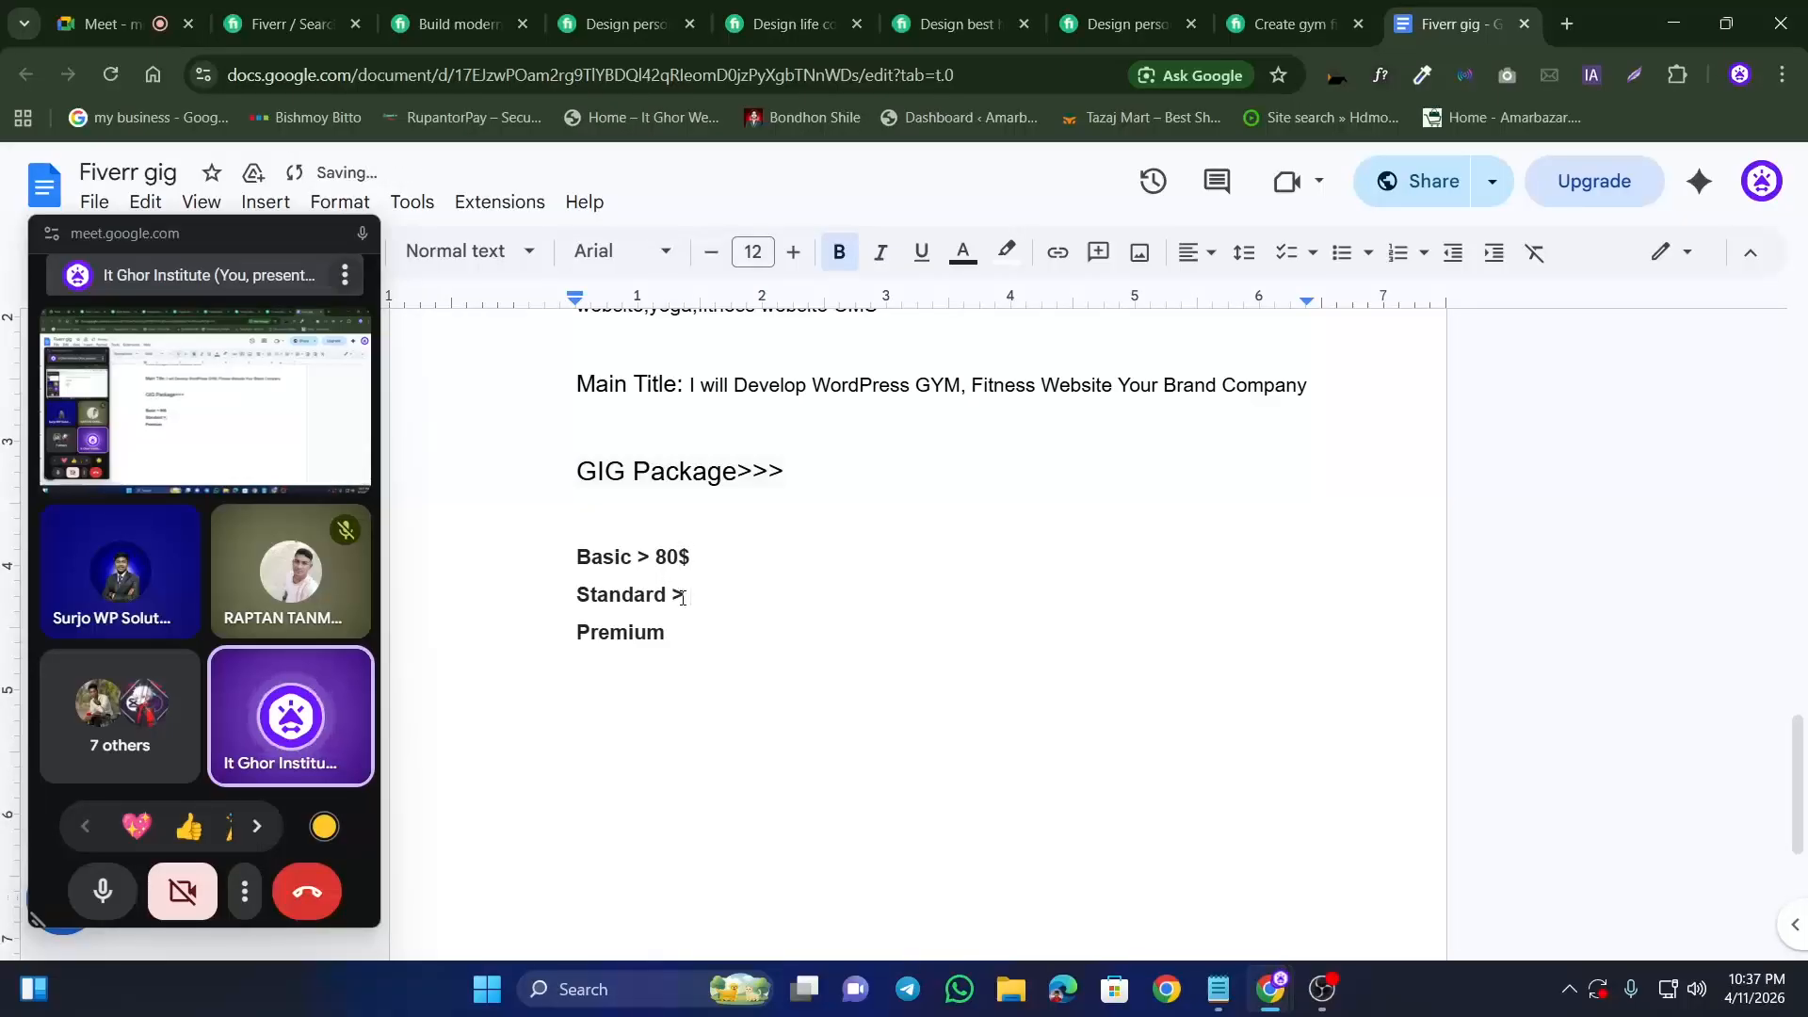
{"action": "type", "text": "> 120"}
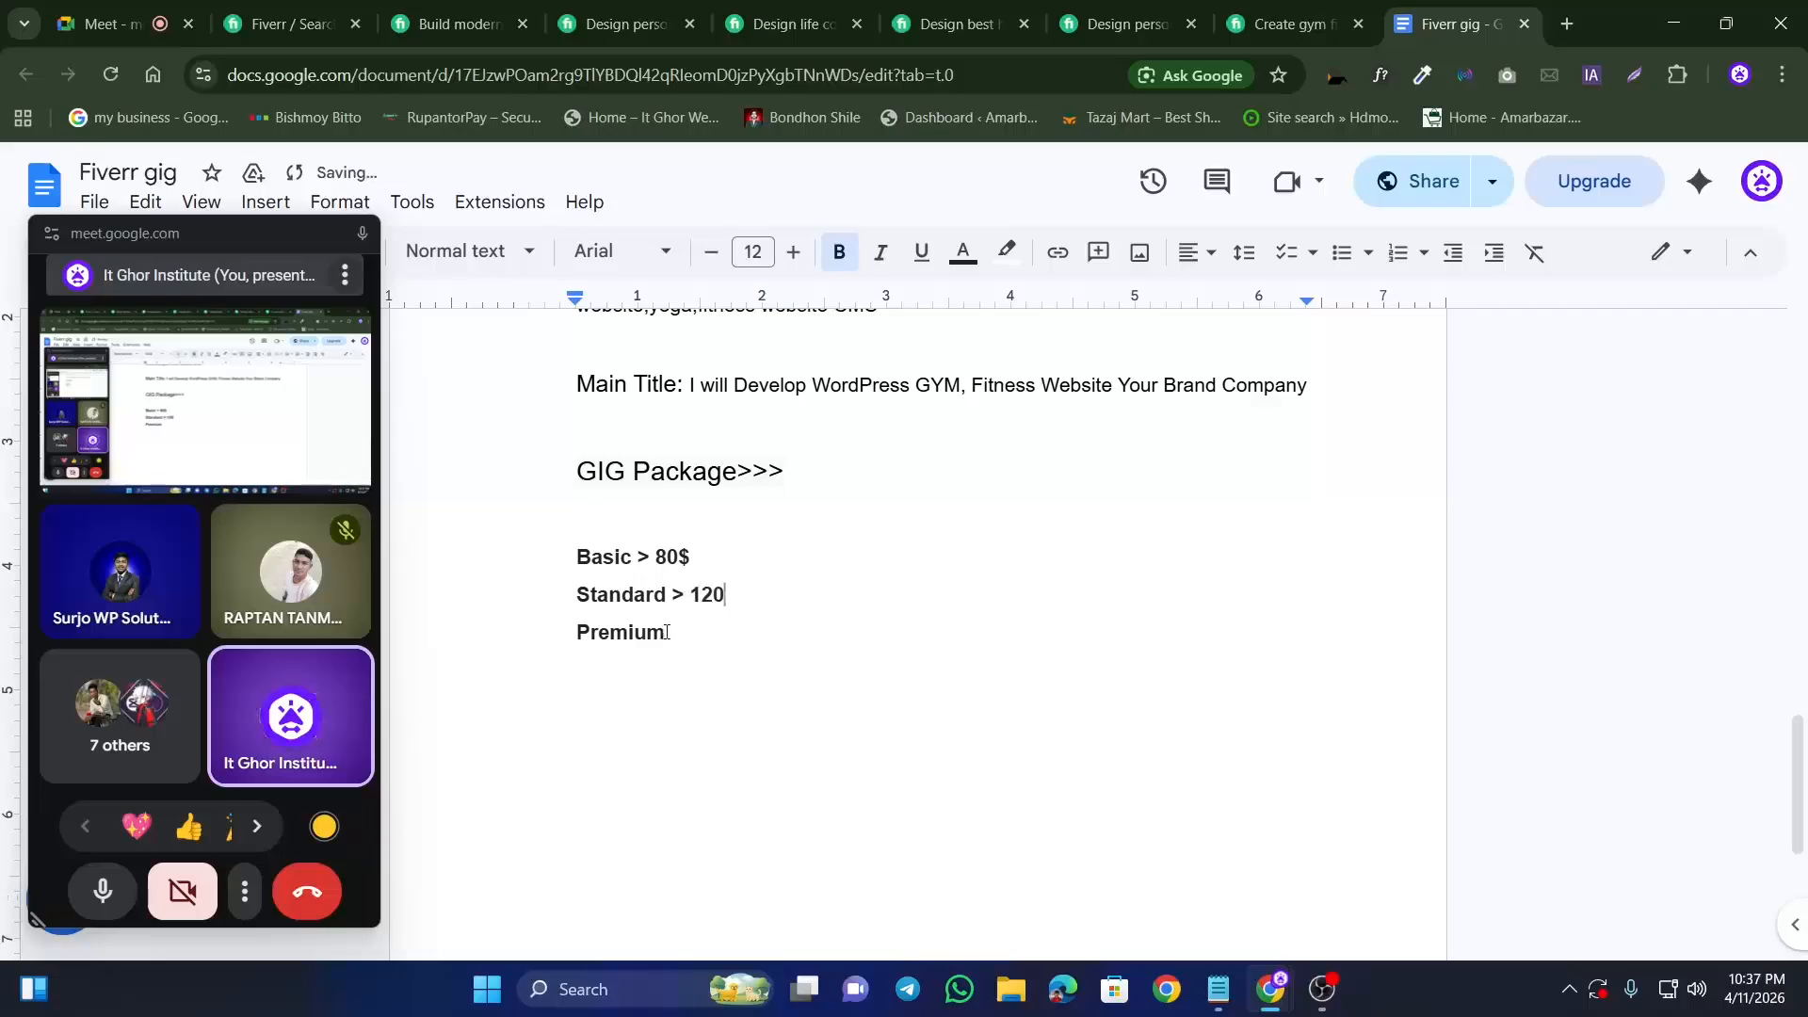
{"action": "type", "text": " >"}
{"action": "type", "text": "> "}
{"action": "type", "text": "200"}
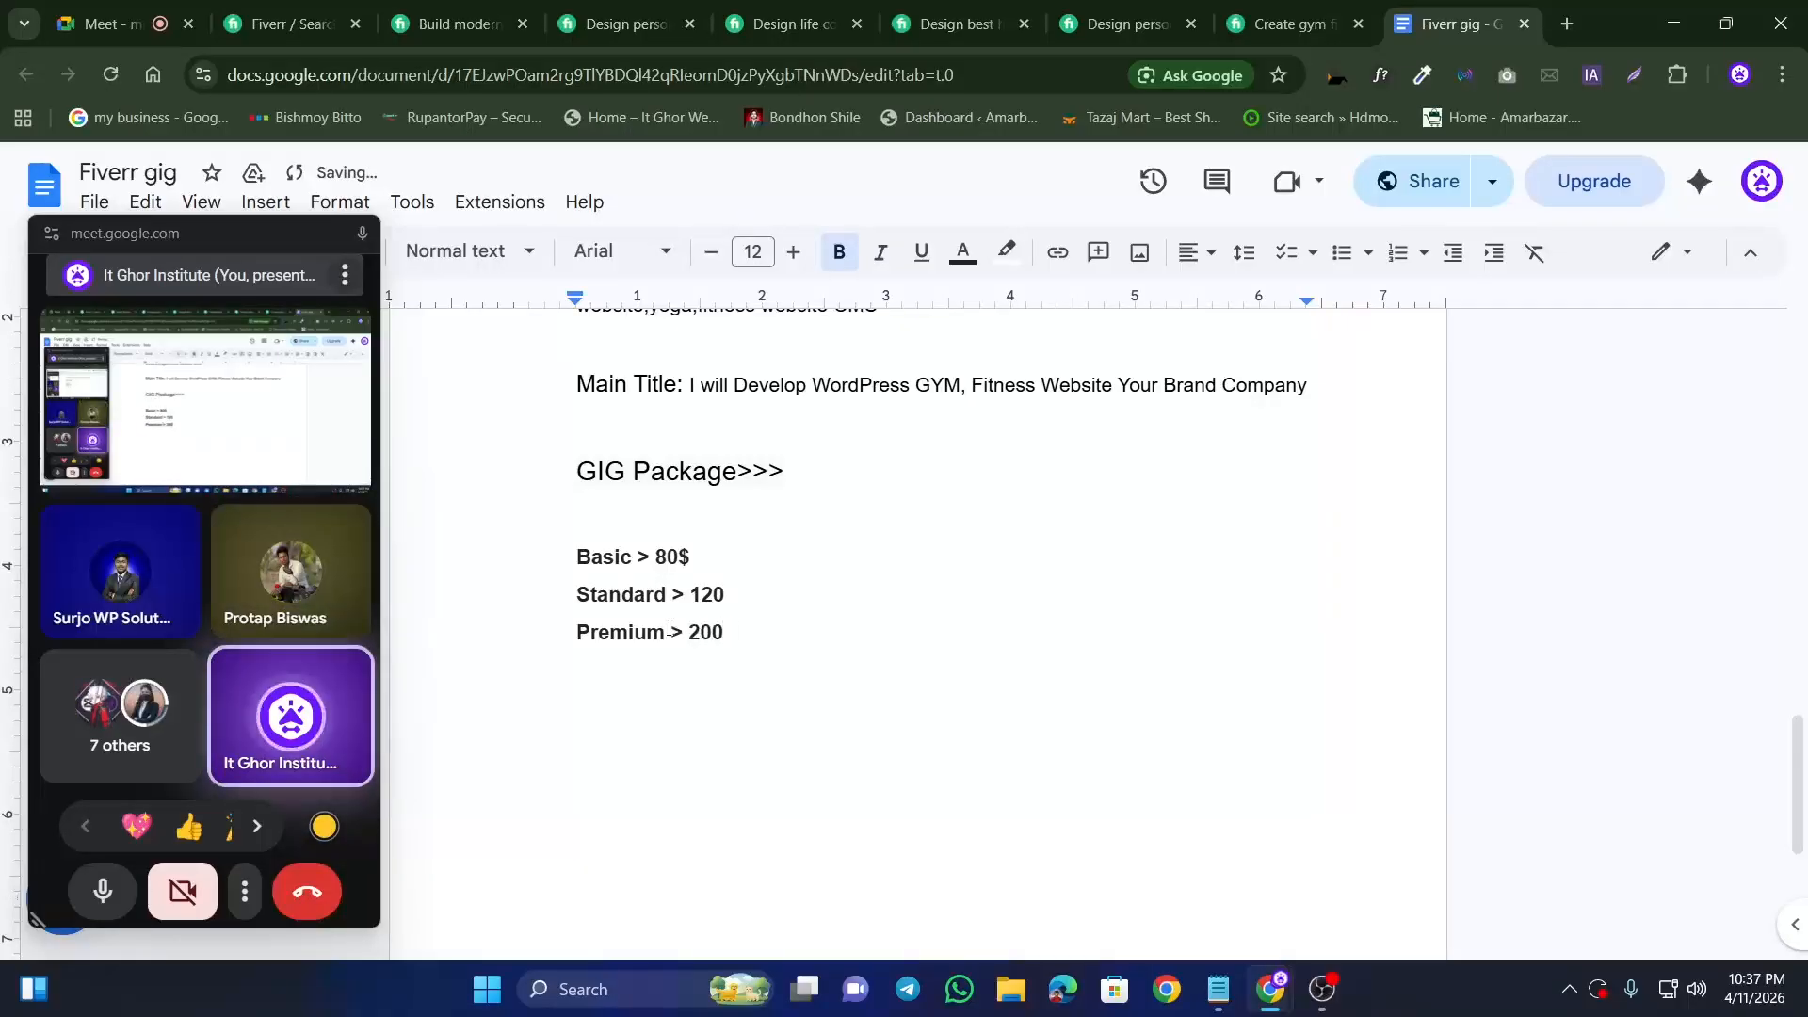
{"action": "type", "text": "$"}
{"action": "left_click", "coordinate": [721, 592]}
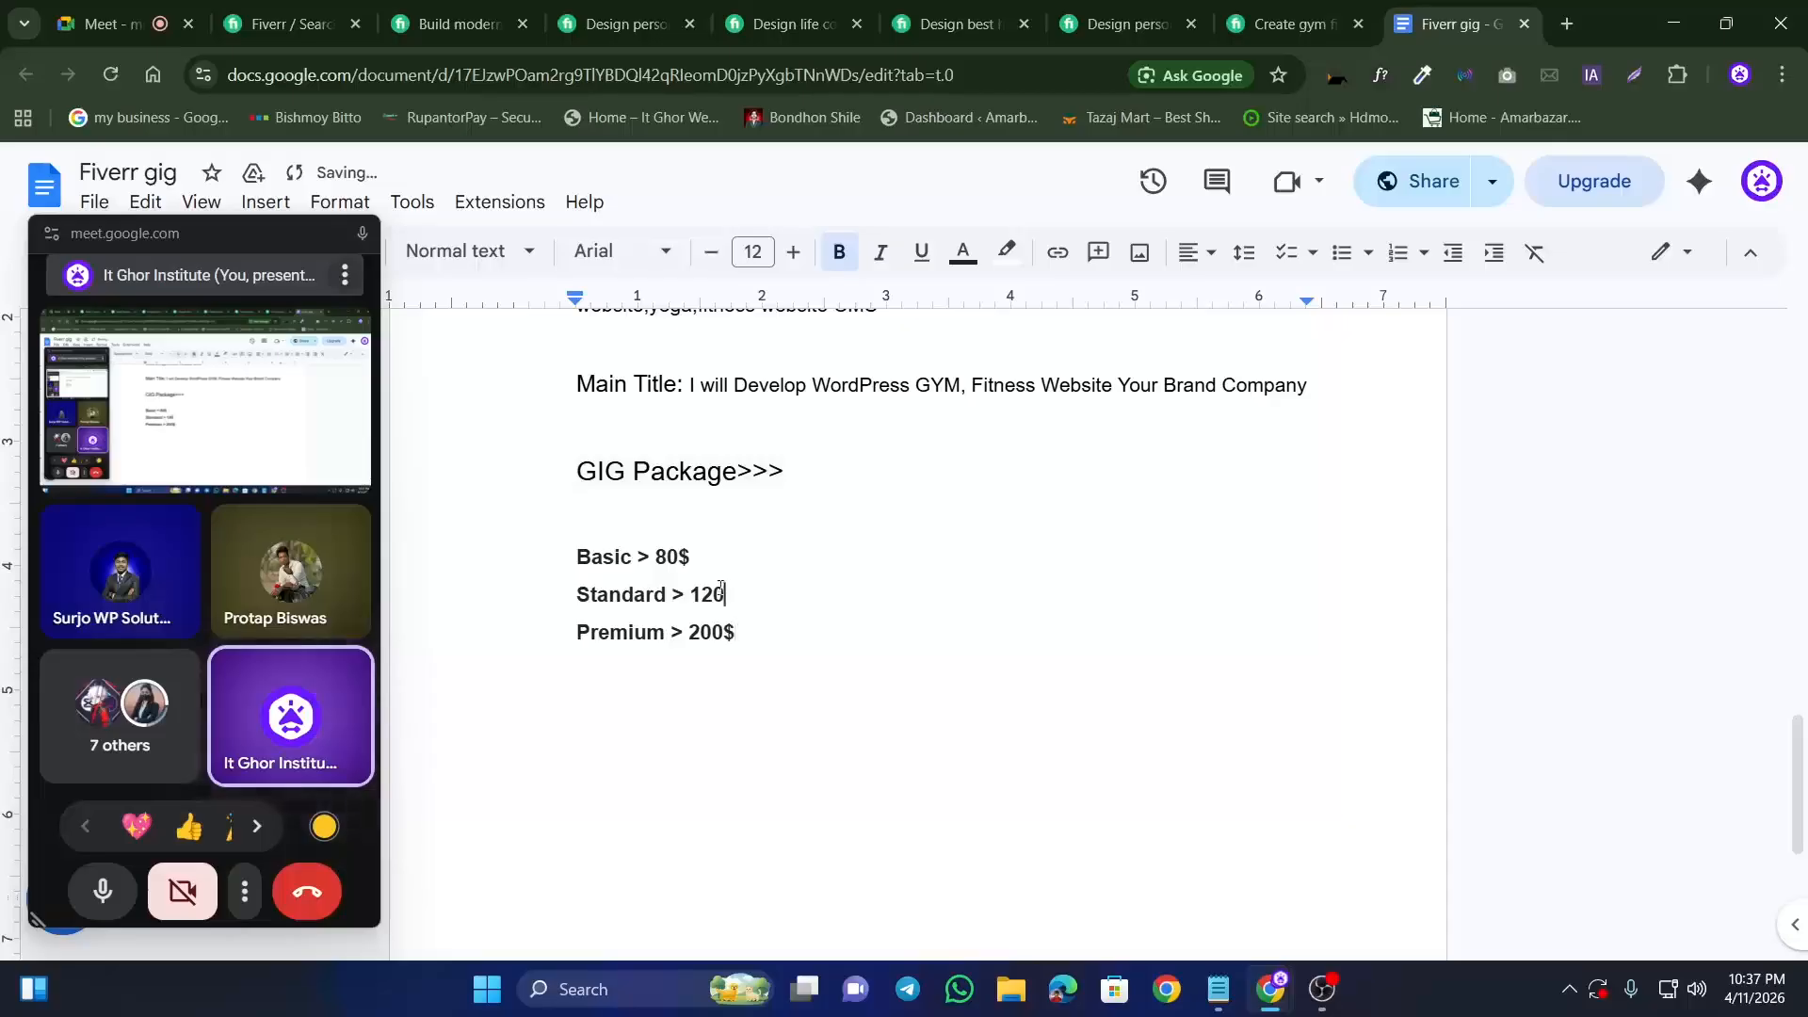
{"action": "type", "text": "$"}
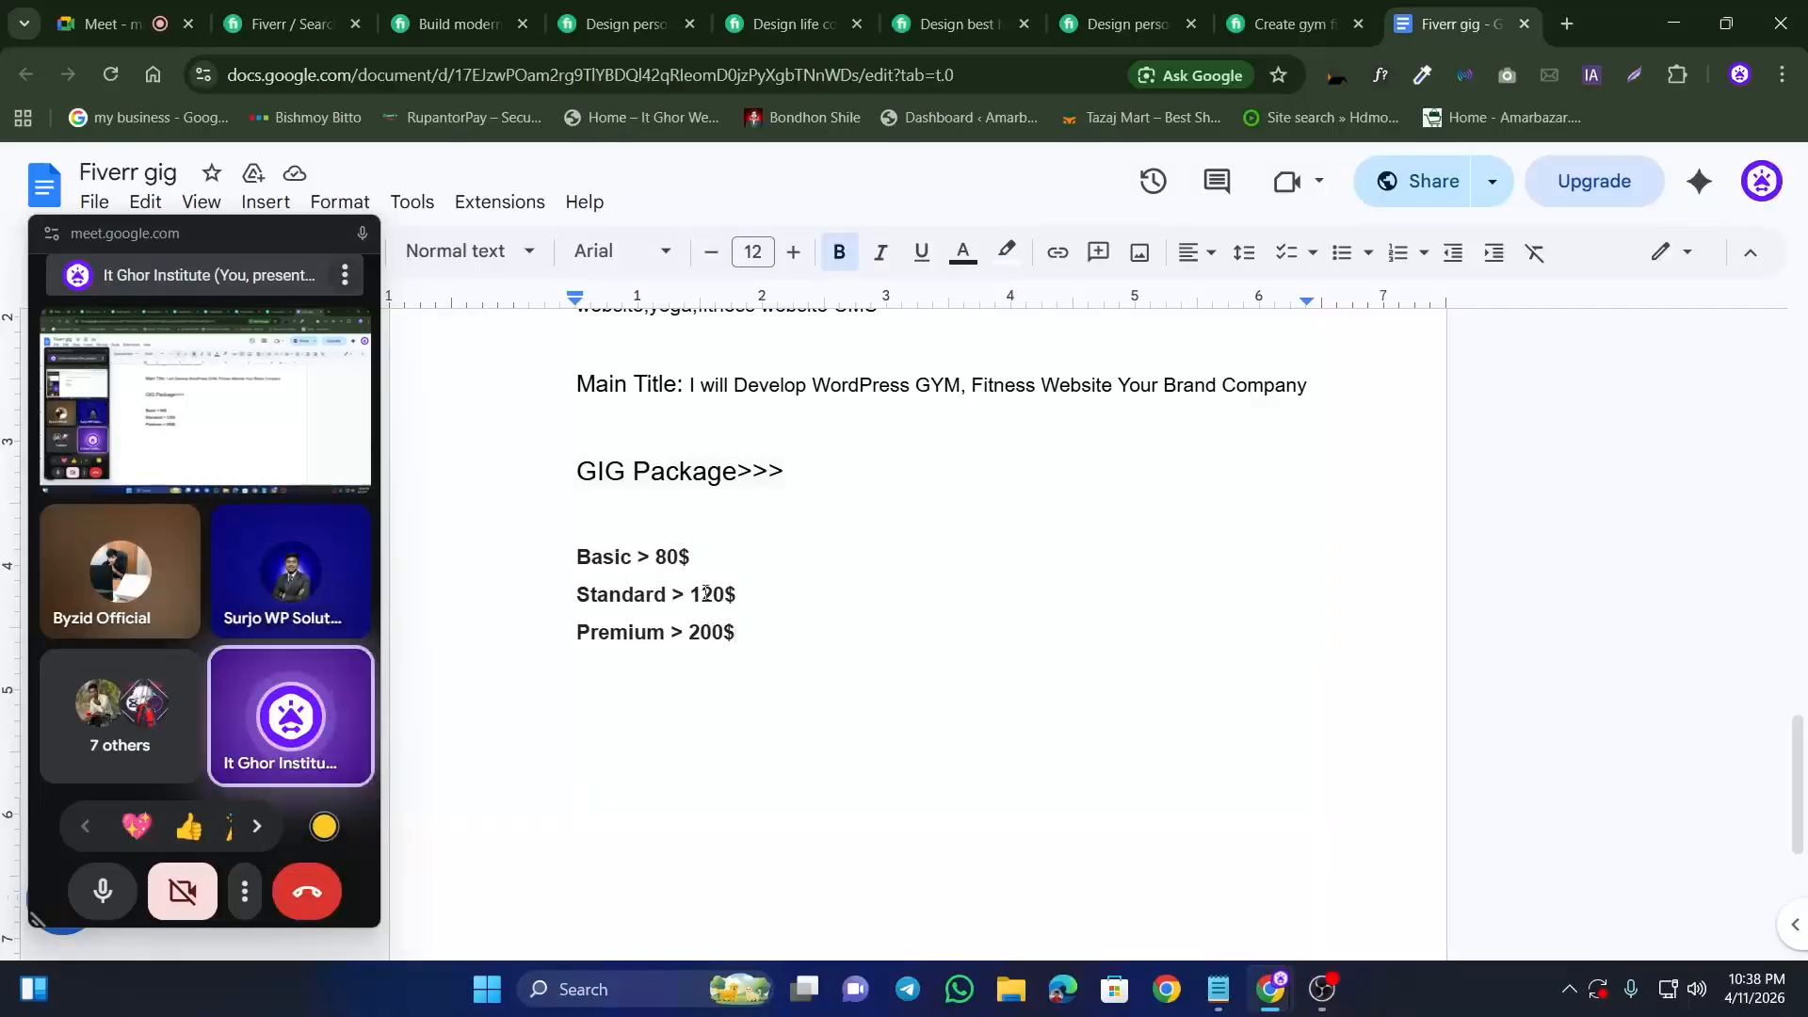
Step: Change the Standard package price to 160$ and the Premium package price to 240$
{"action": "left_click_drag", "start_coordinate": [656, 559], "coordinate": [680, 563]}
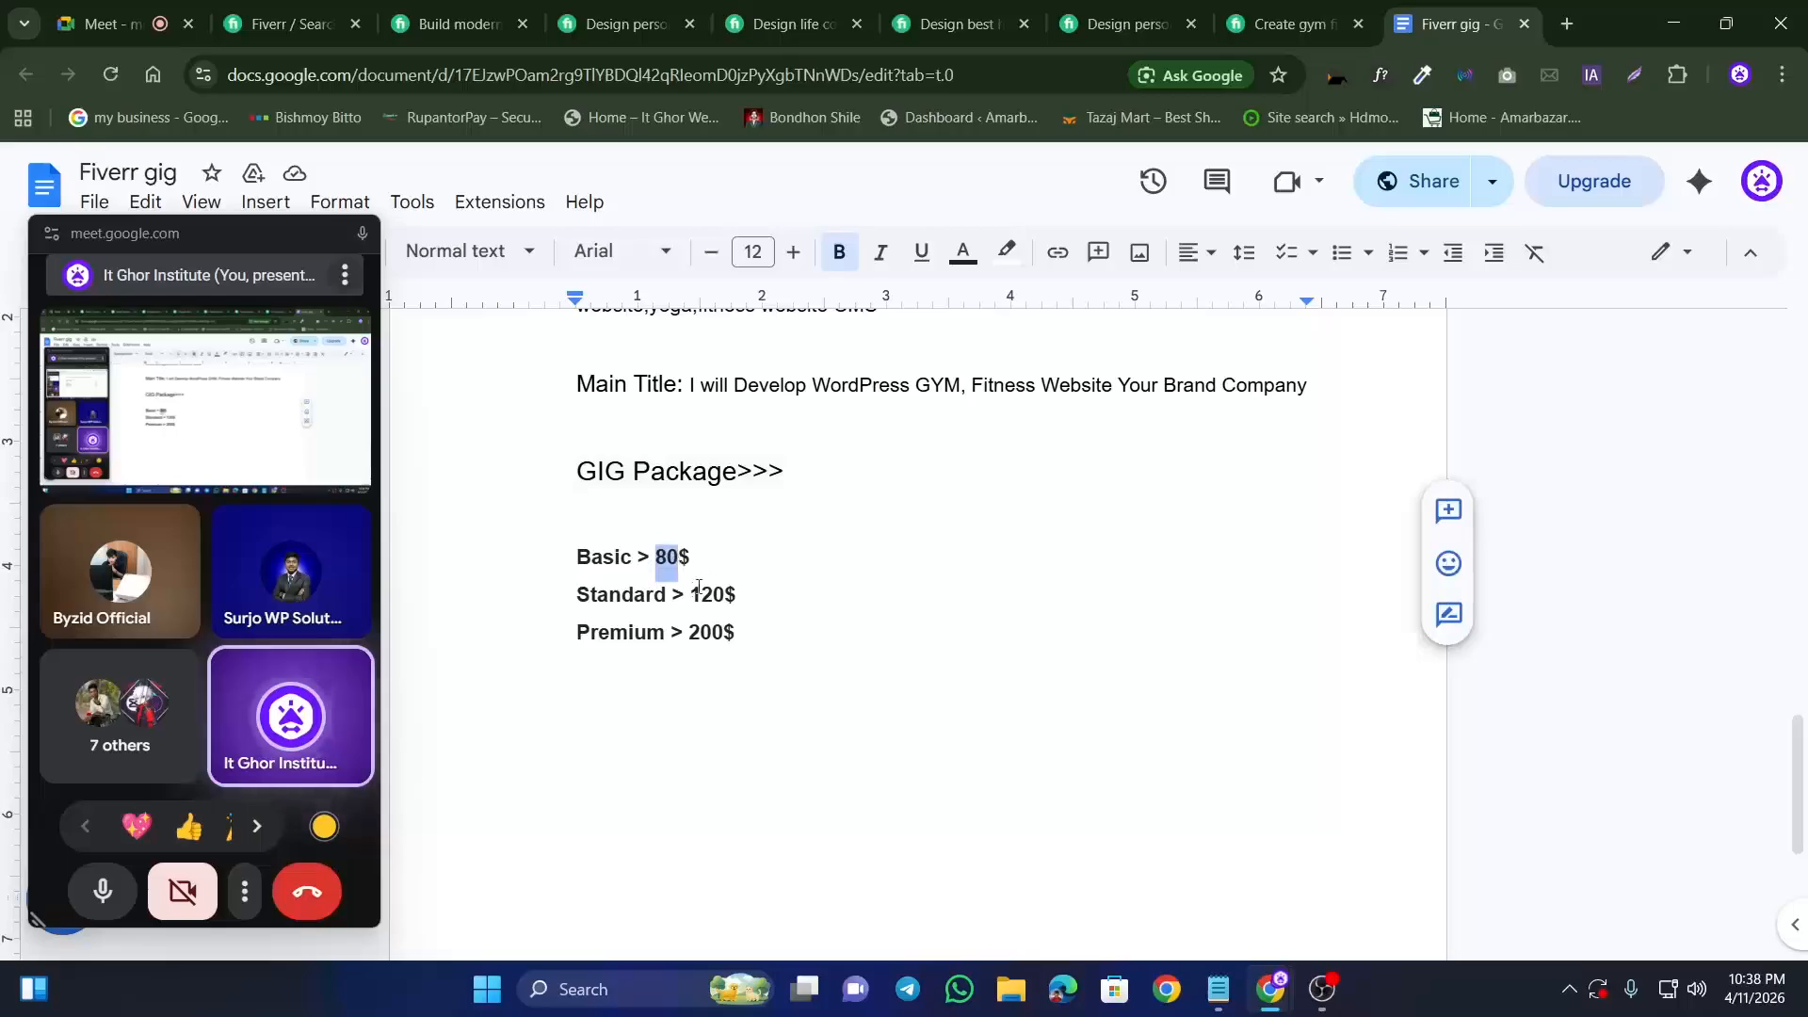
{"action": "double_click", "coordinate": [697, 591]}
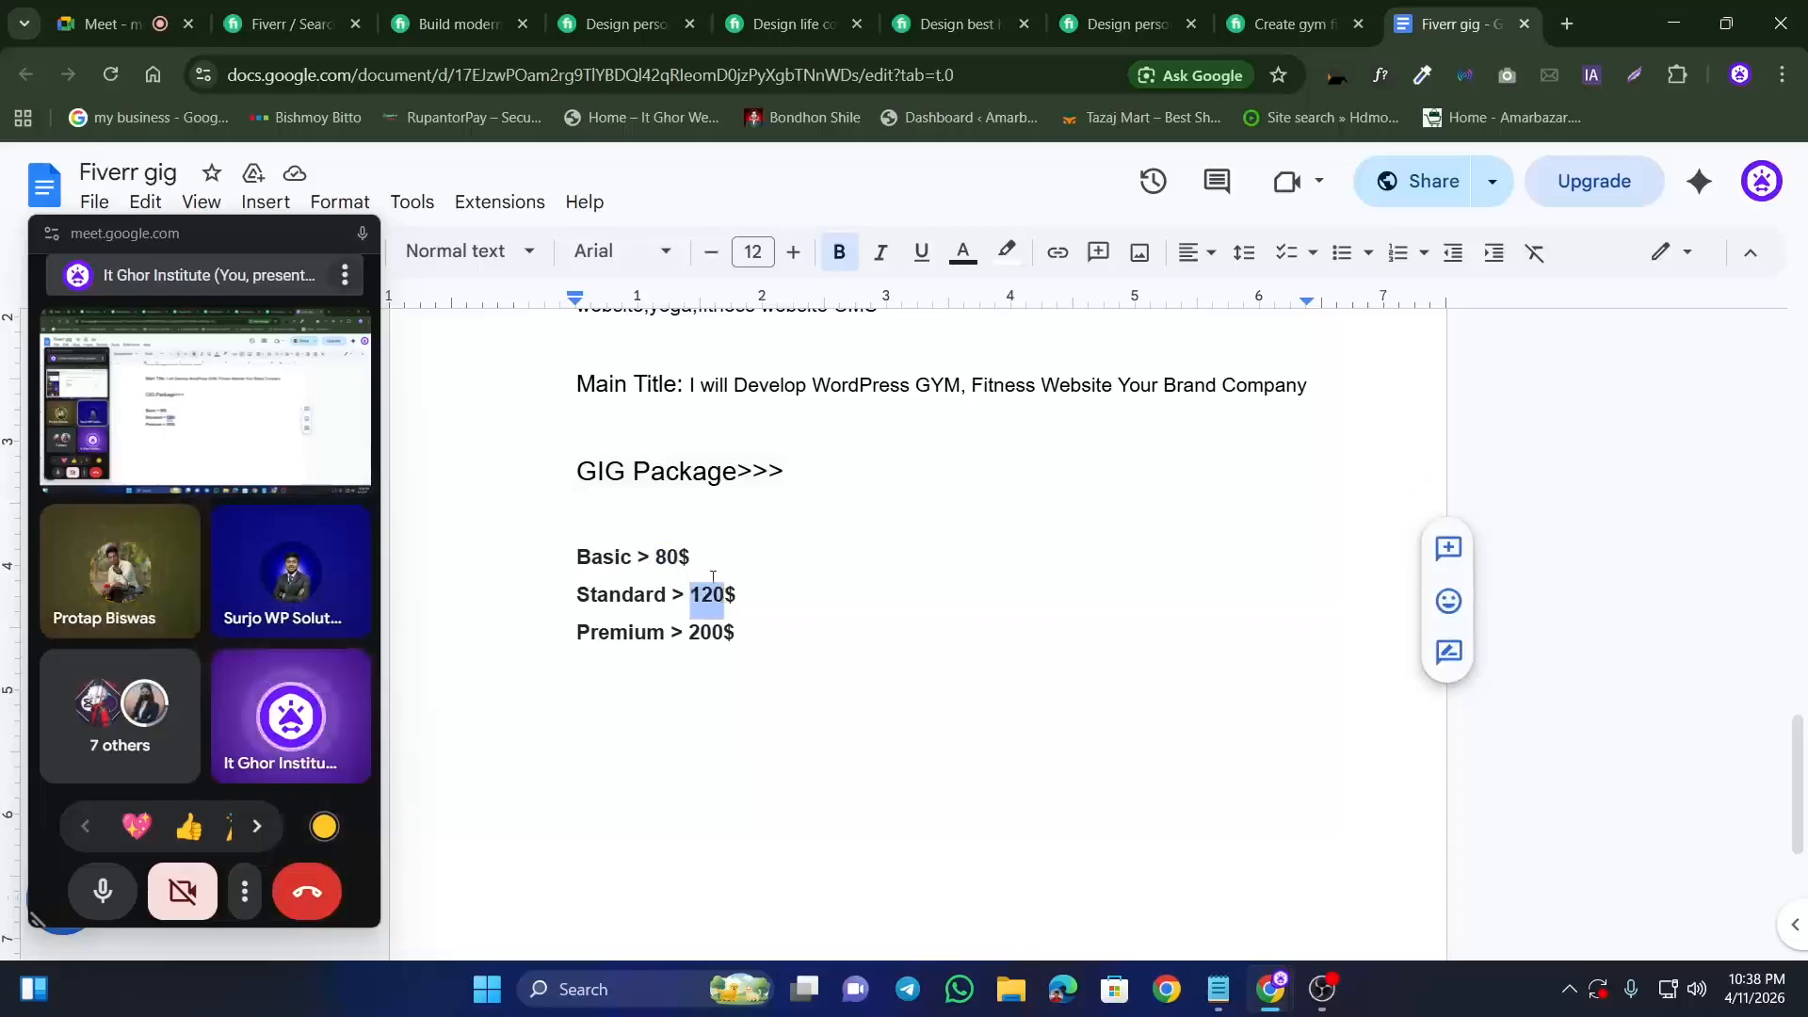
{"action": "type", "text": "160"}
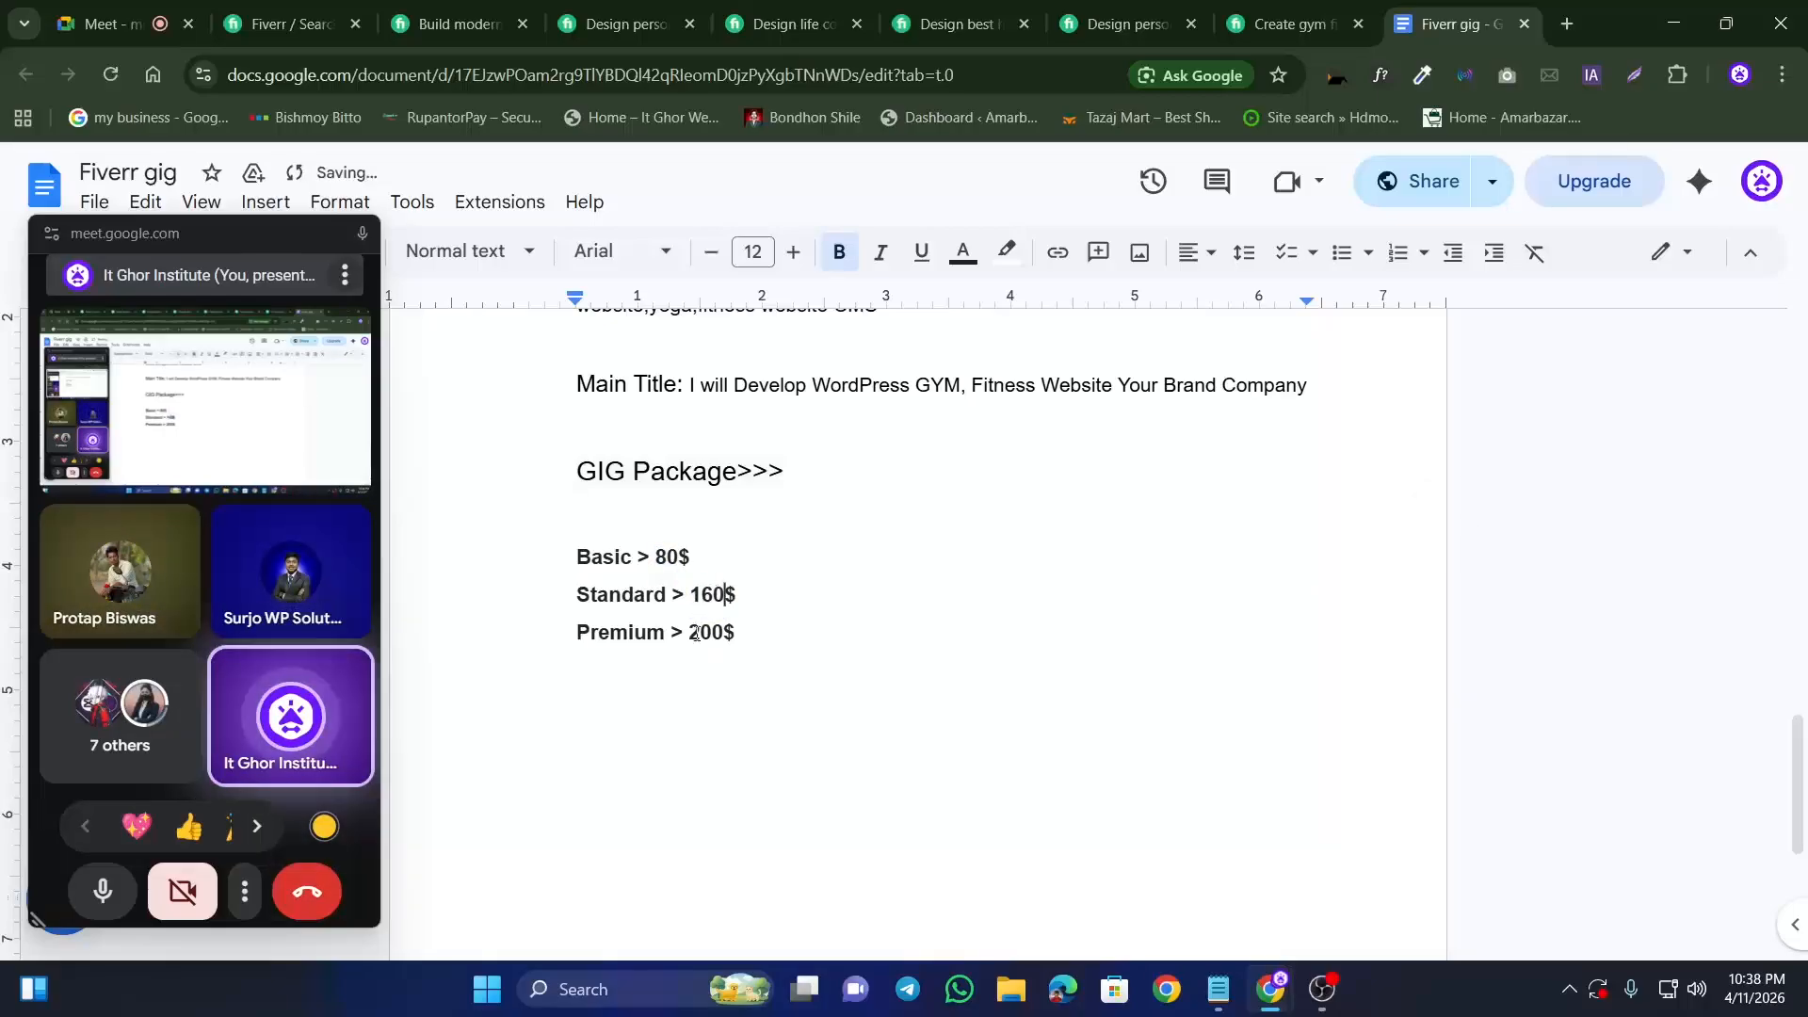
{"action": "double_click", "coordinate": [696, 632]}
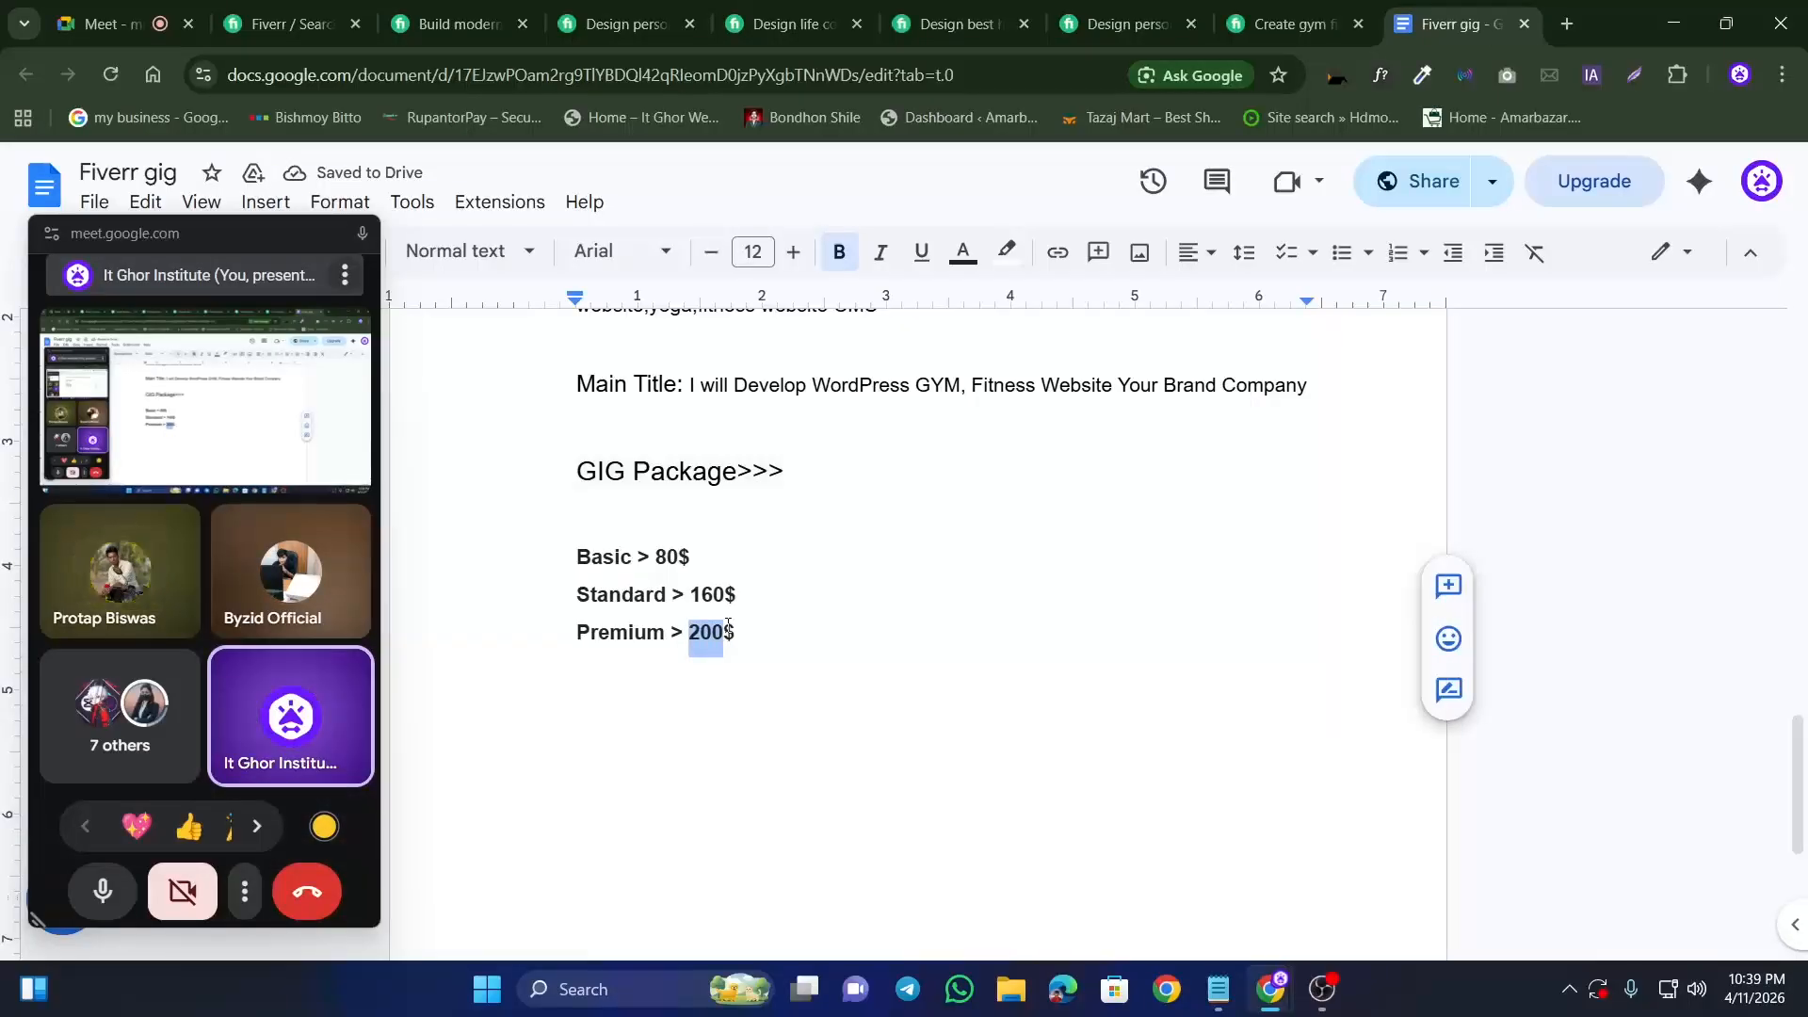
{"action": "type", "text": "240"}
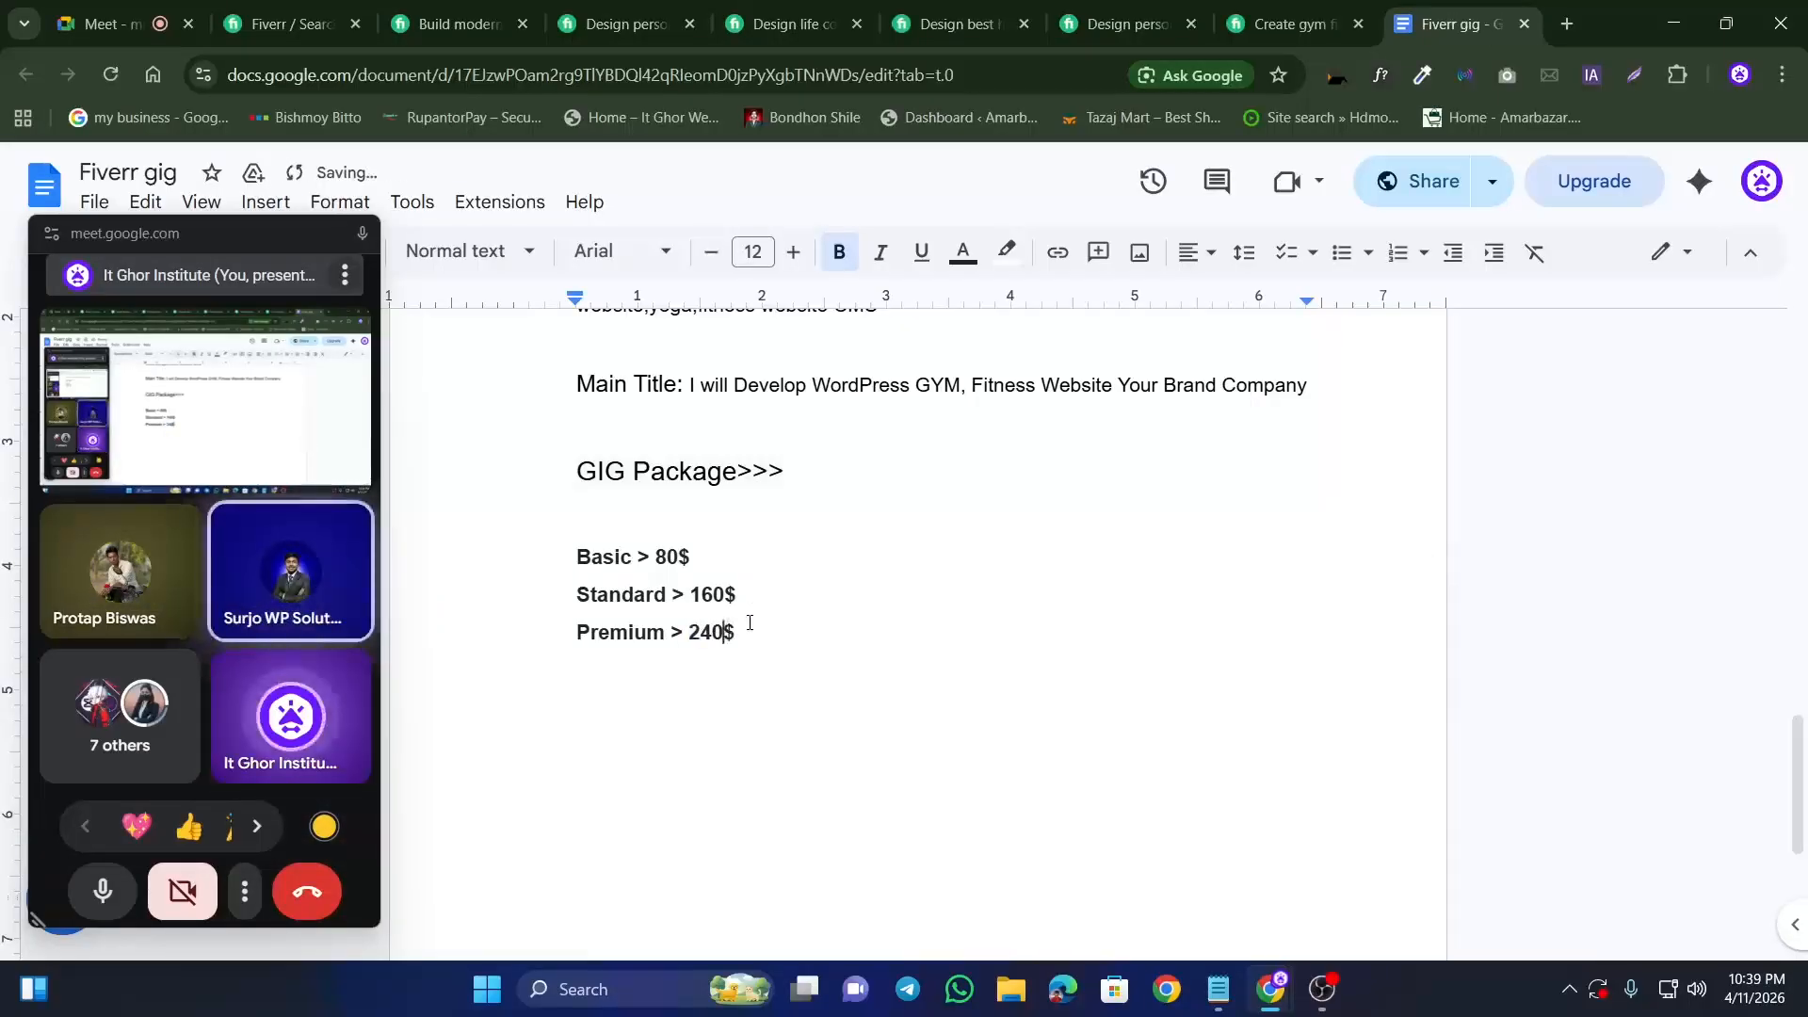
{"action": "left_click", "coordinate": [725, 682]}
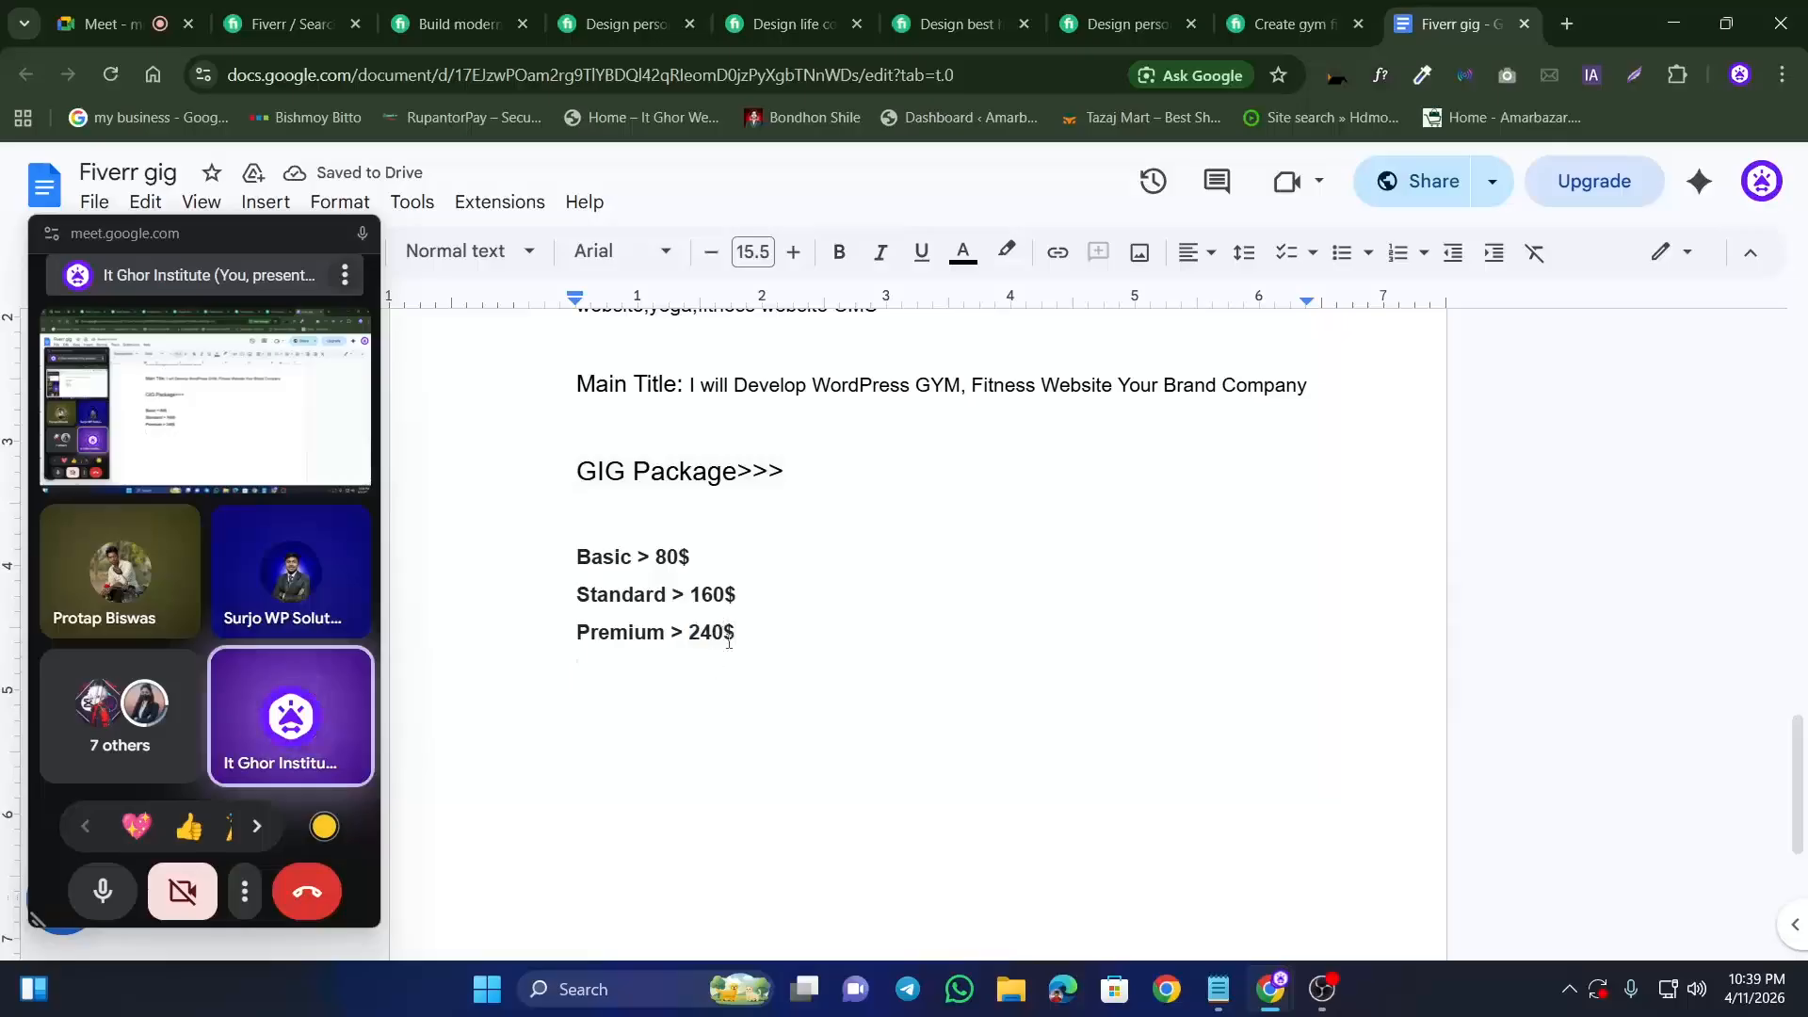
{"action": "left_click_drag", "start_coordinate": [575, 558], "coordinate": [737, 631]}
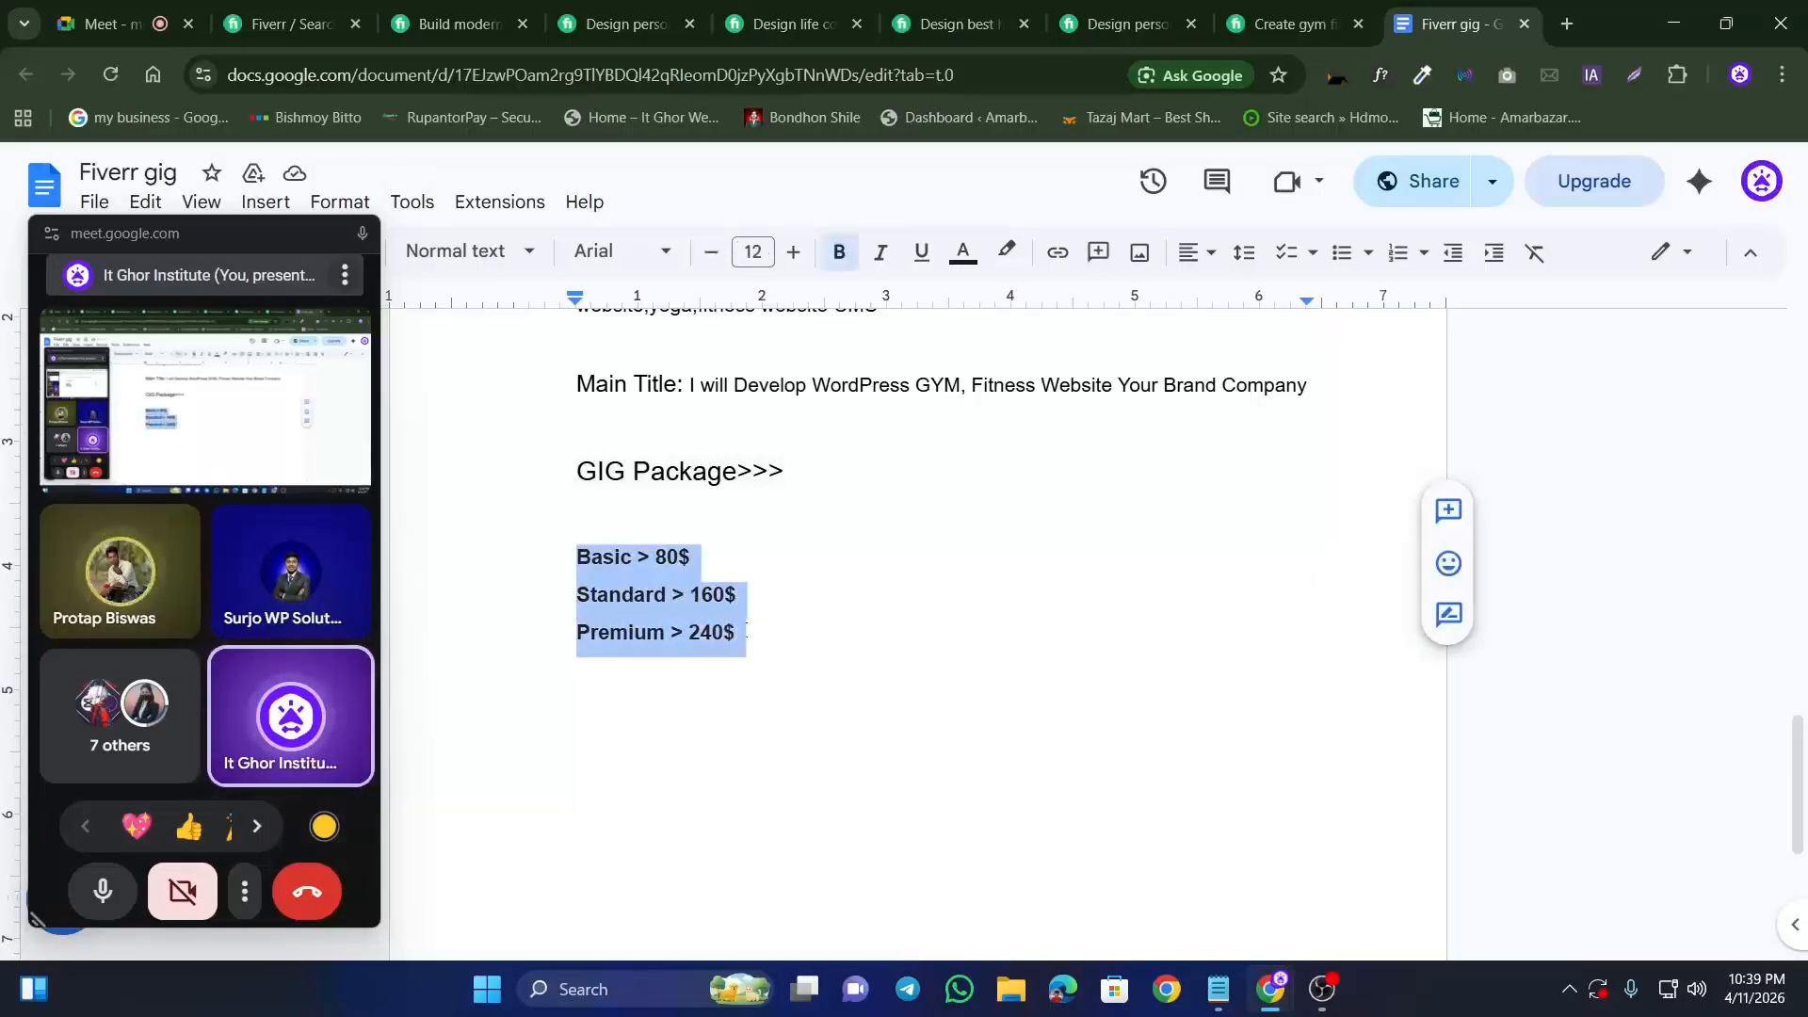
{"action": "left_click", "coordinate": [735, 632]}
{"action": "double_click", "coordinate": [683, 676]}
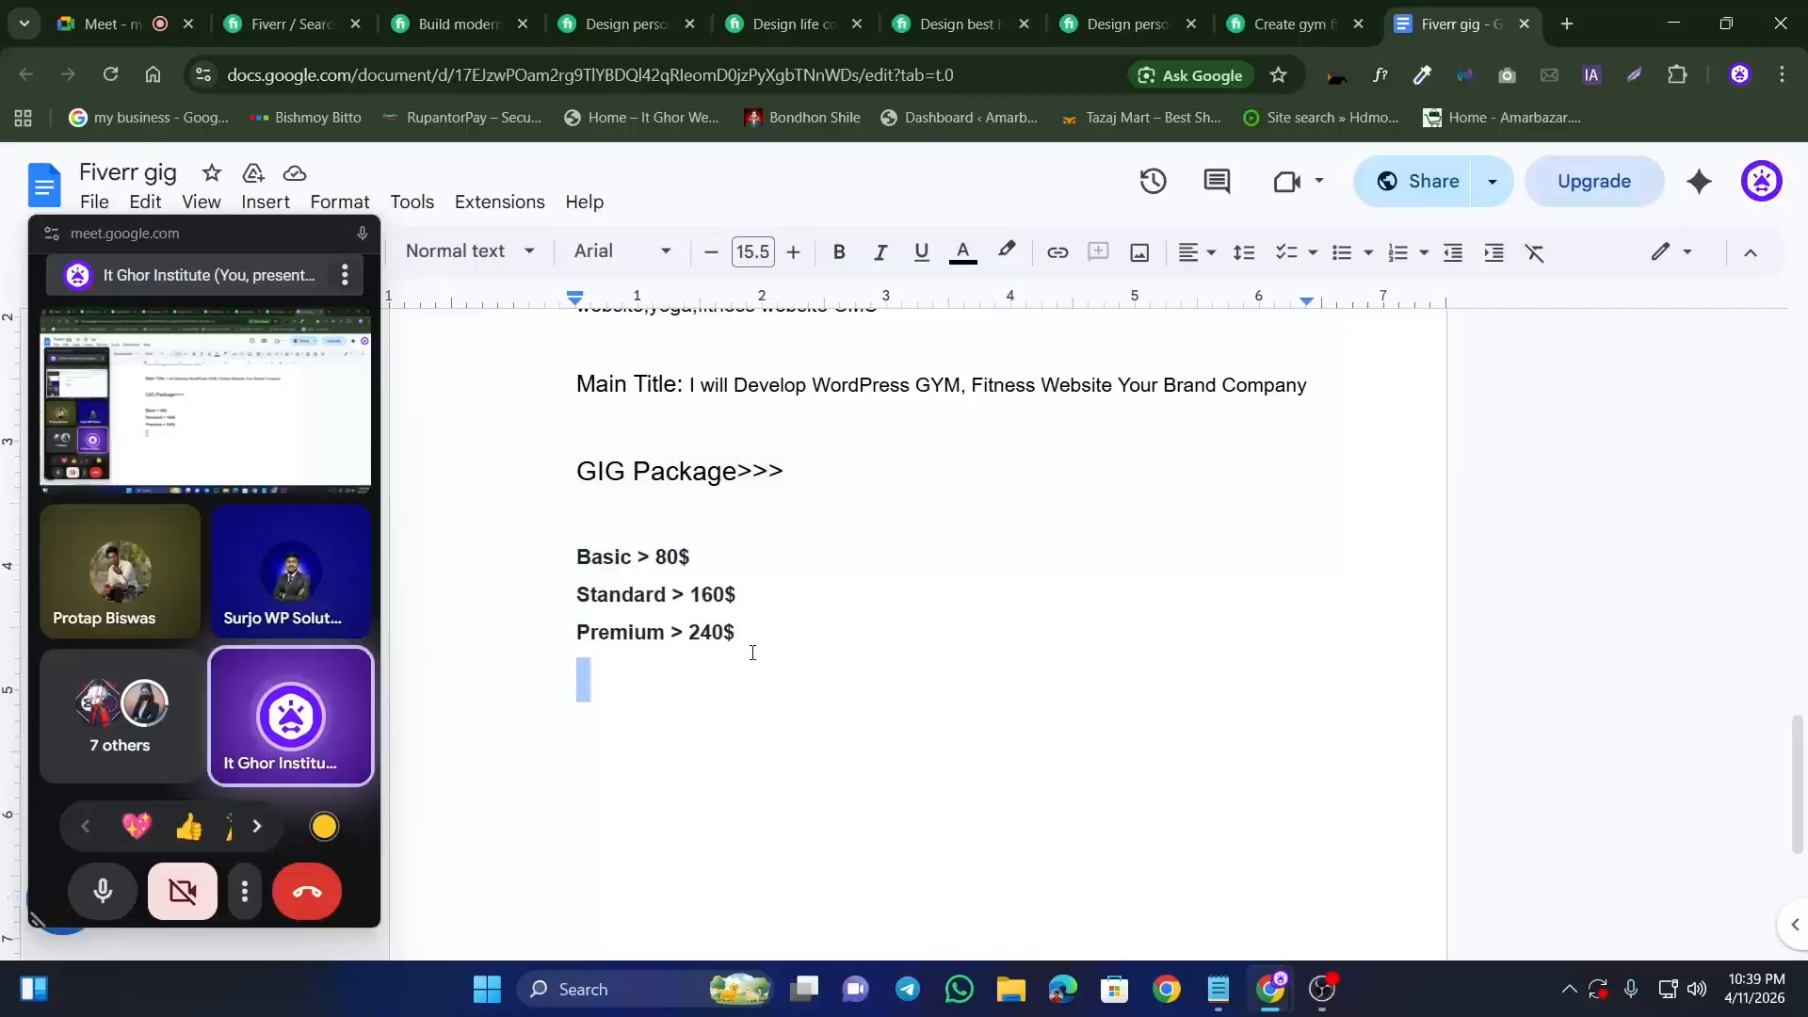
{"action": "left_click", "coordinate": [665, 694]}
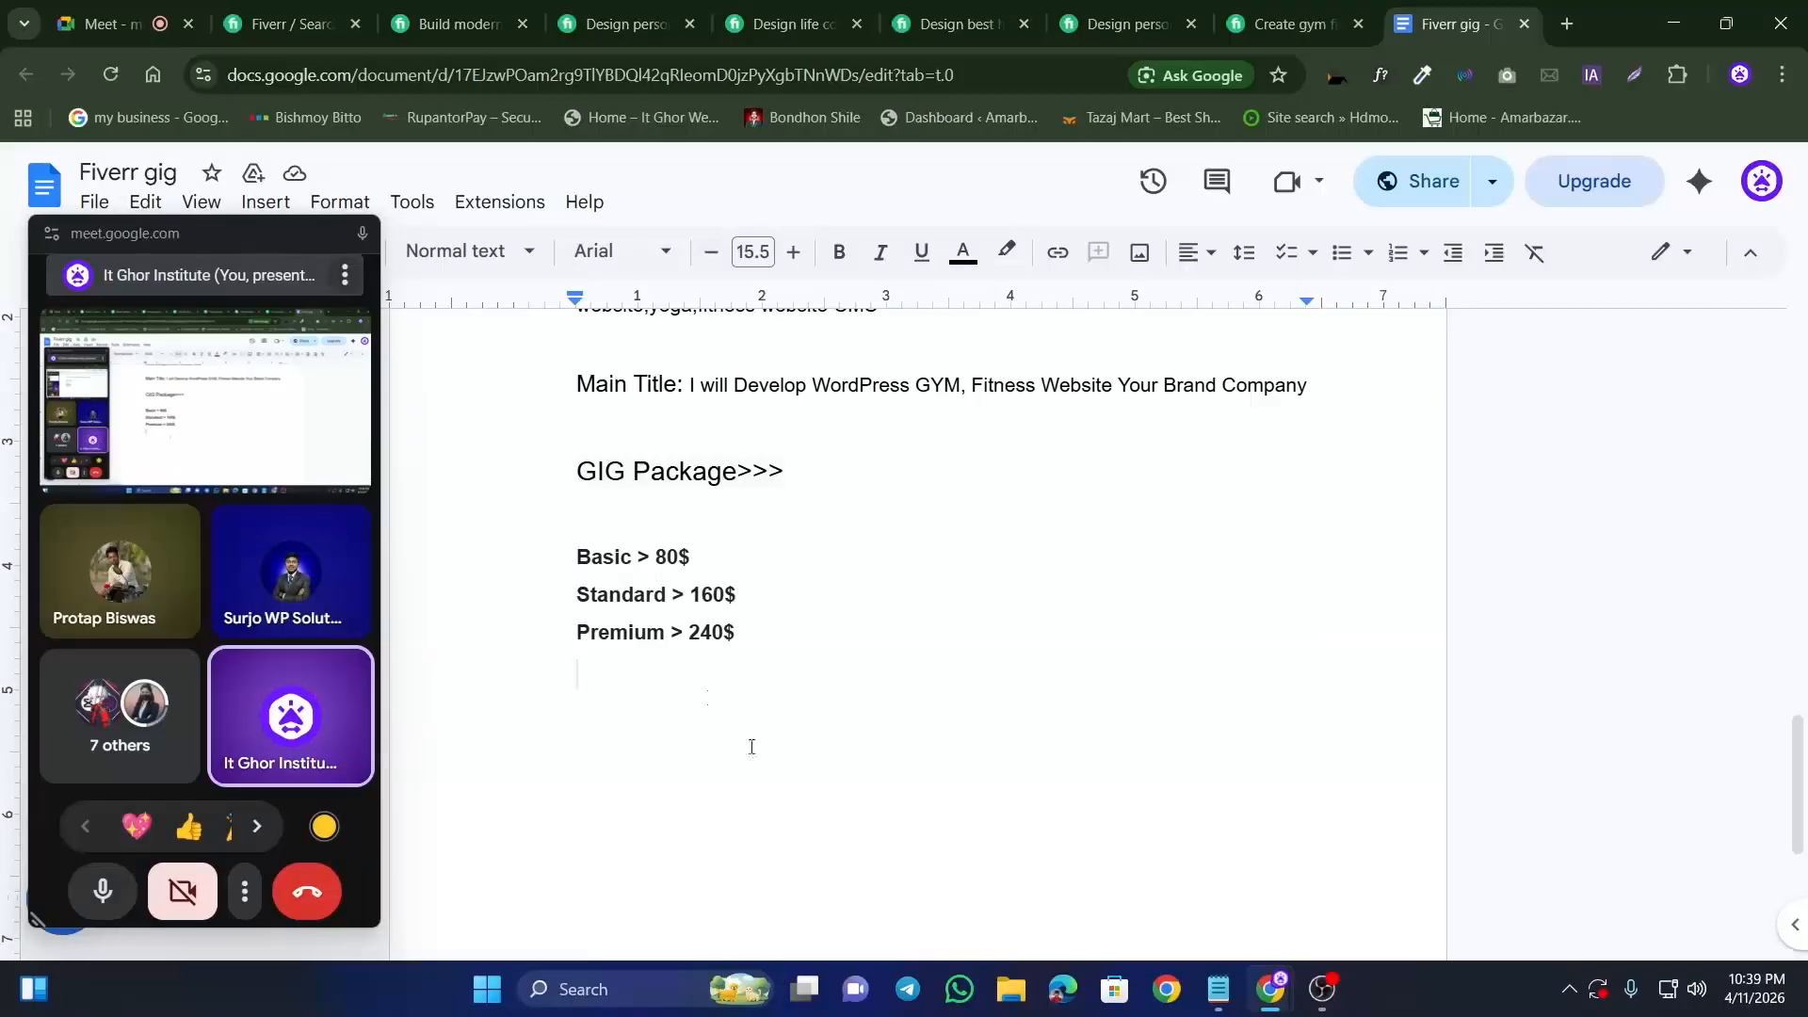
Step: Open the modern fitness website, personal trainer gig and examine its Basic package description against the Standard one
{"action": "left_click", "coordinate": [459, 23]}
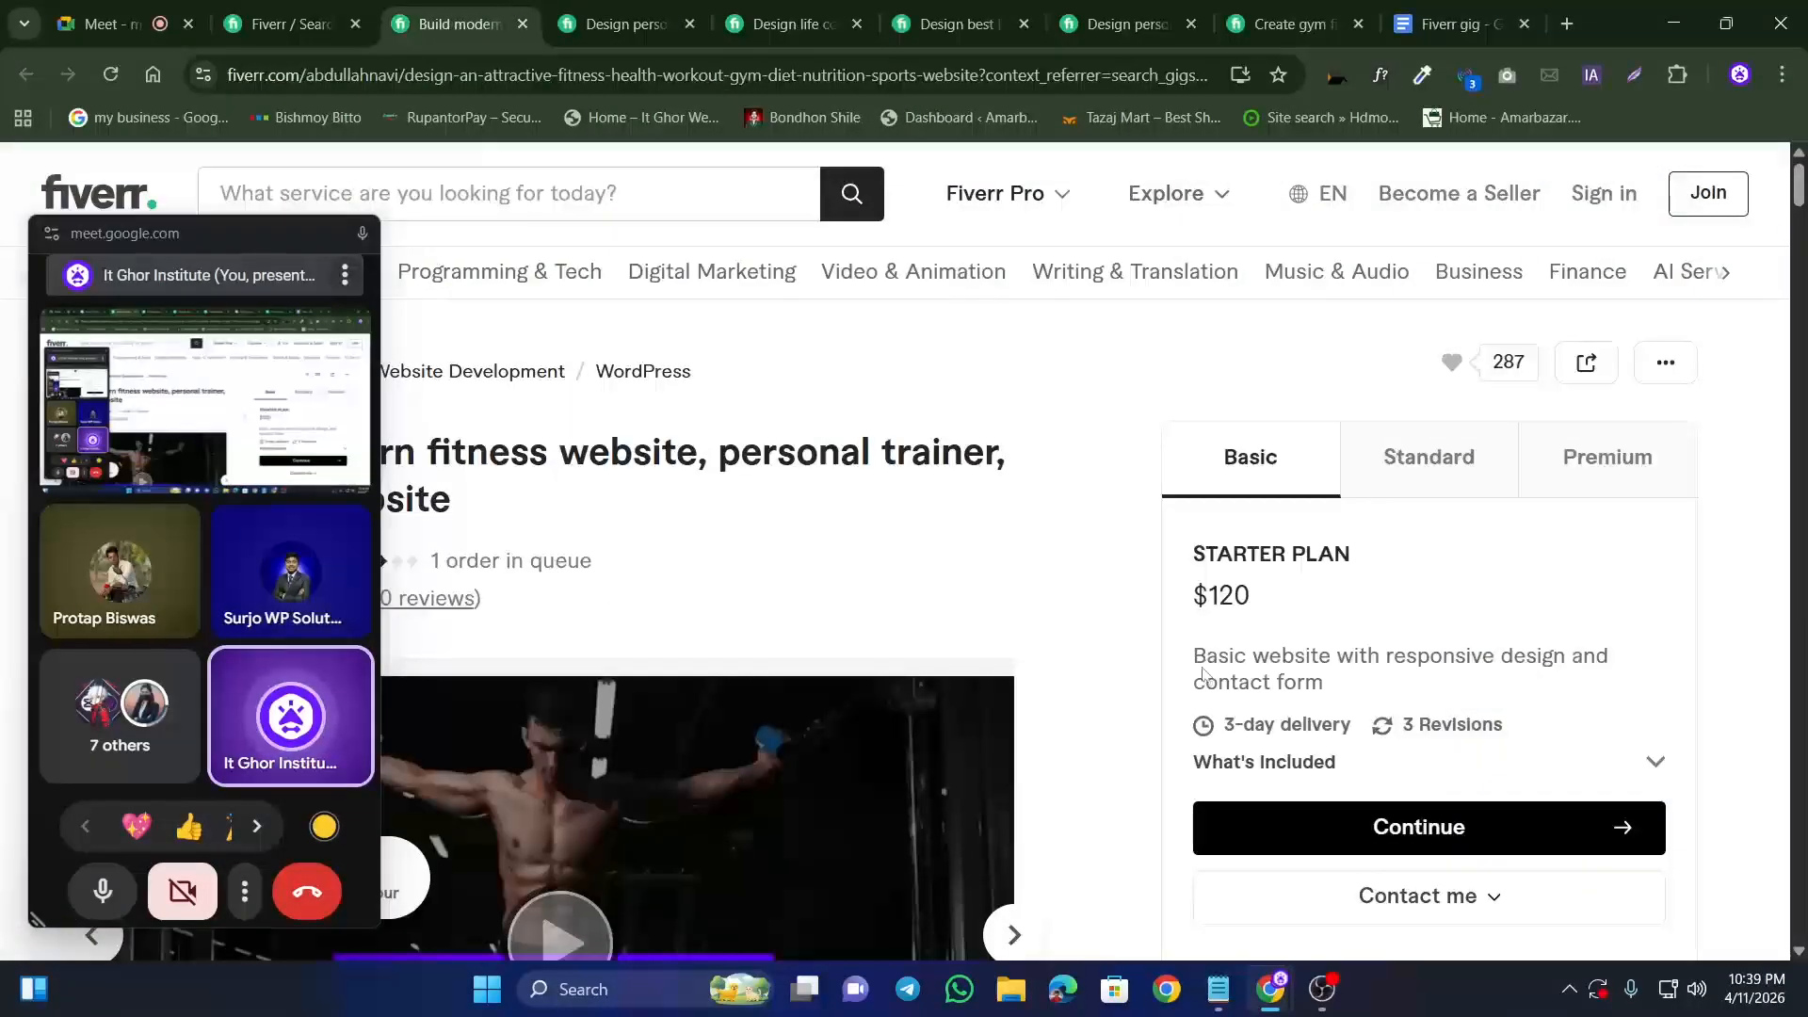
{"action": "left_click_drag", "start_coordinate": [1193, 657], "coordinate": [1332, 697]}
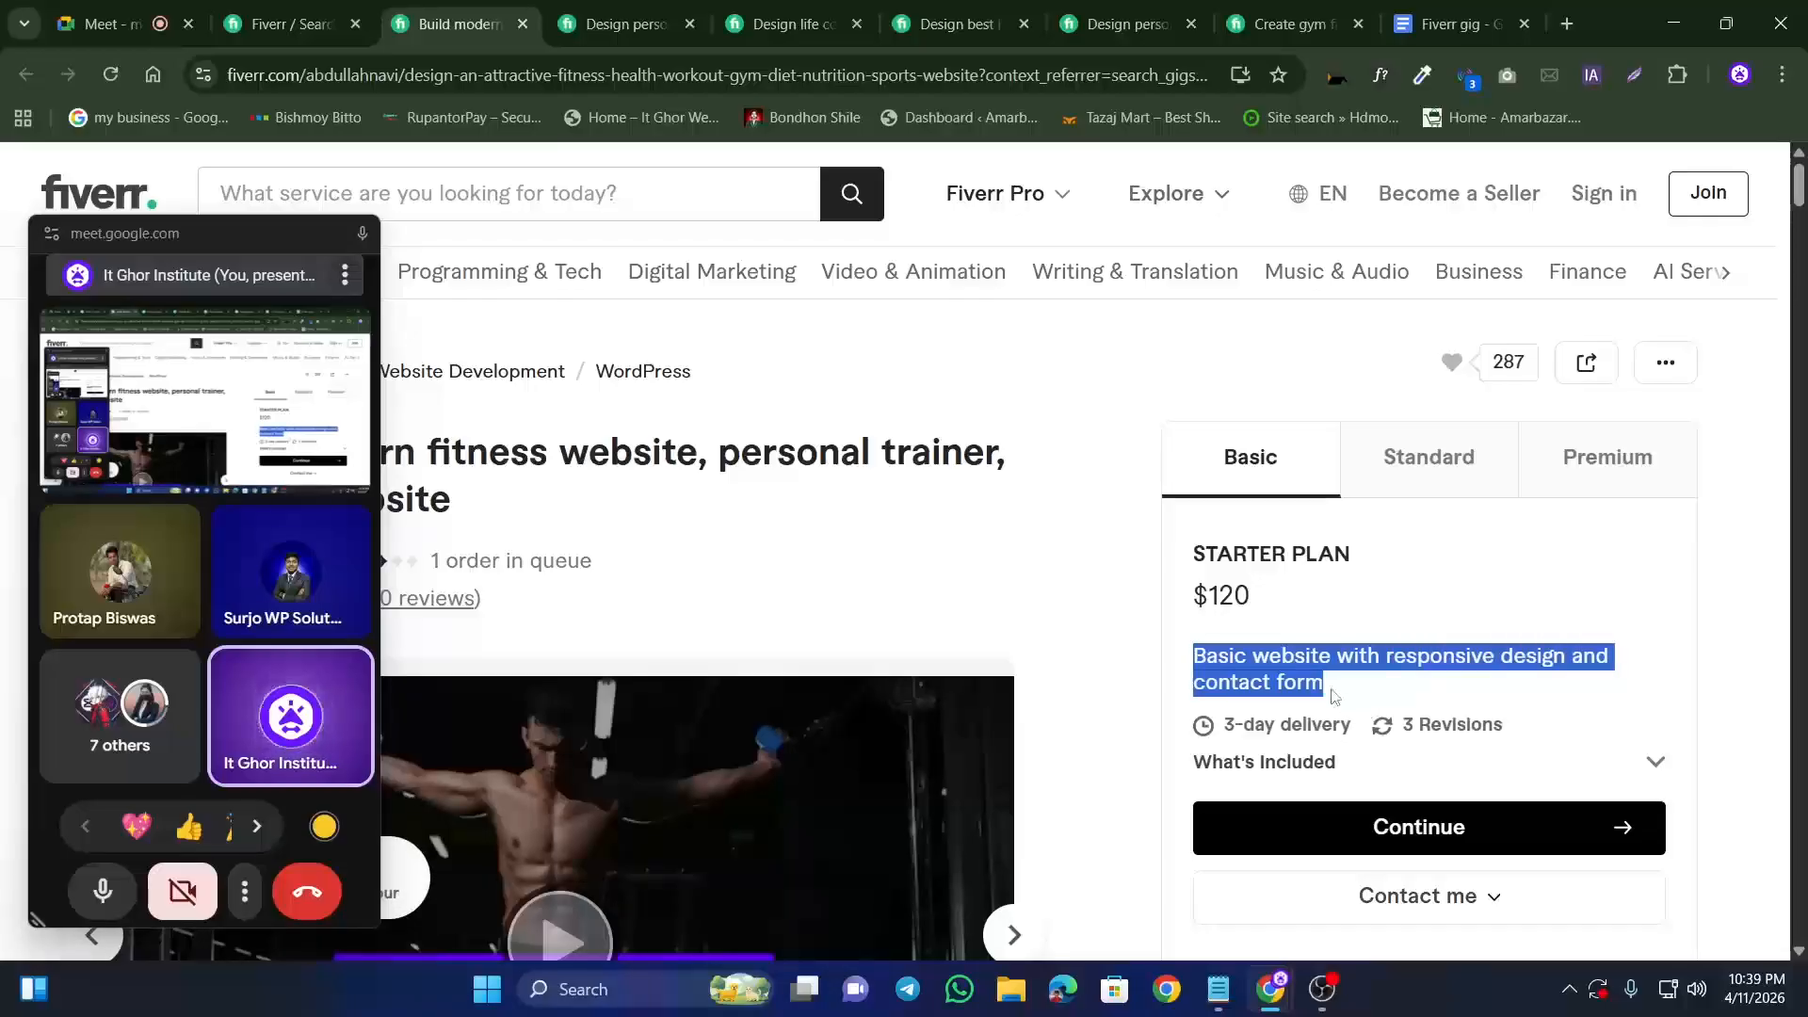
{"action": "left_click", "coordinate": [1409, 484]}
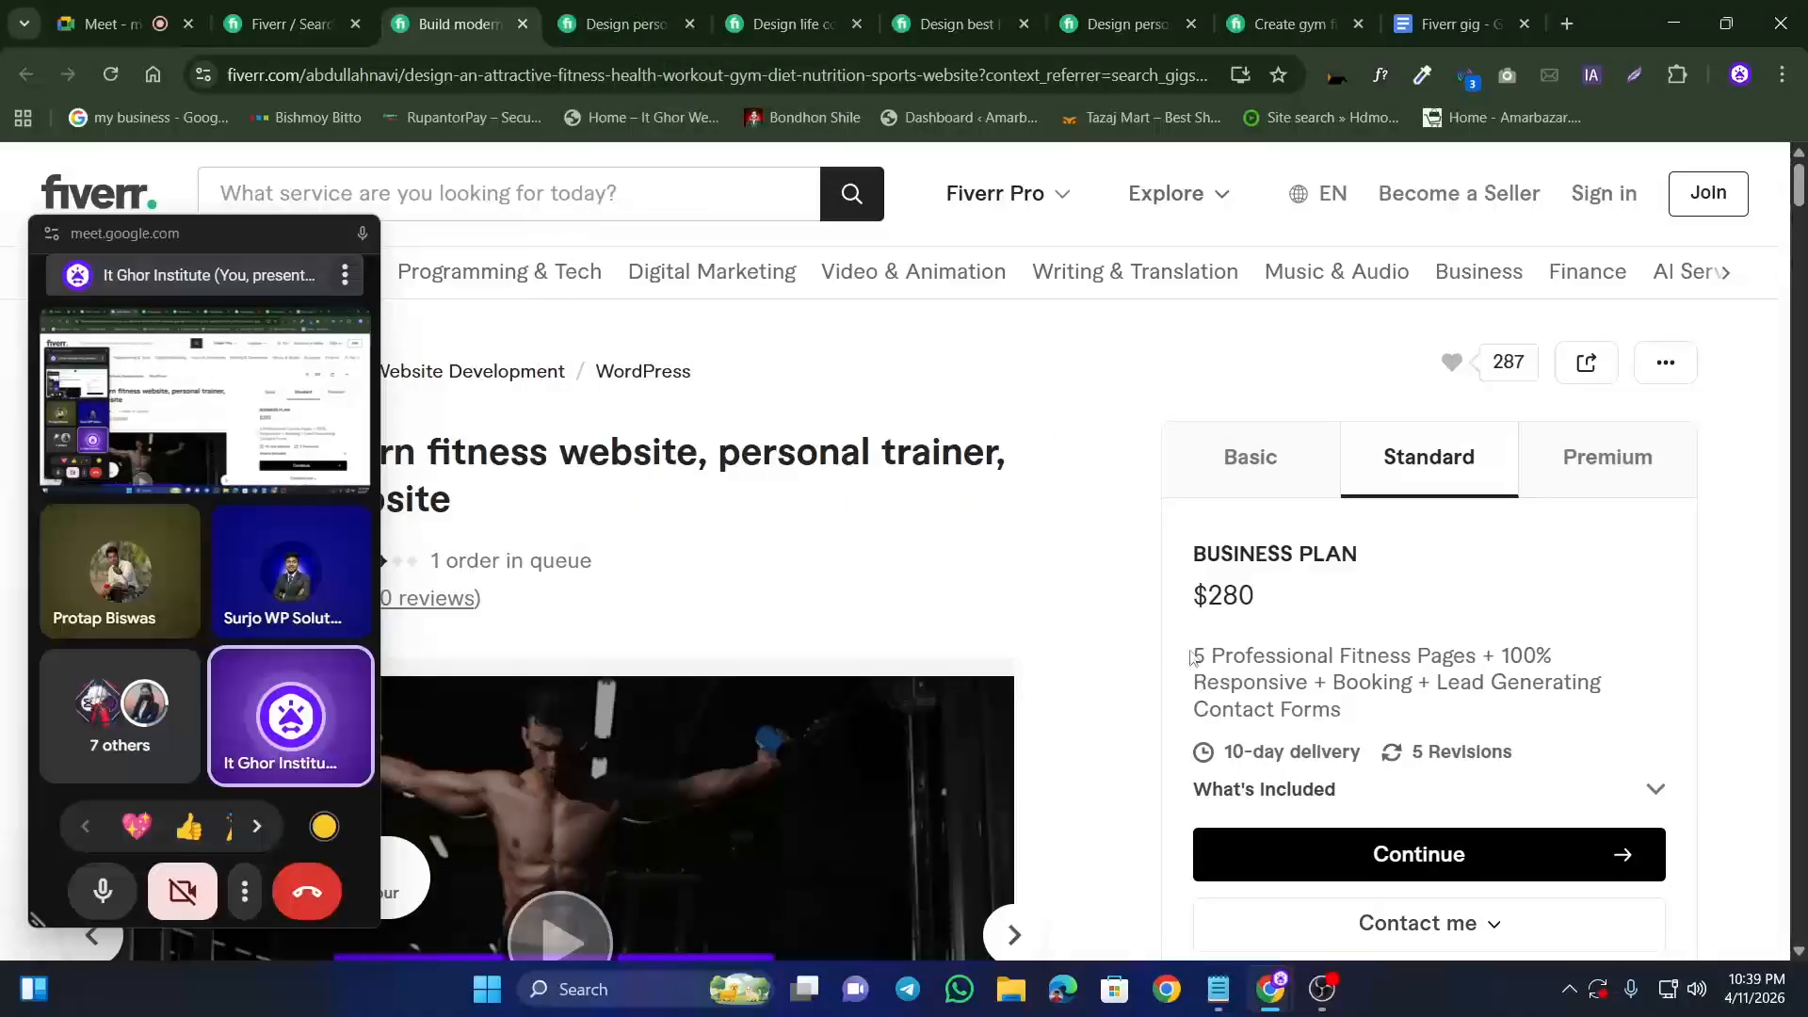
{"action": "left_click", "coordinate": [1250, 457]}
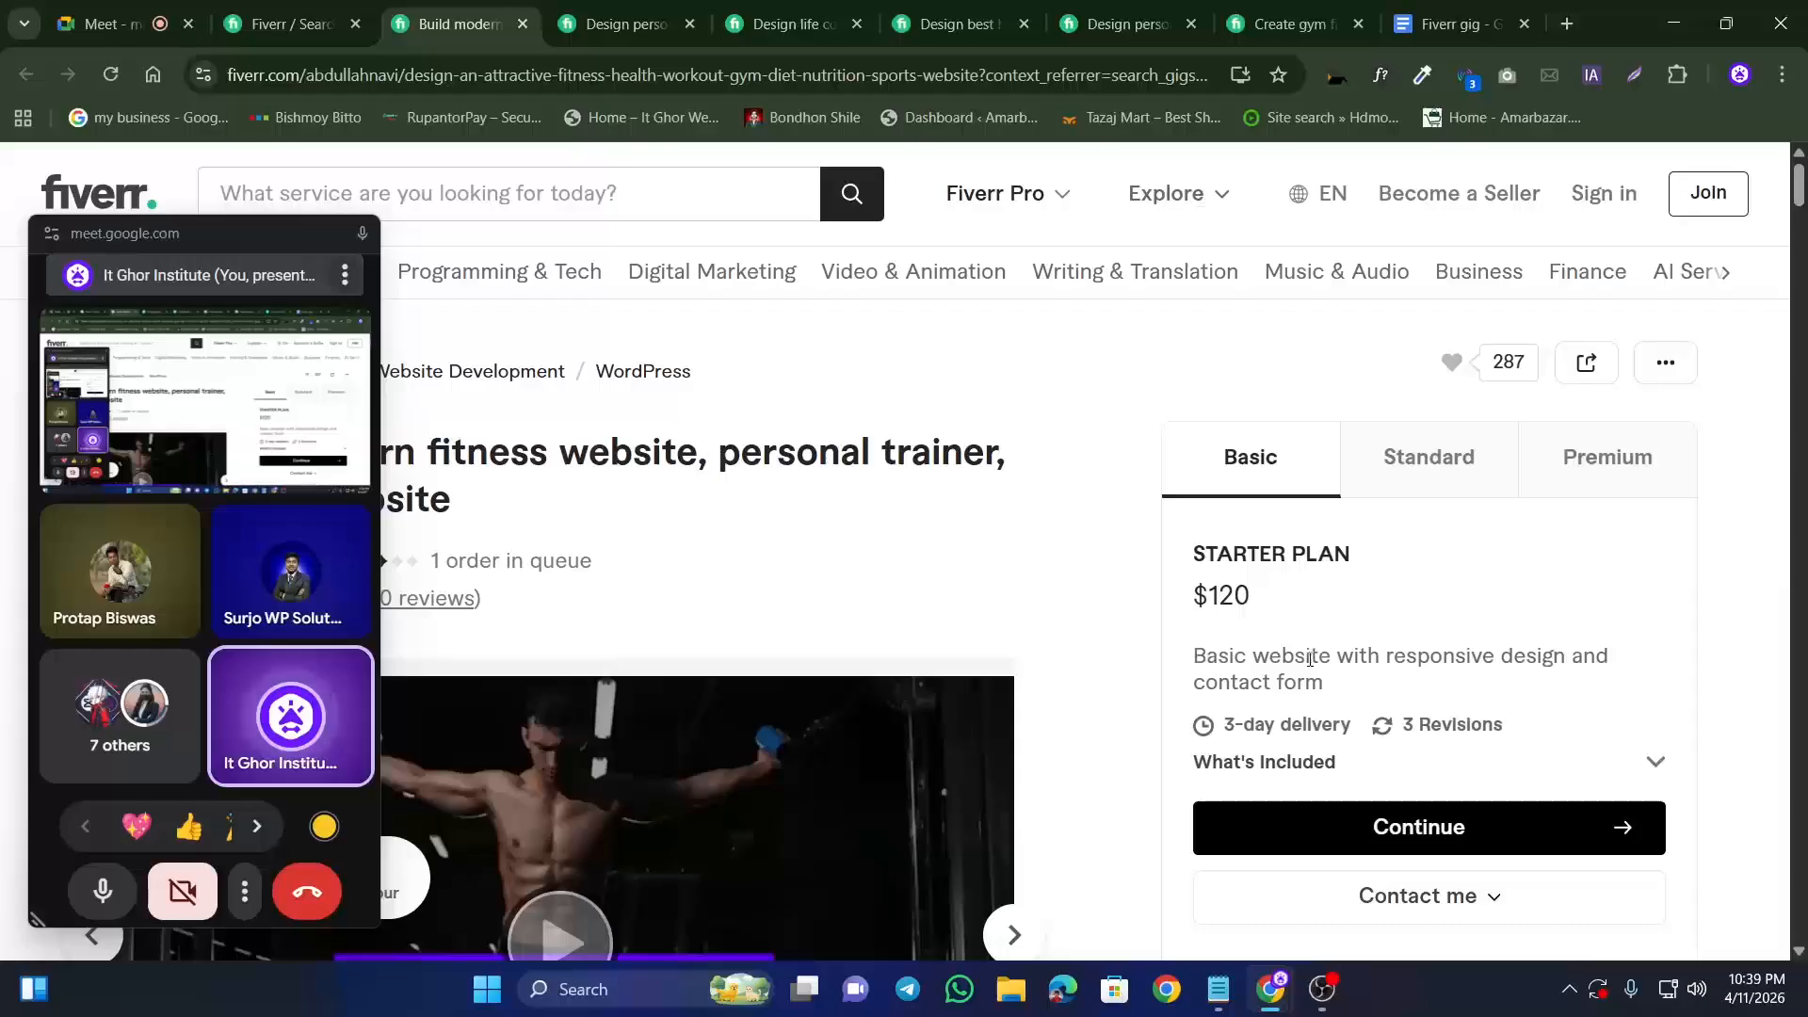
{"action": "triple_click", "coordinate": [1309, 658]}
{"action": "left_click", "coordinate": [1262, 645]}
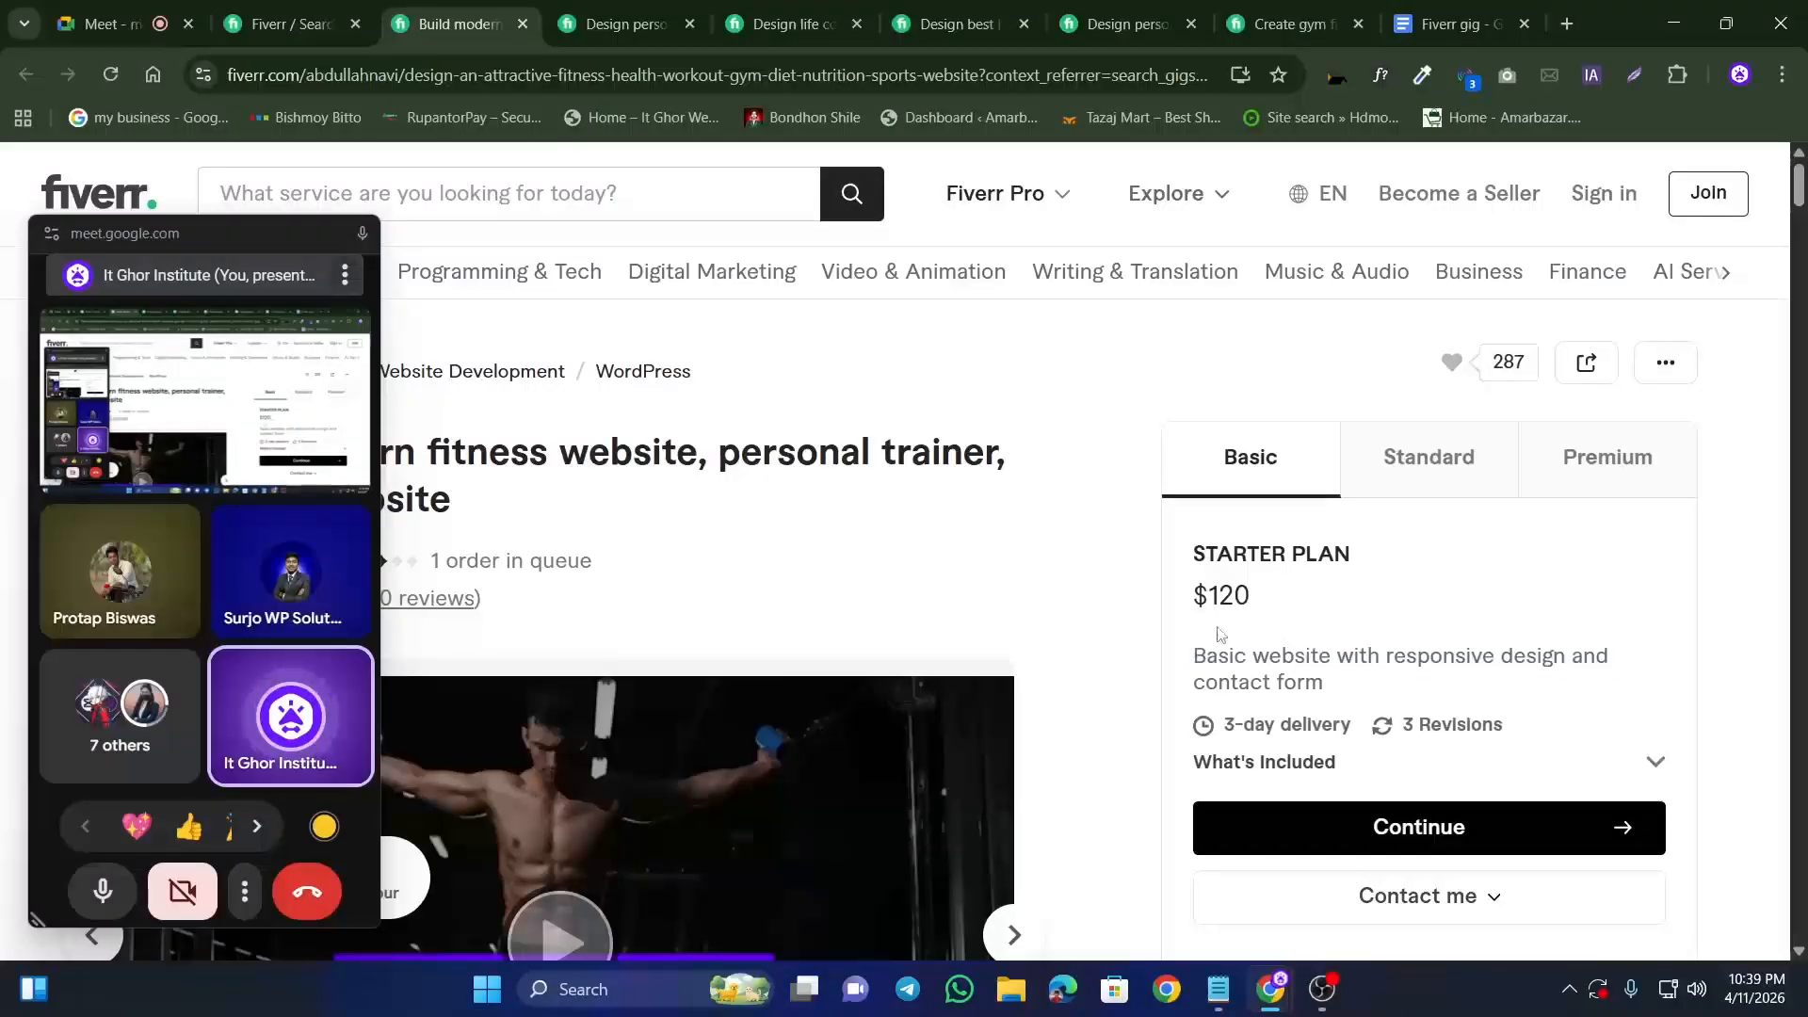
Step: Examine the Standard and Premium package descriptions of the modern fitness website gig
{"action": "left_click", "coordinate": [1471, 465]}
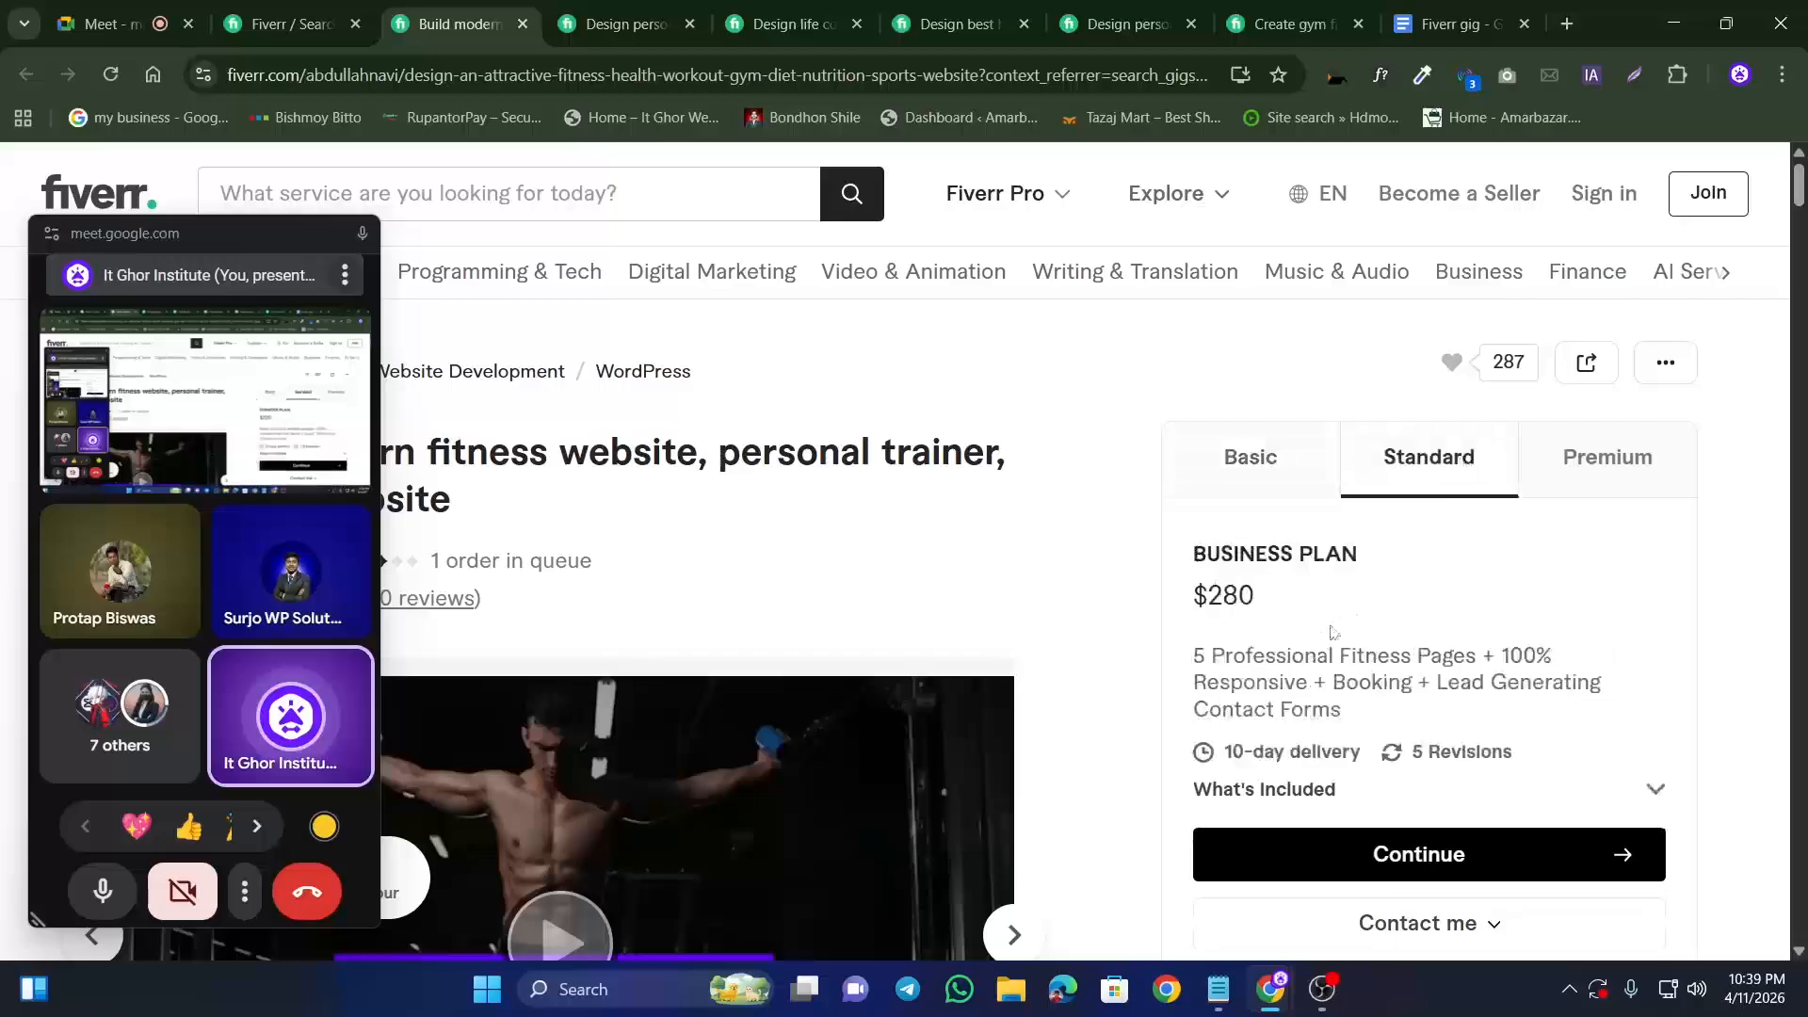
{"action": "left_click_drag", "start_coordinate": [1199, 657], "coordinate": [1422, 725]}
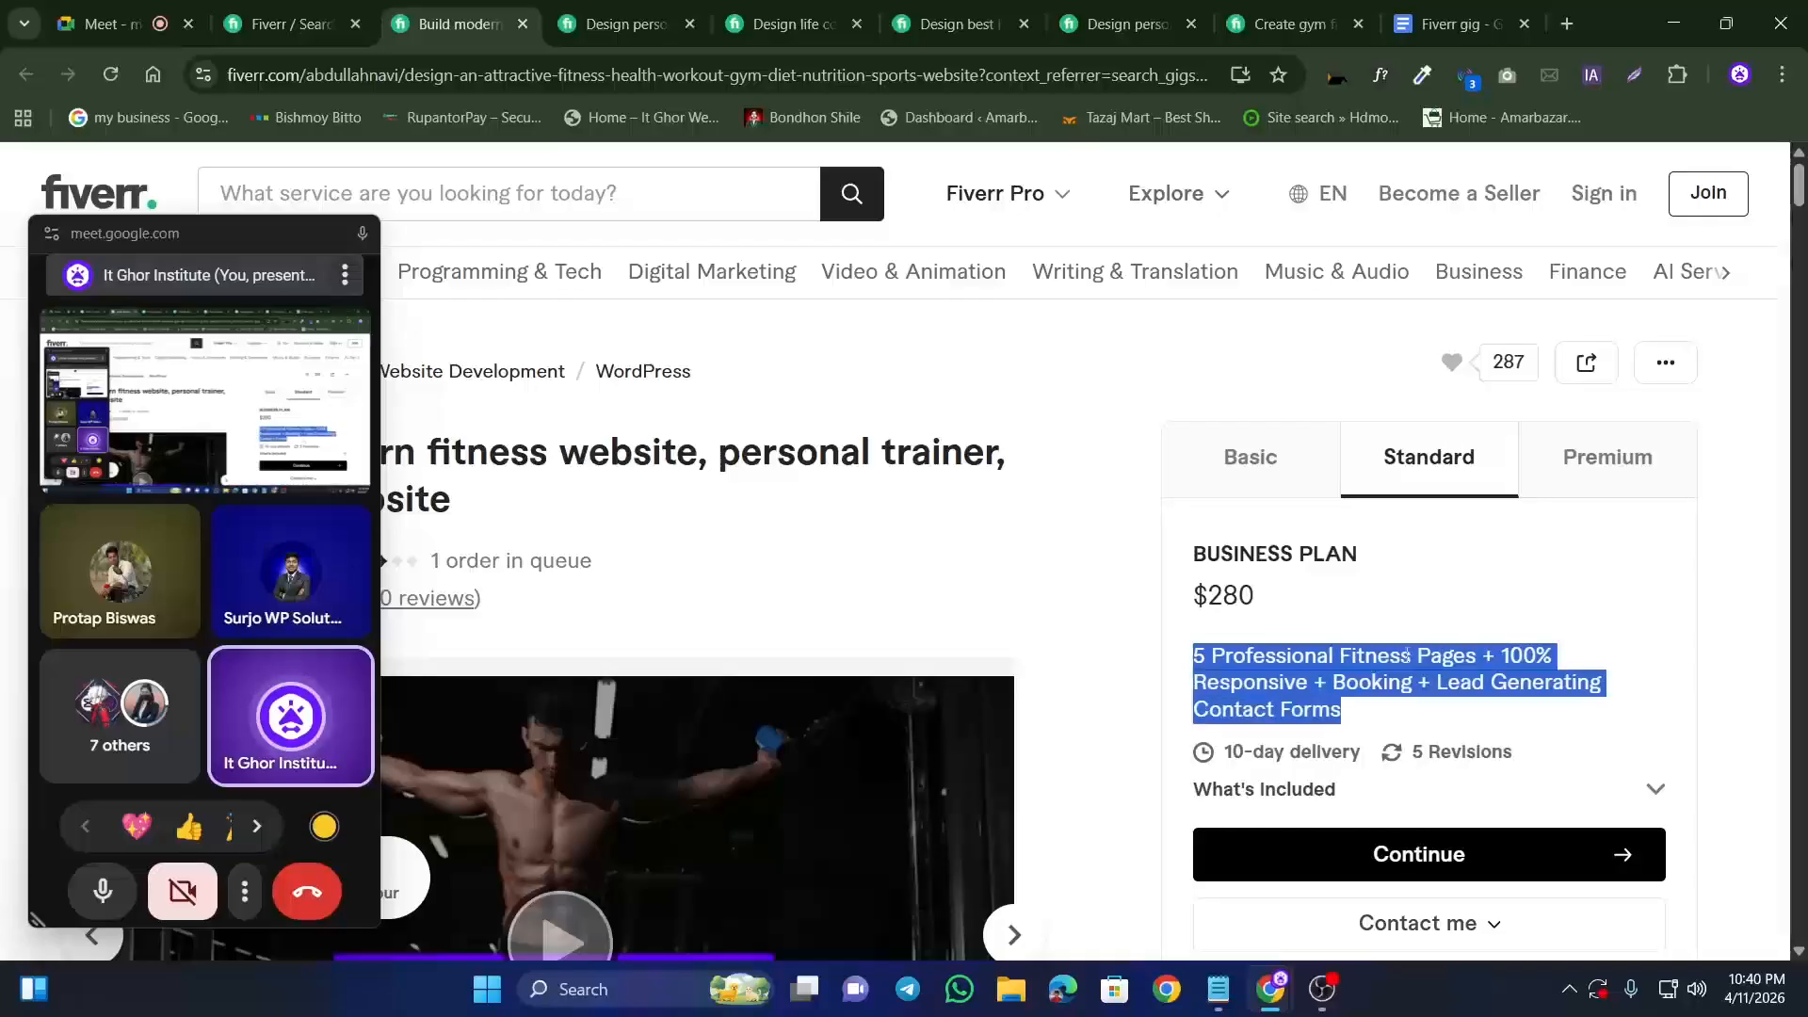
{"action": "left_click", "coordinate": [1591, 462]}
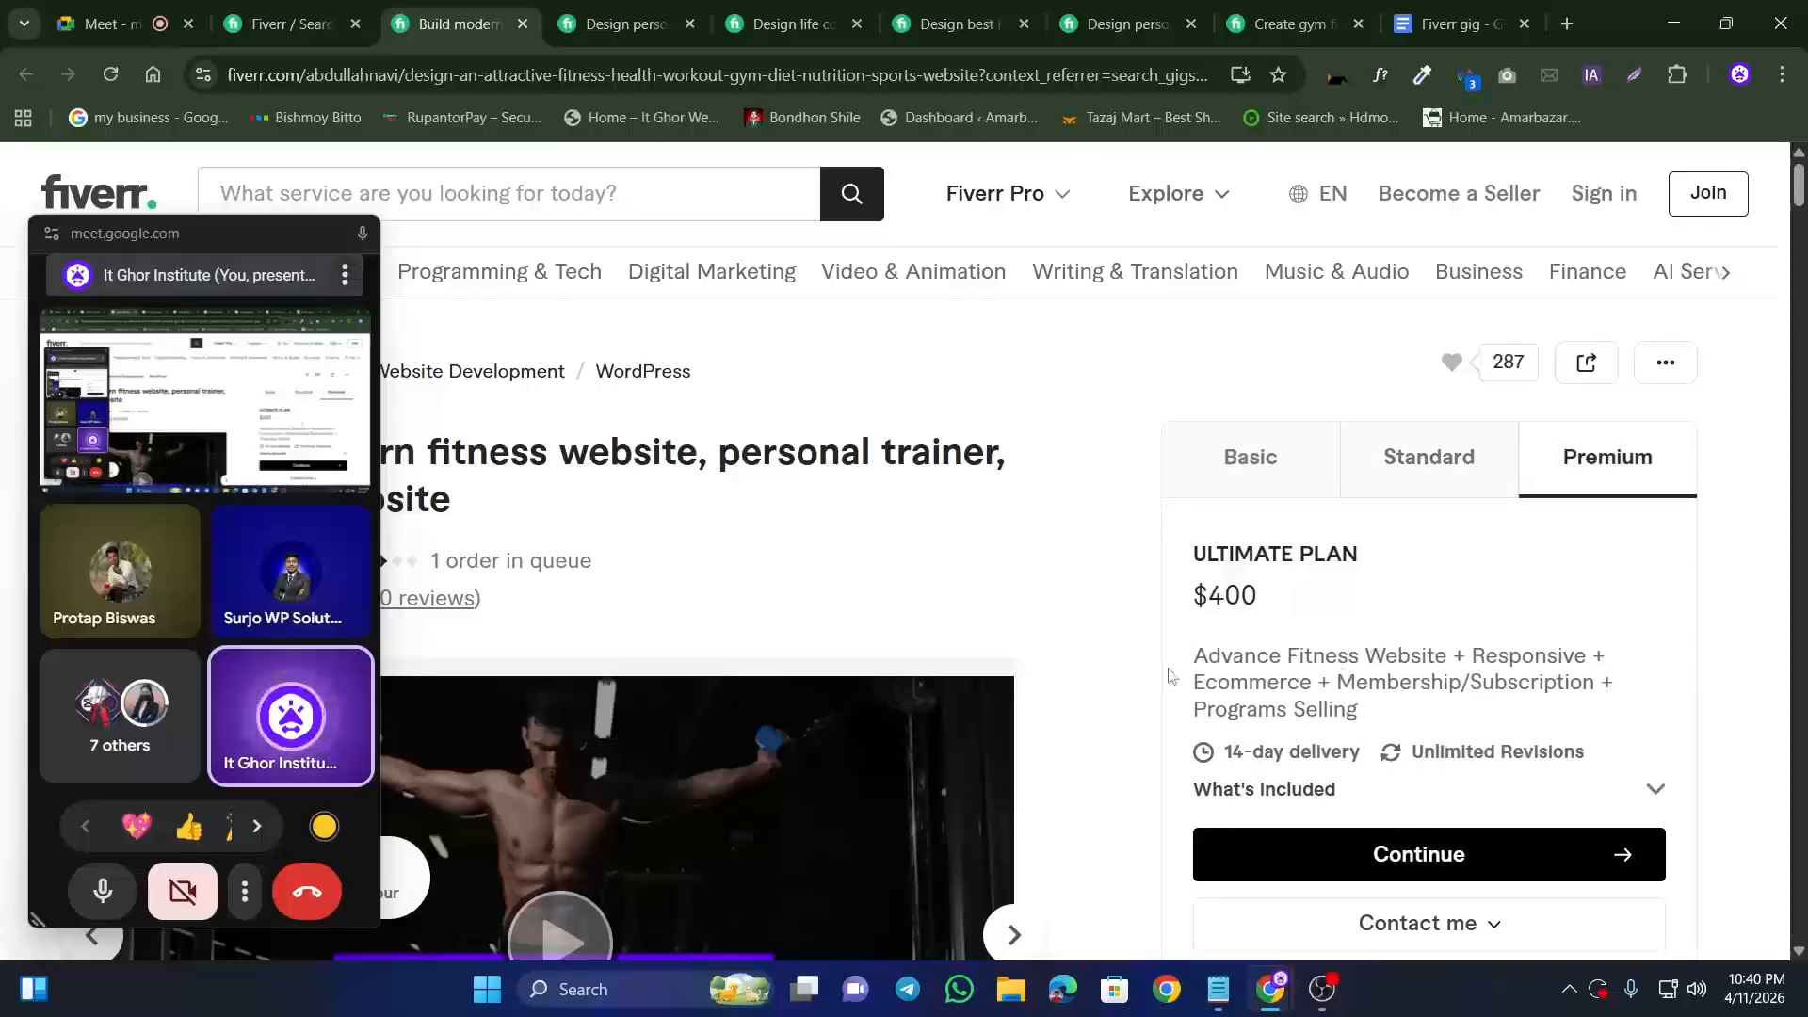
{"action": "left_click_drag", "start_coordinate": [1191, 659], "coordinate": [1259, 710]}
{"action": "left_click", "coordinate": [1292, 562]}
{"action": "left_click", "coordinate": [1445, 467]}
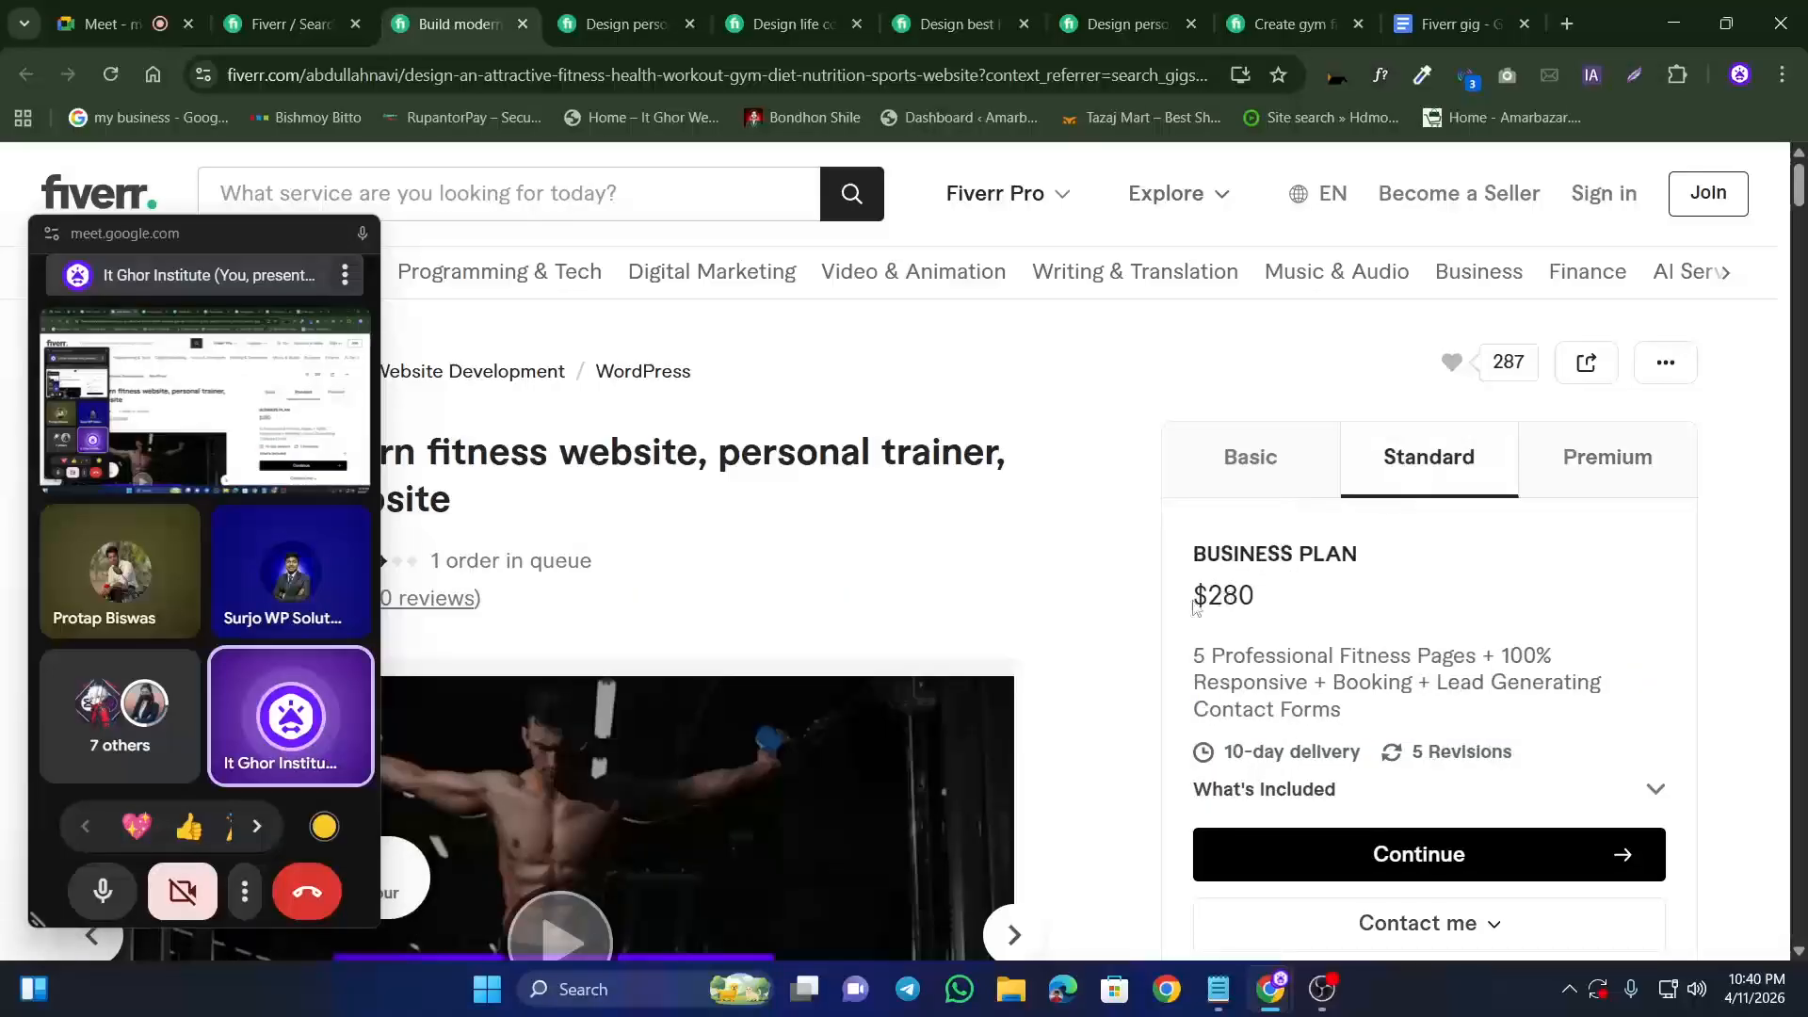
Step: Compare the prices of the Basic, Standard and Premium packages on the modern fitness website gig
{"action": "left_click_drag", "start_coordinate": [1193, 606], "coordinate": [1256, 605]}
{"action": "left_click", "coordinate": [1574, 477]}
{"action": "left_click", "coordinate": [1250, 459]}
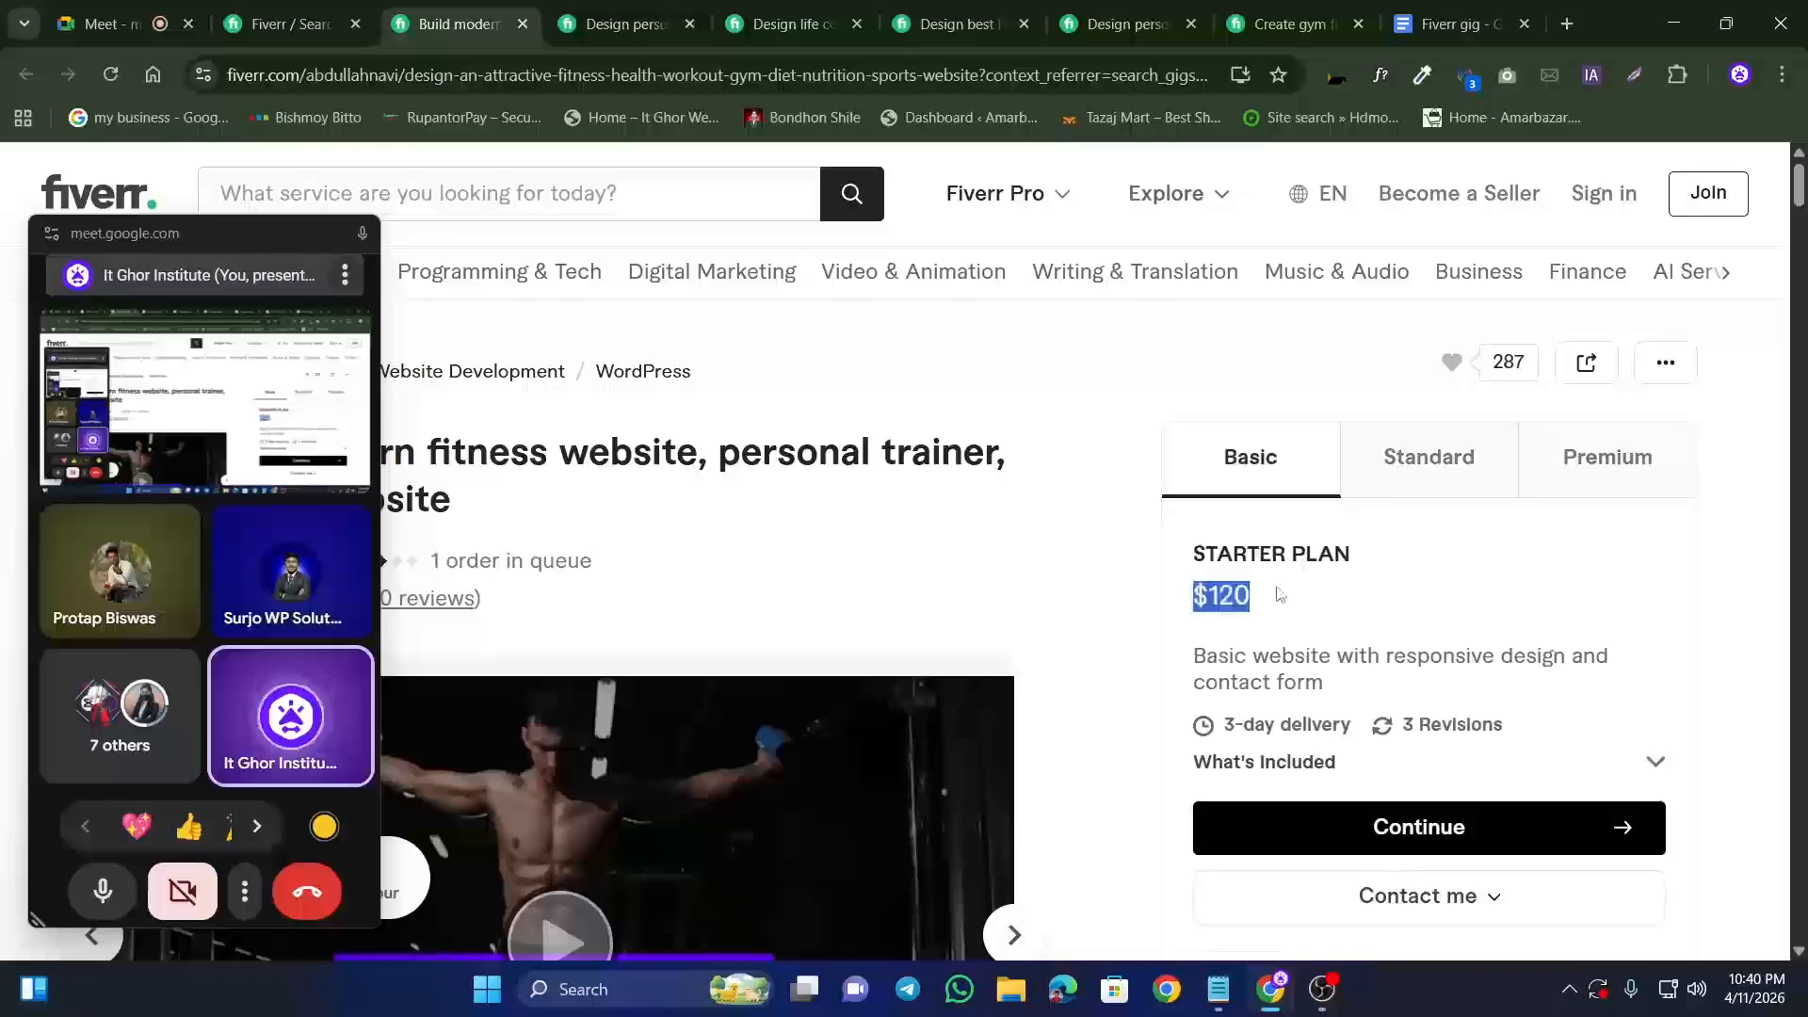
{"action": "left_click", "coordinate": [1260, 610]}
{"action": "left_click_drag", "start_coordinate": [209, 247], "coordinate": [249, 261]}
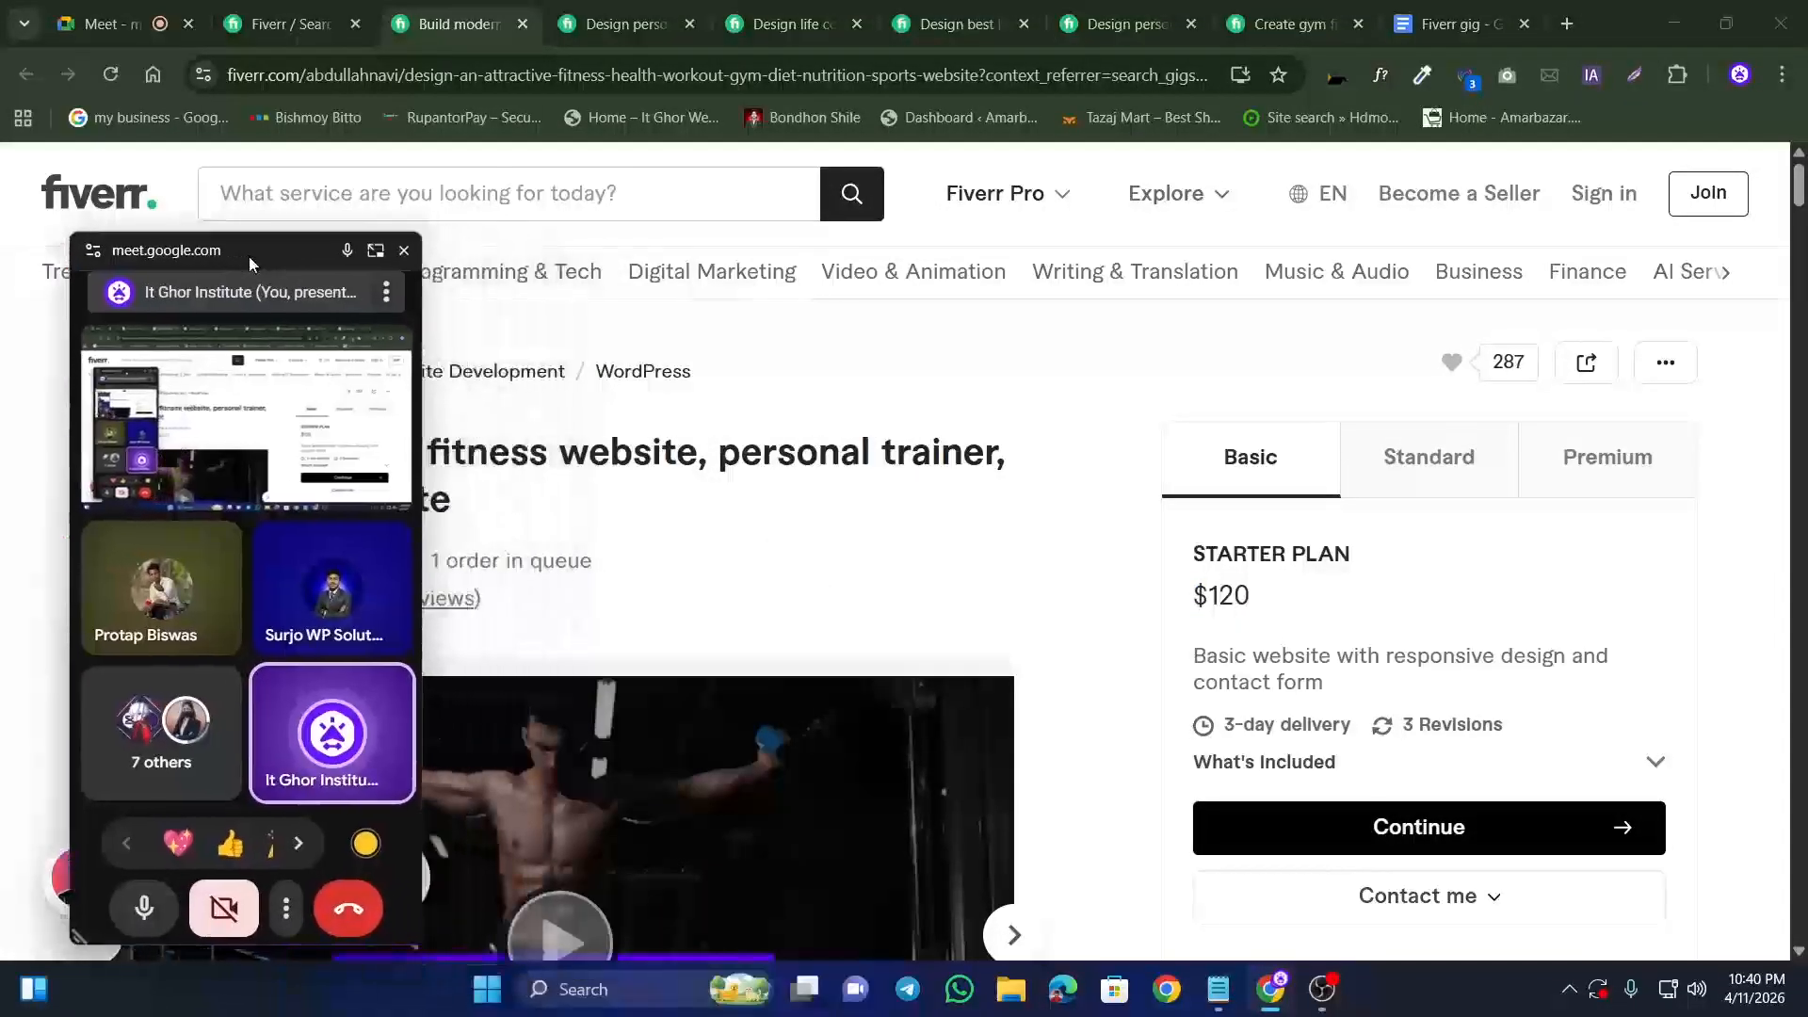
{"action": "left_click", "coordinate": [1447, 461]}
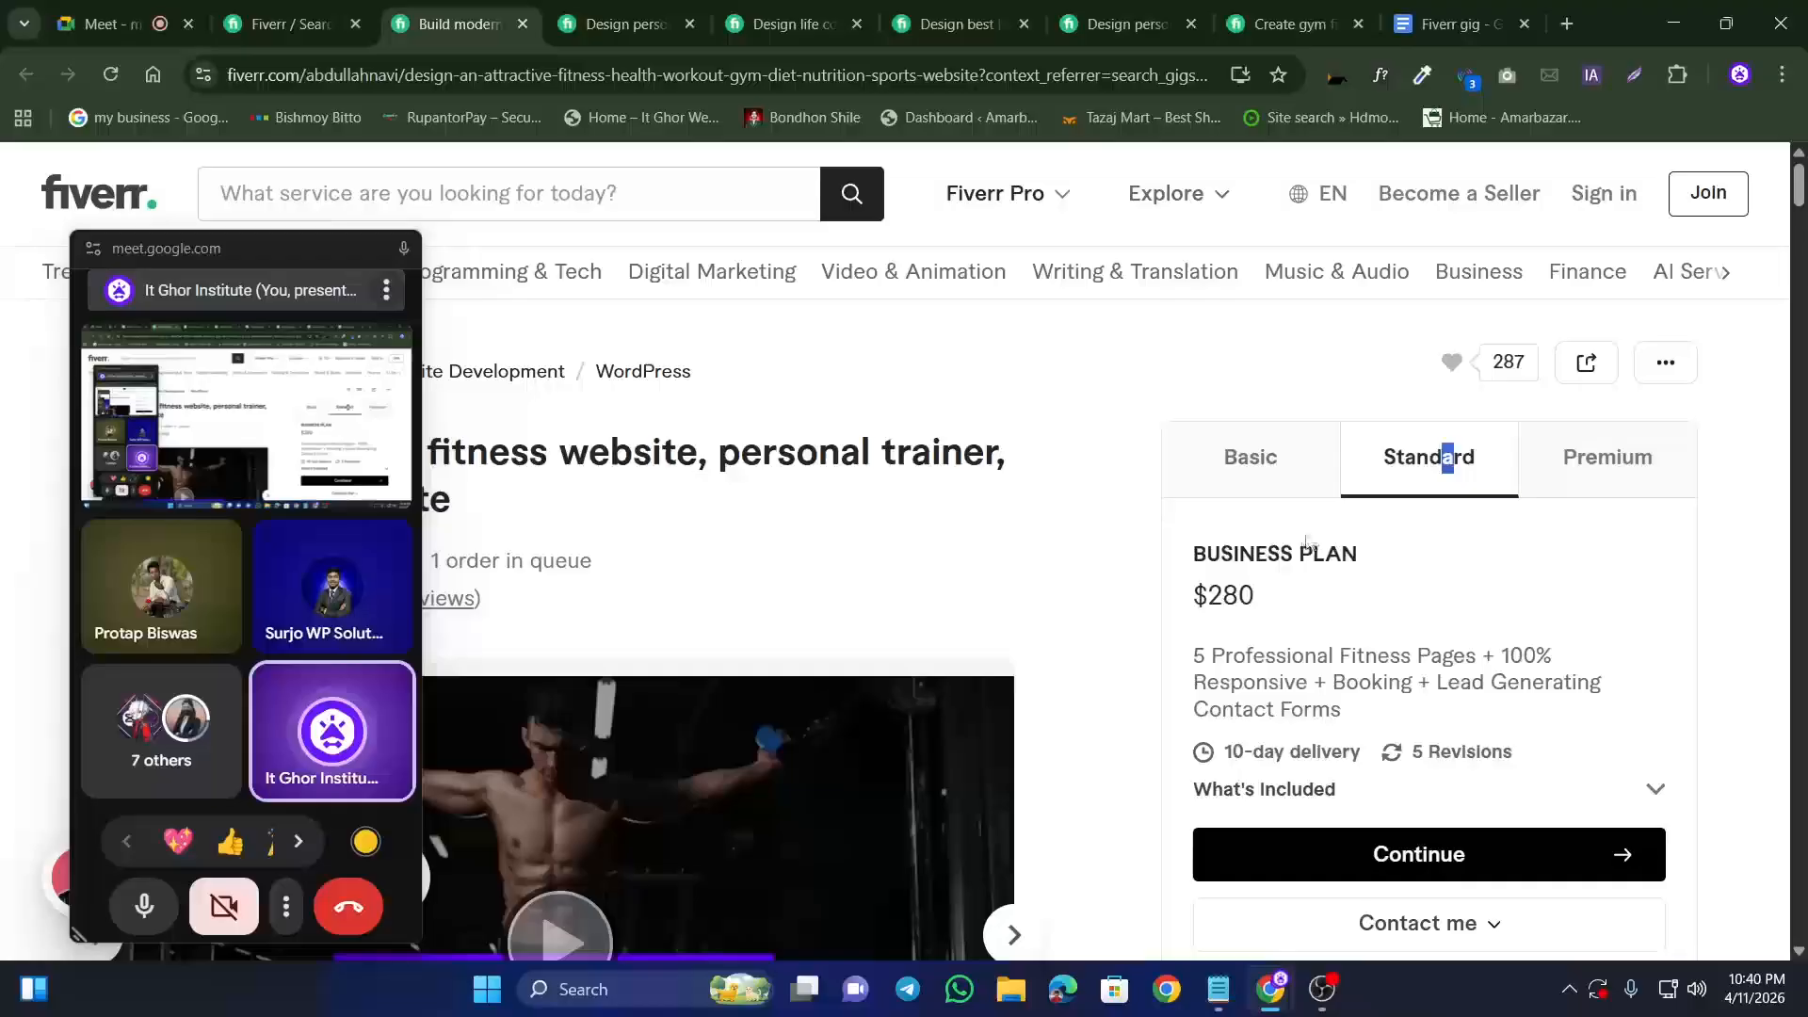
{"action": "left_click", "coordinate": [1322, 497]}
{"action": "left_click", "coordinate": [1501, 487]}
{"action": "left_click", "coordinate": [1606, 479]}
{"action": "left_click", "coordinate": [1263, 480]}
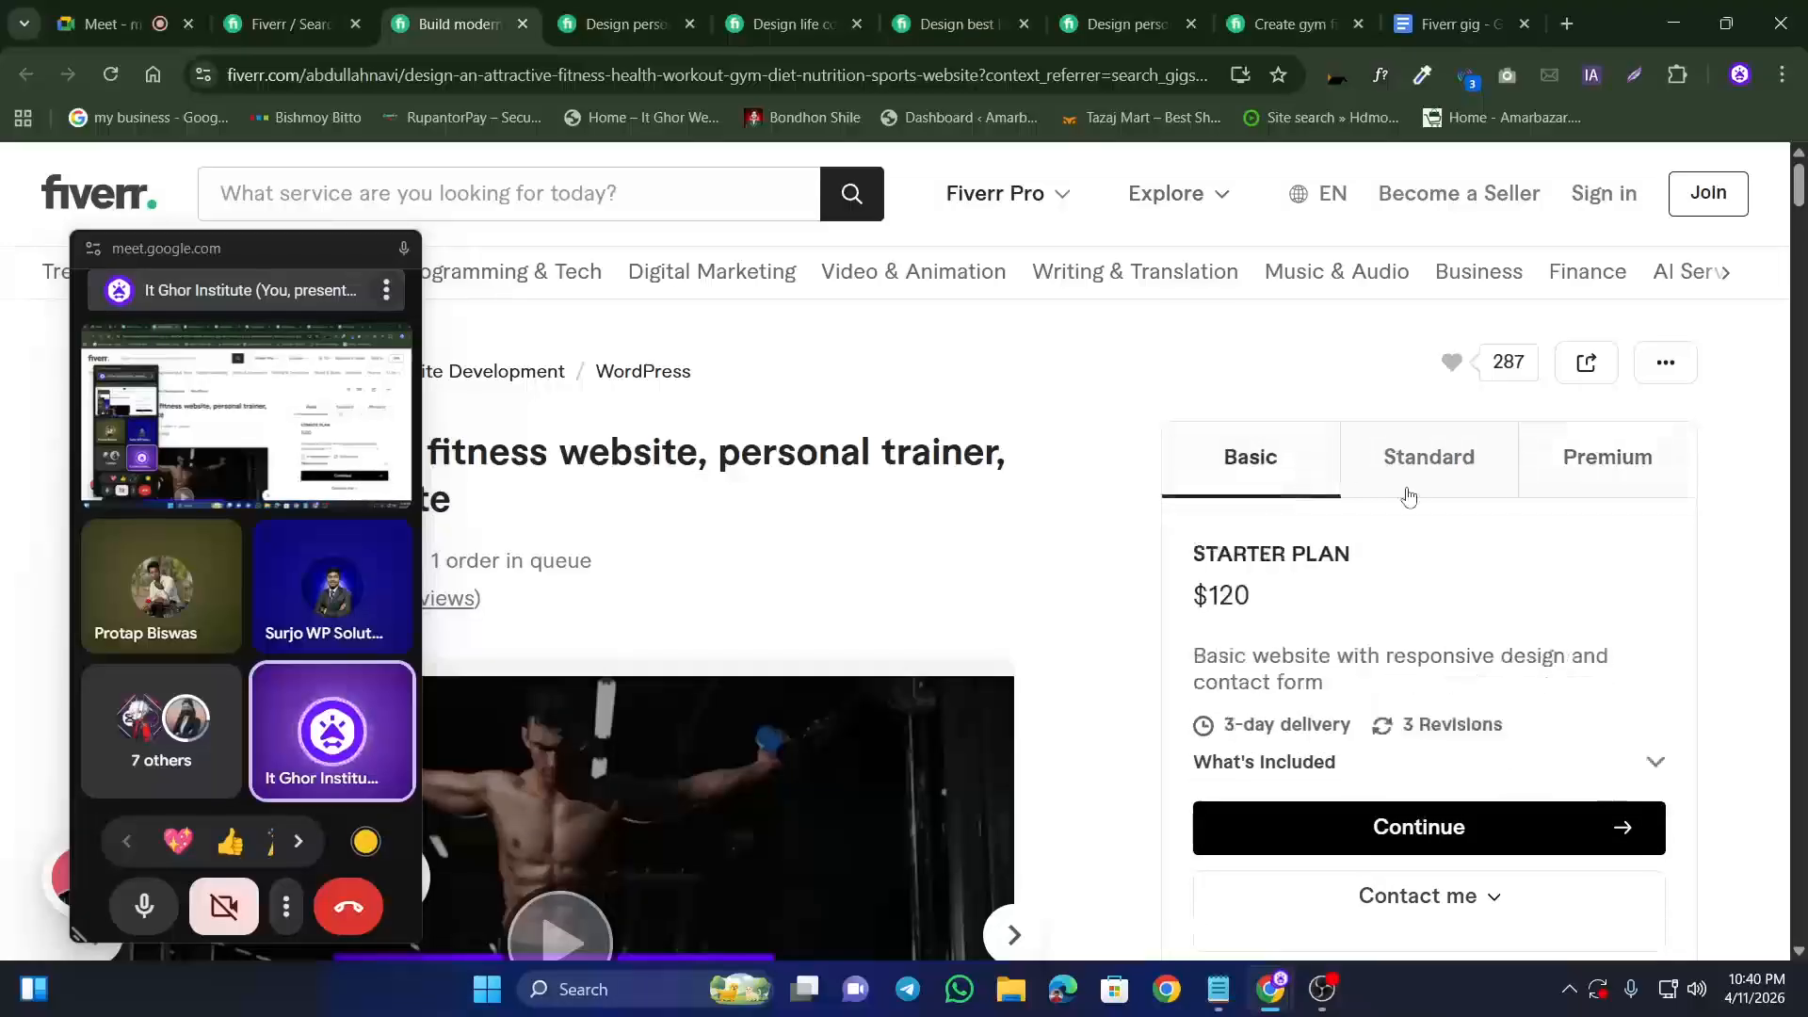
{"action": "left_click", "coordinate": [1410, 494]}
{"action": "left_click", "coordinate": [1581, 476]}
{"action": "left_click", "coordinate": [1230, 456]}
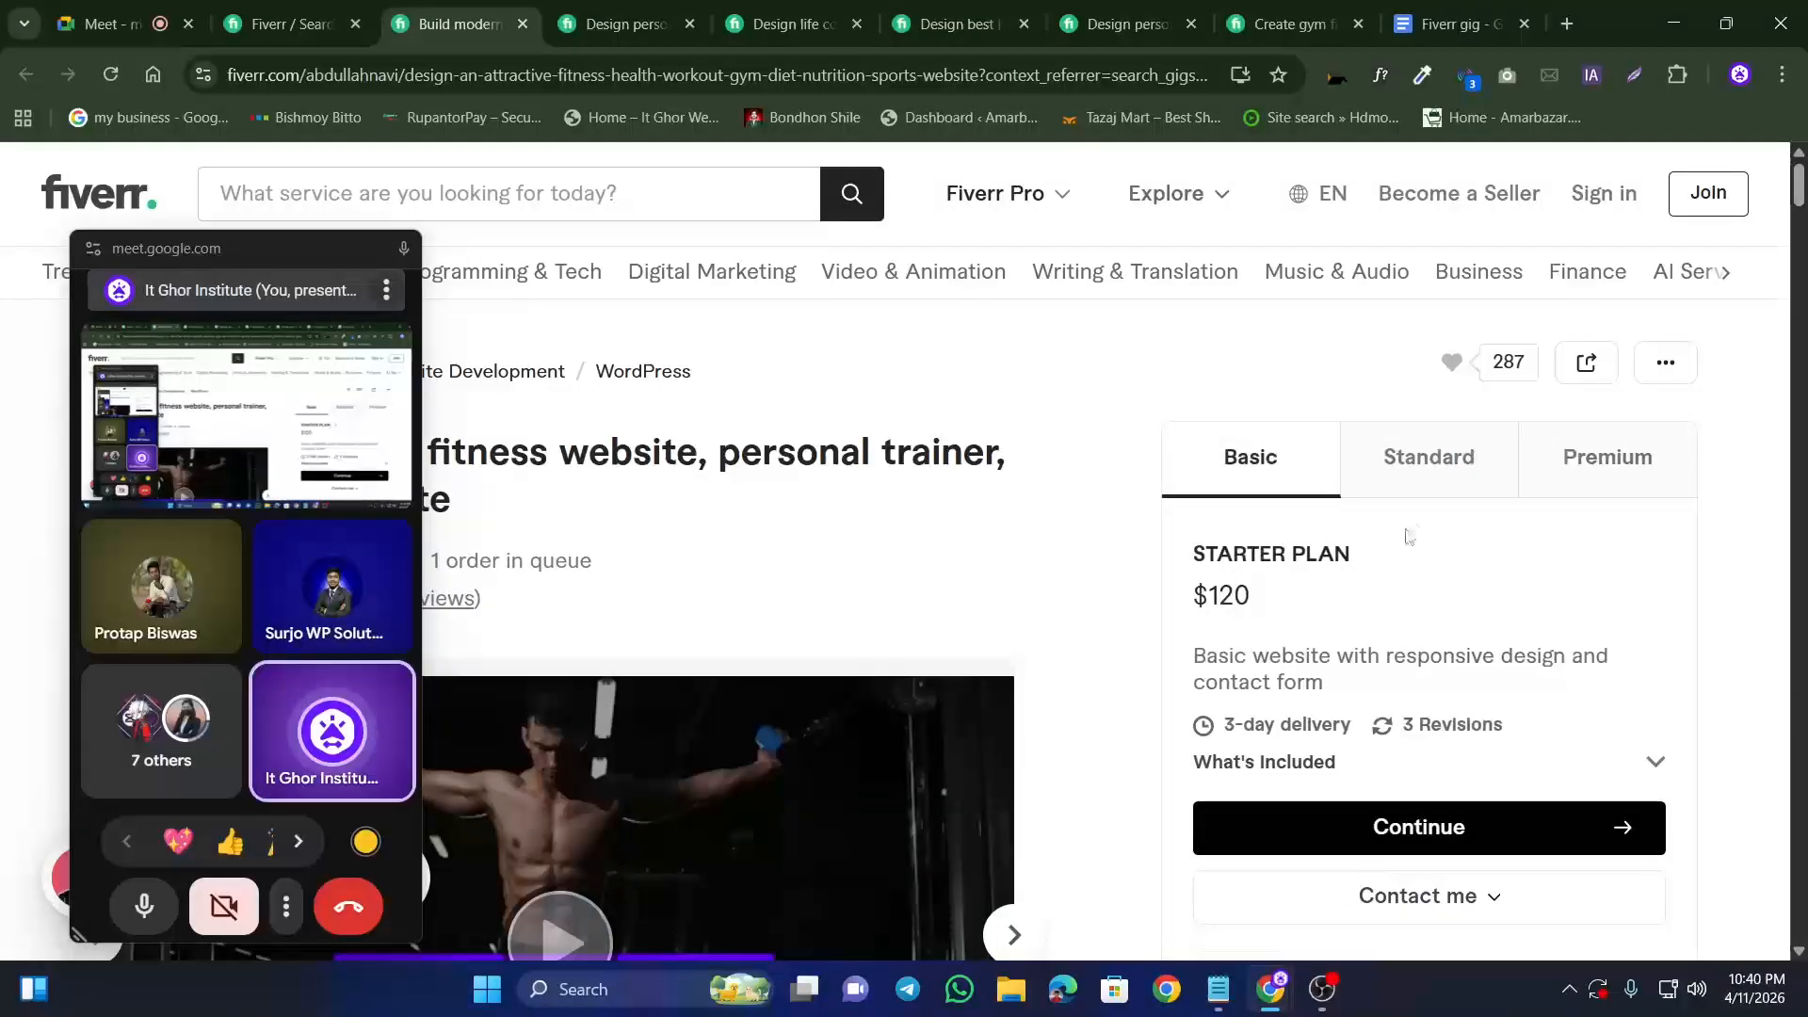
{"action": "left_click", "coordinate": [1415, 476]}
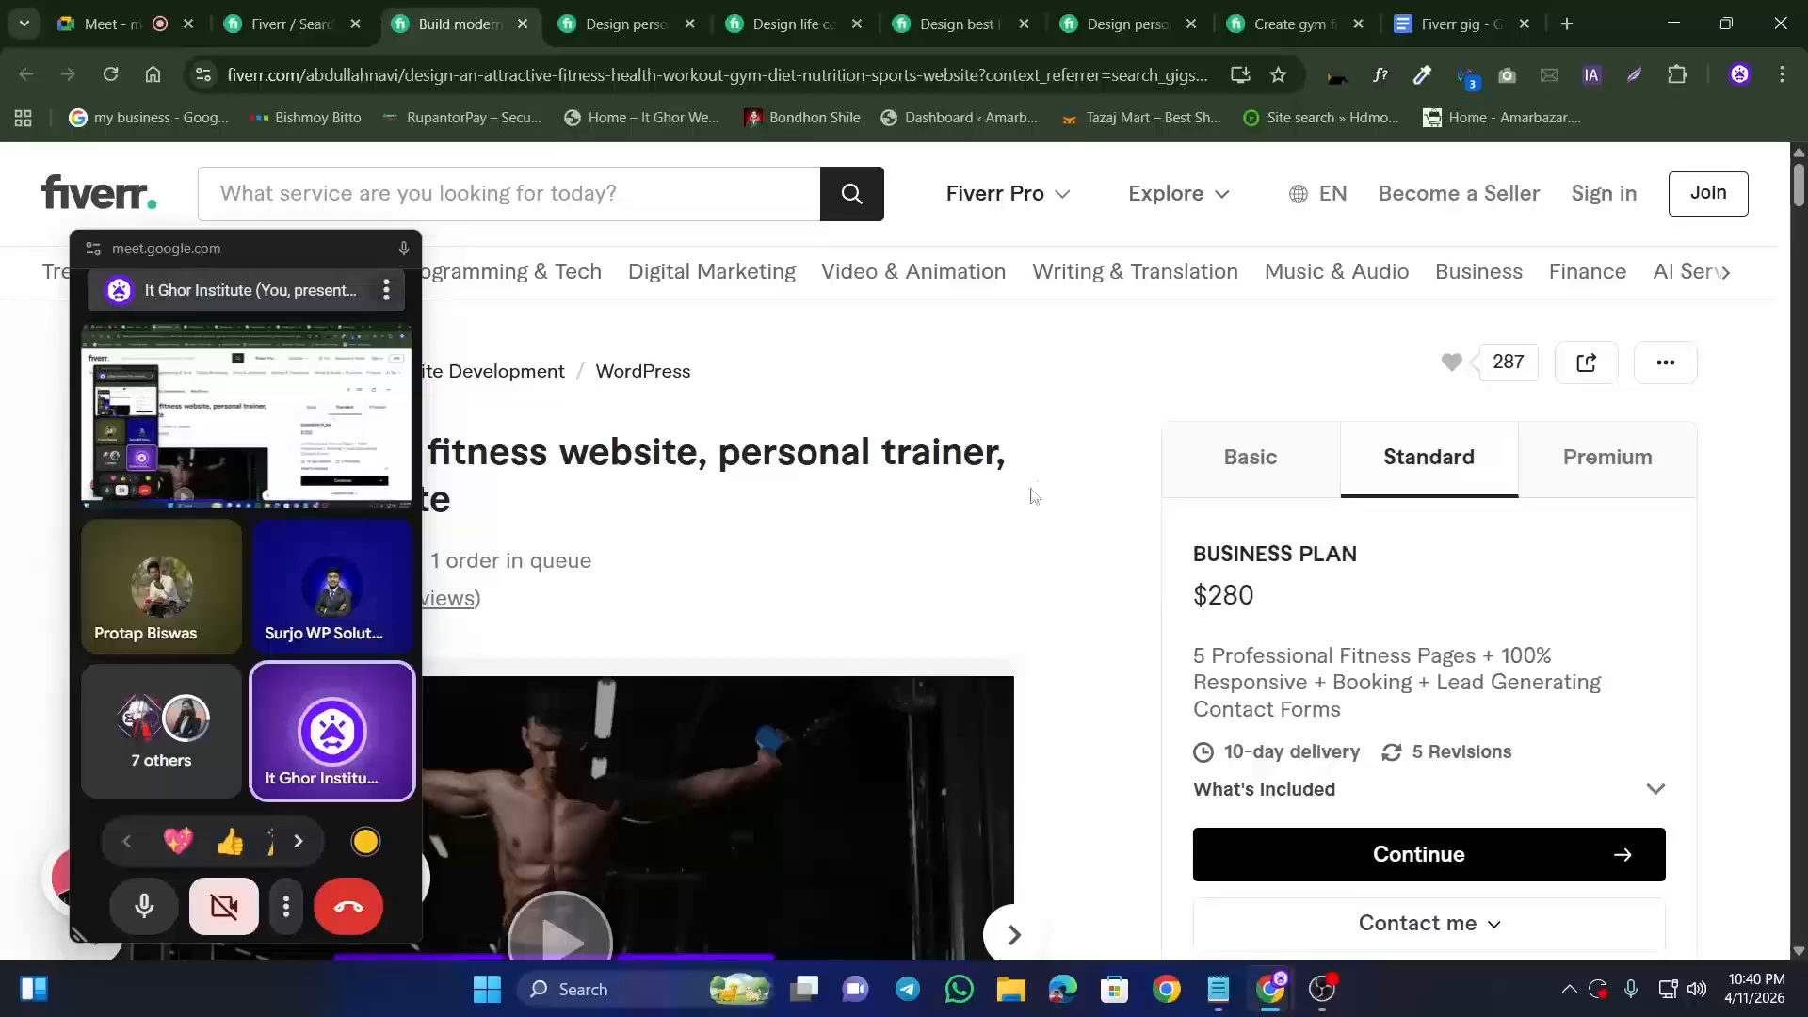
Step: In the Fiverr gig document, start a price sequence below the package list with "80$> 140$>"
{"action": "left_click", "coordinate": [1462, 24]}
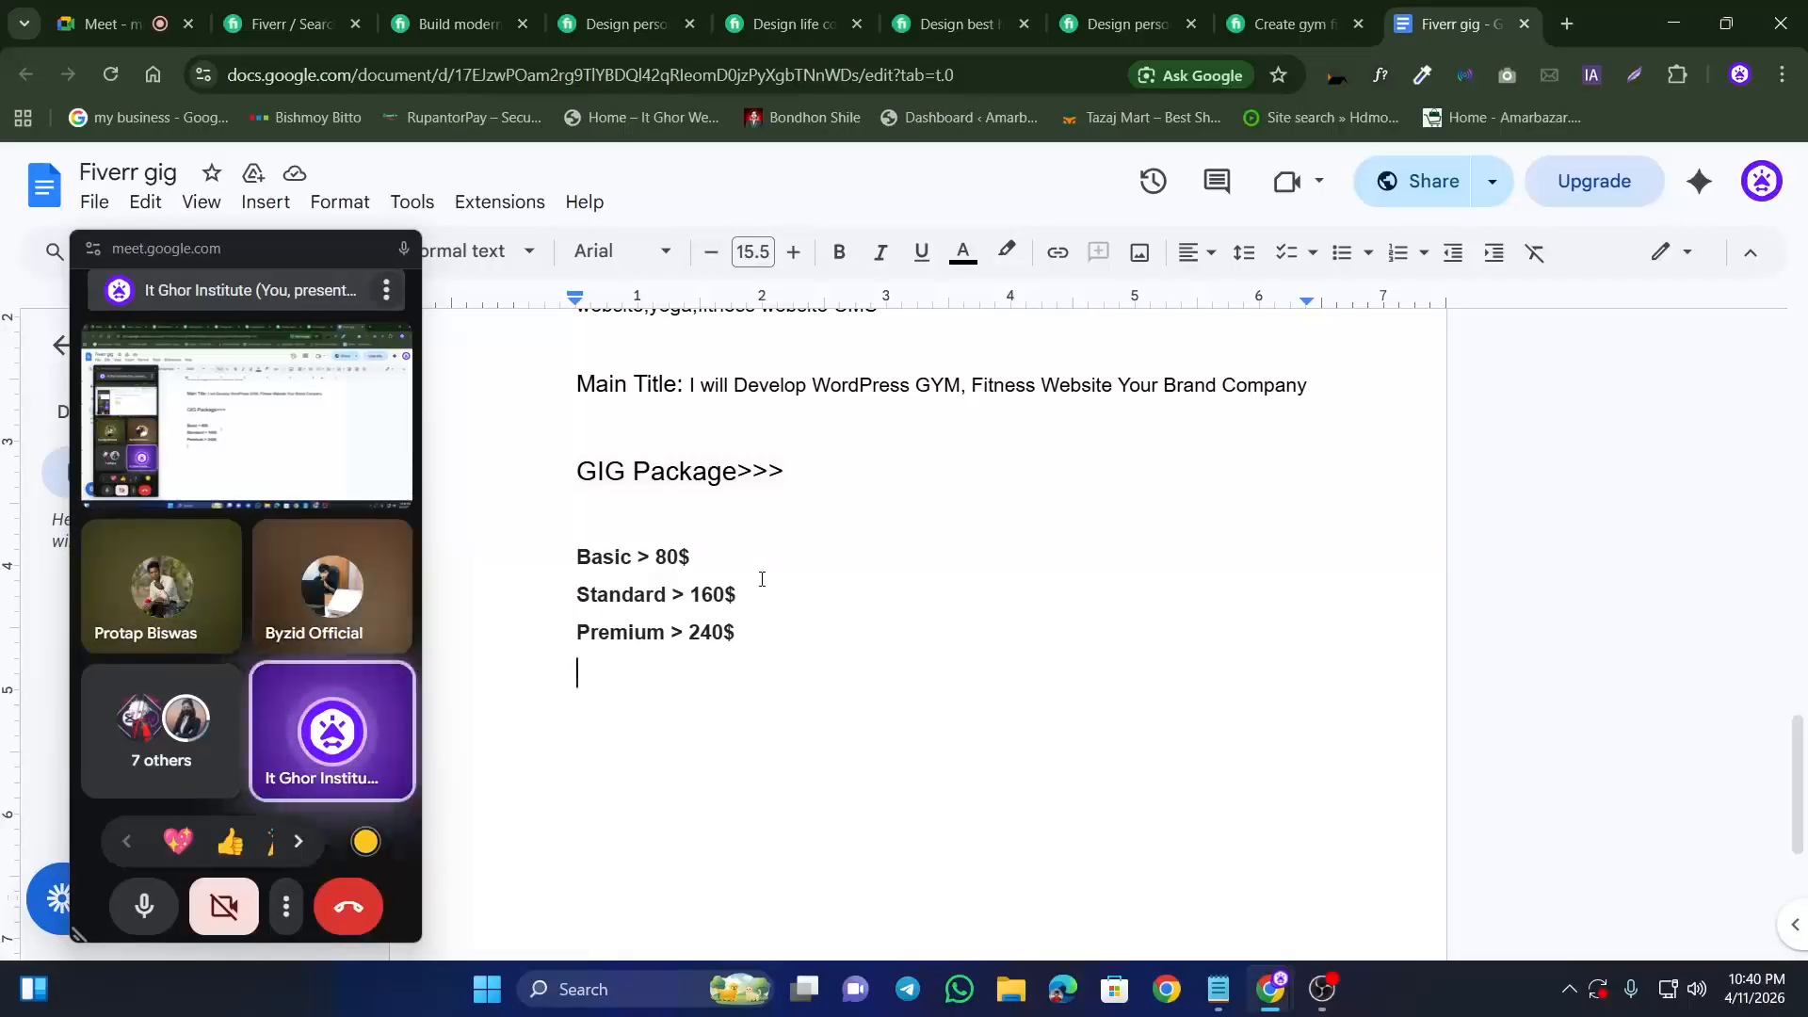
{"action": "key", "text": "Return"}
{"action": "key", "text": "Return"}
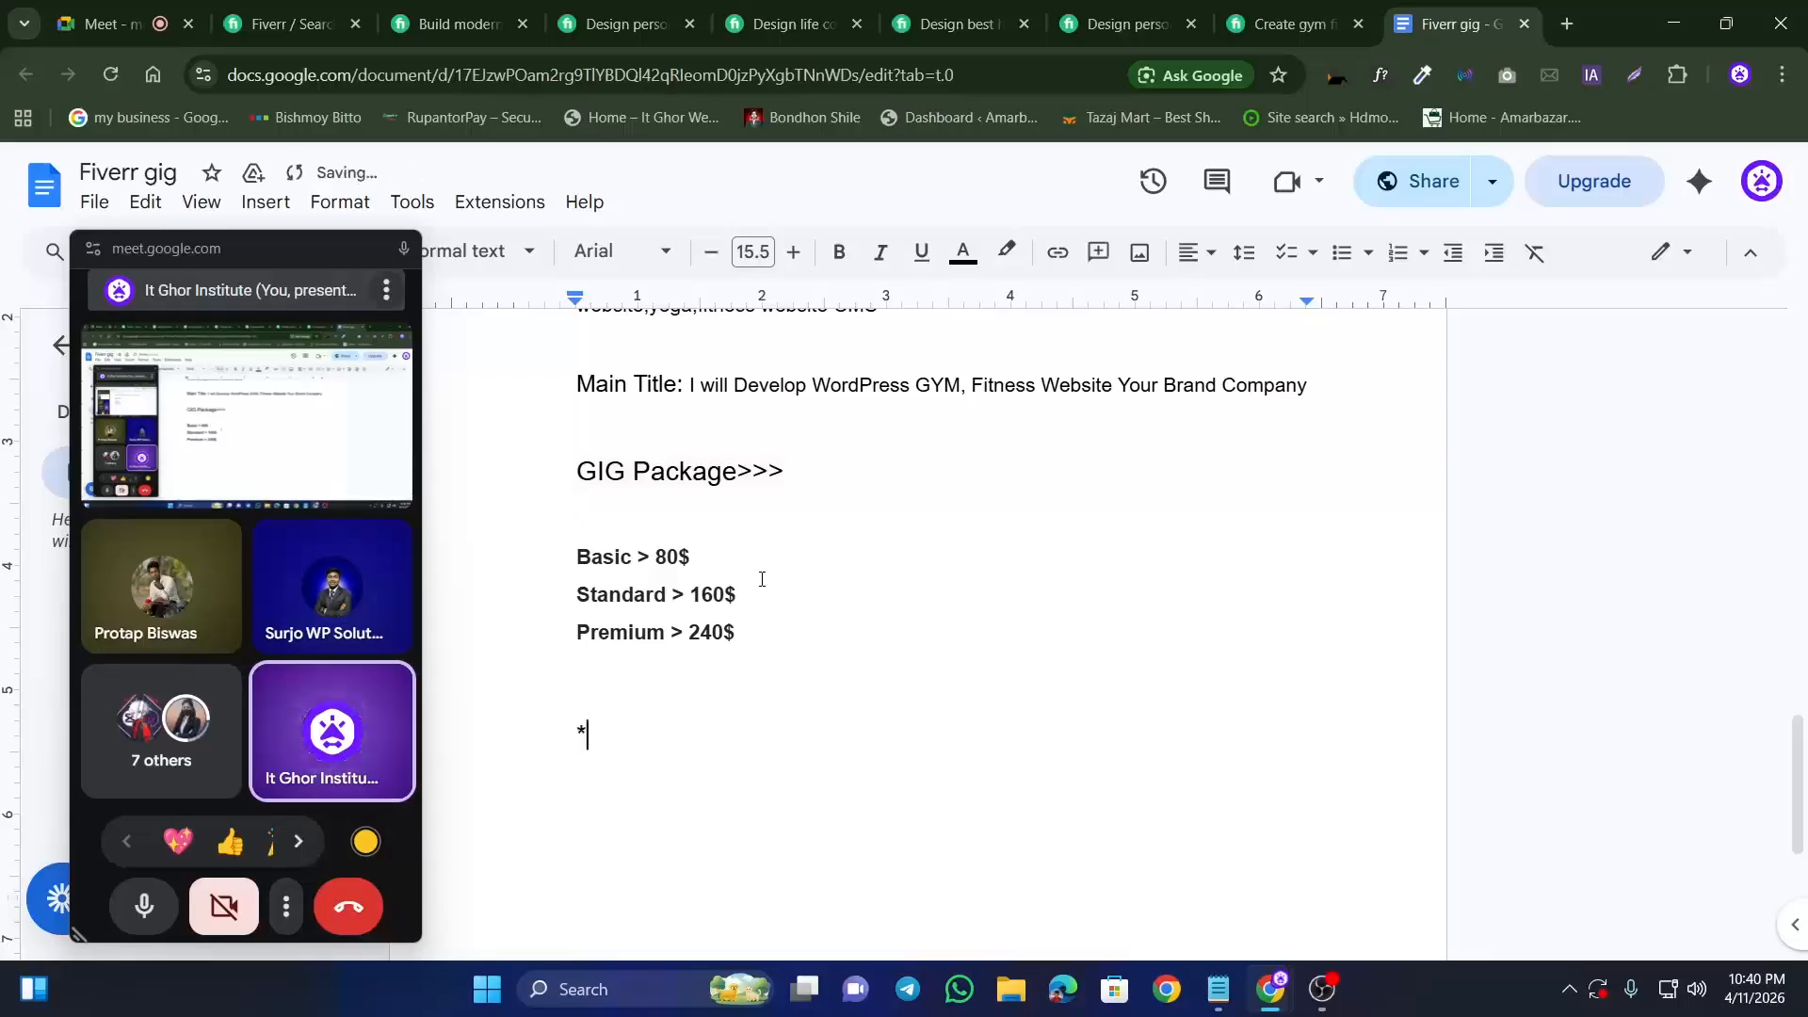
{"action": "type", "text": "80"}
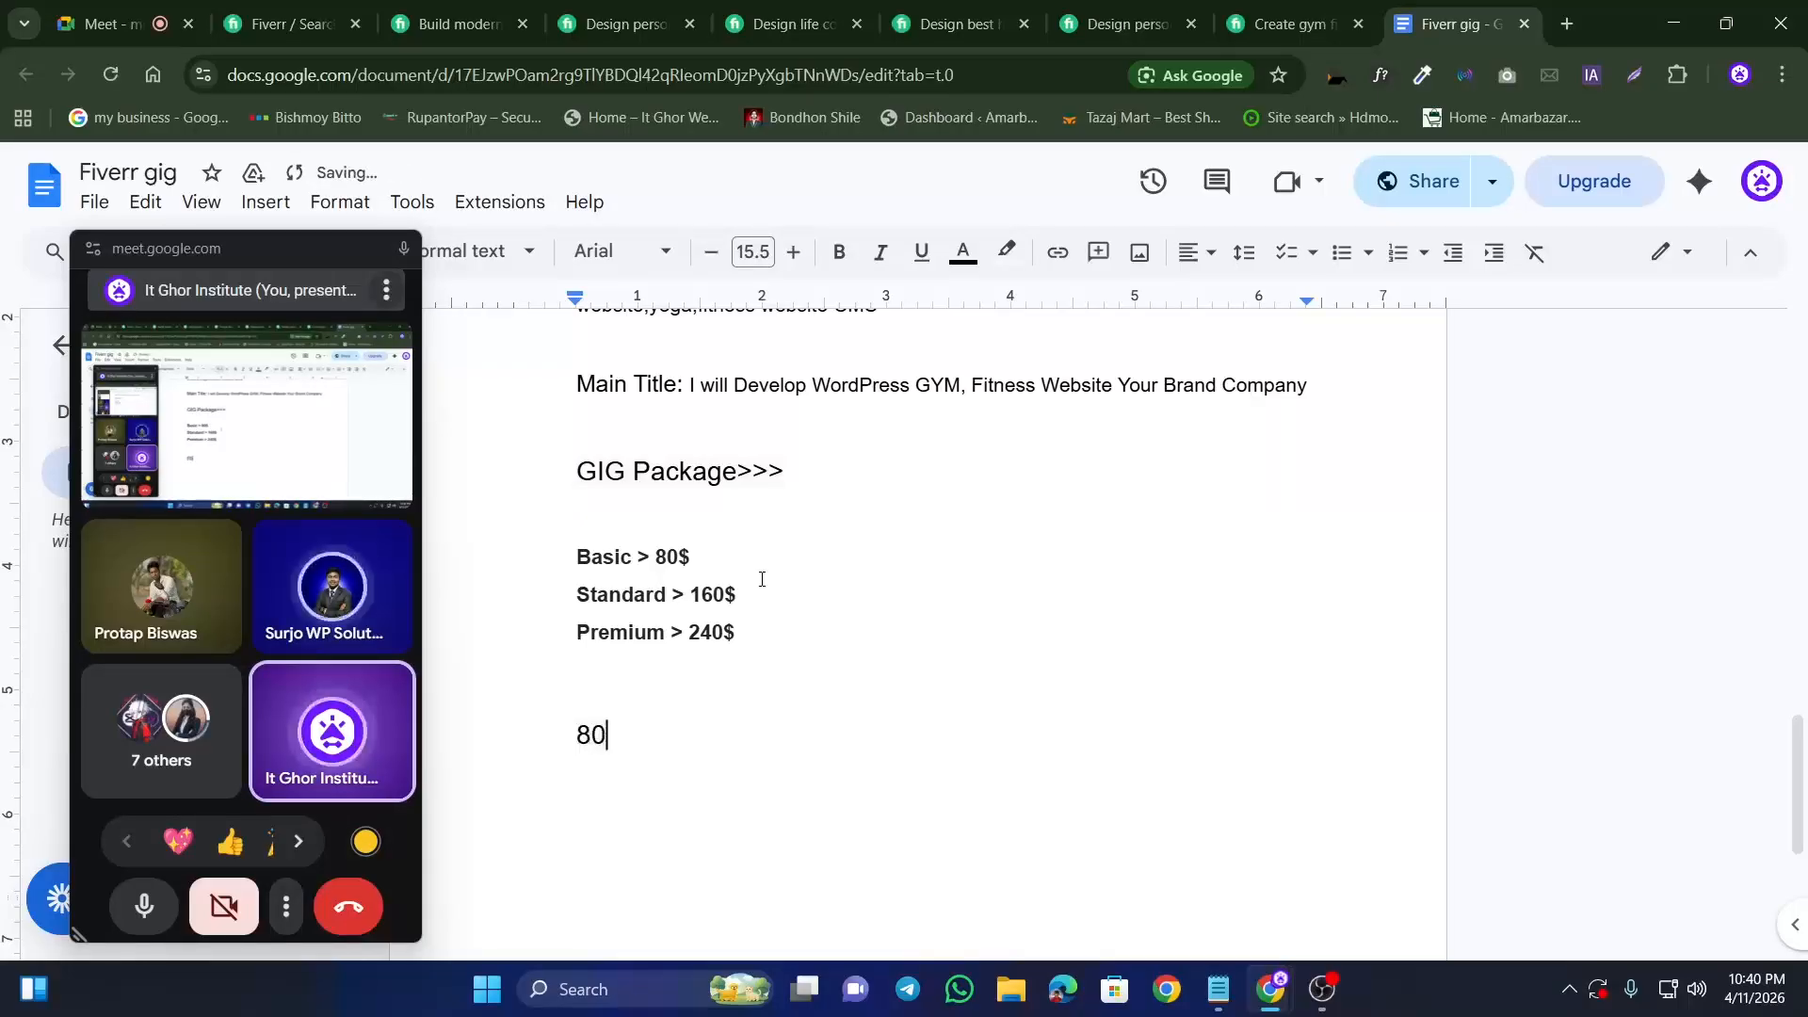
{"action": "type", "text": "$>"}
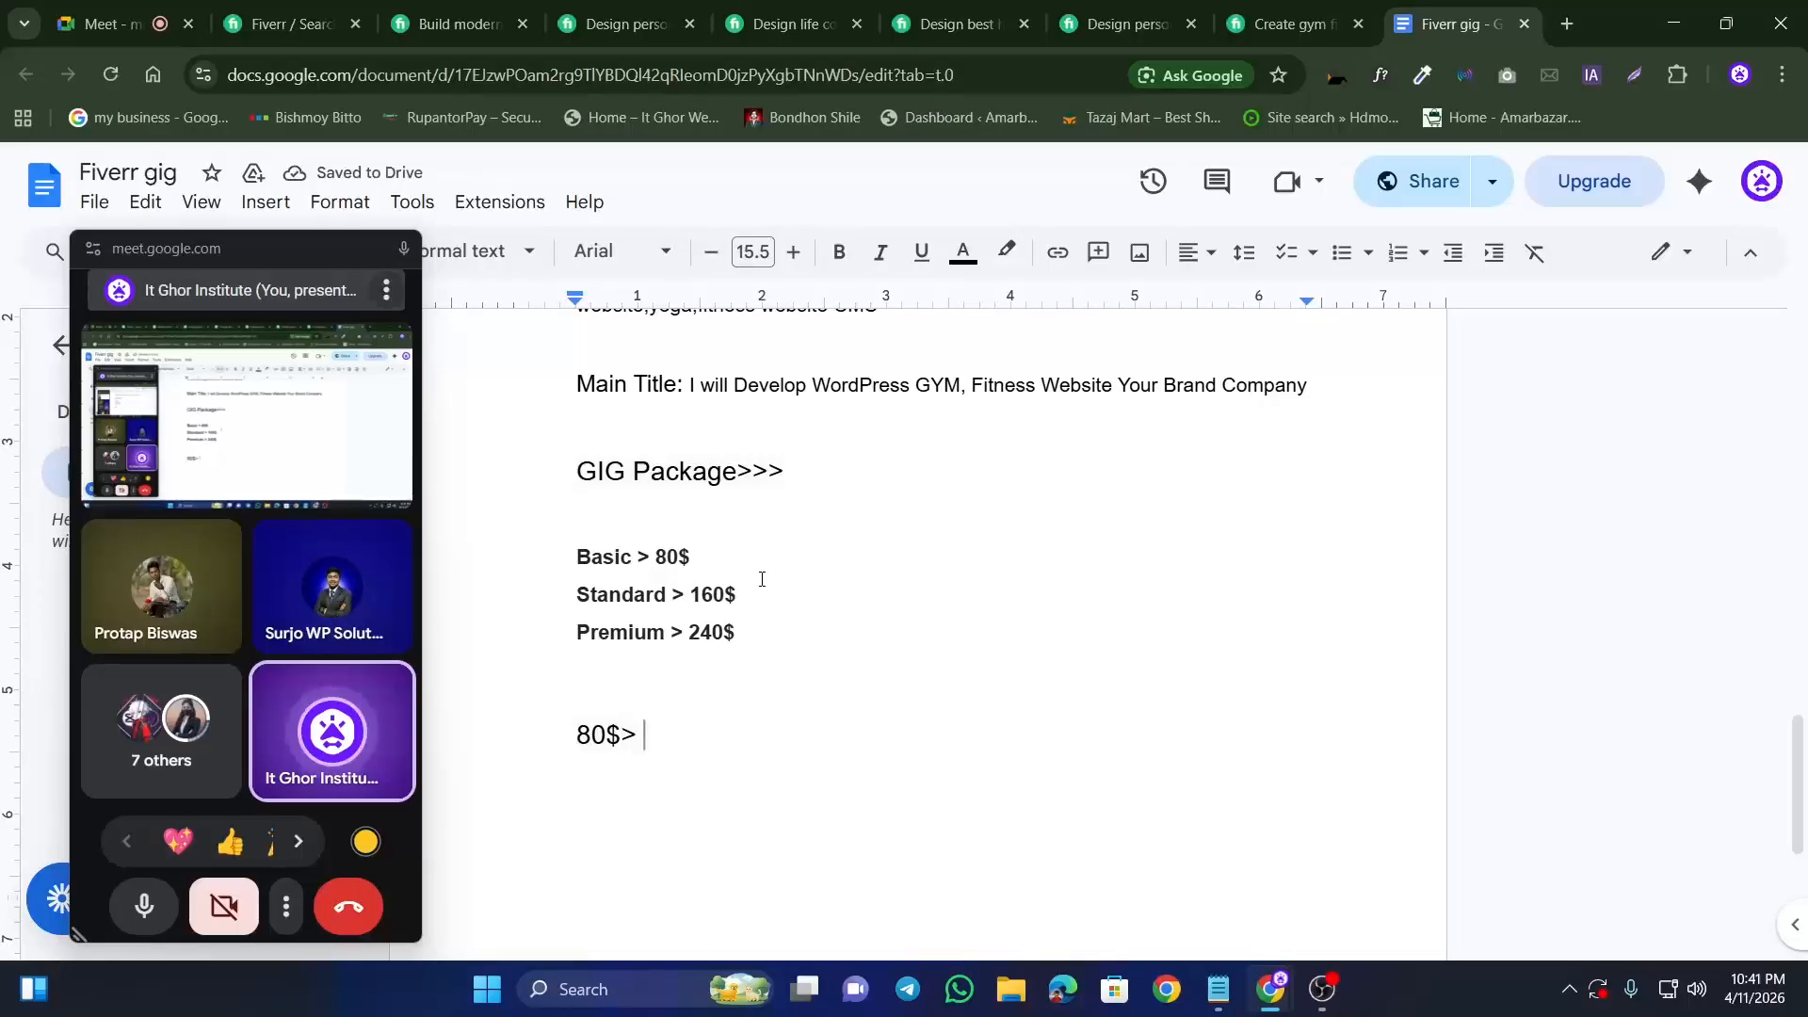
{"action": "type", "text": "1"}
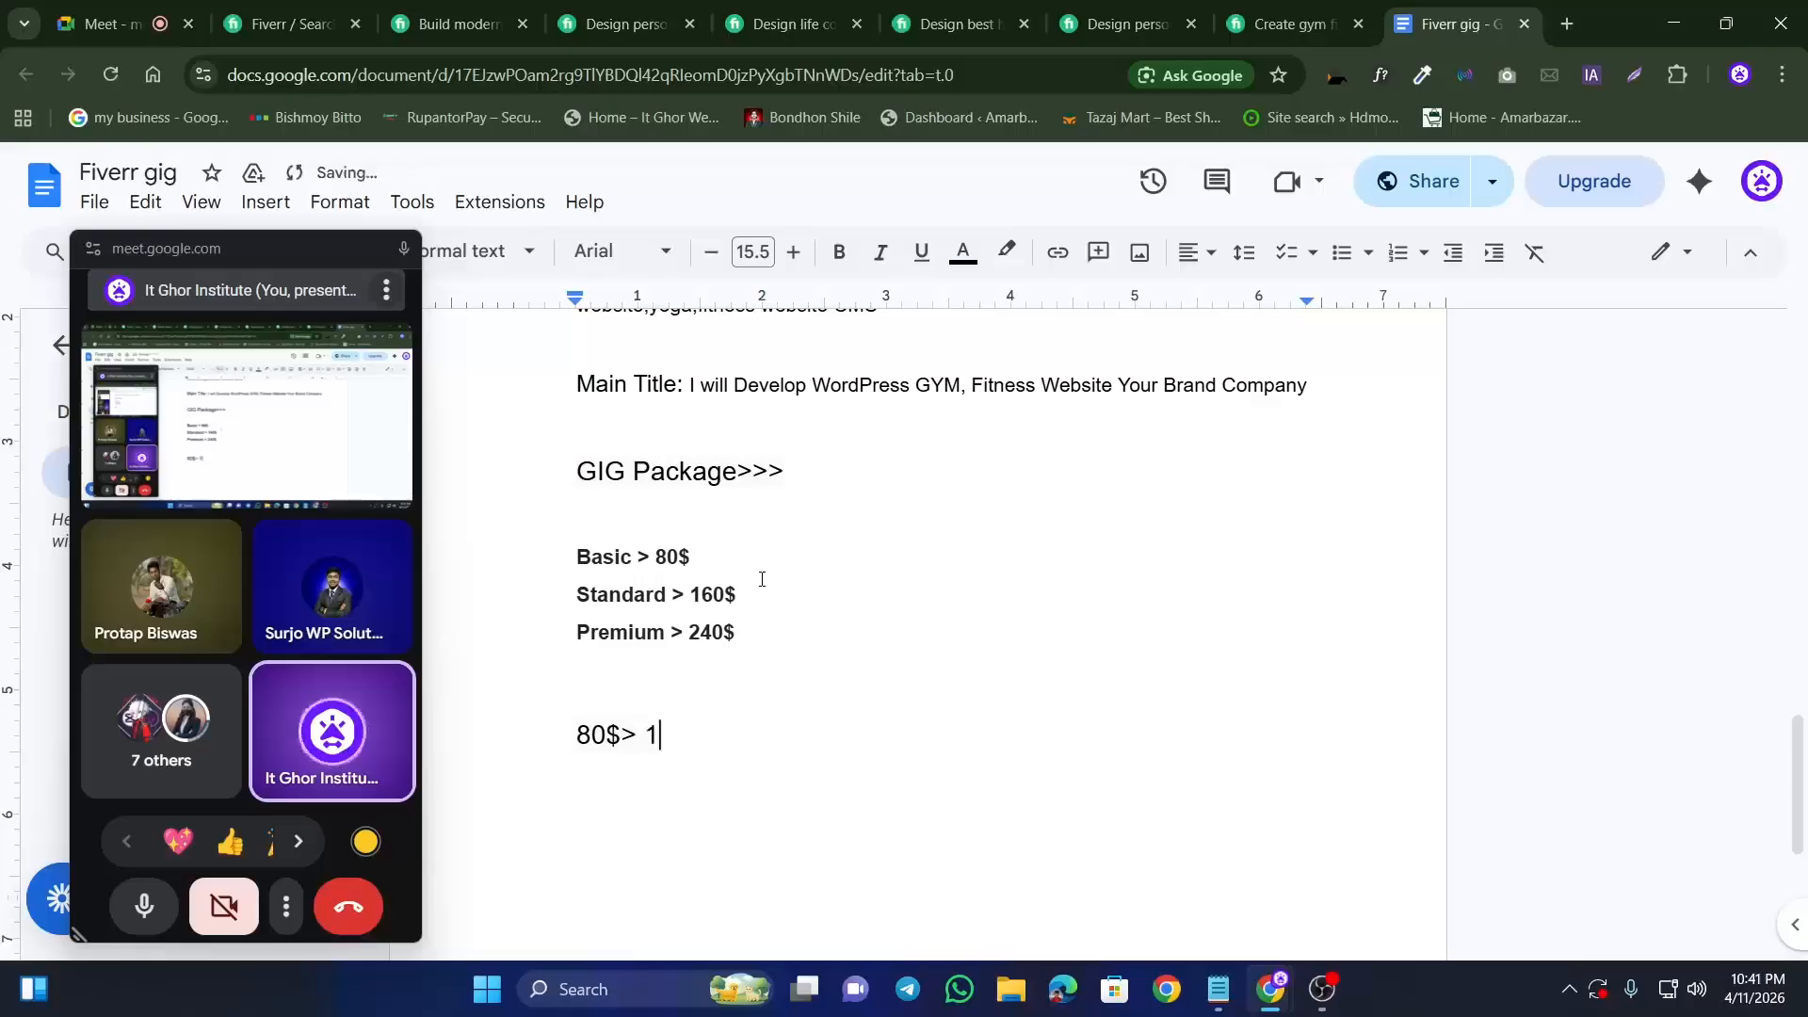
{"action": "type", "text": "40"}
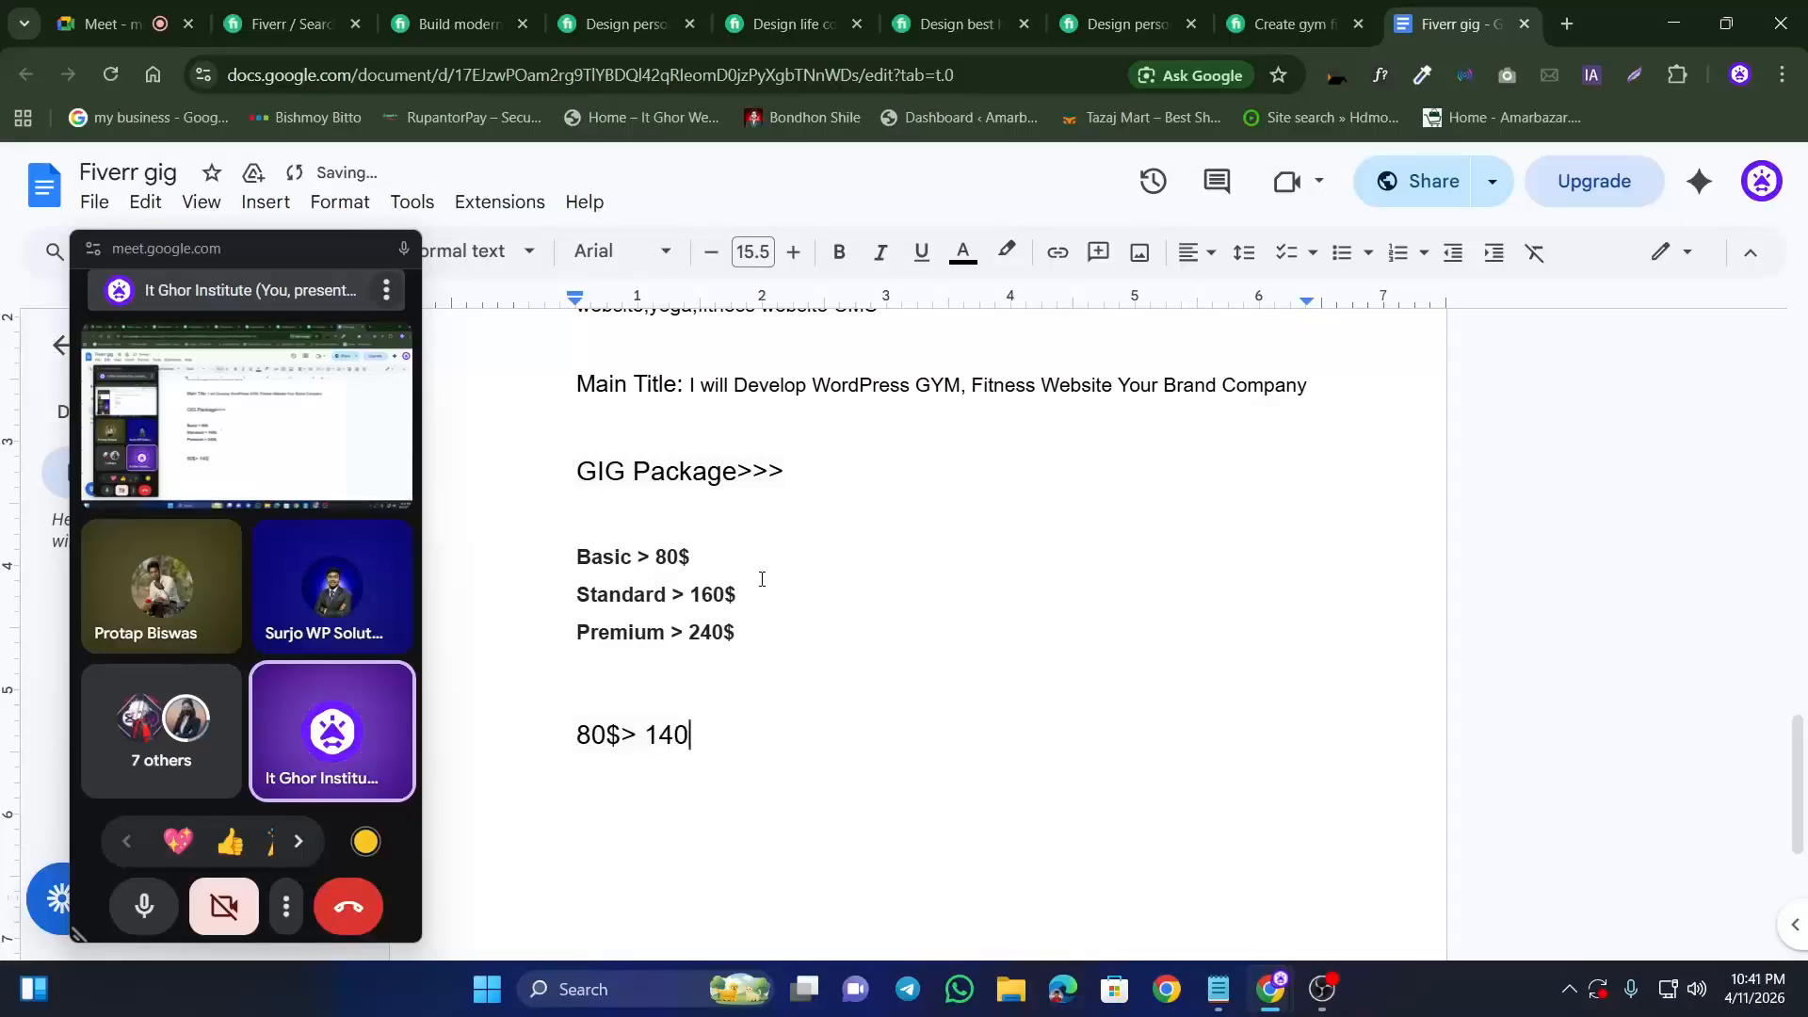
{"action": "type", "text": "$"}
{"action": "key", "text": "BackSpace"}
{"action": "type", "text": ">"}
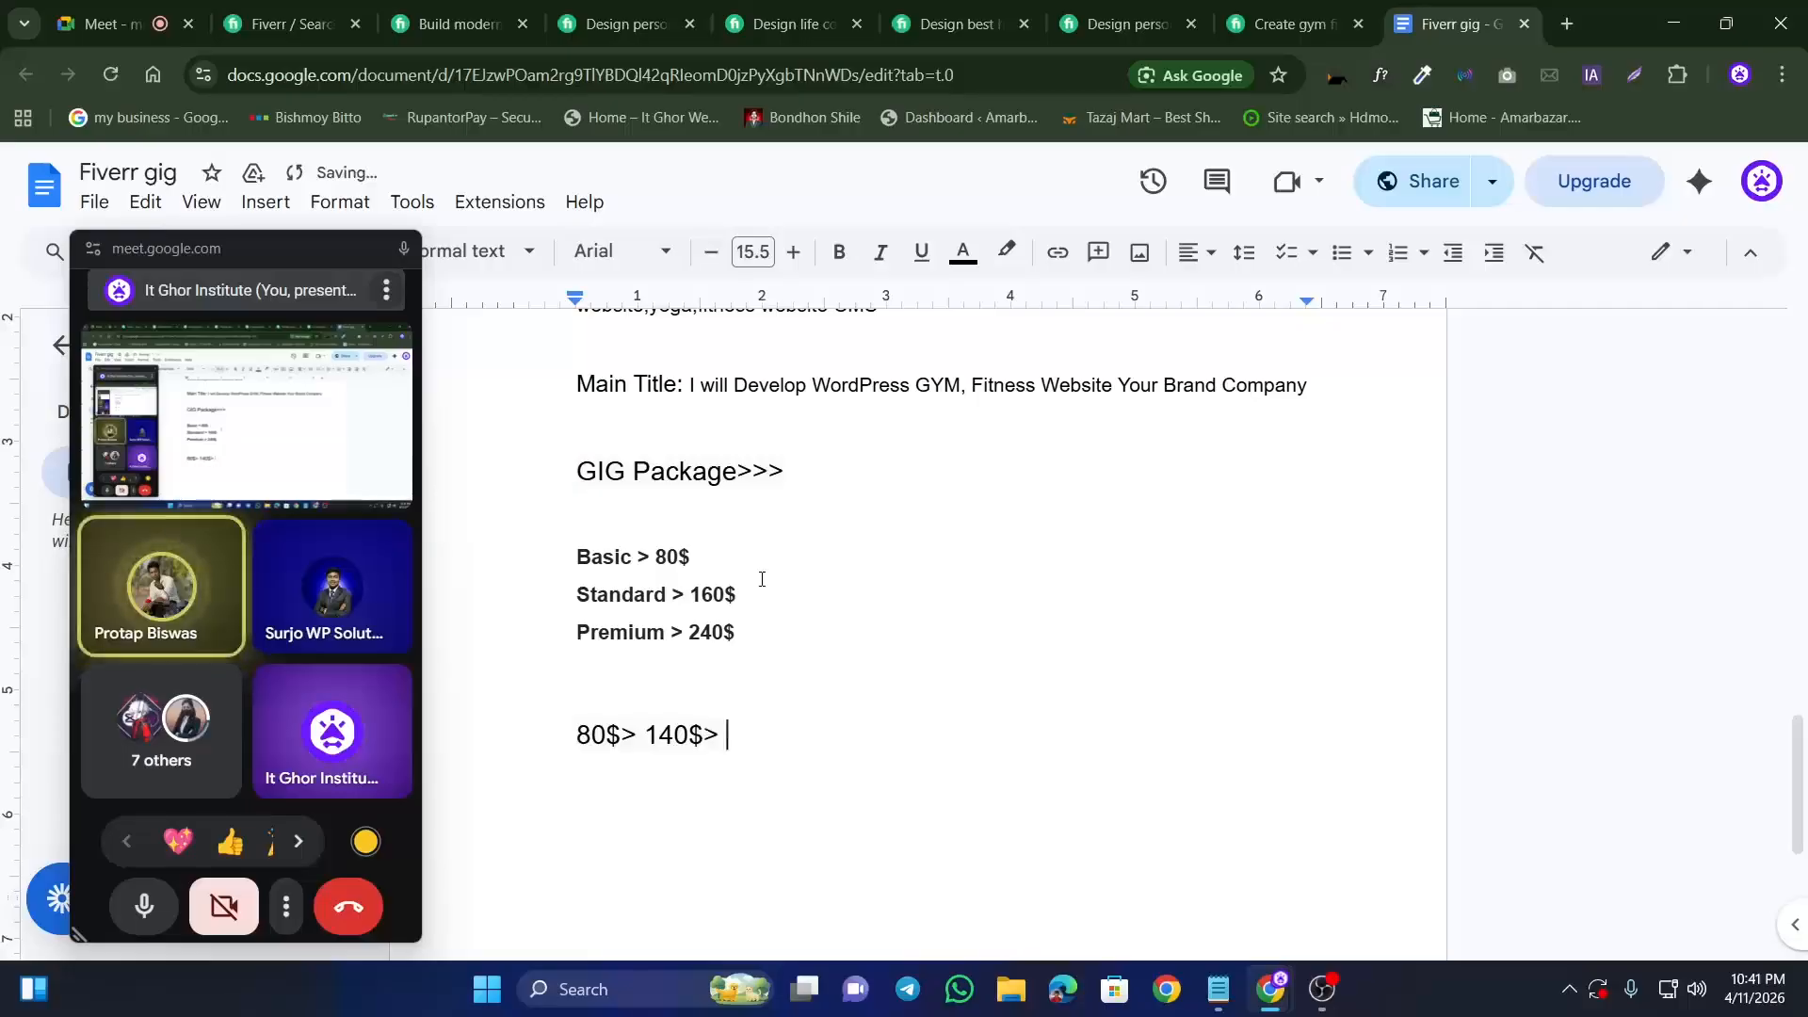
Step: Even out the spacing around the arrows and complete the price sequence as "80$ > 140$ > 180$"
{"action": "key", "text": "BackSpace"}
{"action": "key", "text": "BackSpace"}
{"action": "type", "text": ">"}
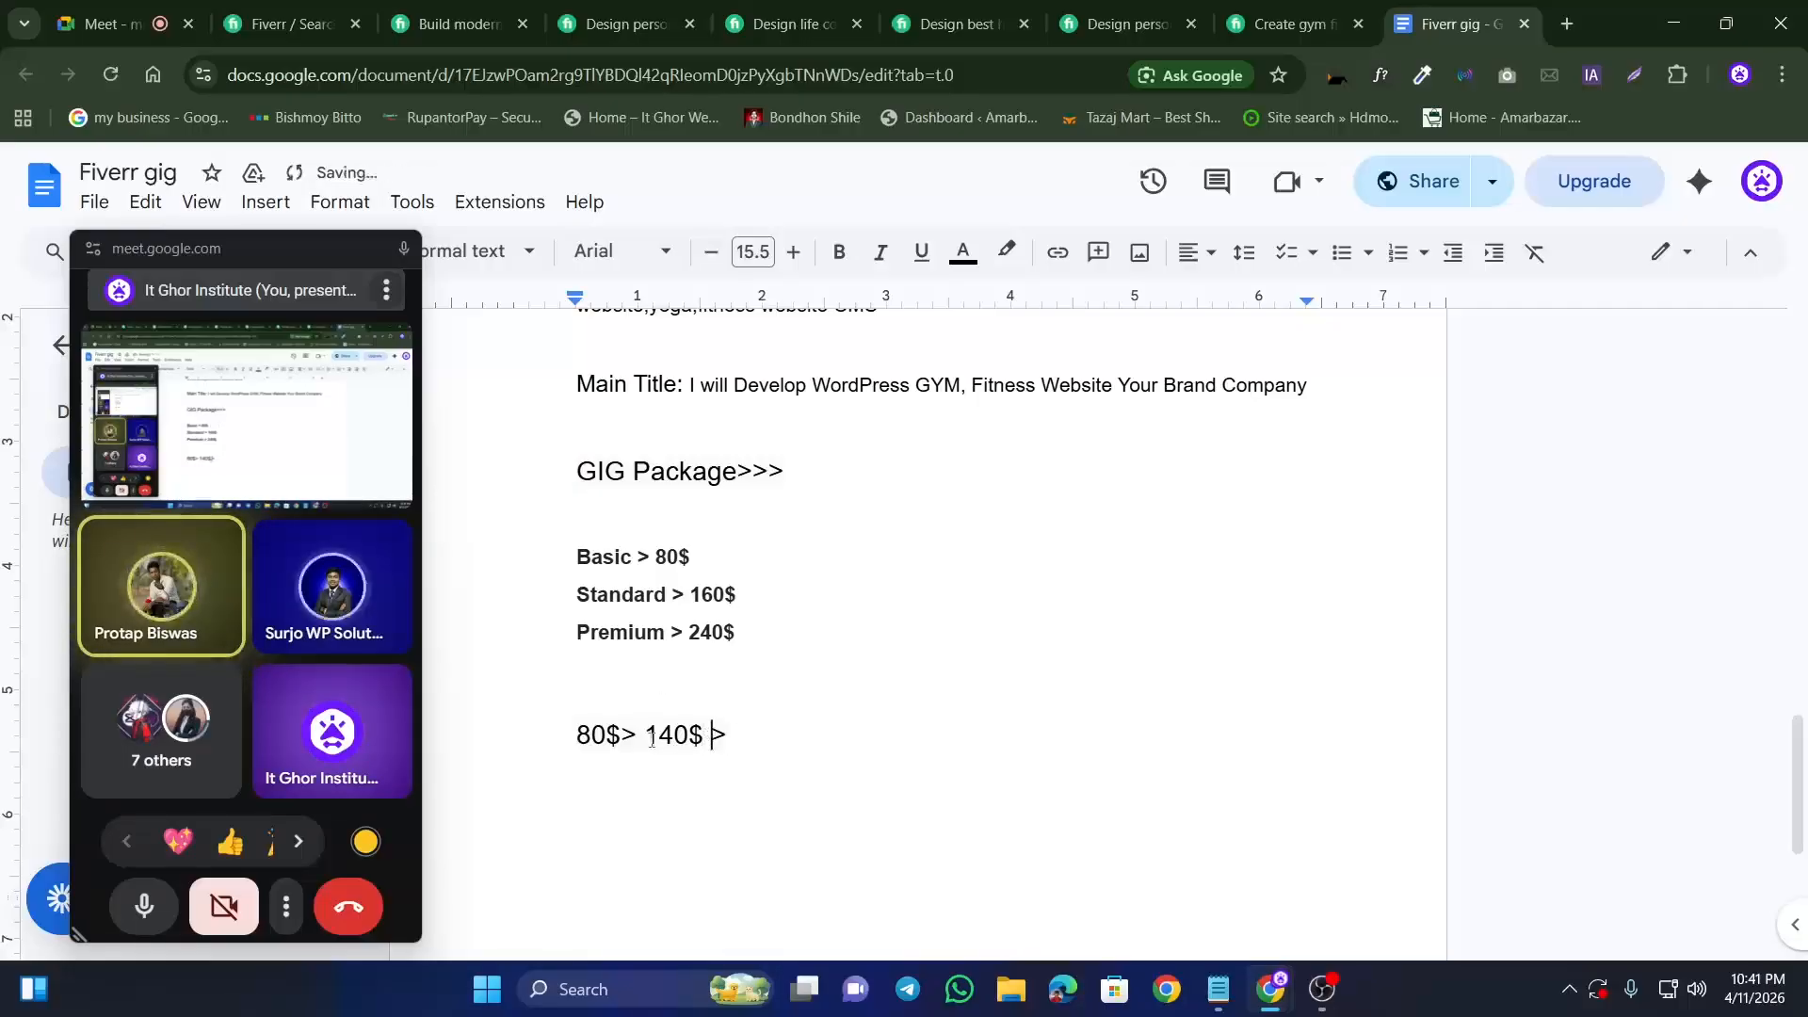
{"action": "key", "text": "Left"}
{"action": "key", "text": "Left"}
{"action": "key", "text": "Left"}
{"action": "key", "text": "Left"}
{"action": "key", "text": "Left"}
{"action": "key", "text": "Left"}
{"action": "key", "text": "Left"}
{"action": "key", "text": "Left"}
{"action": "left_click", "coordinate": [763, 737]}
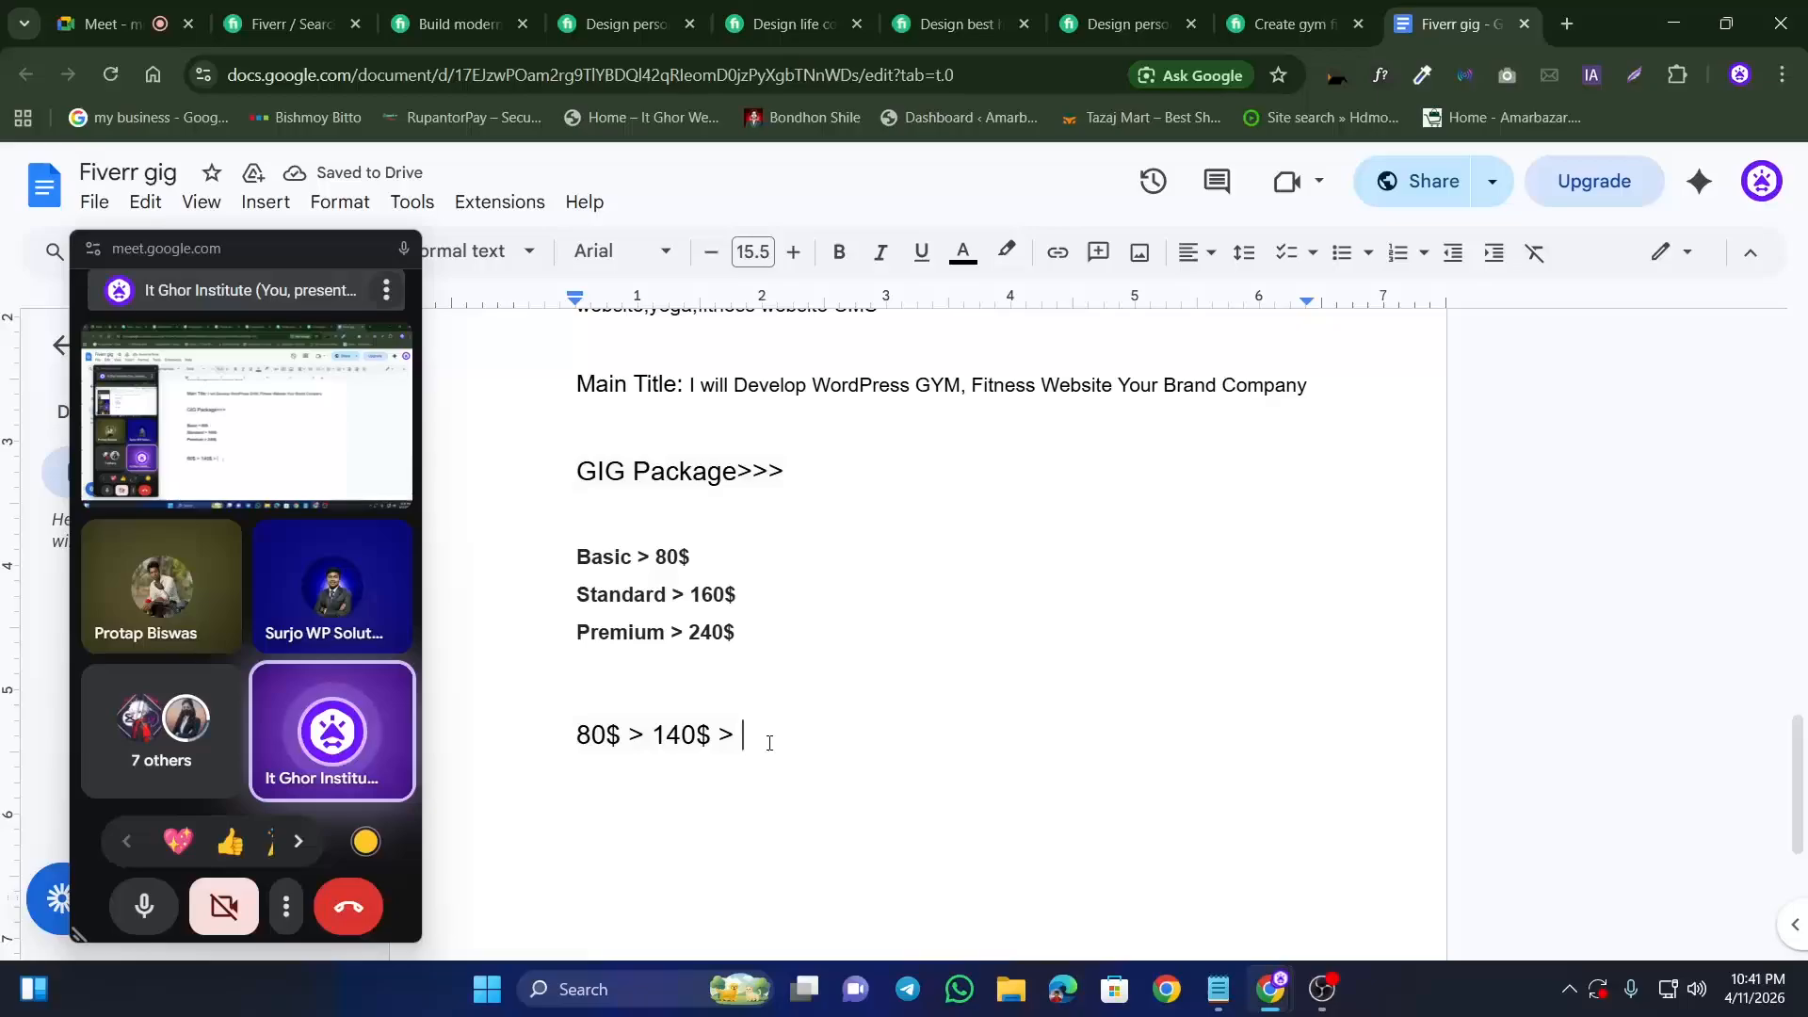
{"action": "type", "text": "180"}
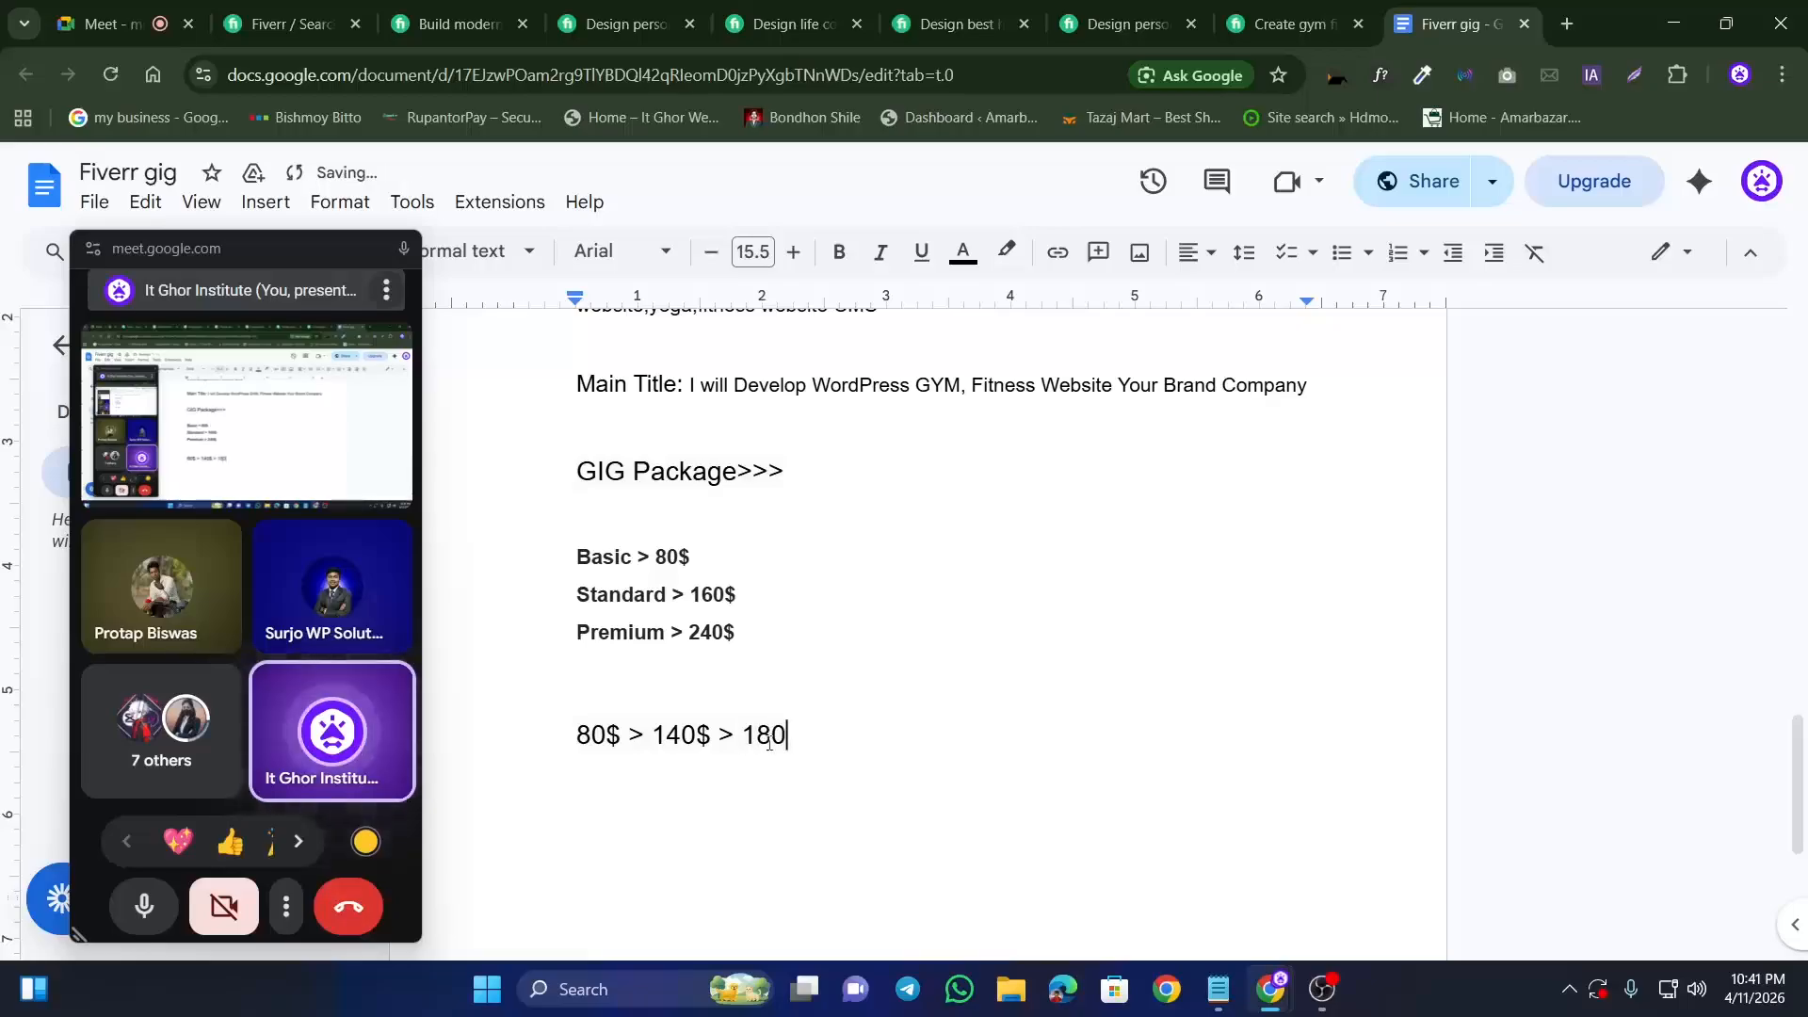
{"action": "type", "text": "$"}
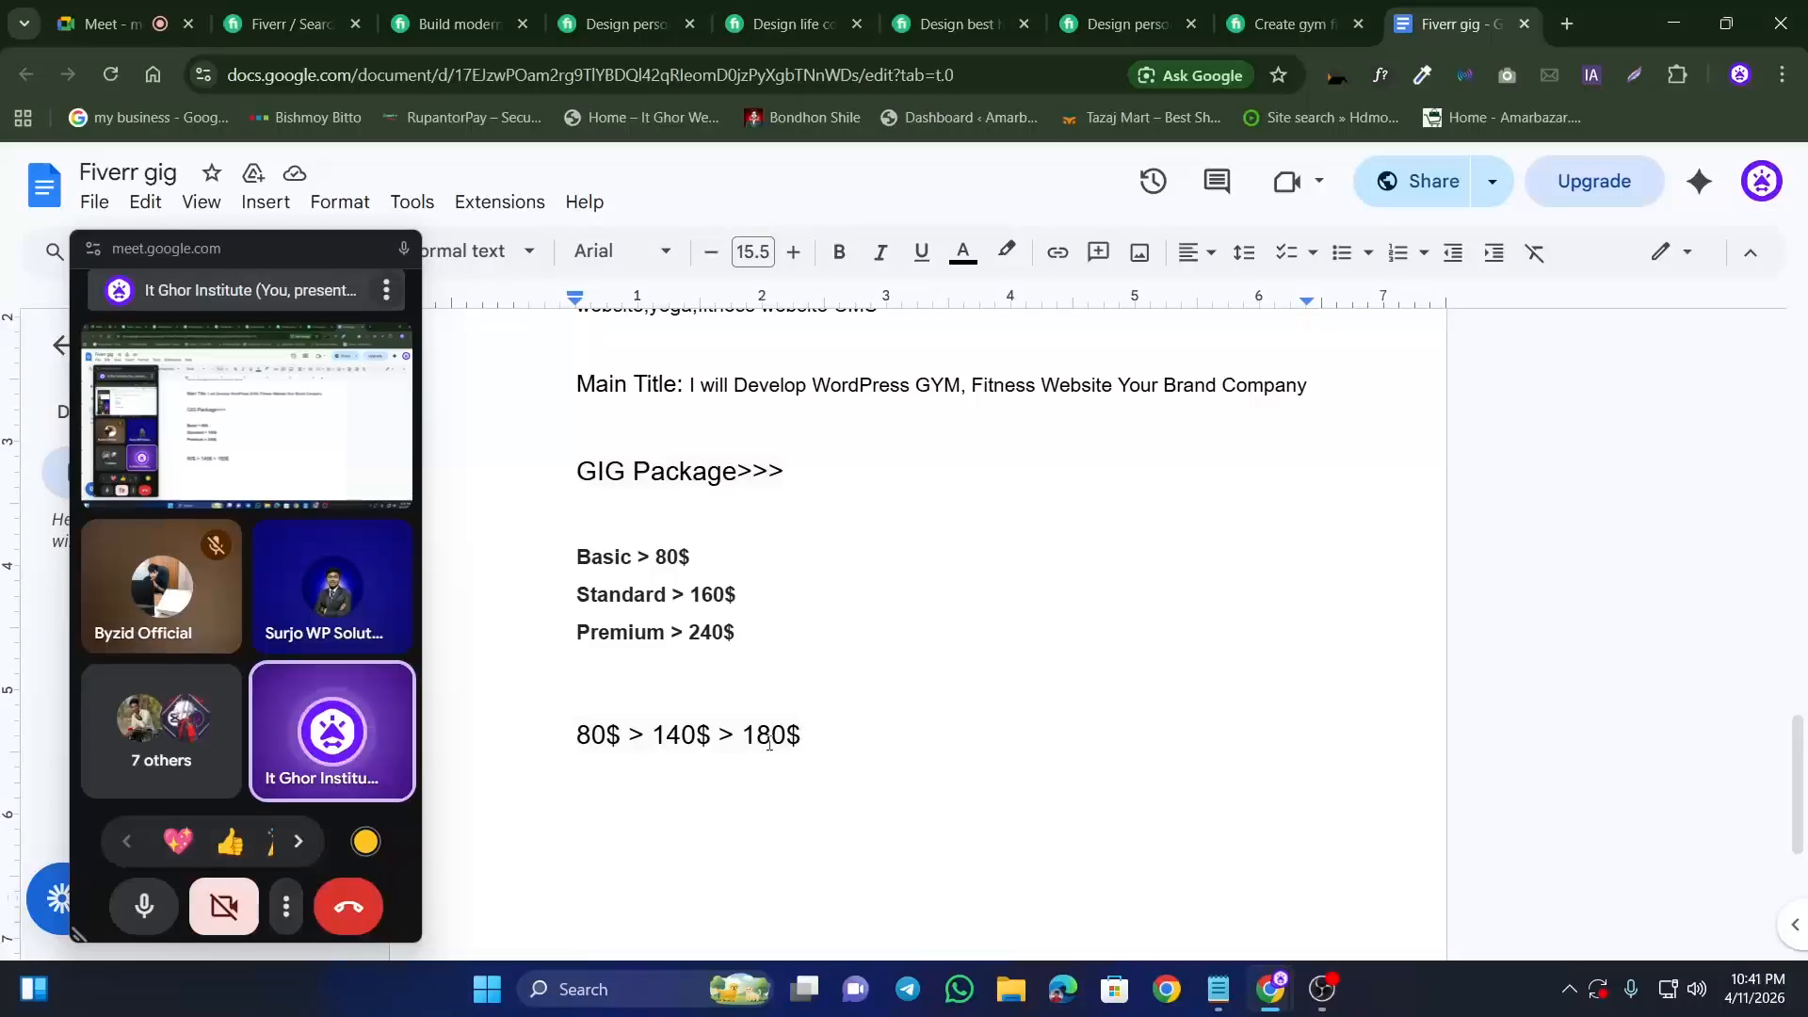
Step: Compare the Basic and Standard package prices with the alternative price sequence below the list
{"action": "scroll", "coordinate": [644, 680], "scroll_direction": "down", "scroll_amount": 1}
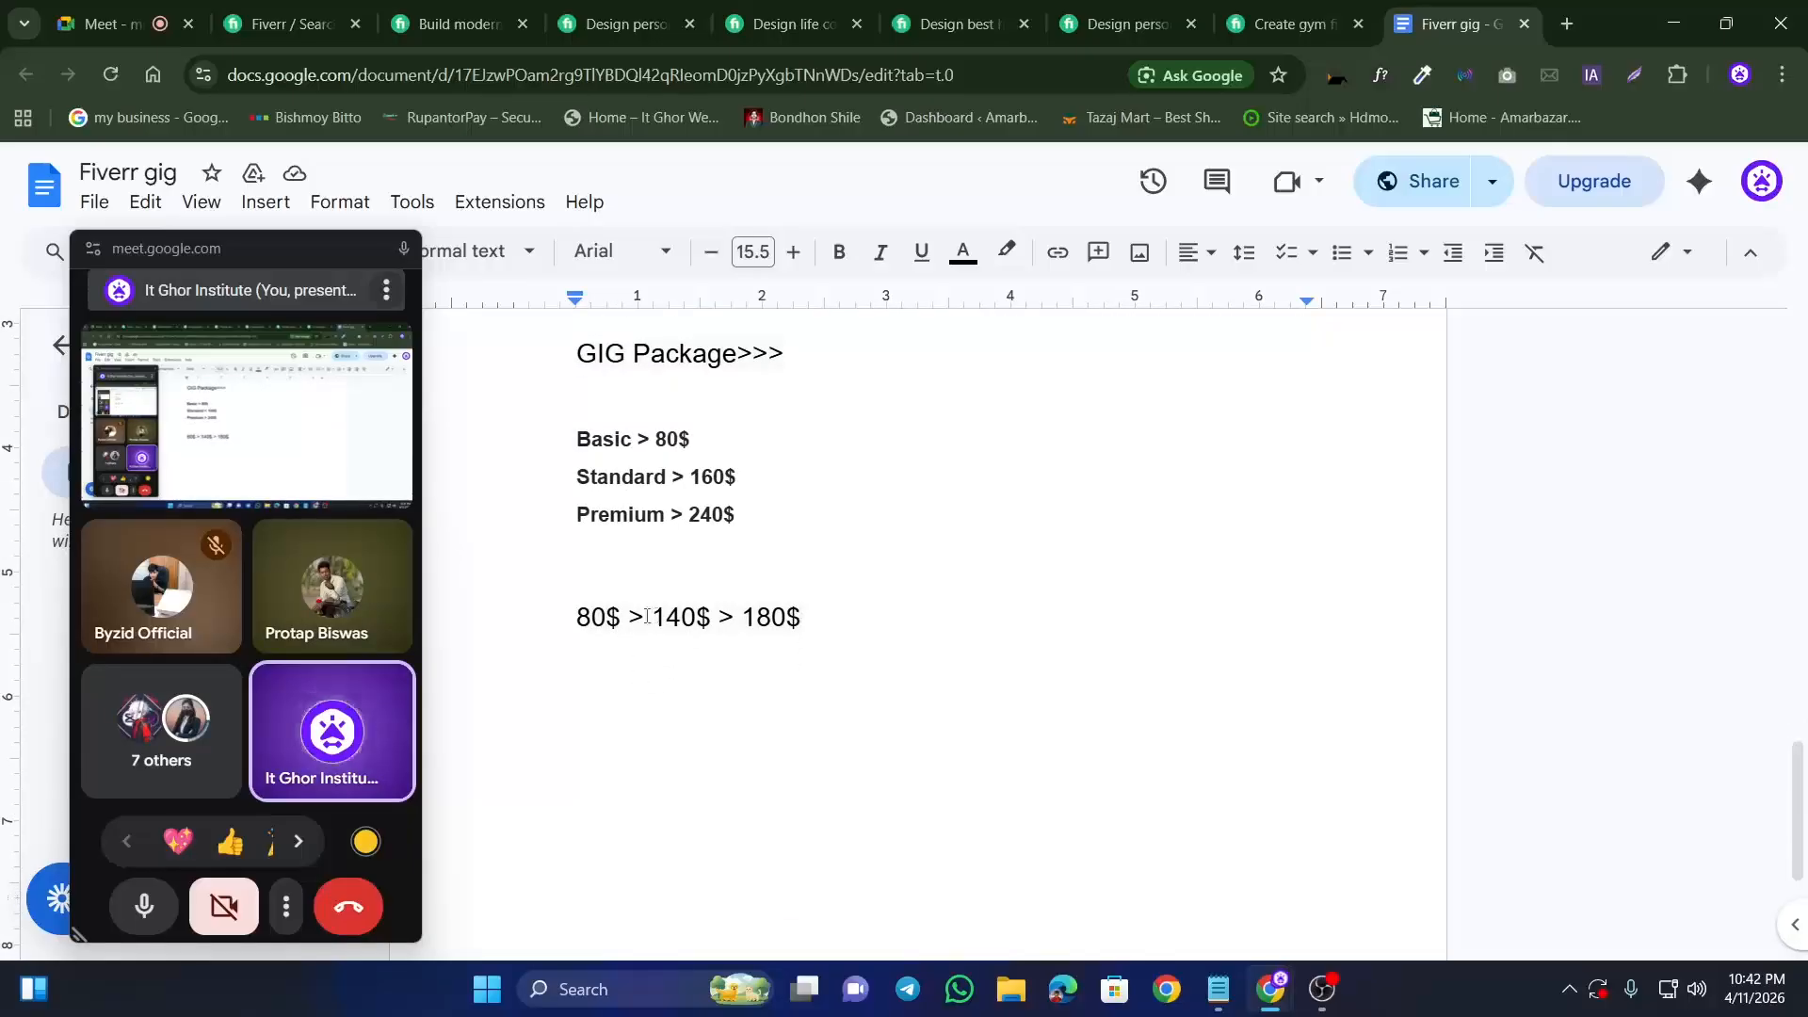
{"action": "double_click", "coordinate": [669, 435]}
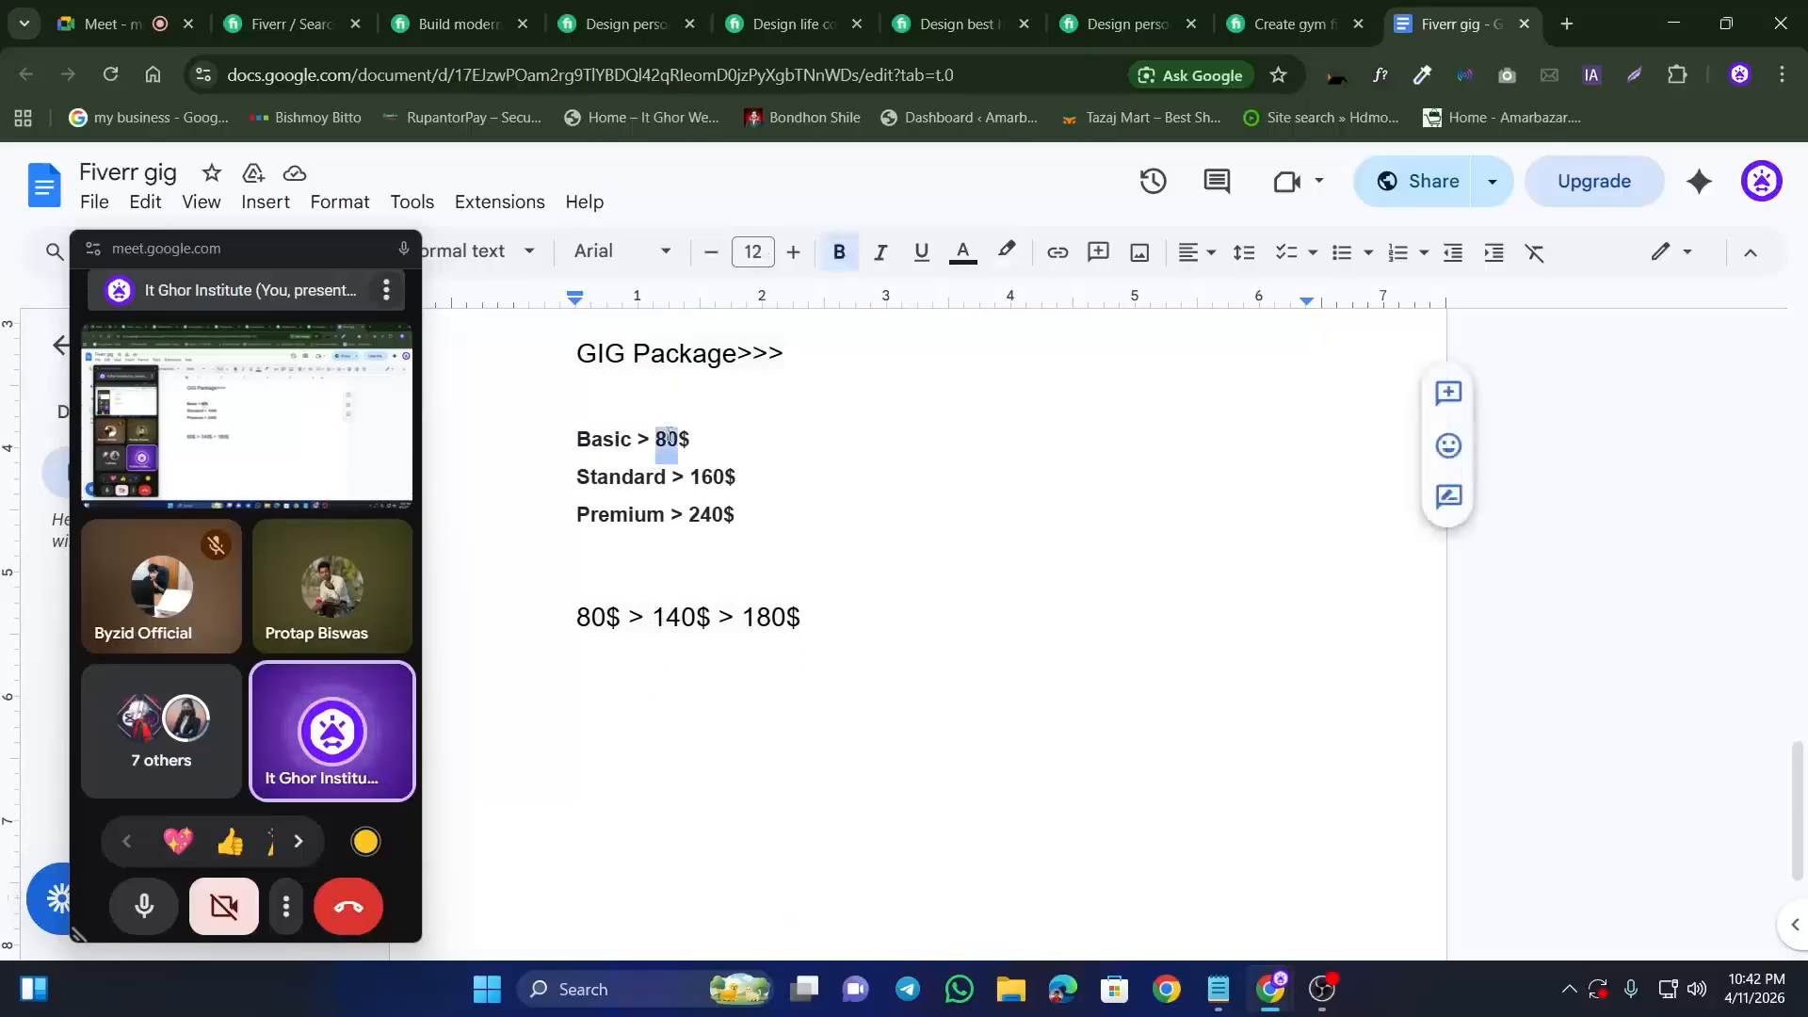
{"action": "double_click", "coordinate": [713, 476]}
{"action": "triple_click", "coordinate": [717, 481]}
{"action": "double_click", "coordinate": [716, 481]}
{"action": "triple_click", "coordinate": [716, 480]}
{"action": "double_click", "coordinate": [714, 478]}
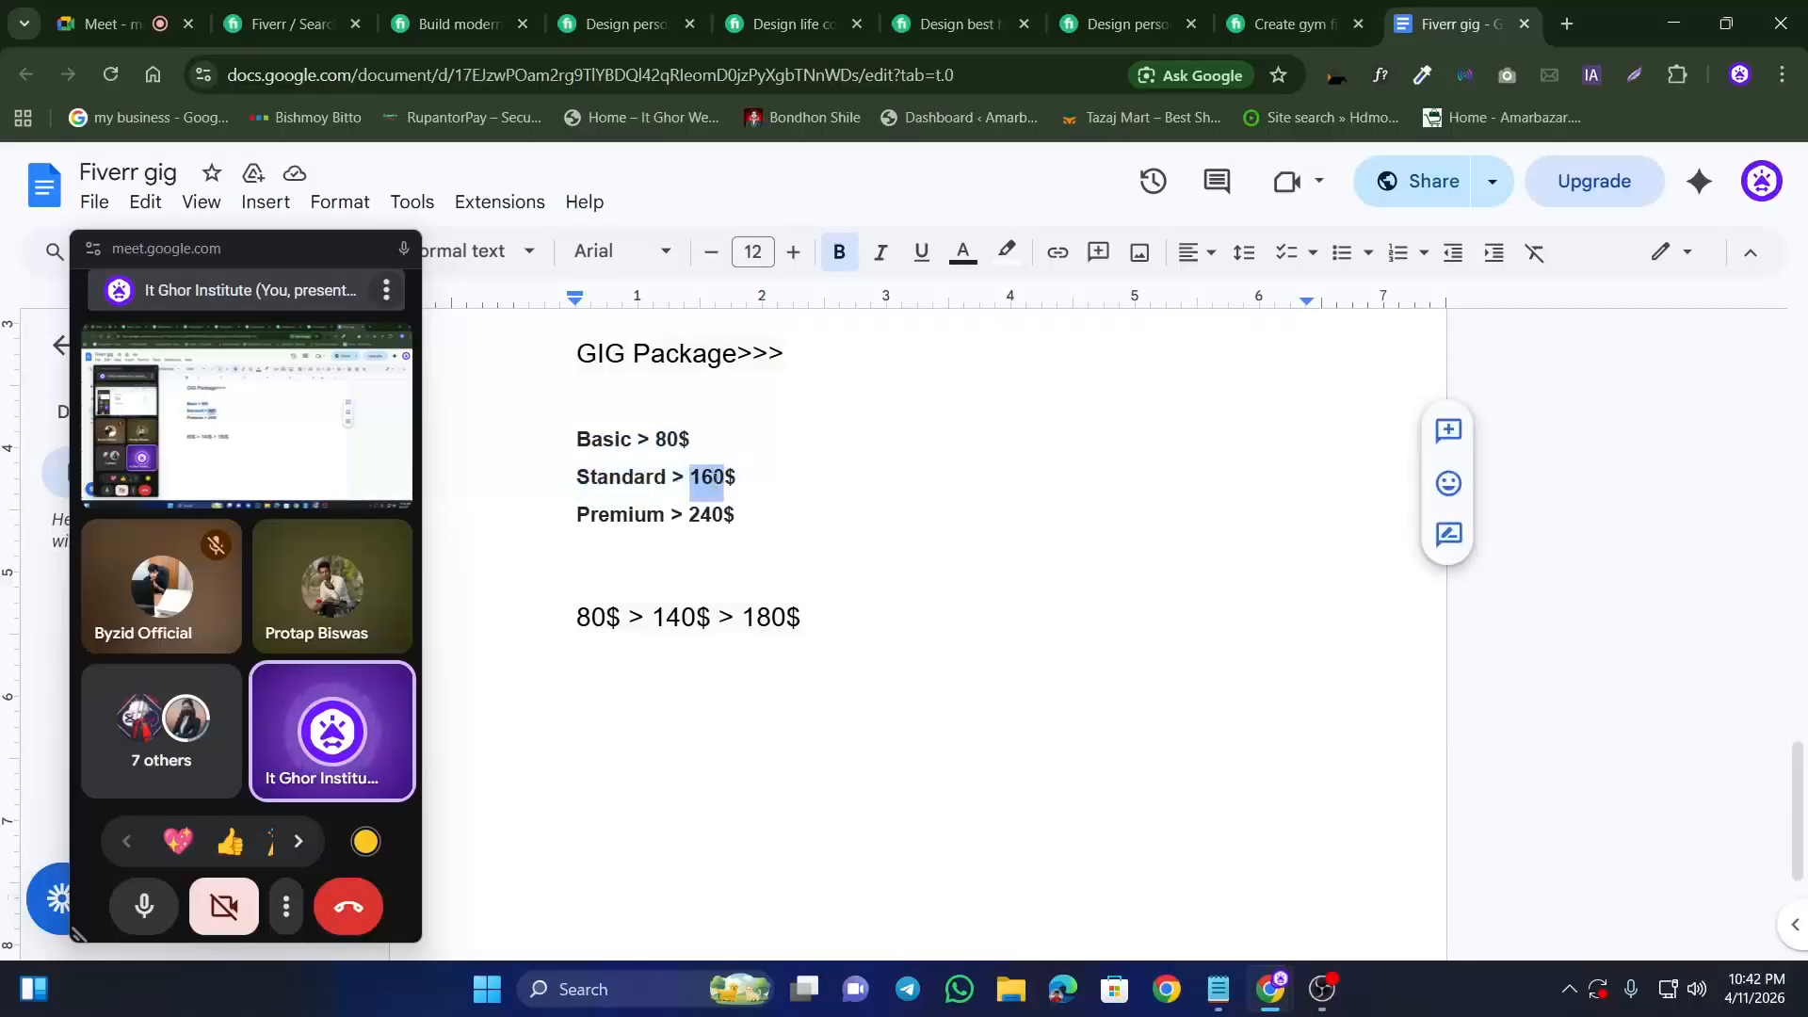
{"action": "left_click", "coordinate": [744, 479]}
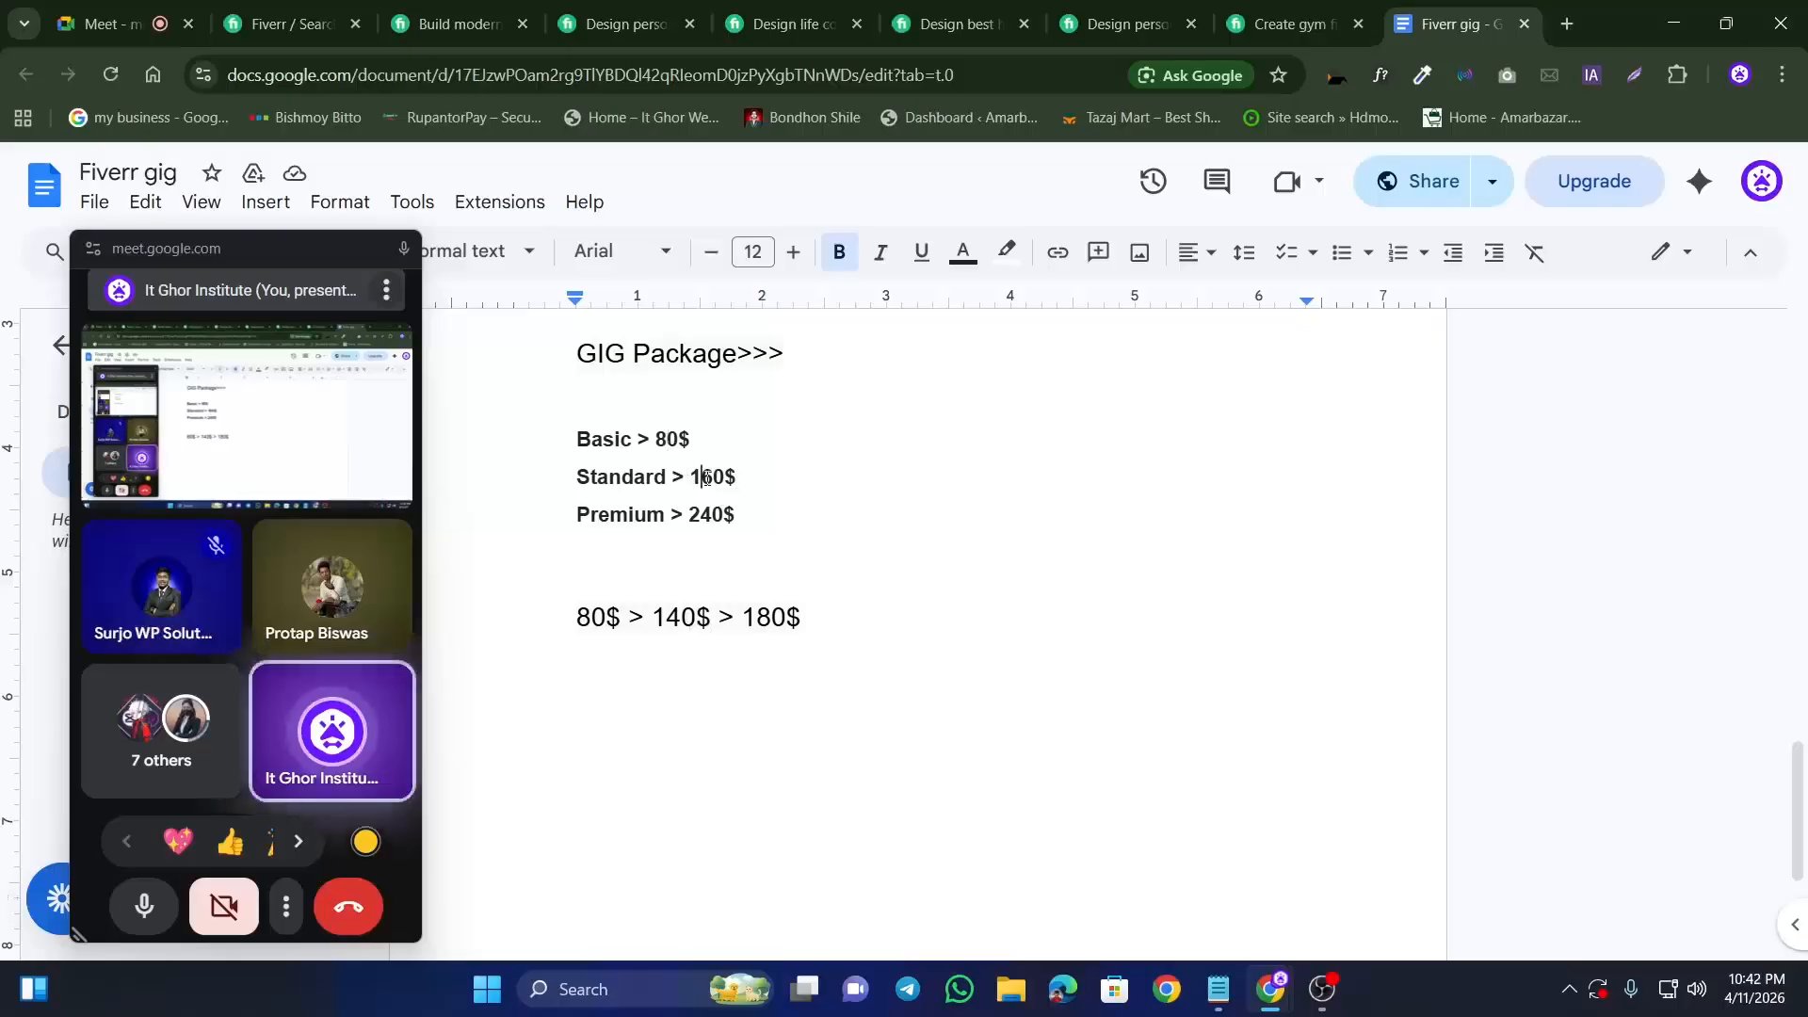
{"action": "left_click", "coordinate": [700, 617]}
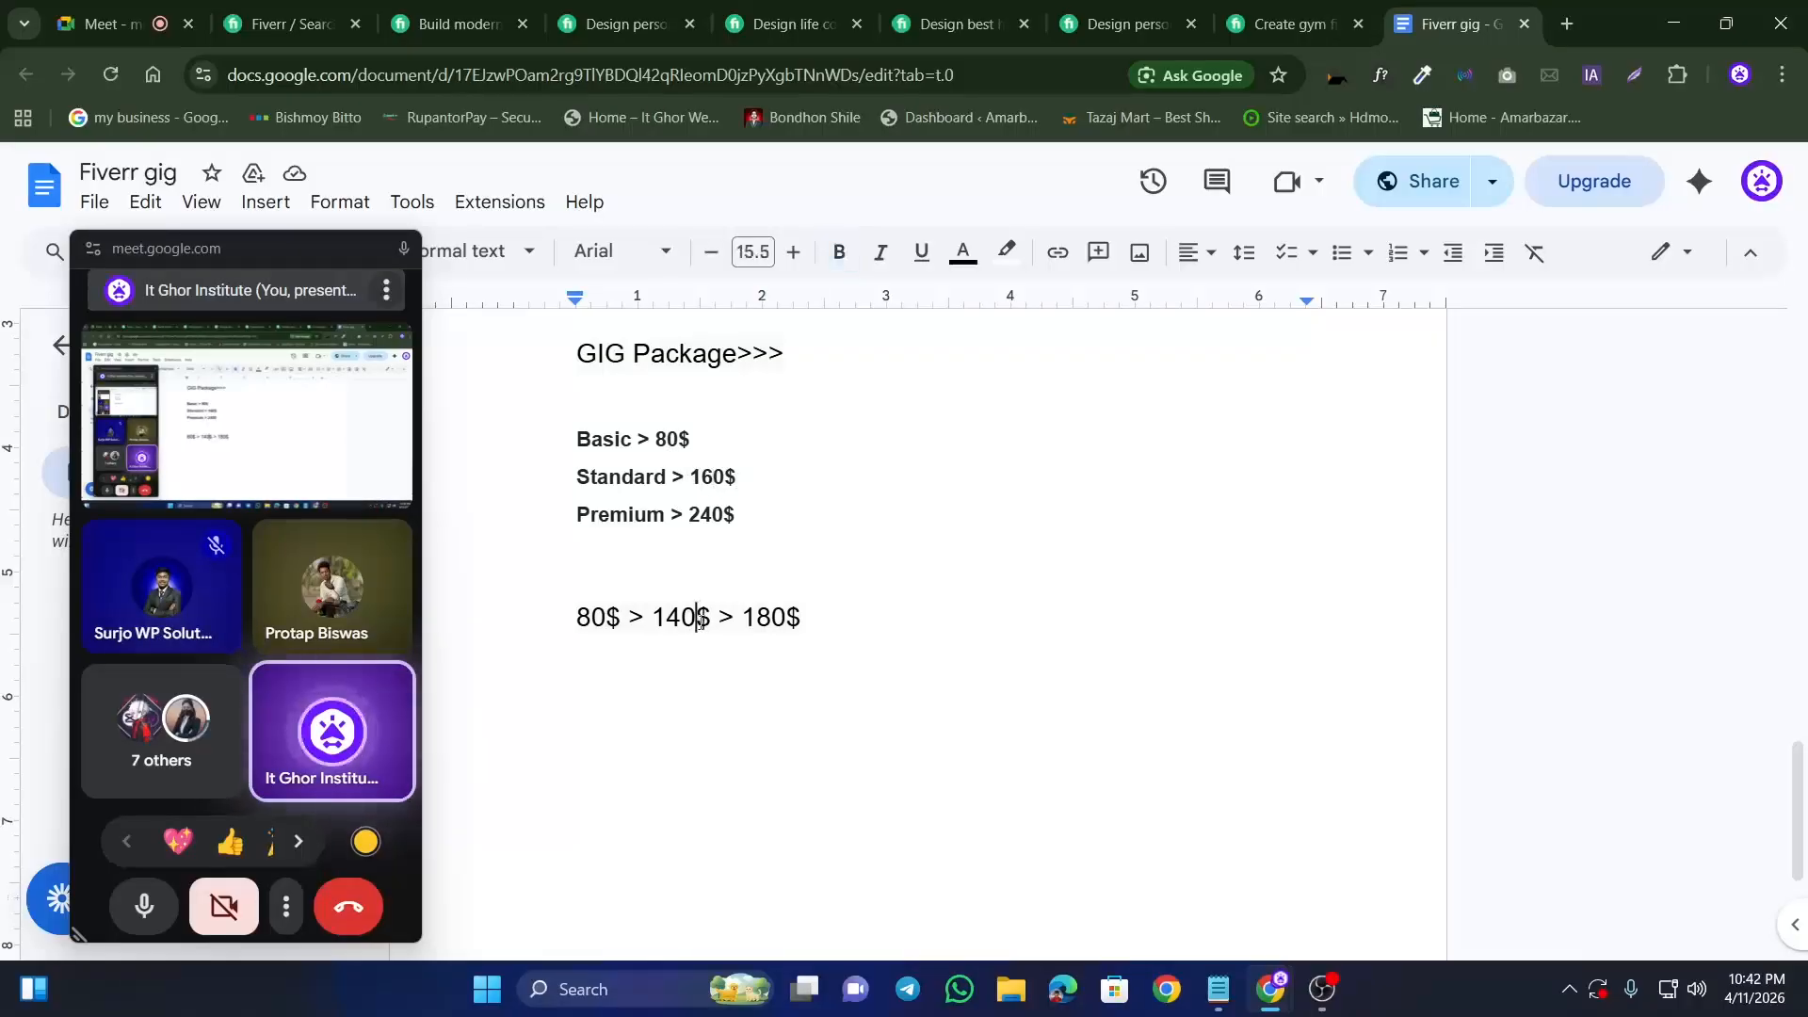
{"action": "left_click", "coordinate": [808, 618]}
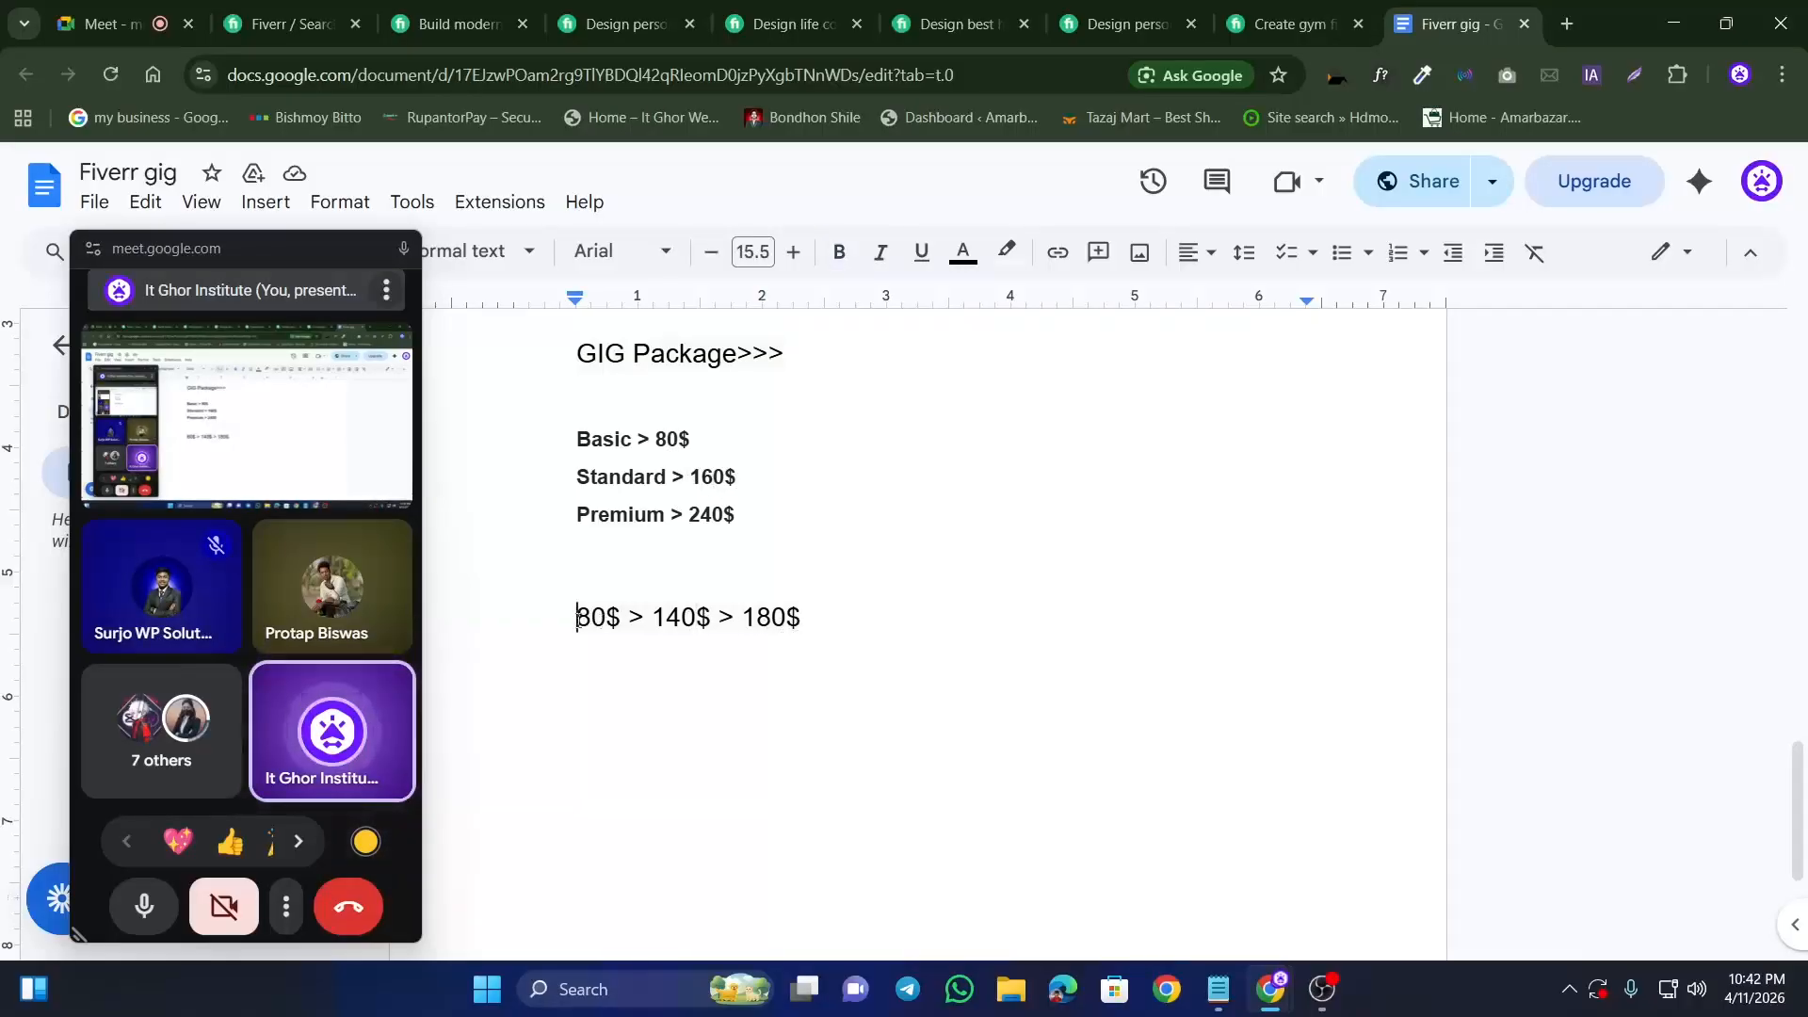
{"action": "left_click_drag", "start_coordinate": [577, 618], "coordinate": [804, 617]}
{"action": "left_click", "coordinate": [808, 614]}
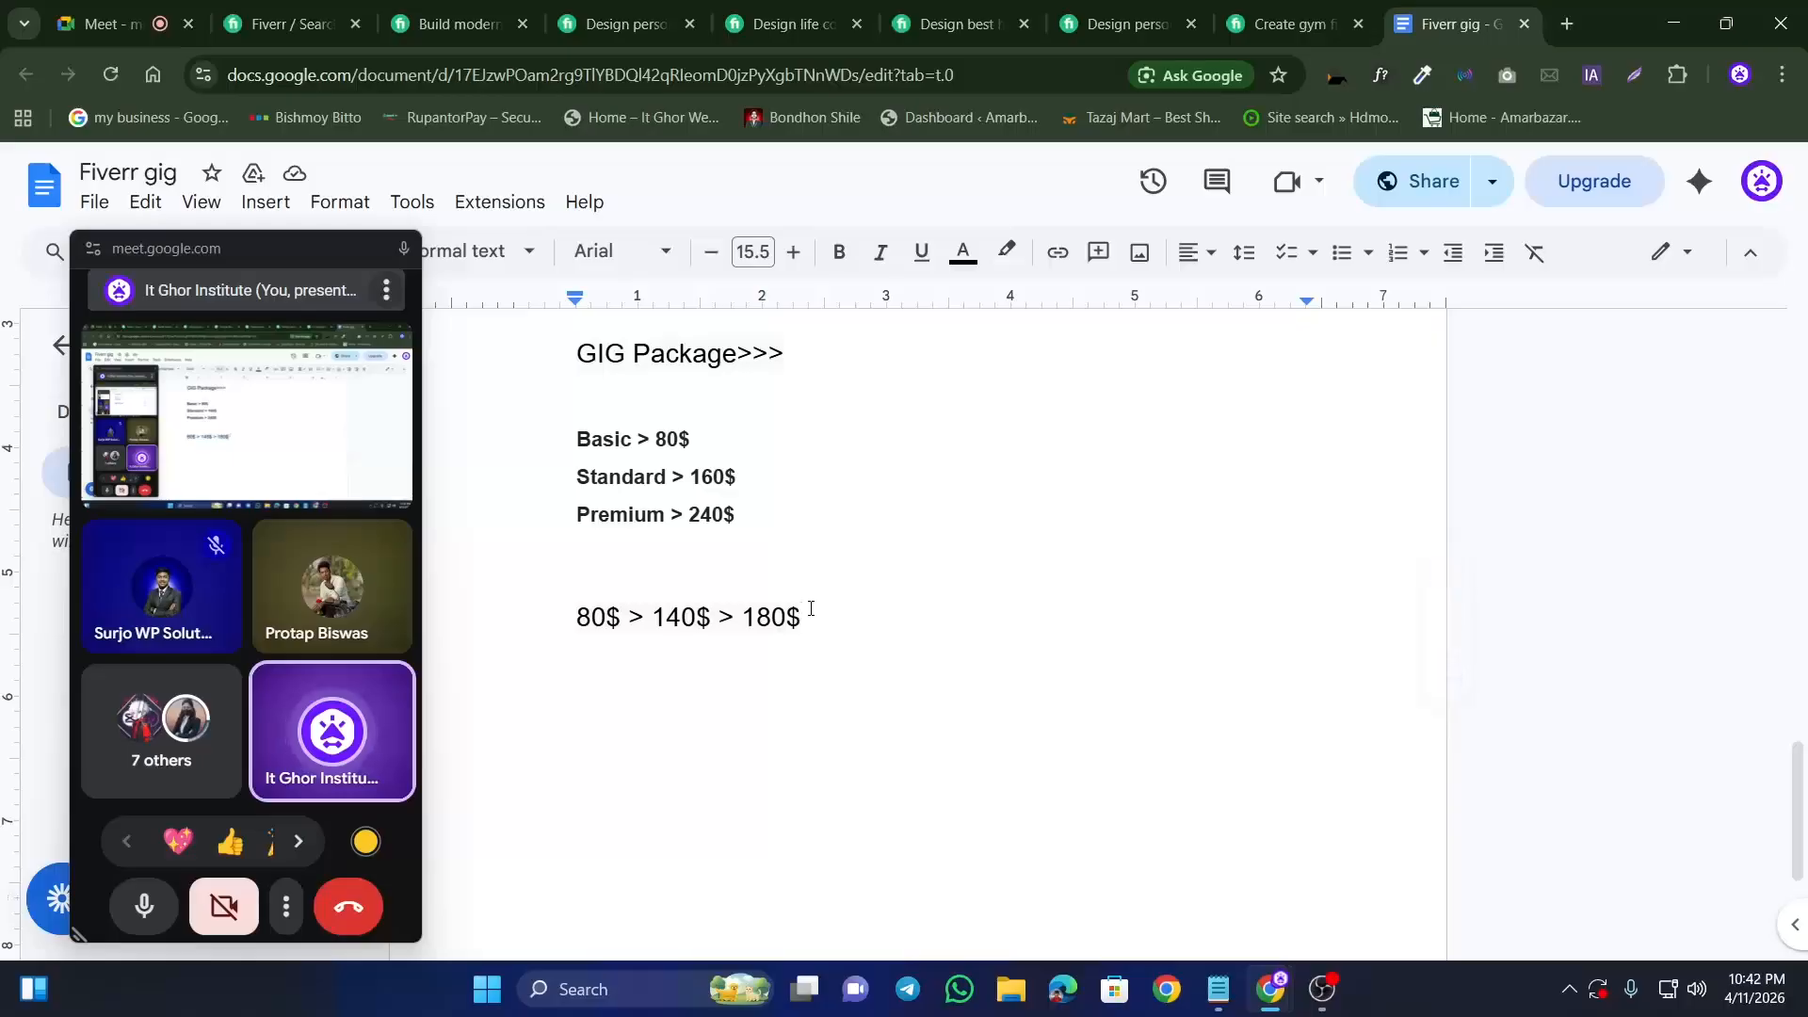
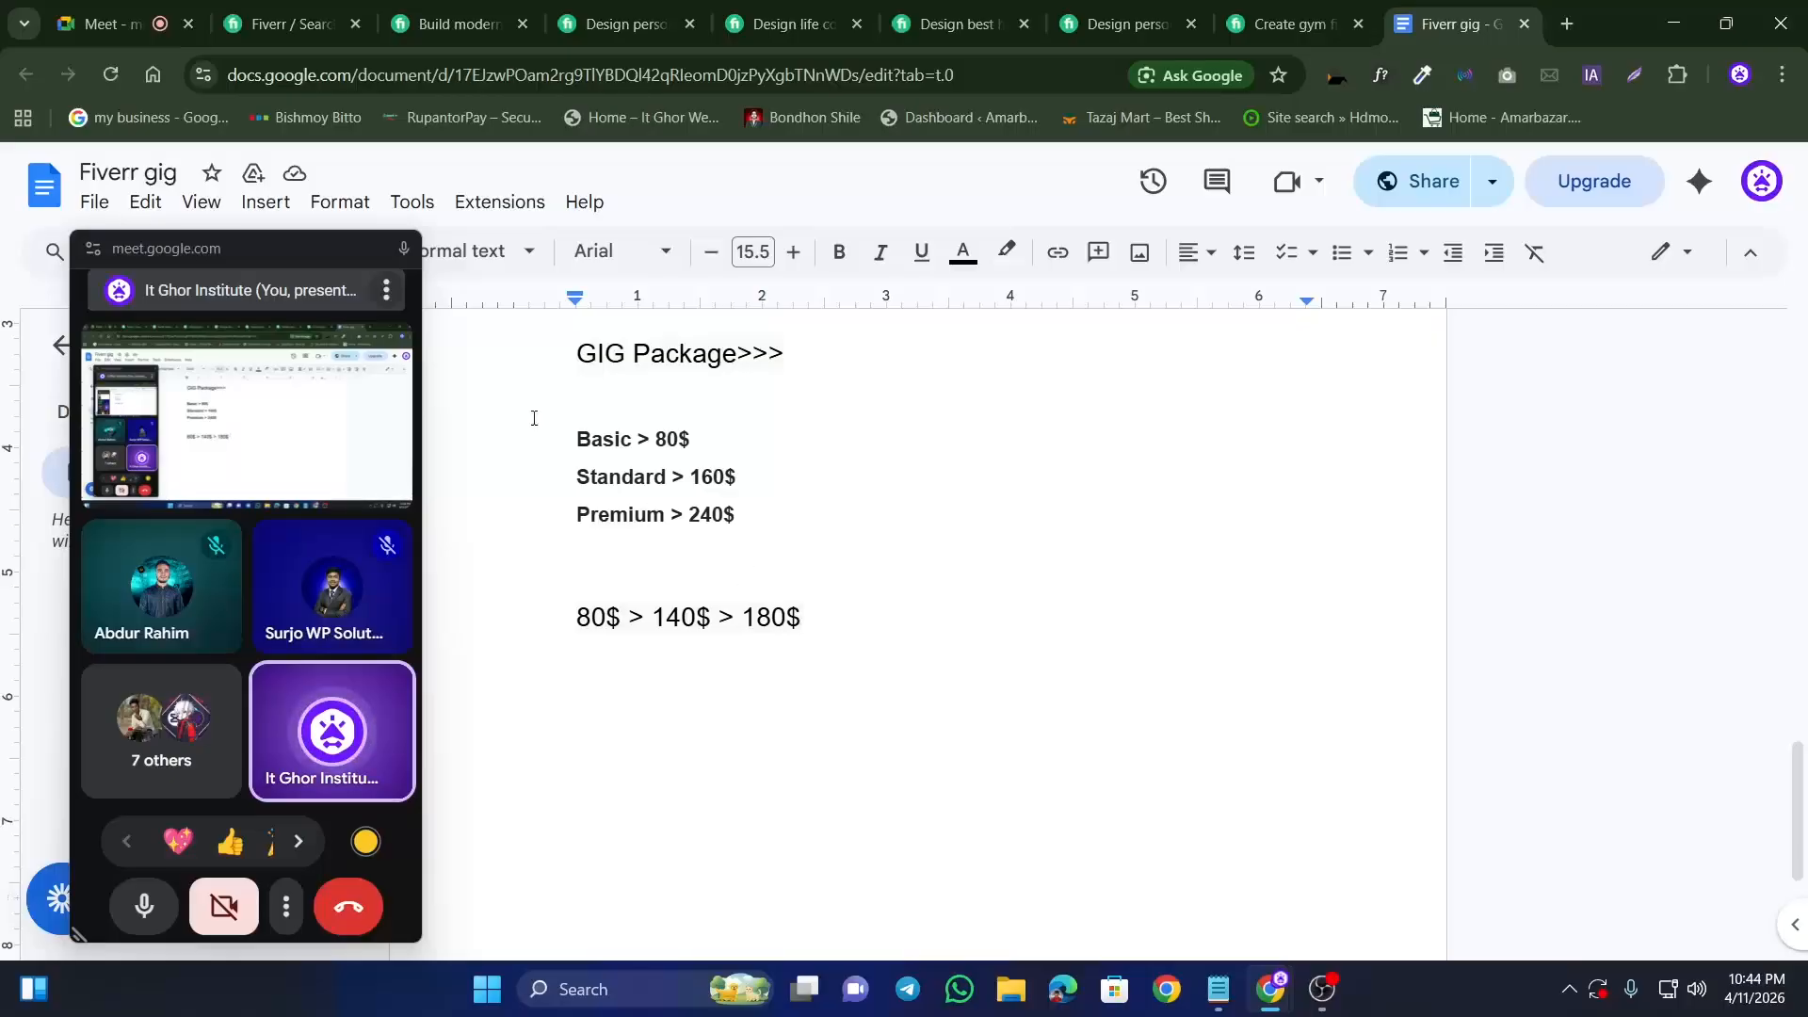
Step: Copy the "Basic > 80$" line and paste it below the price sequence, leaving blank lines between them
{"action": "left_click_drag", "start_coordinate": [577, 438], "coordinate": [701, 441]}
{"action": "key", "text": "ctrl+c"}
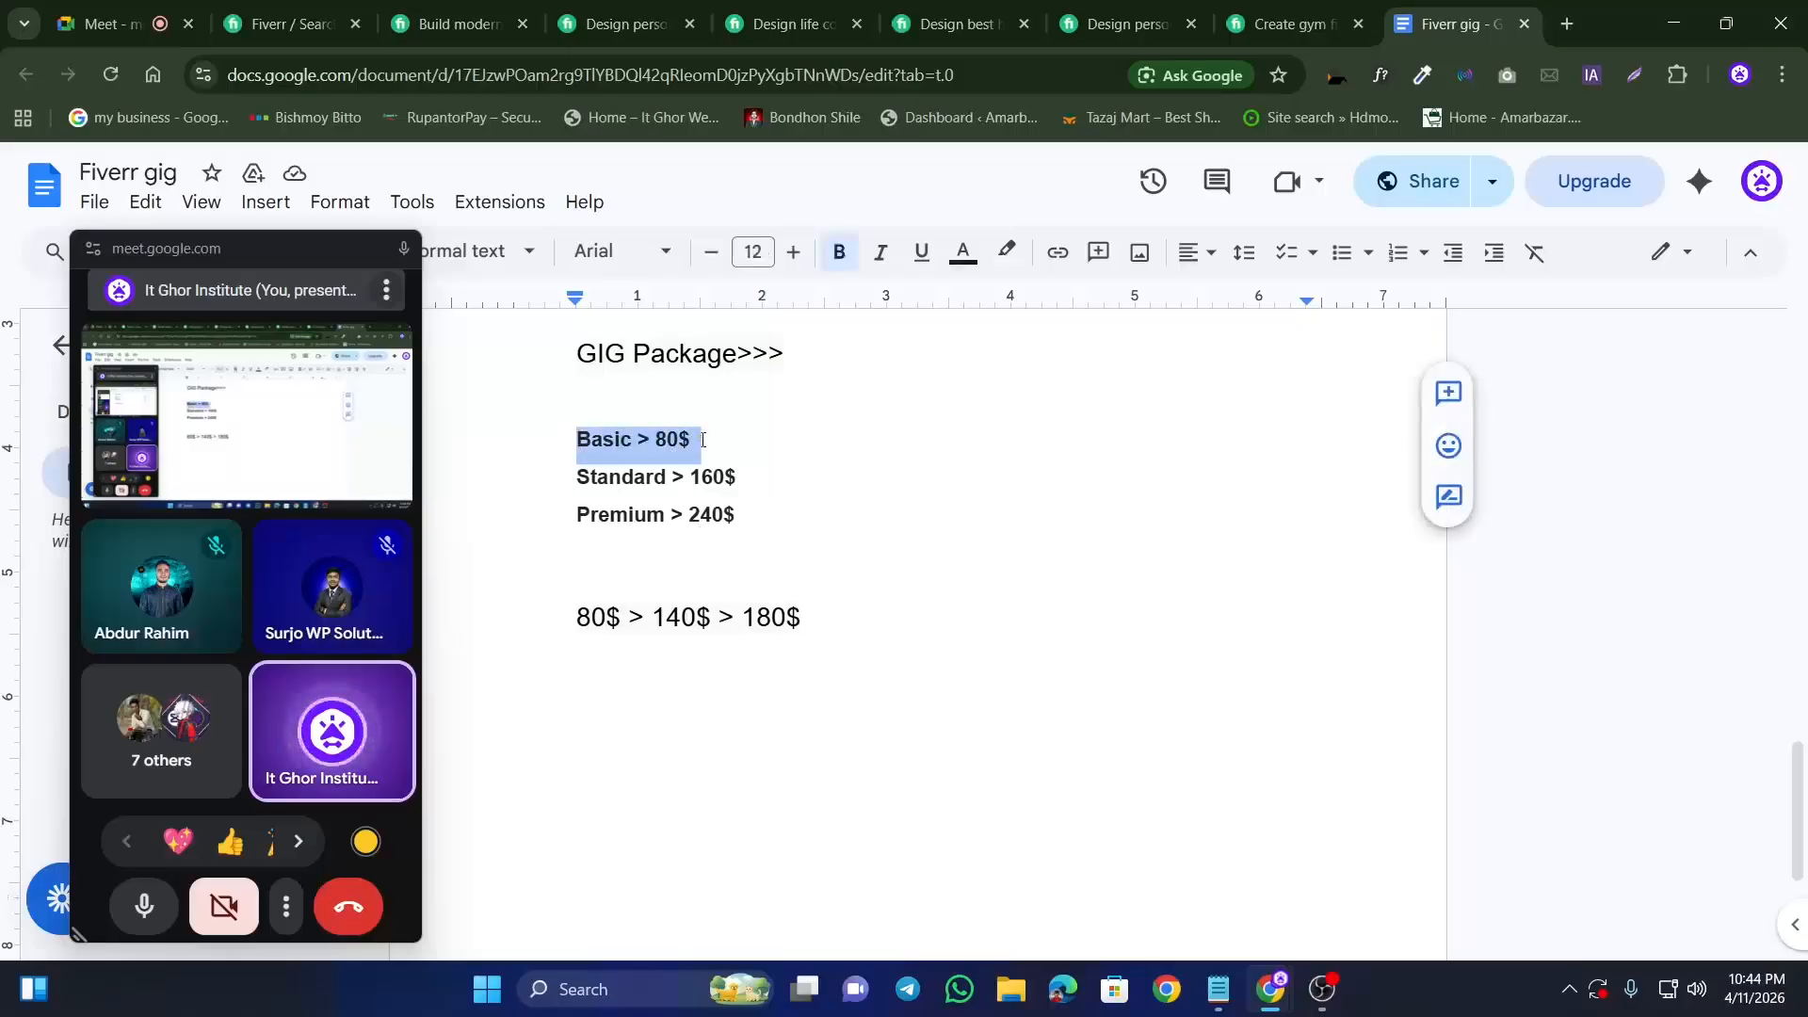
{"action": "left_click", "coordinate": [633, 694]}
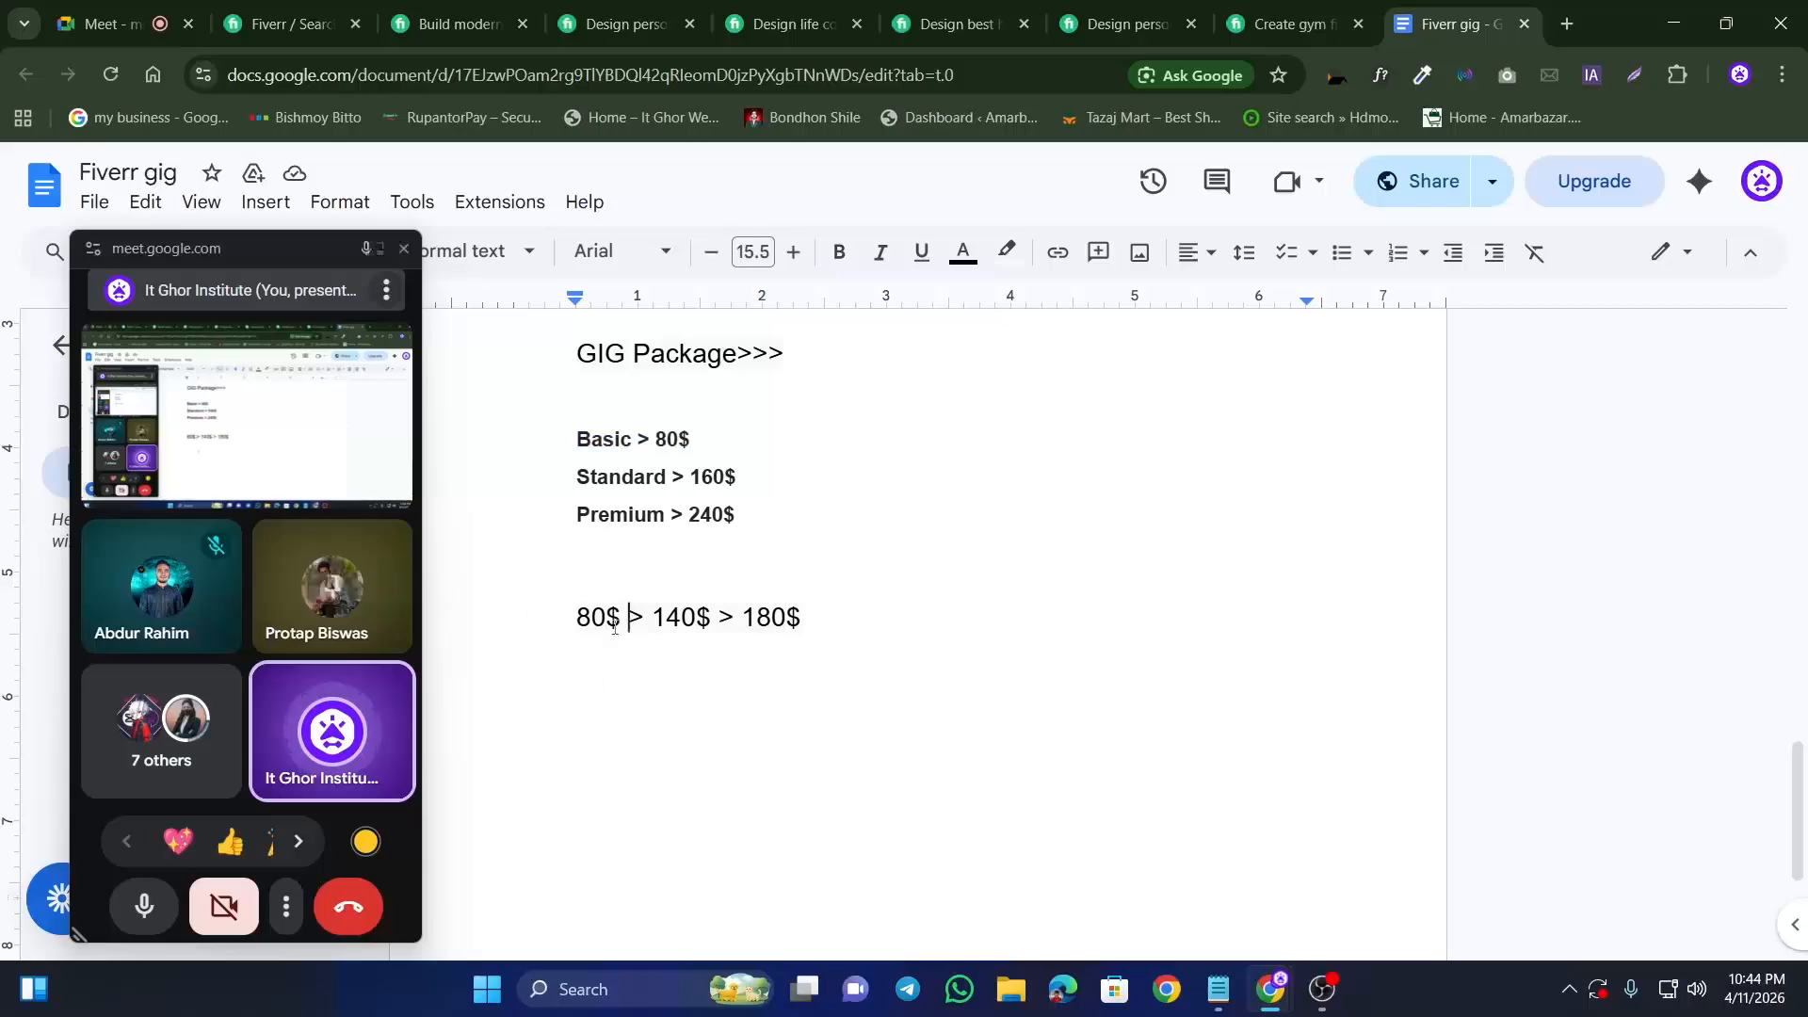
{"action": "left_click", "coordinate": [818, 630]}
{"action": "key", "text": "Return"}
{"action": "key", "text": "Return"}
{"action": "key", "text": "Return"}
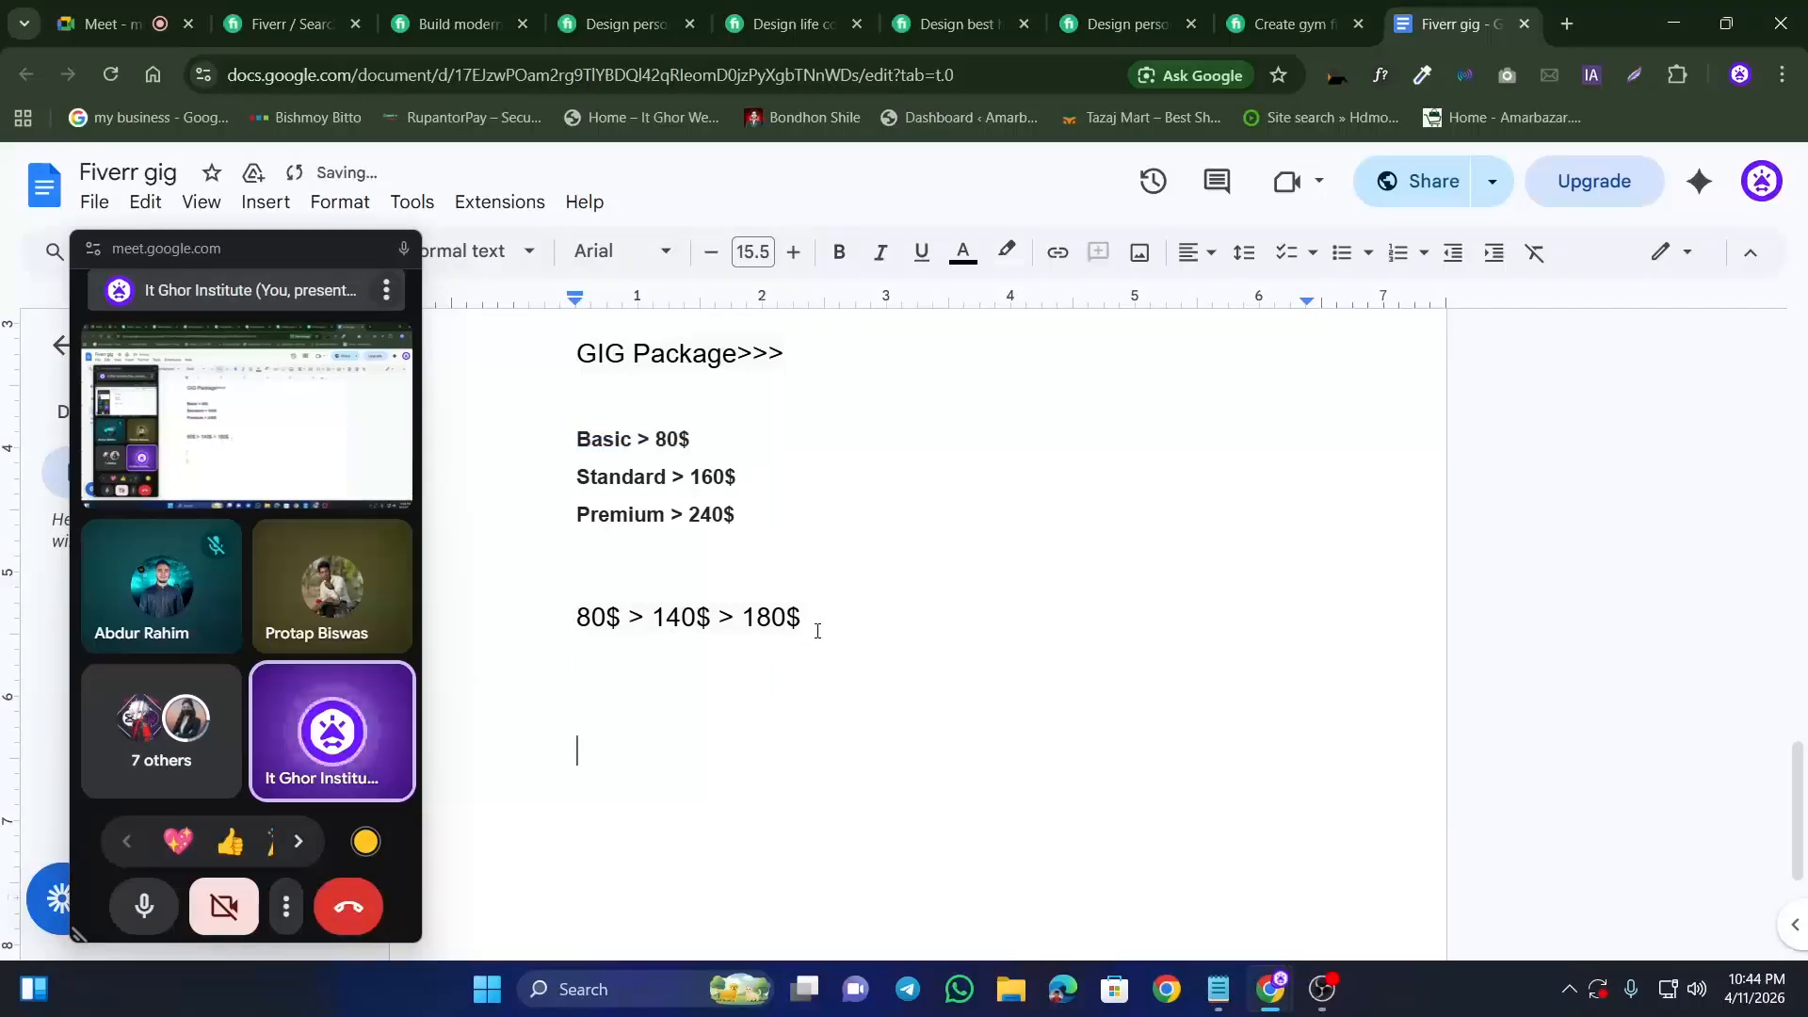
{"action": "key", "text": "ctrl+v"}
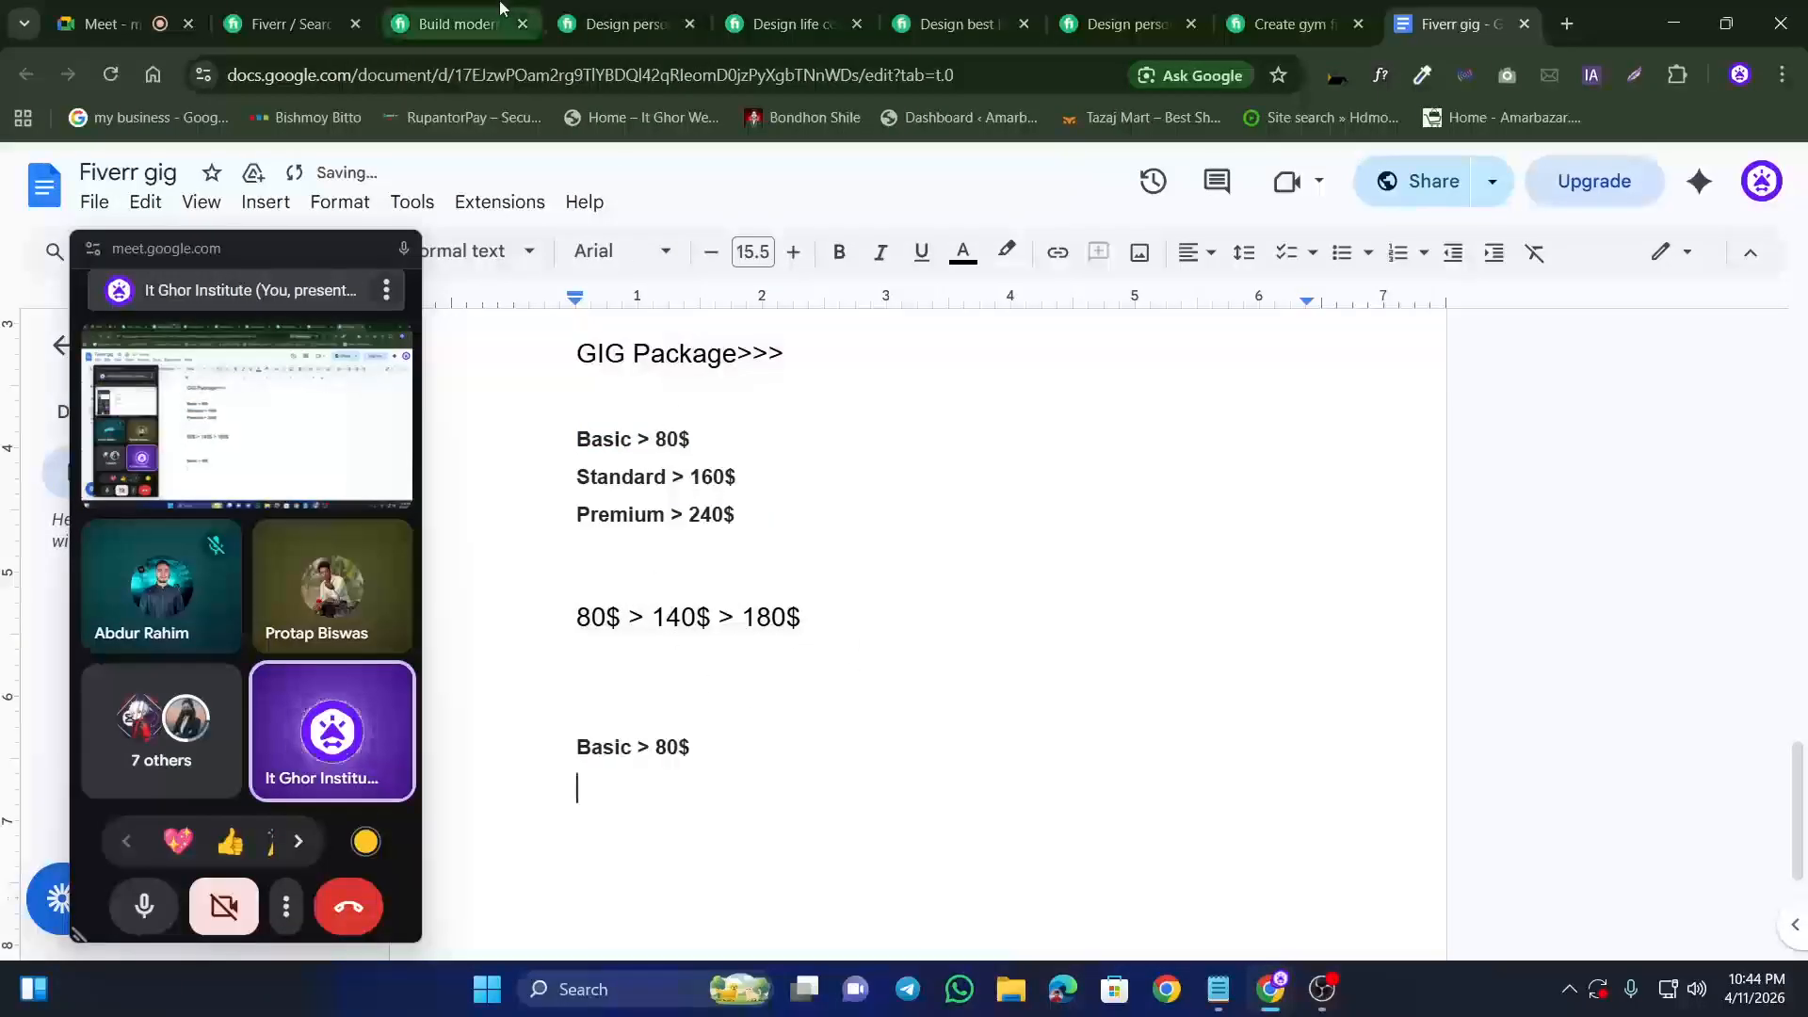
Step: Look through the open competitor gym and fitness gigs to find a package description to model on
{"action": "left_click", "coordinate": [459, 23]}
{"action": "scroll", "coordinate": [1054, 444], "scroll_direction": "down", "scroll_amount": 2}
{"action": "left_click", "coordinate": [623, 23]}
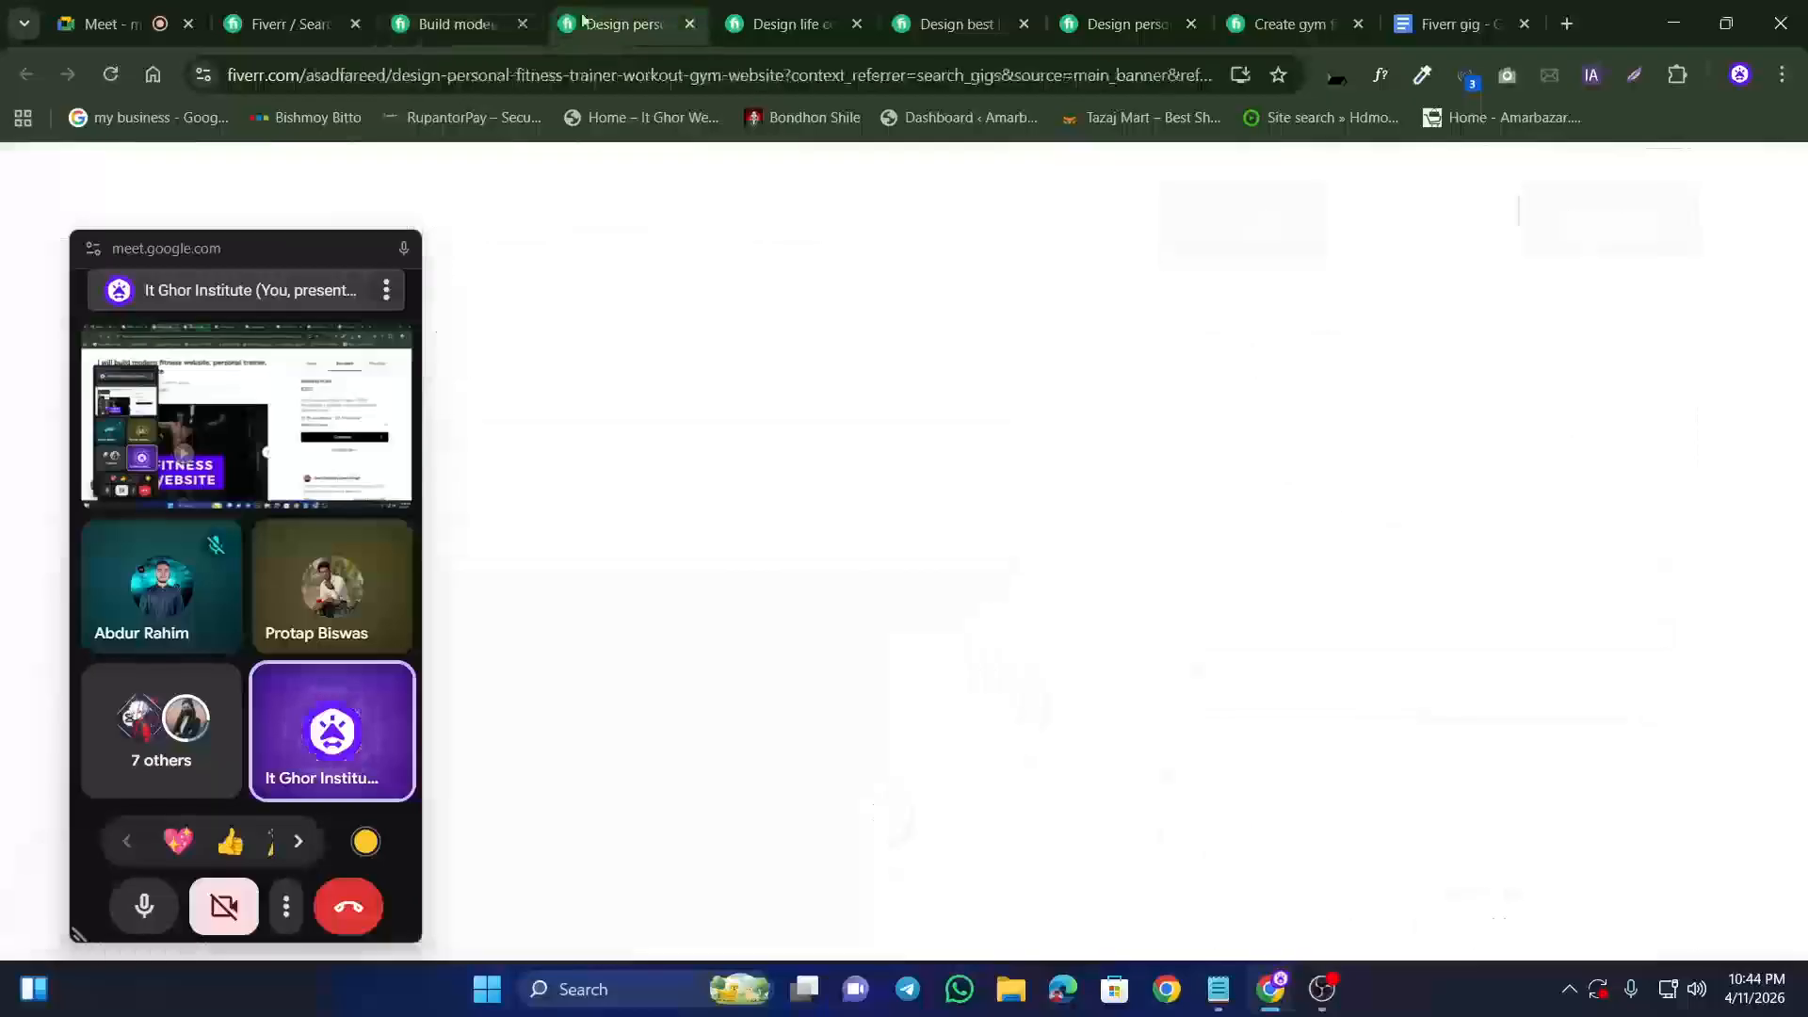
{"action": "left_click", "coordinate": [791, 23]}
{"action": "left_click", "coordinate": [955, 24]}
{"action": "left_click", "coordinate": [1109, 12]}
{"action": "left_click", "coordinate": [1271, 12]}
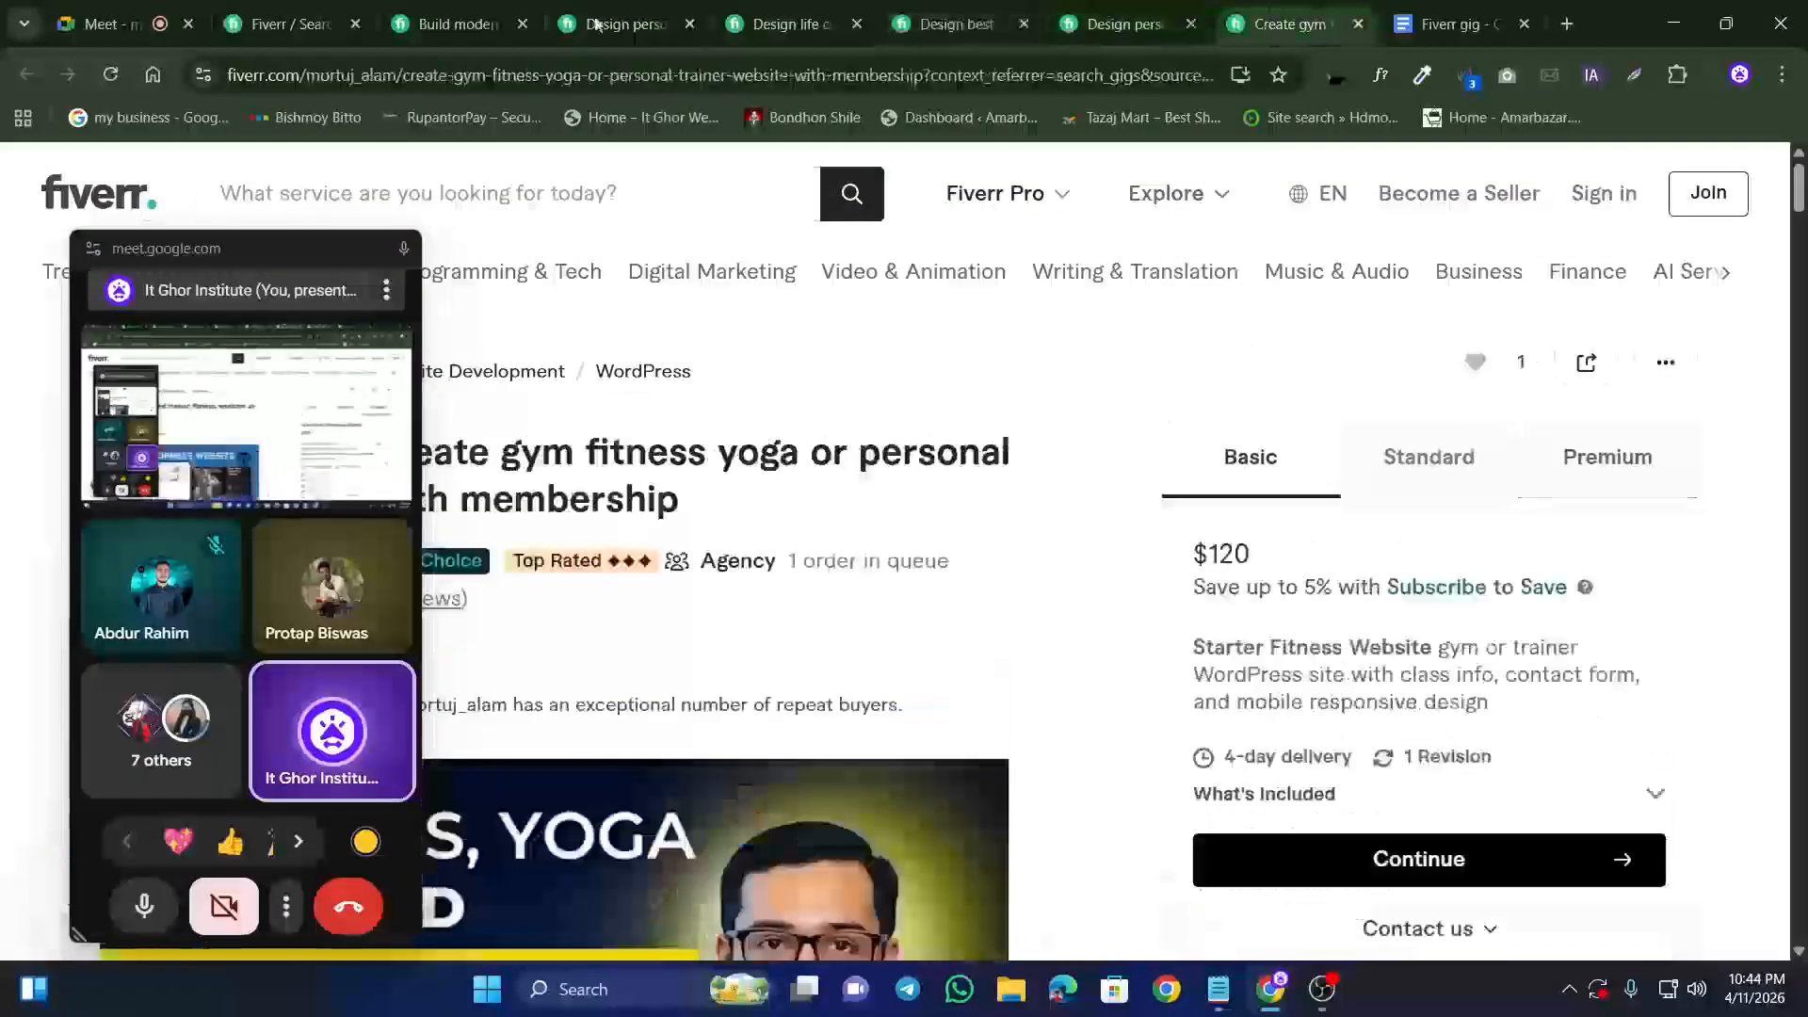
{"action": "left_click", "coordinate": [461, 12]}
{"action": "left_click", "coordinate": [612, 9]}
{"action": "left_click", "coordinate": [808, 9]}
{"action": "left_click", "coordinate": [1109, 21]}
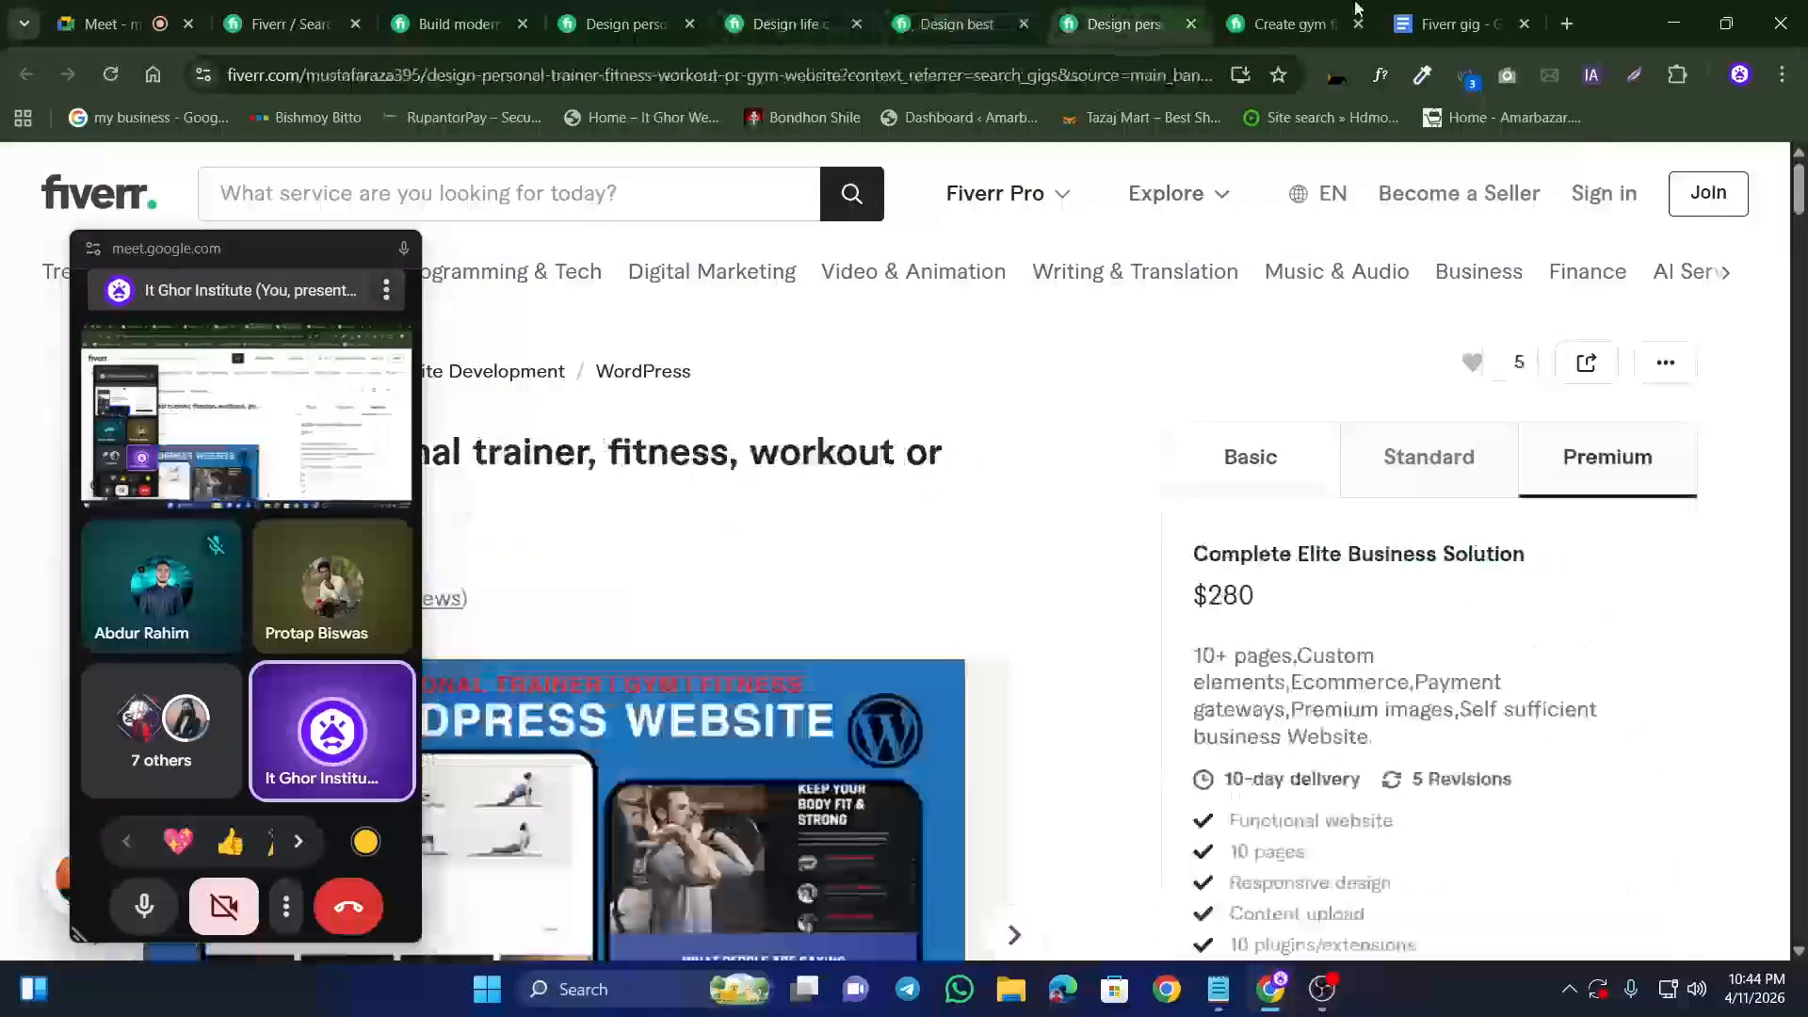
{"action": "left_click", "coordinate": [1281, 20]}
Step: Compare the Basic package description of the modern fitness website gig with that of the personal fitness trainer gig
{"action": "left_click", "coordinate": [458, 21]}
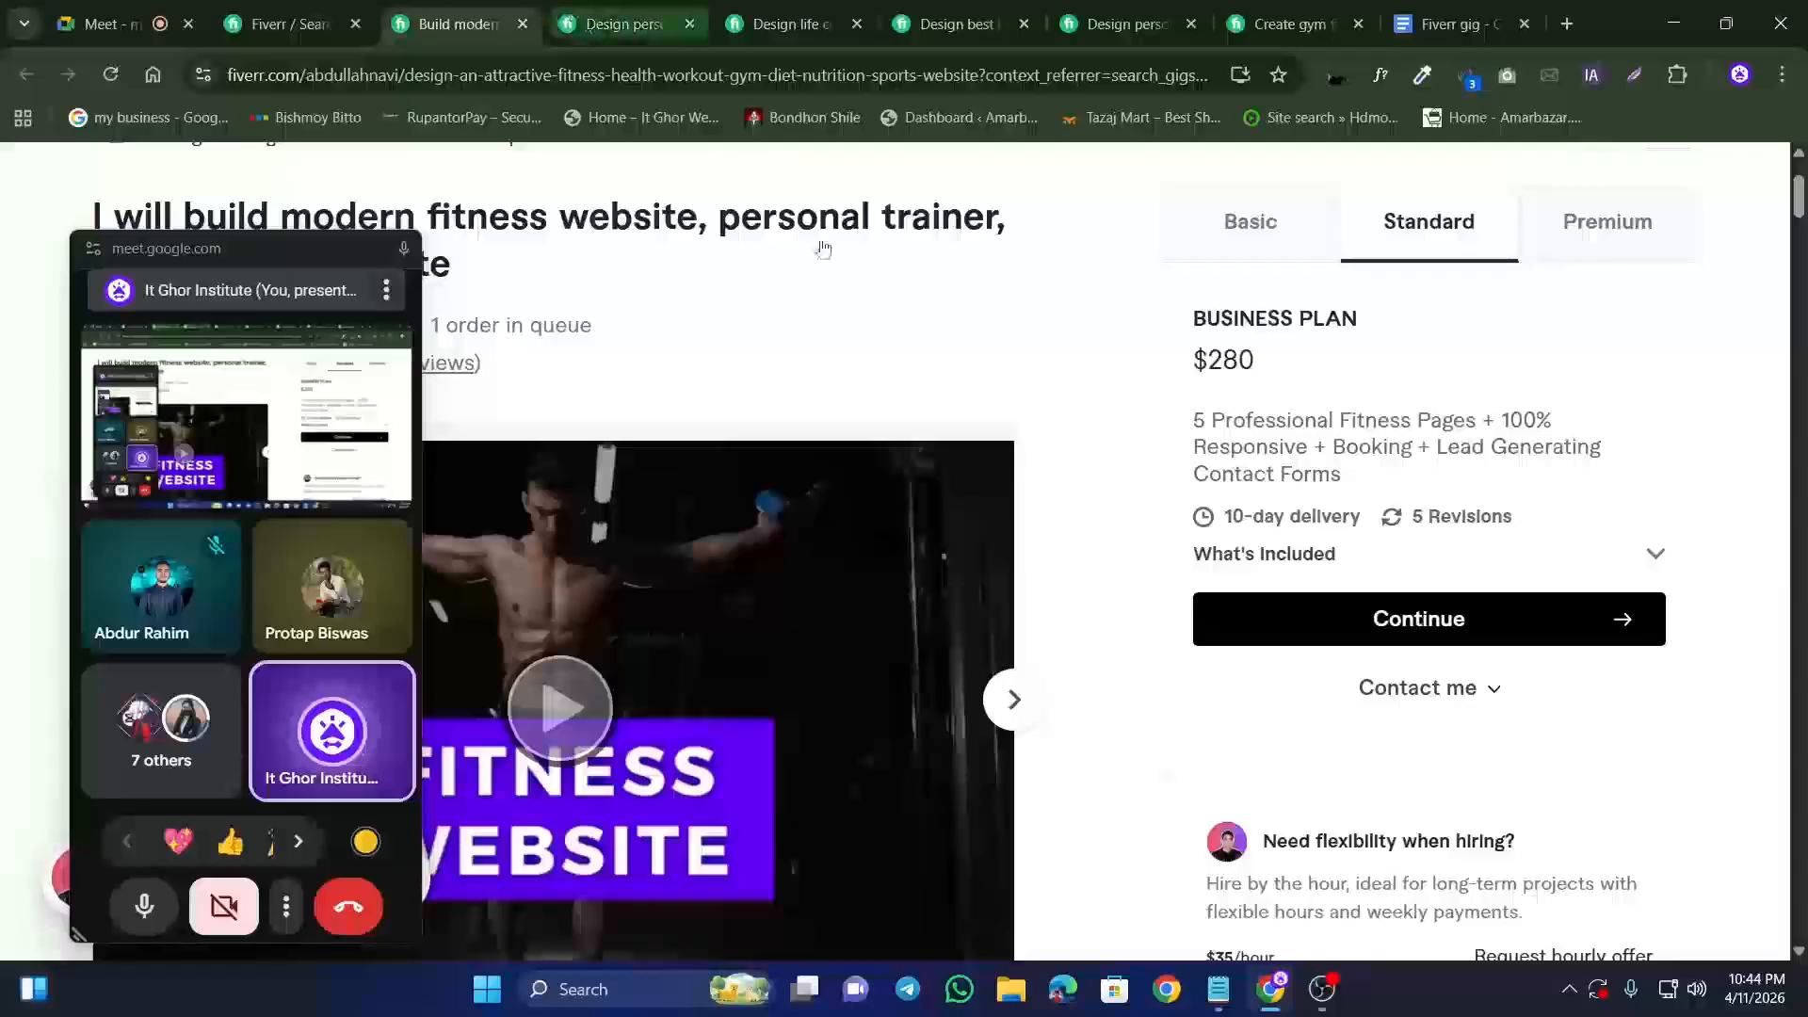
{"action": "scroll", "coordinate": [1186, 387], "scroll_direction": "up", "scroll_amount": 1}
{"action": "left_click", "coordinate": [1223, 363]}
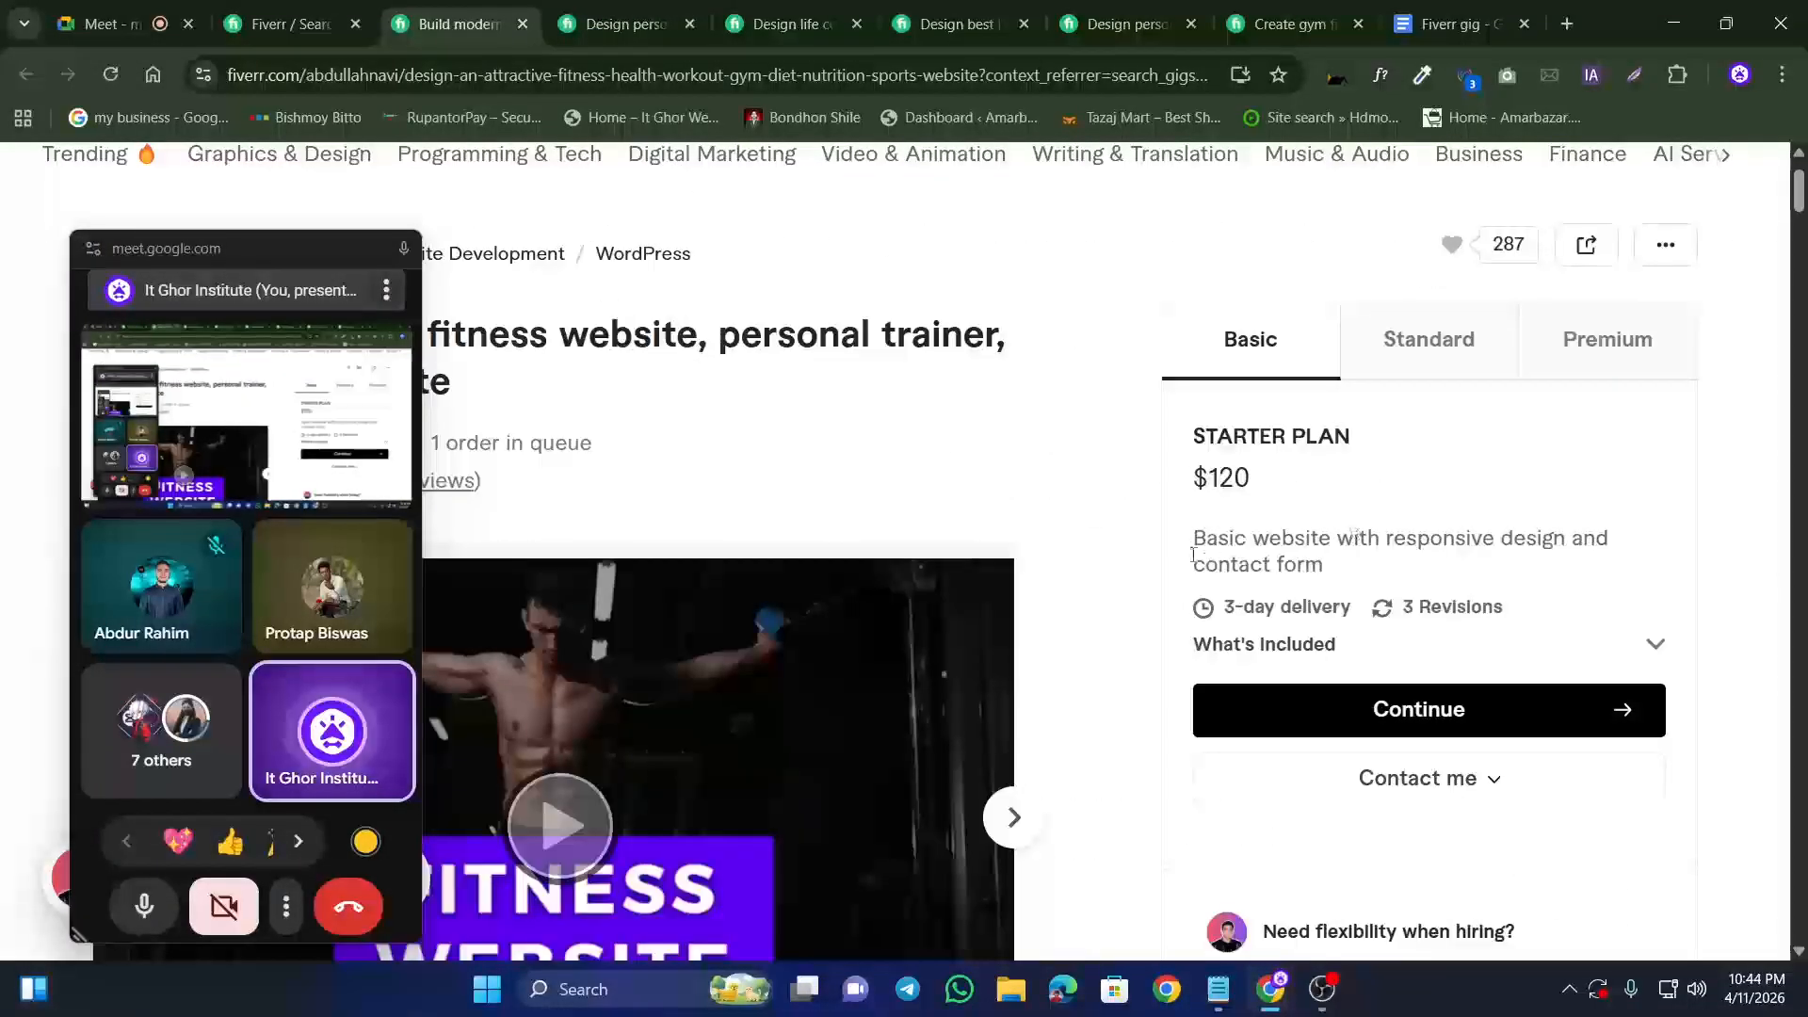
{"action": "left_click_drag", "start_coordinate": [1192, 541], "coordinate": [1368, 583]}
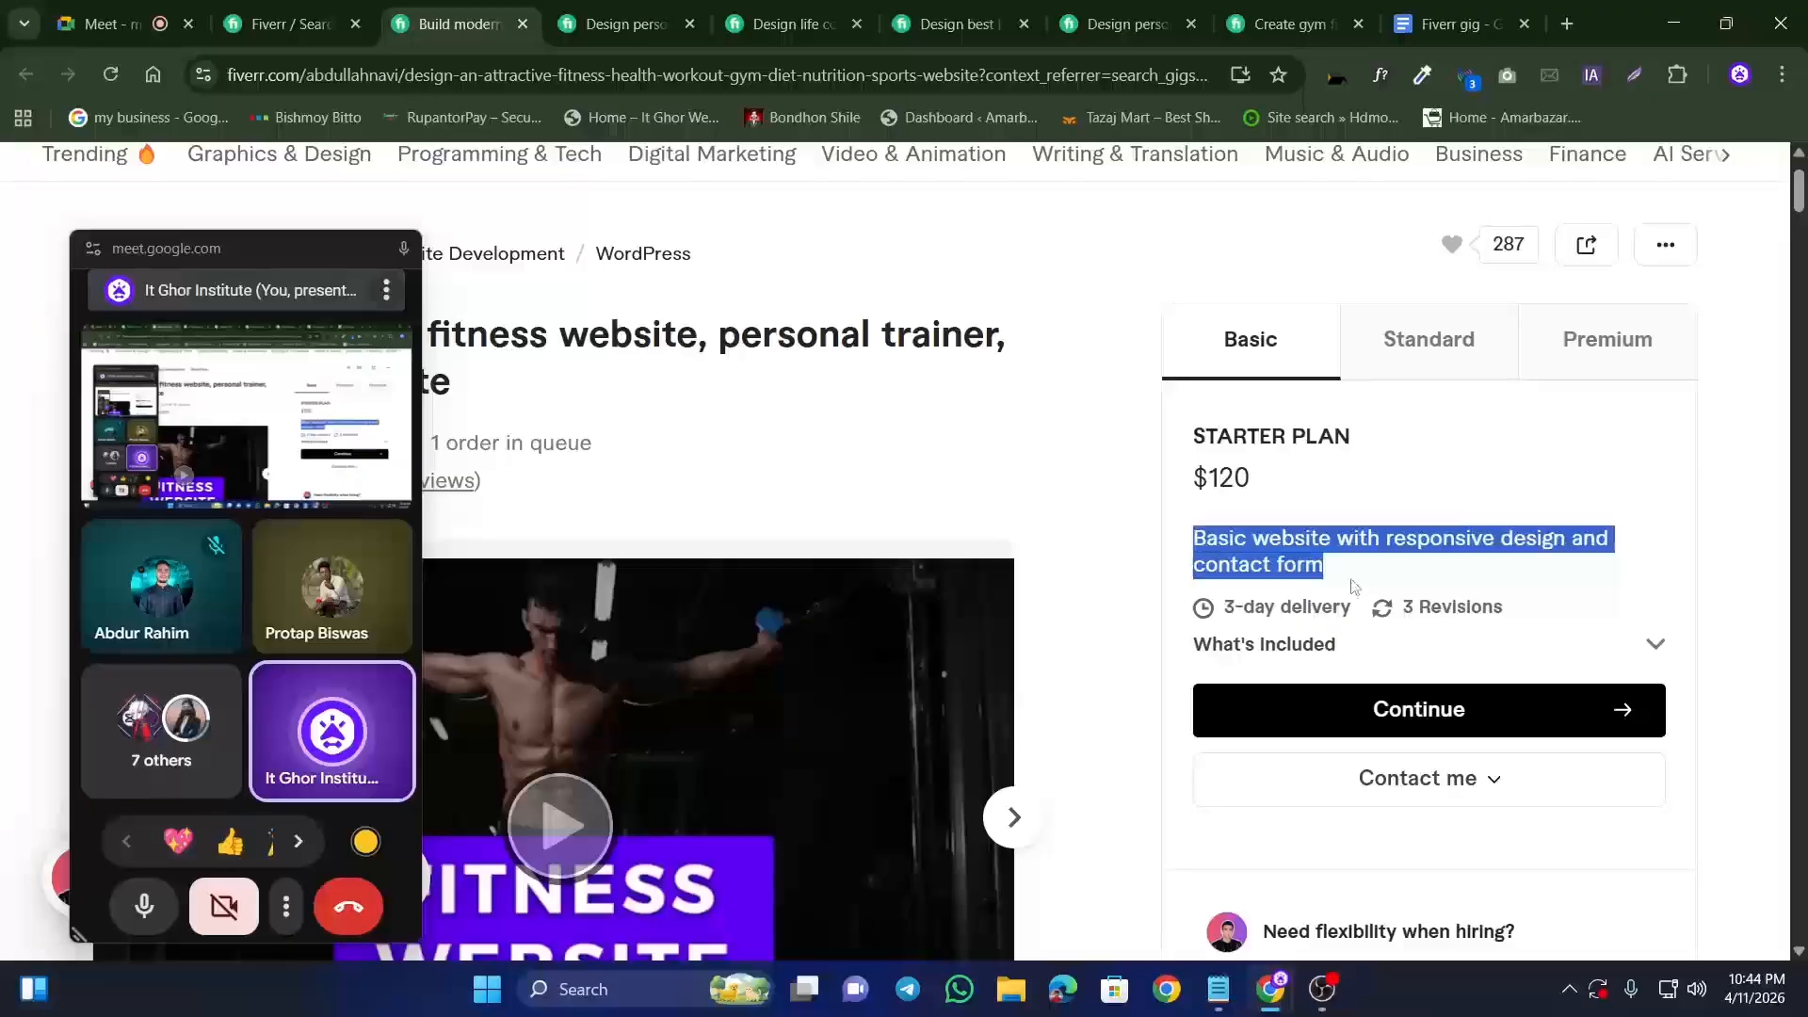
{"action": "left_click", "coordinate": [1353, 586]}
{"action": "key", "text": "ctrl+Tab"}
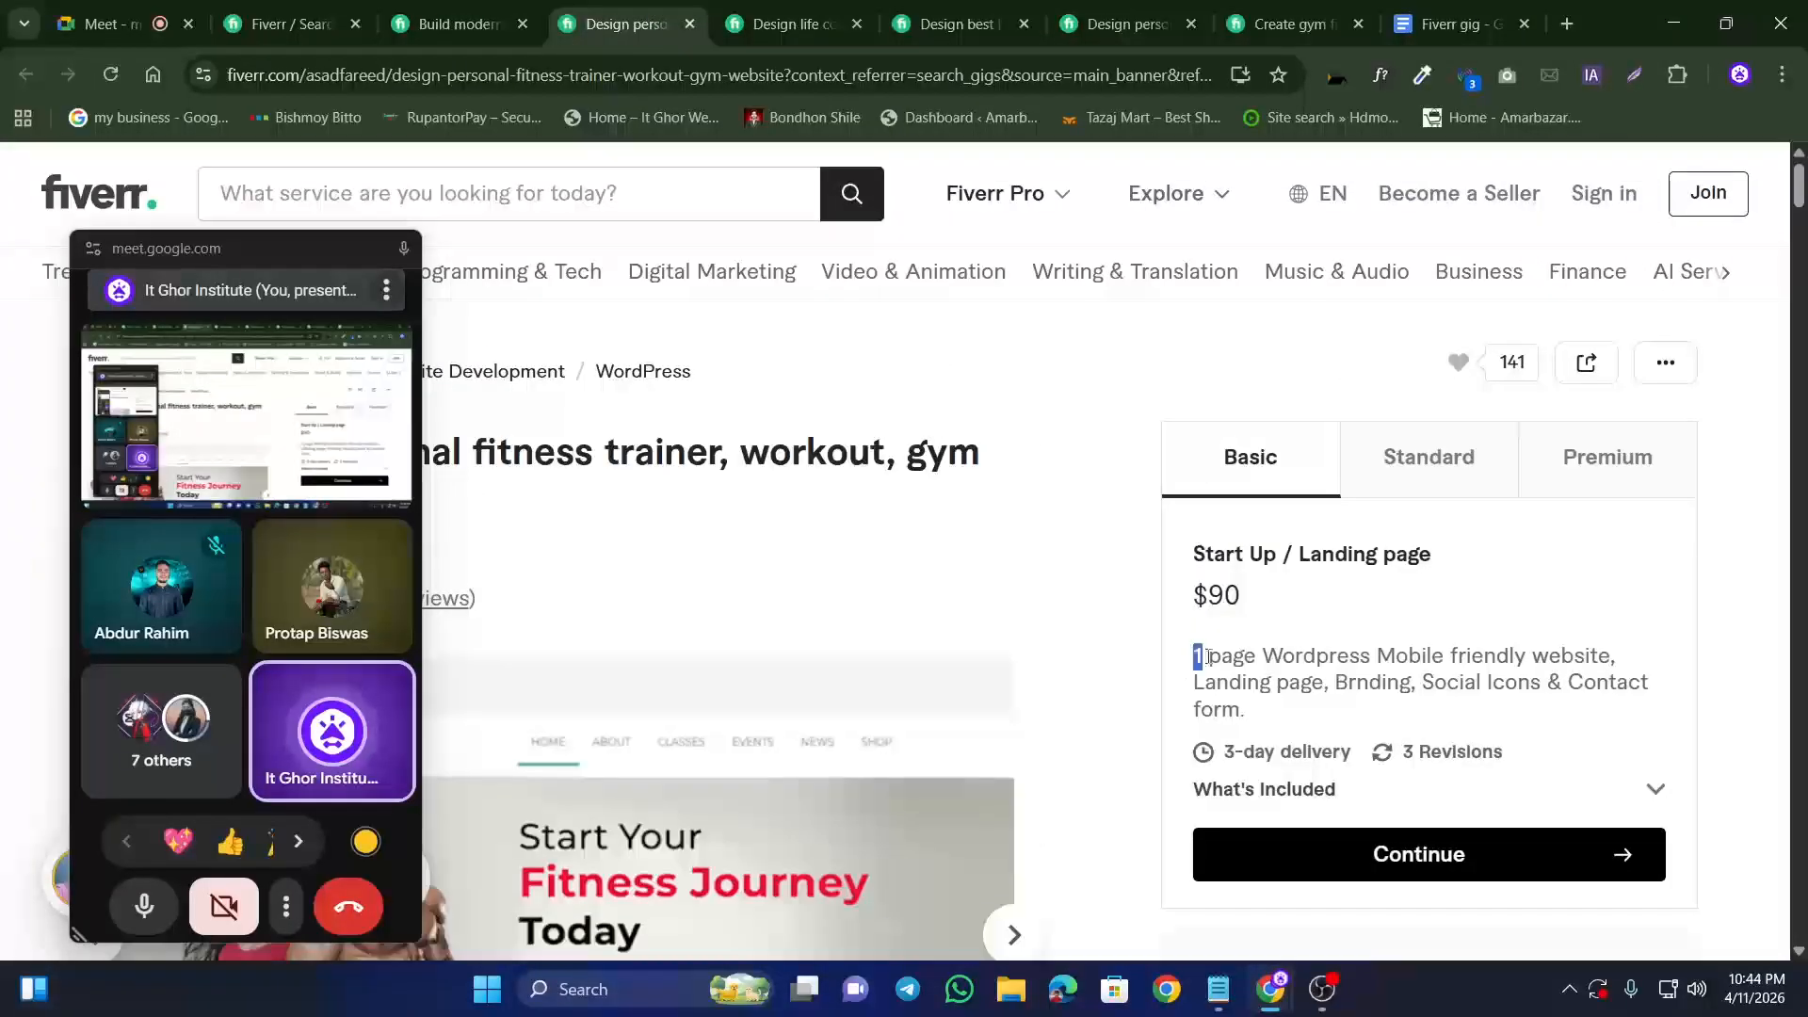
{"action": "left_click_drag", "start_coordinate": [1208, 656], "coordinate": [1424, 712]}
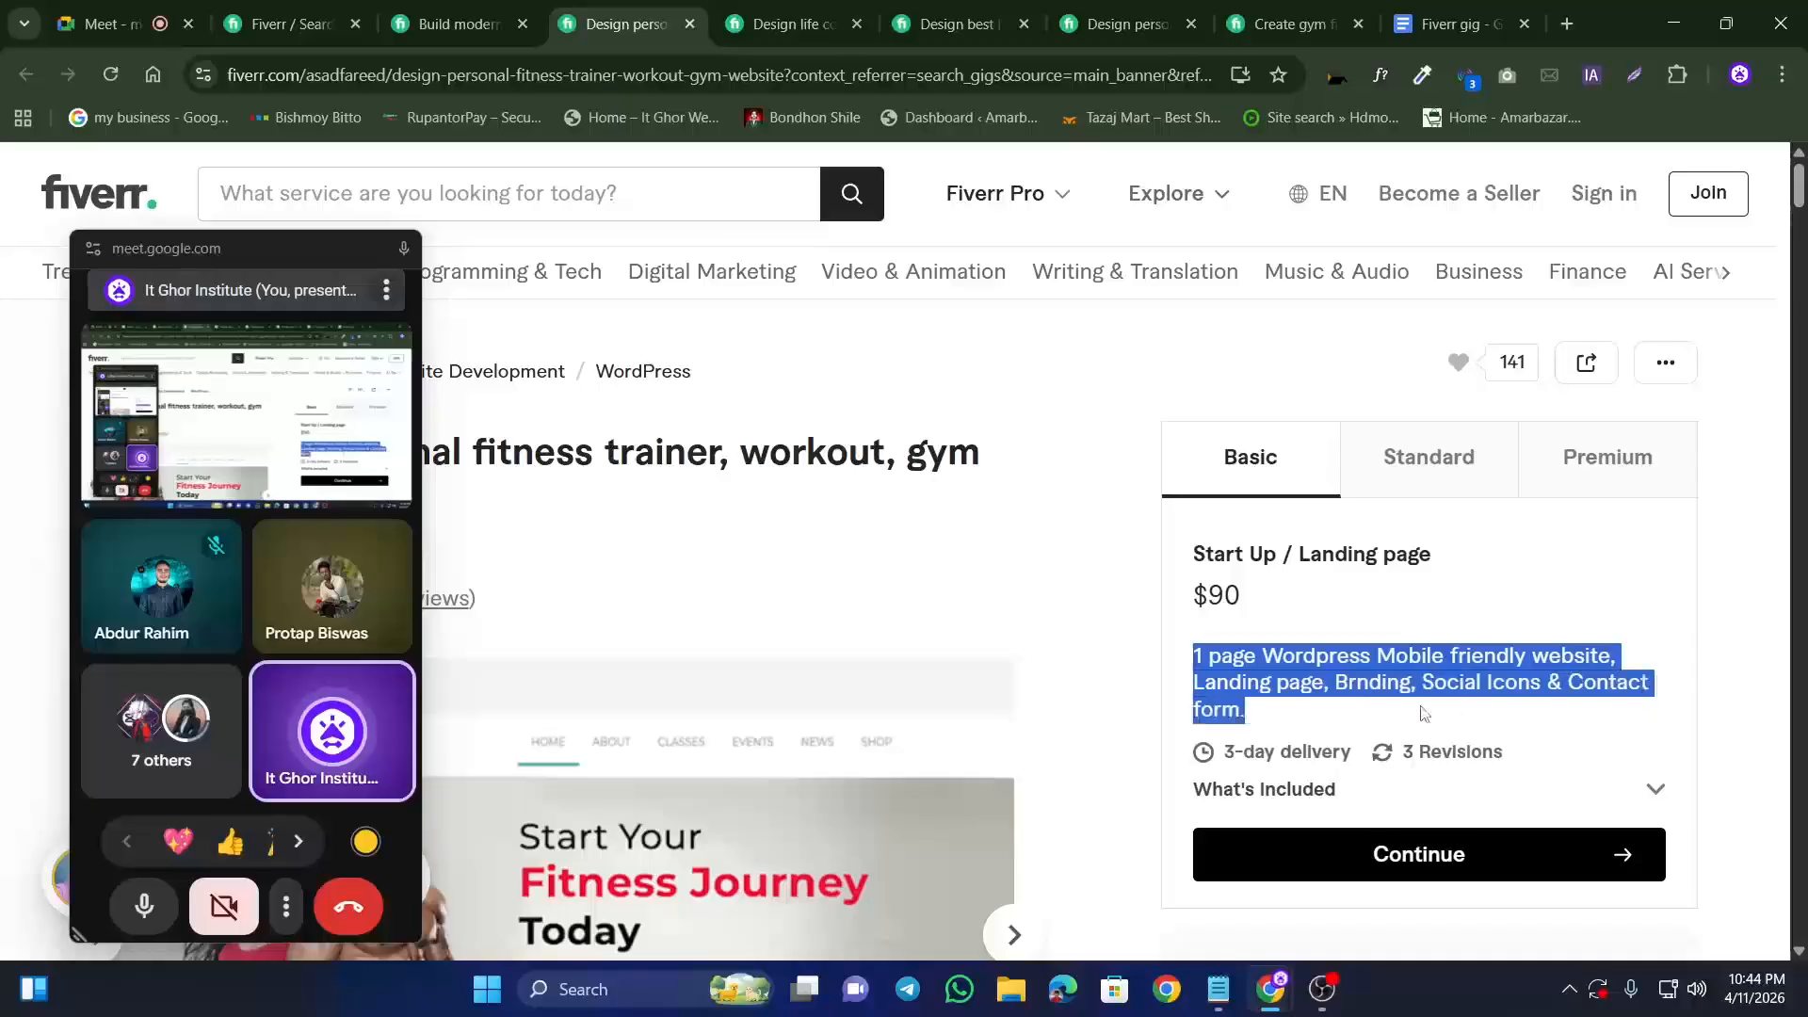
{"action": "left_click", "coordinate": [1424, 713]}
{"action": "triple_click", "coordinate": [1314, 656]}
{"action": "left_click", "coordinate": [1282, 684]}
{"action": "key", "text": "ctrl+shift+Tab"}
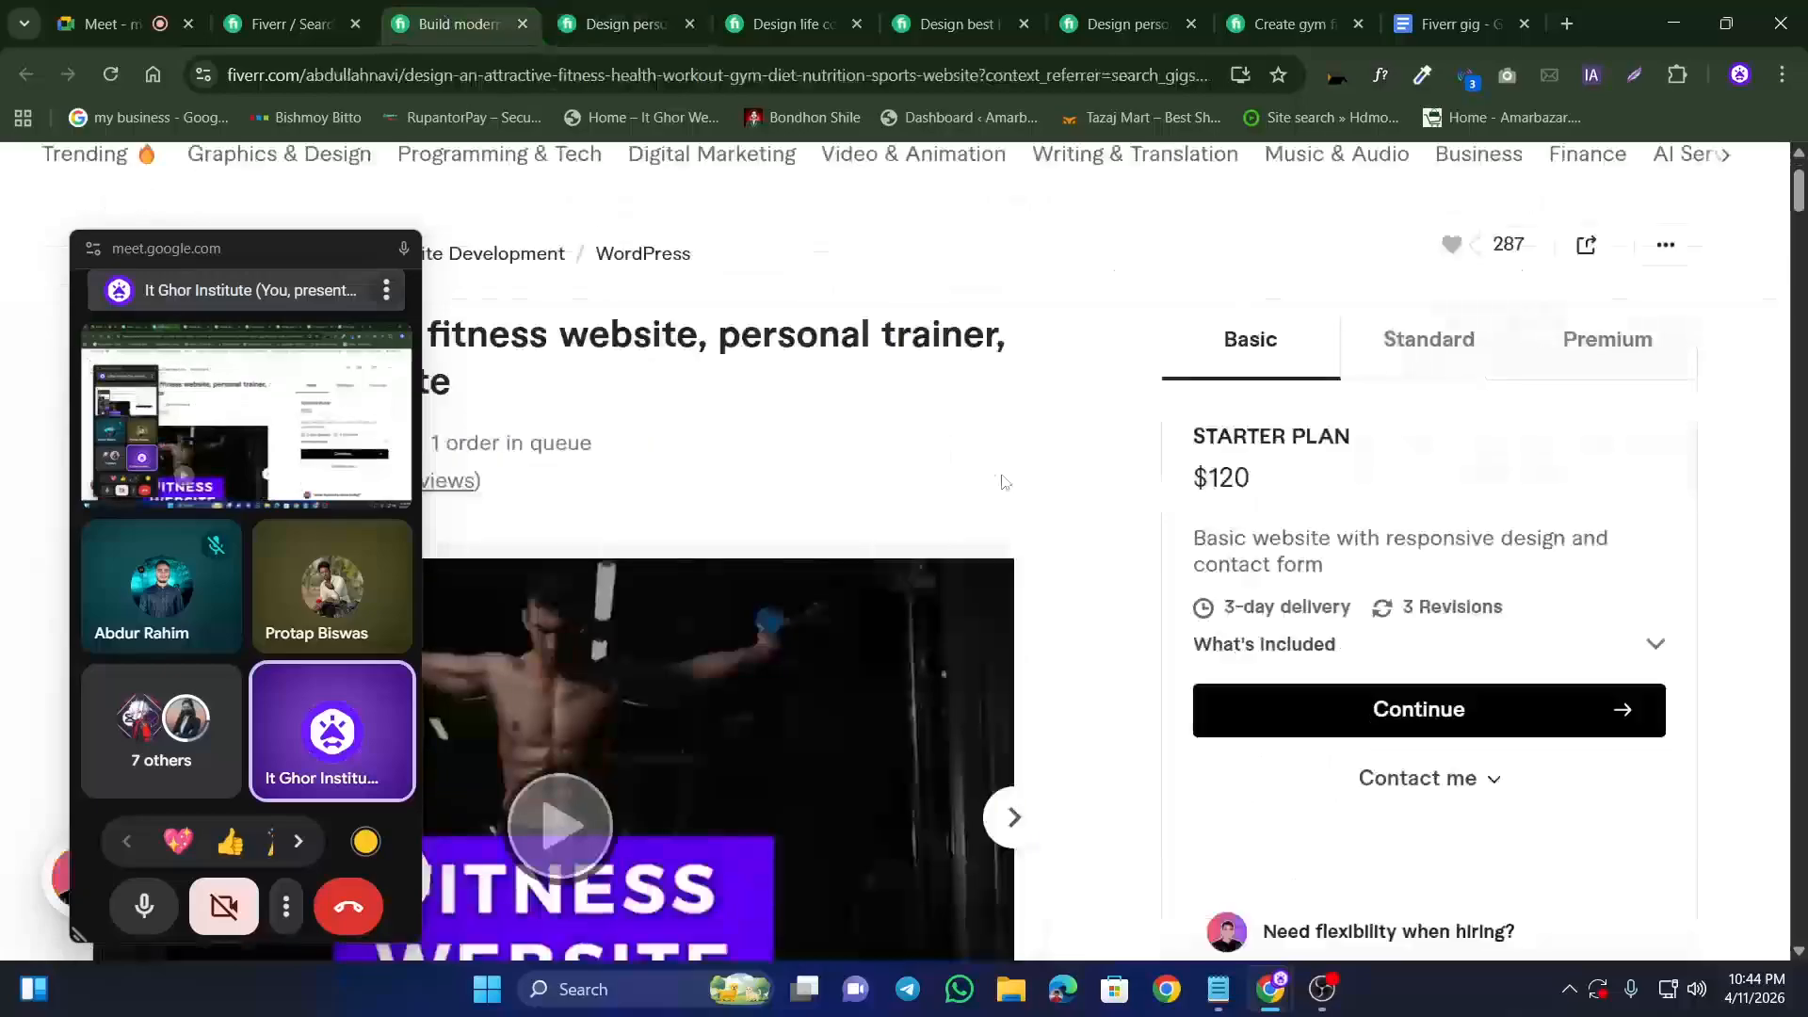
{"action": "triple_click", "coordinate": [1225, 551]}
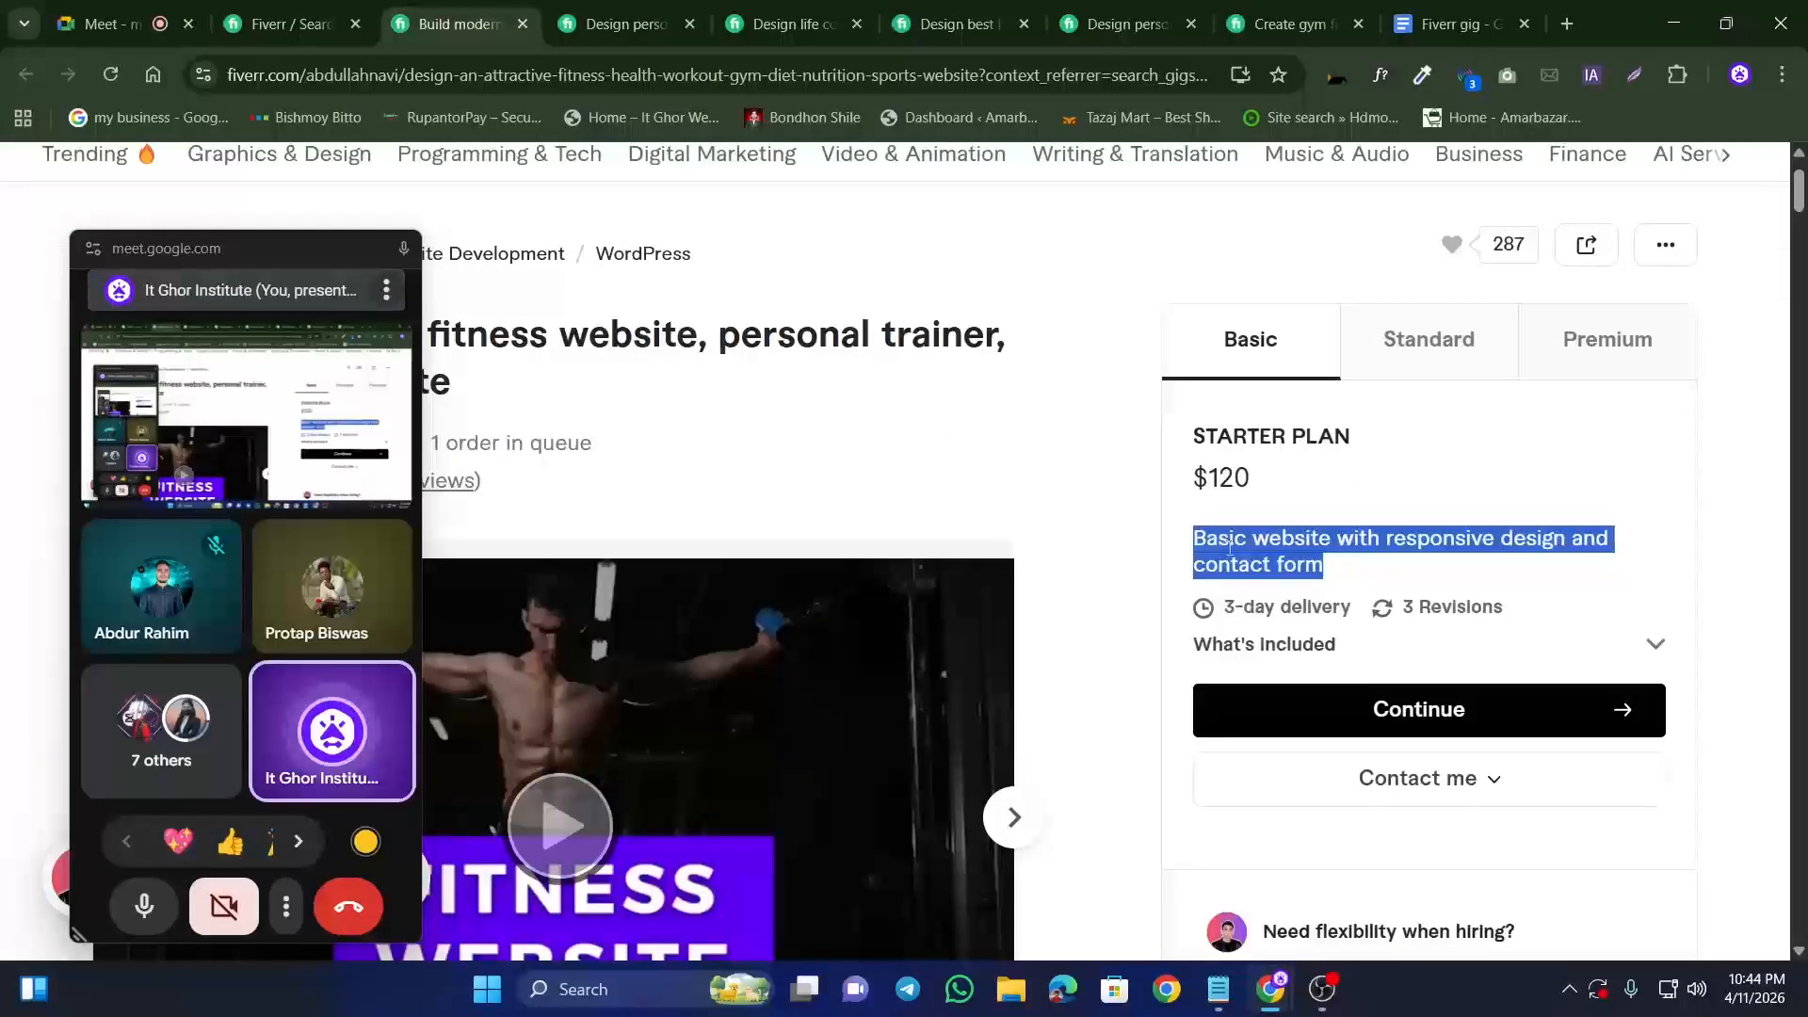
{"action": "left_click", "coordinate": [1228, 549]}
{"action": "key", "text": "ctrl+Tab"}
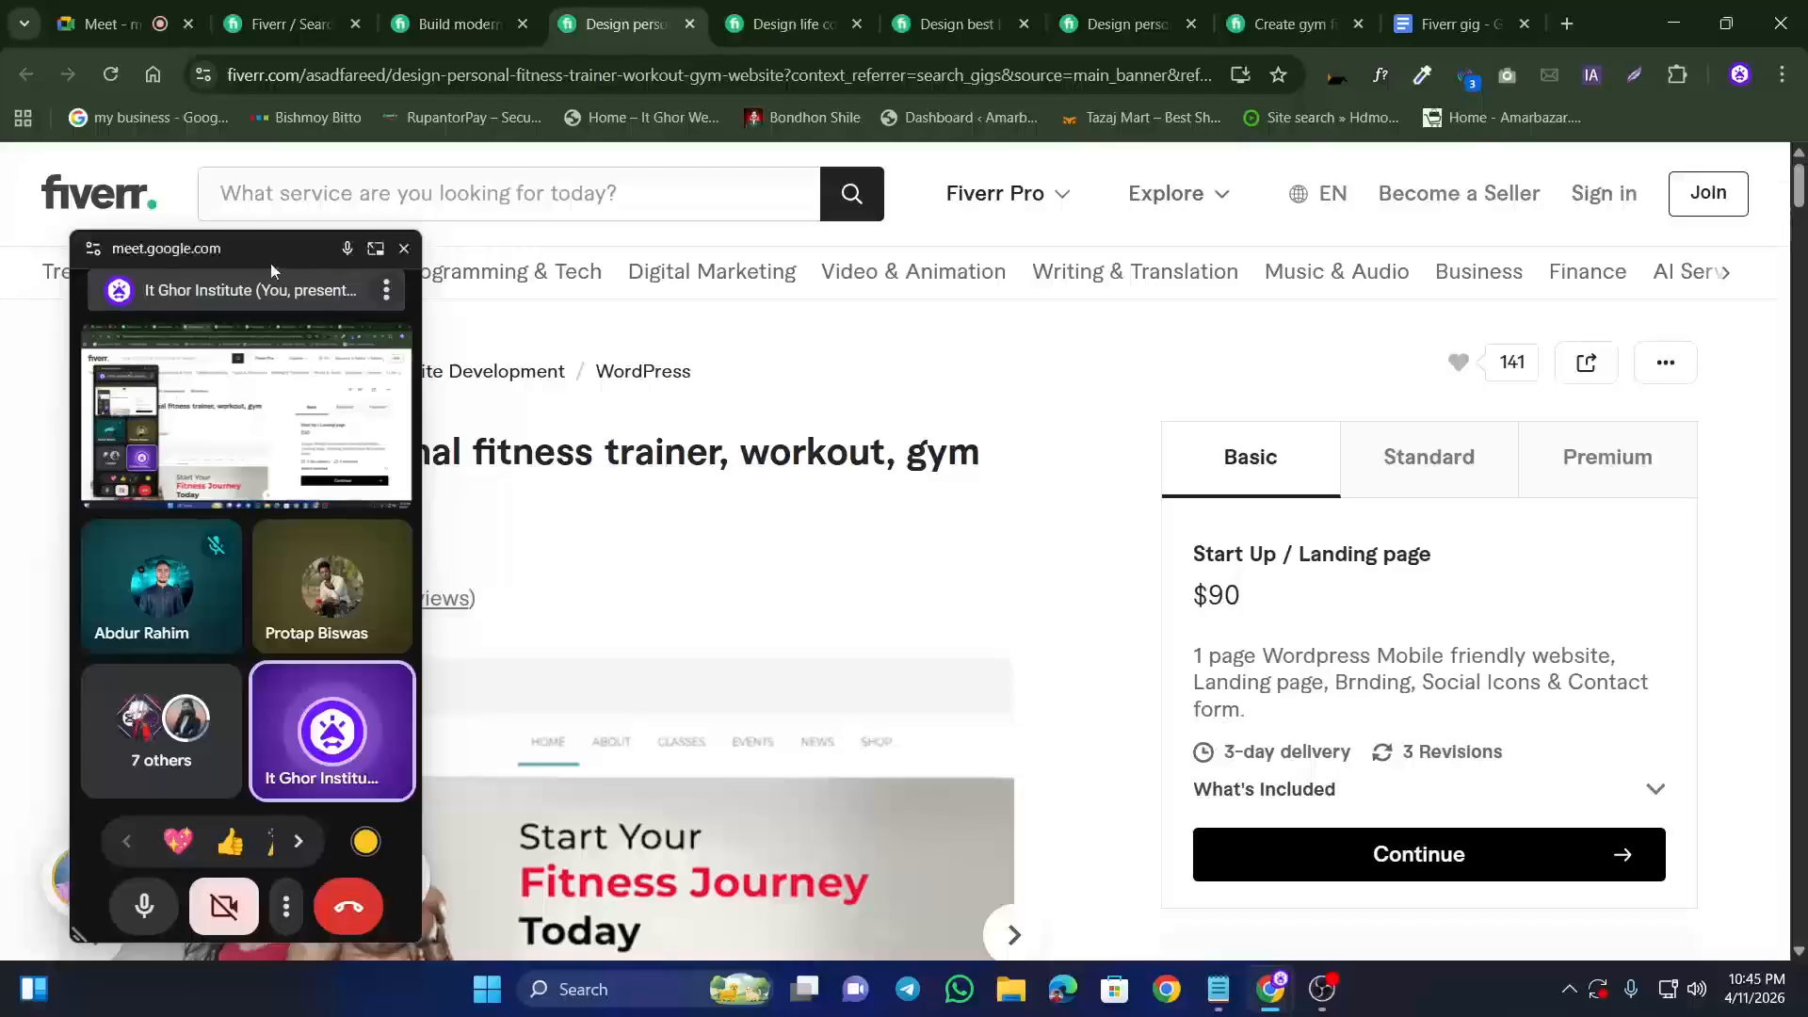
Step: Examine the deliverables listed in the personal fitness trainer gig's Basic description, including the branding item
{"action": "left_click_drag", "start_coordinate": [246, 251], "coordinate": [233, 233]}
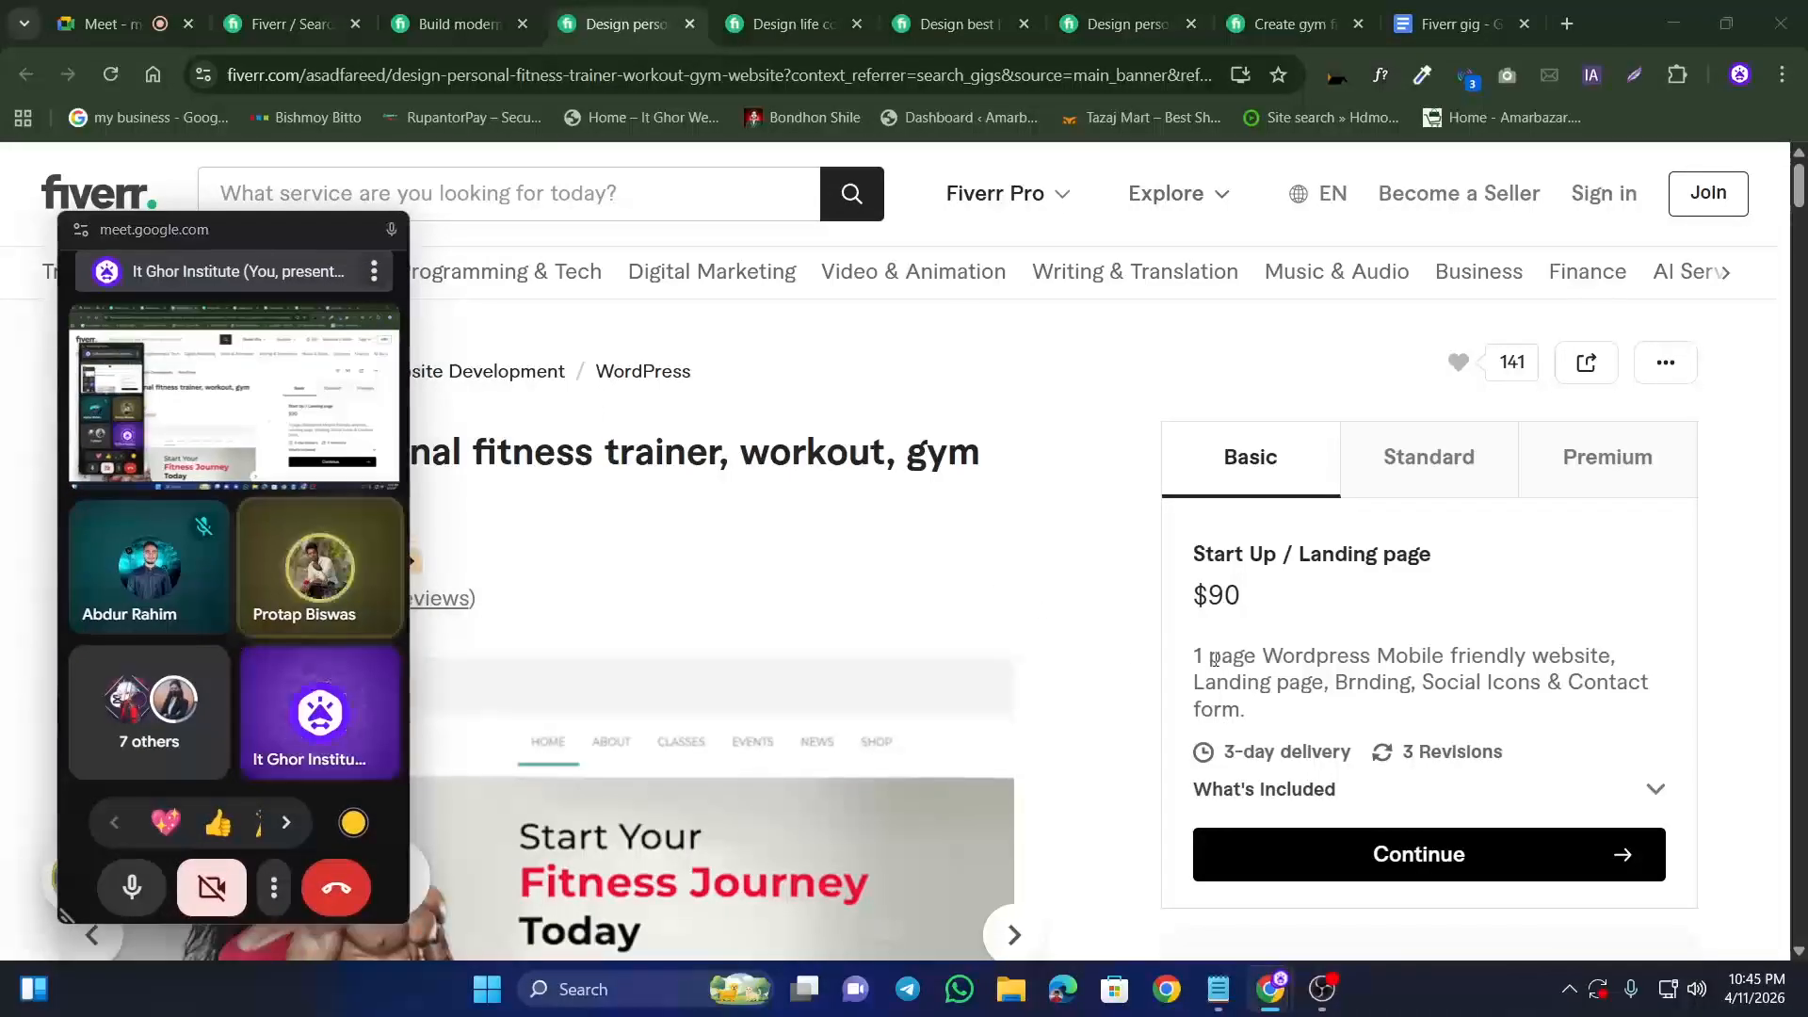
{"action": "left_click_drag", "start_coordinate": [1192, 655], "coordinate": [1566, 692]}
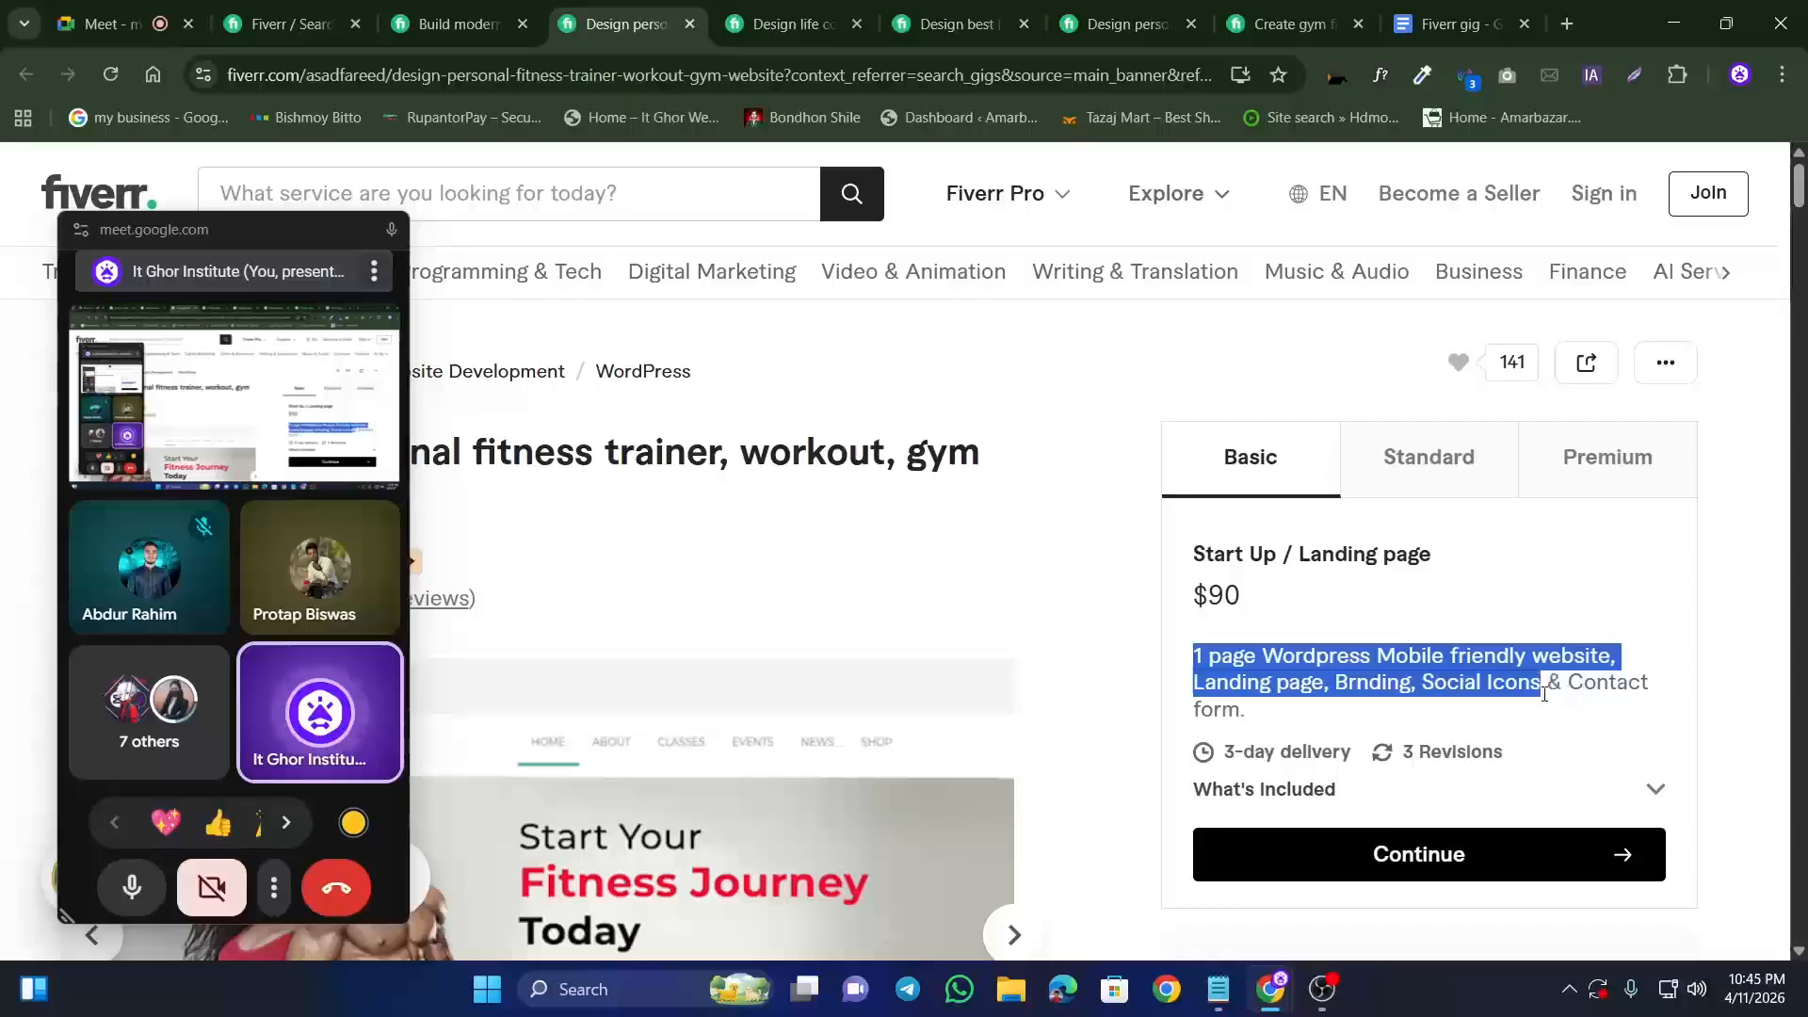
{"action": "left_click", "coordinate": [1450, 702]}
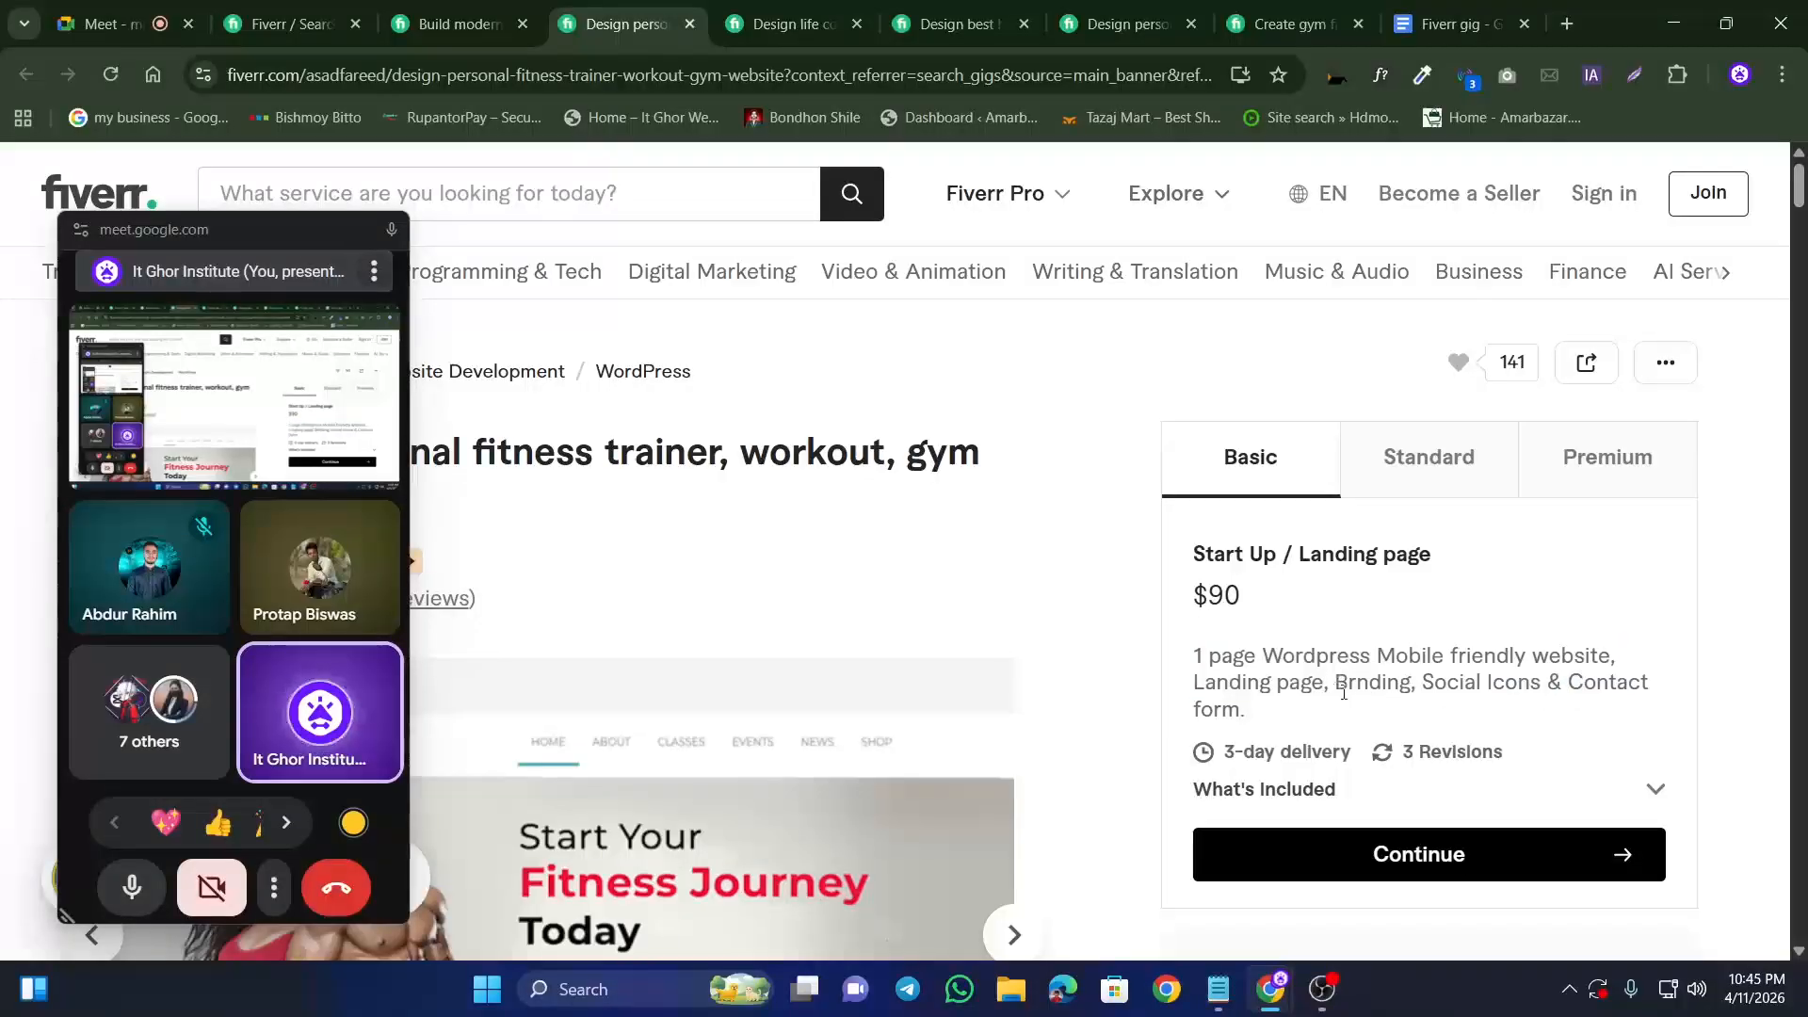
{"action": "left_click_drag", "start_coordinate": [1335, 684], "coordinate": [1411, 685]}
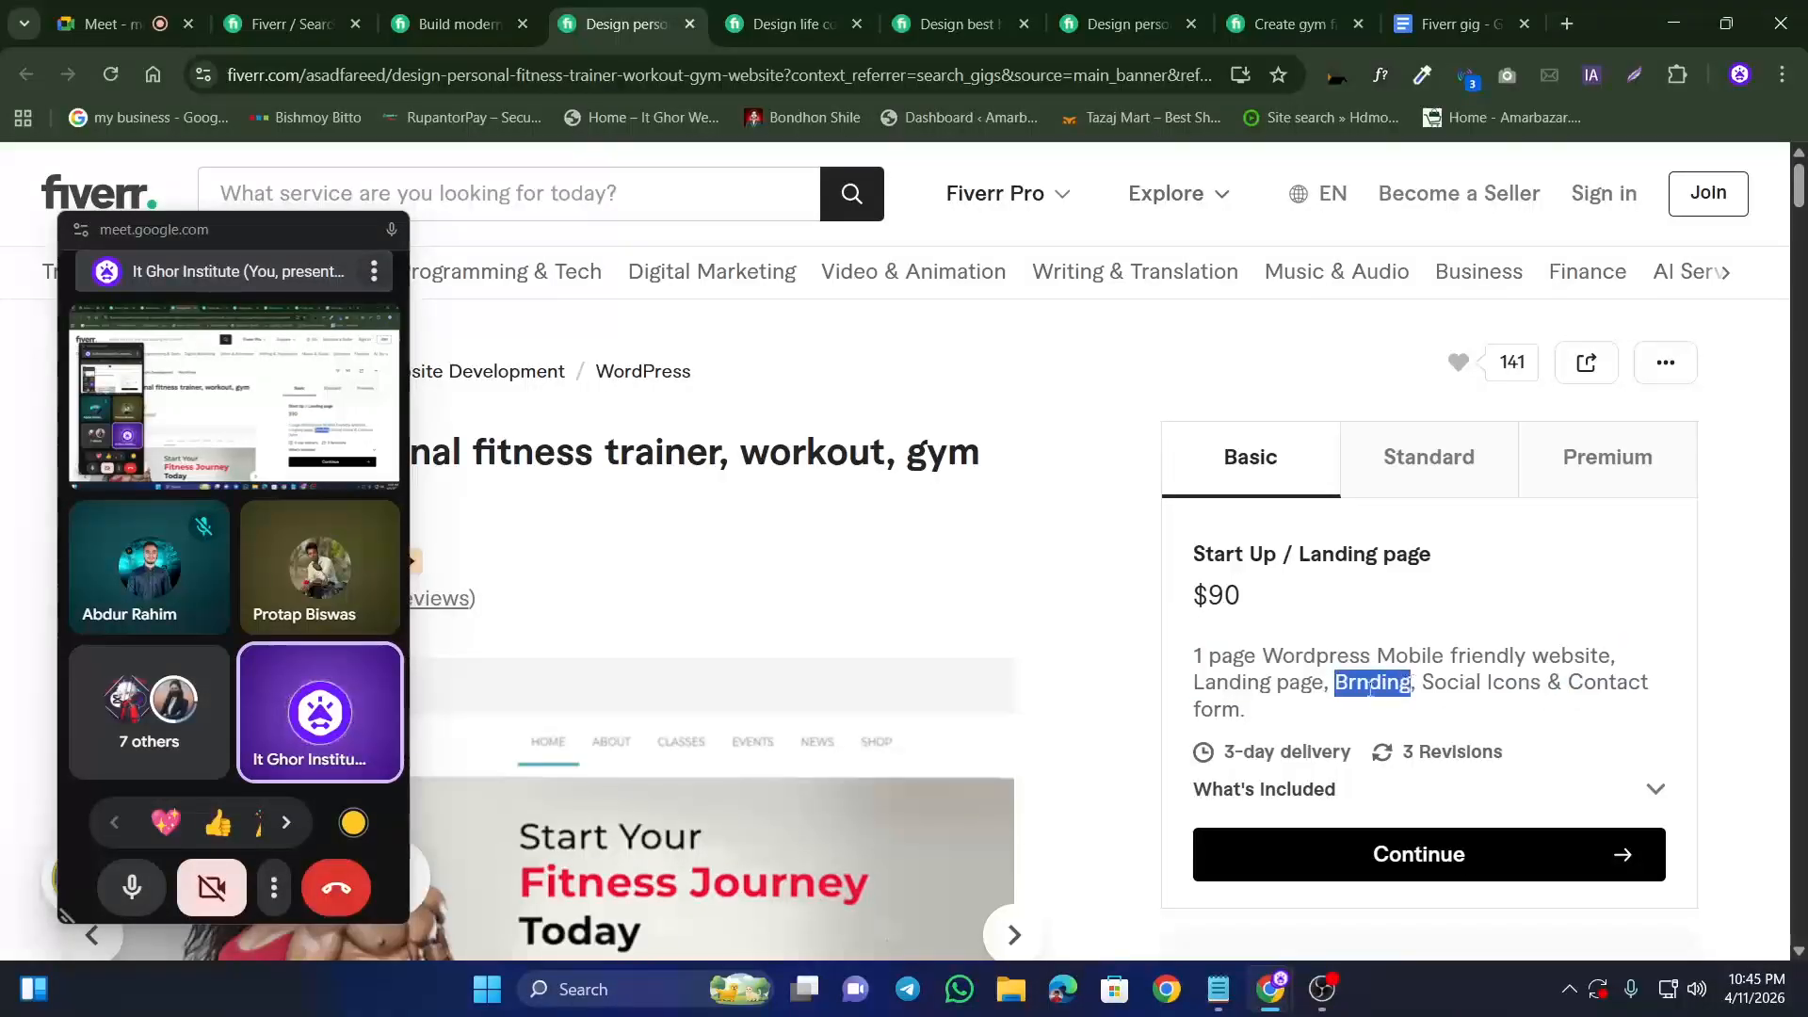
{"action": "left_click", "coordinate": [1239, 708]}
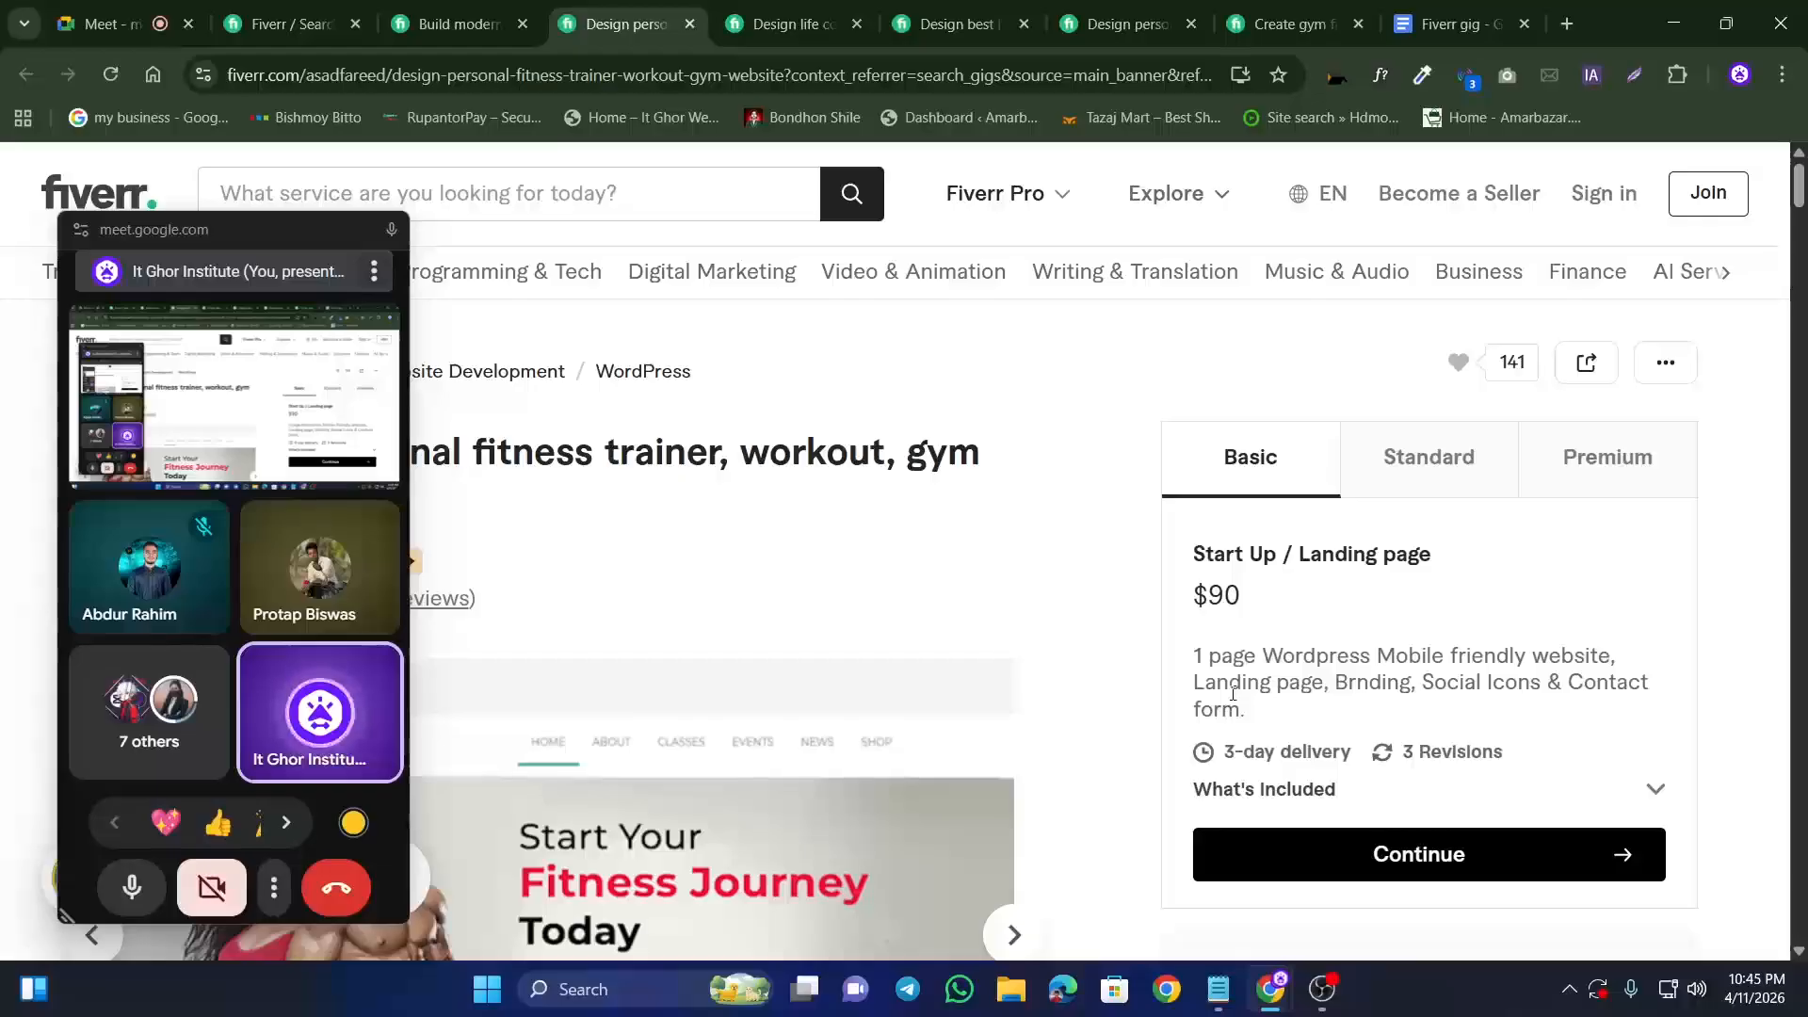
{"action": "triple_click", "coordinate": [1232, 694]}
{"action": "left_click", "coordinate": [1239, 690]}
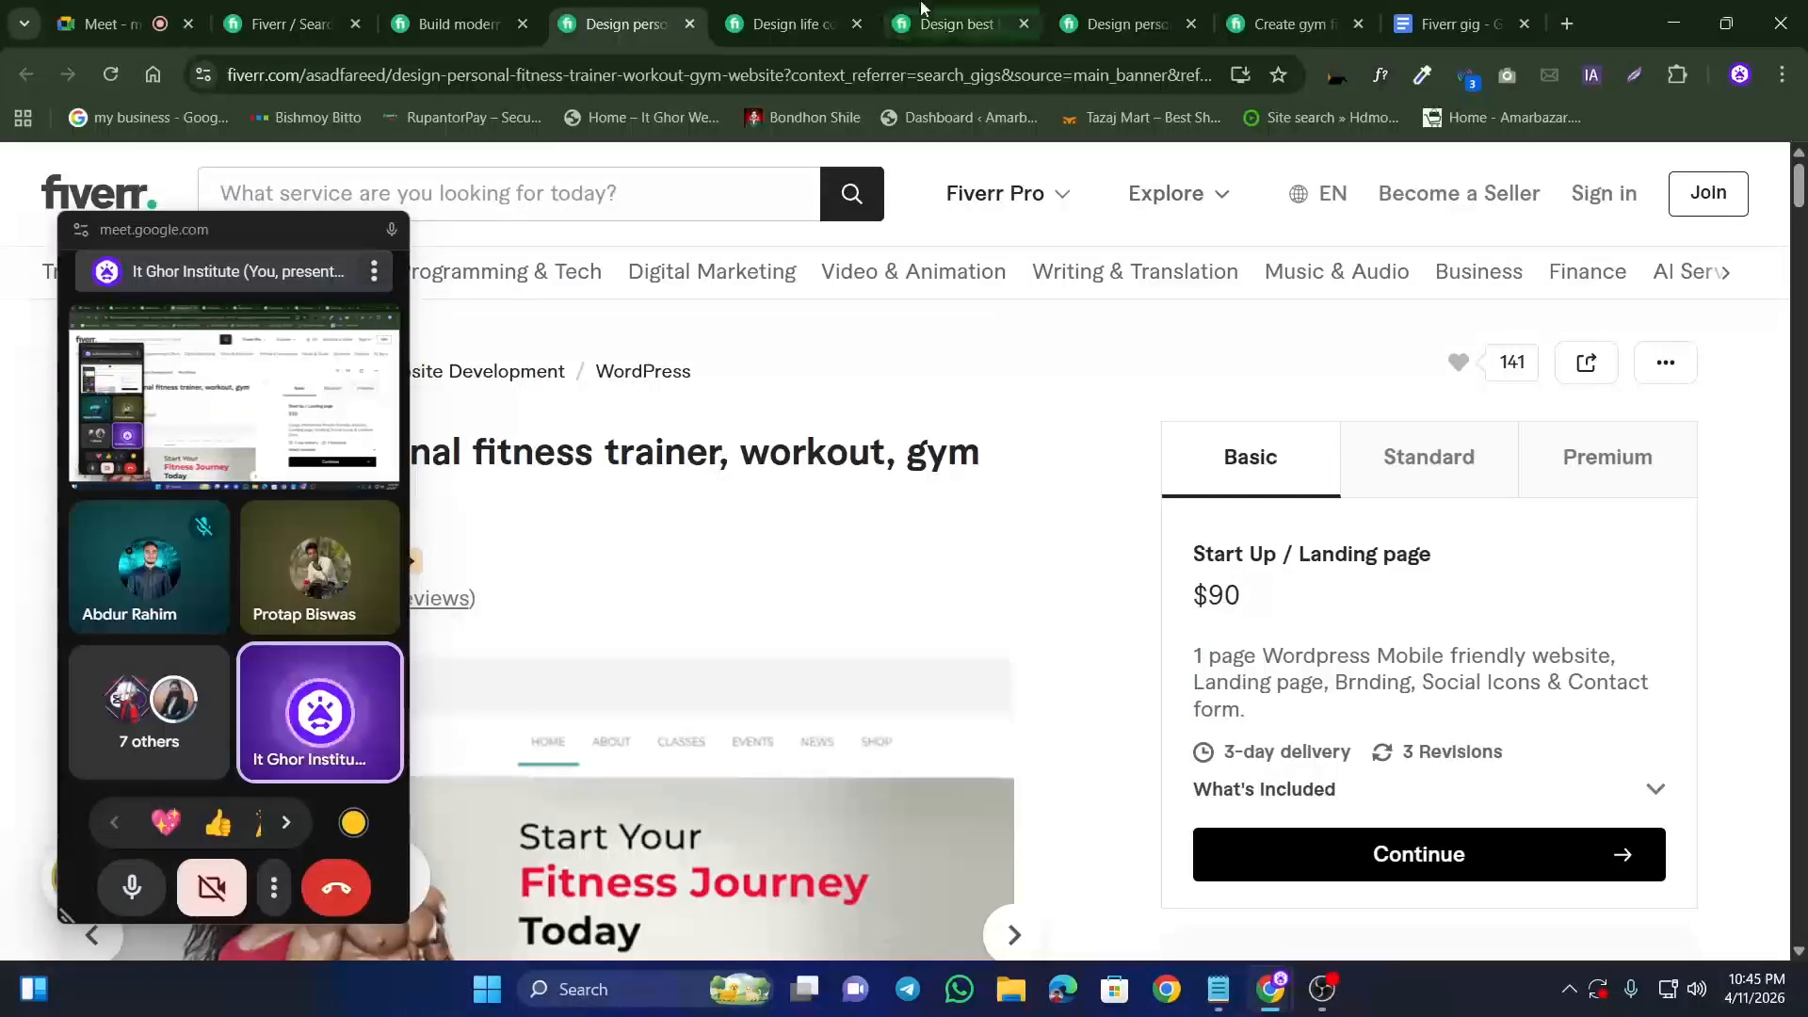
Step: Check the Basic package descriptions of the remaining open gigs, from life coaching to gym membership
{"action": "key", "text": "ctrl+Tab"}
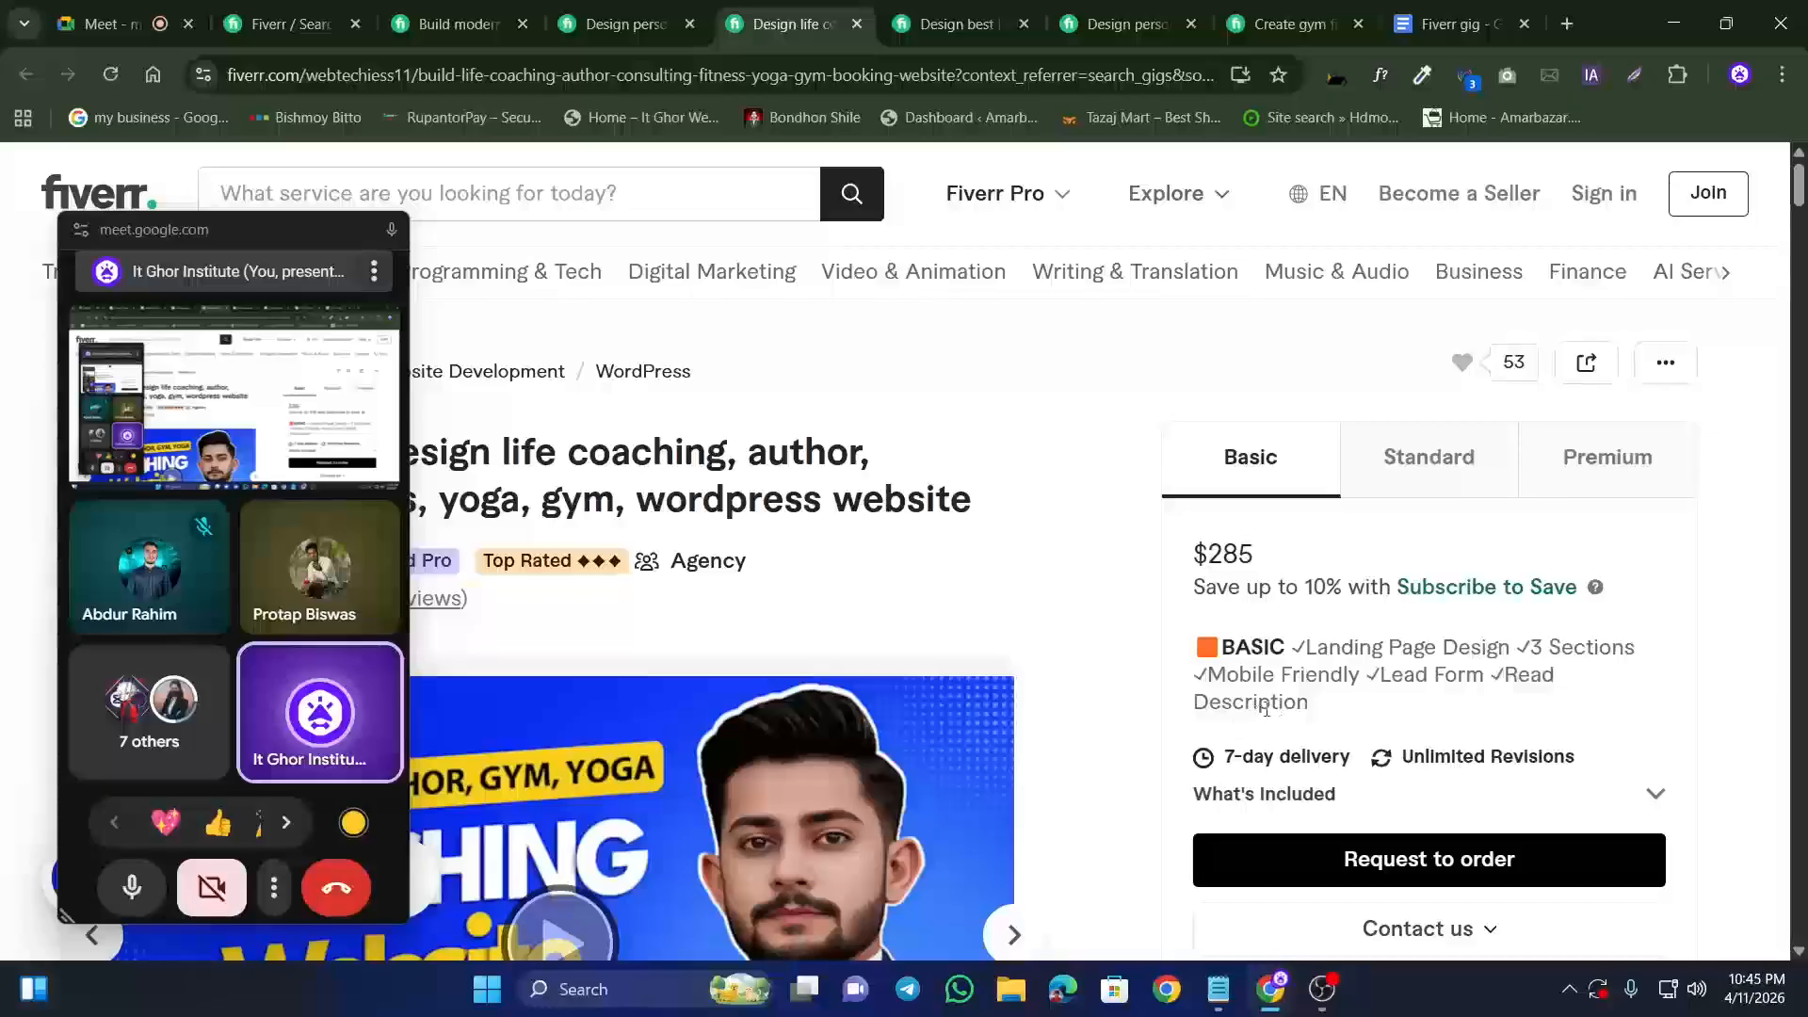
{"action": "left_click", "coordinate": [998, 20]}
{"action": "left_click", "coordinate": [1120, 23]}
{"action": "left_click", "coordinate": [1290, 23]}
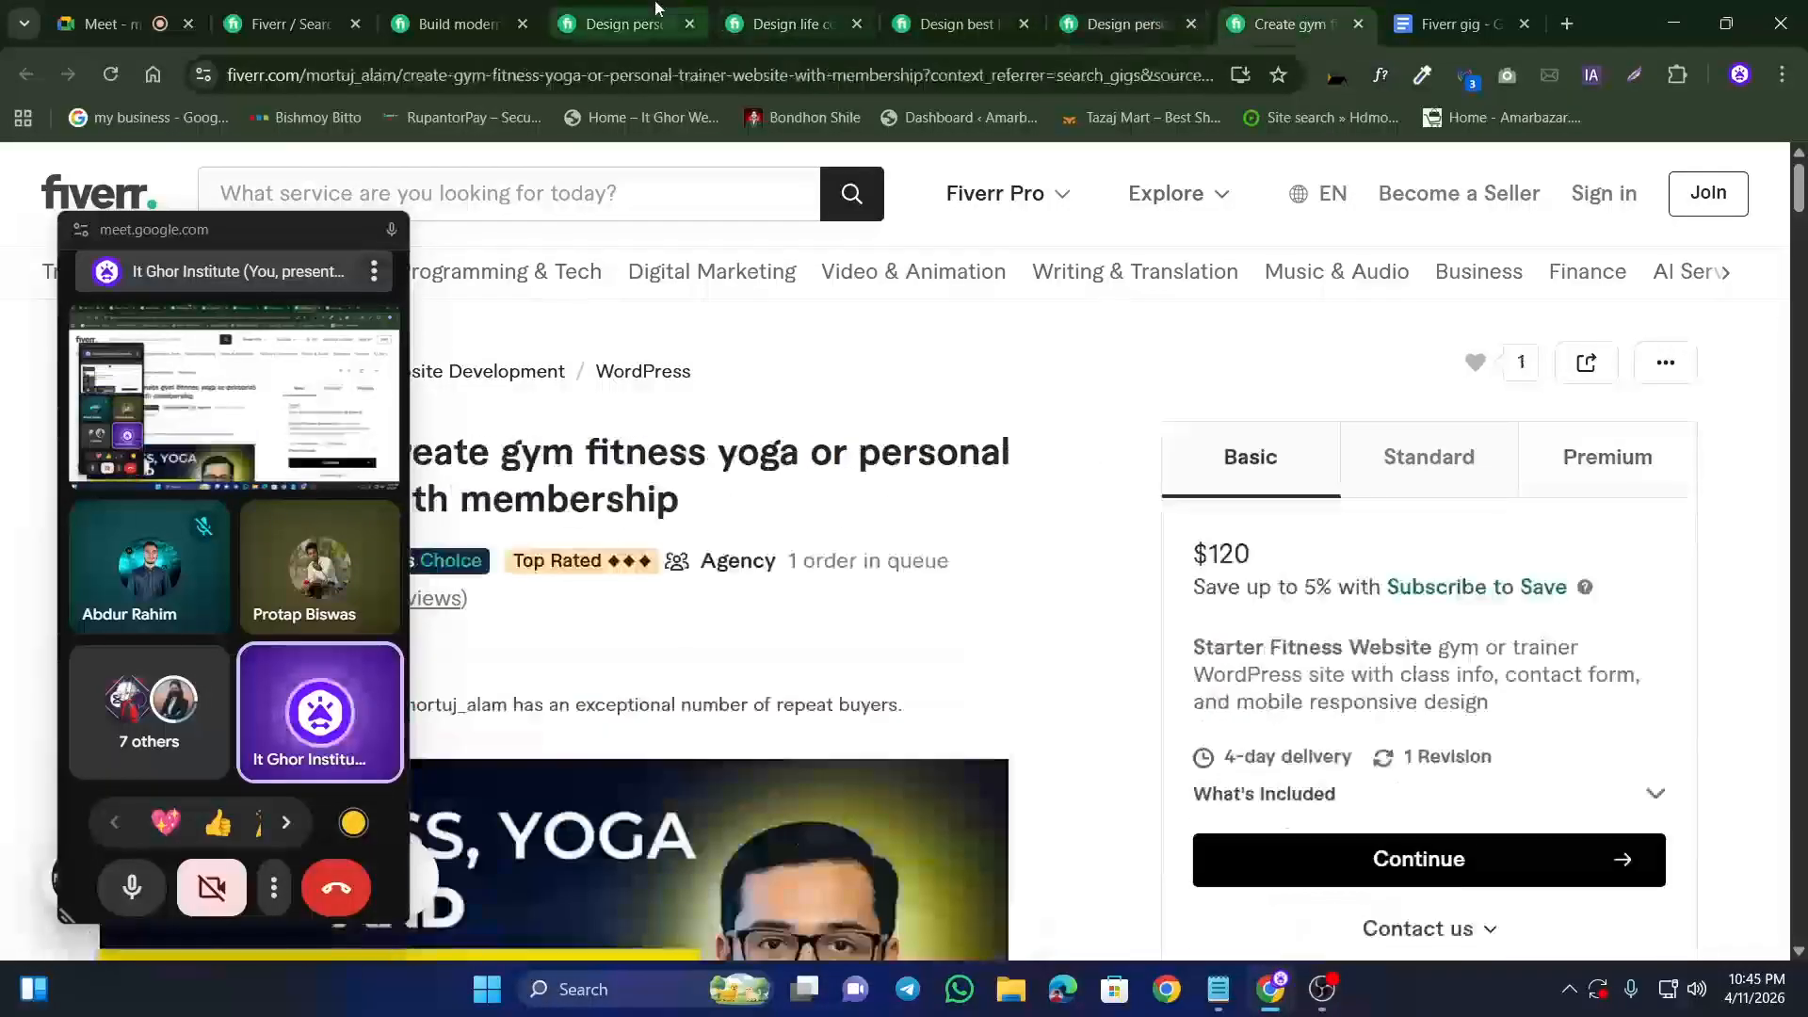
{"action": "left_click", "coordinate": [596, 33]}
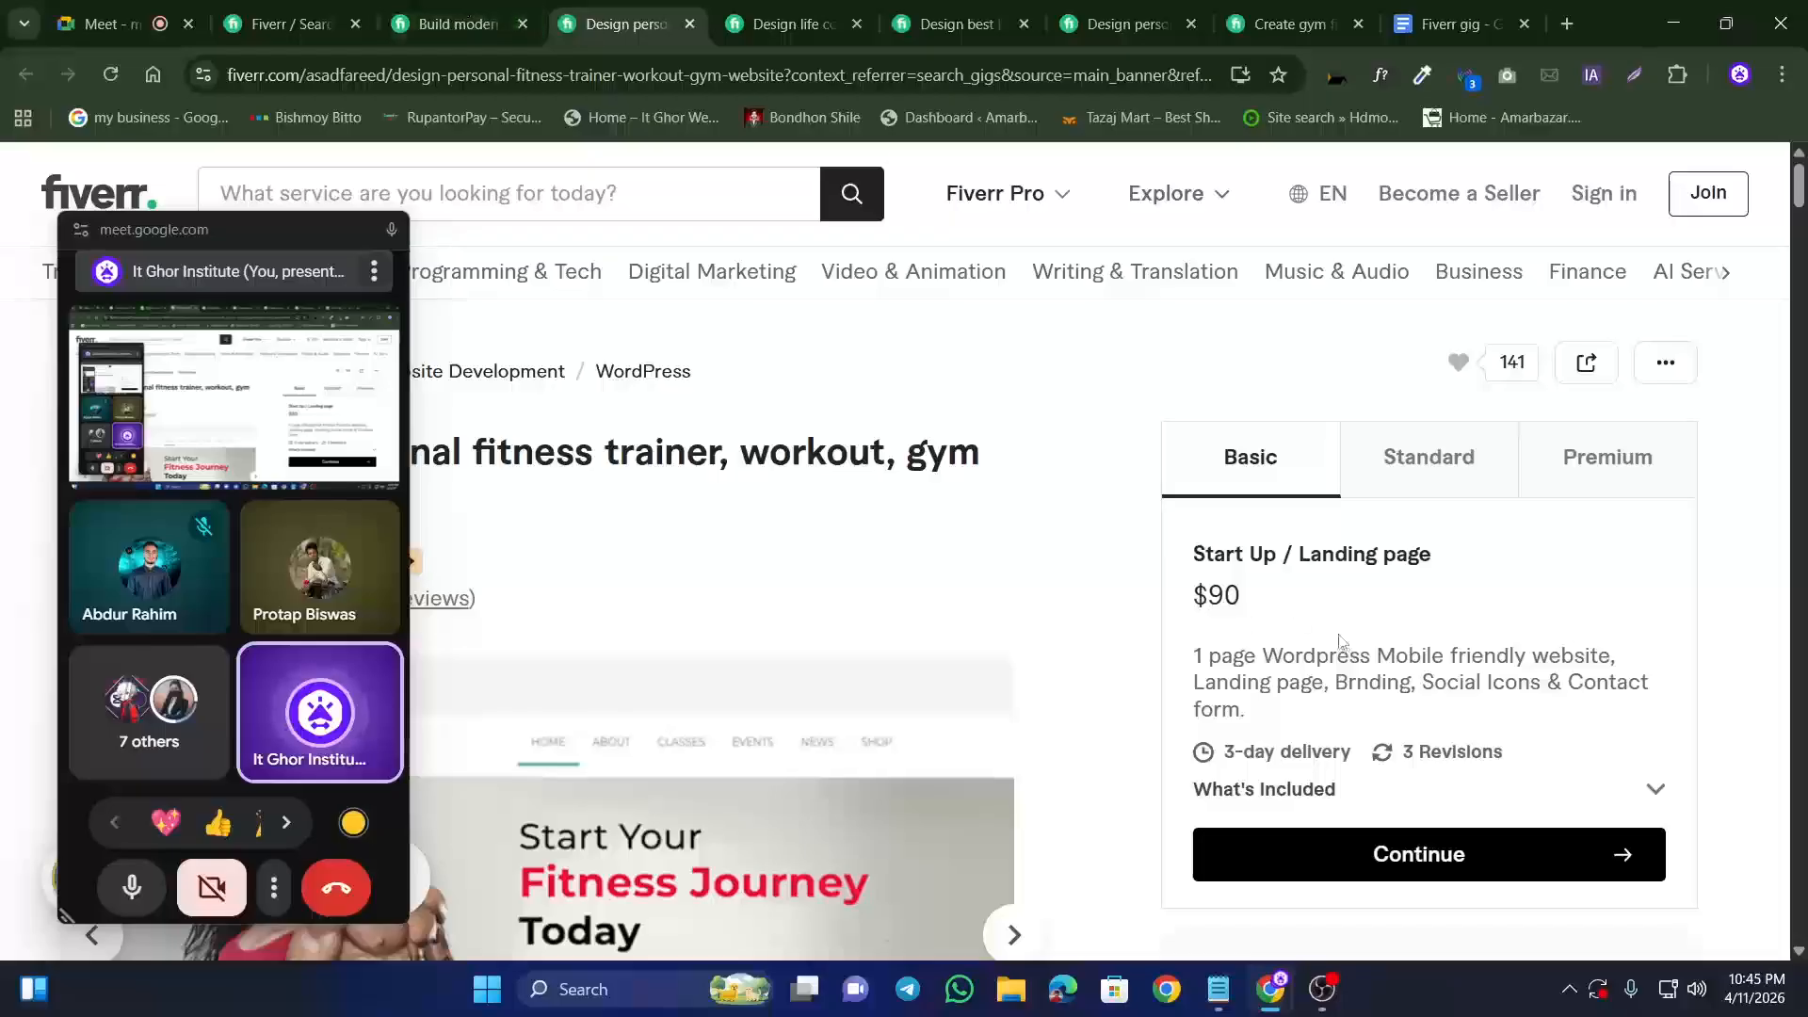
{"action": "left_click", "coordinate": [794, 11]}
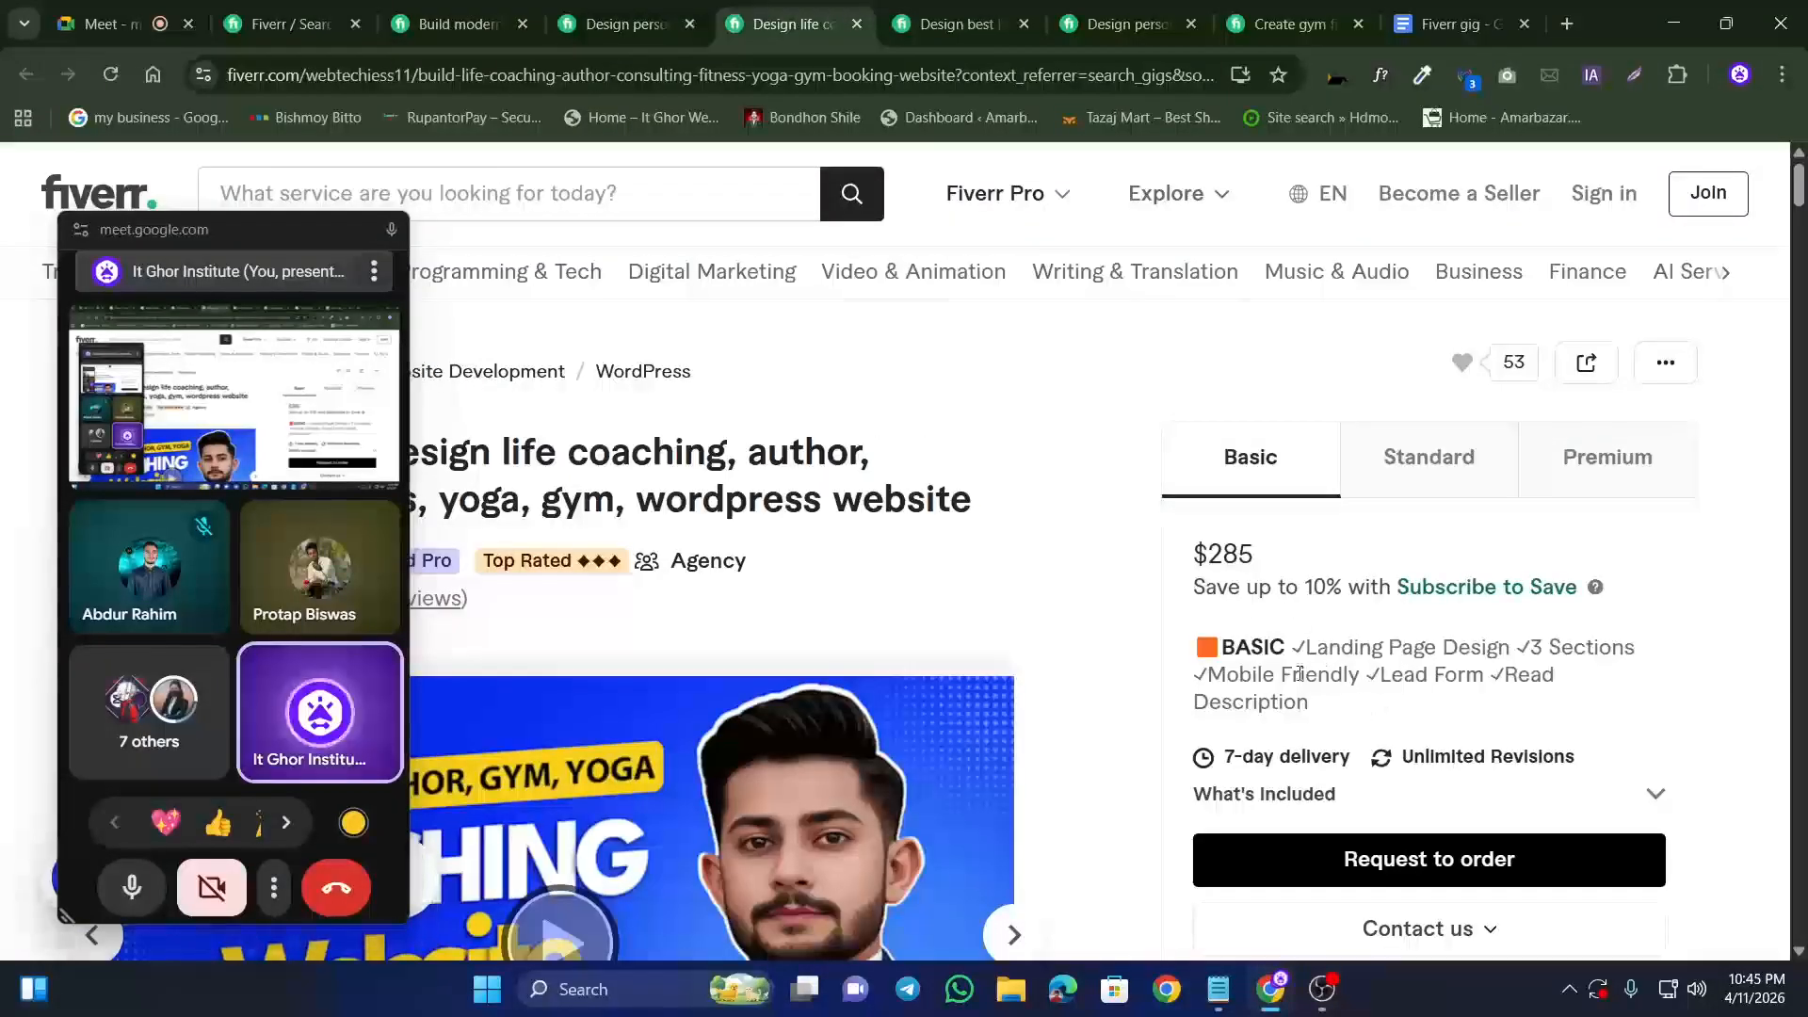
Step: Try to copy the personal fitness trainer gig's Basic description into the Fiverr gig document below the second "Basic > 80$" line
{"action": "key", "text": "ctrl+shift+Tab"}
{"action": "left_click_drag", "start_coordinate": [1194, 651], "coordinate": [1276, 708]}
{"action": "right_click", "coordinate": [1276, 708]}
{"action": "left_click", "coordinate": [875, 359]}
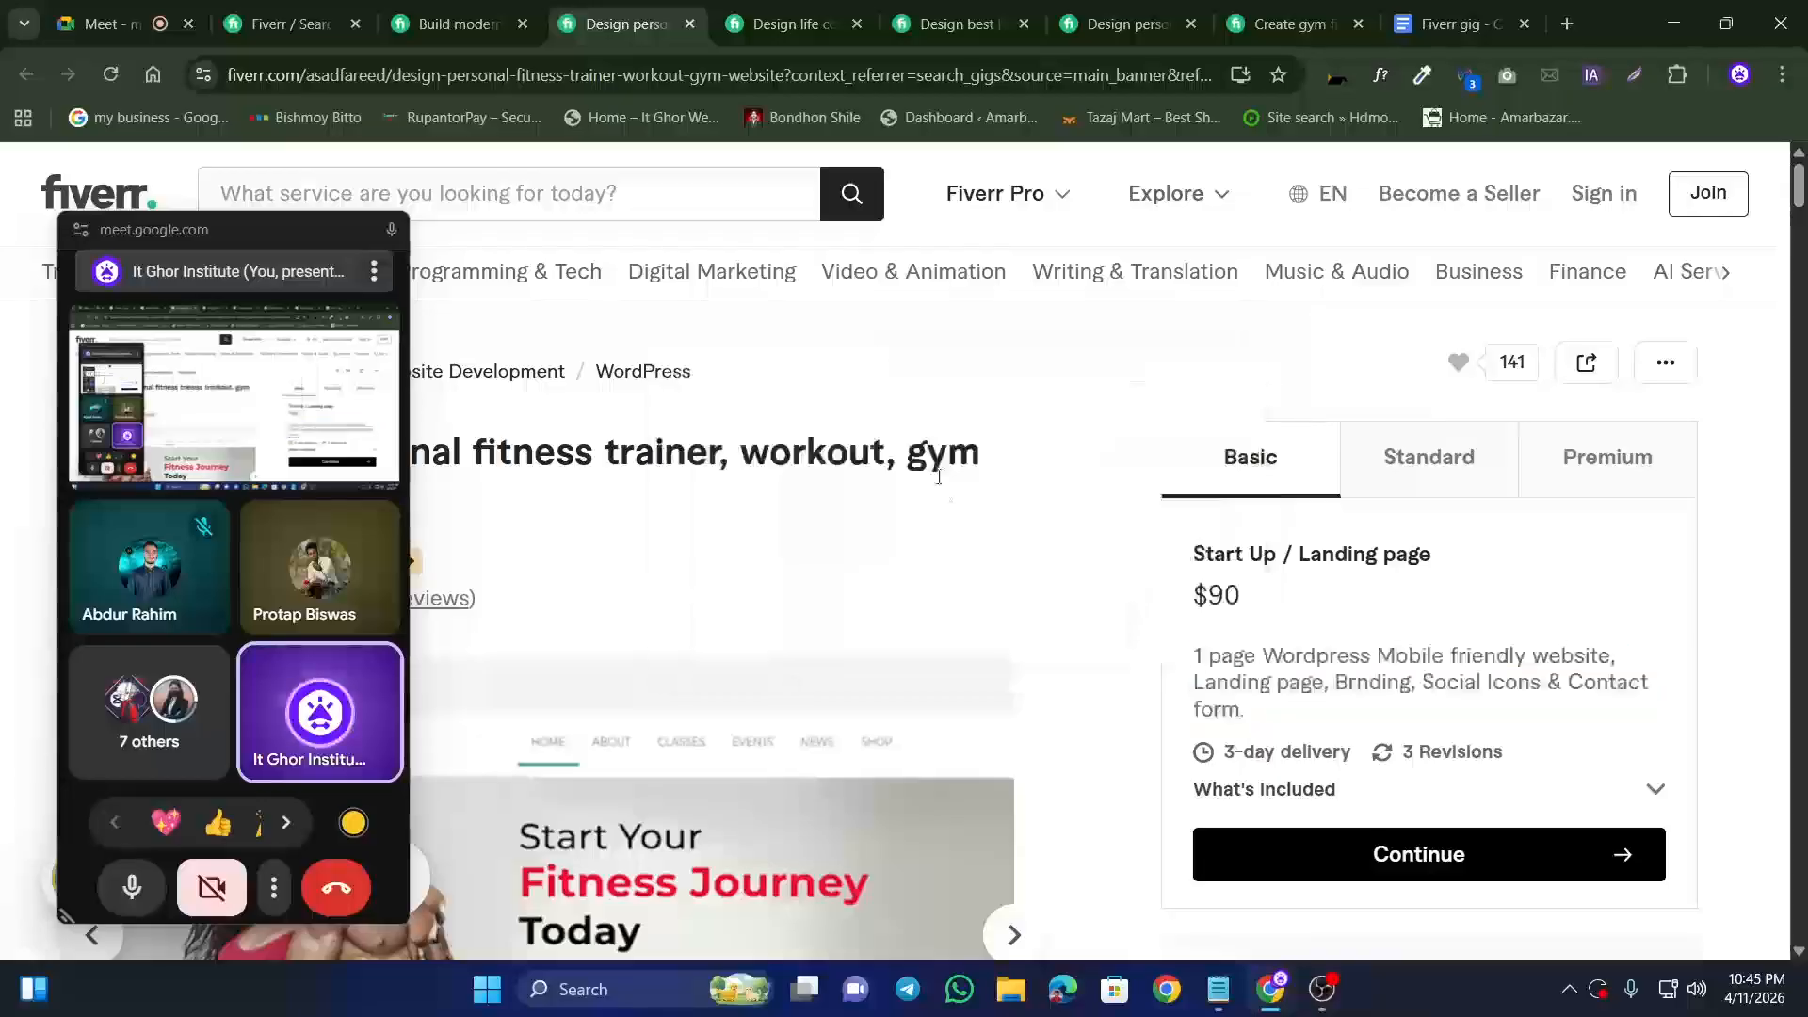
{"action": "left_click", "coordinate": [1219, 985]}
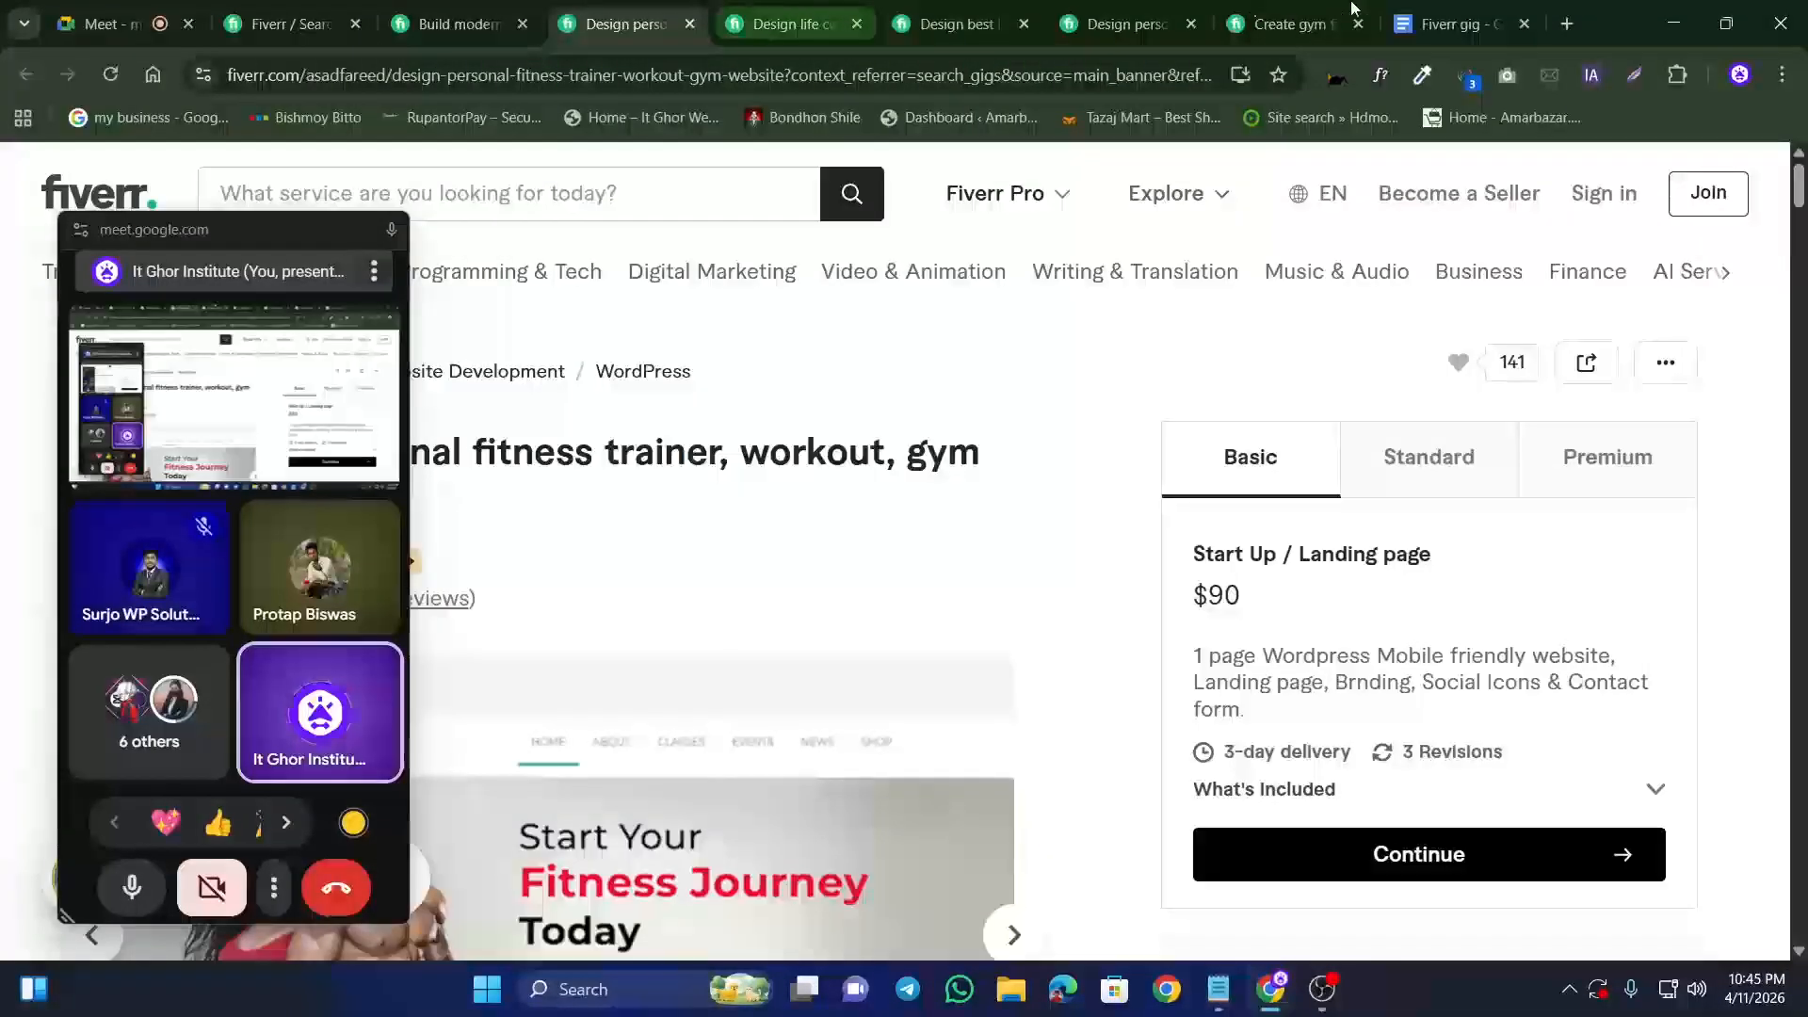
{"action": "left_click", "coordinate": [1442, 21]}
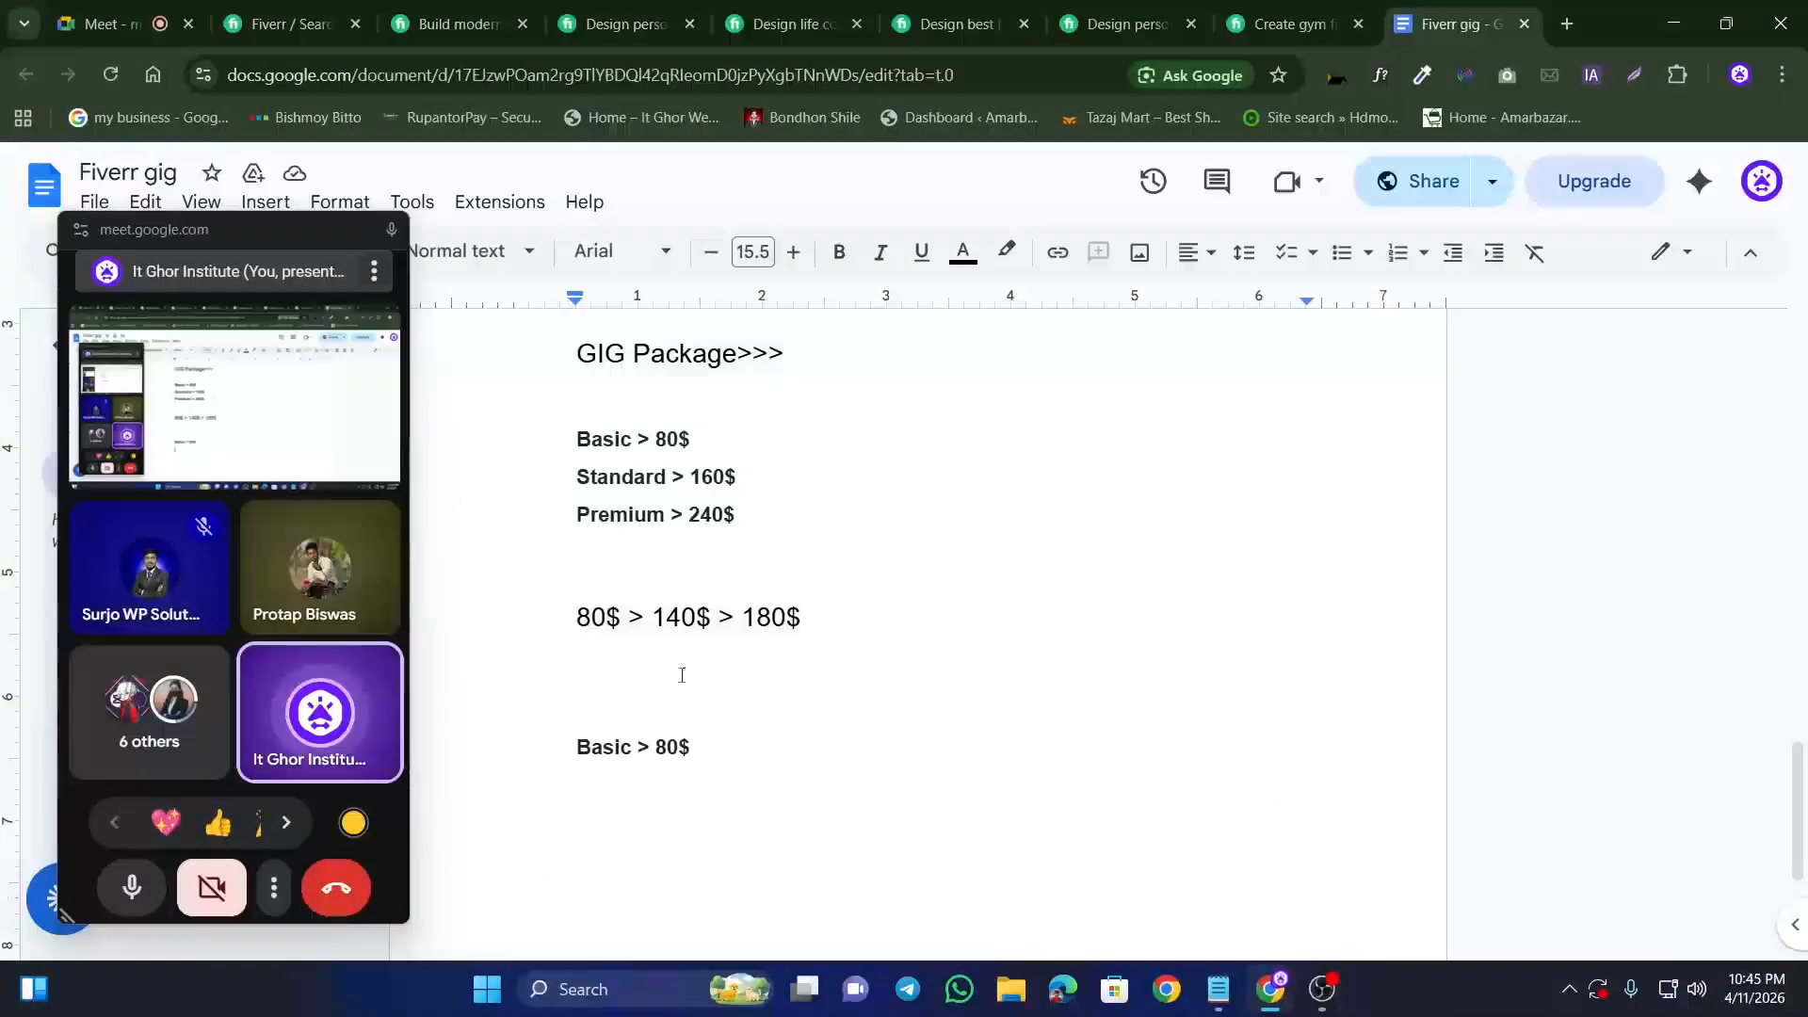
{"action": "key", "text": "ctrl+v"}
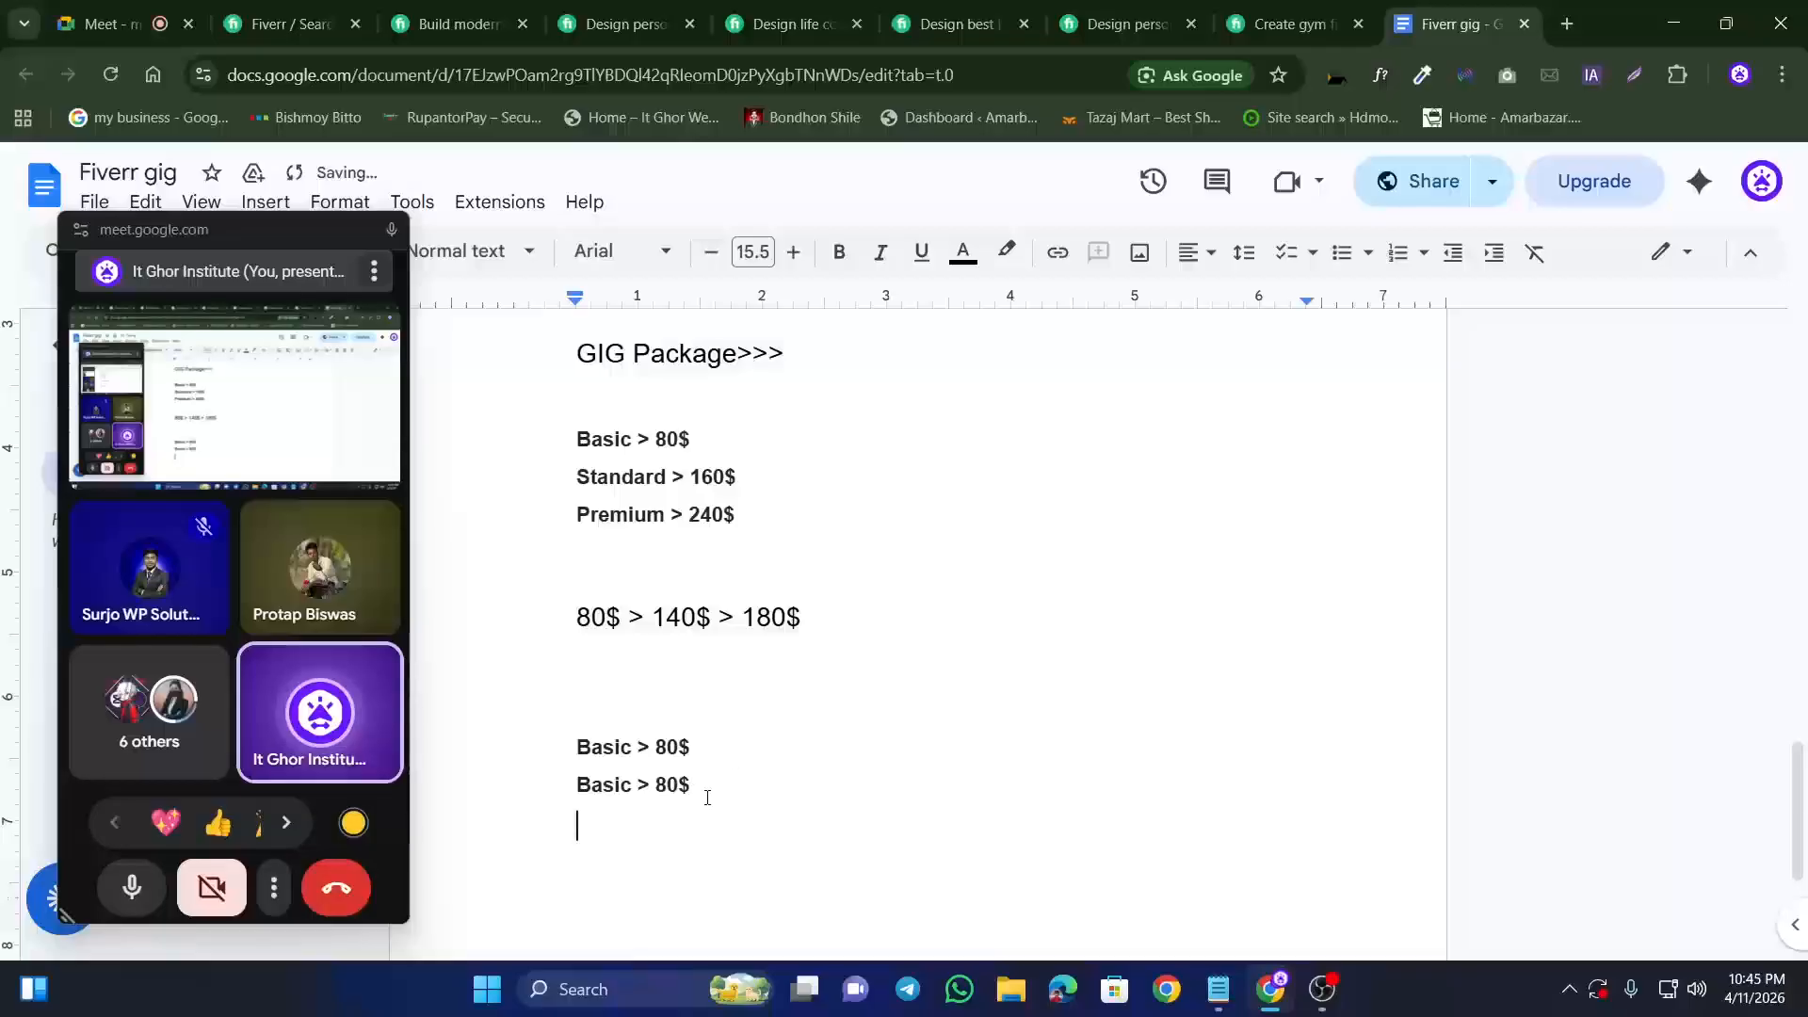
{"action": "key", "text": "ctrl+z"}
Step: Copy the personal fitness trainer gig's Basic description and paste it below the second "Basic > 80$" line in the Fiverr gig document
{"action": "left_click", "coordinate": [506, 13]}
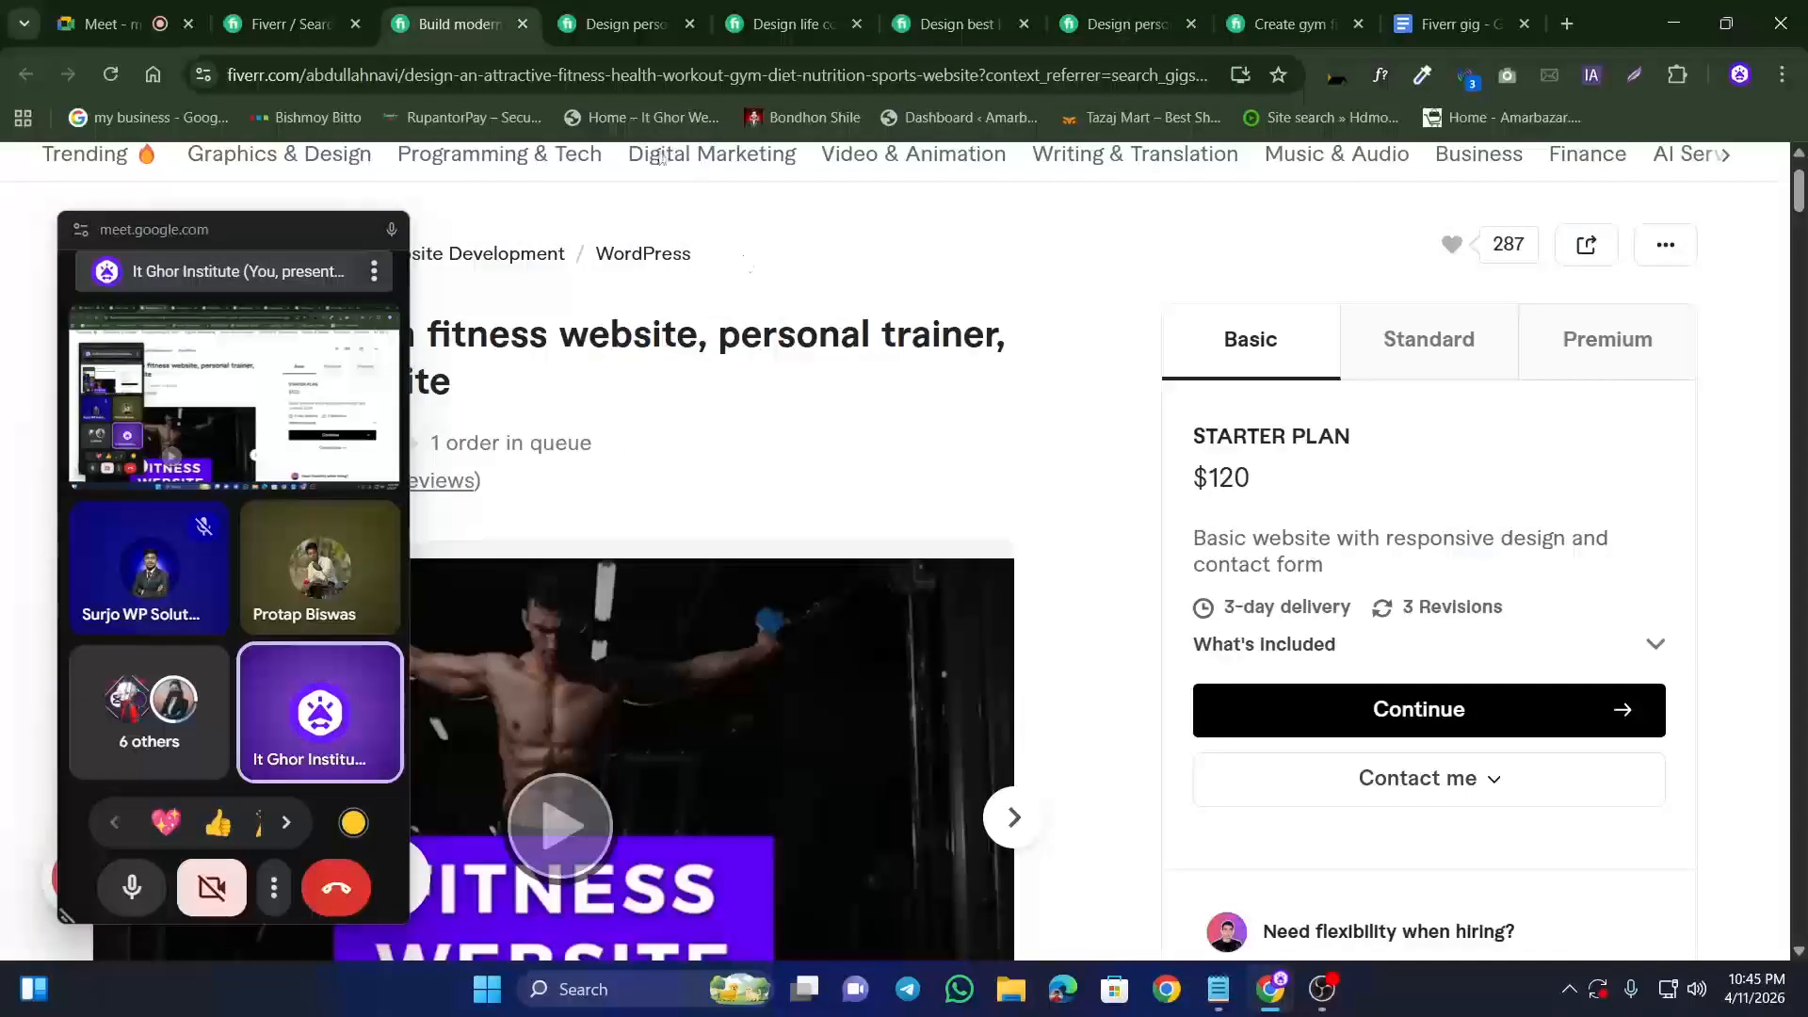
{"action": "left_click", "coordinate": [621, 23]}
{"action": "triple_click", "coordinate": [1264, 664]}
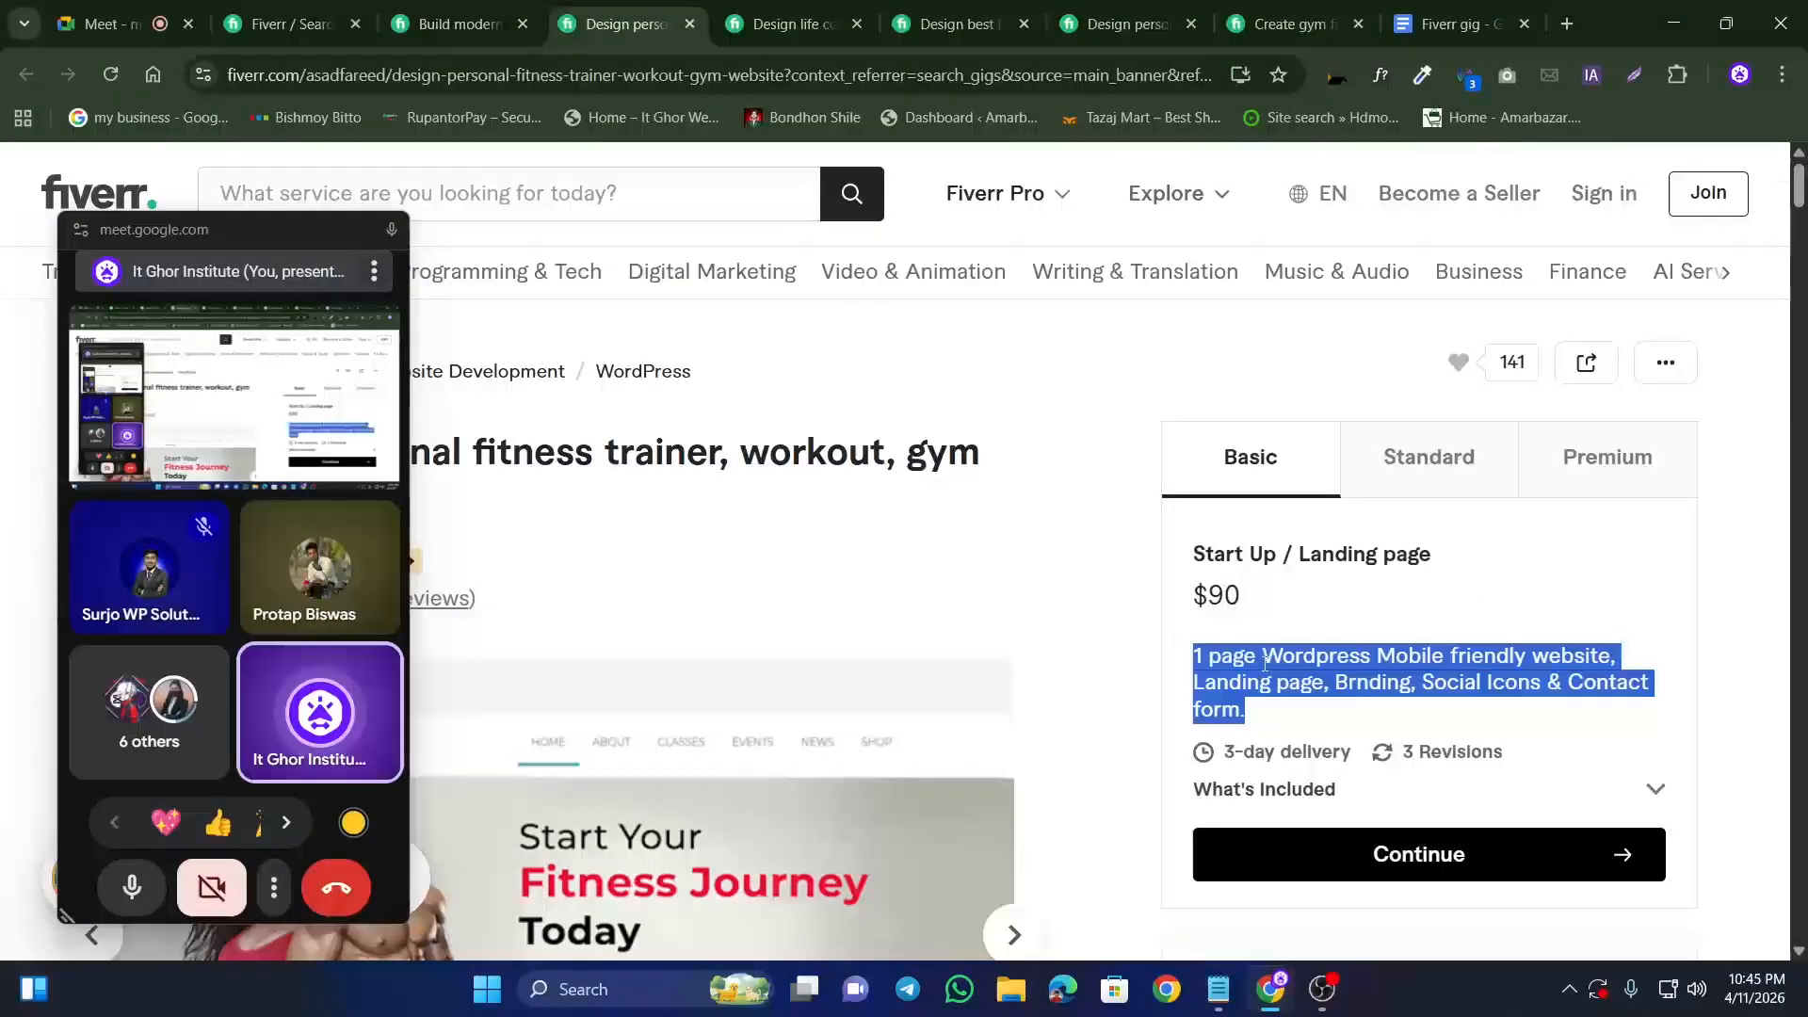
{"action": "left_click", "coordinate": [1459, 24]}
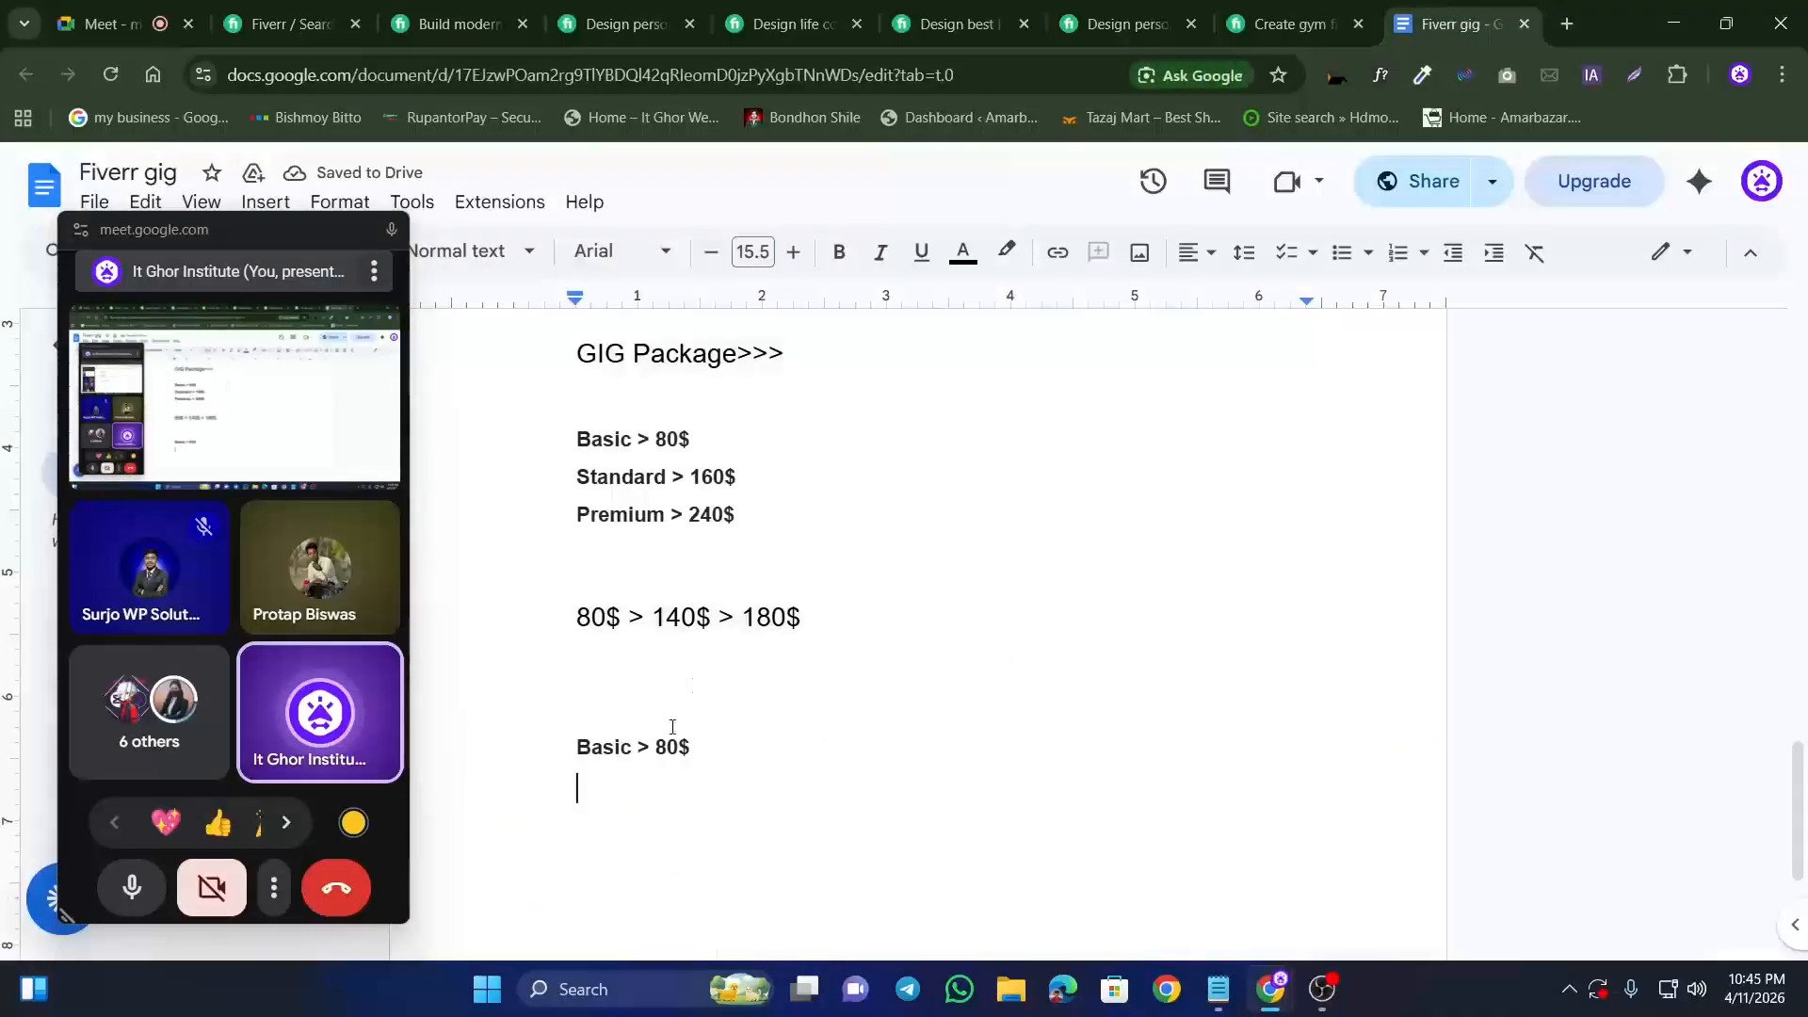
{"action": "key", "text": "ctrl+v"}
{"action": "scroll", "coordinate": [643, 842], "scroll_direction": "down", "scroll_amount": 2}
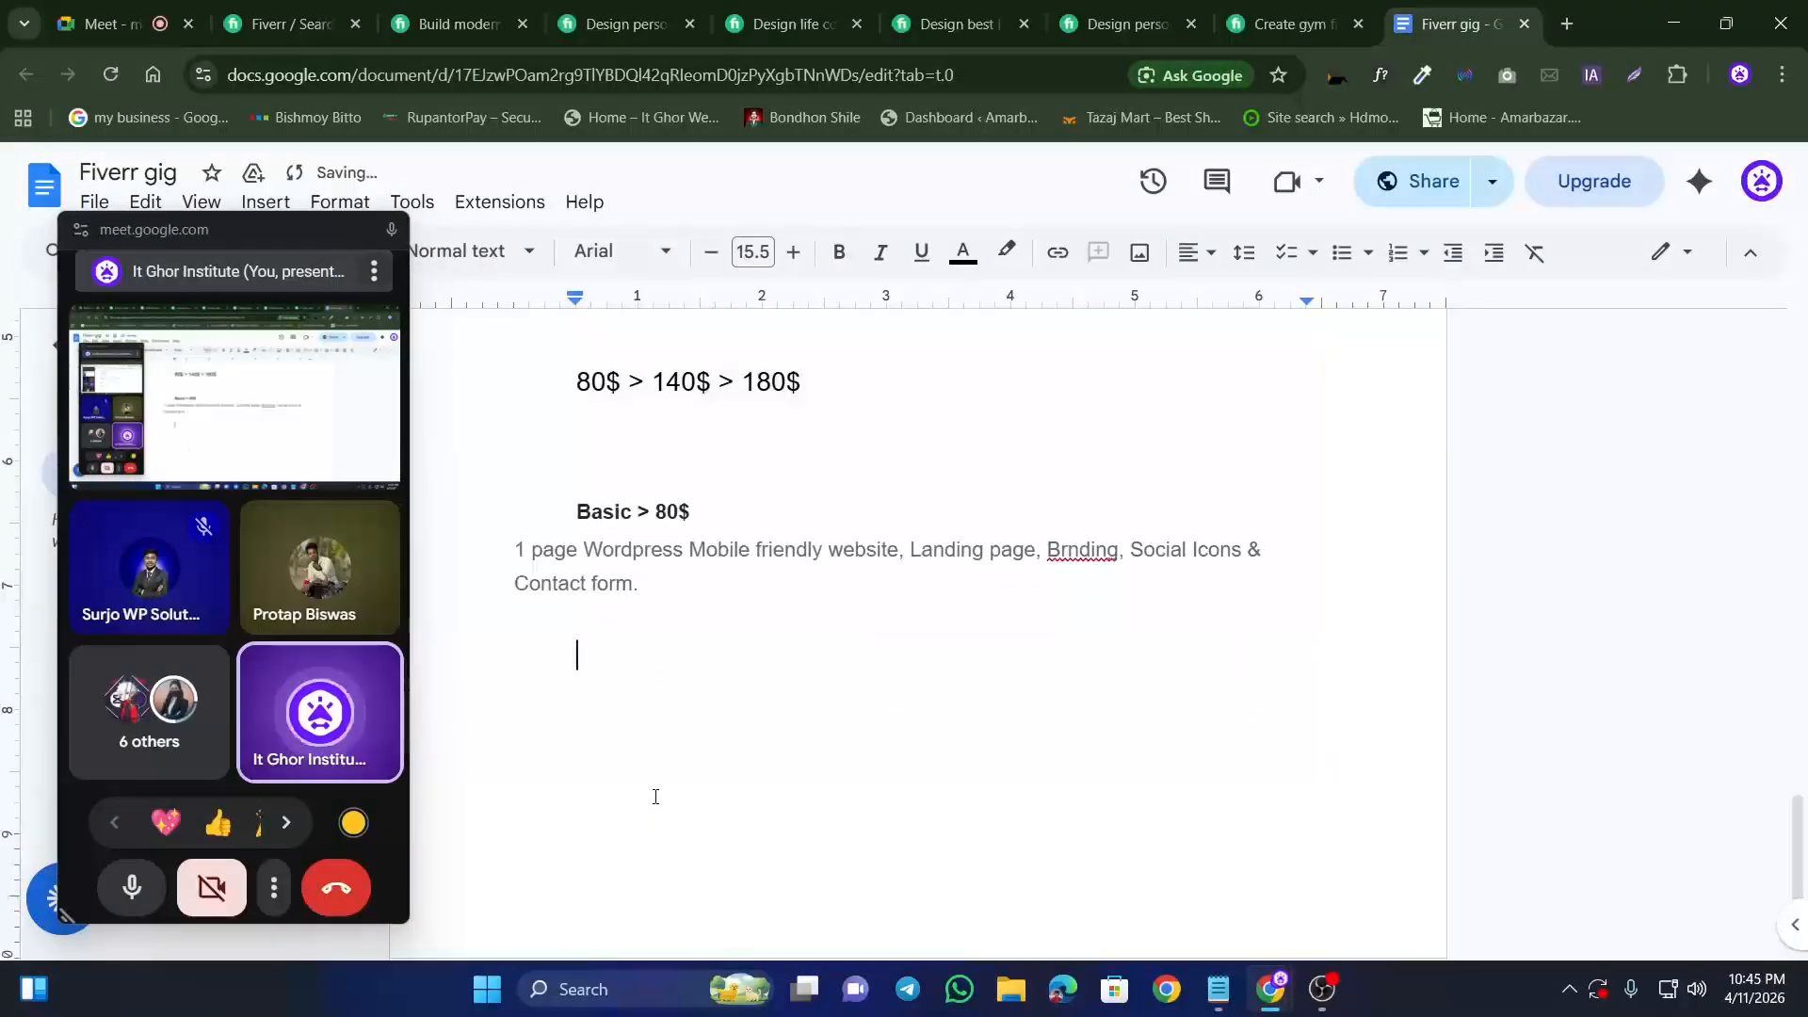
Step: Correct the misspelled "Brnding" to "Branding" in the pasted Basic description
{"action": "left_click", "coordinate": [530, 549]}
{"action": "left_click_drag", "start_coordinate": [530, 549], "coordinate": [518, 551]}
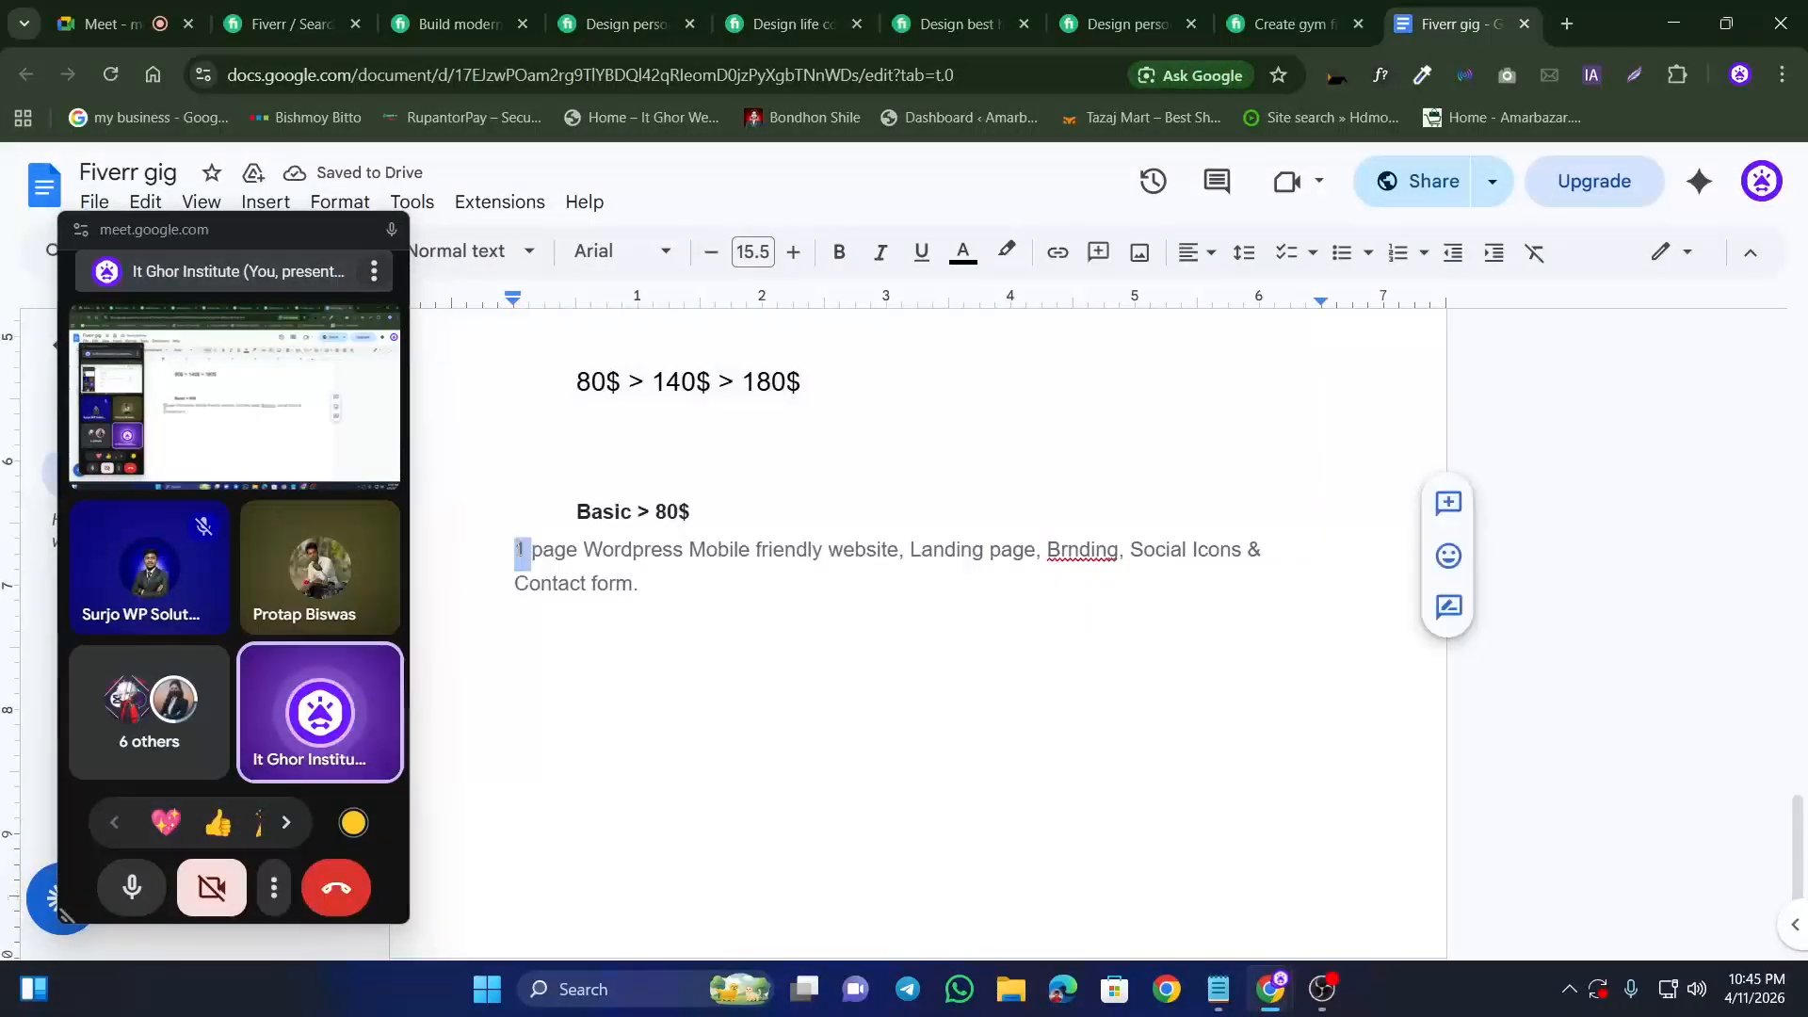
{"action": "left_click", "coordinate": [518, 549]}
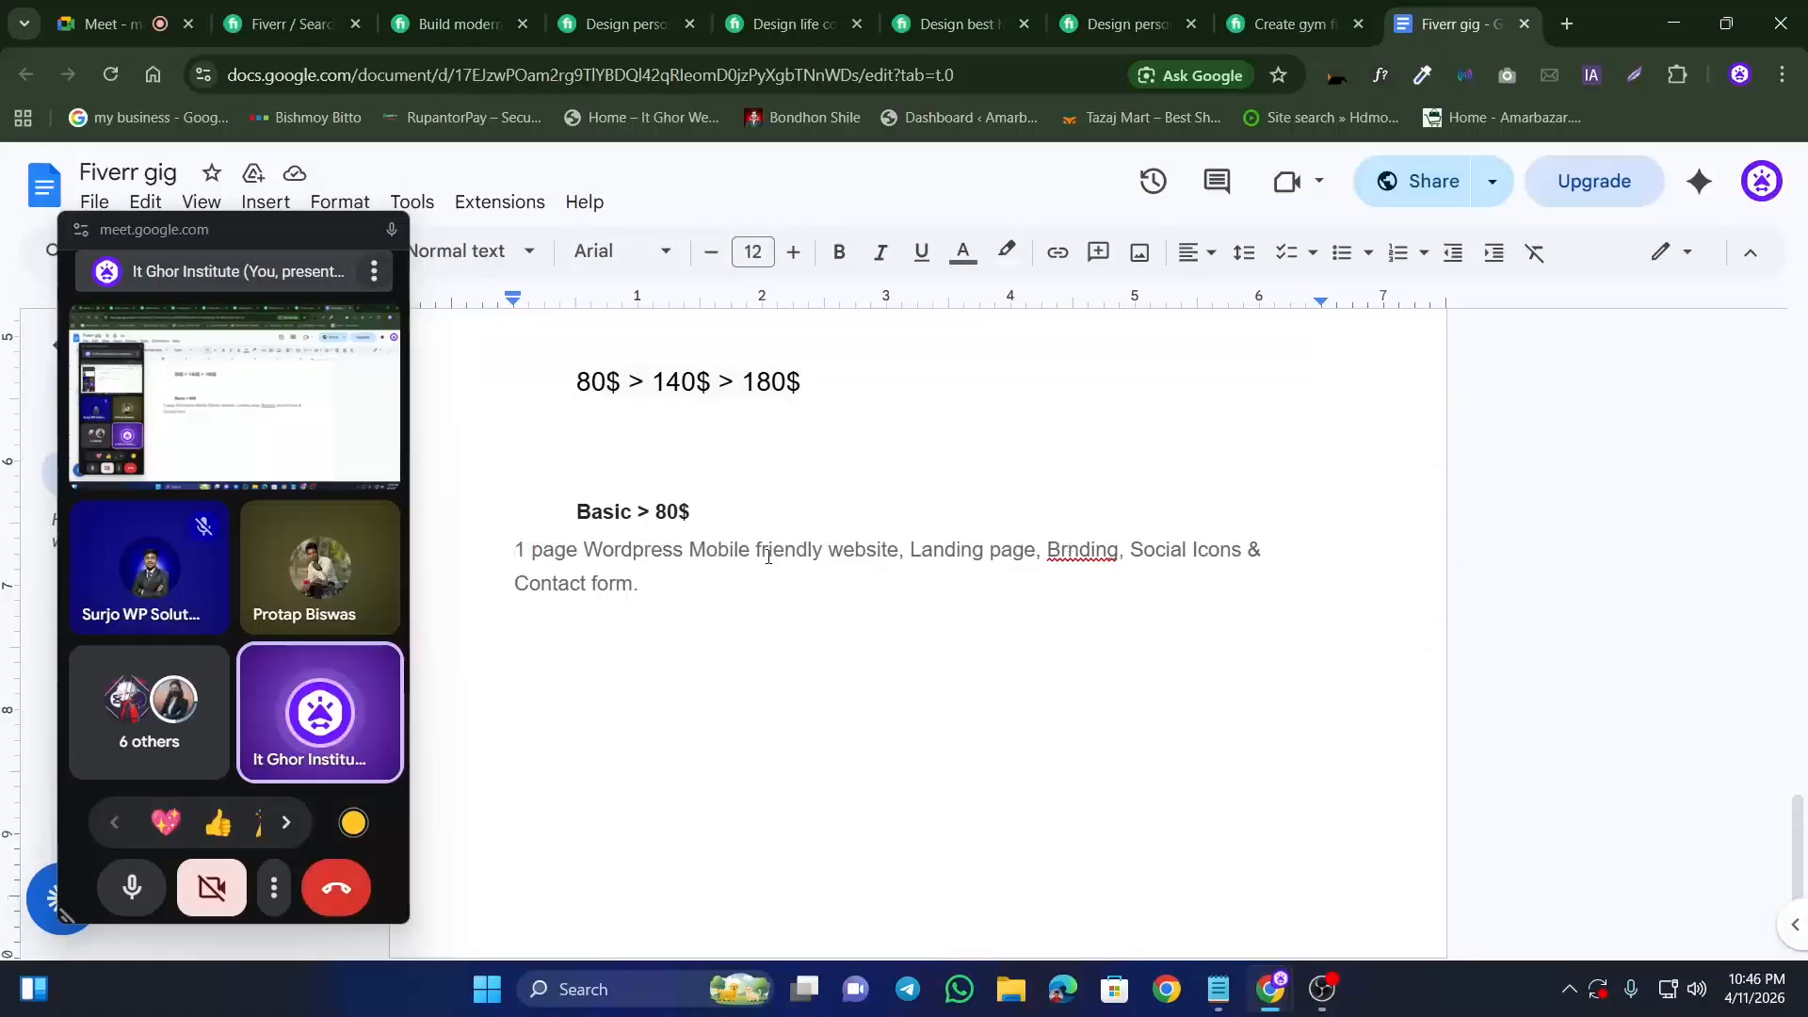
{"action": "left_click", "coordinate": [1067, 550]}
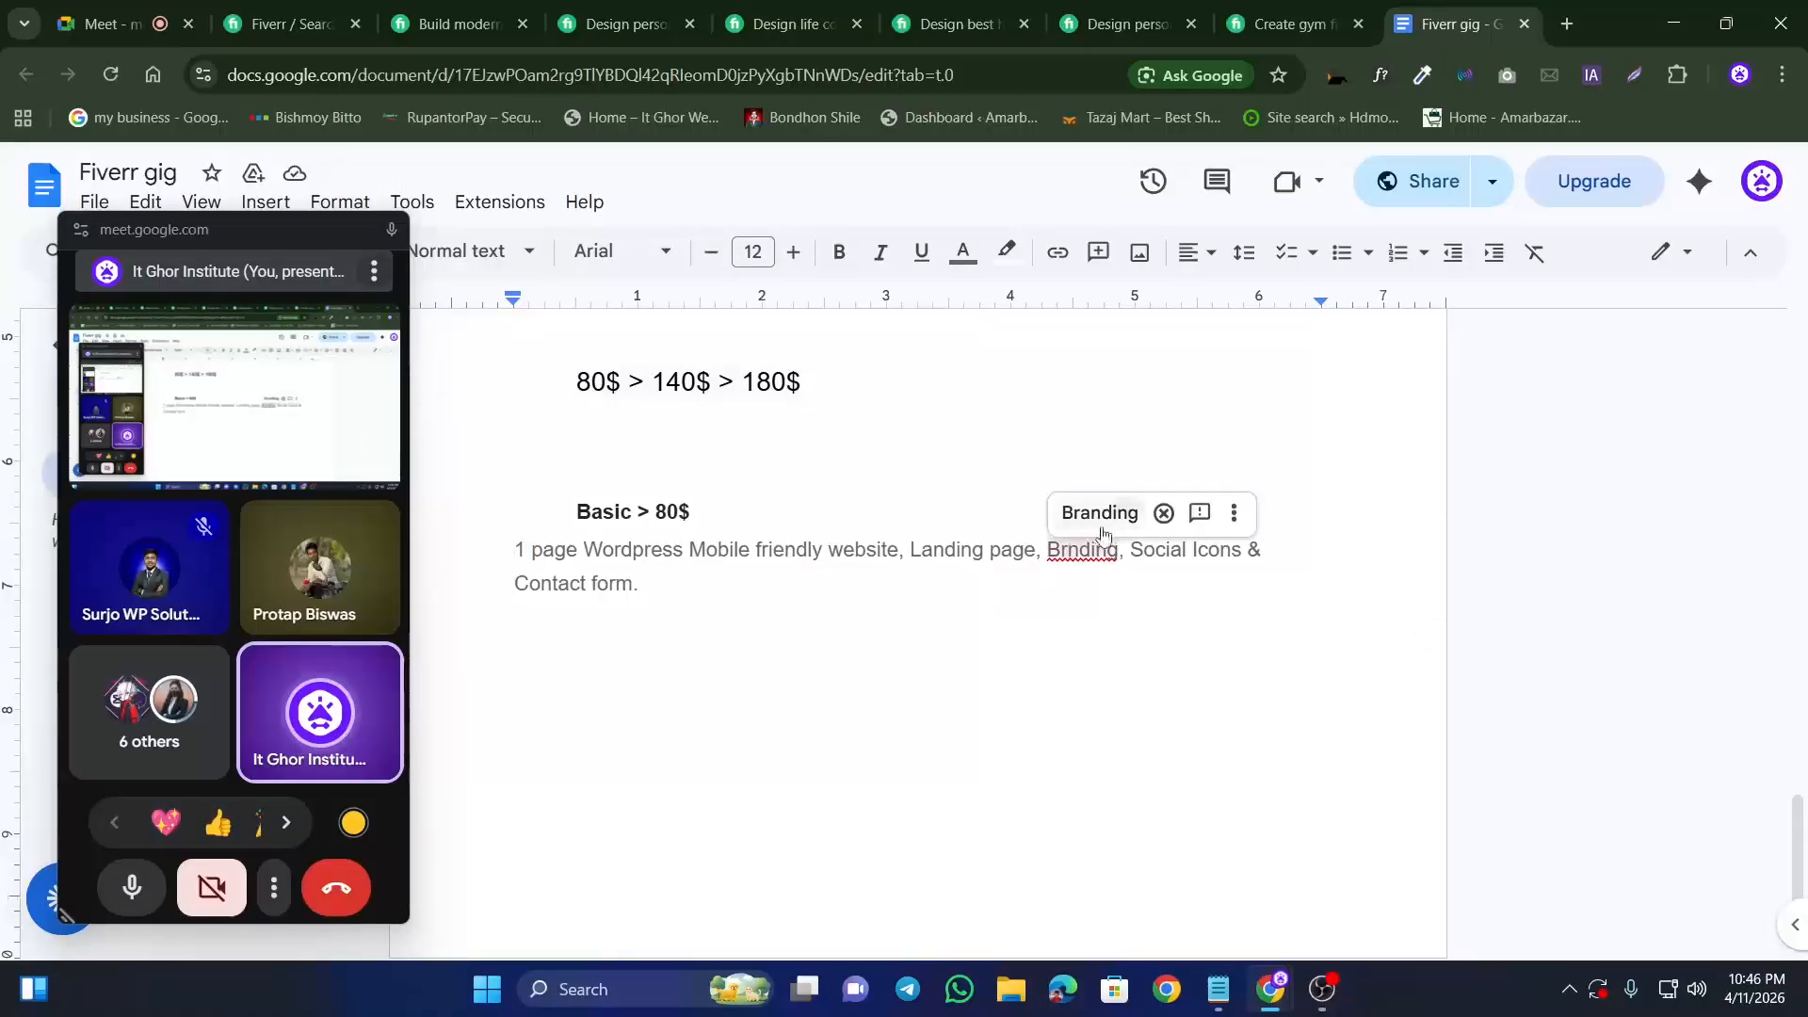
{"action": "left_click", "coordinate": [1100, 515]}
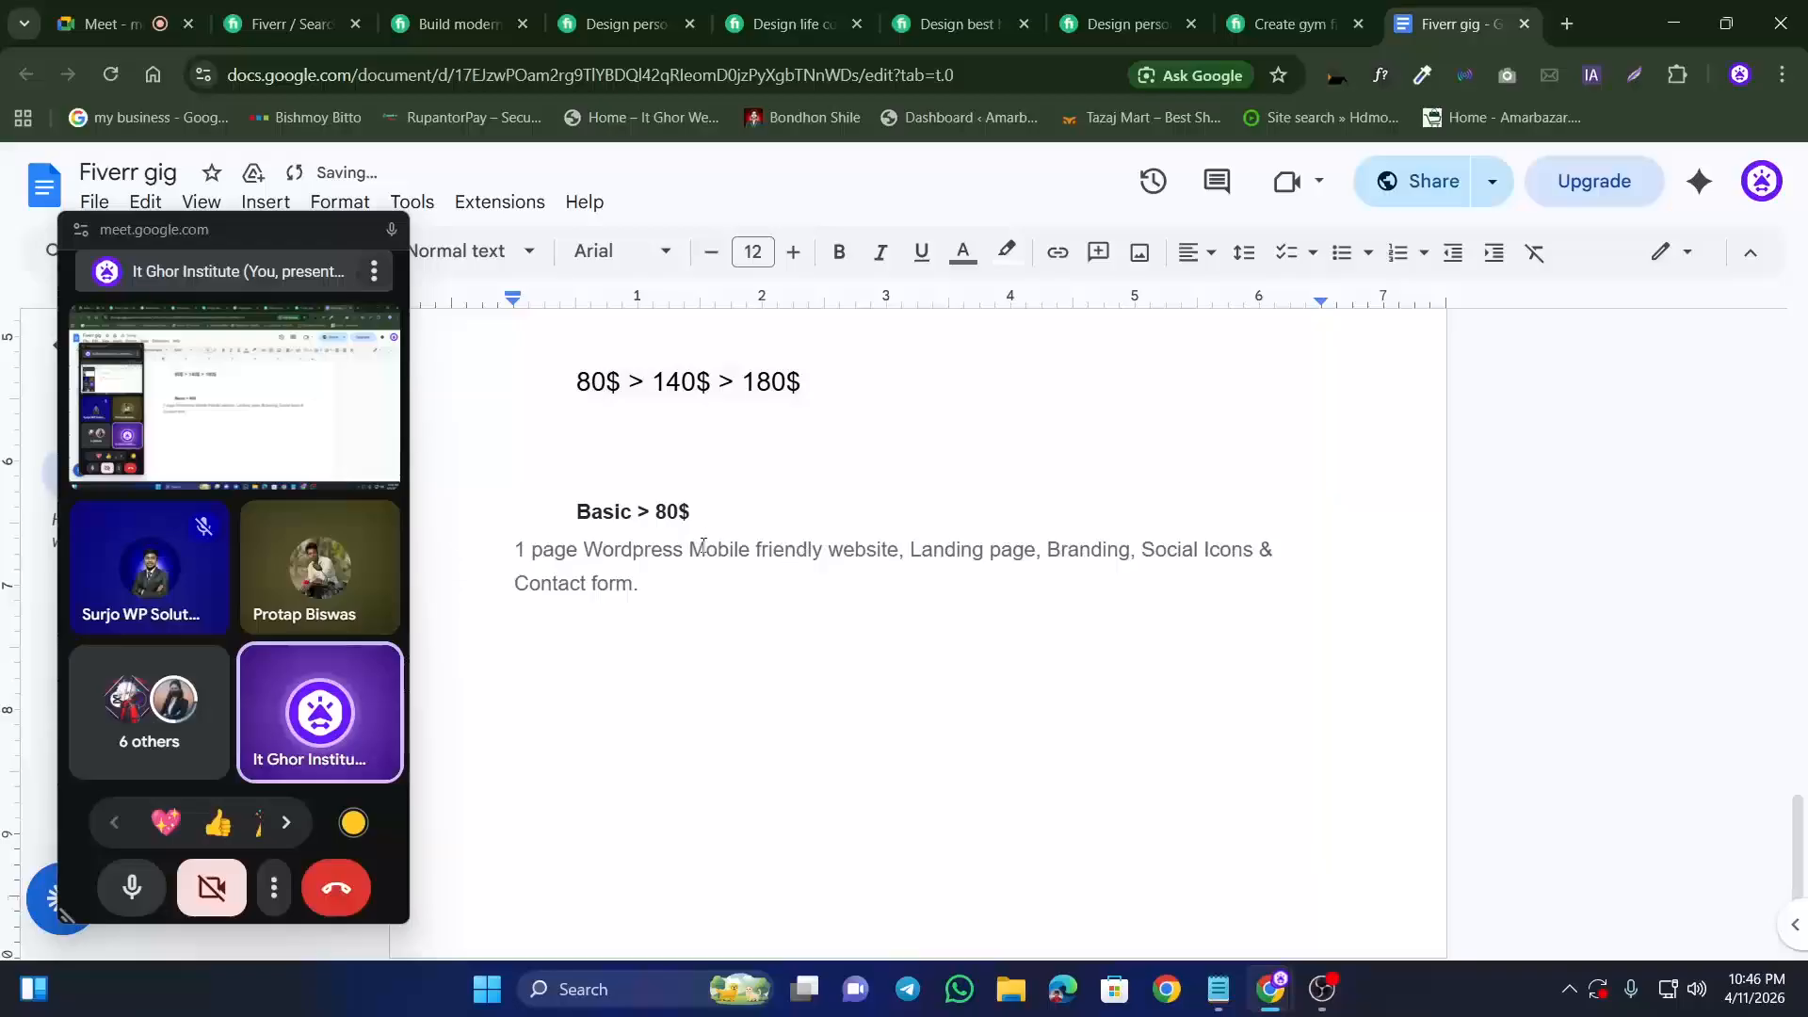
Step: Replace "Mobile friendly" with "responsive design" in the pasted Basic description, following the fitness gig's wording, and add blank lines below it
{"action": "left_click", "coordinate": [460, 23]}
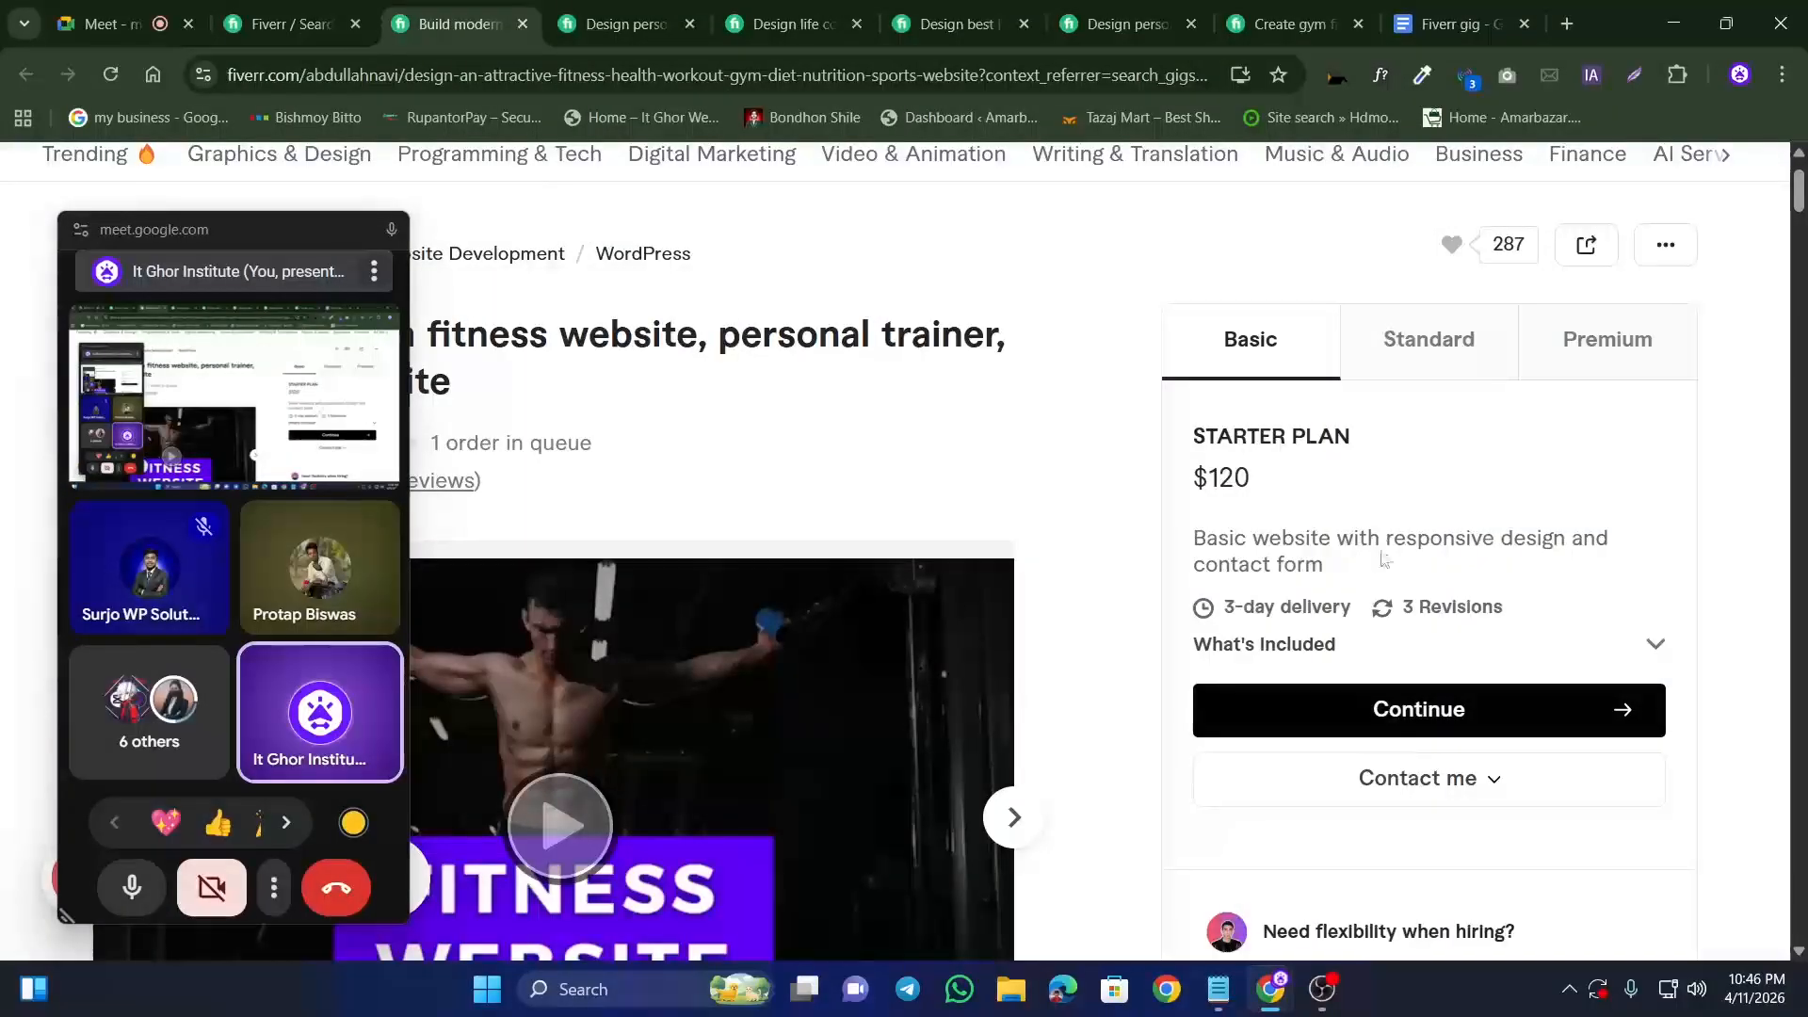
{"action": "left_click_drag", "start_coordinate": [1381, 537], "coordinate": [1538, 539]}
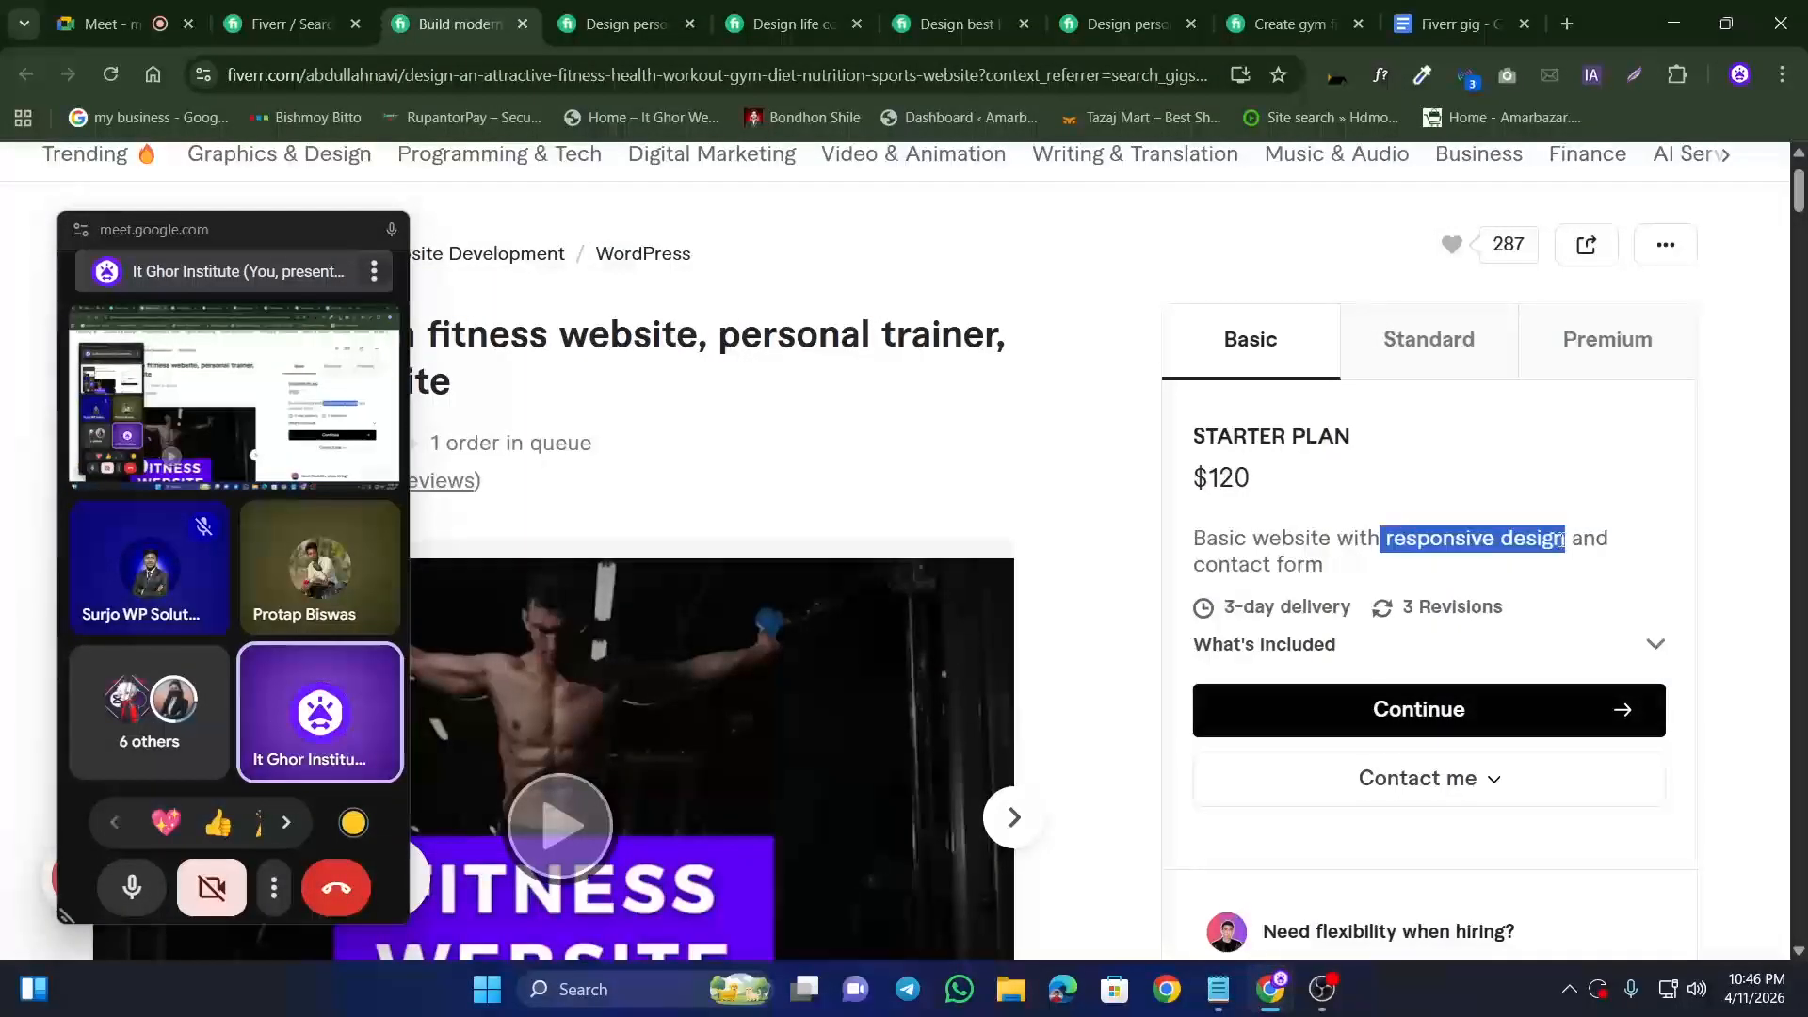
{"action": "left_click", "coordinate": [1284, 14]}
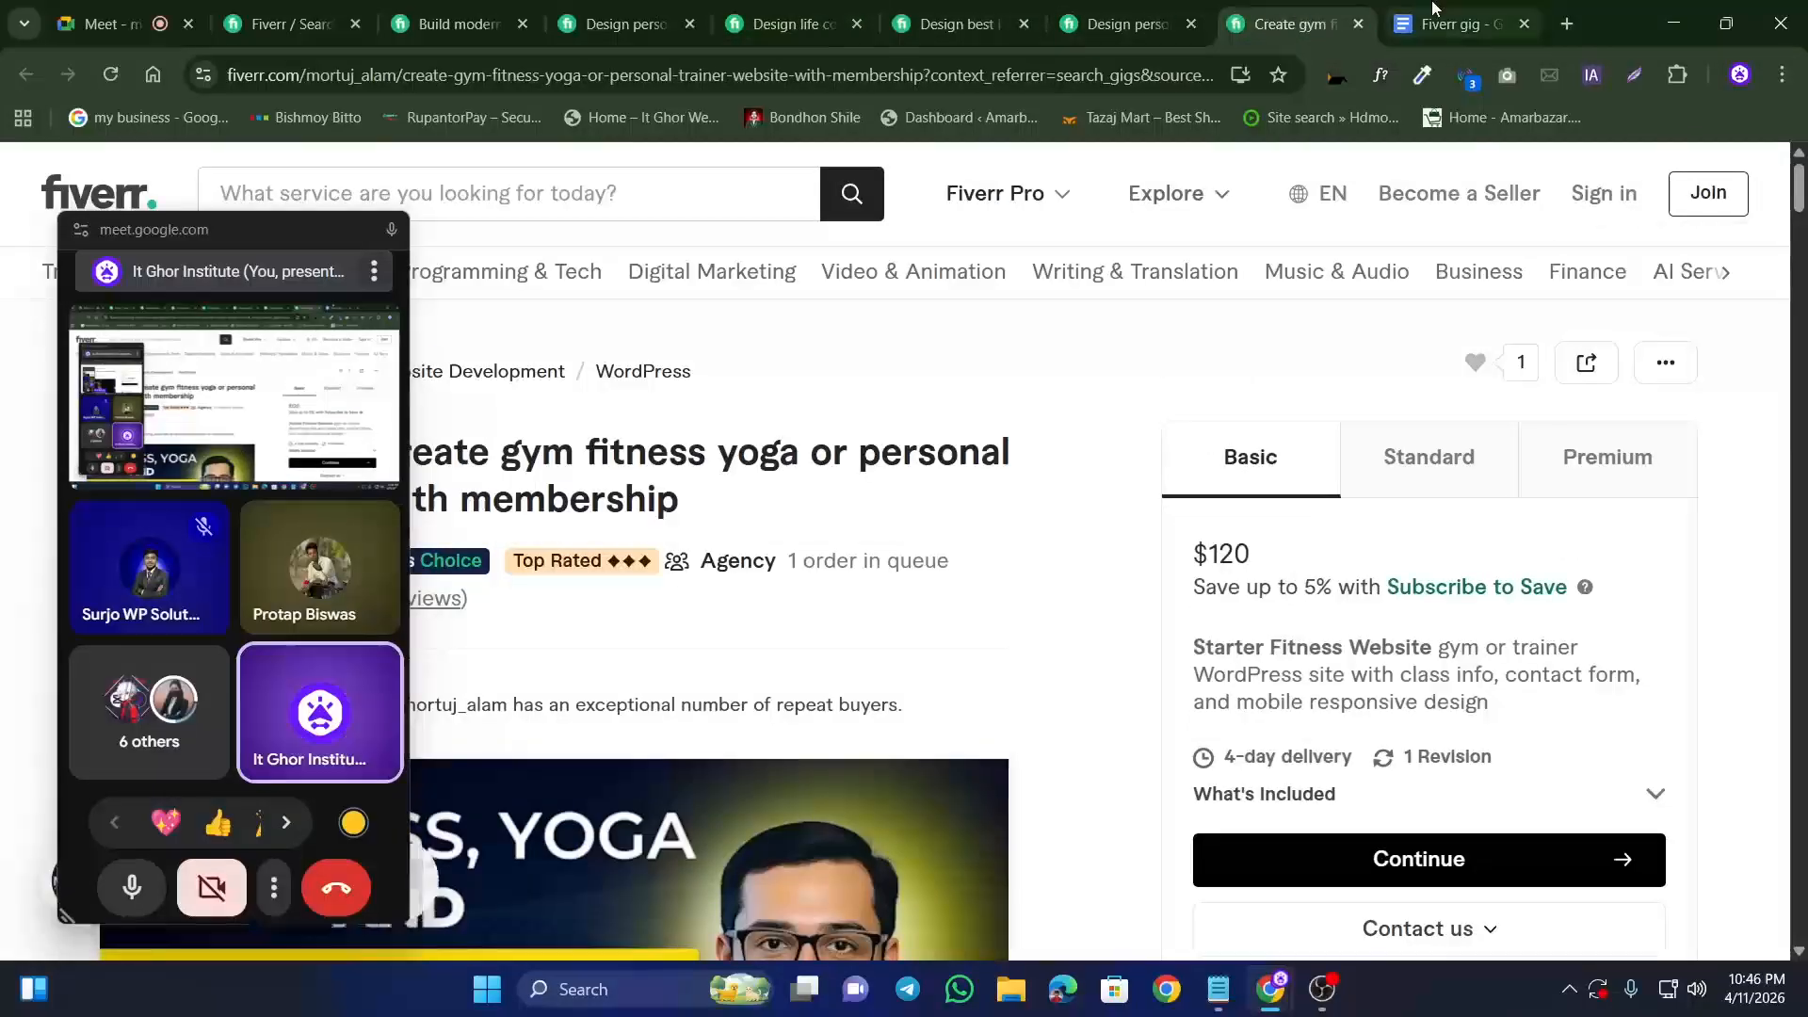
{"action": "left_click", "coordinate": [1433, 11]}
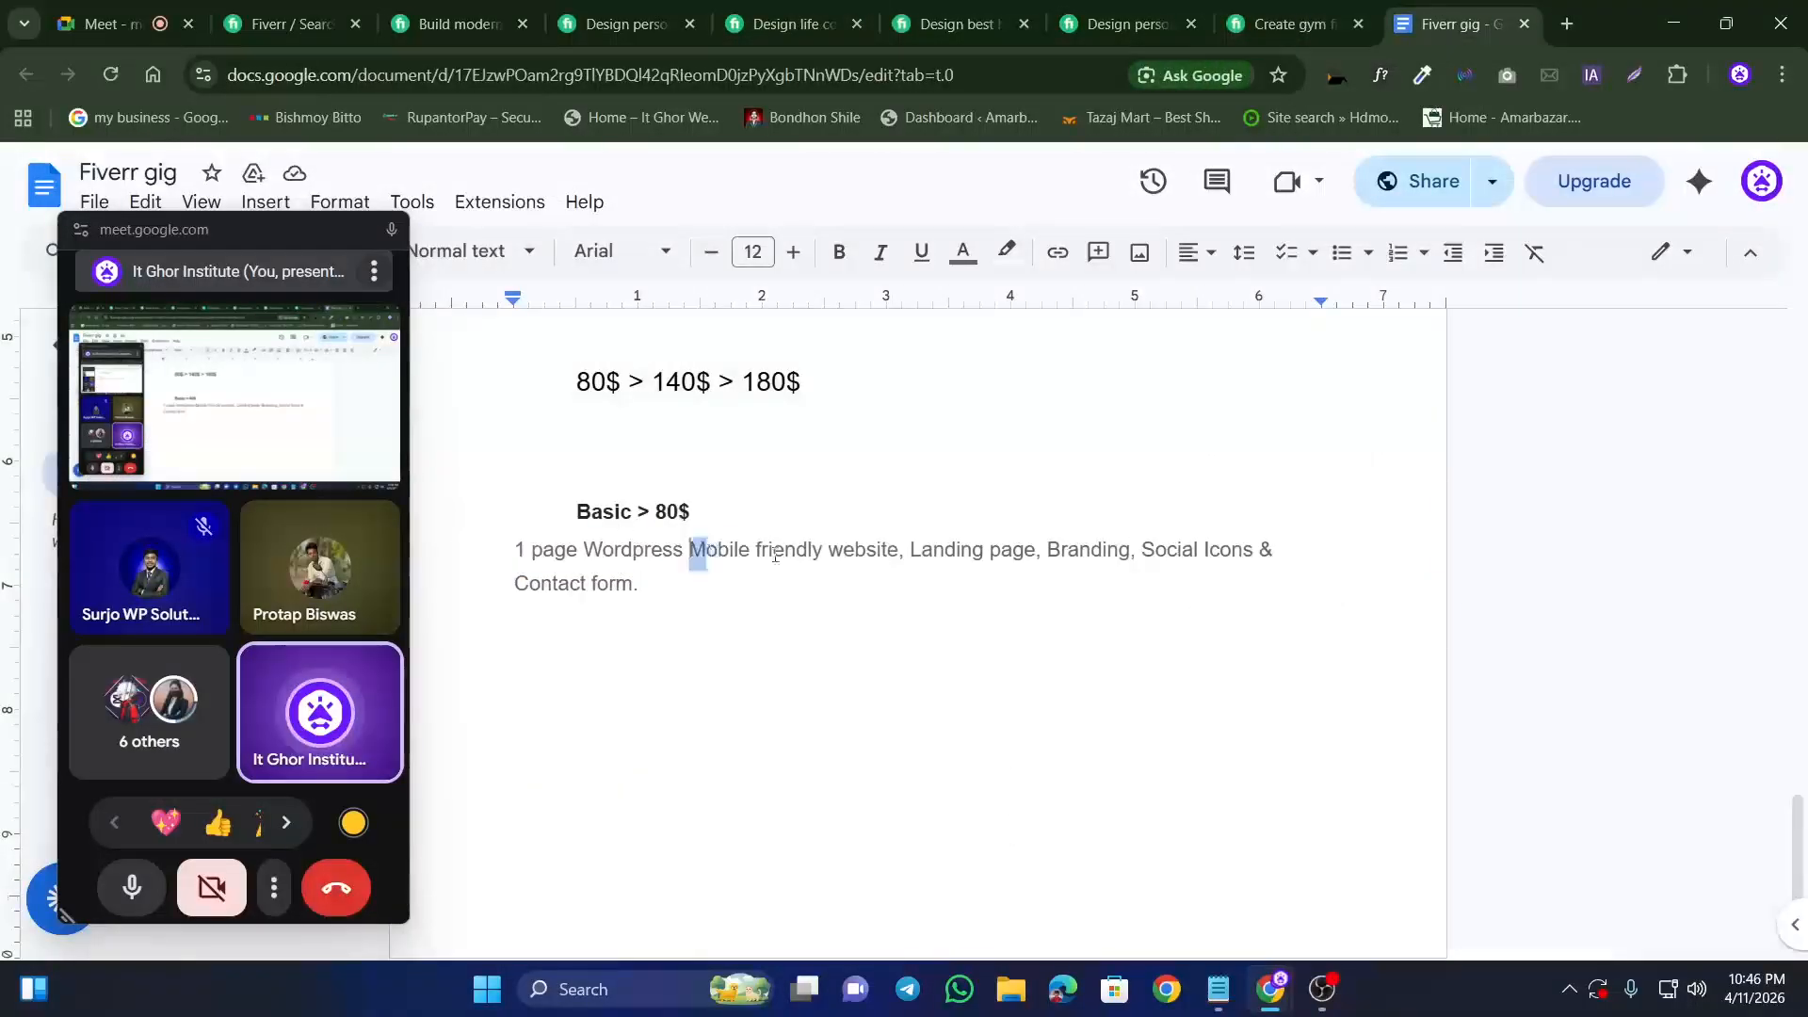
{"action": "left_click_drag", "start_coordinate": [775, 555], "coordinate": [829, 563]}
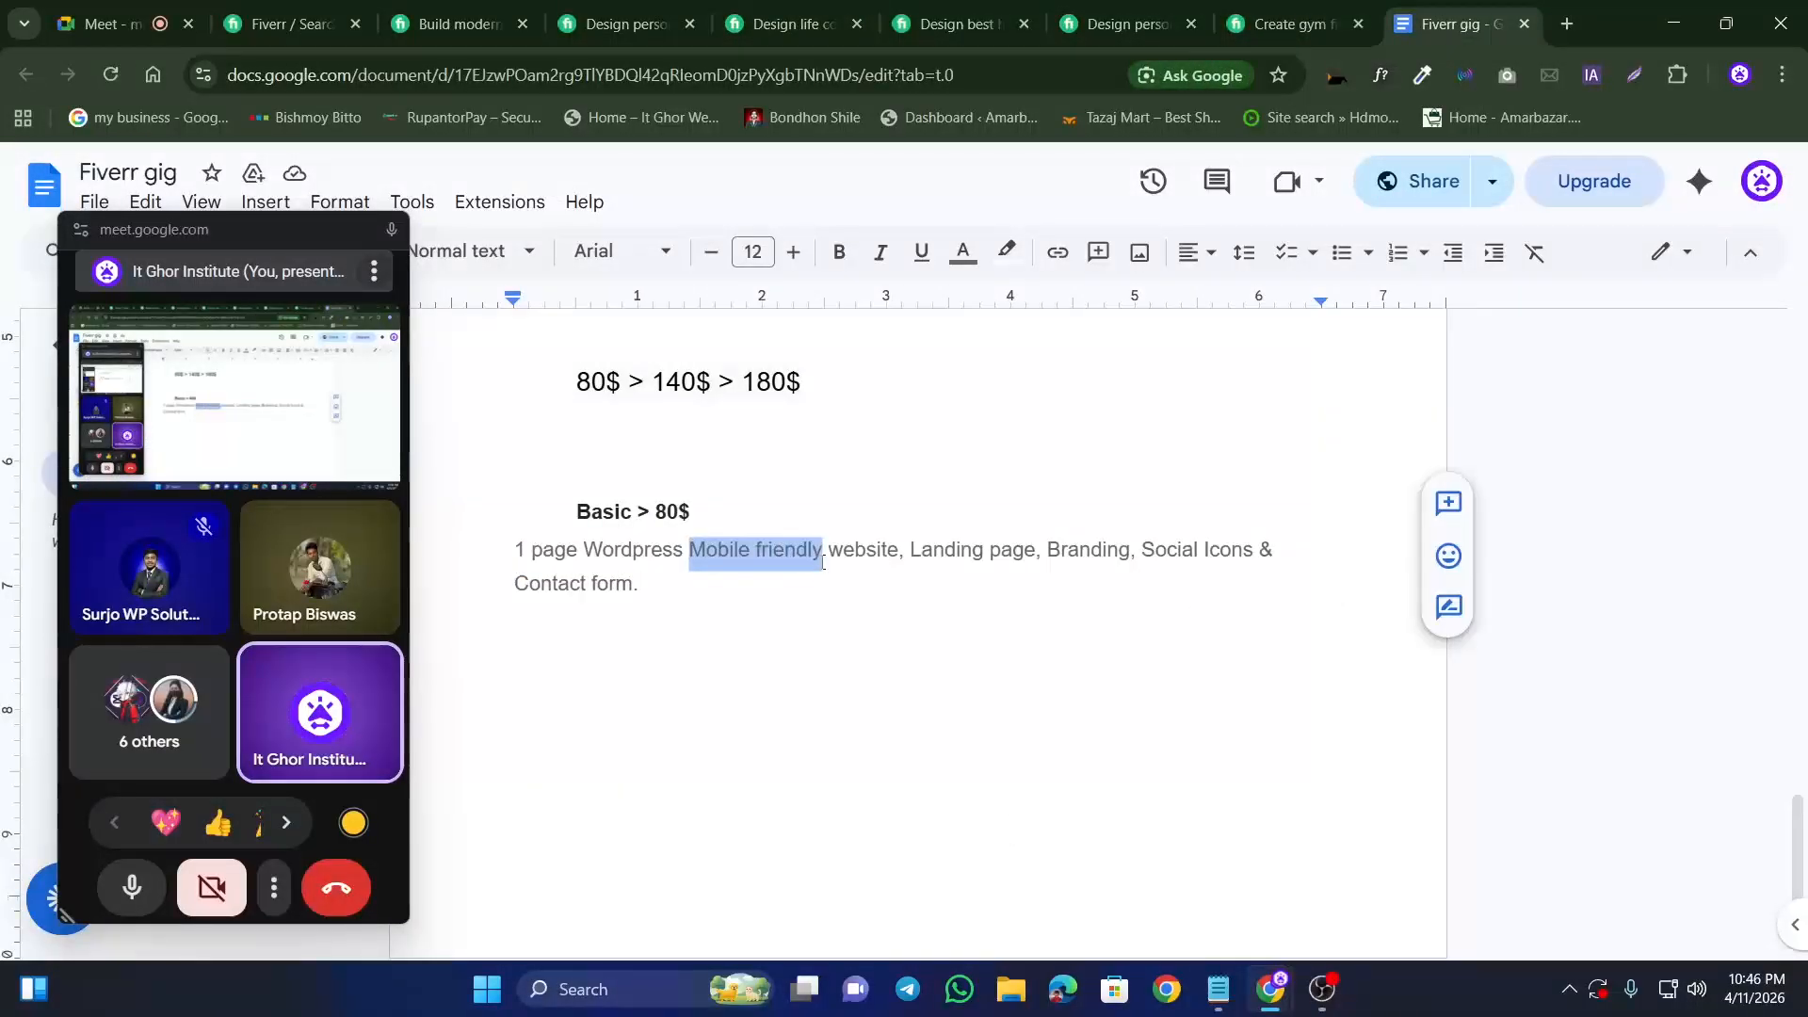
{"action": "type", "text": "responsive desig"}
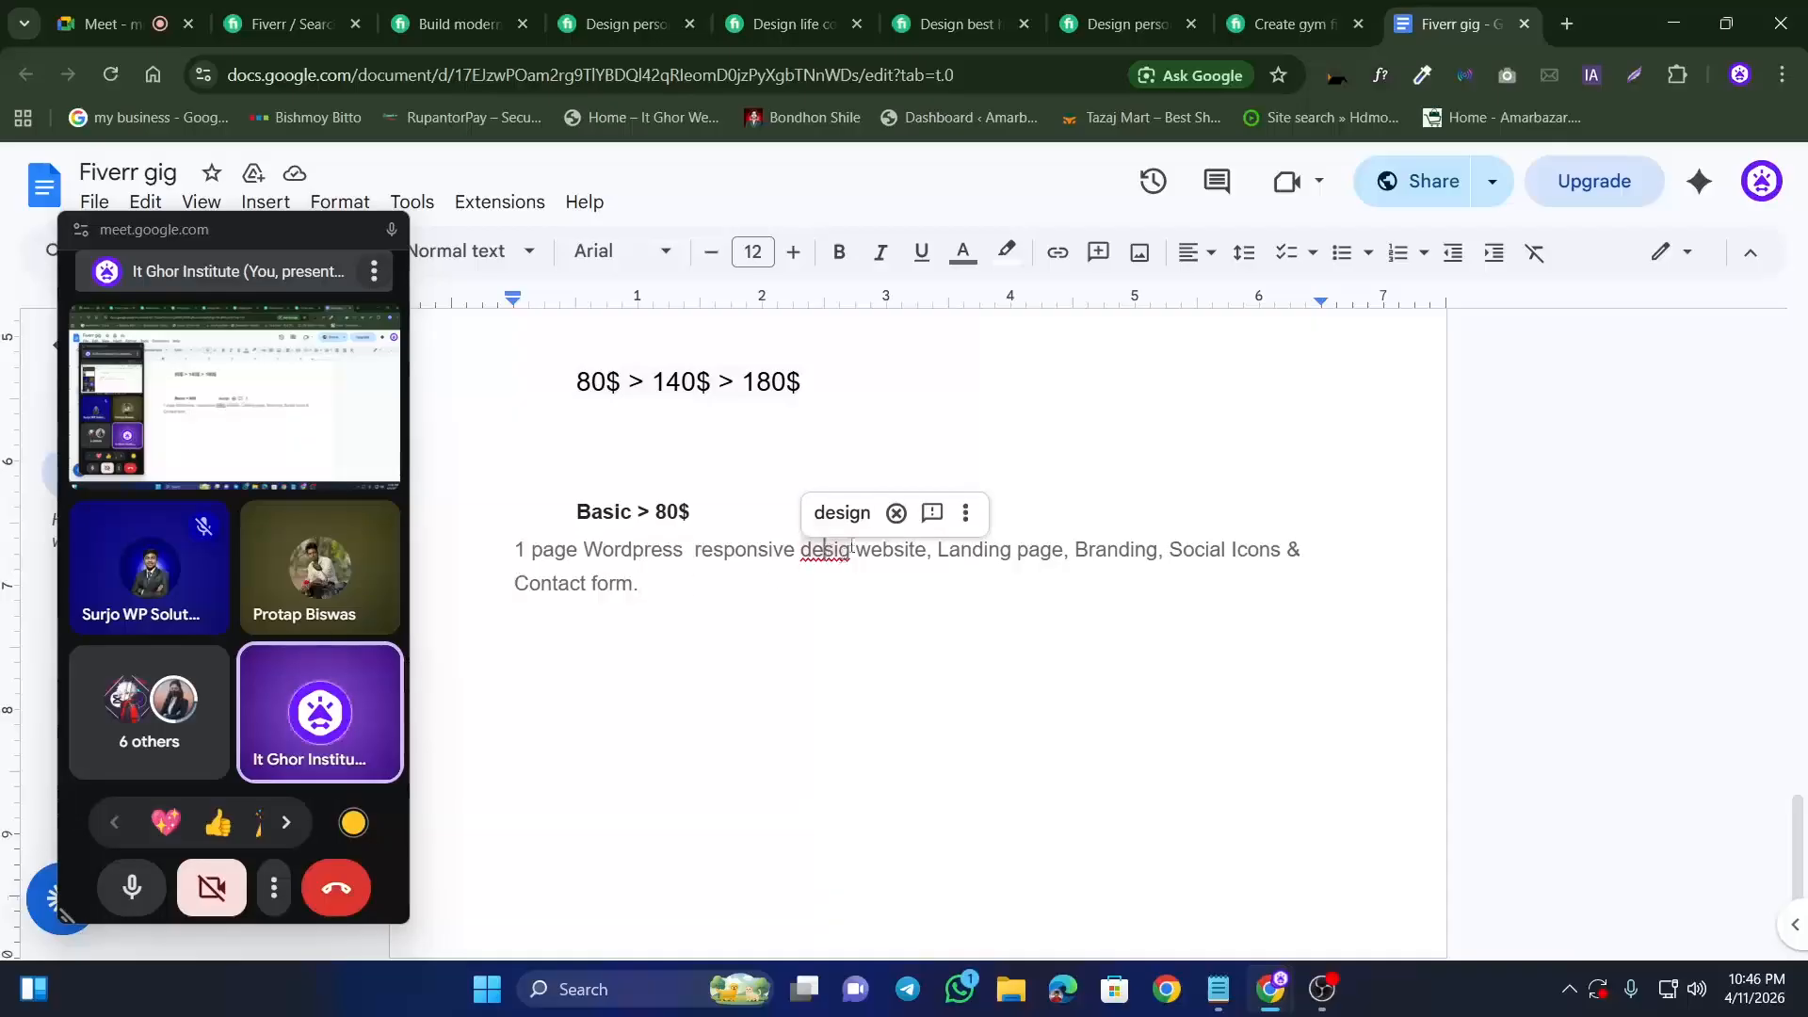
{"action": "type", "text": "n"}
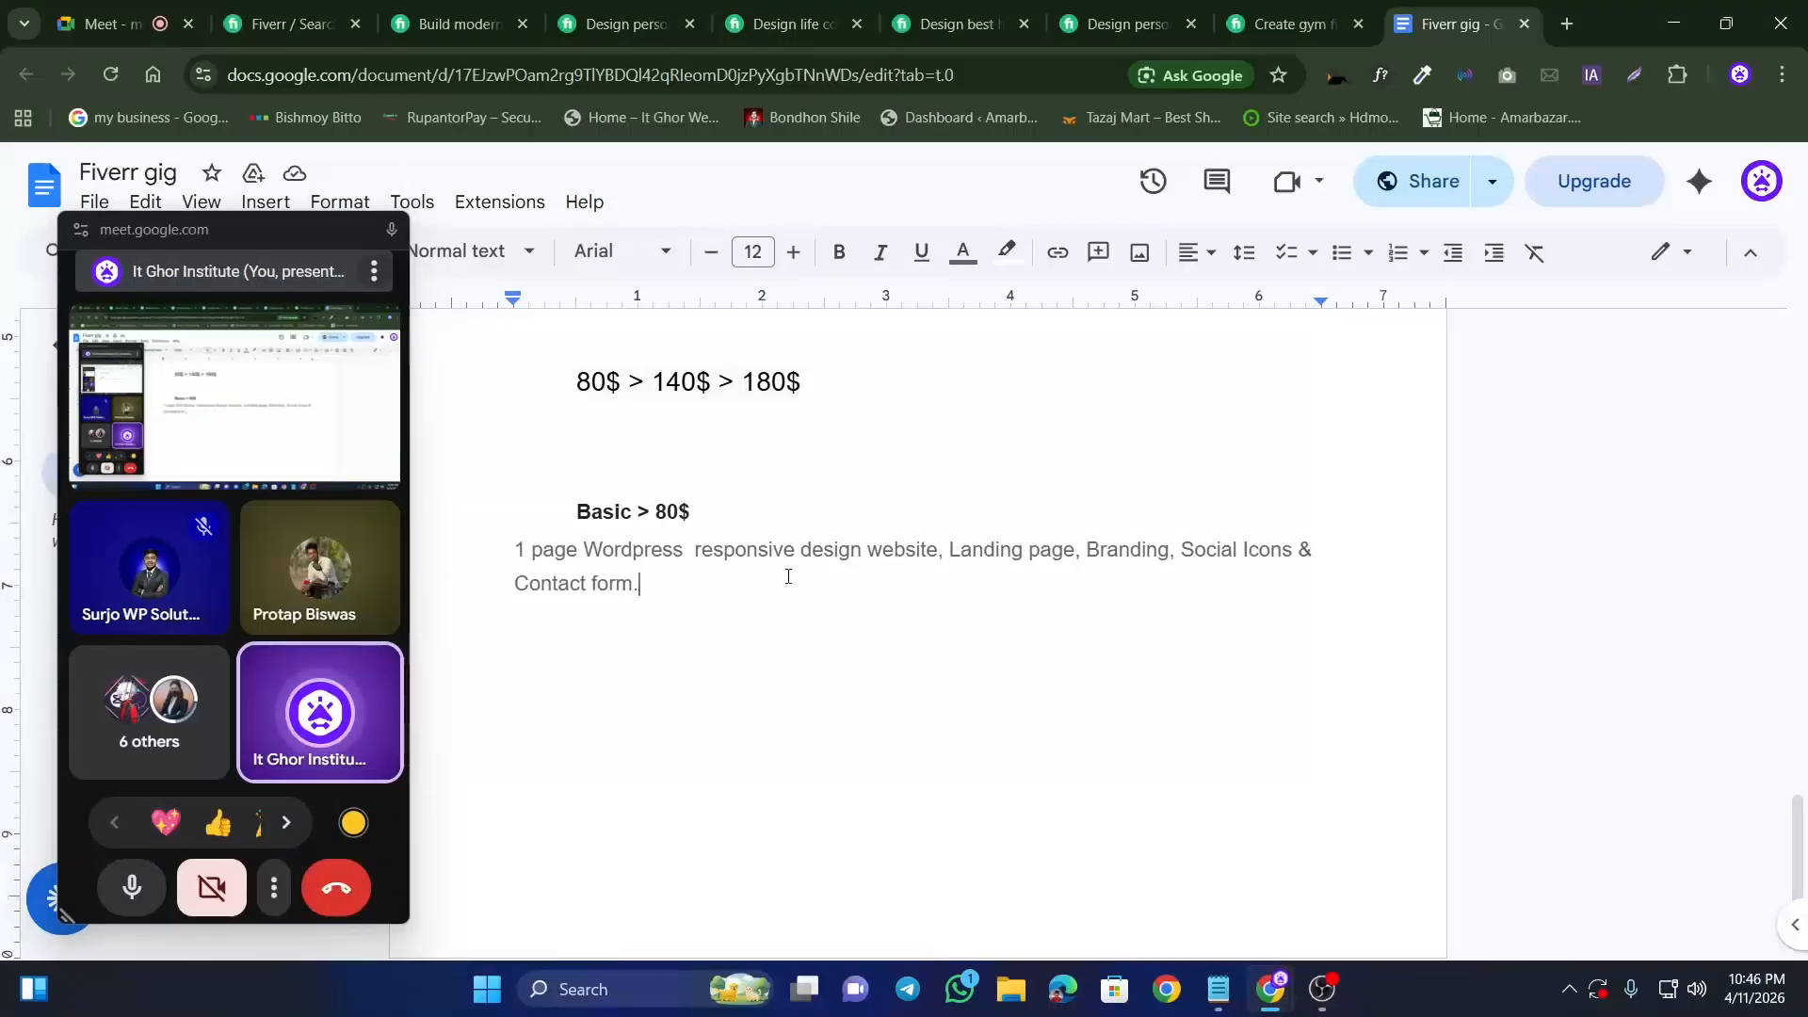
{"action": "key", "text": "Return"}
{"action": "key", "text": "Return"}
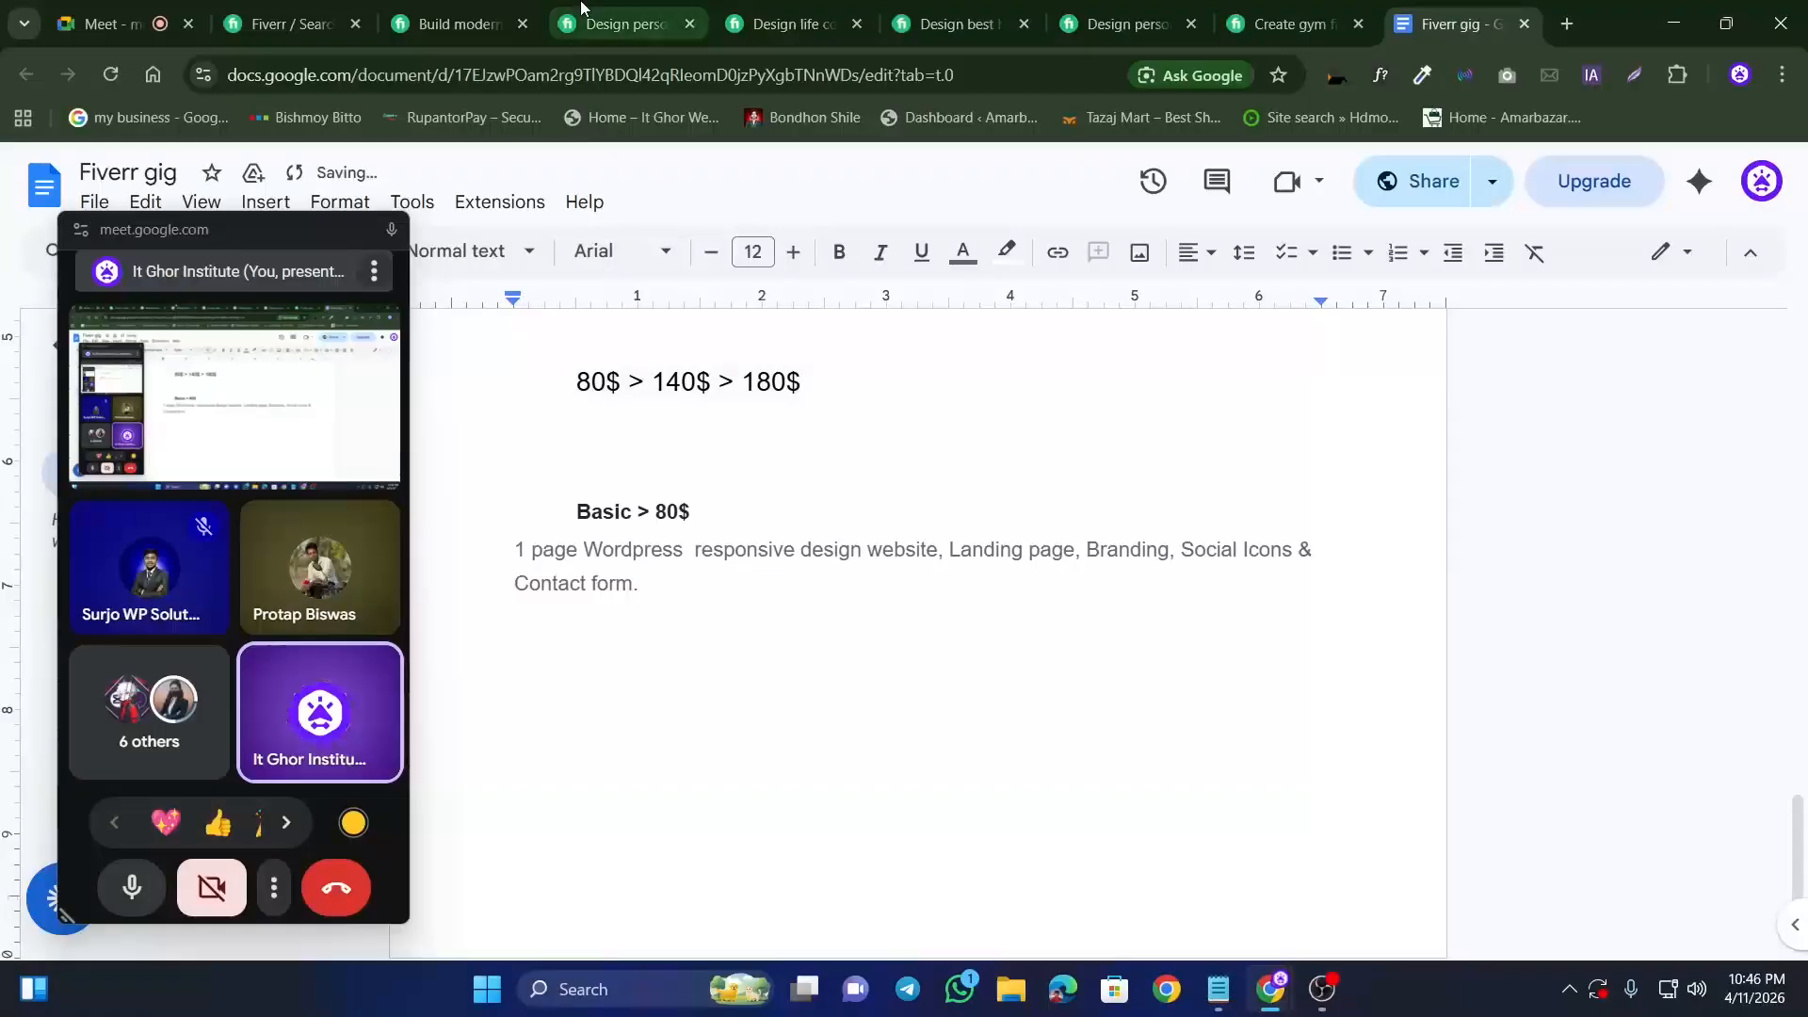
Step: Examine the personal fitness trainer gig's description, including the niches it covers and the features and services it offers
{"action": "left_click", "coordinate": [621, 23]}
{"action": "left_click", "coordinate": [1248, 690]}
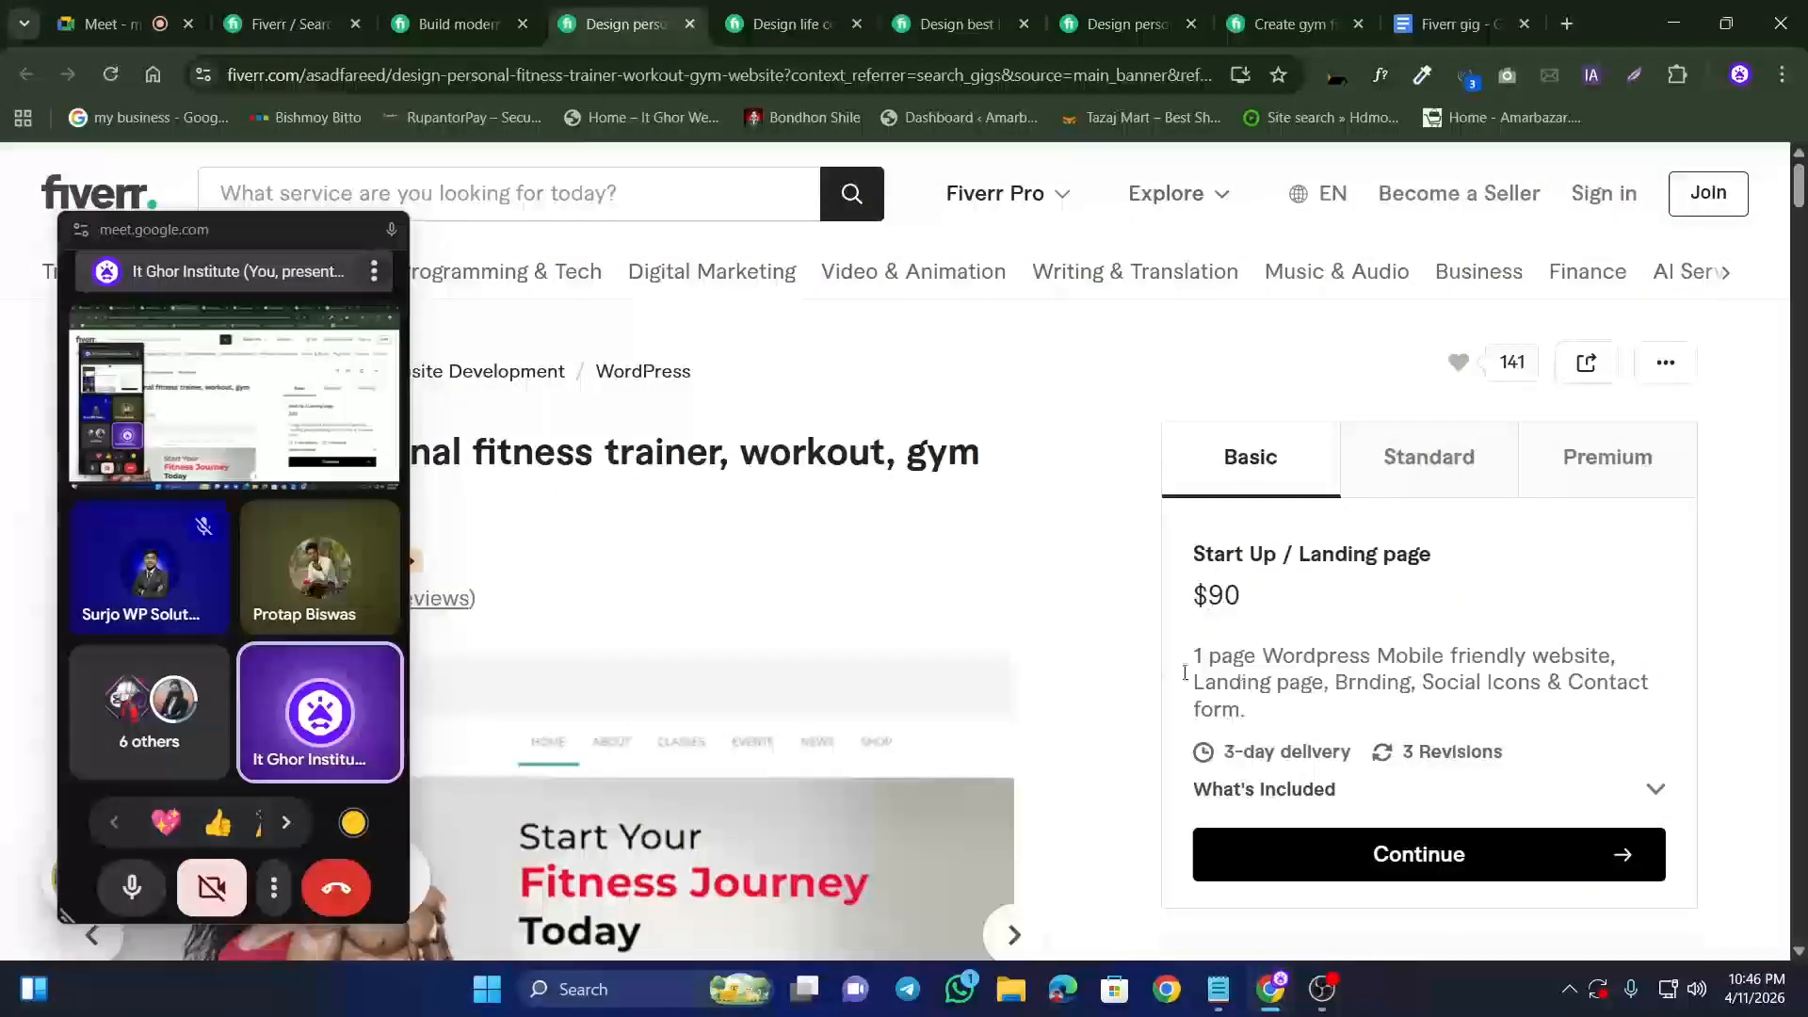
{"action": "scroll", "coordinate": [847, 499], "scroll_direction": "down", "scroll_amount": 10}
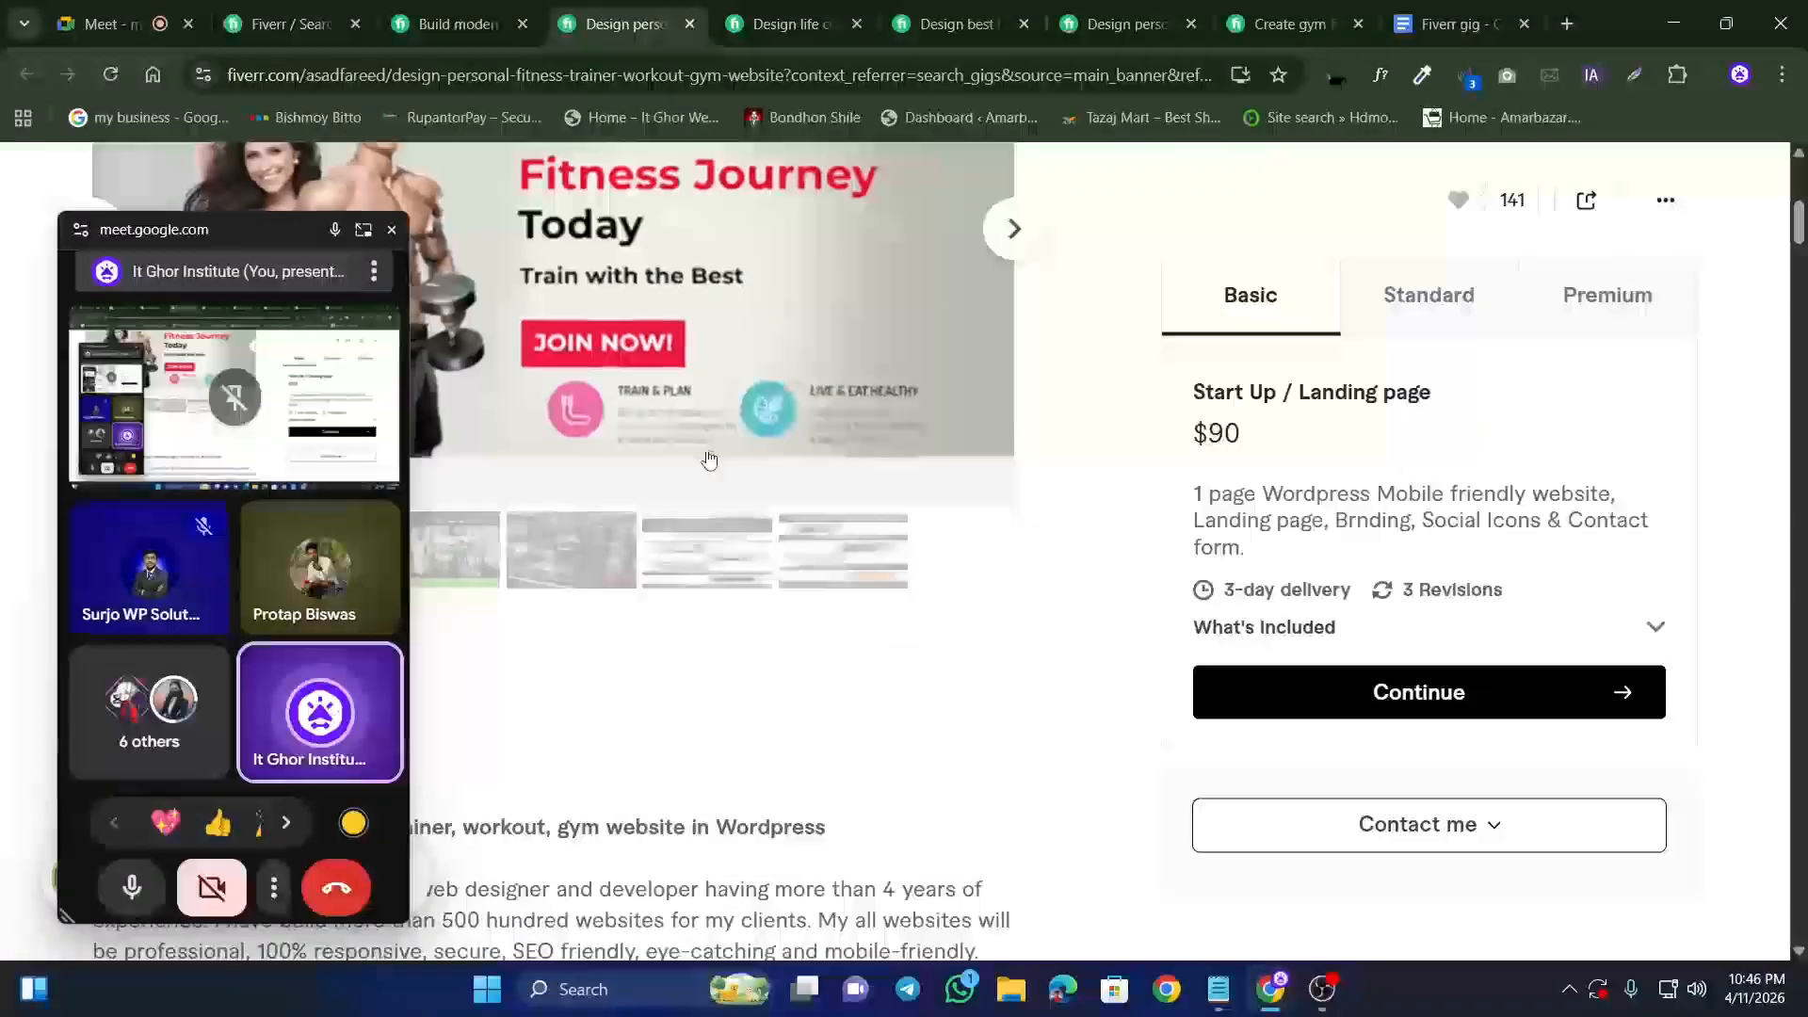
{"action": "scroll", "coordinate": [721, 458], "scroll_direction": "down", "scroll_amount": 4}
{"action": "scroll", "coordinate": [703, 533], "scroll_direction": "up", "scroll_amount": 8}
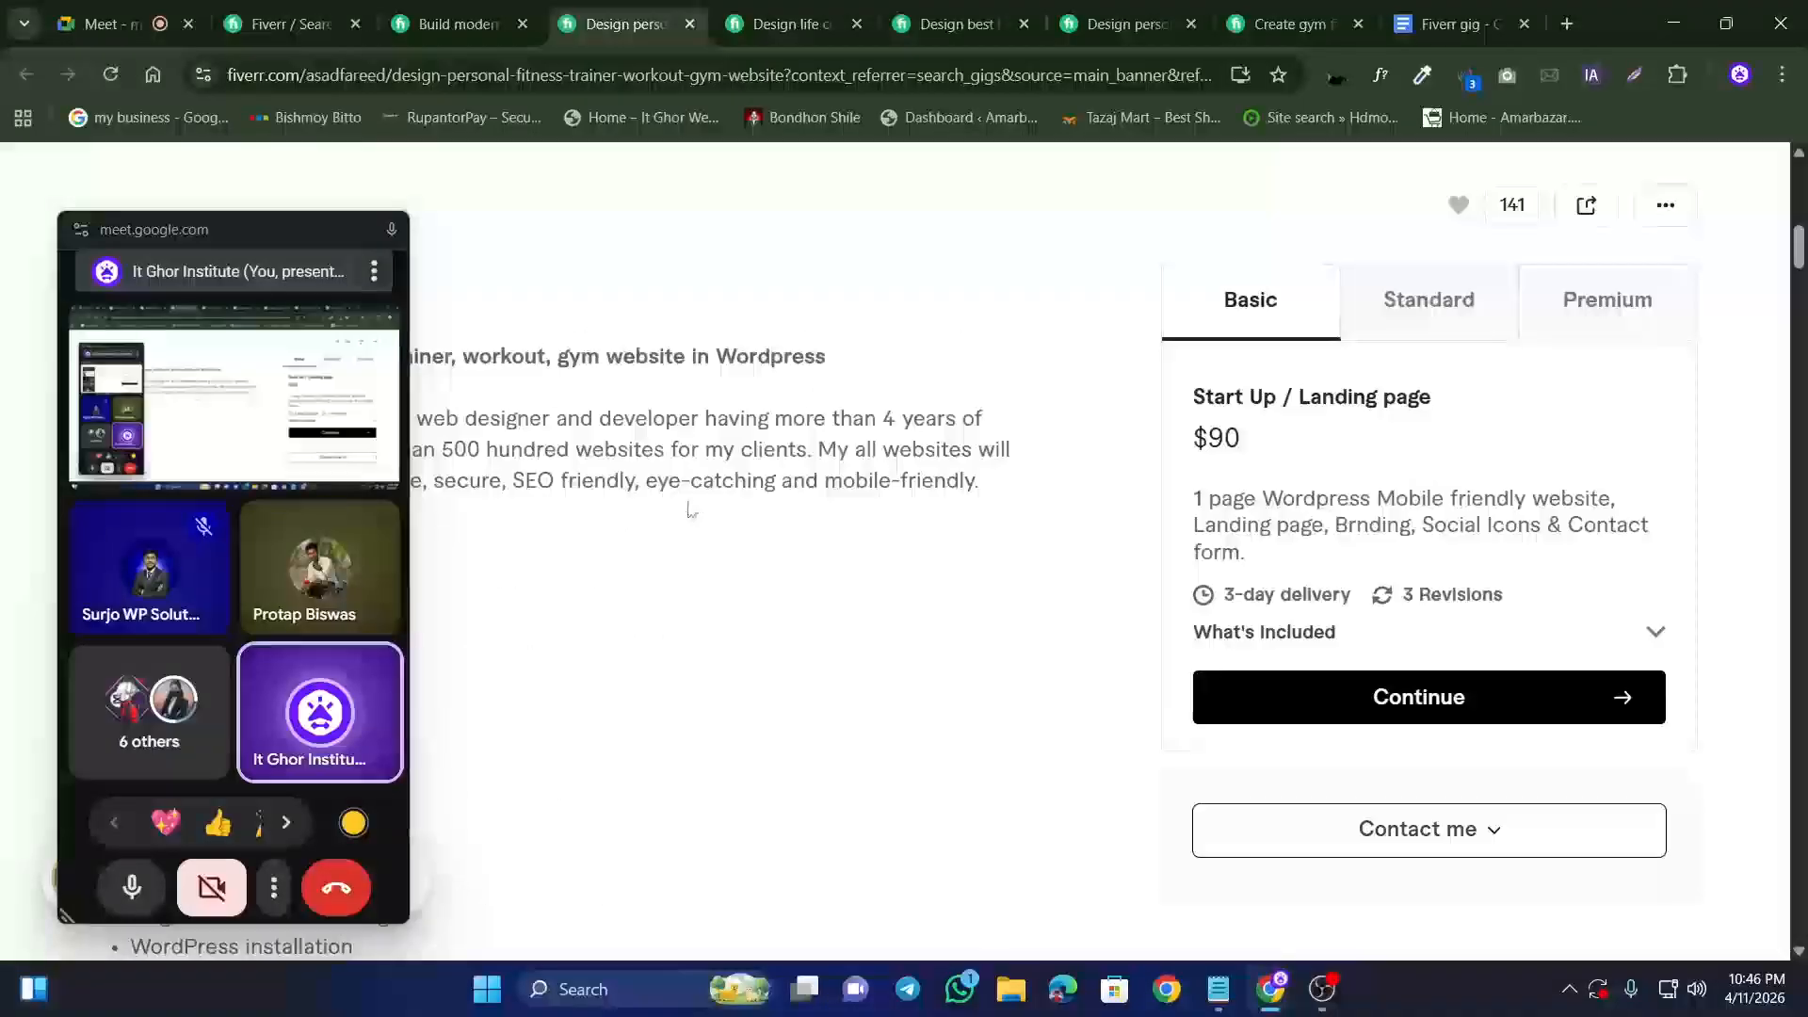
{"action": "scroll", "coordinate": [690, 517], "scroll_direction": "up", "scroll_amount": 10}
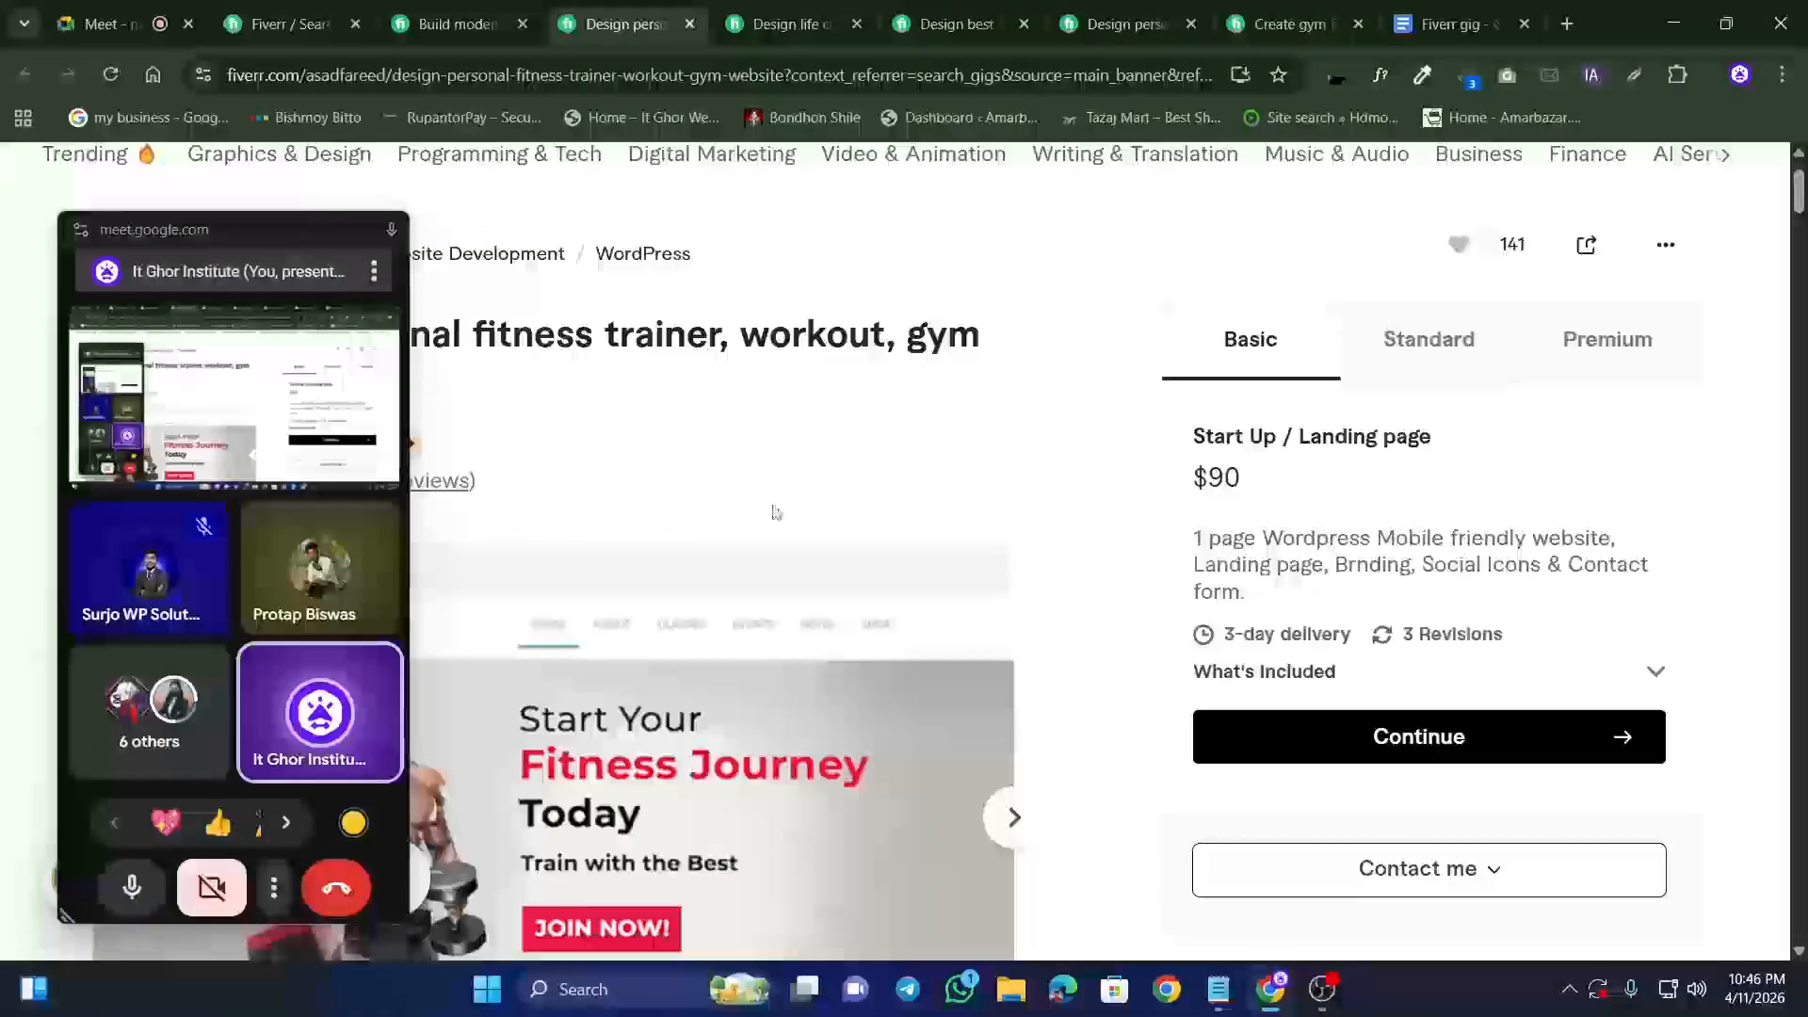
{"action": "left_click_drag", "start_coordinate": [217, 241], "coordinate": [1489, 265]}
{"action": "scroll", "coordinate": [602, 488], "scroll_direction": "down", "scroll_amount": 10}
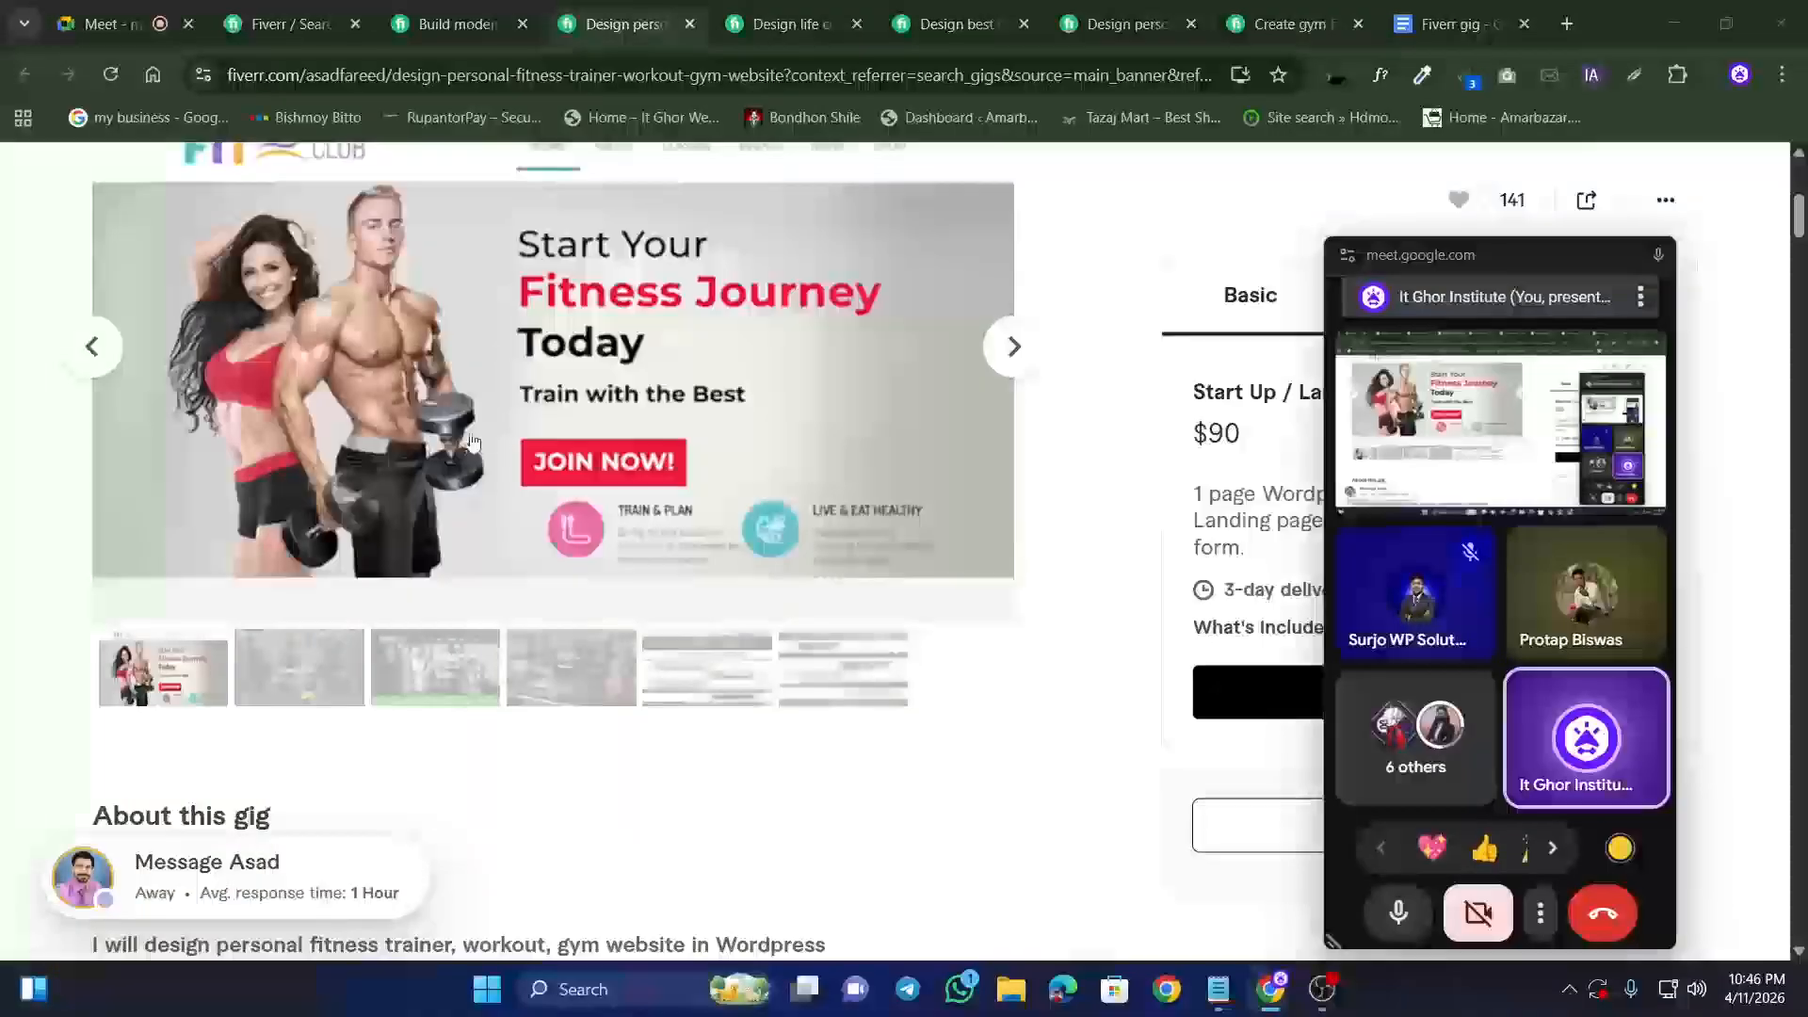
{"action": "scroll", "coordinate": [396, 500], "scroll_direction": "down", "scroll_amount": 6}
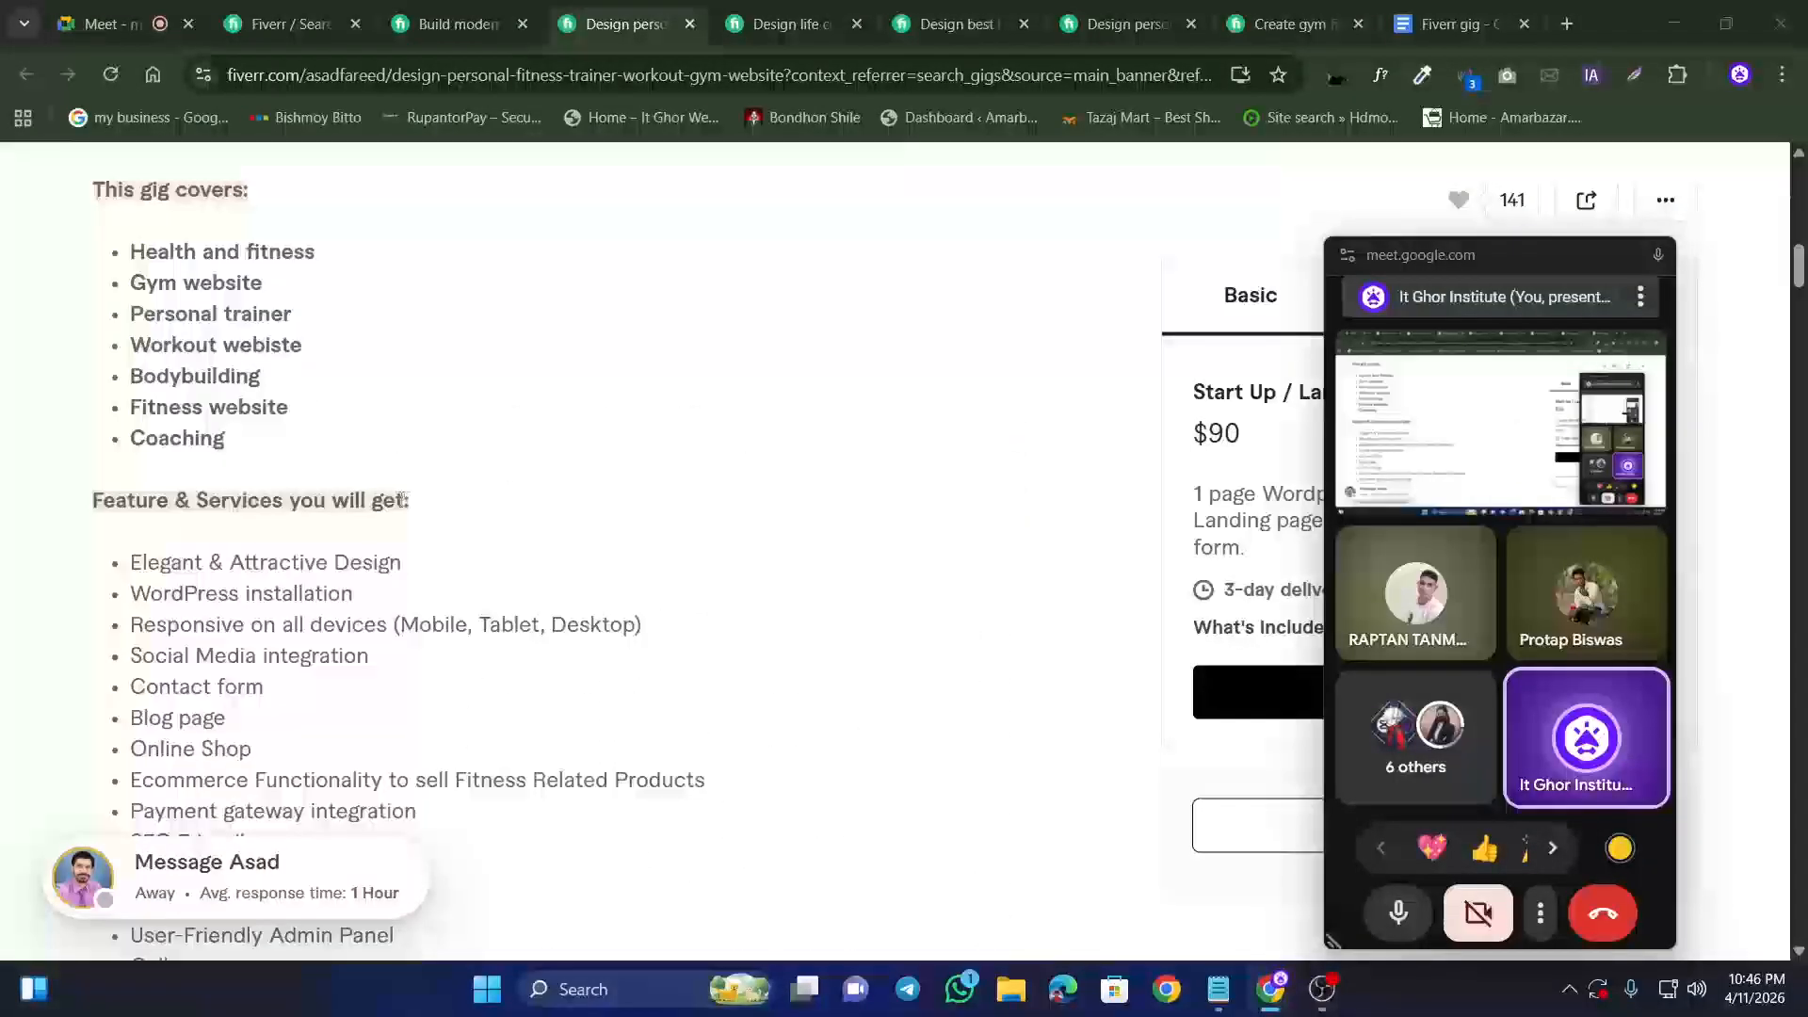
{"action": "scroll", "coordinate": [347, 527], "scroll_direction": "up", "scroll_amount": 3}
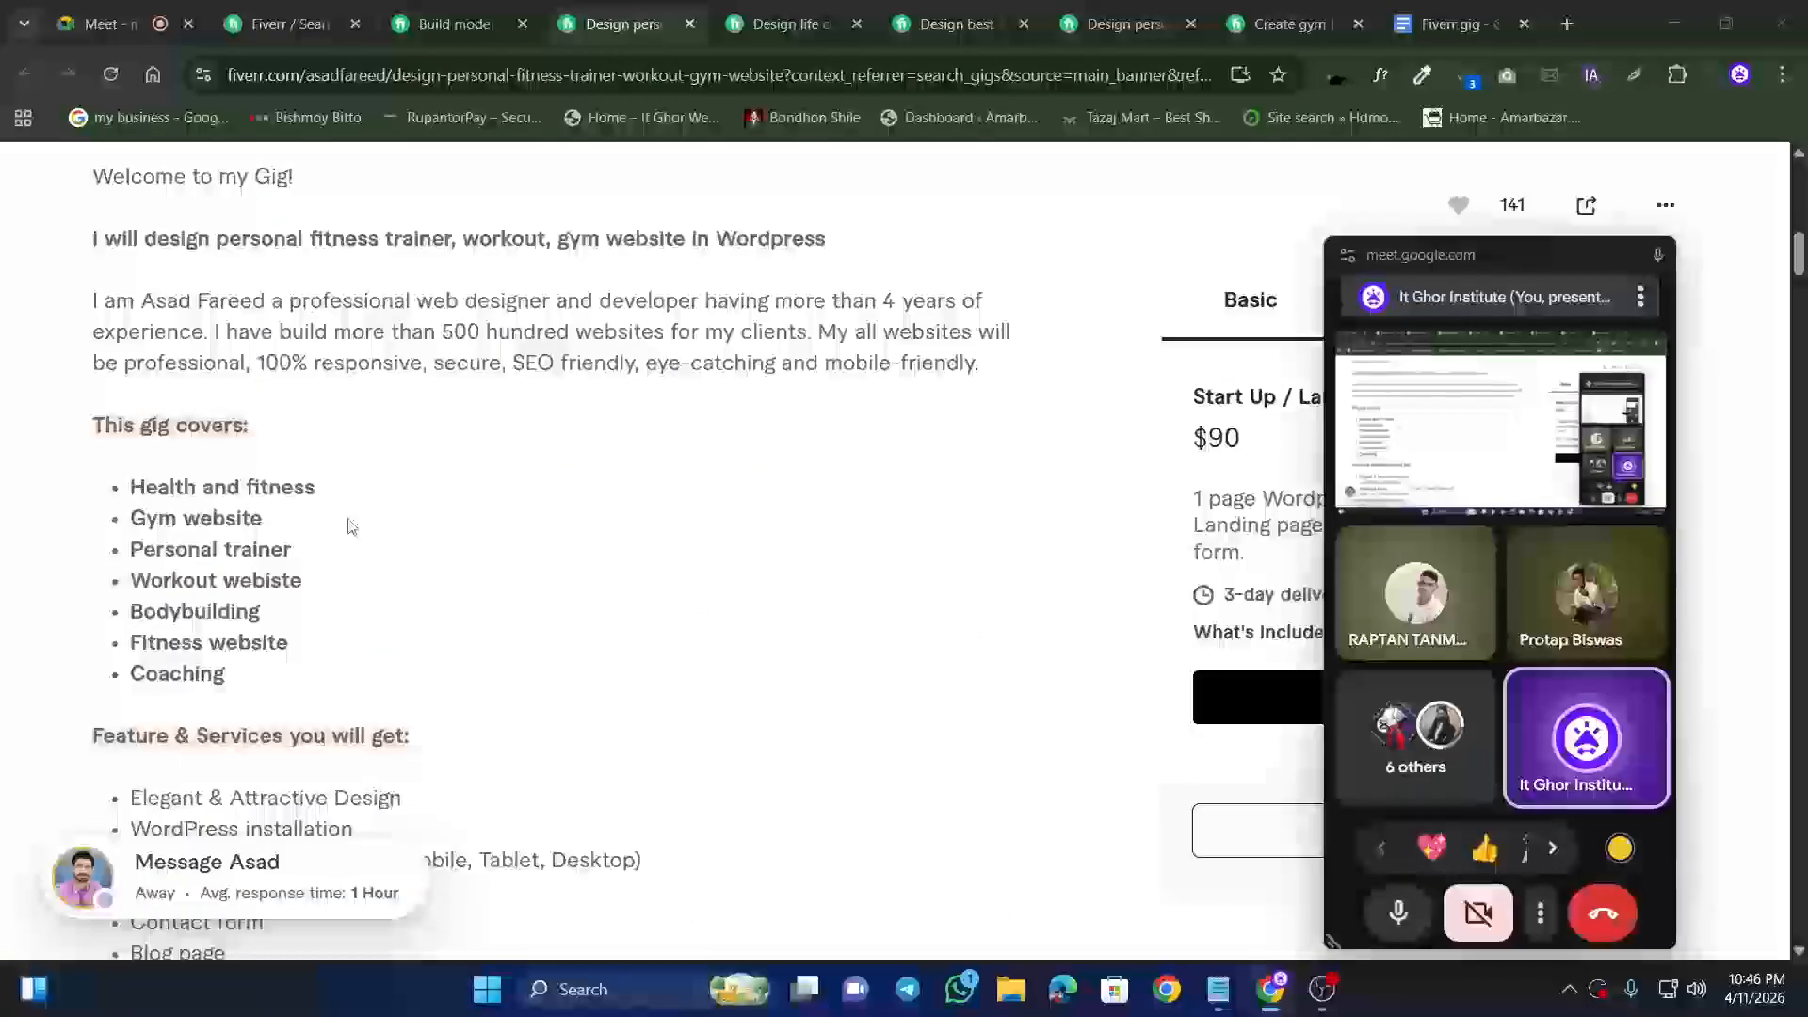
{"action": "scroll", "coordinate": [507, 563], "scroll_direction": "up", "scroll_amount": 8}
{"action": "scroll", "coordinate": [506, 562], "scroll_direction": "up", "scroll_amount": 6}
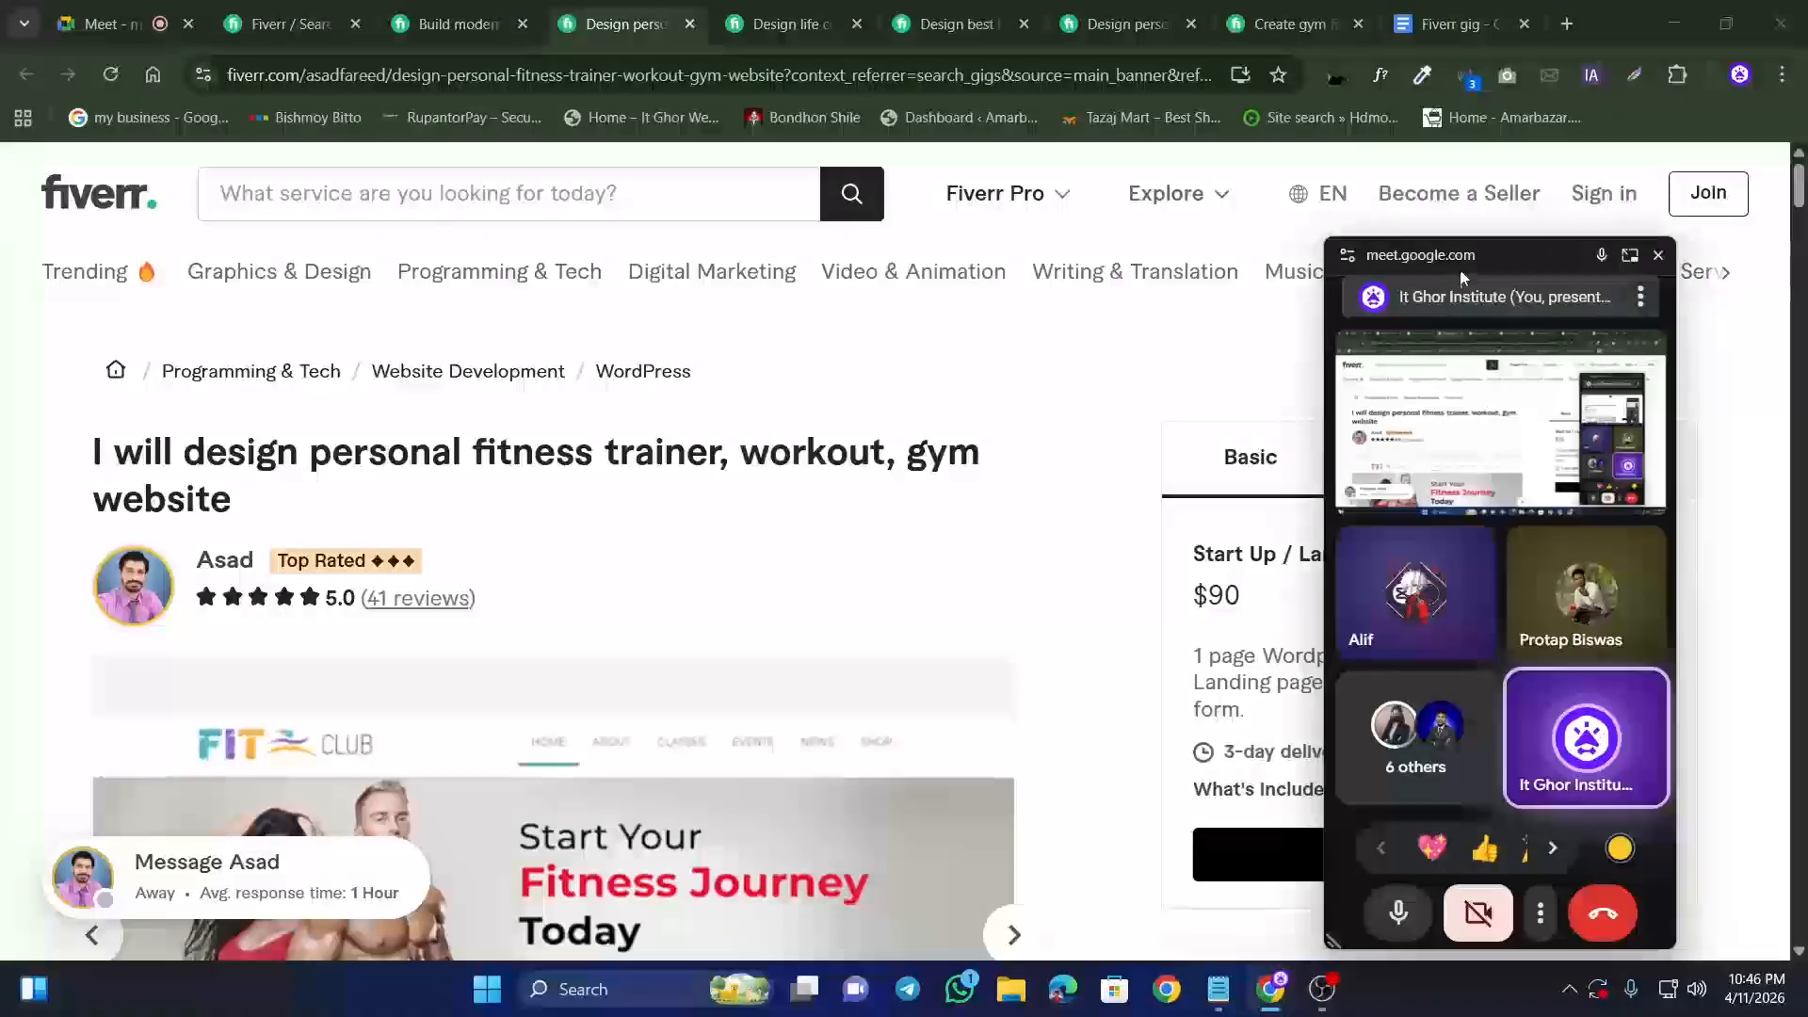
{"action": "left_click_drag", "start_coordinate": [1469, 254], "coordinate": [238, 250]}
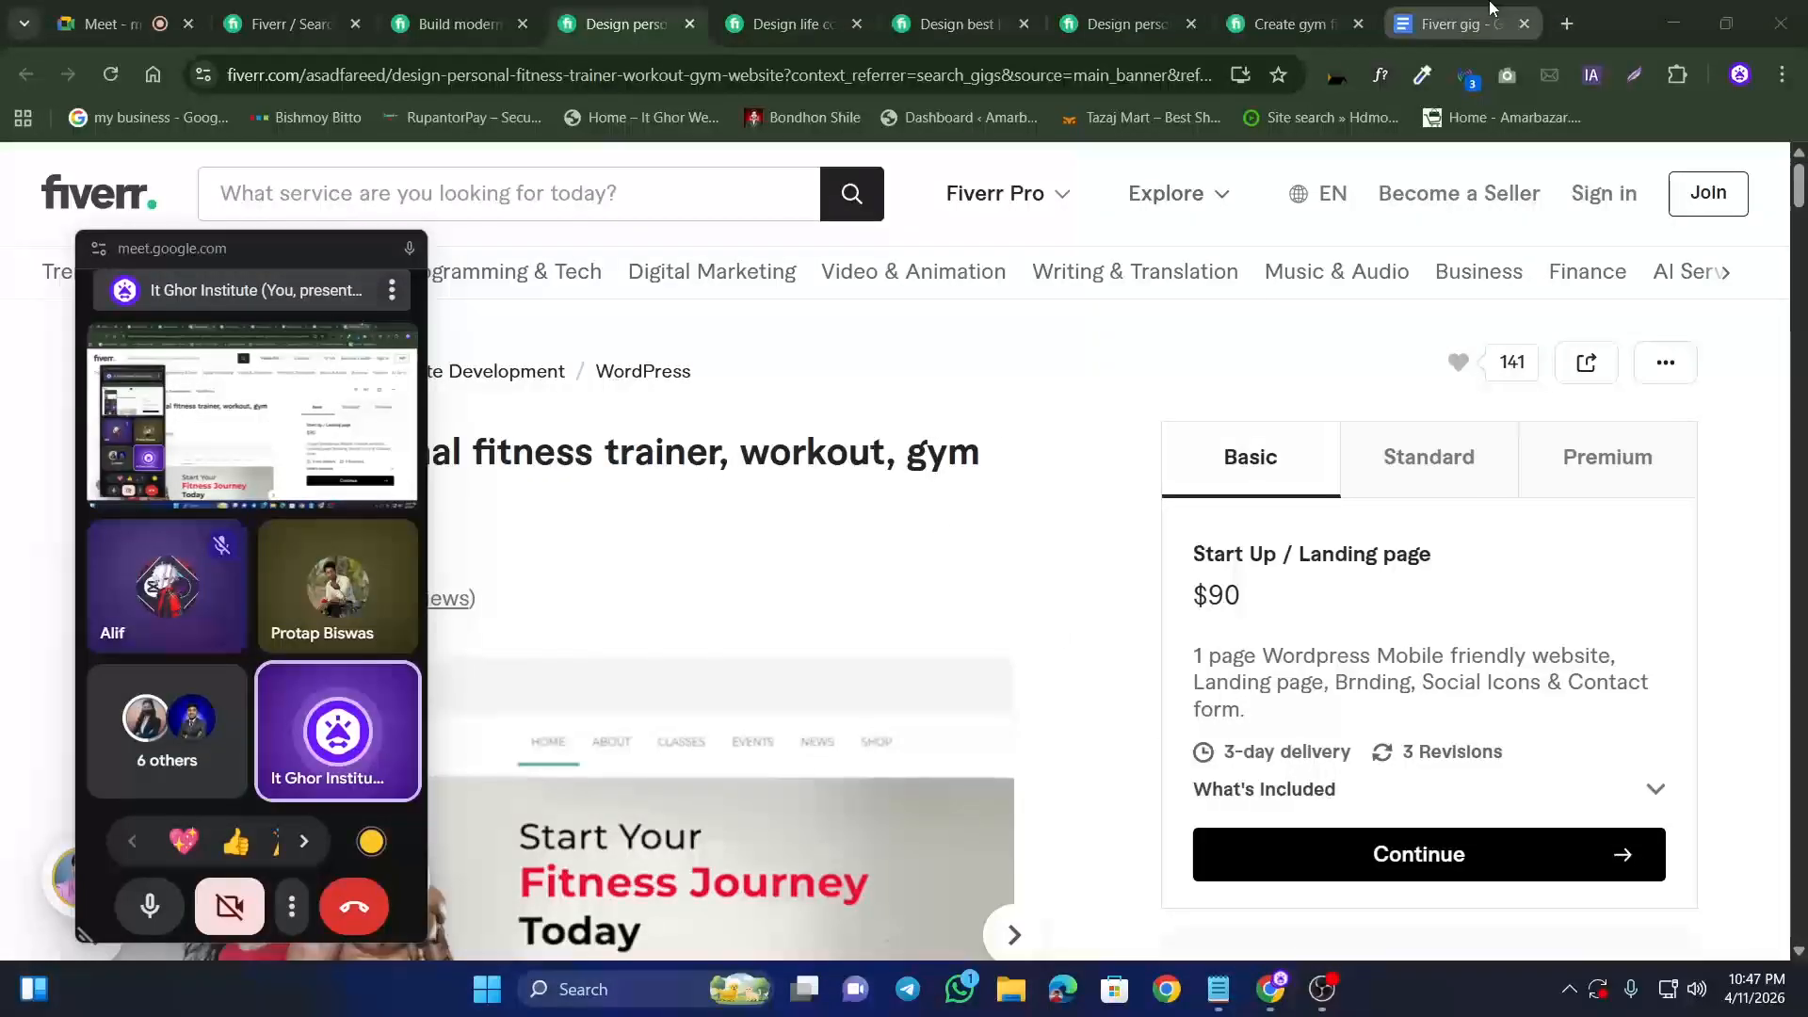
Step: Compare the Standard and Premium packages of the life coaching gig
{"action": "left_click", "coordinate": [790, 24]}
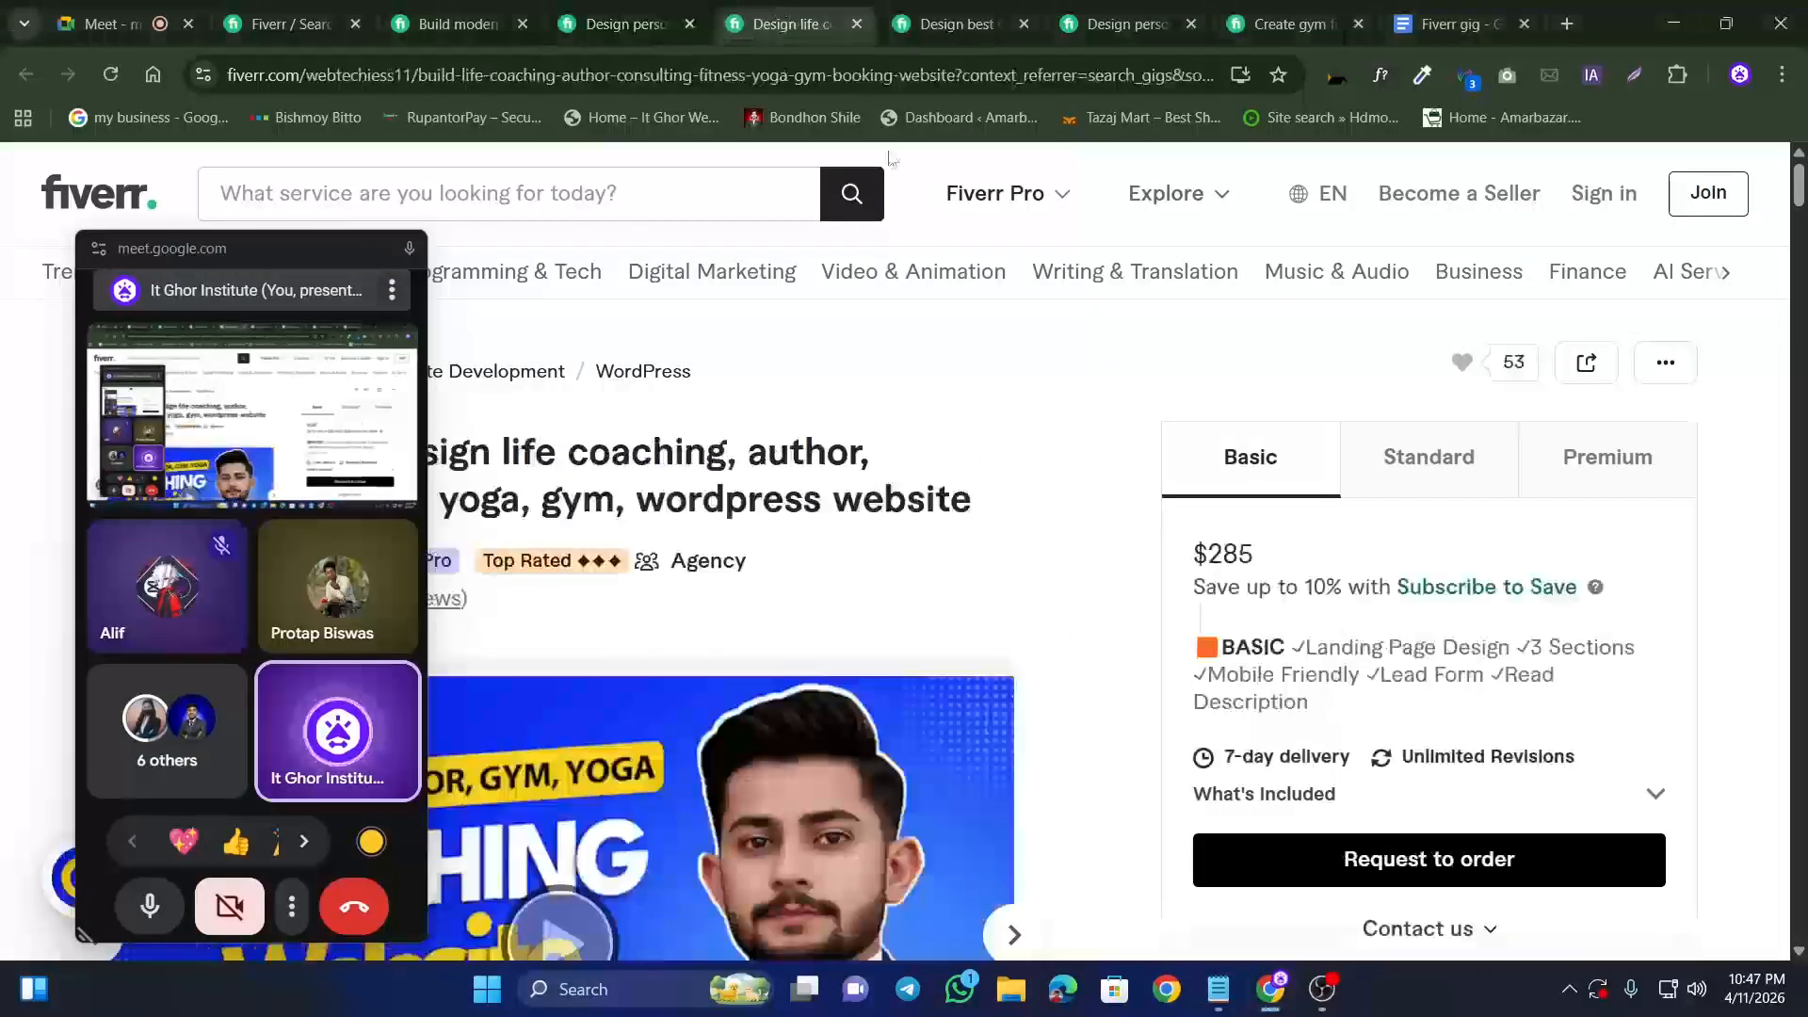
{"action": "left_click", "coordinate": [1365, 452]}
{"action": "left_click", "coordinate": [1541, 447]}
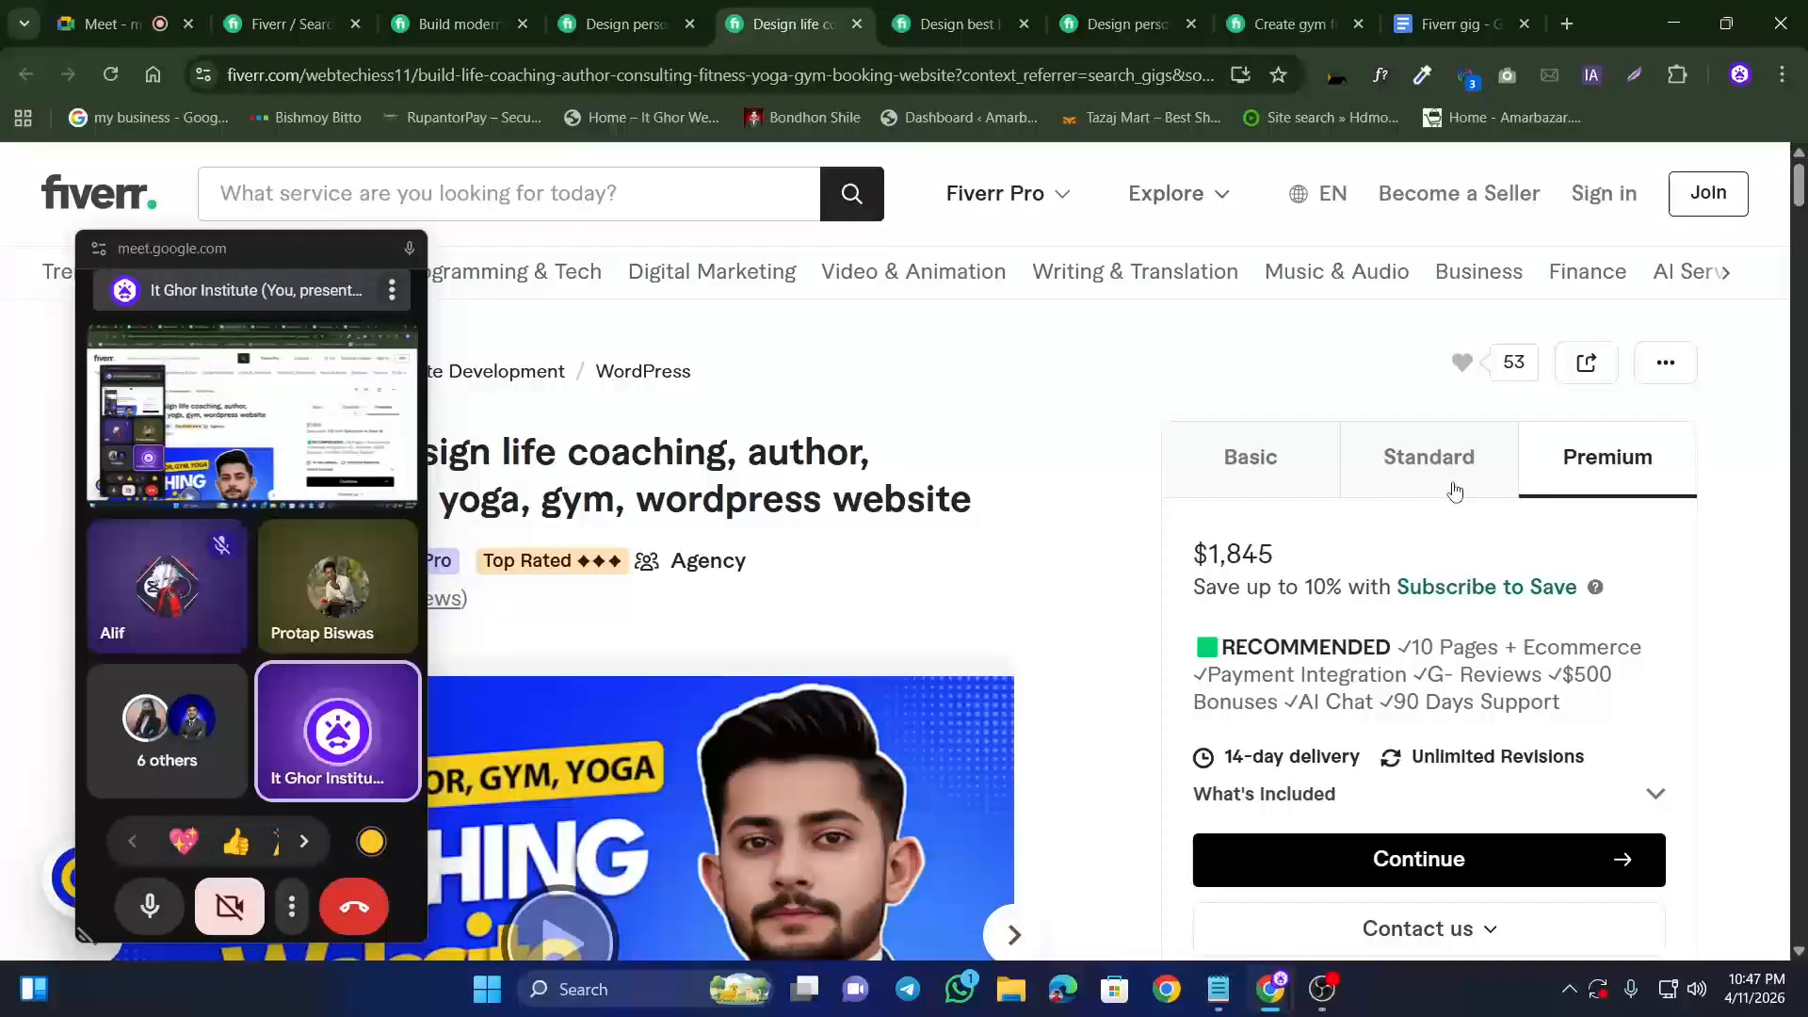
{"action": "left_click", "coordinate": [1454, 490]}
{"action": "left_click", "coordinate": [1560, 480]}
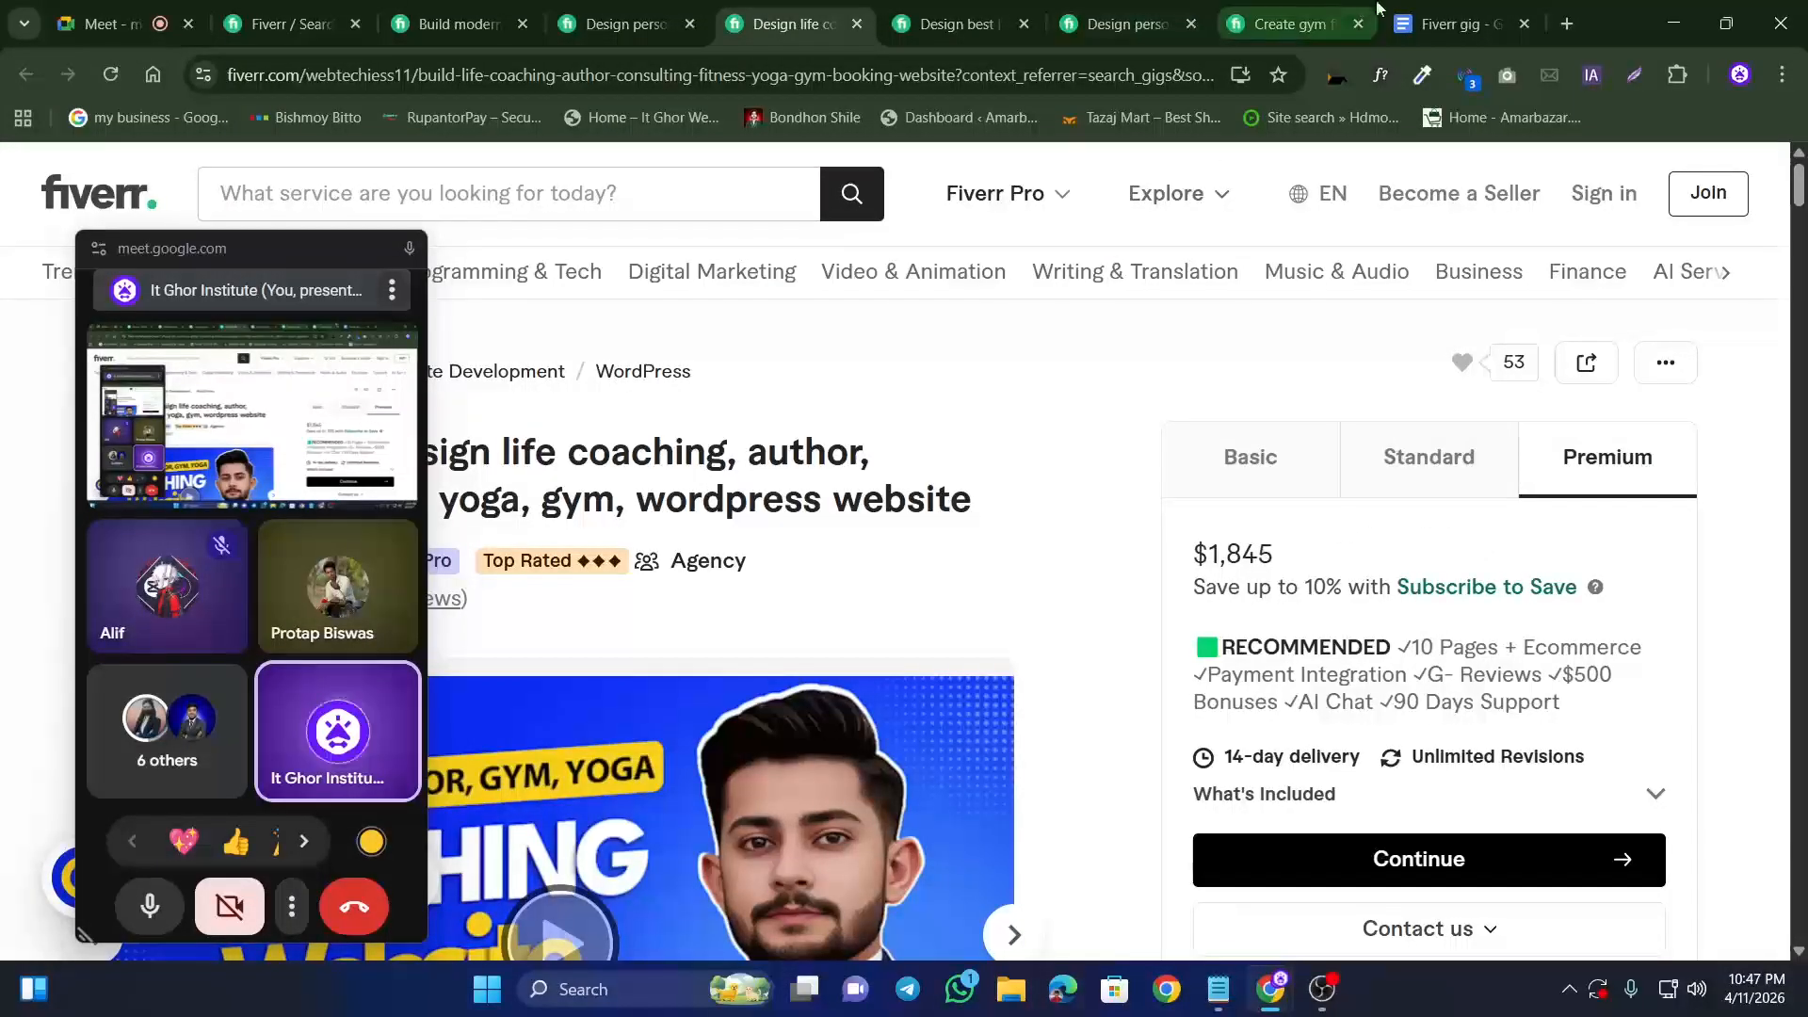
Step: Delete the pasted Basic description and the second "Basic > 80$" line above it from the Fiverr gig document
{"action": "left_click", "coordinate": [1457, 24]}
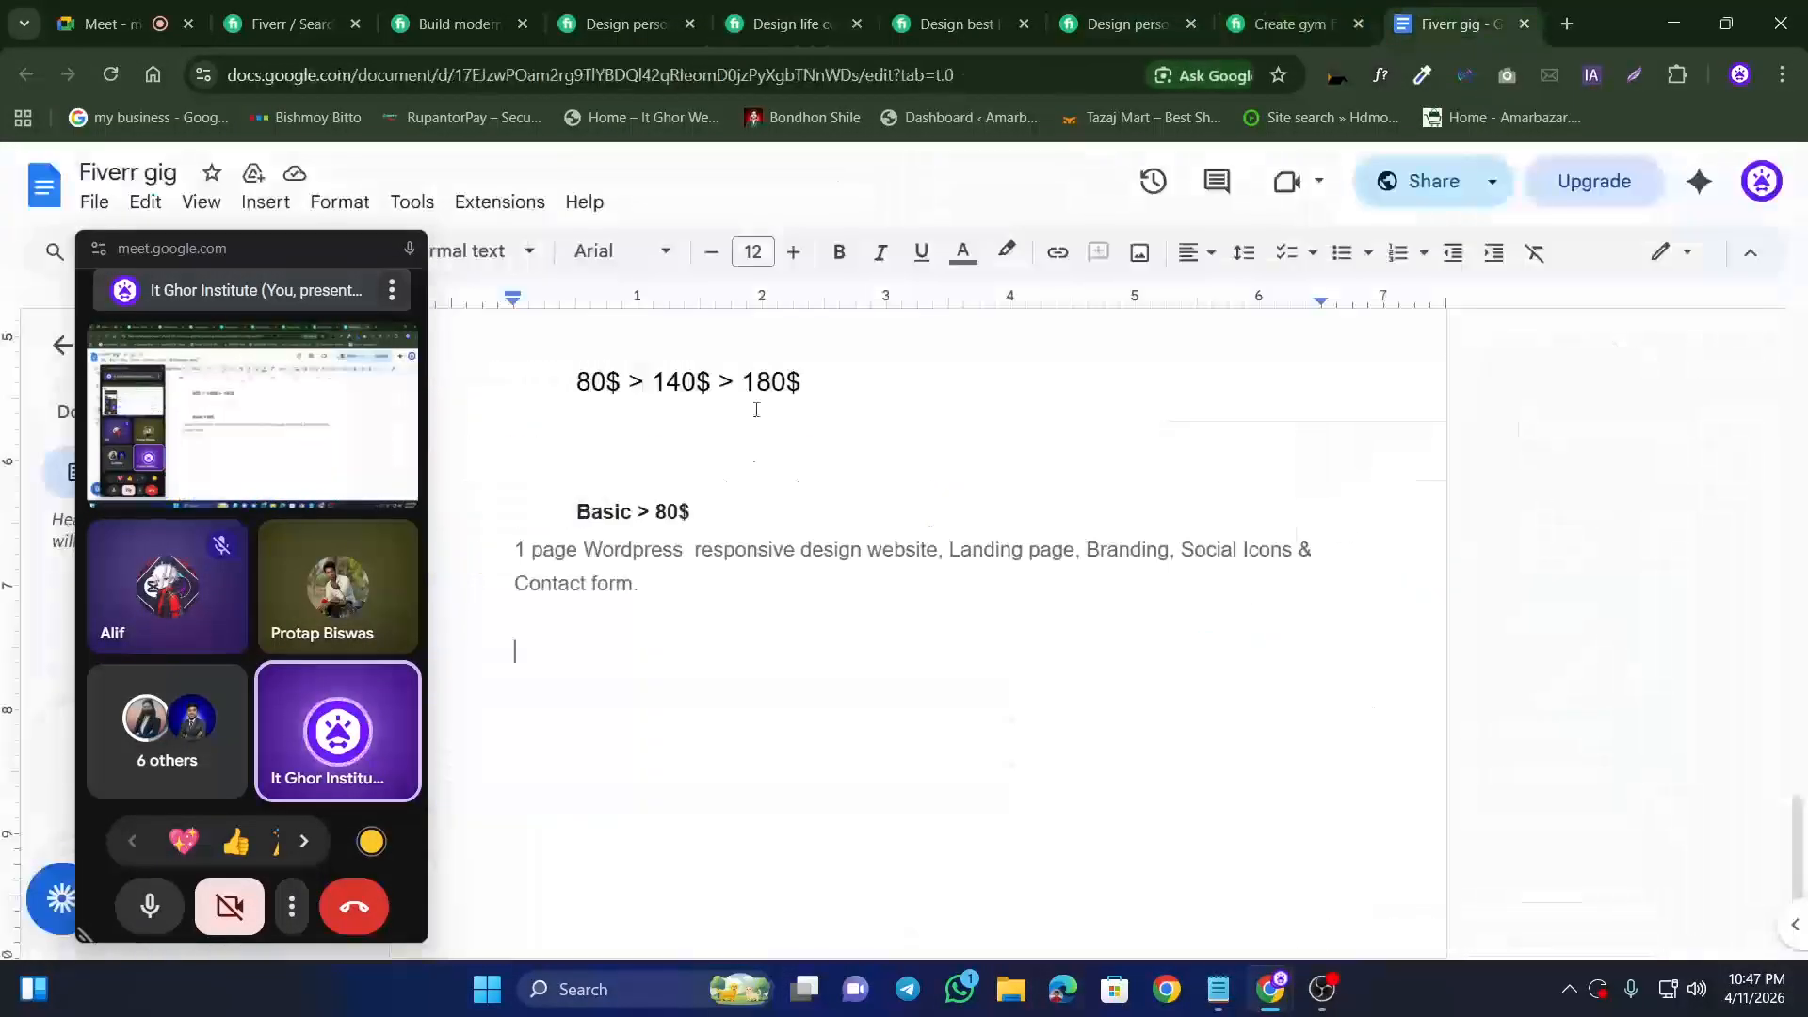
{"action": "left_click", "coordinate": [586, 638]}
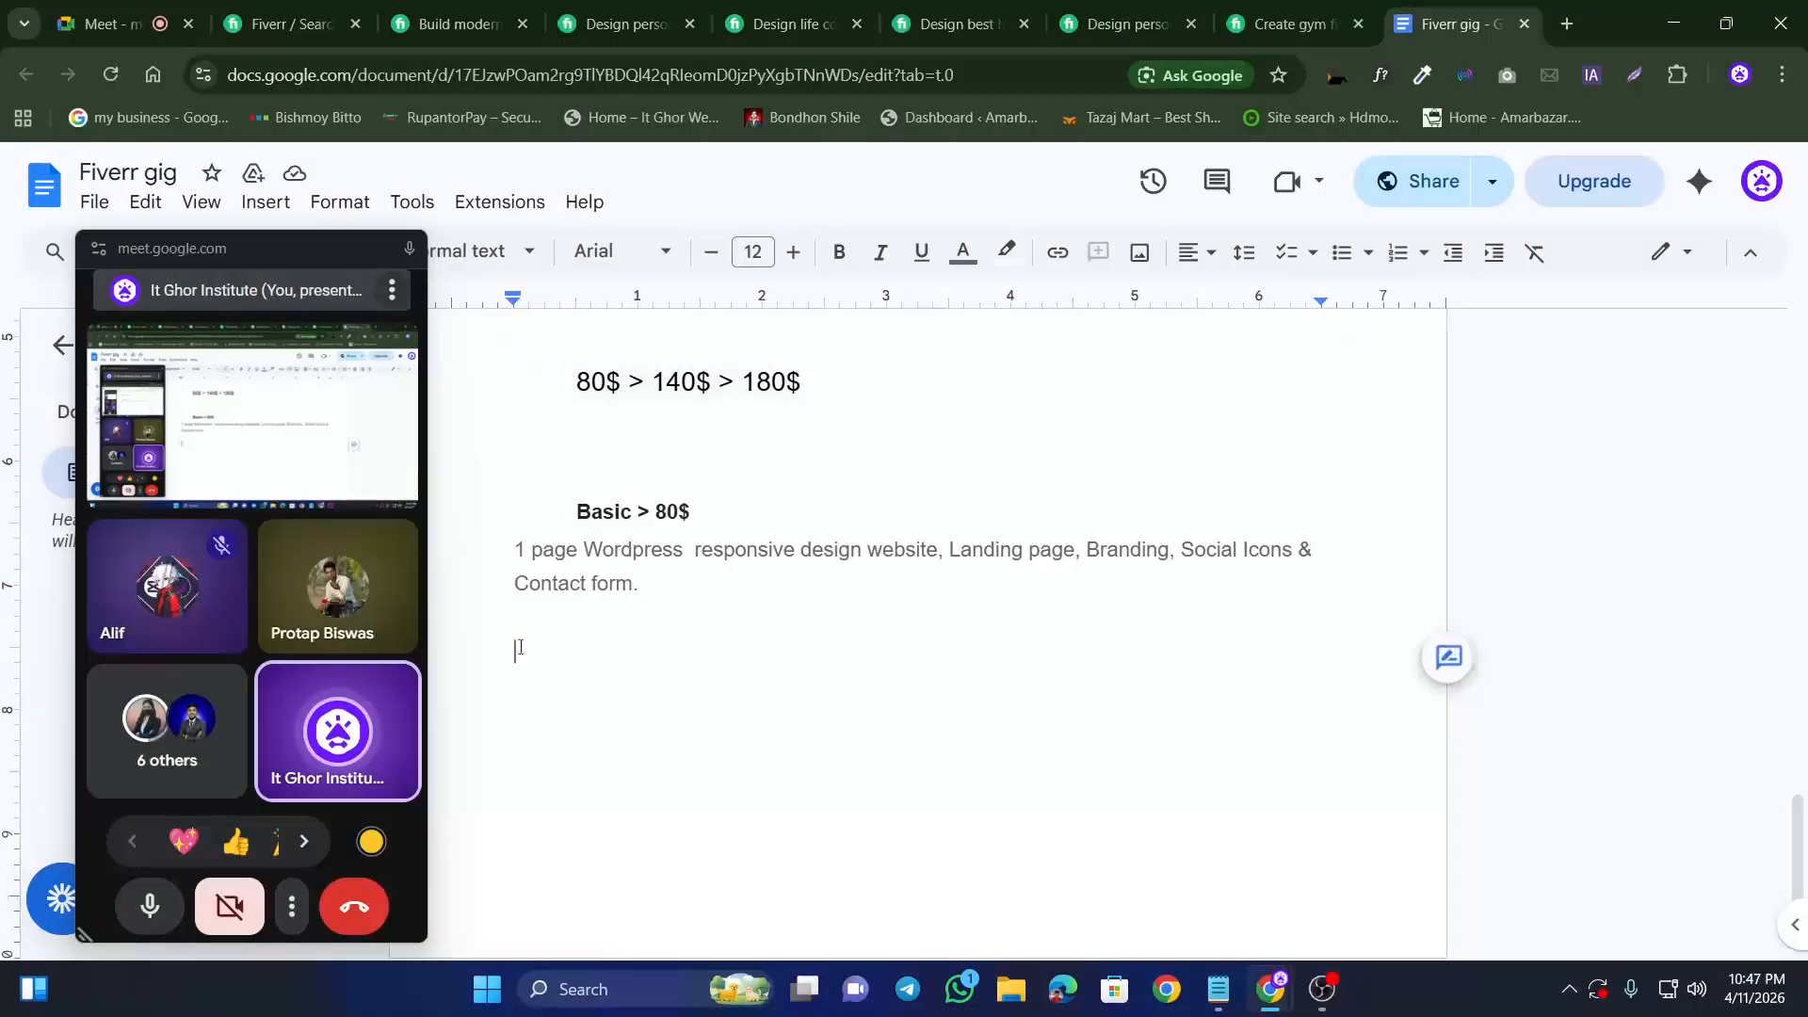
{"action": "left_click_drag", "start_coordinate": [520, 651], "coordinate": [498, 551]}
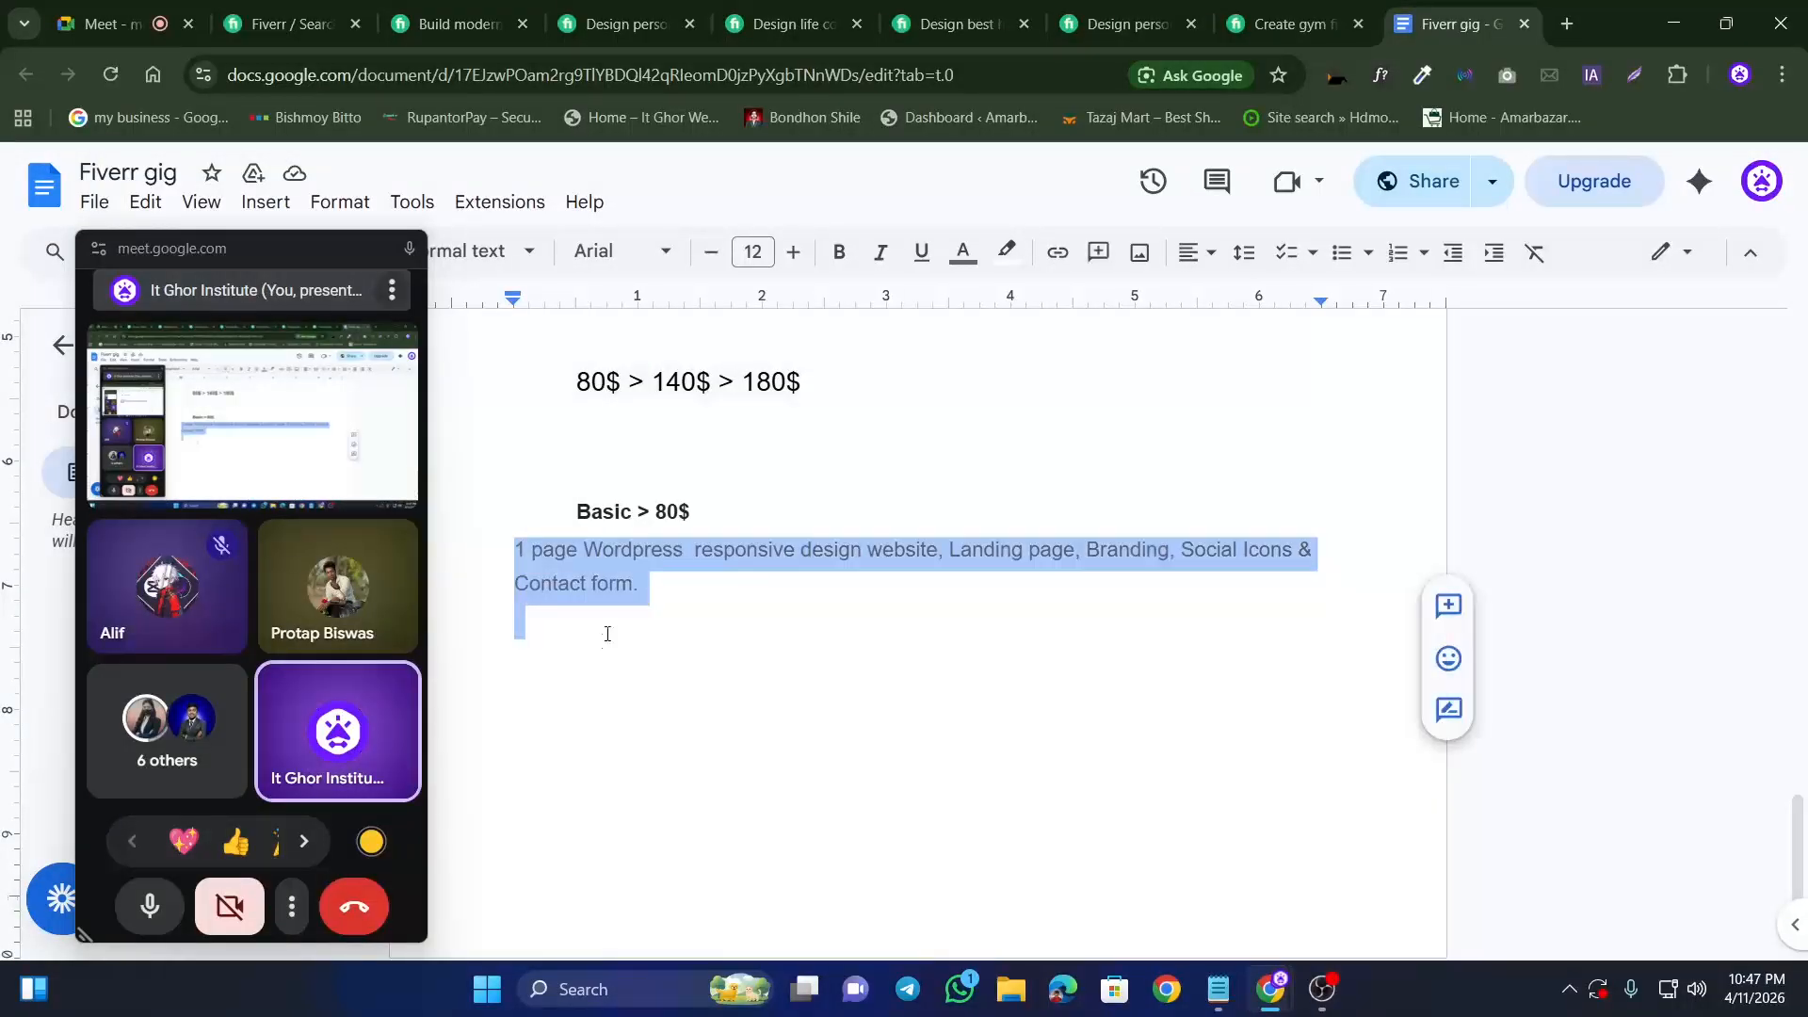
{"action": "key", "text": "BackSpace"}
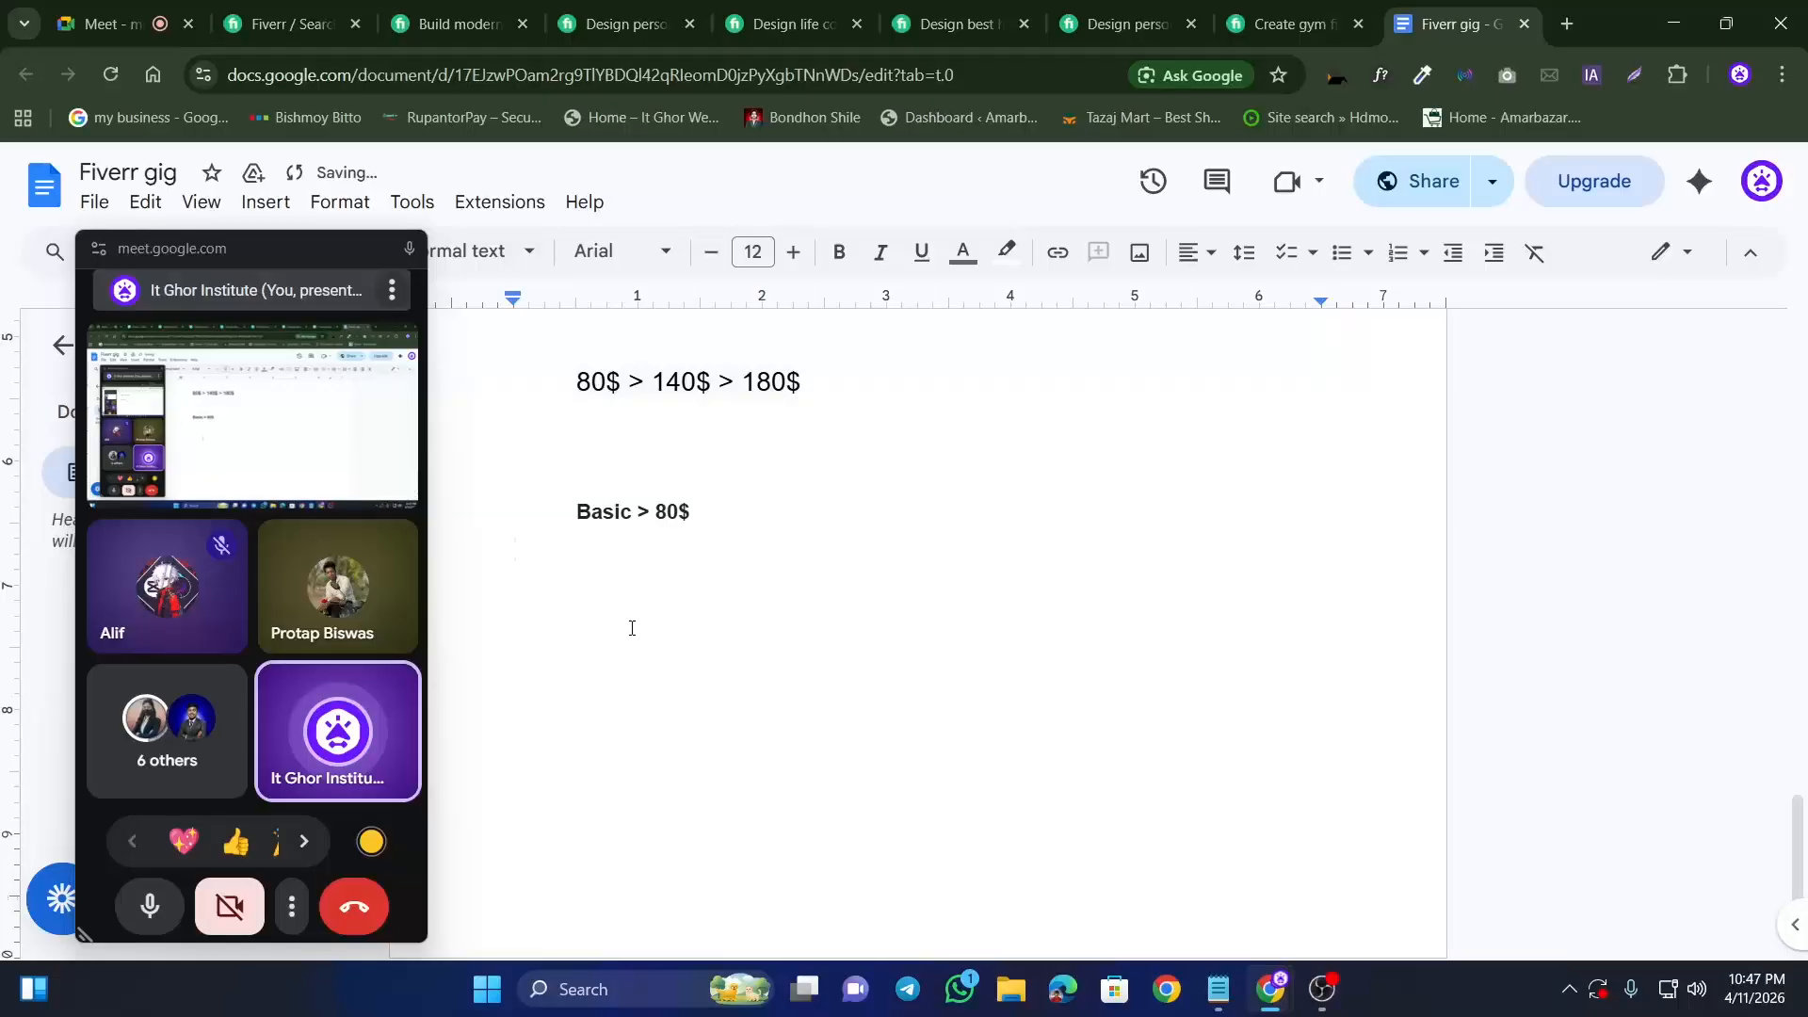
{"action": "key", "text": "BackSpace"}
{"action": "key", "text": "BackSpace"}
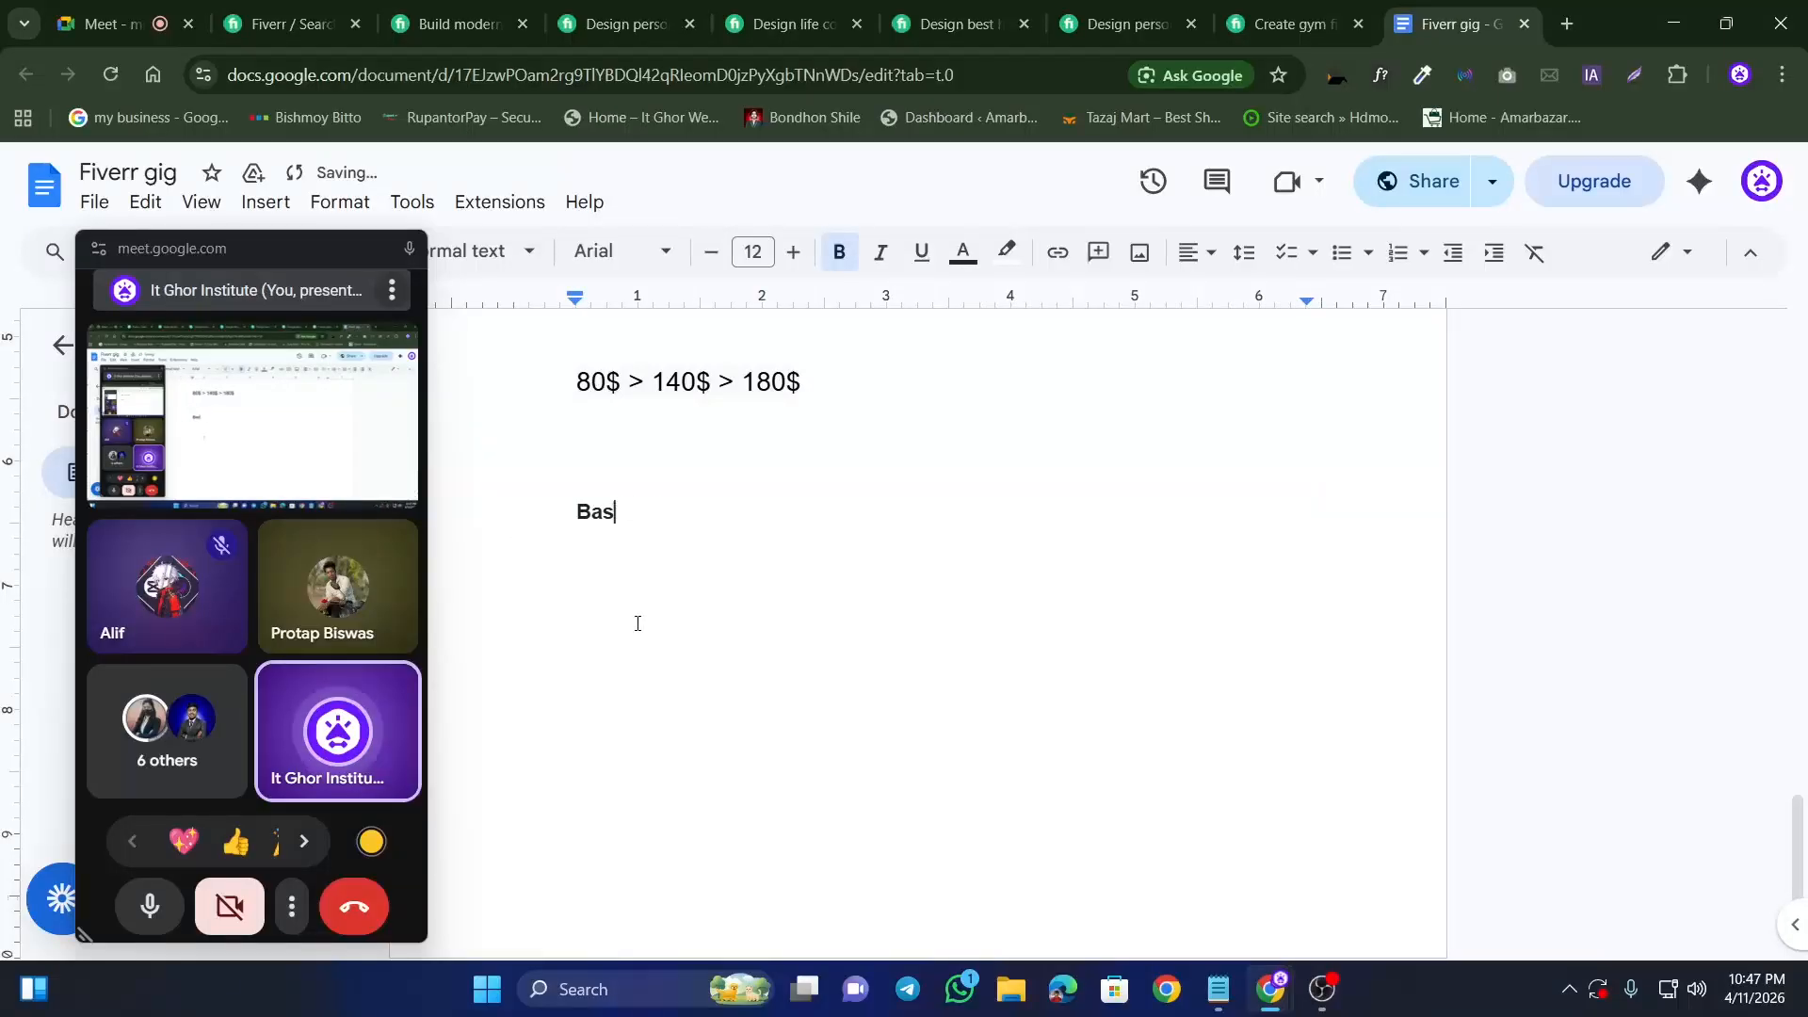
{"action": "key", "text": "BackSpace"}
{"action": "key", "text": "BackSpace"}
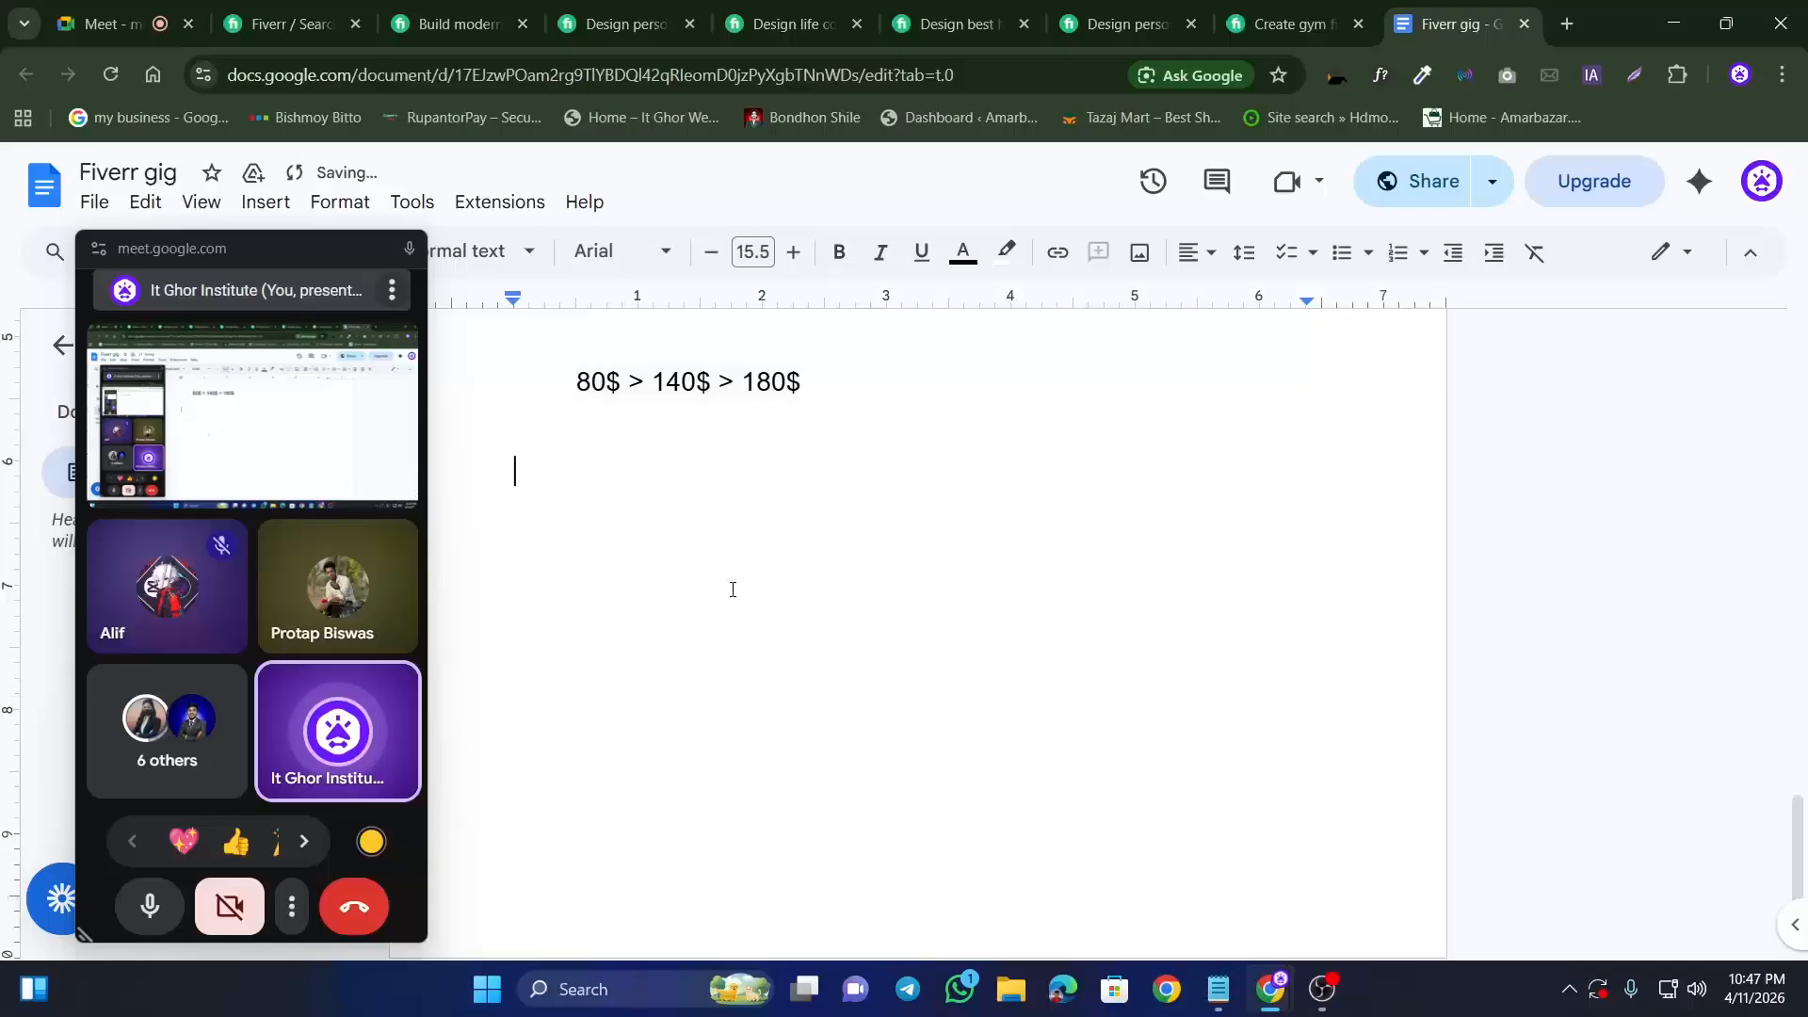
Step: Review the gig titles, the Basic, Standard and Premium prices, and the alternative price line in the document
{"action": "mouse_move", "coordinate": [285, 245]}
{"action": "left_mouse_down"}
{"action": "mouse_move", "coordinate": [235, 234]}
{"action": "mouse_move", "coordinate": [262, 235]}
{"action": "left_mouse_up"}
{"action": "scroll", "coordinate": [1055, 373], "scroll_direction": "up", "scroll_amount": 6}
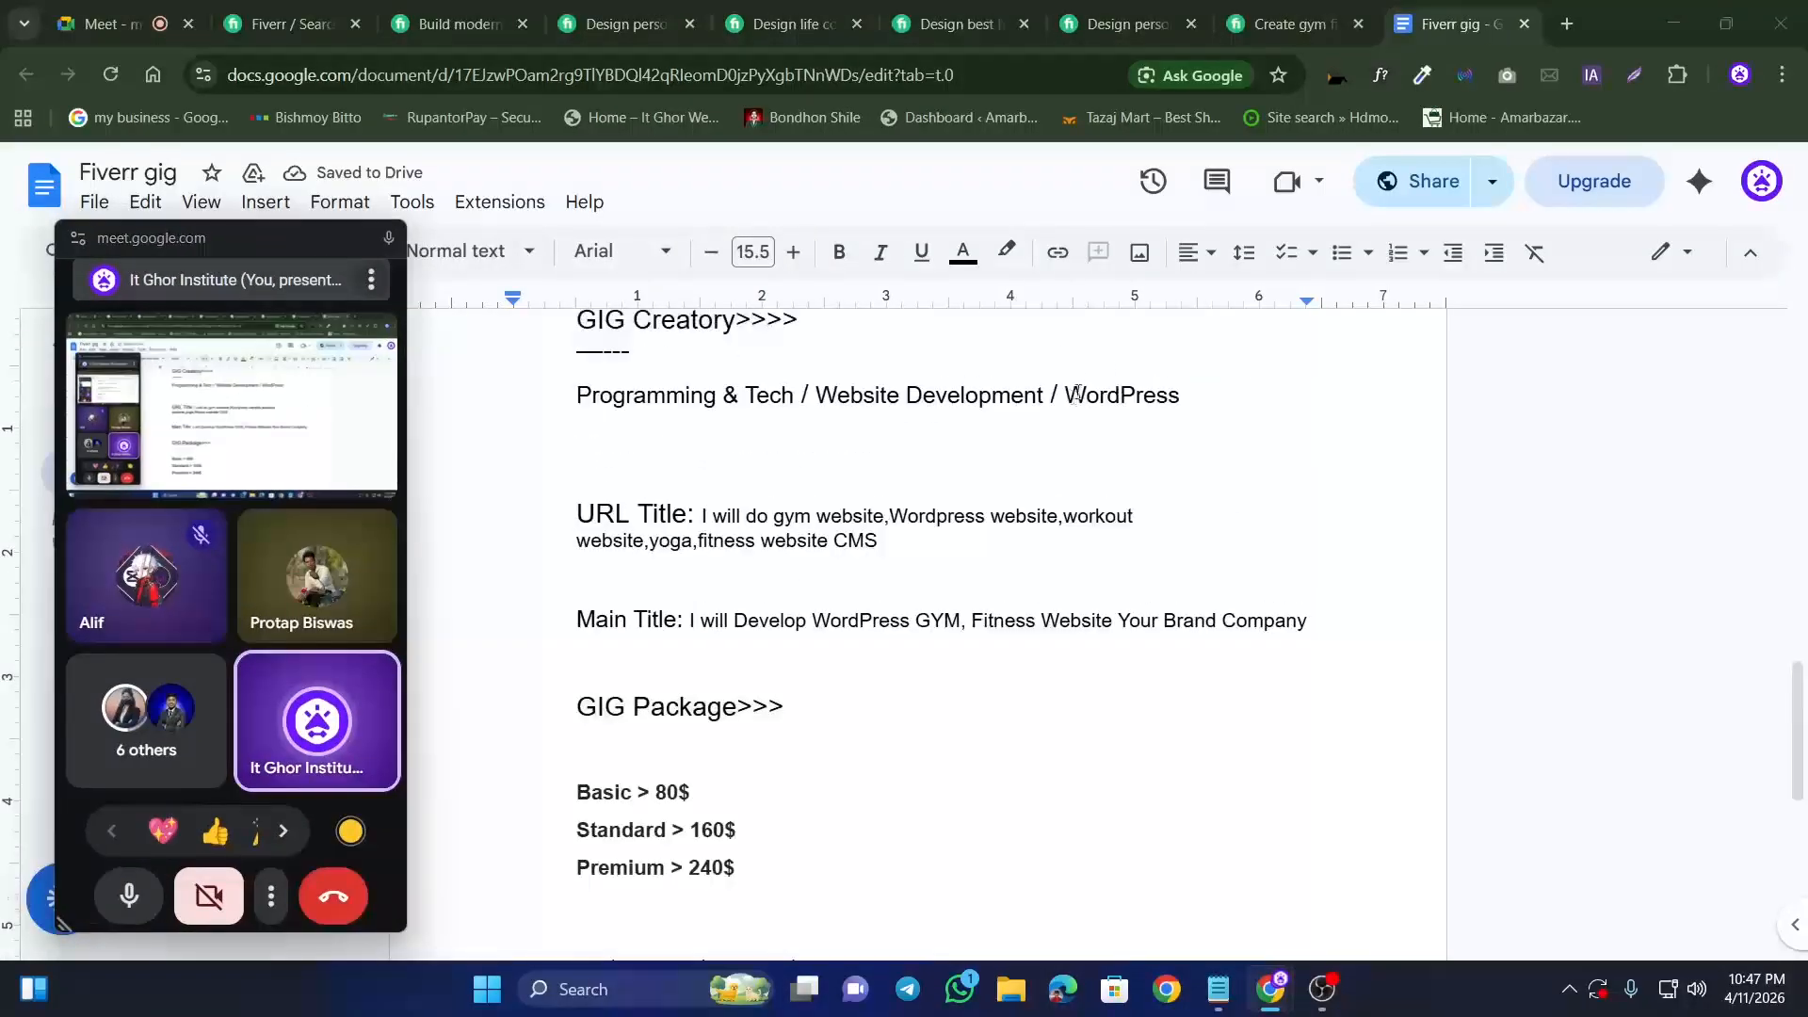
{"action": "scroll", "coordinate": [1069, 400], "scroll_direction": "down", "scroll_amount": 4}
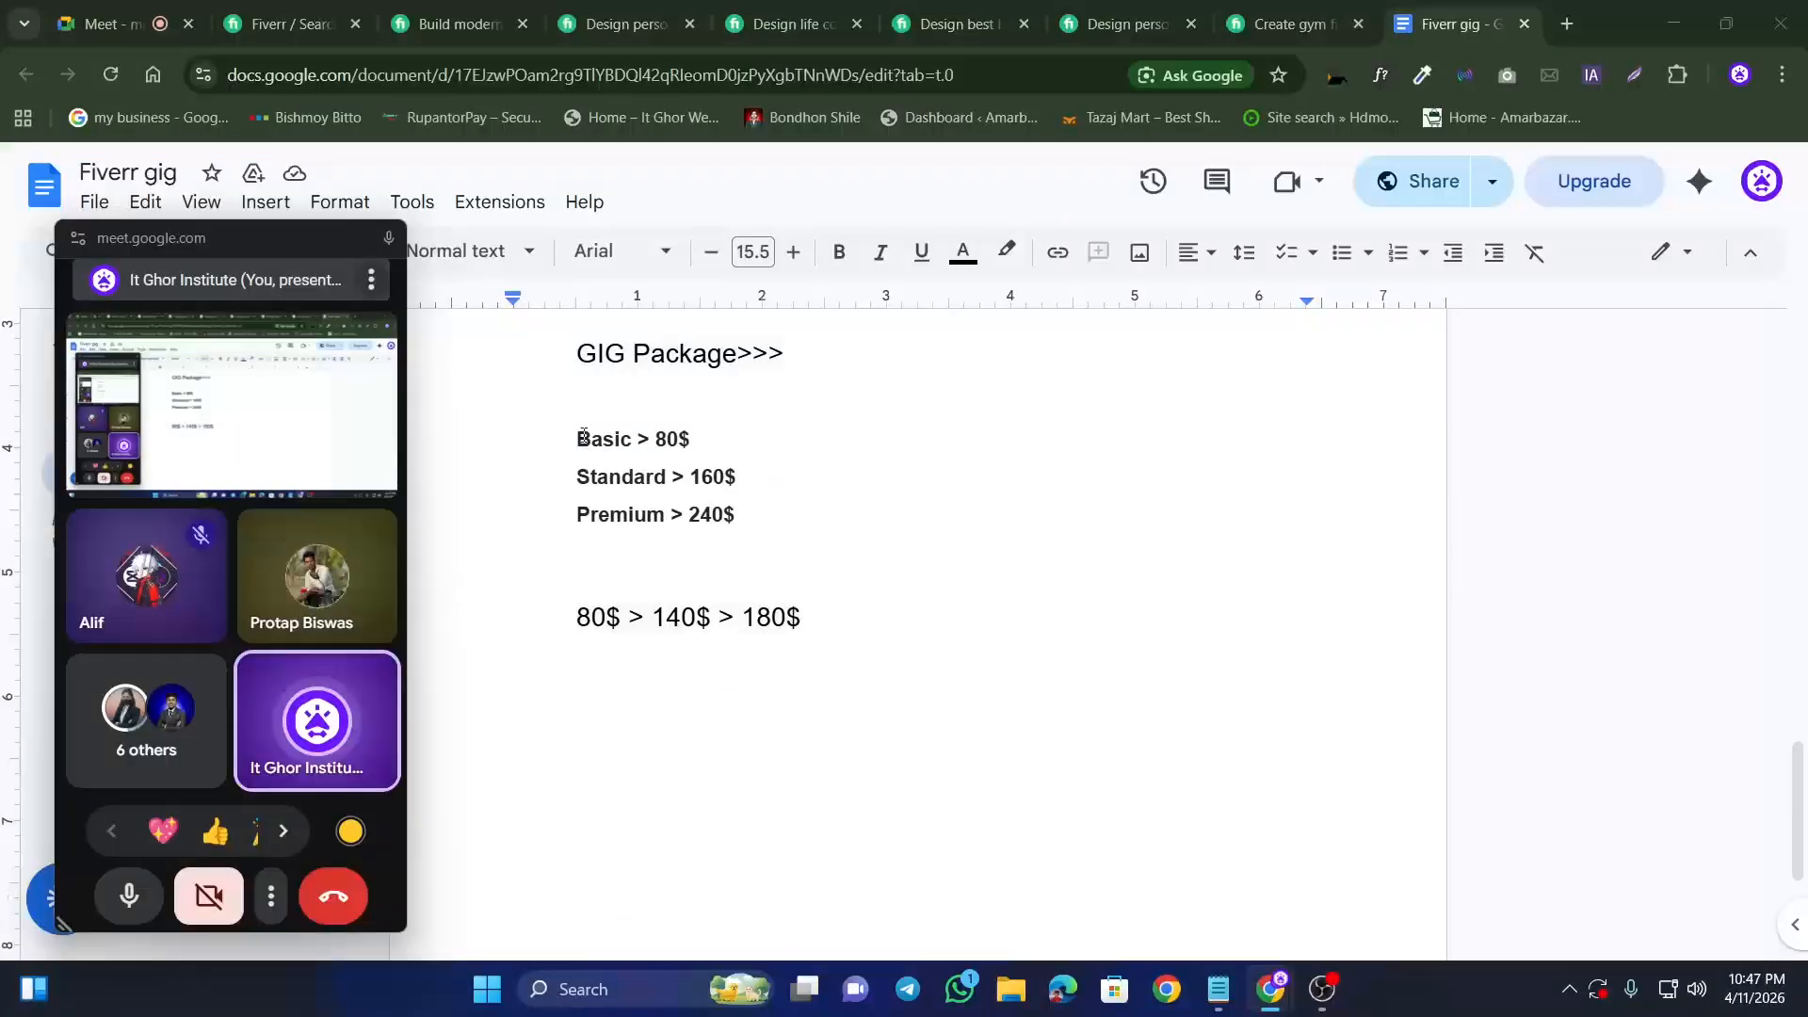
{"action": "left_click_drag", "start_coordinate": [582, 437], "coordinate": [739, 516]}
{"action": "left_click", "coordinate": [577, 618]}
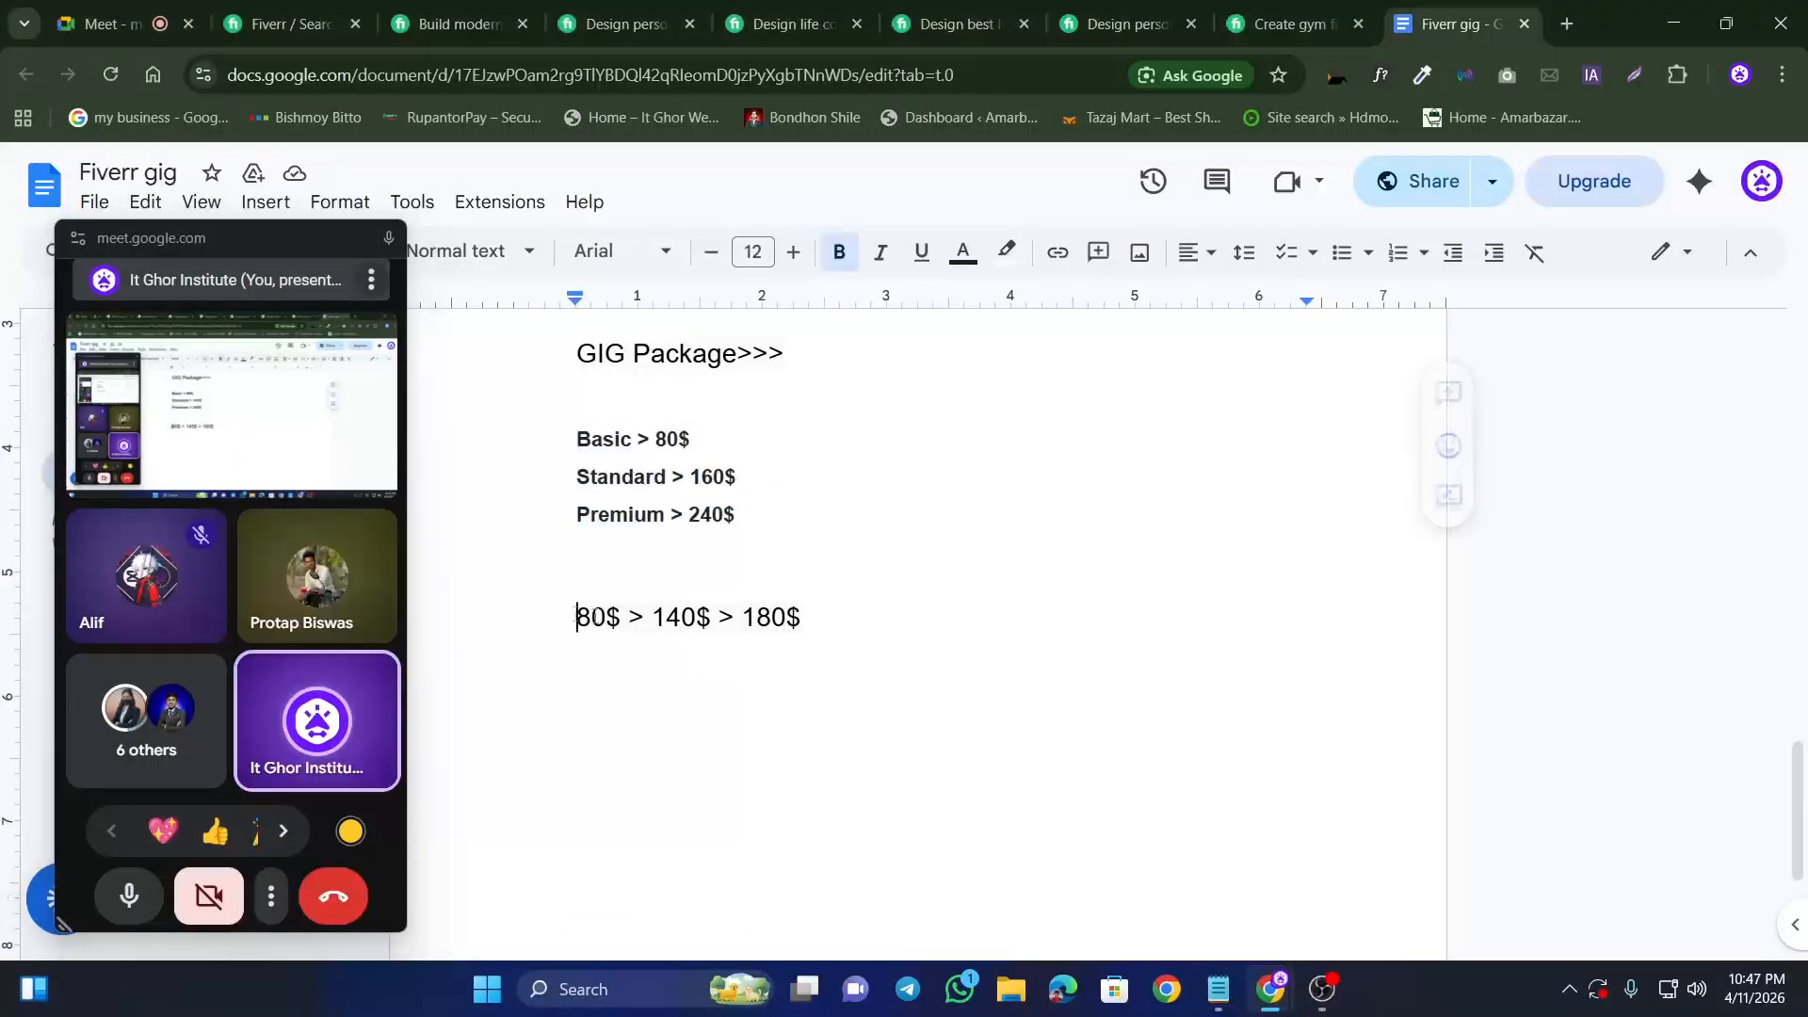
{"action": "left_click_drag", "start_coordinate": [577, 617], "coordinate": [814, 624]}
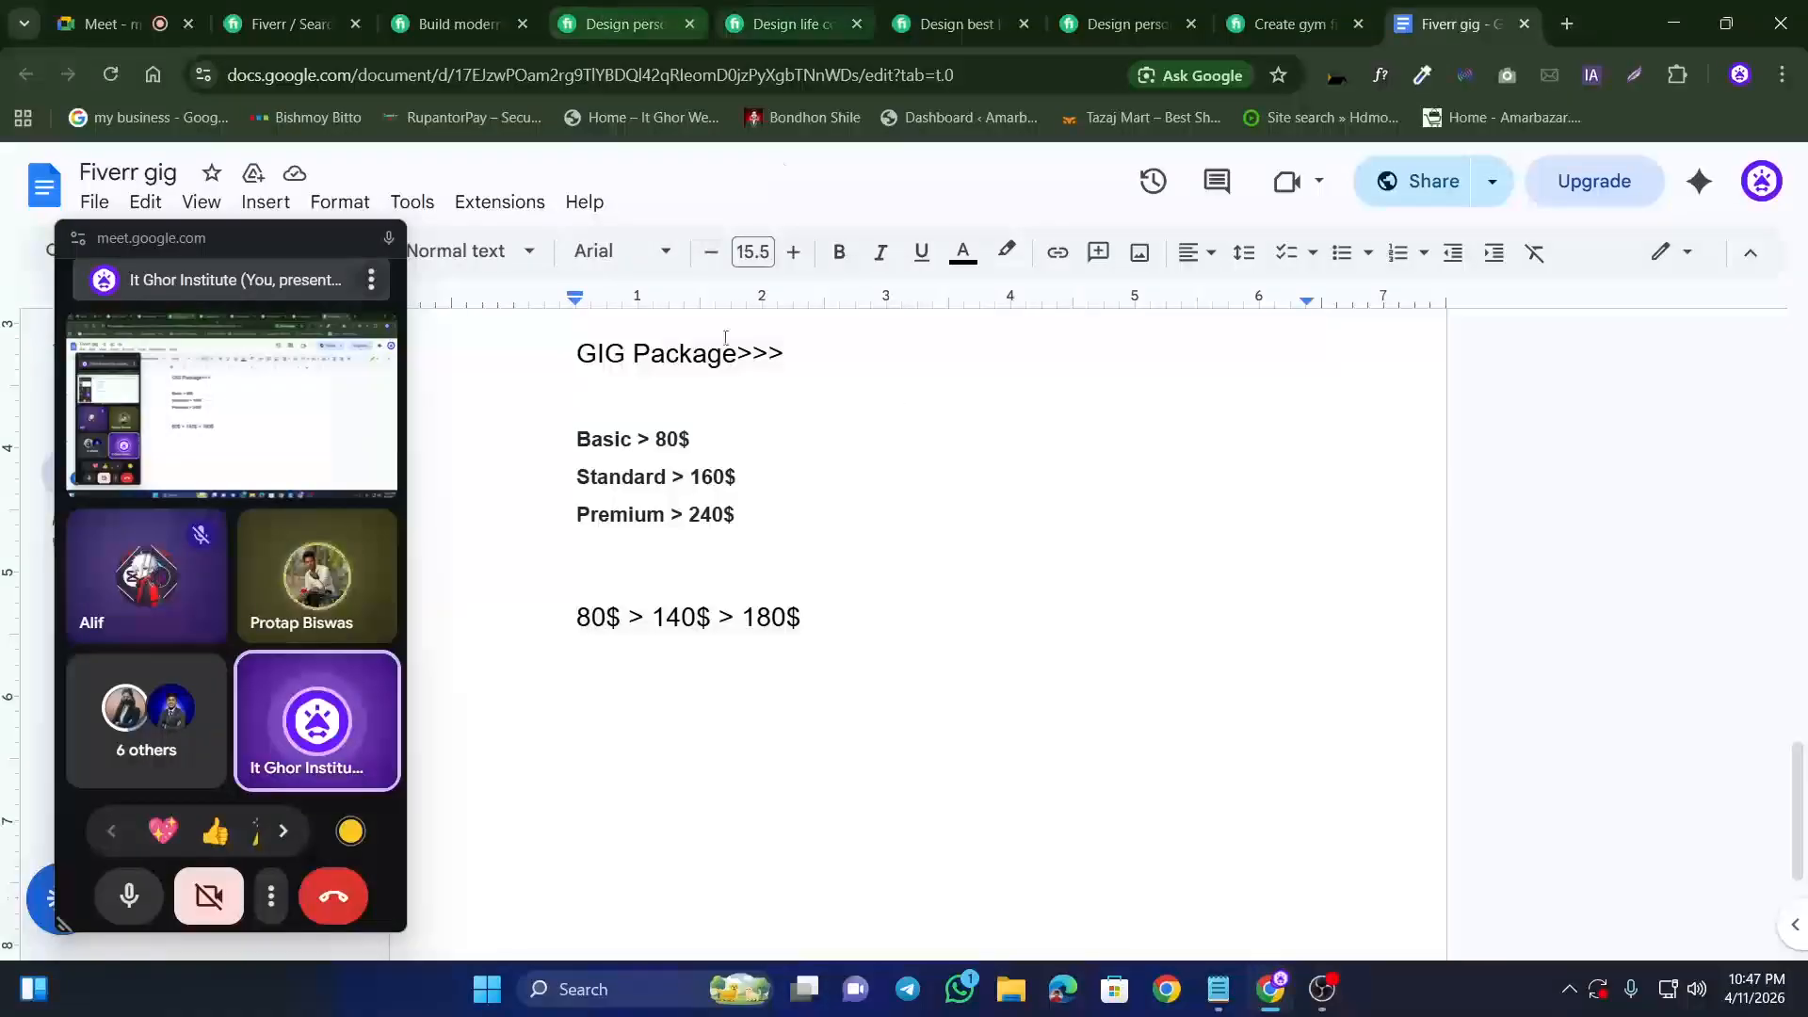
{"action": "scroll", "coordinate": [716, 546], "scroll_direction": "up", "scroll_amount": 4}
{"action": "scroll", "coordinate": [716, 546], "scroll_direction": "up", "scroll_amount": 2}
{"action": "scroll", "coordinate": [710, 532], "scroll_direction": "down", "scroll_amount": 5}
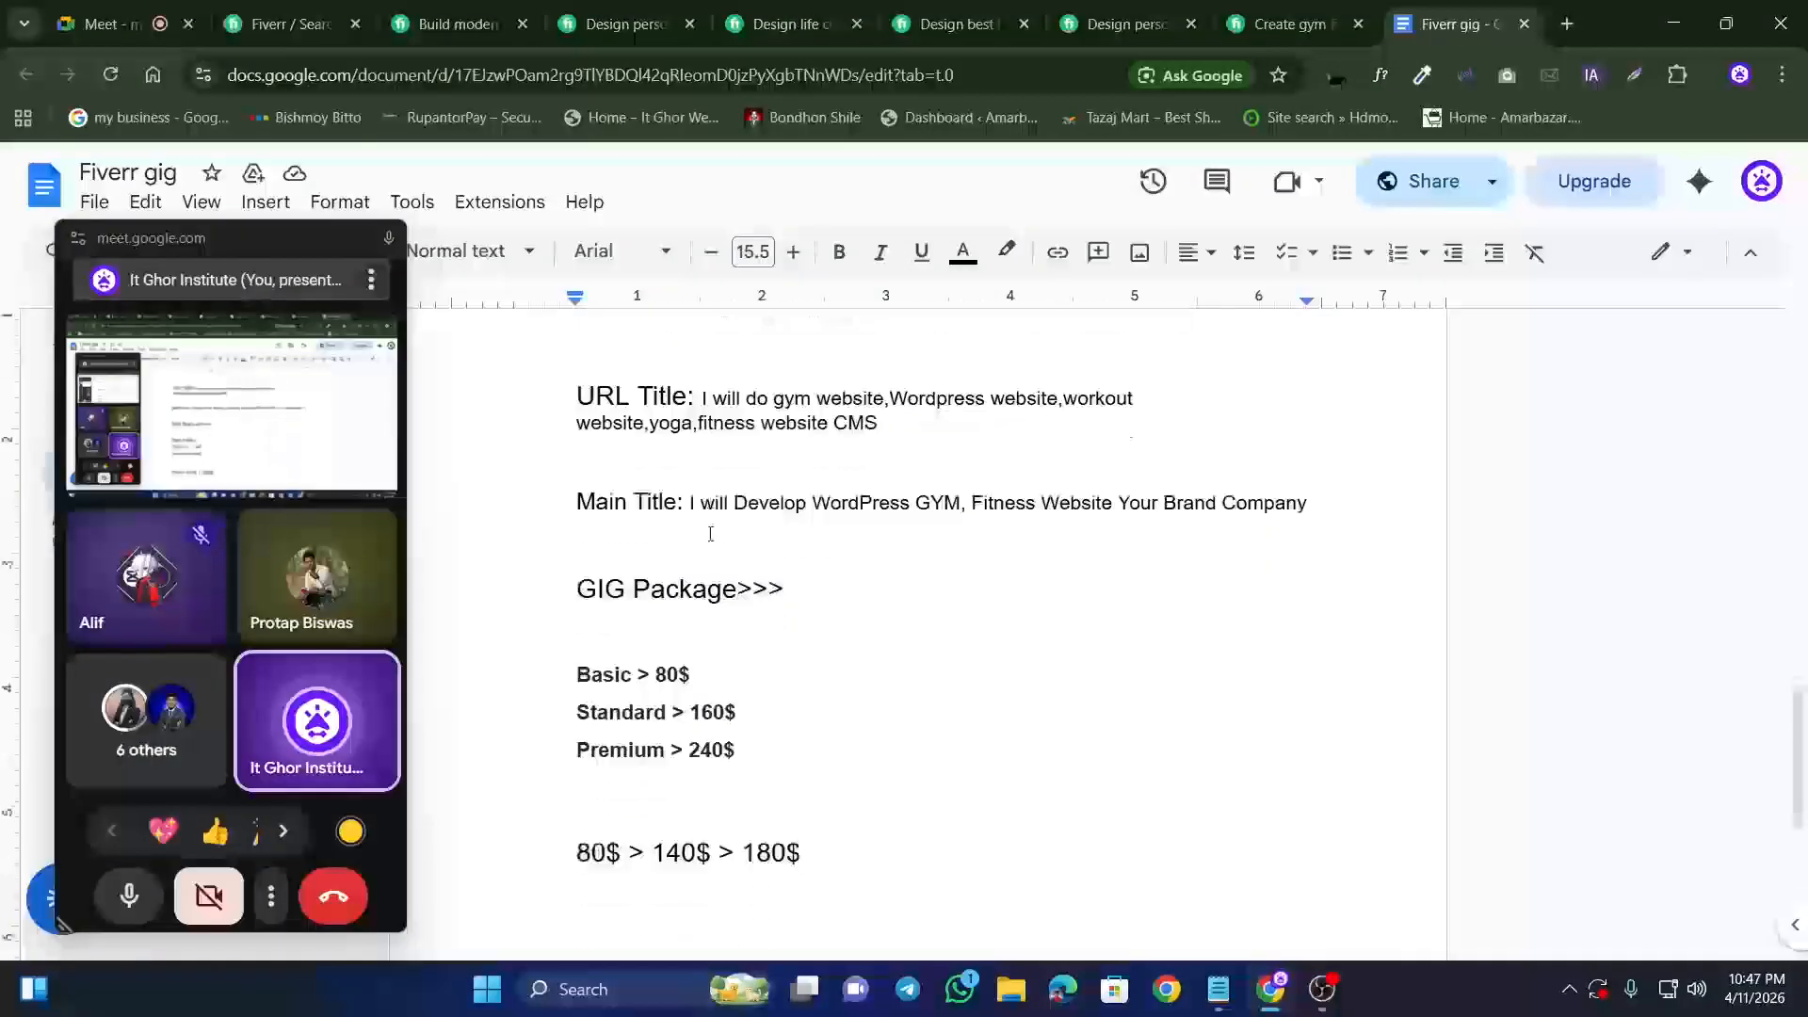
Step: Highlight the "3 ta banner Baner, 1ta video, 2 PDF" and "GIG Package>>>" lines of the gig checklist in blue
{"action": "scroll", "coordinate": [673, 560], "scroll_direction": "up", "scroll_amount": 10}
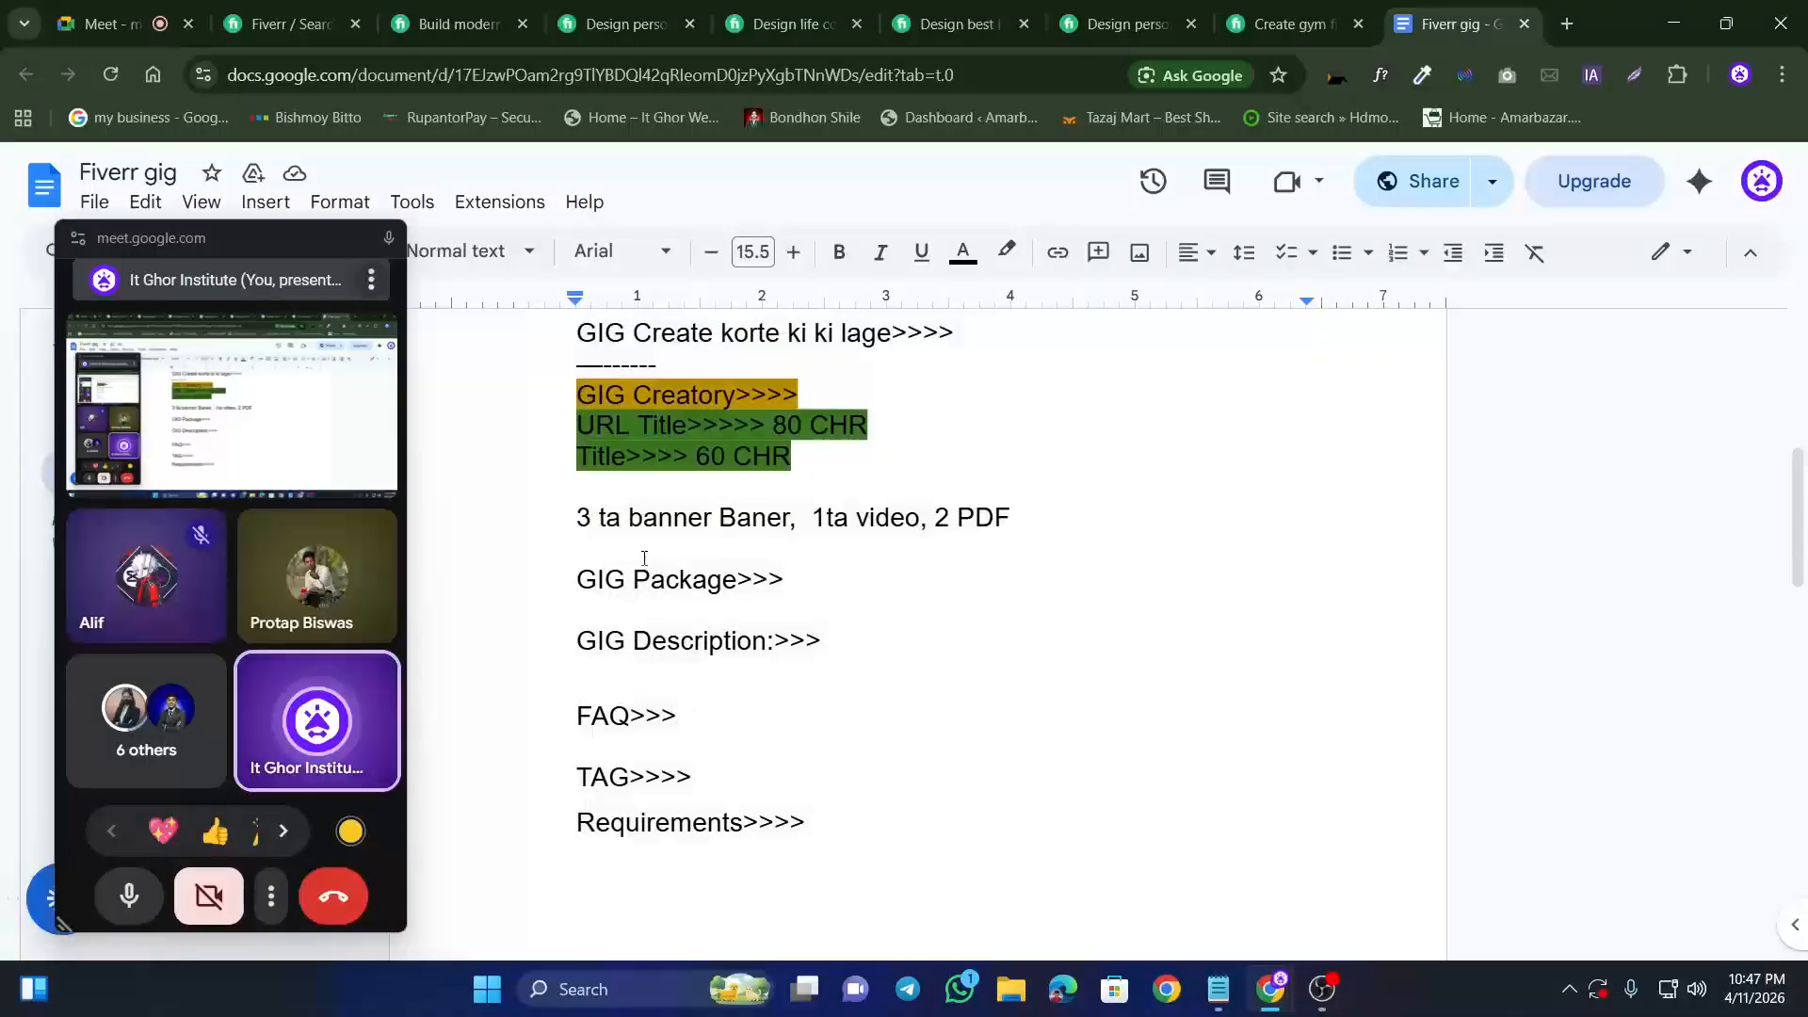
{"action": "scroll", "coordinate": [644, 558], "scroll_direction": "down", "scroll_amount": 1}
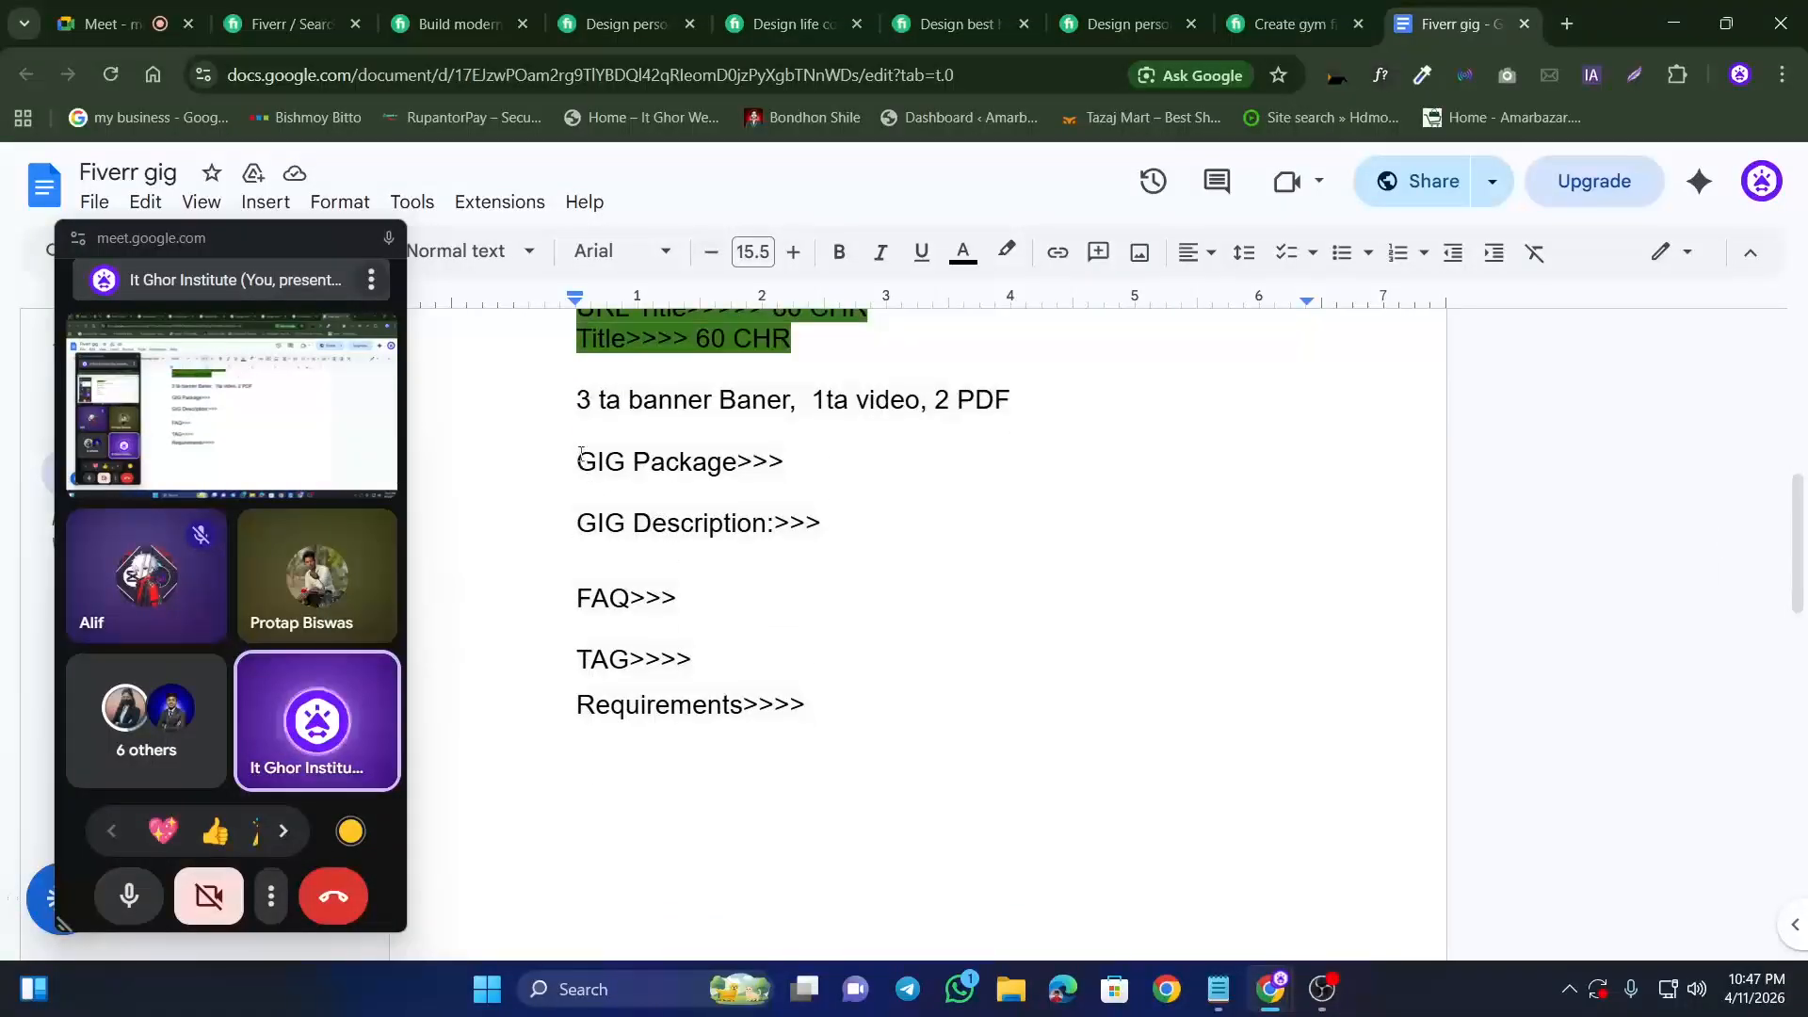
{"action": "left_click_drag", "start_coordinate": [576, 399], "coordinate": [788, 450]}
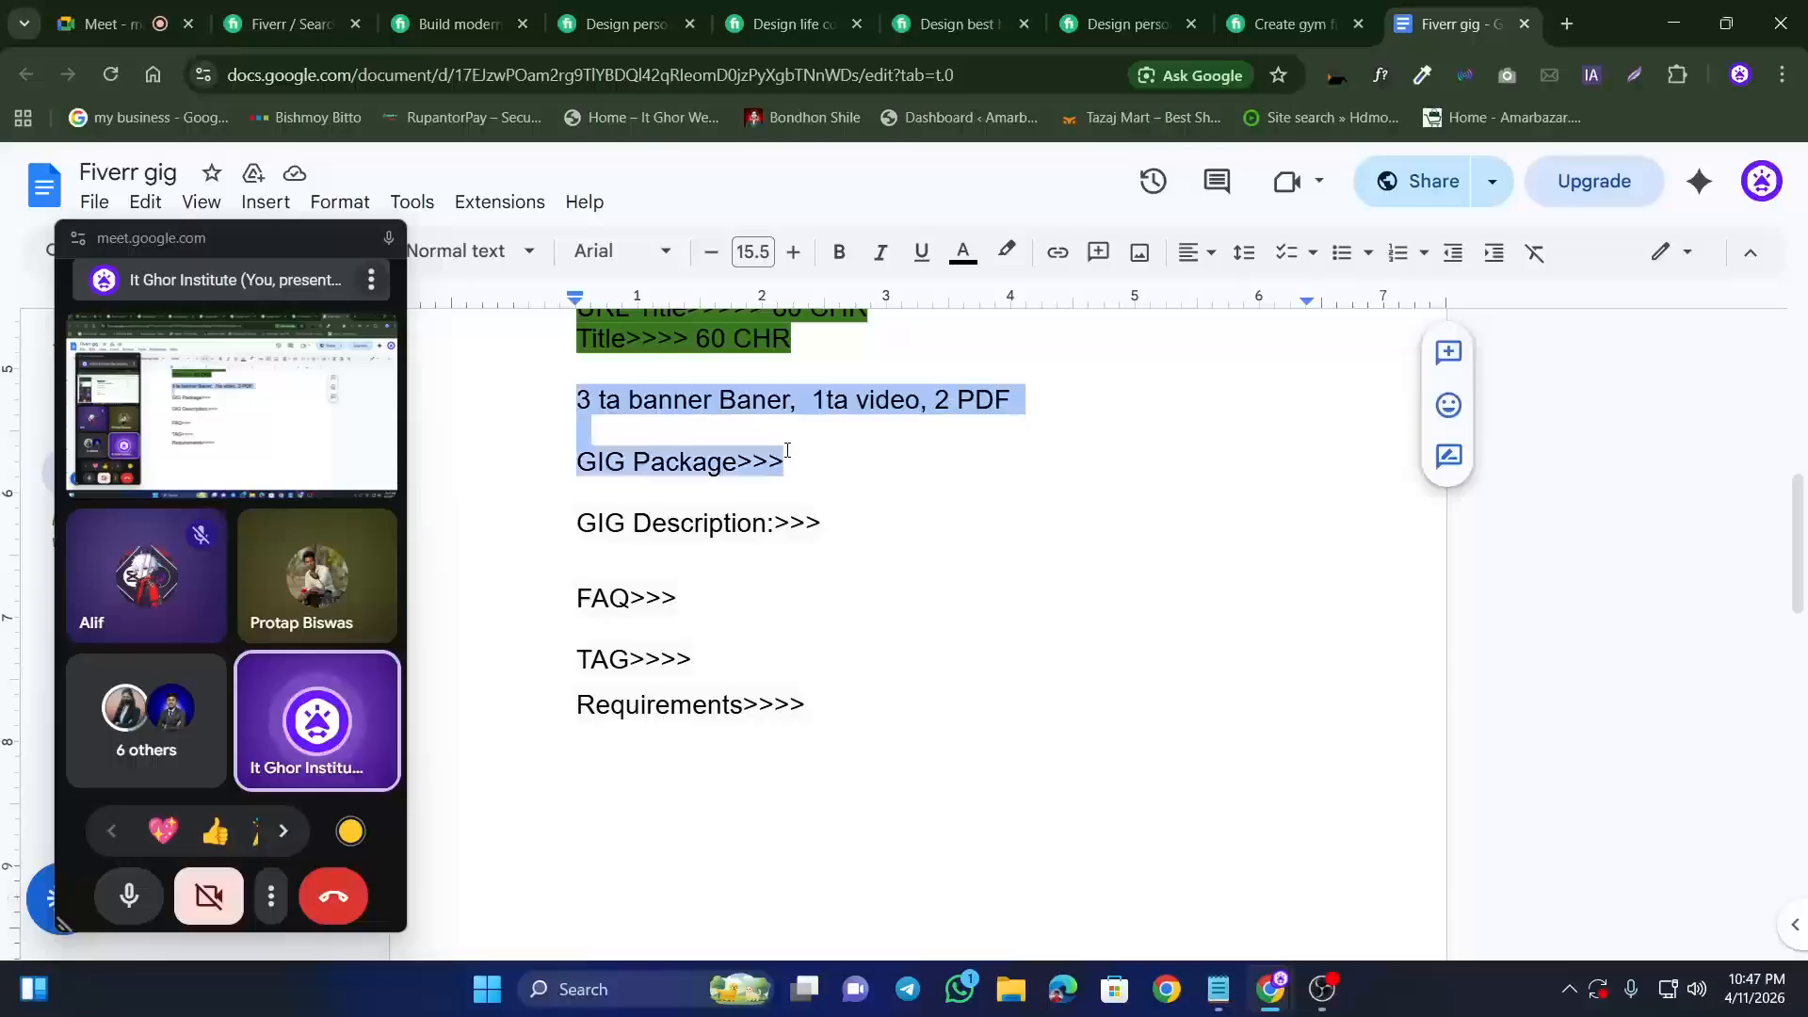
{"action": "left_click", "coordinate": [1005, 253]}
{"action": "left_click", "coordinate": [1194, 517]}
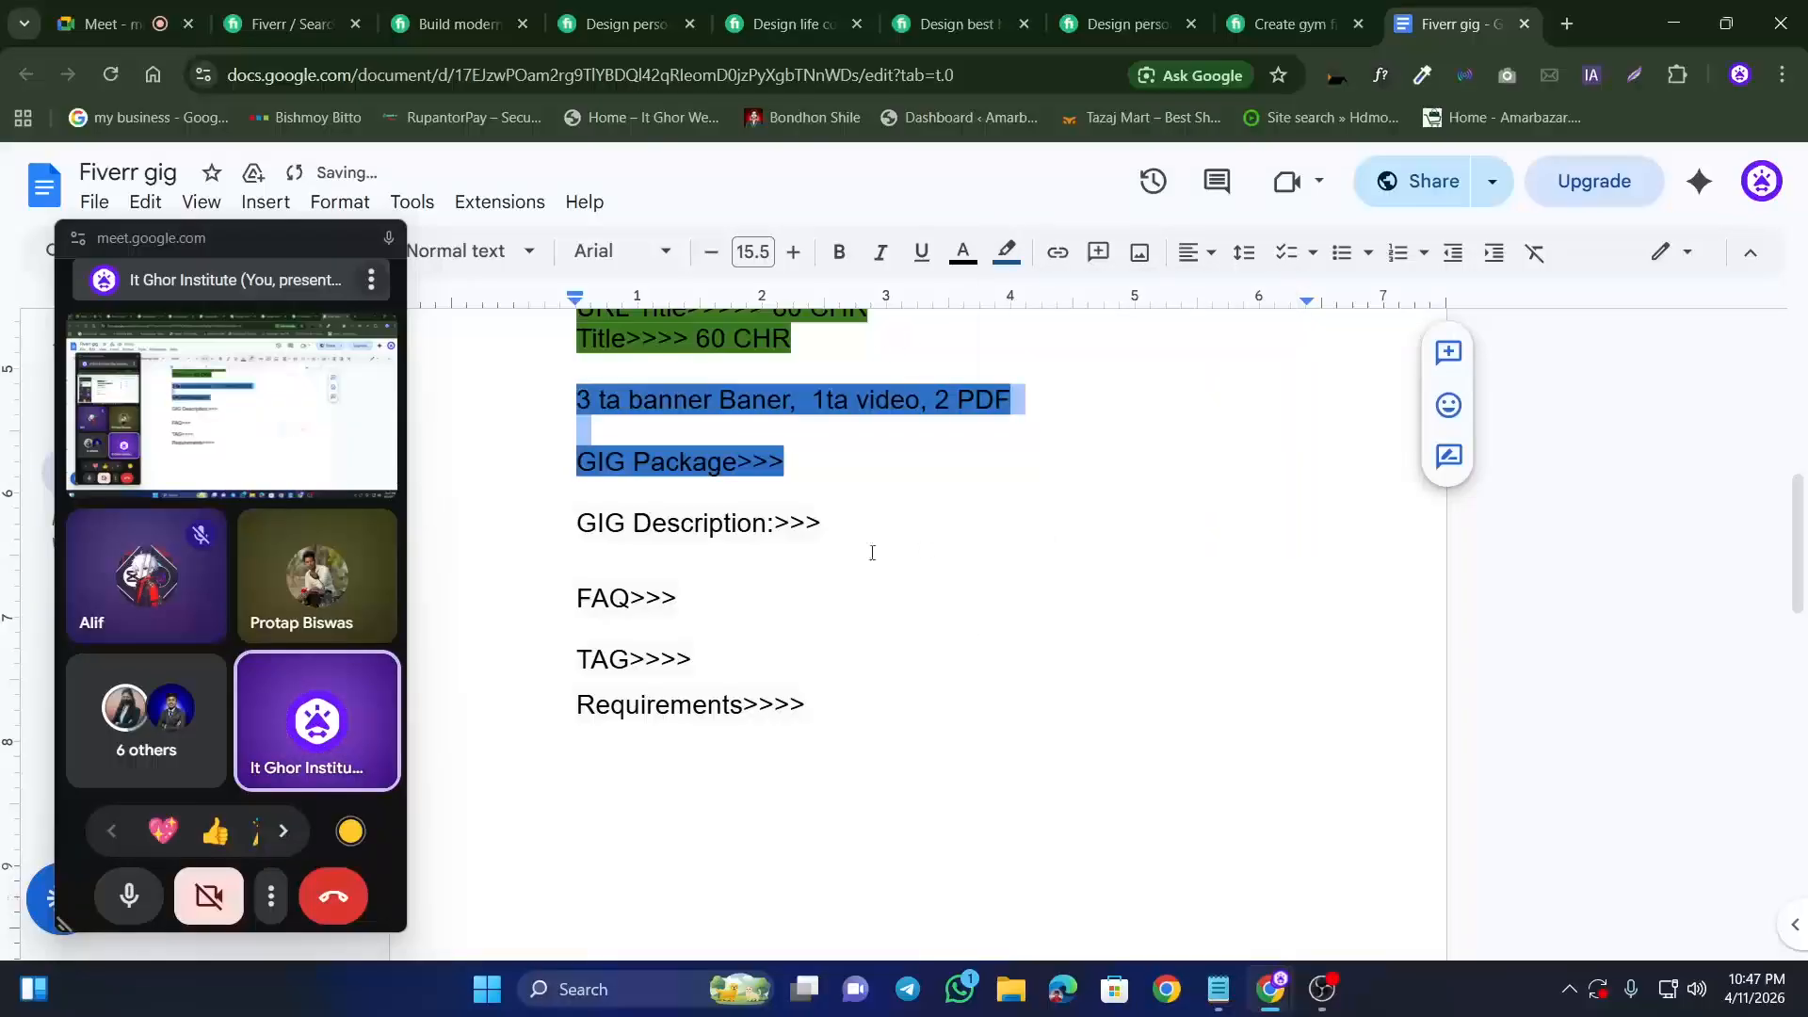
Step: Open chatgpt.com in a new browser tab, removing the auth error path from the address, and move the floating meeting window aside
{"action": "left_click", "coordinate": [636, 524]}
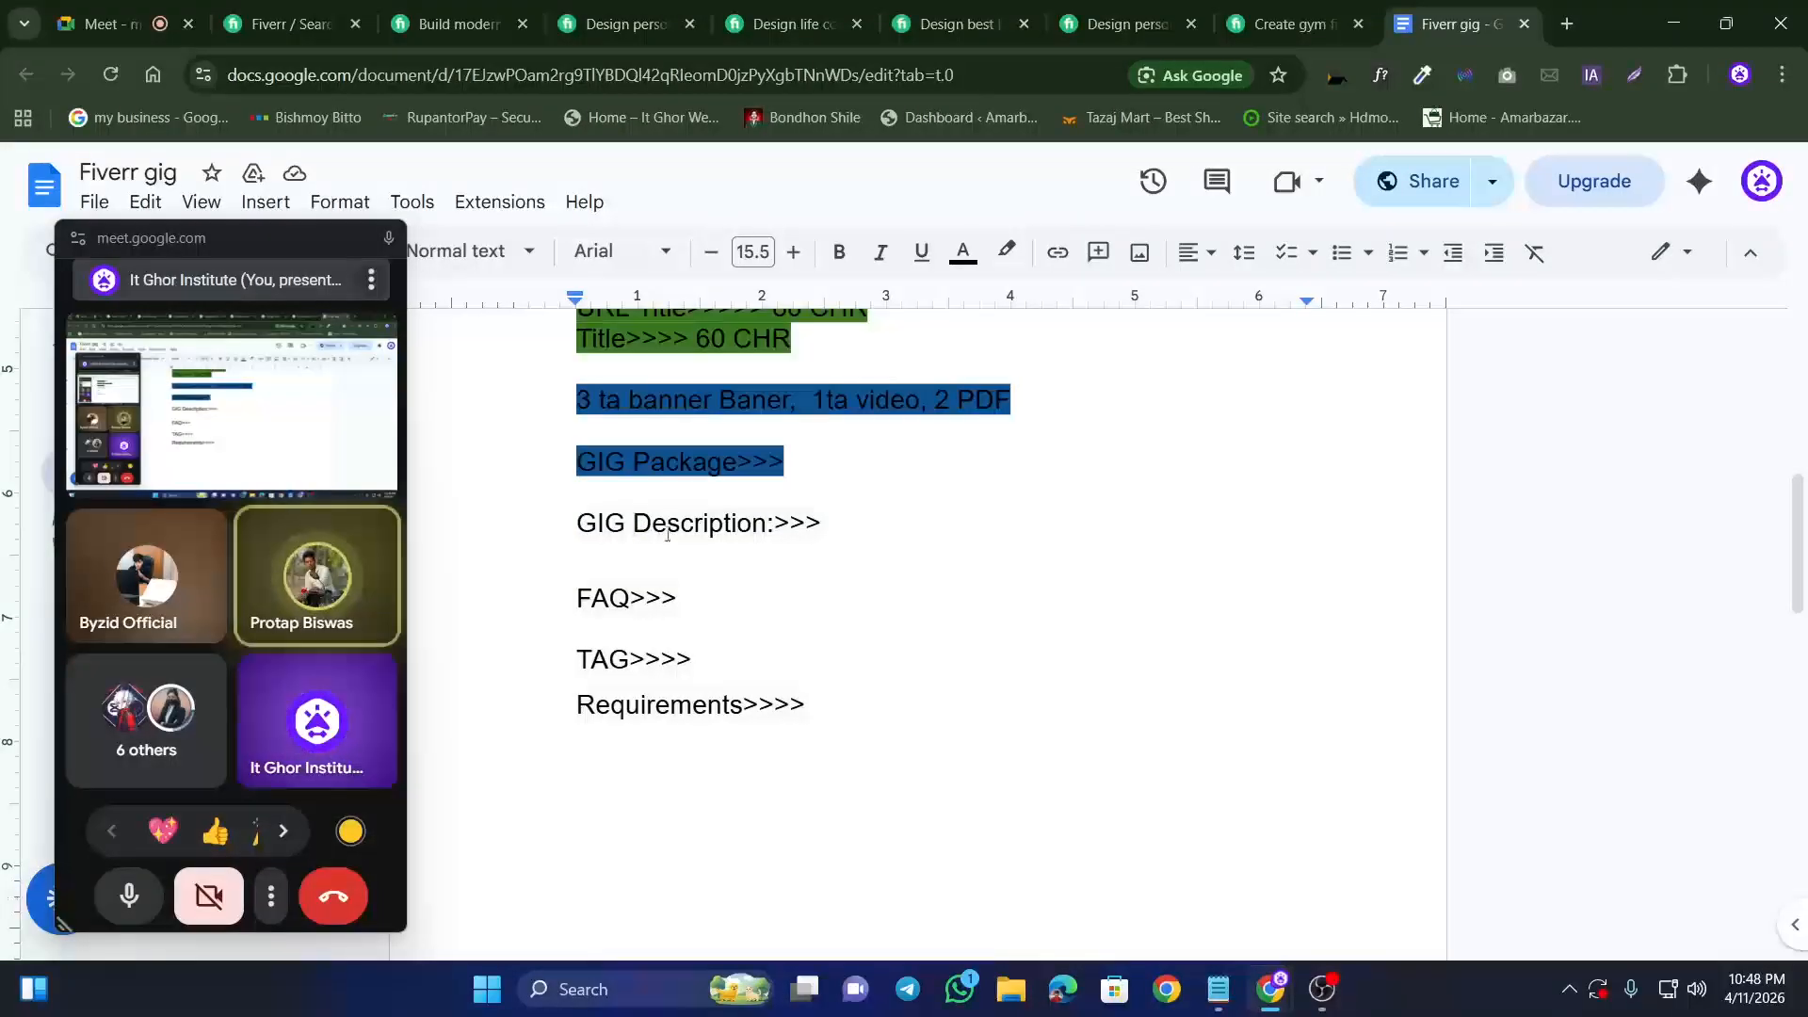
{"action": "left_click_drag", "start_coordinate": [236, 243], "coordinate": [1602, 252]}
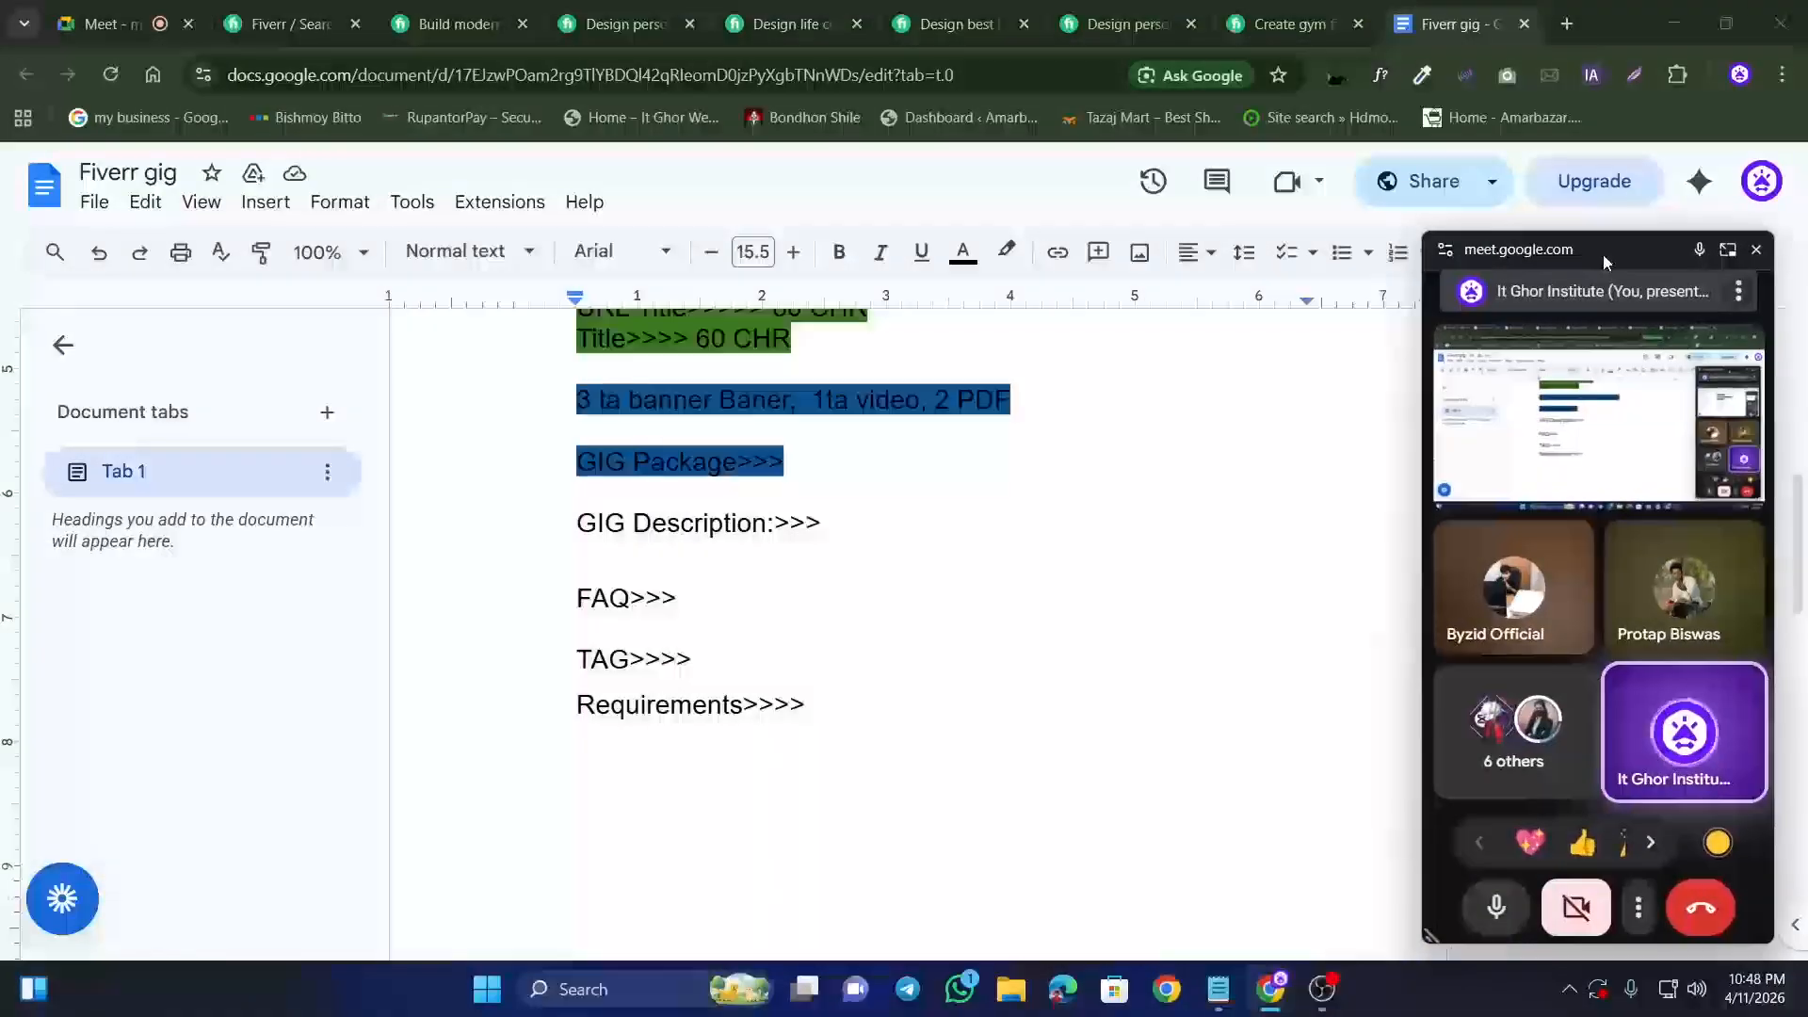
{"action": "left_click", "coordinate": [1570, 8]}
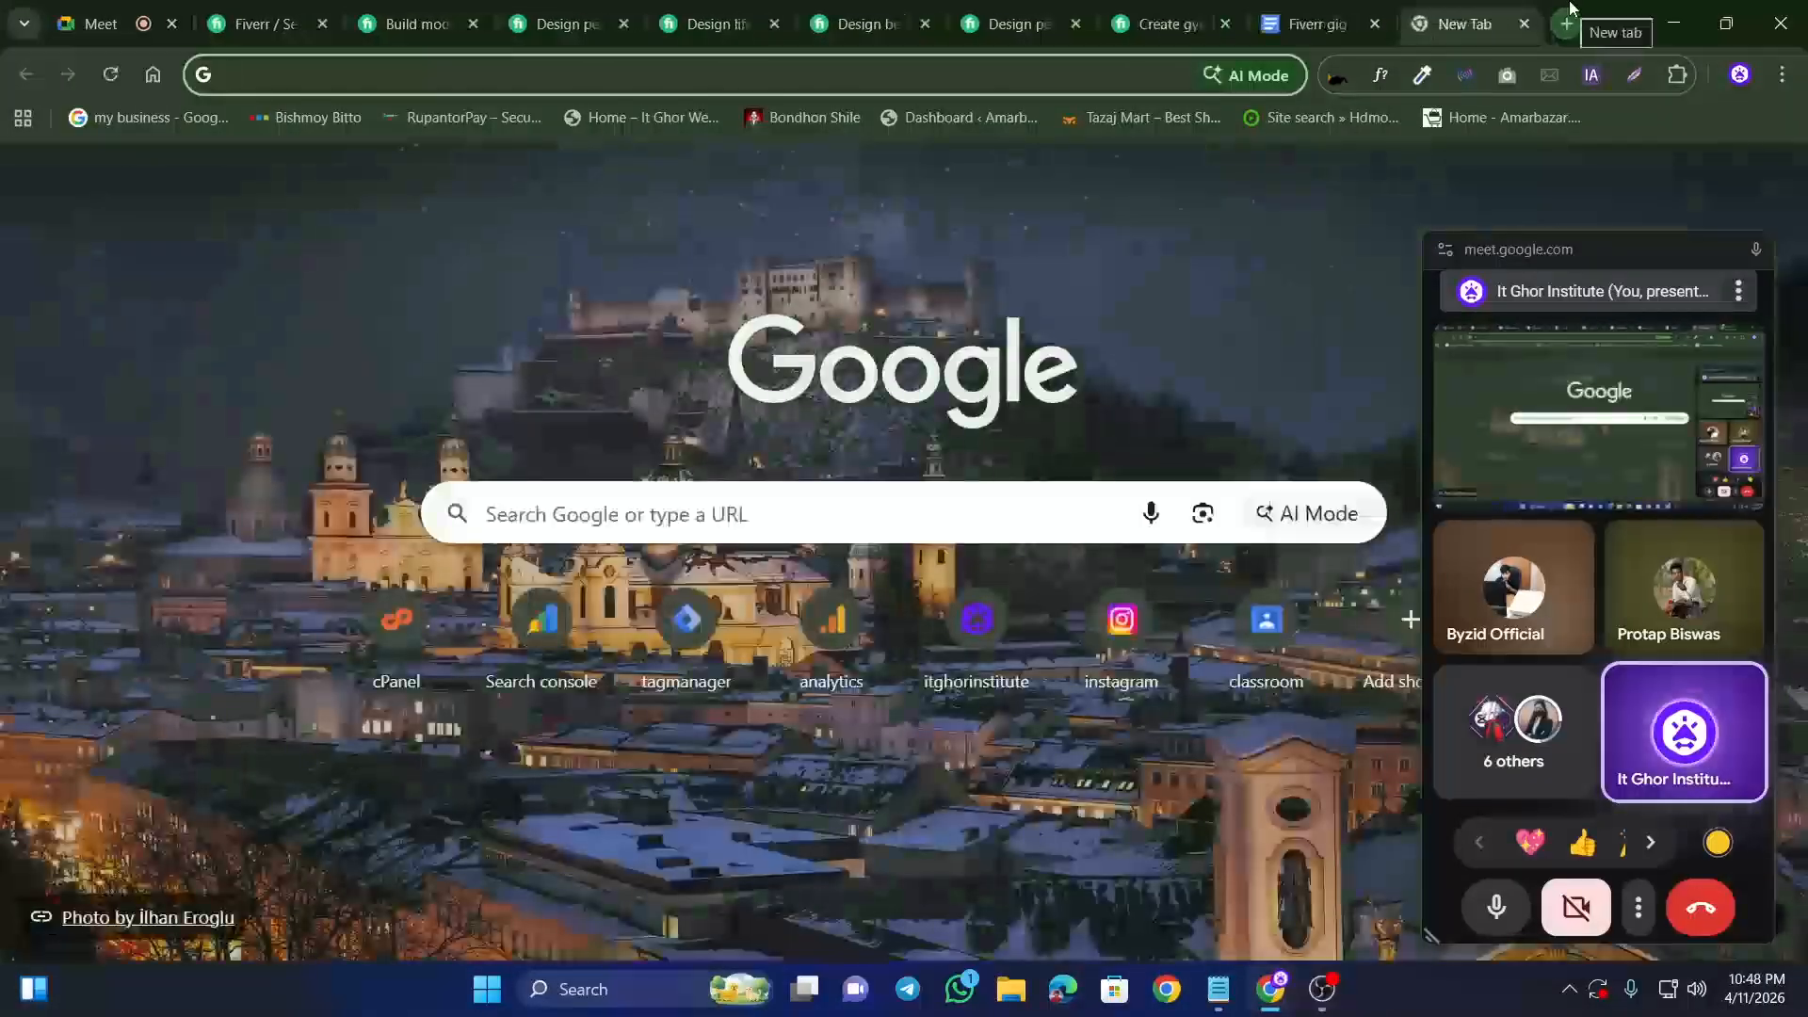
{"action": "type", "text": "chatgpt.com/api/auth/error"}
{"action": "key", "text": "Return"}
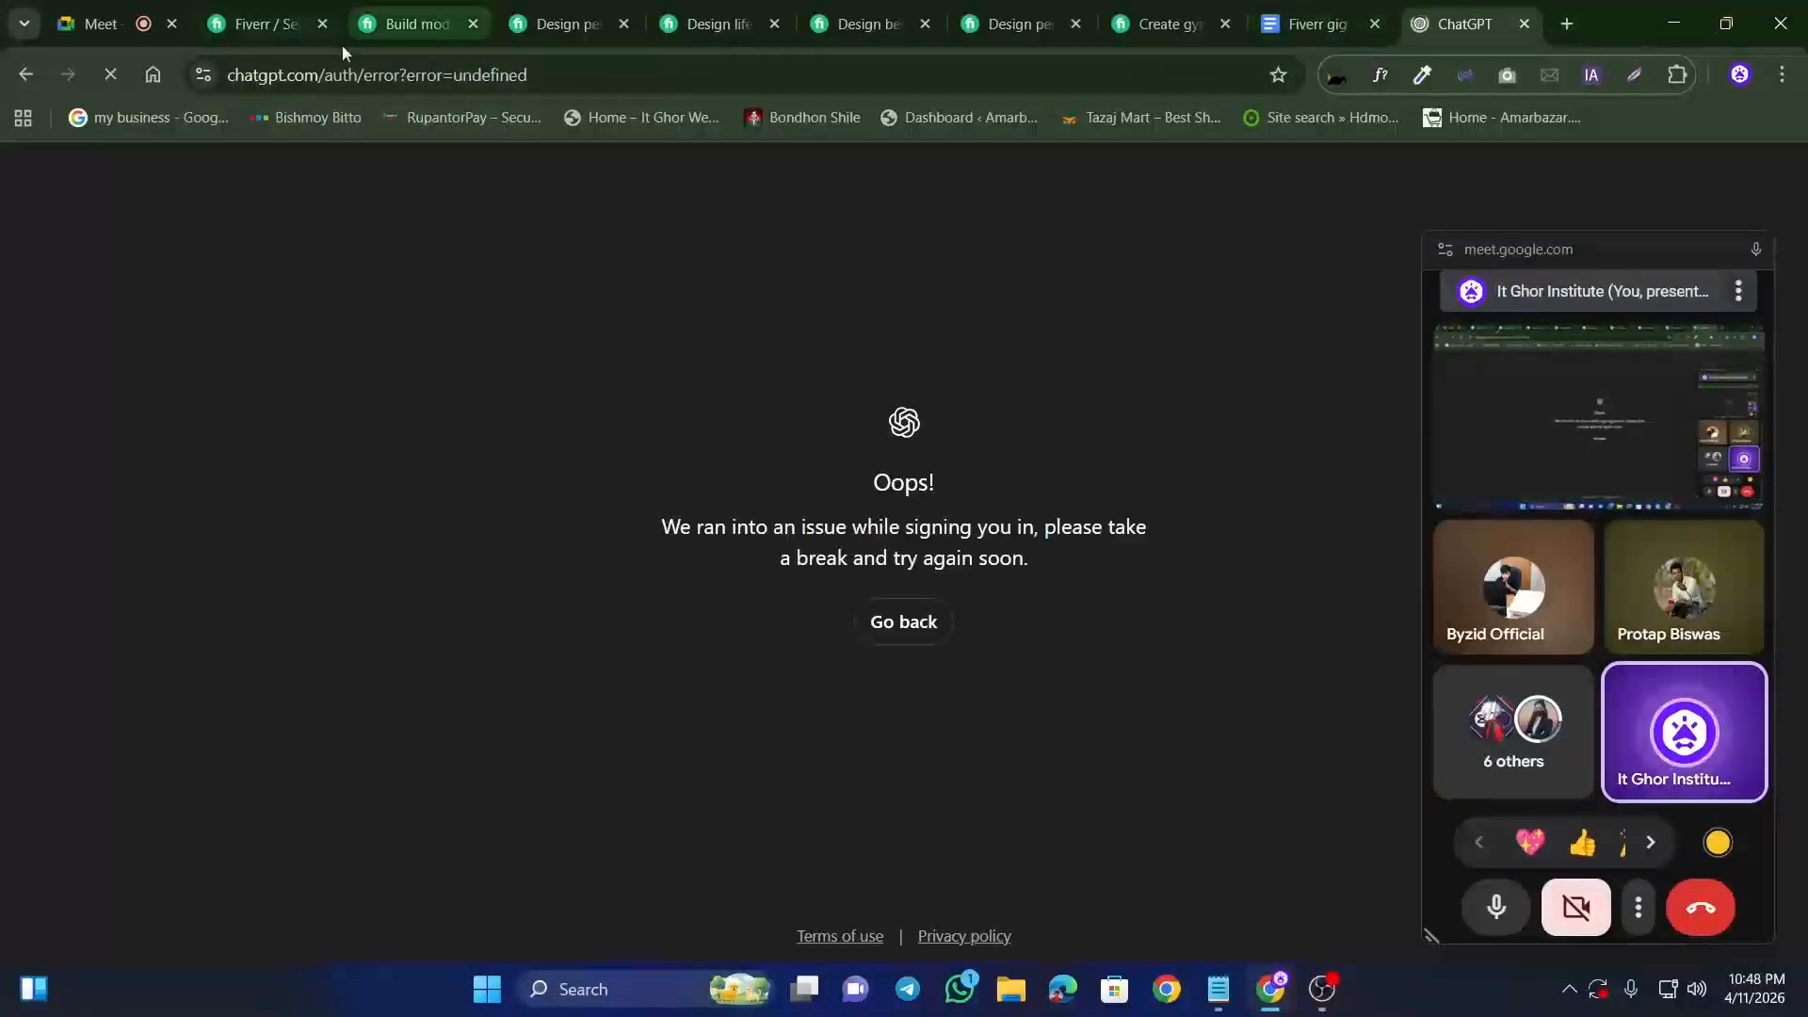
{"action": "left_click_drag", "start_coordinate": [325, 74], "coordinate": [584, 95]}
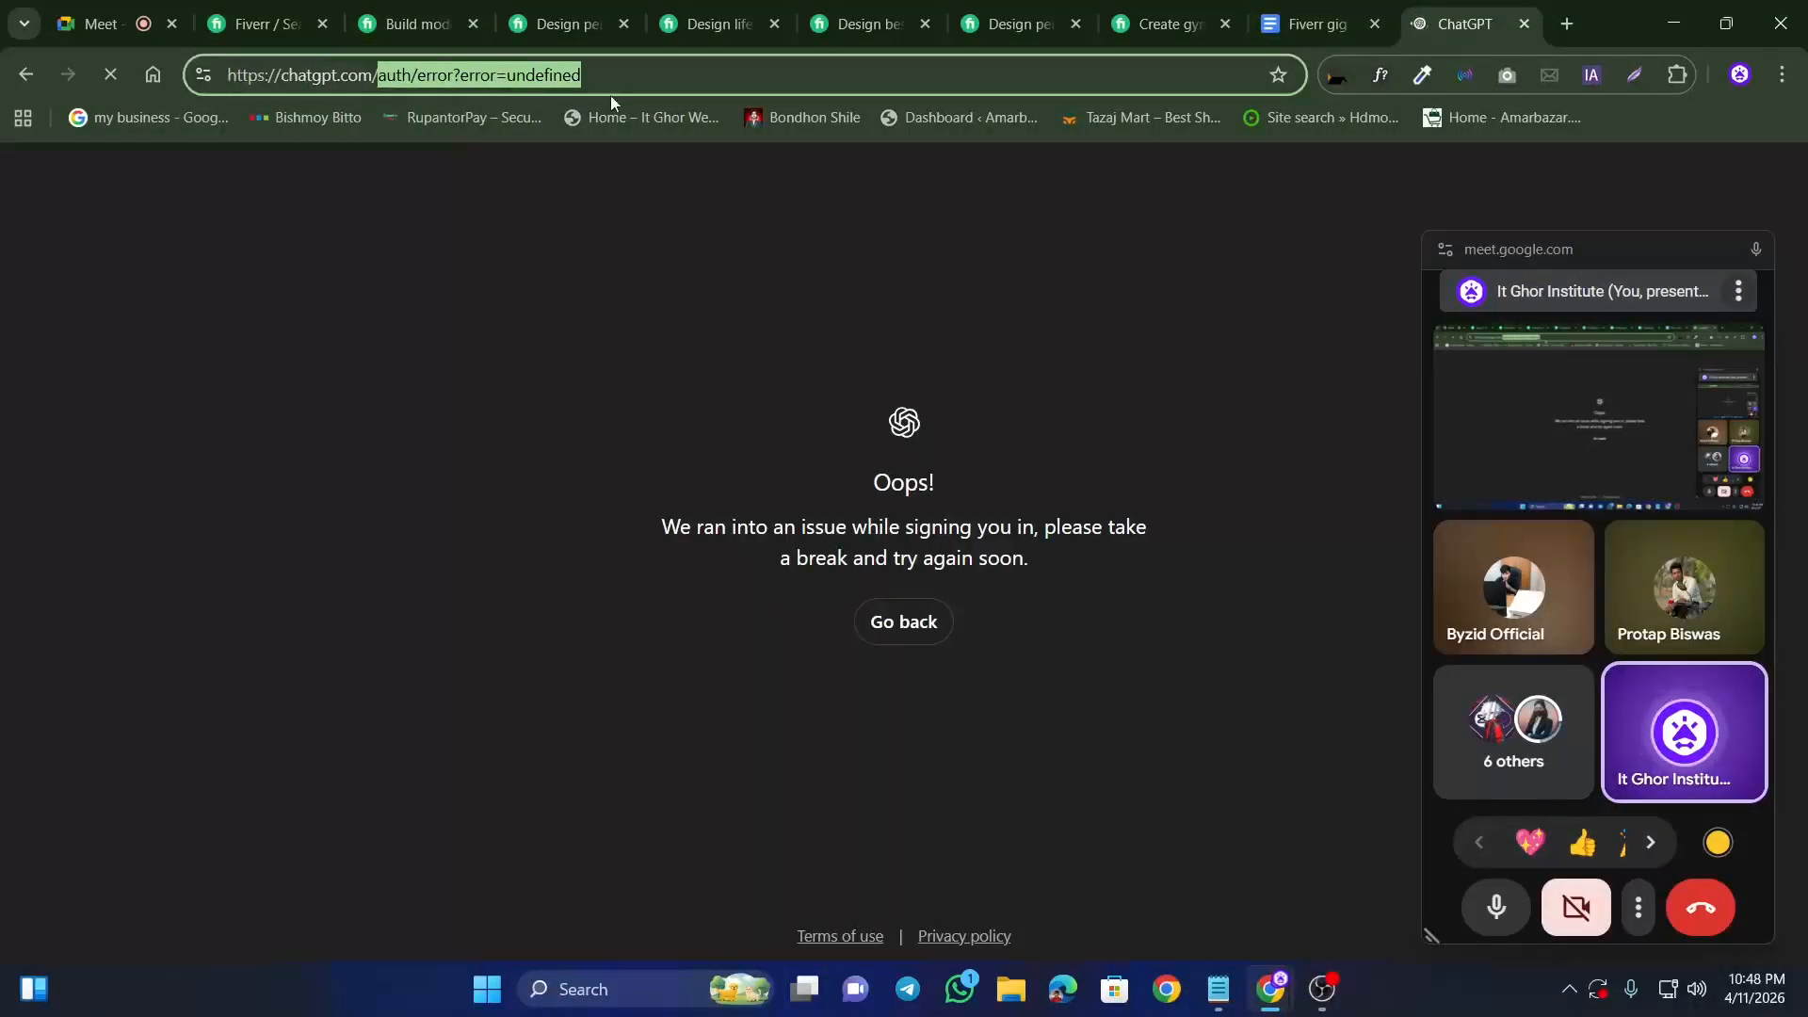
{"action": "key", "text": "BackSpace"}
{"action": "key", "text": "Return"}
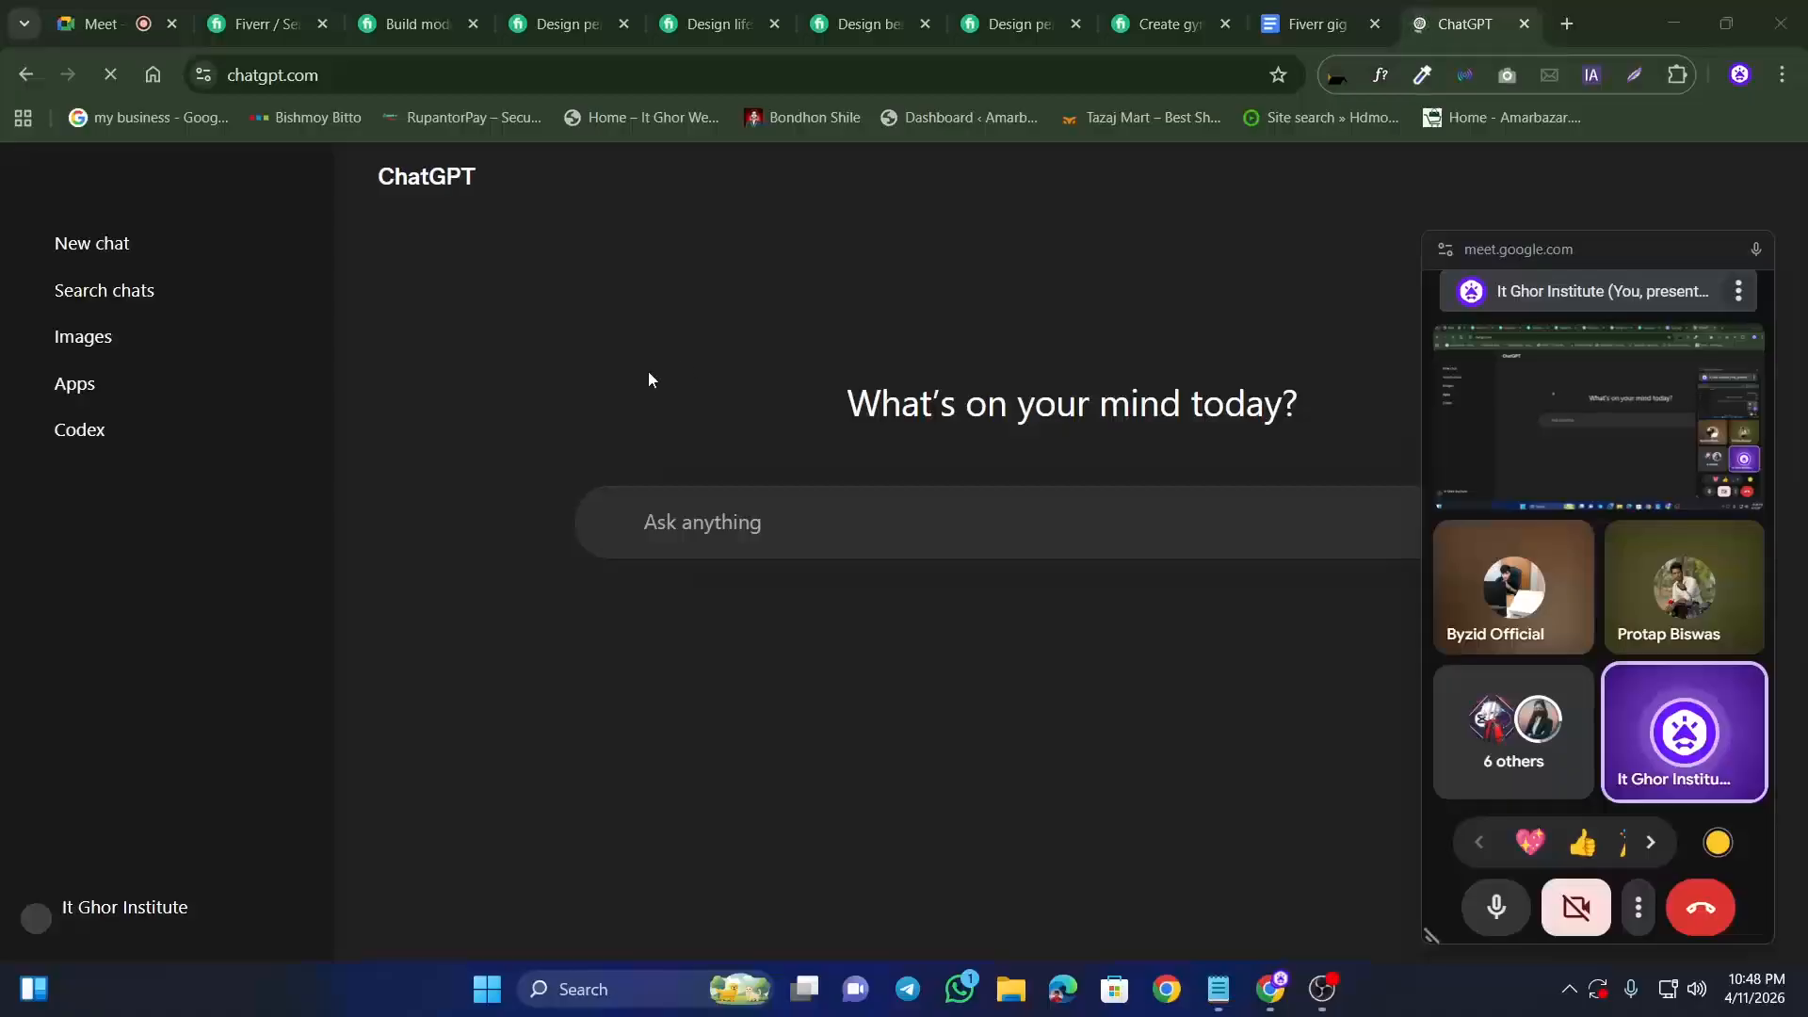
{"action": "left_click_drag", "start_coordinate": [1579, 258], "coordinate": [166, 240]}
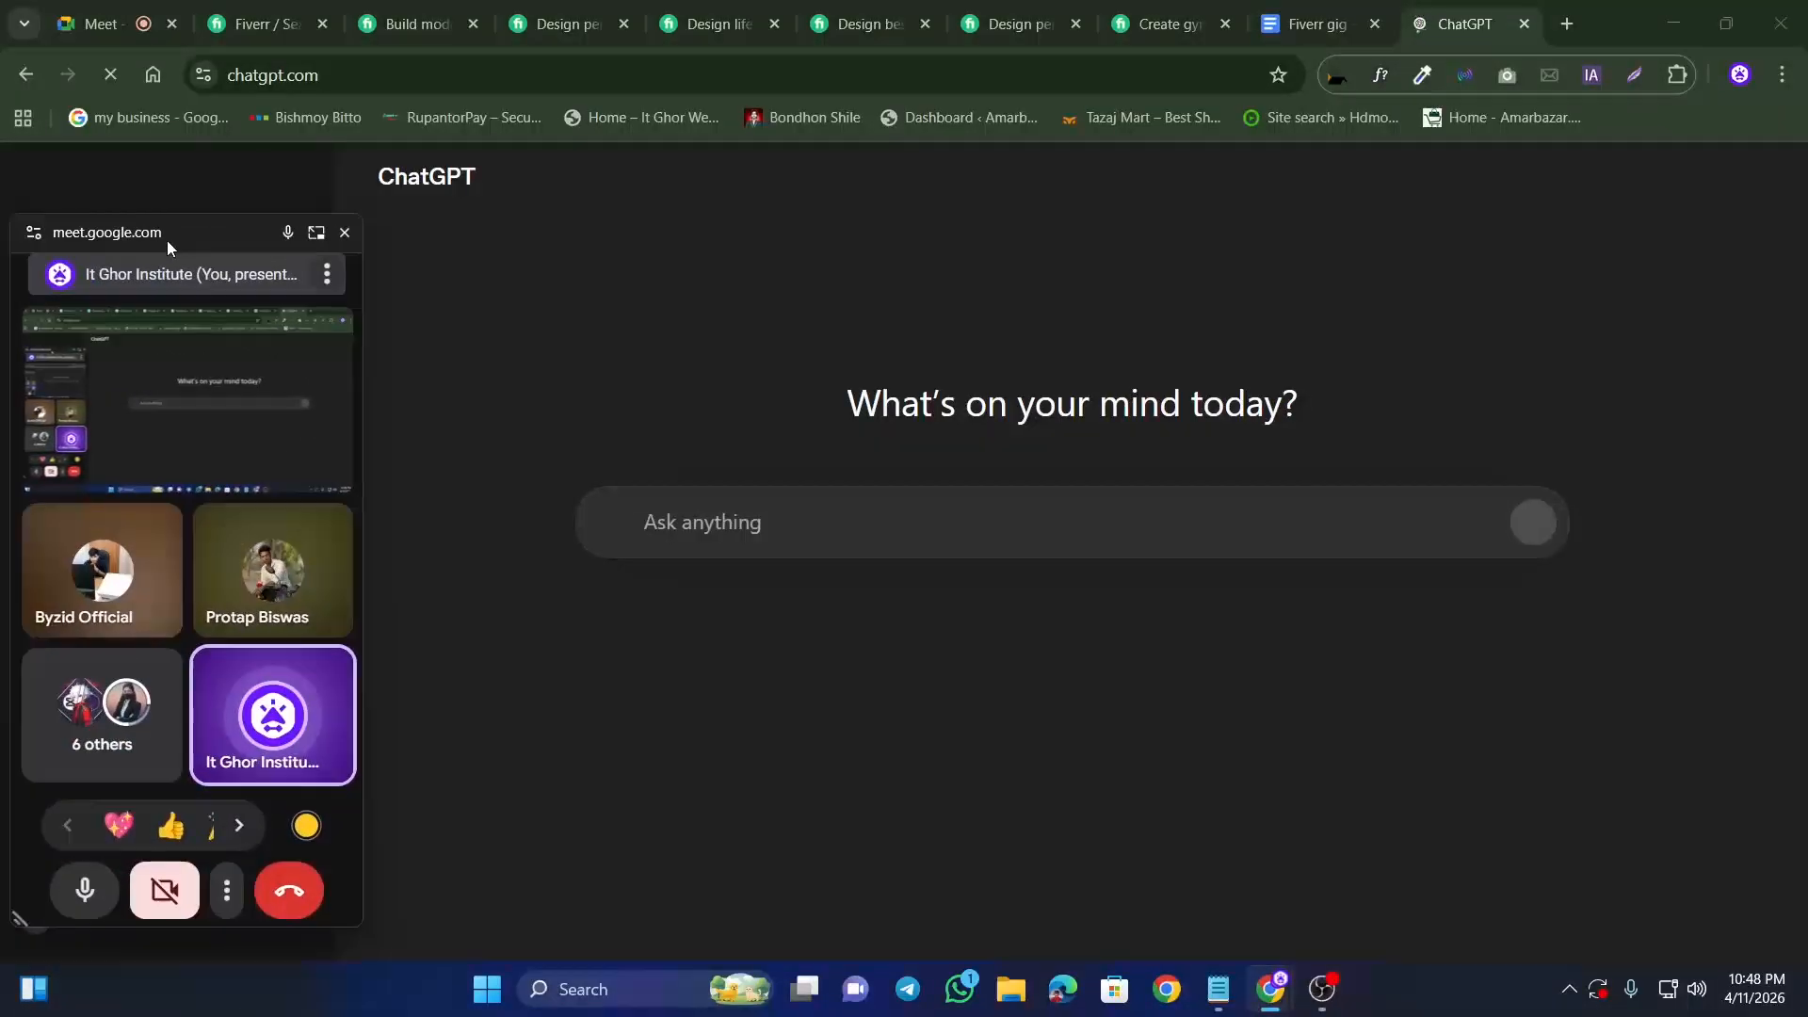
Step: Switch to Notepad and copy the phrase "I want to open a gig" from the gig prompt text file
{"action": "left_click", "coordinate": [1218, 989]}
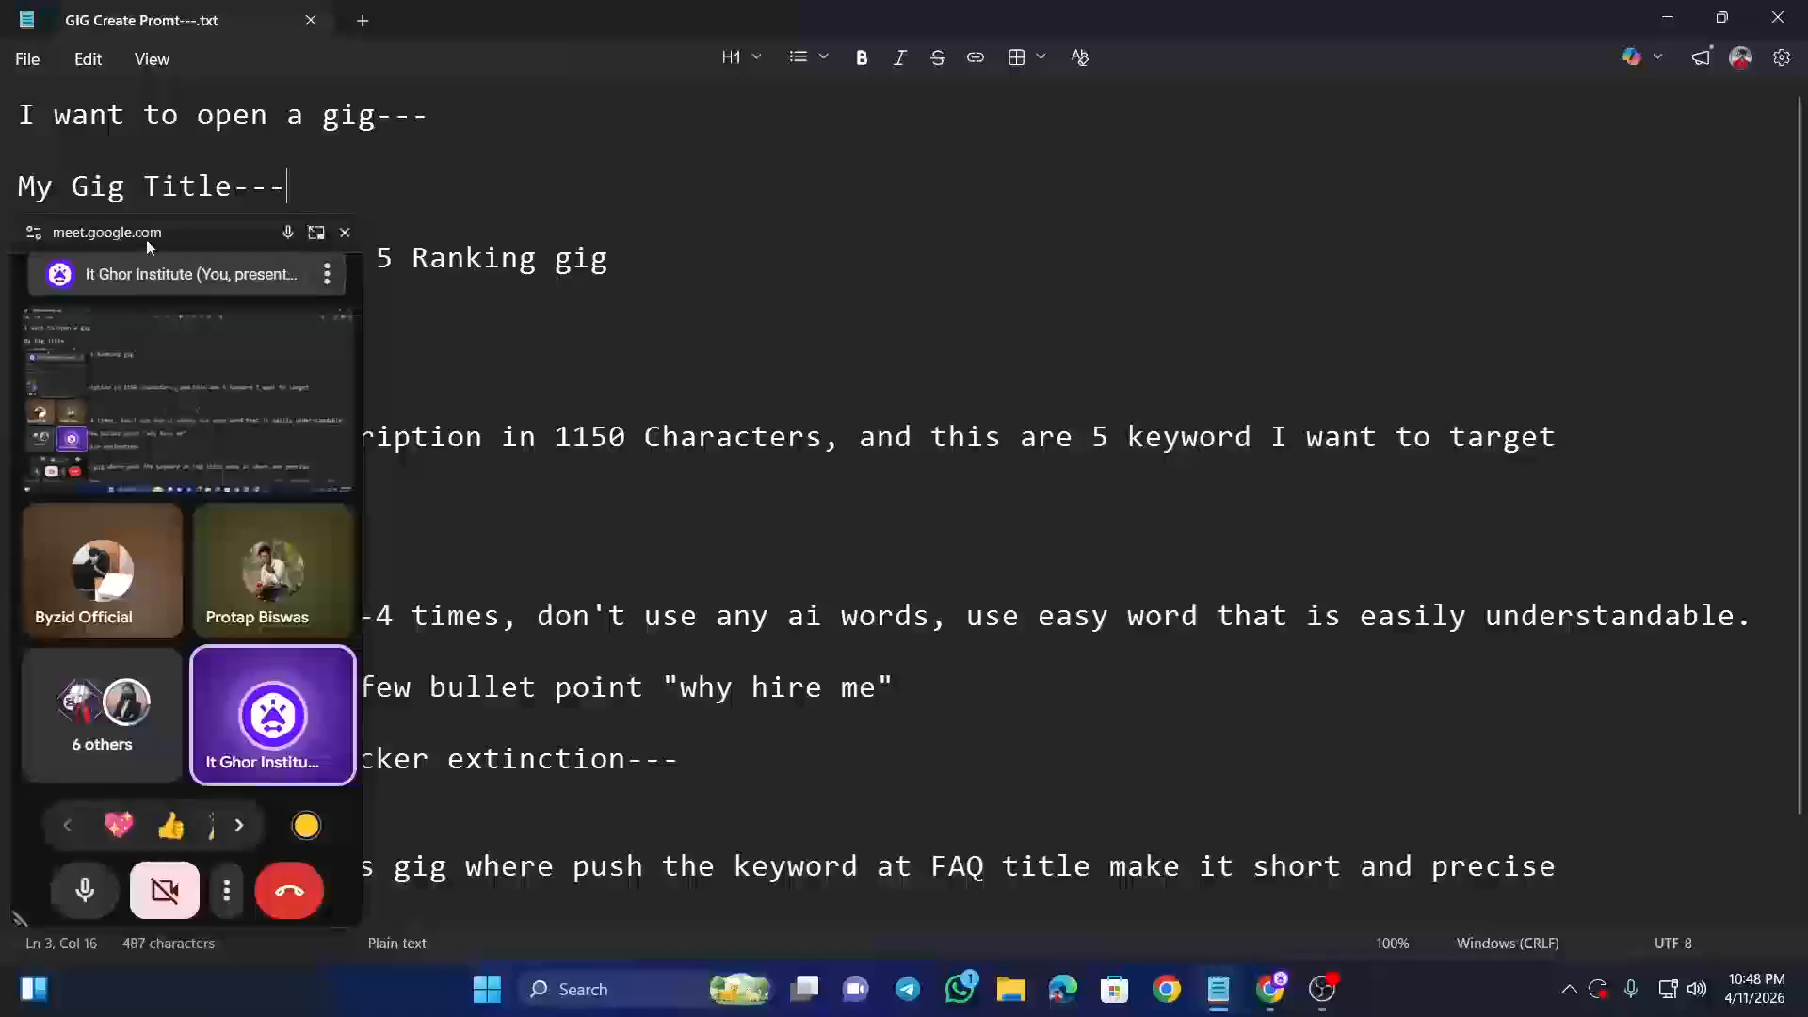
{"action": "left_click_drag", "start_coordinate": [145, 239], "coordinate": [1580, 228]}
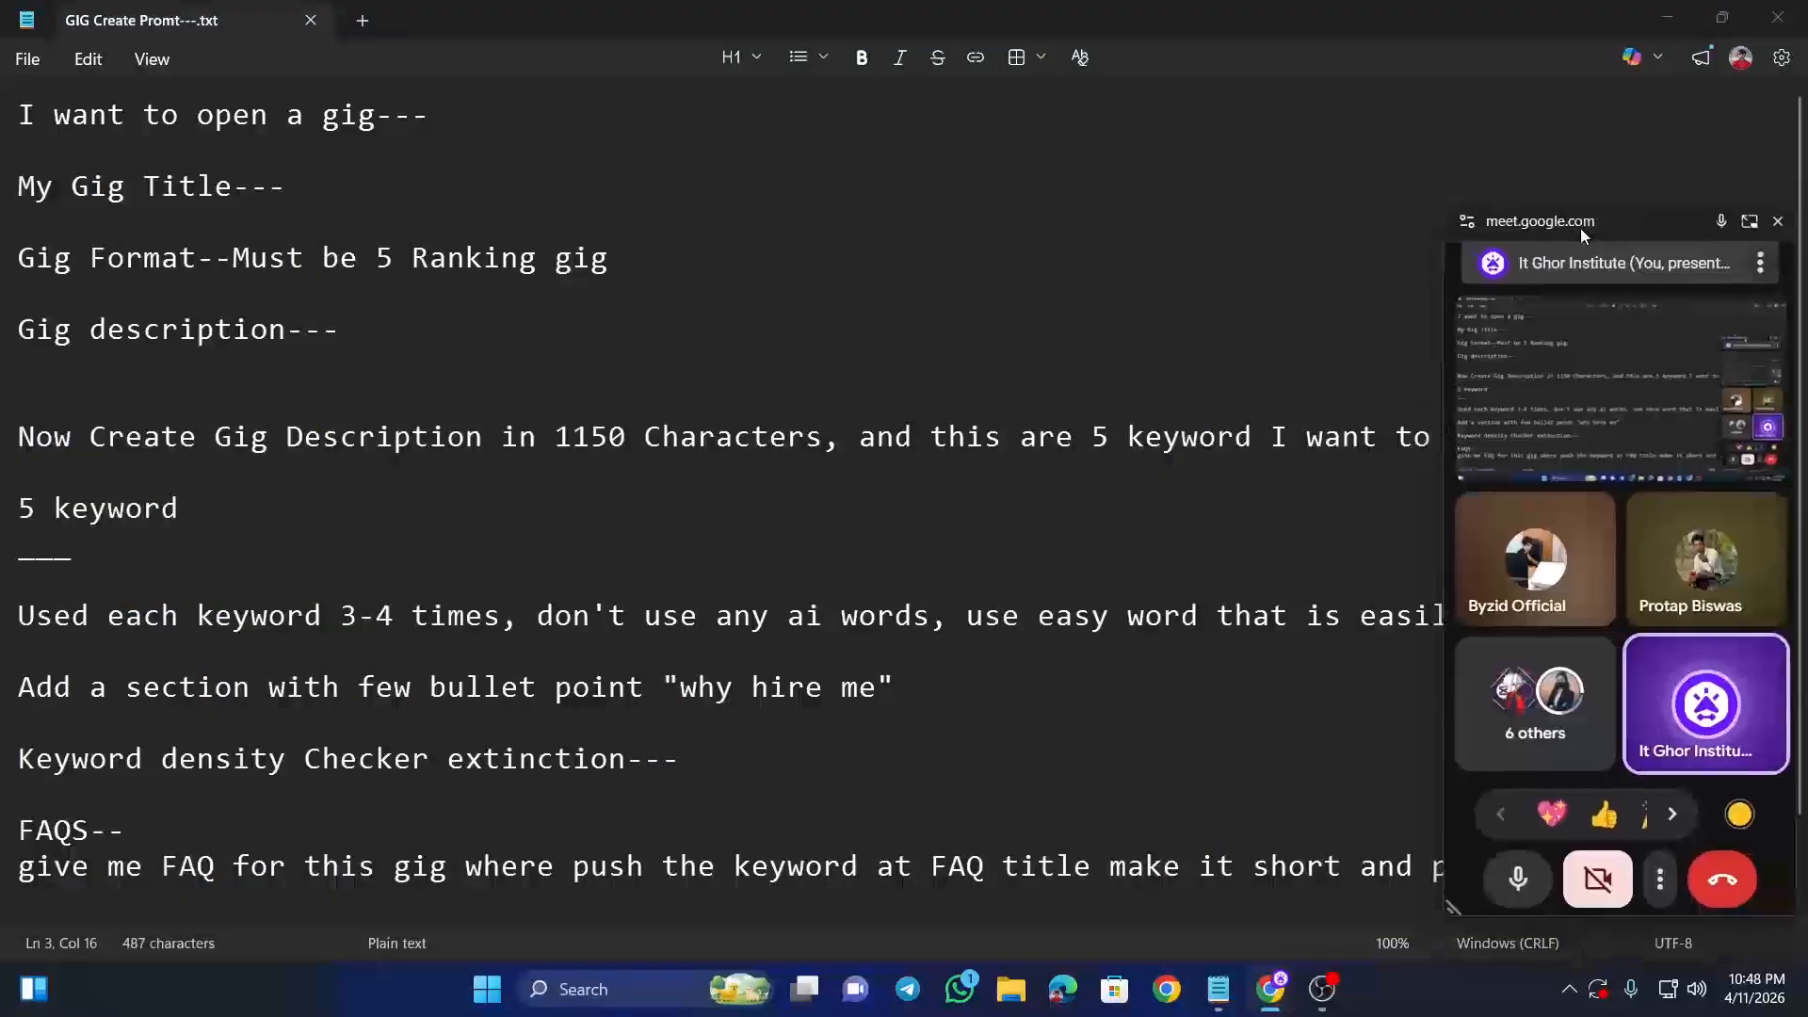
{"action": "left_click", "coordinate": [1275, 990]}
{"action": "left_click", "coordinate": [1081, 866]}
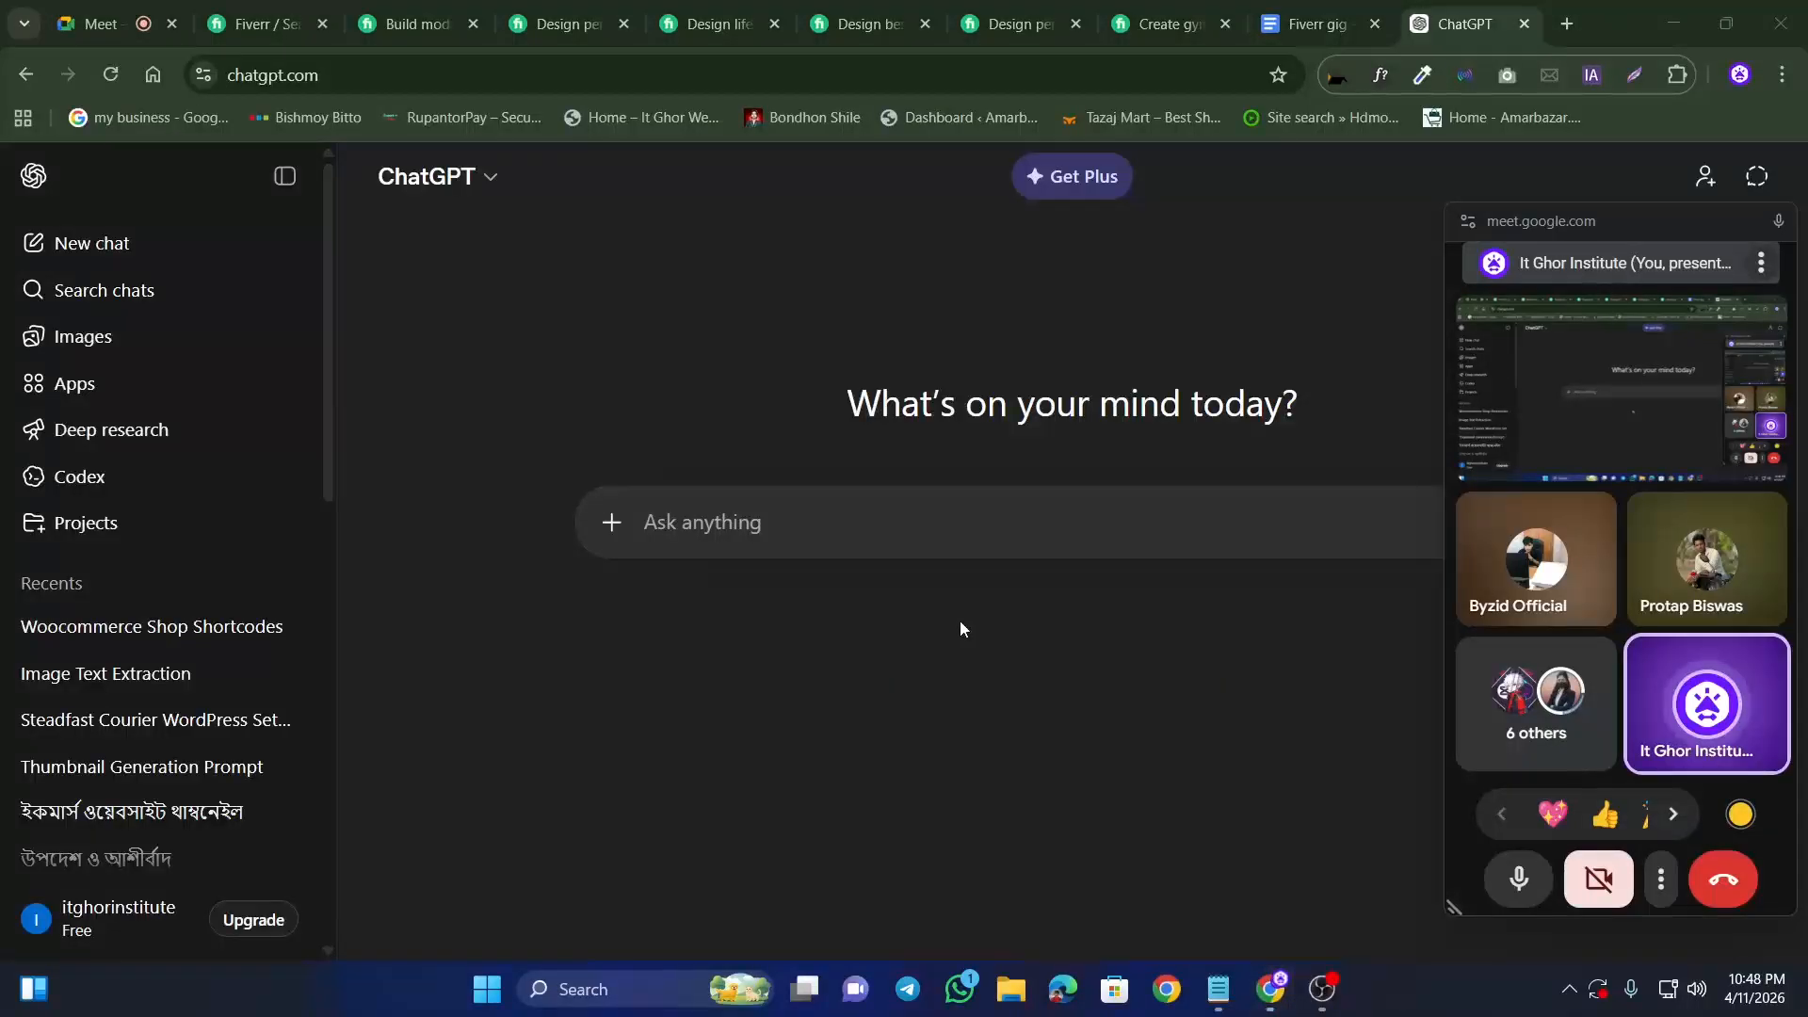
{"action": "left_click", "coordinate": [676, 515]}
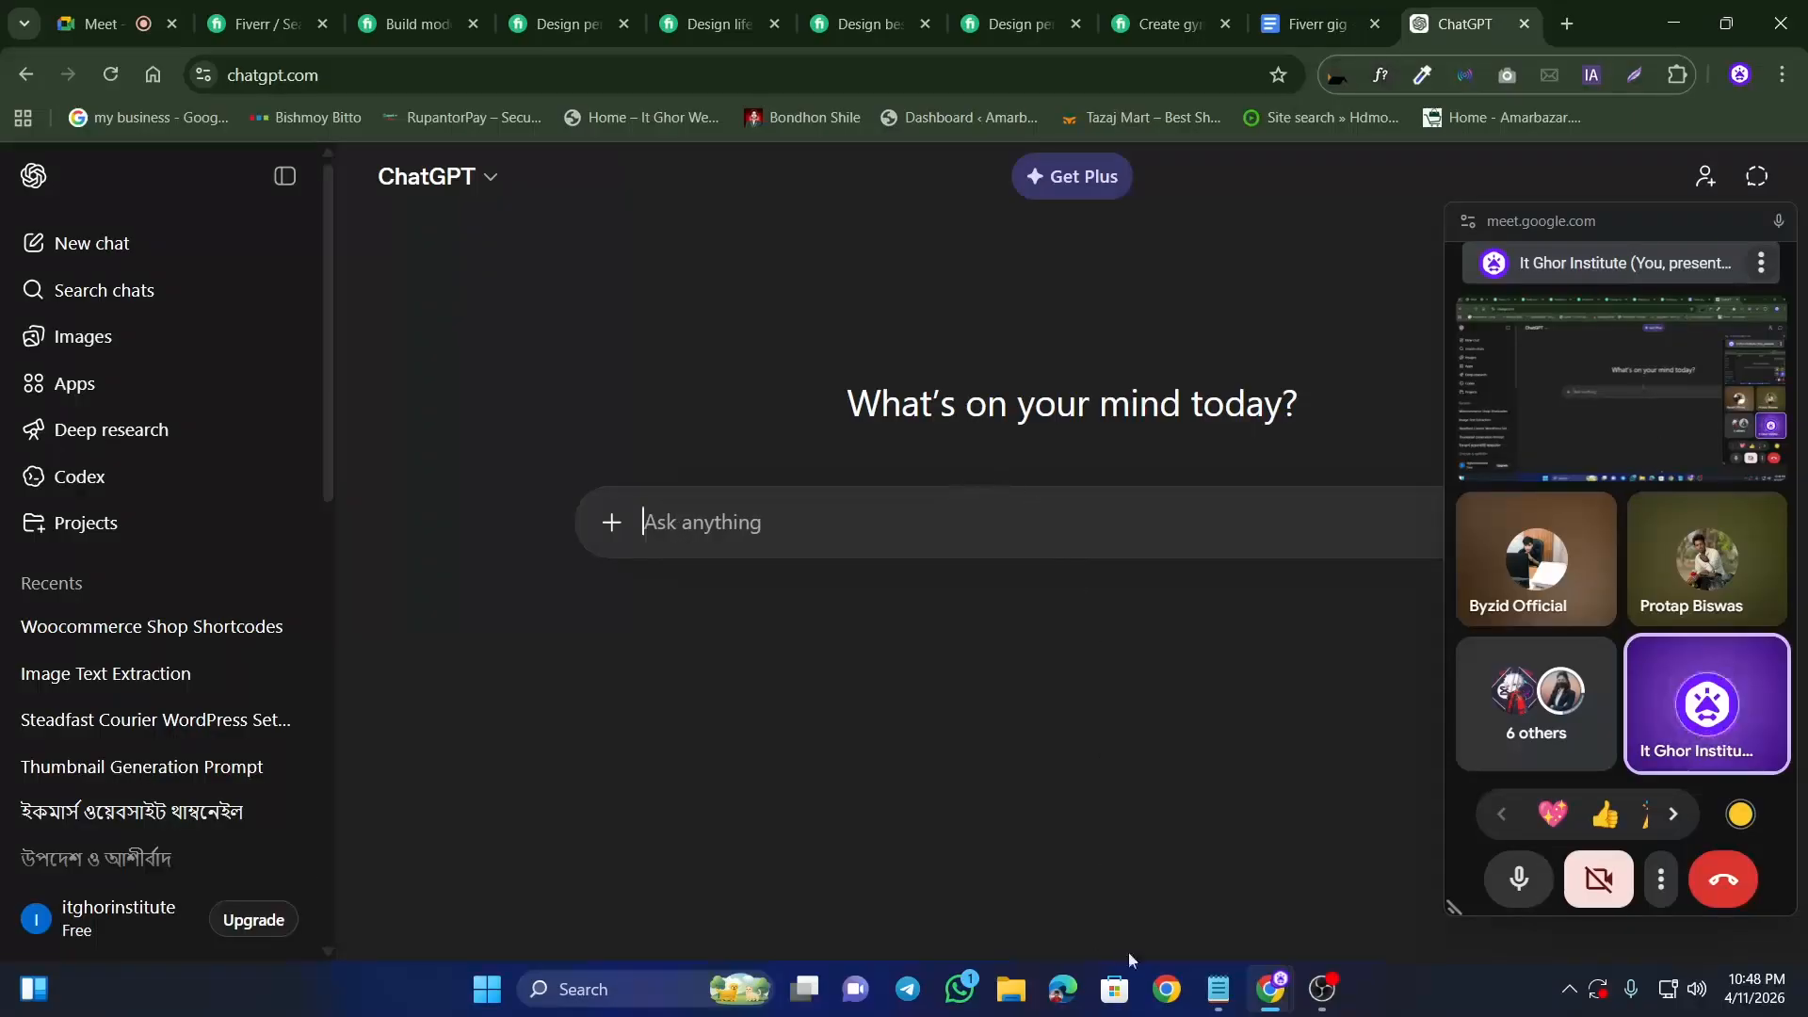
{"action": "left_click", "coordinate": [1218, 988]}
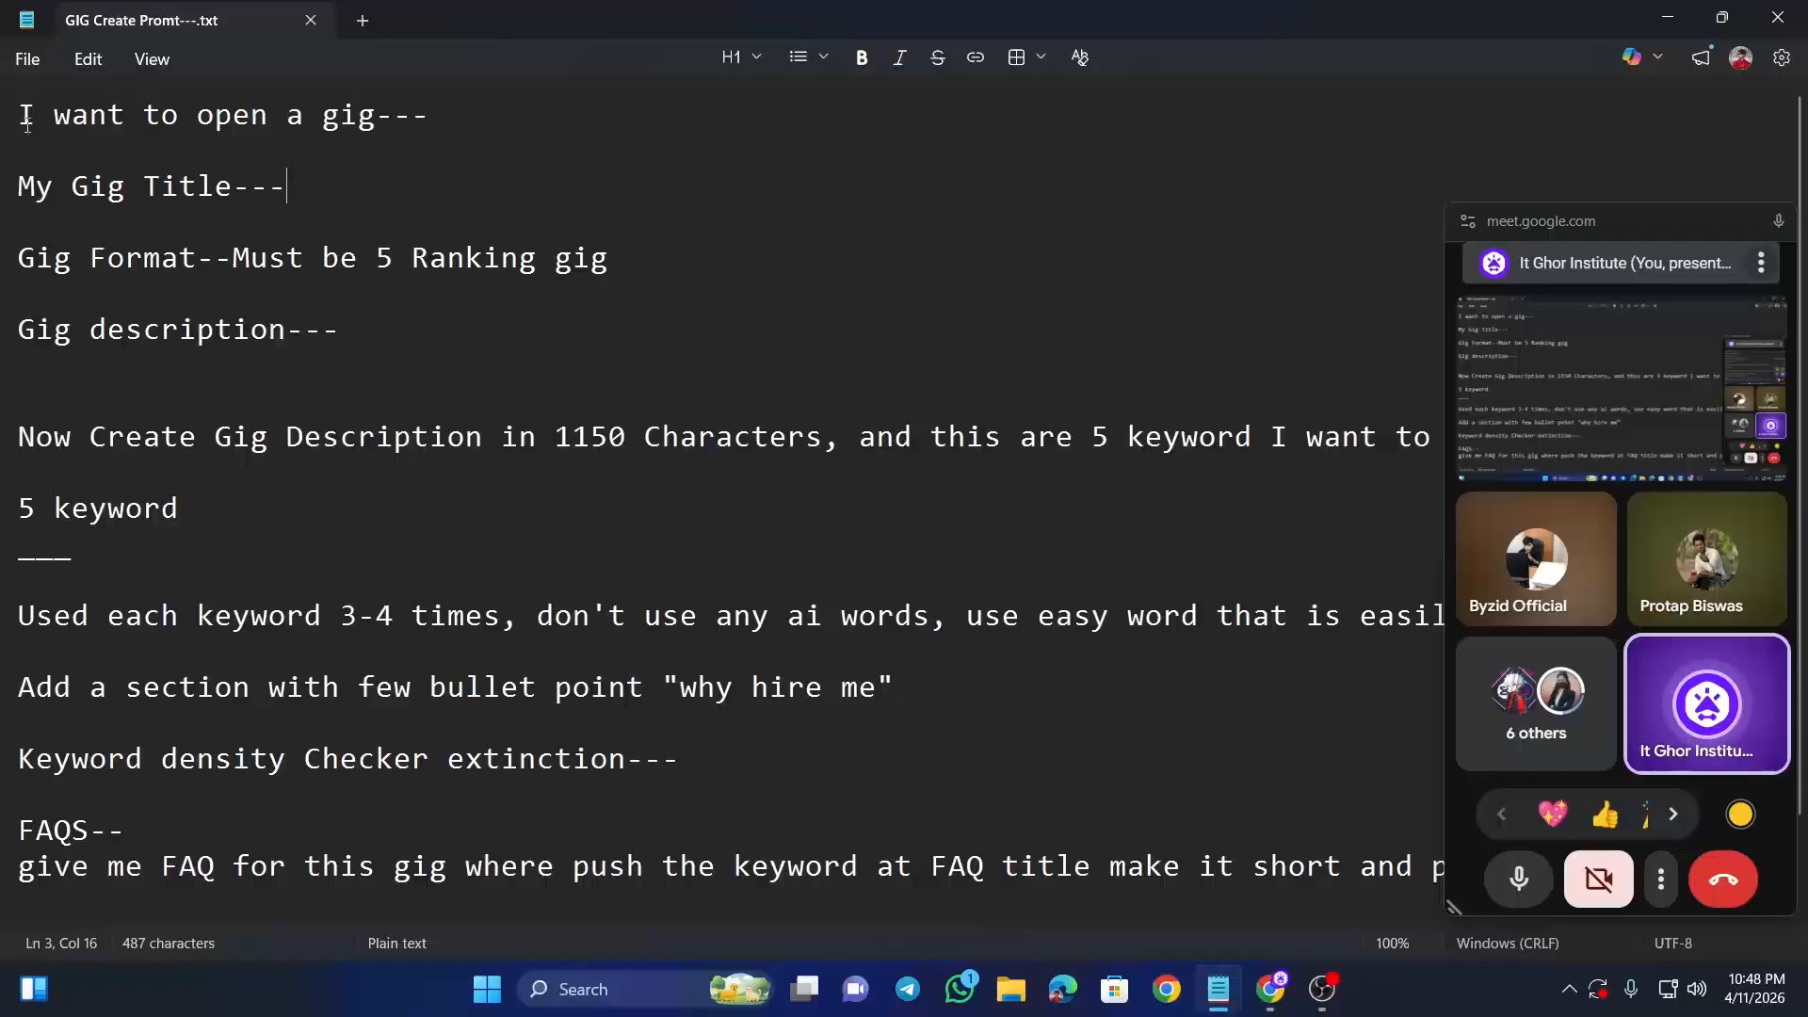
{"action": "left_click_drag", "start_coordinate": [27, 115], "coordinate": [350, 132]}
{"action": "right_click", "coordinate": [360, 117]}
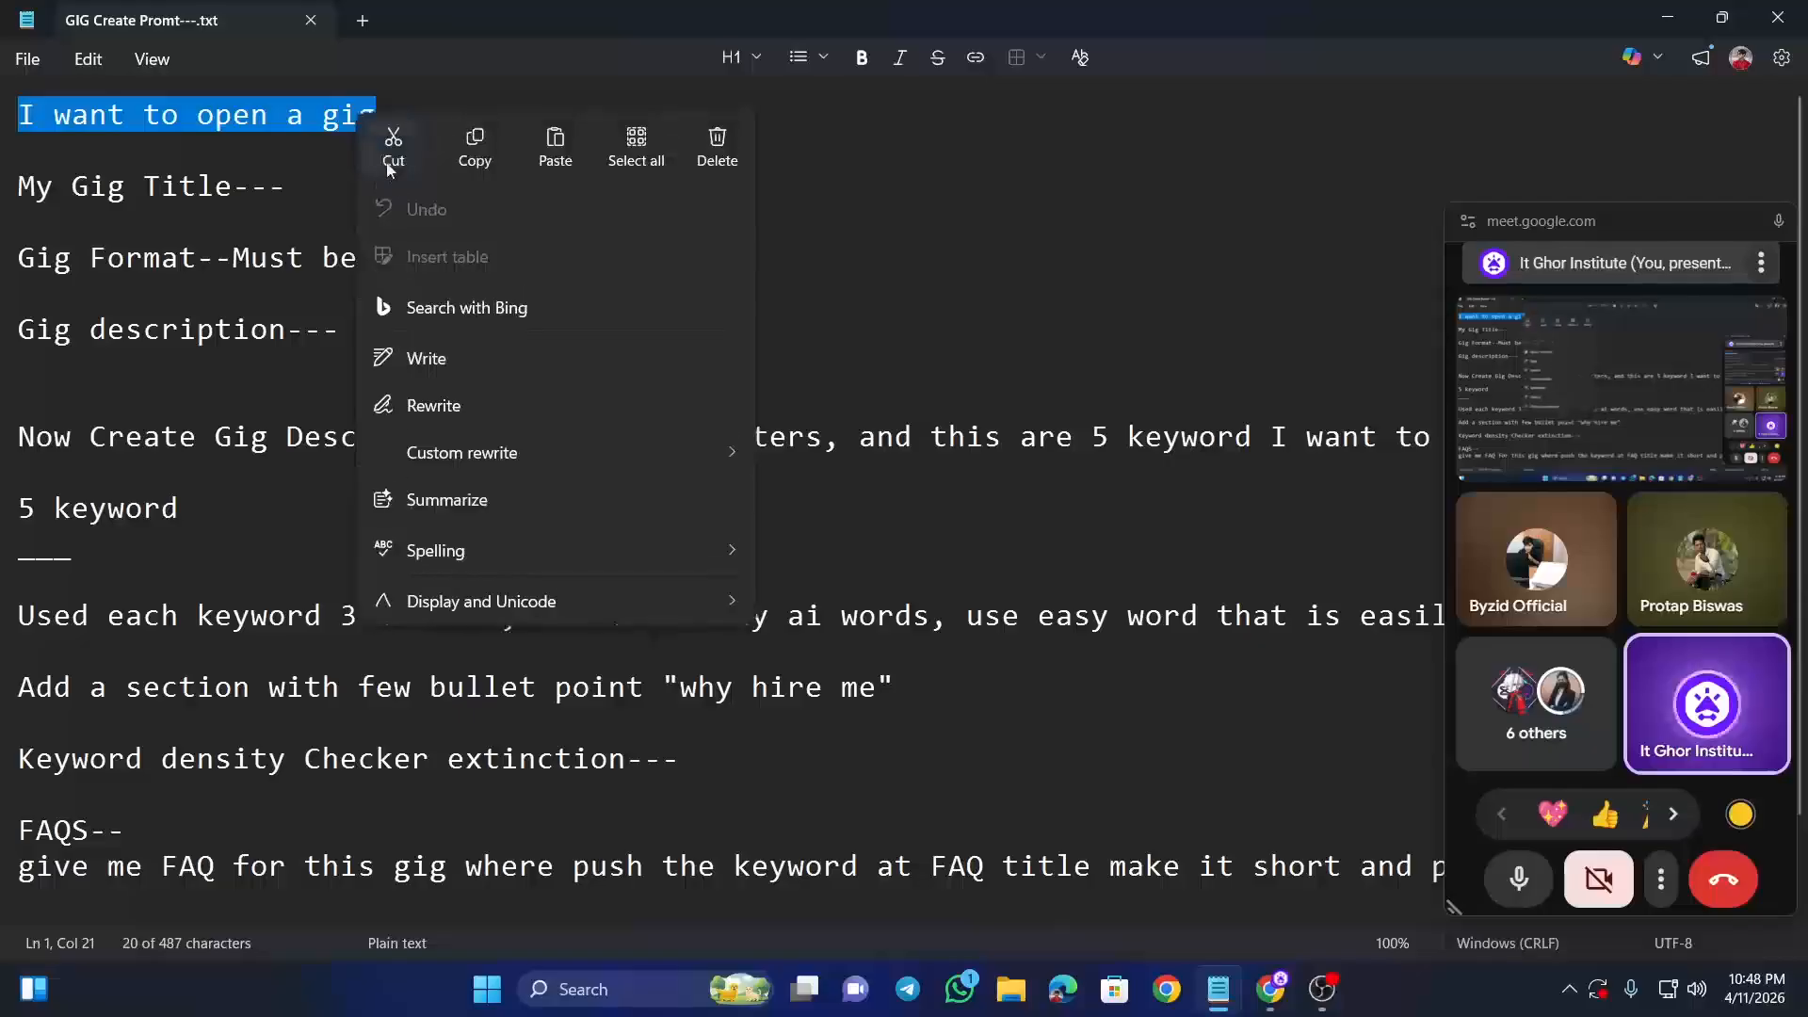
{"action": "left_click", "coordinate": [458, 165]}
{"action": "left_click", "coordinate": [1666, 16]}
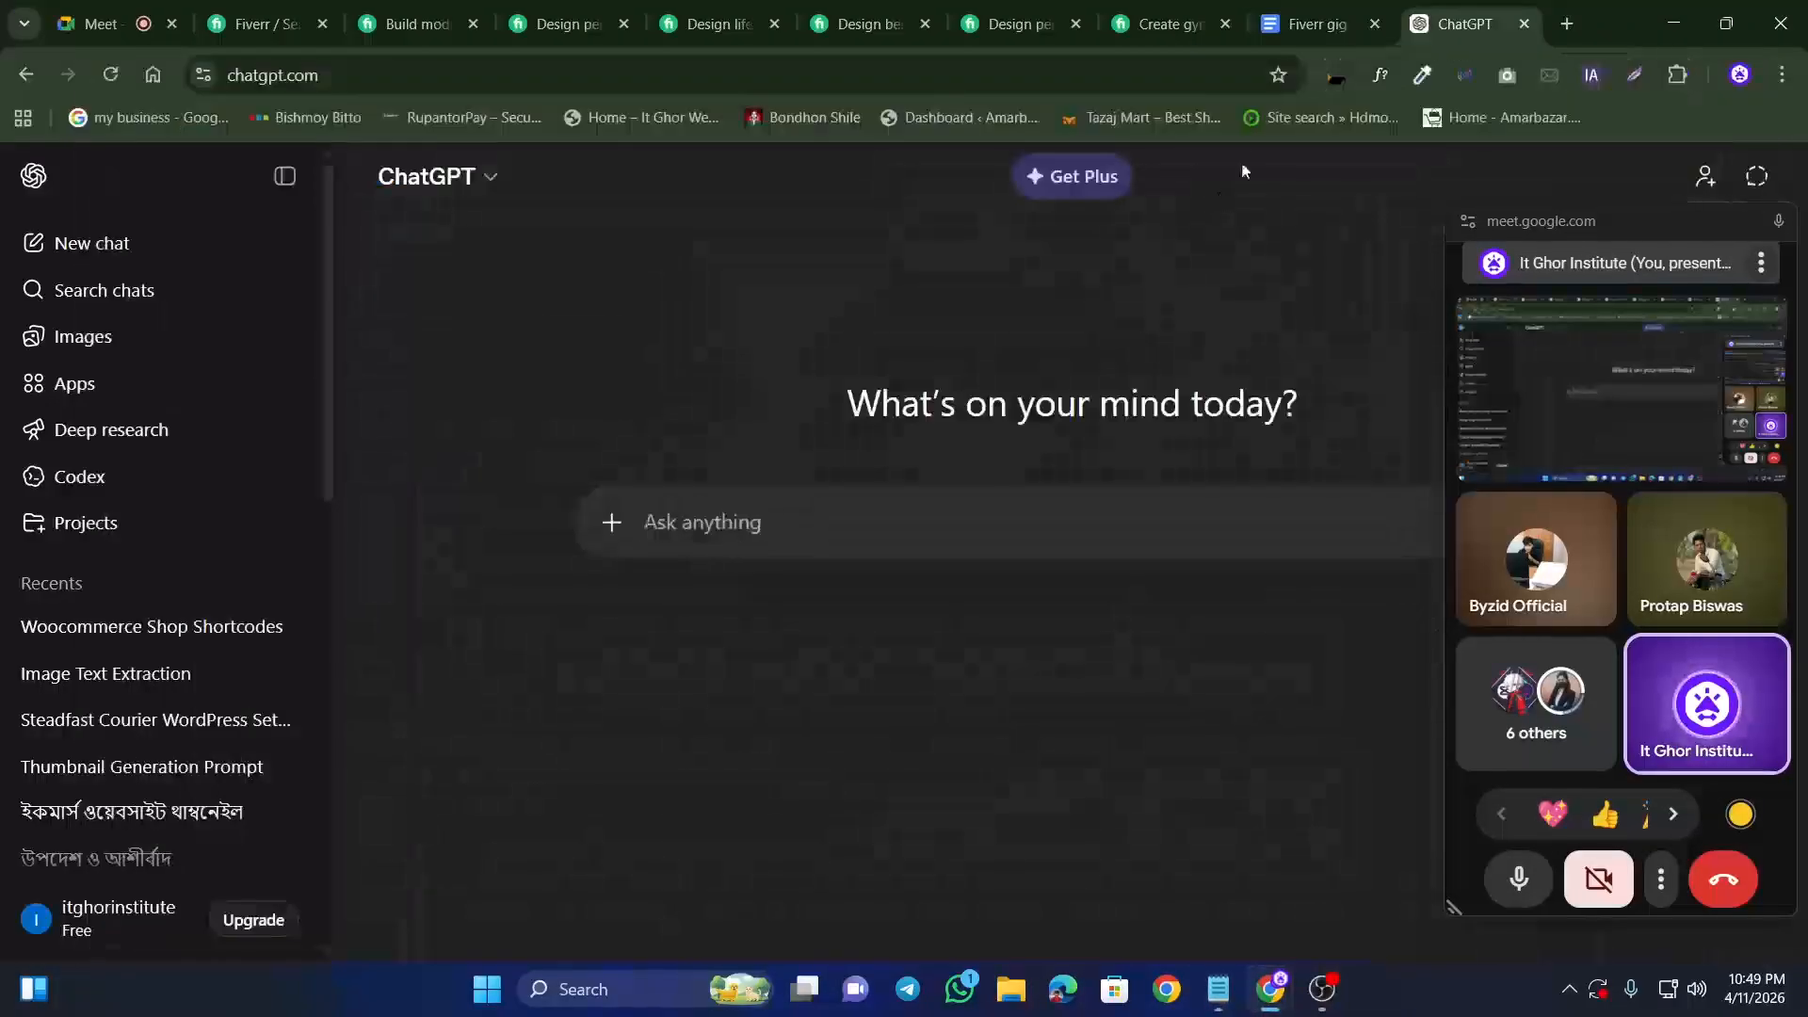
Step: Send ChatGPT the message "Ami Akti Gig Create korte chai"
{"action": "left_click", "coordinate": [1316, 24]}
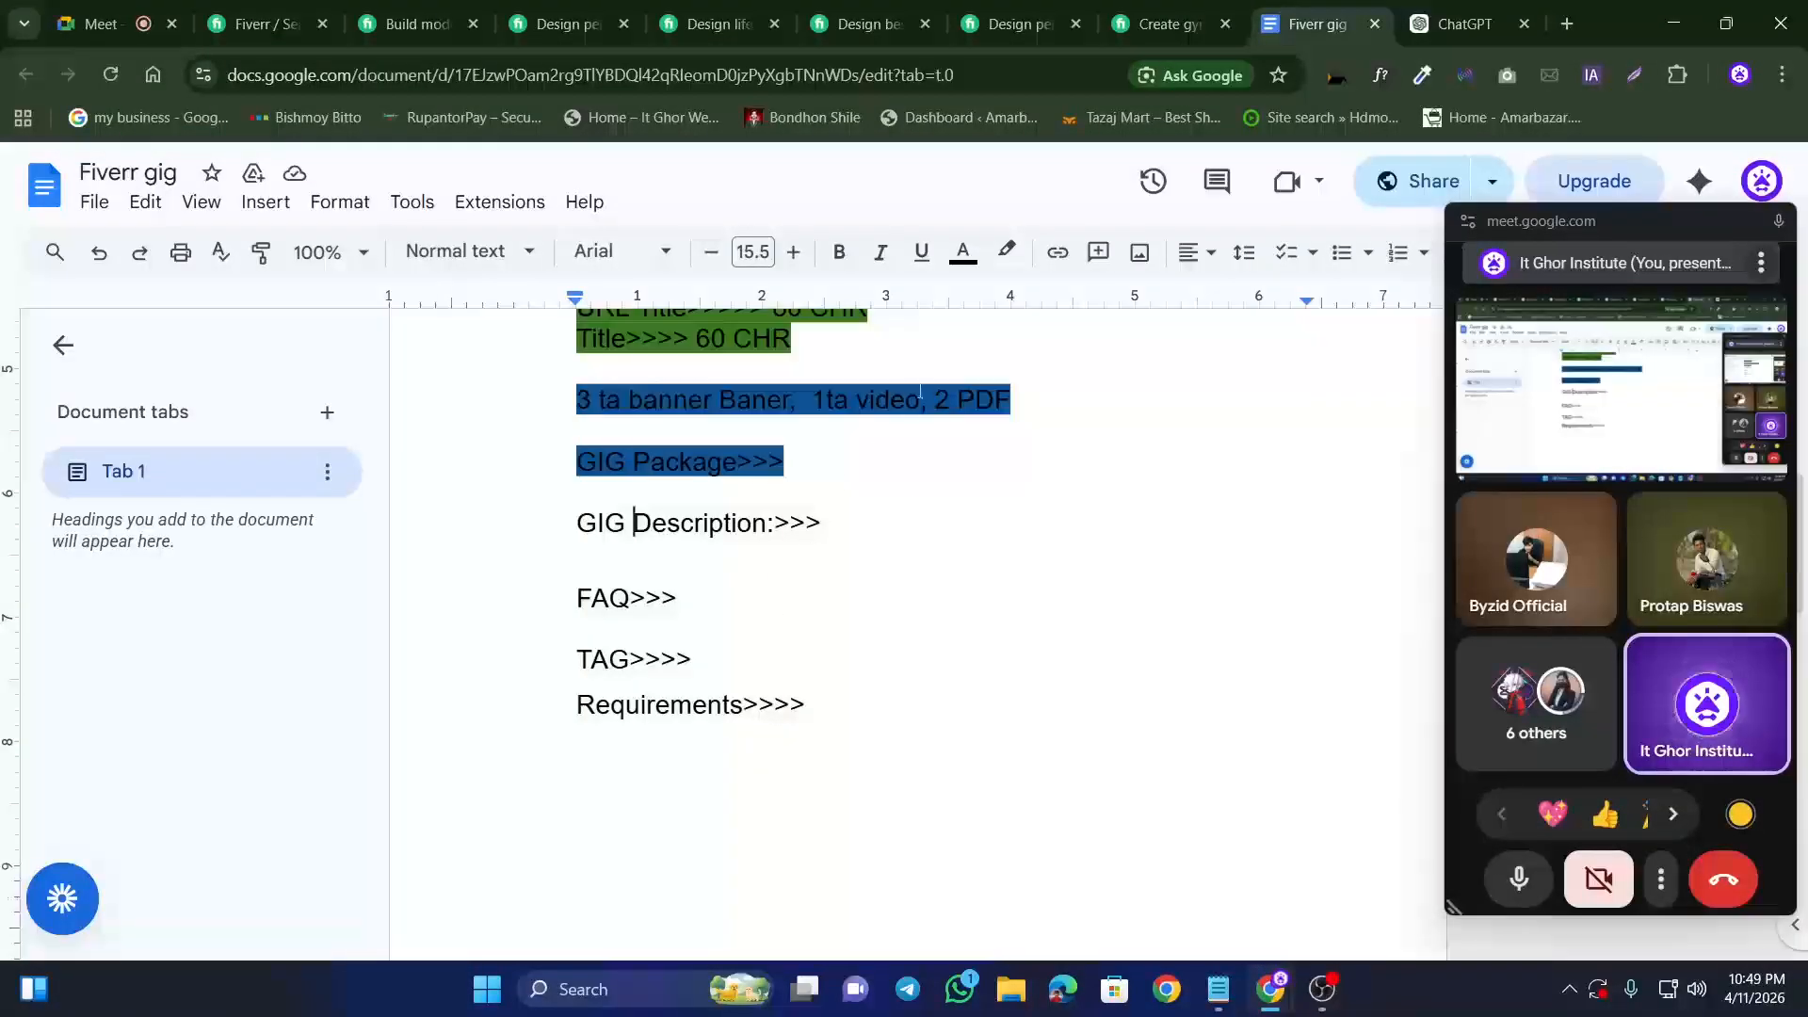
{"action": "left_click", "coordinate": [1412, 17]}
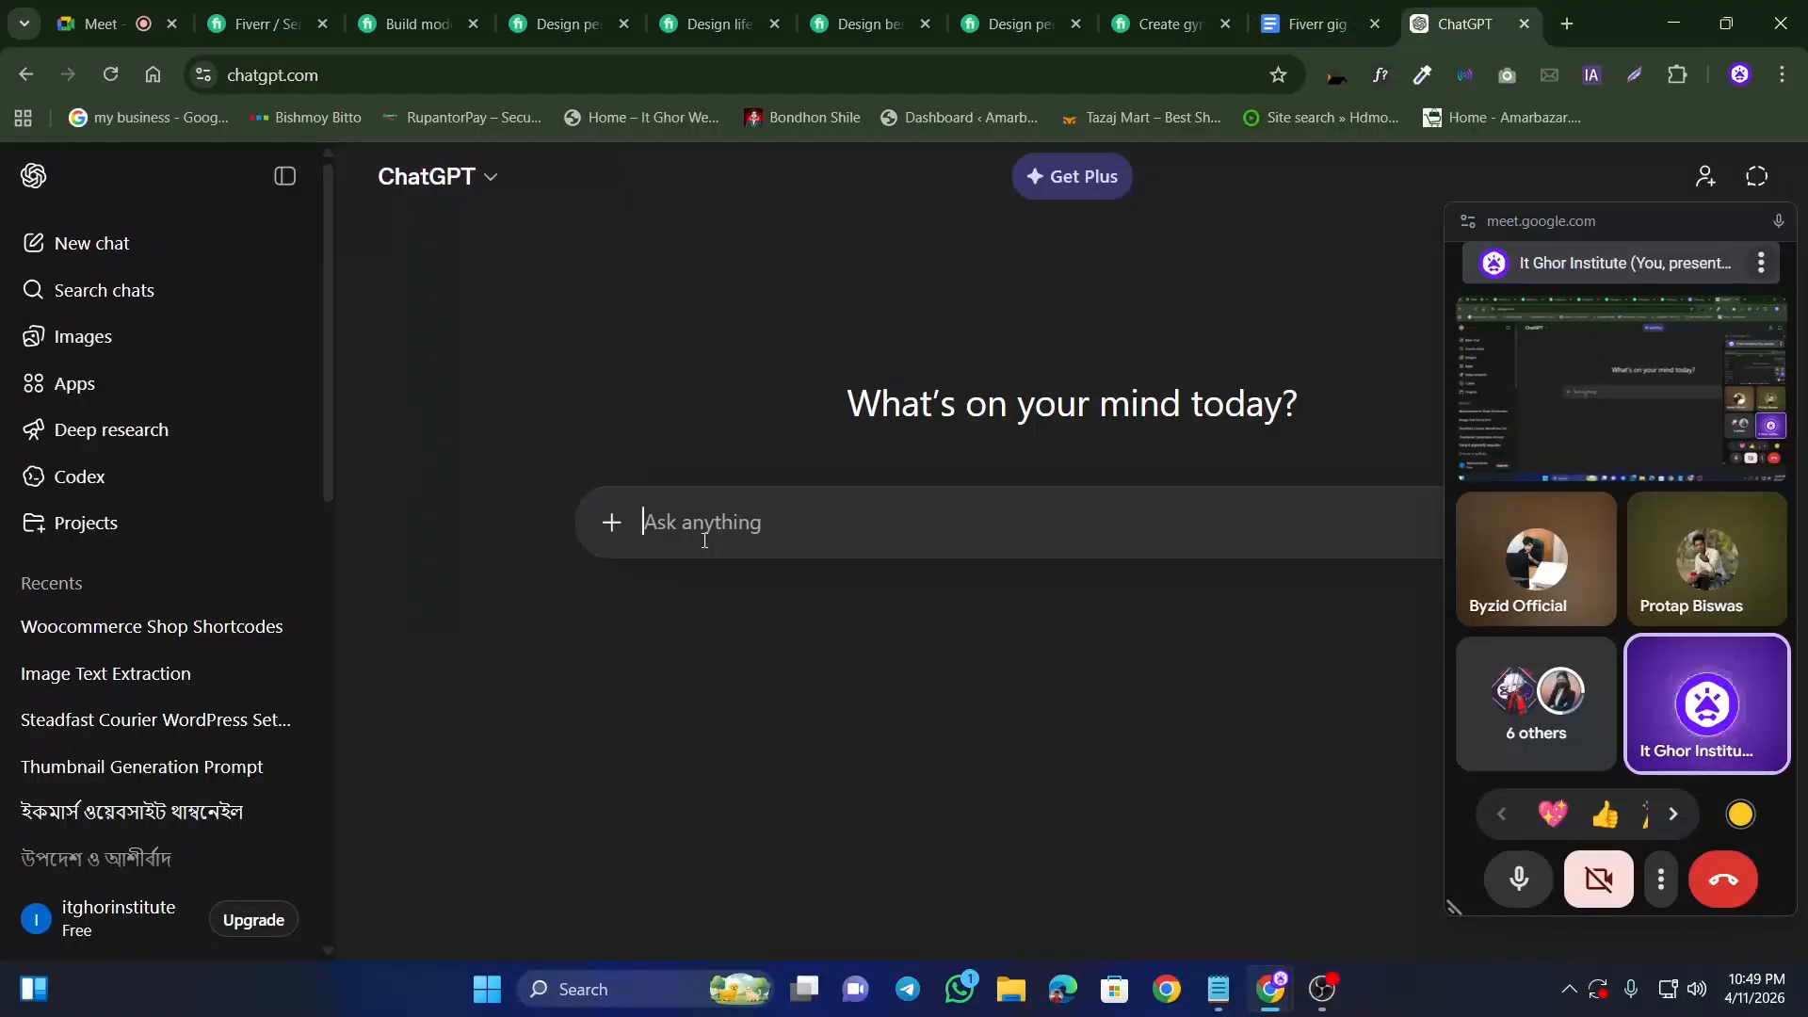
{"action": "type", "text": "Ami Ak"}
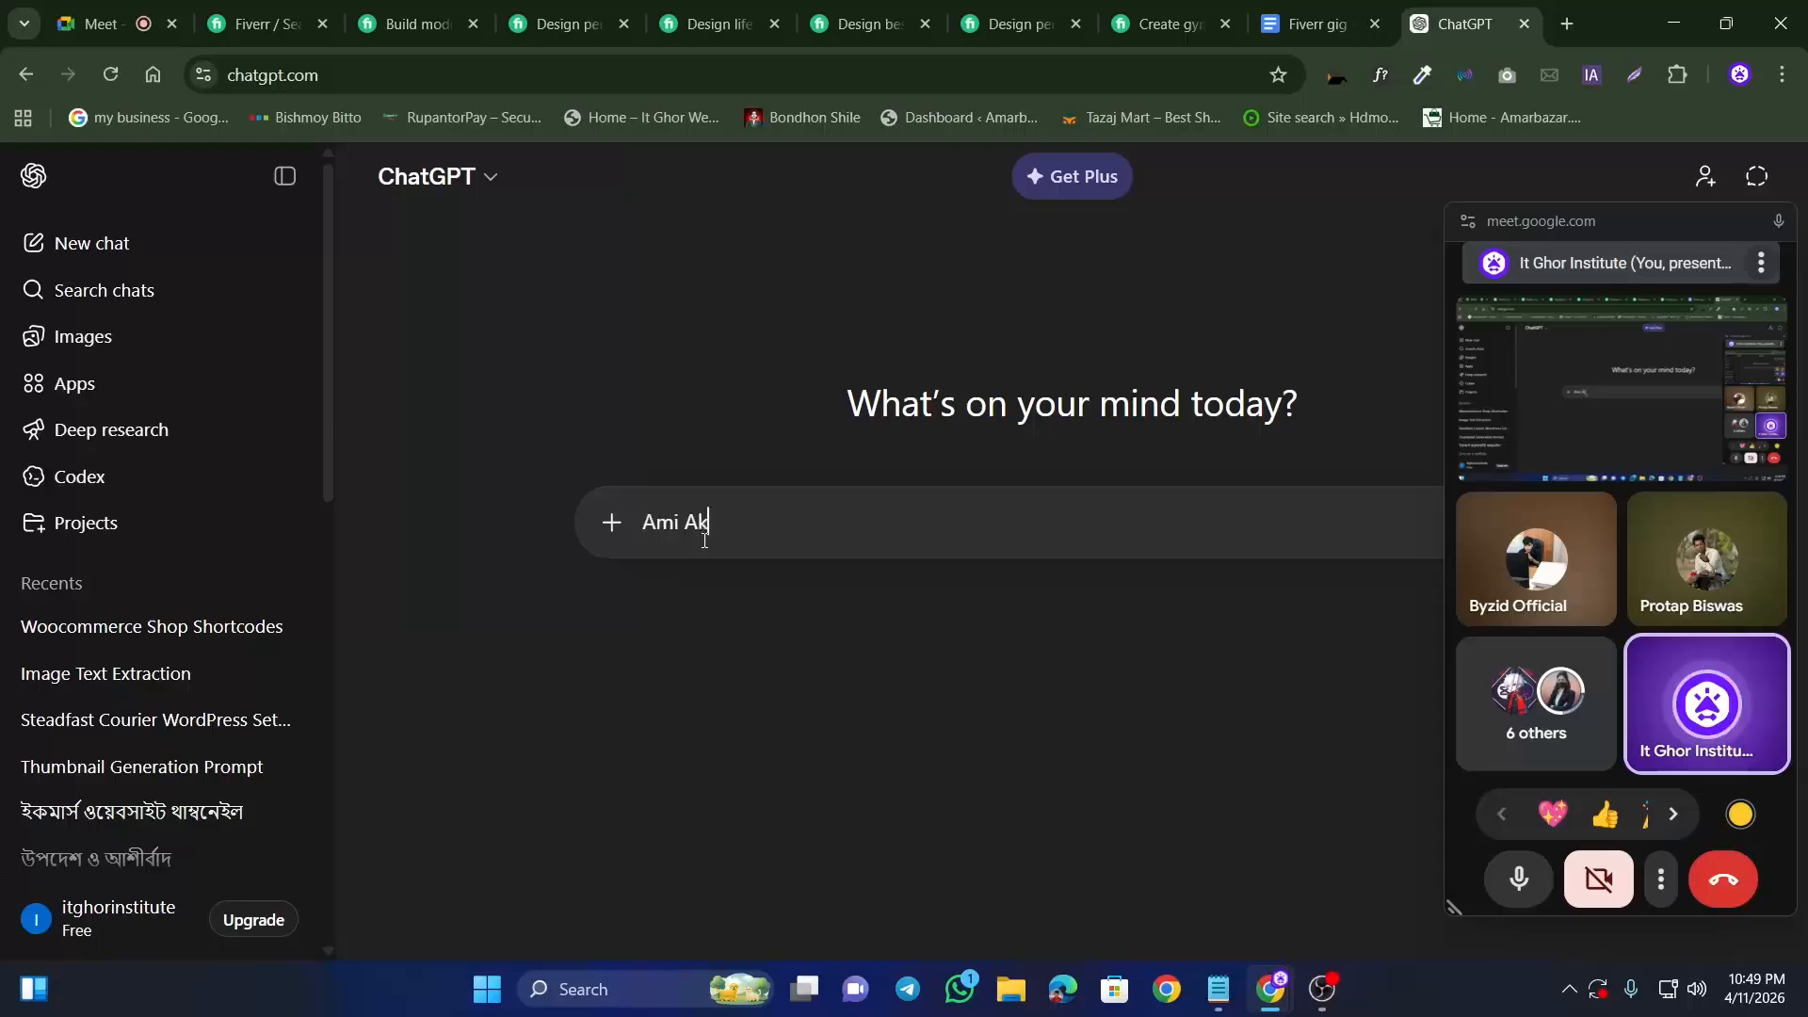
{"action": "type", "text": "ti Gig"}
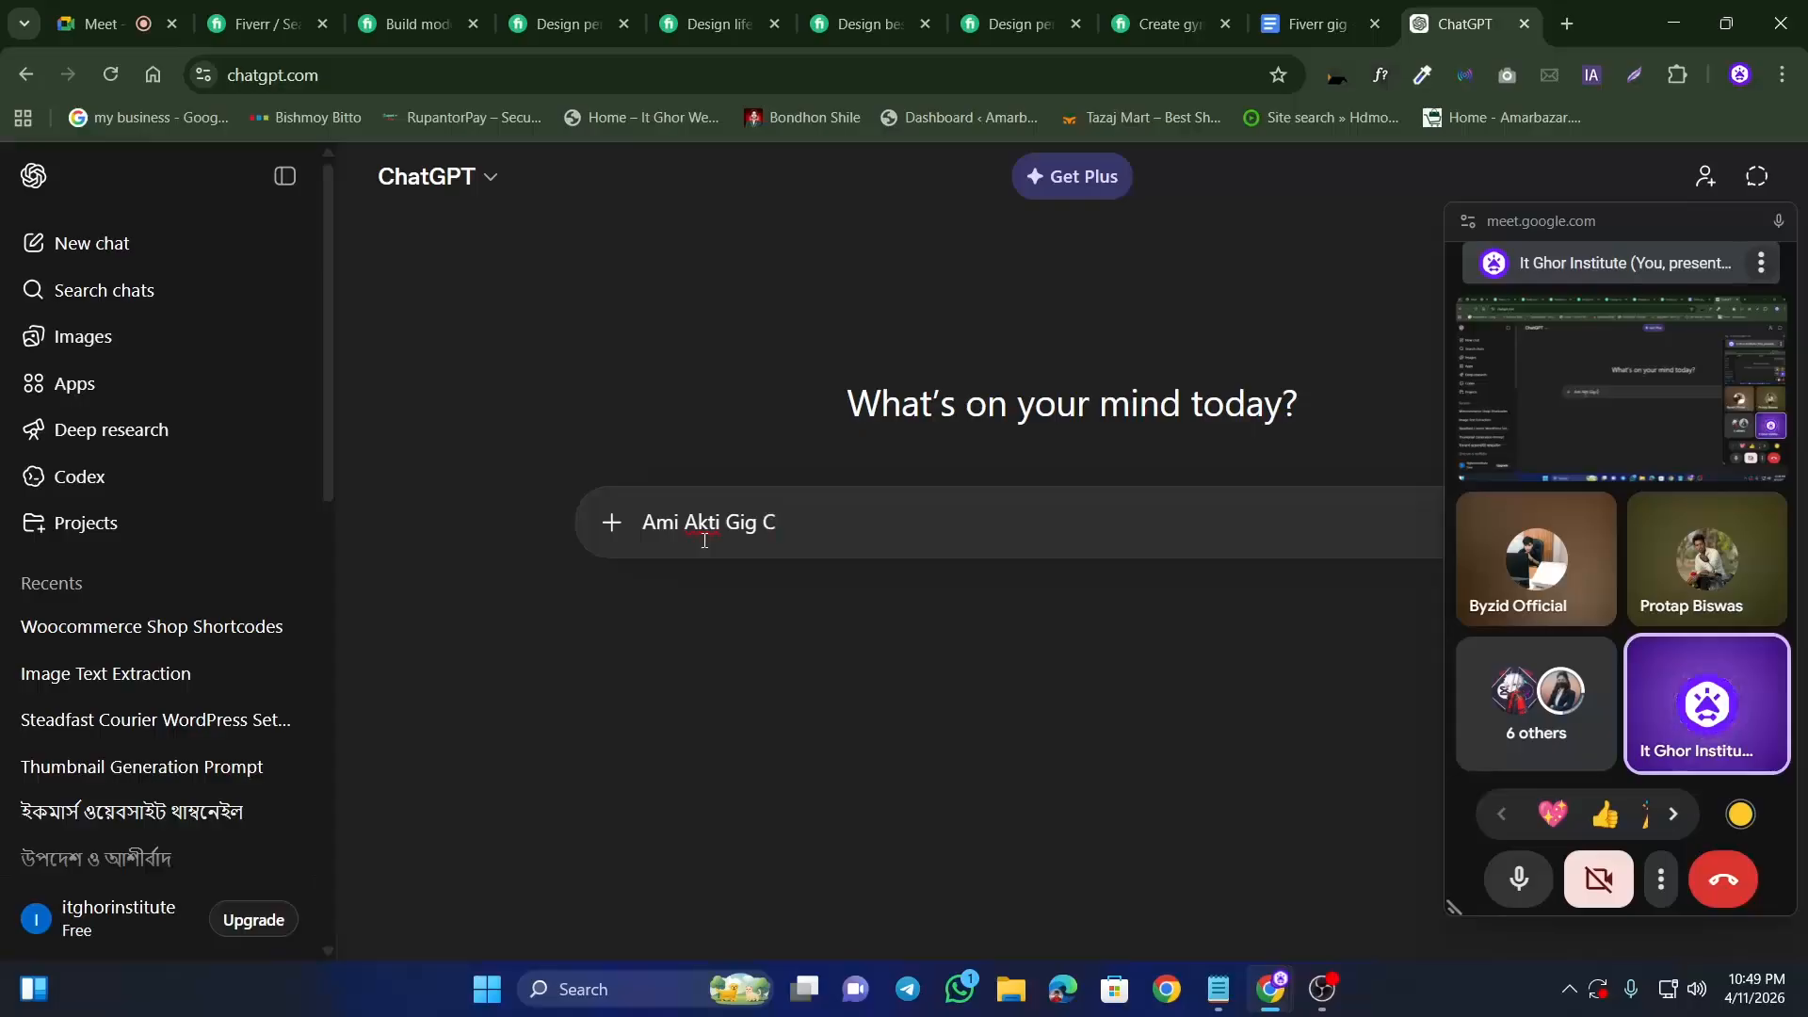
{"action": "type", "text": "Create ko"}
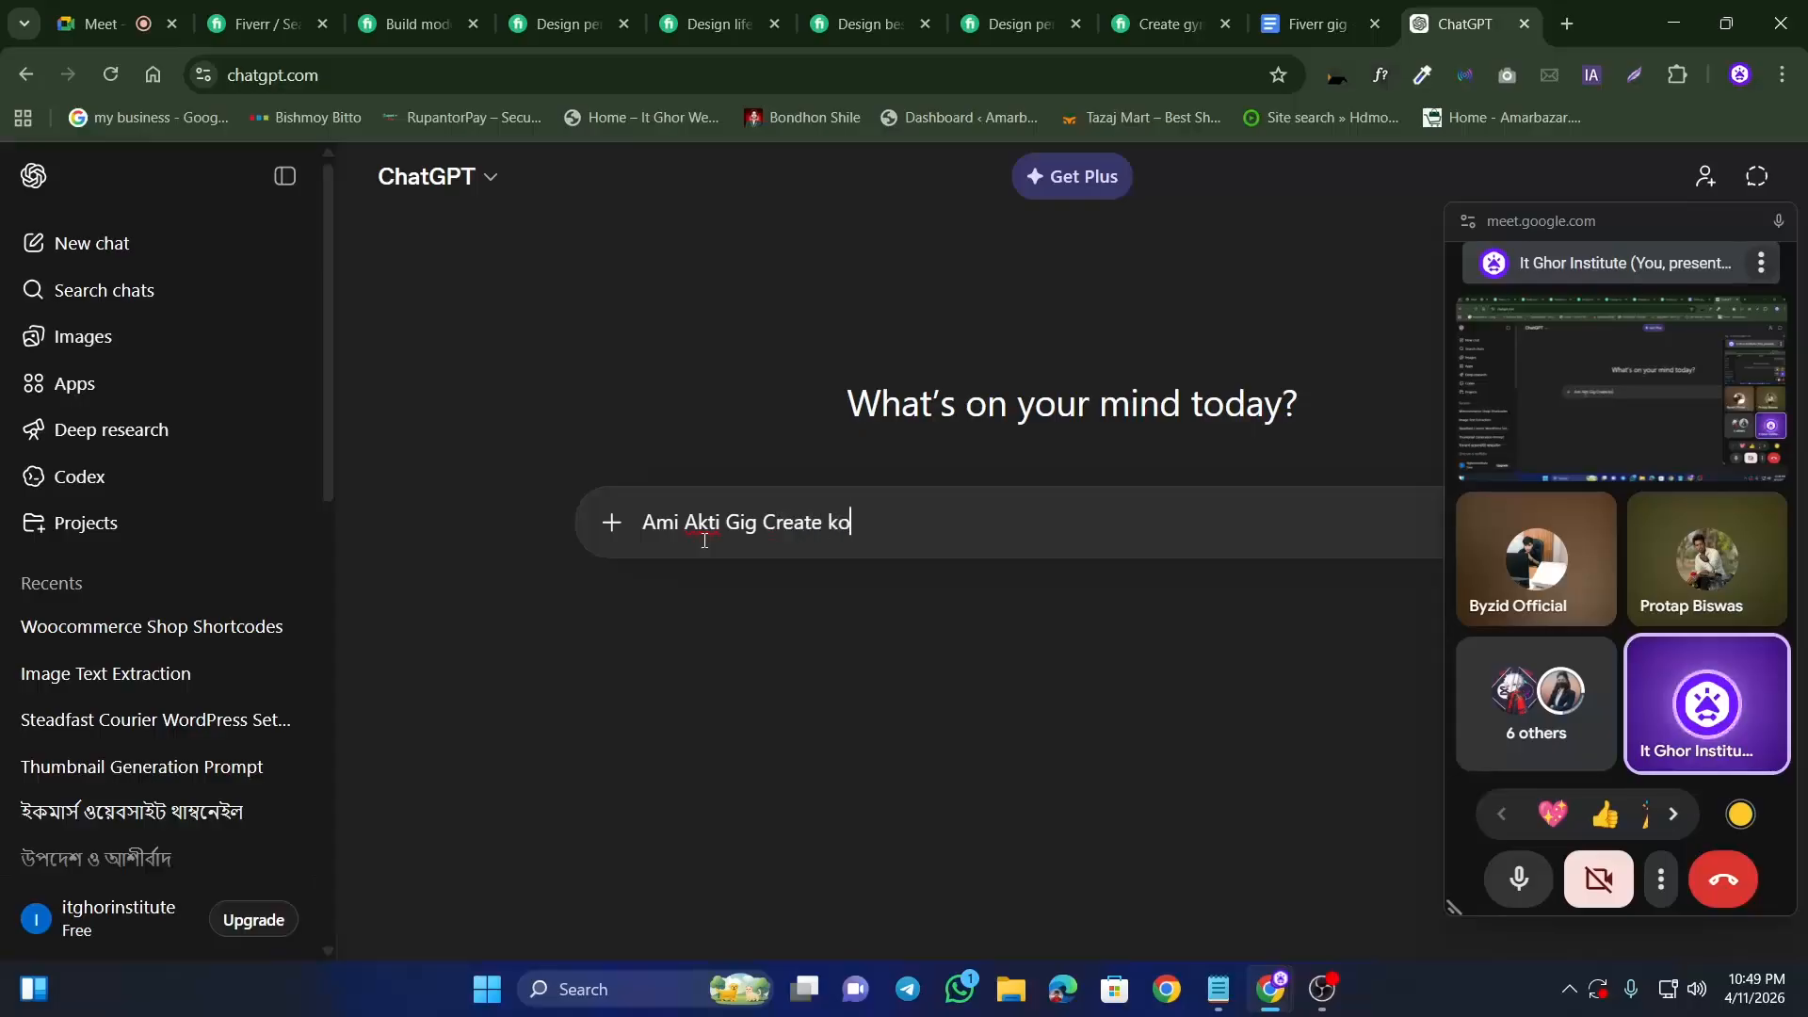
{"action": "type", "text": "rte chai"}
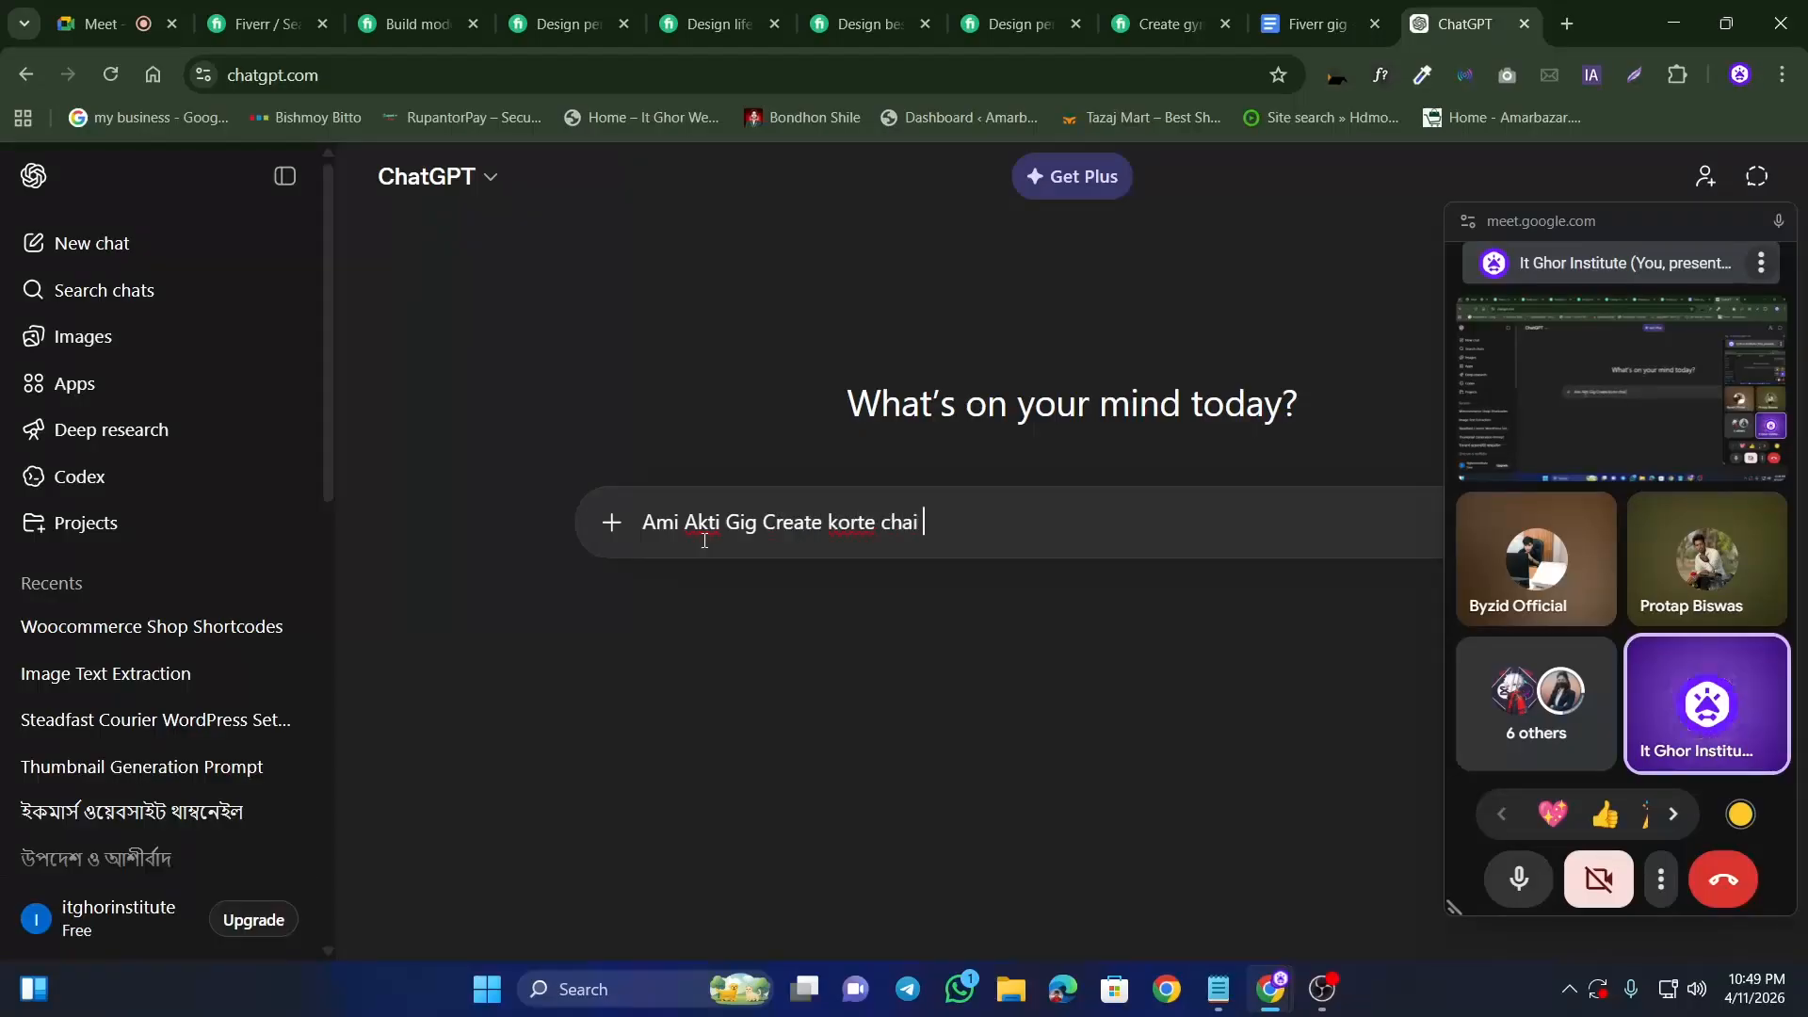
{"action": "key", "text": "Return"}
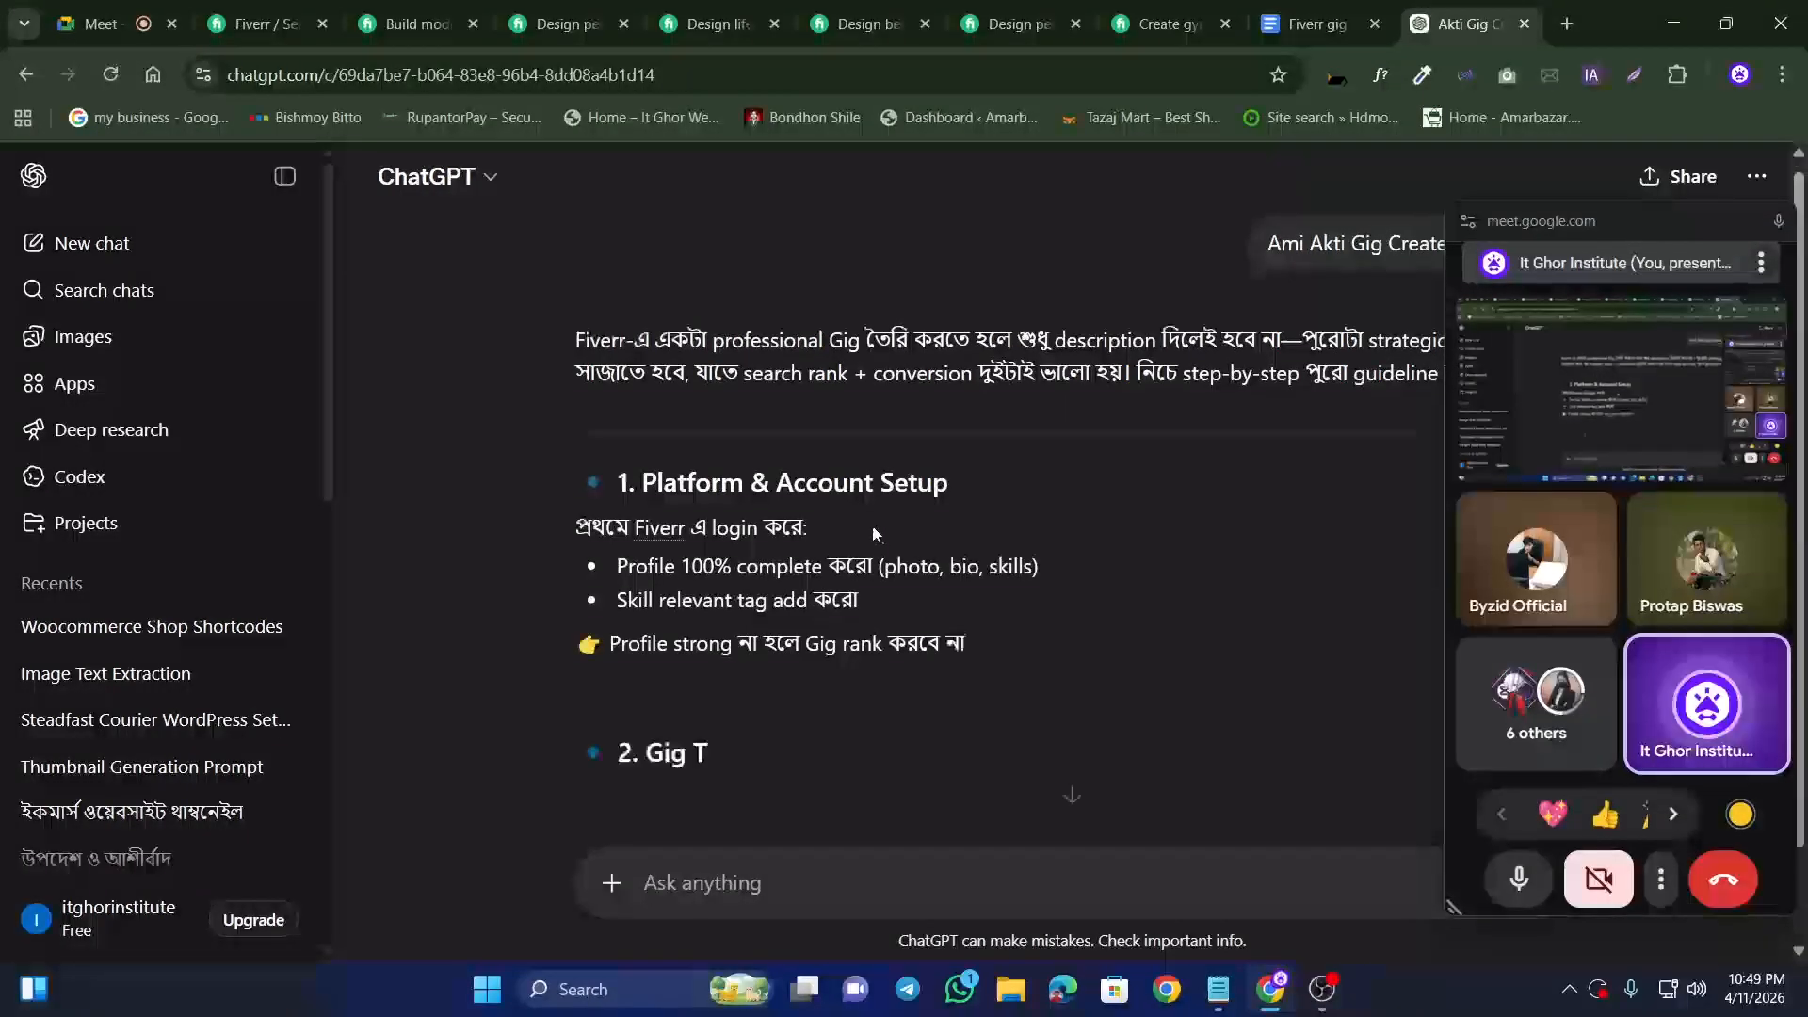
Step: Read through ChatGPT's gig creation guide, from account setup and gig title down to its closing question
{"action": "scroll", "coordinate": [871, 525], "scroll_direction": "down", "scroll_amount": 2}
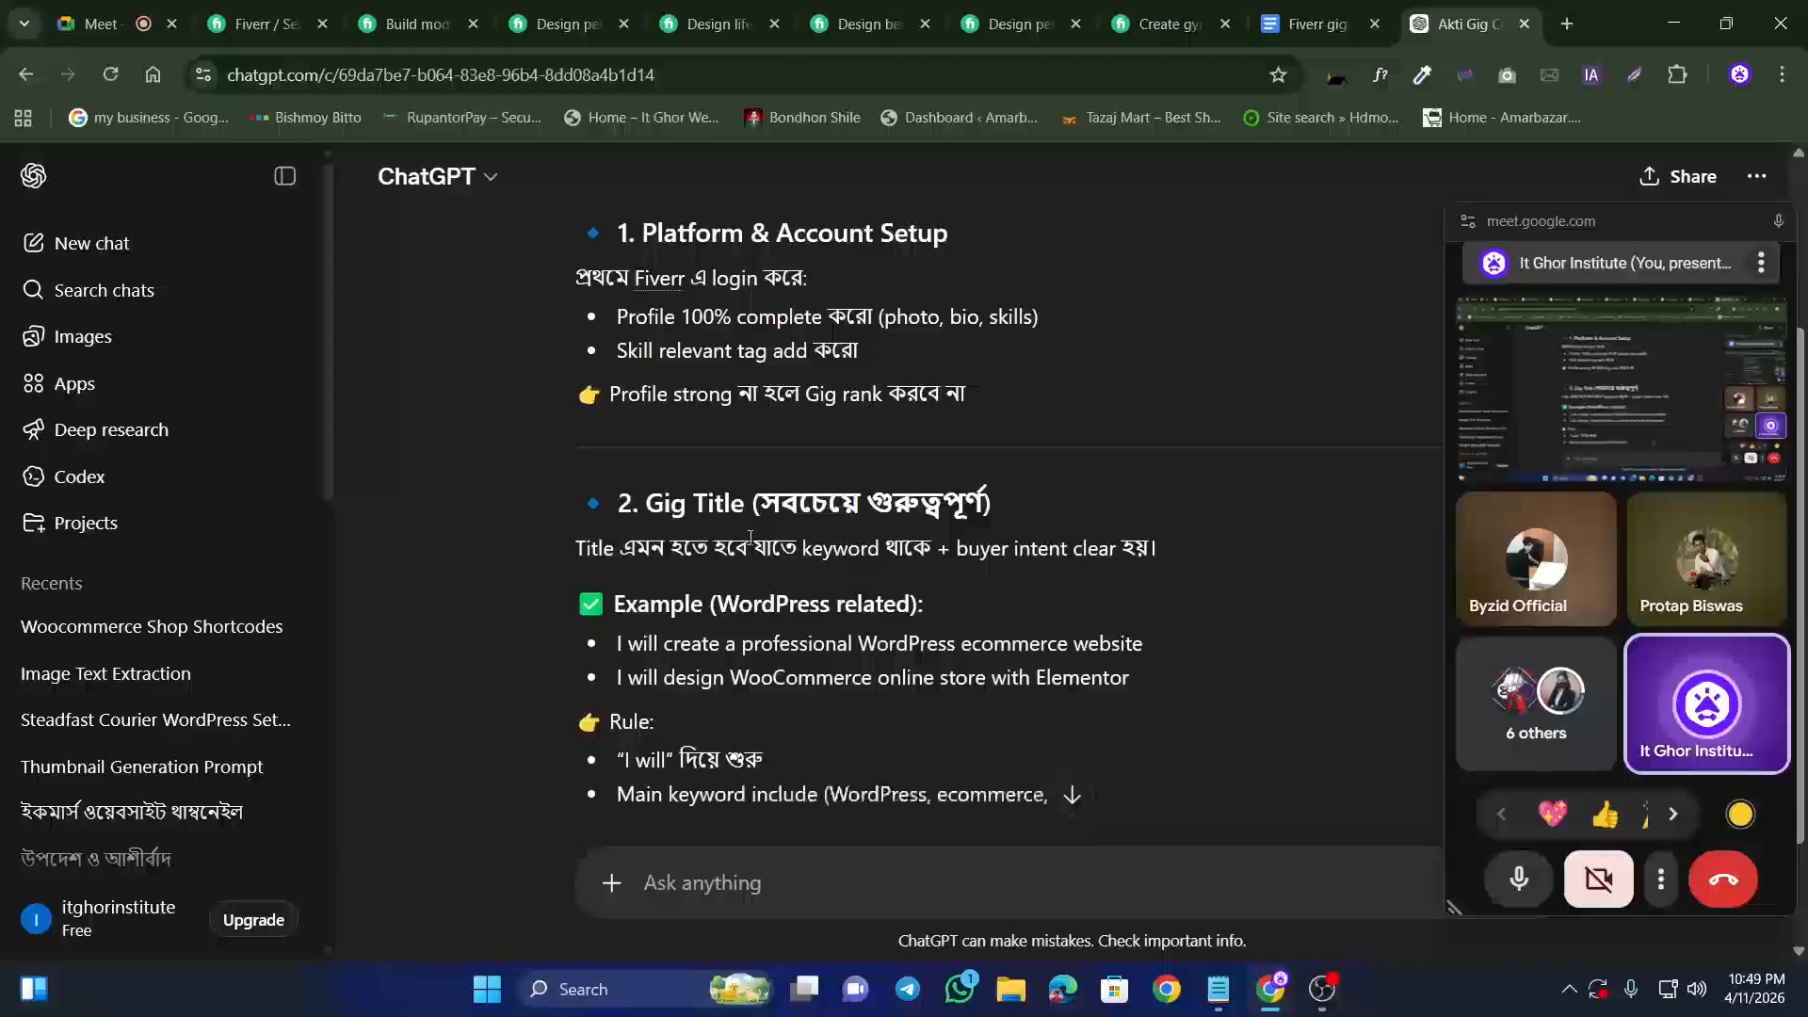
{"action": "scroll", "coordinate": [816, 503], "scroll_direction": "down", "scroll_amount": 3}
{"action": "scroll", "coordinate": [833, 395], "scroll_direction": "down", "scroll_amount": 3}
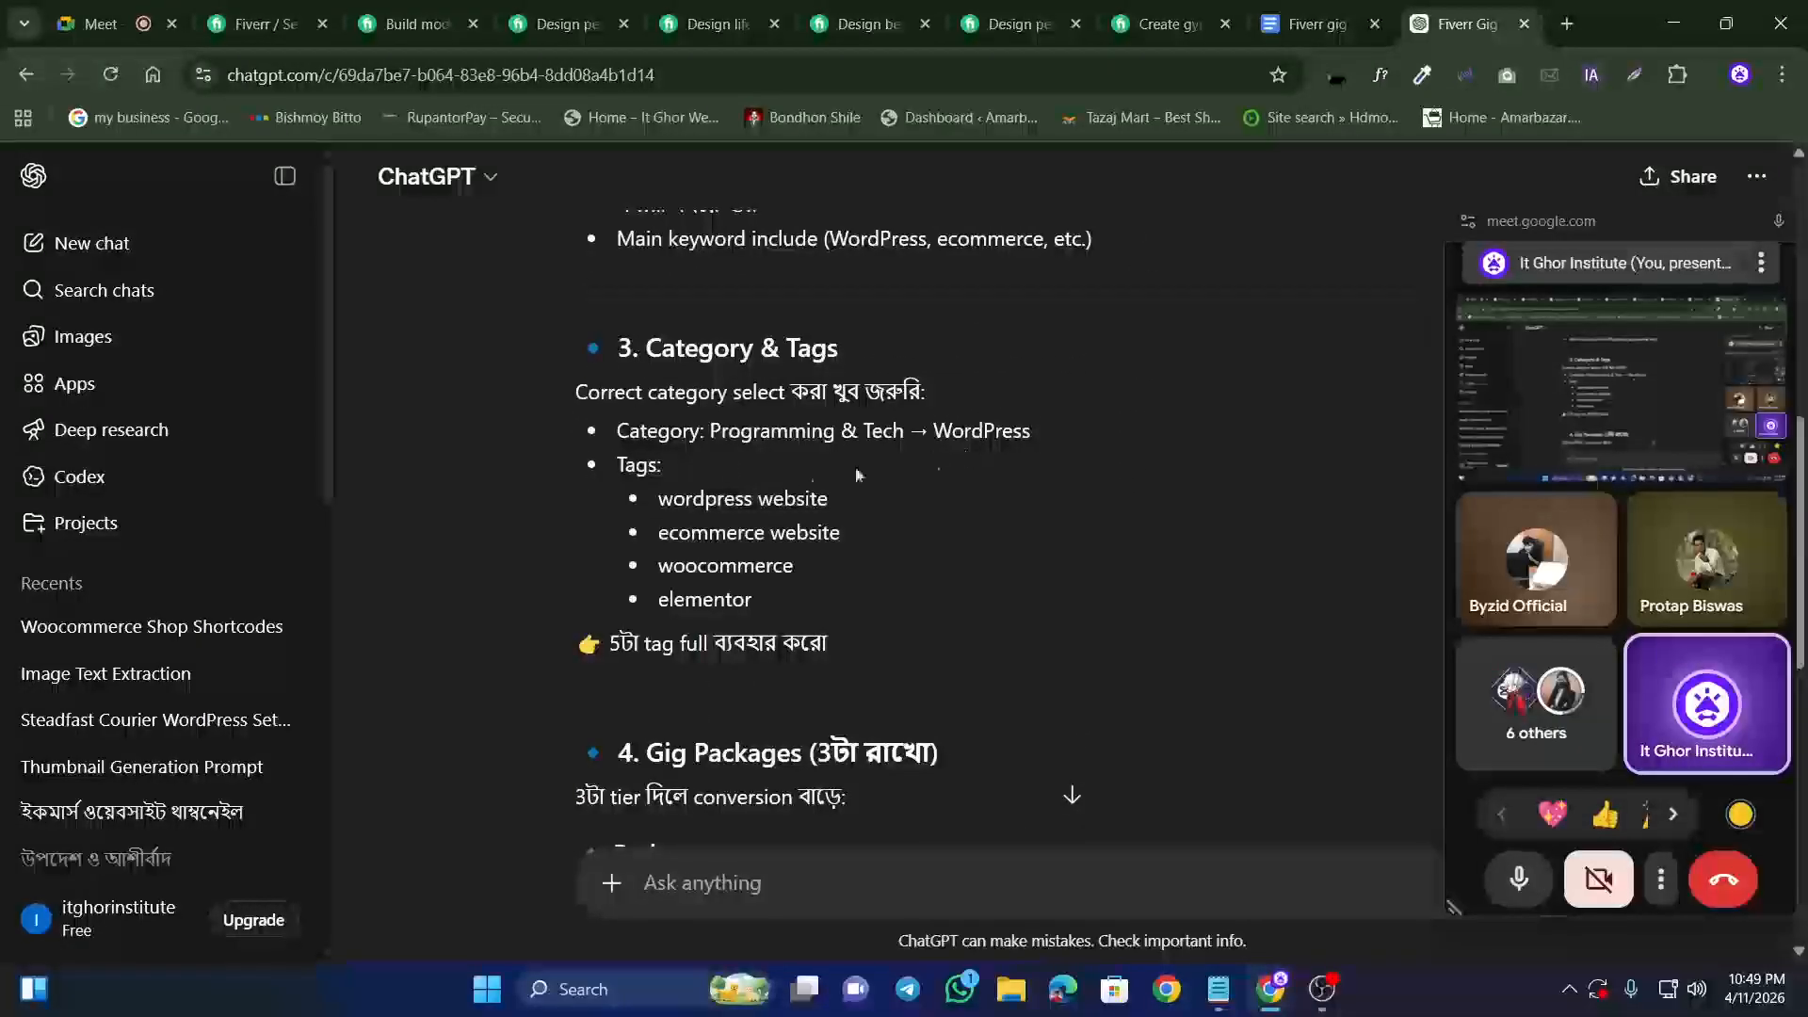
{"action": "scroll", "coordinate": [800, 527], "scroll_direction": "down", "scroll_amount": 15}
{"action": "scroll", "coordinate": [763, 548], "scroll_direction": "down", "scroll_amount": 4}
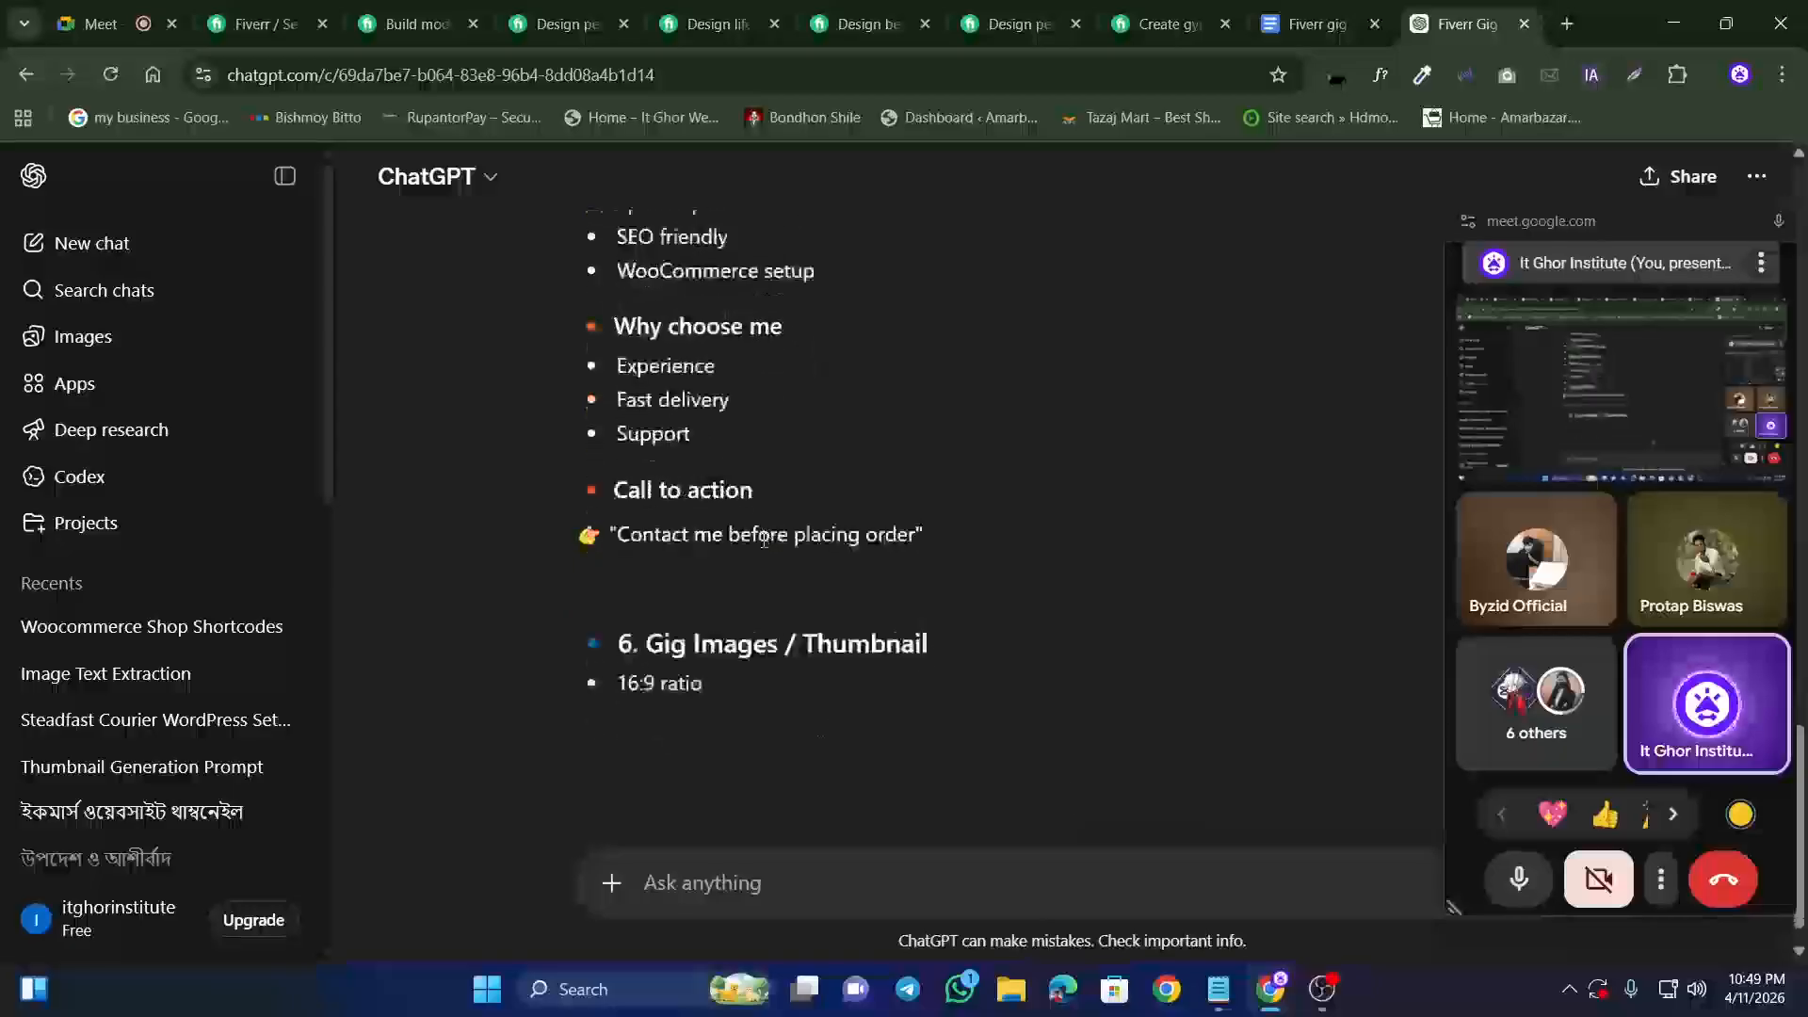
{"action": "scroll", "coordinate": [641, 546], "scroll_direction": "down", "scroll_amount": 5}
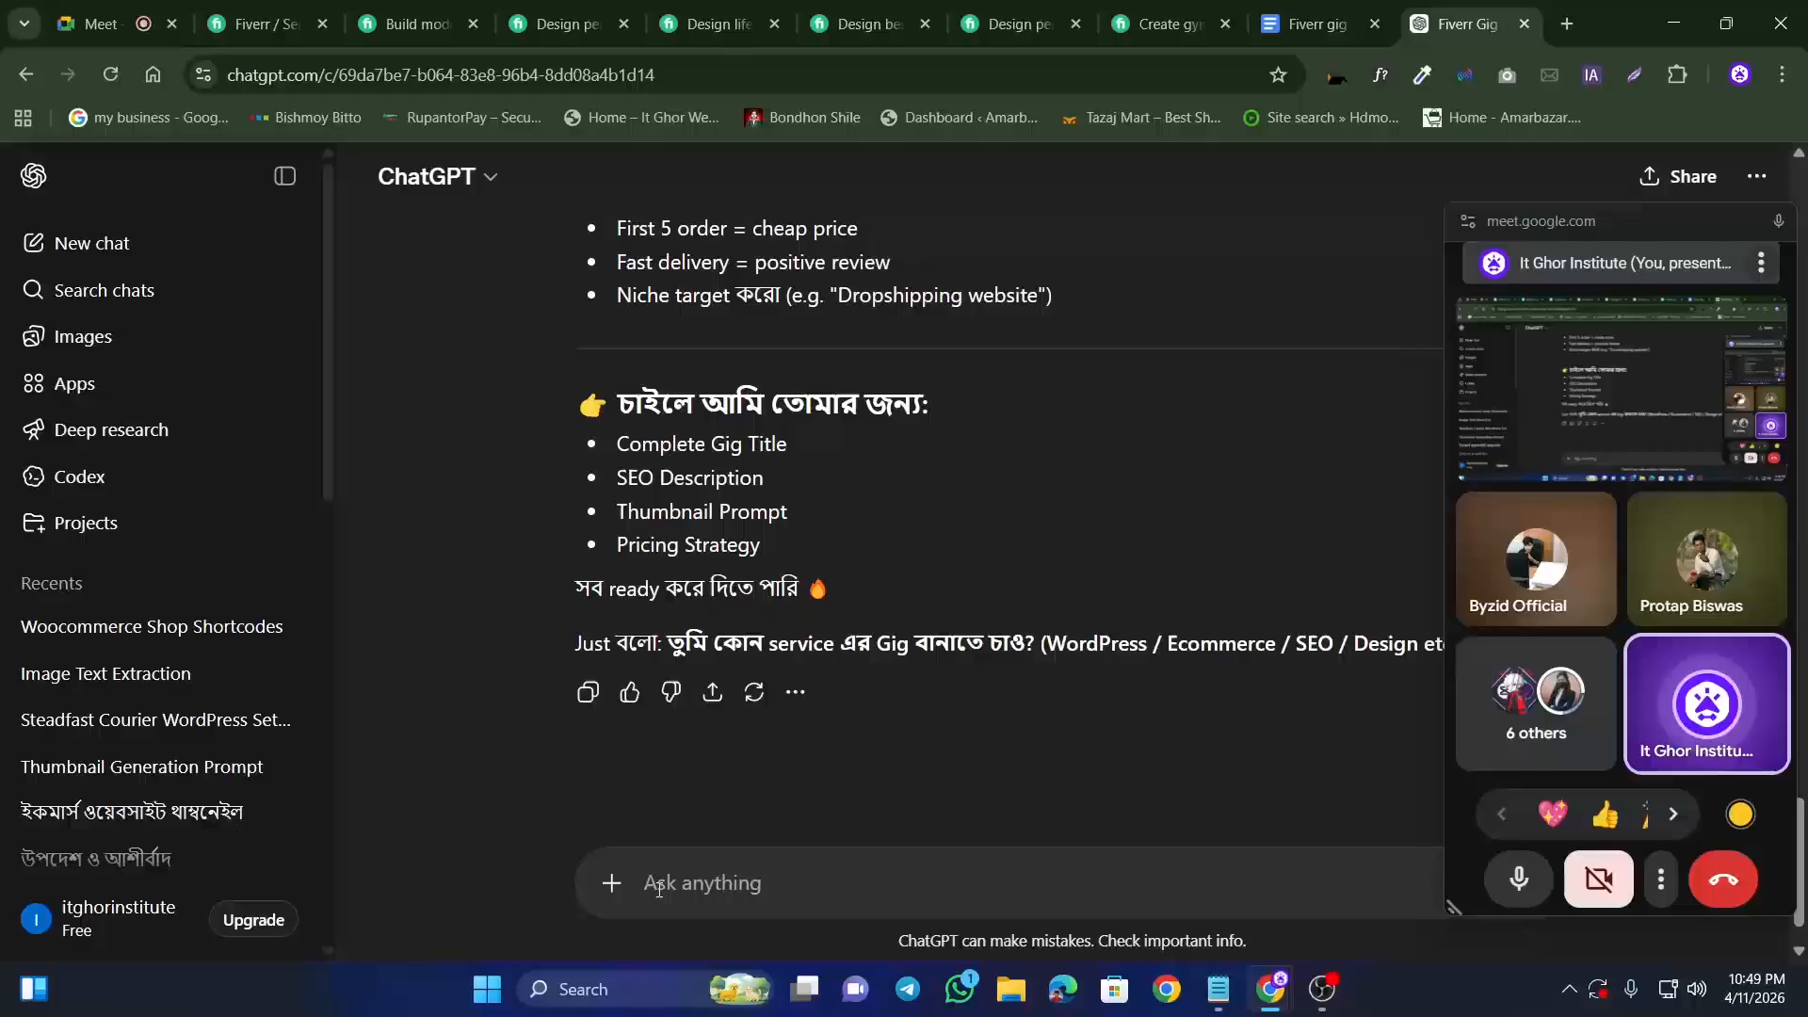
Step: Paste "I want to open a gig" into the ChatGPT message draft and check the "My Gig Title" line in the Notepad prompt file
{"action": "key", "text": "ctrl+v"}
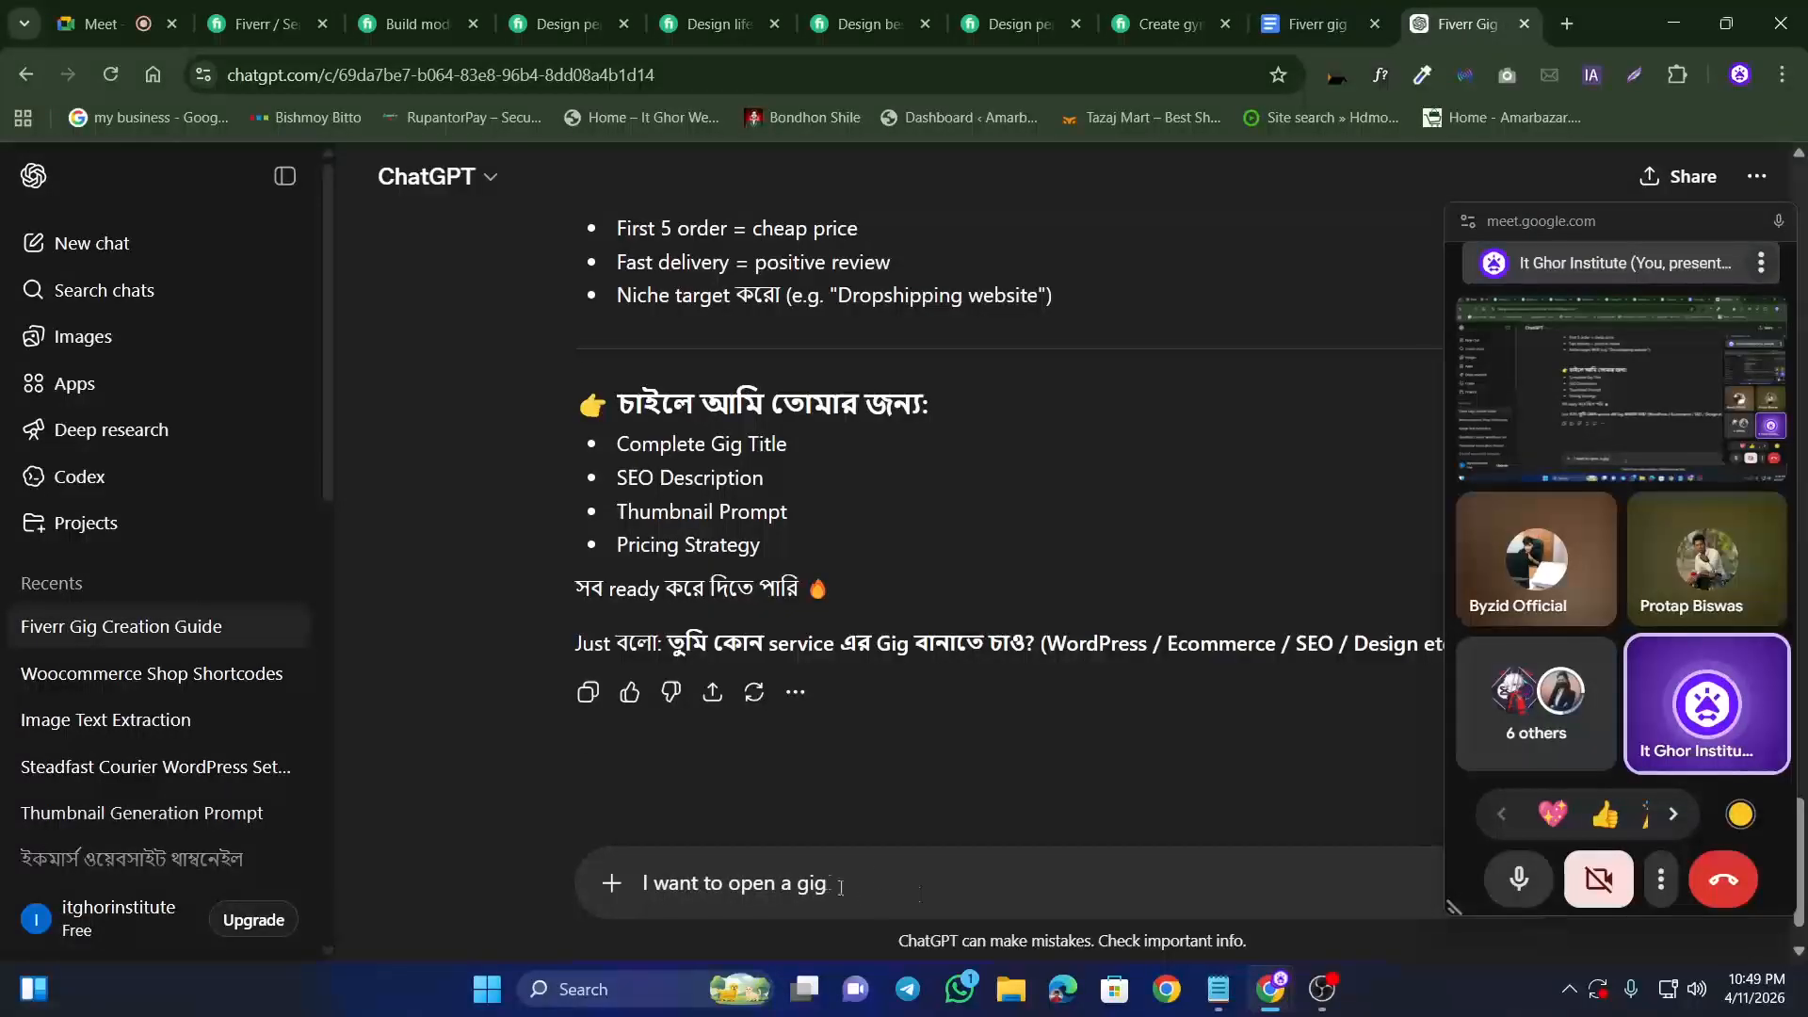
{"action": "left_click", "coordinate": [1205, 1000]}
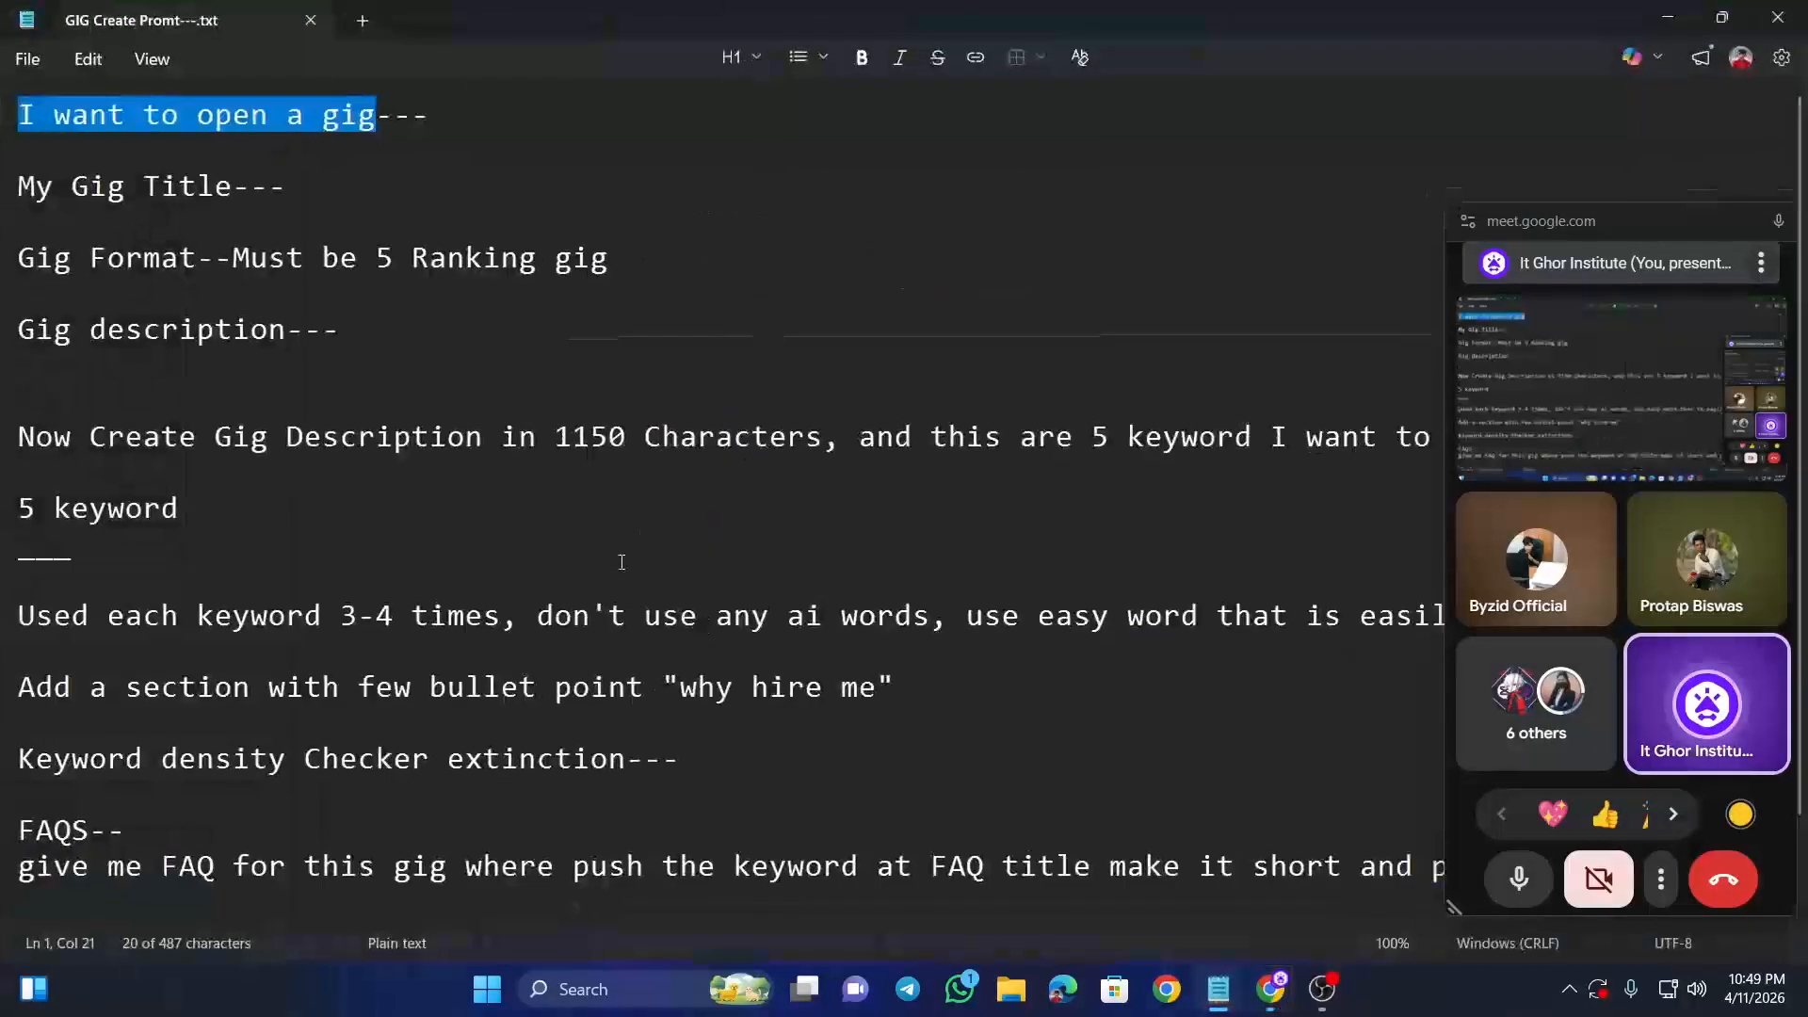
{"action": "left_click", "coordinate": [20, 185]}
{"action": "left_click_drag", "start_coordinate": [21, 185], "coordinate": [242, 206]}
{"action": "left_click", "coordinate": [266, 188]}
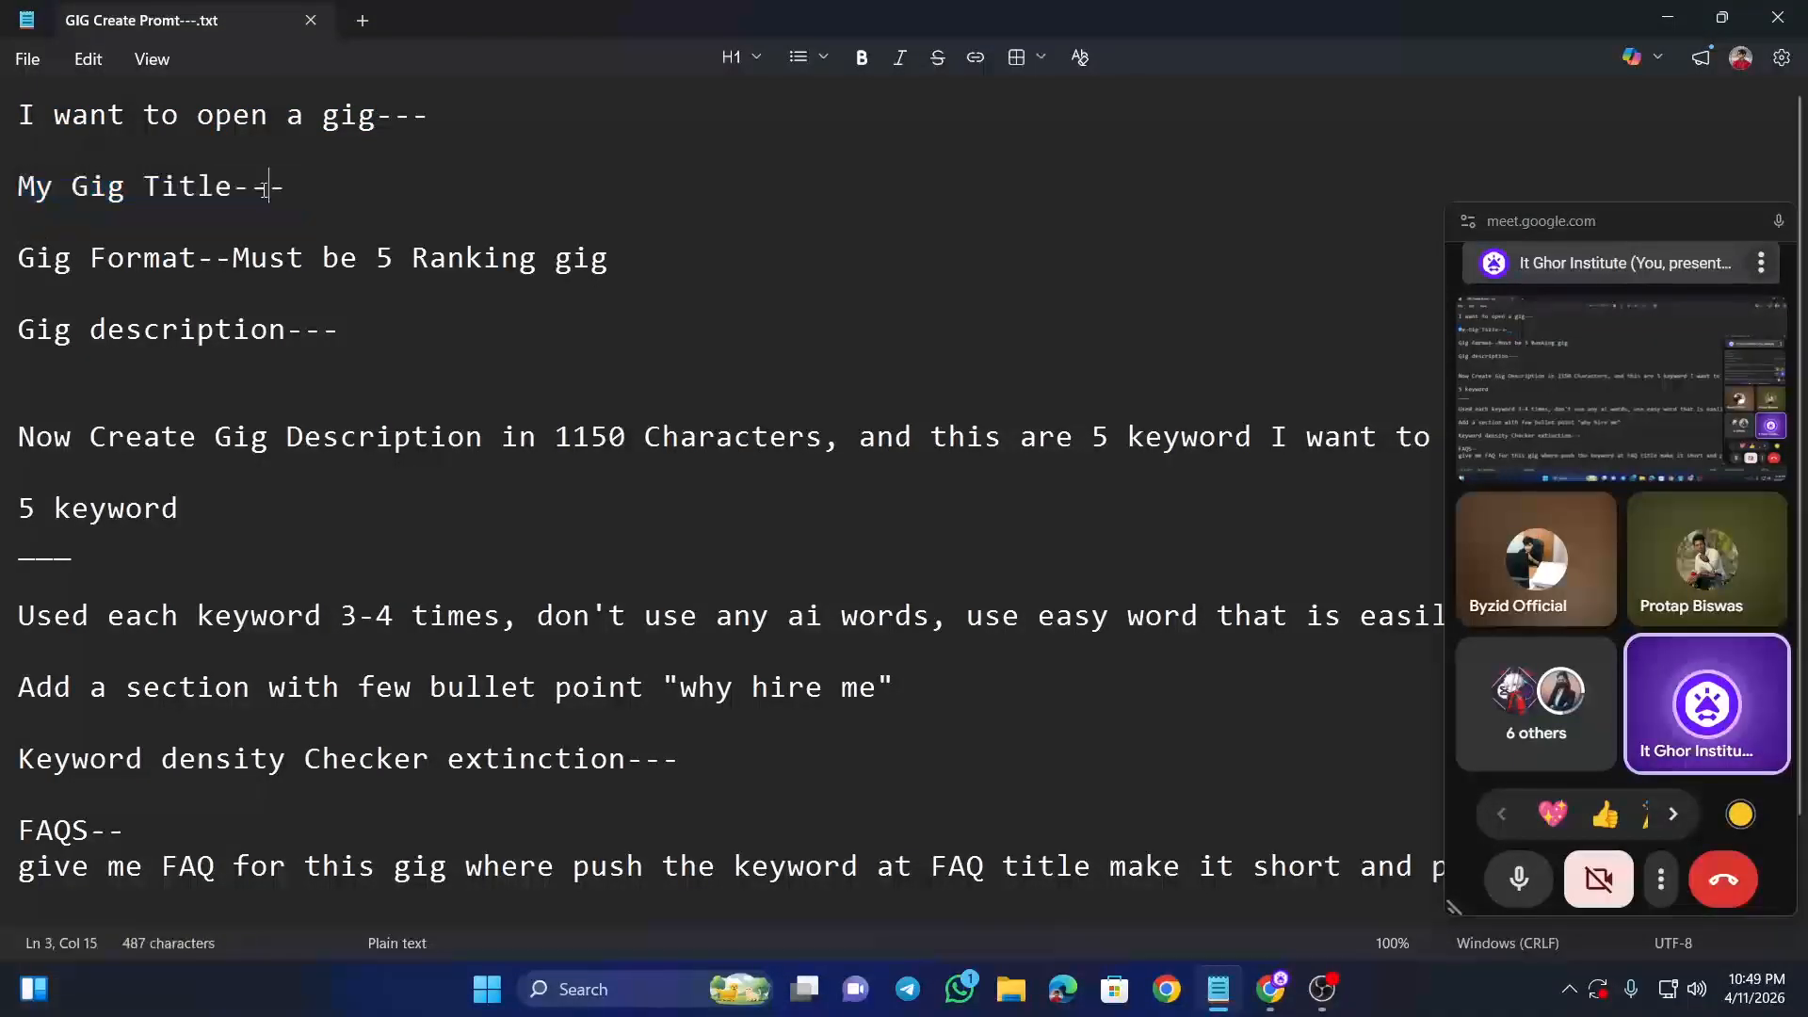
{"action": "mouse_move", "coordinate": [1271, 1003]}
{"action": "left_click", "coordinate": [1168, 900]}
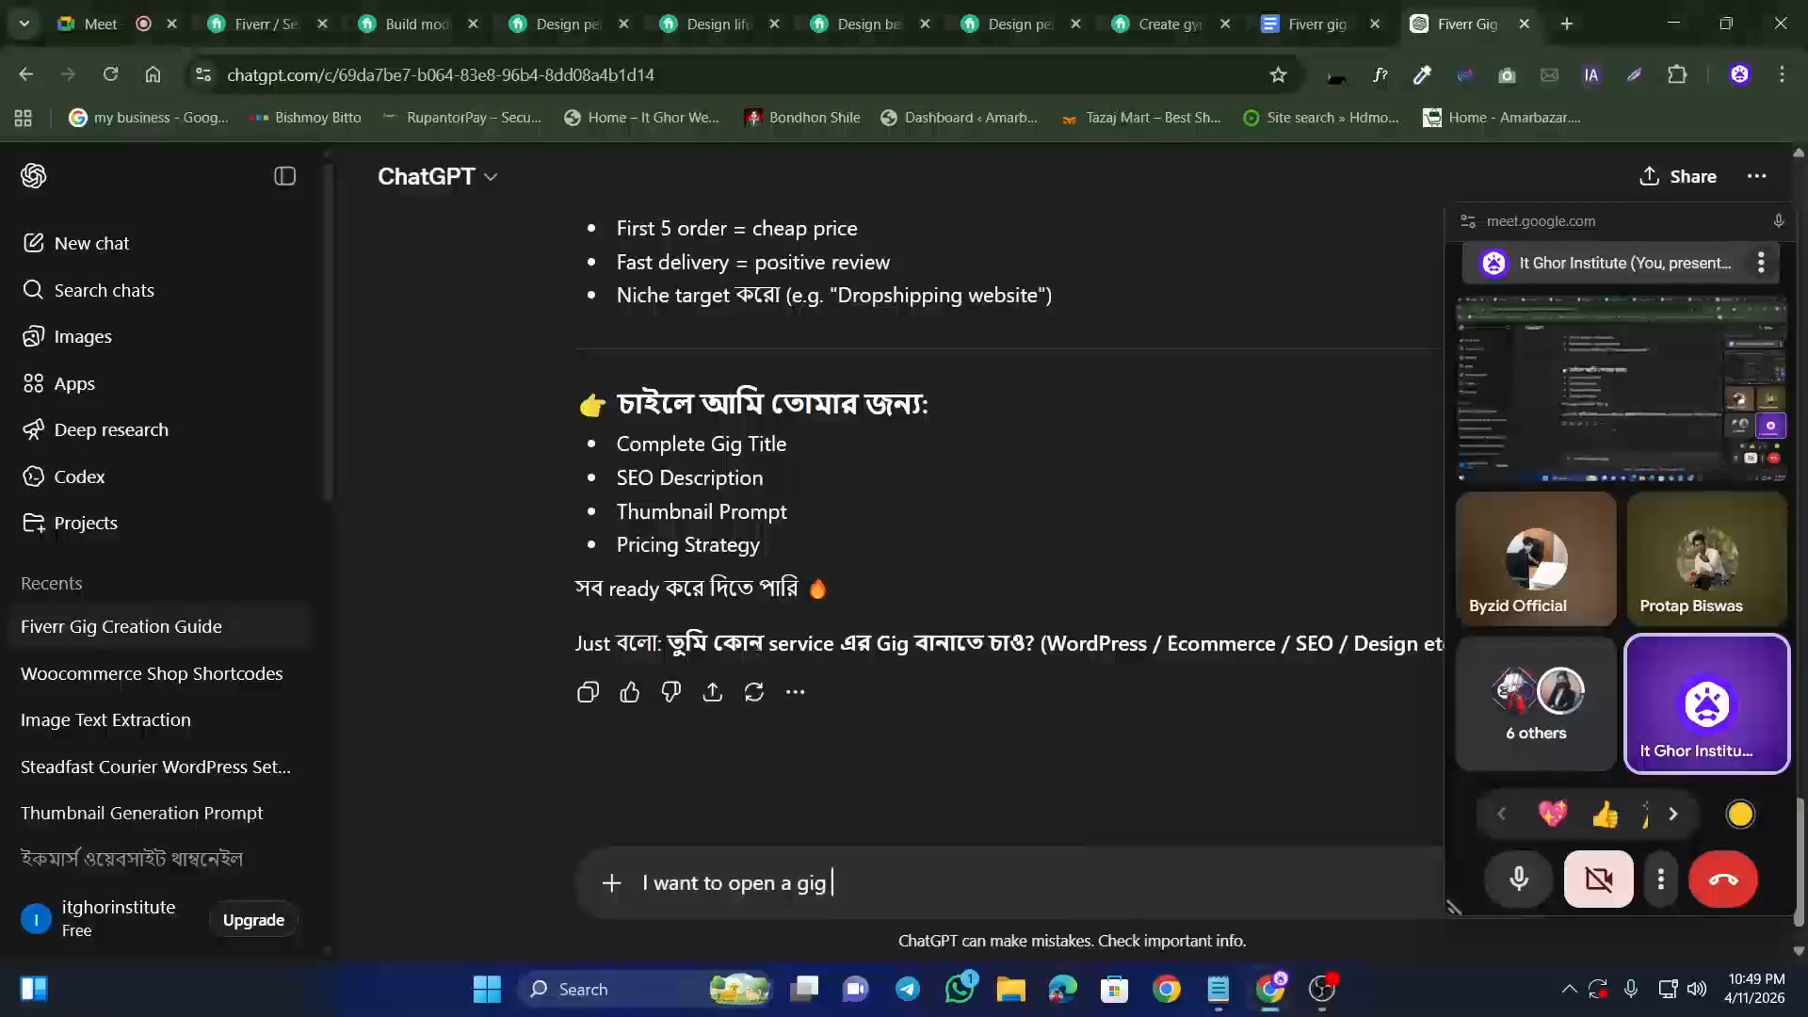
Step: Review the URL title and main title in the Fiverr gig document and return to the ChatGPT message draft
{"action": "left_click", "coordinate": [1317, 24]}
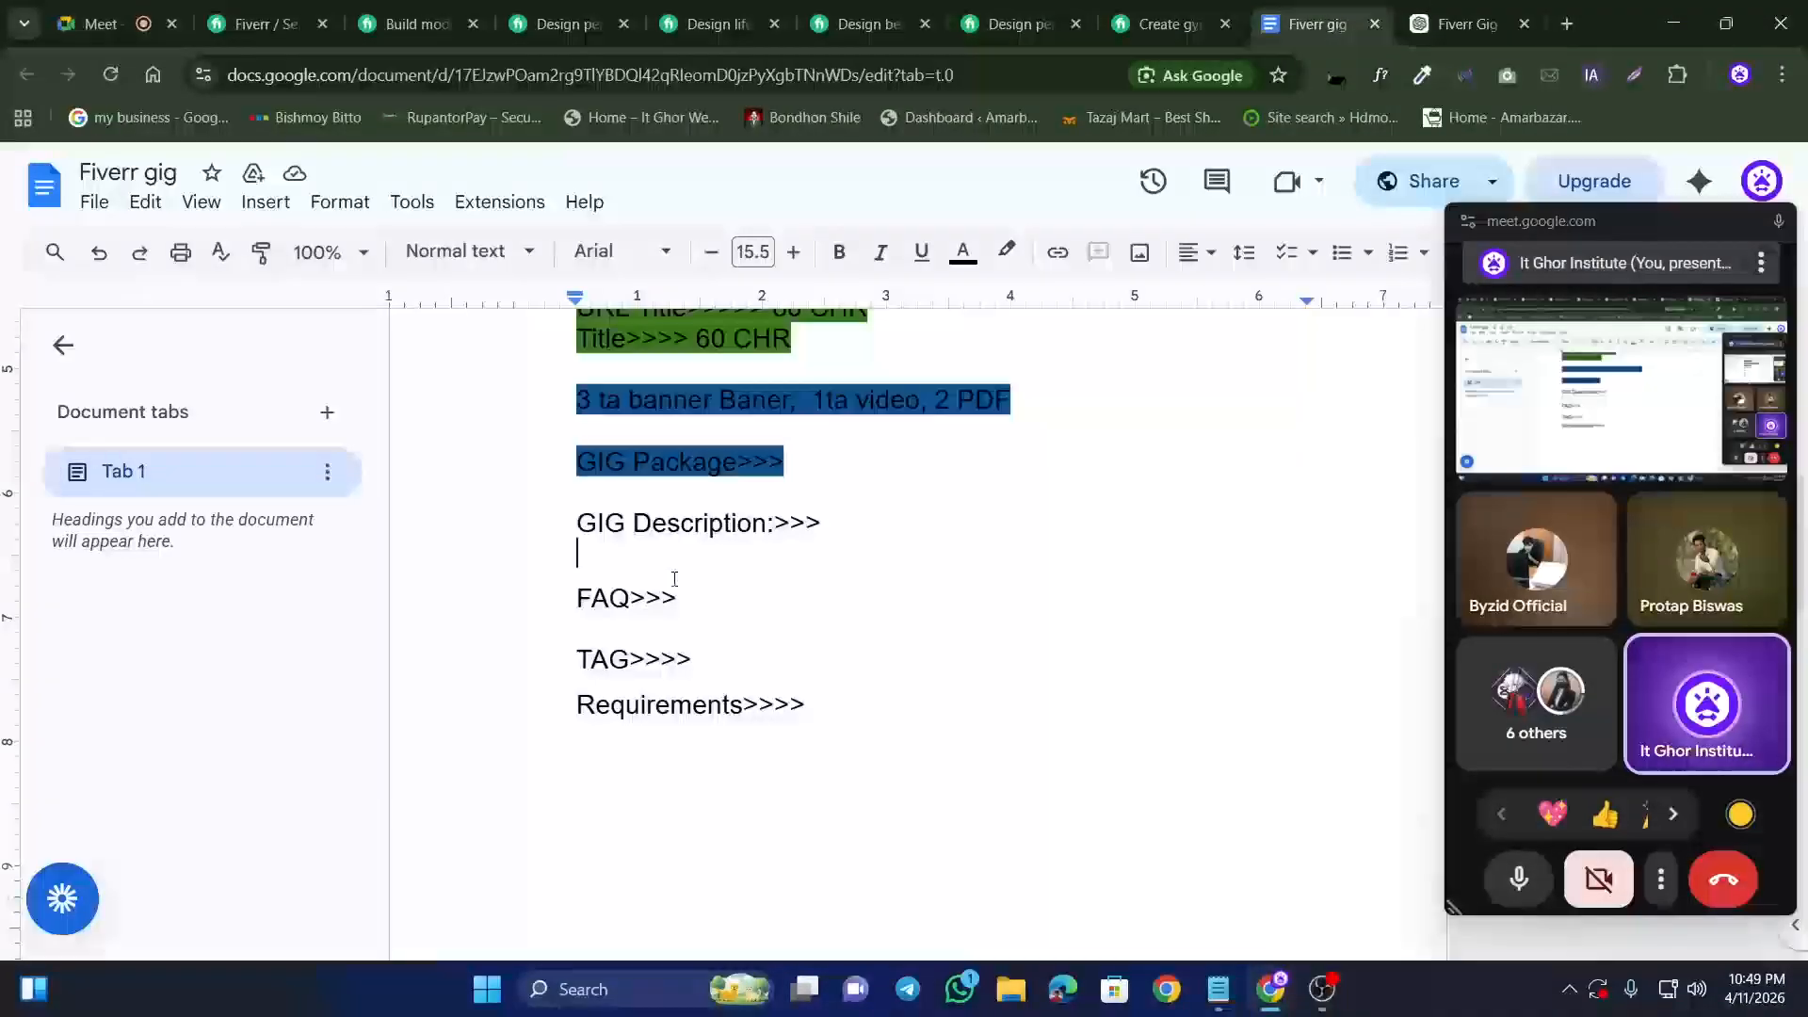
{"action": "scroll", "coordinate": [672, 579], "scroll_direction": "up", "scroll_amount": 4}
{"action": "scroll", "coordinate": [674, 579], "scroll_direction": "up", "scroll_amount": 3}
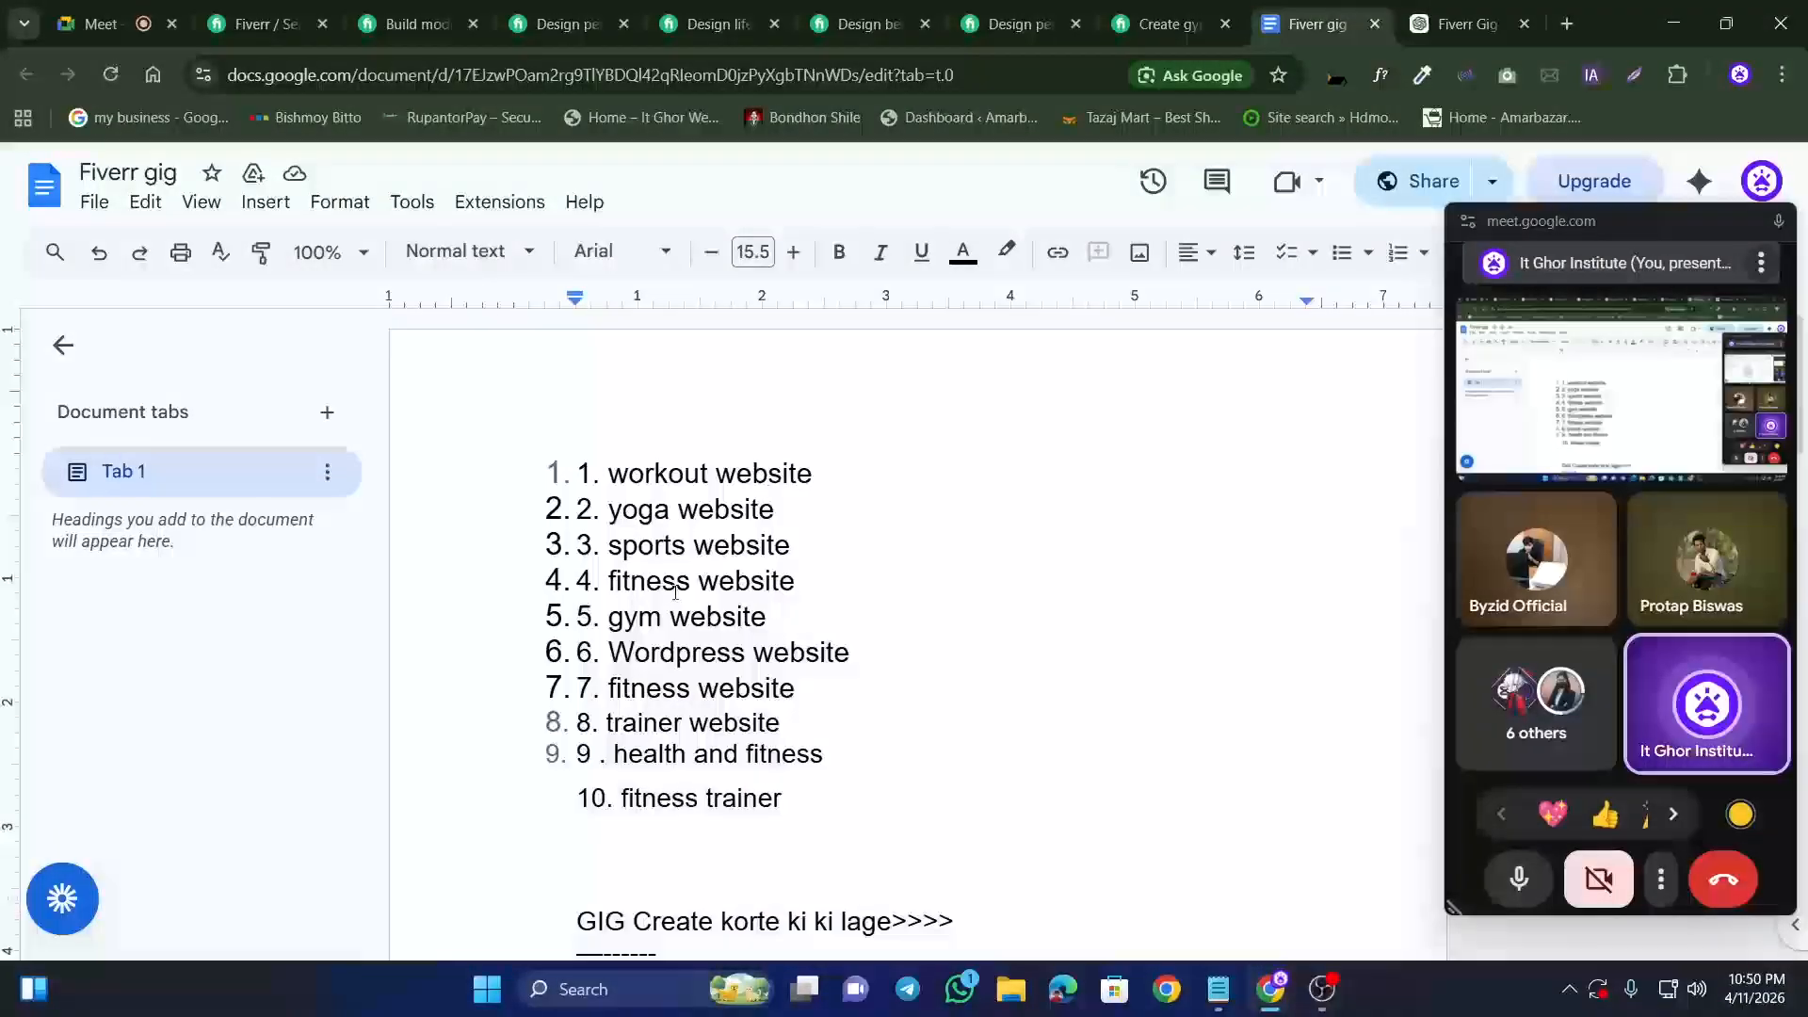
{"action": "scroll", "coordinate": [675, 593], "scroll_direction": "down", "scroll_amount": 15}
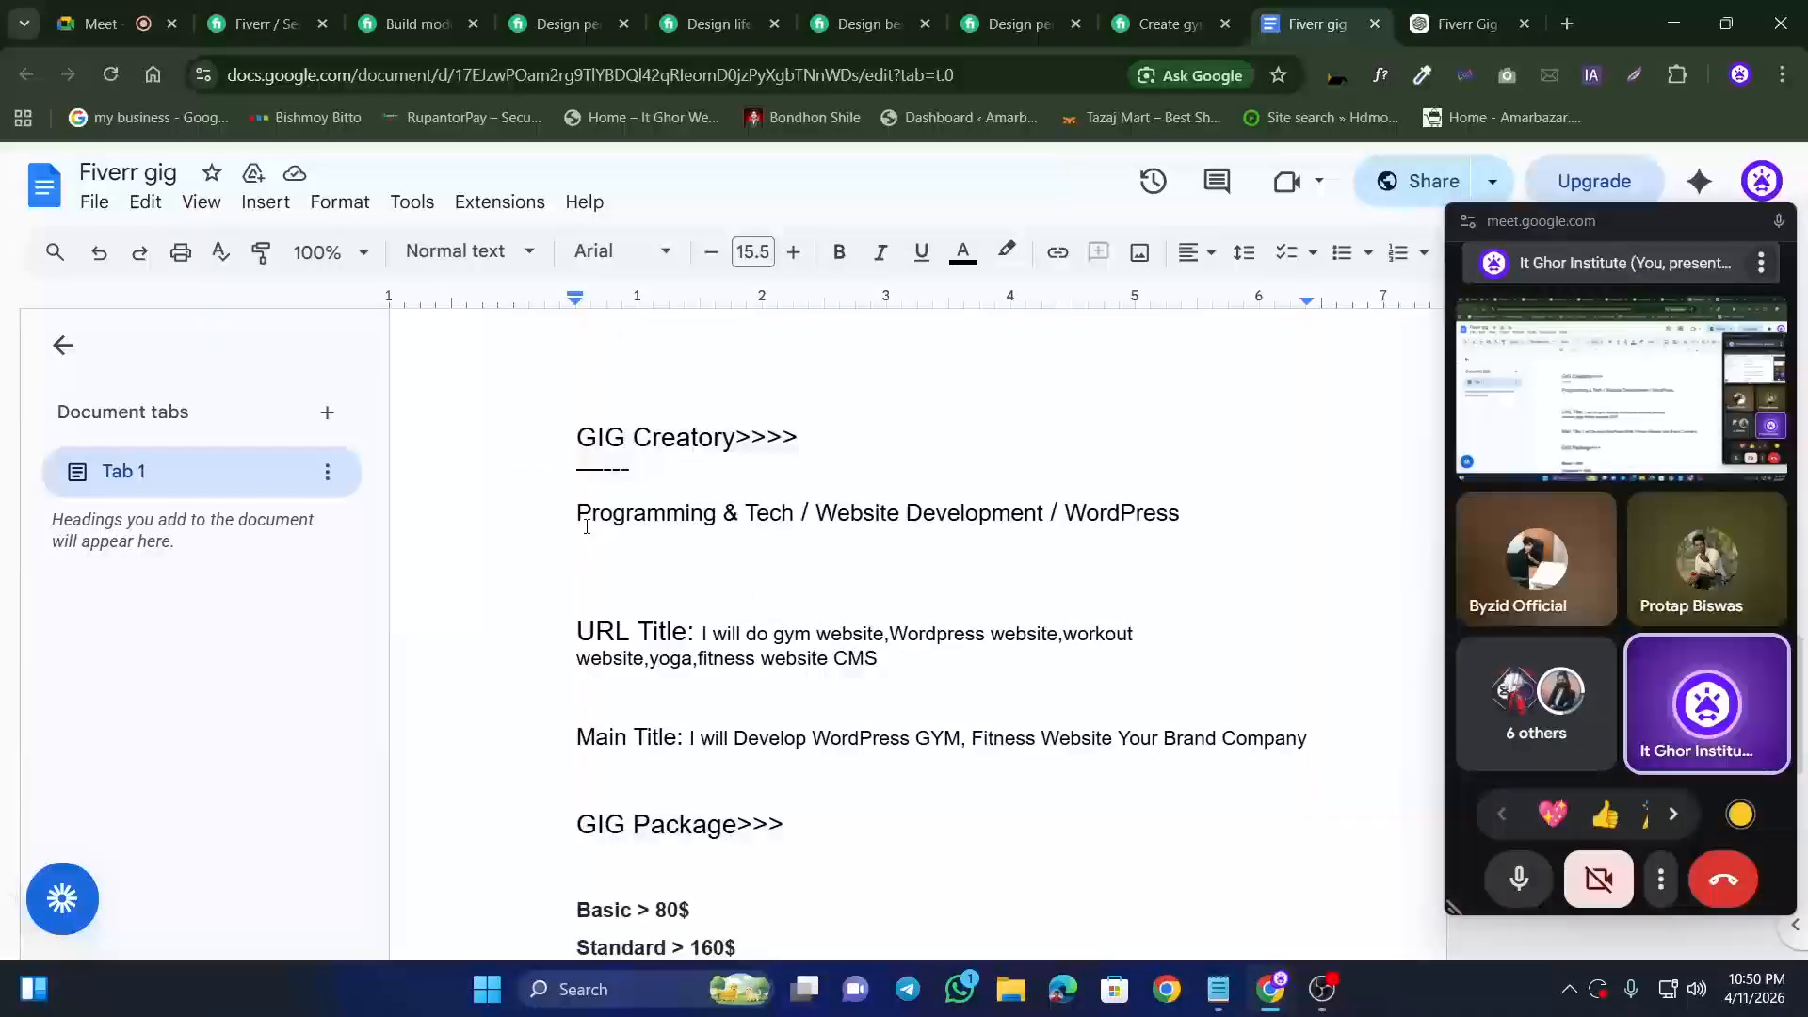
{"action": "scroll", "coordinate": [586, 520], "scroll_direction": "down", "scroll_amount": 2}
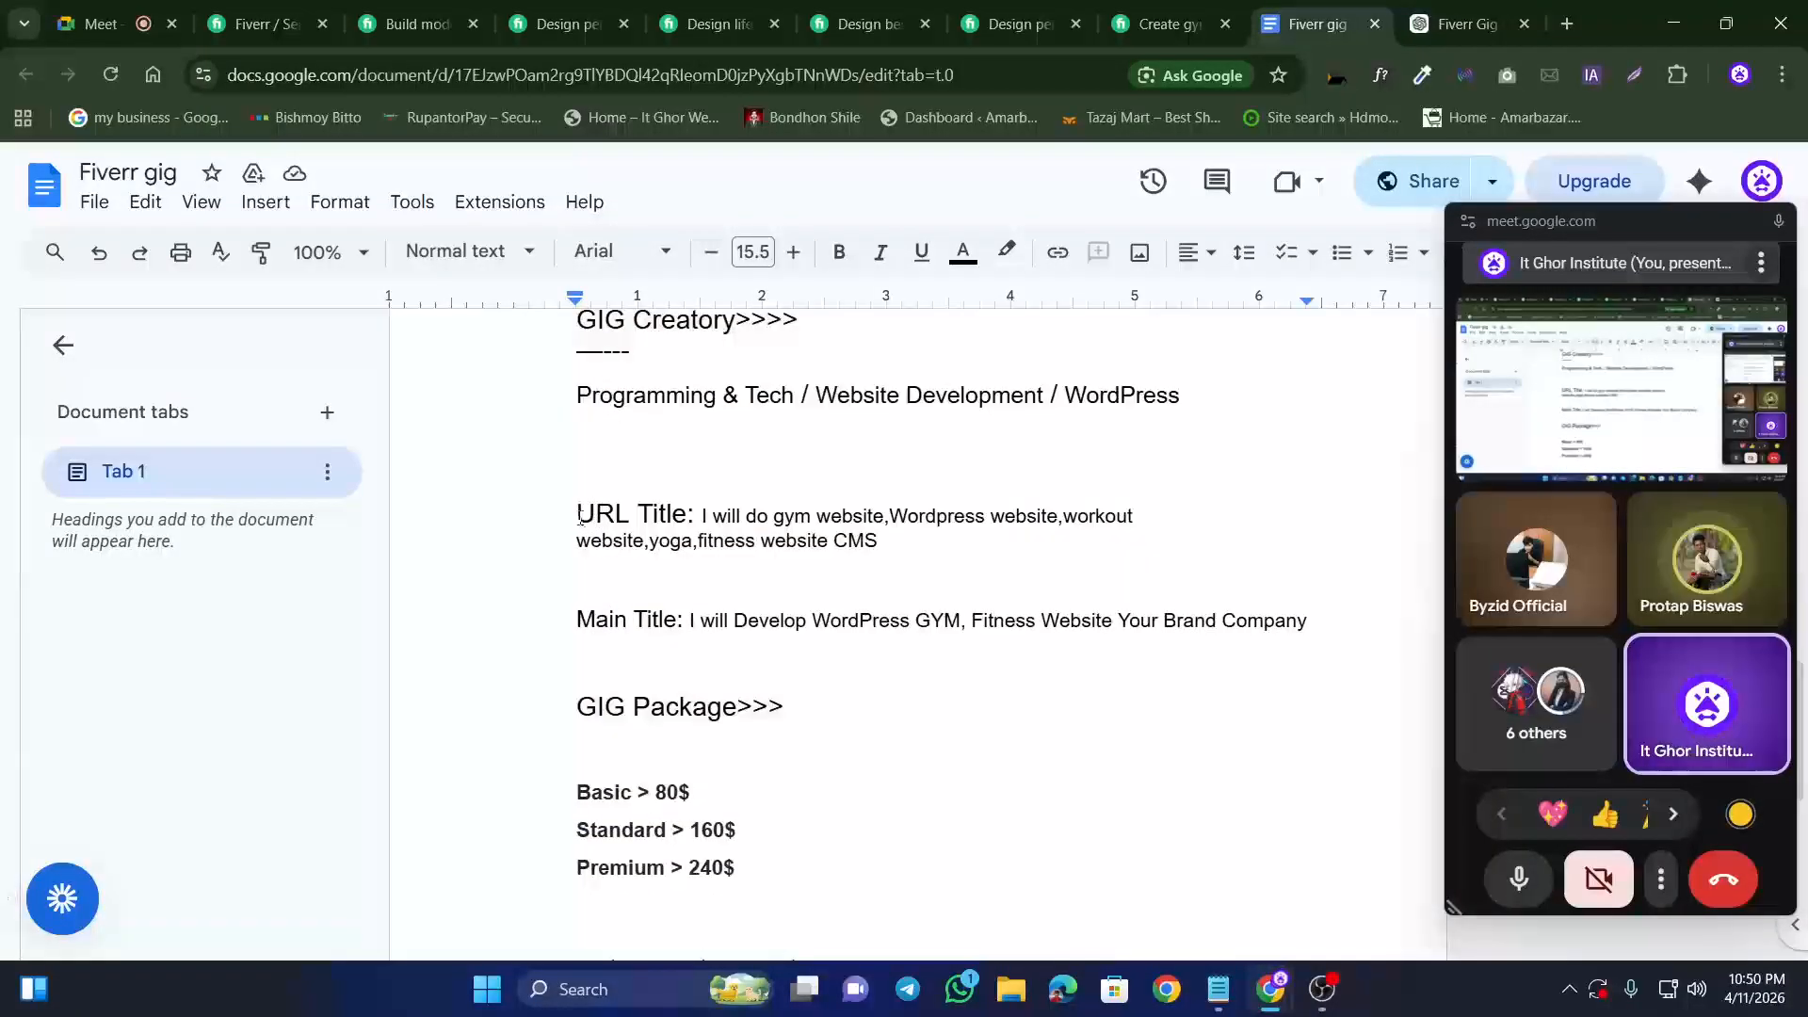
{"action": "left_click_drag", "start_coordinate": [578, 516], "coordinate": [1308, 630]}
{"action": "left_click", "coordinate": [1303, 623]}
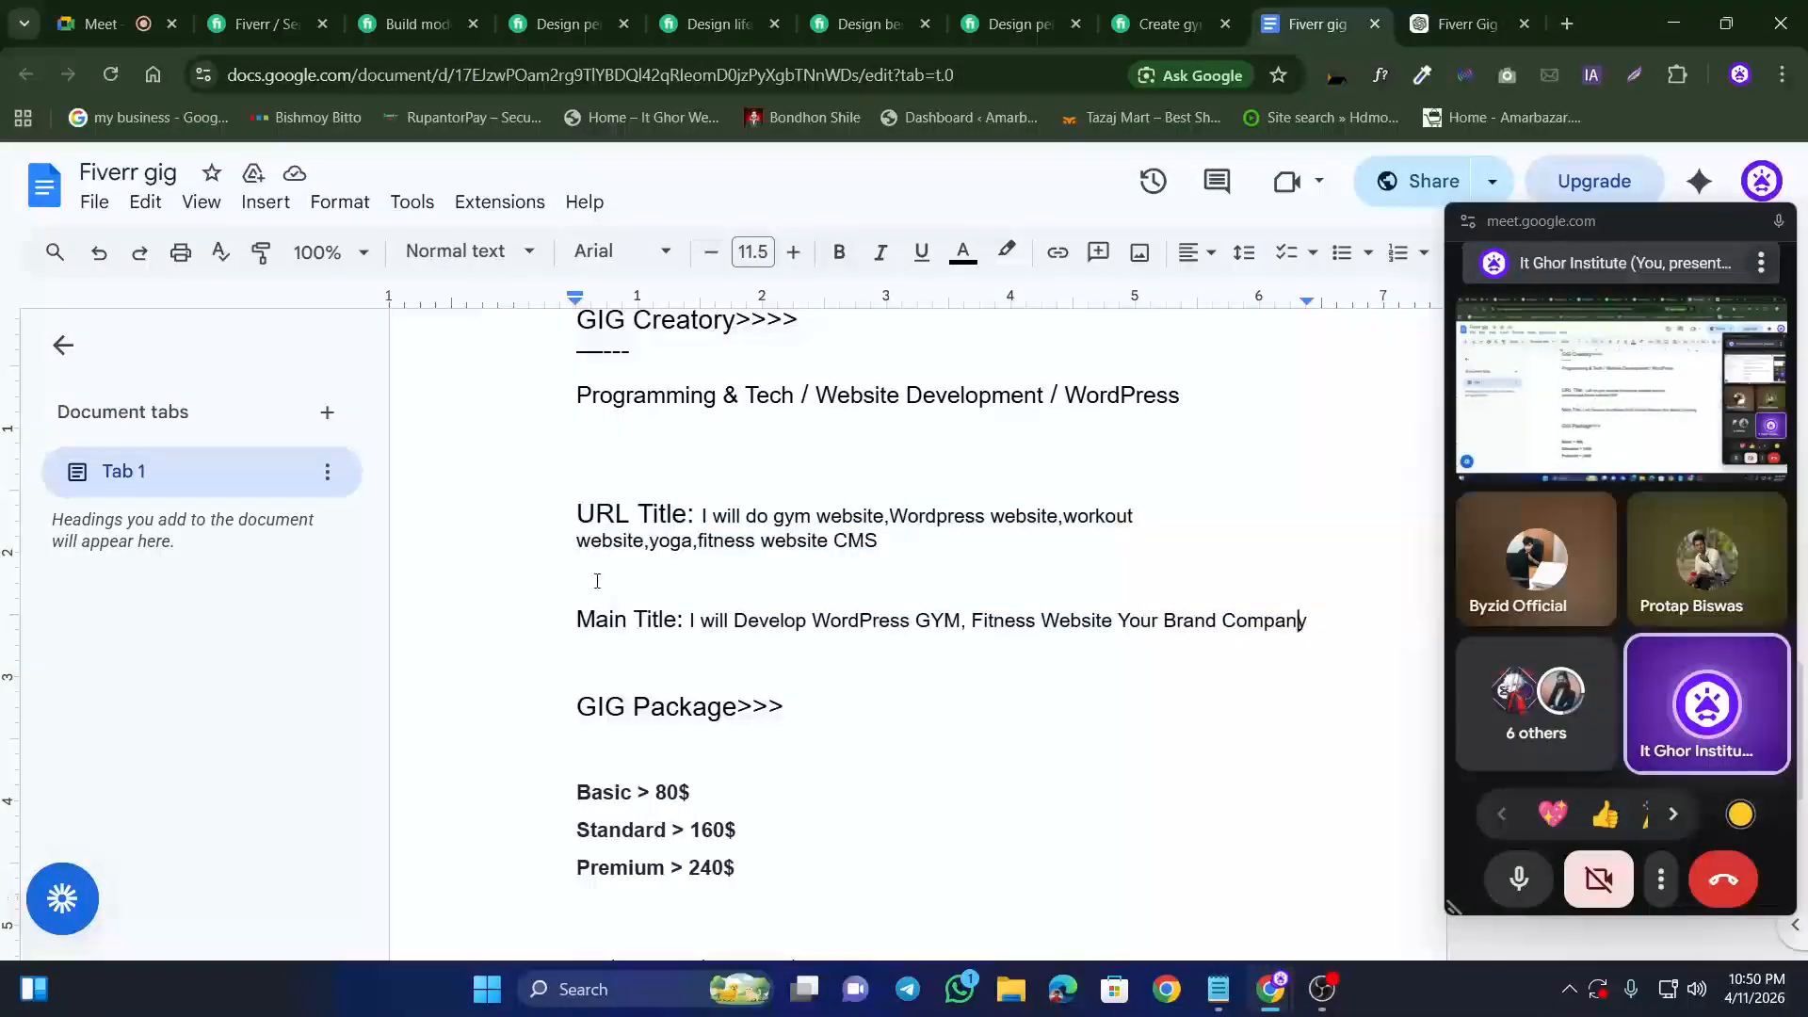
{"action": "left_click", "coordinate": [1467, 23]}
{"action": "left_click", "coordinate": [853, 873]}
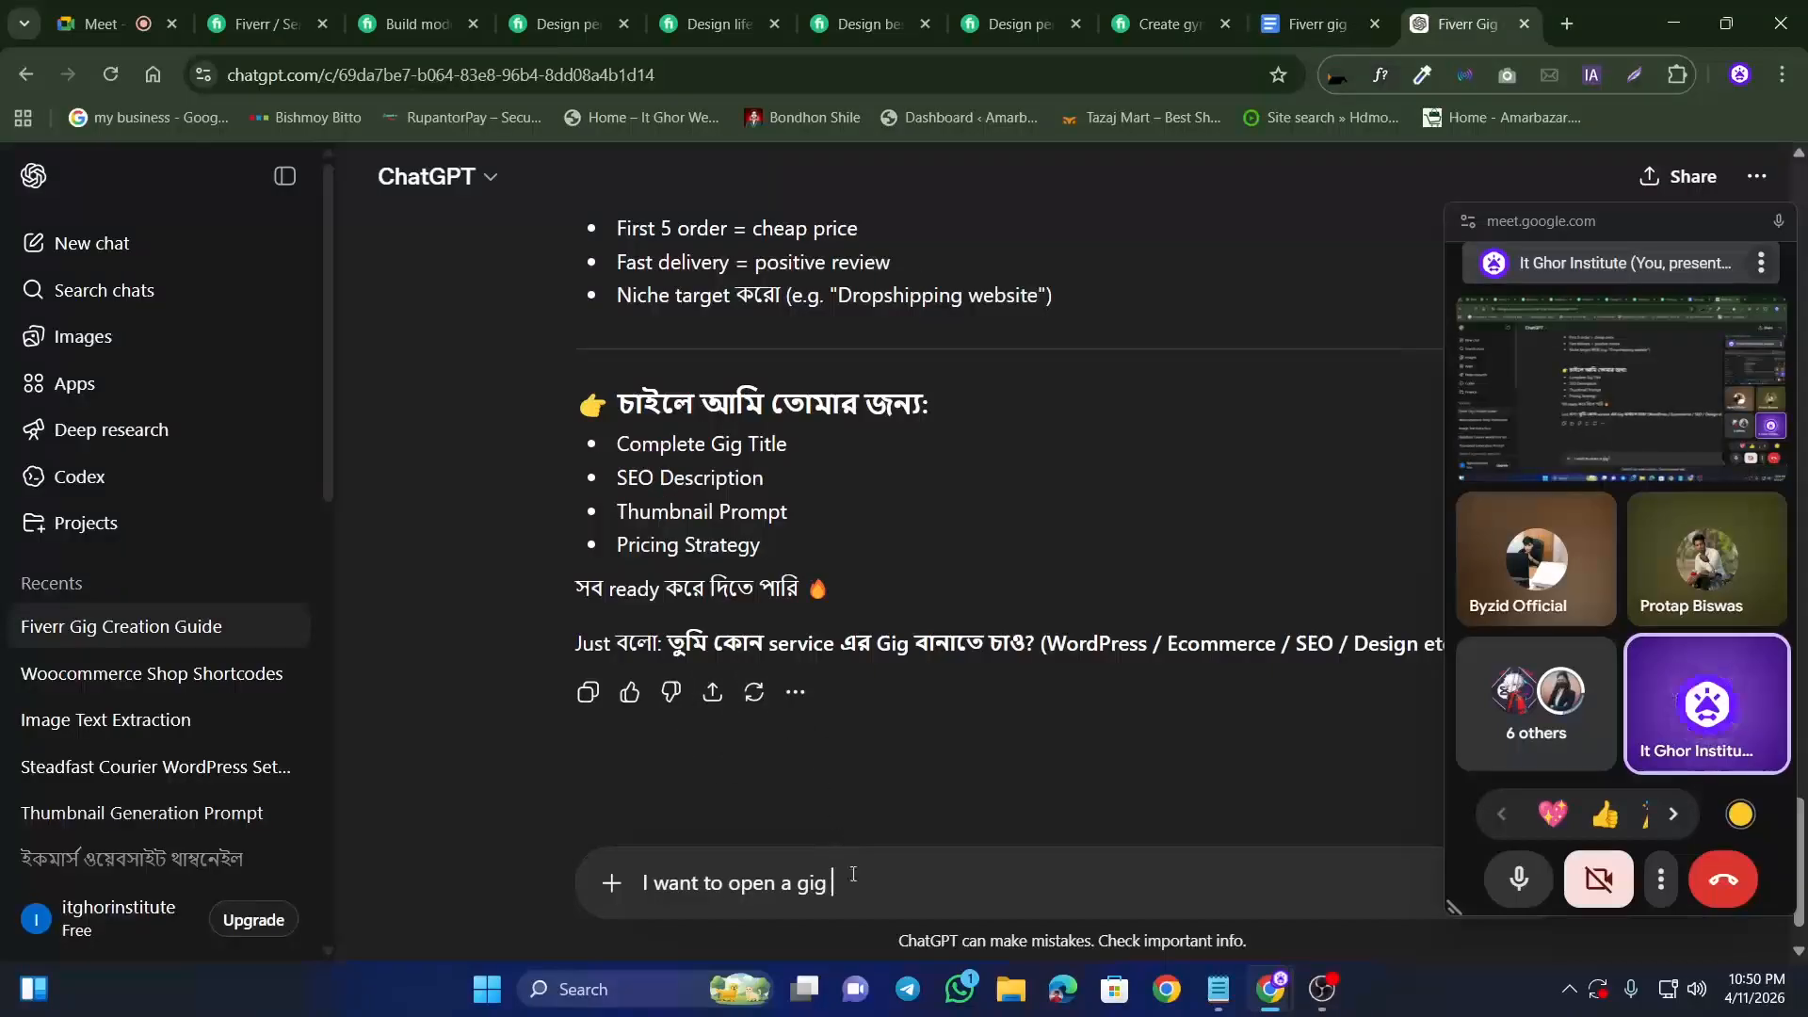
Step: Paste the copied URL title and main title below "I want to open a gig" in the ChatGPT message draft
{"action": "key", "text": "shift+Return"}
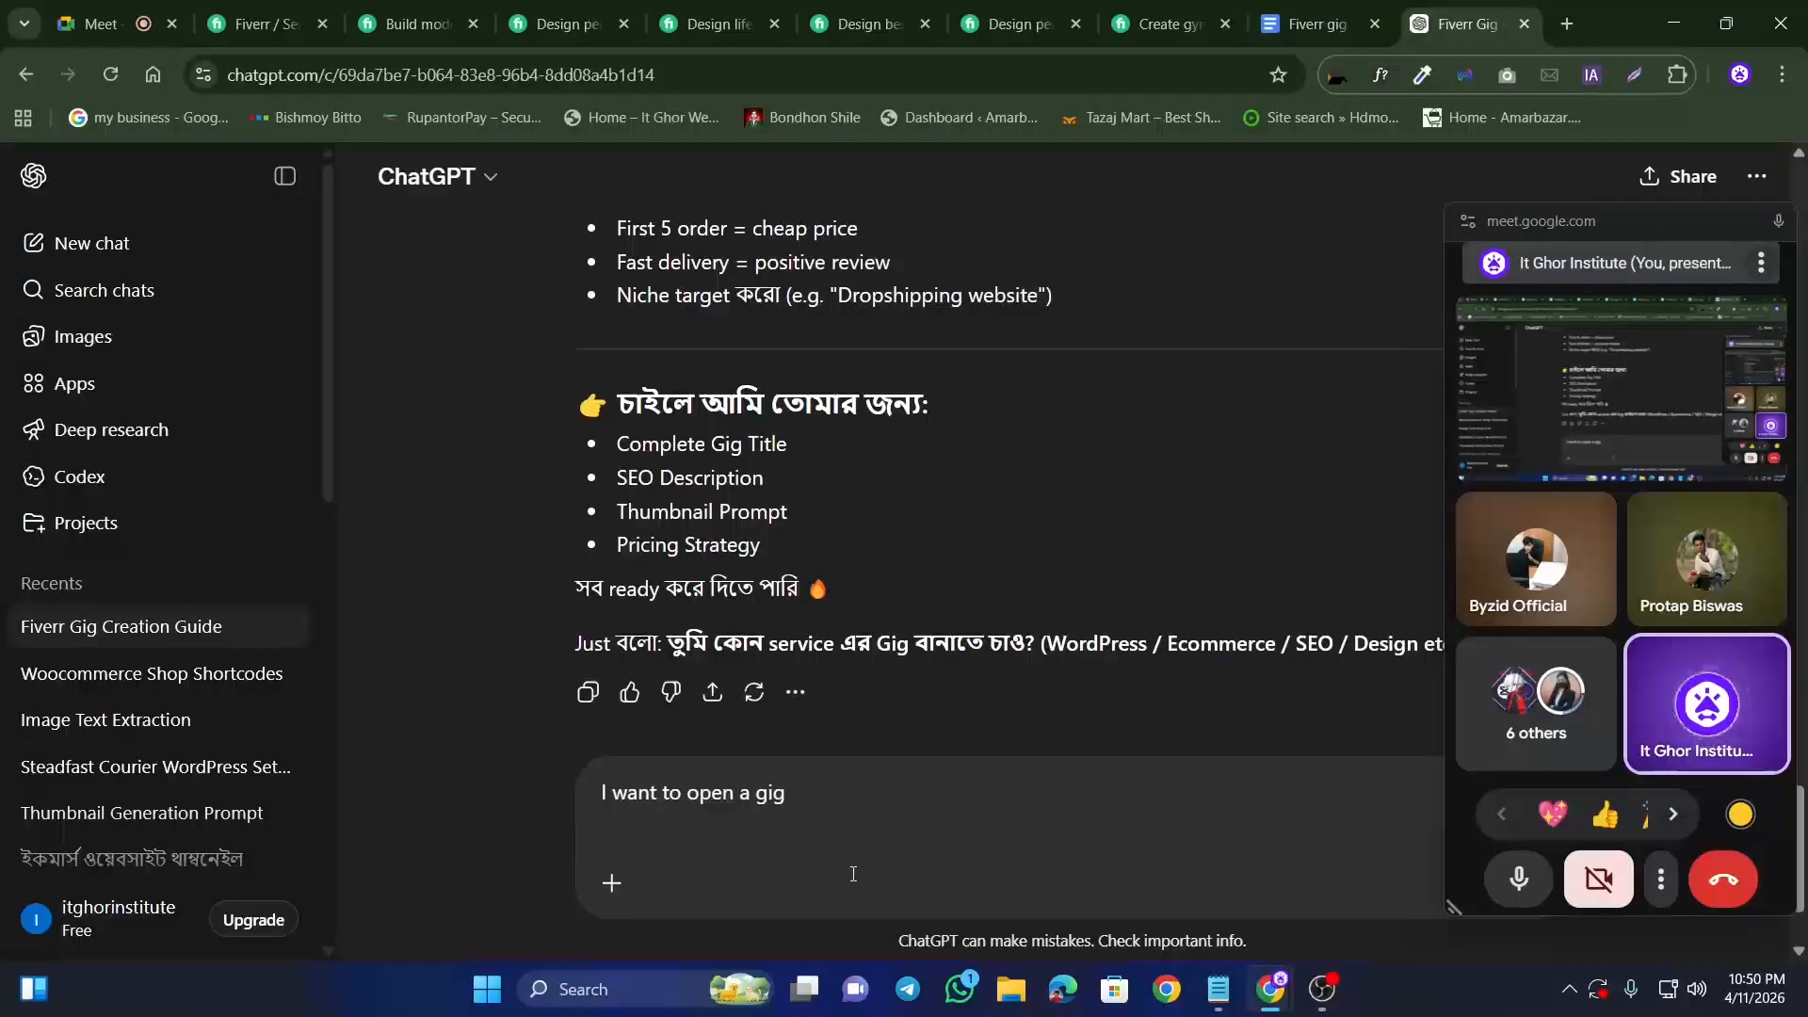
{"action": "key", "text": "shift+Return"}
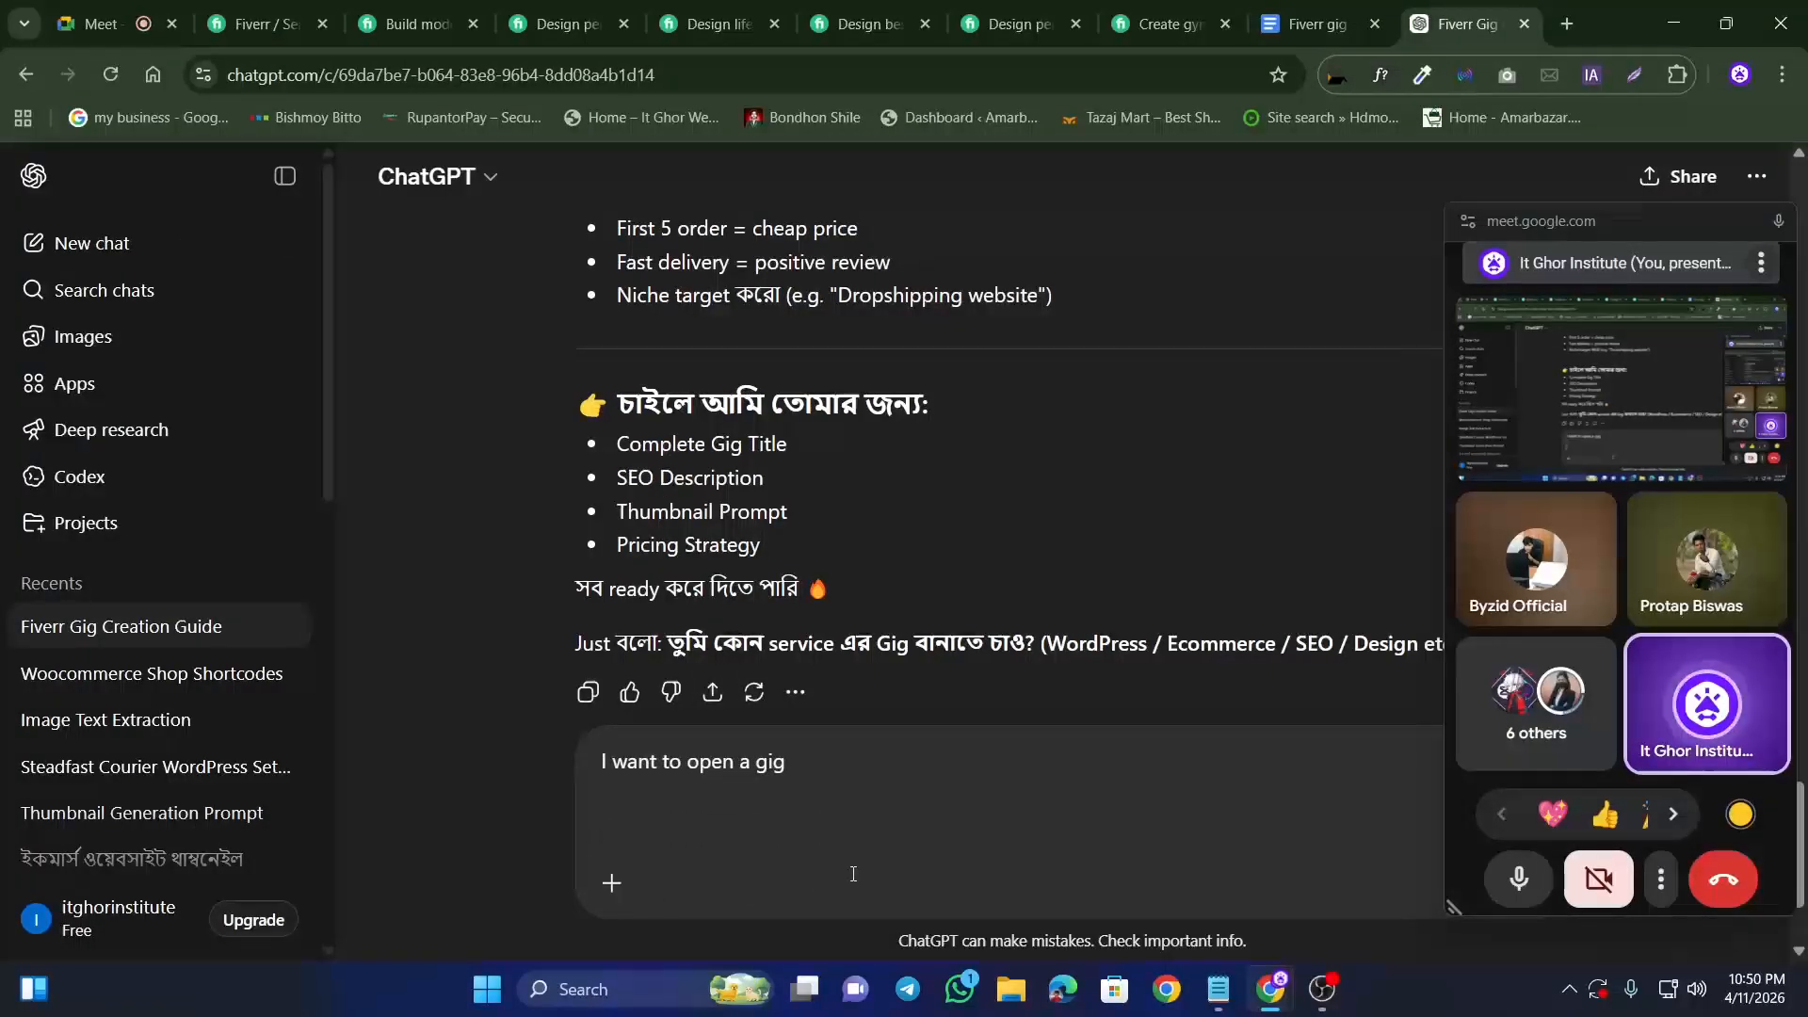
{"action": "key", "text": "ctrl+v"}
{"action": "key", "text": "shift+Return"}
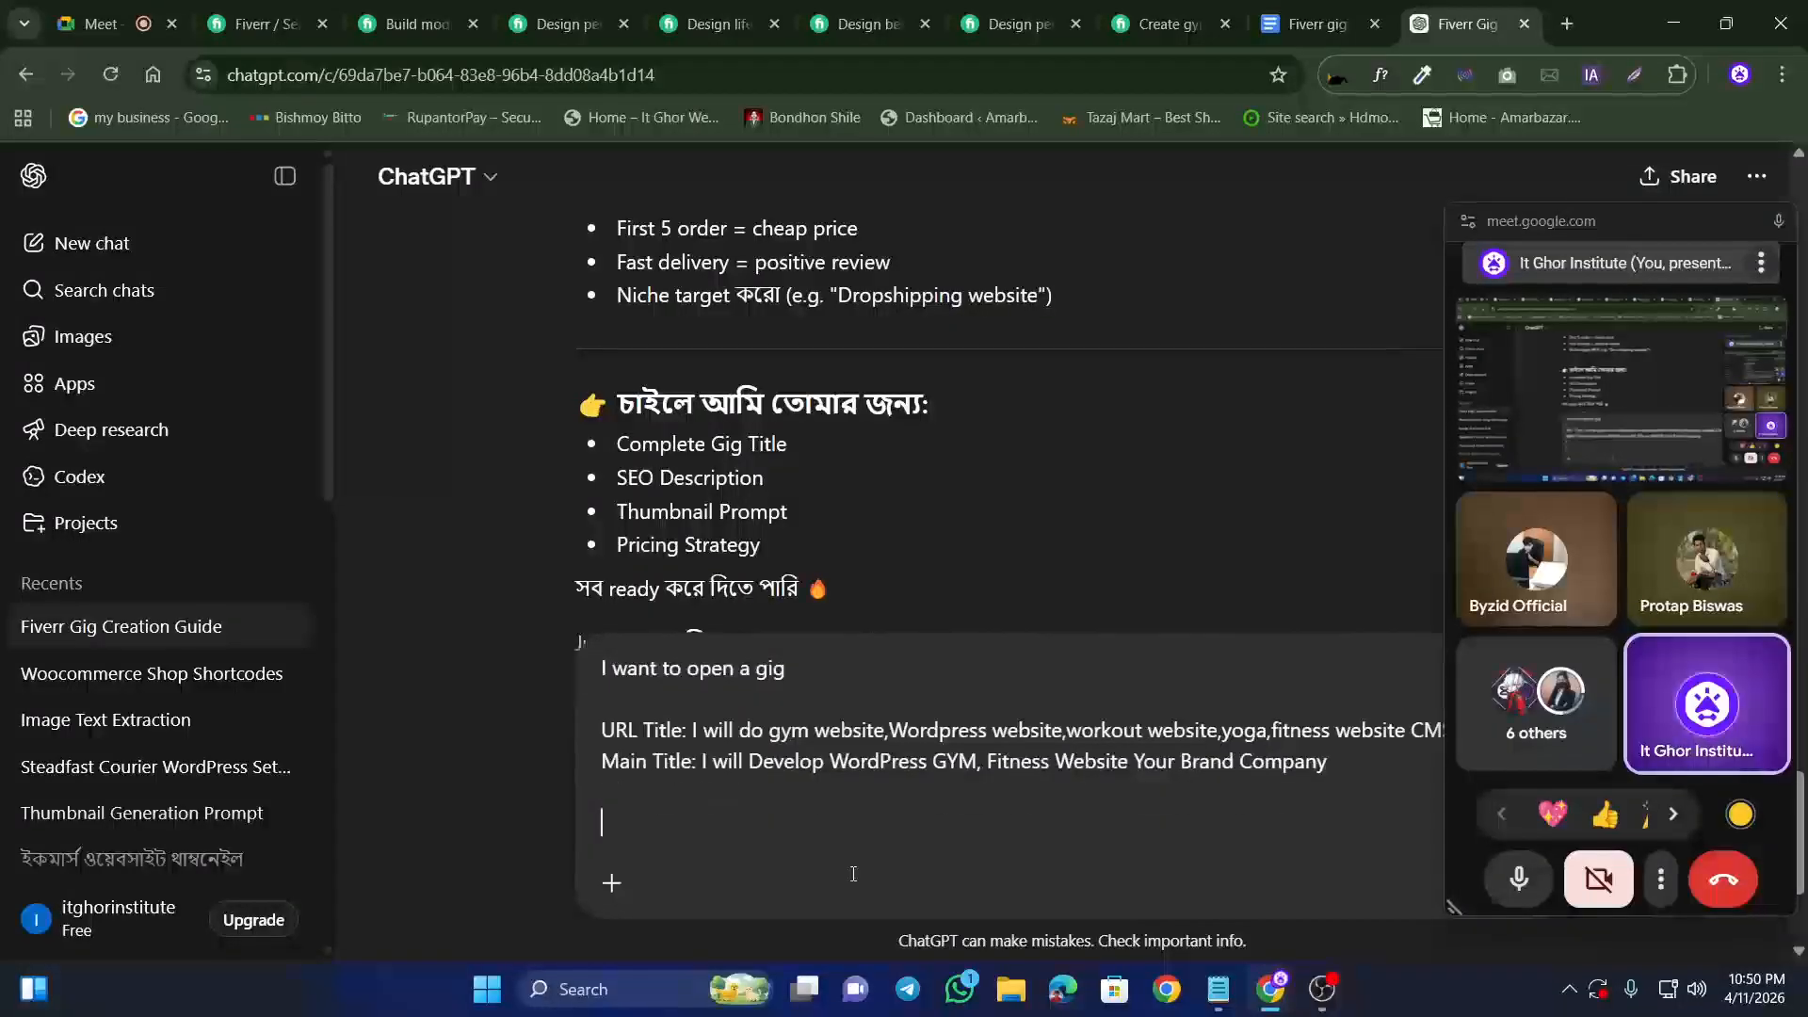
Step: Read the "Gig Format--Must be 5 Ranking gig" line in the Notepad prompt file
{"action": "left_click", "coordinate": [1263, 13]}
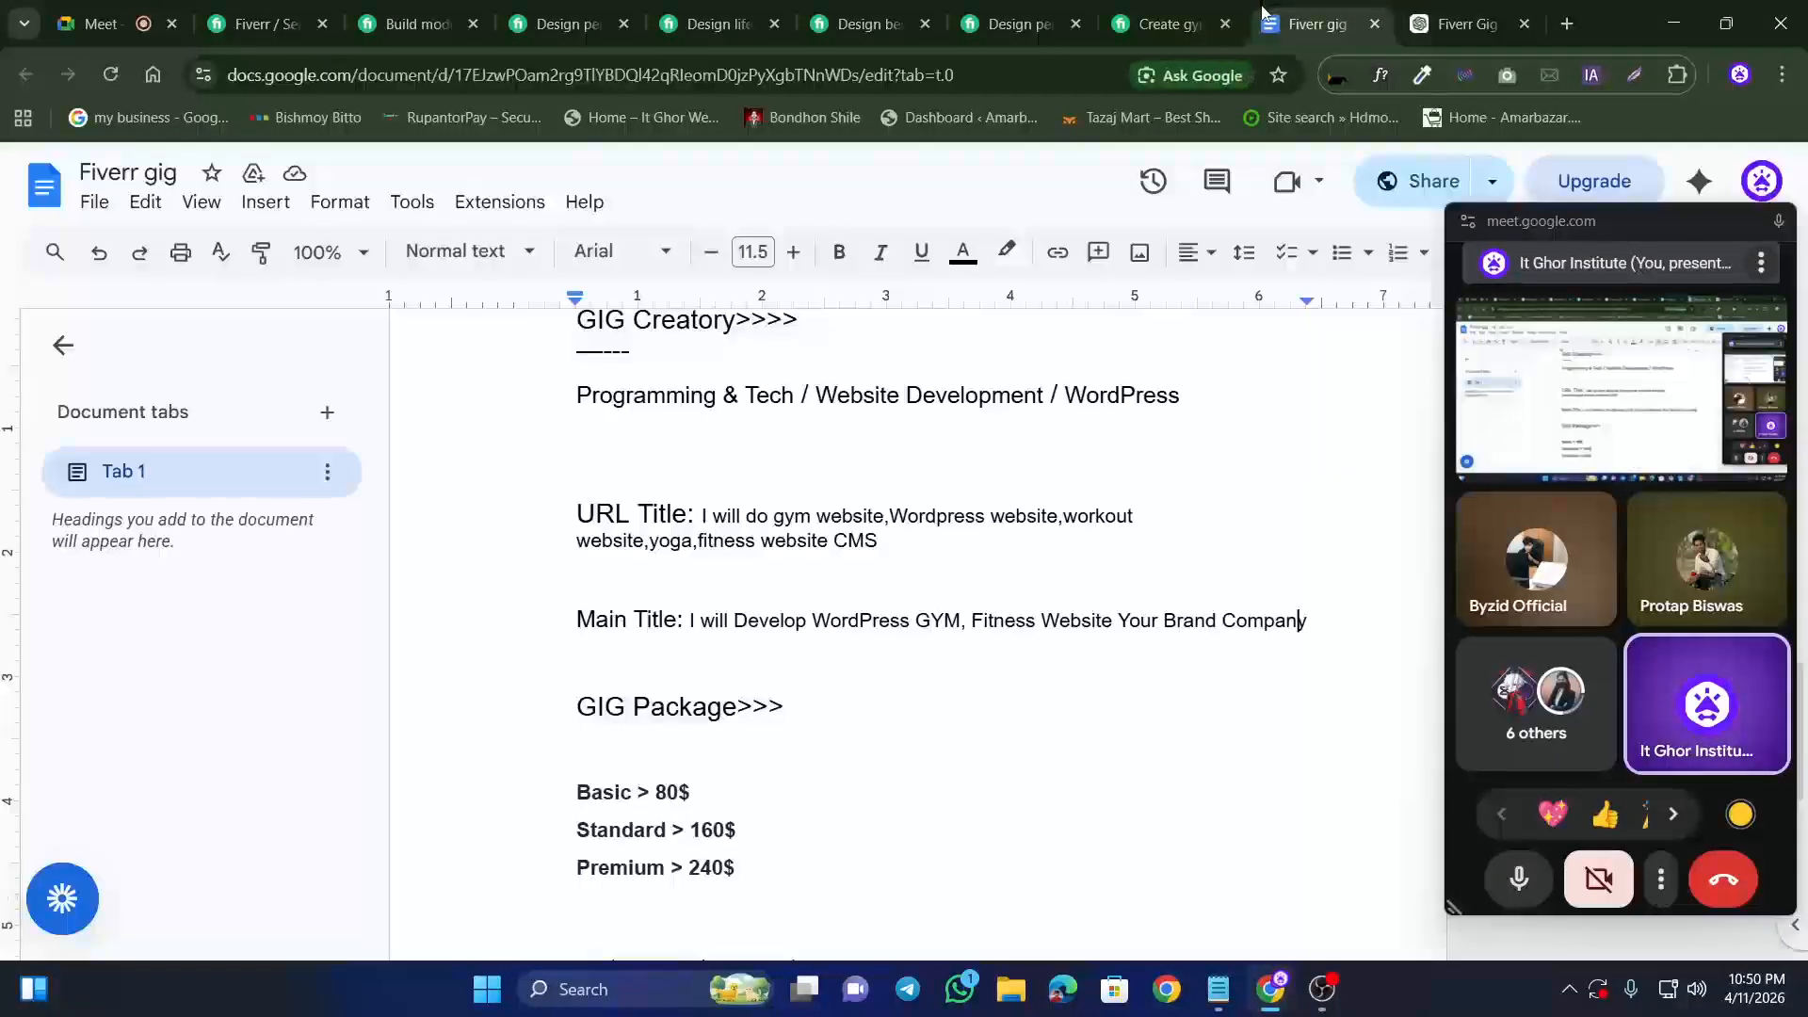
{"action": "left_click", "coordinate": [1218, 989]}
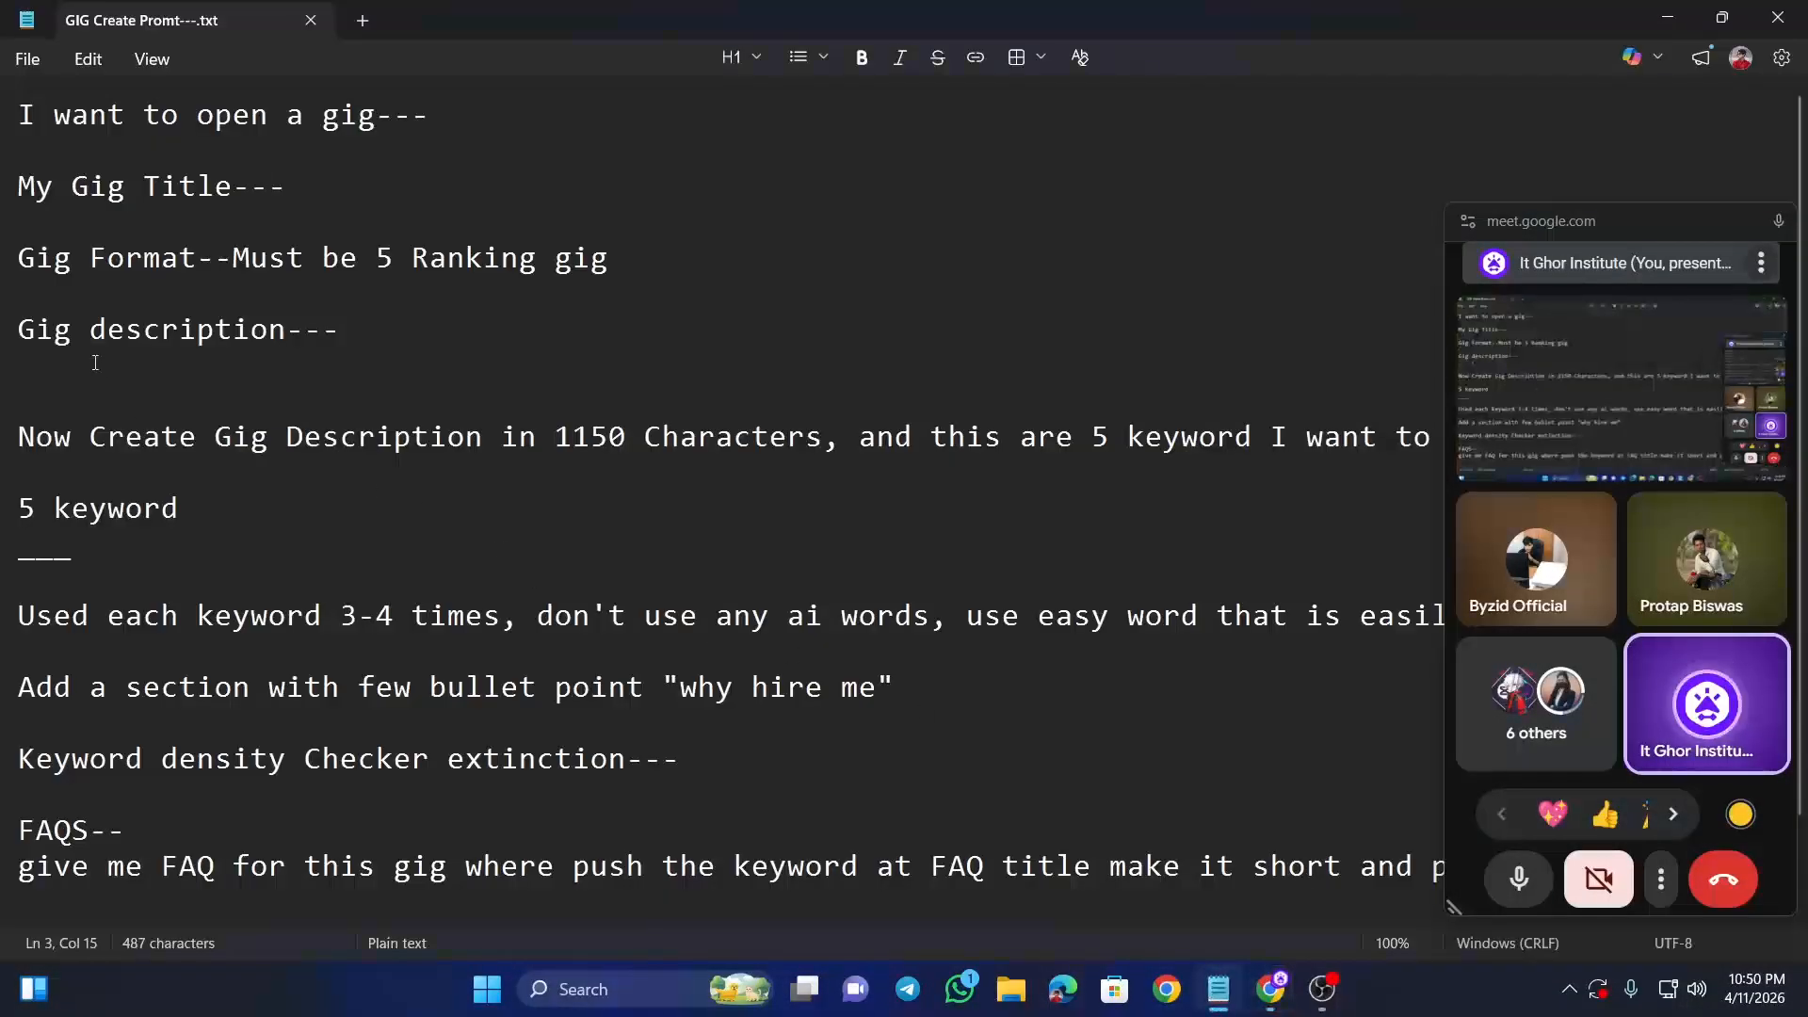
{"action": "left_click_drag", "start_coordinate": [21, 257], "coordinate": [606, 259]}
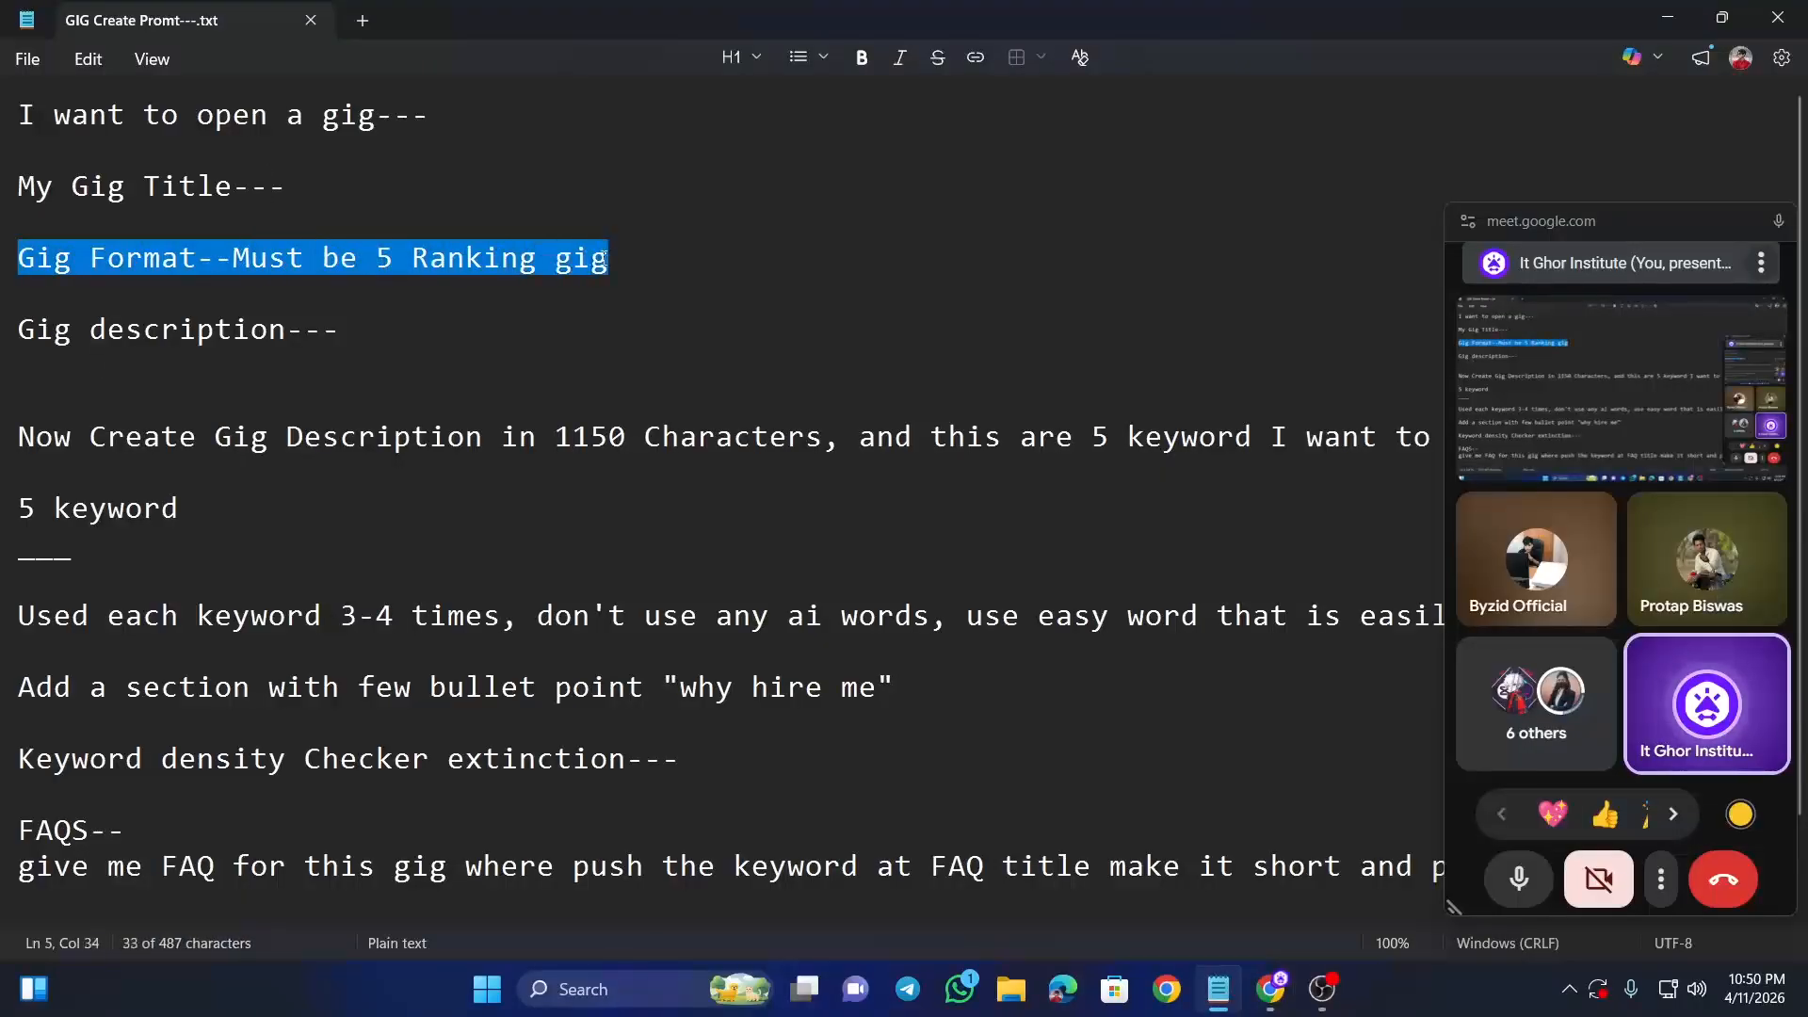
{"action": "left_click", "coordinate": [605, 263]}
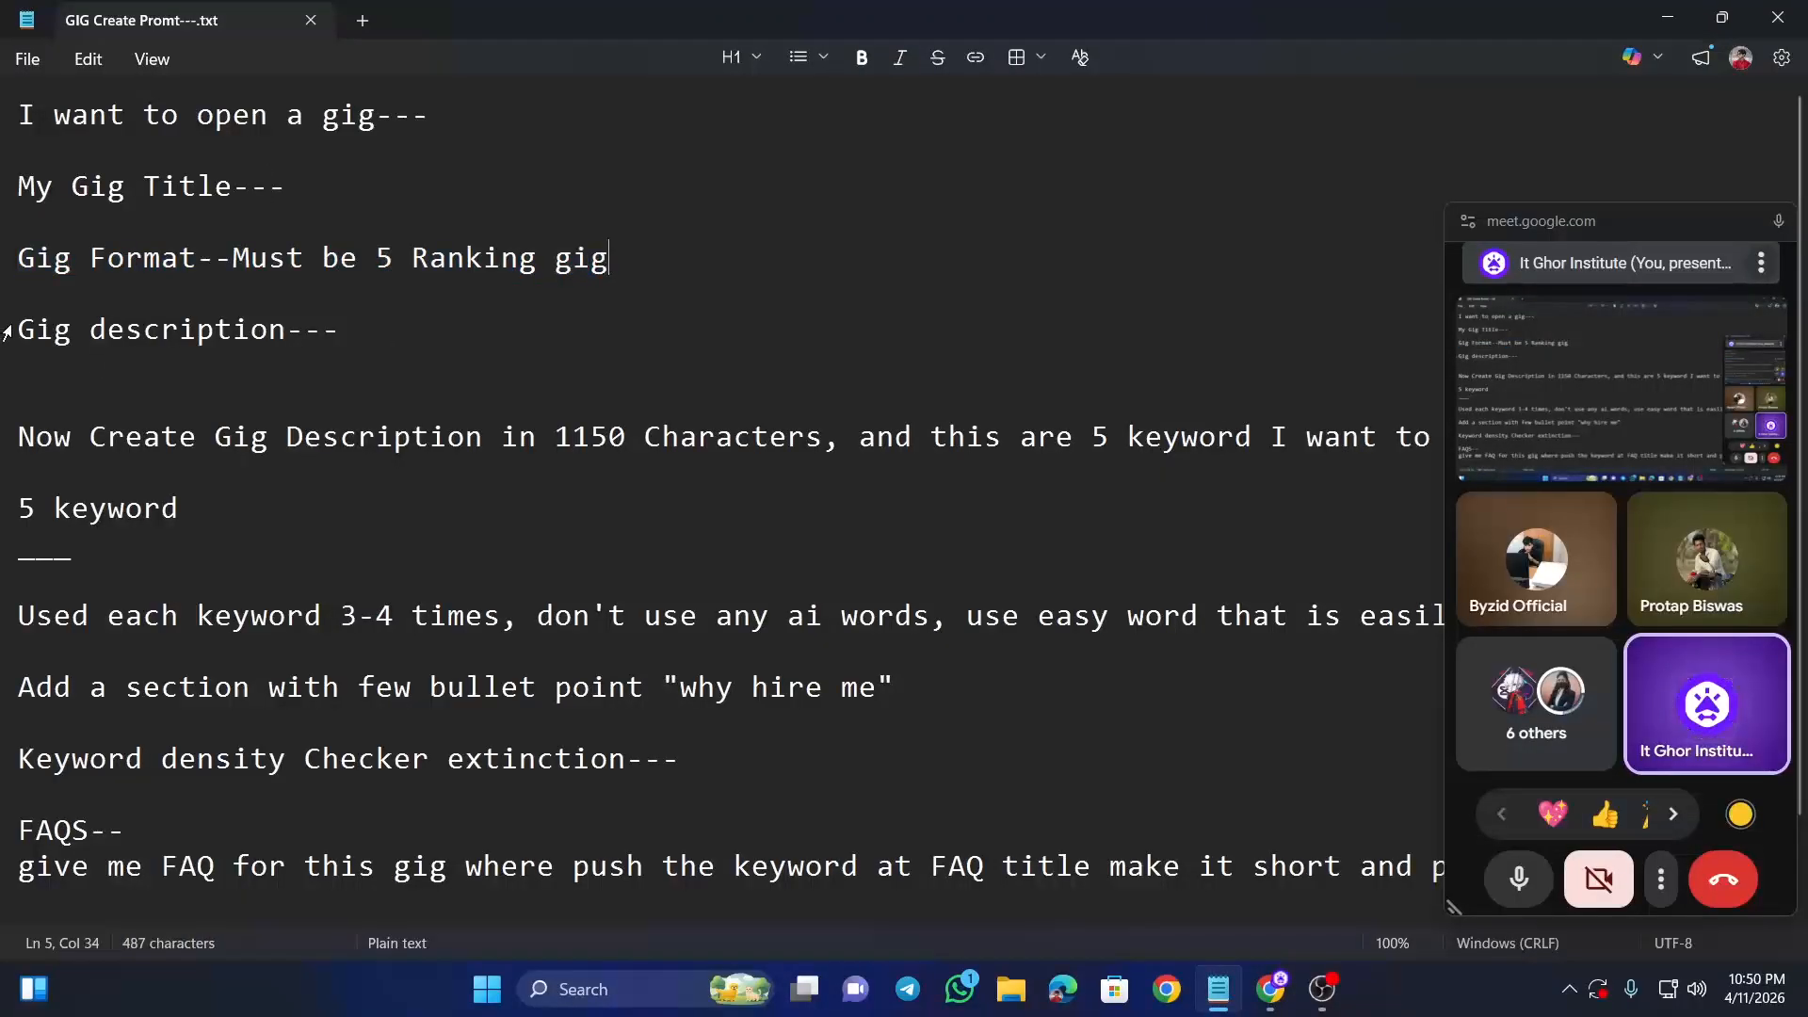
{"action": "left_click_drag", "start_coordinate": [21, 256], "coordinate": [198, 258]}
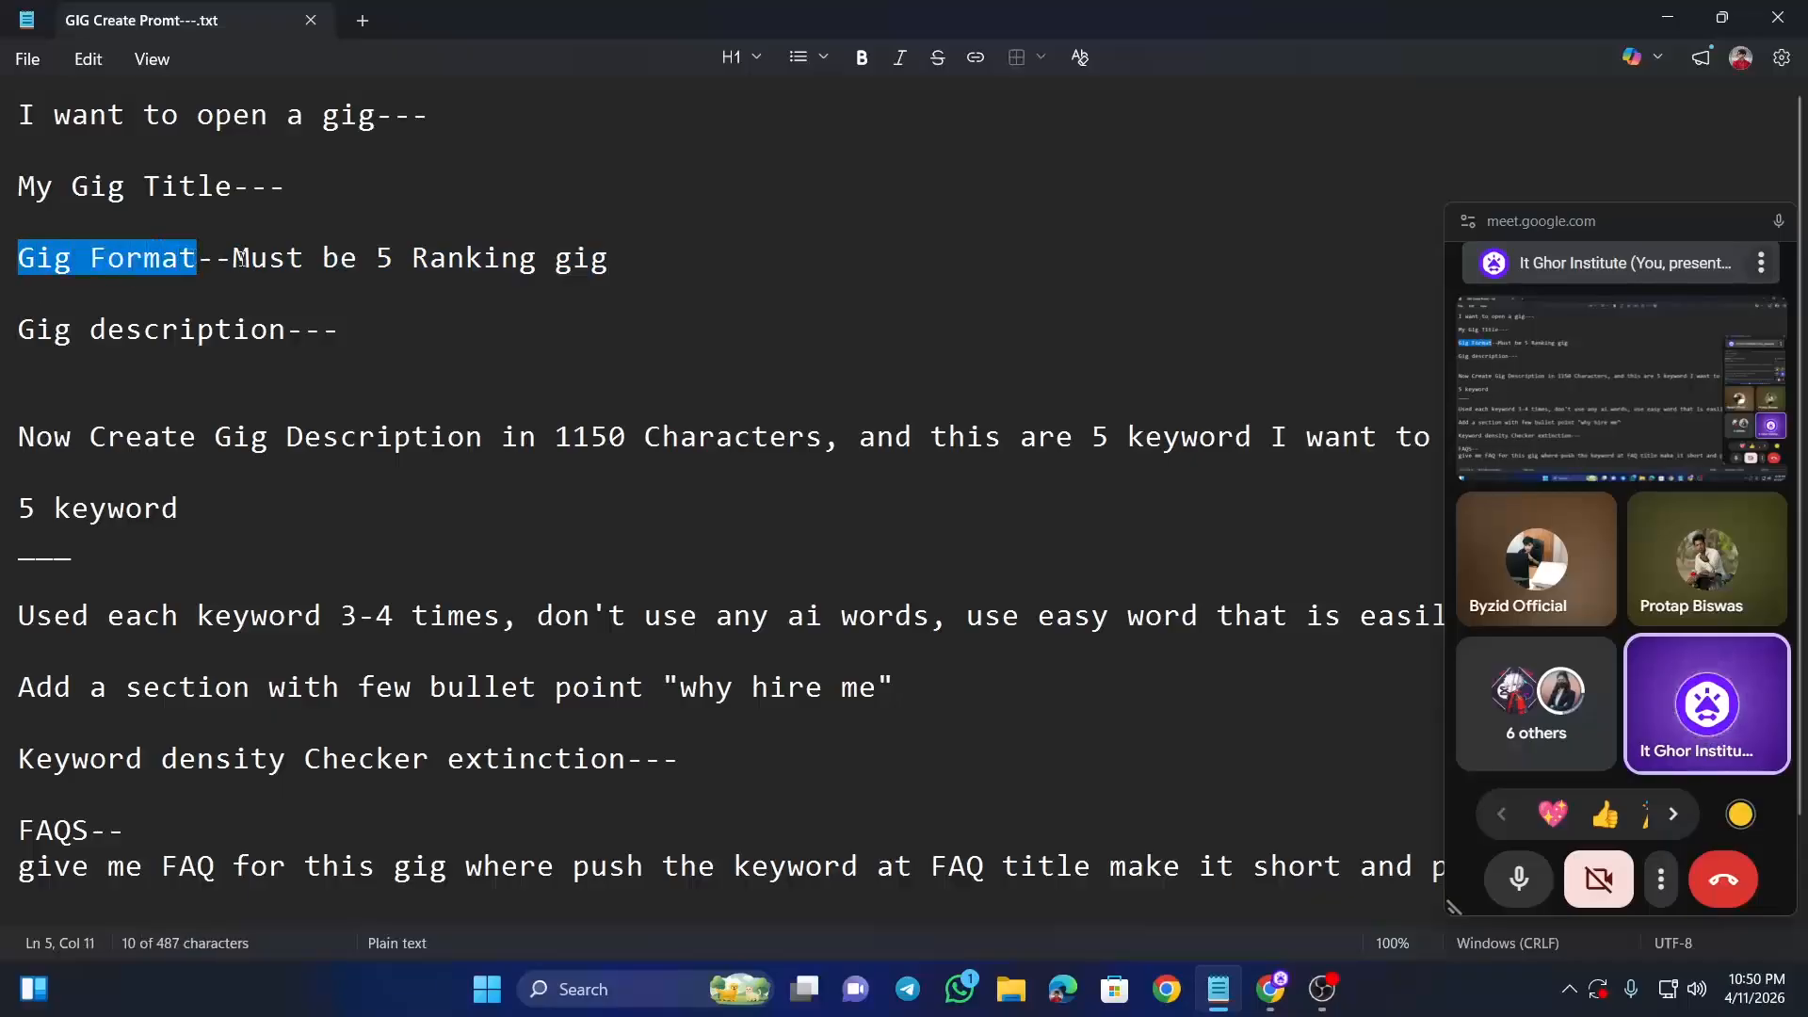
{"action": "left_click", "coordinate": [232, 259]}
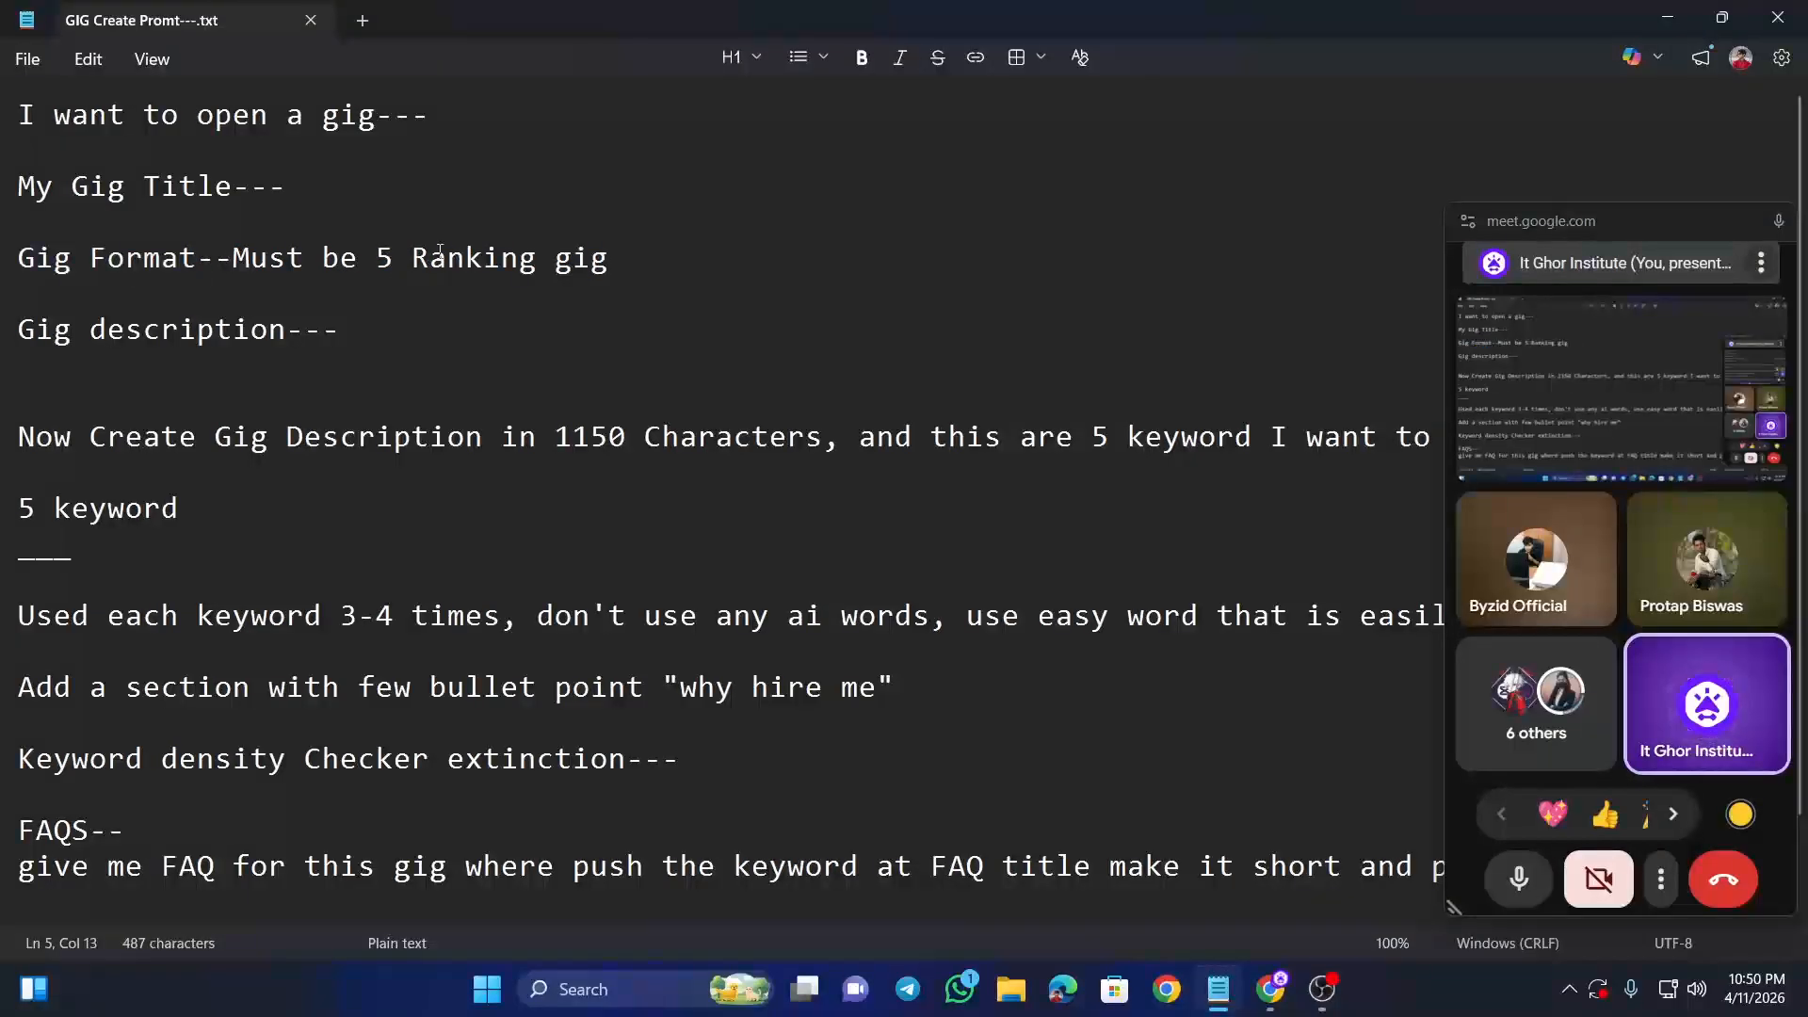
Step: Look through the competing fitness and gym website gigs open on Fiverr
{"action": "left_click", "coordinate": [1270, 988]}
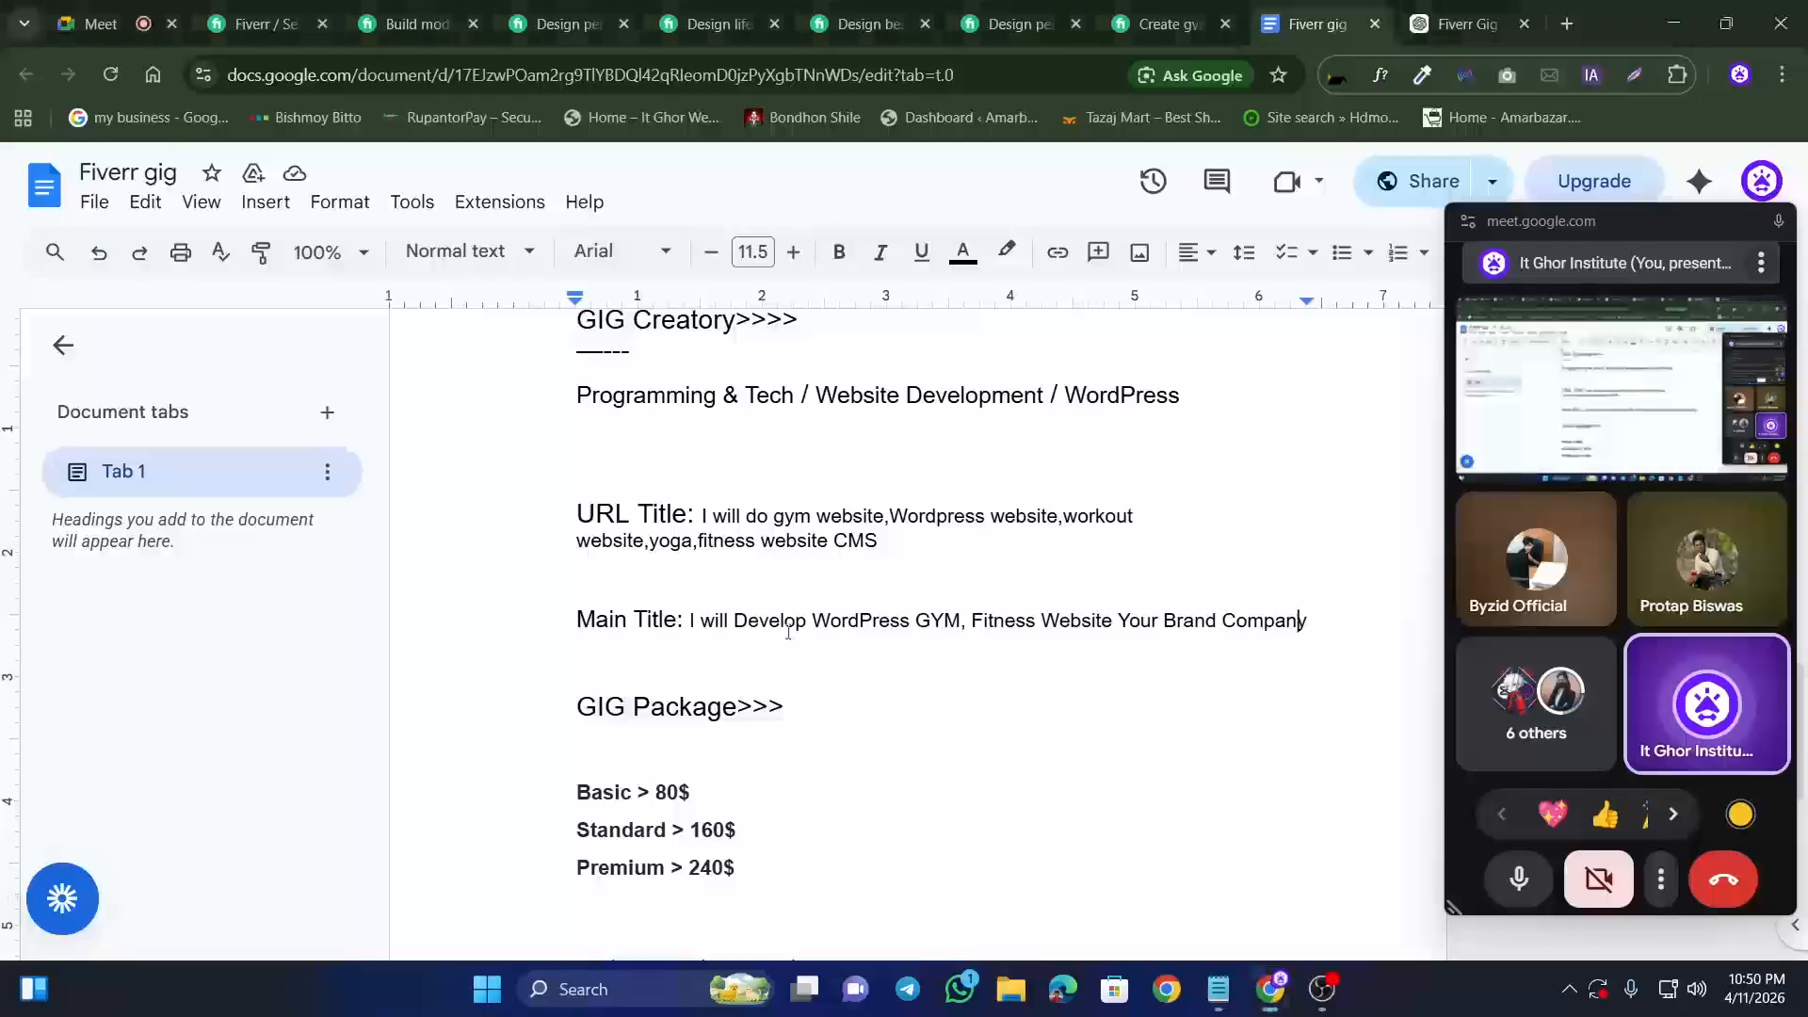
{"action": "left_click", "coordinate": [415, 9]}
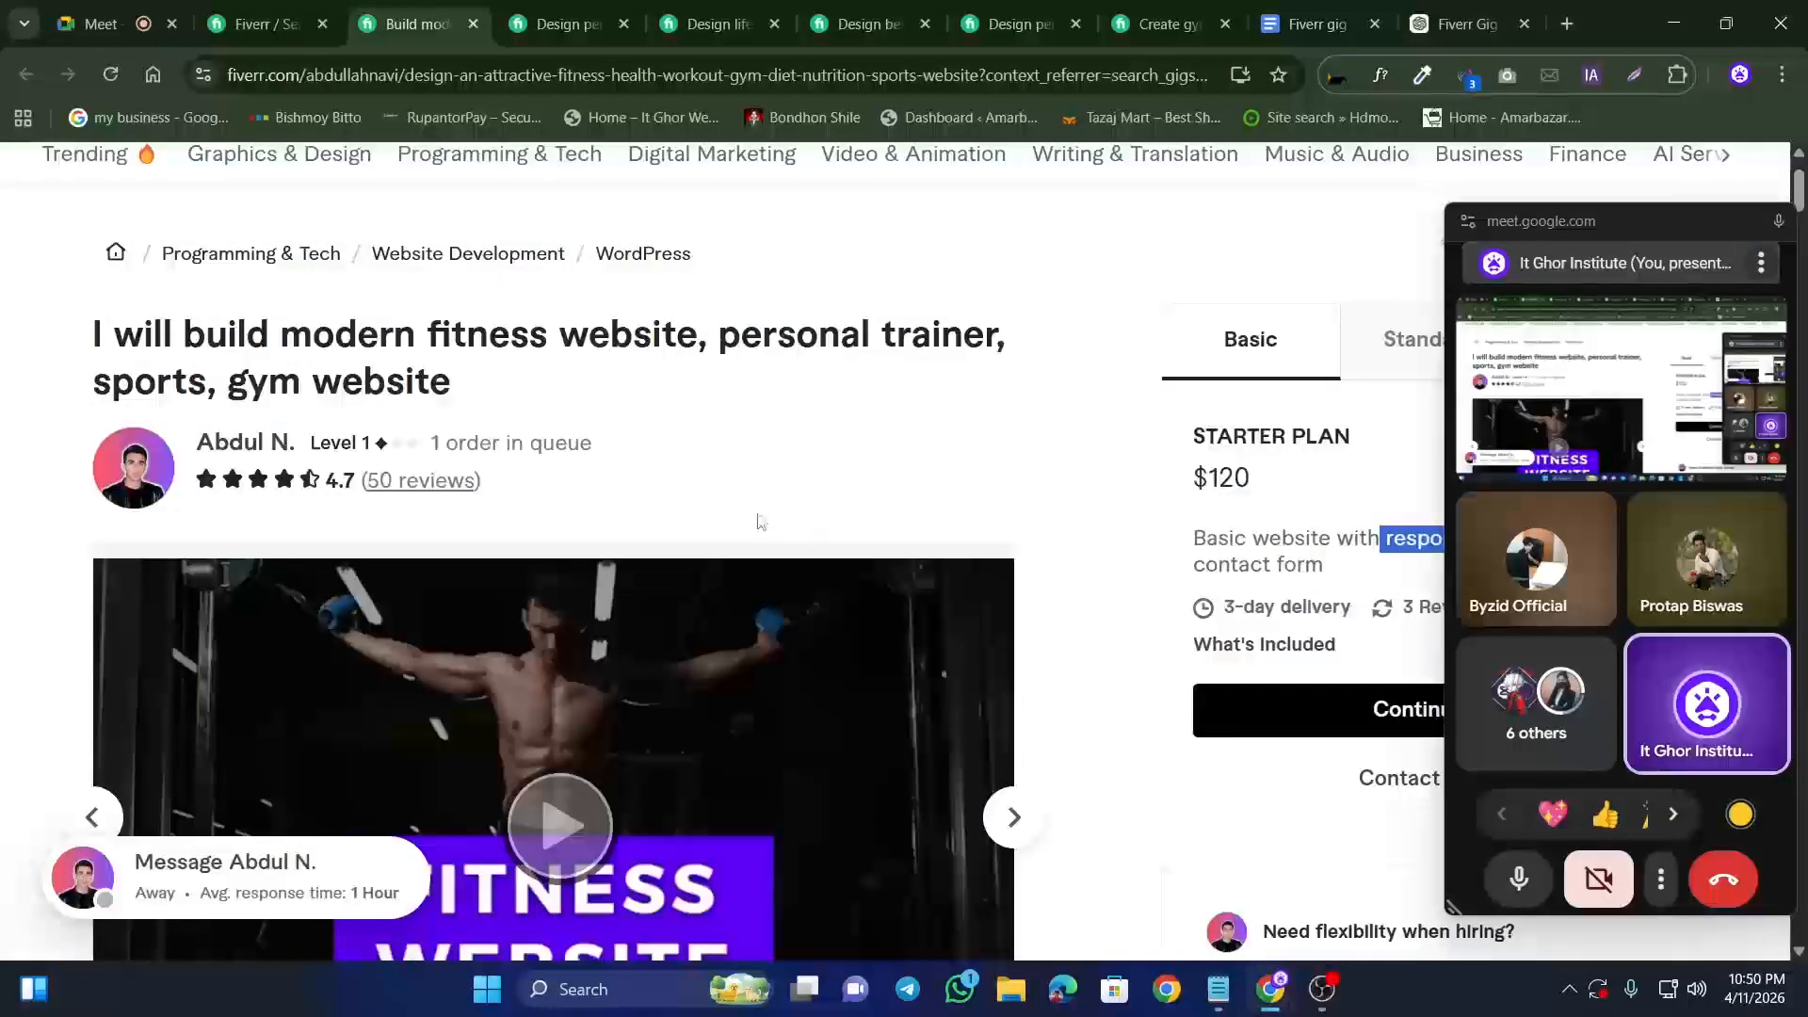
{"action": "scroll", "coordinate": [800, 513], "scroll_direction": "up", "scroll_amount": 1}
{"action": "left_click", "coordinate": [555, 24]}
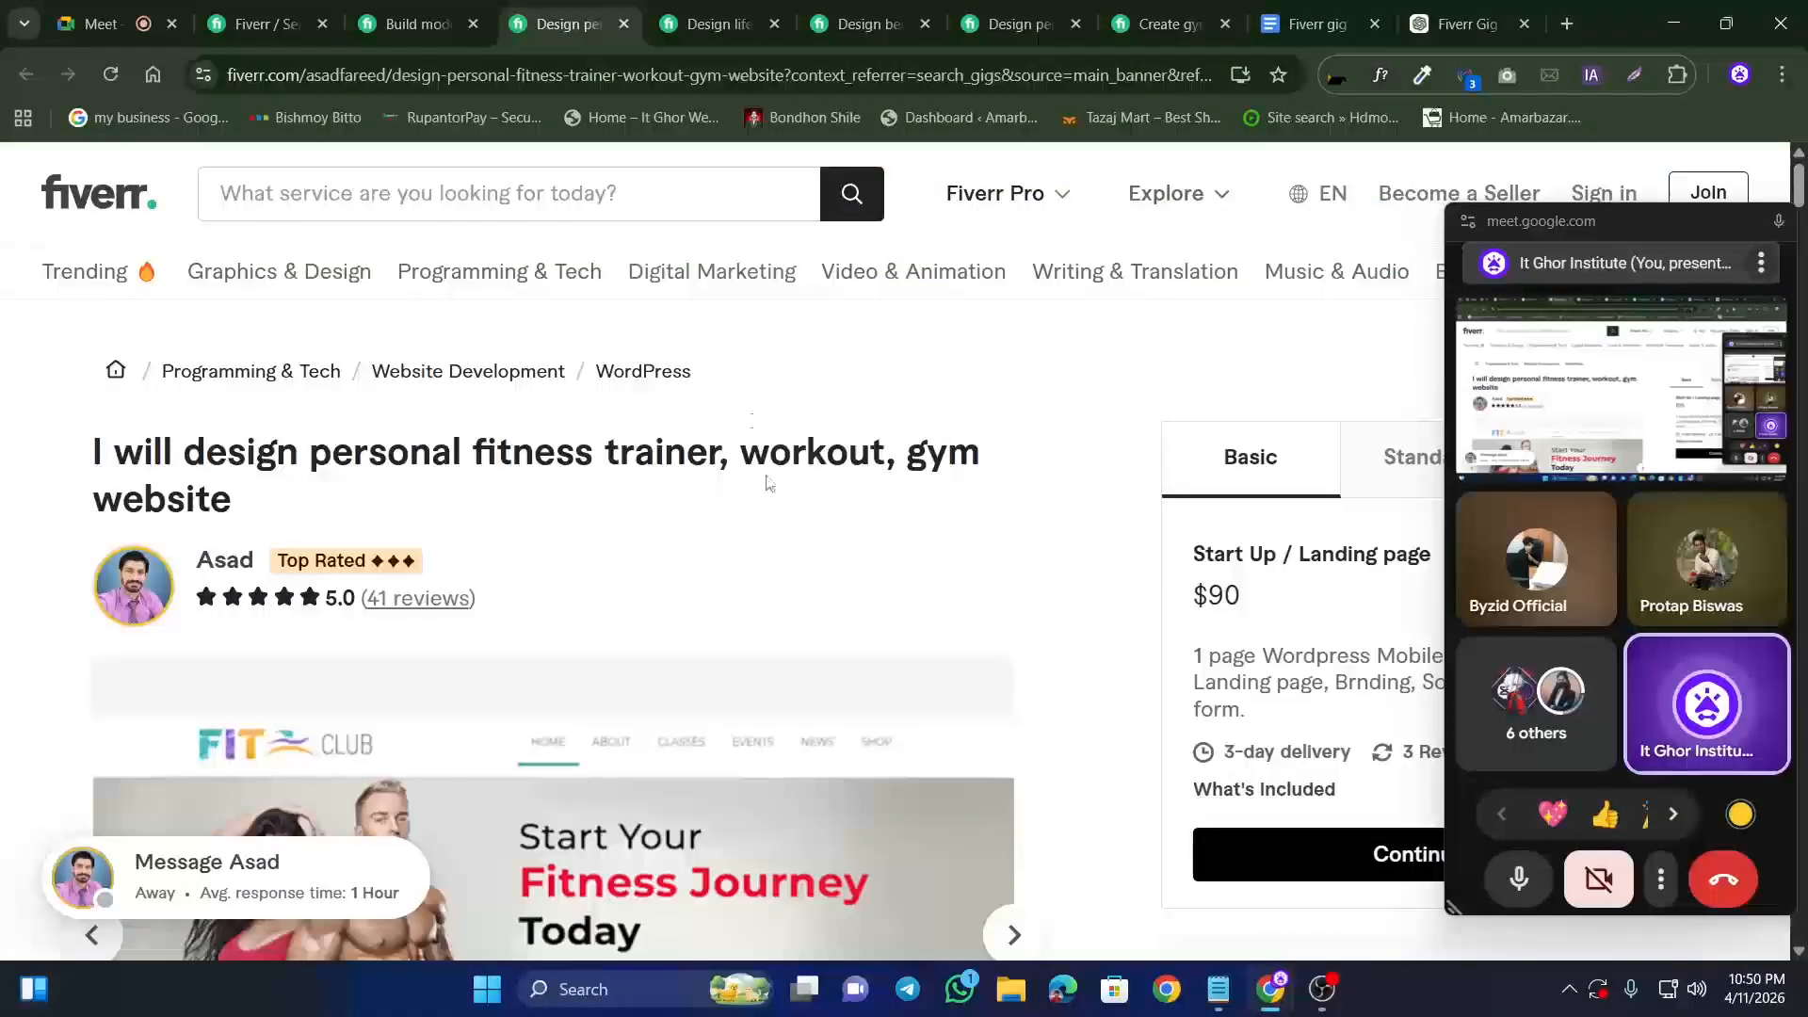
{"action": "left_click", "coordinate": [716, 21]}
{"action": "left_click", "coordinate": [860, 9]}
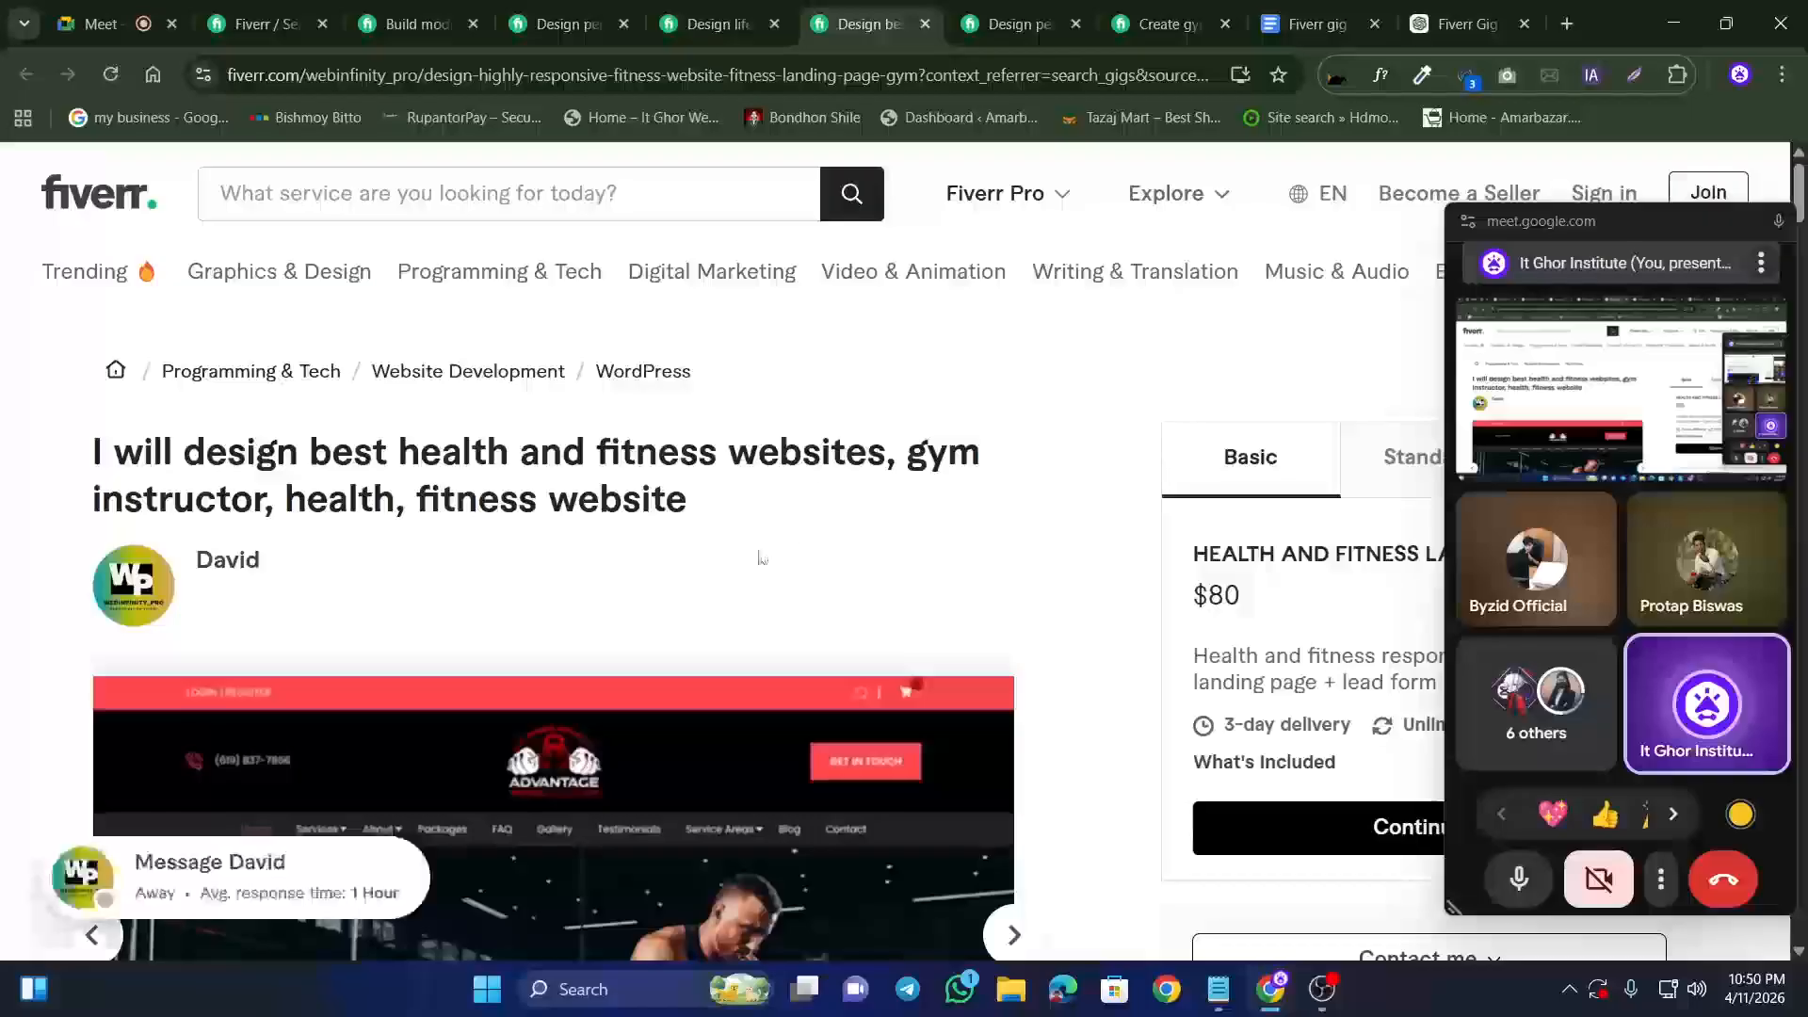
{"action": "left_click", "coordinate": [1000, 15]}
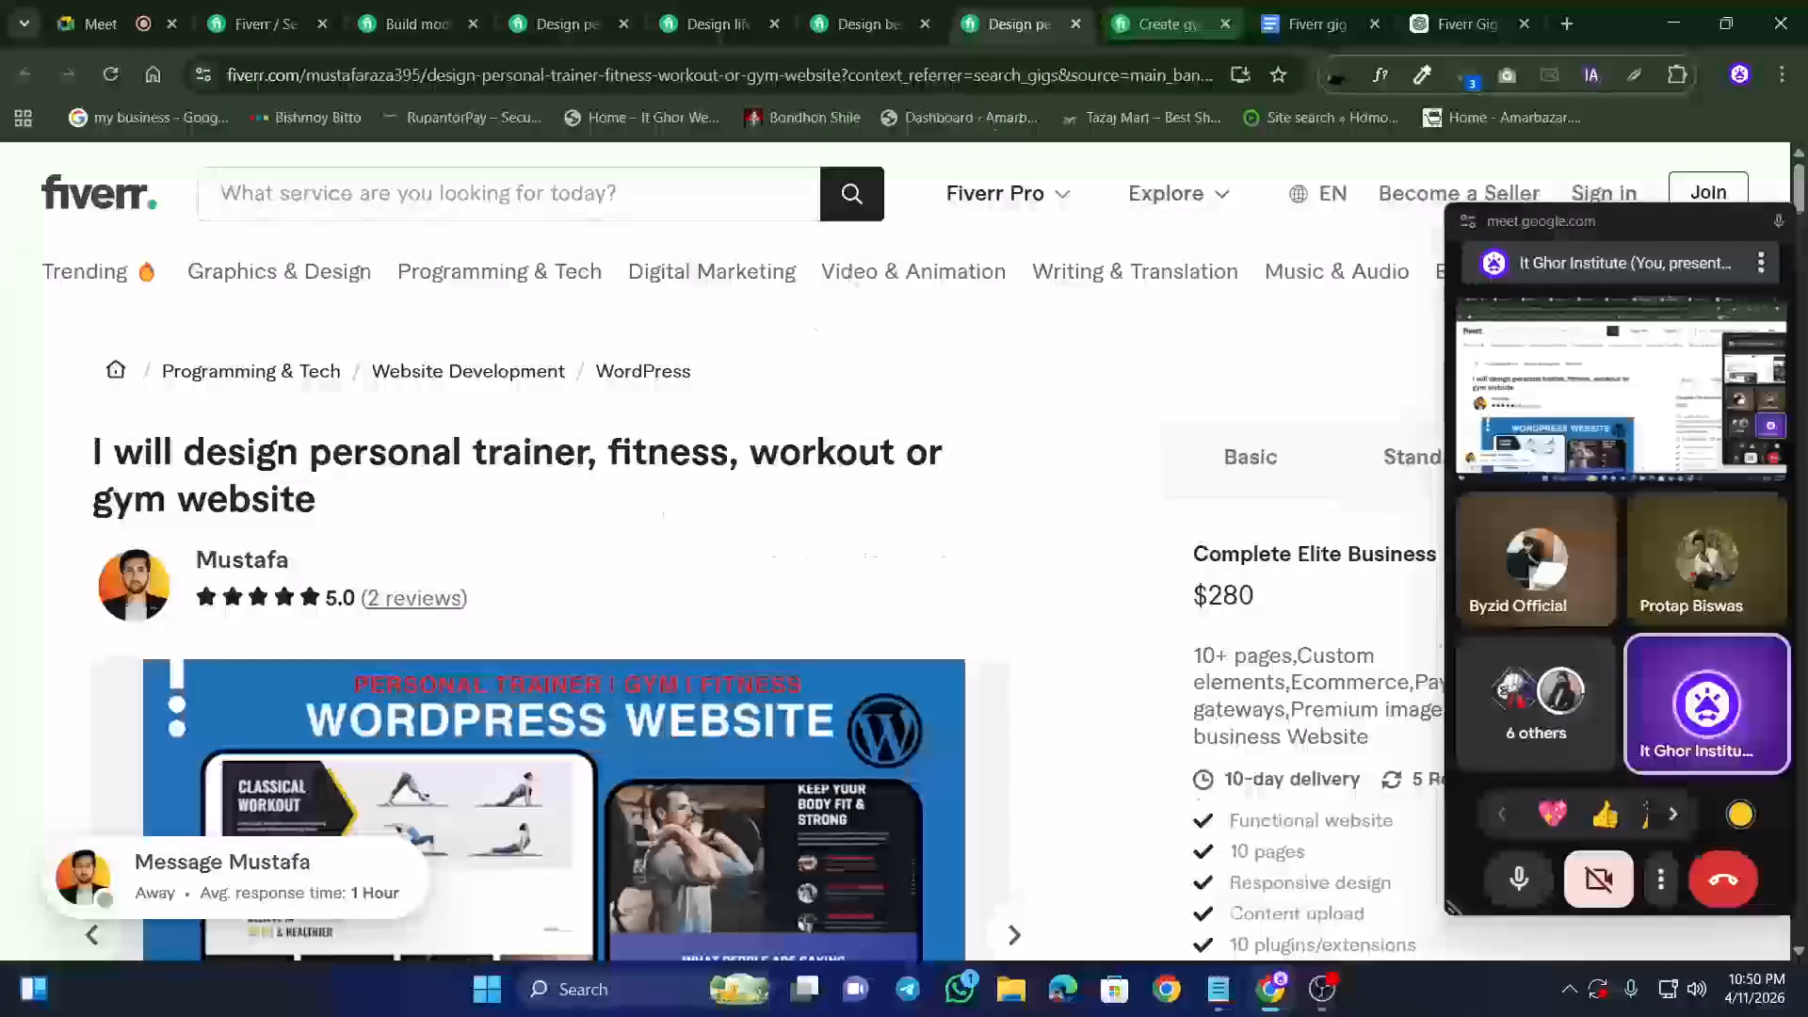
{"action": "left_click", "coordinate": [1156, 23]}
Step: Copy the full "About this gig" description from the Fiverr gig "I will build modern fitness website, personal trainer, sports, gym website"
{"action": "left_click", "coordinate": [452, 14]}
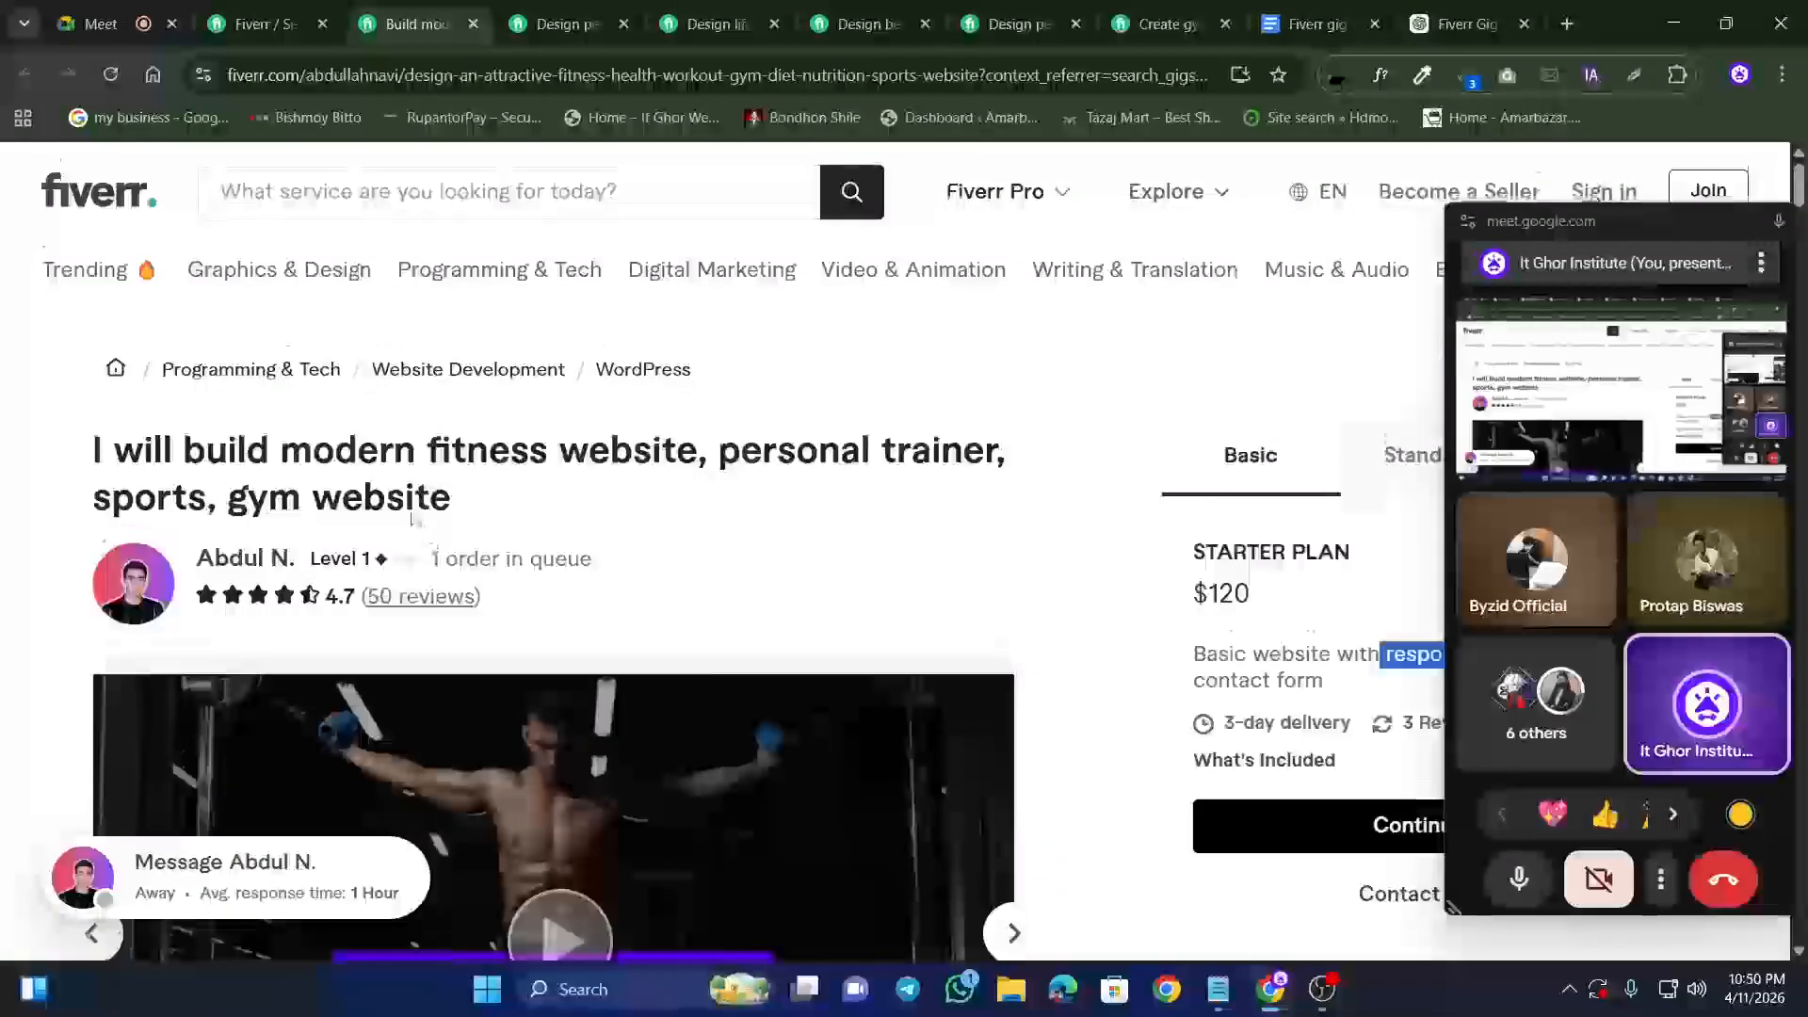
{"action": "scroll", "coordinate": [408, 517], "scroll_direction": "down", "scroll_amount": 13}
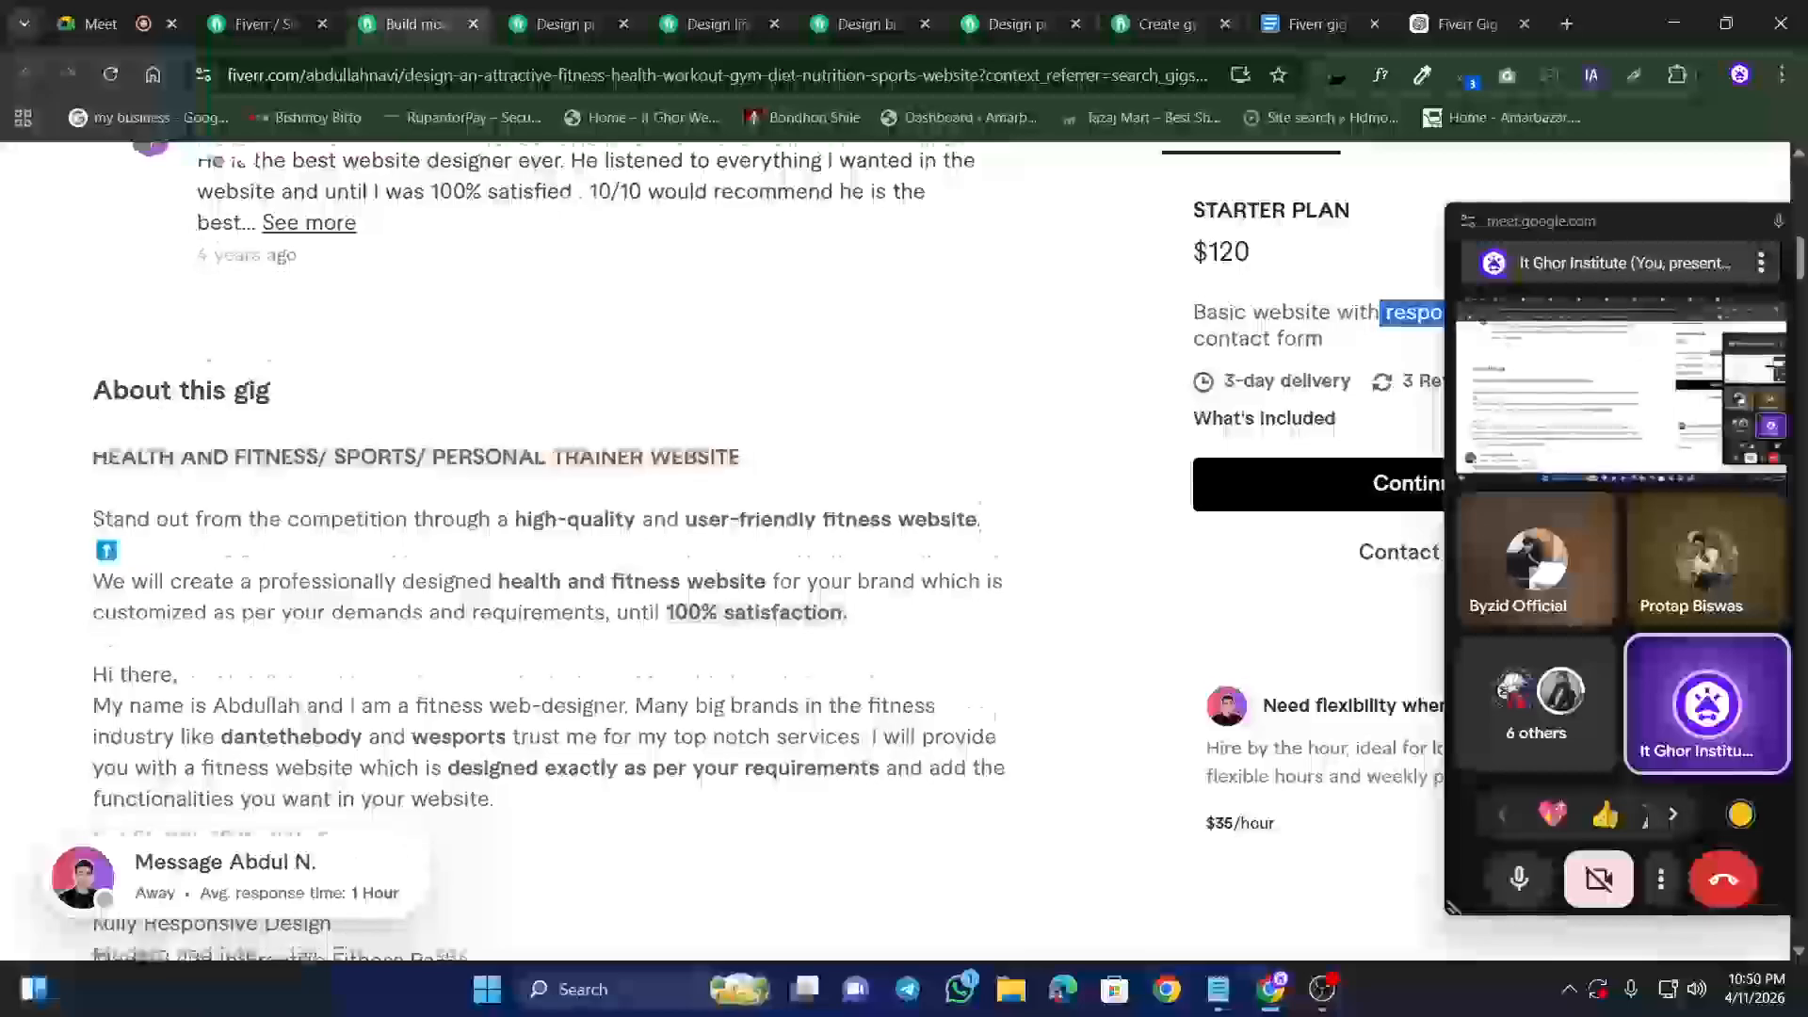
{"action": "scroll", "coordinate": [143, 500], "scroll_direction": "down", "scroll_amount": 1}
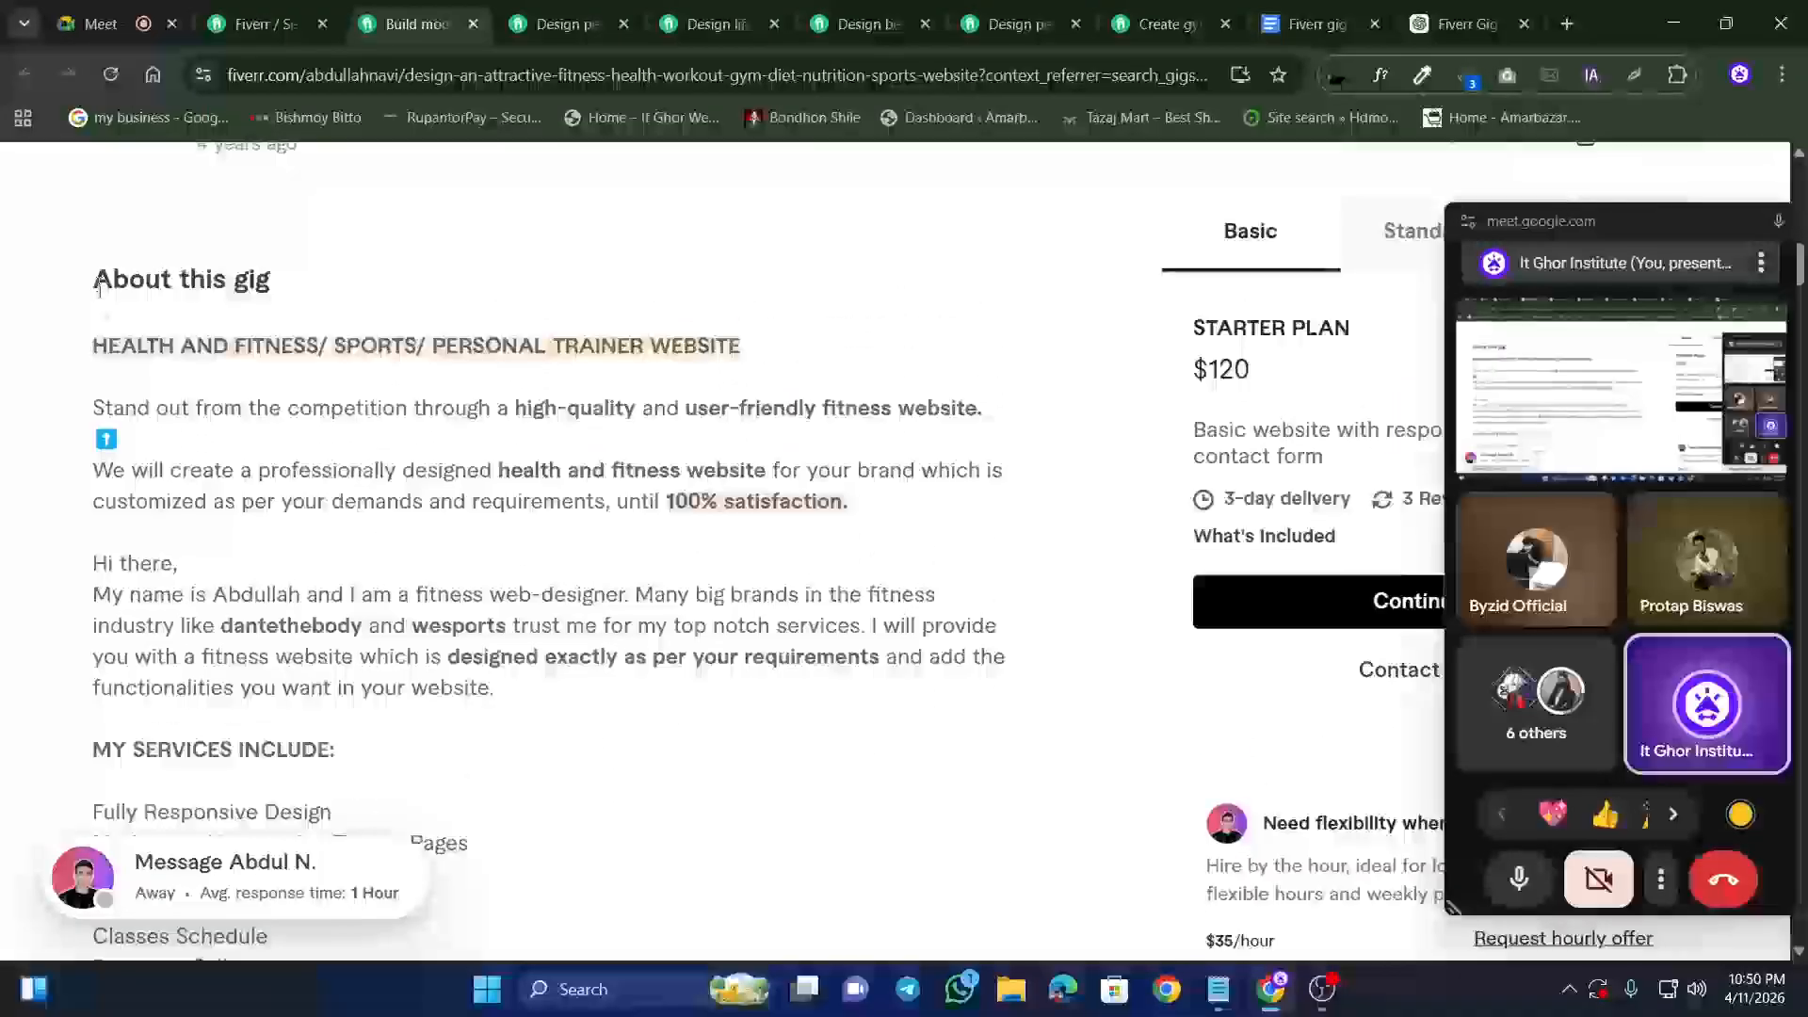
{"action": "left_click_drag", "start_coordinate": [100, 289], "coordinate": [776, 520]}
{"action": "scroll", "coordinate": [189, 435], "scroll_direction": "down", "scroll_amount": 5}
{"action": "scroll", "coordinate": [266, 414], "scroll_direction": "down", "scroll_amount": 4}
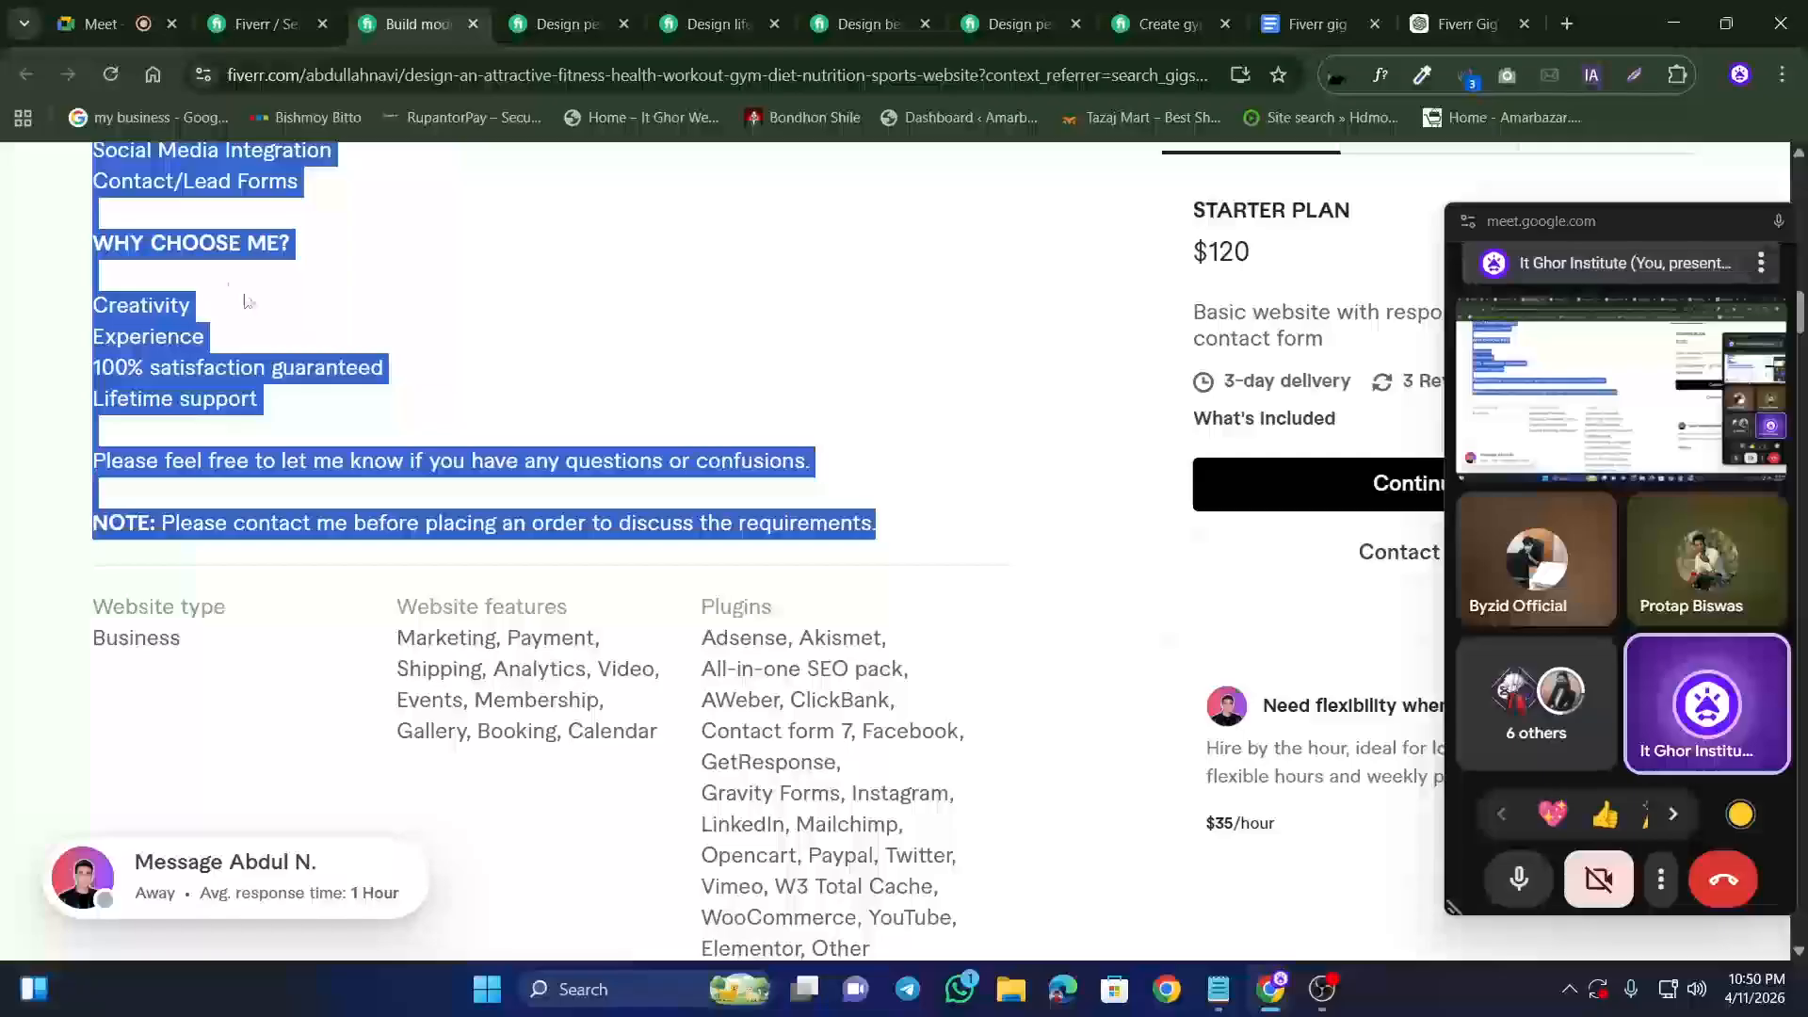
{"action": "right_click", "coordinate": [154, 299]}
{"action": "left_click", "coordinate": [199, 318]}
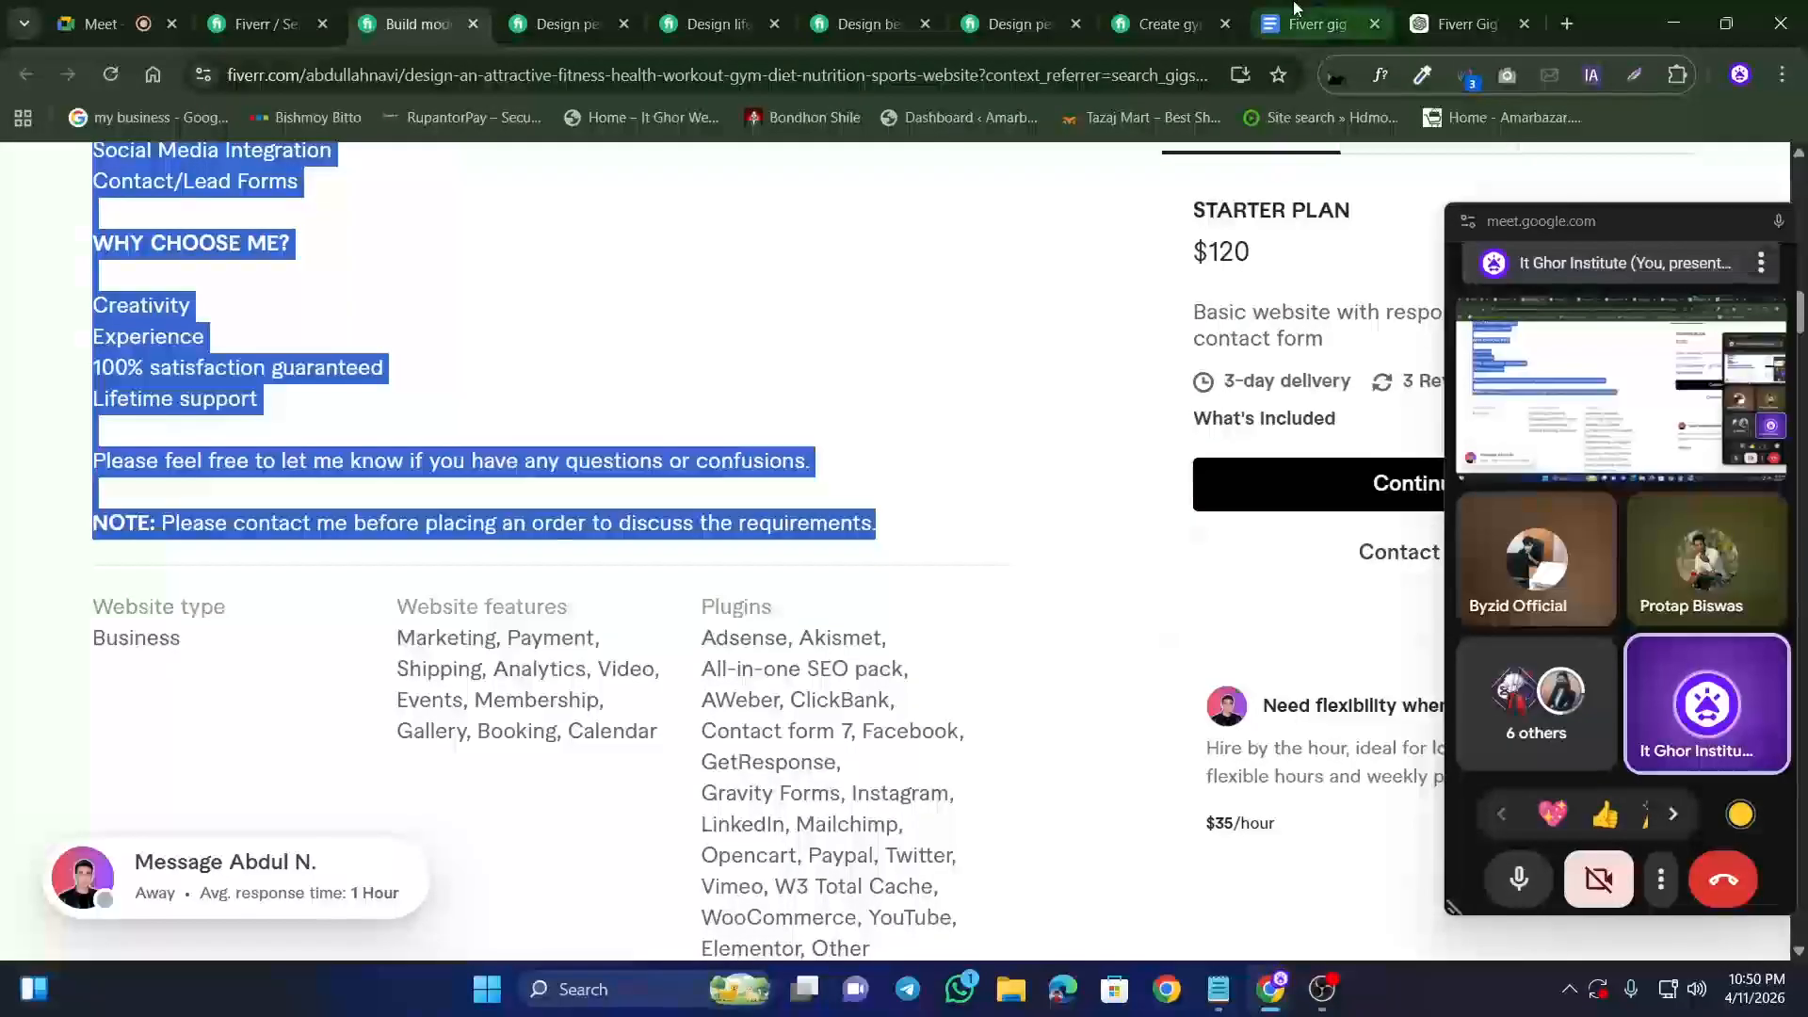
Step: Add a "Gig Format:" heading with a "---" line below it to the ChatGPT message draft
{"action": "left_click", "coordinate": [1316, 23]}
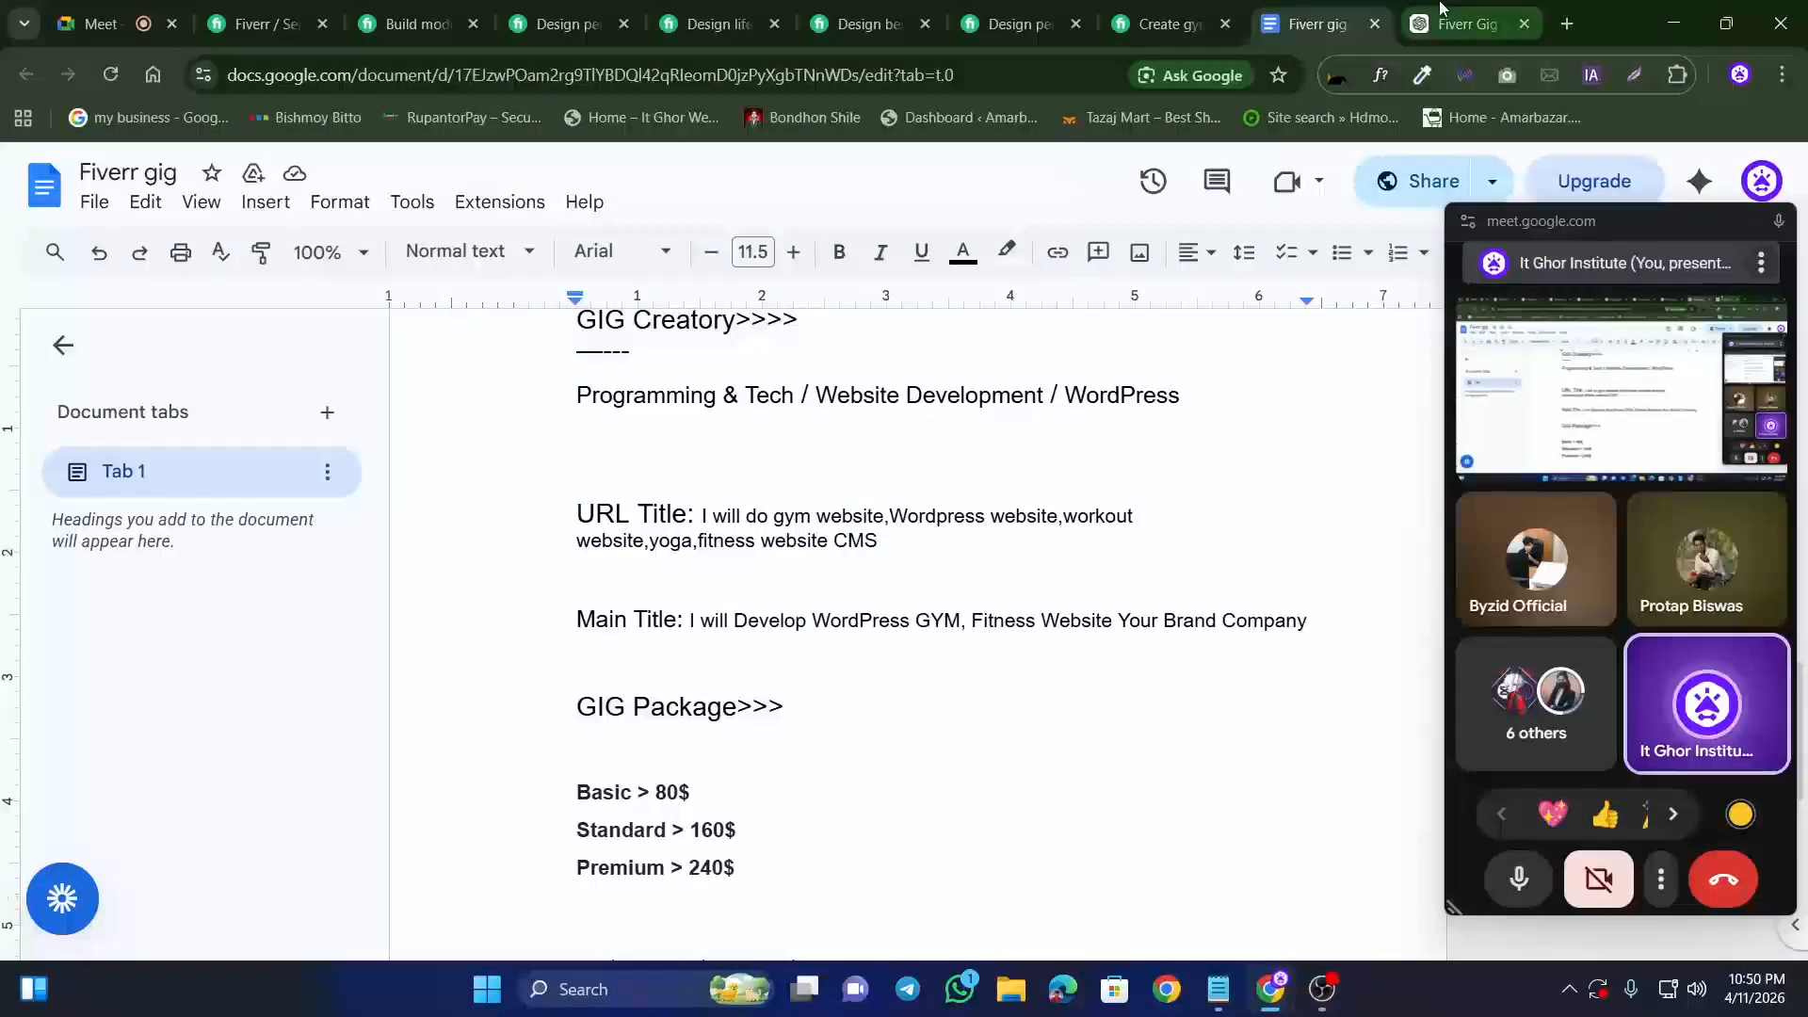
{"action": "left_click", "coordinate": [1465, 23]}
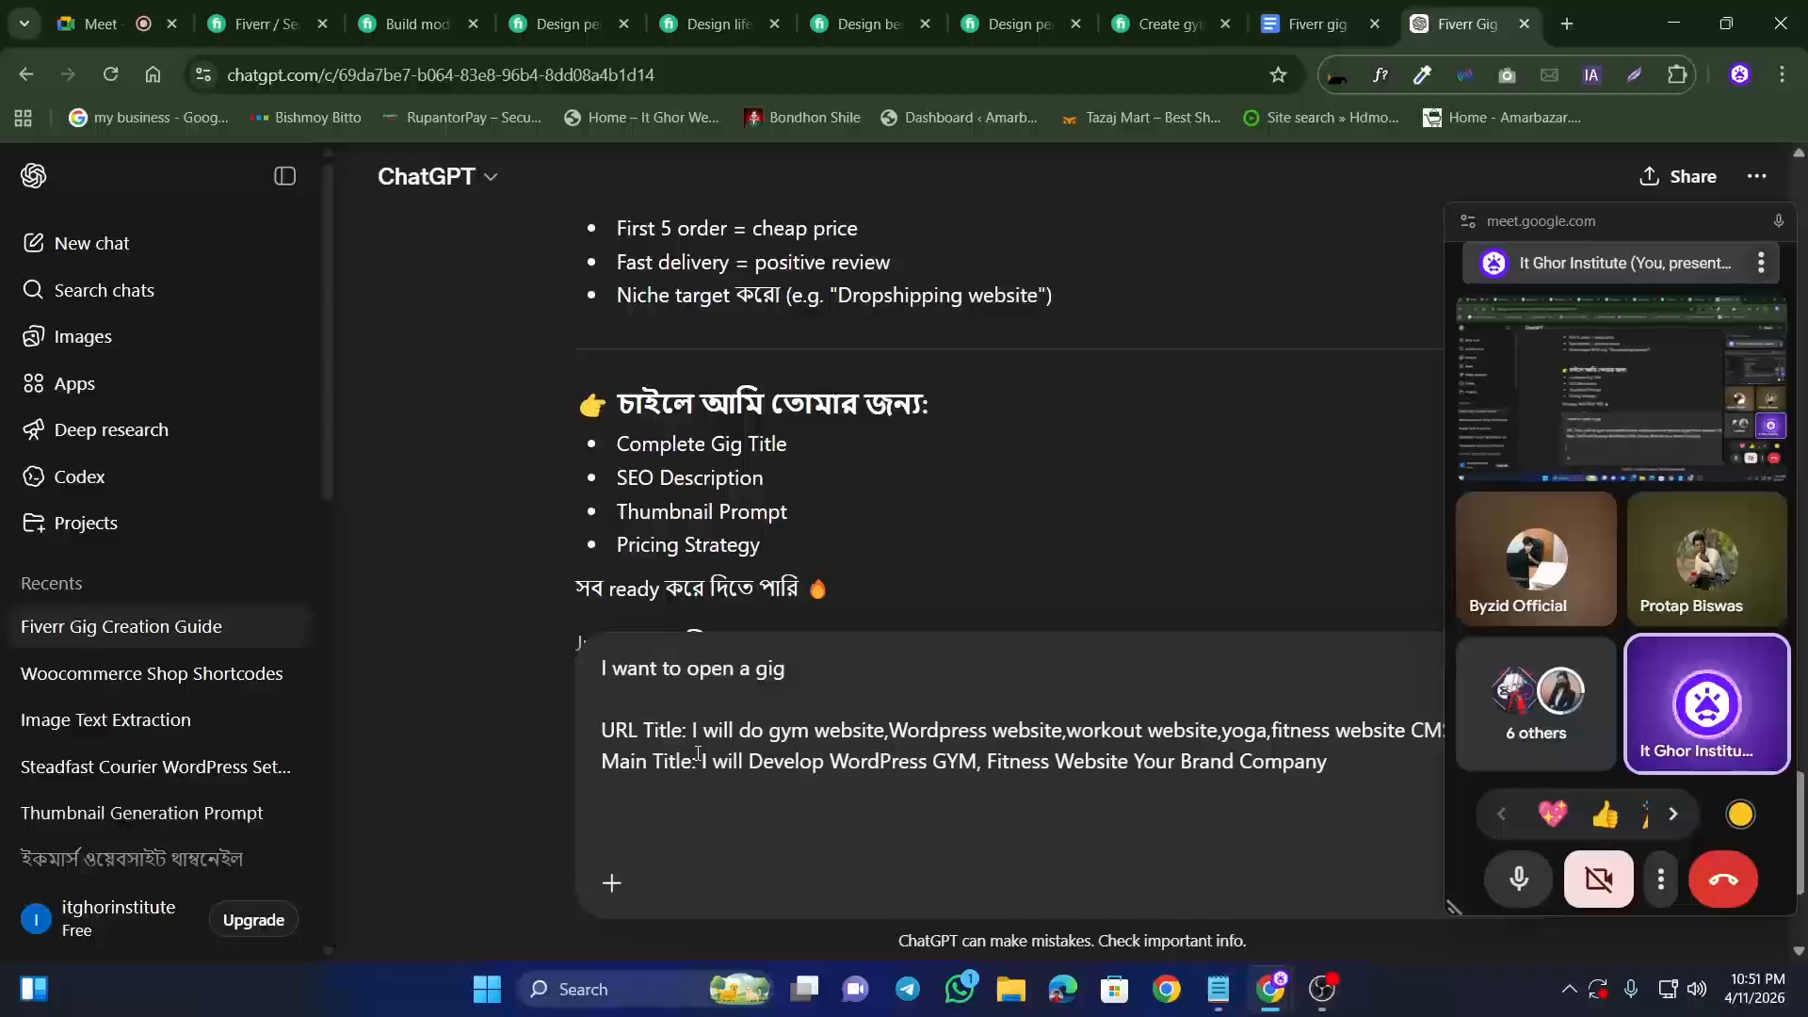
{"action": "type", "text": "ig Fo"}
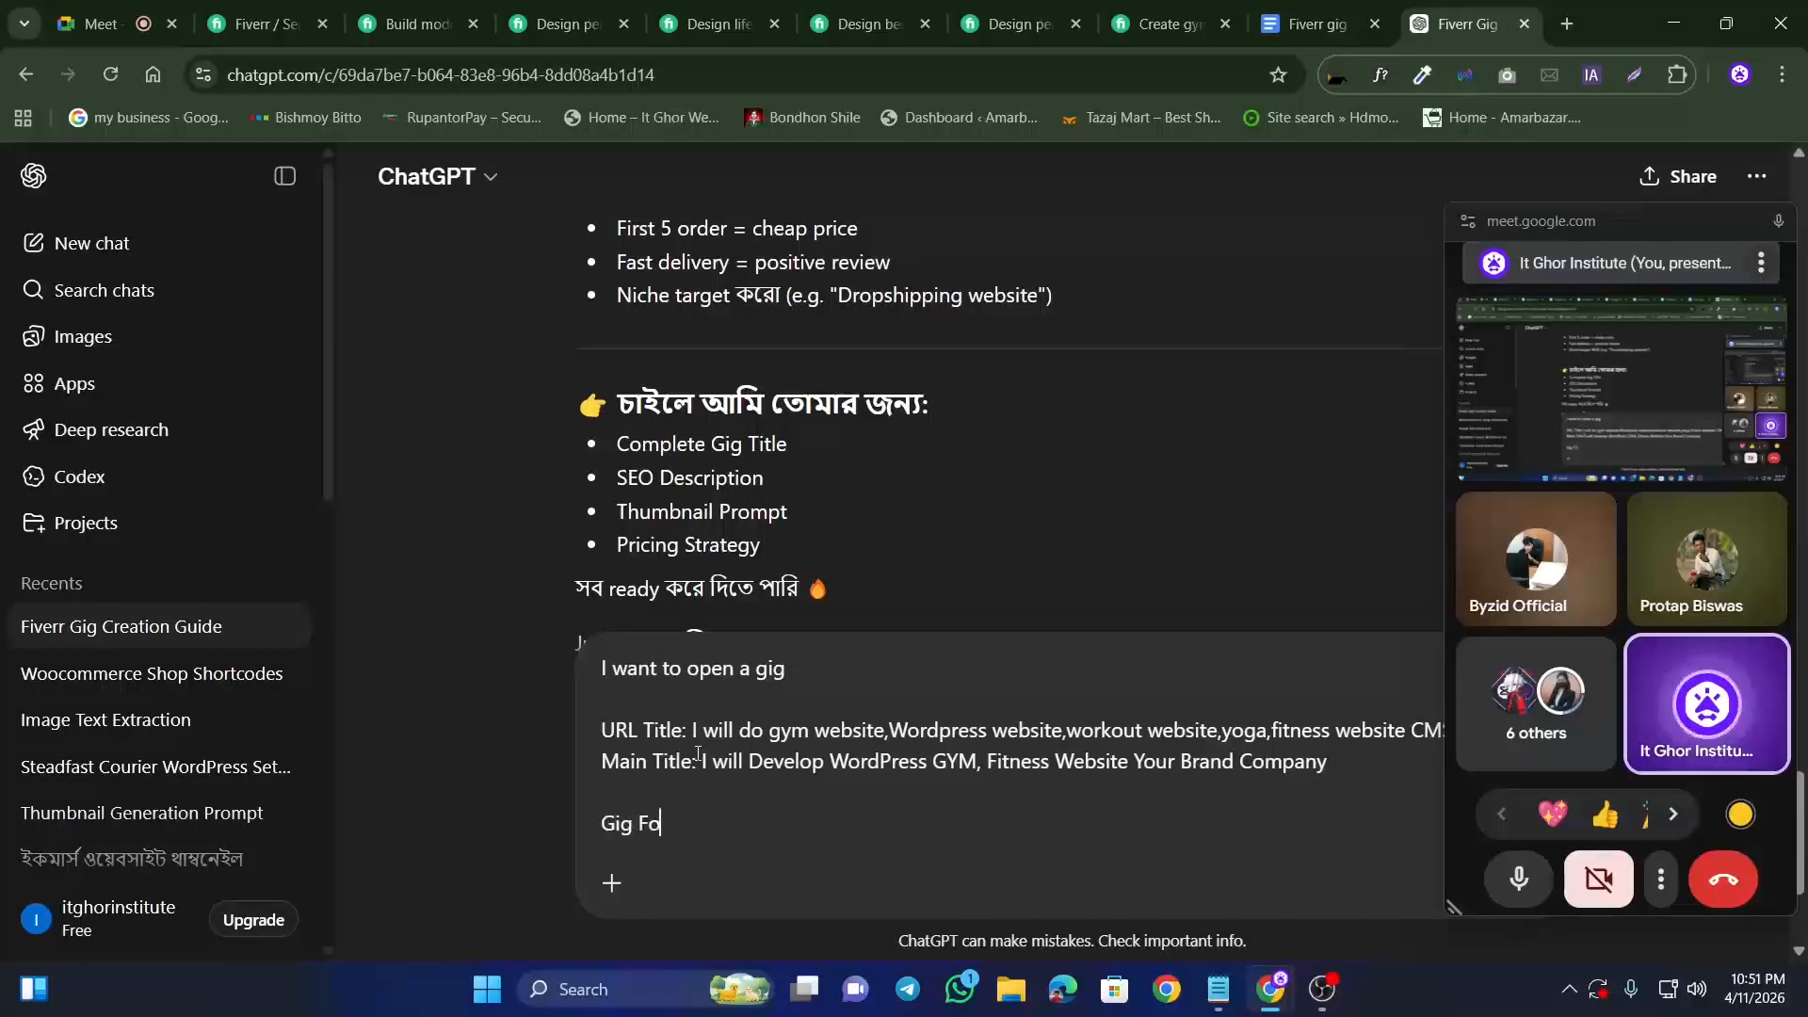
{"action": "type", "text": "rmate"}
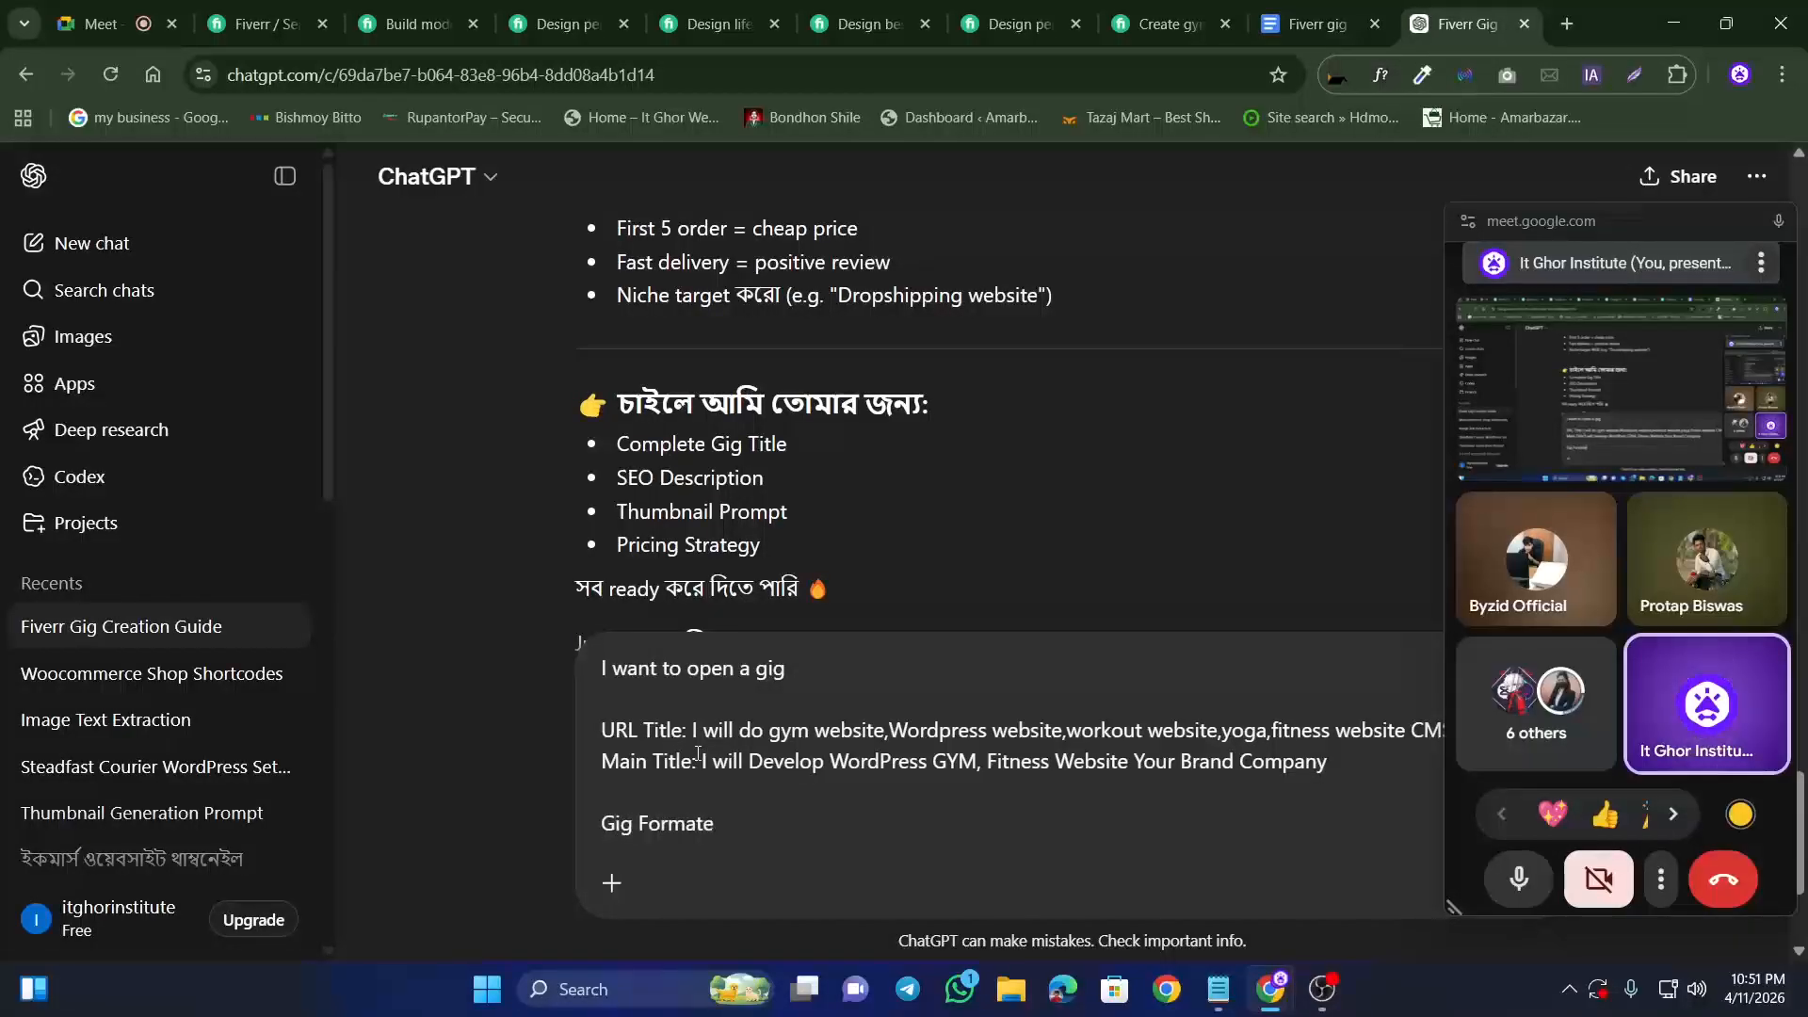
{"action": "type", "text": ":"}
{"action": "key", "text": "shift+Return"}
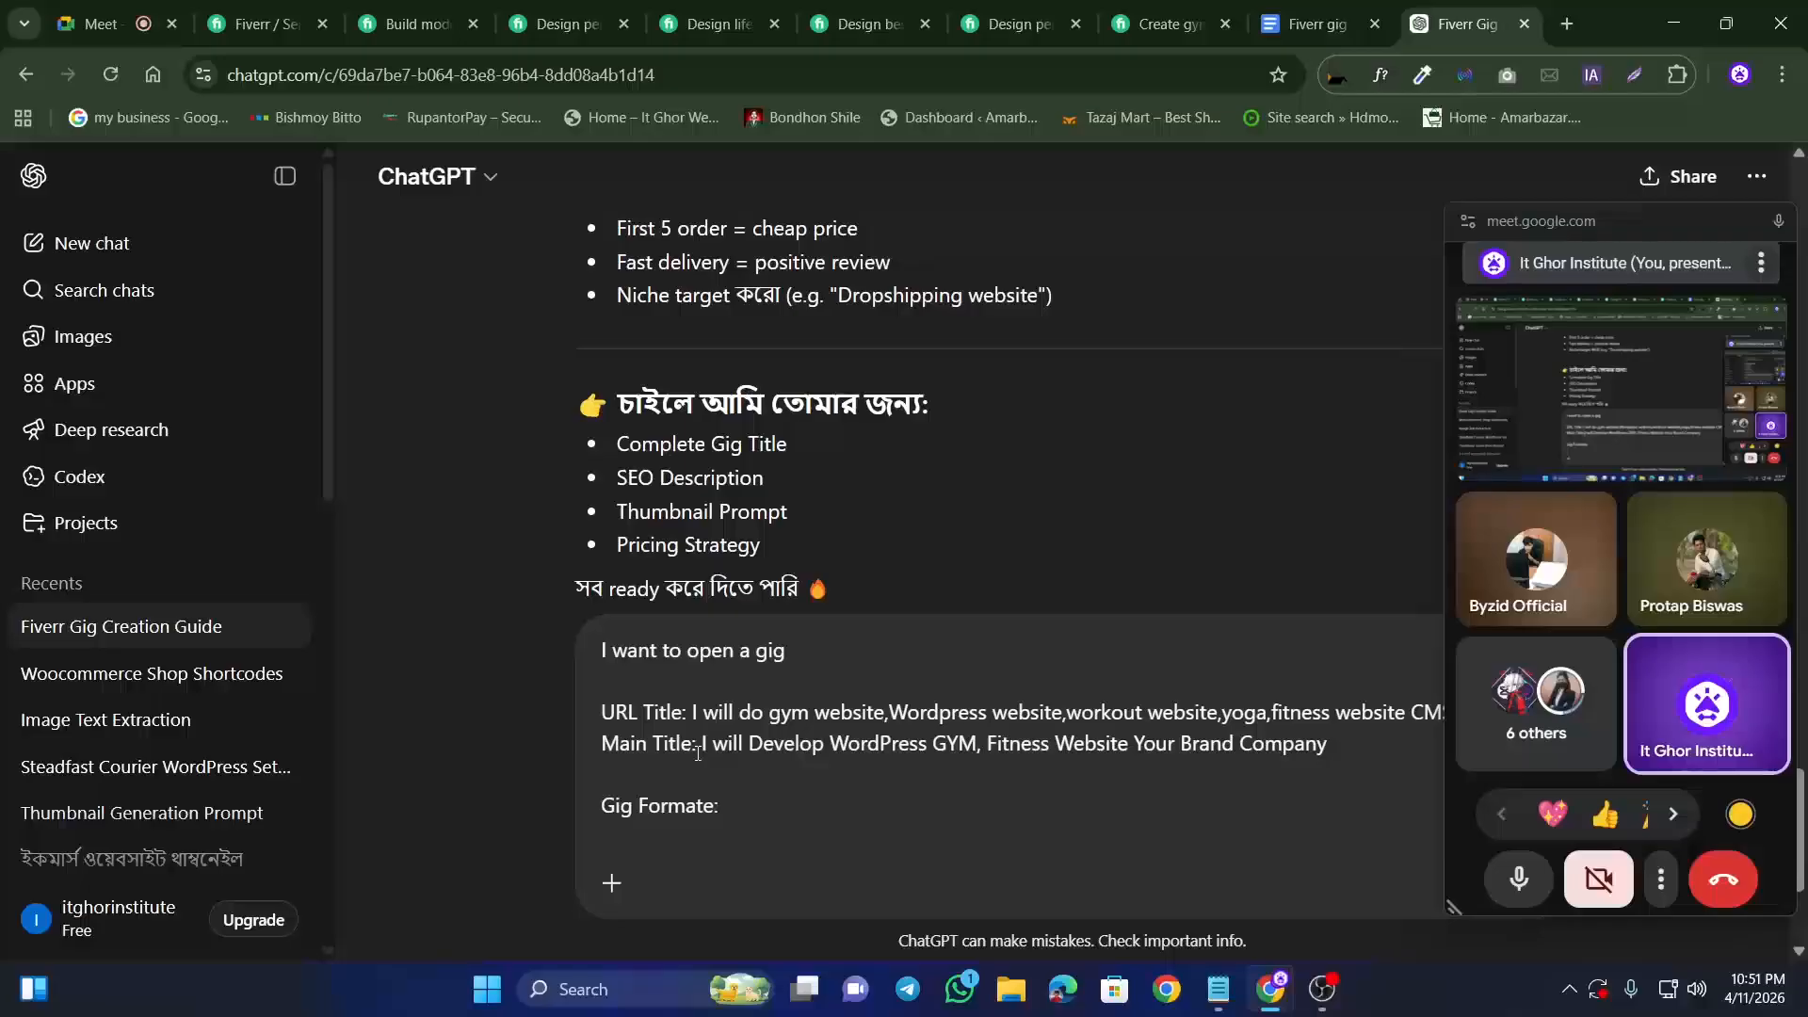
{"action": "type", "text": "---"}
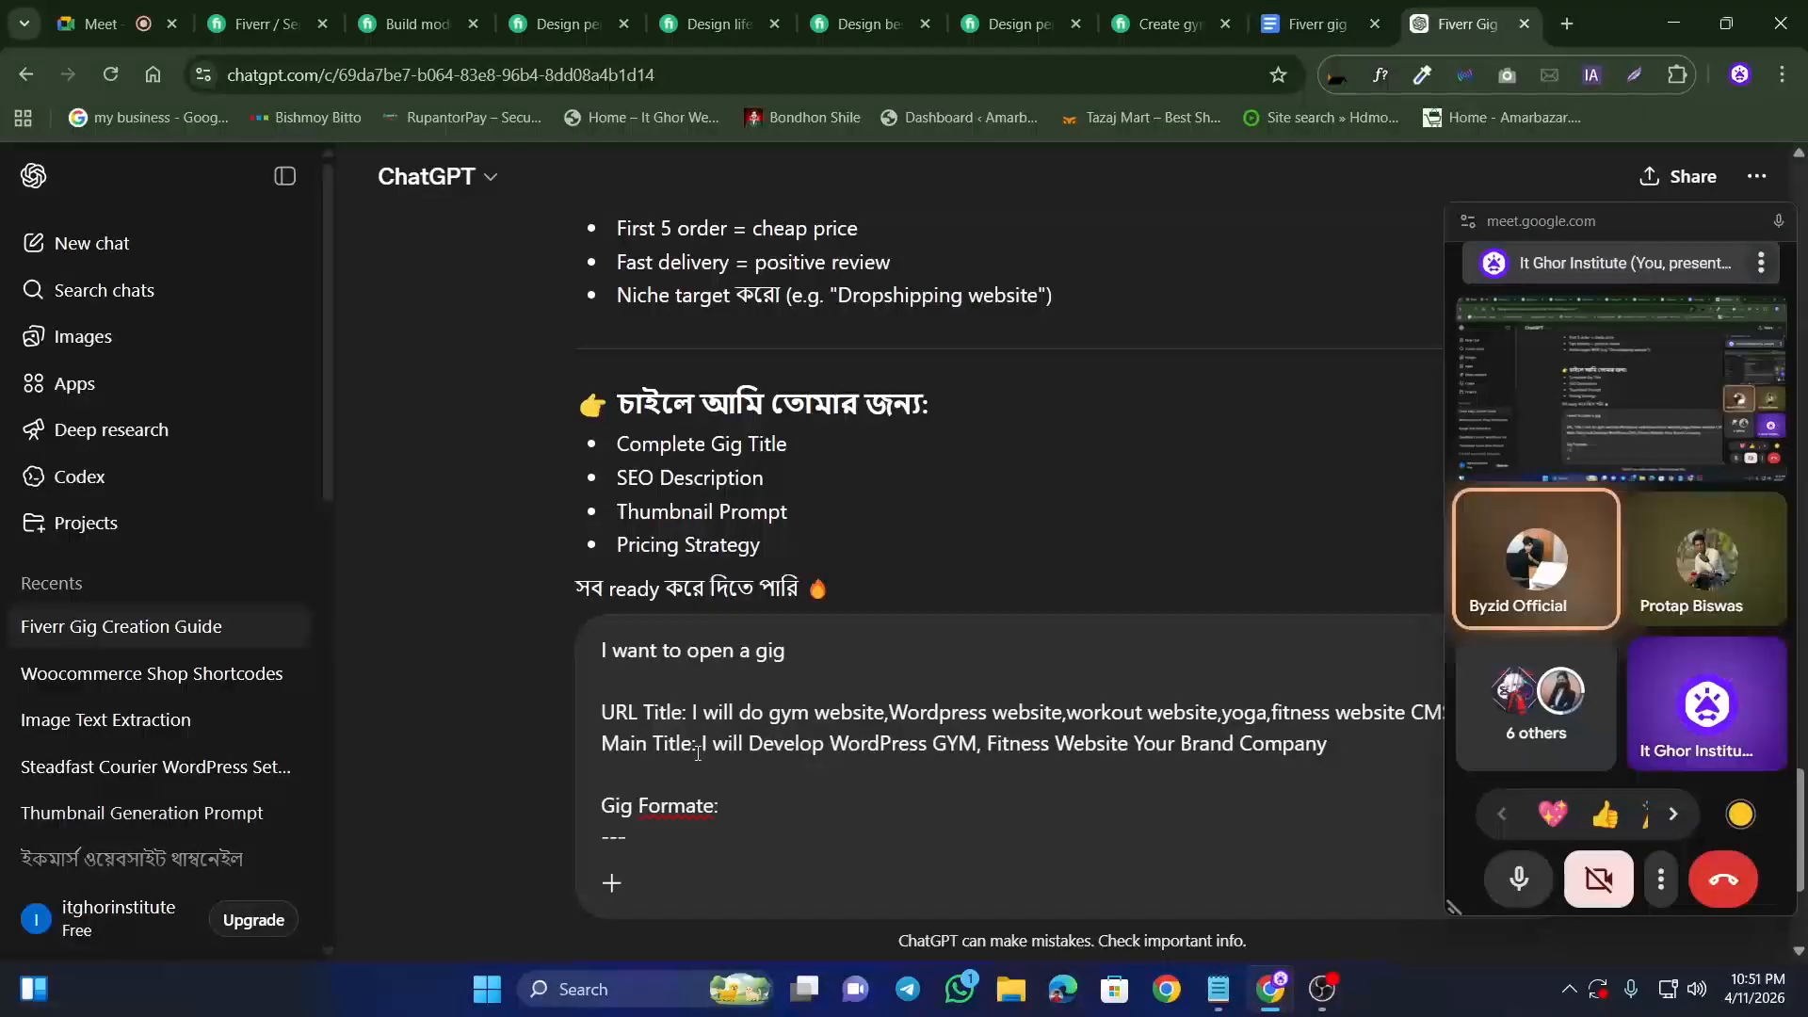
{"action": "right_click", "coordinate": [675, 806]}
{"action": "left_click", "coordinate": [754, 191]}
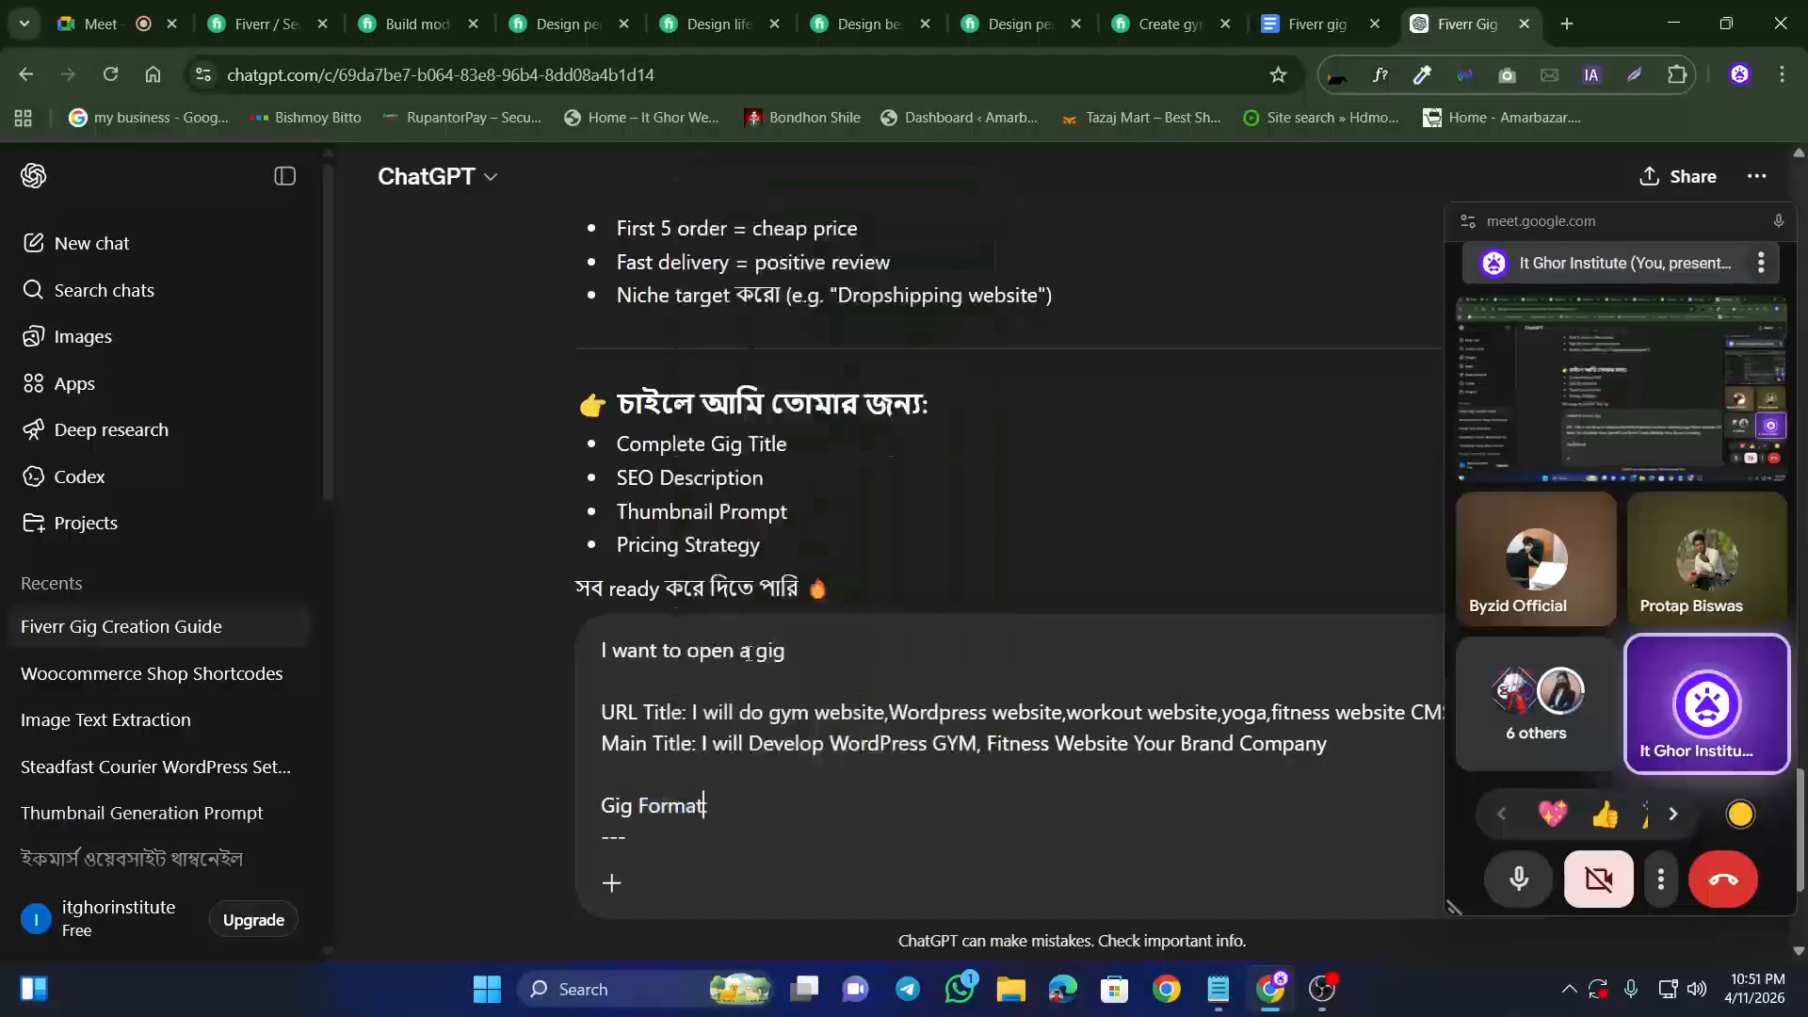
{"action": "key", "text": "shift+Return"}
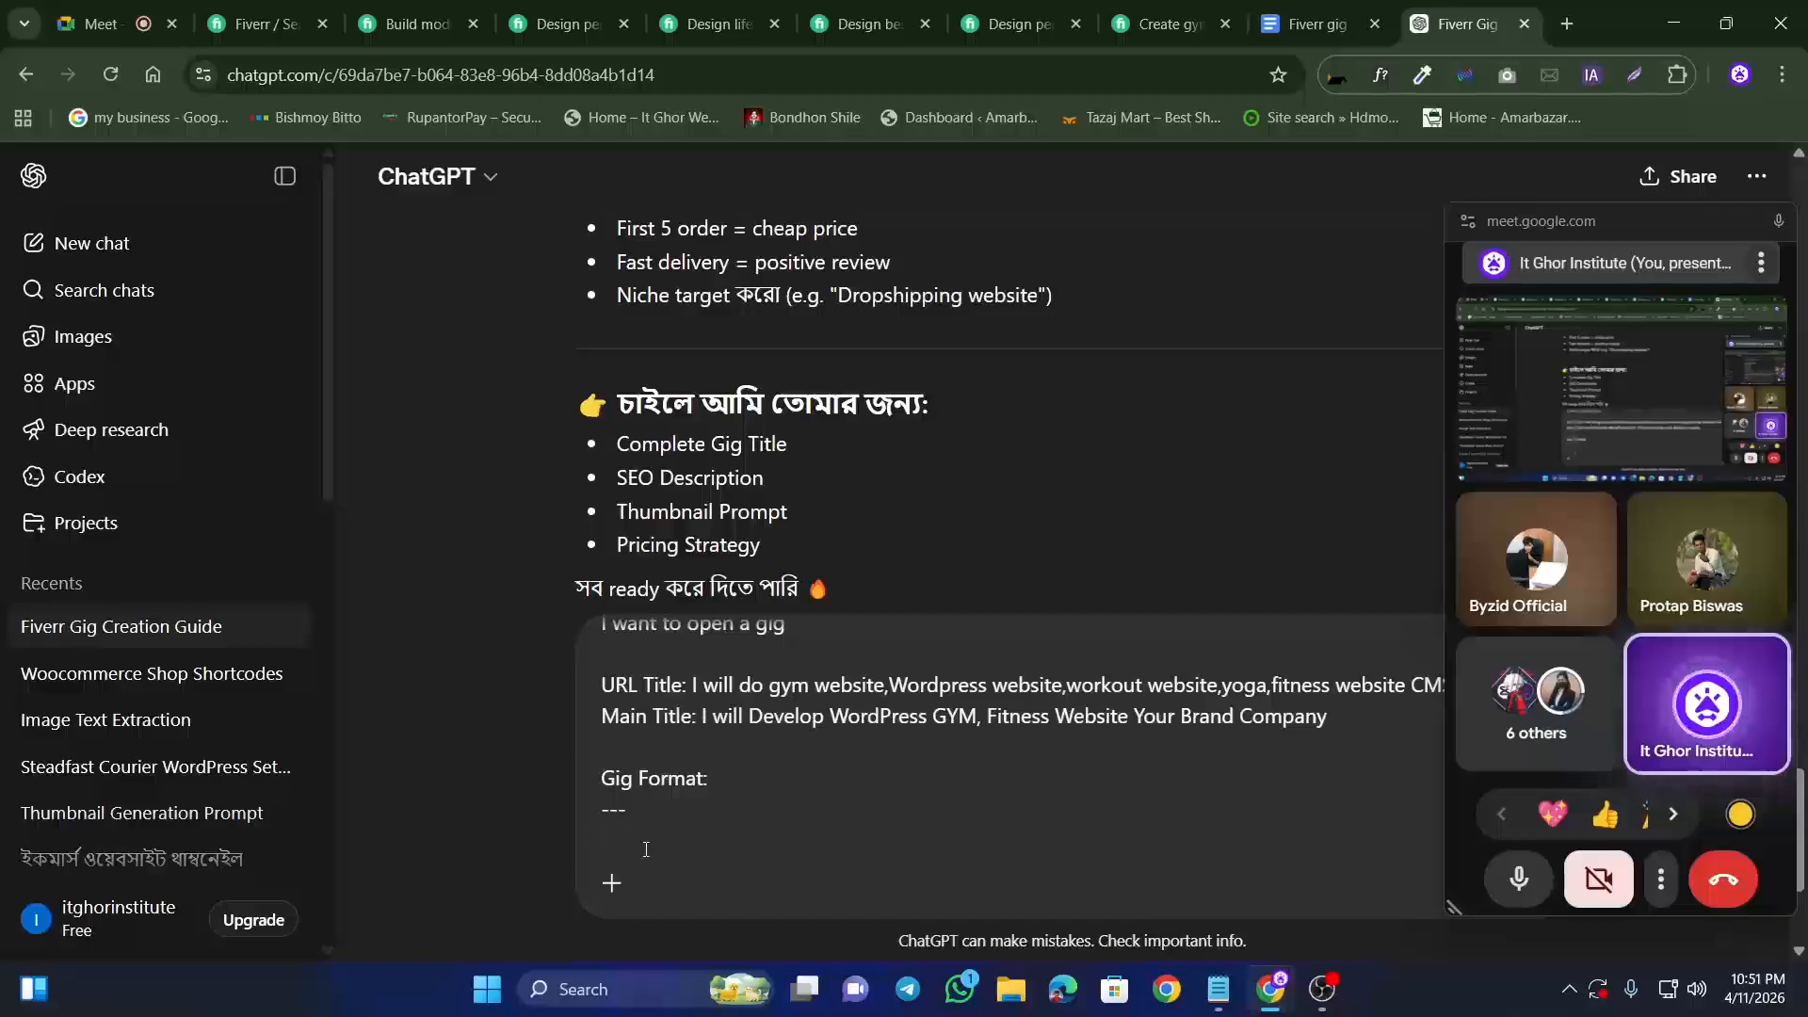
{"action": "key", "text": "shift+Return"}
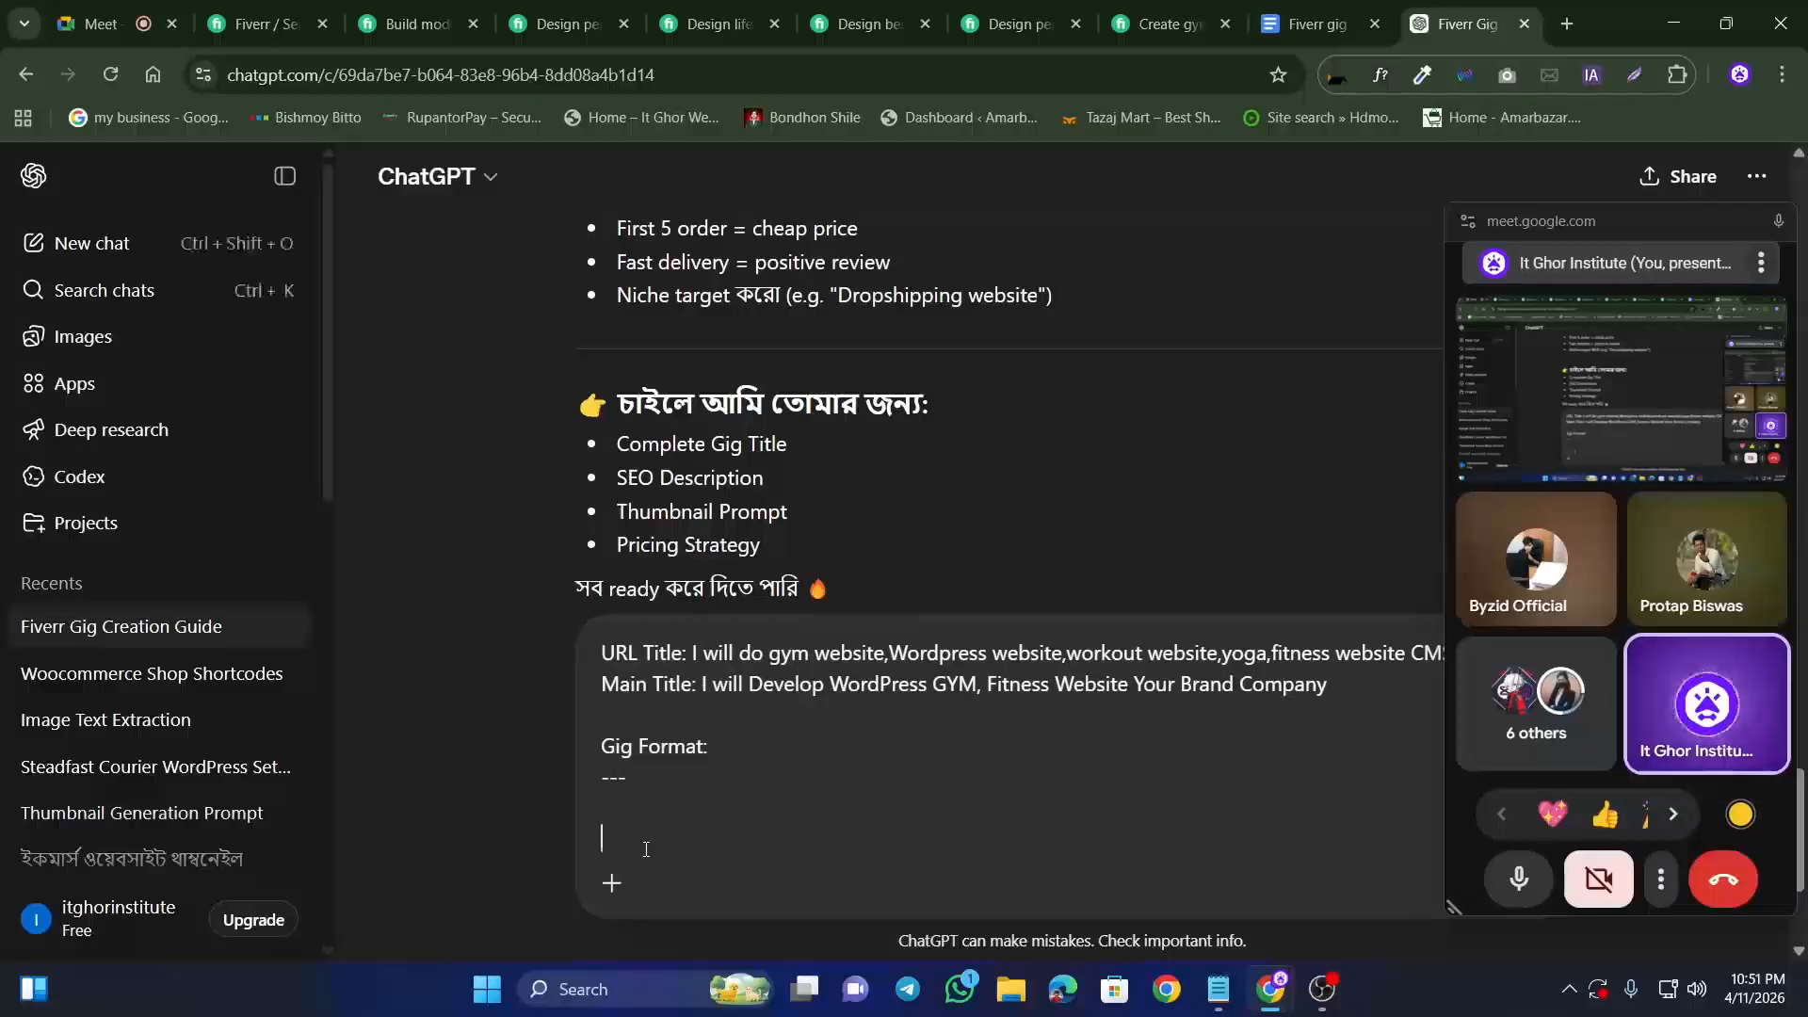
Step: Paste the modern fitness website gig's description under the Gig Format heading and leave blank space after it
{"action": "key", "text": "ctrl+v"}
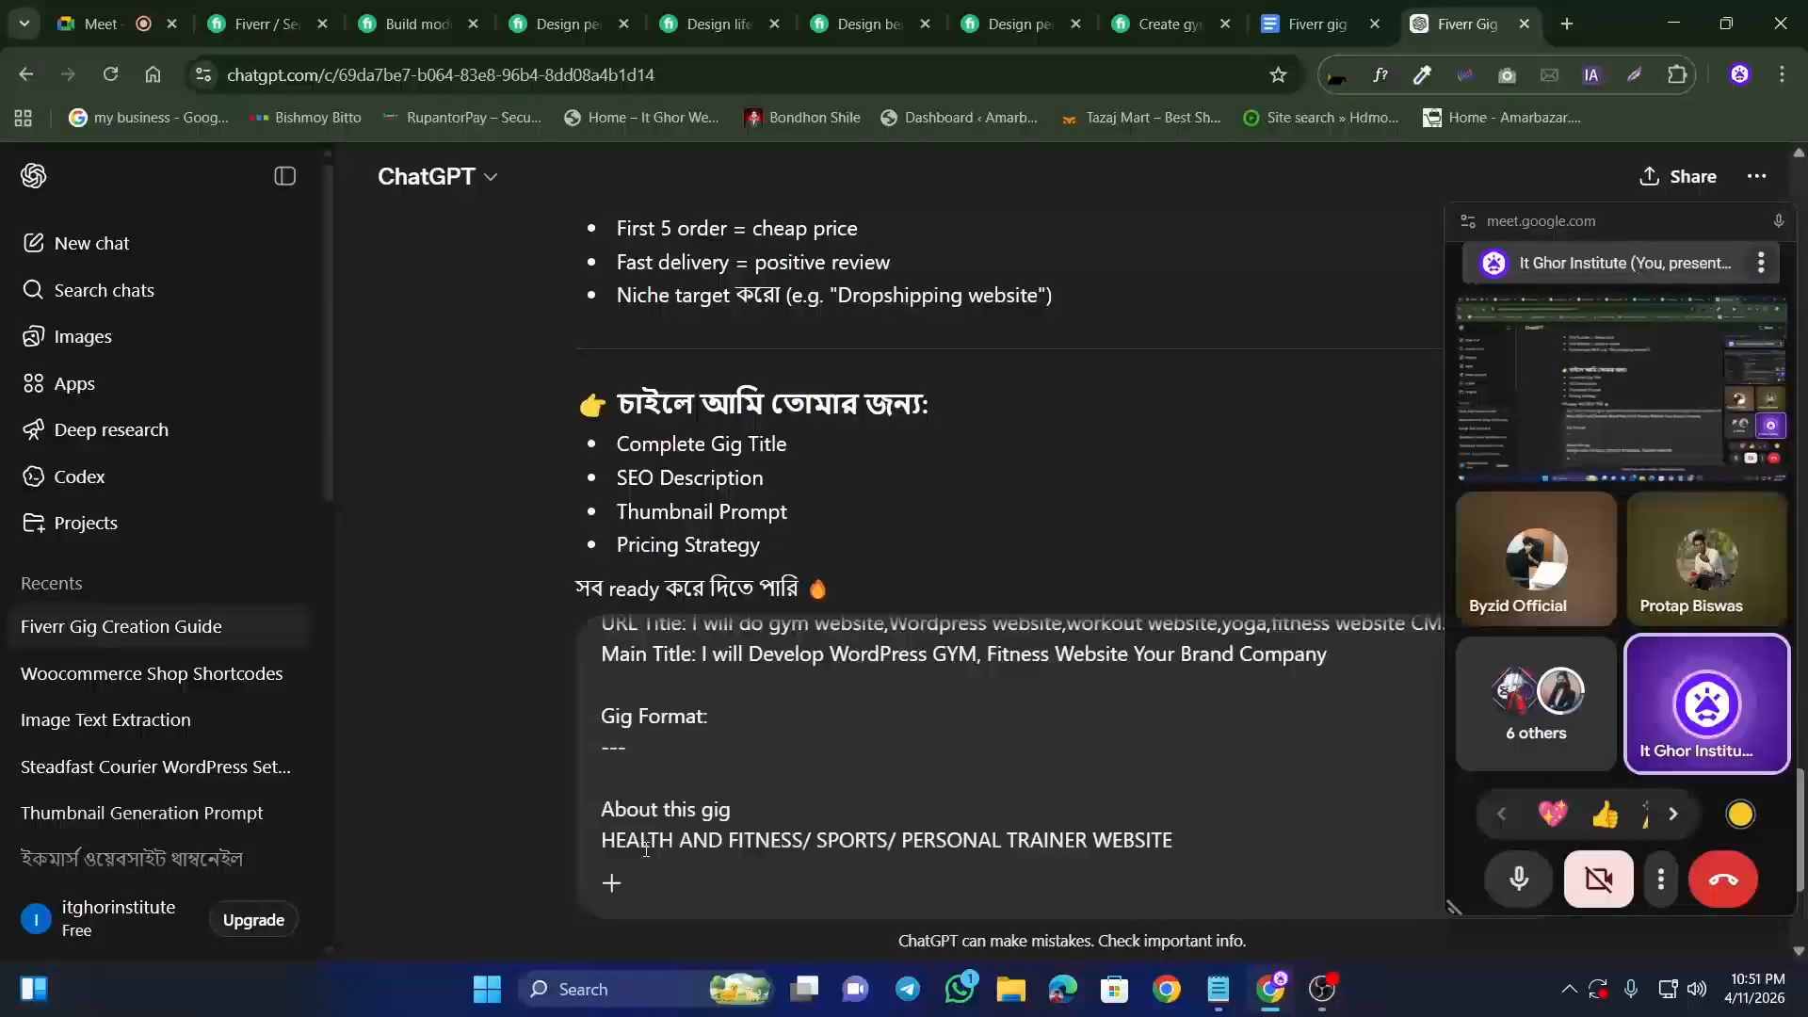
{"action": "key", "text": "ctrl+v"}
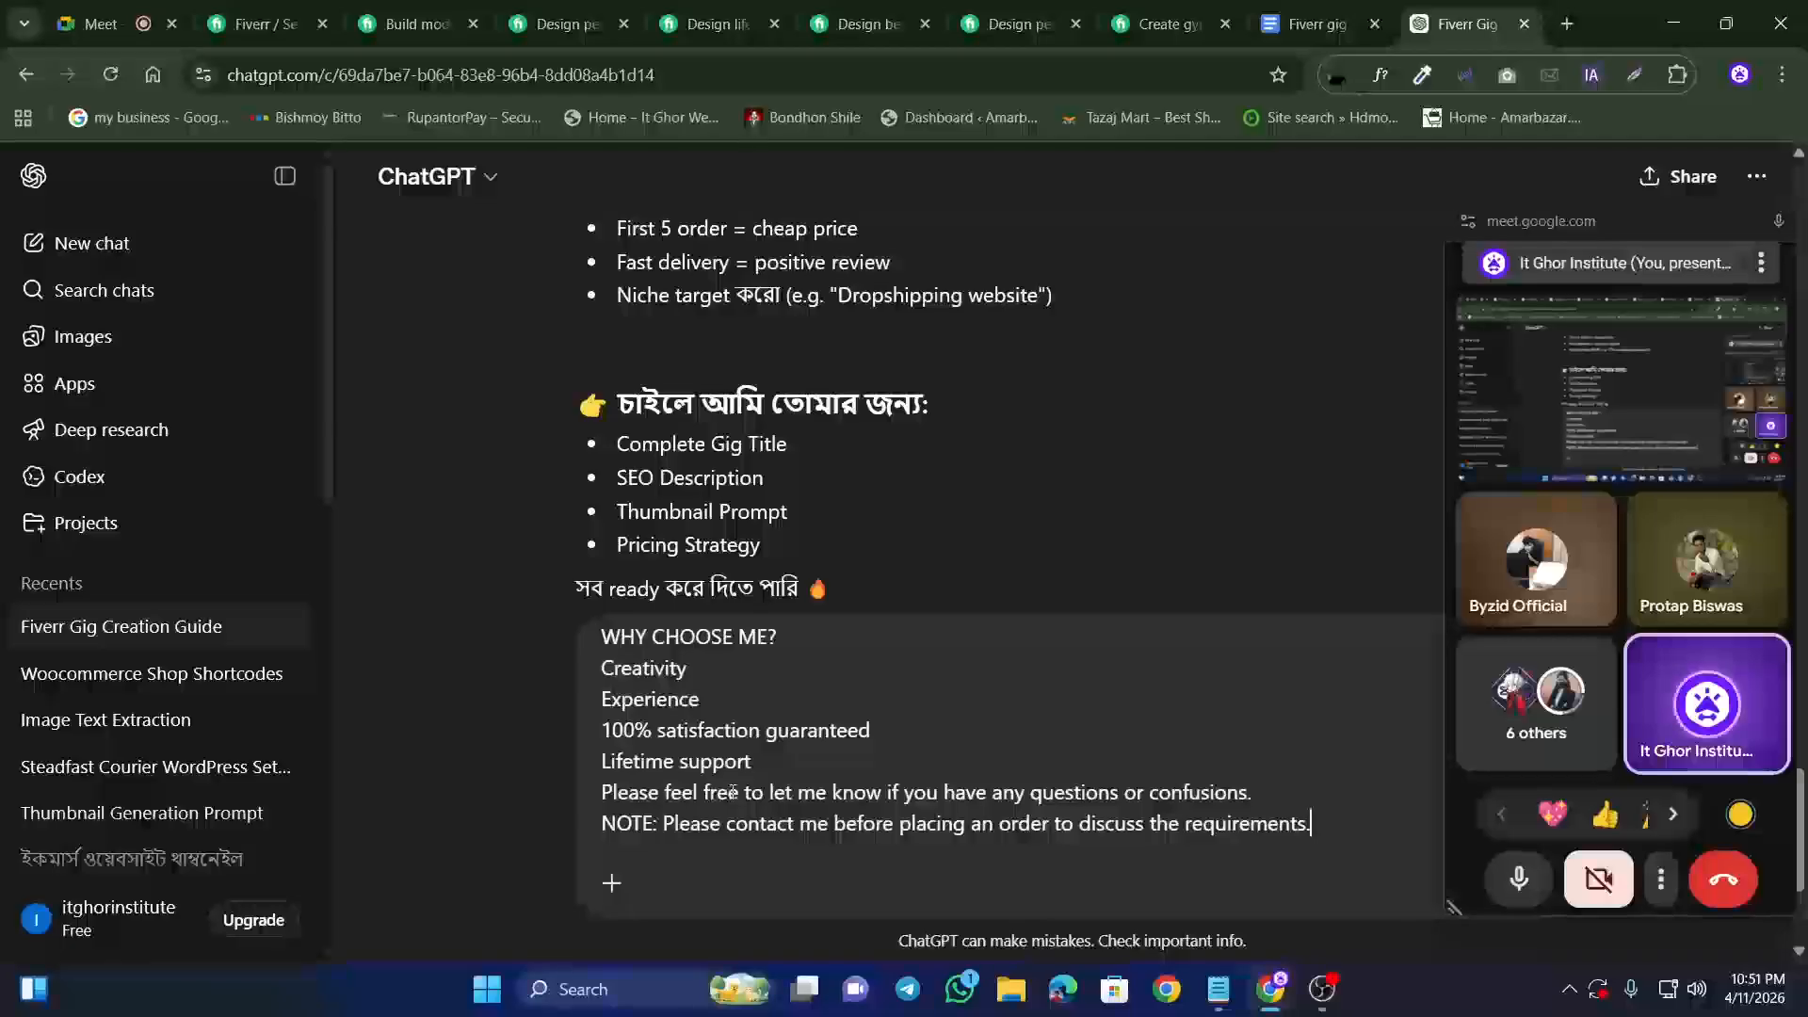
{"action": "key", "text": "shift+Return"}
{"action": "key", "text": "shift+Return"}
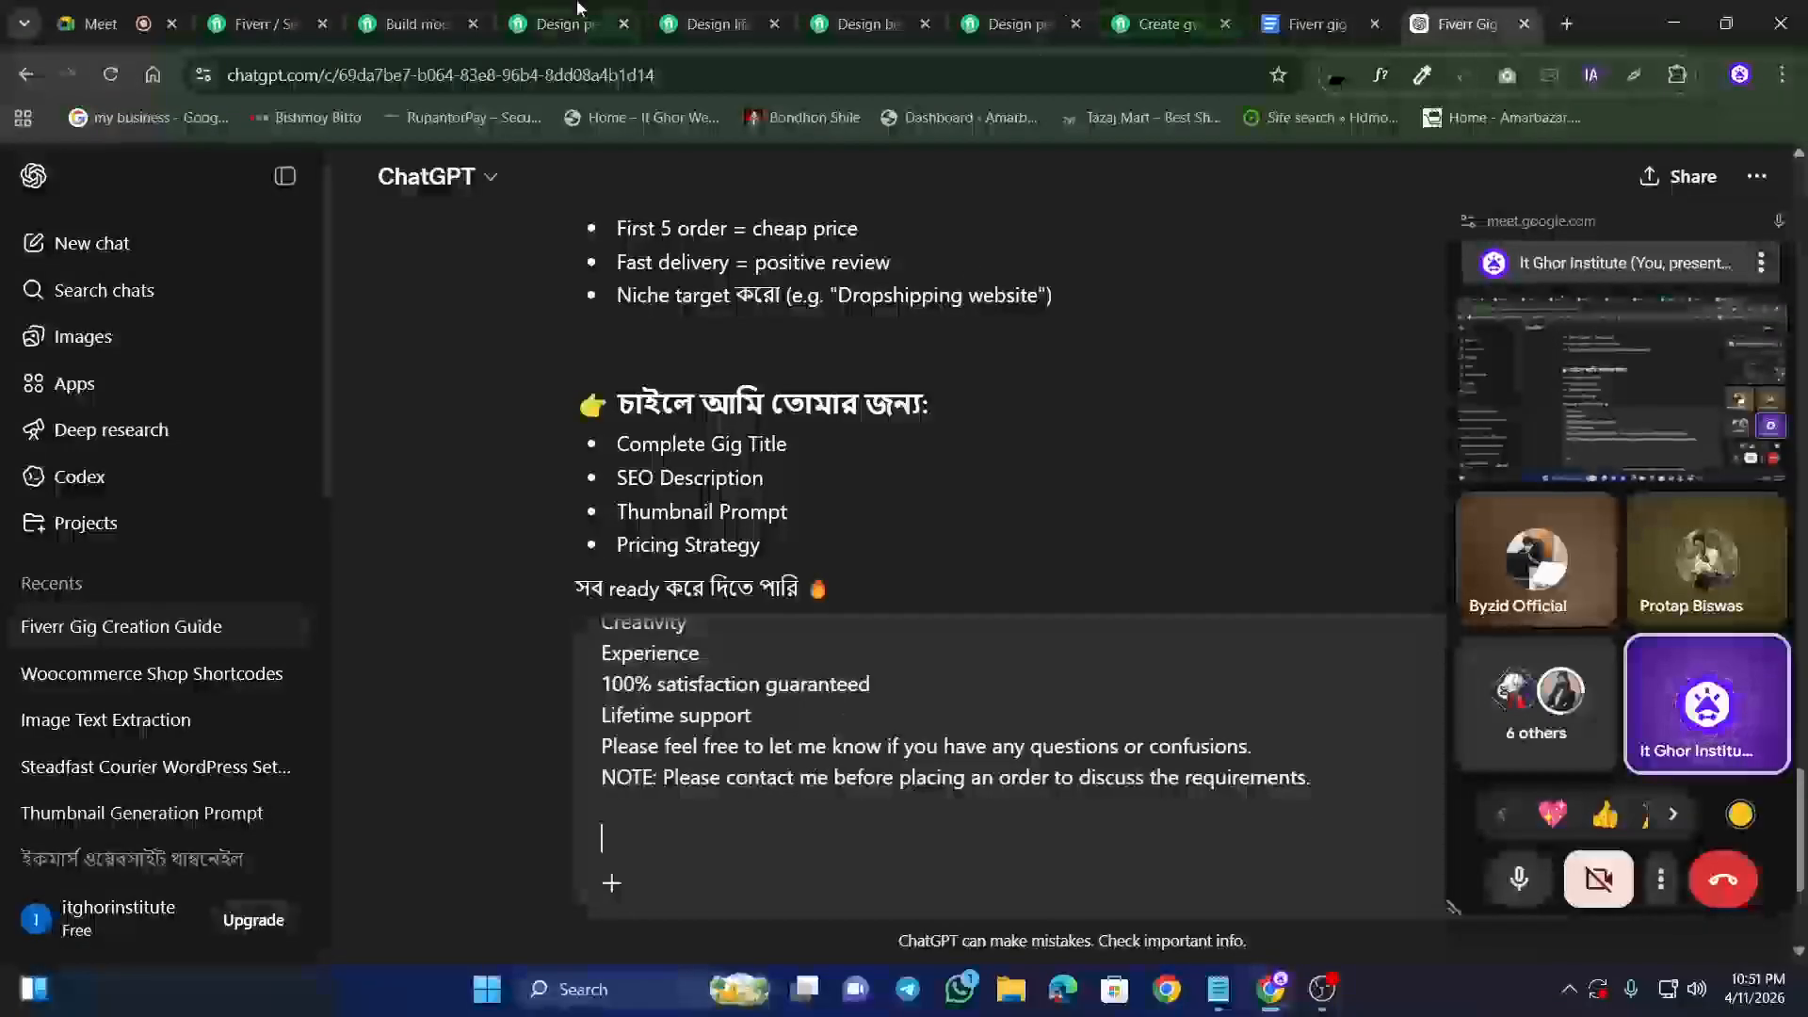
Step: Copy the "design personal fitness trainer, workout, gym website" gig's description and paste it at the end of the ChatGPT message draft
{"action": "left_click", "coordinate": [577, 7]}
{"action": "scroll", "coordinate": [182, 449], "scroll_direction": "down", "scroll_amount": 10}
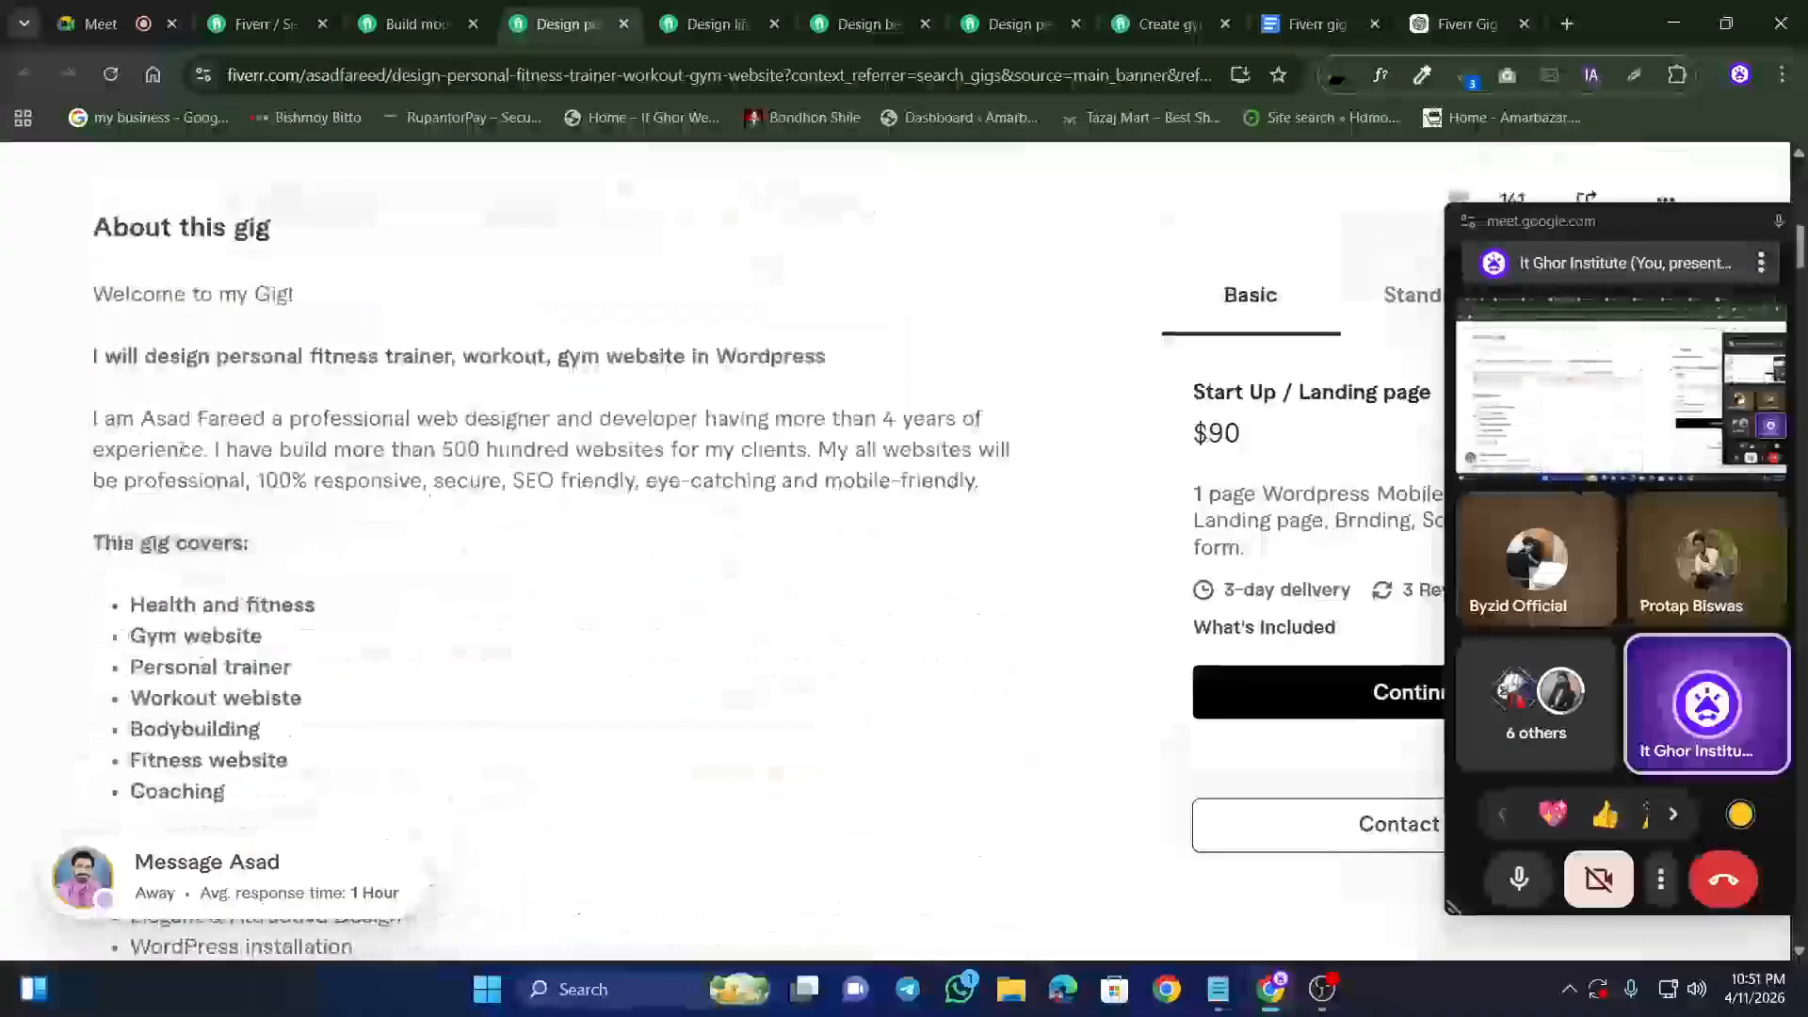
{"action": "scroll", "coordinate": [182, 449], "scroll_direction": "up", "scroll_amount": 2}
{"action": "left_click_drag", "start_coordinate": [94, 424], "coordinate": [188, 715]}
{"action": "scroll", "coordinate": [278, 551], "scroll_direction": "down", "scroll_amount": 12}
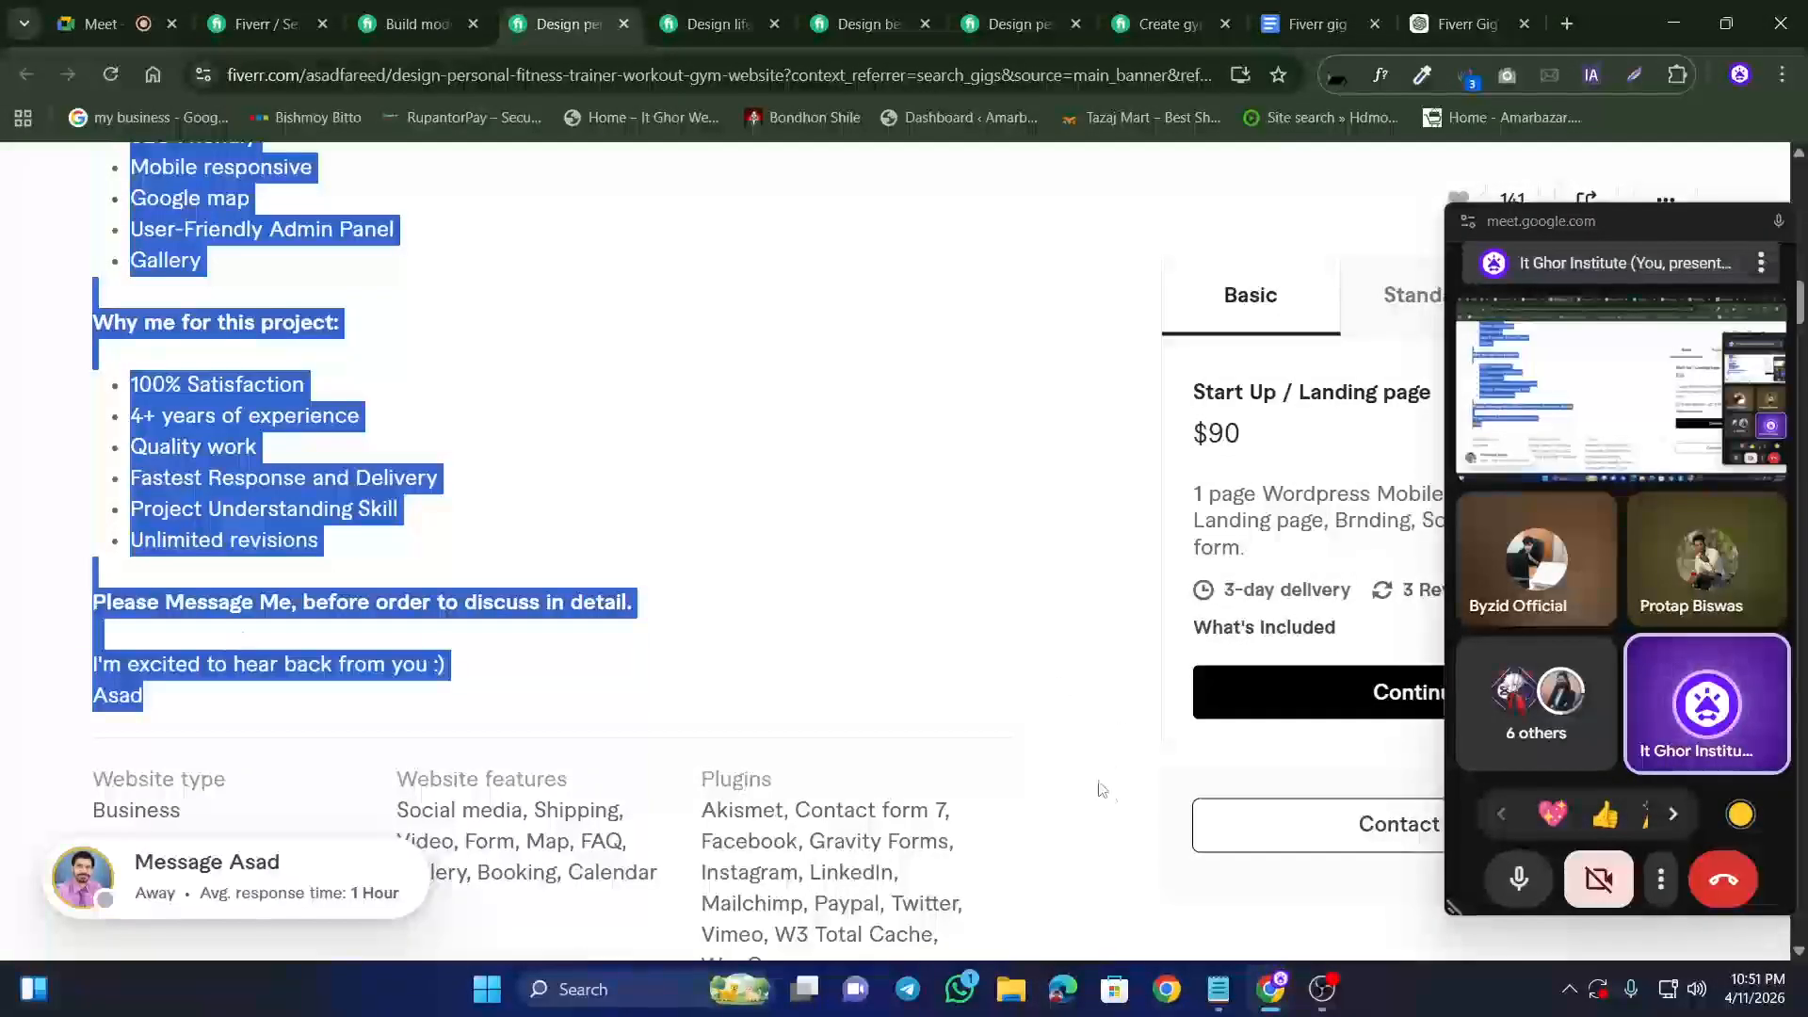
{"action": "key", "text": "ctrl+c"}
{"action": "left_click", "coordinate": [1465, 25]}
{"action": "key", "text": "ctrl+v"}
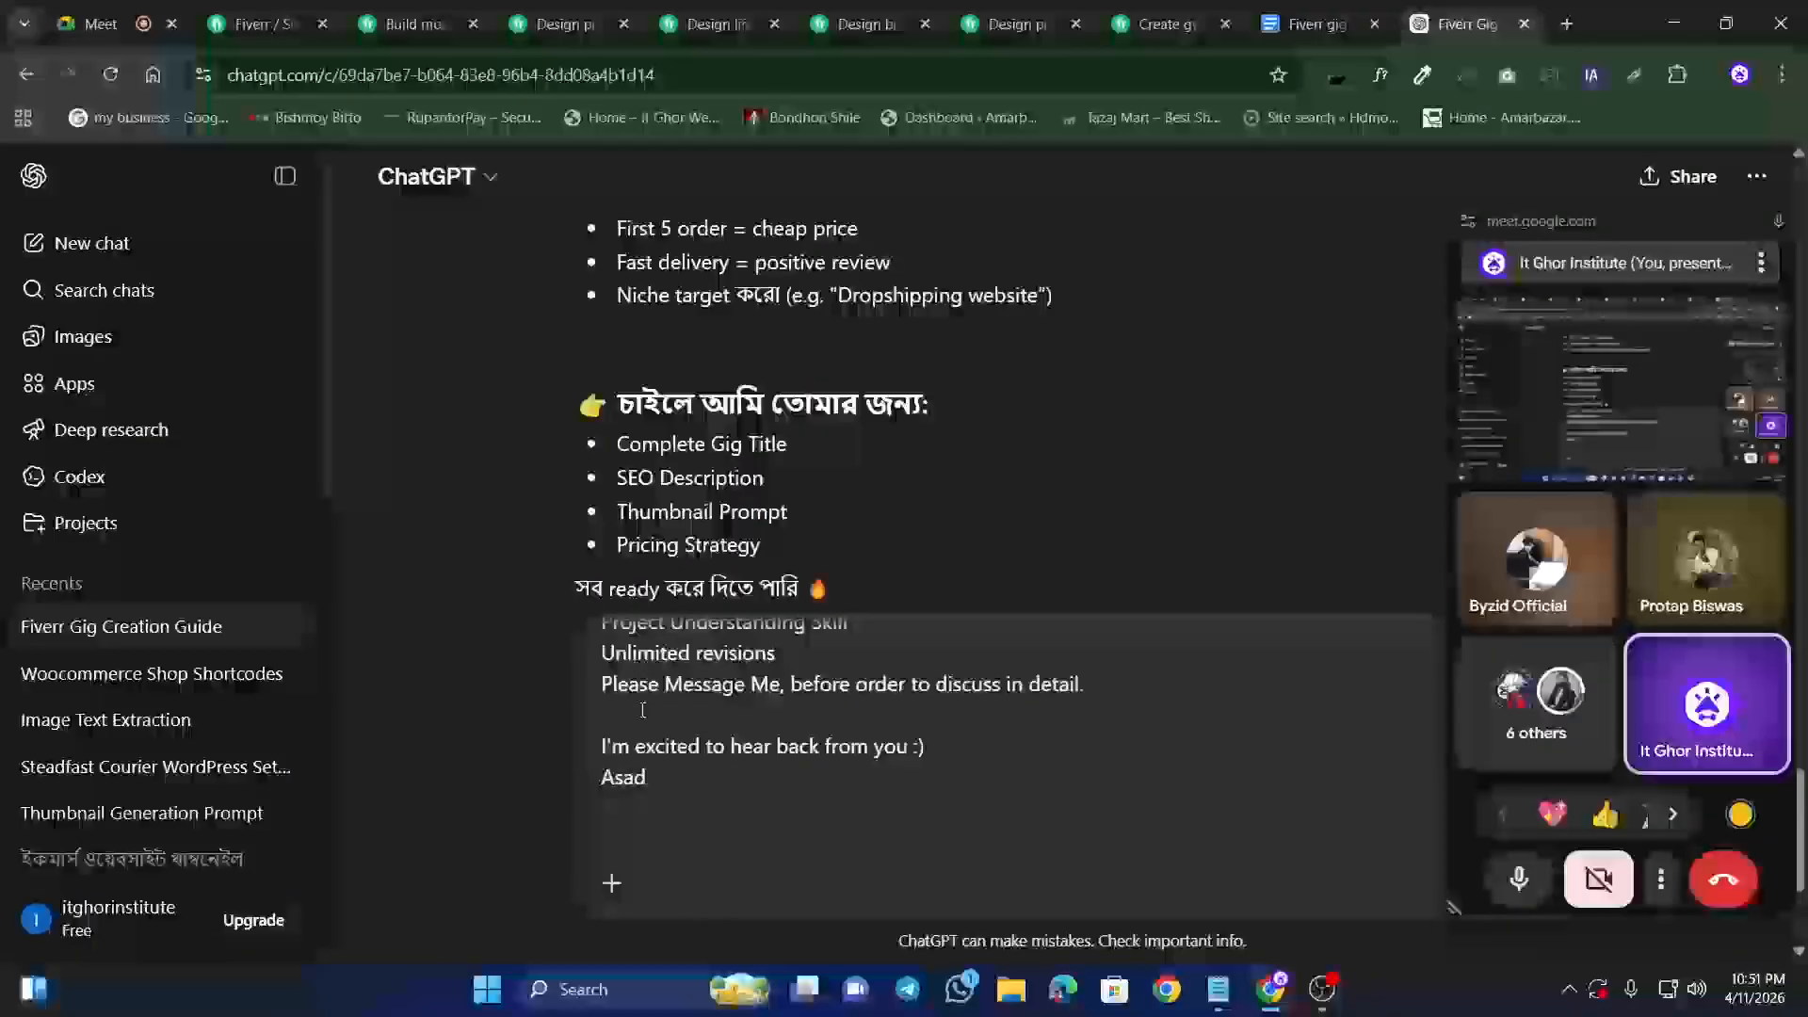
Step: Copy the life coaching, consulting, fitness, yoga and gym booking website gig's description and paste it at the end of the ChatGPT draft, followed by blank space
{"action": "left_click", "coordinate": [692, 11]}
{"action": "scroll", "coordinate": [565, 565], "scroll_direction": "down", "scroll_amount": 12}
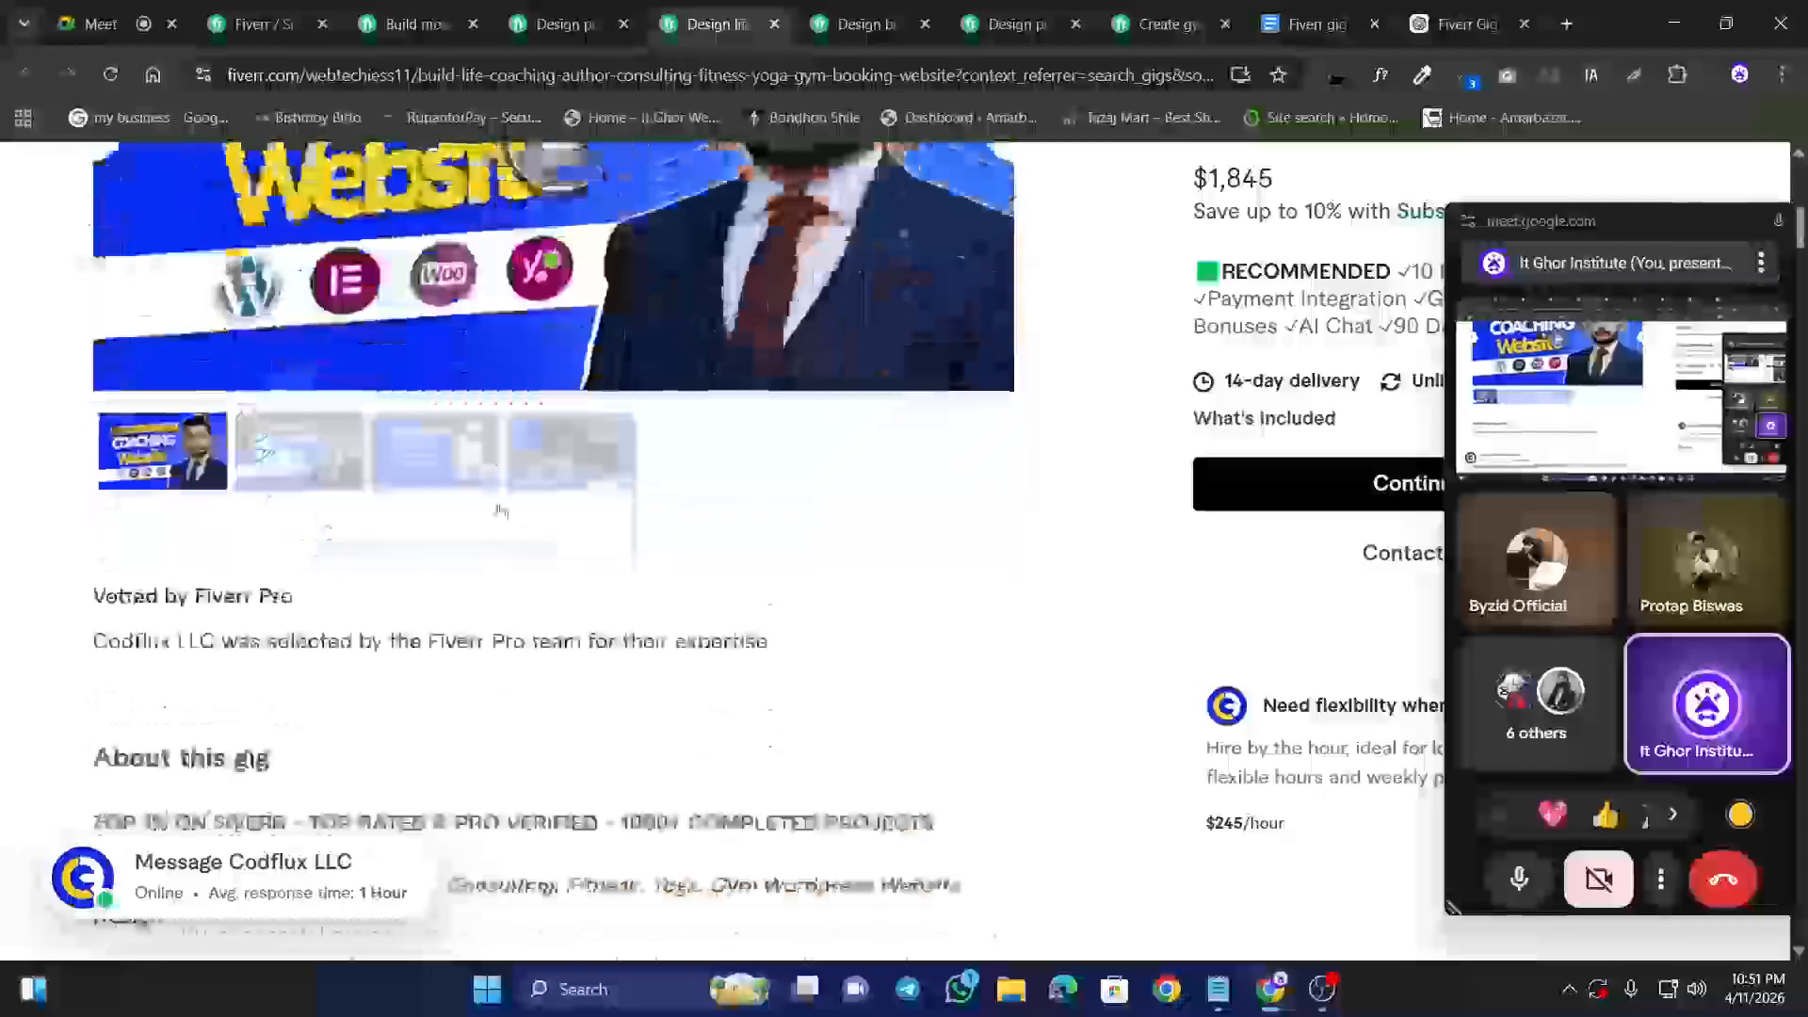
{"action": "scroll", "coordinate": [1386, 193], "scroll_direction": "up", "scroll_amount": 1}
{"action": "left_click_drag", "start_coordinate": [94, 395], "coordinate": [545, 519]}
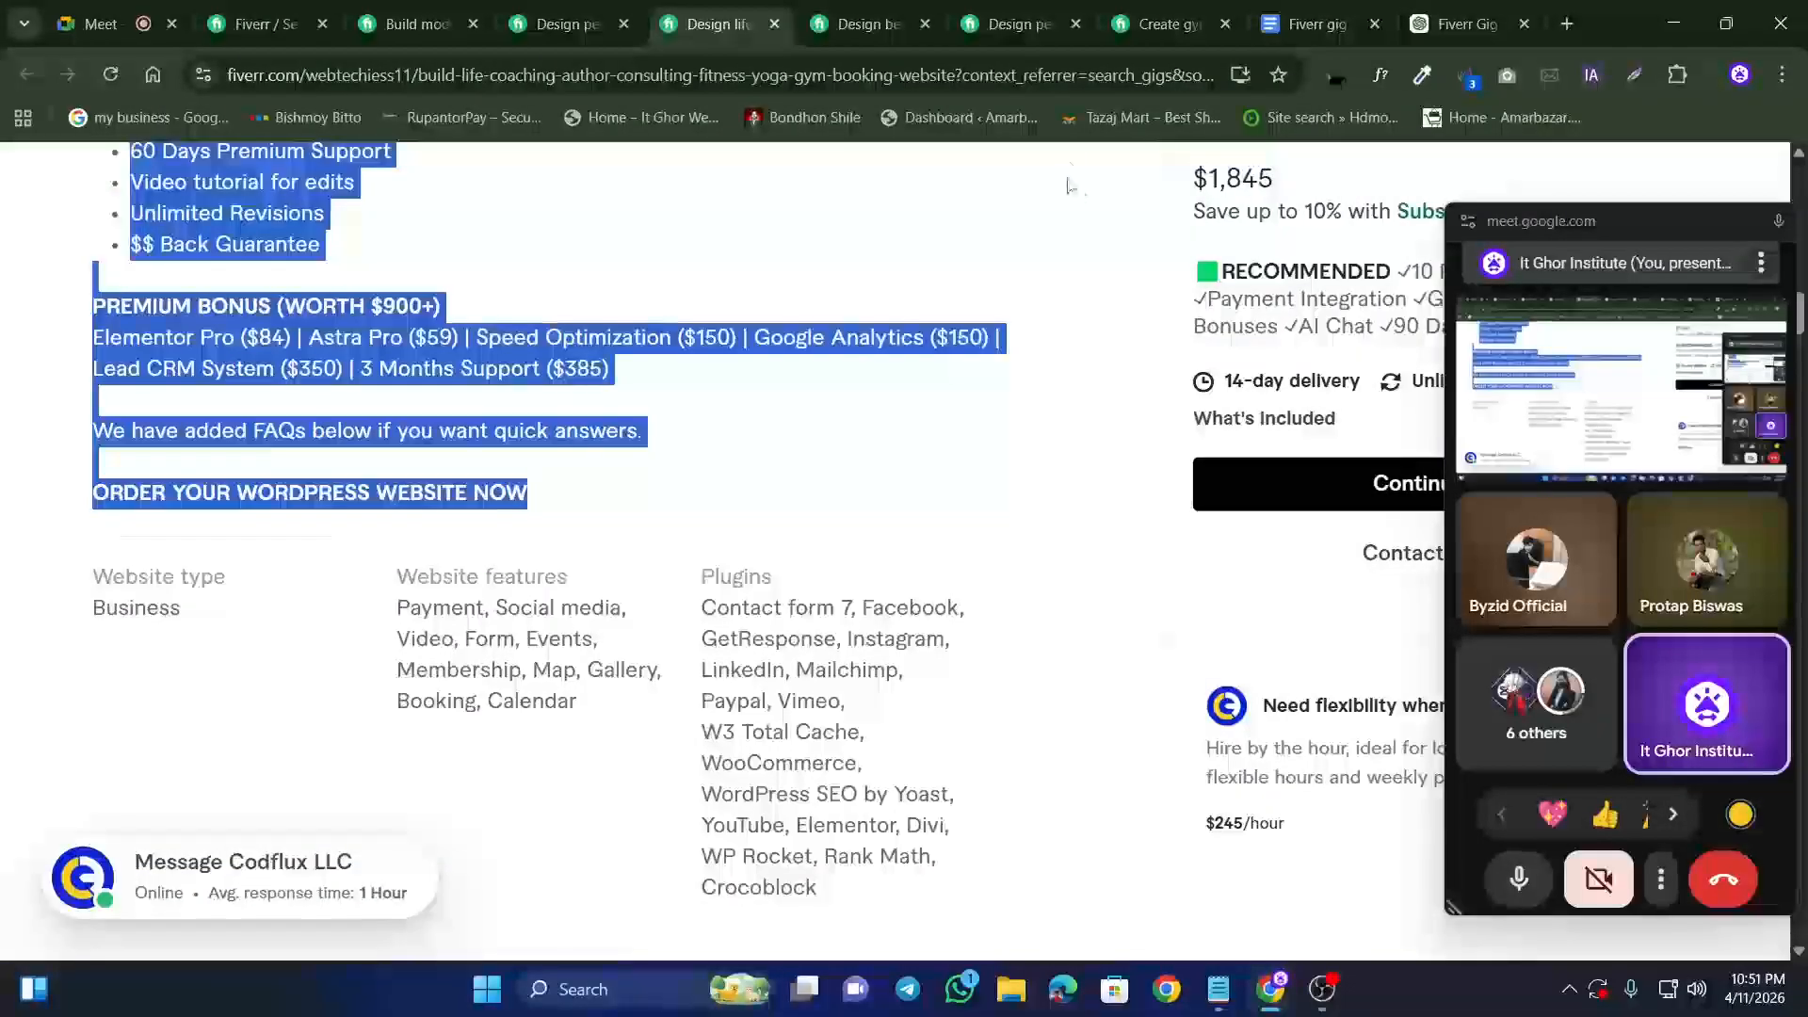
{"action": "left_click", "coordinate": [1461, 23]}
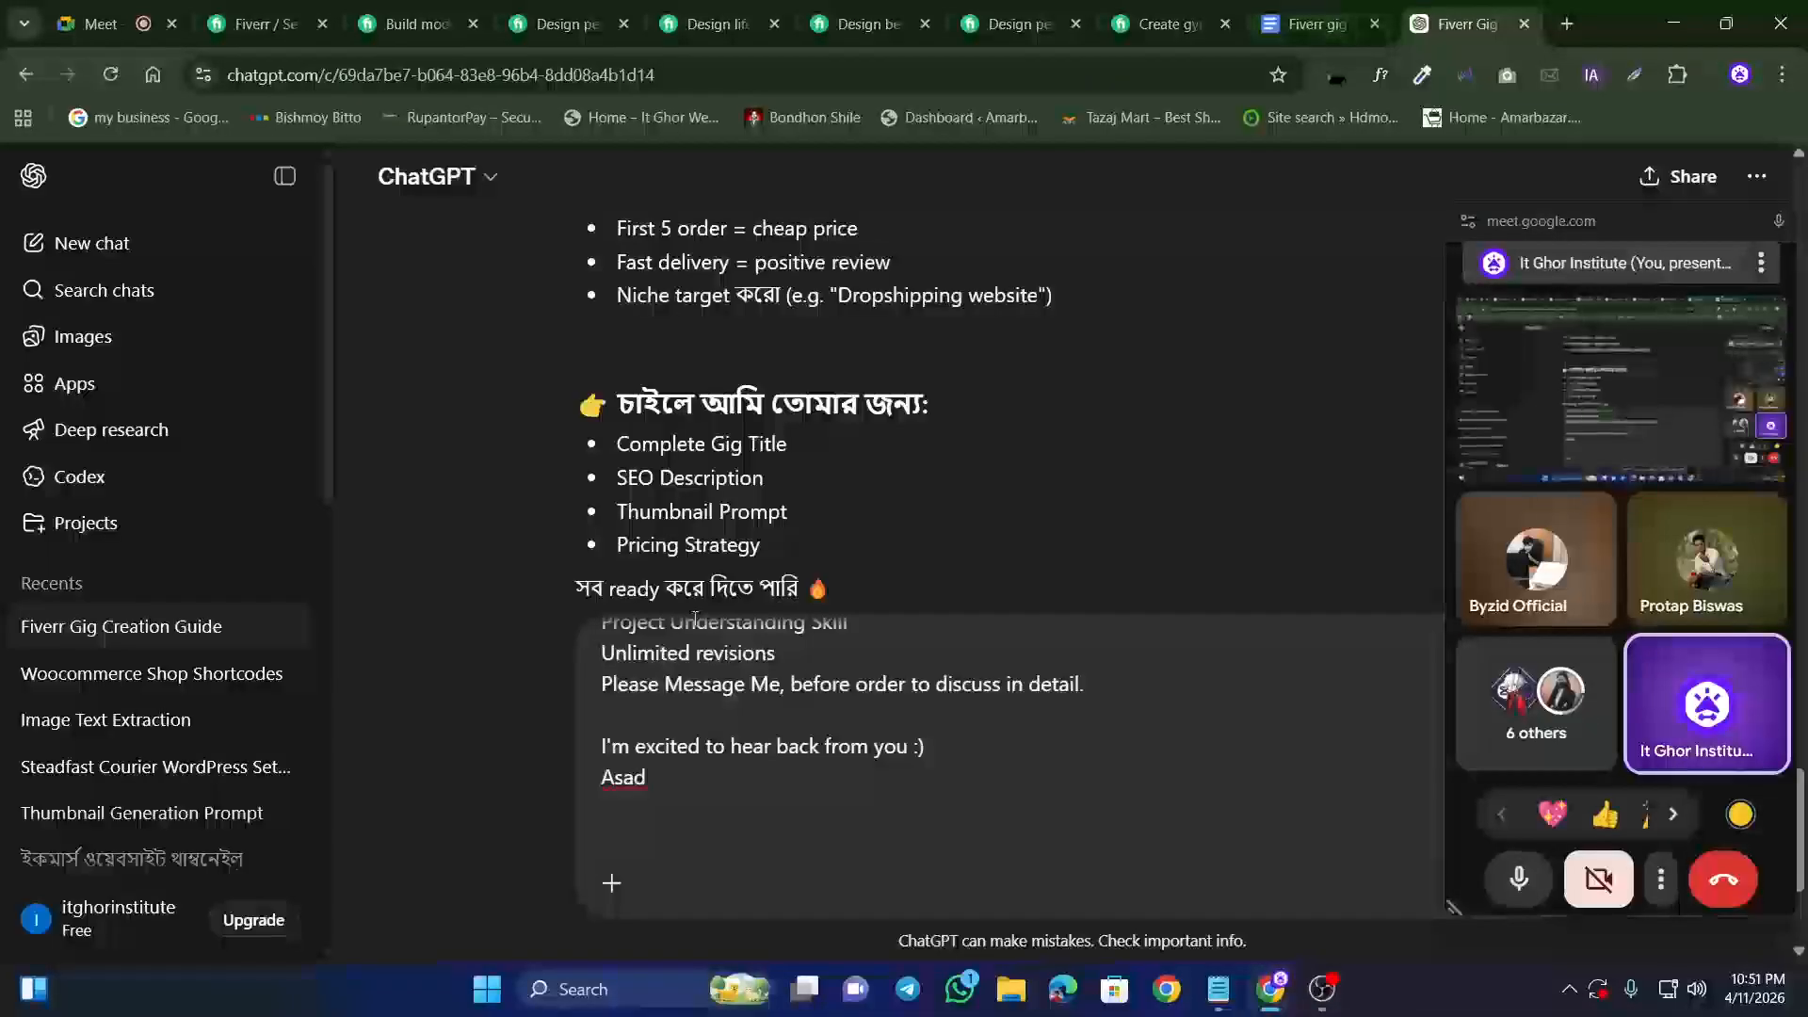
{"action": "scroll", "coordinate": [695, 616], "scroll_direction": "down", "scroll_amount": 10}
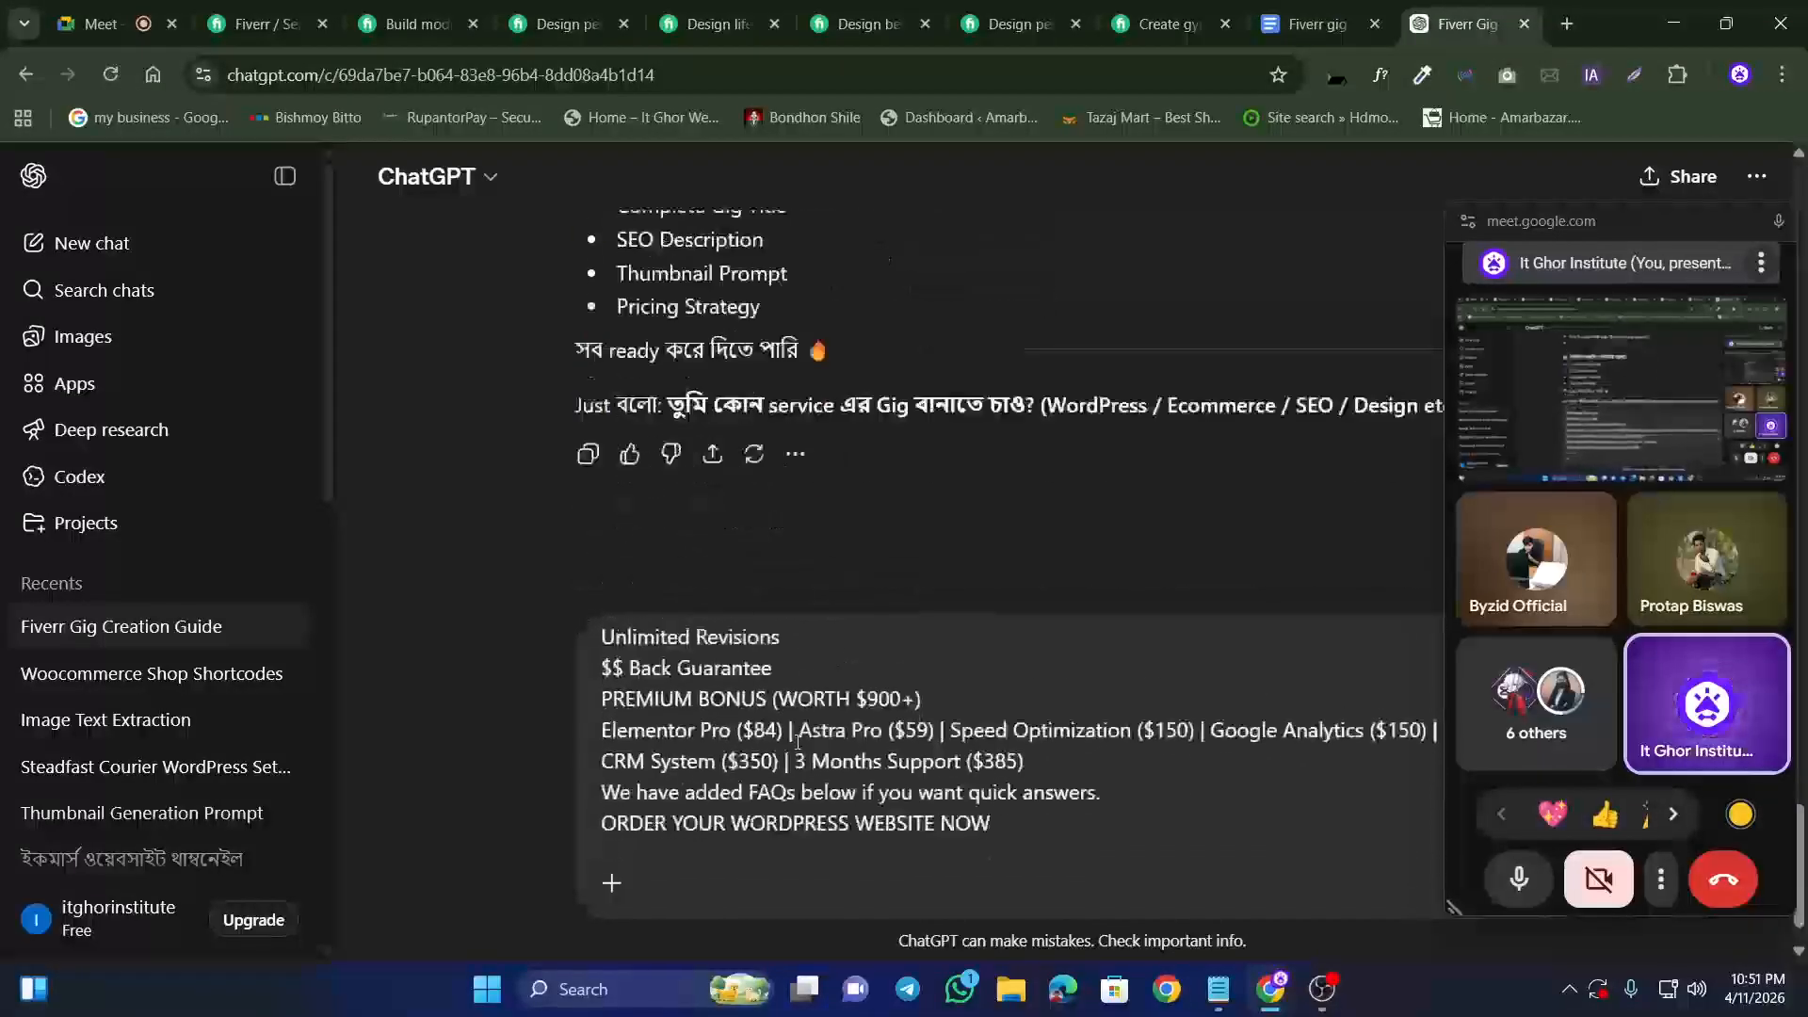
{"action": "key", "text": "shift+Return"}
{"action": "key", "text": "shift+Return"}
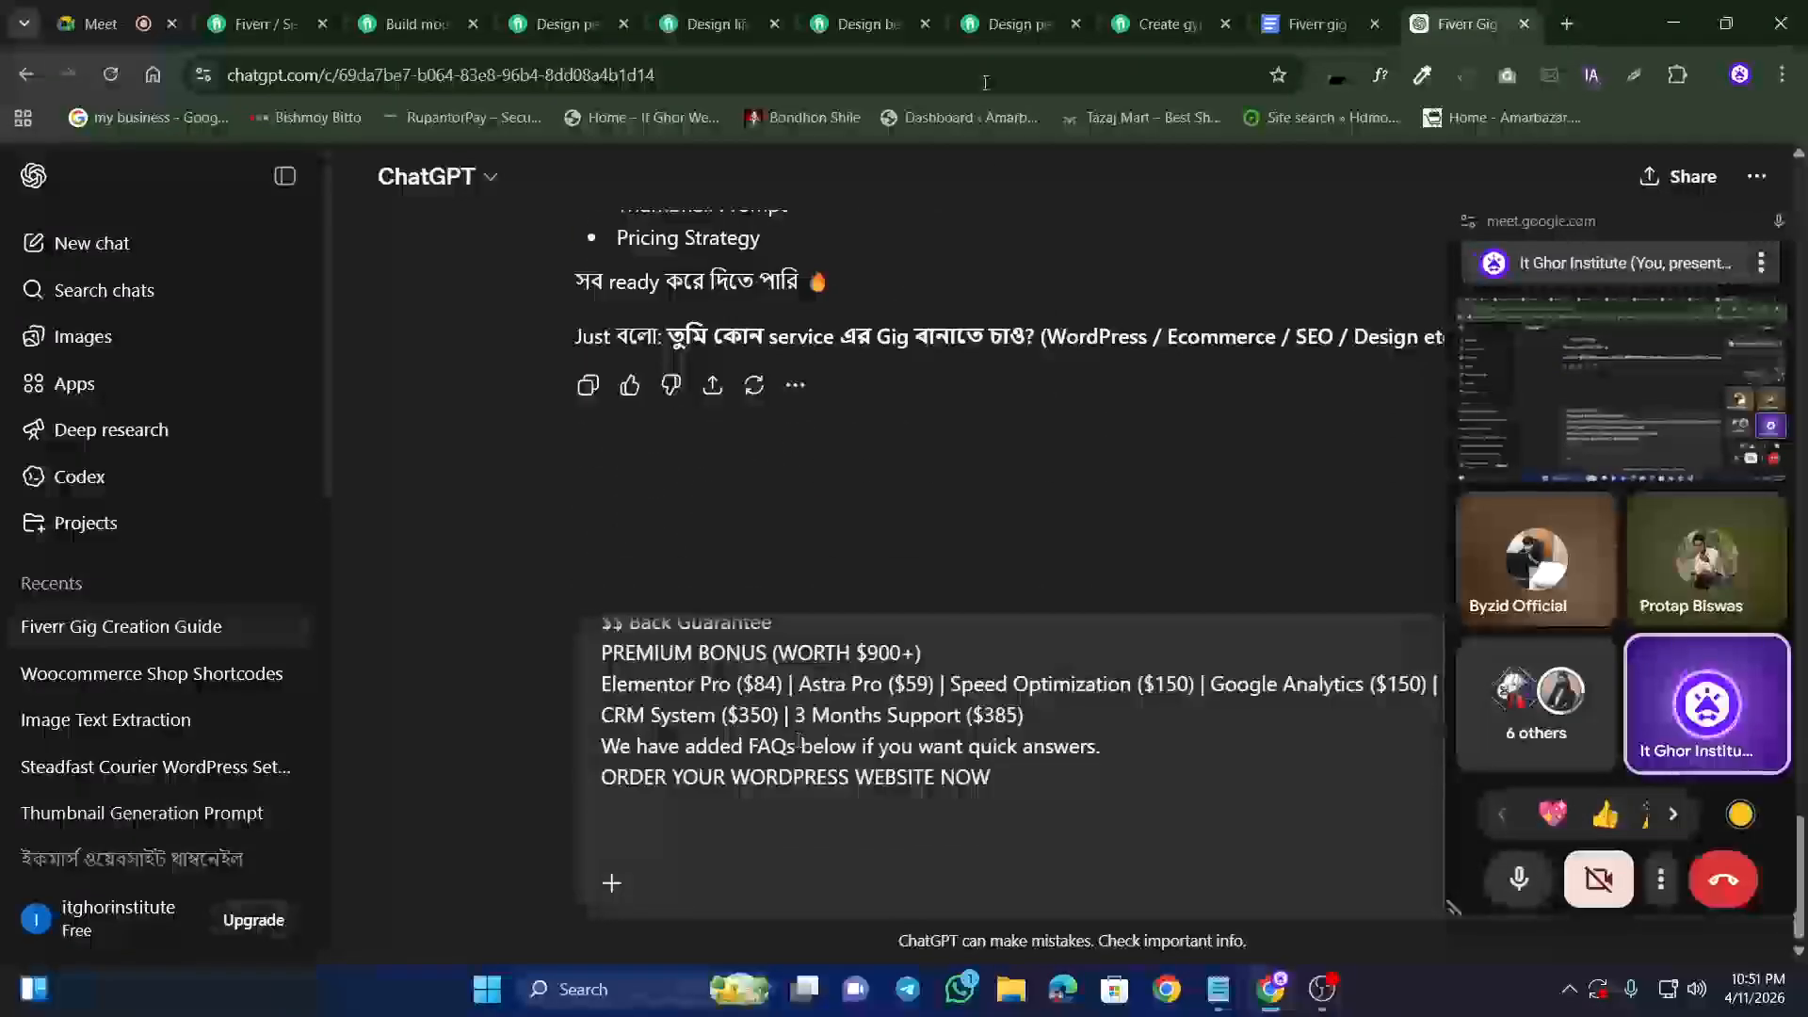
Step: Copy the responsive fitness website and gym landing page gig's description and append it to the ChatGPT draft, followed by blank space
{"action": "left_click", "coordinate": [866, 23]}
{"action": "scroll", "coordinate": [414, 462], "scroll_direction": "down", "scroll_amount": 6}
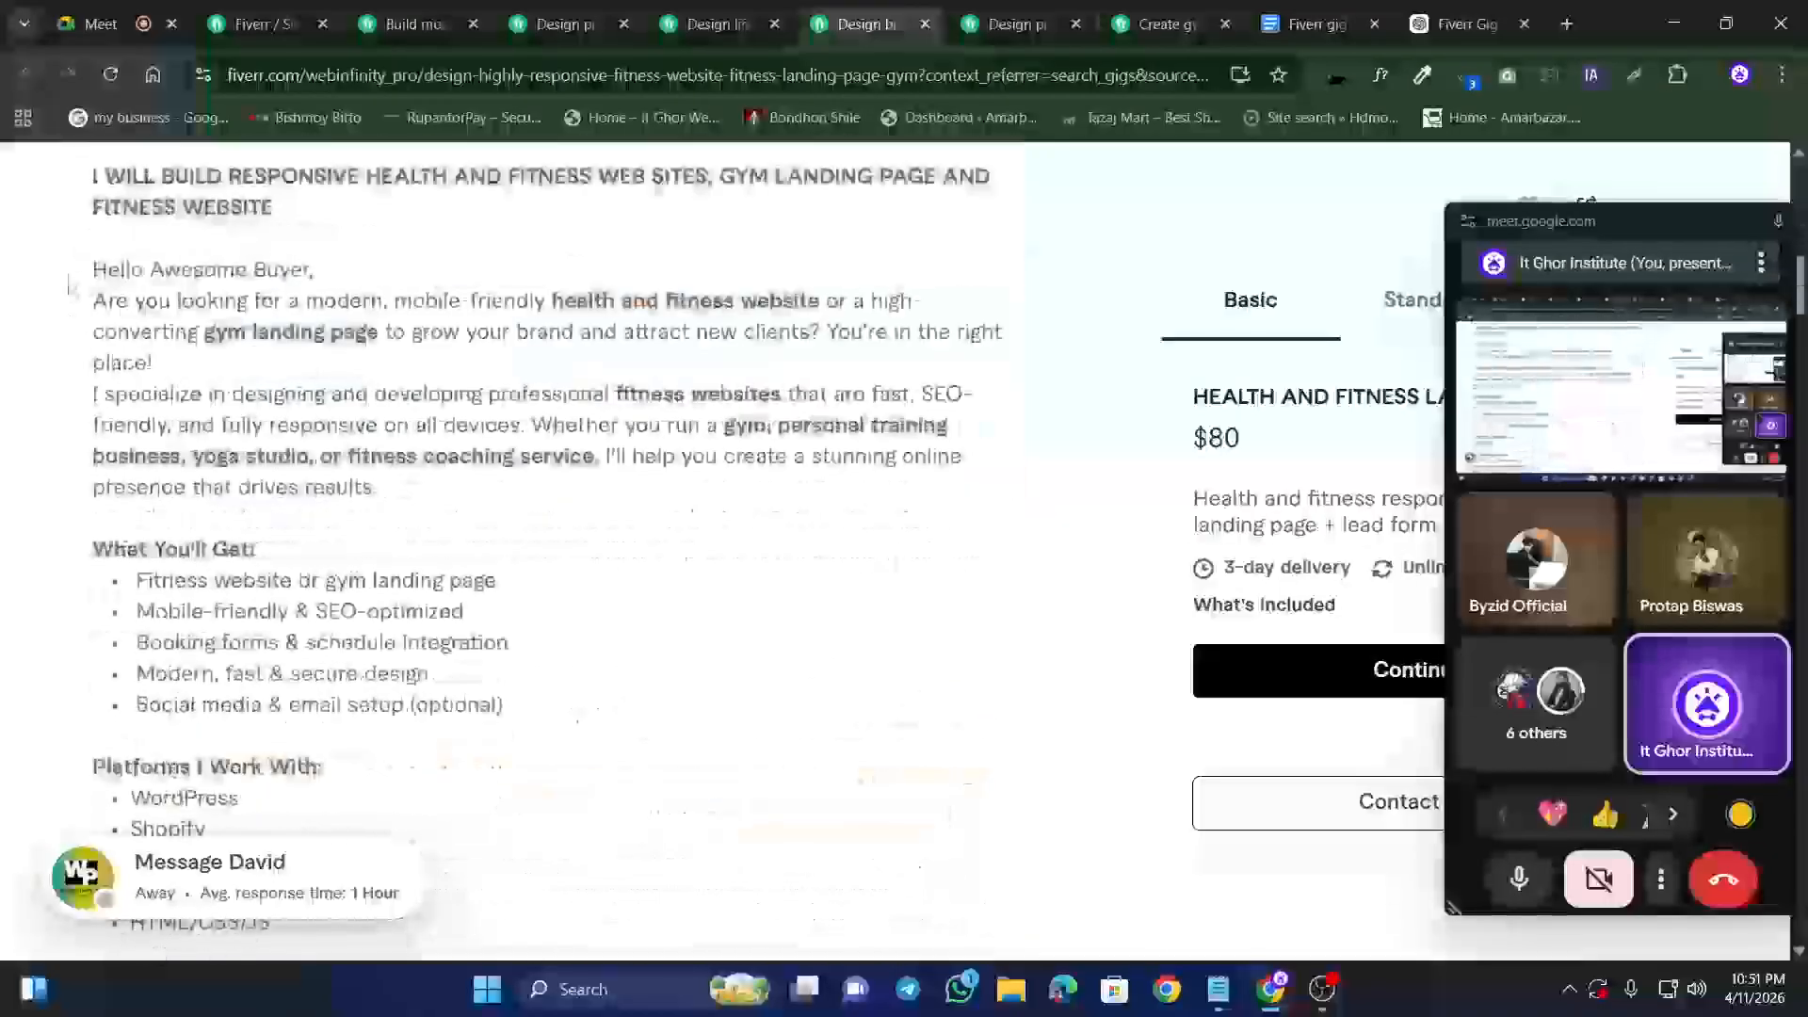
{"action": "scroll", "coordinate": [73, 285], "scroll_direction": "up", "scroll_amount": 1}
{"action": "left_click_drag", "start_coordinate": [95, 230], "coordinate": [971, 571]}
{"action": "scroll", "coordinate": [320, 370], "scroll_direction": "down", "scroll_amount": 6}
{"action": "scroll", "coordinate": [320, 370], "scroll_direction": "down", "scroll_amount": 3}
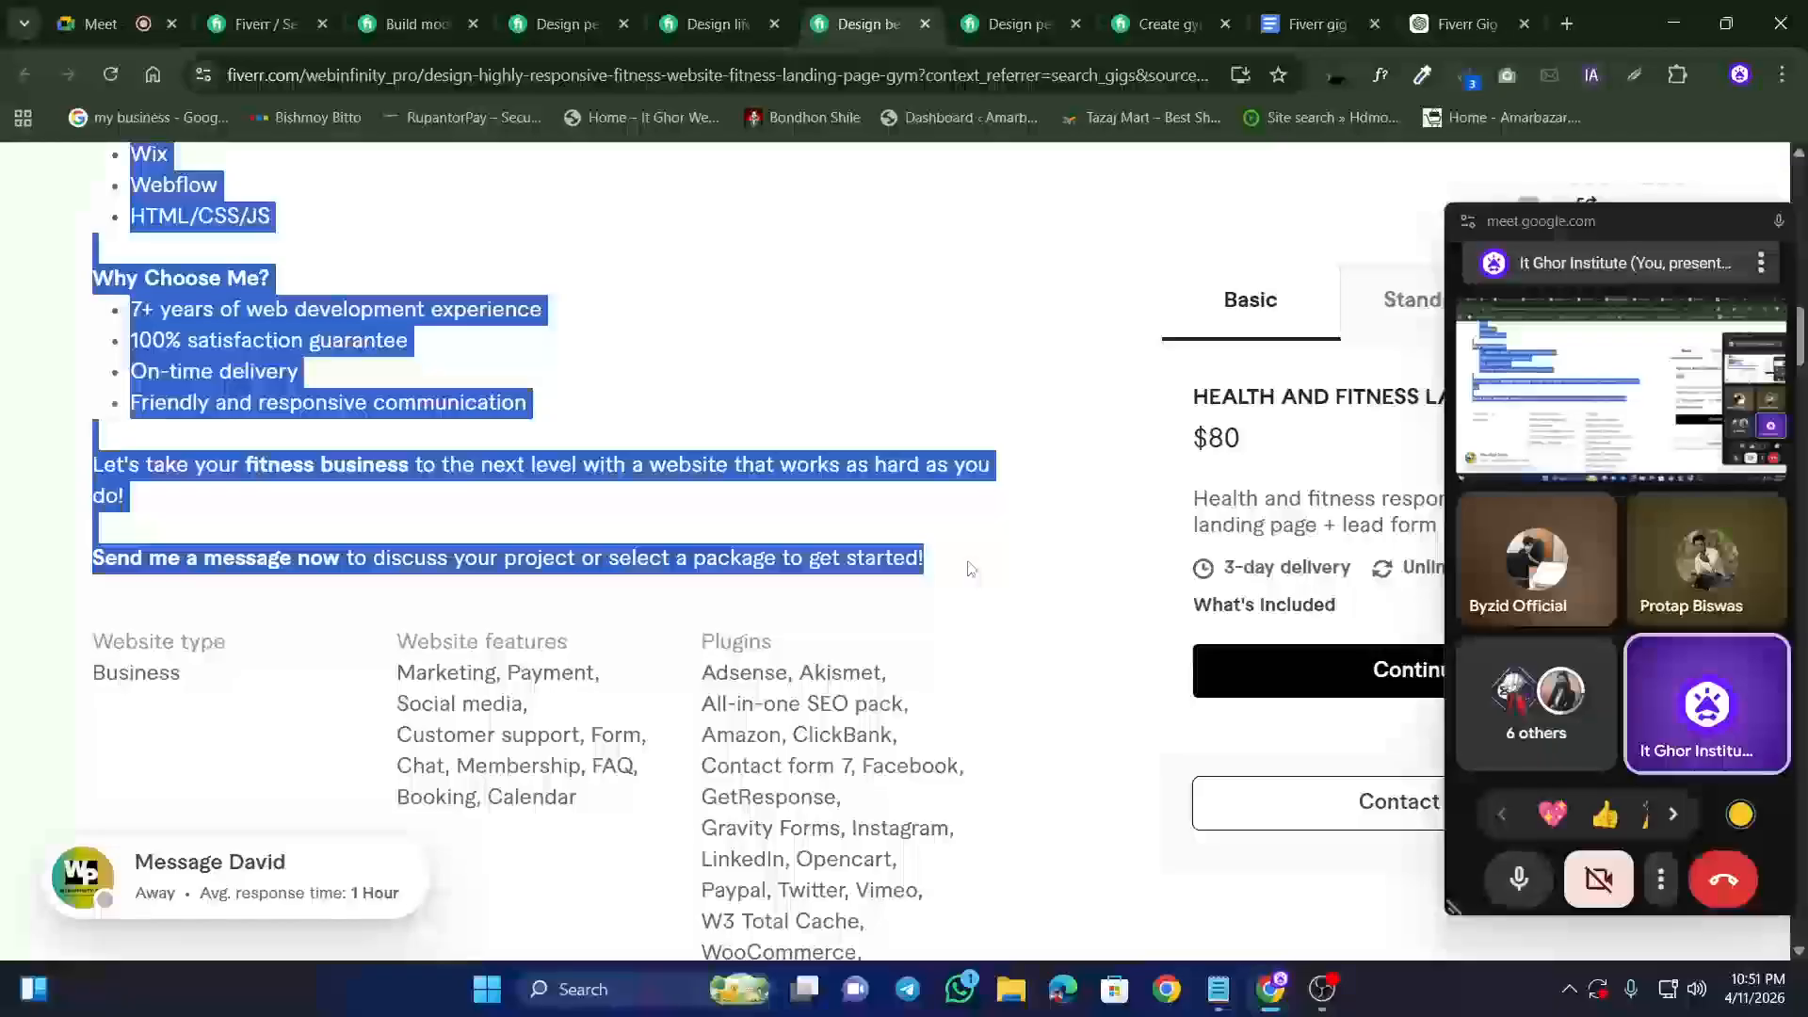
{"action": "left_click", "coordinate": [1467, 23]}
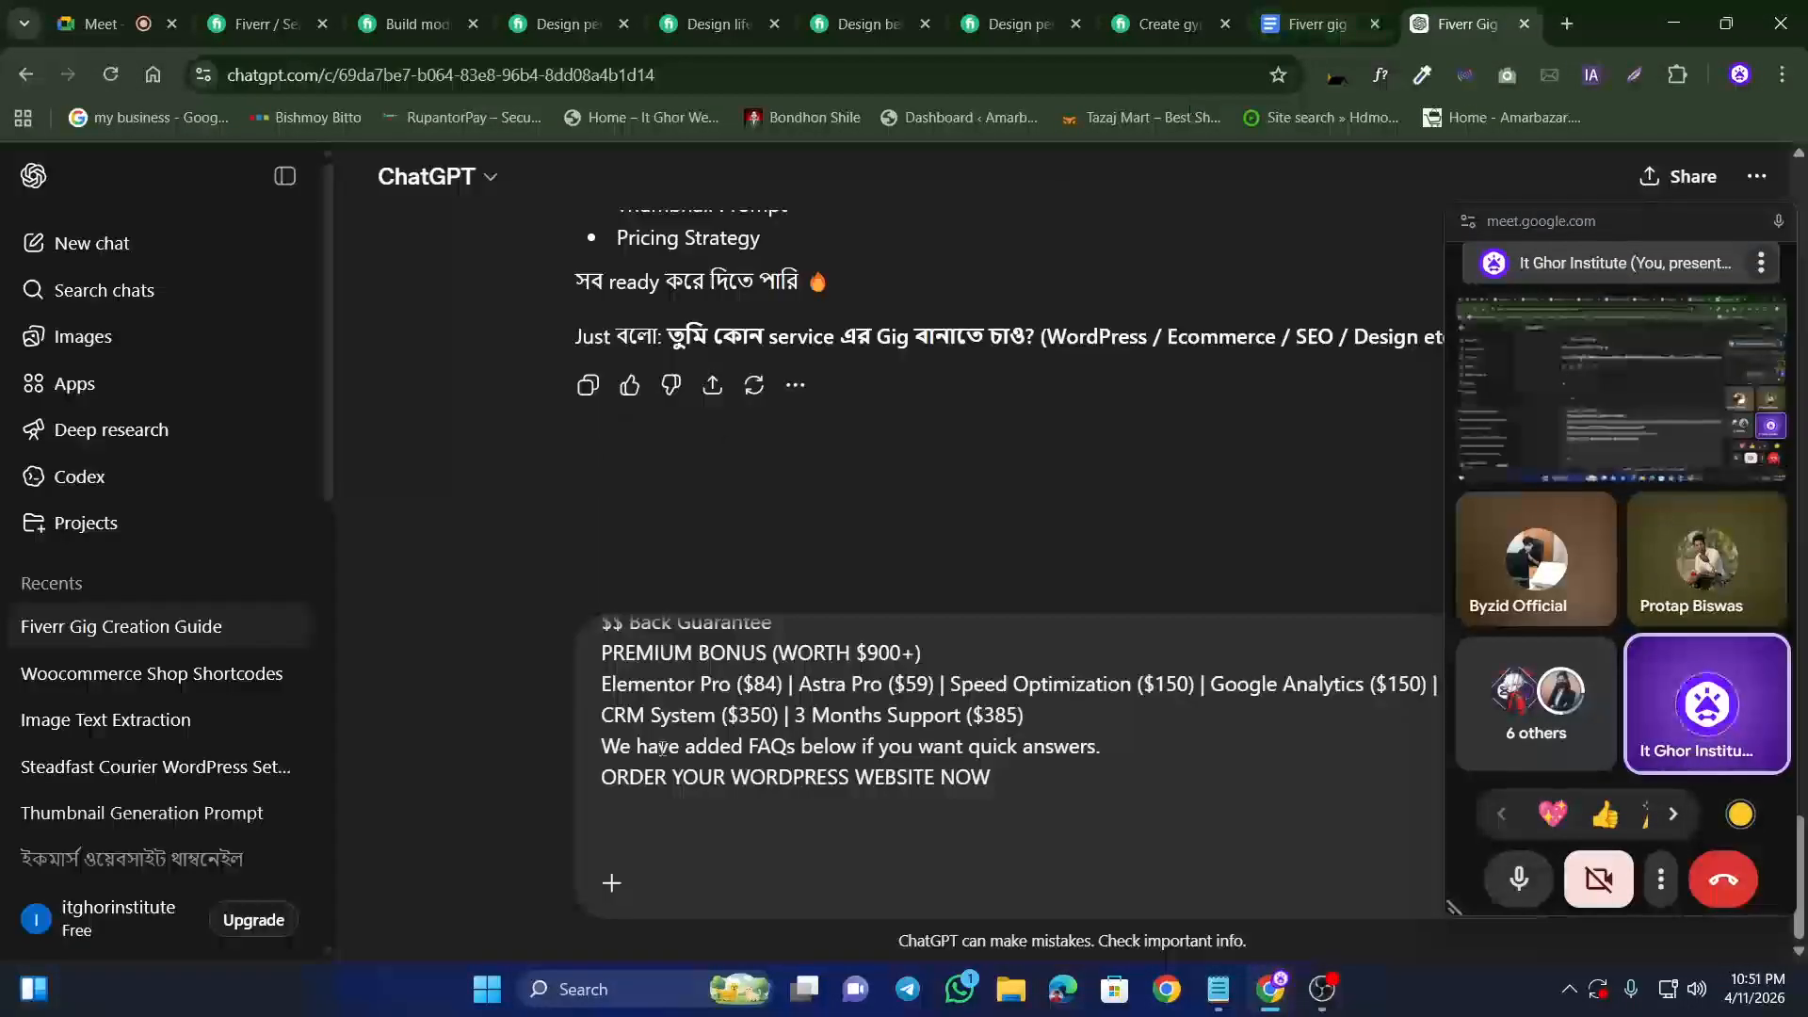
{"action": "key", "text": "ctrl+v"}
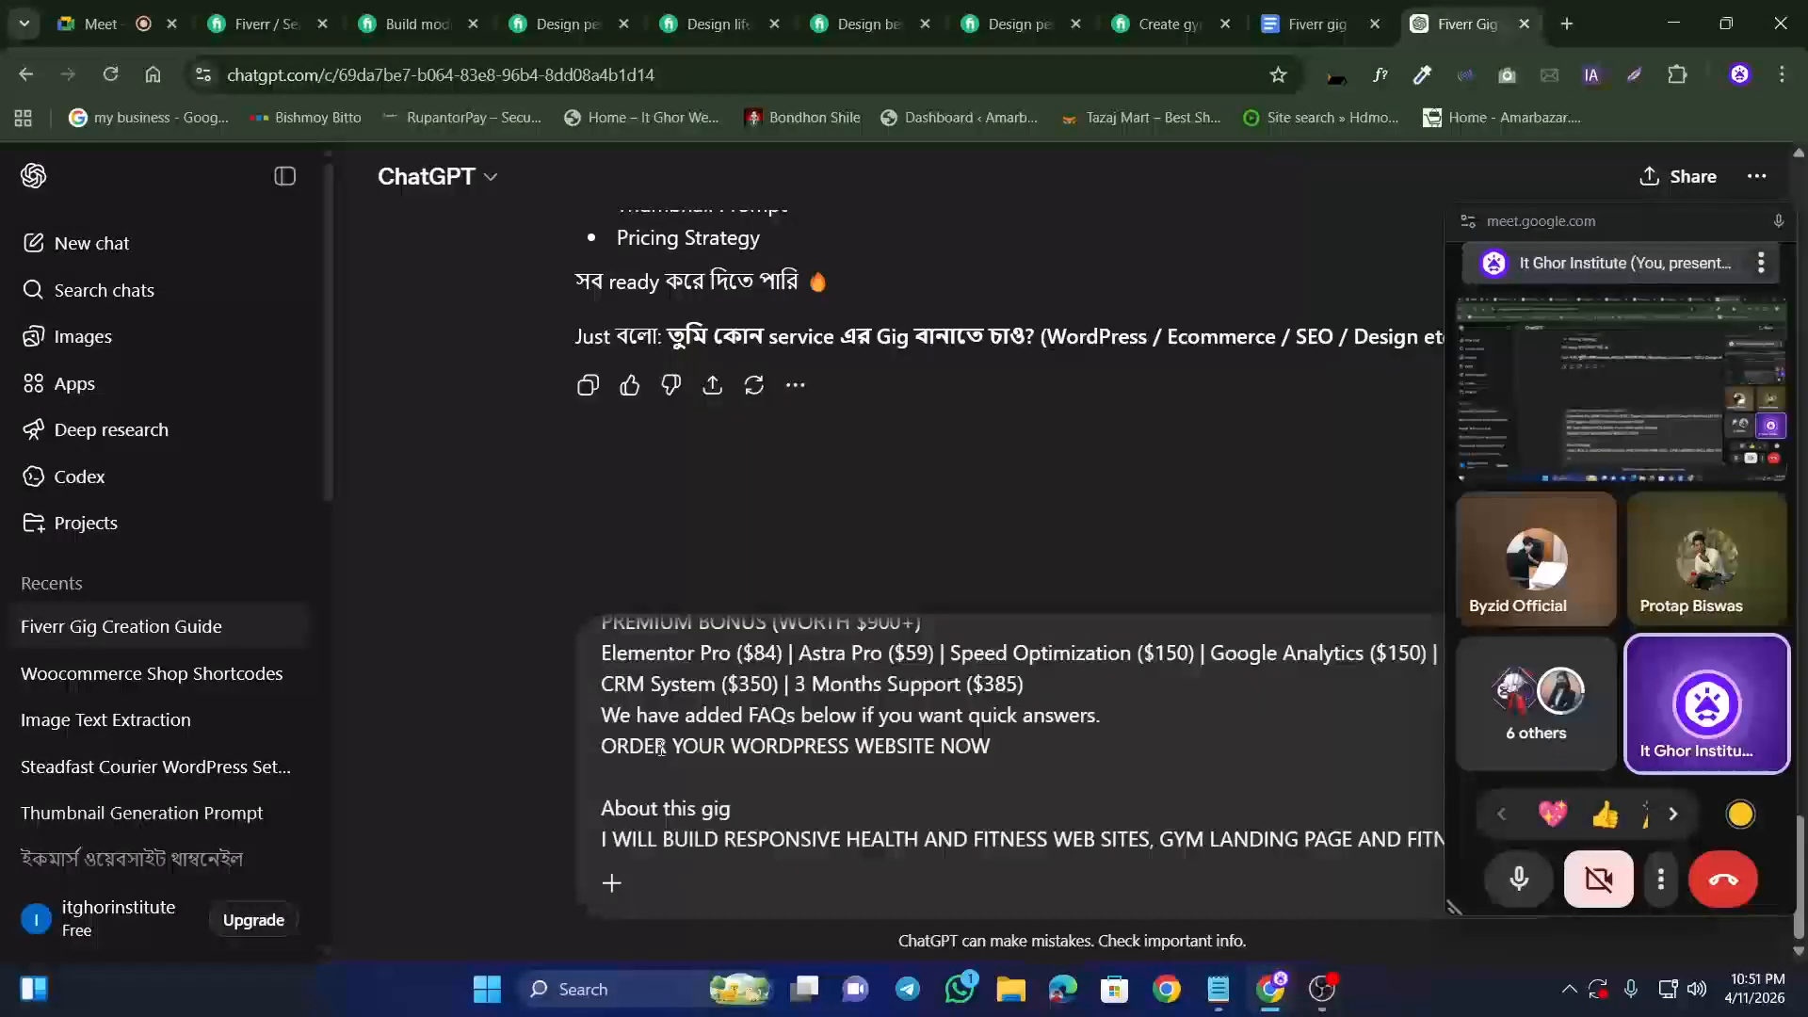
{"action": "scroll", "coordinate": [662, 749], "scroll_direction": "down", "scroll_amount": 6}
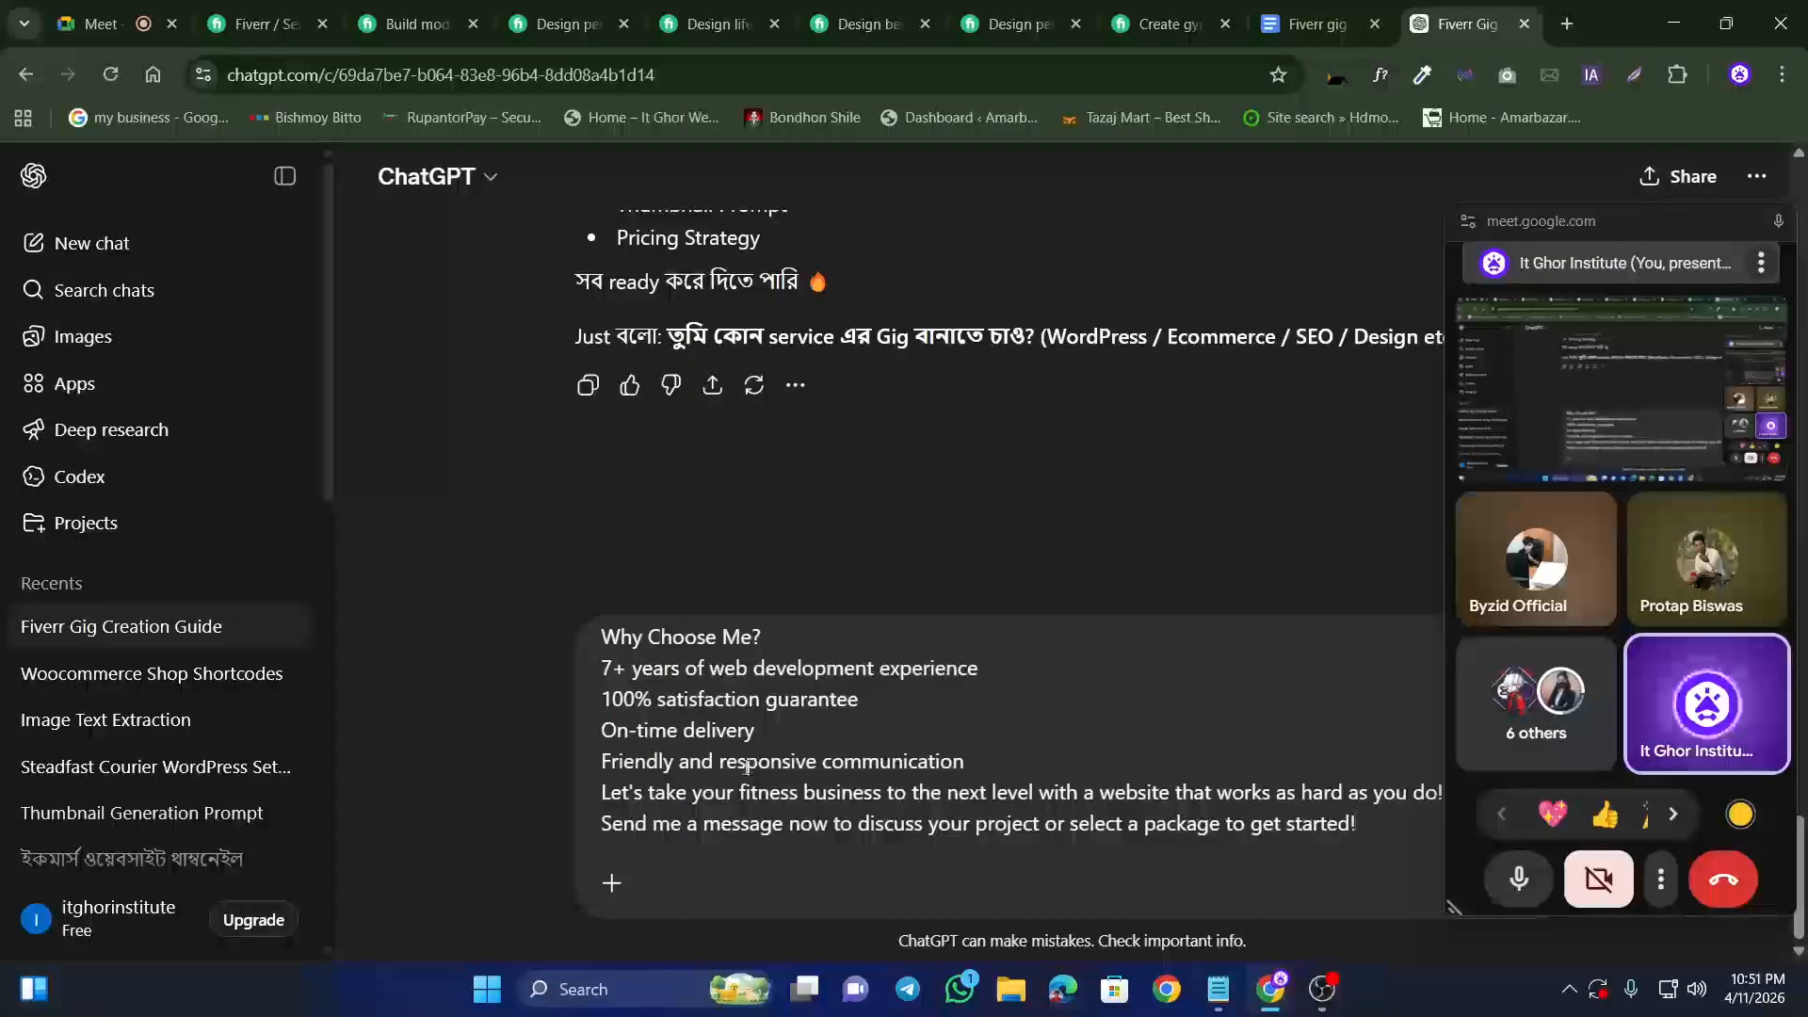
{"action": "key", "text": "shift+Return"}
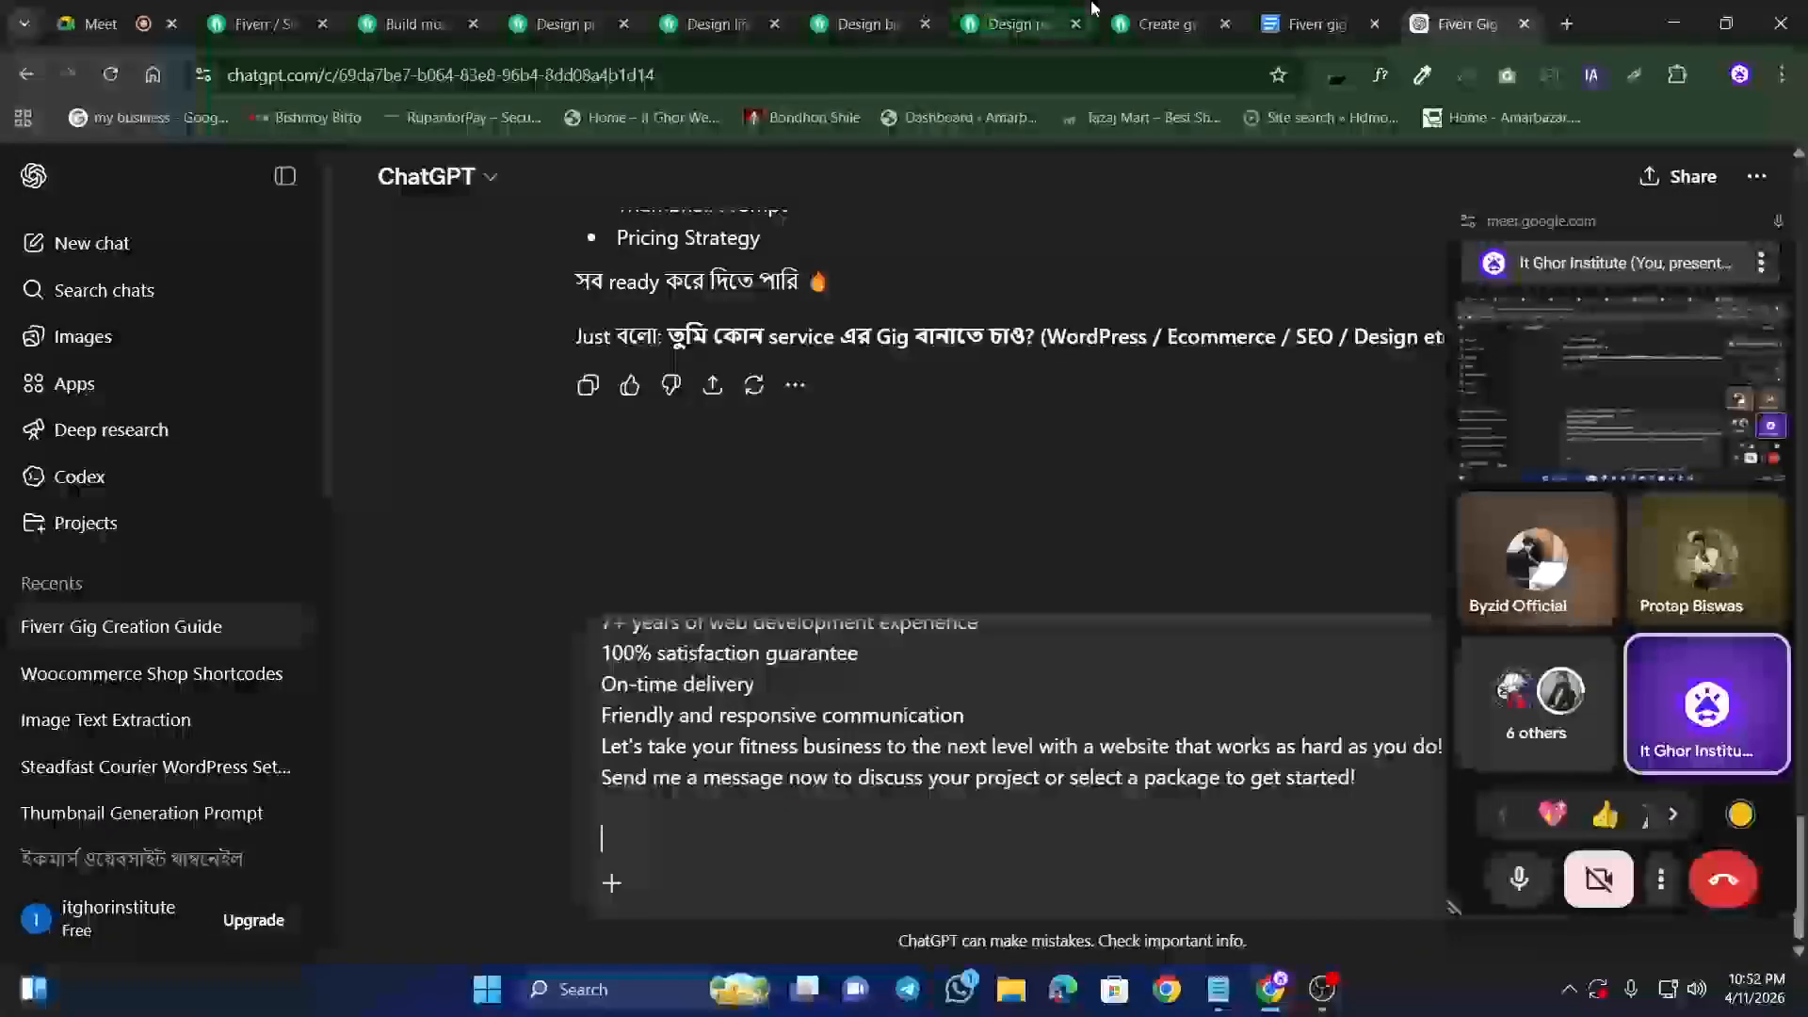
Step: Copy the "gym, fitness, yoga or personal trainer website with membership" gig's description and append it to the ChatGPT draft, followed by blank space
{"action": "left_click", "coordinate": [1129, 21]}
{"action": "scroll", "coordinate": [388, 559], "scroll_direction": "down", "scroll_amount": 10}
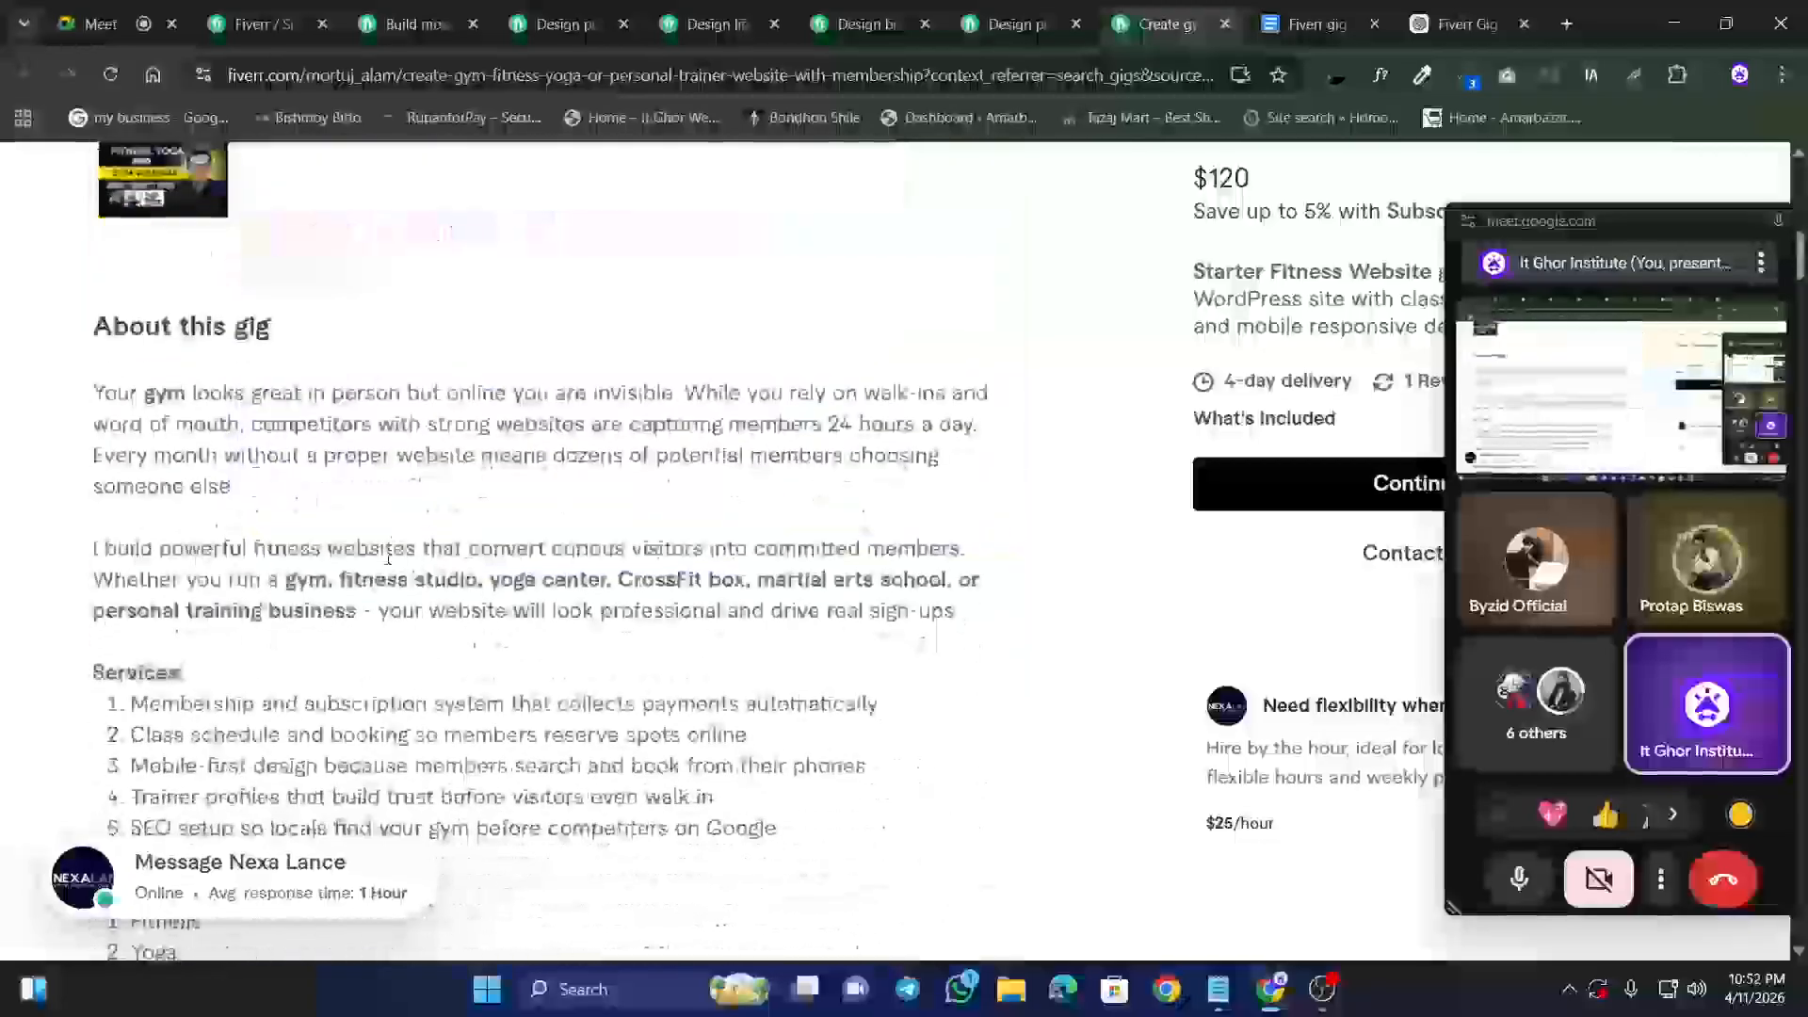
{"action": "left_click_drag", "start_coordinate": [93, 325], "coordinate": [489, 625]}
{"action": "scroll", "coordinate": [203, 420], "scroll_direction": "down", "scroll_amount": 6}
{"action": "scroll", "coordinate": [189, 484], "scroll_direction": "down", "scroll_amount": 4}
{"action": "scroll", "coordinate": [302, 464], "scroll_direction": "up", "scroll_amount": 4}
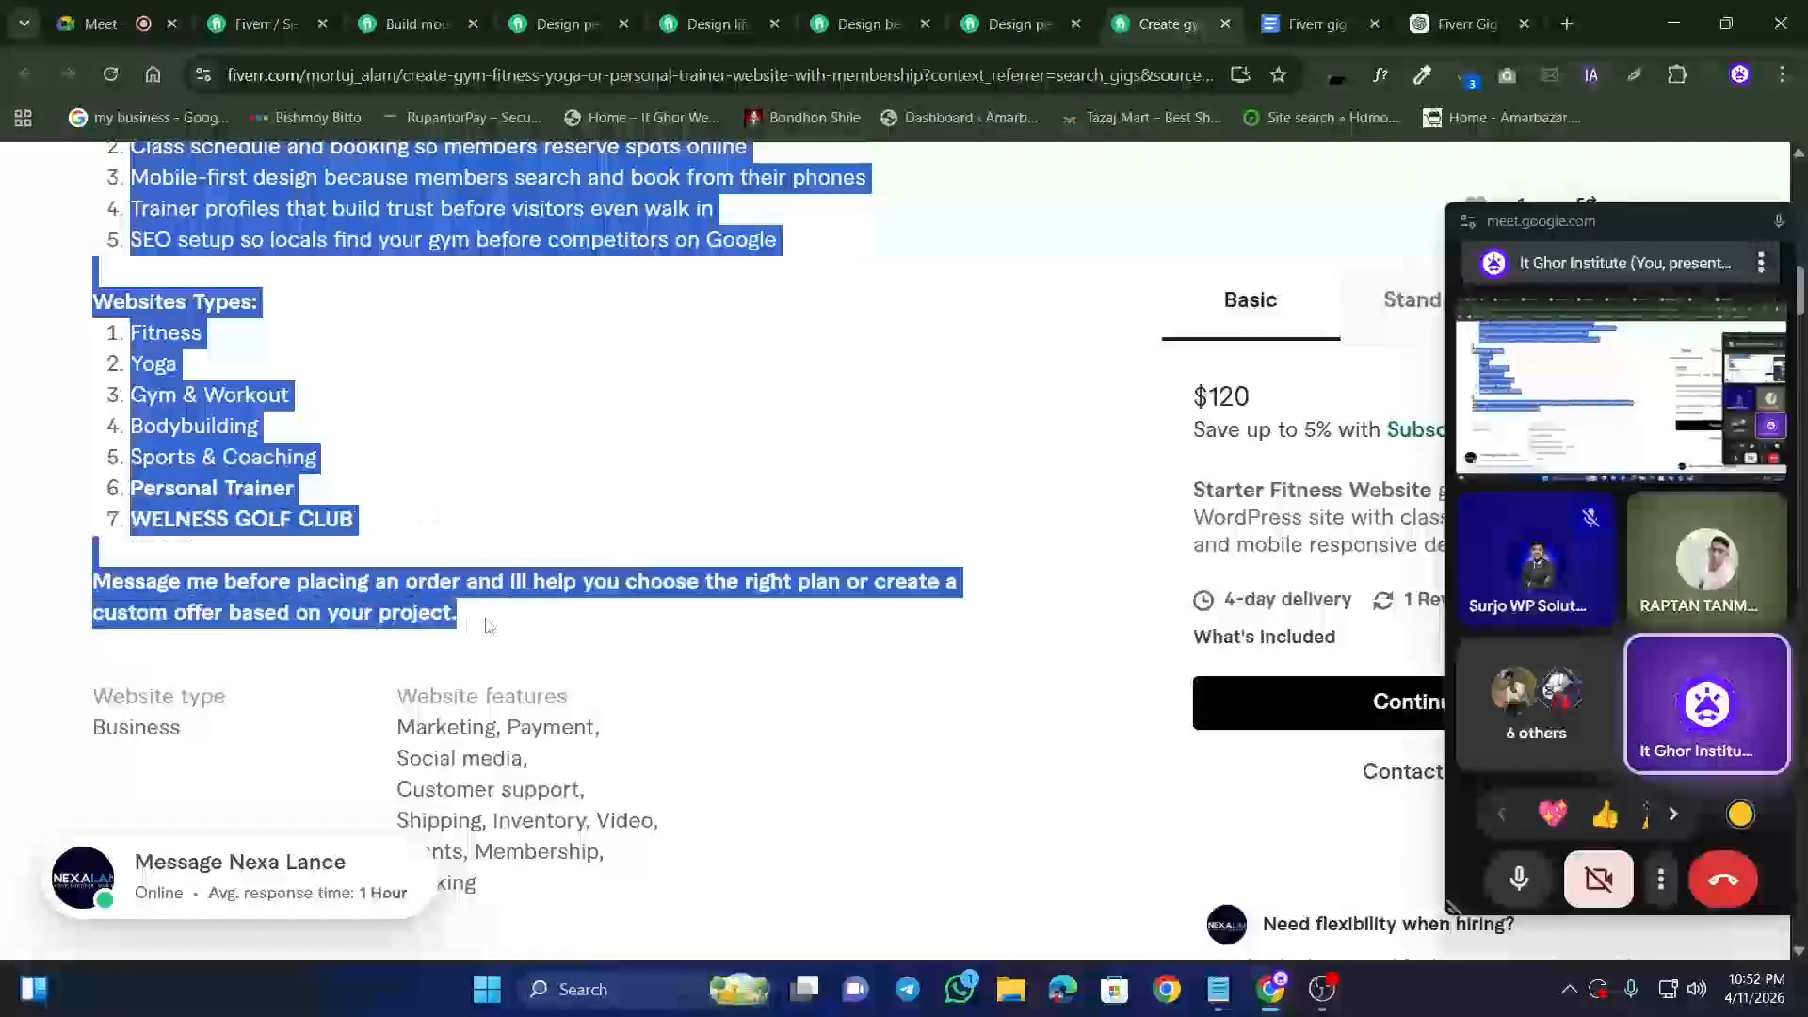
{"action": "left_click", "coordinate": [1457, 8]}
{"action": "key", "text": "ctrl+v"}
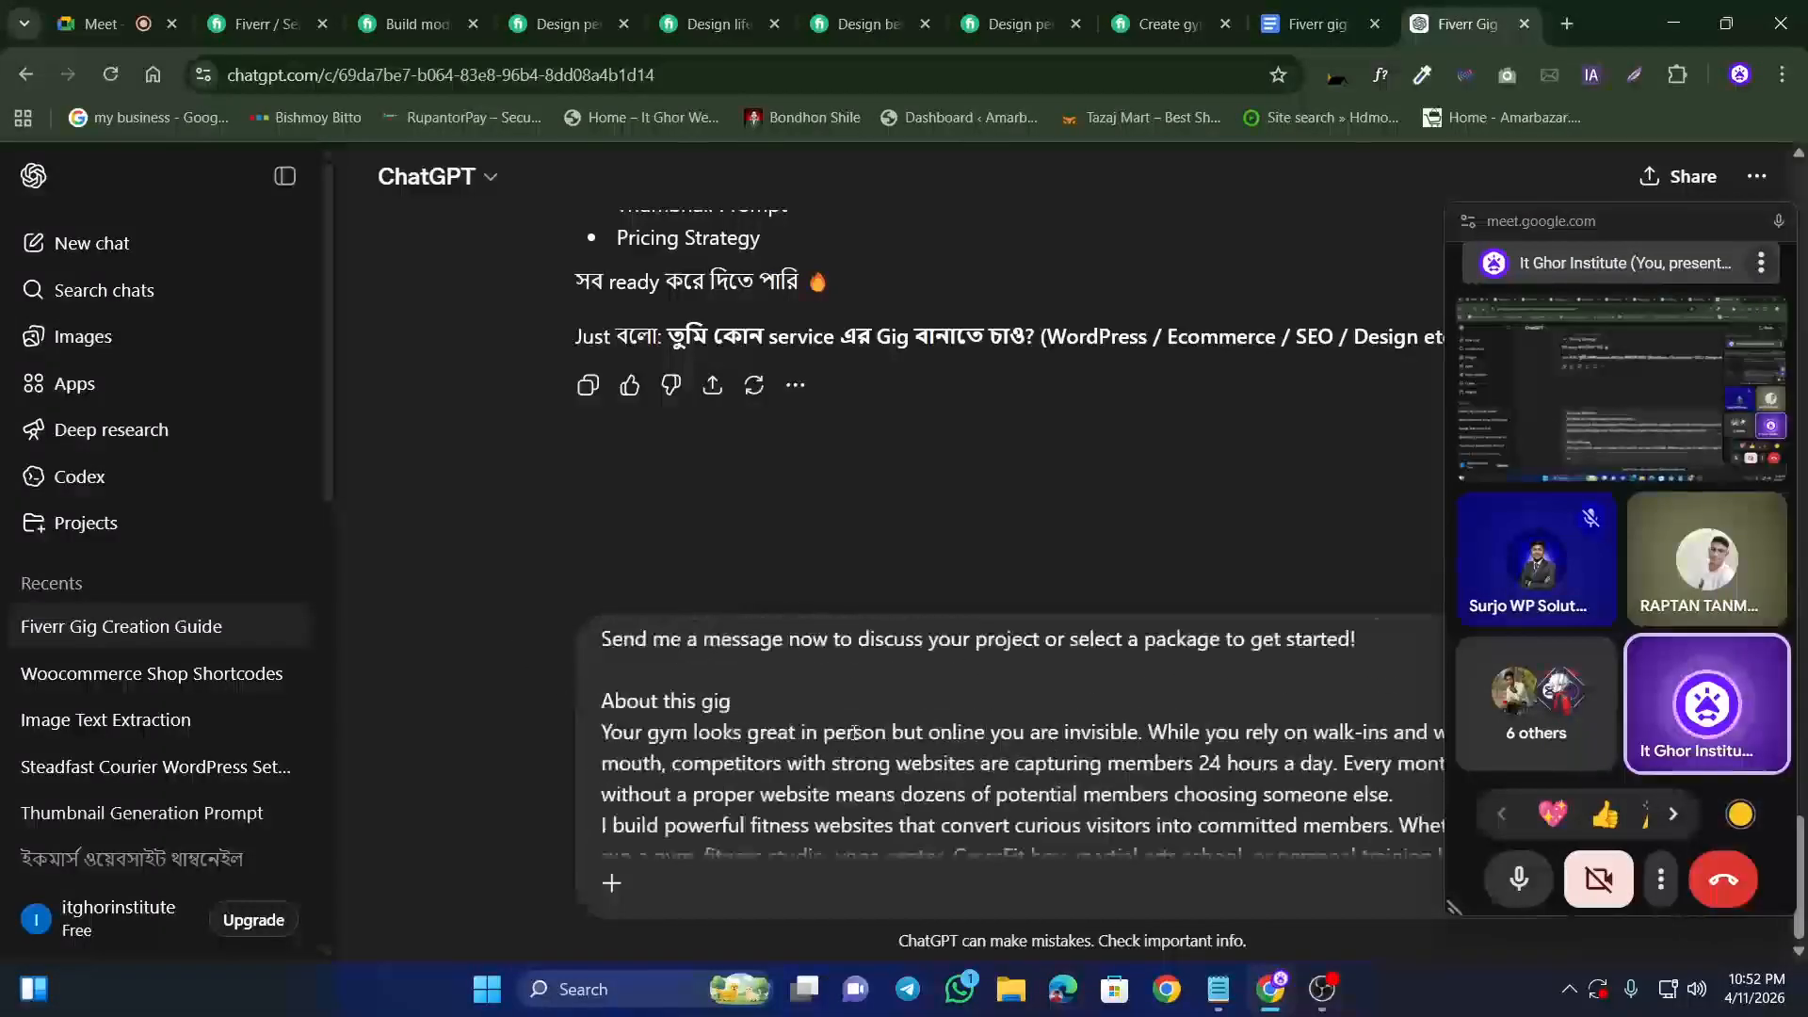
{"action": "key", "text": "shift+Return"}
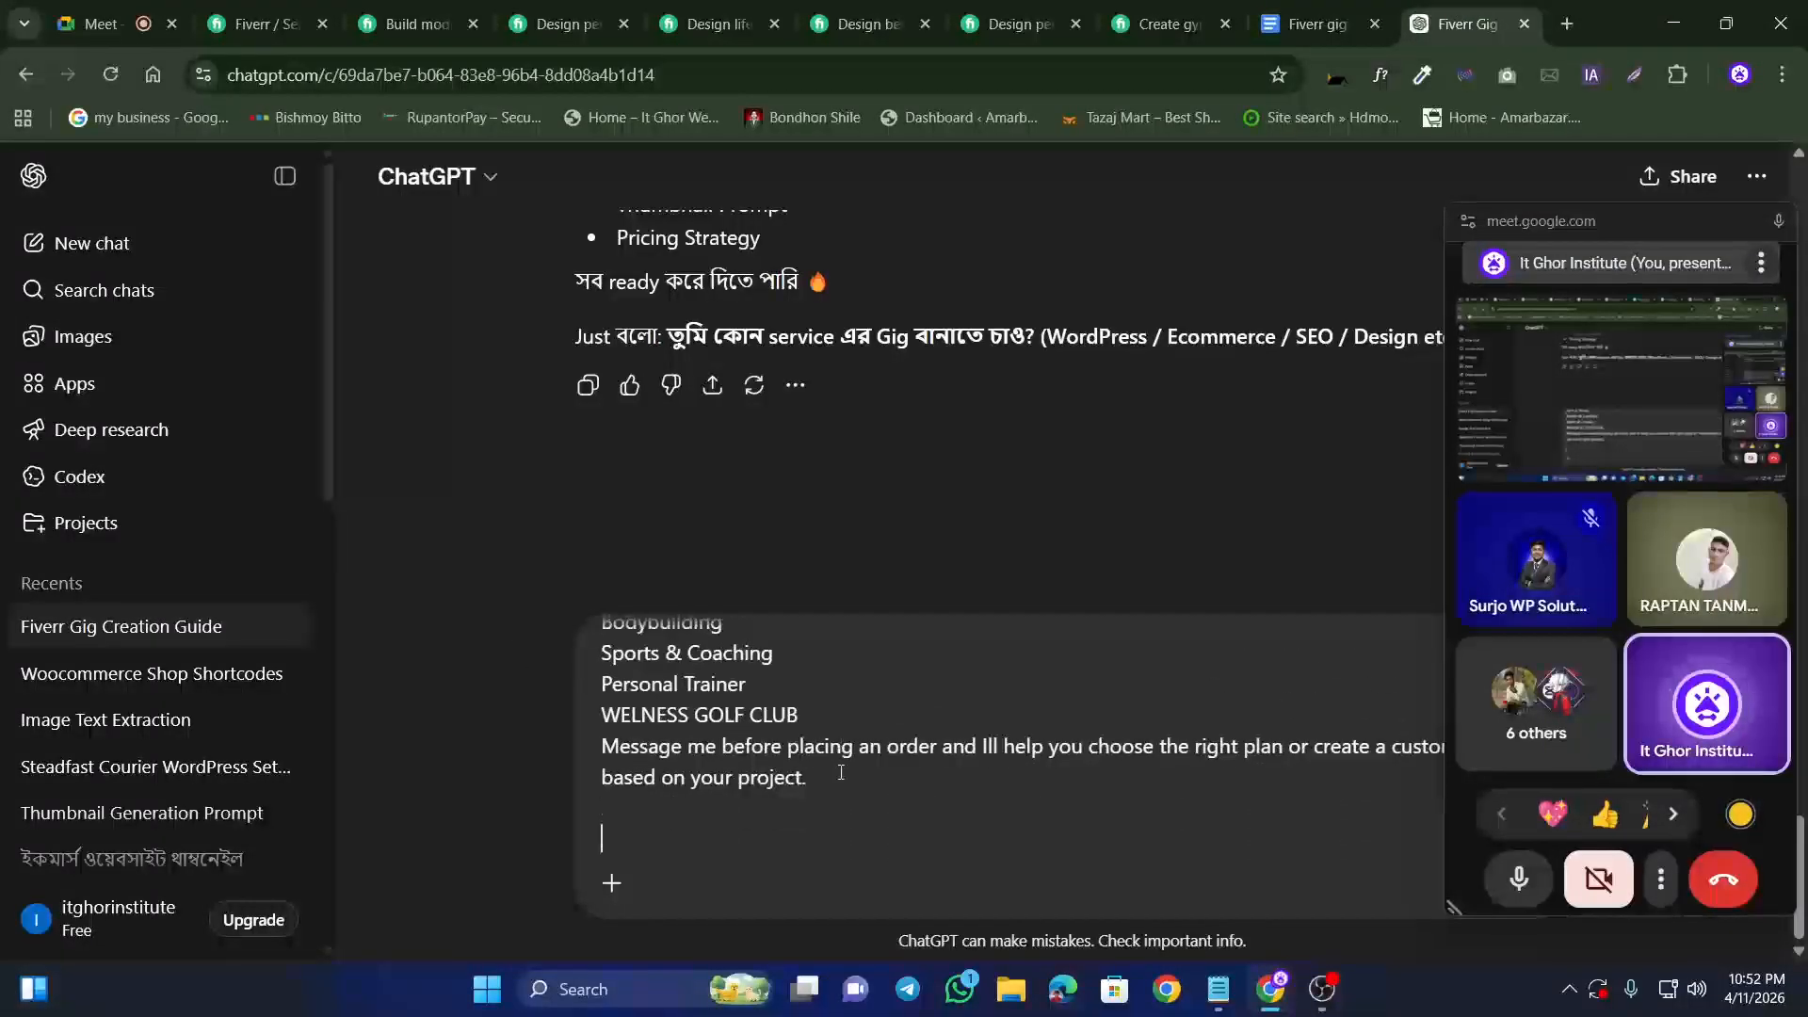
Step: Switch to the prompt text file in Notepad and examine its Gig Format and Gig description lines
{"action": "left_click", "coordinate": [1218, 988]}
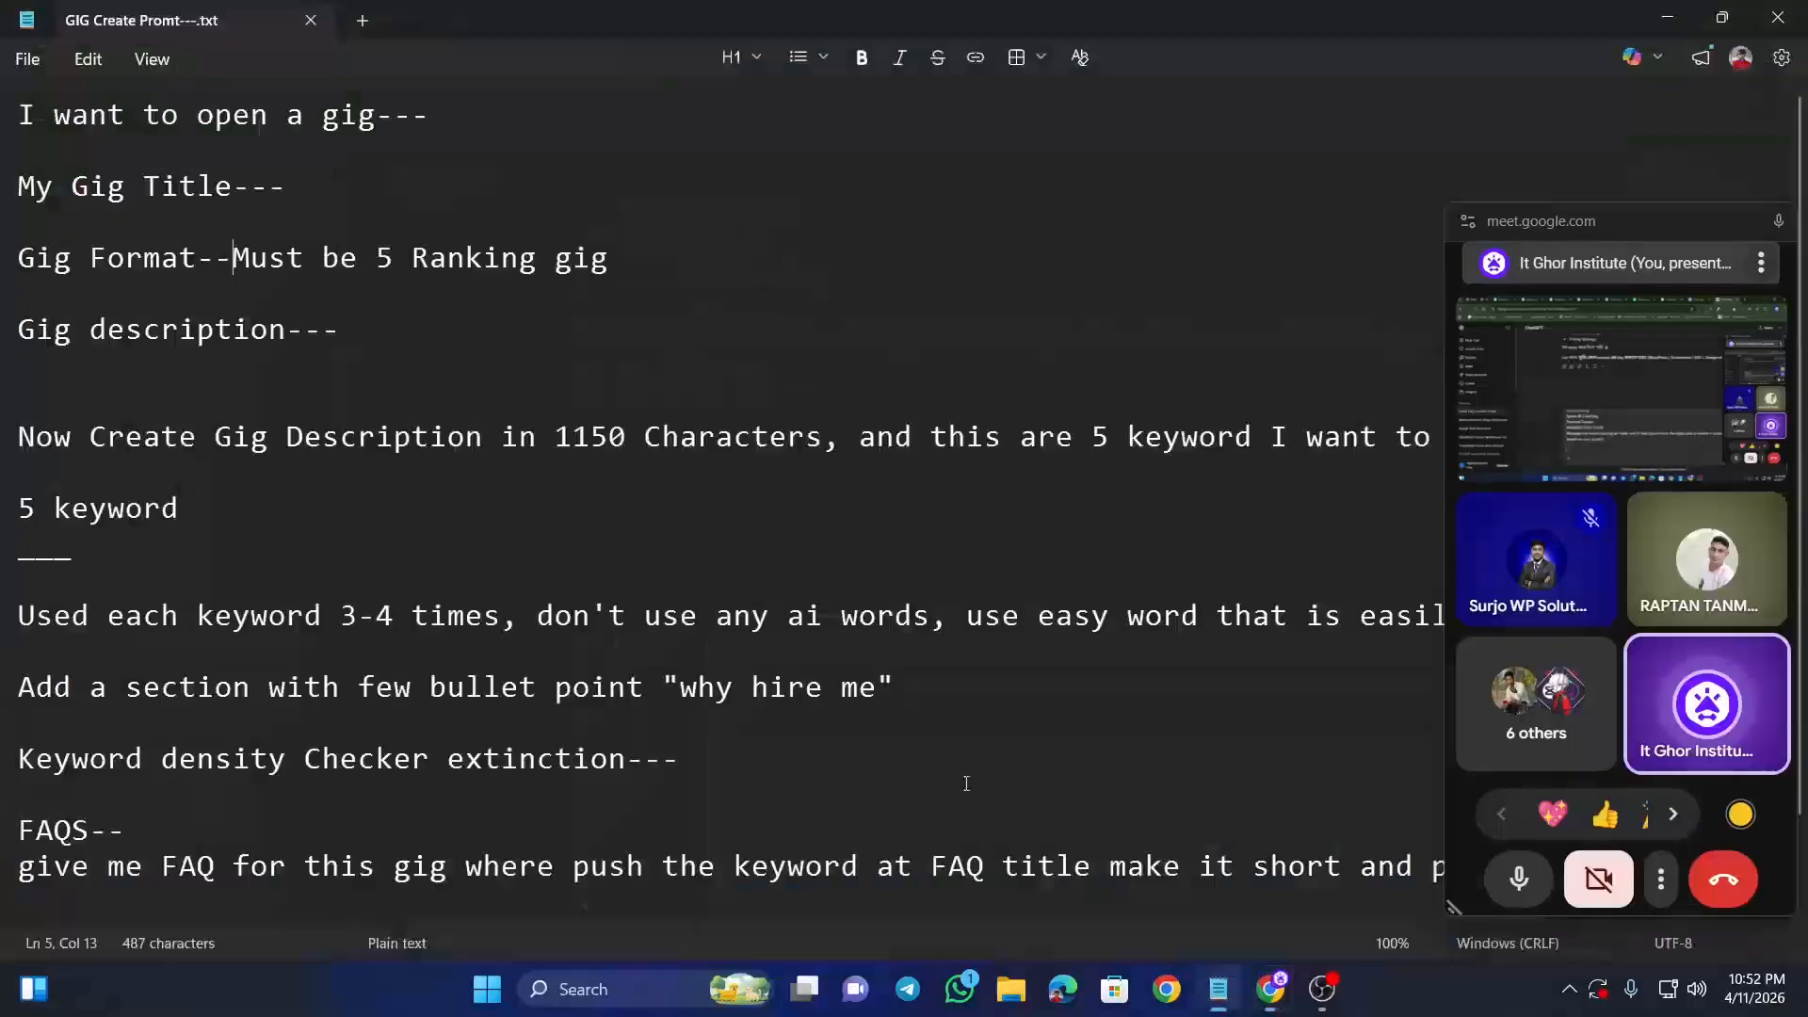
{"action": "left_click", "coordinate": [97, 331]}
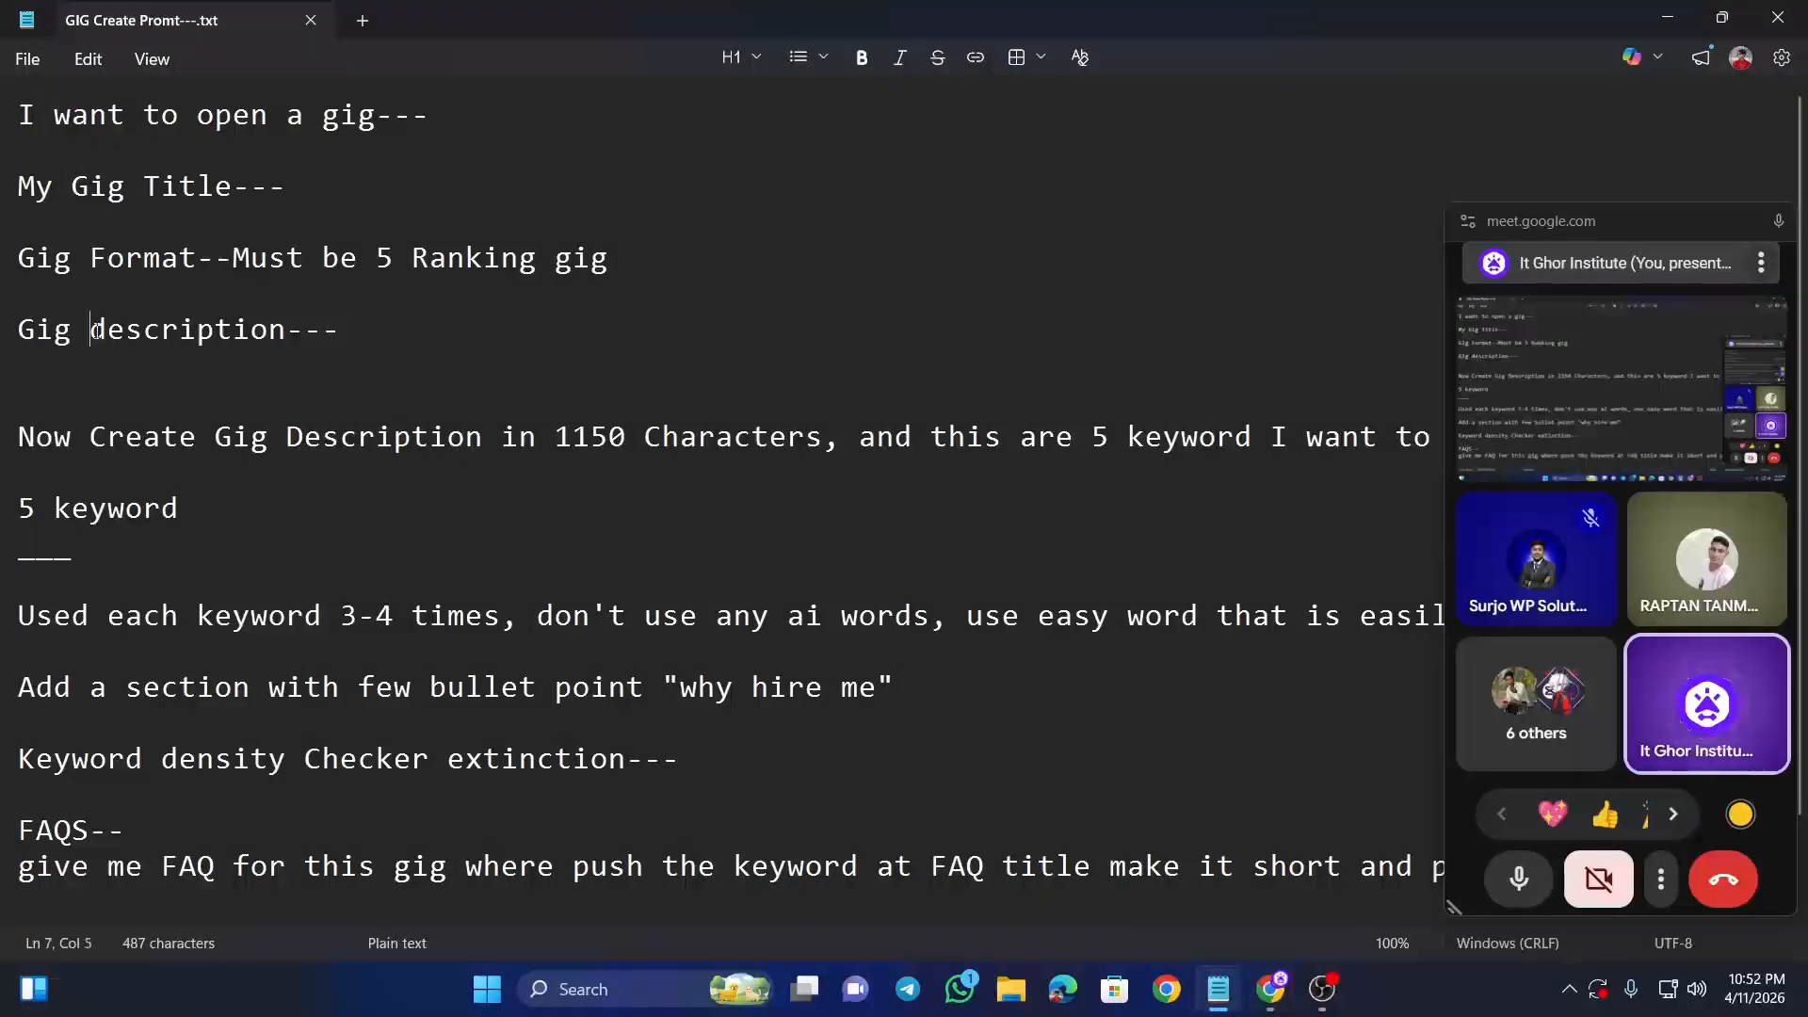
{"action": "left_click", "coordinate": [355, 337]}
{"action": "left_click_drag", "start_coordinate": [22, 329], "coordinate": [341, 330]}
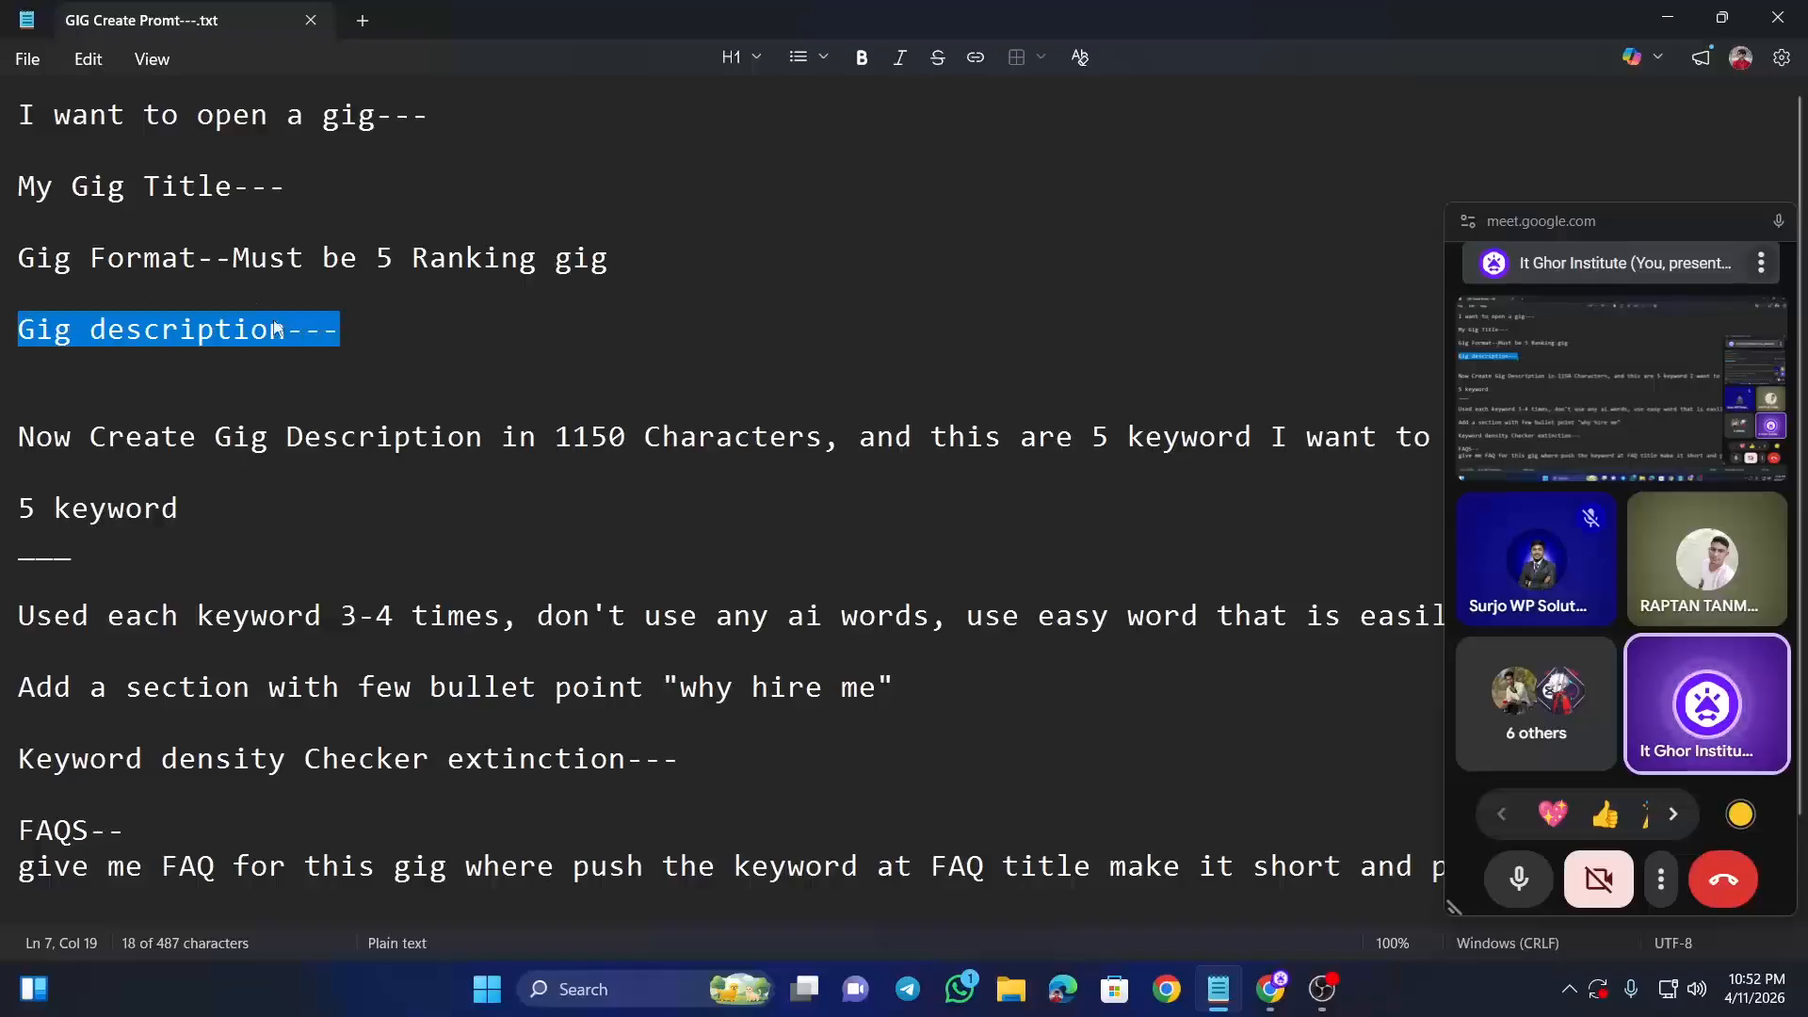
{"action": "triple_click", "coordinate": [373, 258]}
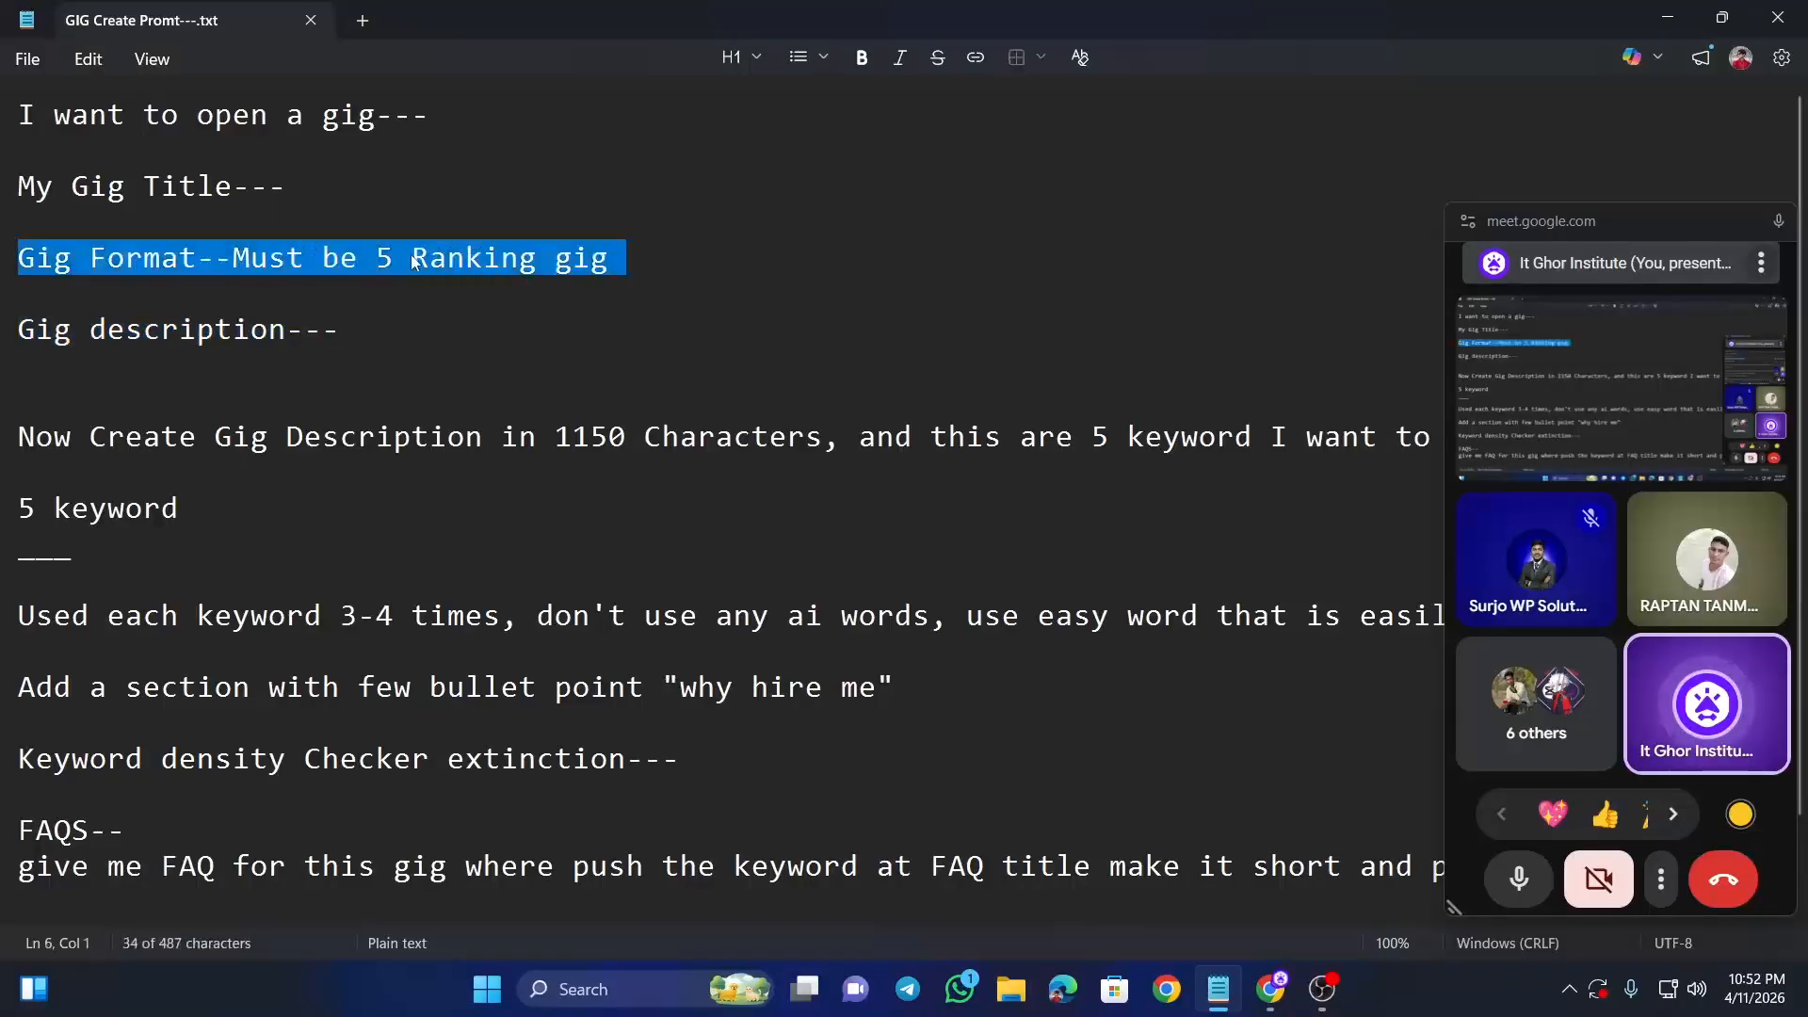
{"action": "left_click", "coordinate": [414, 262]}
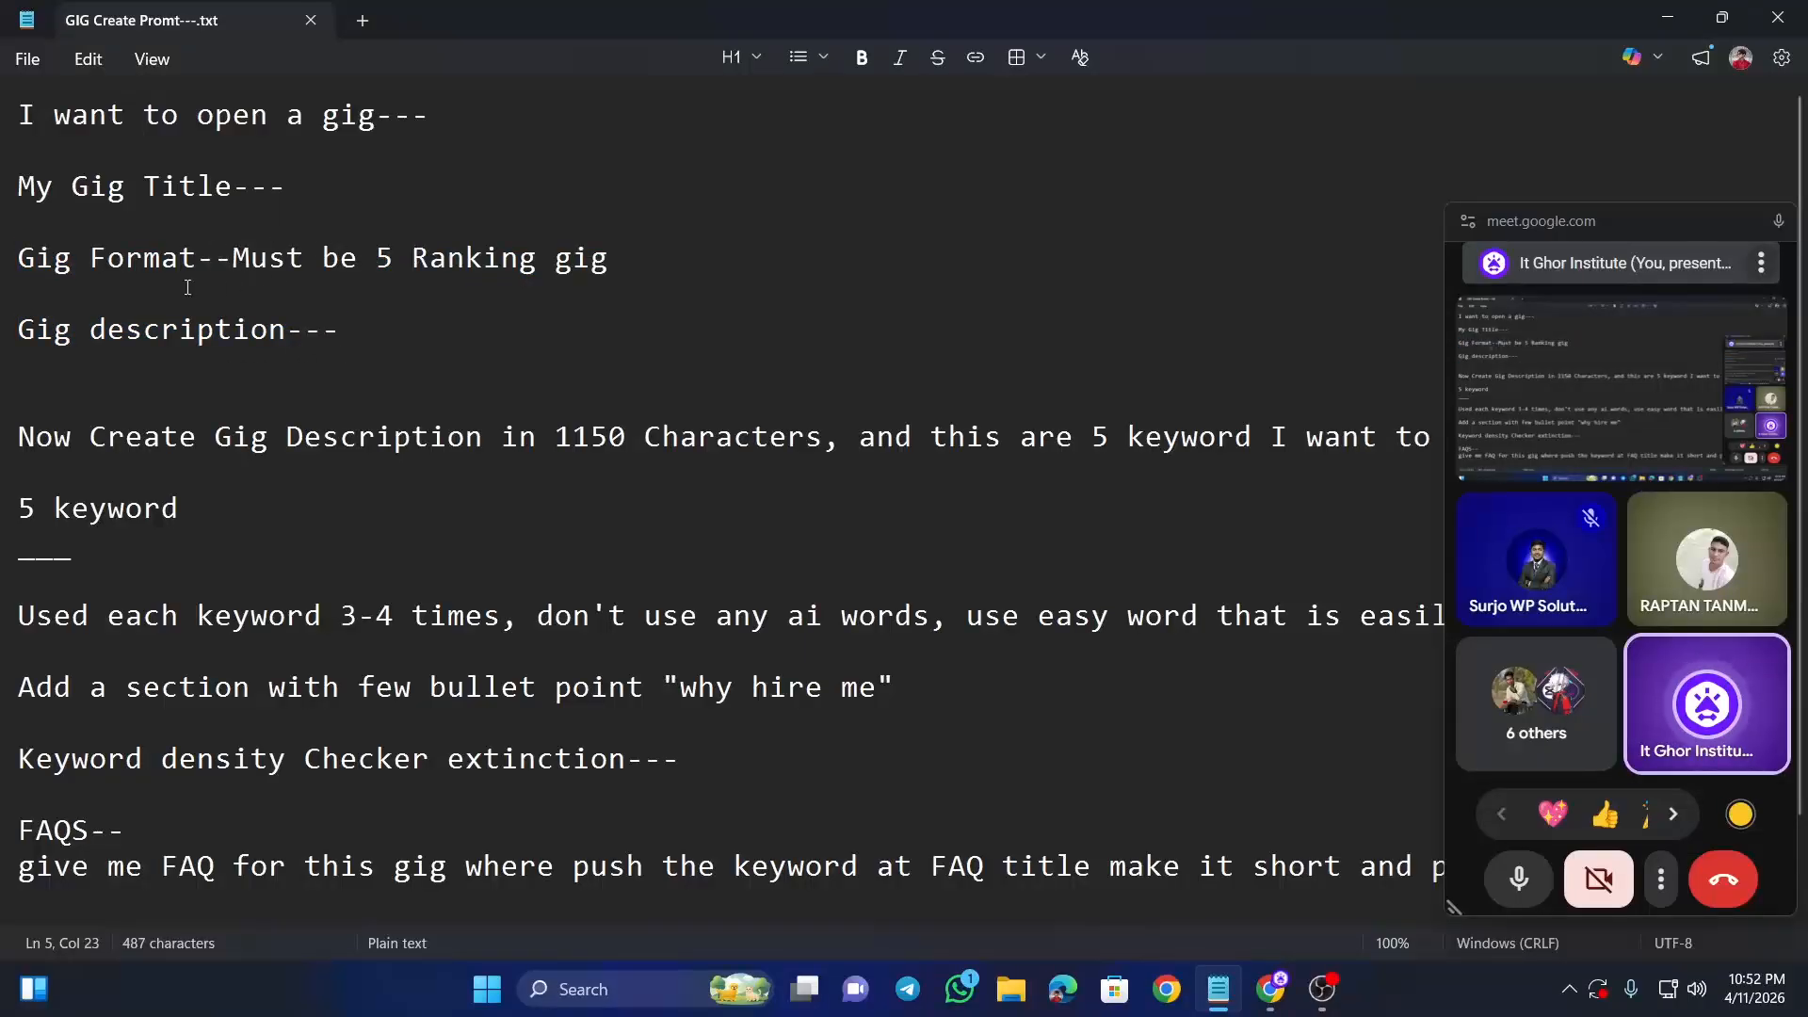
{"action": "triple_click", "coordinate": [304, 260]}
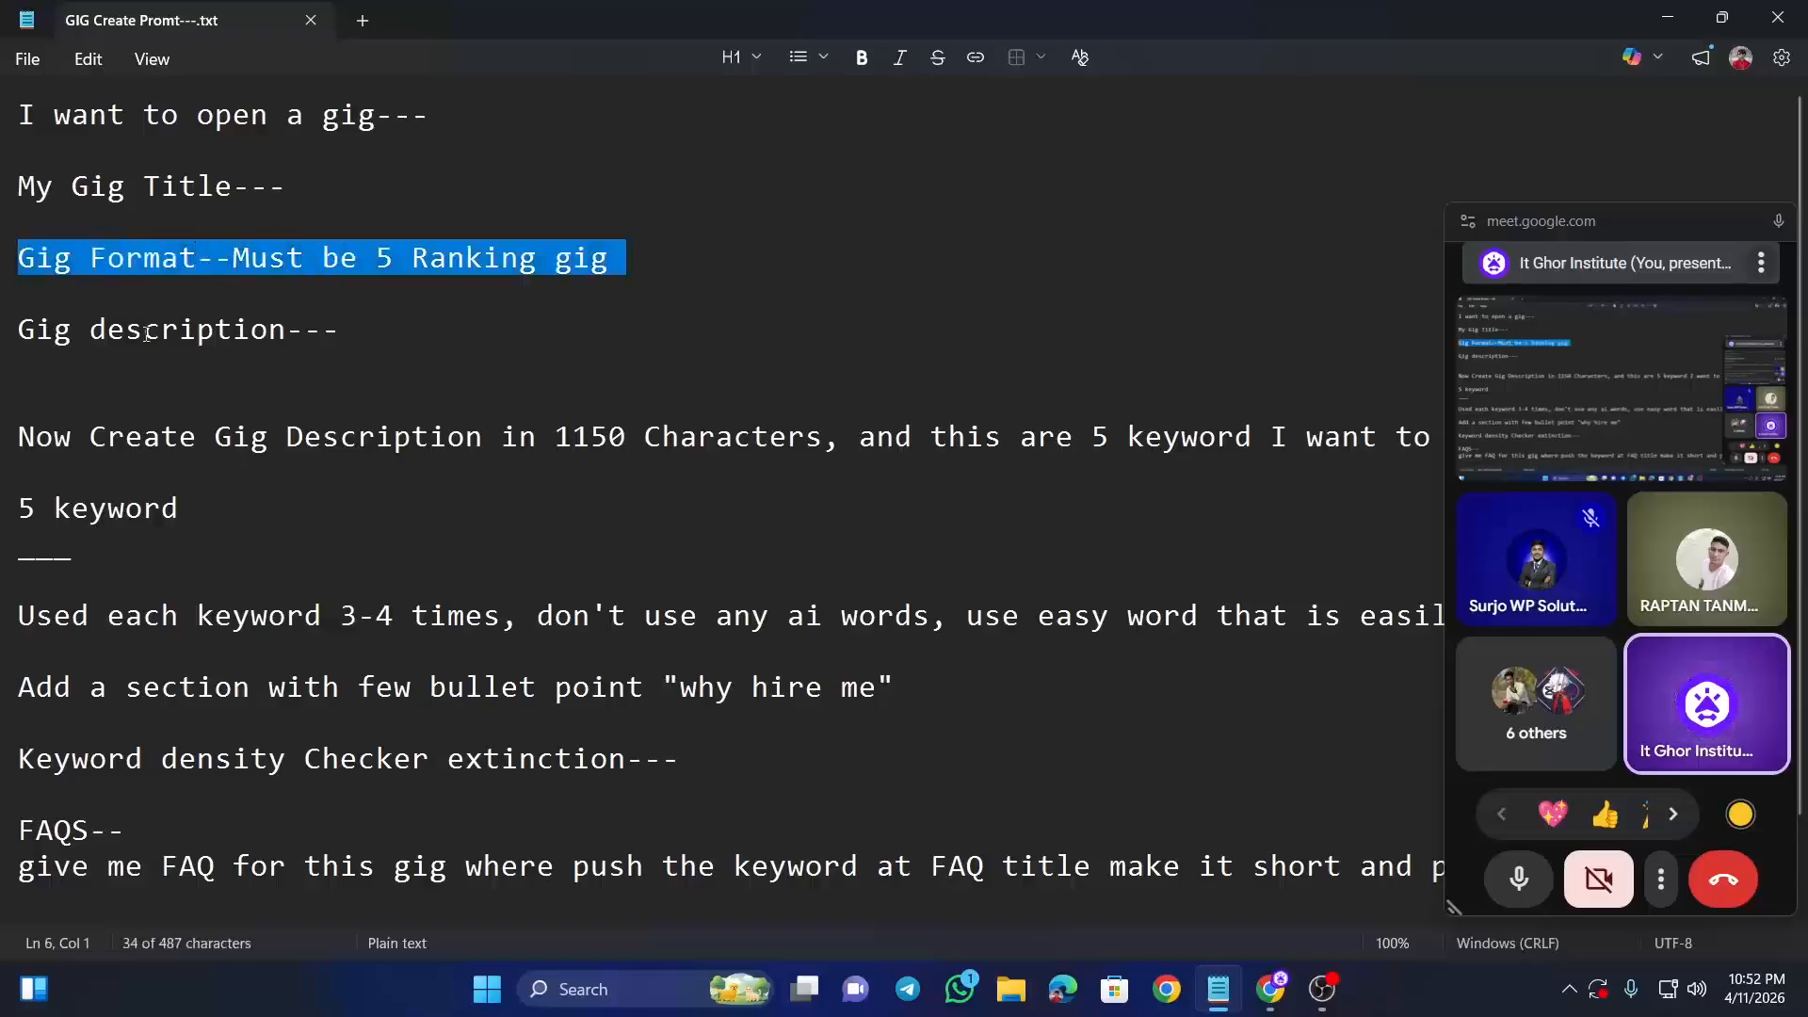
{"action": "triple_click", "coordinate": [148, 332]}
{"action": "left_click", "coordinate": [61, 348]}
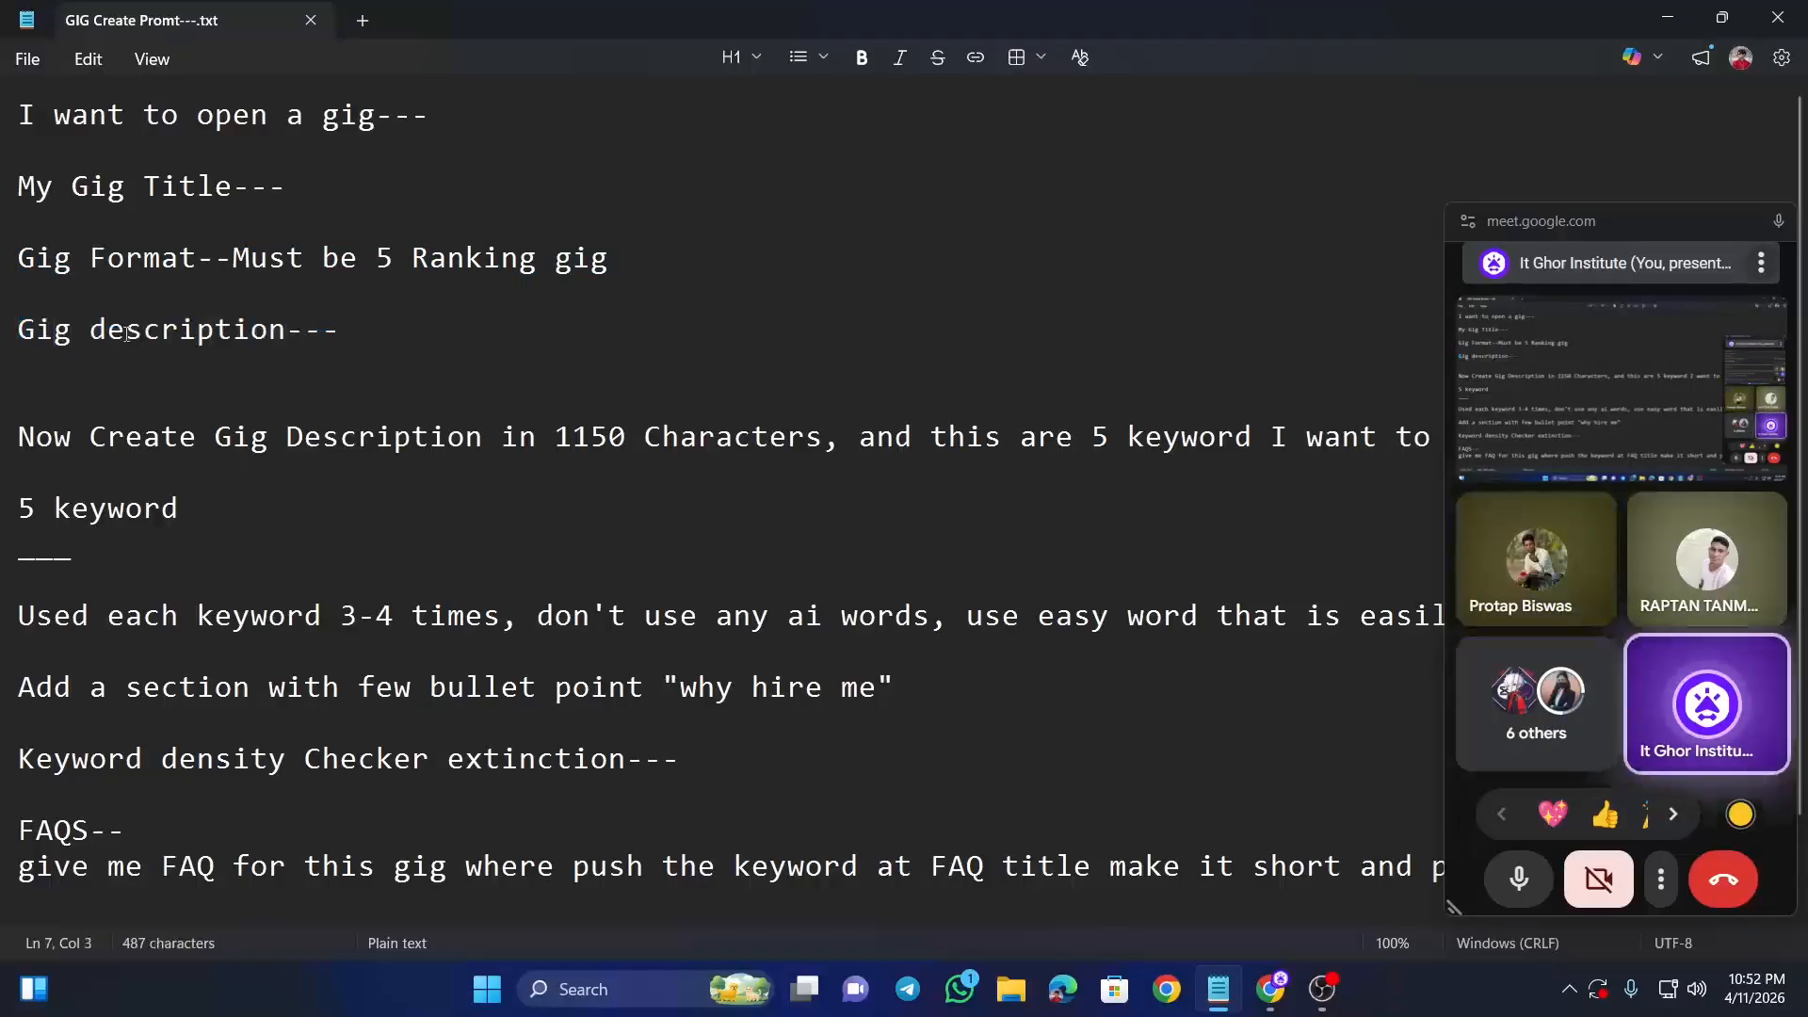
{"action": "left_click", "coordinate": [331, 325]}
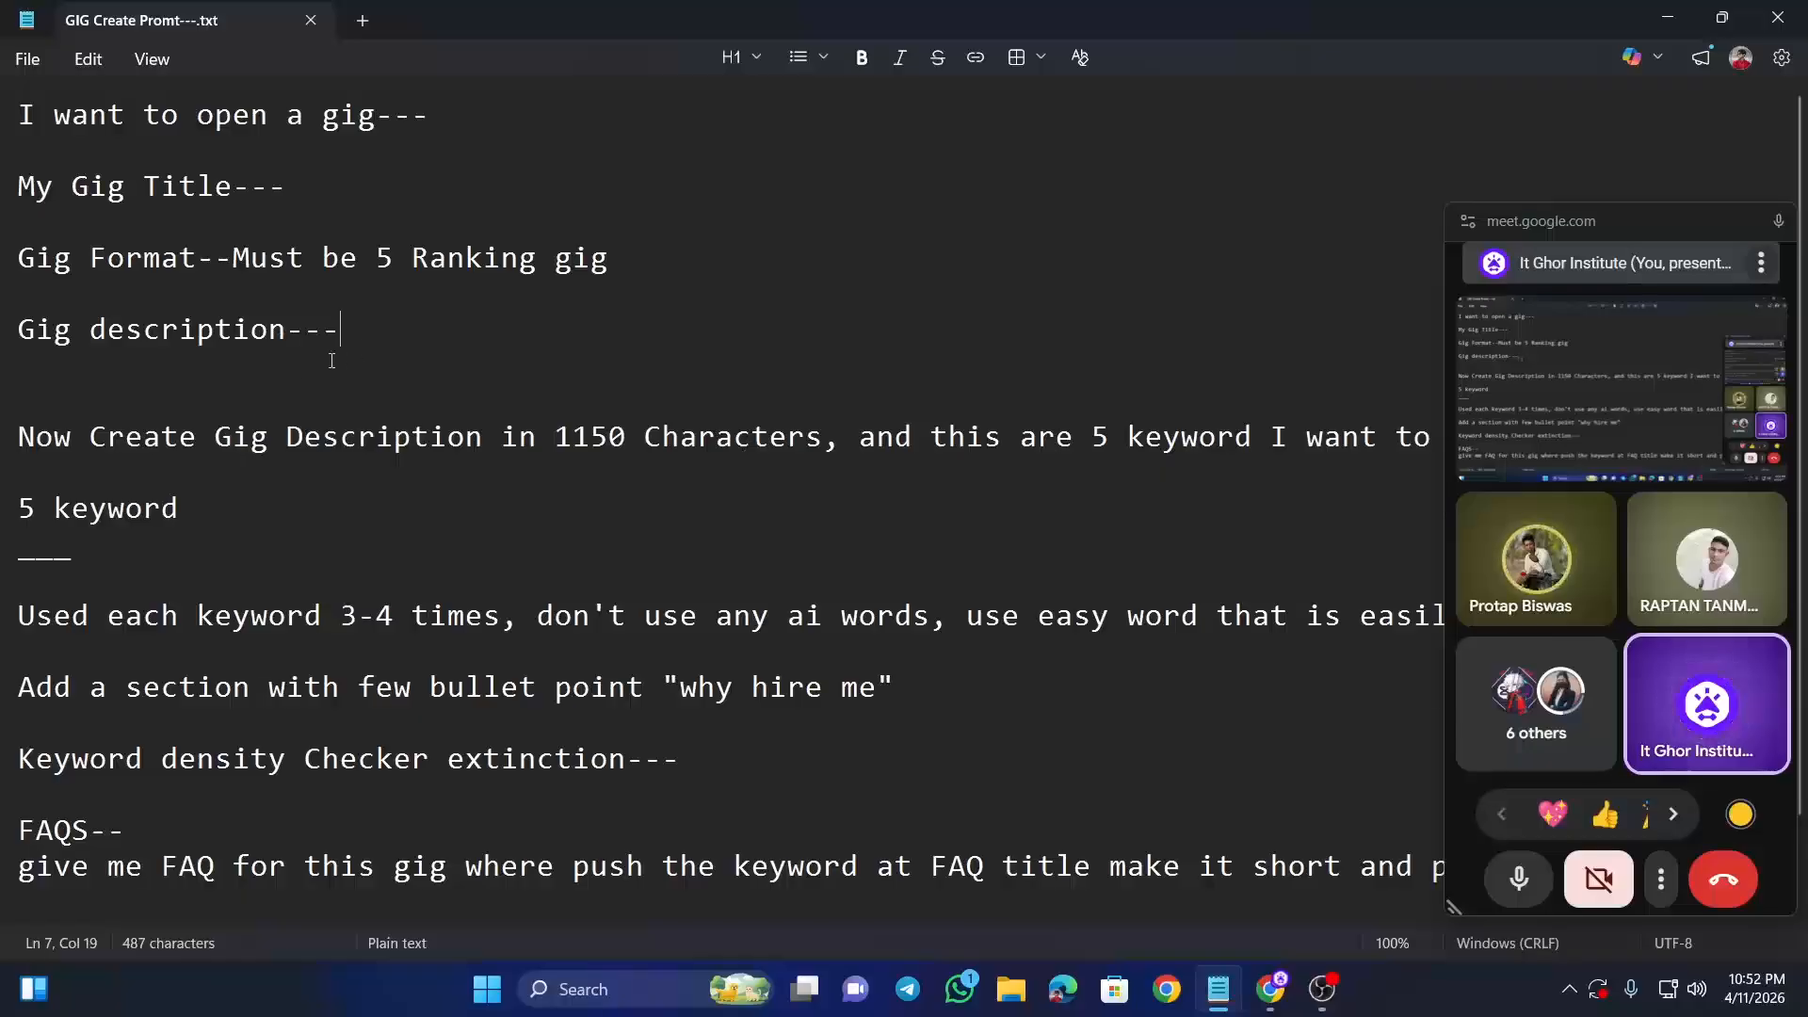
Step: Copy the line "Now Create Gig Description in 1150 Characters, and this are 5 keyword I want to target" into the ChatGPT draft, with blank space after it
{"action": "left_click_drag", "start_coordinate": [1544, 220], "coordinate": [769, 666]}
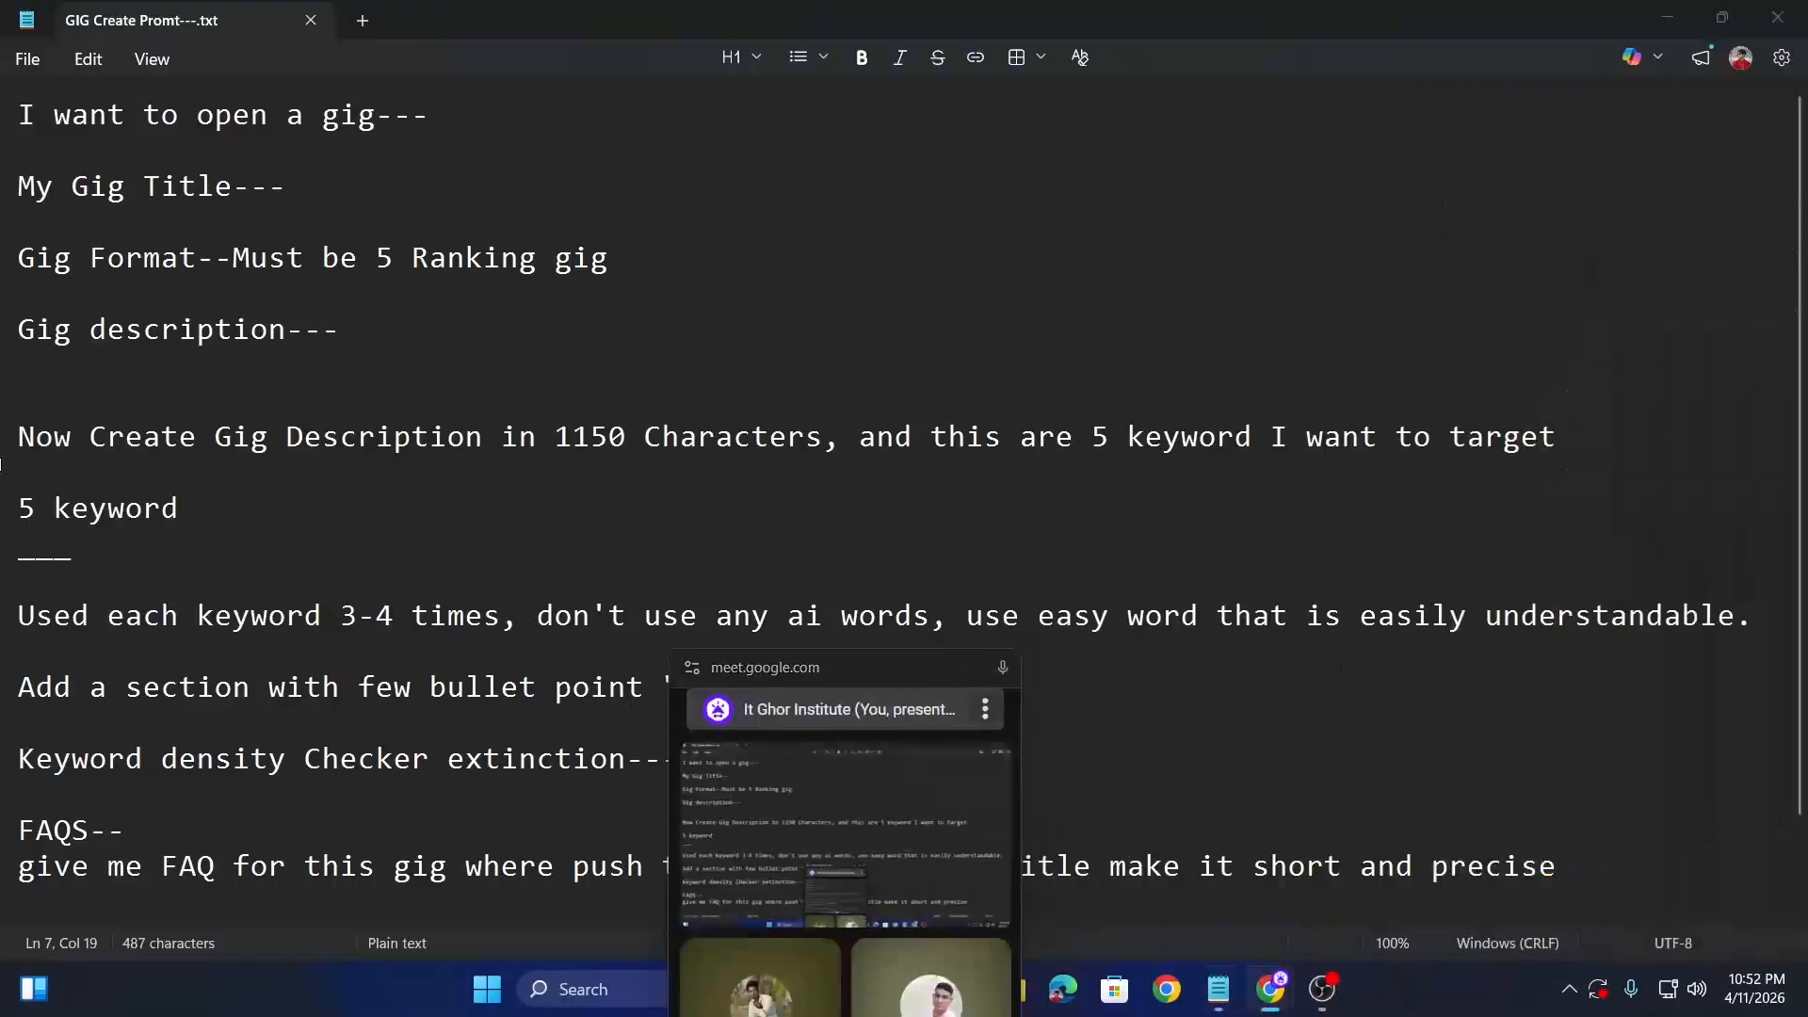
{"action": "left_click_drag", "start_coordinate": [26, 438], "coordinate": [1558, 439]}
{"action": "key", "text": "ctrl+c"}
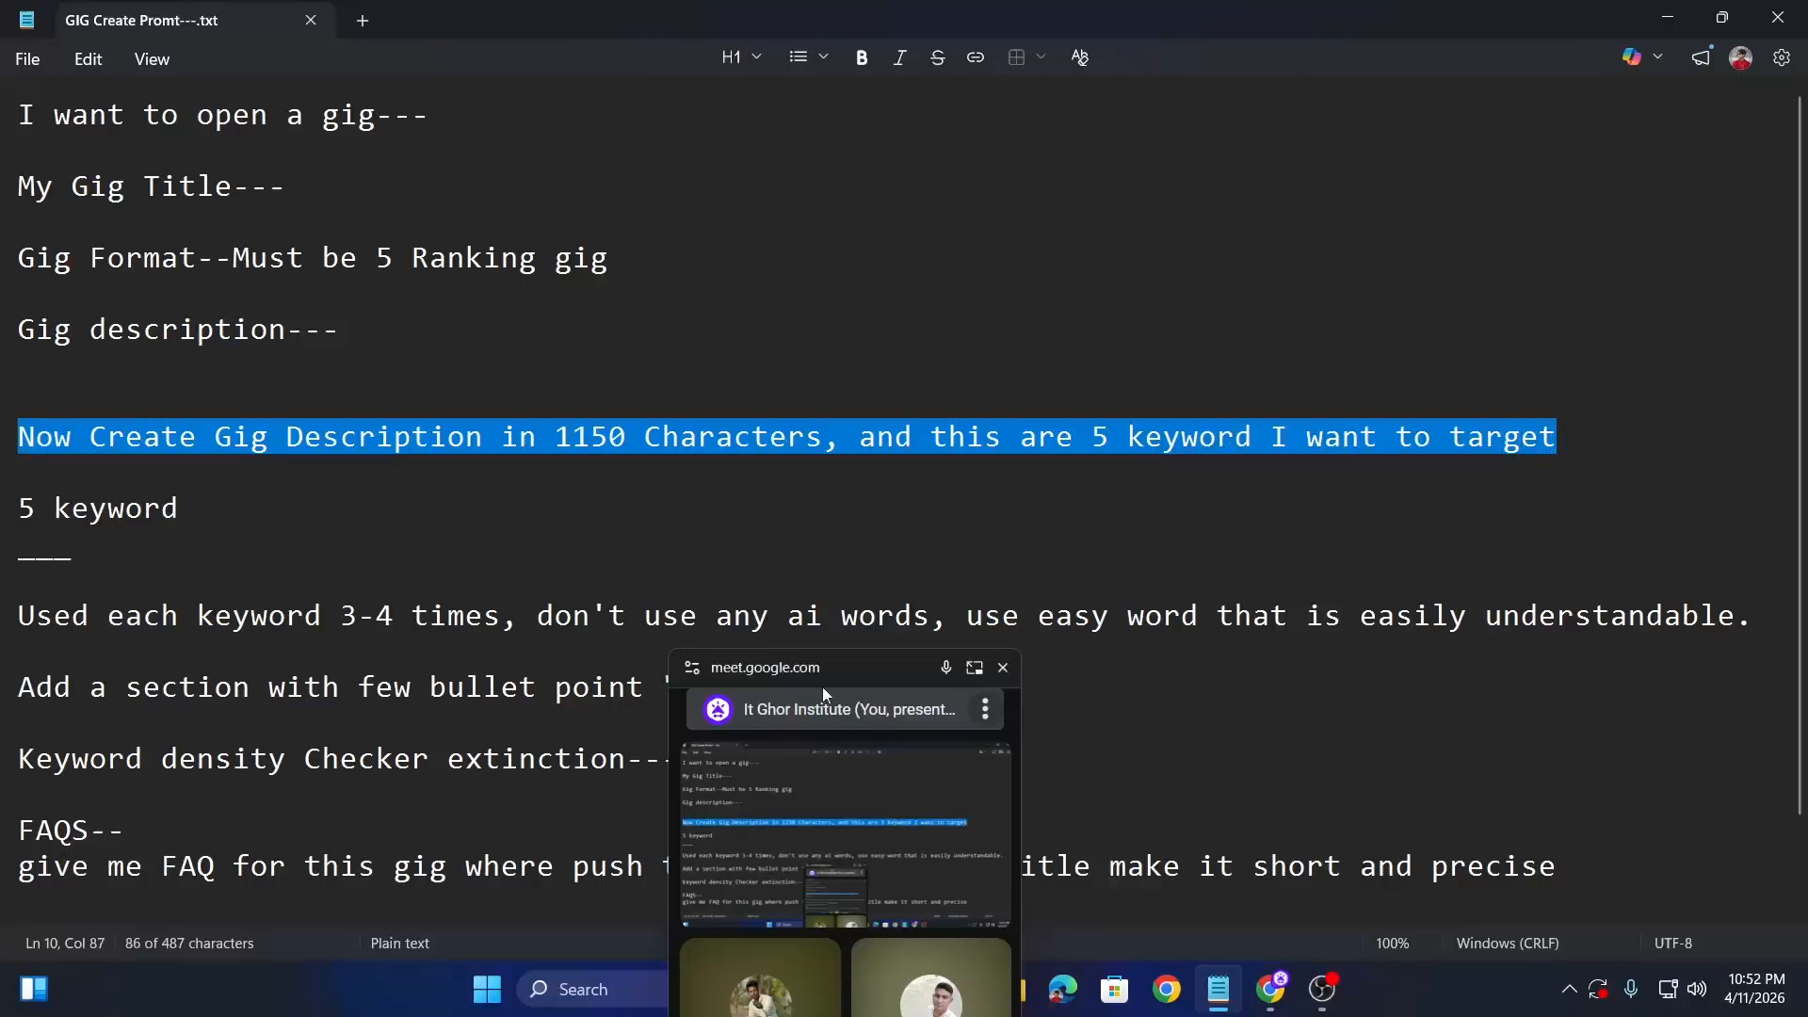
{"action": "left_click_drag", "start_coordinate": [822, 679], "coordinate": [252, 599]}
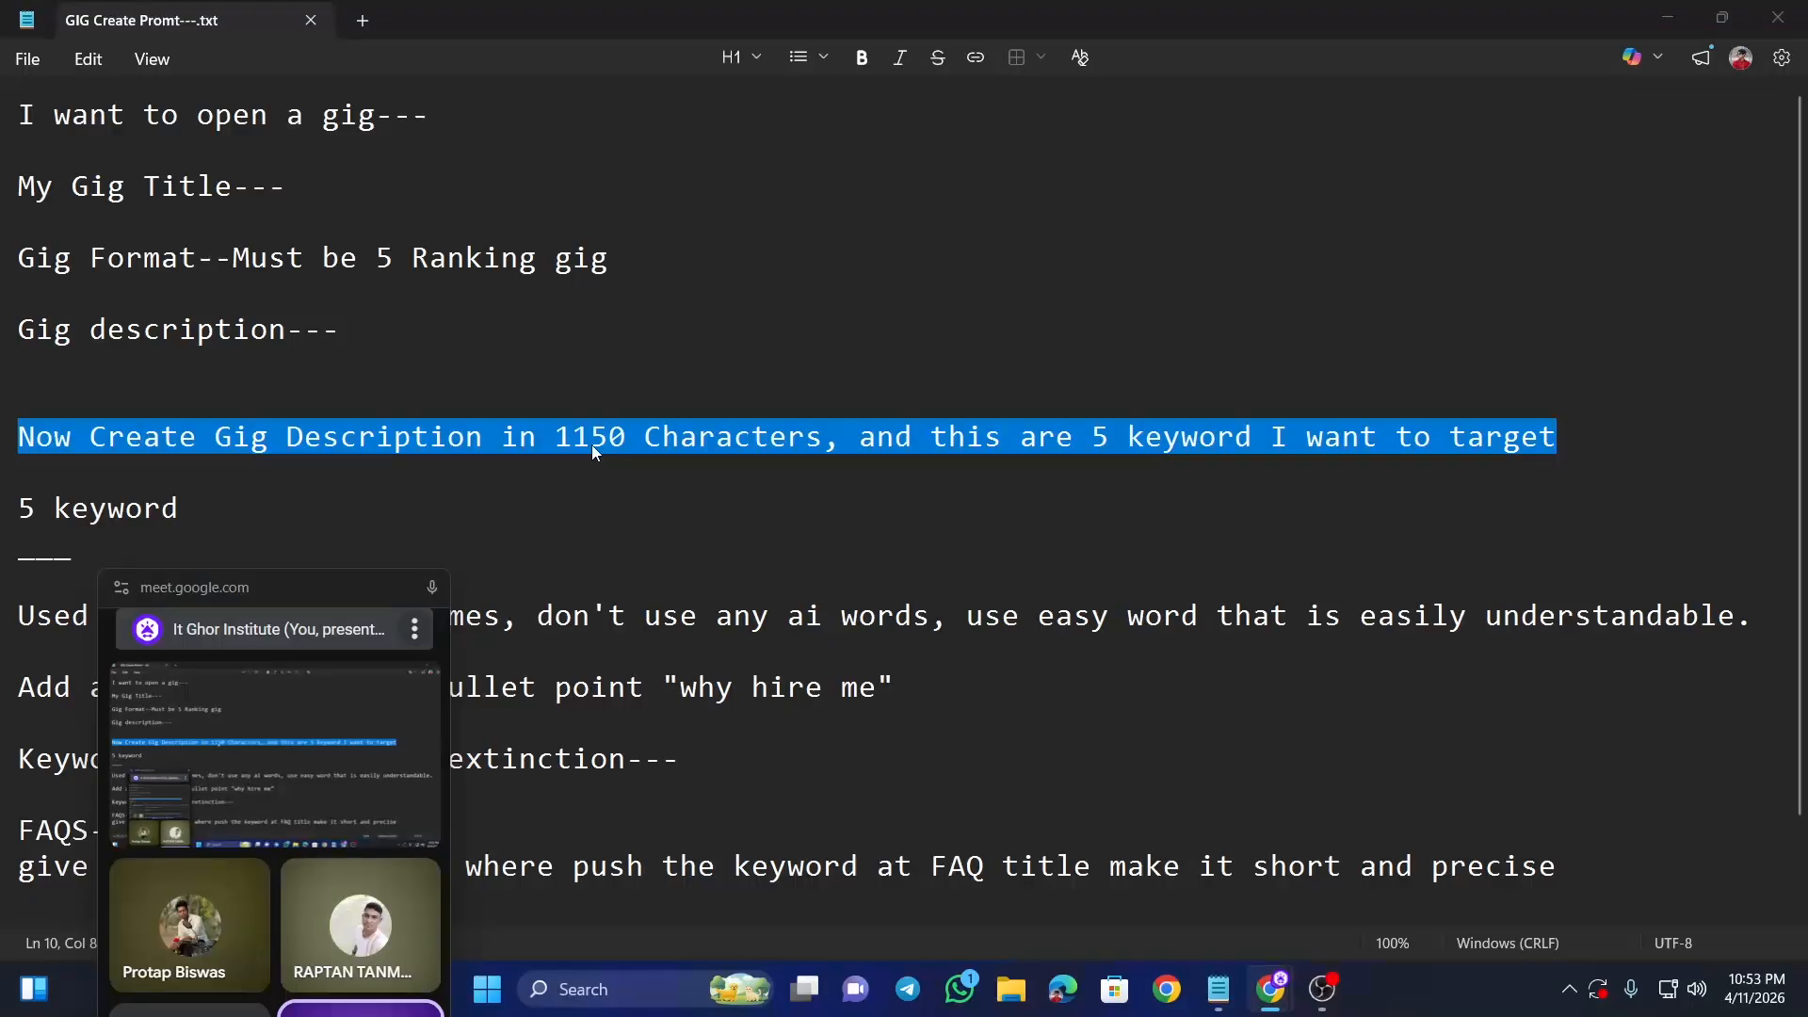
{"action": "left_click_drag", "start_coordinate": [254, 596], "coordinate": [1501, 303]}
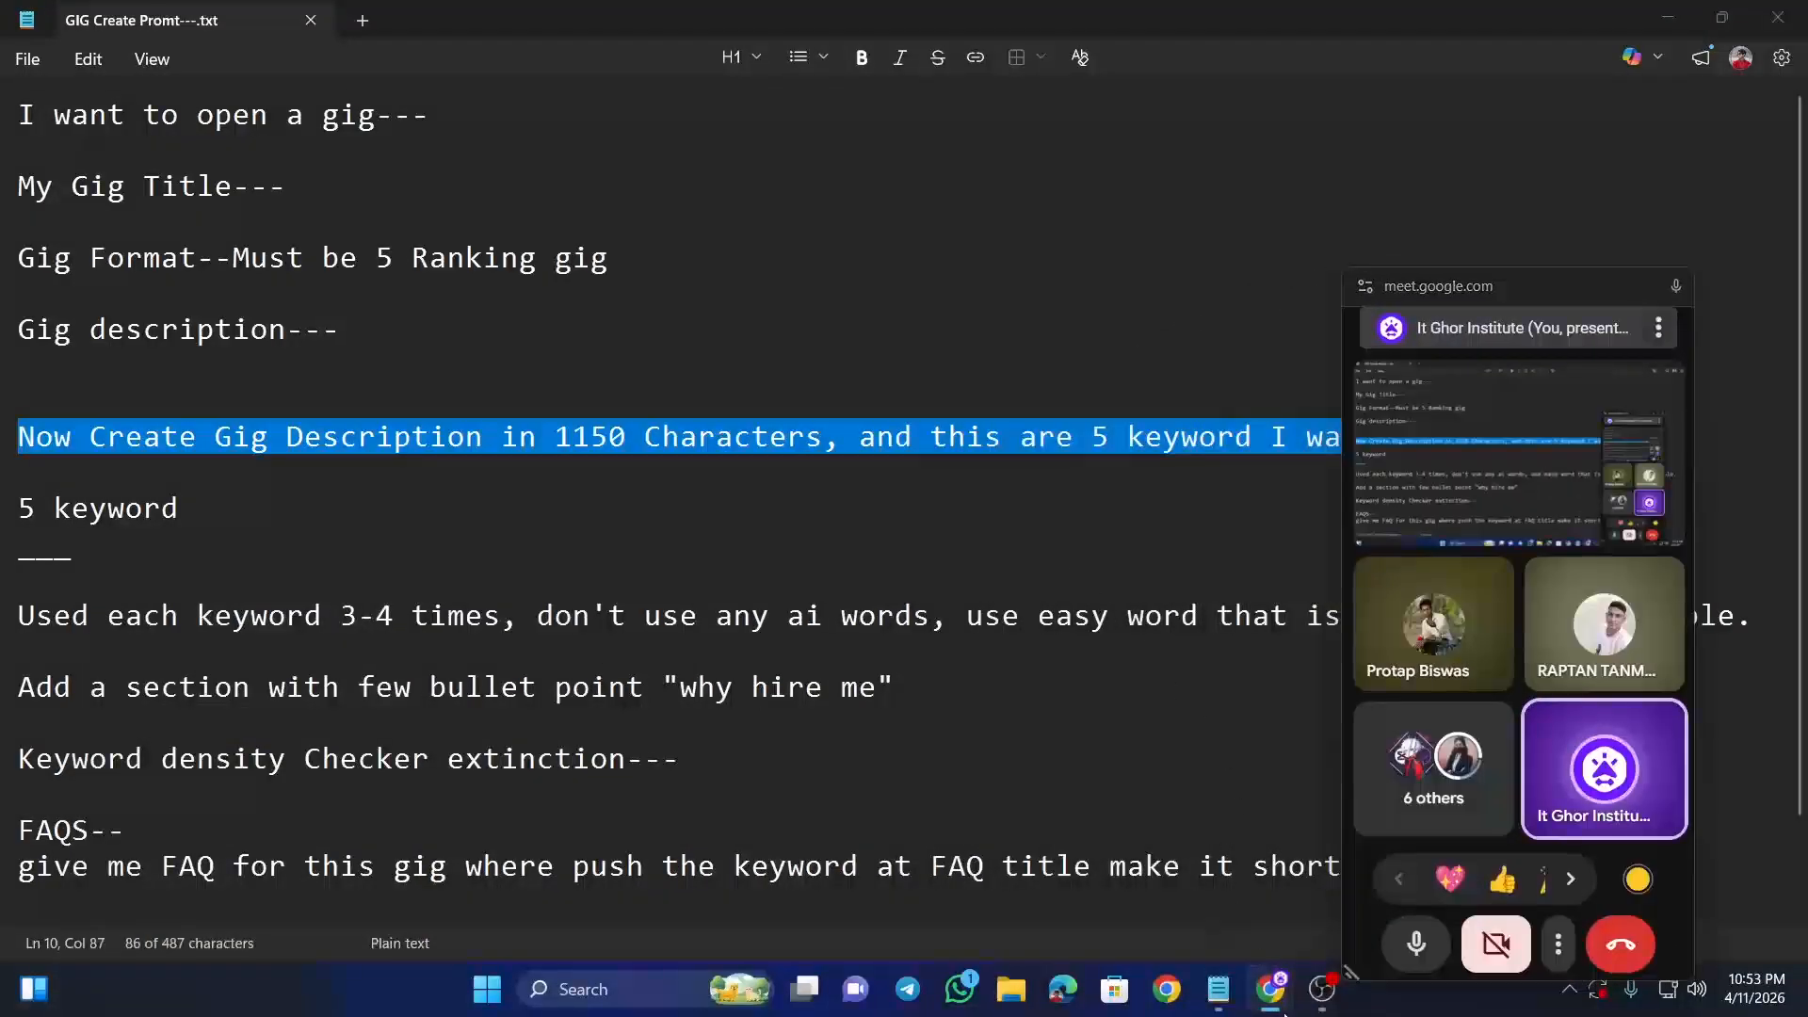
{"action": "left_click", "coordinate": [1114, 900]}
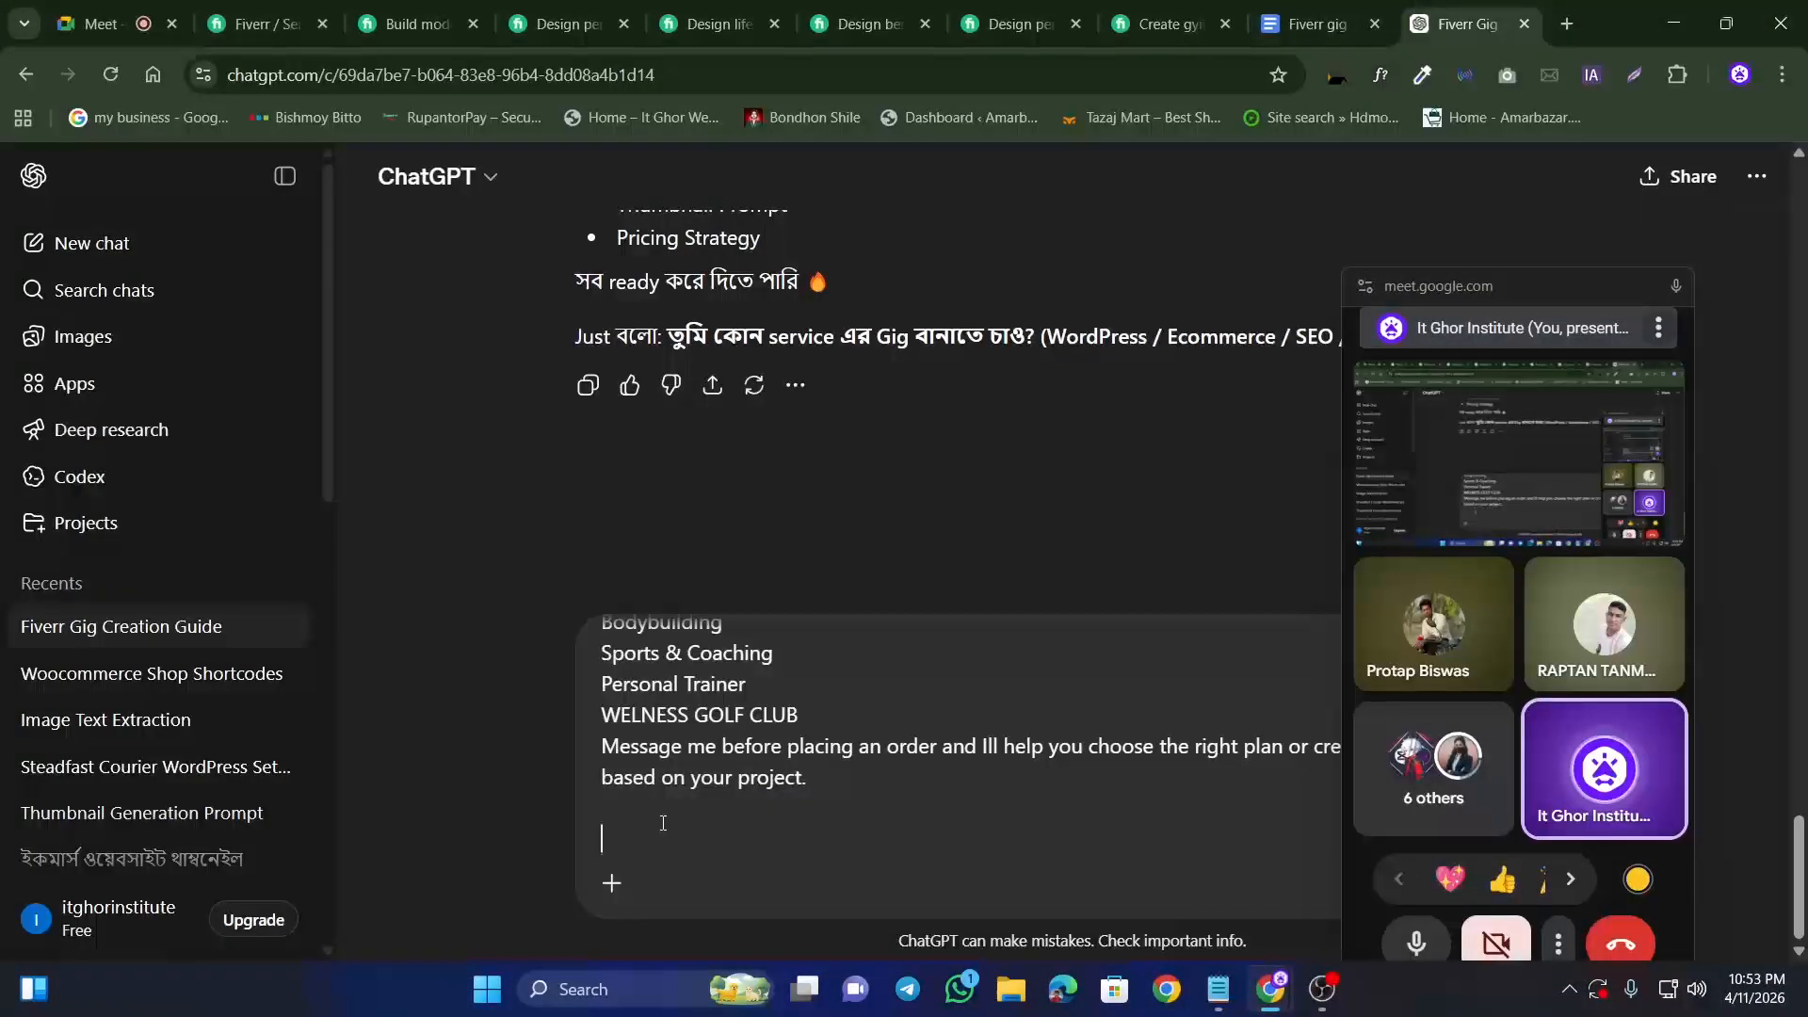
{"action": "key", "text": "ctrl+v"}
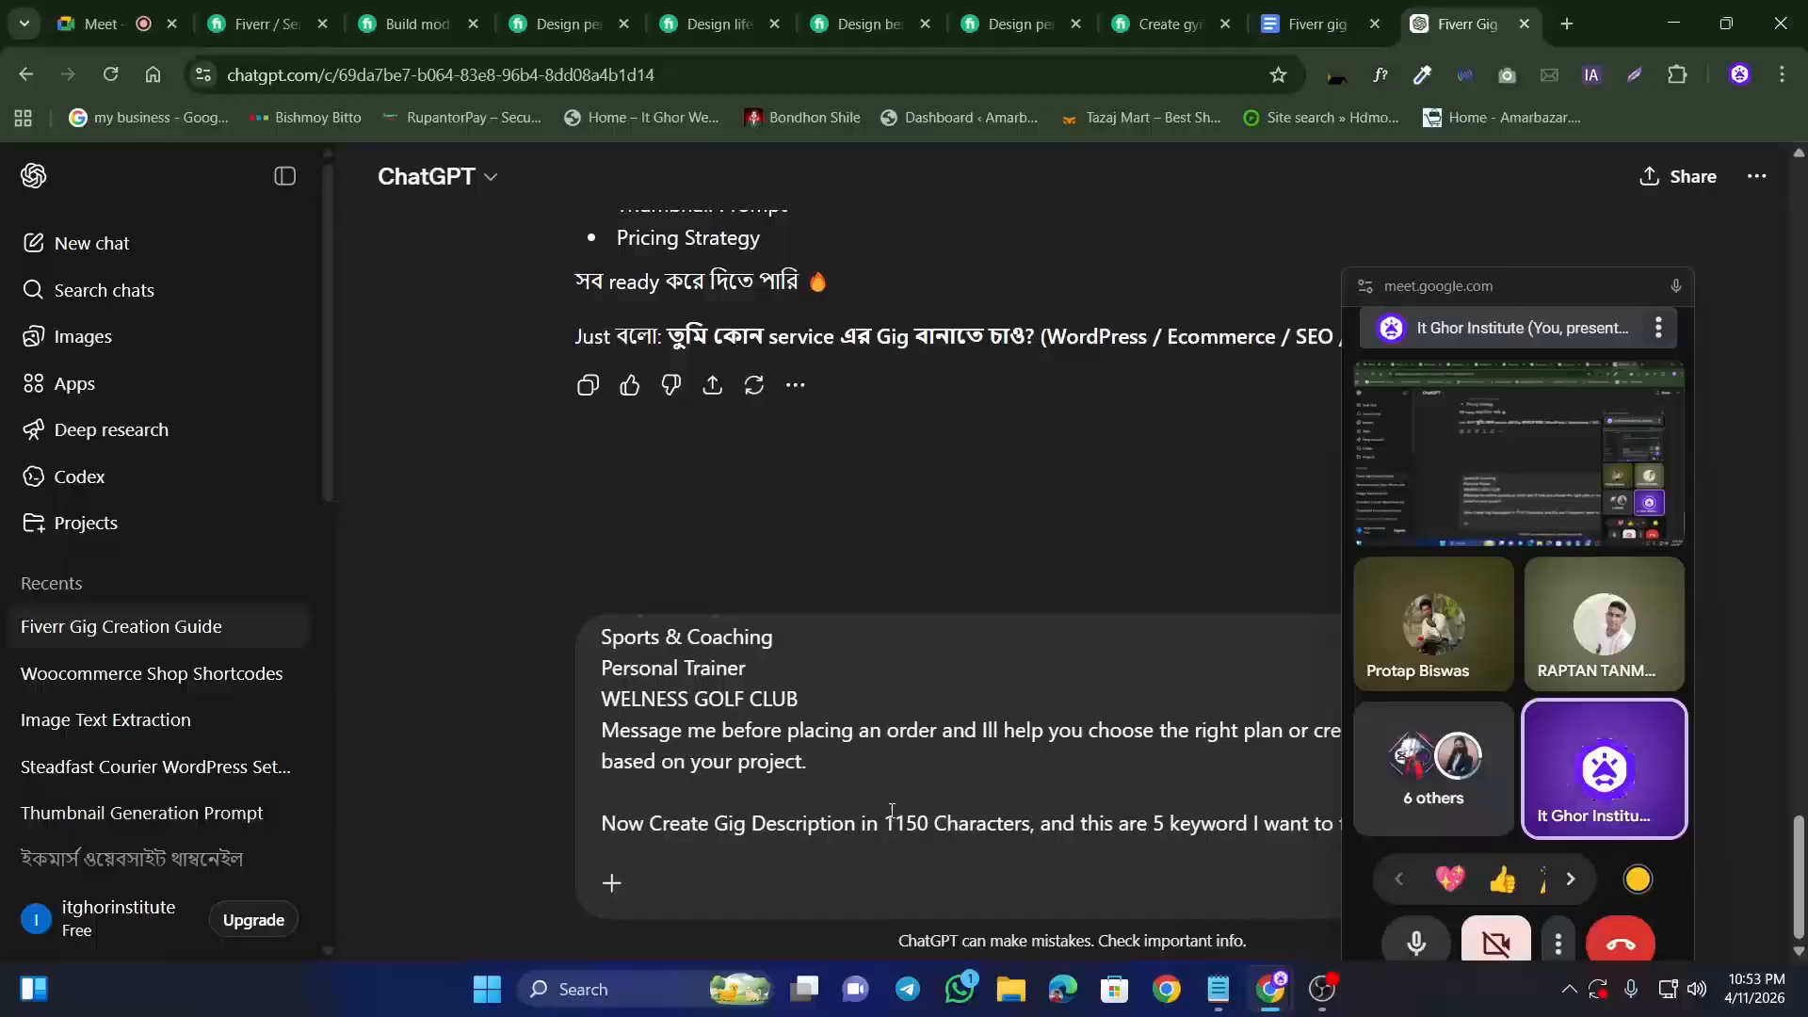
{"action": "key", "text": "shift+Return"}
{"action": "key", "text": "shift+Return"}
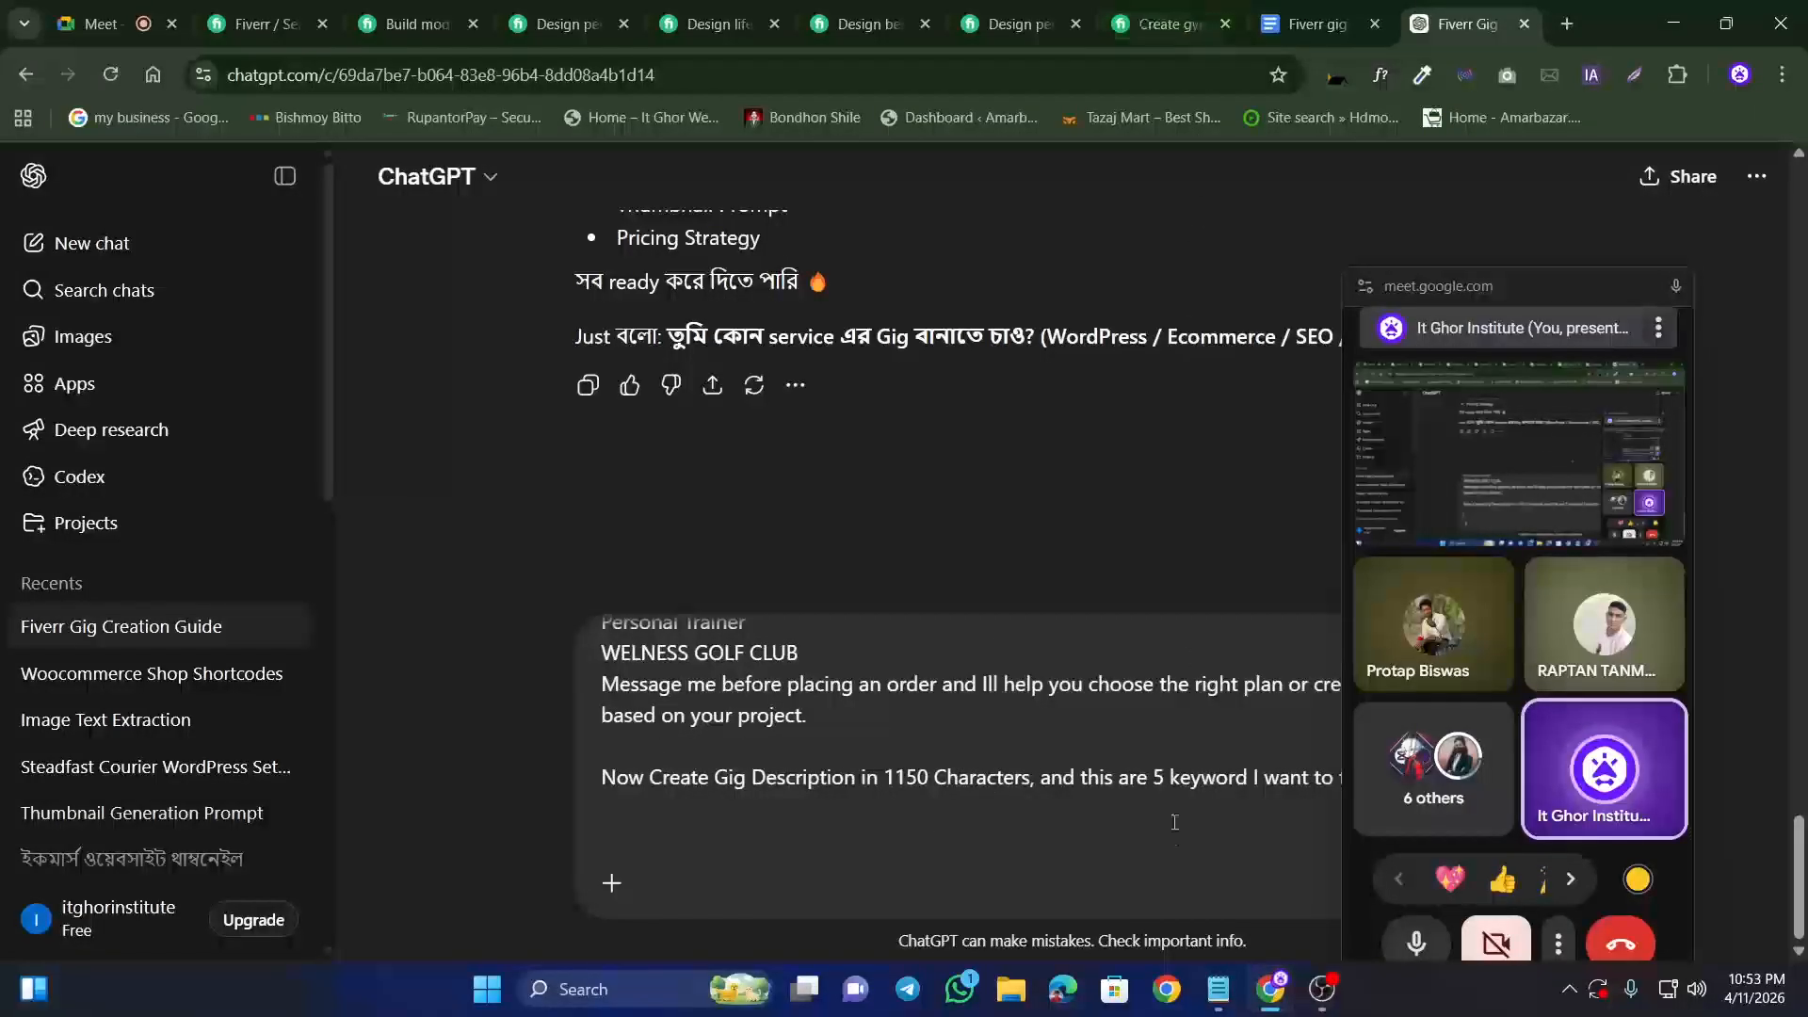
Step: Check the "5 keyword" line in the Notepad prompt file and return to the ChatGPT draft
{"action": "left_click", "coordinate": [1217, 987]}
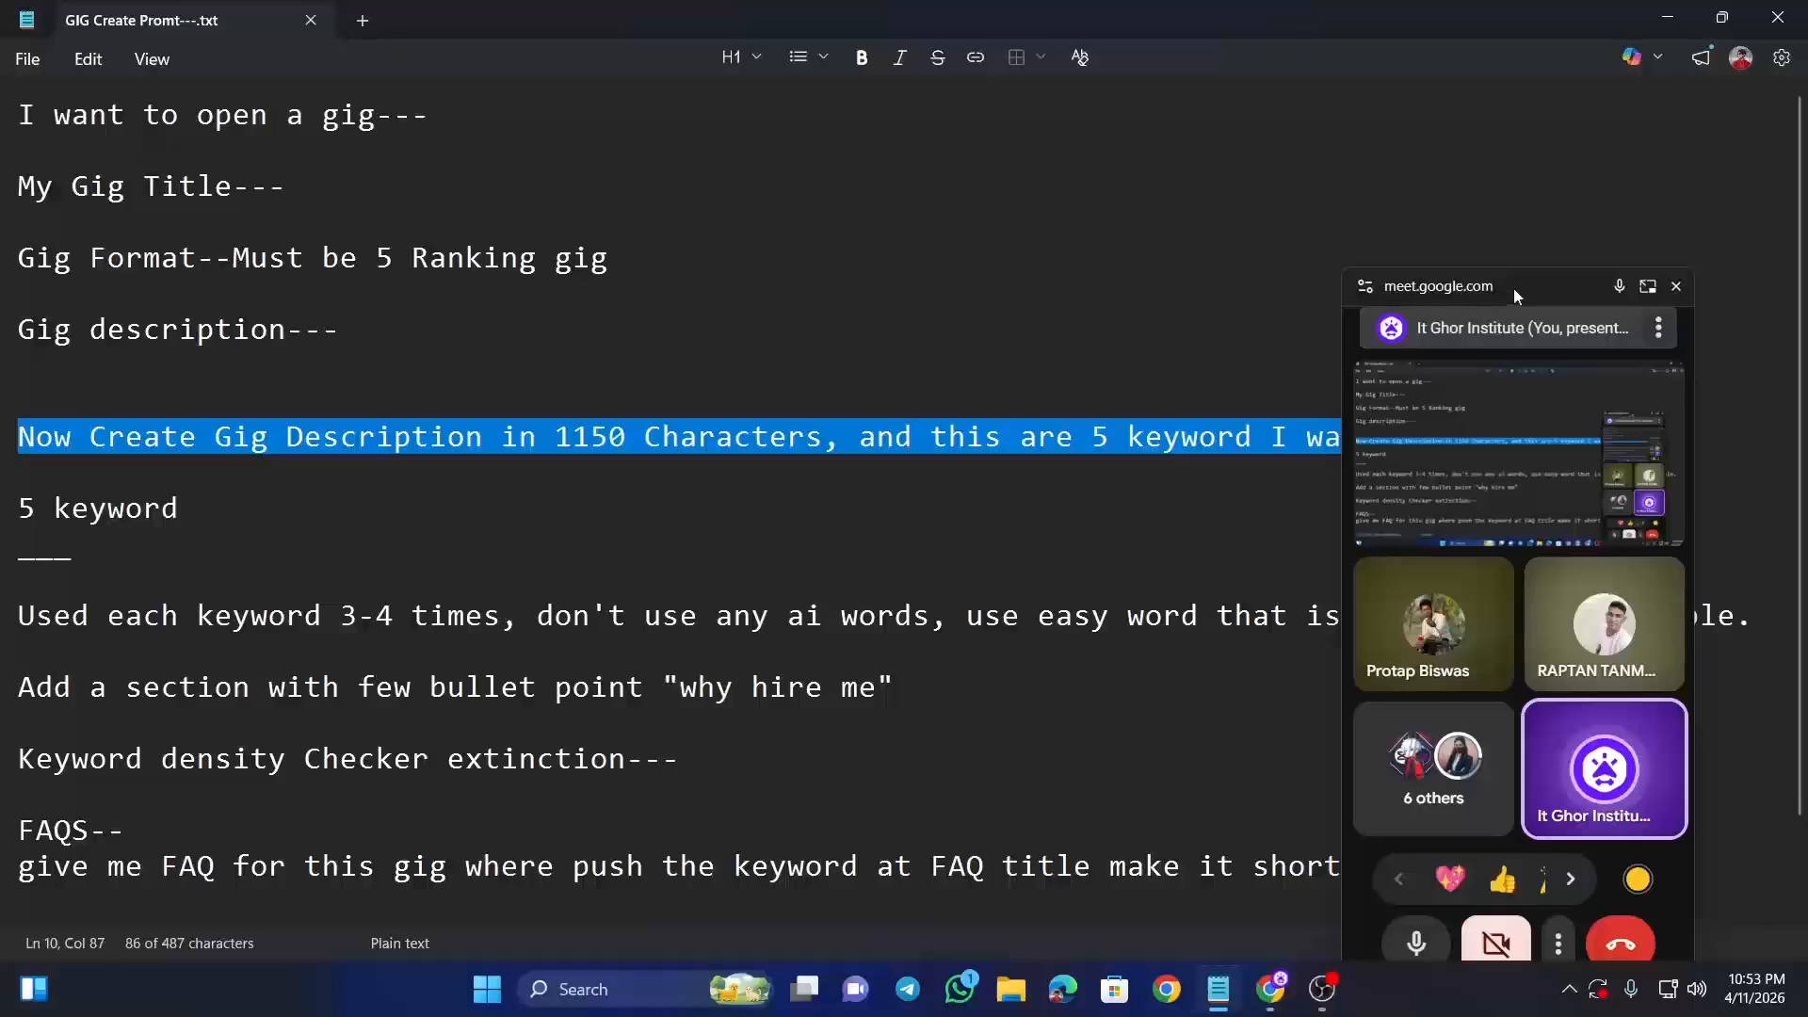
{"action": "left_click_drag", "start_coordinate": [1514, 288], "coordinate": [1338, 1007]}
{"action": "scroll", "coordinate": [273, 526], "scroll_direction": "down", "scroll_amount": 1}
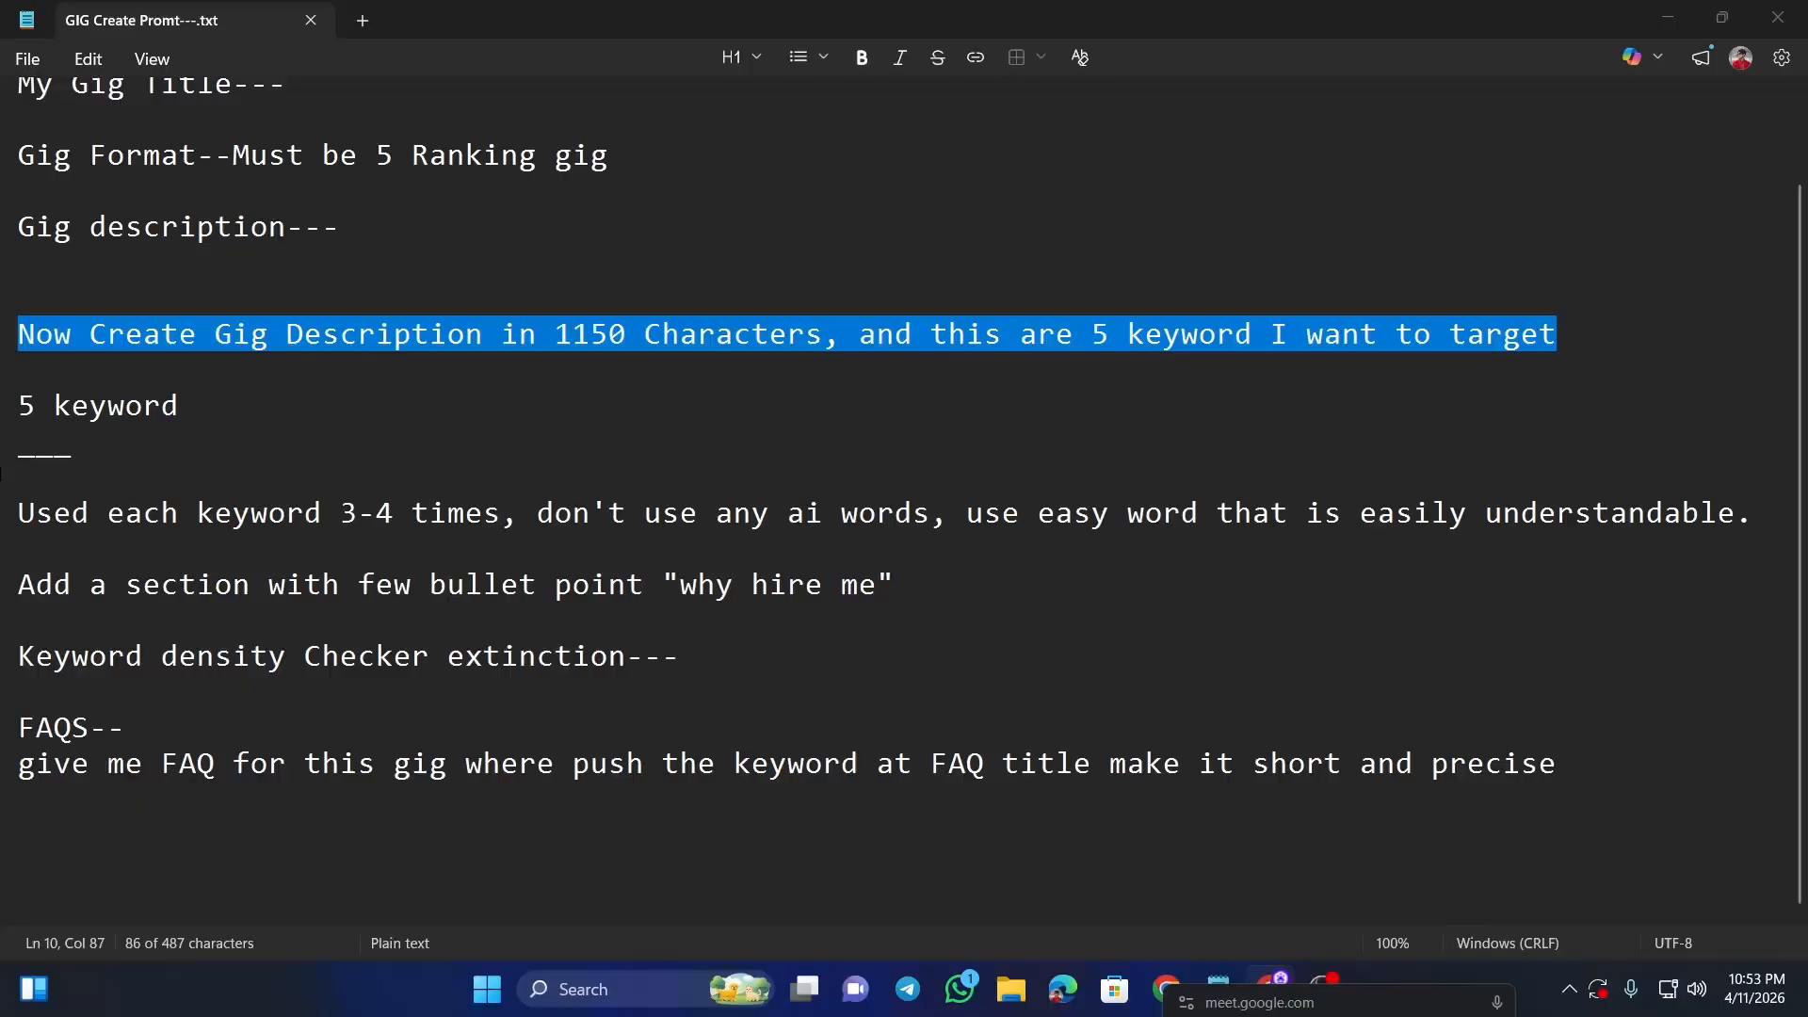
{"action": "left_click", "coordinate": [25, 409]}
{"action": "left_click_drag", "start_coordinate": [178, 406], "coordinate": [10, 405]}
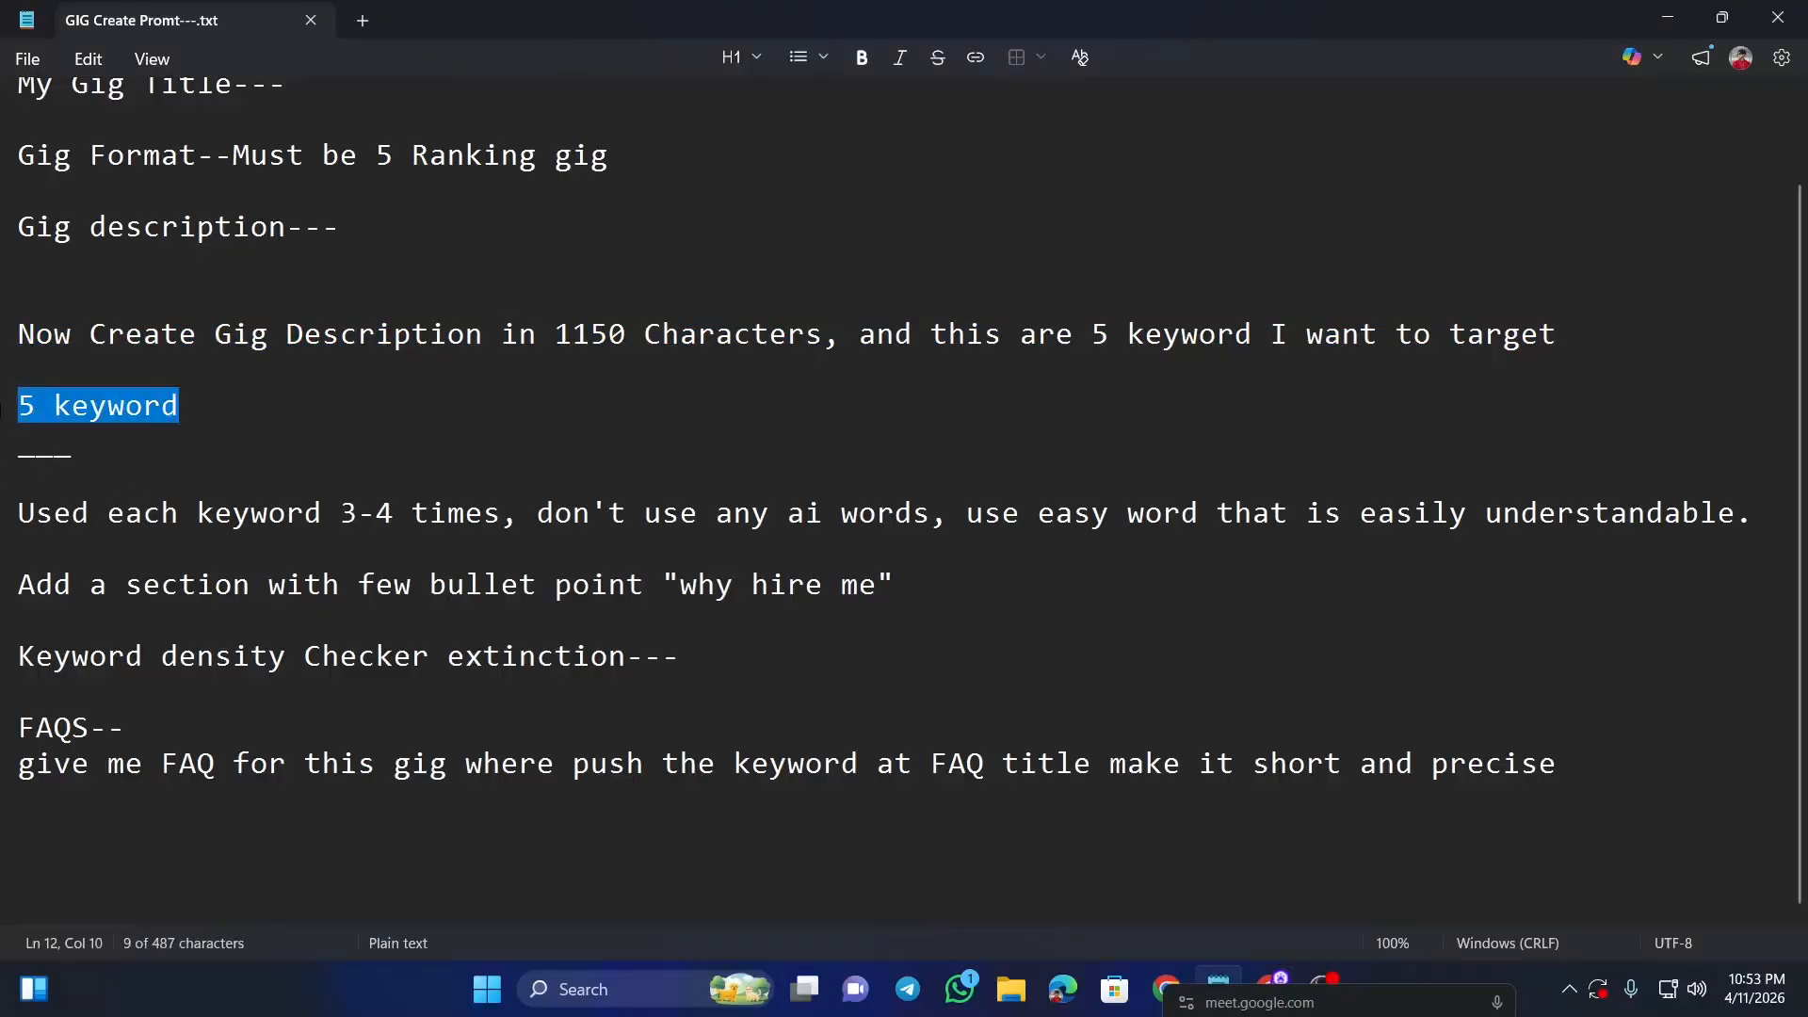
{"action": "double_click", "coordinate": [49, 406]}
{"action": "triple_click", "coordinate": [49, 406]}
{"action": "left_click_drag", "start_coordinate": [1288, 998], "coordinate": [773, 980]}
{"action": "left_click", "coordinate": [1213, 1009]}
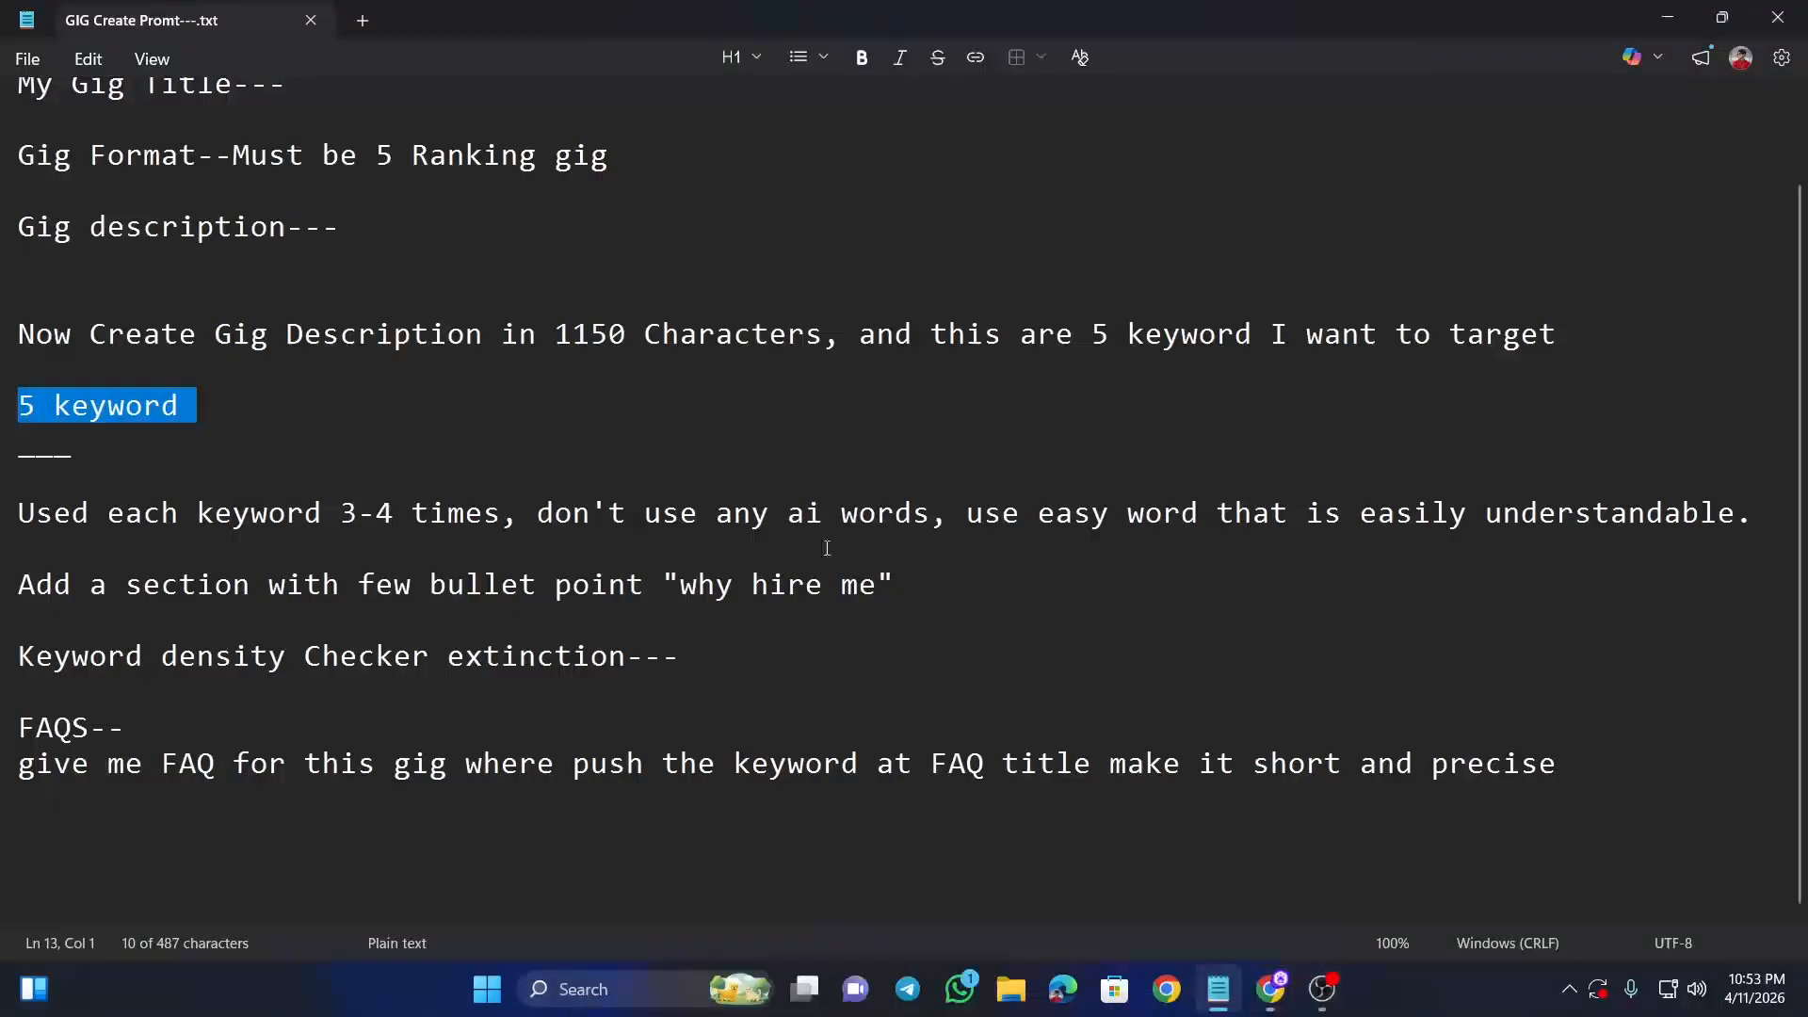
{"action": "left_click", "coordinate": [1270, 989]}
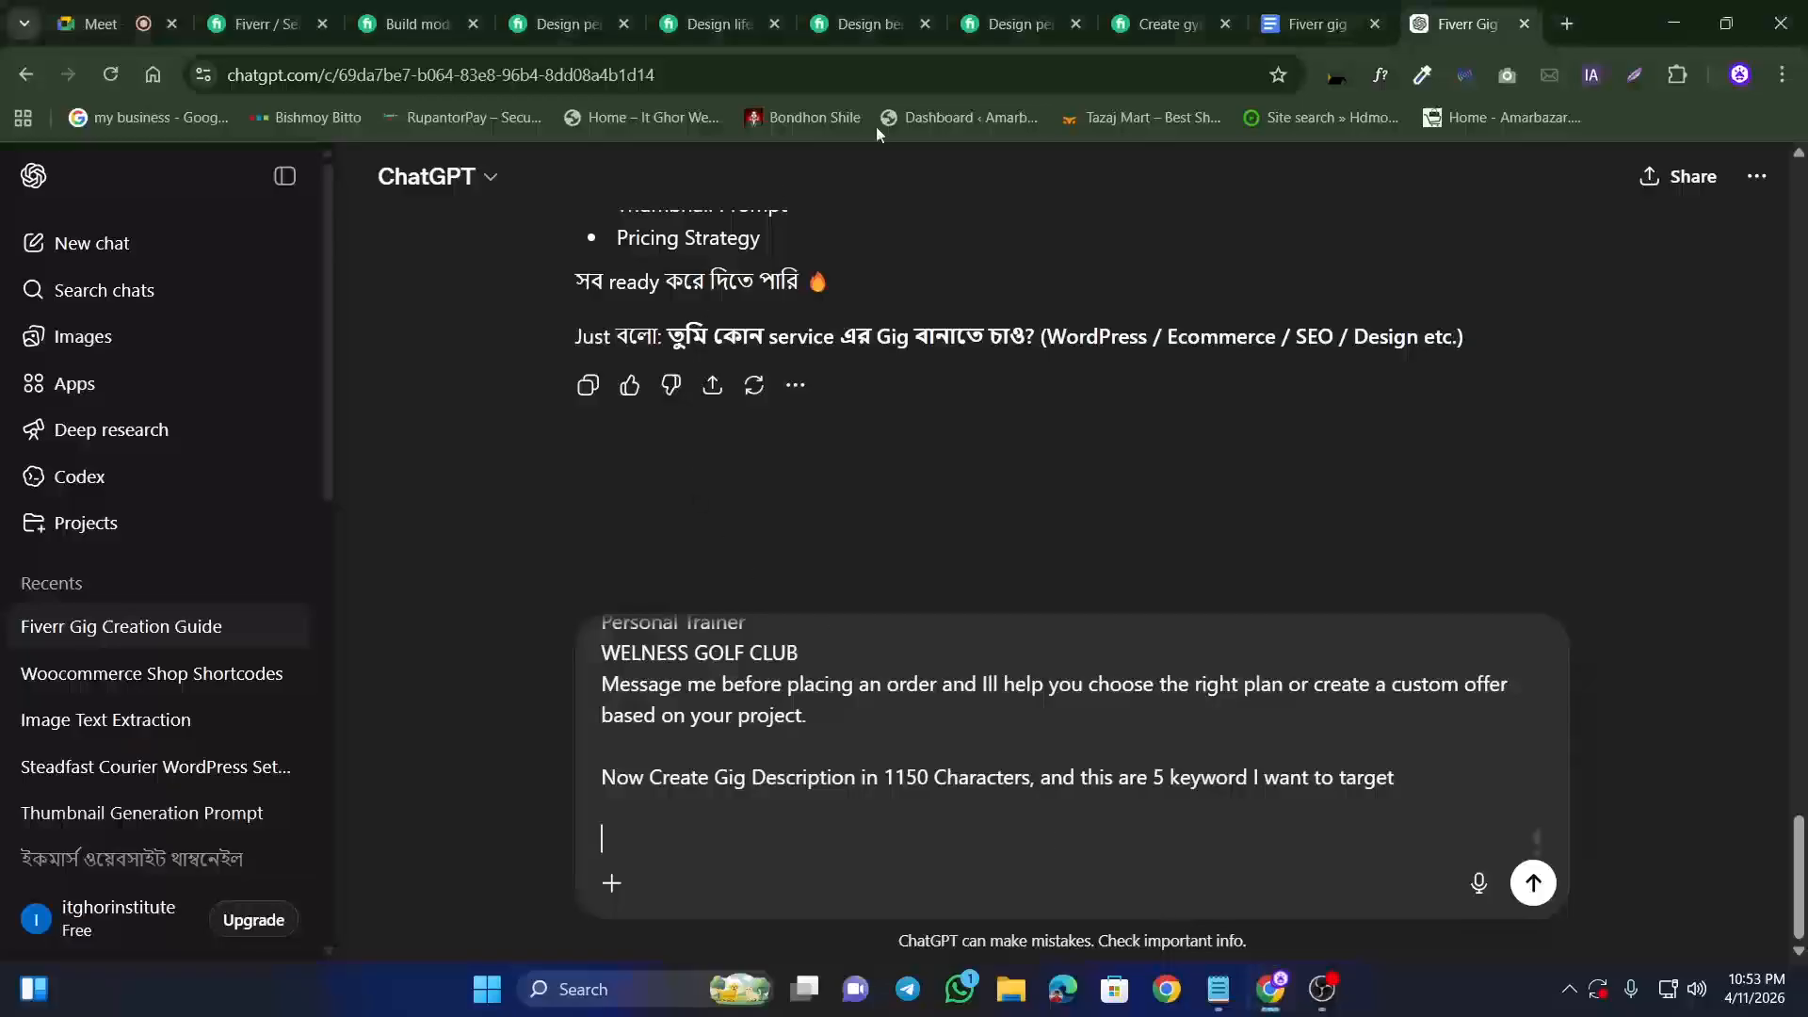
Step: In the Fiverr gig document, copy the keywords "workout website", "yoga website" and "fitness website" one by one from the numbered list
{"action": "left_click", "coordinate": [1294, 13]}
{"action": "scroll", "coordinate": [676, 490], "scroll_direction": "up", "scroll_amount": 10}
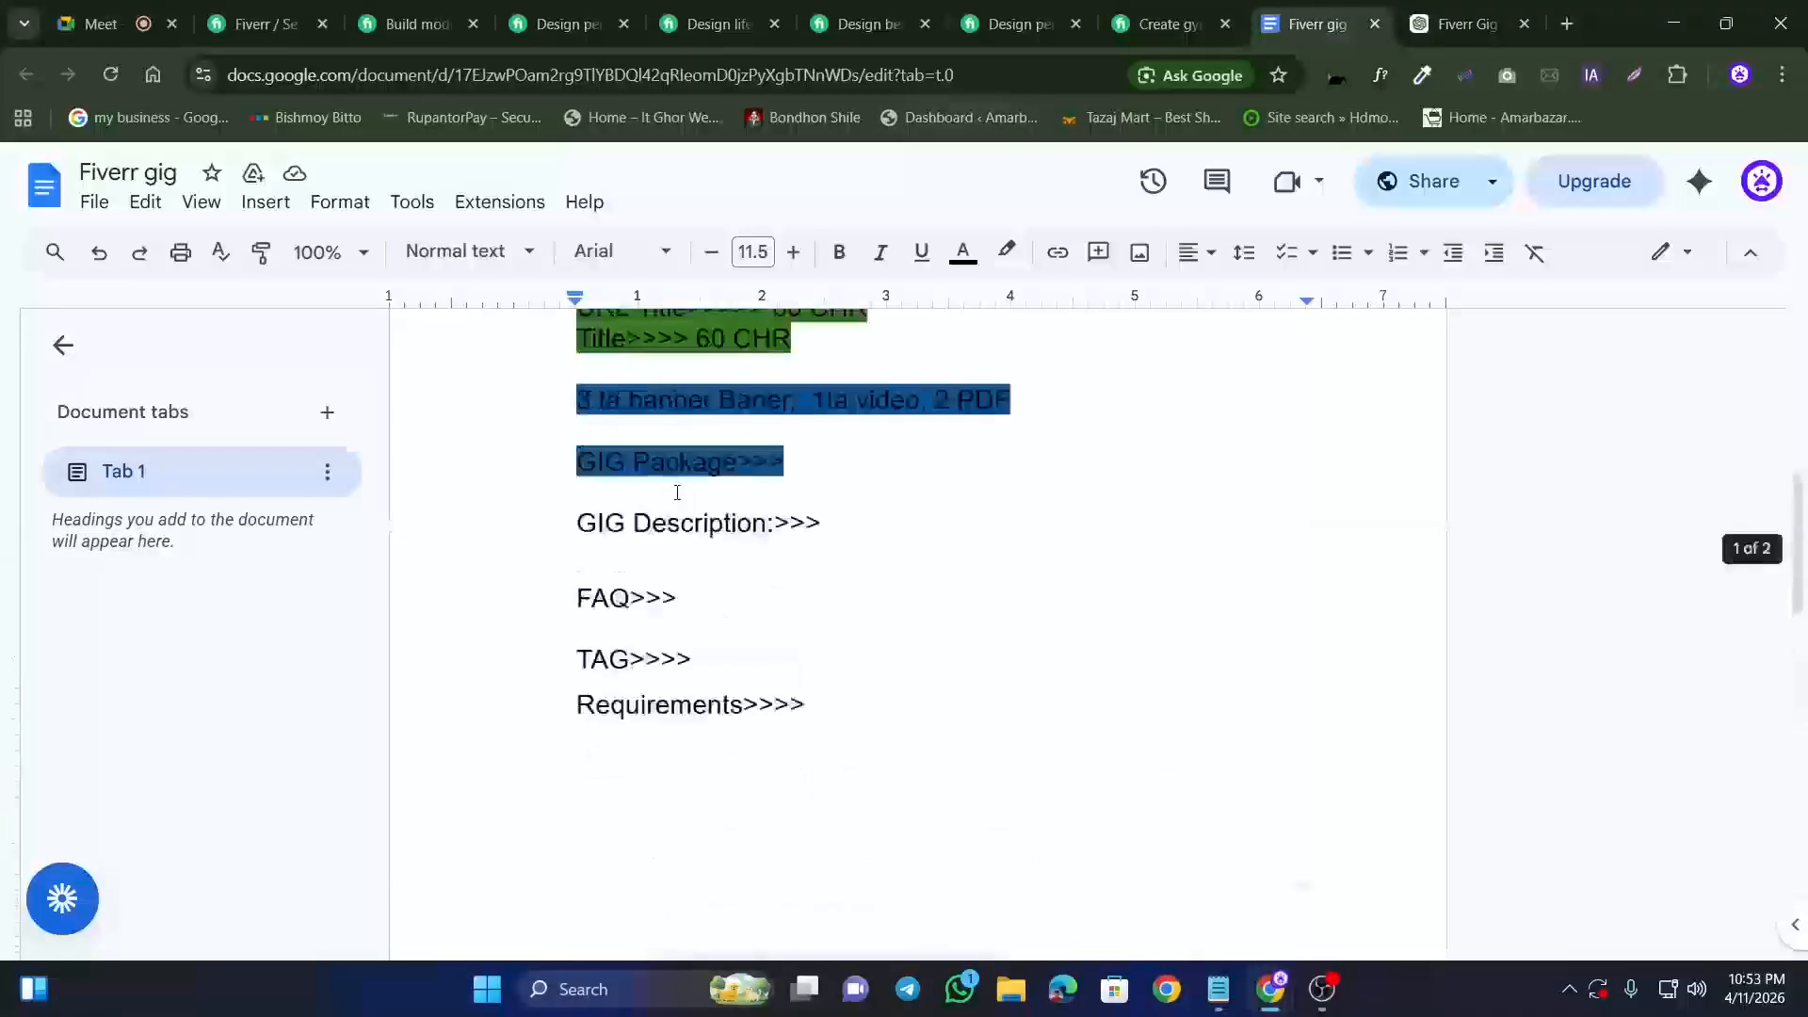
{"action": "scroll", "coordinate": [677, 492], "scroll_direction": "up", "scroll_amount": 5}
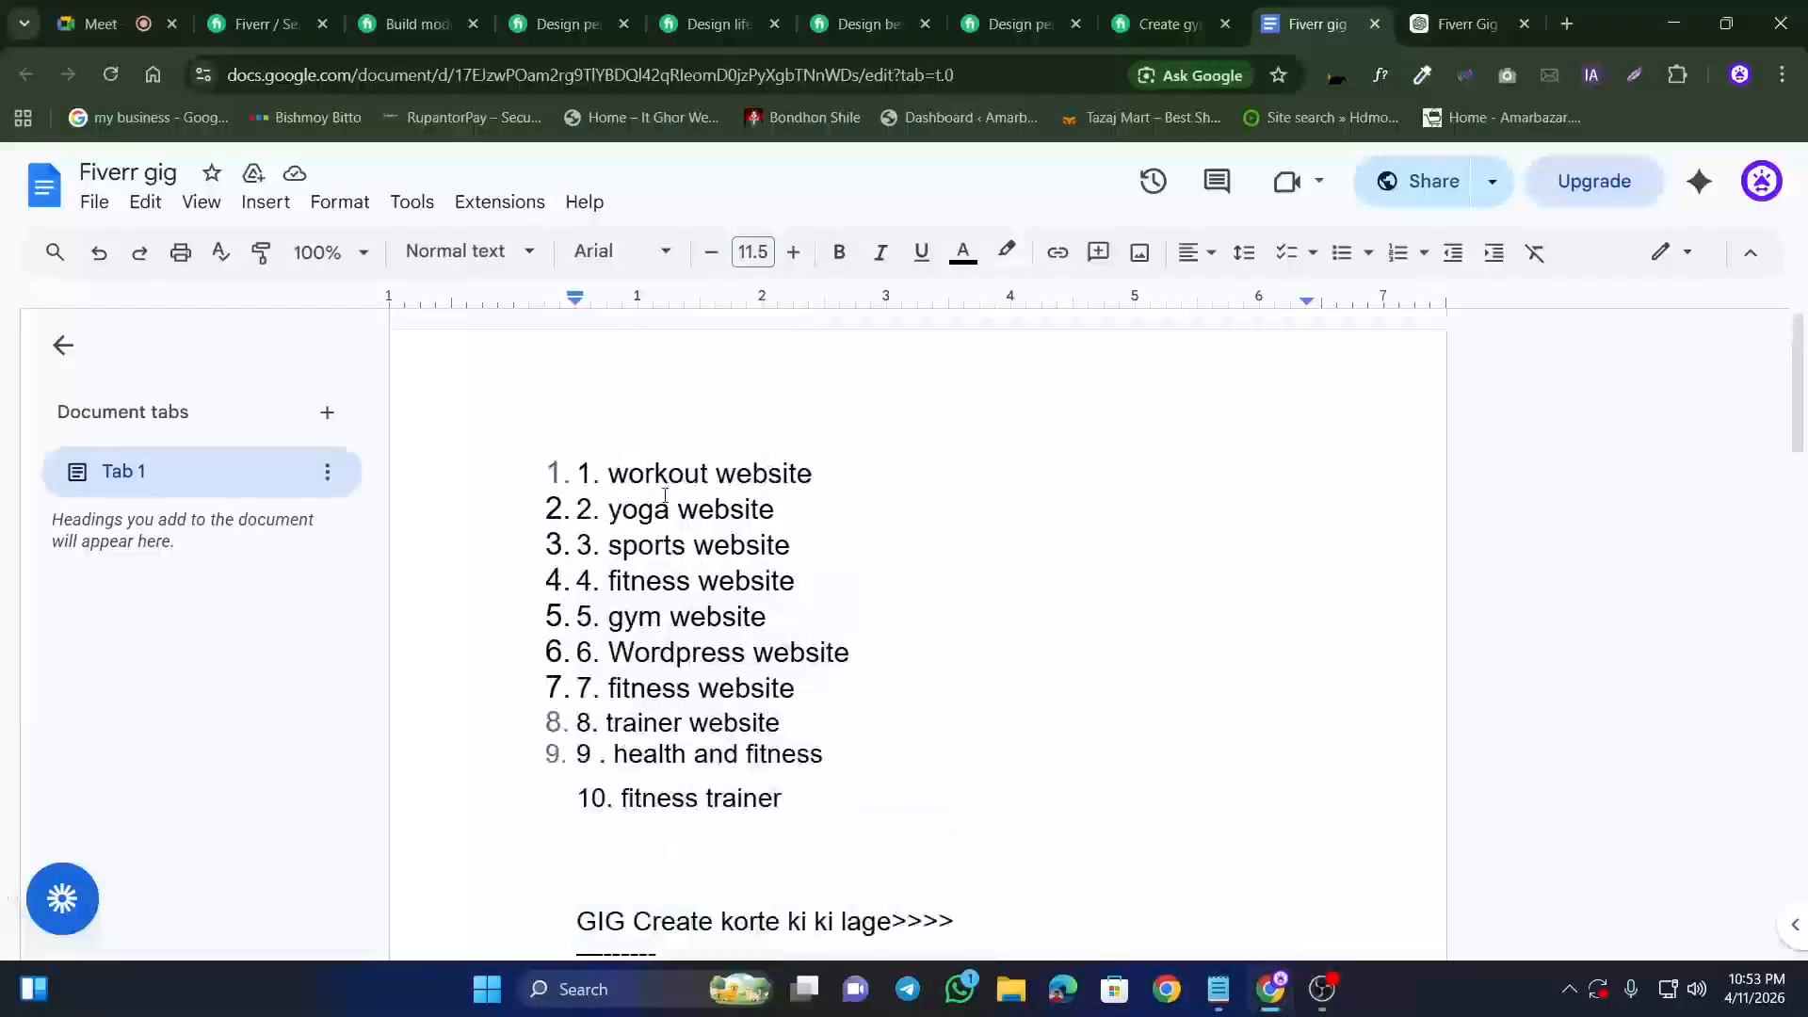
{"action": "scroll", "coordinate": [633, 490], "scroll_direction": "down", "scroll_amount": 8}
{"action": "scroll", "coordinate": [650, 462], "scroll_direction": "up", "scroll_amount": 6}
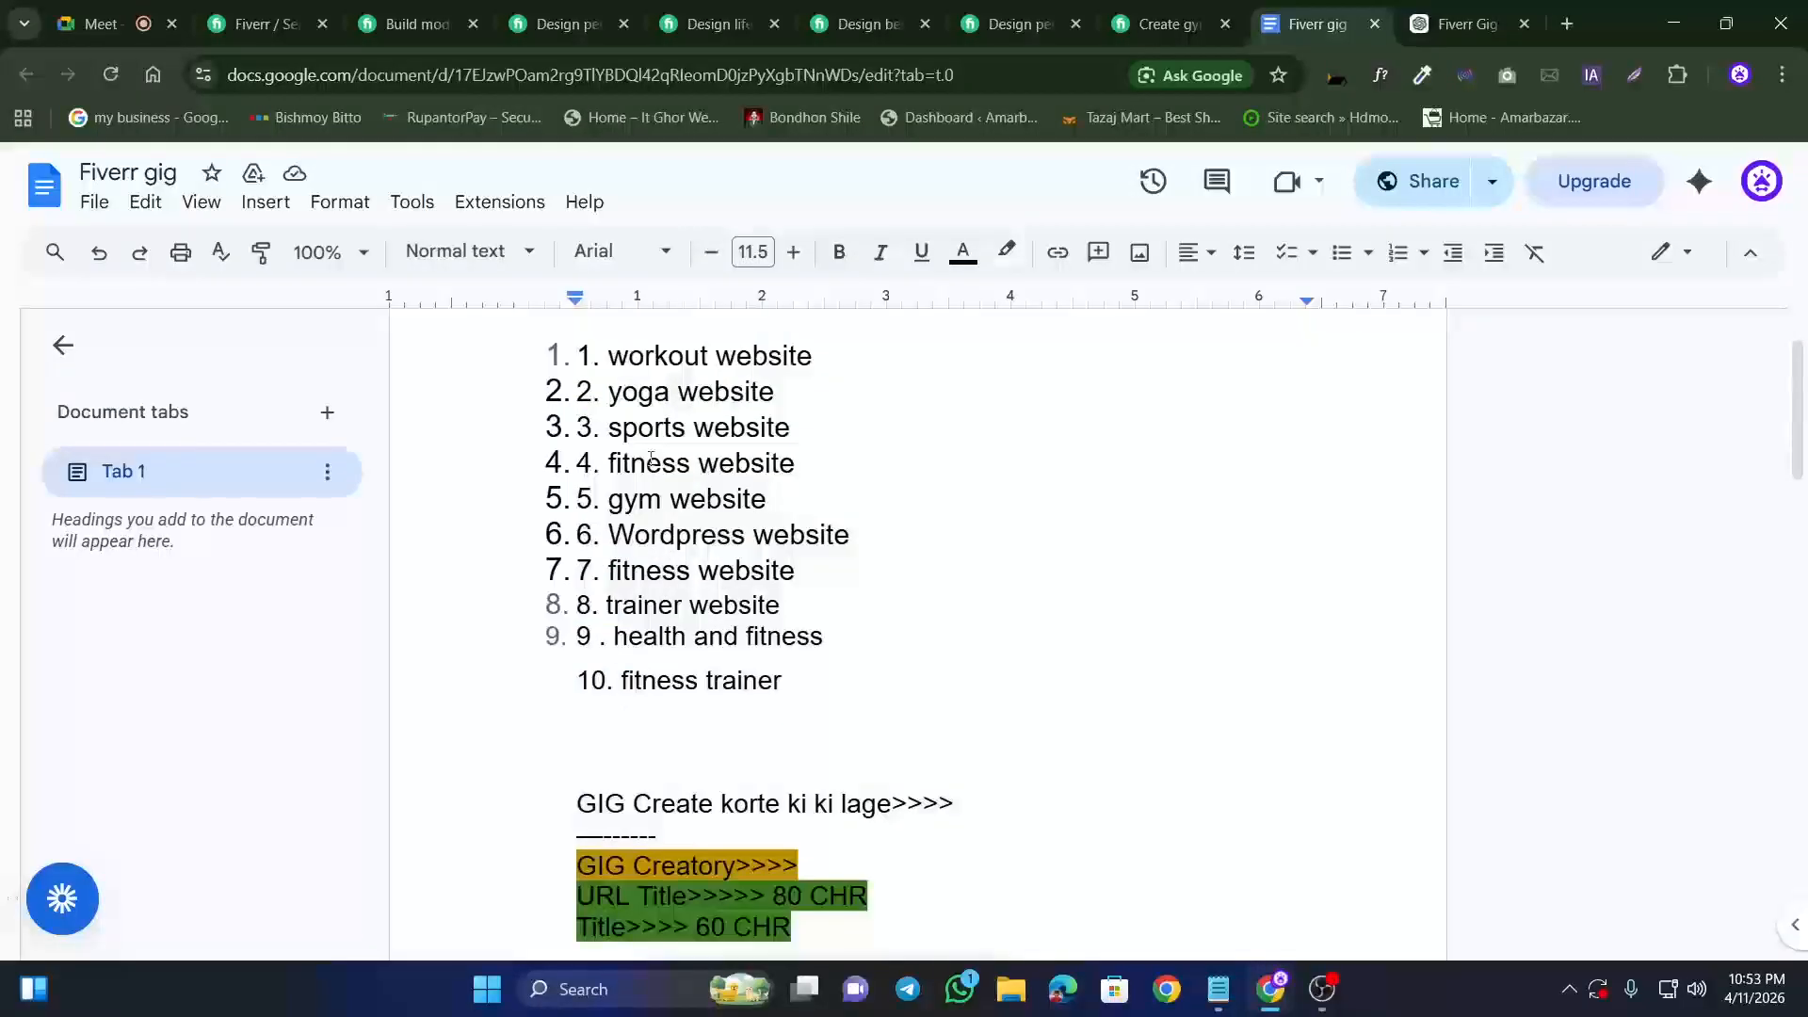
{"action": "left_click_drag", "start_coordinate": [609, 355], "coordinate": [819, 353]}
{"action": "left_click_drag", "start_coordinate": [610, 394], "coordinate": [763, 389]}
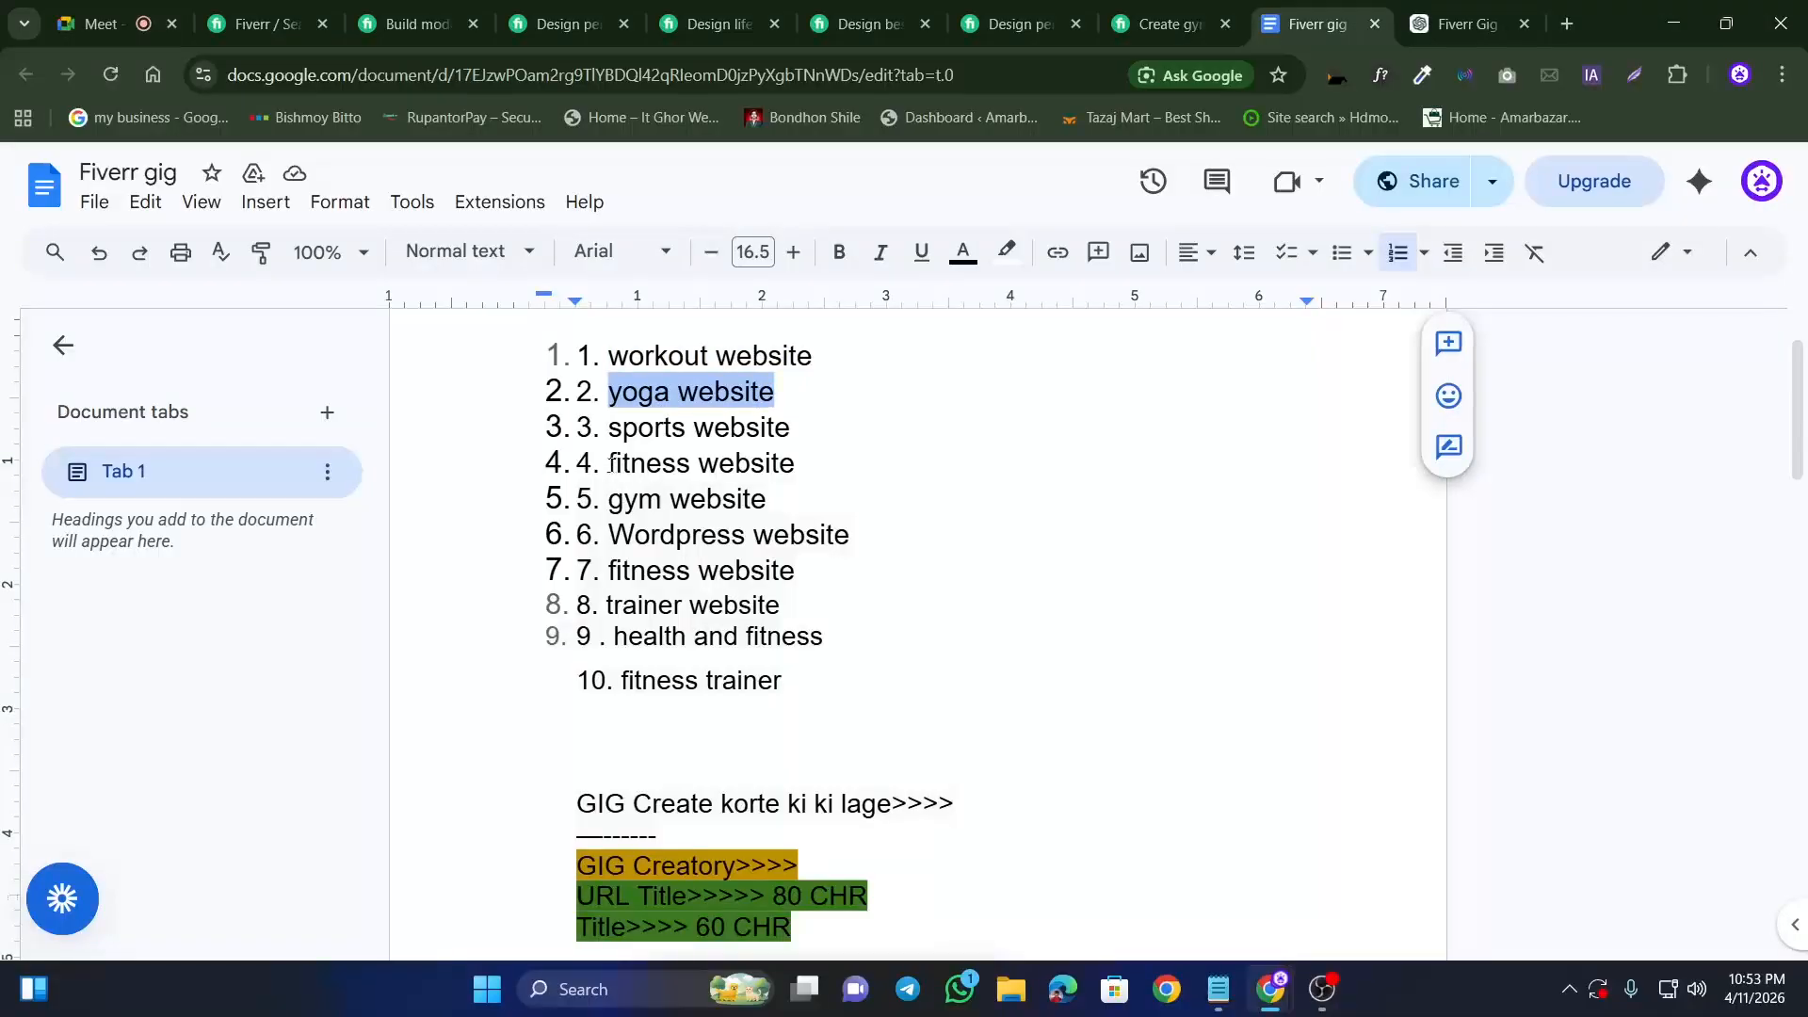
{"action": "left_click_drag", "start_coordinate": [609, 462], "coordinate": [811, 471]}
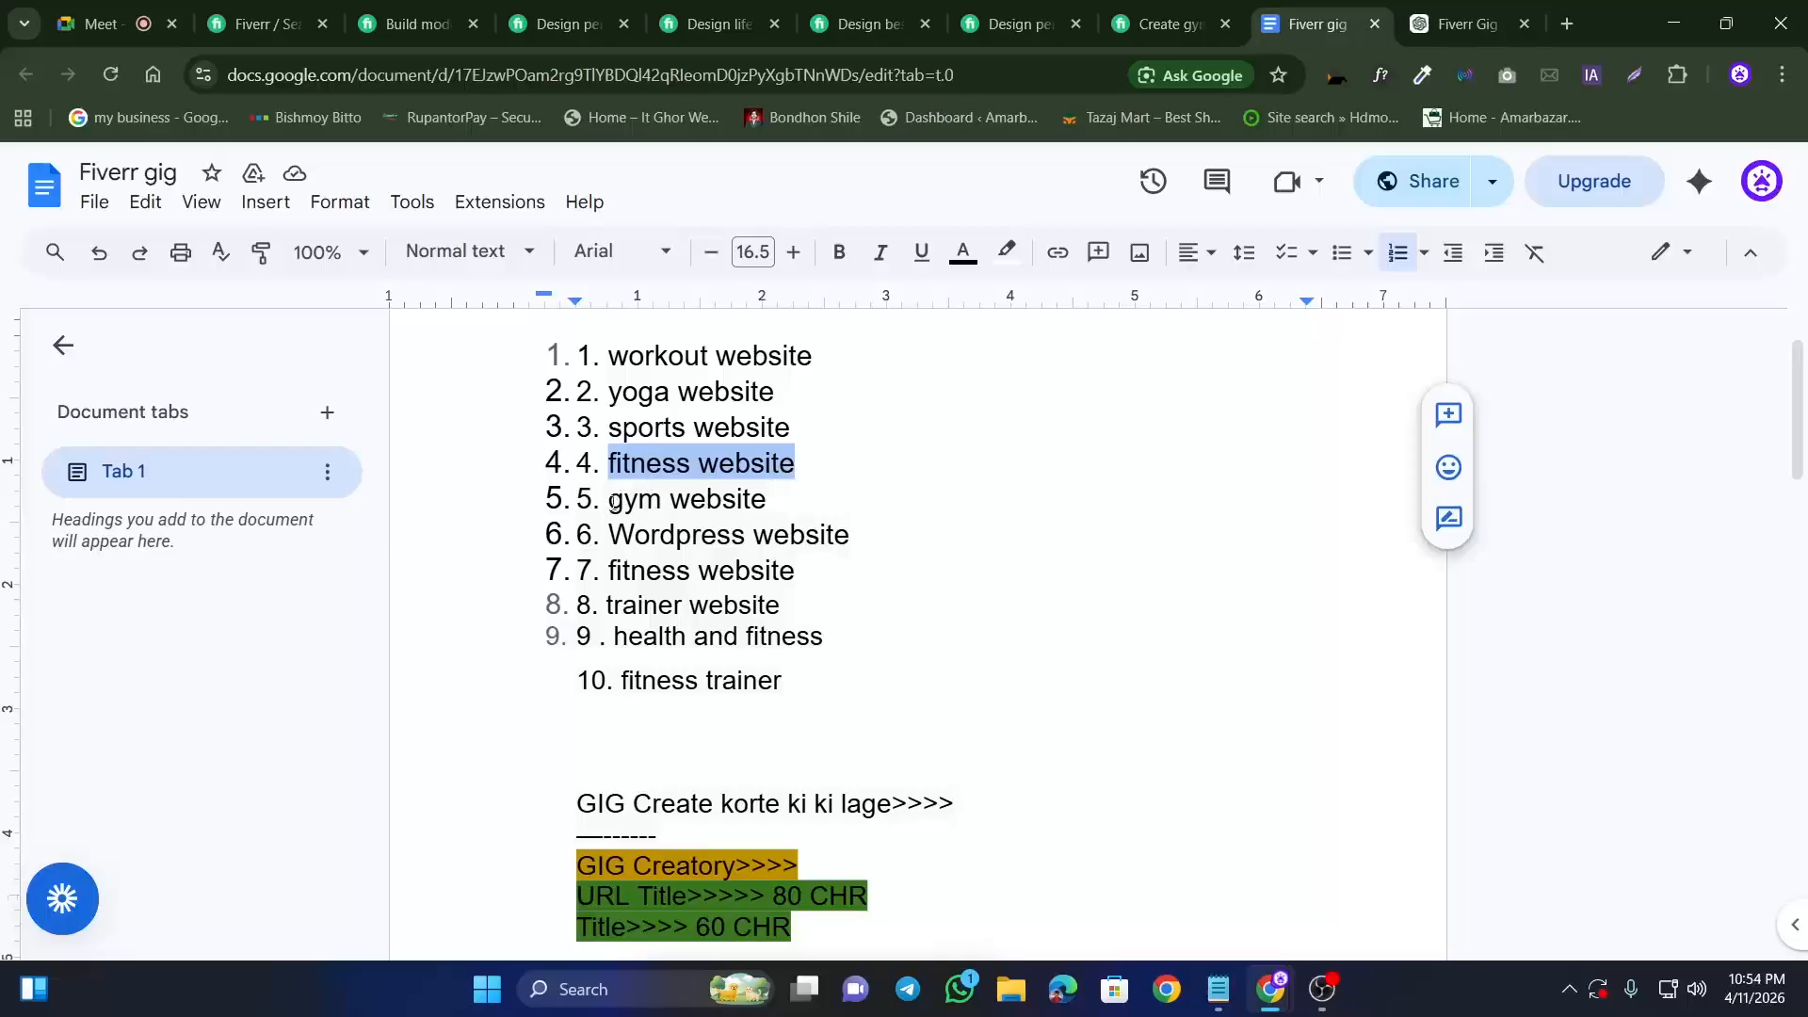
Step: Copy the keywords "gym website", "Wordpress website" and the second "fitness website" separately from the numbered list
{"action": "left_click_drag", "start_coordinate": [613, 502], "coordinate": [770, 502]}
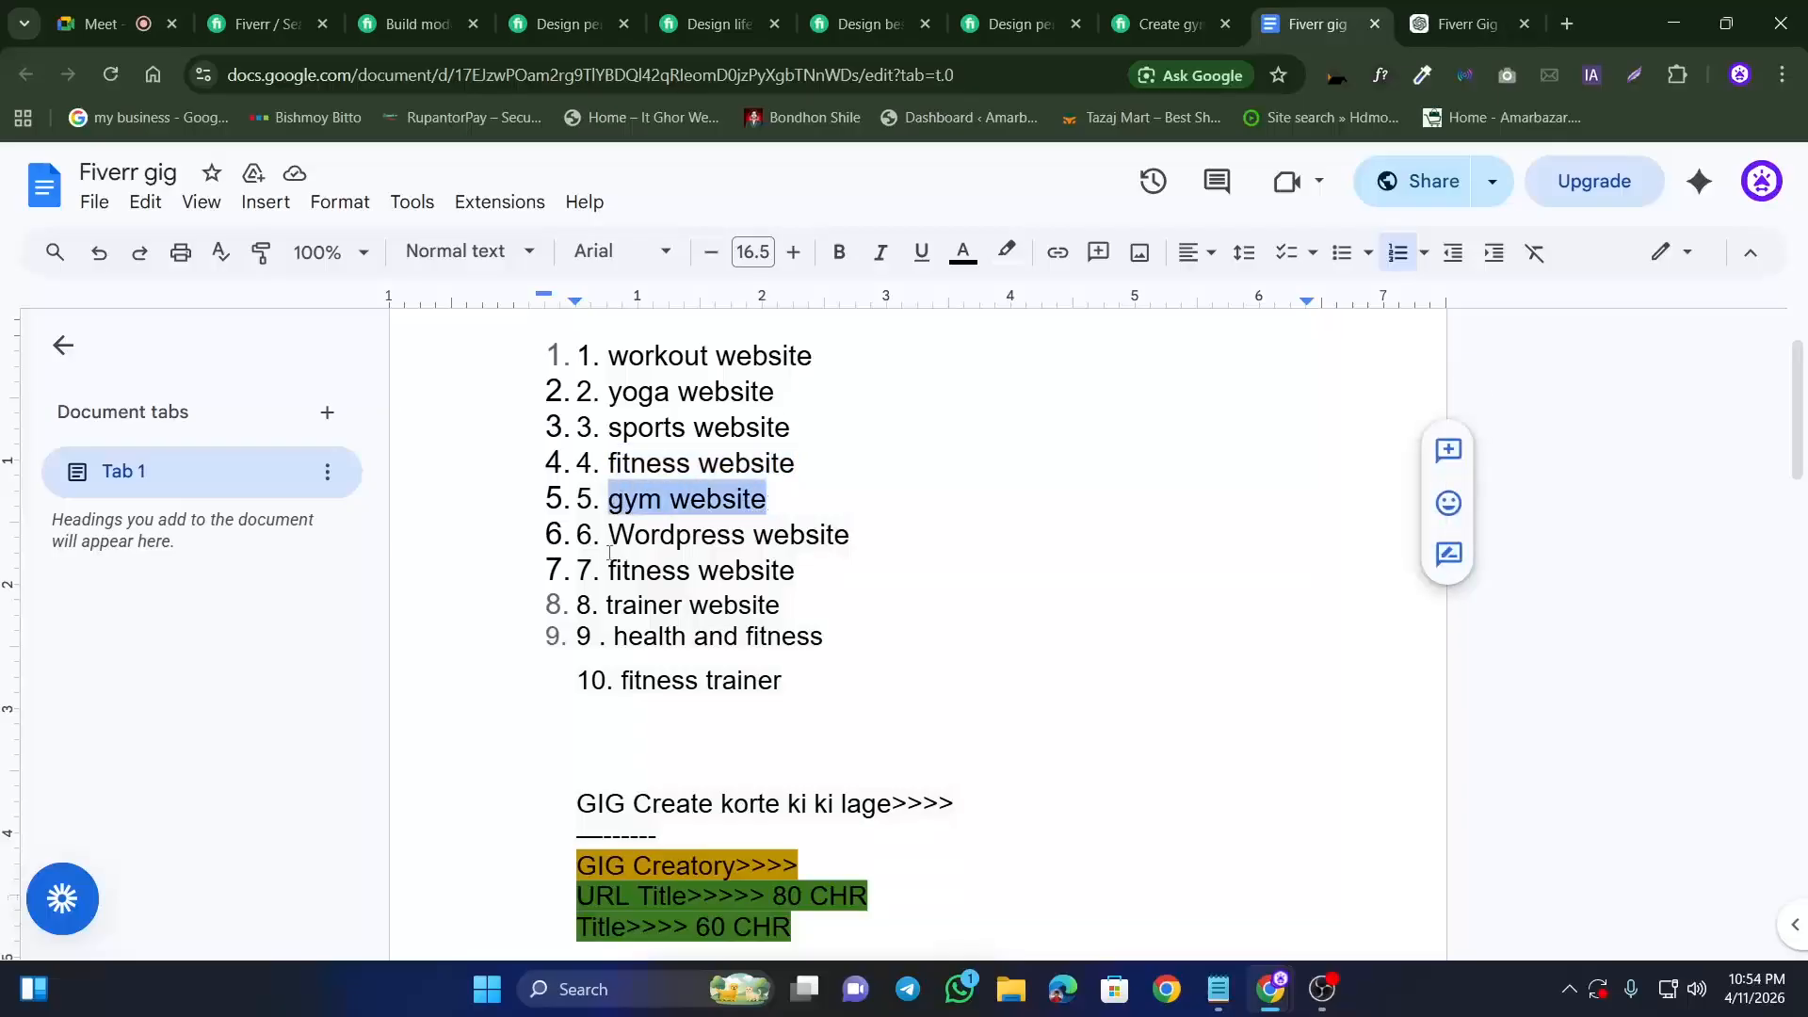
{"action": "left_click_drag", "start_coordinate": [614, 538], "coordinate": [854, 543]}
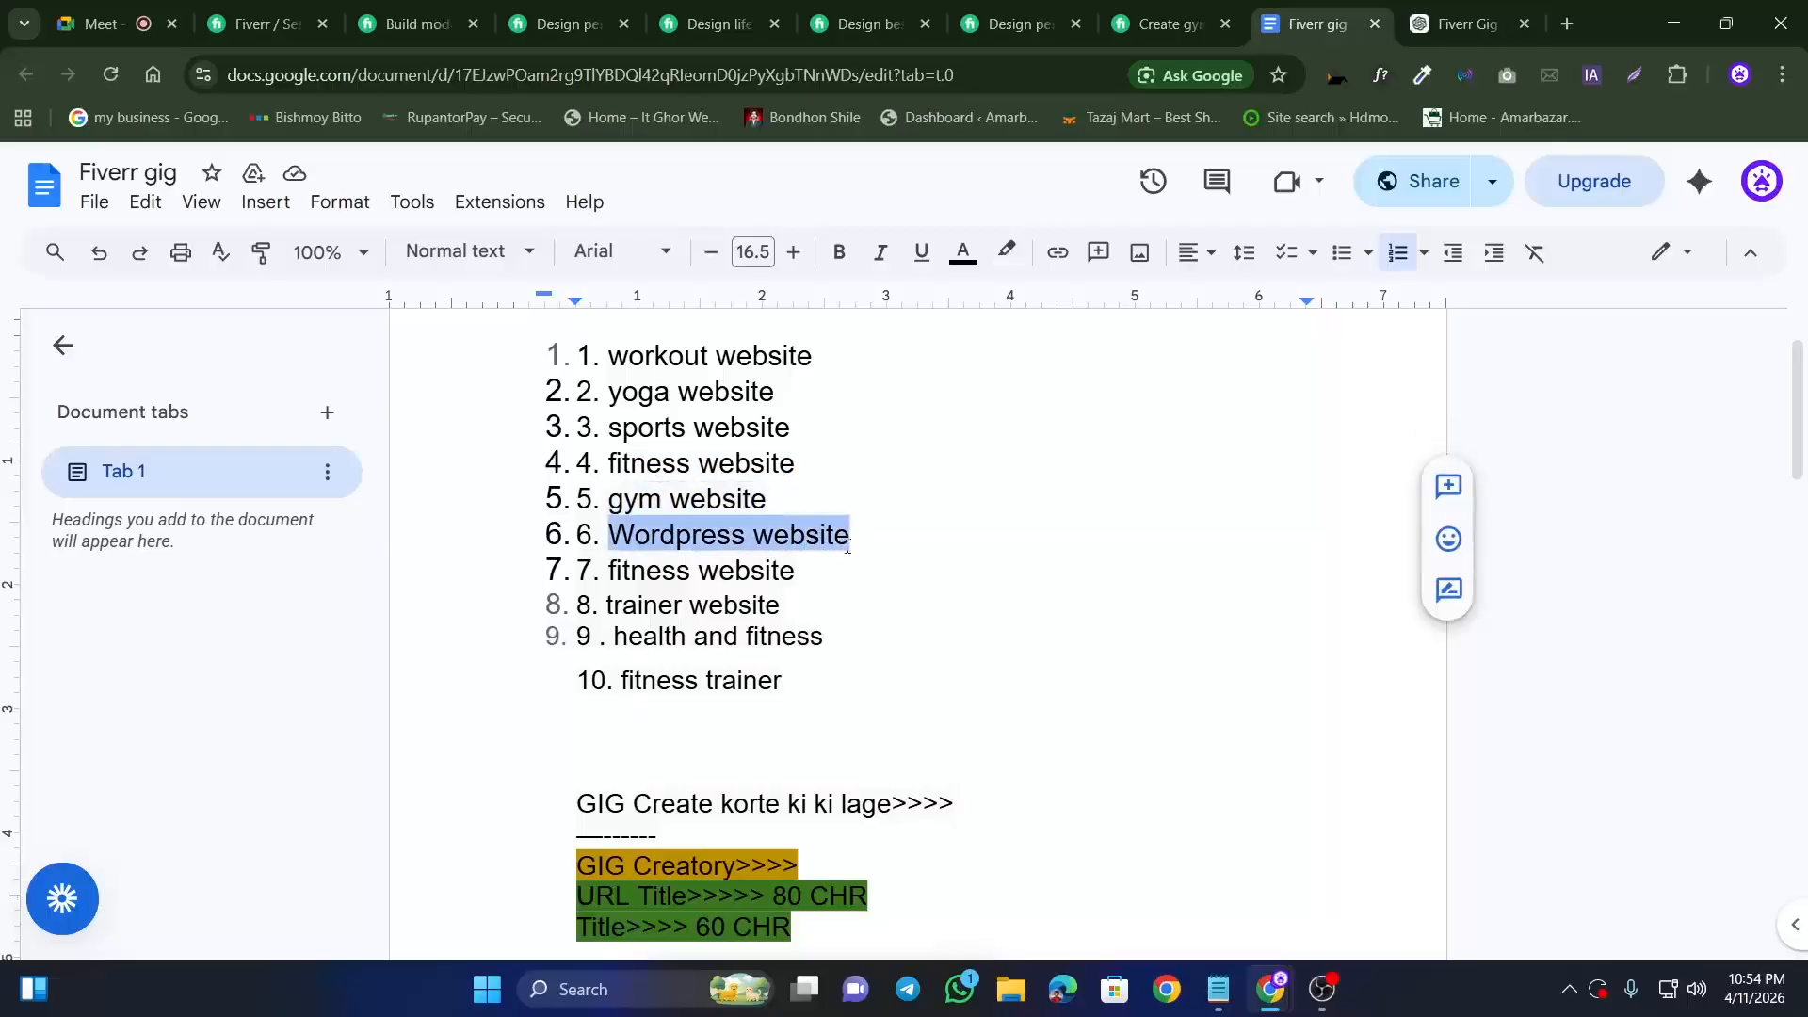
{"action": "left_click_drag", "start_coordinate": [610, 568], "coordinate": [787, 573]}
{"action": "key", "text": "super+c"}
{"action": "left_click", "coordinate": [786, 571]}
{"action": "scroll", "coordinate": [791, 556], "scroll_direction": "down", "scroll_amount": 6}
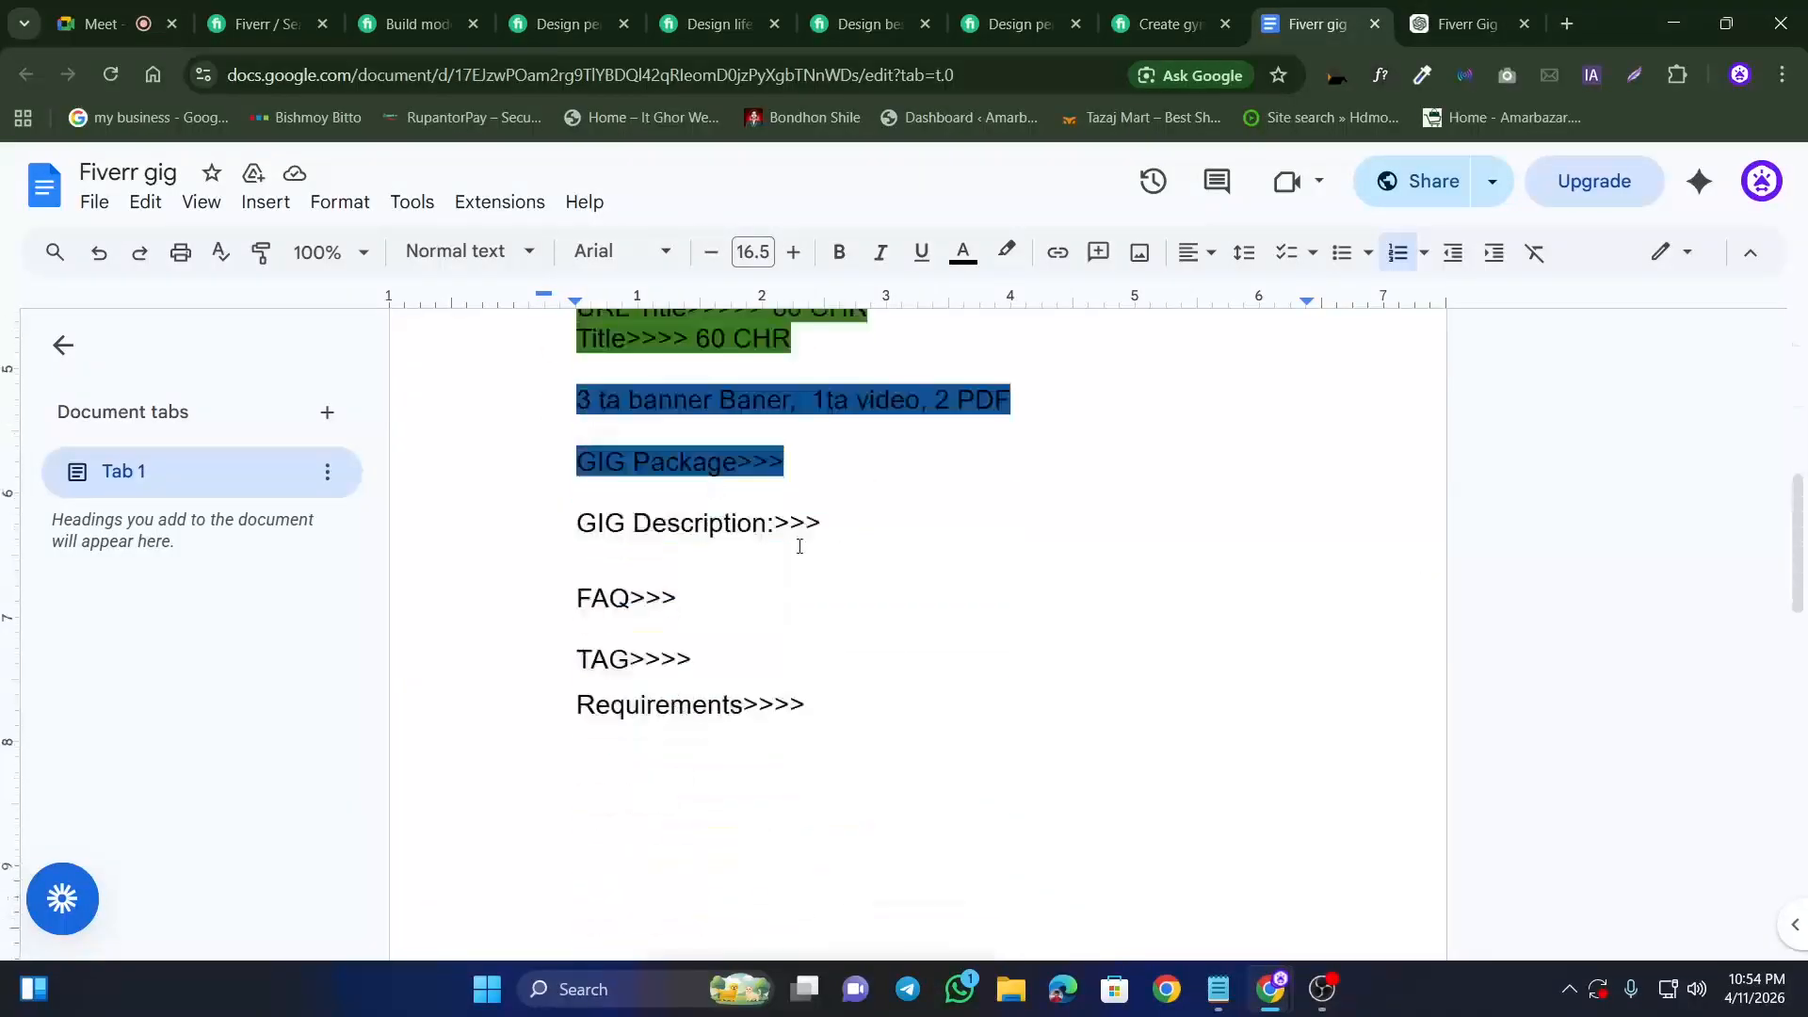
Step: Switch back to ChatGPT and add a "Keyword:" heading to the draft prompt, followed by "fitness website" and "Wordpress website" on separate lines
{"action": "left_click", "coordinate": [1464, 24]}
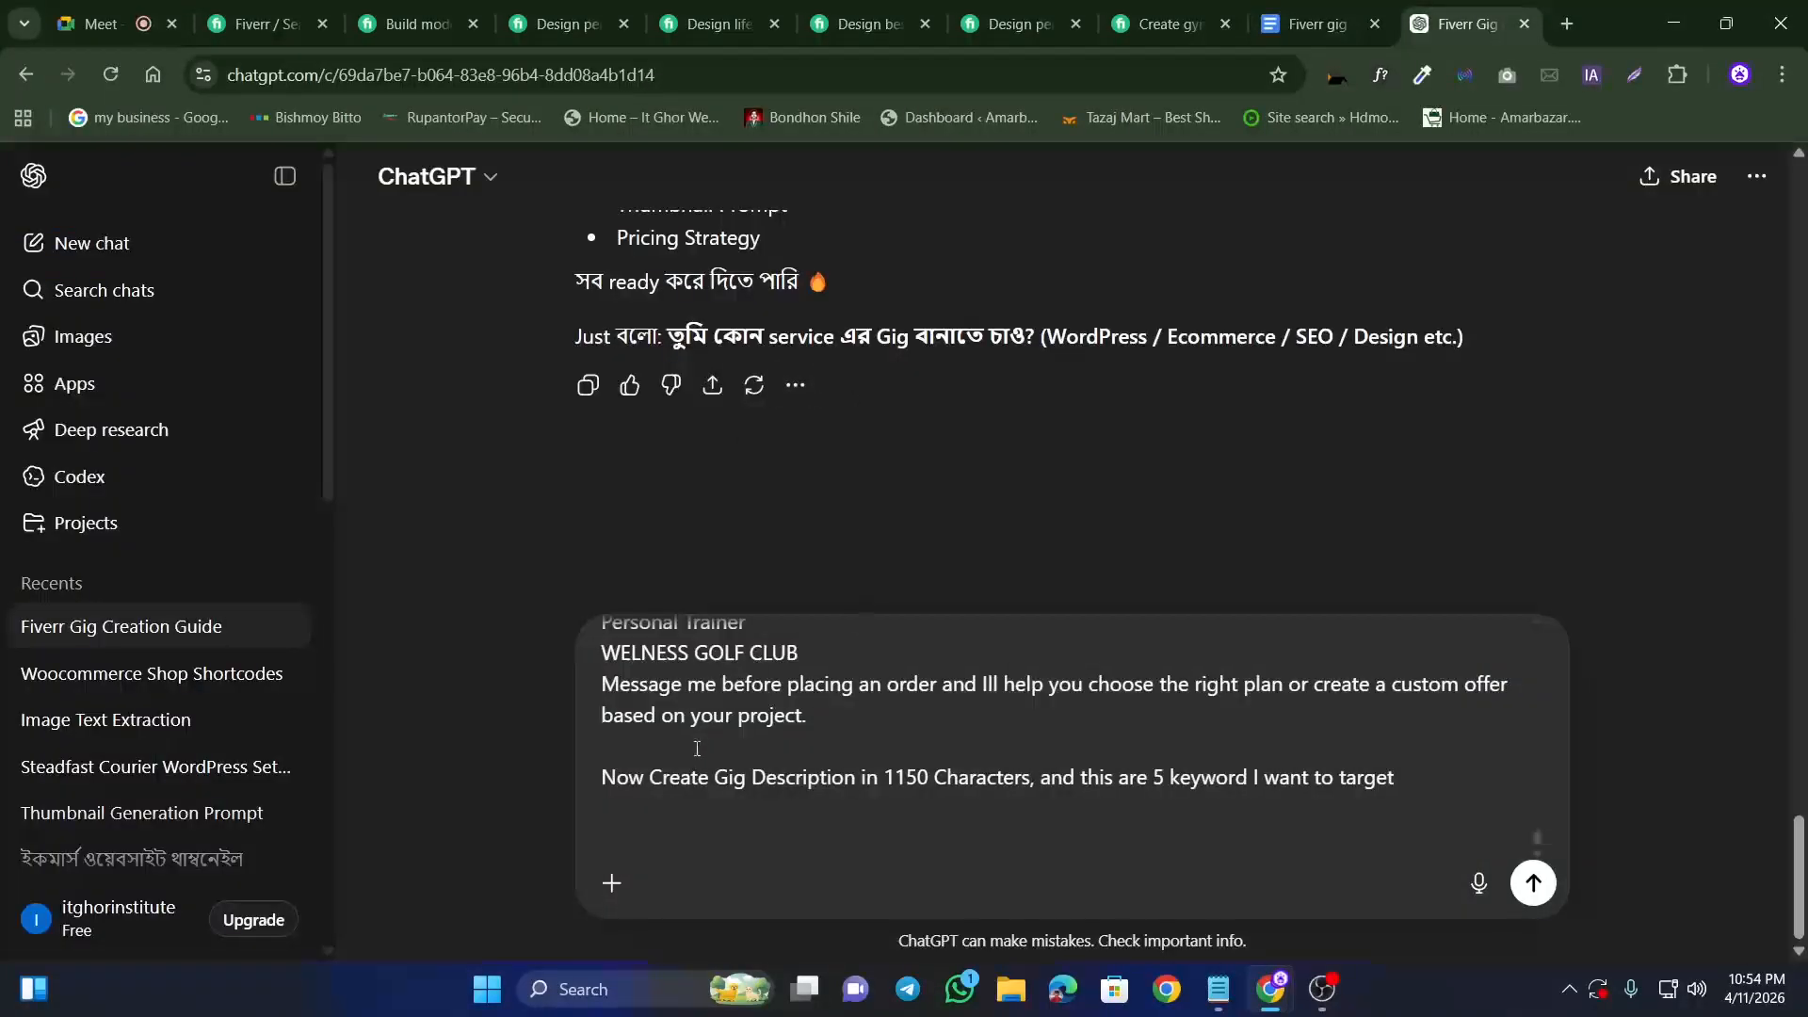
{"action": "key", "text": "super+v"}
{"action": "type", "text": "Keyword:"}
{"action": "key", "text": "shift+Return"}
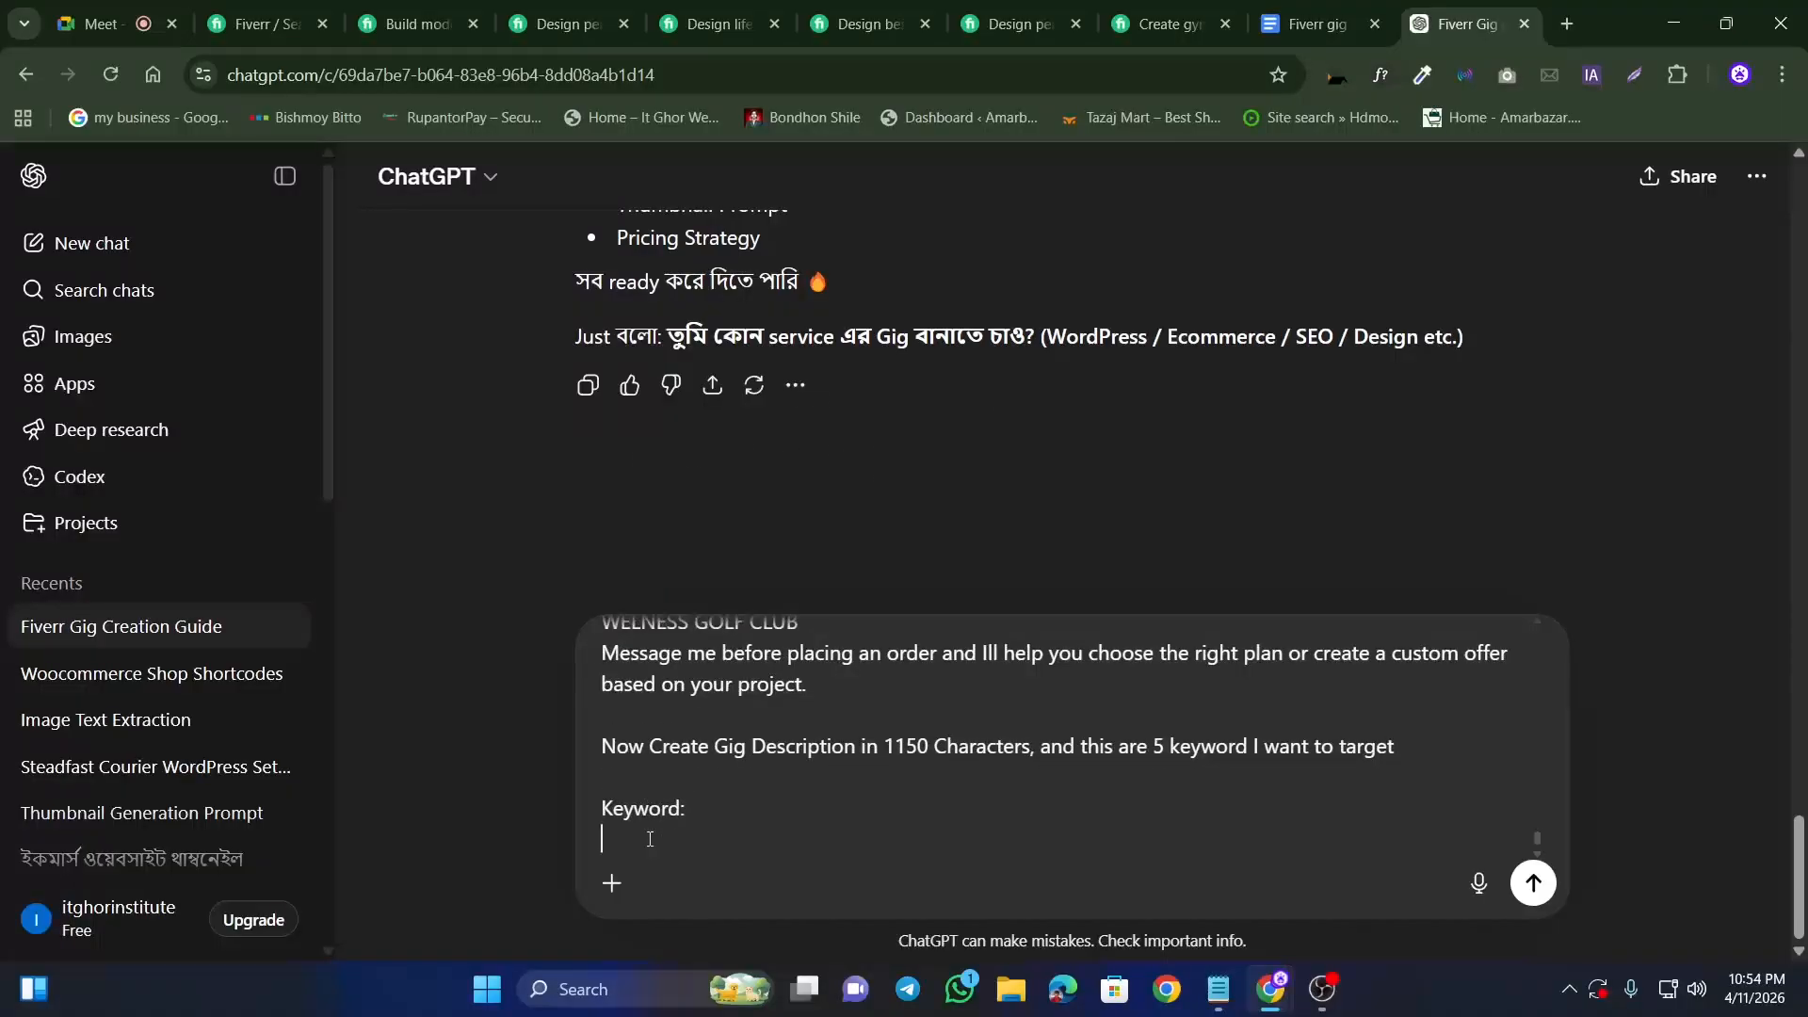
{"action": "key", "text": "super+v"}
{"action": "left_click", "coordinate": [729, 575]}
{"action": "key", "text": "shift+Return"}
{"action": "key", "text": "super+v"}
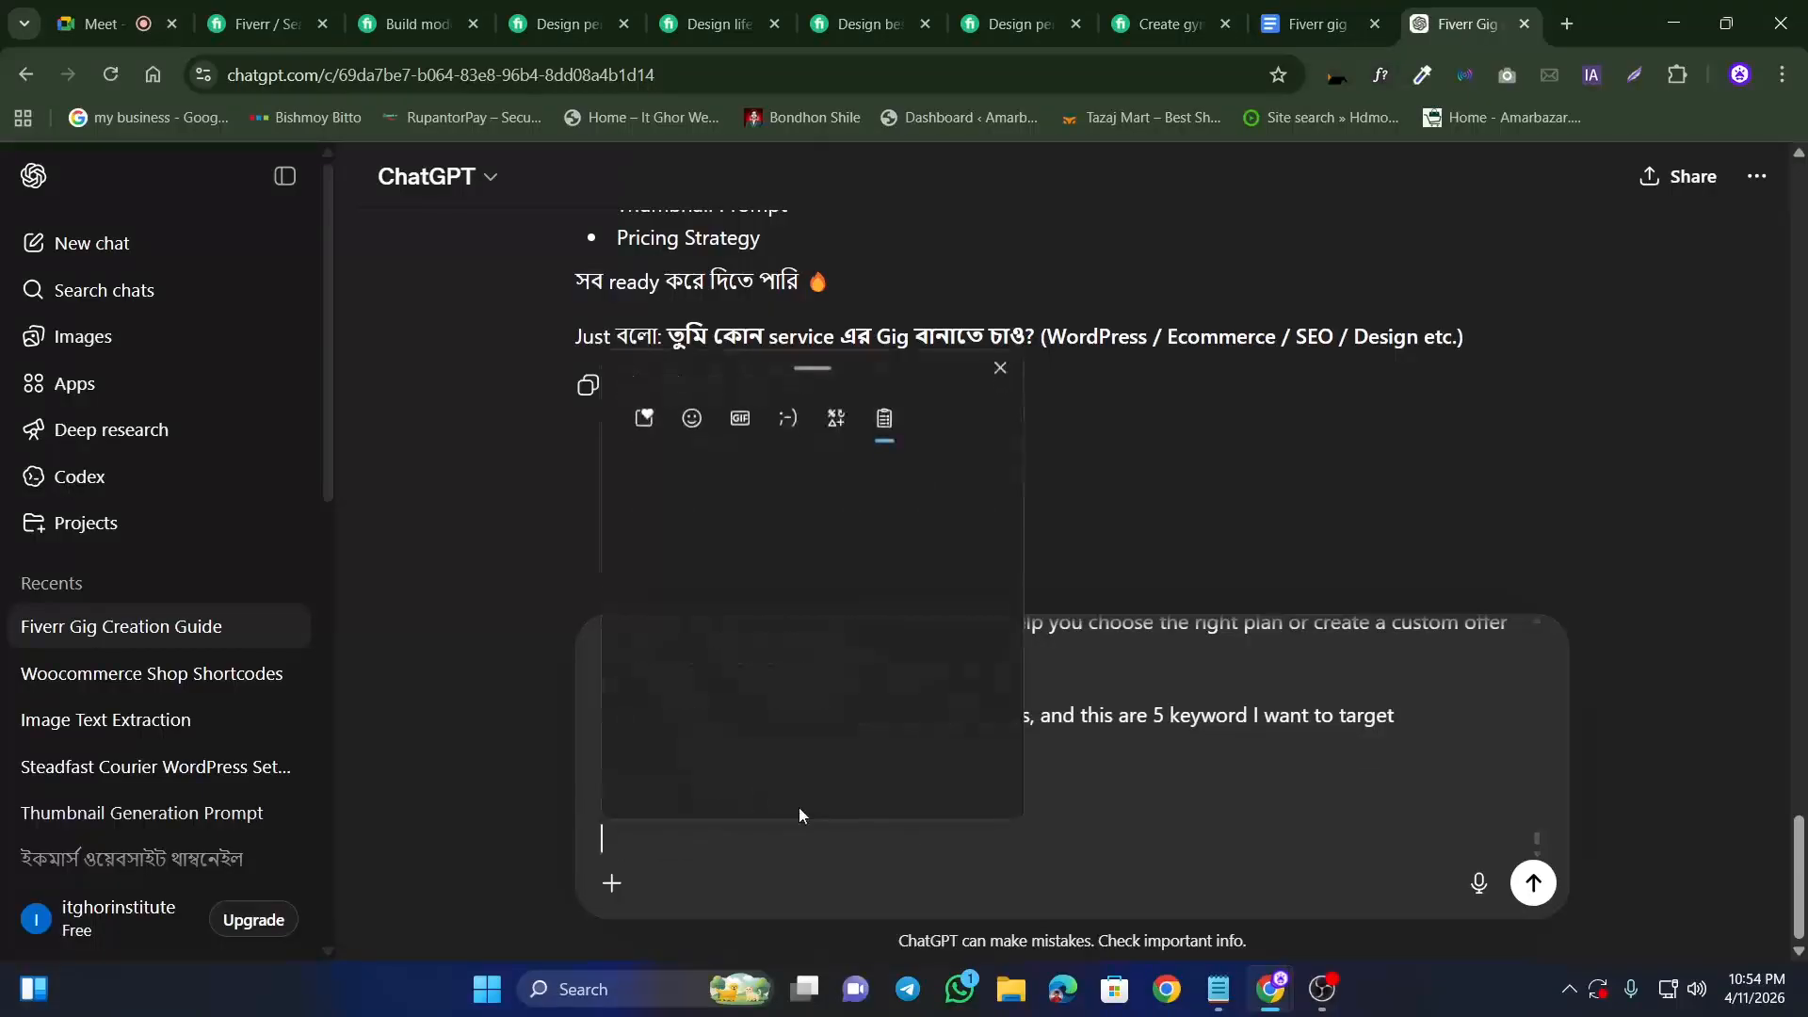
{"action": "left_click", "coordinate": [755, 660]}
{"action": "key", "text": "shift+Return"}
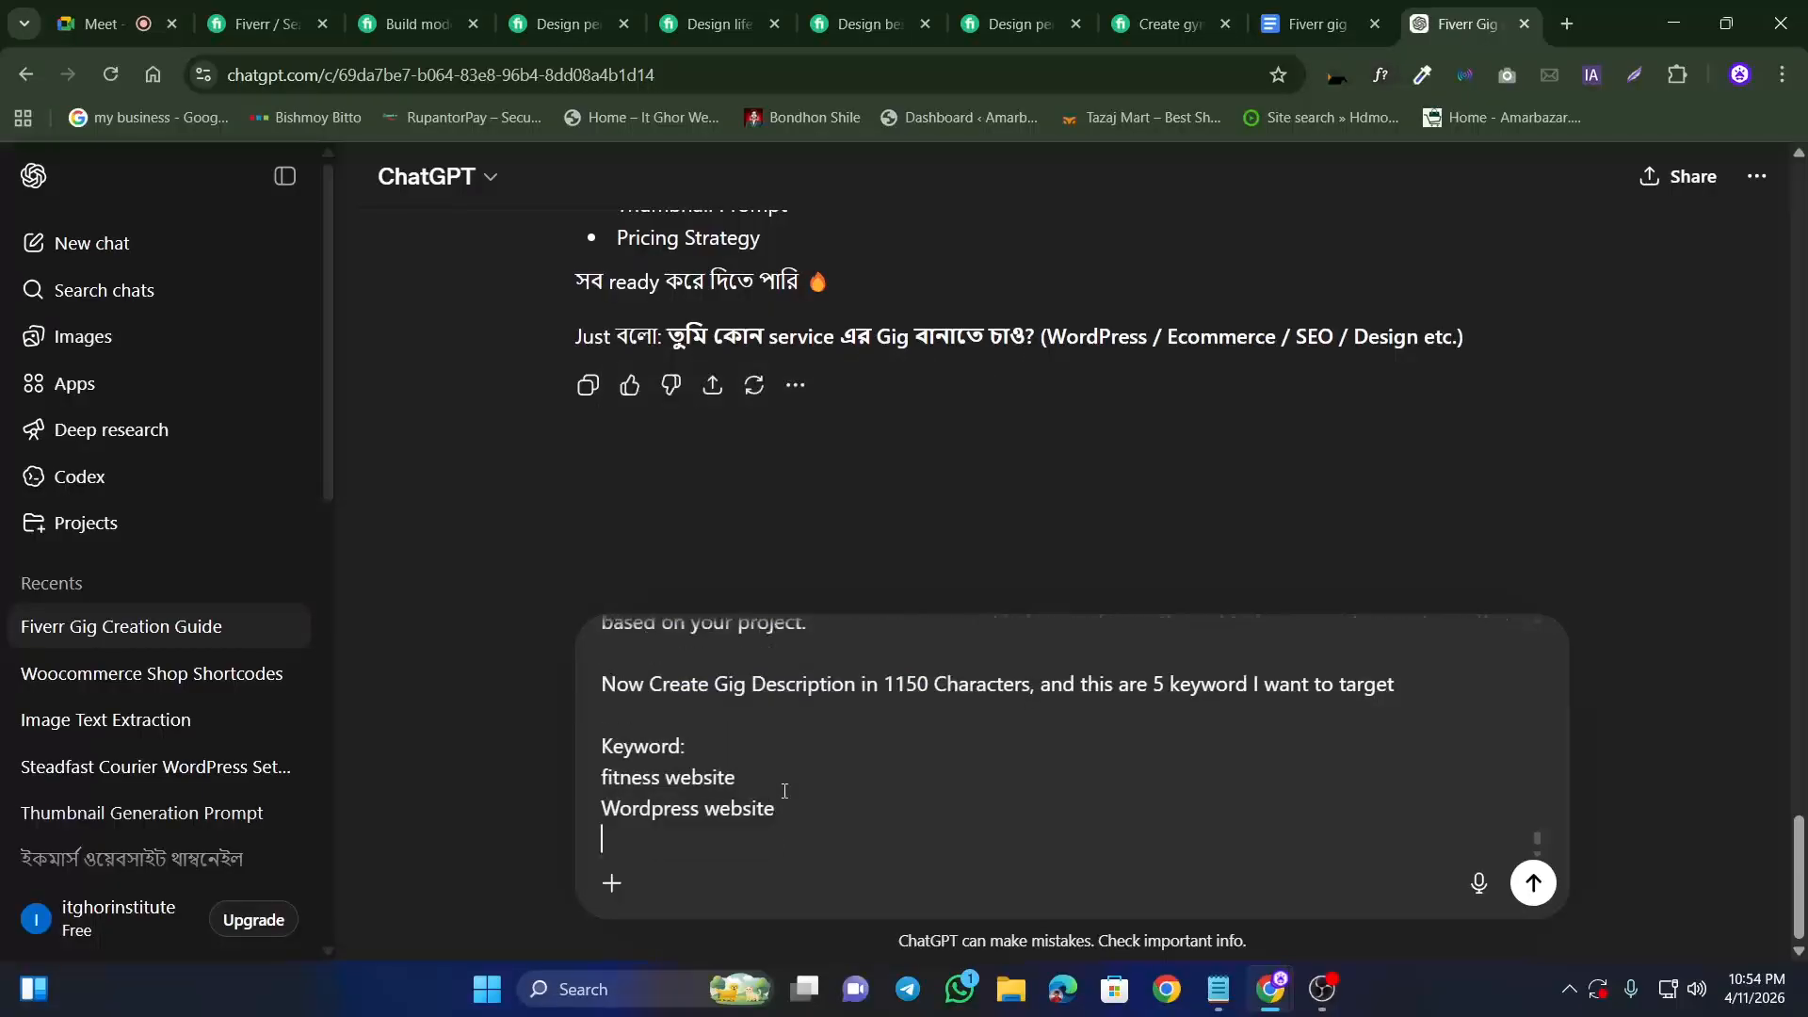
Step: Add "gym website" to the keyword list in the prompt and correct the spelling of "Wordpress" to "WordPress"
{"action": "key", "text": "super+v"}
{"action": "scroll", "coordinate": [766, 688], "scroll_direction": "down", "scroll_amount": 1}
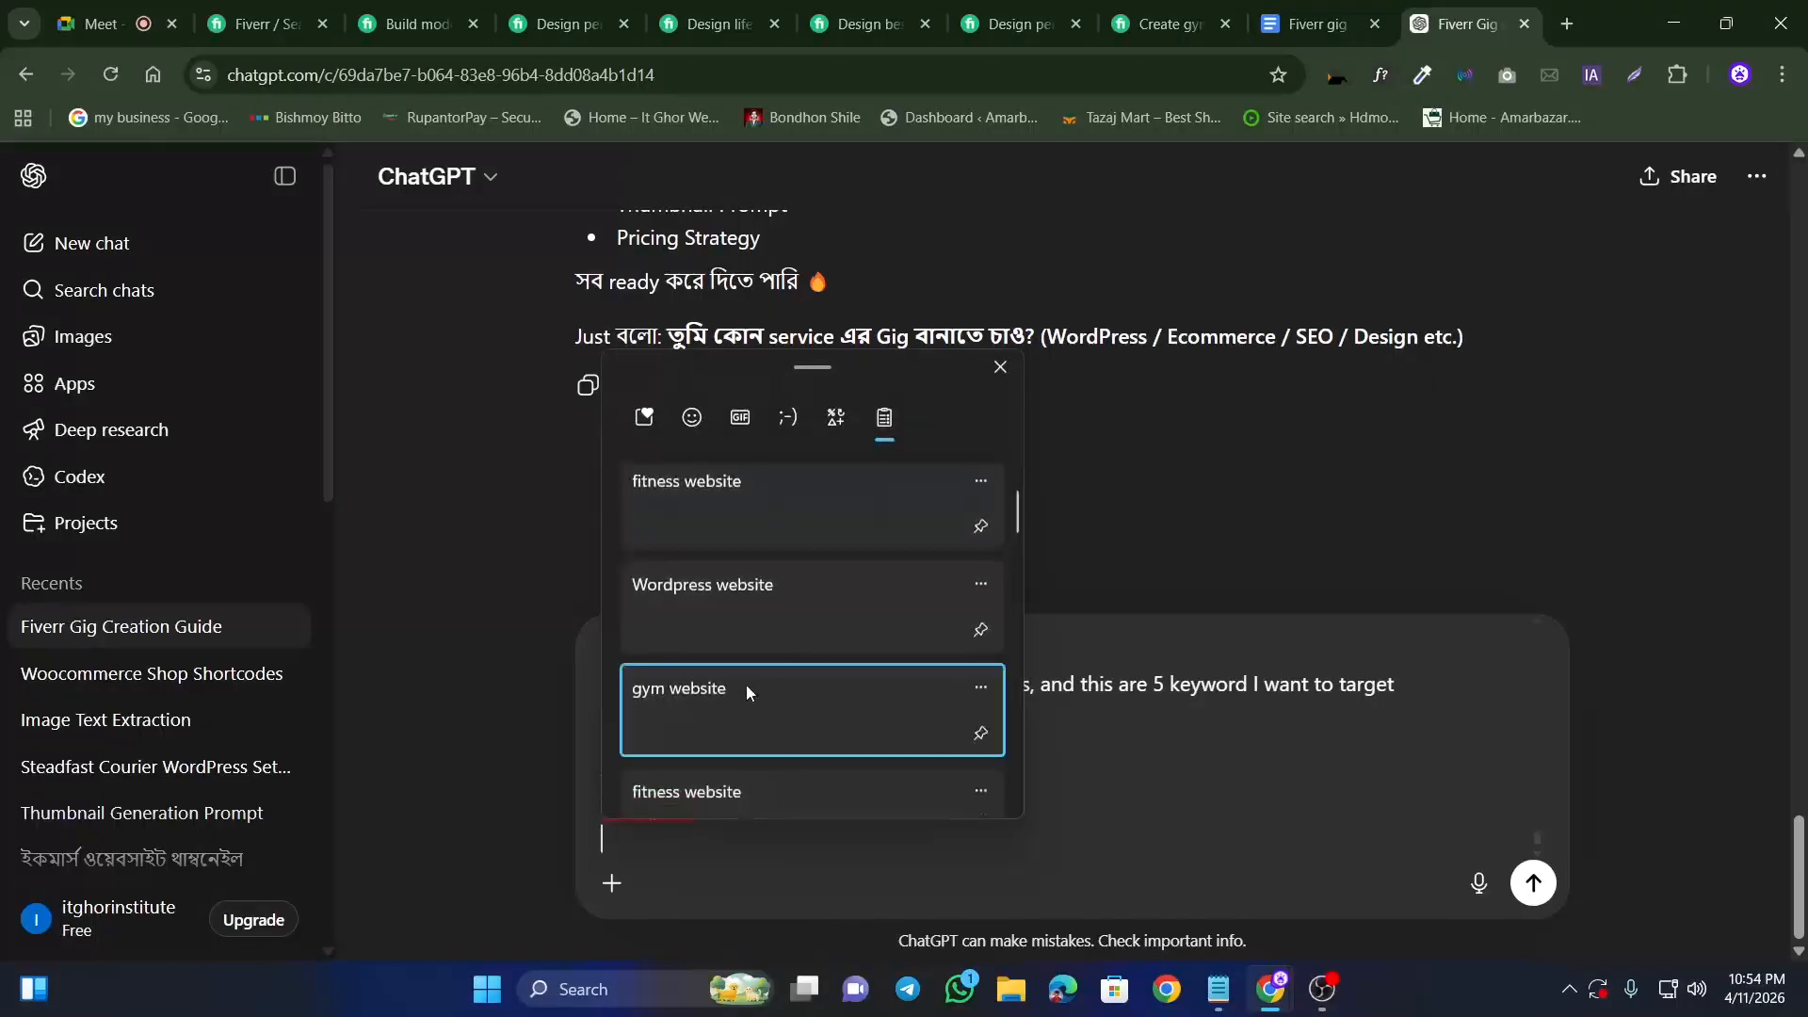
{"action": "left_click", "coordinate": [746, 687]}
{"action": "key", "text": "shift+Return"}
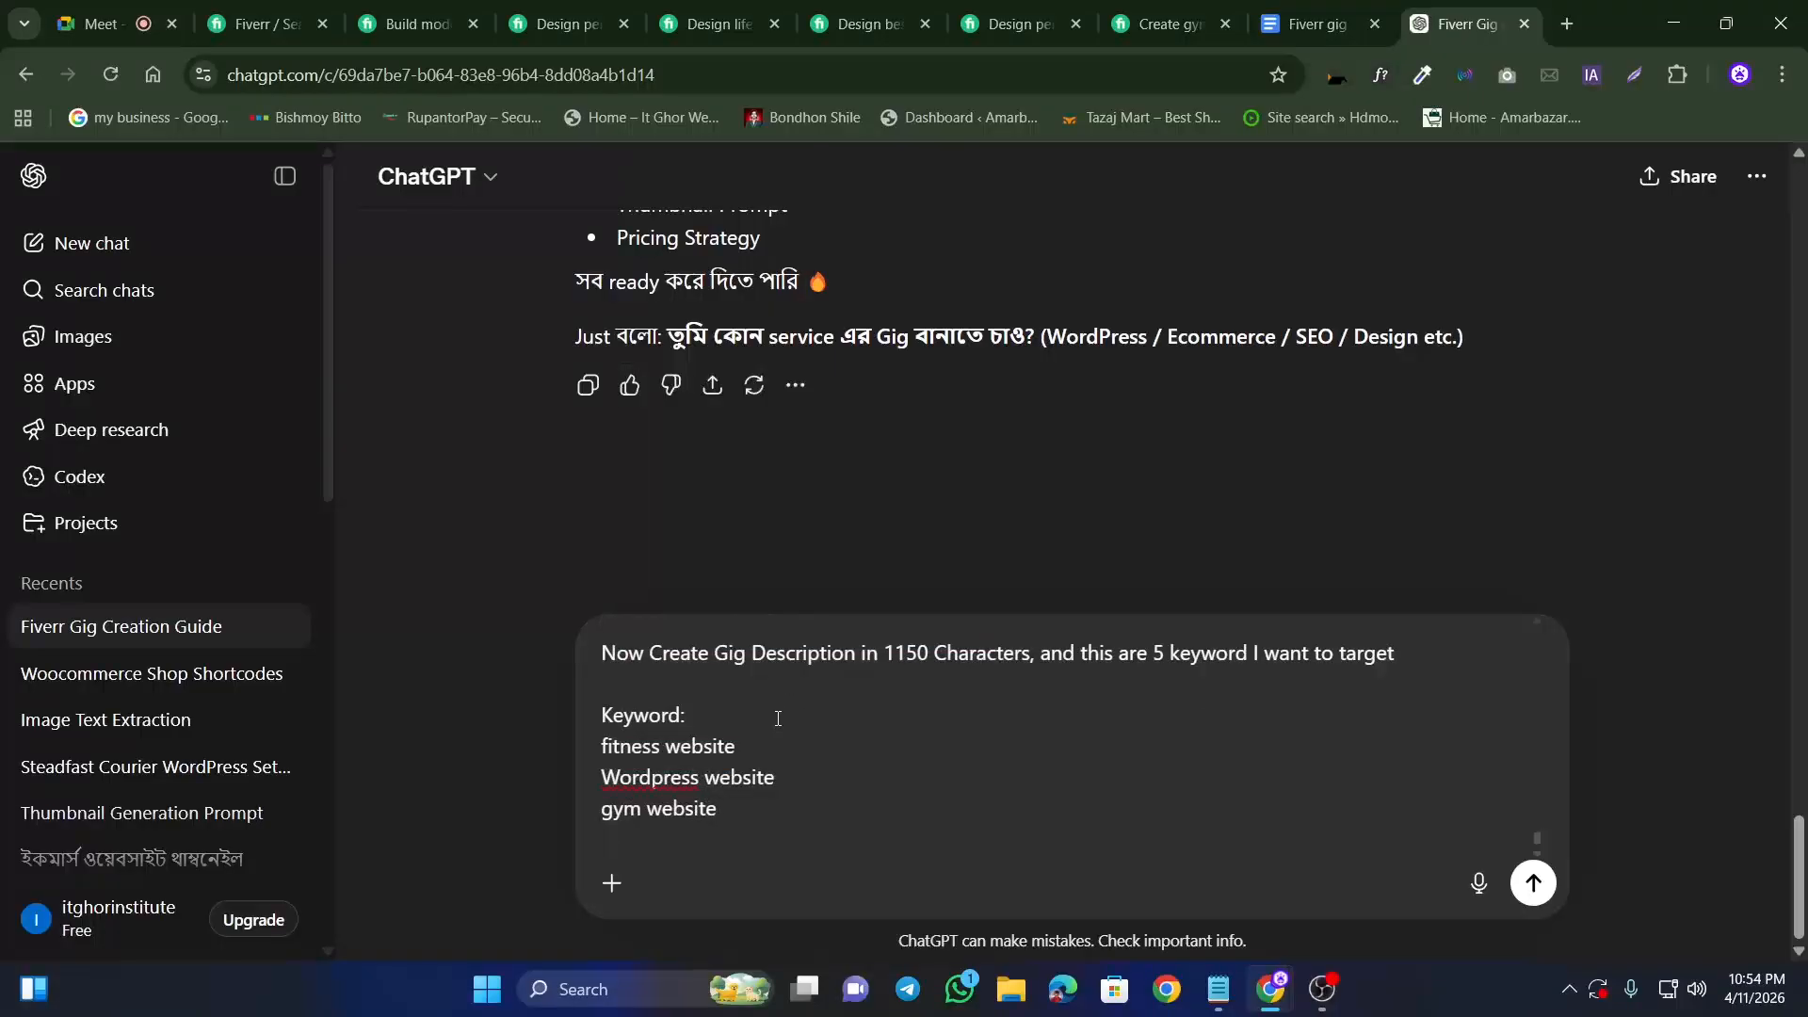
{"action": "right_click", "coordinate": [665, 777]}
{"action": "left_click", "coordinate": [804, 189]}
Step: Add "fitness website" and "yoga website" from the clipboard history to the keyword list, followed by a blank line
{"action": "key", "text": "super+v"}
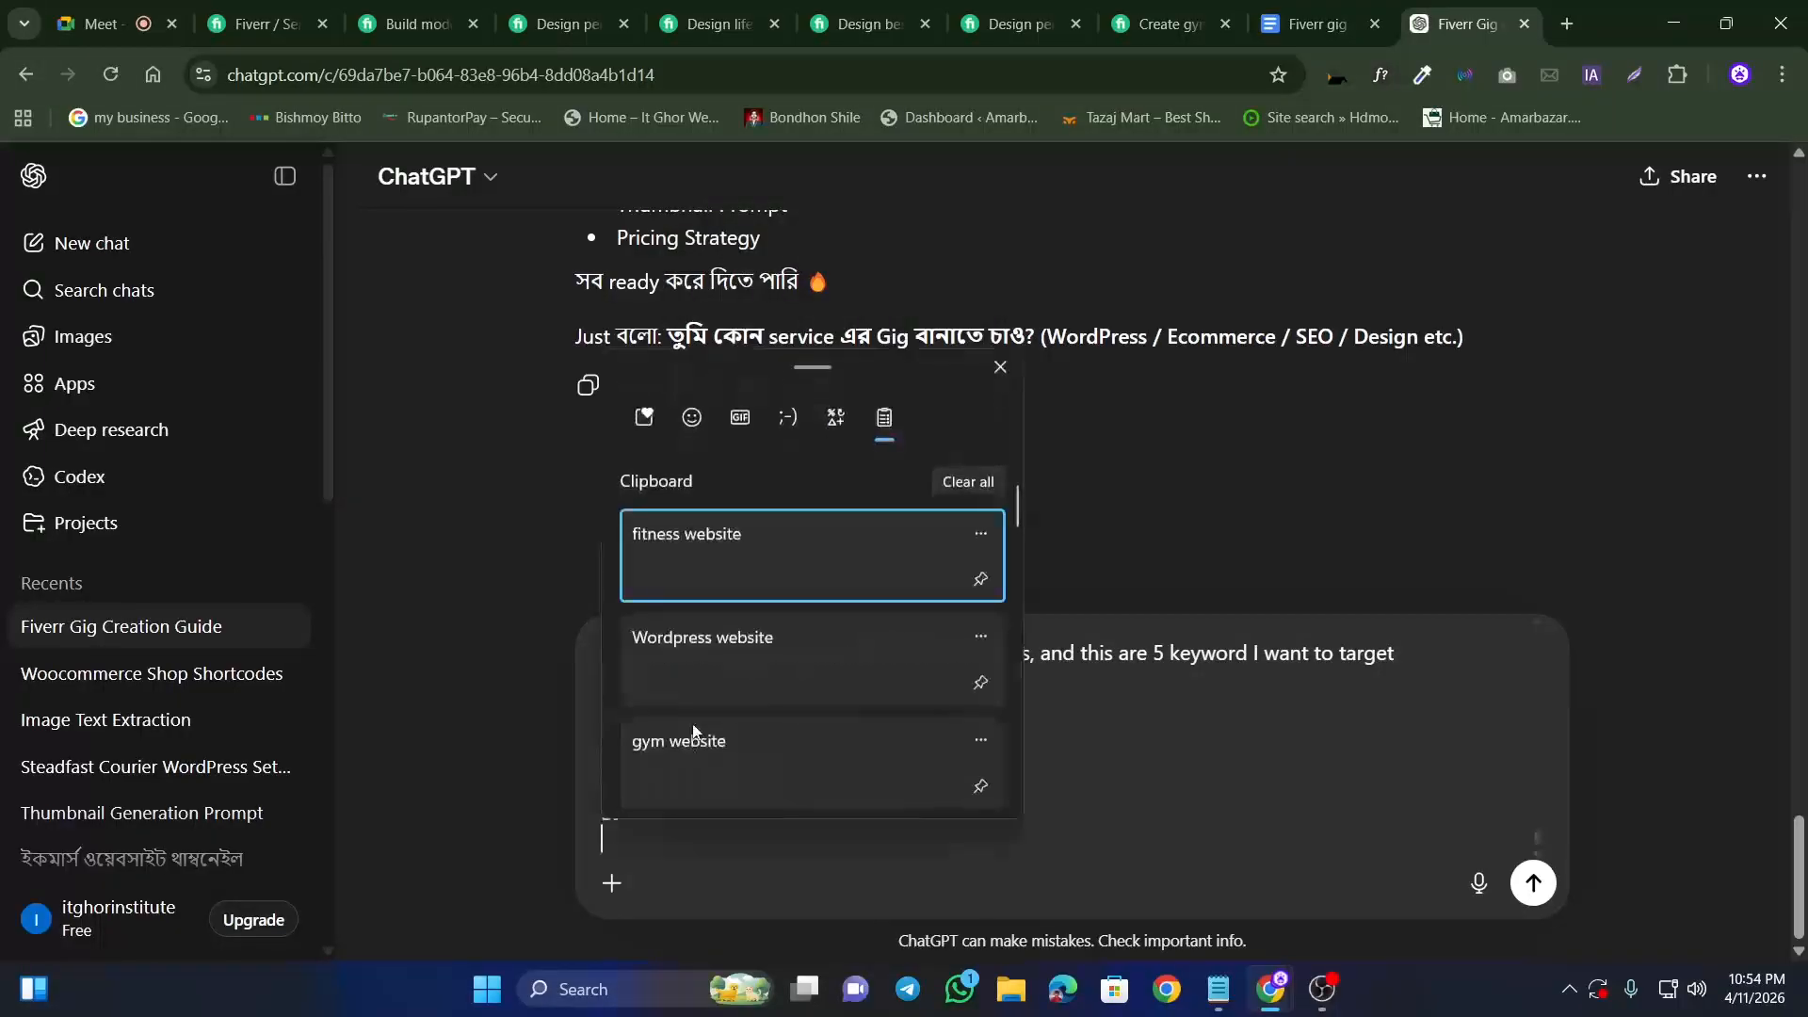
{"action": "scroll", "coordinate": [694, 730], "scroll_direction": "down", "scroll_amount": 1}
{"action": "left_click", "coordinate": [694, 734]}
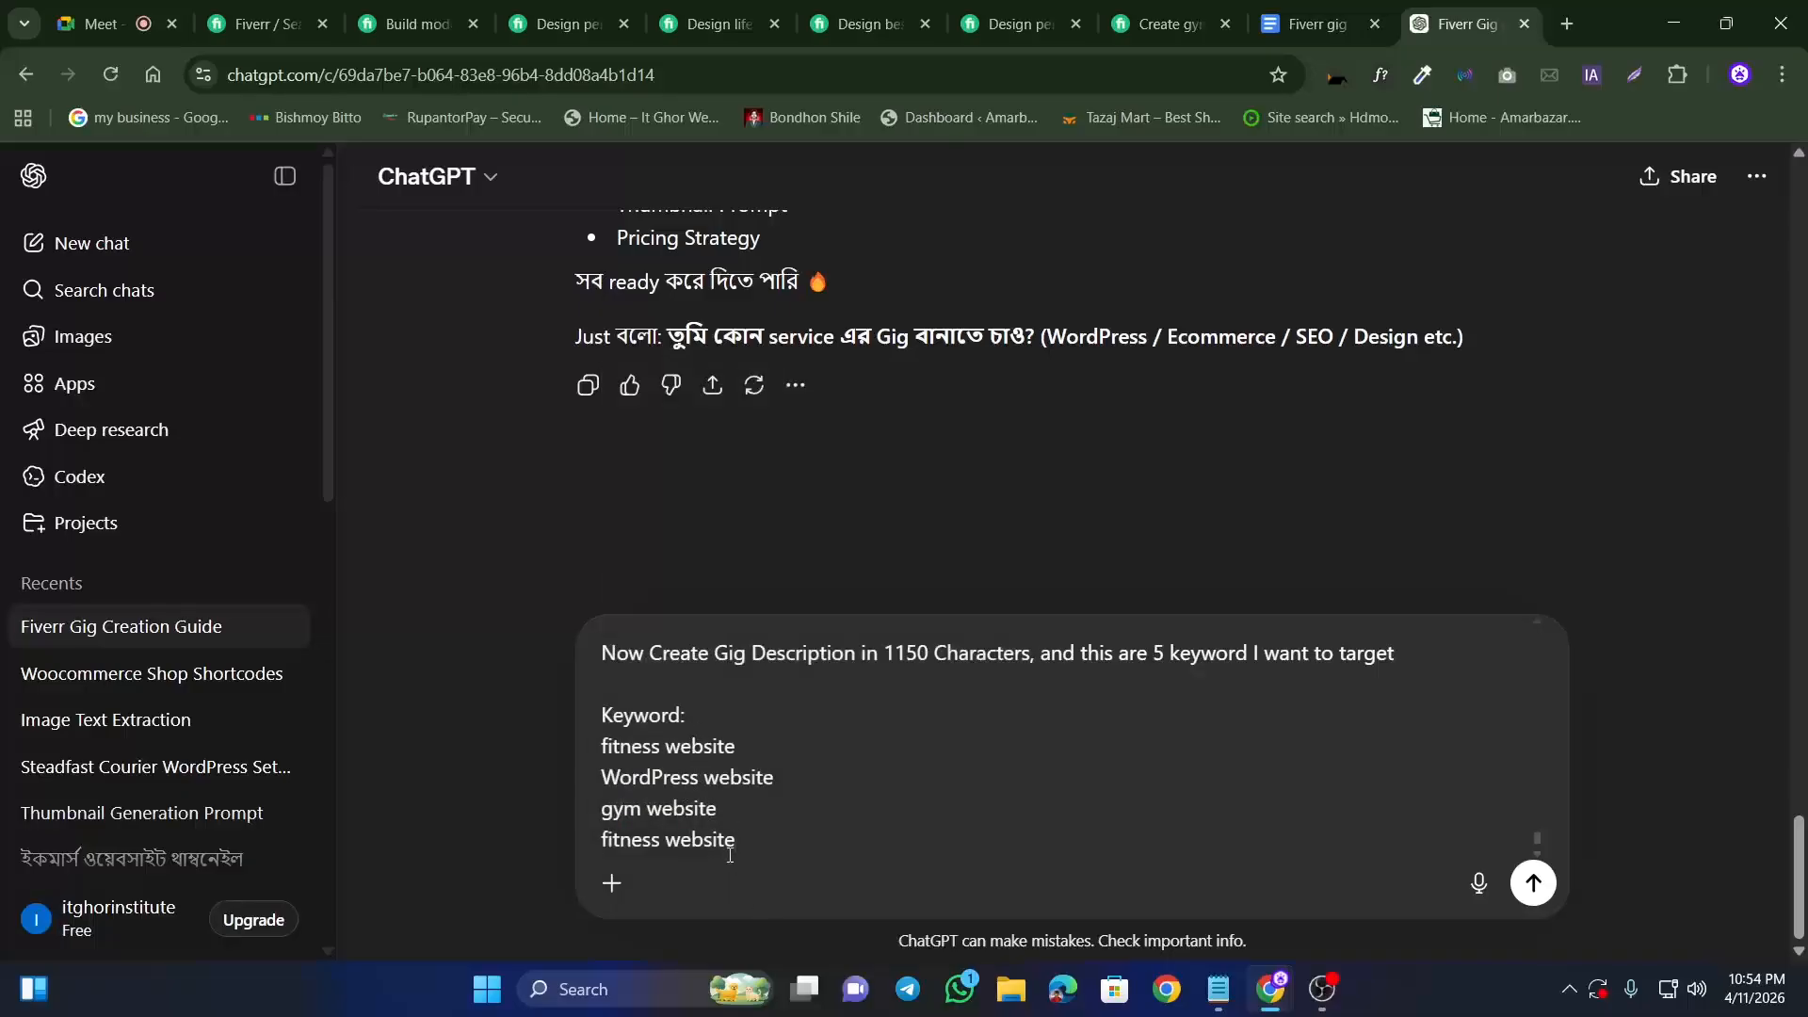
{"action": "key", "text": "shift+Return"}
{"action": "key", "text": "super+v"}
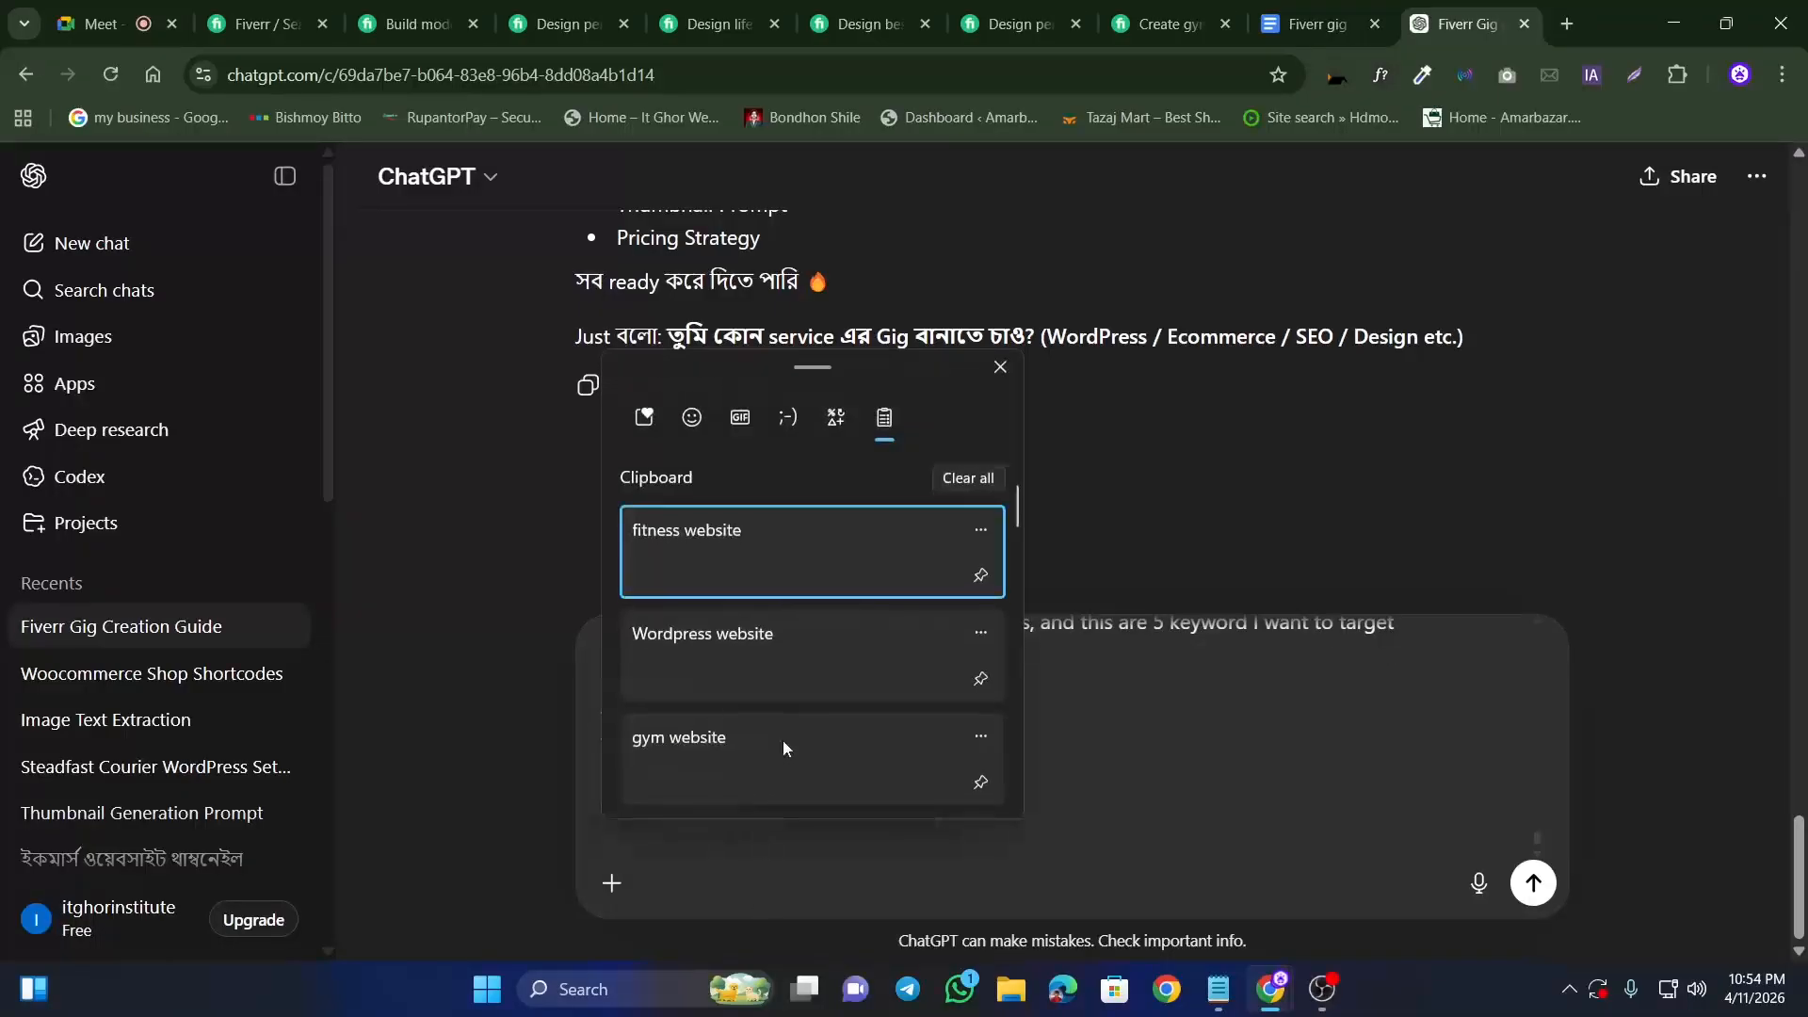
{"action": "scroll", "coordinate": [749, 697], "scroll_direction": "down", "scroll_amount": 2}
{"action": "left_click", "coordinate": [733, 725]}
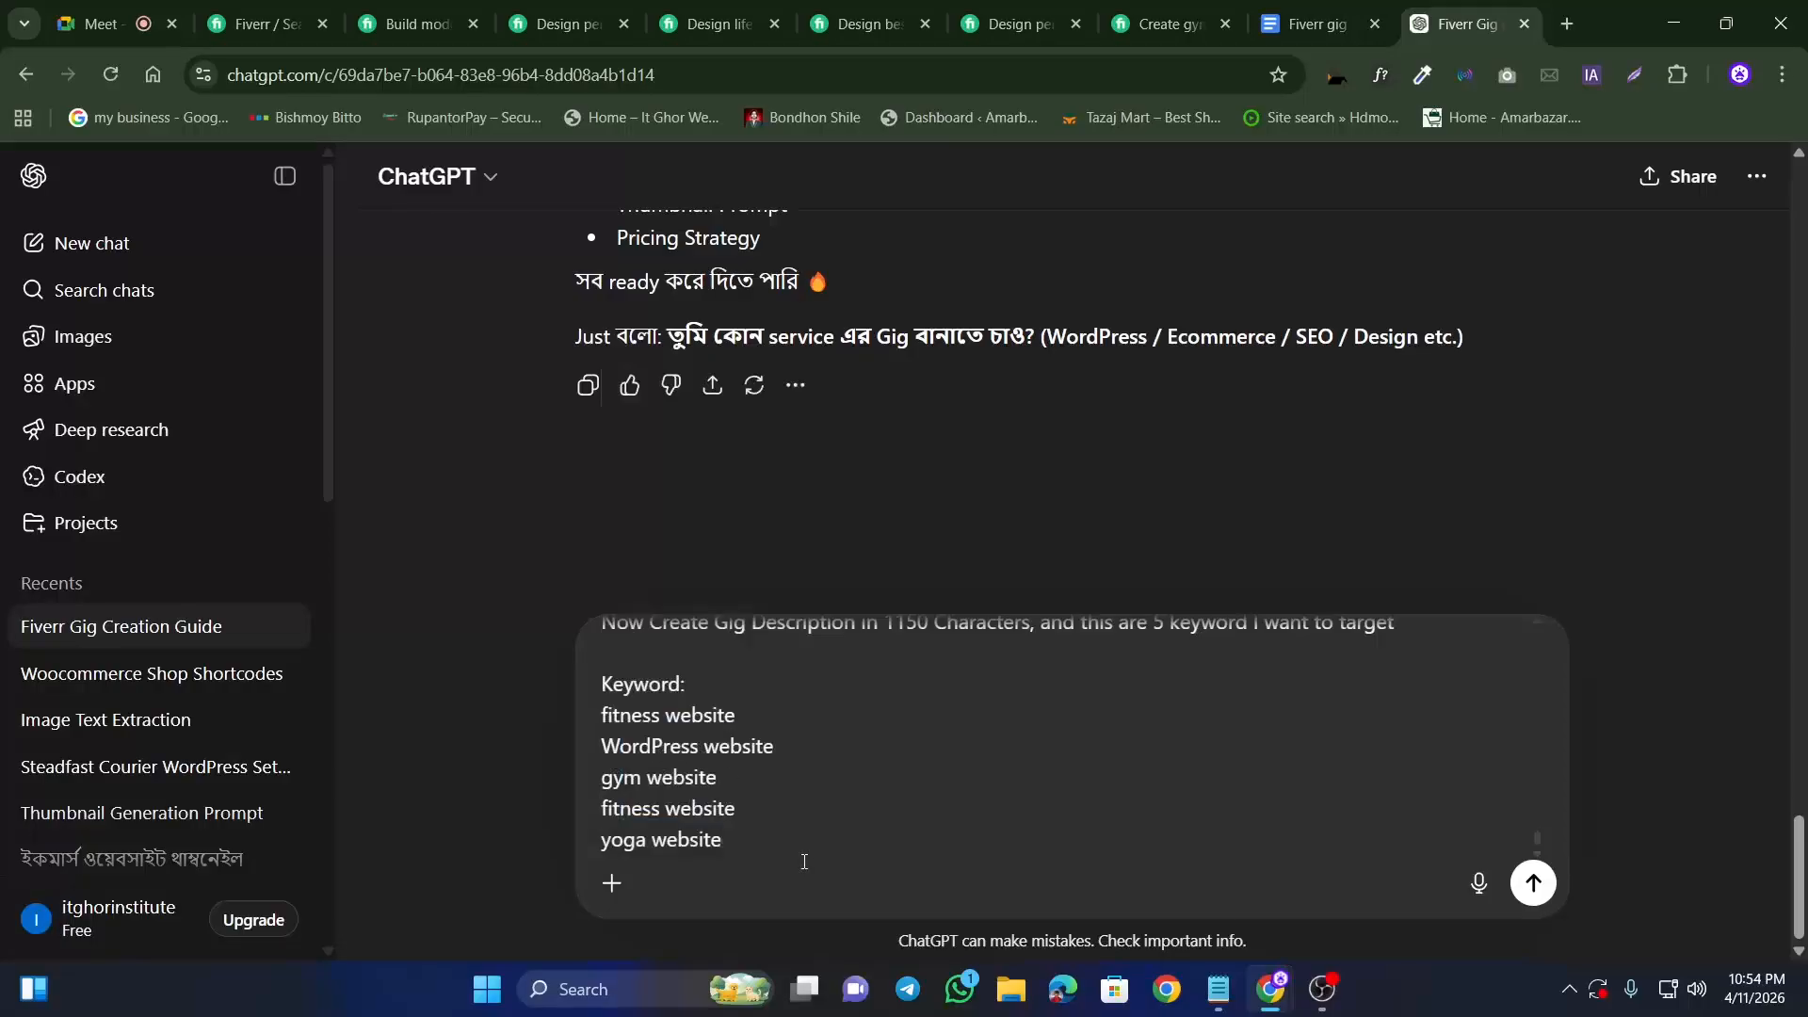
{"action": "key", "text": "shift+Return"}
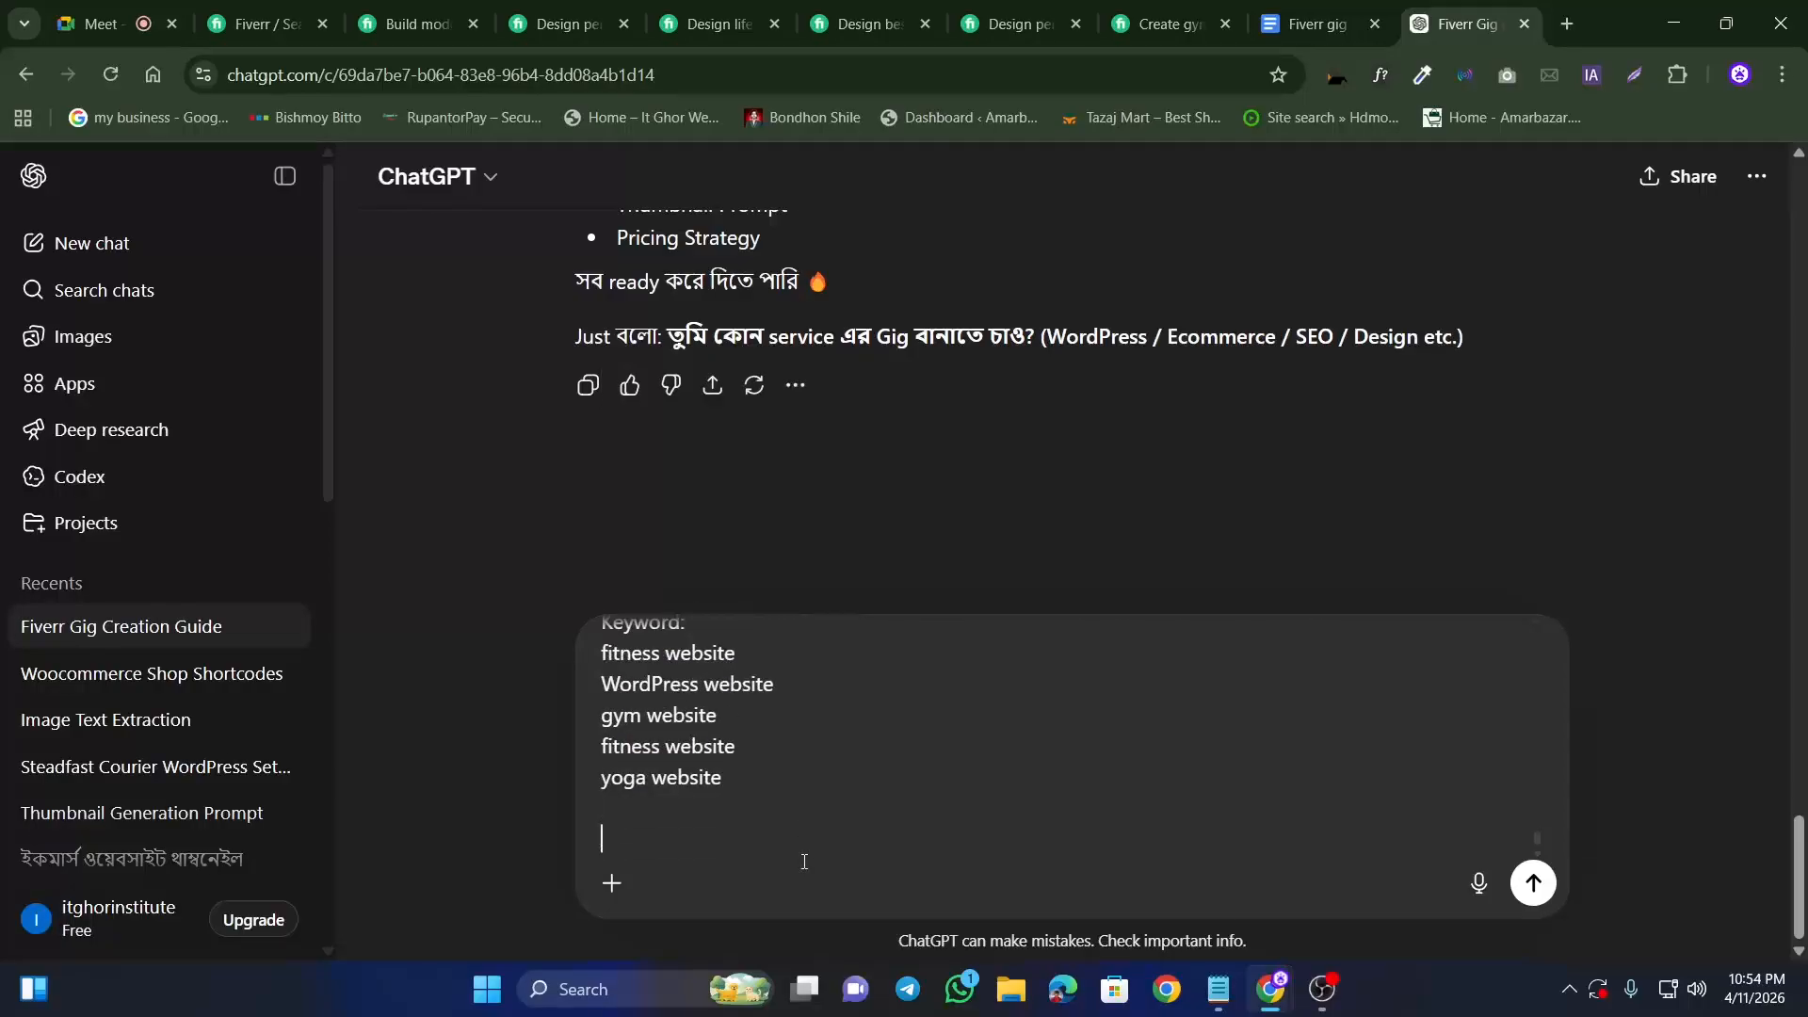
Step: Switch to the GIG Create Promt notes in Notepad and copy the line beginning "Used each keyword 3-4 times"
{"action": "left_click", "coordinate": [1214, 988]}
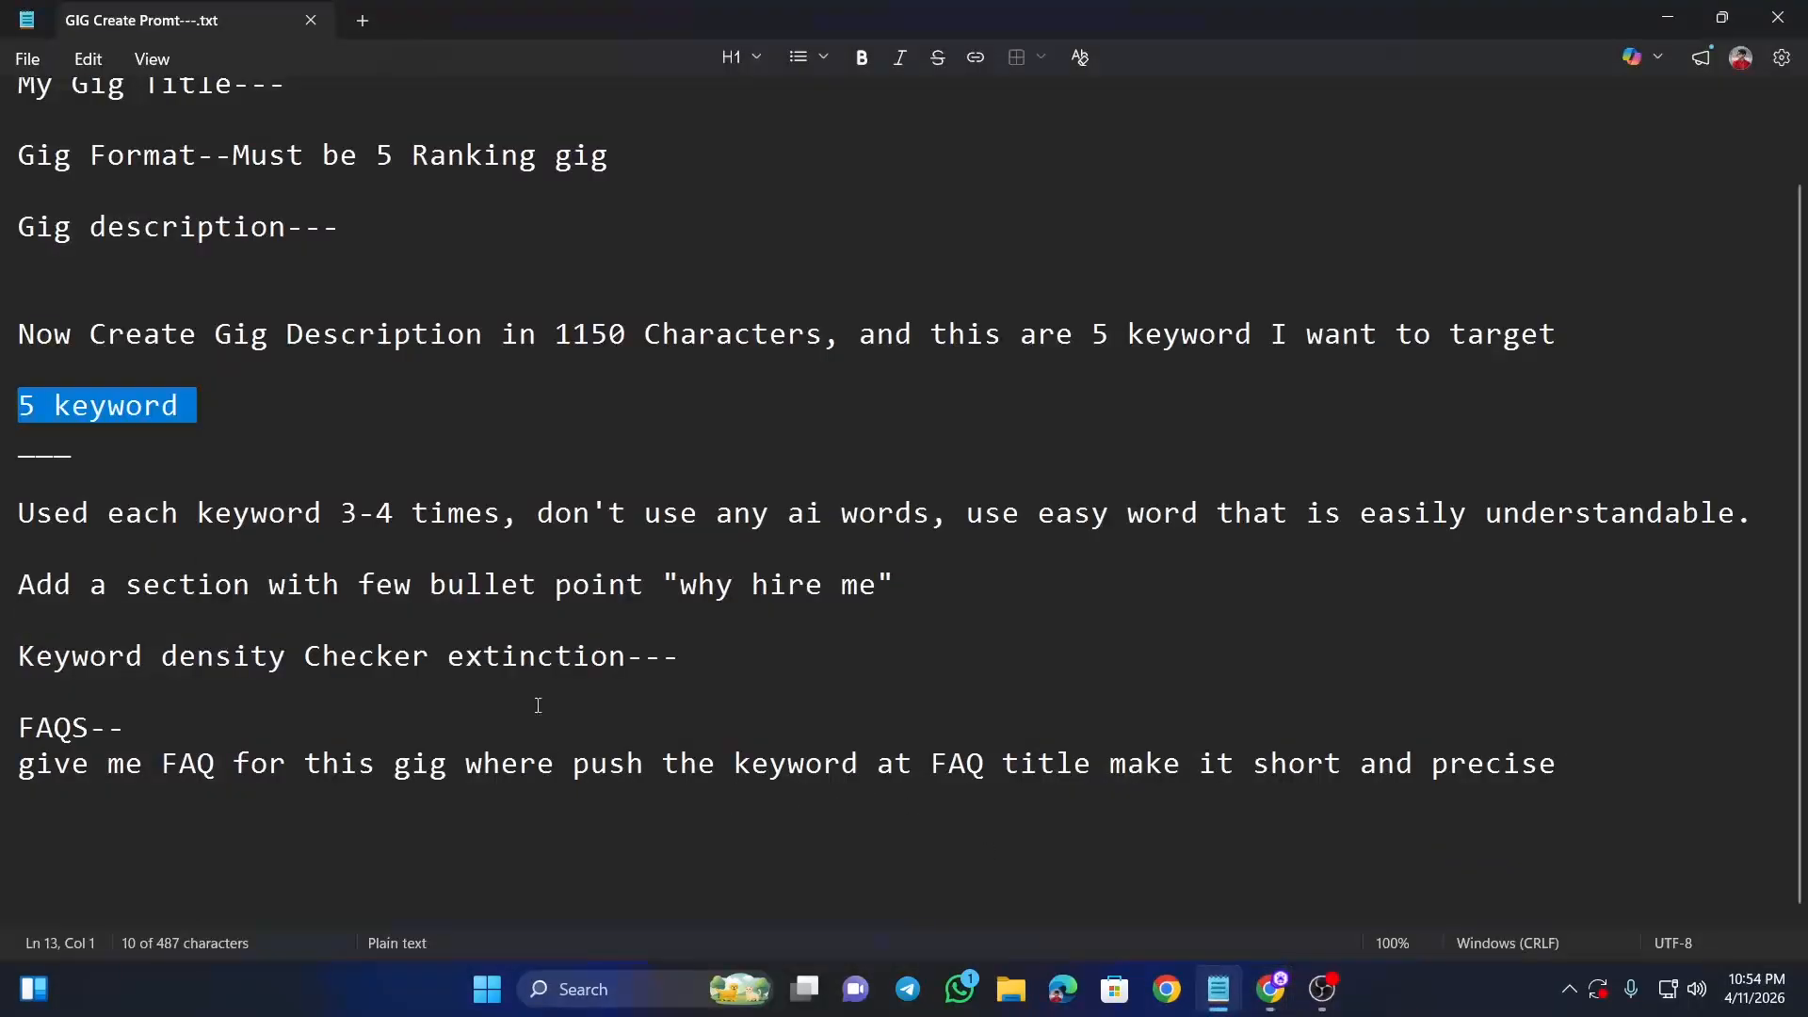
{"action": "left_click", "coordinate": [19, 522]}
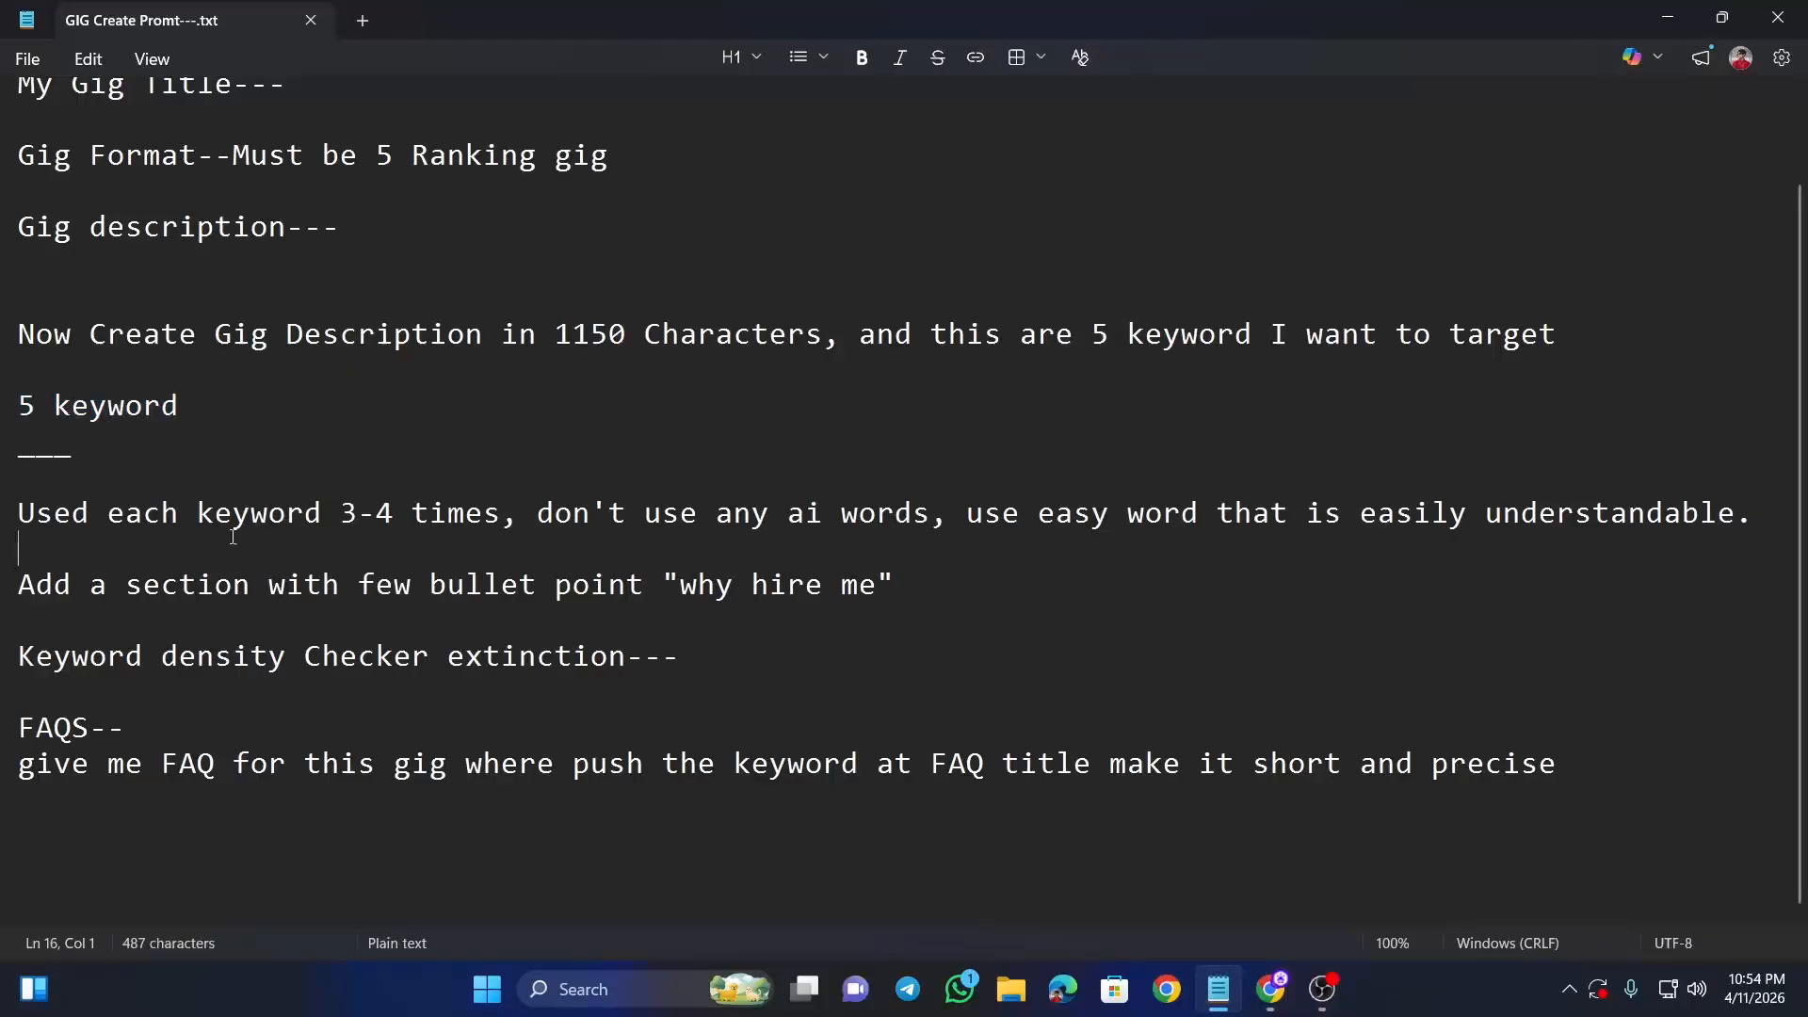
{"action": "triple_click", "coordinate": [7, 515]}
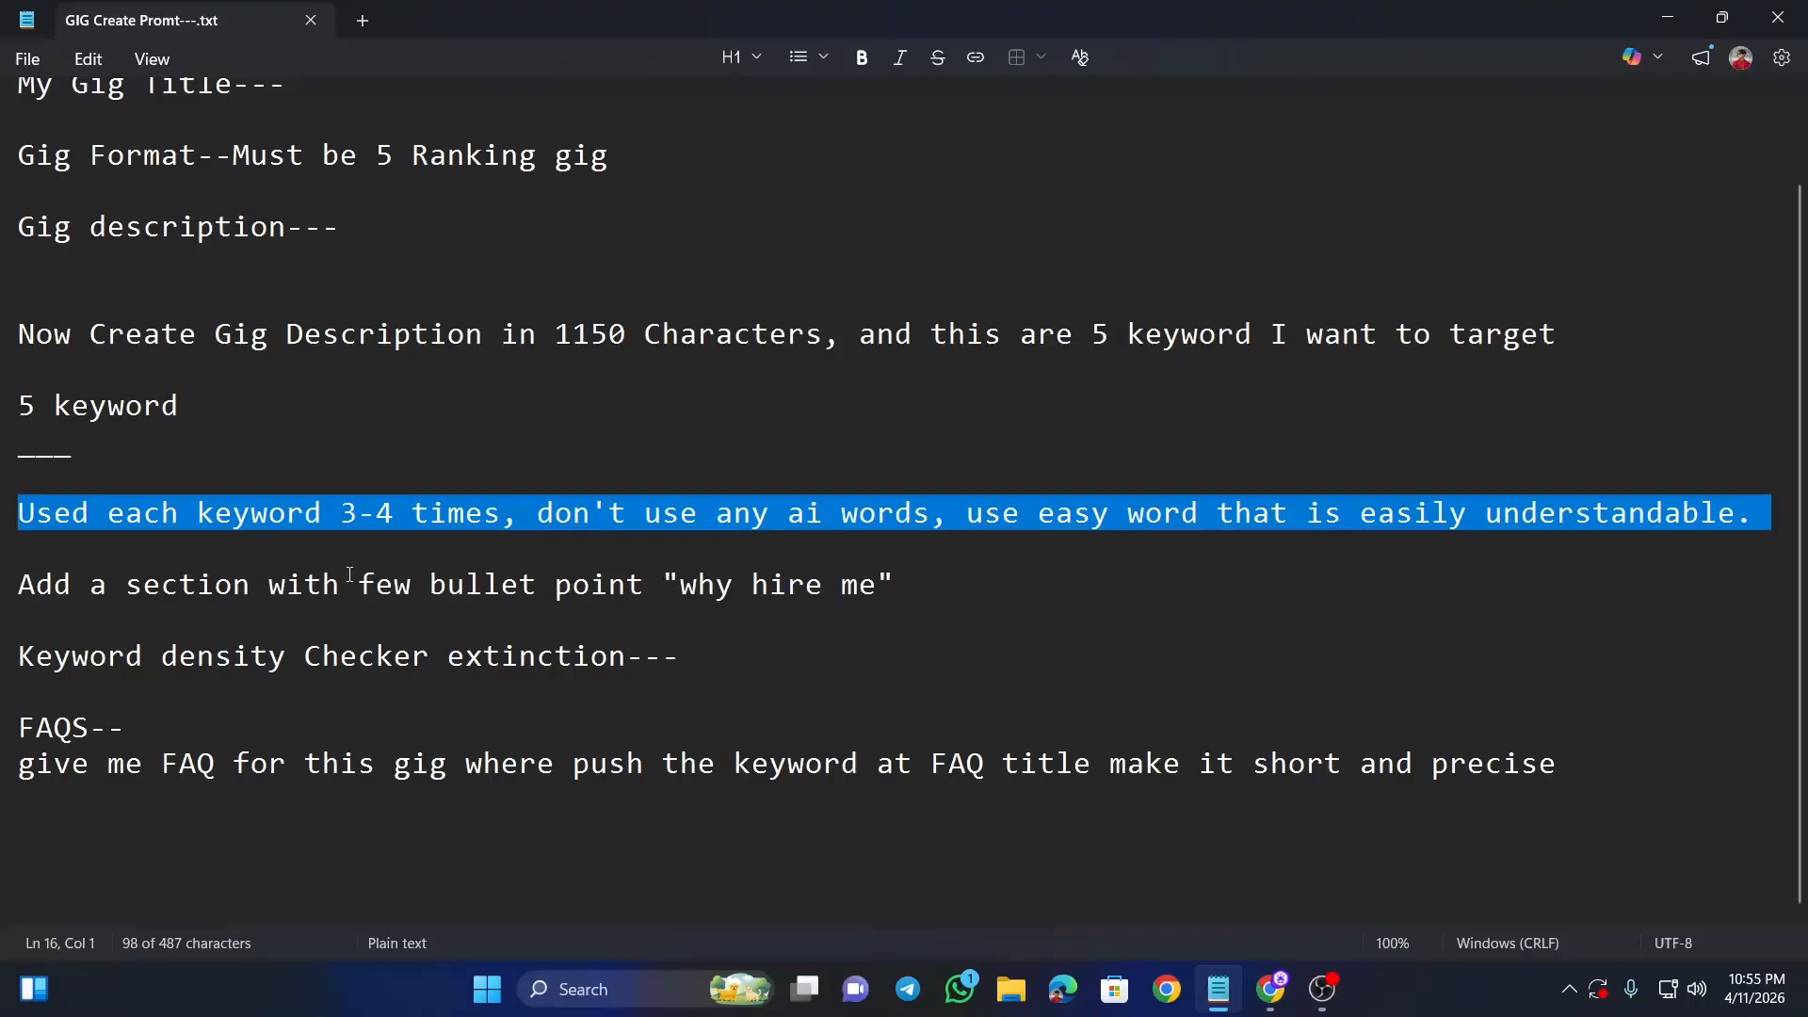
{"action": "right_click", "coordinate": [251, 504]}
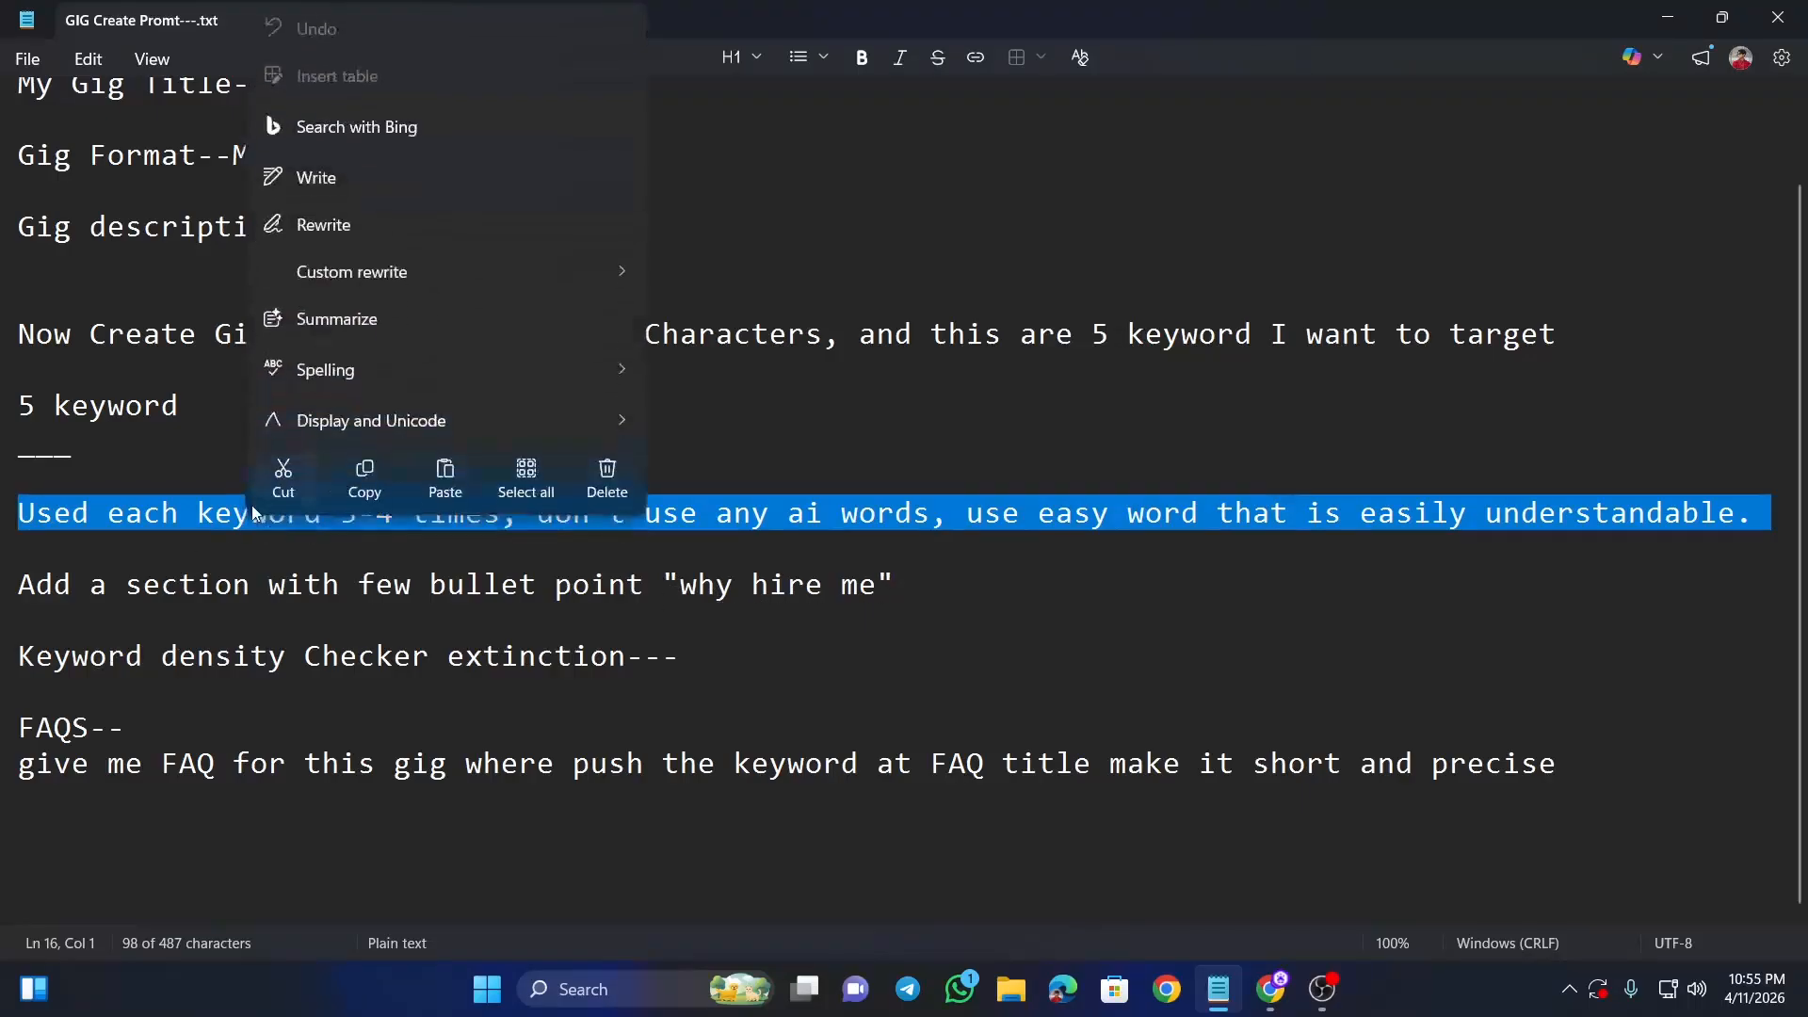
{"action": "left_click", "coordinate": [367, 471]}
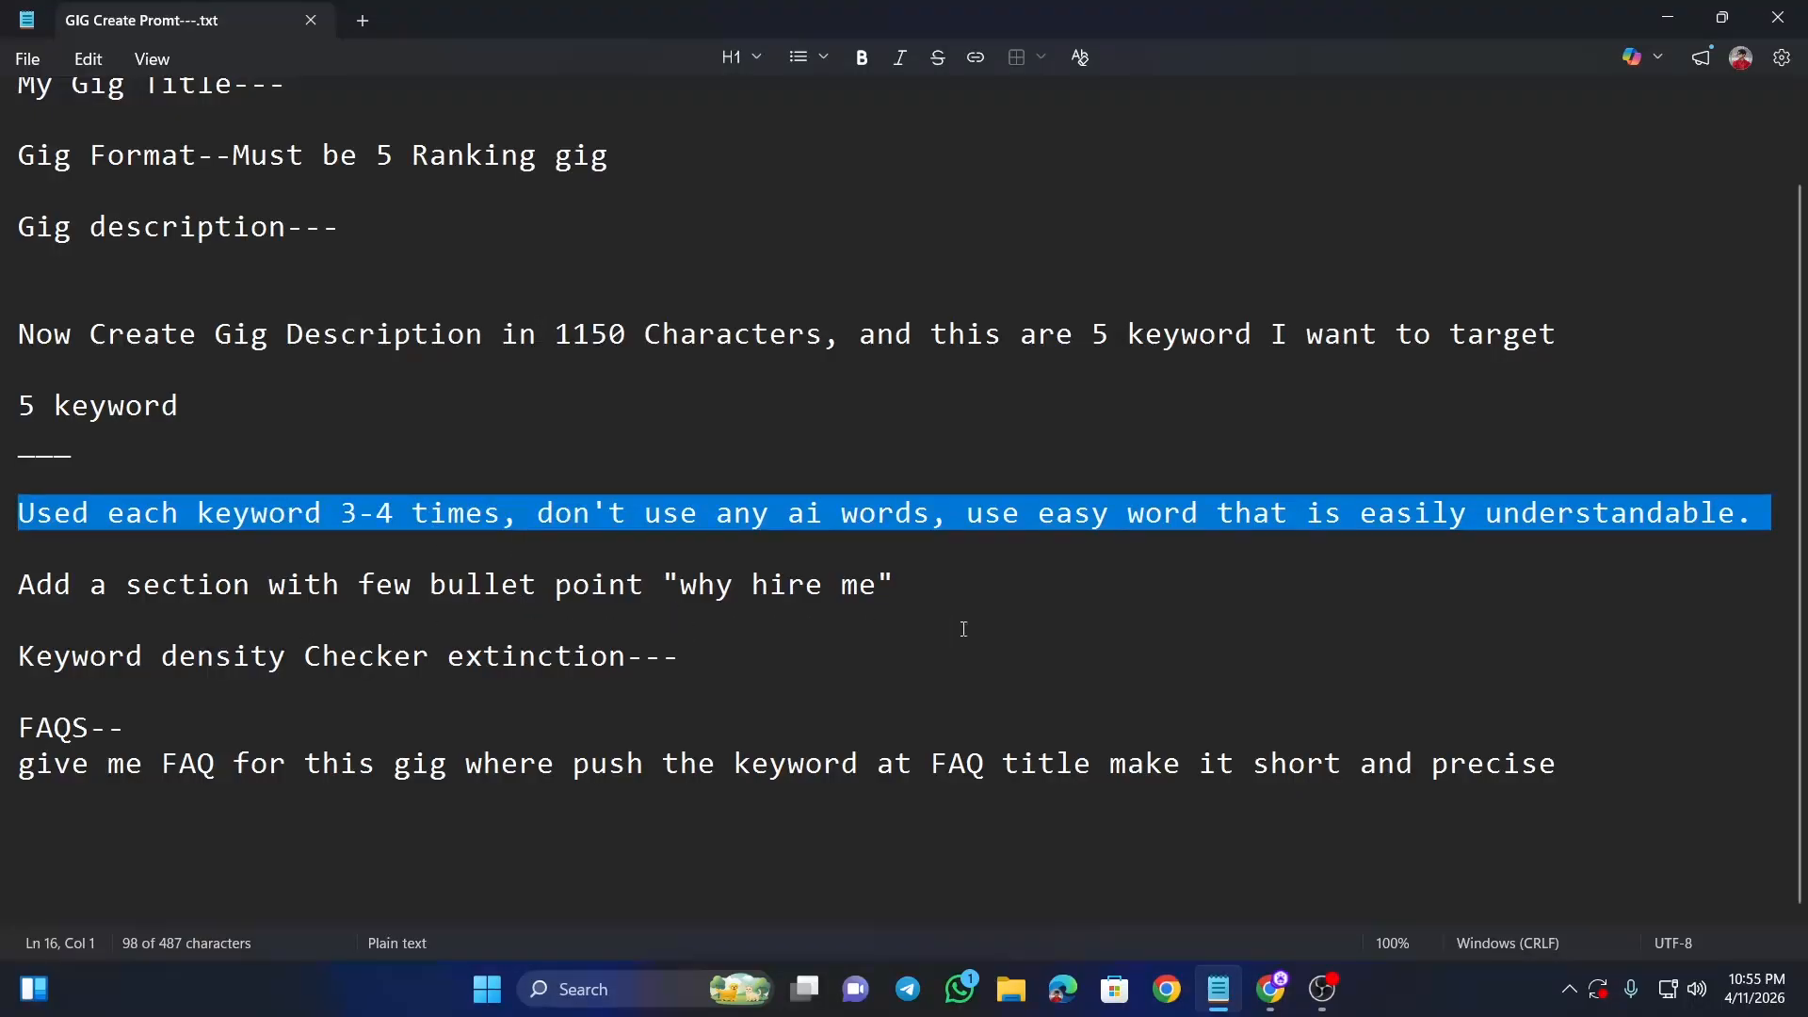
Step: Try to paste the copied keyword-usage instruction below the keyword list in the ChatGPT prompt and check the draft
{"action": "scroll", "coordinate": [568, 399], "scroll_direction": "up", "scroll_amount": 1}
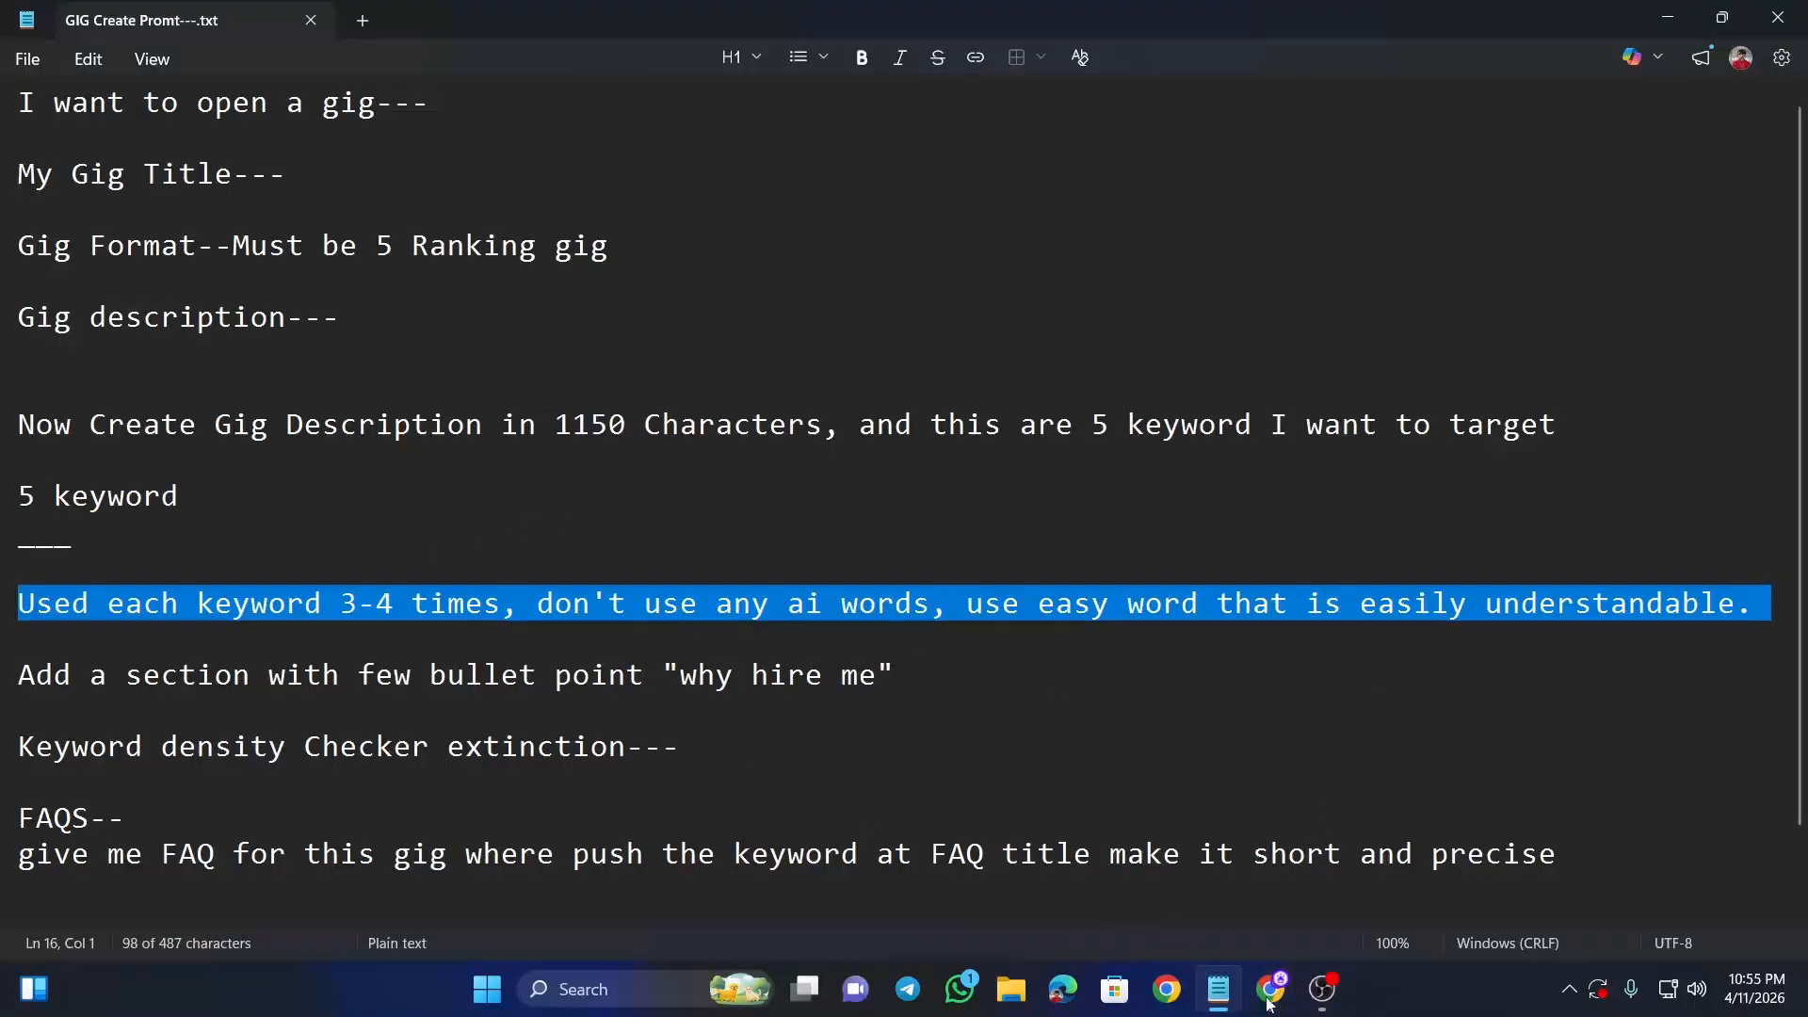
{"action": "mouse_move", "coordinate": [1270, 989]}
{"action": "left_click", "coordinate": [1064, 829]}
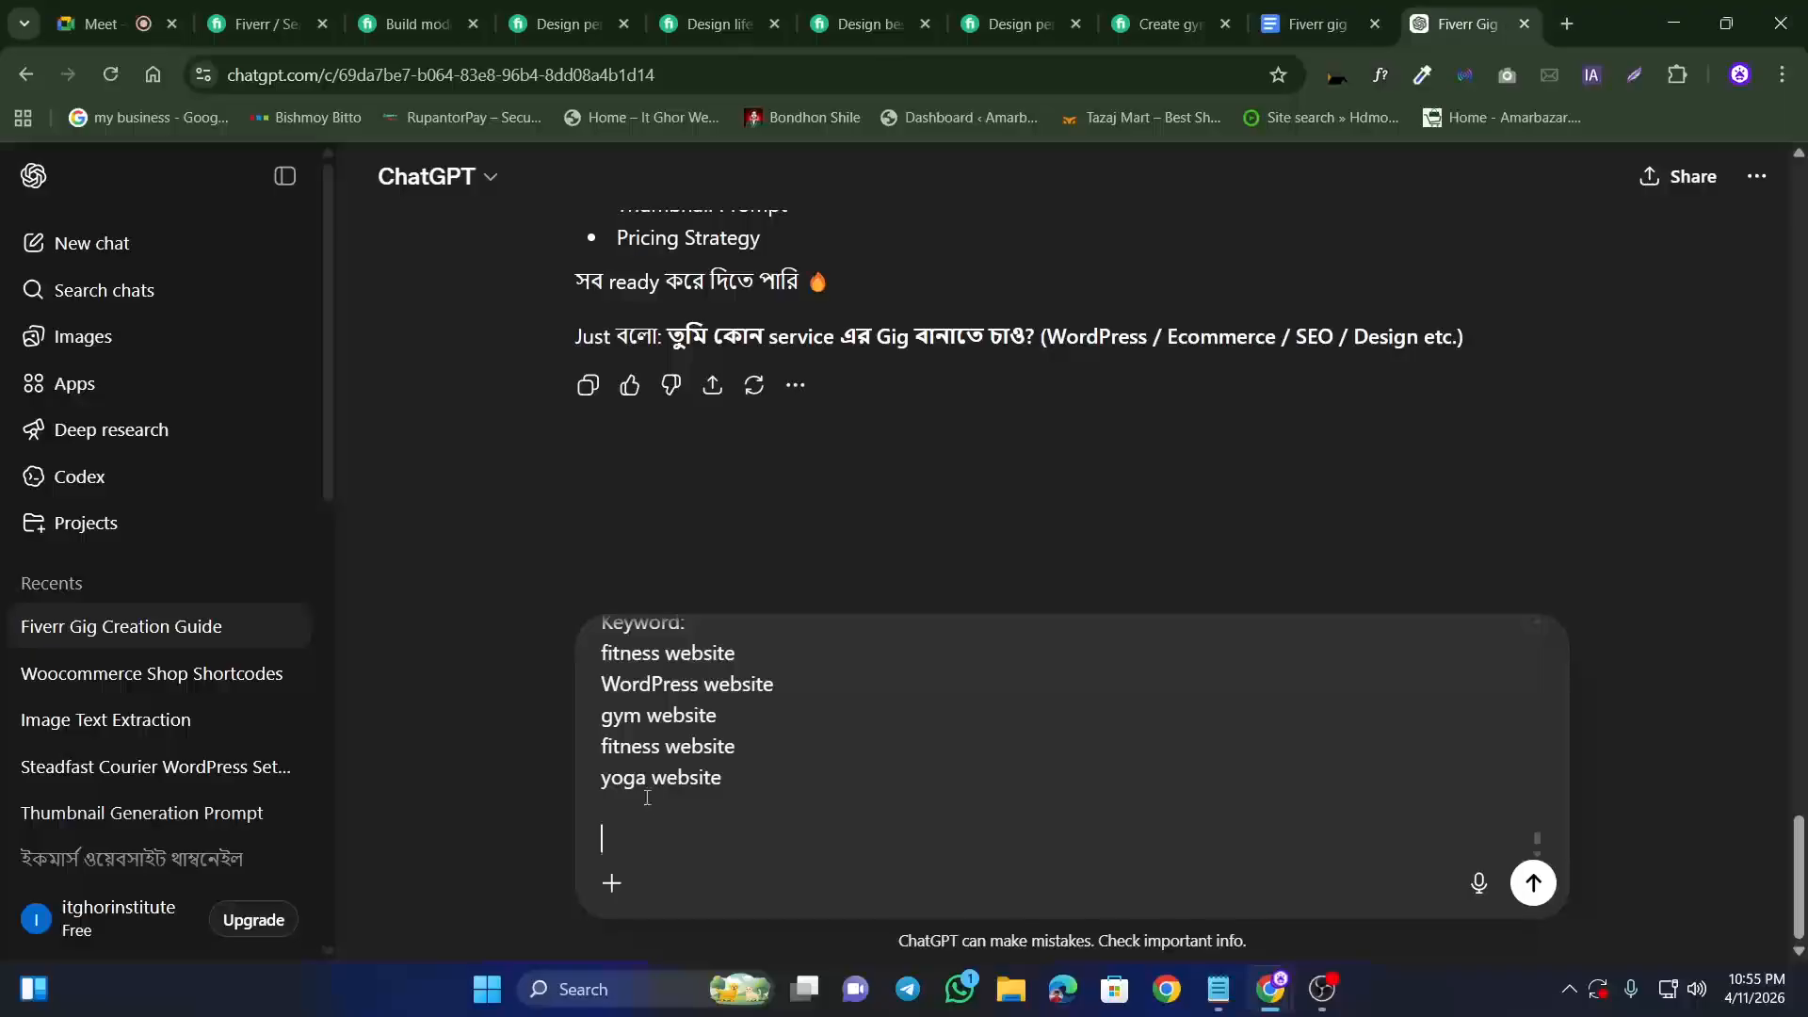
{"action": "key", "text": "ctrl+v"}
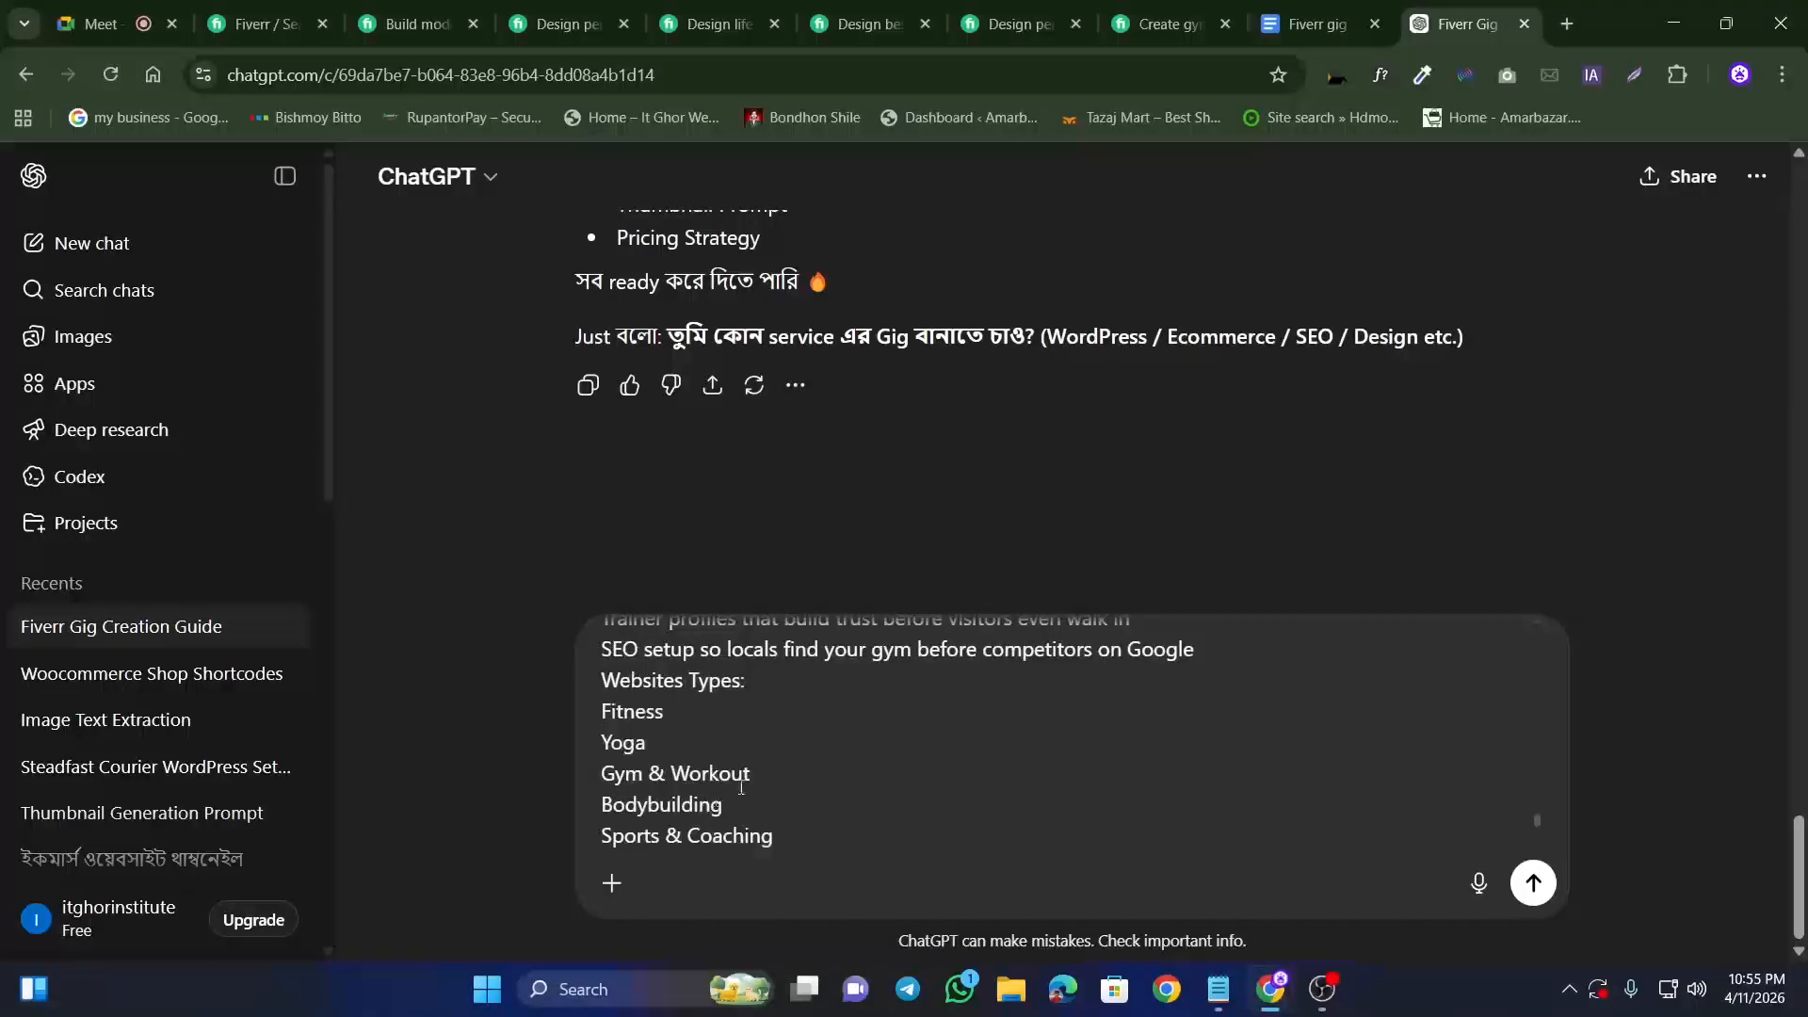
{"action": "scroll", "coordinate": [708, 805], "scroll_direction": "down", "scroll_amount": 5}
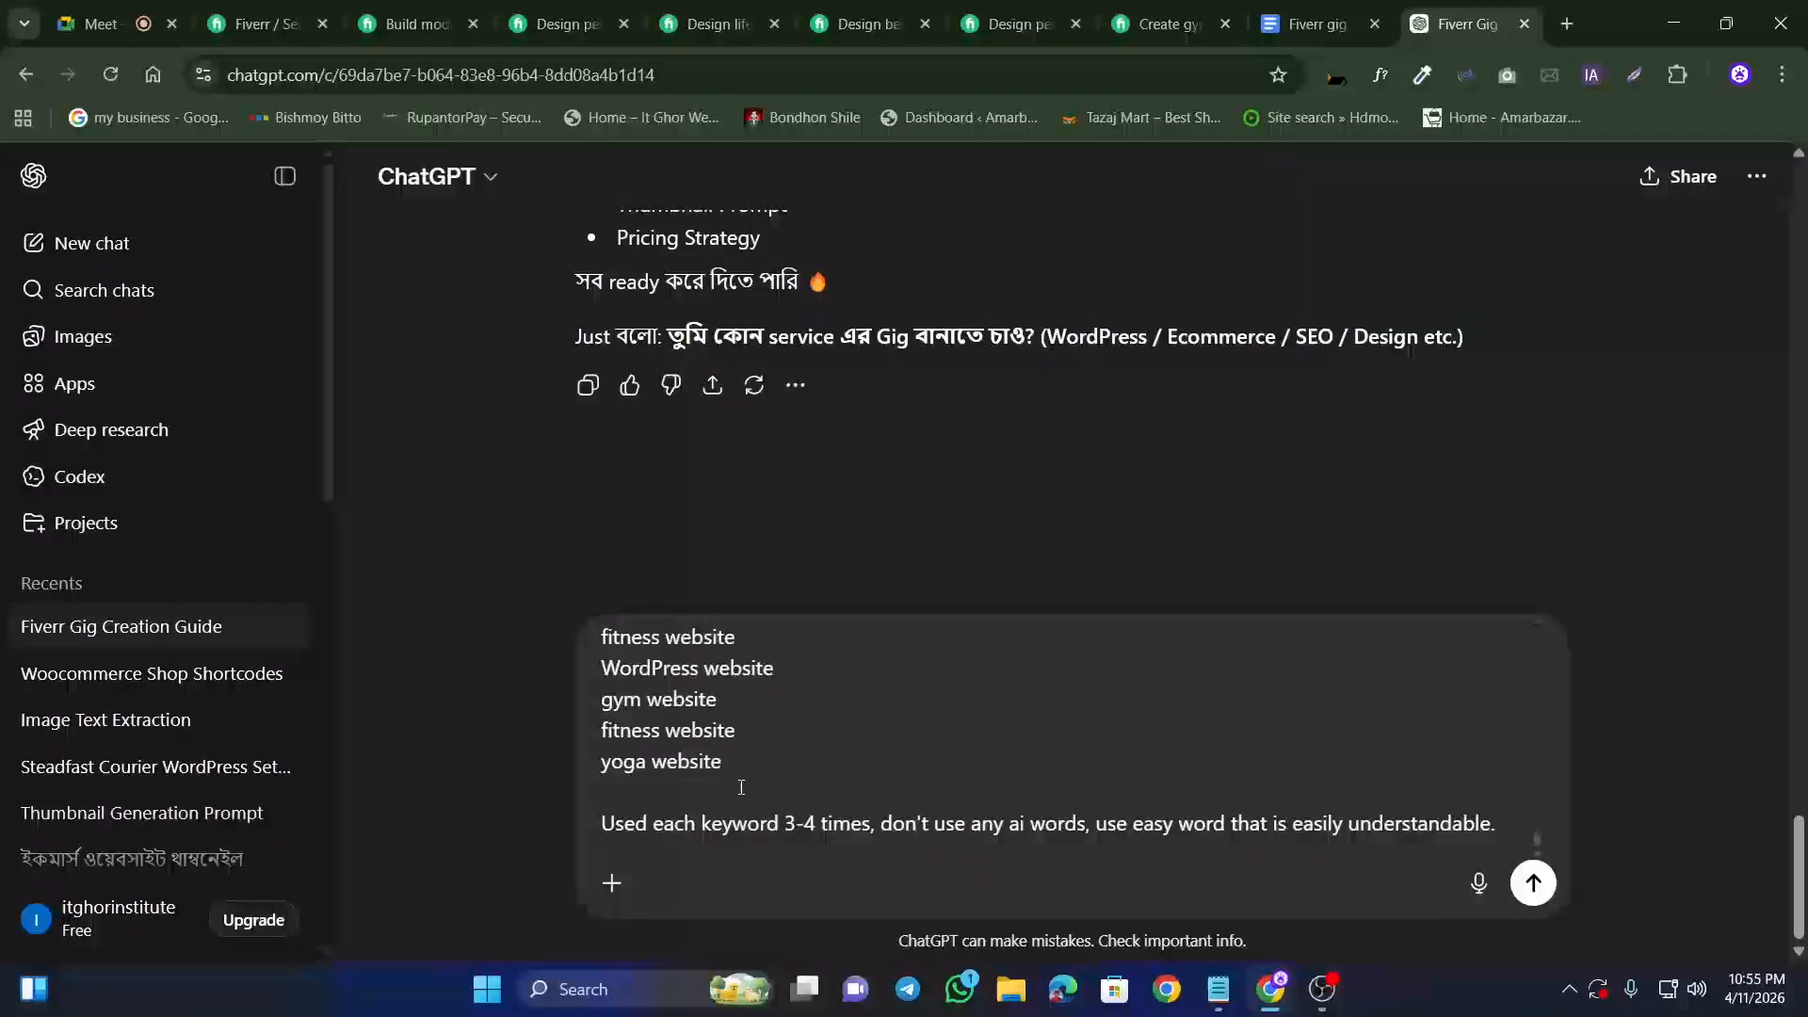
{"action": "scroll", "coordinate": [741, 787], "scroll_direction": "up", "scroll_amount": 10}
{"action": "scroll", "coordinate": [740, 787], "scroll_direction": "down", "scroll_amount": 10}
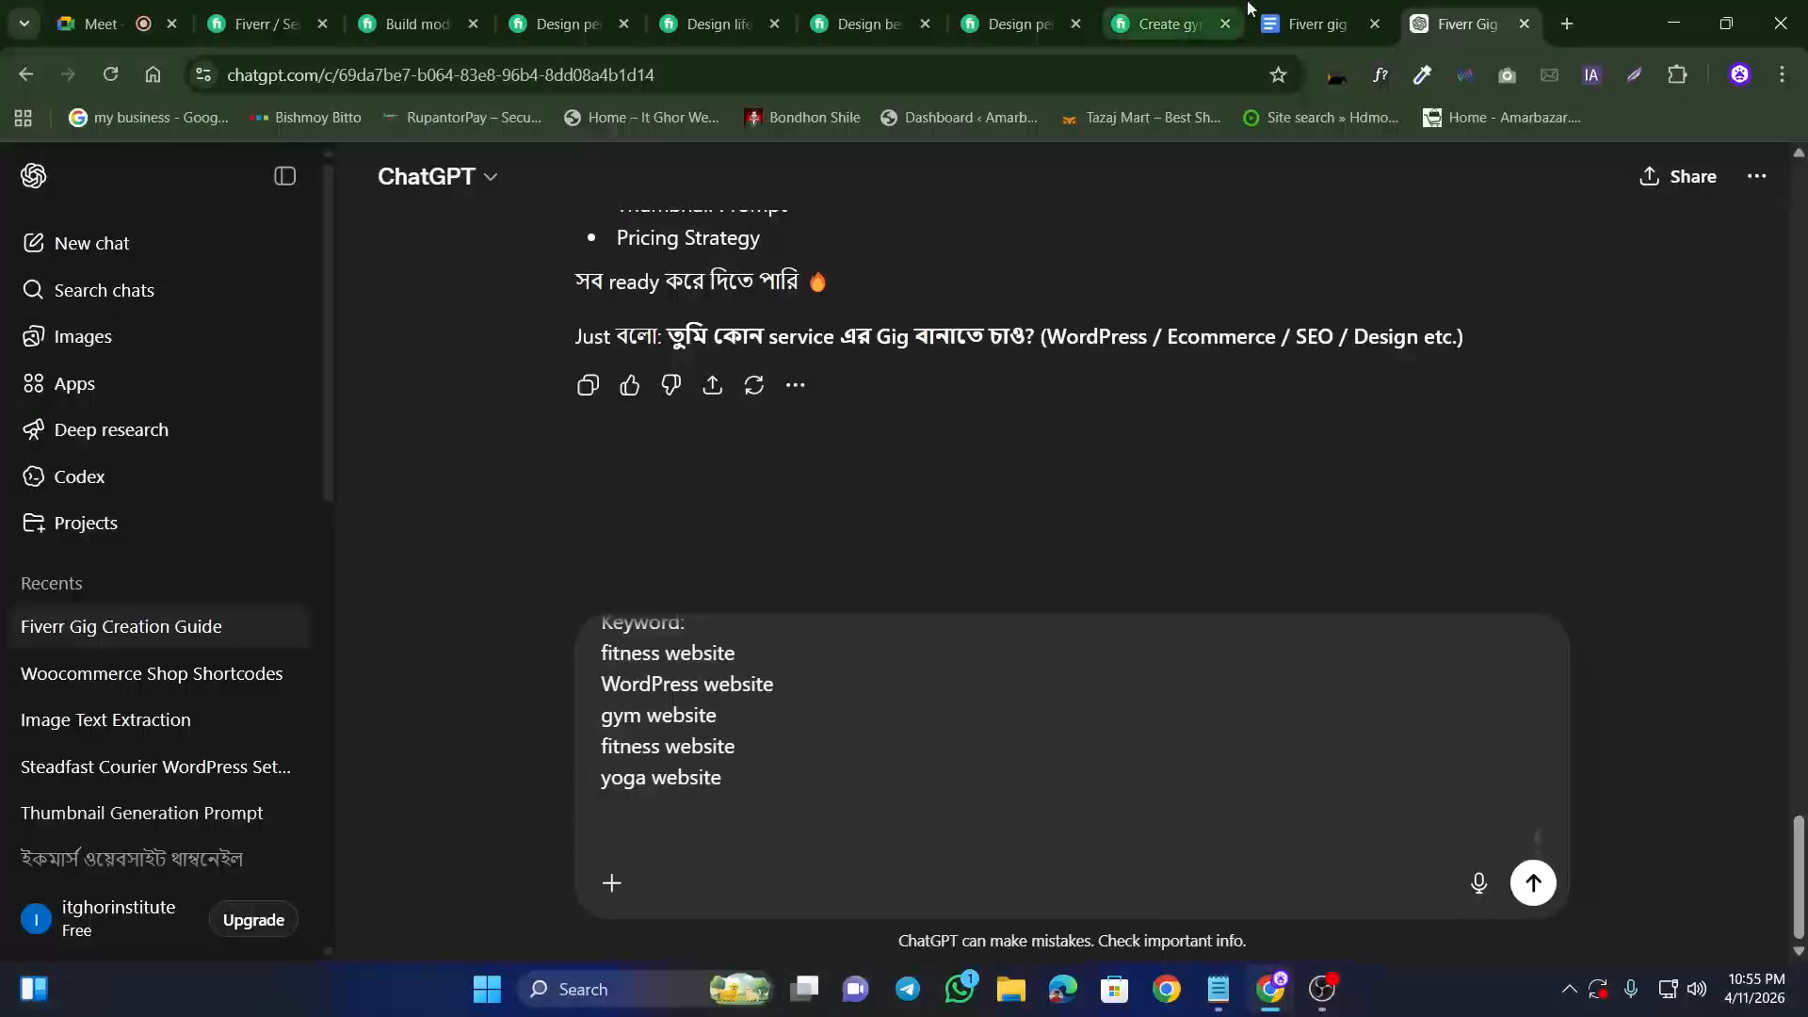
{"action": "left_click", "coordinate": [1162, 24]}
{"action": "left_click", "coordinate": [1316, 23]}
{"action": "left_click", "coordinate": [1468, 24]}
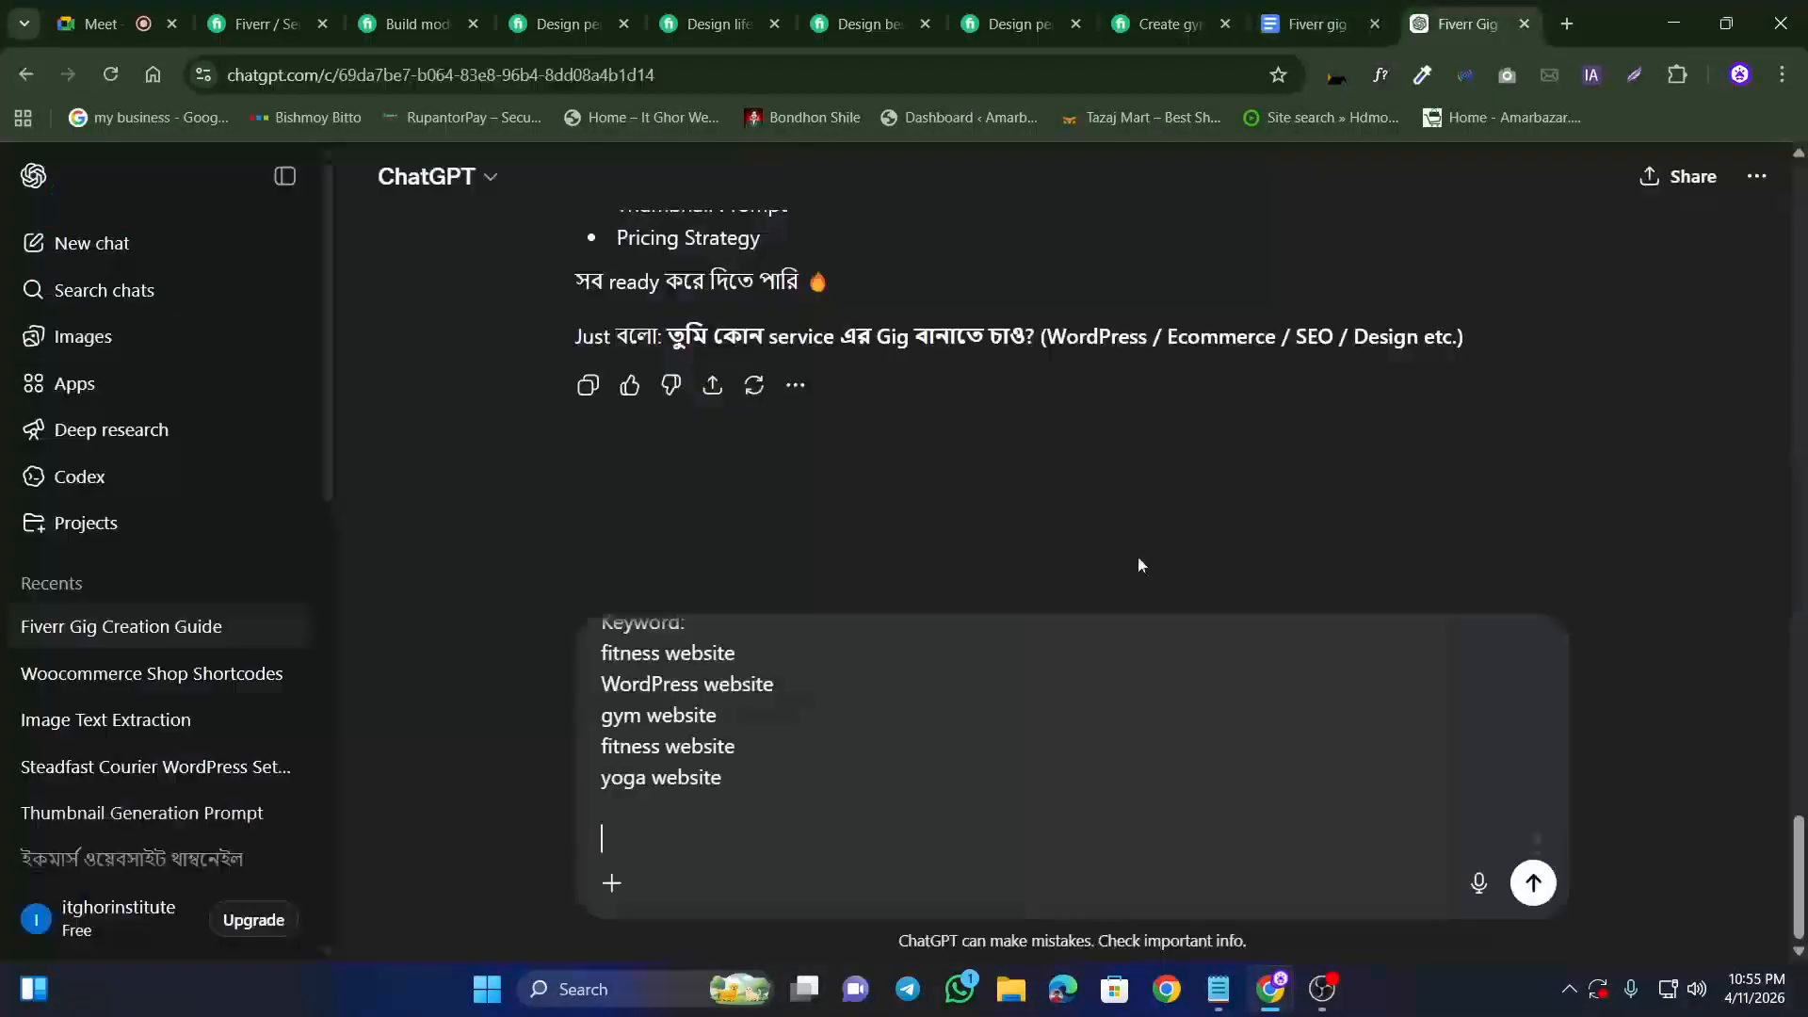
Step: Copy the "Used each keyword 3-4 times" line again from the Notepad notes and review the prompt draft in ChatGPT
{"action": "left_click", "coordinate": [1218, 989]}
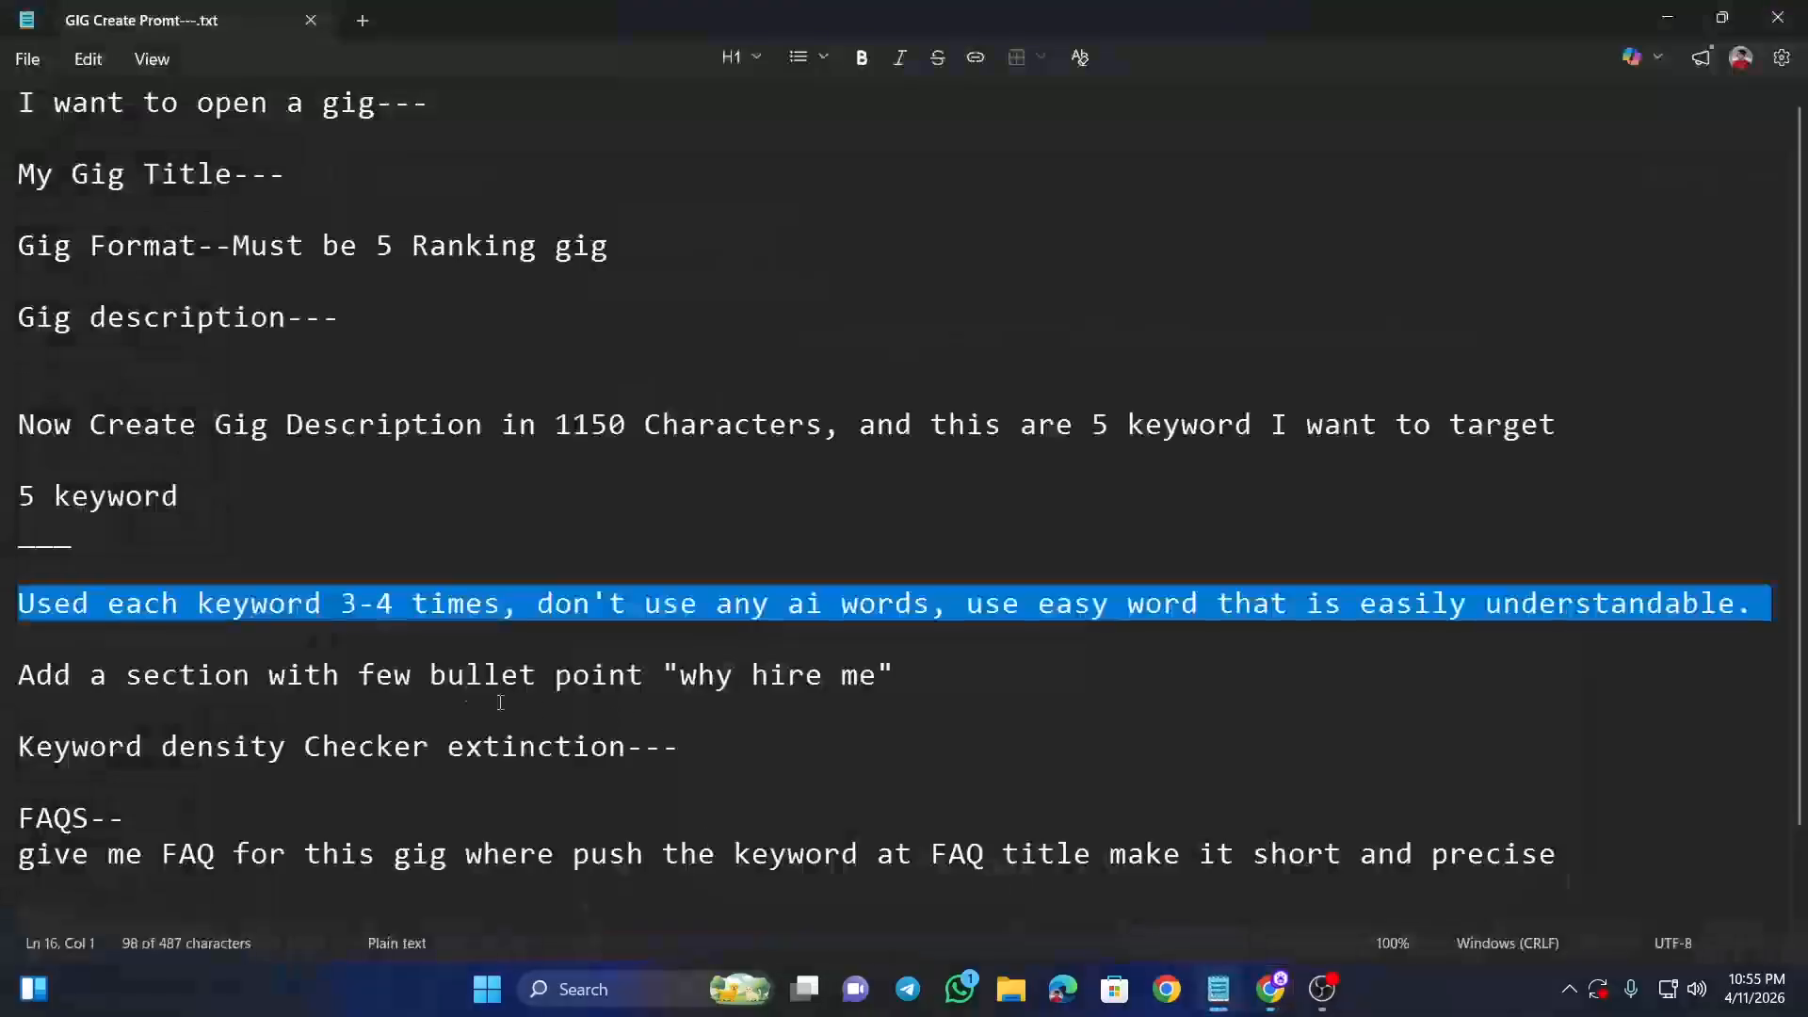
{"action": "right_click", "coordinate": [438, 614]}
{"action": "left_click", "coordinate": [563, 574]}
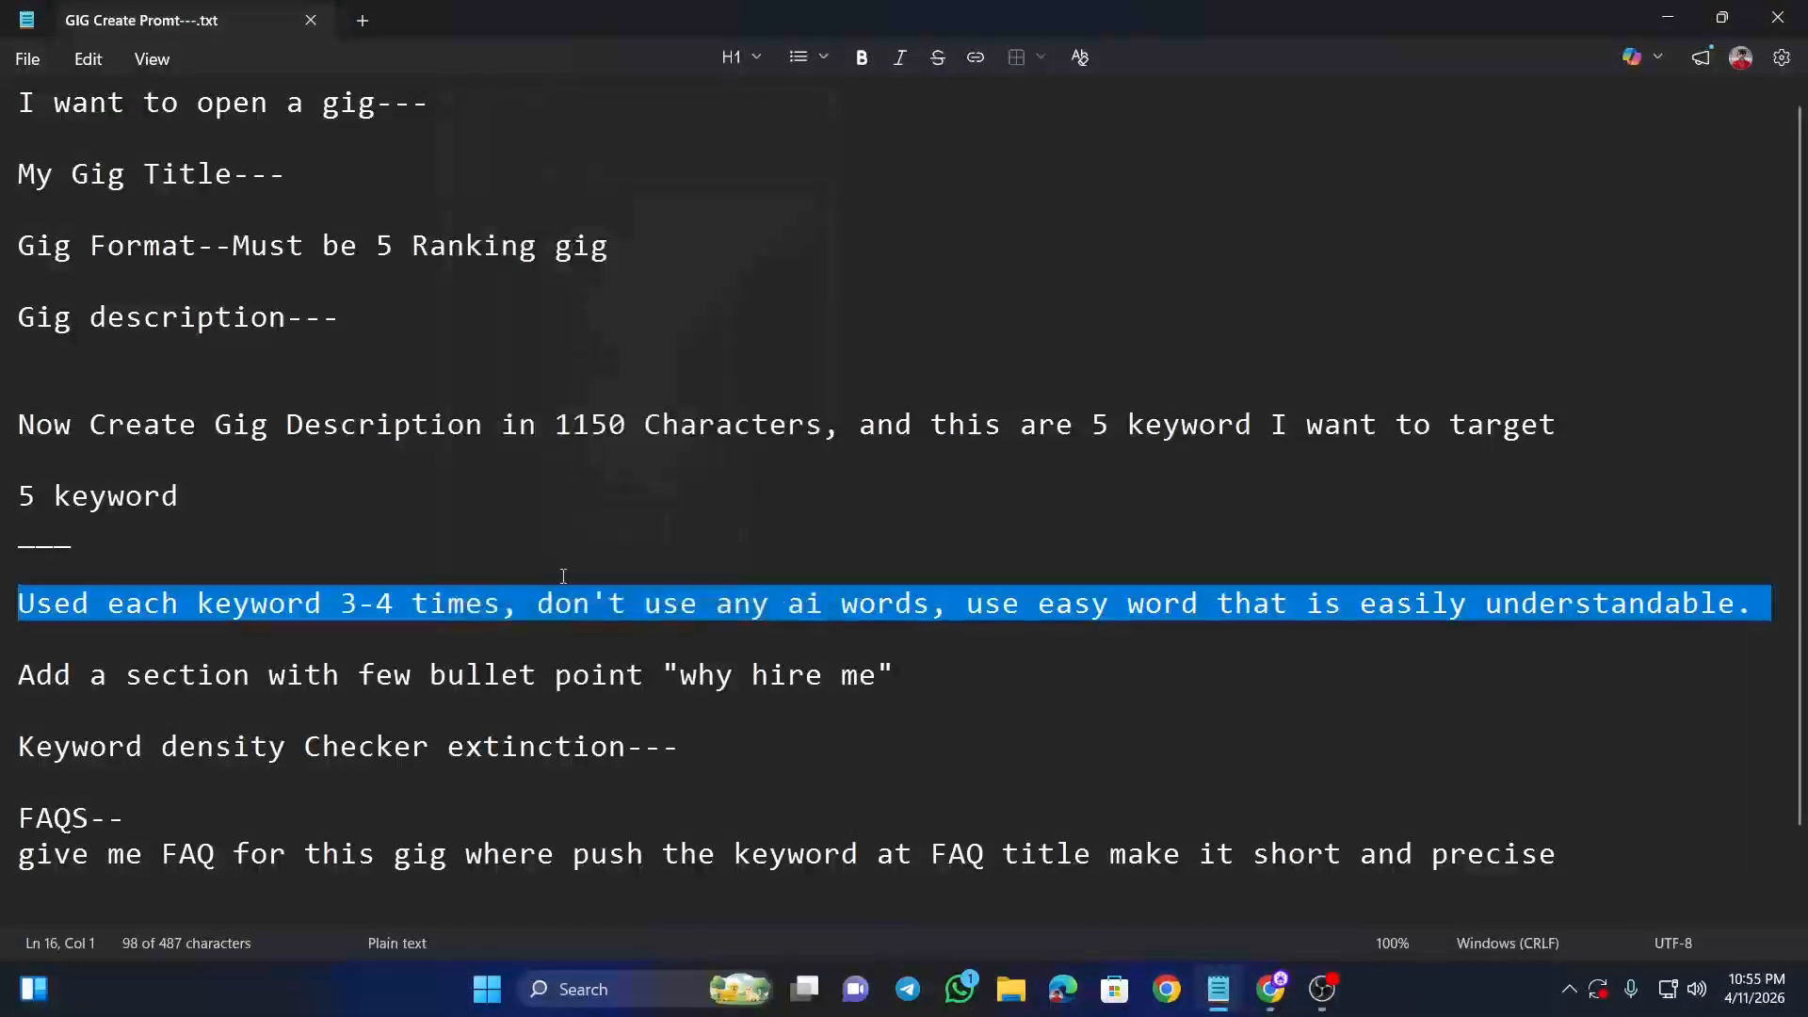
{"action": "left_click", "coordinate": [1271, 989]}
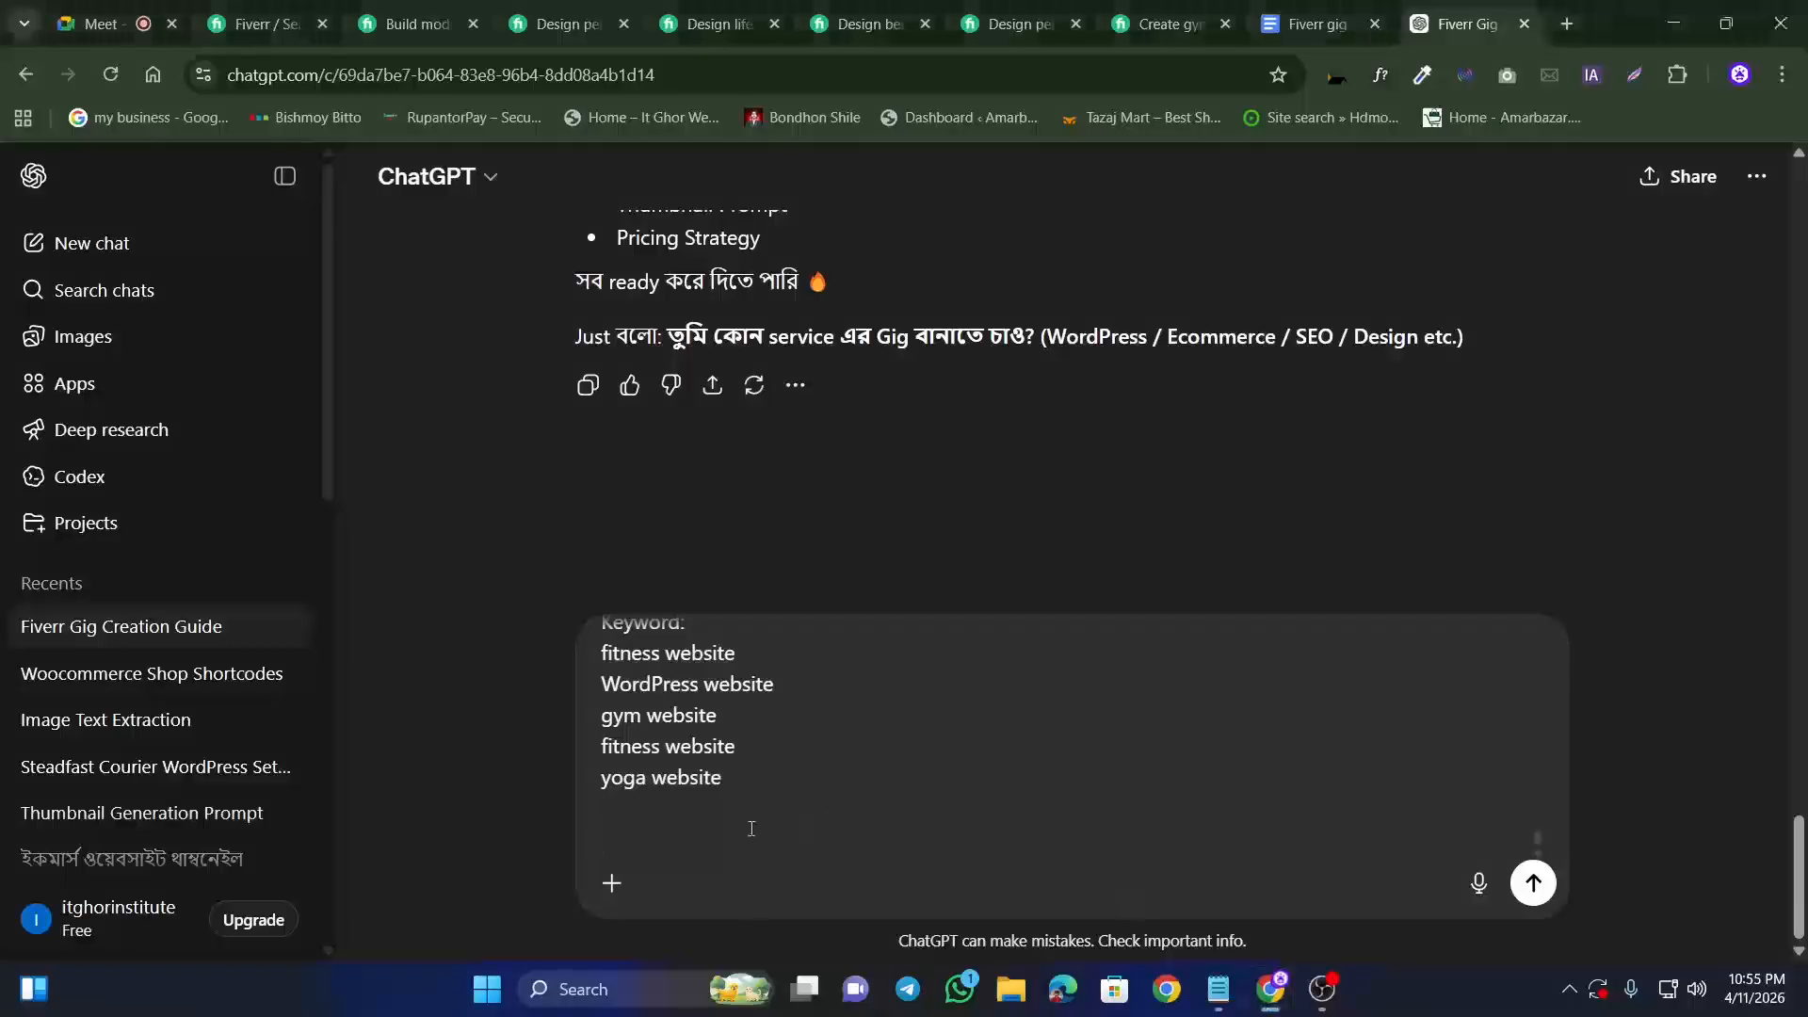
{"action": "scroll", "coordinate": [749, 829], "scroll_direction": "up", "scroll_amount": 2}
{"action": "scroll", "coordinate": [749, 829], "scroll_direction": "up", "scroll_amount": 5}
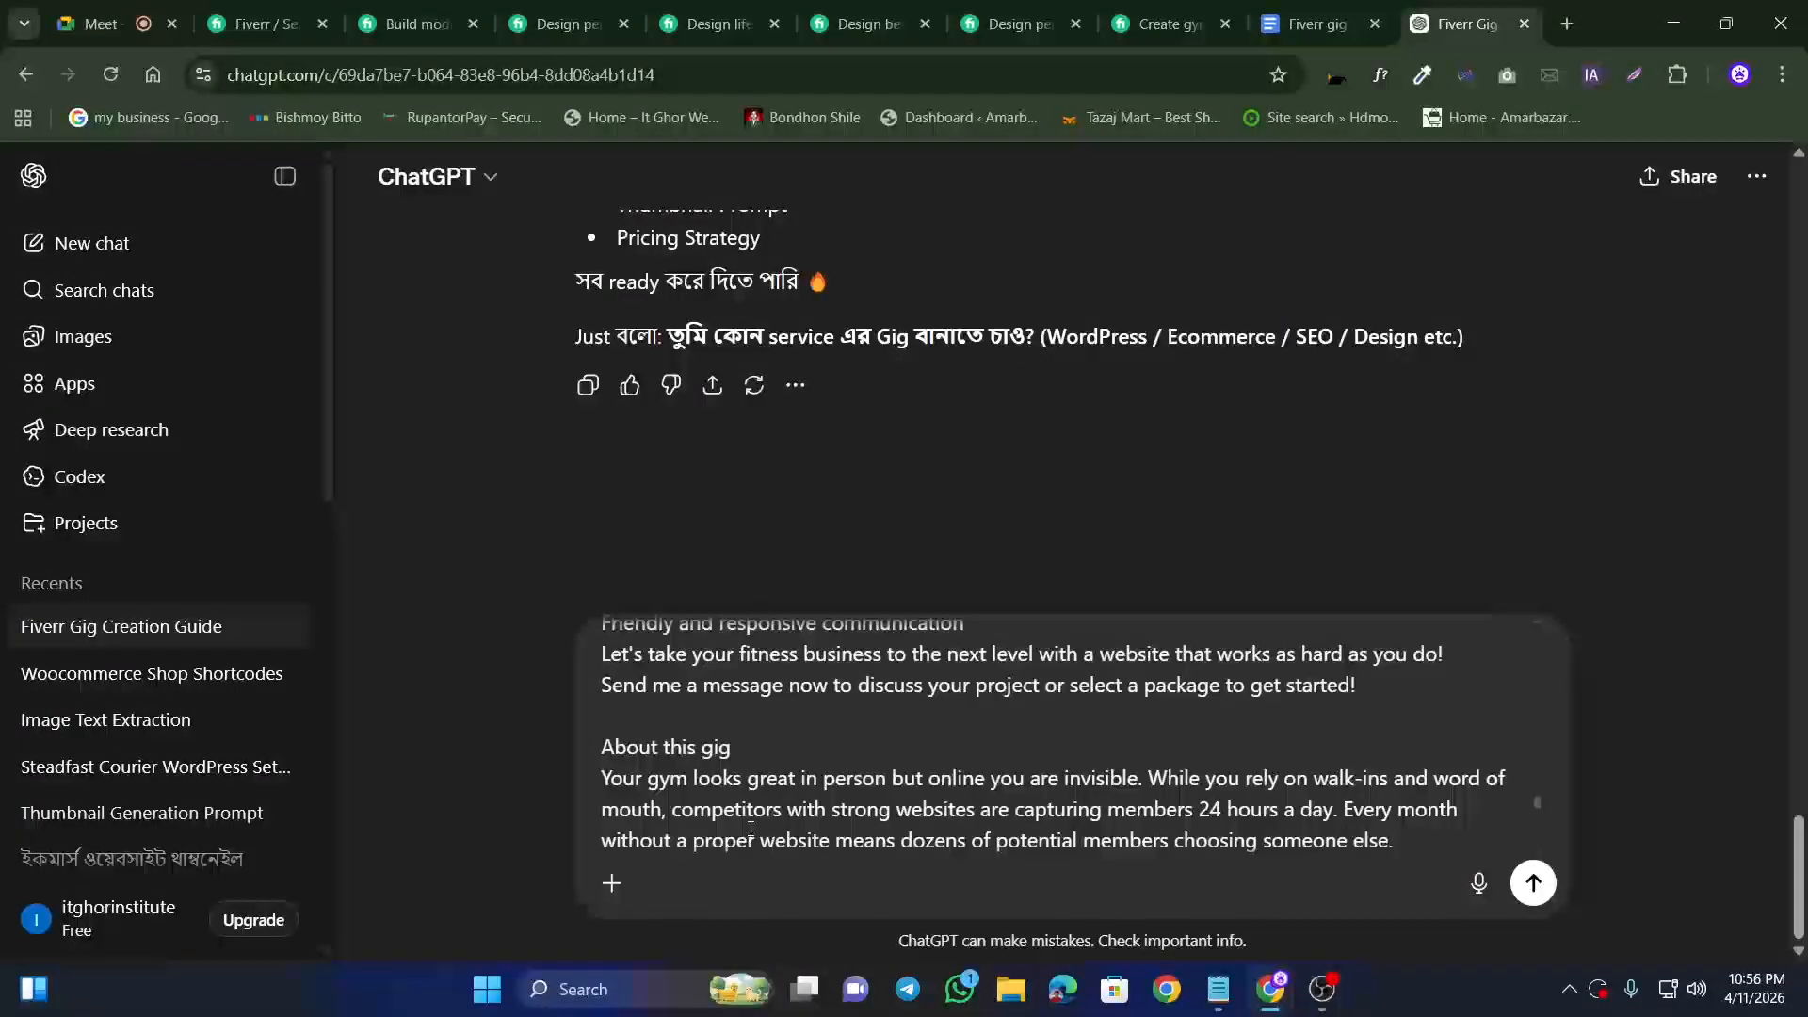
{"action": "scroll", "coordinate": [750, 829], "scroll_direction": "down", "scroll_amount": 3}
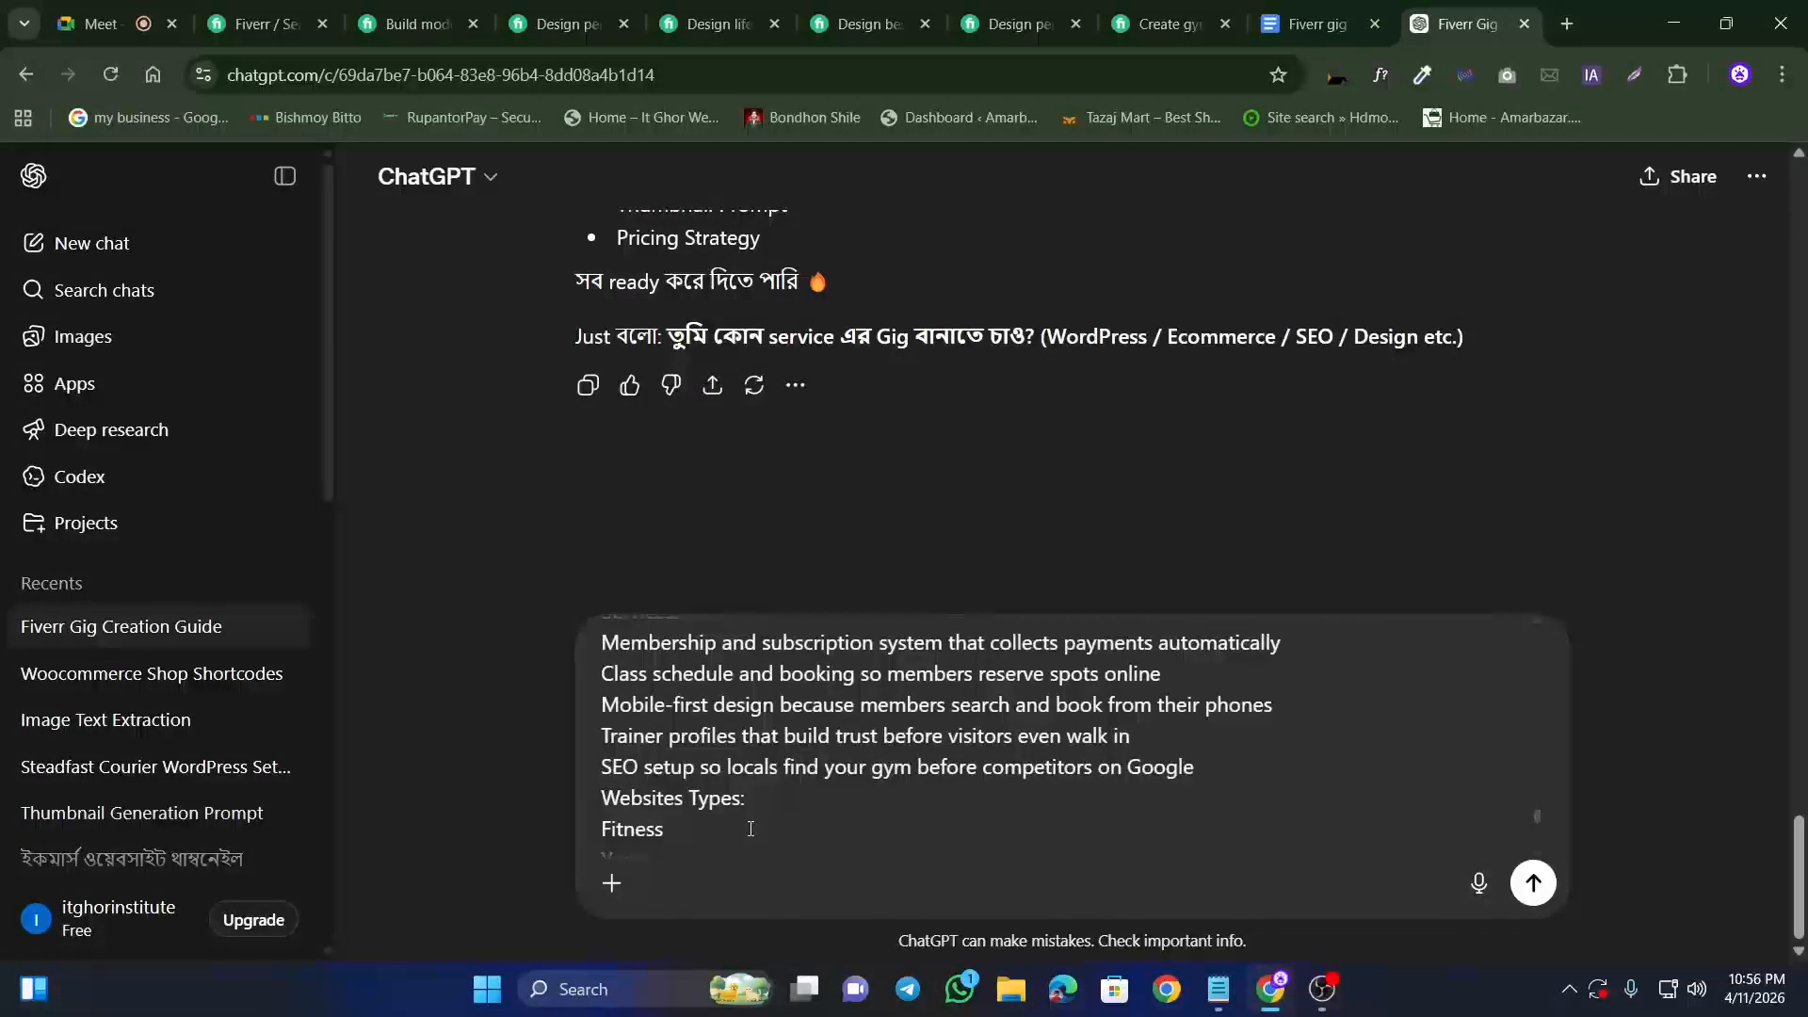
{"action": "scroll", "coordinate": [750, 828], "scroll_direction": "down", "scroll_amount": 5}
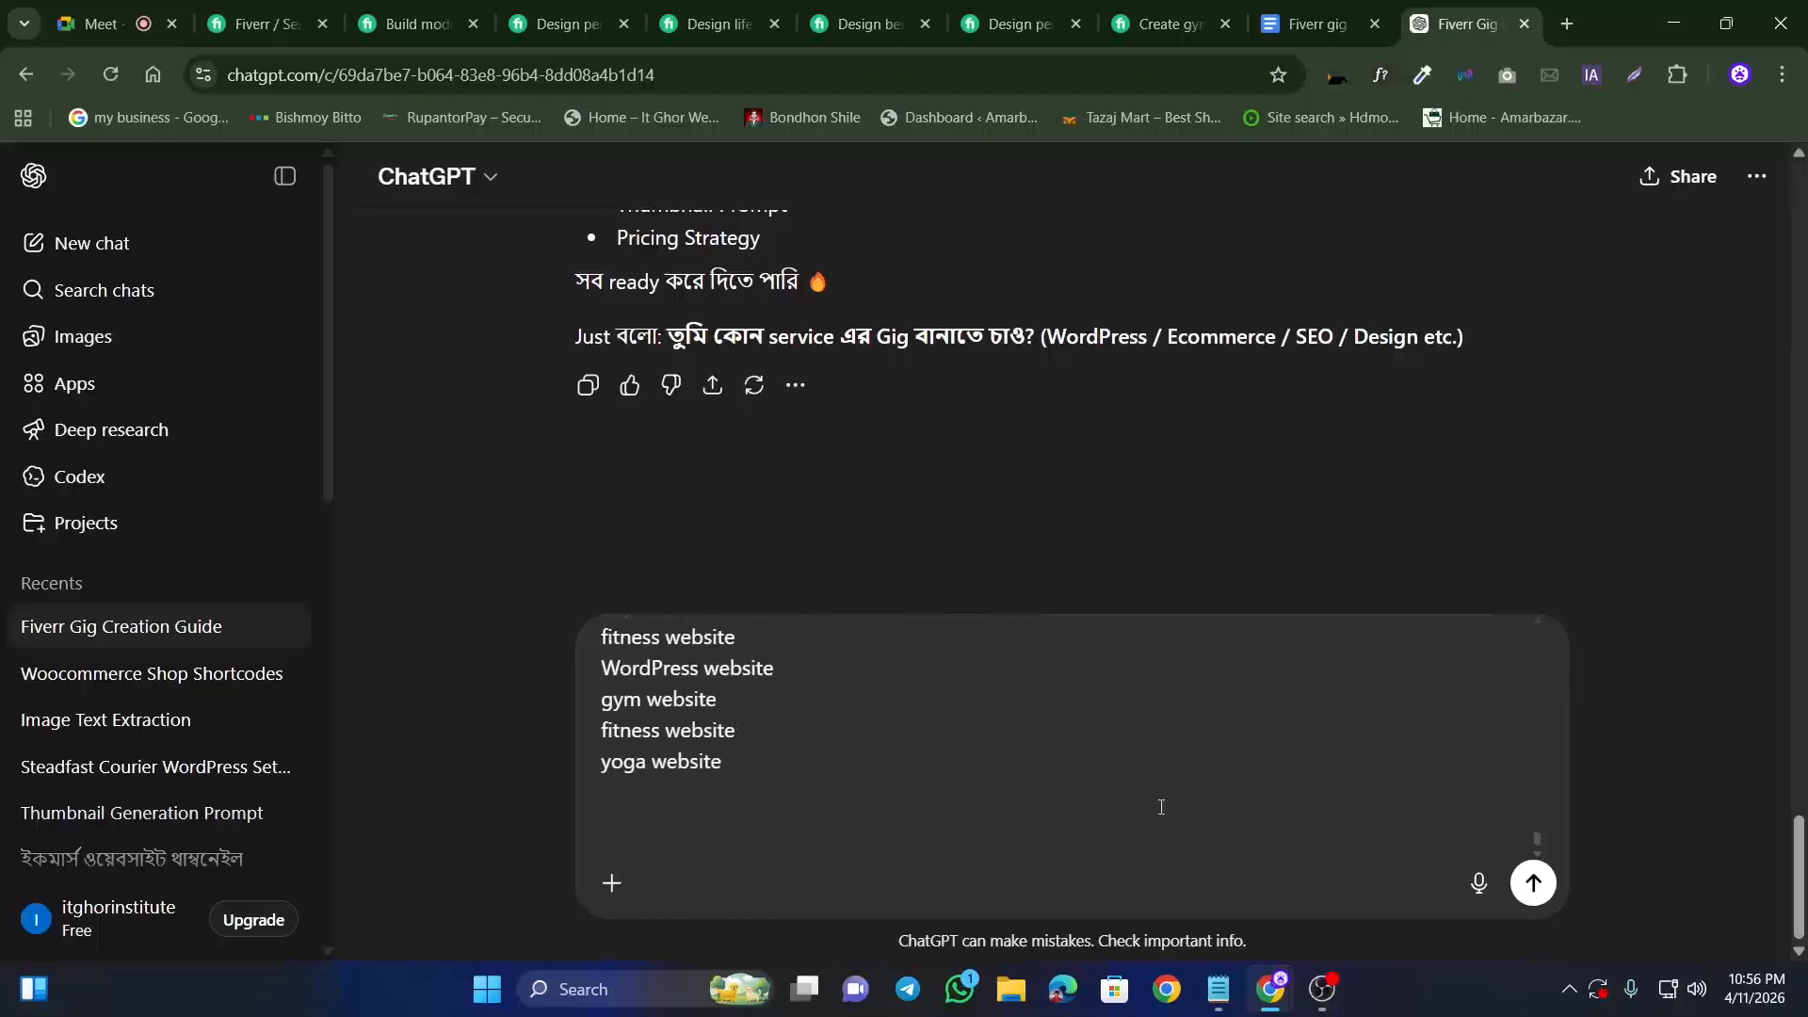
Step: Switch to Notepad, cut the "Used each keyword 3-4 times" line to the clipboard and undo the removal in the notes
{"action": "left_click", "coordinate": [1218, 989]}
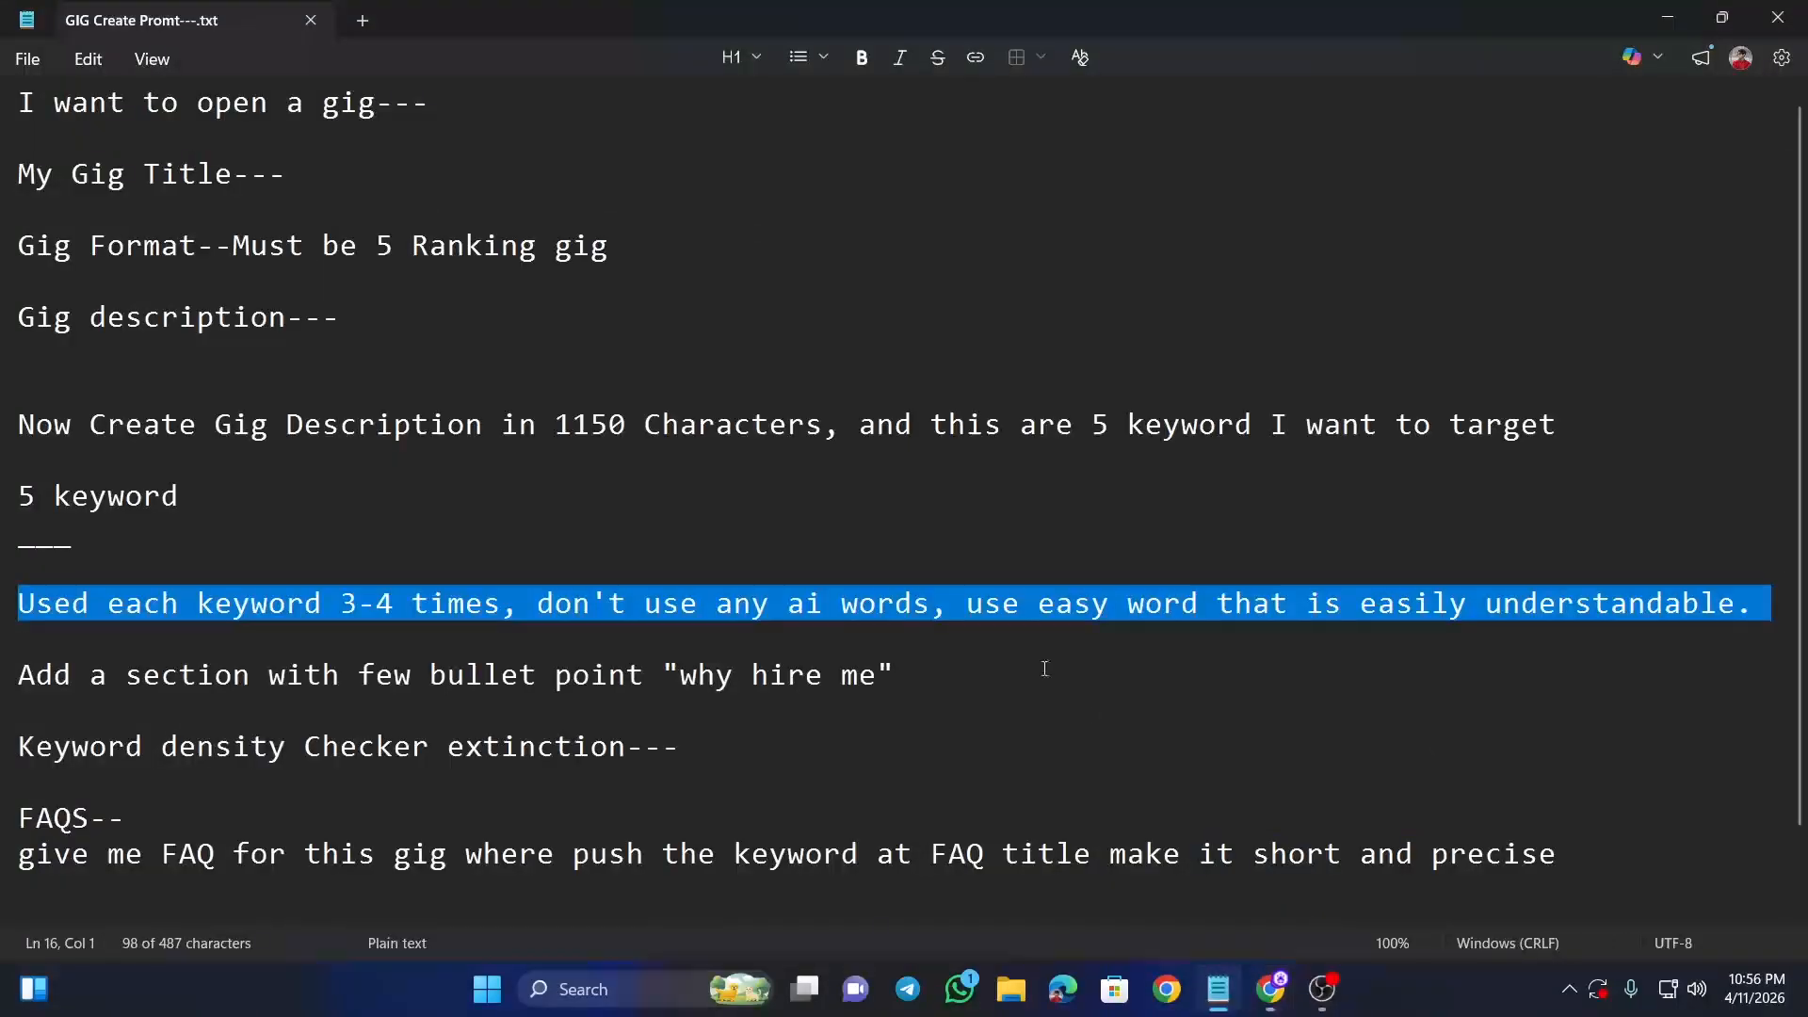
{"action": "right_click", "coordinate": [820, 607]}
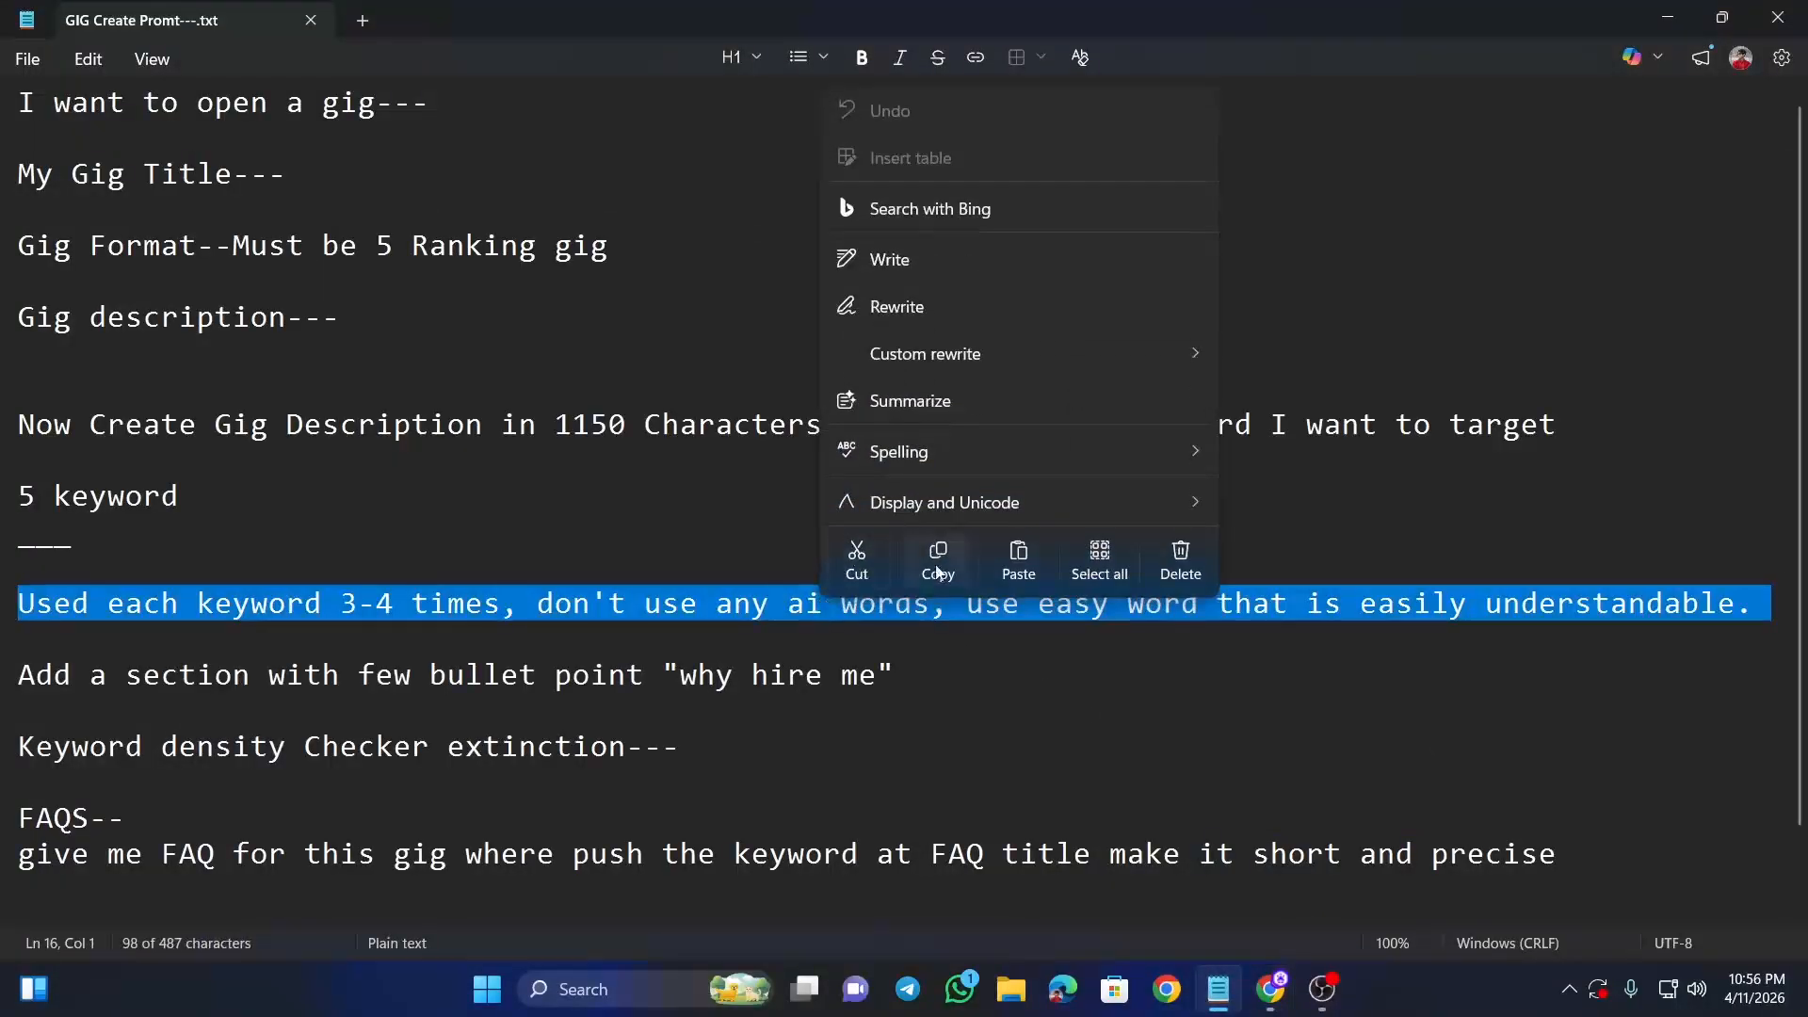
{"action": "left_click", "coordinate": [856, 563]}
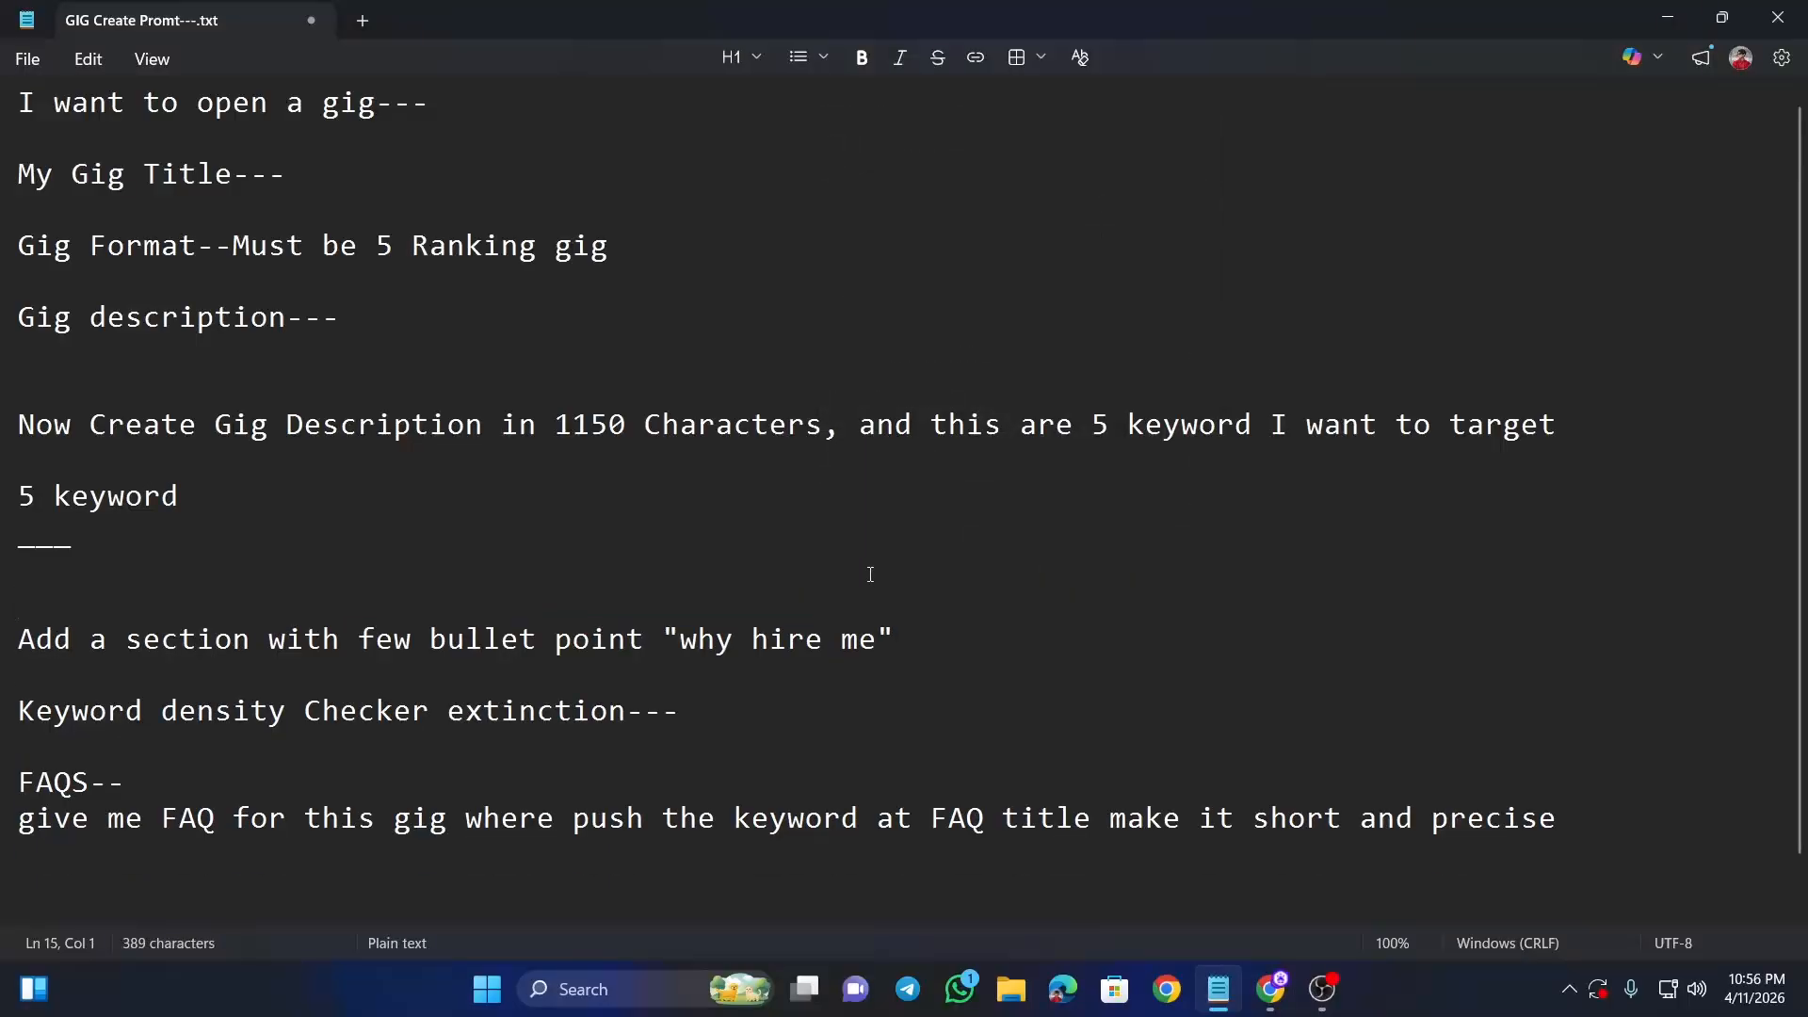
{"action": "key", "text": "ctrl+z"}
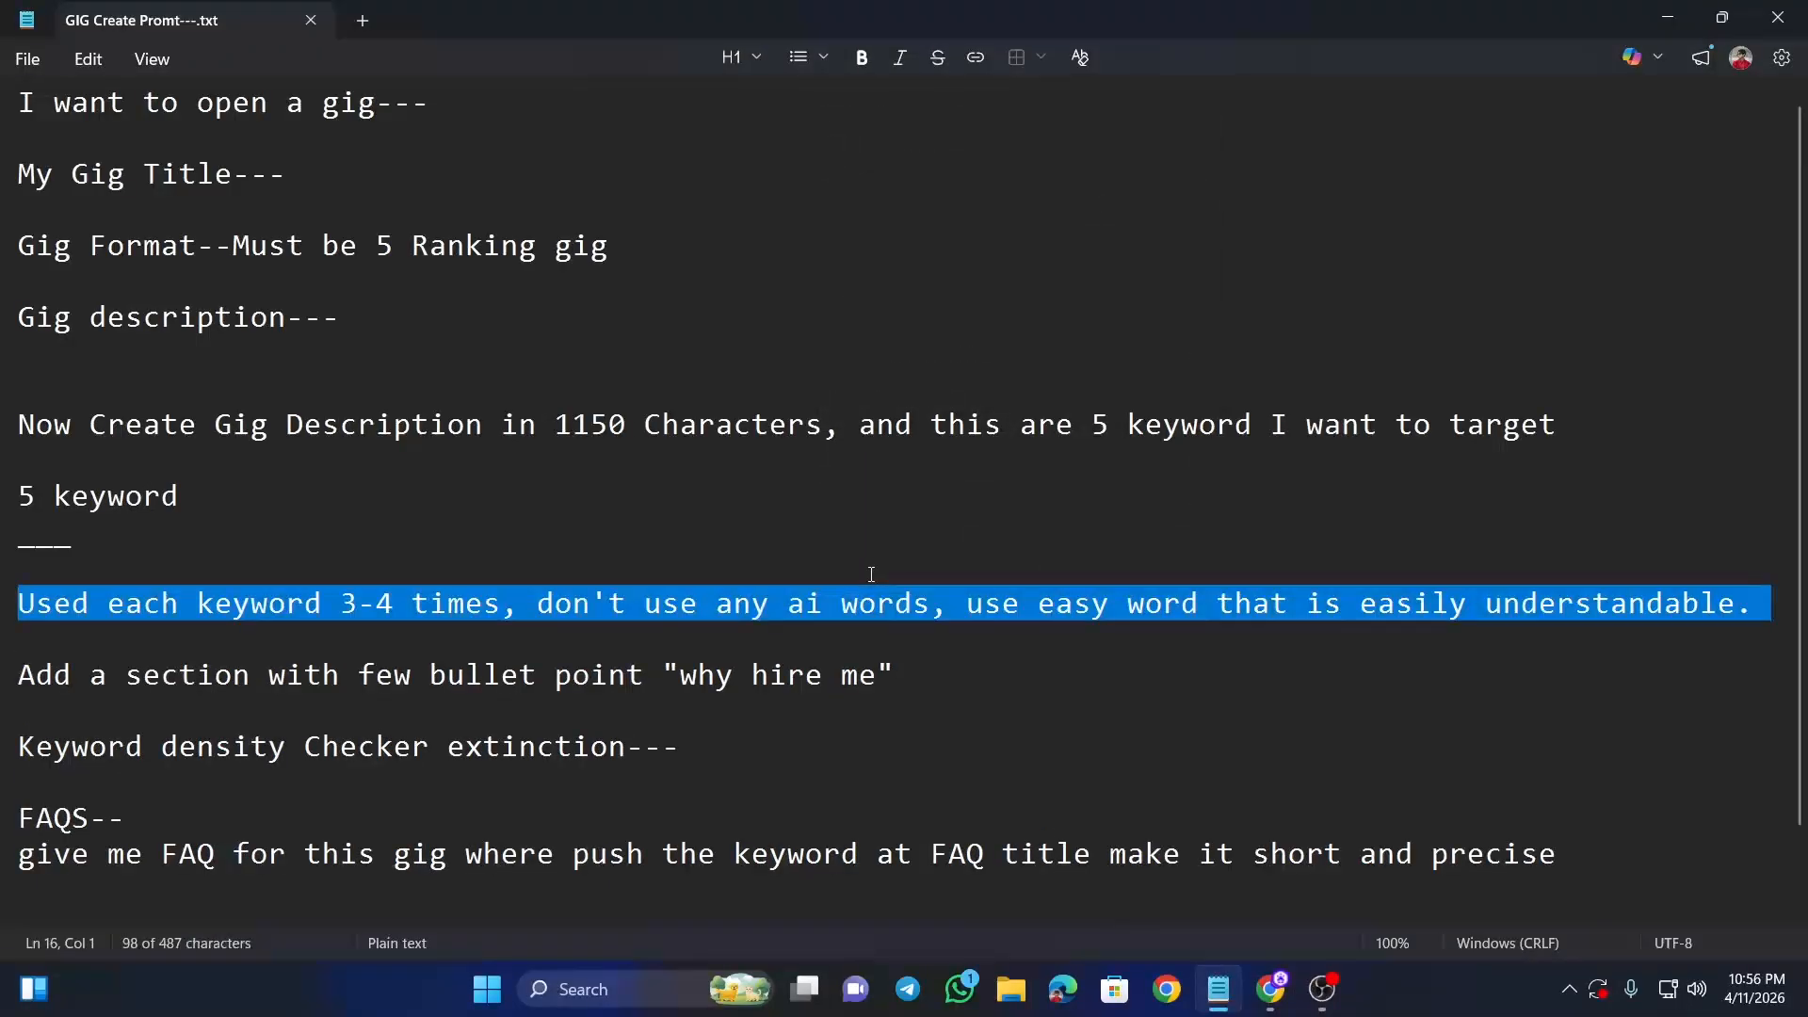
Step: Switch to ChatGPT and paste the keyword-usage instruction below the keyword list in the prompt, followed by a blank line
{"action": "mouse_move", "coordinate": [1270, 988]}
{"action": "left_click", "coordinate": [1060, 862]}
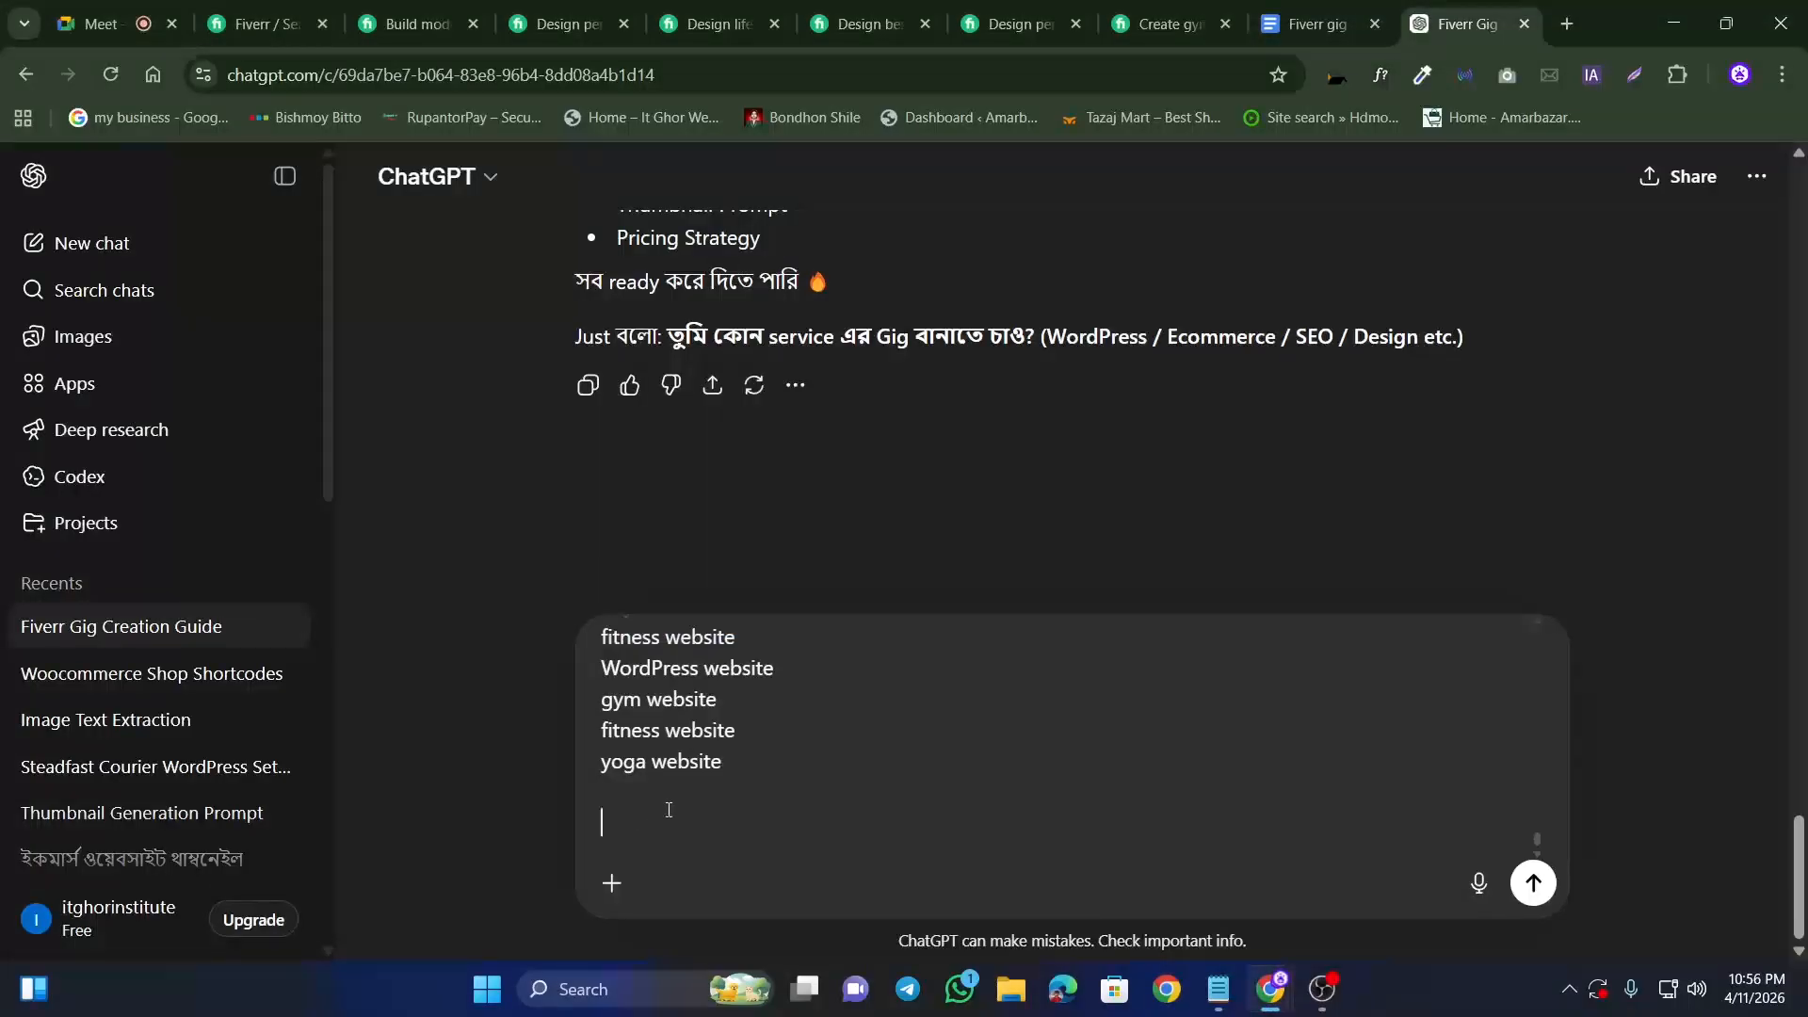
{"action": "key", "text": "ctrl+v"}
{"action": "key", "text": "ctrl+z"}
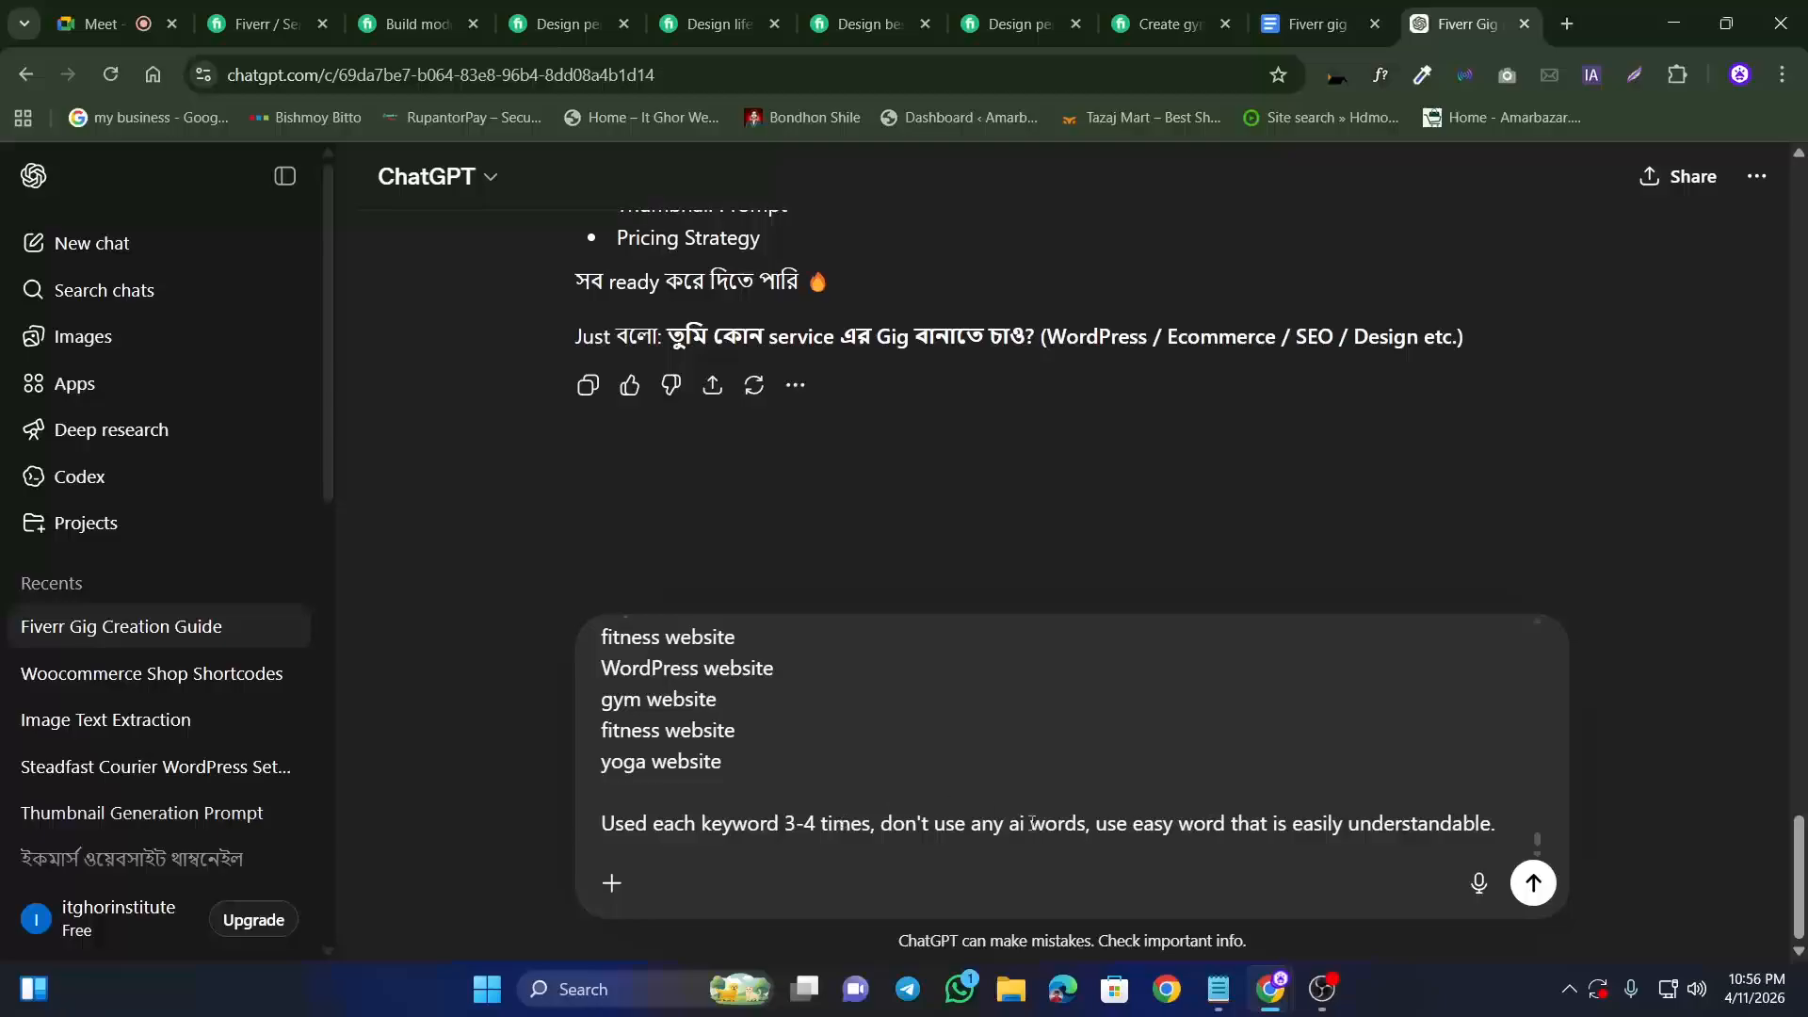
{"action": "left_click", "coordinate": [1498, 820]}
{"action": "key", "text": "ctrl+v"}
{"action": "key", "text": "ctrl+z"}
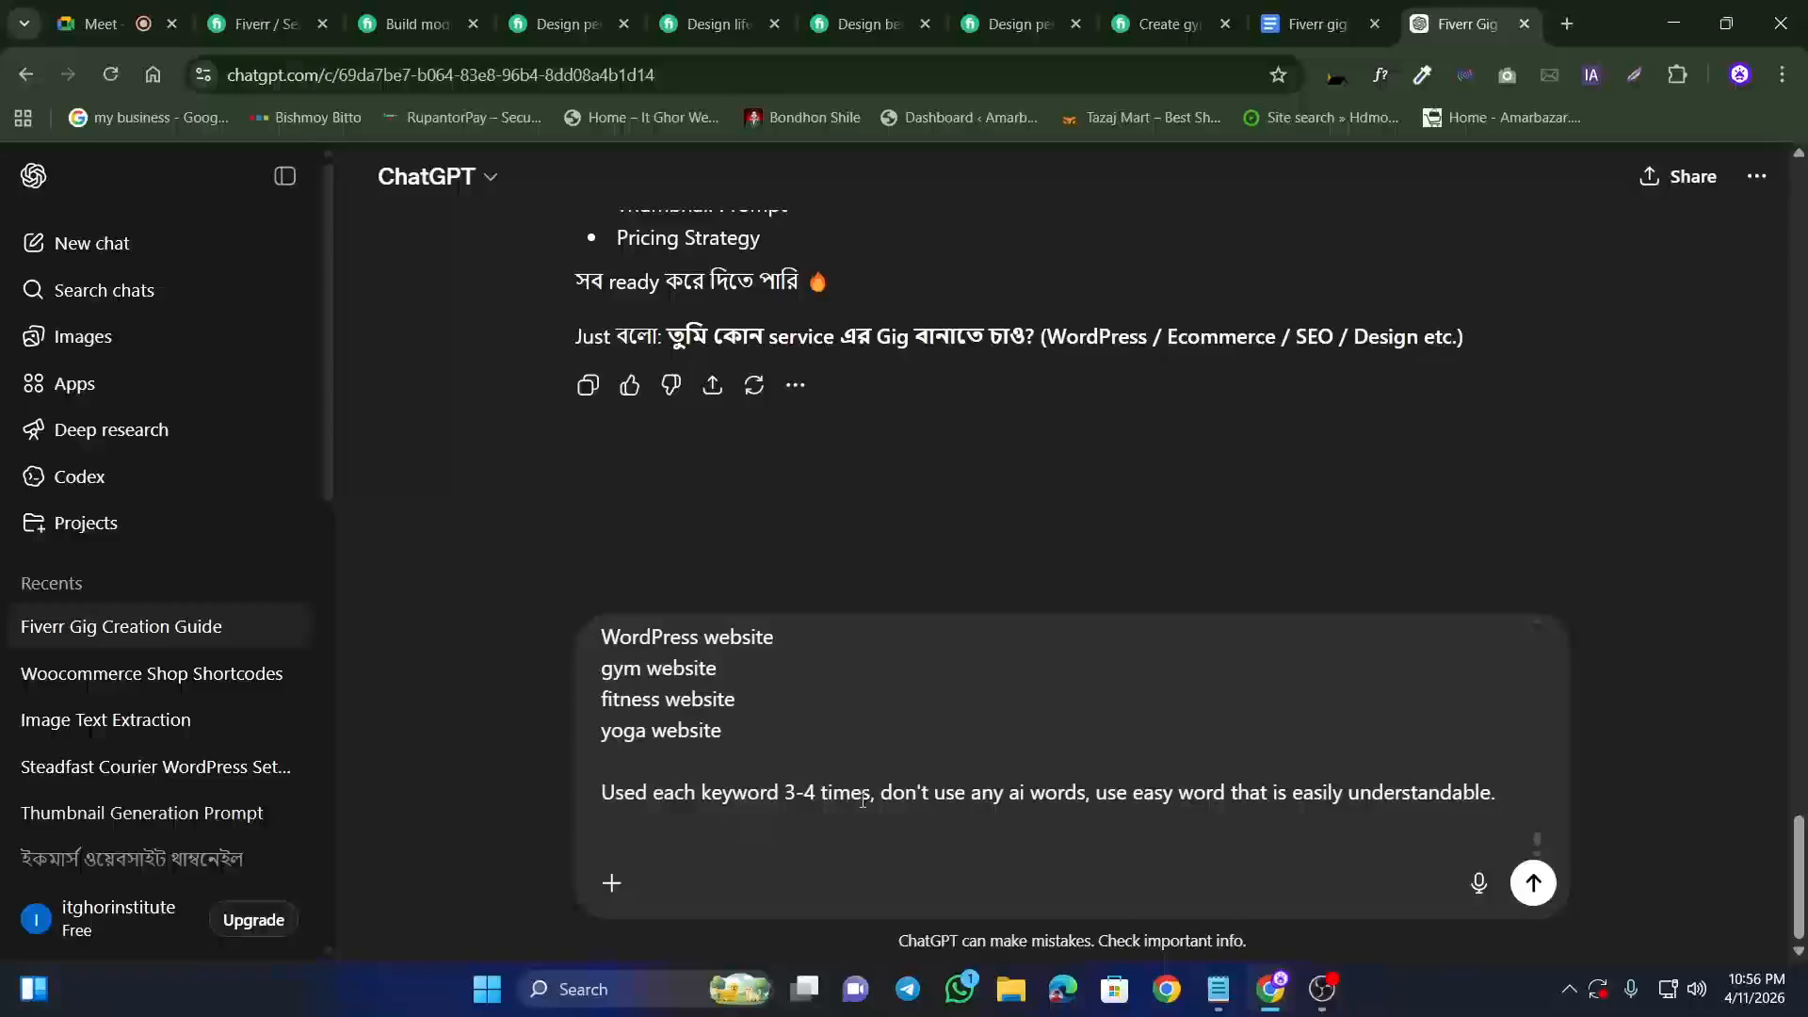
Step: Compare the "why hire me" line in the Notepad notes with the "WHY CHOOSE ME?" section of the first sample Fiverr gig
{"action": "left_click", "coordinate": [1218, 988]}
{"action": "left_click_drag", "start_coordinate": [26, 676], "coordinate": [916, 670]}
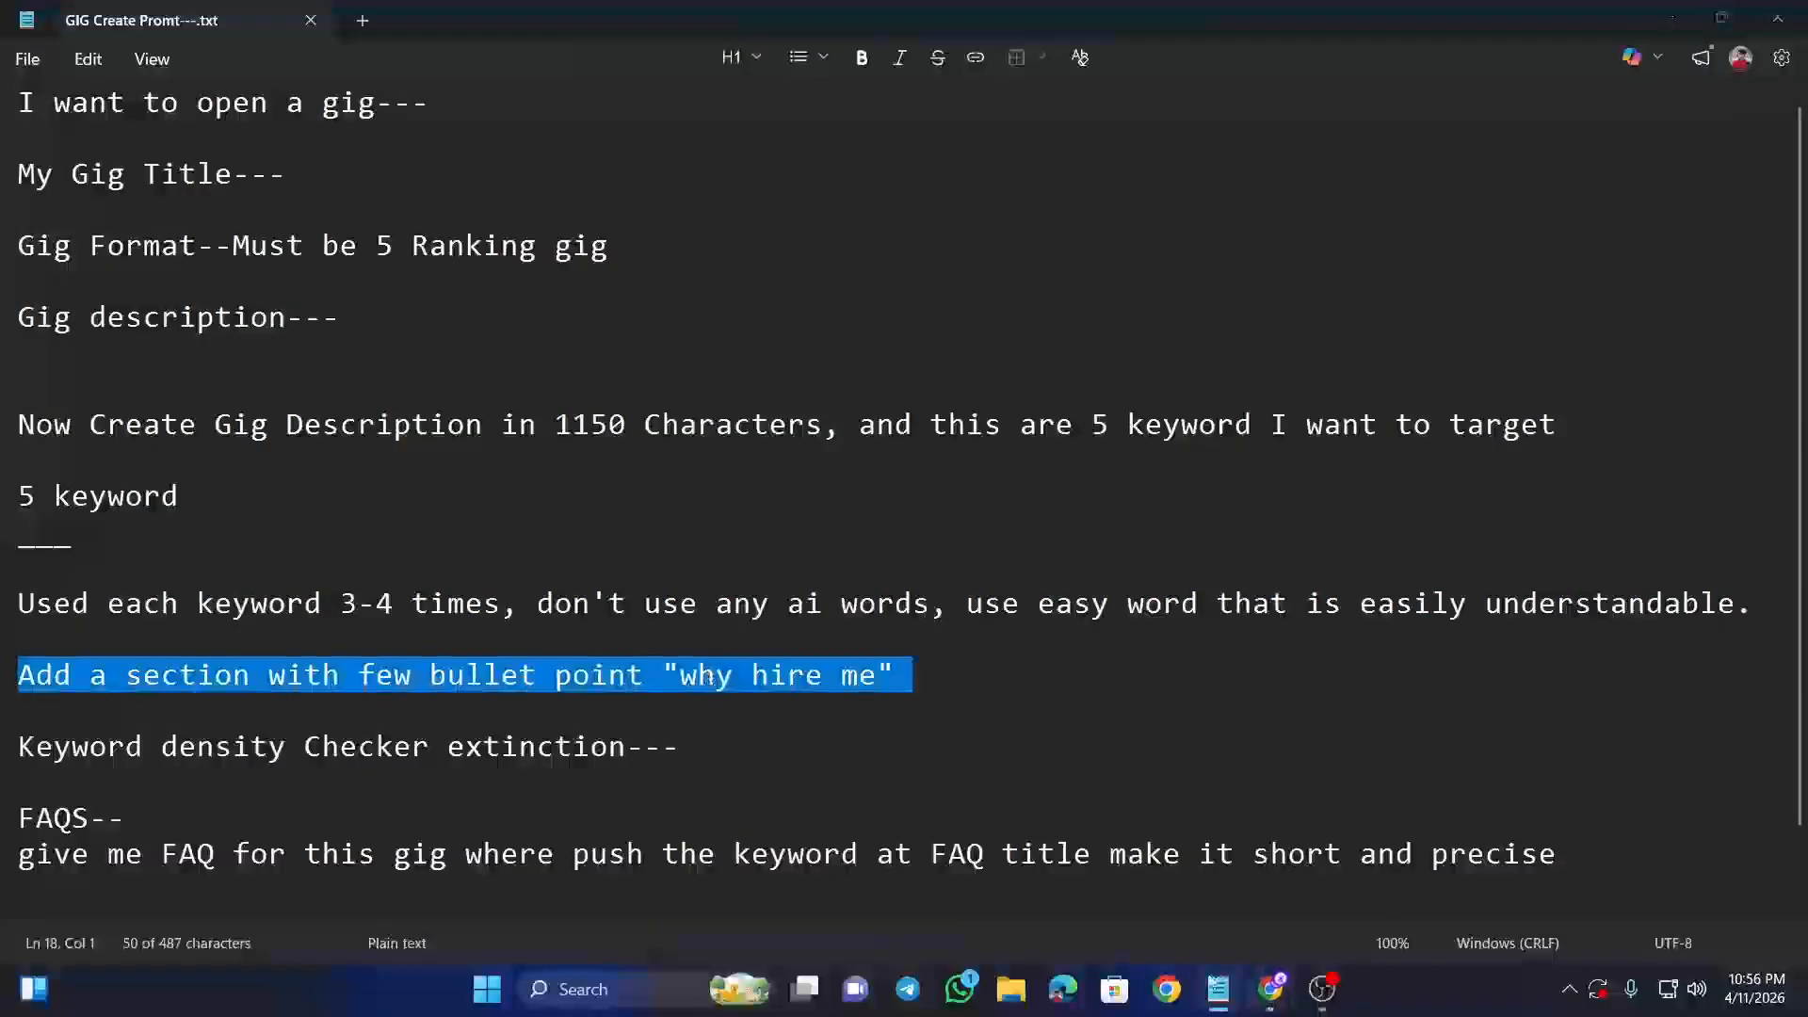
{"action": "mouse_move", "coordinate": [1270, 988]}
{"action": "left_click", "coordinate": [1125, 861]}
{"action": "left_click", "coordinate": [450, 7]}
{"action": "scroll", "coordinate": [191, 546], "scroll_direction": "up", "scroll_amount": 4}
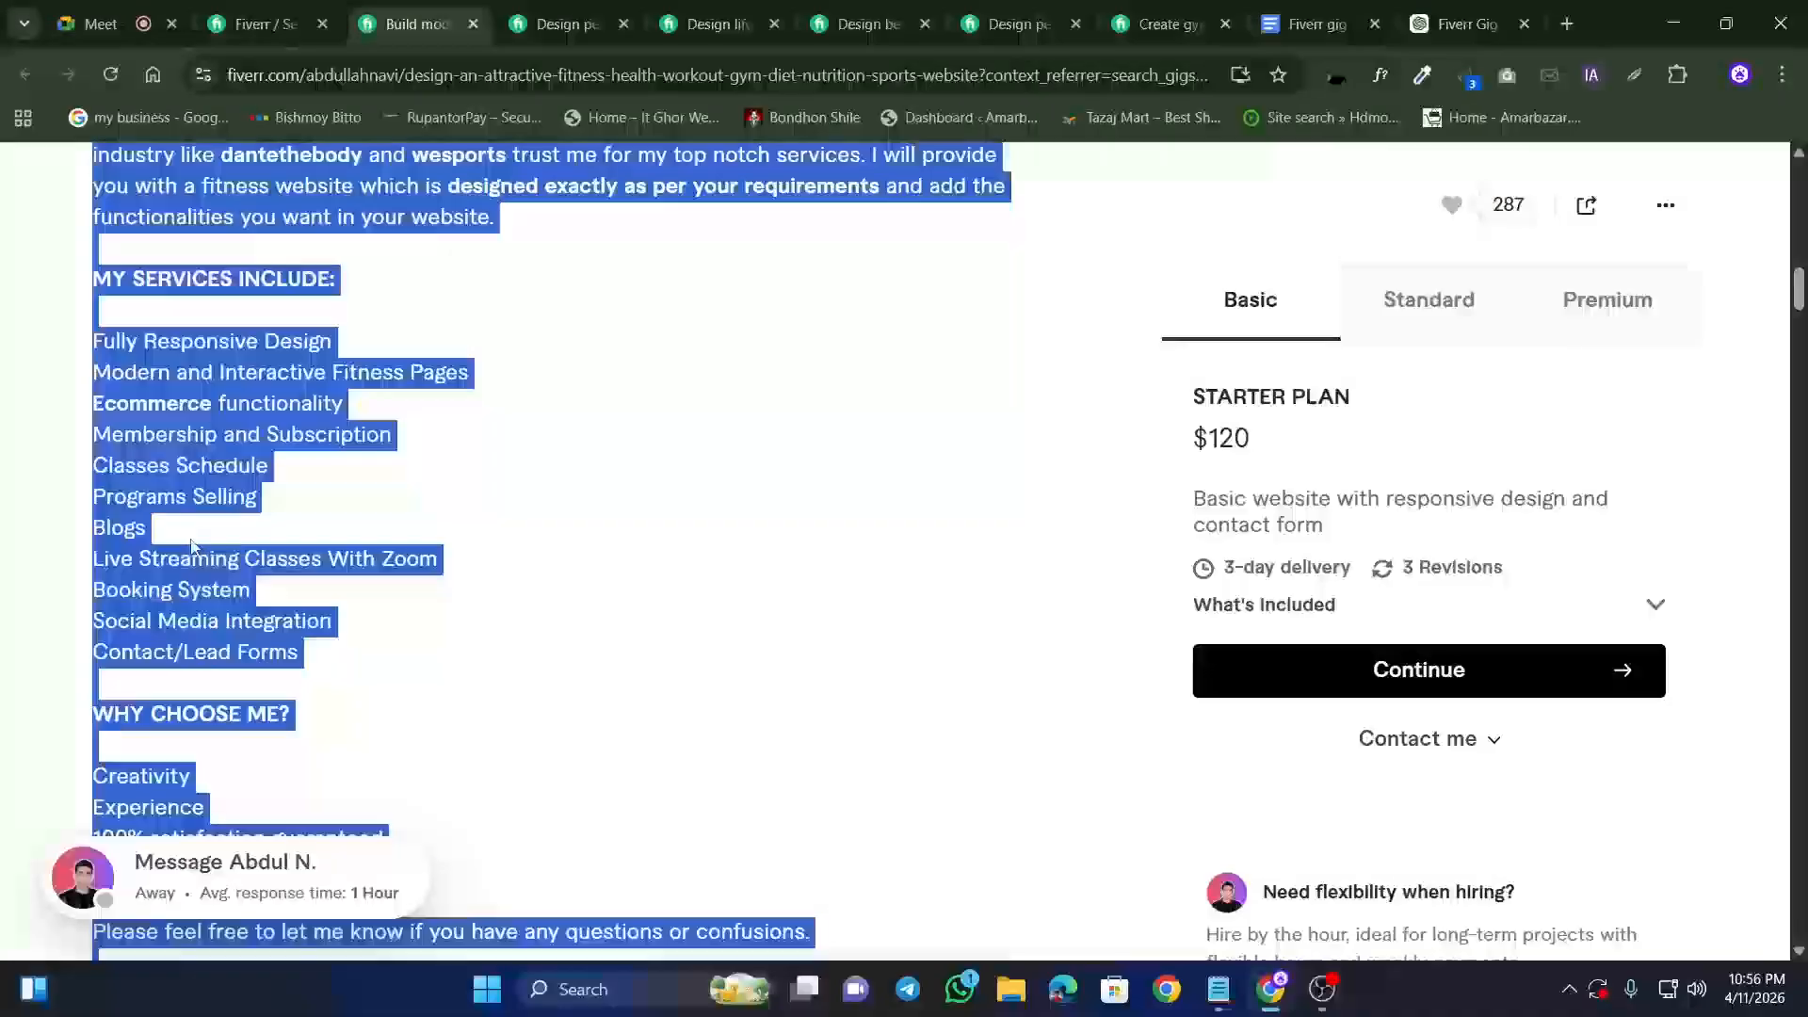
{"action": "left_click", "coordinate": [191, 546]}
{"action": "scroll", "coordinate": [191, 546], "scroll_direction": "down", "scroll_amount": 5}
{"action": "left_click_drag", "start_coordinate": [93, 243], "coordinate": [295, 417]}
{"action": "left_click", "coordinate": [295, 417]}
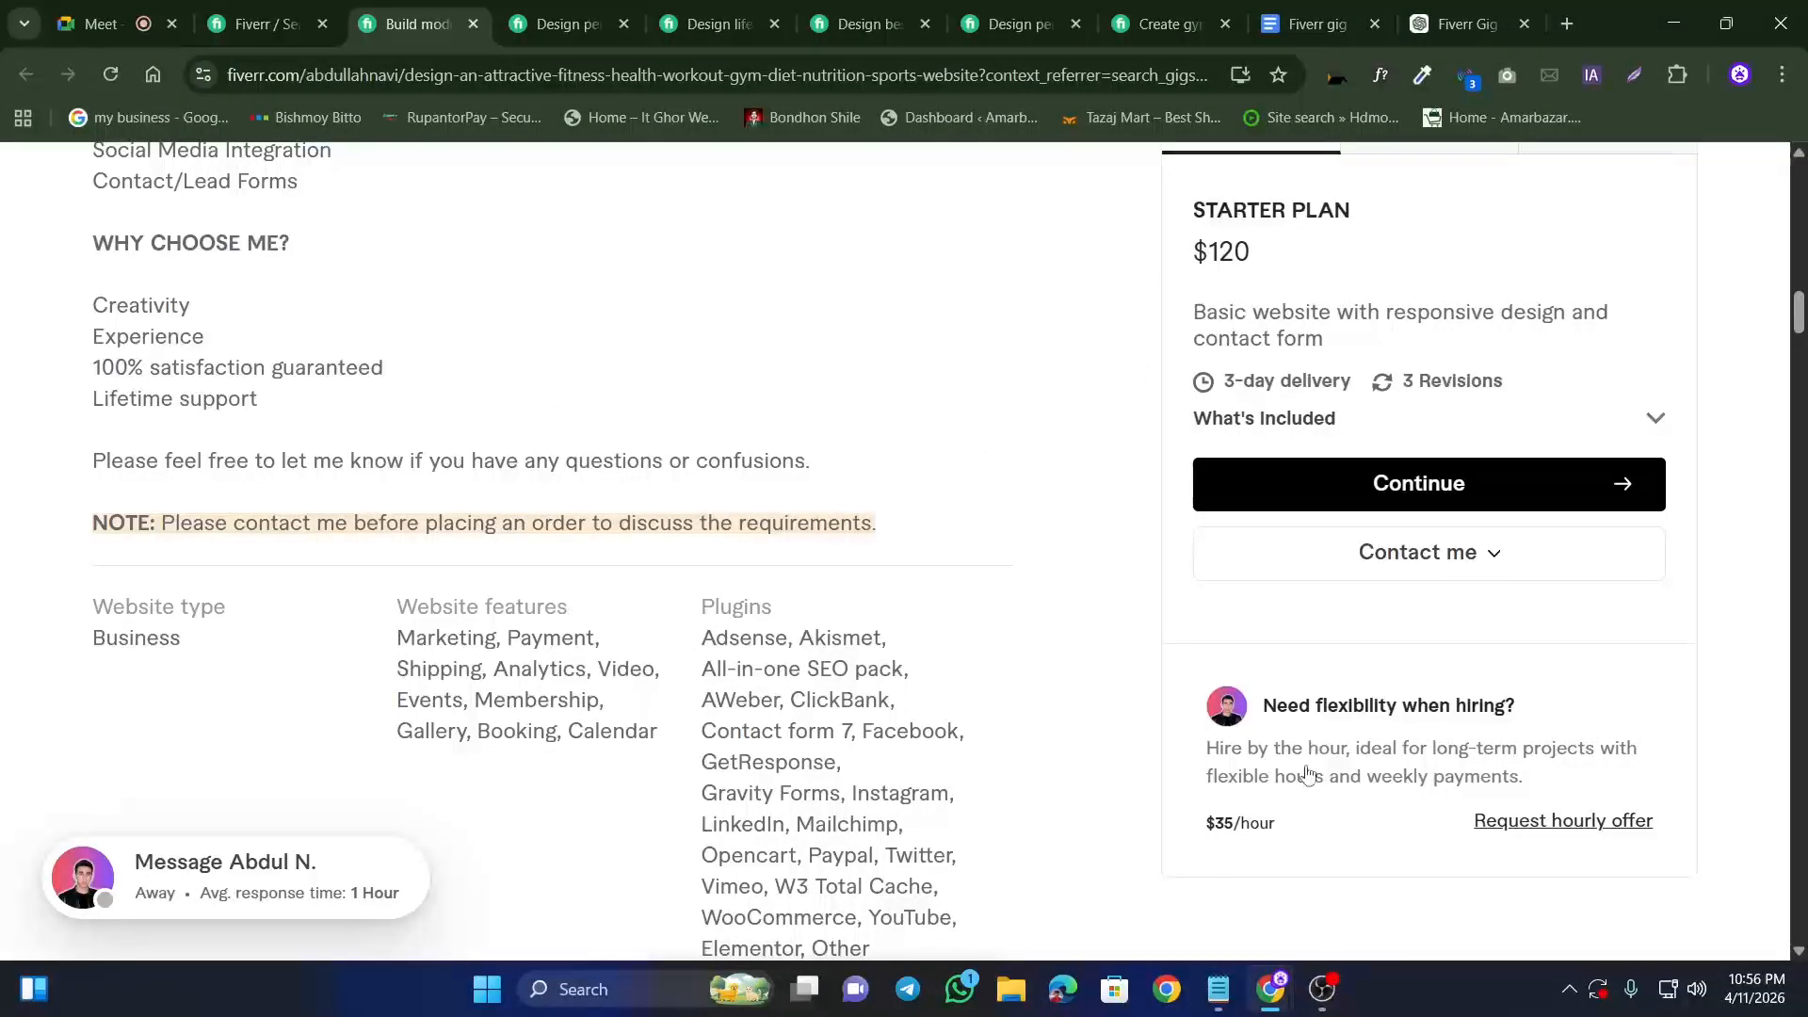
Step: Review the remaining Notepad instructions on the "why hire me" section, keyword density checker and FAQs
{"action": "left_click", "coordinate": [1218, 989]}
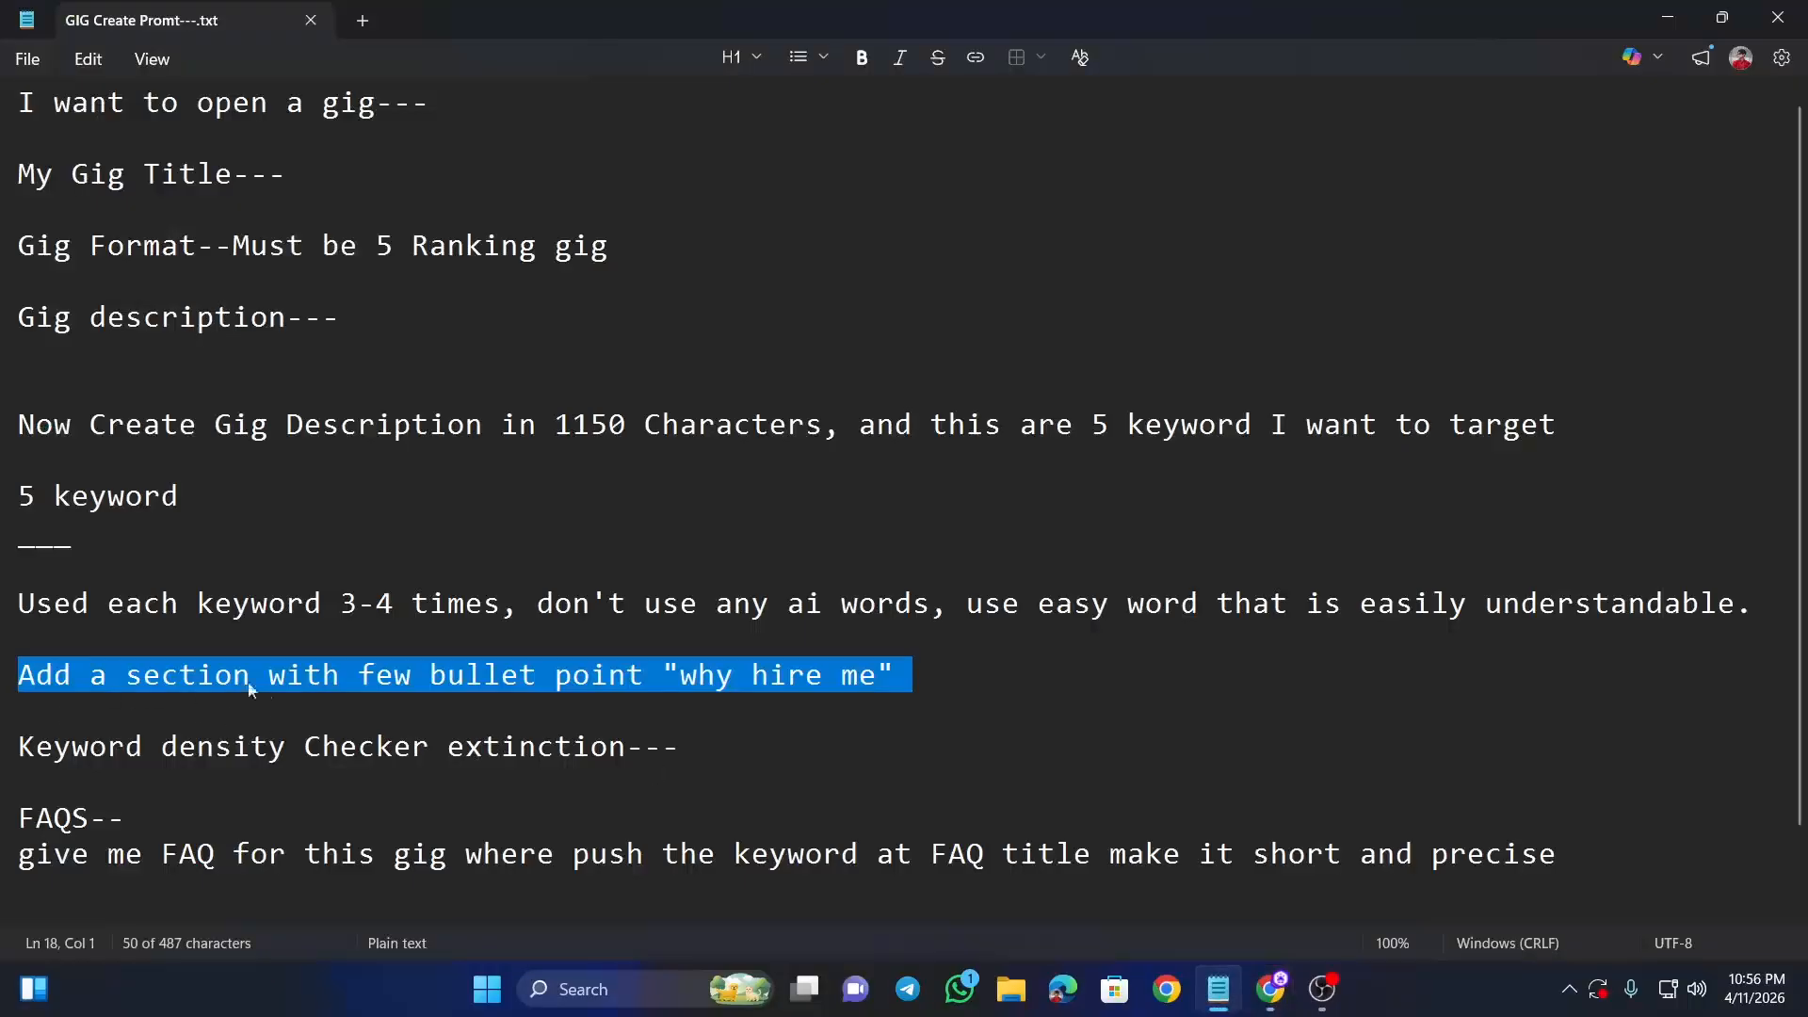
{"action": "triple_click", "coordinate": [306, 676]}
{"action": "left_click", "coordinate": [47, 709]}
{"action": "scroll", "coordinate": [47, 672], "scroll_direction": "down", "scroll_amount": 1}
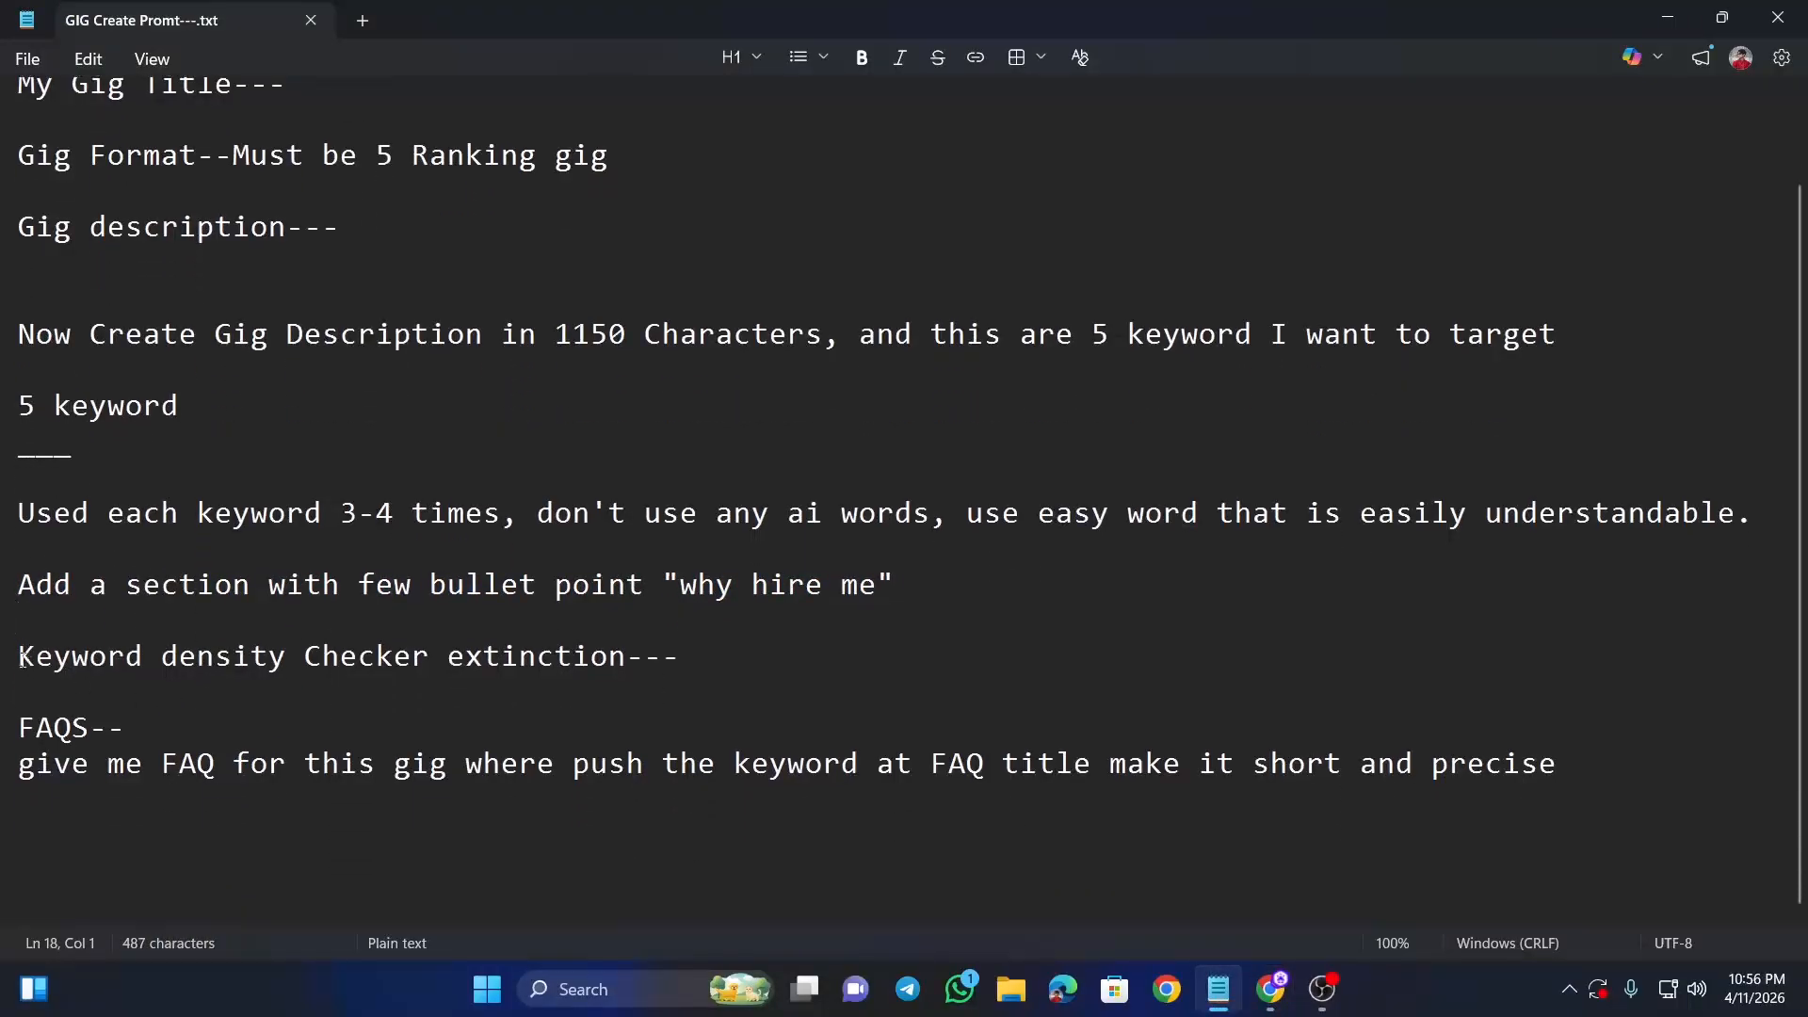
{"action": "left_click_drag", "start_coordinate": [20, 658], "coordinate": [626, 657]}
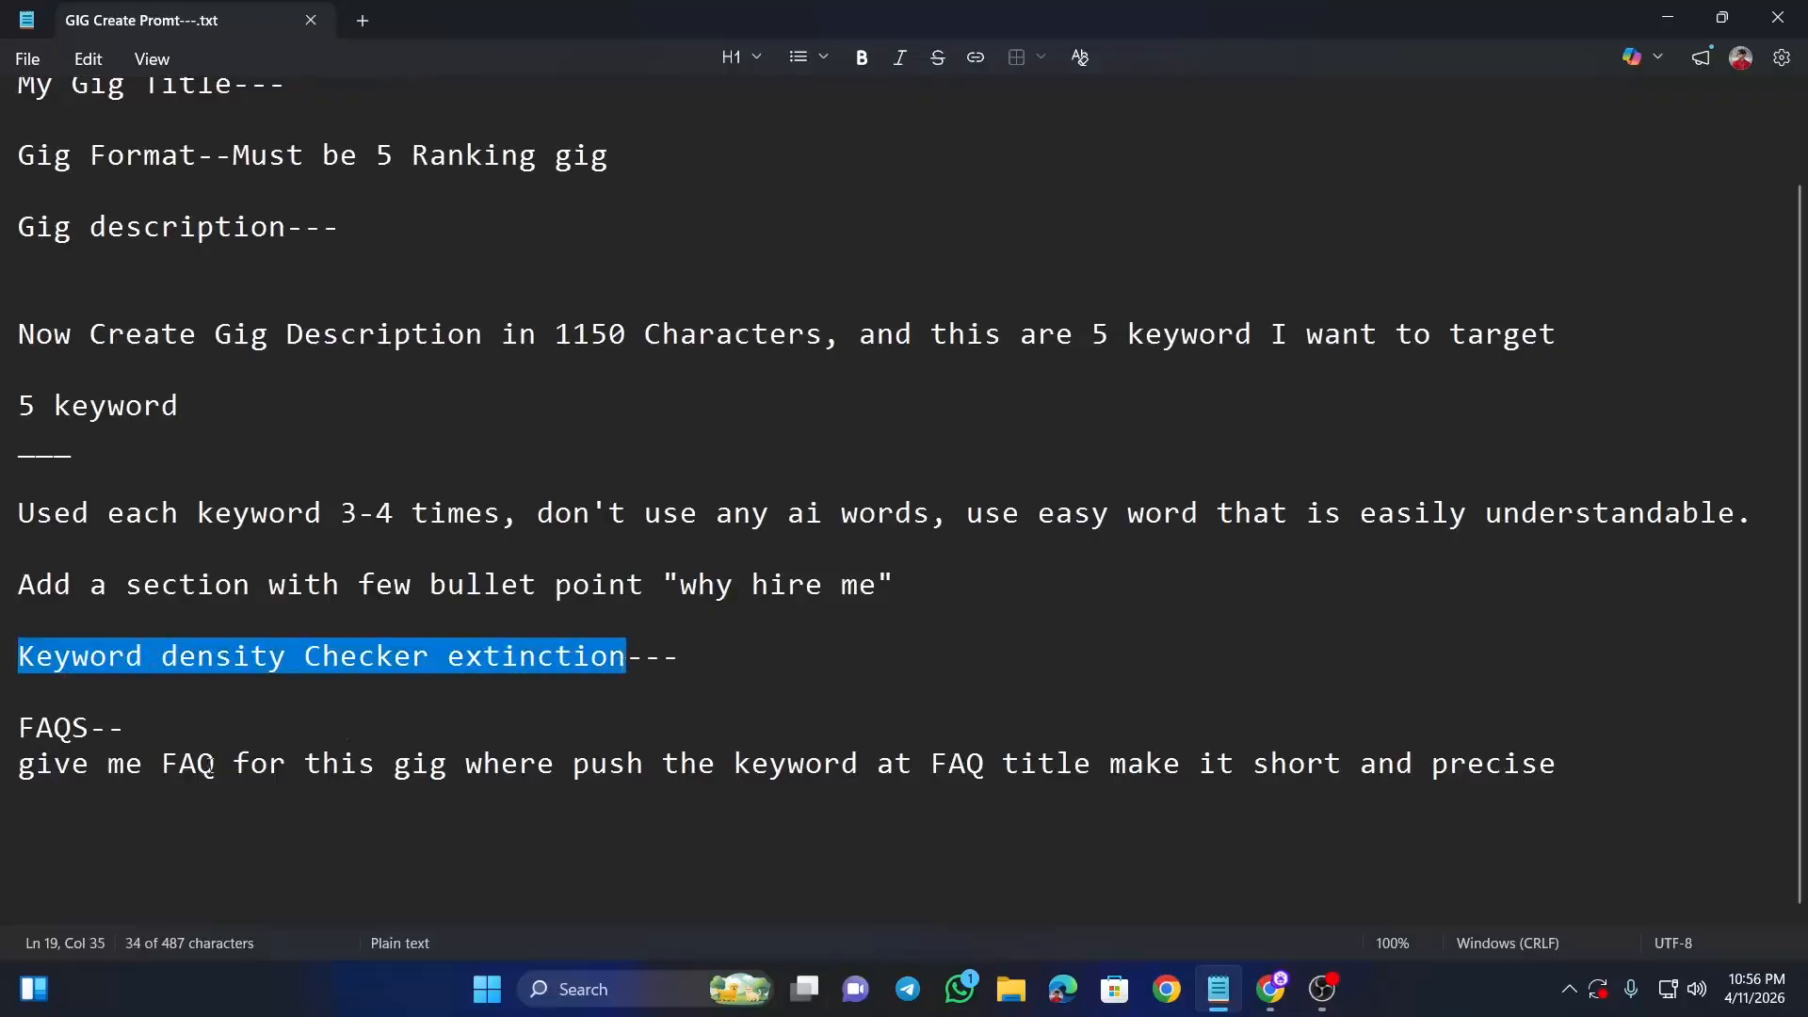
{"action": "left_click_drag", "start_coordinate": [17, 765], "coordinate": [464, 819]}
{"action": "left_click", "coordinate": [1433, 839]}
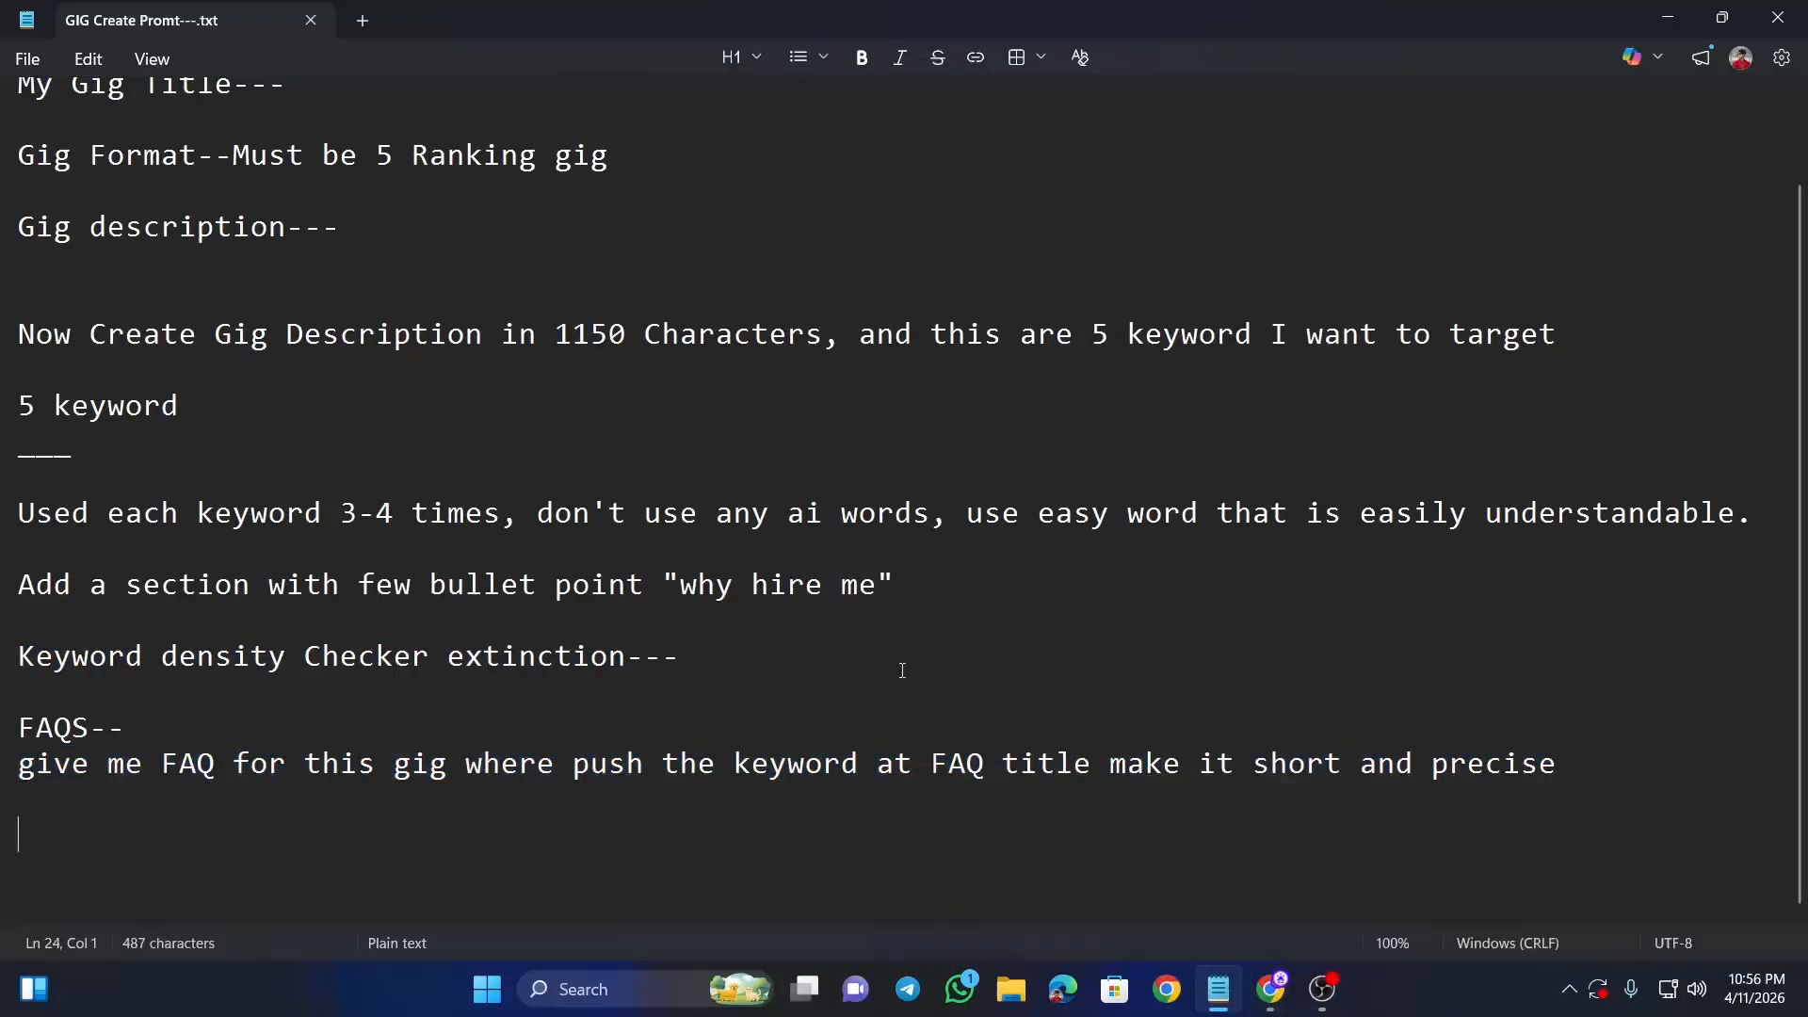
{"action": "left_click_drag", "start_coordinate": [895, 513], "coordinate": [136, 334]}
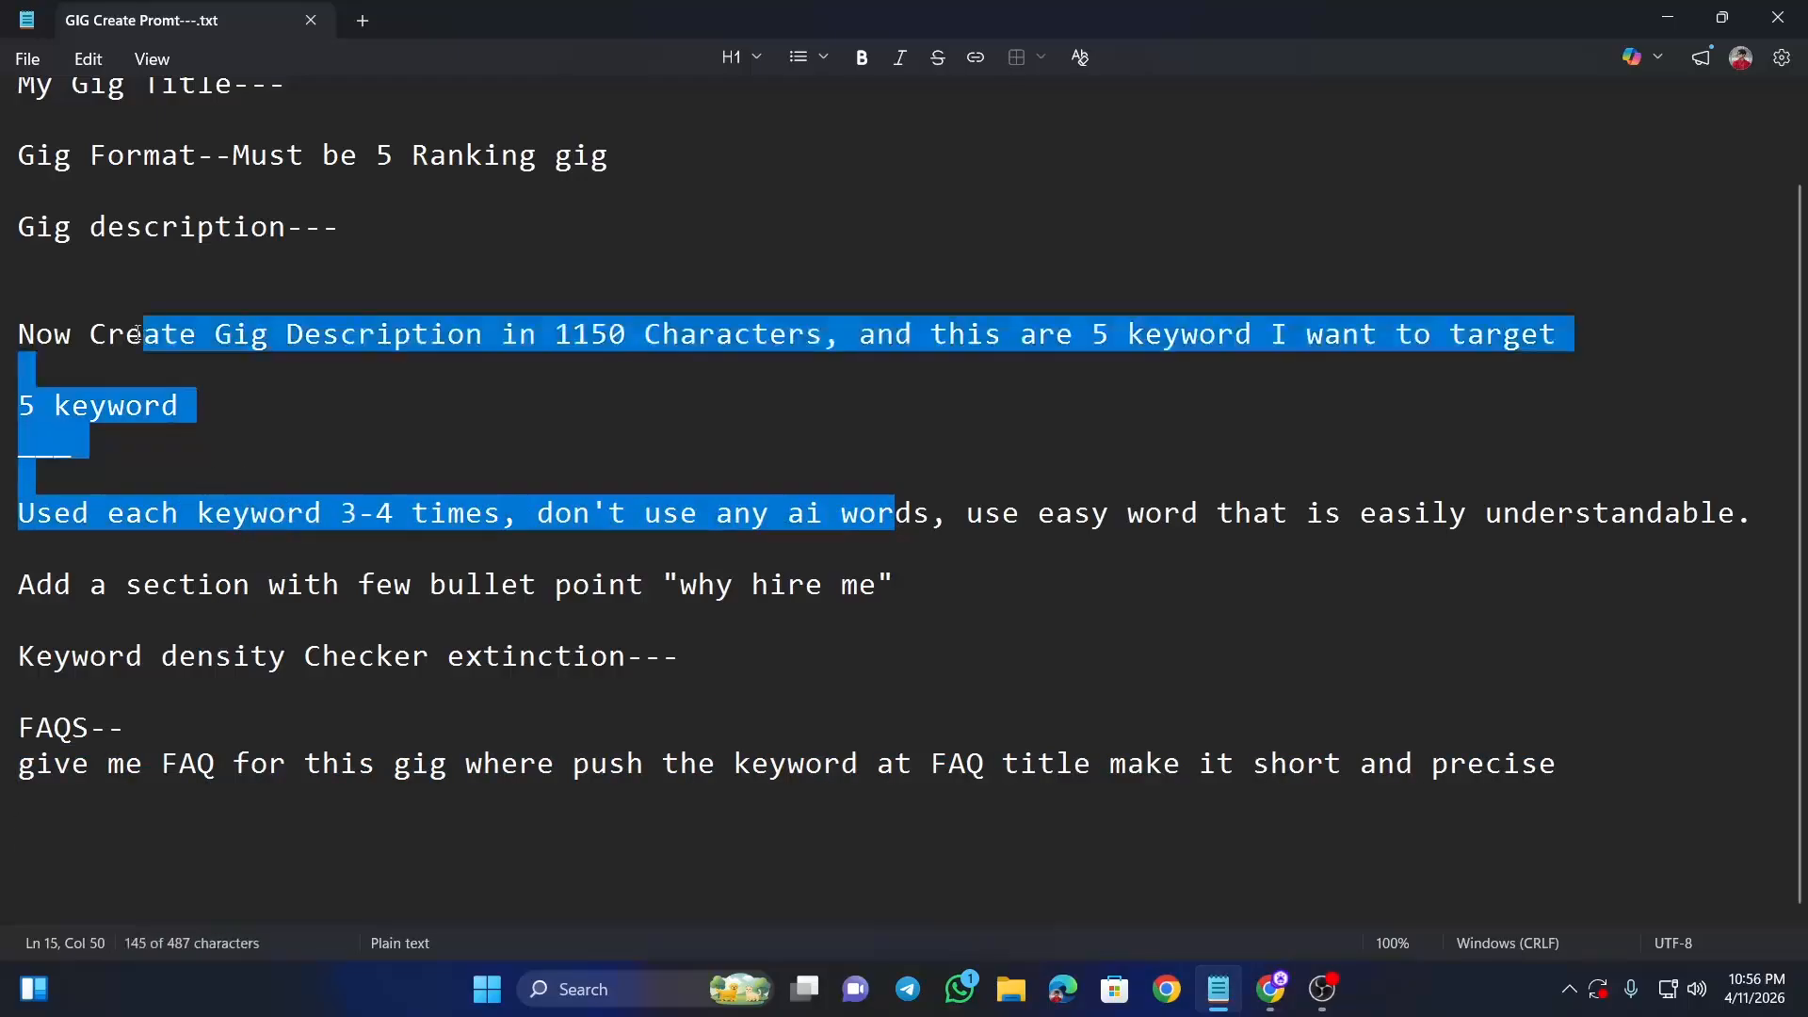
{"action": "left_click", "coordinate": [1117, 609]}
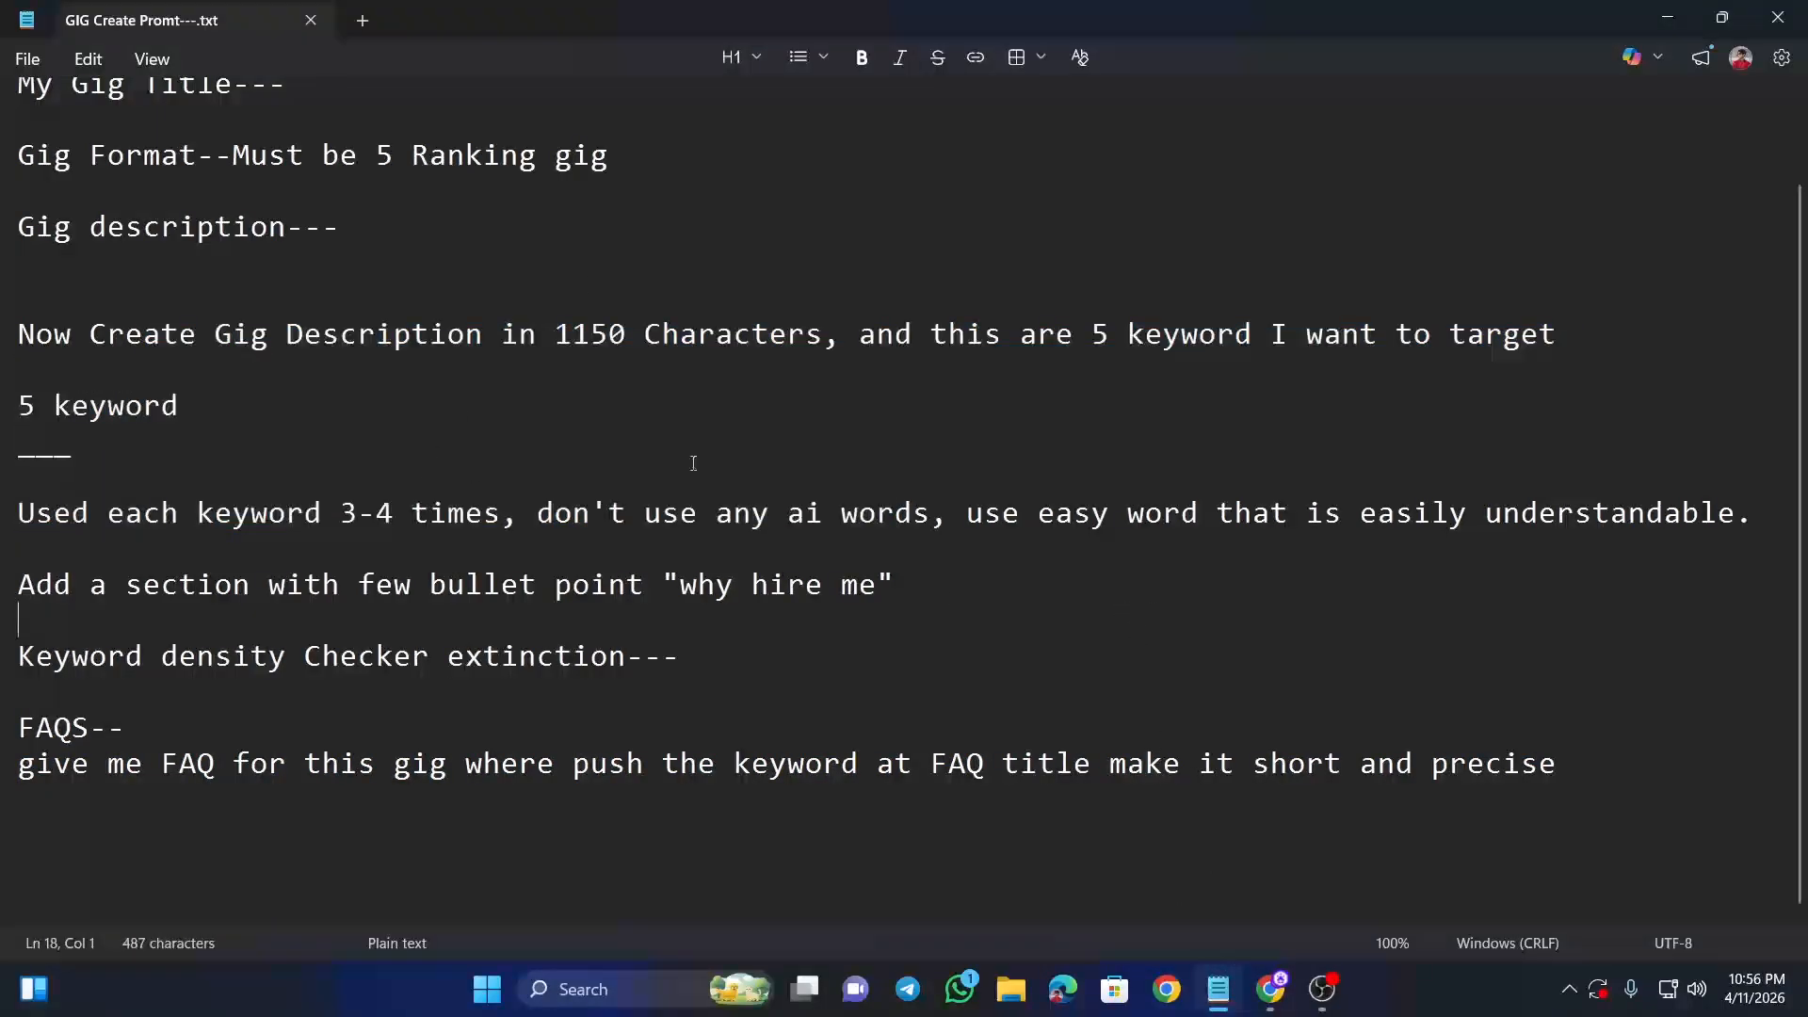
Step: Return to the ChatGPT conversation, send the assembled gig prompt and read through the generated gig description
{"action": "mouse_move", "coordinate": [1270, 988]}
{"action": "left_click", "coordinate": [998, 808]}
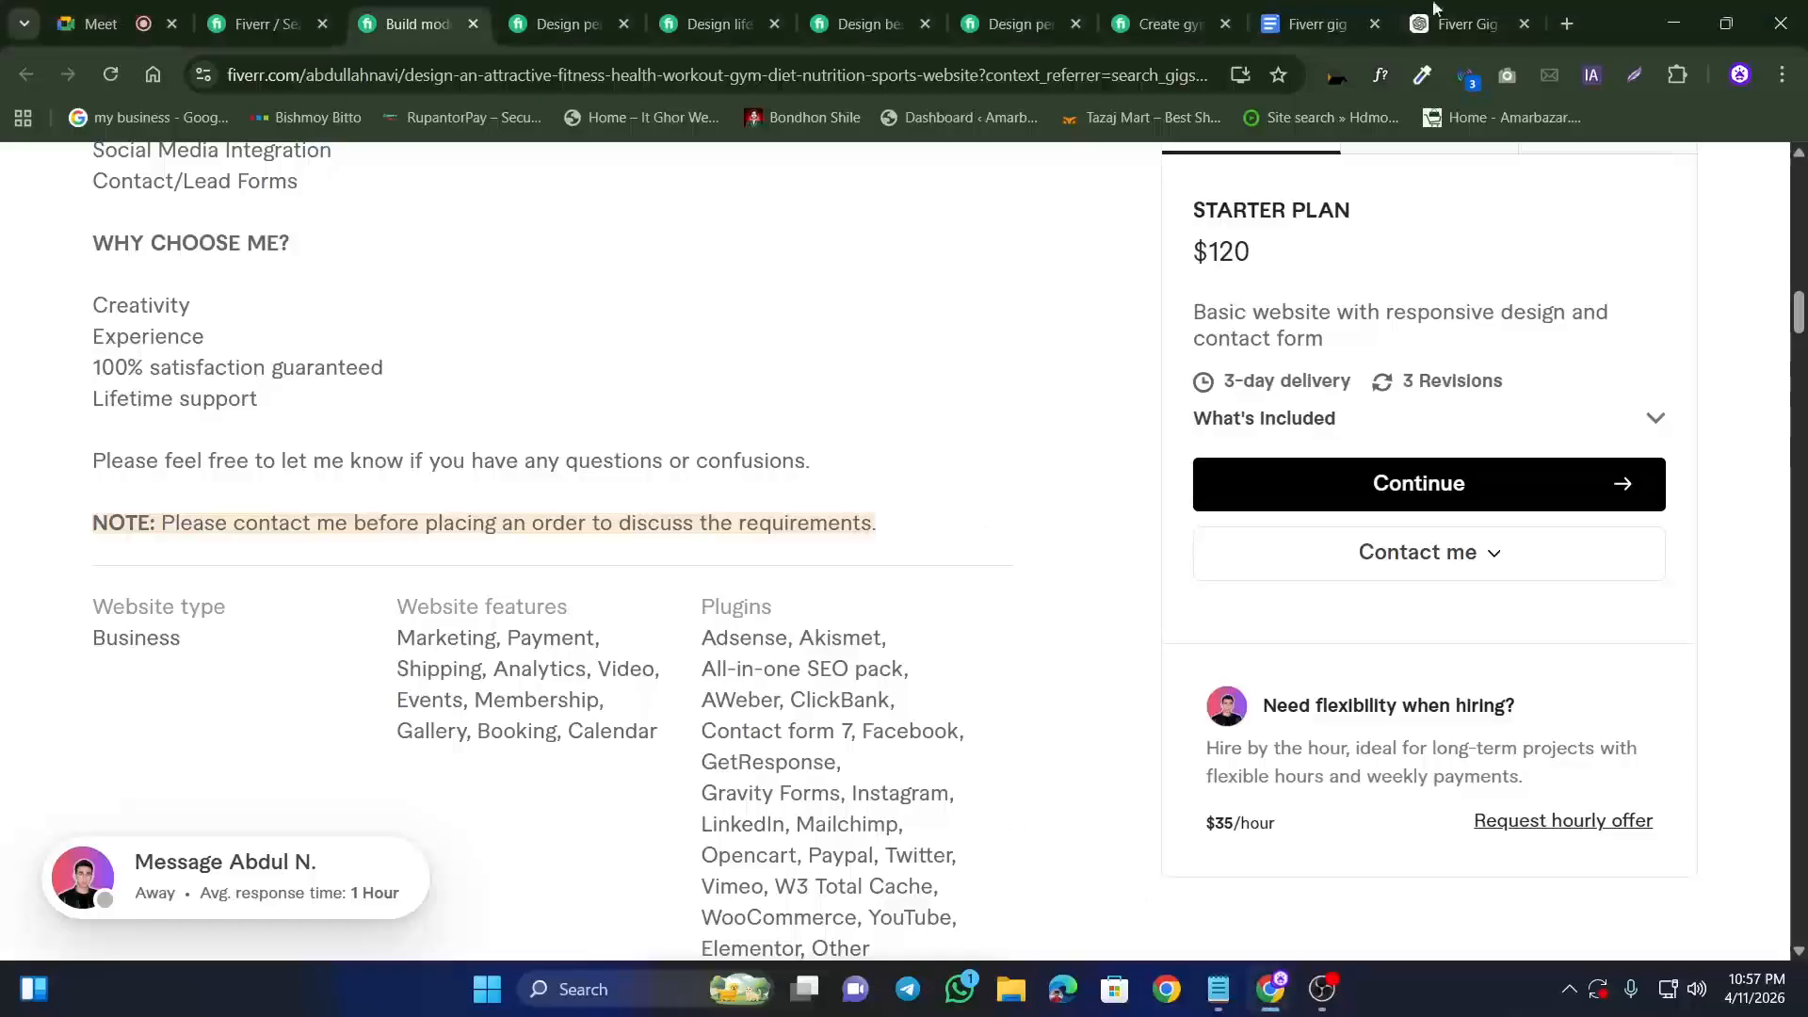
{"action": "left_click", "coordinate": [1434, 7]}
{"action": "left_click", "coordinate": [1533, 882]}
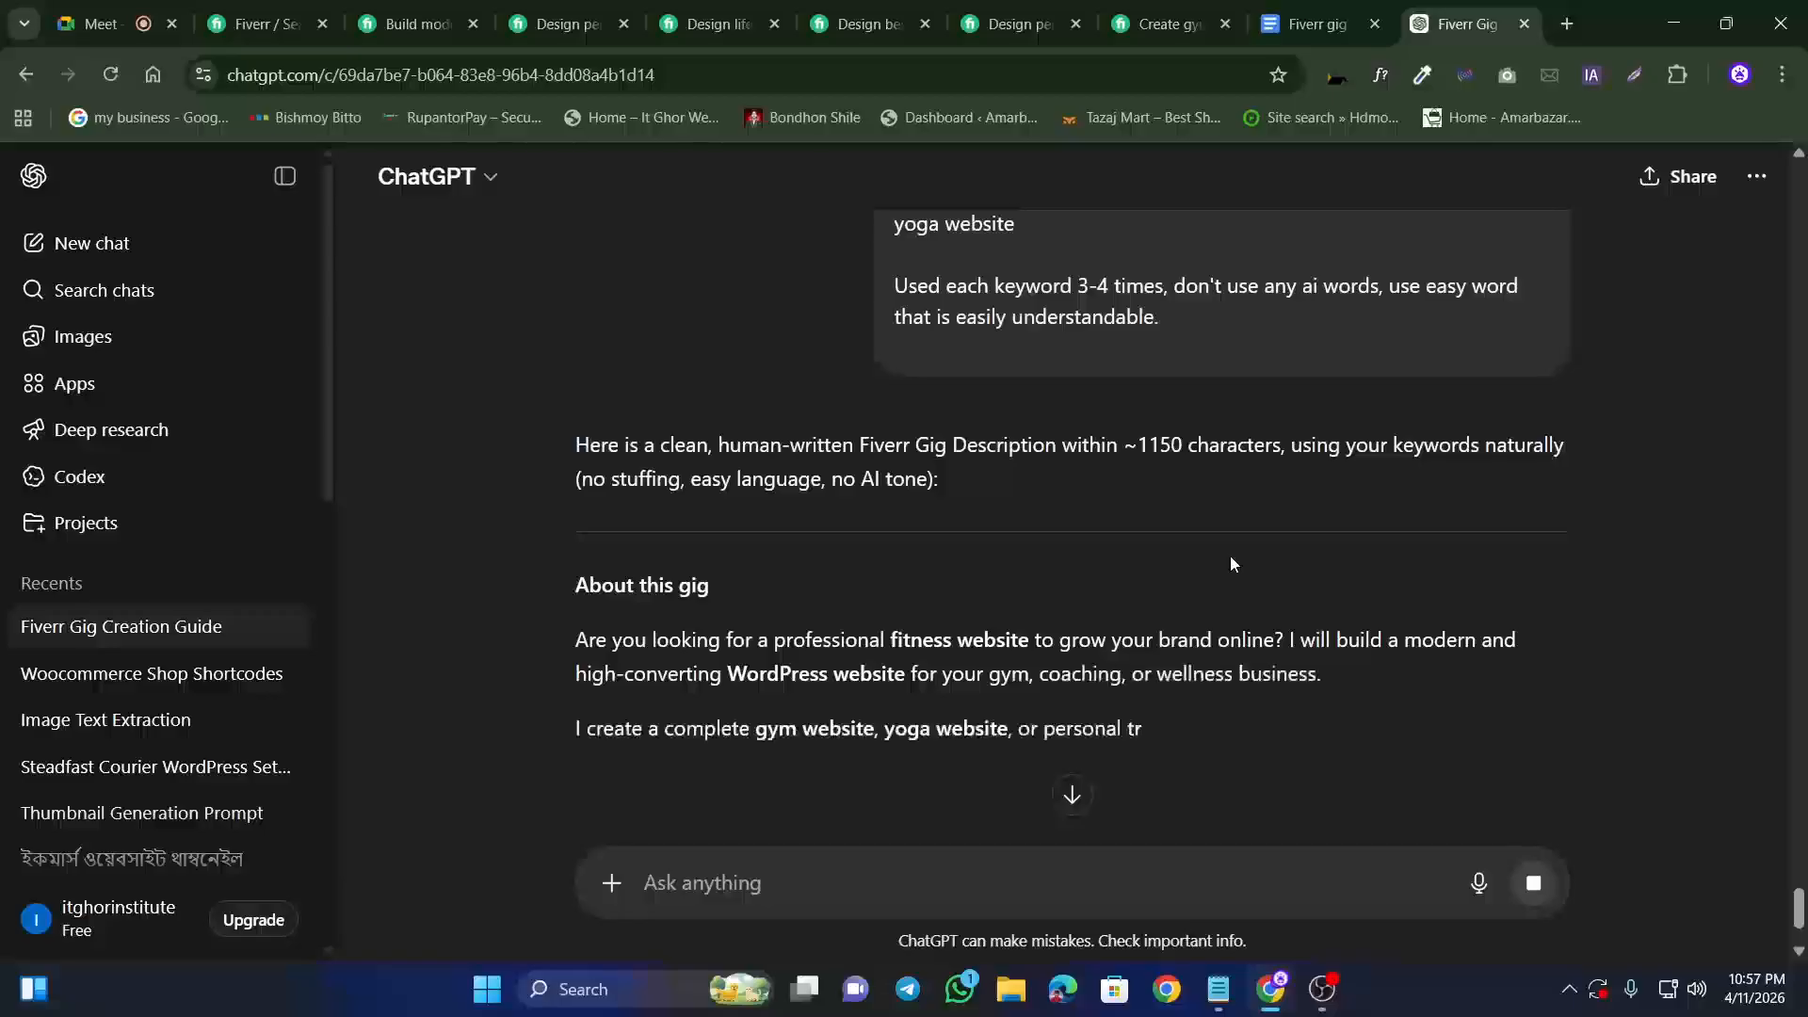
{"action": "scroll", "coordinate": [1017, 458], "scroll_direction": "down", "scroll_amount": 2}
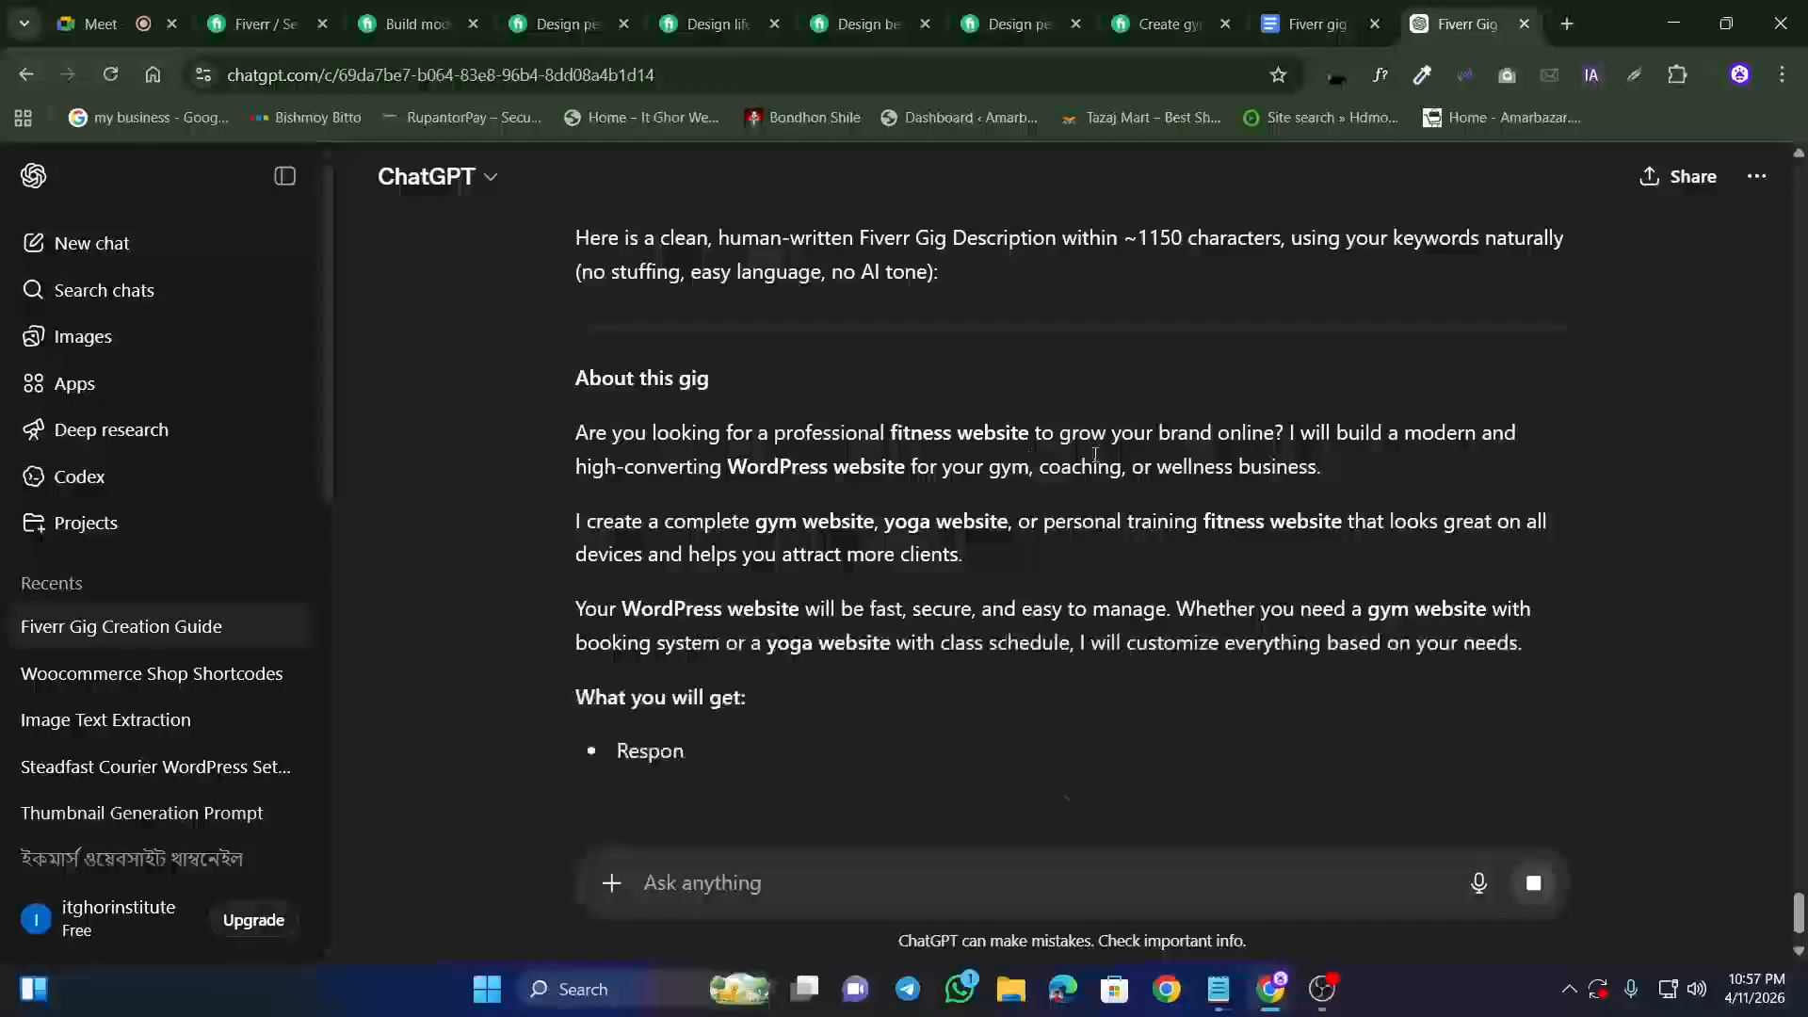
{"action": "scroll", "coordinate": [1094, 455], "scroll_direction": "down", "scroll_amount": 2}
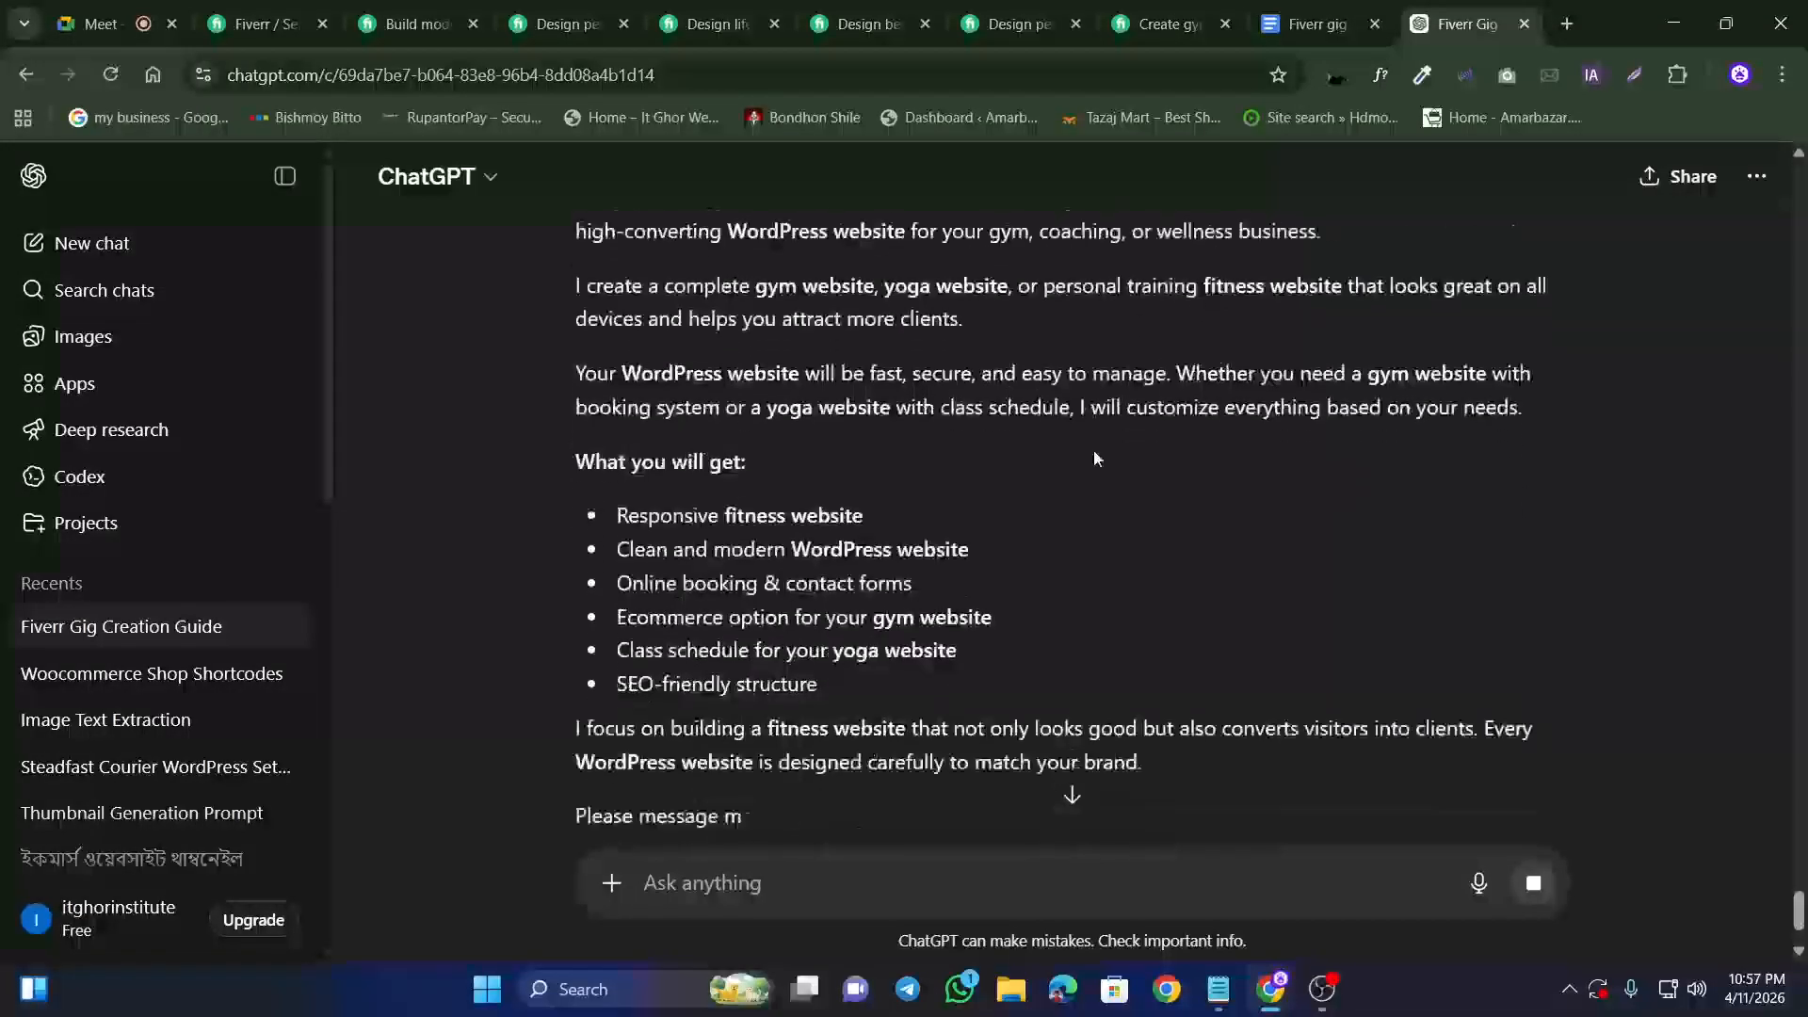
{"action": "scroll", "coordinate": [1092, 452], "scroll_direction": "down", "scroll_amount": 2}
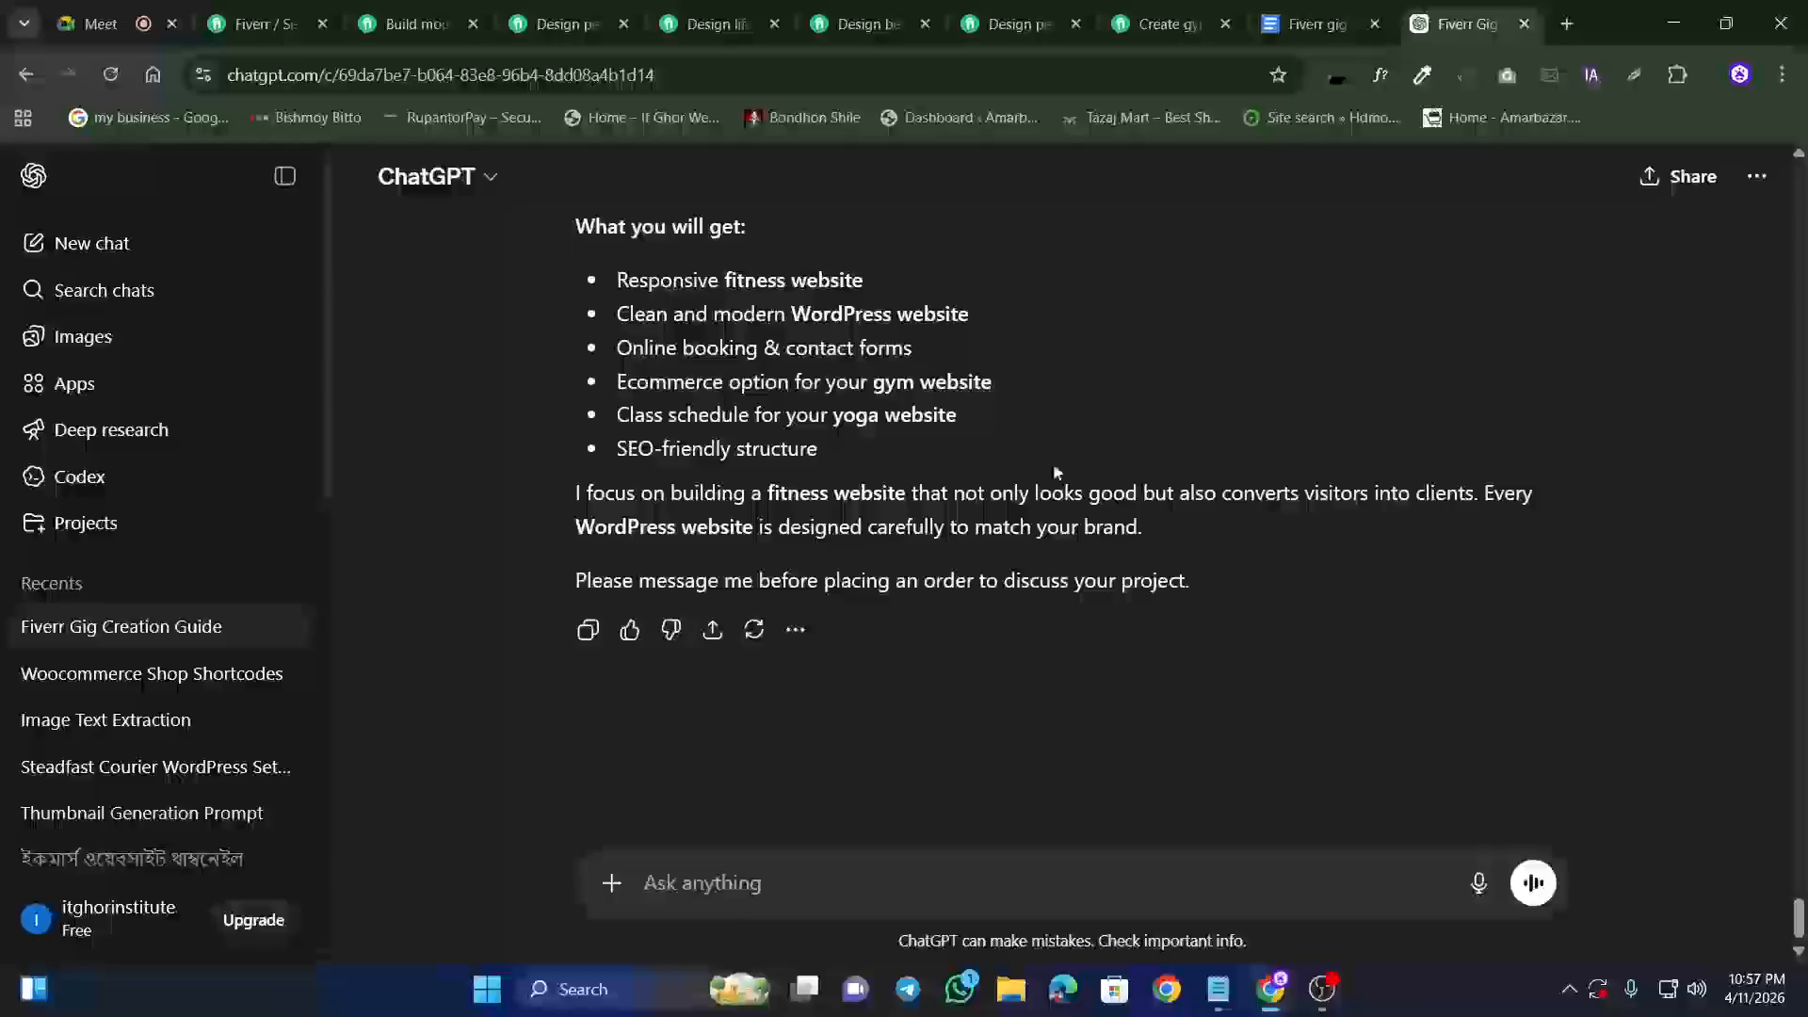
{"action": "scroll", "coordinate": [783, 541], "scroll_direction": "up", "scroll_amount": 3}
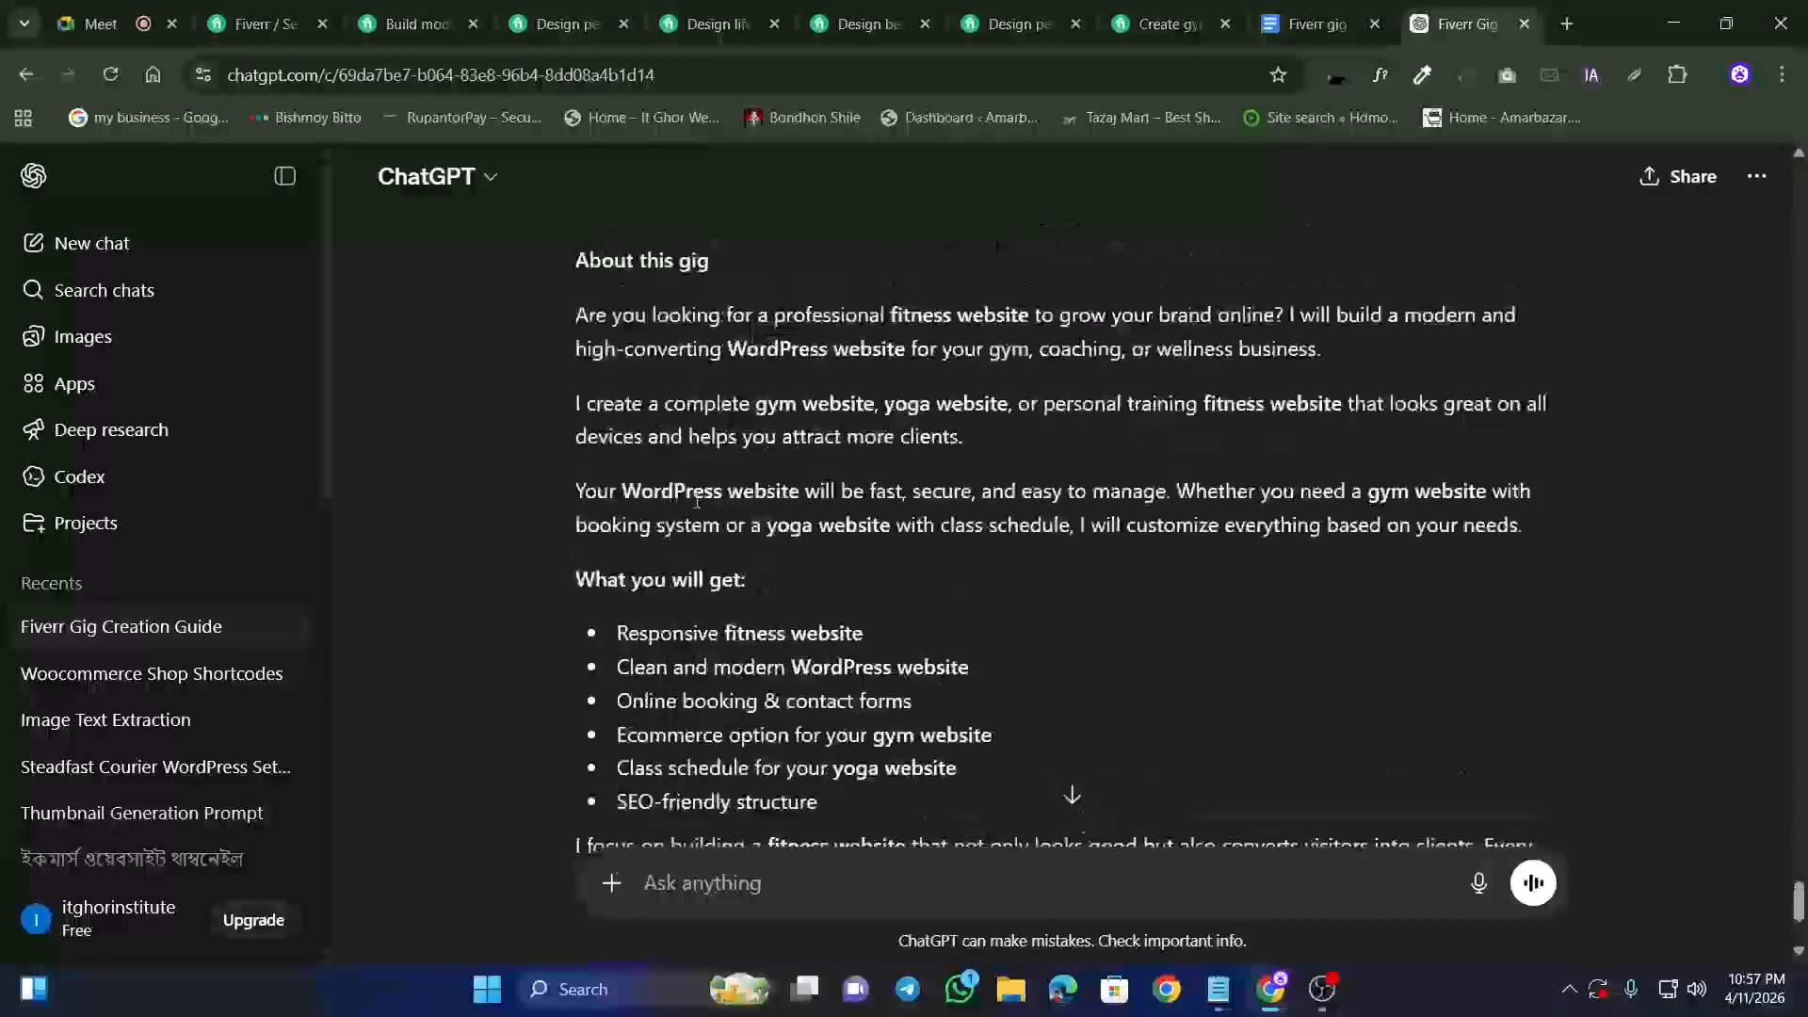
{"action": "scroll", "coordinate": [612, 488], "scroll_direction": "down", "scroll_amount": 1}
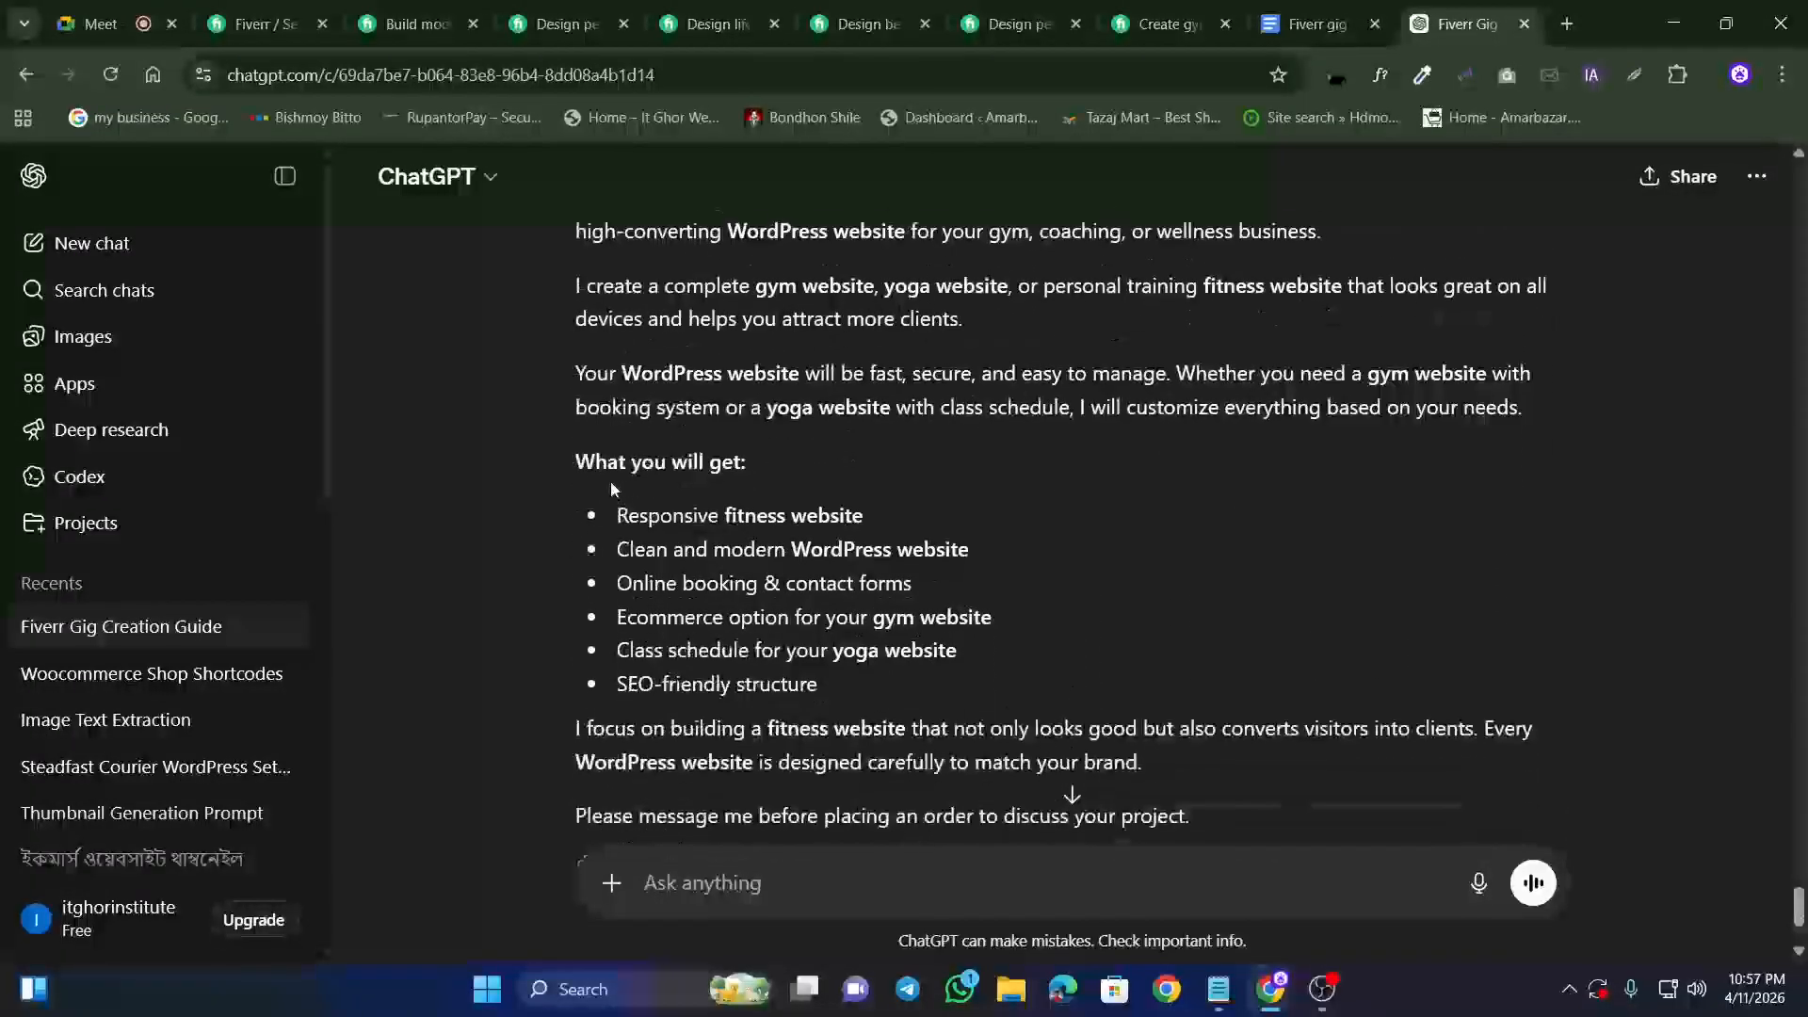
{"action": "scroll", "coordinate": [677, 412], "scroll_direction": "down", "scroll_amount": 2}
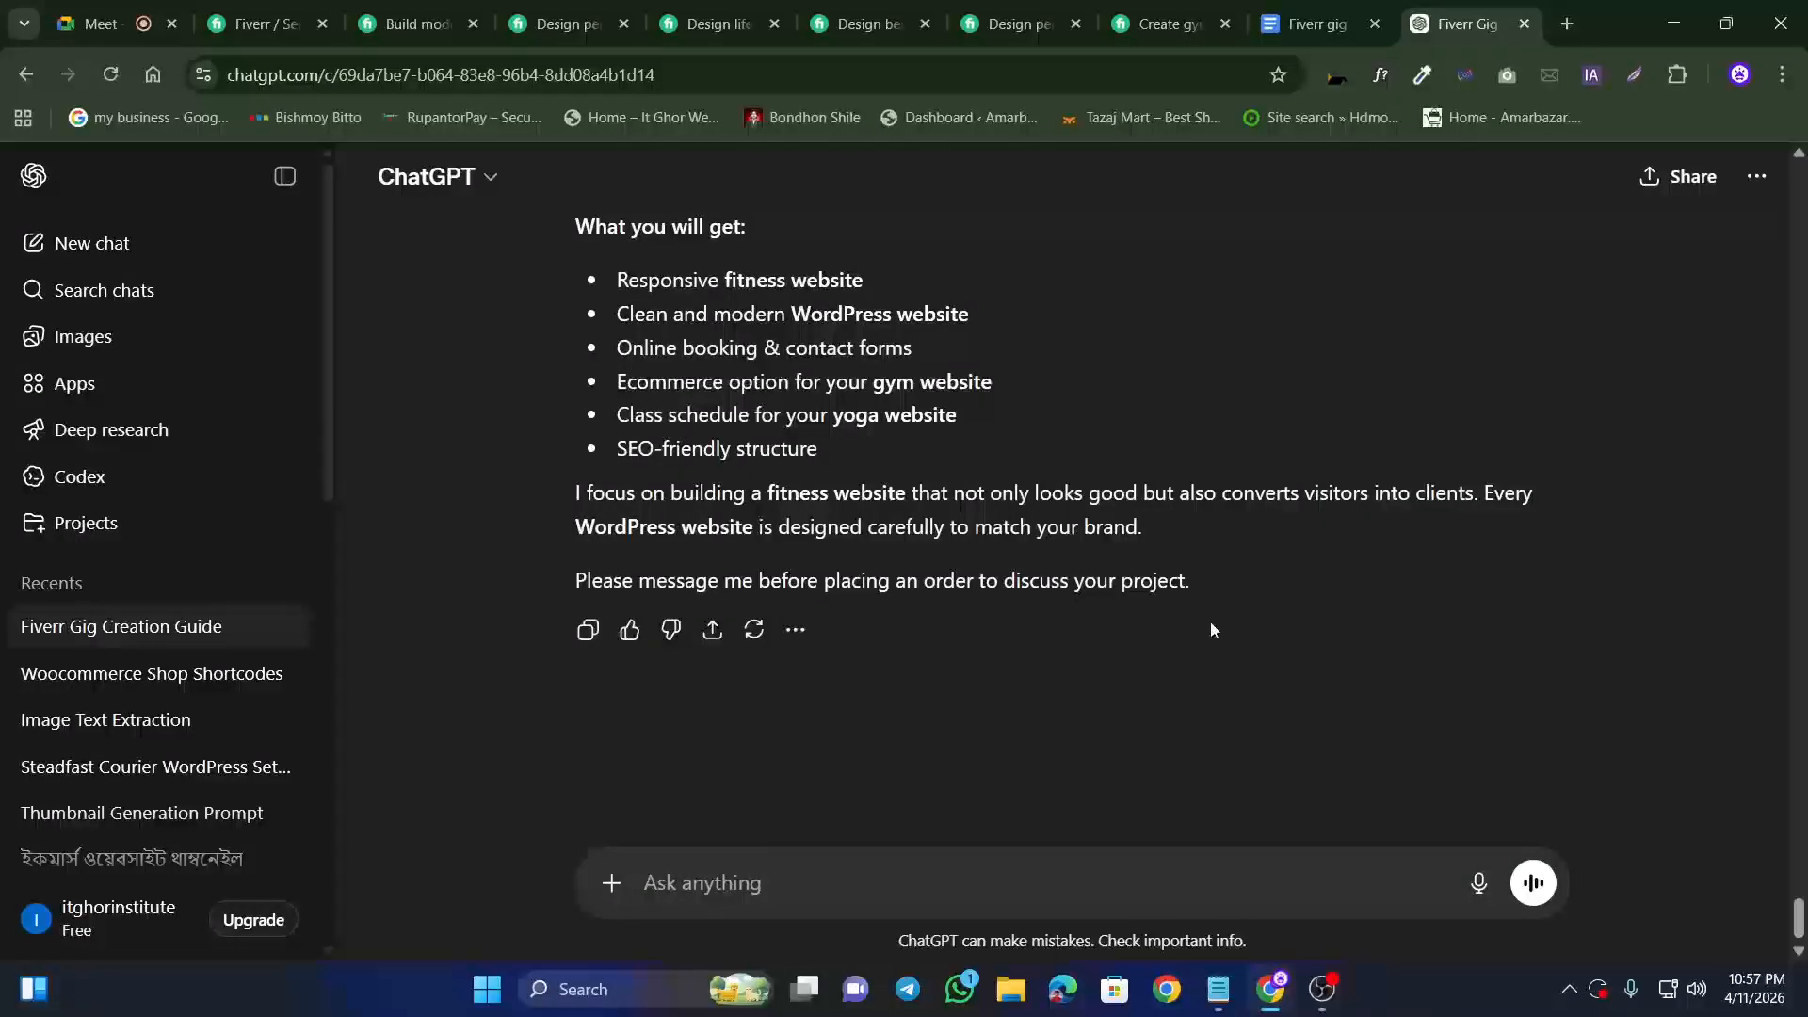
Step: Copy the line "Add a section with few bullet point "why hire me"" from Notepad and paste it as a new ChatGPT message
{"action": "left_click", "coordinate": [1218, 989]}
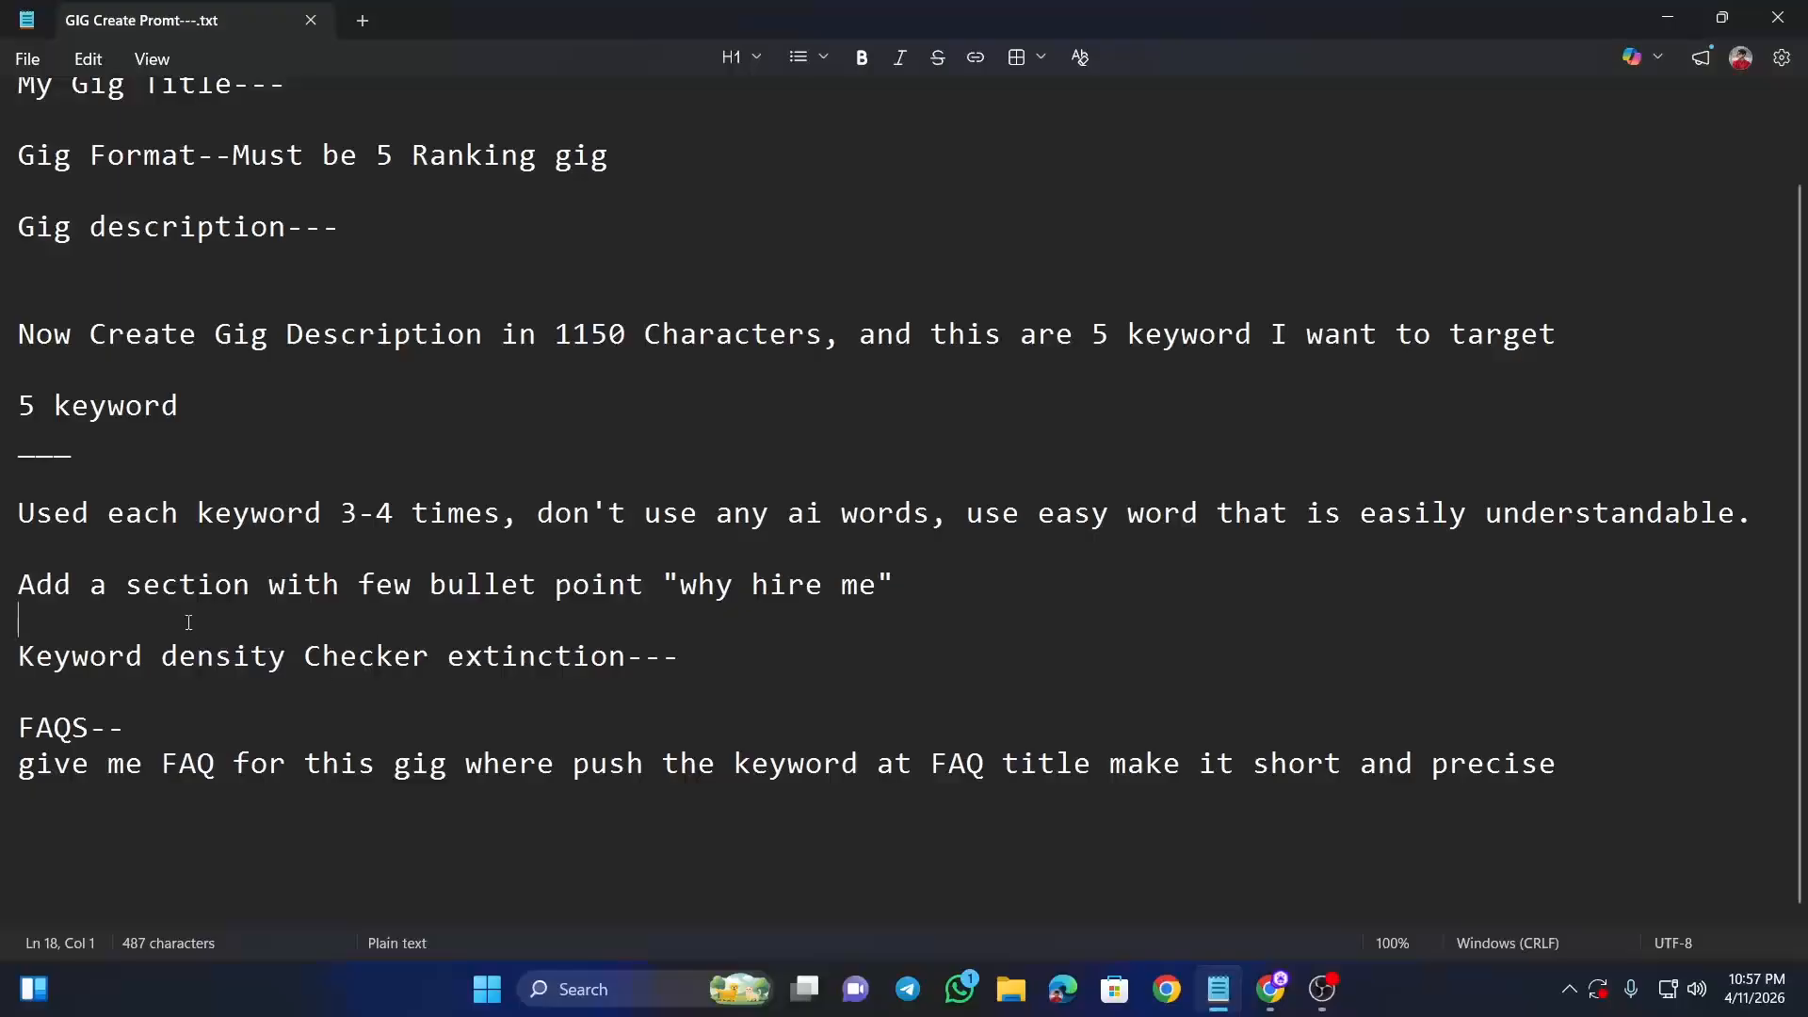
{"action": "left_click_drag", "start_coordinate": [19, 584], "coordinate": [894, 589]}
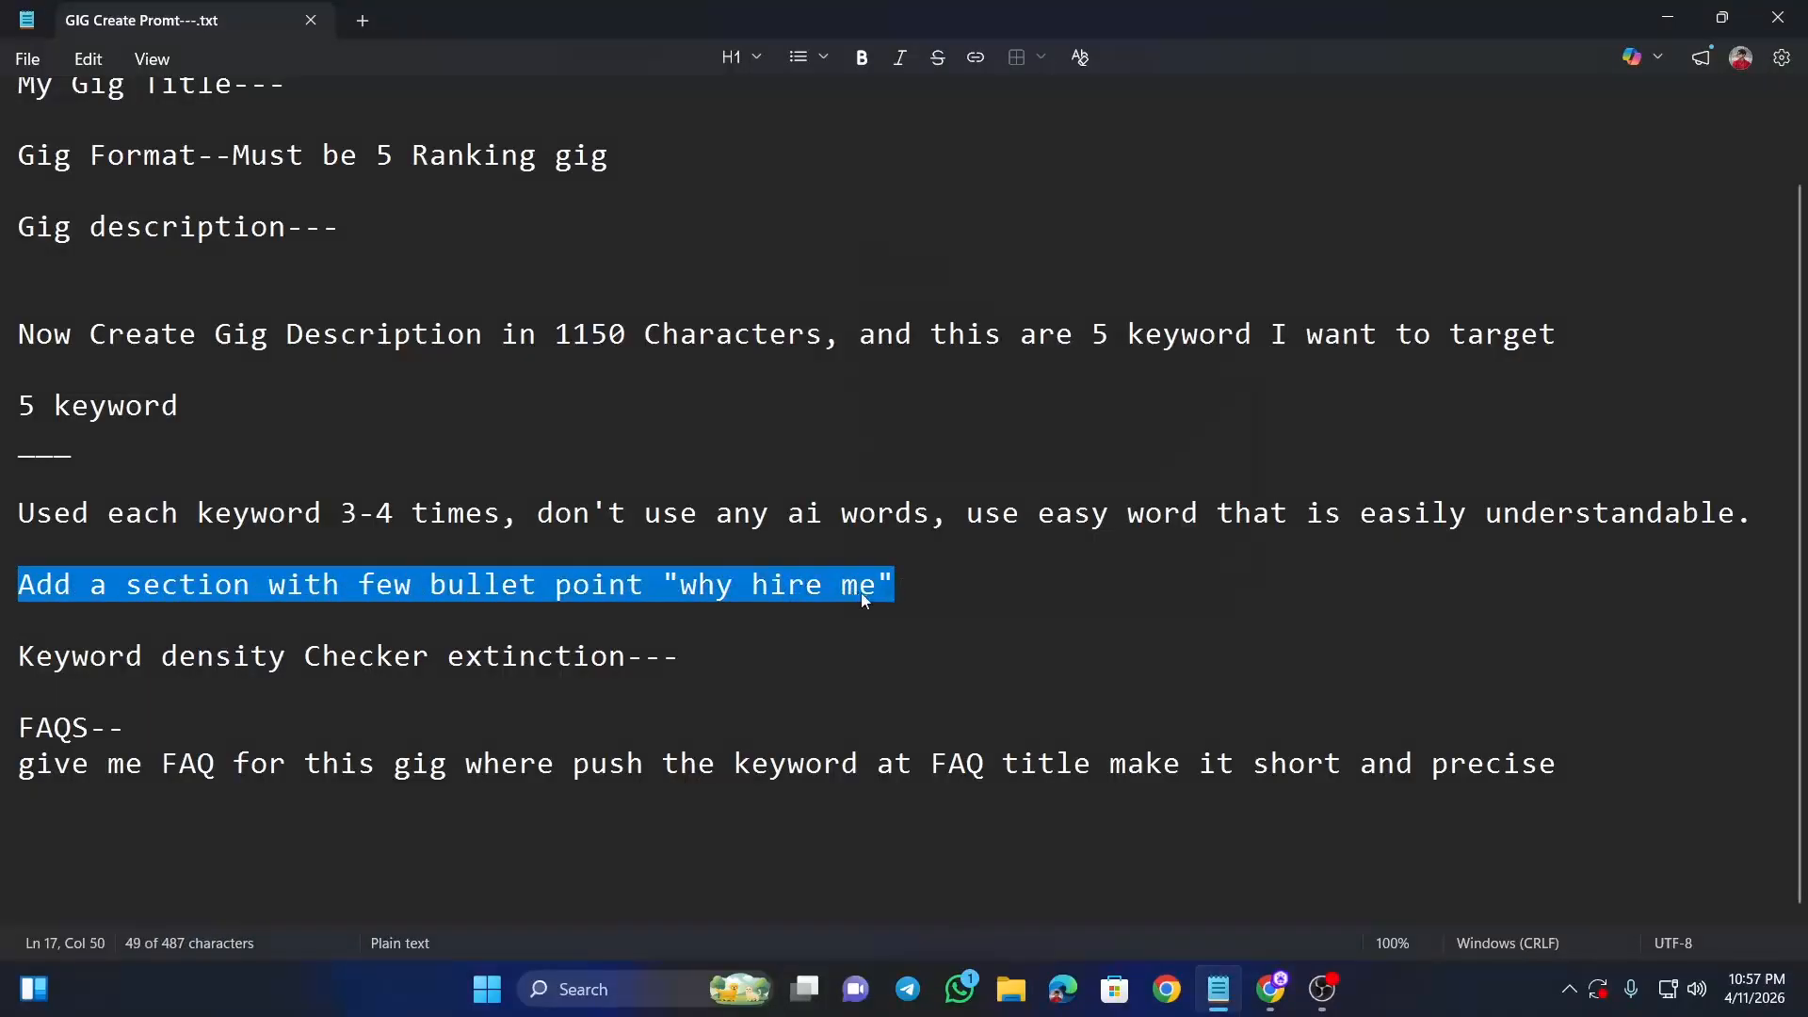
{"action": "right_click", "coordinate": [862, 593]}
{"action": "left_click", "coordinate": [979, 571]}
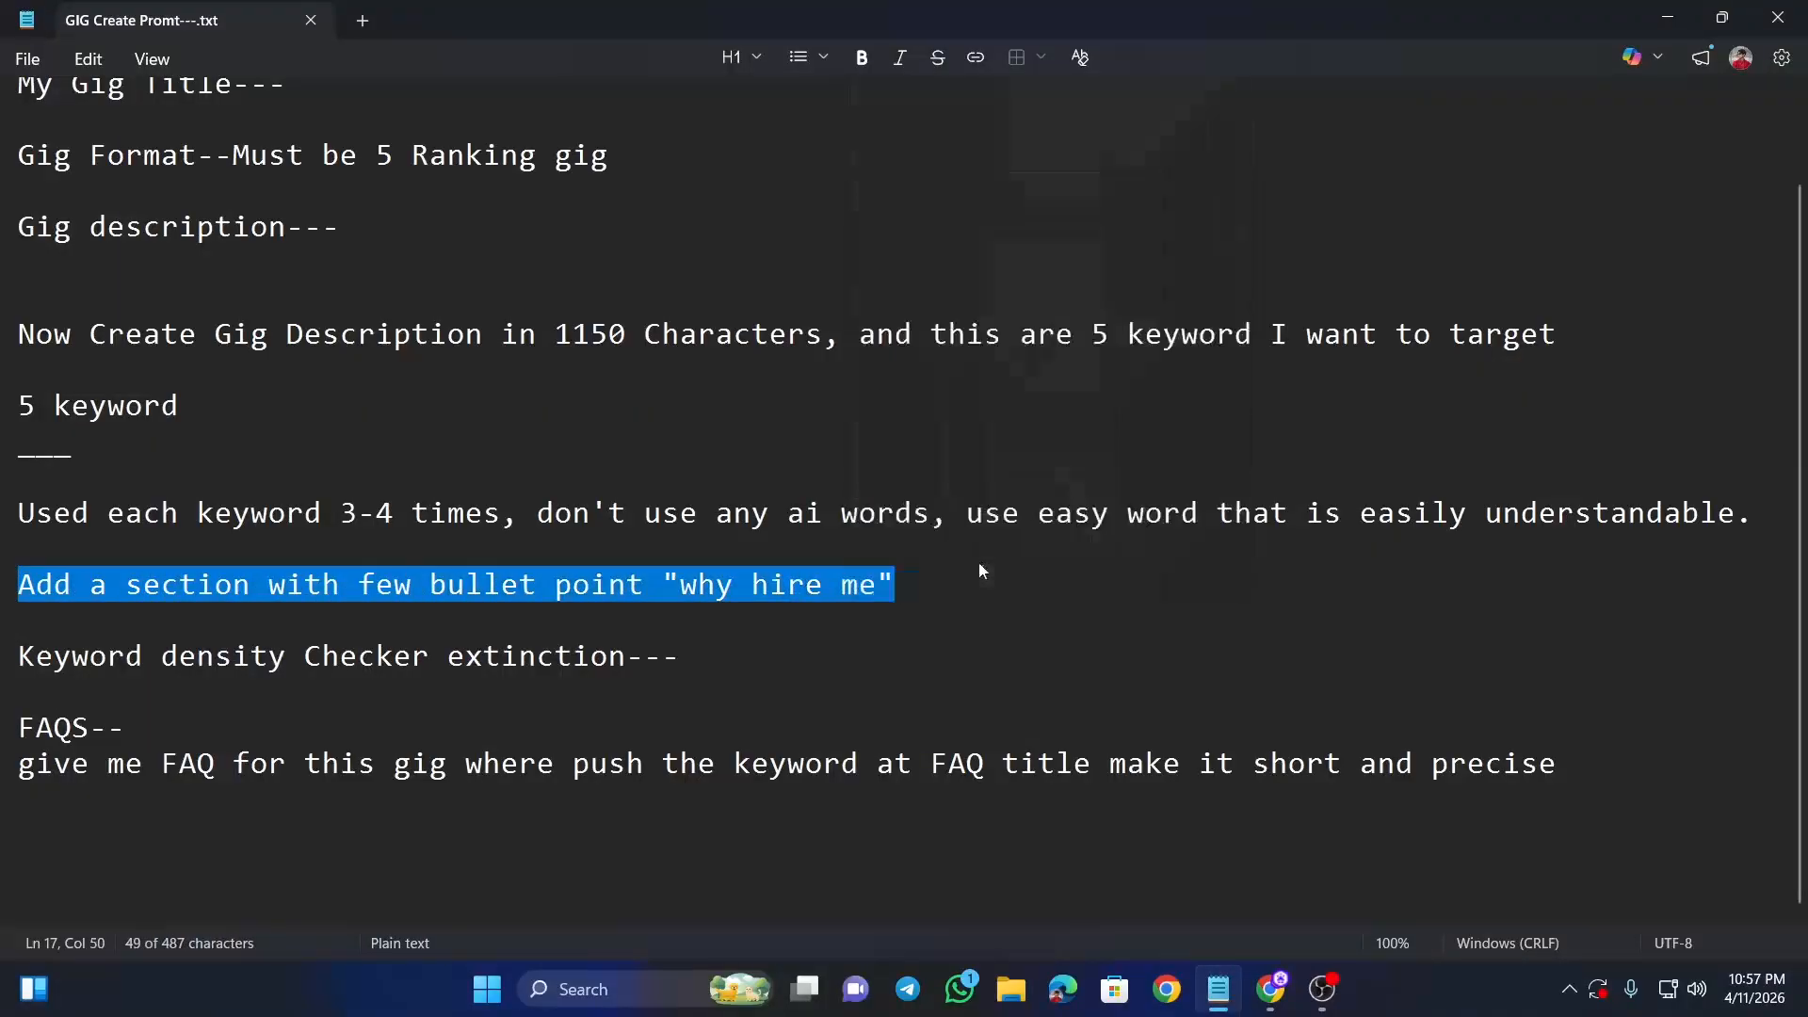
{"action": "left_click", "coordinate": [1270, 989]}
{"action": "left_click", "coordinate": [1080, 855]}
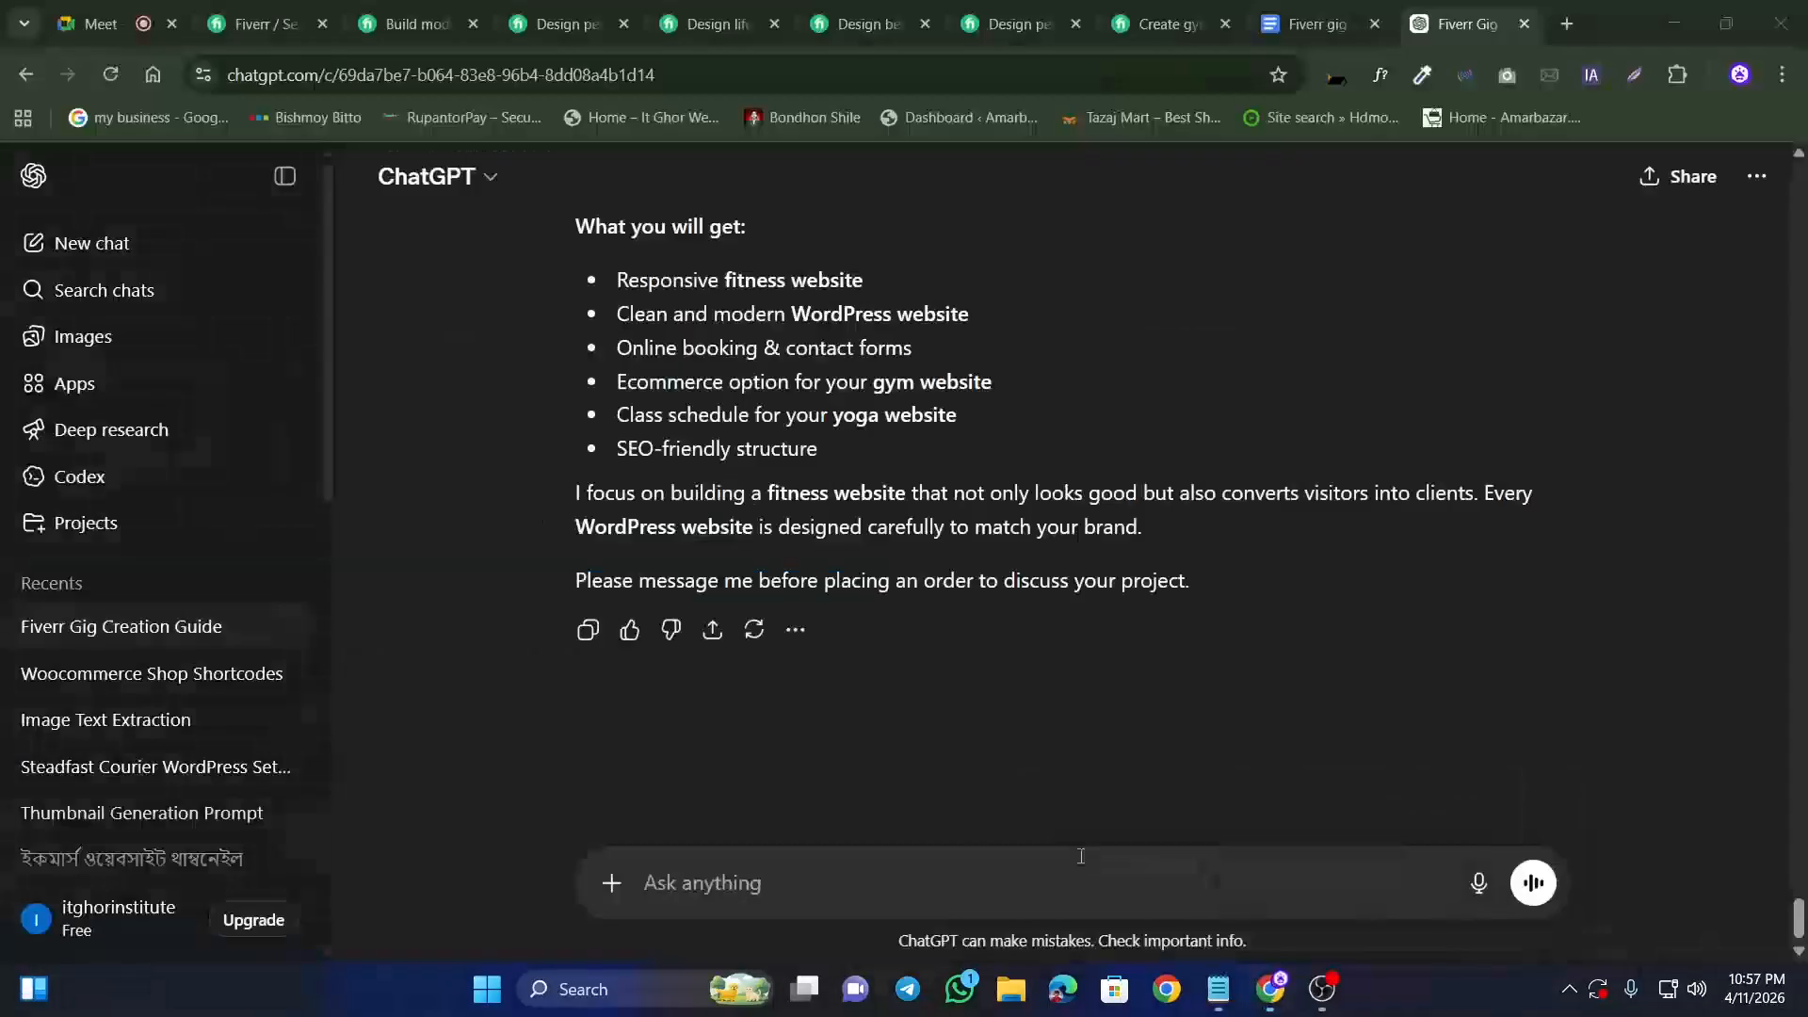
{"action": "left_click", "coordinate": [751, 883]}
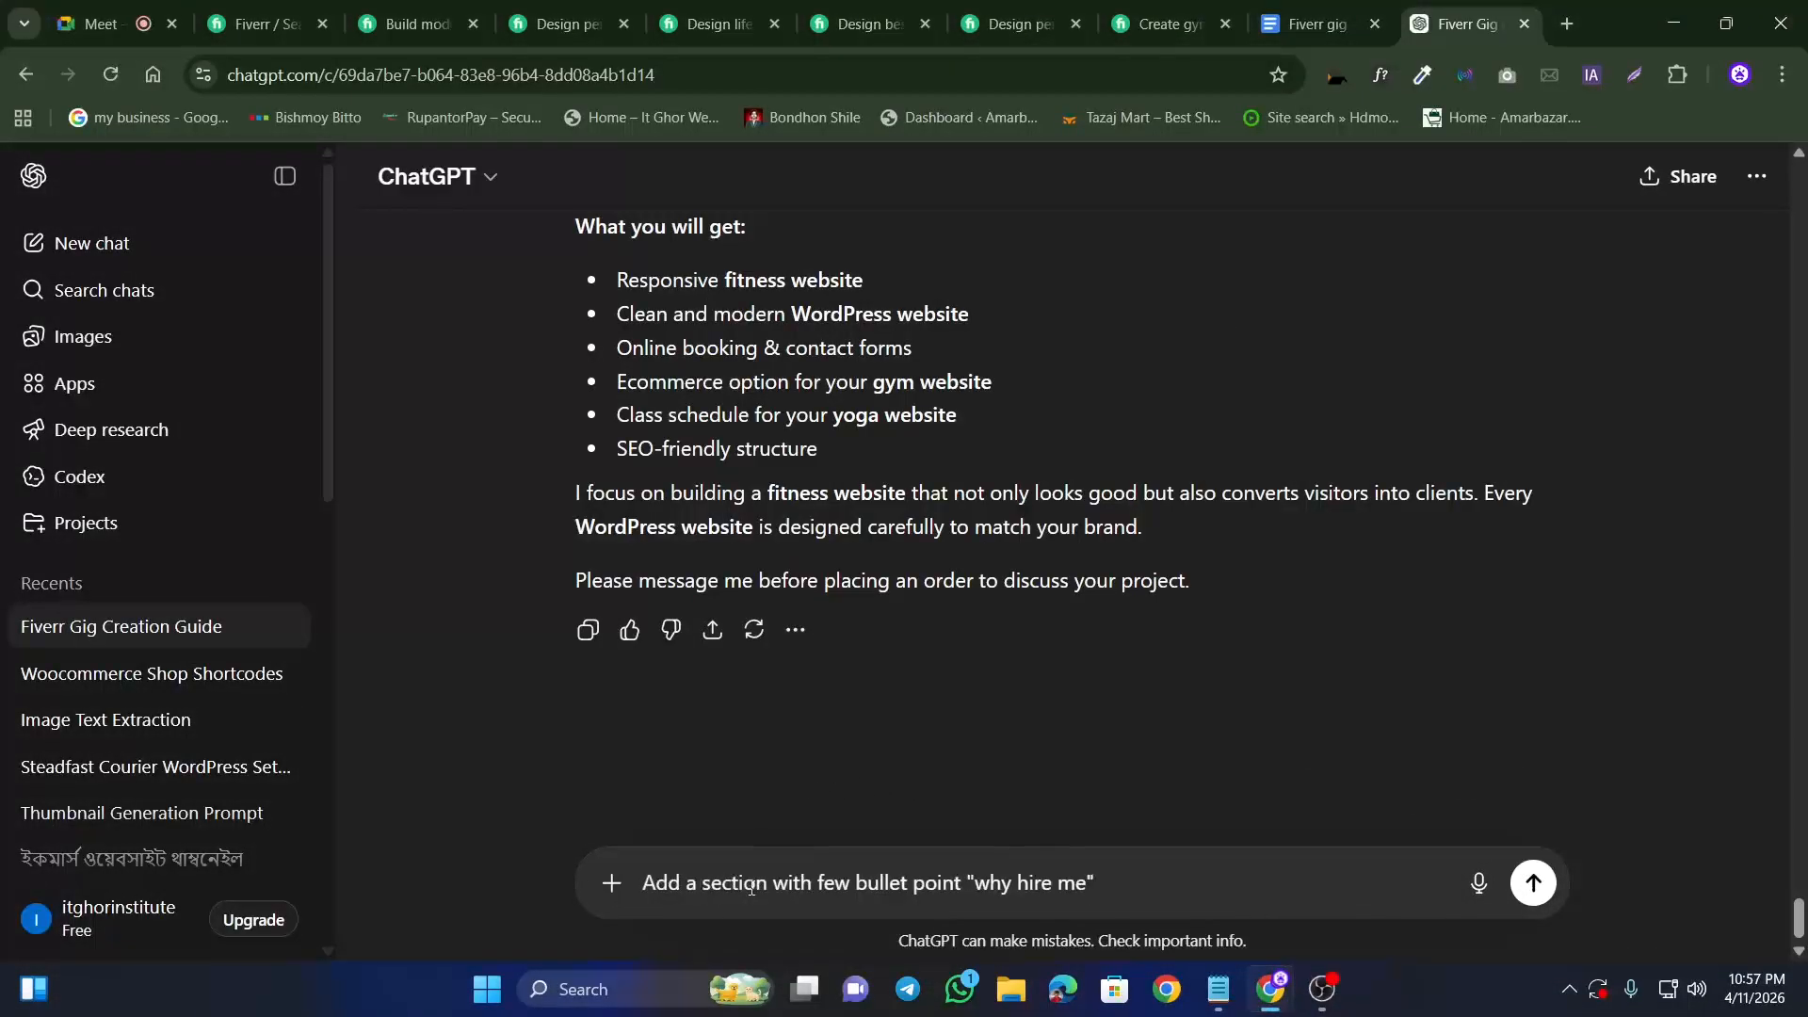
Step: Send the "why hire me" request to ChatGPT and read through the rewritten gig description
{"action": "key", "text": "Return"}
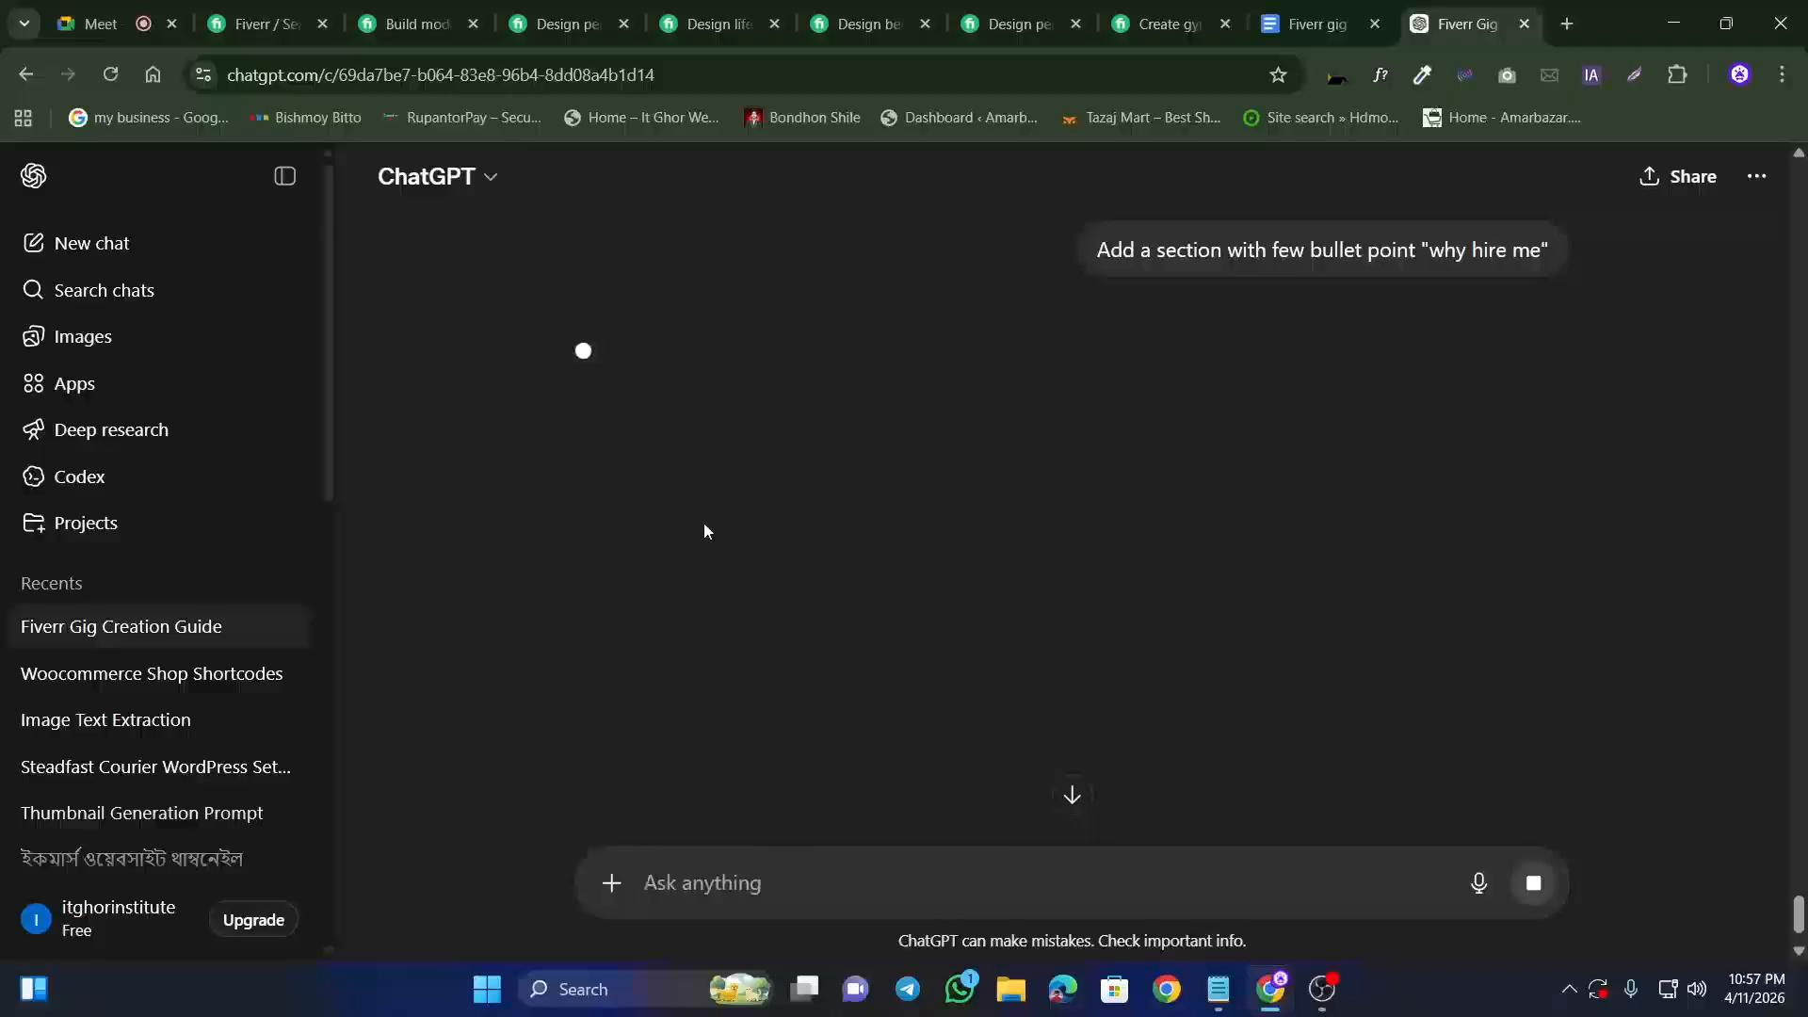
{"action": "scroll", "coordinate": [835, 426], "scroll_direction": "down", "scroll_amount": 1}
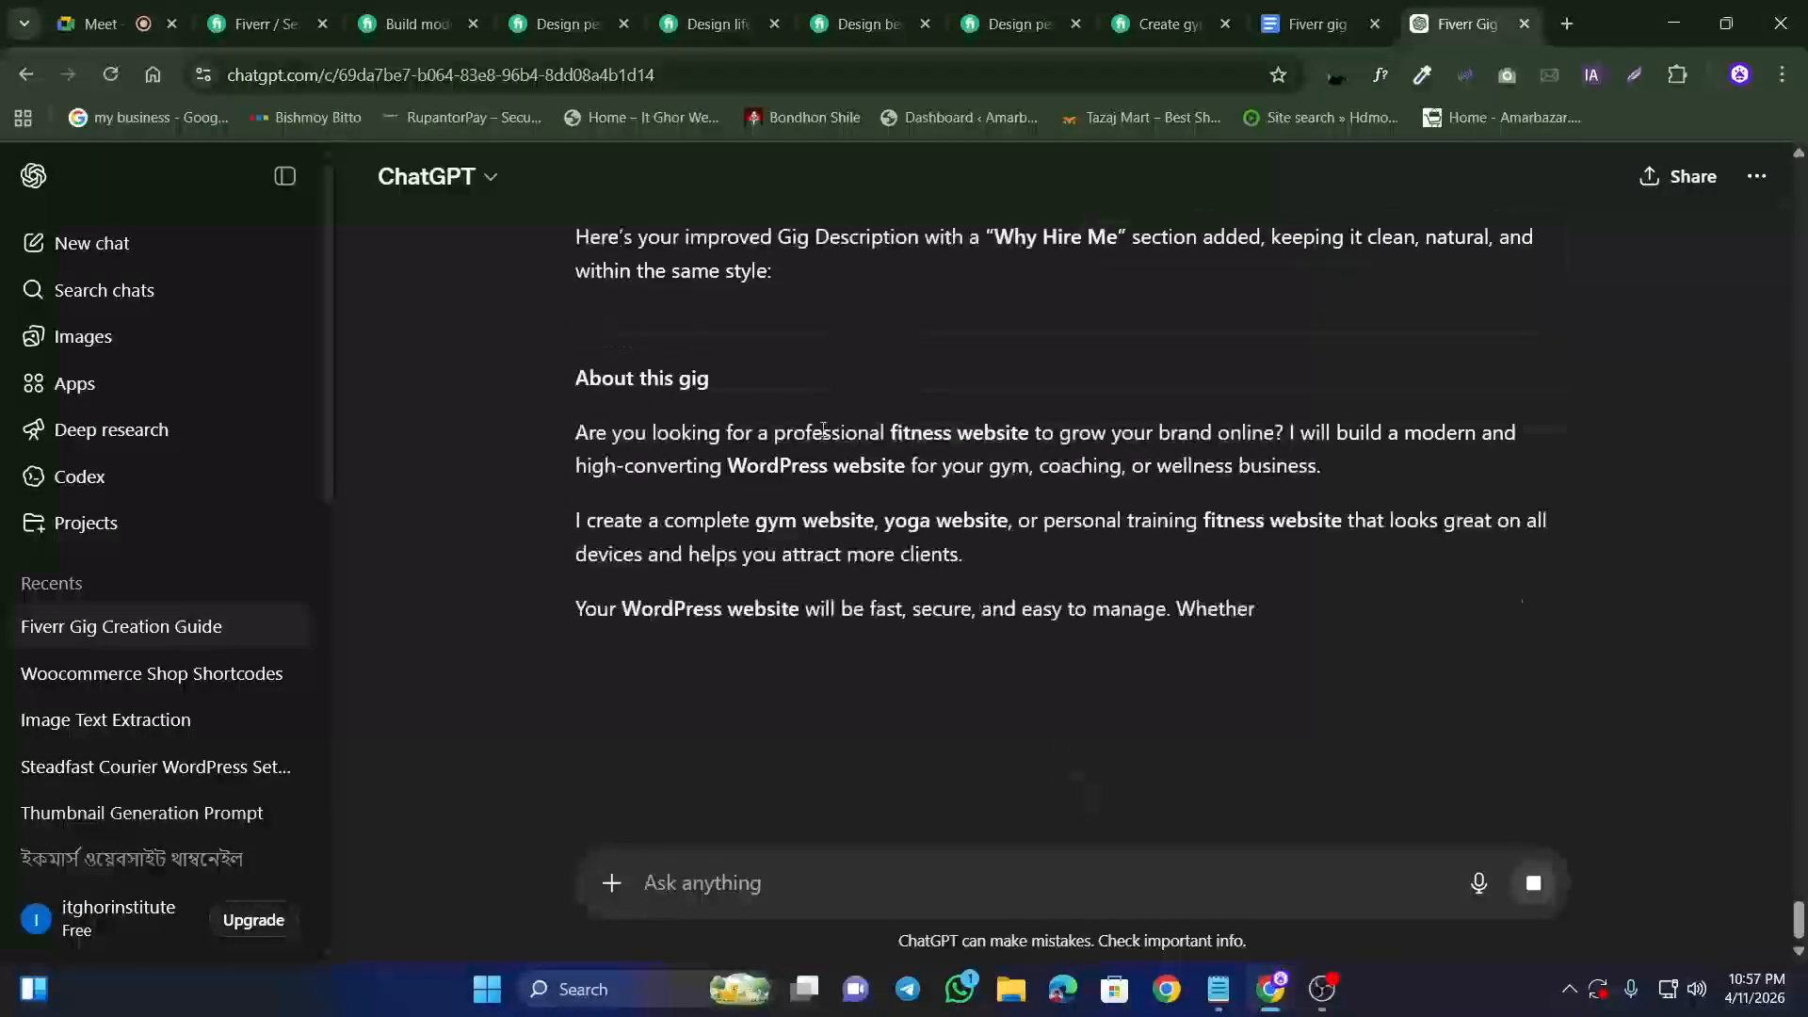
{"action": "scroll", "coordinate": [739, 511], "scroll_direction": "down", "scroll_amount": 3}
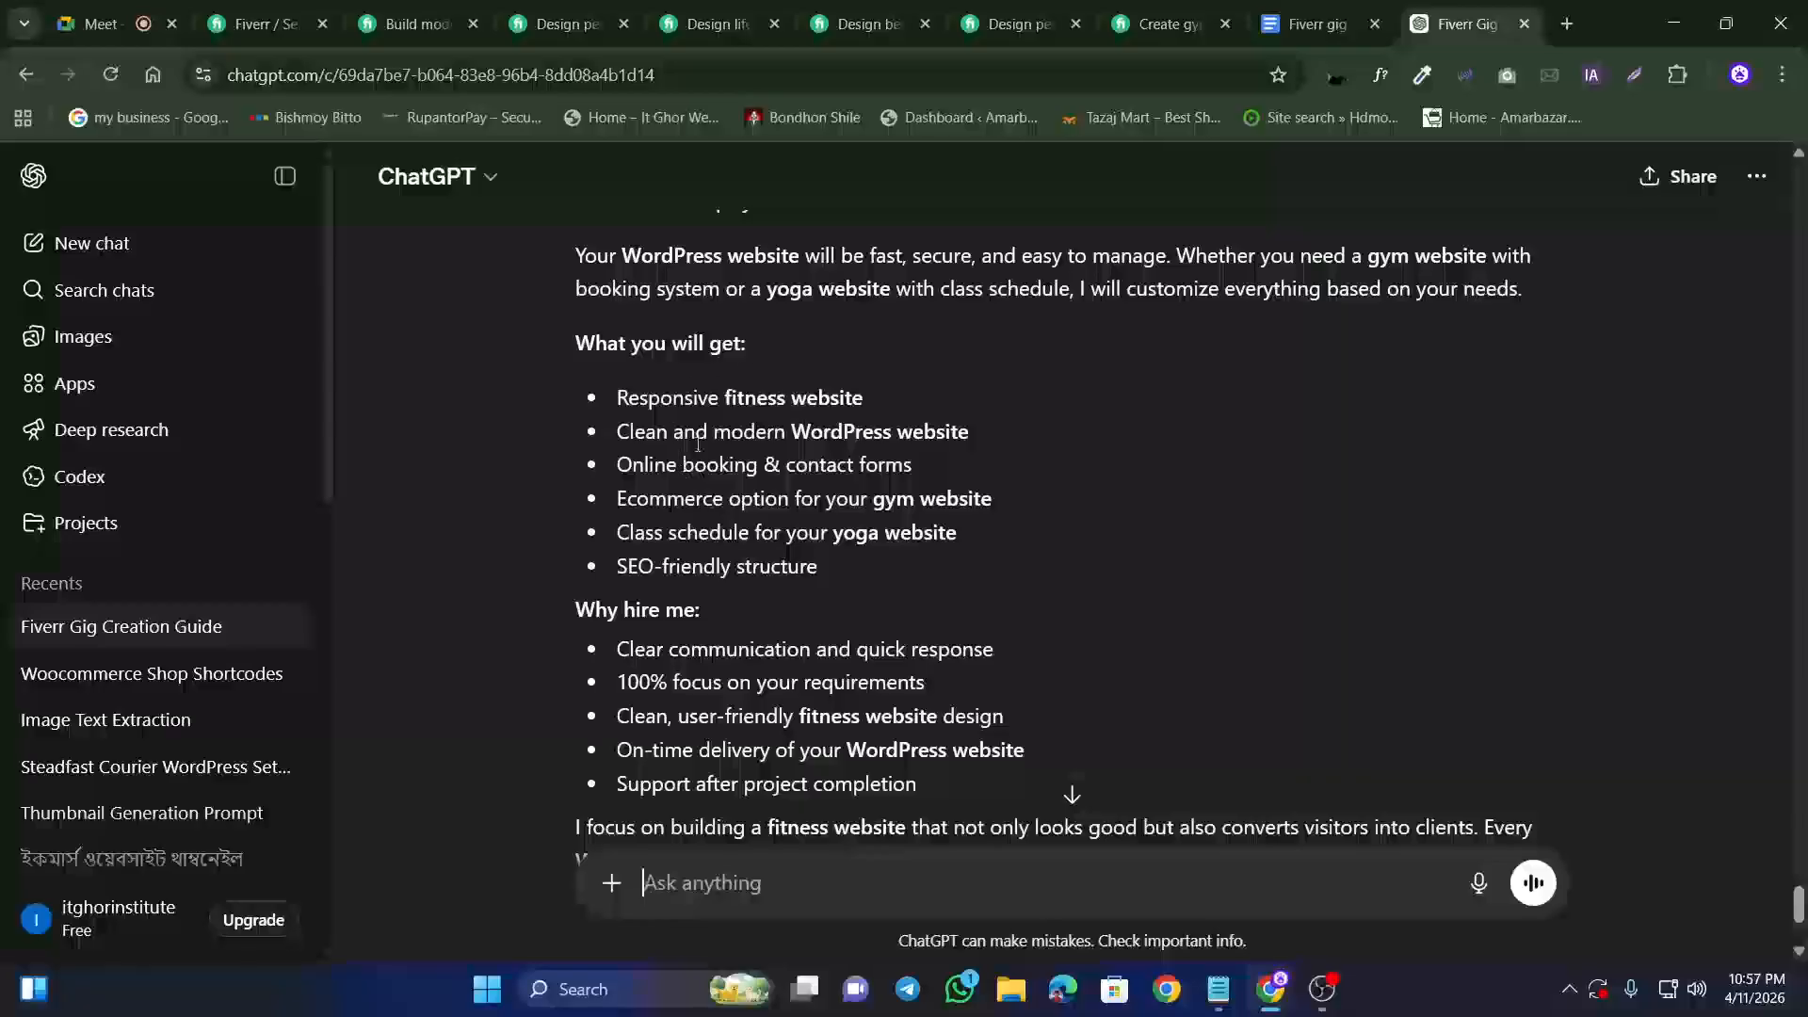
{"action": "scroll", "coordinate": [688, 426], "scroll_direction": "down", "scroll_amount": 2}
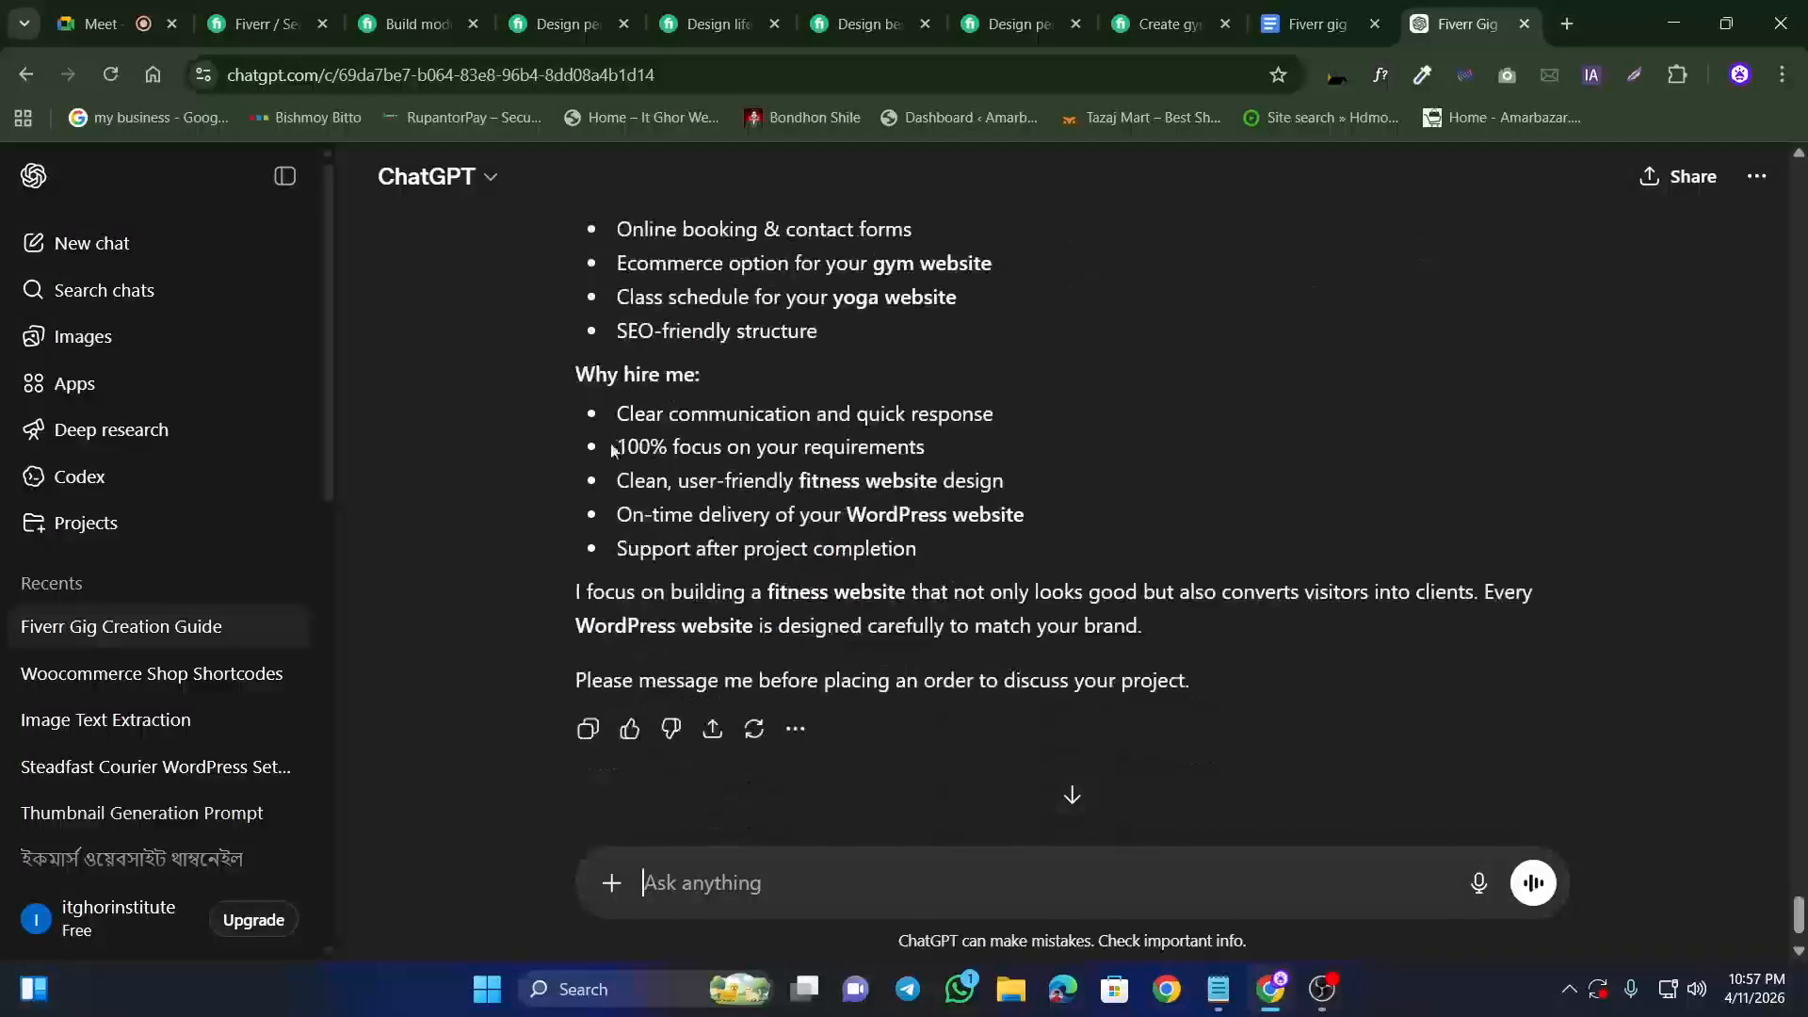
Step: Examine each bullet of the new "Why hire me" section and the closing lines of the gig description
{"action": "left_click_drag", "start_coordinate": [682, 374], "coordinate": [702, 371]}
{"action": "left_click_drag", "start_coordinate": [617, 414], "coordinate": [966, 415]}
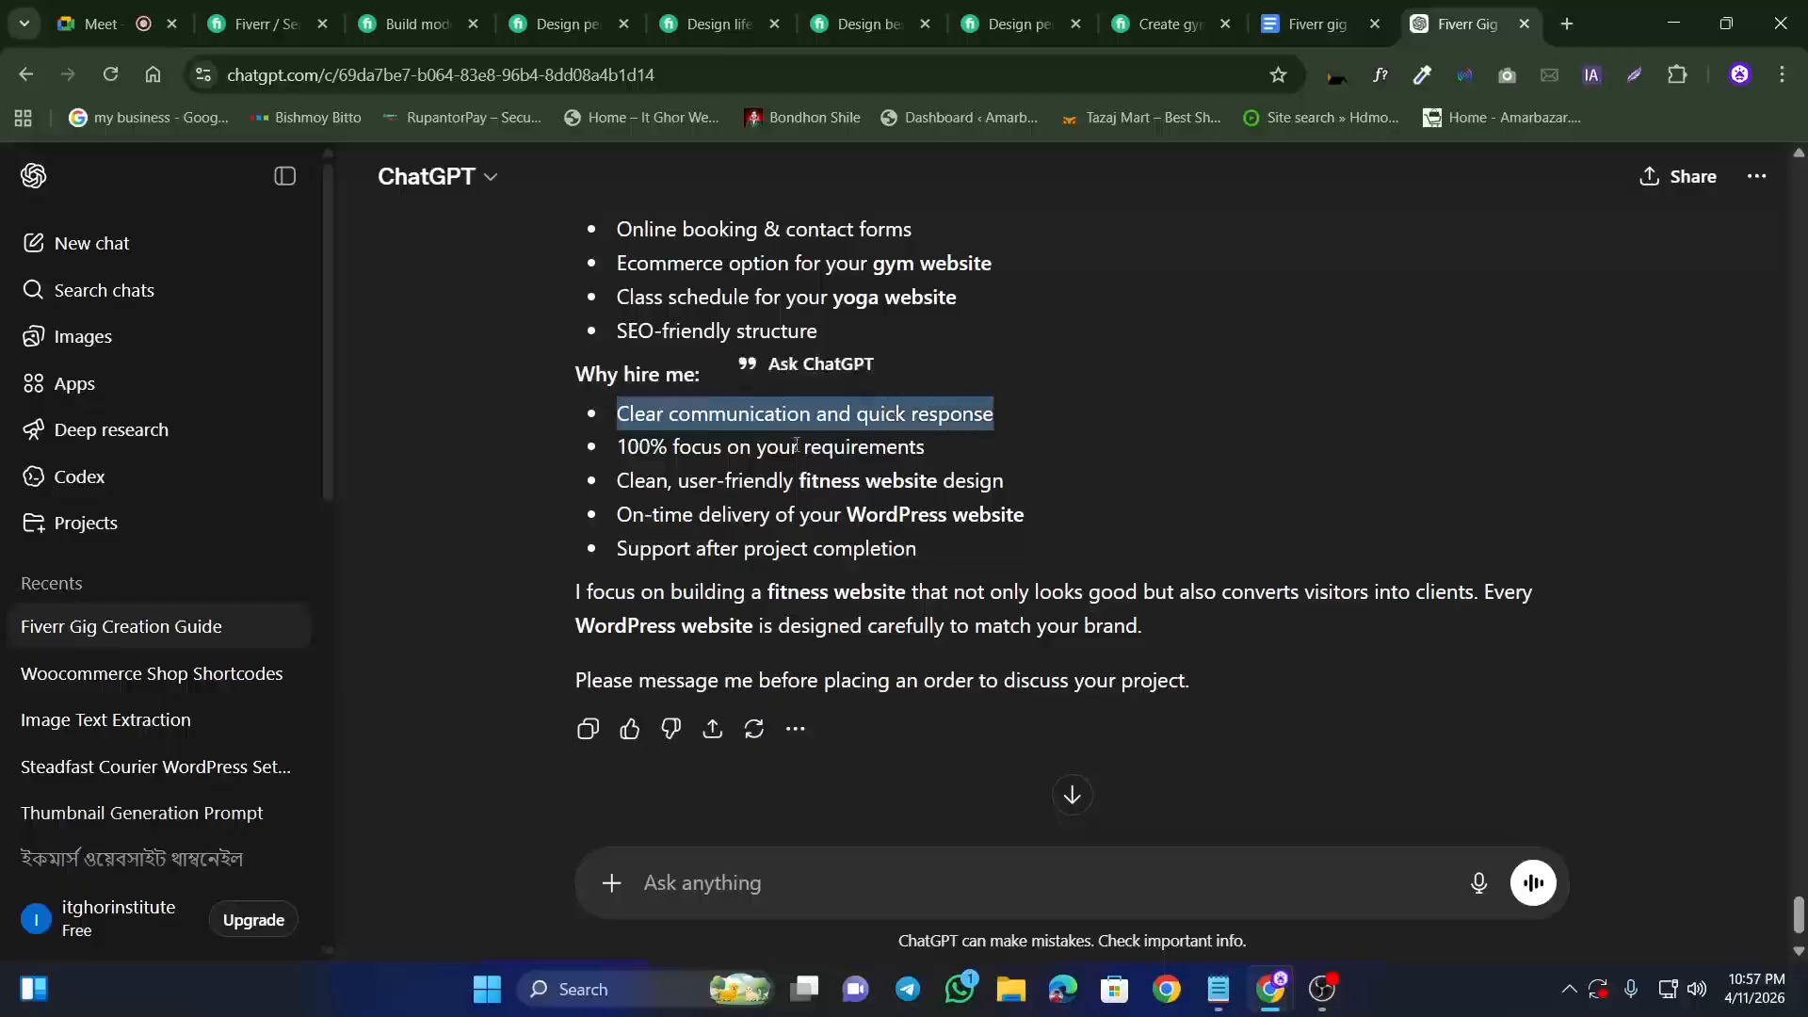
{"action": "left_click_drag", "start_coordinate": [620, 448], "coordinate": [925, 448]}
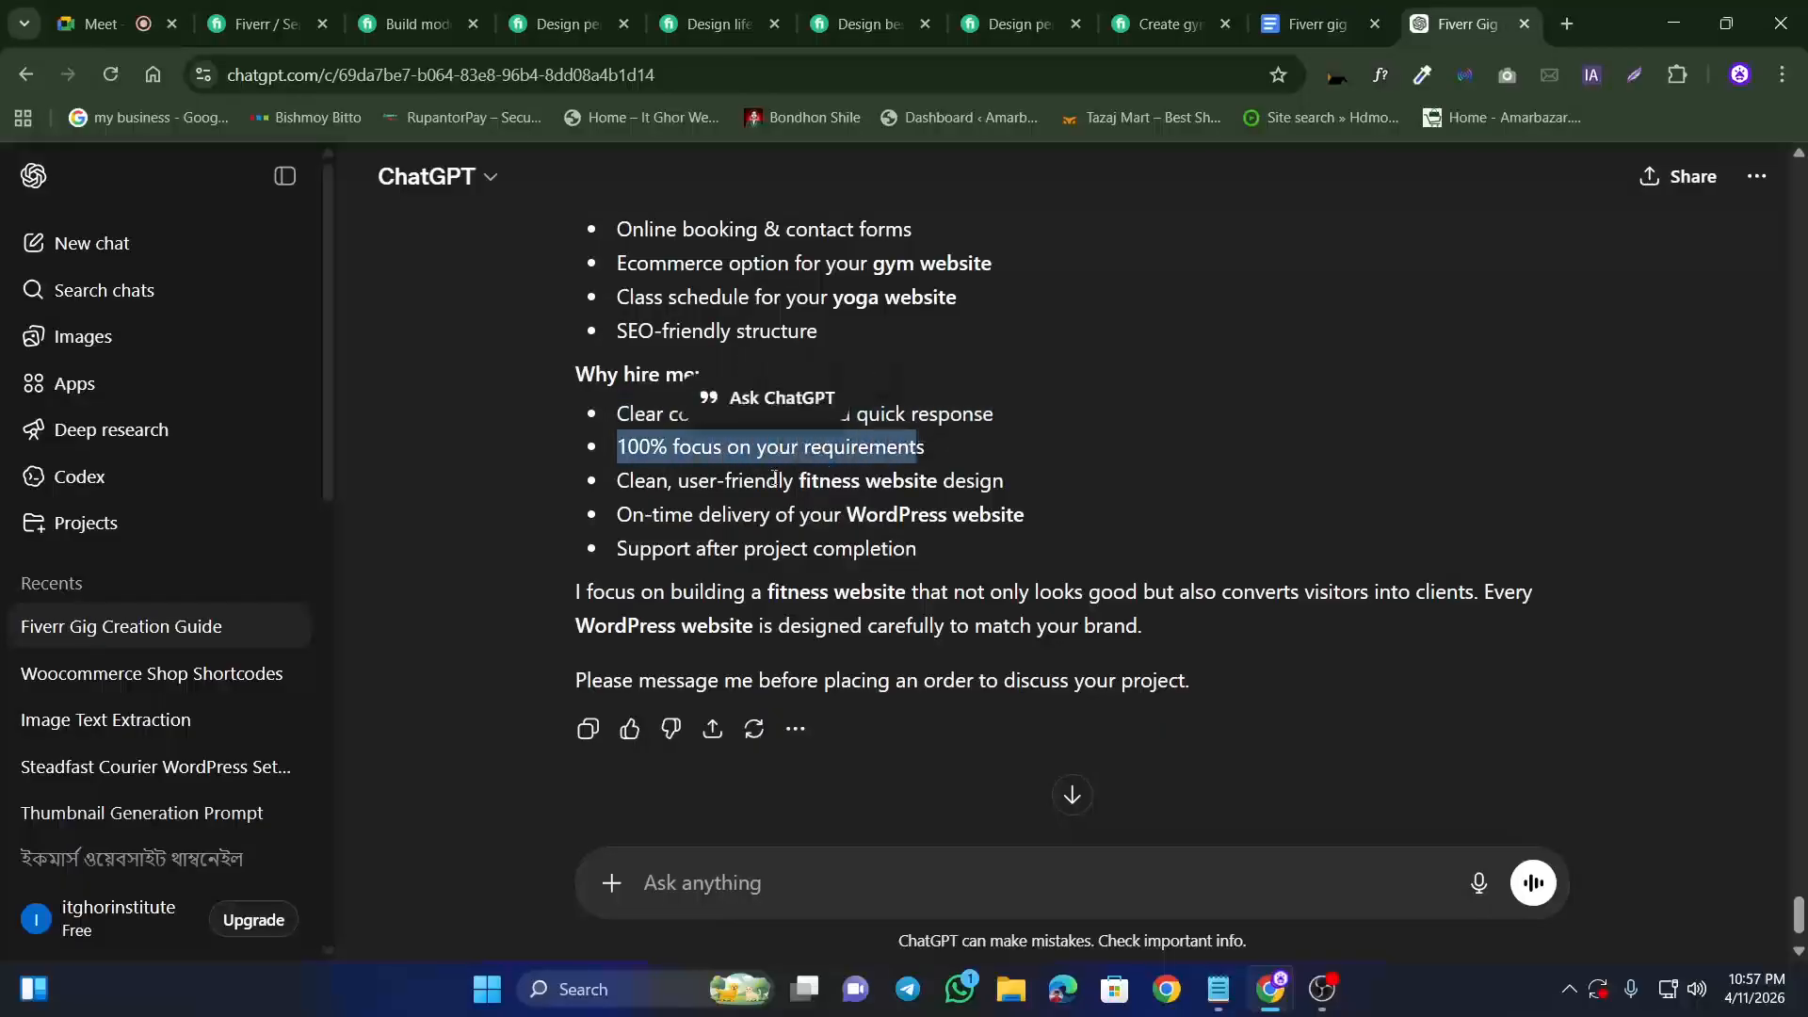
{"action": "left_click_drag", "start_coordinate": [616, 482], "coordinate": [1004, 482]}
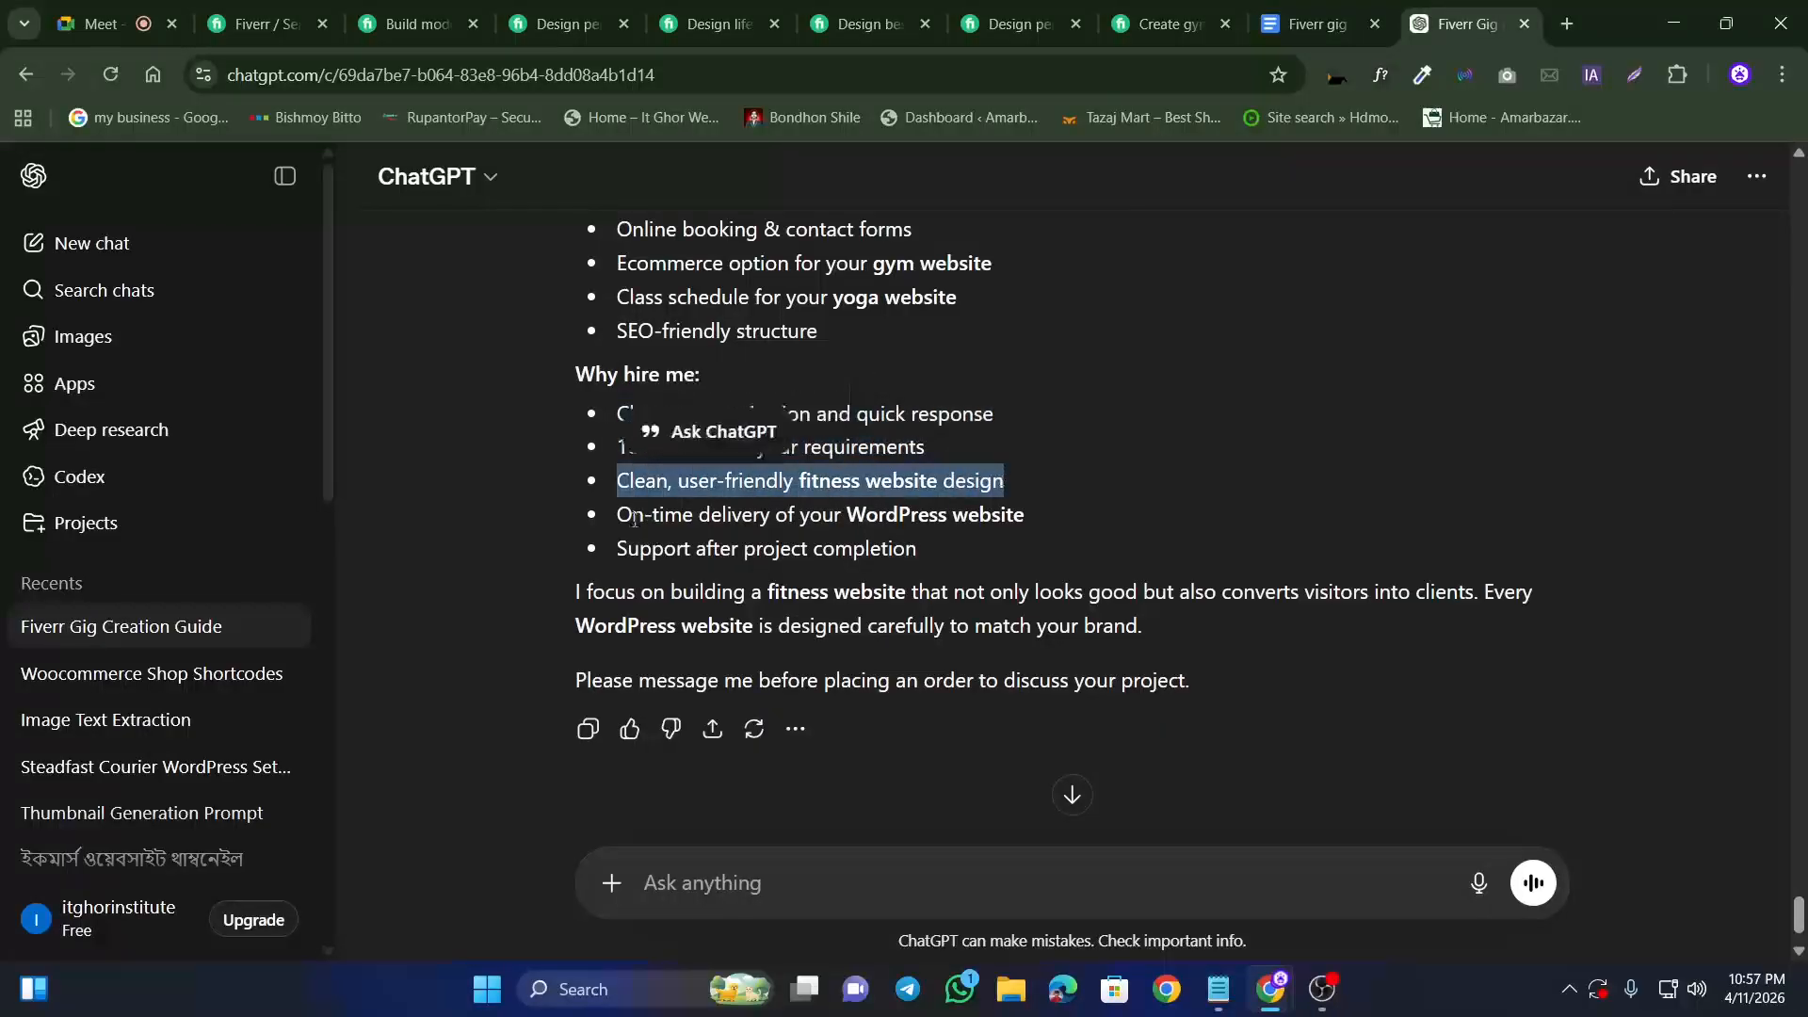
{"action": "left_click_drag", "start_coordinate": [633, 517], "coordinate": [1026, 516]}
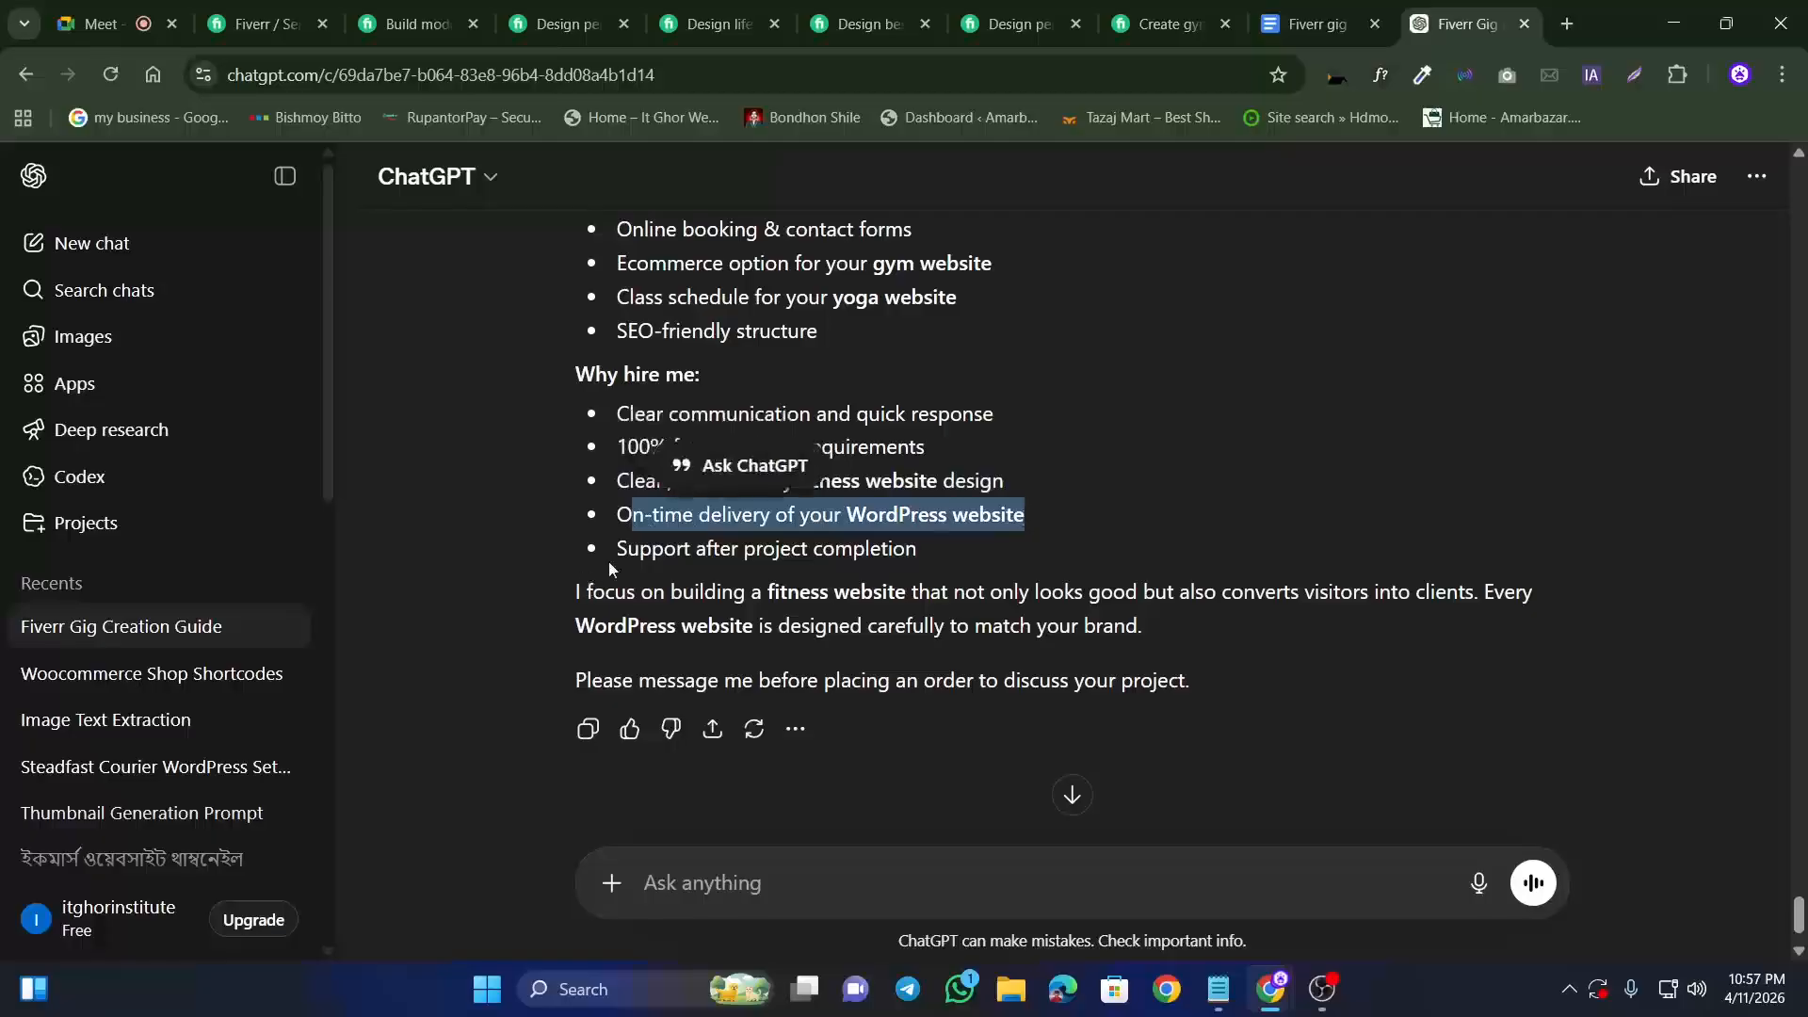
{"action": "left_click_drag", "start_coordinate": [617, 549], "coordinate": [890, 555]}
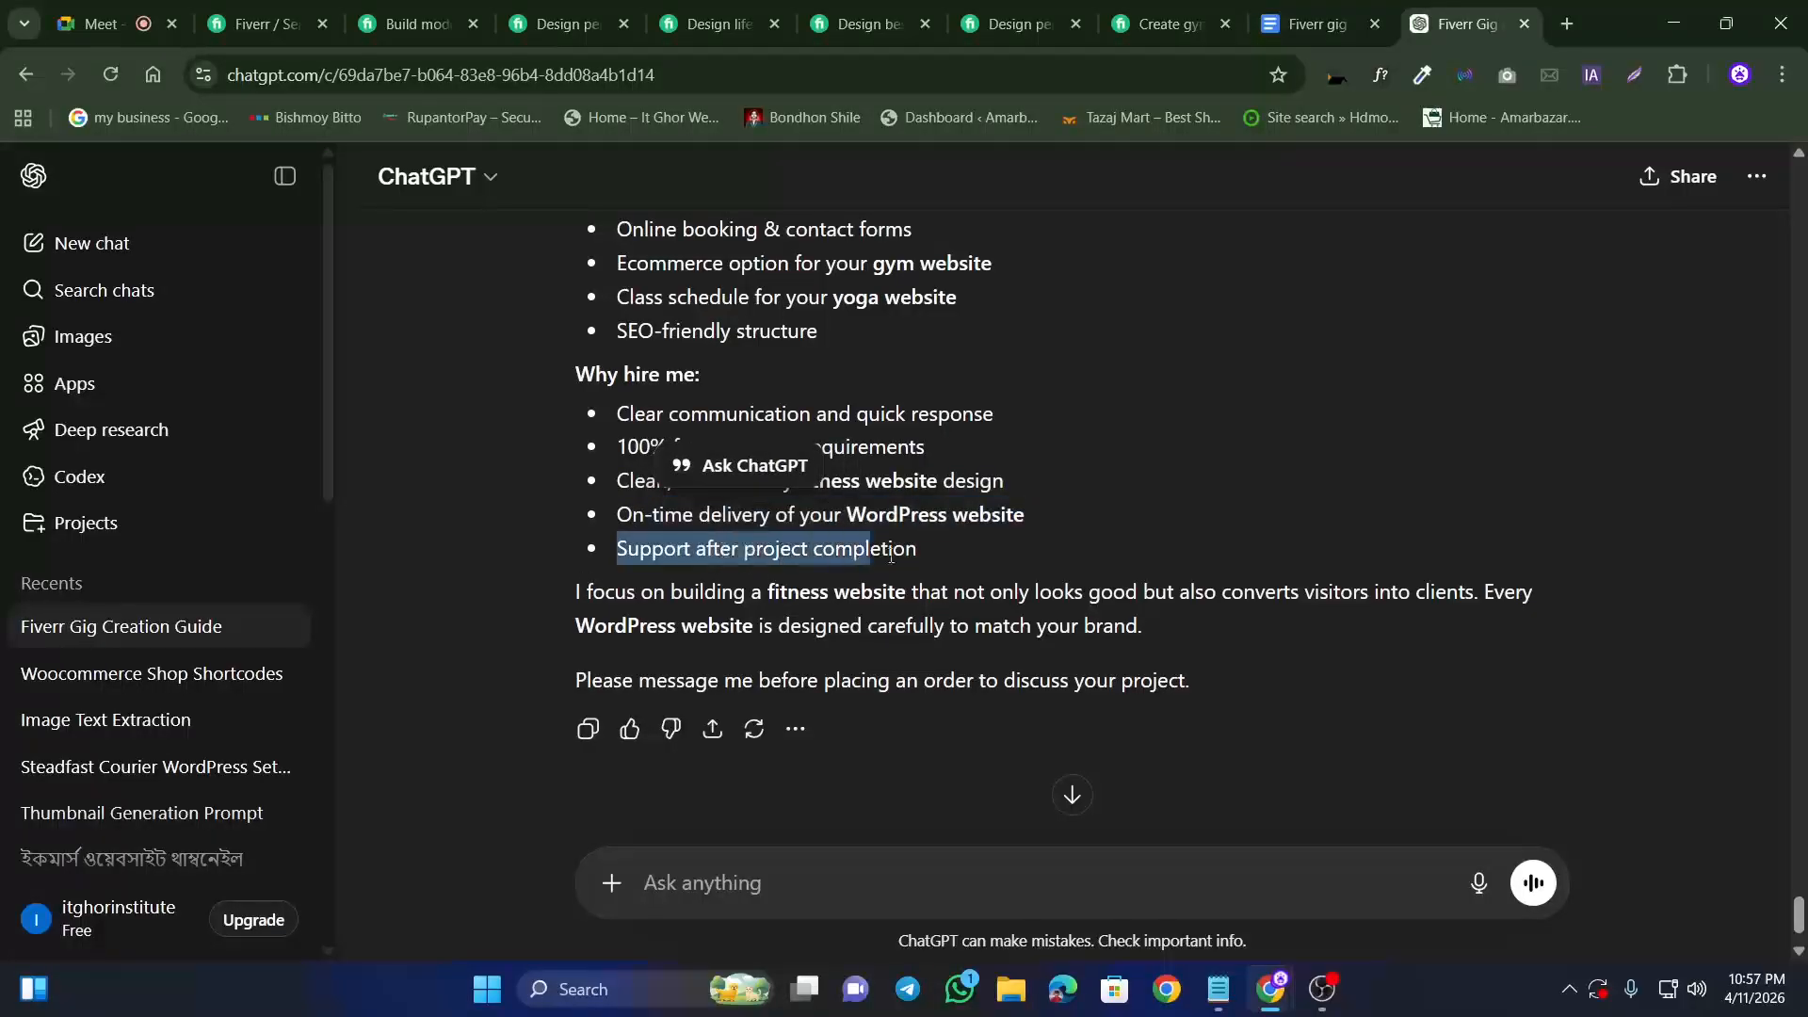
{"action": "left_click", "coordinate": [905, 562]}
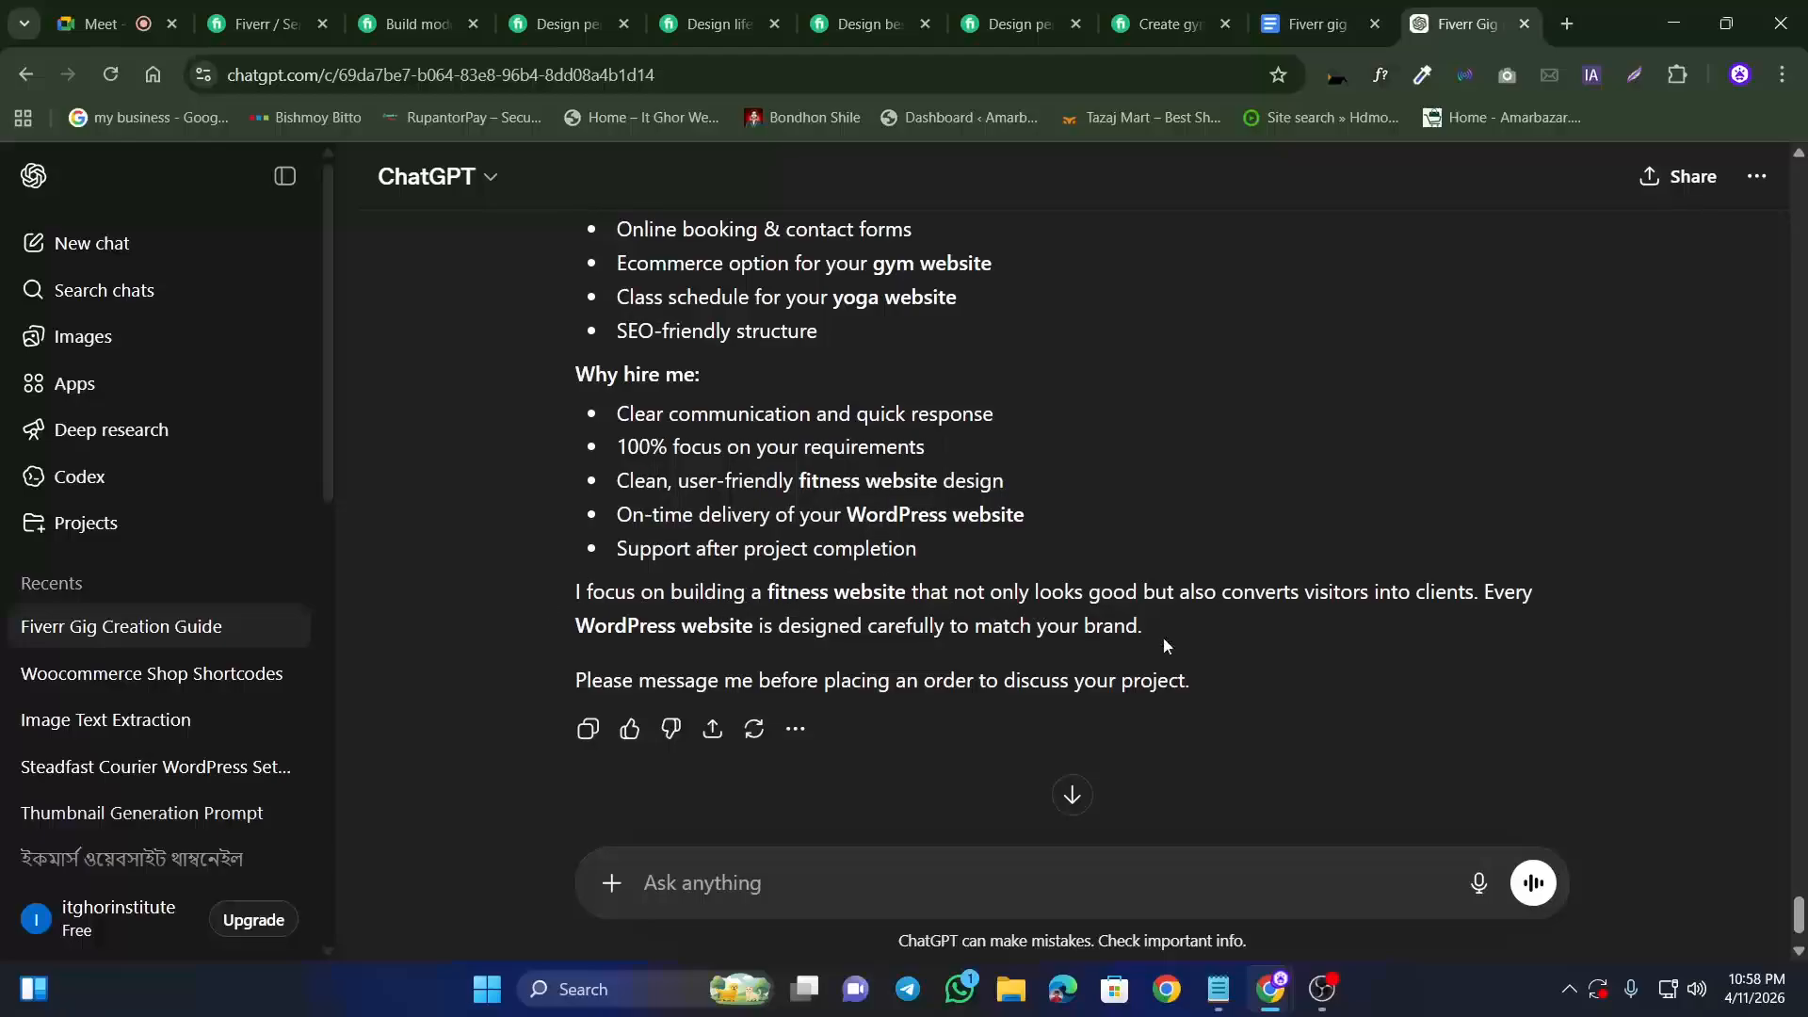
{"action": "left_click_drag", "start_coordinate": [1162, 636], "coordinate": [548, 627]}
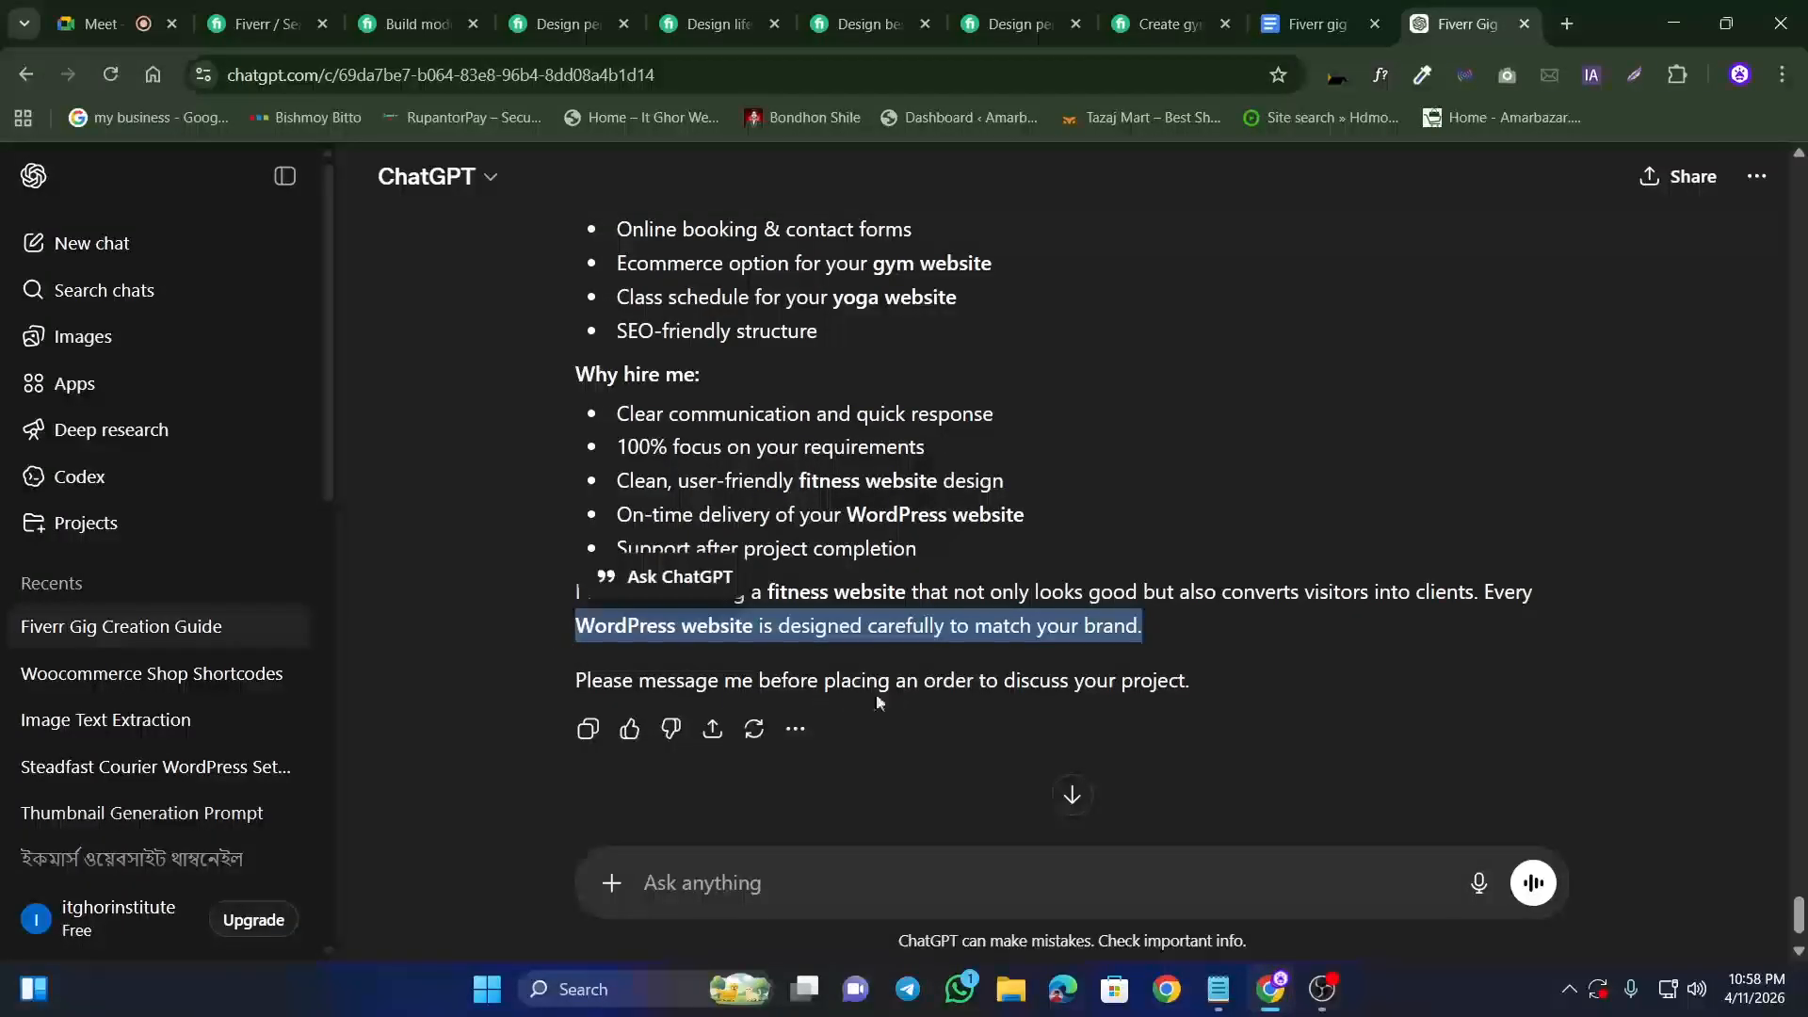
Step: Copy the updated gig description from "Are you looking for a professional fitness website" through the closing "Please message me" line
{"action": "left_click_drag", "start_coordinate": [1192, 684], "coordinate": [545, 433]}
{"action": "scroll", "coordinate": [488, 617], "scroll_direction": "up", "scroll_amount": 4}
{"action": "scroll", "coordinate": [471, 591], "scroll_direction": "up", "scroll_amount": 3}
{"action": "right_click", "coordinate": [598, 437]}
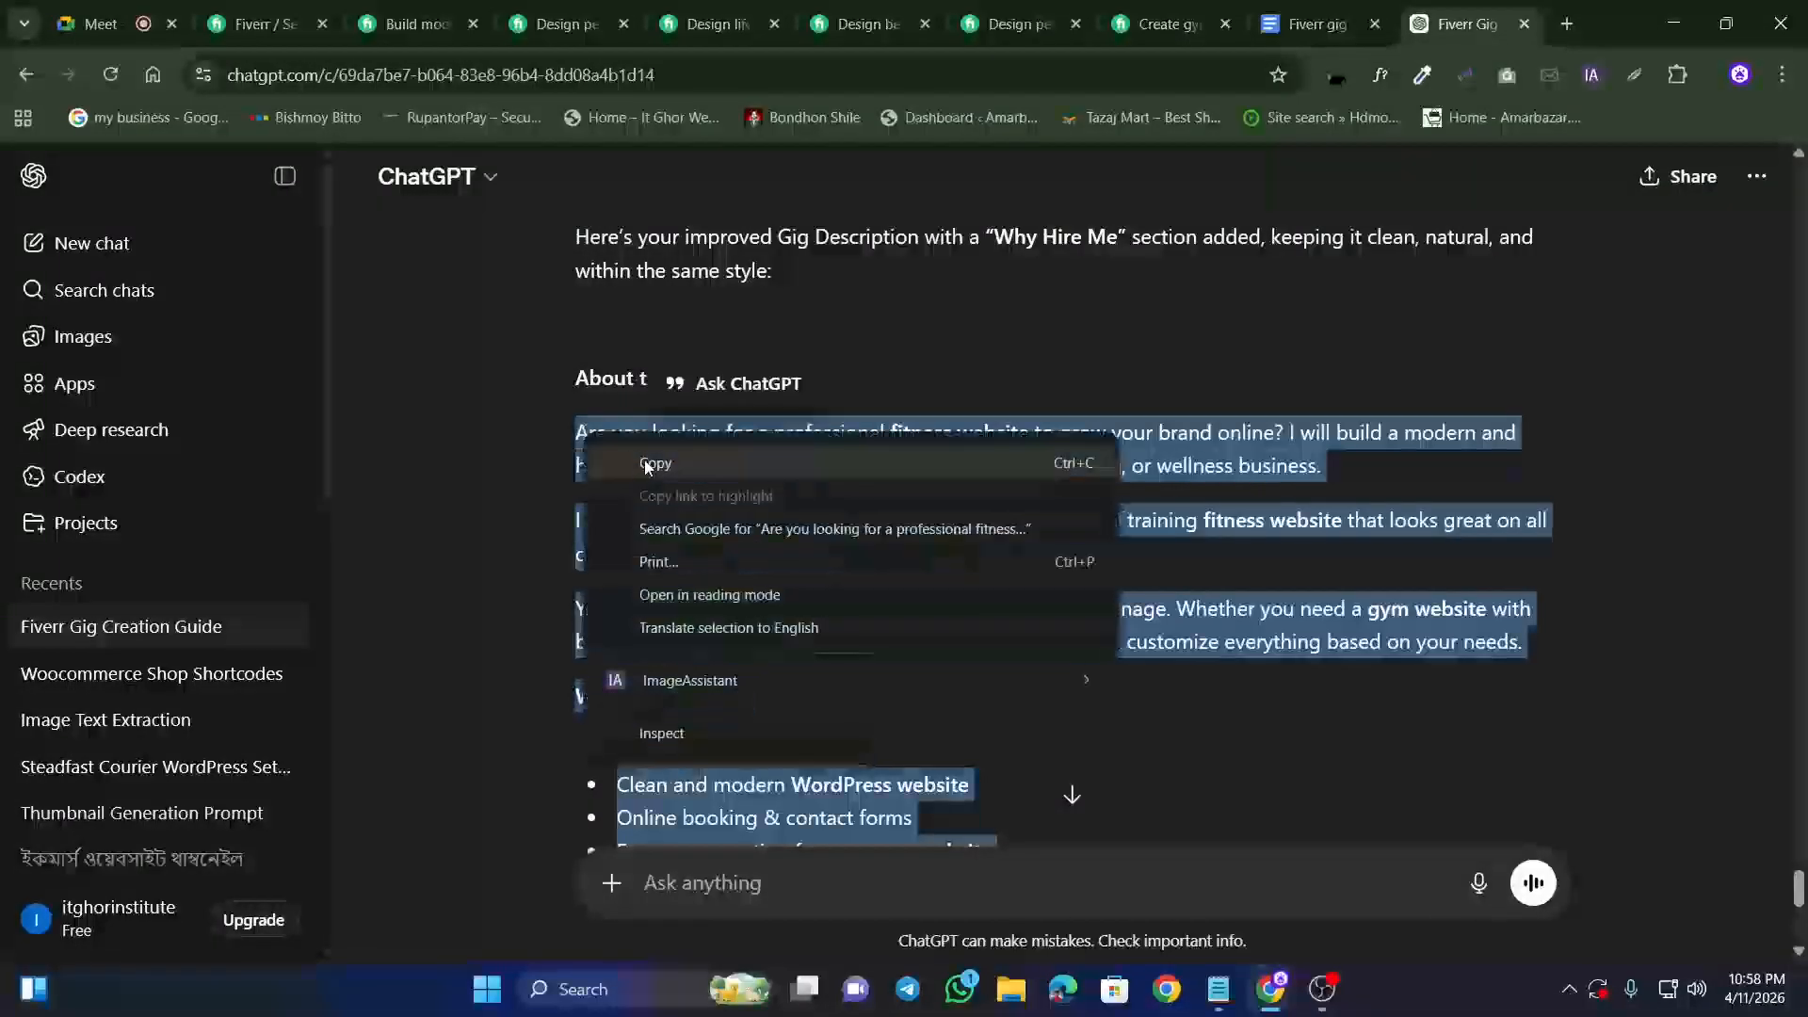
{"action": "left_click", "coordinate": [646, 462]}
{"action": "left_click", "coordinate": [1280, 239]}
Step: Switch to the "Fiverr gig" Google Docs document and paste the copied gig description on the empty page at its end
{"action": "left_click", "coordinate": [1278, 10]}
{"action": "scroll", "coordinate": [654, 630], "scroll_direction": "down", "scroll_amount": 15}
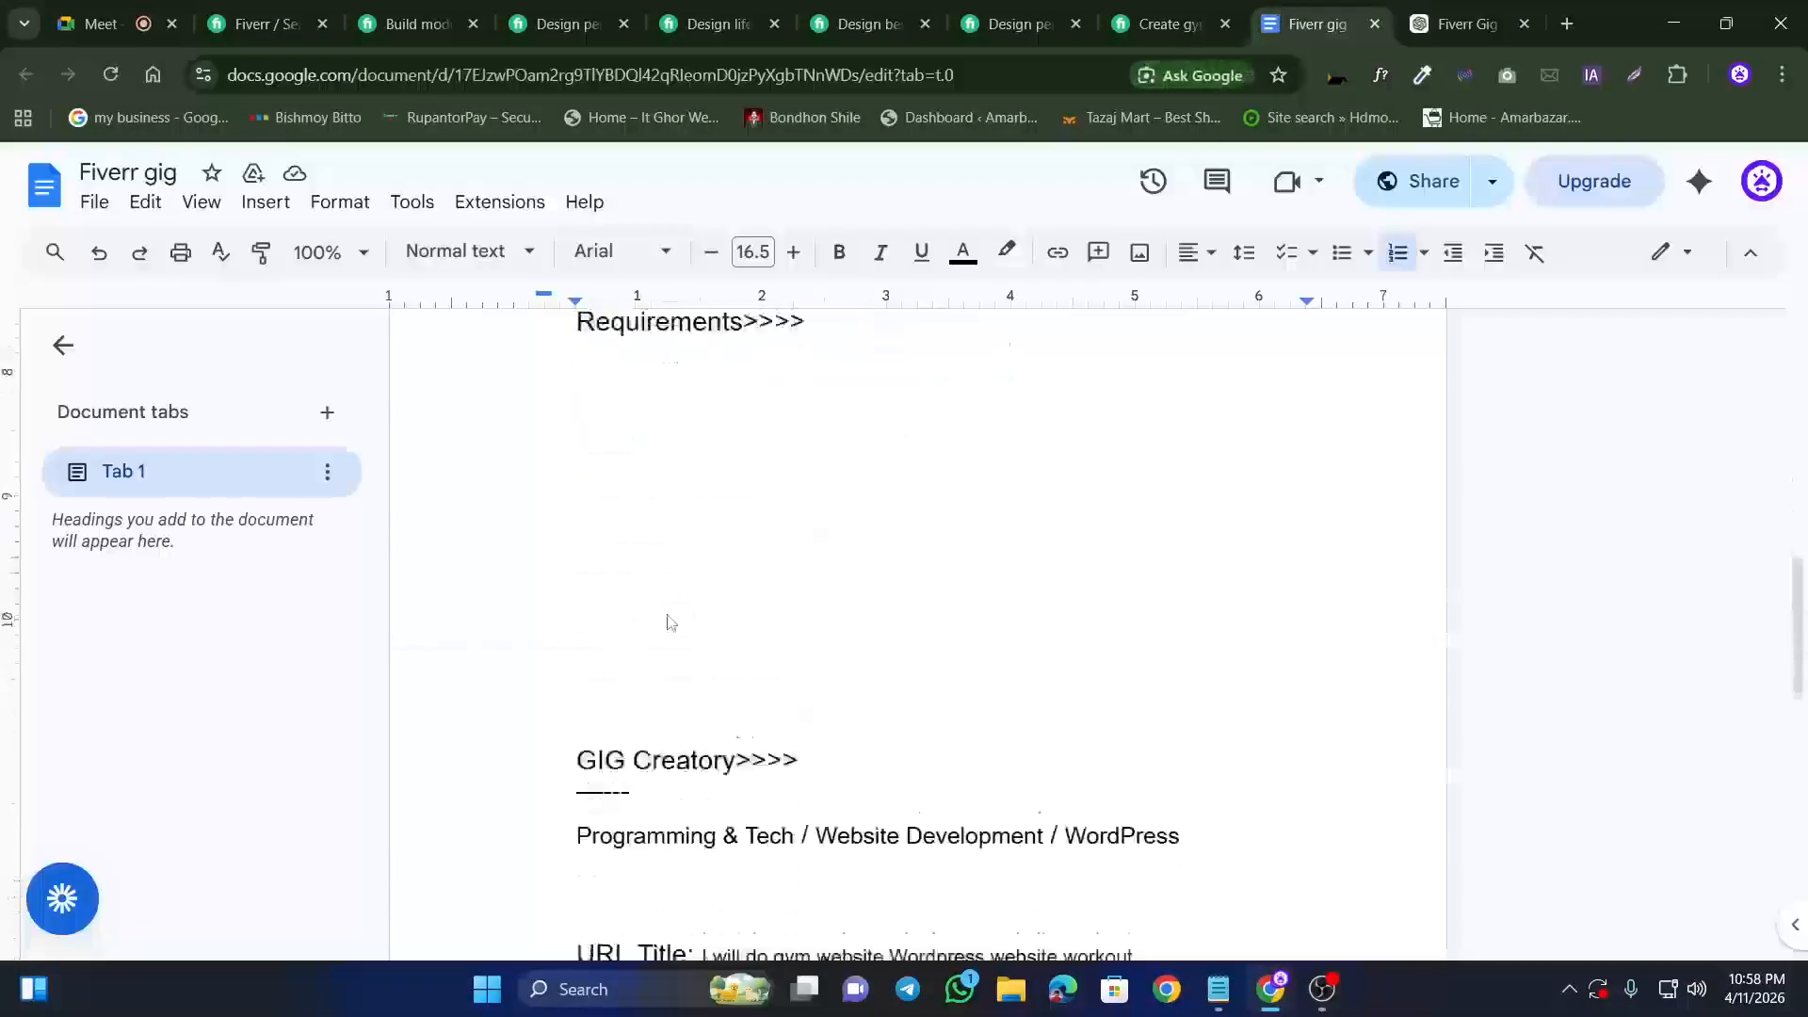
{"action": "left_click", "coordinate": [623, 605]}
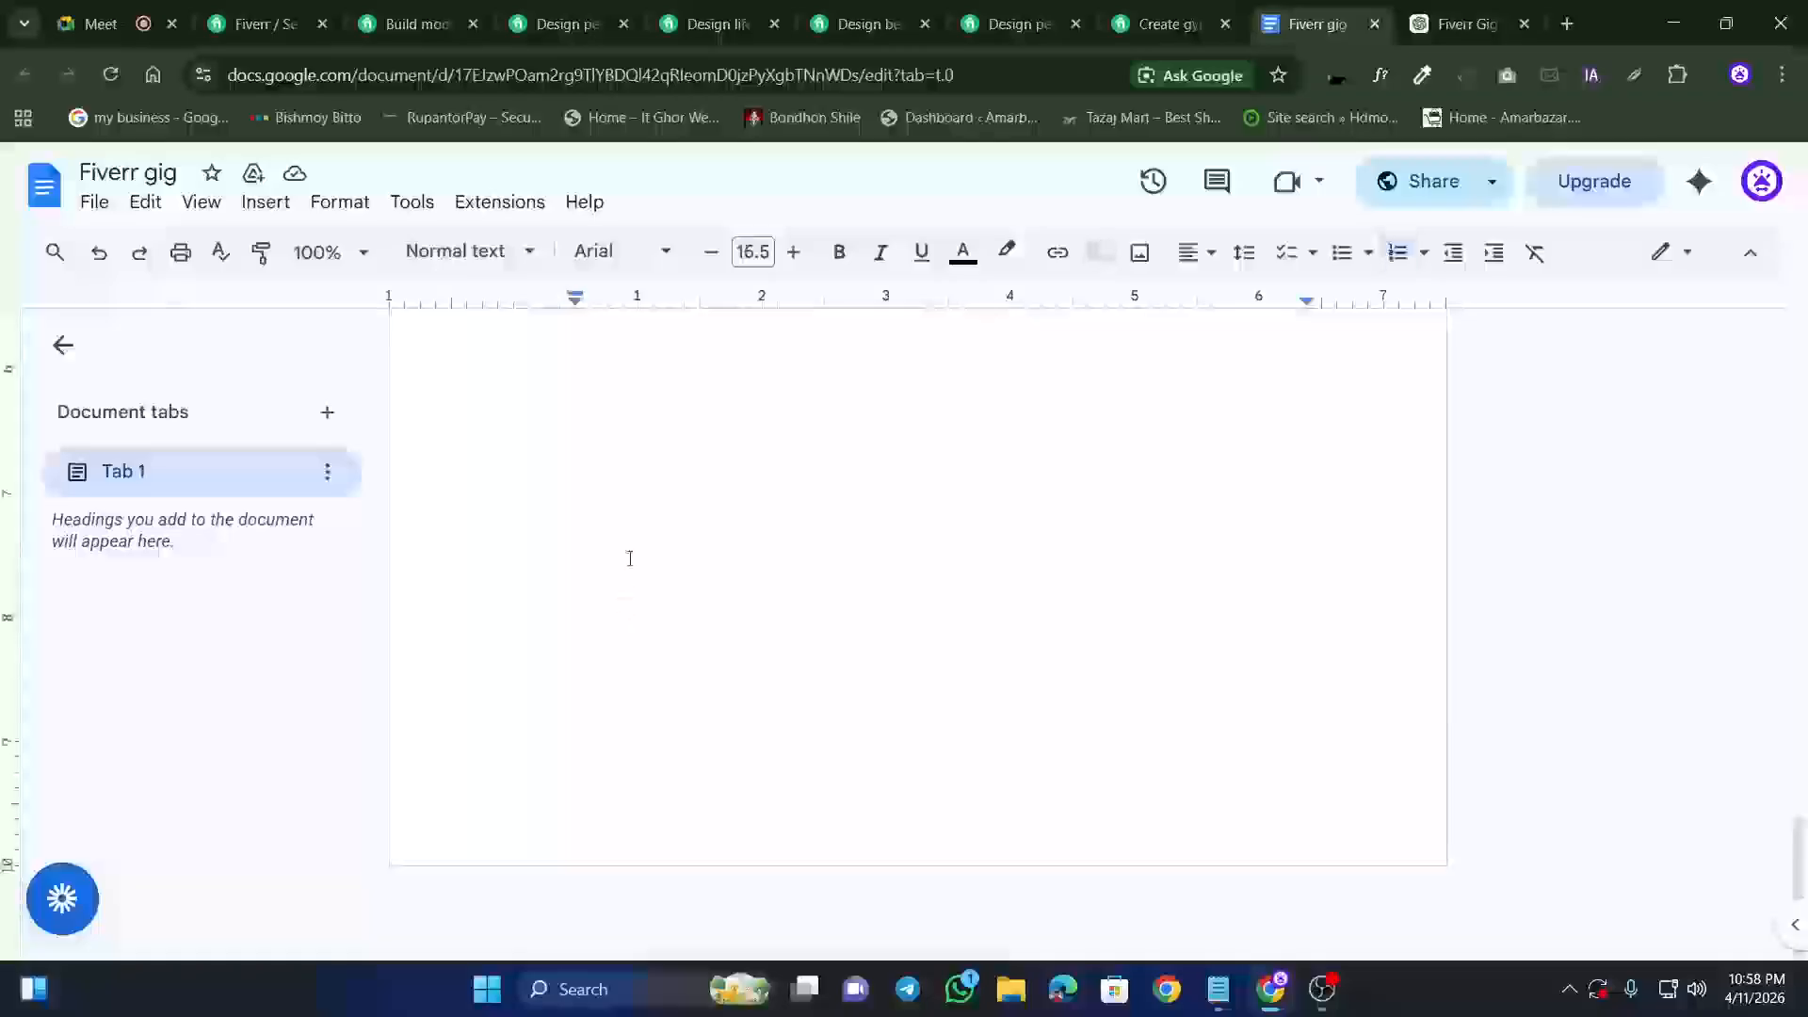
{"action": "key", "text": "ctrl+v"}
Step: Check where the WordPress, gym and yoga website keywords occur in the pasted description's "fast, secure, and easy to manage" paragraph
{"action": "scroll", "coordinate": [617, 614], "scroll_direction": "up", "scroll_amount": 2}
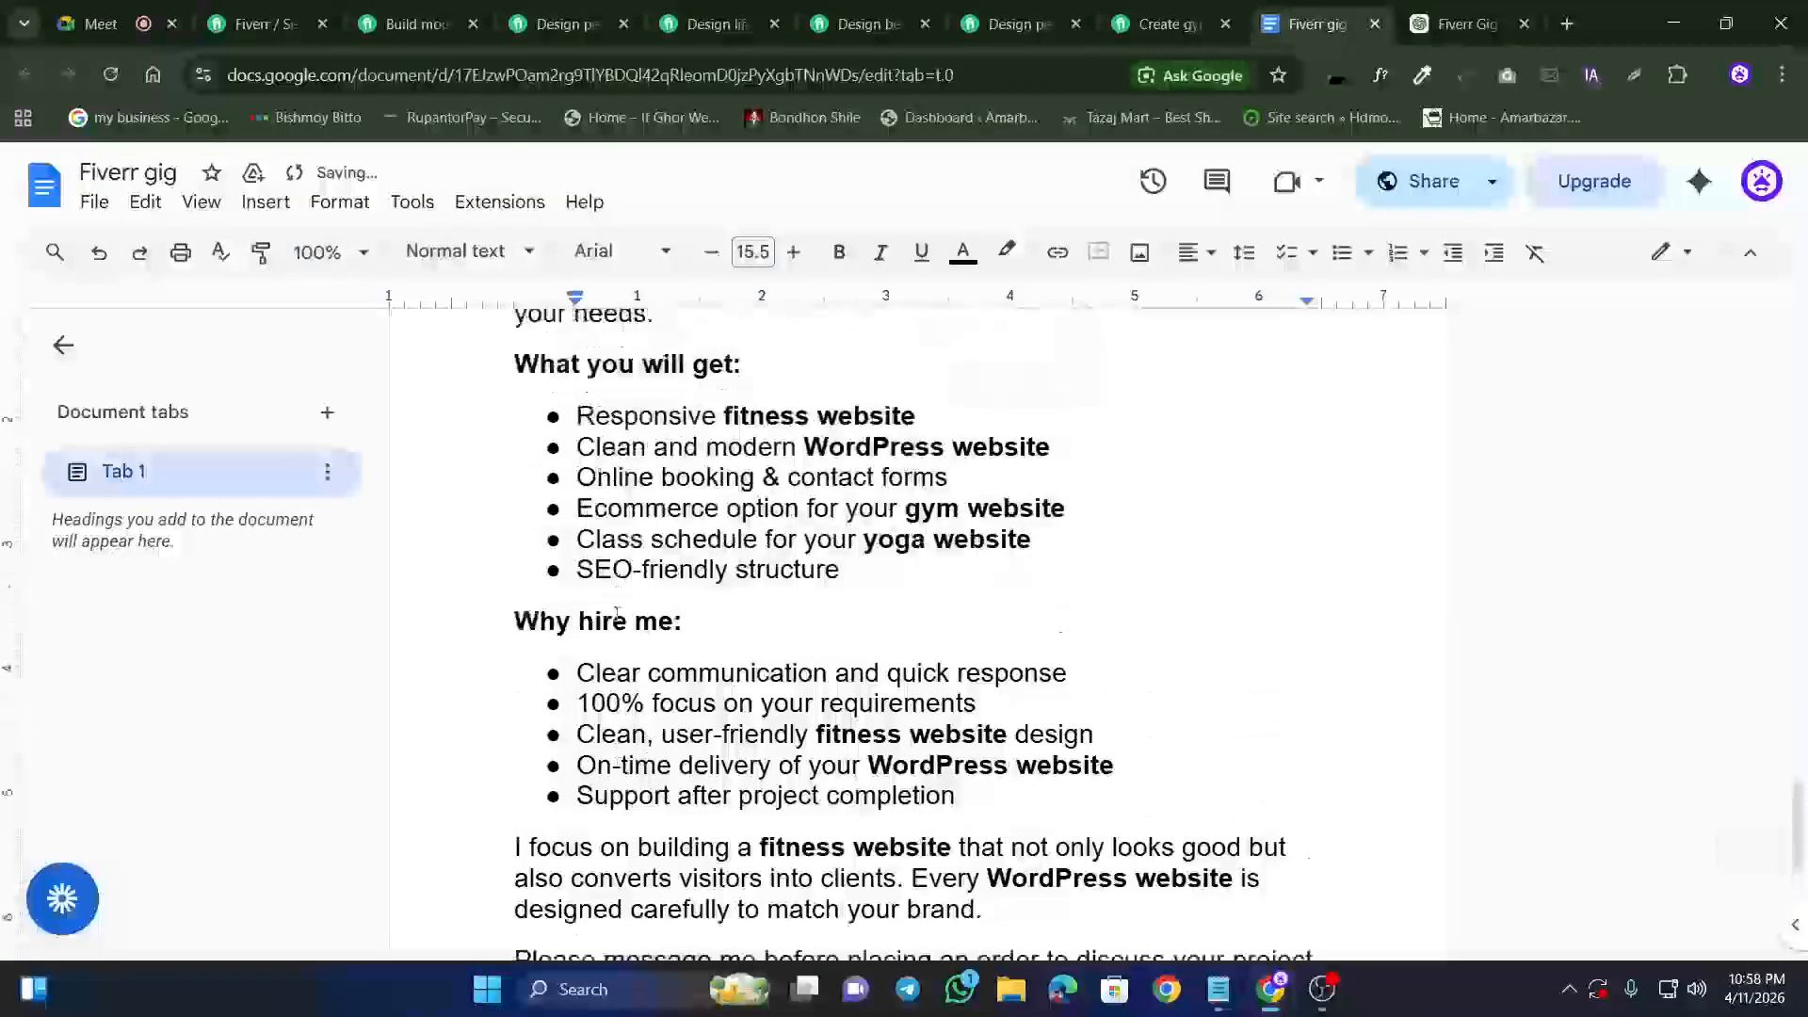
{"action": "scroll", "coordinate": [617, 613], "scroll_direction": "up", "scroll_amount": 3}
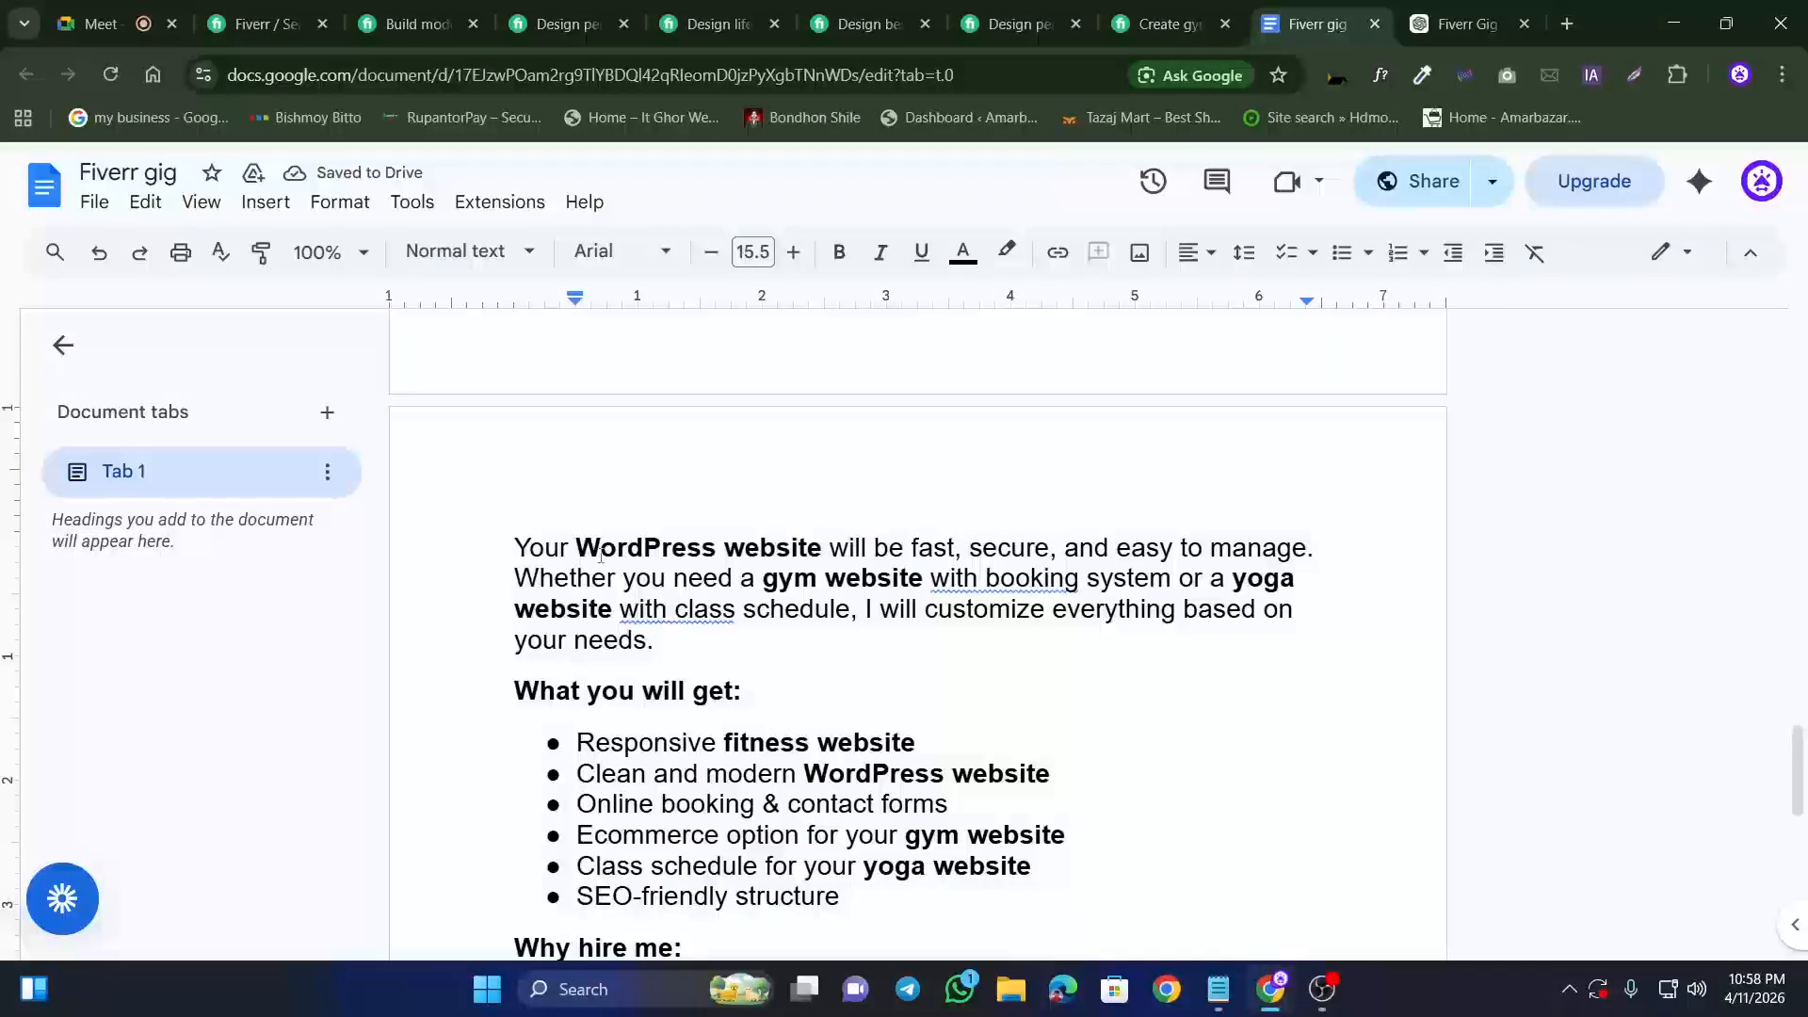
{"action": "left_click_drag", "start_coordinate": [578, 547], "coordinate": [877, 577]}
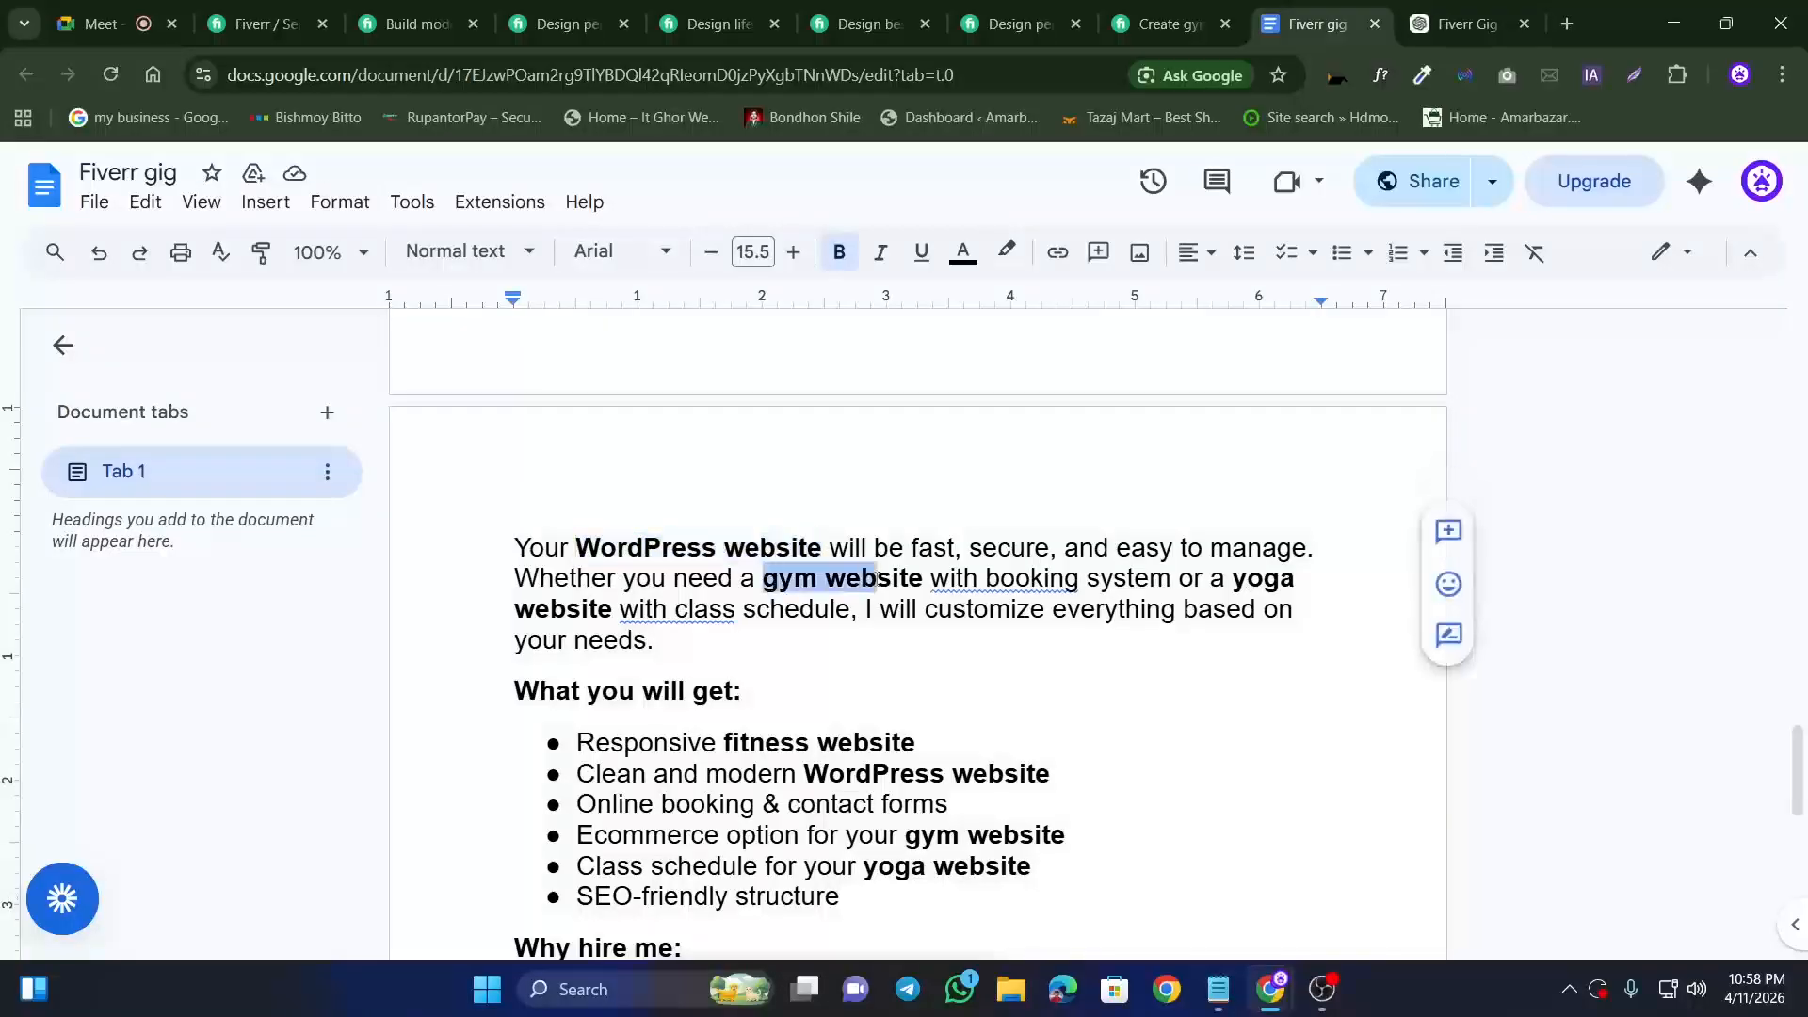
{"action": "left_click_drag", "start_coordinate": [1233, 581], "coordinate": [614, 613]}
{"action": "left_click", "coordinate": [686, 612]}
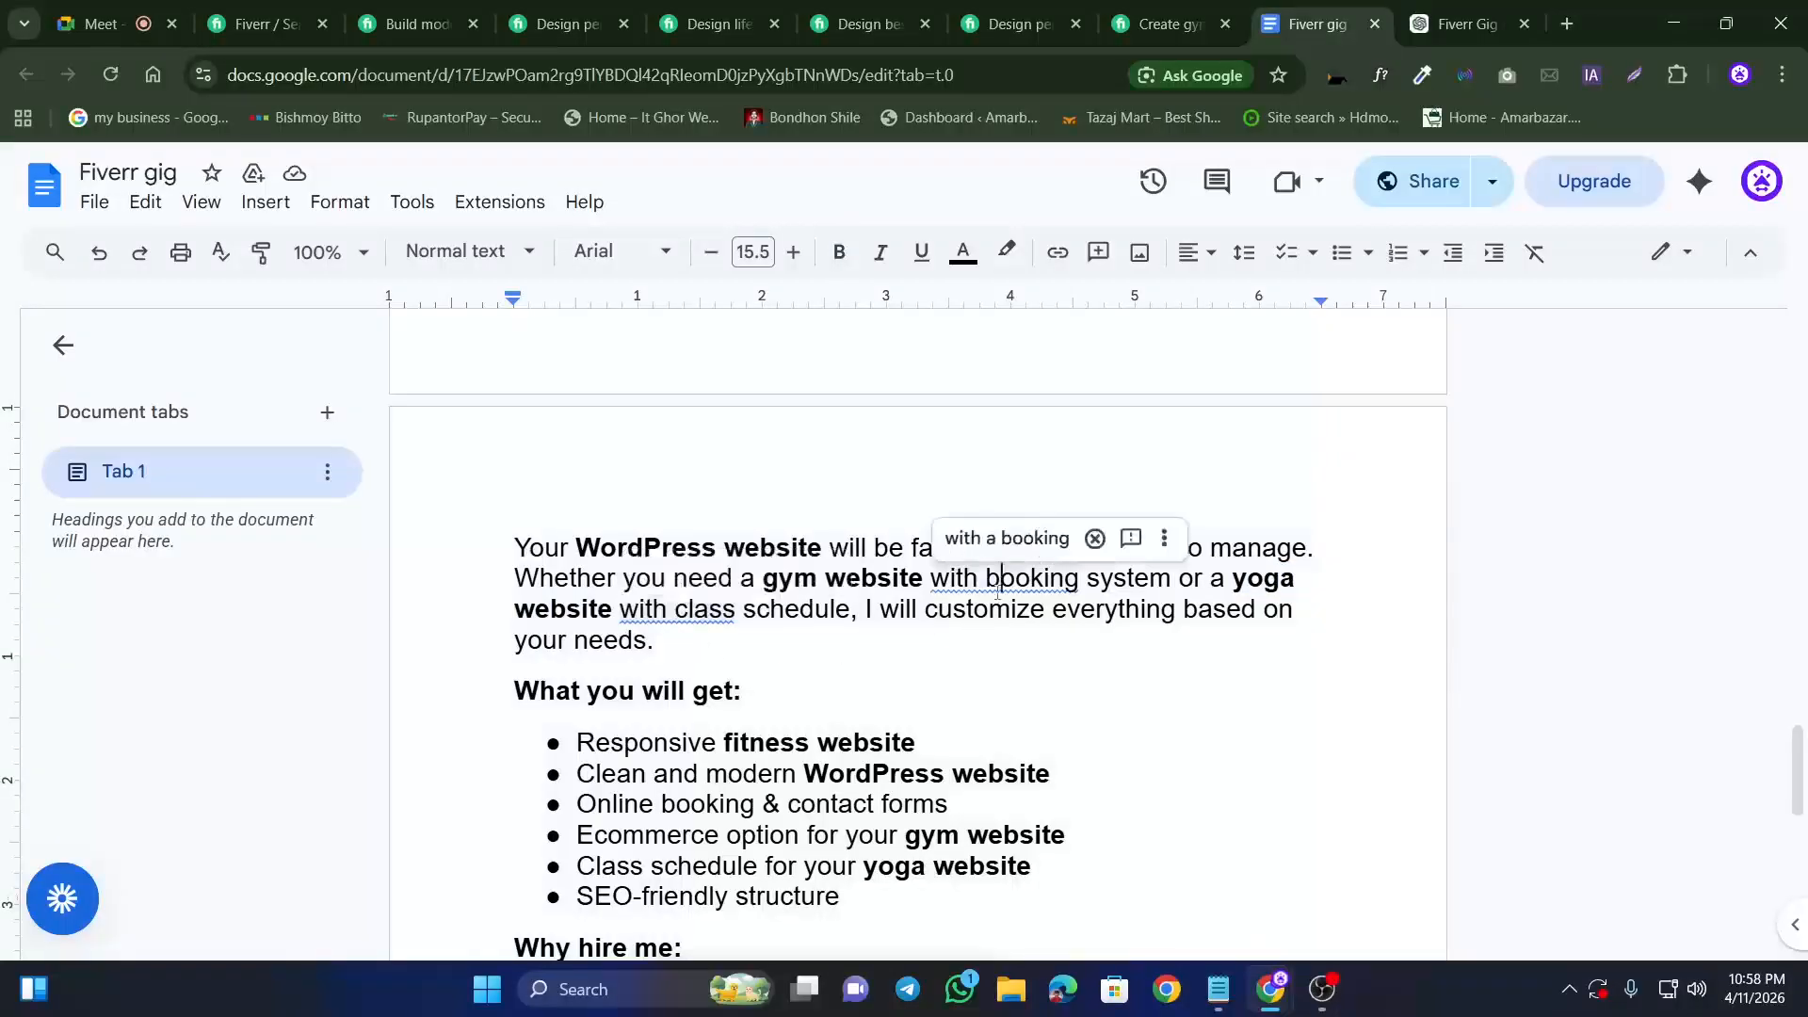
{"action": "left_click", "coordinate": [686, 630]}
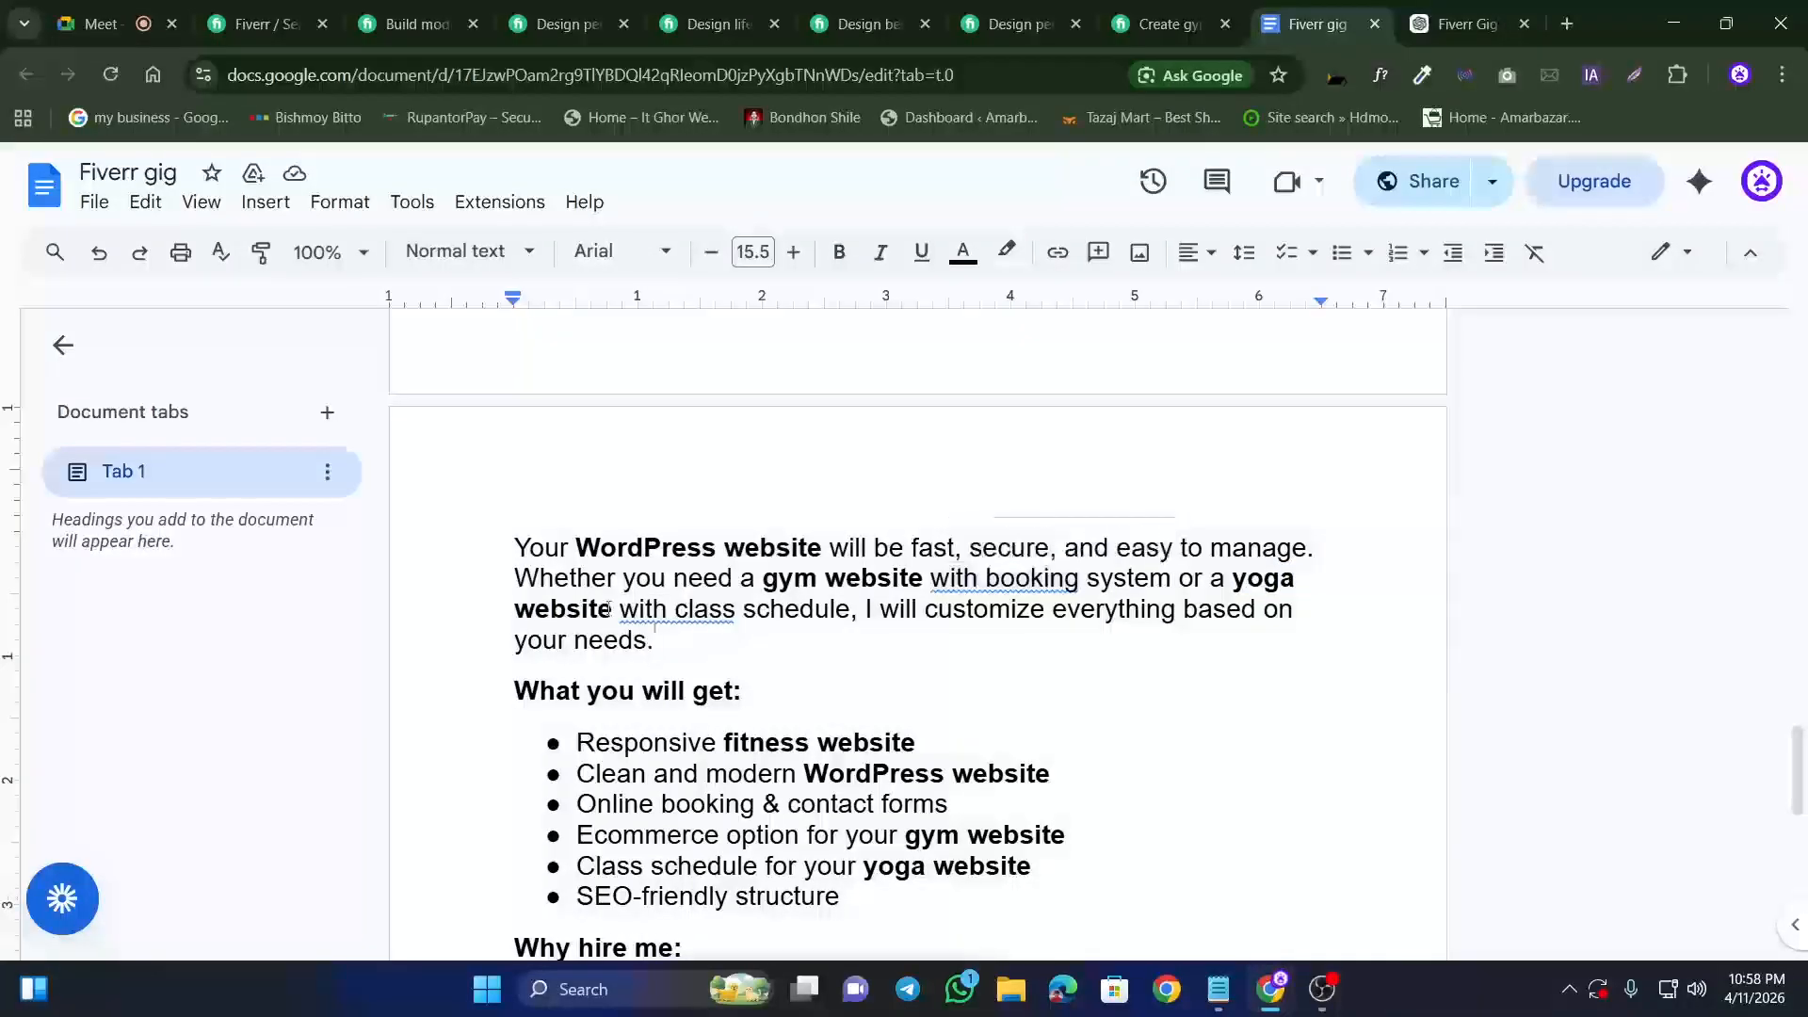
Step: Check the fitness, WordPress, gym and yoga website keywords in the "What you will get" list
{"action": "scroll", "coordinate": [743, 598], "scroll_direction": "down", "scroll_amount": 3}
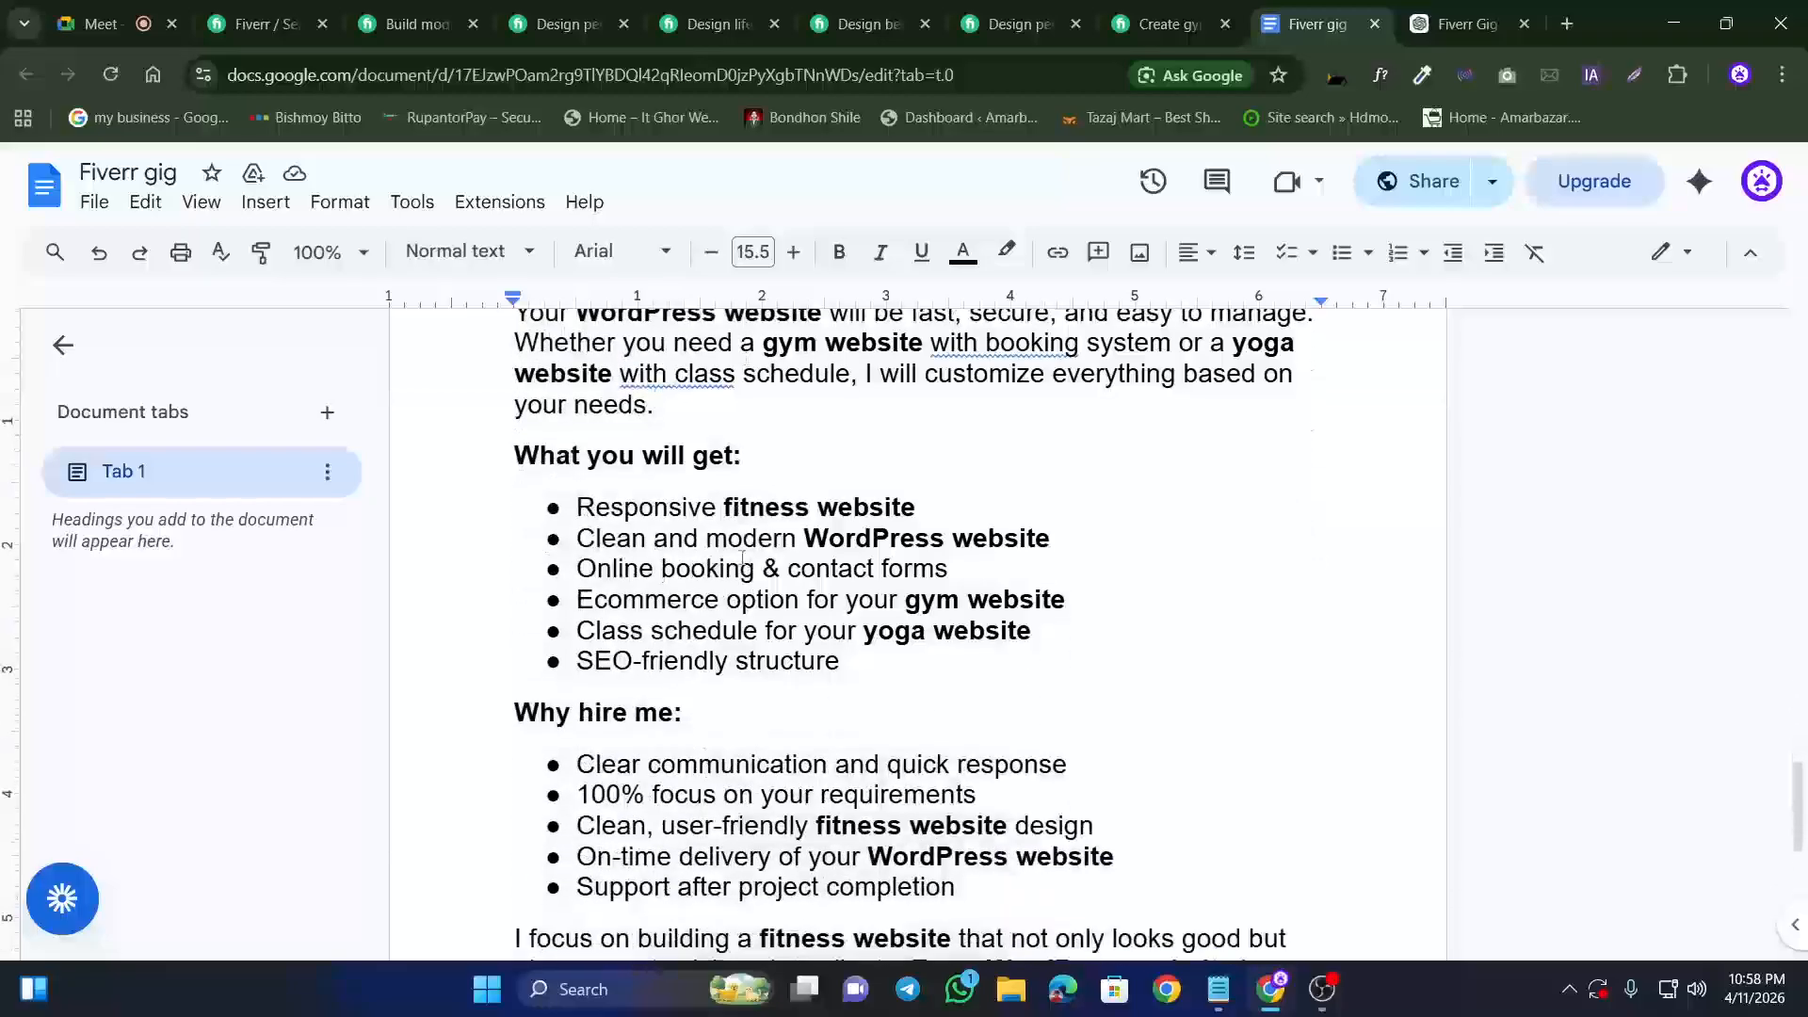
{"action": "left_click_drag", "start_coordinate": [723, 506], "coordinate": [935, 508]}
{"action": "left_click", "coordinate": [805, 537]}
{"action": "left_click_drag", "start_coordinate": [805, 538], "coordinate": [1011, 542]}
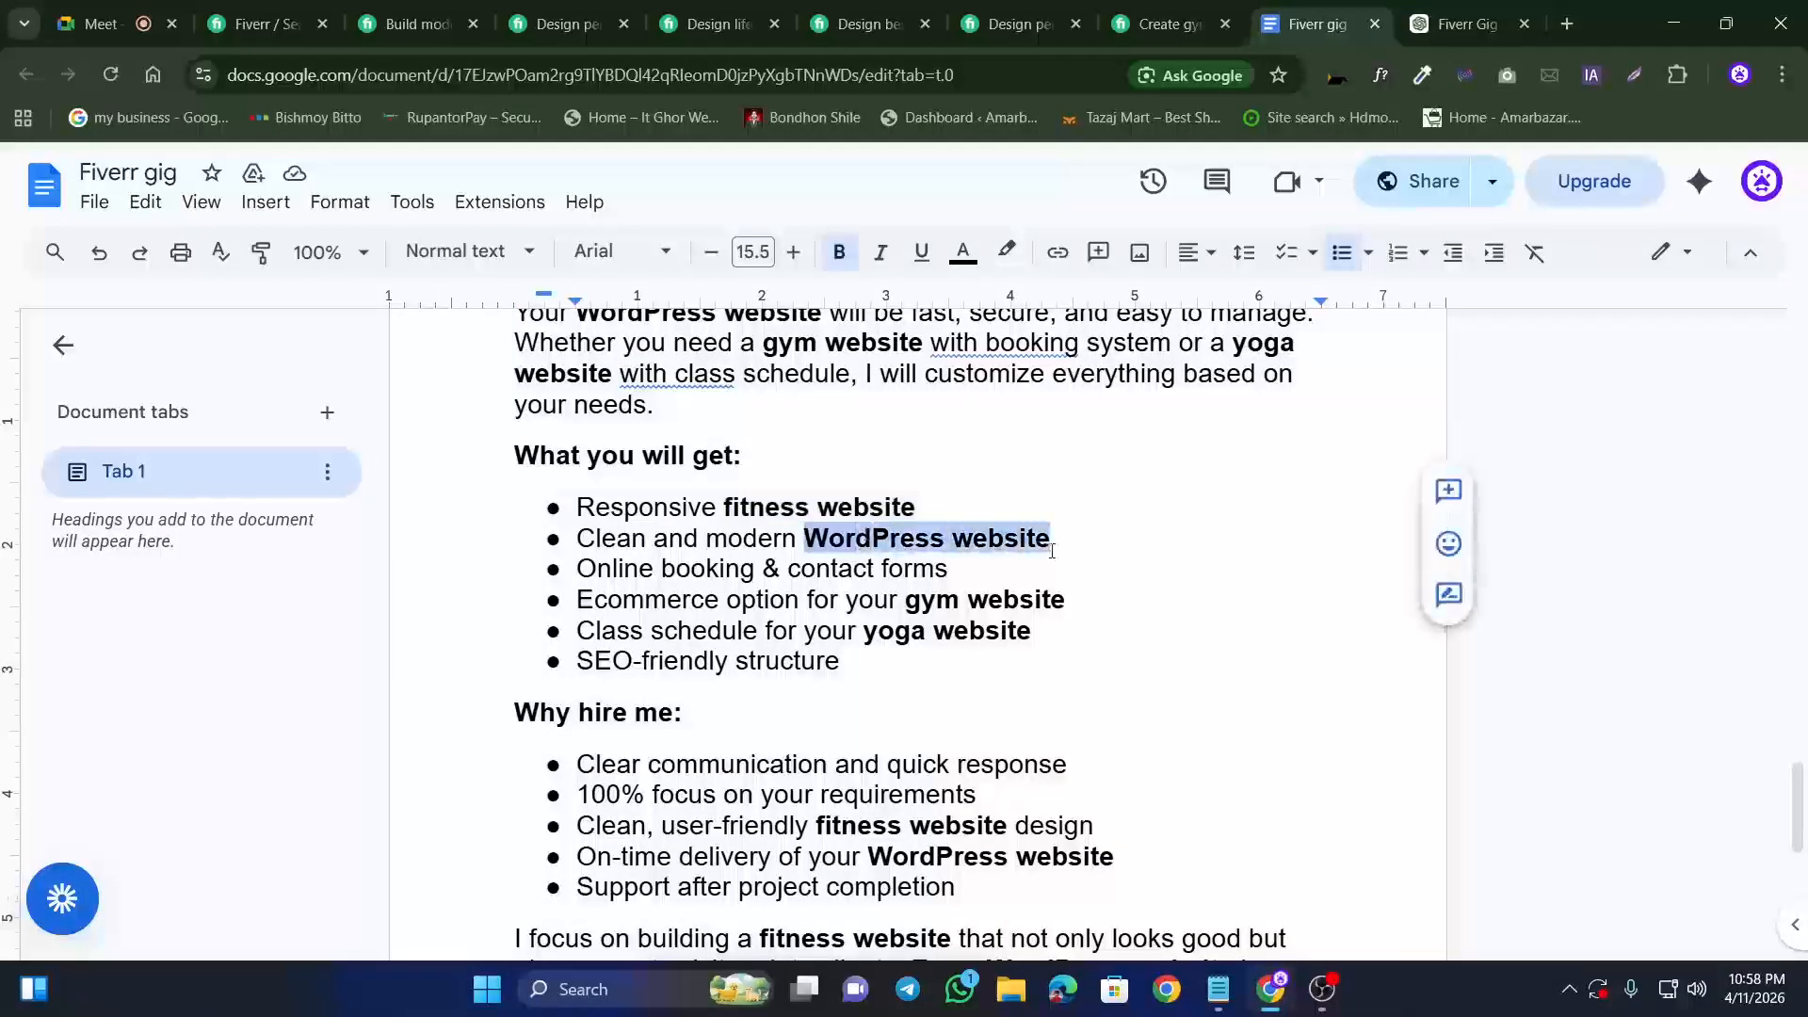
{"action": "left_click_drag", "start_coordinate": [904, 600], "coordinate": [1065, 600]}
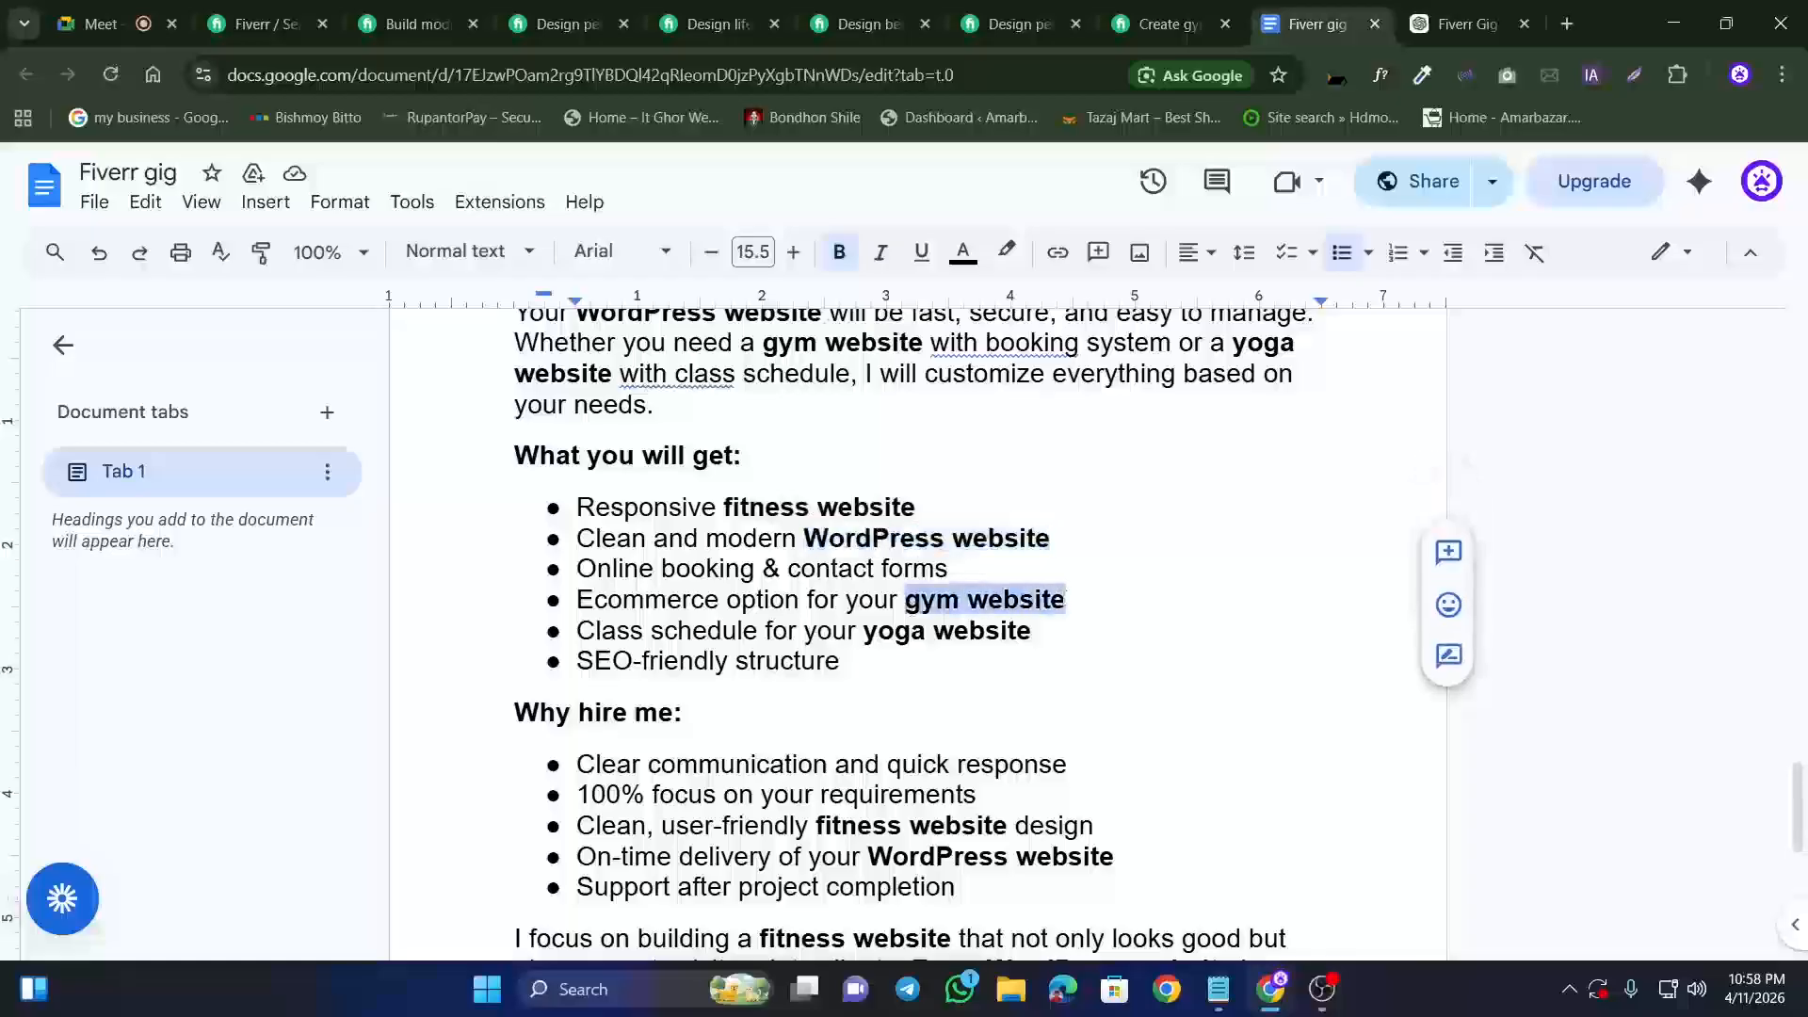
{"action": "left_click_drag", "start_coordinate": [864, 633], "coordinate": [1031, 633]}
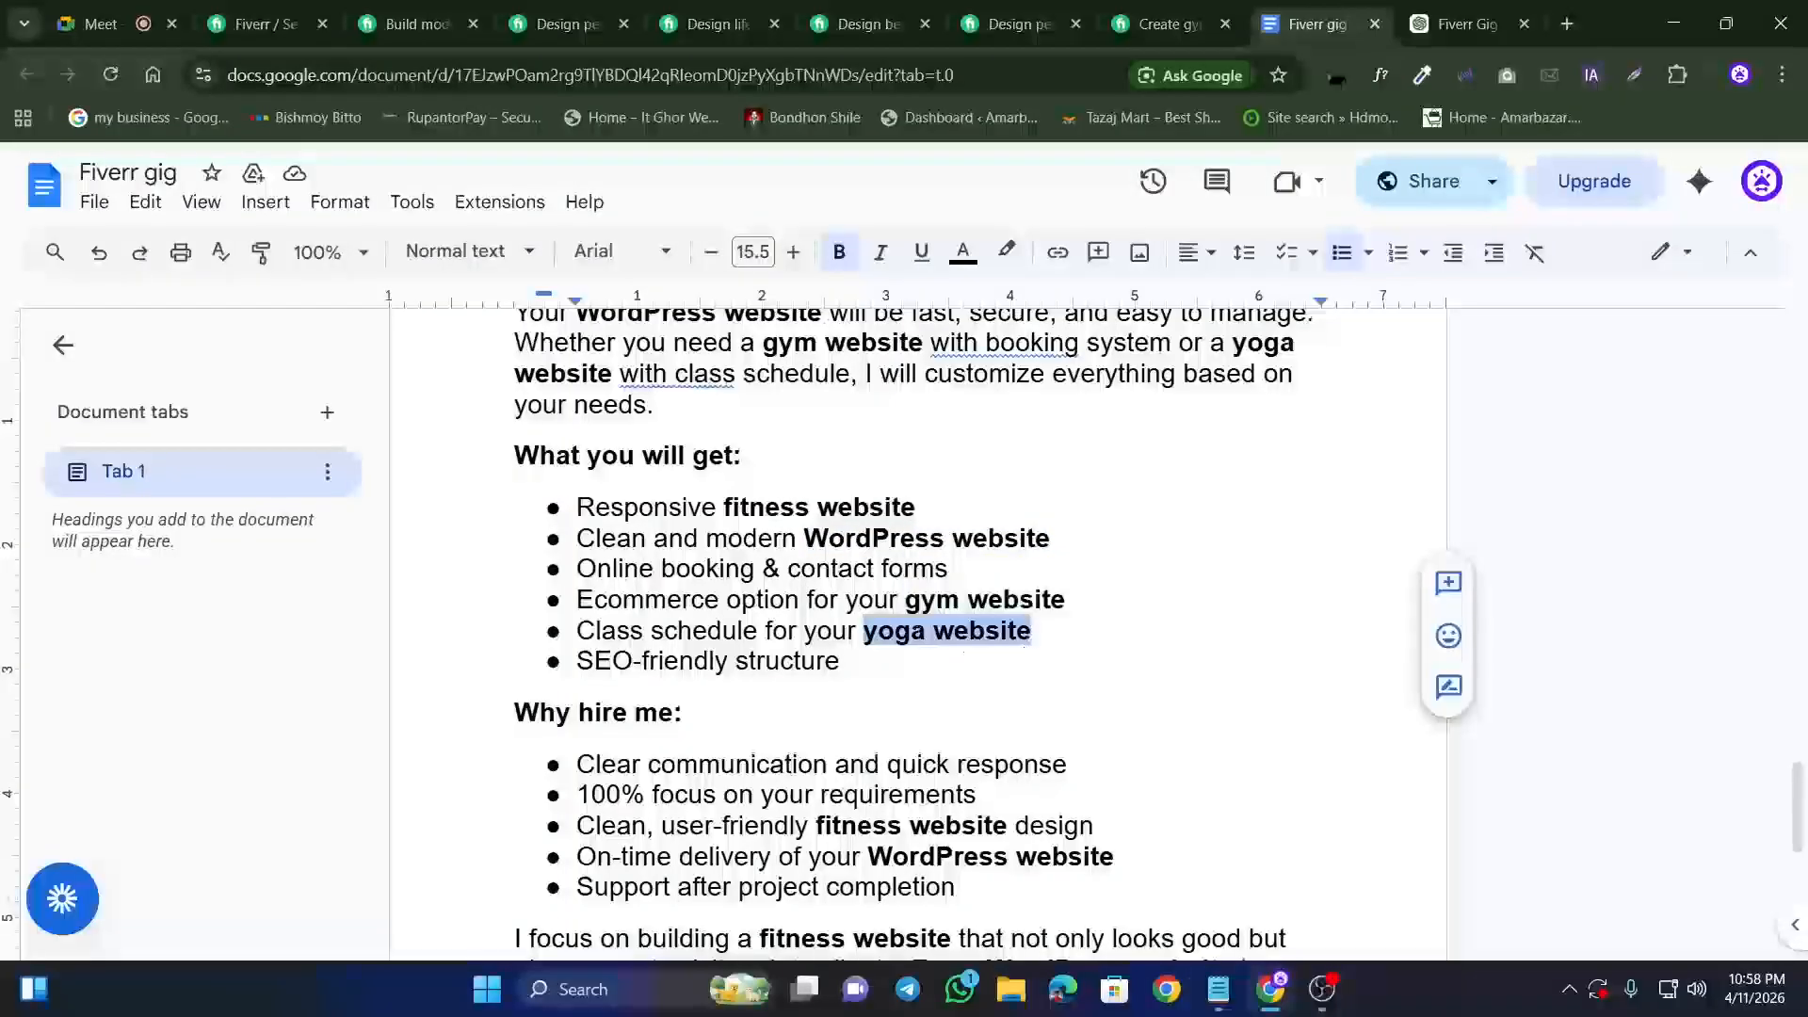
Step: Review the "Why hire me" bullets, closing paragraphs and overall layout of the pasted gig description
{"action": "scroll", "coordinate": [898, 612], "scroll_direction": "down", "scroll_amount": 1}
{"action": "scroll", "coordinate": [898, 612], "scroll_direction": "down", "scroll_amount": 1}
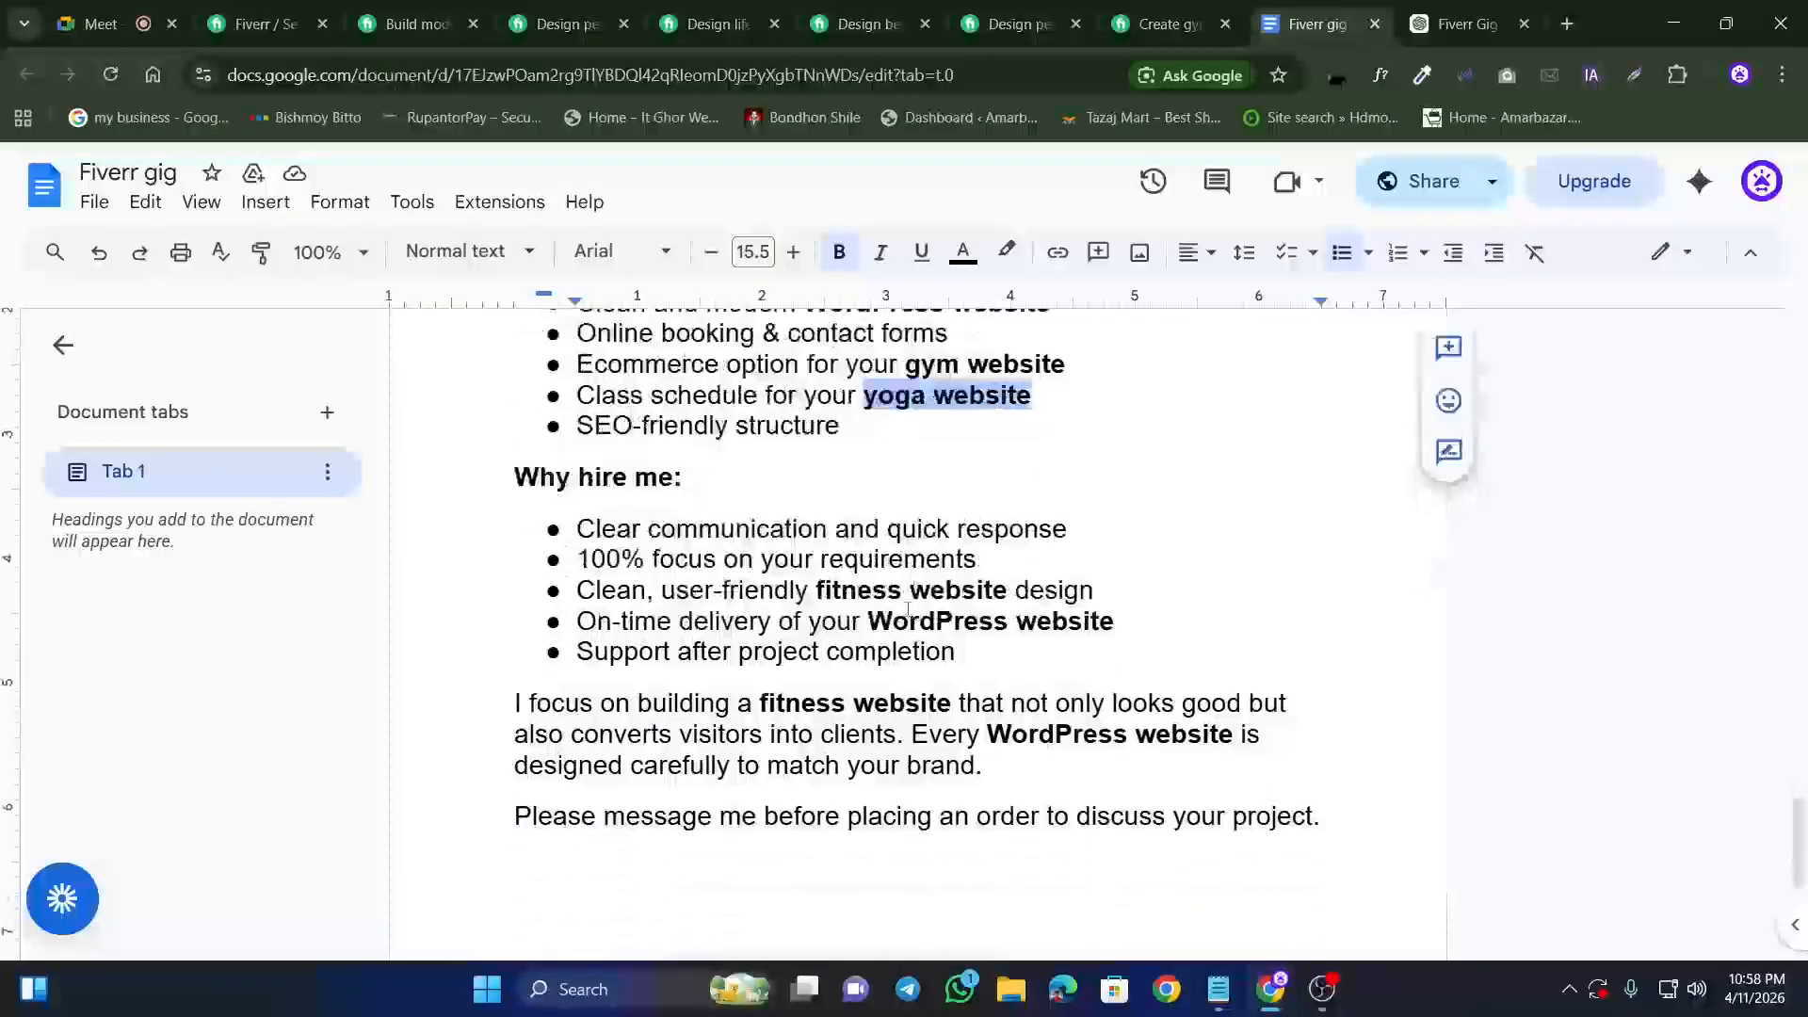
{"action": "left_click", "coordinate": [956, 652]}
{"action": "scroll", "coordinate": [880, 593], "scroll_direction": "down", "scroll_amount": 4}
{"action": "scroll", "coordinate": [863, 597], "scroll_direction": "up", "scroll_amount": 4}
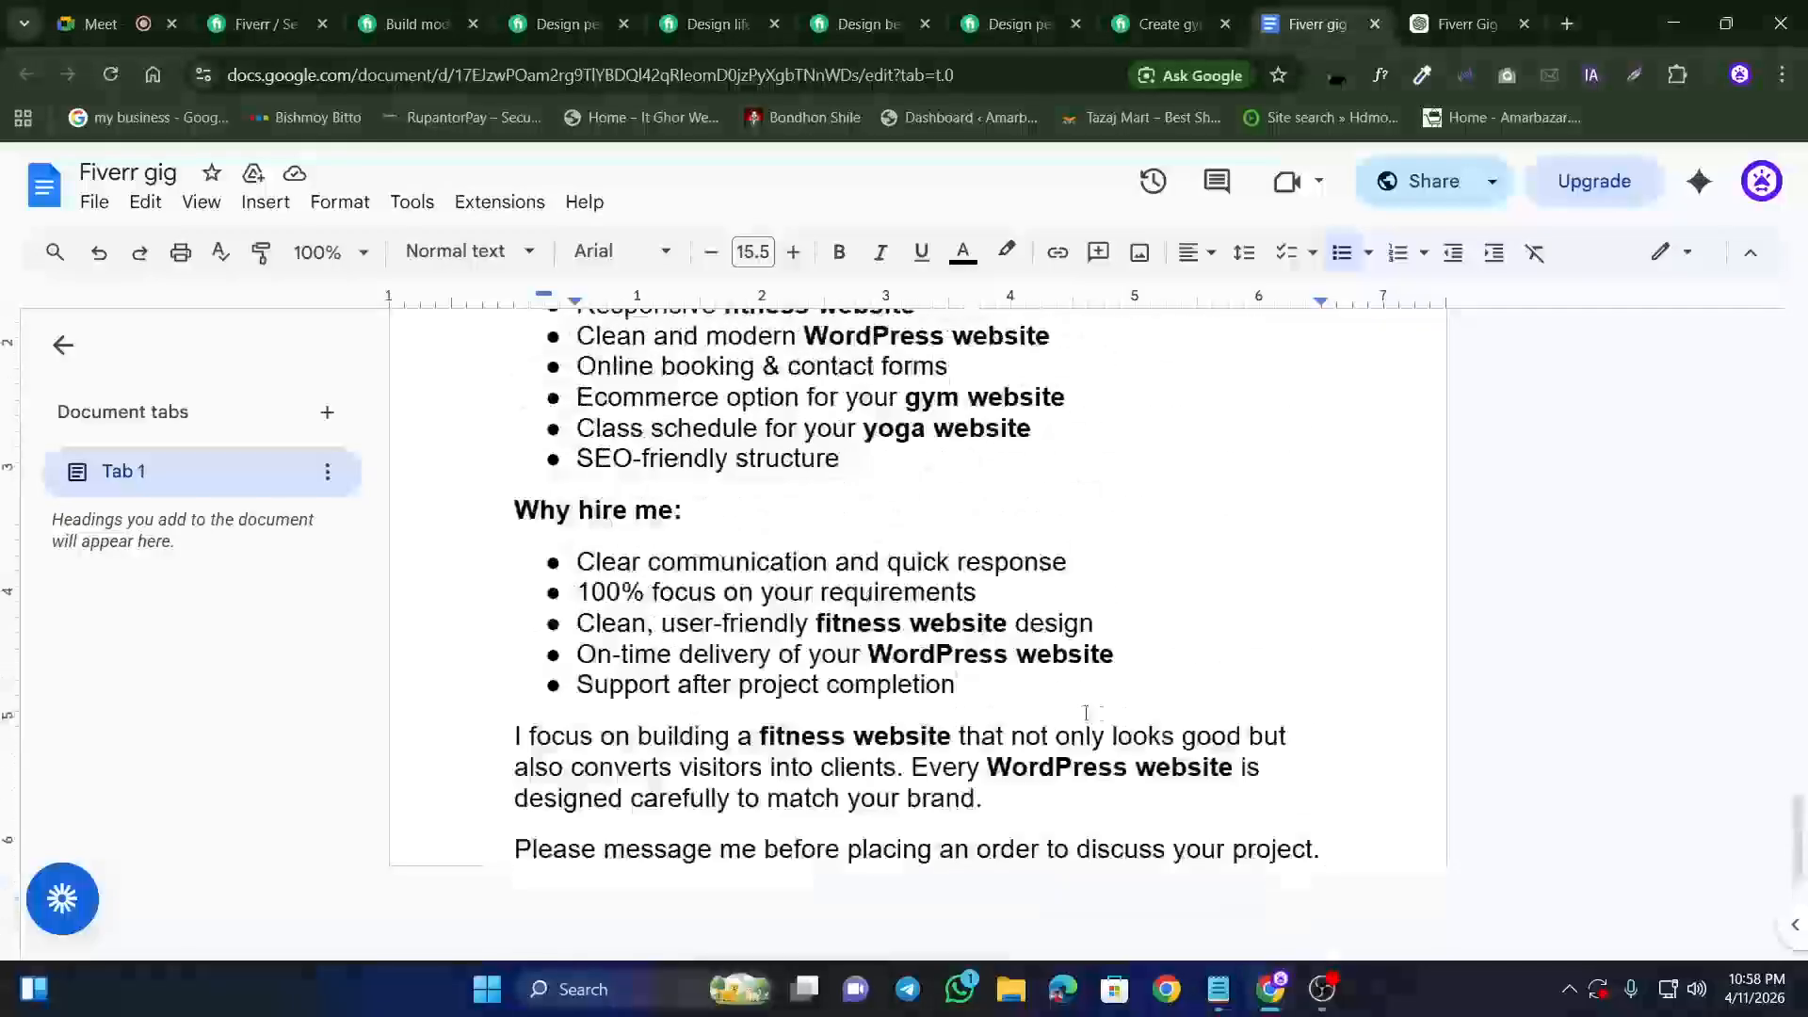
{"action": "scroll", "coordinate": [1085, 713], "scroll_direction": "up", "scroll_amount": 2}
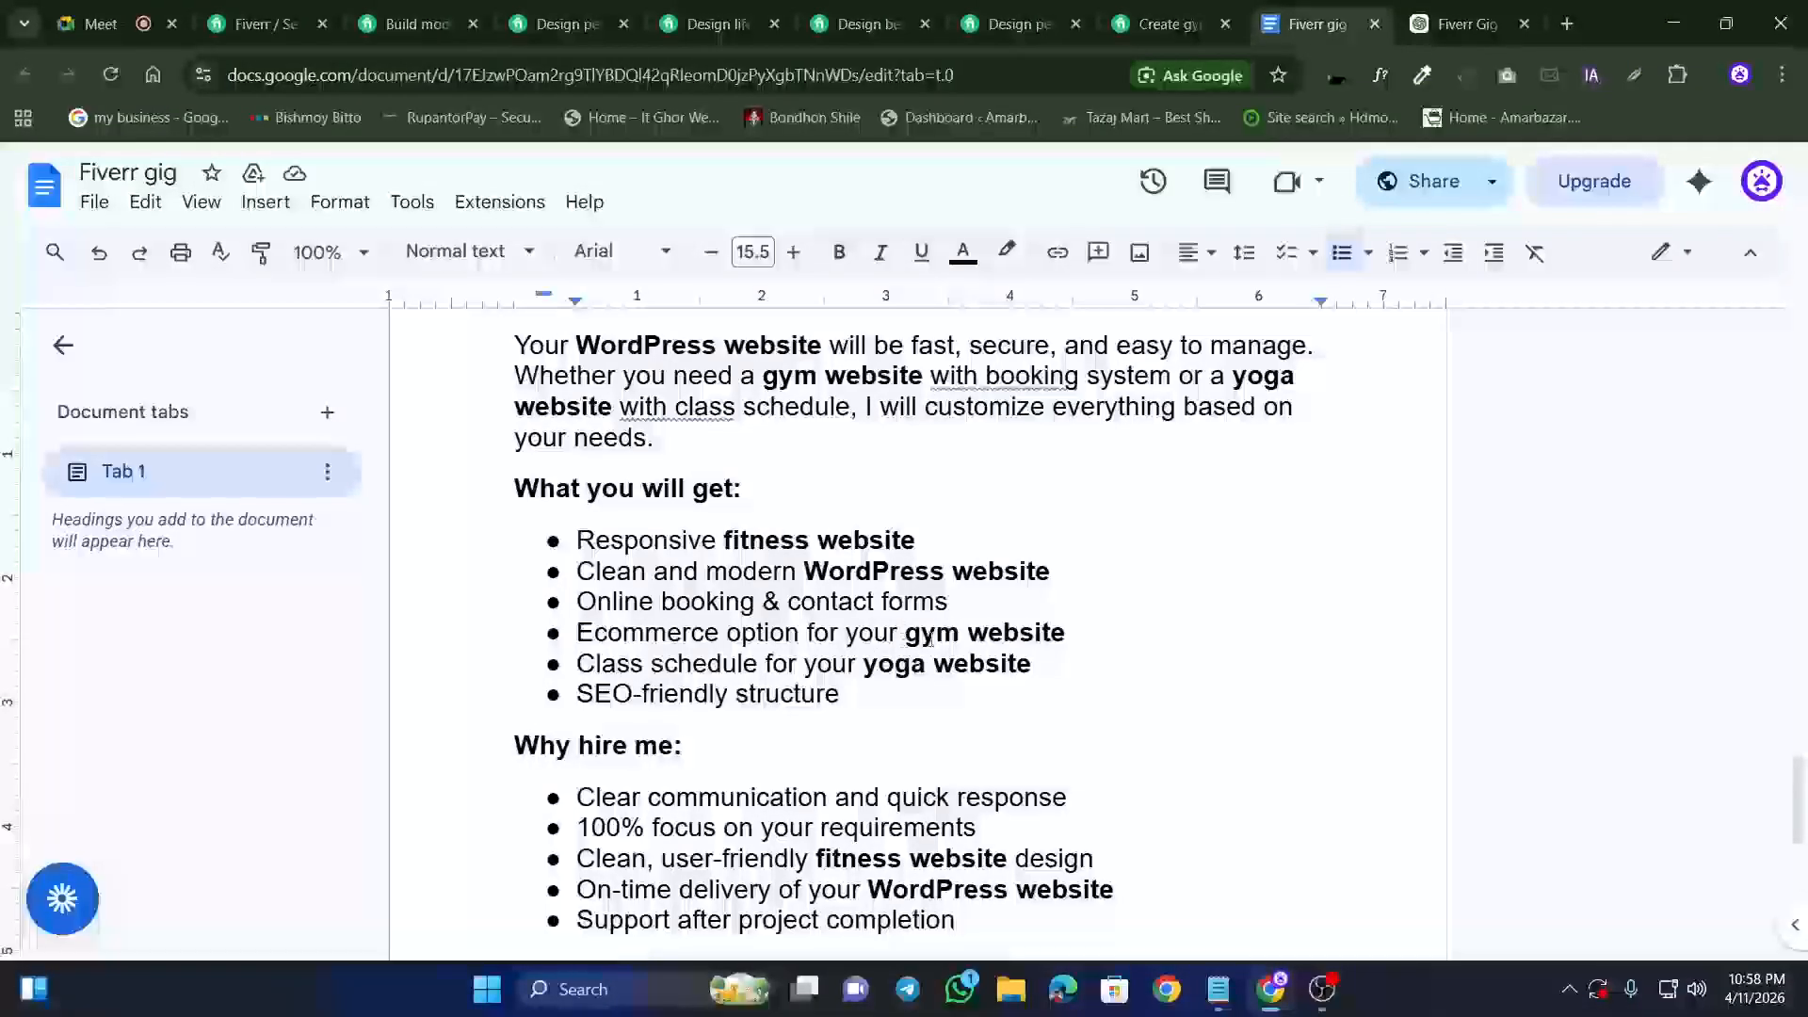
{"action": "scroll", "coordinate": [929, 640], "scroll_direction": "down", "scroll_amount": 3}
{"action": "scroll", "coordinate": [887, 651], "scroll_direction": "up", "scroll_amount": 4}
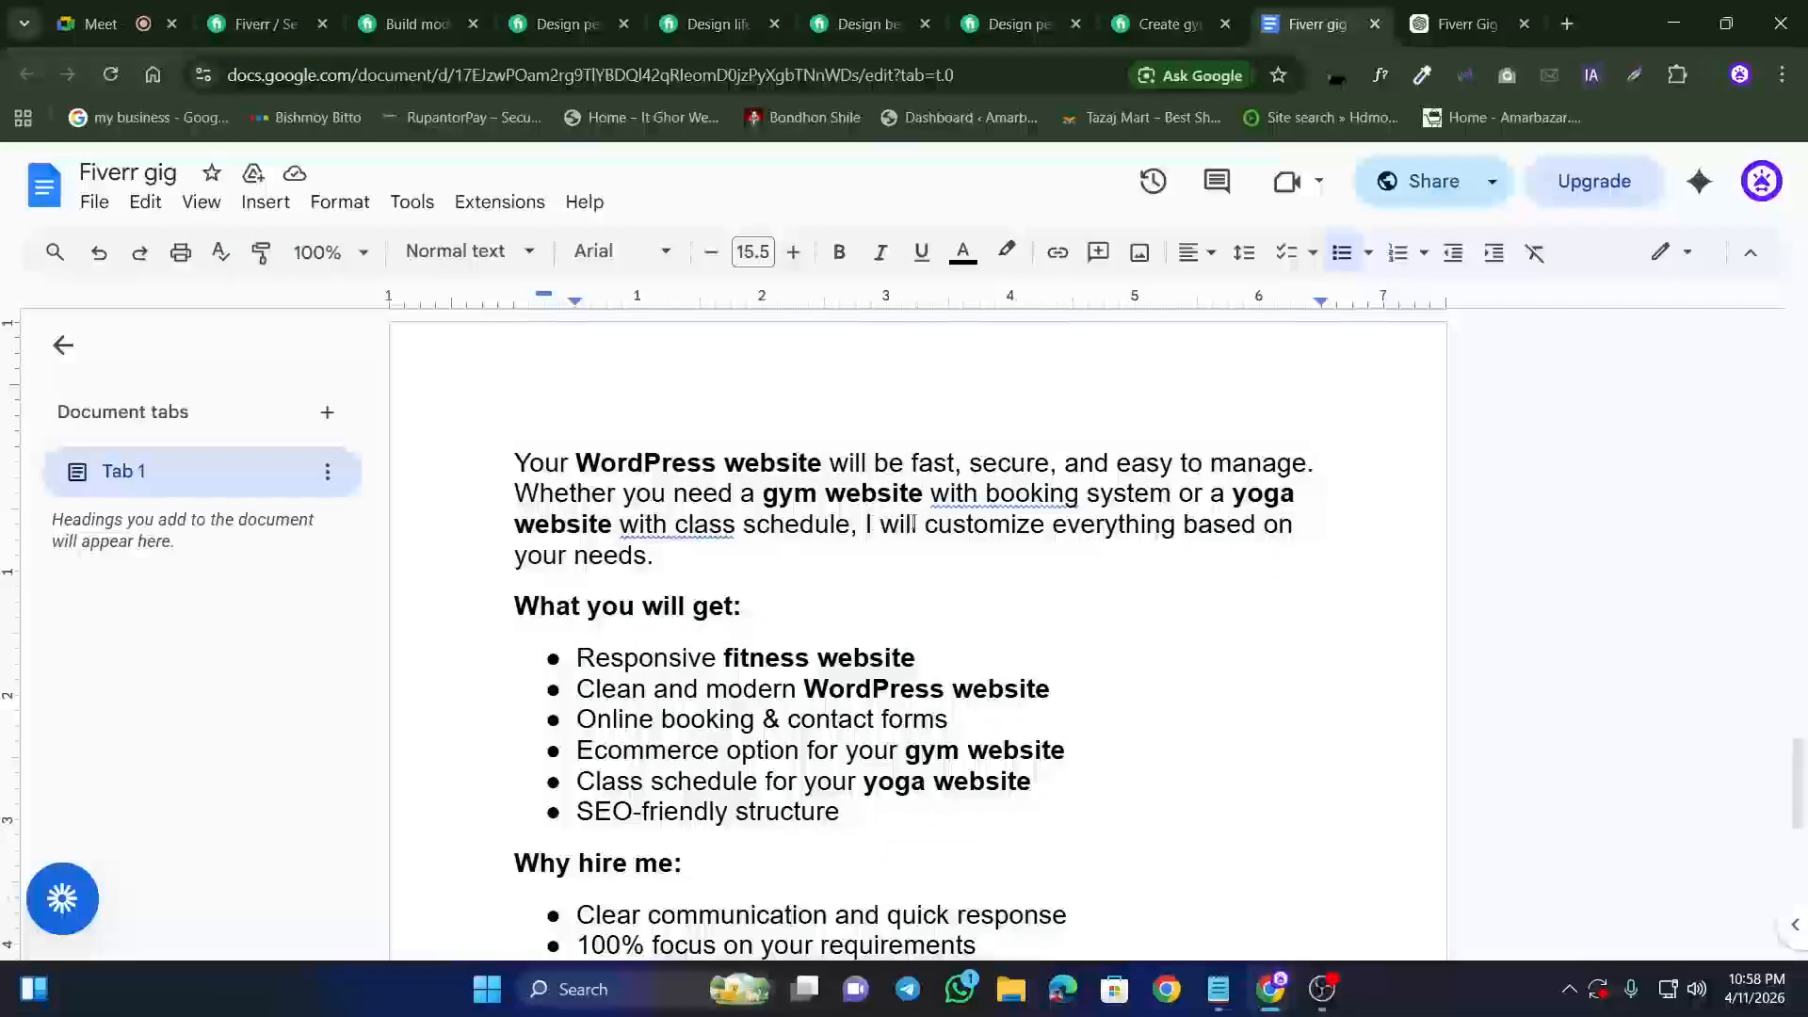
Step: Copy the phrase "density Checker extinction" from the Notepad prompt notes and return to the browser
{"action": "left_click", "coordinate": [1220, 989]}
{"action": "left_click", "coordinate": [285, 659]}
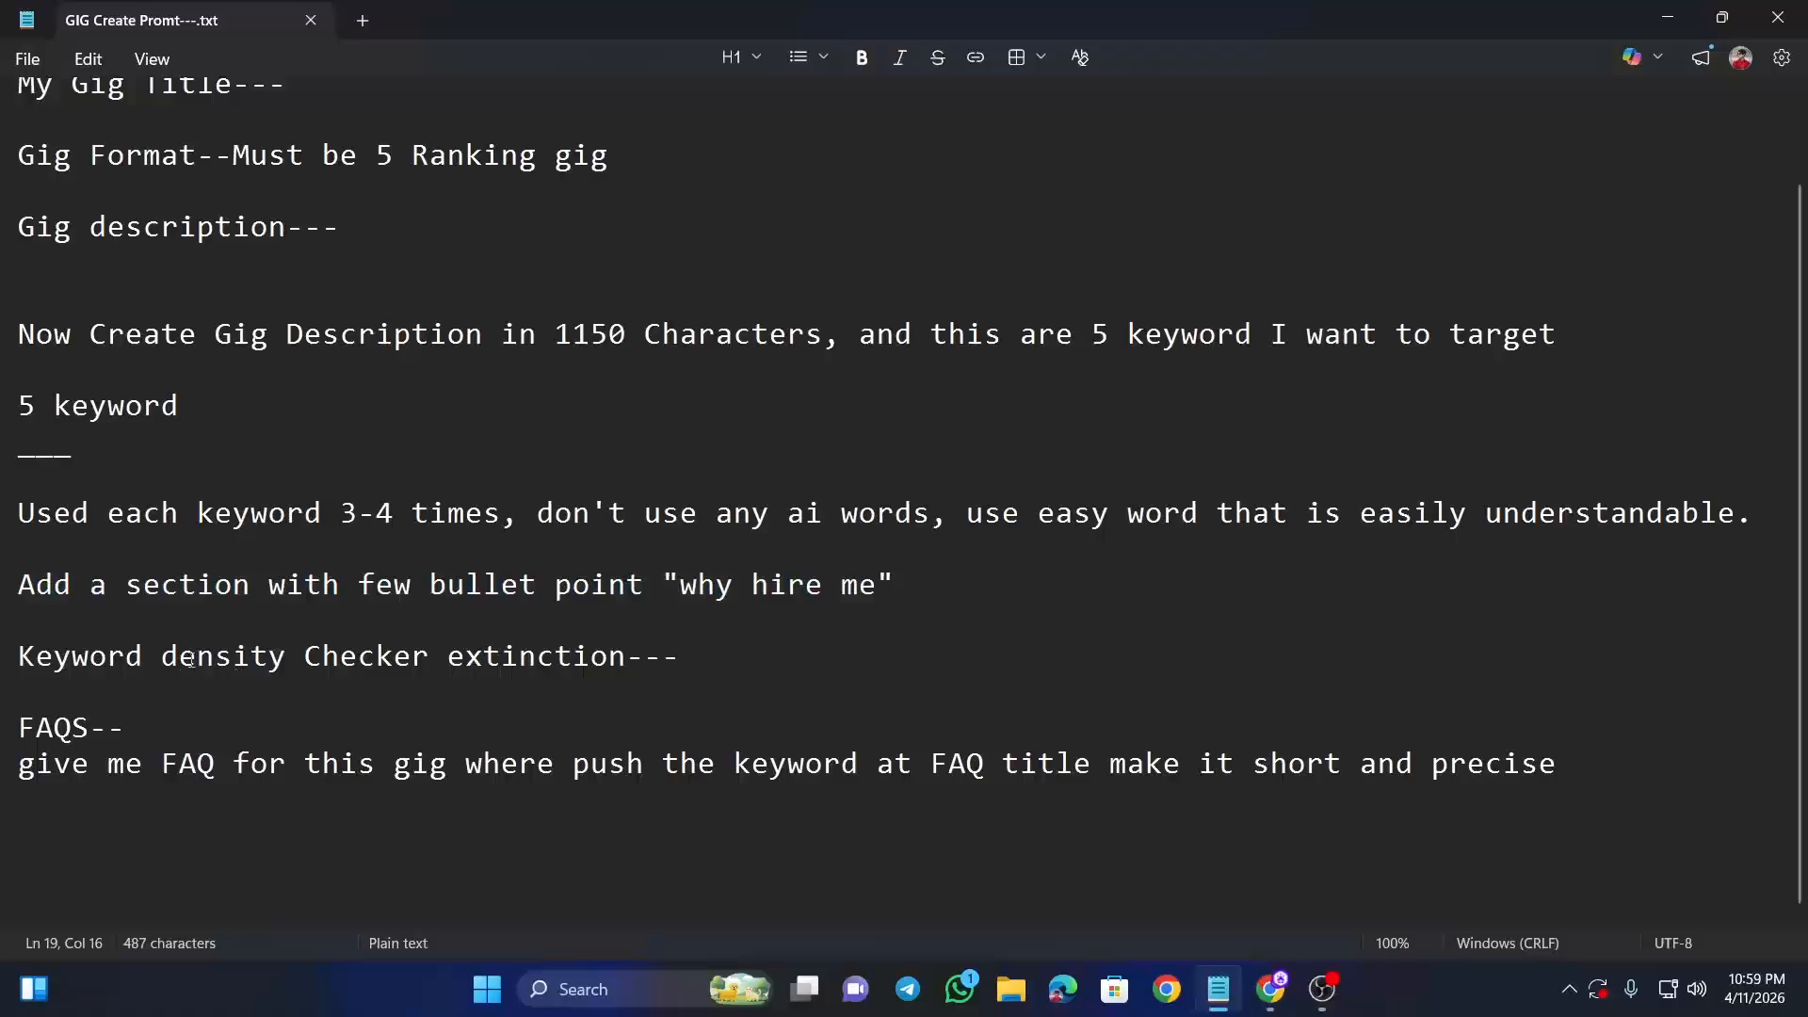
{"action": "left_click_drag", "start_coordinate": [162, 664], "coordinate": [598, 656]}
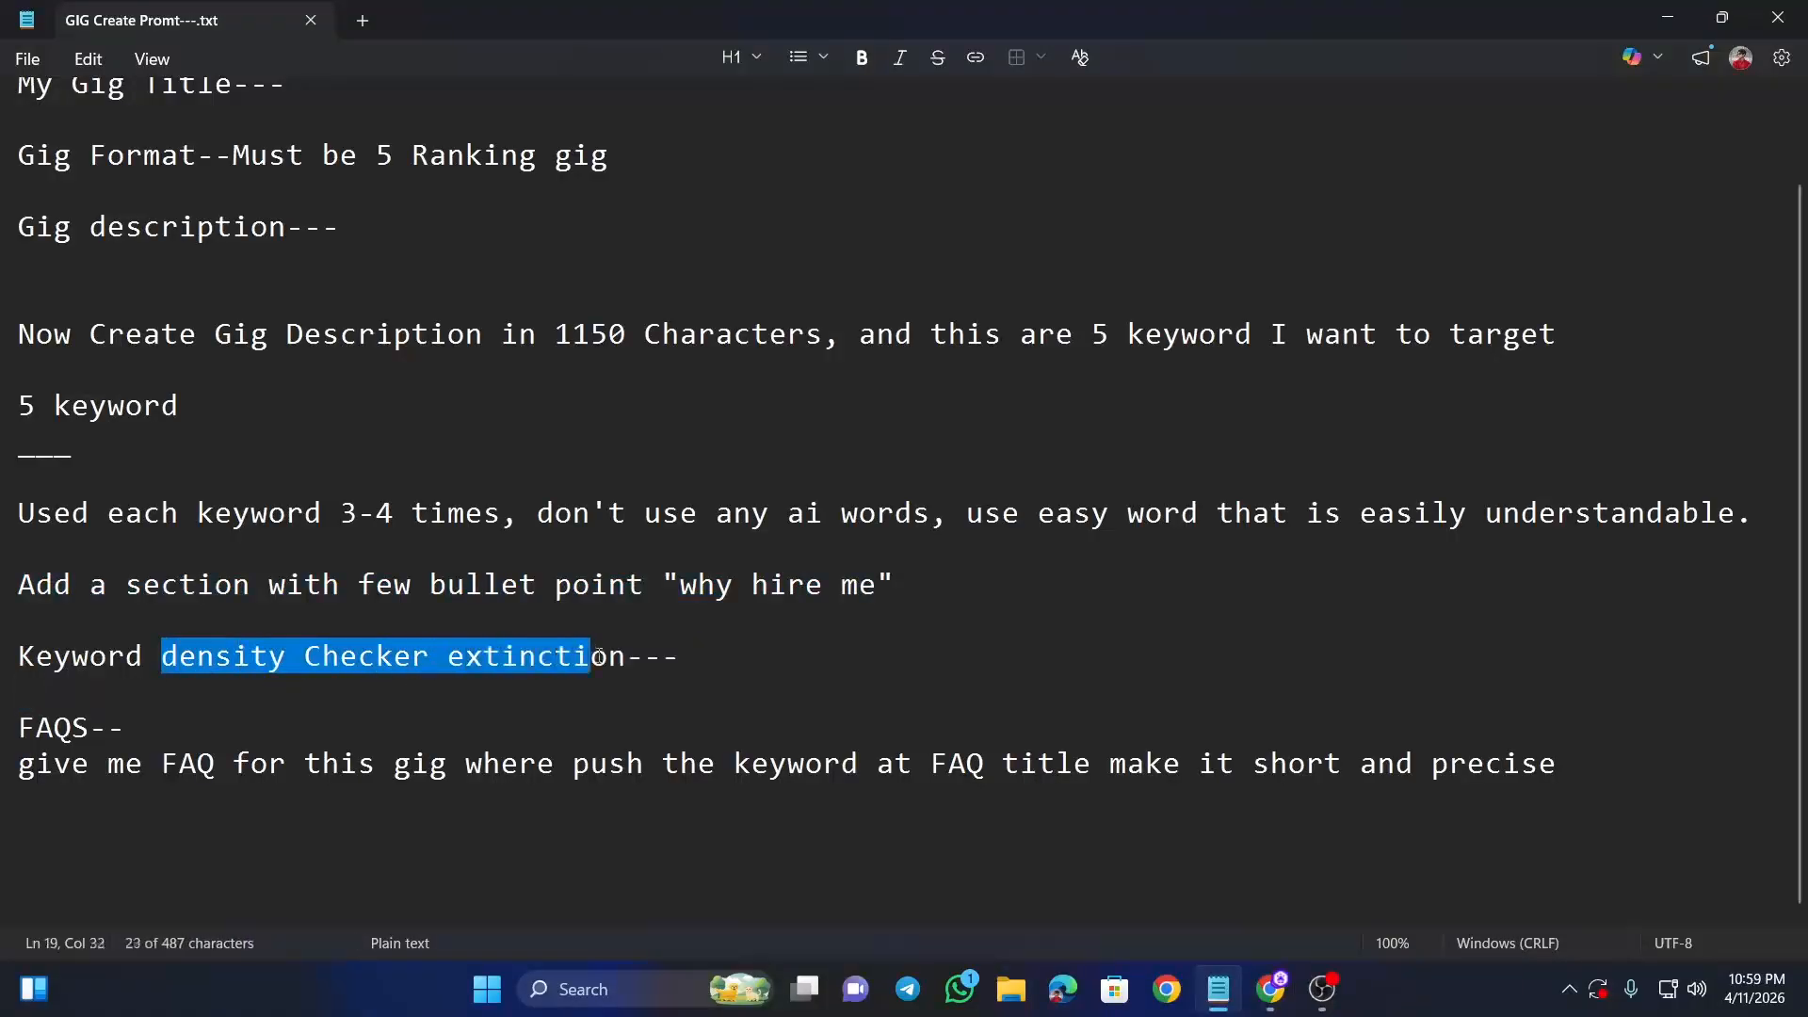
{"action": "right_click", "coordinate": [621, 662]}
{"action": "left_click", "coordinate": [731, 612]}
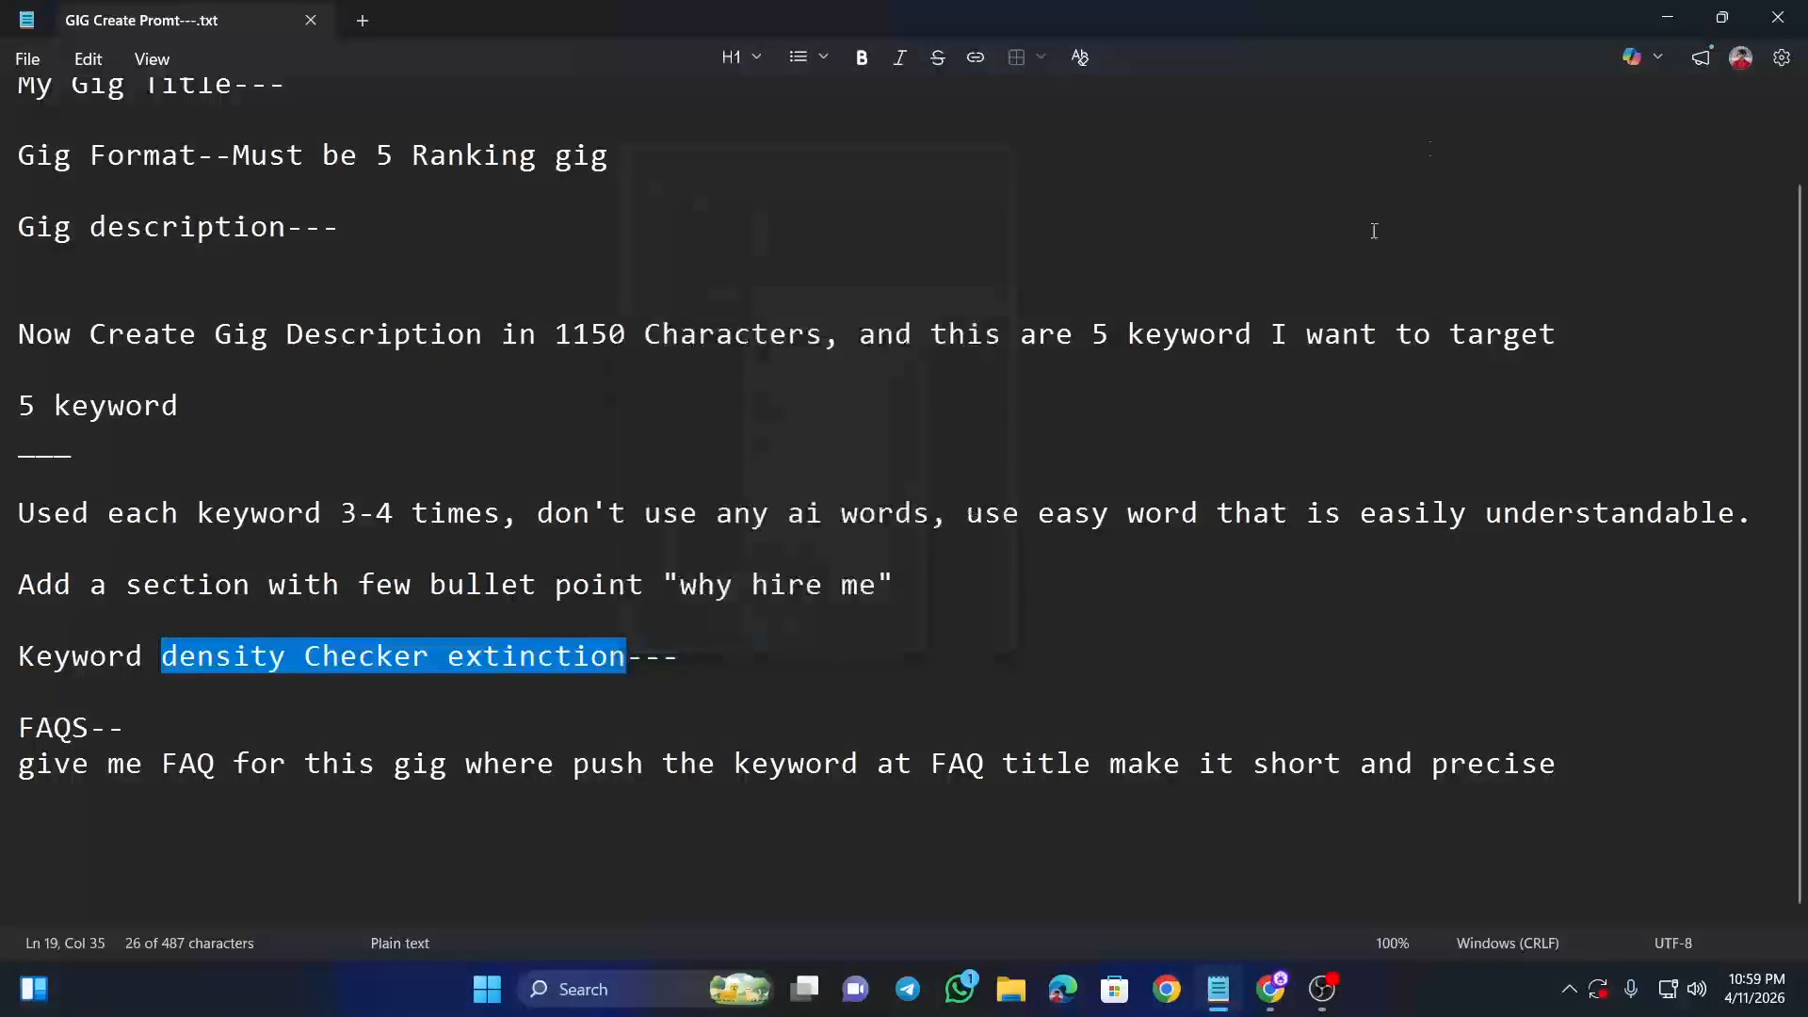
{"action": "left_click", "coordinate": [1675, 26]}
Step: Search Google for "density Checker extinction" in a new tab and open the Check Keyword Density Tool page, dismissing the dark mode notice
{"action": "left_click", "coordinate": [1563, 23]}
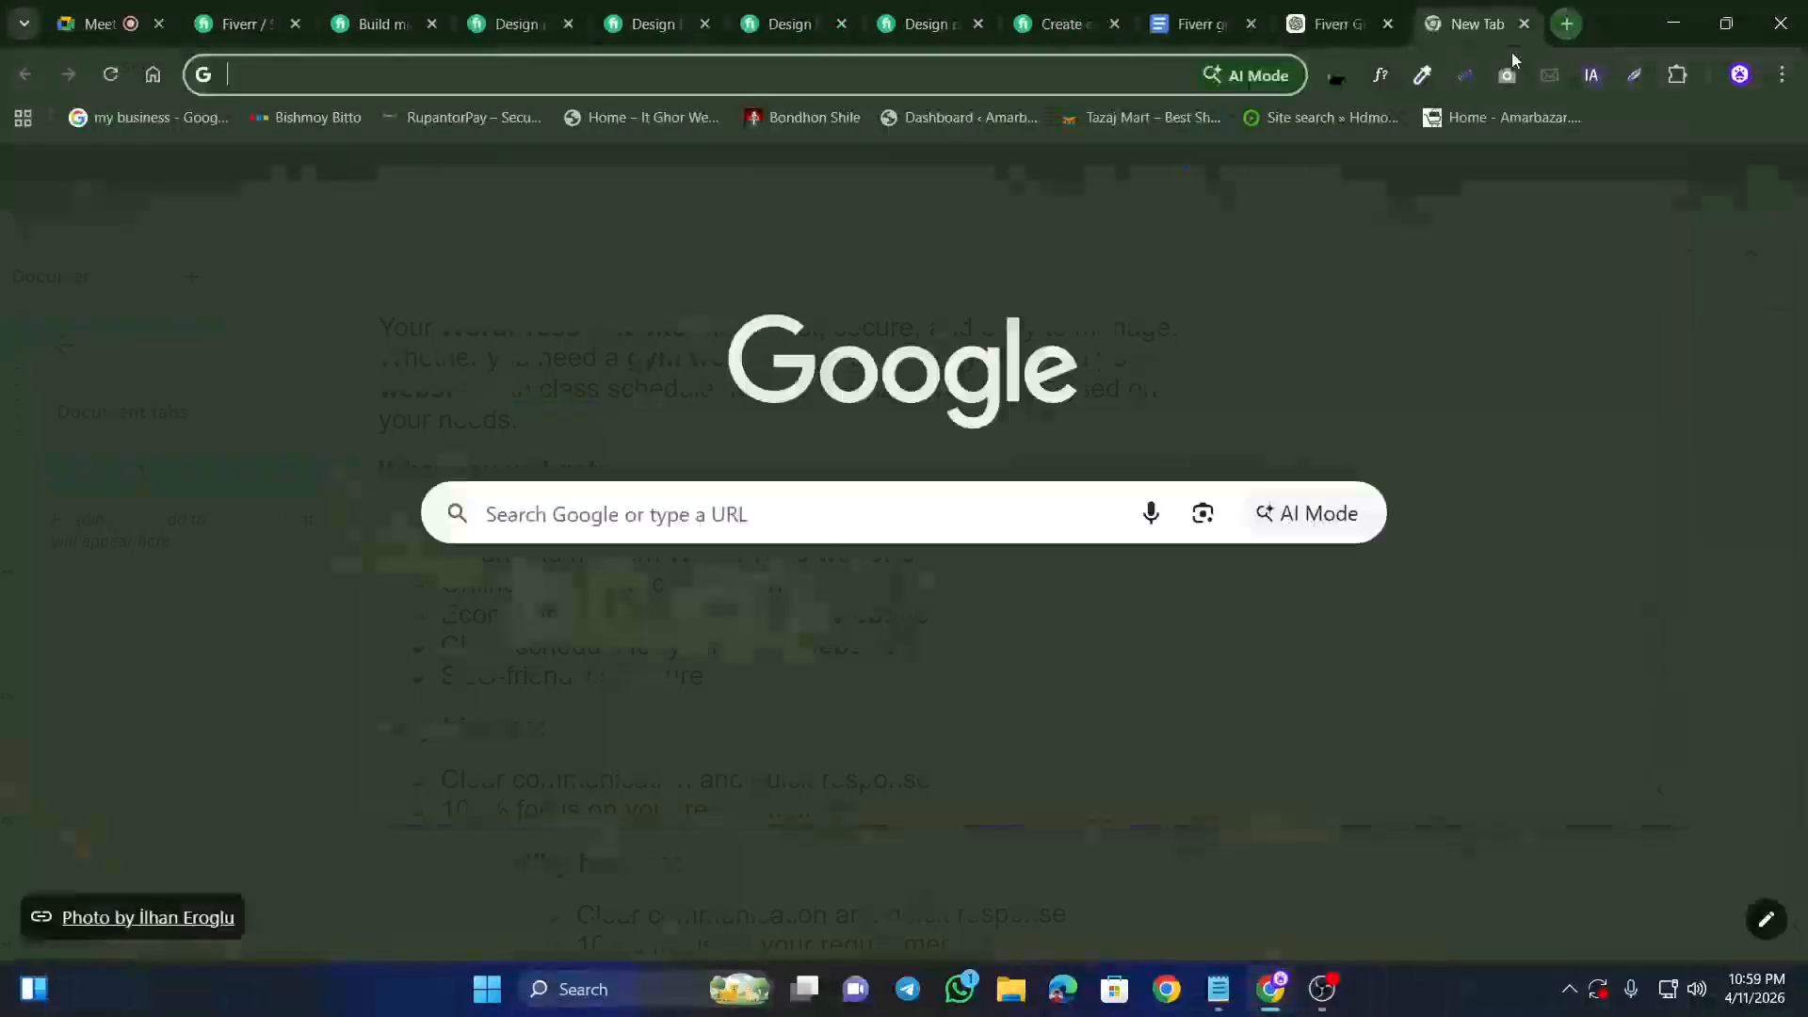
{"action": "key", "text": "ctrl+v"}
{"action": "key", "text": "Return"}
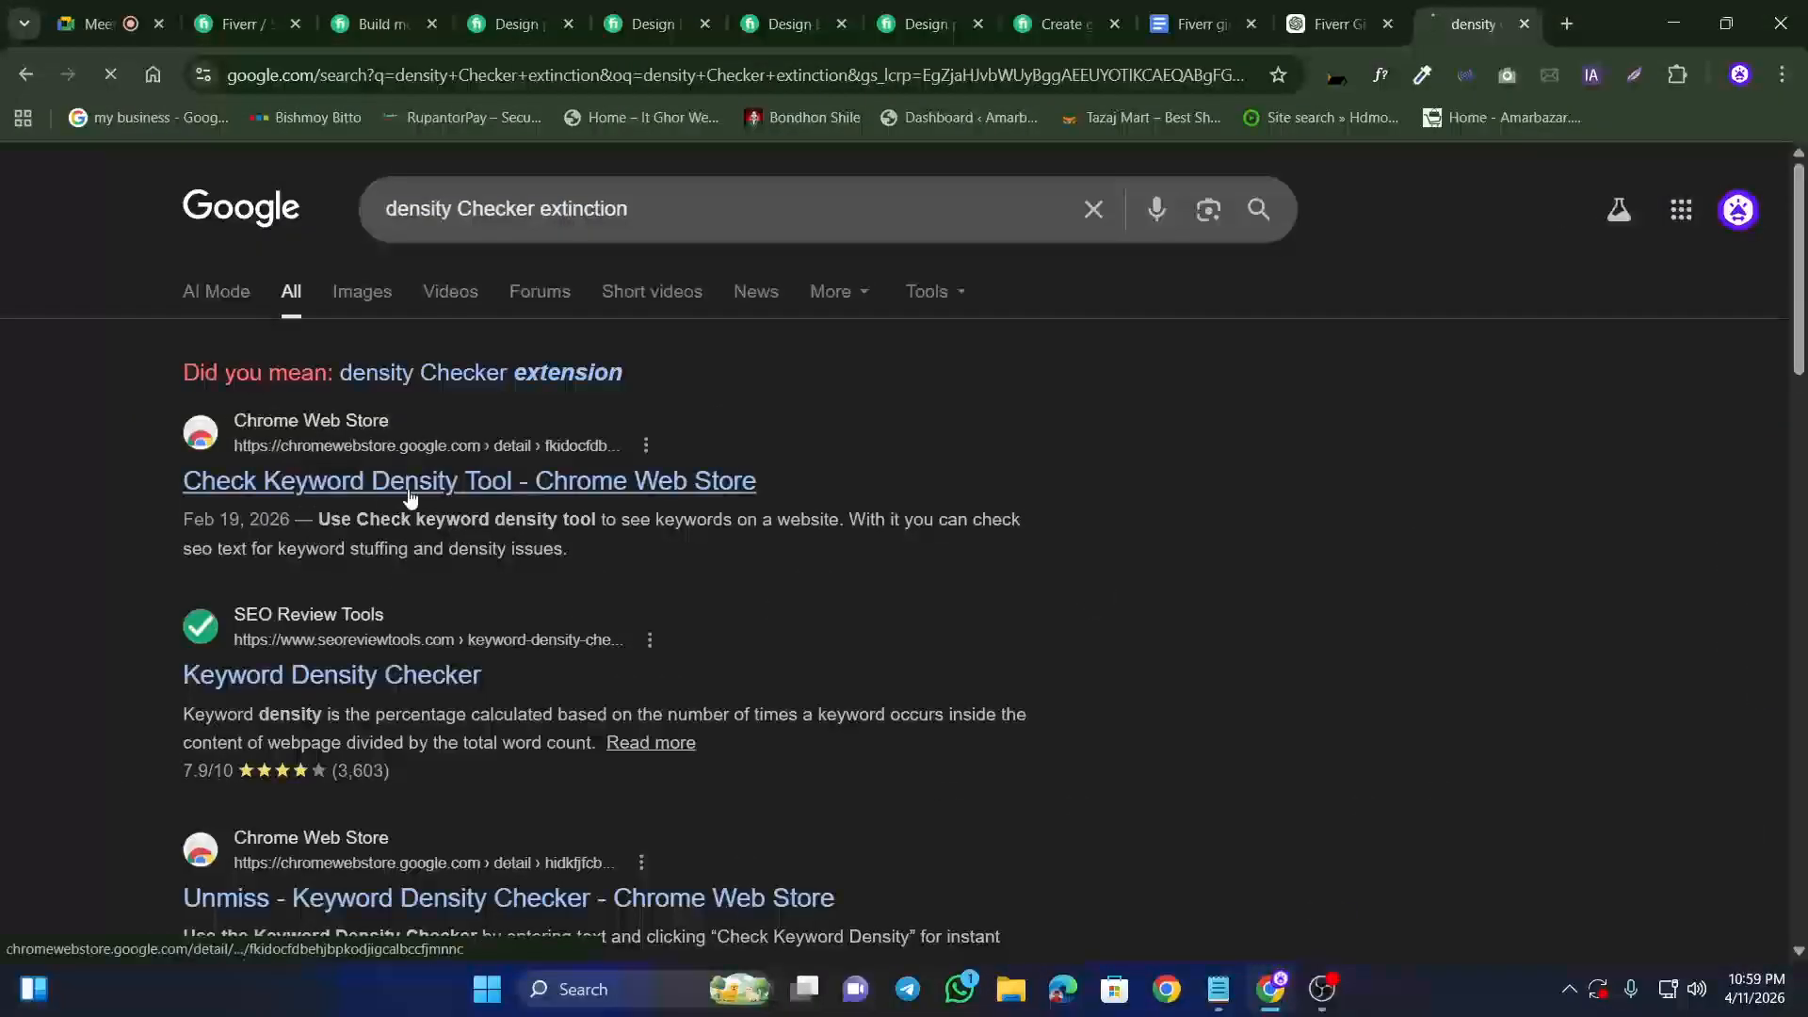
{"action": "left_click", "coordinate": [442, 482]}
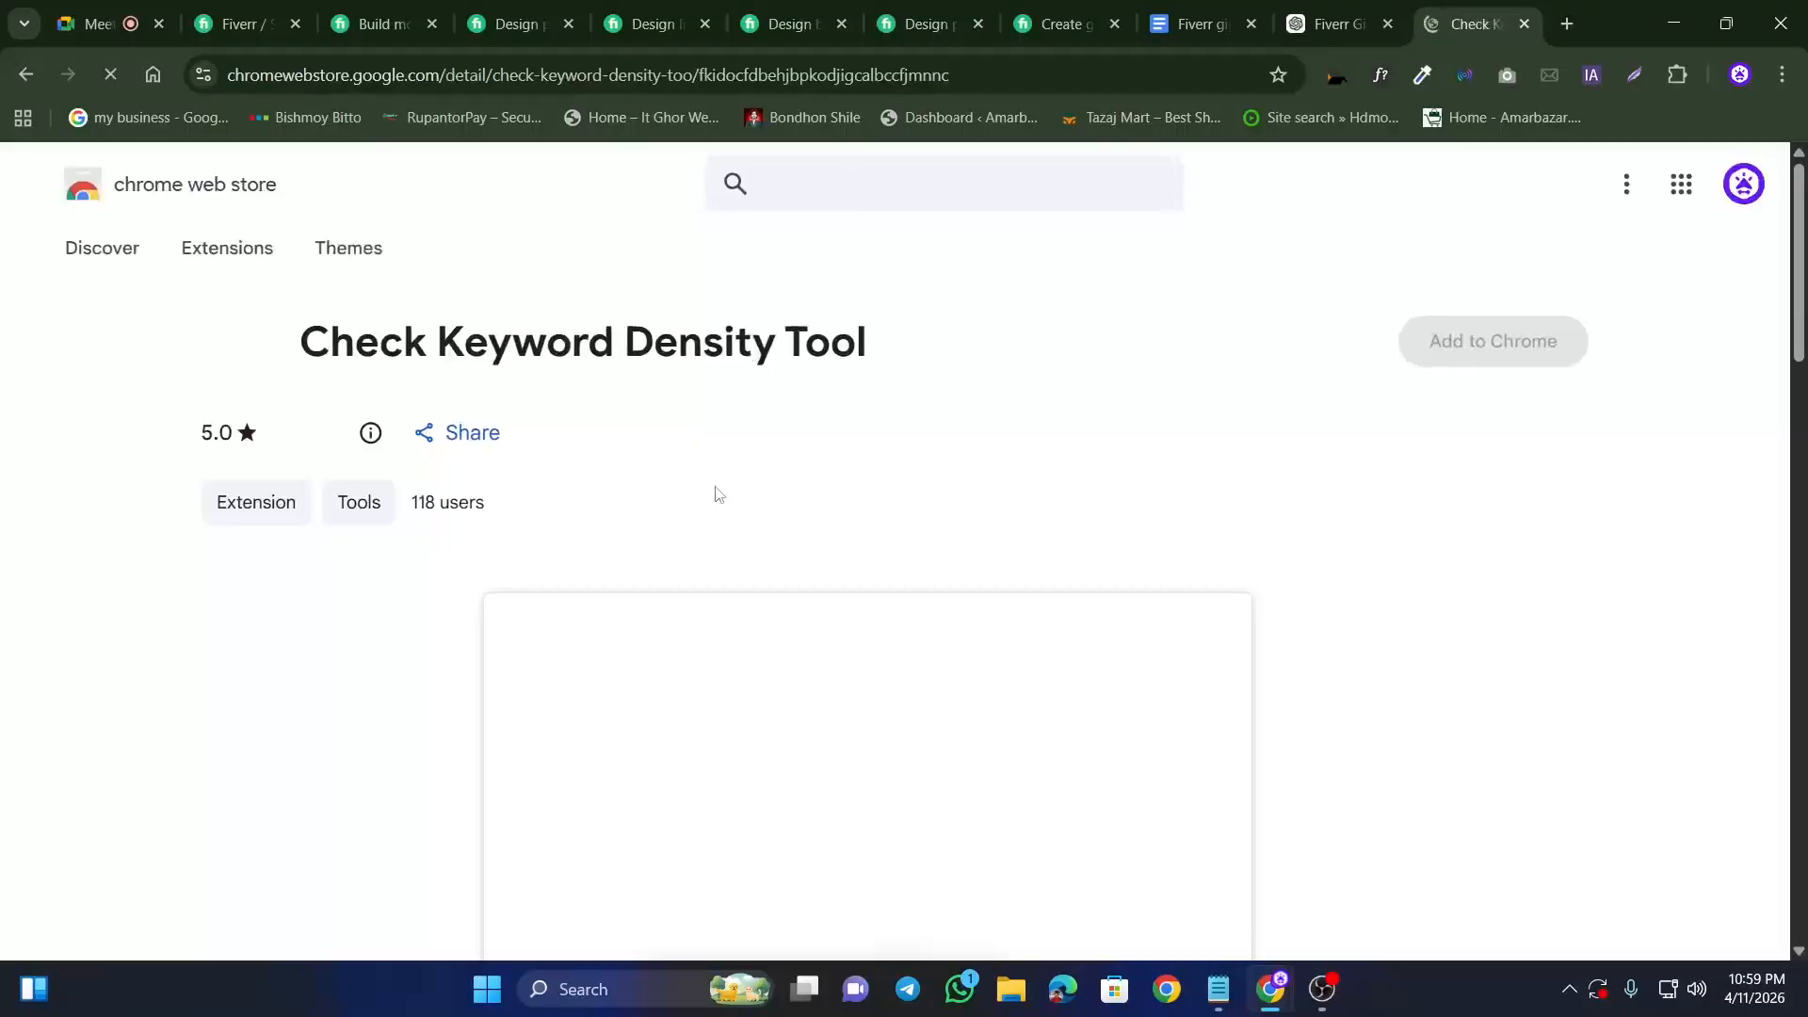
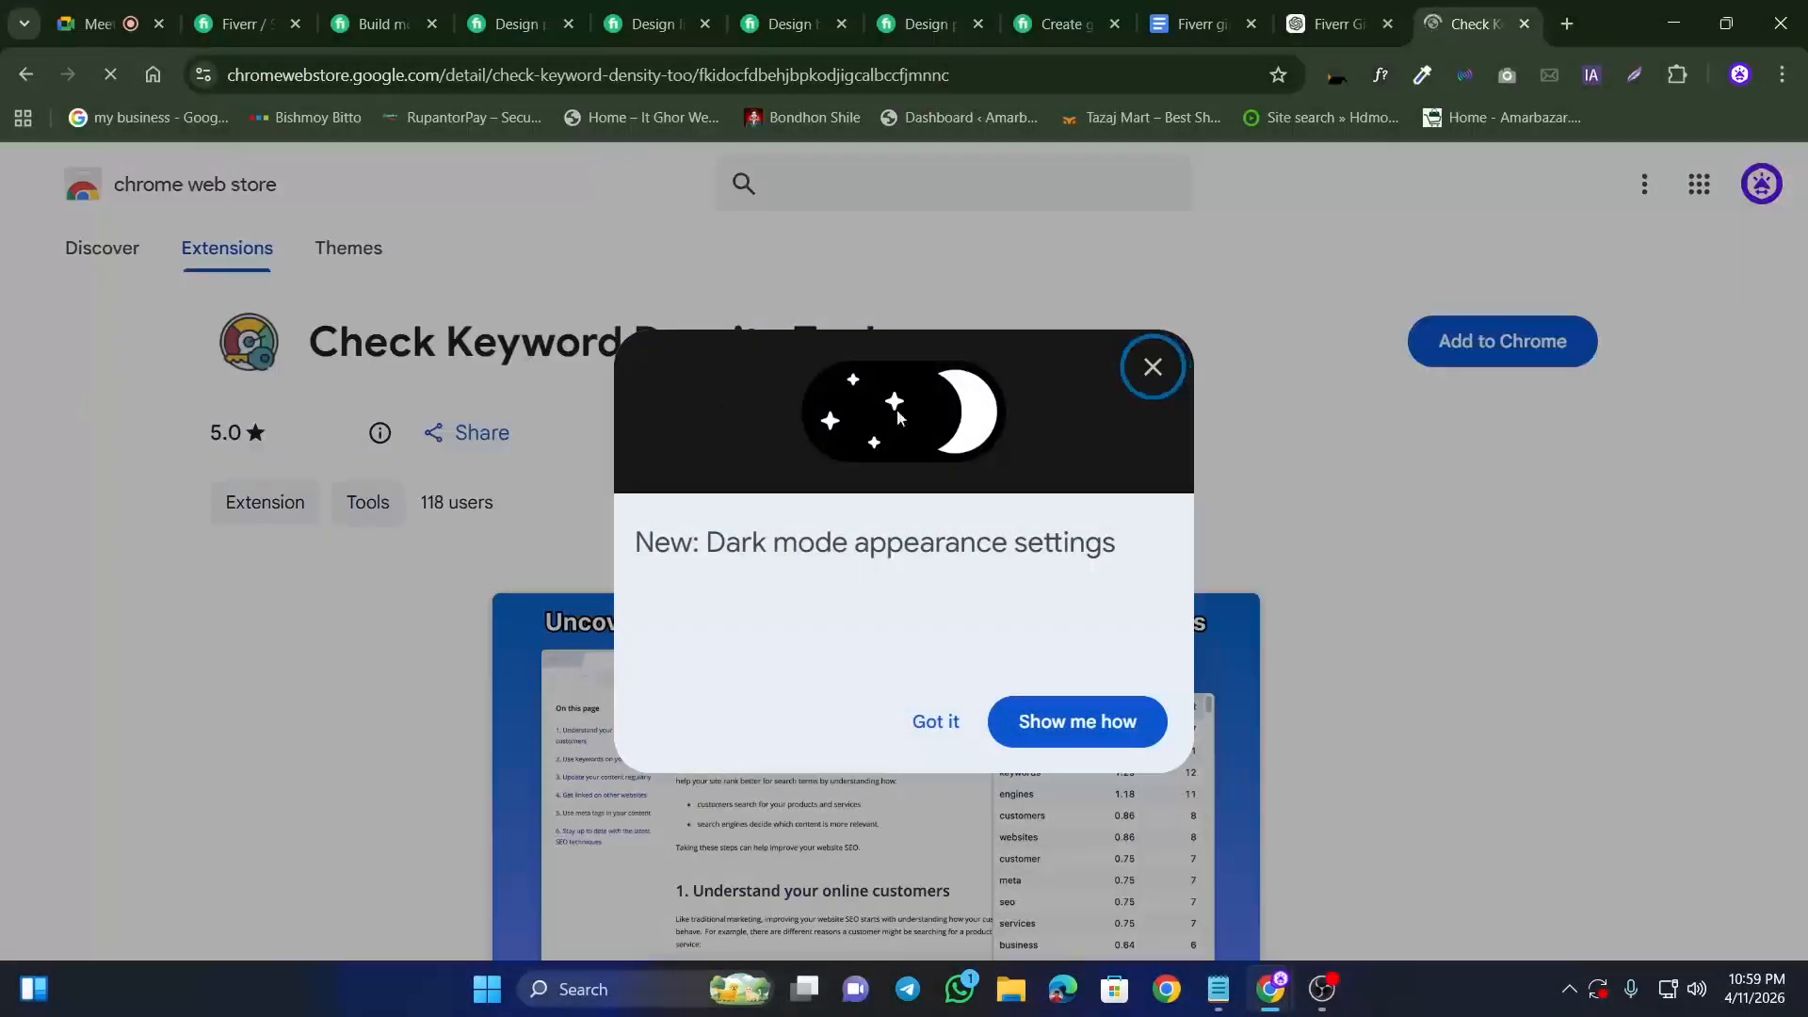
{"action": "left_click", "coordinate": [1153, 393]}
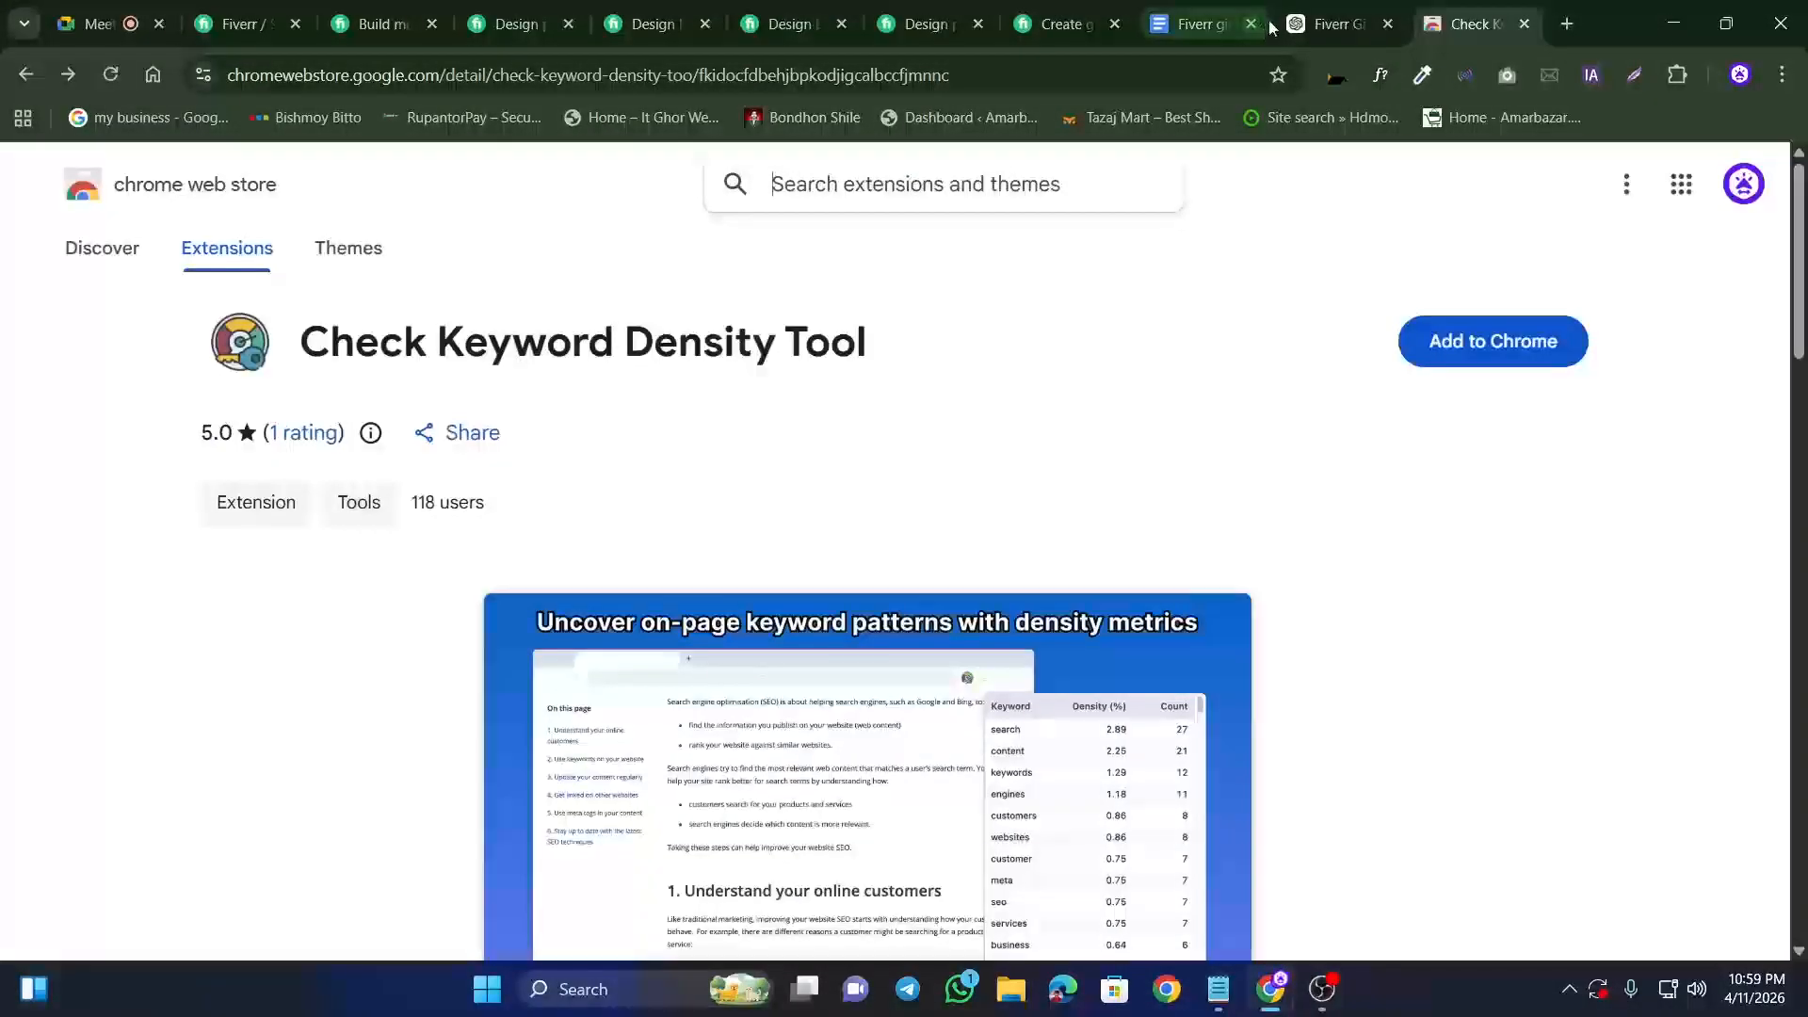
Step: Search Google for "keyword density checker extension" in a new tab and open the Keywords Everywhere and MeasureSEO store results in background tabs
{"action": "left_click", "coordinate": [1551, 10]}
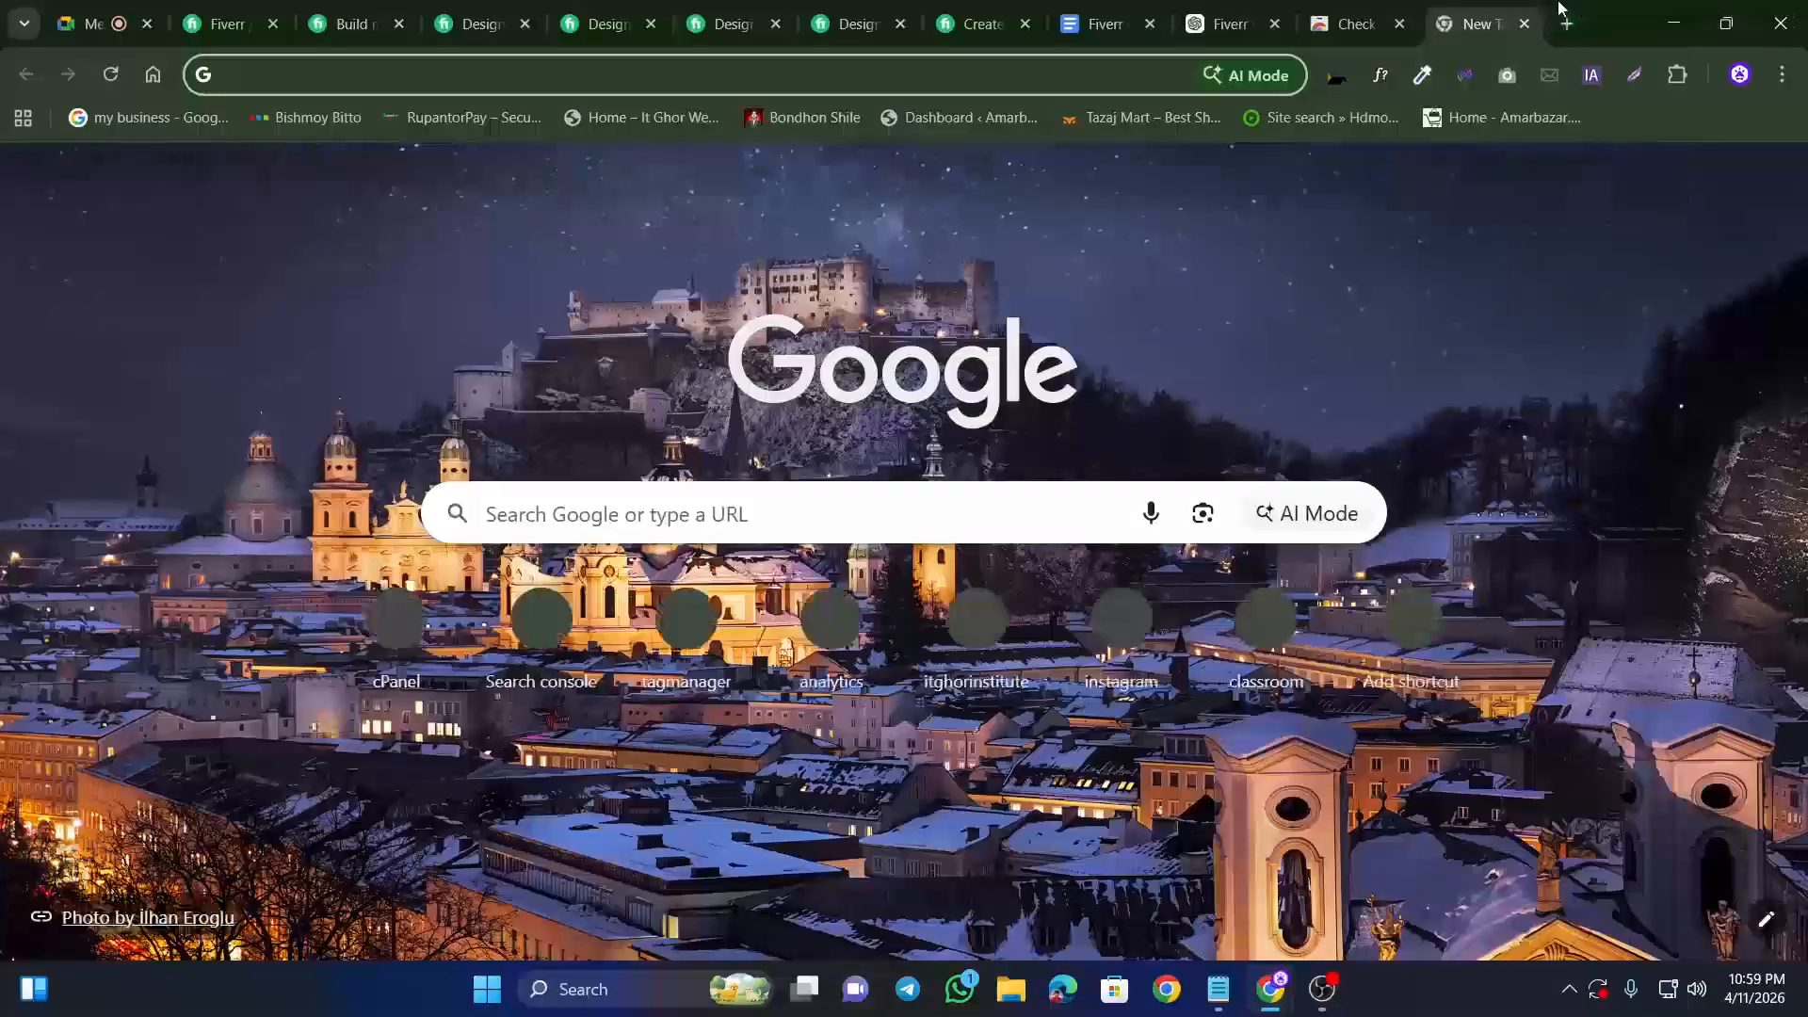
{"action": "type", "text": "density Checker extinction"}
{"action": "left_click", "coordinate": [388, 171]}
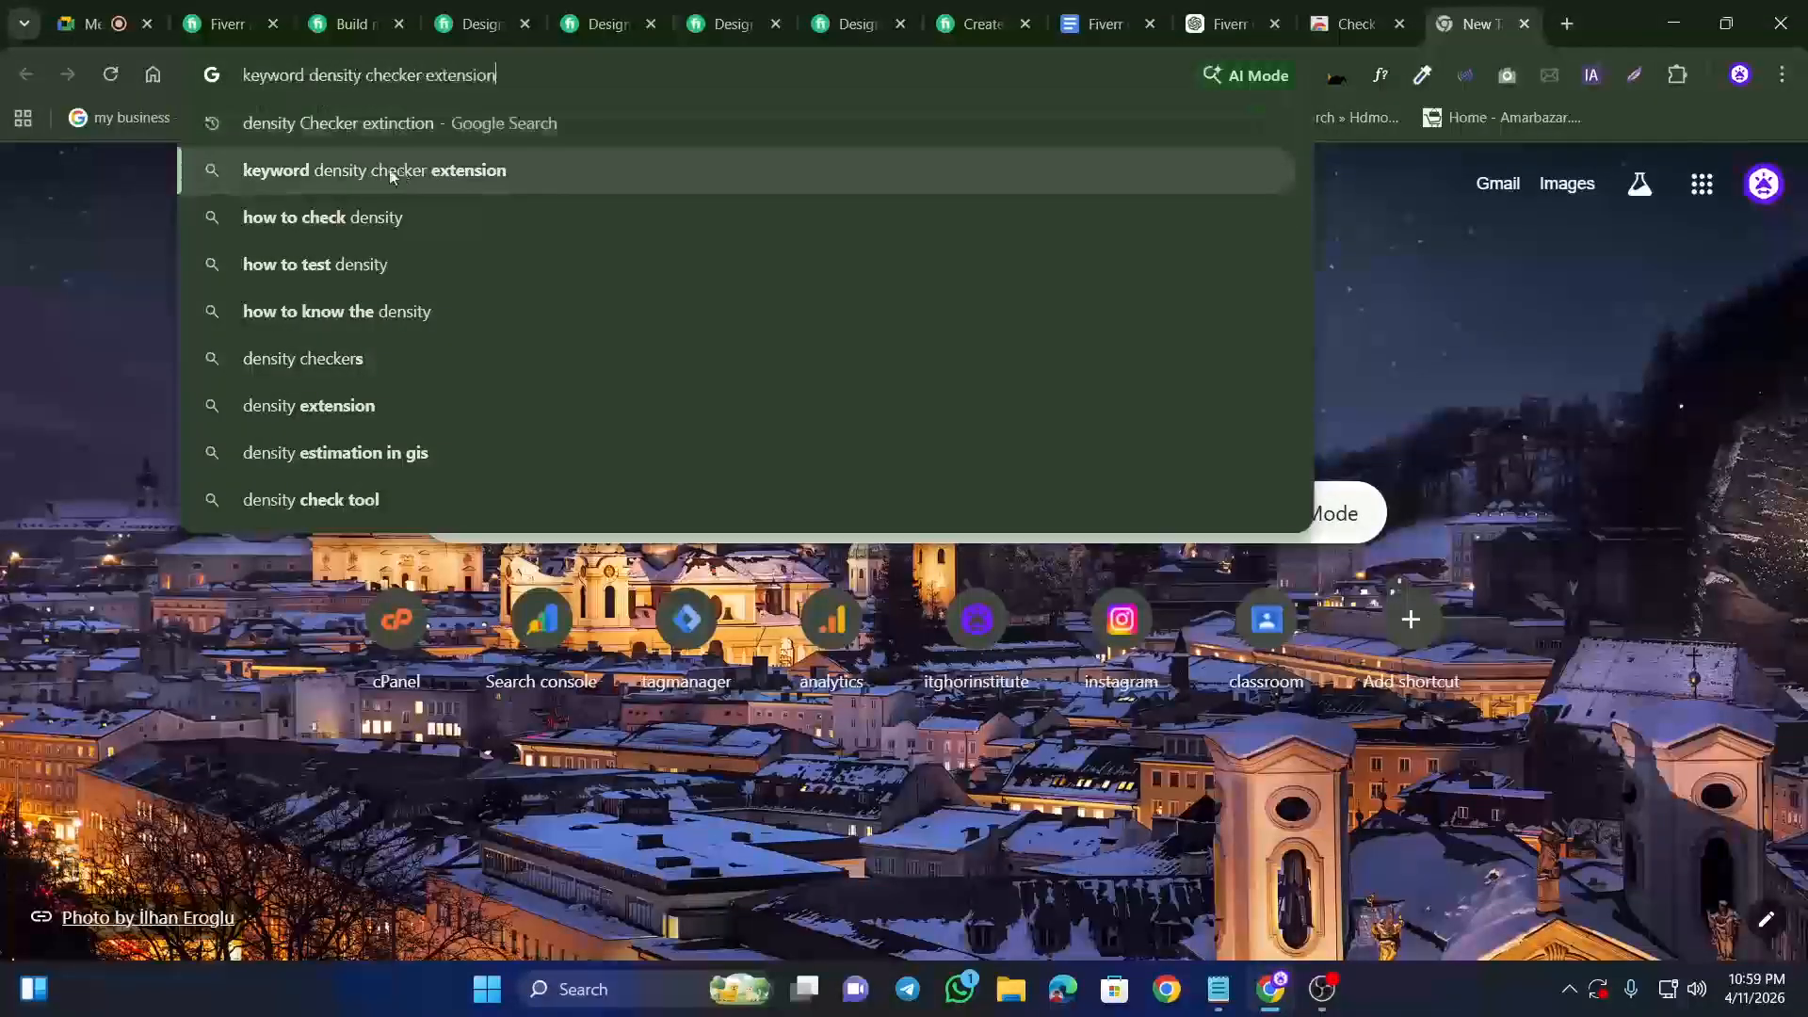
{"action": "scroll", "coordinate": [287, 533], "scroll_direction": "down", "scroll_amount": 3}
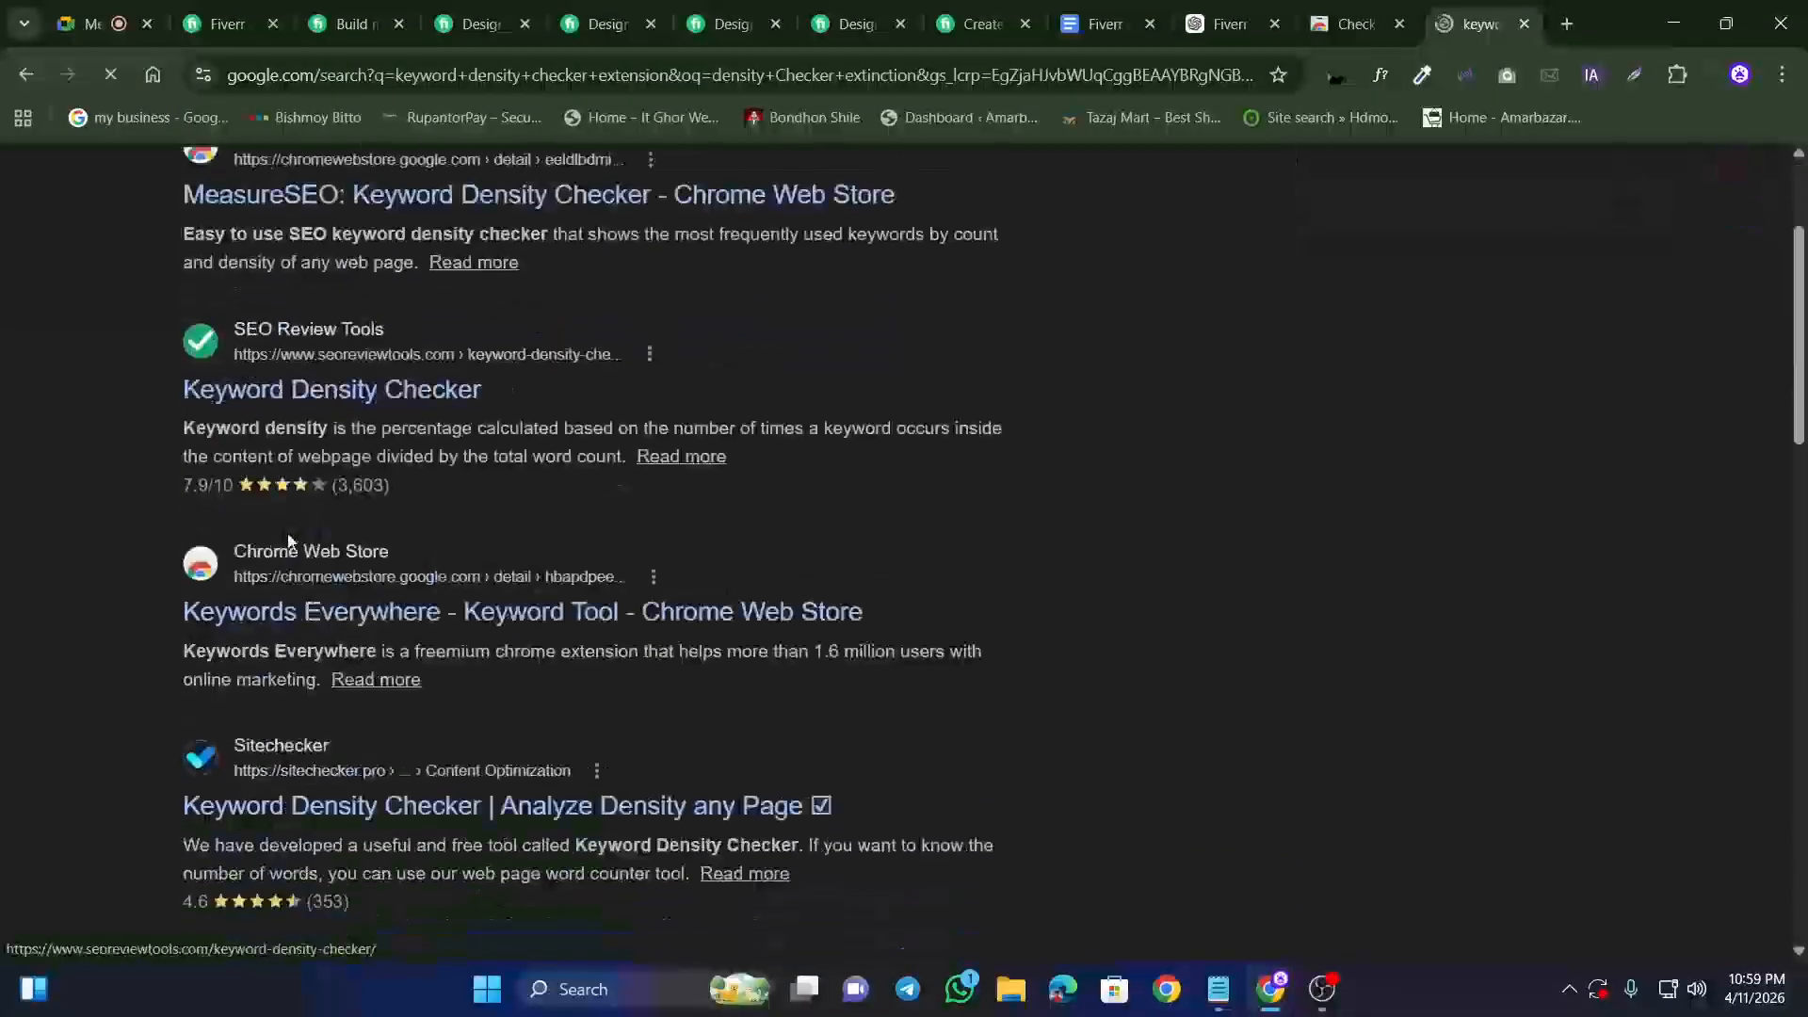
{"action": "middle_click", "coordinate": [250, 614]}
{"action": "scroll", "coordinate": [167, 657], "scroll_direction": "up", "scroll_amount": 3}
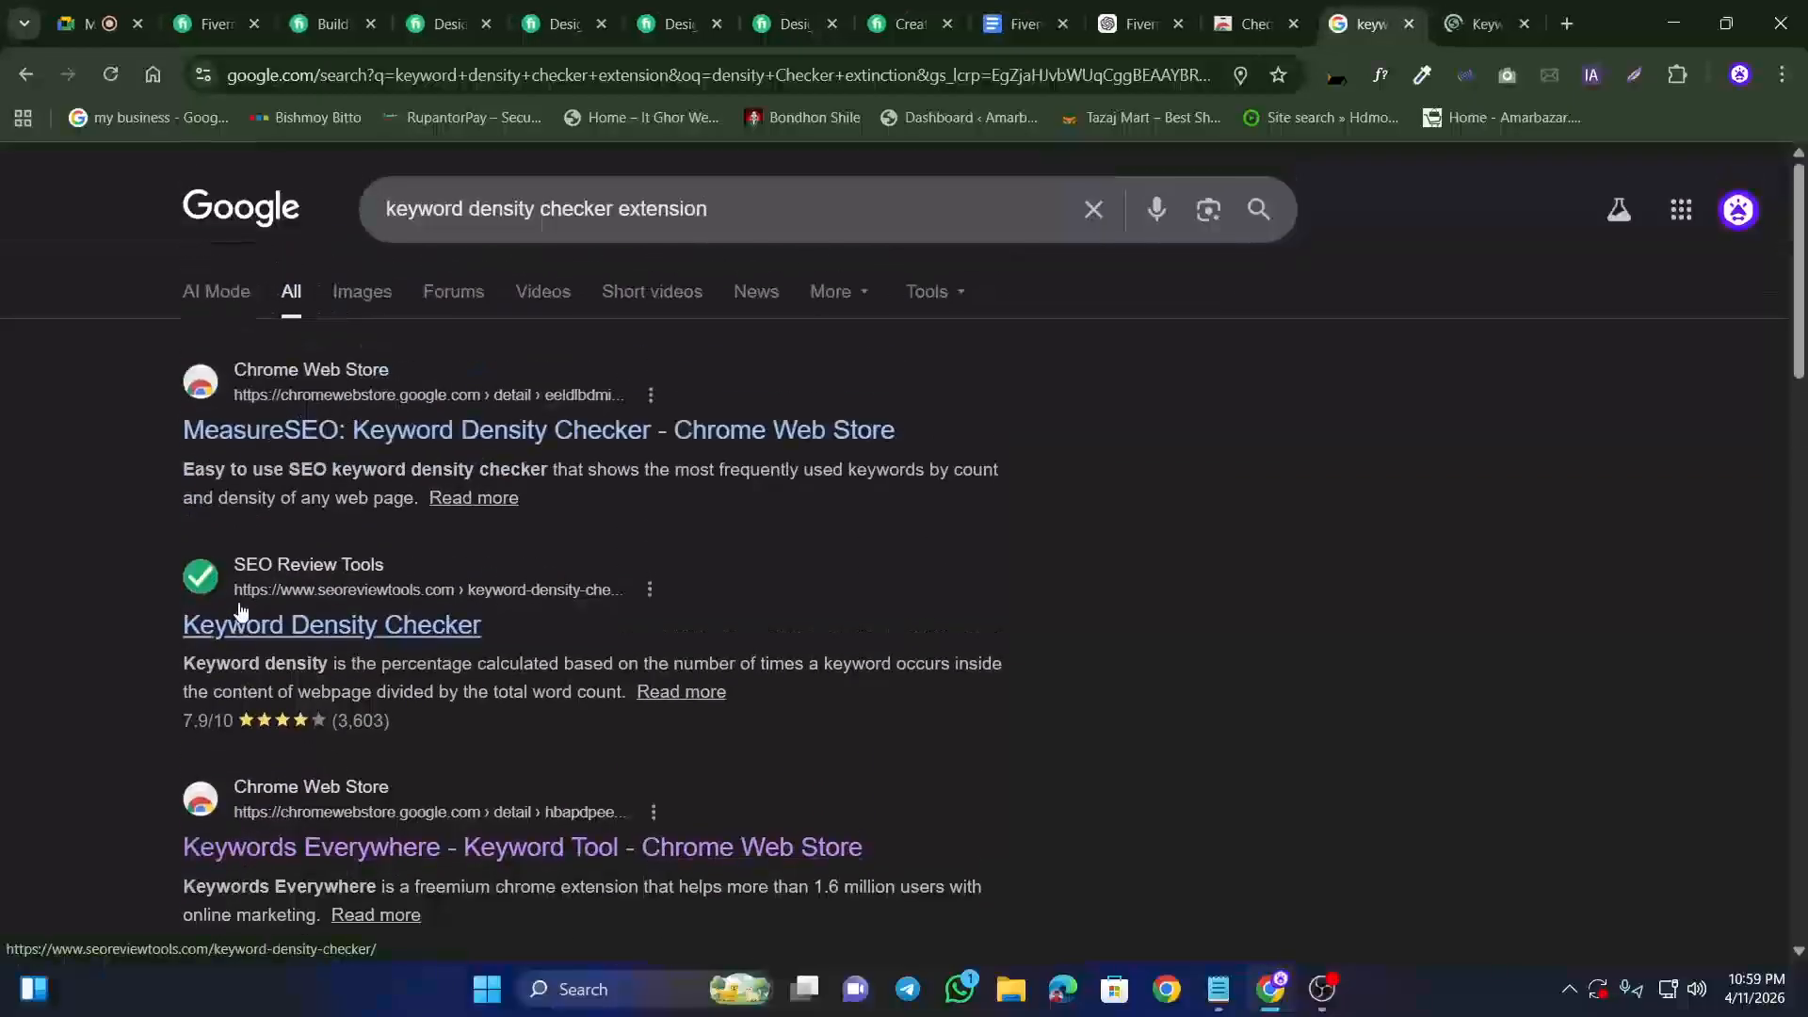
{"action": "middle_click", "coordinate": [259, 425]}
Step: Compare the Chrome Web Store pages of Check Keyword Density Tool, Keywords Everywhere and MeasureSEO, including their ratings and preview images
{"action": "left_click", "coordinate": [1381, 8]}
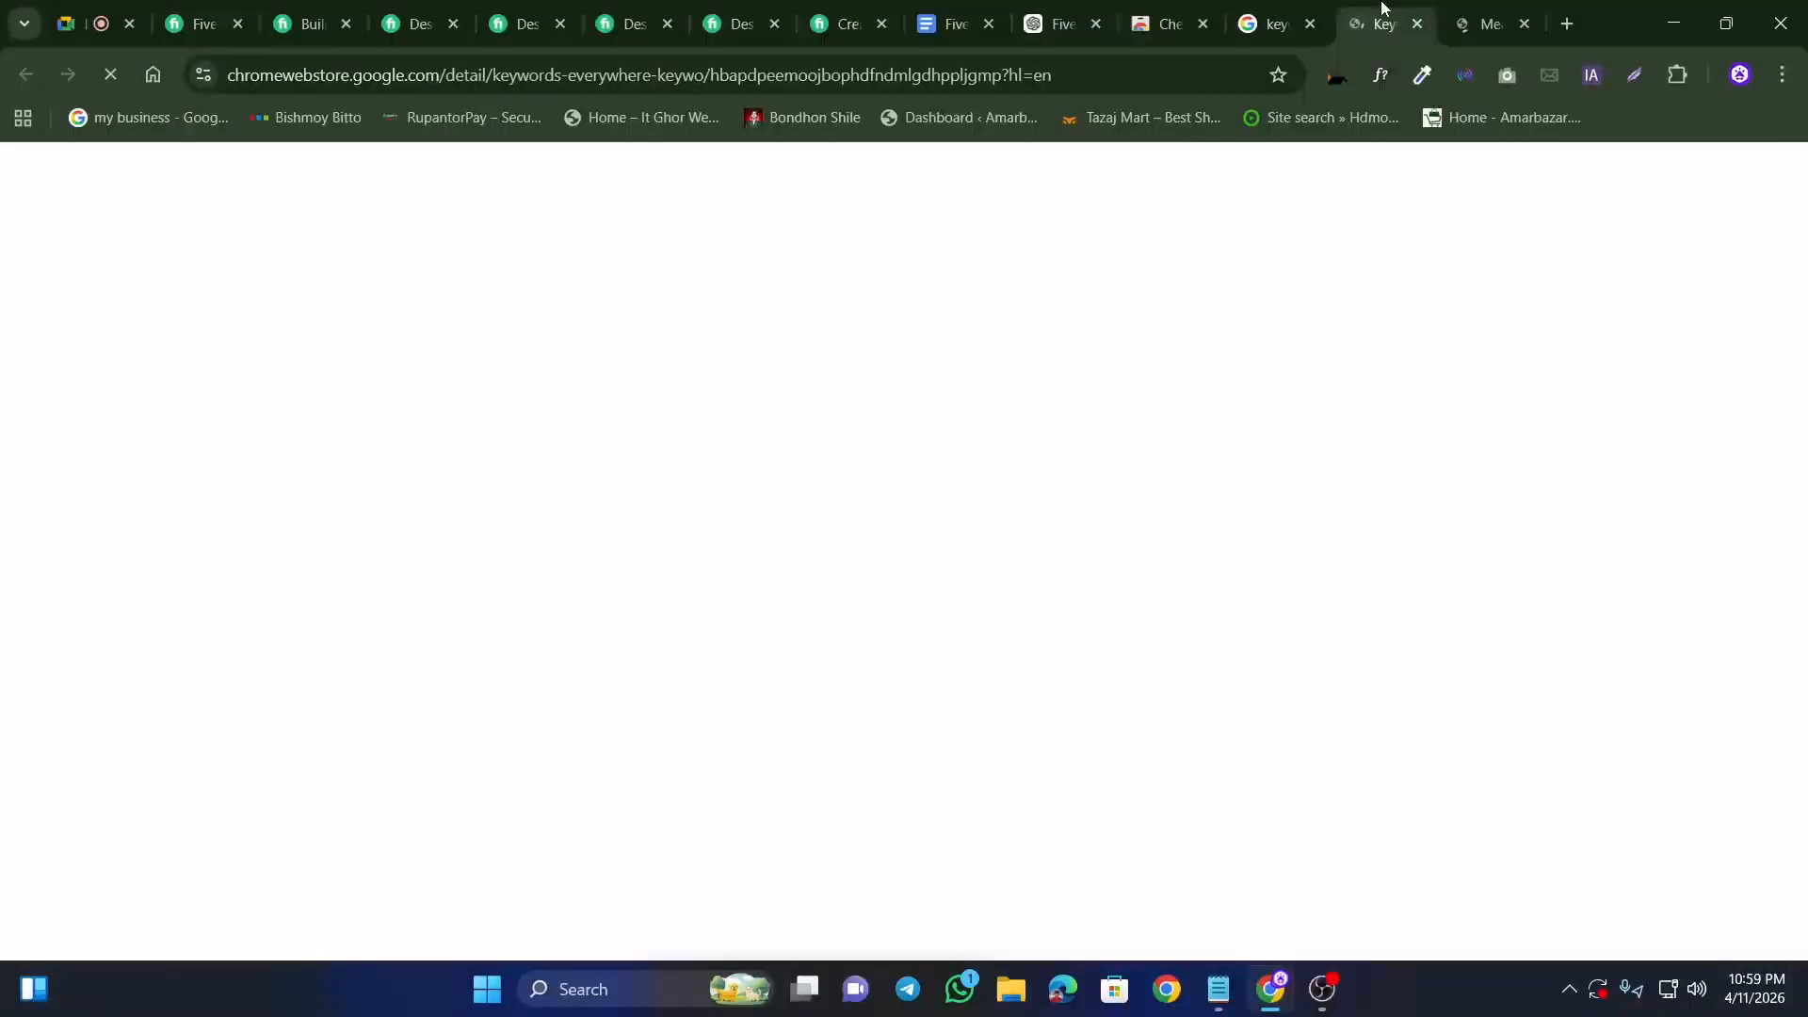
{"action": "left_click", "coordinate": [1462, 8]}
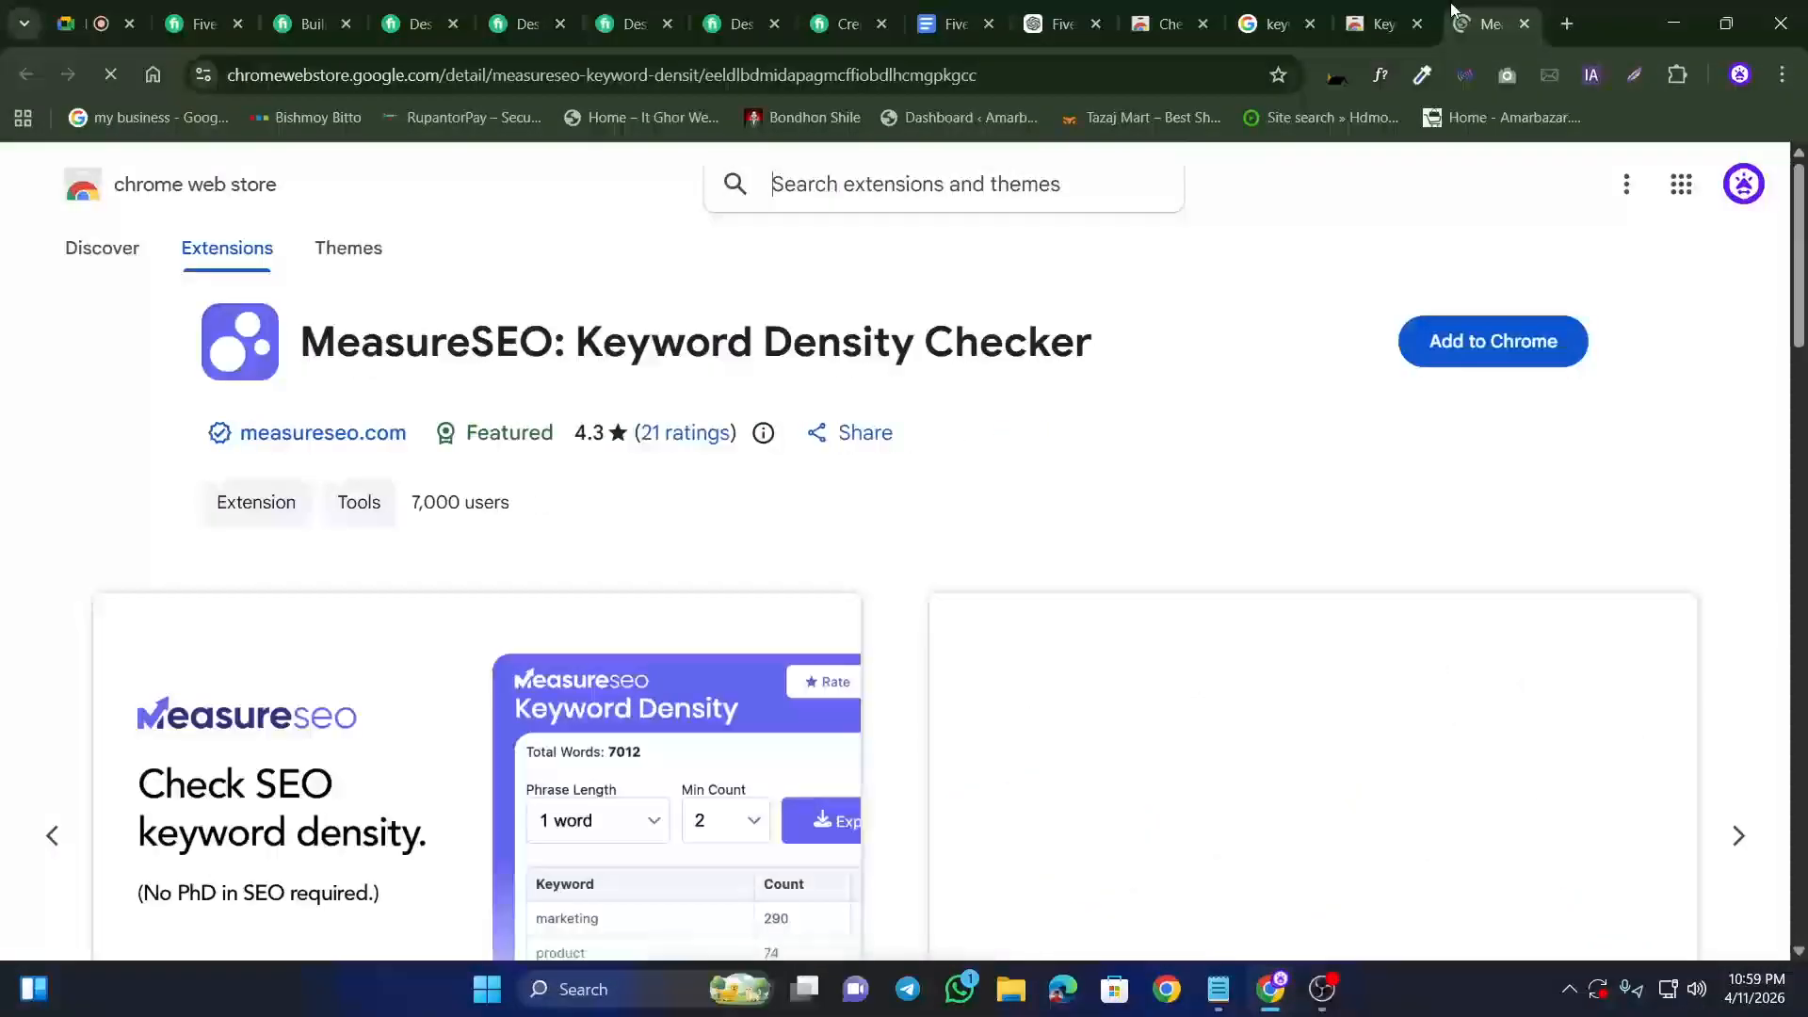
{"action": "left_click", "coordinate": [1276, 11]}
{"action": "left_click", "coordinate": [1176, 7]}
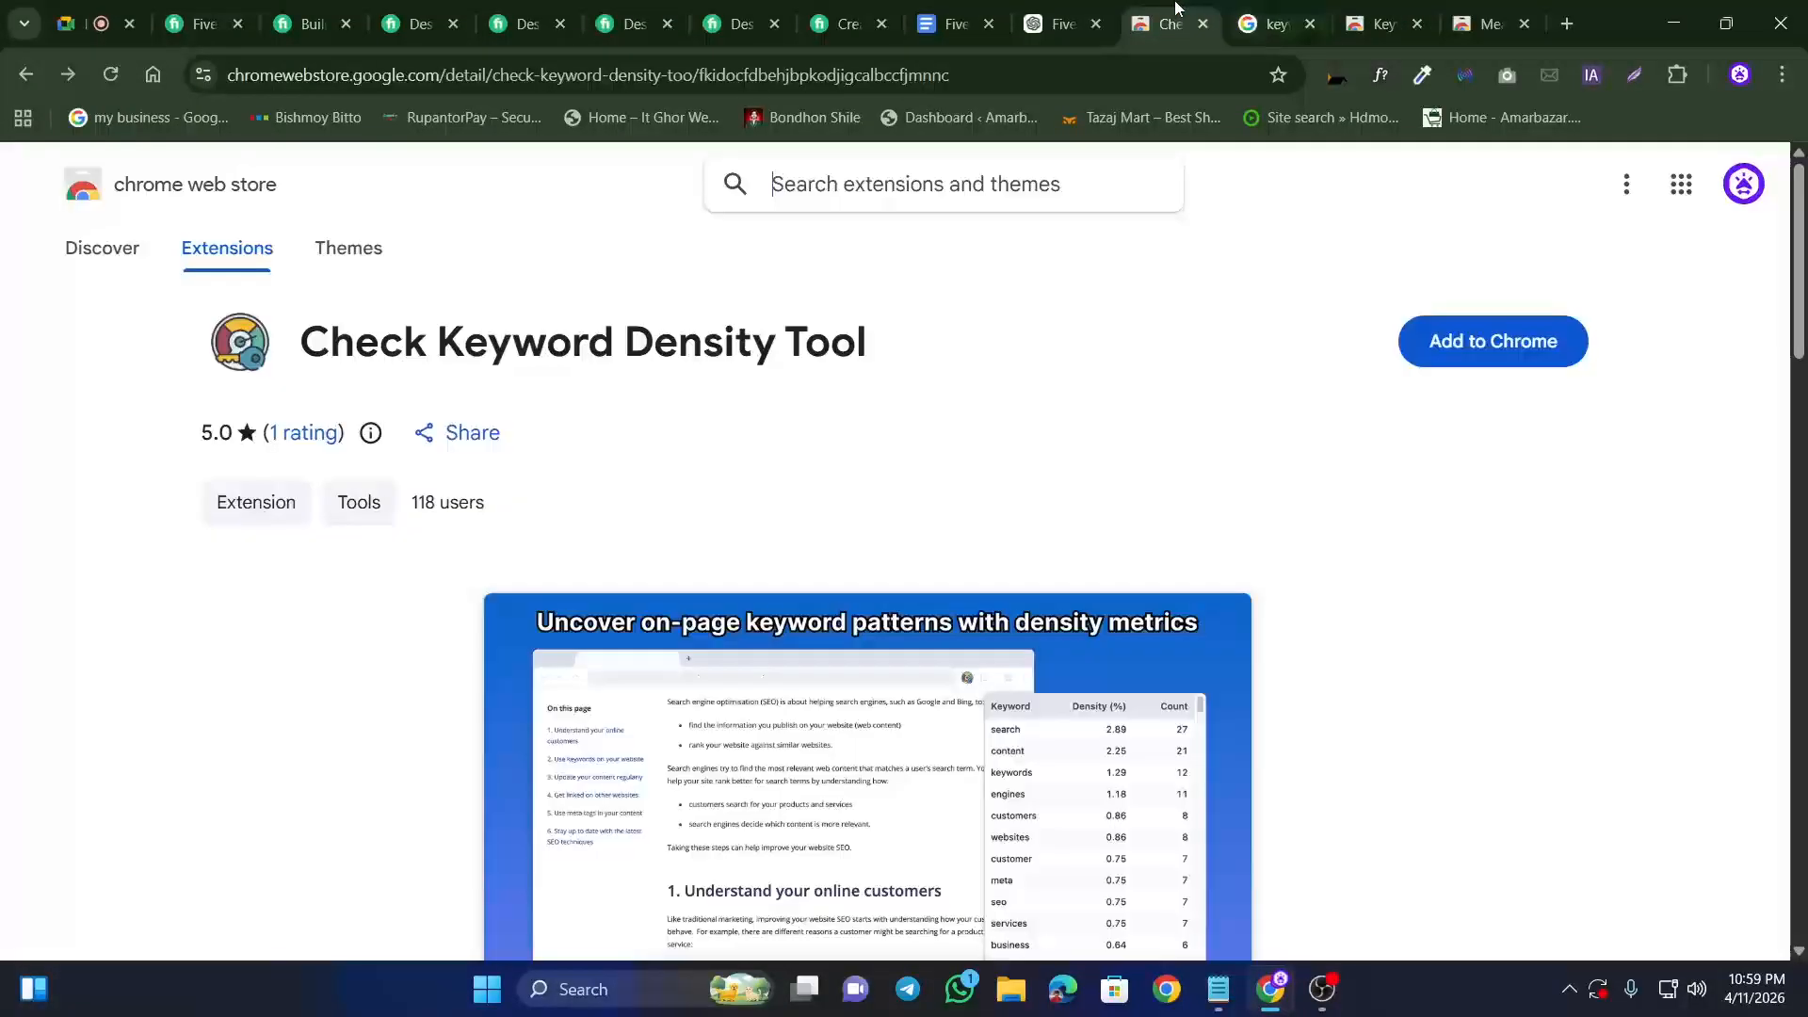
{"action": "scroll", "coordinate": [951, 488], "scroll_direction": "down", "scroll_amount": 3}
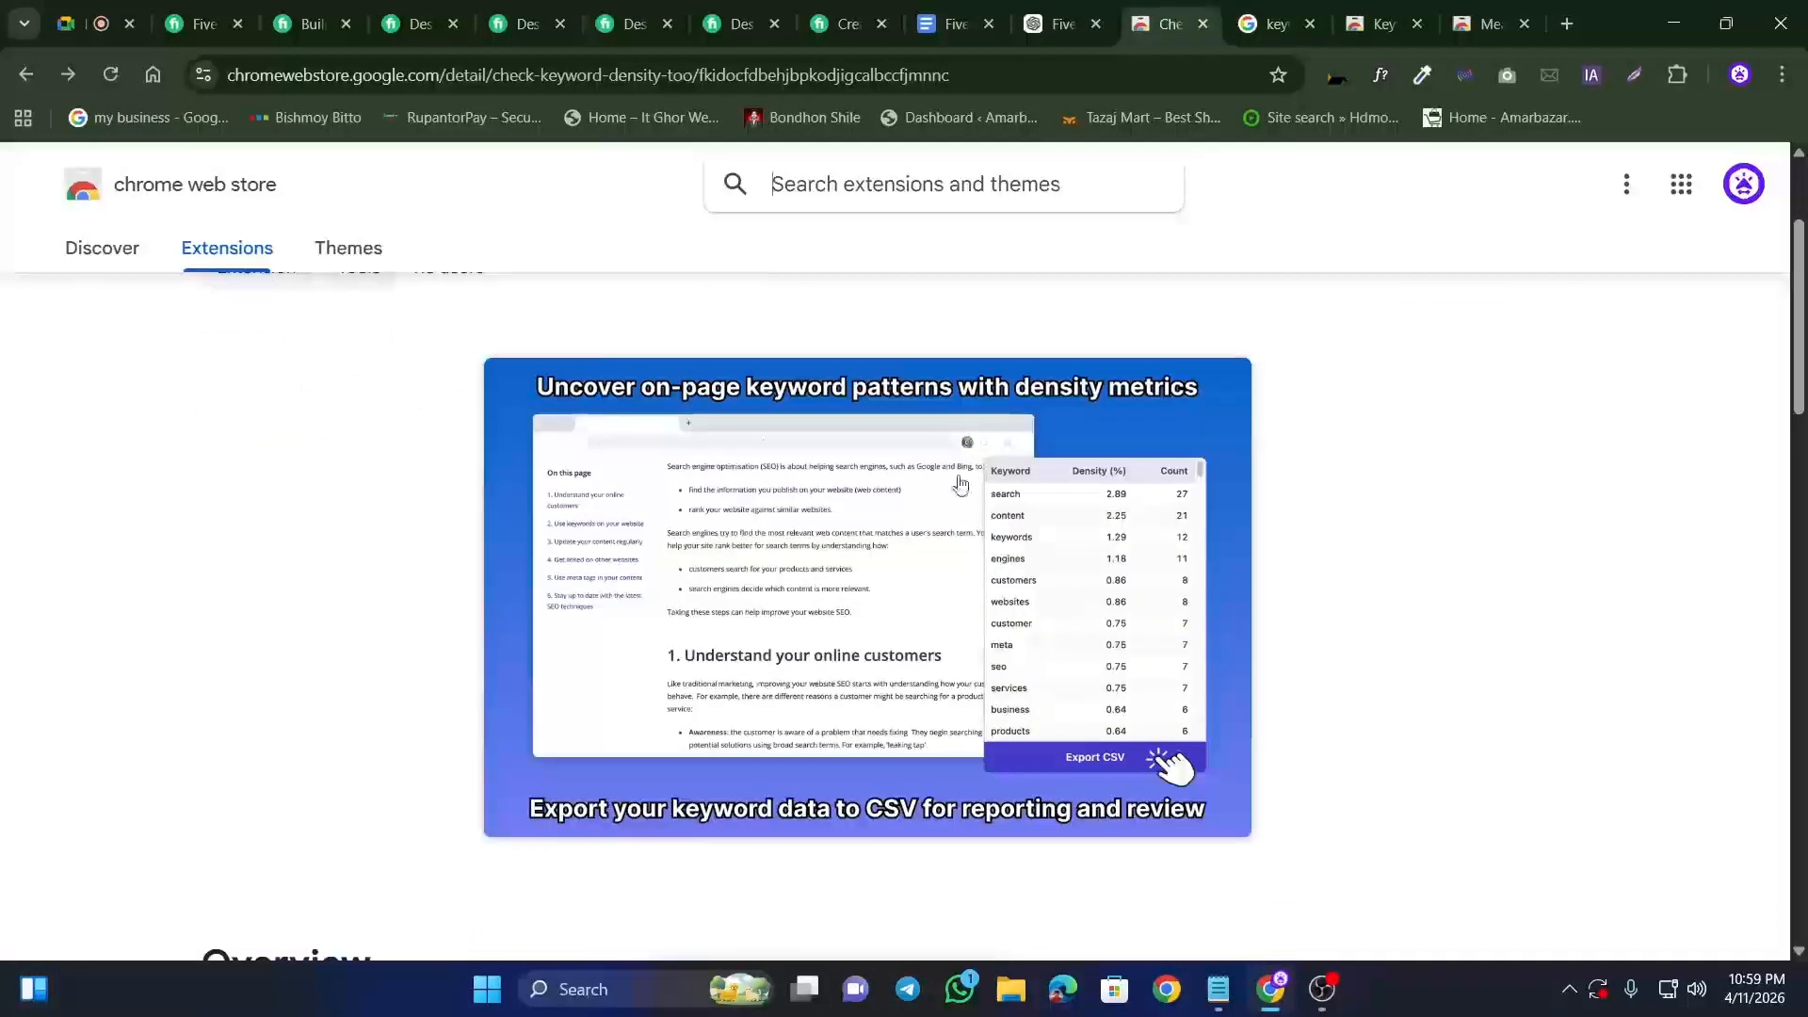
{"action": "scroll", "coordinate": [1029, 487], "scroll_direction": "up", "scroll_amount": 3}
{"action": "left_click", "coordinate": [1382, 24]}
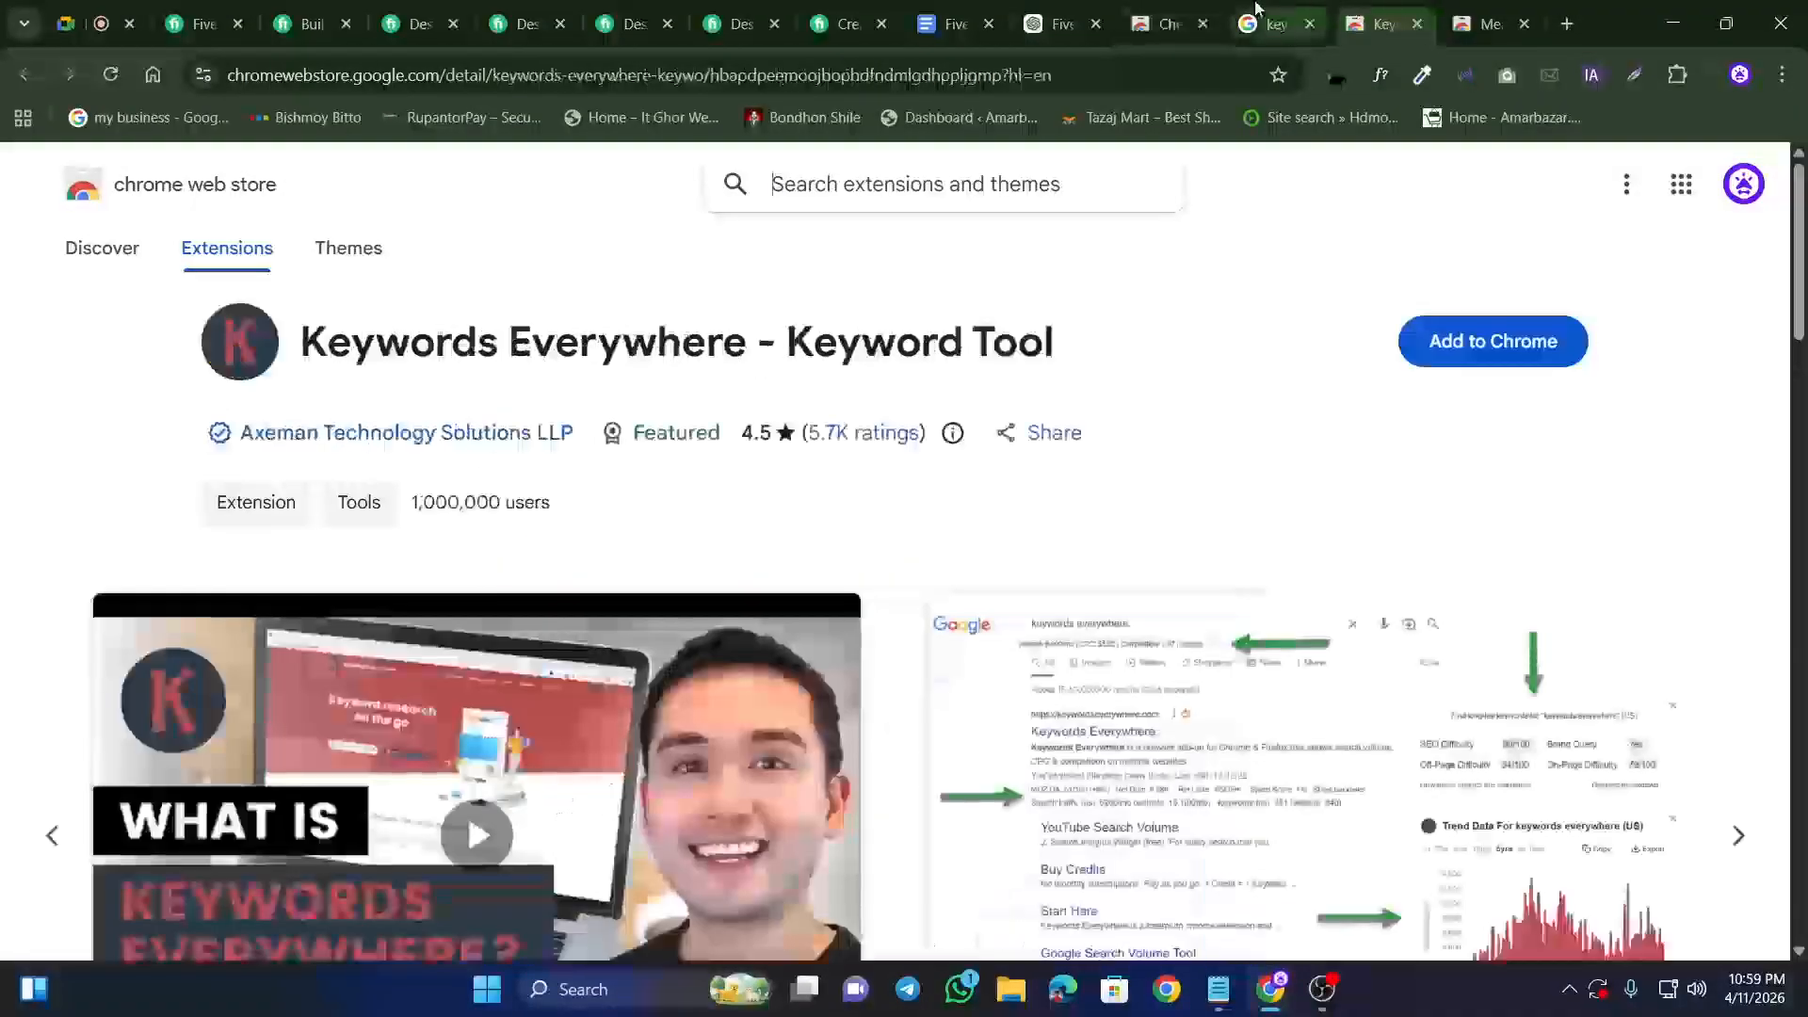
{"action": "scroll", "coordinate": [674, 487], "scroll_direction": "down", "scroll_amount": 3}
{"action": "scroll", "coordinate": [1058, 509], "scroll_direction": "up", "scroll_amount": 3}
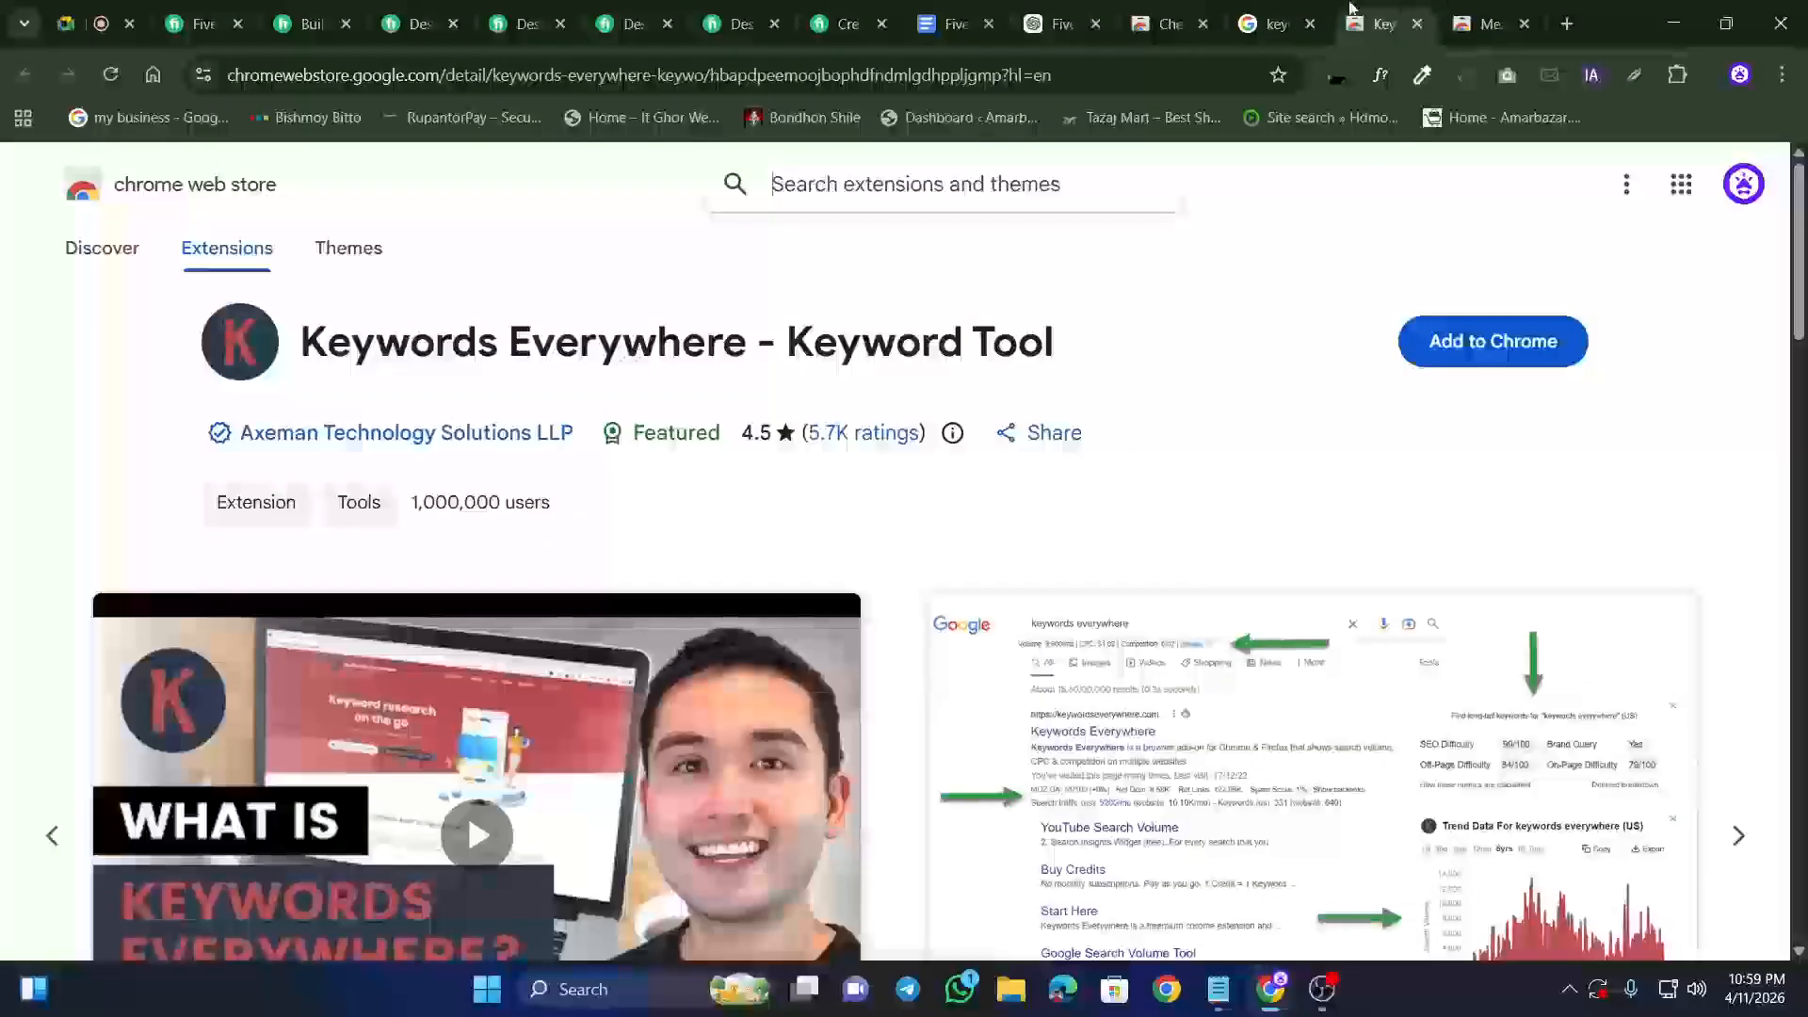
{"action": "left_click", "coordinate": [1454, 11]}
{"action": "scroll", "coordinate": [852, 464], "scroll_direction": "down", "scroll_amount": 3}
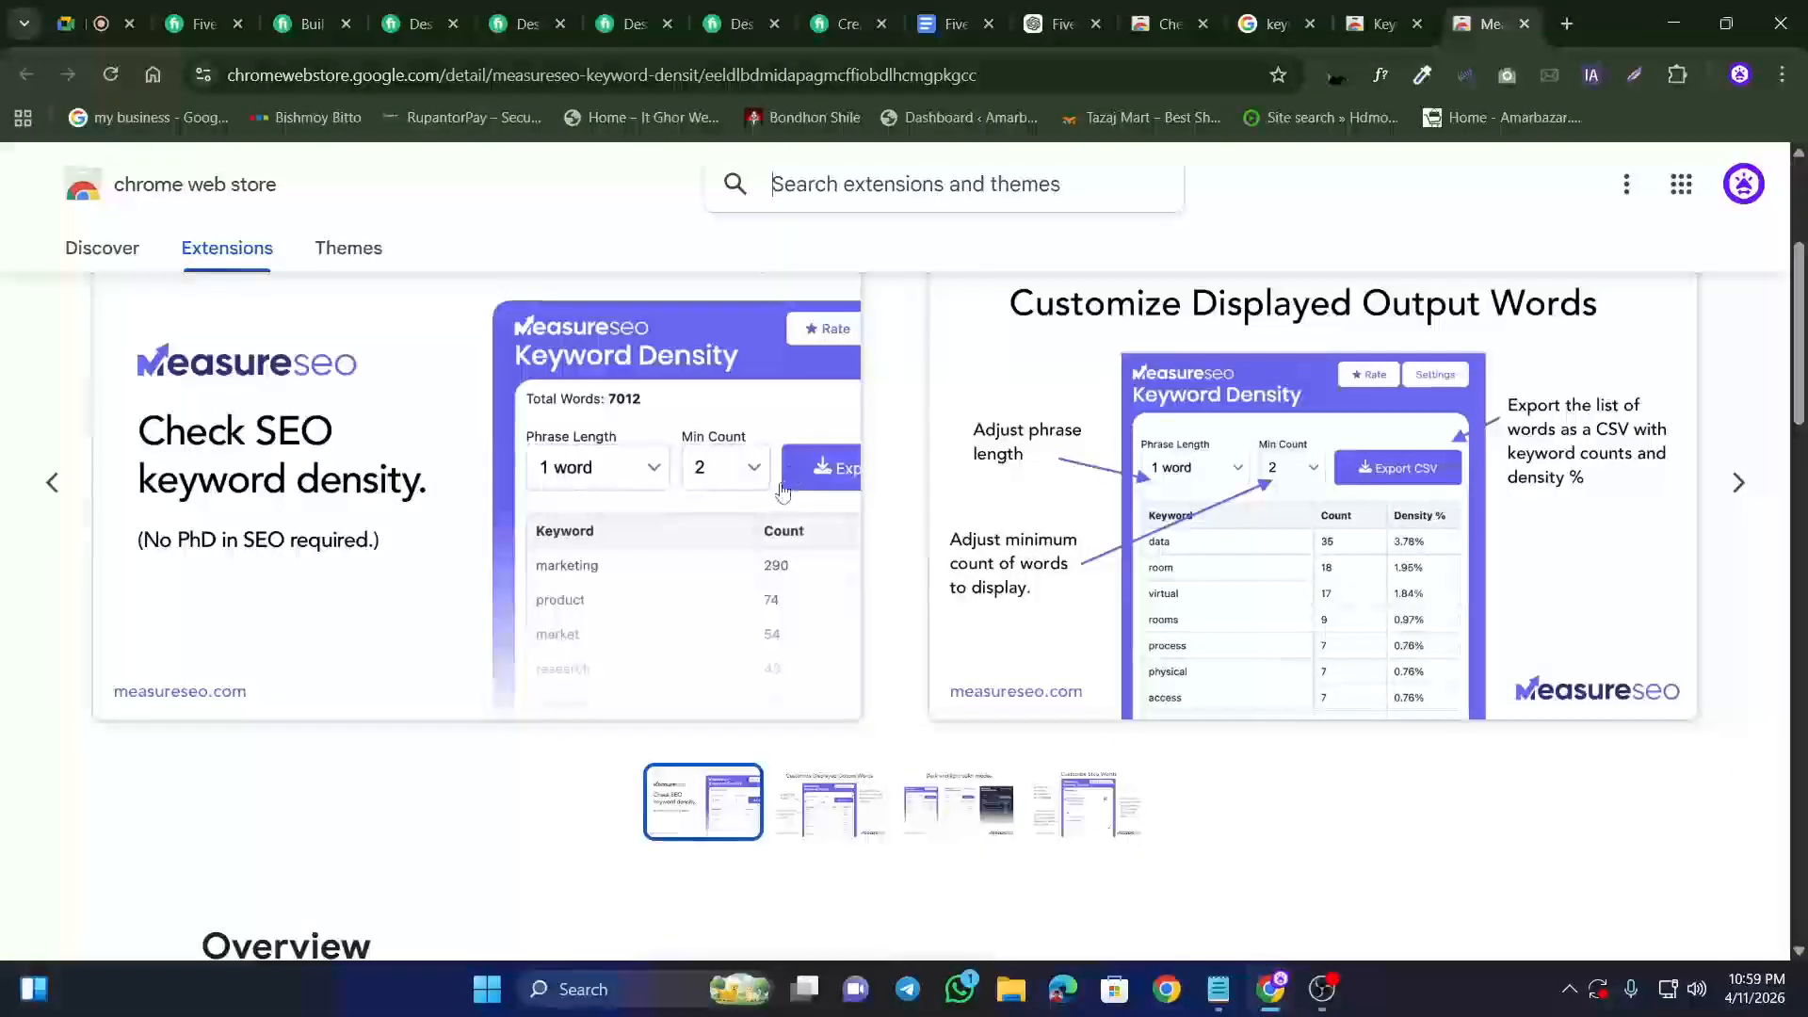
{"action": "scroll", "coordinate": [1031, 415], "scroll_direction": "up", "scroll_amount": 3}
Step: Open the SEO Review Tools Keyword Density Checker from the Google search results in its own tab
{"action": "left_click", "coordinate": [1314, 9]}
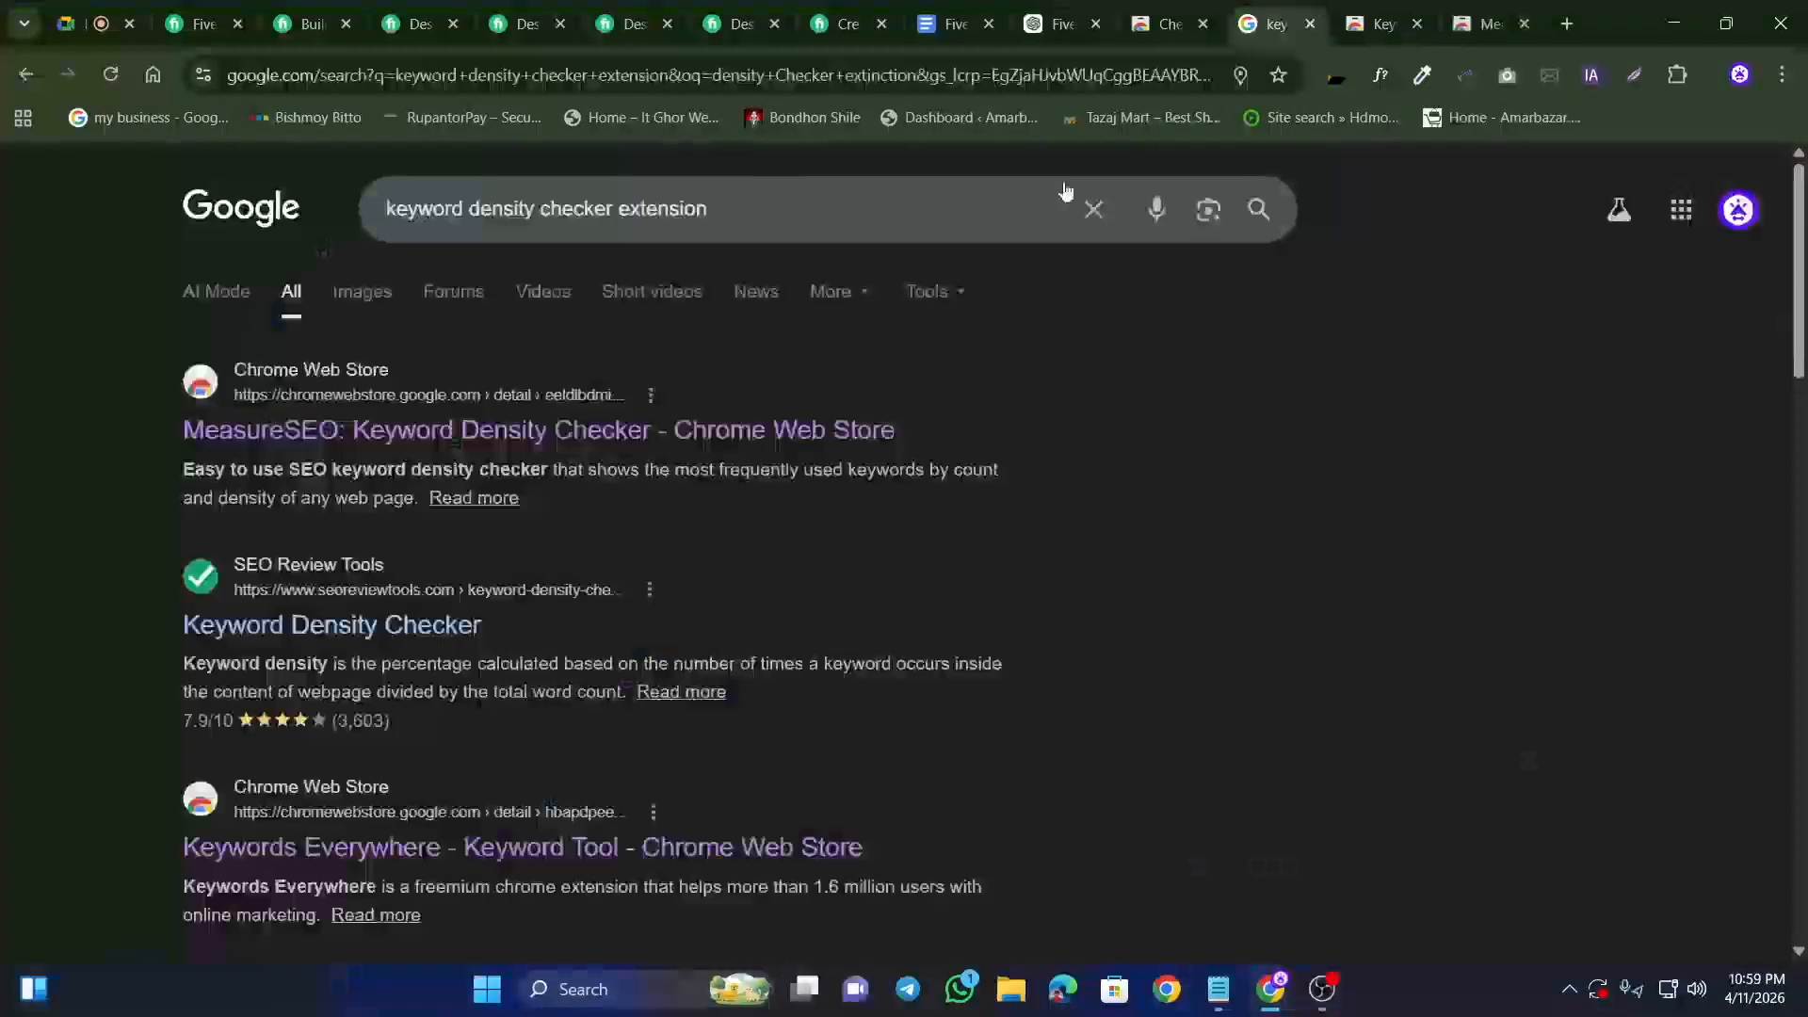
{"action": "scroll", "coordinate": [344, 518], "scroll_direction": "down", "scroll_amount": 1}
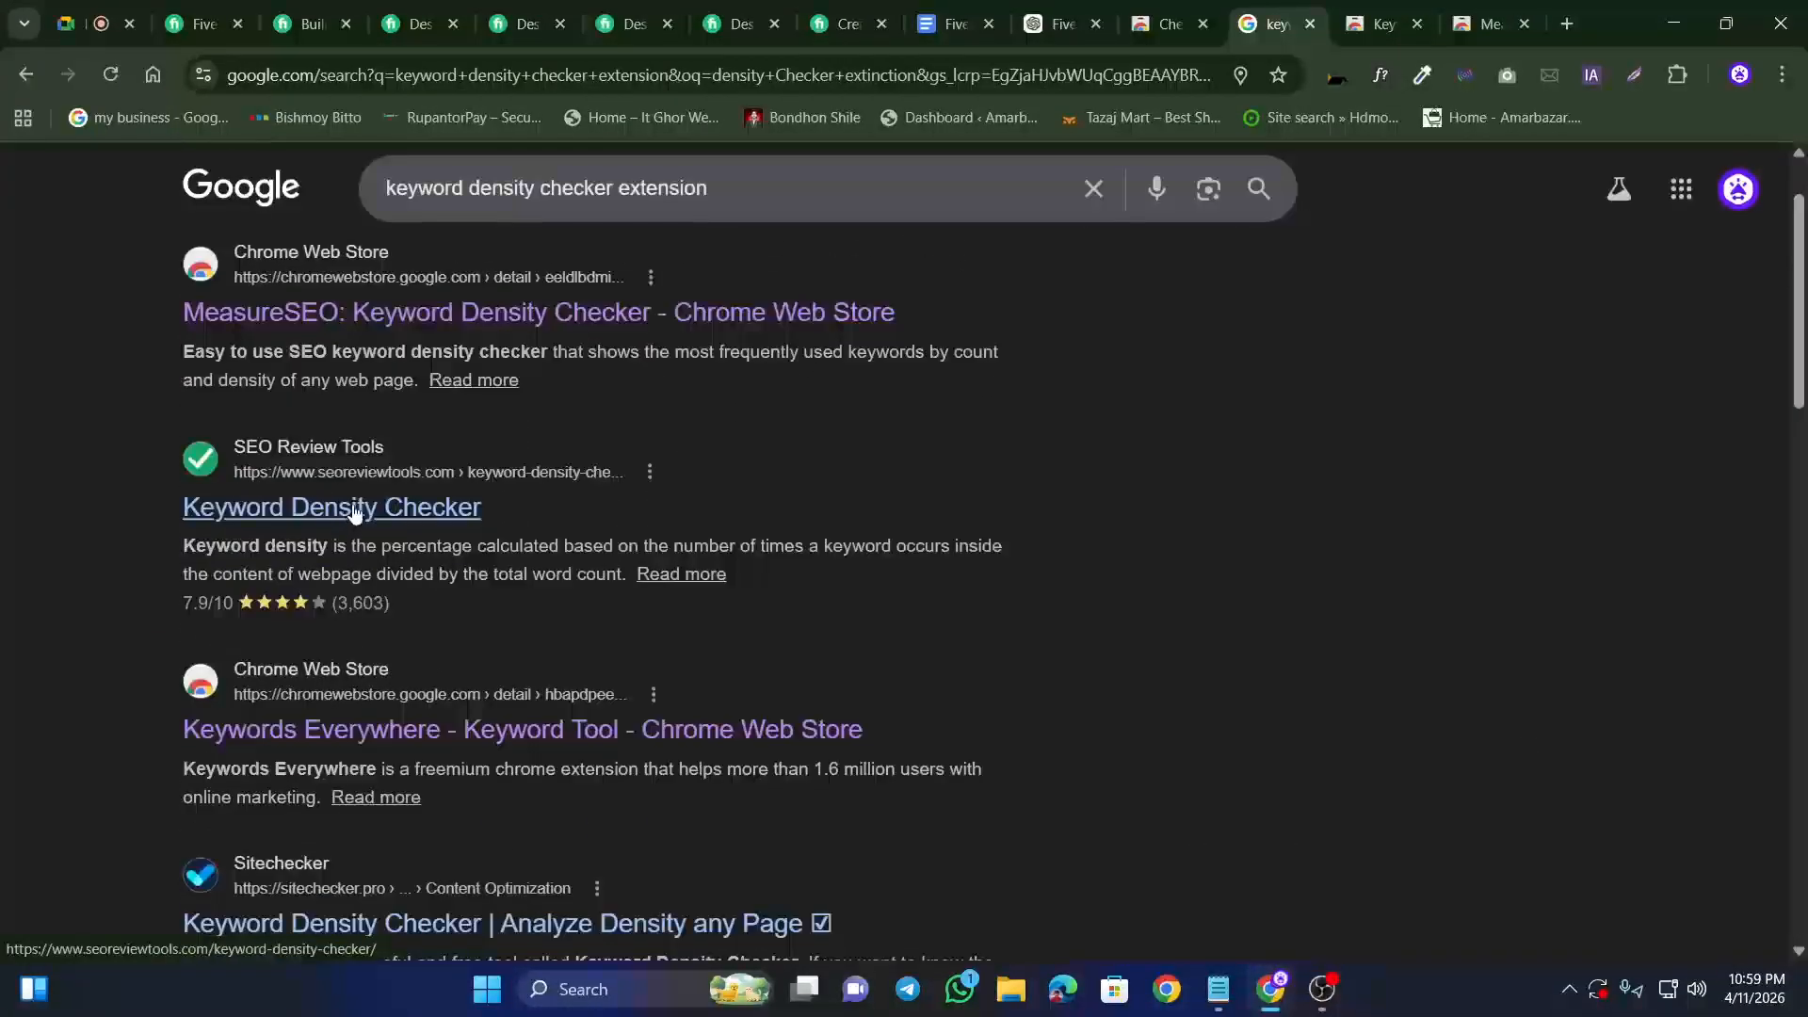
{"action": "middle_click", "coordinate": [342, 521]}
{"action": "left_click", "coordinate": [1304, 12]}
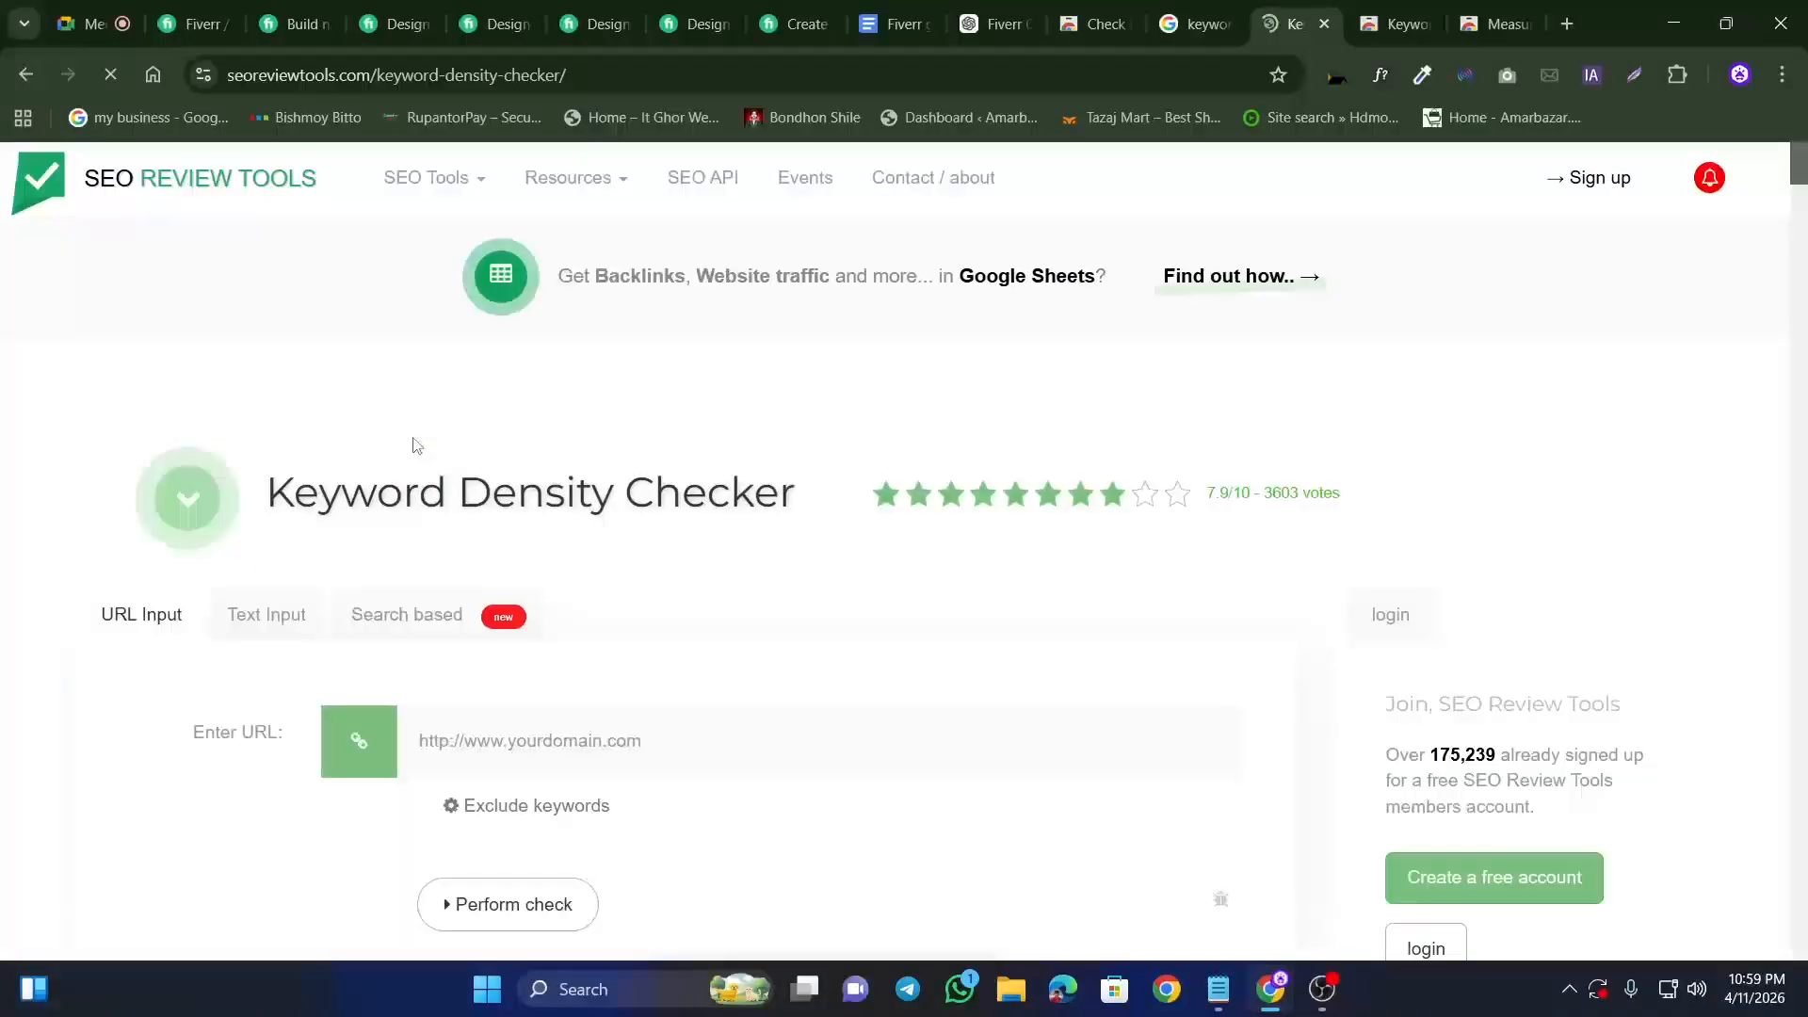
{"action": "scroll", "coordinate": [561, 470], "scroll_direction": "down", "scroll_amount": 1}
{"action": "left_click", "coordinate": [412, 264]}
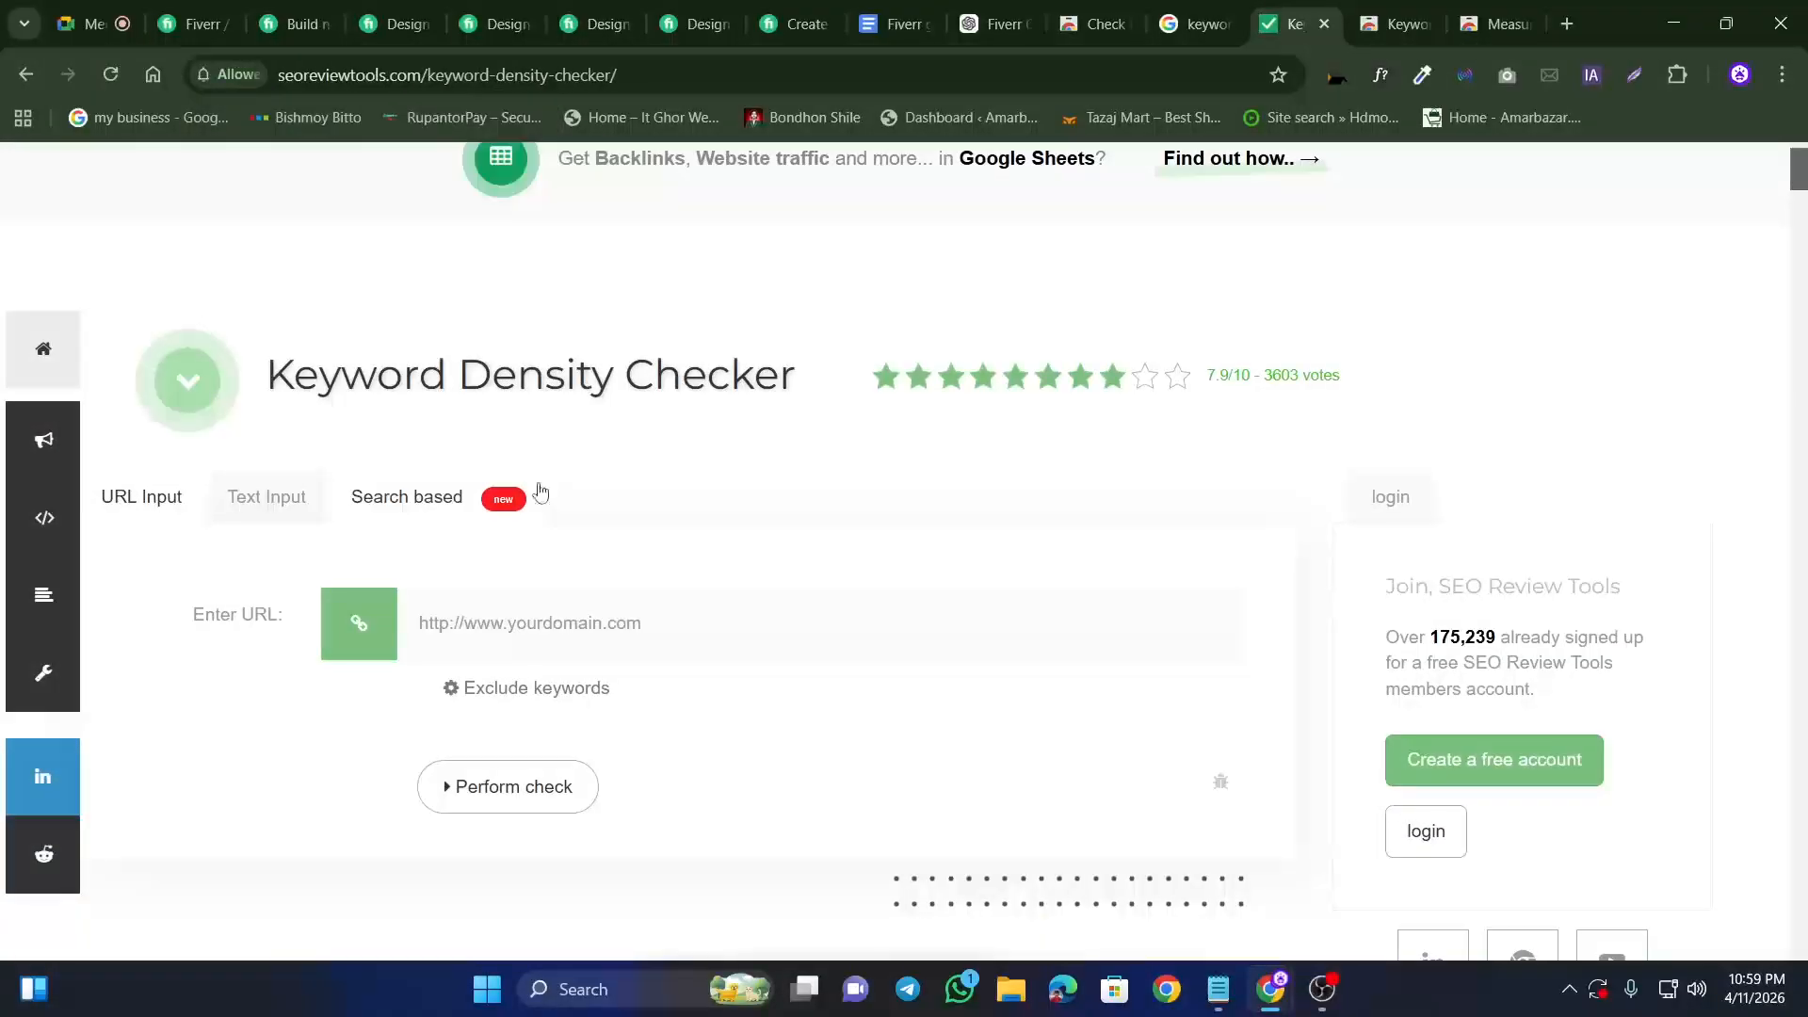
Step: Examine the SEO Review Tools Keyword Density Checker page for its input options, sample phrase tables and usage guidance
{"action": "scroll", "coordinate": [536, 493], "scroll_direction": "down", "scroll_amount": 6}
{"action": "scroll", "coordinate": [769, 604], "scroll_direction": "up", "scroll_amount": 7}
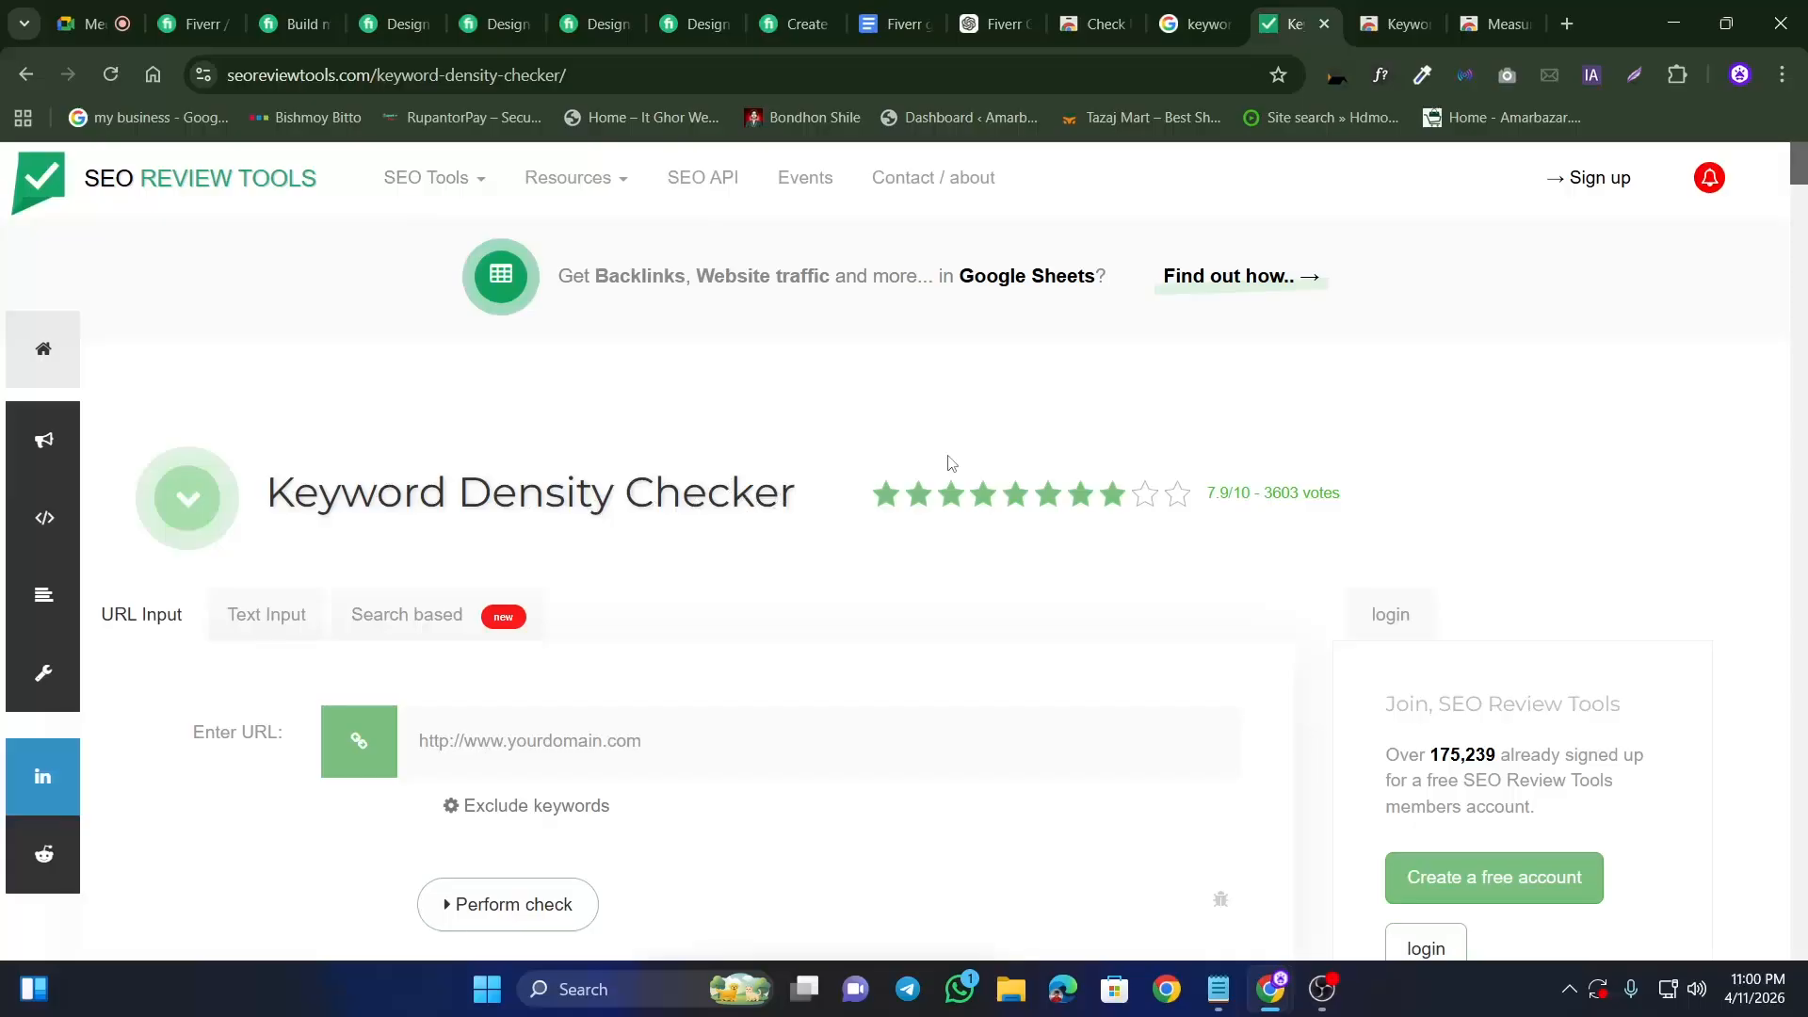
{"action": "scroll", "coordinate": [267, 542], "scroll_direction": "down", "scroll_amount": 3}
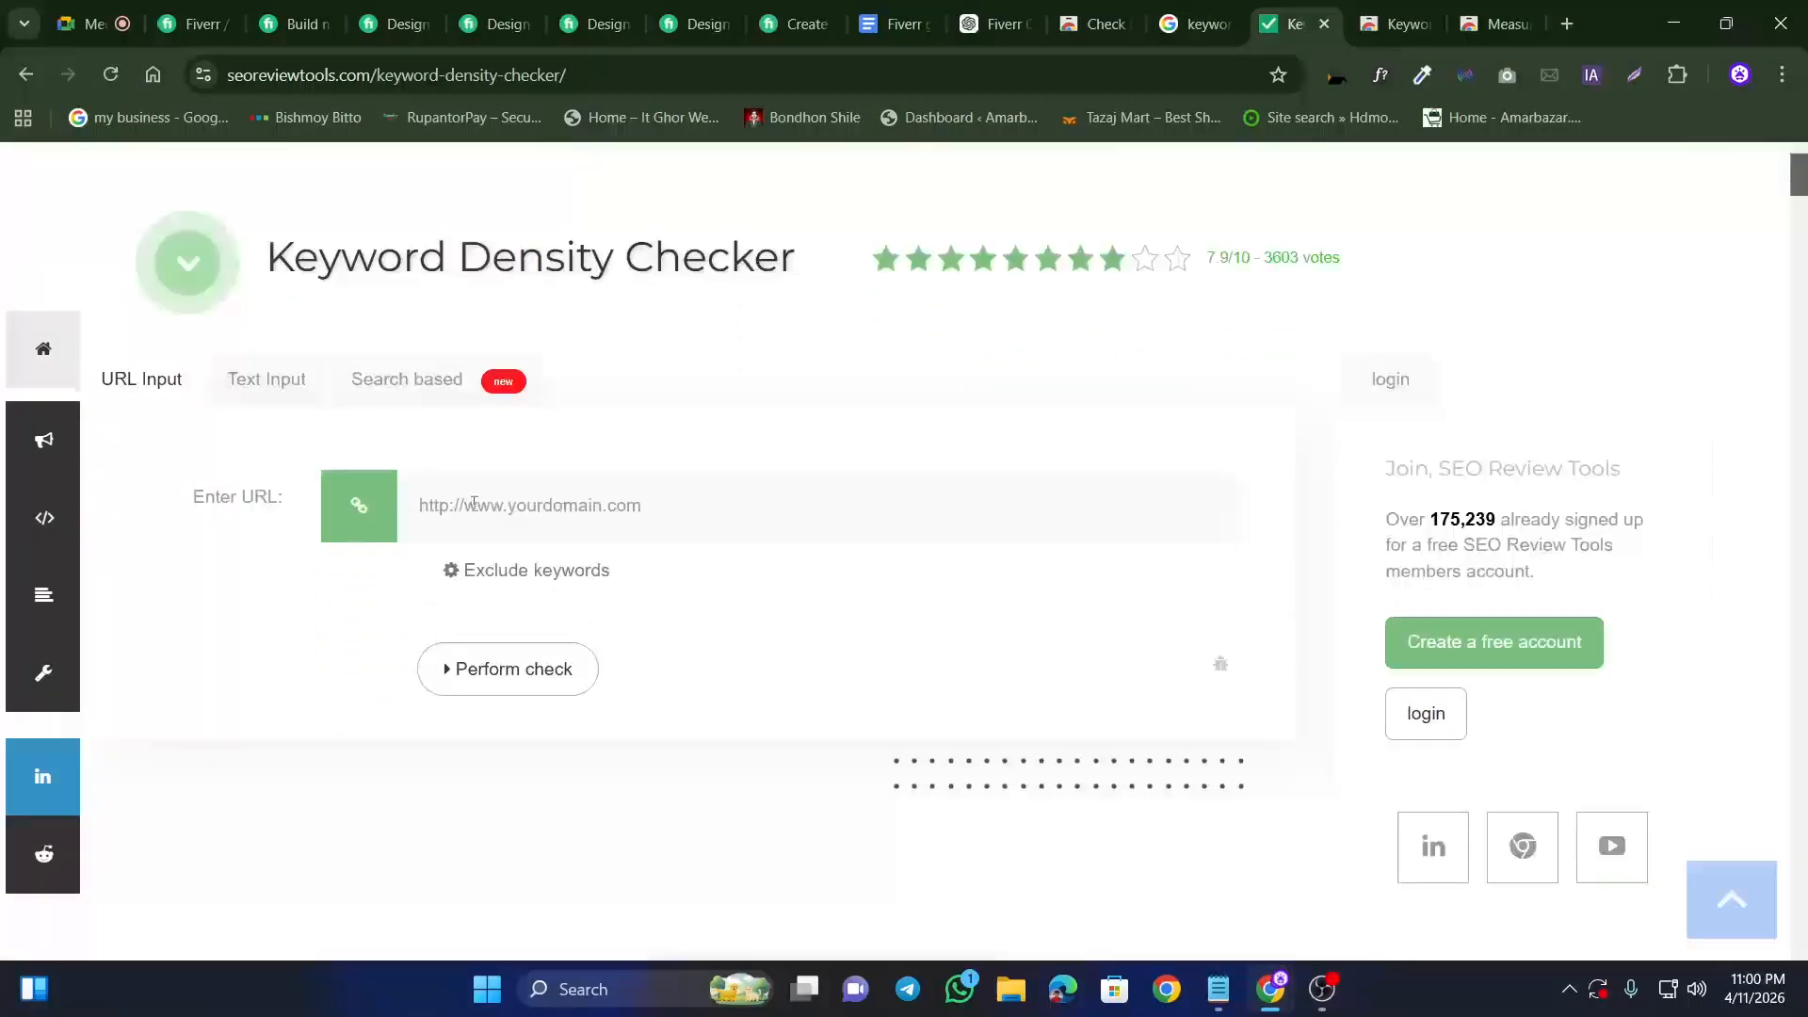
{"action": "scroll", "coordinate": [622, 603], "scroll_direction": "down", "scroll_amount": 10}
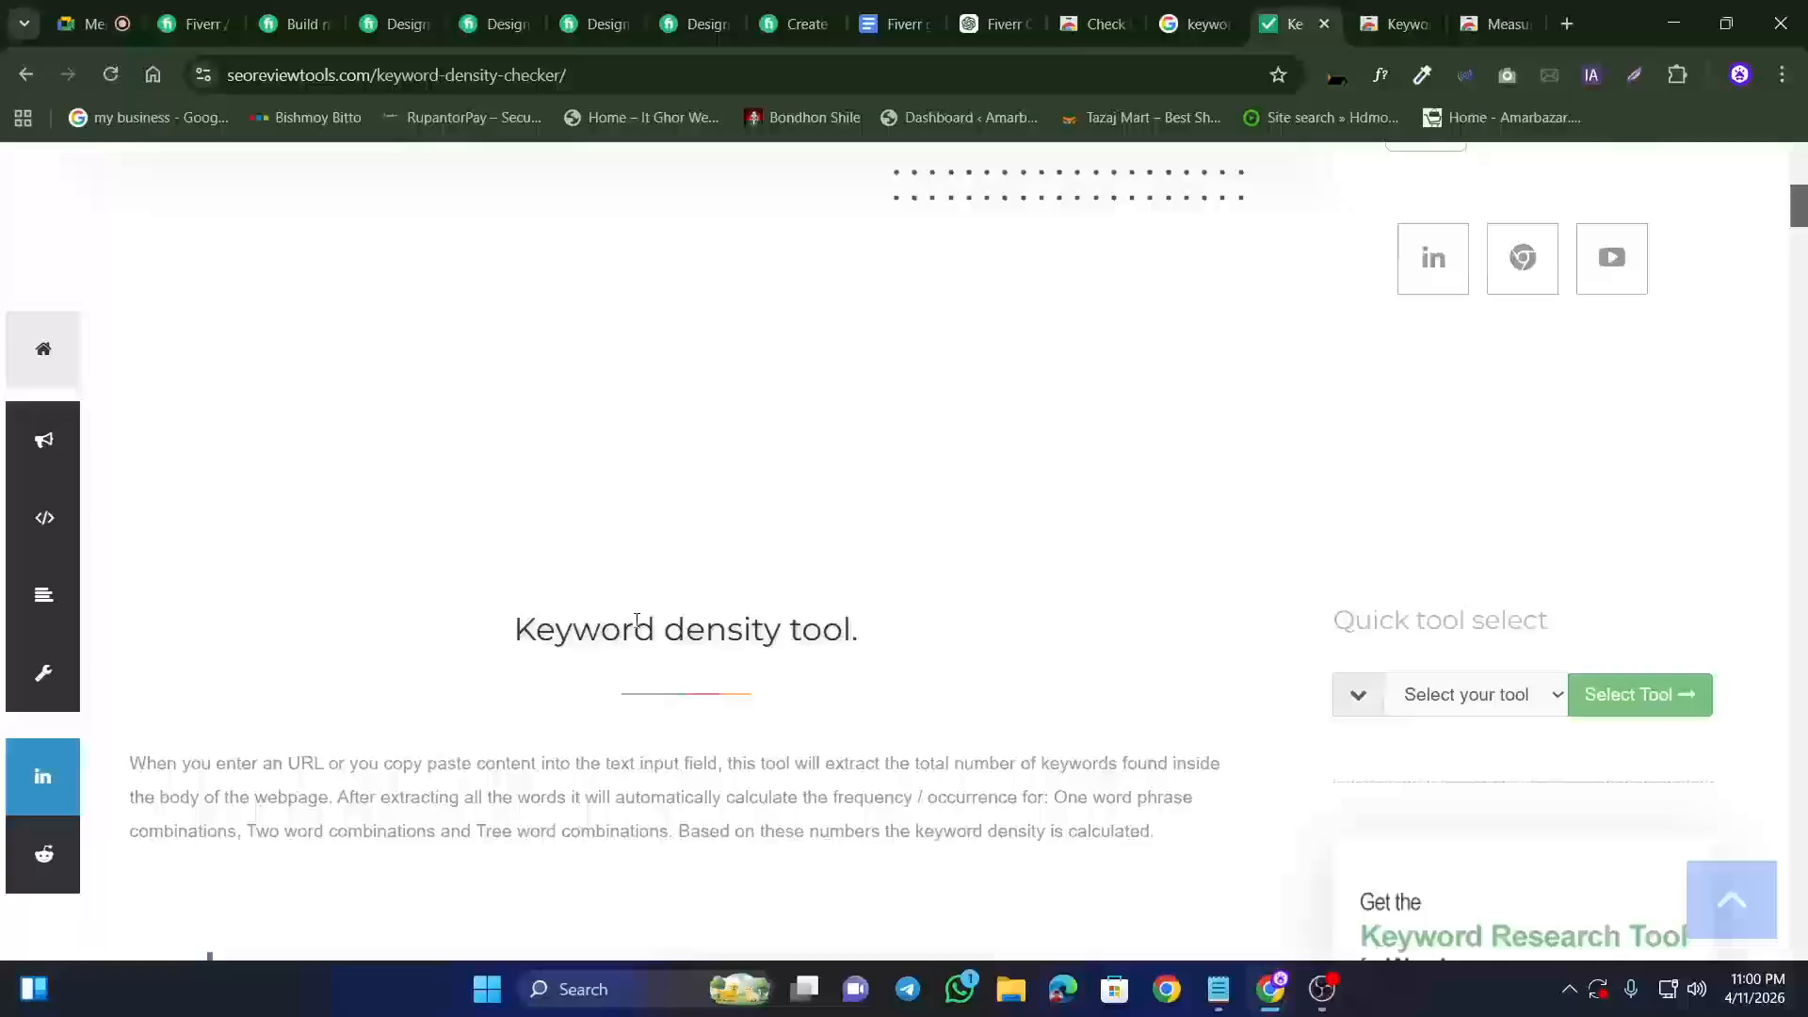
{"action": "scroll", "coordinate": [878, 670], "scroll_direction": "down", "scroll_amount": 9}
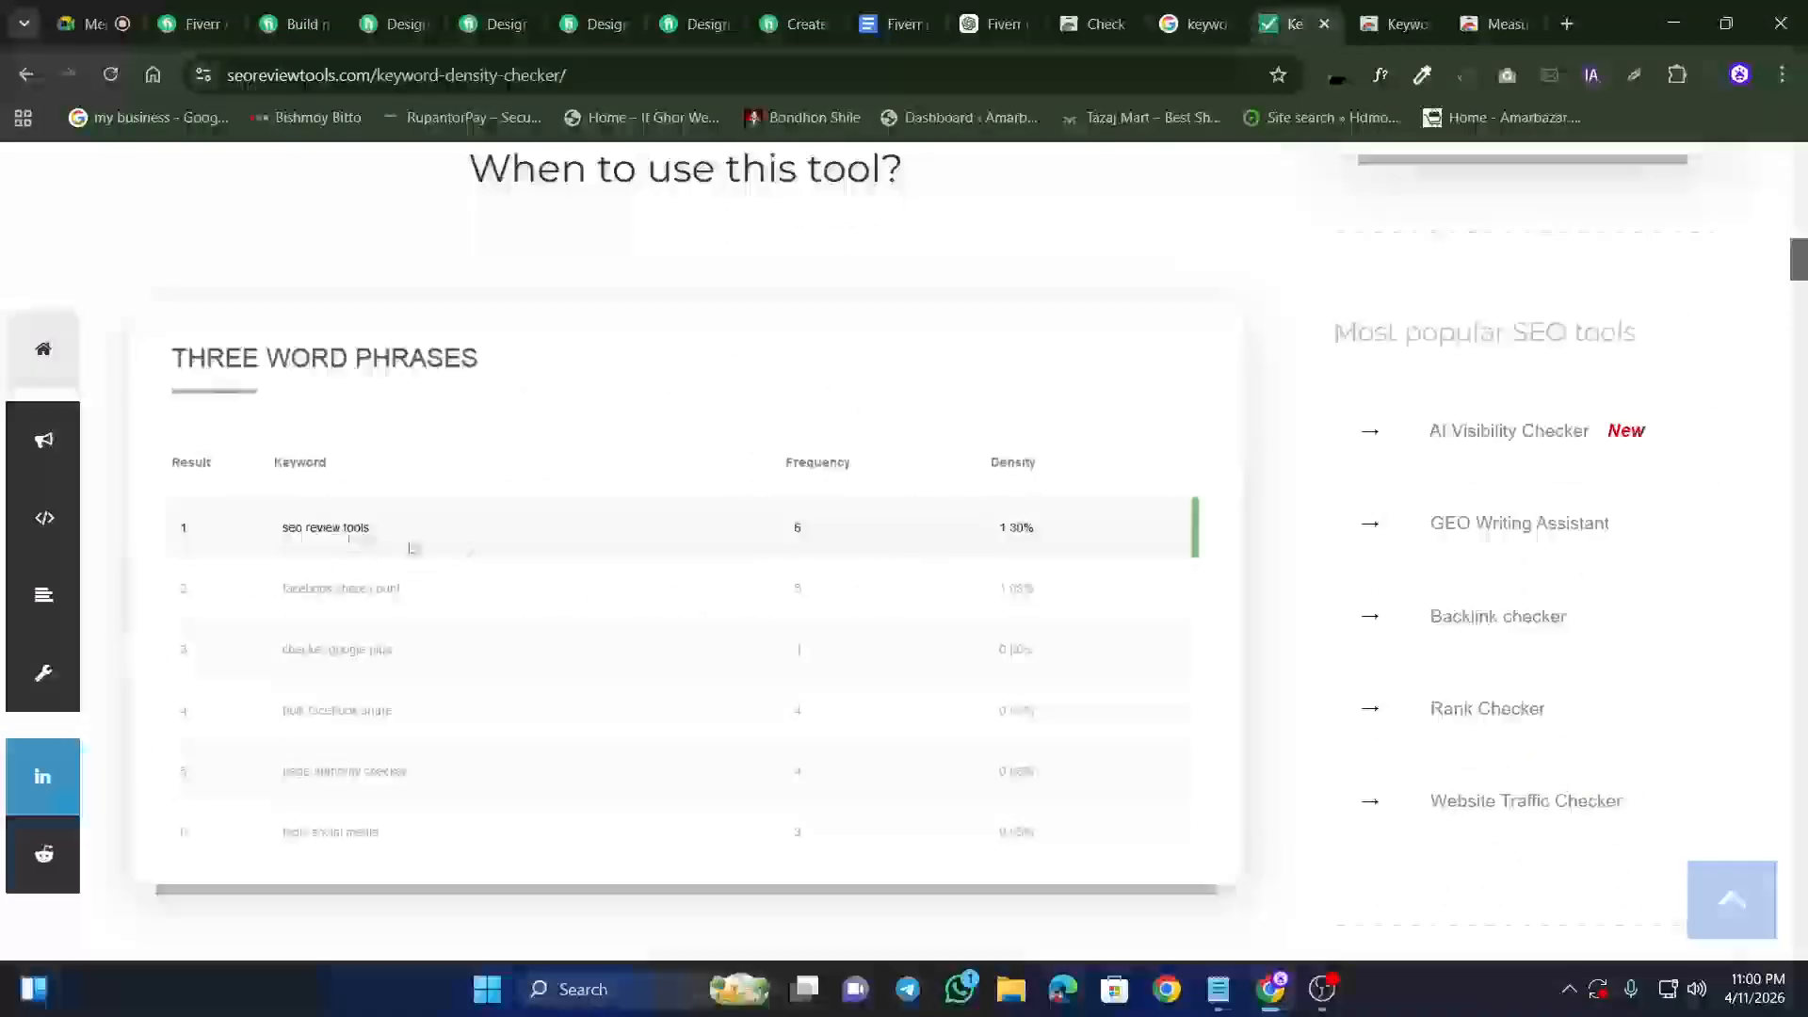
{"action": "scroll", "coordinate": [913, 588], "scroll_direction": "down", "scroll_amount": 20}
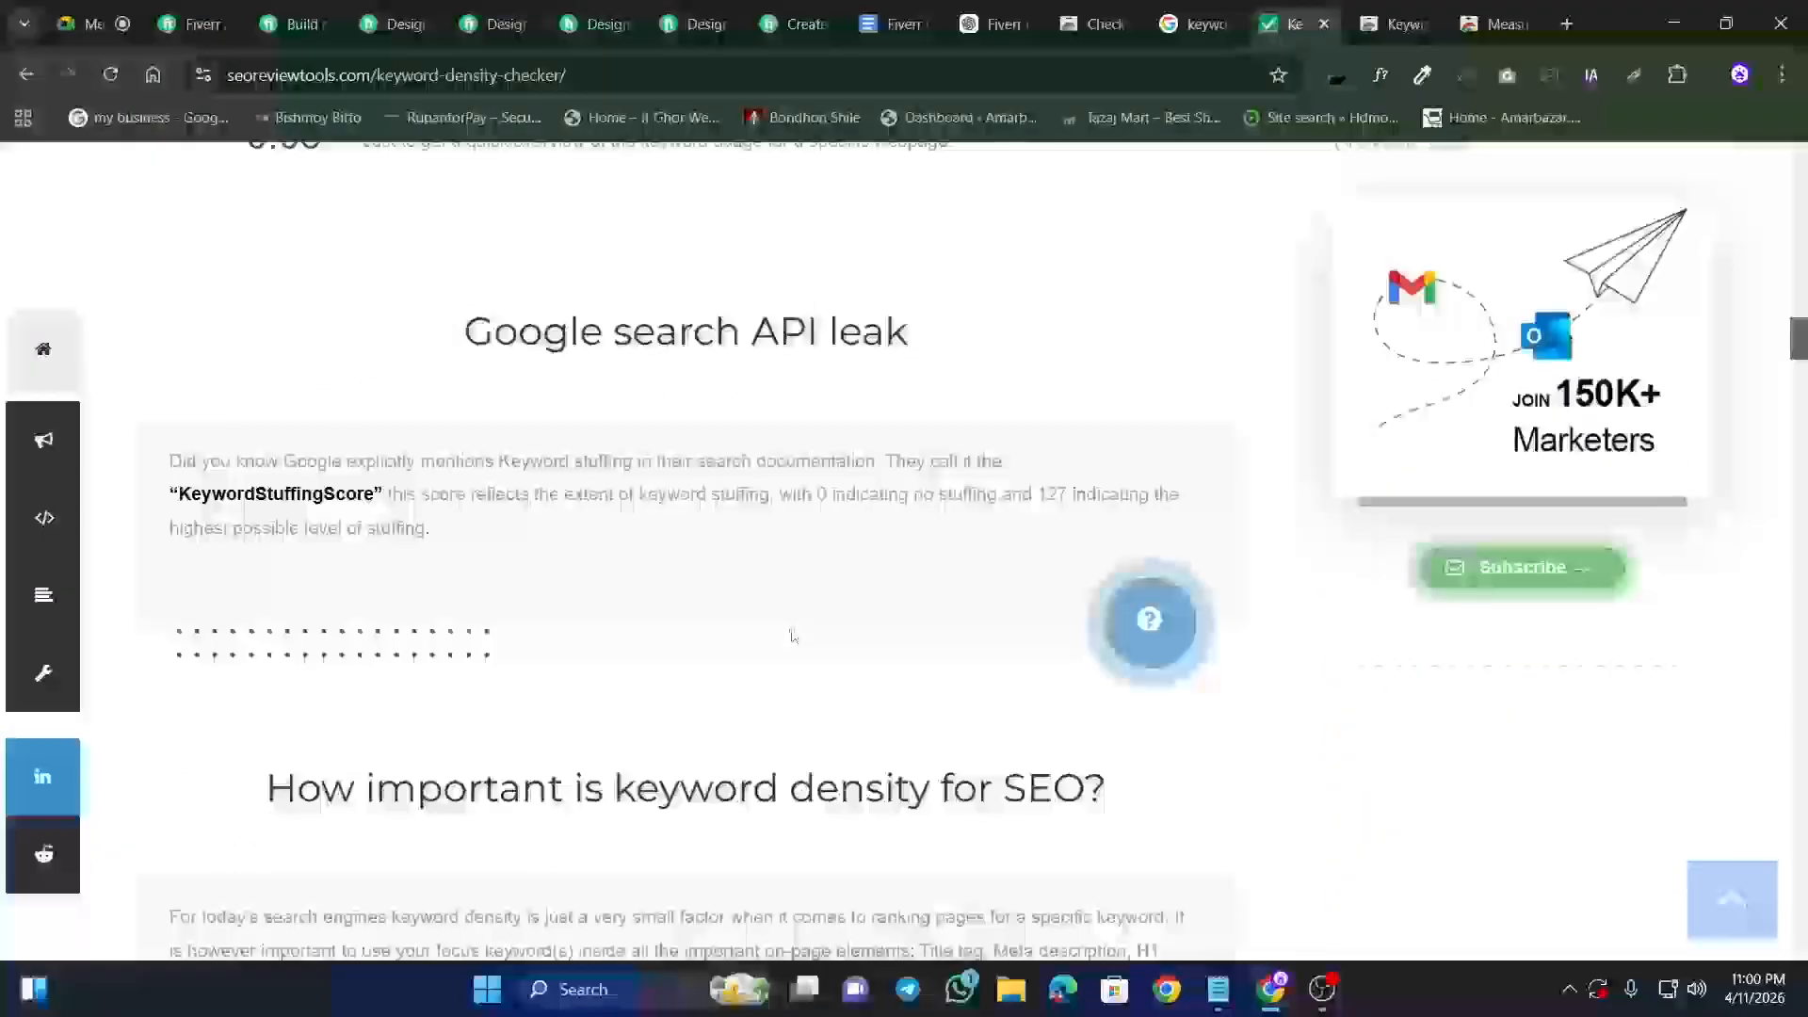
{"action": "scroll", "coordinate": [1070, 645], "scroll_direction": "up", "scroll_amount": 20}
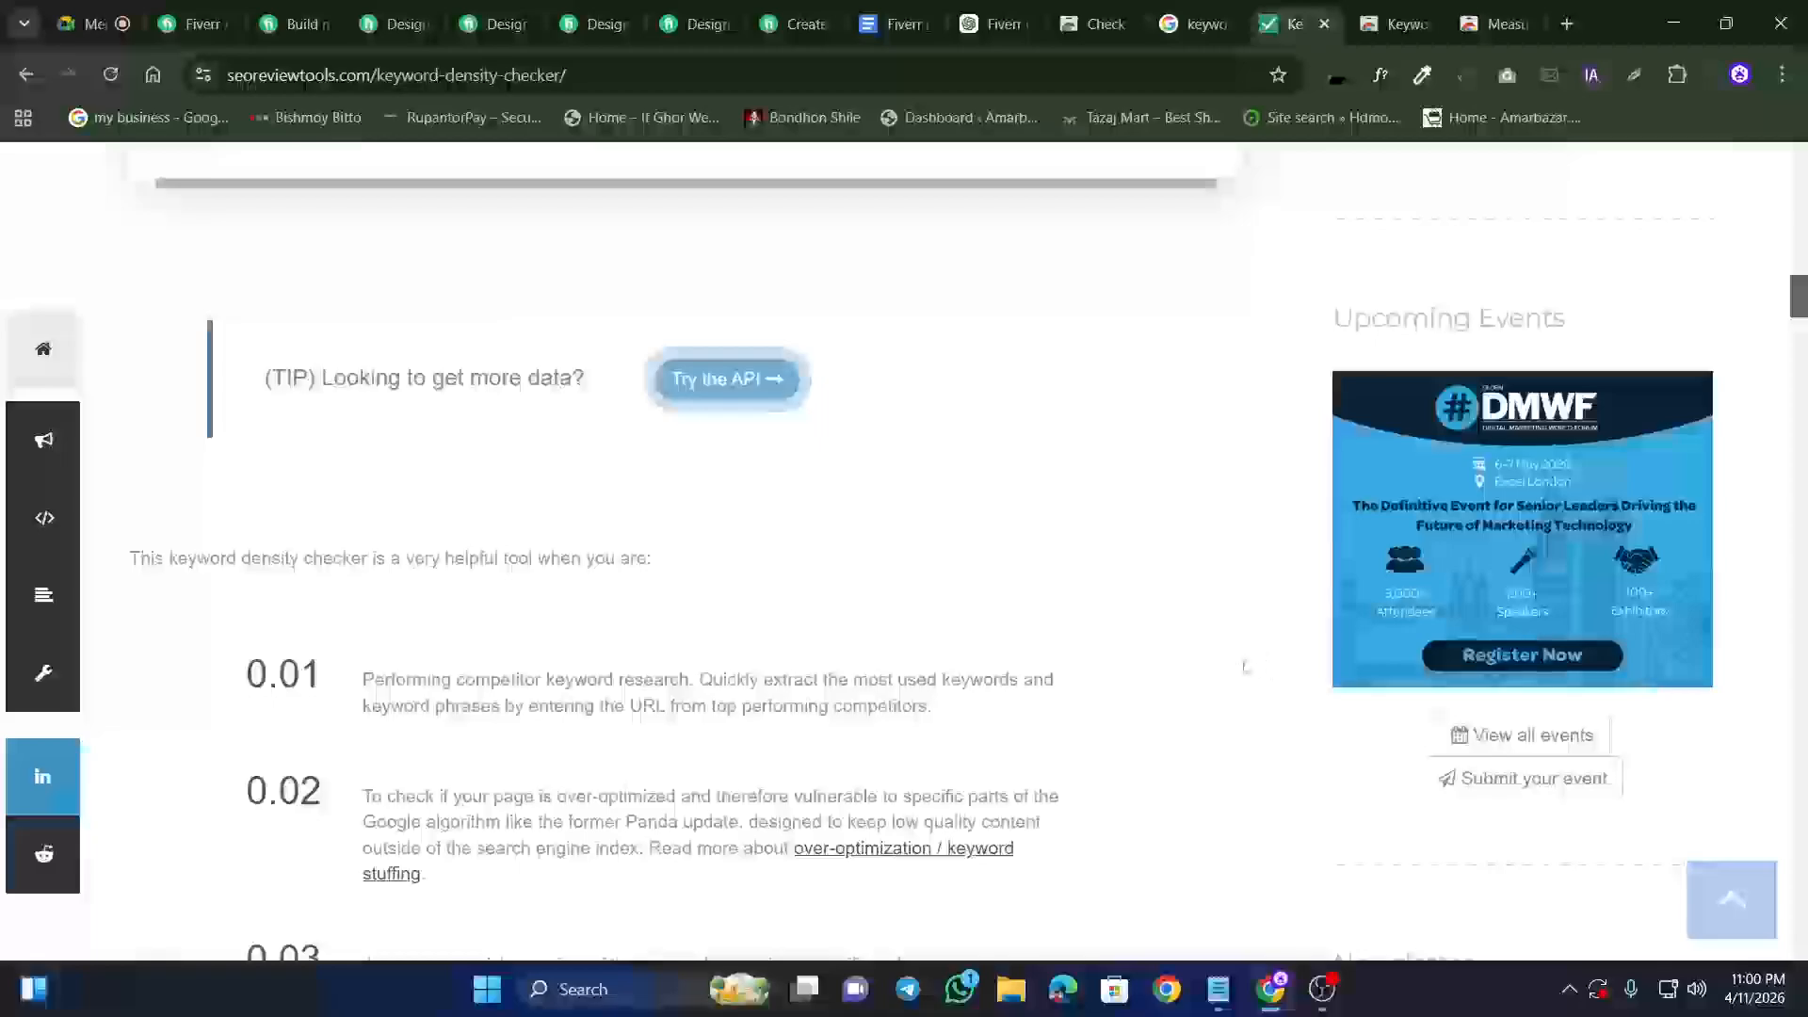
{"action": "scroll", "coordinate": [1187, 636], "scroll_direction": "up", "scroll_amount": 15}
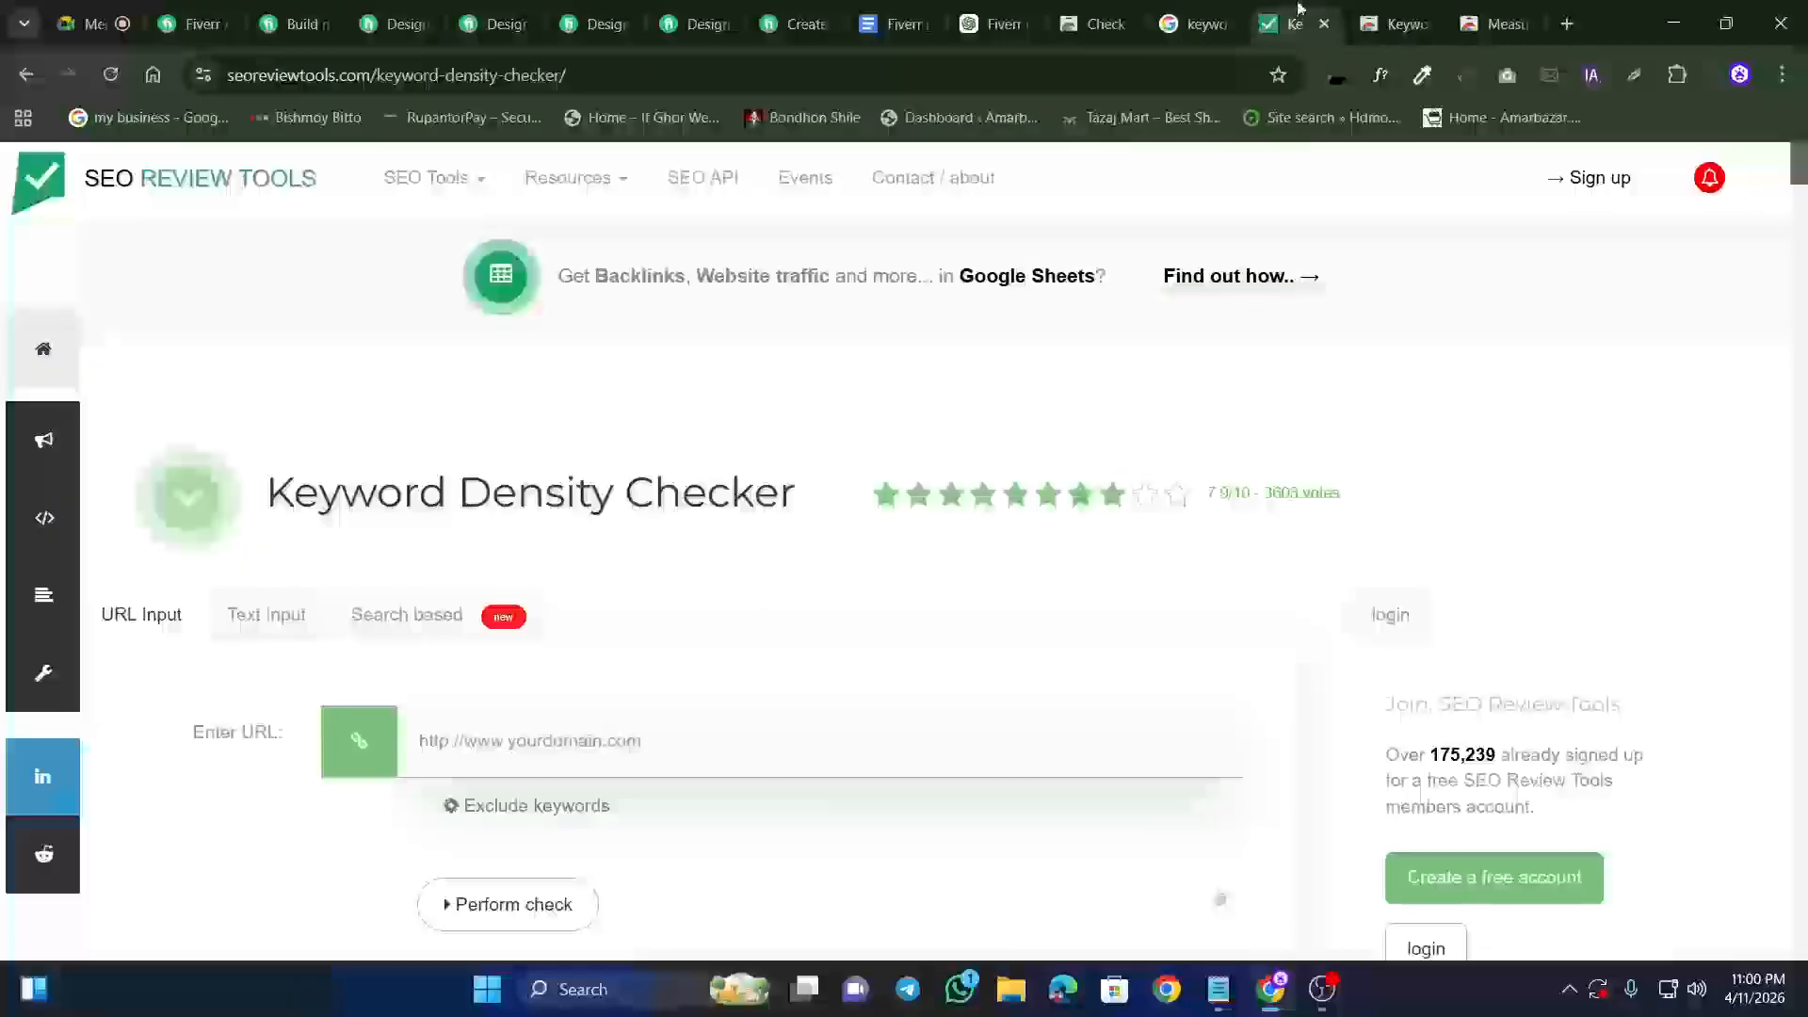
Step: Open Sitechecker's Keyword Density Checker from the search results, look over its page and close it
{"action": "left_click", "coordinate": [1192, 8]}
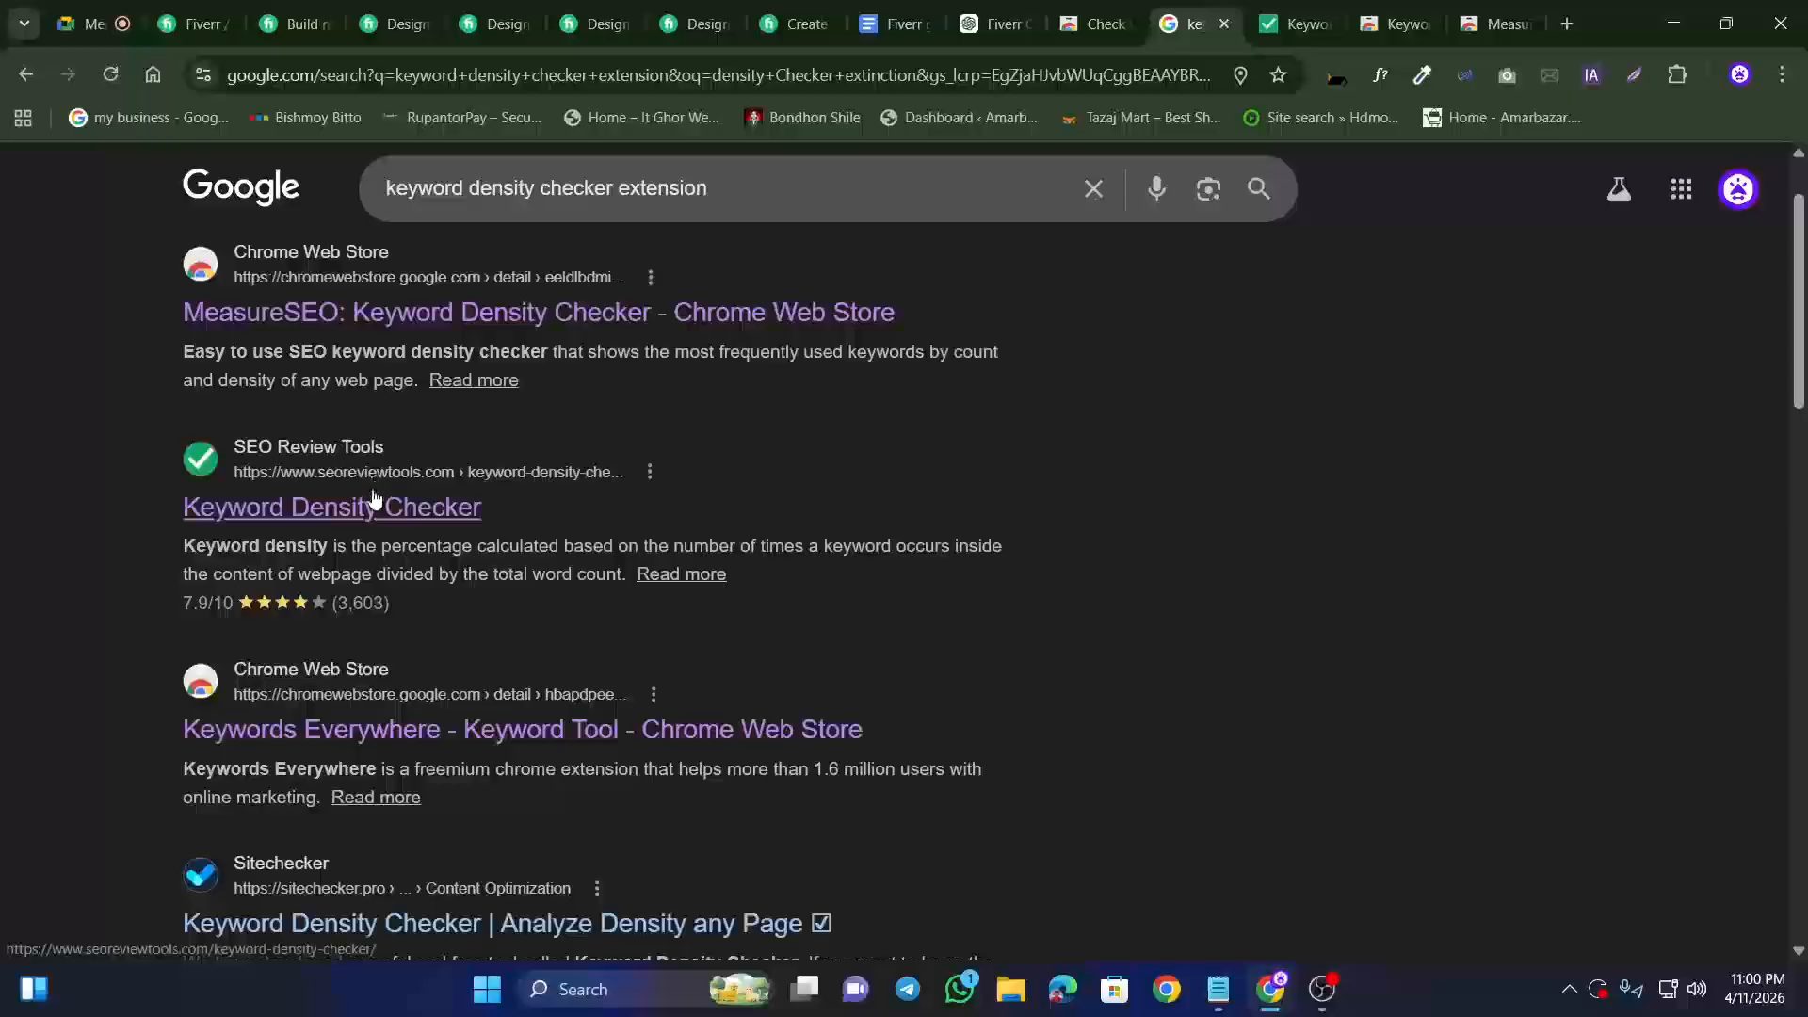
{"action": "scroll", "coordinate": [371, 504], "scroll_direction": "down", "scroll_amount": 5}
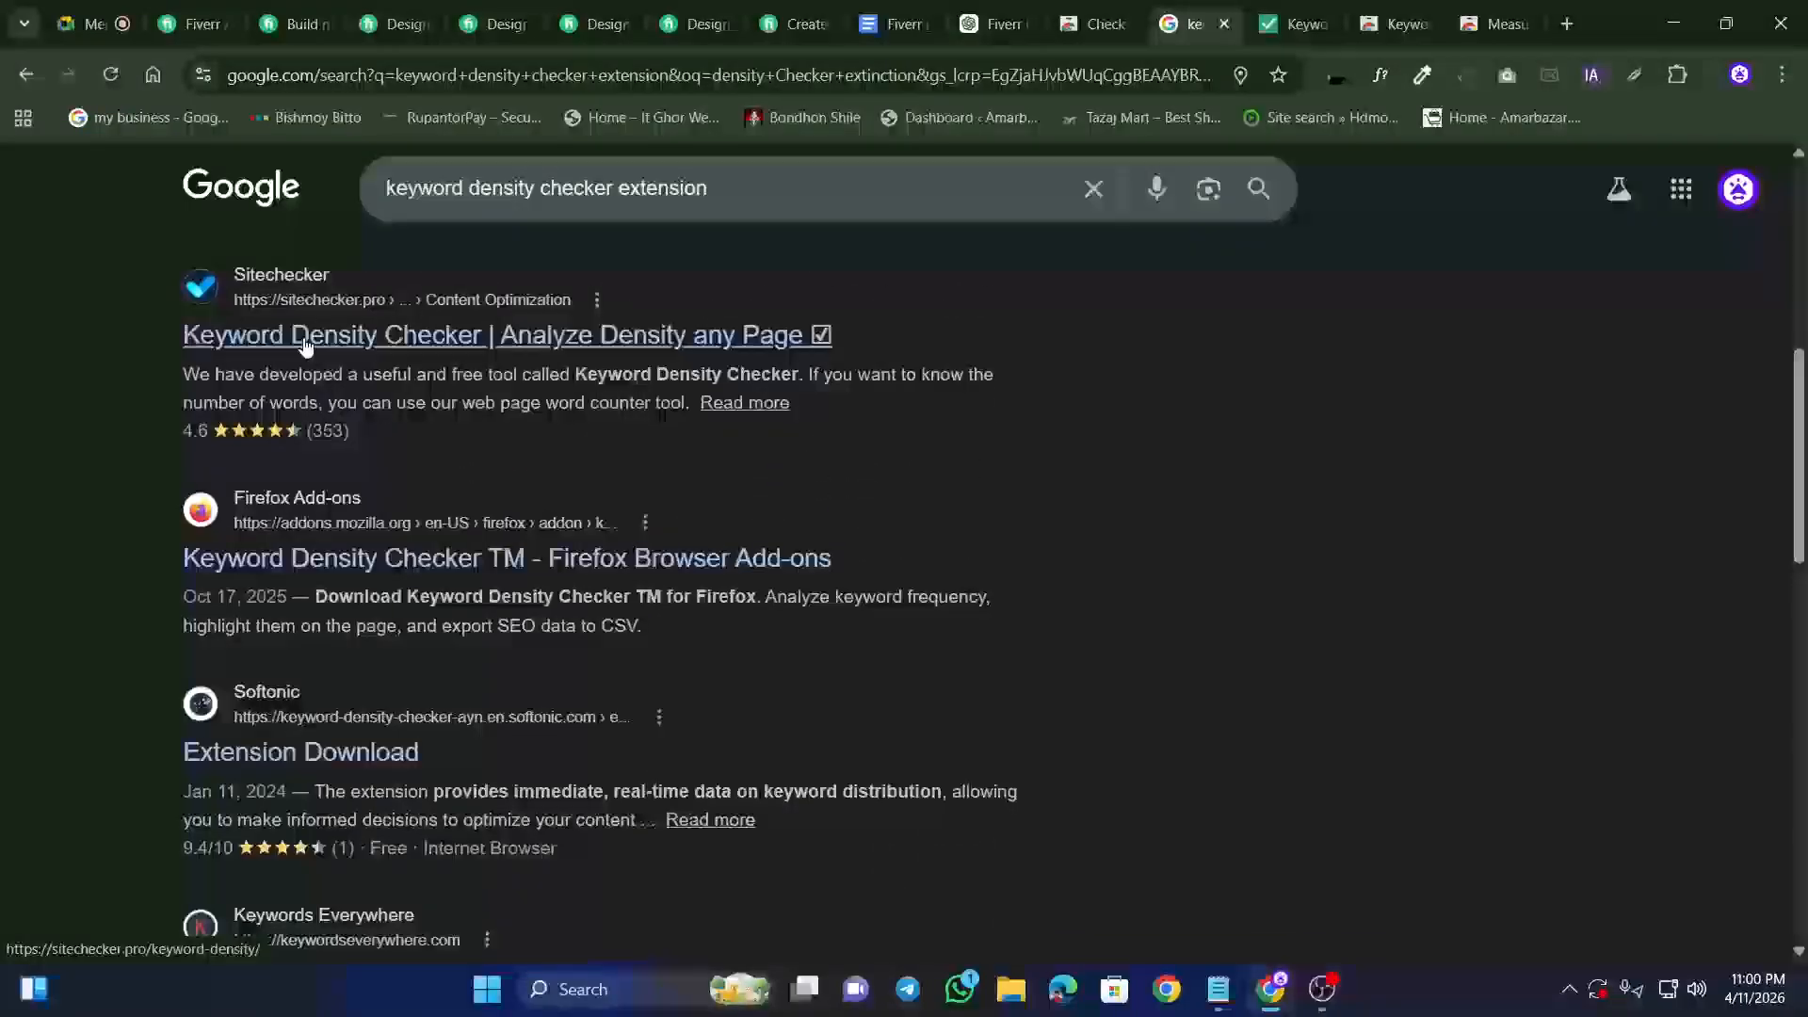
{"action": "middle_click", "coordinate": [306, 347]}
{"action": "scroll", "coordinate": [441, 573], "scroll_direction": "down", "scroll_amount": 5}
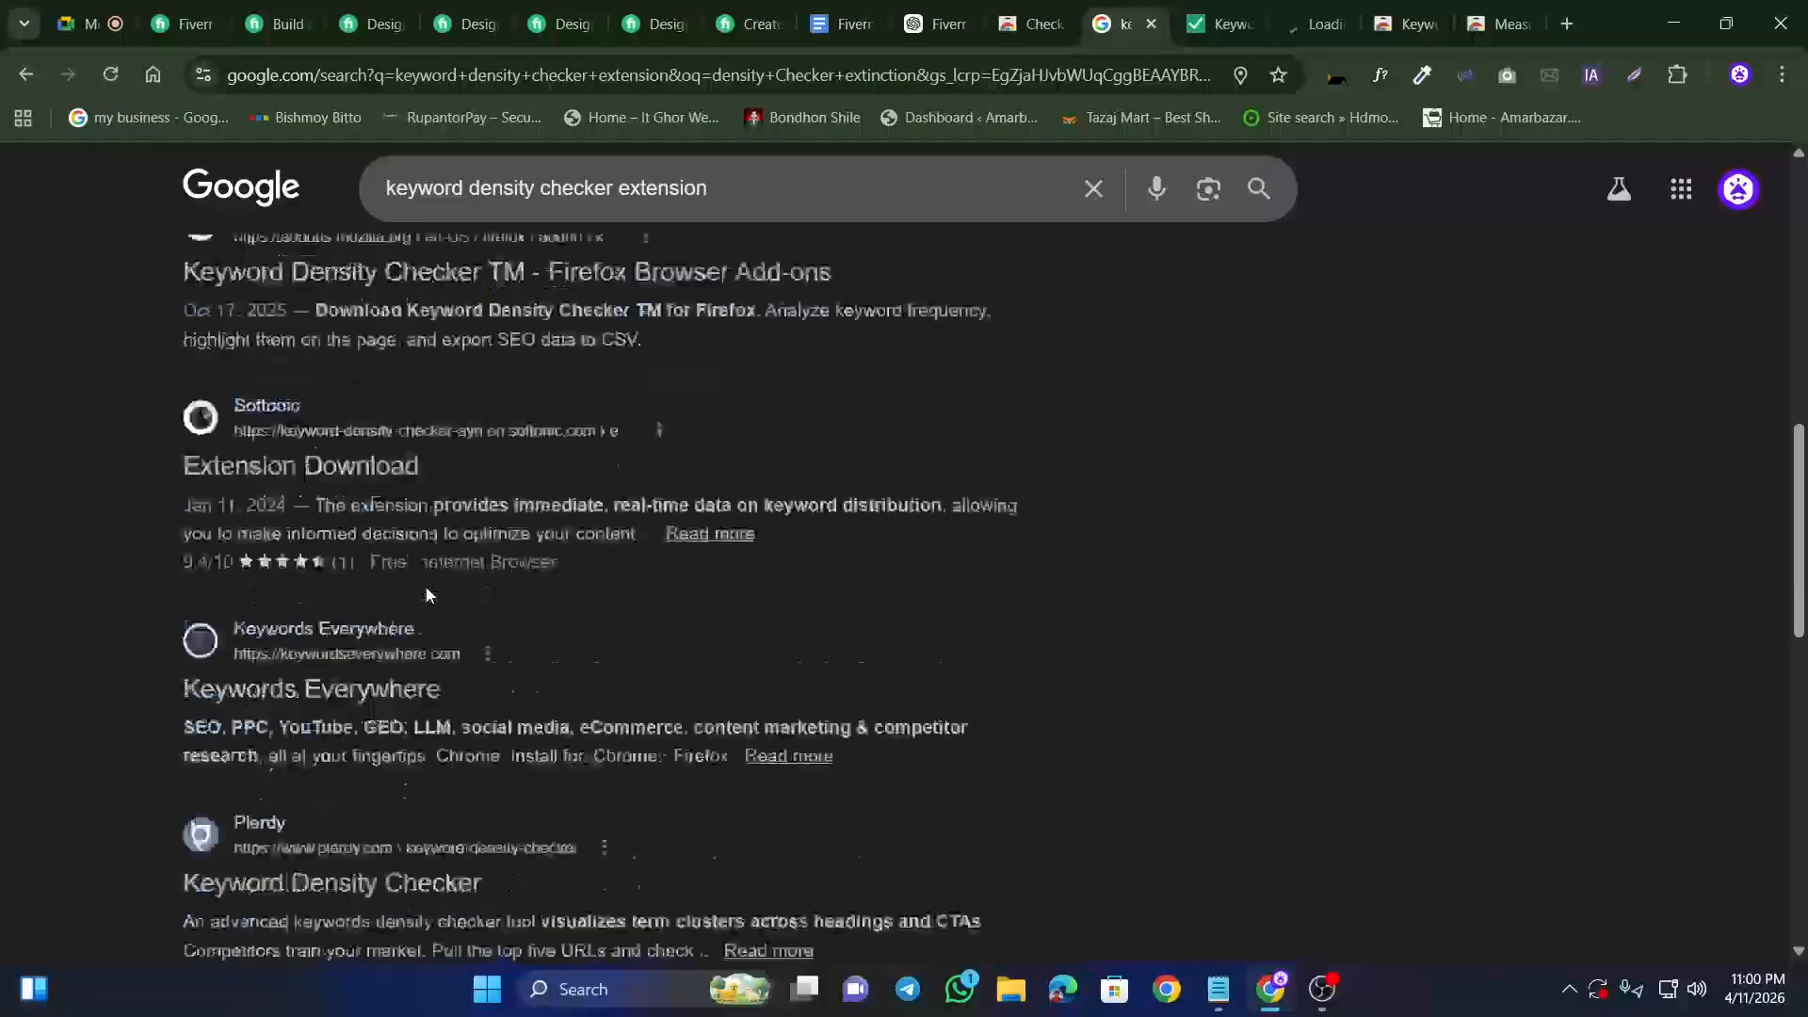
{"action": "left_click", "coordinate": [1301, 19]}
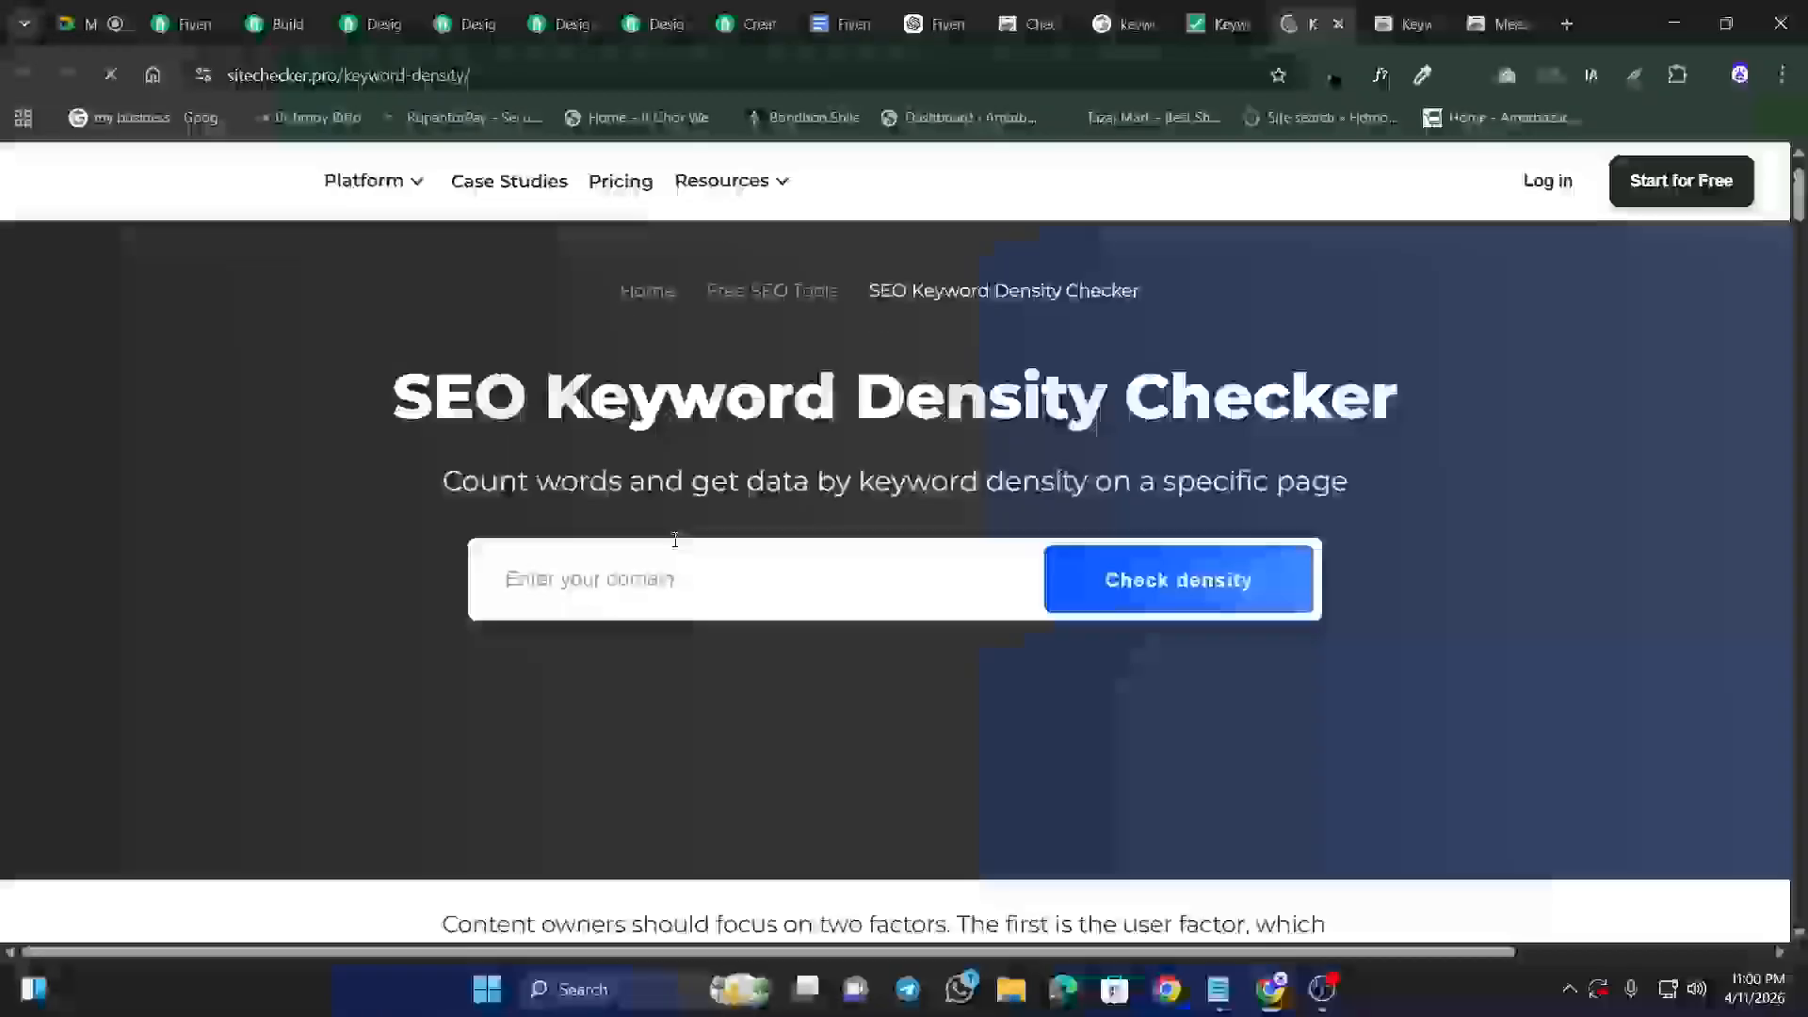
{"action": "scroll", "coordinate": [674, 539], "scroll_direction": "down", "scroll_amount": 20}
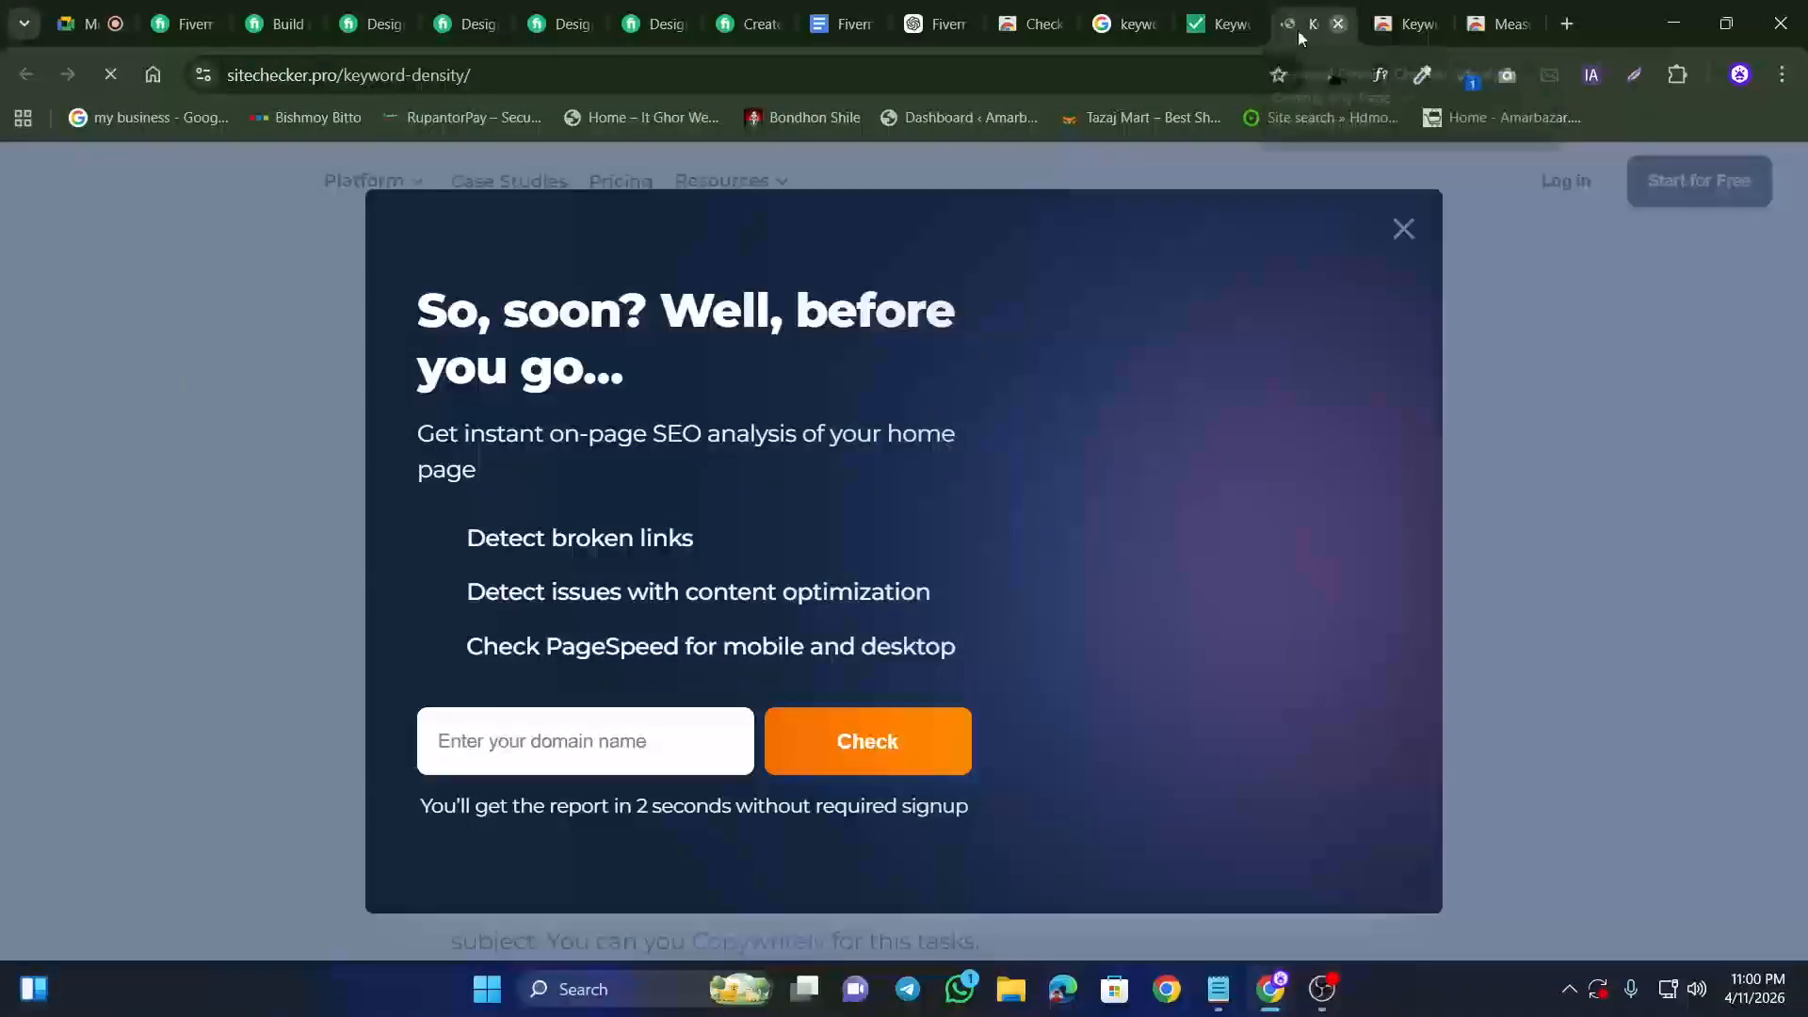
{"action": "left_click", "coordinate": [1337, 24]}
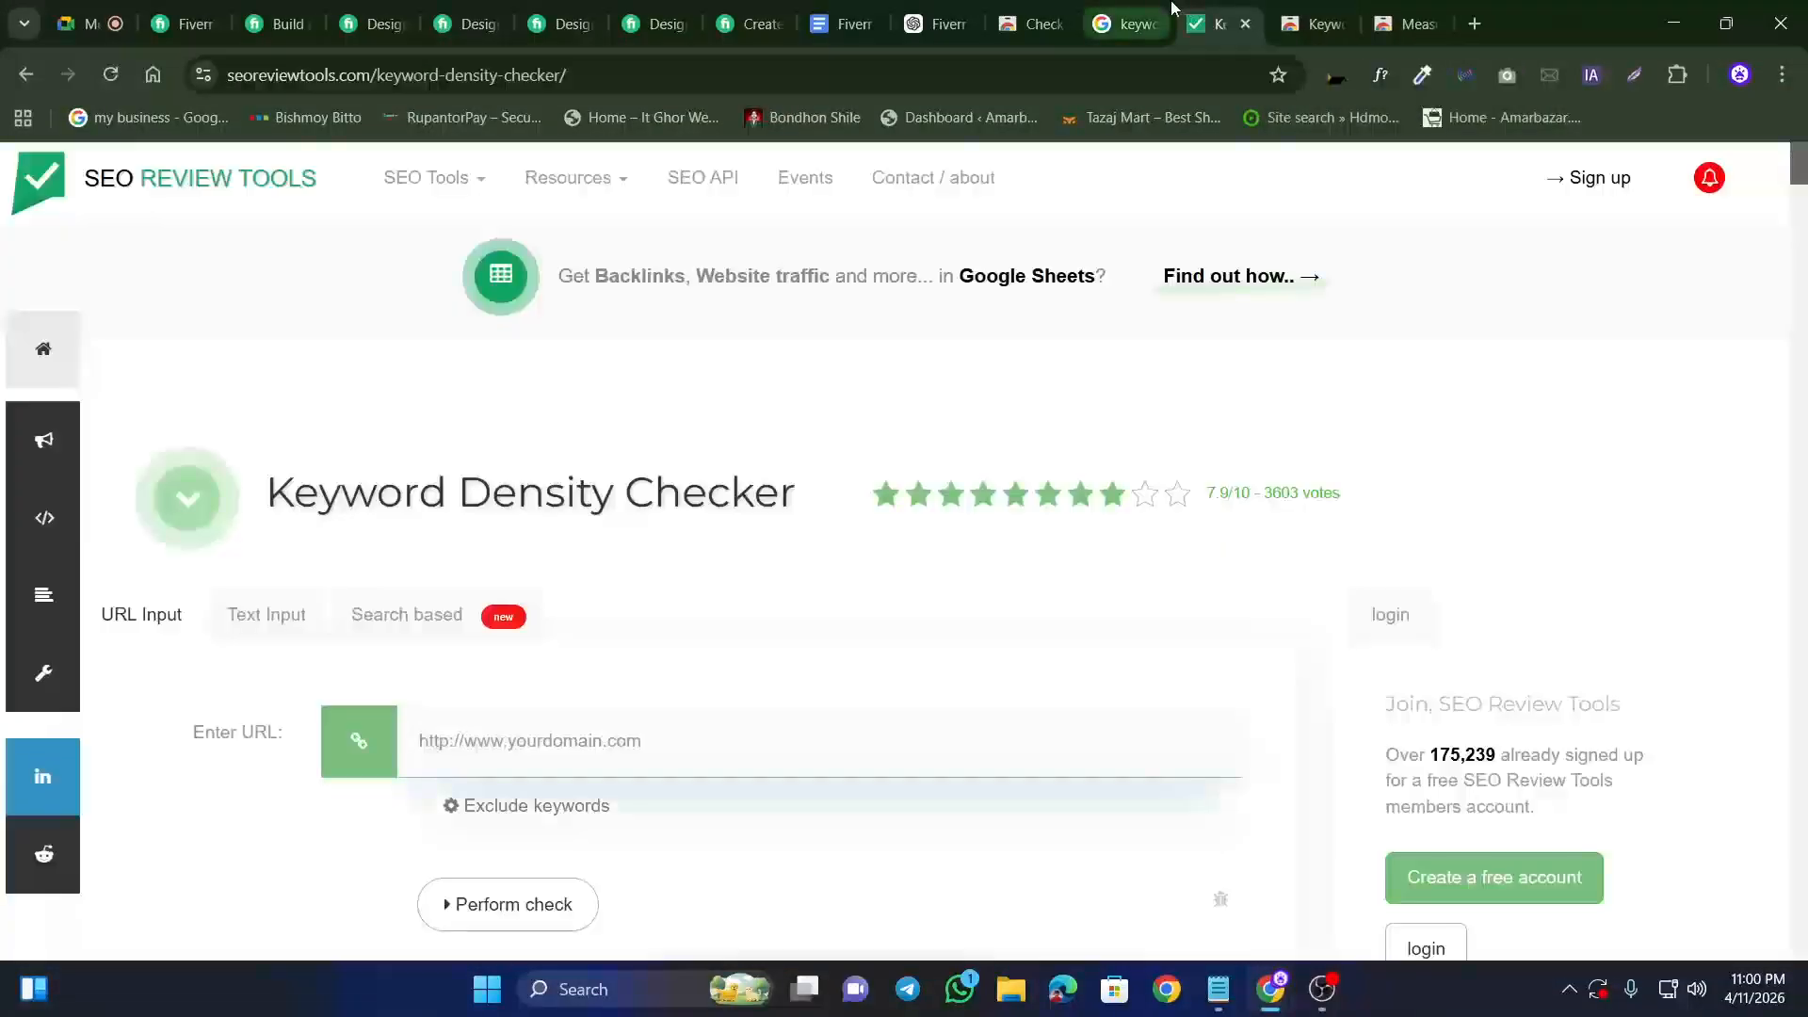
Step: Install the Check Keyword Density Tool extension in Chrome from its Chrome Web Store page and approve adding it
{"action": "left_click", "coordinate": [1035, 23]}
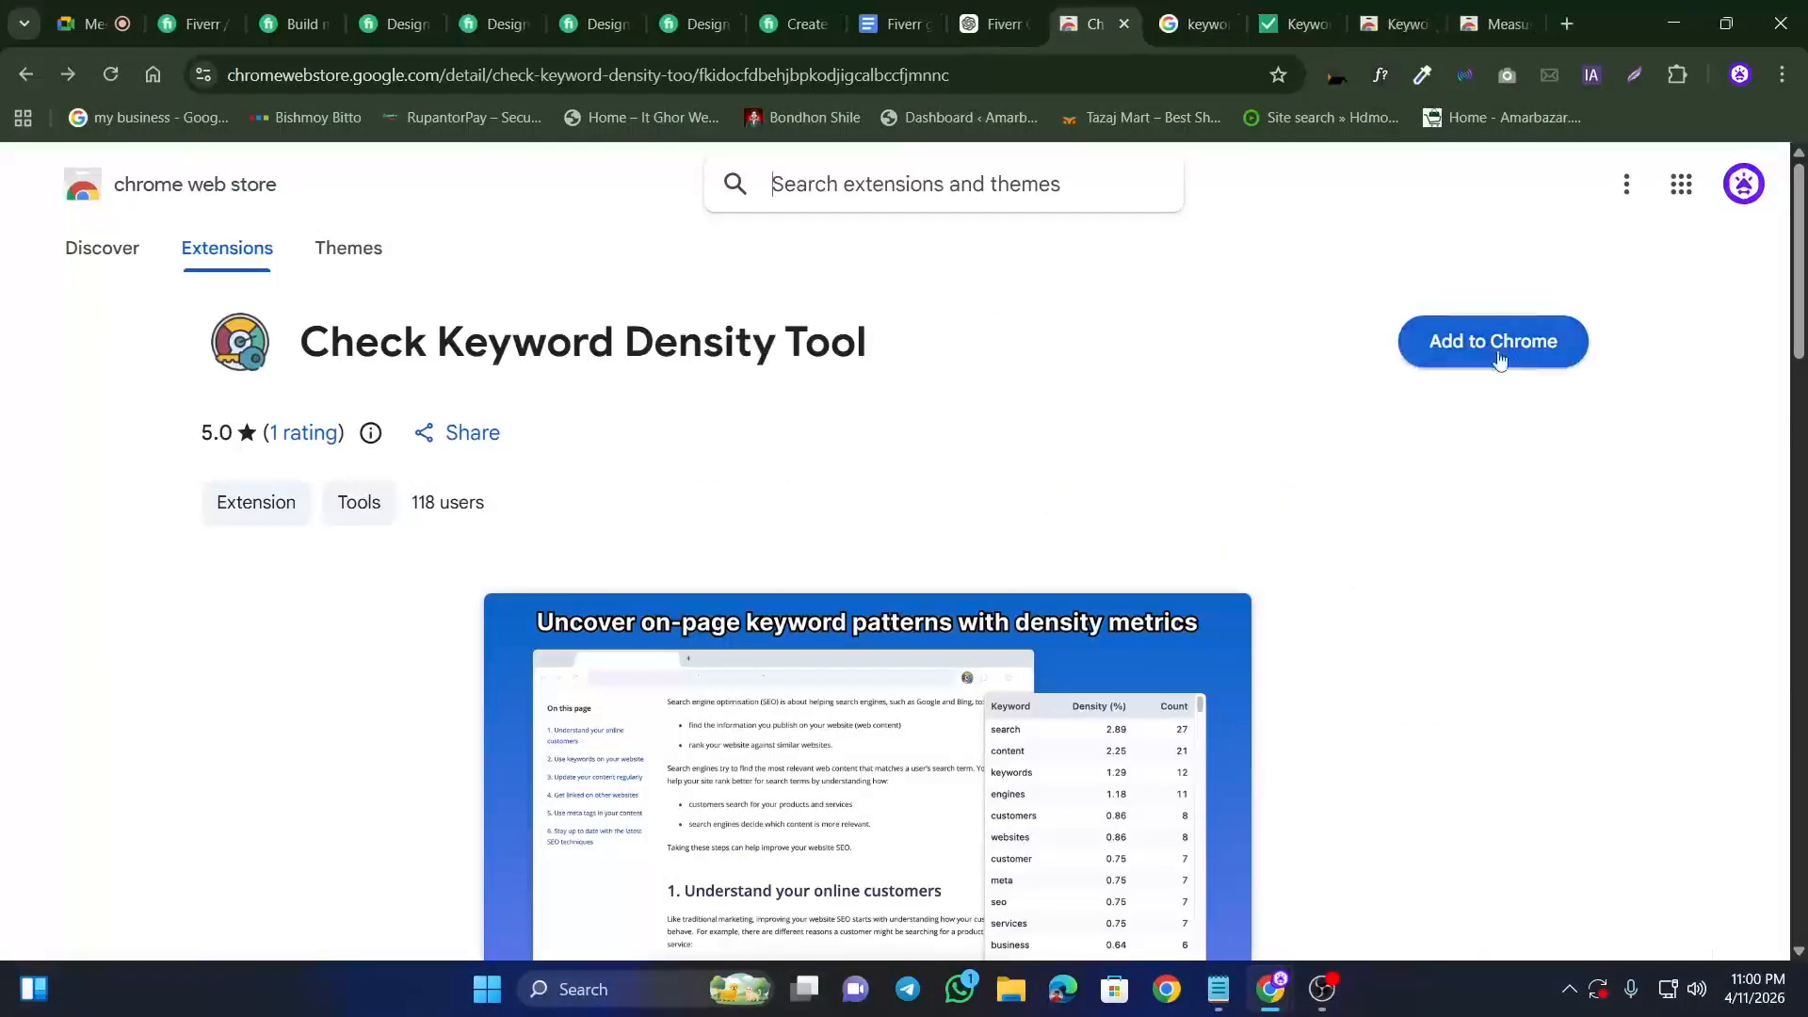
{"action": "left_click", "coordinate": [1498, 359]}
{"action": "left_click", "coordinate": [1006, 200]}
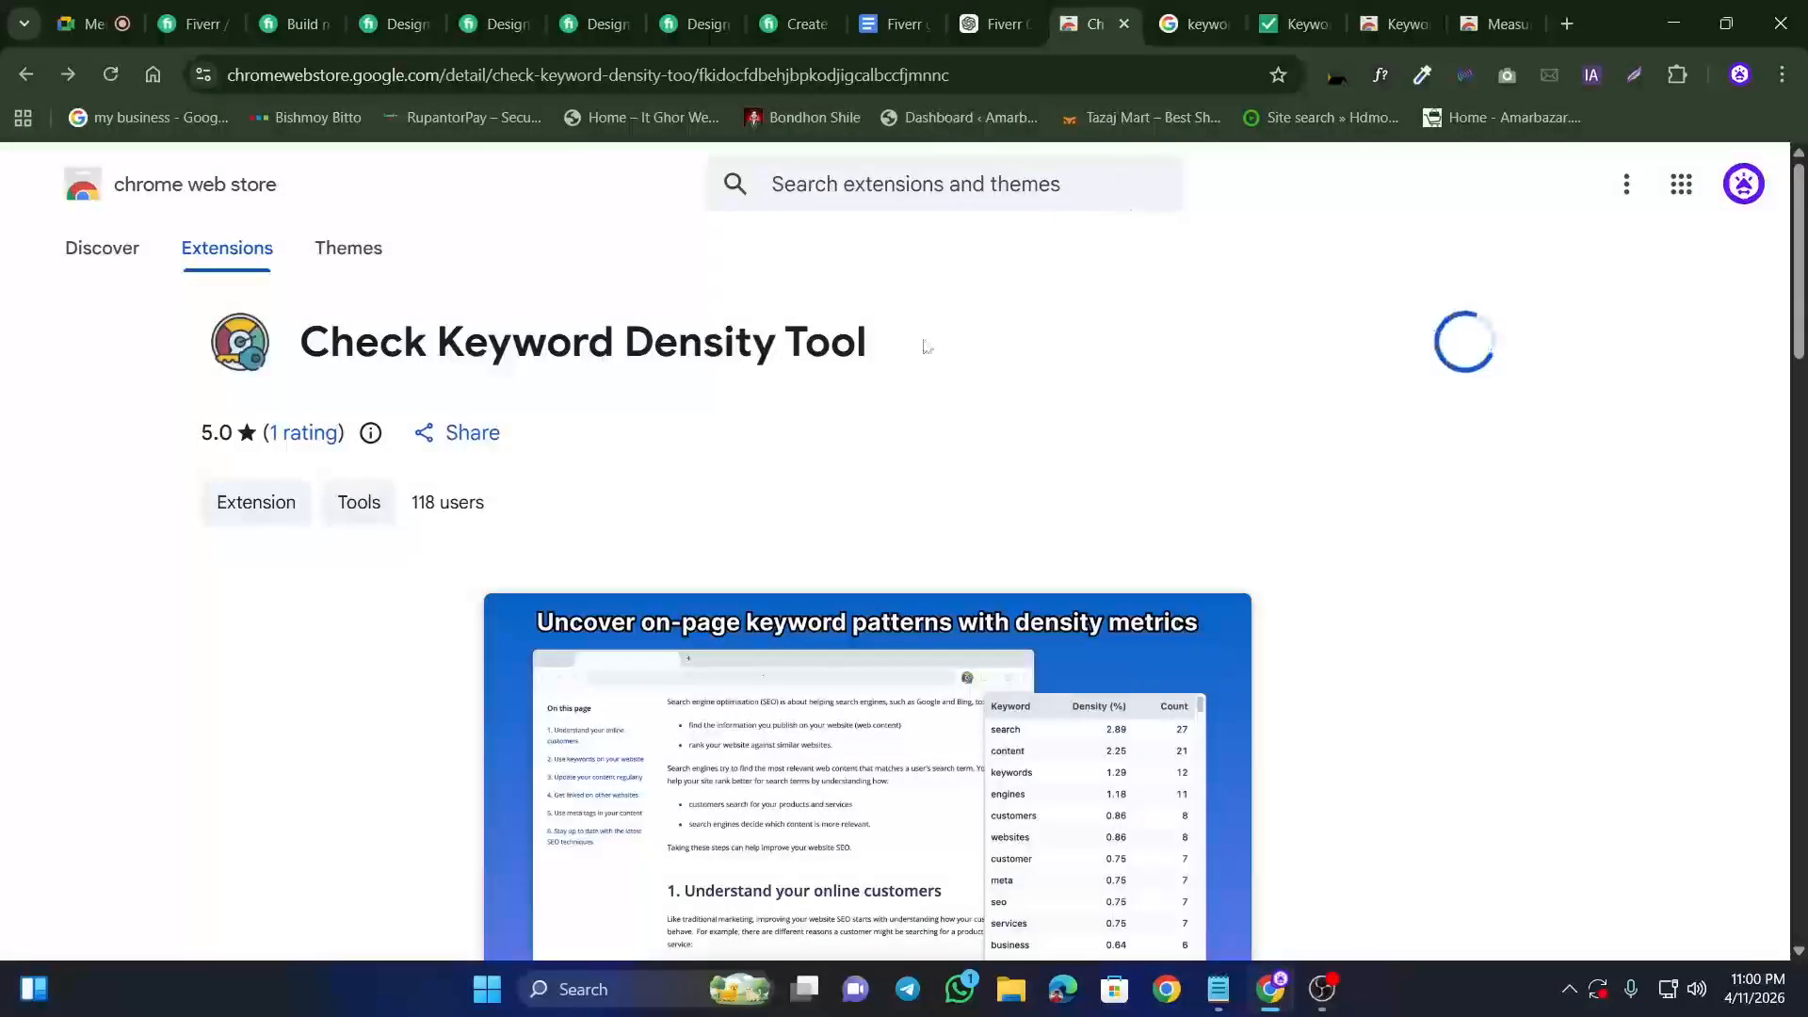
{"action": "scroll", "coordinate": [951, 452], "scroll_direction": "down", "scroll_amount": 3}
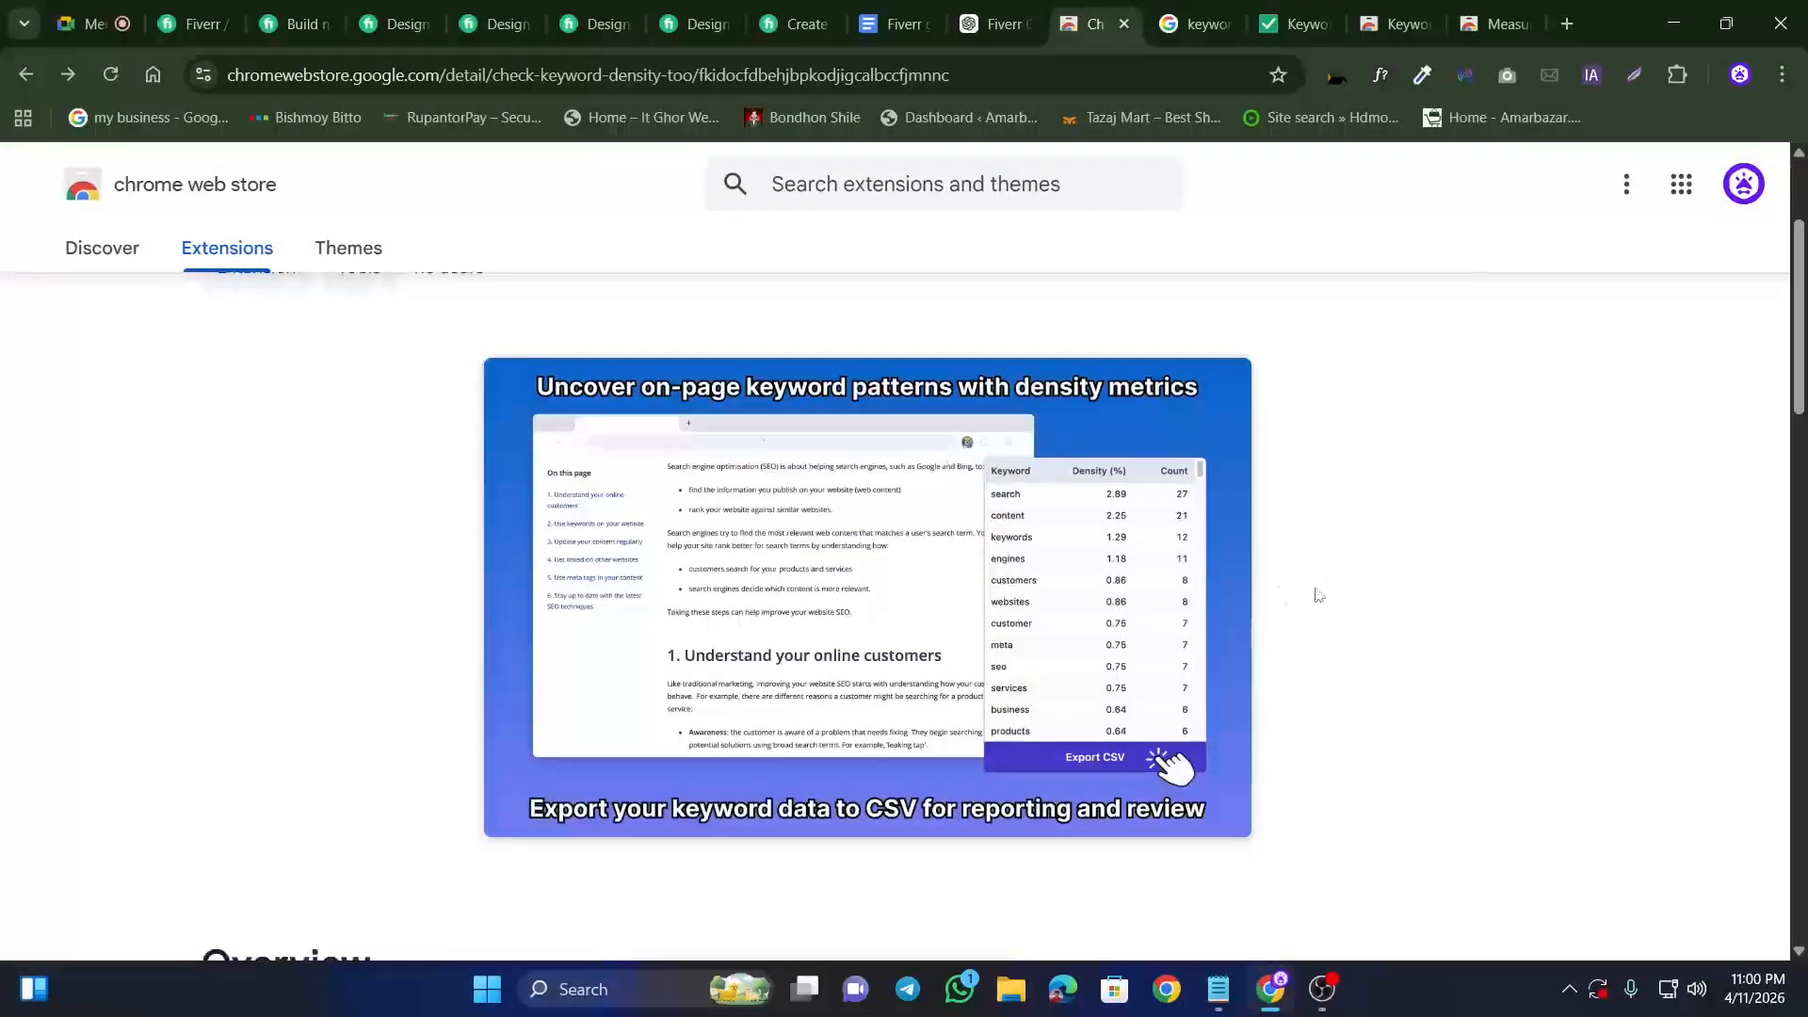
{"action": "scroll", "coordinate": [1183, 588], "scroll_direction": "up", "scroll_amount": 3}
Step: Read the Check Keyword Density Tool welcome page's instructions for pinning and using the extension, and close the page
{"action": "left_click", "coordinate": [1190, 30]}
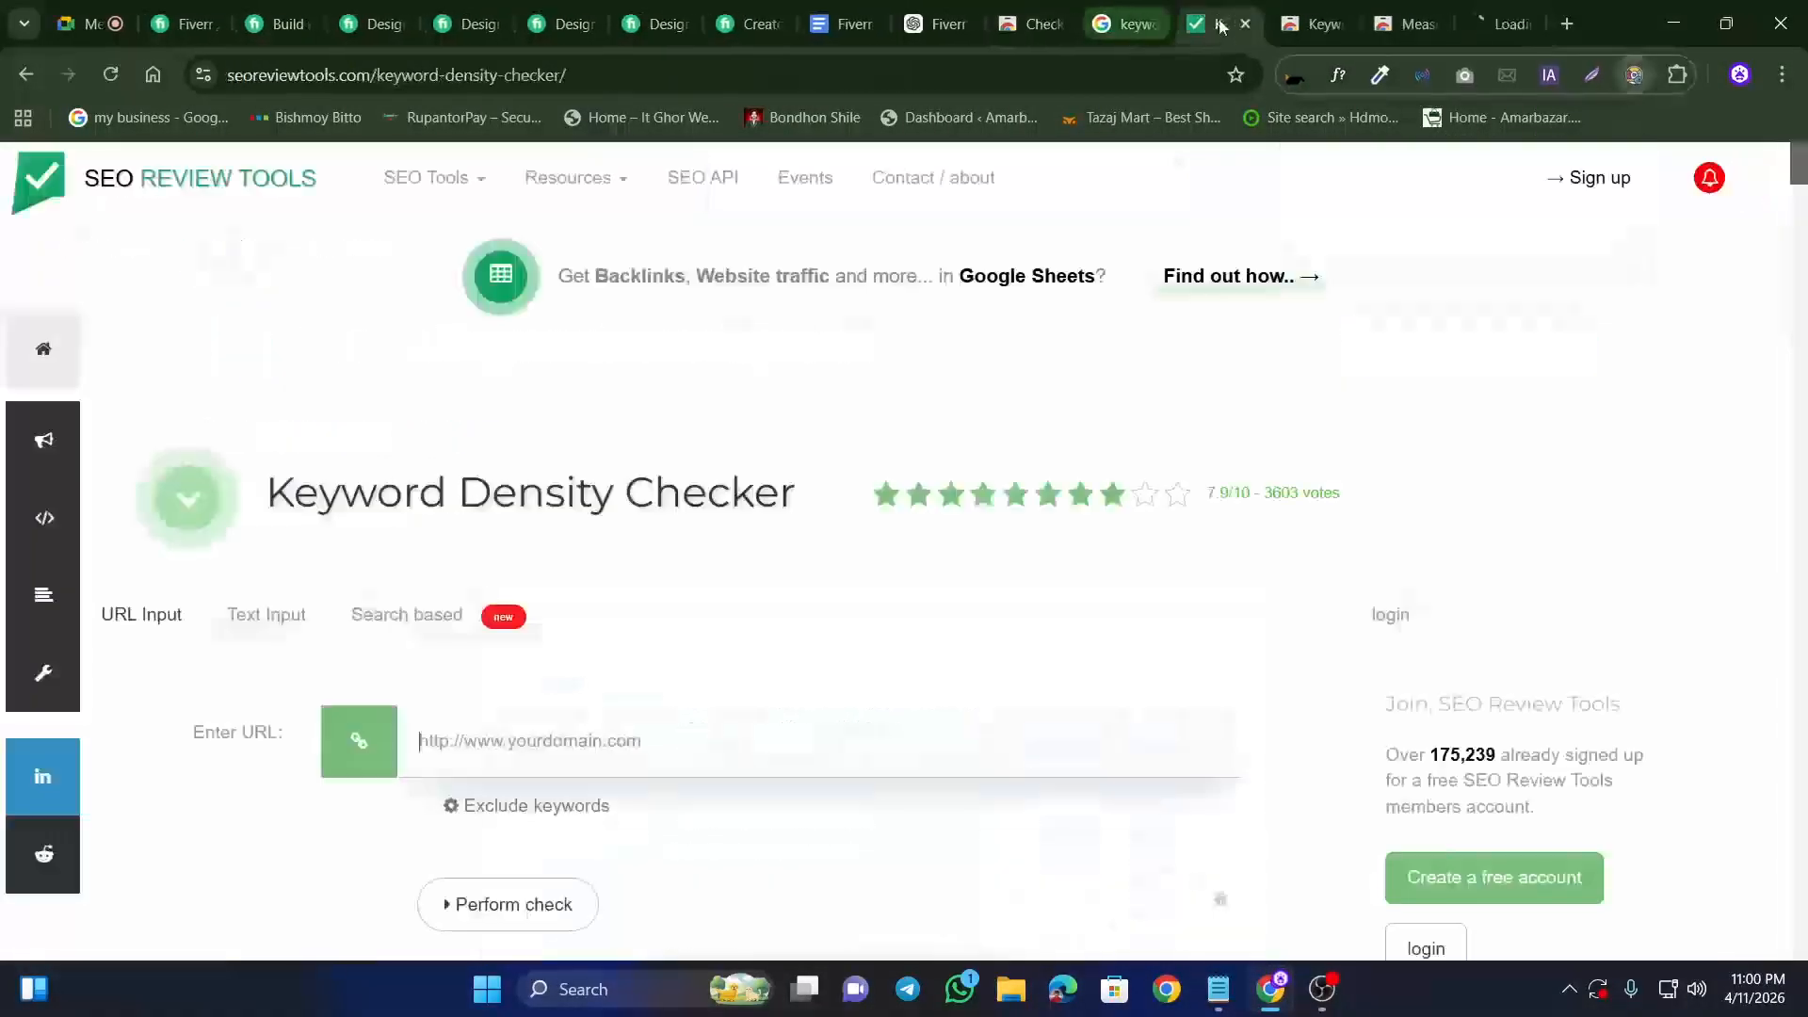
{"action": "left_click", "coordinate": [1499, 23]}
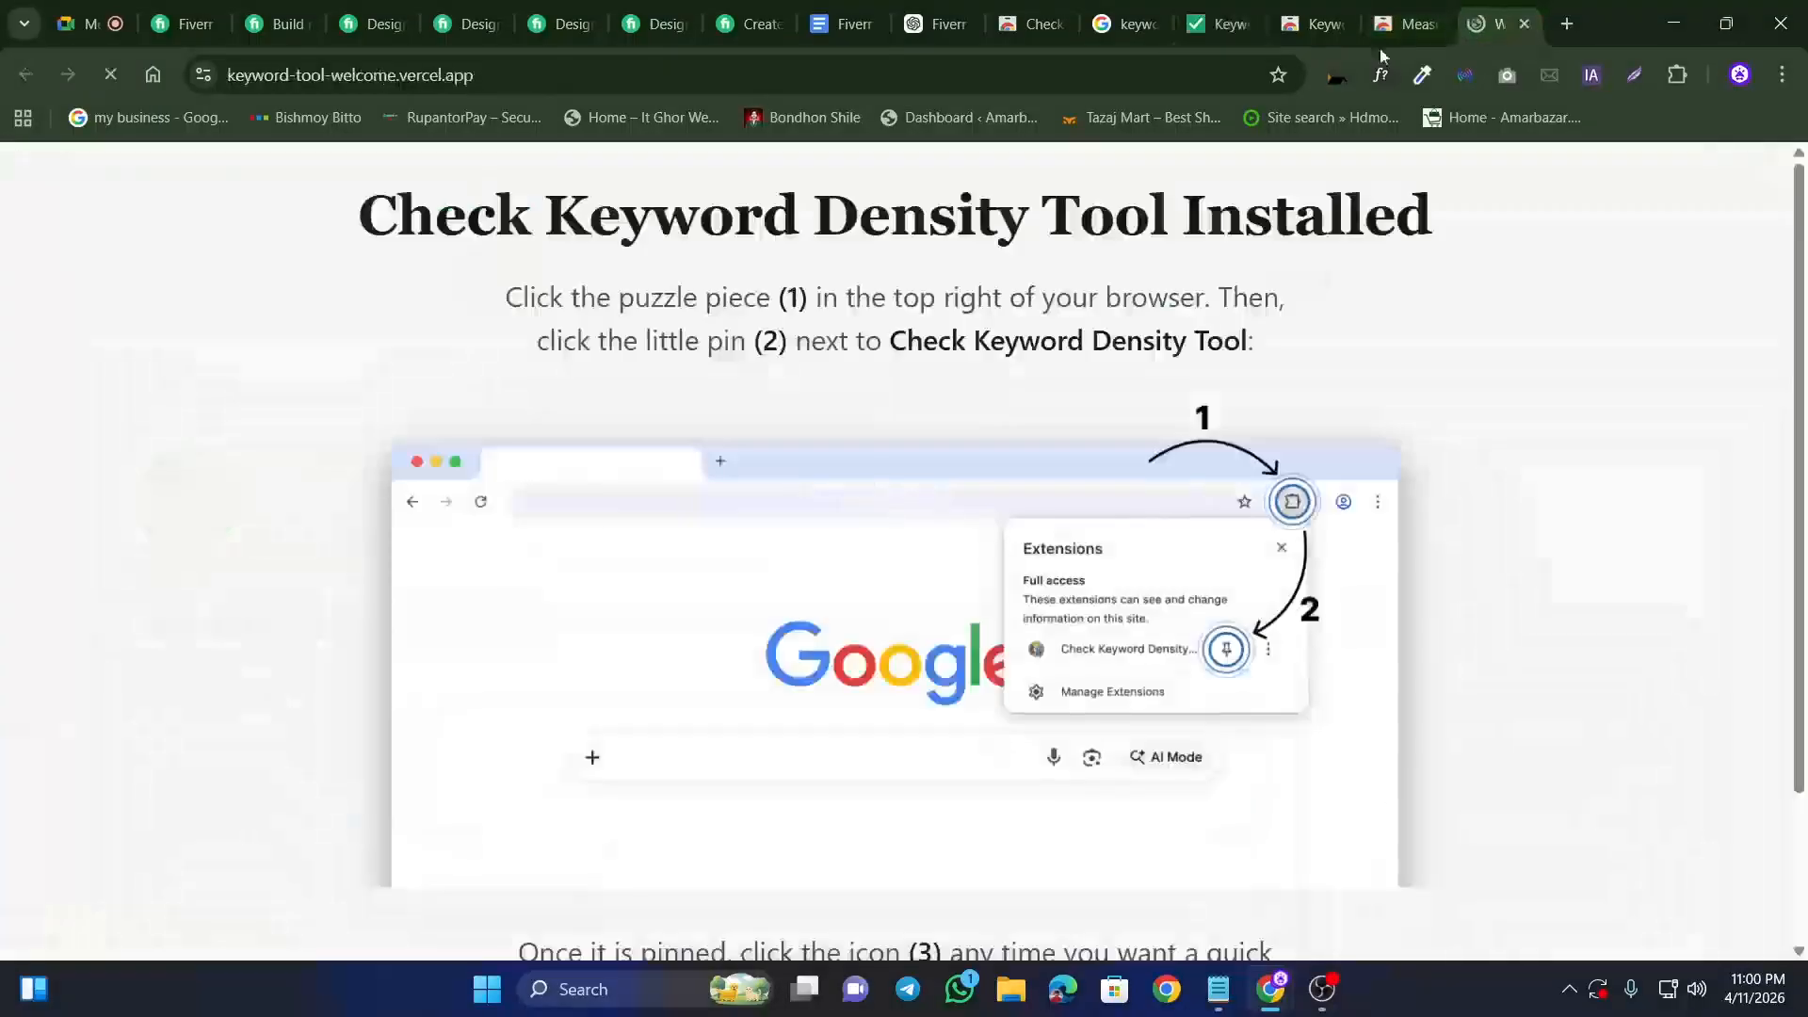
{"action": "scroll", "coordinate": [1224, 405], "scroll_direction": "down", "scroll_amount": 6}
{"action": "scroll", "coordinate": [1258, 395], "scroll_direction": "up", "scroll_amount": 6}
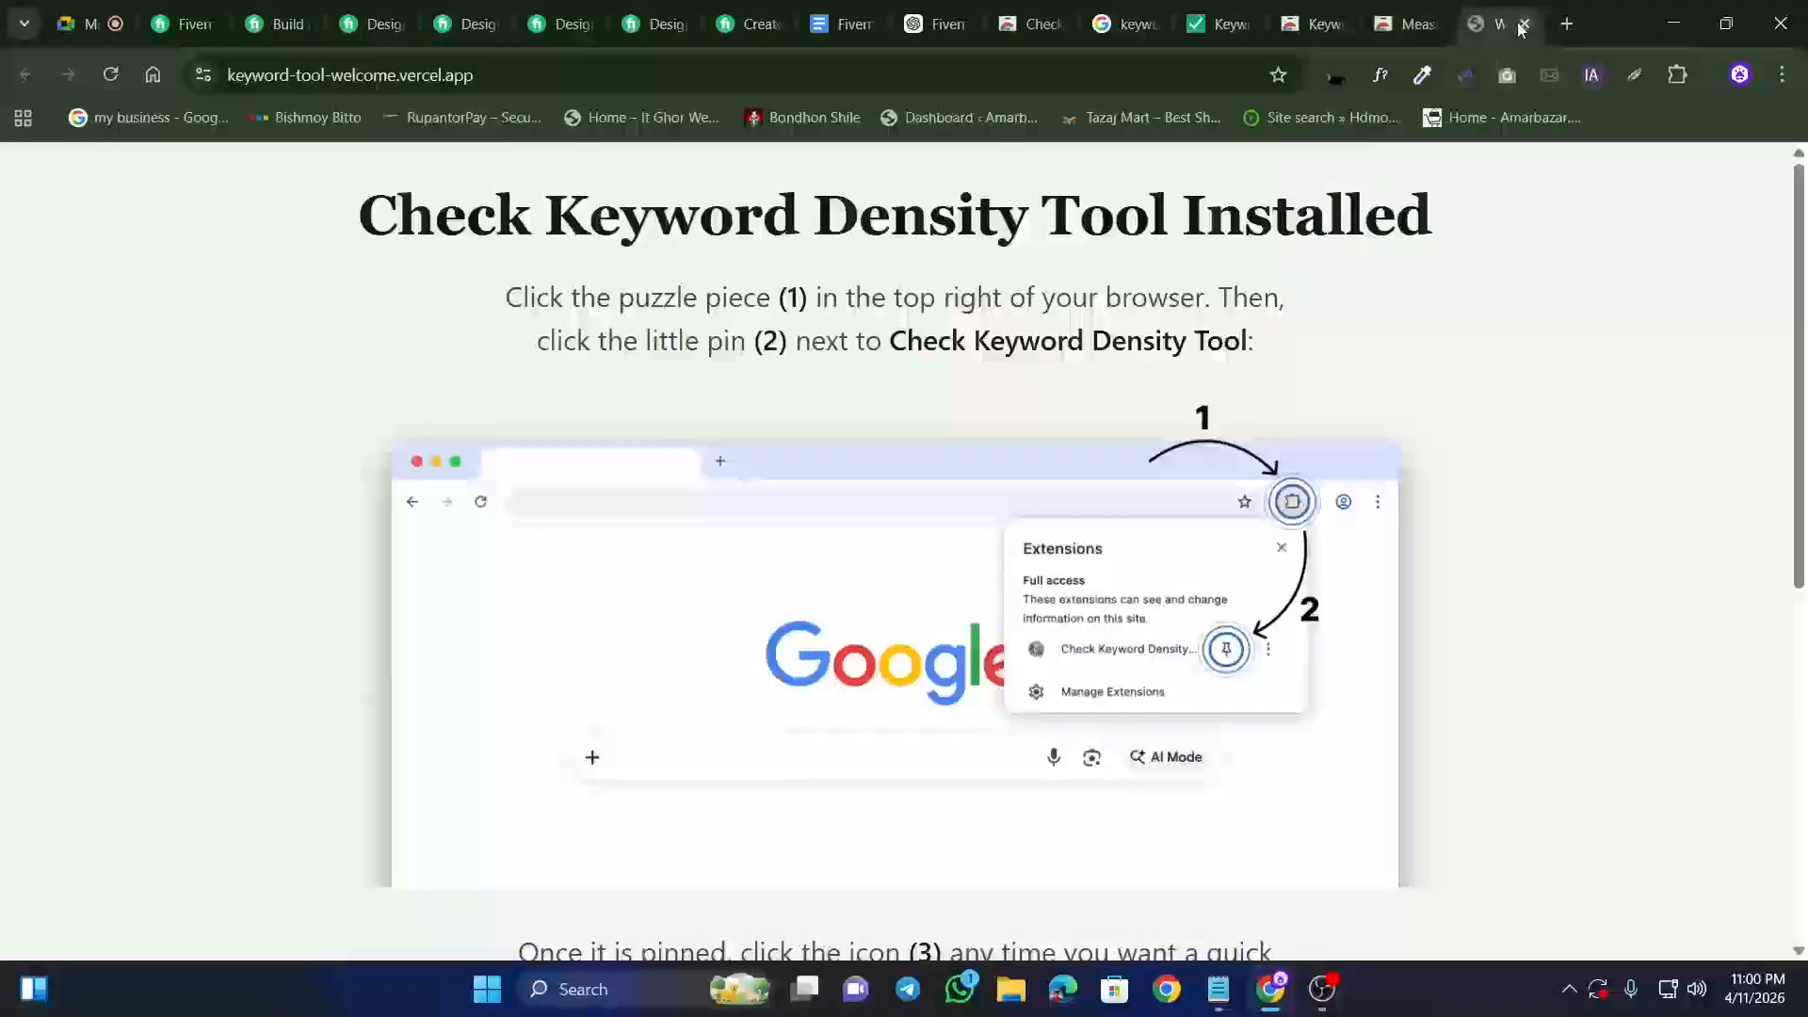
{"action": "left_click", "coordinate": [1524, 24]}
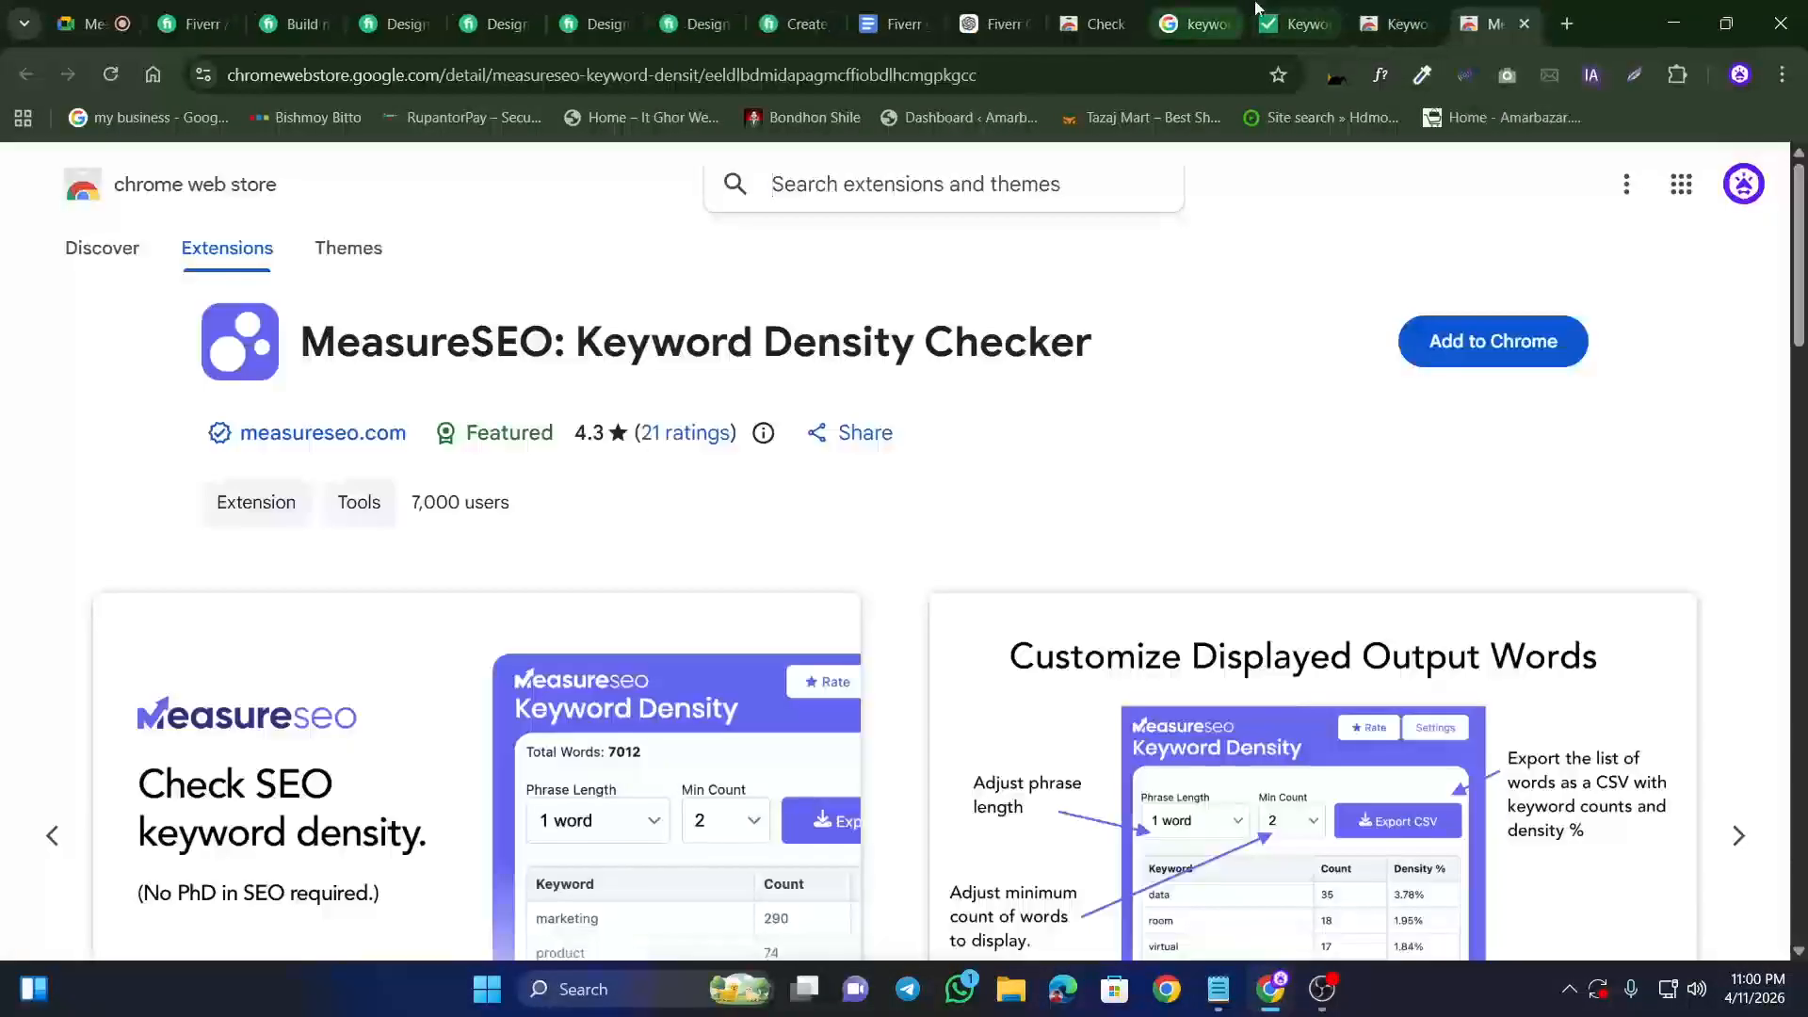
Step: Close the keyword density search results, the Chrome Web Store extension pages and the SEO Review Tools page, returning to the ChatGPT gig description
{"action": "left_click", "coordinate": [1095, 19]}
{"action": "left_click", "coordinate": [1125, 23]}
{"action": "left_click", "coordinate": [1125, 24]}
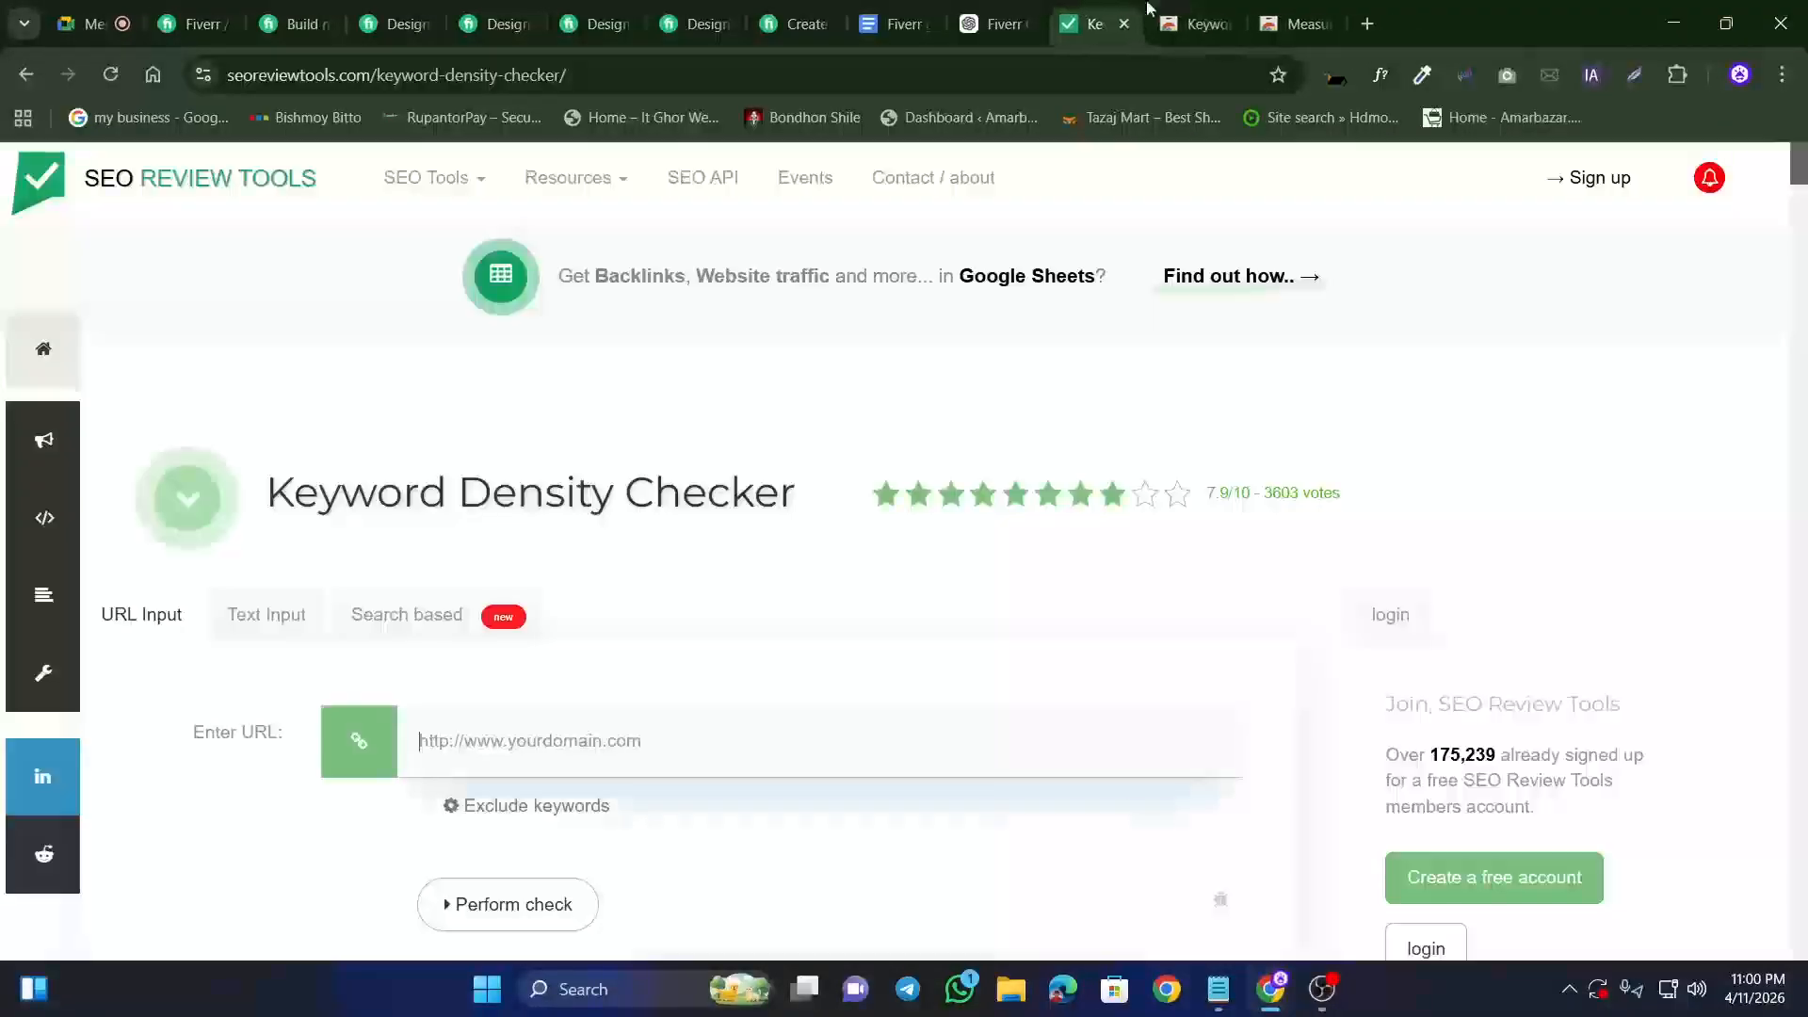
{"action": "left_click", "coordinate": [1233, 27]}
{"action": "left_click", "coordinate": [1224, 24]}
{"action": "left_click", "coordinate": [1225, 28]}
{"action": "left_click", "coordinate": [1078, 24]}
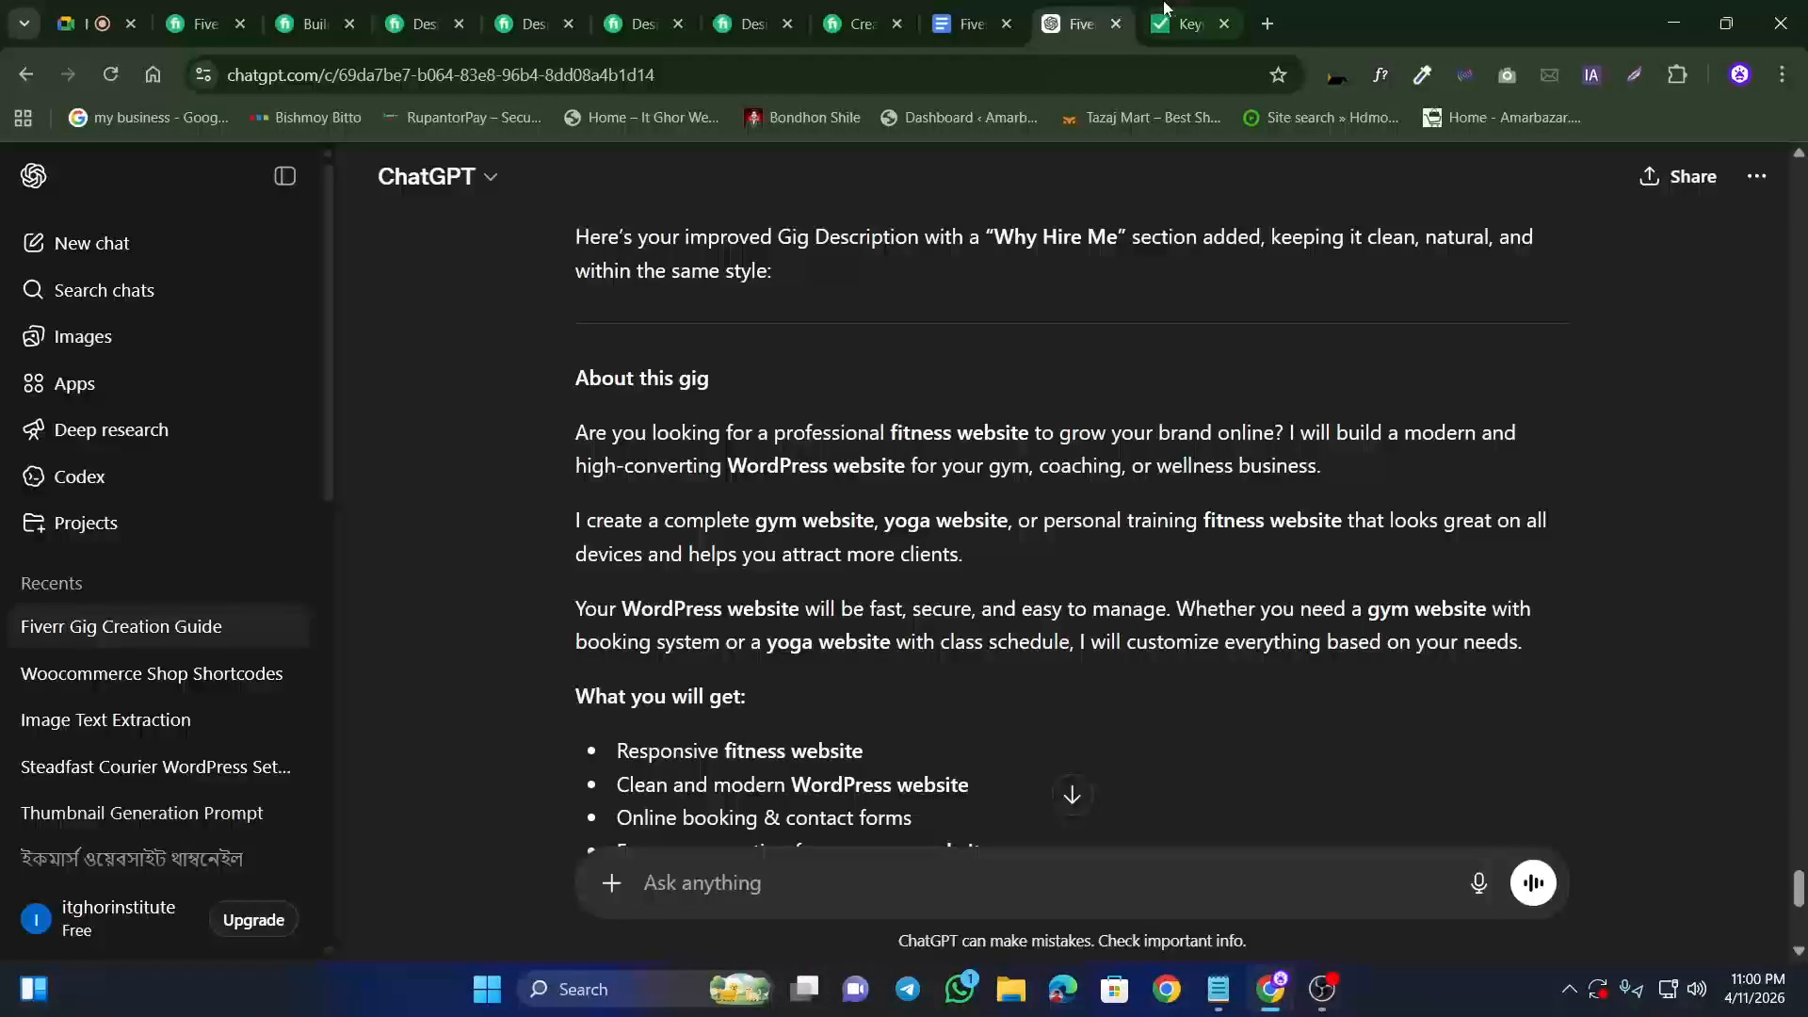
{"action": "left_click", "coordinate": [1188, 24]}
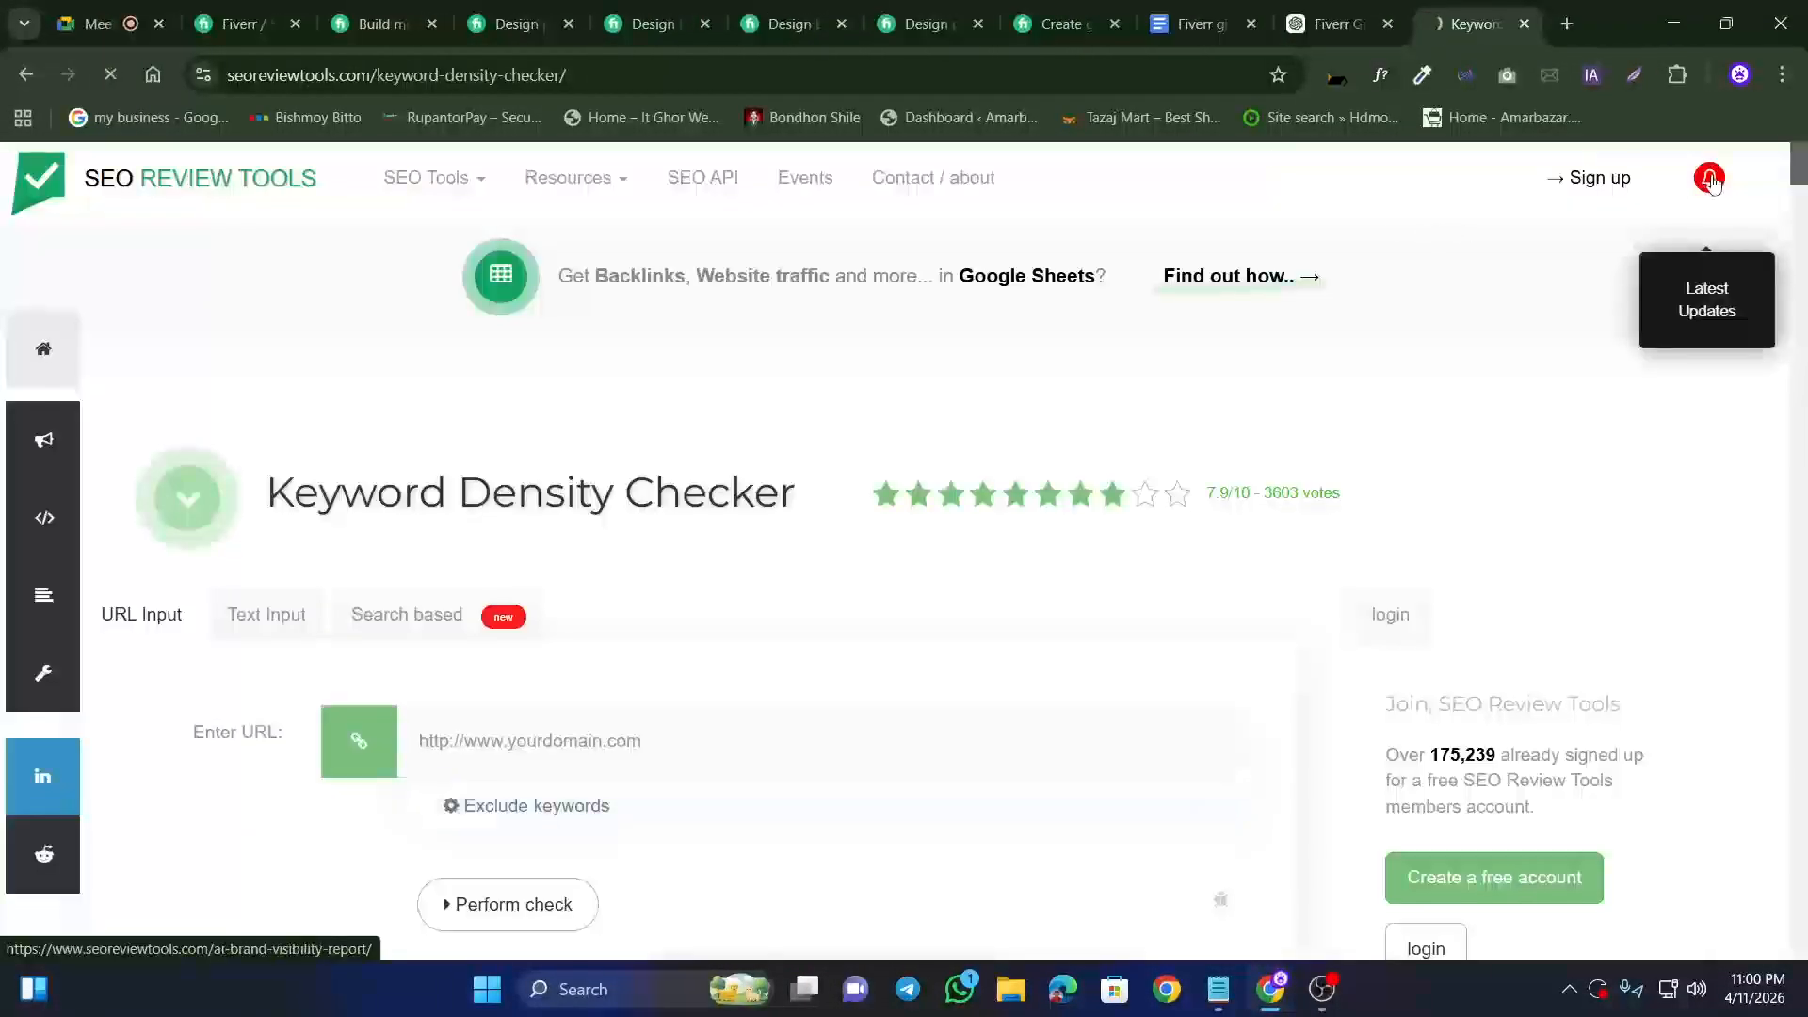
{"action": "left_click", "coordinate": [1524, 24]}
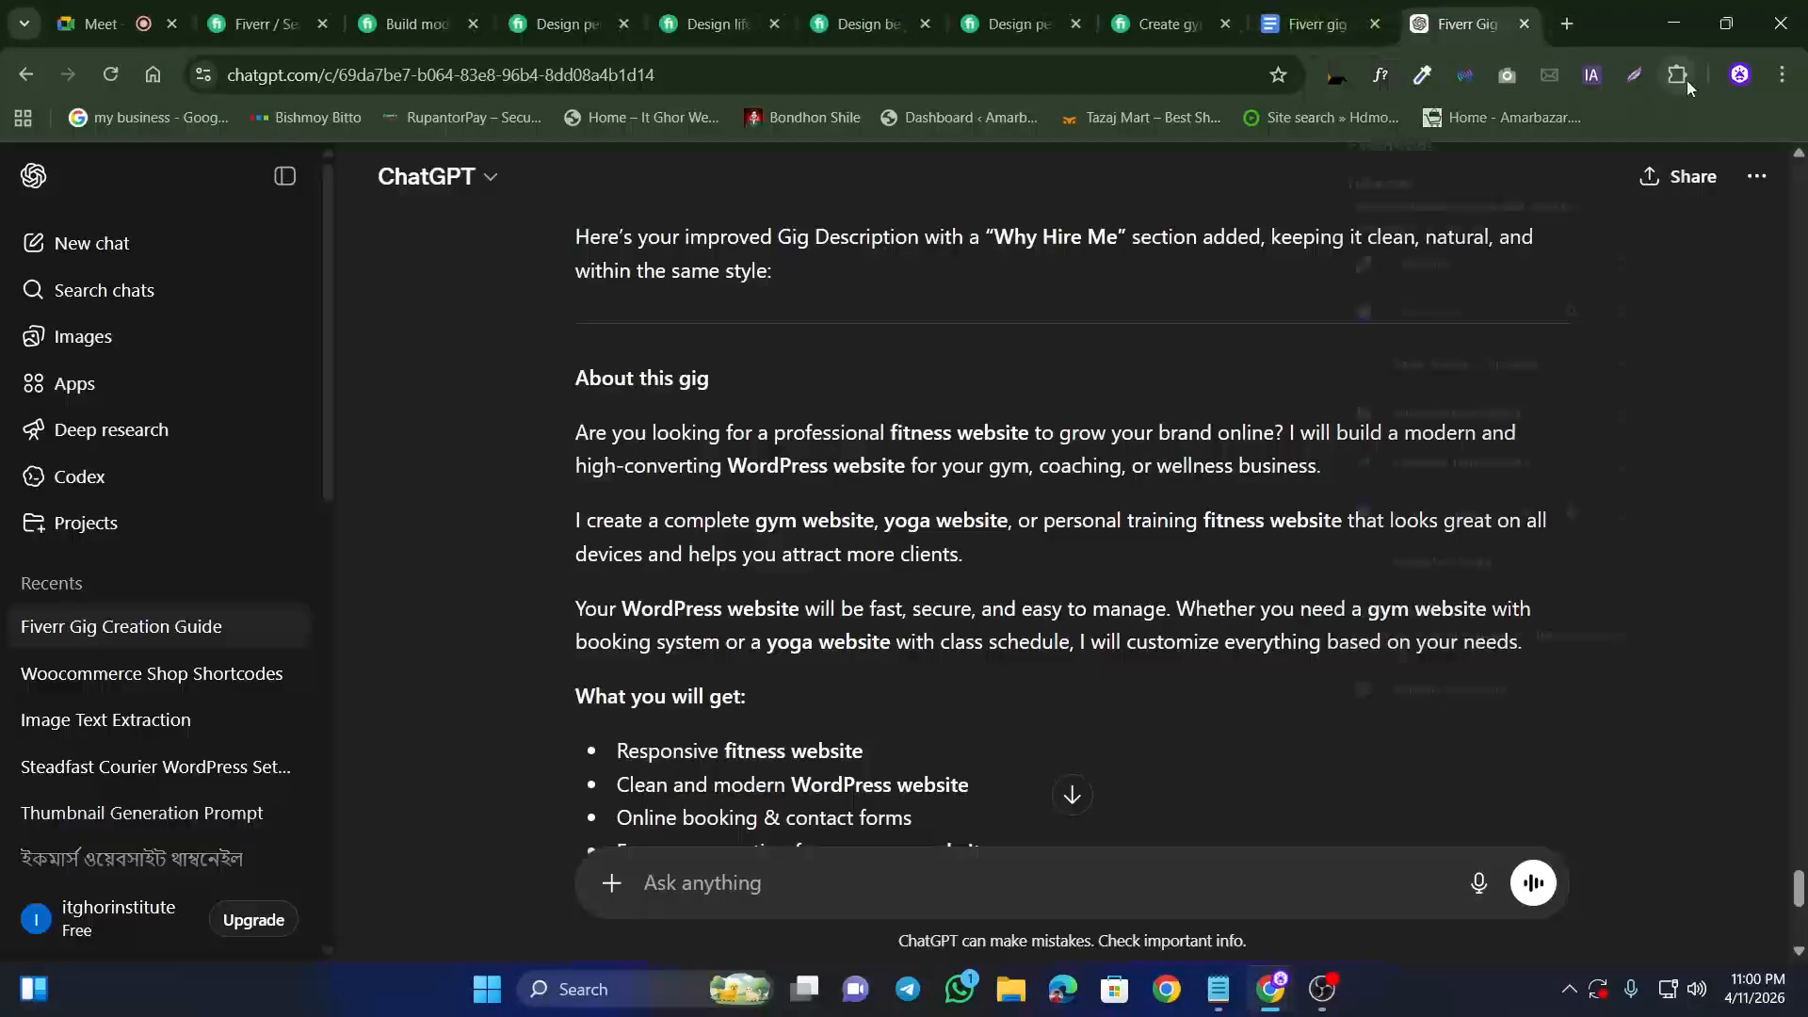
Step: Pin the Check Keyword Density Tool extension to the browser toolbar
{"action": "left_click", "coordinate": [1681, 77]}
{"action": "scroll", "coordinate": [1445, 429], "scroll_direction": "down", "scroll_amount": 2}
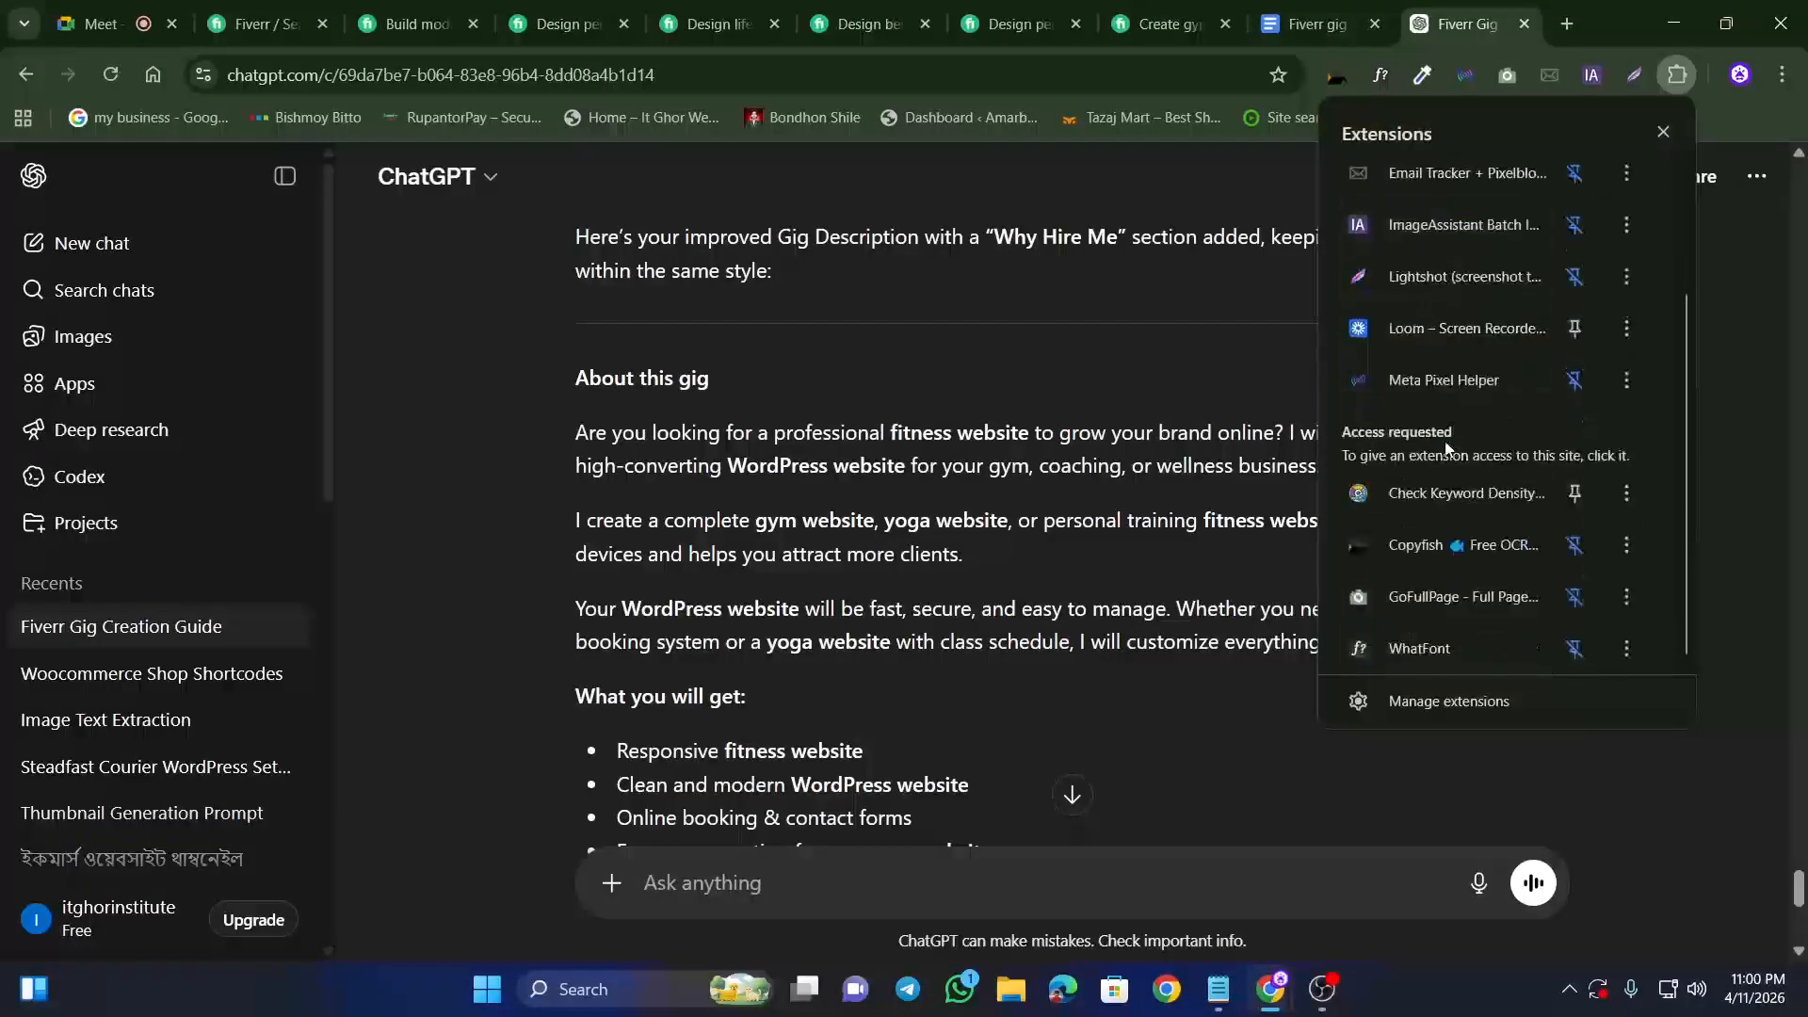
{"action": "left_click", "coordinate": [1574, 493]}
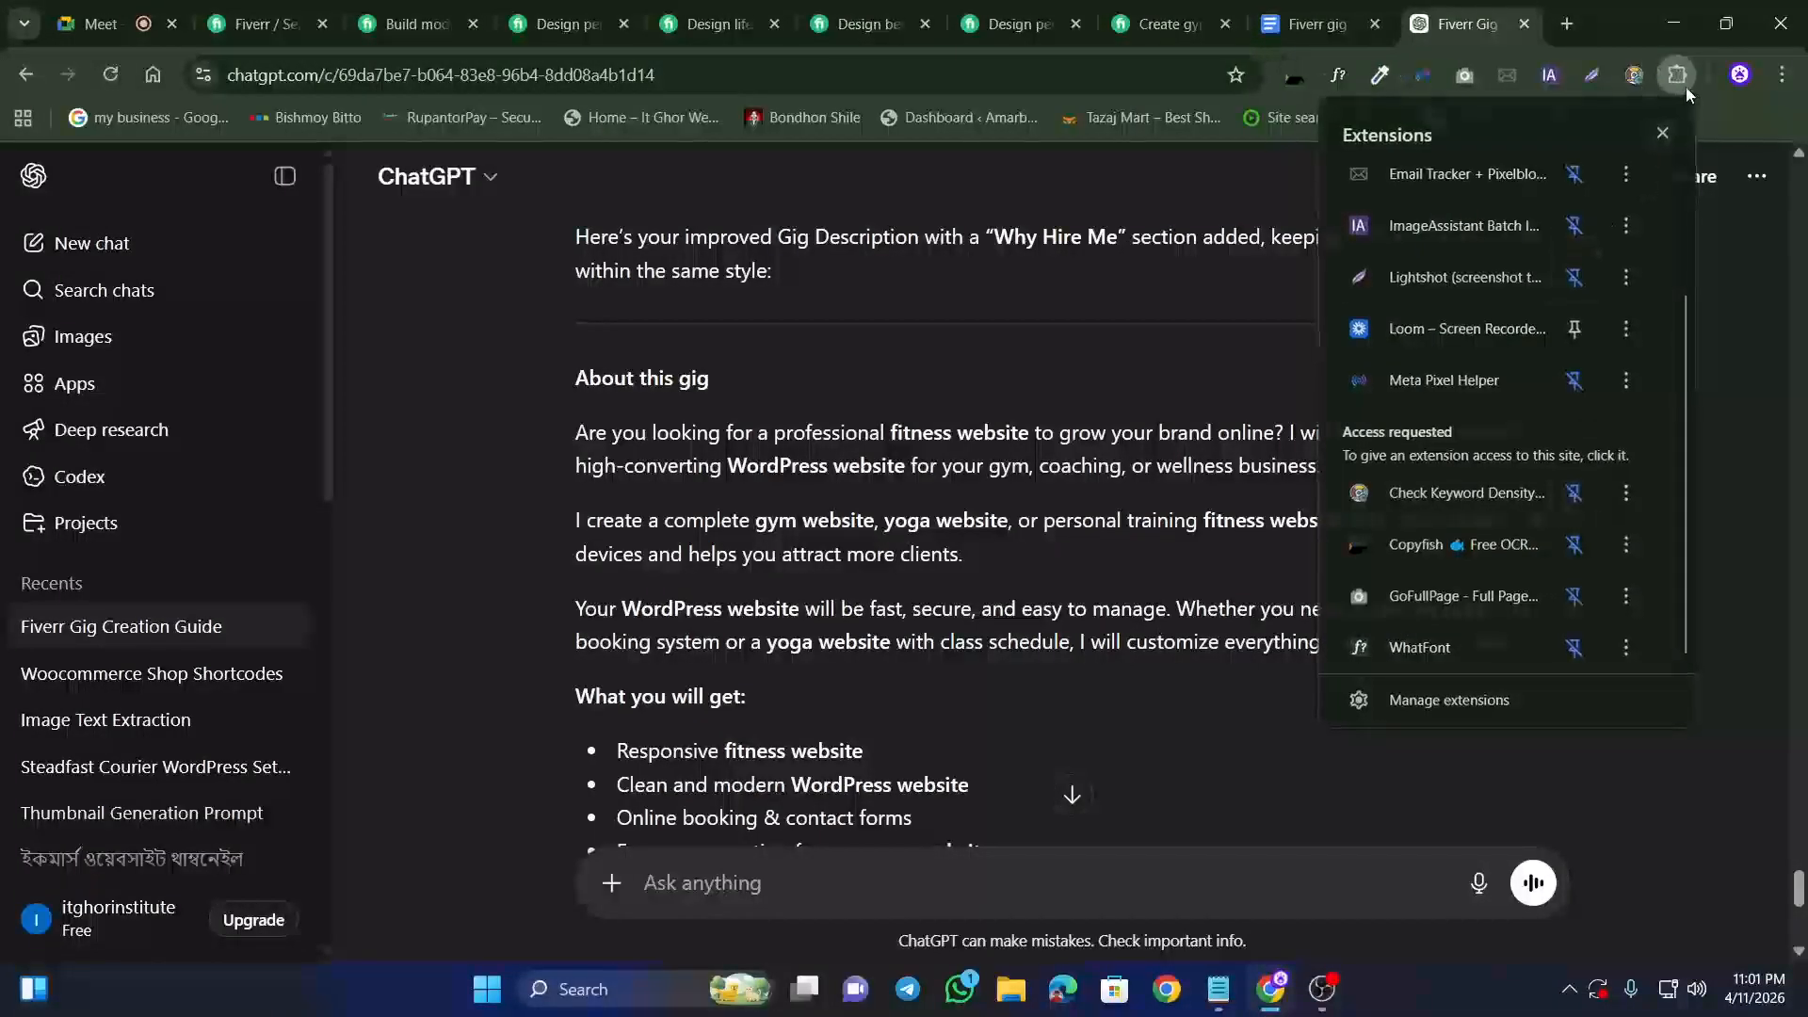
{"action": "left_click", "coordinate": [1680, 77]}
Step: Select the gig description in the Fiverr gig document and try to analyse it with the Check Keyword Density Tool extension
{"action": "left_click", "coordinate": [1317, 23]}
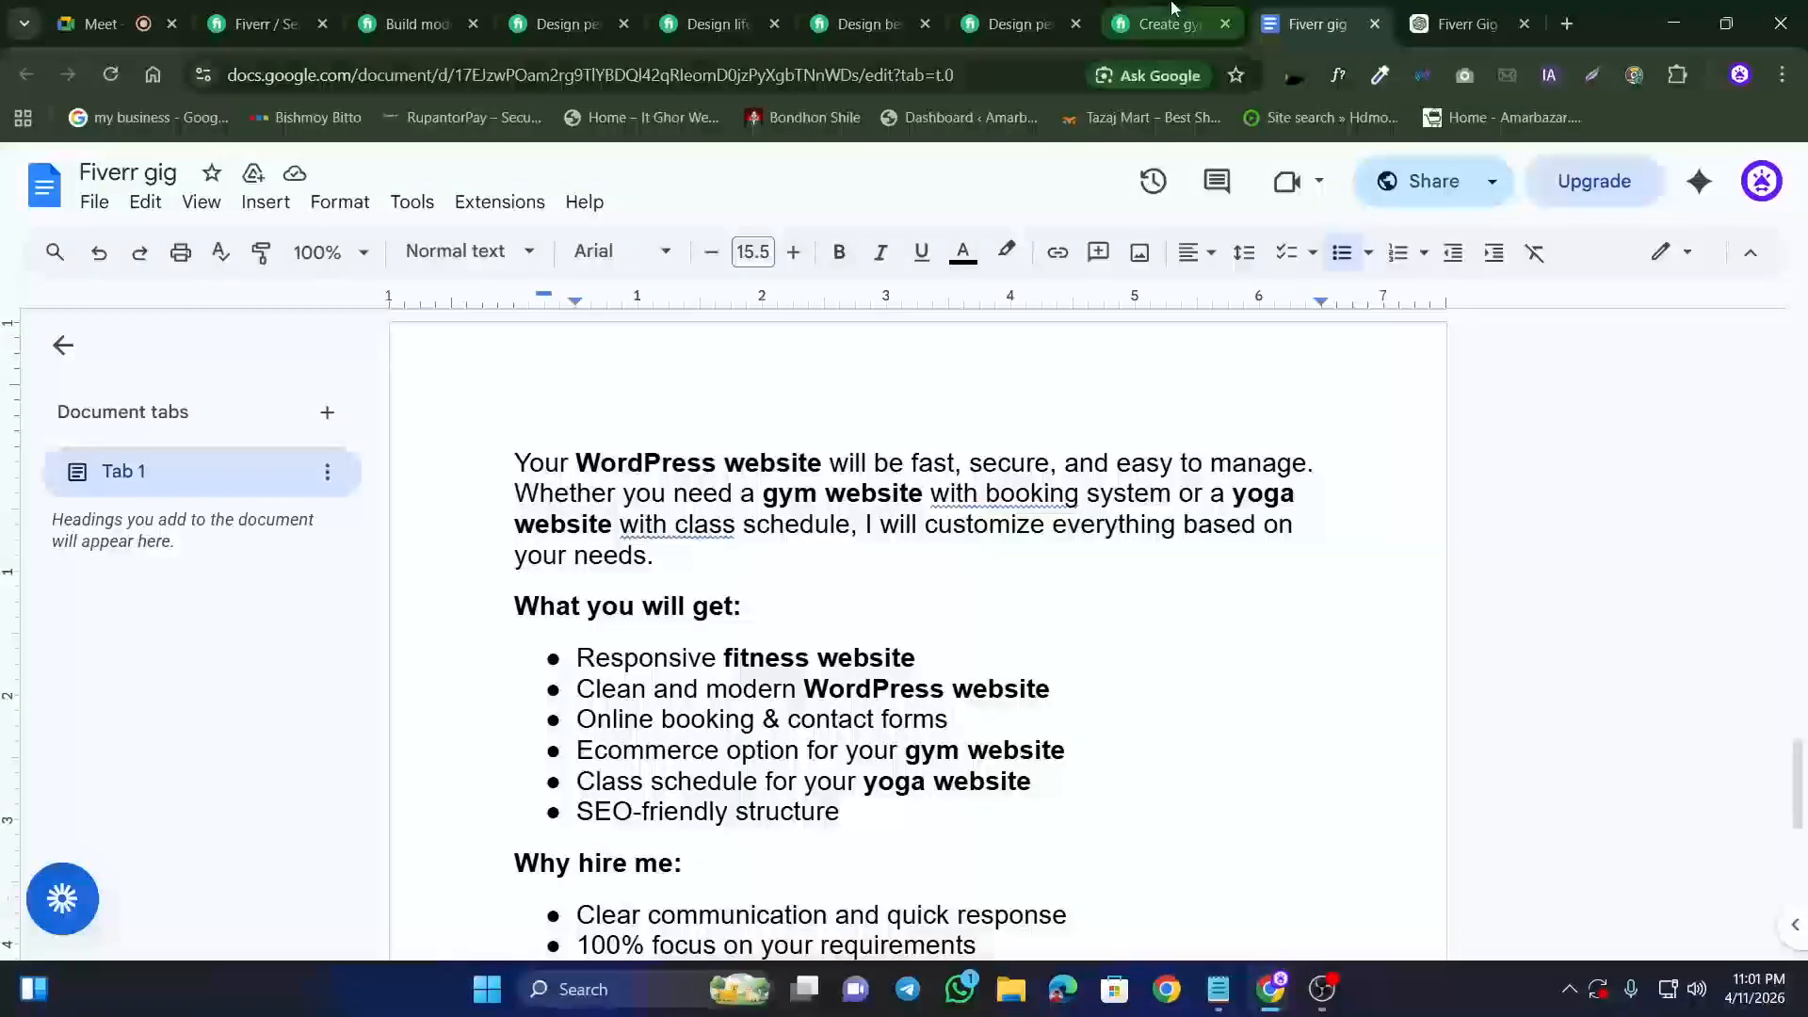
{"action": "mouse_move", "coordinate": [1135, 17]}
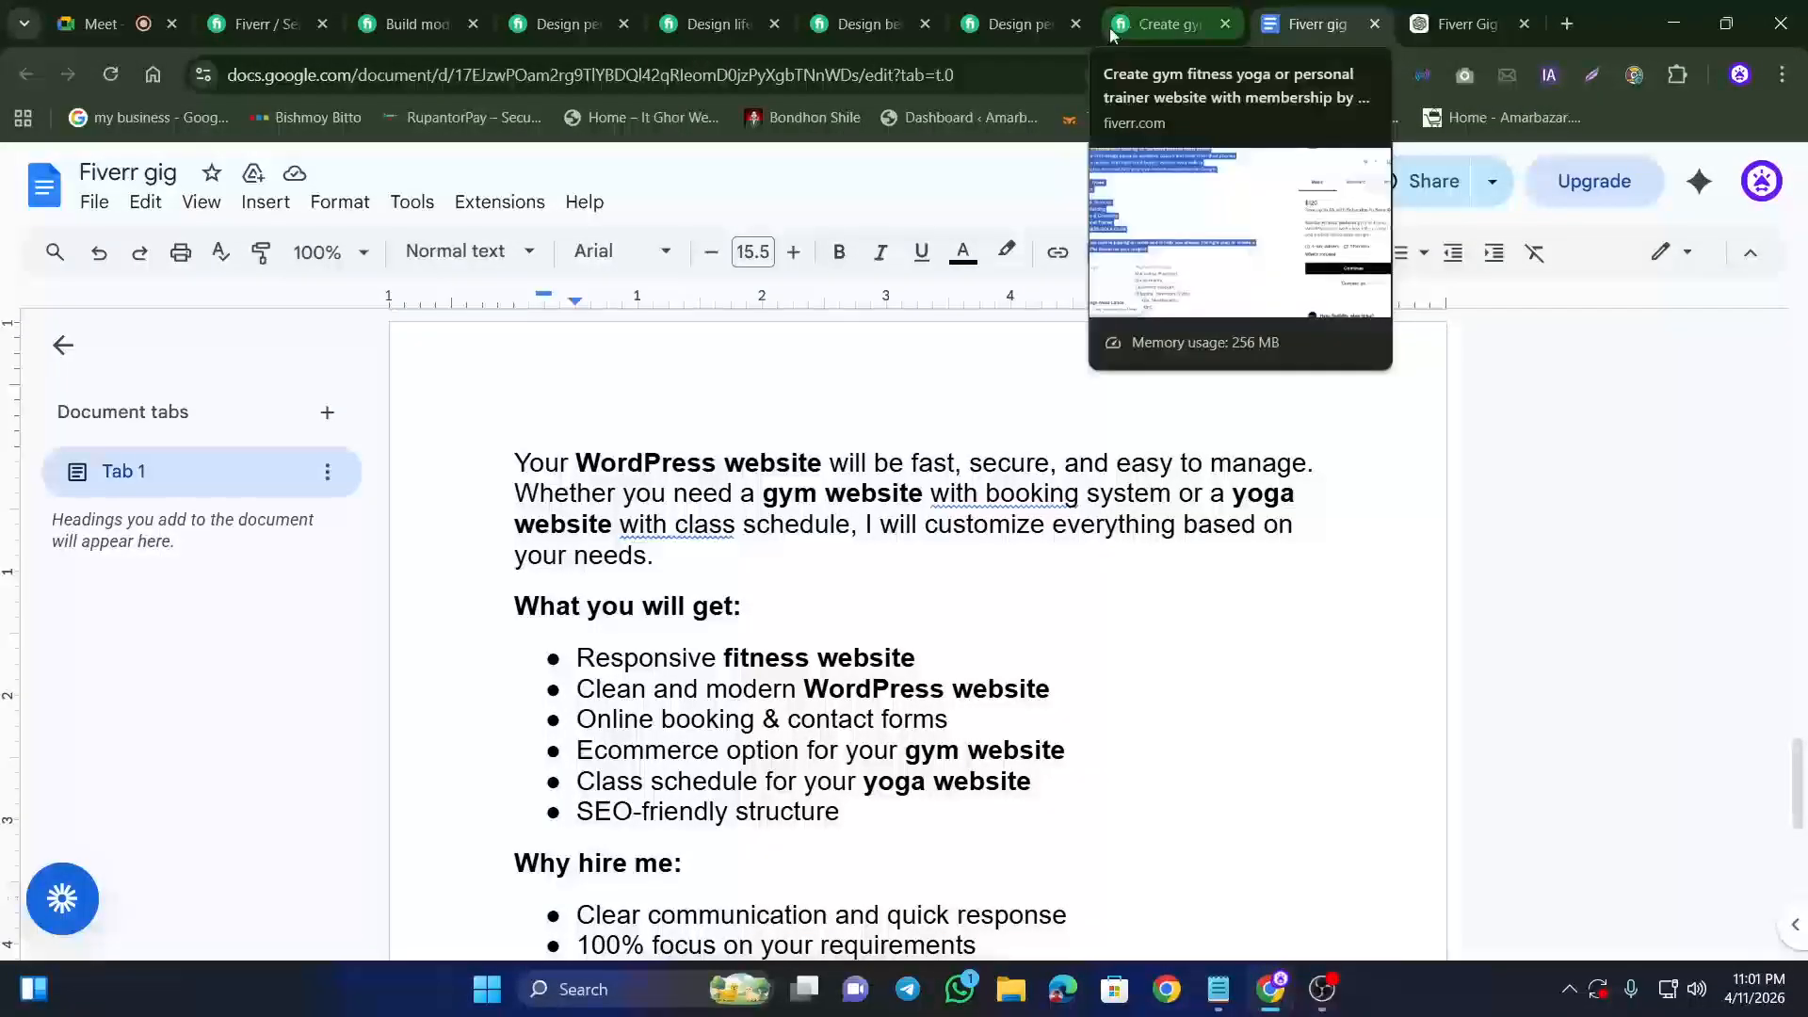
{"action": "left_click", "coordinate": [1413, 11]}
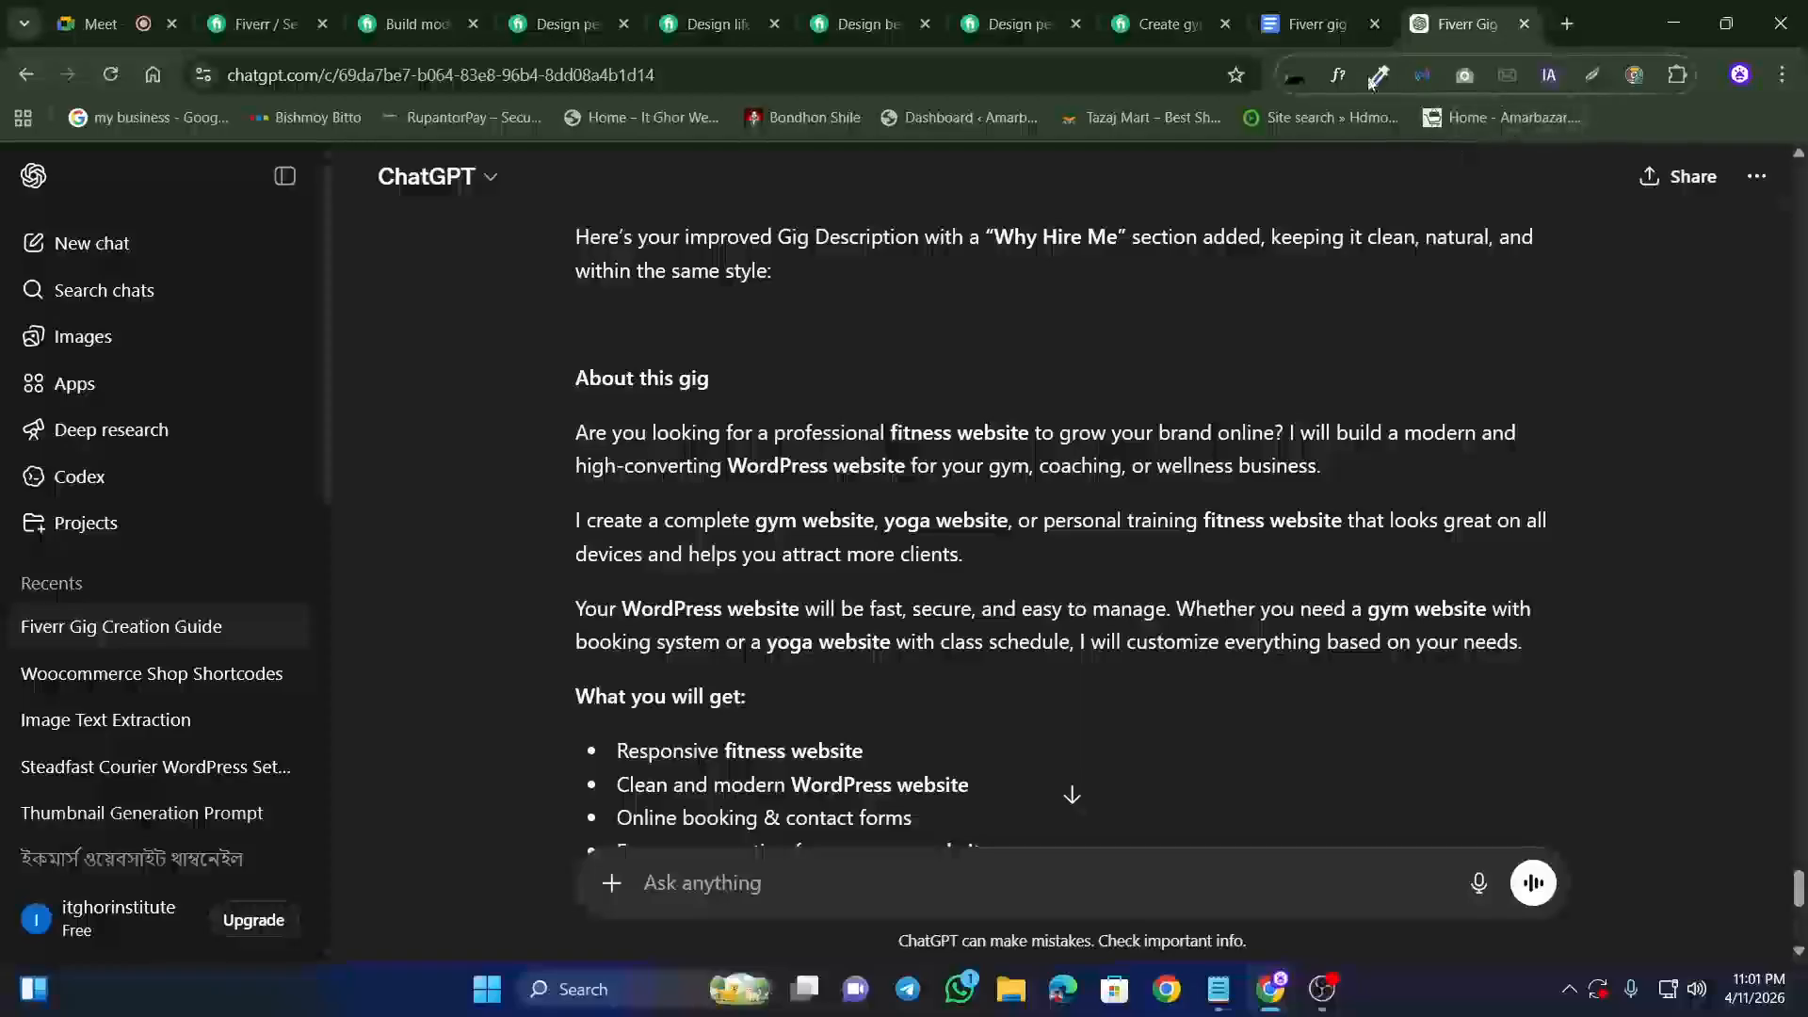
{"action": "left_click", "coordinate": [1316, 24]}
{"action": "scroll", "coordinate": [813, 523], "scroll_direction": "down", "scroll_amount": 1}
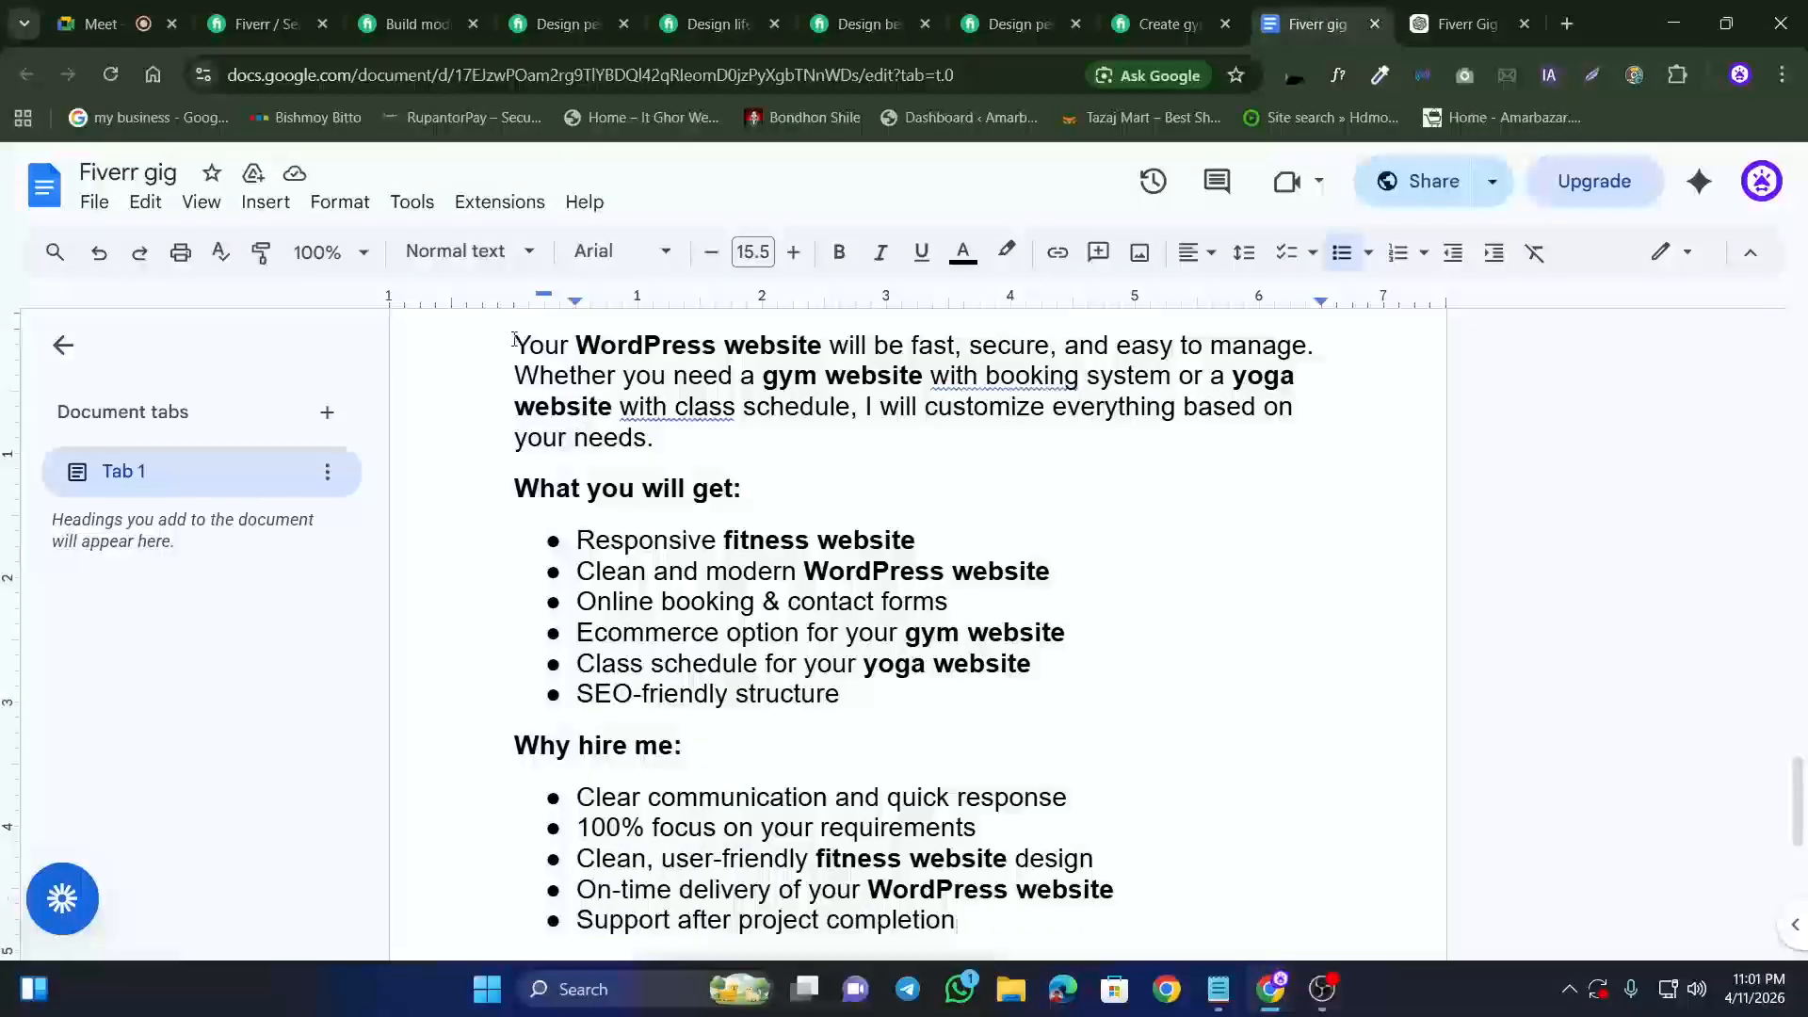
{"action": "left_click_drag", "start_coordinate": [517, 346], "coordinate": [1318, 735]}
{"action": "scroll", "coordinate": [851, 637], "scroll_direction": "down", "scroll_amount": 4}
{"action": "scroll", "coordinate": [1122, 637], "scroll_direction": "up", "scroll_amount": 5}
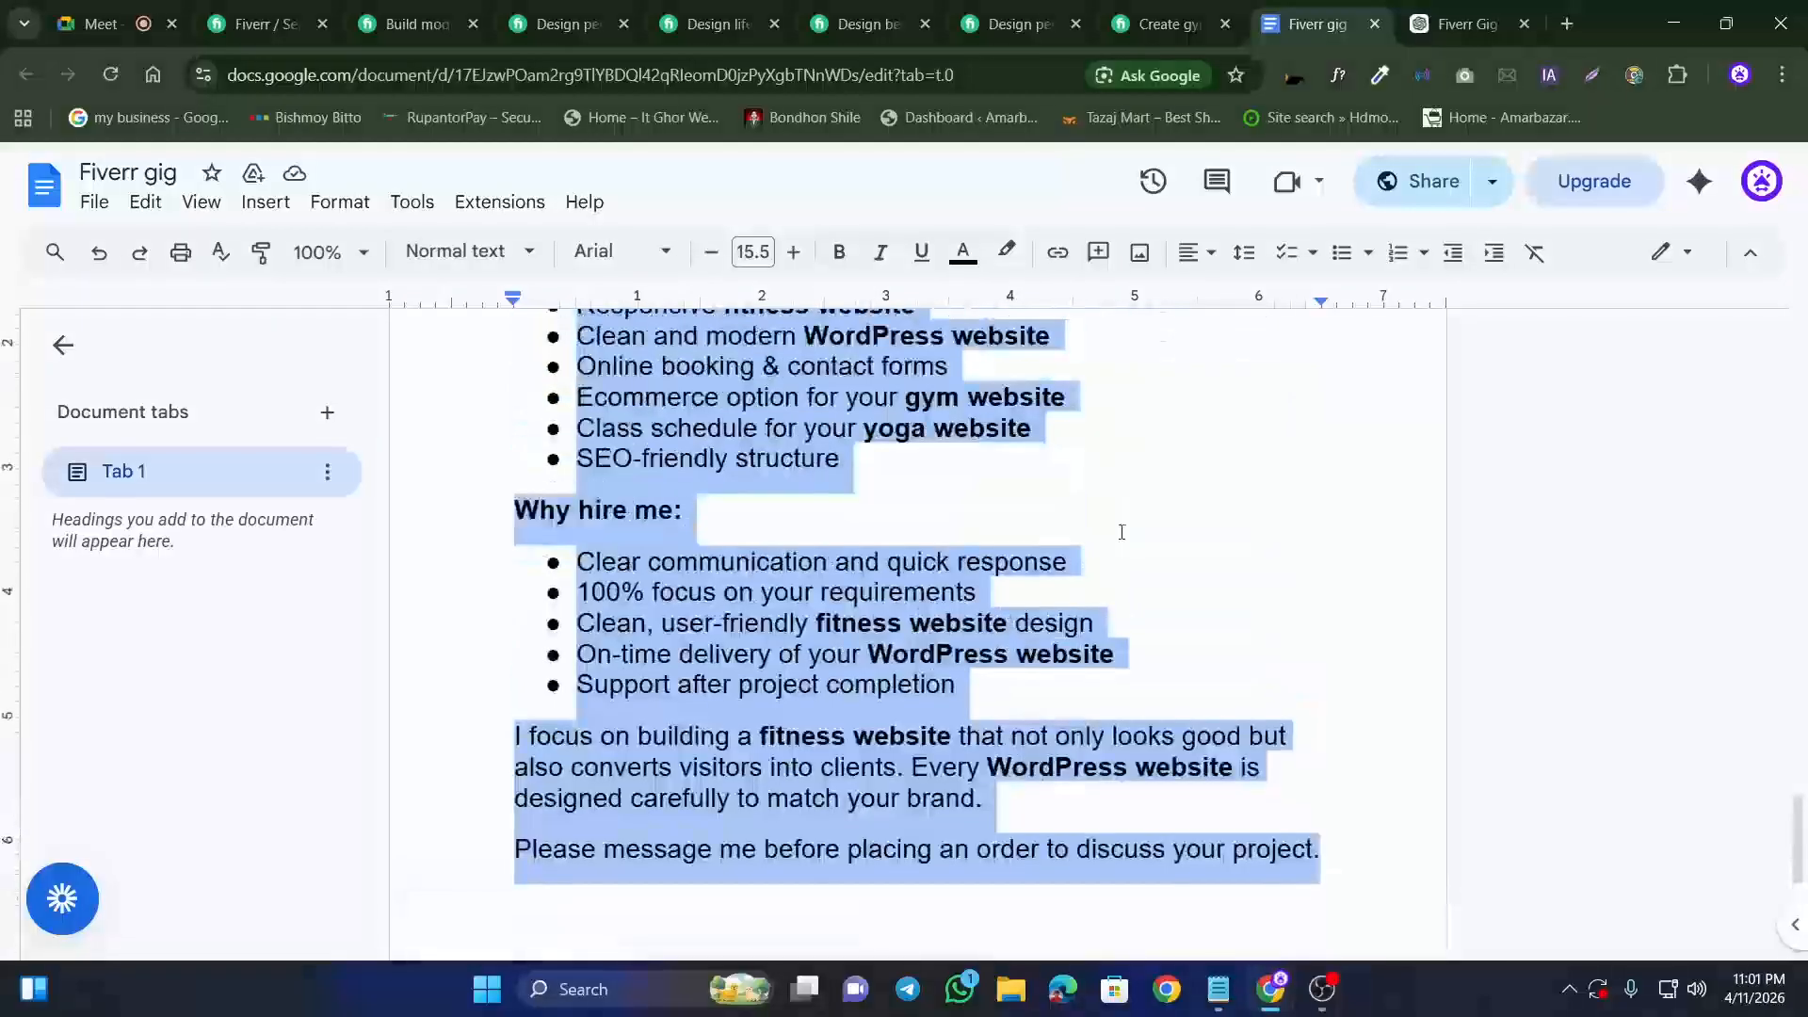
{"action": "left_click", "coordinate": [1634, 76]}
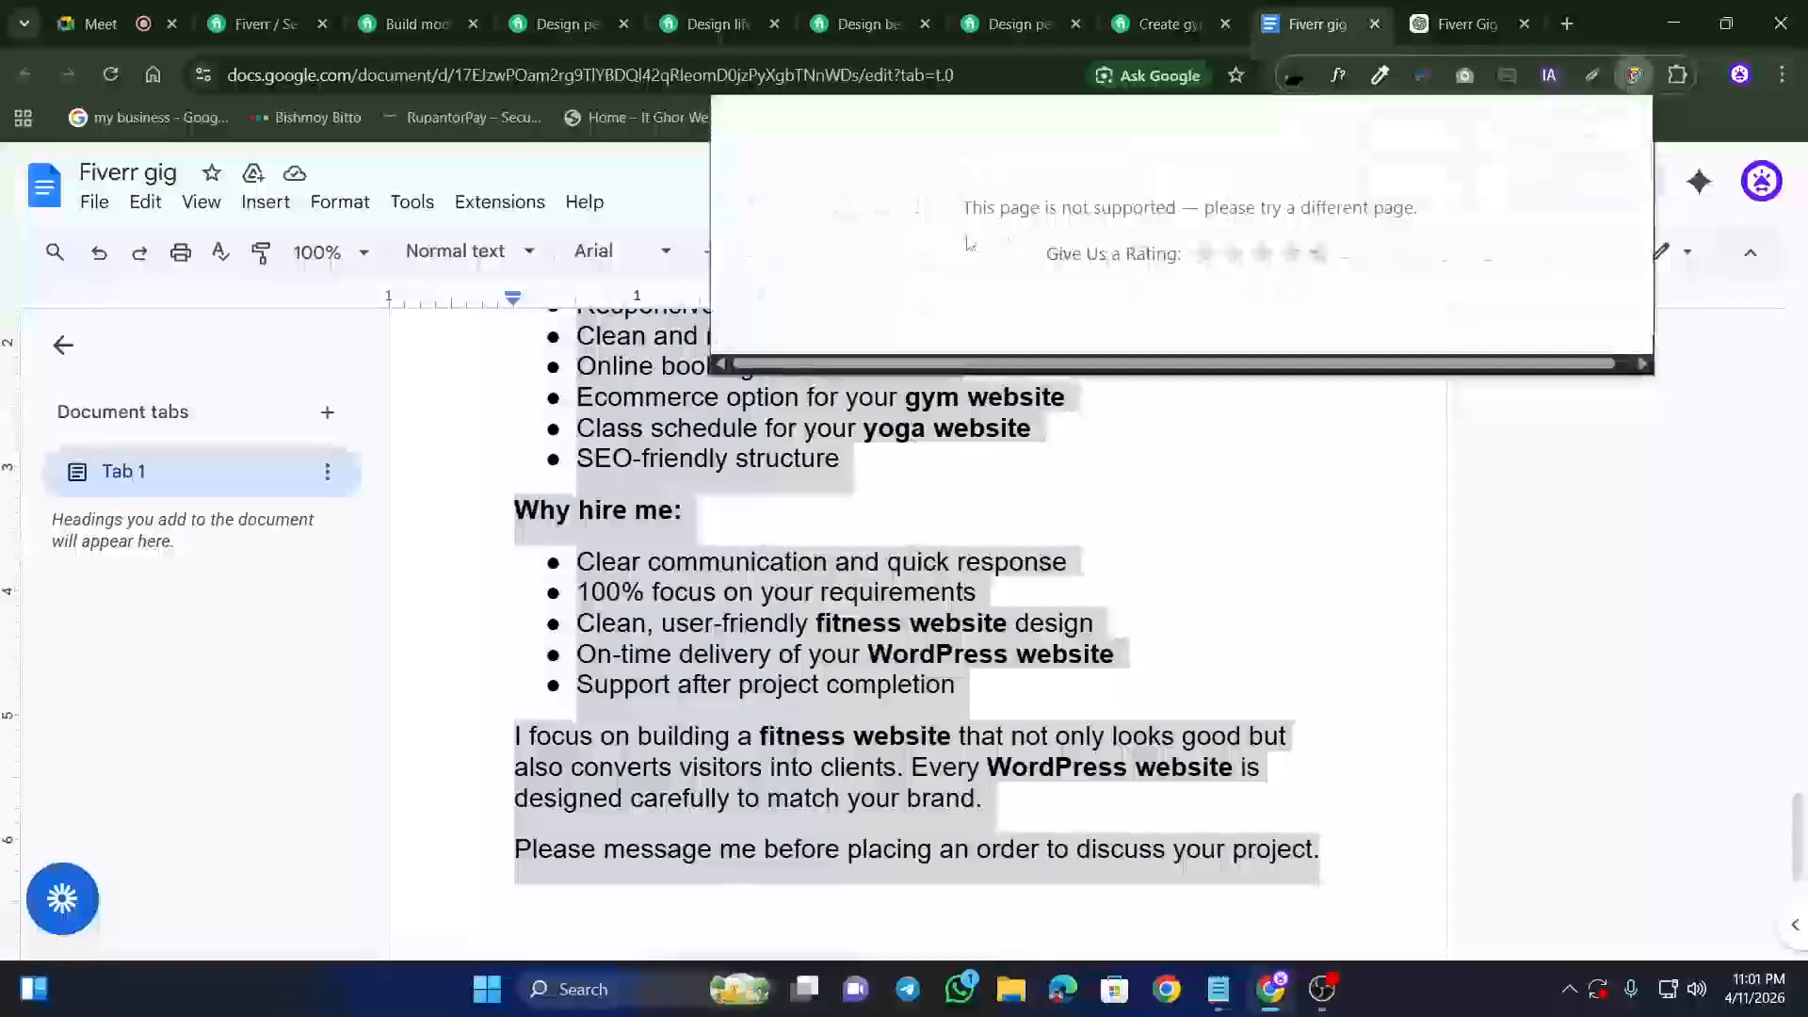
Step: Look through the Fiverr gig document, clear the text selection and try the keyword density extension on it again
{"action": "scroll", "coordinate": [951, 517], "scroll_direction": "up", "scroll_amount": 20}
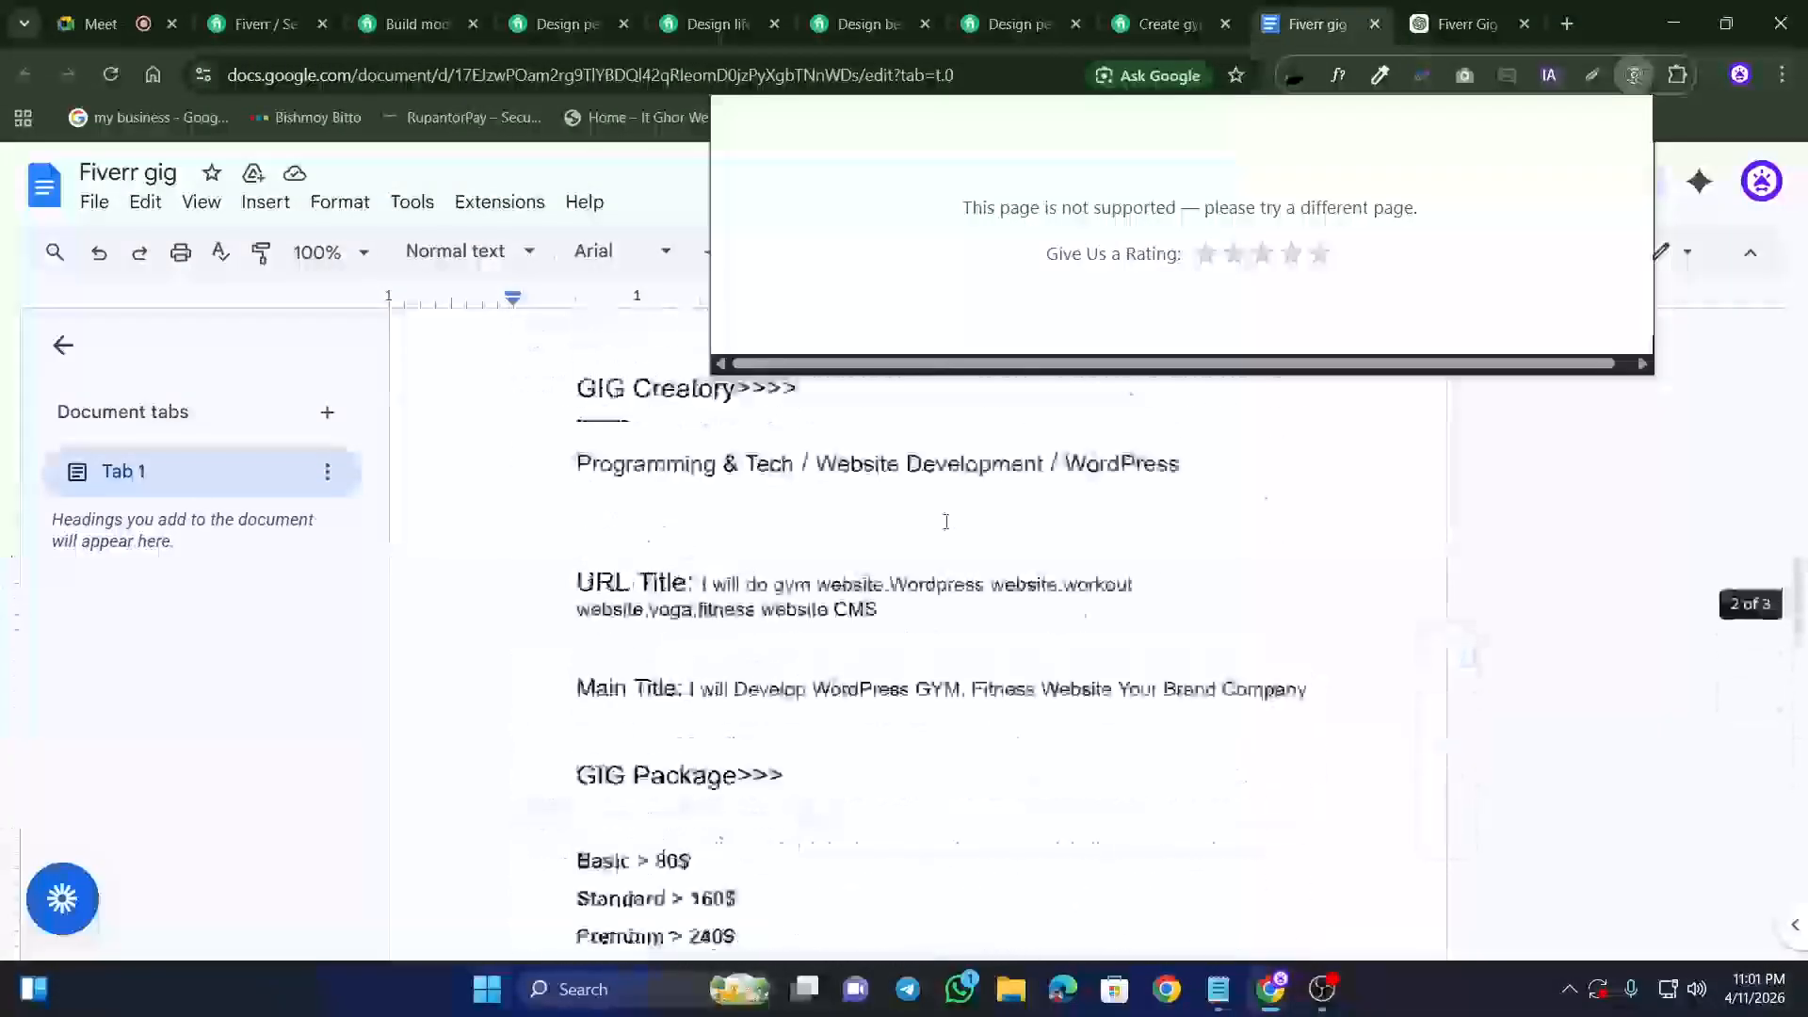
{"action": "scroll", "coordinate": [856, 590], "scroll_direction": "down", "scroll_amount": 15}
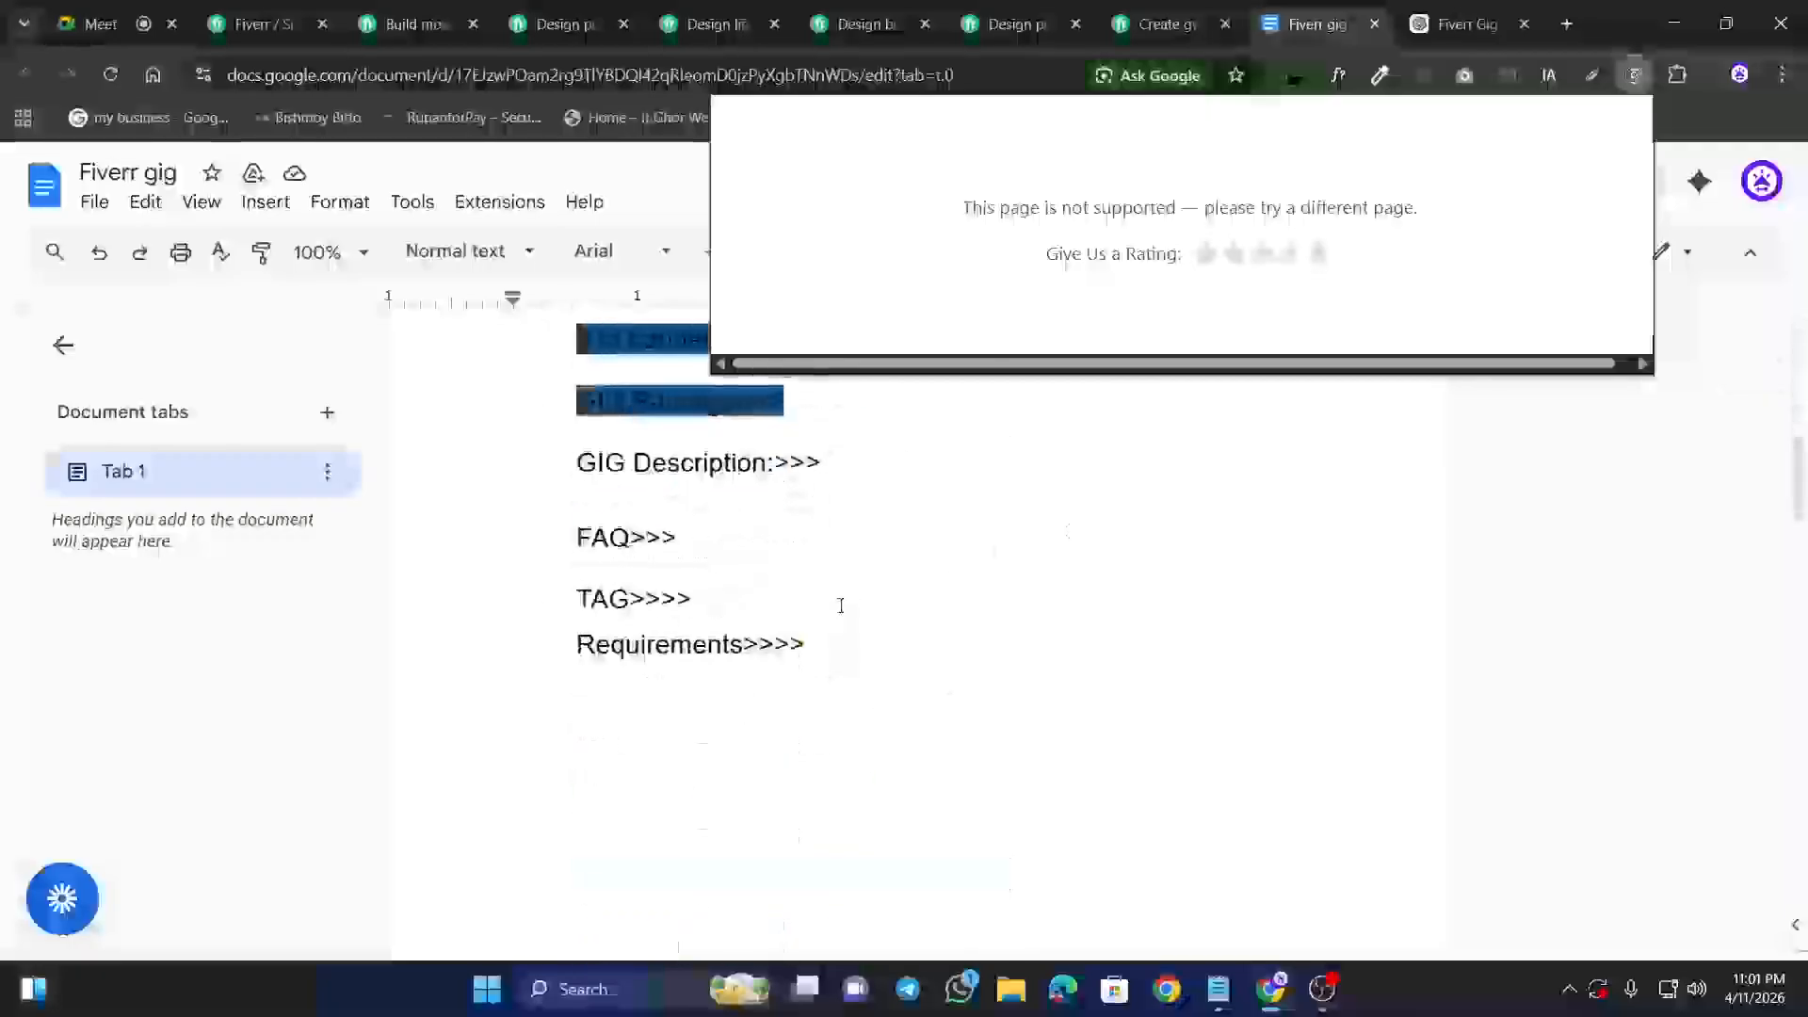
{"action": "scroll", "coordinate": [852, 596], "scroll_direction": "down", "scroll_amount": 9}
{"action": "key", "text": "ctrl+a"}
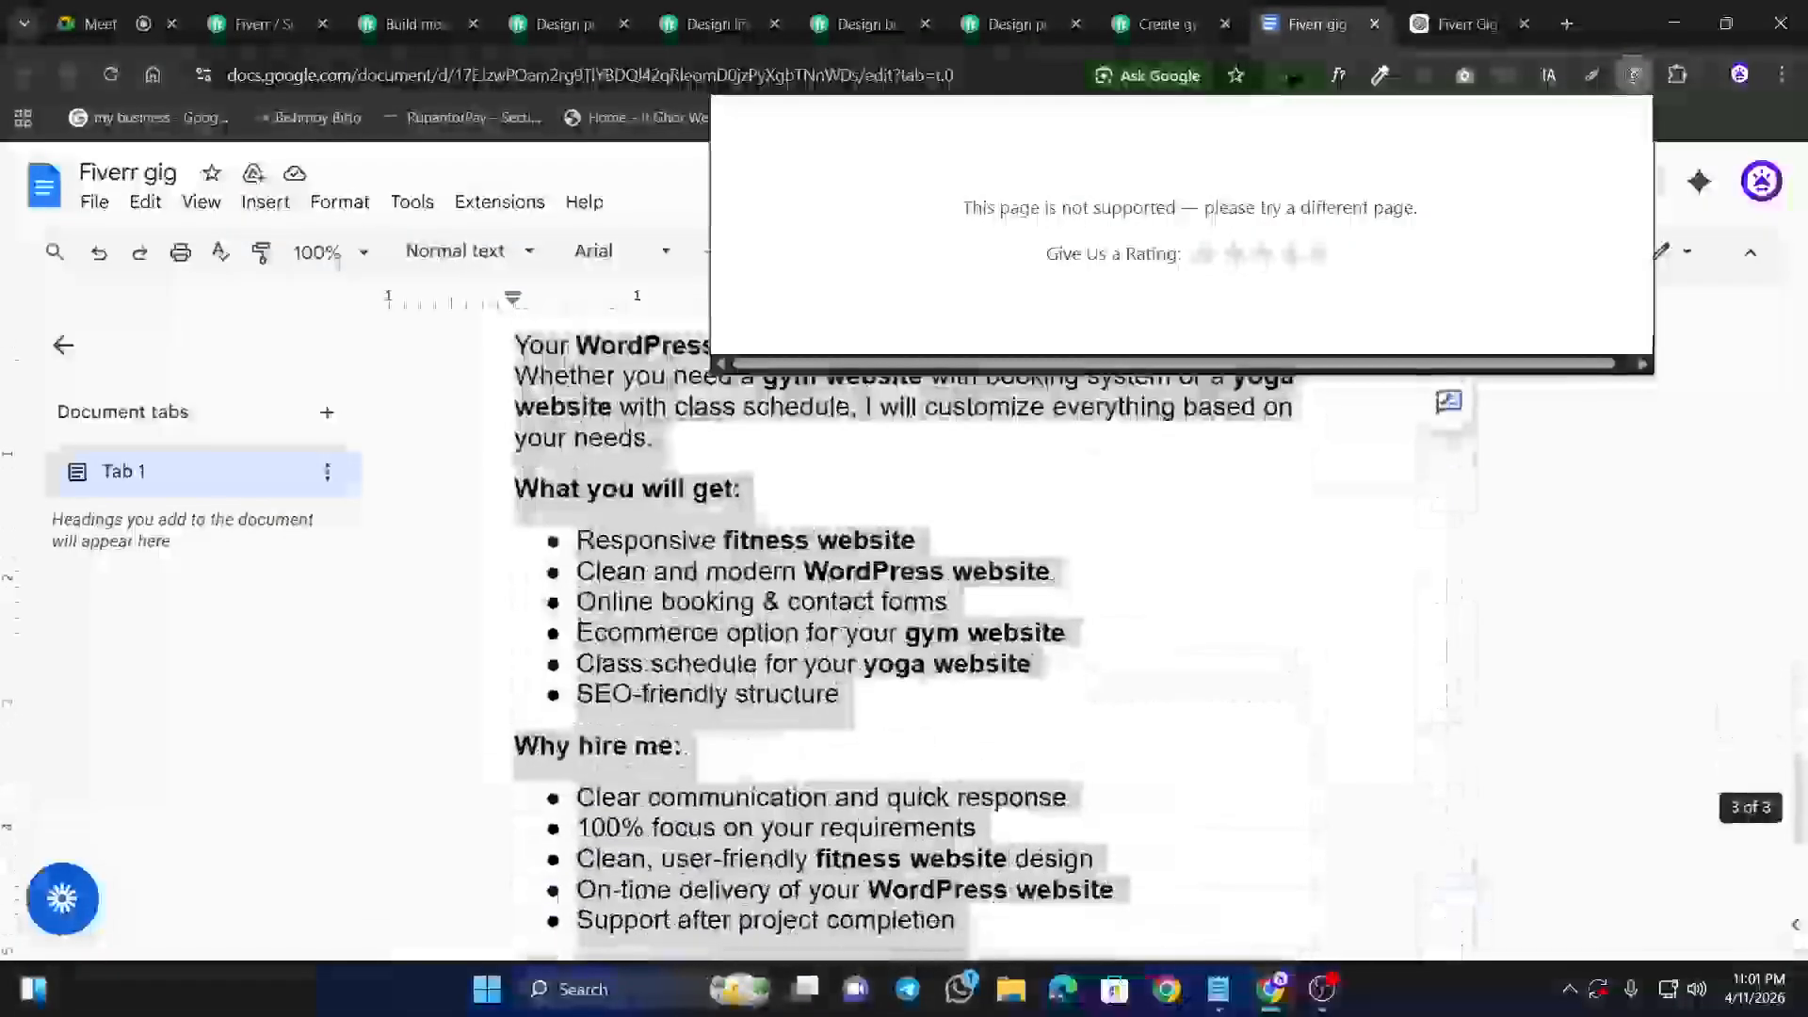
{"action": "left_click", "coordinate": [870, 688]}
{"action": "scroll", "coordinate": [961, 669], "scroll_direction": "up", "scroll_amount": 5}
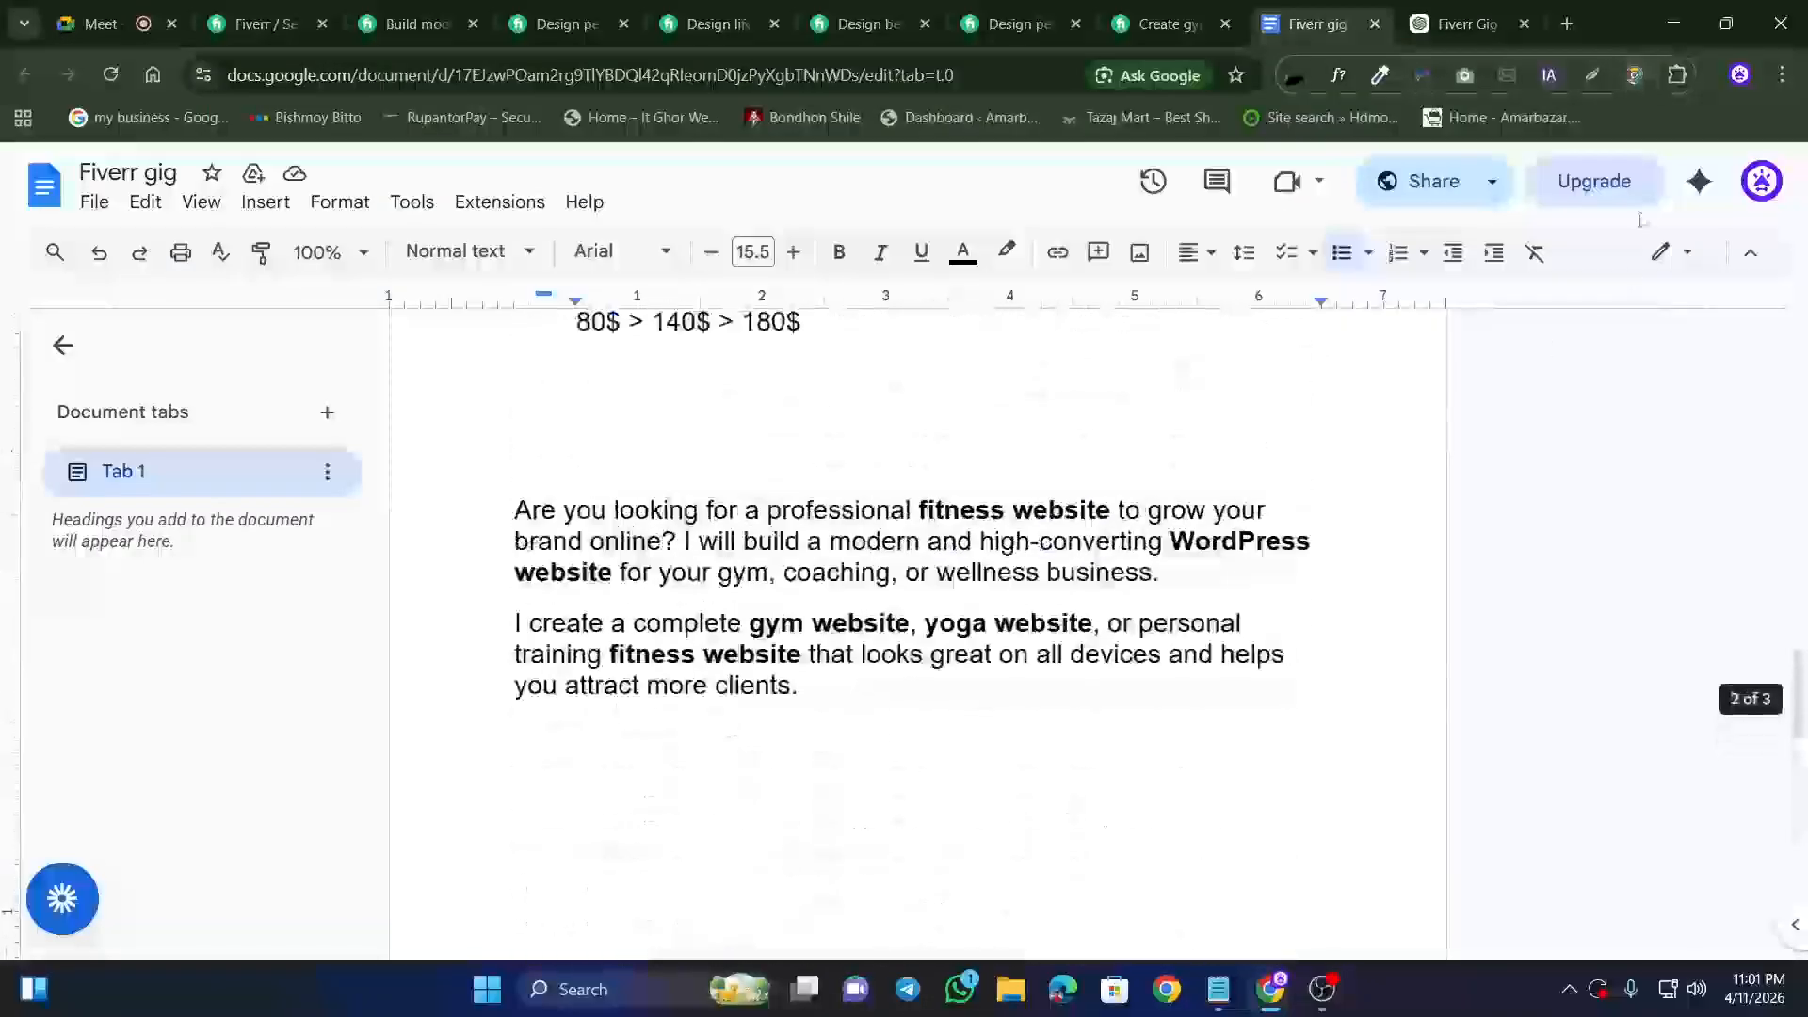
{"action": "left_click", "coordinate": [1634, 76]}
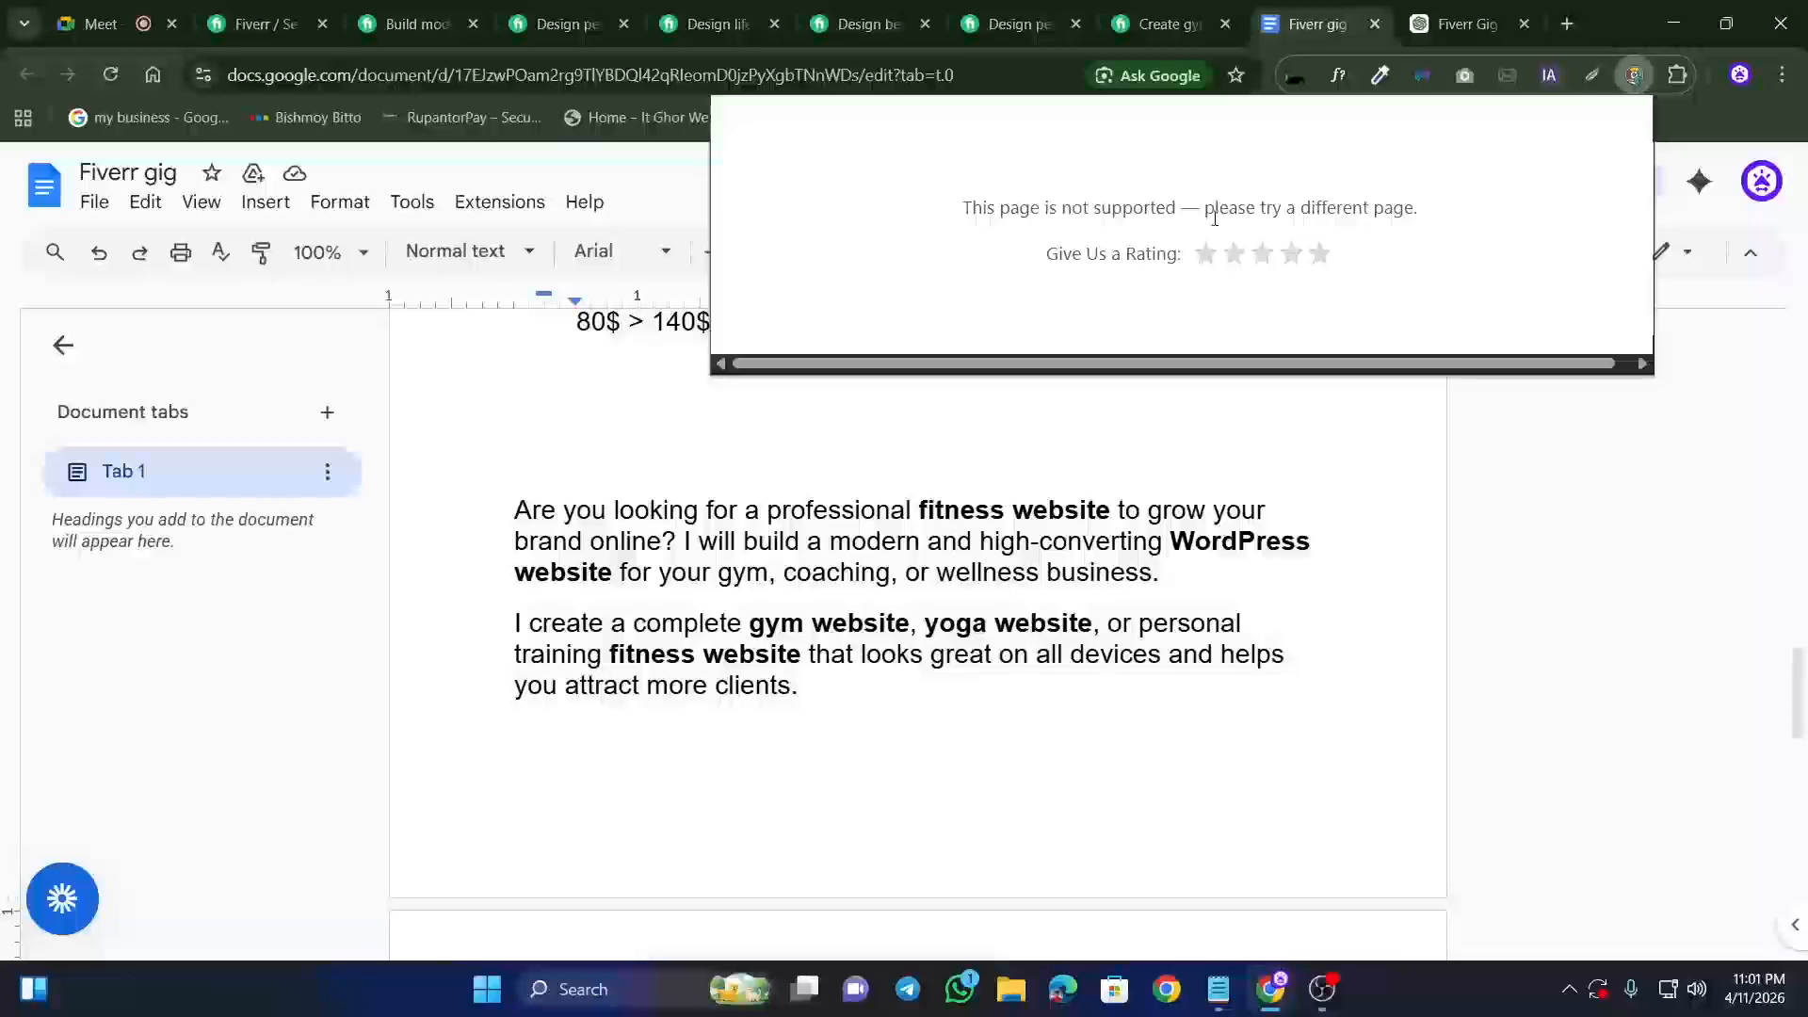
{"action": "left_click", "coordinate": [1321, 256]}
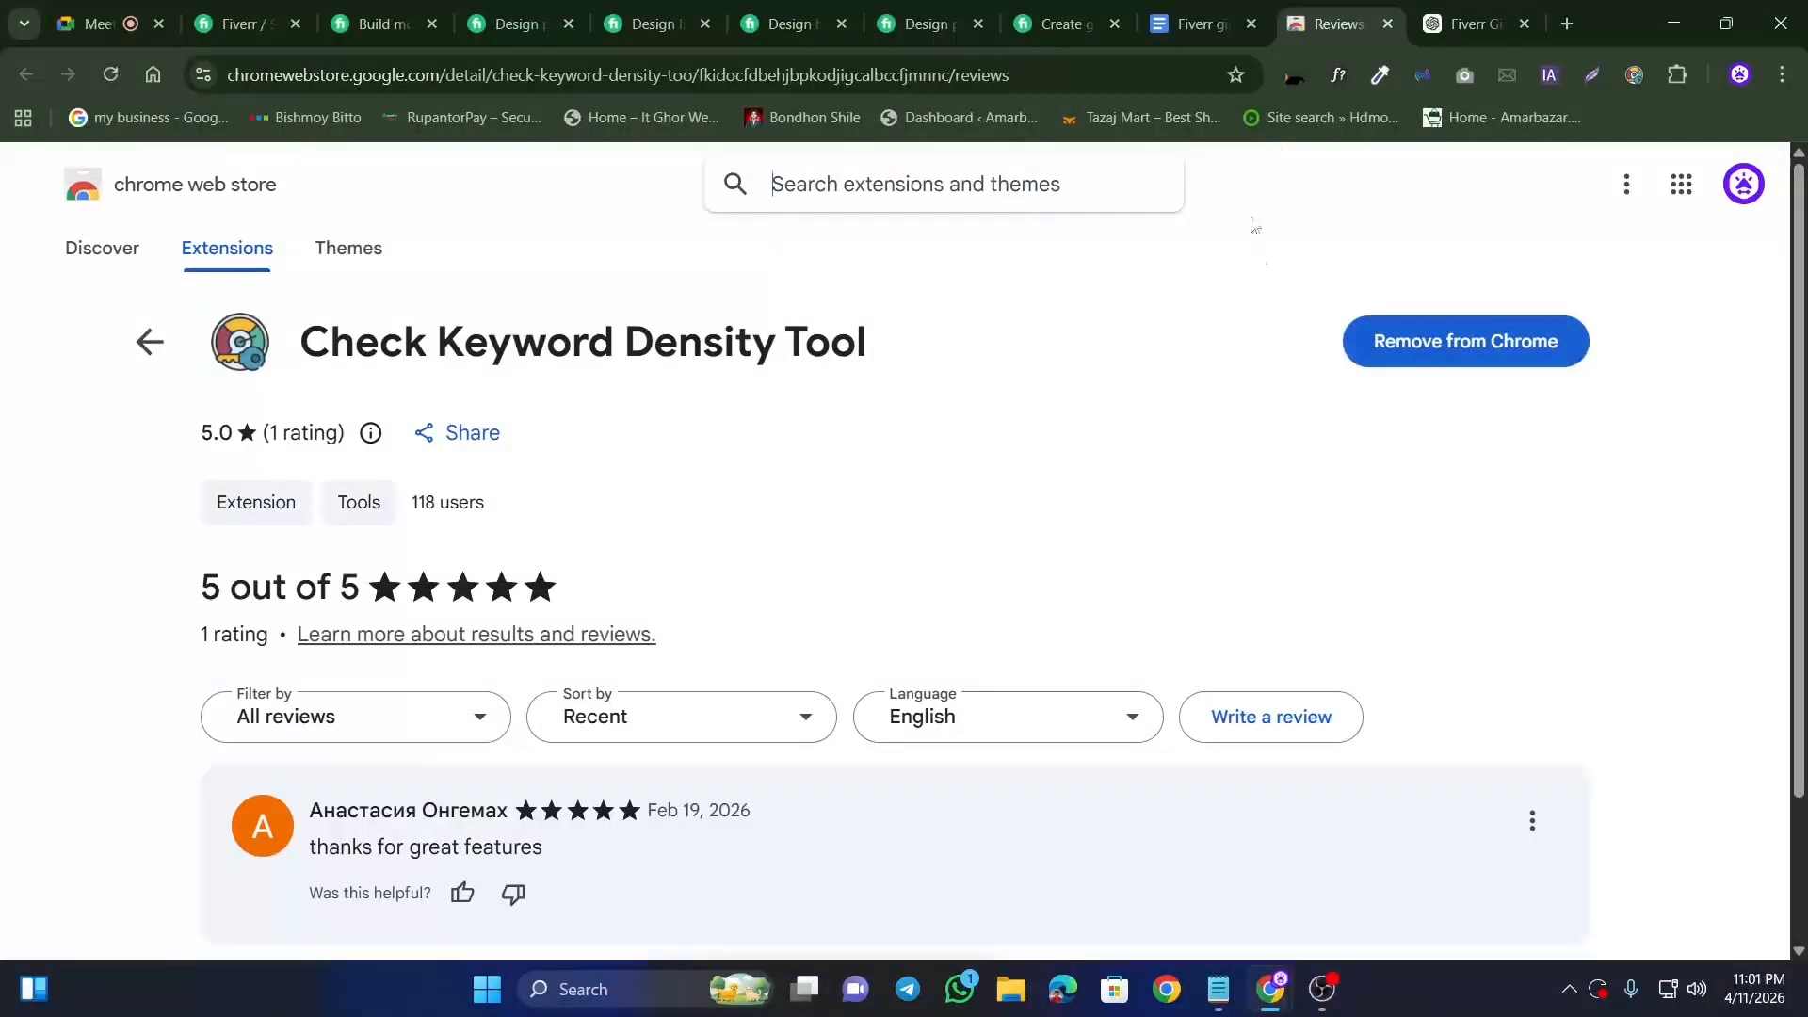
{"action": "left_click", "coordinate": [1387, 24]}
{"action": "left_click", "coordinate": [1400, 12]}
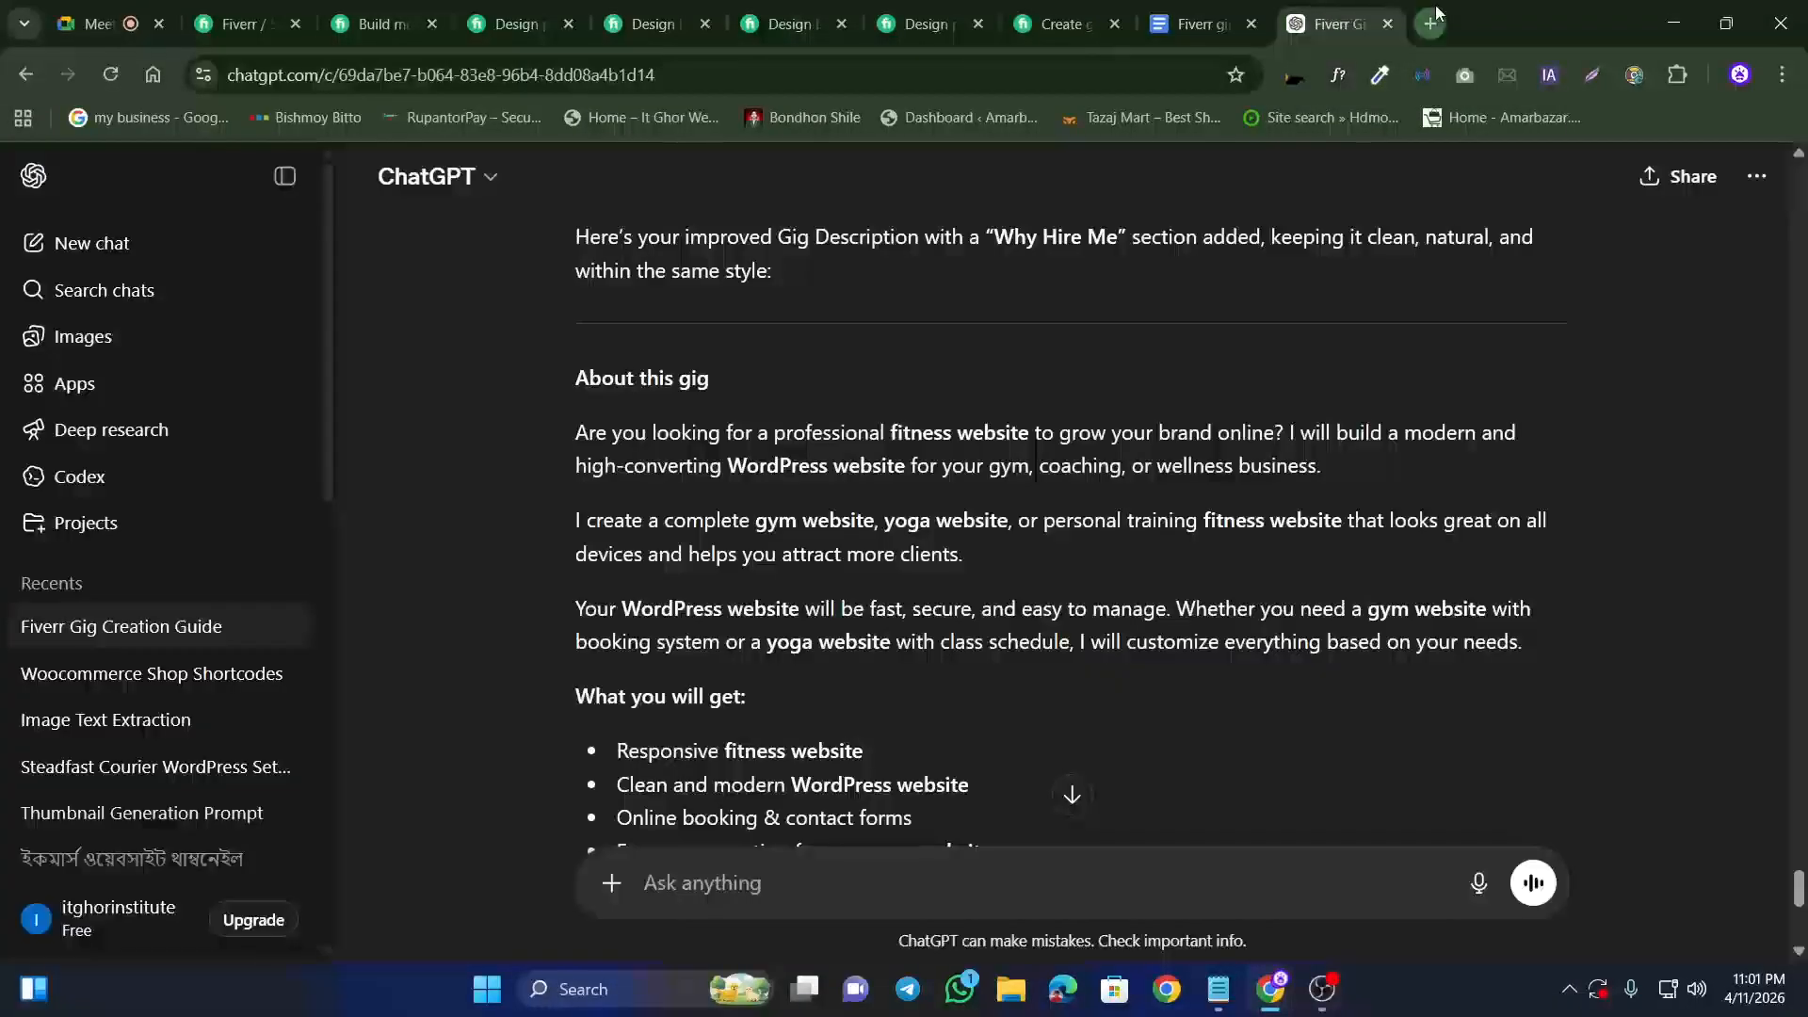
Step: Search Google for "density extension" and open the SEO Review Tools Keyword Density Checker from the results
{"action": "left_click", "coordinate": [1435, 15]}
{"action": "type", "text": "density Checker extinction"}
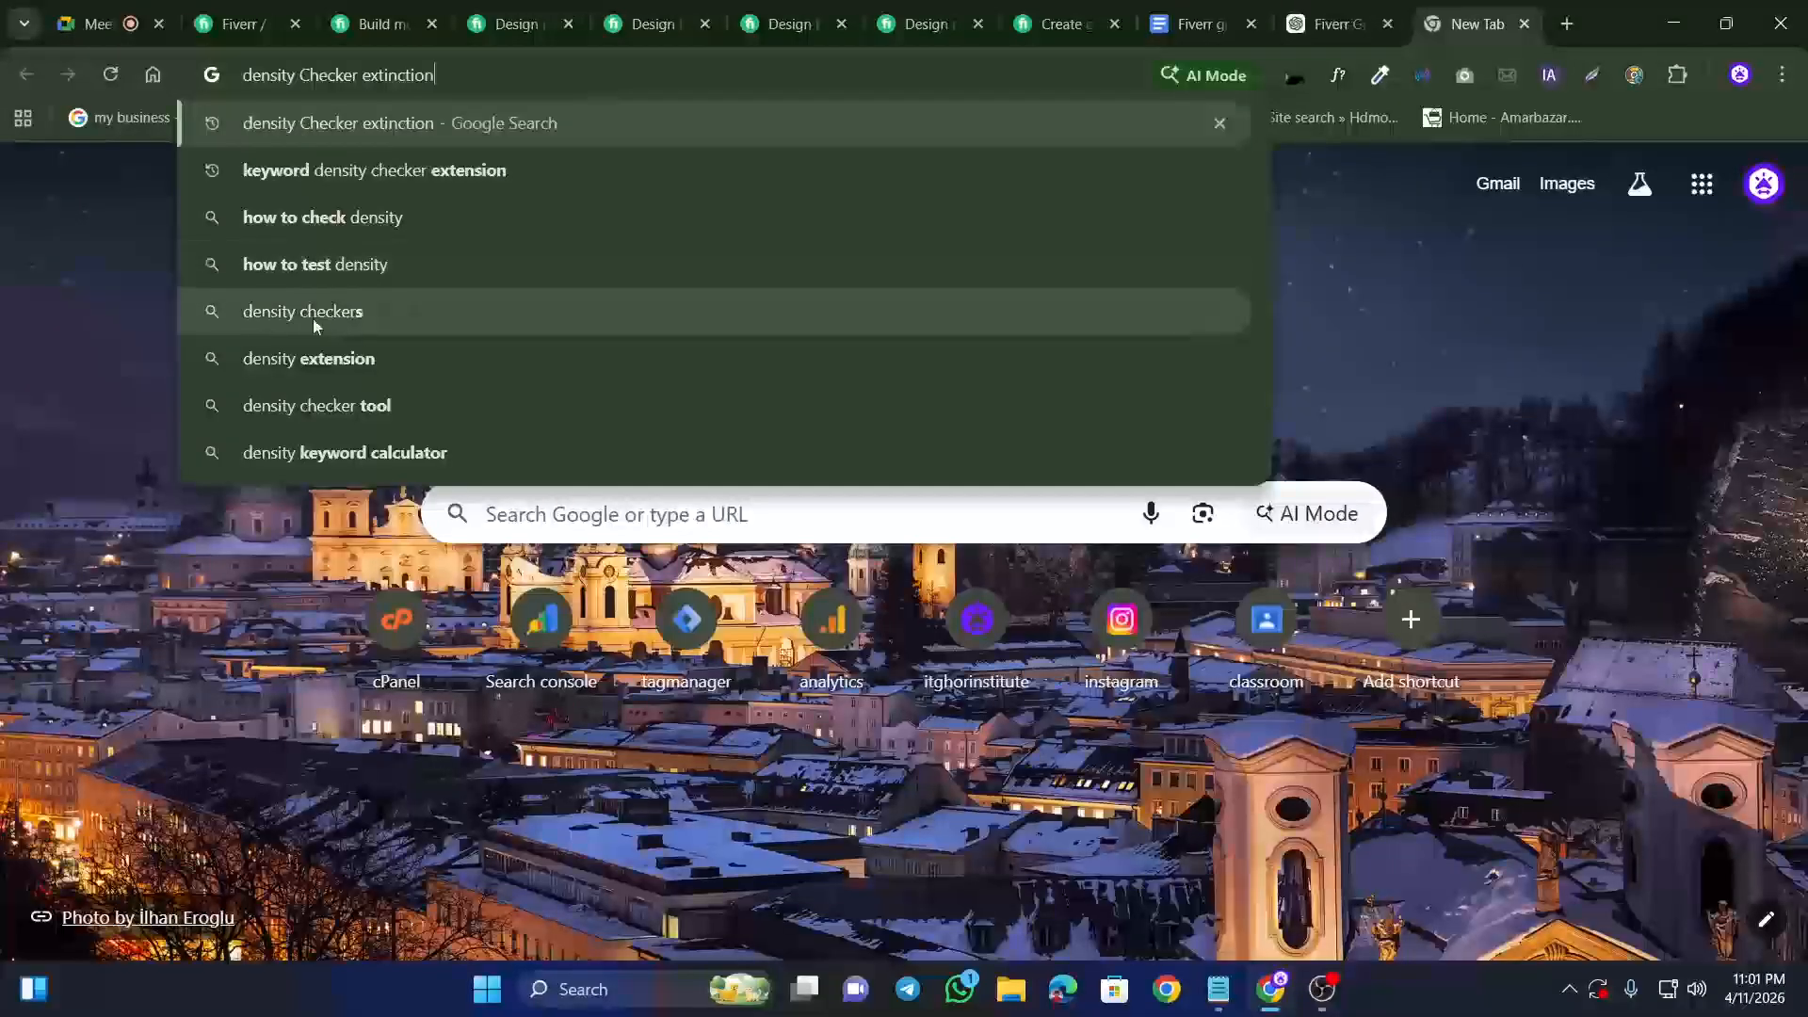
{"action": "left_click", "coordinate": [326, 358]}
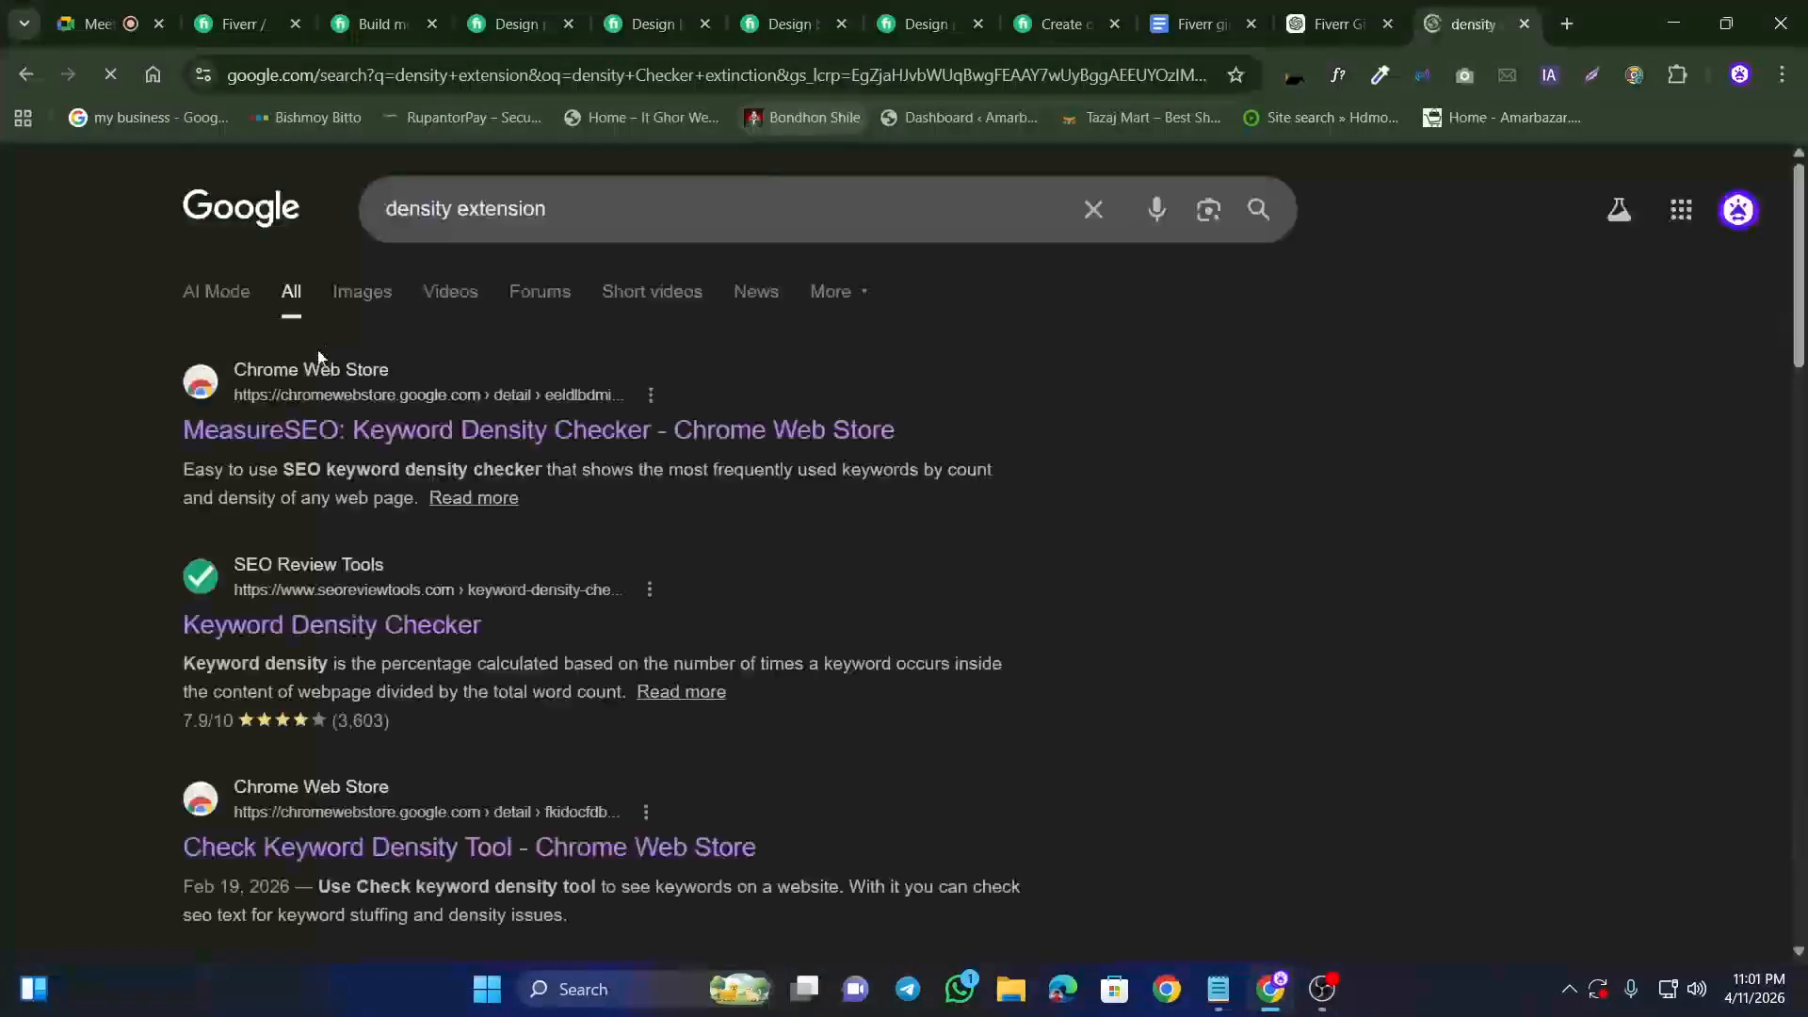
{"action": "scroll", "coordinate": [320, 490], "scroll_direction": "down", "scroll_amount": 1}
{"action": "left_click", "coordinate": [321, 507]}
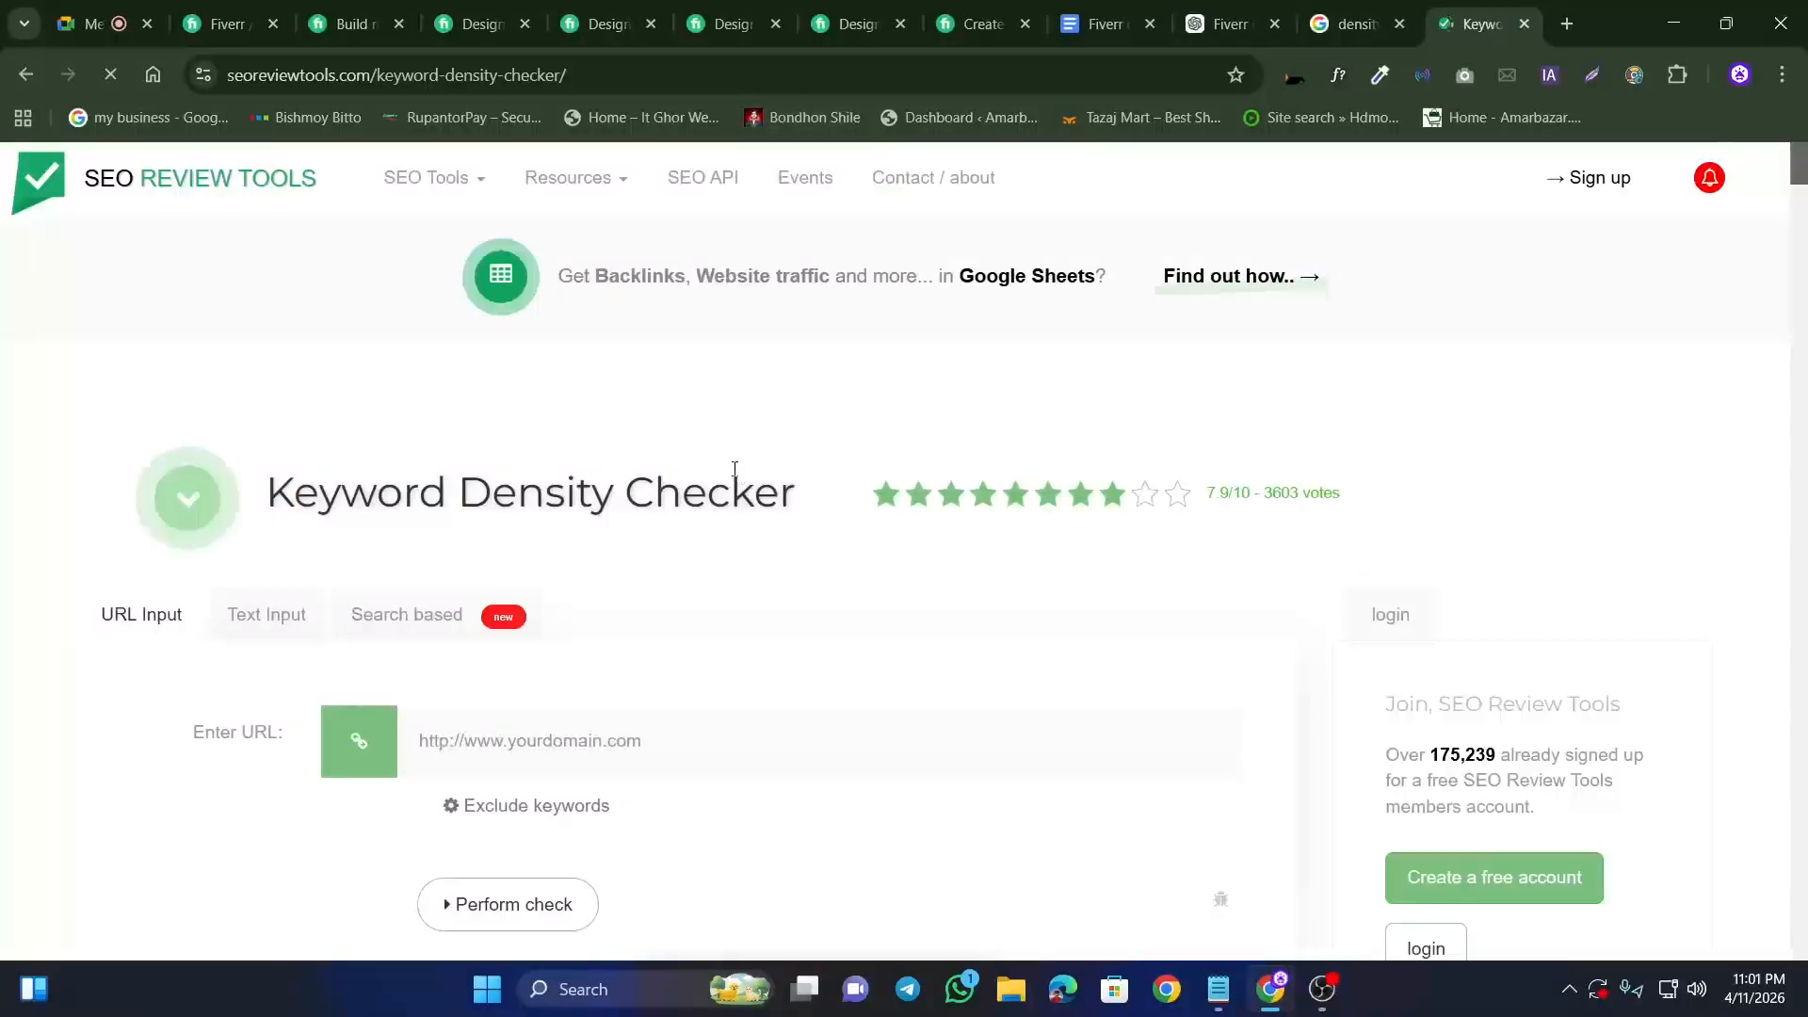
Step: Switch the Keyword Density Checker from URL input to text input
{"action": "scroll", "coordinate": [688, 517], "scroll_direction": "down", "scroll_amount": 1}
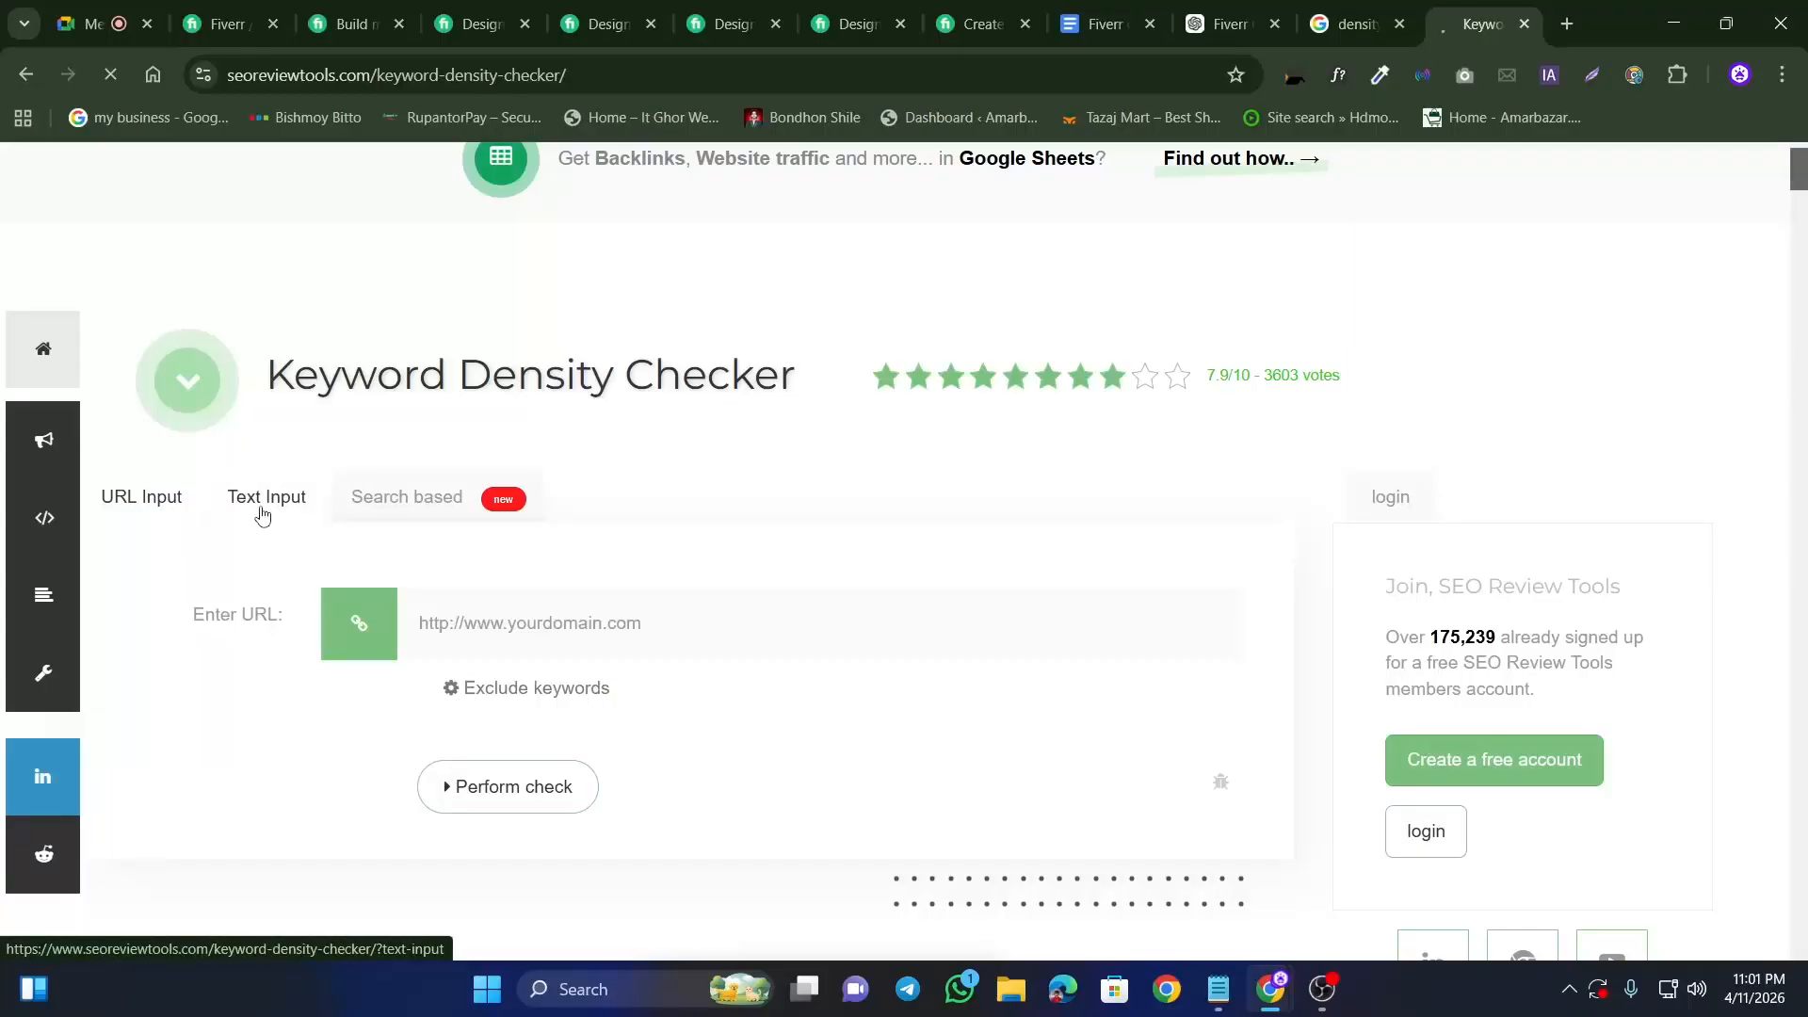
{"action": "scroll", "coordinate": [471, 565], "scroll_direction": "down", "scroll_amount": 3}
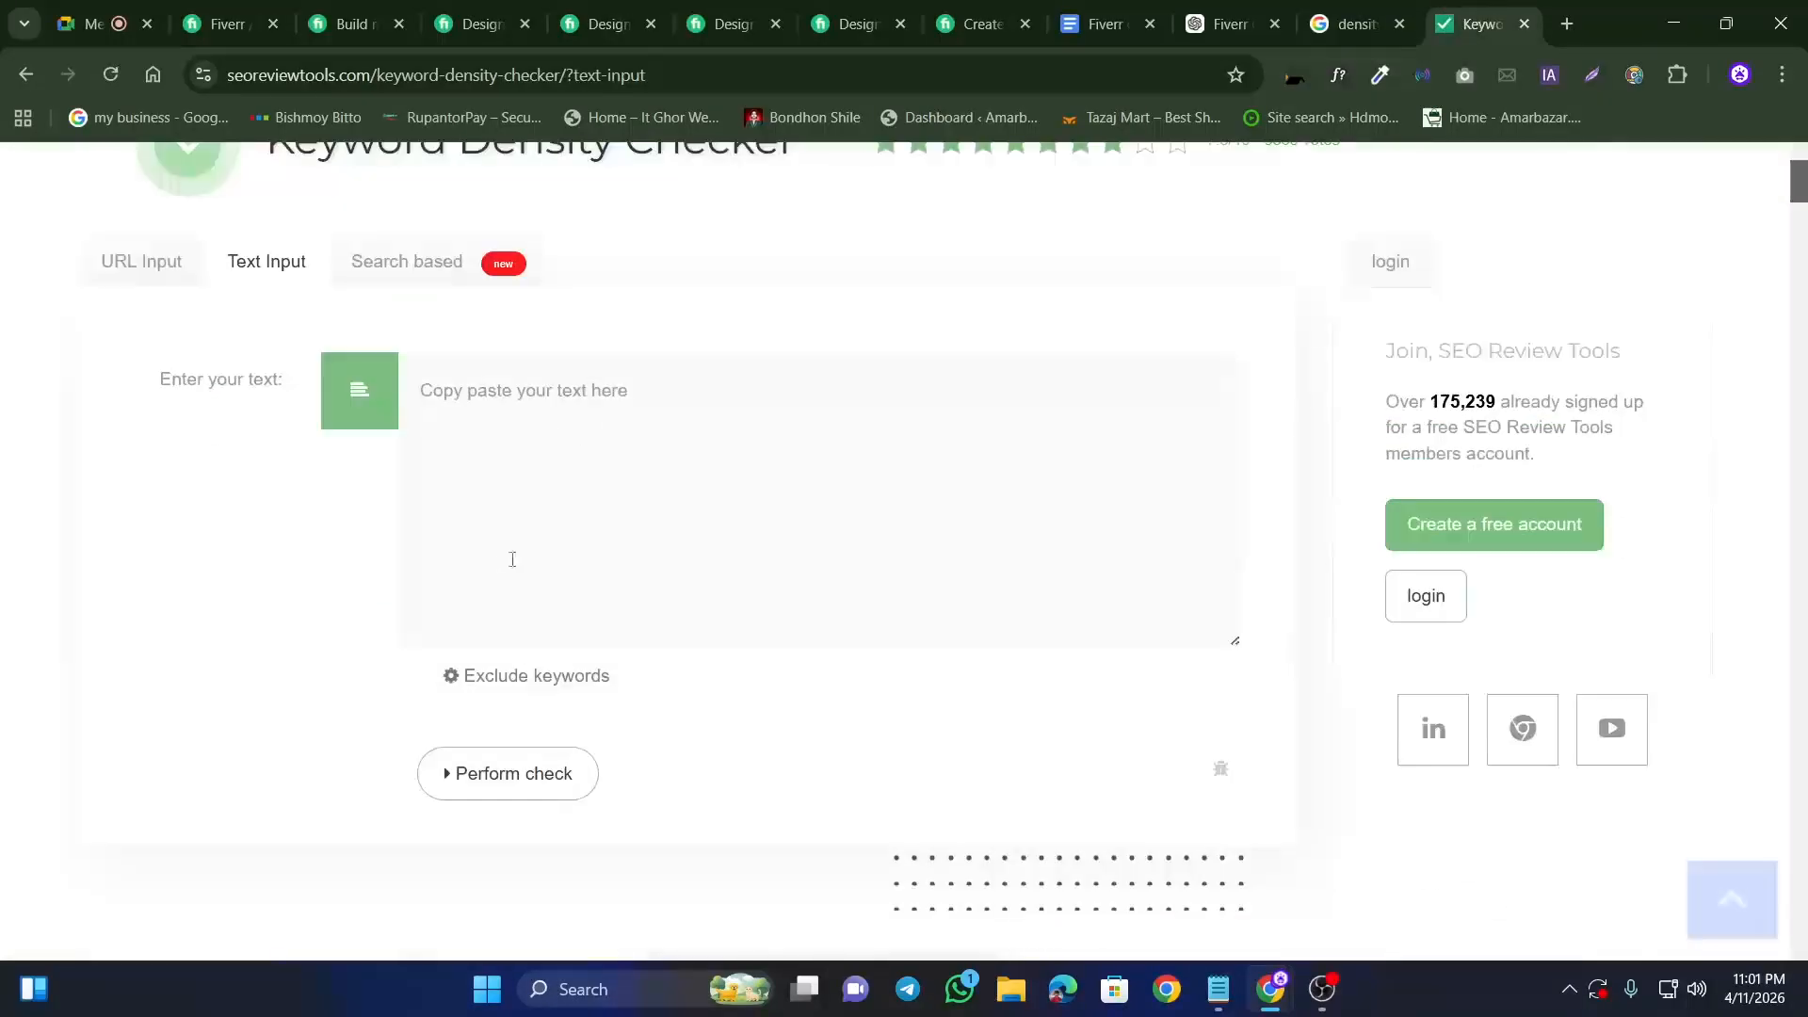
{"action": "scroll", "coordinate": [407, 595], "scroll_direction": "up", "scroll_amount": 2}
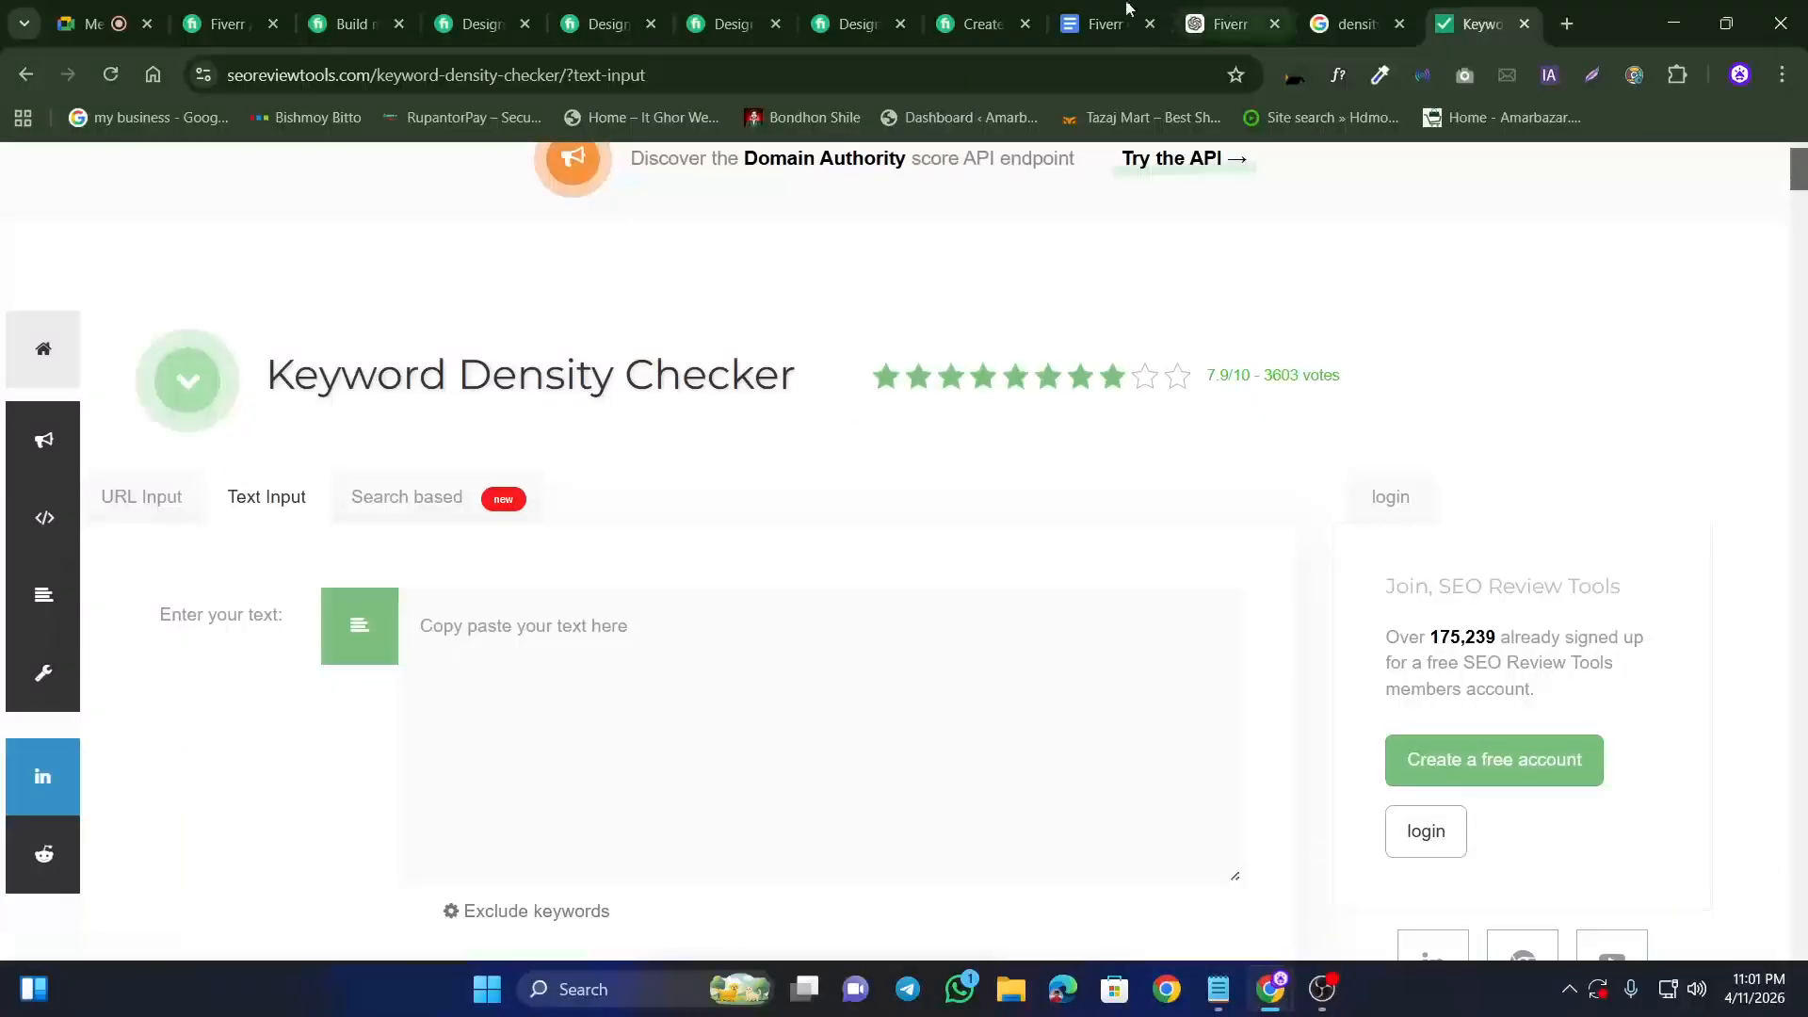
Step: Copy the full gig description in the Fiverr gig document, from "Are you looking for a professional fitness website" to the closing message line
{"action": "left_click", "coordinate": [1101, 24]}
{"action": "left_click_drag", "start_coordinate": [812, 694], "coordinate": [563, 688]}
{"action": "left_click", "coordinate": [803, 660]}
{"action": "scroll", "coordinate": [803, 662], "scroll_direction": "down", "scroll_amount": 5}
{"action": "scroll", "coordinate": [803, 662], "scroll_direction": "down", "scroll_amount": 7}
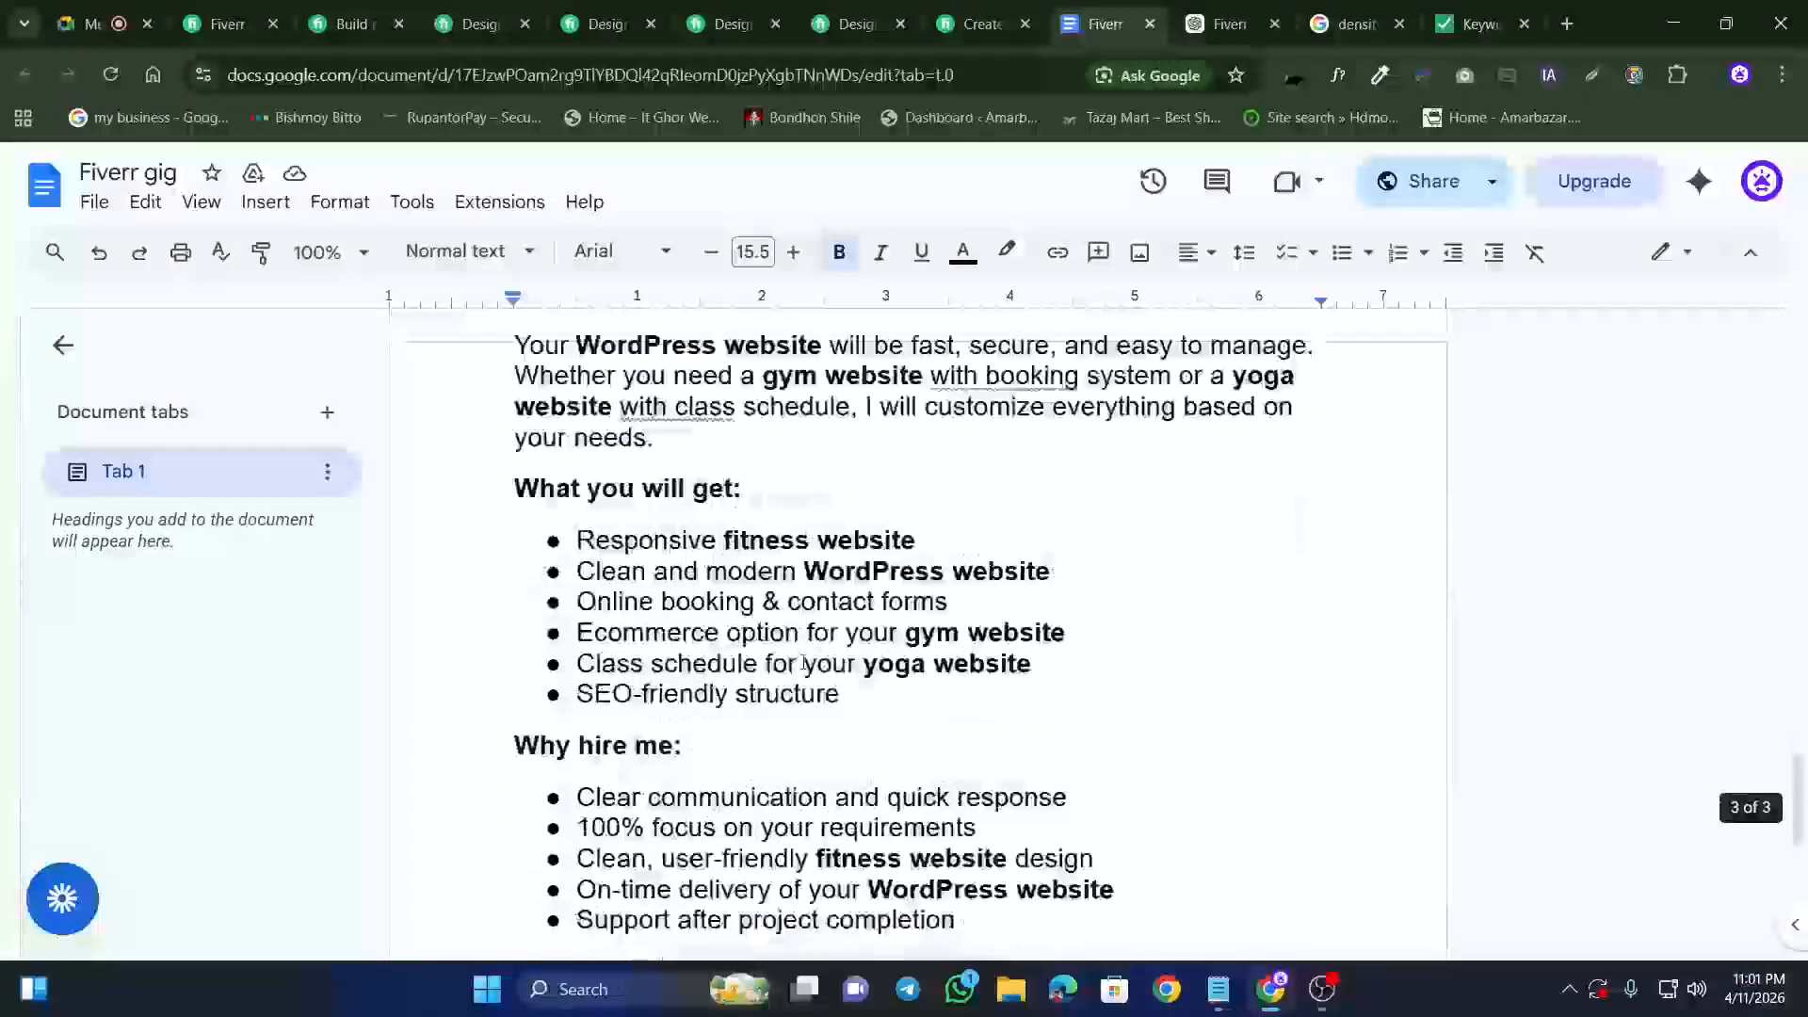
{"action": "left_click_drag", "start_coordinate": [1322, 621], "coordinate": [406, 722]}
{"action": "left_click_drag", "start_coordinate": [517, 761], "coordinate": [516, 744]}
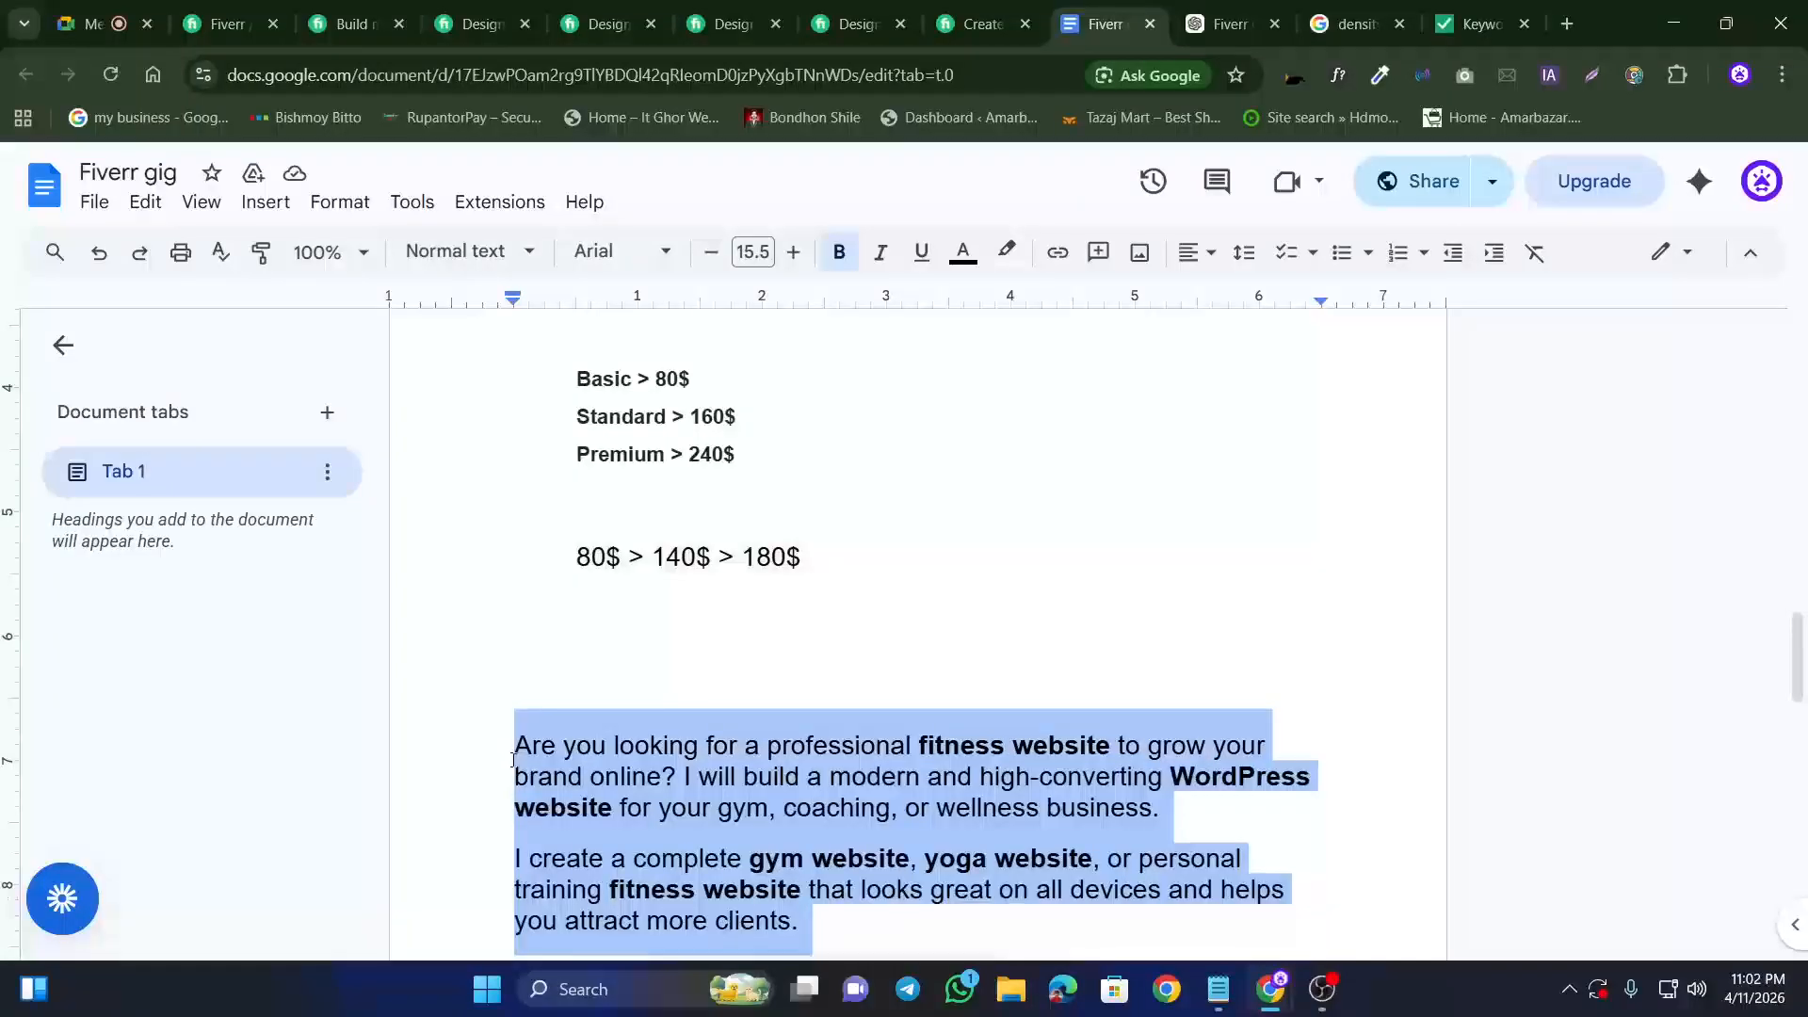
{"action": "right_click", "coordinate": [535, 744]}
{"action": "left_click", "coordinate": [615, 362]}
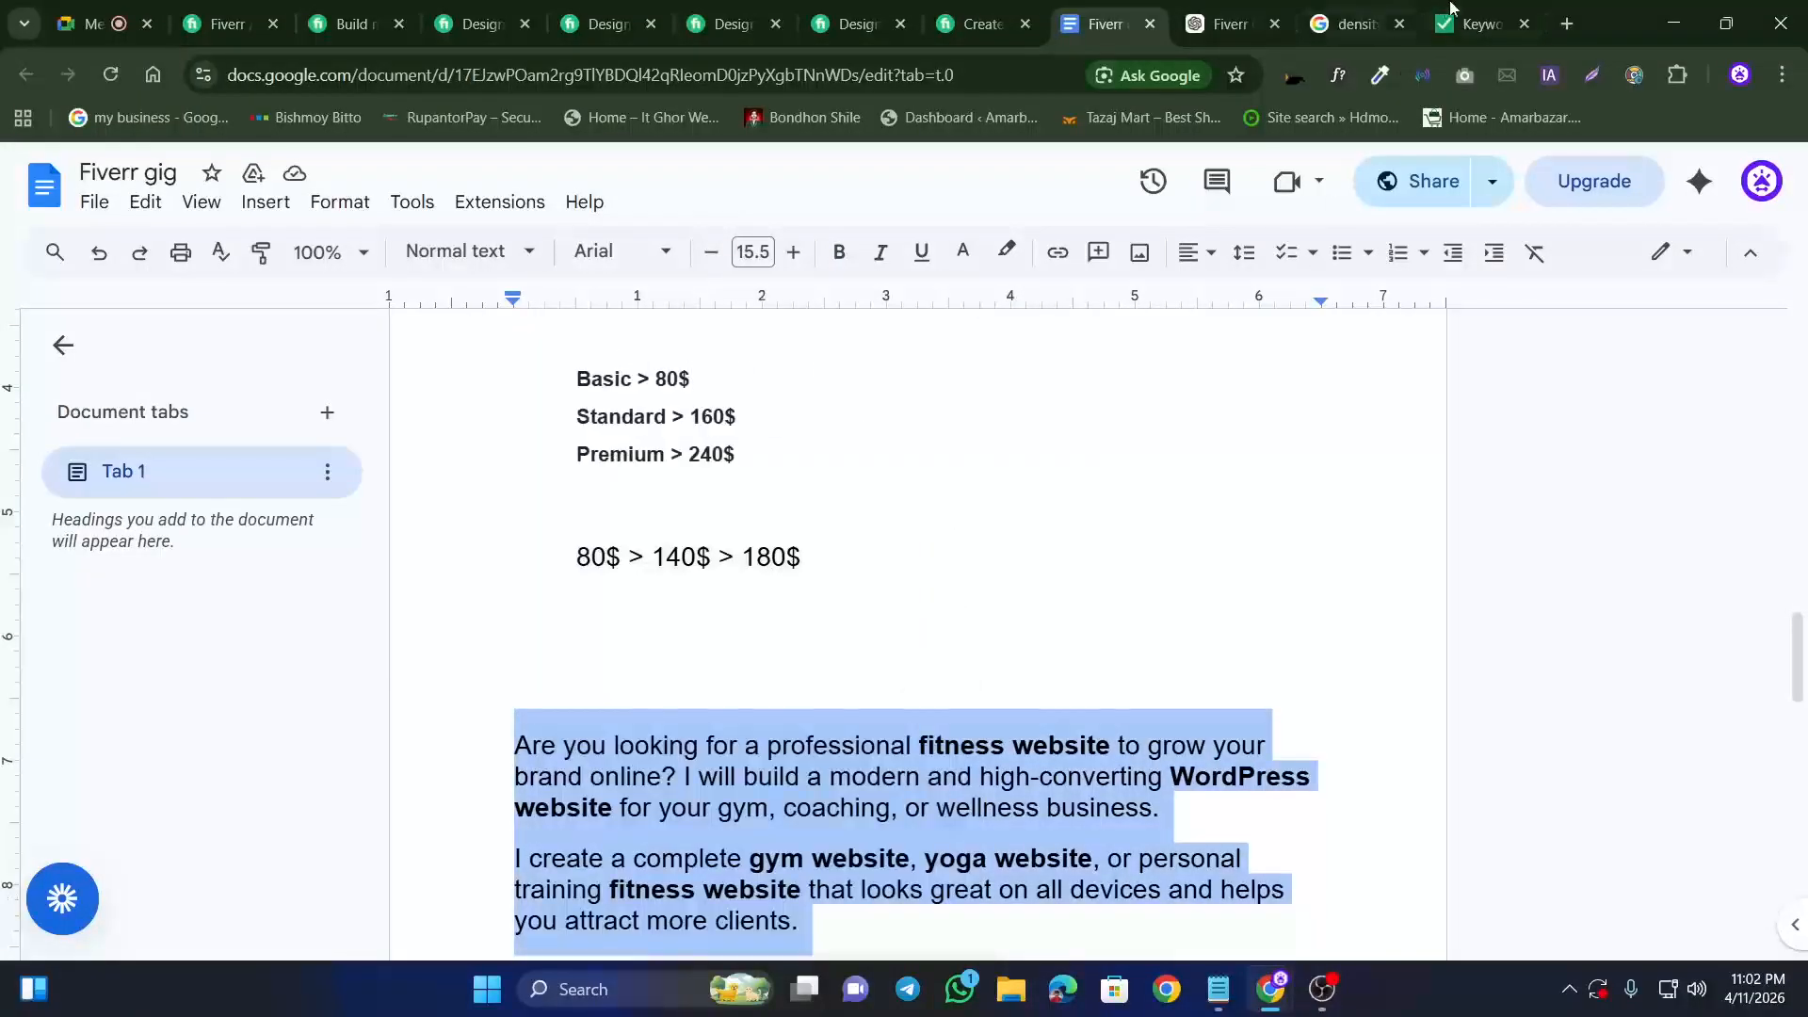
Step: Paste the gig description into the Keyword Density Checker's text input and perform the check
{"action": "left_click", "coordinate": [1480, 24]}
{"action": "left_click", "coordinate": [252, 513]}
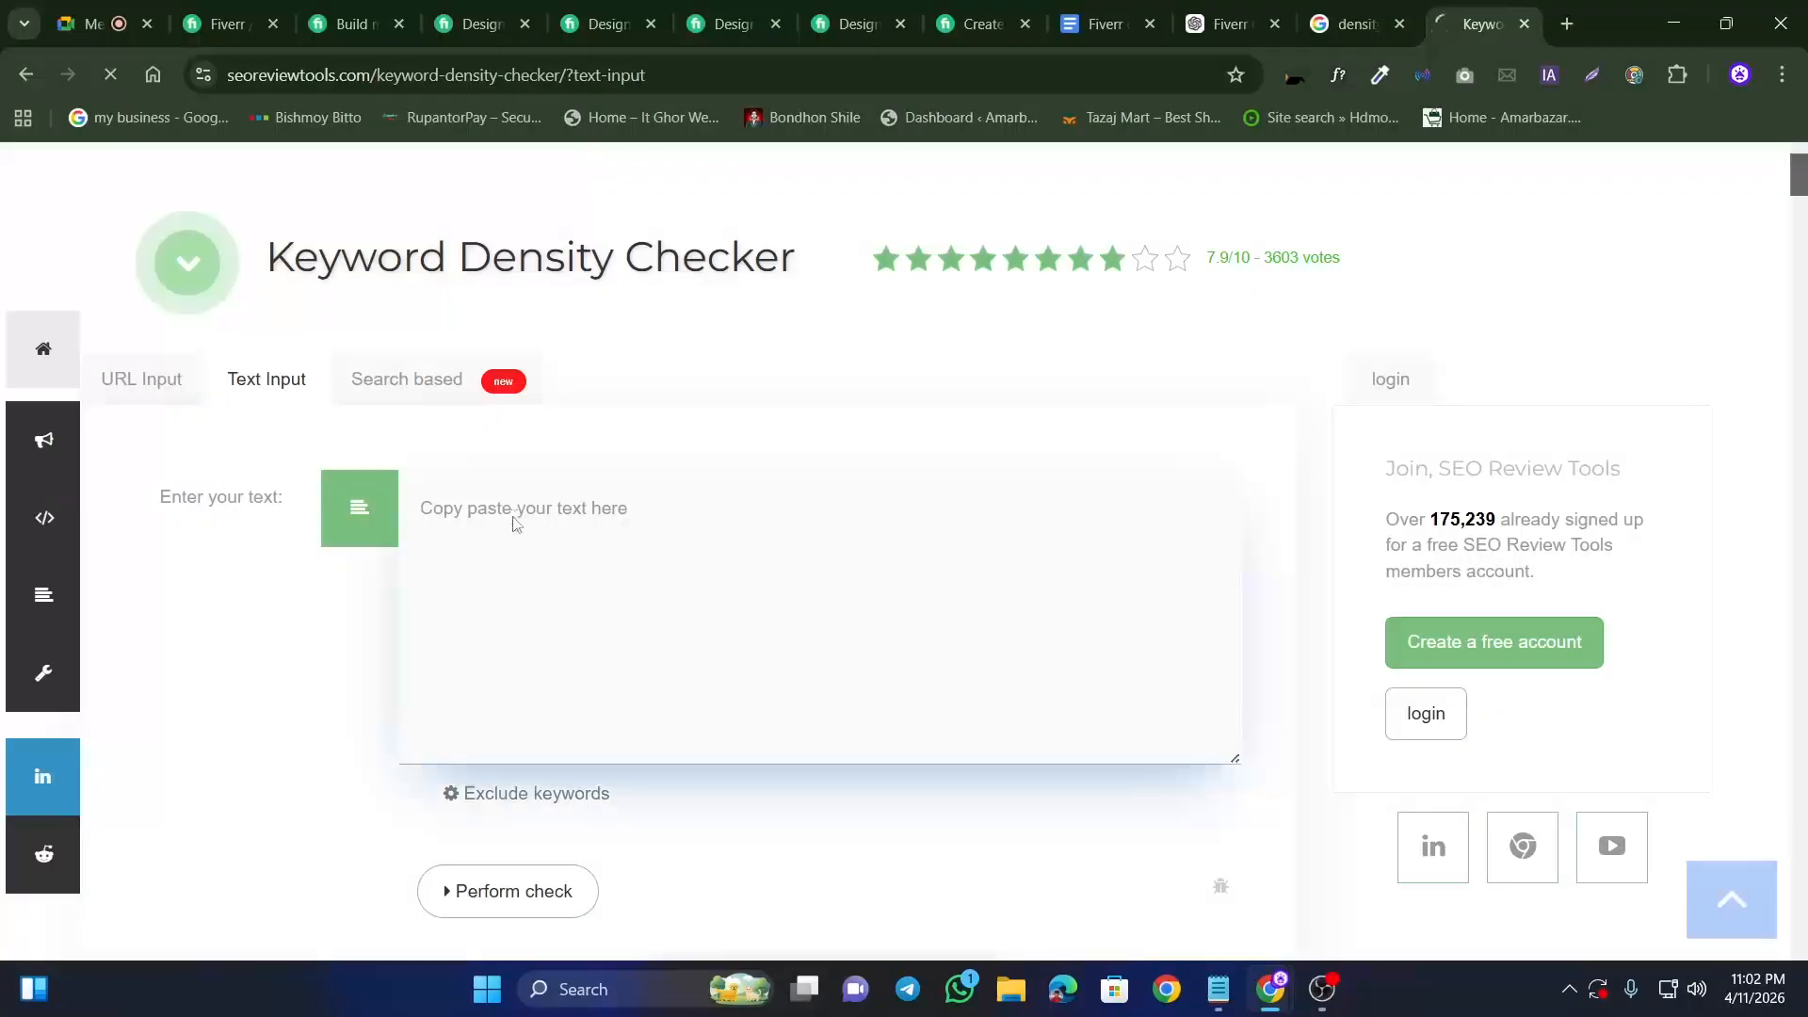
{"action": "left_click", "coordinate": [450, 746]}
{"action": "key", "text": "ctrl+v"}
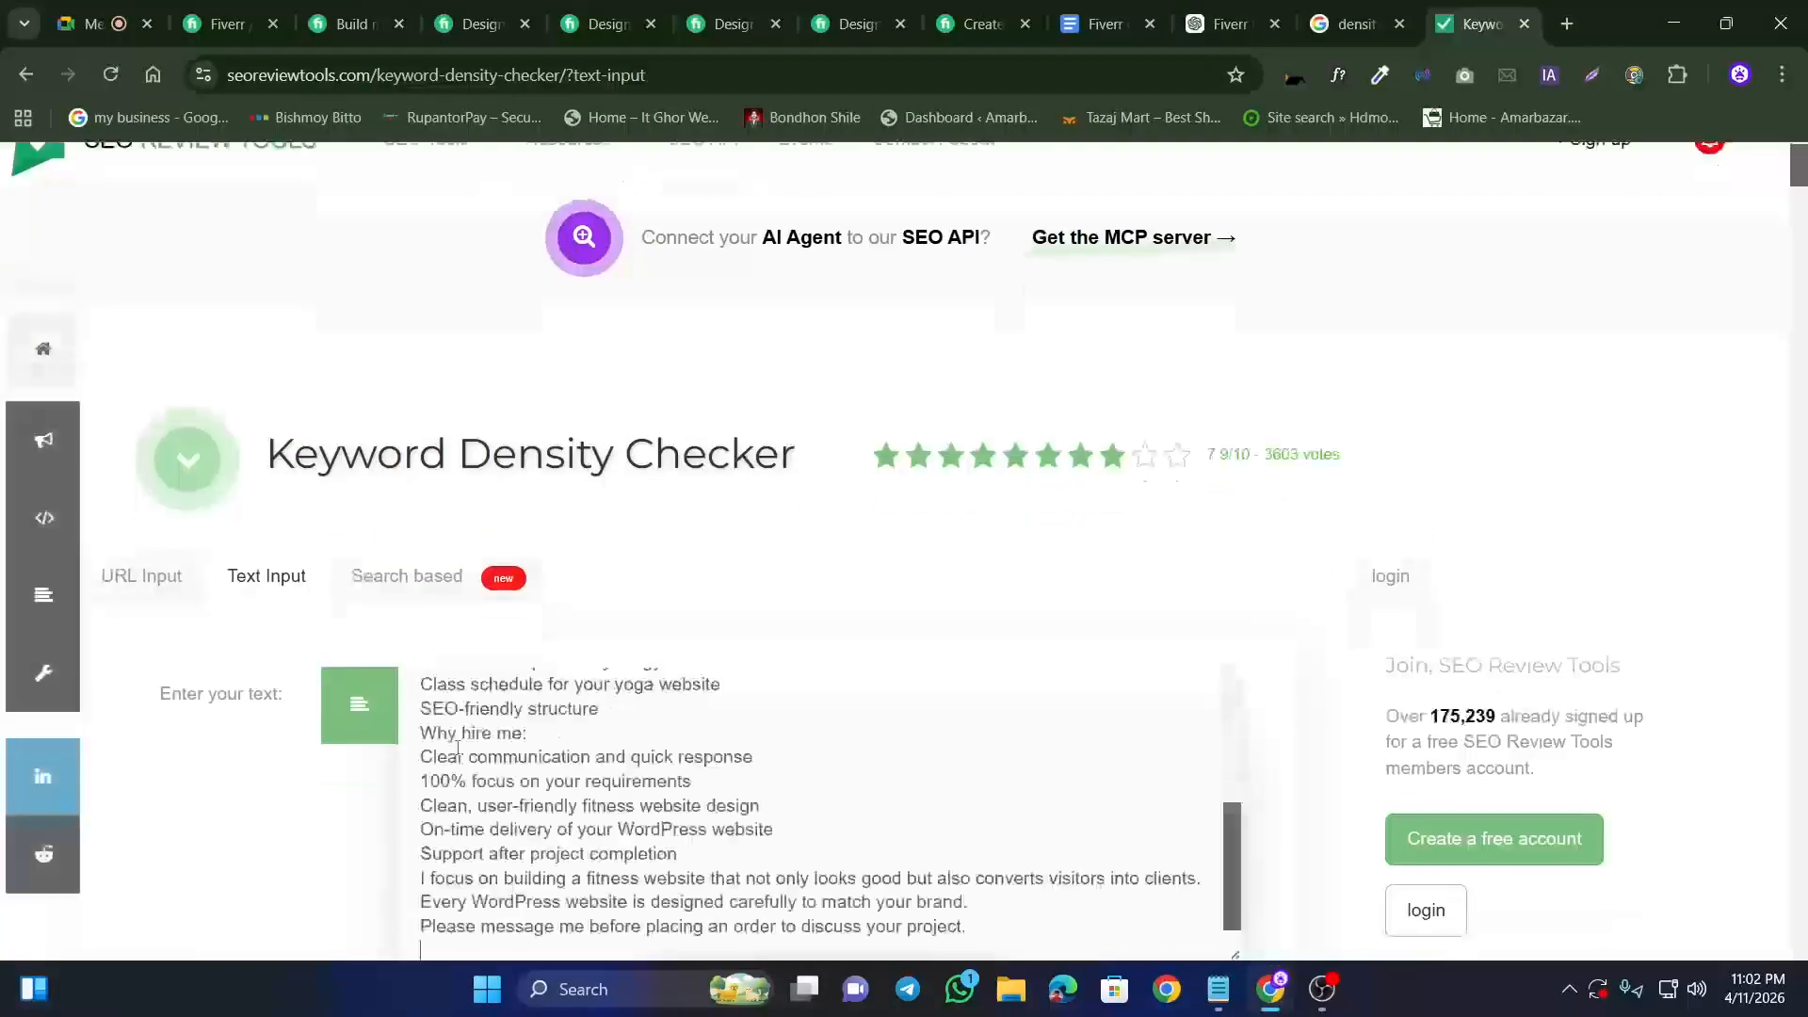
{"action": "scroll", "coordinate": [828, 596], "scroll_direction": "down", "scroll_amount": 4}
{"action": "scroll", "coordinate": [1233, 528], "scroll_direction": "up", "scroll_amount": 10}
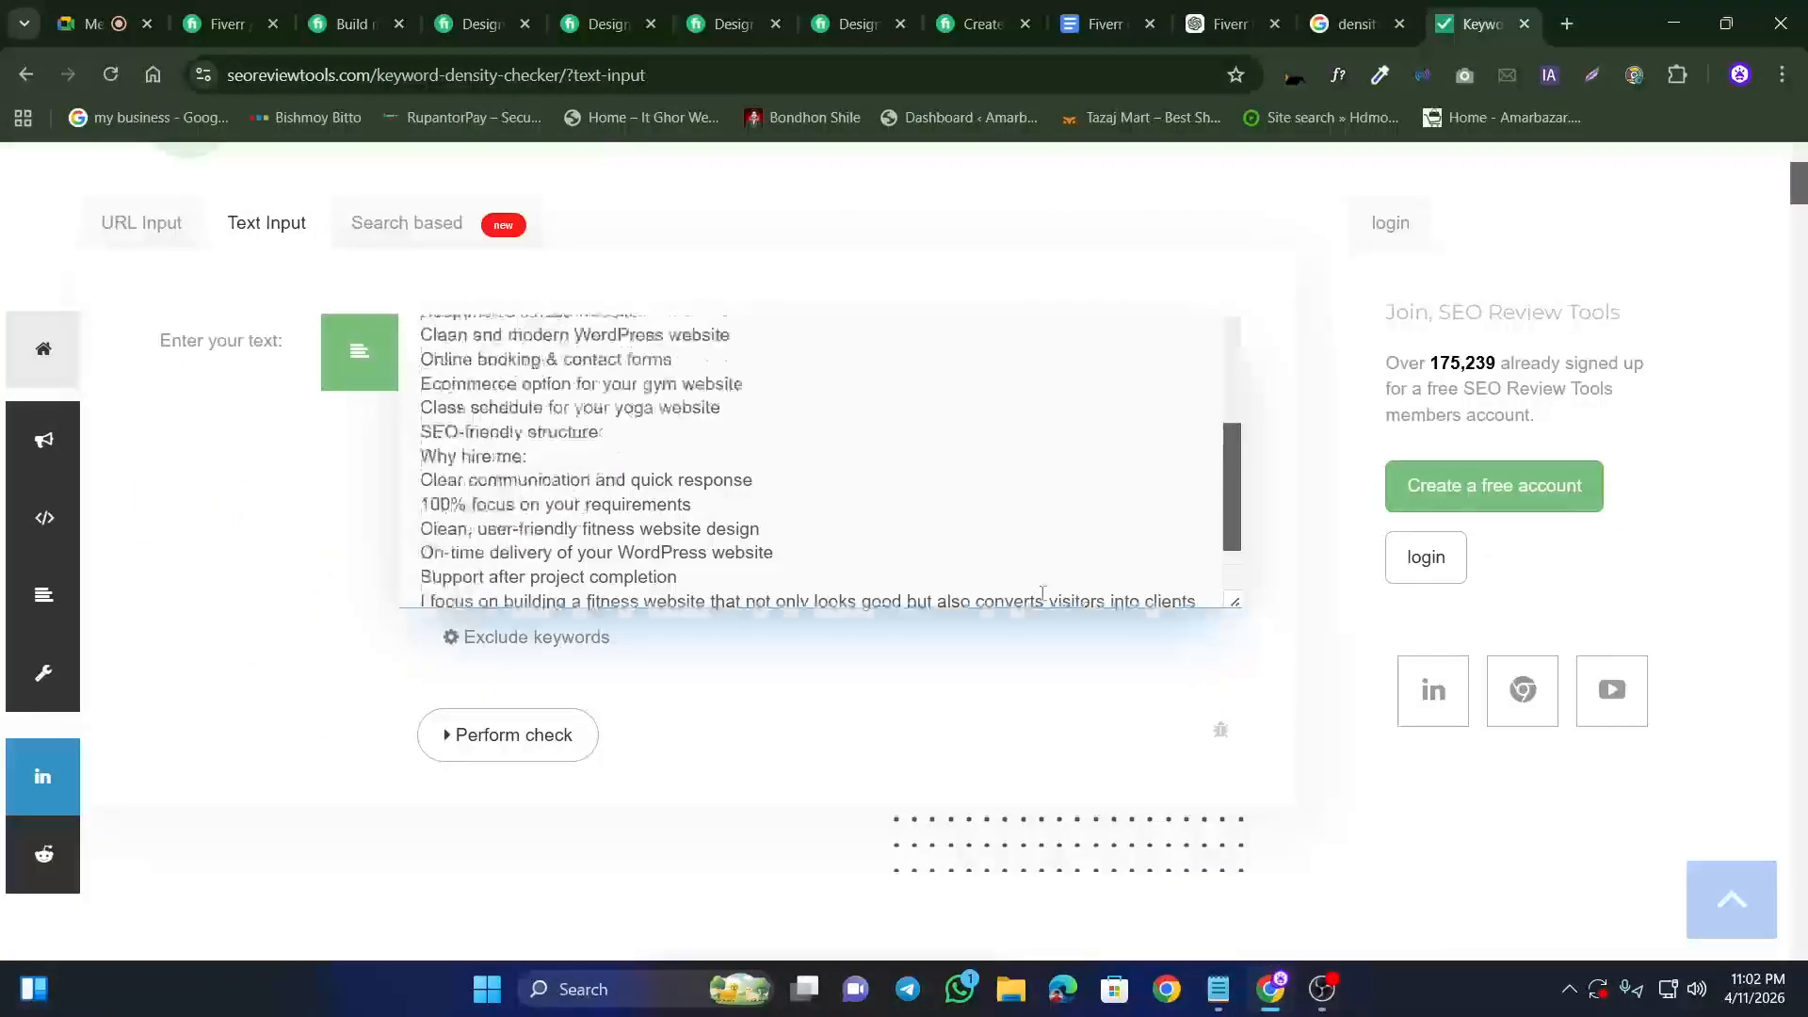
{"action": "left_click", "coordinate": [504, 843]}
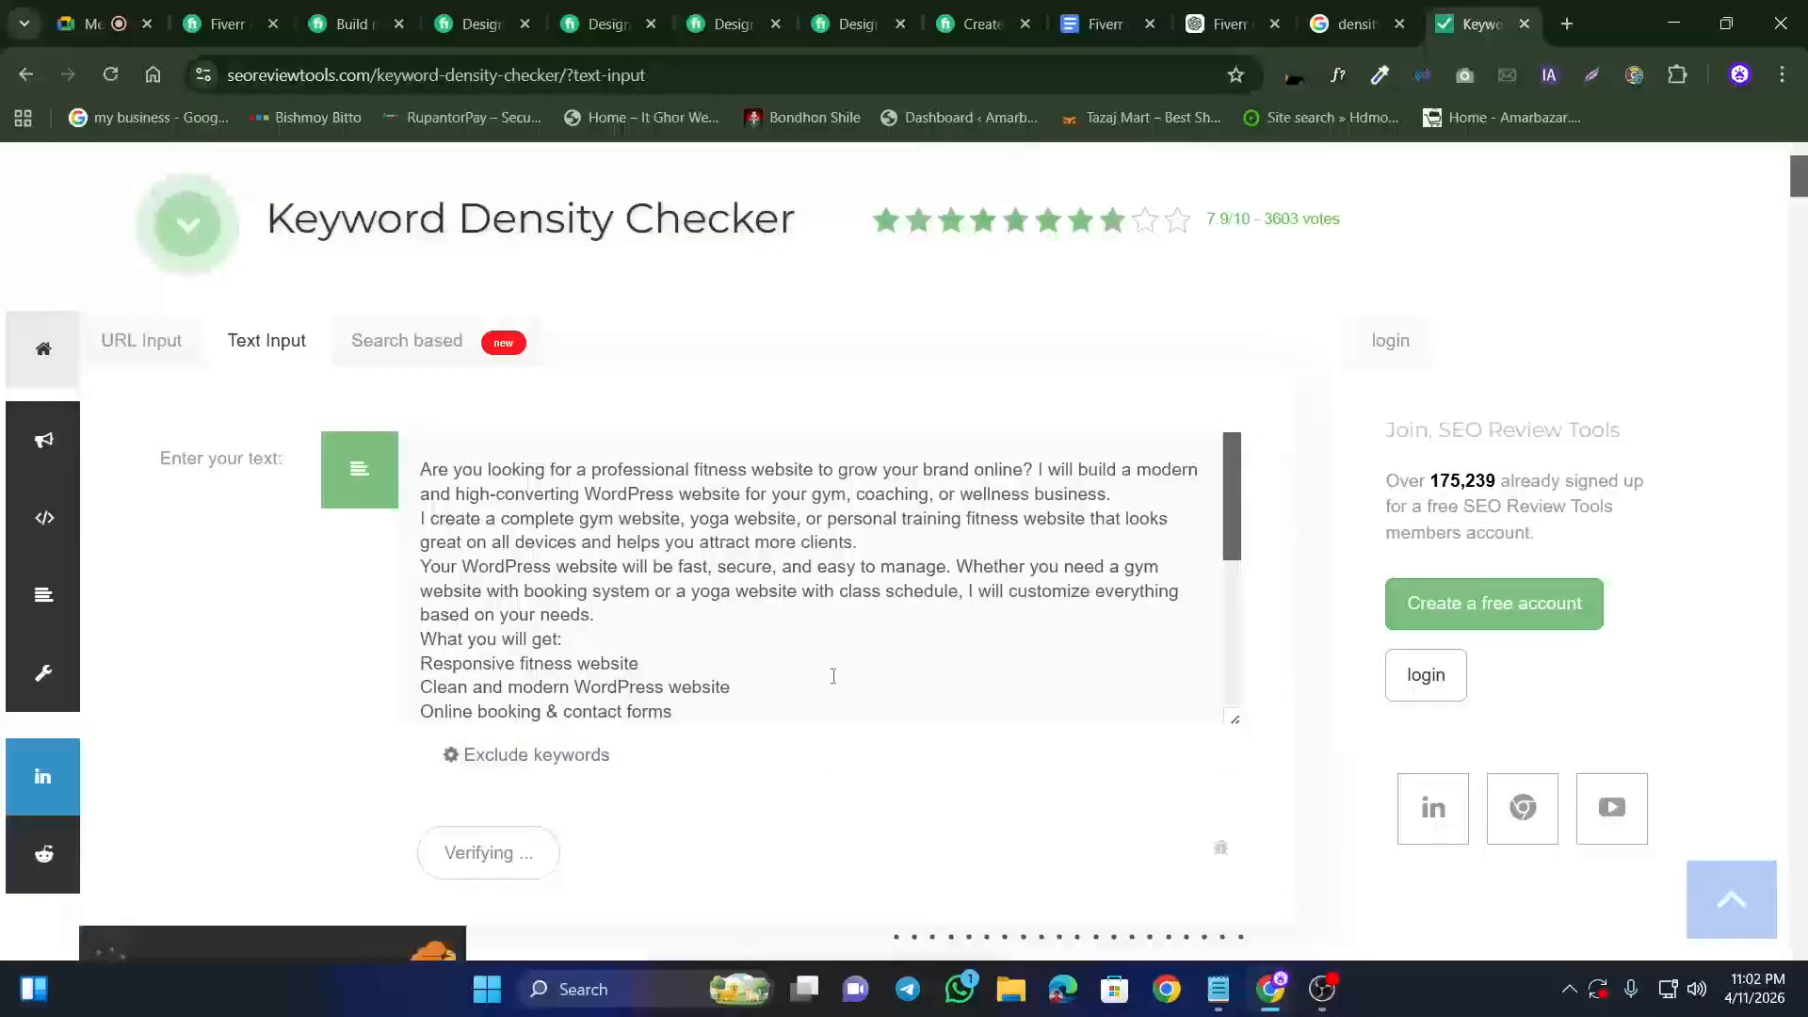
Step: Examine the frequency and density of the one-word phrases in the keyword density results for the gig description
{"action": "scroll", "coordinate": [979, 593], "scroll_direction": "up", "scroll_amount": 3}
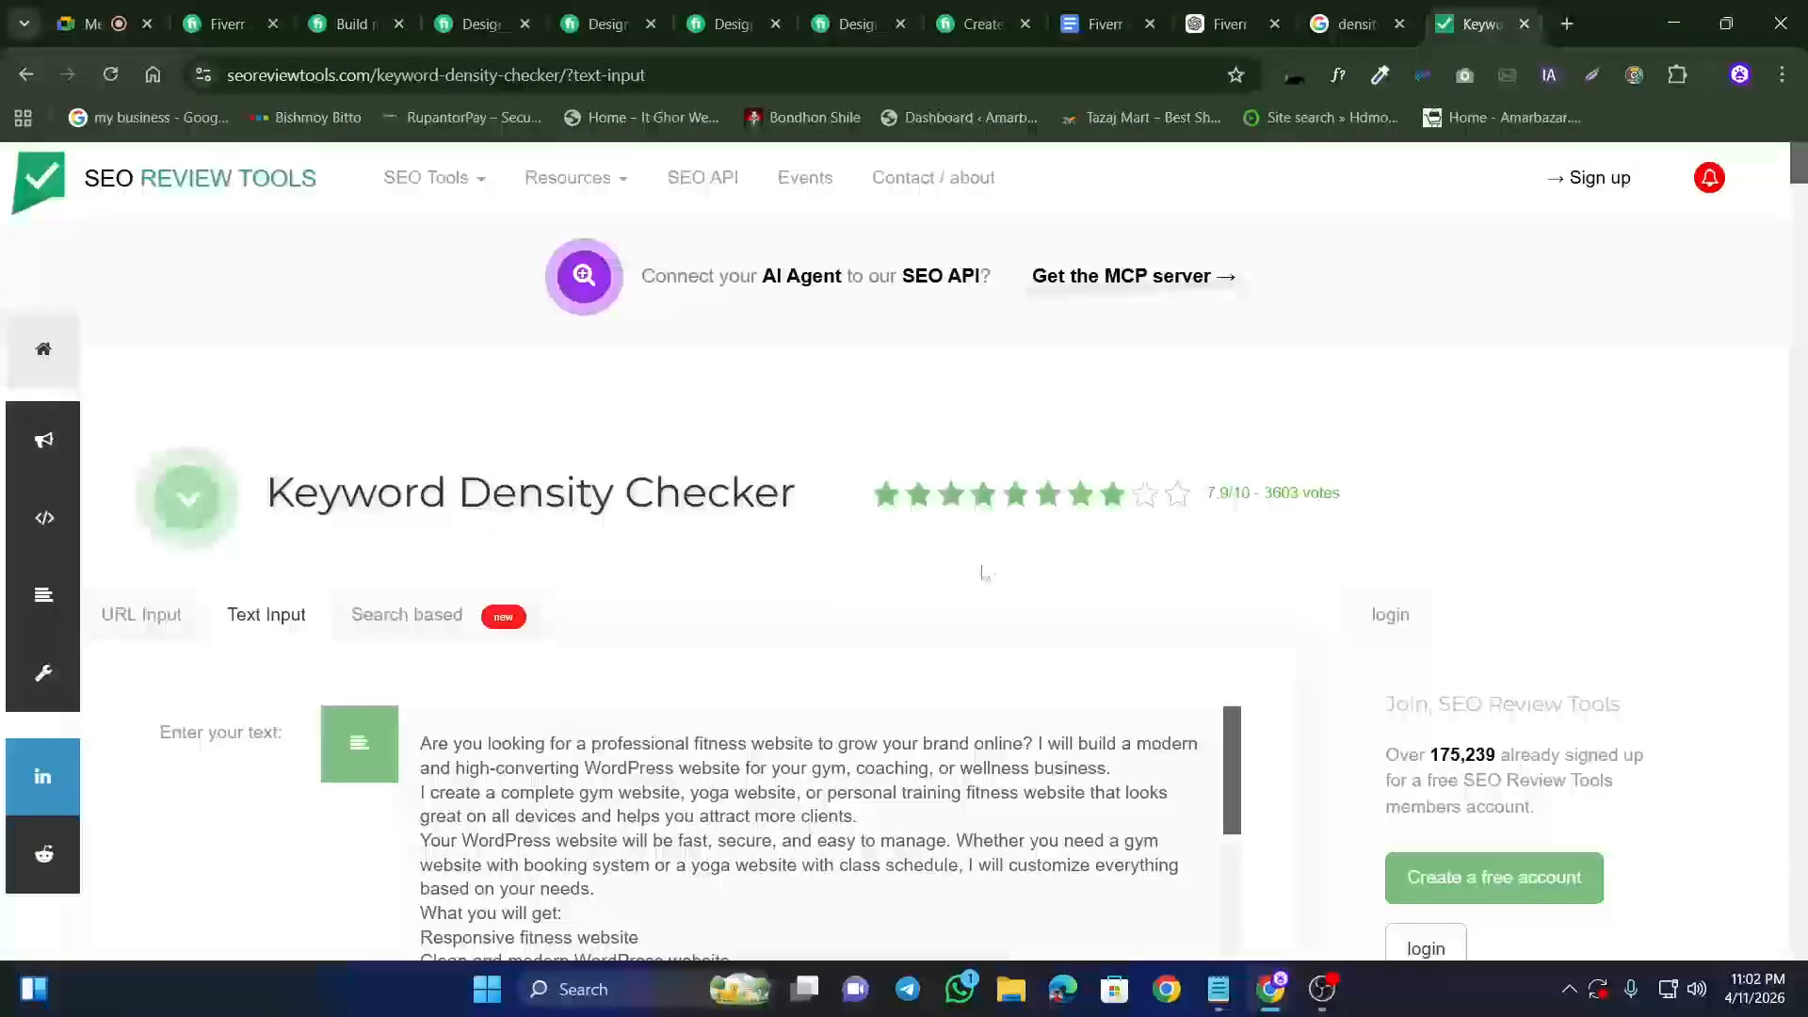
{"action": "scroll", "coordinate": [962, 570], "scroll_direction": "down", "scroll_amount": 10}
{"action": "scroll", "coordinate": [613, 561], "scroll_direction": "up", "scroll_amount": 6}
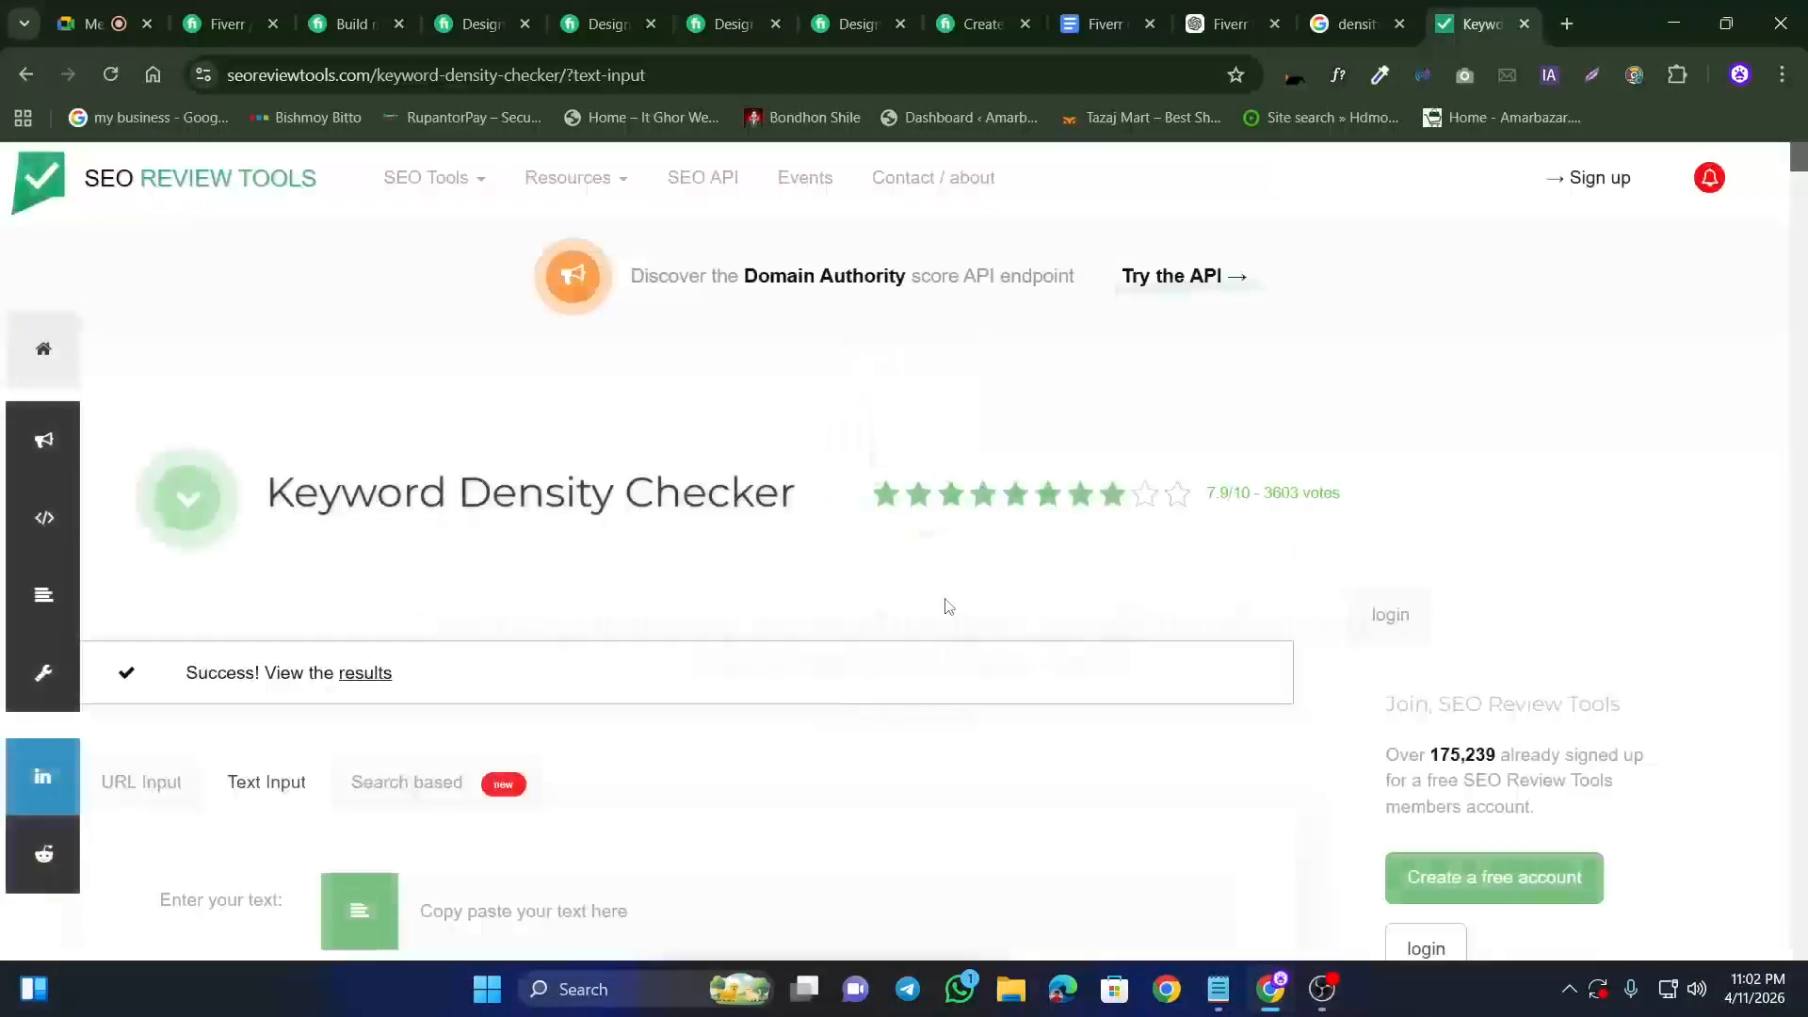
{"action": "scroll", "coordinate": [859, 624], "scroll_direction": "down", "scroll_amount": 13}
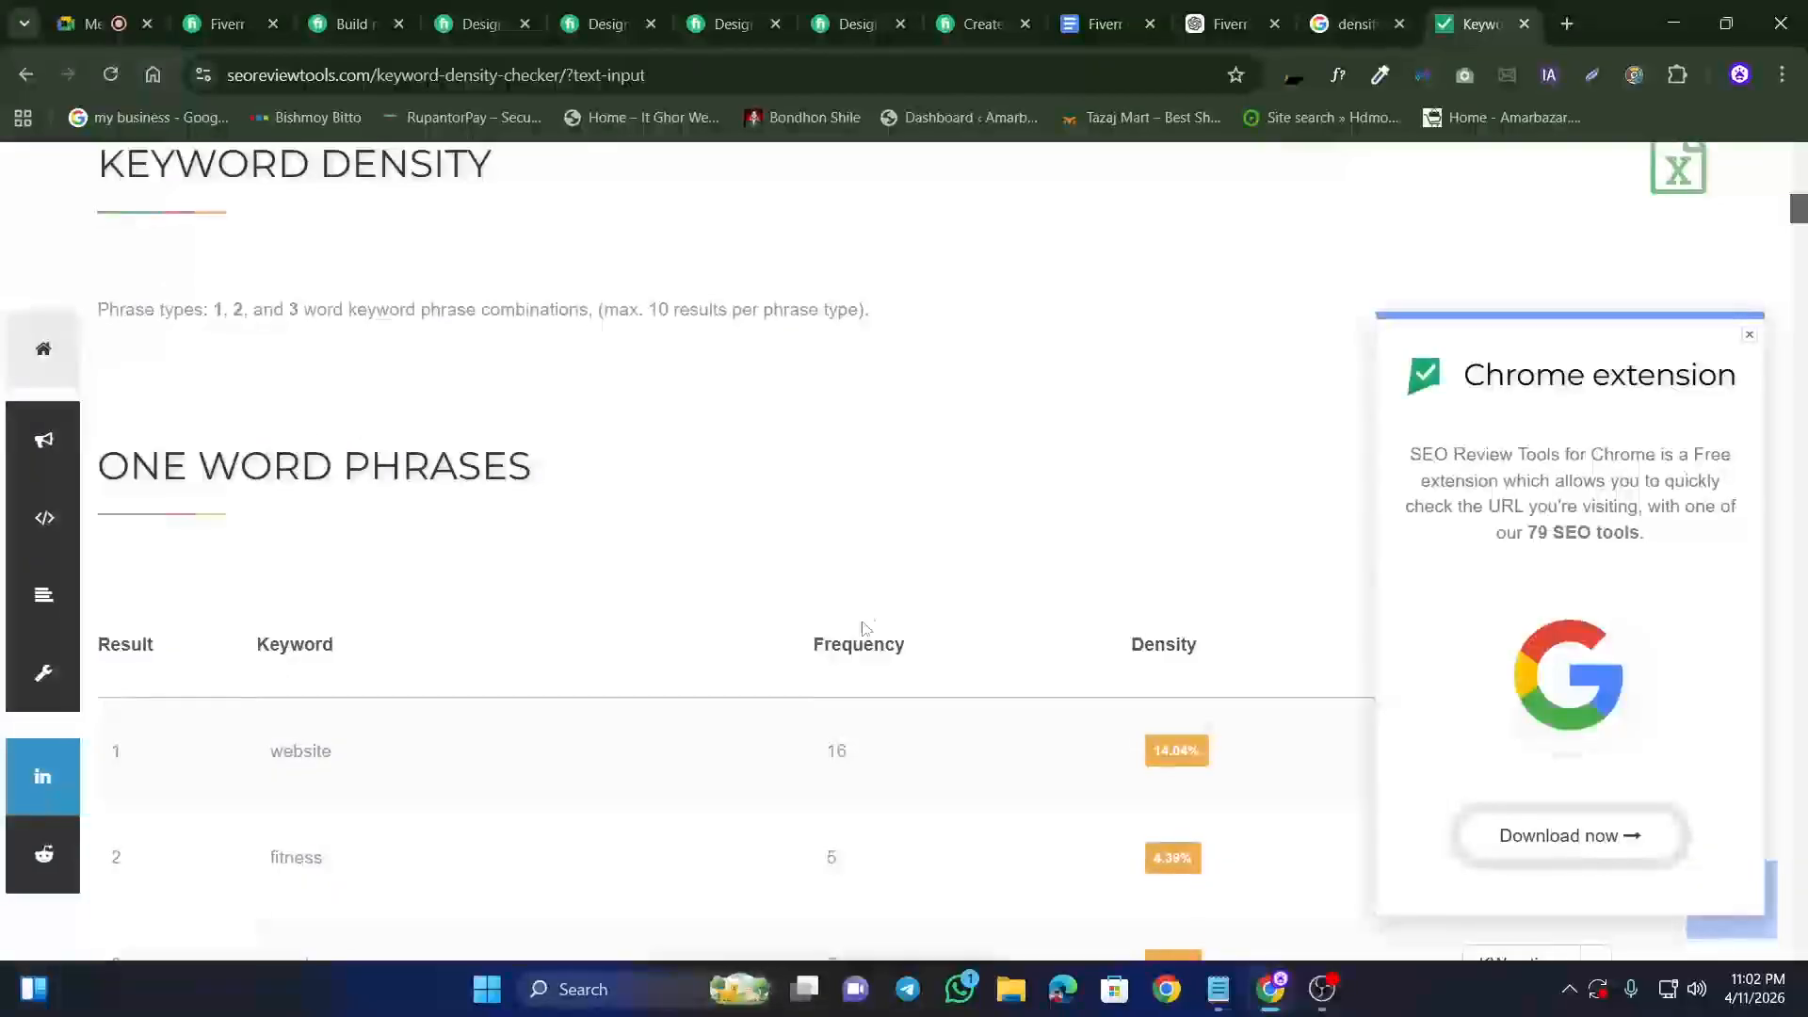
{"action": "scroll", "coordinate": [602, 575], "scroll_direction": "down", "scroll_amount": 1}
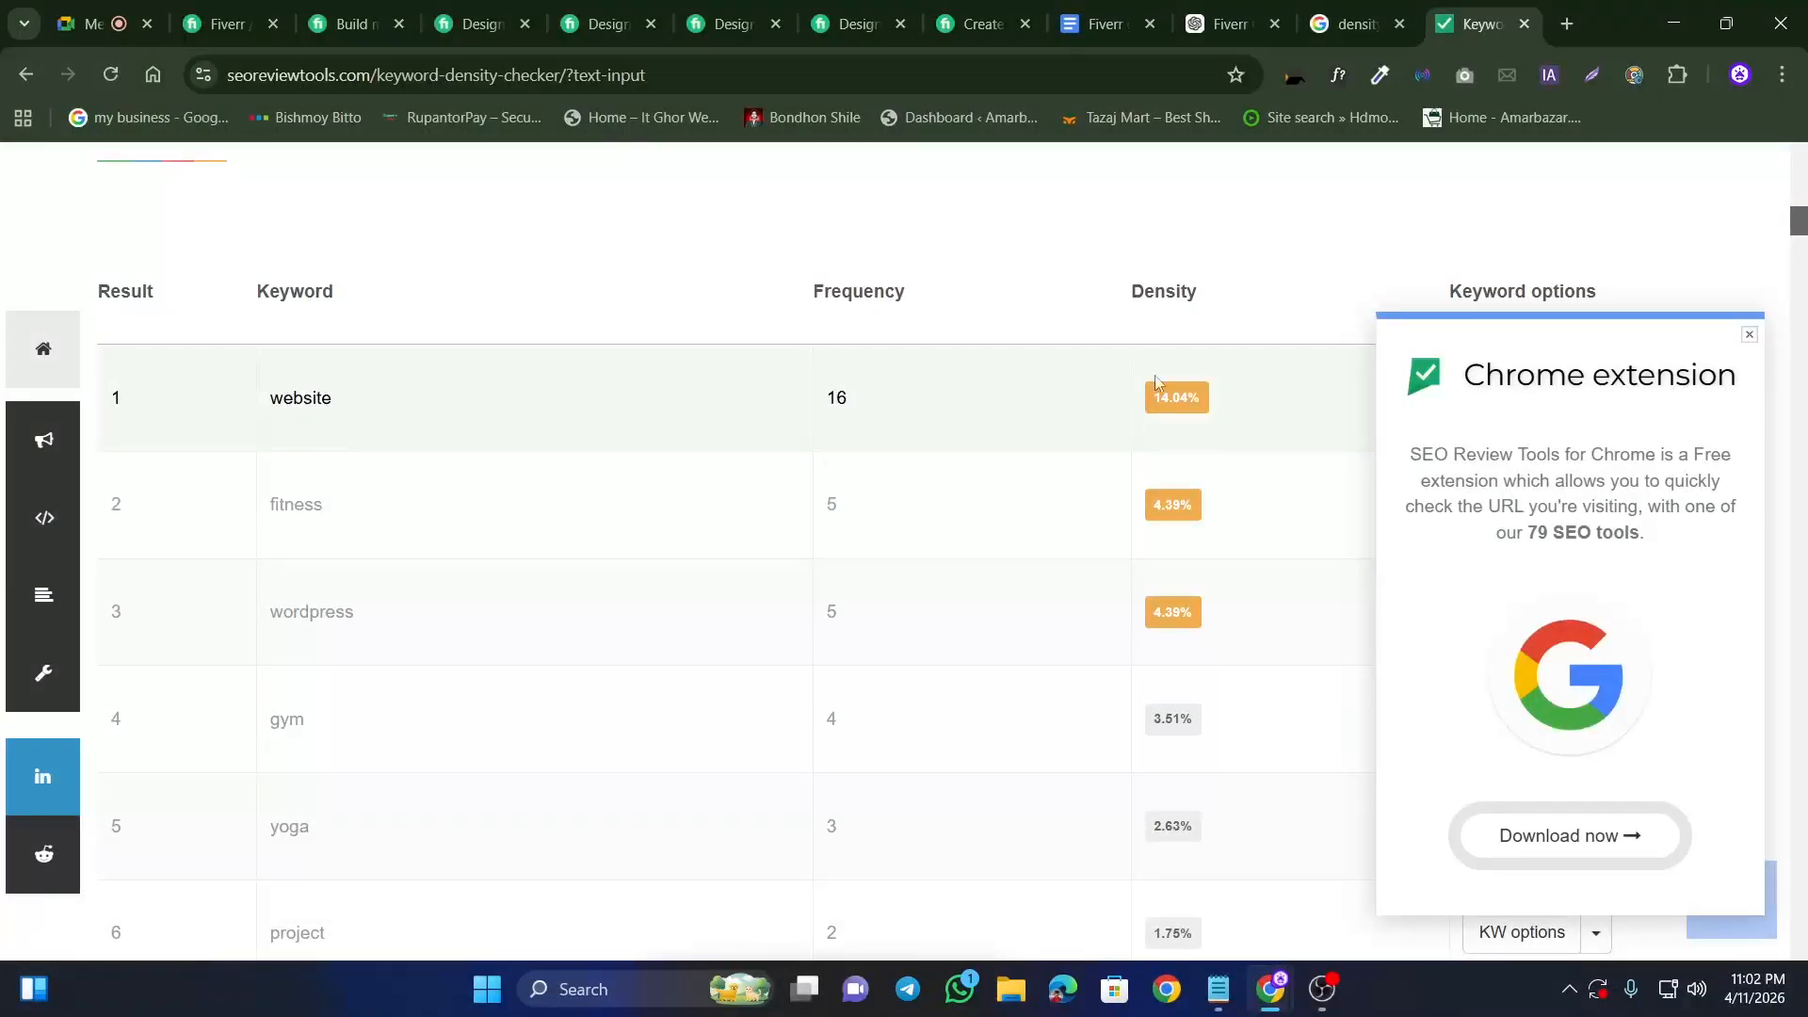
{"action": "scroll", "coordinate": [314, 525], "scroll_direction": "down", "scroll_amount": 1}
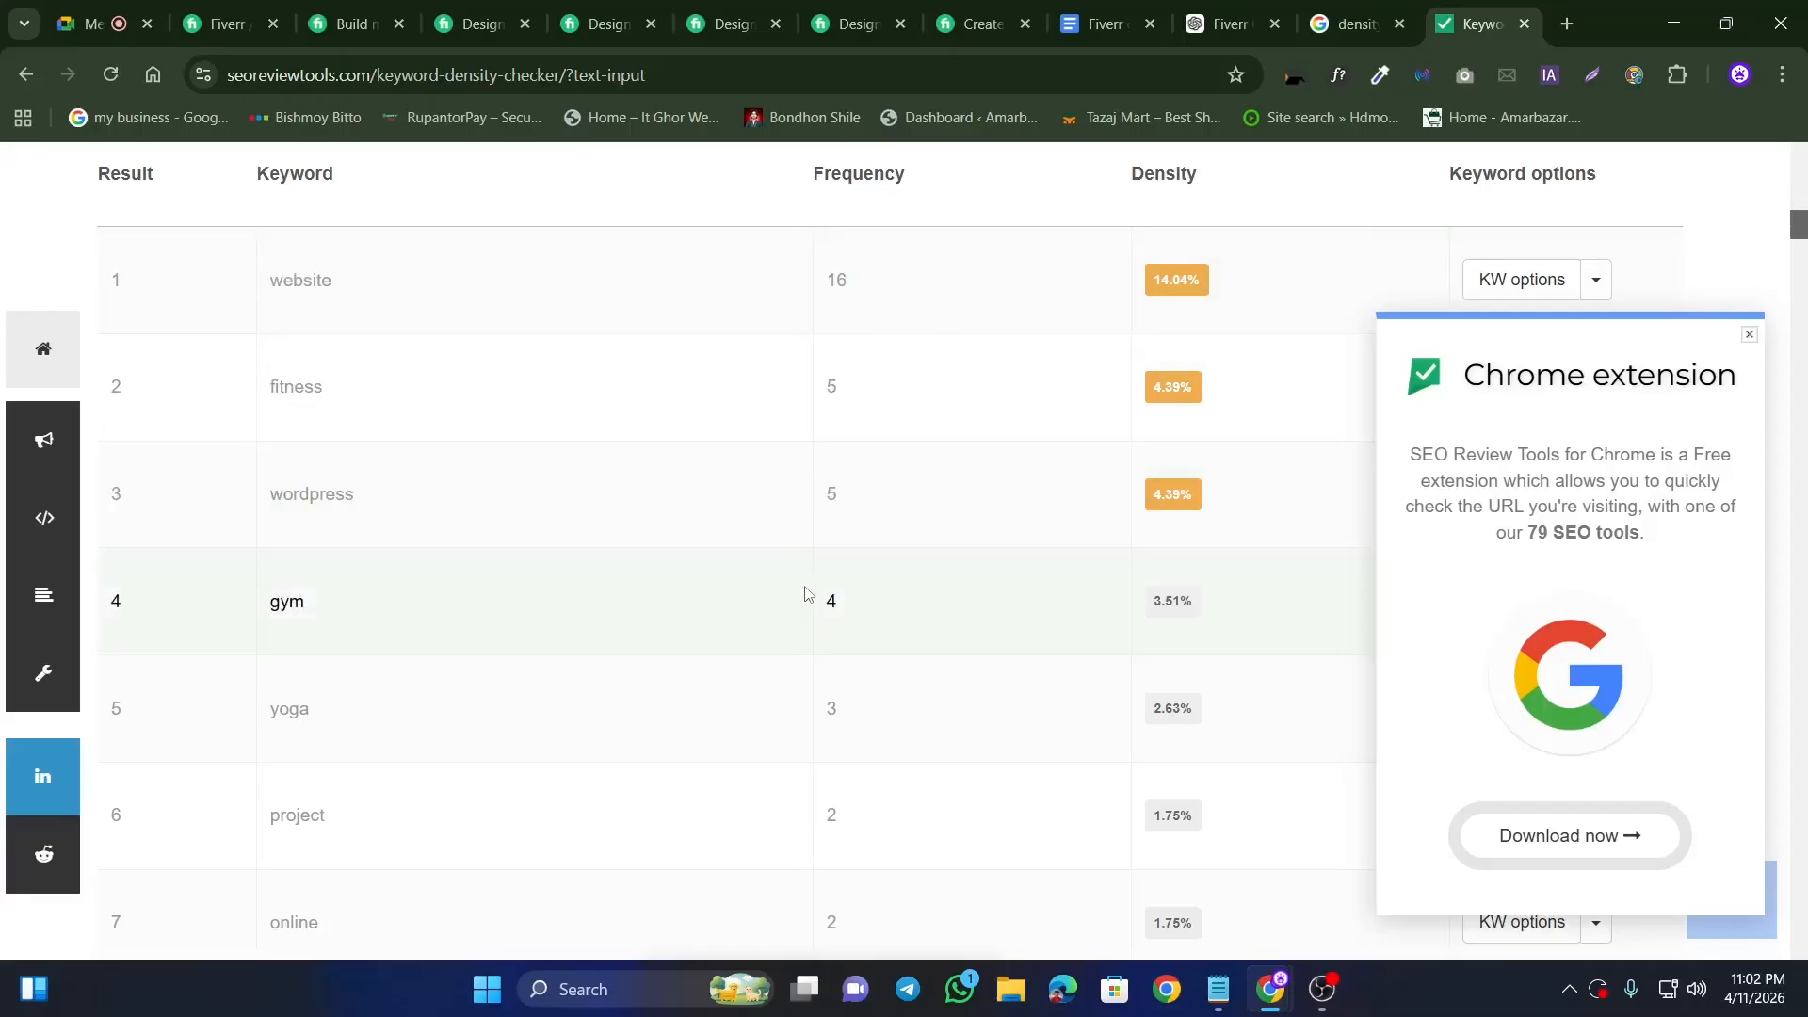
{"action": "scroll", "coordinate": [462, 452], "scroll_direction": "down", "scroll_amount": 2}
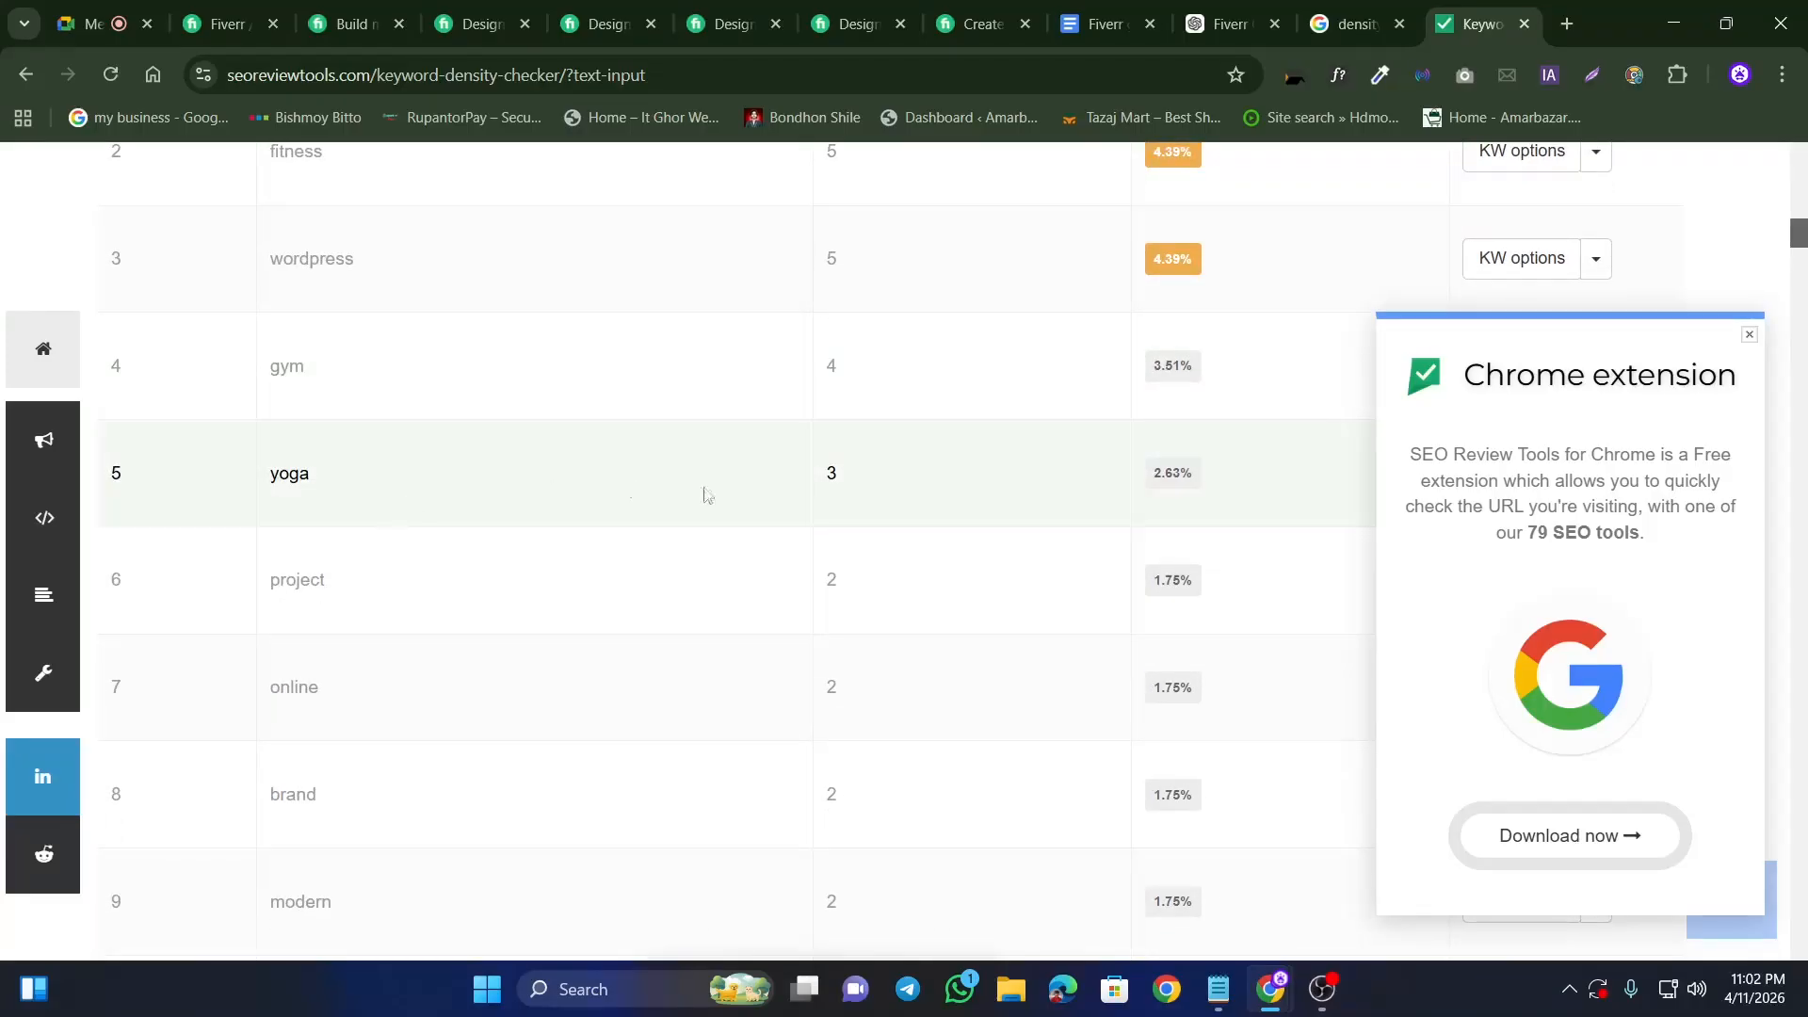
{"action": "scroll", "coordinate": [404, 509], "scroll_direction": "down", "scroll_amount": 1}
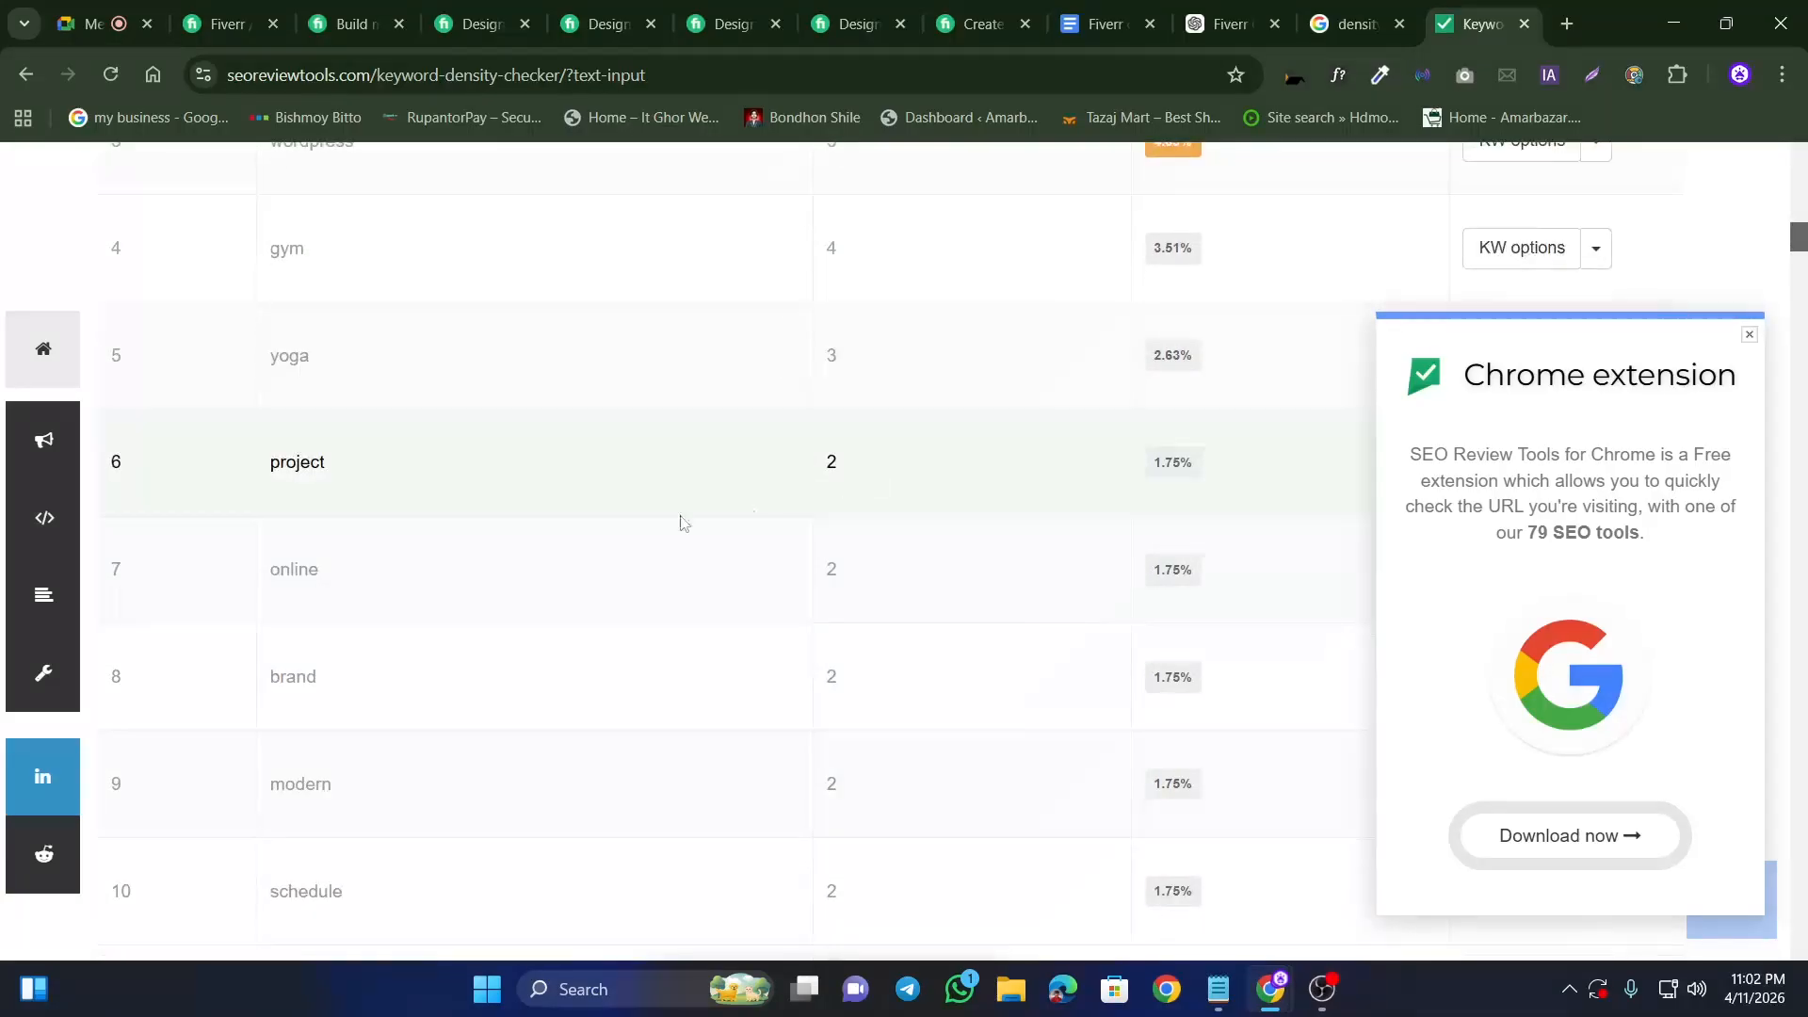
{"action": "scroll", "coordinate": [456, 532], "scroll_direction": "down", "scroll_amount": 4}
Step: Examine the two-word phrase results from "fitness website" through "class schedule", comparing their frequency and density
{"action": "scroll", "coordinate": [432, 496], "scroll_direction": "down", "scroll_amount": 5}
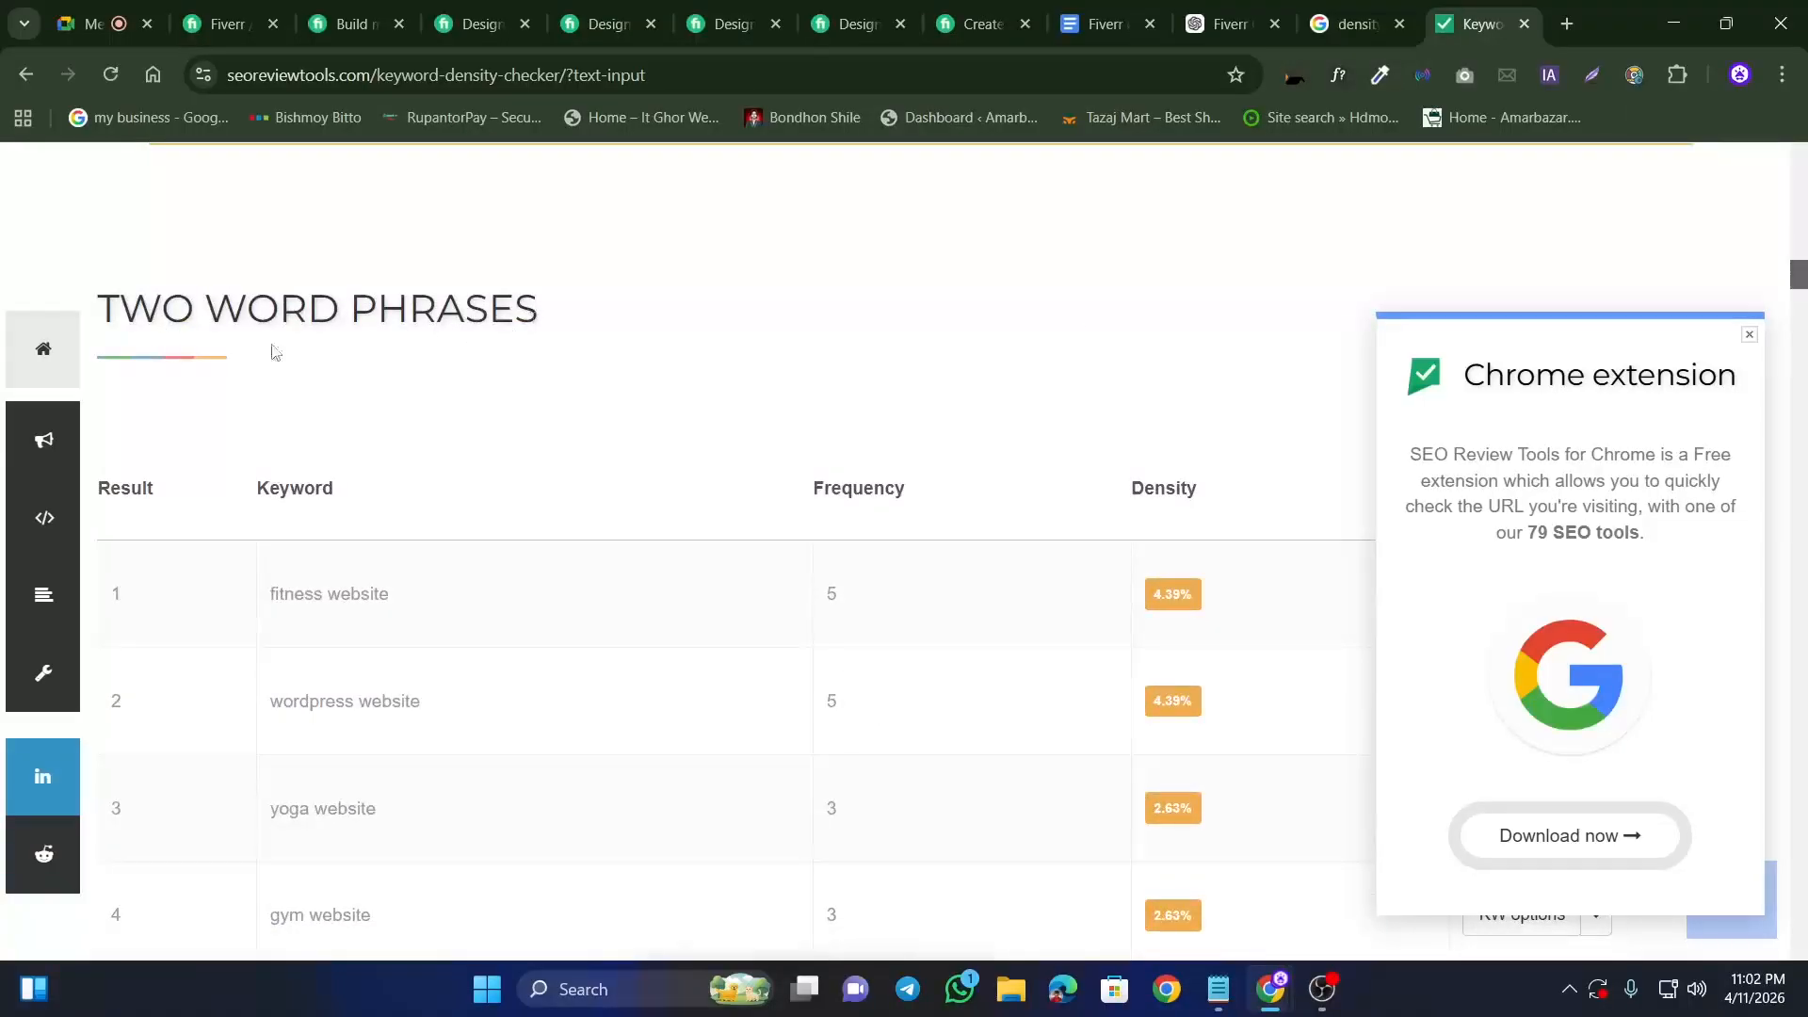
{"action": "scroll", "coordinate": [564, 456], "scroll_direction": "down", "scroll_amount": 1}
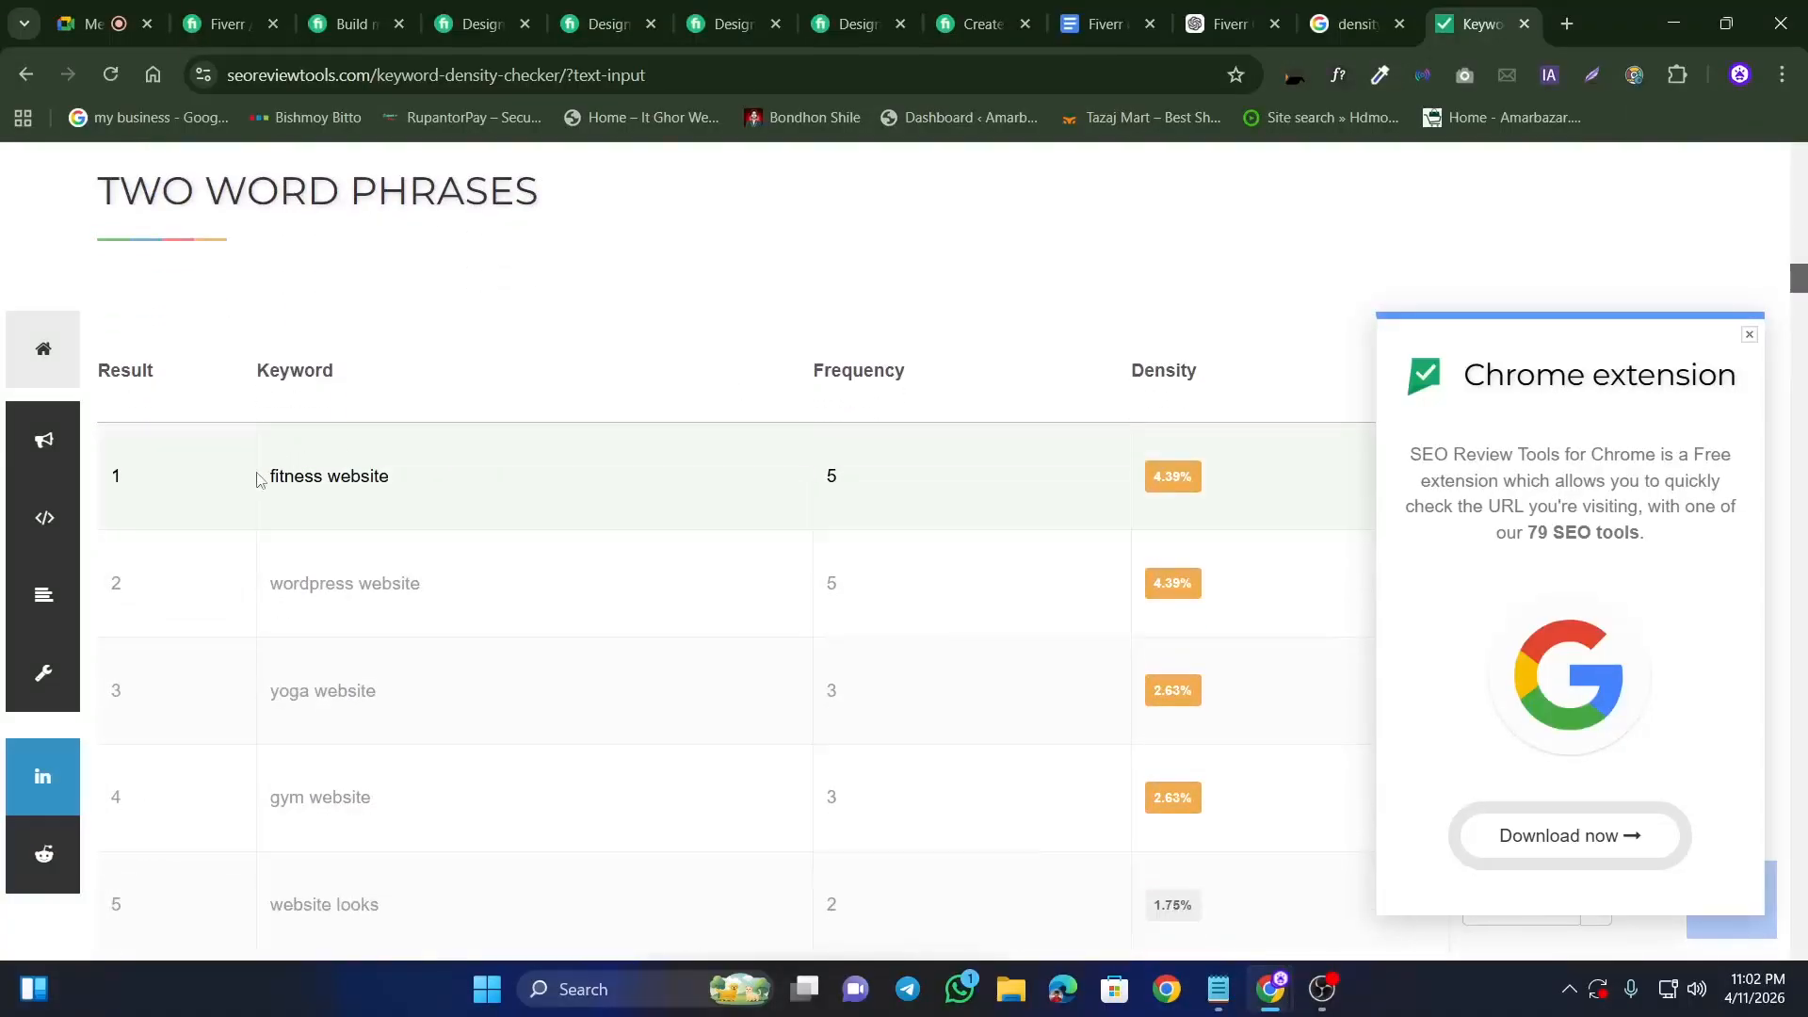
{"action": "left_click_drag", "start_coordinate": [259, 480], "coordinate": [389, 478]}
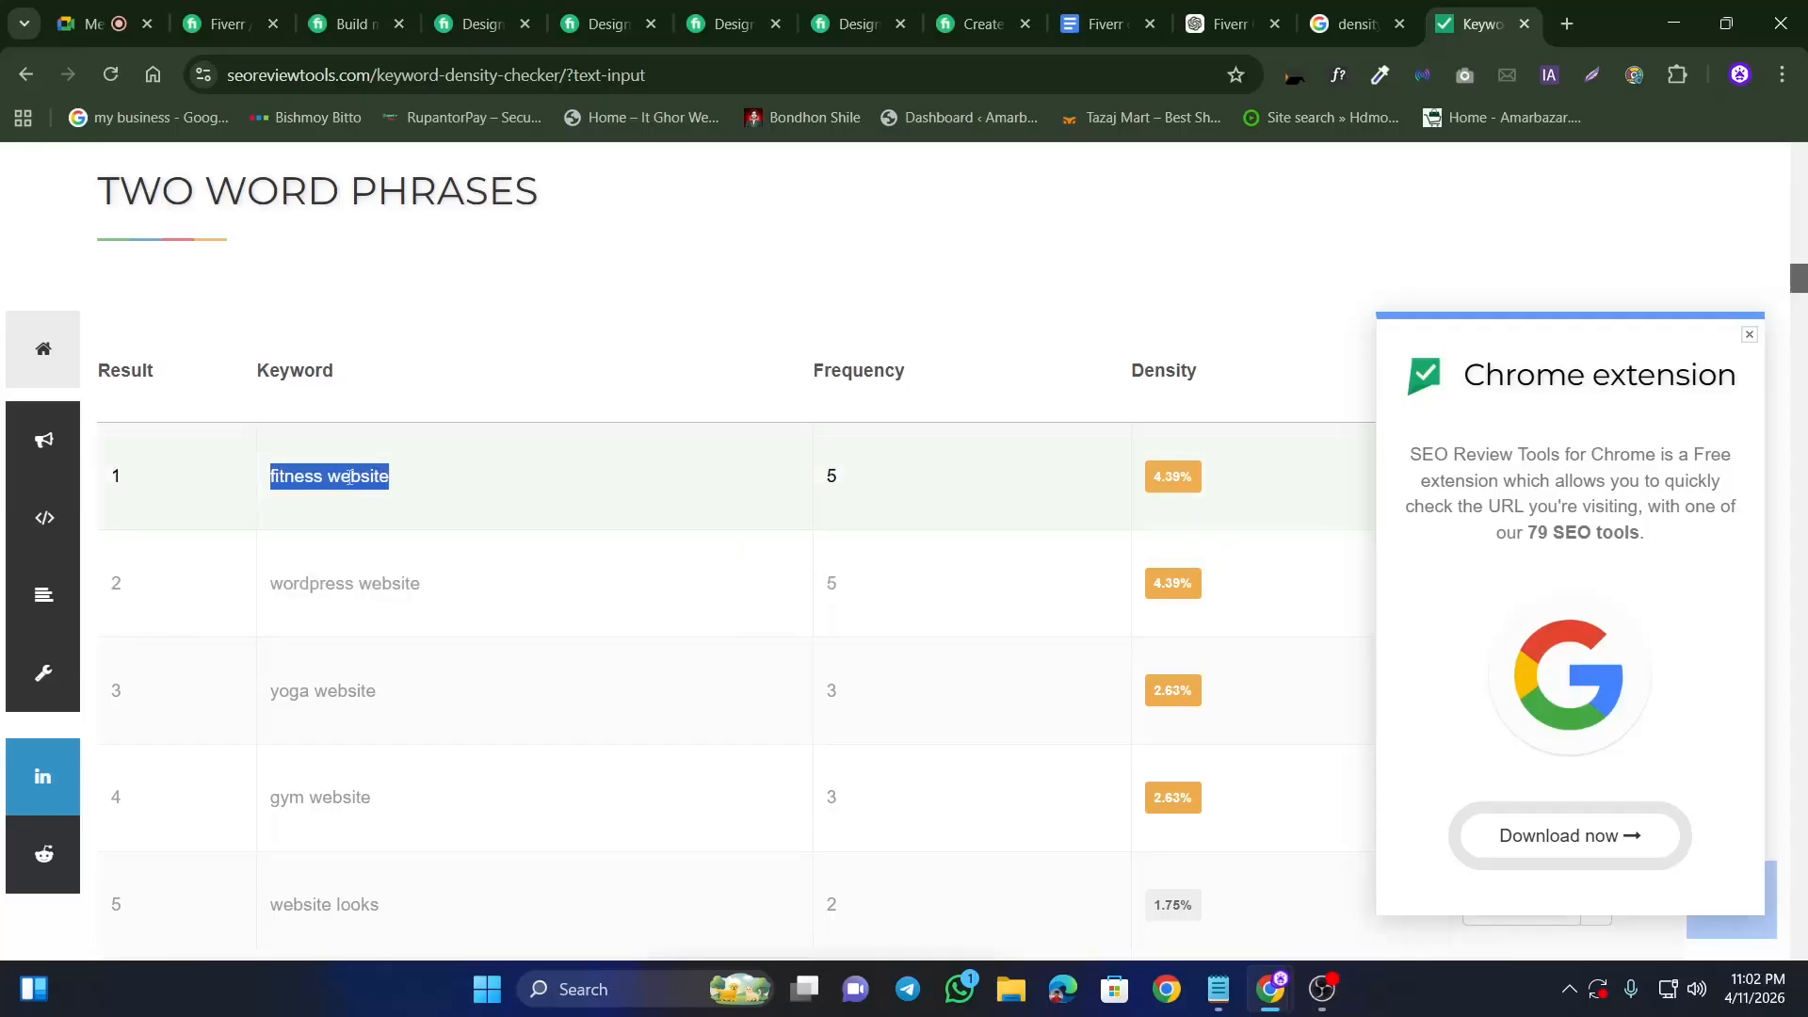
{"action": "left_click", "coordinate": [313, 500]}
{"action": "left_click", "coordinate": [364, 565]}
{"action": "scroll", "coordinate": [367, 565], "scroll_direction": "down", "scroll_amount": 1}
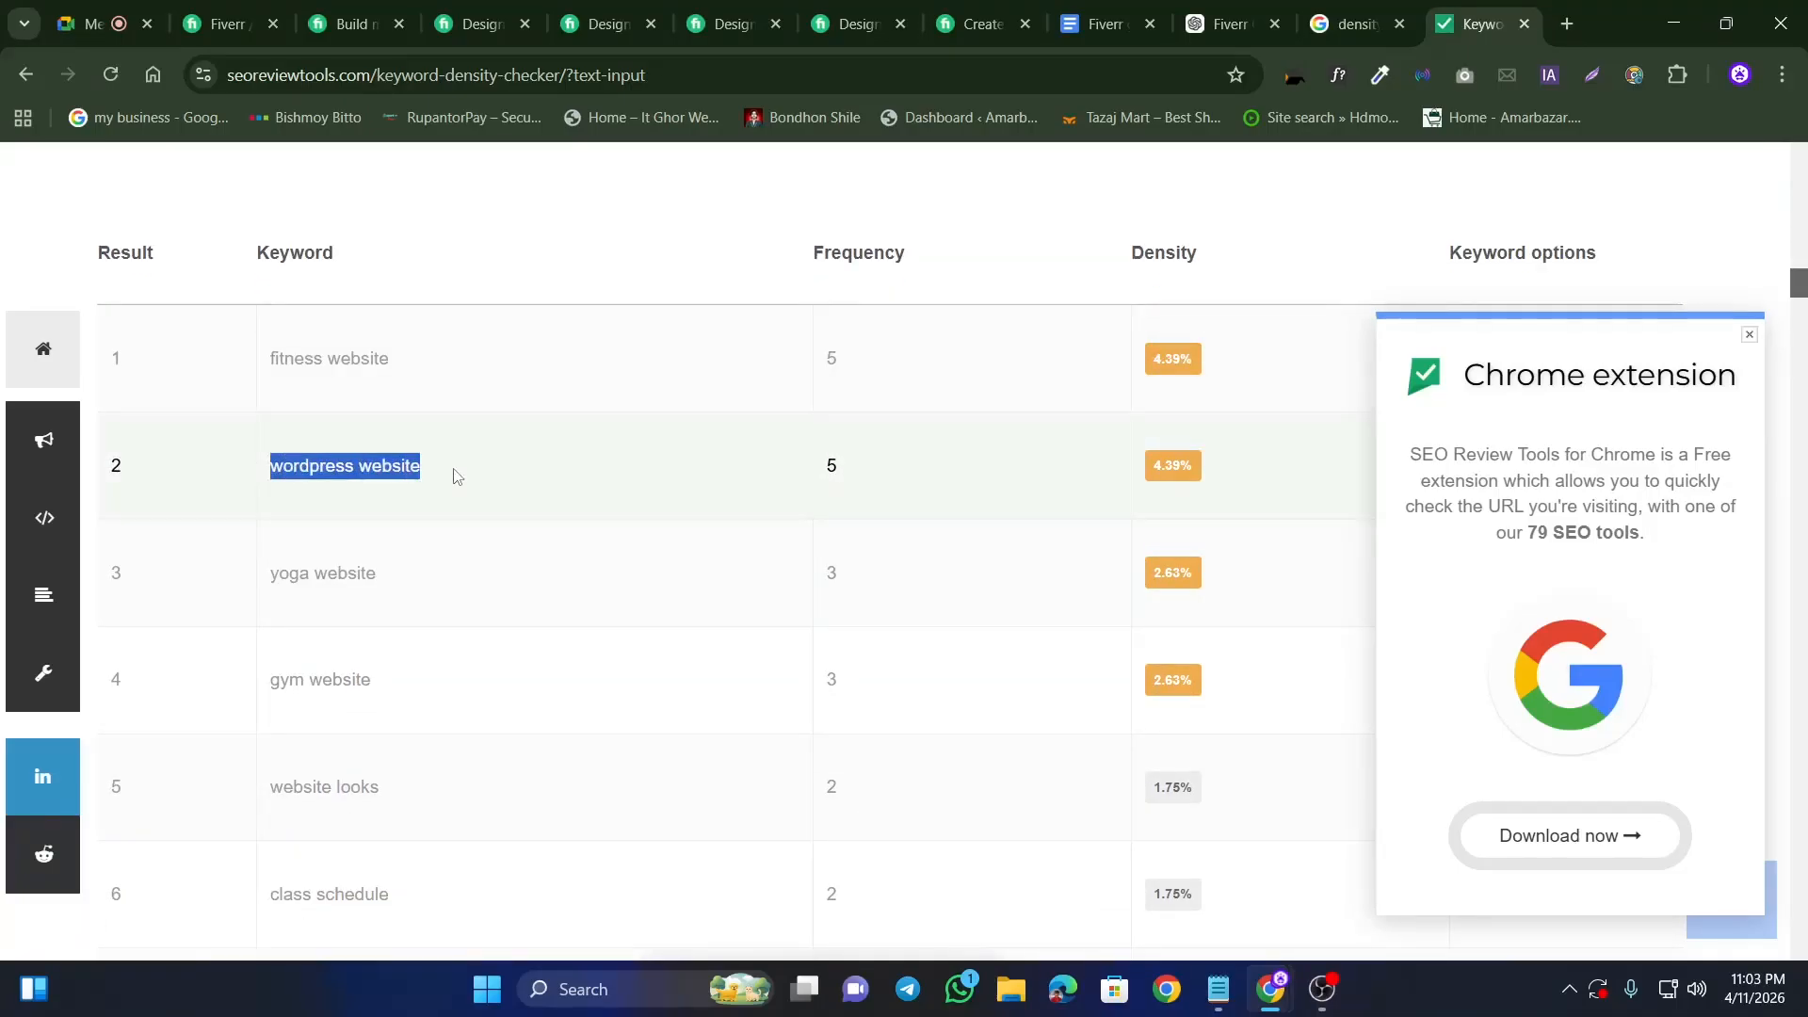
{"action": "scroll", "coordinate": [332, 570], "scroll_direction": "down", "scroll_amount": 1}
{"action": "left_click_drag", "start_coordinate": [272, 457], "coordinate": [442, 475]}
{"action": "left_click_drag", "start_coordinate": [265, 574], "coordinate": [363, 565]}
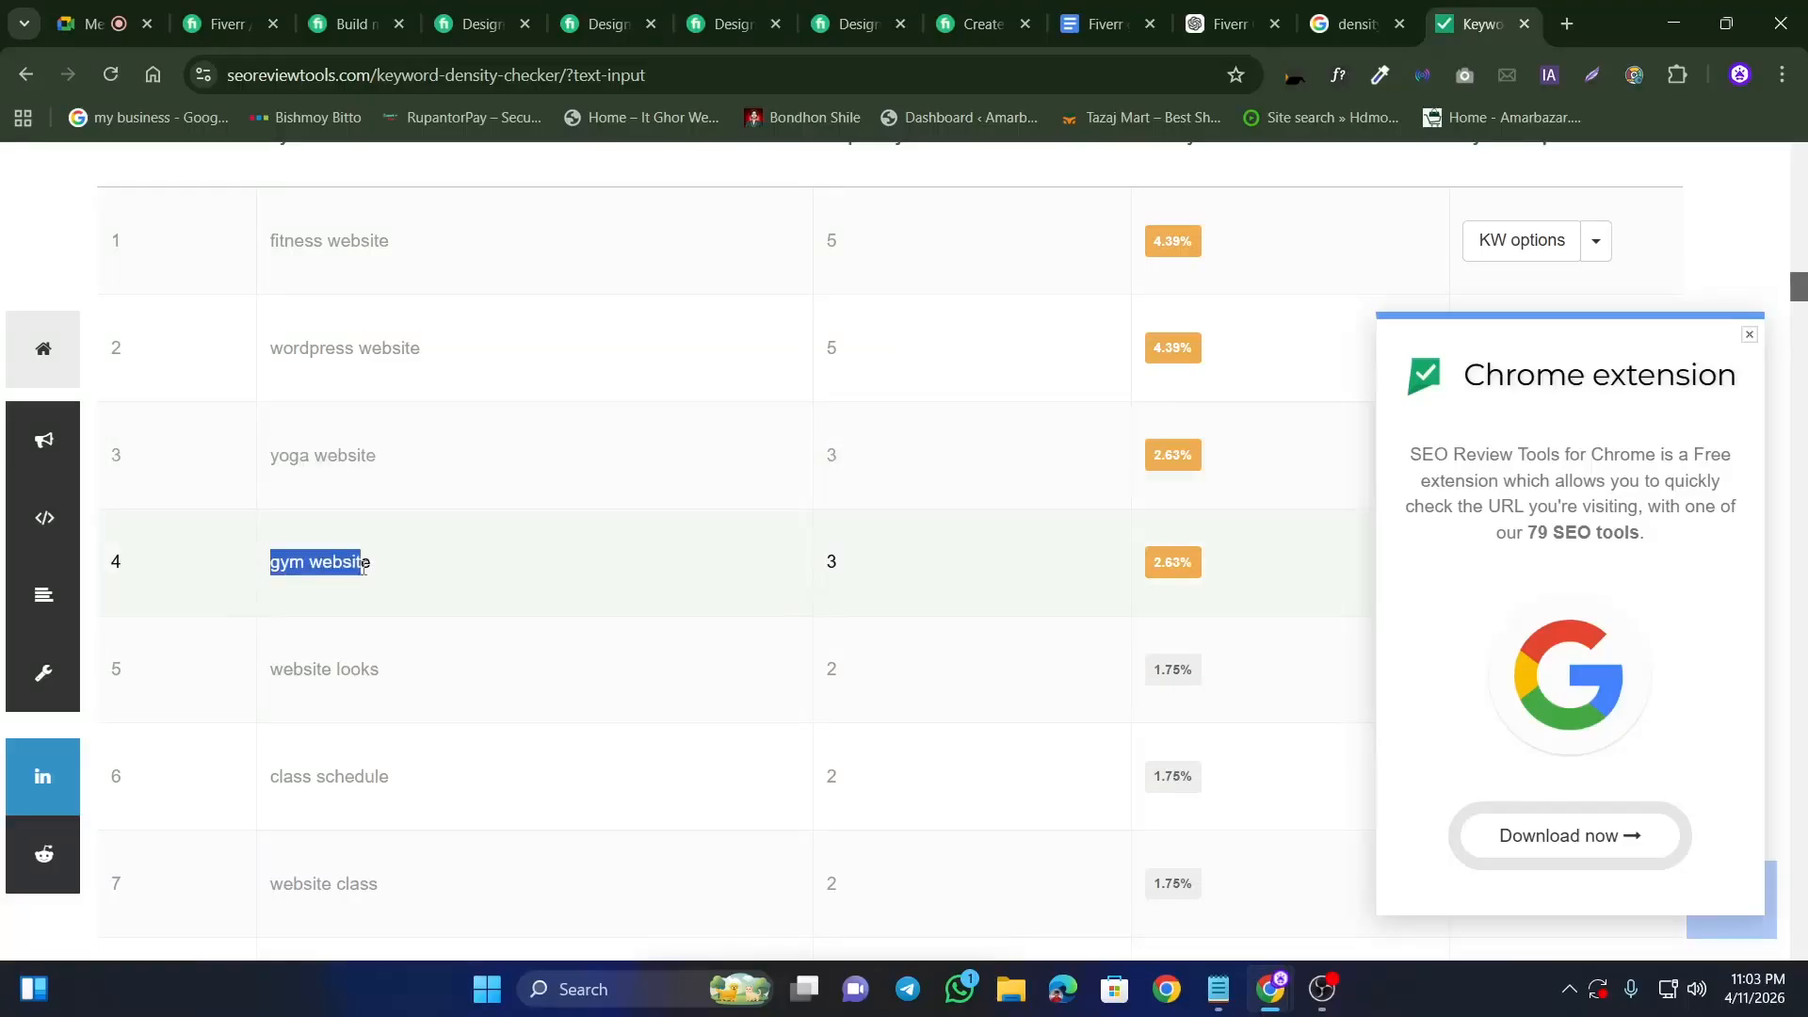
{"action": "left_click", "coordinate": [390, 575]}
{"action": "scroll", "coordinate": [279, 553], "scroll_direction": "down", "scroll_amount": 1}
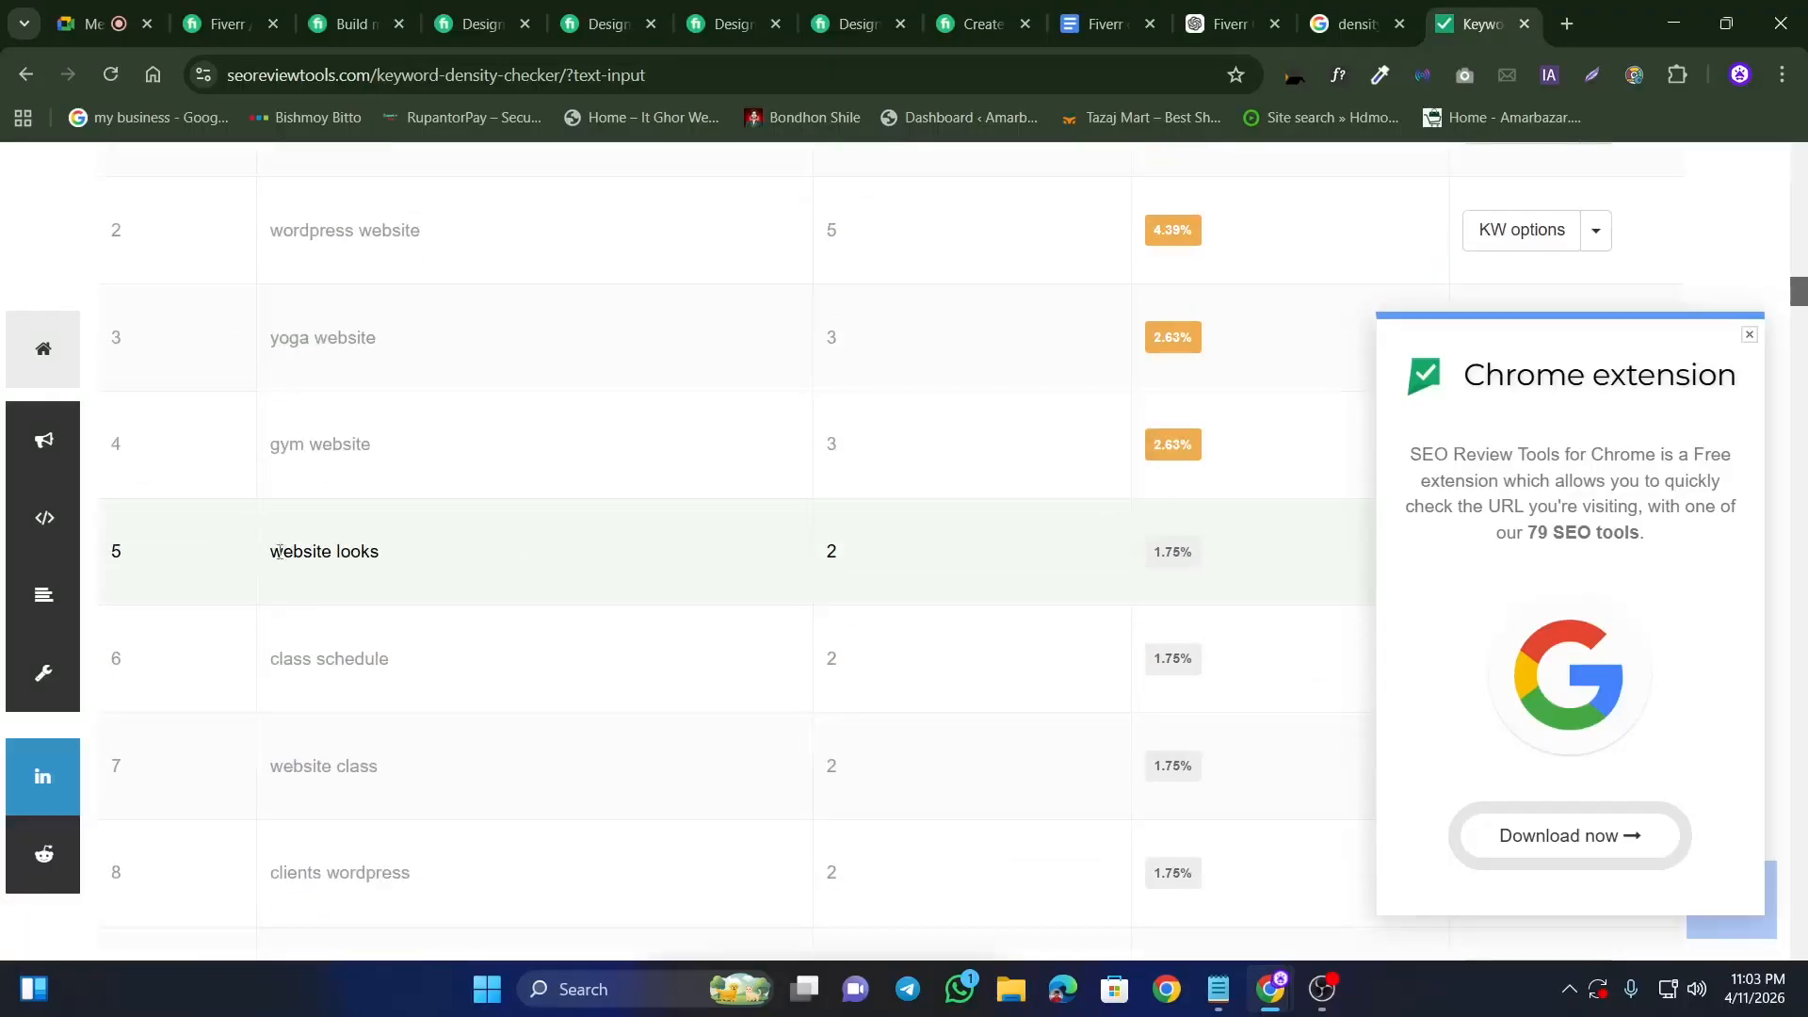
{"action": "left_click_drag", "start_coordinate": [267, 558], "coordinate": [462, 566]}
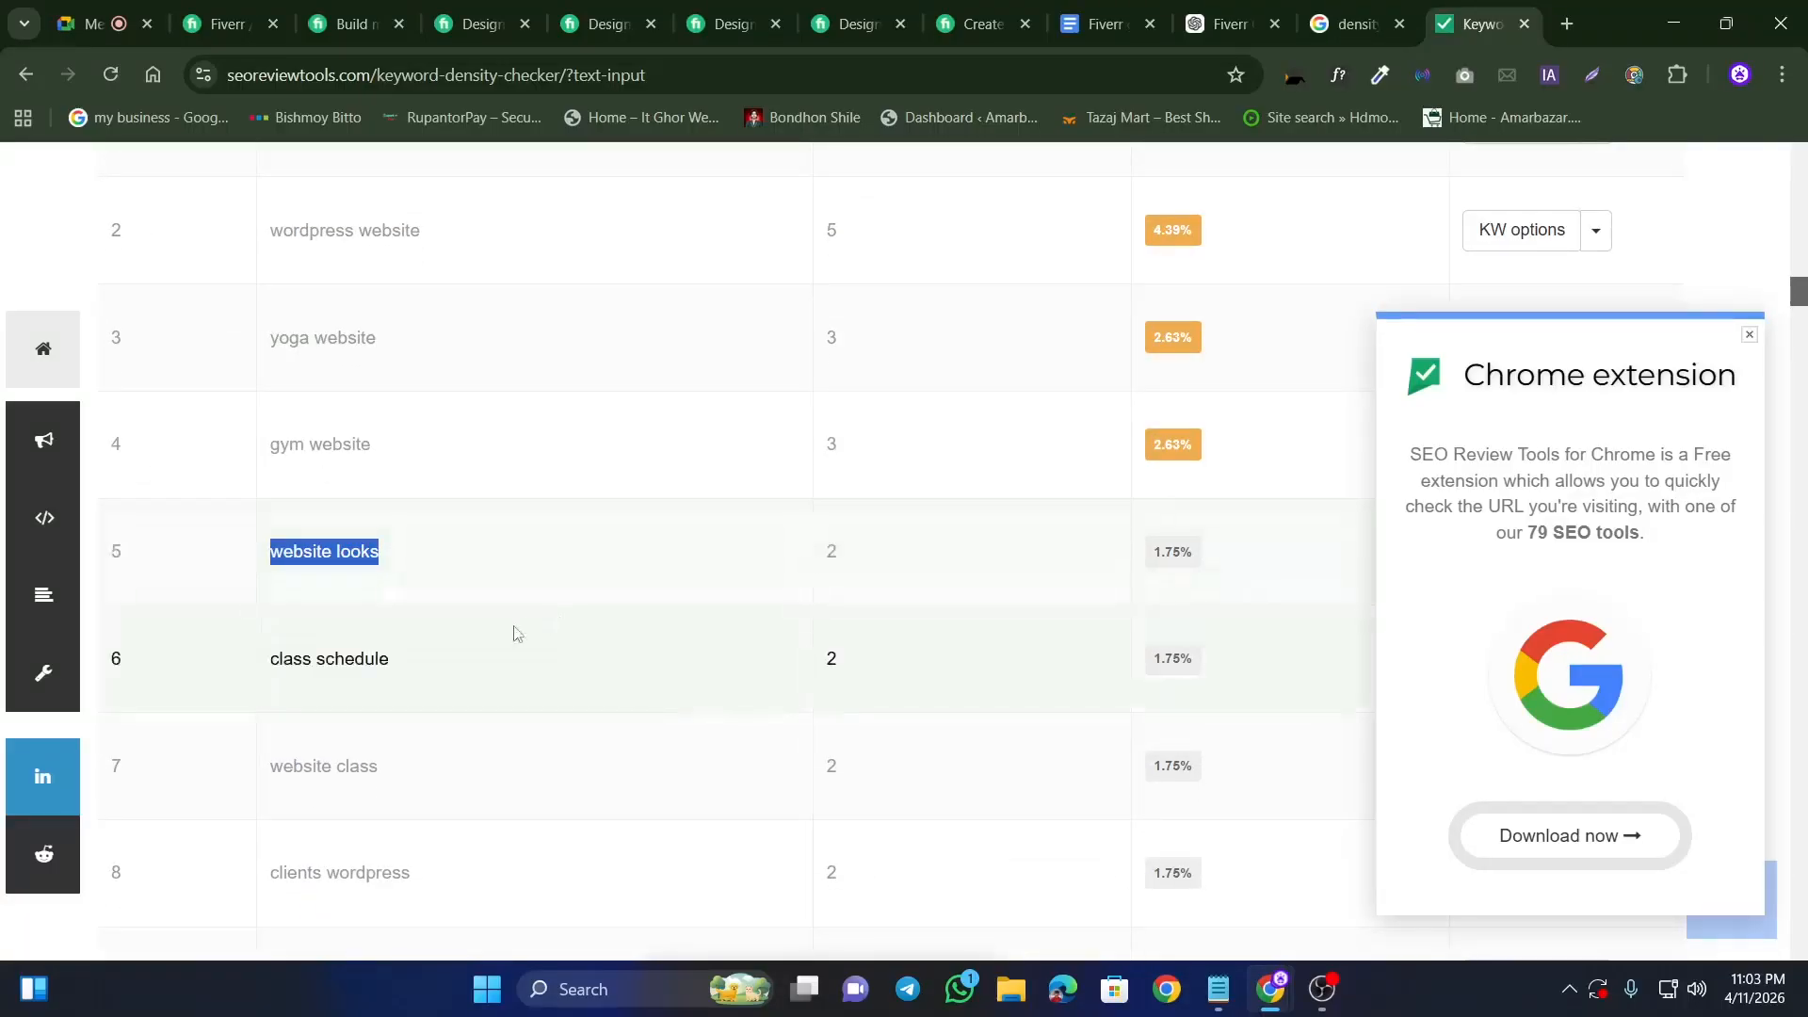
{"action": "scroll", "coordinate": [316, 546], "scroll_direction": "down", "scroll_amount": 1}
{"action": "mouse_move", "coordinate": [270, 545]}
{"action": "left_mouse_down"}
{"action": "mouse_move", "coordinate": [441, 550]}
{"action": "mouse_move", "coordinate": [287, 562]}
{"action": "left_mouse_up"}
{"action": "left_click", "coordinate": [412, 553]}
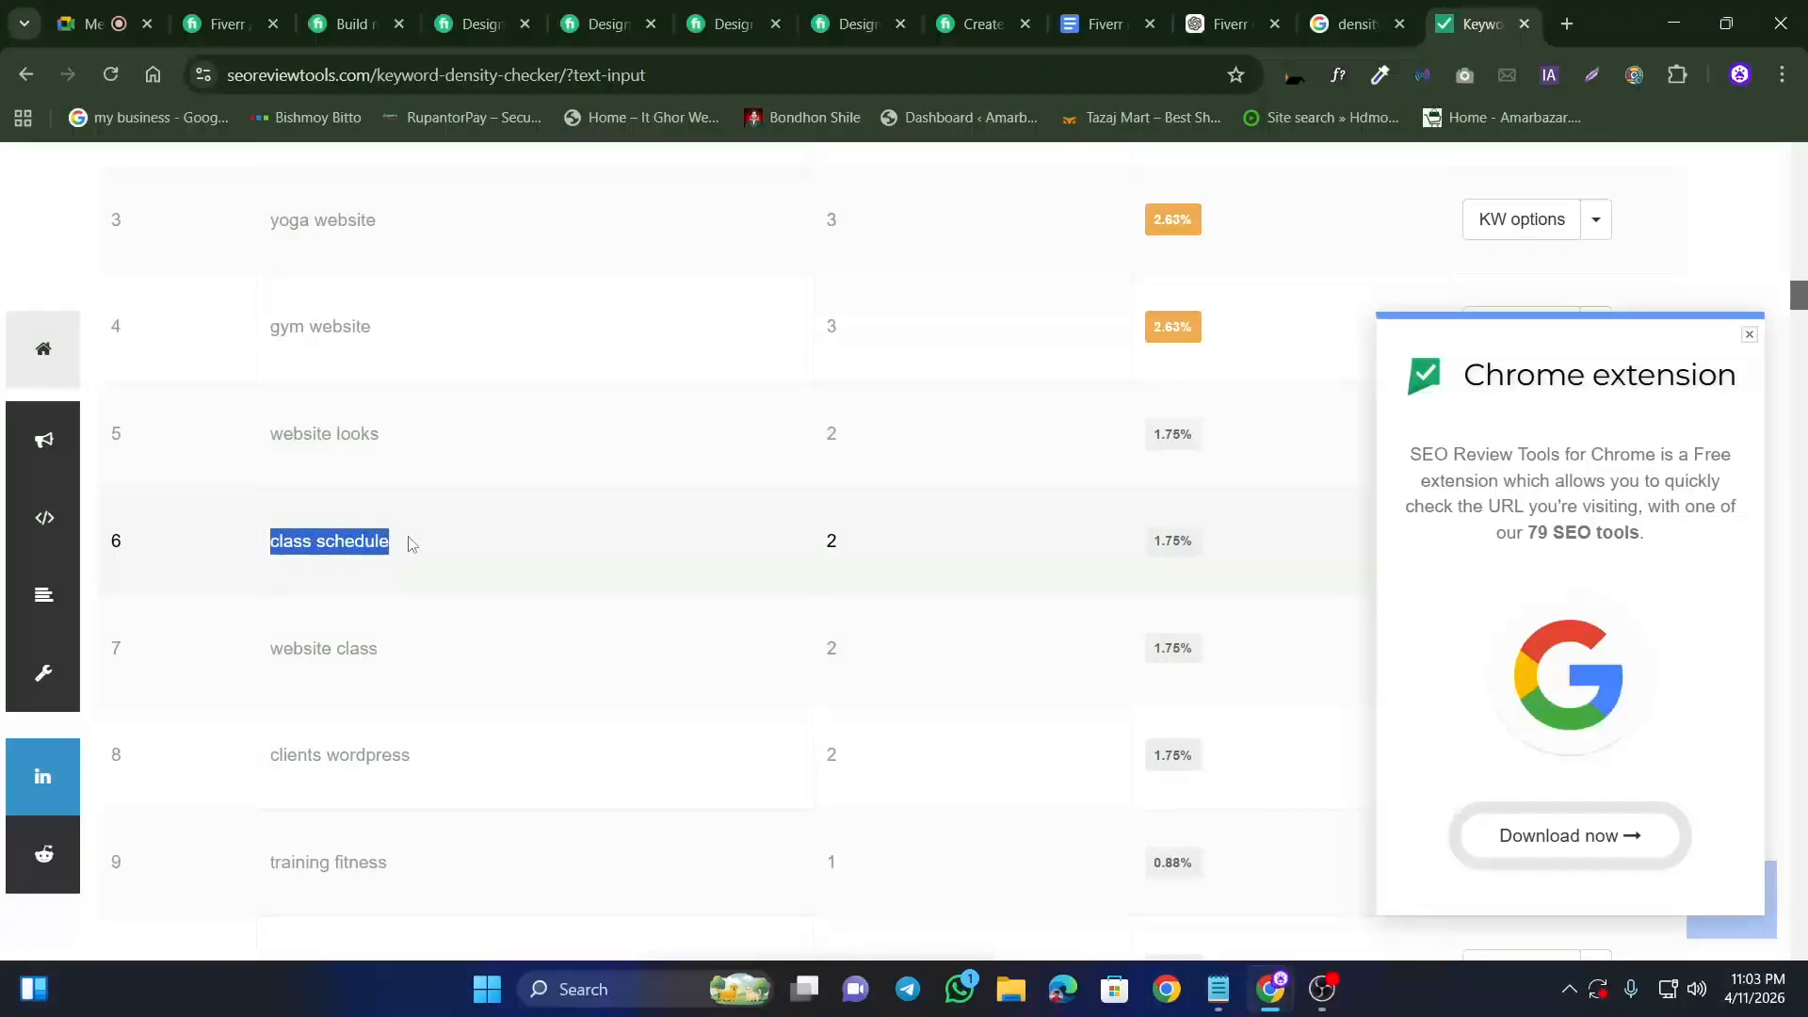
Step: Look back over the density results and check the two-word phrases "class schedule" and "website class"
{"action": "scroll", "coordinate": [643, 550], "scroll_direction": "up", "scroll_amount": 20}
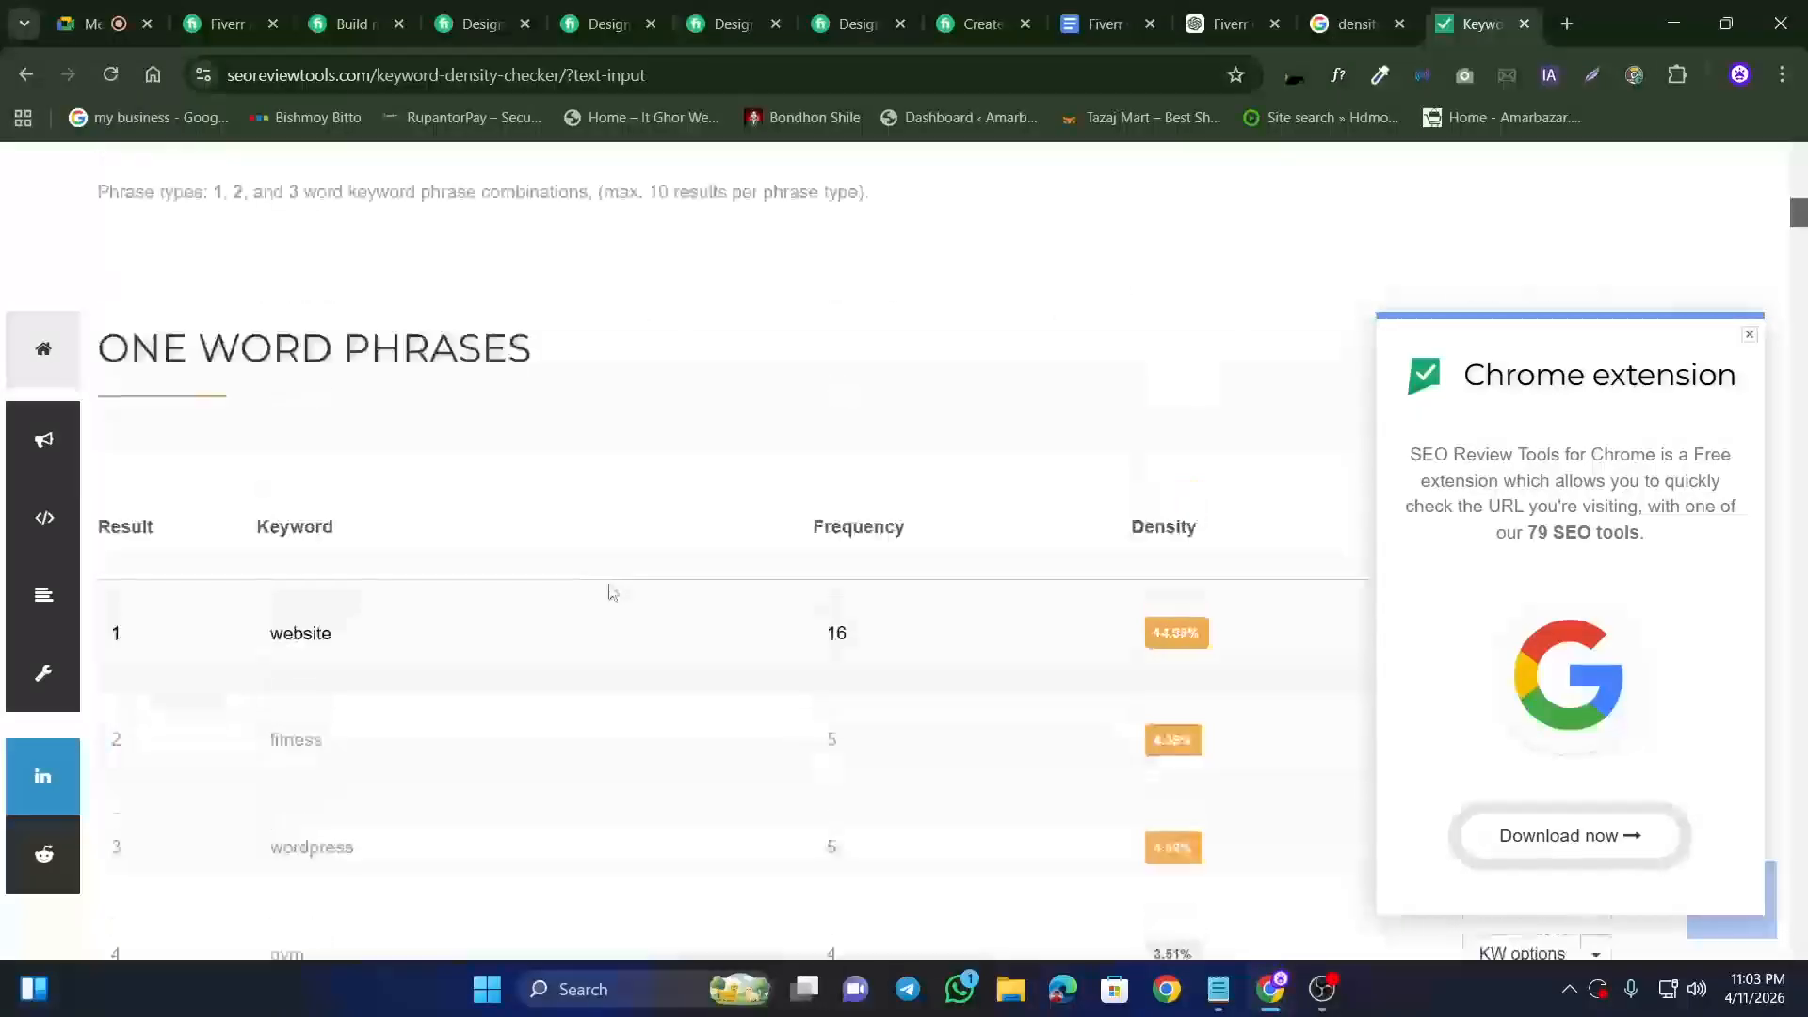
{"action": "scroll", "coordinate": [593, 598], "scroll_direction": "up", "scroll_amount": 5}
{"action": "scroll", "coordinate": [593, 598], "scroll_direction": "down", "scroll_amount": 15}
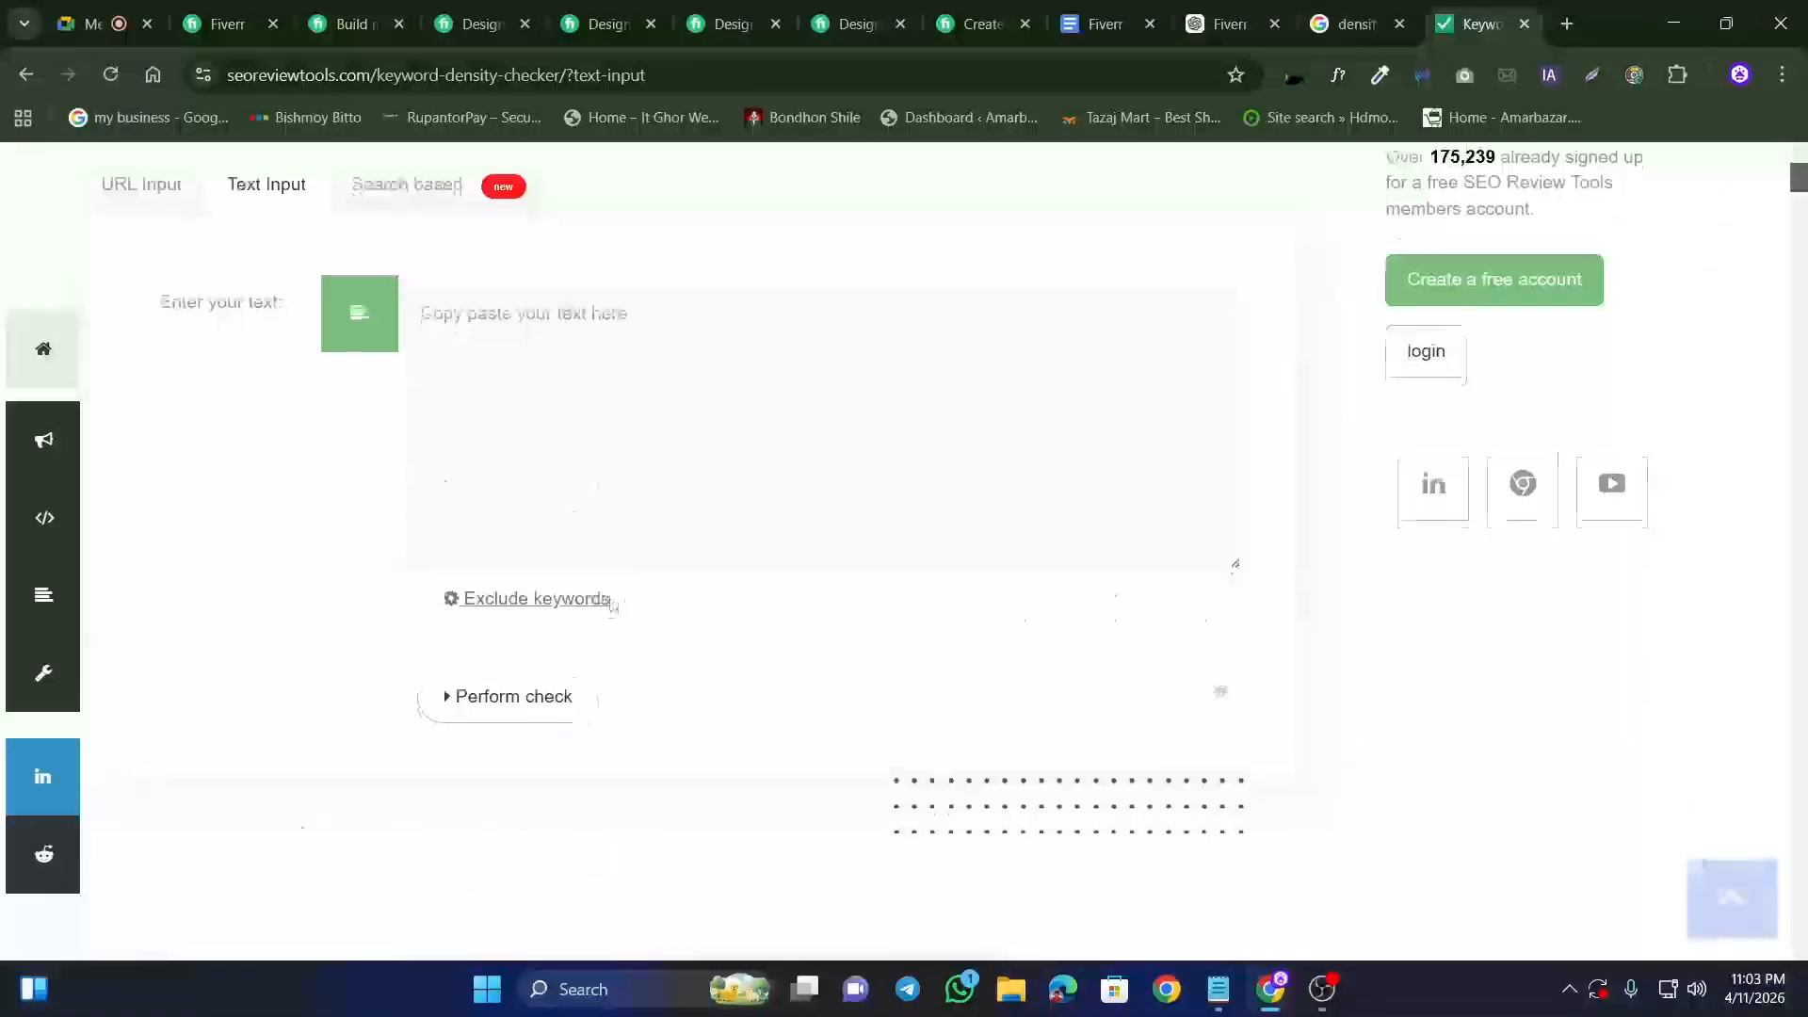
{"action": "scroll", "coordinate": [568, 578], "scroll_direction": "down", "scroll_amount": 15}
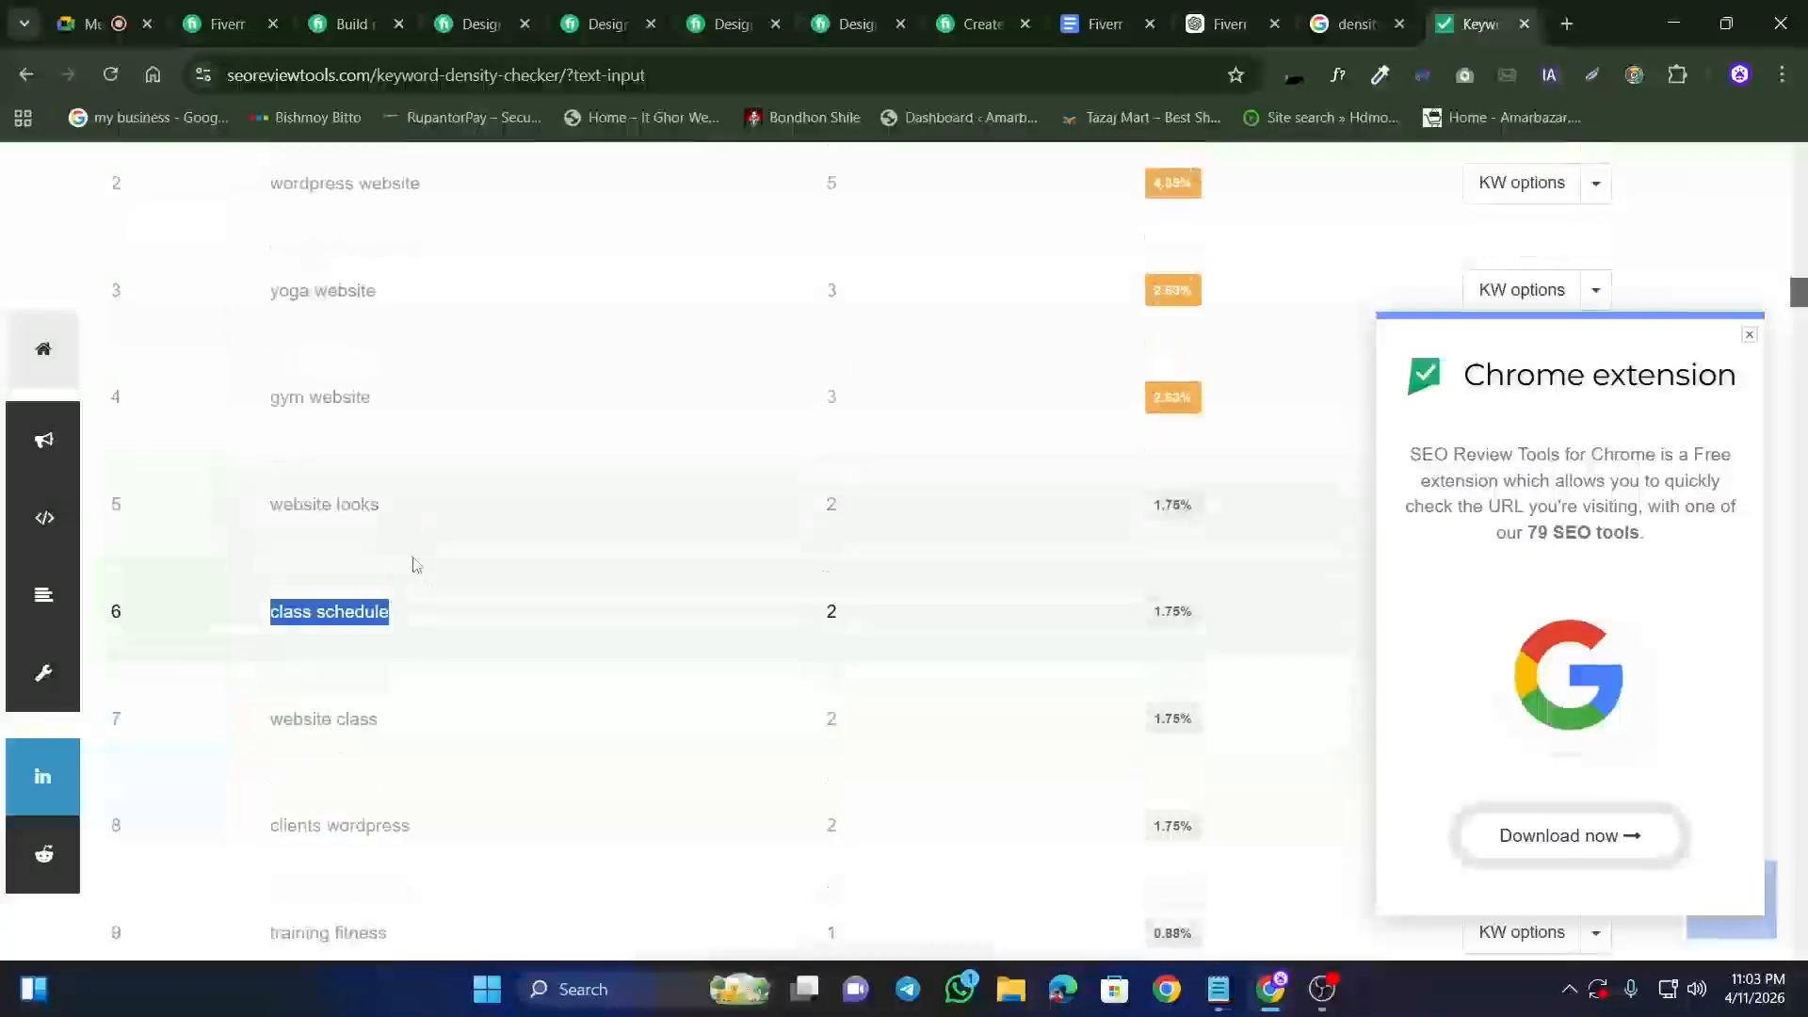
{"action": "scroll", "coordinate": [344, 602], "scroll_direction": "down", "scroll_amount": 1}
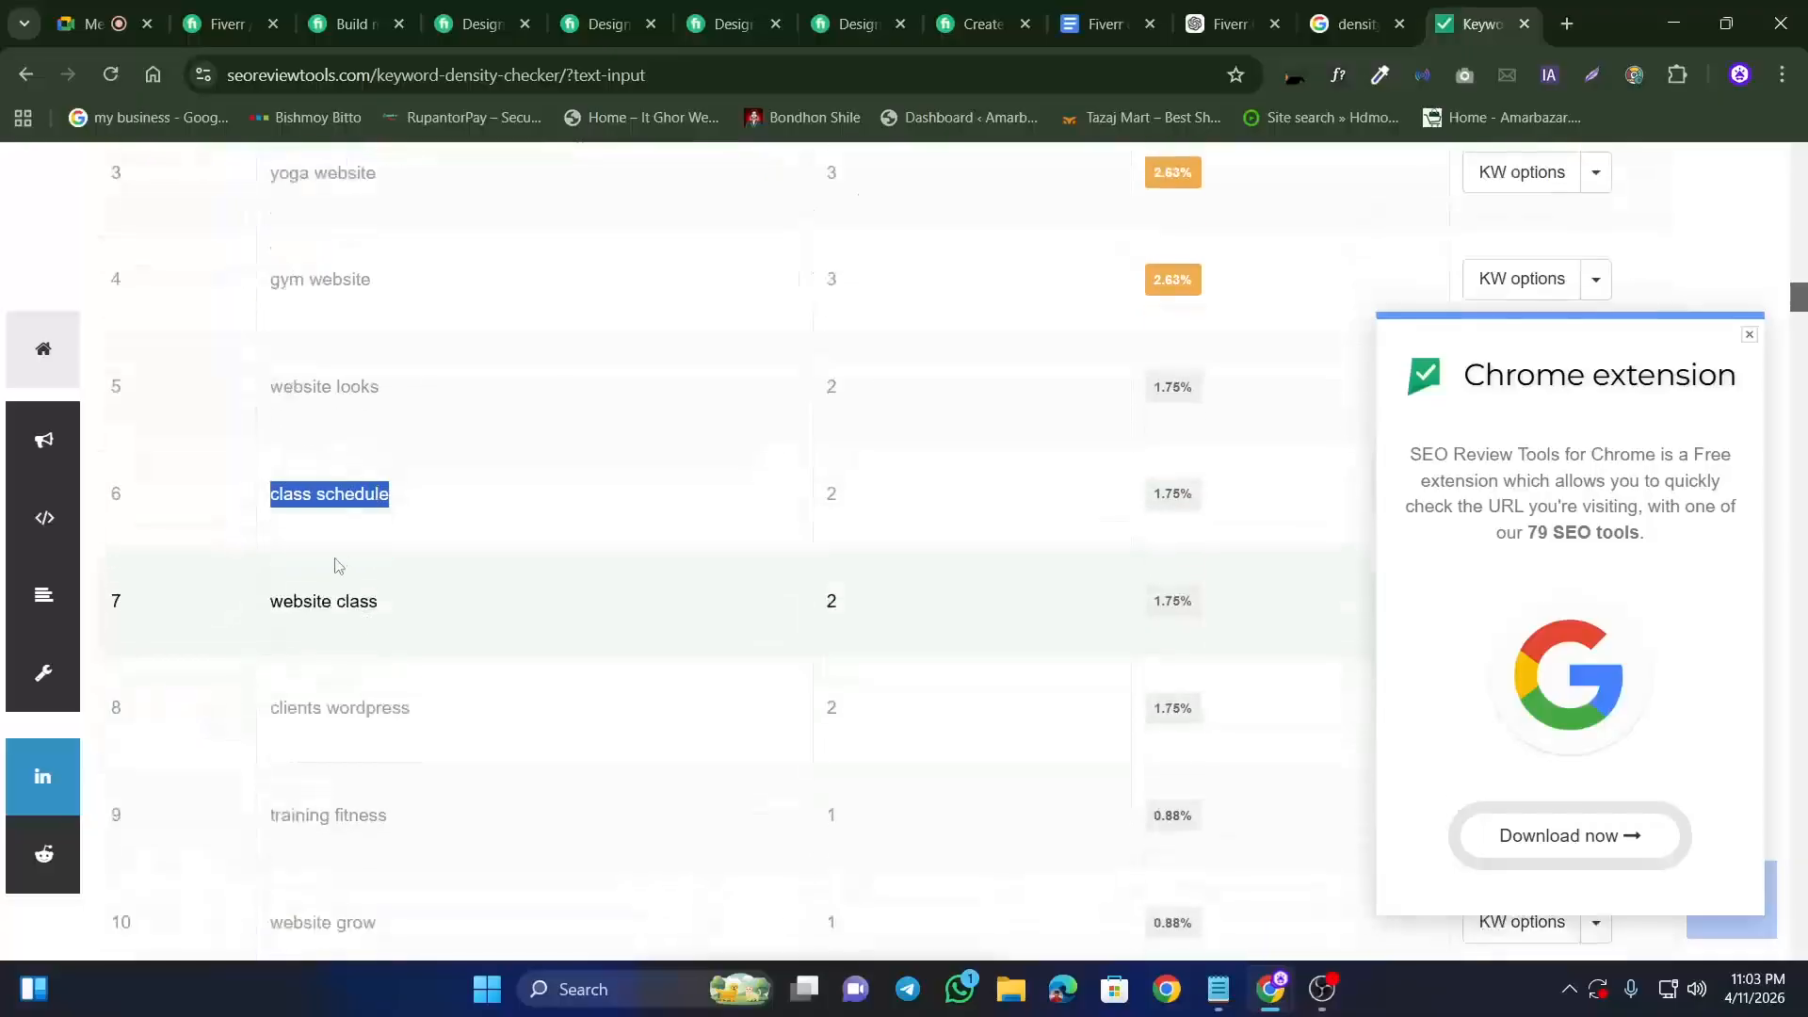
{"action": "left_click", "coordinate": [361, 495]}
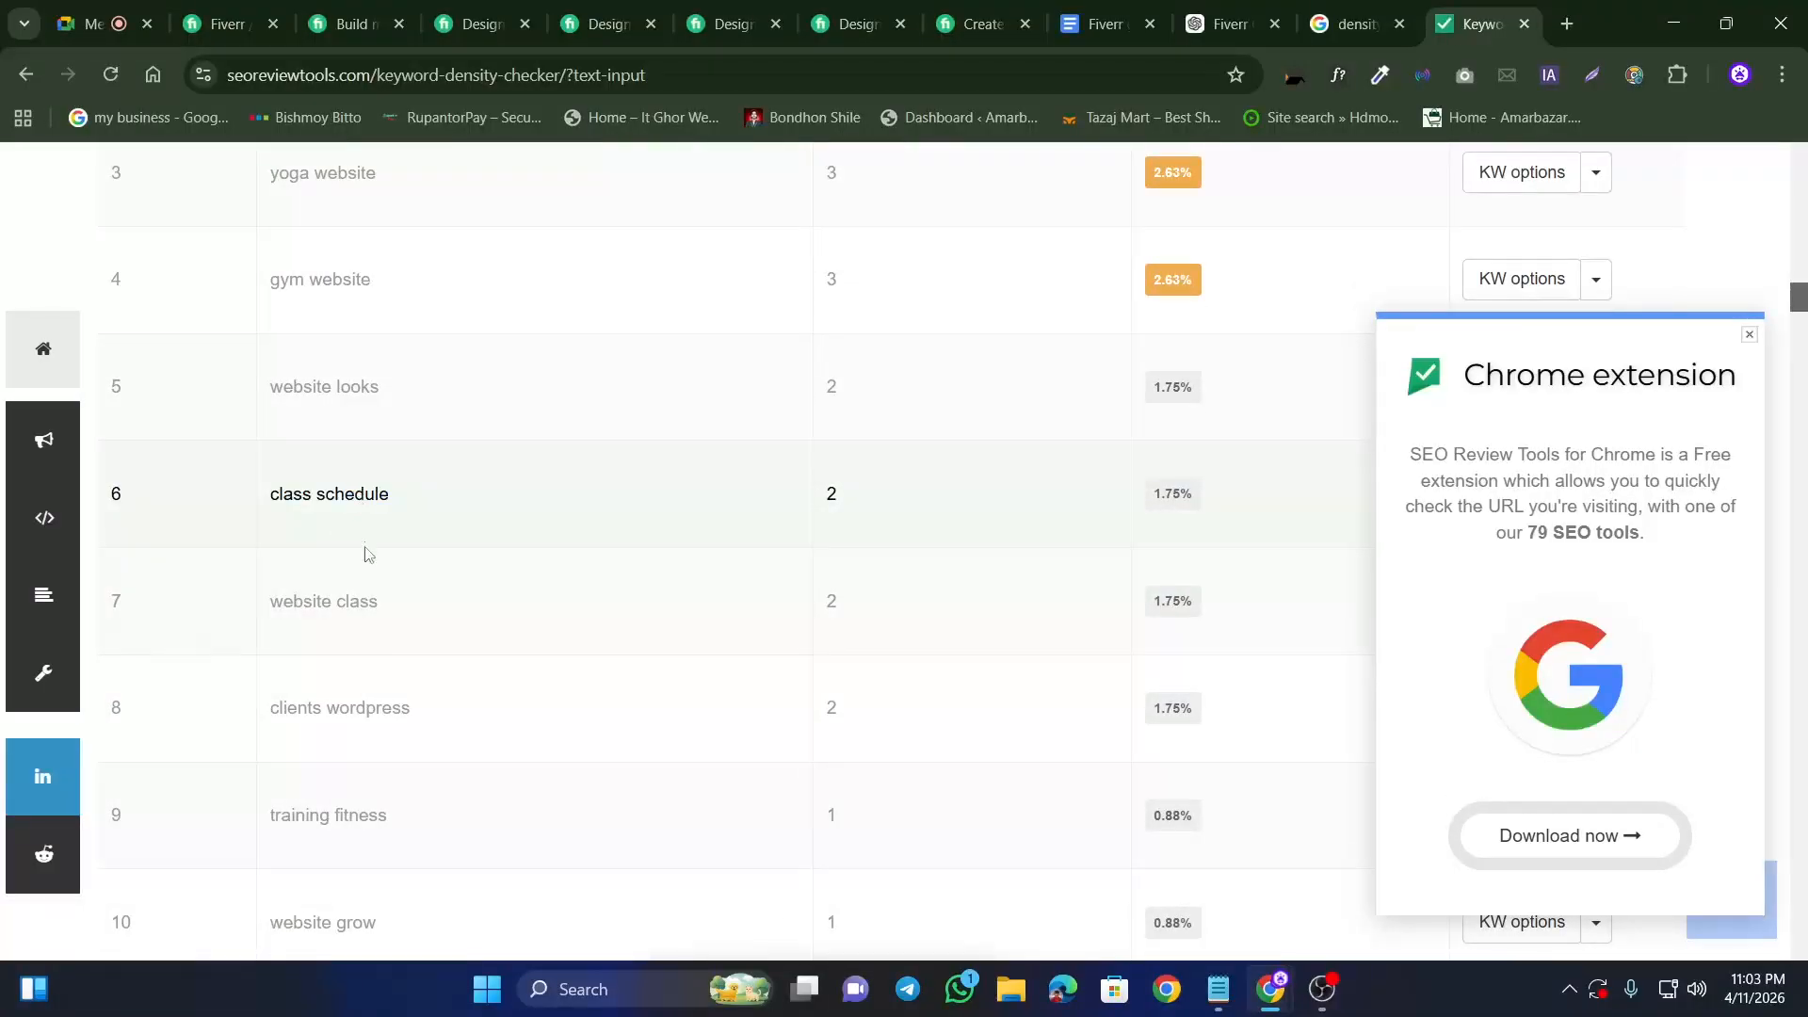
{"action": "scroll", "coordinate": [295, 512], "scroll_direction": "down", "scroll_amount": 1}
{"action": "left_click_drag", "start_coordinate": [274, 489], "coordinate": [399, 505]}
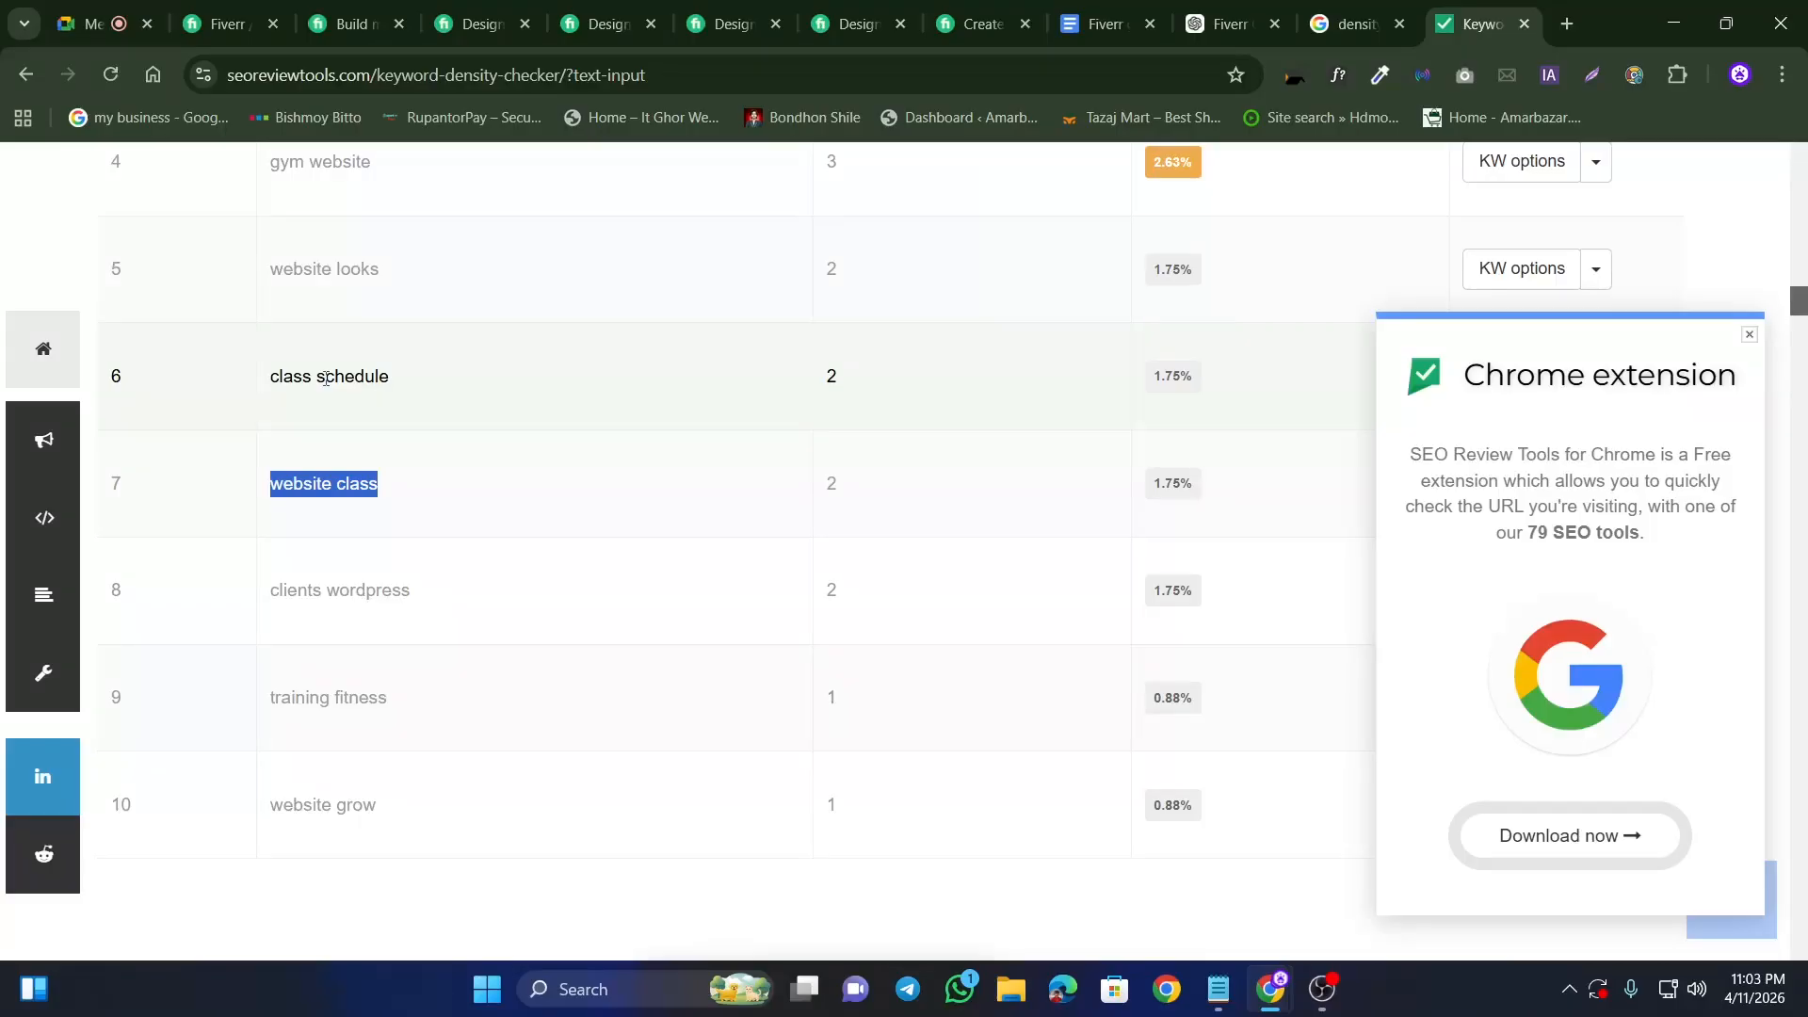
Step: Switch to ChatGPT to find "Class schedule" in the gig description's What you will get list, and bring up the Fiverr gig document
{"action": "left_click", "coordinate": [1227, 23]}
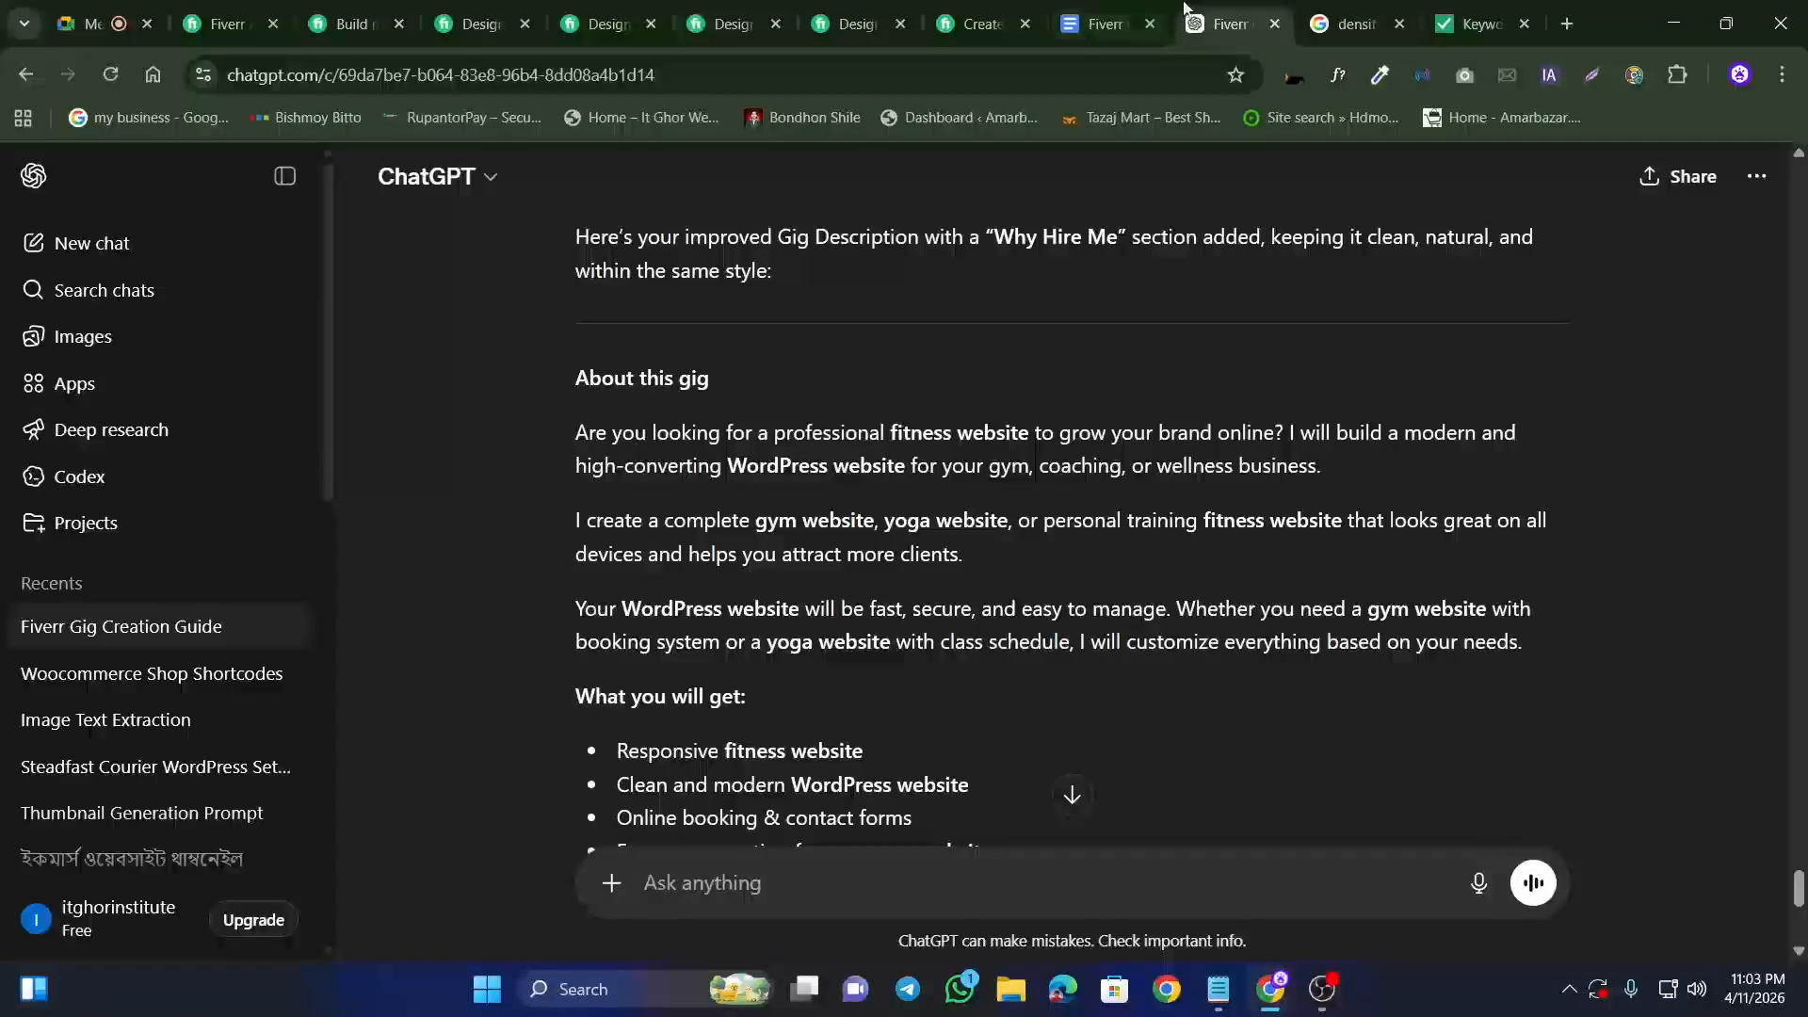
{"action": "scroll", "coordinate": [1205, 553], "scroll_direction": "down", "scroll_amount": 4}
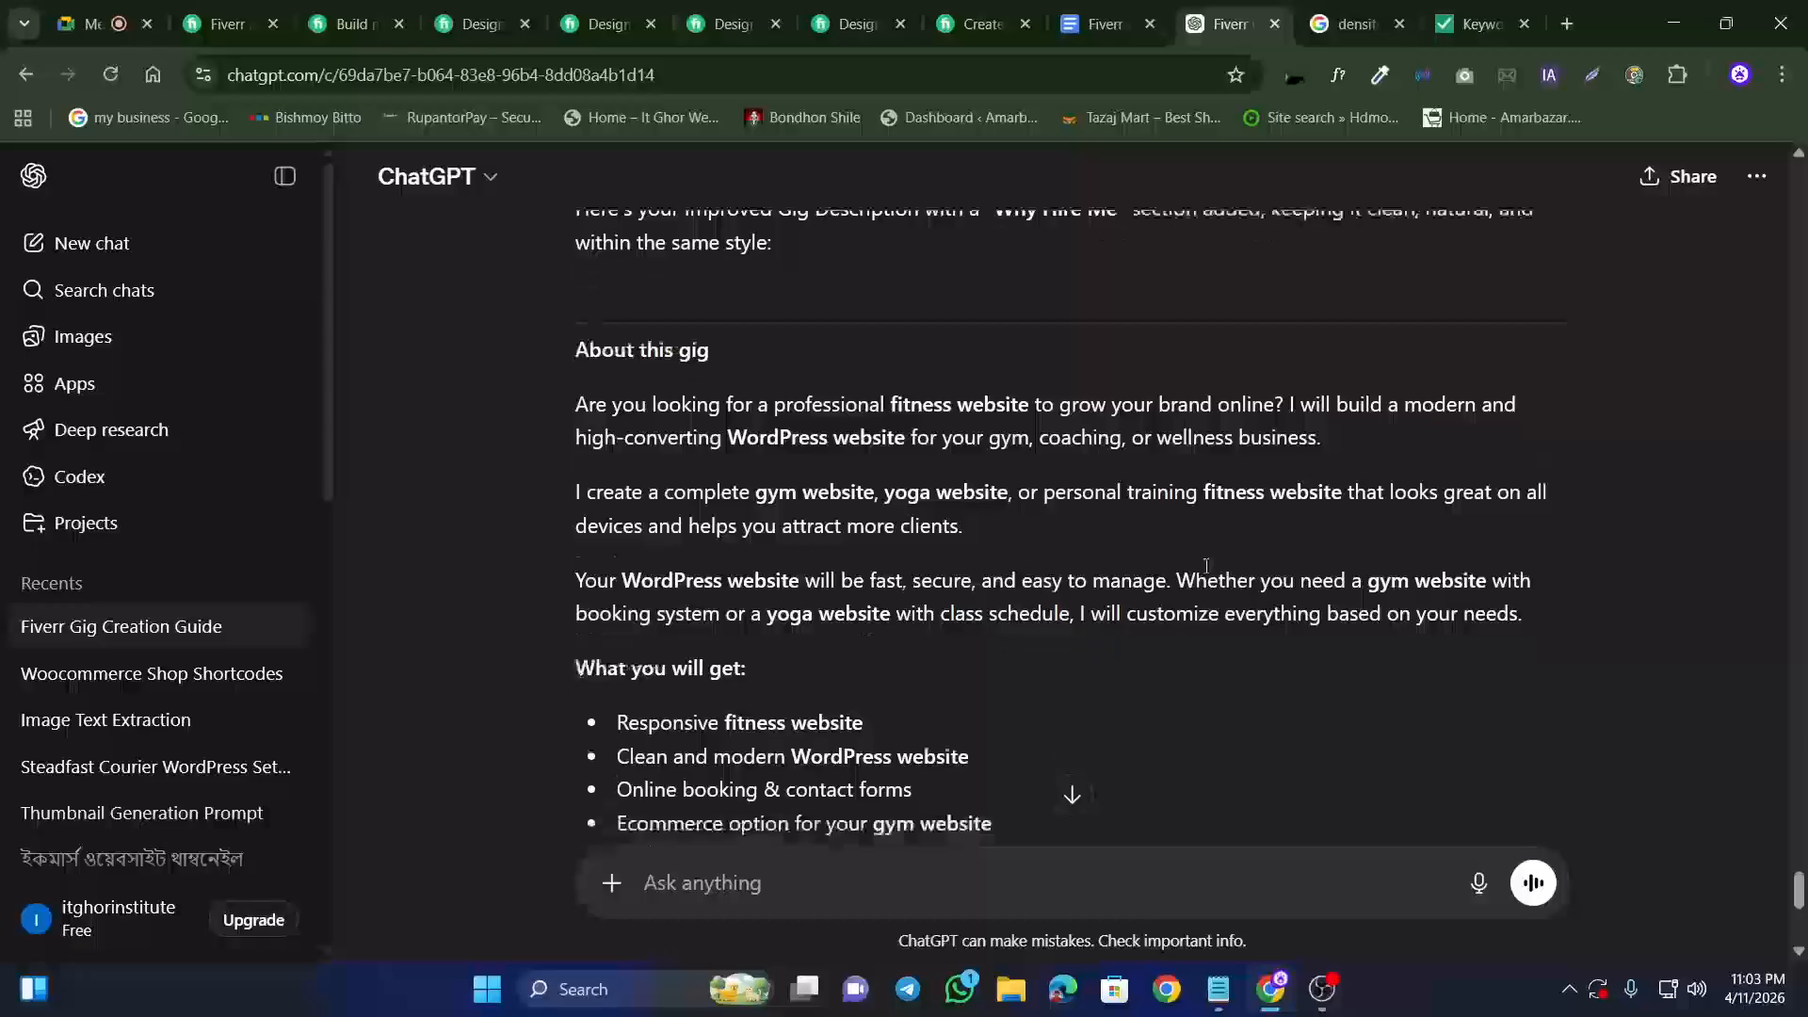
{"action": "scroll", "coordinate": [771, 516], "scroll_direction": "down", "scroll_amount": 1}
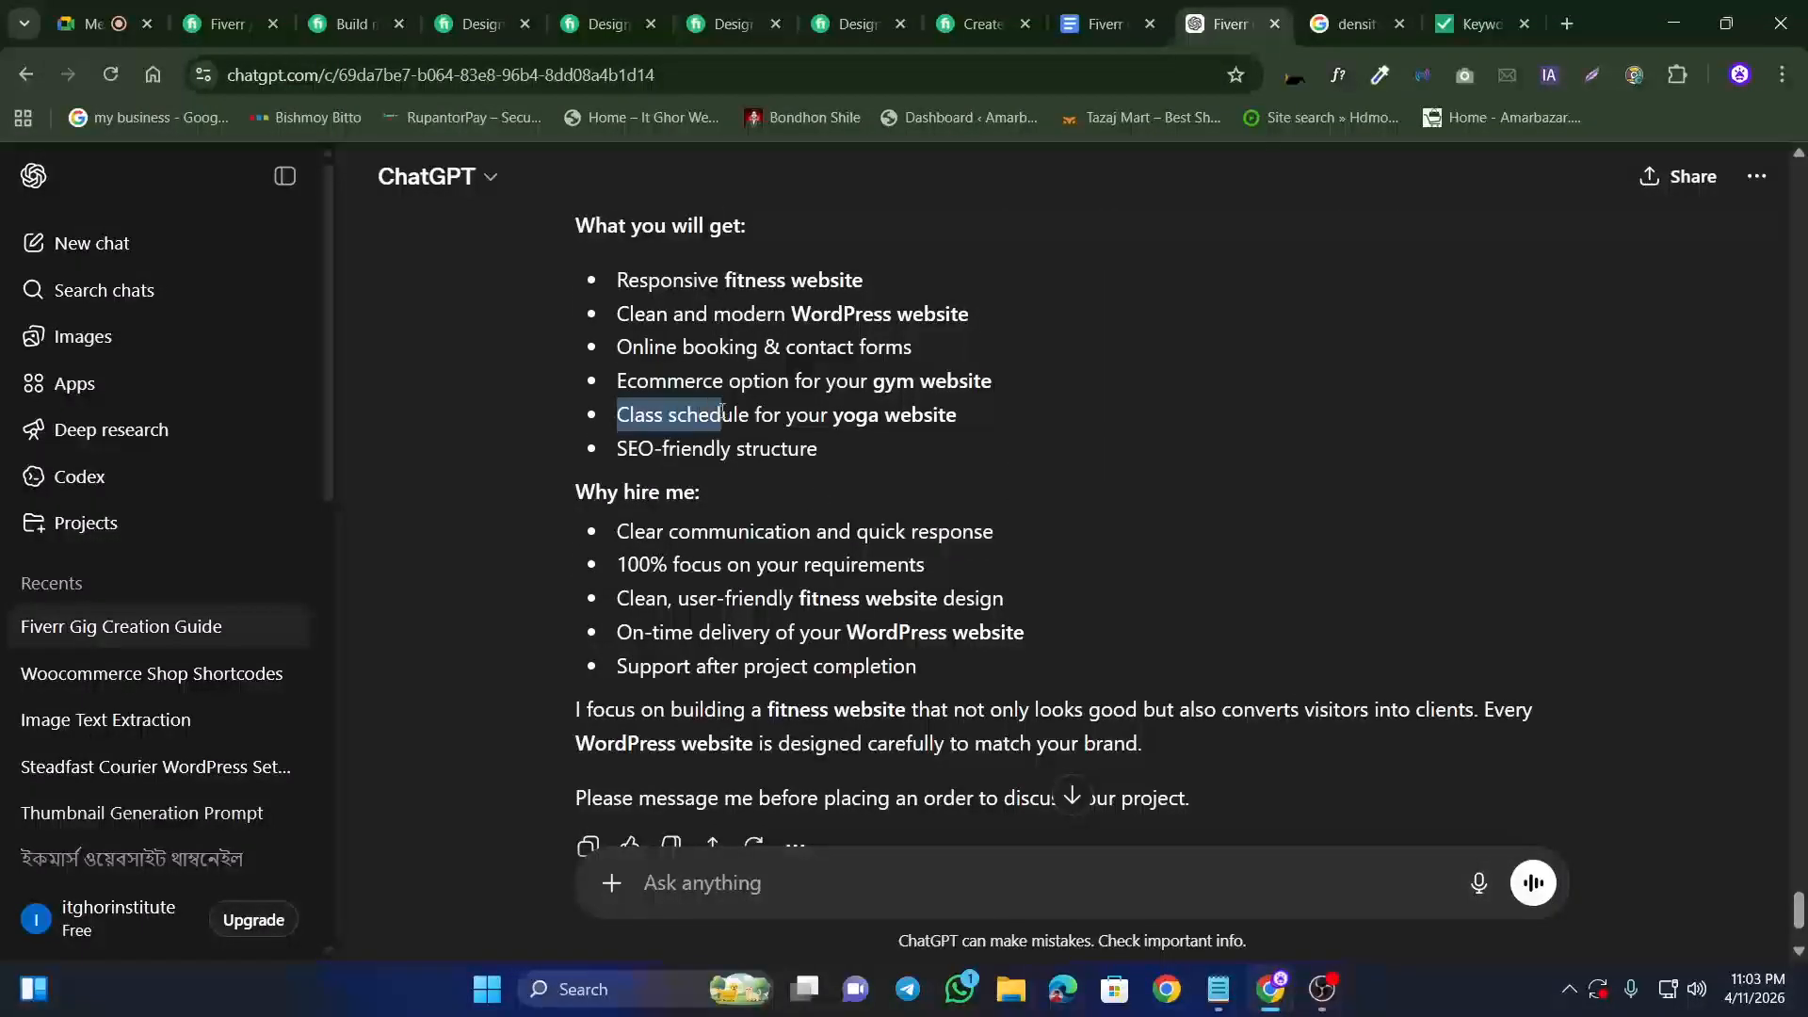
{"action": "left_click", "coordinate": [1097, 24]}
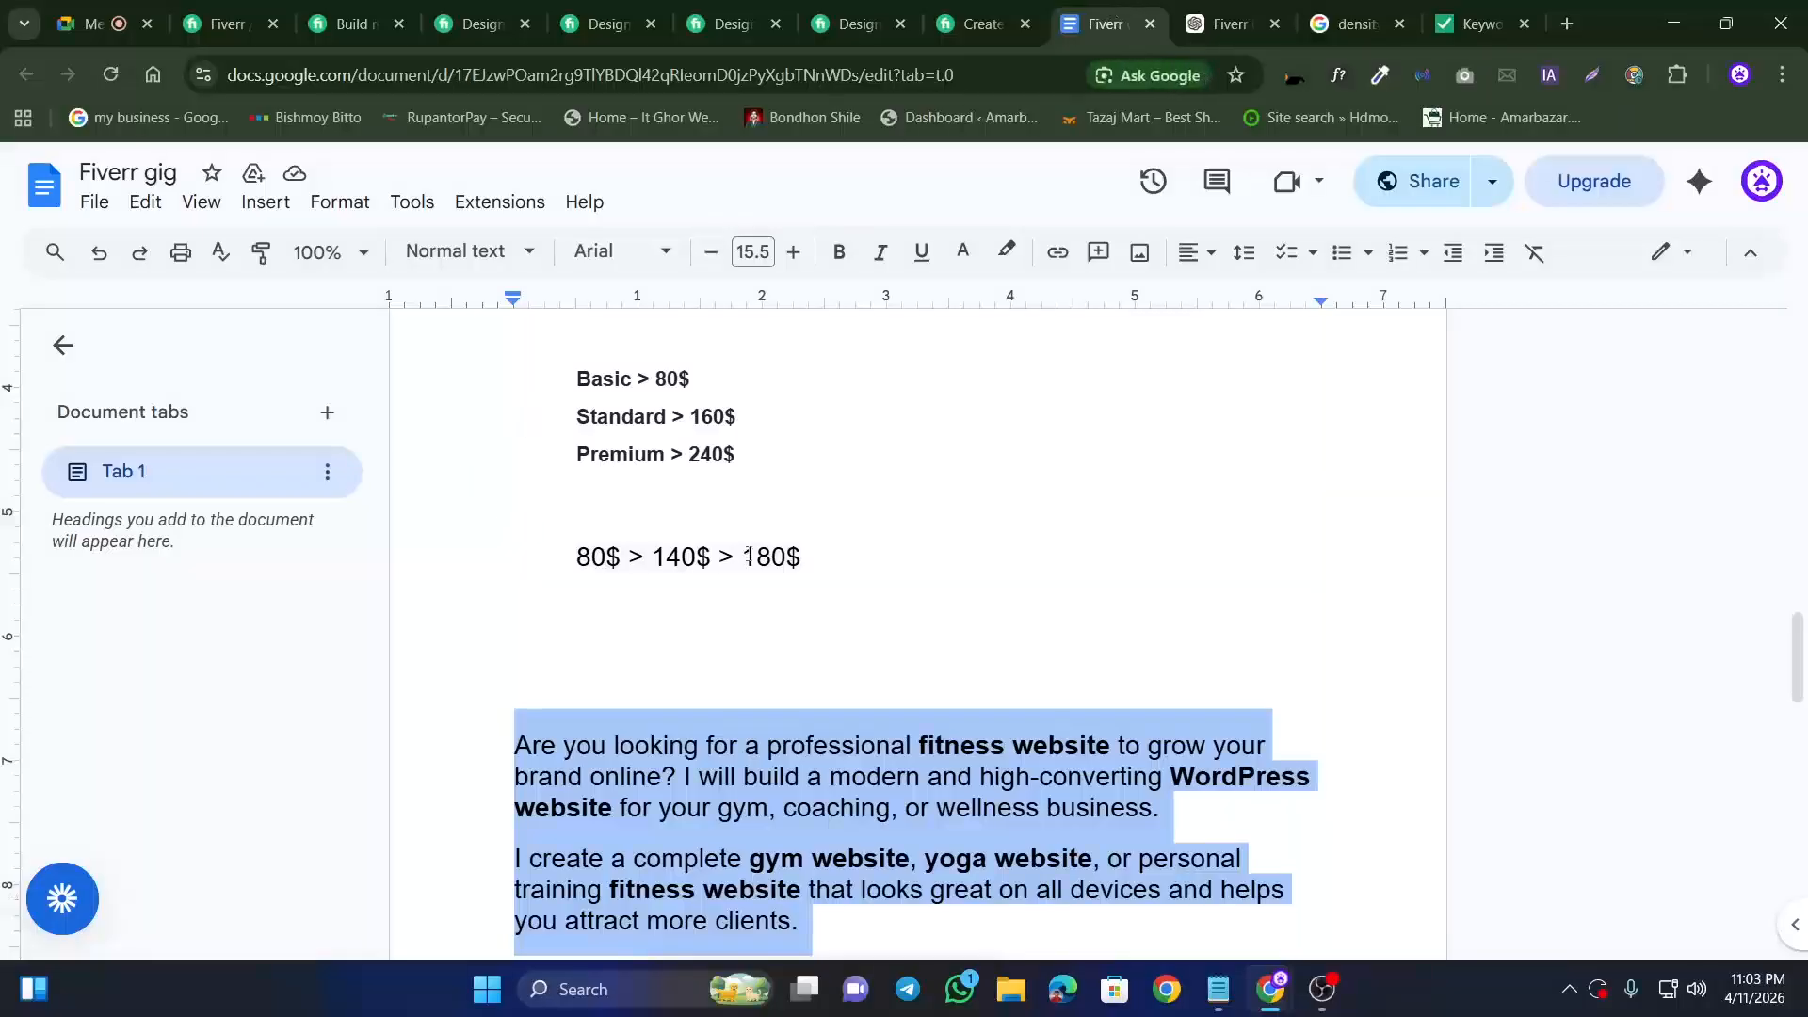
Step: Return to the Keyword Density Checker and compare the lower-ranked two-word phrases with the four main website keywords
{"action": "left_click", "coordinate": [1483, 23]}
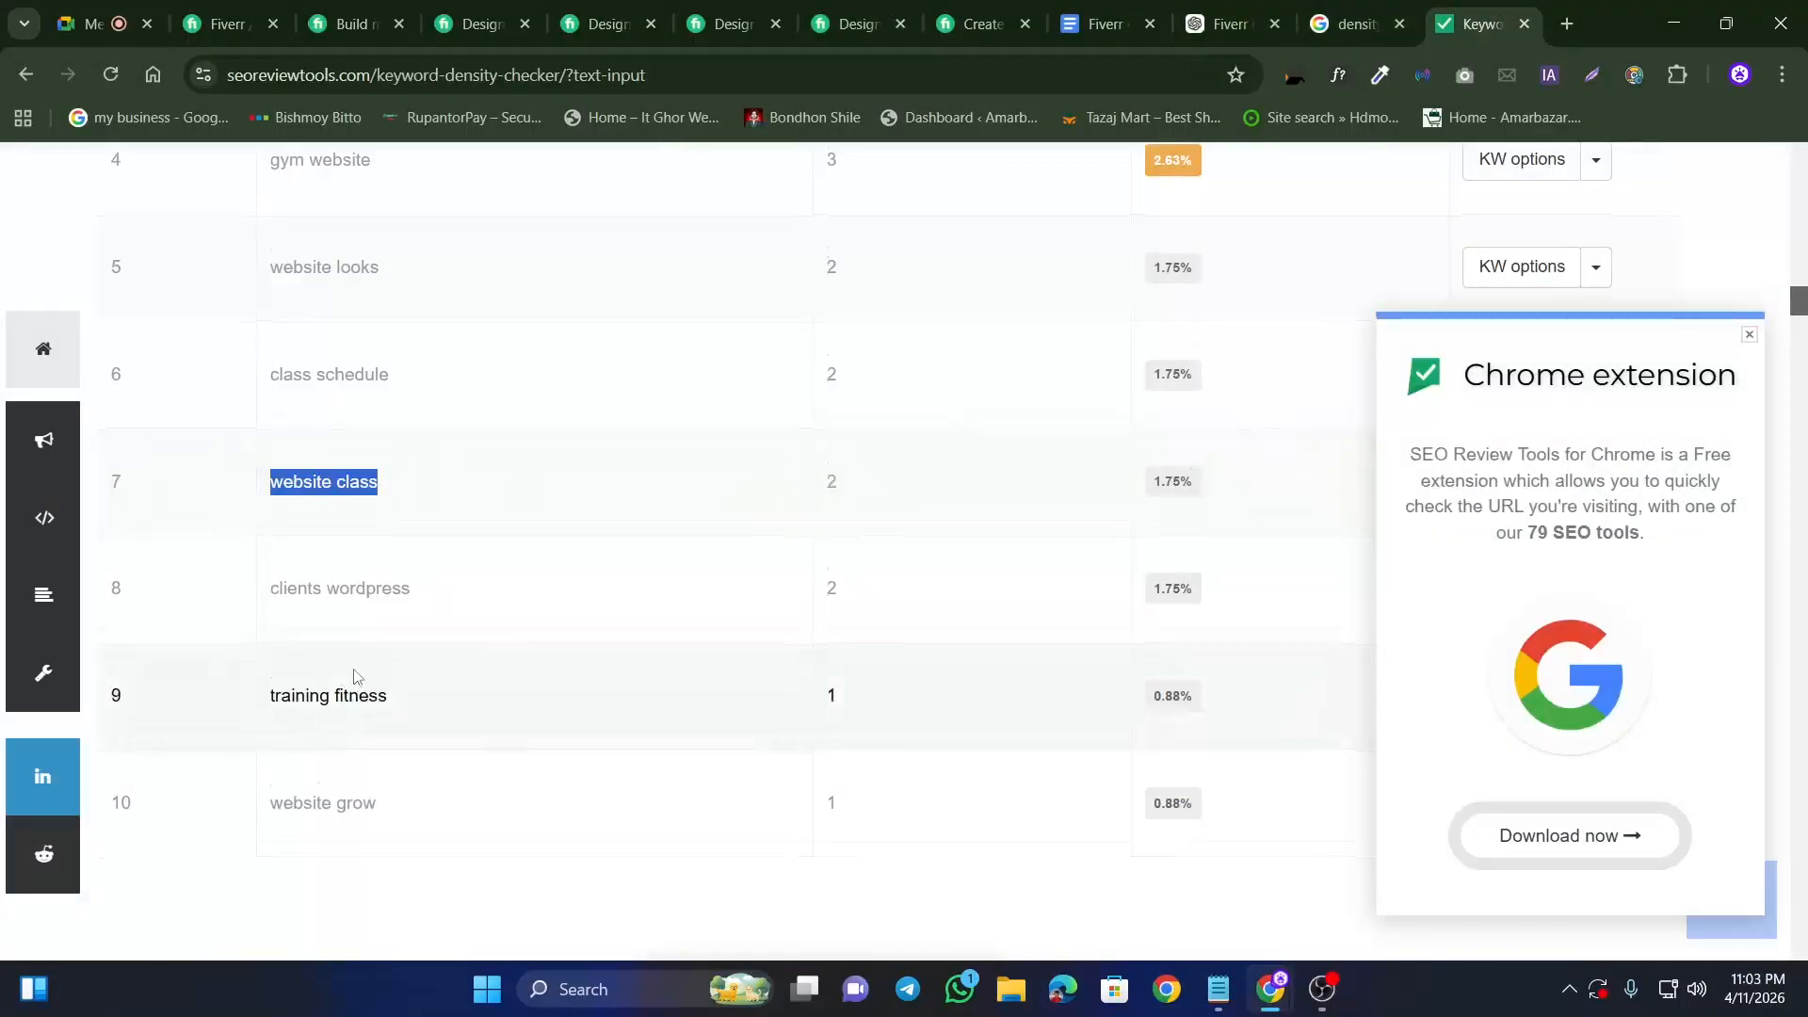
{"action": "scroll", "coordinate": [358, 535], "scroll_direction": "down", "scroll_amount": 2}
{"action": "scroll", "coordinate": [395, 610], "scroll_direction": "up", "scroll_amount": 1}
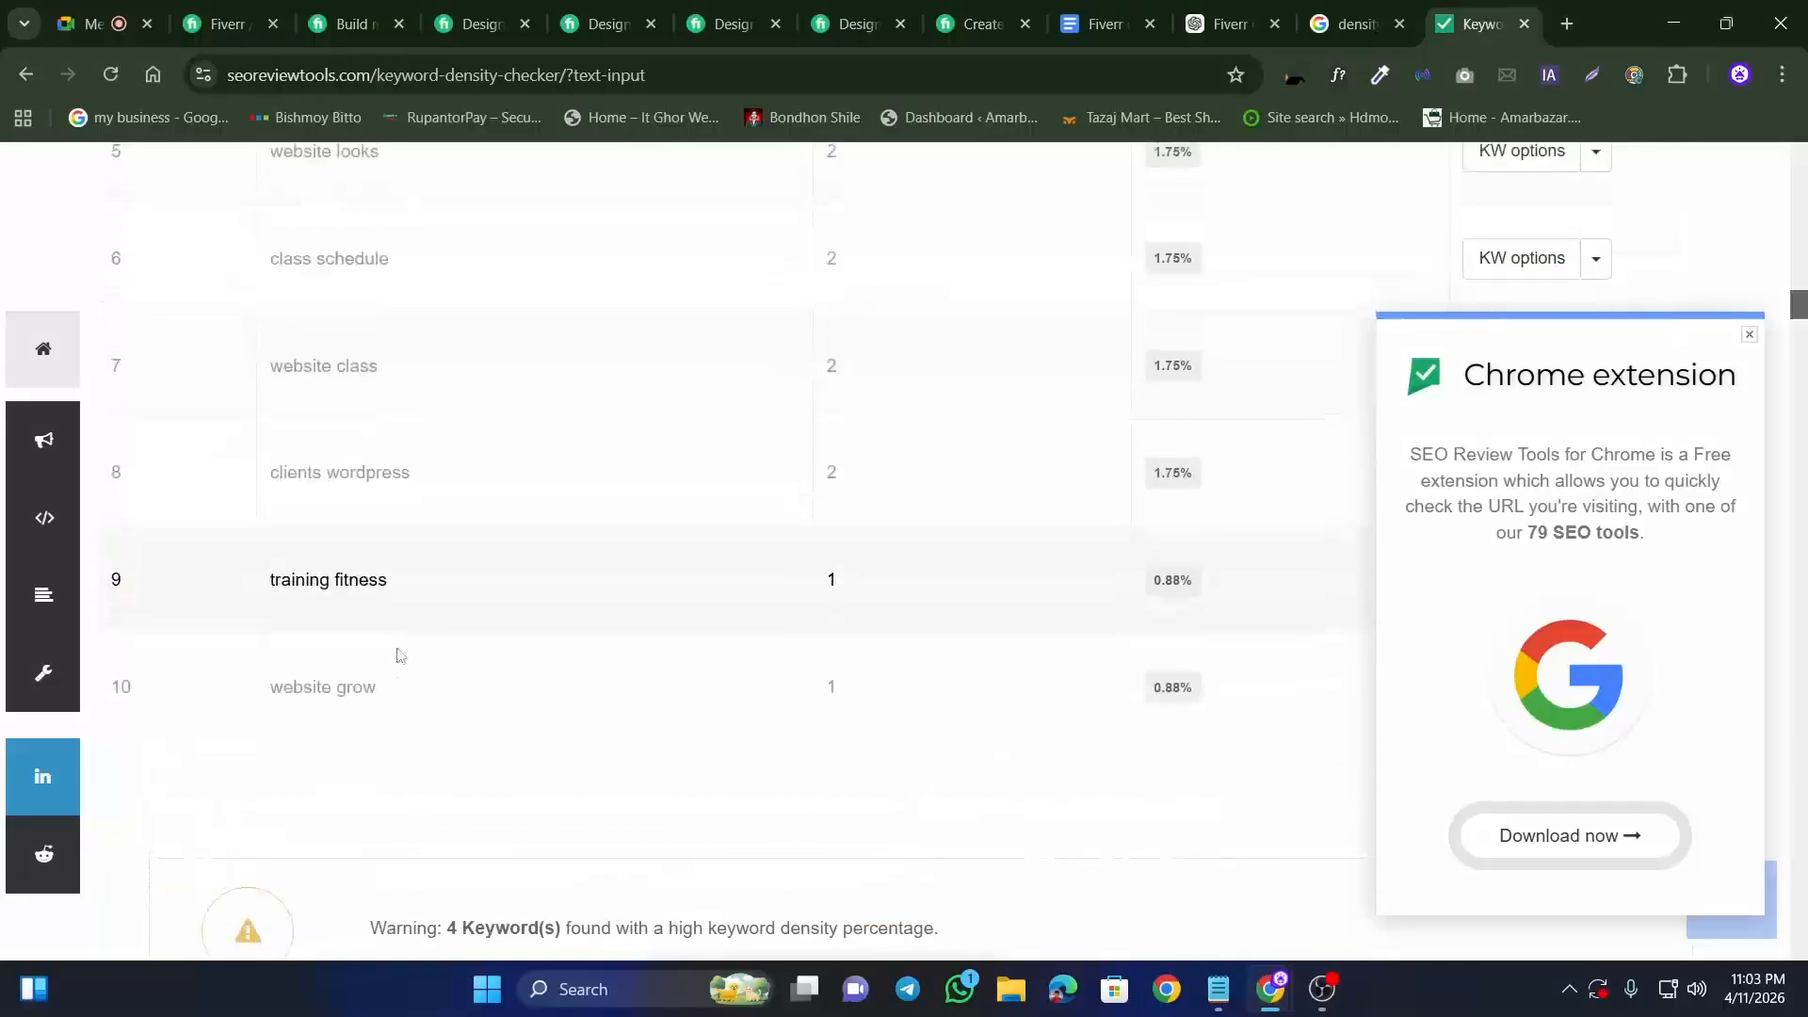
{"action": "left_click_drag", "start_coordinate": [375, 692], "coordinate": [250, 383]}
{"action": "left_click", "coordinate": [496, 549]}
{"action": "scroll", "coordinate": [472, 617], "scroll_direction": "up", "scroll_amount": 4}
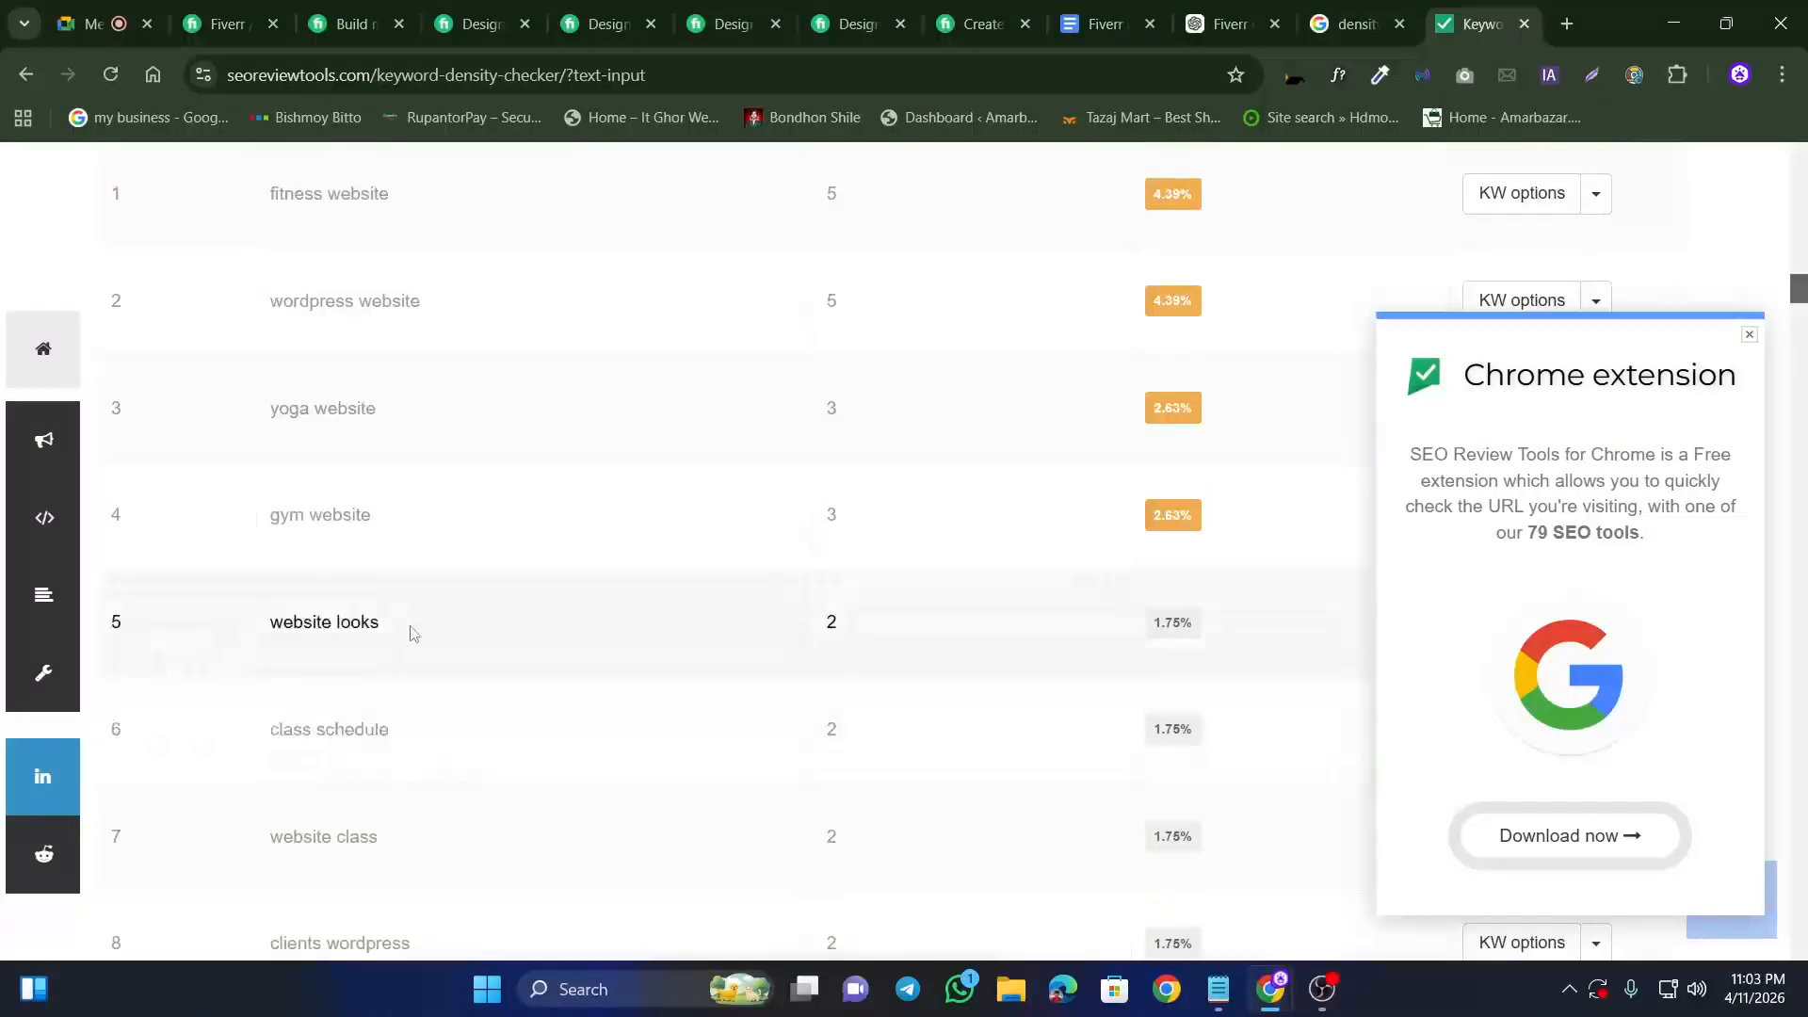
{"action": "left_click_drag", "start_coordinate": [400, 530], "coordinate": [217, 424]}
{"action": "scroll", "coordinate": [235, 477], "scroll_direction": "up", "scroll_amount": 3}
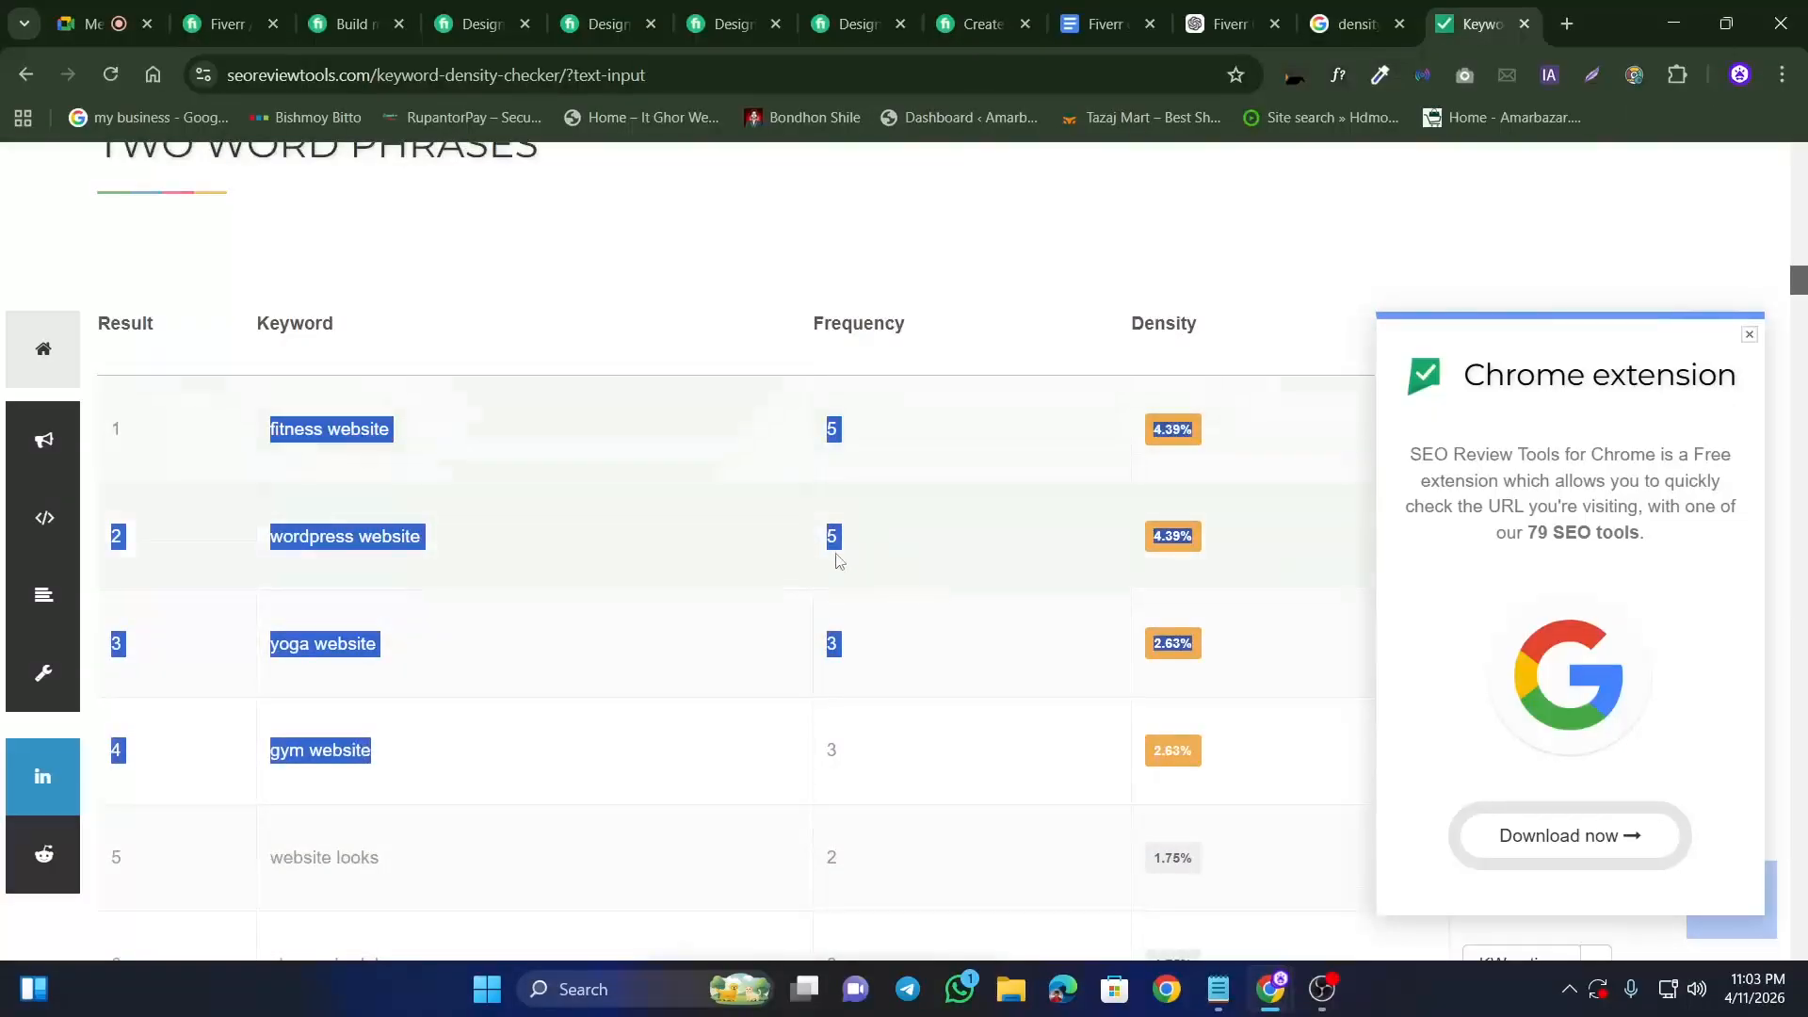
{"action": "scroll", "coordinate": [833, 621], "scroll_direction": "down", "scroll_amount": 1}
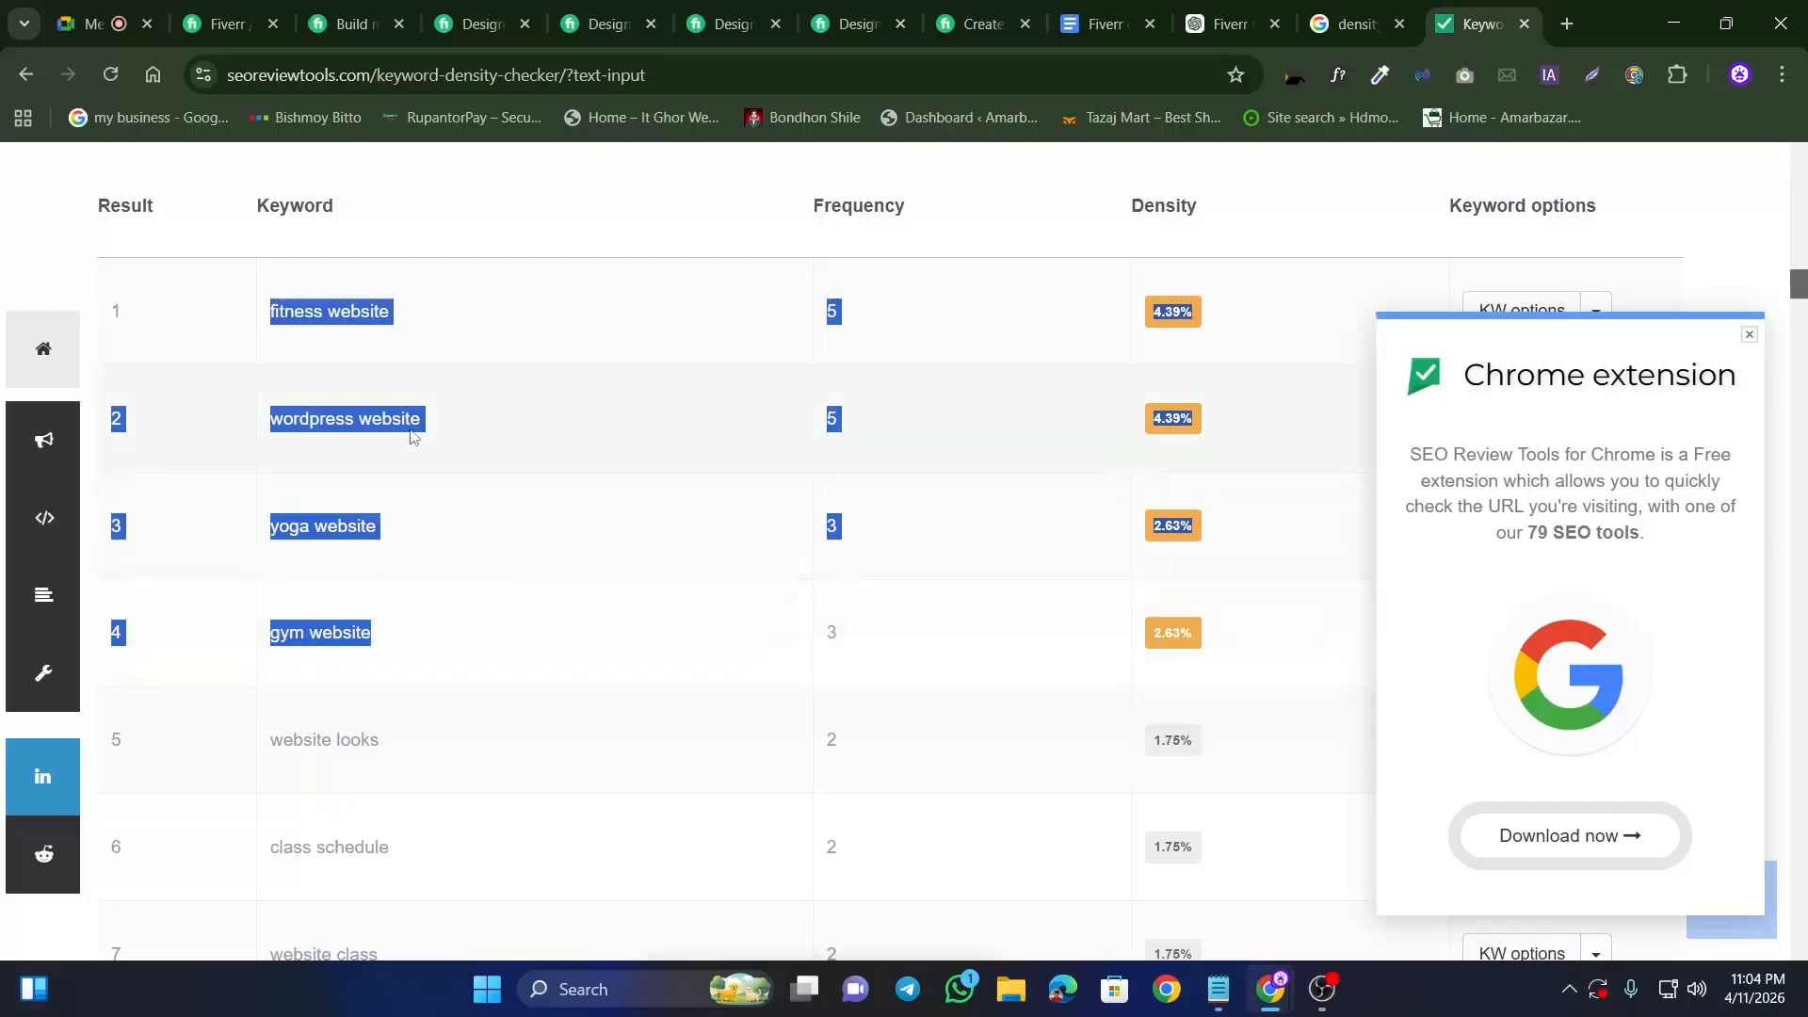
{"action": "left_click", "coordinate": [843, 356]}
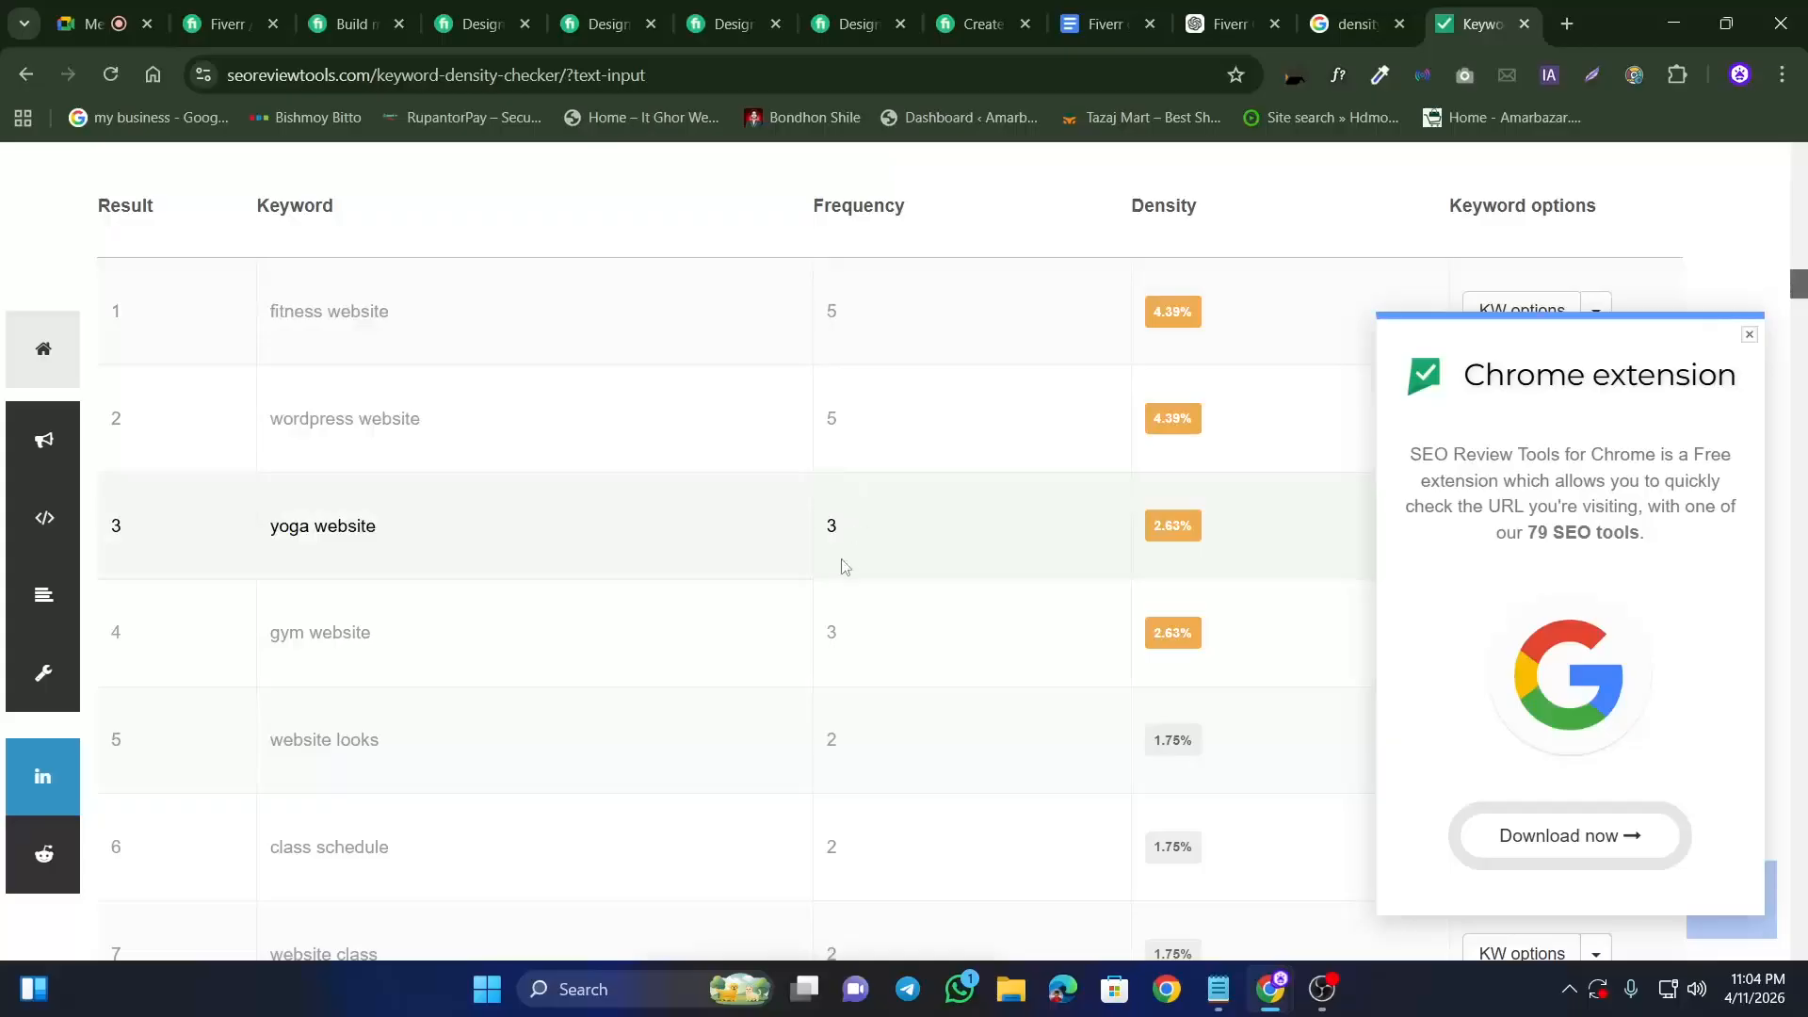
{"action": "scroll", "coordinate": [827, 528], "scroll_direction": "down", "scroll_amount": 2}
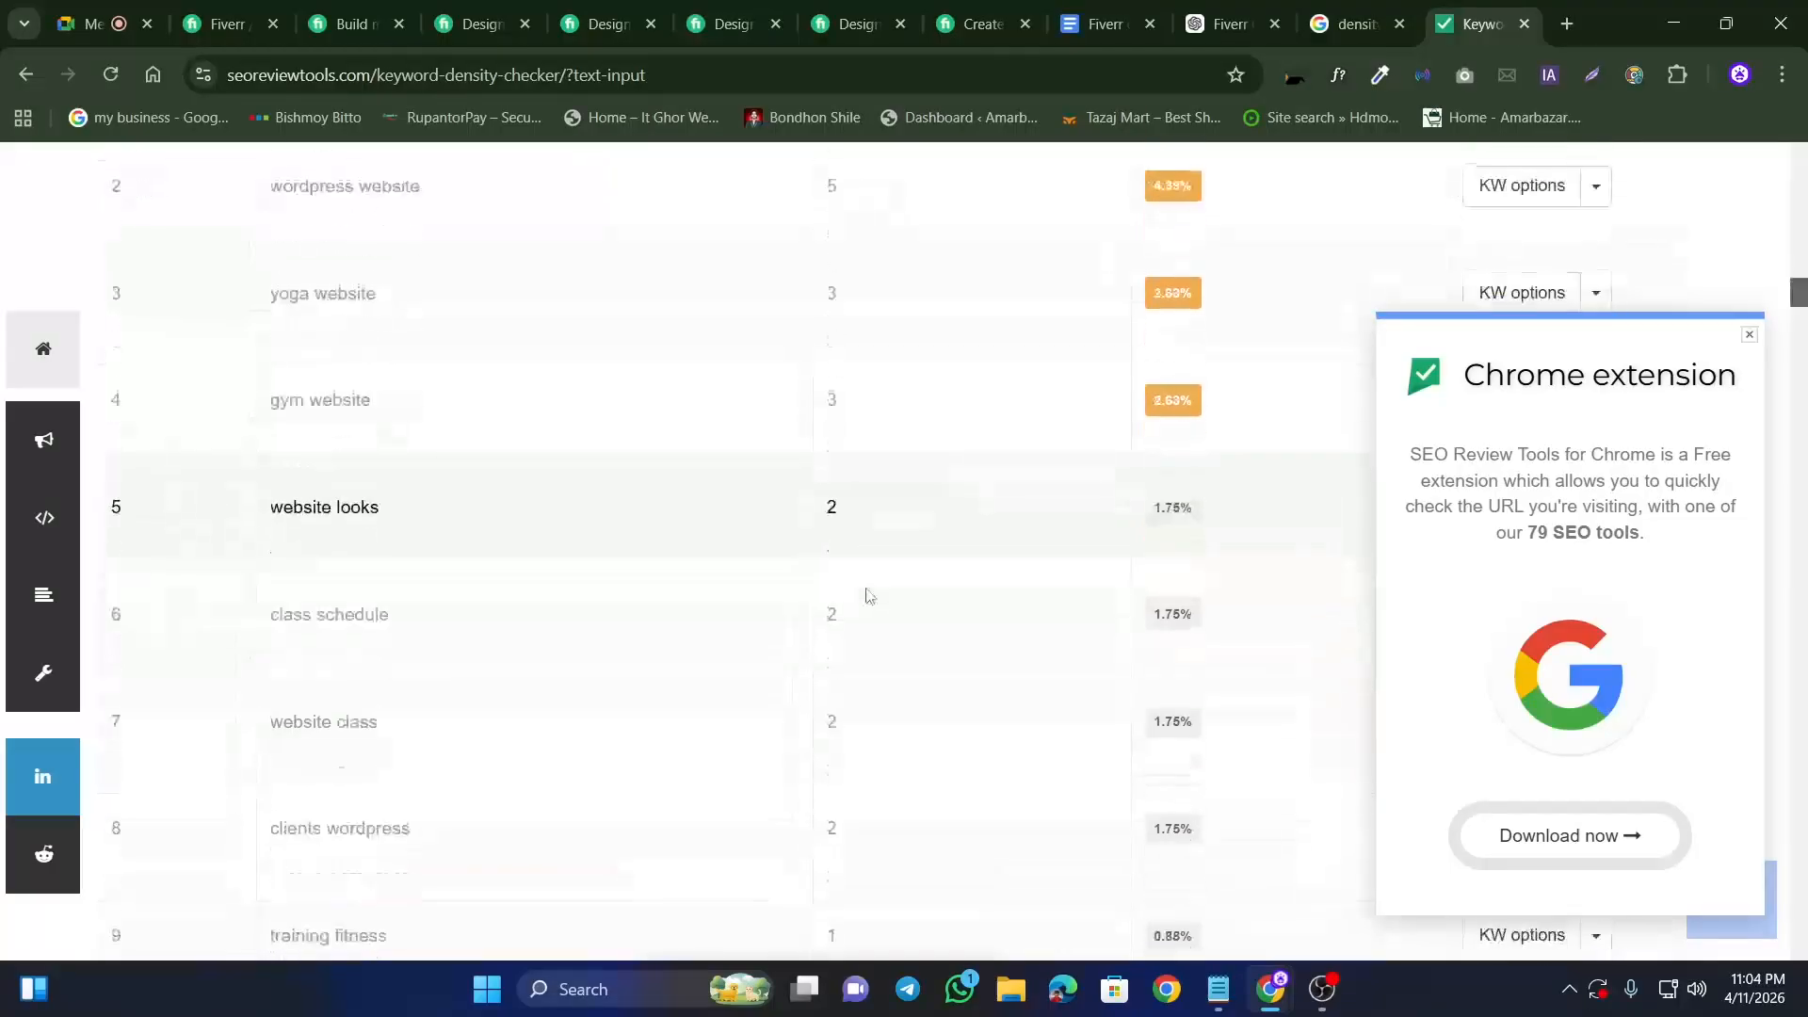
{"action": "scroll", "coordinate": [794, 562], "scroll_direction": "up", "scroll_amount": 10}
Step: Switch to the Fiverr gig document, deselect the gig description and review its text down to the Why hire me section
{"action": "left_click", "coordinate": [1104, 24]}
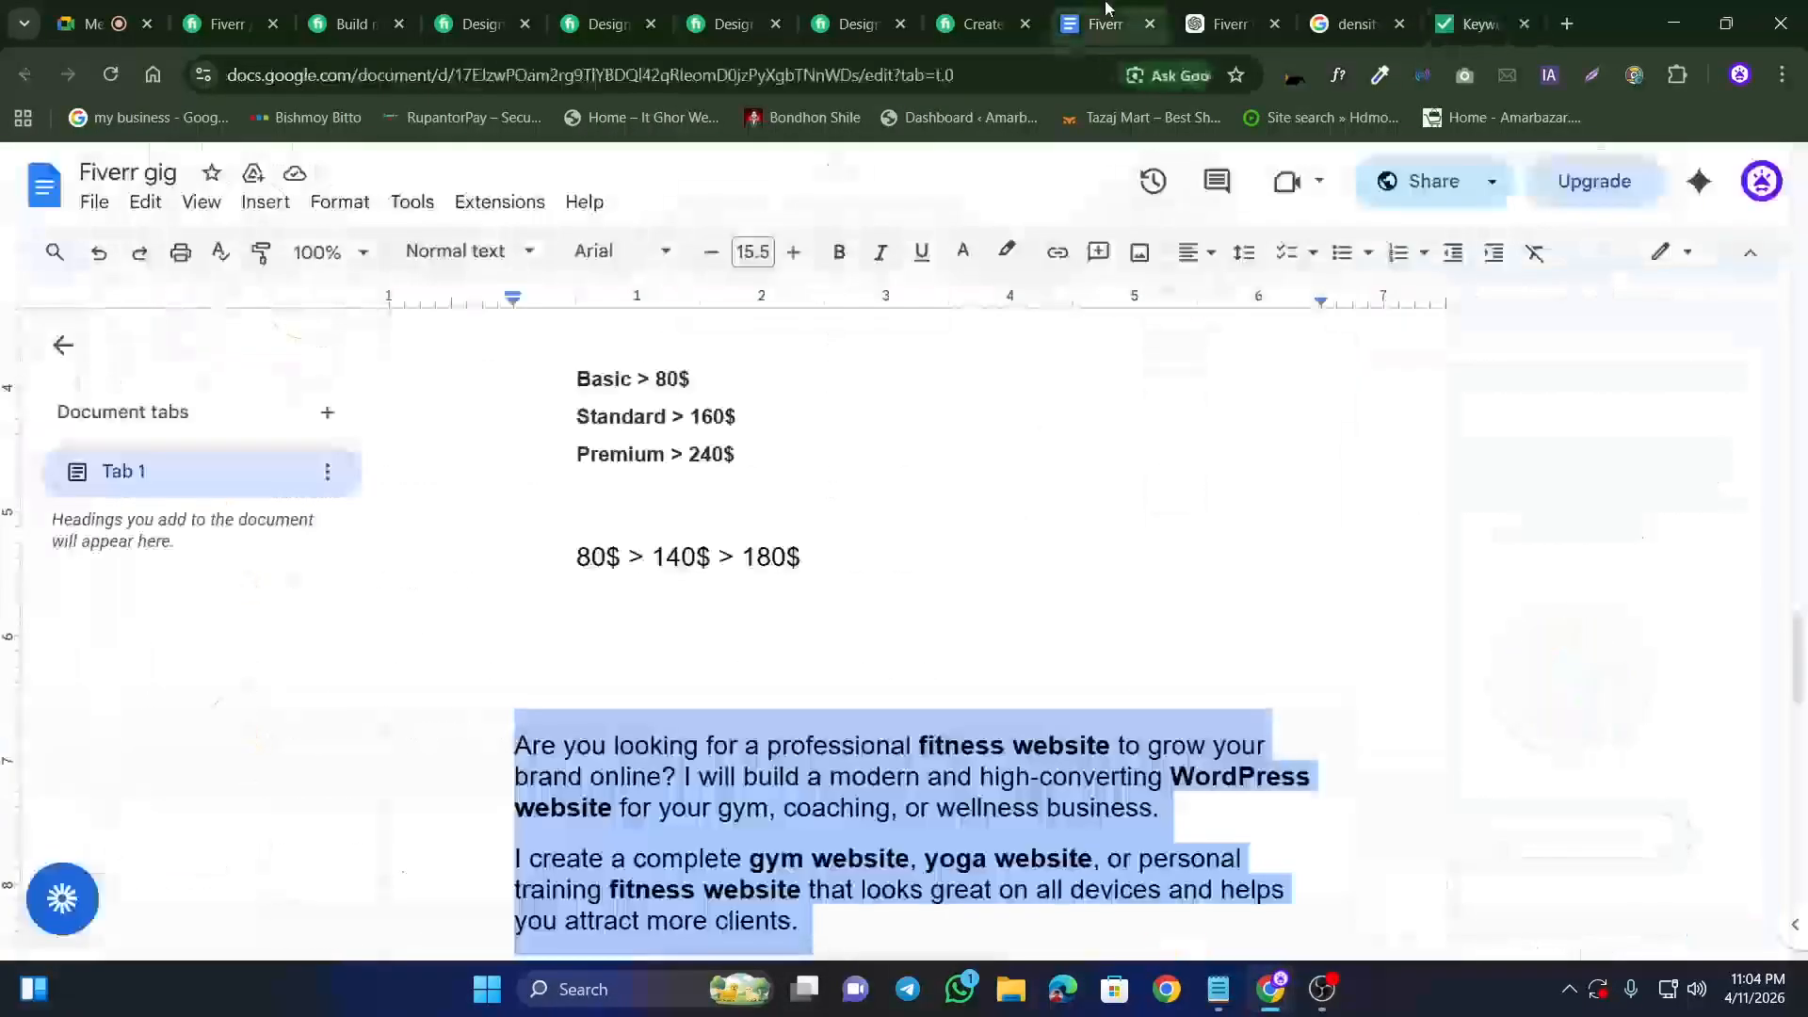
{"action": "scroll", "coordinate": [918, 631], "scroll_direction": "down", "scroll_amount": 3}
{"action": "left_click", "coordinate": [817, 585]}
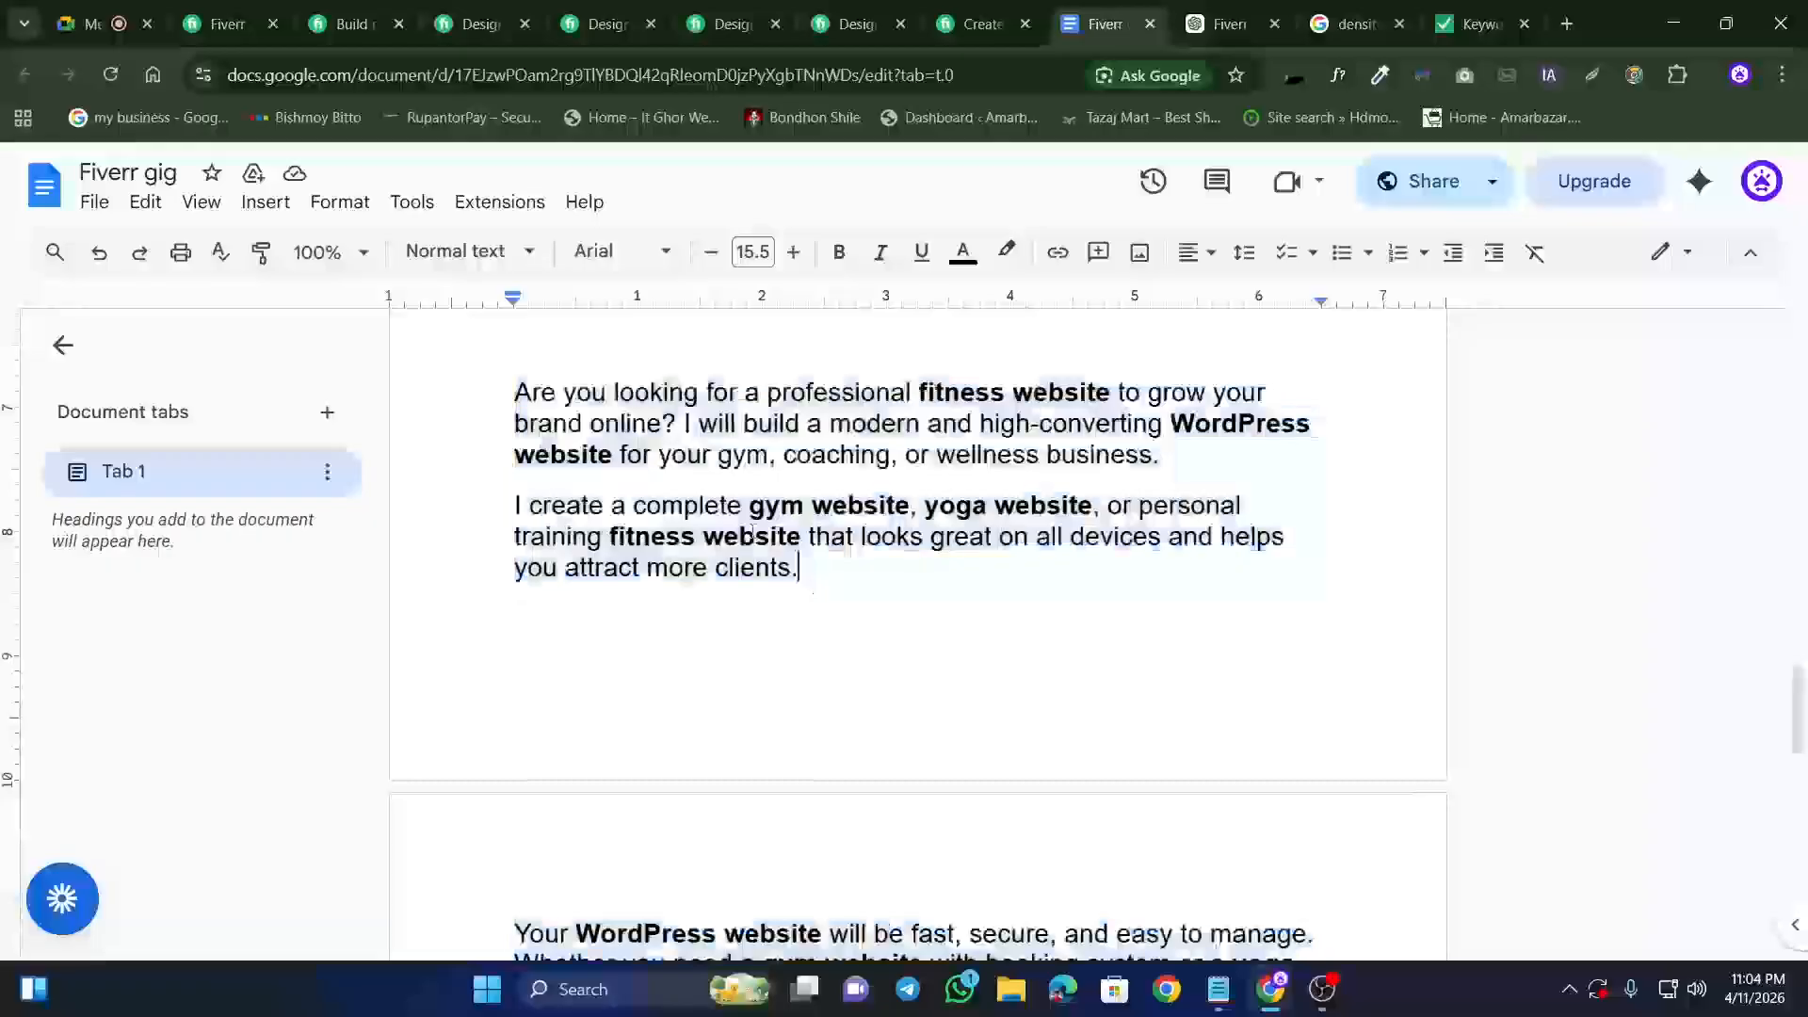
{"action": "scroll", "coordinate": [659, 527], "scroll_direction": "down", "scroll_amount": 5}
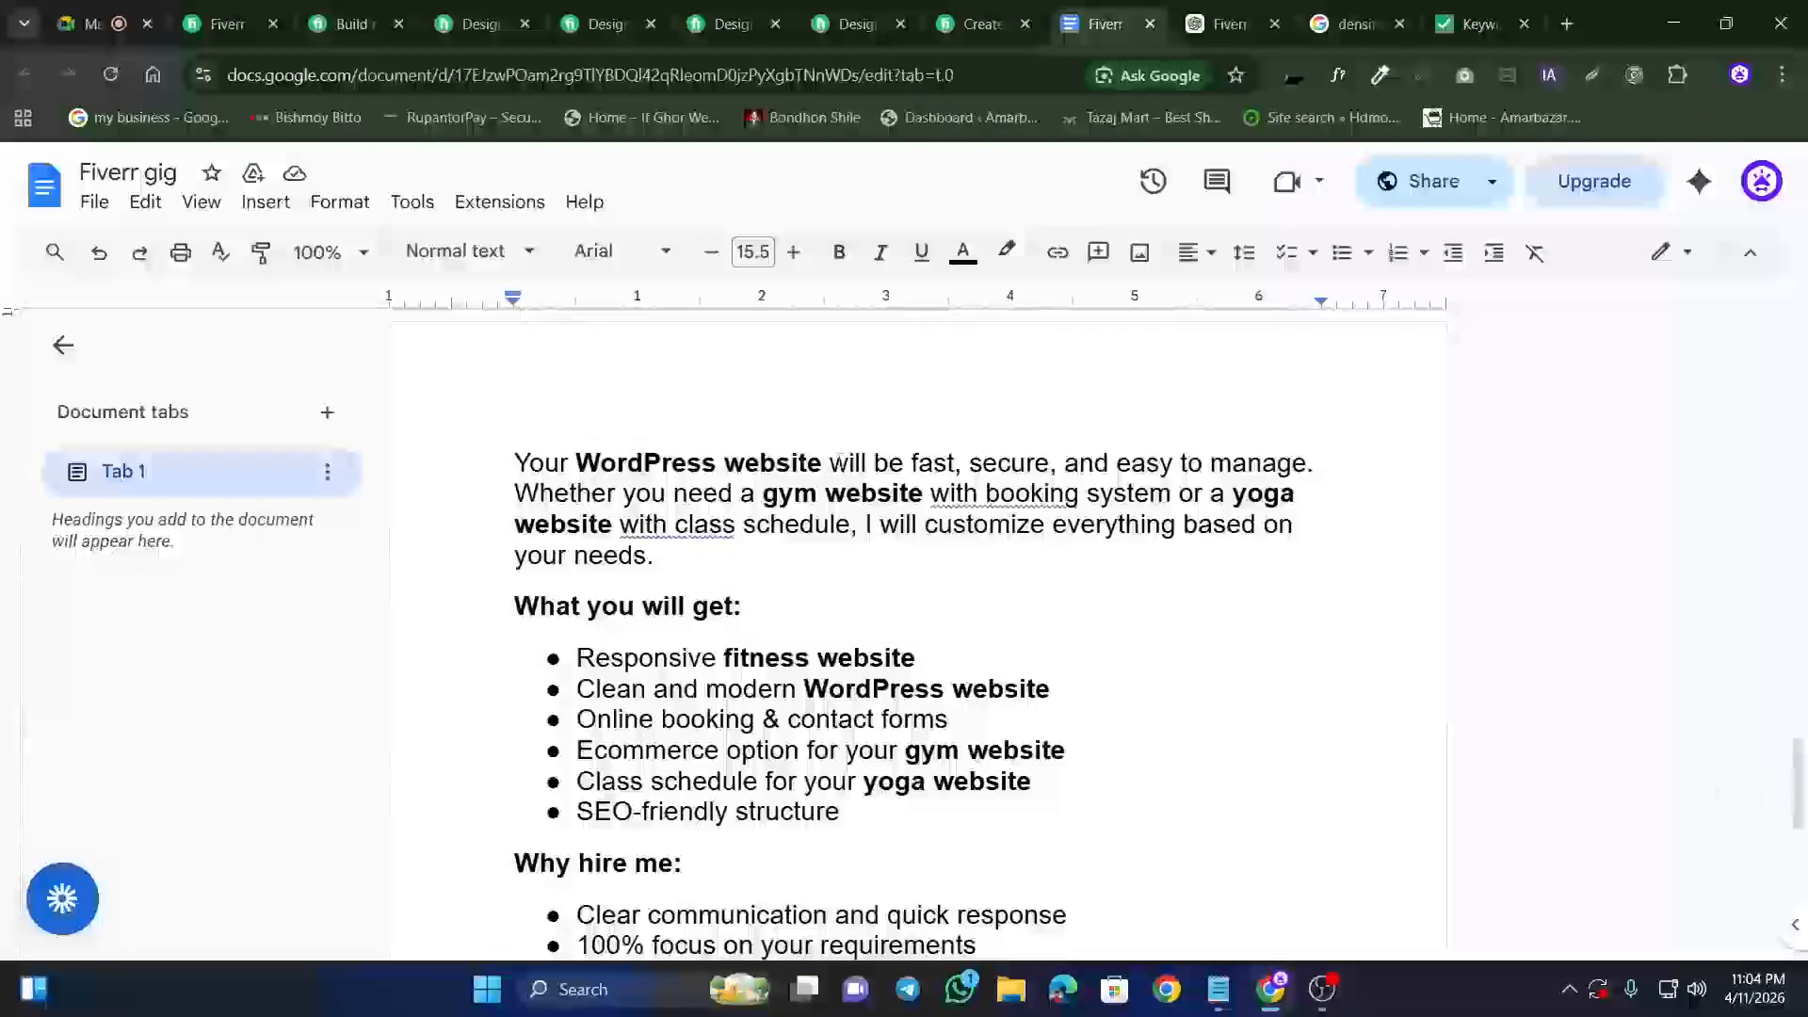
Step: Review the gig description through its closing line and append "Website" to the "SEO-friendly structure" item under What you will get
{"action": "scroll", "coordinate": [842, 504], "scroll_direction": "down", "scroll_amount": 1}
{"action": "scroll", "coordinate": [828, 595], "scroll_direction": "down", "scroll_amount": 2}
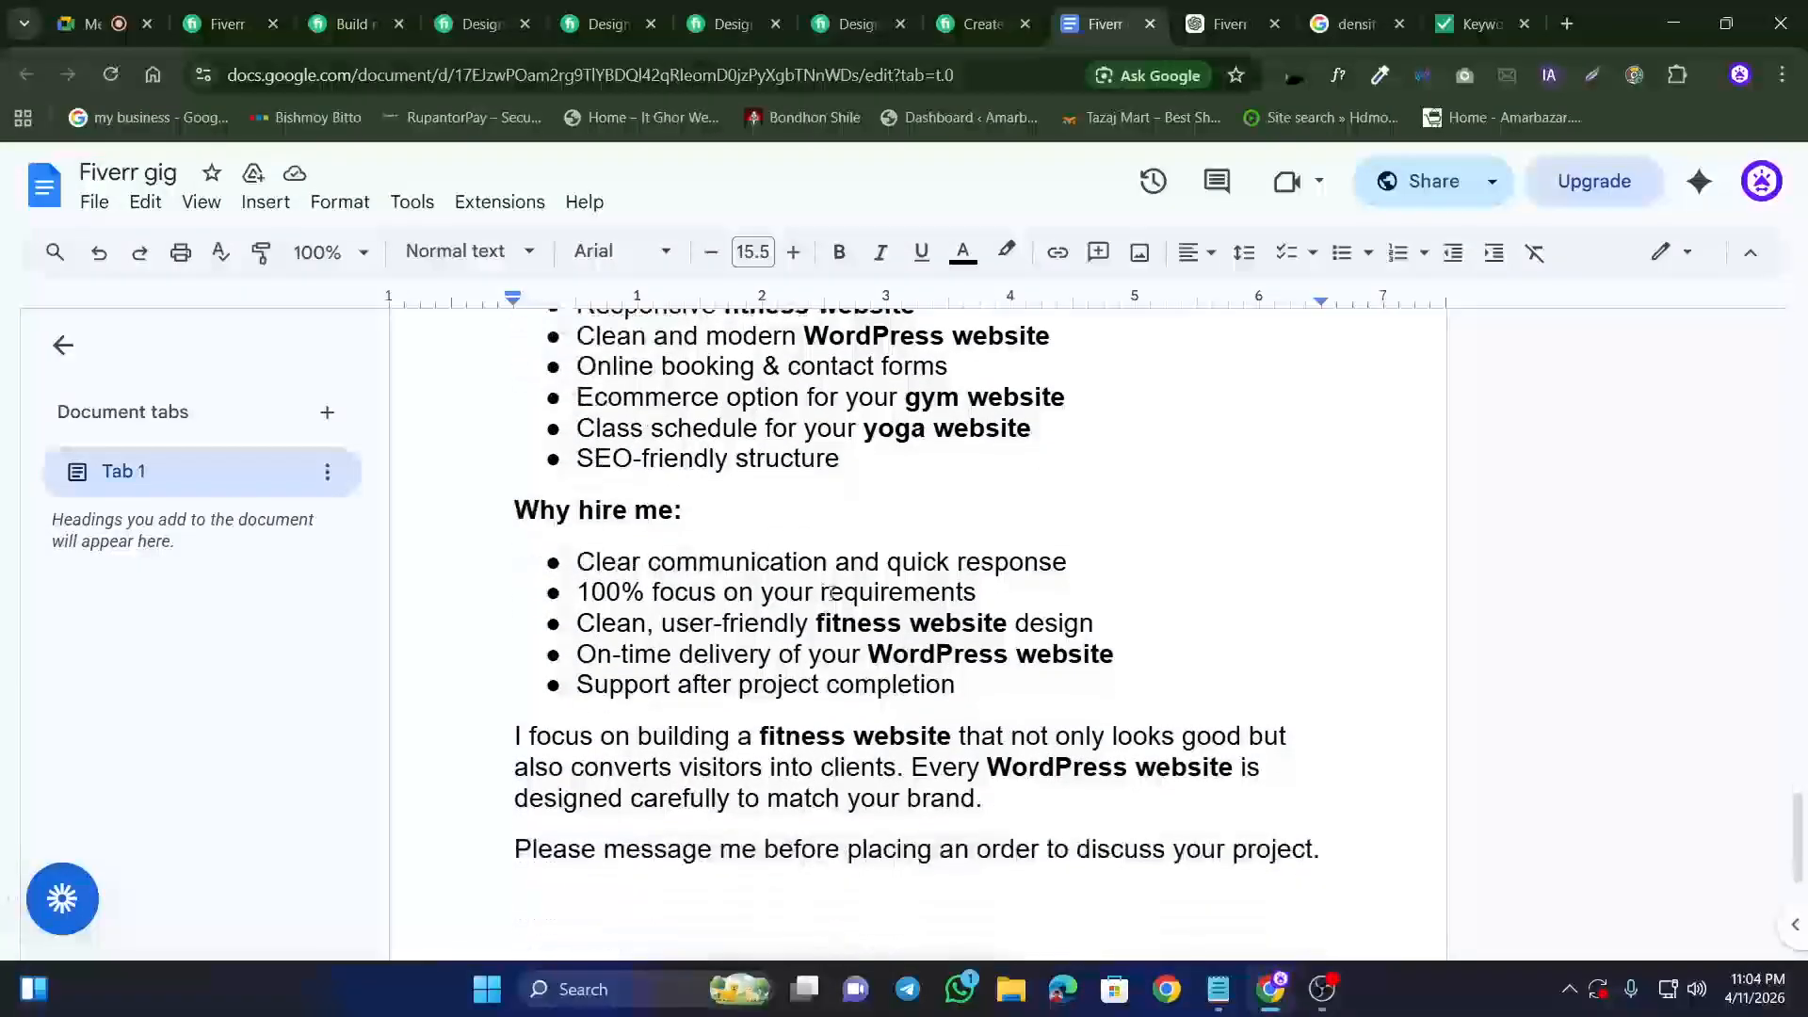
{"action": "scroll", "coordinate": [878, 667], "scroll_direction": "down", "scroll_amount": 2}
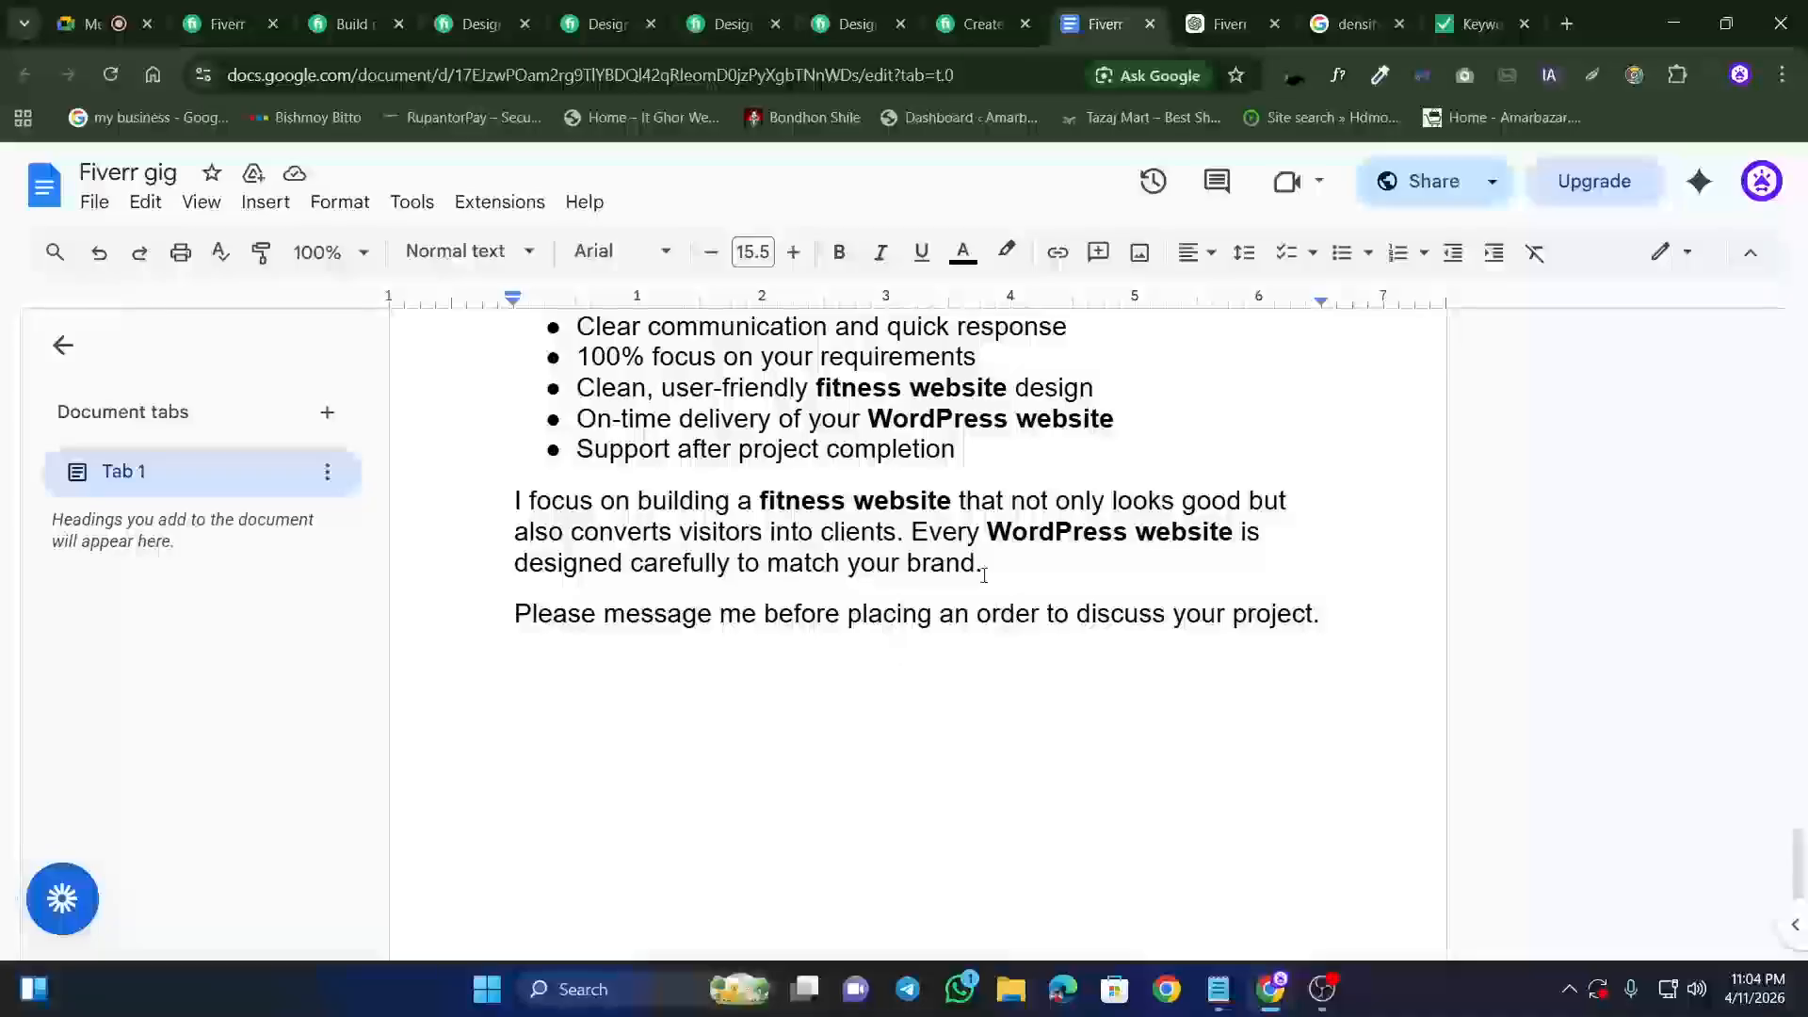
{"action": "scroll", "coordinate": [904, 650], "scroll_direction": "up", "scroll_amount": 4}
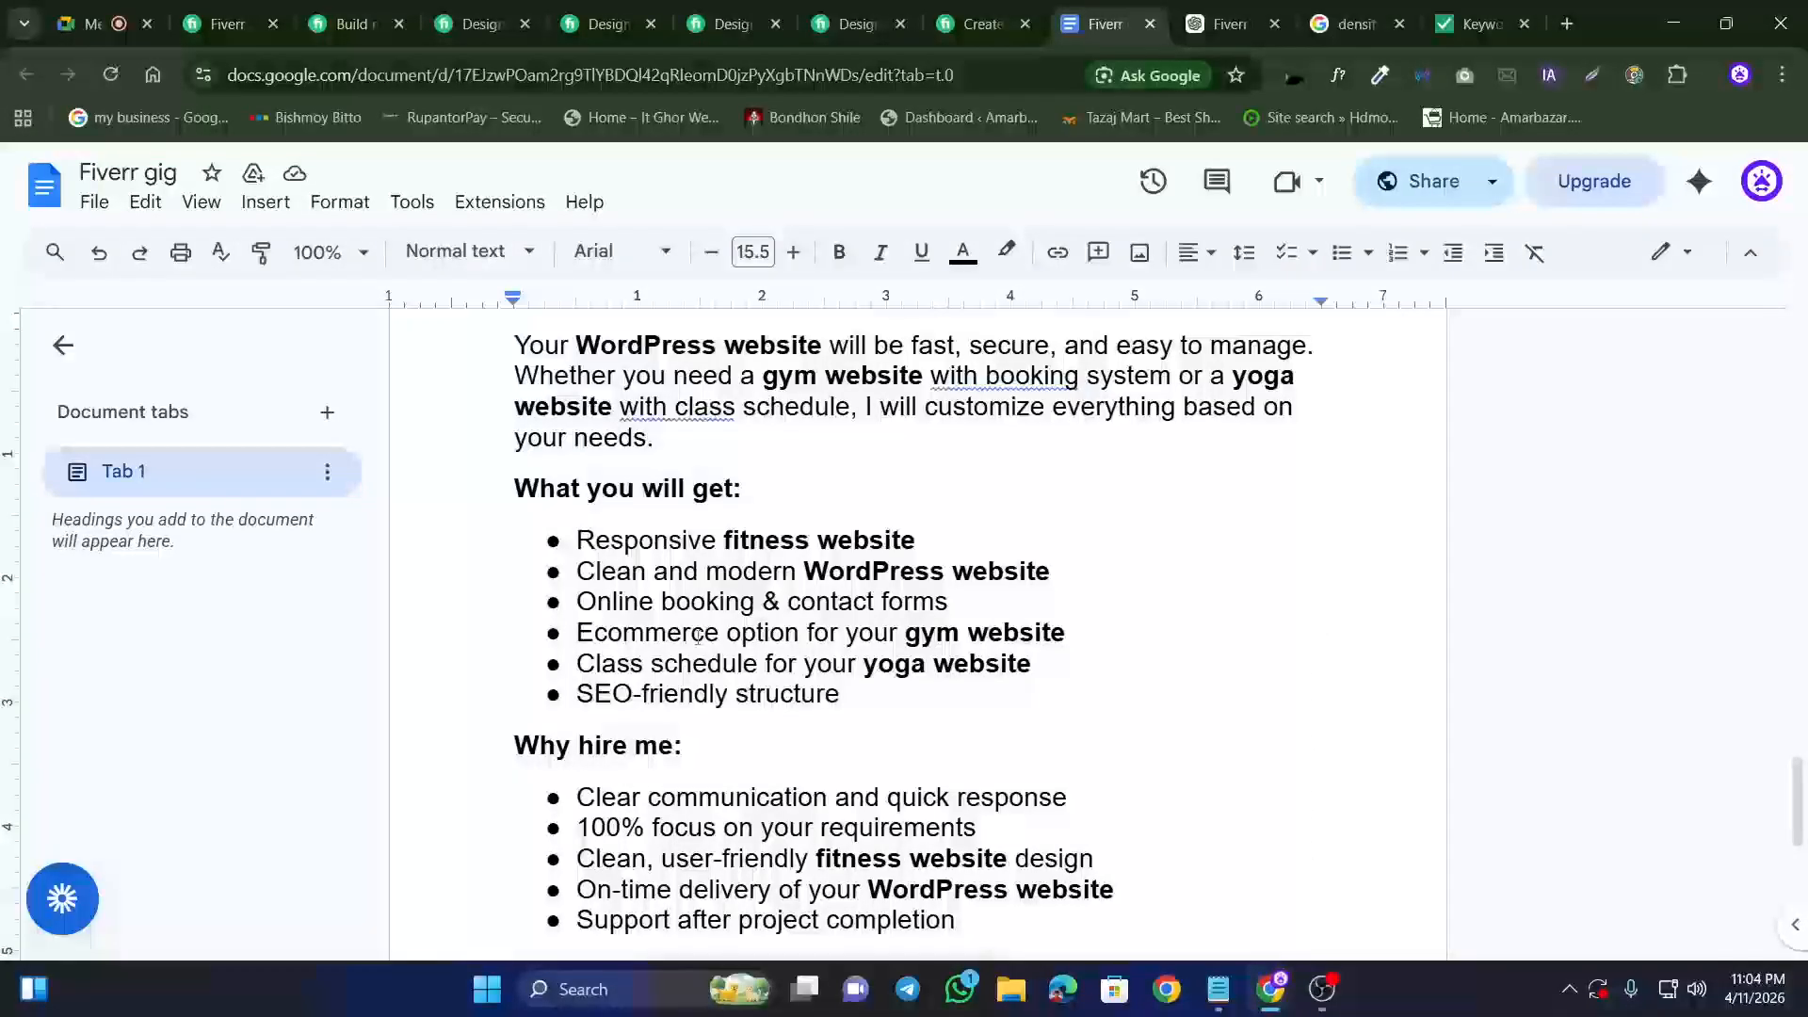
{"action": "scroll", "coordinate": [735, 650], "scroll_direction": "down", "scroll_amount": 2}
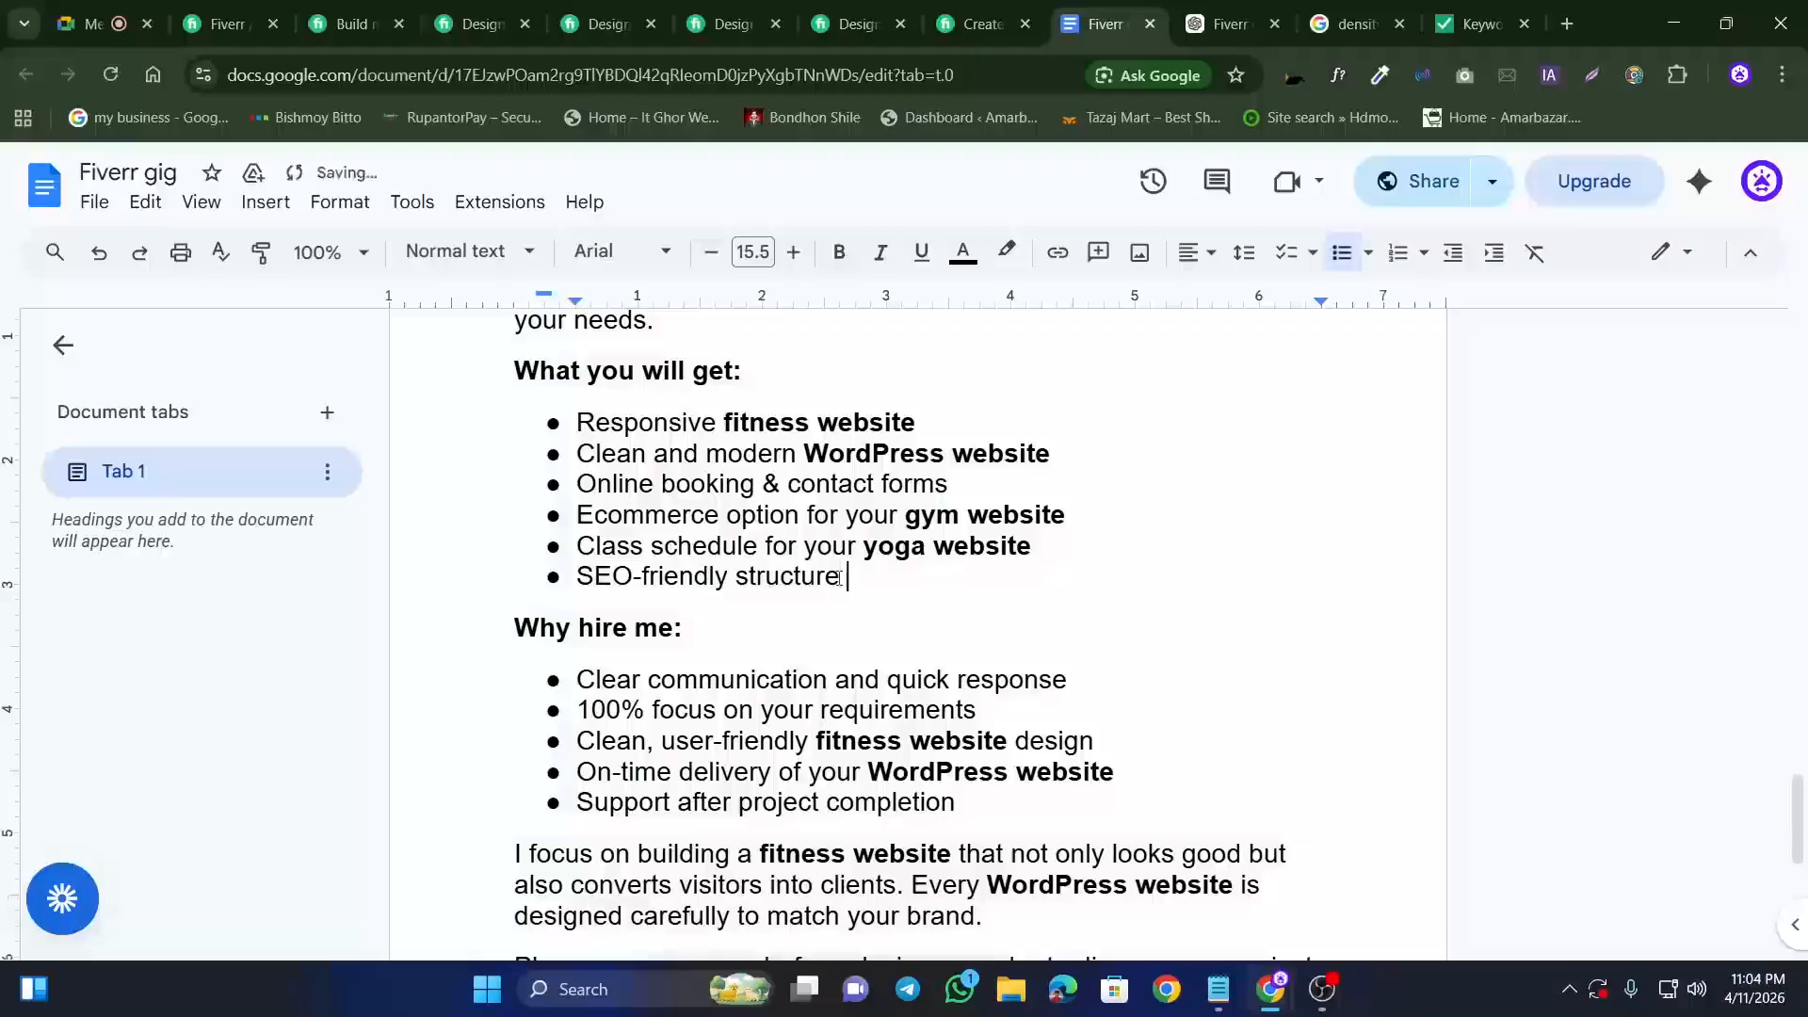
{"action": "type", "text": "bsit"}
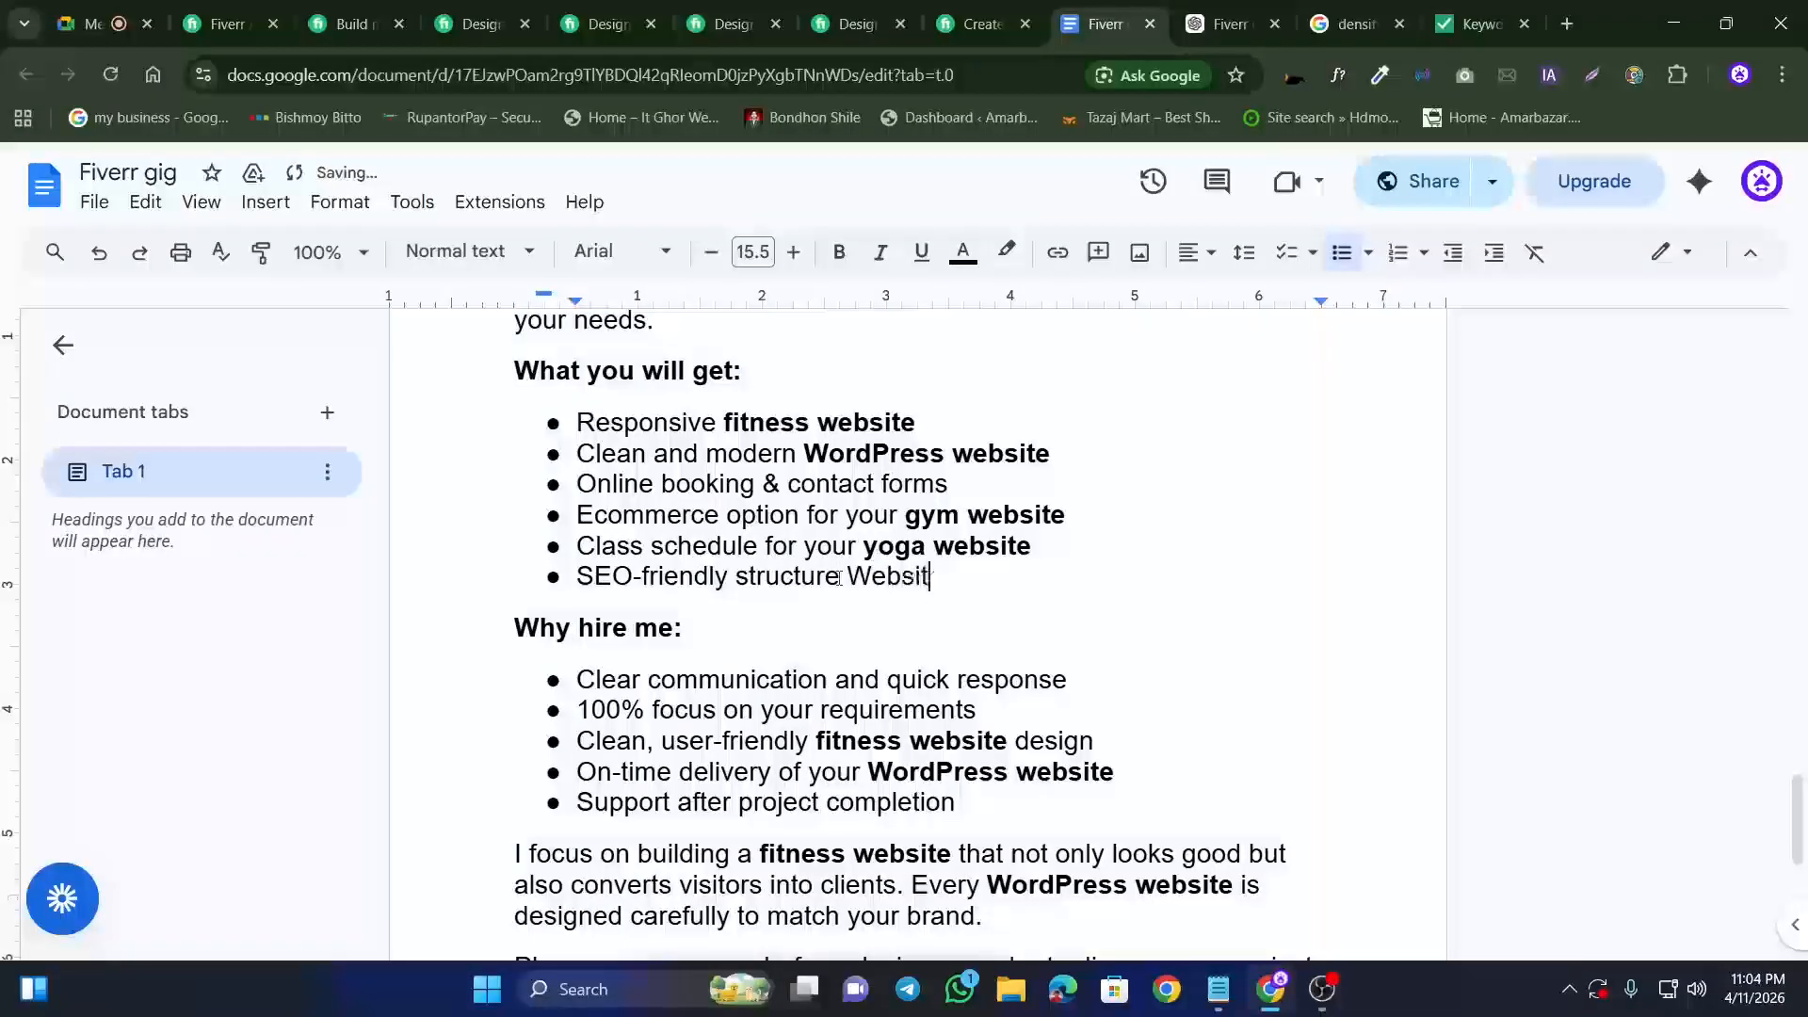
{"action": "type", "text": "e"}
{"action": "scroll", "coordinate": [921, 618], "scroll_direction": "down", "scroll_amount": 1}
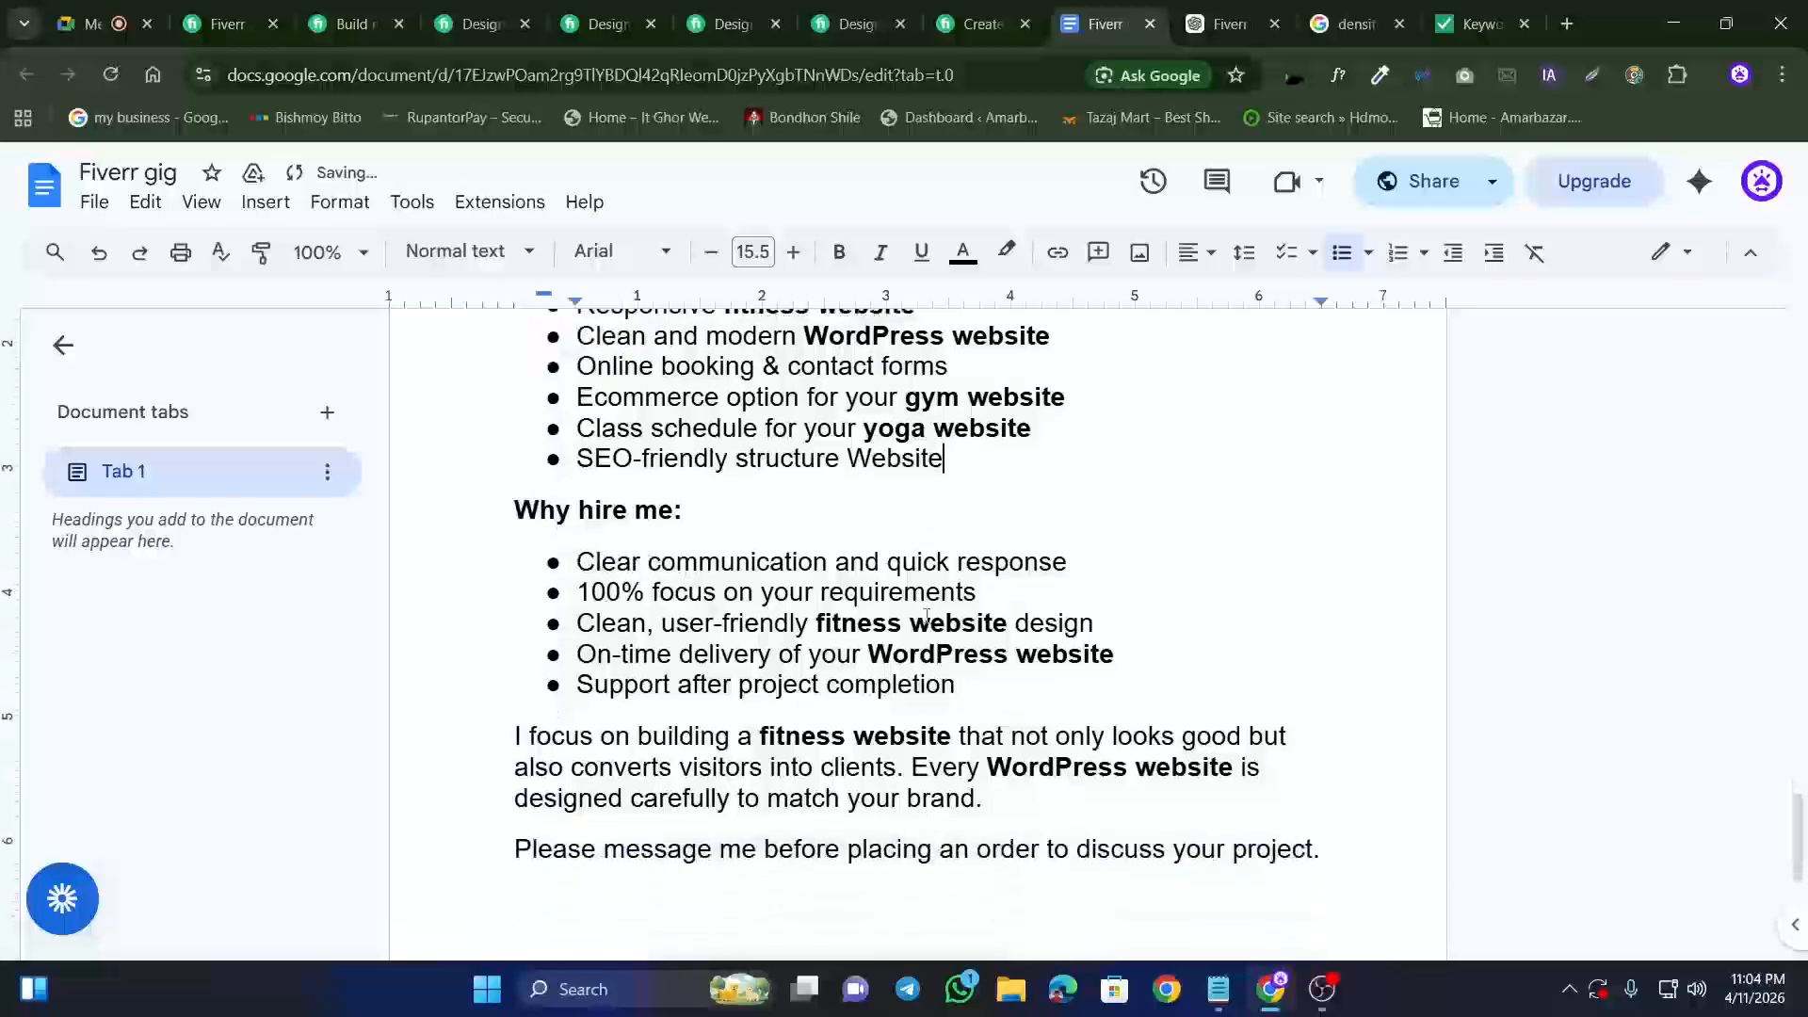
{"action": "scroll", "coordinate": [921, 617], "scroll_direction": "up", "scroll_amount": 4}
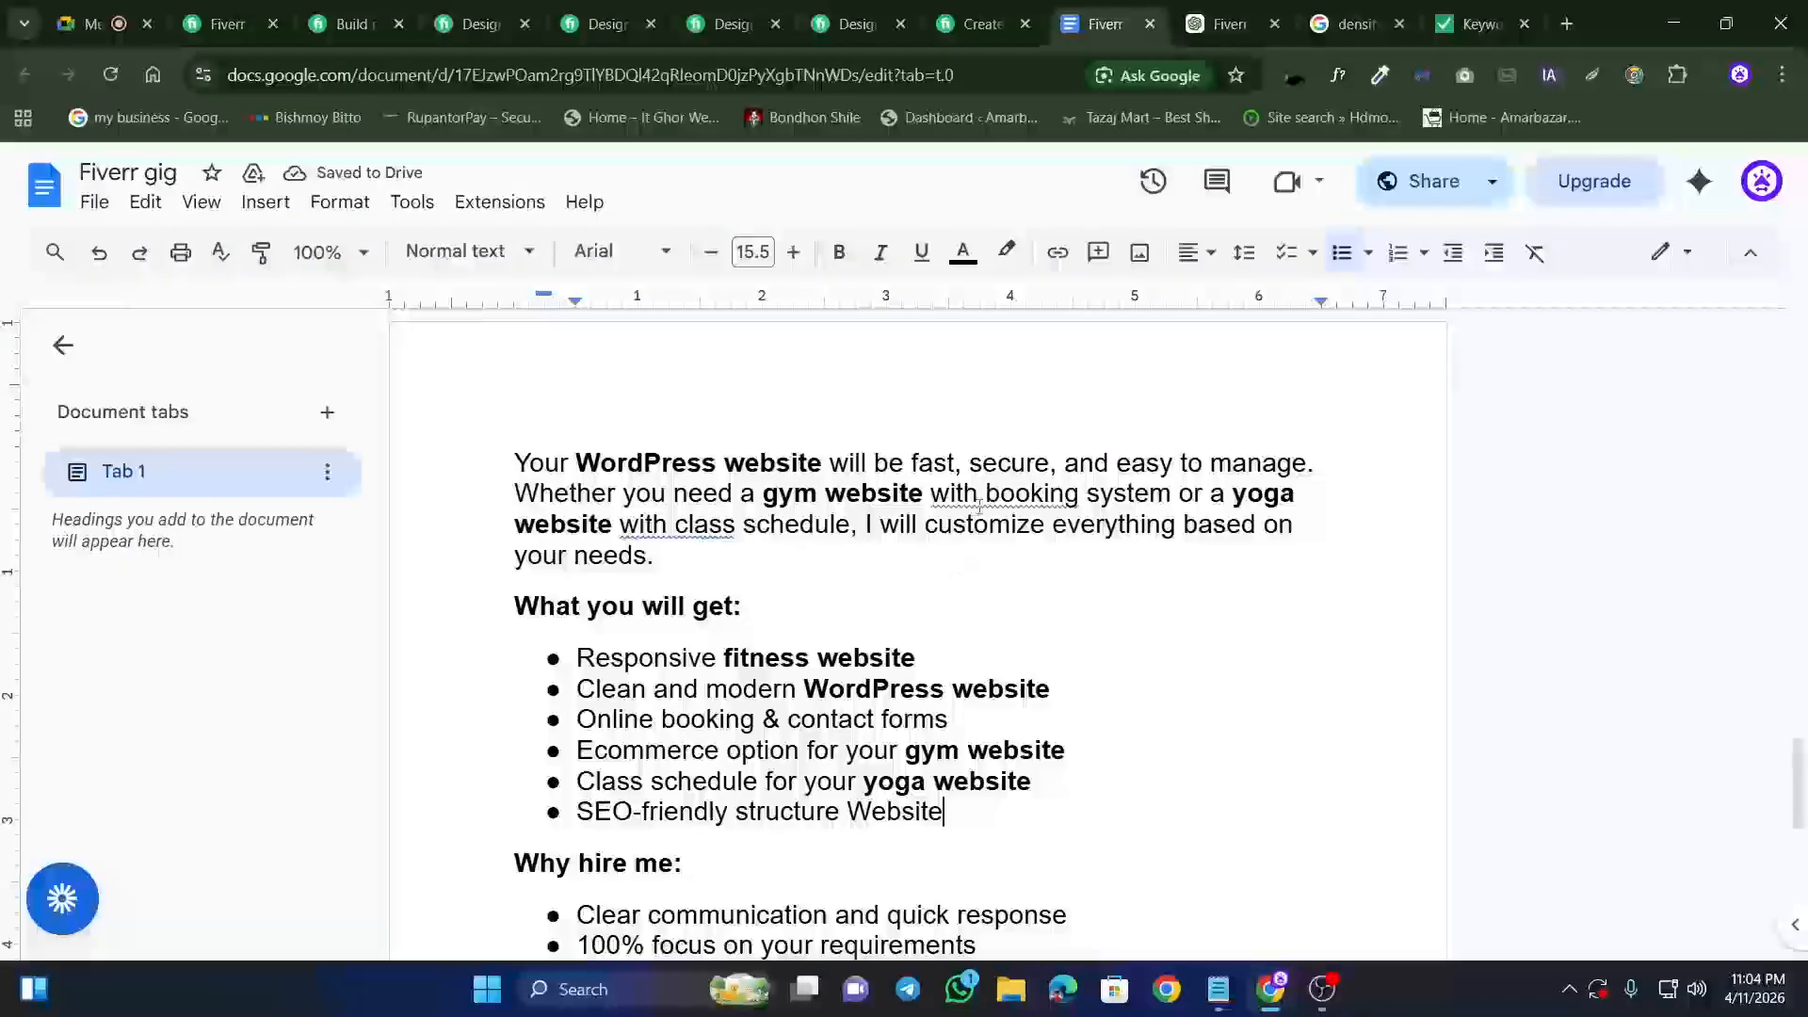
{"action": "scroll", "coordinate": [888, 591], "scroll_direction": "down", "scroll_amount": 1}
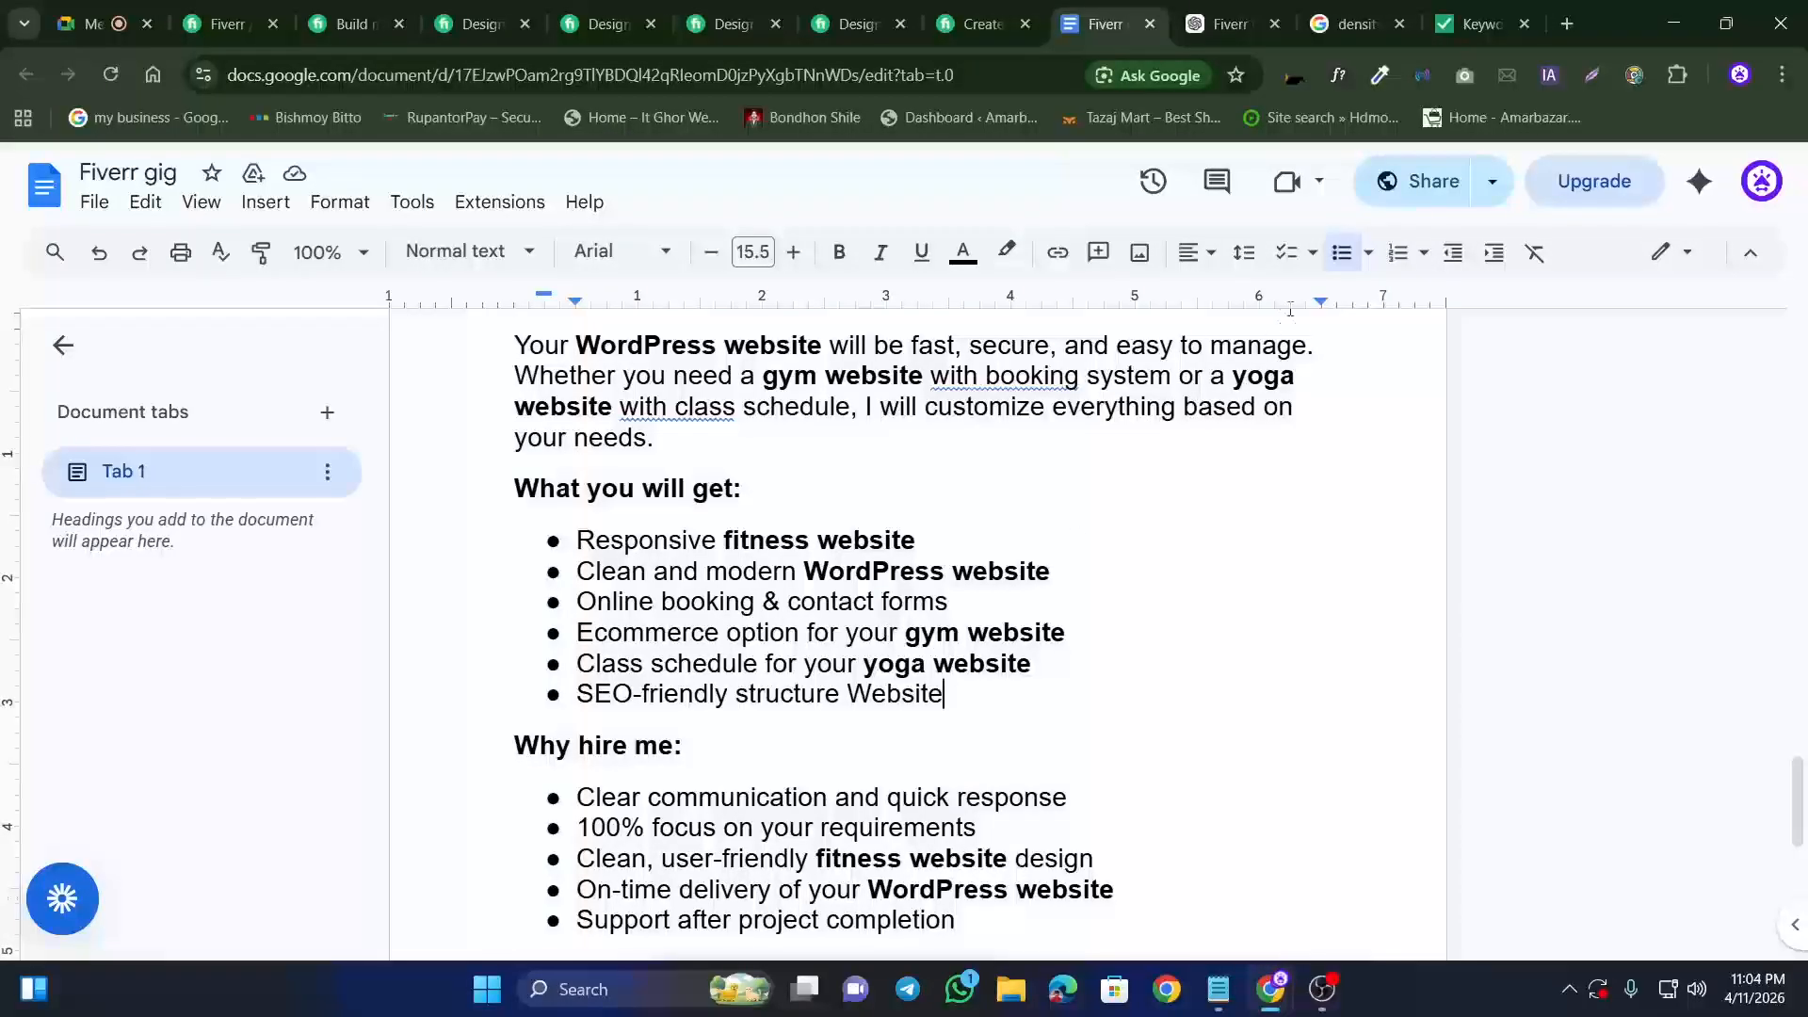
Step: Rate the Keyword Density Checker with the tenth star, and close both its page and the "density extension" search results
{"action": "left_click", "coordinate": [1460, 15]}
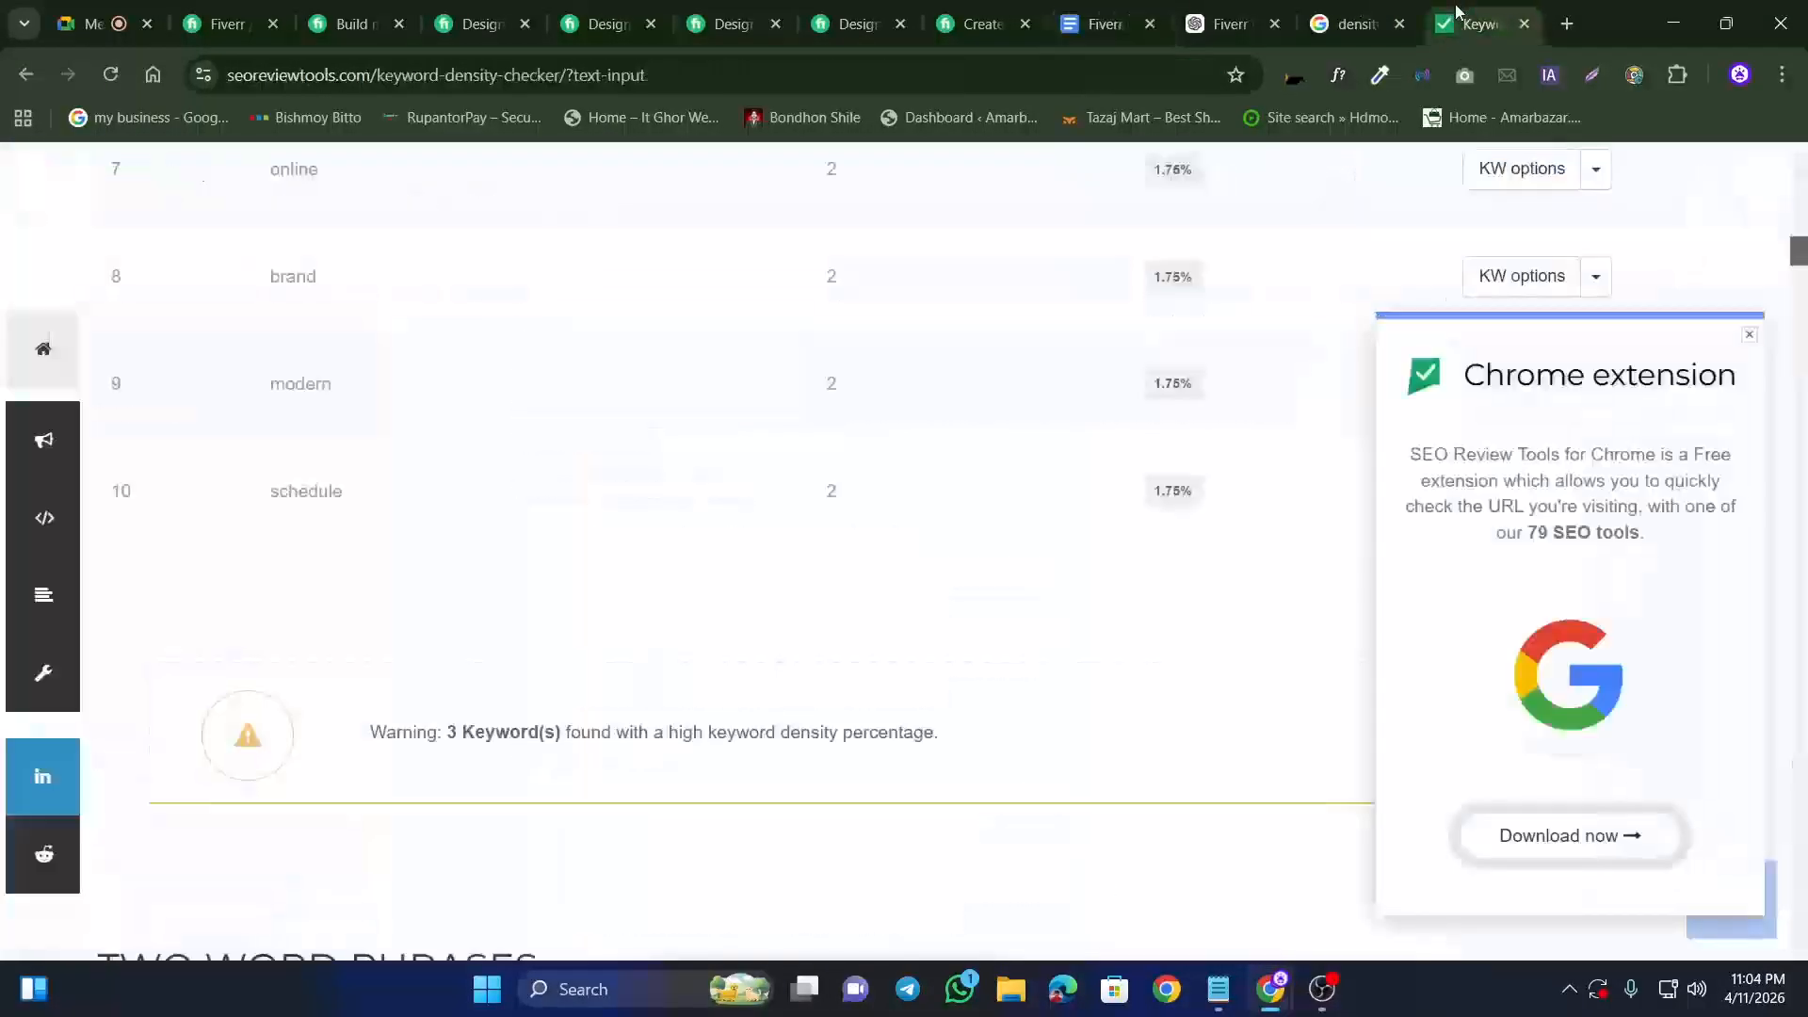
{"action": "scroll", "coordinate": [791, 578], "scroll_direction": "up", "scroll_amount": 20}
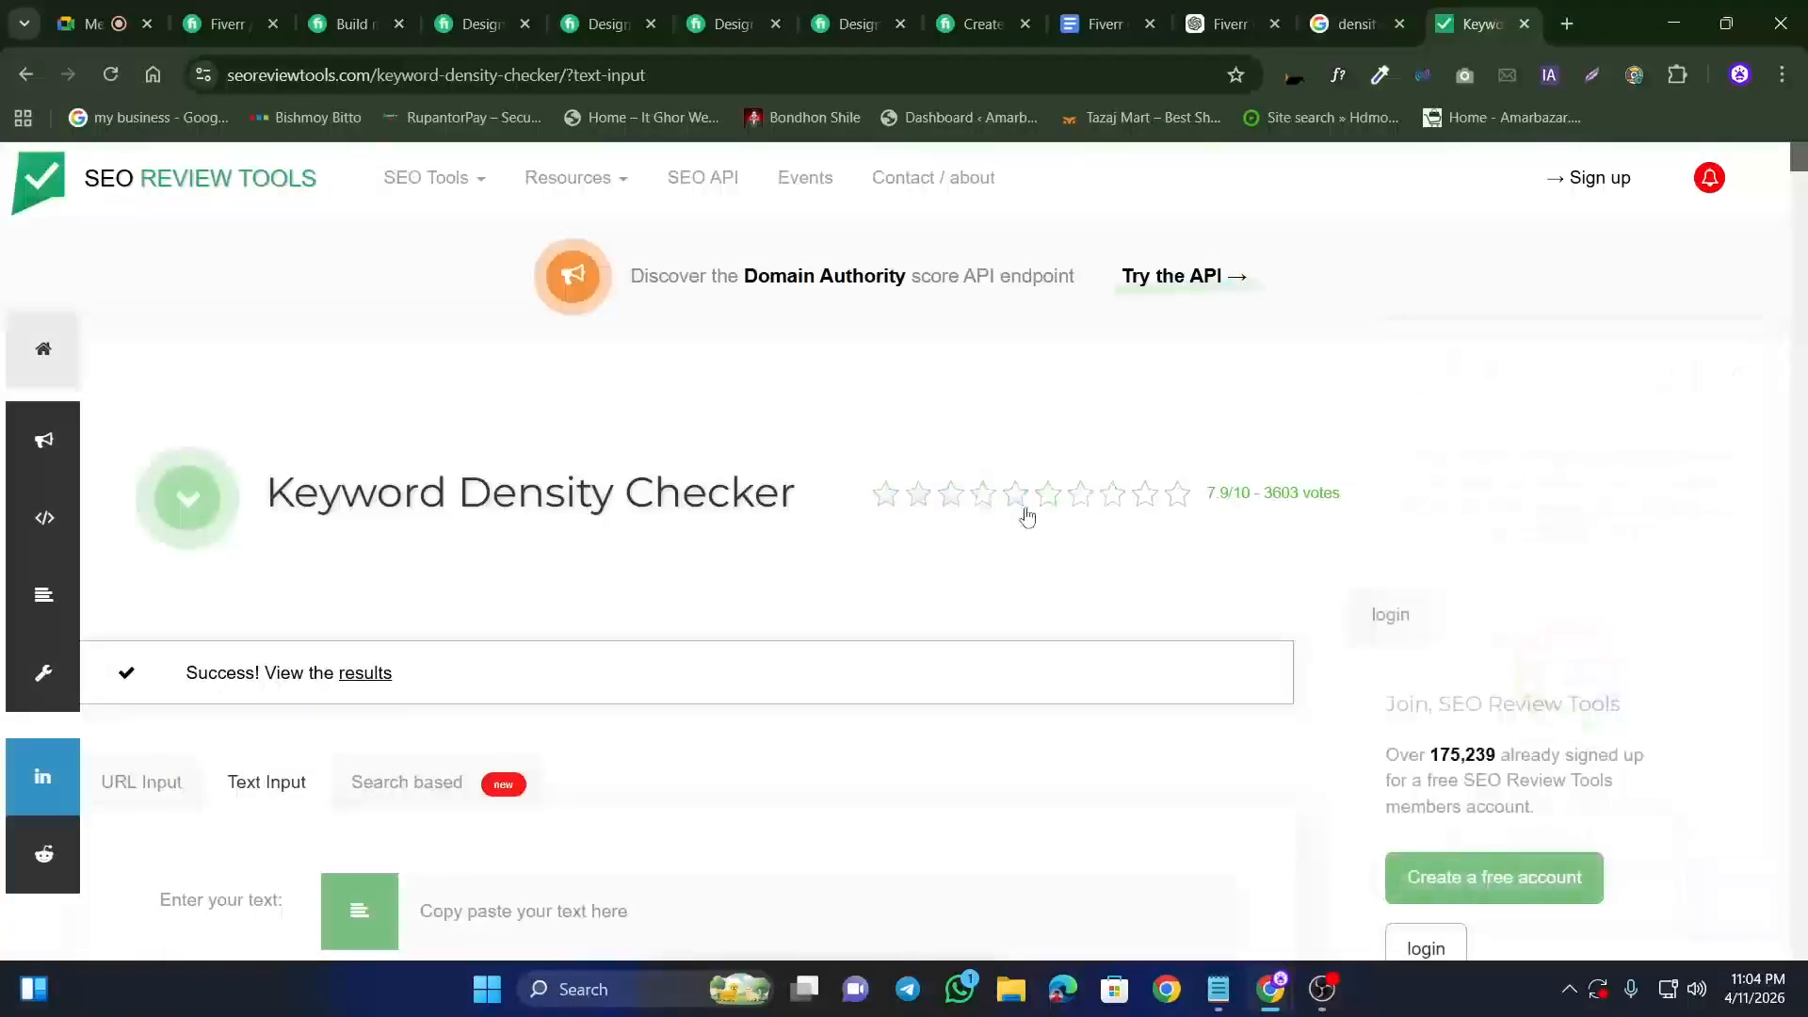
{"action": "left_click", "coordinate": [1177, 493]}
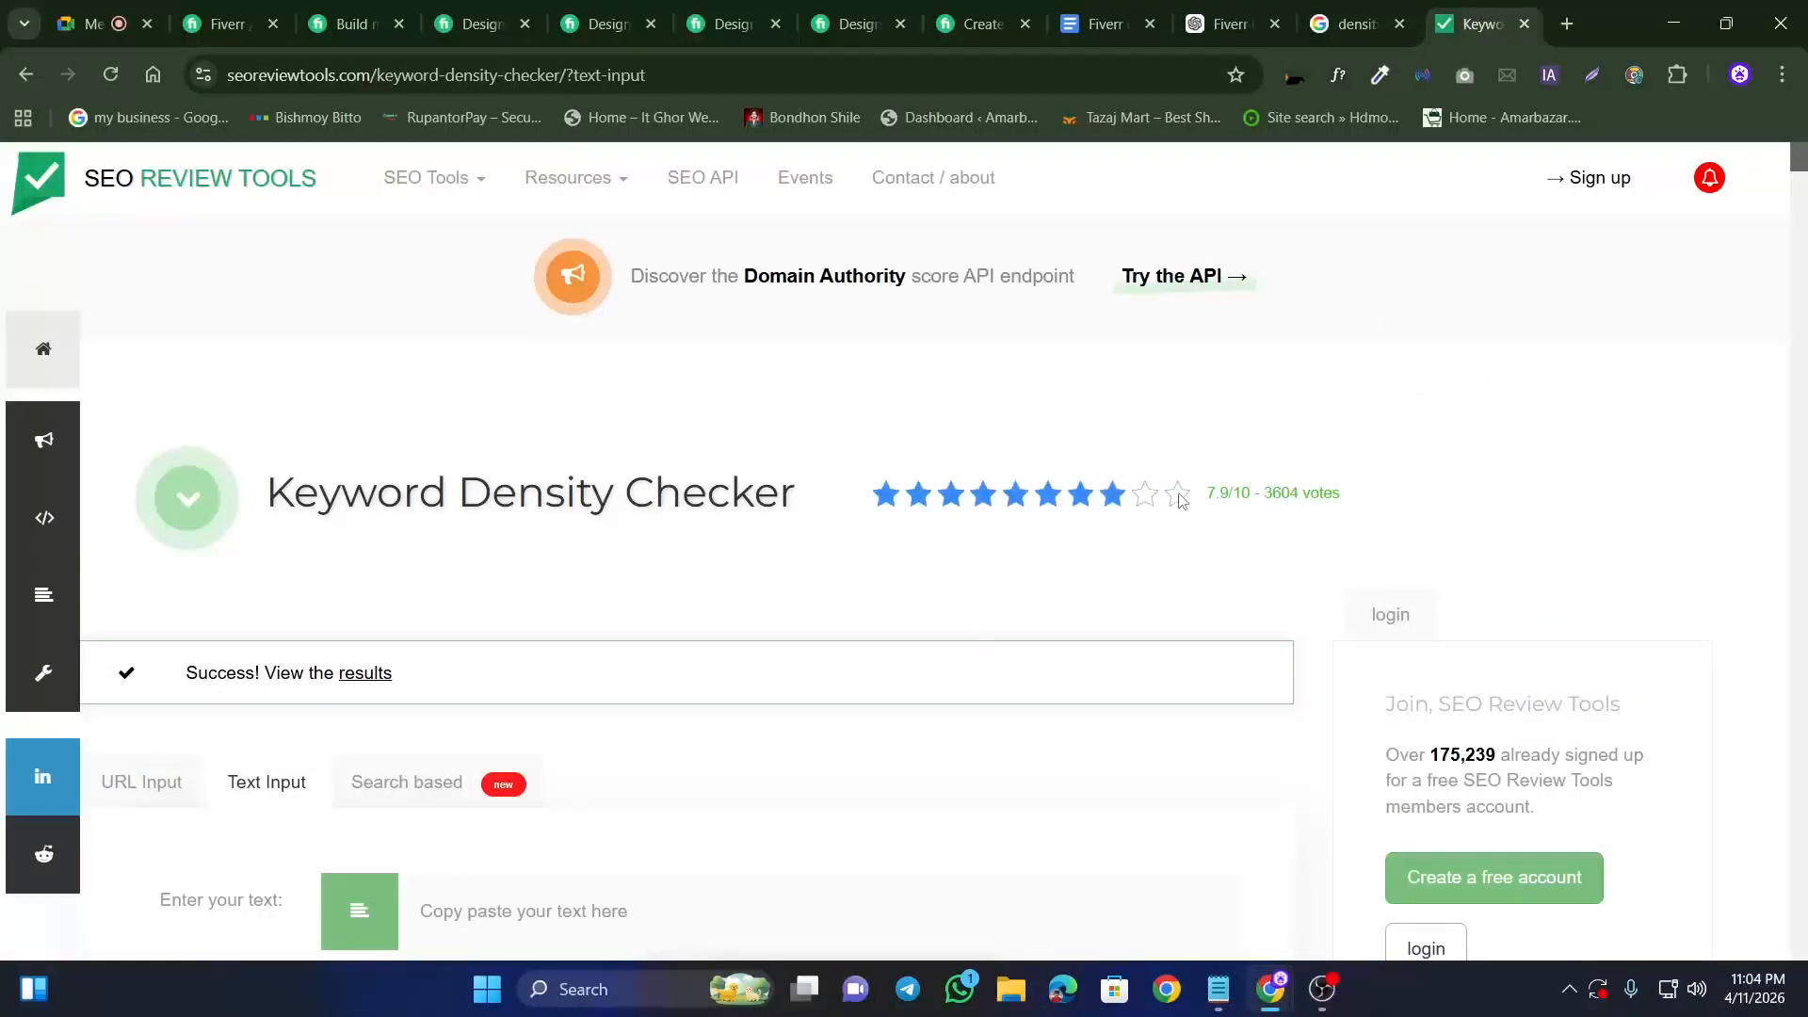
{"action": "left_click", "coordinate": [1522, 28]}
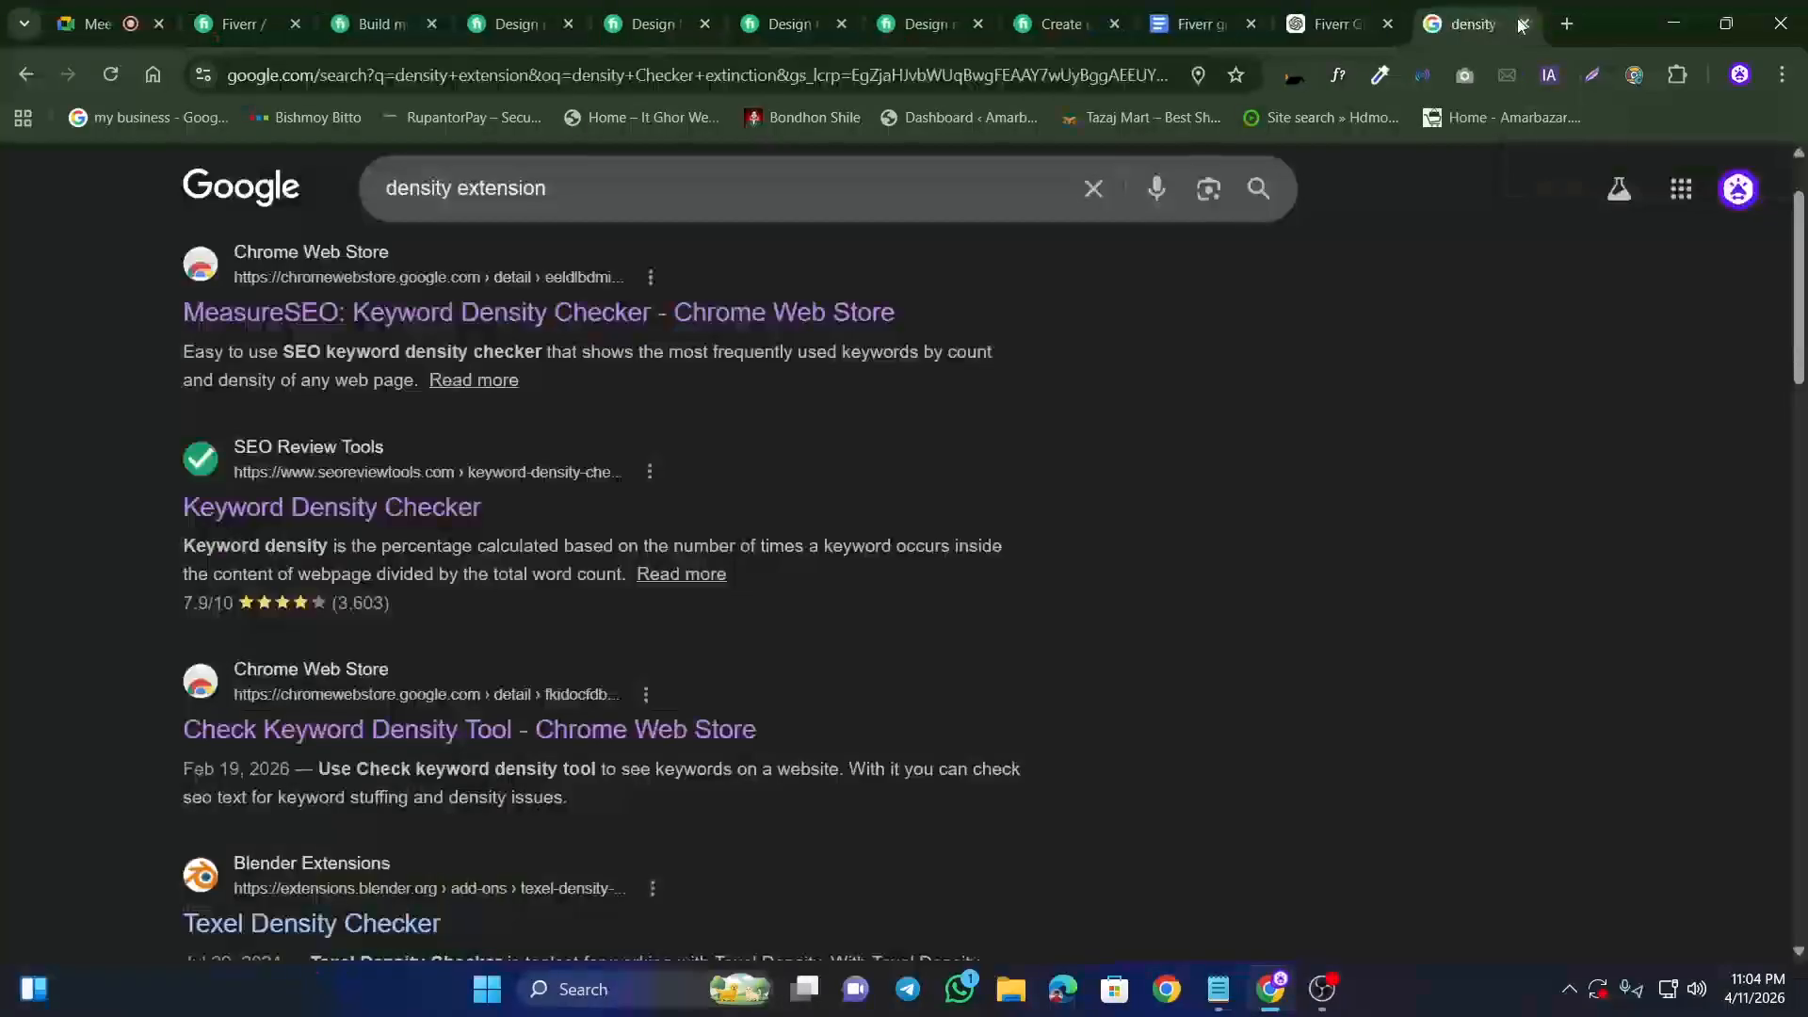
{"action": "left_click", "coordinate": [1523, 24]}
Step: Examine the individual keyword densities of the ChatGPT page in the density extension, with the scan scope changed to Main Content
{"action": "left_click", "coordinate": [1633, 74]}
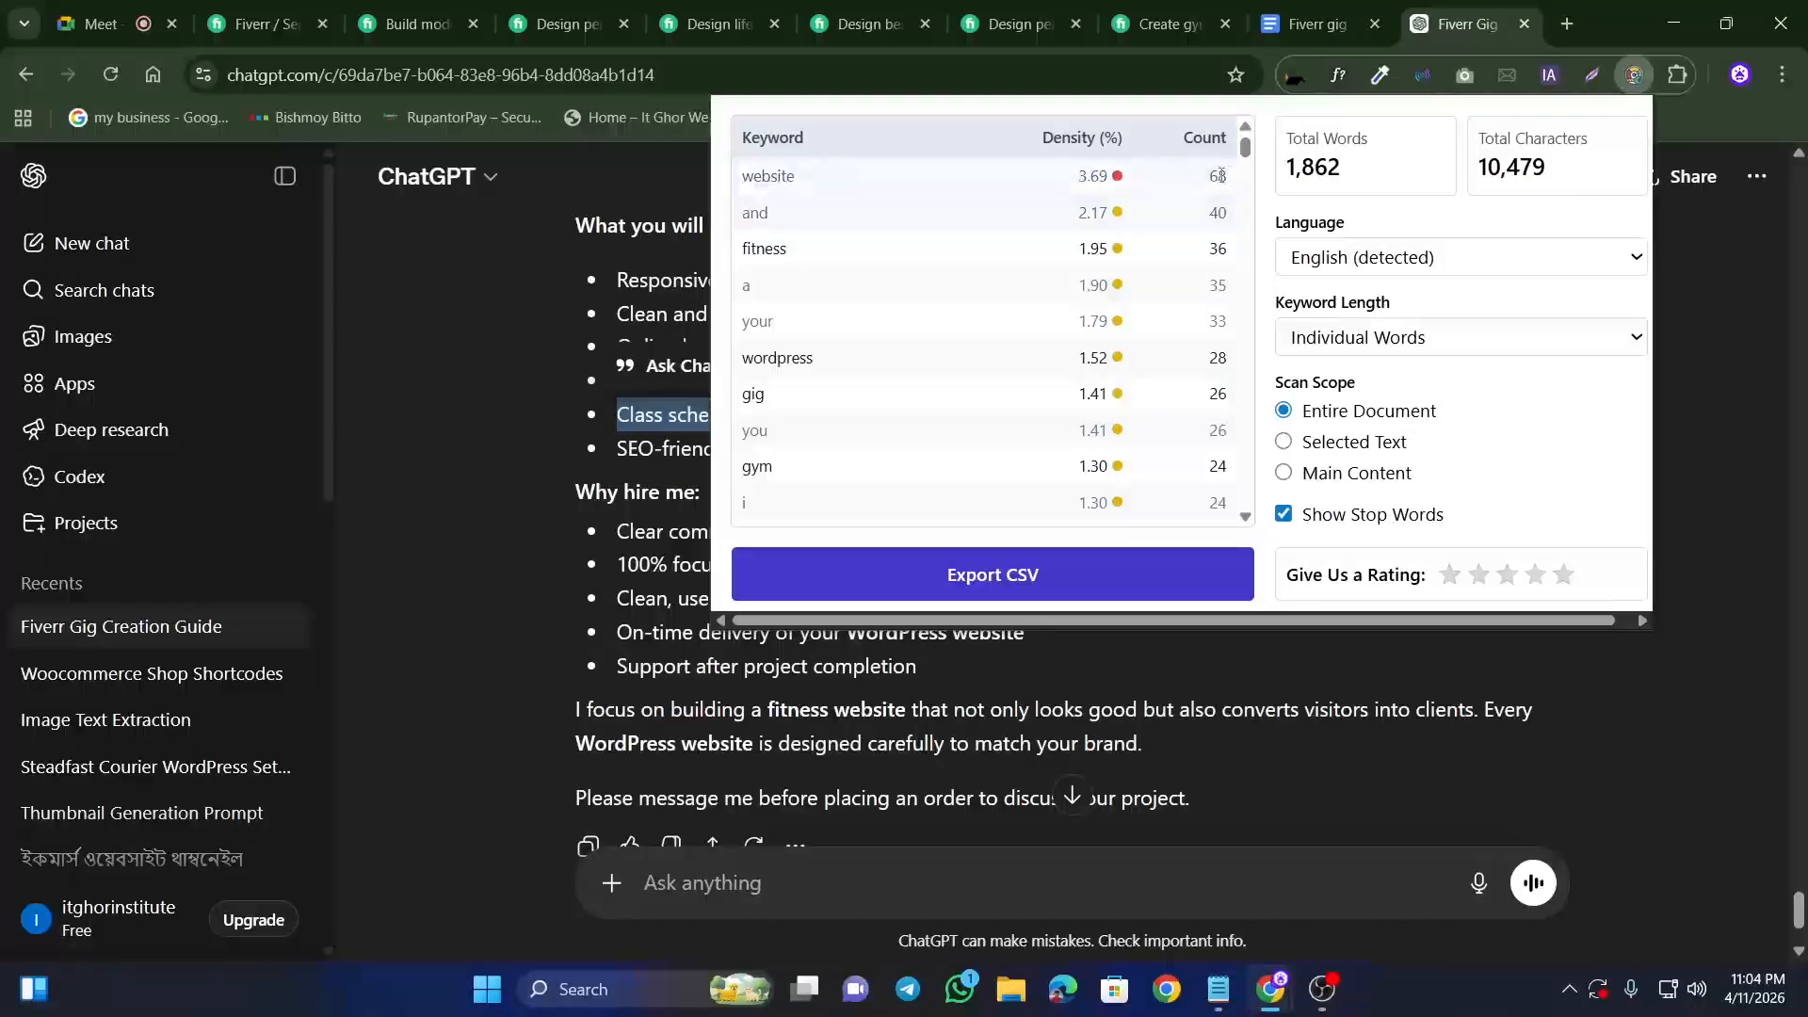
{"action": "scroll", "coordinate": [1040, 270], "scroll_direction": "down", "scroll_amount": 5}
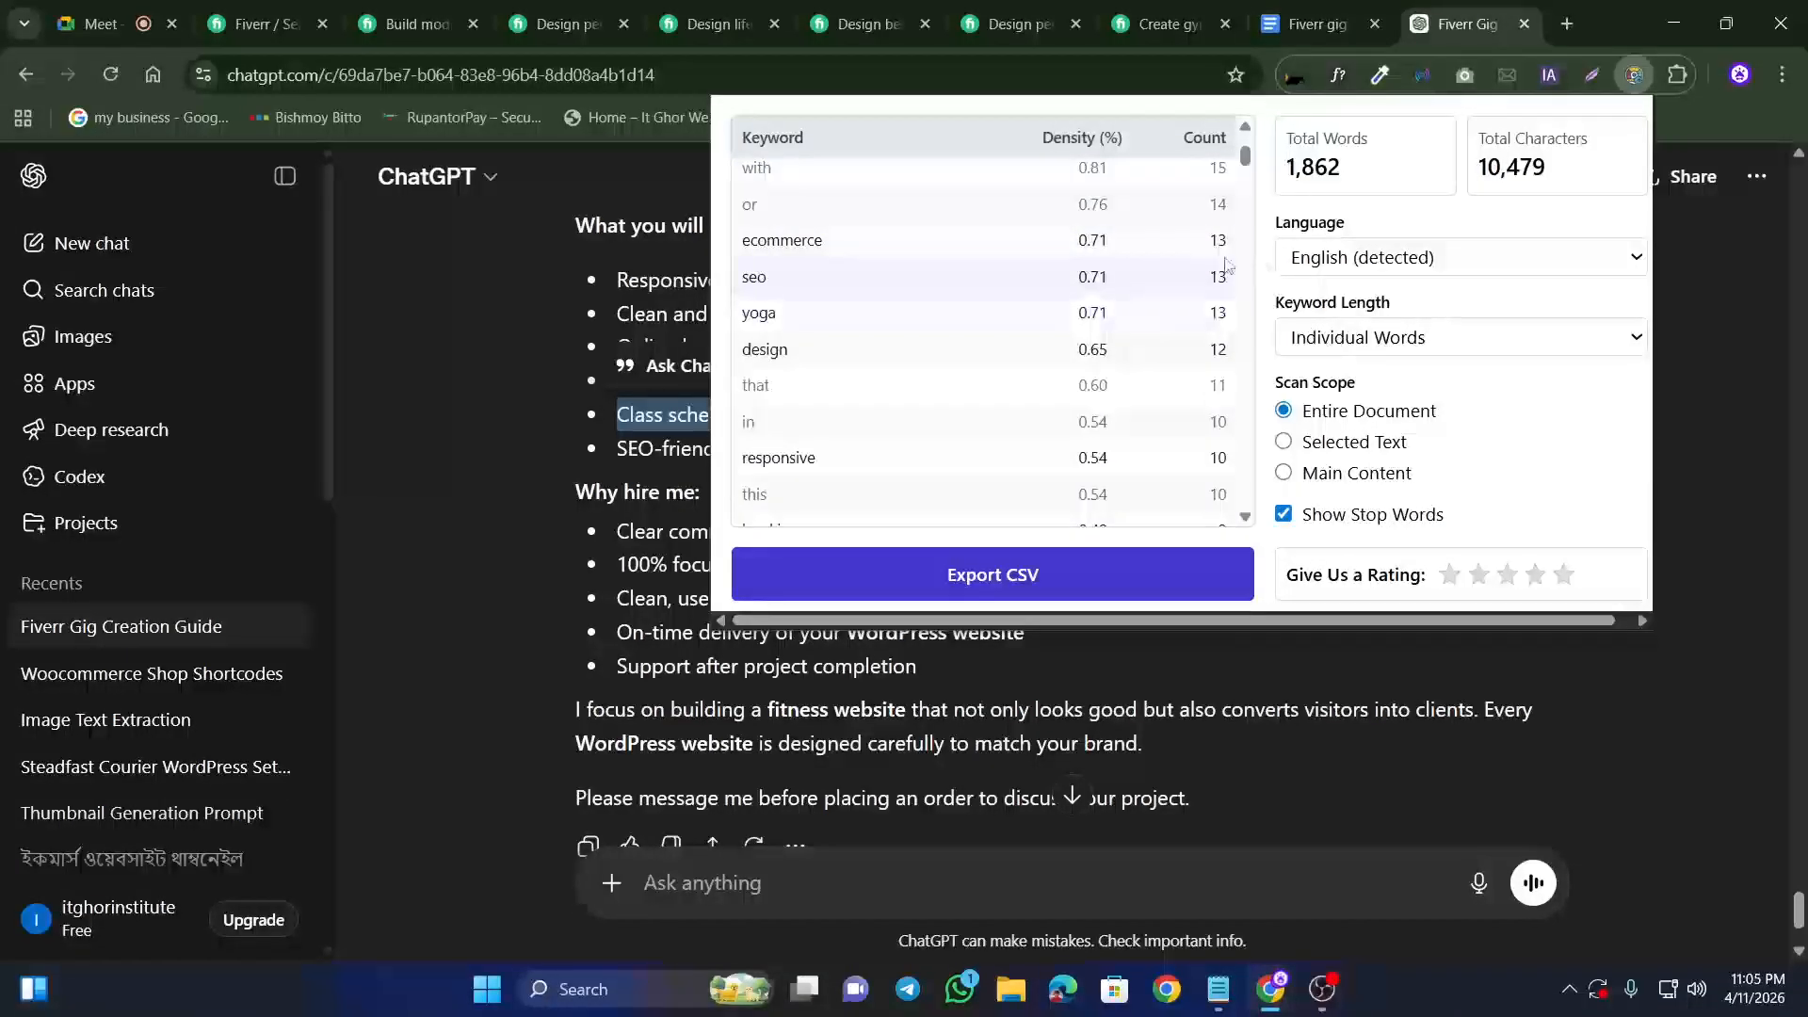
{"action": "scroll", "coordinate": [1090, 319], "scroll_direction": "down", "scroll_amount": 5}
{"action": "scroll", "coordinate": [1089, 319], "scroll_direction": "down", "scroll_amount": 10}
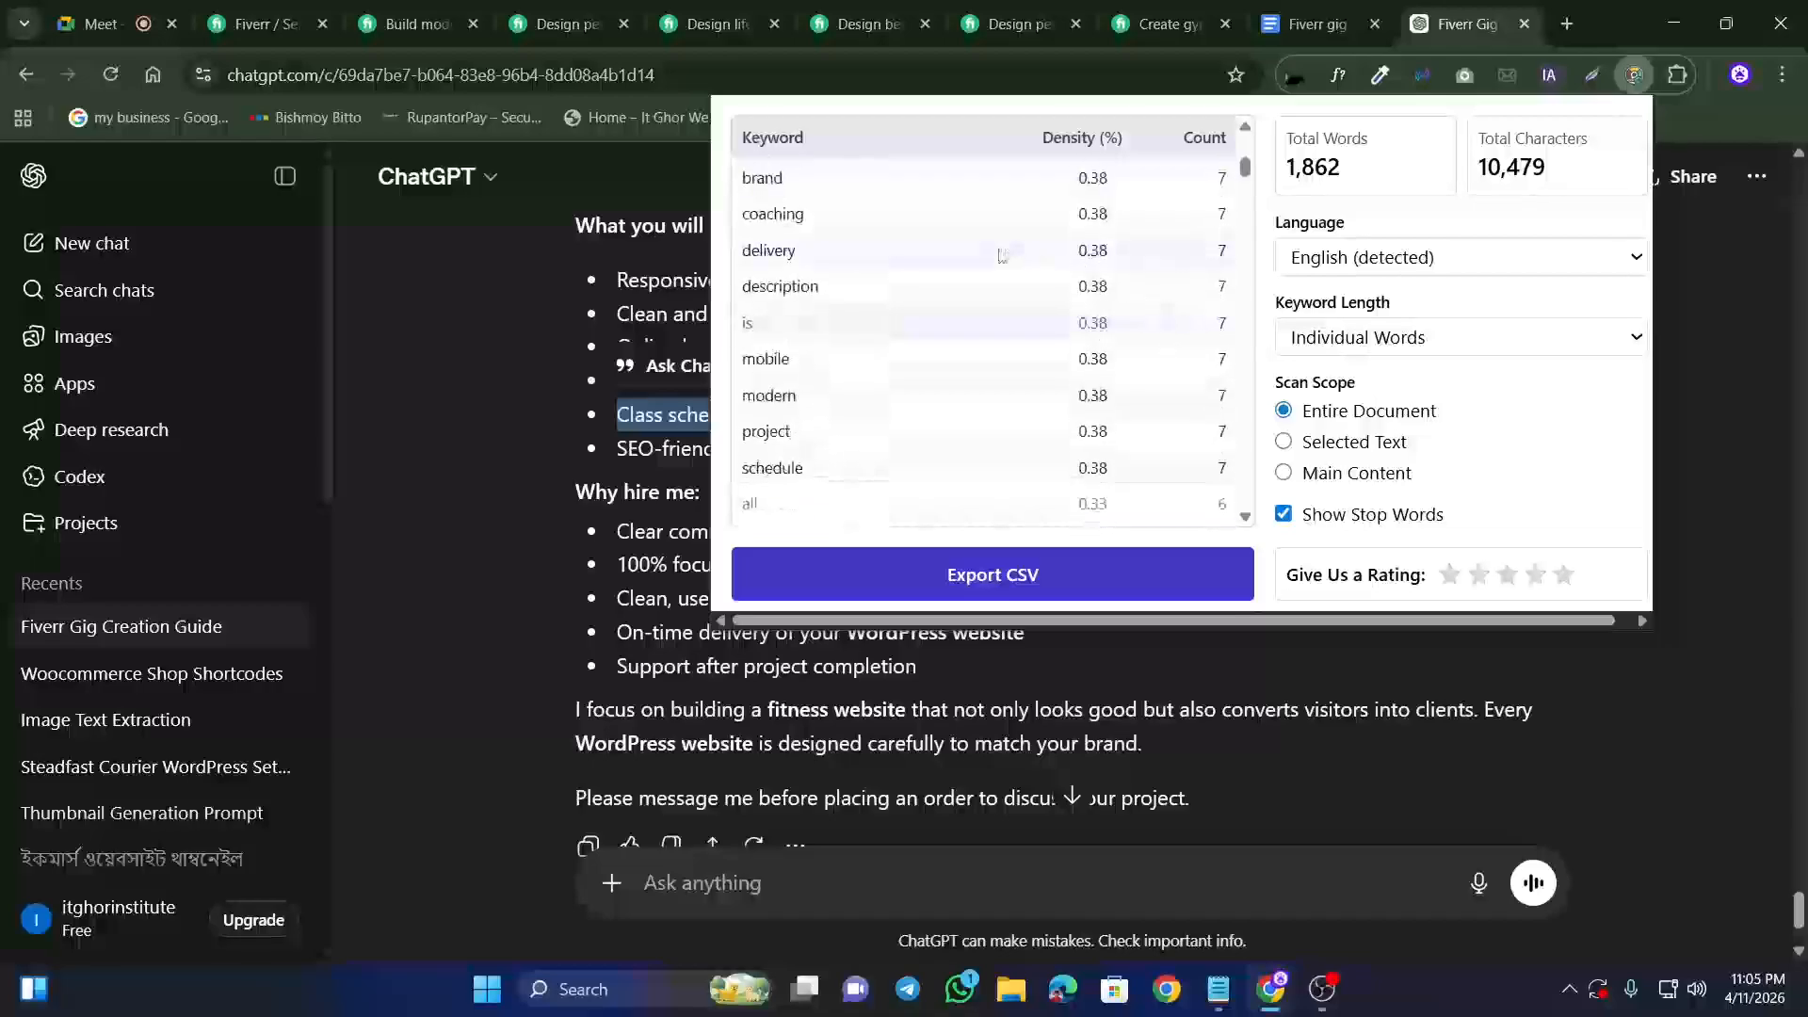
{"action": "scroll", "coordinate": [1036, 339], "scroll_direction": "down", "scroll_amount": 15}
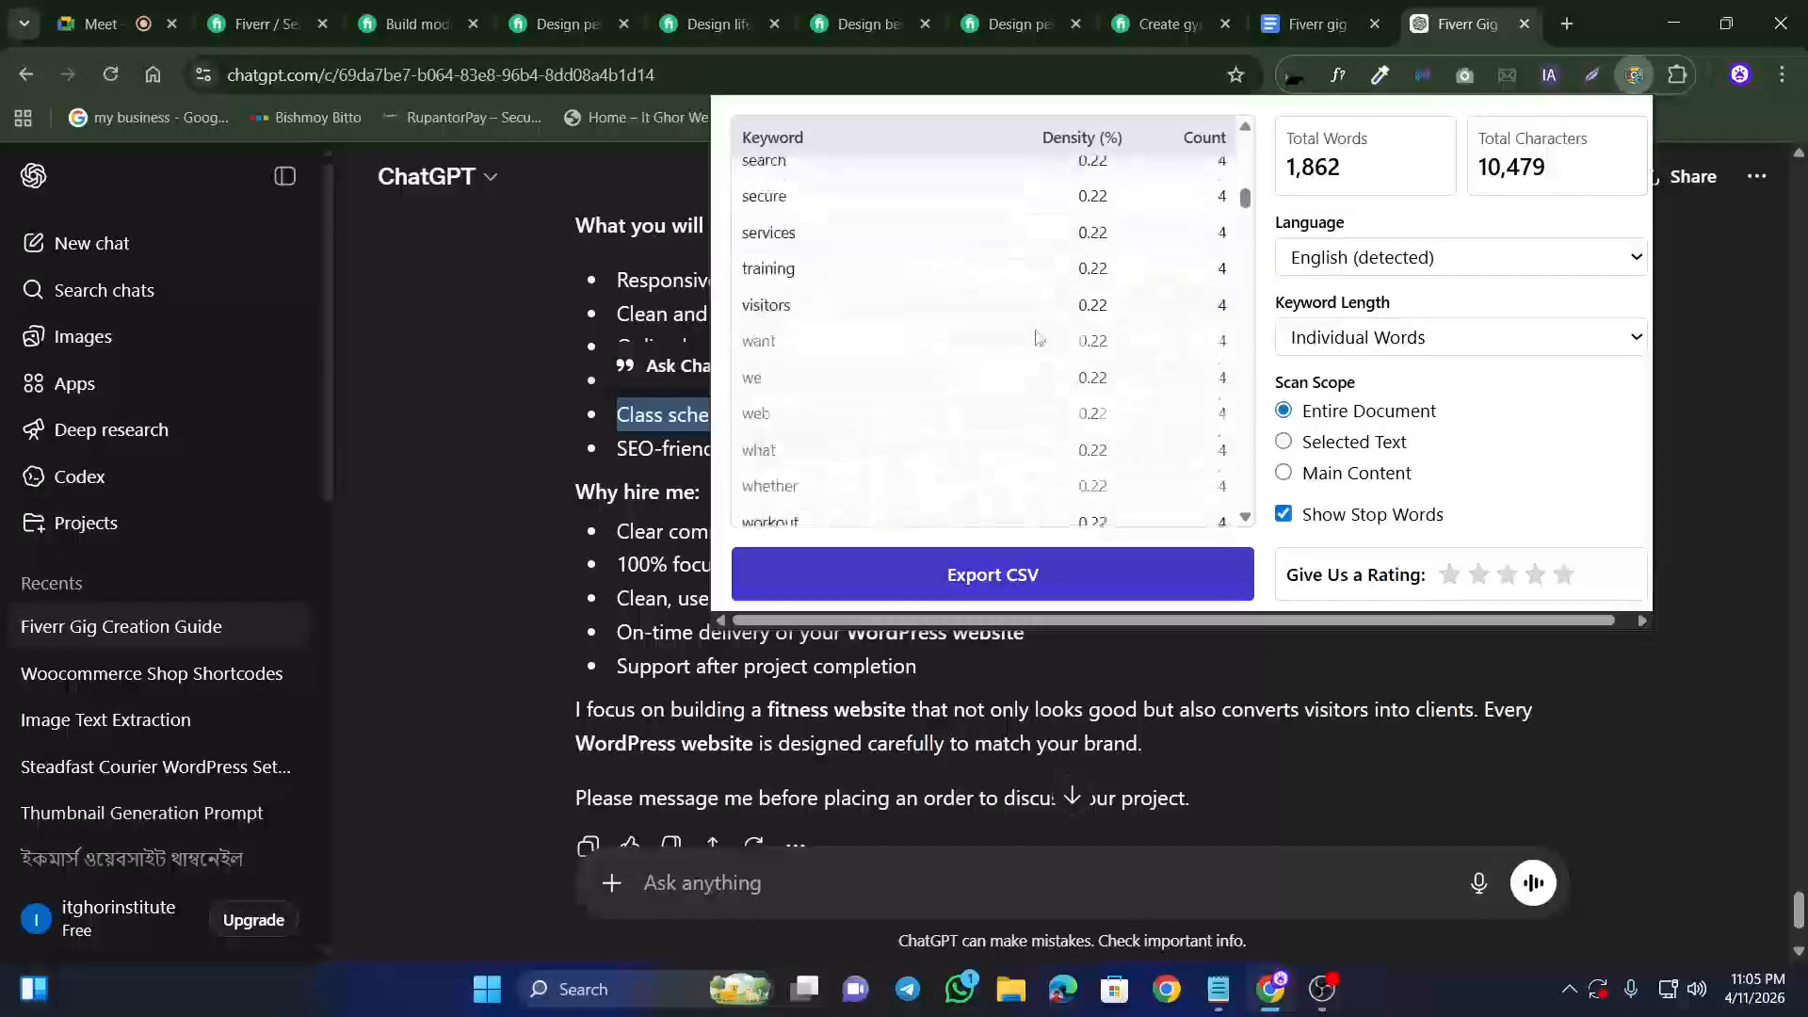
{"action": "left_click", "coordinate": [1287, 471]}
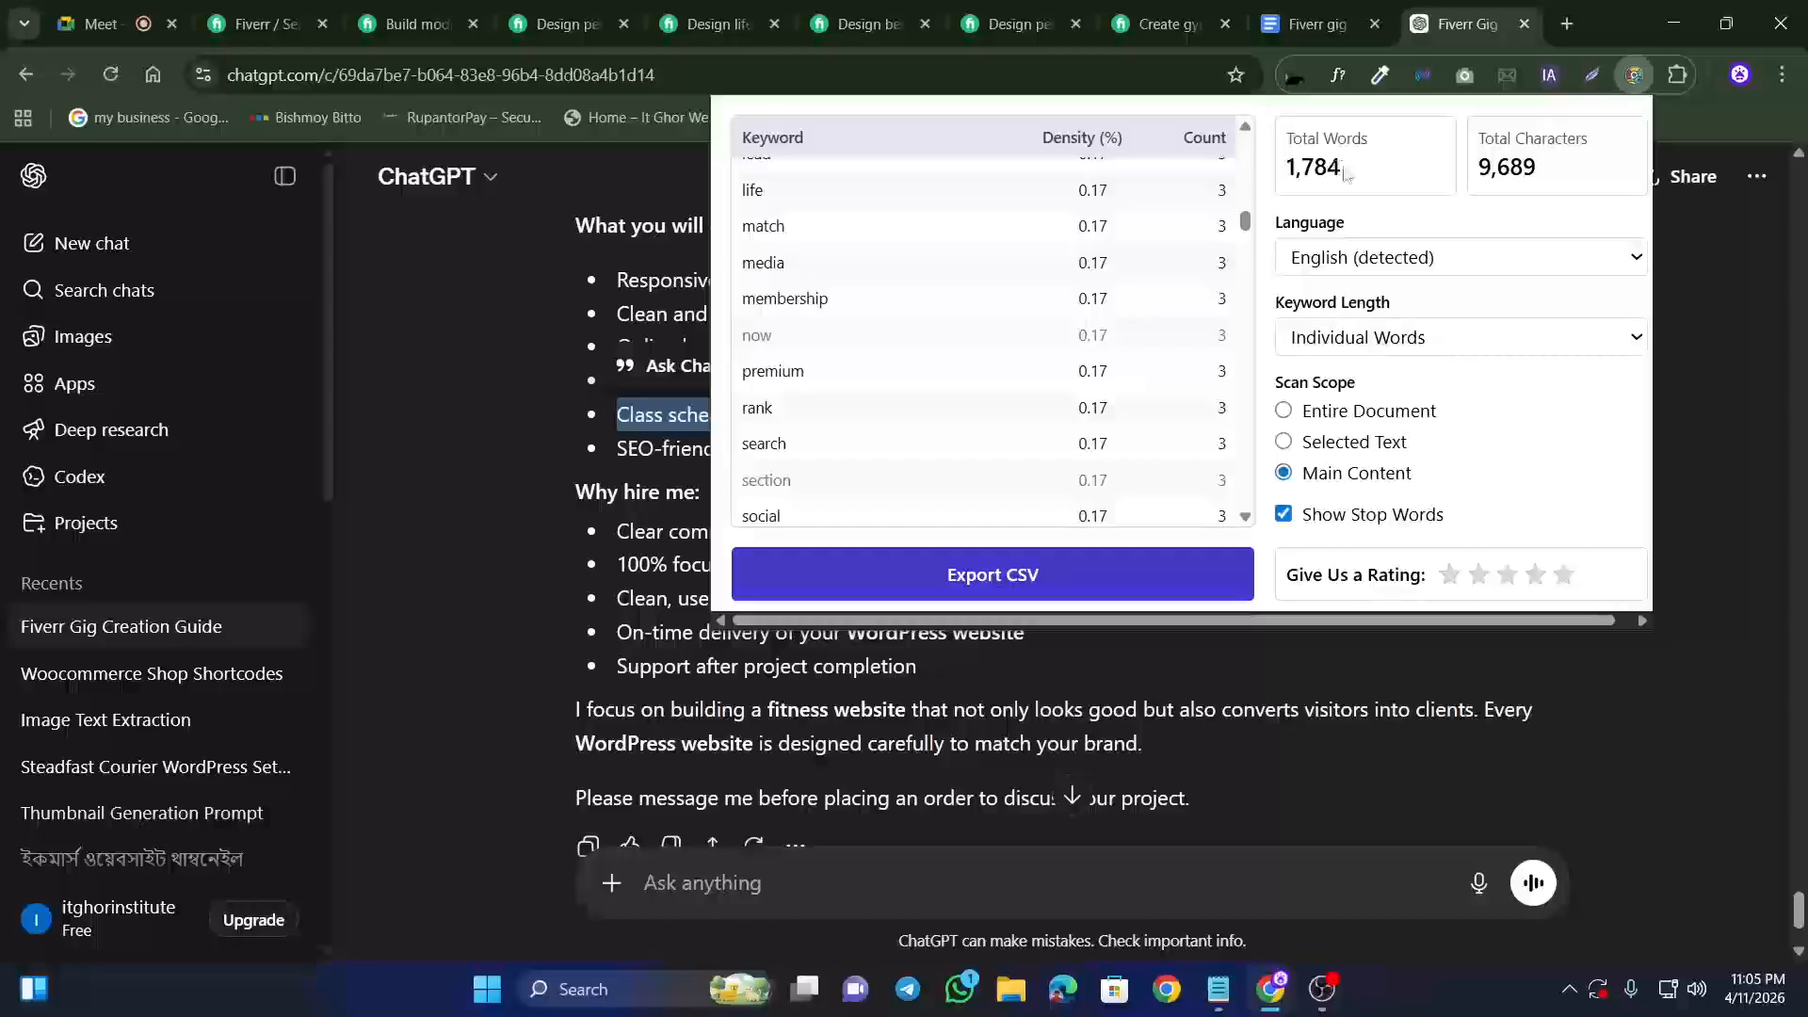
{"action": "scroll", "coordinate": [1170, 303], "scroll_direction": "up", "scroll_amount": 10}
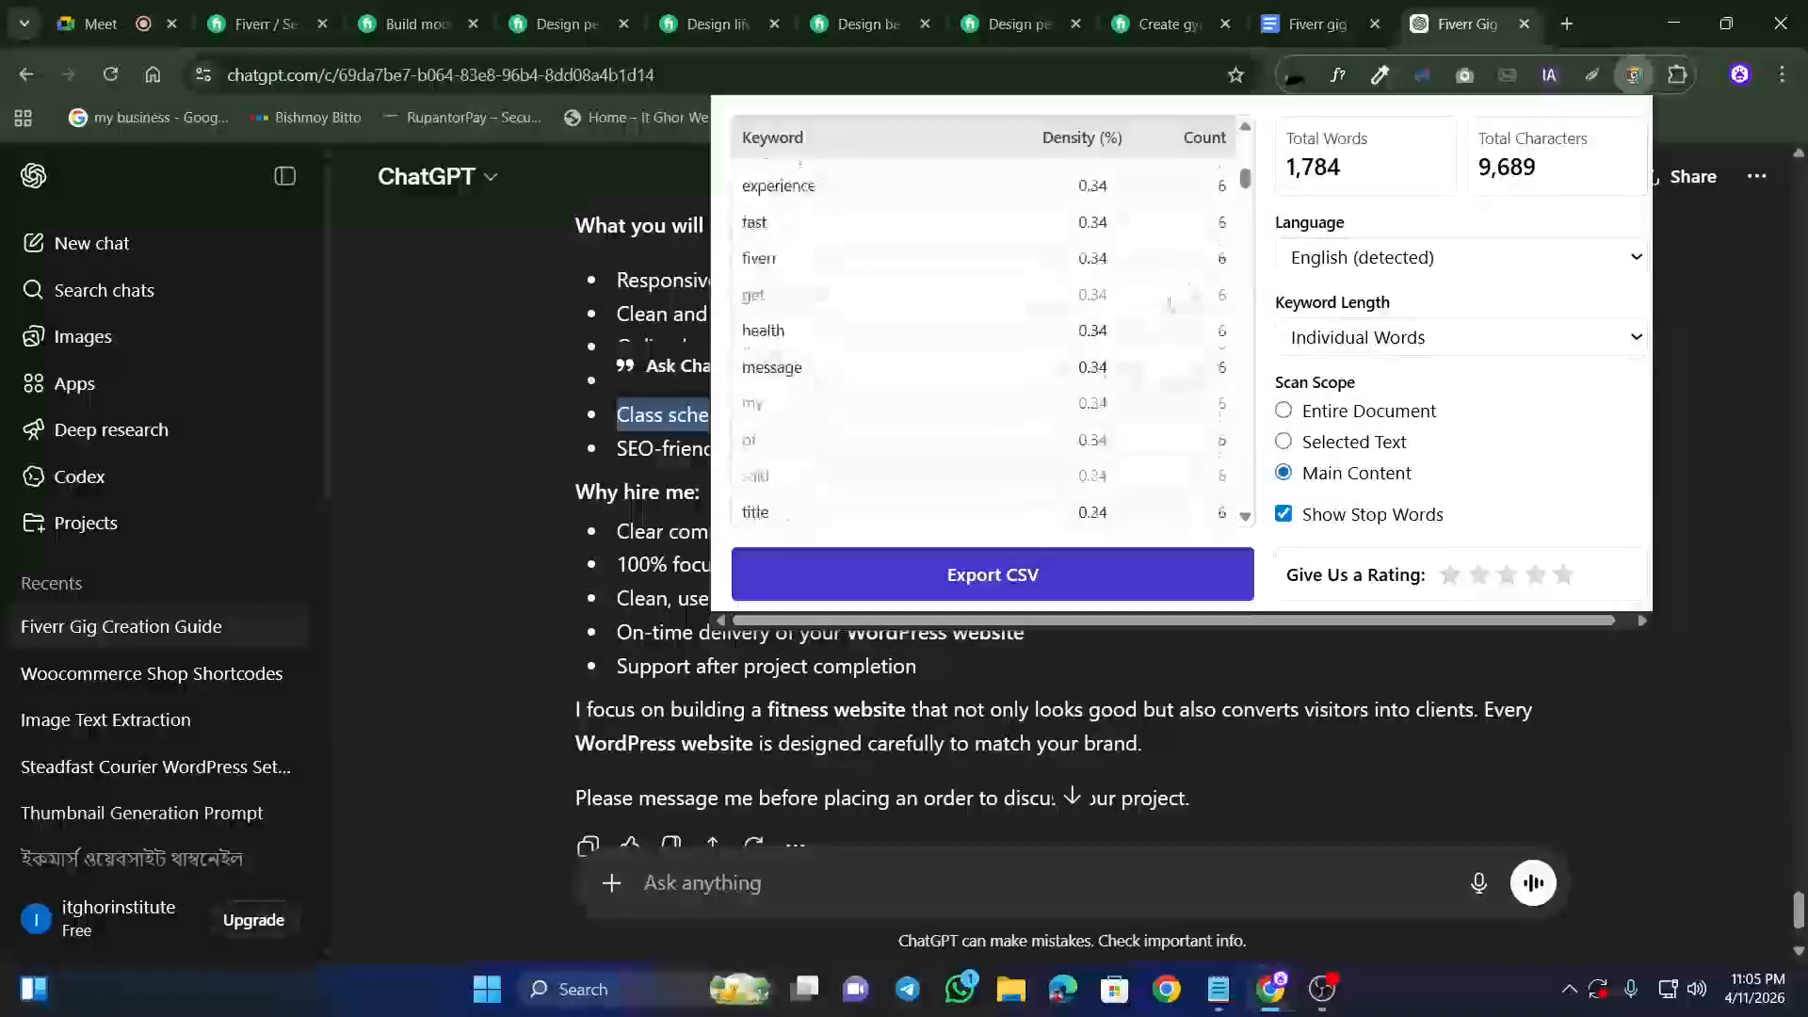
{"action": "scroll", "coordinate": [1169, 303], "scroll_direction": "up", "scroll_amount": 3}
{"action": "left_click", "coordinate": [1523, 48]}
Step: Switch to the Fiverr gig document and check the word and character count of the selected gig description text
{"action": "left_click", "coordinate": [1317, 24]}
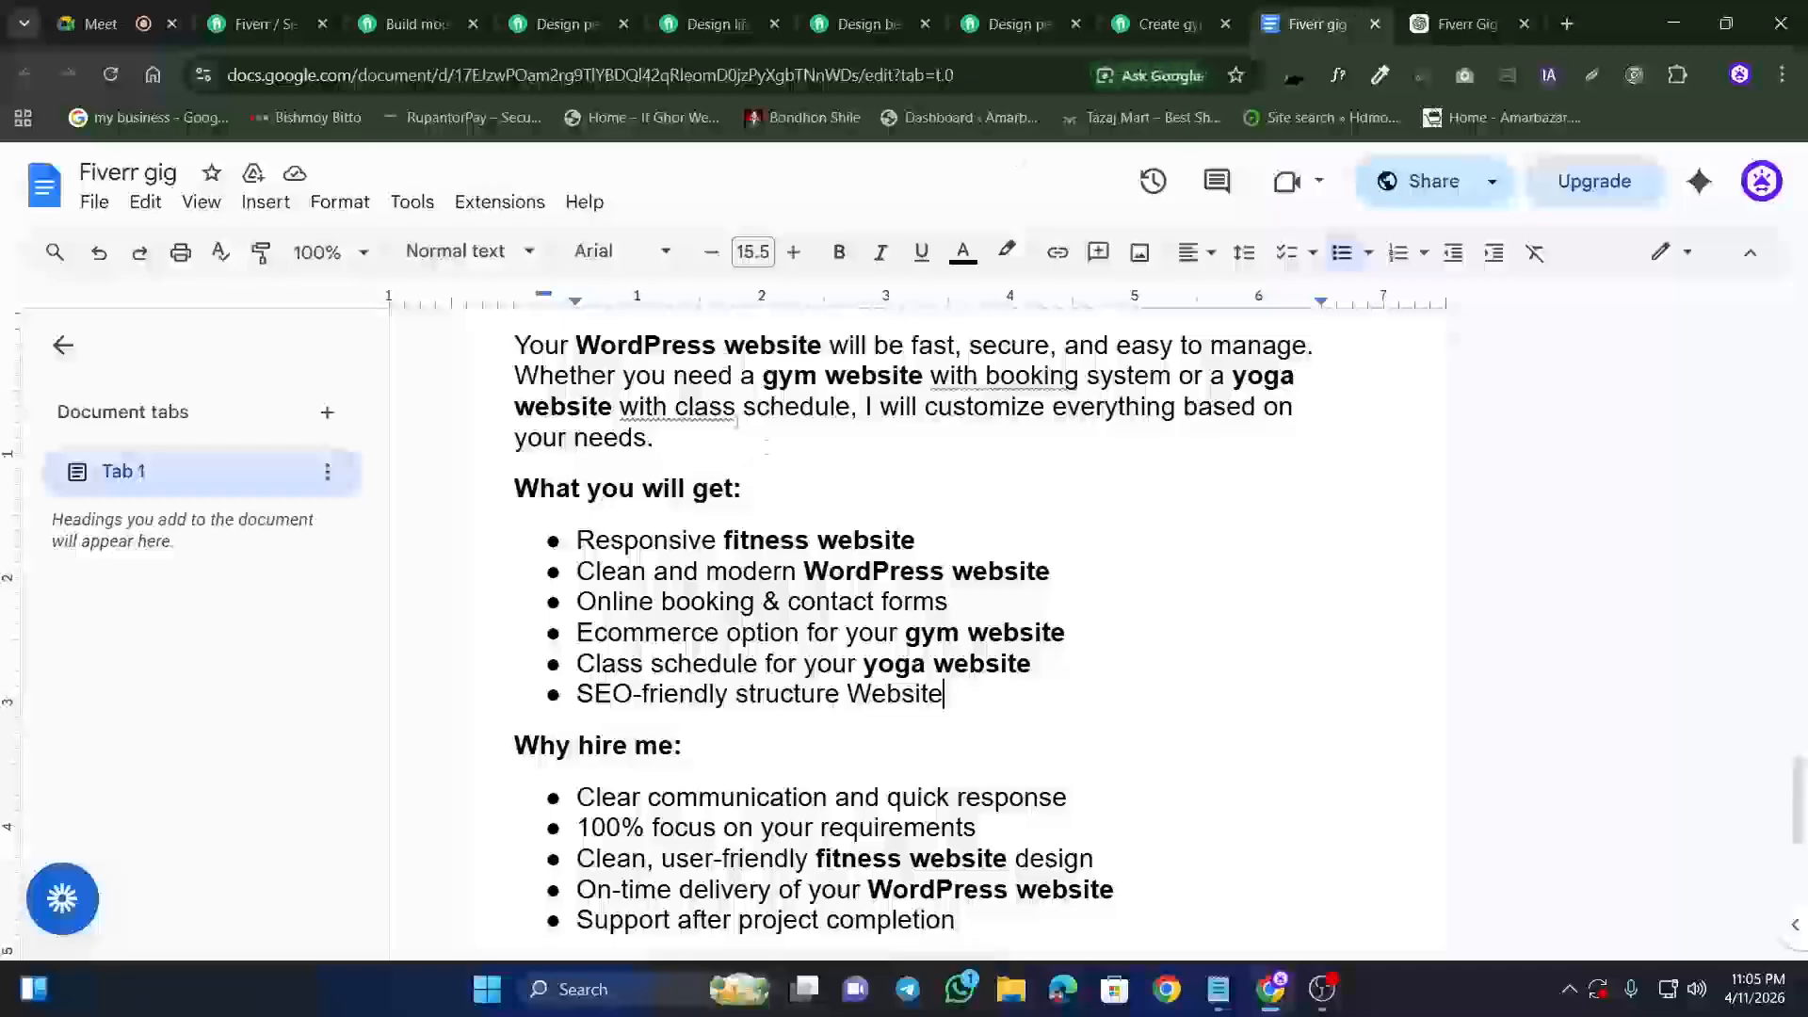
{"action": "scroll", "coordinate": [493, 575], "scroll_direction": "up", "scroll_amount": 3}
{"action": "left_click_drag", "start_coordinate": [516, 574], "coordinate": [1356, 732]}
{"action": "scroll", "coordinate": [706, 565], "scroll_direction": "down", "scroll_amount": 7}
{"action": "left_click", "coordinate": [394, 203]}
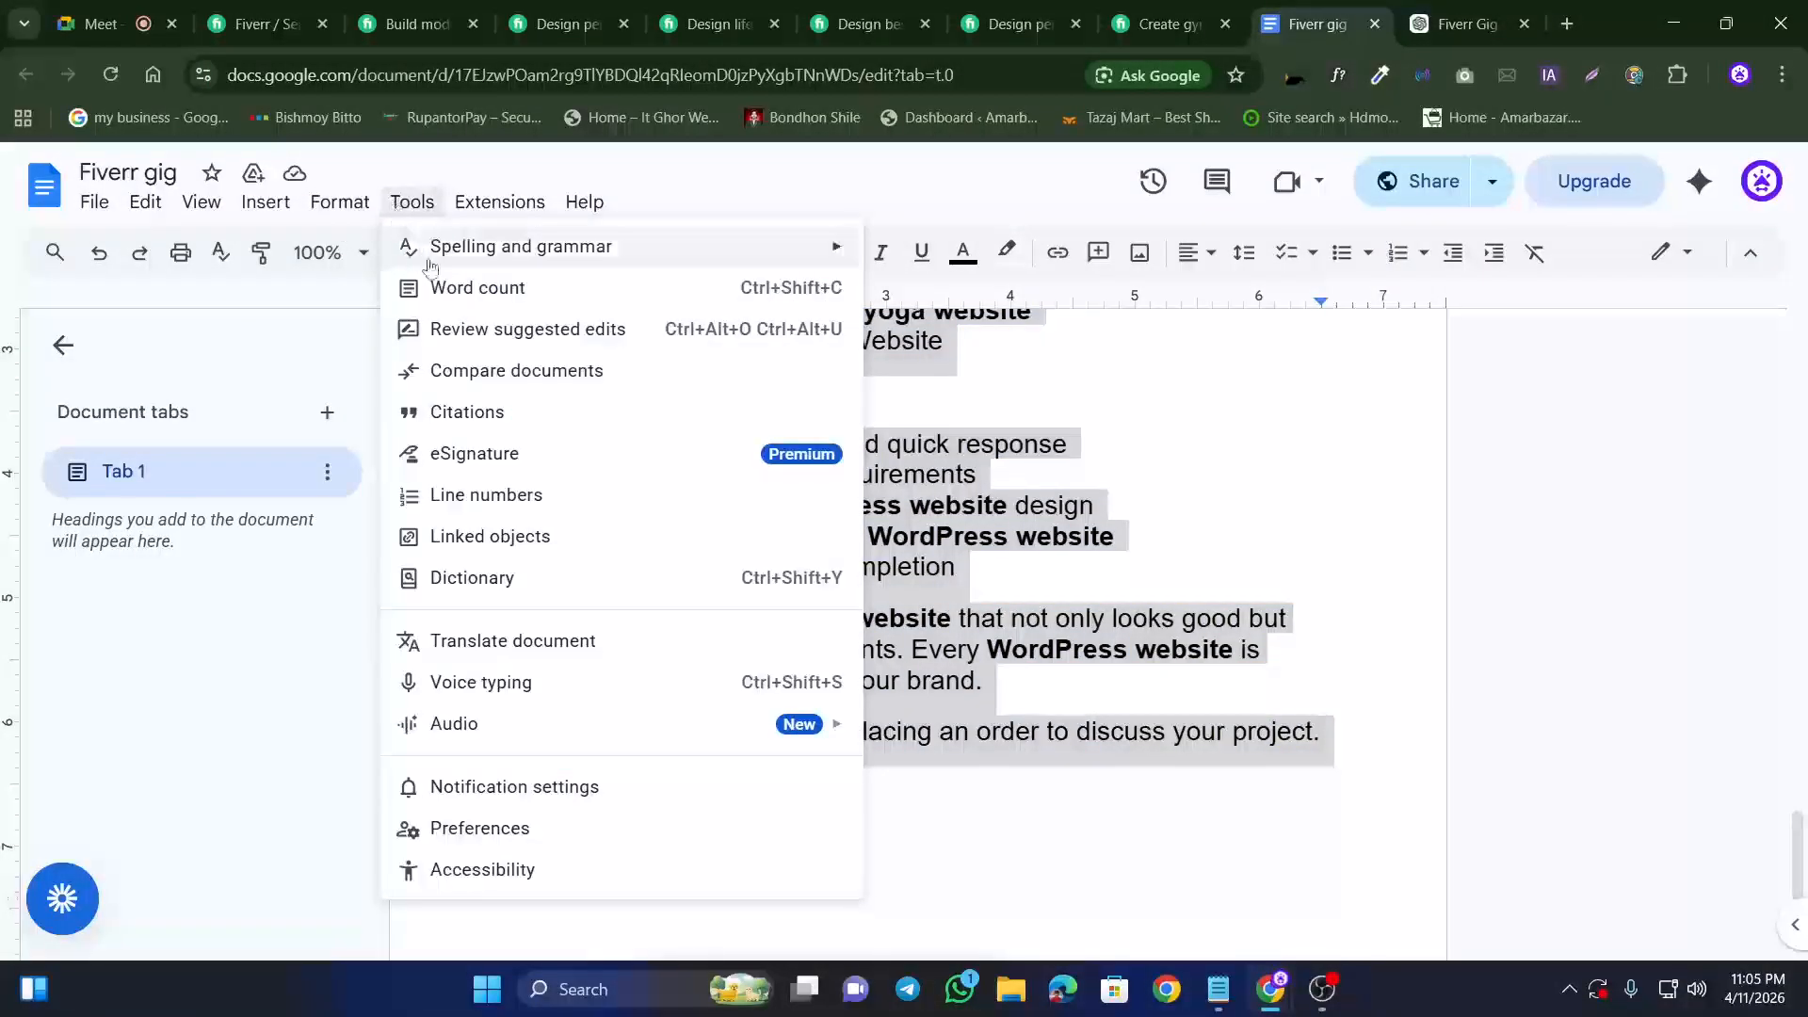
{"action": "left_click", "coordinate": [489, 287]}
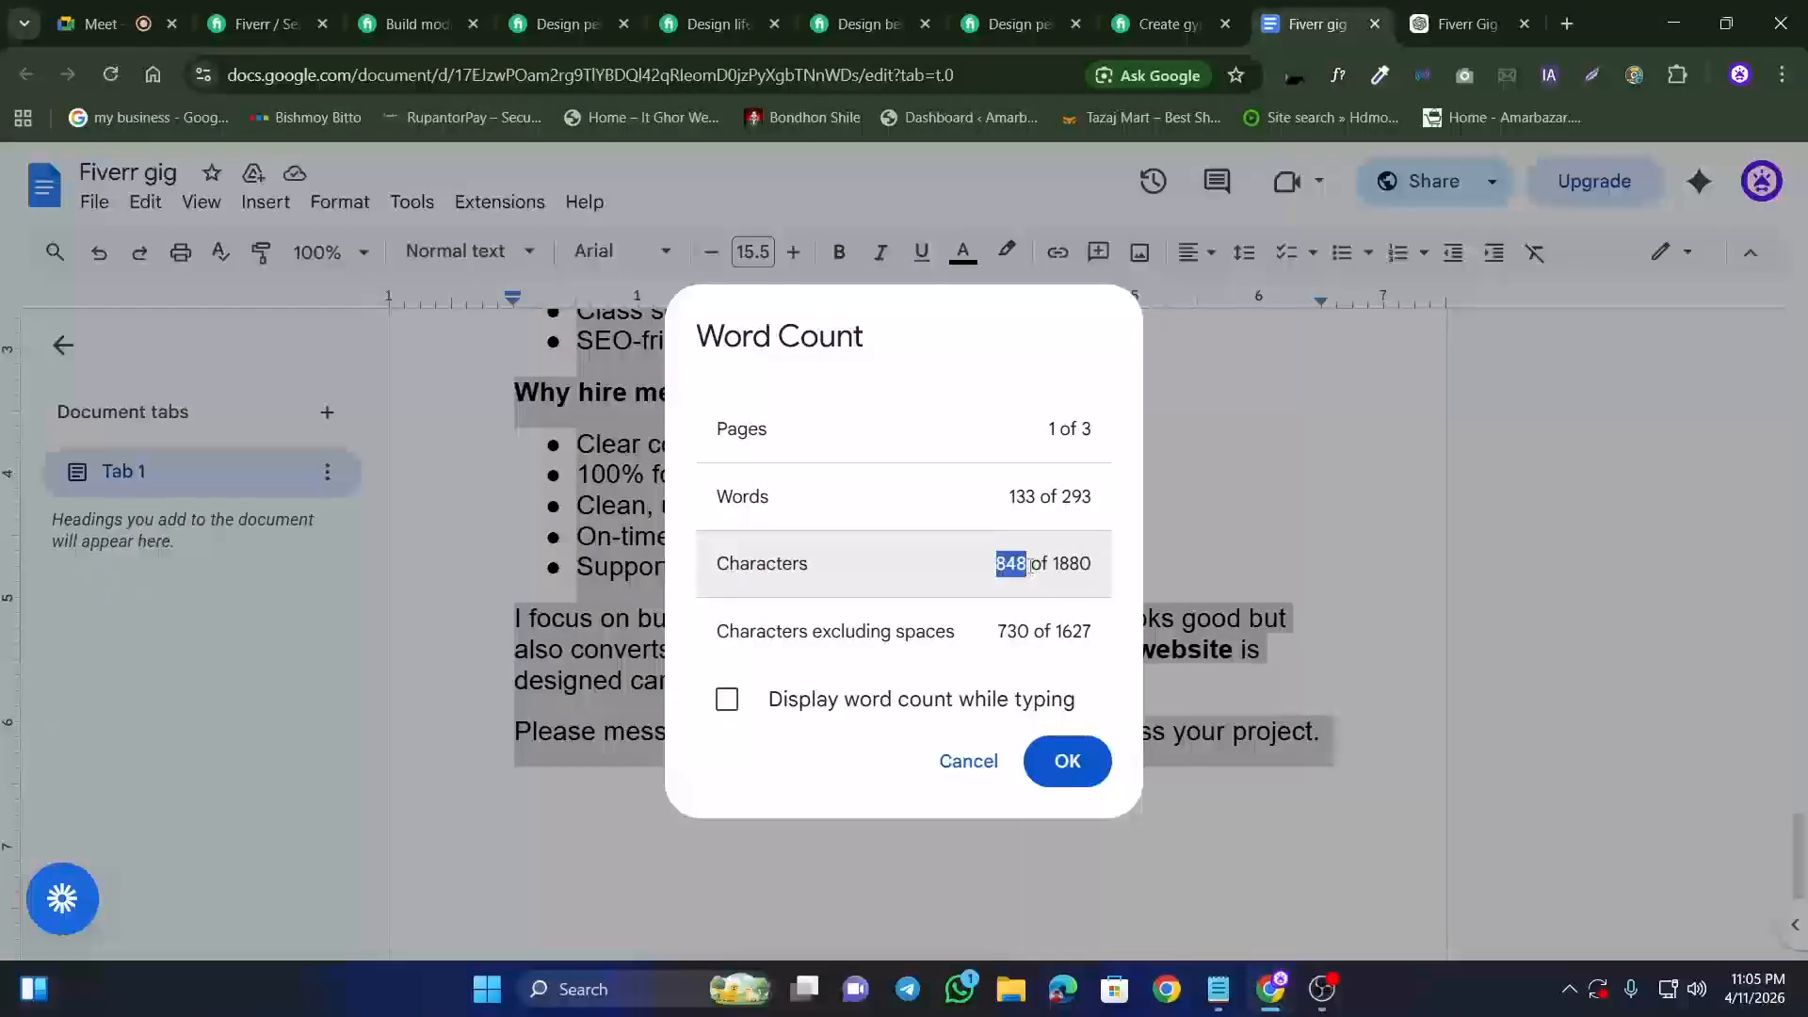
{"action": "left_click", "coordinate": [1063, 759]}
{"action": "left_click", "coordinate": [1263, 650]}
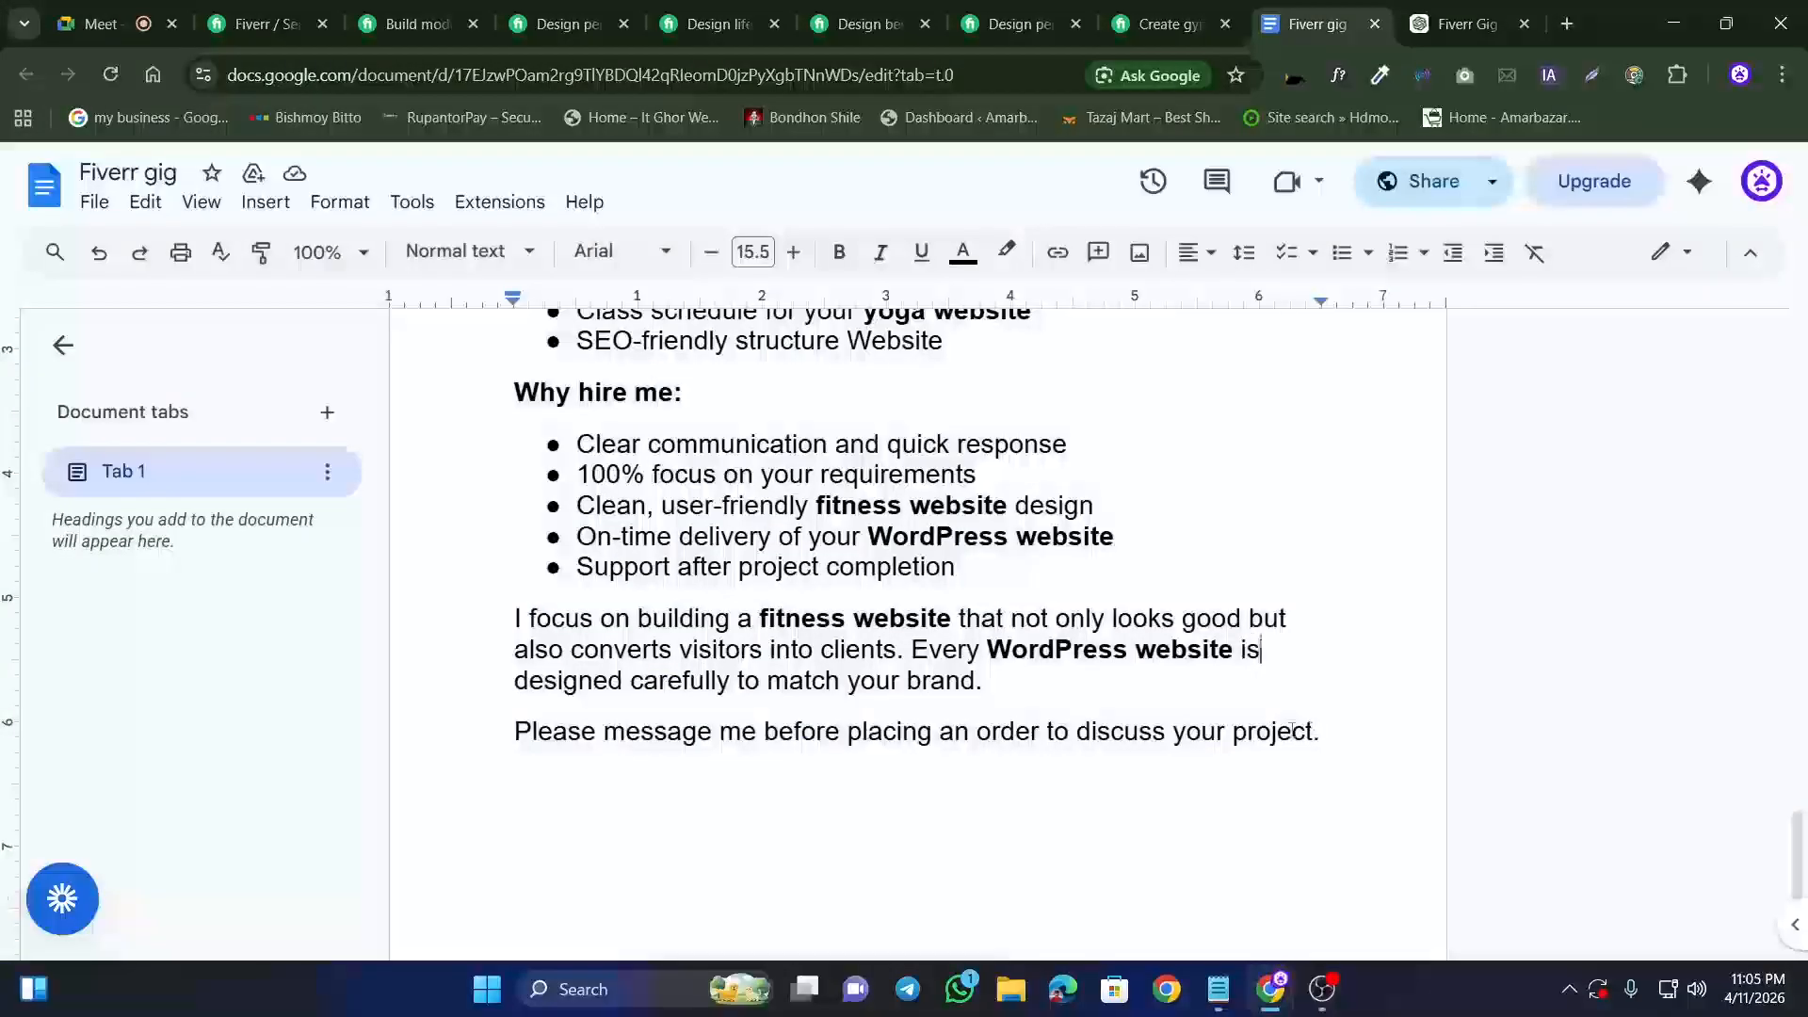
Step: Add three placeholder bullets made of dashes below "SEO-friendly structure Website" in the What you will get list
{"action": "scroll", "coordinate": [1292, 730], "scroll_direction": "up", "scroll_amount": 5}
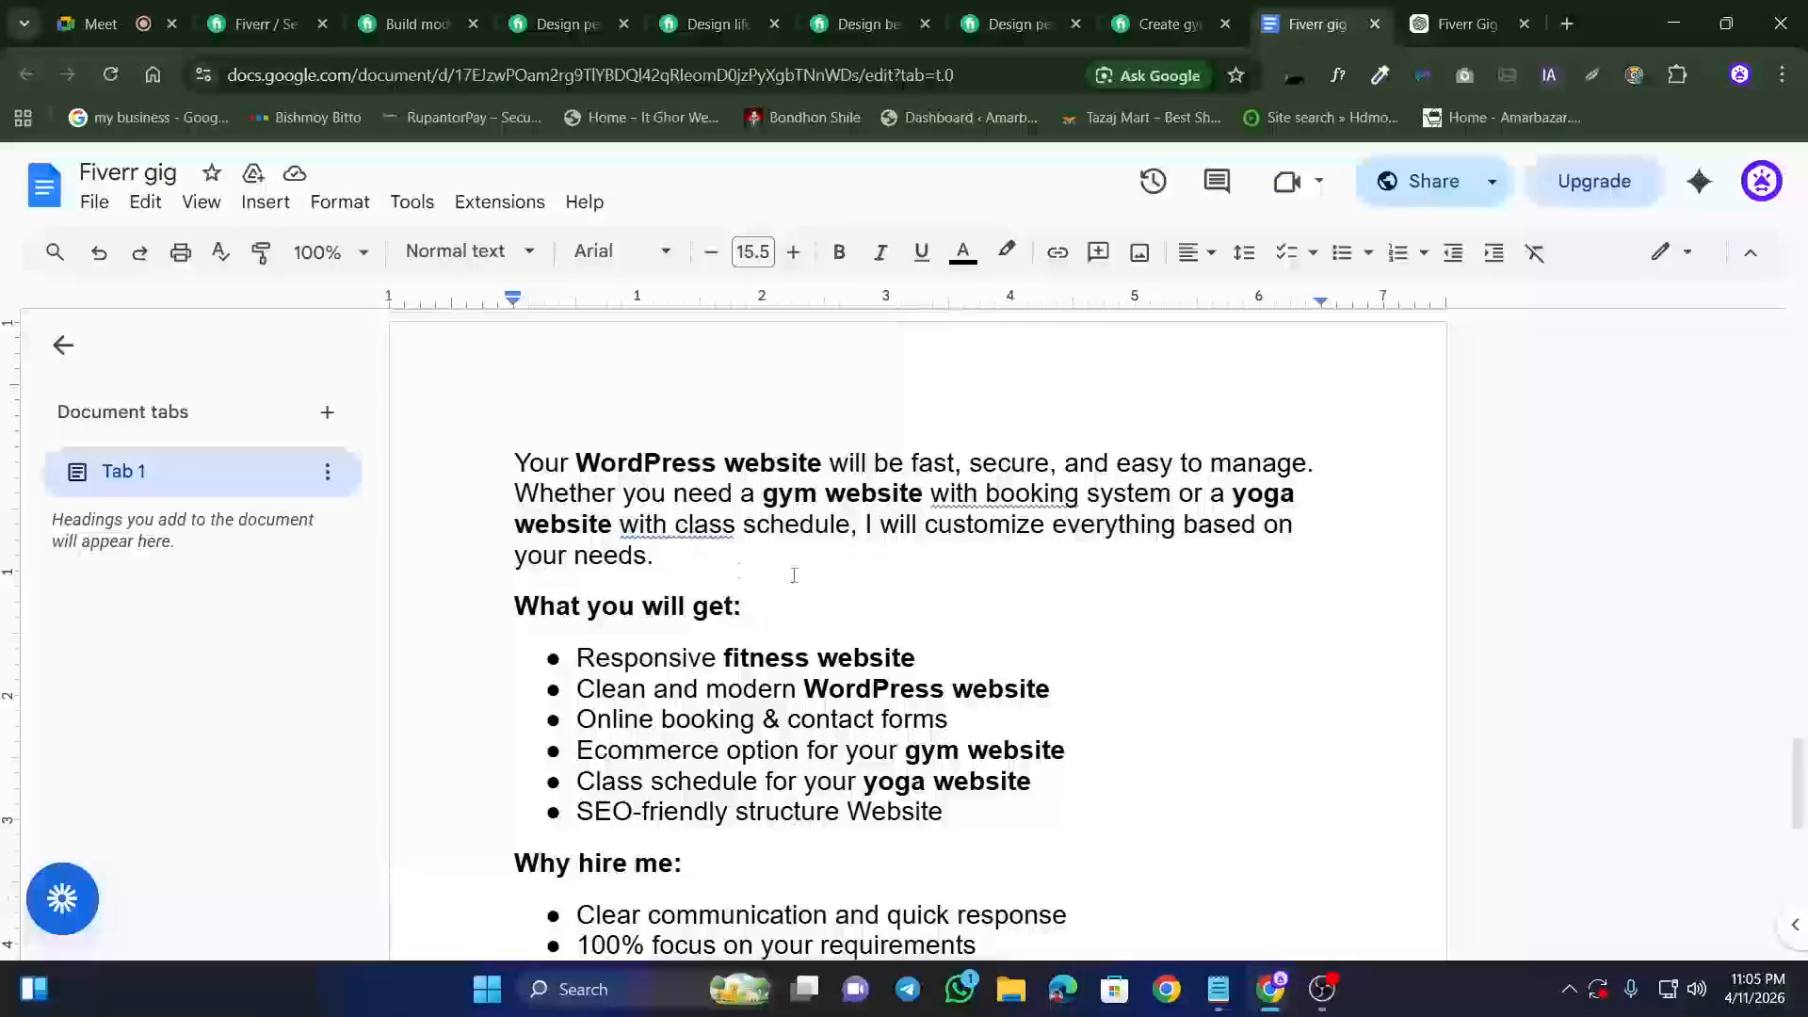
{"action": "scroll", "coordinate": [794, 574], "scroll_direction": "down", "scroll_amount": 3}
{"action": "left_click", "coordinate": [945, 578]}
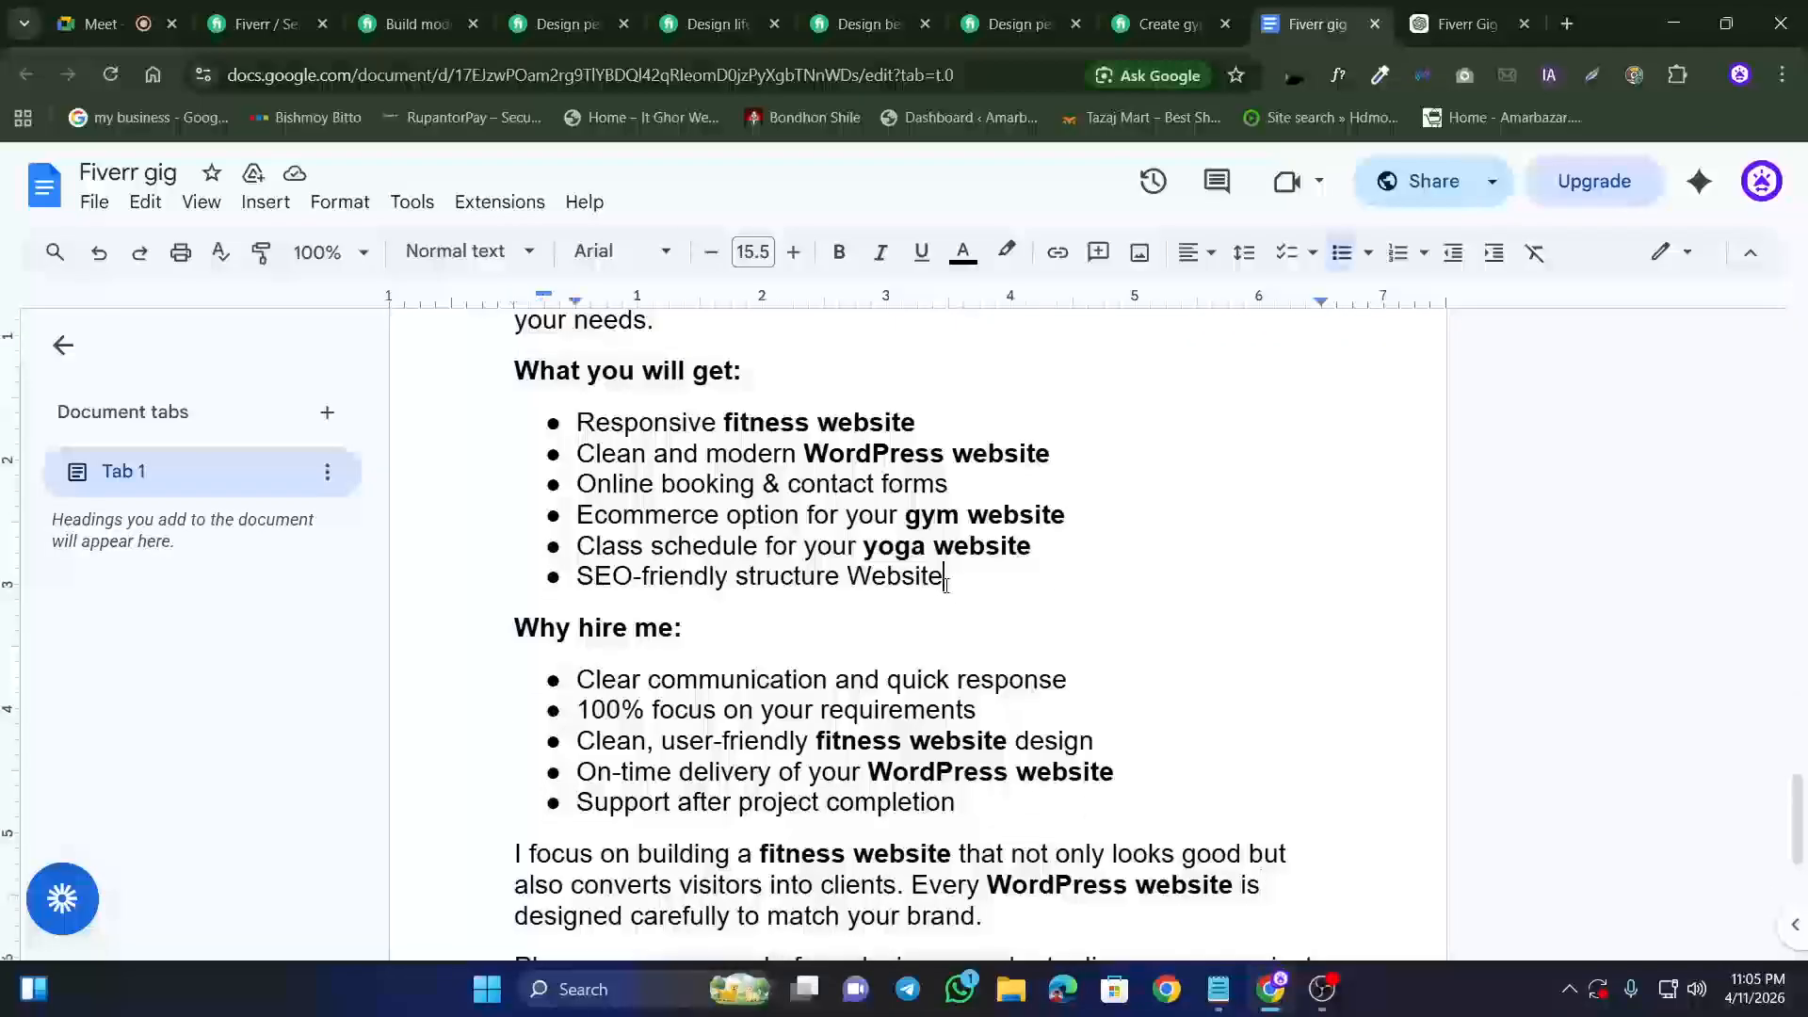
{"action": "key", "text": "Return"}
{"action": "key", "text": "BackSpace"}
{"action": "key", "text": "BackSpace"}
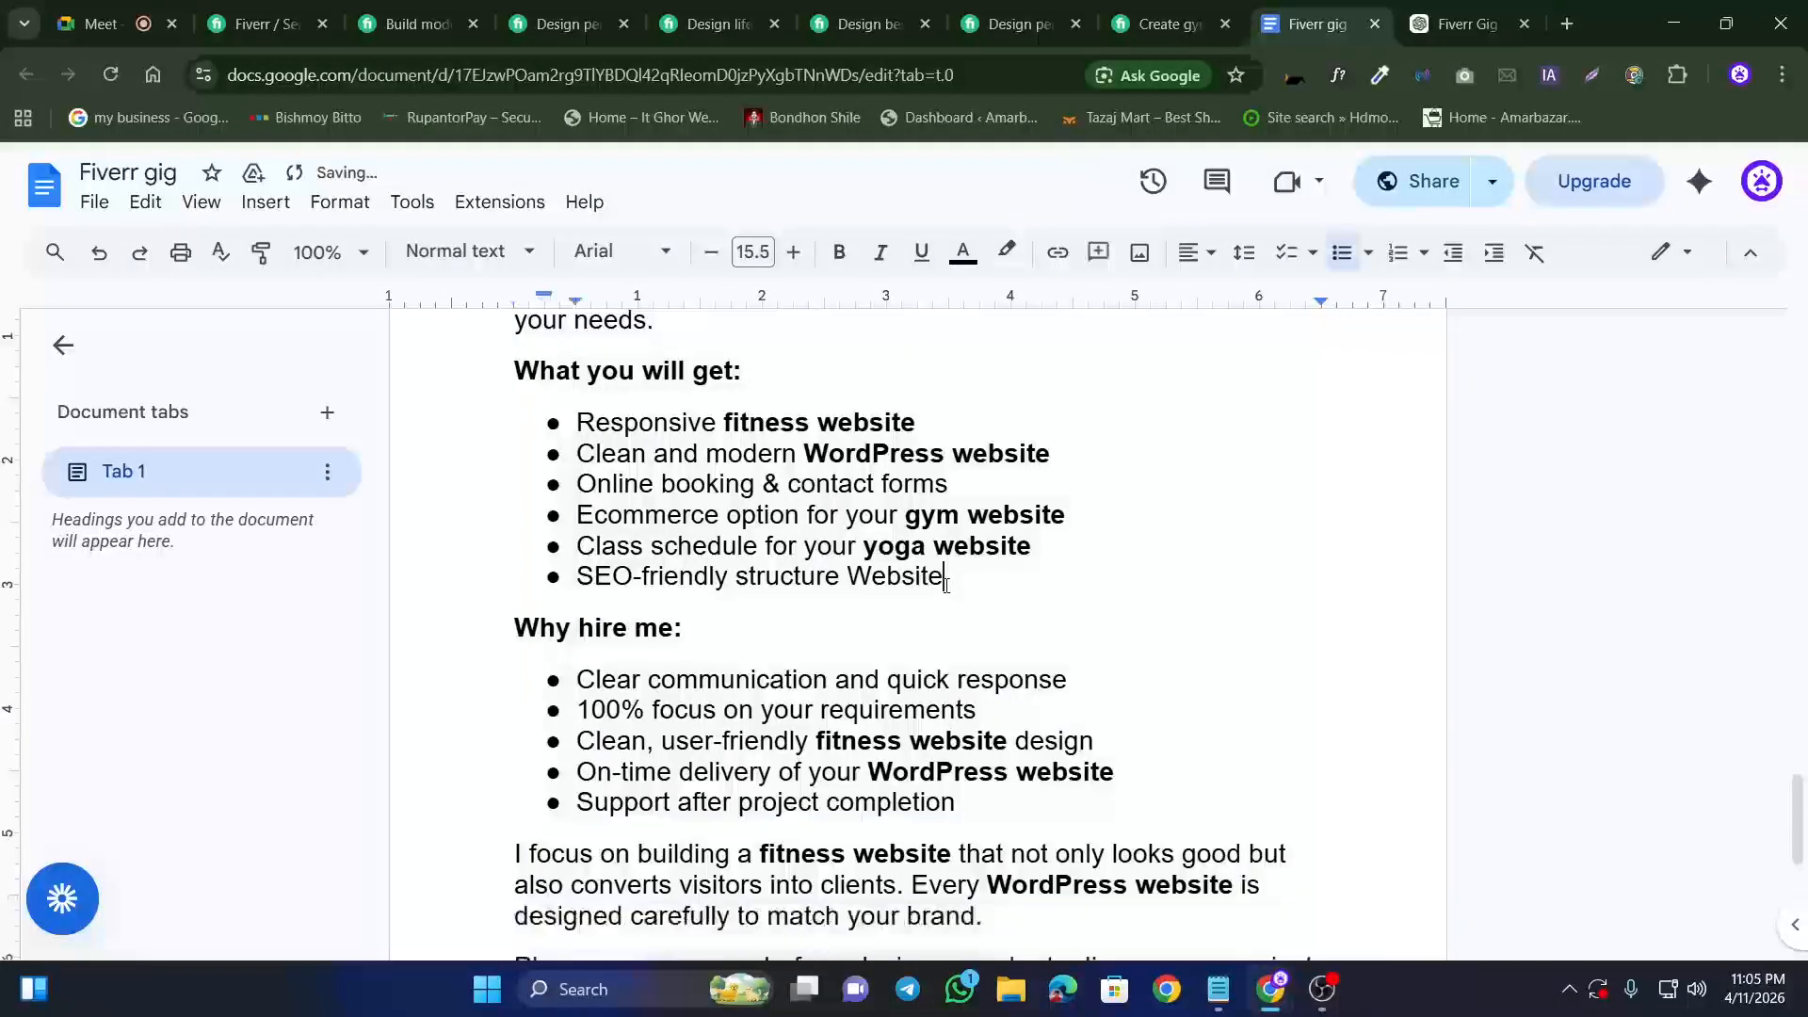
{"action": "key", "text": "Return"}
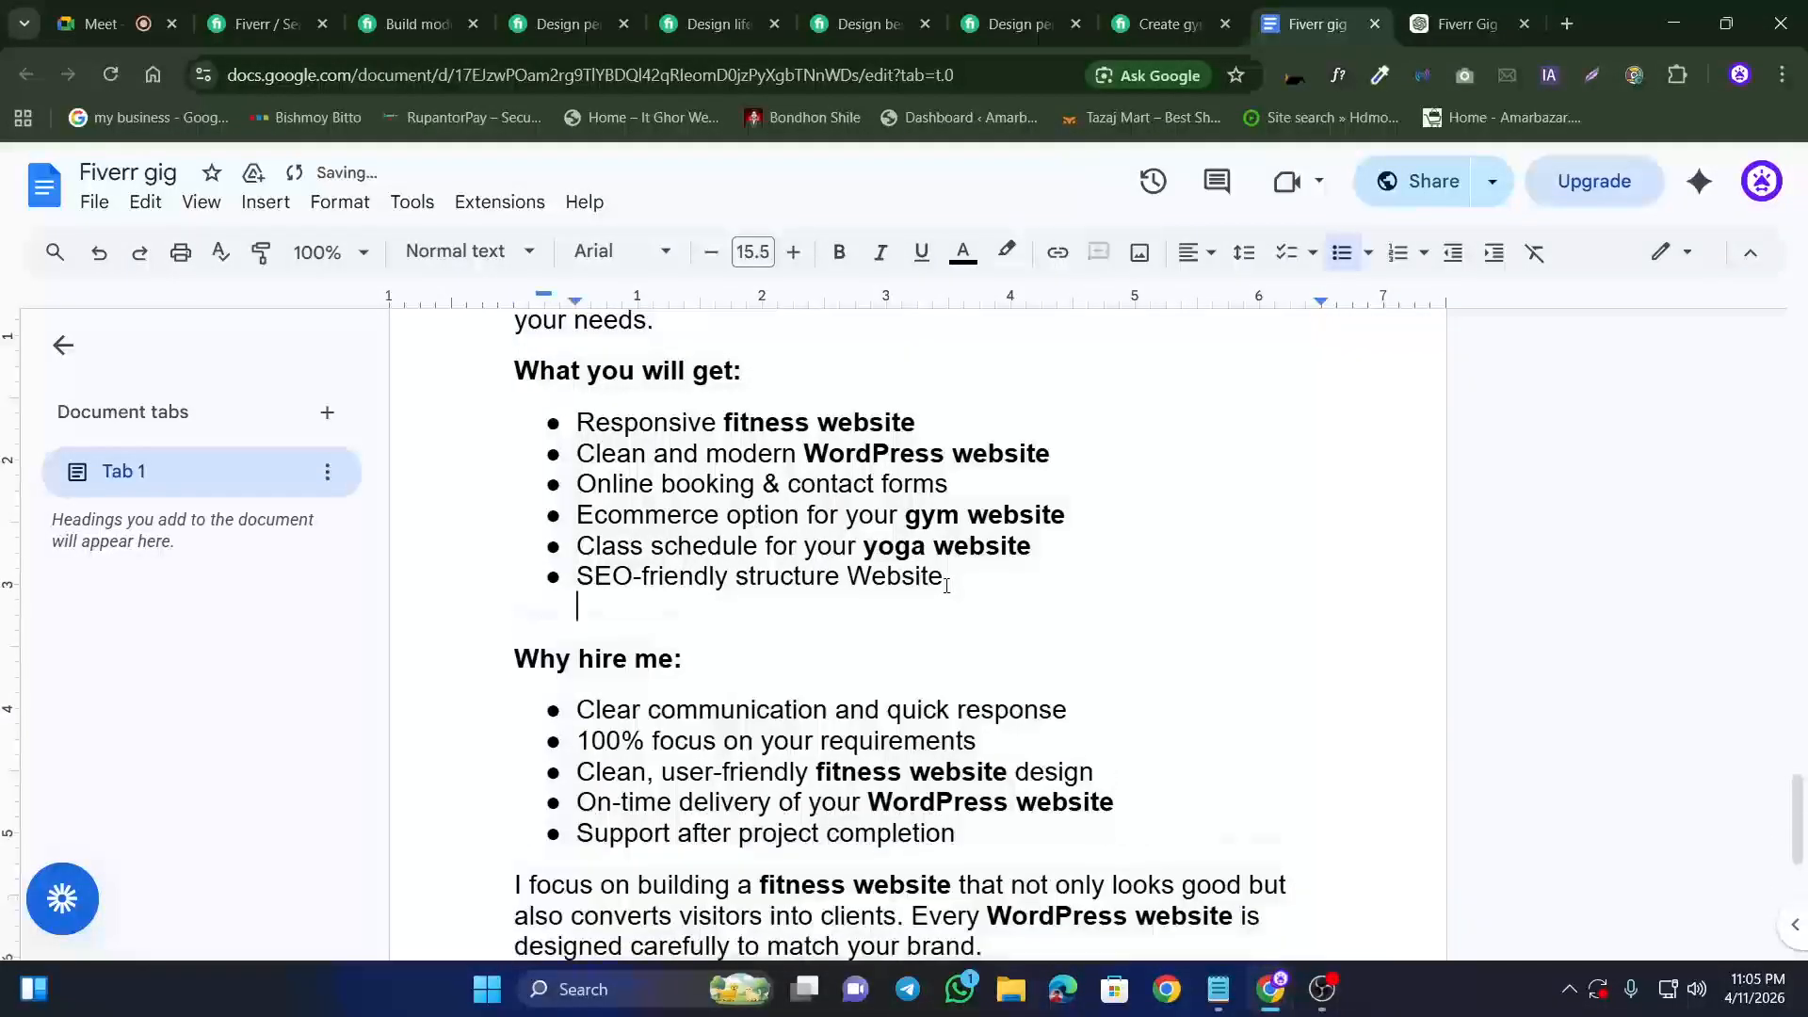
{"action": "key", "text": "BackSpace"}
{"action": "key", "text": "BackSpace"}
{"action": "type", "text": "e"}
{"action": "key", "text": "Return"}
{"action": "key", "text": "Return"}
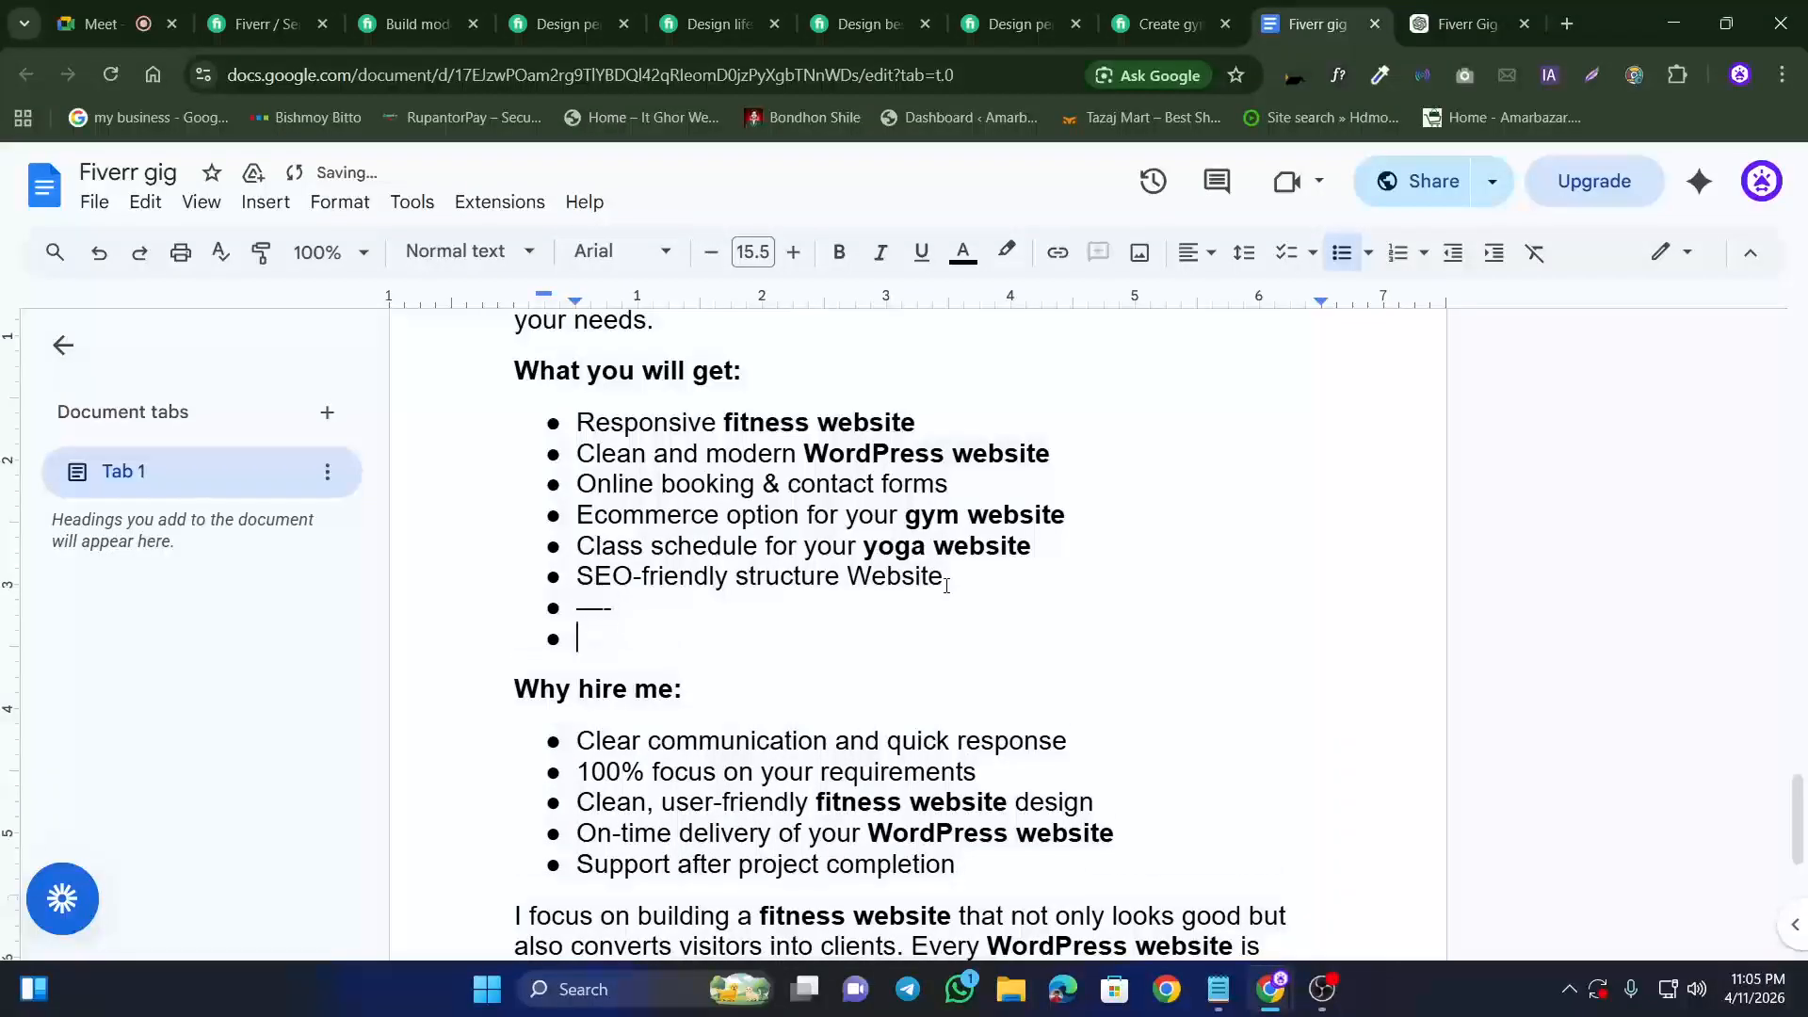
{"action": "key", "text": "Return"}
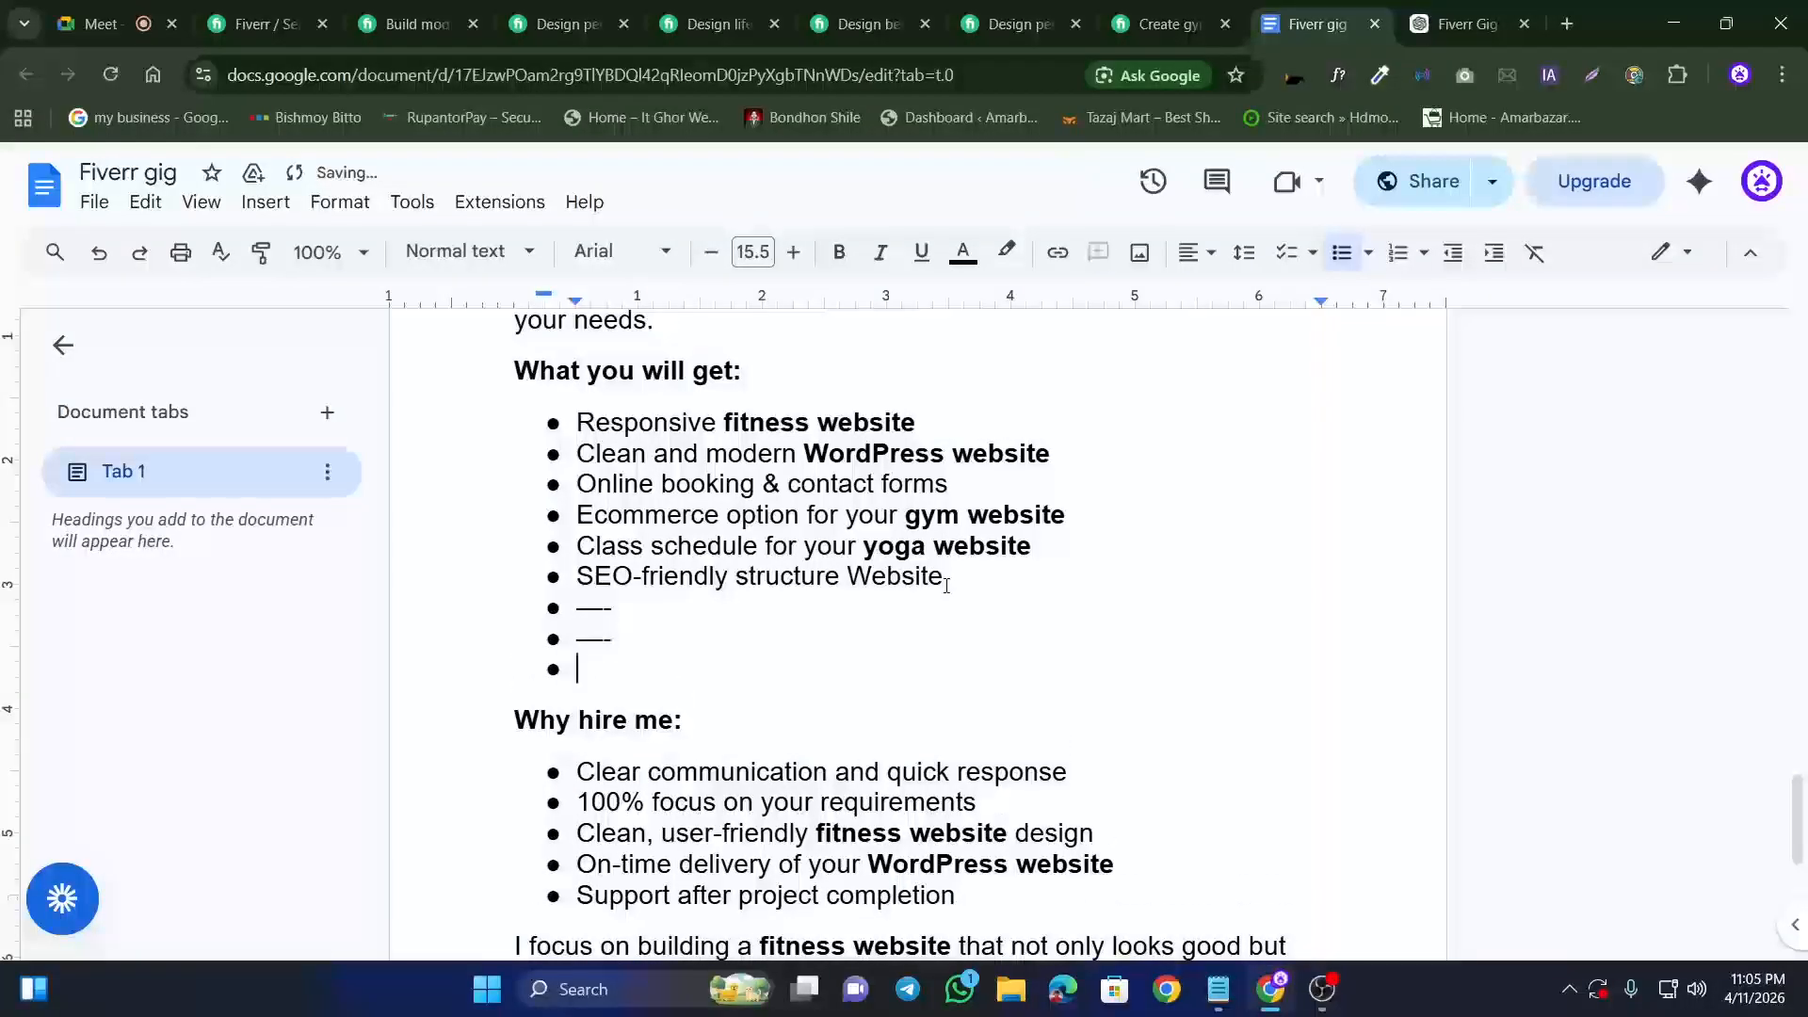
{"action": "type", "text": "-"}
Step: Look over the competitor fitness gigs on Fiverr, including one gig's Websites Types list, and return to the Fiverr gig document
{"action": "left_click", "coordinate": [919, 5]}
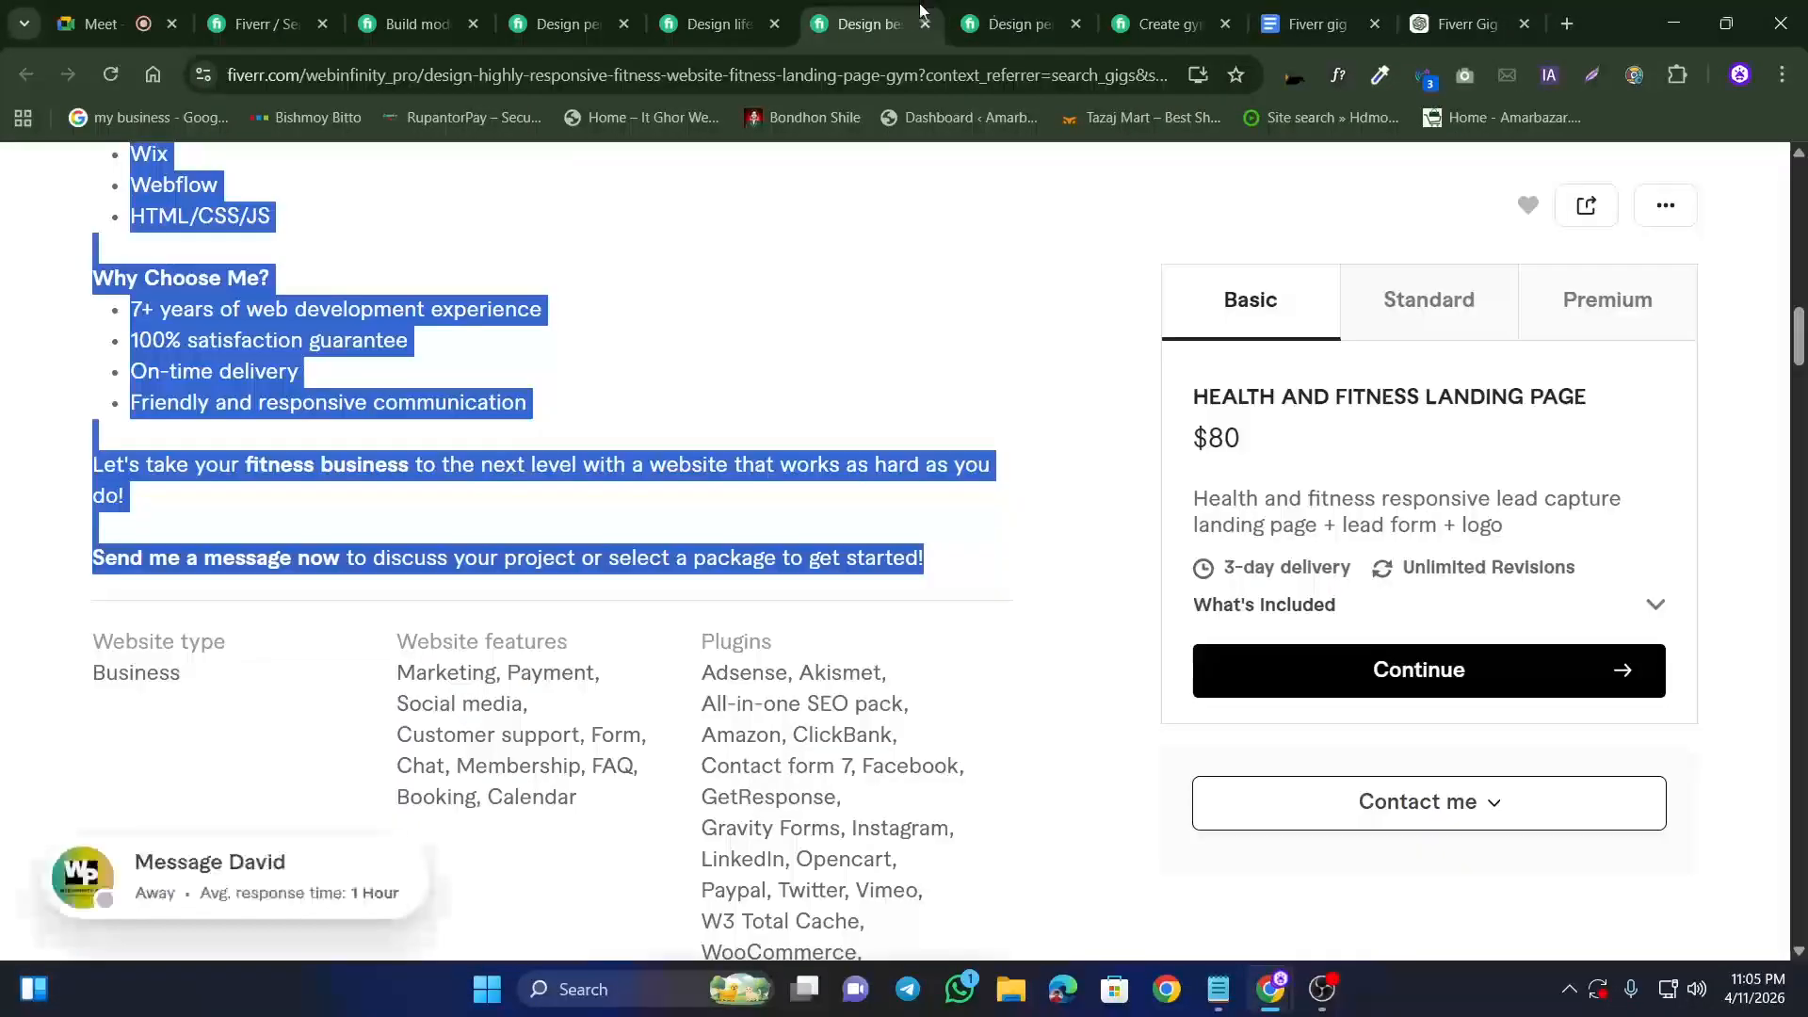
{"action": "left_click", "coordinate": [1026, 8]}
{"action": "left_click", "coordinate": [1128, 10]}
{"action": "left_click", "coordinate": [340, 530]}
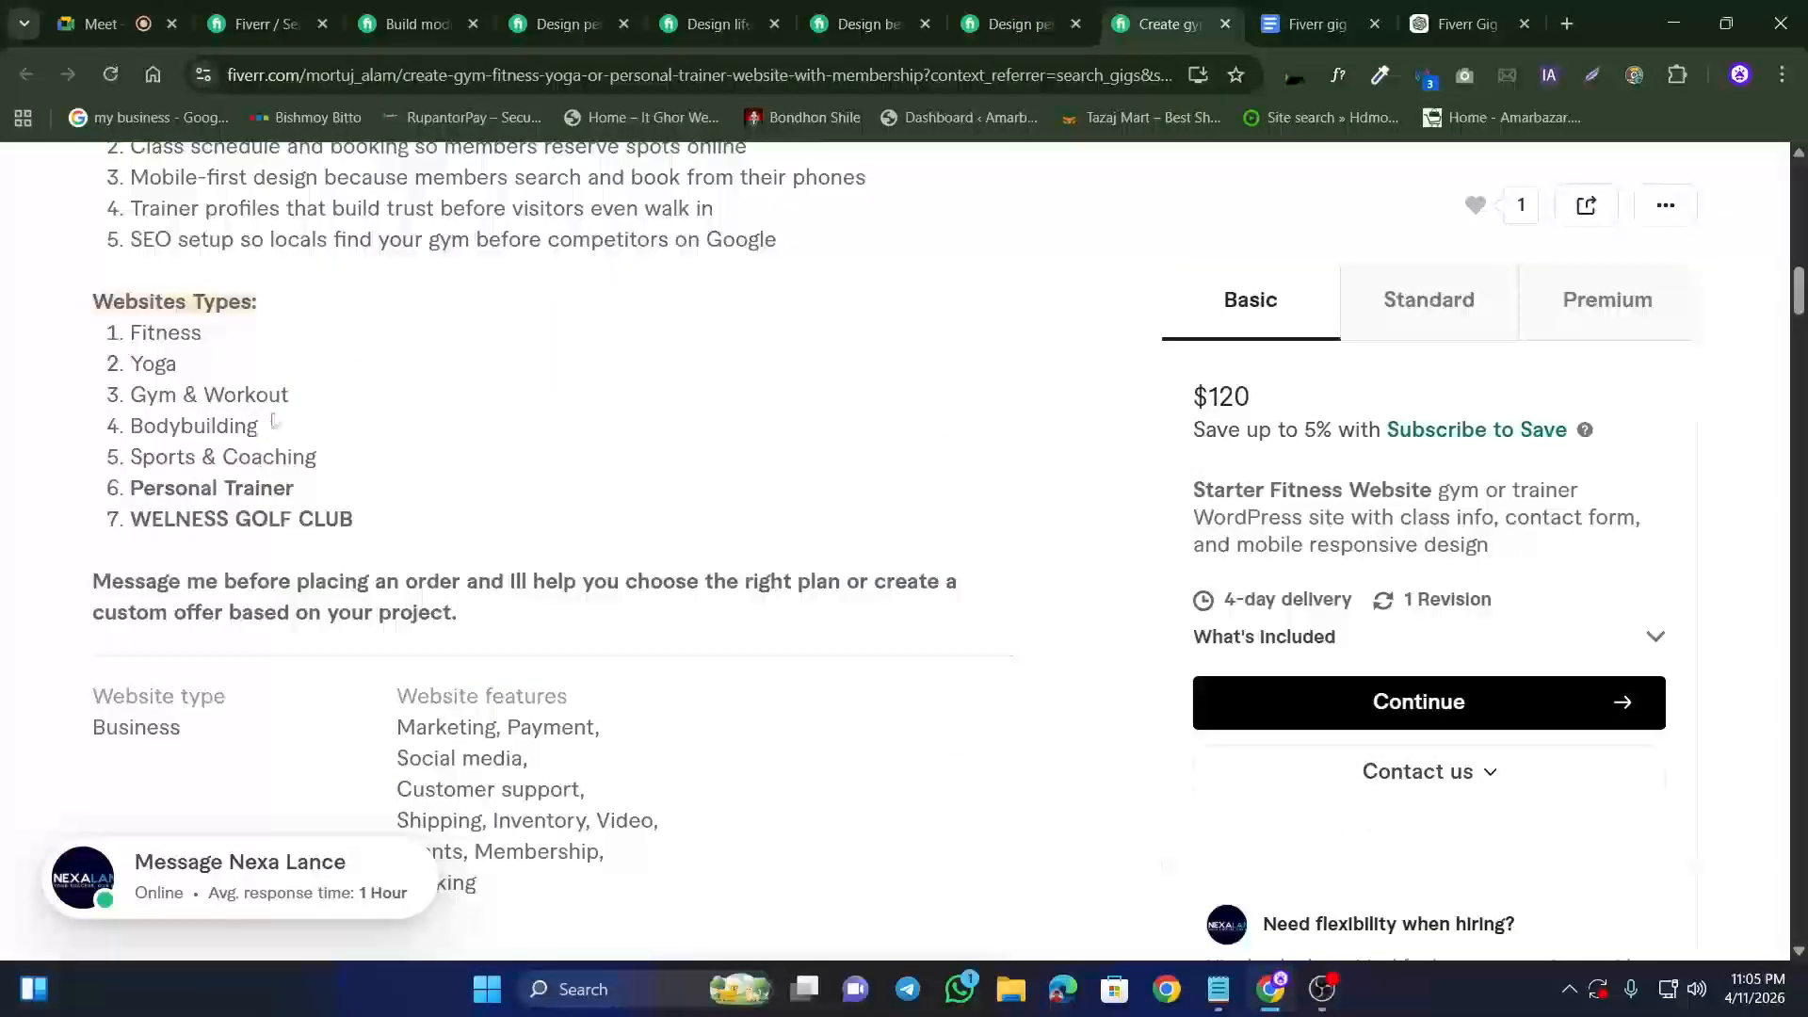
{"action": "left_click", "coordinate": [1311, 24]}
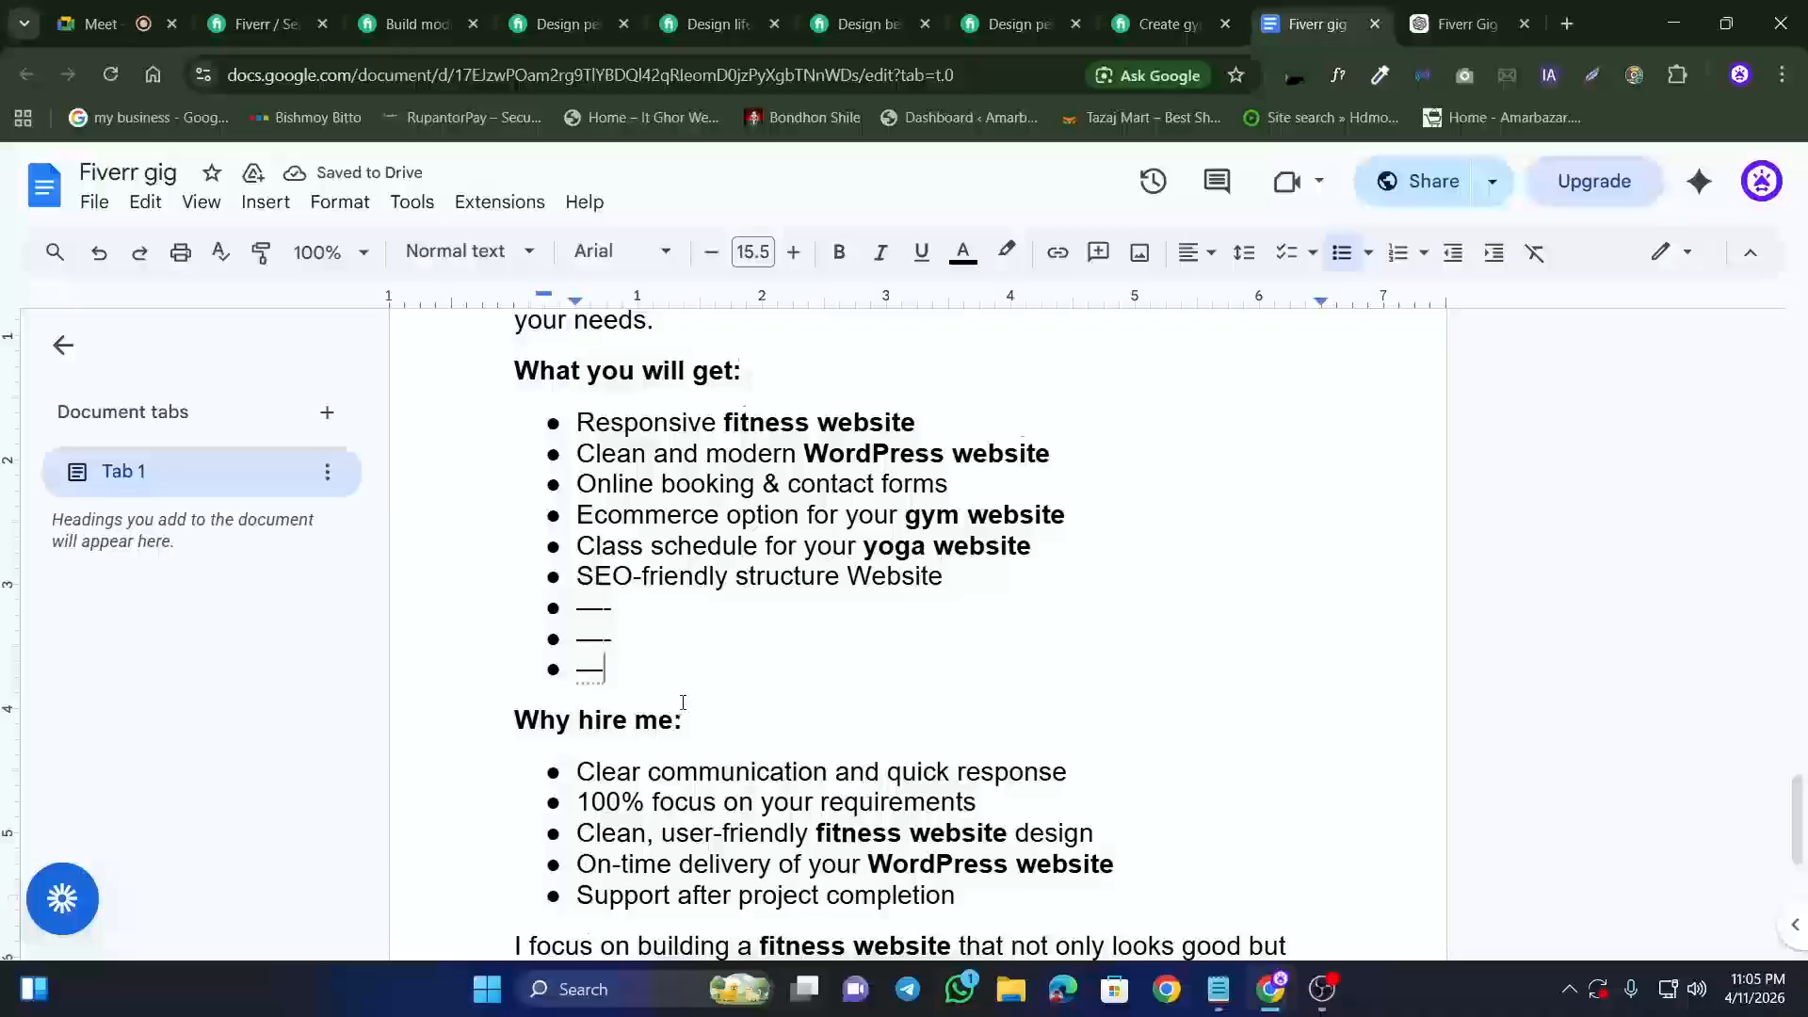
Step: Start a sign-off reading "Best" below the closing "Please message me before placing an order" line of the gig description
{"action": "scroll", "coordinate": [893, 650], "scroll_direction": "down", "scroll_amount": 2}
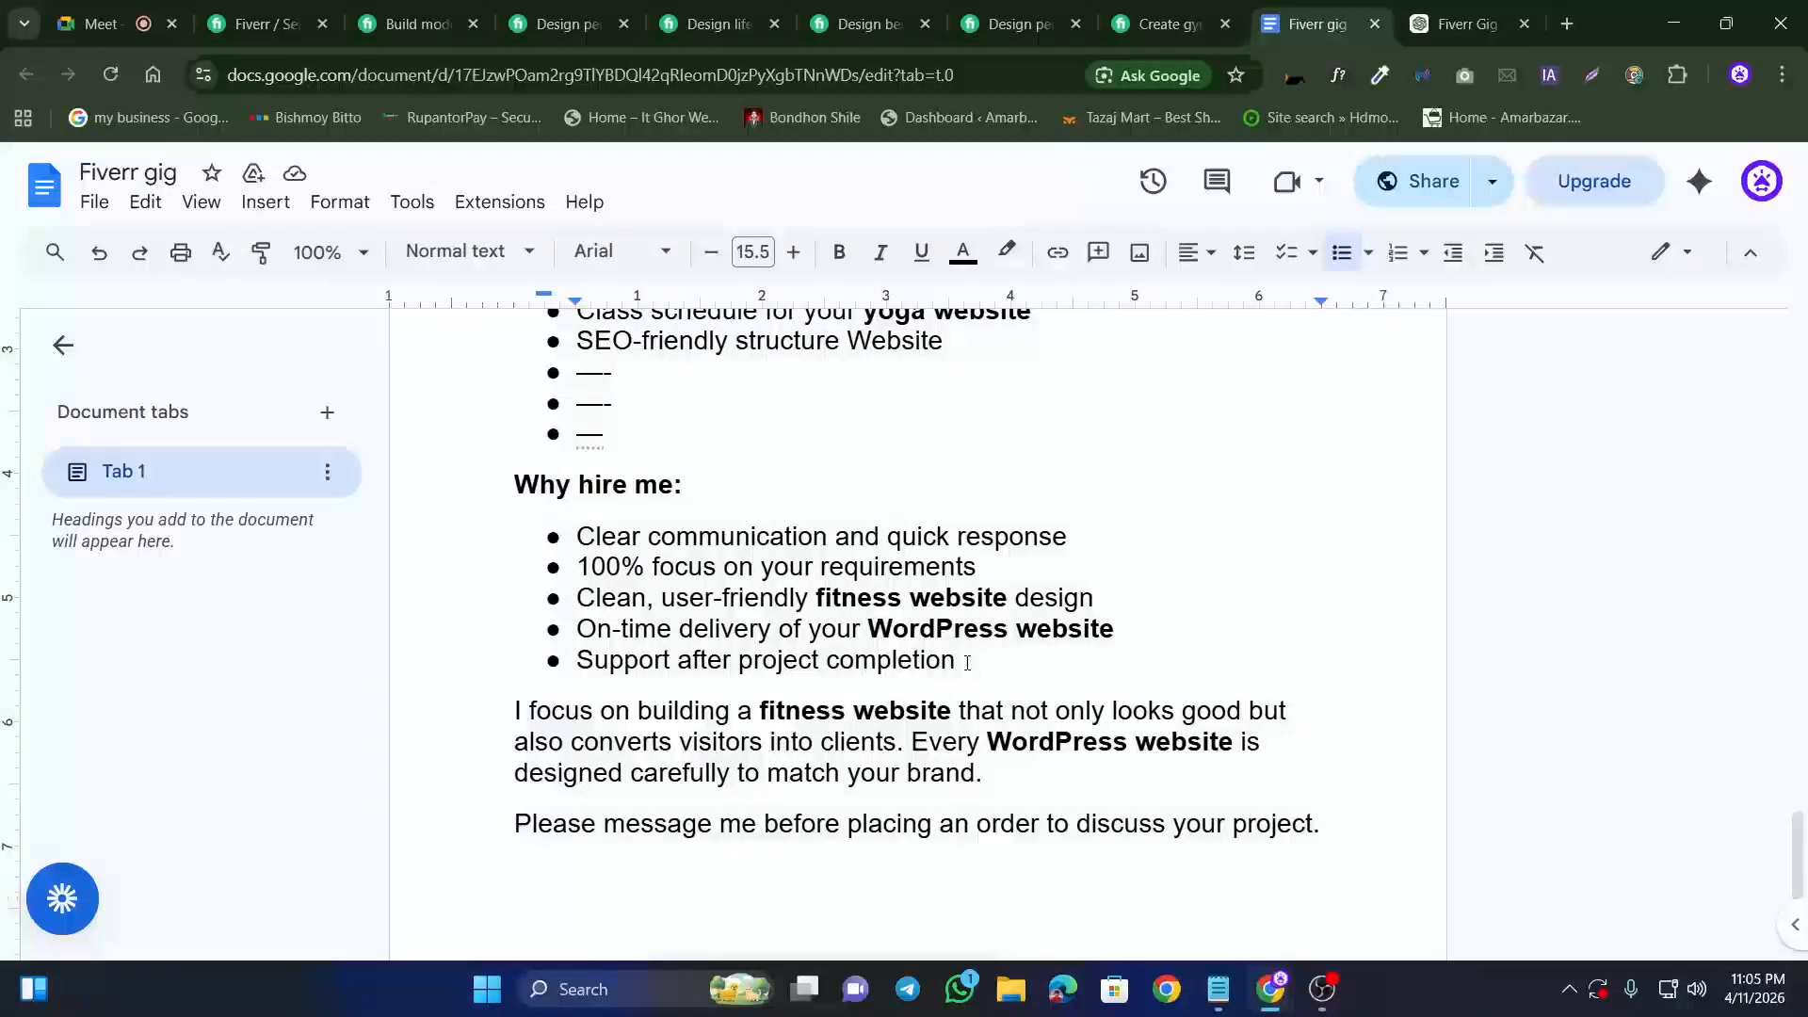
{"action": "scroll", "coordinate": [771, 859], "scroll_direction": "down", "scroll_amount": 2}
{"action": "left_click", "coordinate": [538, 678]}
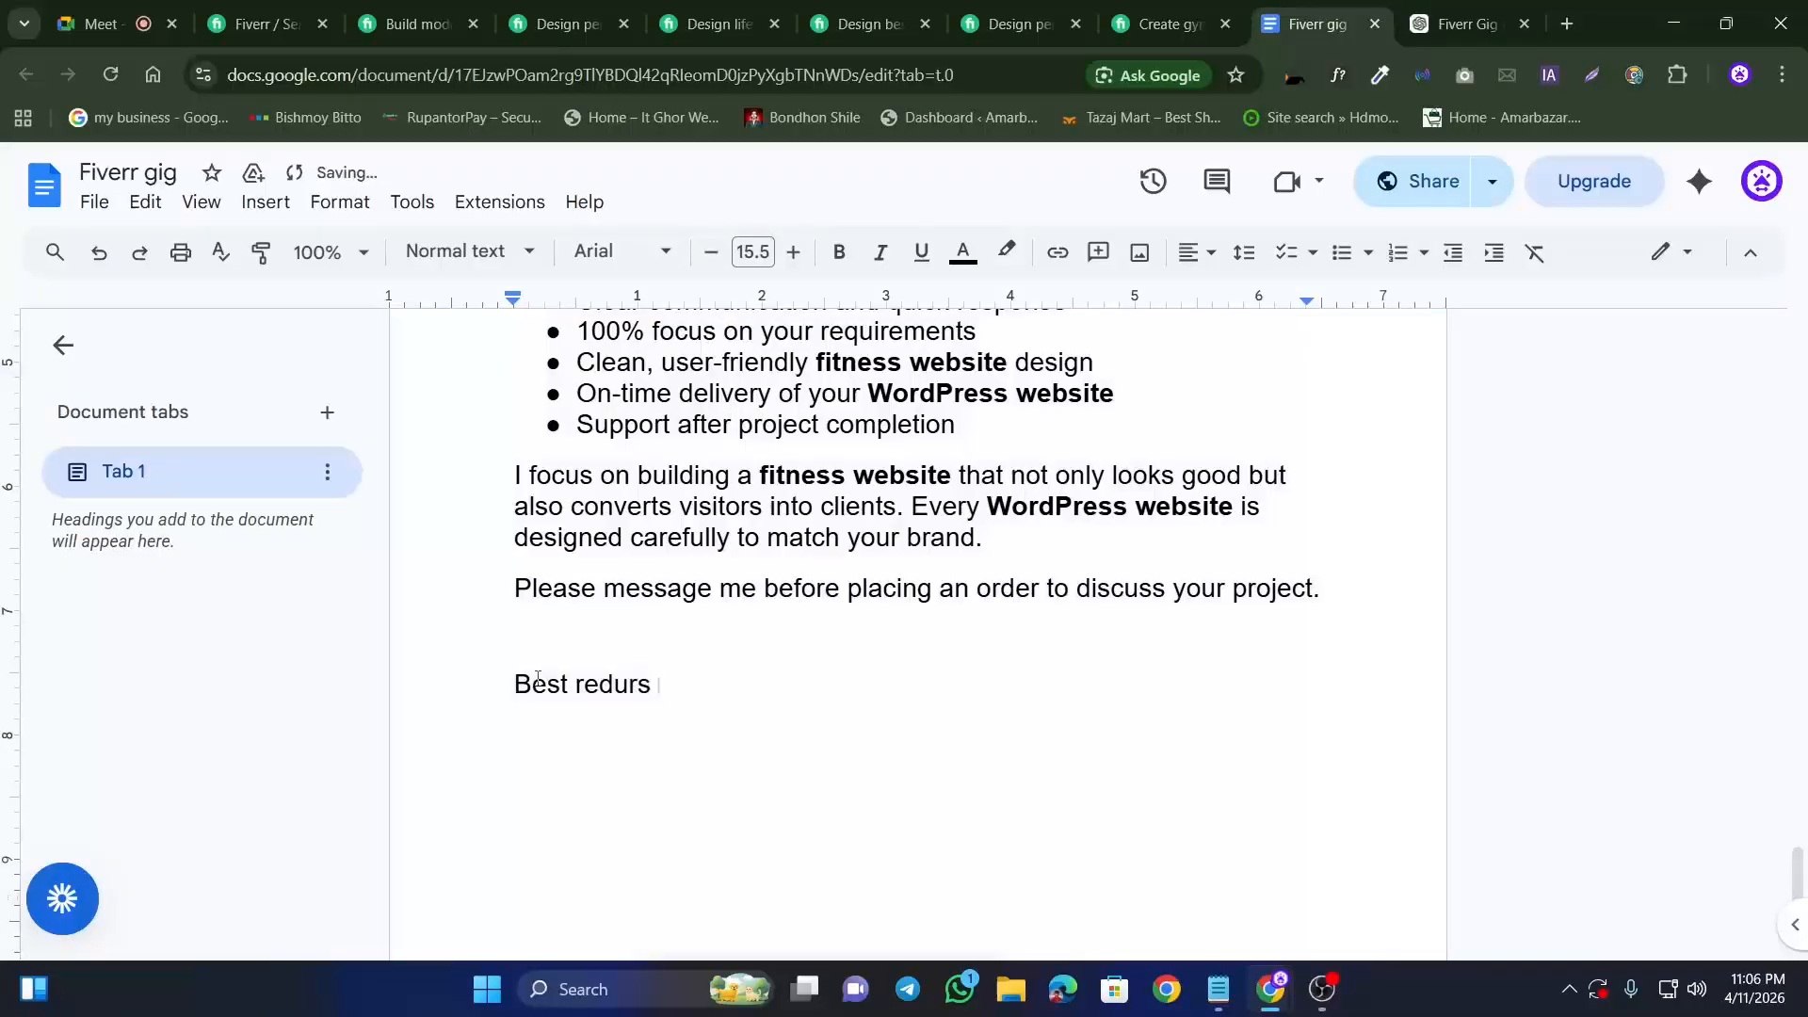
{"action": "left_click", "coordinate": [582, 685]}
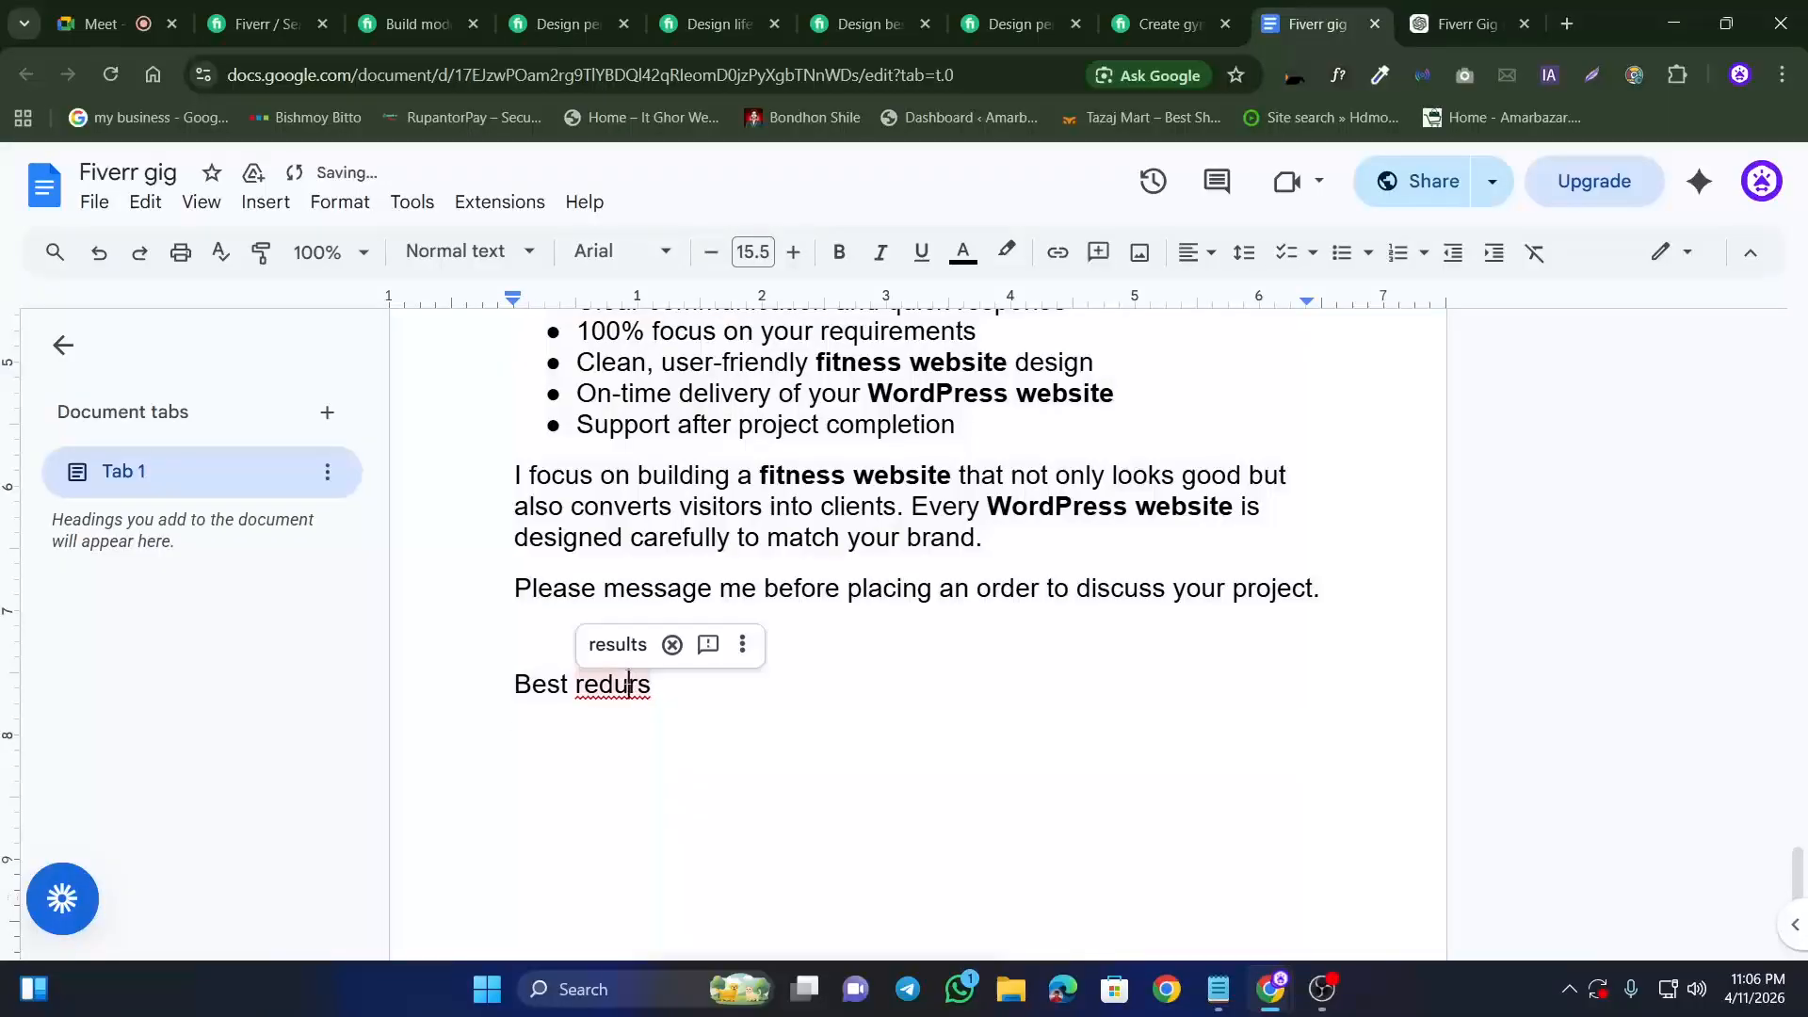
{"action": "left_click", "coordinate": [613, 641]}
{"action": "left_click_drag", "start_coordinate": [576, 685], "coordinate": [687, 694]}
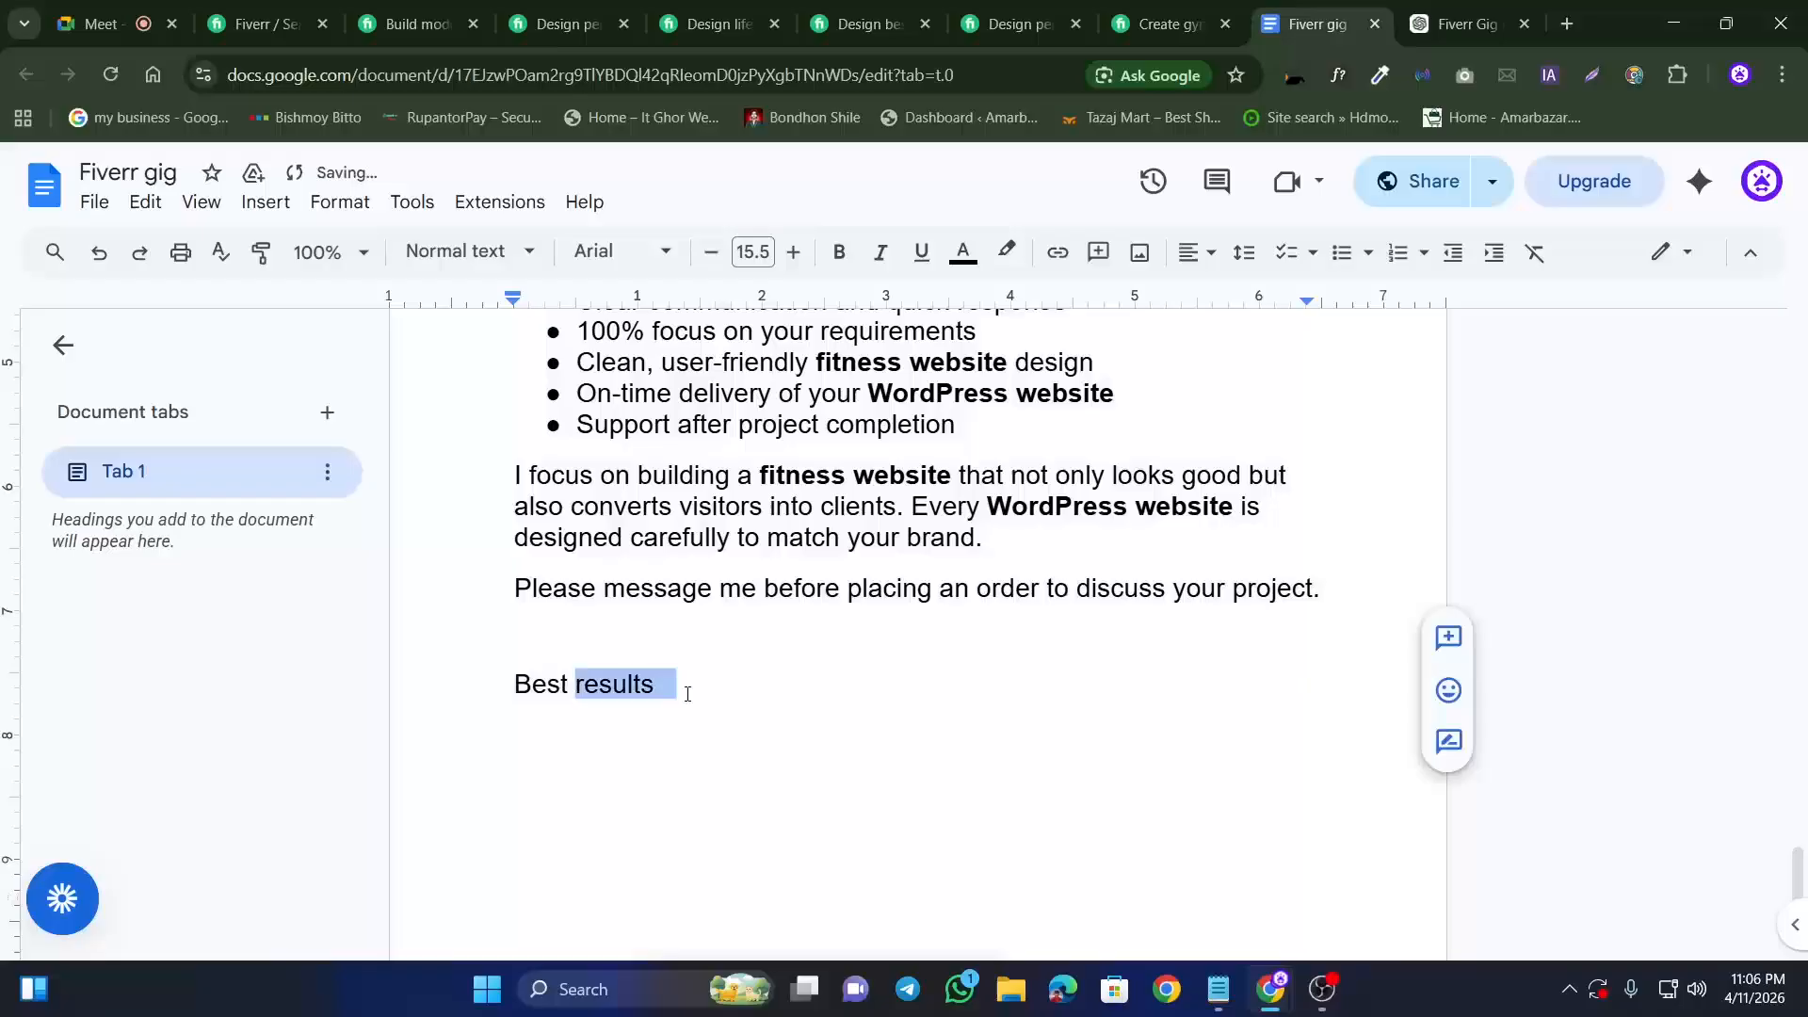
{"action": "key", "text": "BackSpace"}
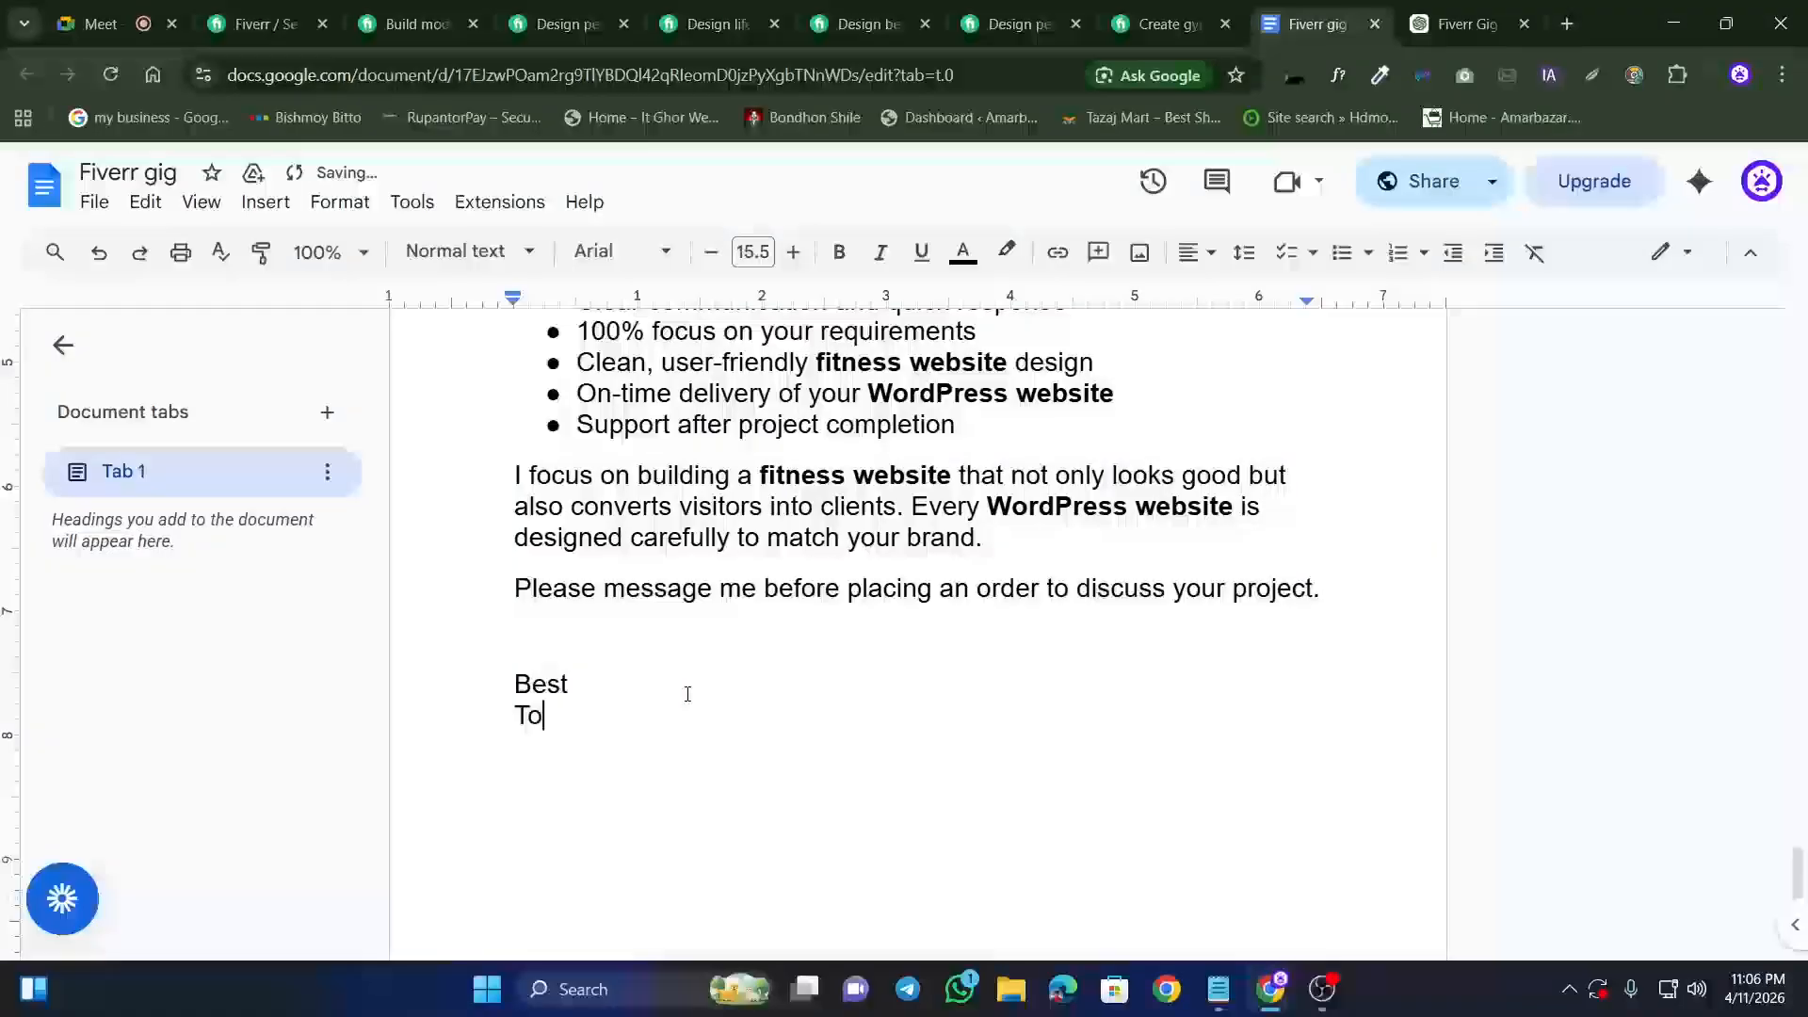
{"action": "type", "text": "Tonmoy"}
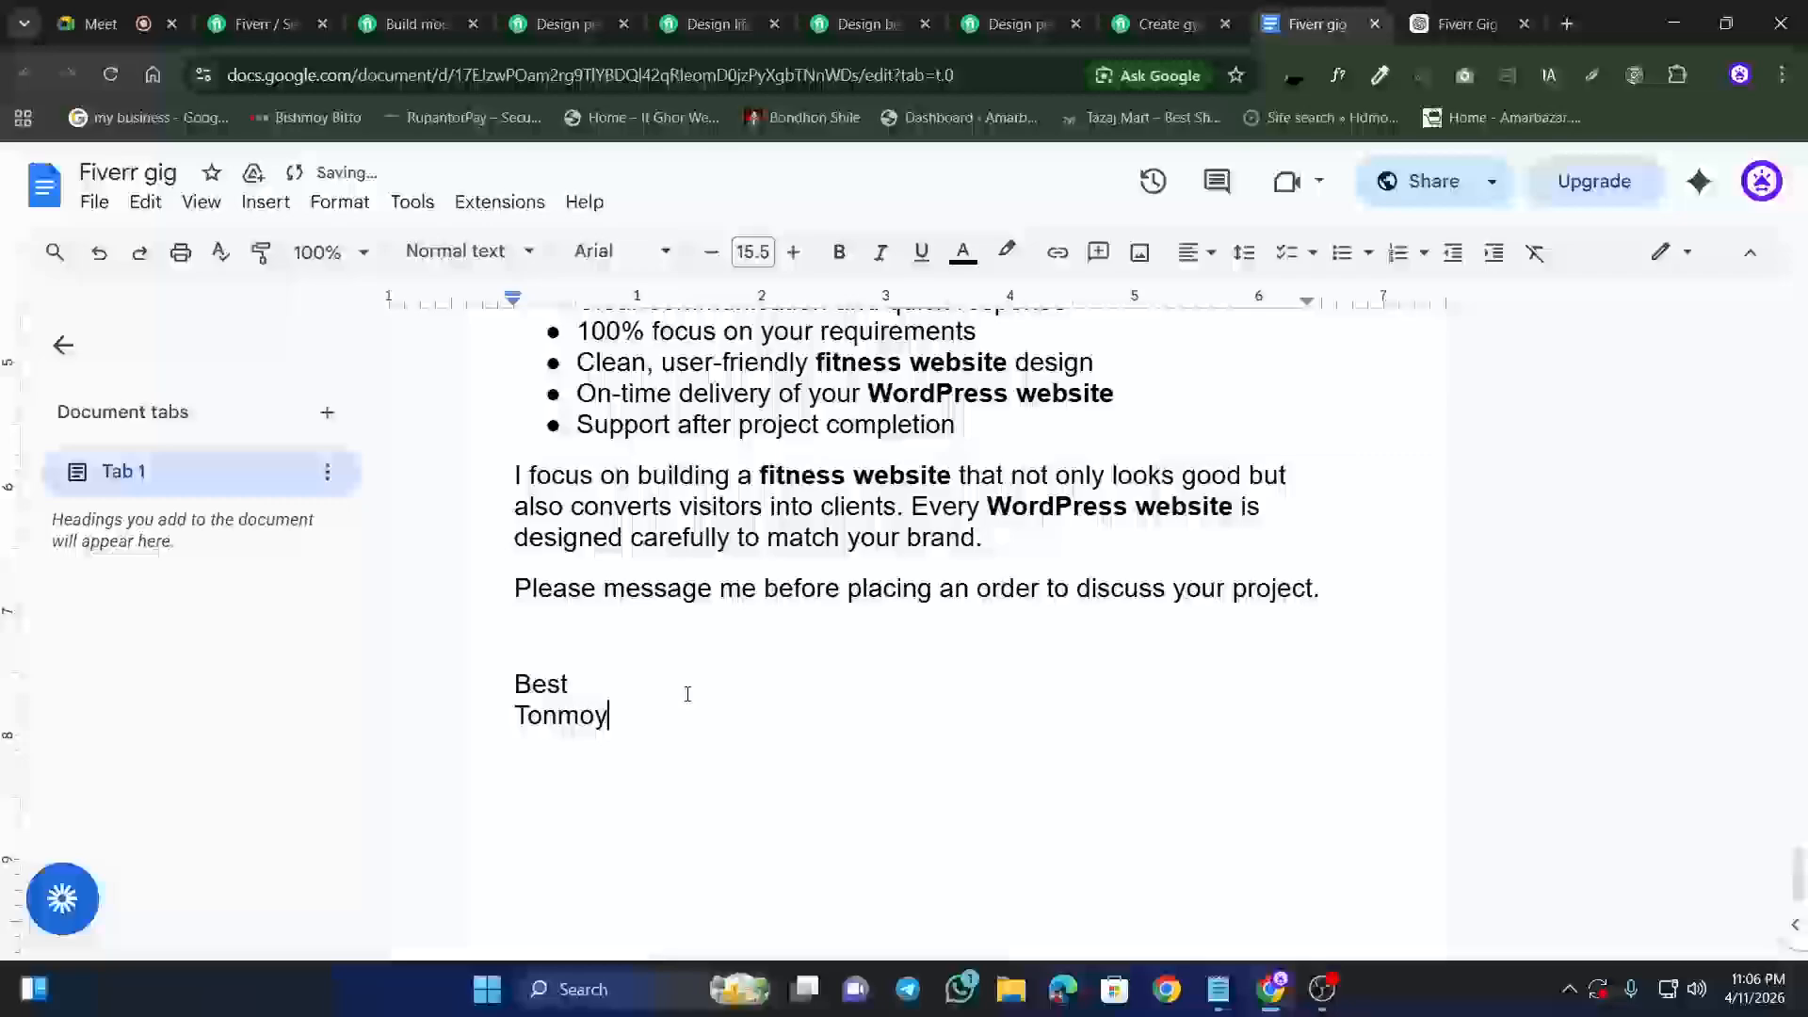
{"action": "scroll", "coordinate": [730, 725], "scroll_direction": "up", "scroll_amount": 8}
{"action": "scroll", "coordinate": [722, 656], "scroll_direction": "up", "scroll_amount": 2}
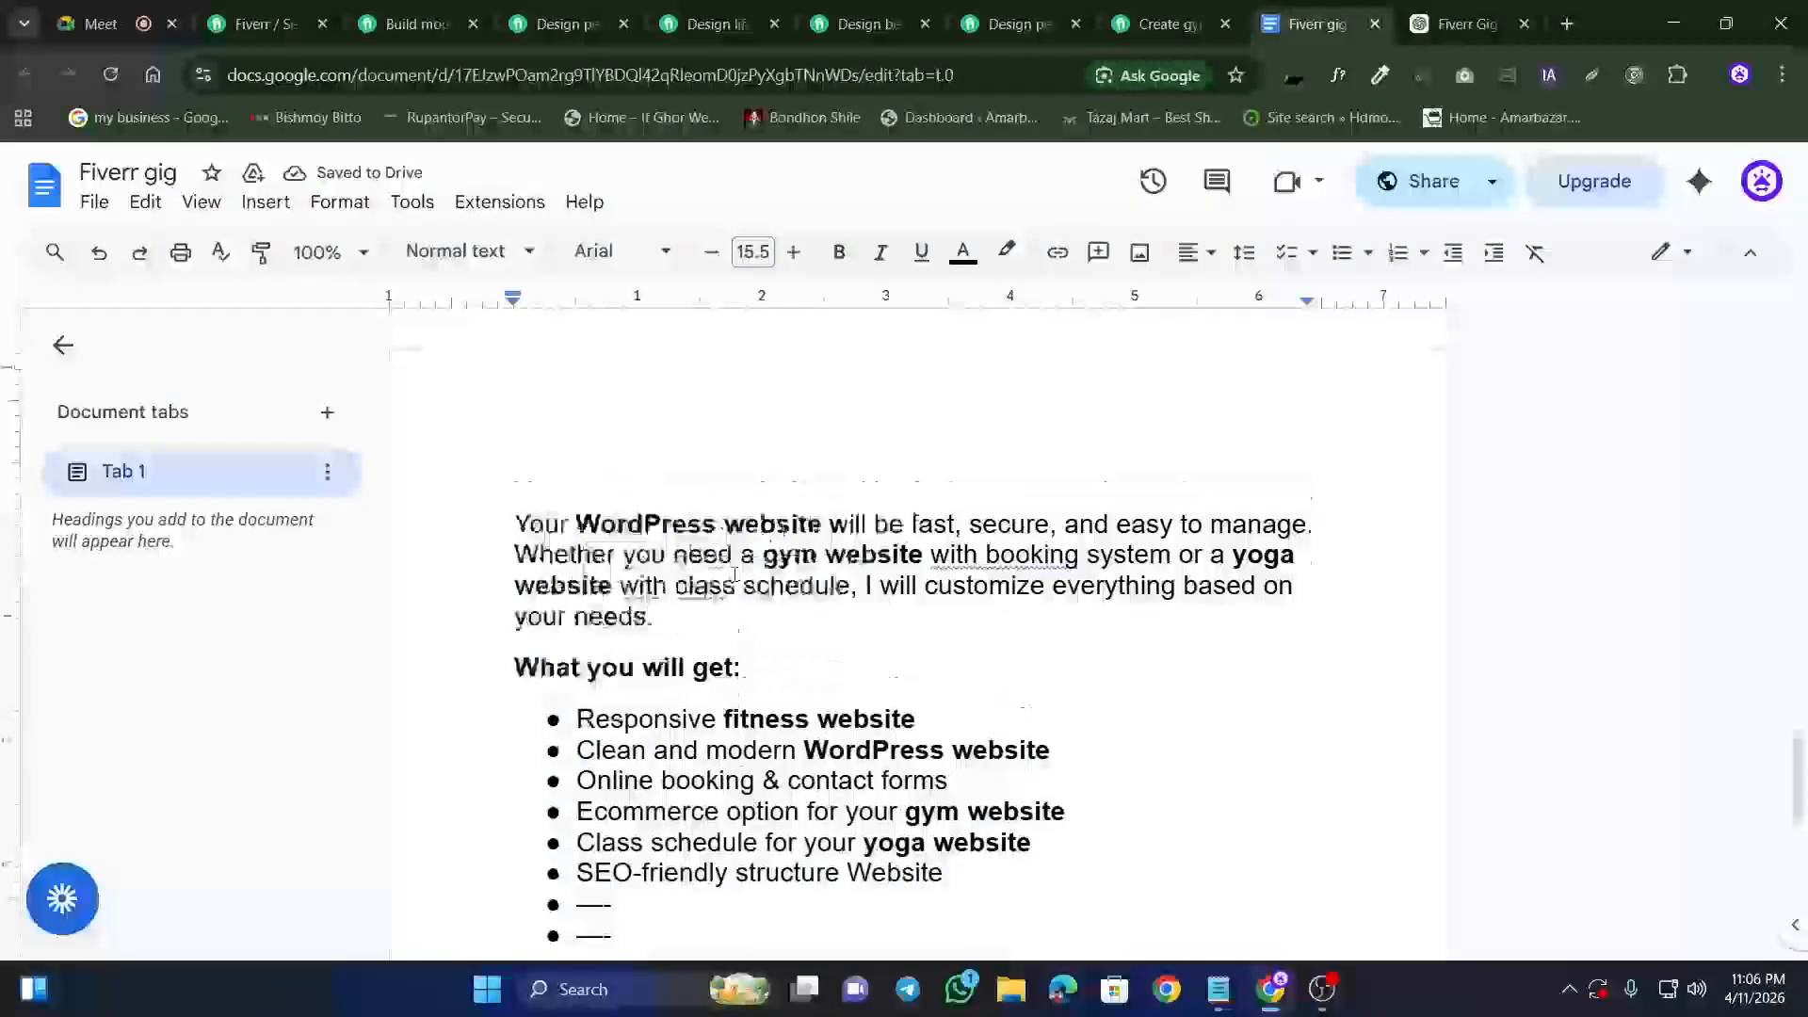
{"action": "scroll", "coordinate": [701, 659], "scroll_direction": "down", "scroll_amount": 6}
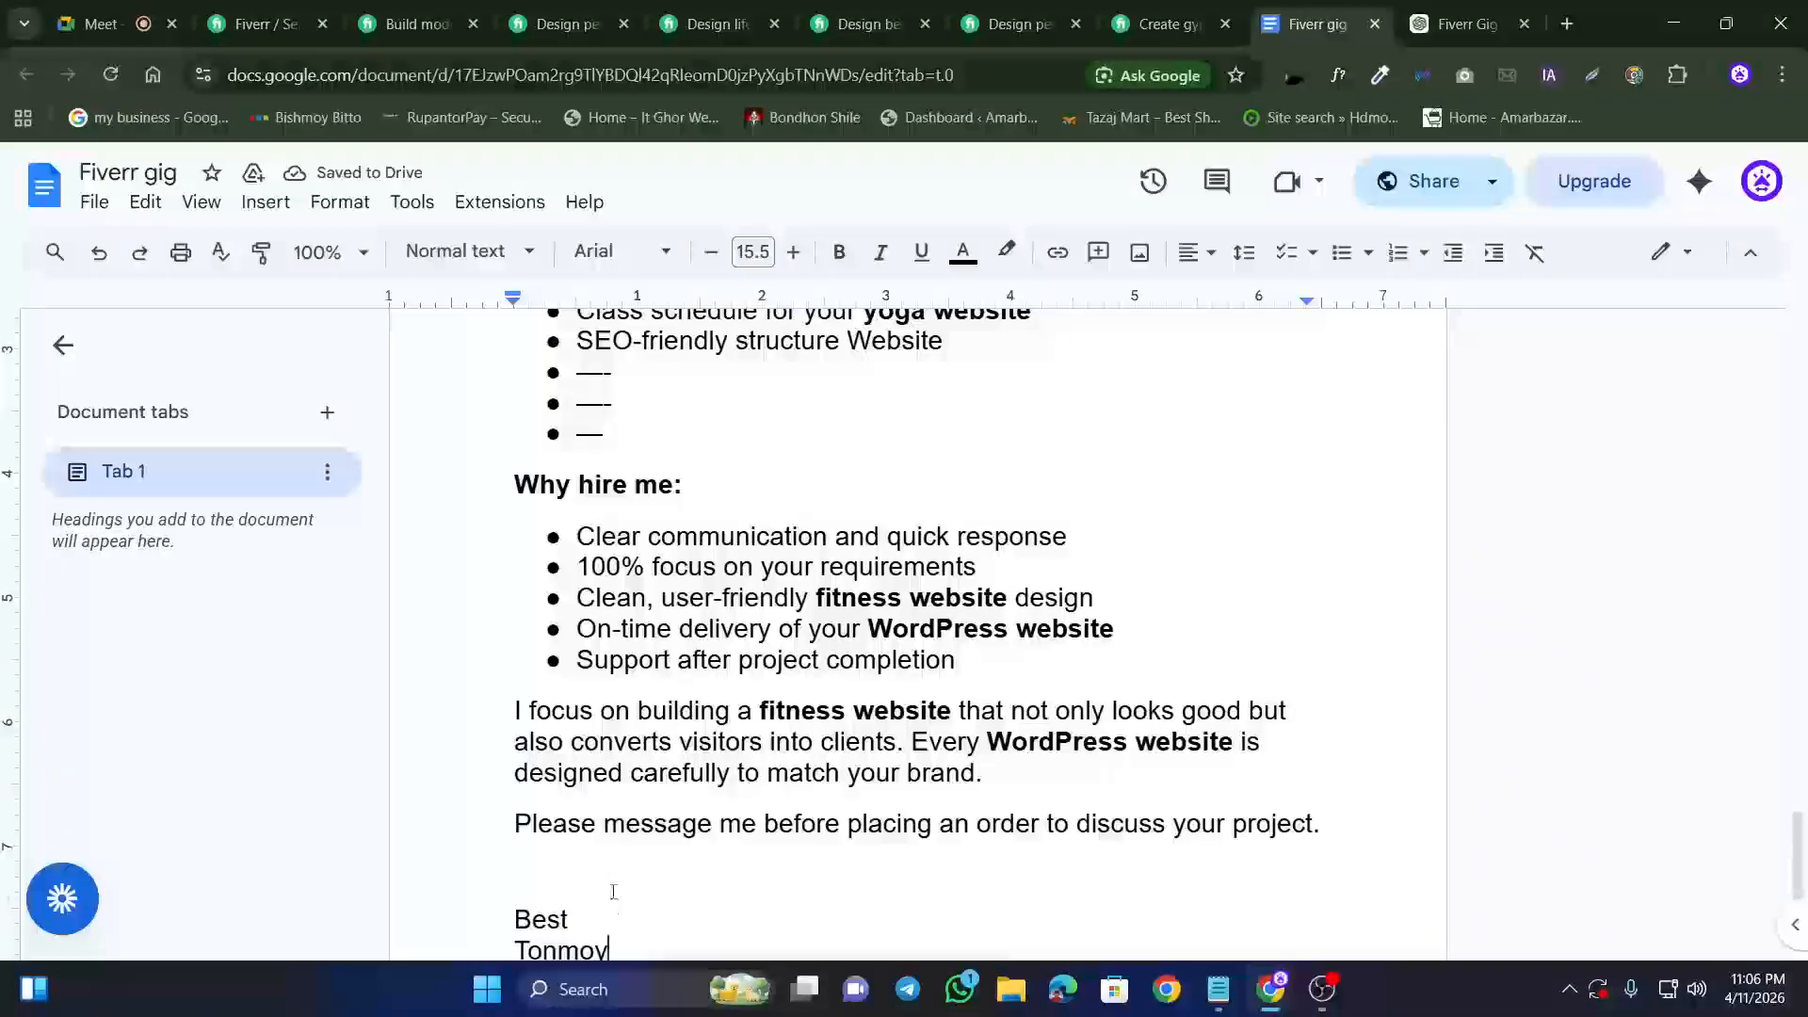
{"action": "scroll", "coordinate": [614, 867], "scroll_direction": "down", "scroll_amount": 1}
{"action": "left_click_drag", "start_coordinate": [617, 838], "coordinate": [458, 821]}
{"action": "key", "text": "BackSpace"}
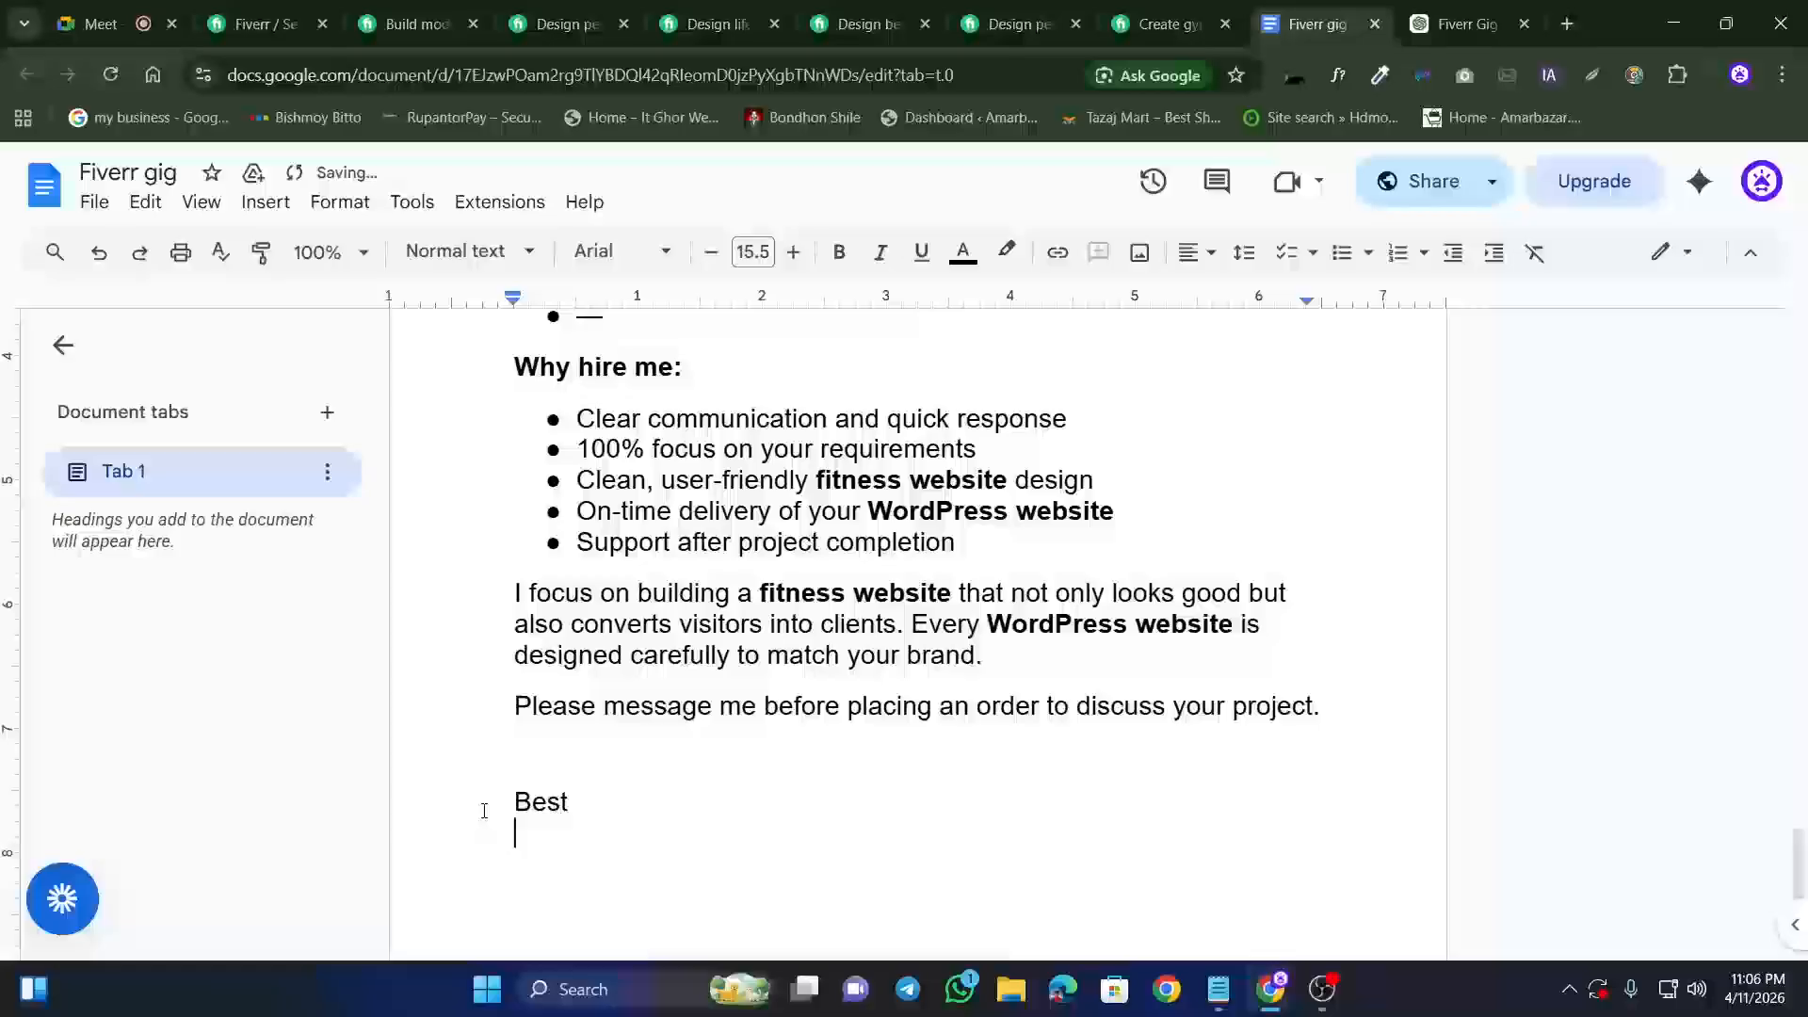
Step: Switch to the Google Meet call and stop presenting the screen
{"action": "scroll", "coordinate": [748, 652], "scroll_direction": "up", "scroll_amount": 7}
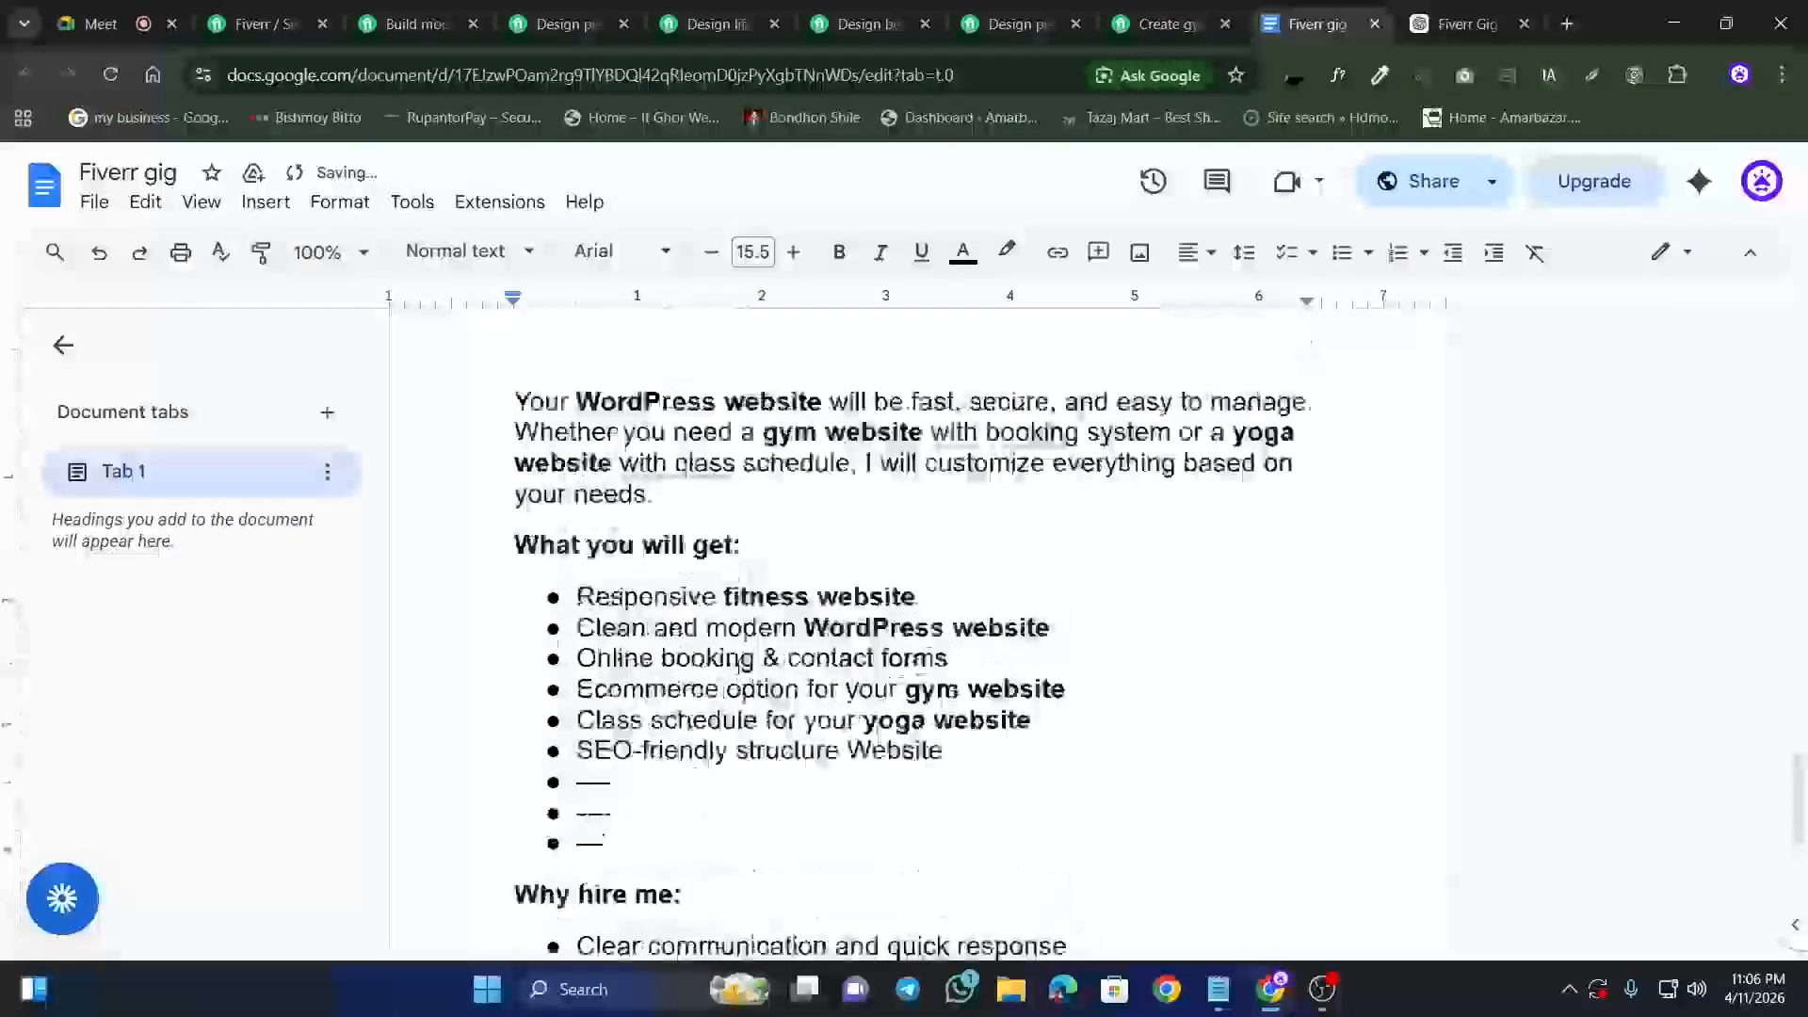
{"action": "scroll", "coordinate": [896, 620], "scroll_direction": "up", "scroll_amount": 9}
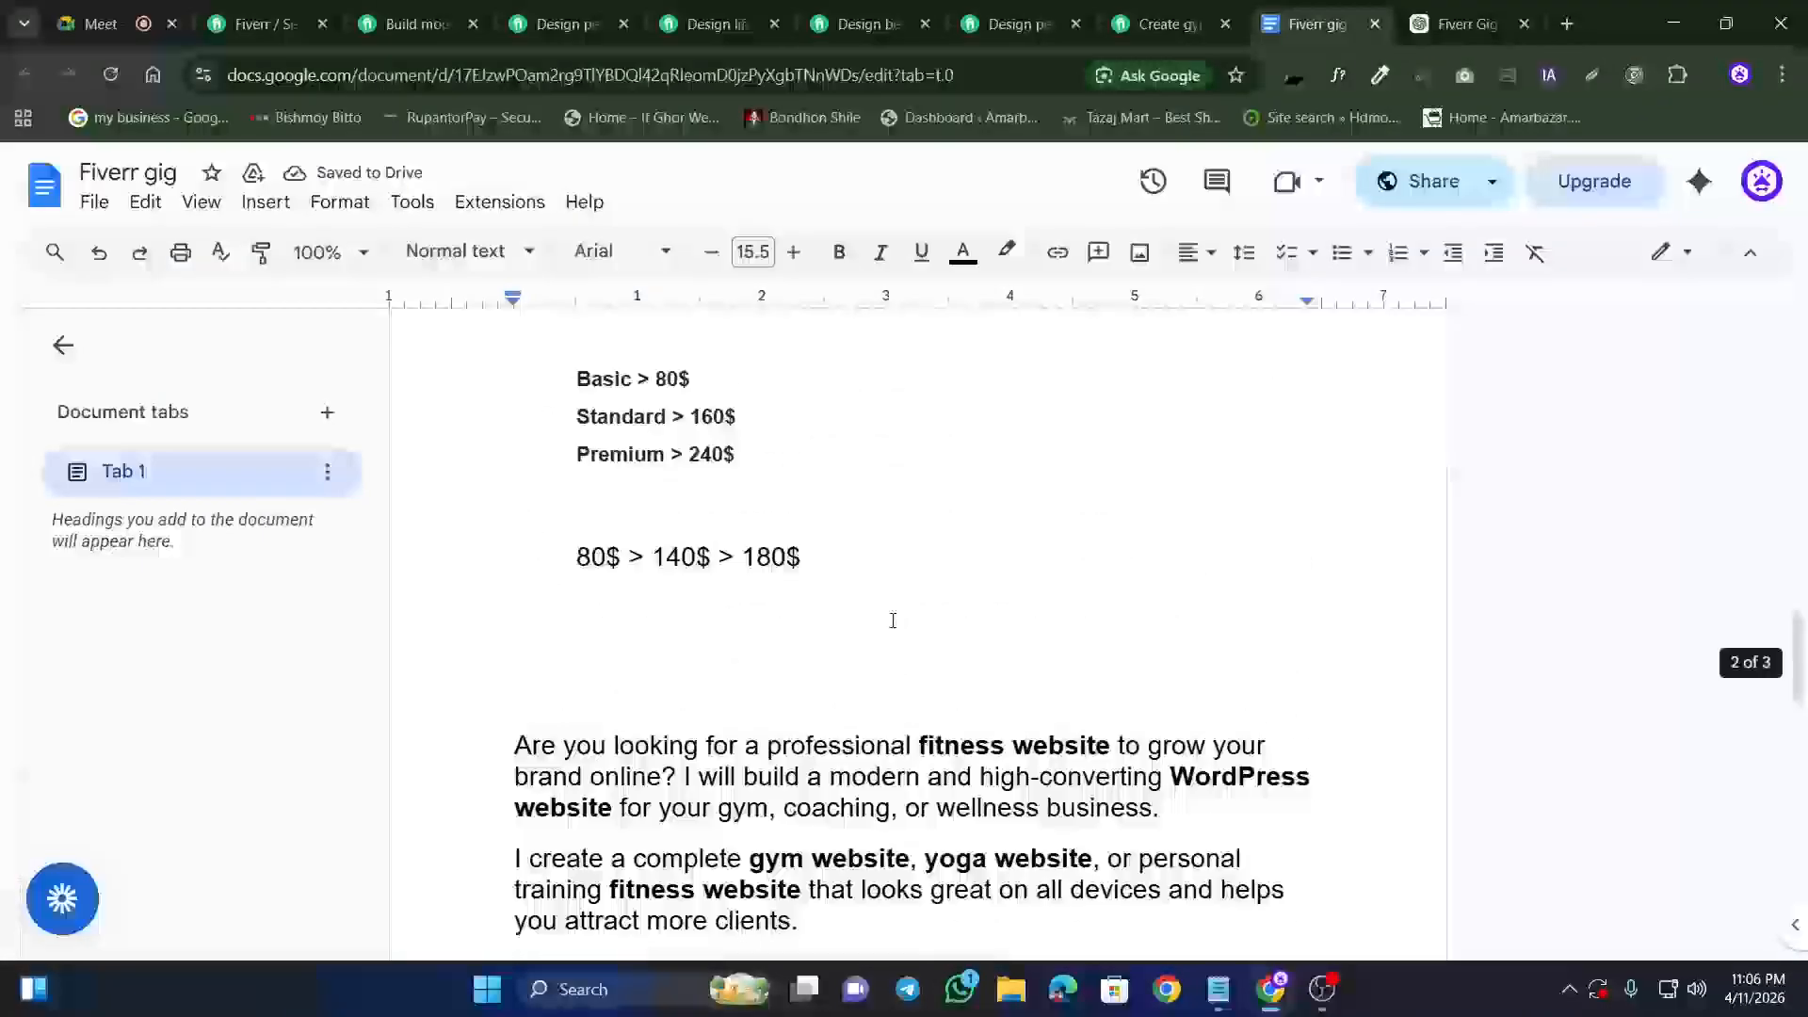
{"action": "scroll", "coordinate": [928, 619], "scroll_direction": "up", "scroll_amount": 3}
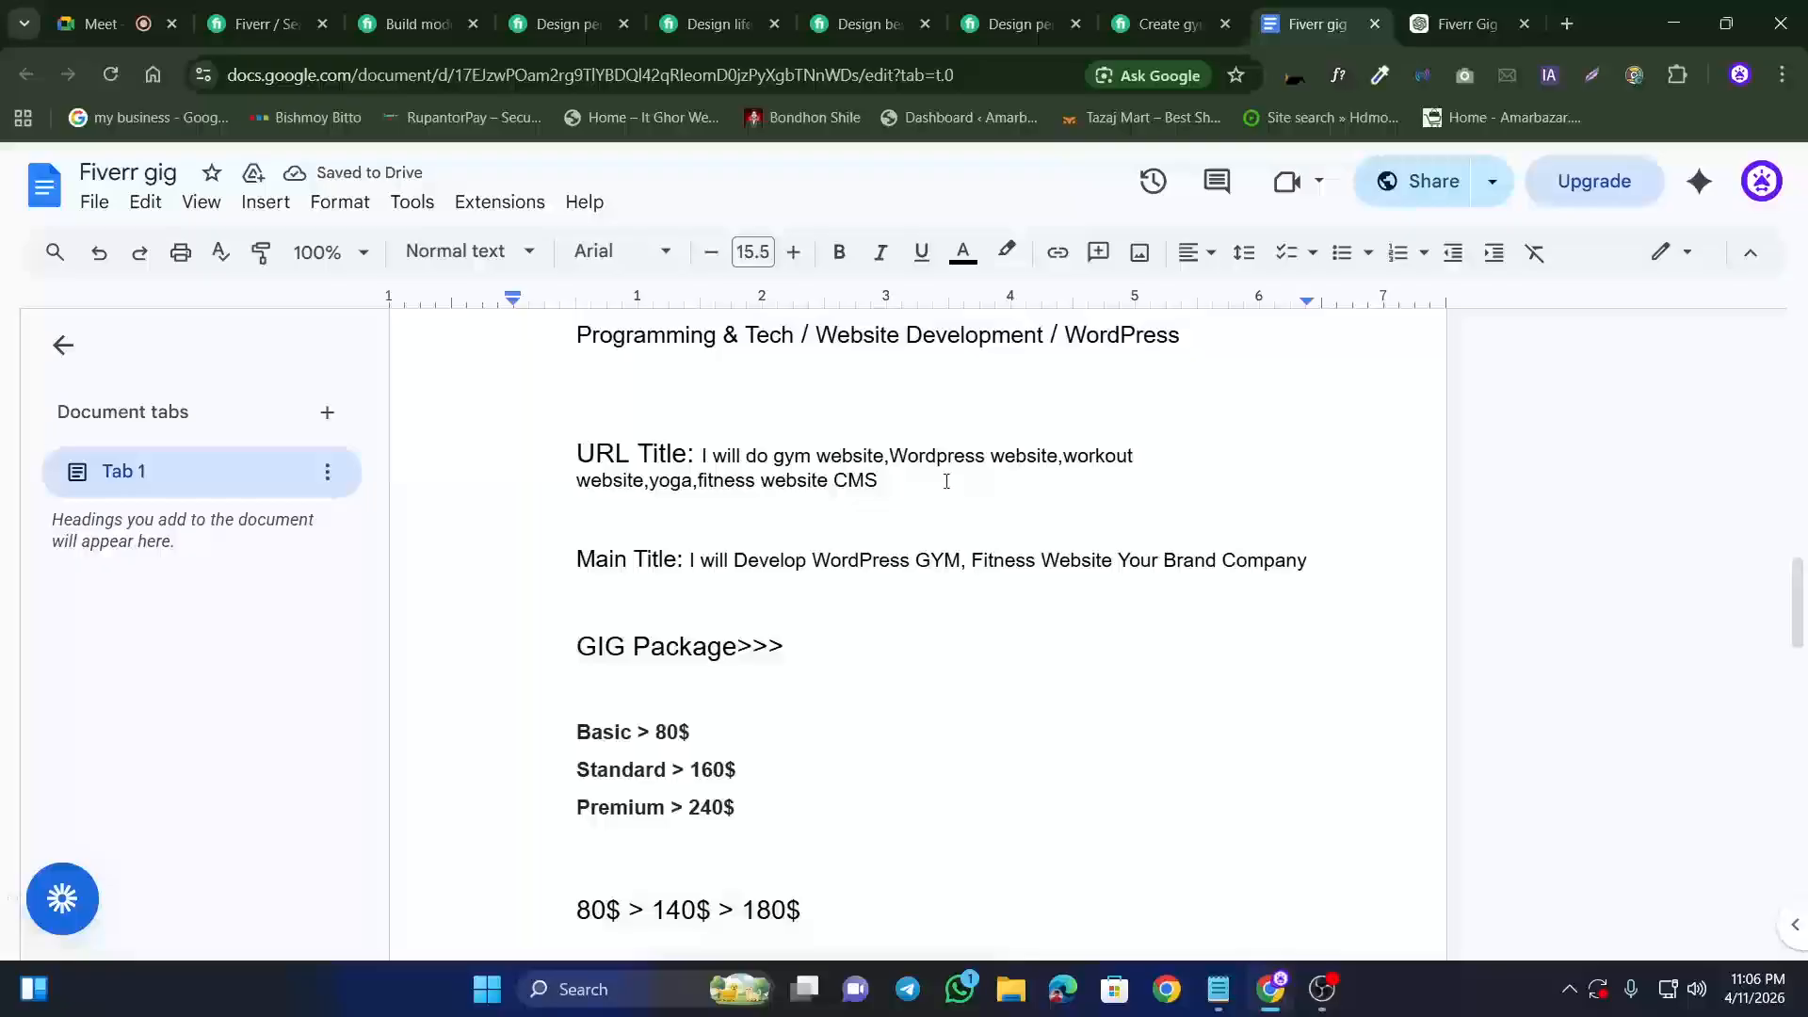
{"action": "left_click", "coordinate": [153, 7]}
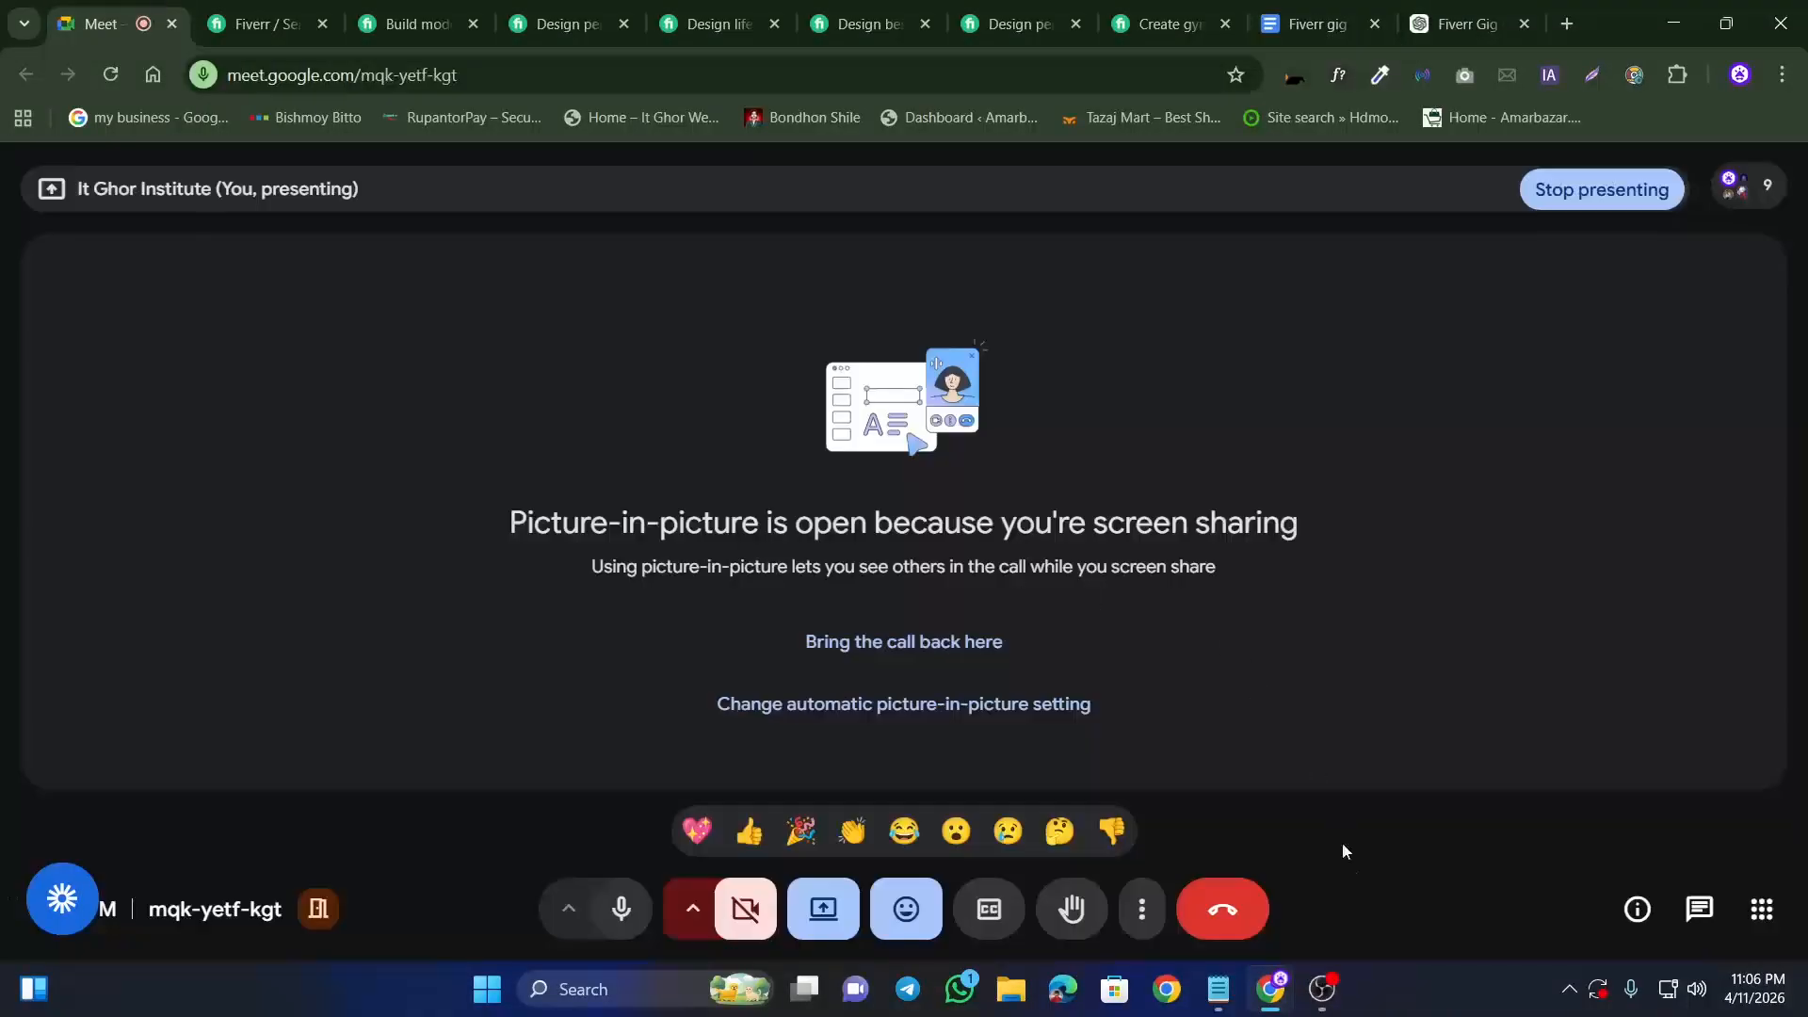
{"action": "left_click", "coordinate": [826, 910]}
{"action": "left_click", "coordinate": [842, 827]}
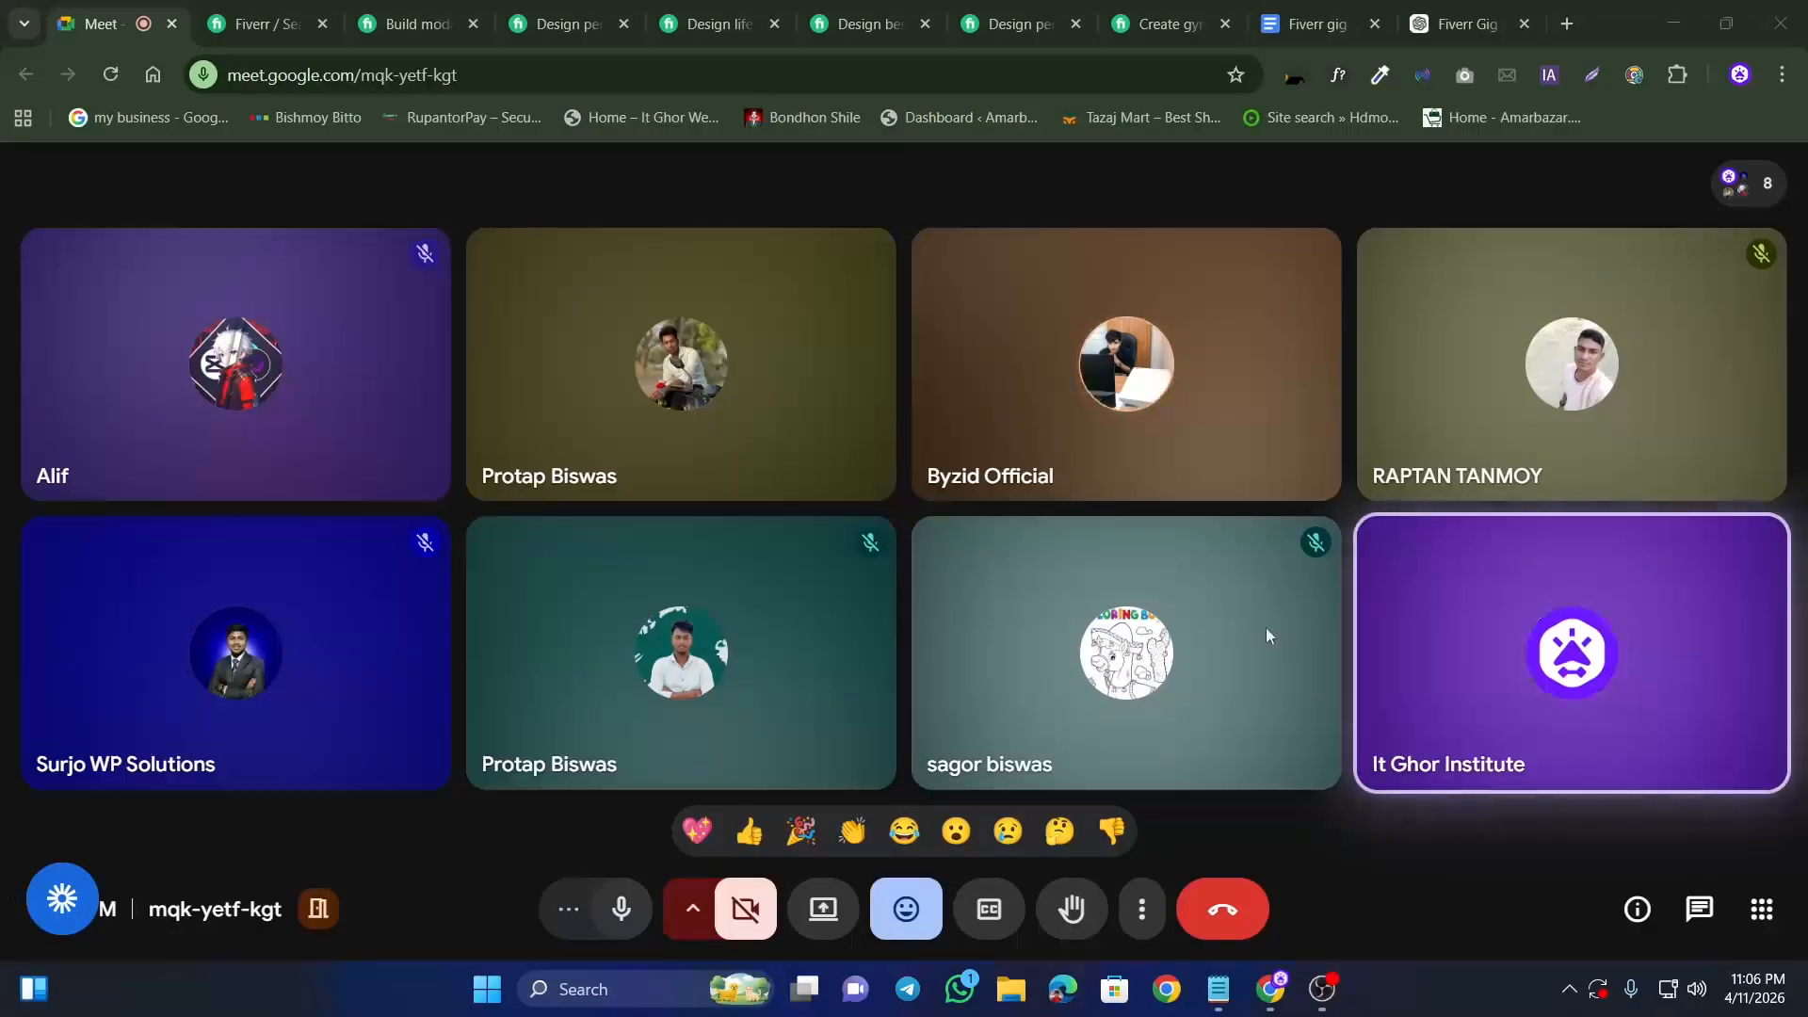
Step: Present the screen in the Meet call again, hide the sharing notice, and move the floating call window to the side
{"action": "left_click", "coordinate": [822, 910]}
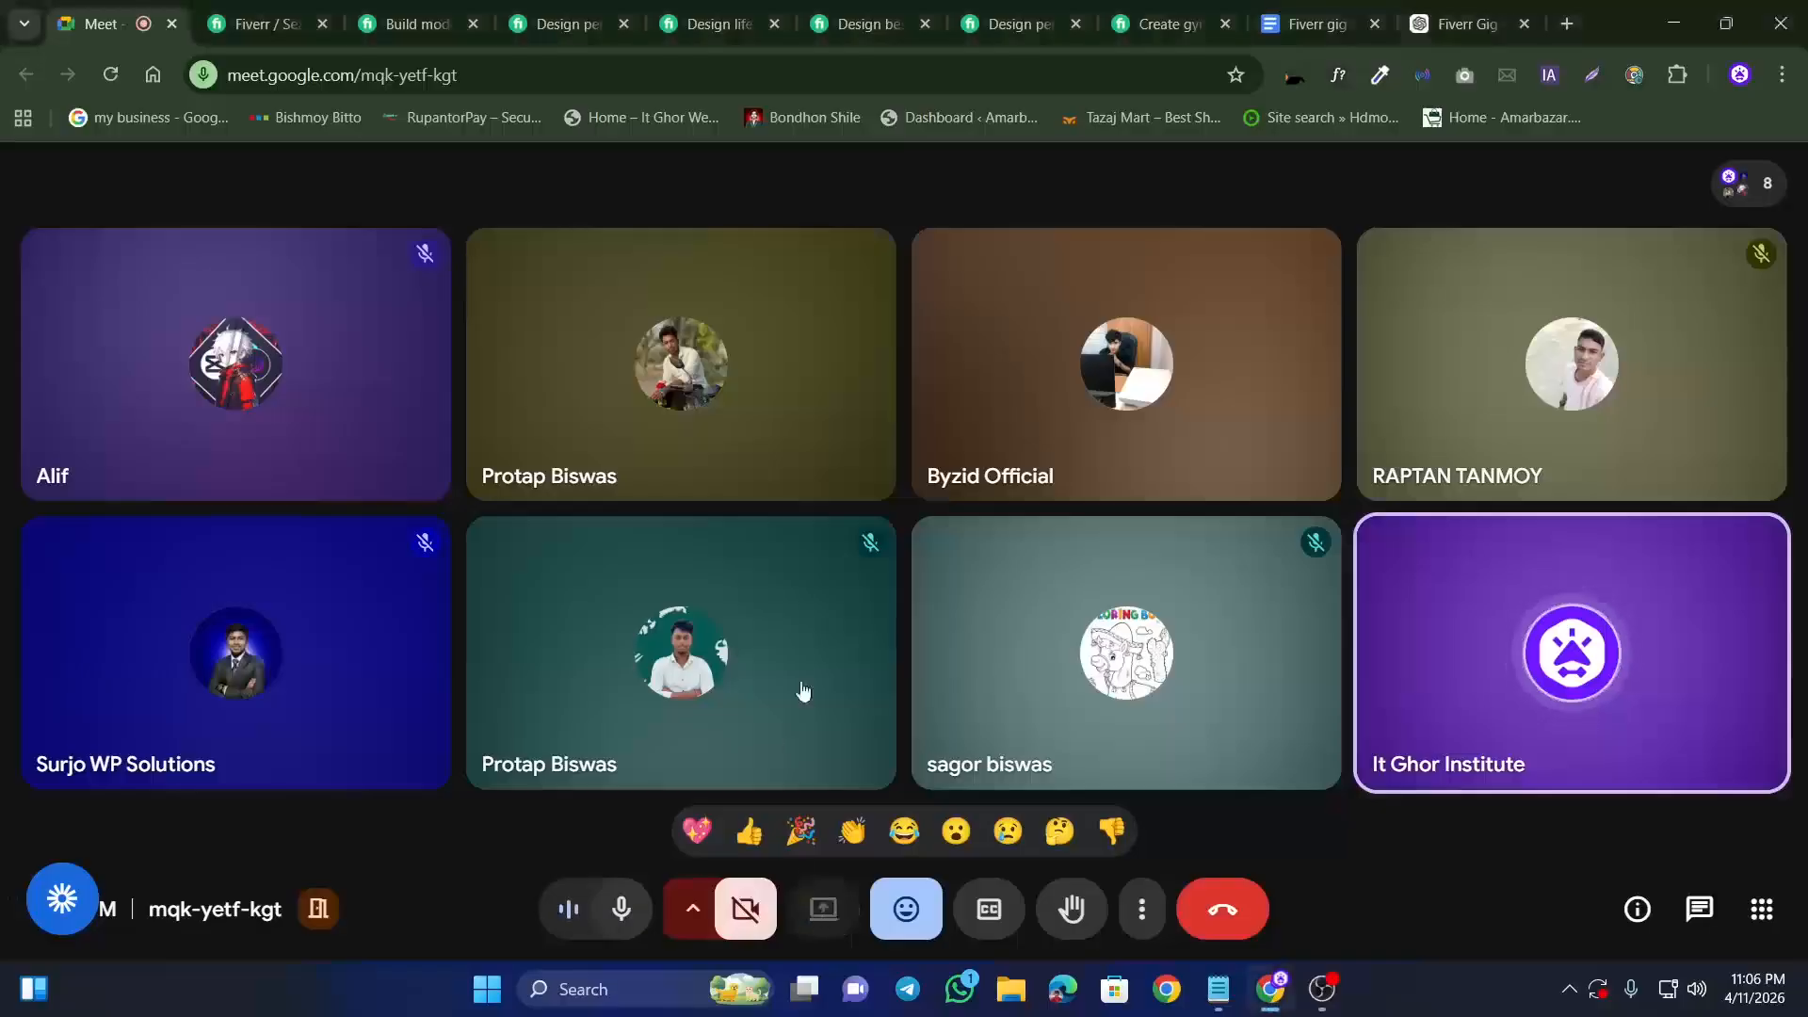
{"action": "left_click", "coordinate": [1097, 211]}
{"action": "left_click", "coordinate": [748, 377]}
{"action": "left_click", "coordinate": [1093, 734]}
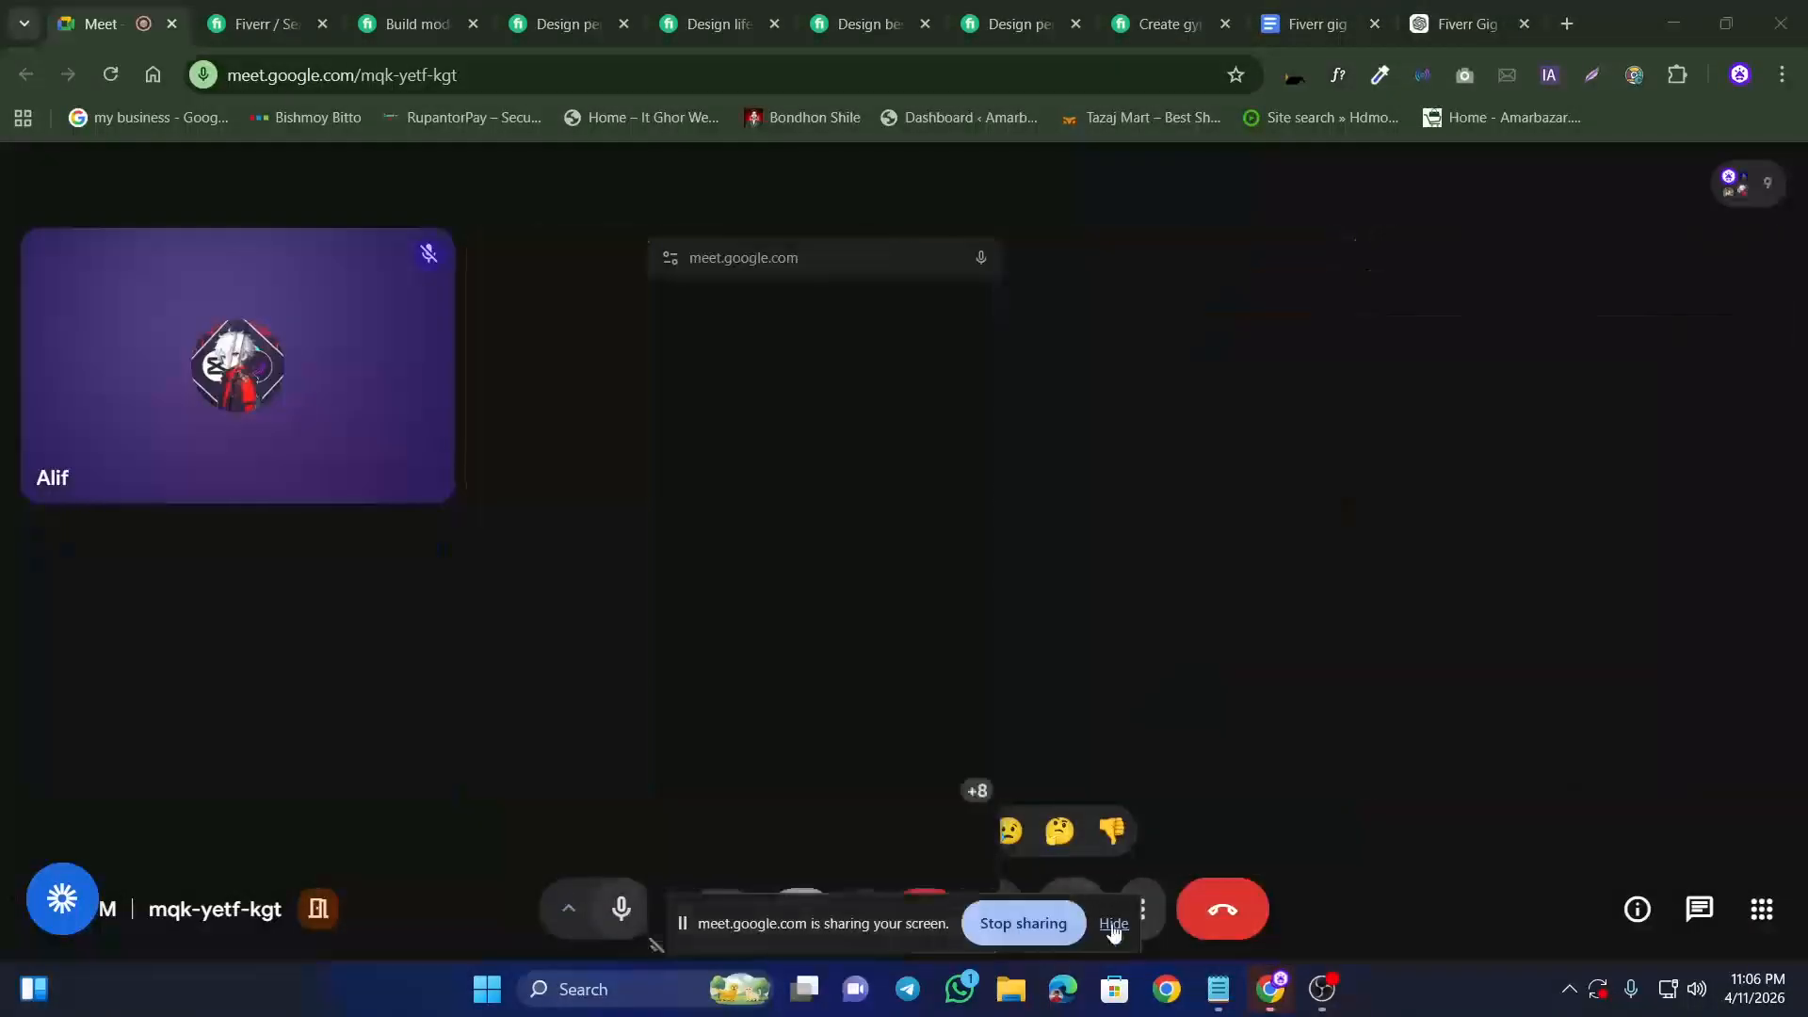
{"action": "left_click", "coordinate": [1113, 928]}
{"action": "left_click_drag", "start_coordinate": [808, 275], "coordinate": [1579, 239]}
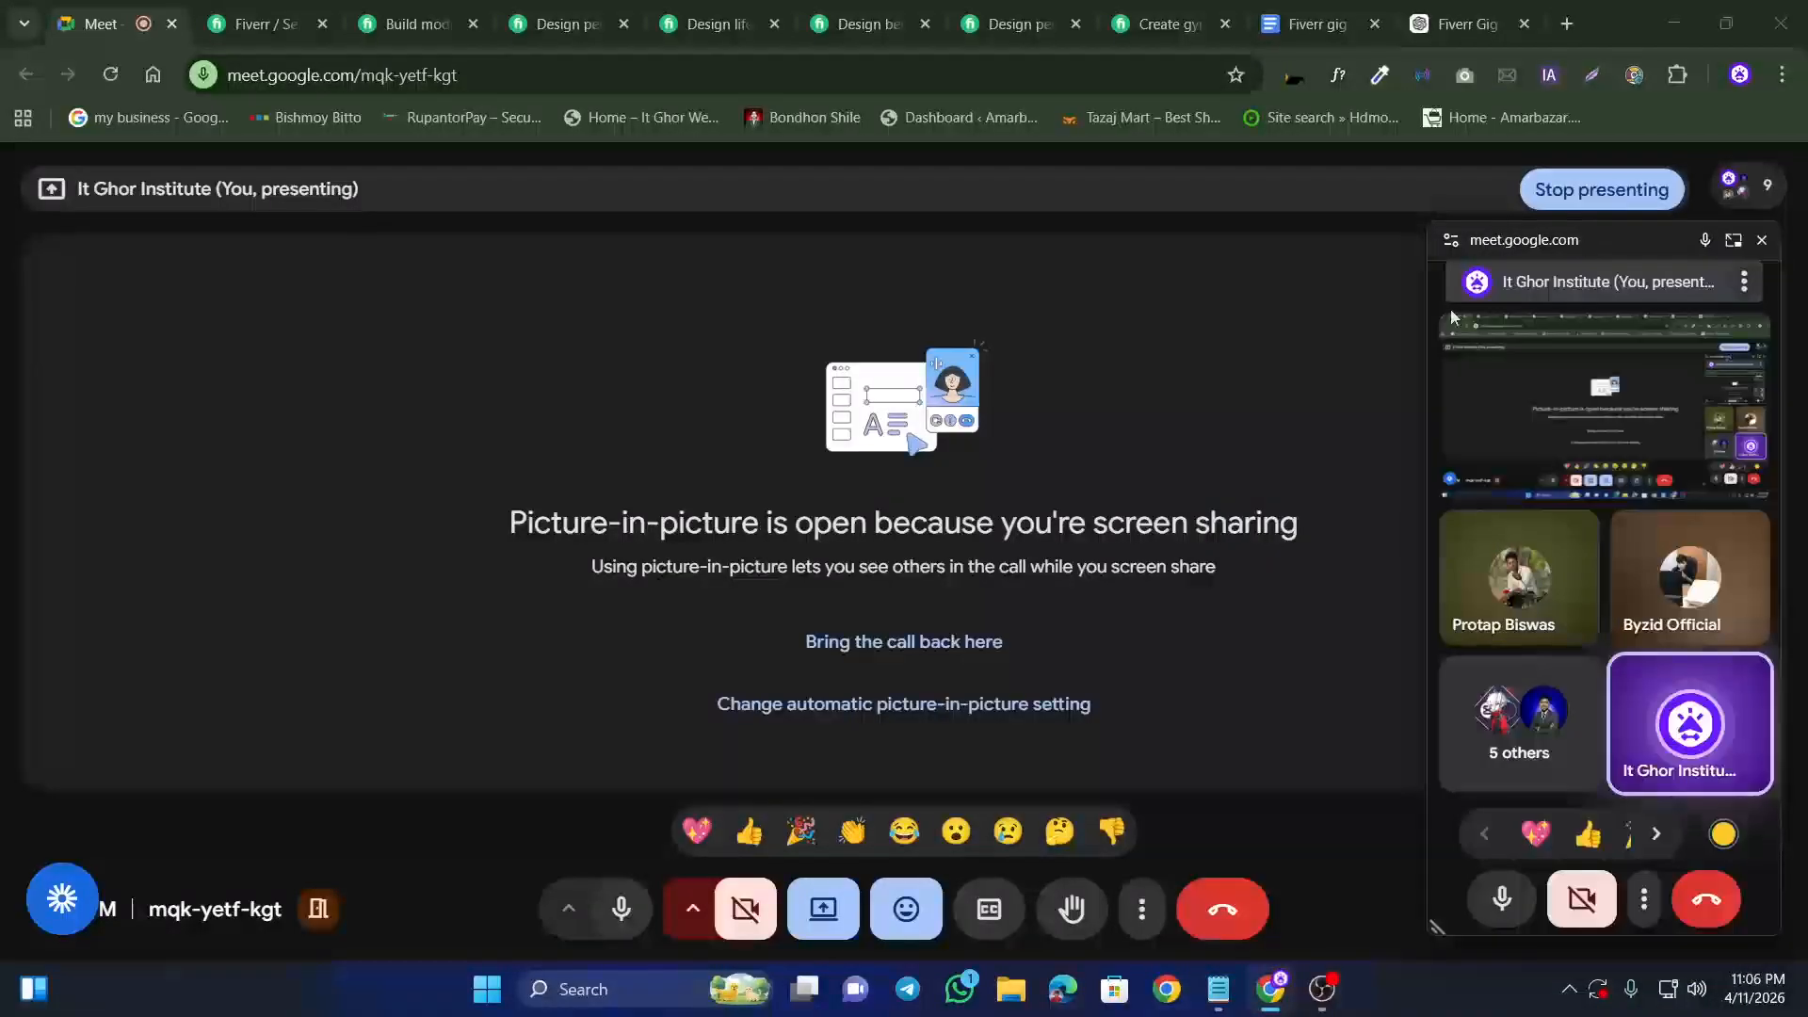
Step: Return to the Fiverr gig document and highlight the "GIG Description:>>>" outline line in light purple
{"action": "left_click", "coordinate": [1314, 24]}
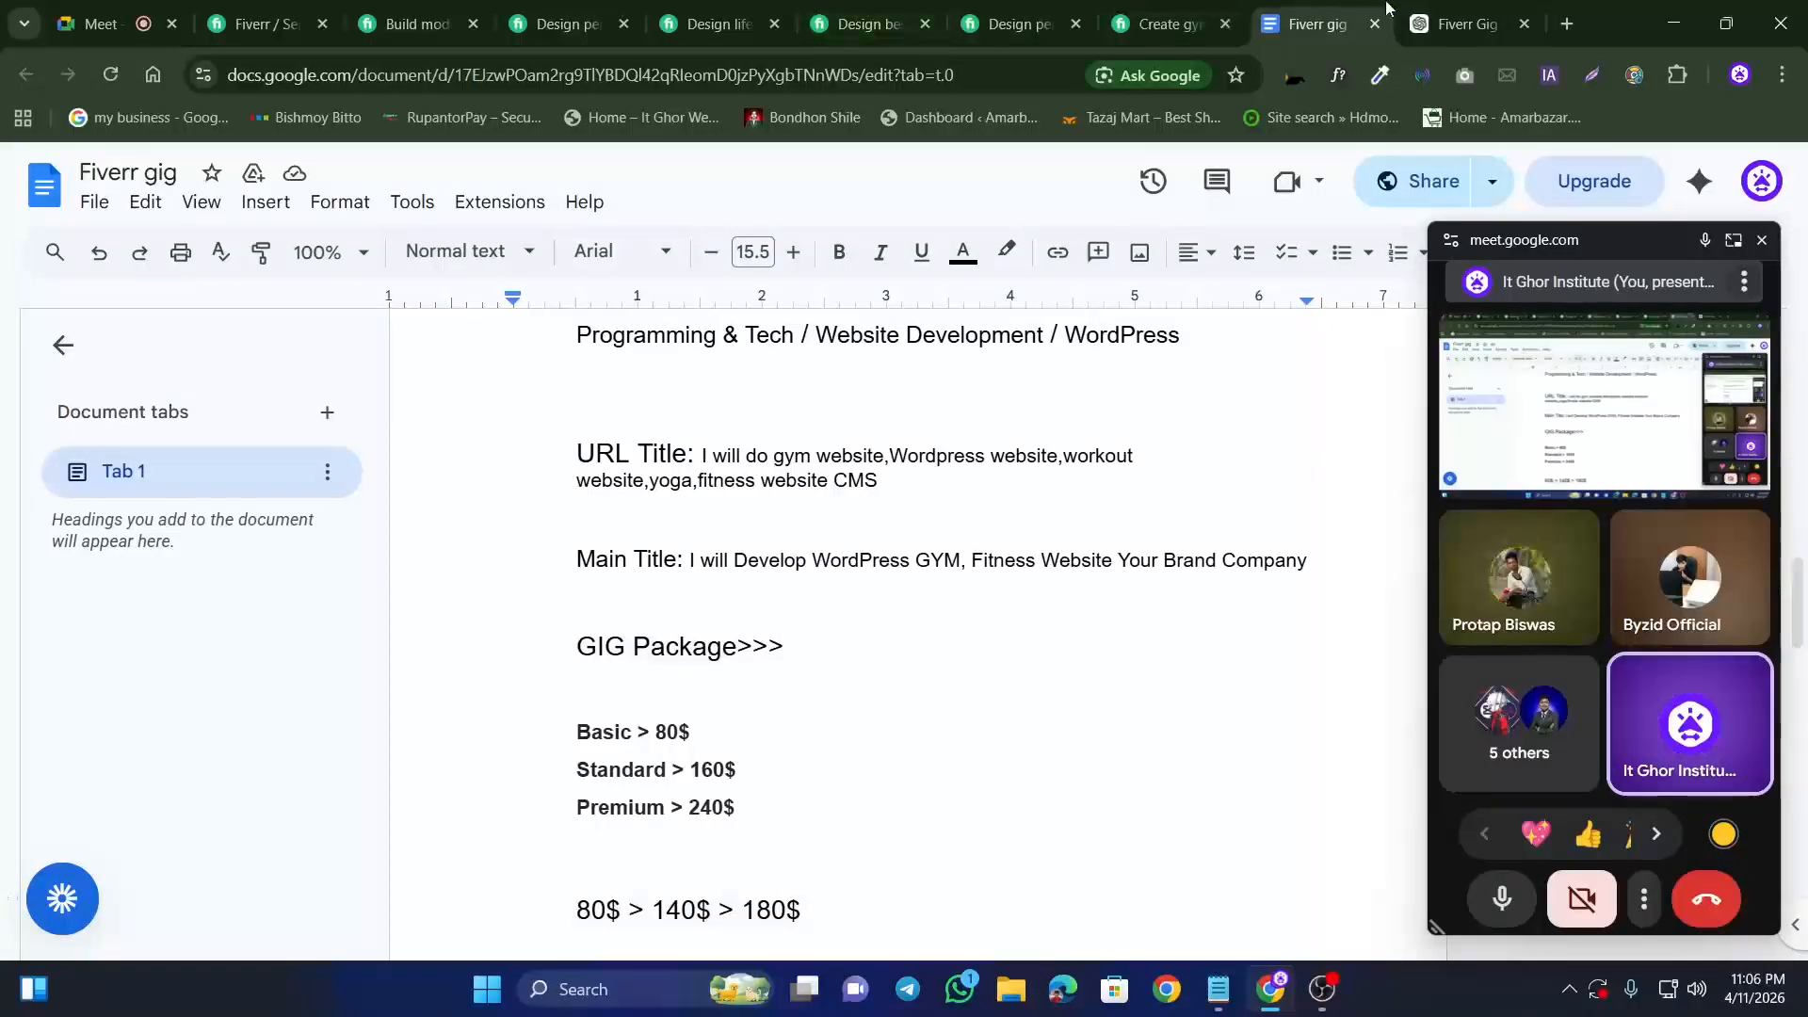
{"action": "mouse_move", "coordinate": [1026, 7]}
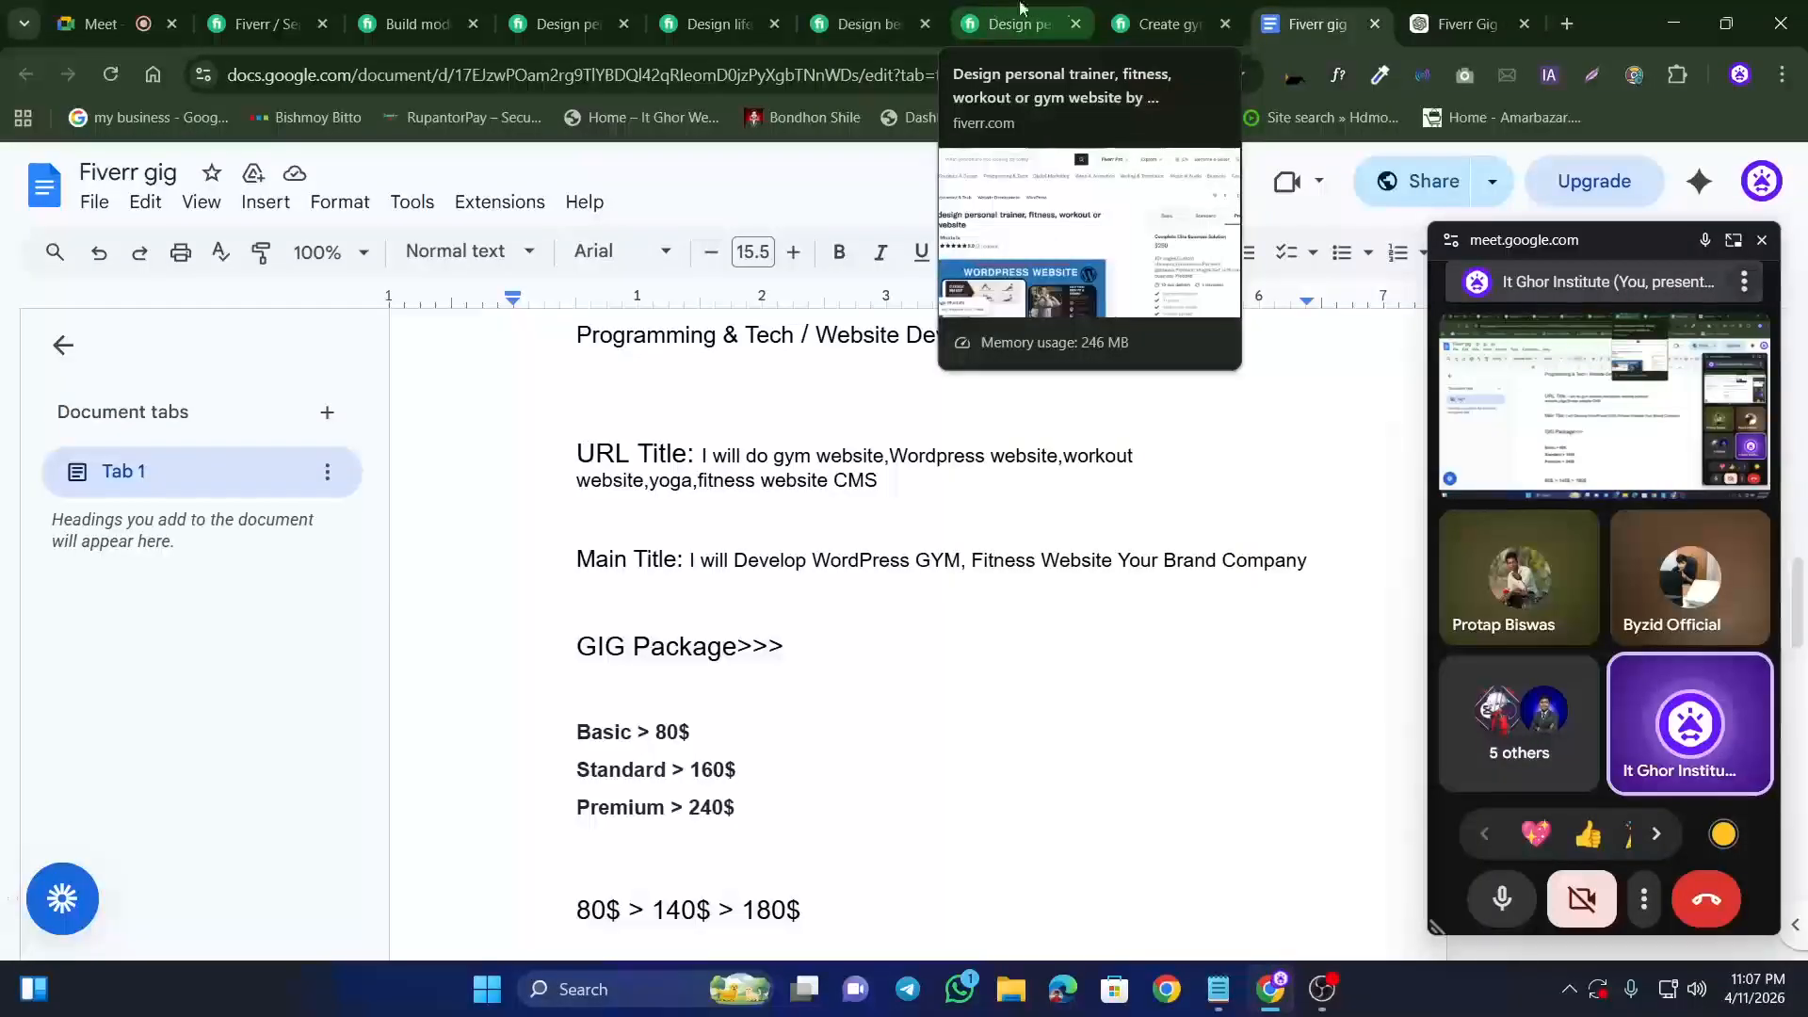
{"action": "left_click", "coordinate": [1160, 23]}
{"action": "left_click", "coordinate": [1317, 23]}
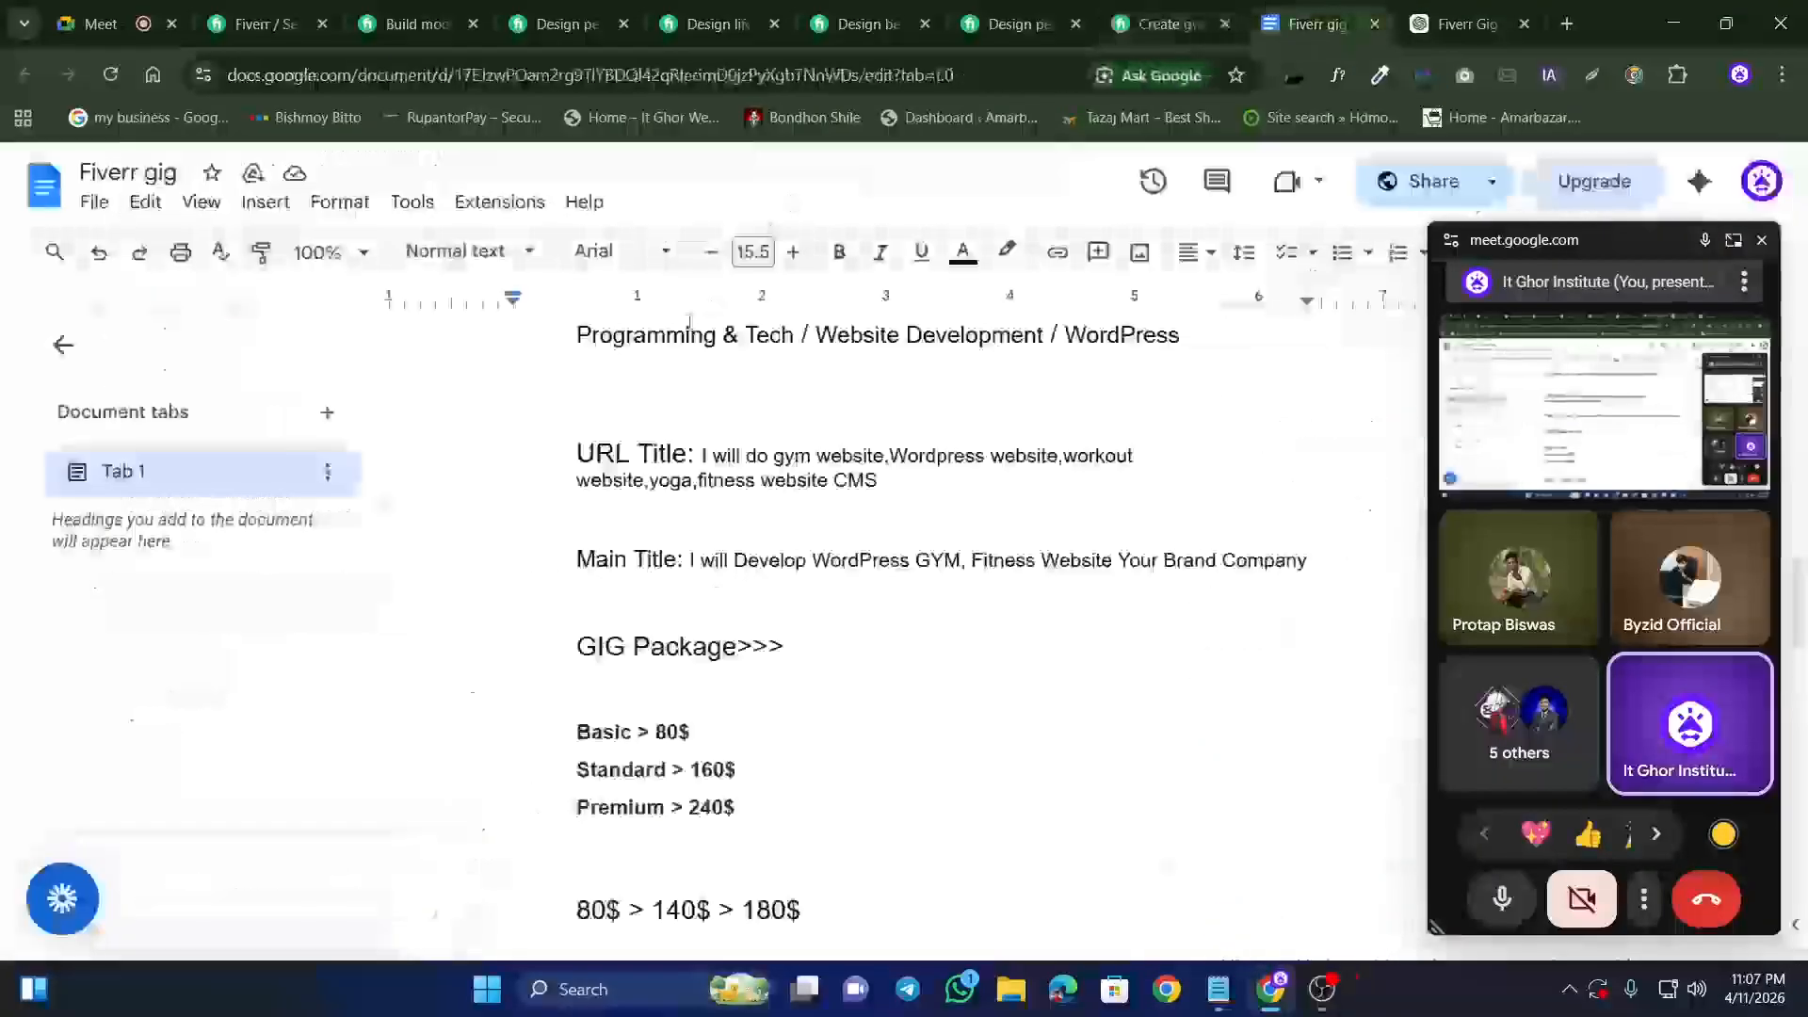
{"action": "scroll", "coordinate": [688, 320], "scroll_direction": "up", "scroll_amount": 1}
{"action": "scroll", "coordinate": [677, 551], "scroll_direction": "down", "scroll_amount": 5}
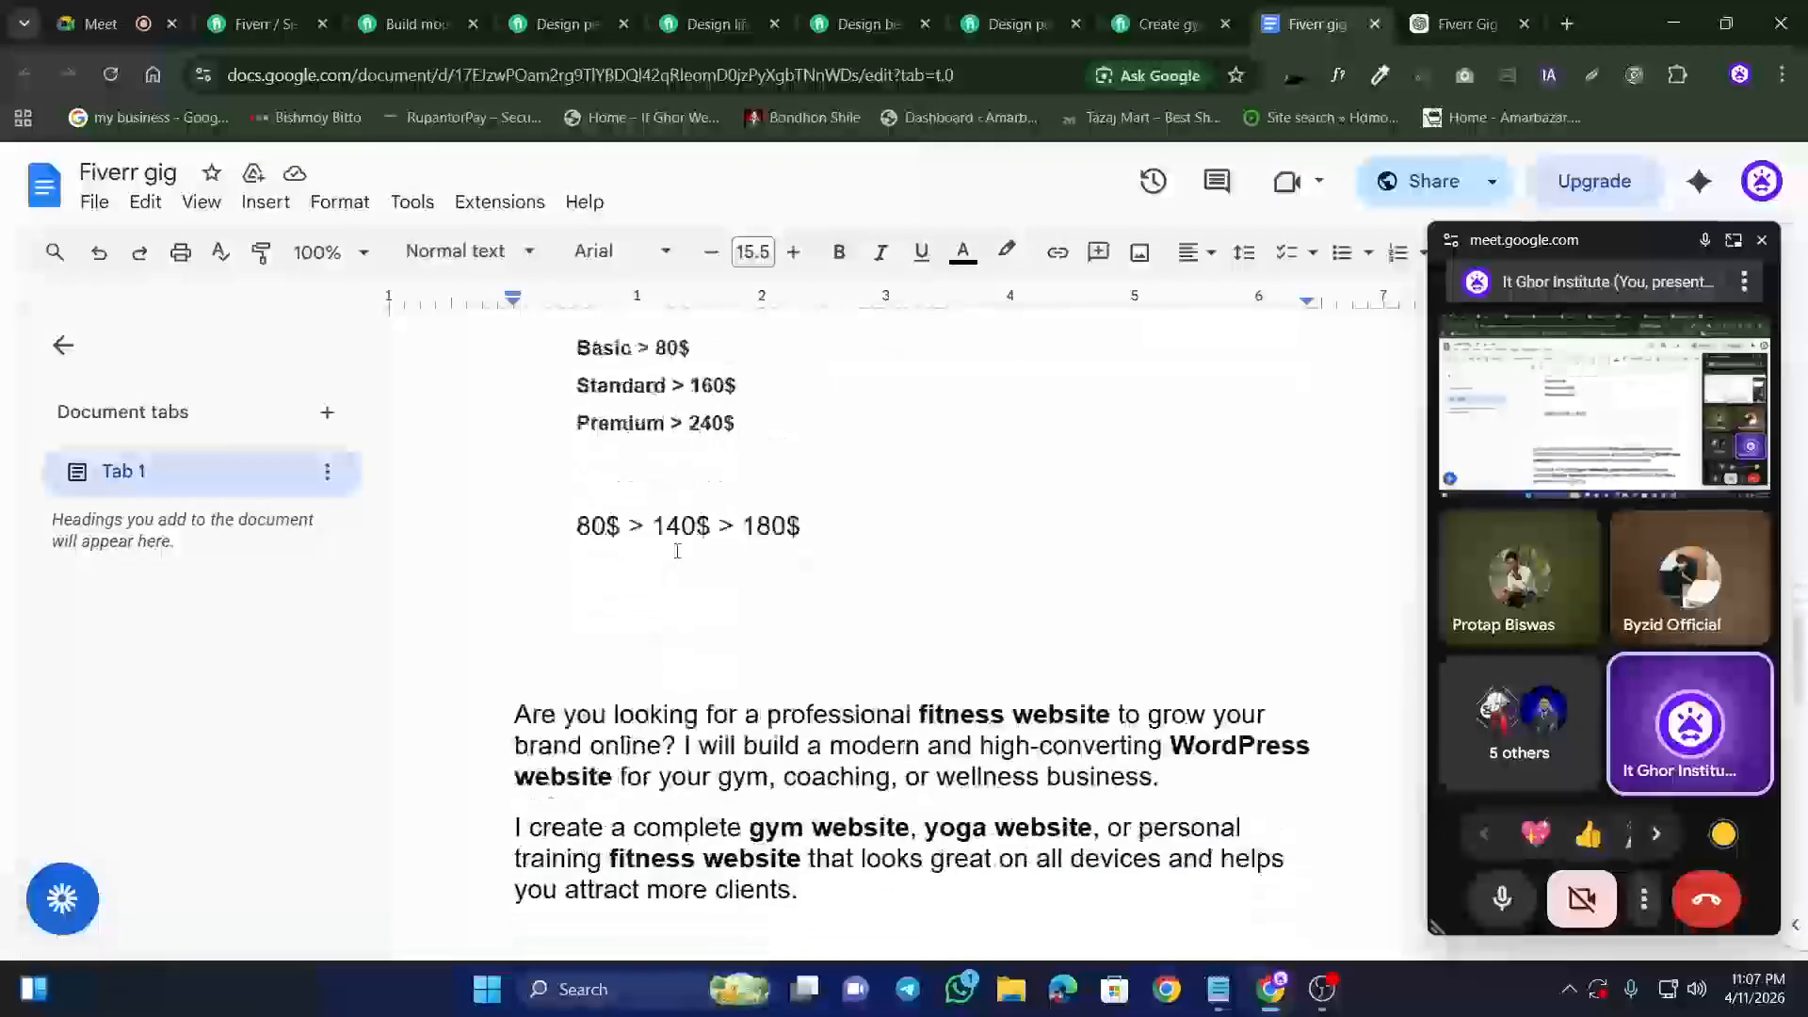
{"action": "scroll", "coordinate": [677, 551], "scroll_direction": "up", "scroll_amount": 10}
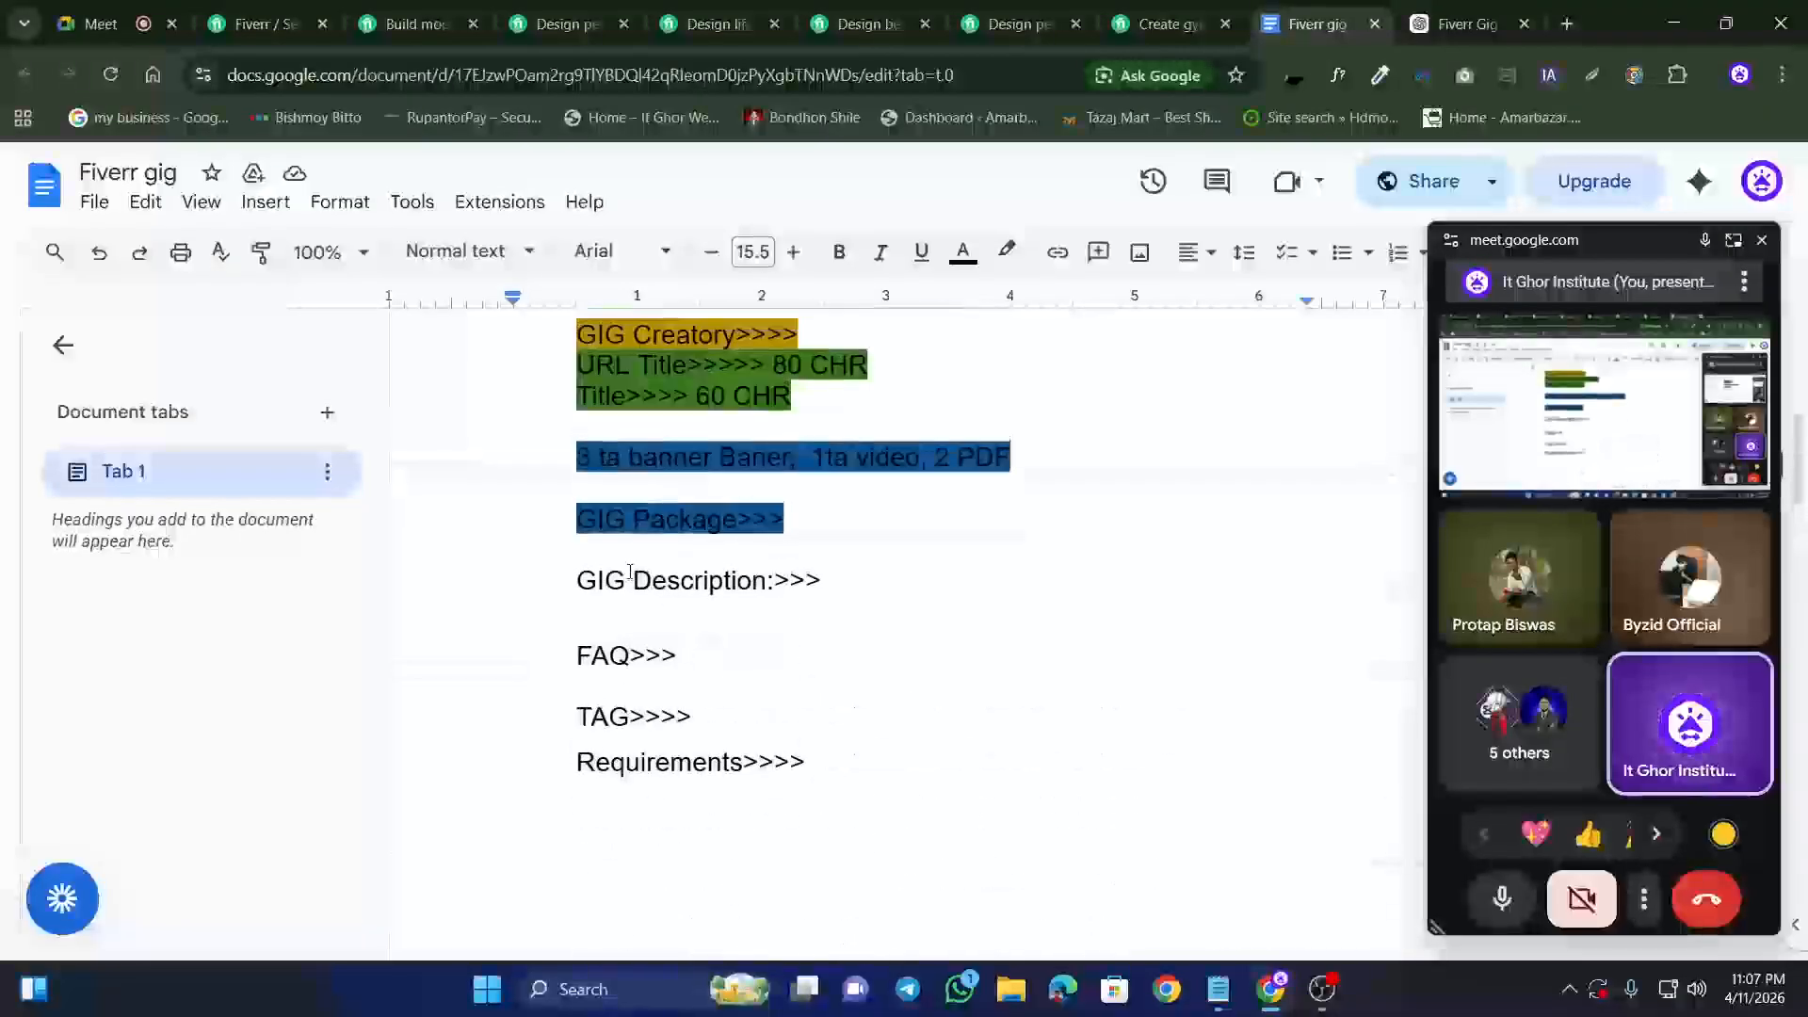
{"action": "left_click_drag", "start_coordinate": [566, 586], "coordinate": [795, 580]}
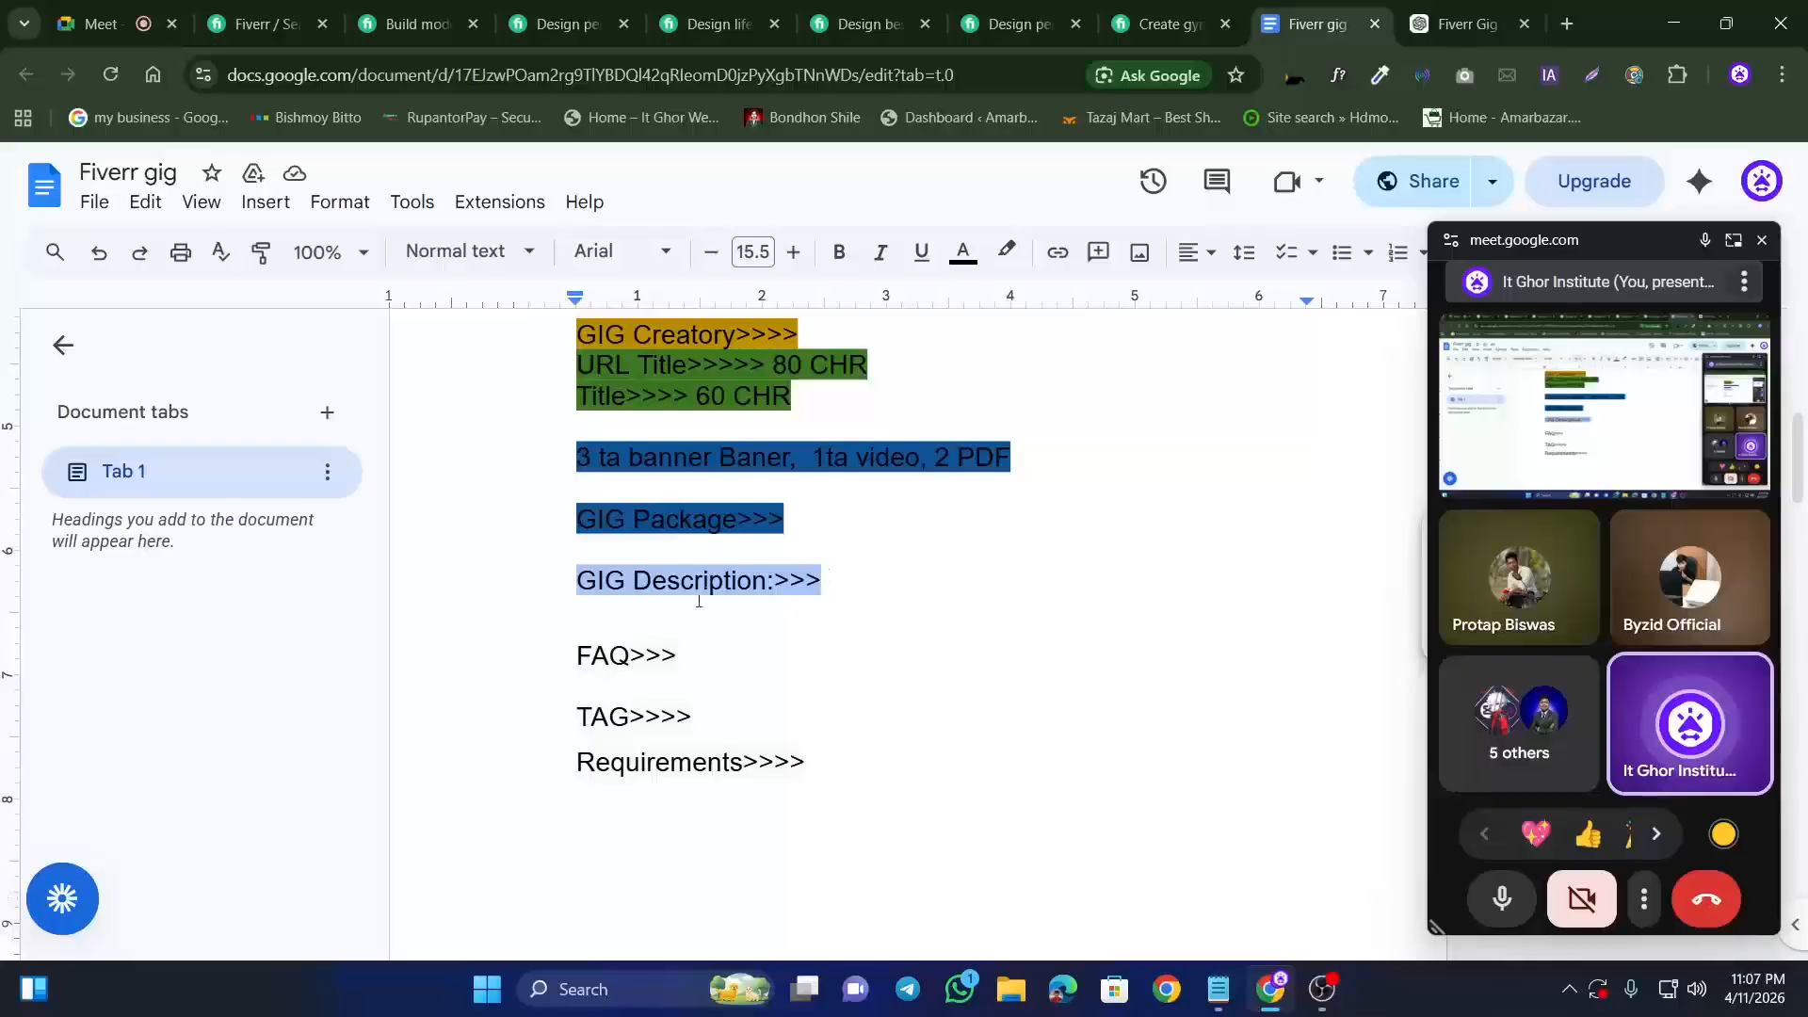
{"action": "left_click", "coordinate": [1006, 252]}
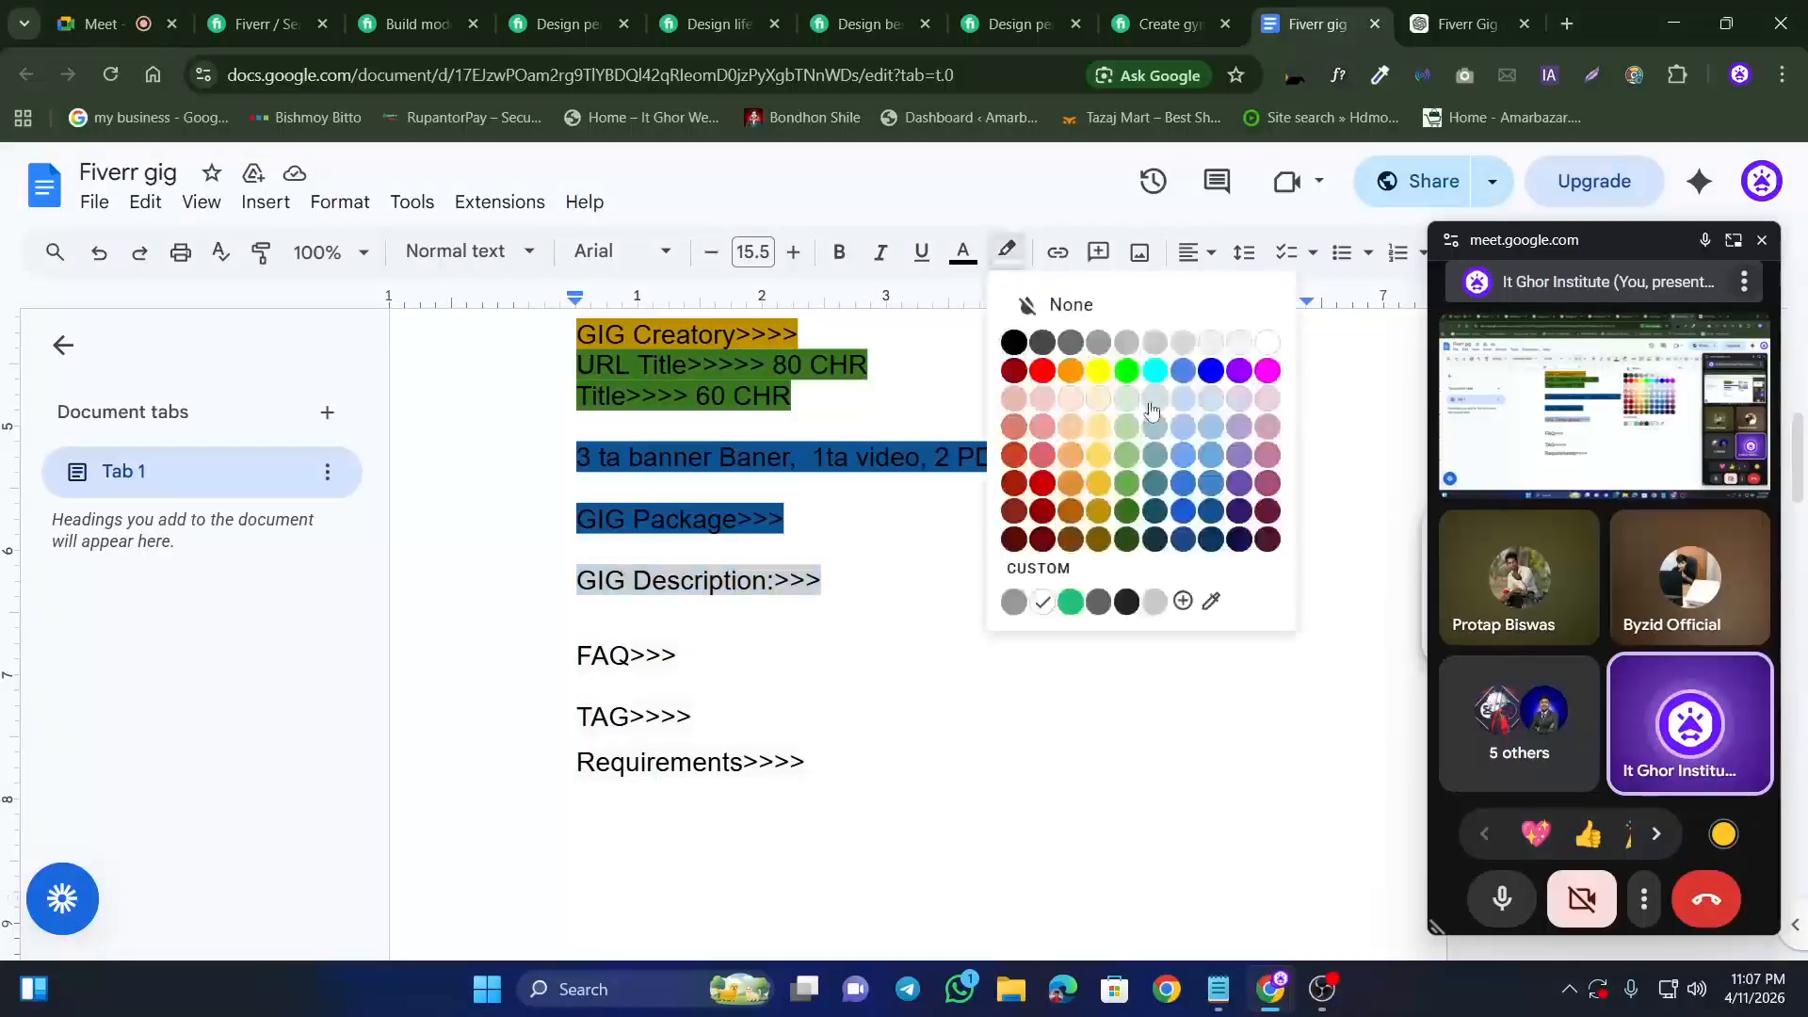
{"action": "left_click", "coordinate": [1228, 468]}
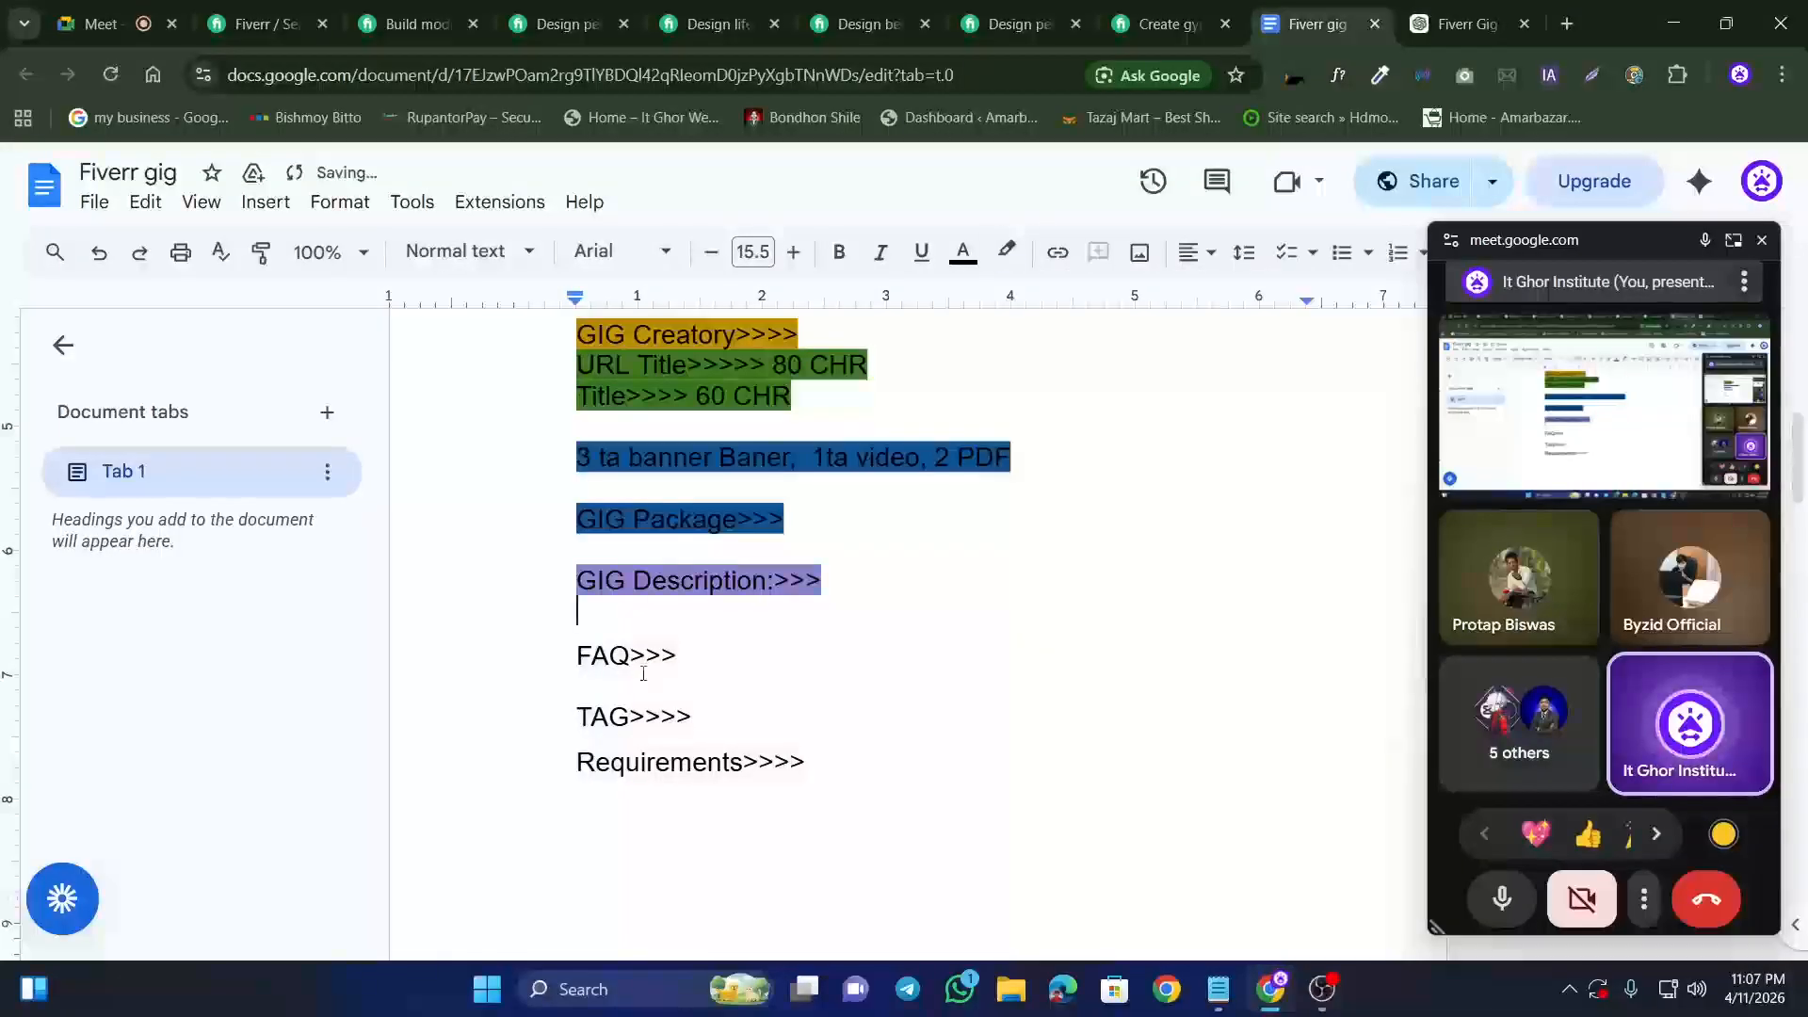
{"action": "left_click", "coordinate": [713, 650]}
Step: Look through the competitor fitness gigs on Fiverr, including their package comparisons and FAQ sections
{"action": "scroll", "coordinate": [1139, 731], "scroll_direction": "down", "scroll_amount": 5}
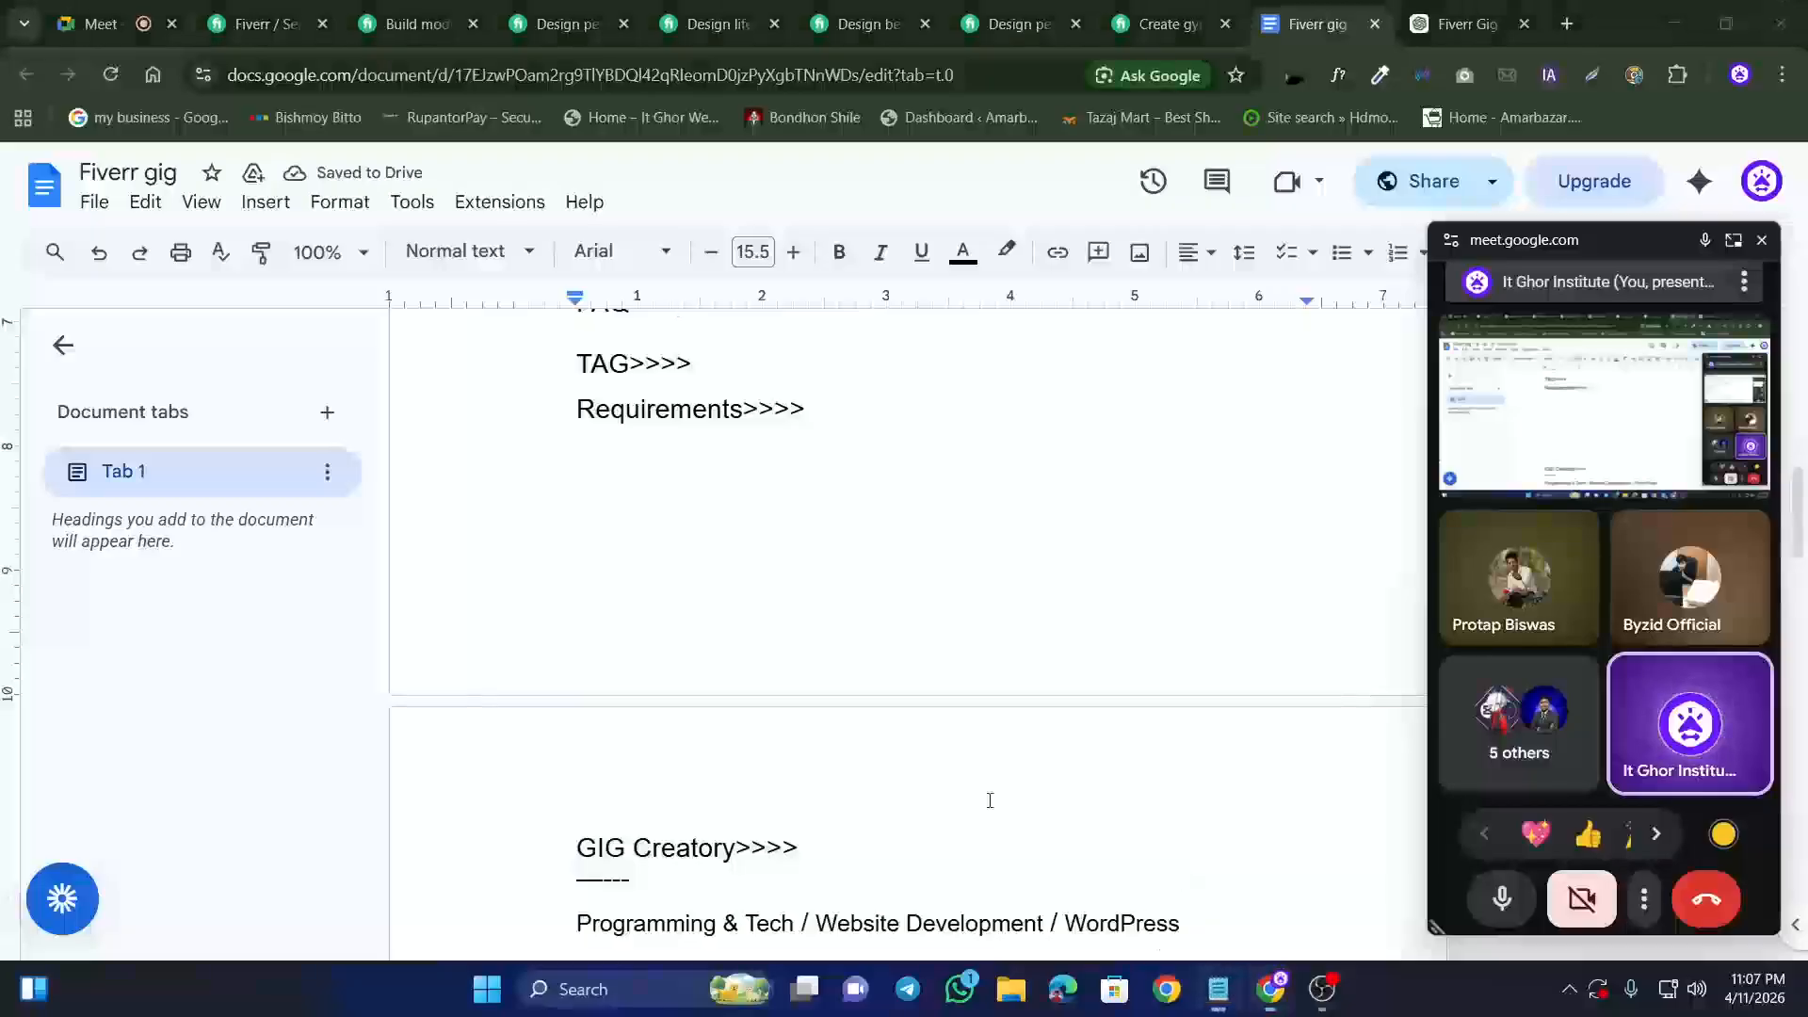
{"action": "key", "text": "alt+Tab"}
{"action": "left_click", "coordinate": [1217, 988]}
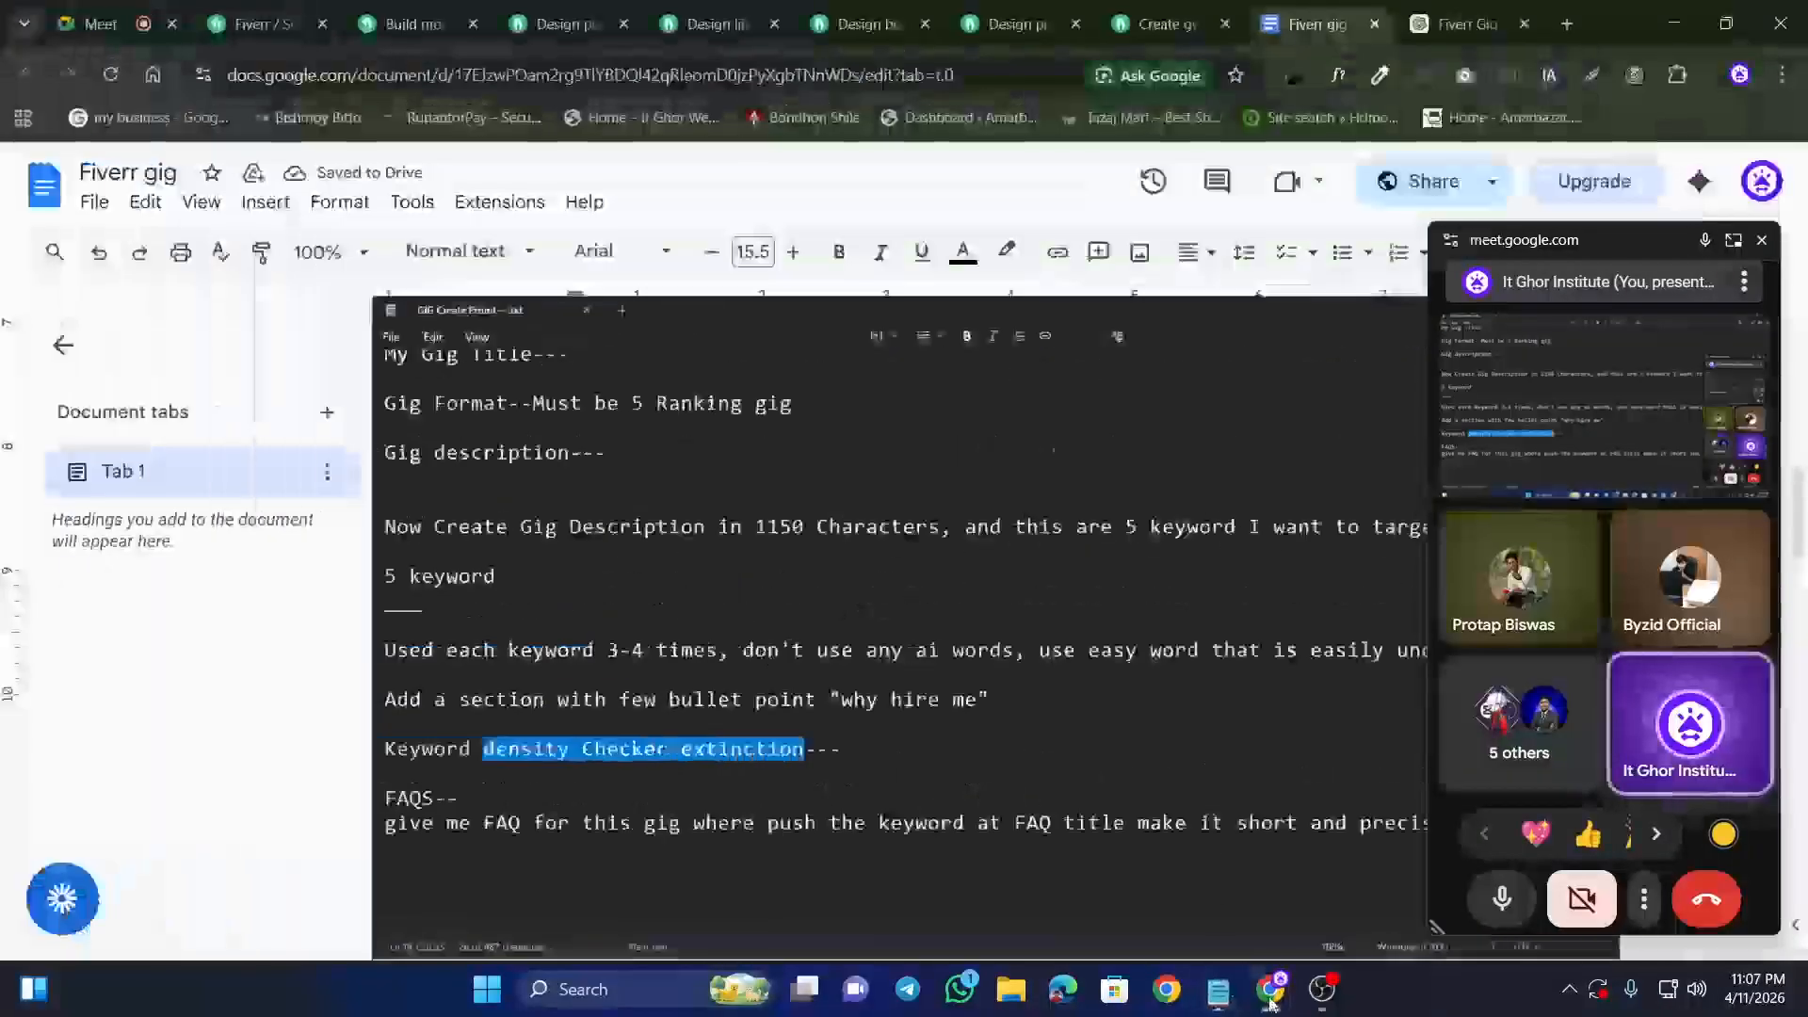
{"action": "left_click", "coordinate": [519, 19]}
{"action": "left_click", "coordinate": [385, 21]}
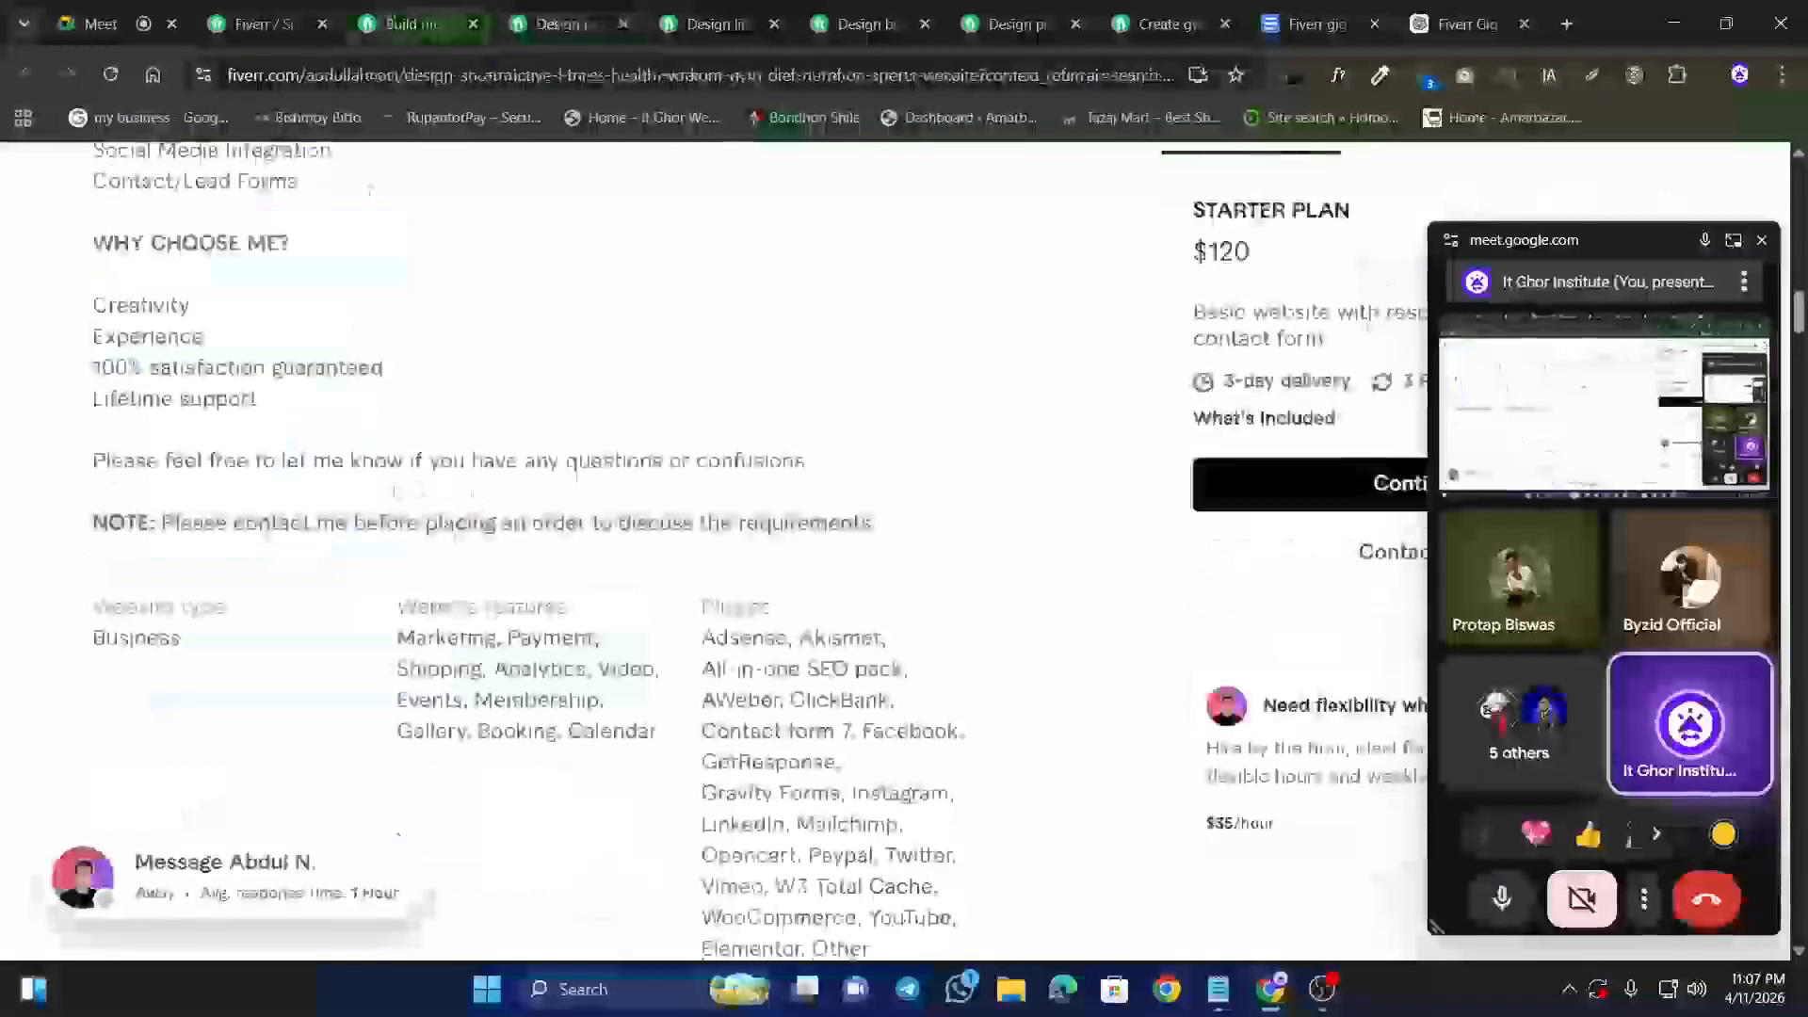
{"action": "scroll", "coordinate": [565, 555], "scroll_direction": "down", "scroll_amount": 5}
{"action": "scroll", "coordinate": [565, 556], "scroll_direction": "down", "scroll_amount": 20}
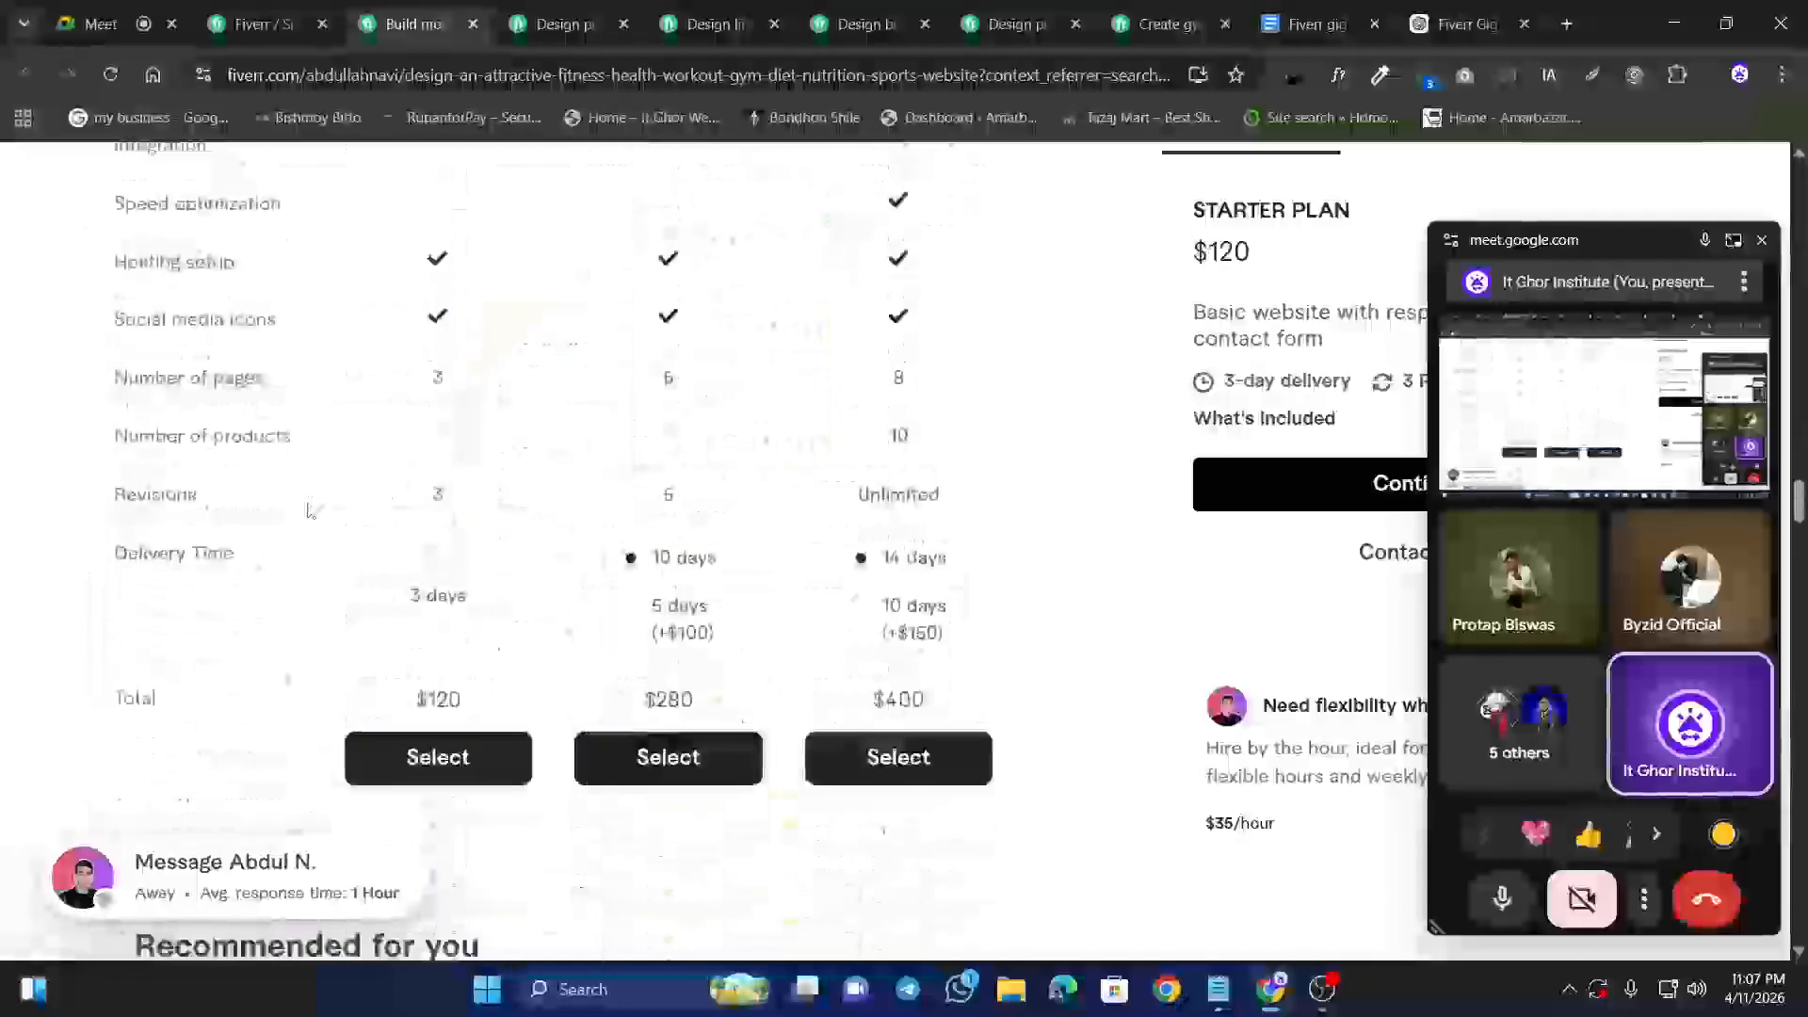
{"action": "scroll", "coordinate": [565, 555], "scroll_direction": "down", "scroll_amount": 5}
{"action": "scroll", "coordinate": [565, 556], "scroll_direction": "up", "scroll_amount": 7}
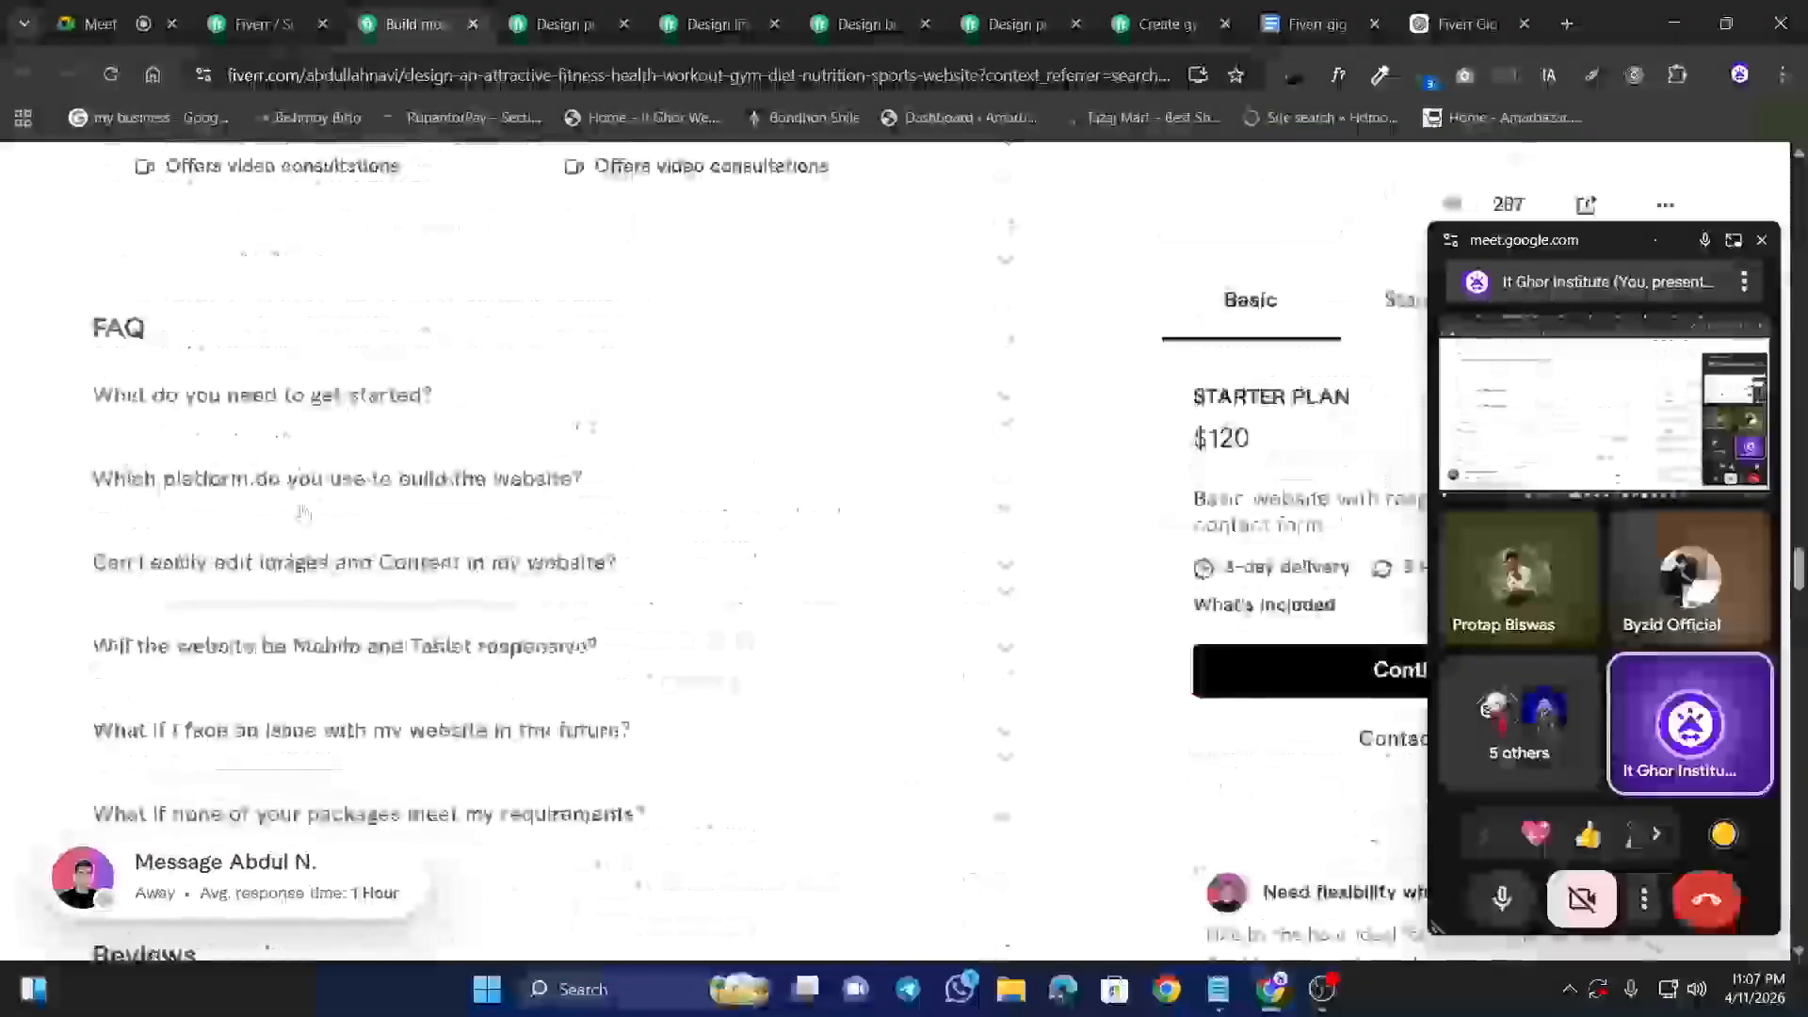
{"action": "left_click", "coordinate": [555, 23]}
{"action": "scroll", "coordinate": [565, 556], "scroll_direction": "down", "scroll_amount": 10}
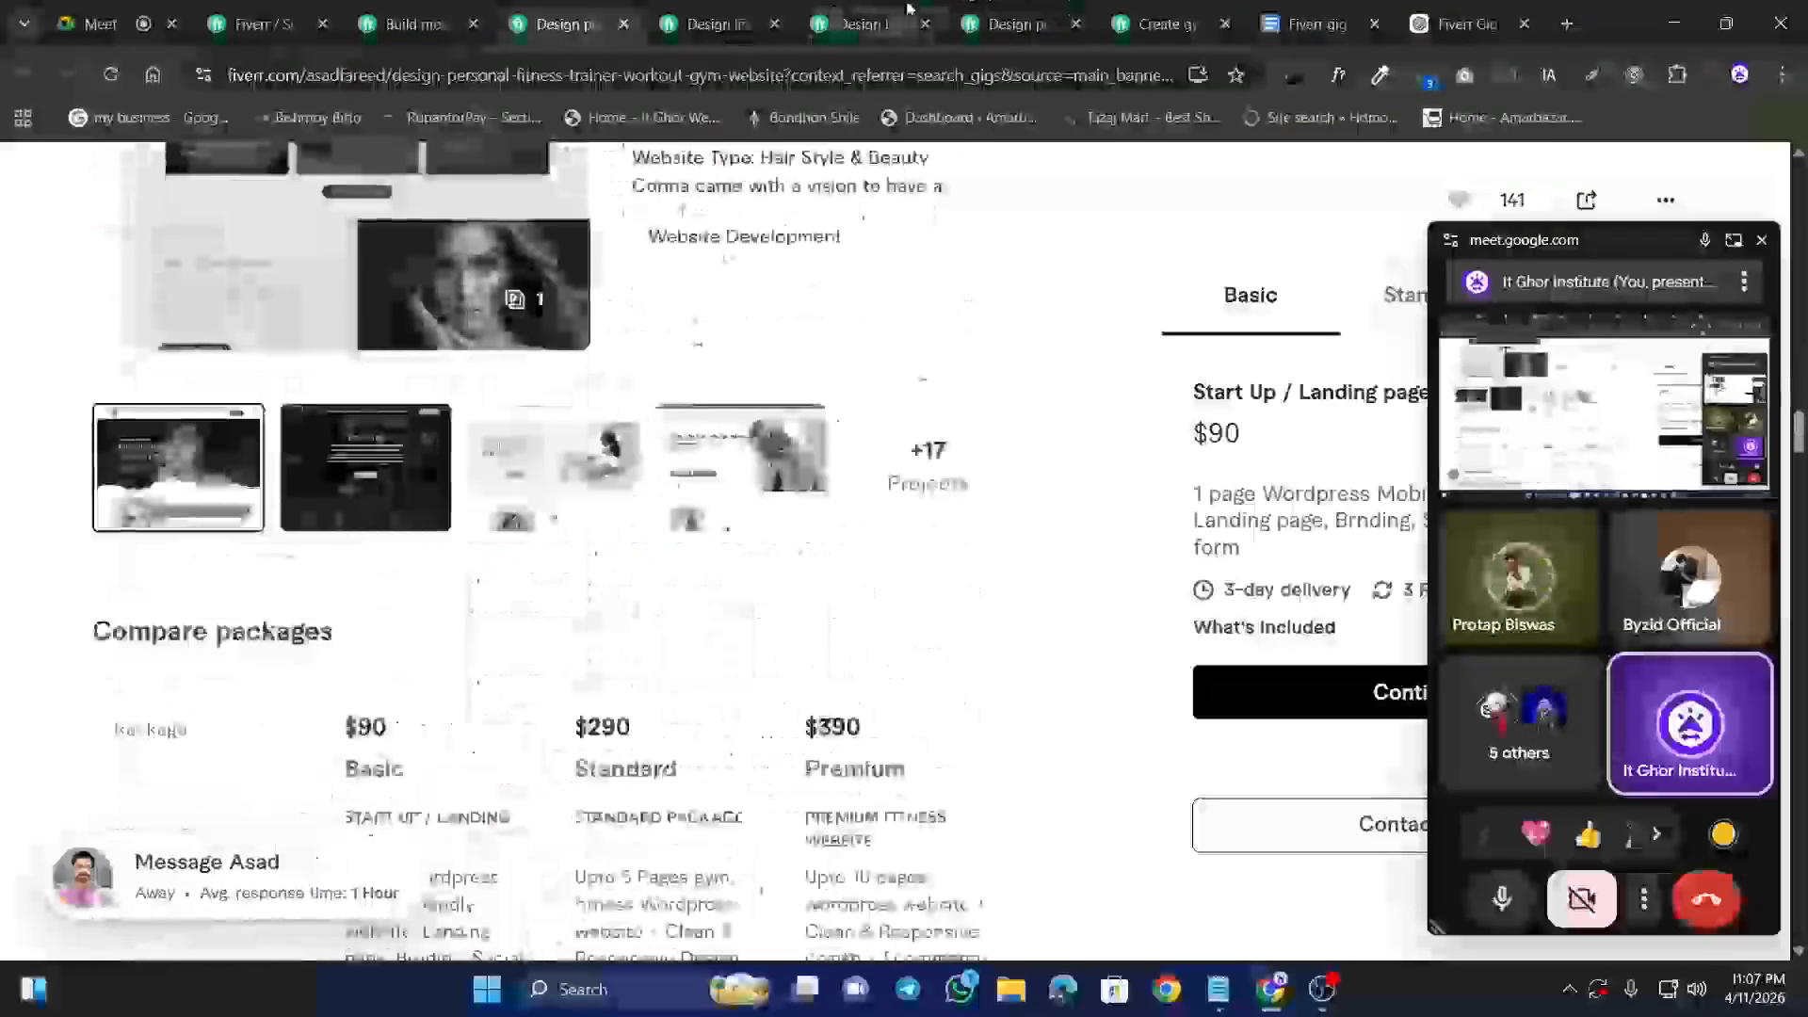
{"action": "left_click", "coordinate": [862, 23]}
{"action": "scroll", "coordinate": [636, 737], "scroll_direction": "down", "scroll_amount": 12}
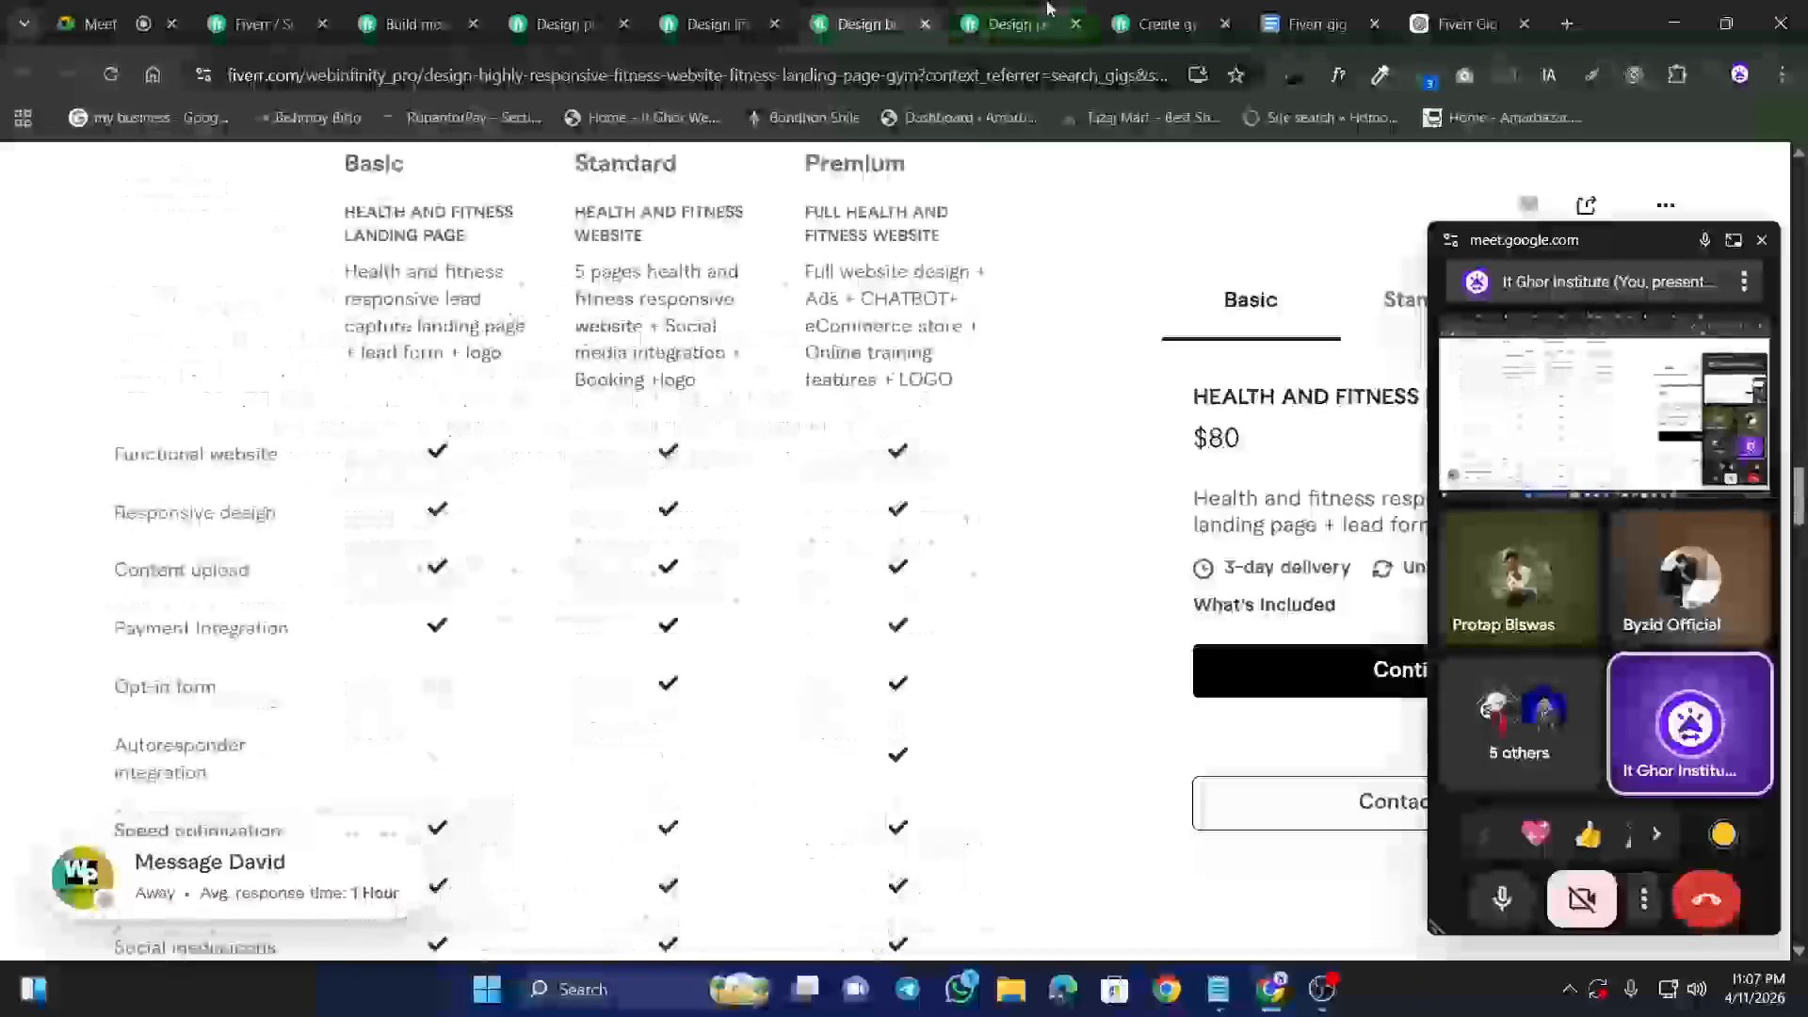
{"action": "left_click", "coordinate": [1041, 14]}
{"action": "scroll", "coordinate": [555, 429], "scroll_direction": "down", "scroll_amount": 12}
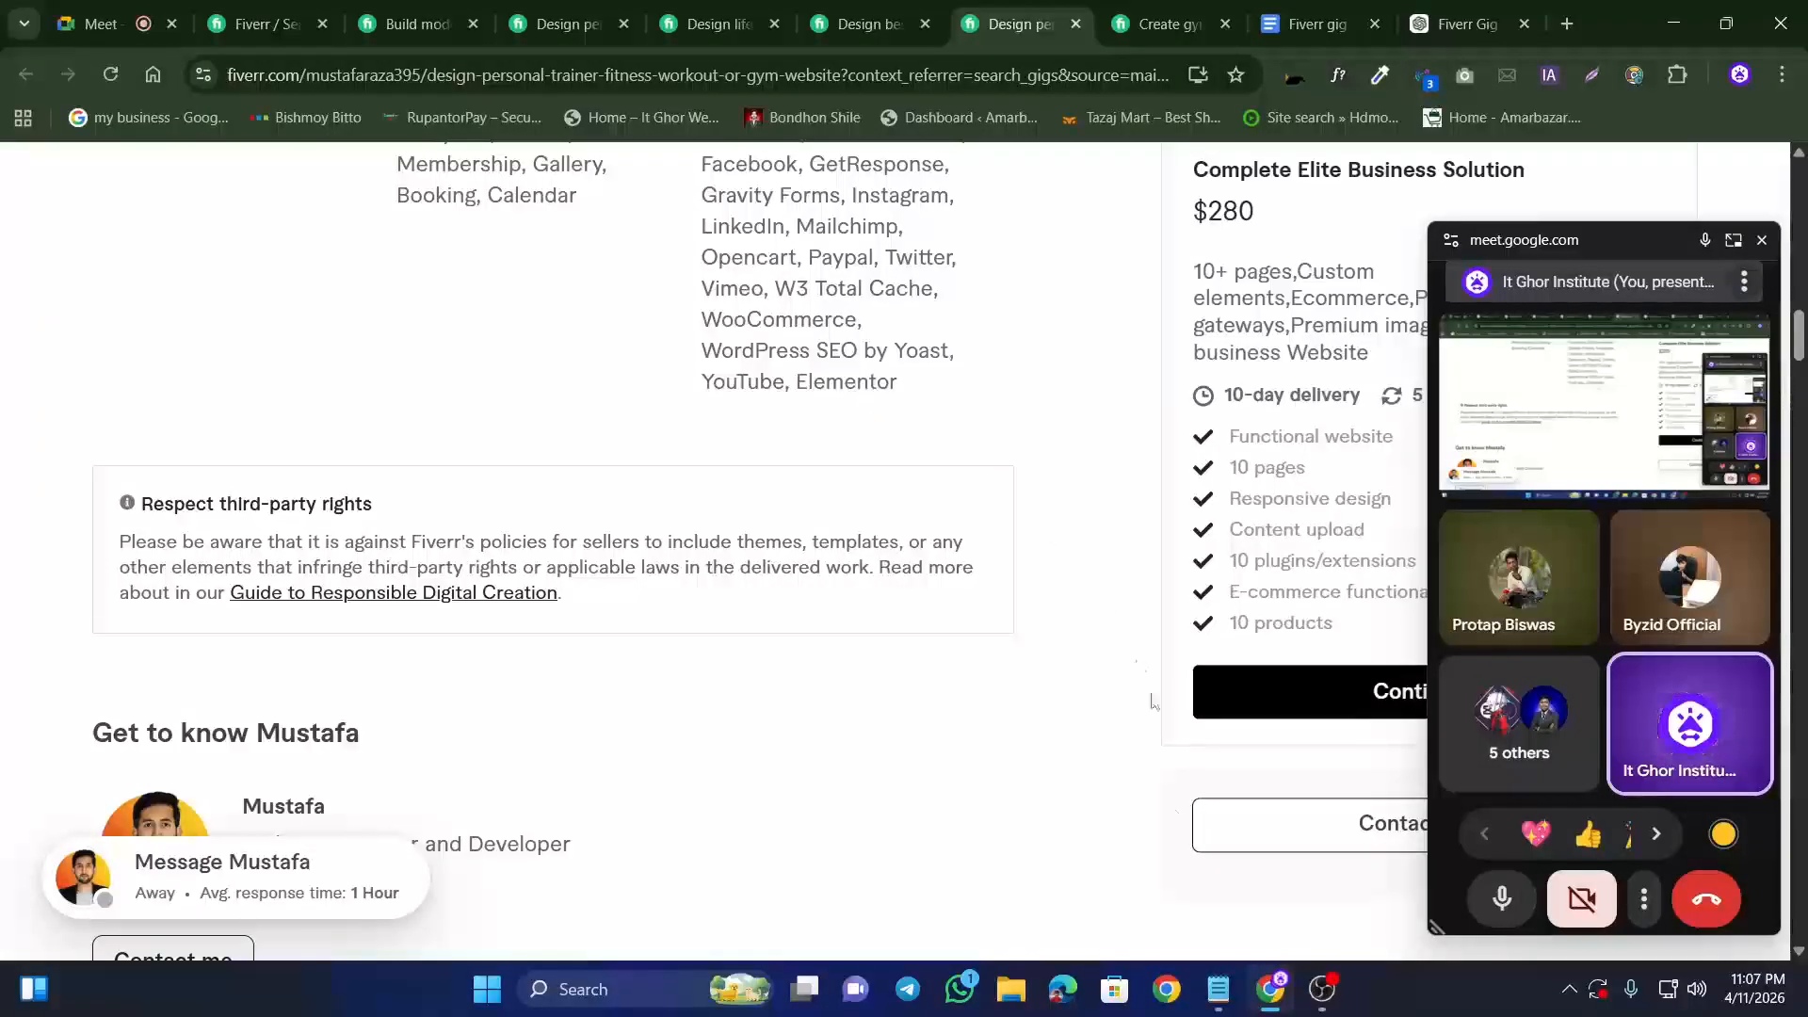
Step: Switch to the GIG Create Promt note in Notepad at the FAQS section and move the floating call window off the FAQ prompt
{"action": "left_click", "coordinate": [1218, 988]}
{"action": "left_click", "coordinate": [184, 694]}
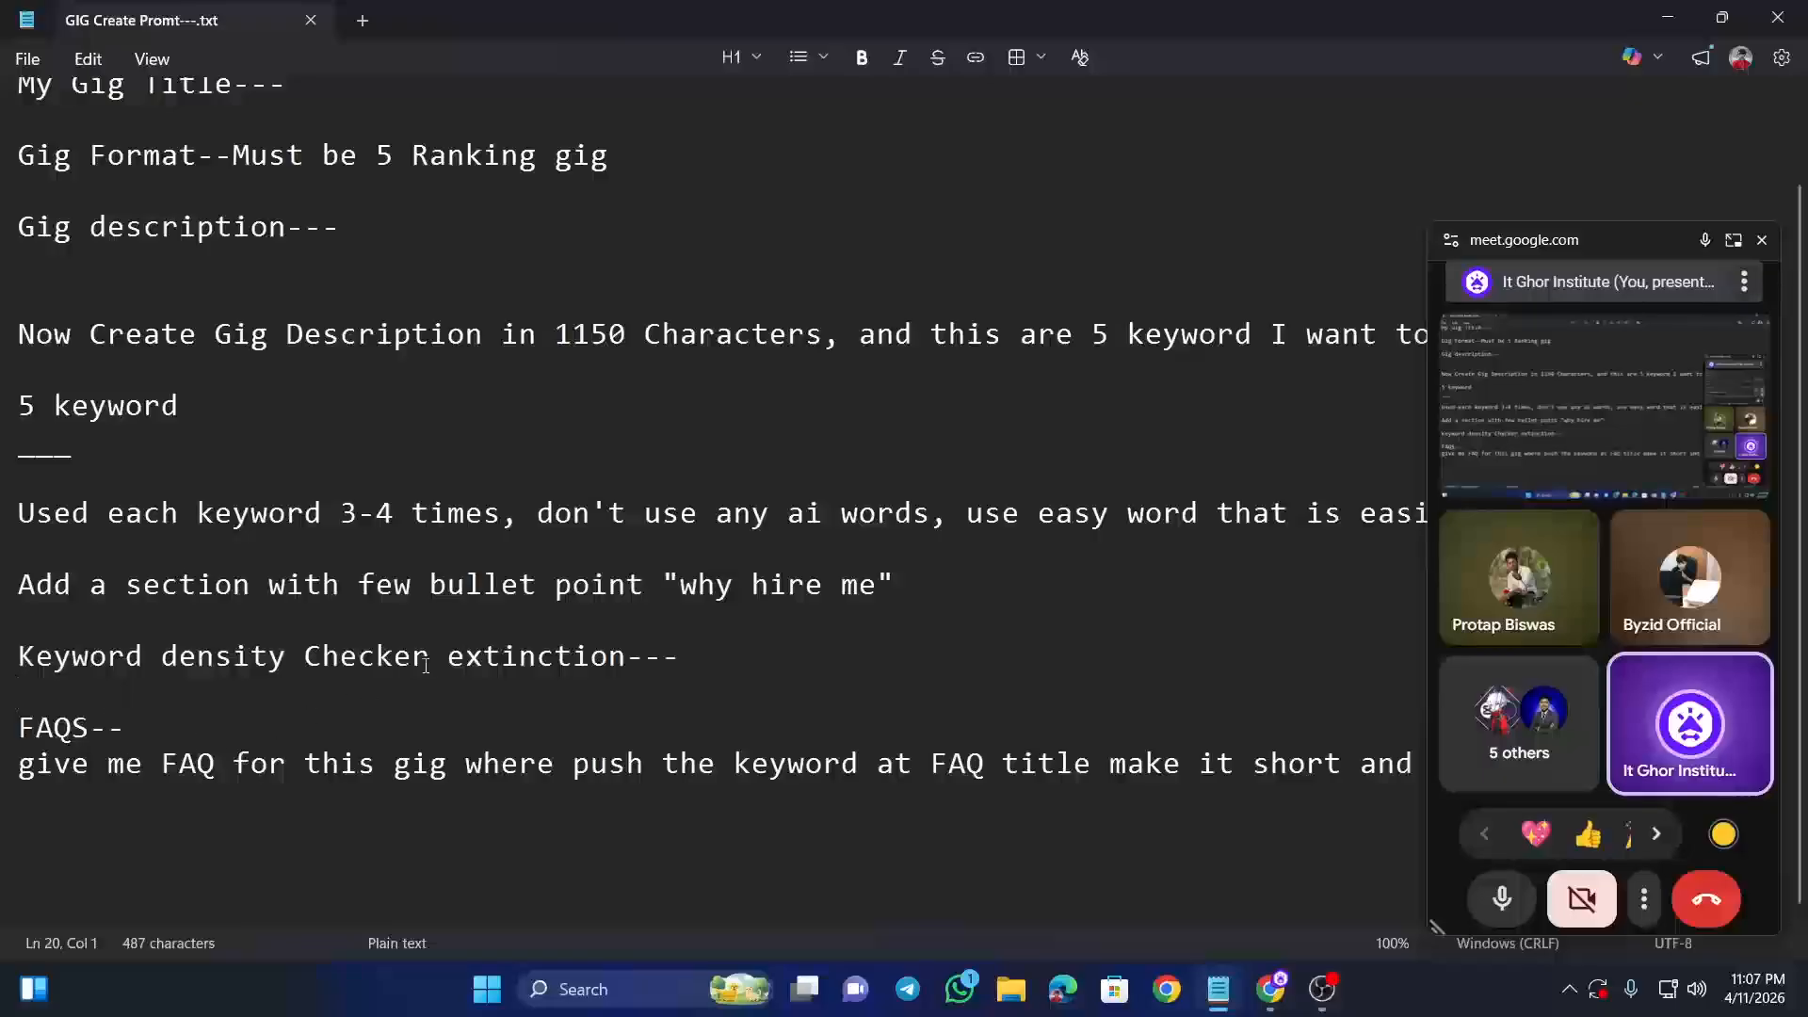
{"action": "left_click_drag", "start_coordinate": [1552, 246], "coordinate": [784, 19]}
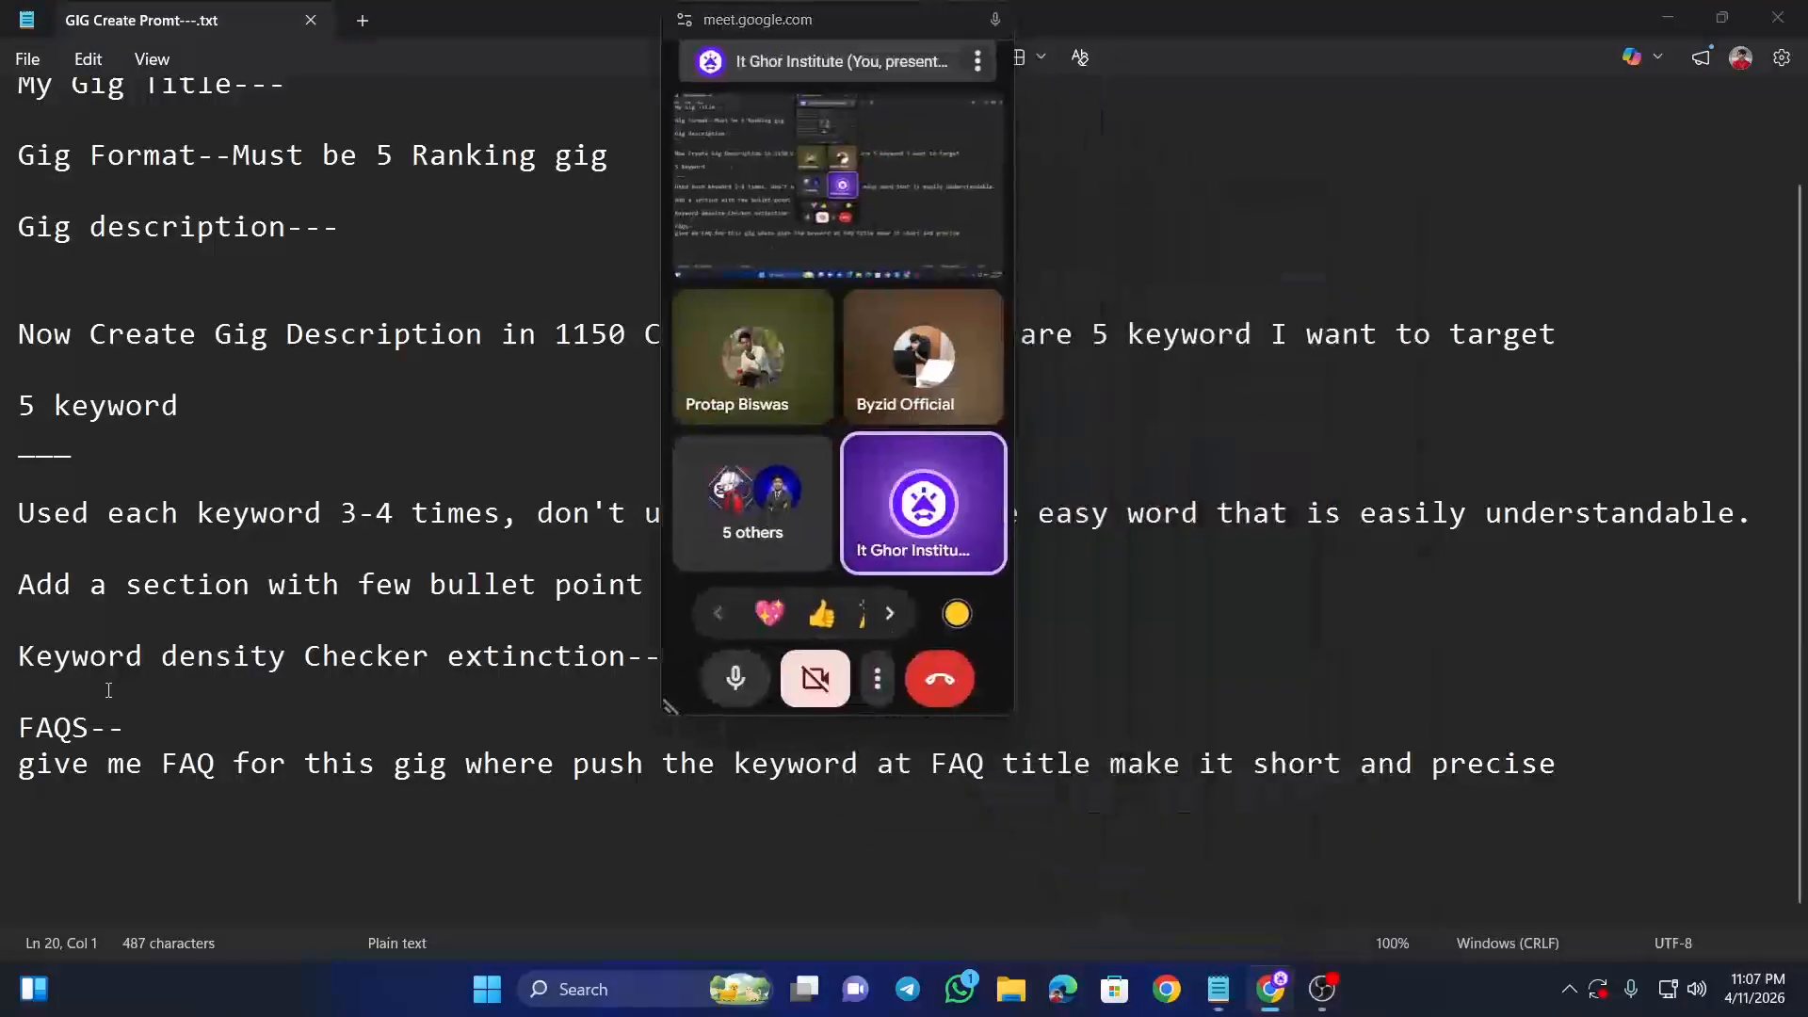
Step: Copy the FAQ prompt "give me FAQ for this gig where push the keyword at FAQ title make it short and precise" from the note
{"action": "left_click_drag", "start_coordinate": [25, 772], "coordinate": [1560, 765]}
{"action": "key", "text": "ctrl+c"}
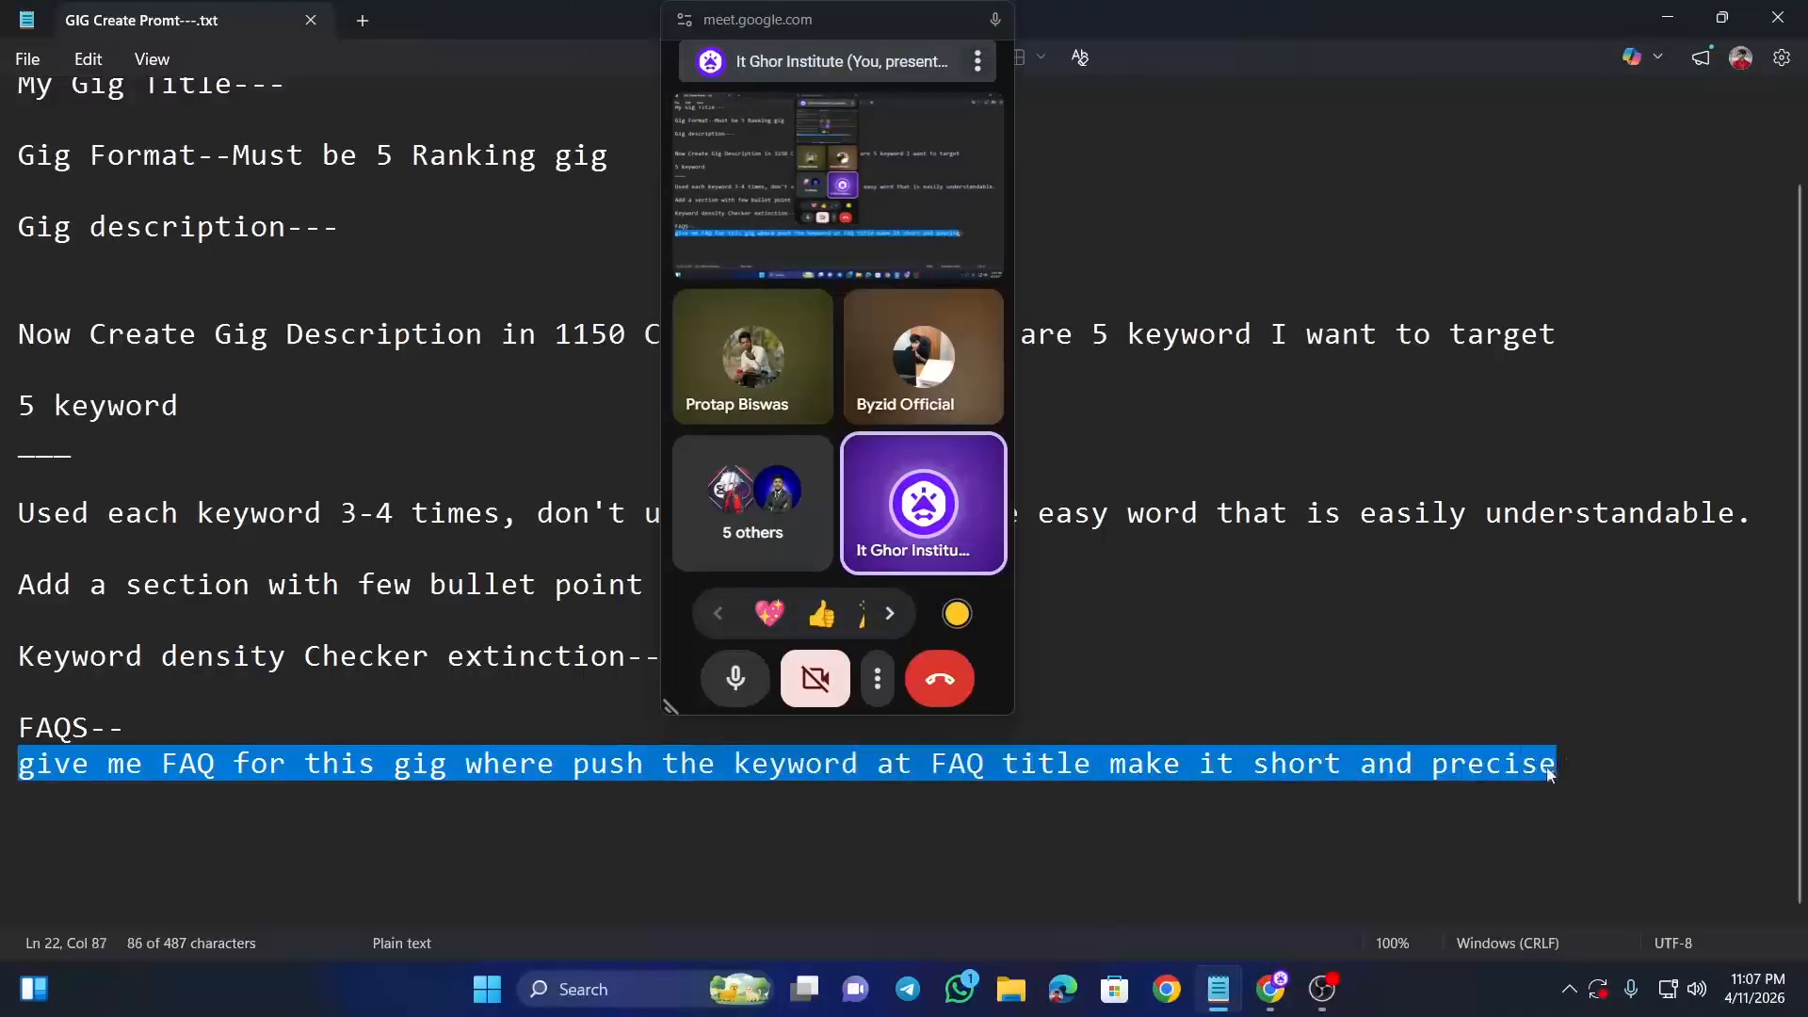
{"action": "right_click", "coordinate": [1547, 772]}
{"action": "left_click", "coordinate": [1277, 733]}
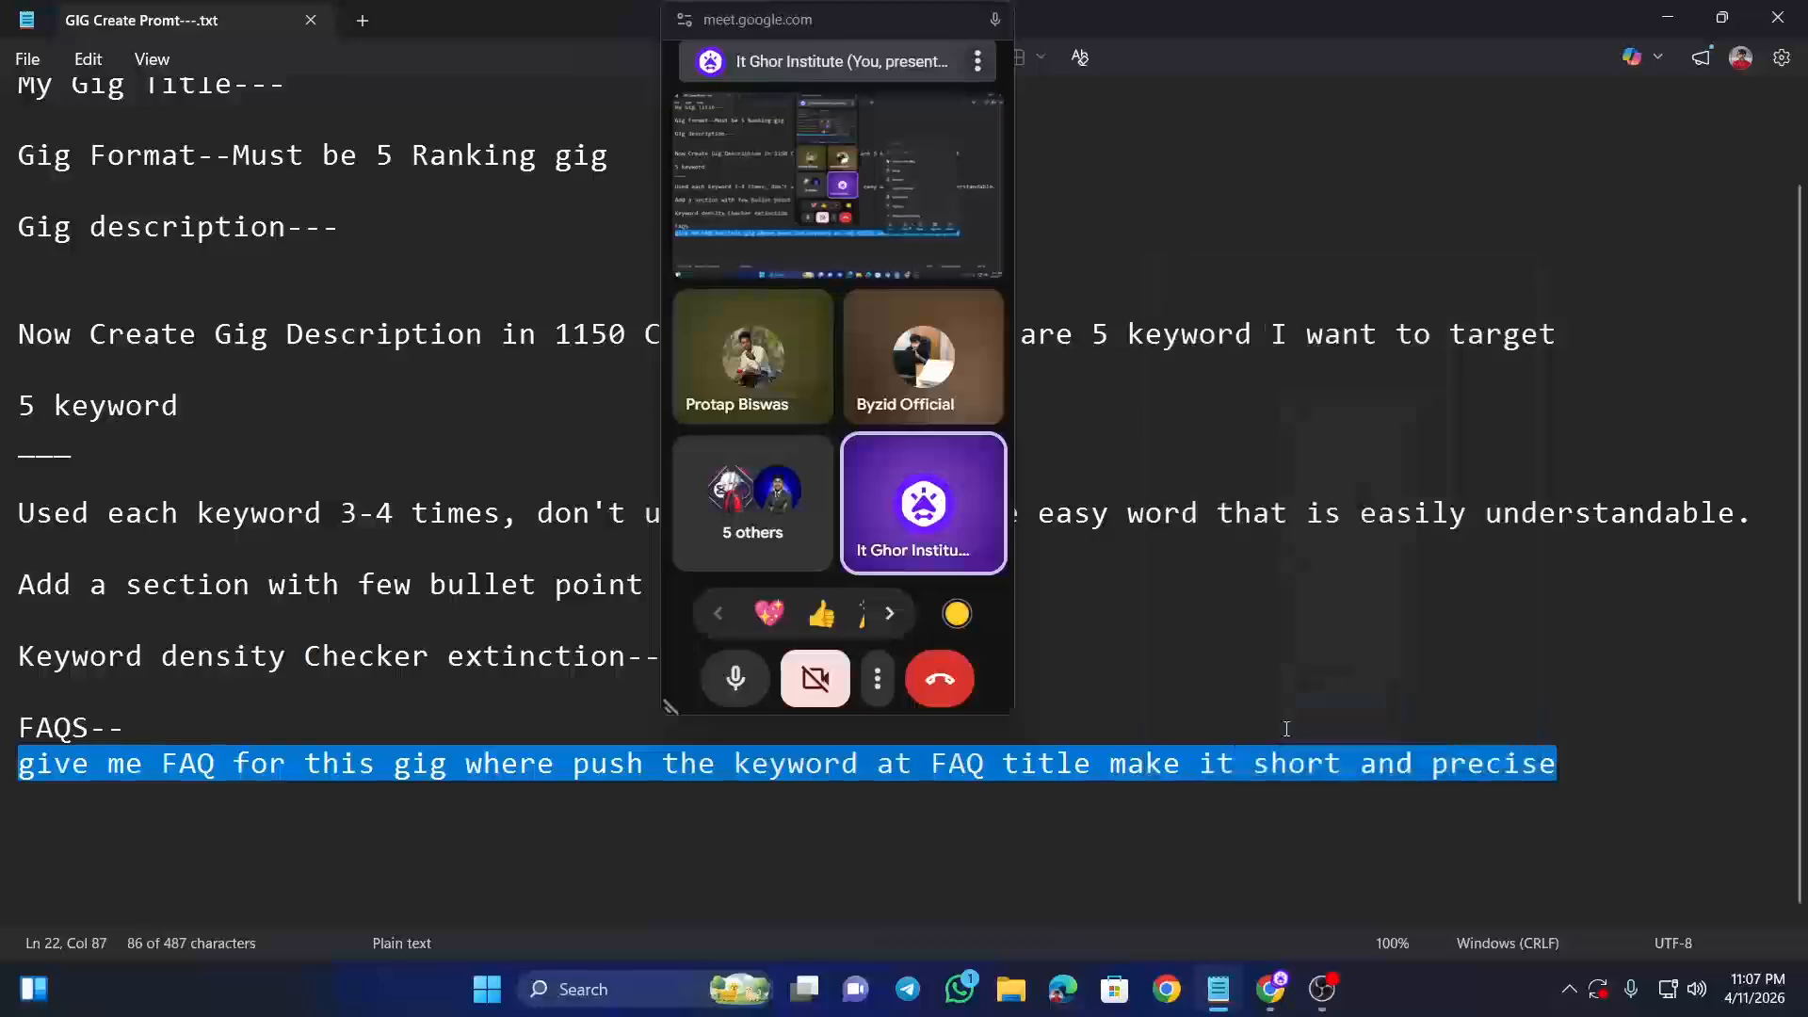
Step: Switch to the ChatGPT gig conversation, move the floating call window aside, and submit the copied FAQ prompt
{"action": "left_click", "coordinate": [1669, 16]}
{"action": "left_click_drag", "start_coordinate": [940, 32], "coordinate": [1625, 183]}
{"action": "left_click", "coordinate": [1478, 20]}
{"action": "scroll", "coordinate": [701, 649], "scroll_direction": "down", "scroll_amount": 3}
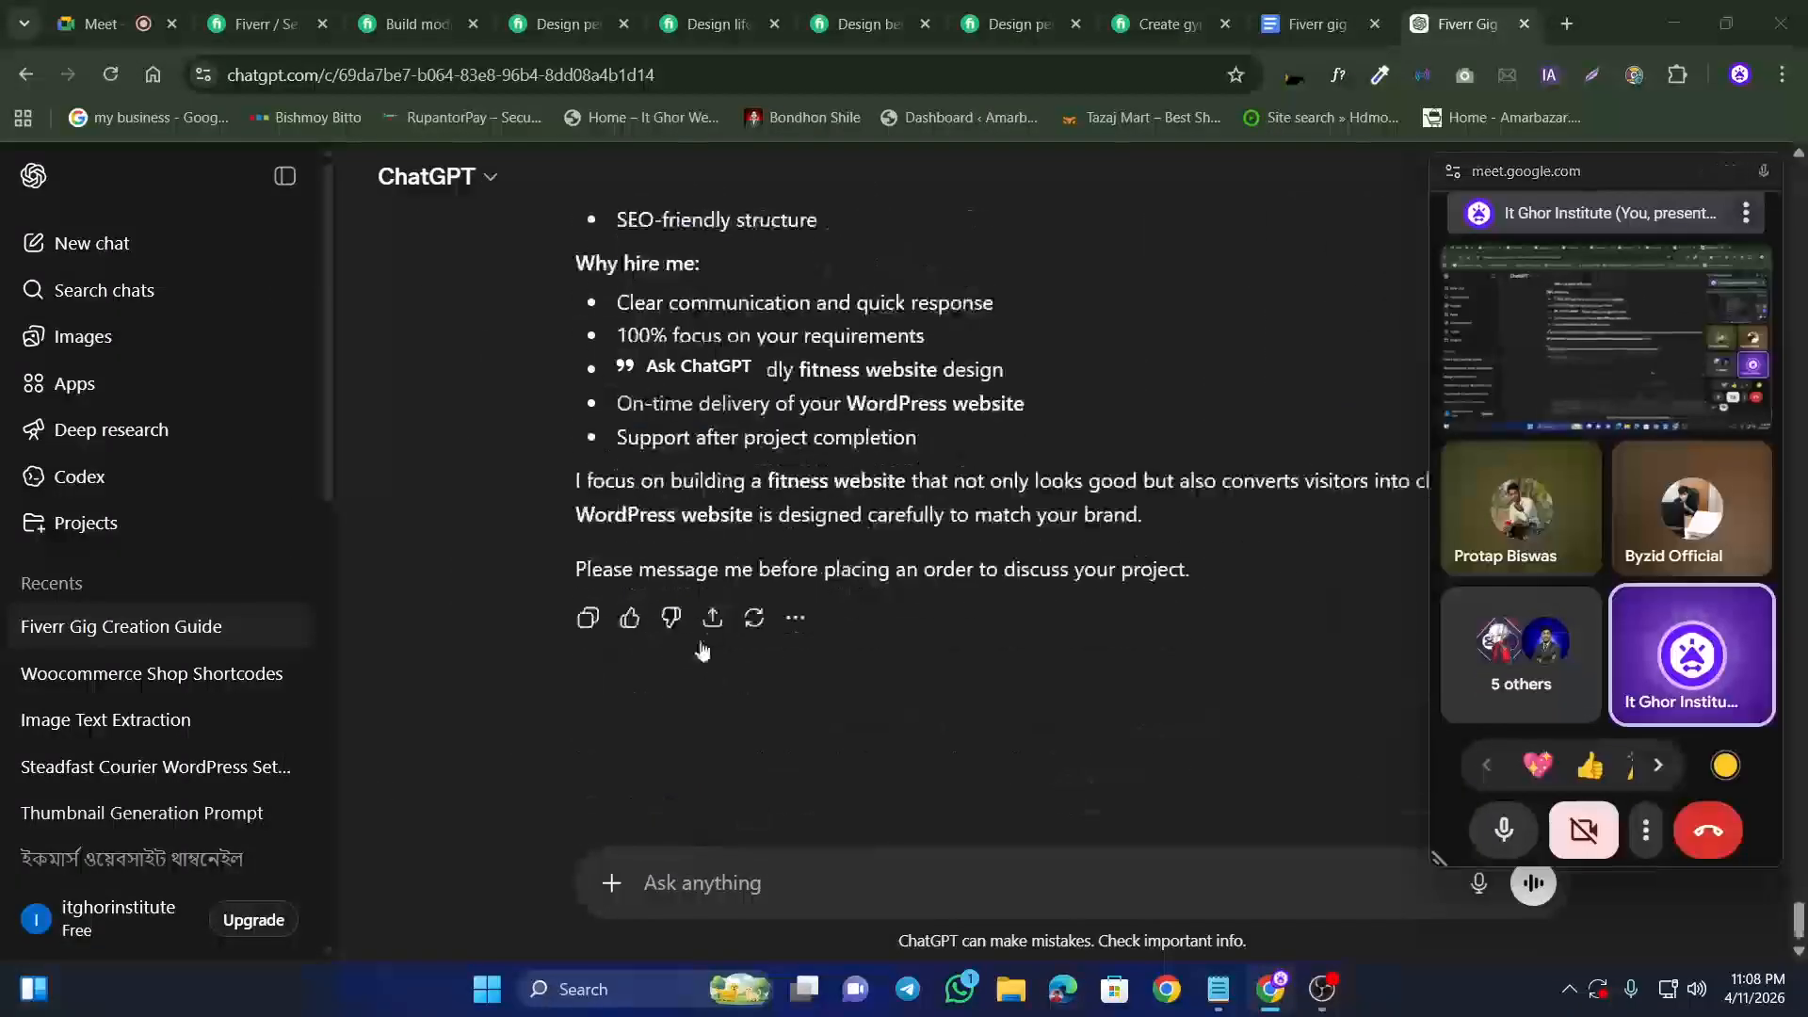
{"action": "left_click", "coordinate": [722, 883]}
{"action": "key", "text": "ctrl+v"}
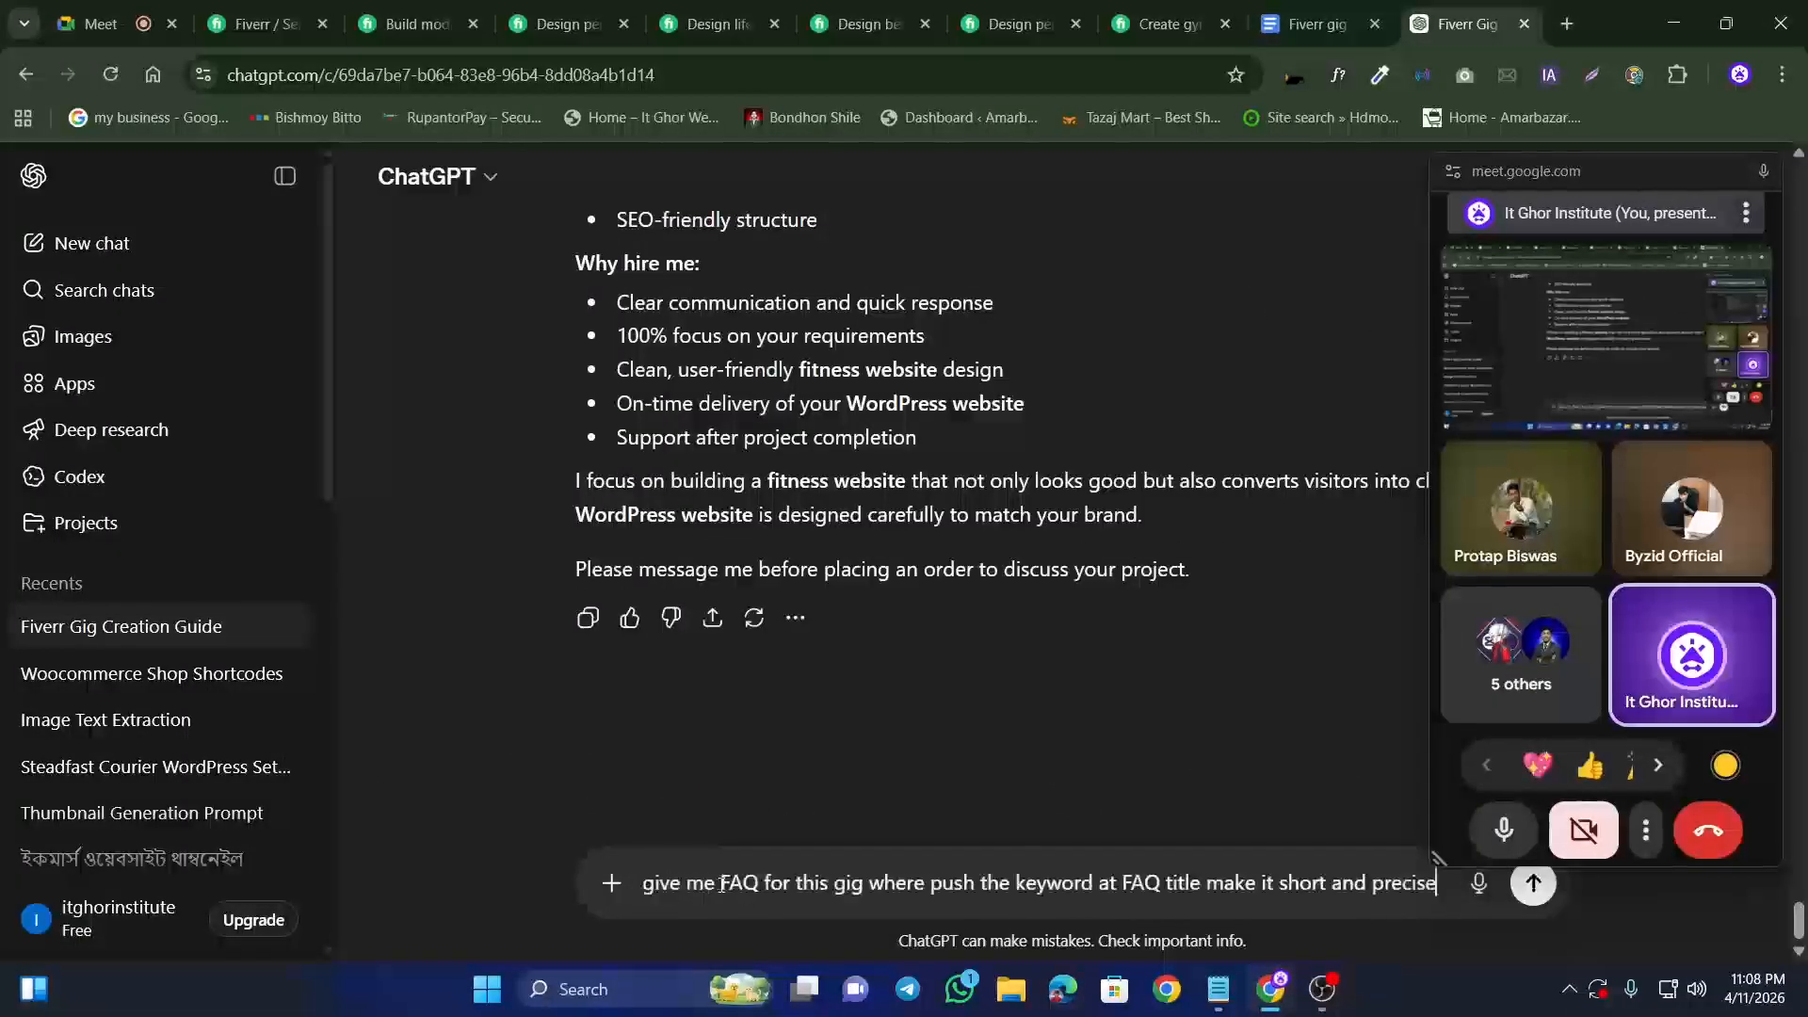
{"action": "key", "text": "Return"}
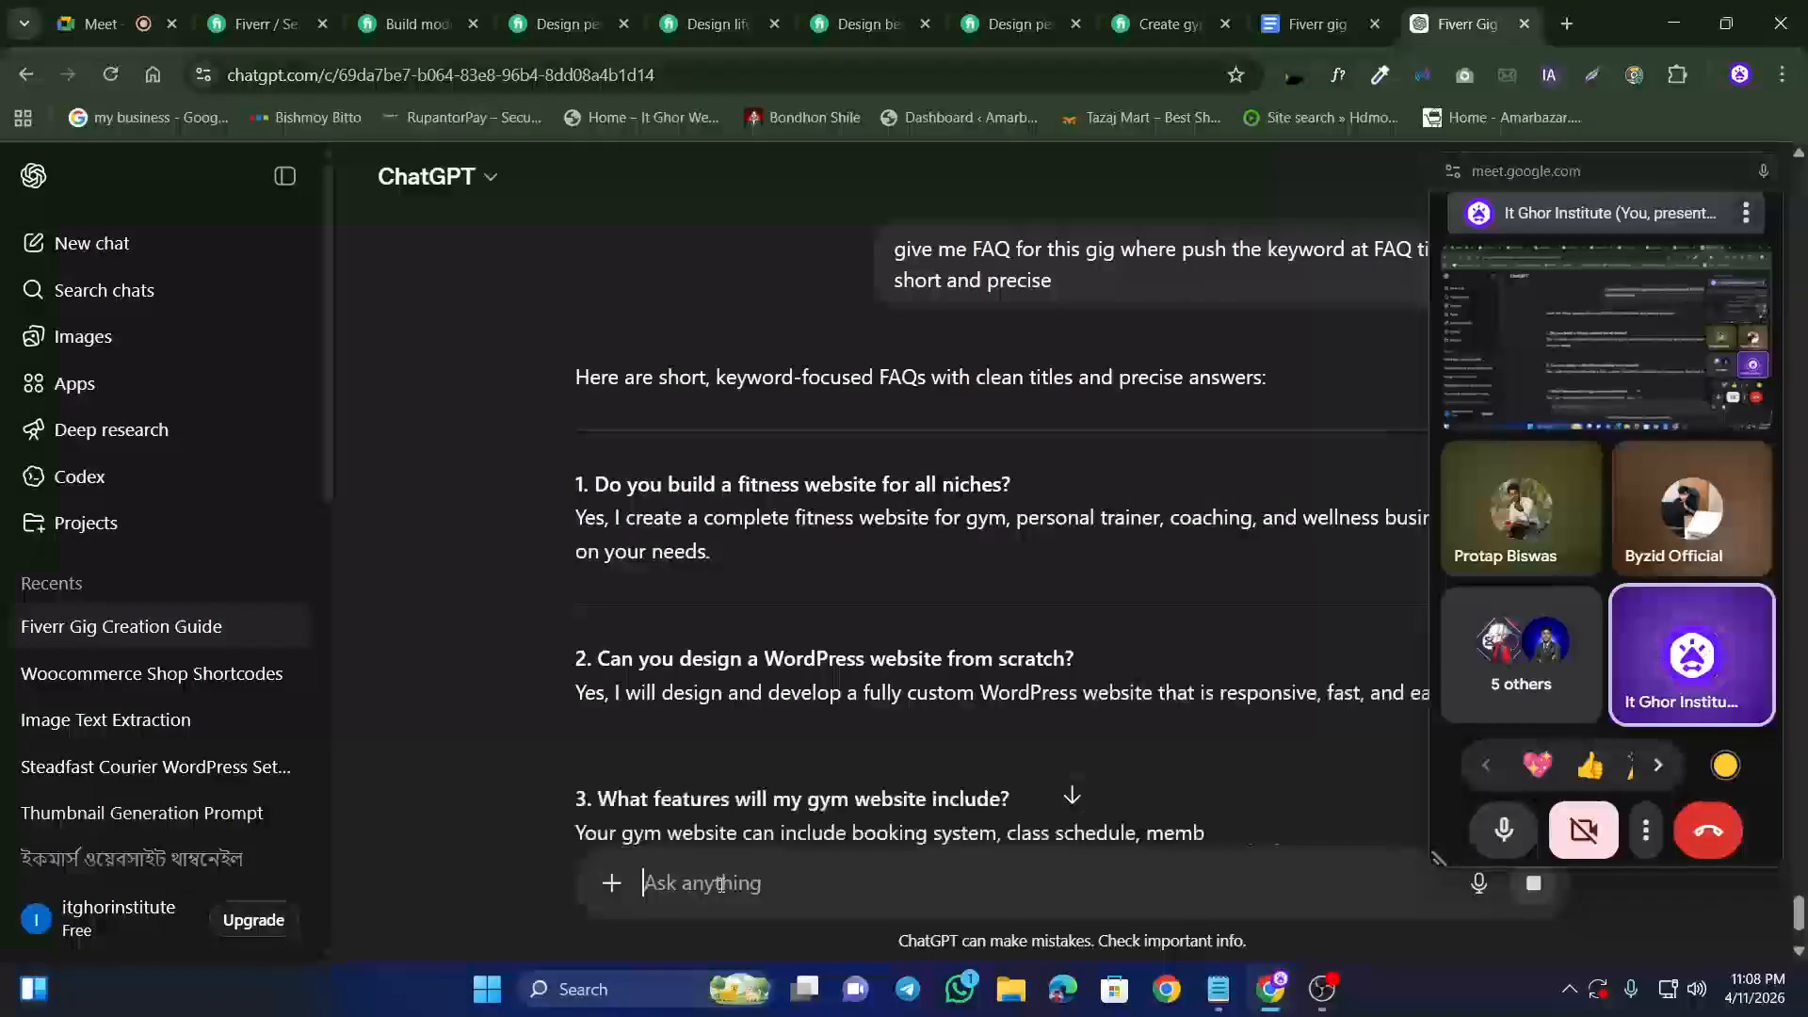
Step: Read through all the generated FAQs, moving the floating call window off the answers
{"action": "scroll", "coordinate": [720, 885], "scroll_direction": "down", "scroll_amount": 5}
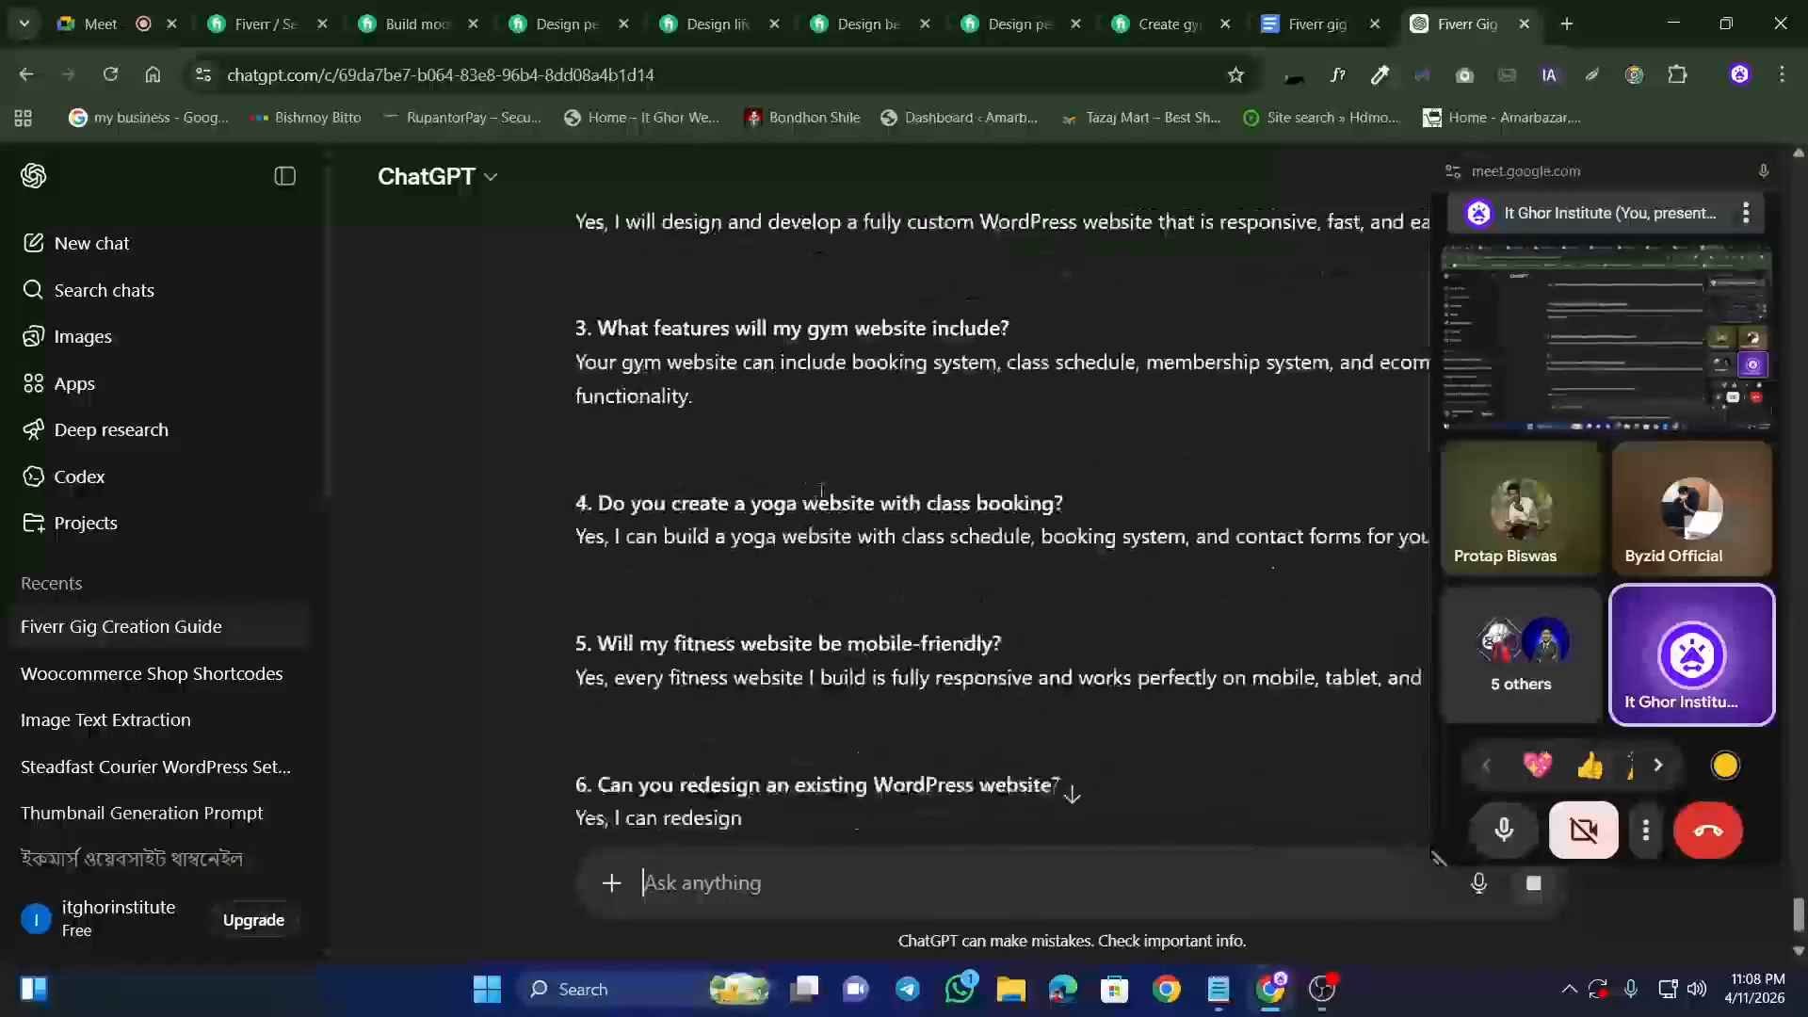
{"action": "left_click_drag", "start_coordinate": [1620, 176], "coordinate": [269, 233]}
{"action": "scroll", "coordinate": [831, 412], "scroll_direction": "down", "scroll_amount": 4}
{"action": "scroll", "coordinate": [754, 433], "scroll_direction": "down", "scroll_amount": 2}
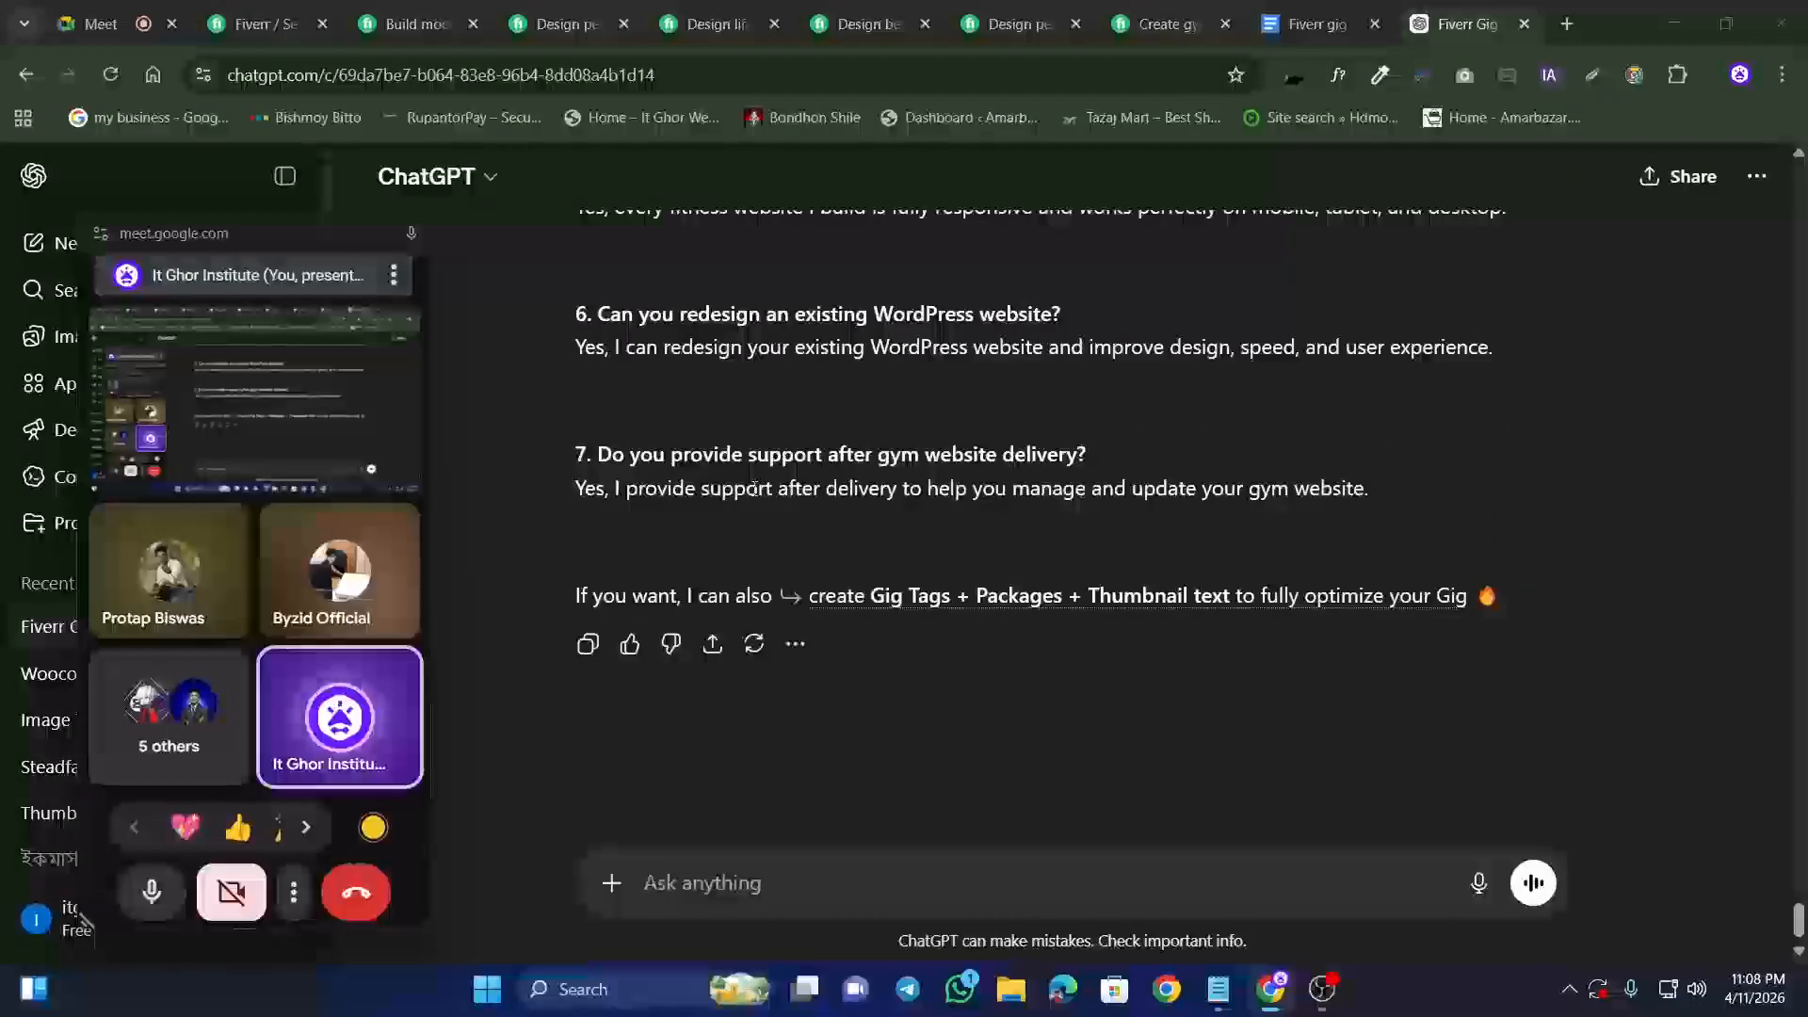
{"action": "scroll", "coordinate": [891, 506], "scroll_direction": "up", "scroll_amount": 3}
{"action": "scroll", "coordinate": [742, 498], "scroll_direction": "up", "scroll_amount": 3}
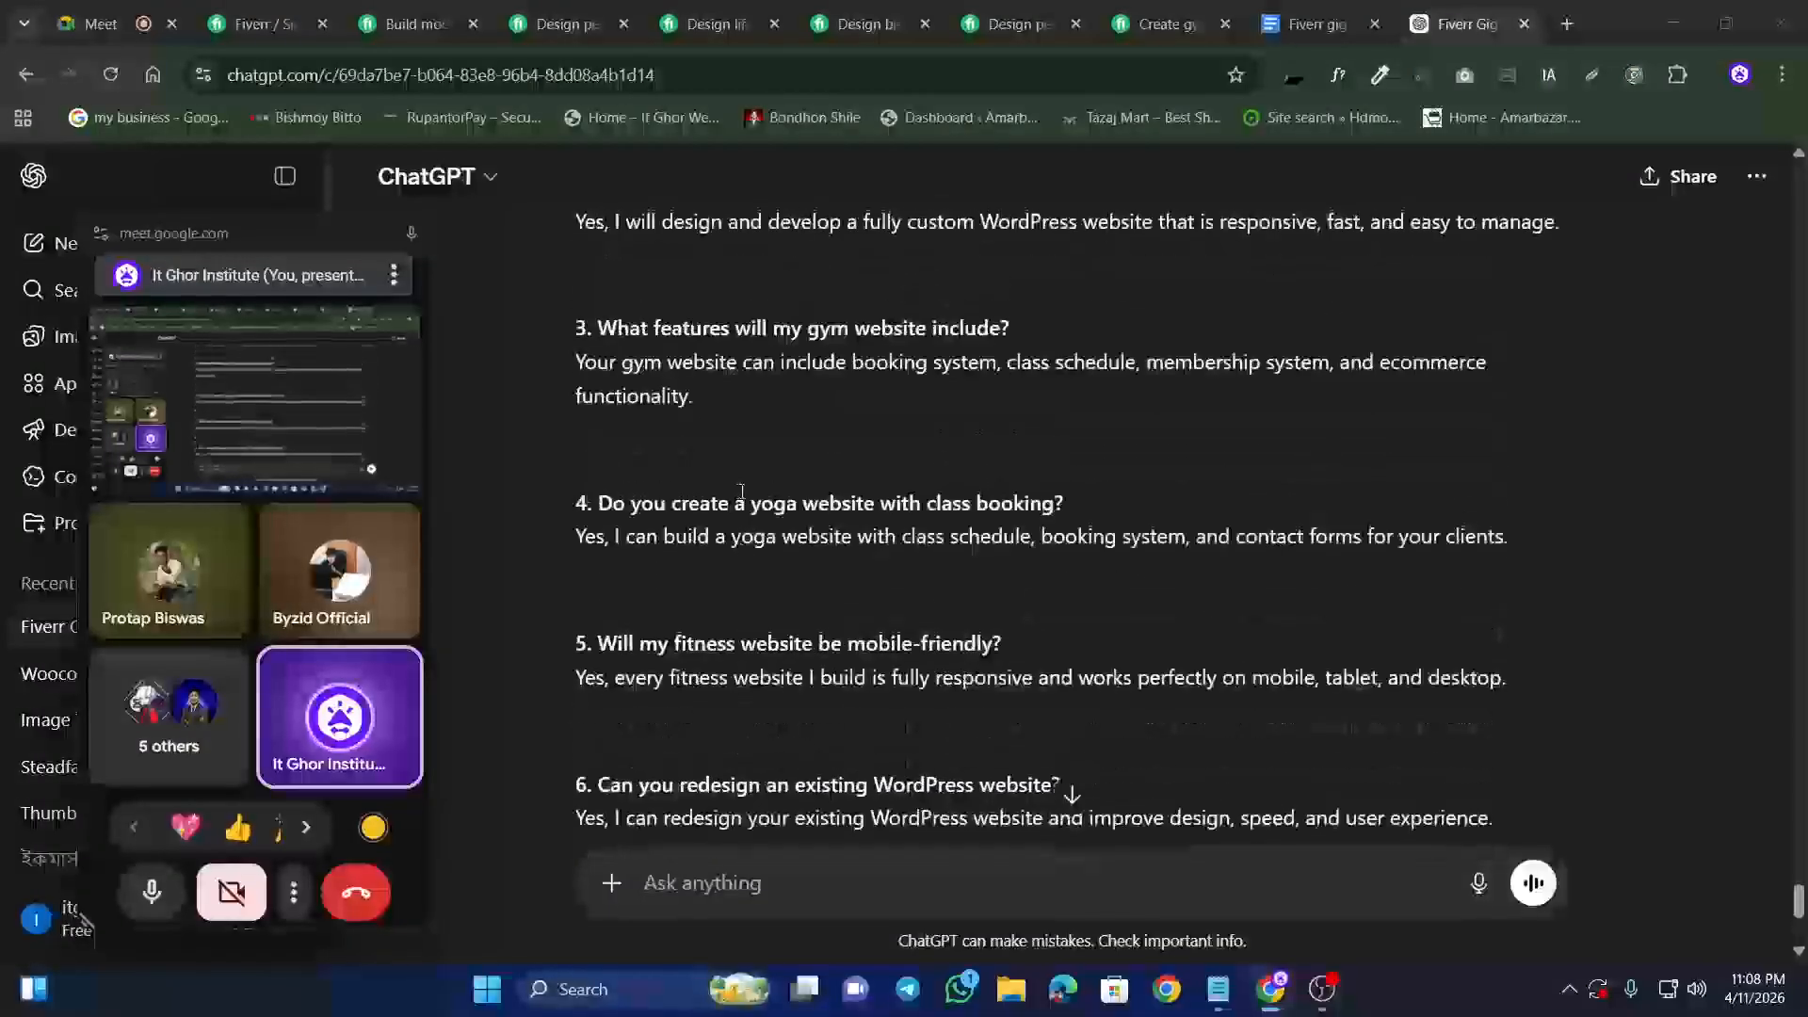
{"action": "scroll", "coordinate": [742, 492], "scroll_direction": "up", "scroll_amount": 5}
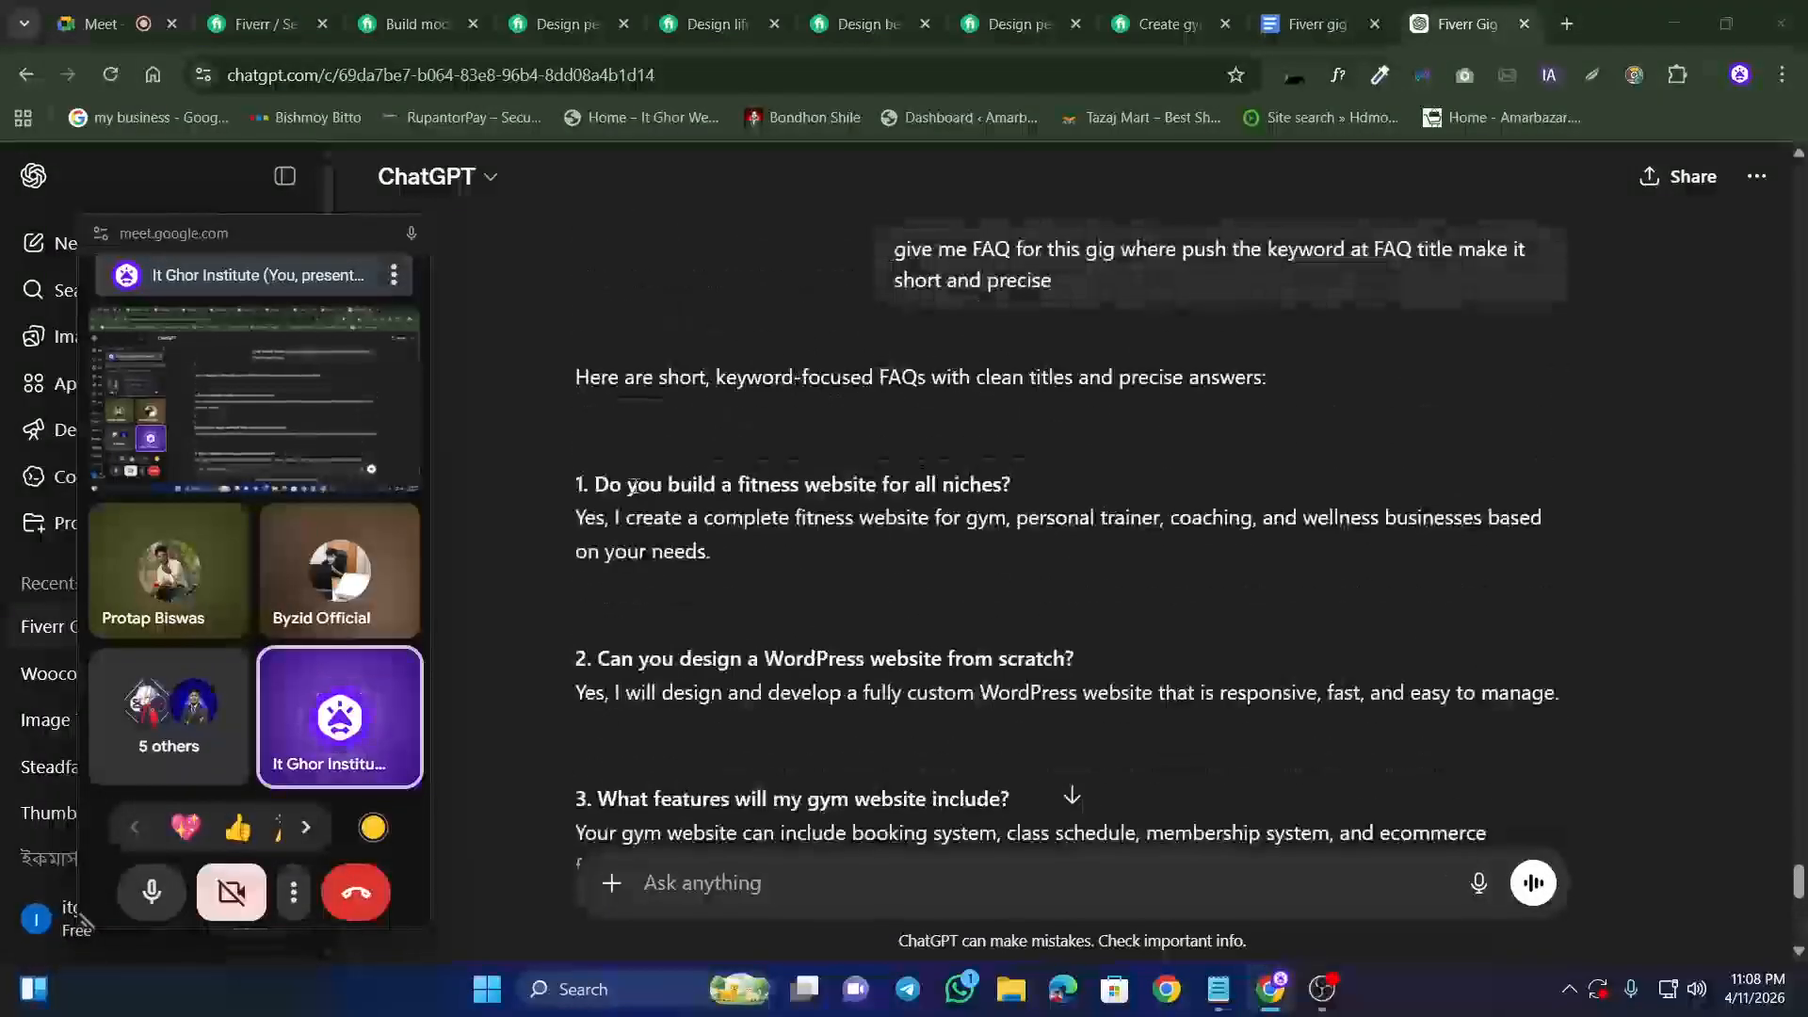
Step: Examine the first FAQ closely, marking its question about fitness website niches and its answer text
{"action": "left_click_drag", "start_coordinate": [594, 486], "coordinate": [1009, 476]}
{"action": "left_click", "coordinate": [684, 481]}
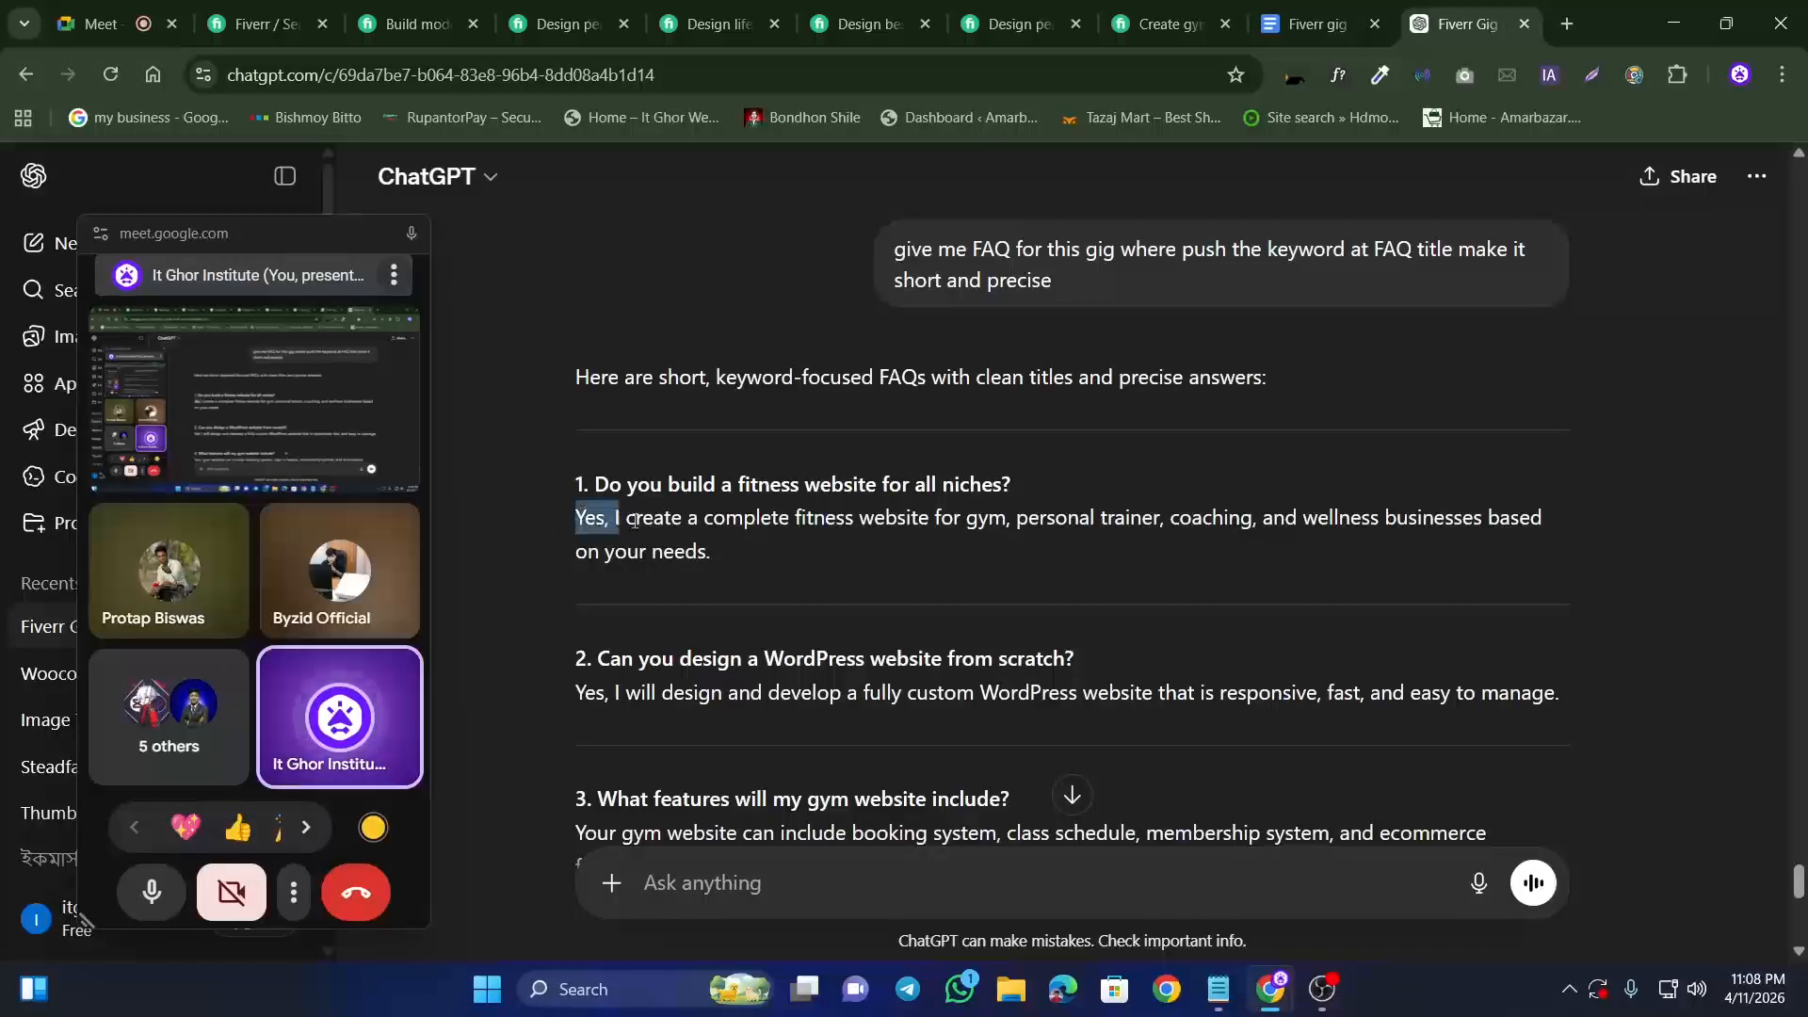
{"action": "left_click_drag", "start_coordinate": [723, 524], "coordinate": [841, 528]}
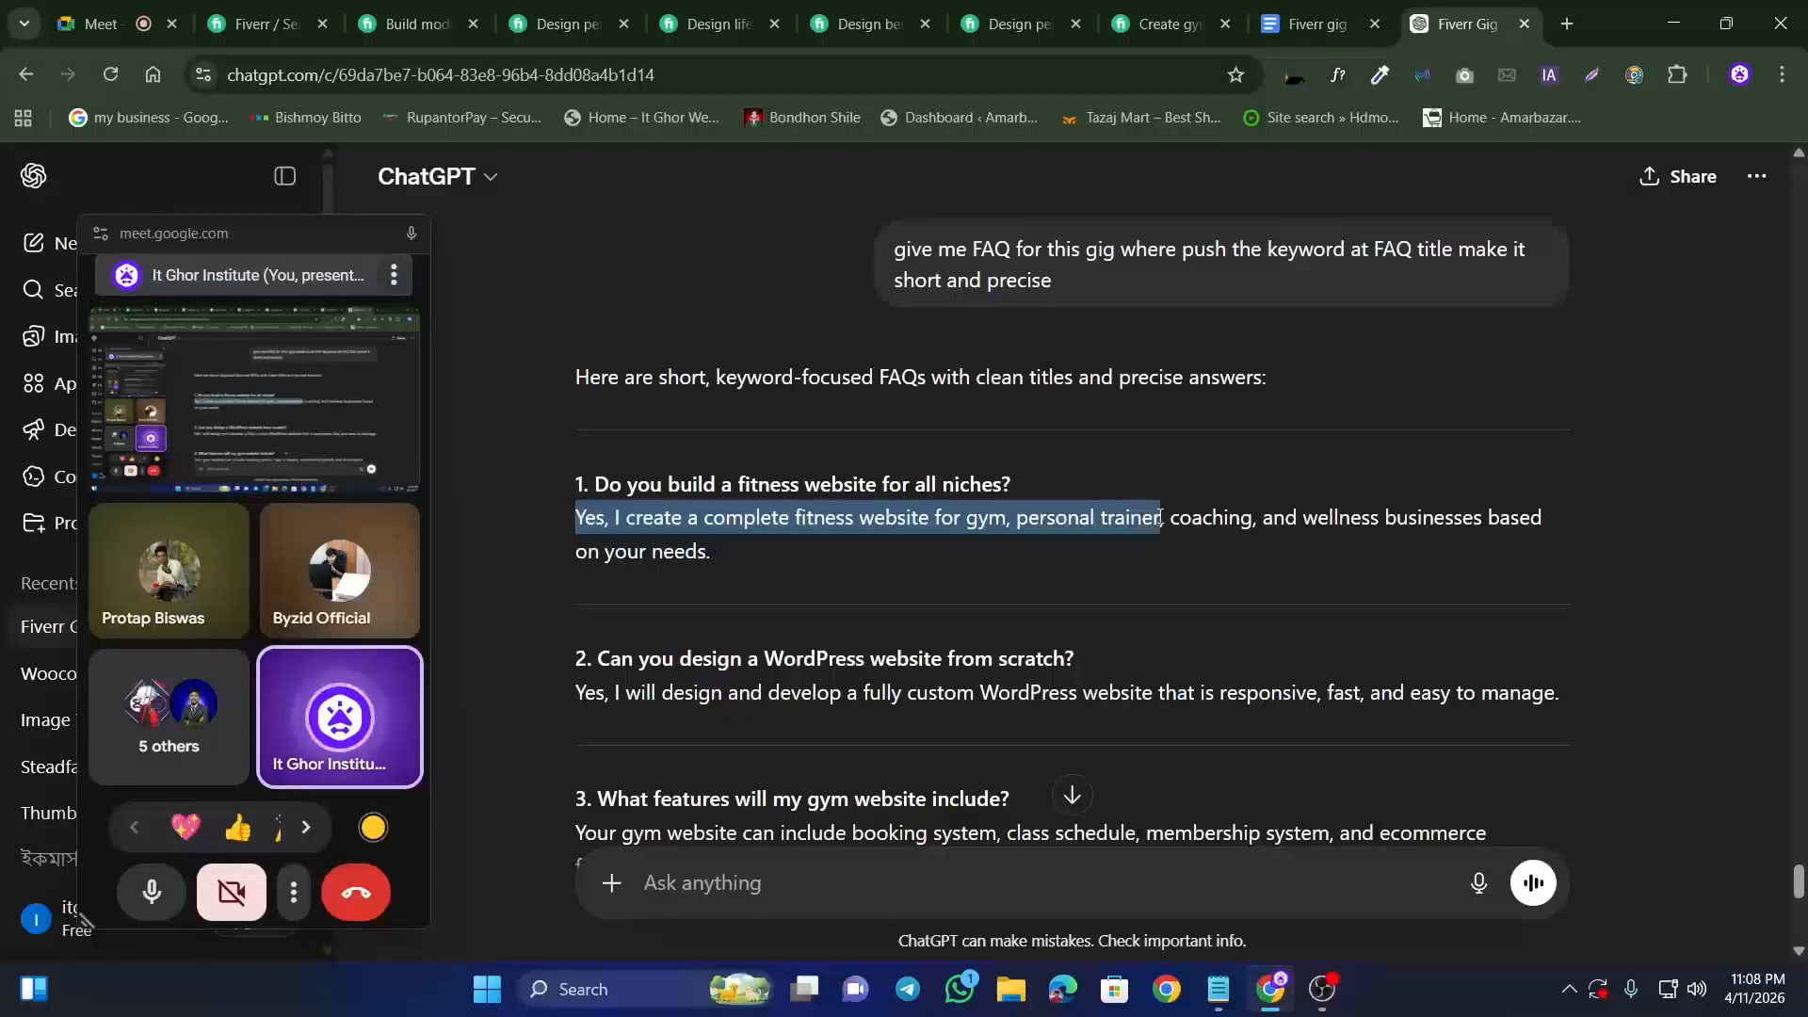
{"action": "left_click_drag", "start_coordinate": [1236, 516], "coordinate": [720, 556]}
{"action": "left_click", "coordinate": [846, 520]}
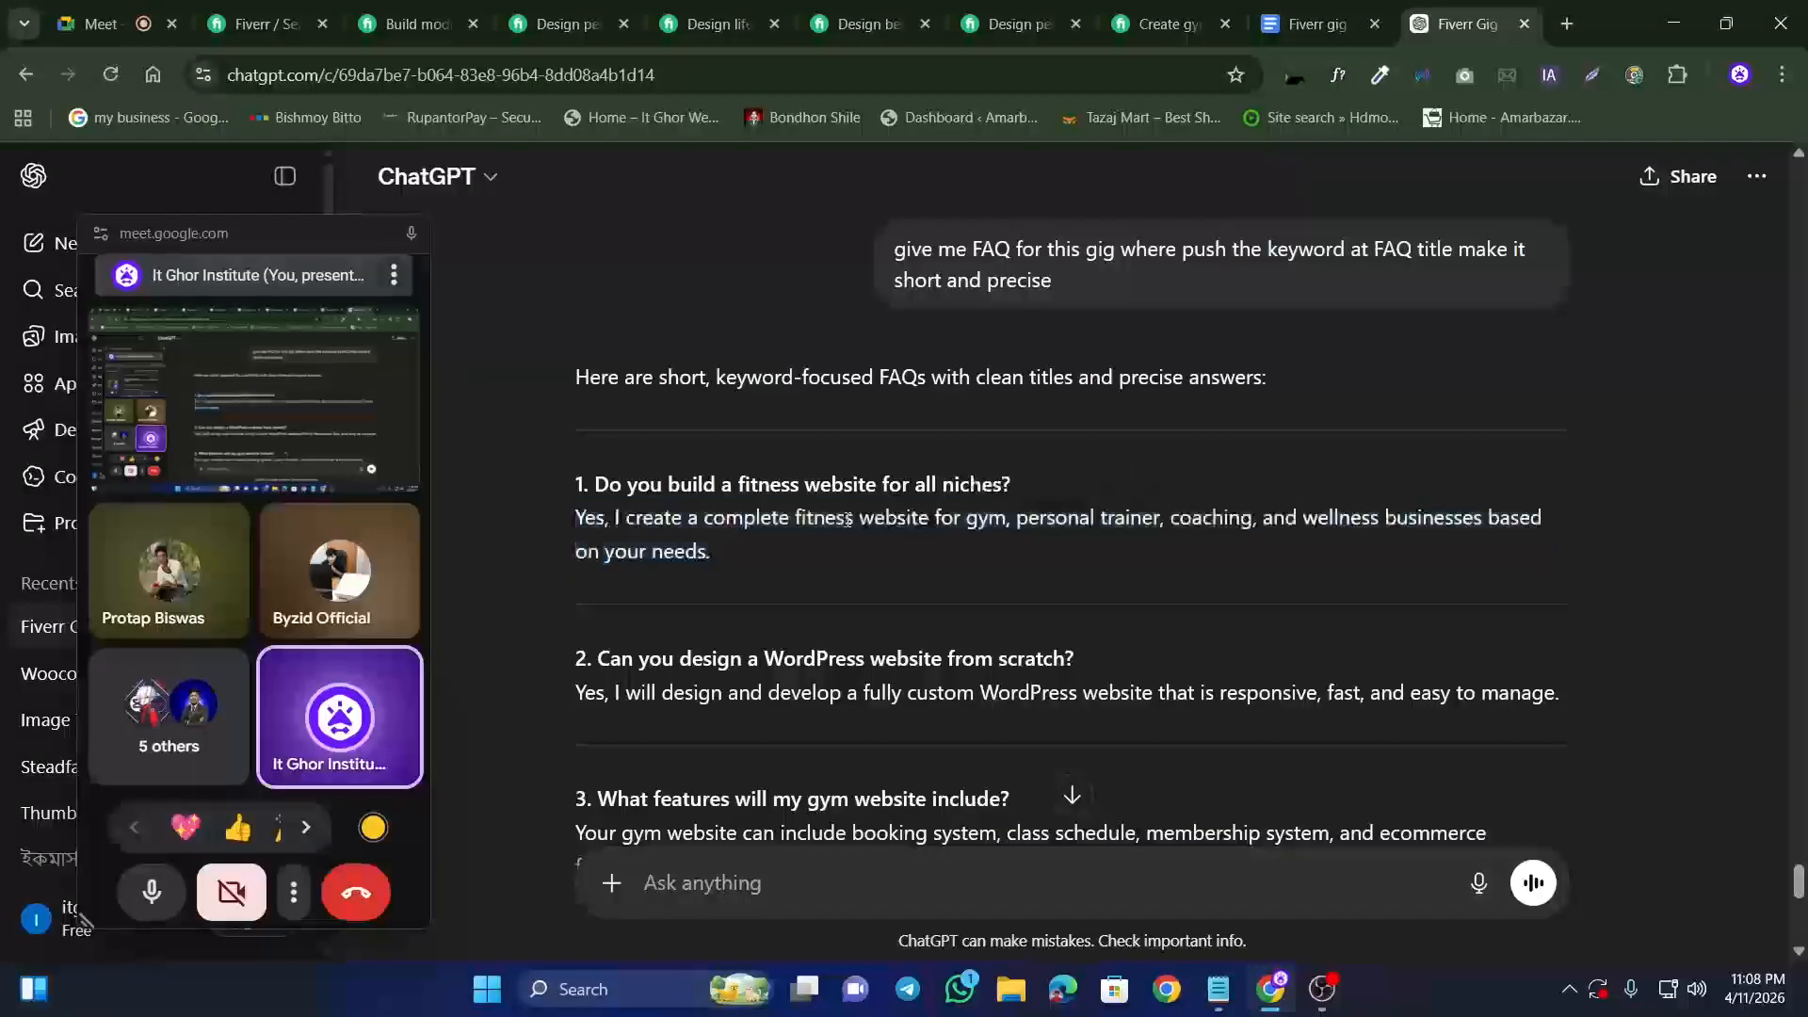
{"action": "scroll", "coordinate": [765, 515], "scroll_direction": "down", "scroll_amount": 4}
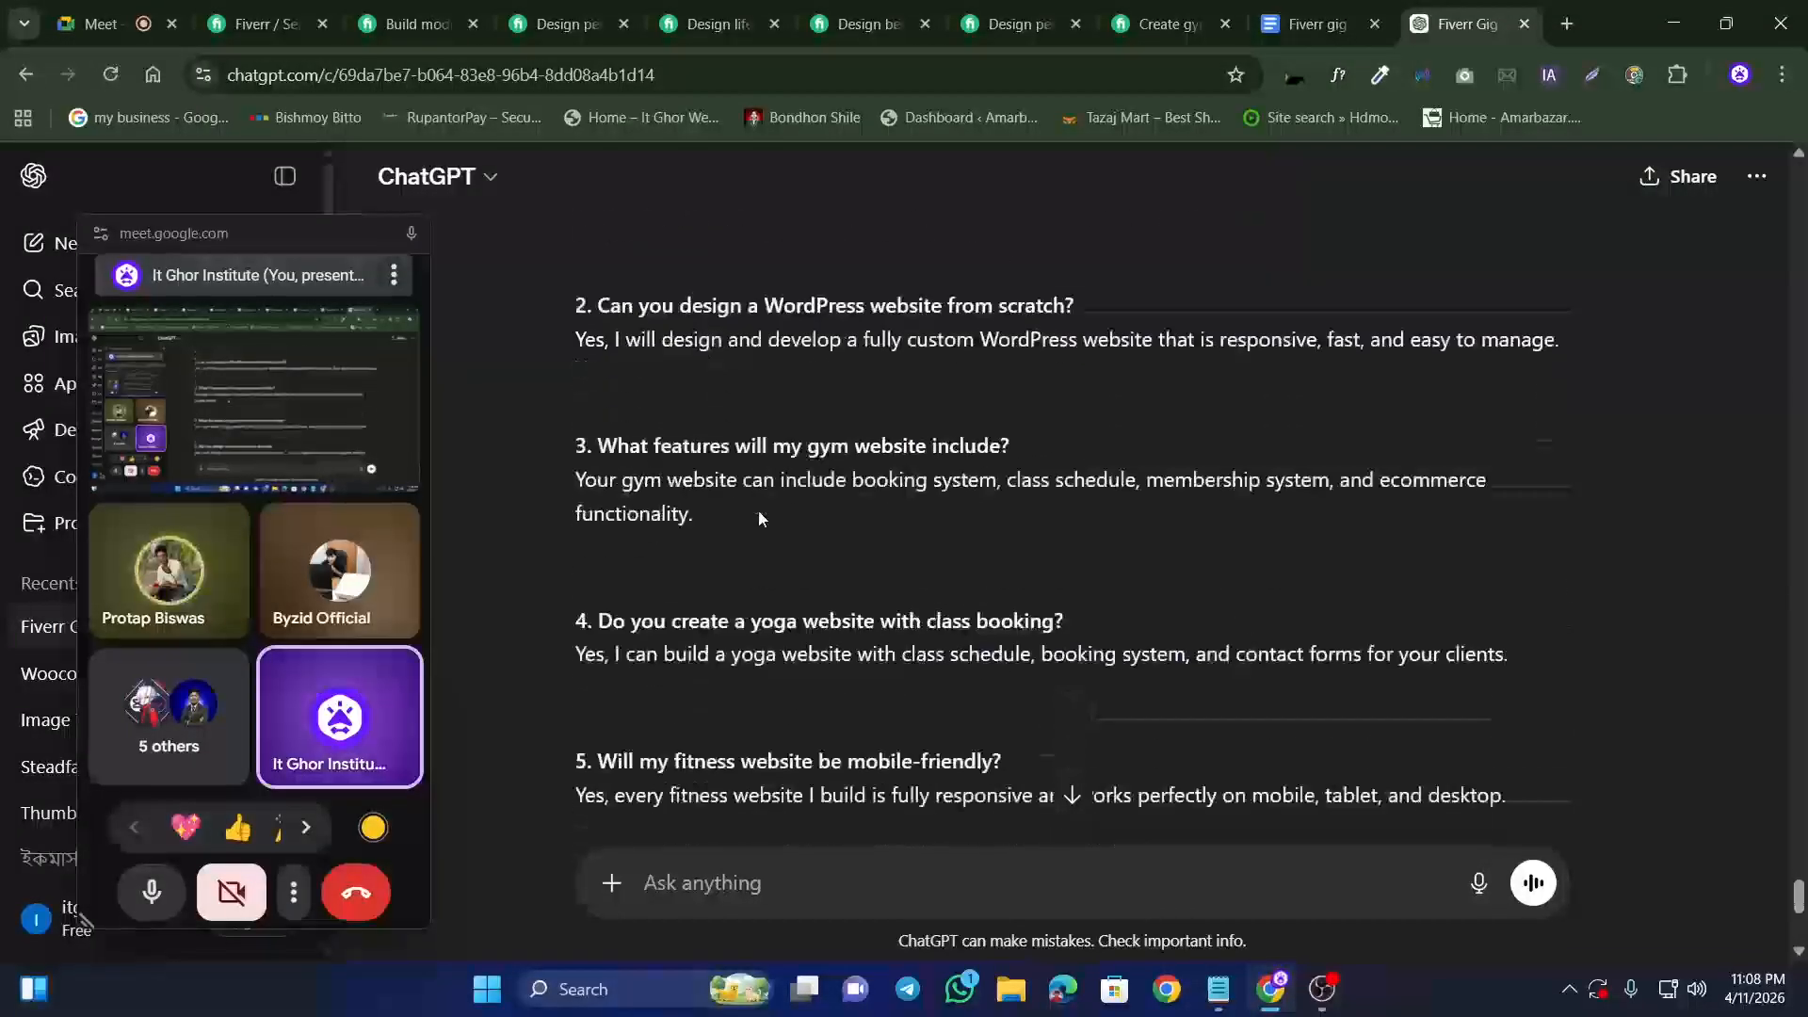
{"action": "scroll", "coordinate": [659, 517], "scroll_direction": "up", "scroll_amount": 5}
{"action": "scroll", "coordinate": [589, 597], "scroll_direction": "down", "scroll_amount": 1}
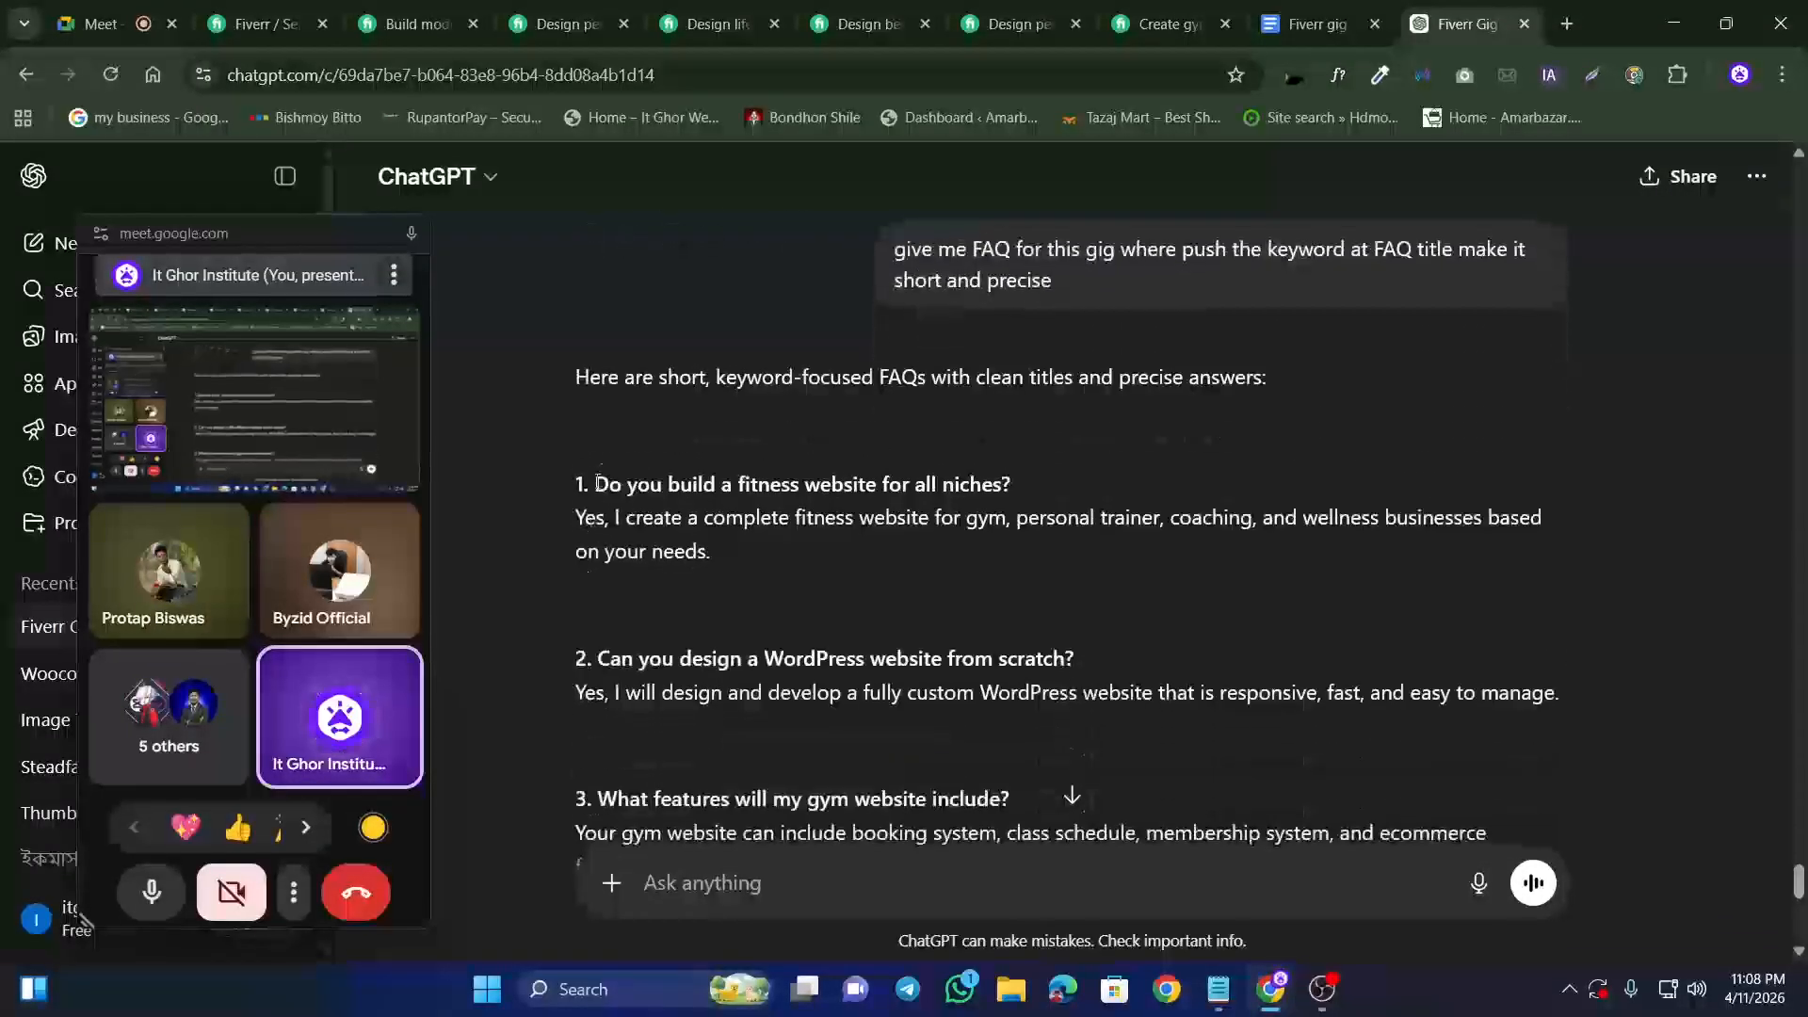
{"action": "left_click_drag", "start_coordinate": [597, 478], "coordinate": [1033, 481]}
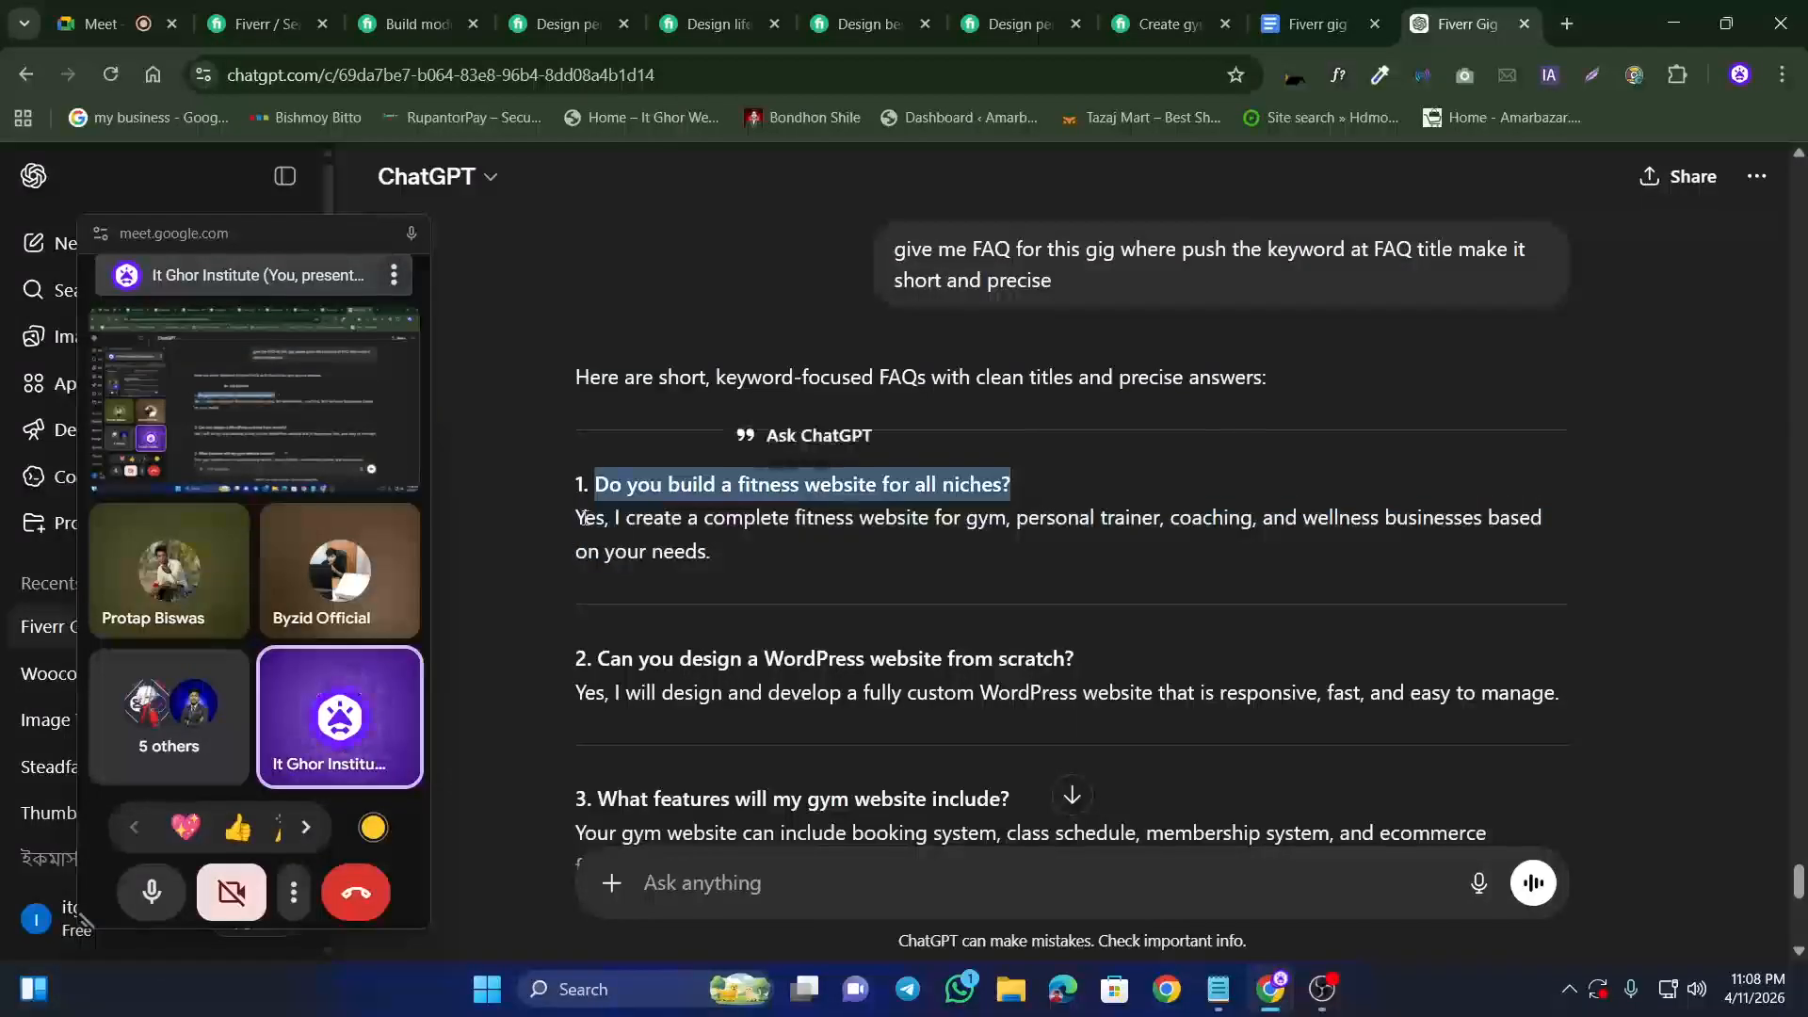
{"action": "left_click_drag", "start_coordinate": [578, 516], "coordinate": [714, 568]}
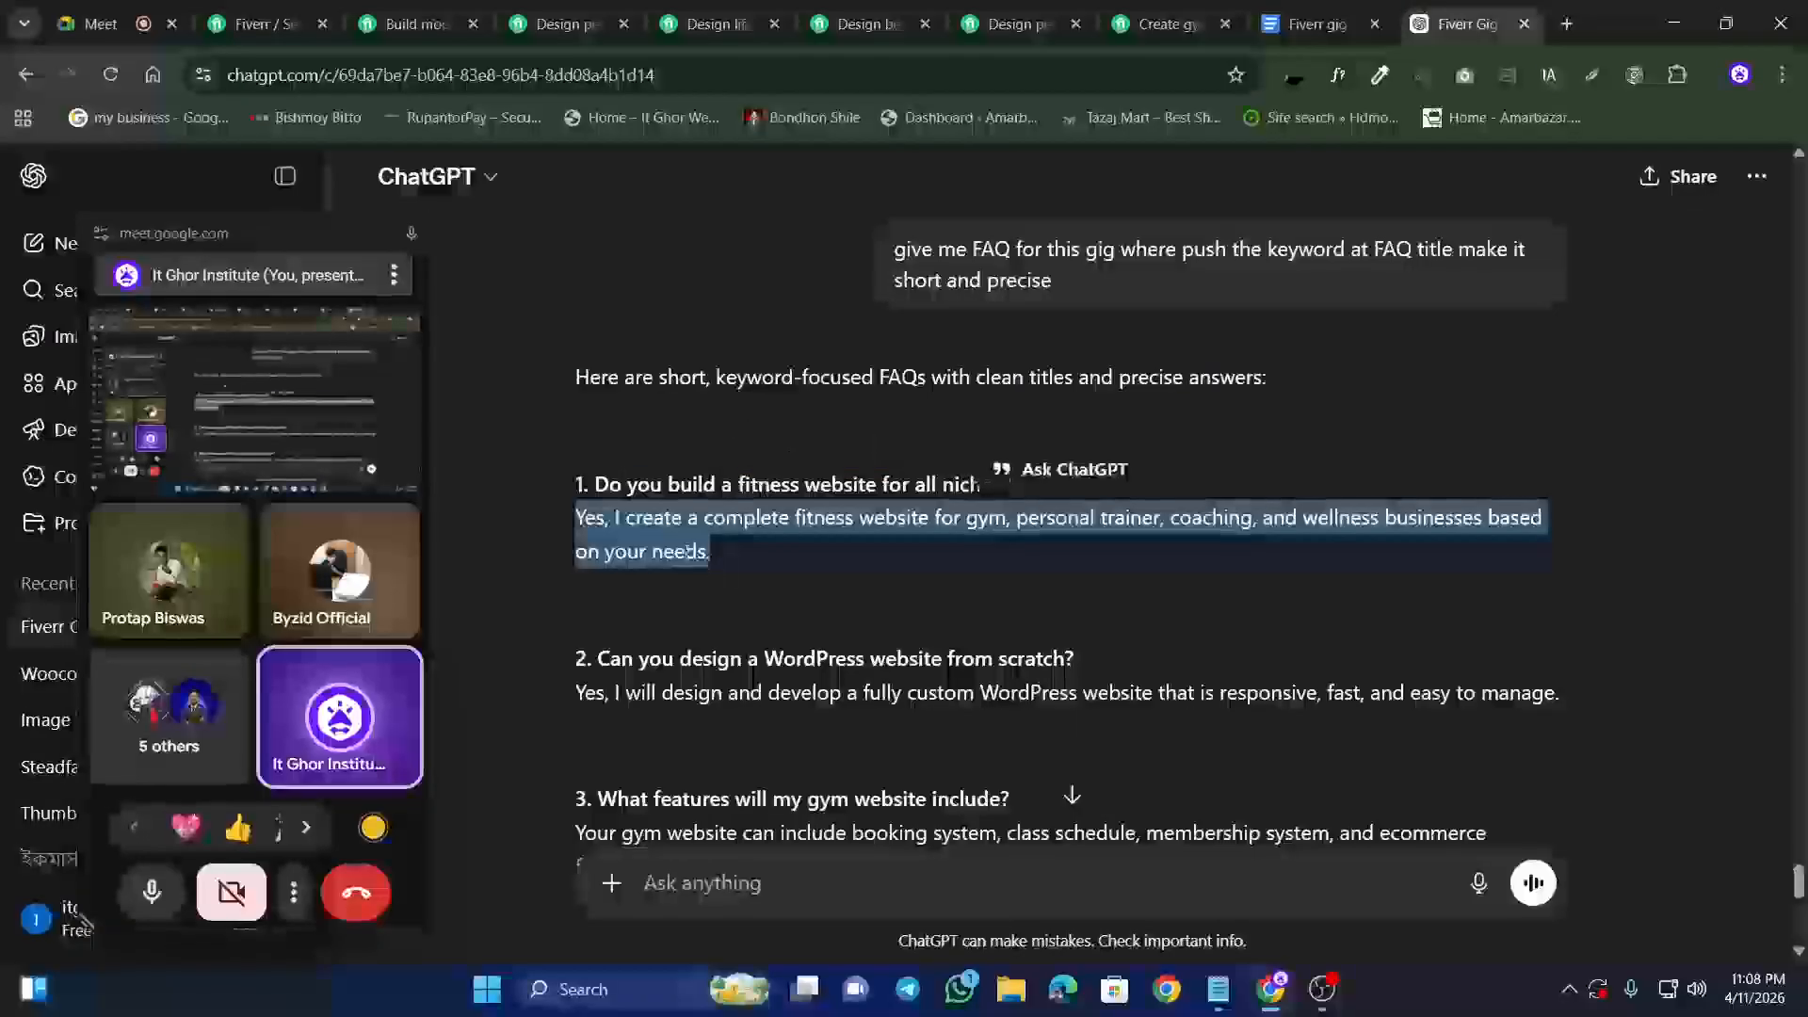
Step: Copy the generated FAQs from question 1 through the answer to question 7
{"action": "scroll", "coordinate": [676, 570], "scroll_direction": "down", "scroll_amount": 5}
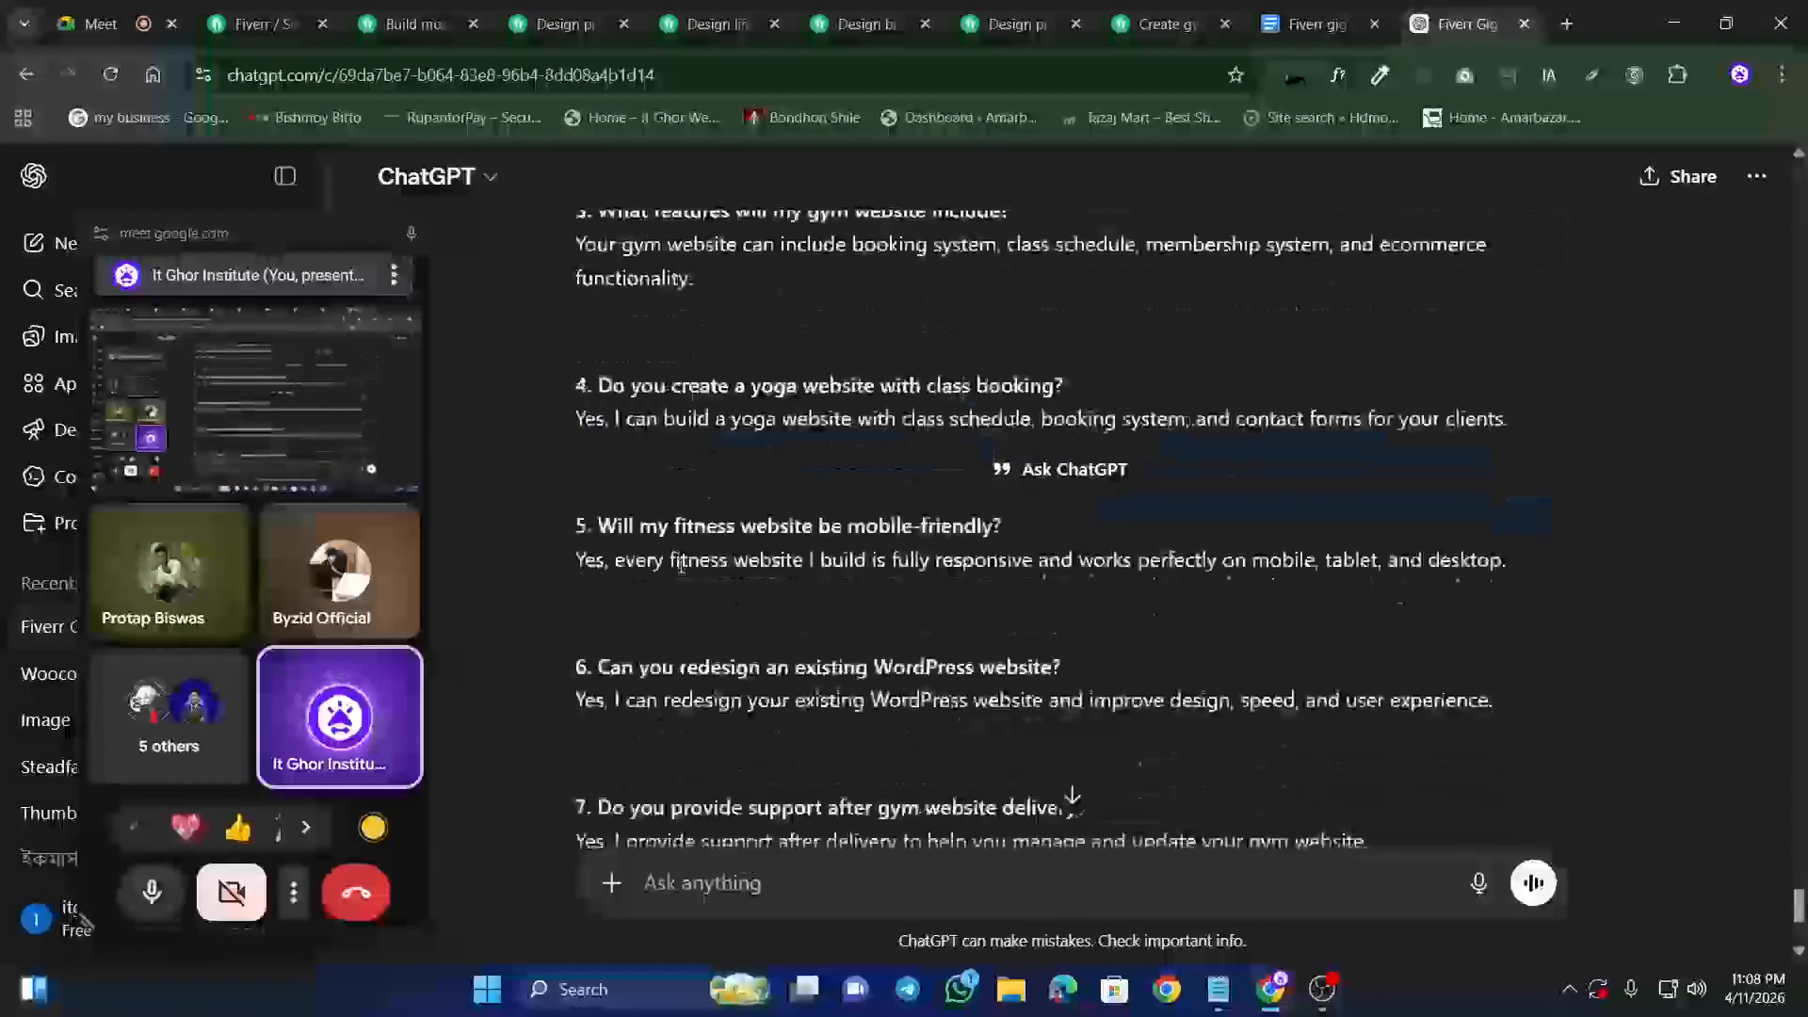
{"action": "scroll", "coordinate": [681, 565], "scroll_direction": "down", "scroll_amount": 2}
{"action": "scroll", "coordinate": [641, 561], "scroll_direction": "up", "scroll_amount": 5}
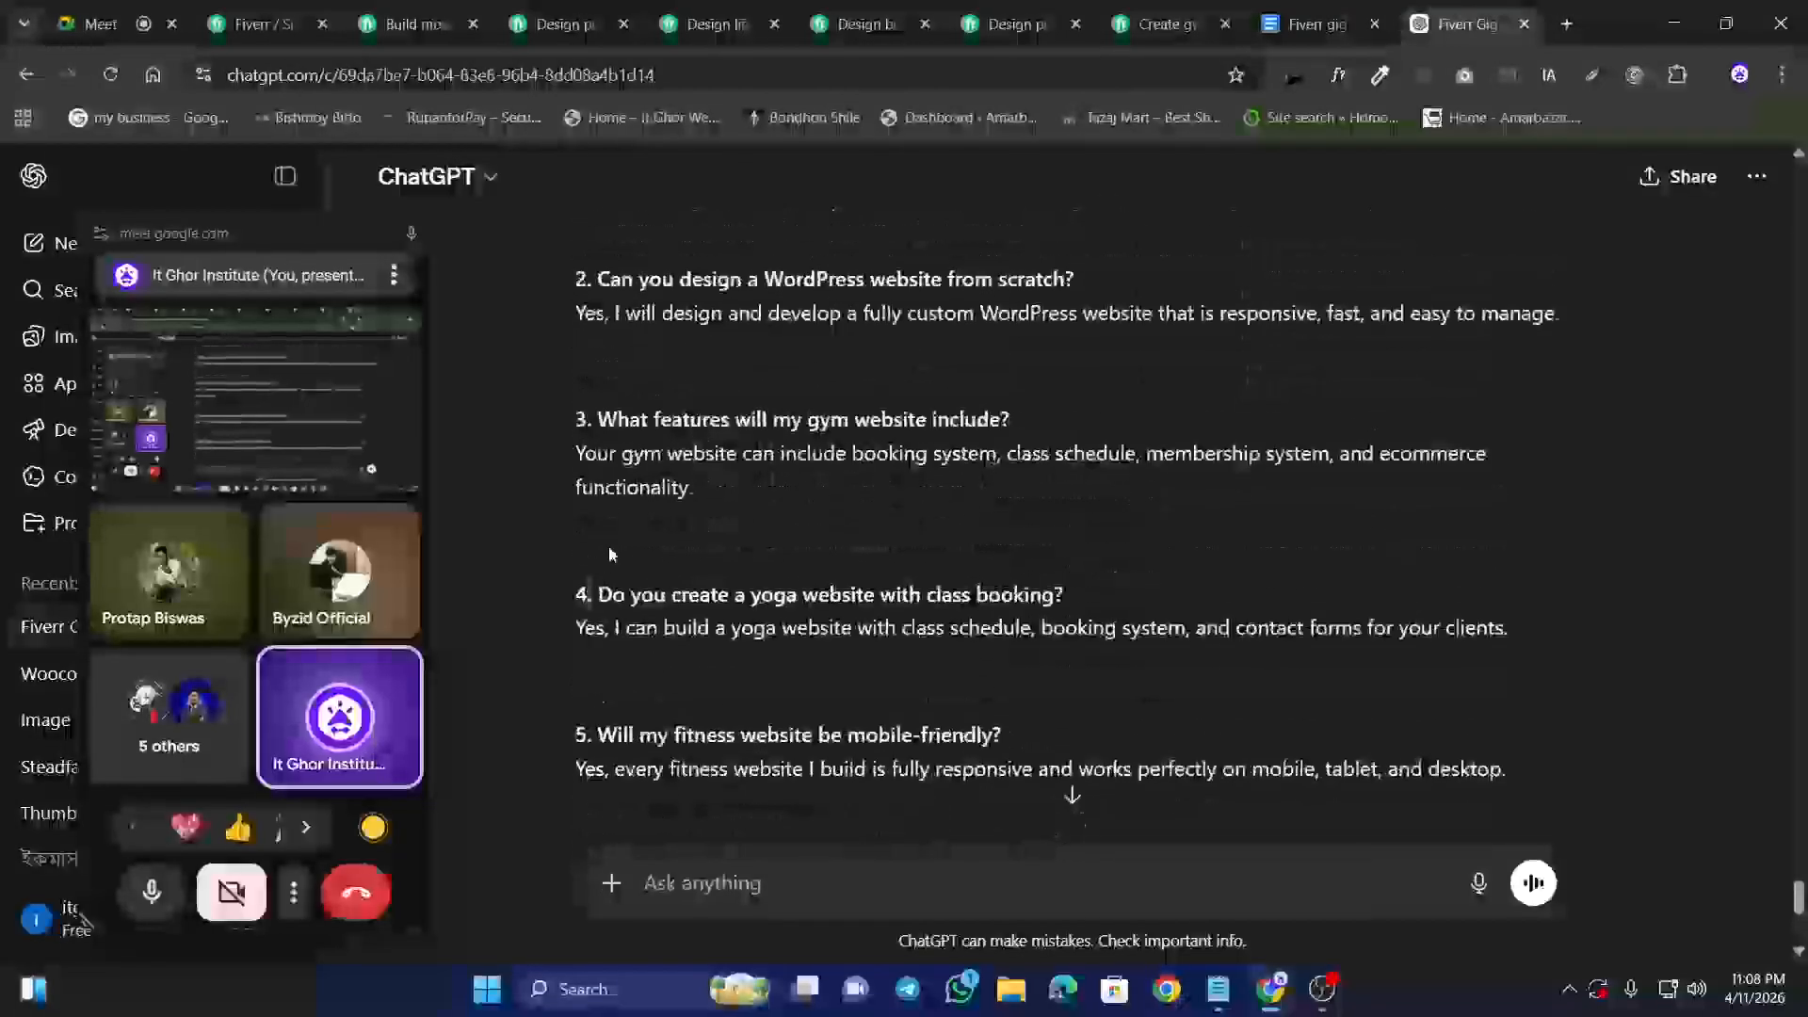
{"action": "scroll", "coordinate": [602, 537], "scroll_direction": "up", "scroll_amount": 5}
{"action": "scroll", "coordinate": [584, 423], "scroll_direction": "down", "scroll_amount": 3}
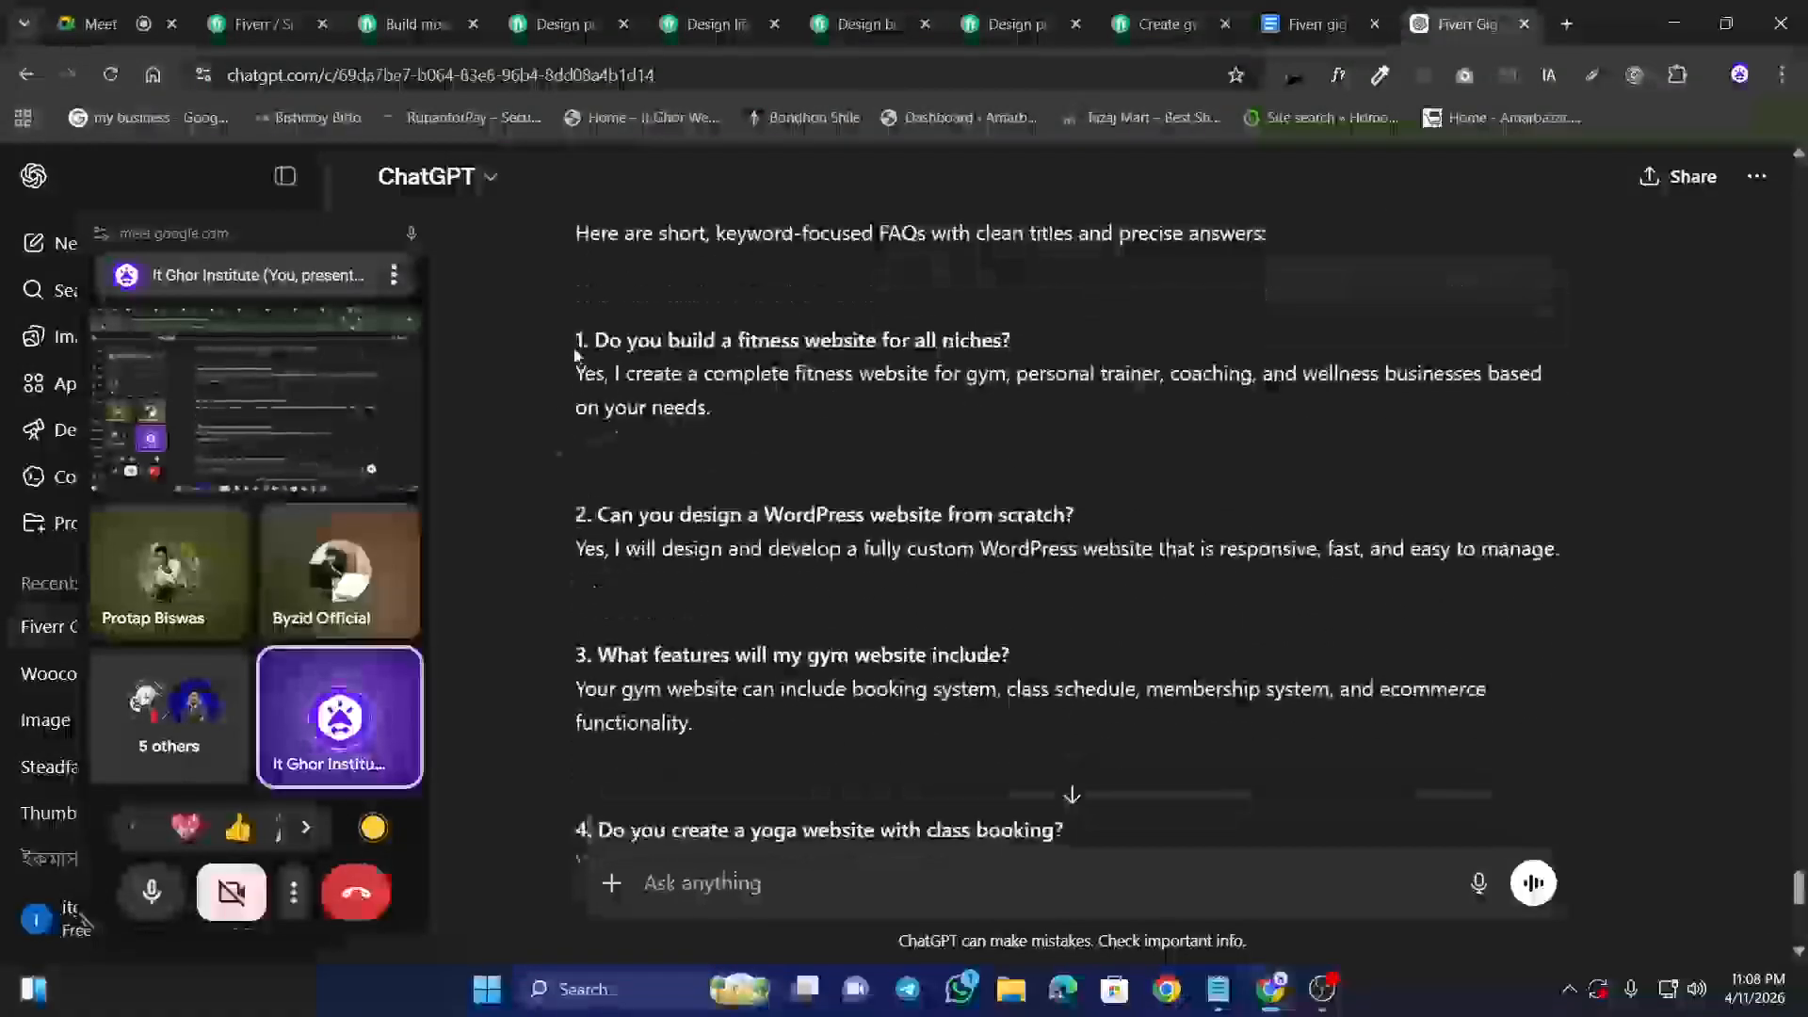
{"action": "left_click_drag", "start_coordinate": [575, 354], "coordinate": [1370, 583]}
{"action": "scroll", "coordinate": [739, 364], "scroll_direction": "down", "scroll_amount": 5}
{"action": "scroll", "coordinate": [749, 377], "scroll_direction": "down", "scroll_amount": 2}
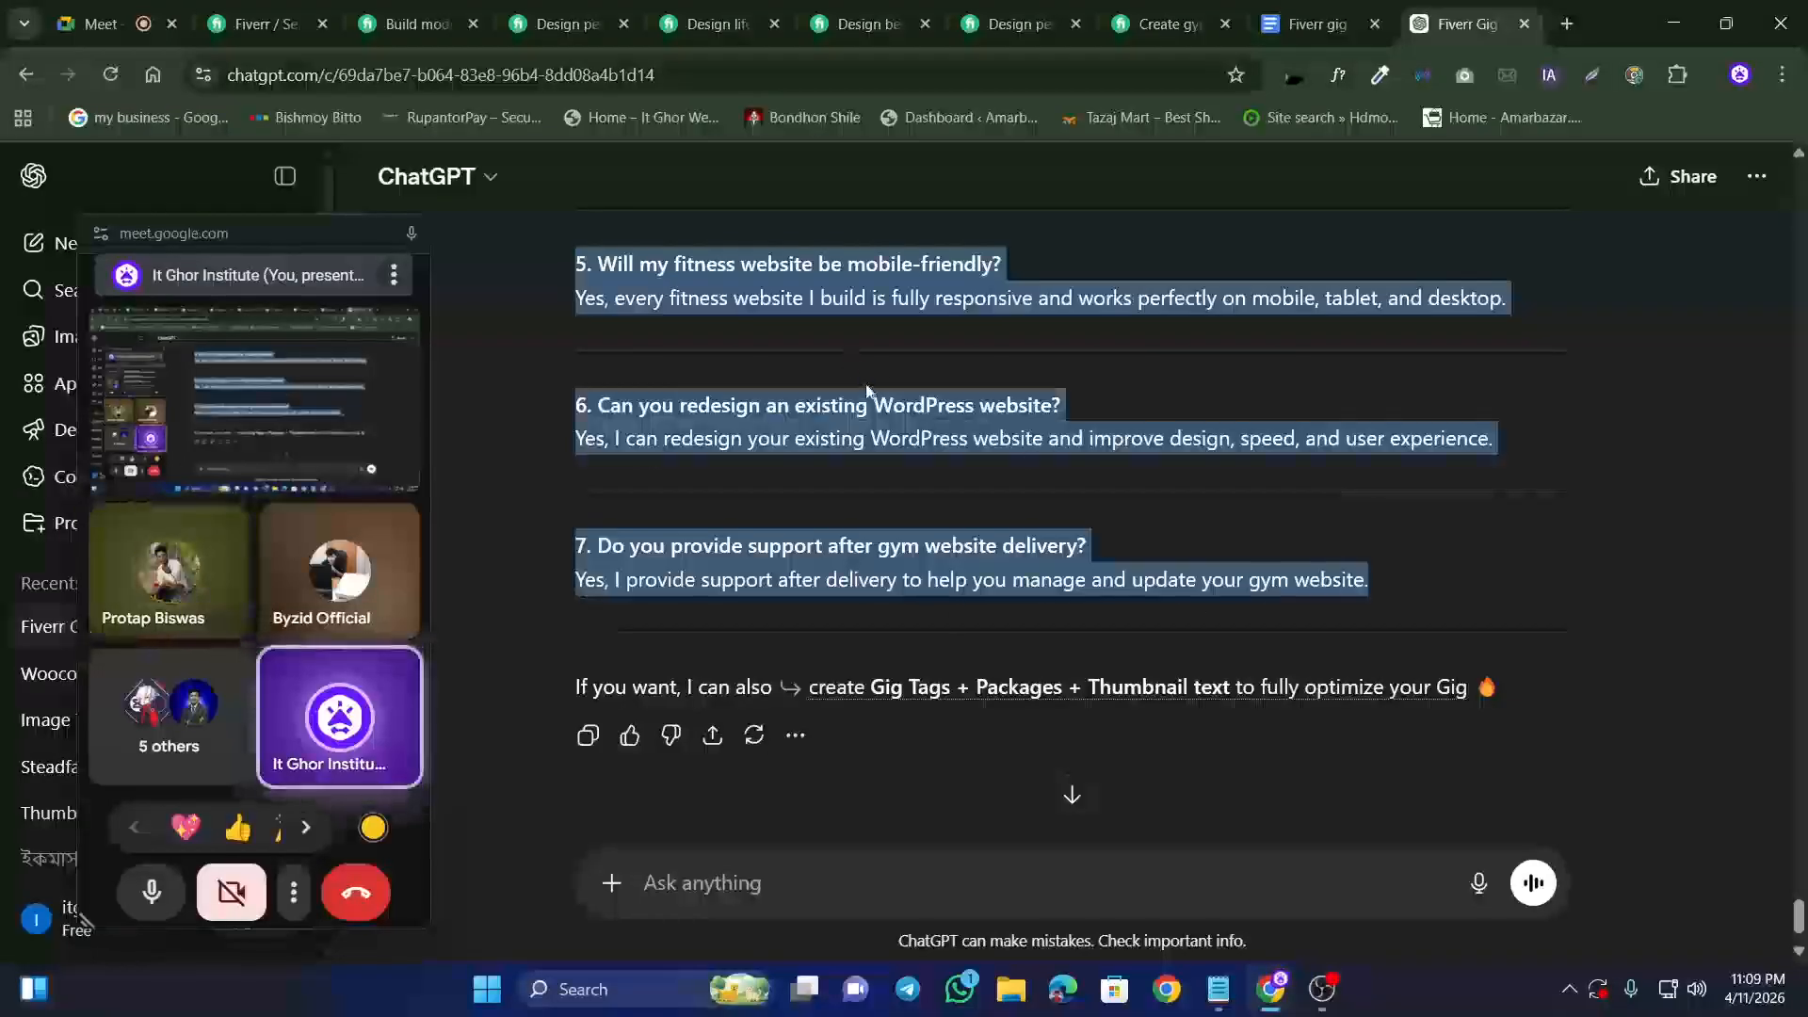
{"action": "right_click", "coordinate": [910, 407]}
{"action": "left_click", "coordinate": [930, 412]}
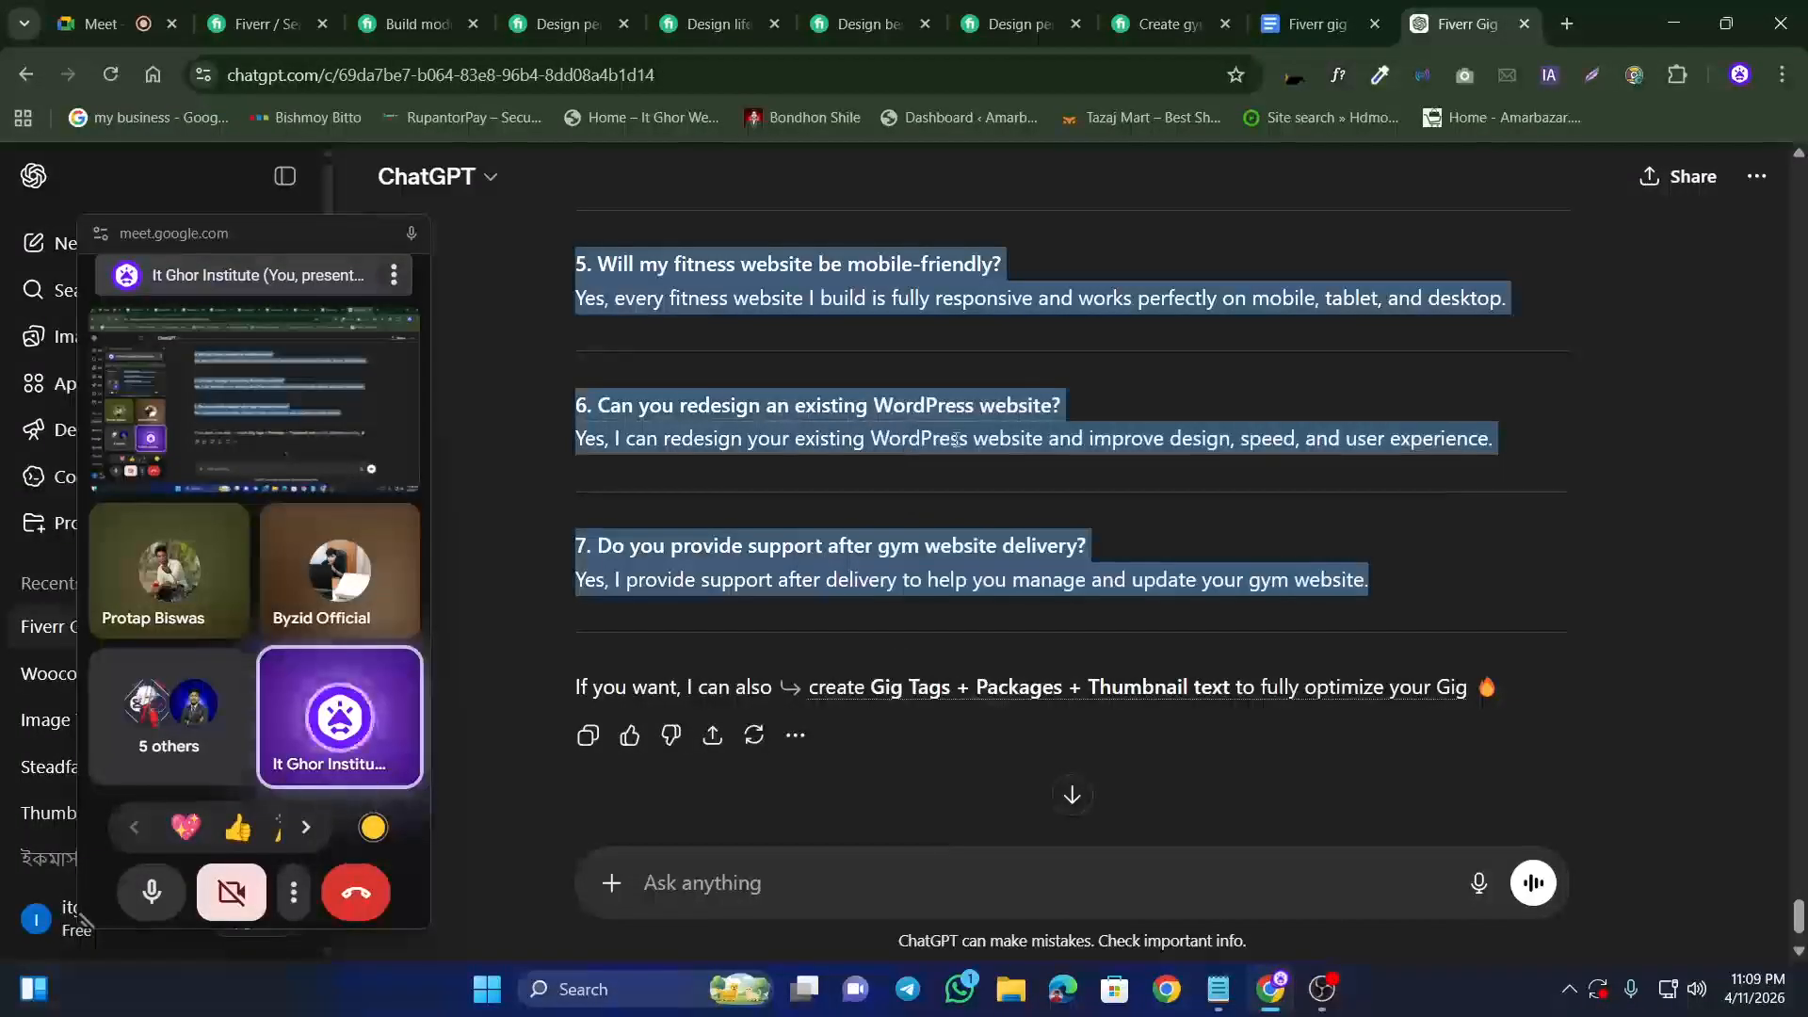
{"action": "left_click", "coordinate": [892, 448]}
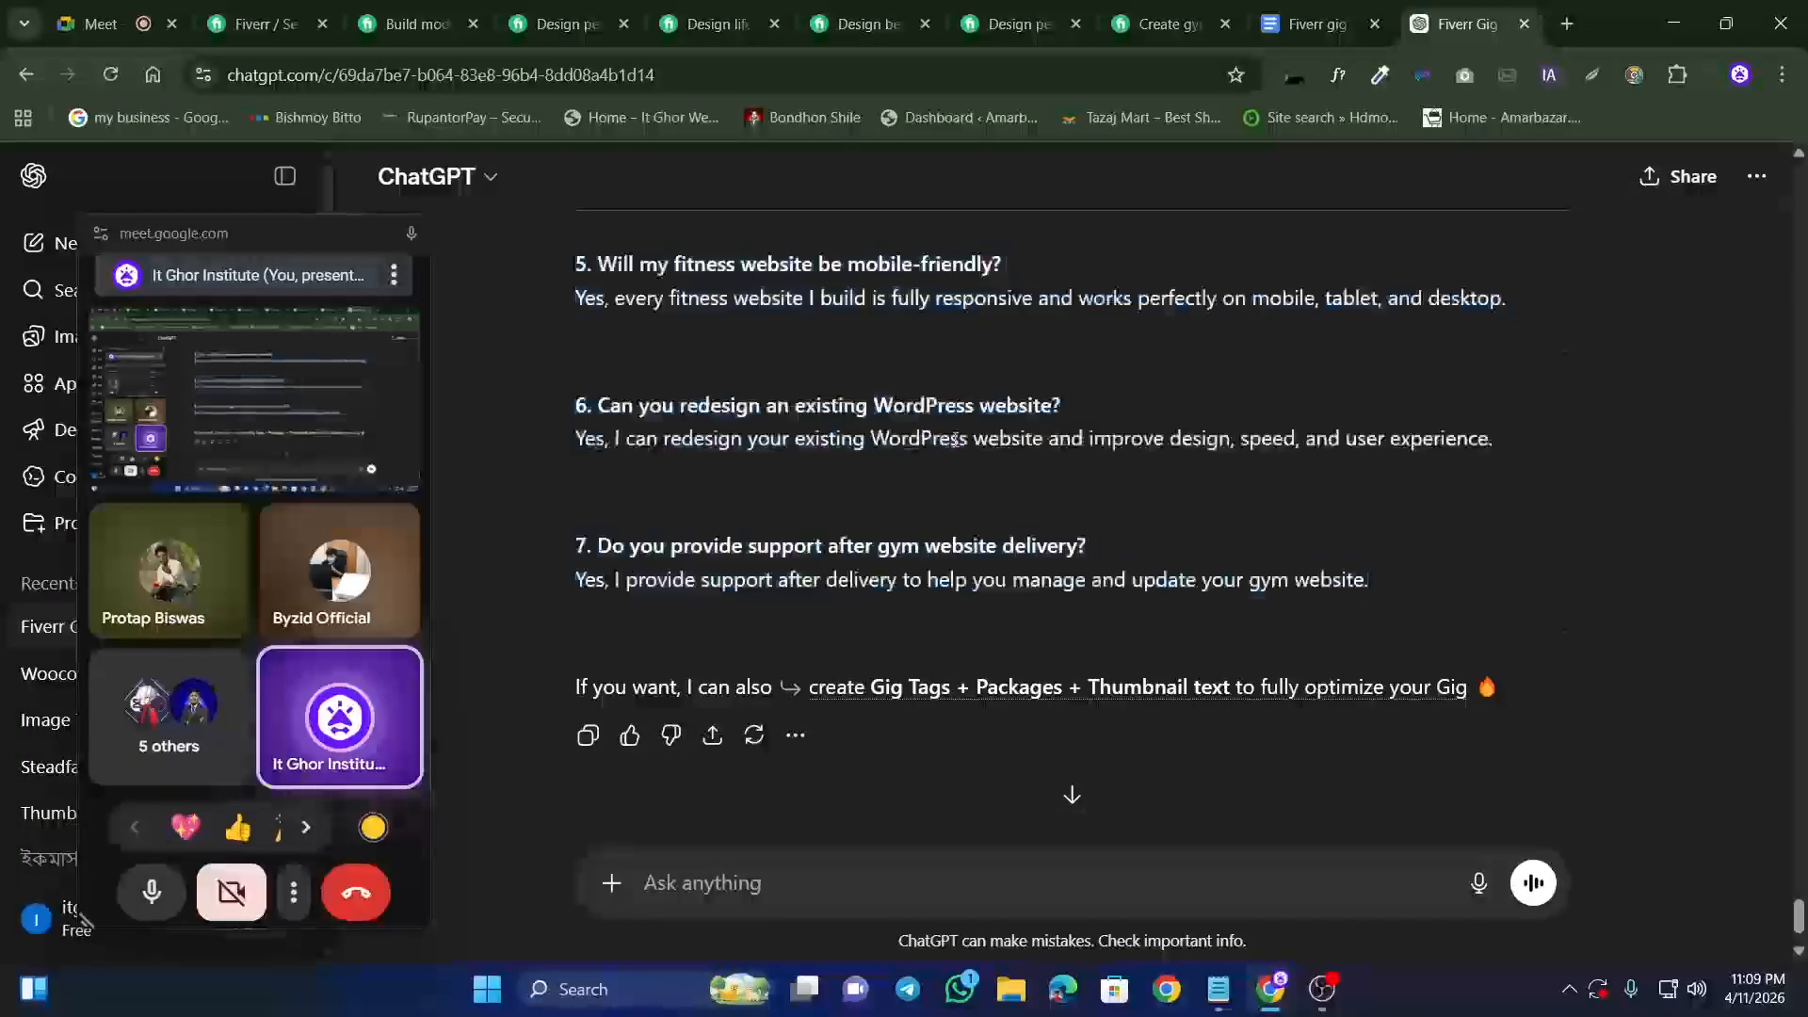
Step: Paste the copied FAQs into the Fiverr gig document below the "Best" line that closes the description
{"action": "left_click", "coordinate": [1268, 12]}
{"action": "scroll", "coordinate": [730, 597], "scroll_direction": "down", "scroll_amount": 10}
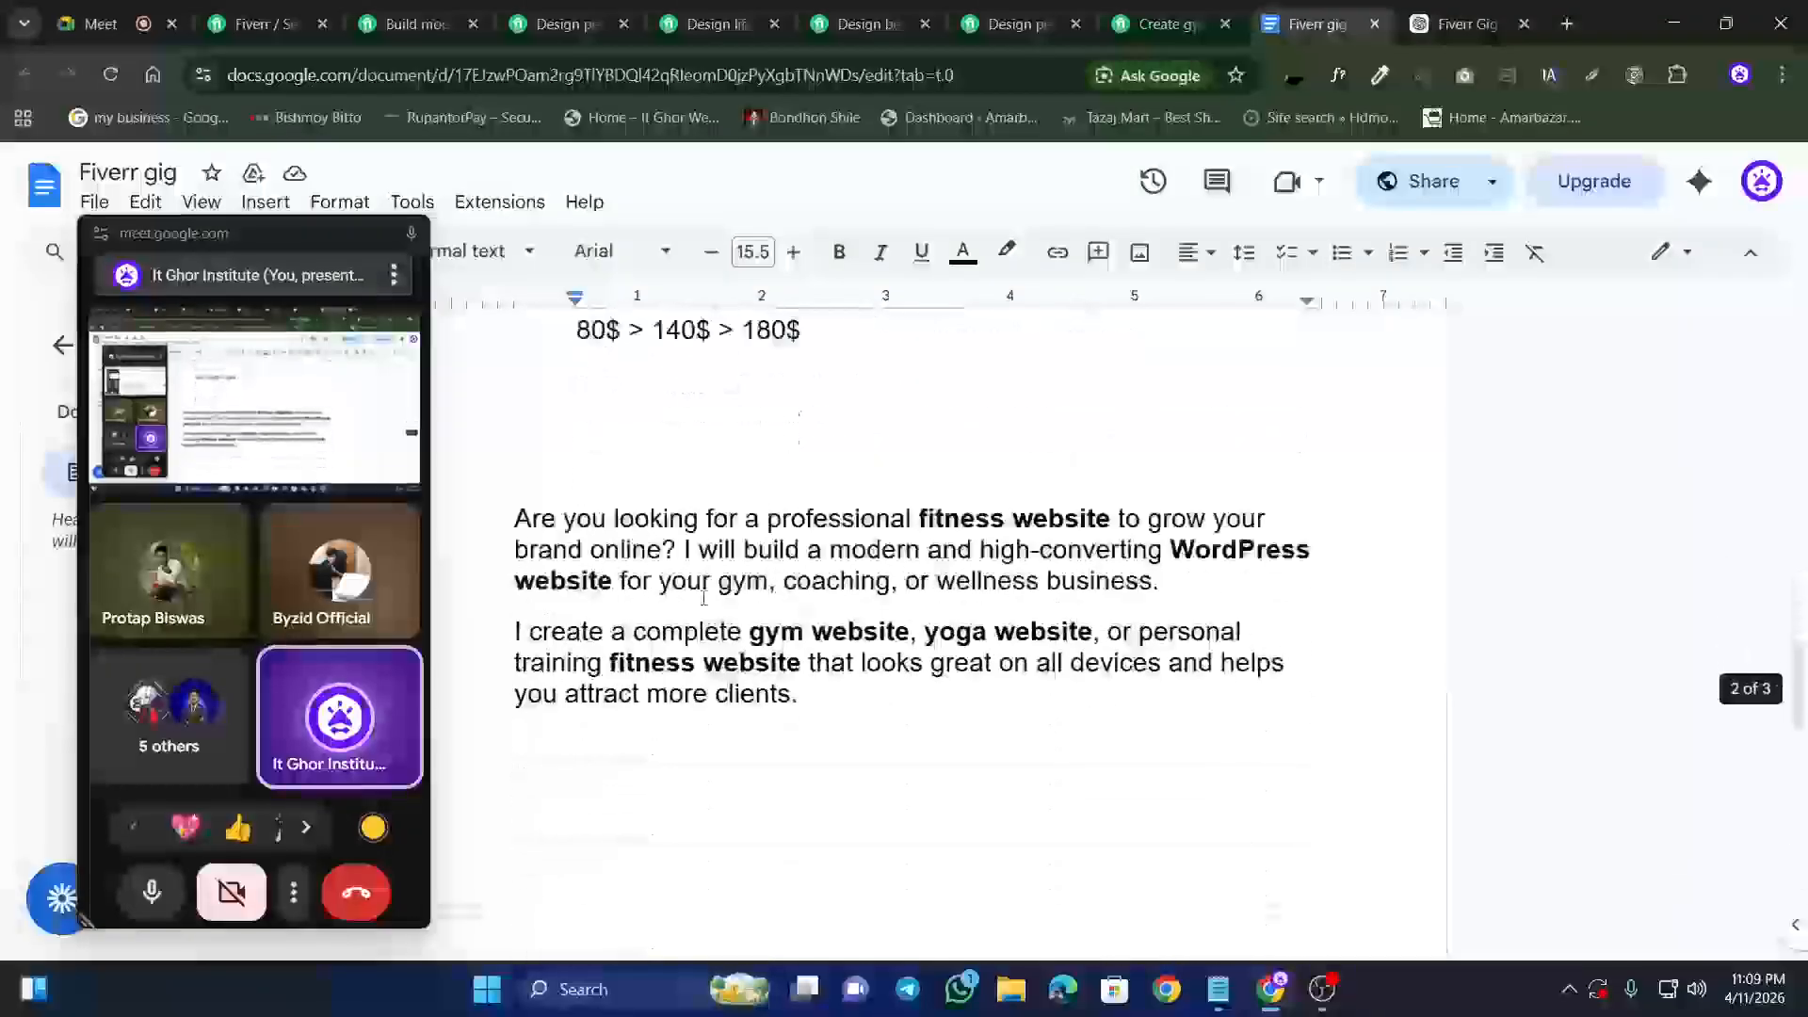
{"action": "scroll", "coordinate": [704, 597], "scroll_direction": "down", "scroll_amount": 15}
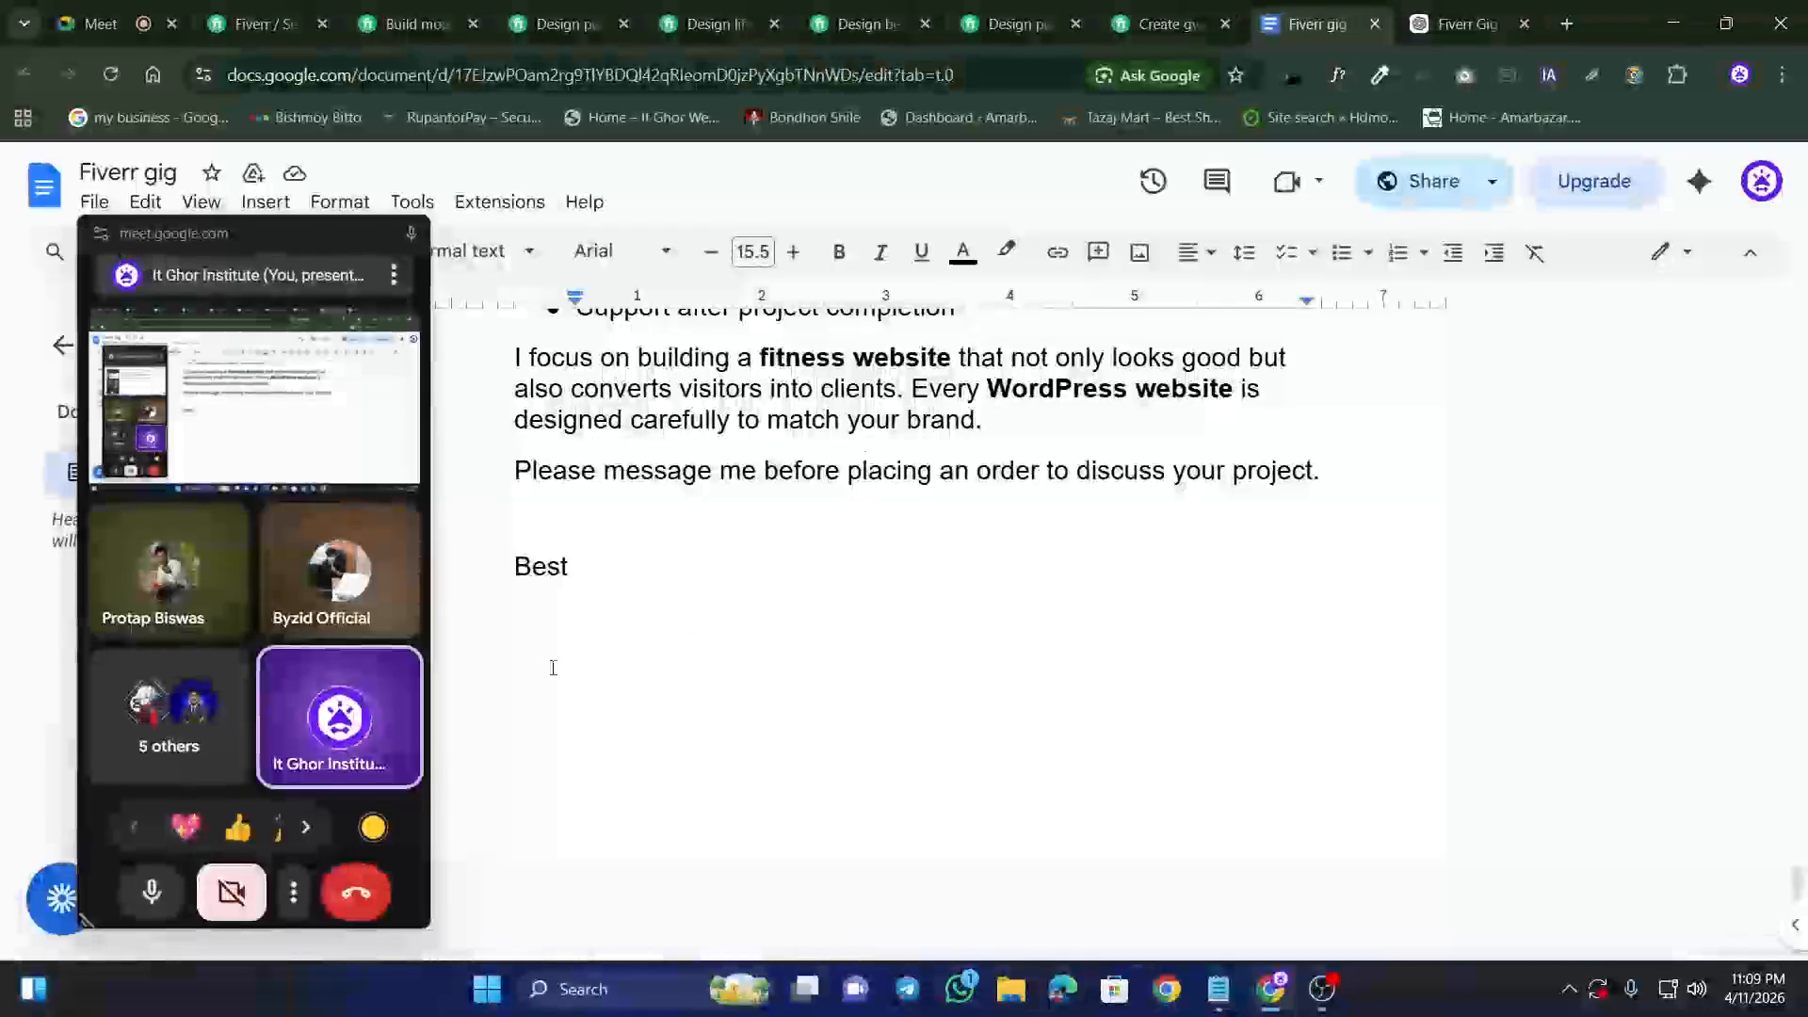
{"action": "left_click", "coordinate": [537, 677]}
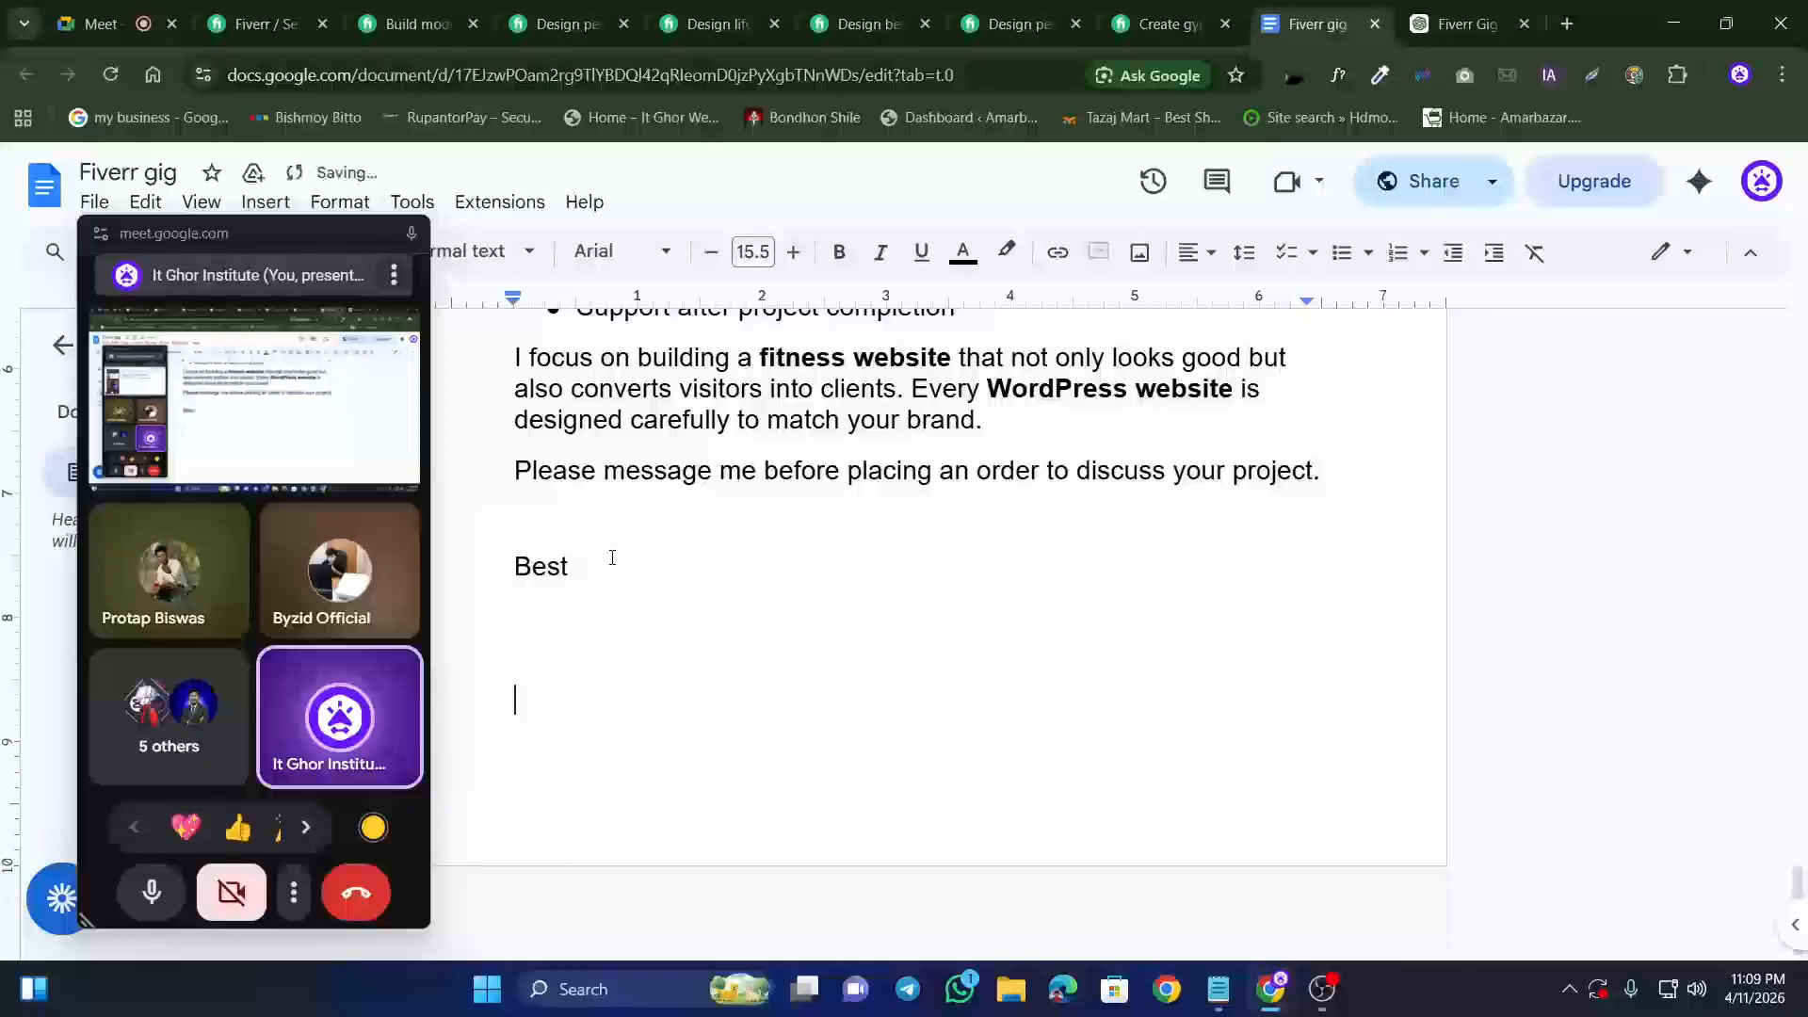
{"action": "key", "text": "ctrl+v"}
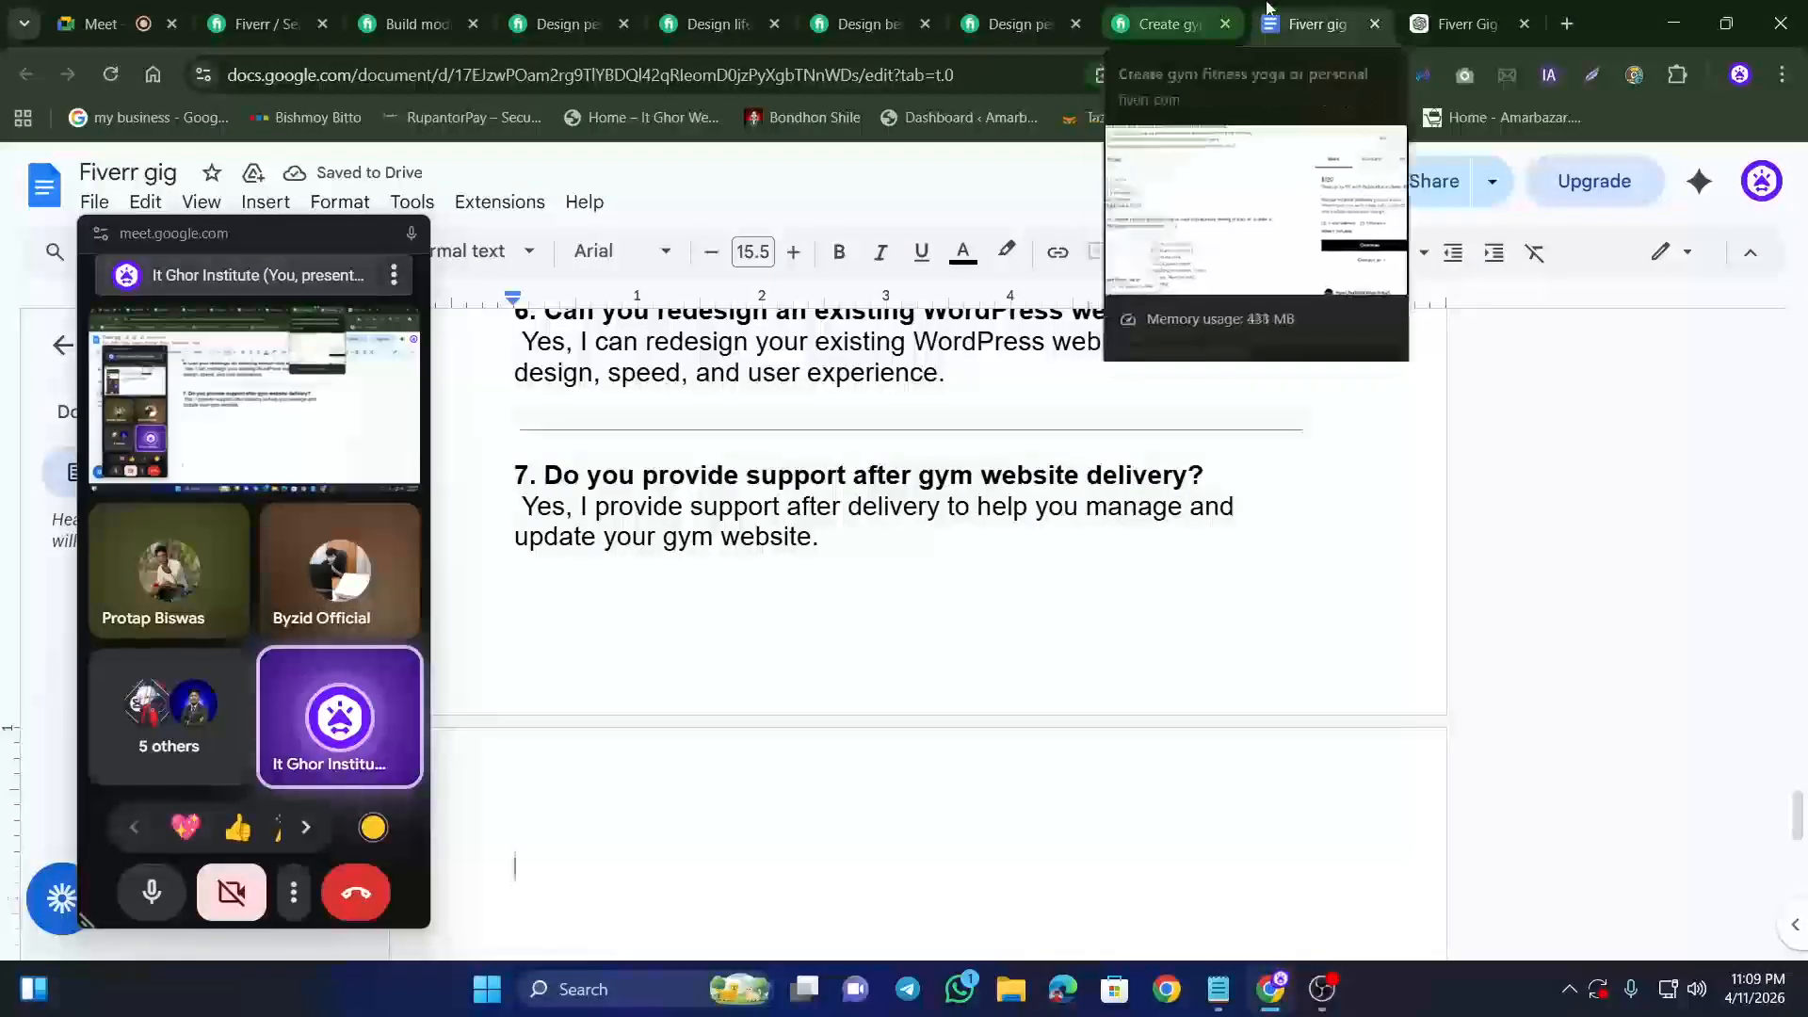
Step: Check the GIG Create Promt note for a further prompt, moving the floating call window aside, and return to ChatGPT
{"action": "left_click", "coordinate": [1467, 23]}
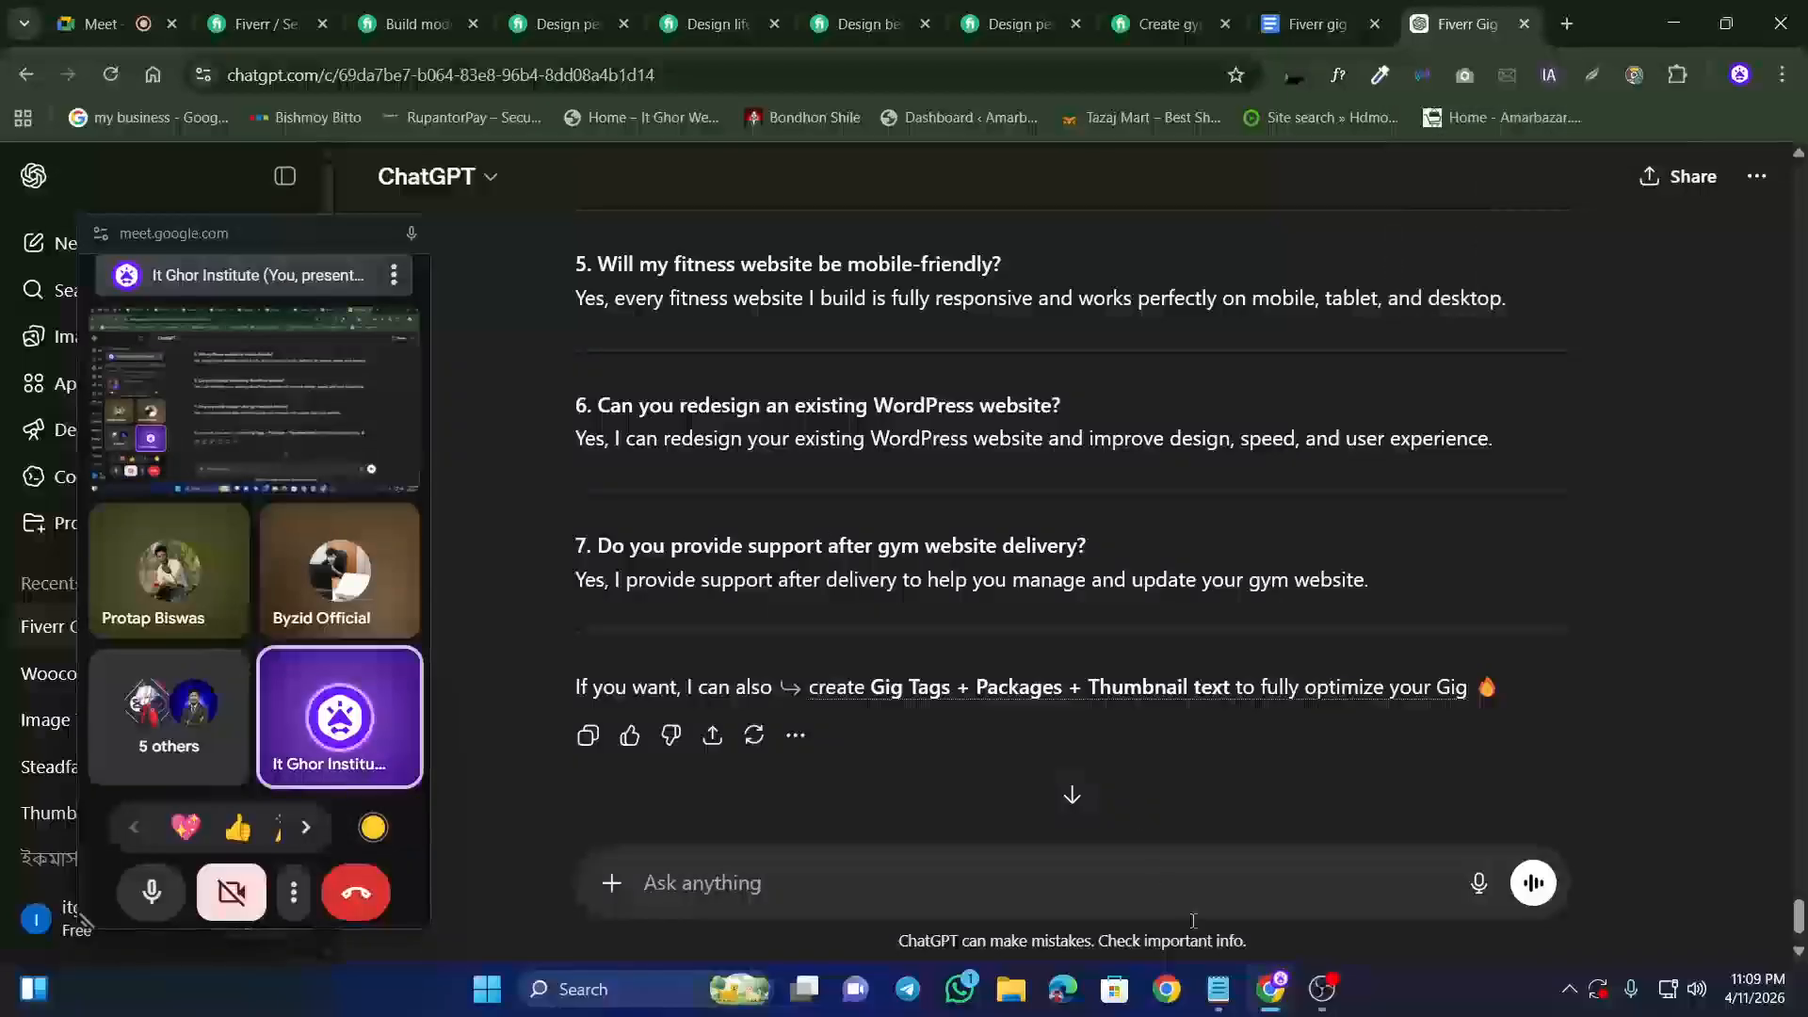
{"action": "left_click", "coordinate": [1217, 989]}
{"action": "left_click_drag", "start_coordinate": [196, 249], "coordinate": [1547, 254]}
{"action": "left_click", "coordinate": [392, 763]}
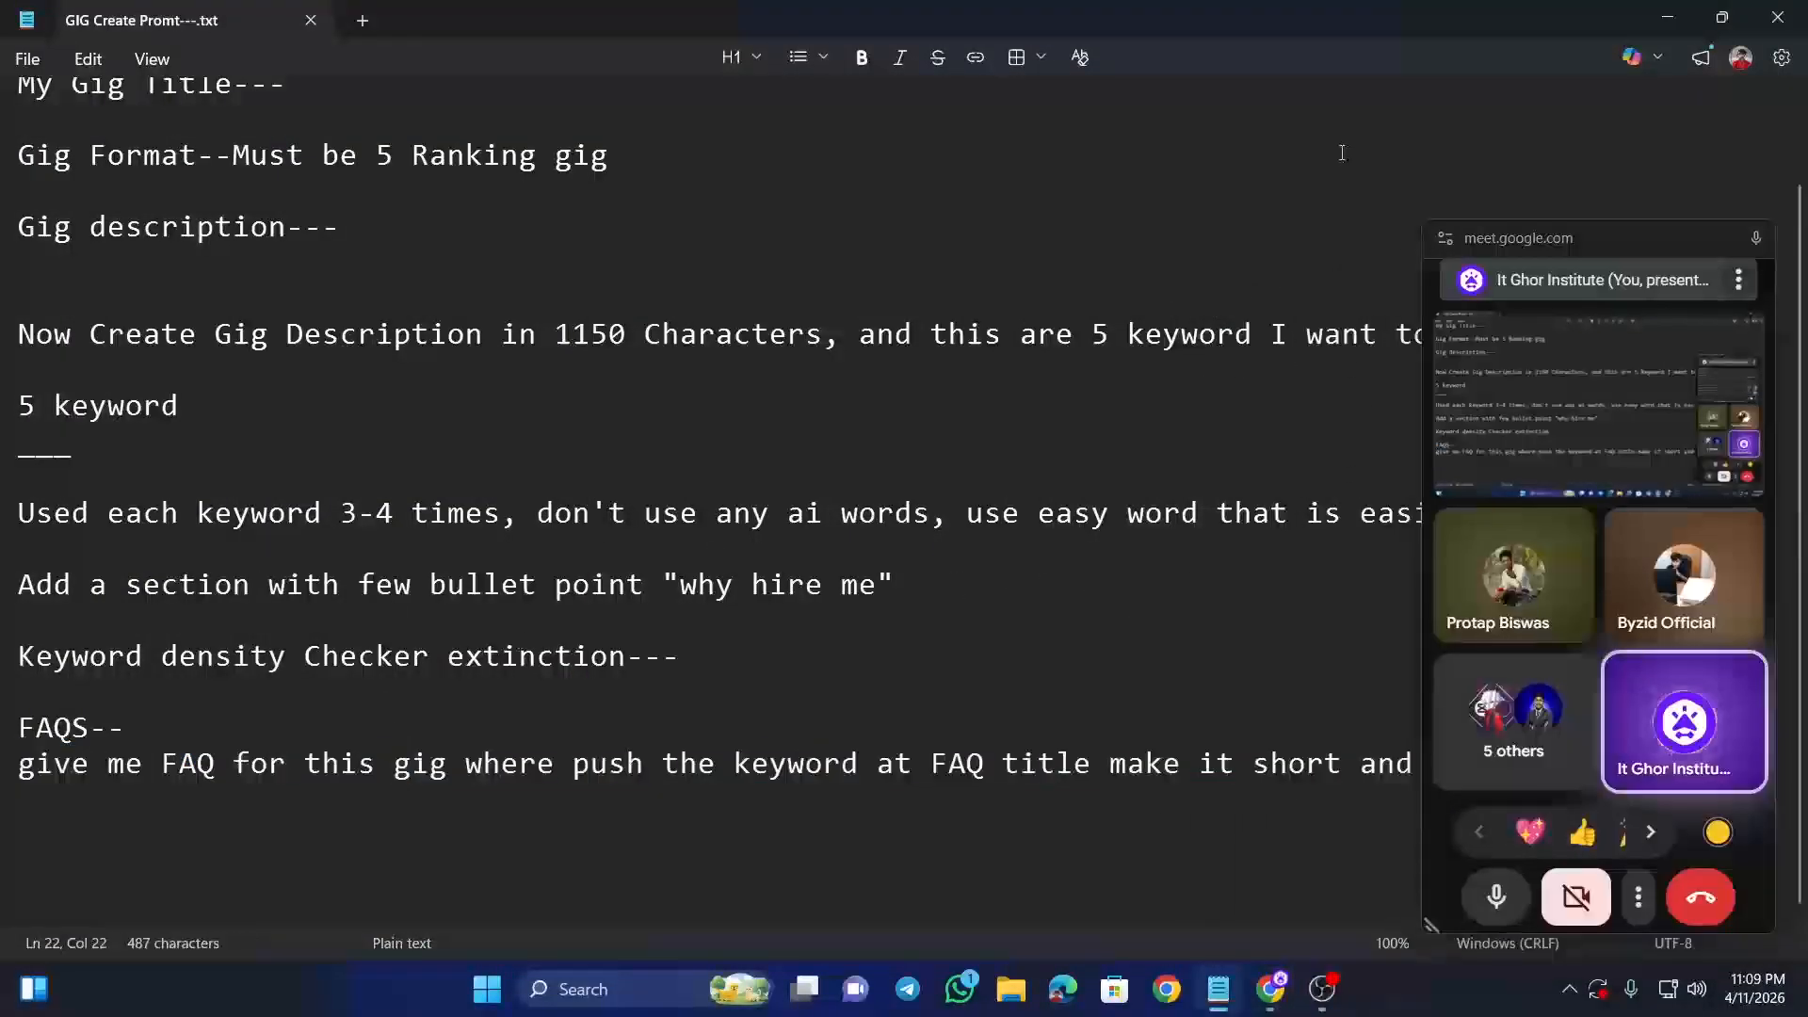
{"action": "left_click", "coordinate": [1674, 26]}
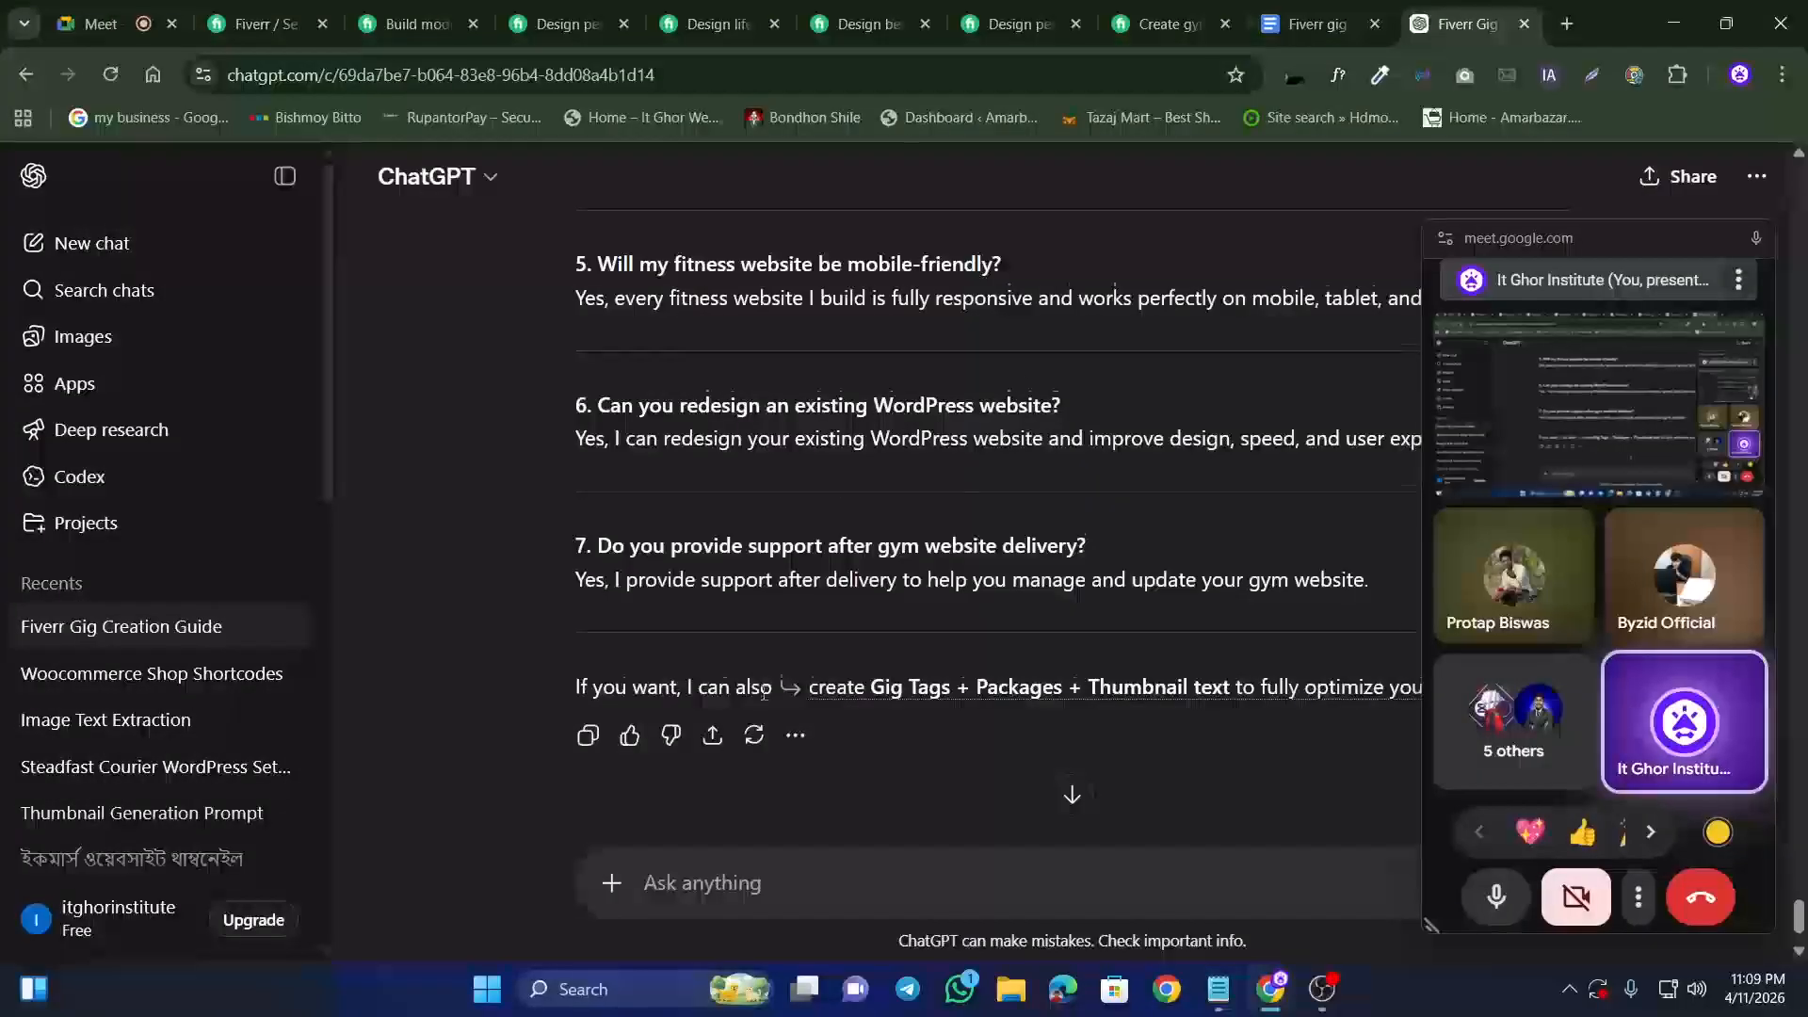
Step: Ask ChatGPT "Give me some requirements for this gig", correcting the misspelled "requirements" before sending
{"action": "scroll", "coordinate": [705, 865], "scroll_direction": "down", "scroll_amount": 3}
{"action": "left_click", "coordinate": [707, 885]}
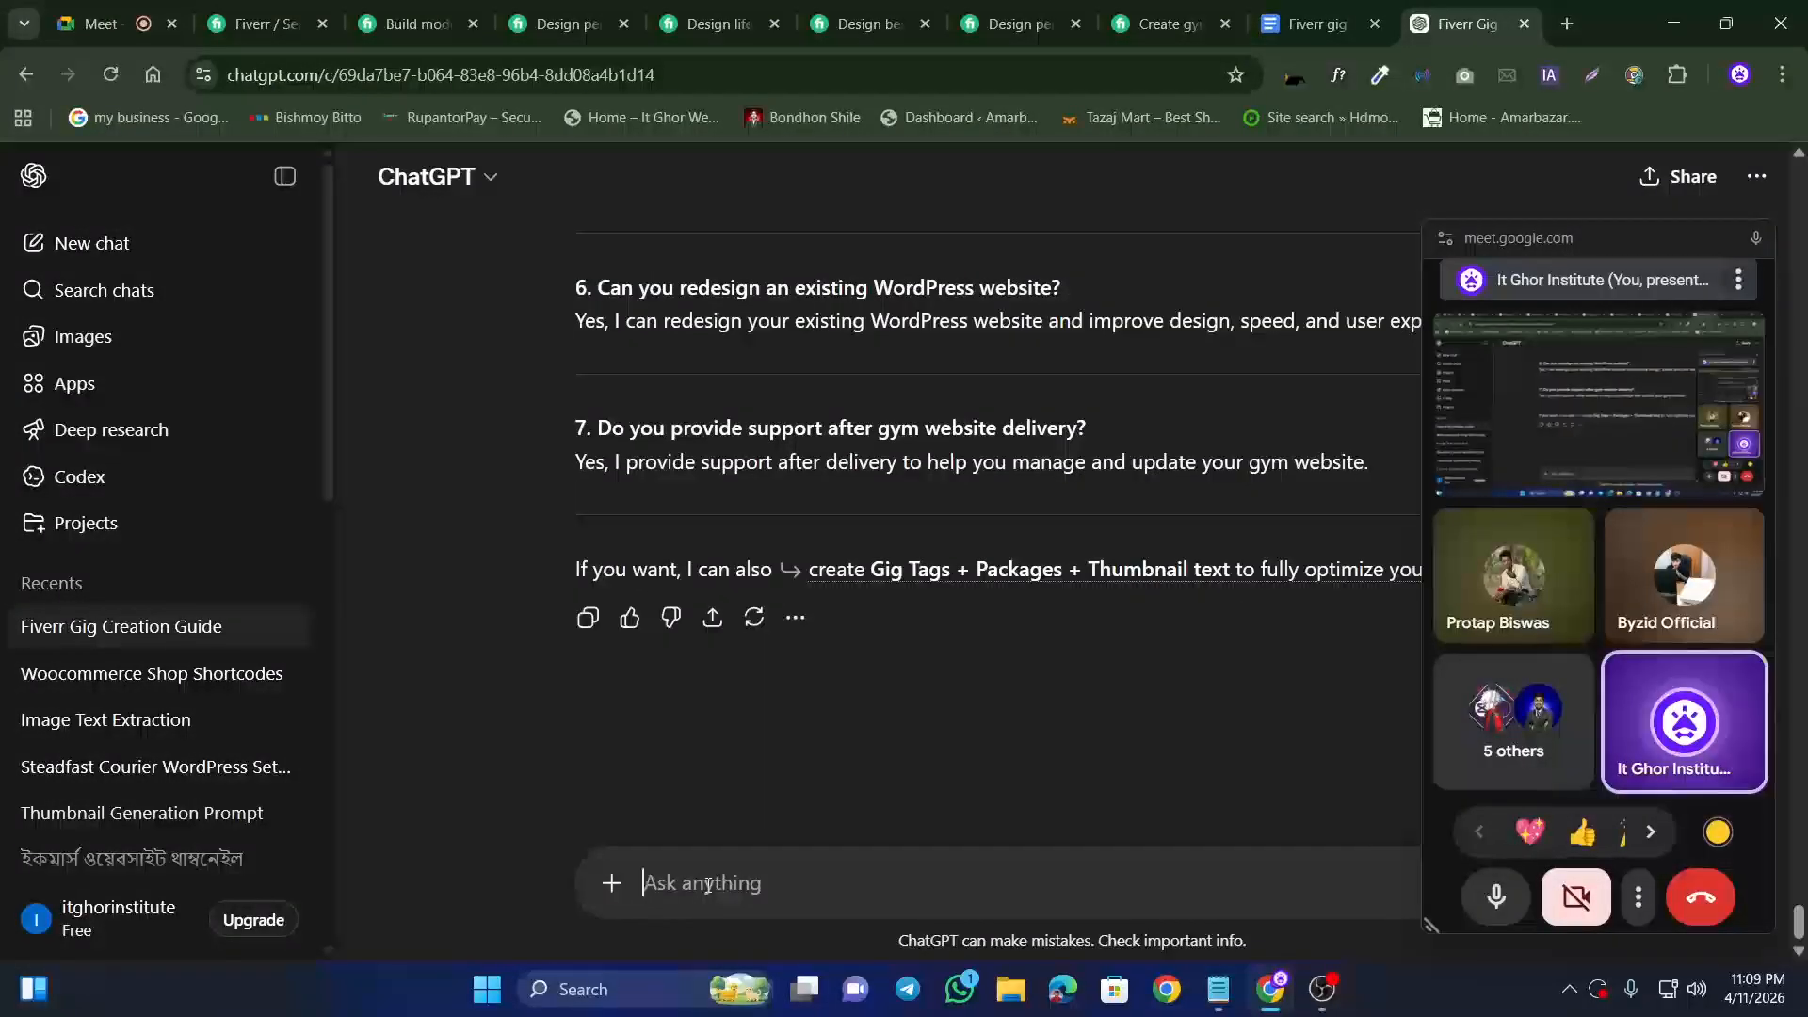
{"action": "type", "text": "Give me some"}
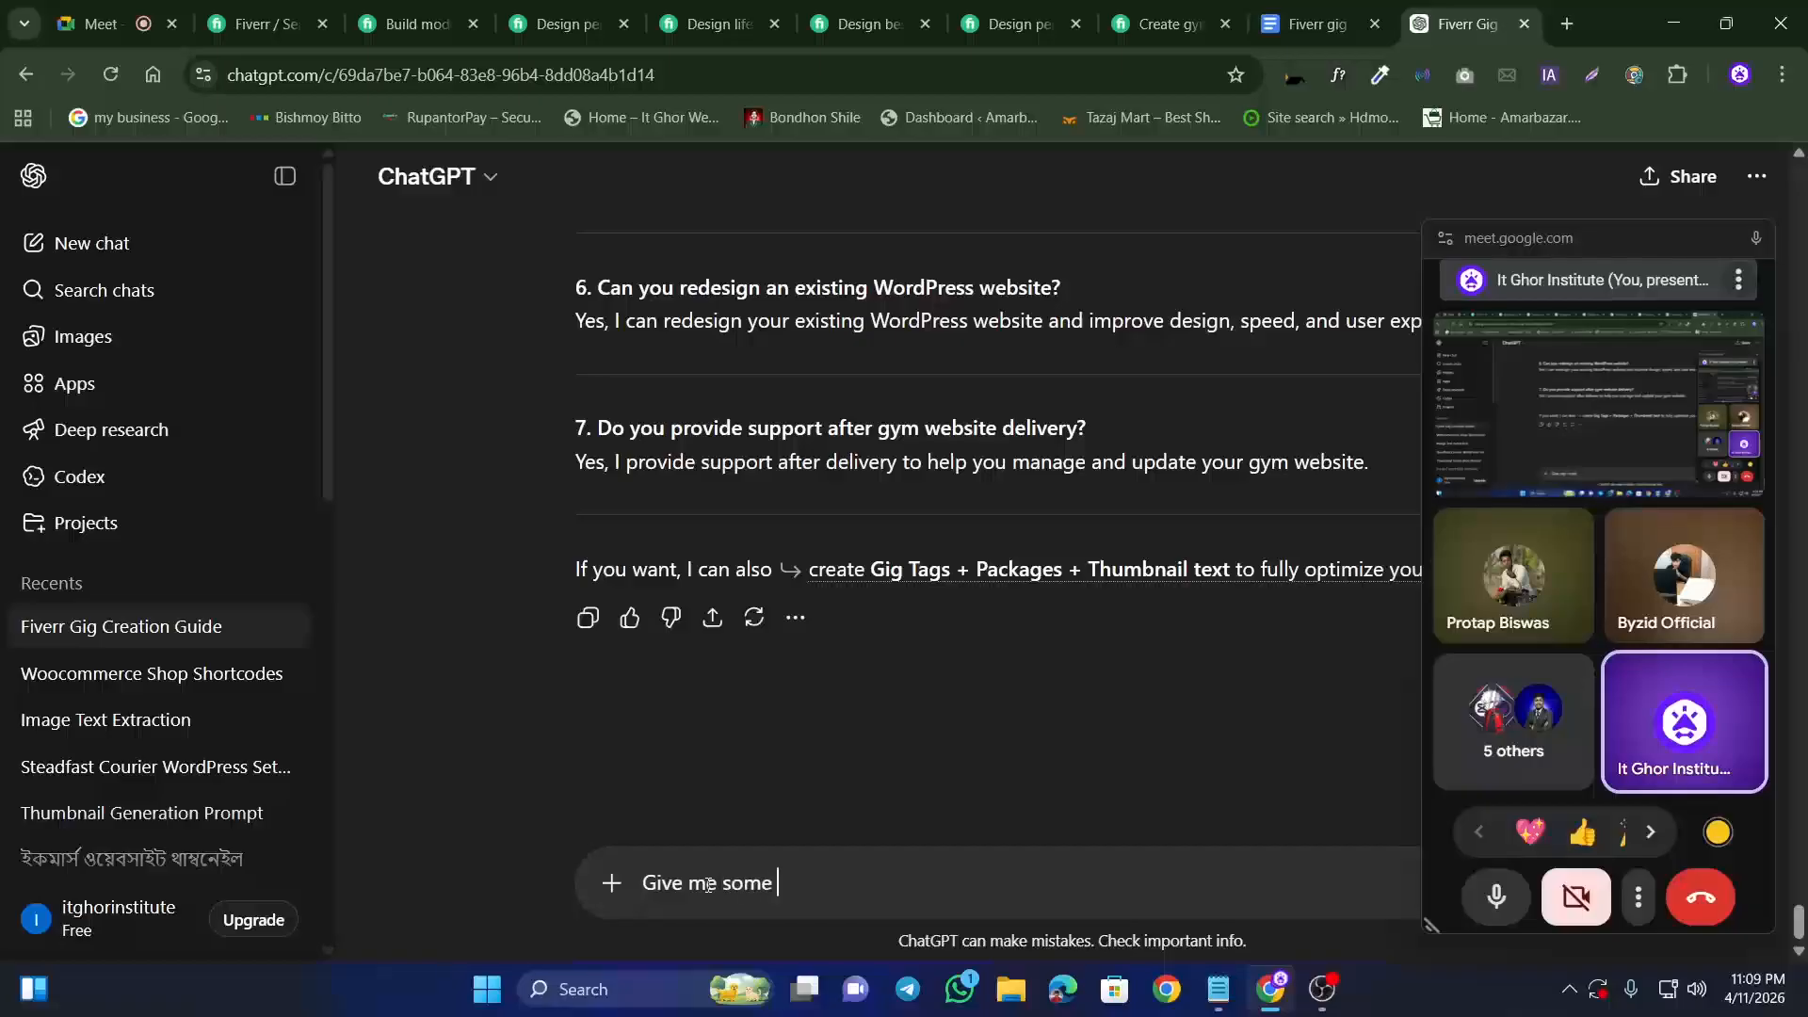
{"action": "type", "text": " re"}
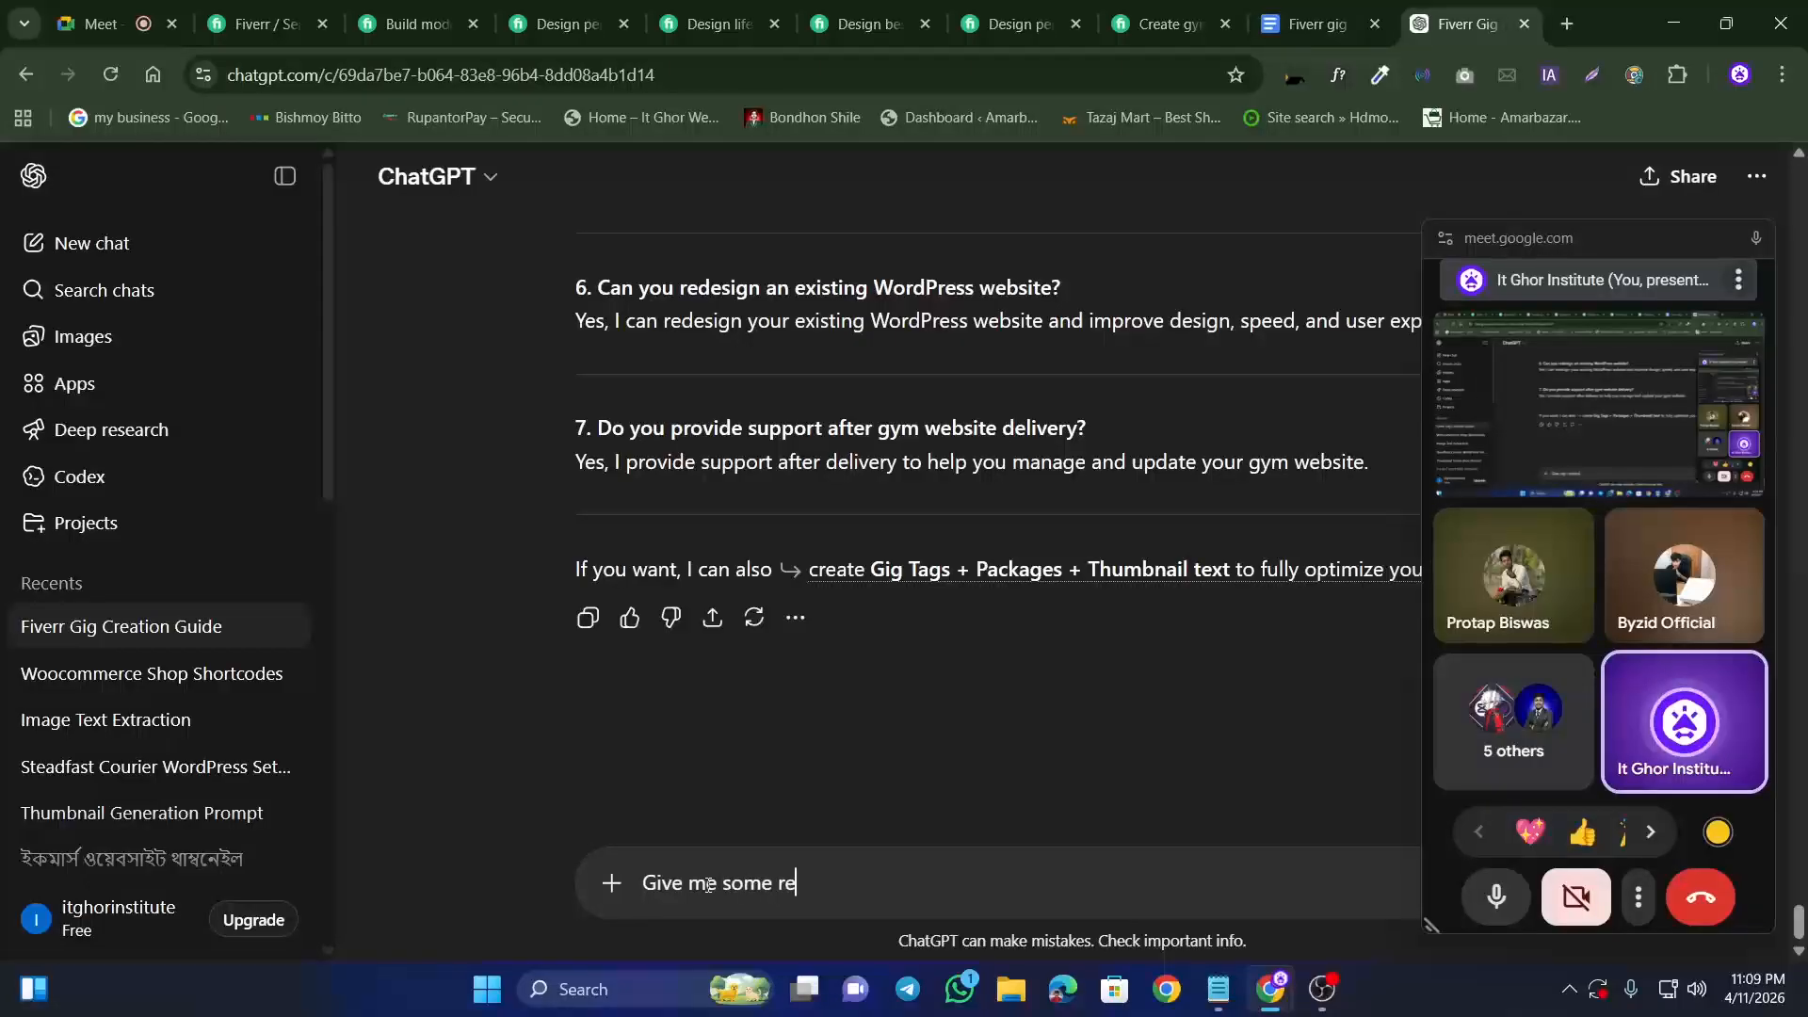
{"action": "type", "text": "querments"}
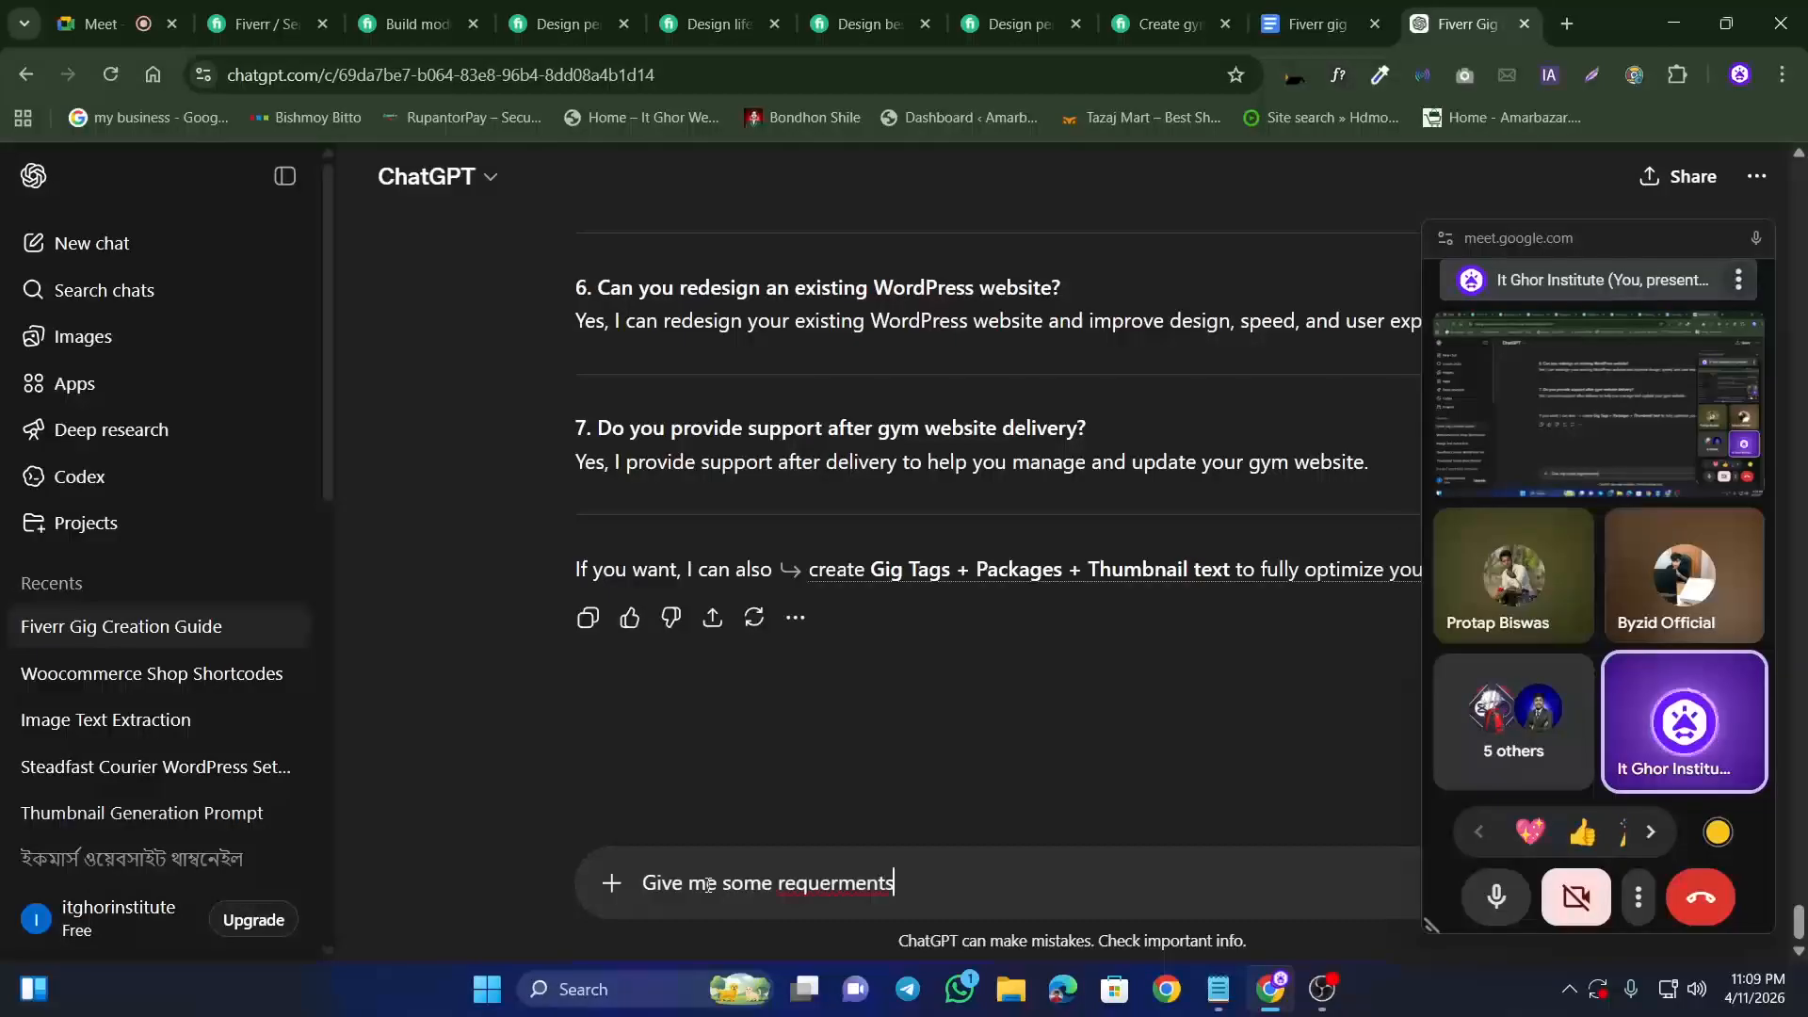
{"action": "right_click", "coordinate": [829, 885]}
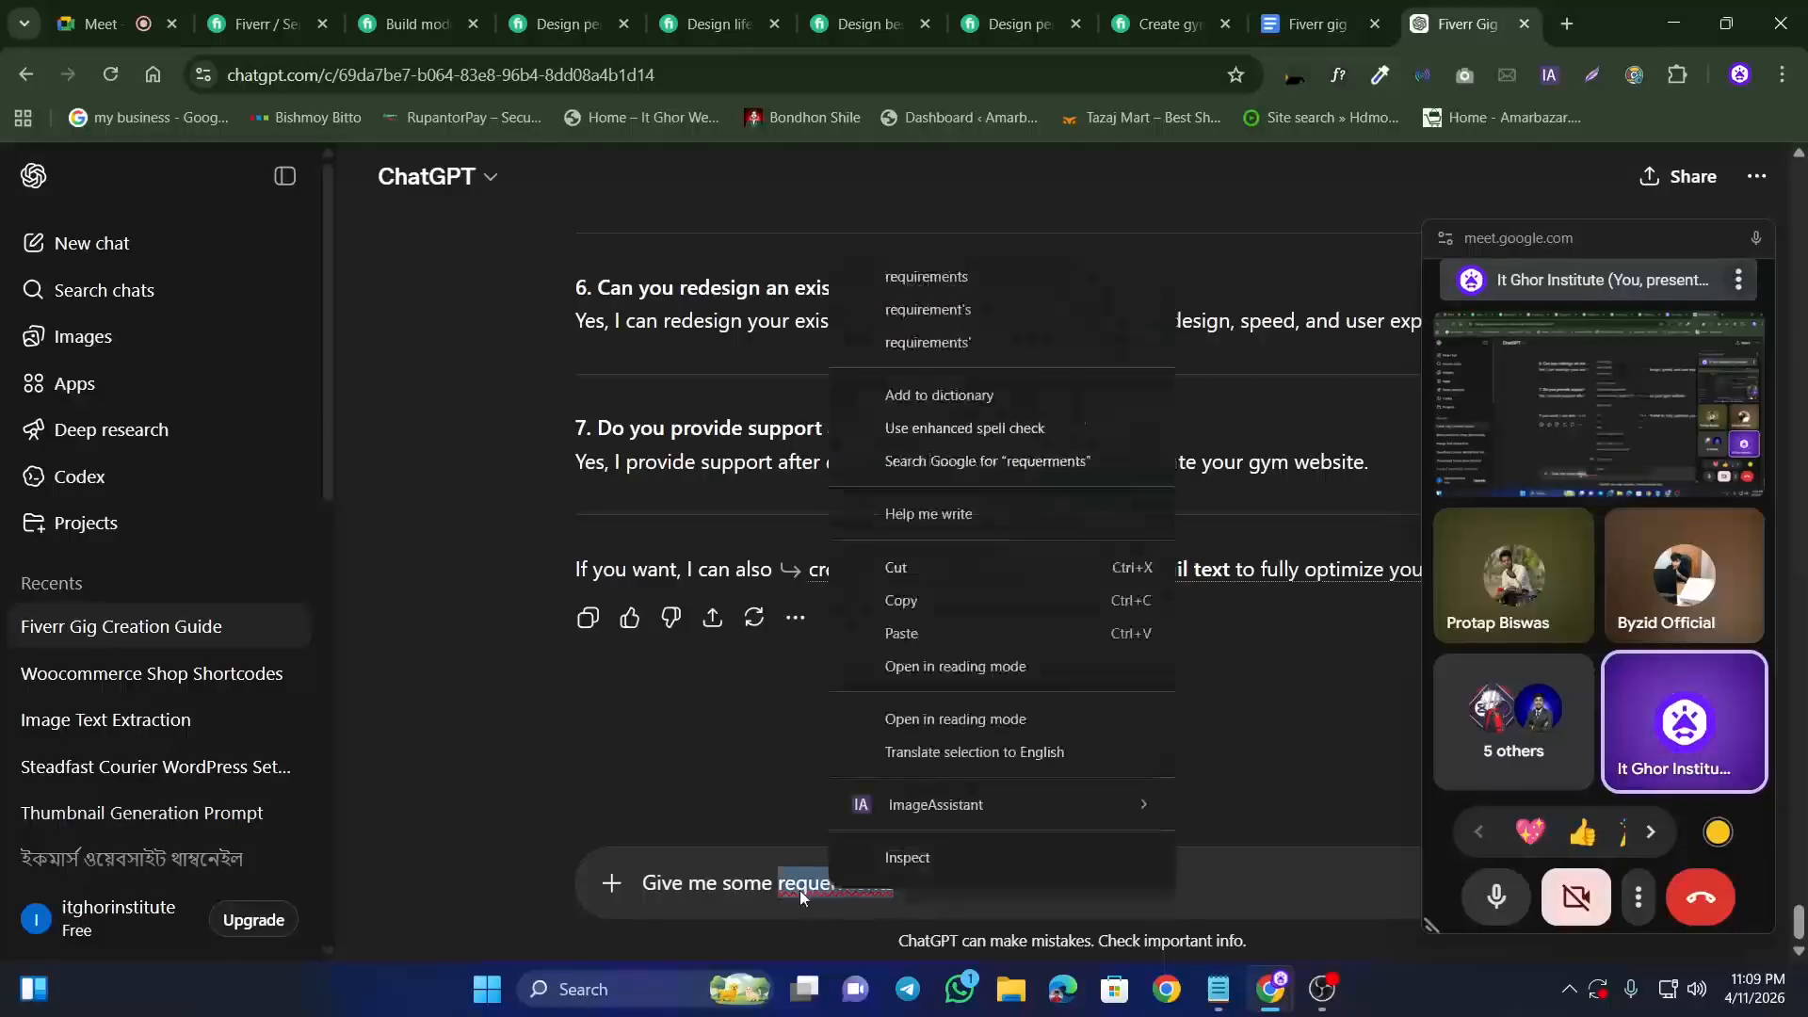
{"action": "left_click", "coordinate": [932, 275]}
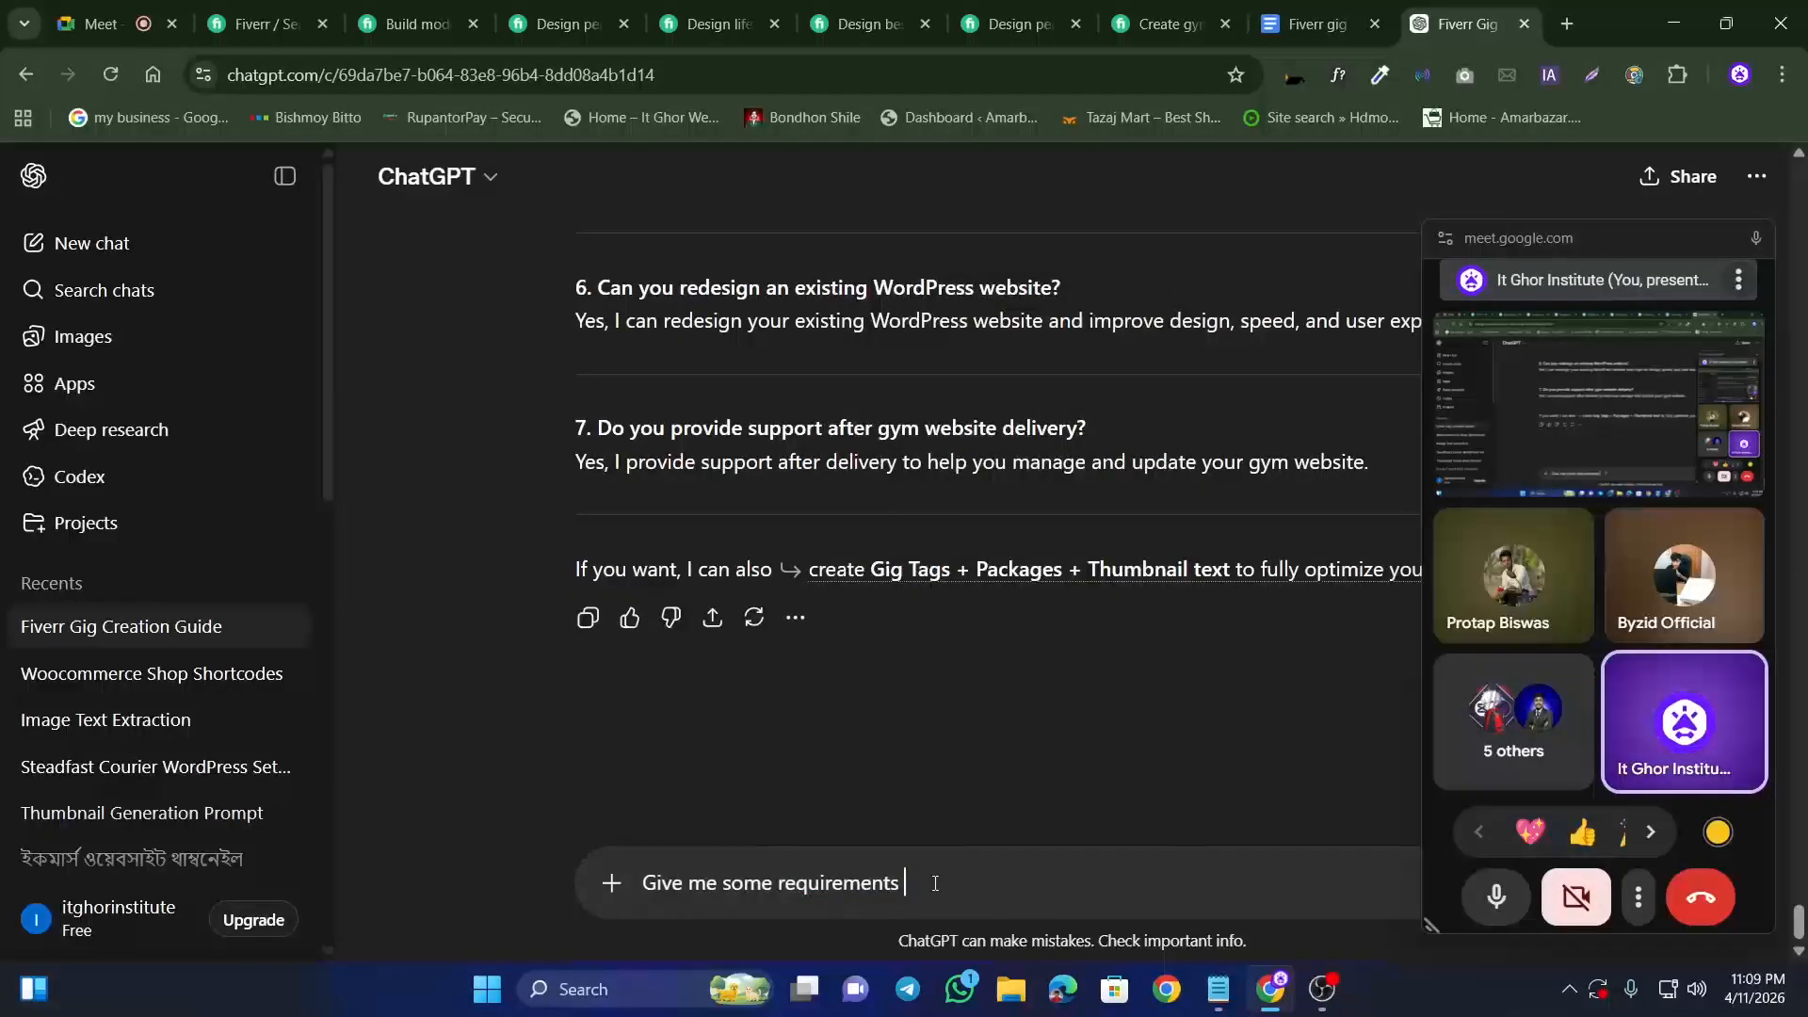
{"action": "type", "text": "his"}
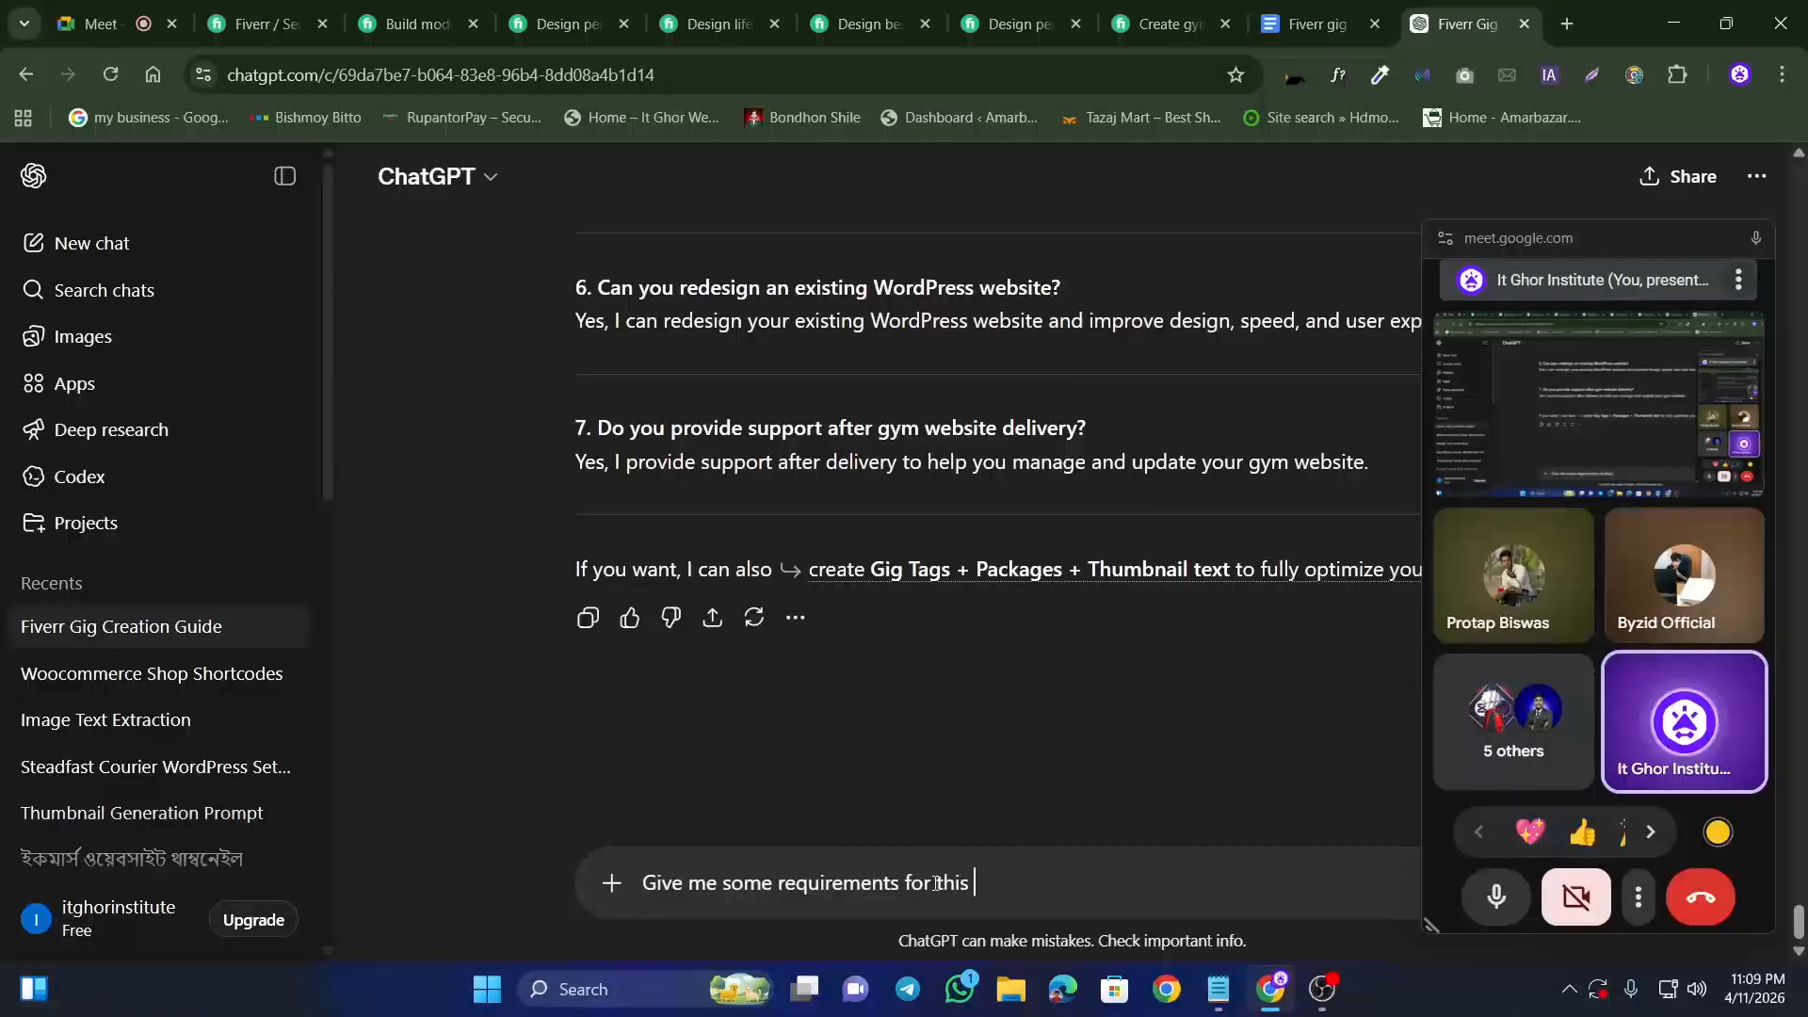
{"action": "type", "text": " gig"}
{"action": "key", "text": "Return"}
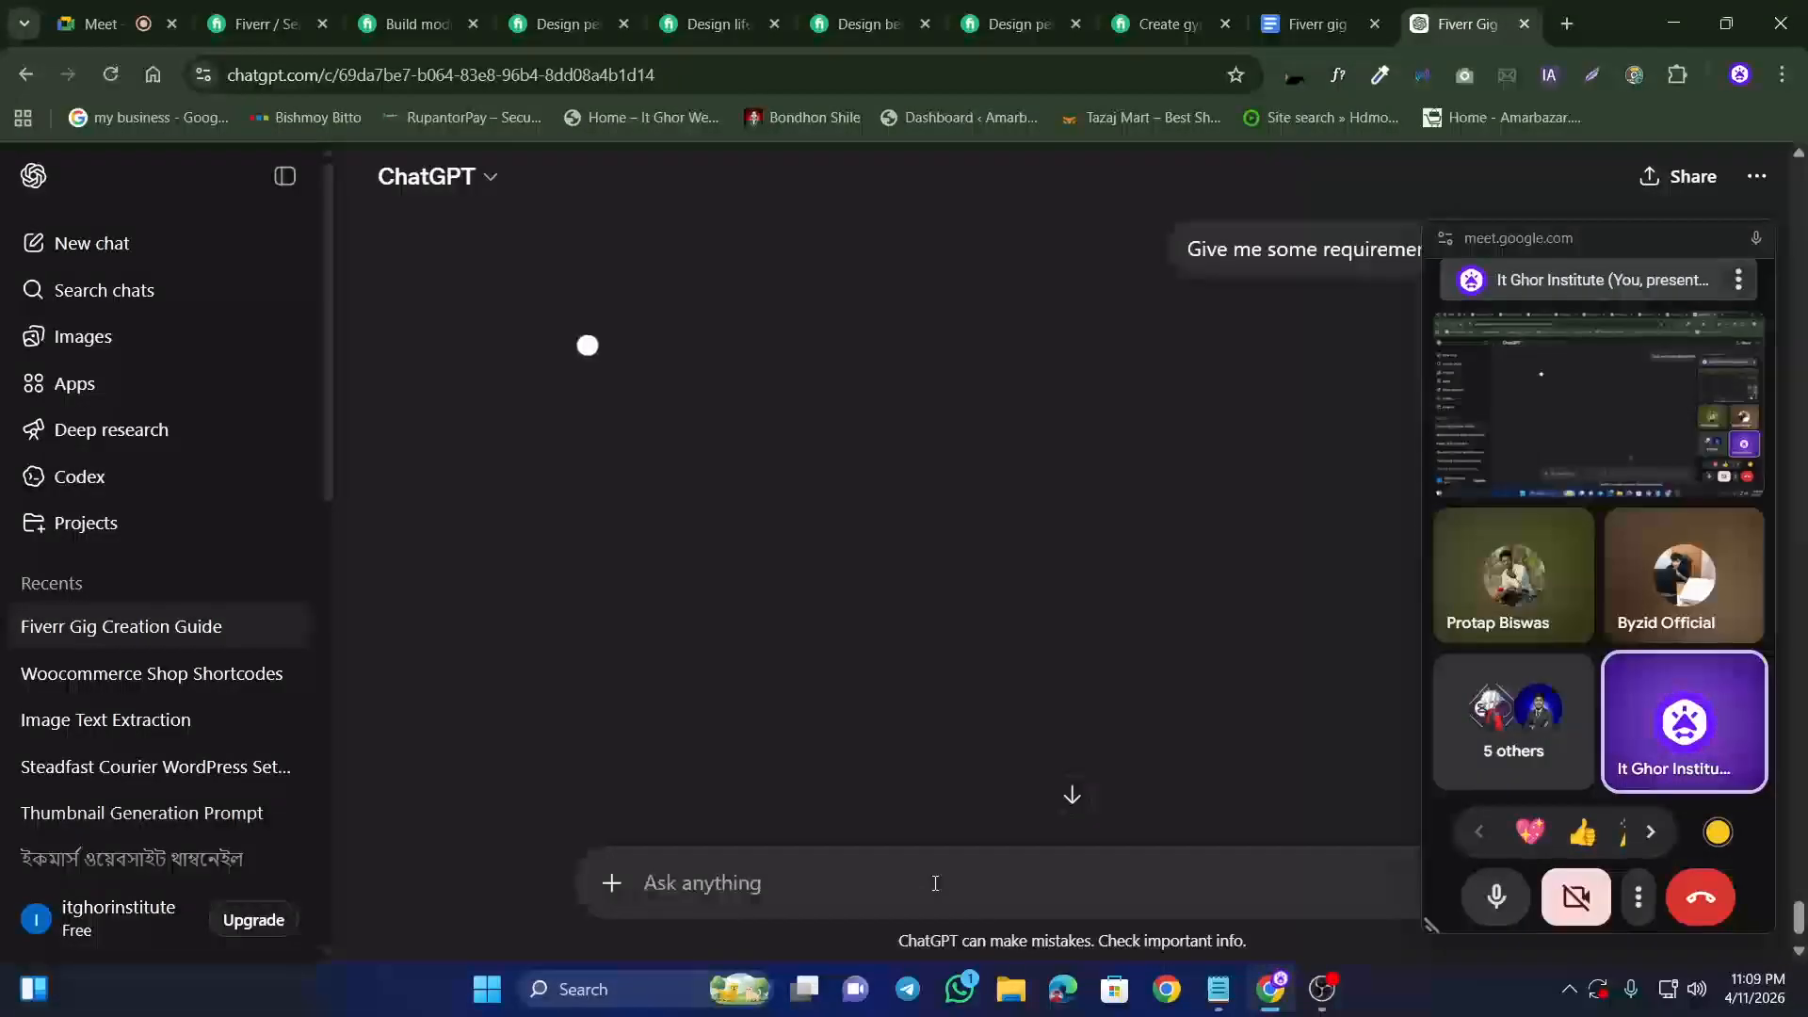
Step: Examine the generated requirements, moving the floating call window aside and marking the hosting access, business details and content items
{"action": "left_click_drag", "start_coordinate": [1557, 241], "coordinate": [165, 212]}
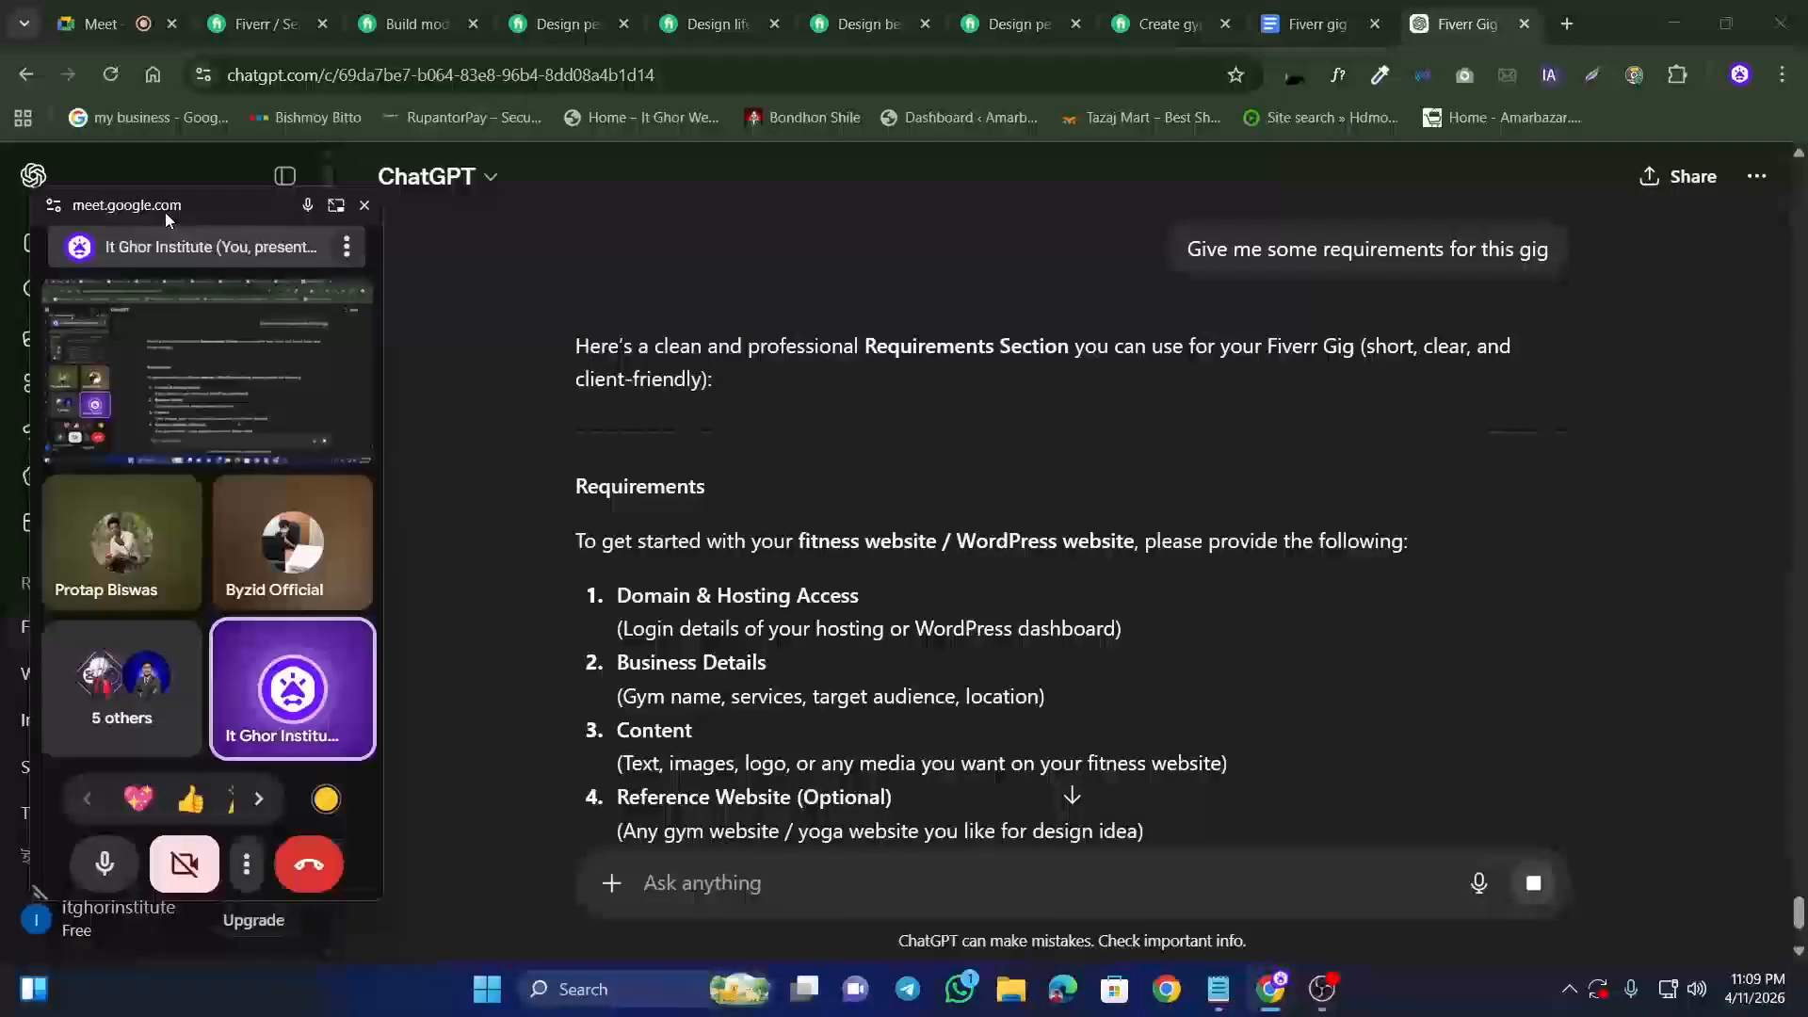
{"action": "scroll", "coordinate": [947, 497], "scroll_direction": "down", "scroll_amount": 3}
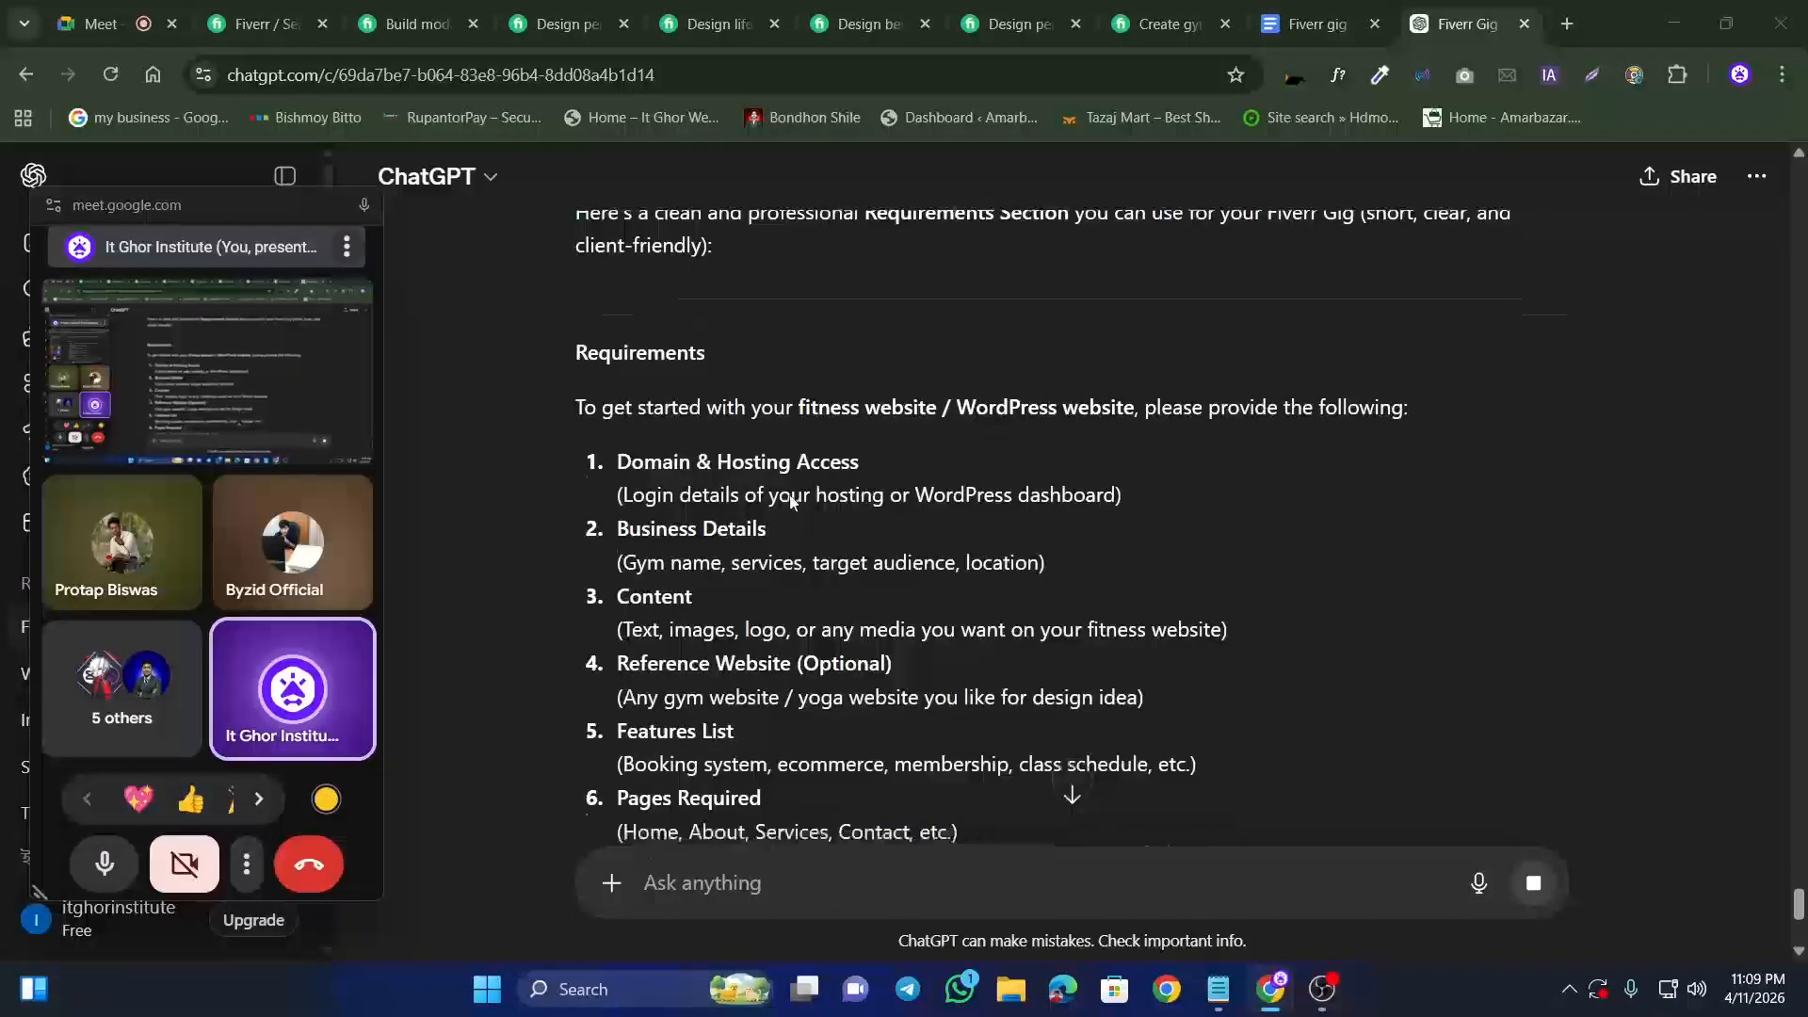
{"action": "left_click_drag", "start_coordinate": [576, 250], "coordinate": [860, 361]}
{"action": "left_click", "coordinate": [624, 353]}
{"action": "left_click", "coordinate": [783, 389]}
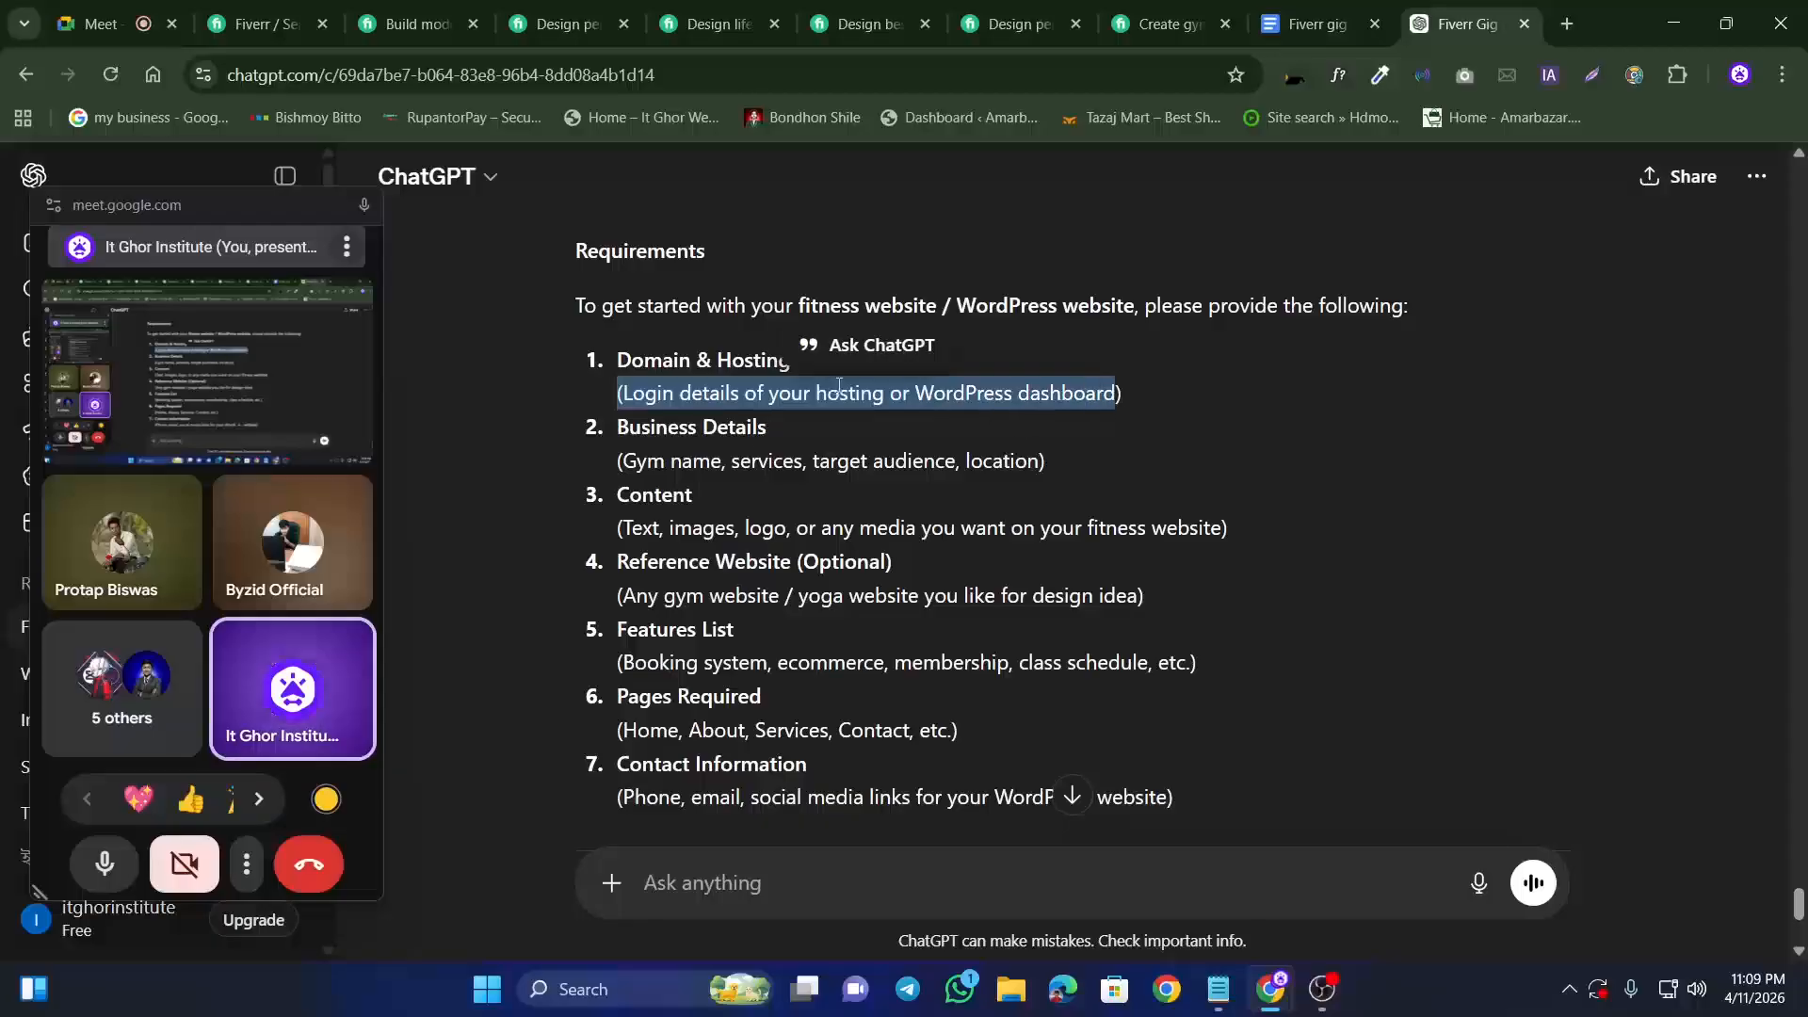
{"action": "left_click_drag", "start_coordinate": [623, 431], "coordinate": [1034, 456]}
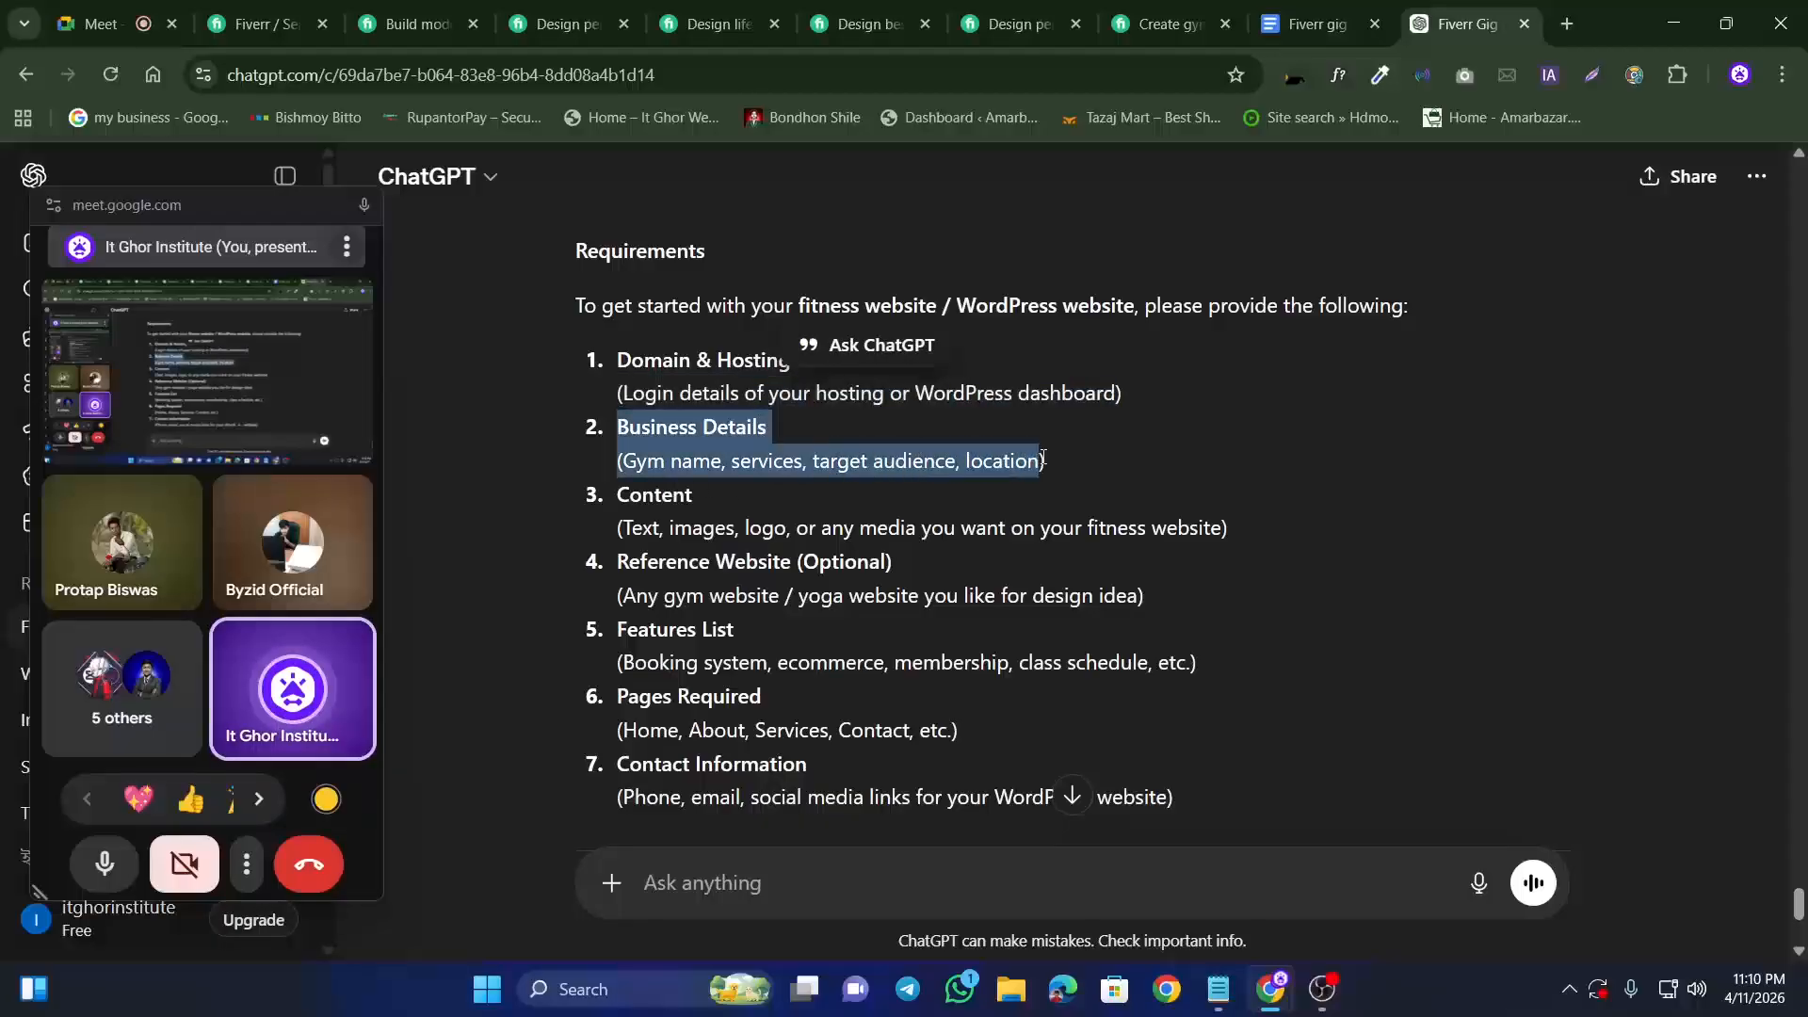
{"action": "left_click", "coordinate": [696, 468]}
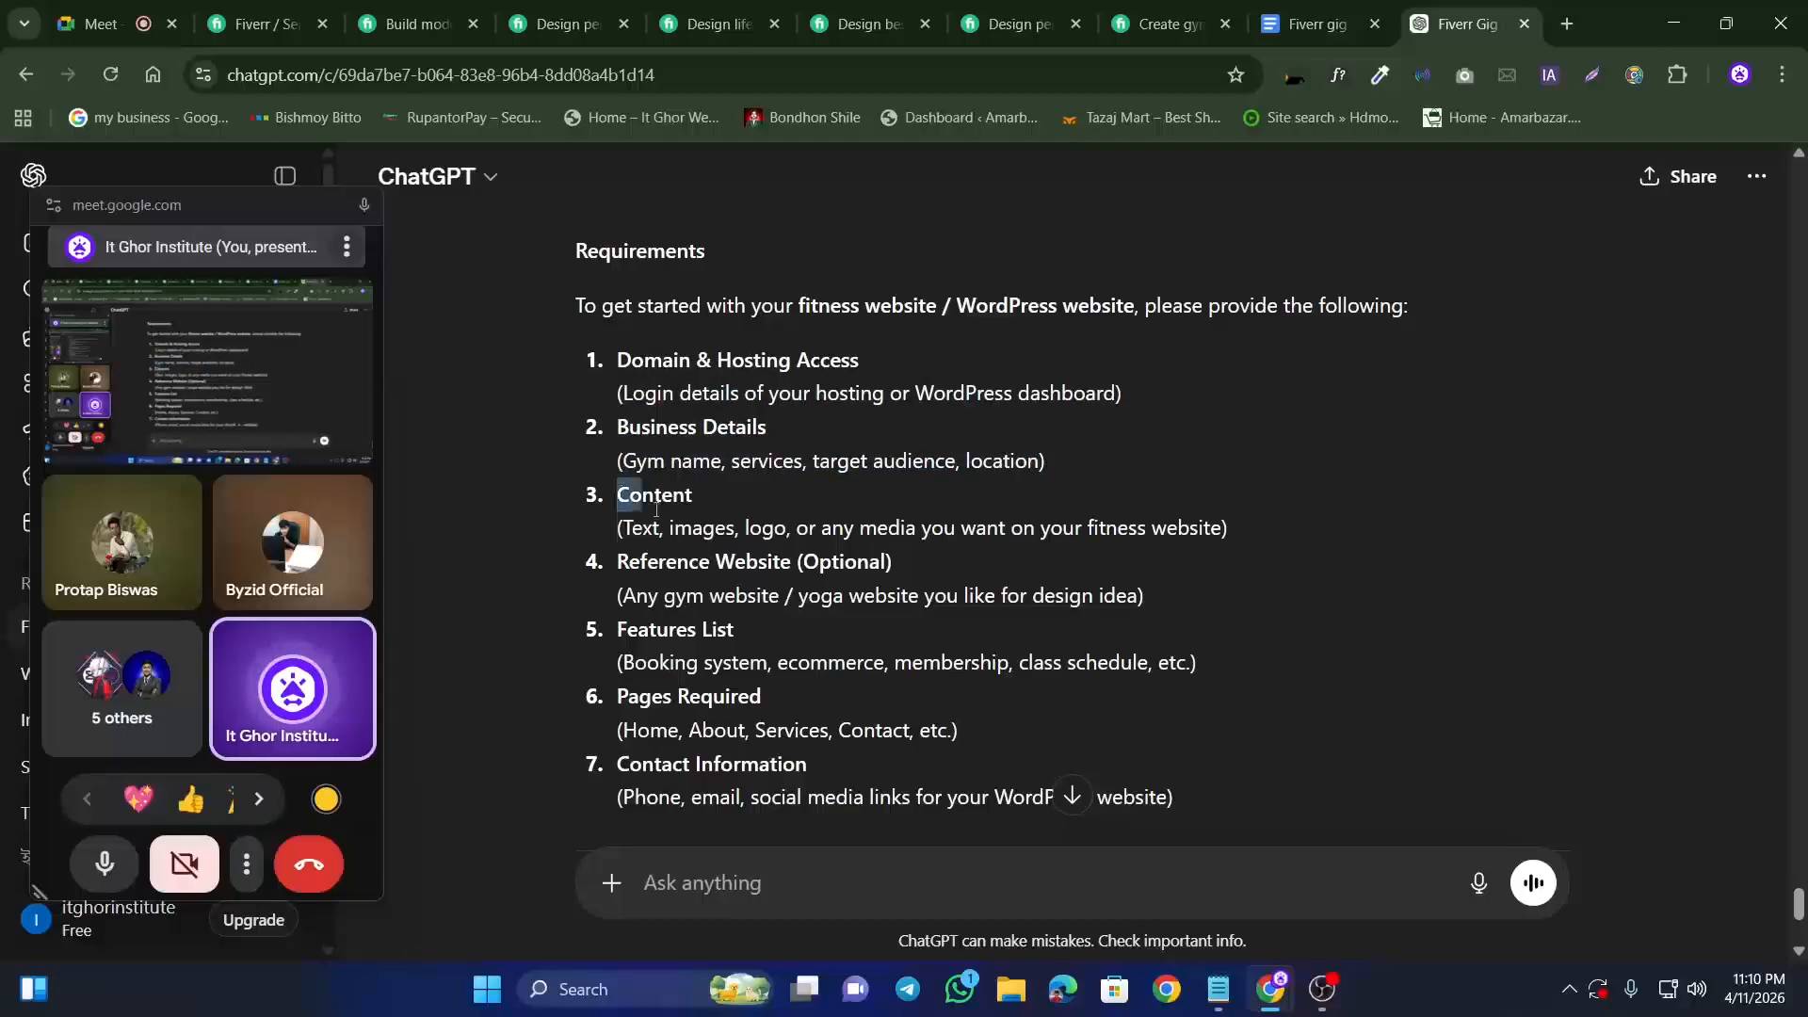
{"action": "left_click_drag", "start_coordinate": [657, 509], "coordinate": [1222, 529]}
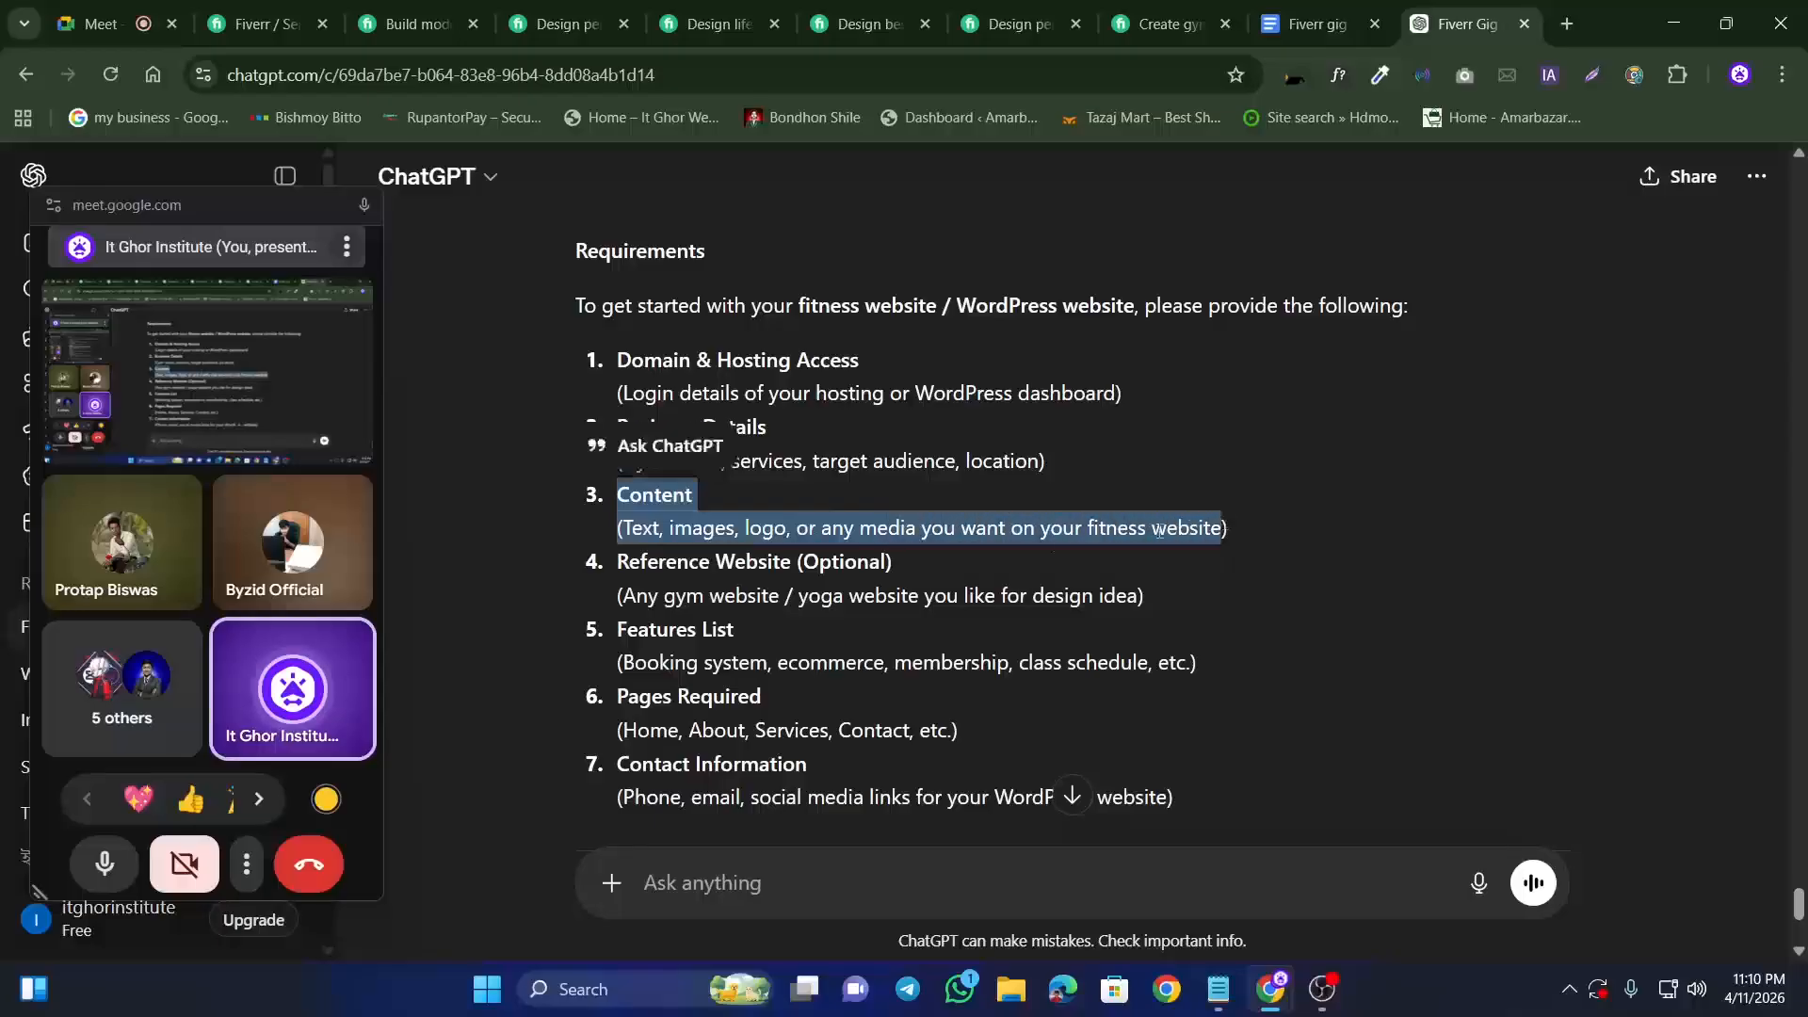
{"action": "left_click", "coordinate": [1104, 534]}
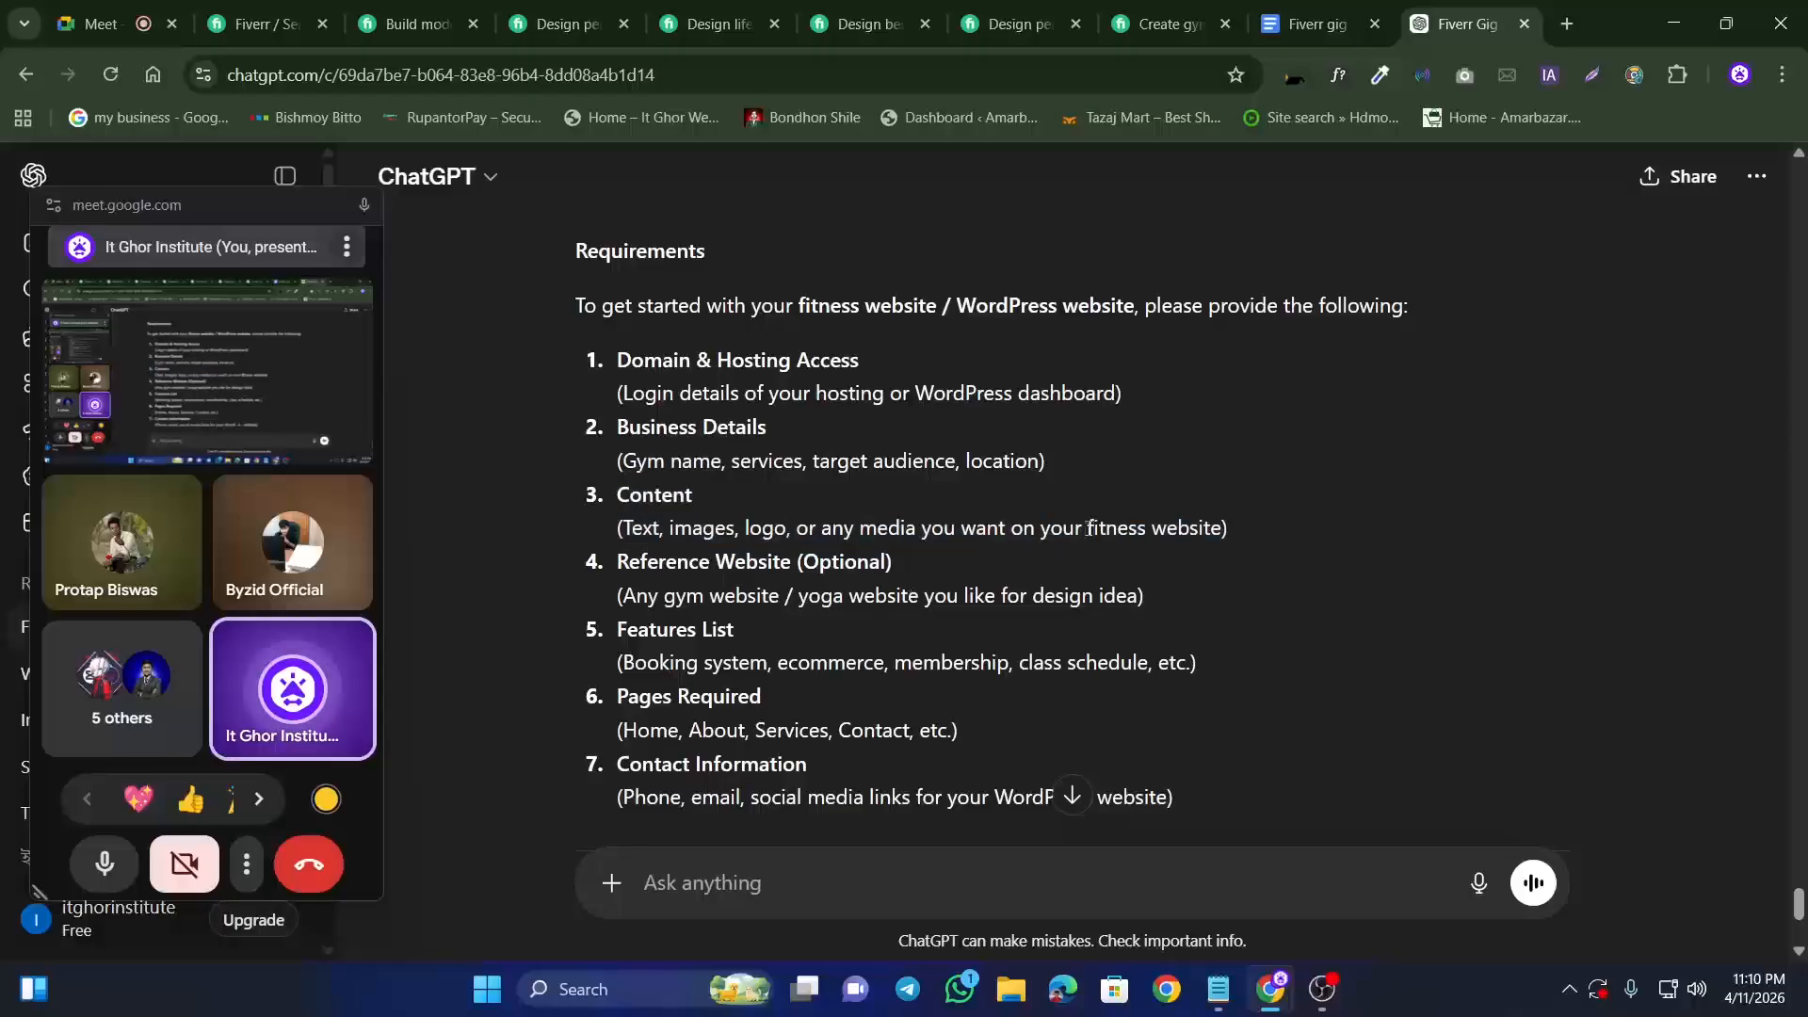
{"action": "left_click_drag", "start_coordinate": [1089, 528], "coordinate": [1278, 526]}
{"action": "left_click_drag", "start_coordinate": [919, 394], "coordinate": [695, 497]}
{"action": "left_click", "coordinate": [820, 554]}
{"action": "scroll", "coordinate": [727, 591], "scroll_direction": "down", "scroll_amount": 1}
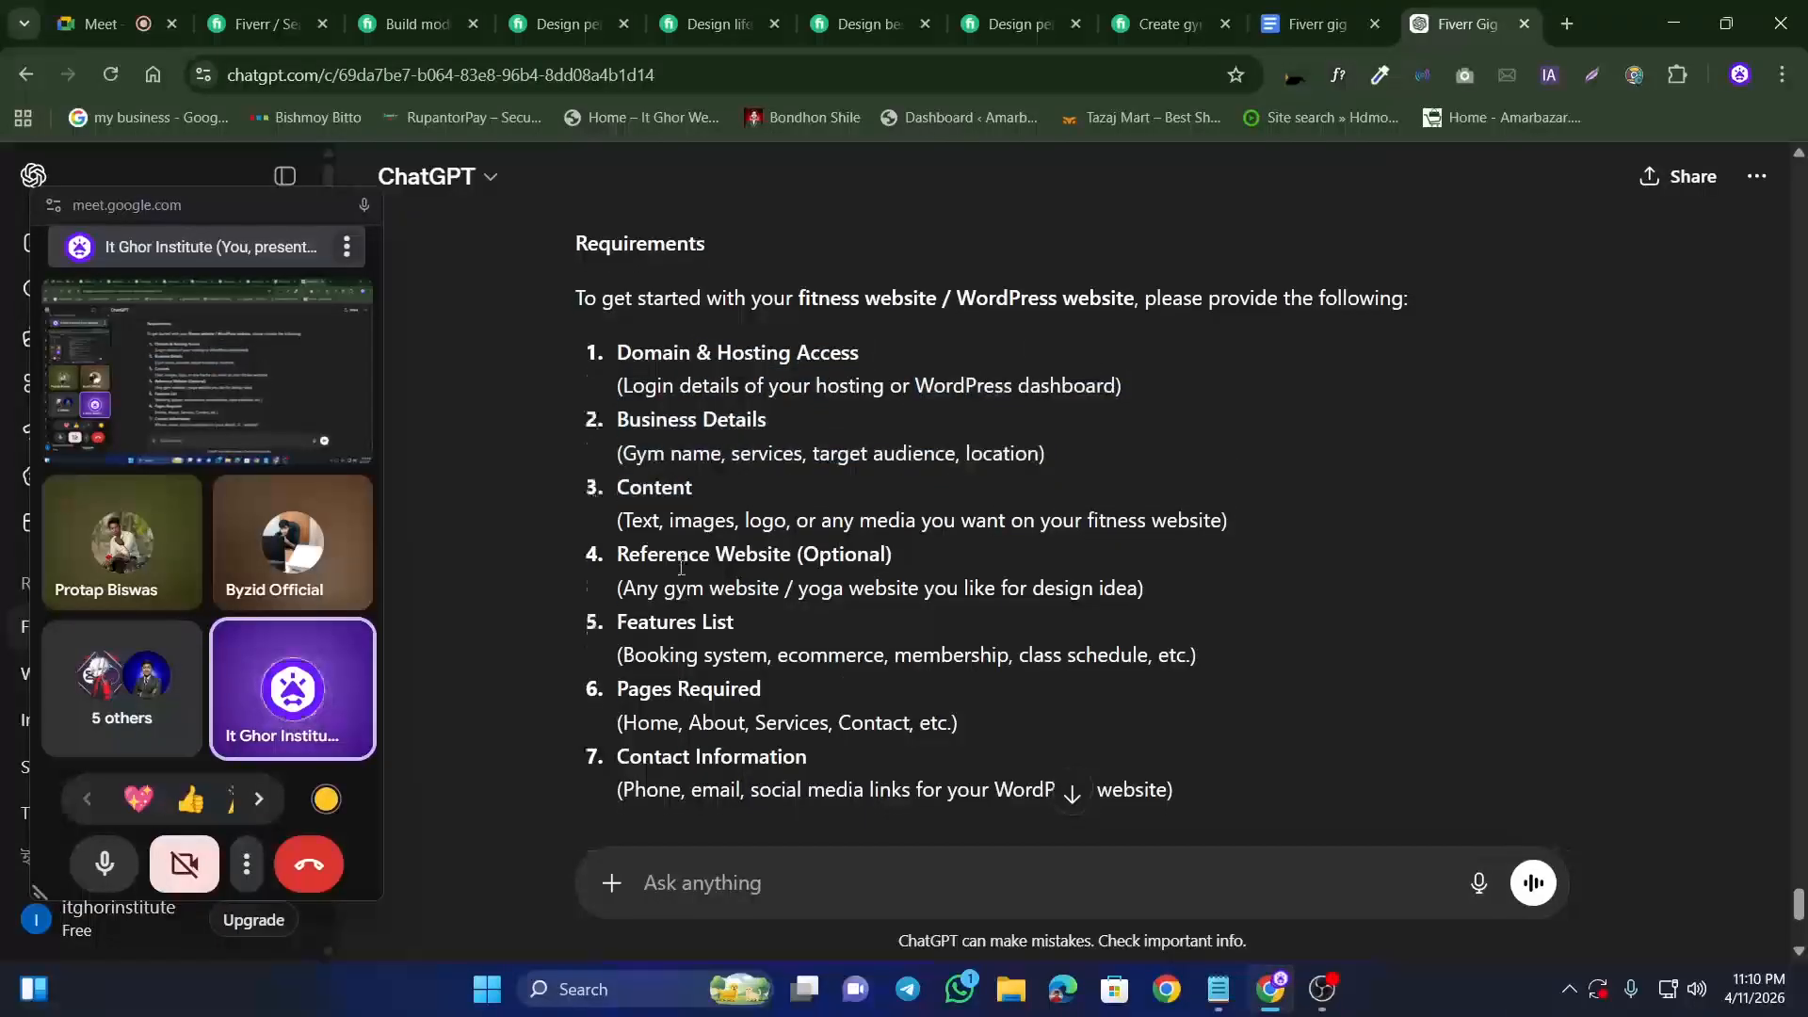
Step: Copy the generated requirements from the "Requirements" heading through item 7, Contact Information
{"action": "left_click_drag", "start_coordinate": [1177, 676], "coordinate": [532, 250]}
{"action": "scroll", "coordinate": [525, 633], "scroll_direction": "up", "scroll_amount": 1}
{"action": "right_click", "coordinate": [686, 296]}
{"action": "left_click", "coordinate": [687, 294]}
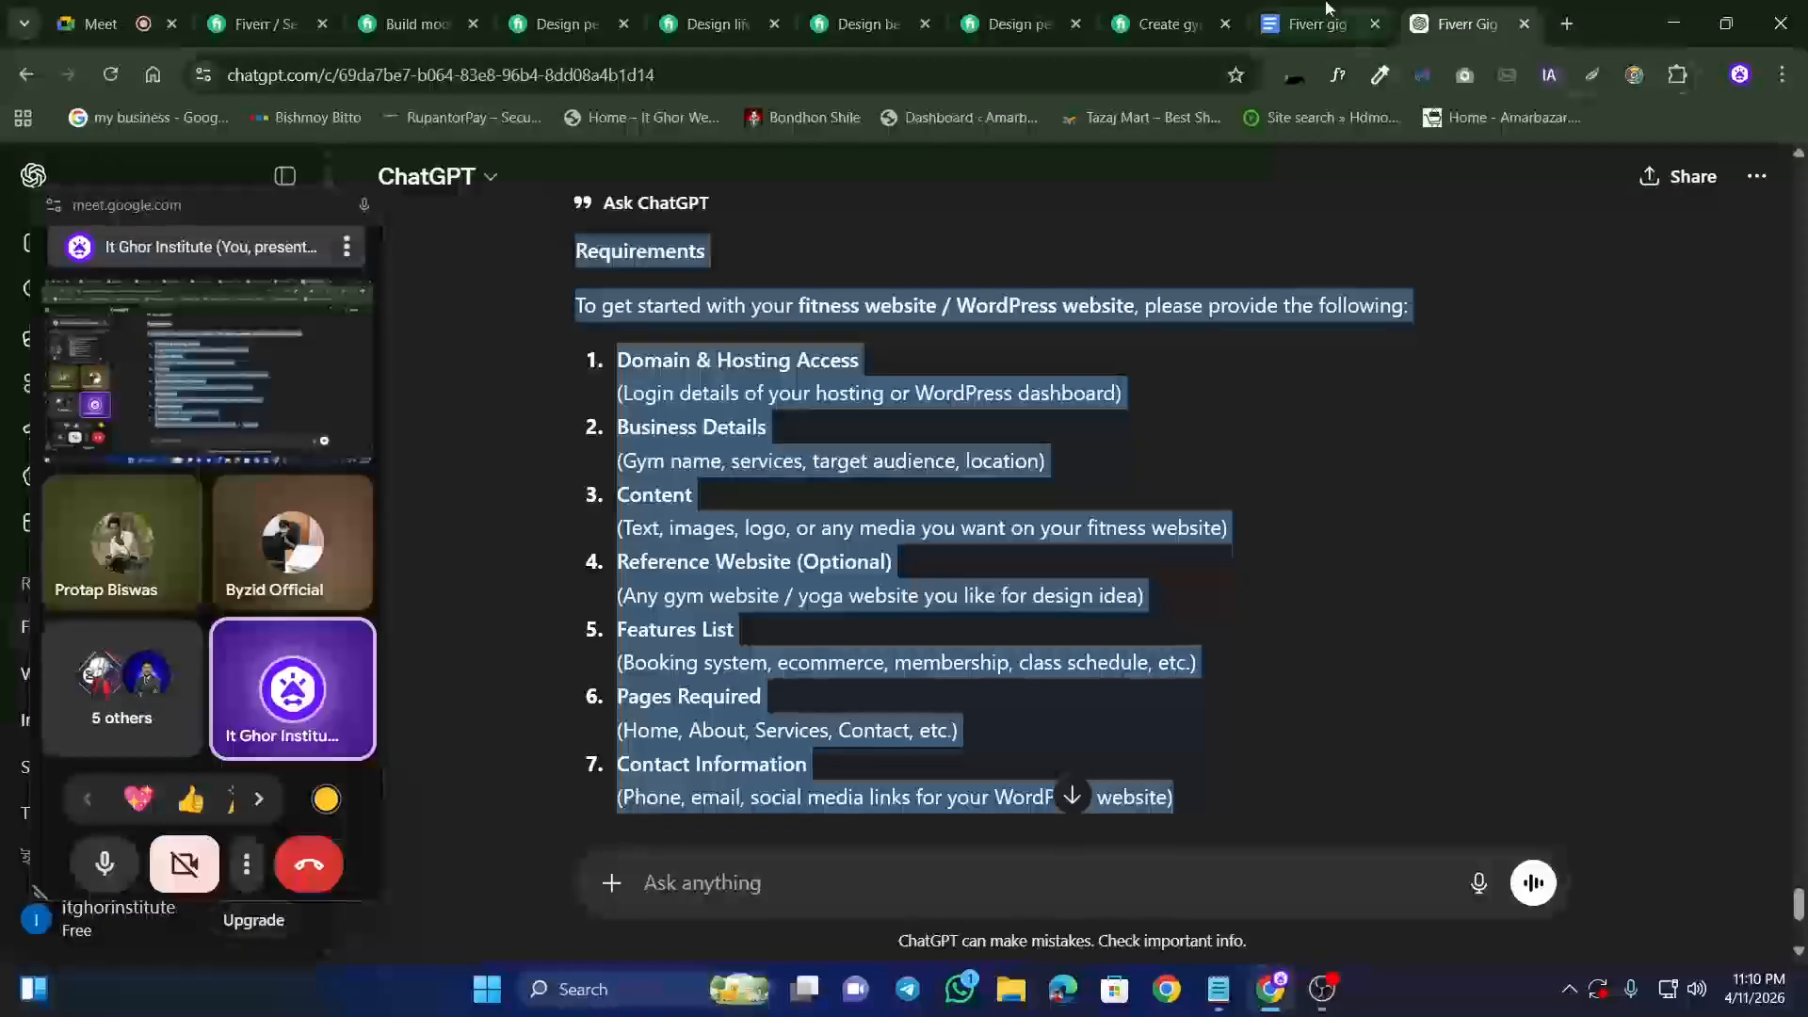
Step: Paste the copied requirements into the Fiverr gig document on the blank line below the last FAQ
{"action": "left_click", "coordinate": [1316, 24]}
{"action": "scroll", "coordinate": [579, 659], "scroll_direction": "down", "scroll_amount": 3}
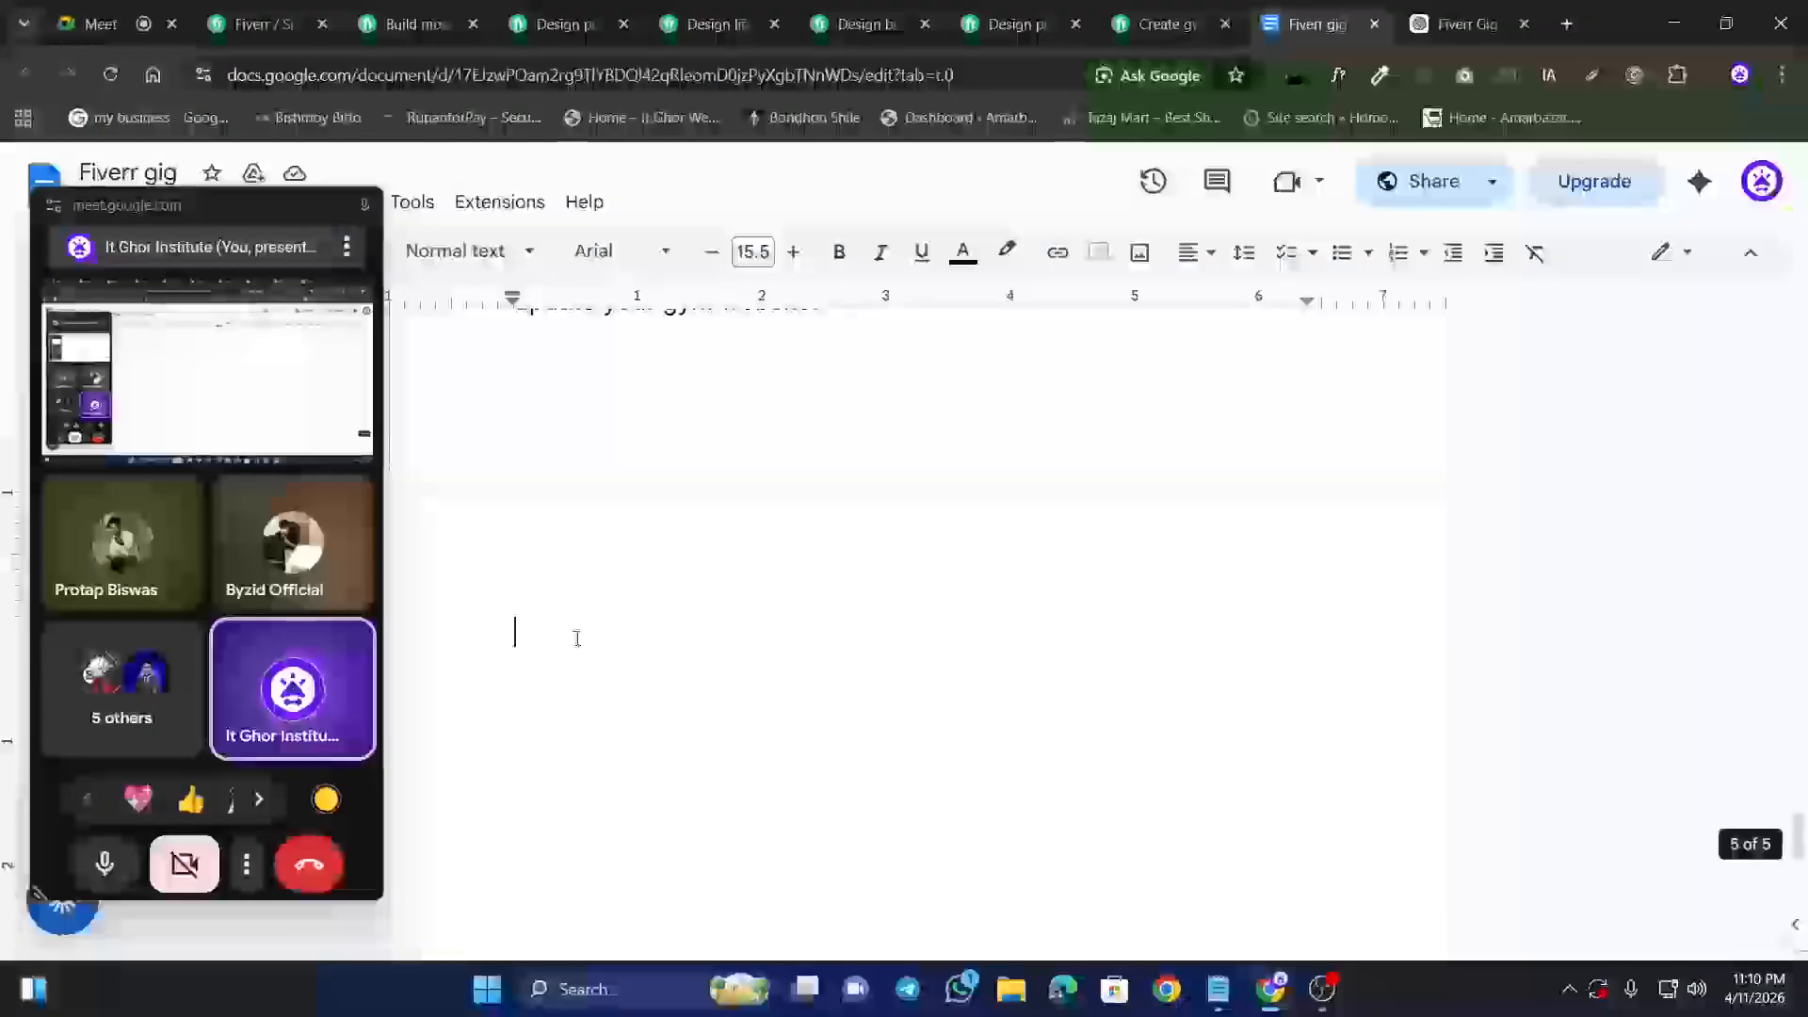
{"action": "key", "text": "ctrl+v"}
Step: Highlight the "Requirements>>>>" line of the gig creation checklist in dark blue
{"action": "scroll", "coordinate": [809, 692], "scroll_direction": "up", "scroll_amount": 15}
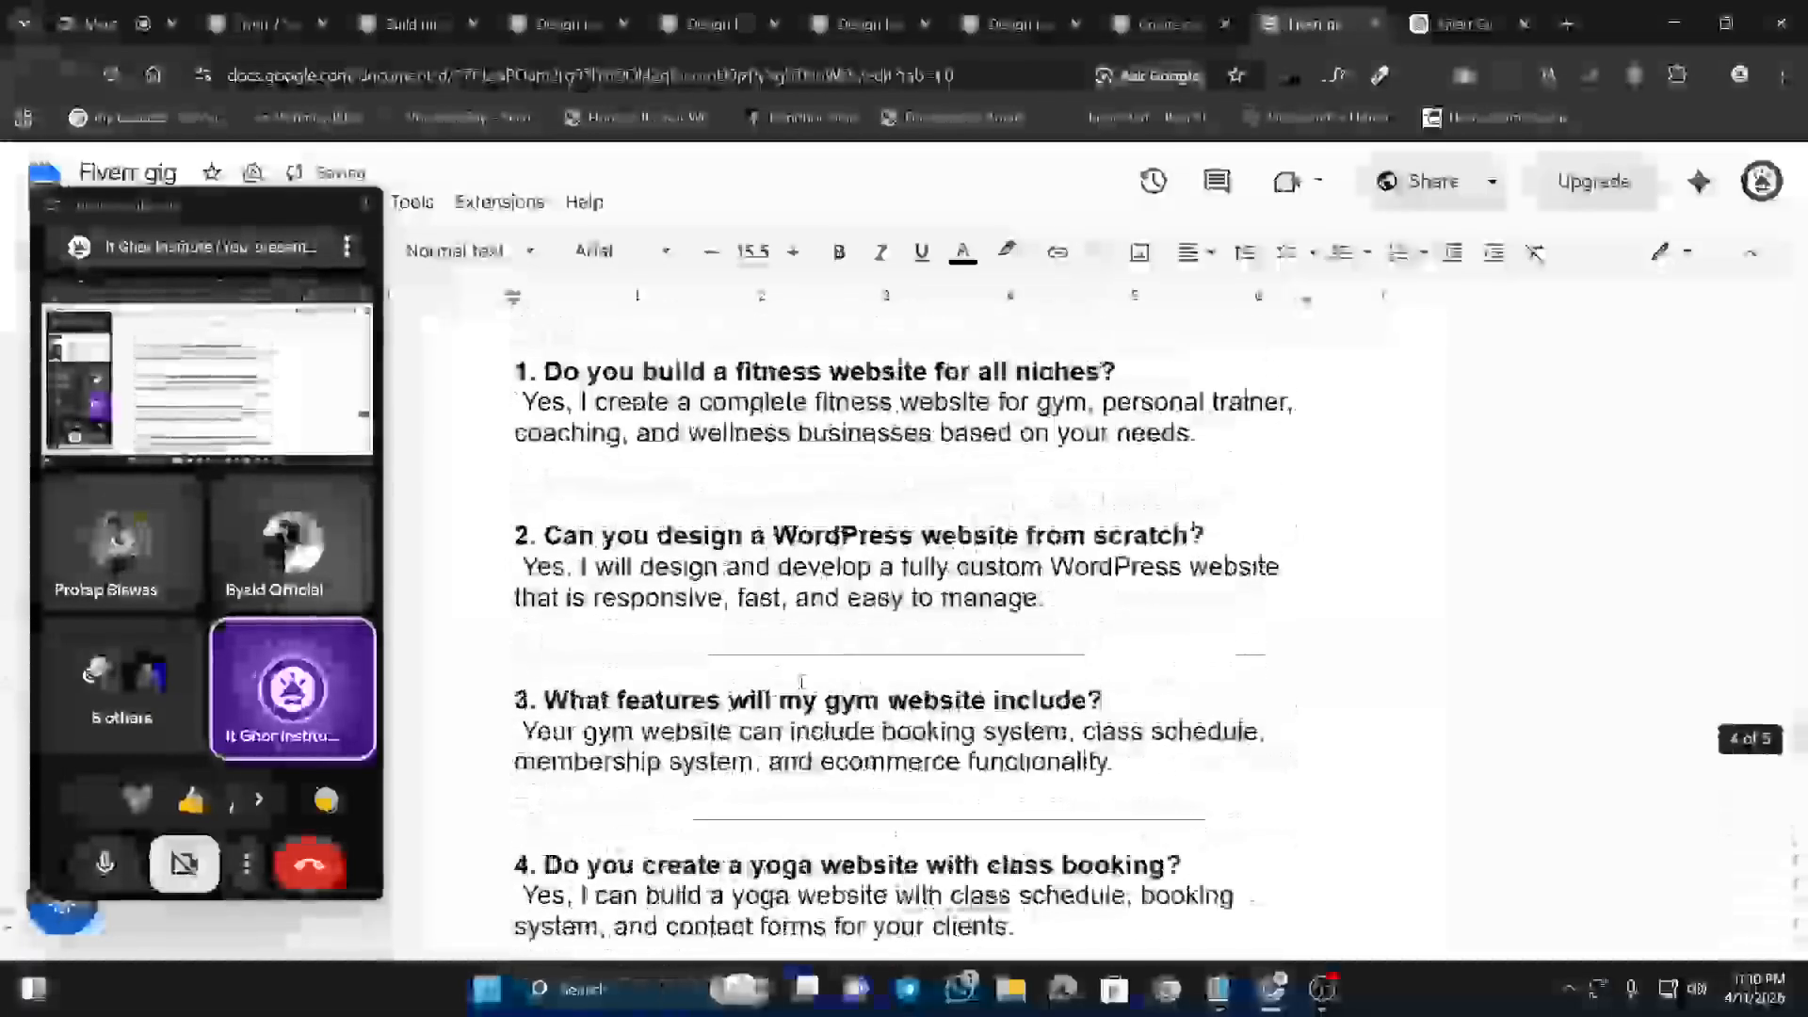
{"action": "scroll", "coordinate": [752, 644], "scroll_direction": "up", "scroll_amount": 20}
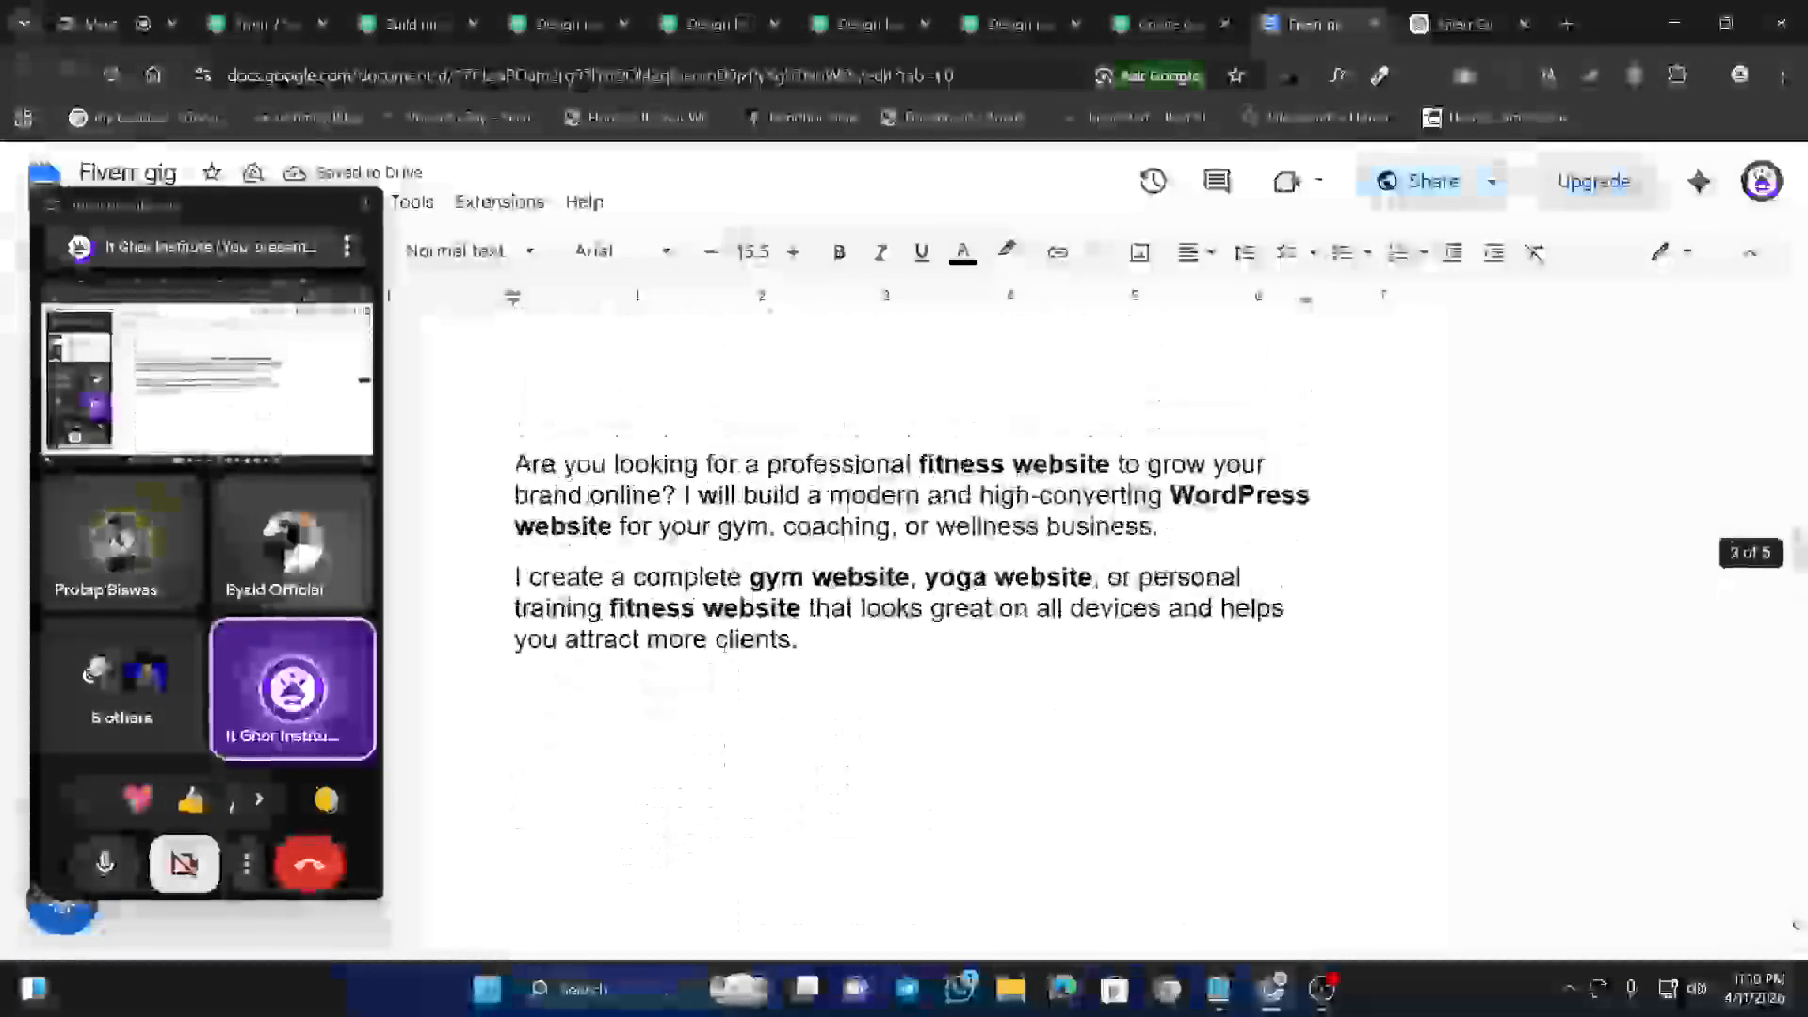
{"action": "scroll", "coordinate": [684, 665], "scroll_direction": "up", "scroll_amount": 10}
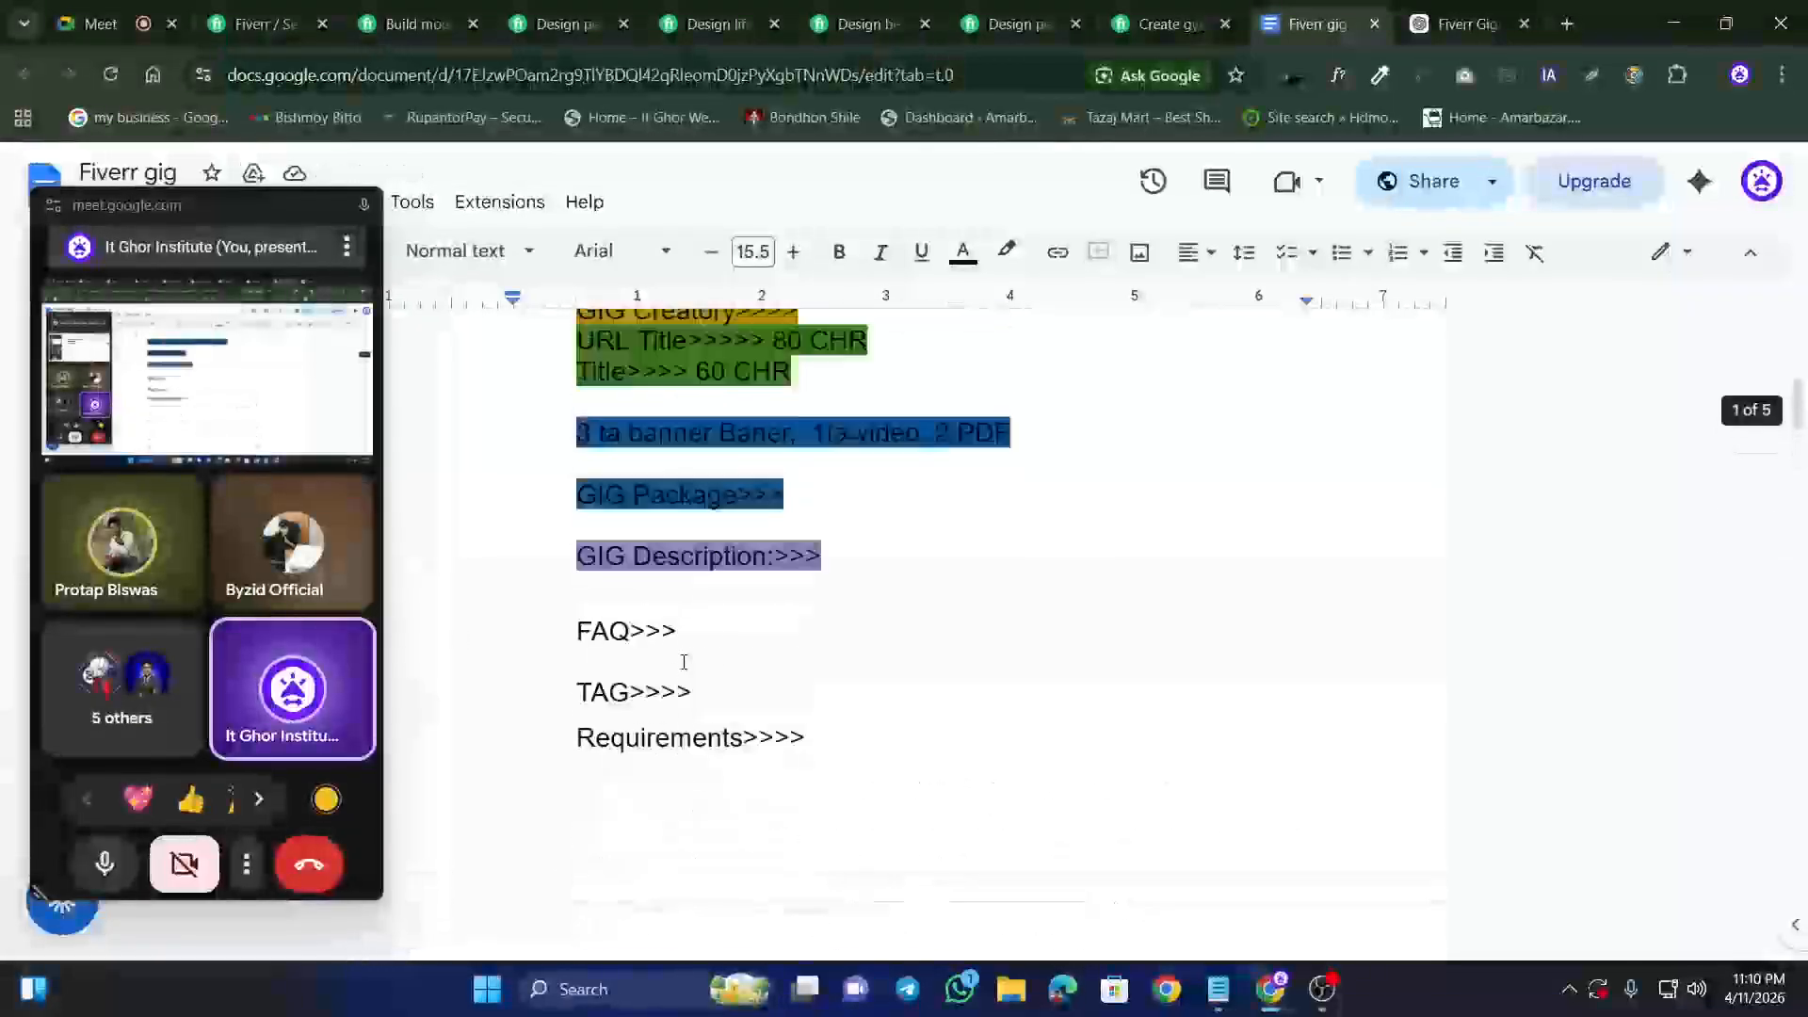
{"action": "triple_click", "coordinate": [606, 823]}
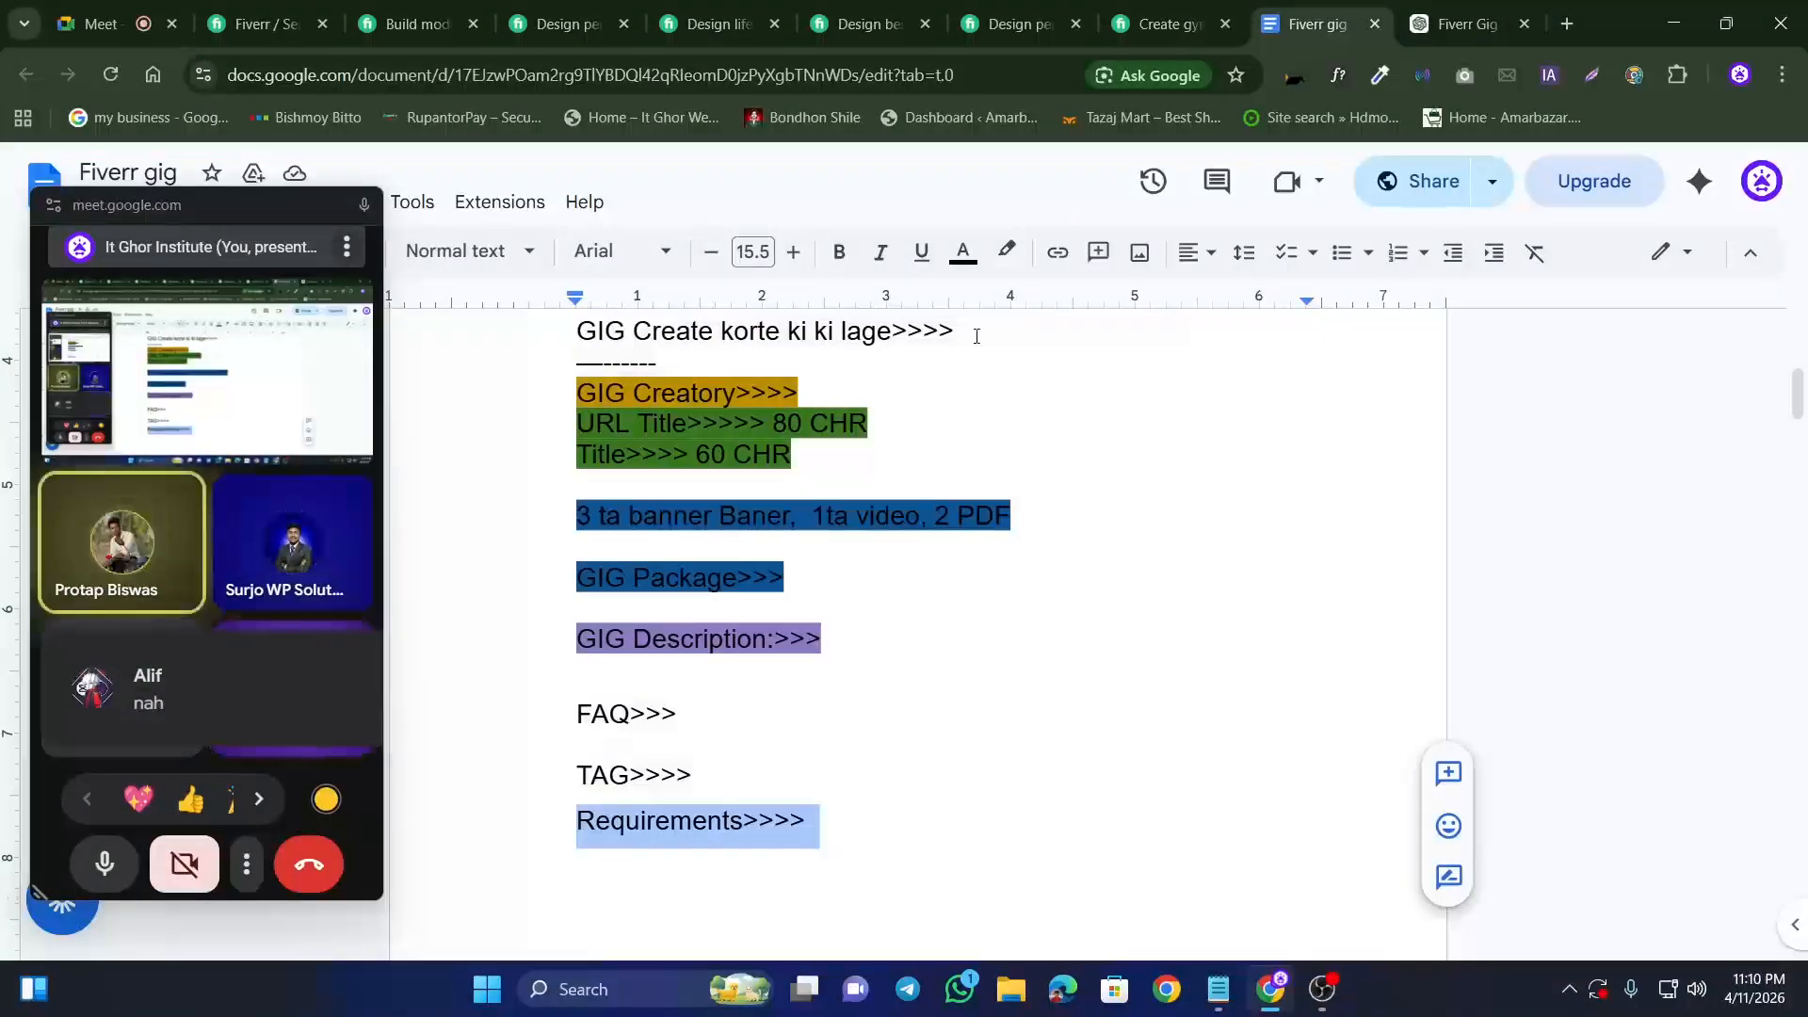
{"action": "left_click", "coordinate": [1006, 251]}
{"action": "left_click", "coordinate": [1209, 509]}
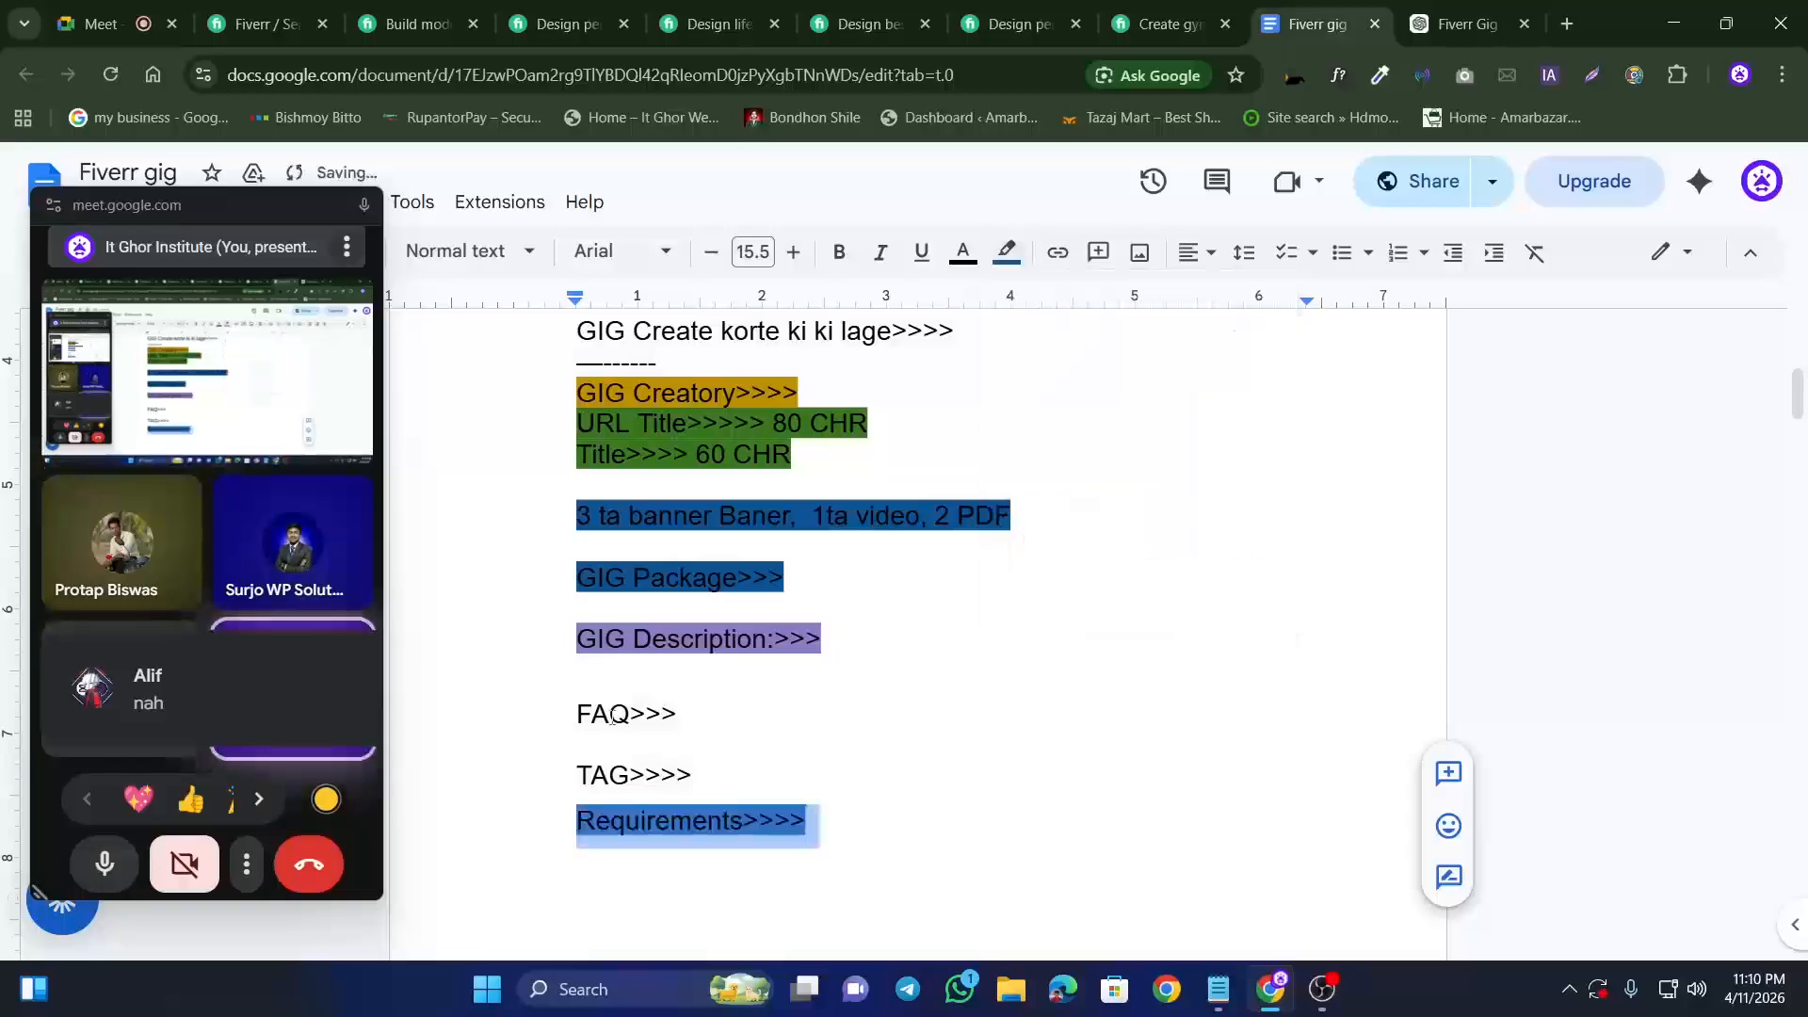
Step: Highlight the "FAQ>>>" and "TAG>>>>" lines of the checklist in dark magenta
{"action": "left_click_drag", "start_coordinate": [807, 823], "coordinate": [722, 704]}
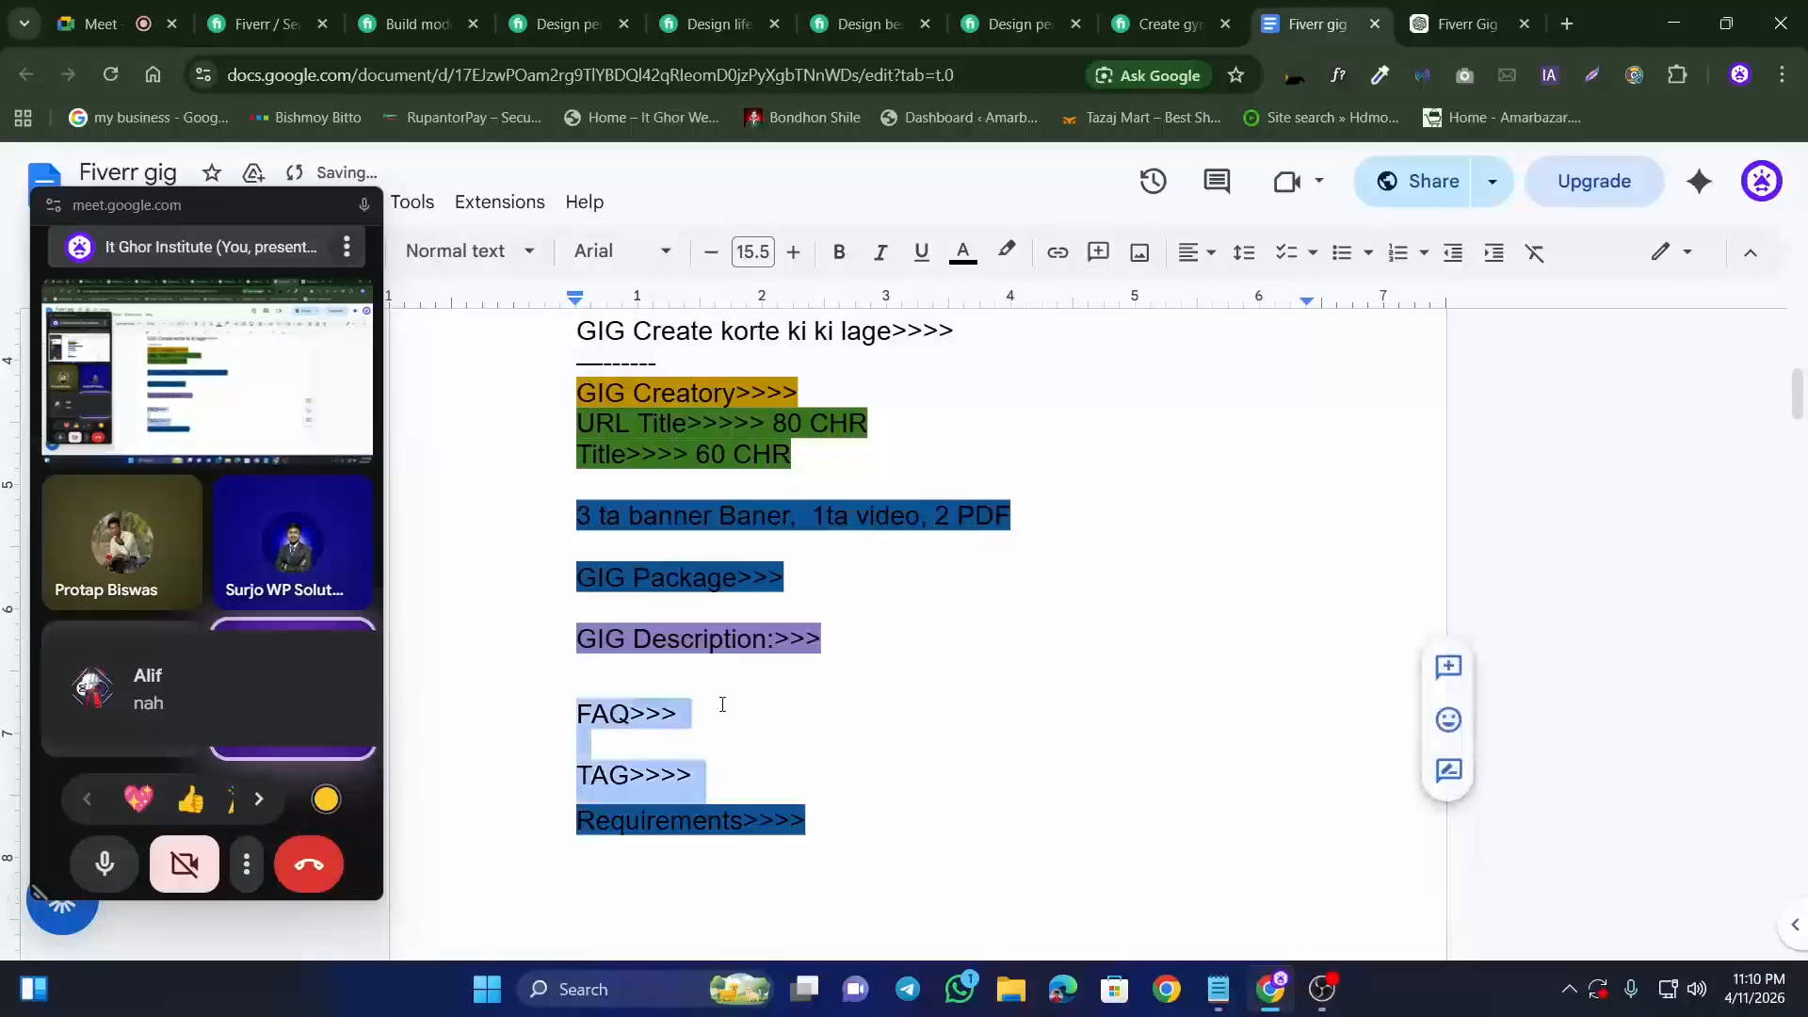
{"action": "left_click", "coordinate": [1006, 251]}
{"action": "left_click", "coordinate": [1265, 485]}
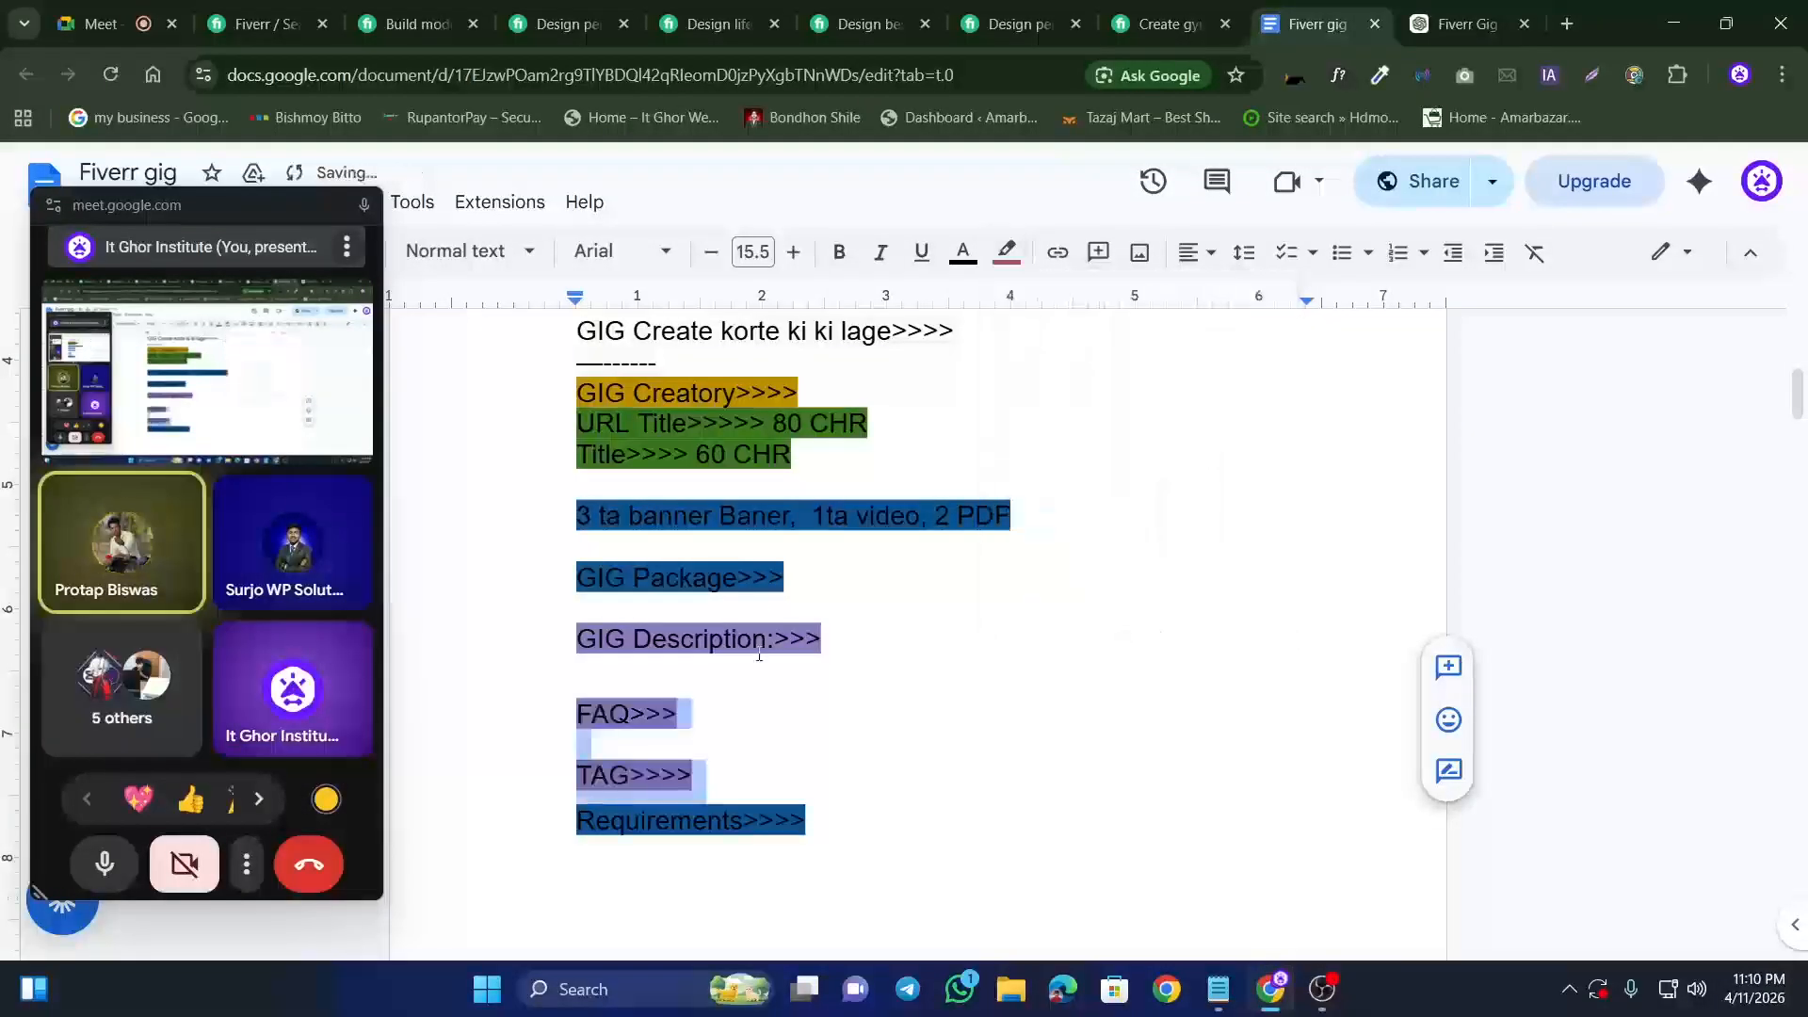
Step: Review the gig checklist and the completed category, title, package and description sections of the document
{"action": "scroll", "coordinate": [725, 588], "scroll_direction": "up", "scroll_amount": 6}
{"action": "scroll", "coordinate": [725, 587], "scroll_direction": "down", "scroll_amount": 6}
{"action": "scroll", "coordinate": [725, 587], "scroll_direction": "up", "scroll_amount": 1}
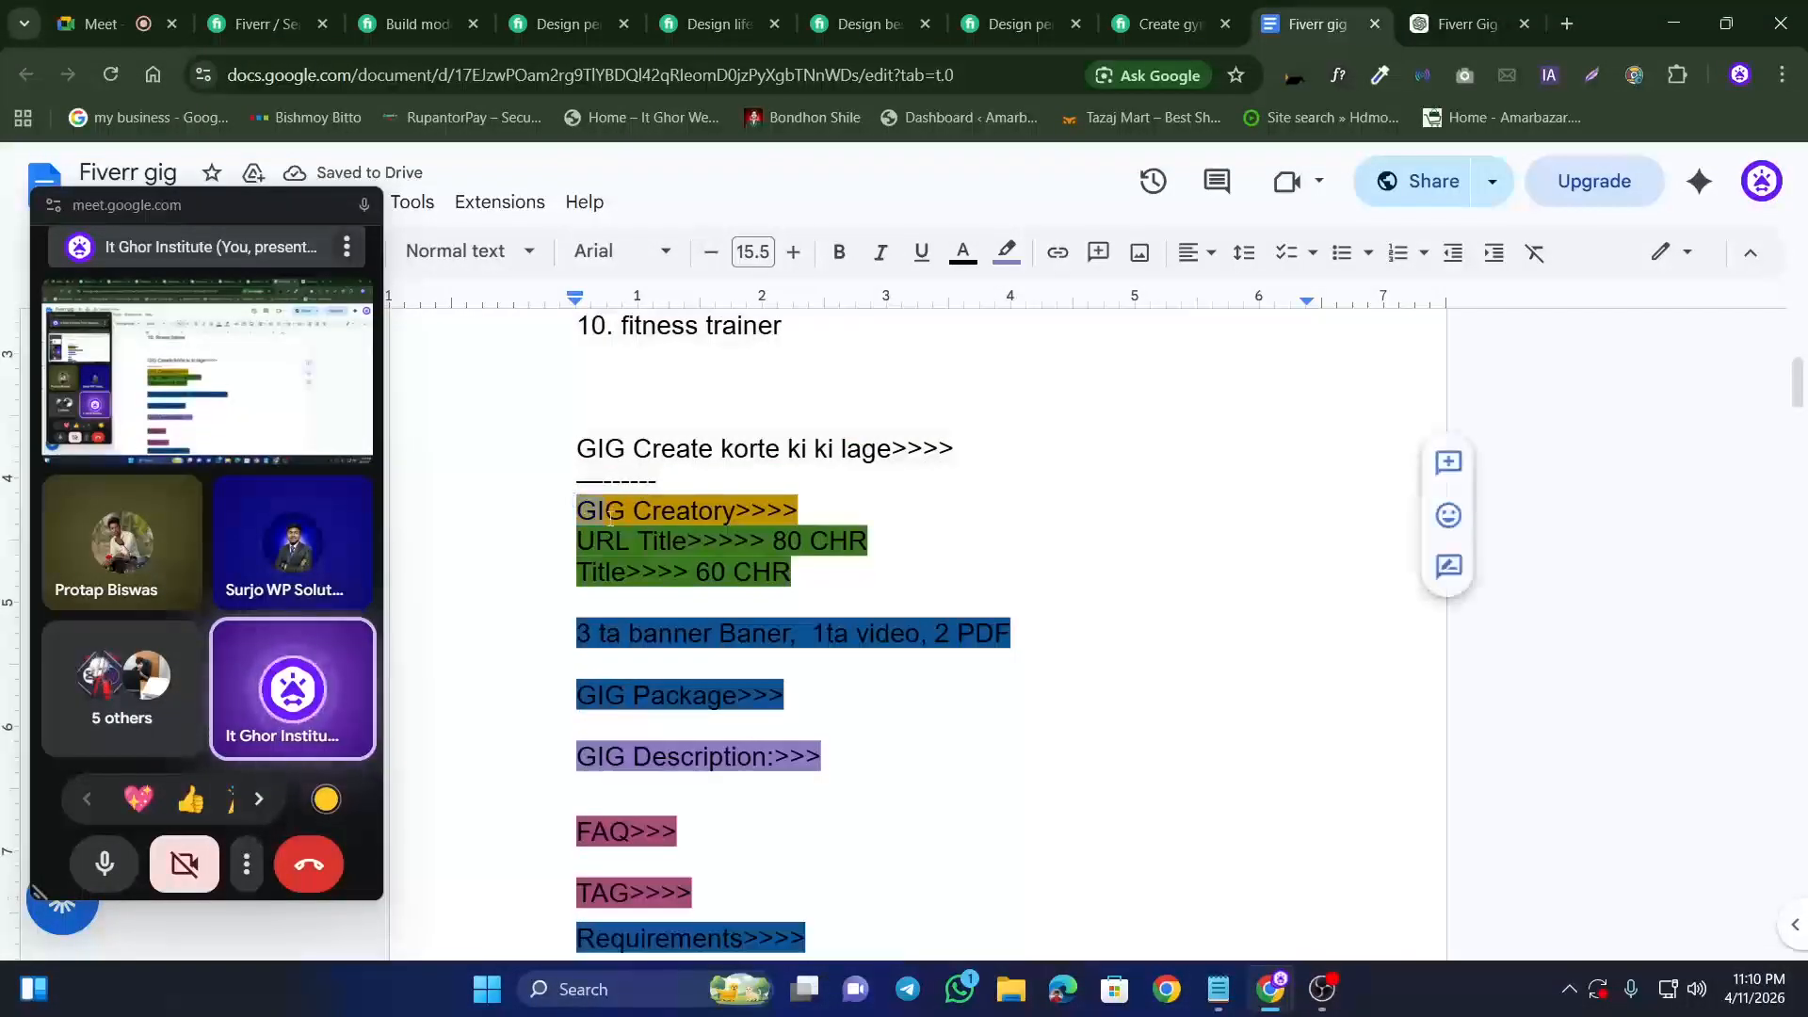
{"action": "left_click_drag", "start_coordinate": [573, 501], "coordinate": [802, 581]}
{"action": "scroll", "coordinate": [800, 796], "scroll_direction": "down", "scroll_amount": 3}
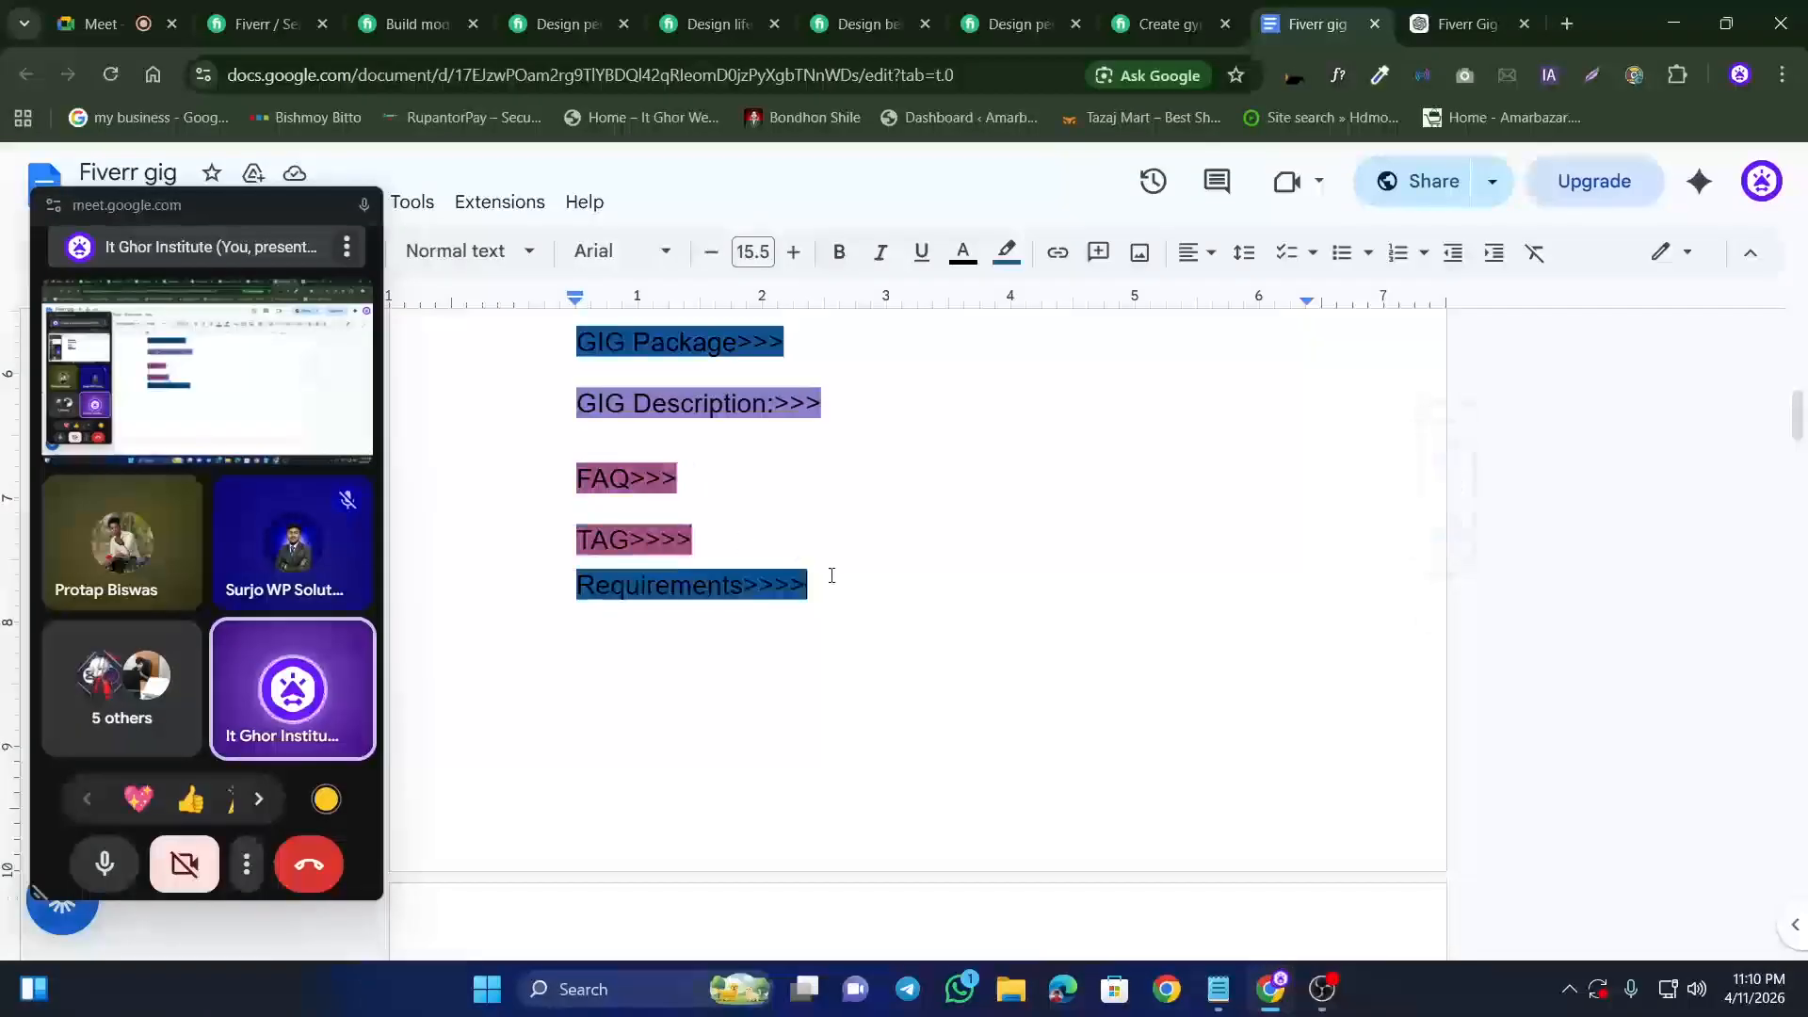
{"action": "scroll", "coordinate": [832, 575], "scroll_direction": "up", "scroll_amount": 3}
{"action": "scroll", "coordinate": [764, 538], "scroll_direction": "down", "scroll_amount": 10}
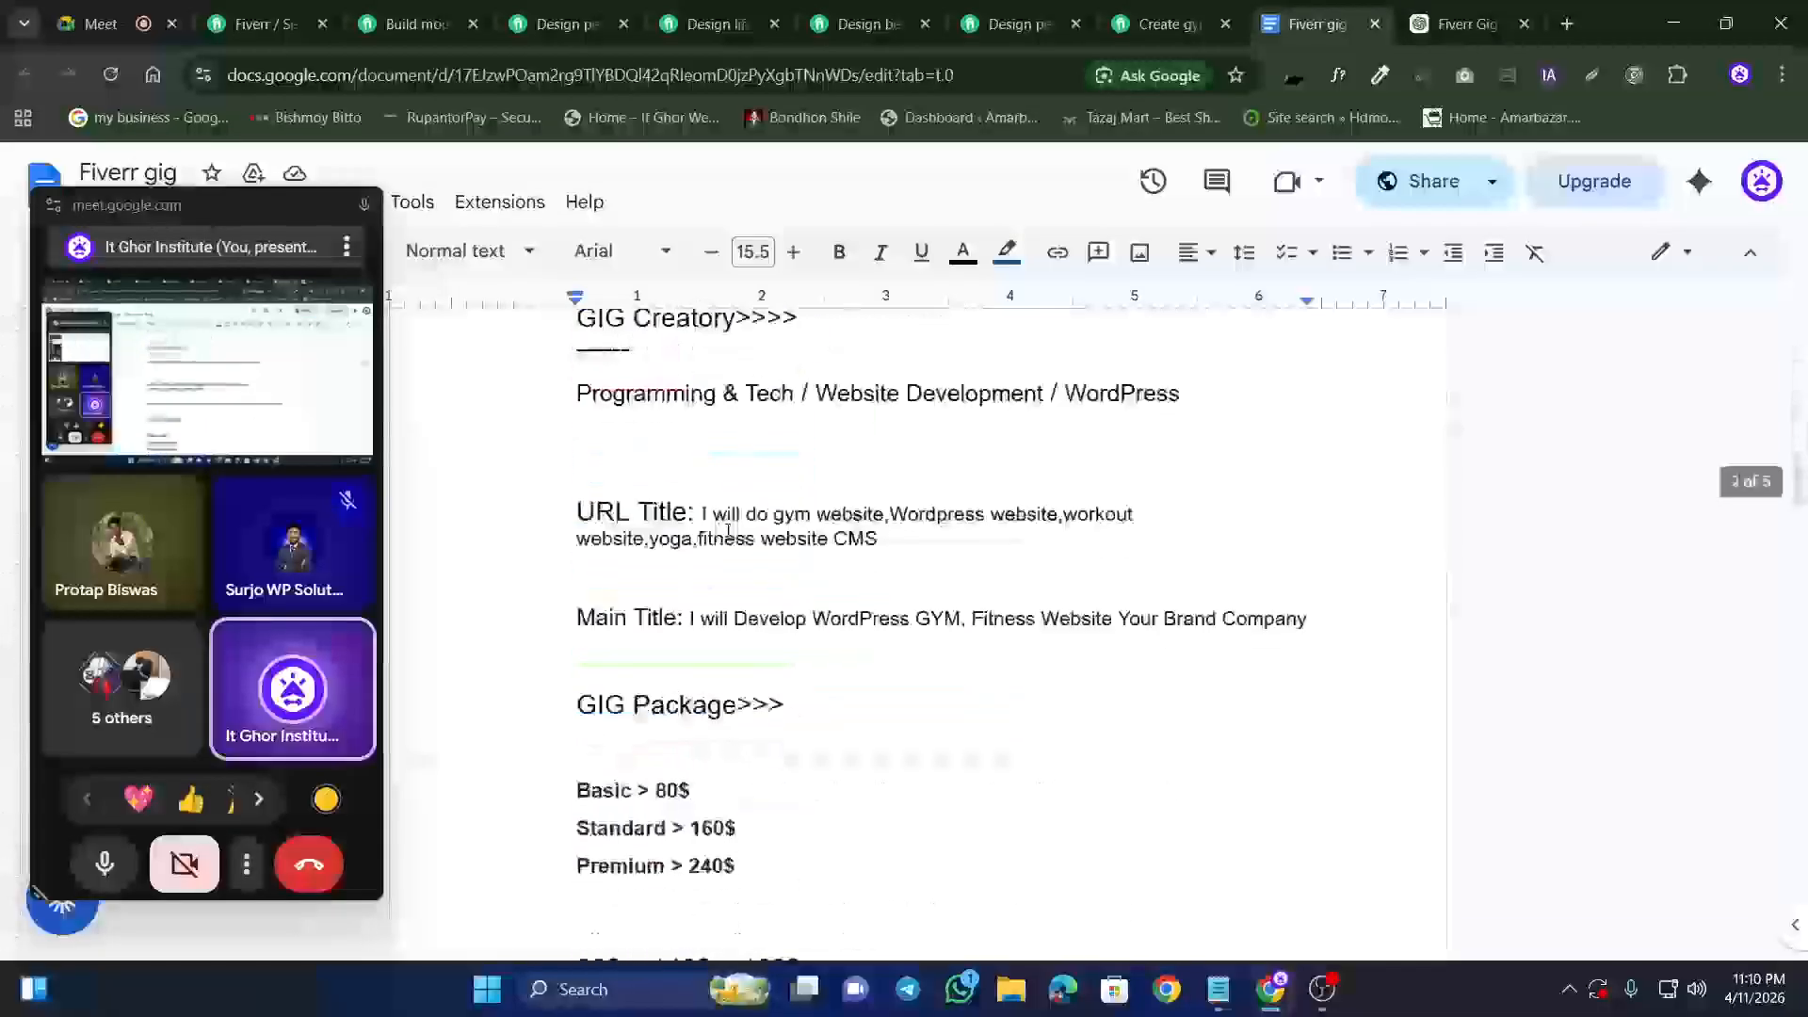
{"action": "scroll", "coordinate": [718, 509], "scroll_direction": "up", "scroll_amount": 5}
{"action": "scroll", "coordinate": [719, 509], "scroll_direction": "down", "scroll_amount": 5}
{"action": "scroll", "coordinate": [712, 506], "scroll_direction": "down", "scroll_amount": 15}
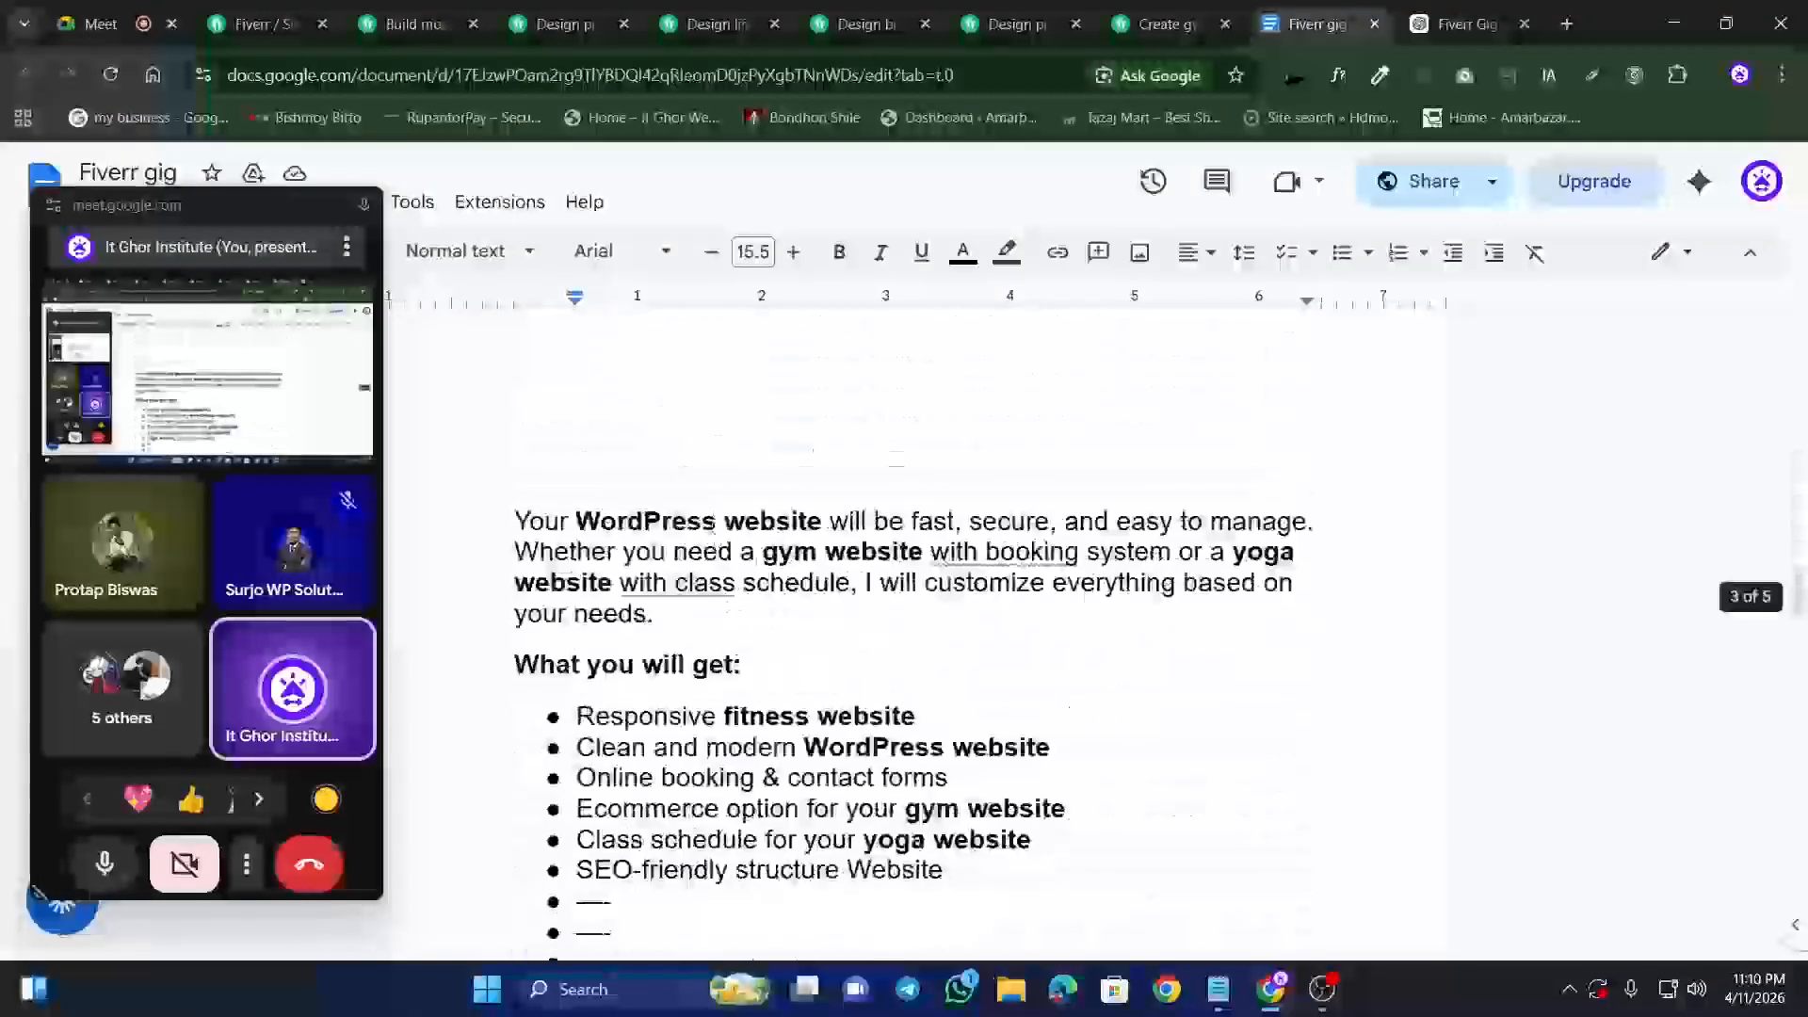
Step: Check the recording status in OBS, minimize it and return to the end of the gig document
{"action": "left_click", "coordinate": [1322, 988]}
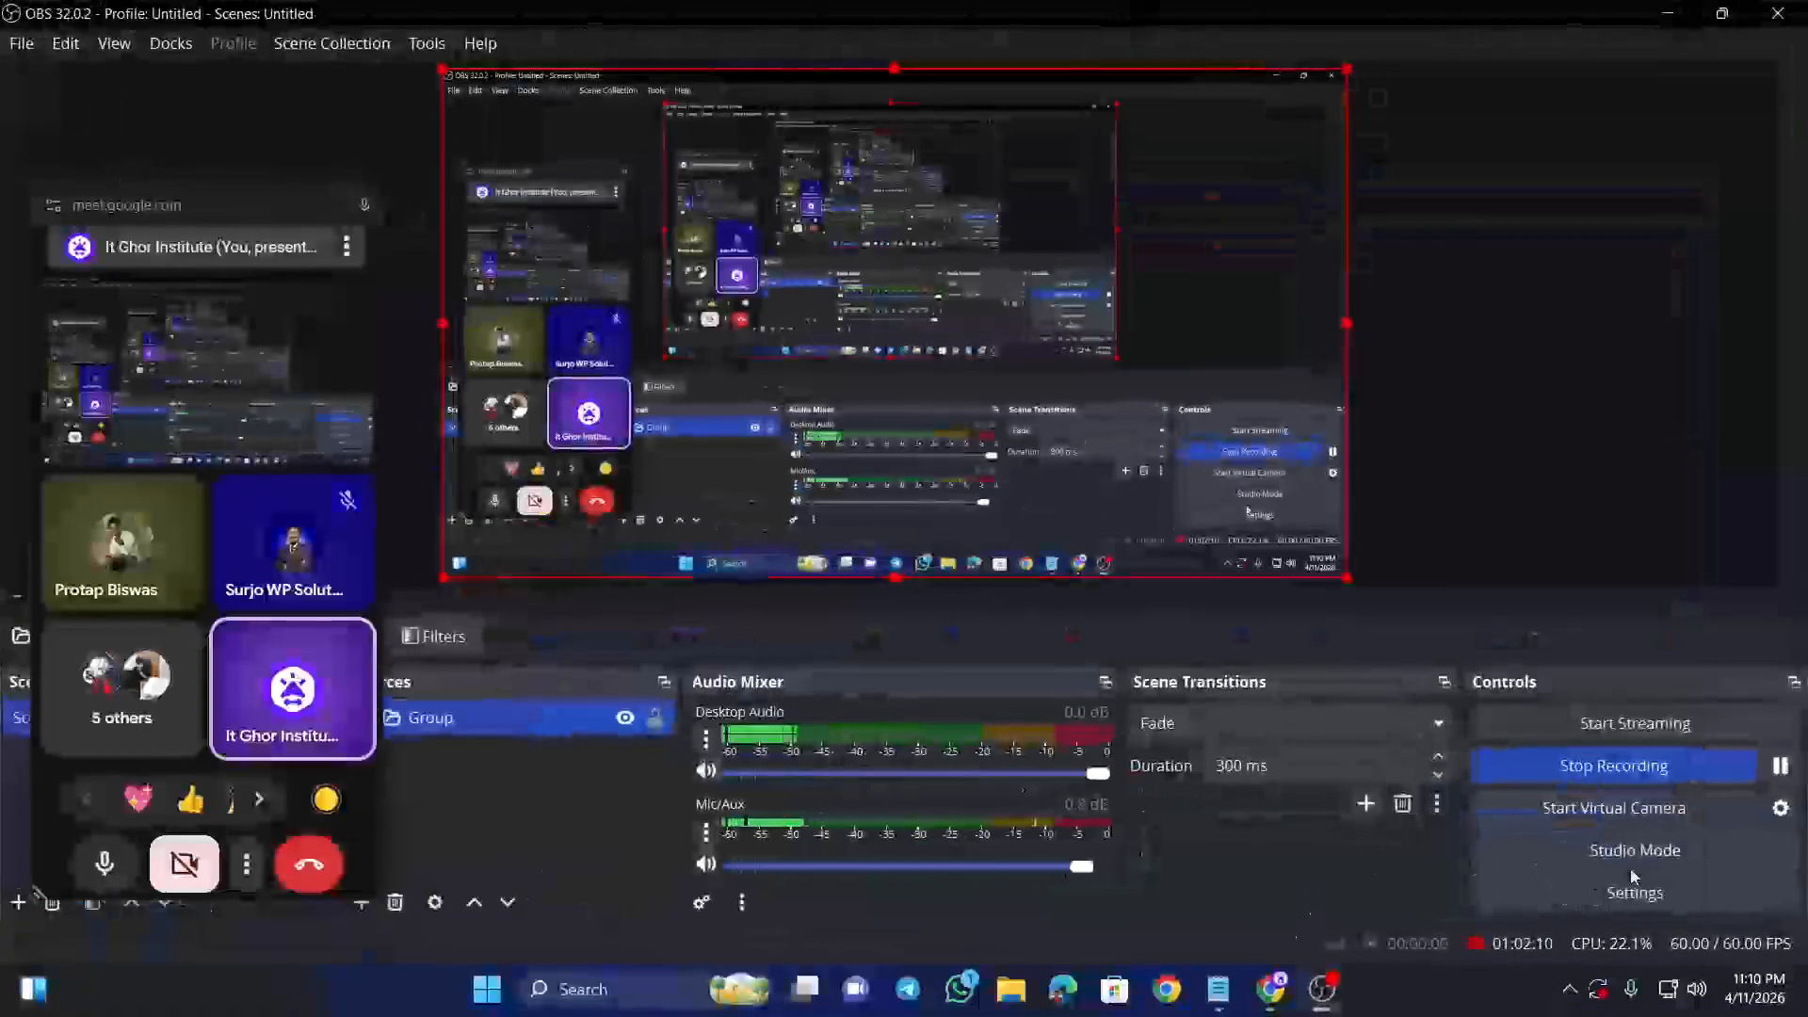
{"action": "left_click", "coordinate": [1667, 17]}
{"action": "scroll", "coordinate": [698, 648], "scroll_direction": "down", "scroll_amount": 20}
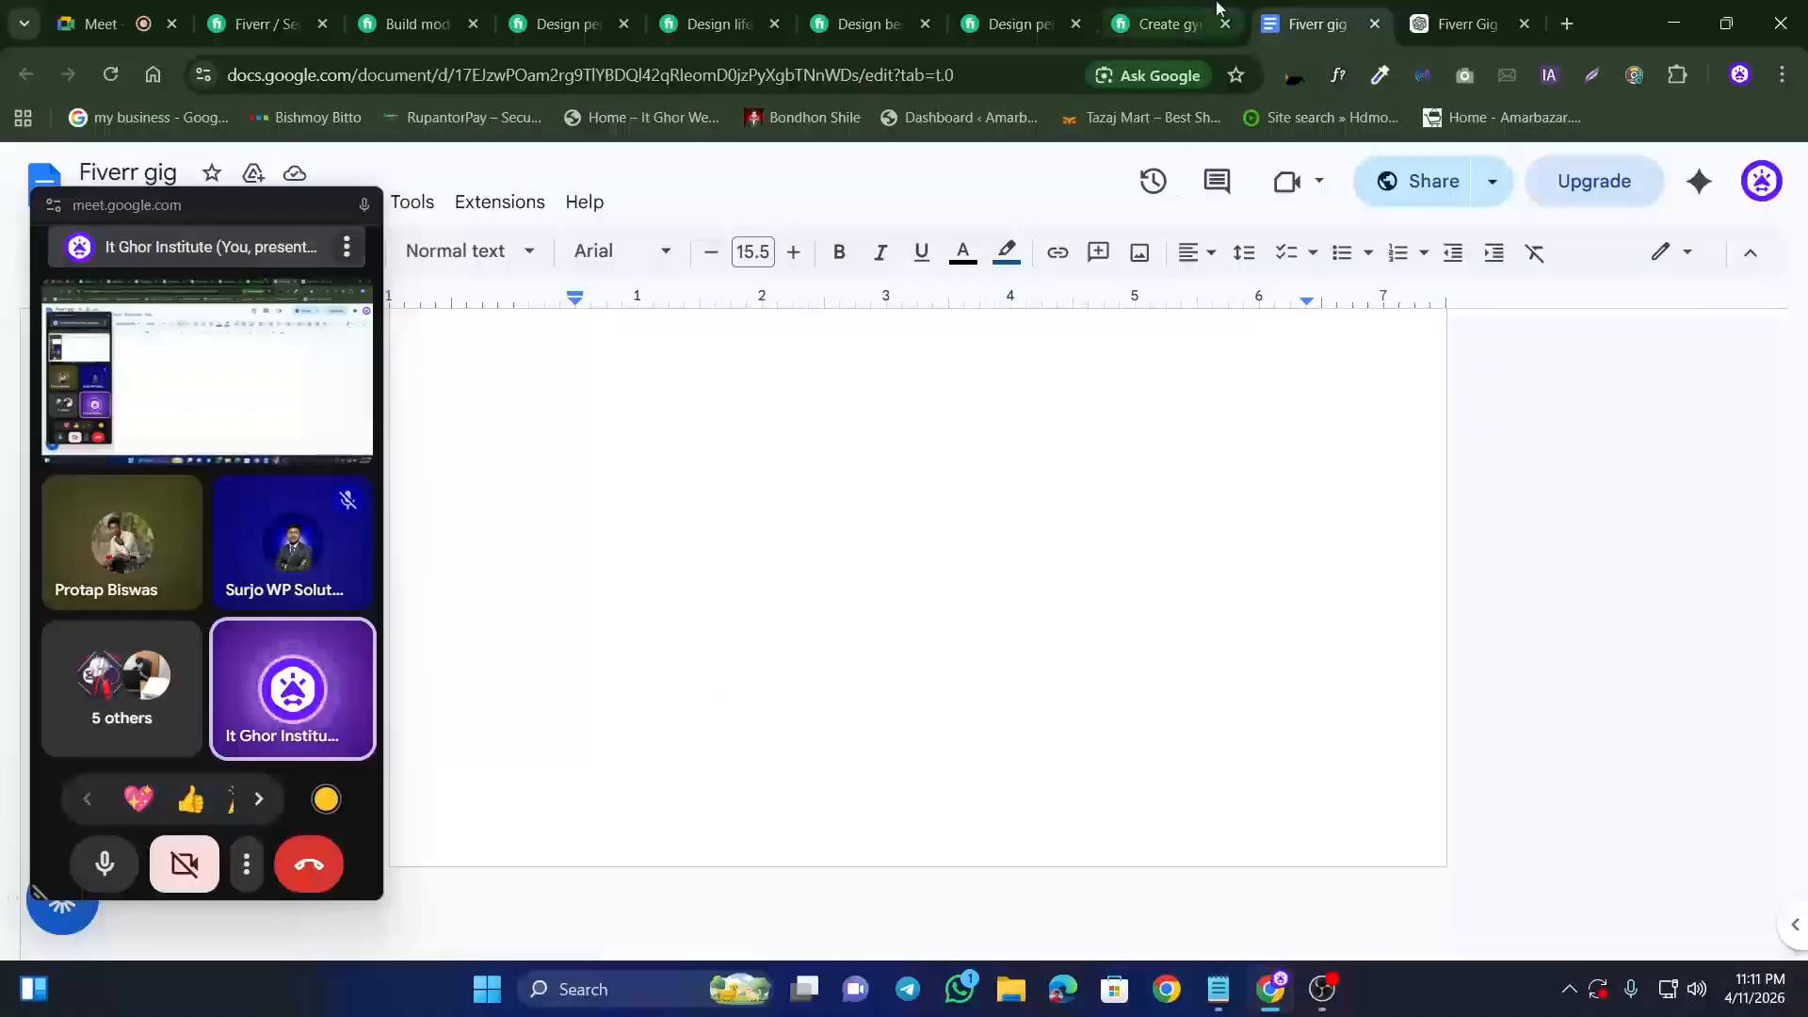
Step: Close all the Fiverr, gig document and ChatGPT tabs, leaving only the Google Meet call open
{"action": "left_click", "coordinate": [310, 24]}
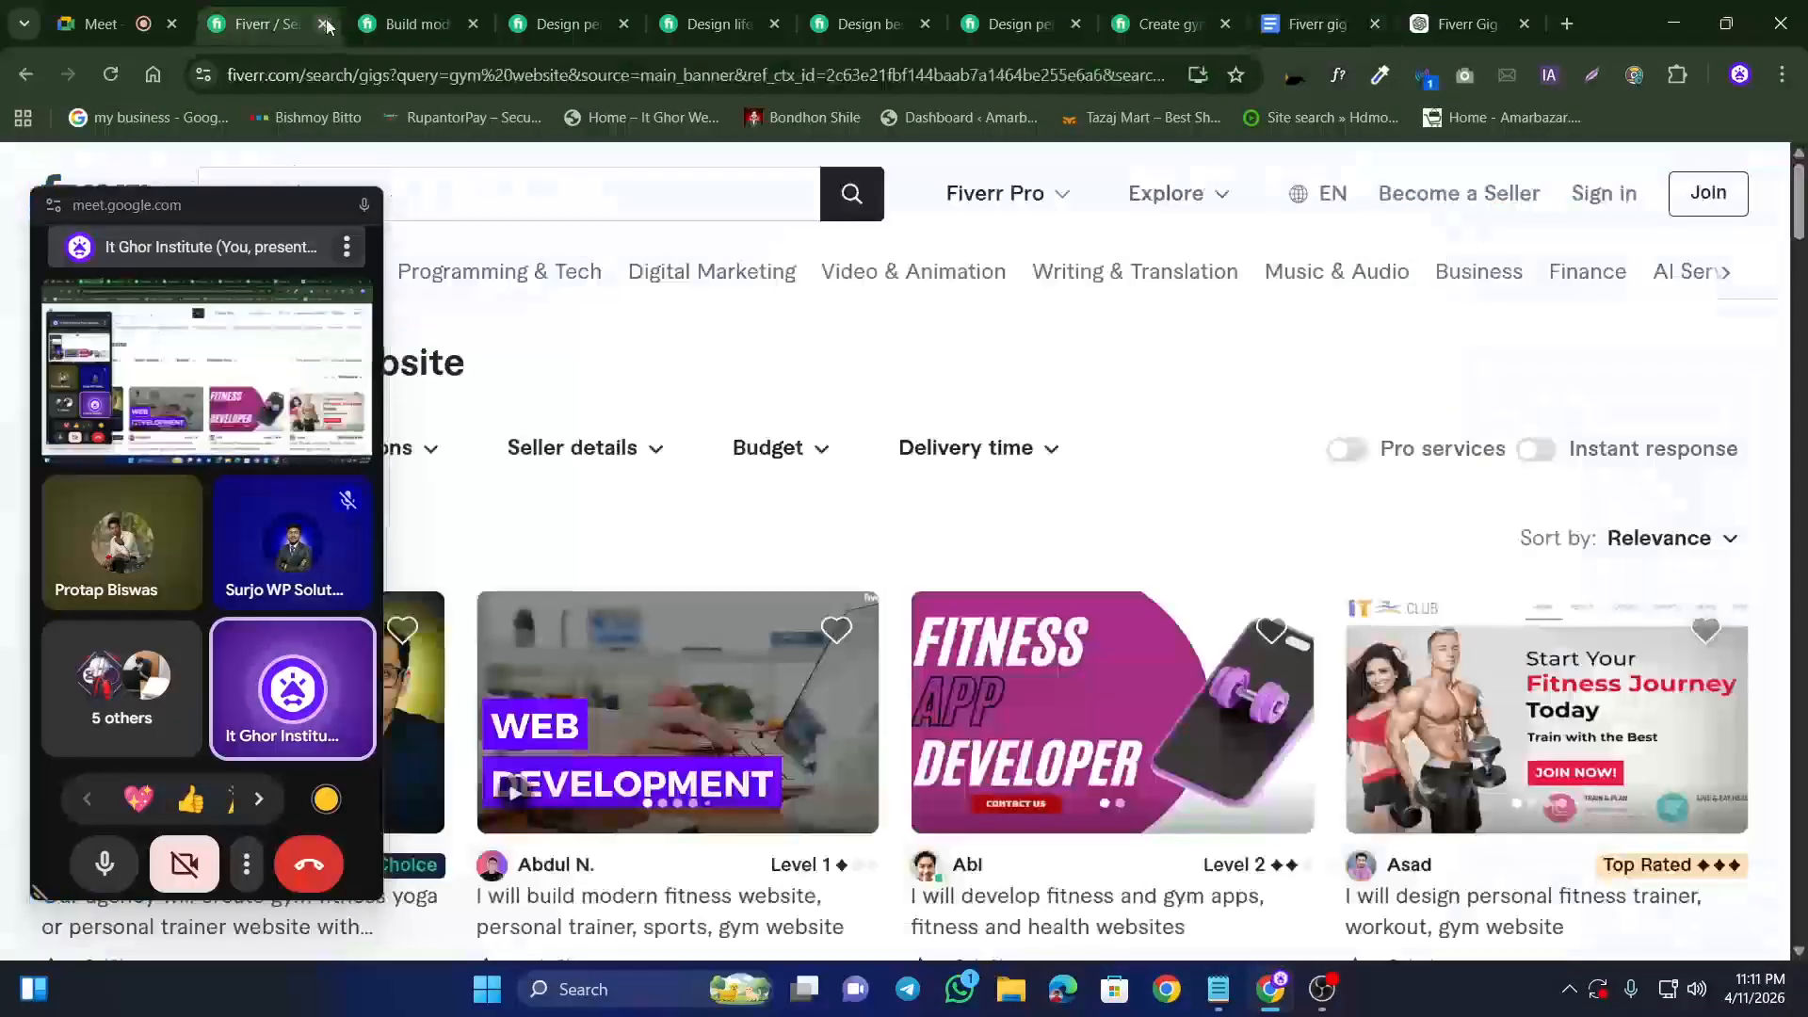
{"action": "left_click", "coordinate": [323, 24]}
{"action": "left_click", "coordinate": [323, 25]}
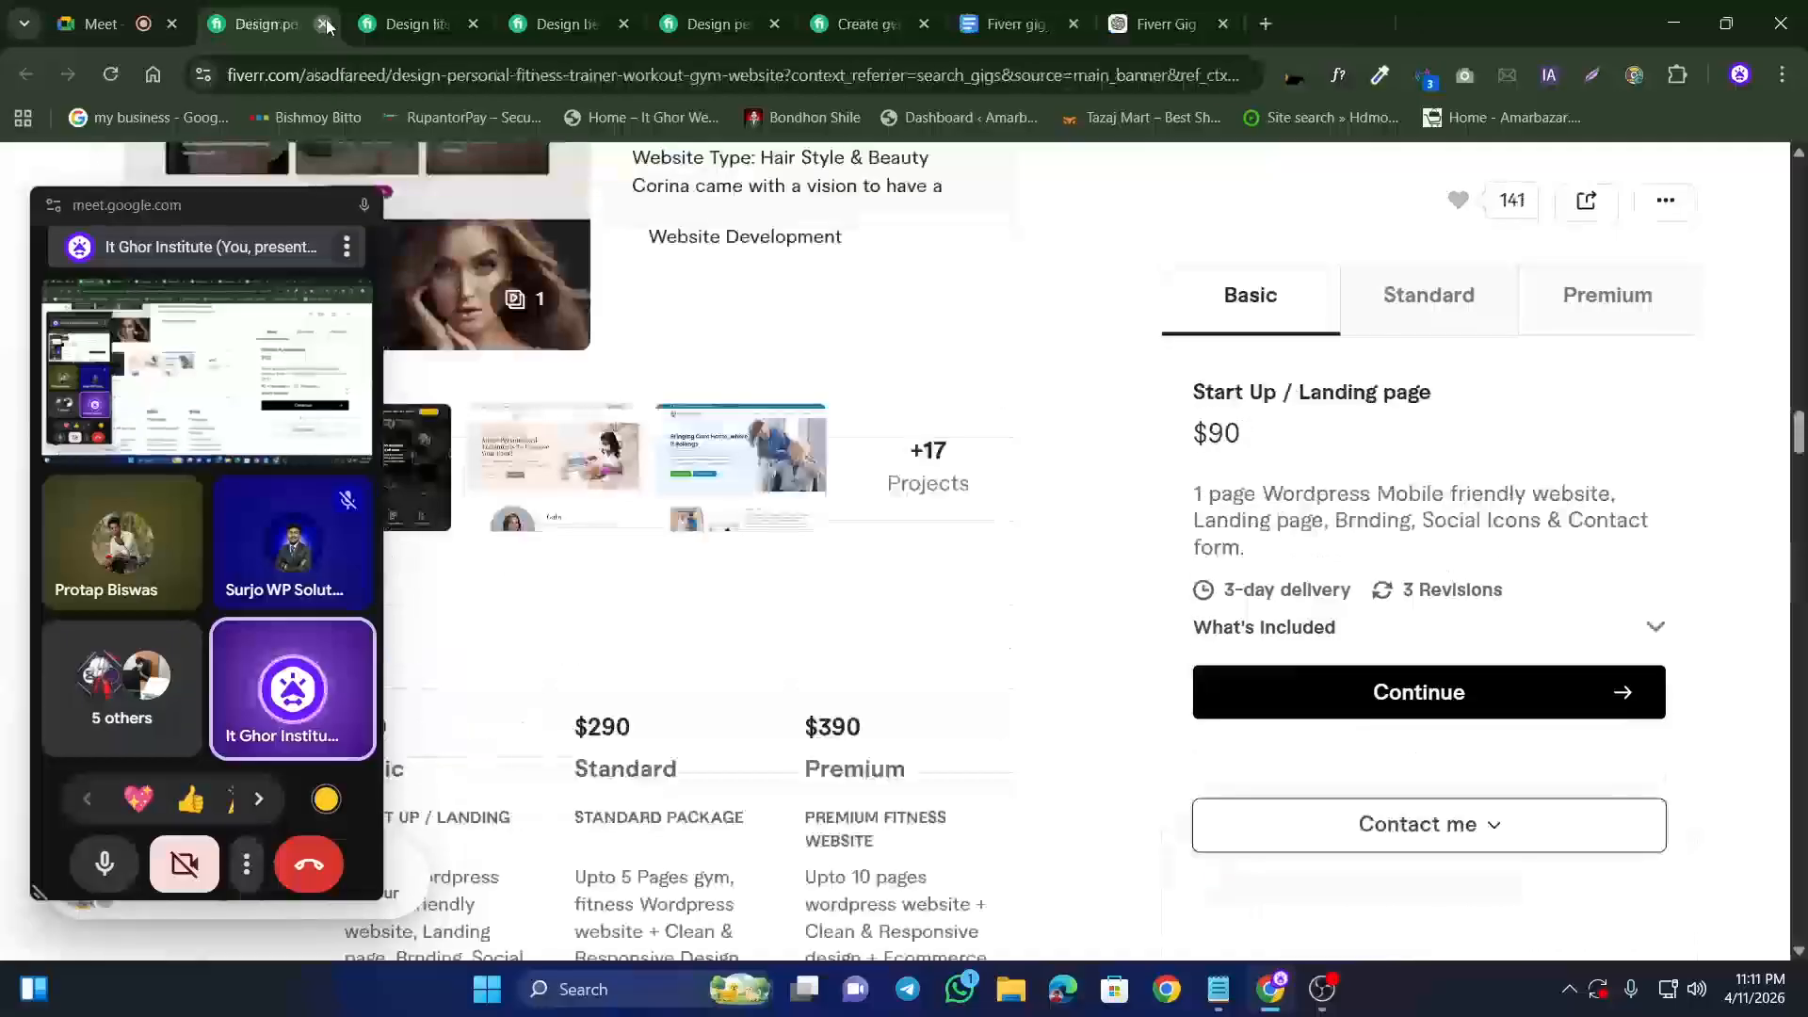
{"action": "left_click", "coordinate": [323, 24]}
{"action": "left_click", "coordinate": [323, 25]}
{"action": "left_click", "coordinate": [323, 24]}
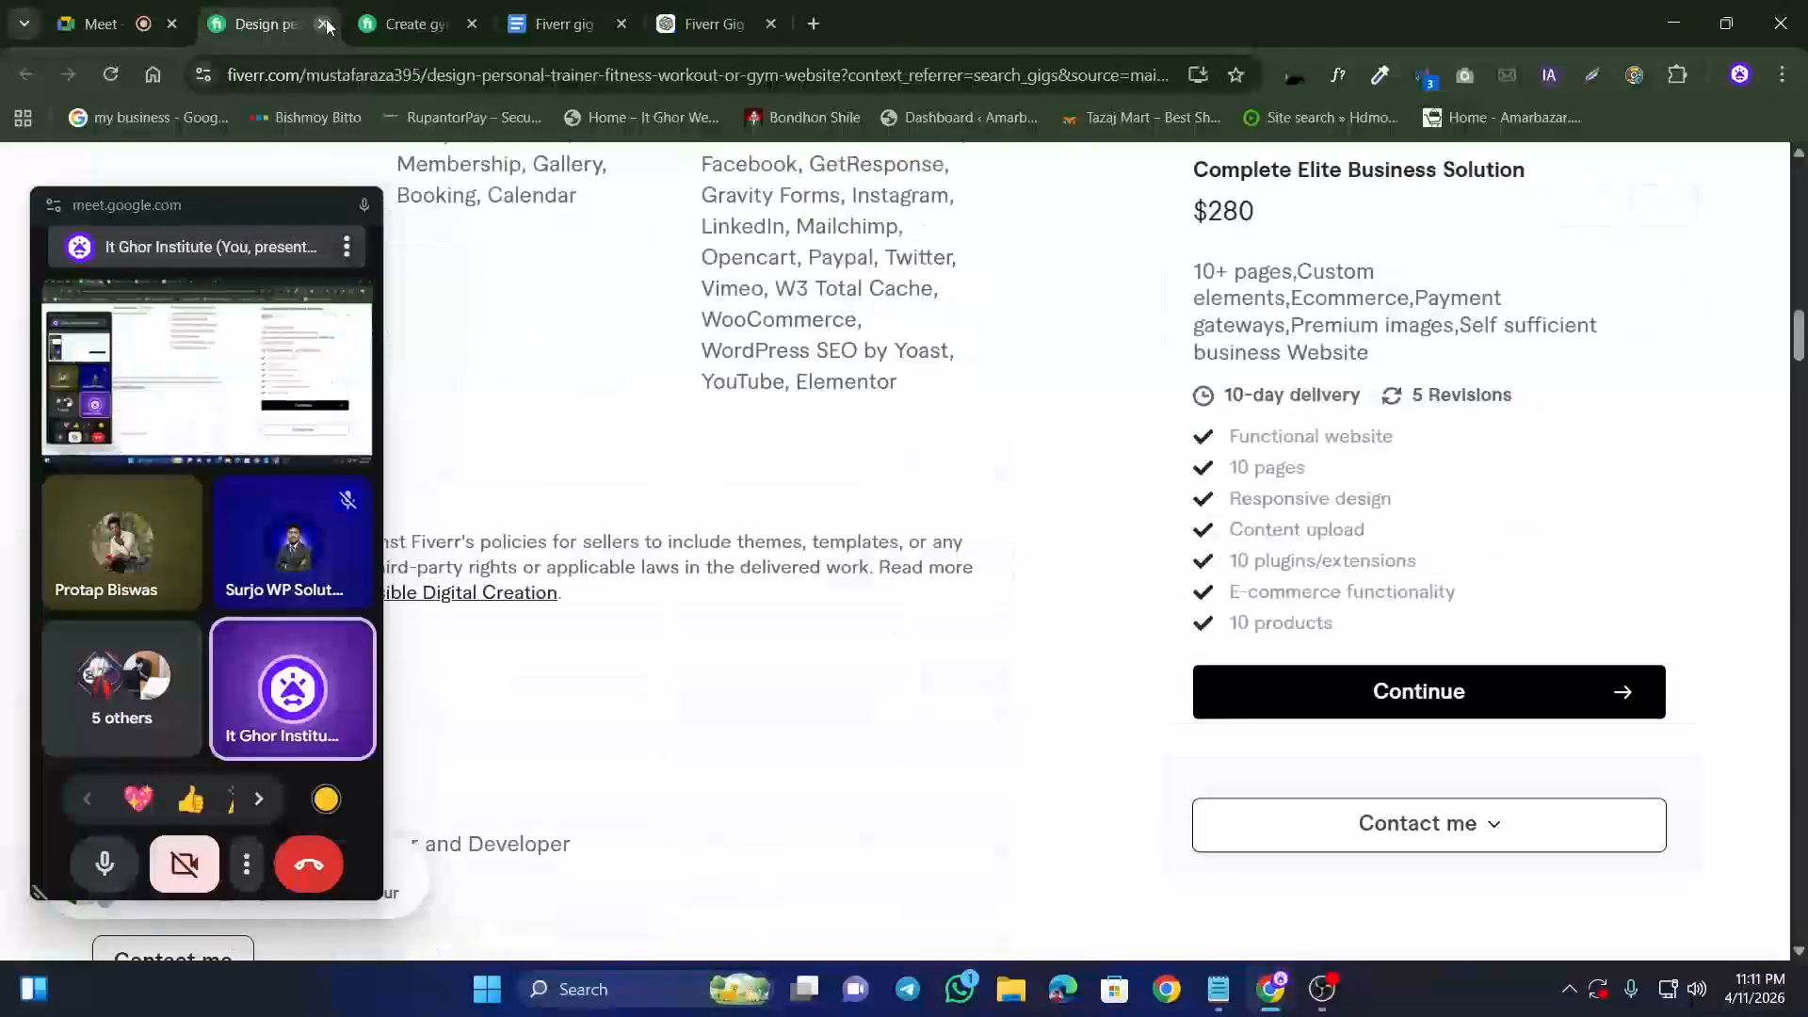
{"action": "left_click", "coordinate": [323, 24]}
{"action": "left_click", "coordinate": [323, 25]}
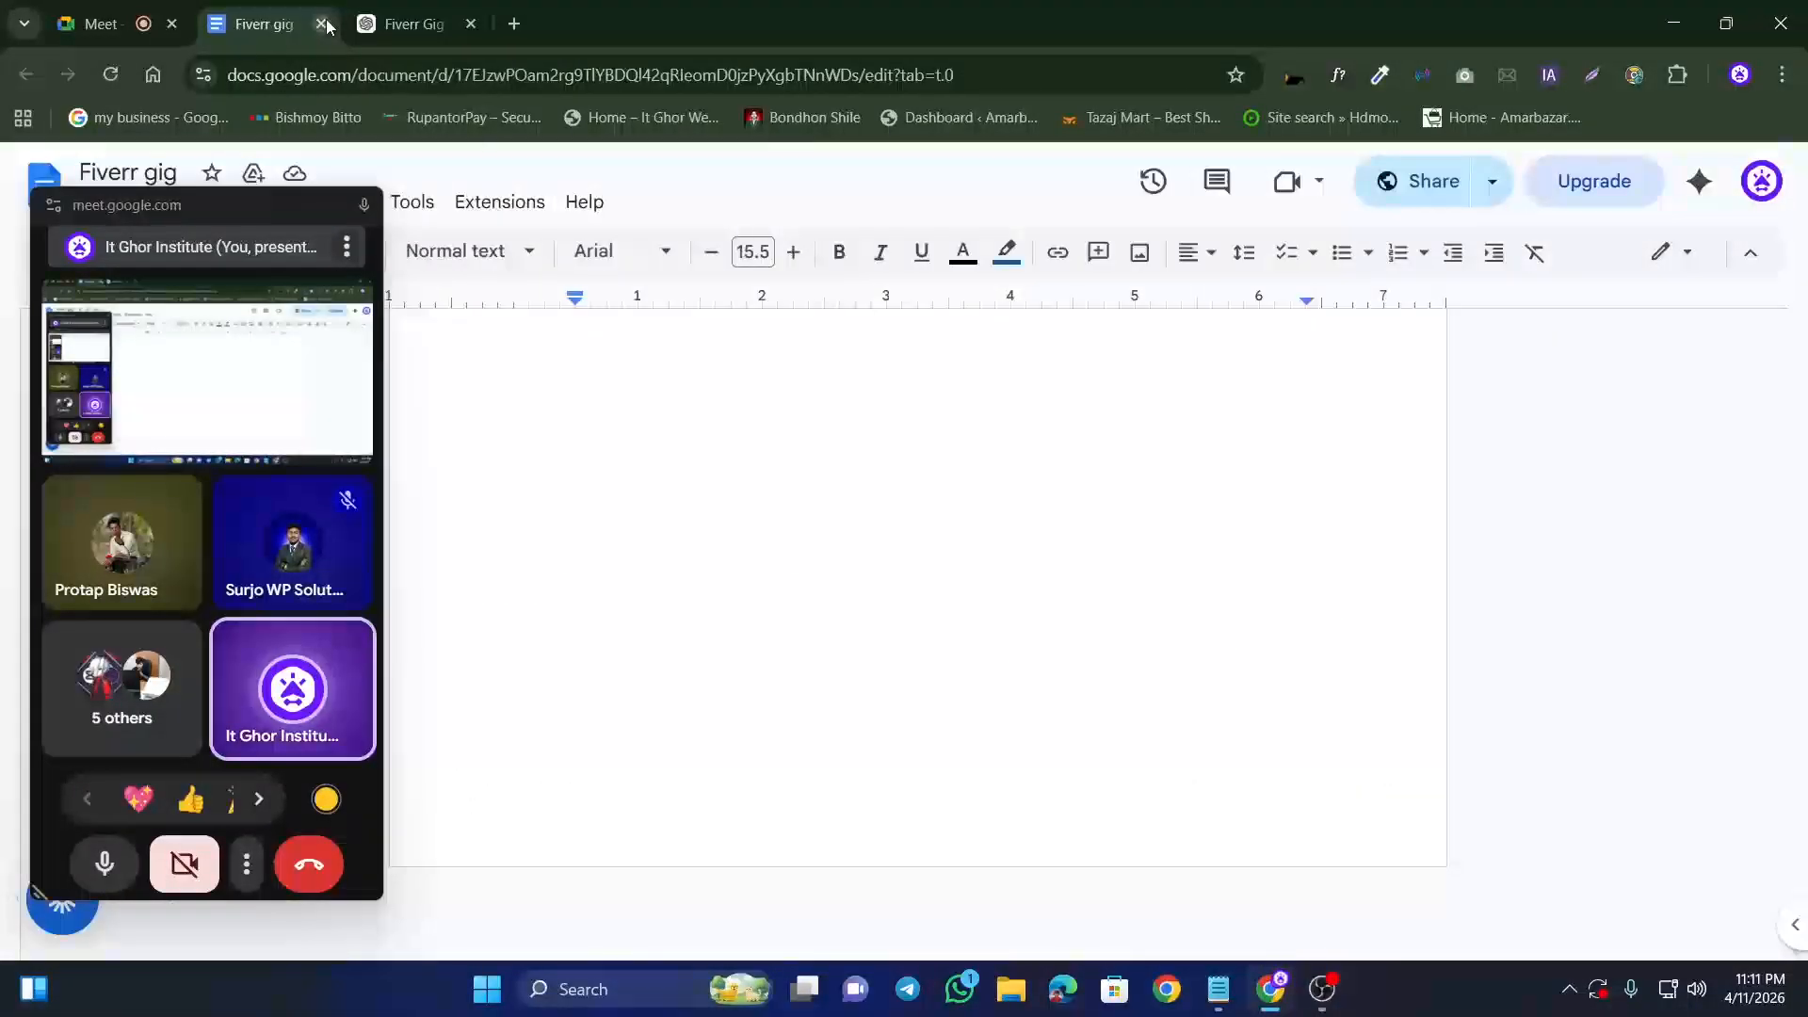
{"action": "left_click", "coordinate": [323, 24]}
{"action": "left_click", "coordinate": [321, 24]}
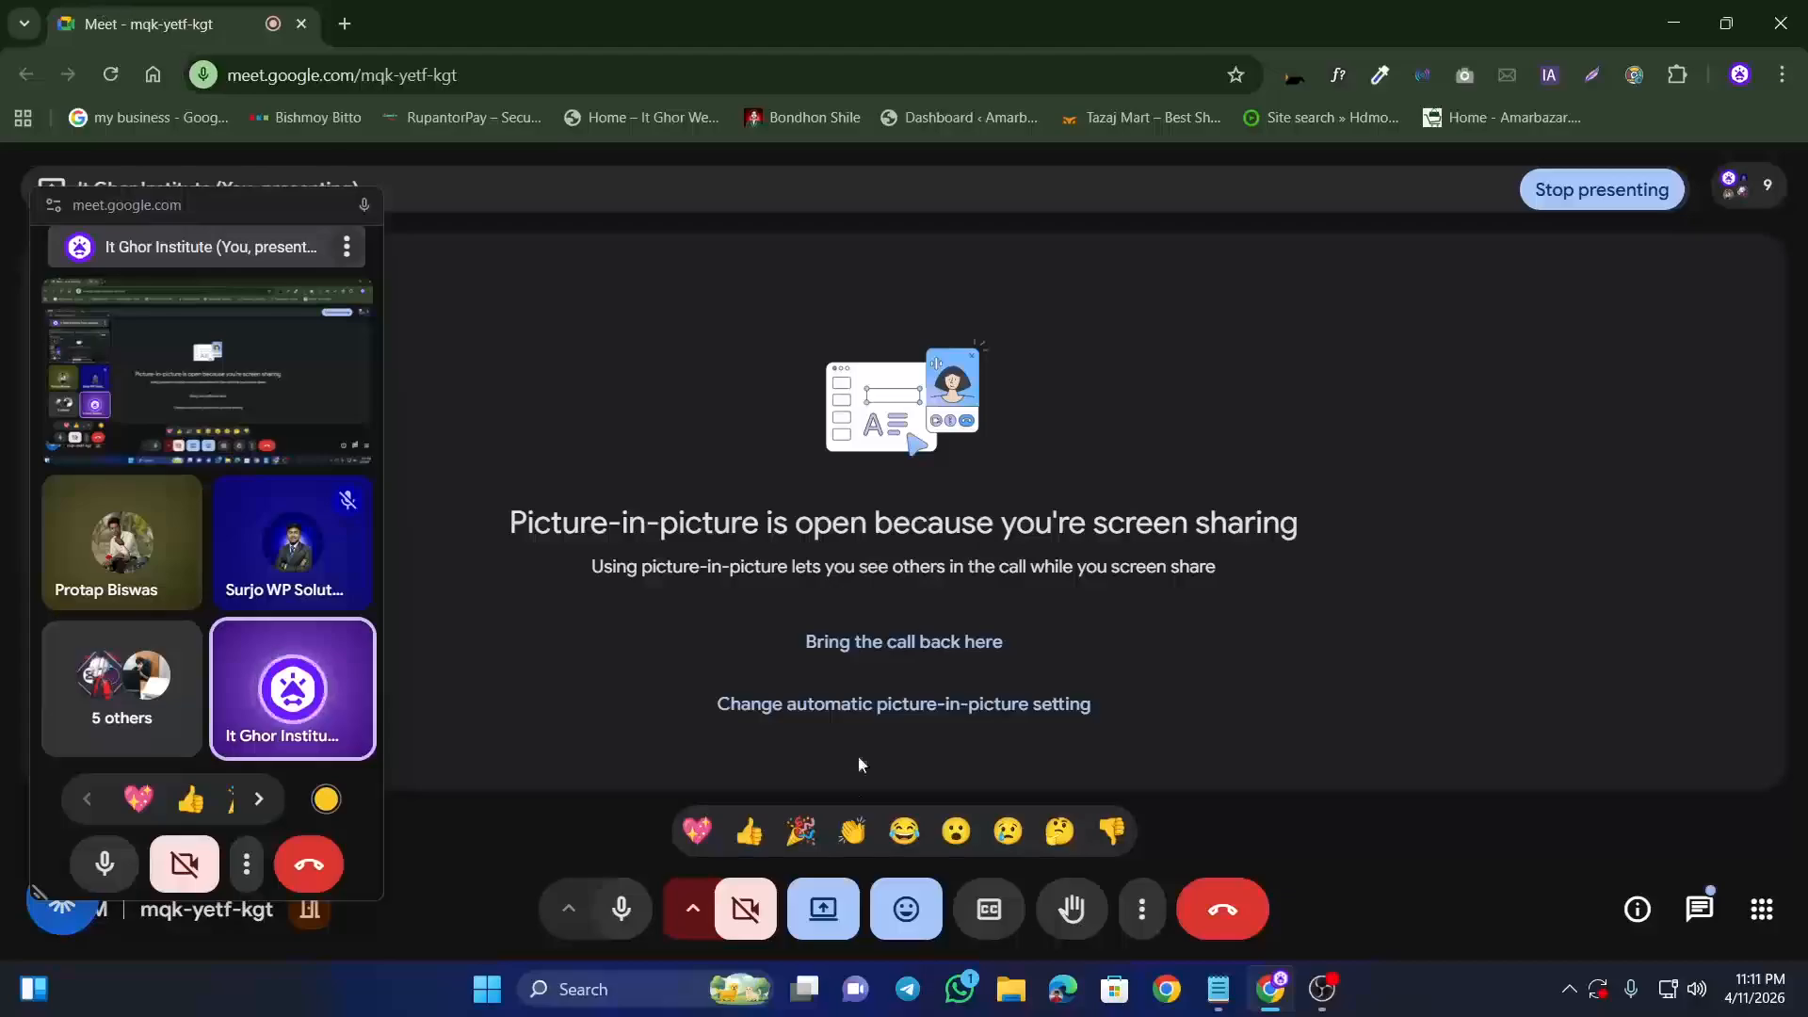
Step: Stop presenting the screen in the Google Meet call and check the in-call messages
{"action": "left_click", "coordinate": [810, 925]}
{"action": "left_click", "coordinate": [925, 820]}
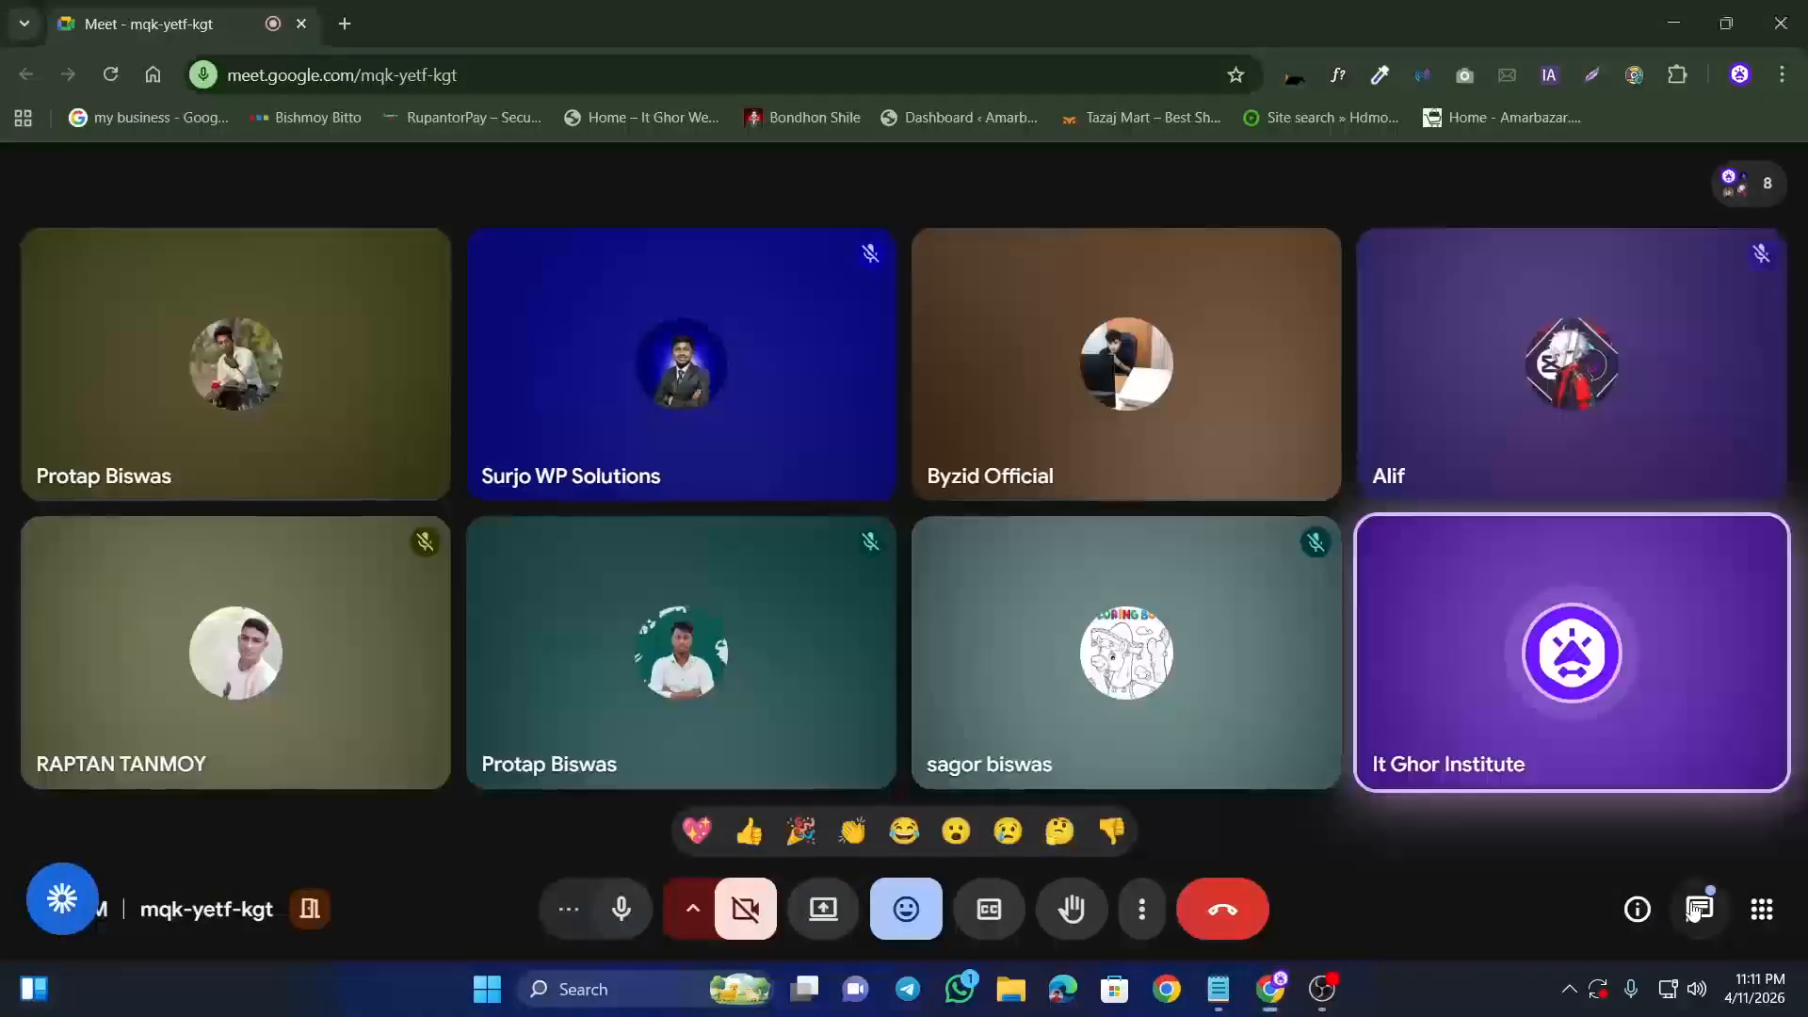
{"action": "left_click", "coordinate": [1696, 909]}
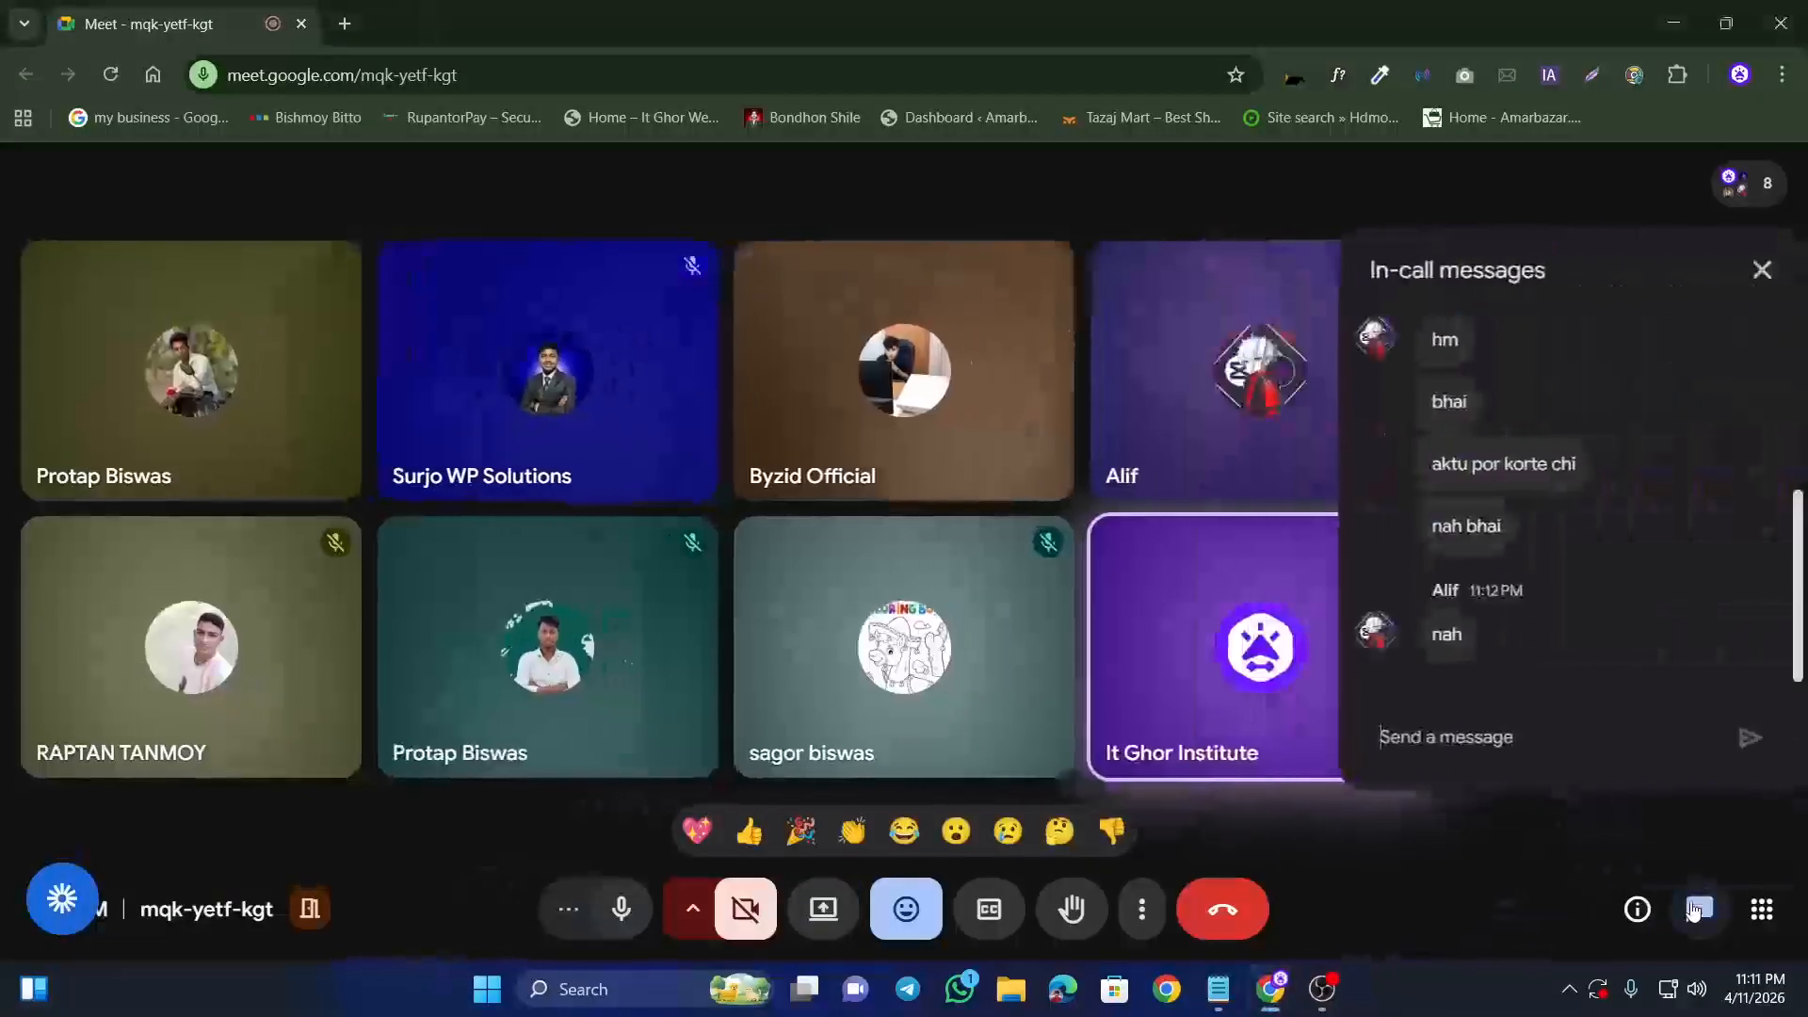
{"action": "left_click", "coordinate": [1685, 908]}
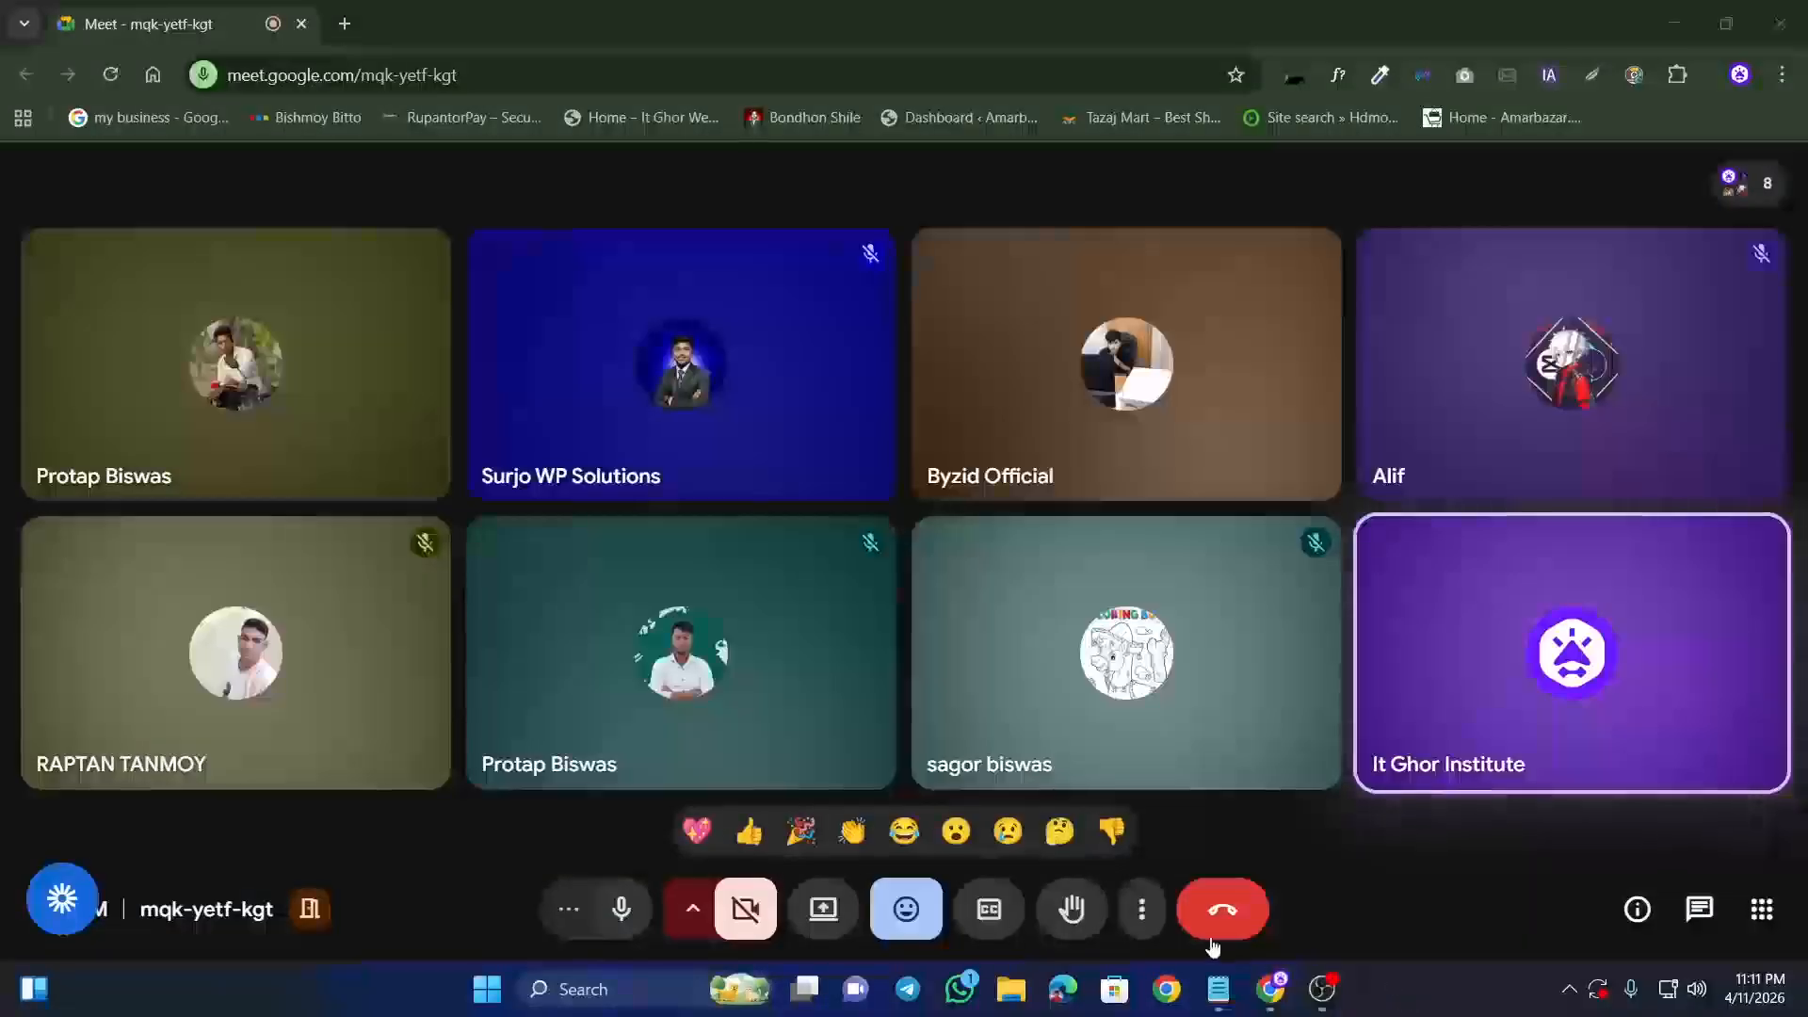
Step: Bring up the open note in Notepad and close it
{"action": "left_click", "coordinate": [1218, 989]}
{"action": "left_click", "coordinate": [1793, 10]}
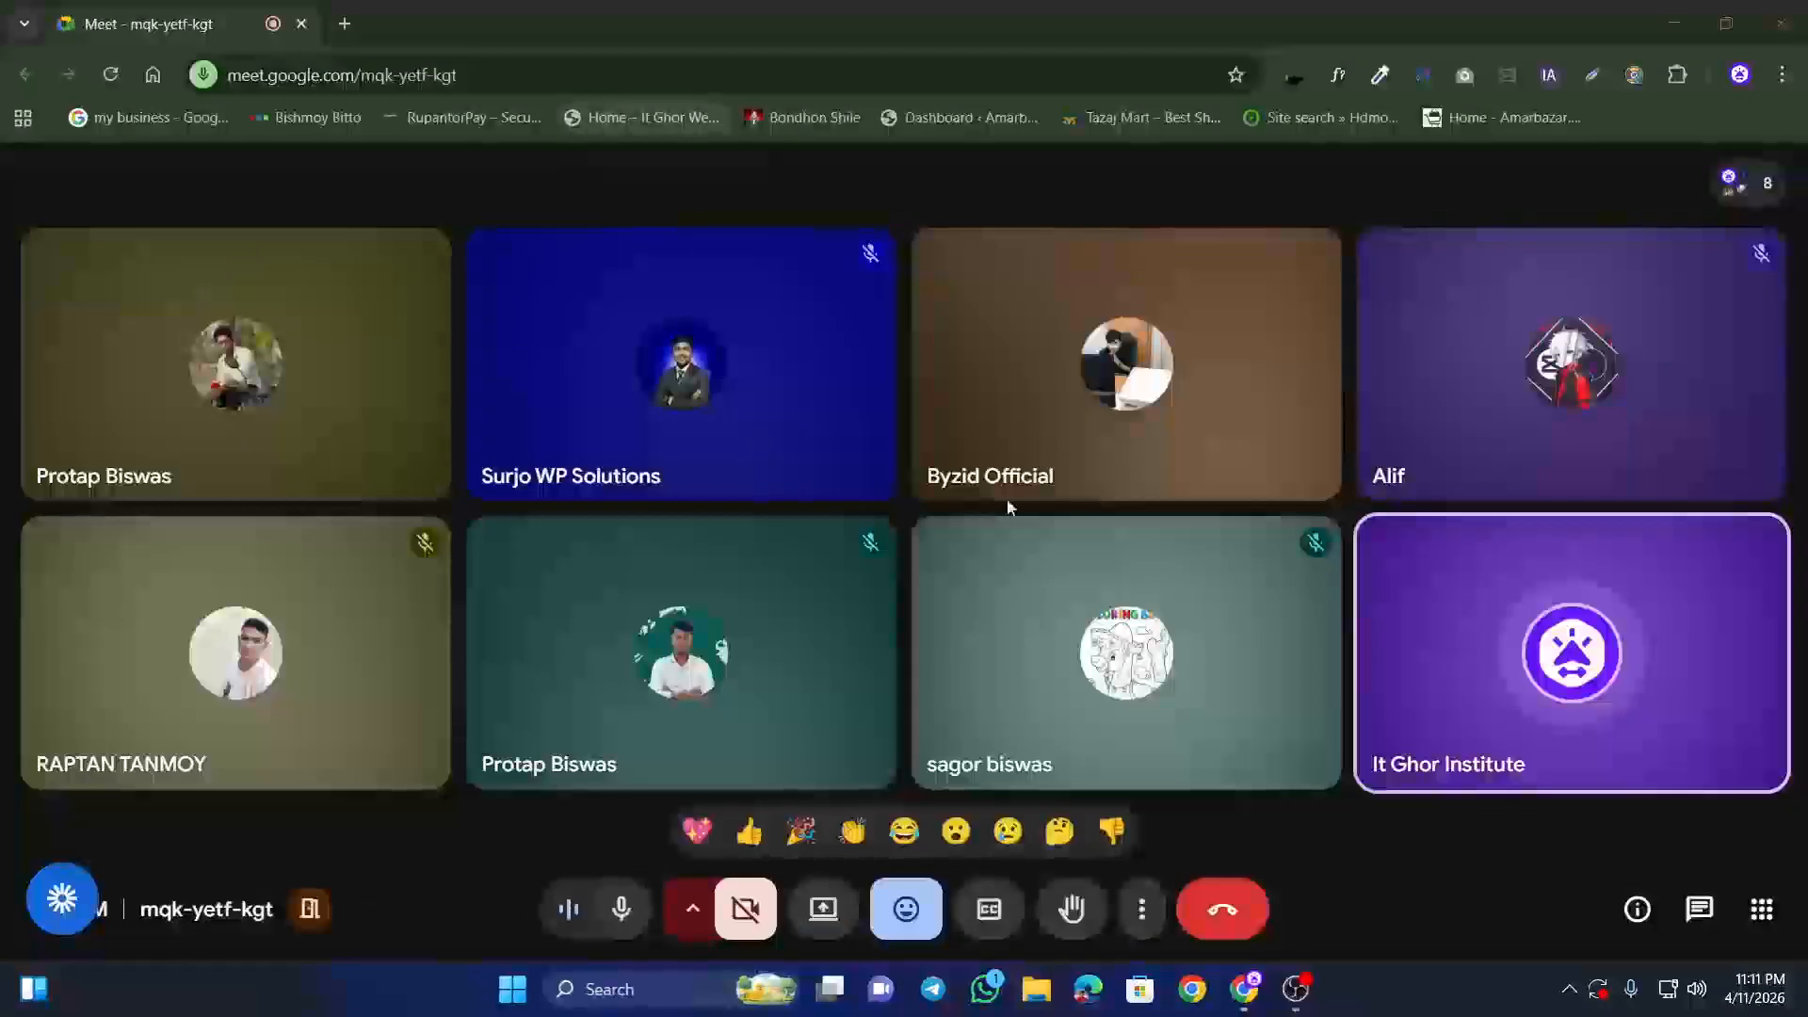